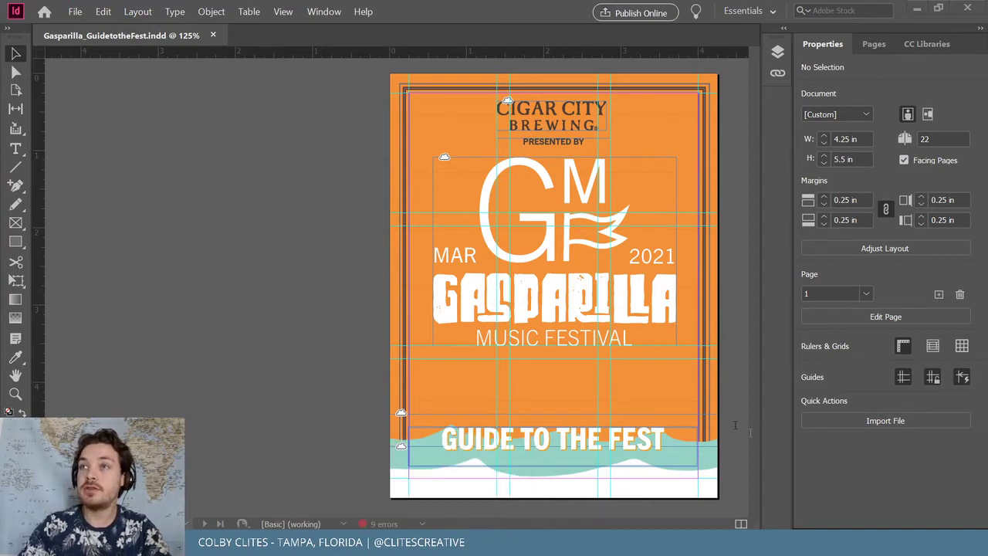
Switch to the Behance portfolio window and scroll a little down its projects page
key("alt+Tab")
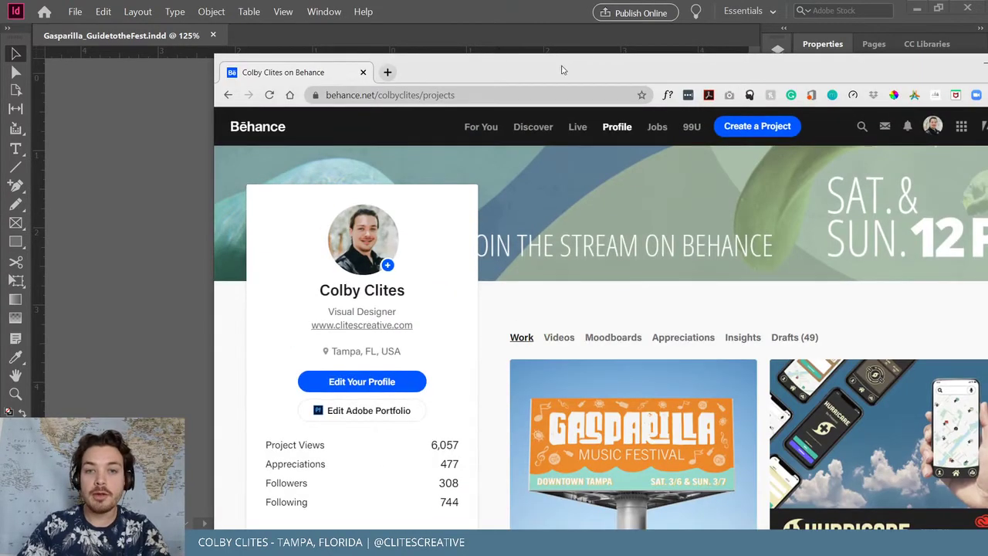
scroll(427, 247, "down", 2)
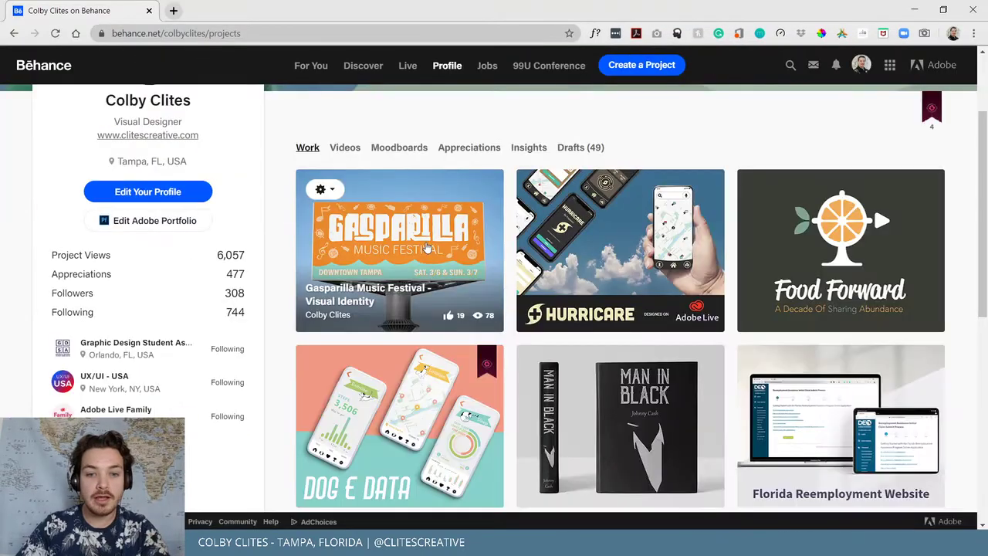
Open the Gasparilla project and scroll past its logo system, typography and colours to the Adventure Guide booklet
left_click(427, 247)
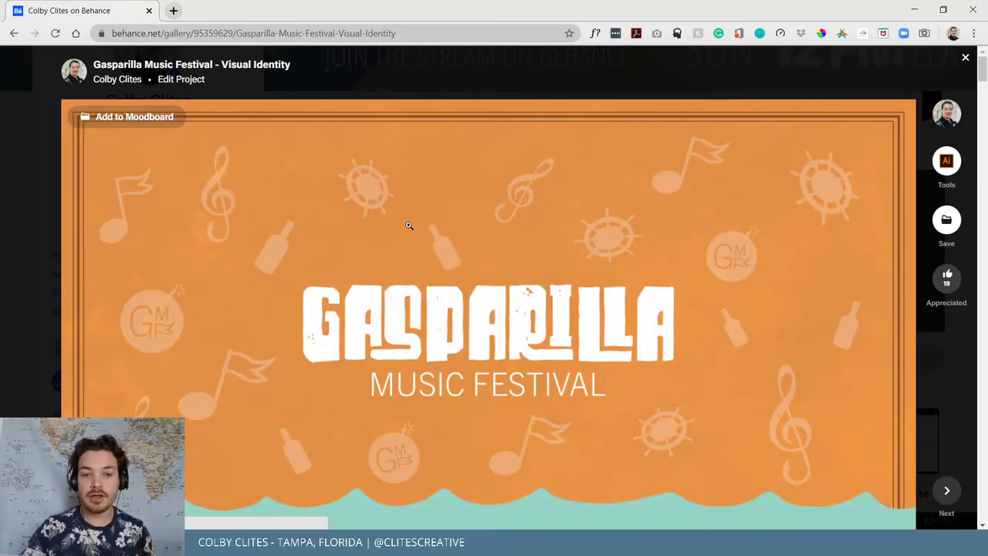
scroll(428, 217, "down", 2)
scroll(428, 217, "up", 1)
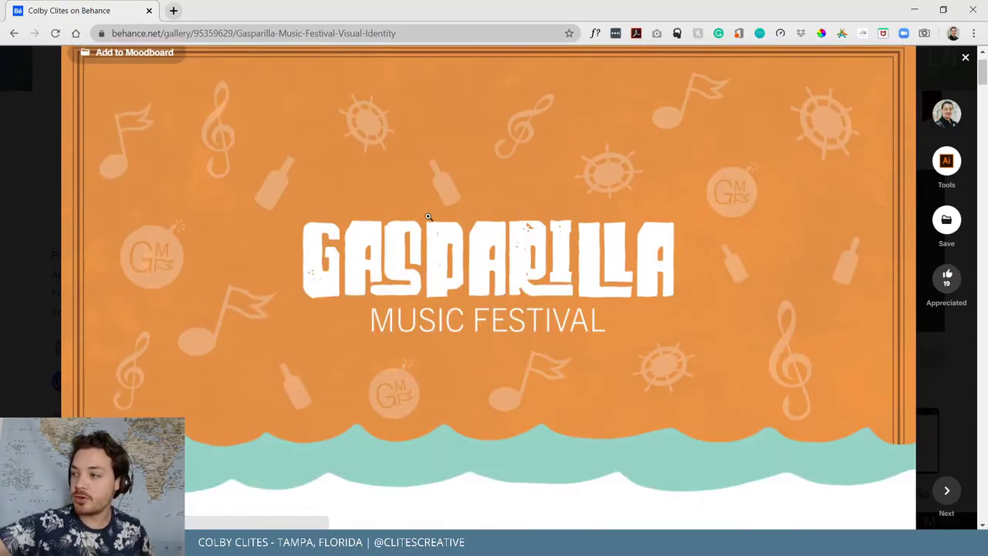
scroll(390, 212, "down", 5)
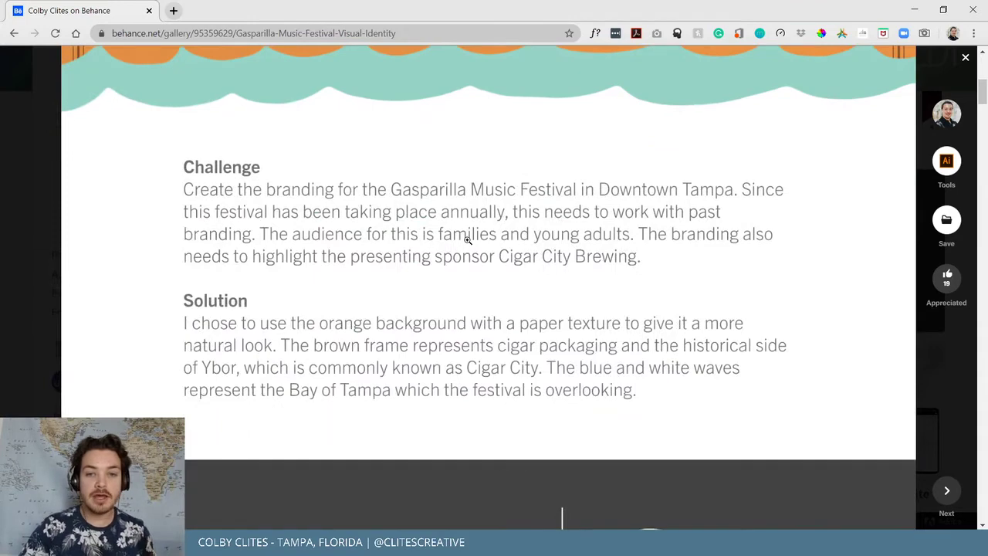
scroll(482, 250, "down", 4)
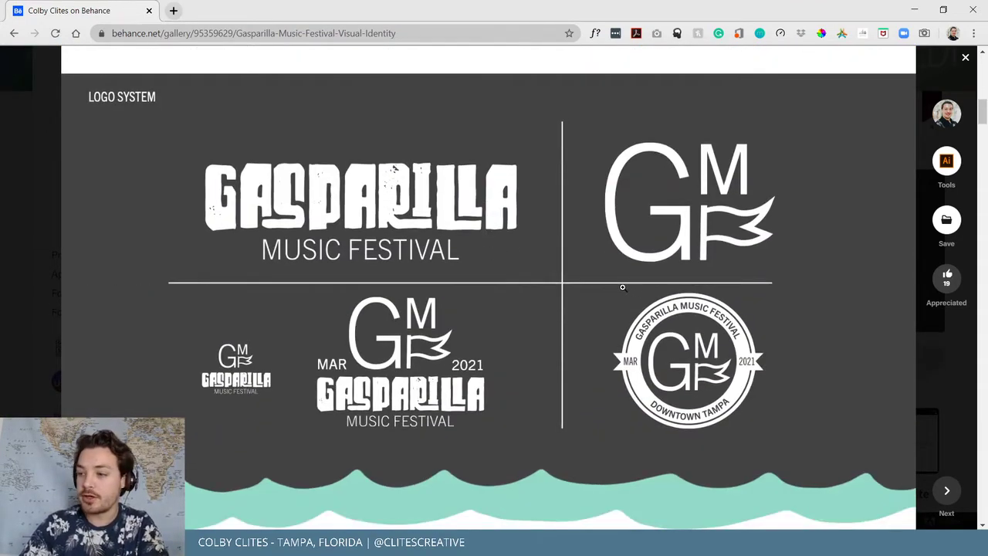
scroll(595, 294, "down", 6)
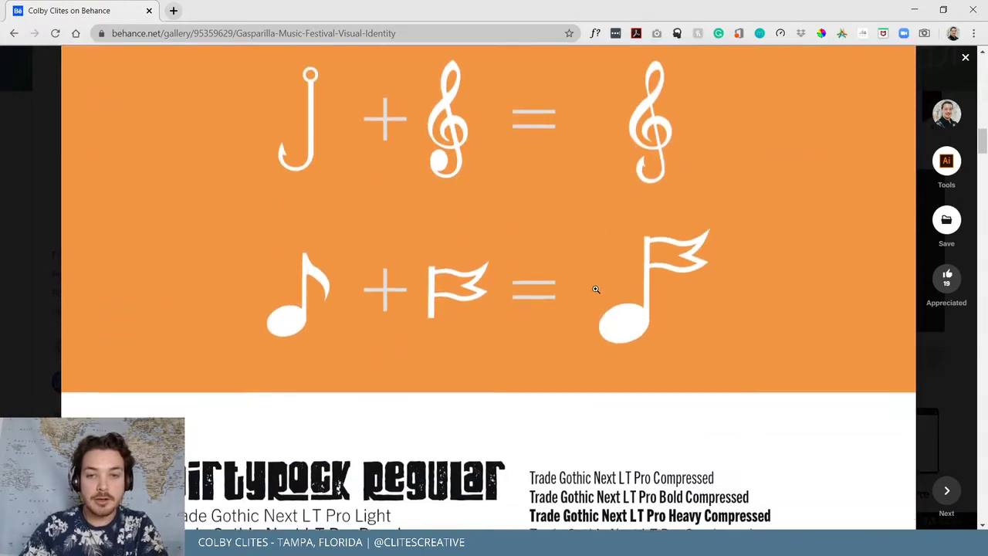
scroll(600, 292, "down", 7)
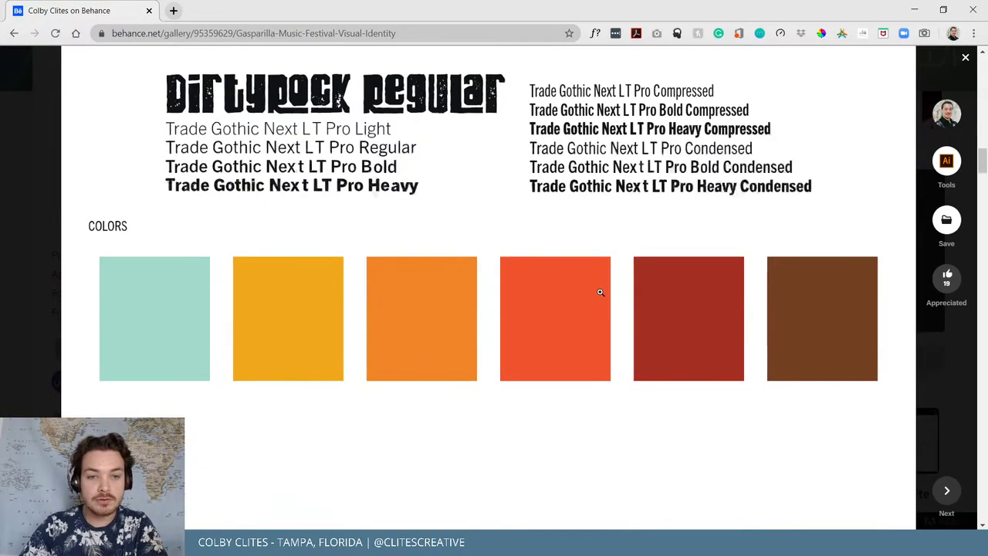
scroll(601, 292, "down", 6)
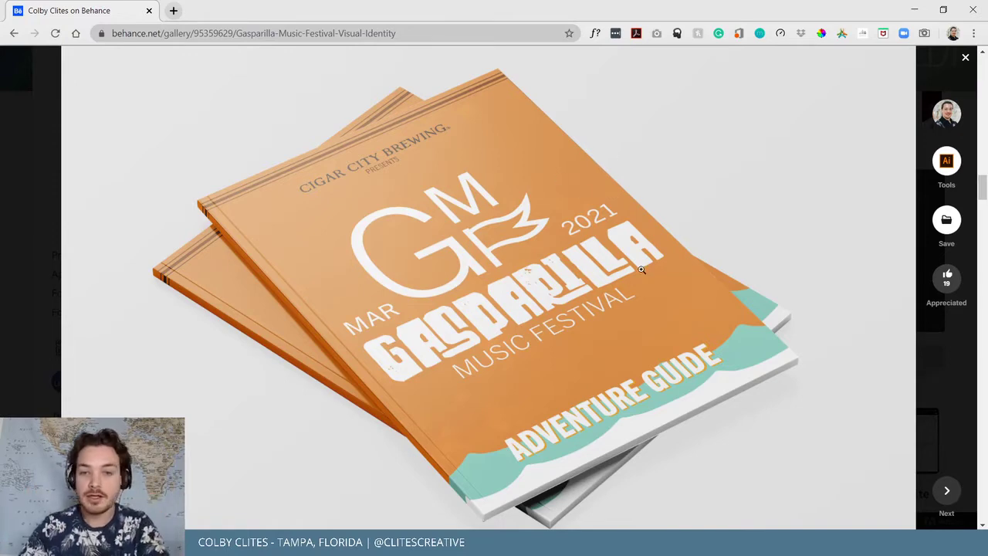
Scroll through the remaining Gasparilla mockup images to the end, then close the project
scroll(638, 270, "down", 2)
scroll(623, 338, "down", 6)
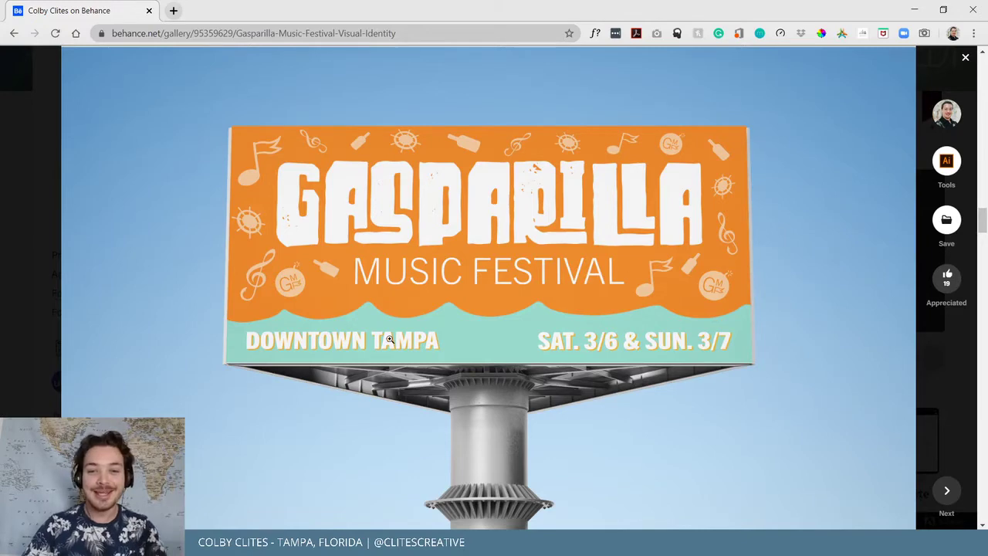
scroll(659, 225, "down", 2)
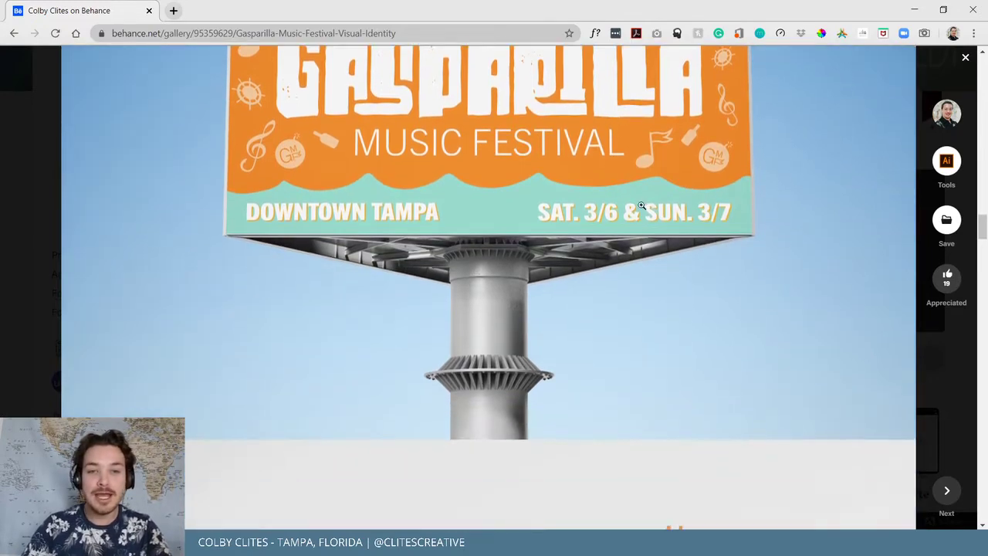
scroll(652, 231, "up", 2)
scroll(567, 294, "down", 1)
scroll(567, 294, "down", 5)
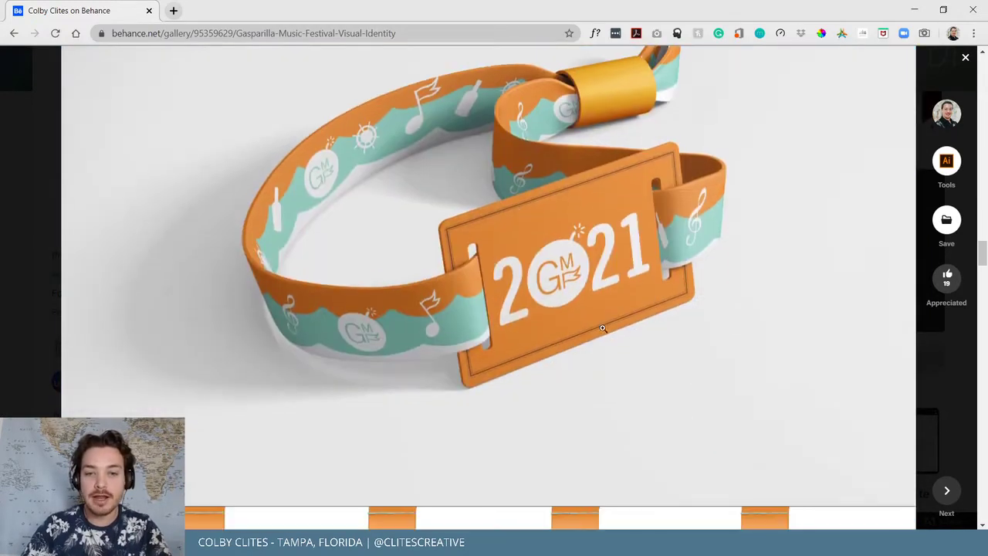
scroll(519, 337, "down", 1)
scroll(519, 337, "down", 6)
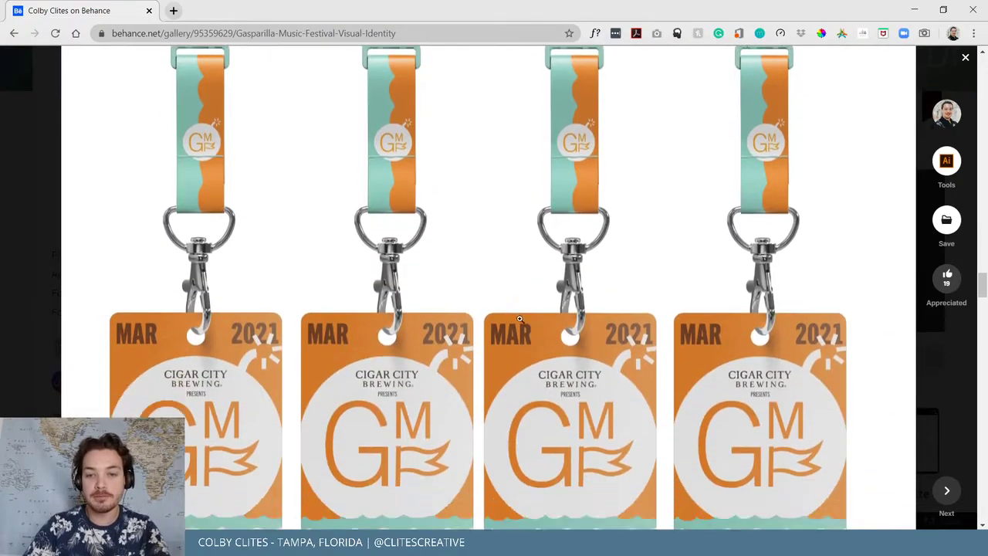
scroll(504, 282, "down", 8)
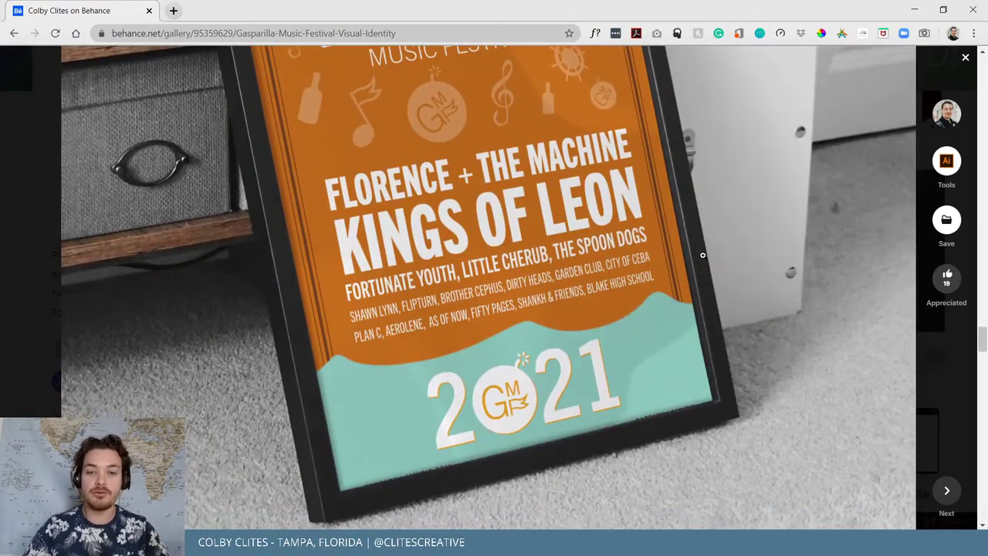
scroll(710, 245, "down", 3)
scroll(724, 210, "down", 6)
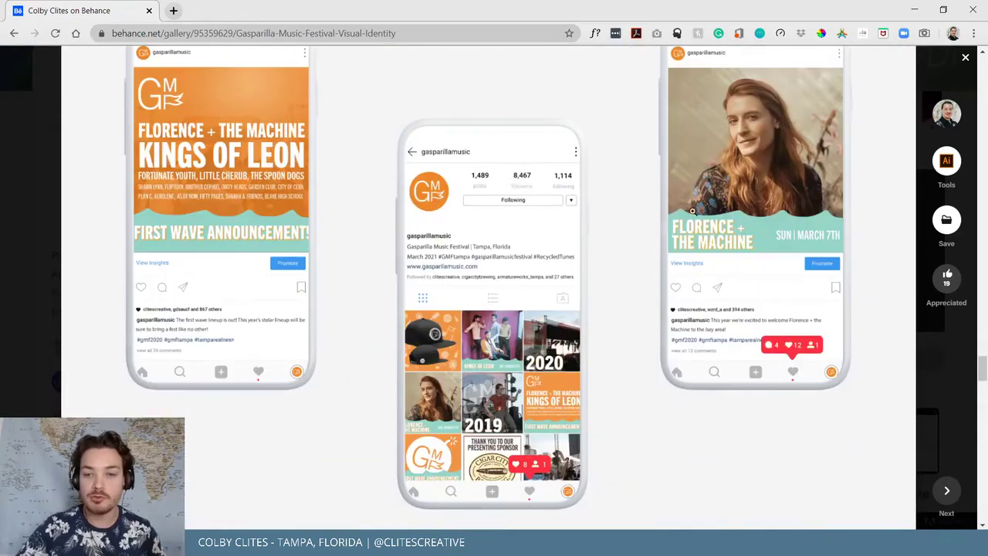
scroll(651, 218, "down", 6)
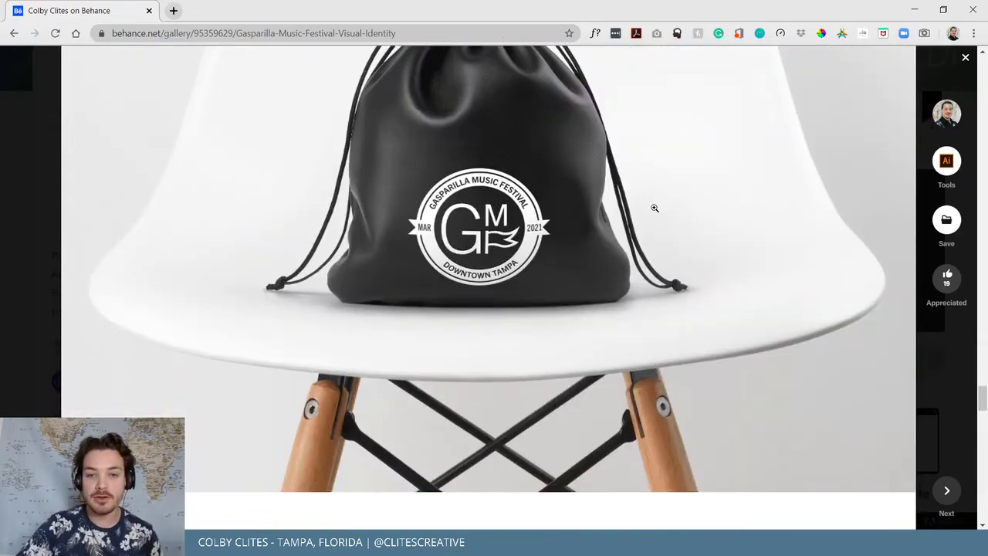
scroll(672, 202, "down", 3)
scroll(801, 194, "down", 3)
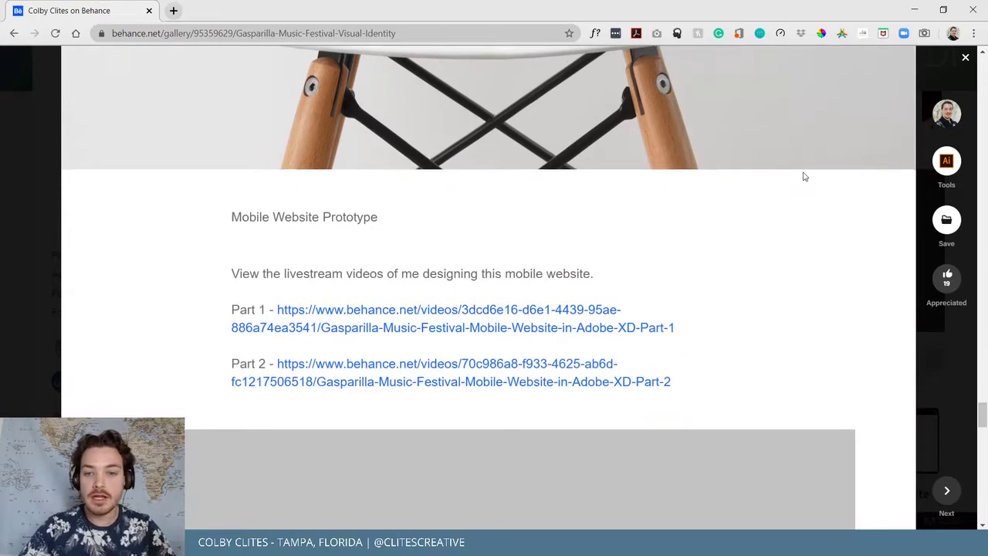
scroll(821, 141, "down", 2)
scroll(596, 248, "down", 3)
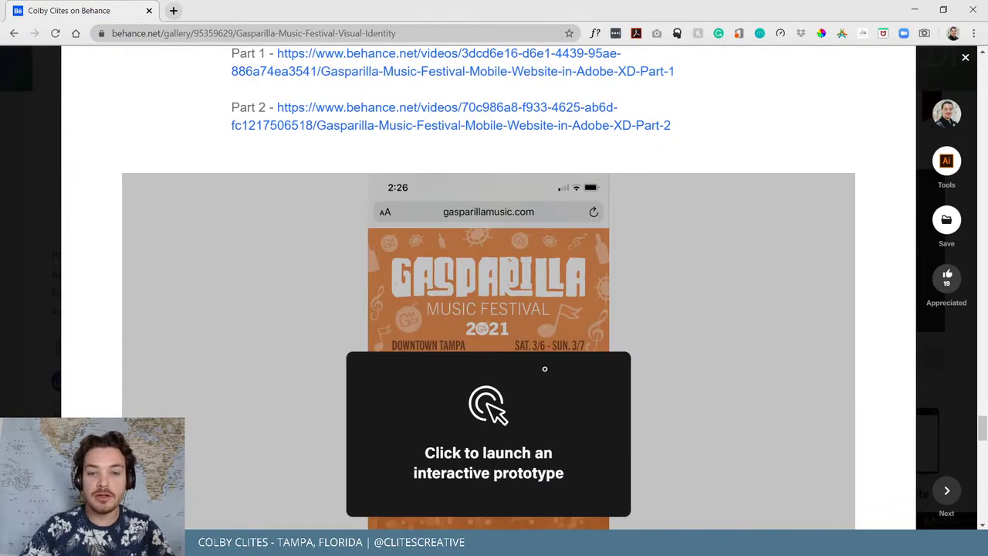
scroll(545, 366, "down", 3)
scroll(519, 287, "down", 3)
scroll(701, 274, "up", 10)
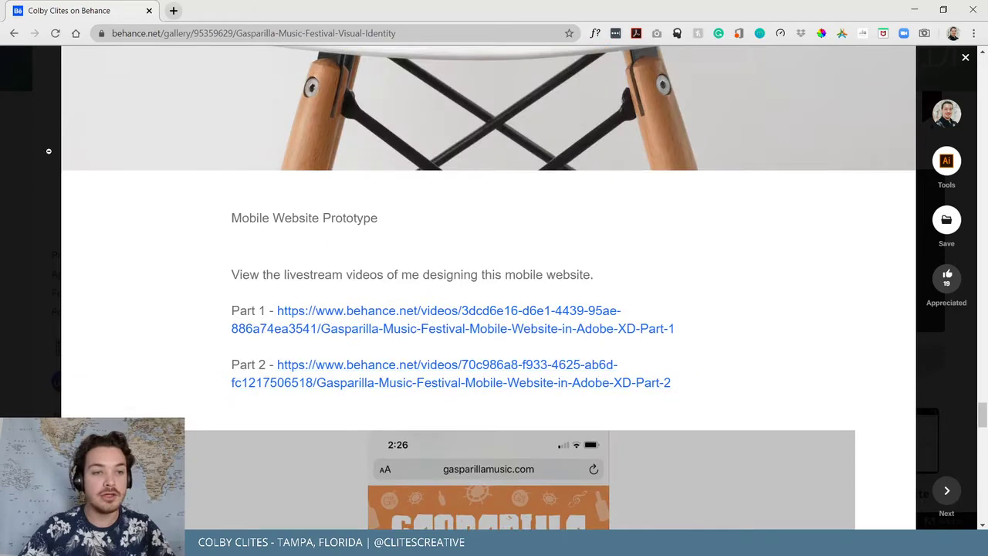
left_click(44, 136)
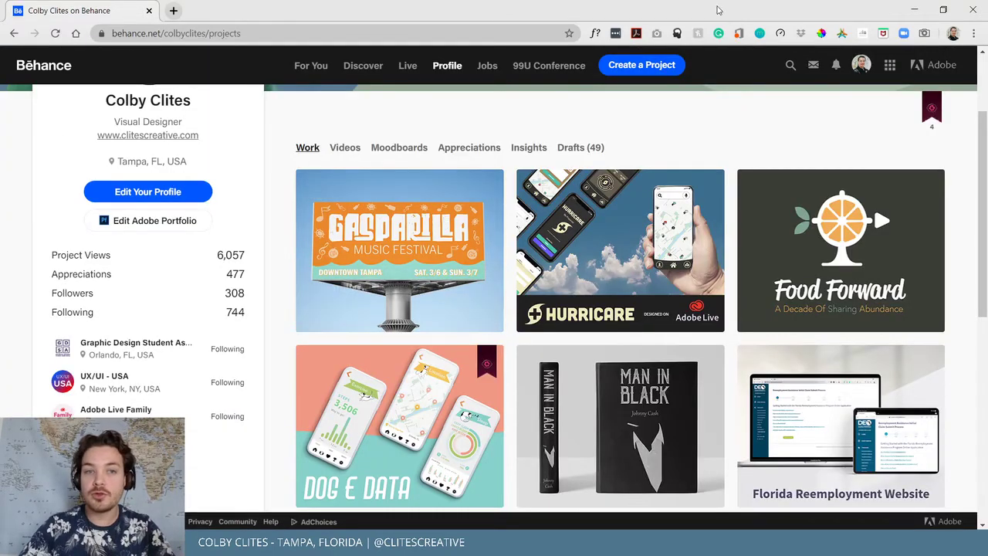
Minimize the browser and open the Gasparilla guide from InDesign's Recent files list
left_click(914, 9)
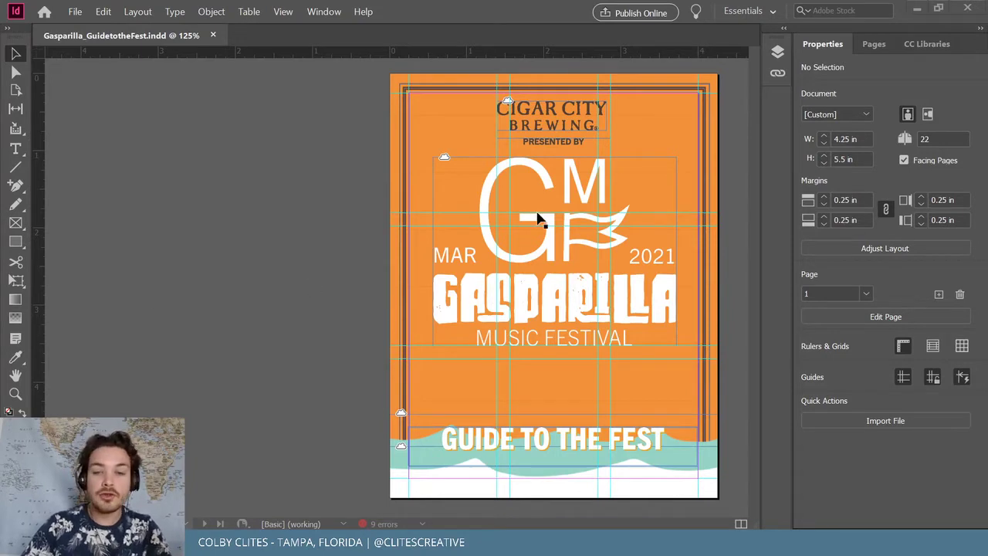
left_click(318, 14)
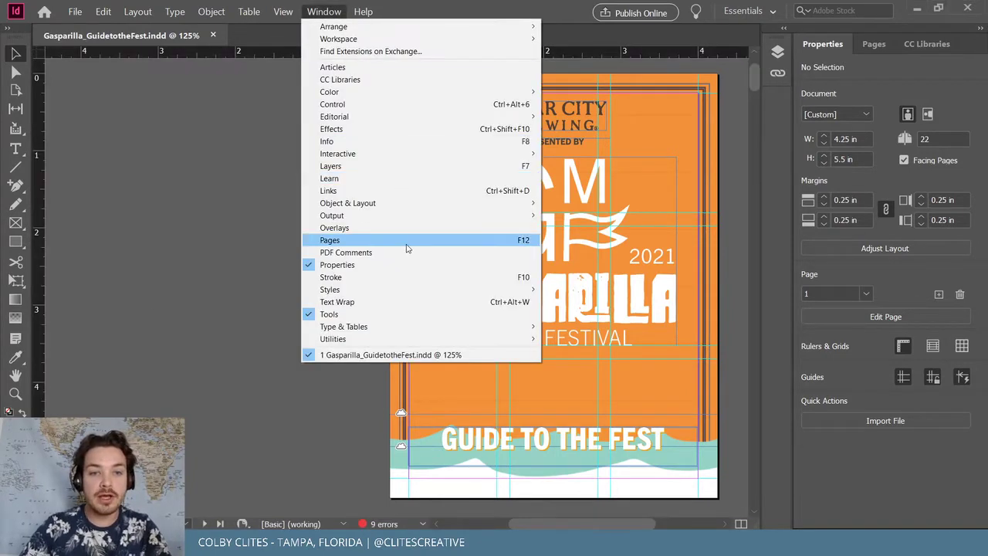
left_click(225, 125)
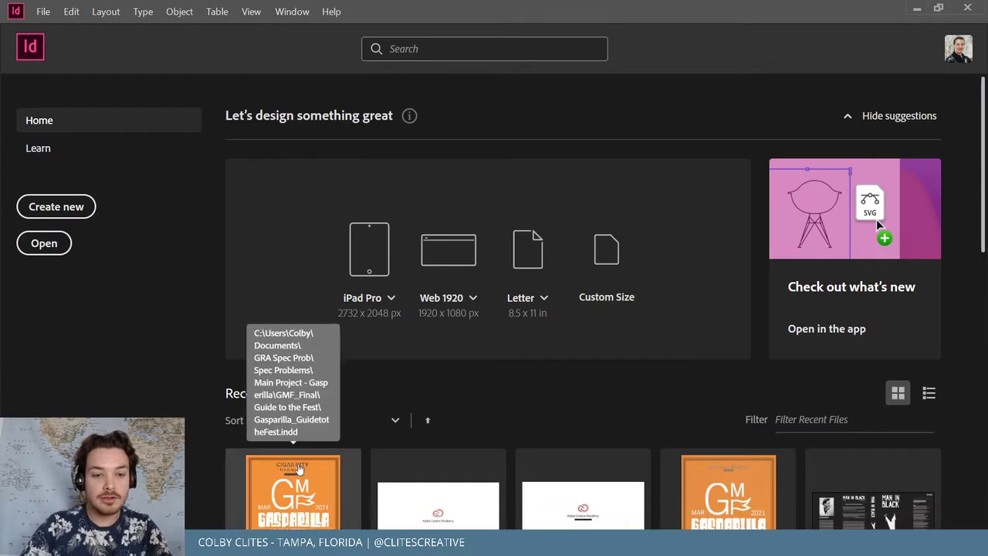
left_click(302, 466)
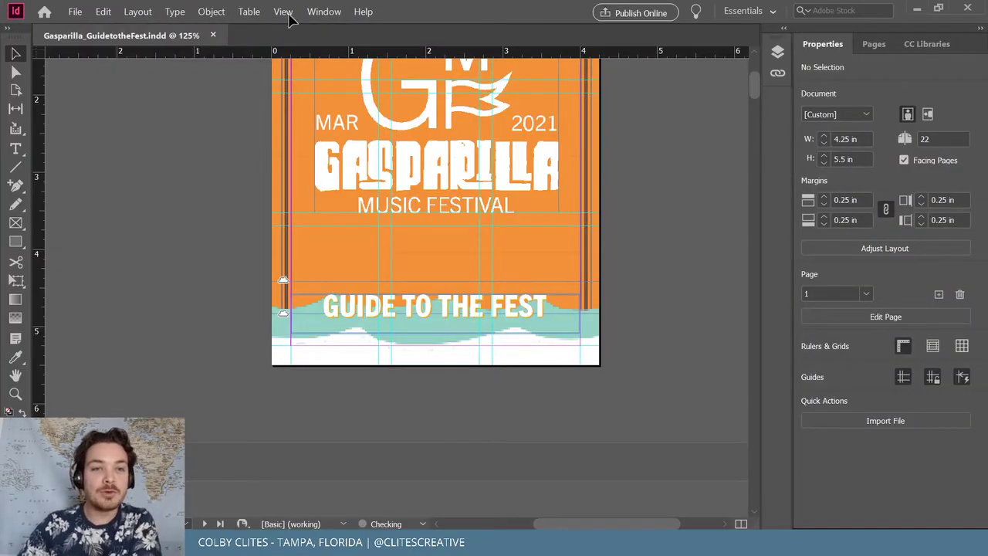
Switch the guide to Presentation screen mode
left_click(290, 12)
mouse_move(347, 181)
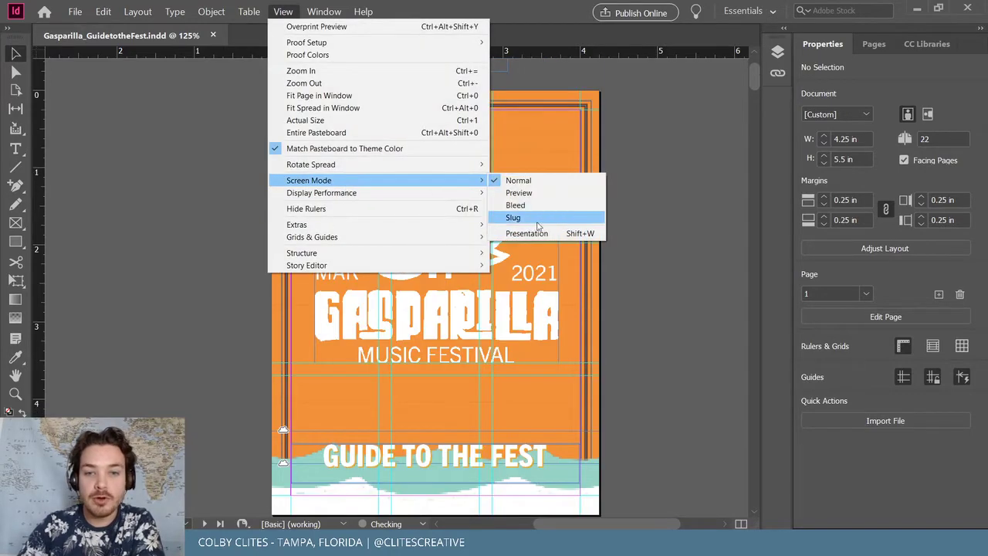
left_click(541, 233)
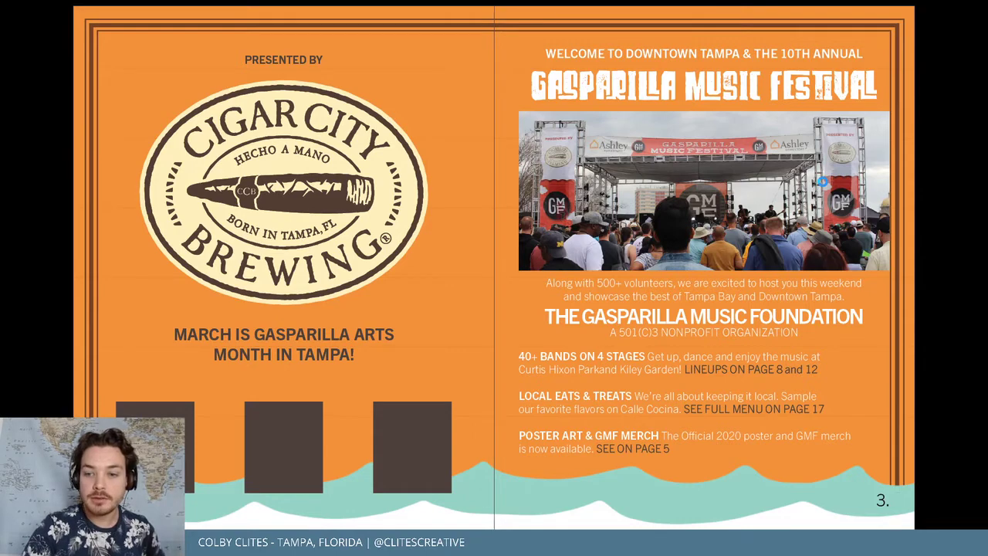
Page through the spreads from 4–5 past the 12–13 festival map to the blank 14–15 spread
left_click(822, 181)
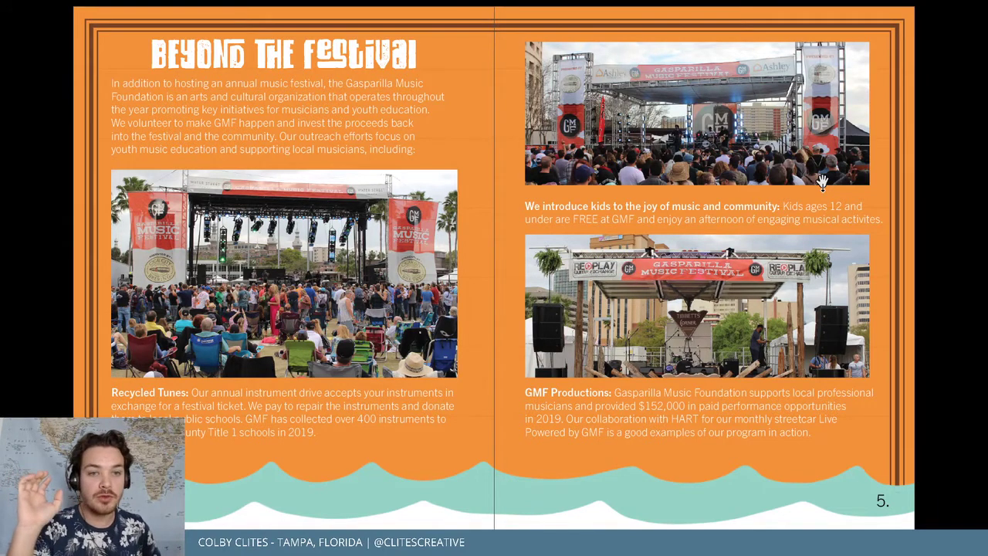
left_click(822, 181)
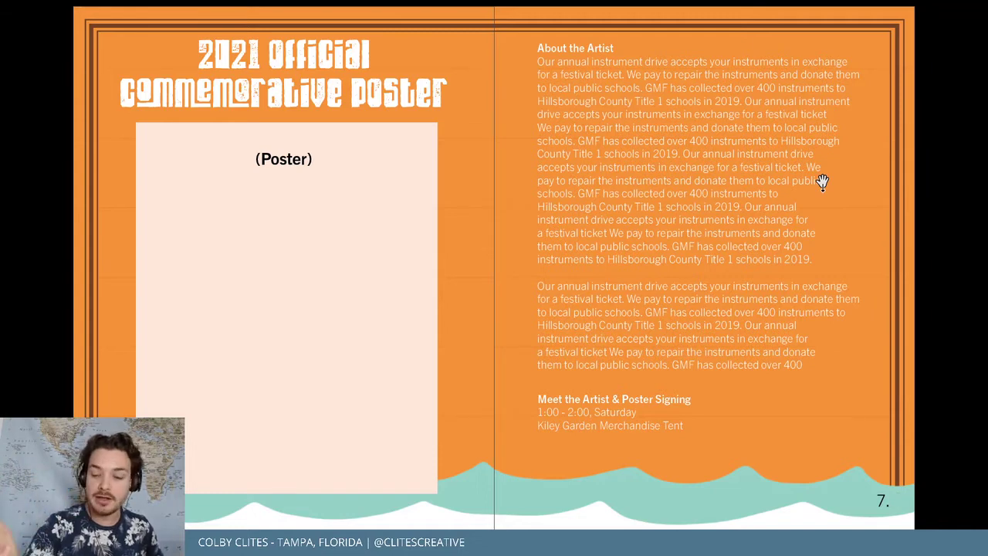
left_click(823, 182)
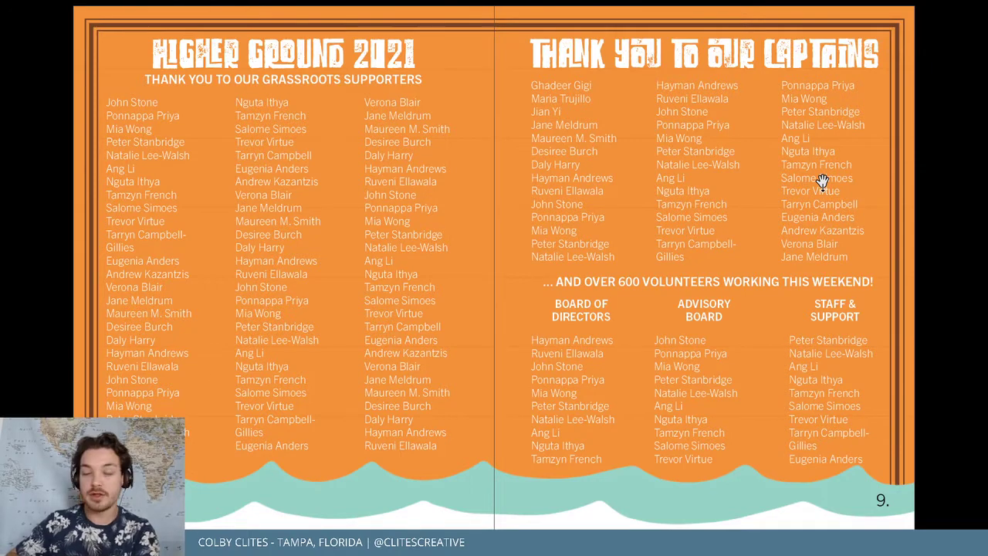
key("Right")
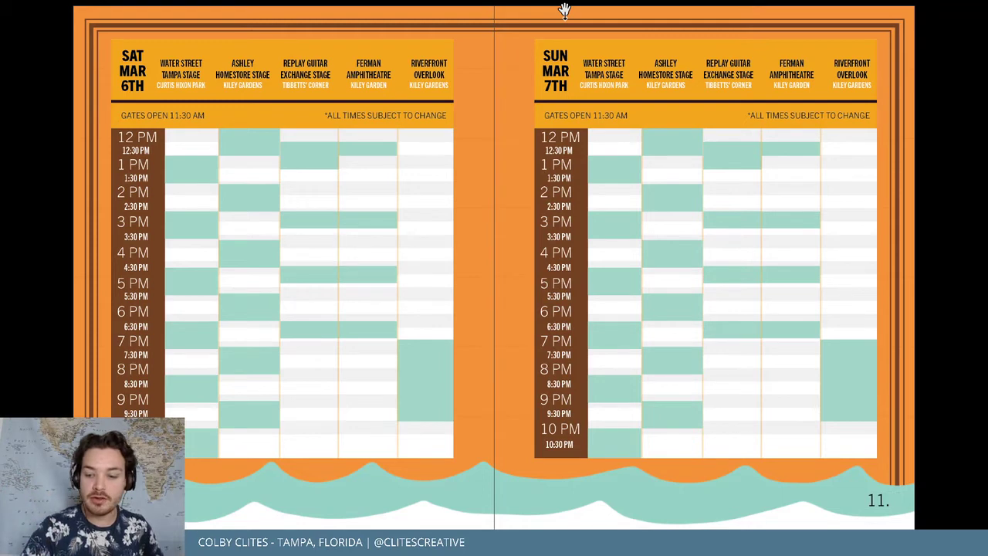
key("Right")
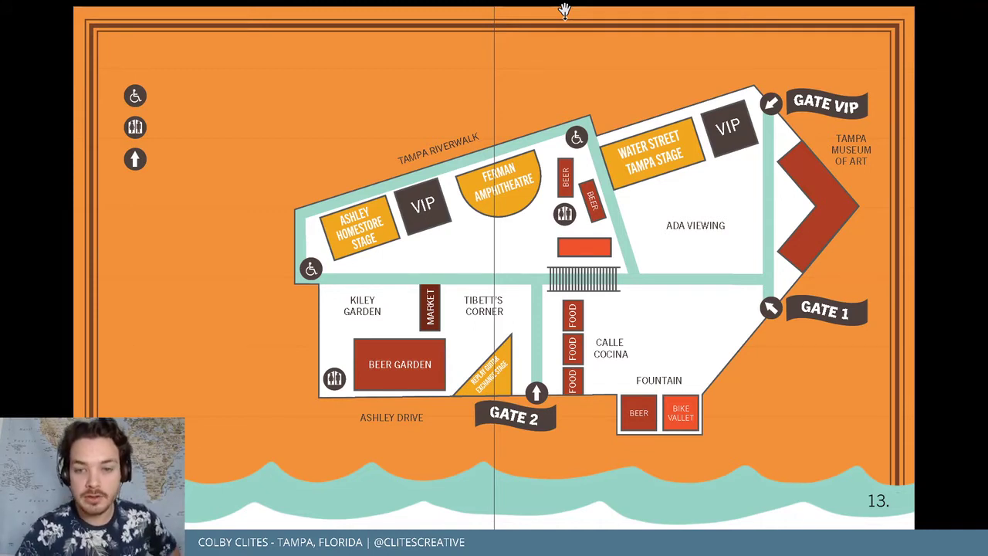
key("Page_Down")
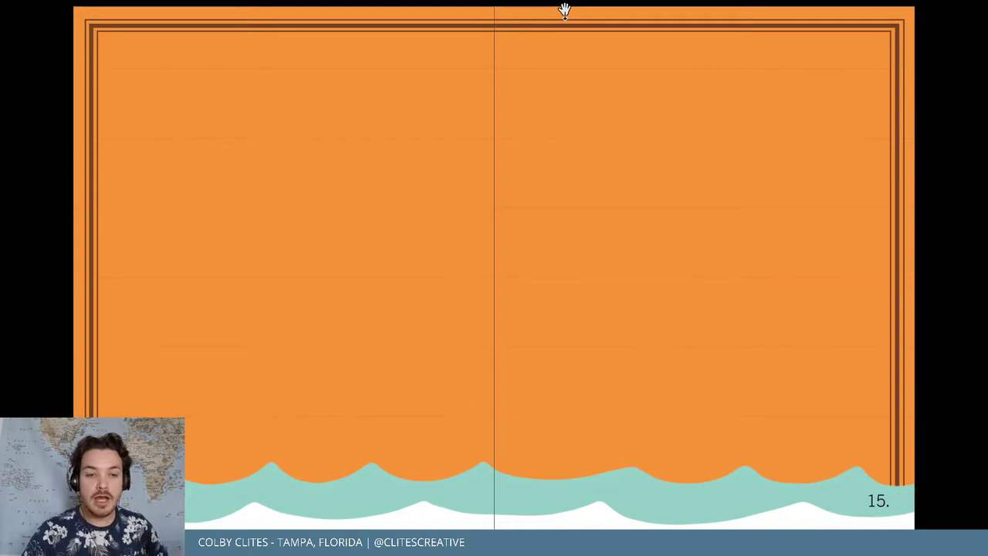
key("Escape")
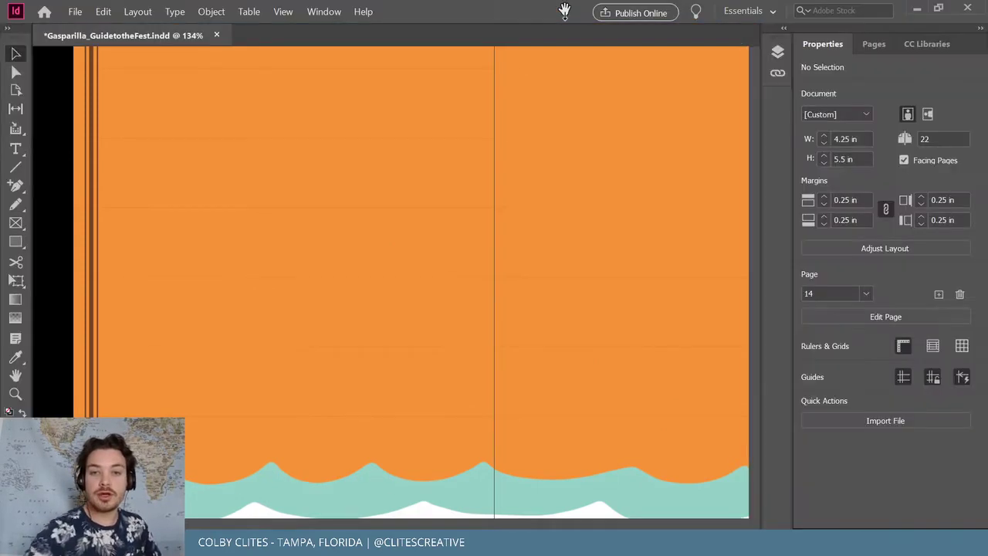
scroll(386, 239, "up", 3)
scroll(324, 209, "down", 1)
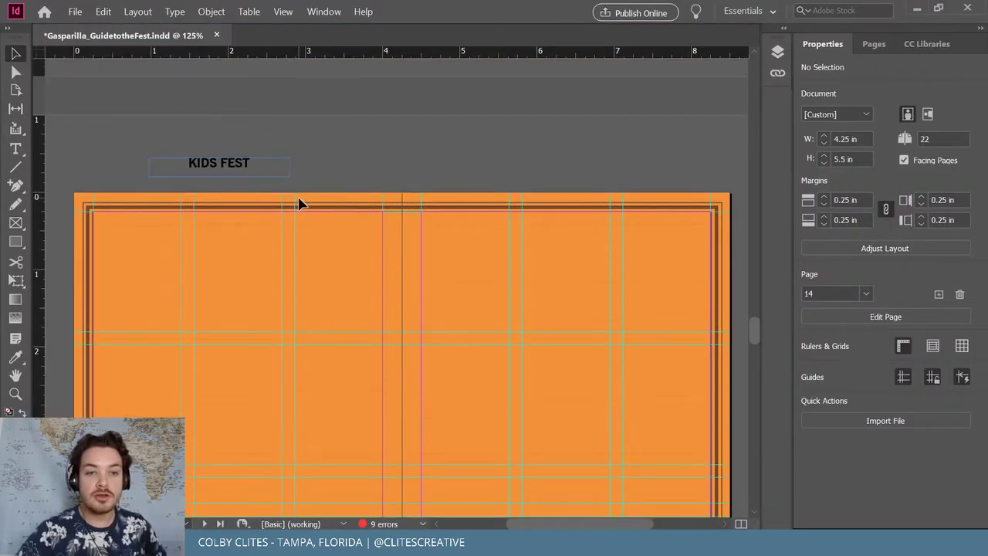
scroll(390, 166, "down", 2)
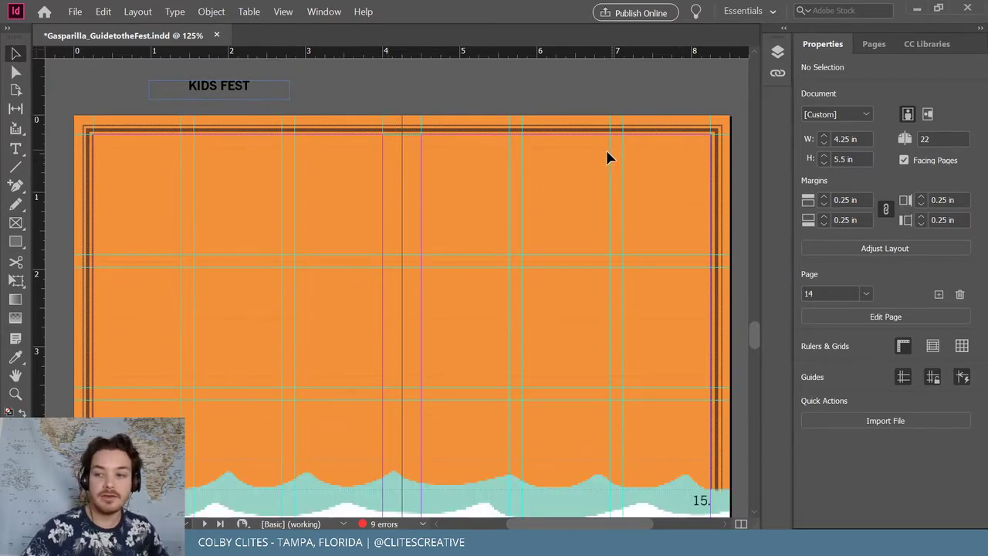
scroll(602, 158, "down", 10)
scroll(602, 158, "down", 3)
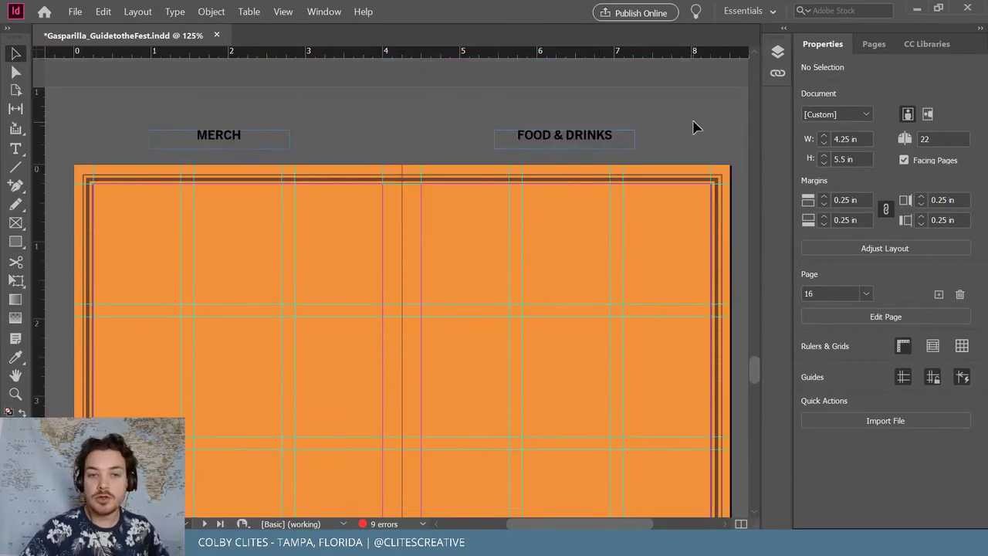
scroll(463, 124, "down", 1)
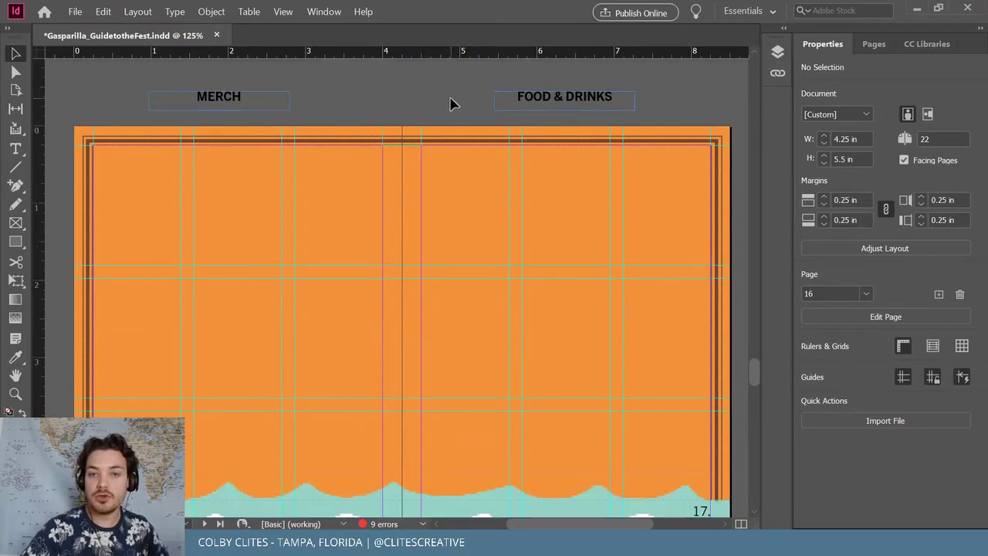
scroll(413, 212, "down", 2)
scroll(413, 212, "down", 6)
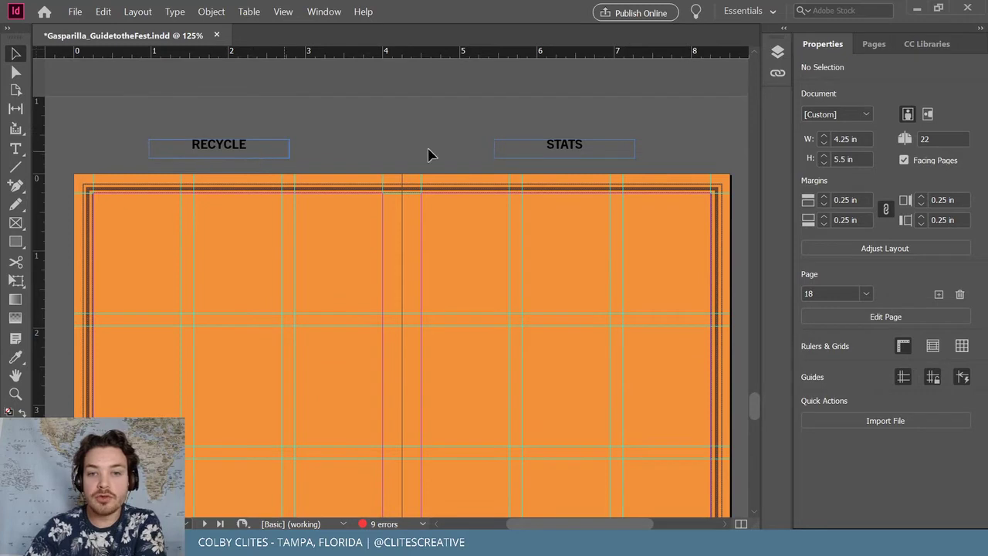
scroll(463, 139, "down", 1)
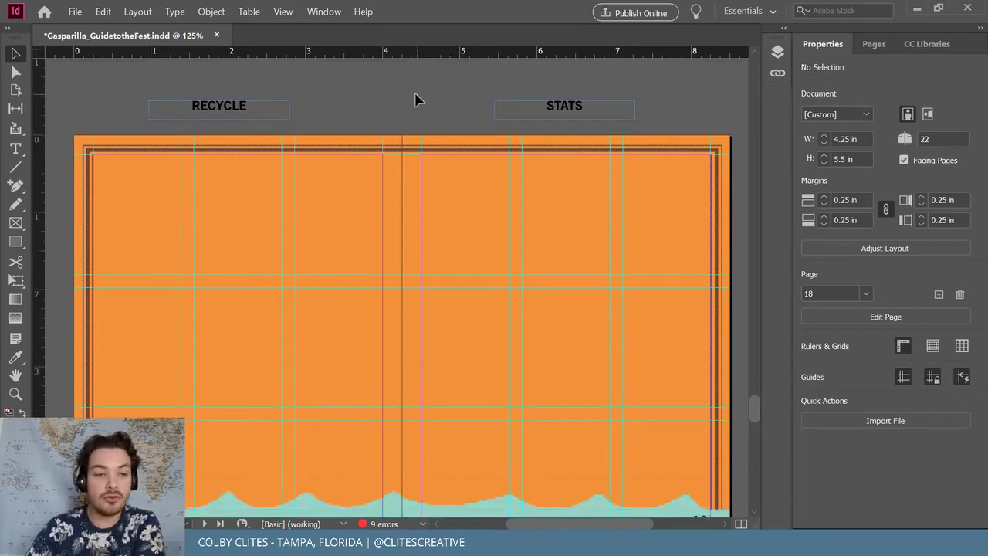
scroll(417, 98, "down", 2)
scroll(424, 88, "up", 2)
scroll(463, 176, "up", 4)
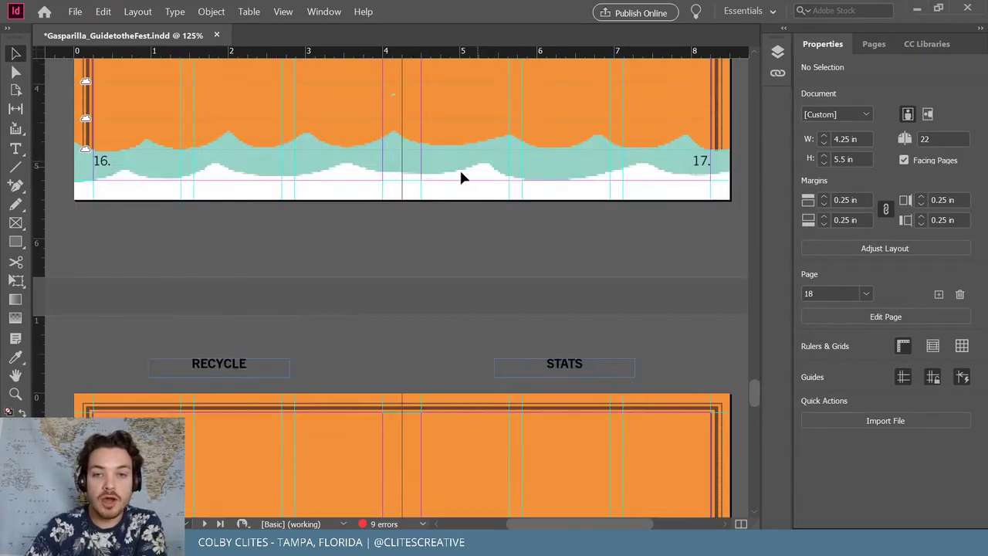
scroll(441, 185, "down", 10)
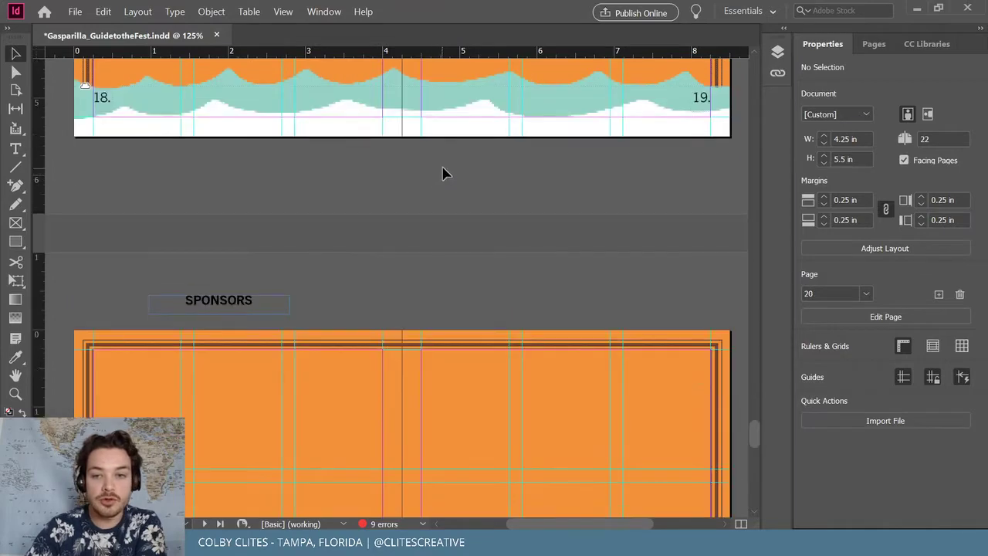
scroll(445, 170, "down", 5)
scroll(127, 232, "down", 3)
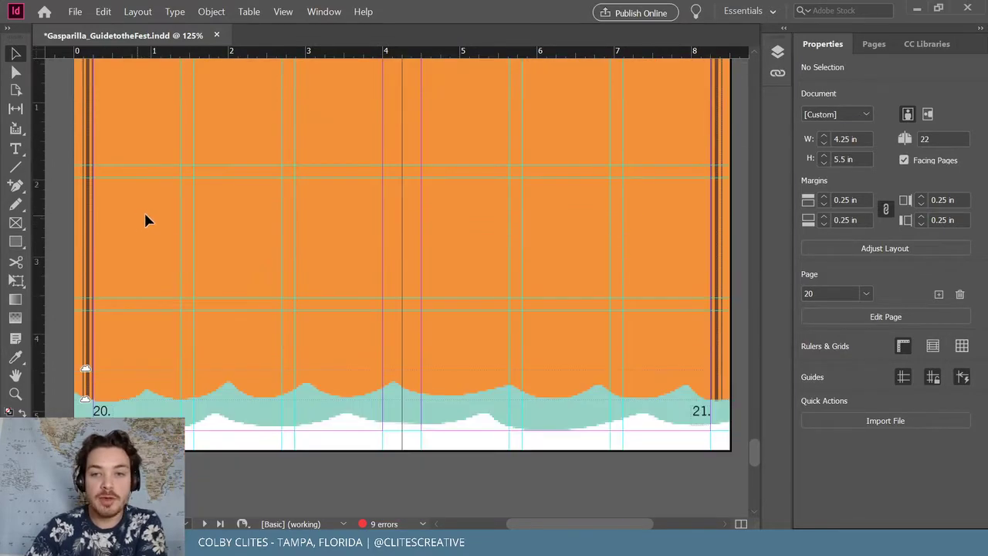
scroll(146, 214, "up", 2)
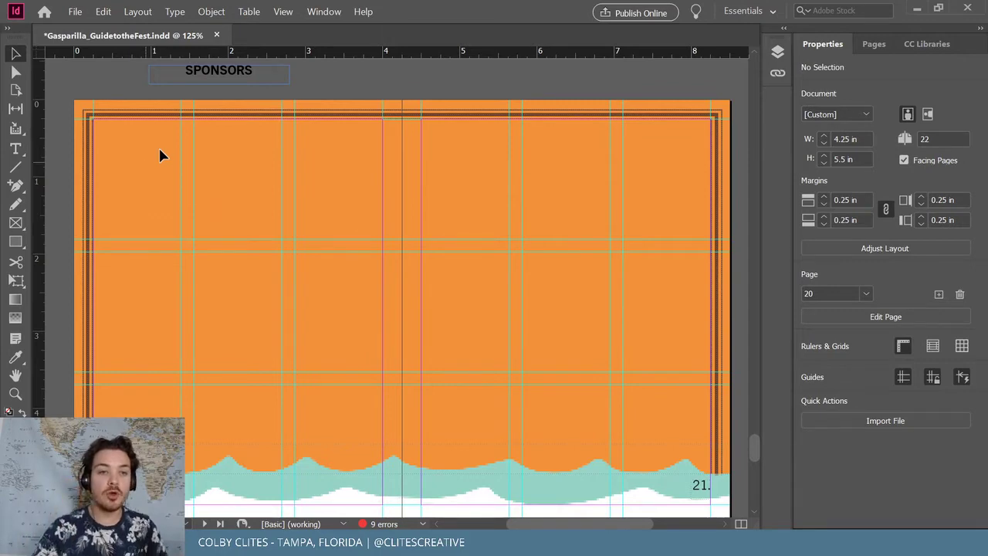
scroll(311, 170, "up", 3)
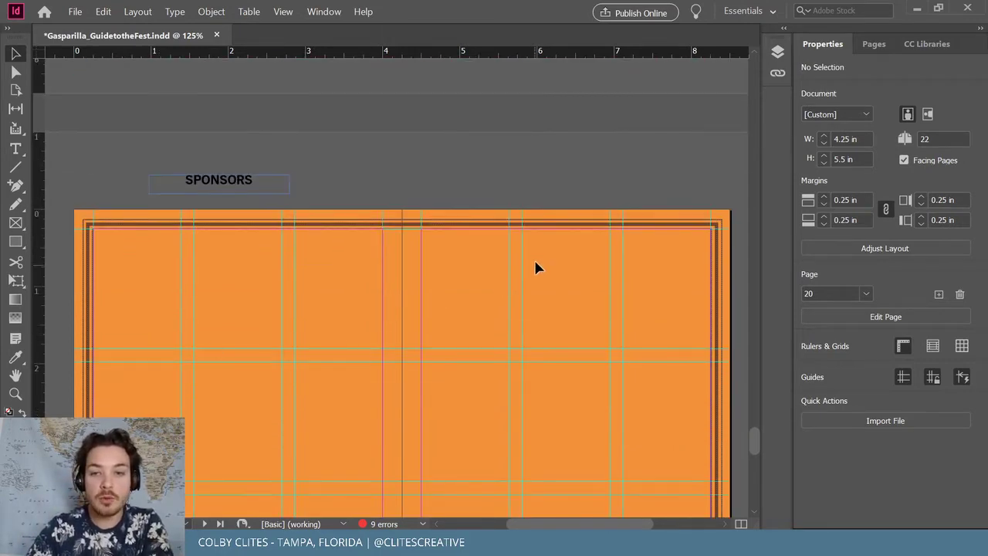
scroll(485, 253, "down", 14)
scroll(536, 224, "up", 7)
scroll(173, 399, "down", 7)
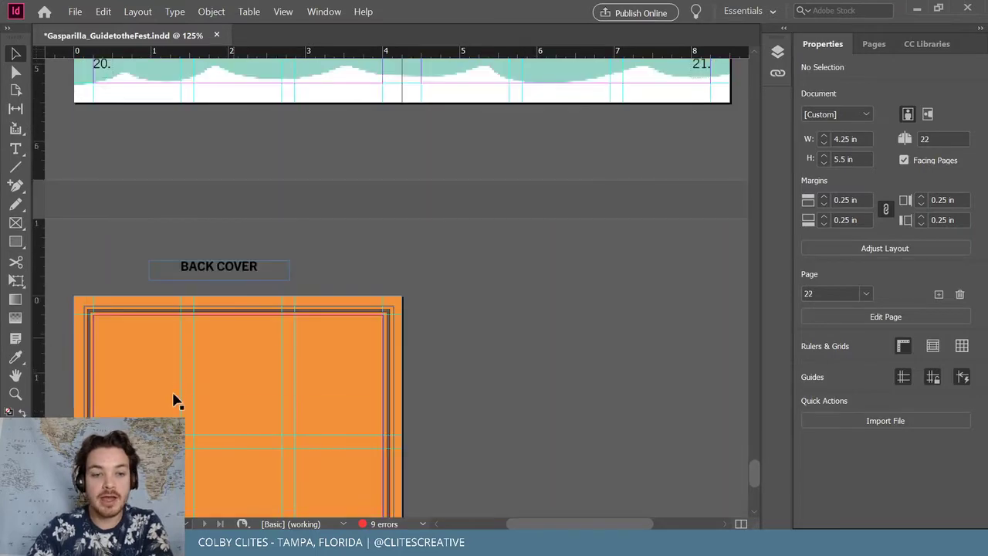
scroll(320, 306, "down", 5)
scroll(486, 267, "up", 5)
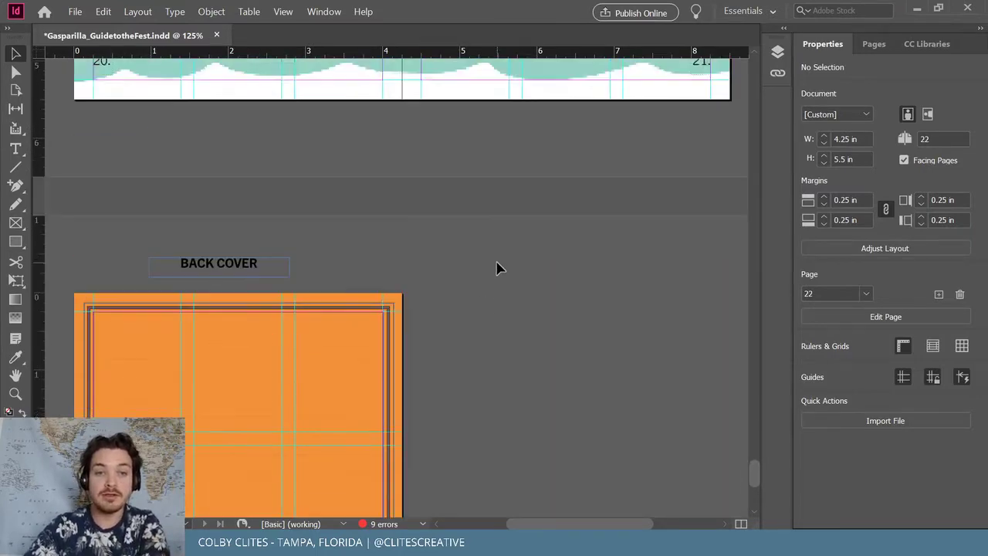
scroll(498, 268, "up", 18)
scroll(470, 280, "up", 7)
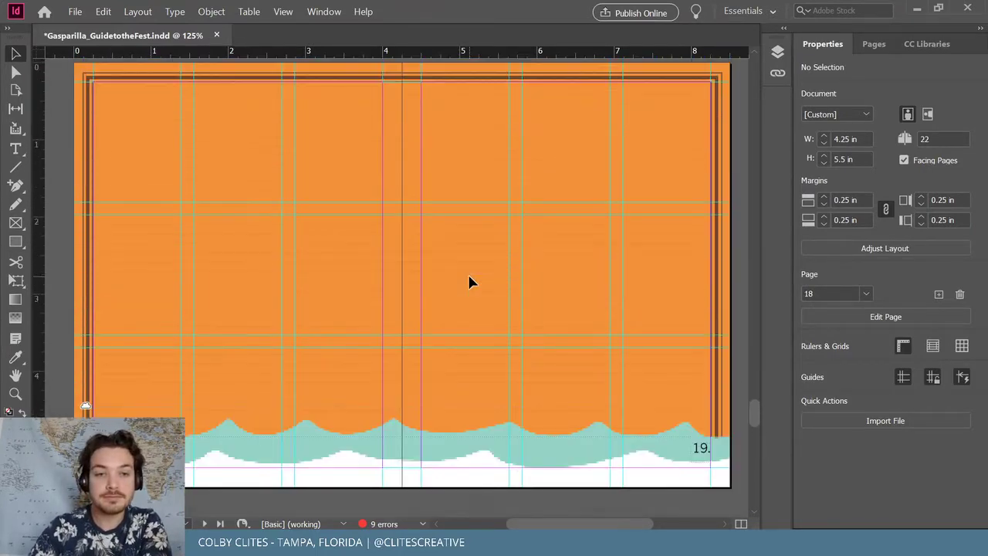
scroll(471, 280, "up", 12)
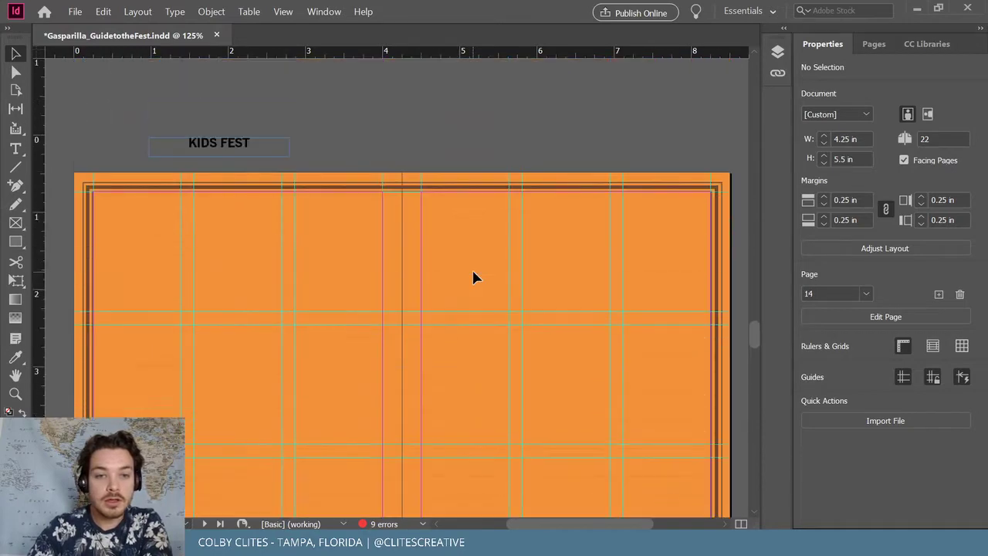
Drag the Shape 3 Kids Fest sketch from CC Libraries into the document
scroll(463, 247, "up", 2)
scroll(456, 214, "down", 2)
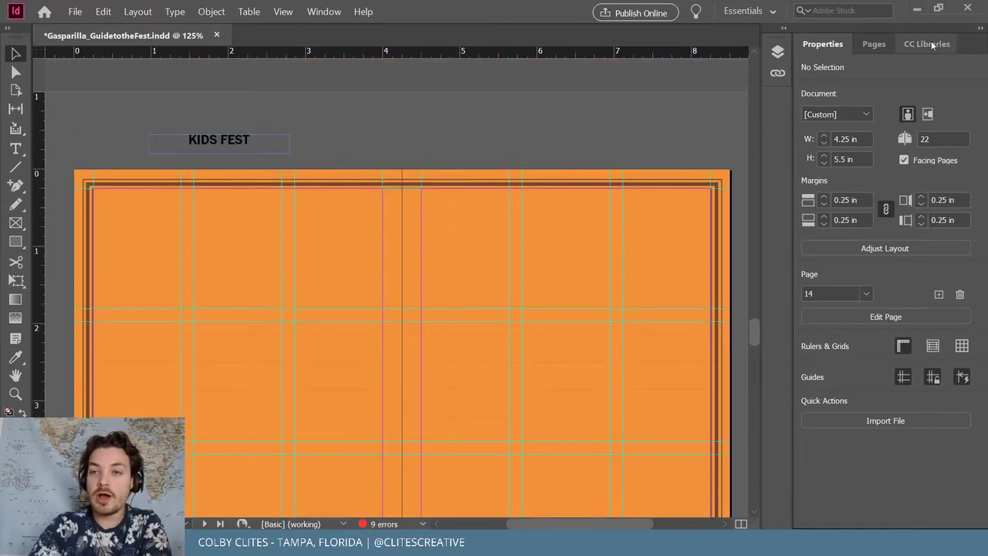
left_click(930, 44)
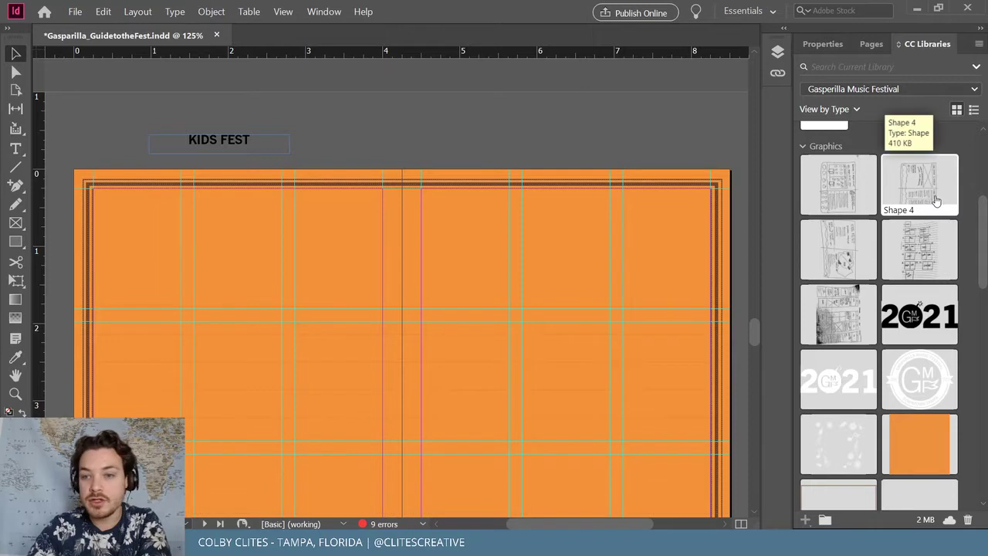
mouse_move(849, 254)
left_mouse_down()
mouse_move(505, 135)
mouse_move(375, 127)
left_mouse_up()
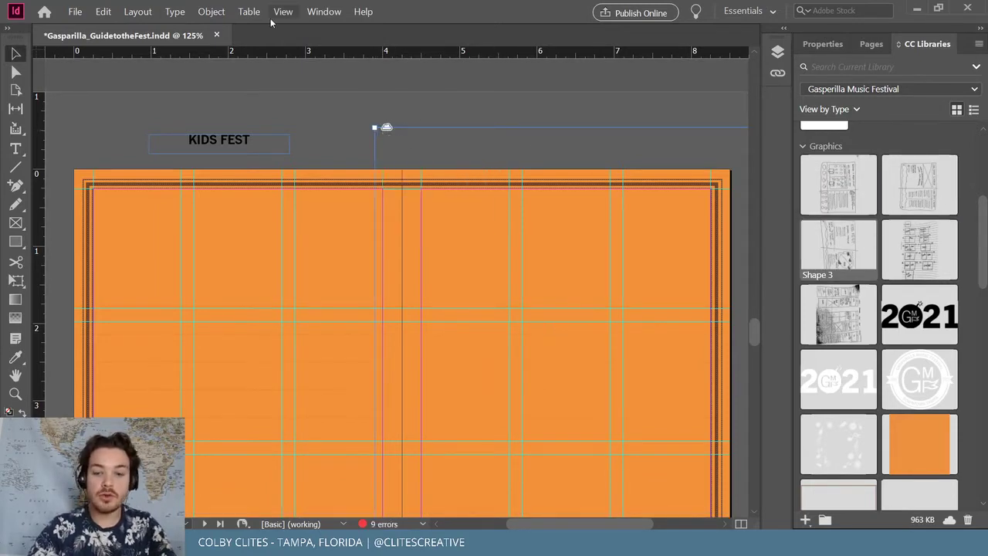
Zoom out to whole spreads, cancel a first Scale attempt, and restore the placed sketch
key("ctrl+minus")
key("ctrl+minus")
key("ctrl+minus")
key("ctrl+minus")
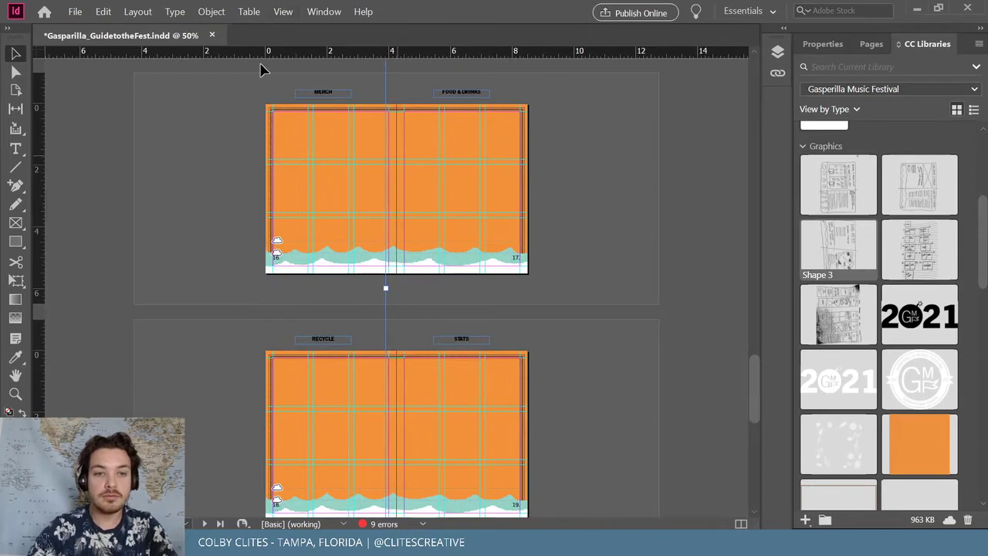
left_click(211, 12)
mouse_move(254, 28)
left_click(439, 46)
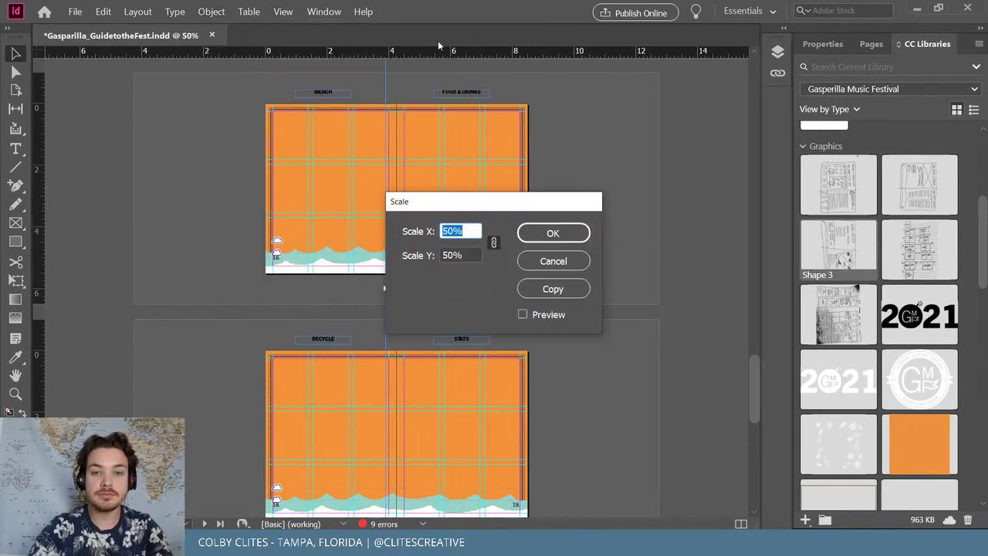
key("Escape")
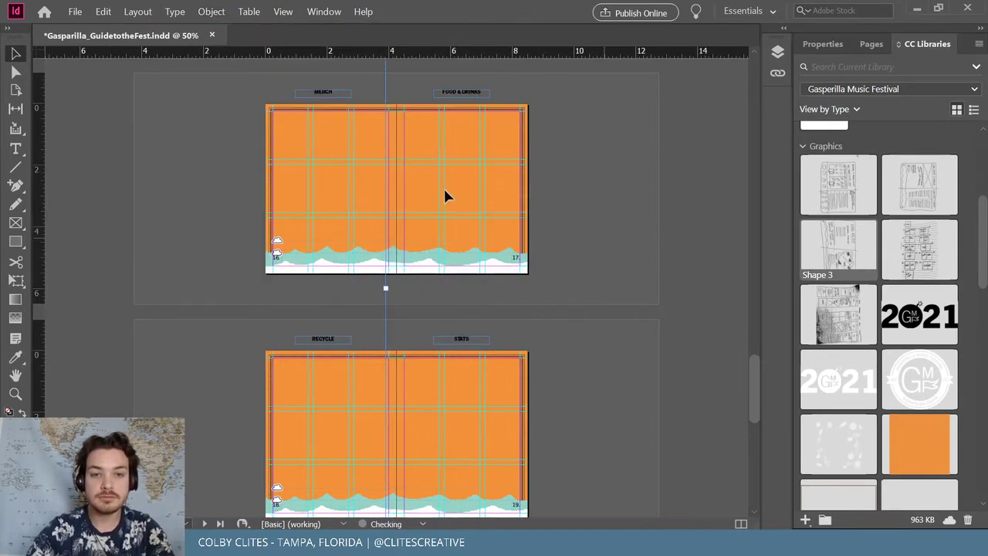
left_click(211, 12)
left_click(402, 289)
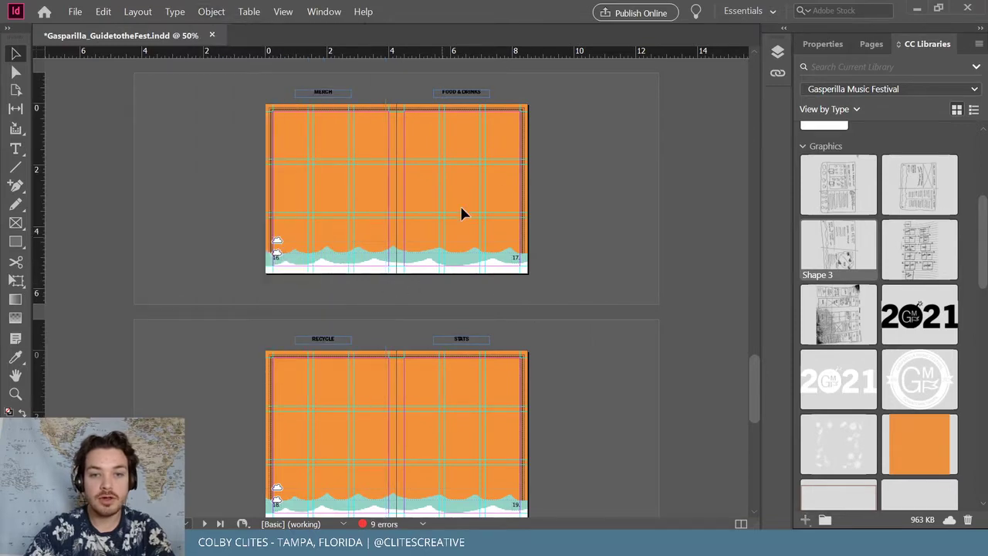
key("ctrl+z")
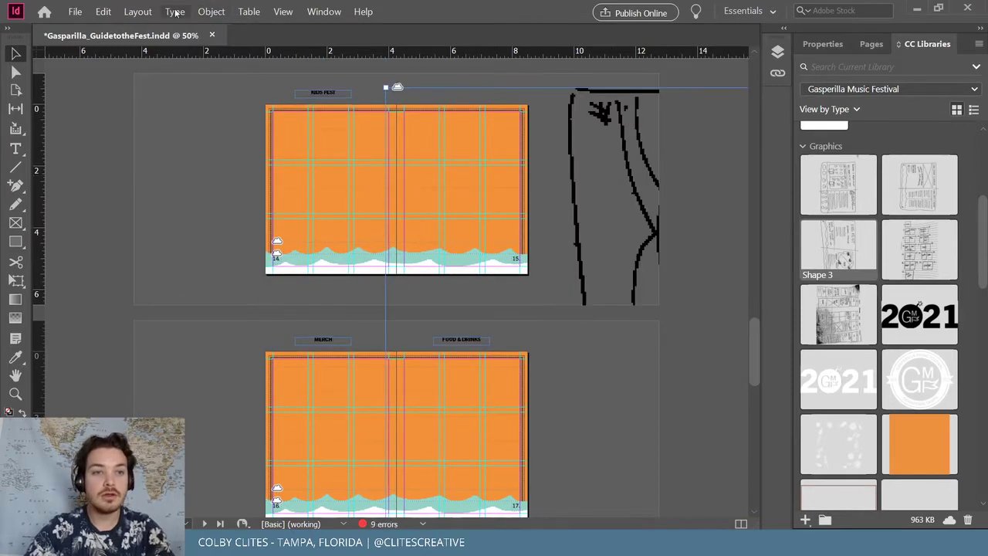
Shrink the Kids Fest sketch with Object > Transform > Scale
left_click(211, 11)
mouse_move(231, 28)
left_click(448, 45)
type("10")
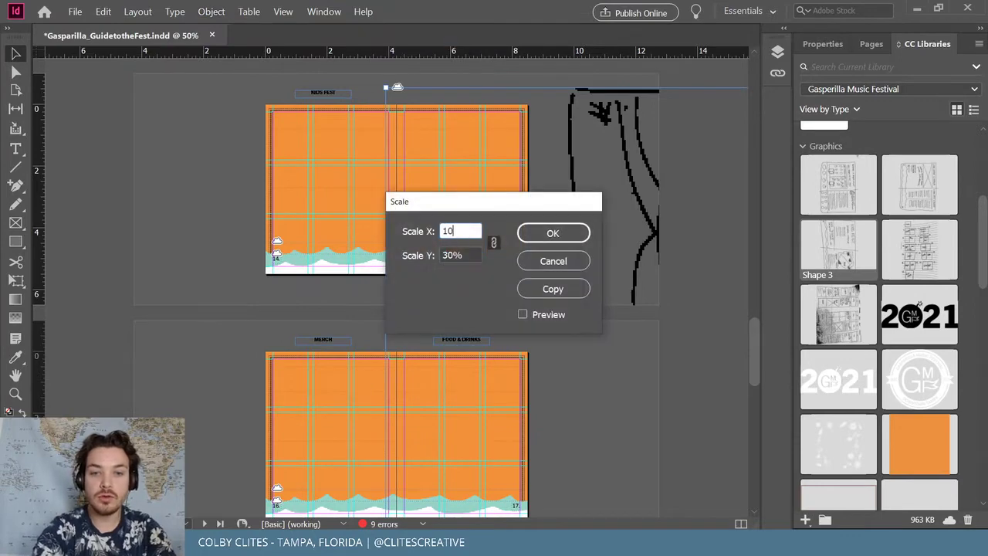
key("Return")
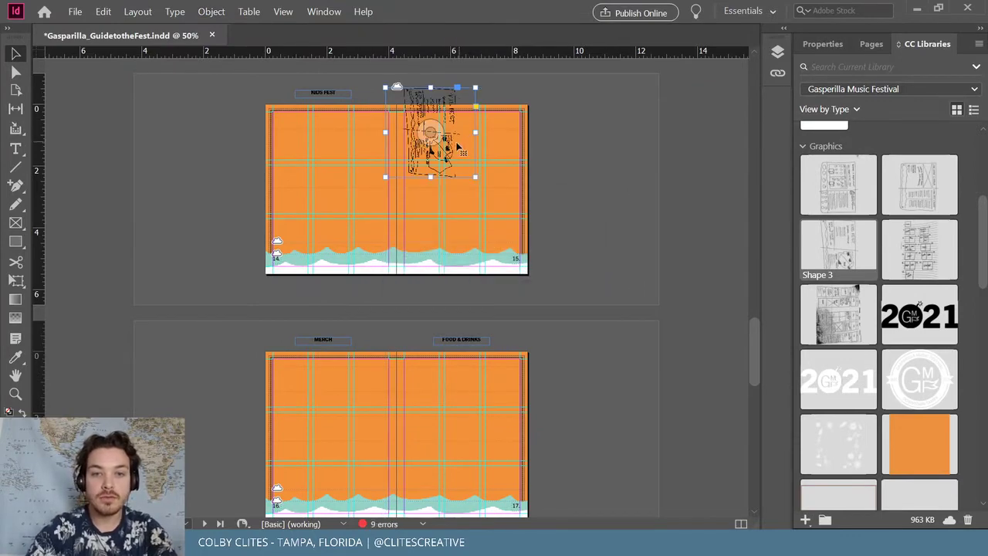
Move the sketch beside the spread, rotate it 90°, and set High Quality Display
left_click_drag(457, 146, 622, 200)
left_click_drag(644, 151, 634, 123)
key("ctrl+equal")
key("ctrl+equal")
key("ctrl+equal")
key("ctrl+equal")
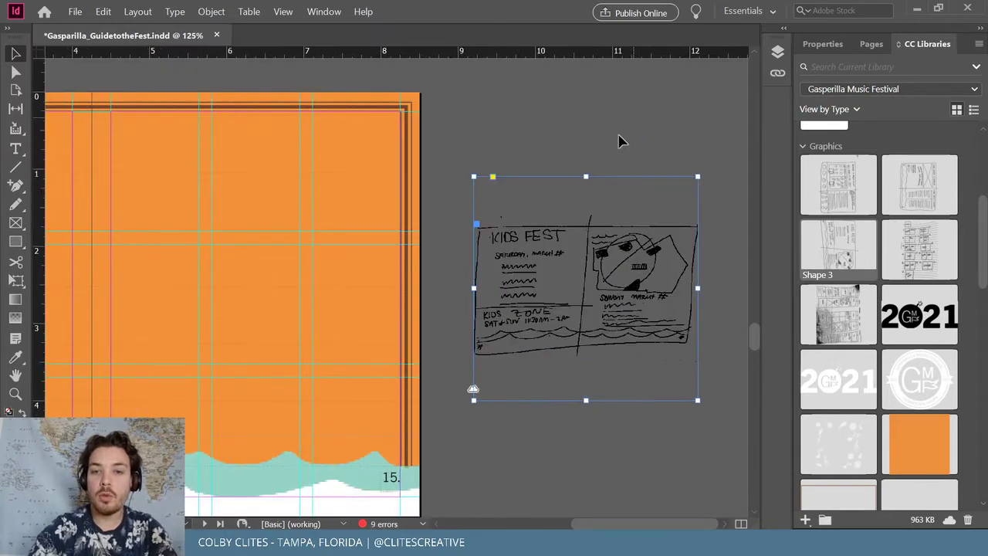
right_click(553, 292)
mouse_move(626, 498)
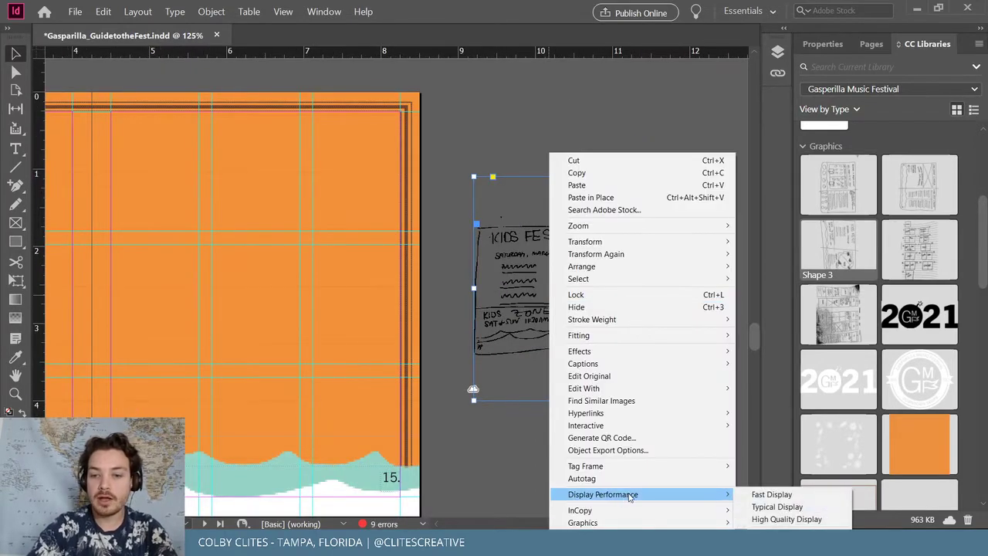
left_click(772, 522)
left_click_drag(647, 249, 599, 197)
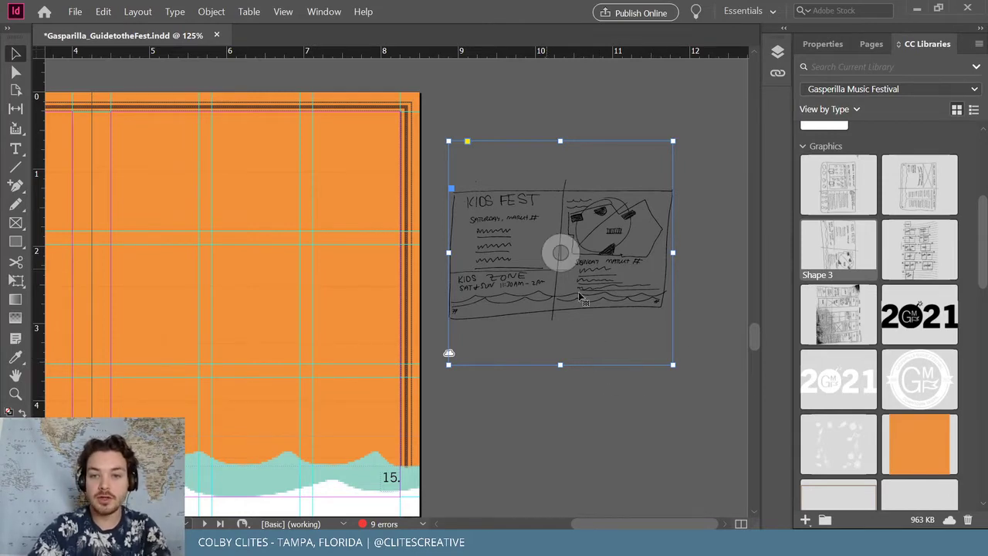
scroll(532, 388, "down", 10)
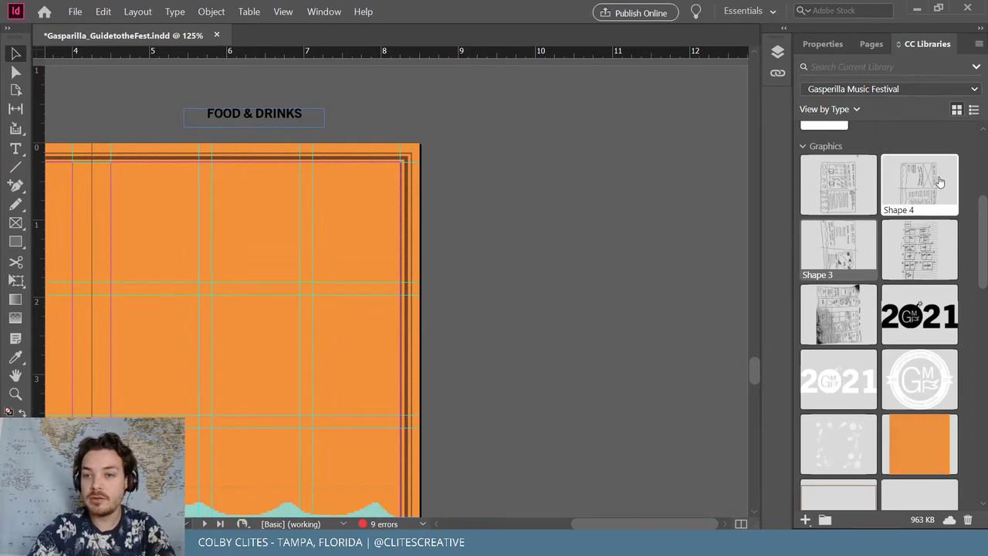
Place the Shape 4 food-and-drinks sketch and scale it to 15%
mouse_move(940, 181)
left_mouse_down()
mouse_move(487, 199)
mouse_move(424, 160)
left_mouse_up()
left_click(83, 84)
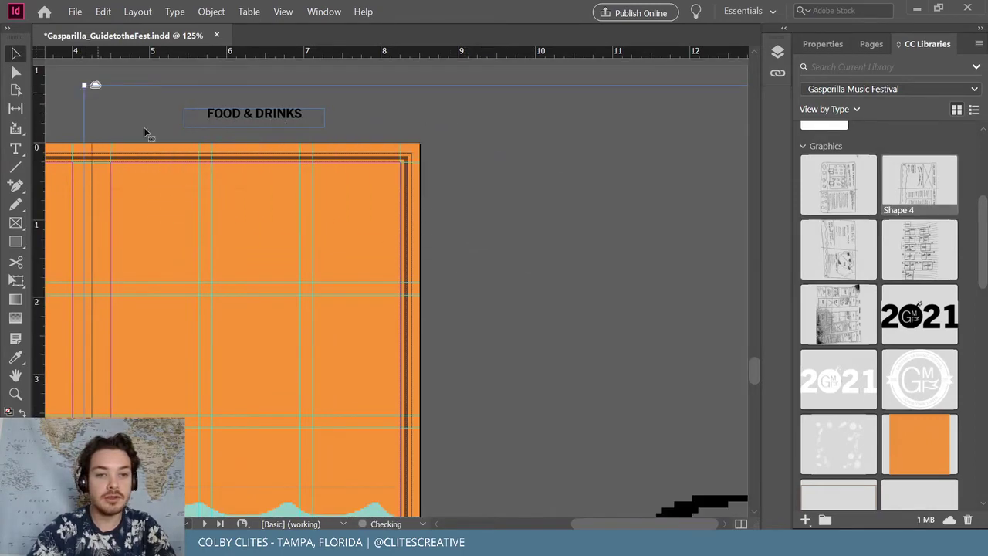
left_click(210, 12)
left_click(412, 38)
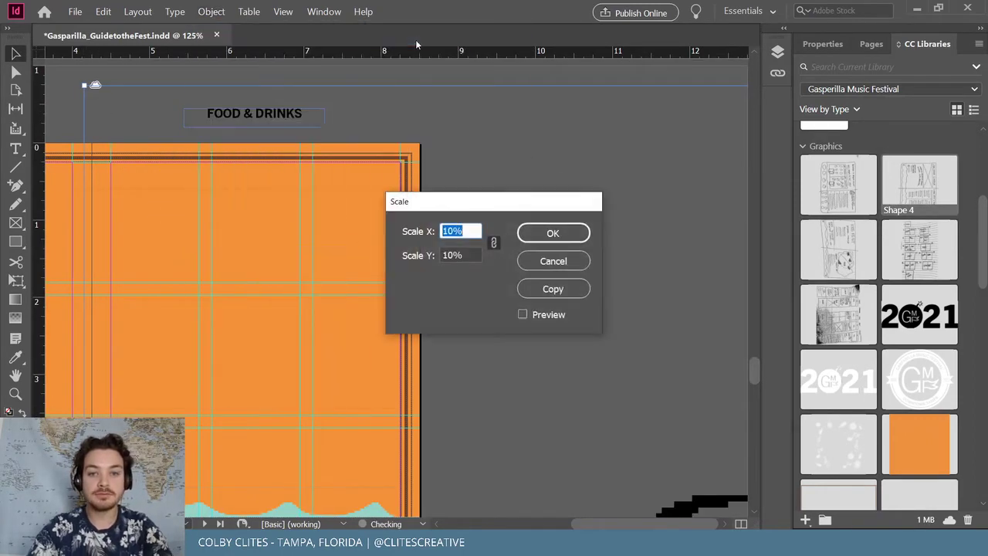
type("15")
key("Return")
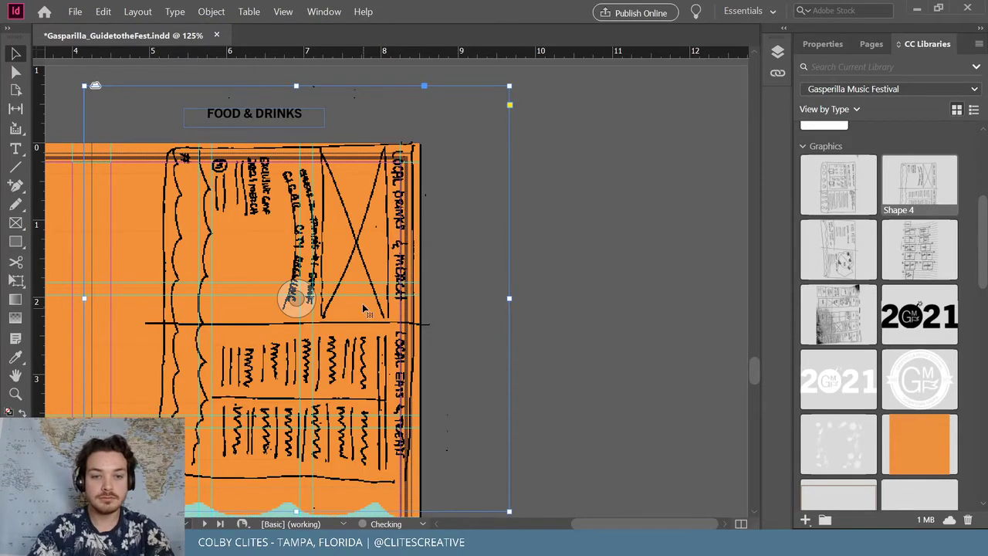
Move the sketch right of the page, rotate it 90° counter-clockwise, and set High Quality Display
left_click_drag(378, 315, 610, 313)
key("ctrl+minus")
key("ctrl+minus")
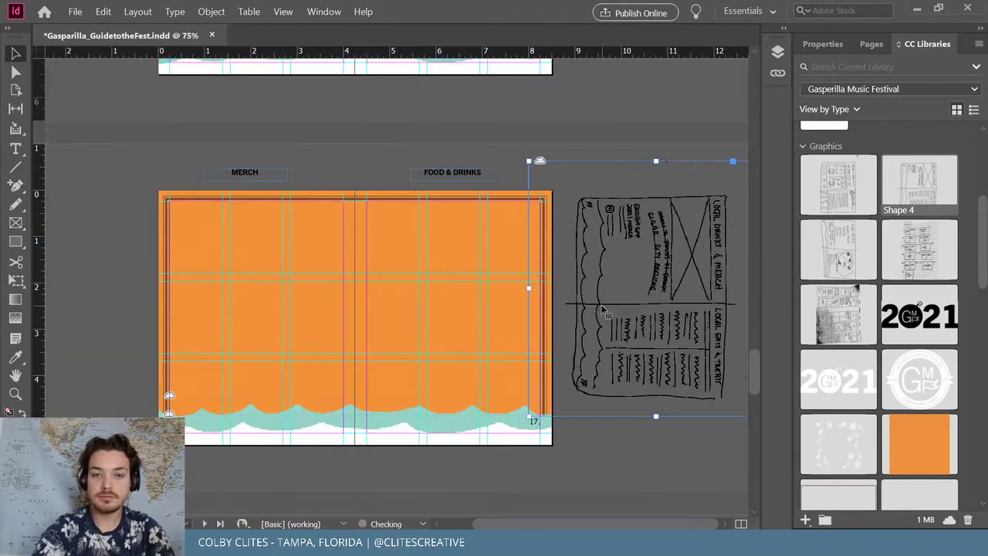
mouse_move(525, 155)
left_mouse_down()
mouse_move(441, 280)
mouse_move(511, 378)
left_mouse_up()
right_click(621, 249)
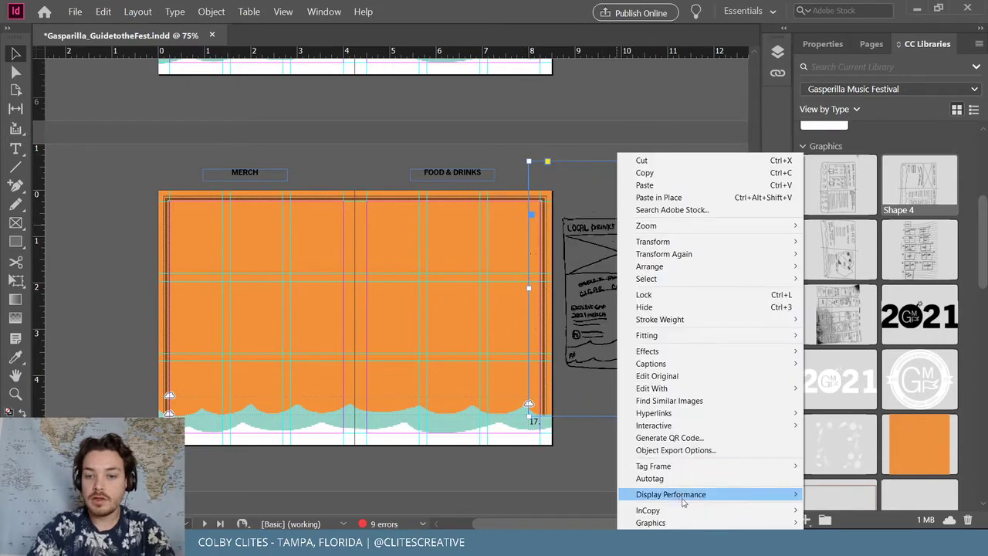
mouse_move(746, 500)
left_click(853, 519)
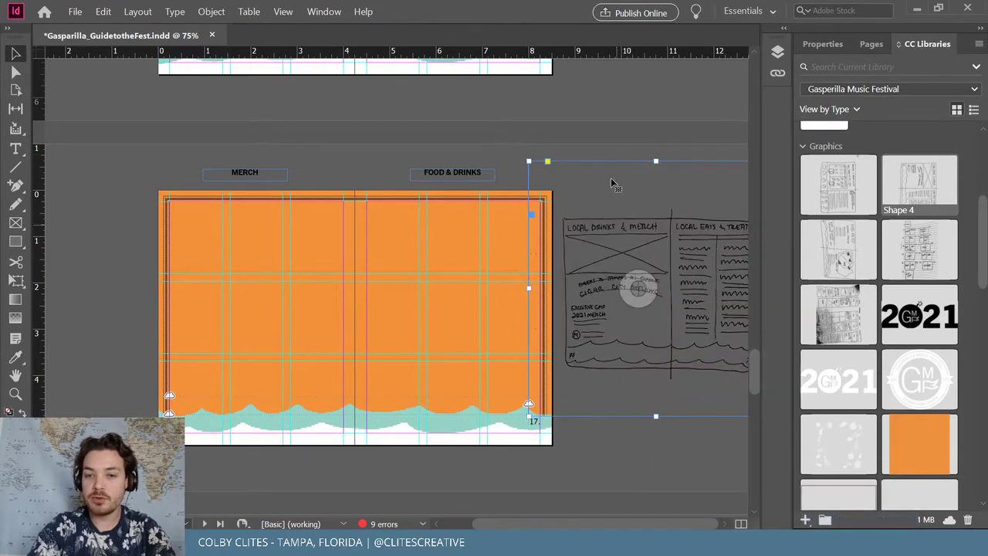
scroll(581, 173, "up", 10)
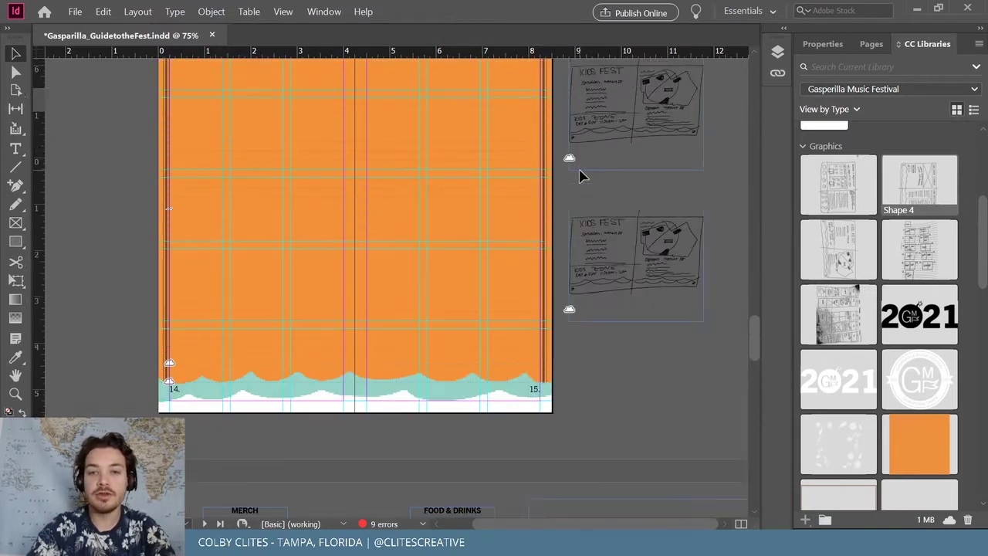
Enlarge the Kids Fest sketch to 150% and move its frame beside the spread
left_click(211, 11)
mouse_move(224, 27)
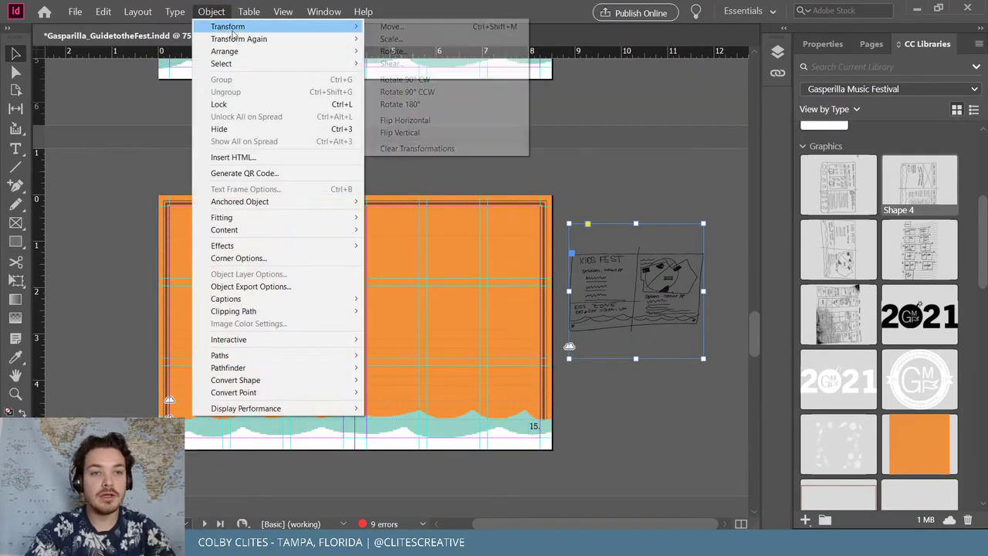
left_click(409, 38)
type("1")
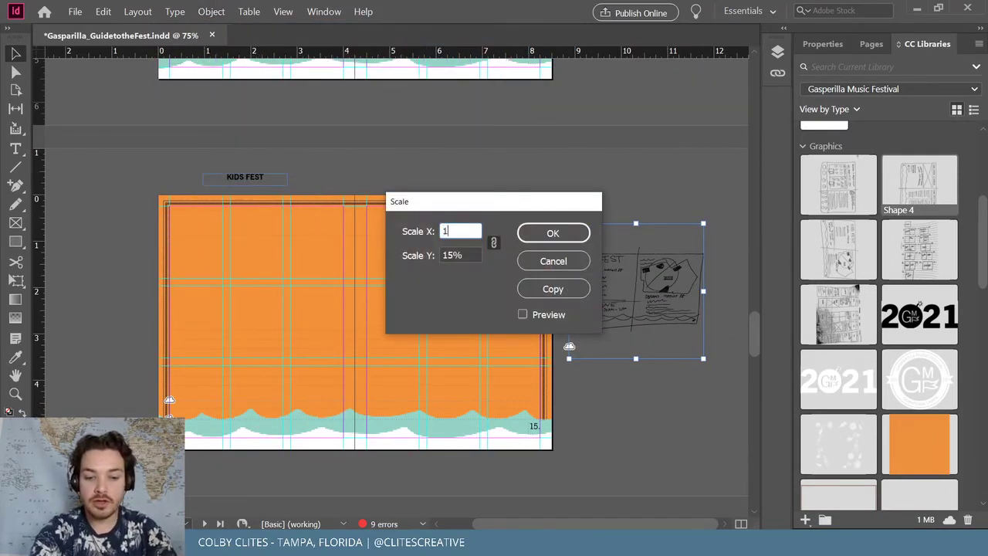
type("50")
key("Return")
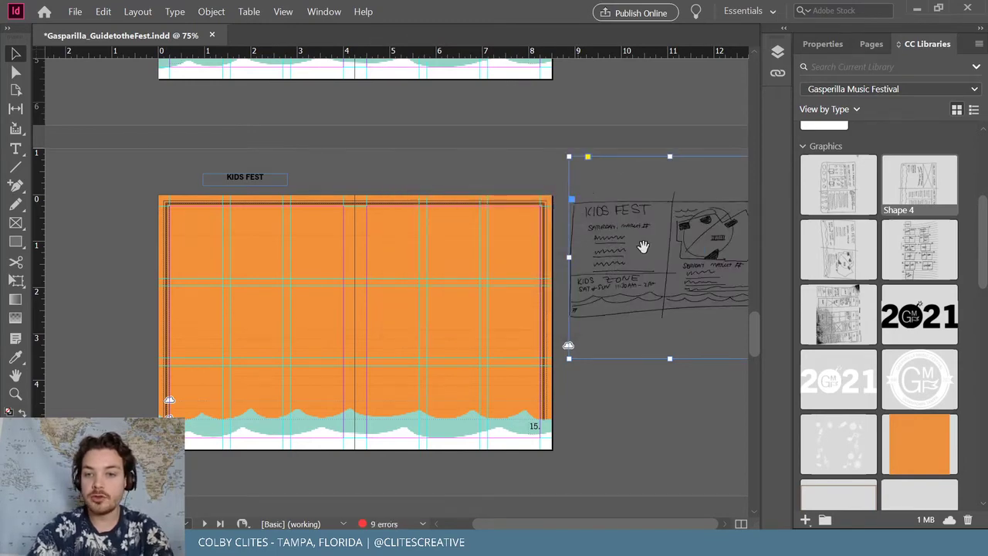
left_click_drag(641, 247, 656, 340)
key("ctrl+z")
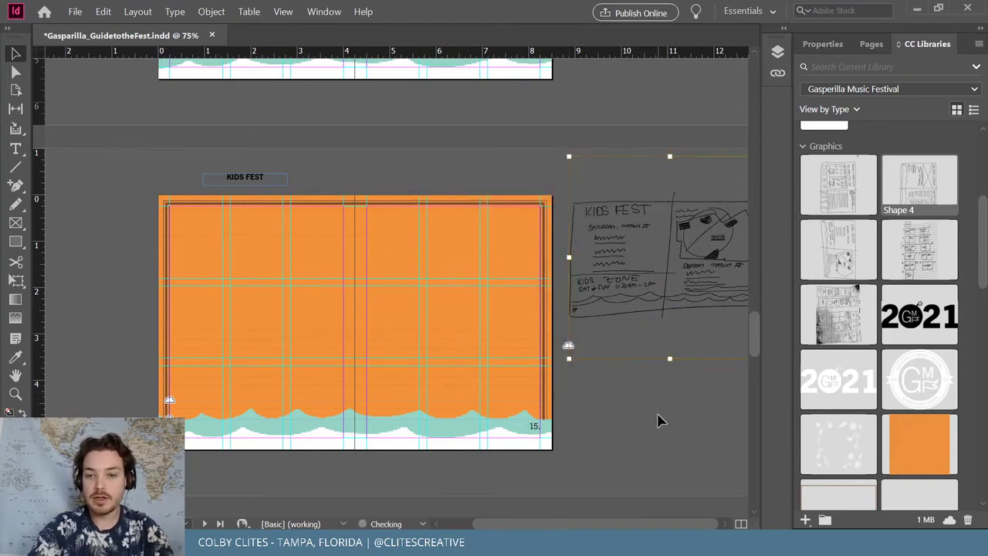
left_click_drag(629, 300, 625, 369)
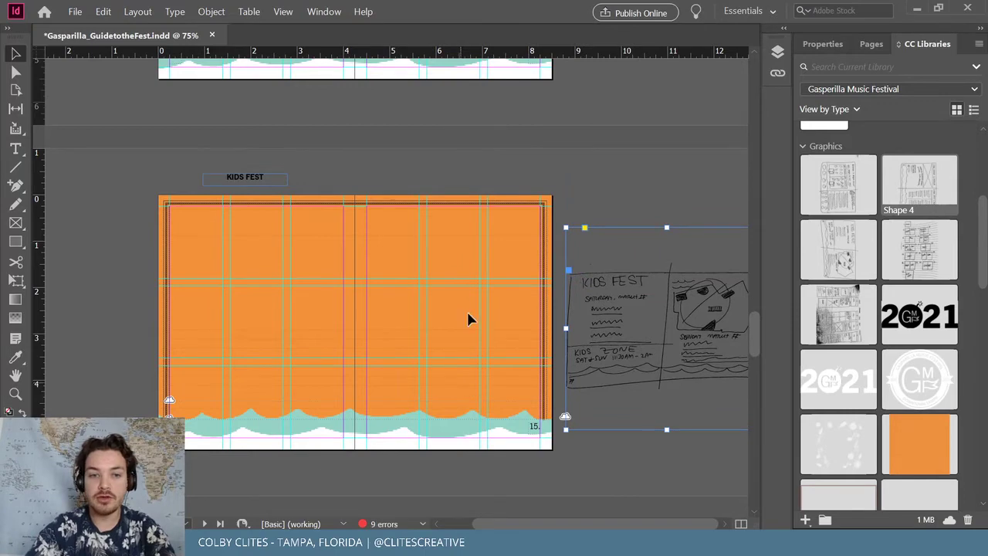
scroll(466, 310, "down", 10)
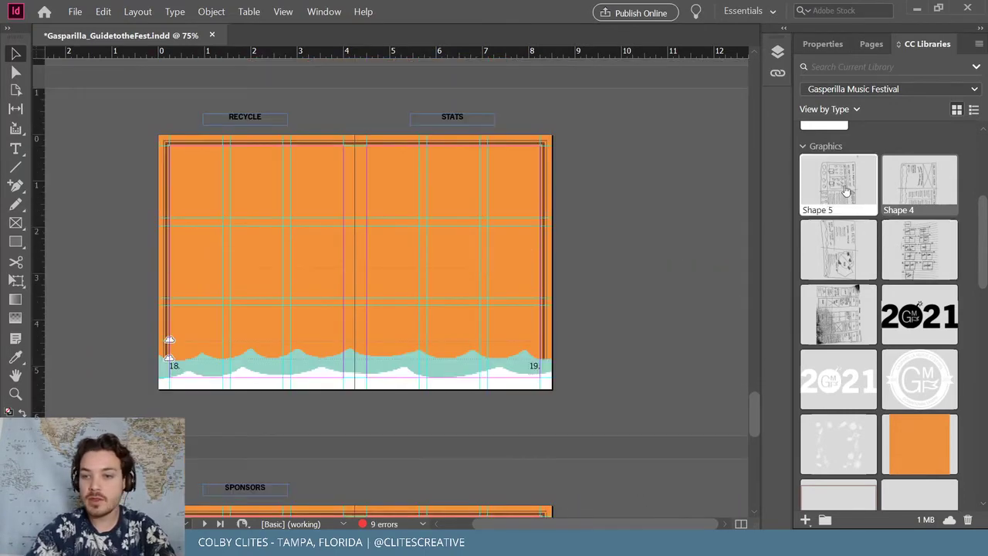
Drag Shape 5 from CC Libraries onto the RECYCLE spread and scale it to 15%
mouse_move(845, 189)
left_mouse_down()
mouse_move(576, 157)
mouse_move(261, 97)
left_mouse_up()
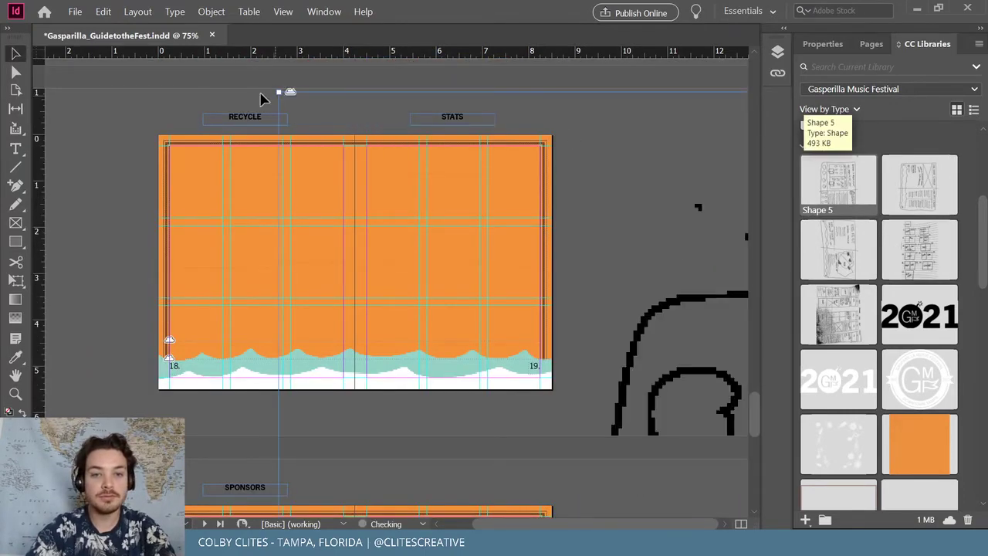
left_click(211, 12)
mouse_move(235, 34)
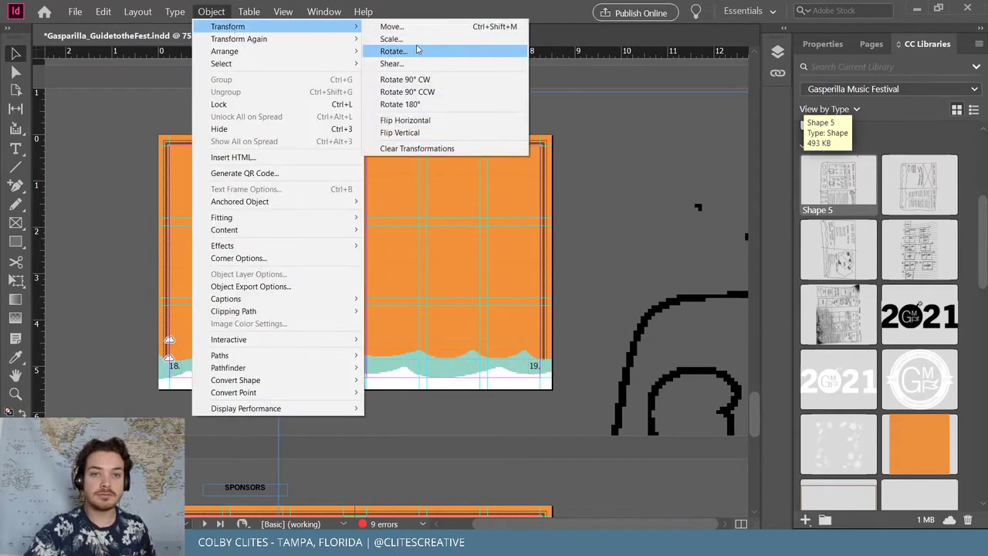
left_click(416, 39)
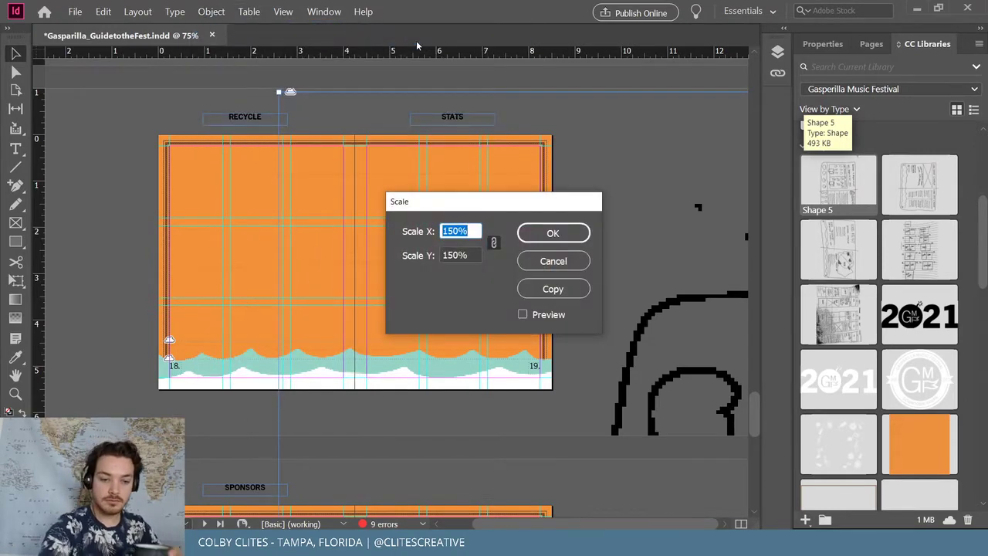
type("1")
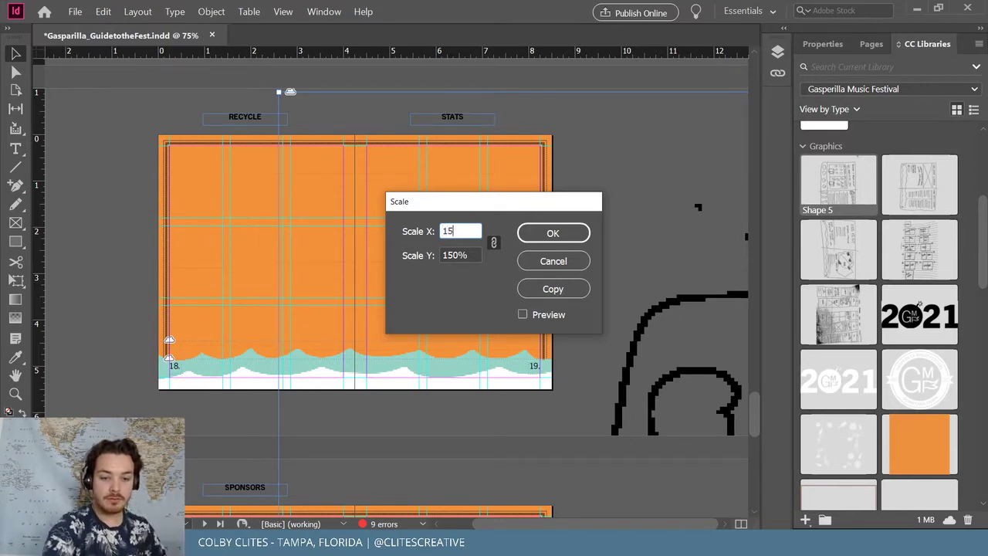
key("Return")
Move the recycle sketch onto the pasteboard, turn it landscape, and set High Quality Display
left_click_drag(467, 220, 688, 269)
mouse_move(521, 137)
left_mouse_down()
mouse_move(448, 216)
mouse_move(476, 305)
mouse_move(502, 315)
mouse_move(471, 267)
mouse_move(488, 310)
mouse_move(550, 369)
left_mouse_up()
left_click_drag(607, 297, 610, 287)
right_click(610, 287)
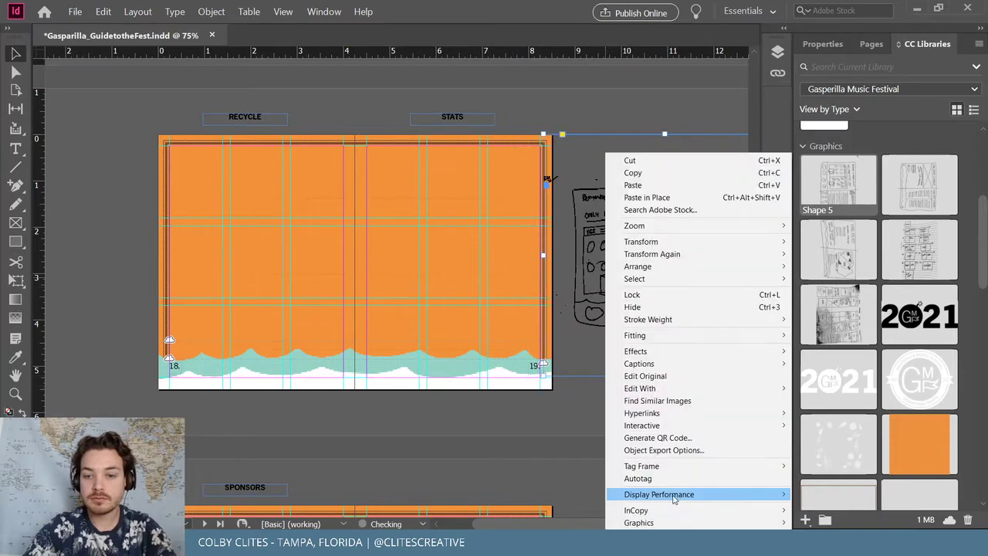
mouse_move(672, 494)
left_click(845, 519)
Deselect the sketch and save the booklet with File > Save
left_click(123, 154)
left_click(74, 11)
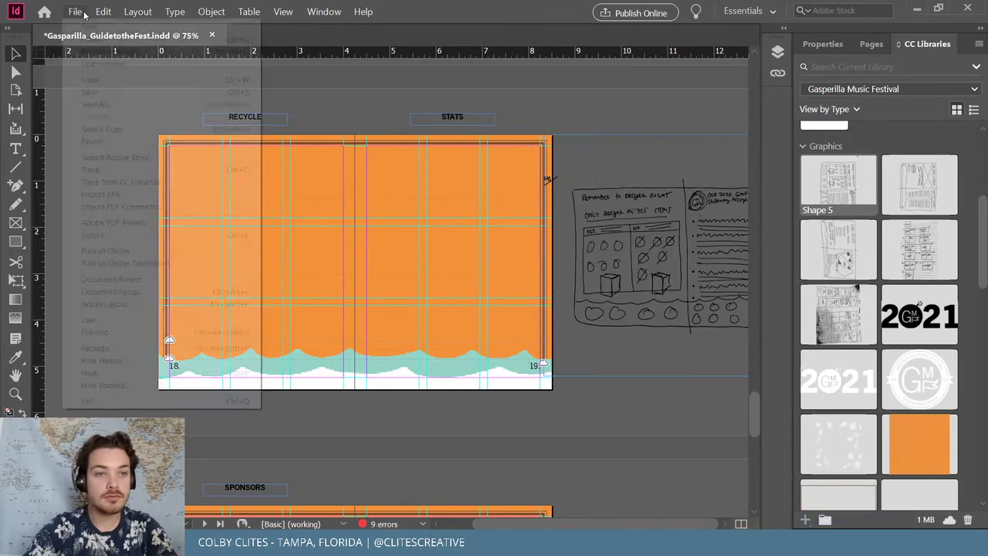
left_click(116, 92)
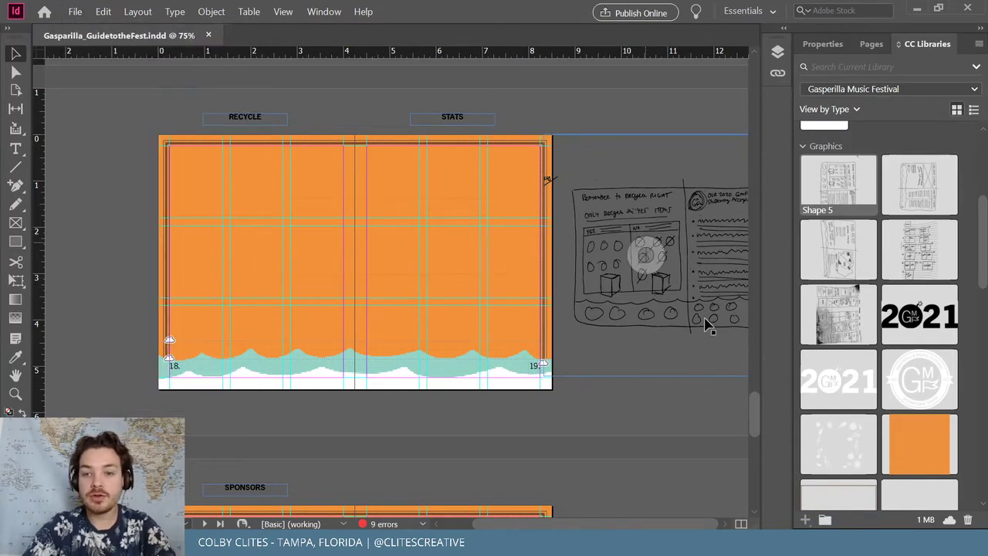
left_click_drag(791, 288, 801, 290)
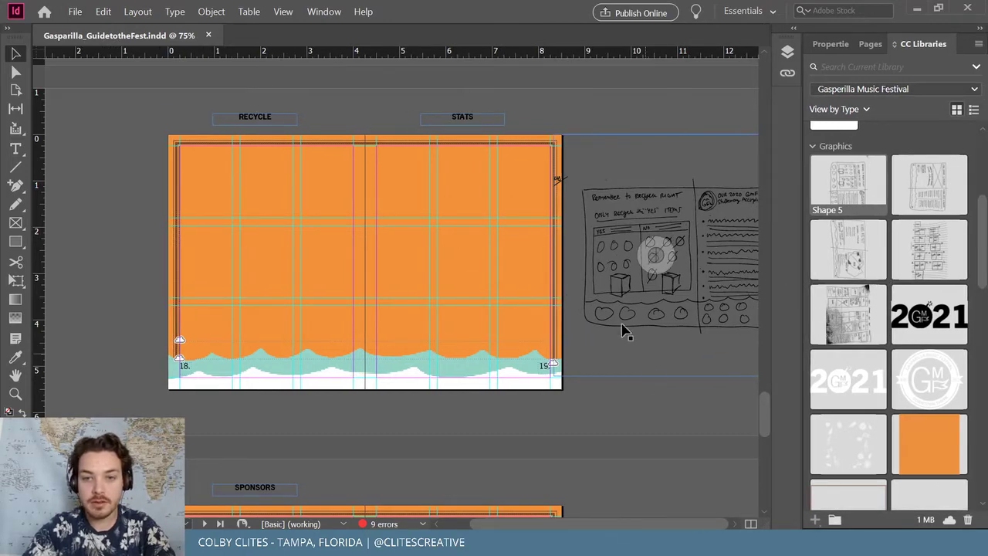
Scroll up to the MAP spread and zoom it to 100%
scroll(623, 324, "up", 8)
scroll(622, 320, "up", 8)
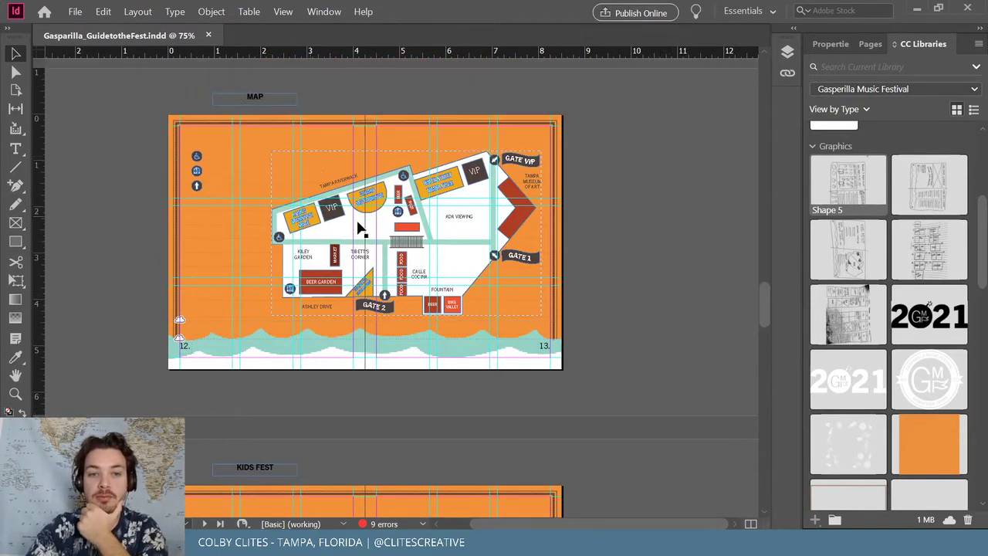
scroll(355, 218, "down", 5)
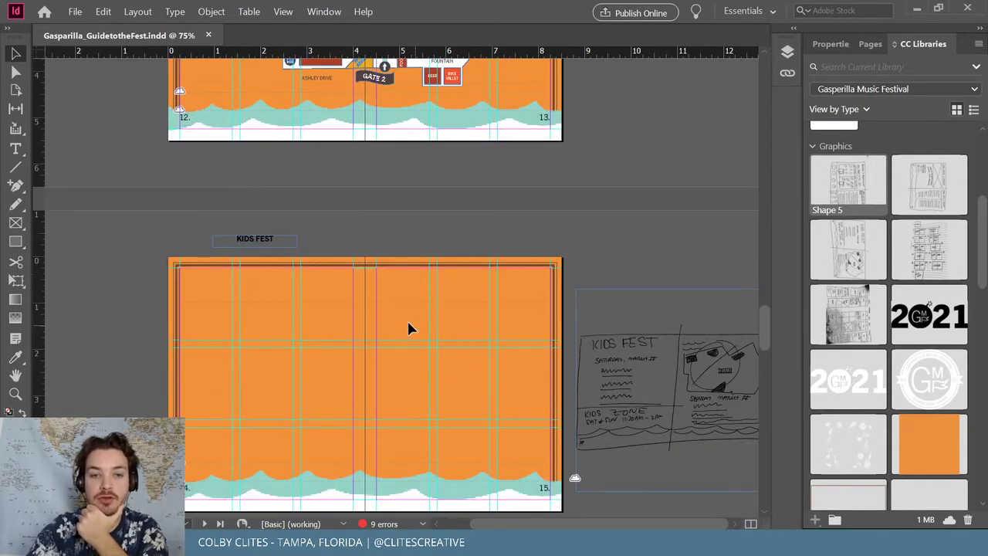
scroll(453, 359, "up", 8)
scroll(520, 311, "down", 4)
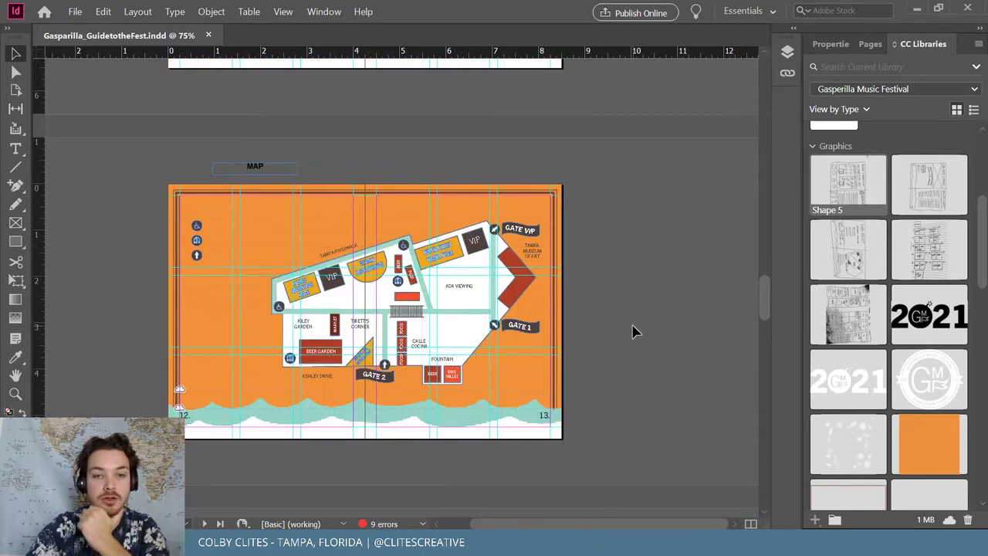
key("ctrl+equal")
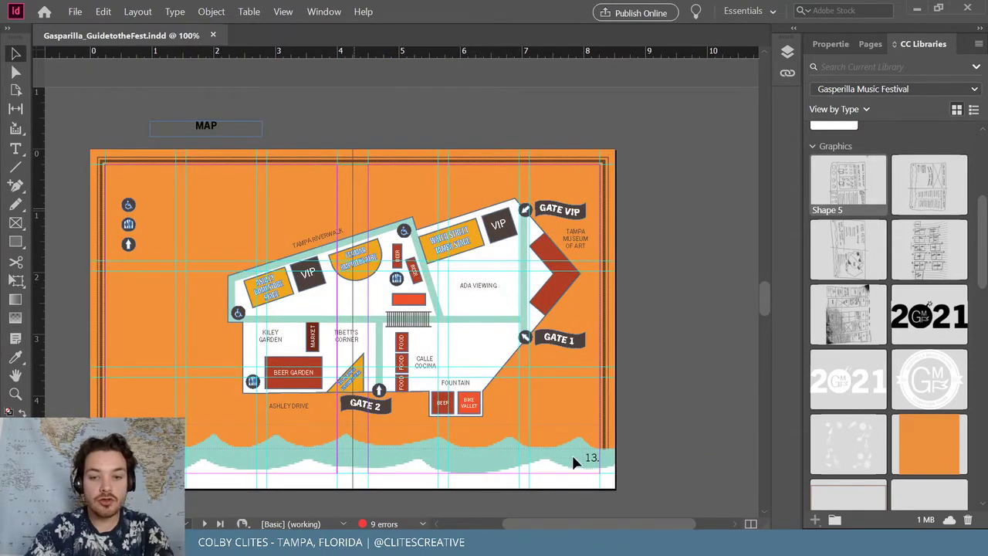
Pan across the festival map and select its wheelchair icon
left_click_drag(586, 523, 571, 522)
scroll(607, 413, "down", 2)
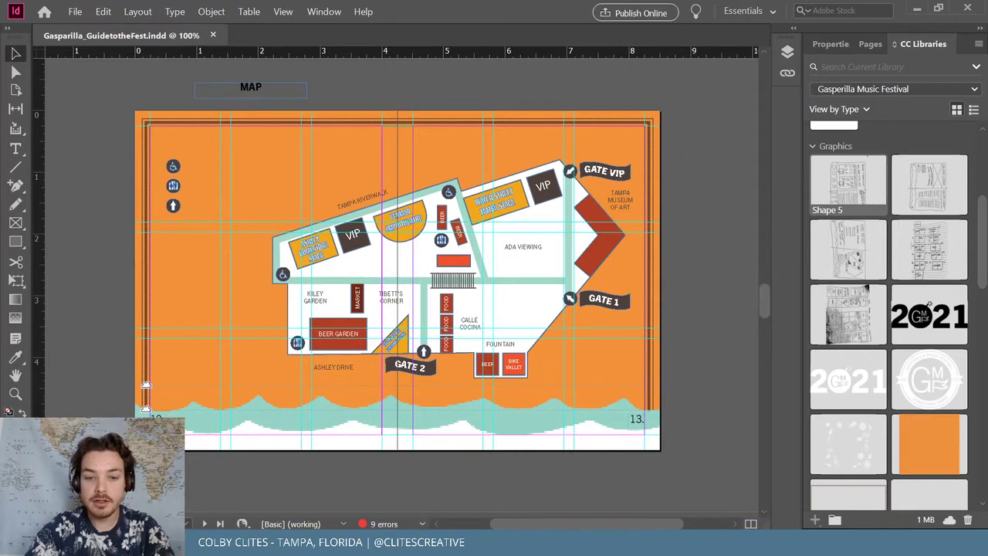
mouse_move(487, 544)
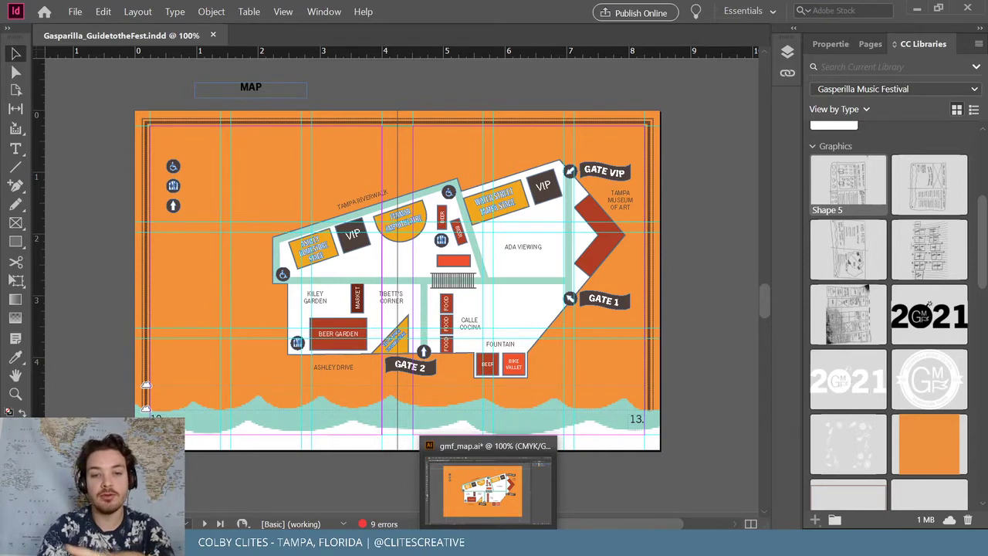
scroll(569, 311, "up", 2)
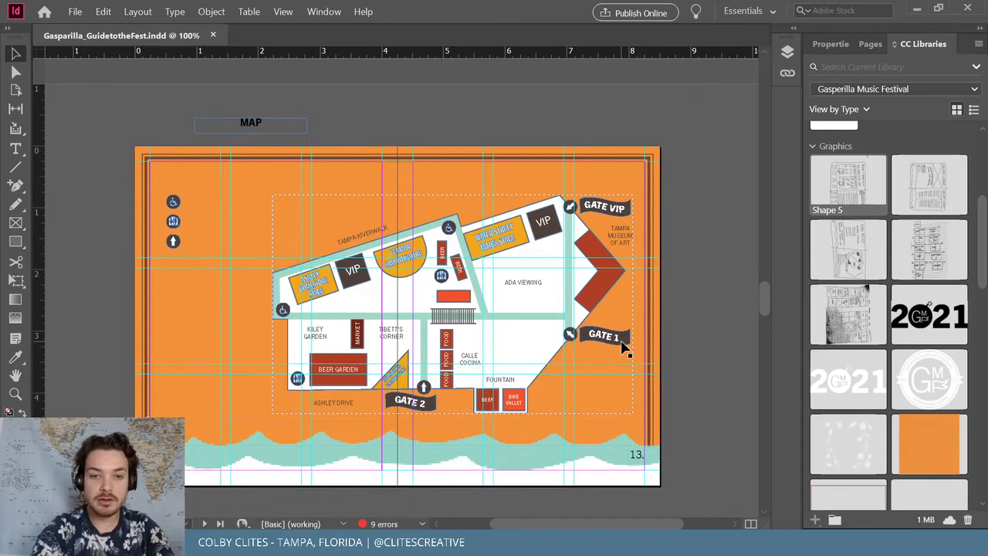
scroll(624, 349, "up", 3)
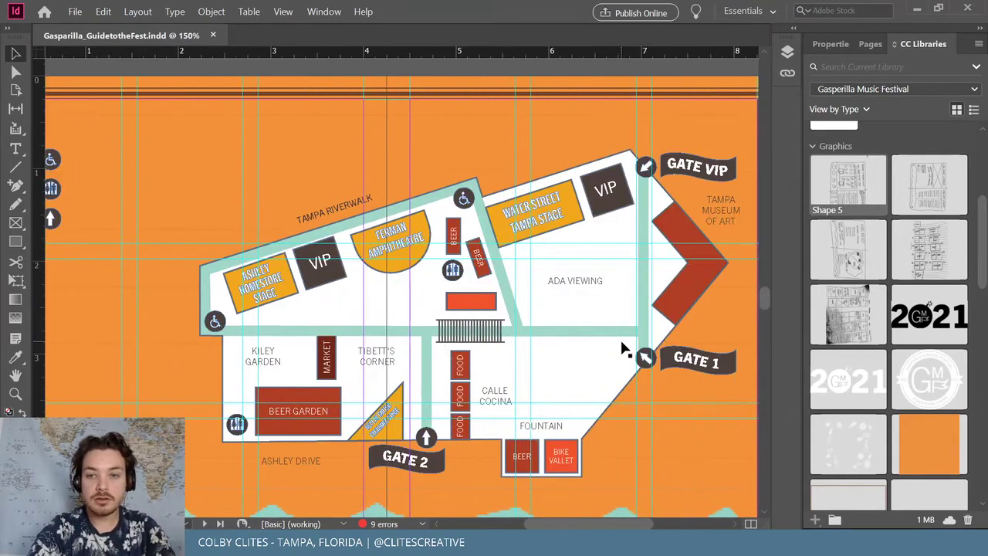
scroll(624, 348, "left", 2)
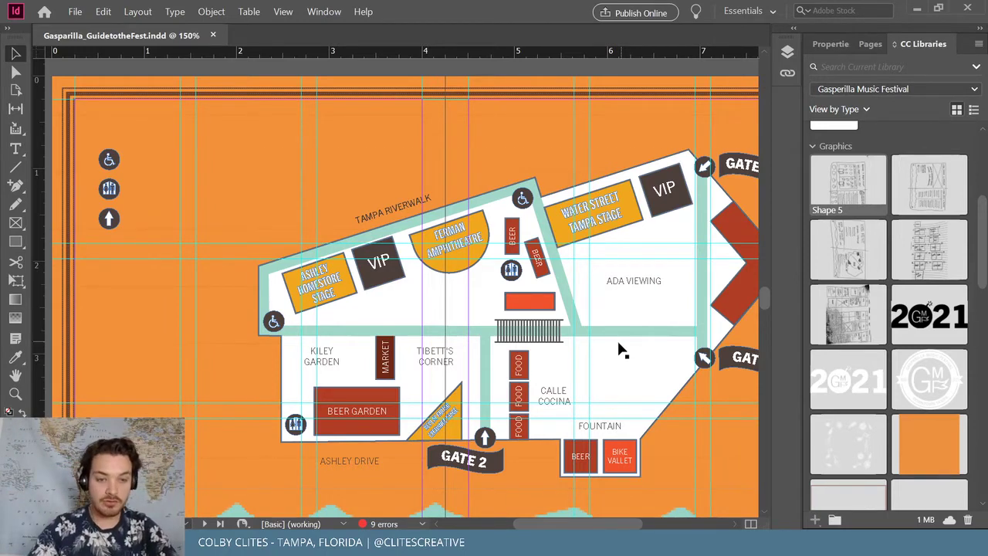
left_click(111, 160)
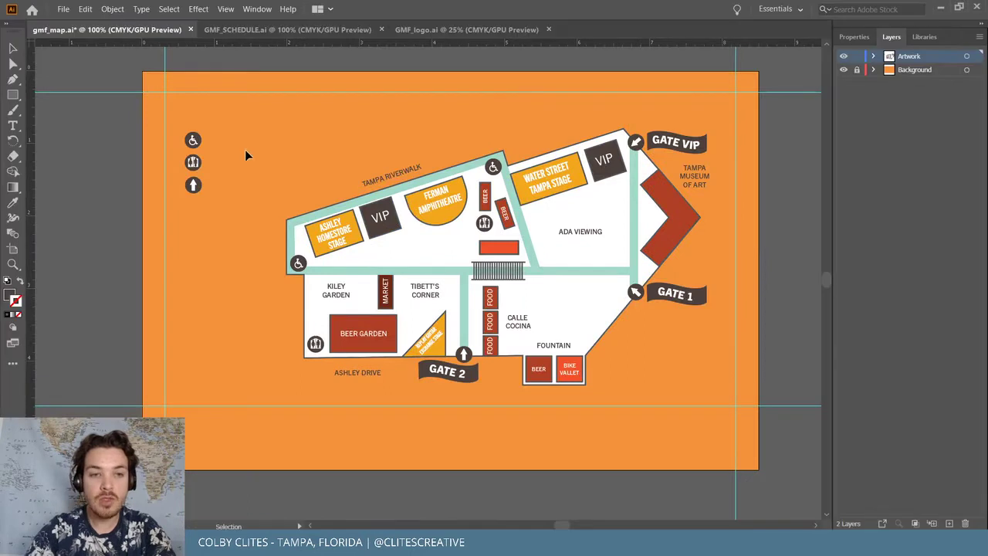
Enlarge the gmf_map.ai artwork to 150% and pan right to the gate labels
scroll(425, 193, "up", 1)
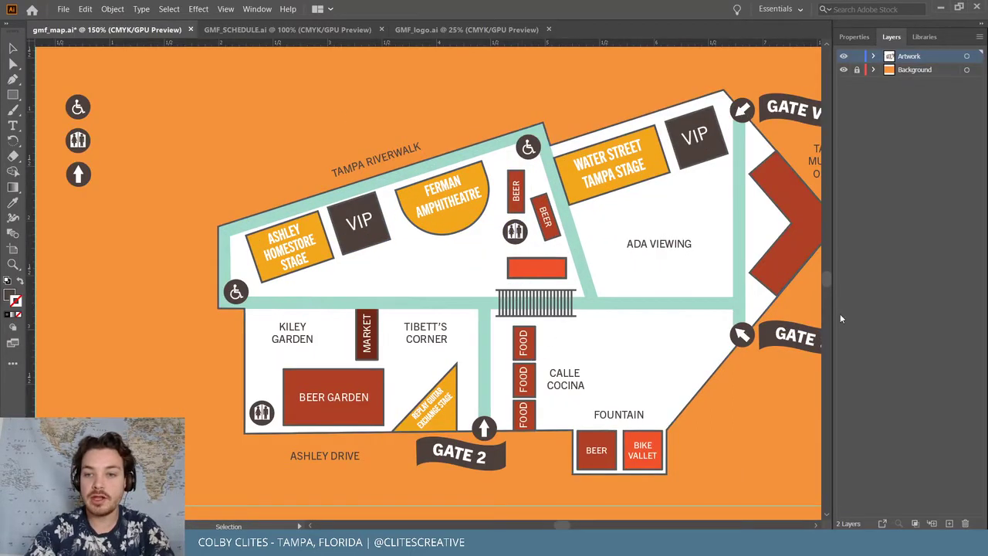
scroll(765, 363, "right", 2)
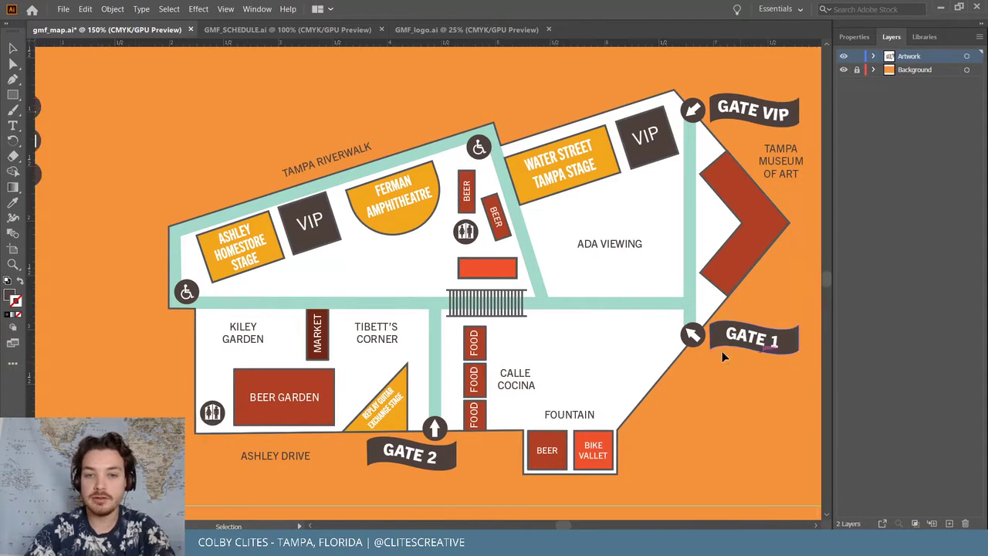
Select all of the map artwork and ungroup it
key("ctrl+a")
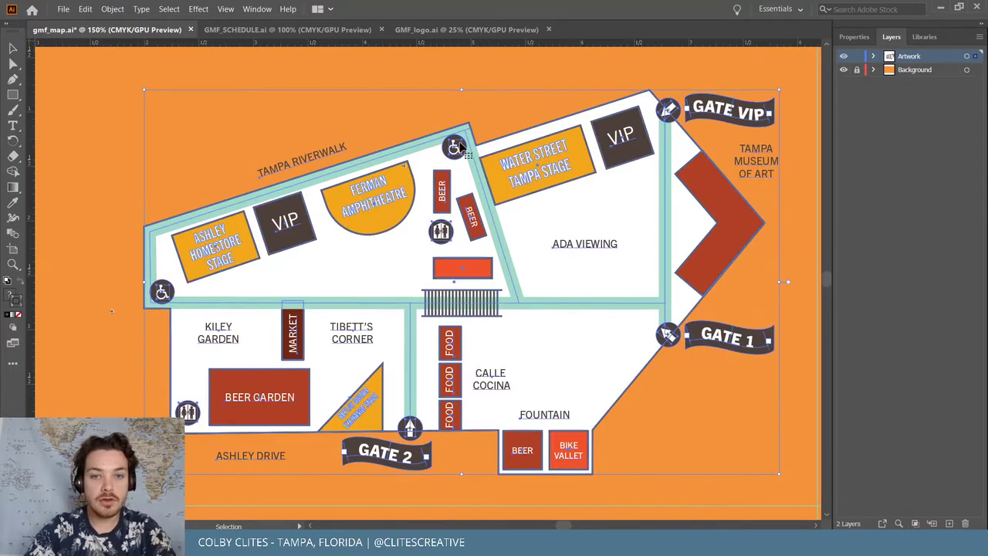
left_click(111, 9)
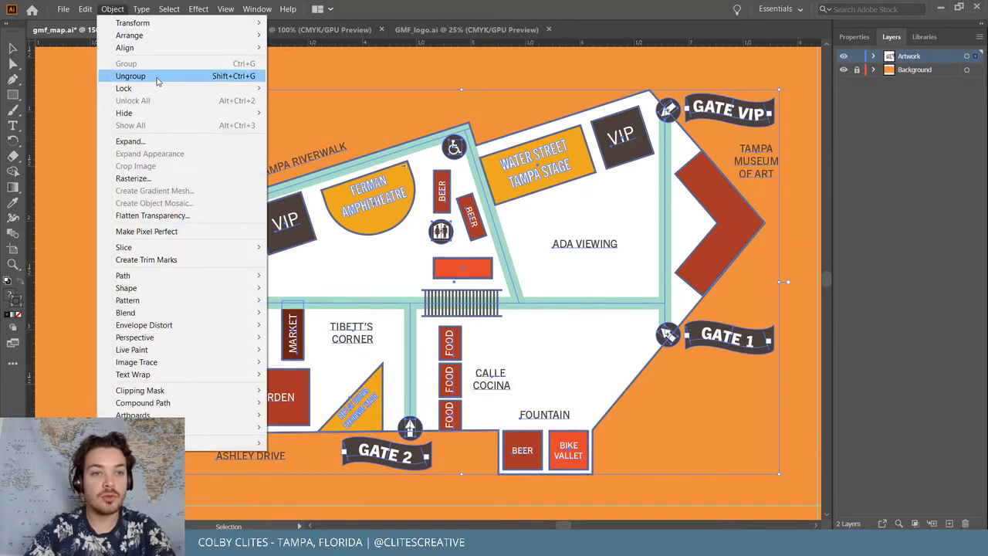
left_click(131, 73)
left_click(214, 71)
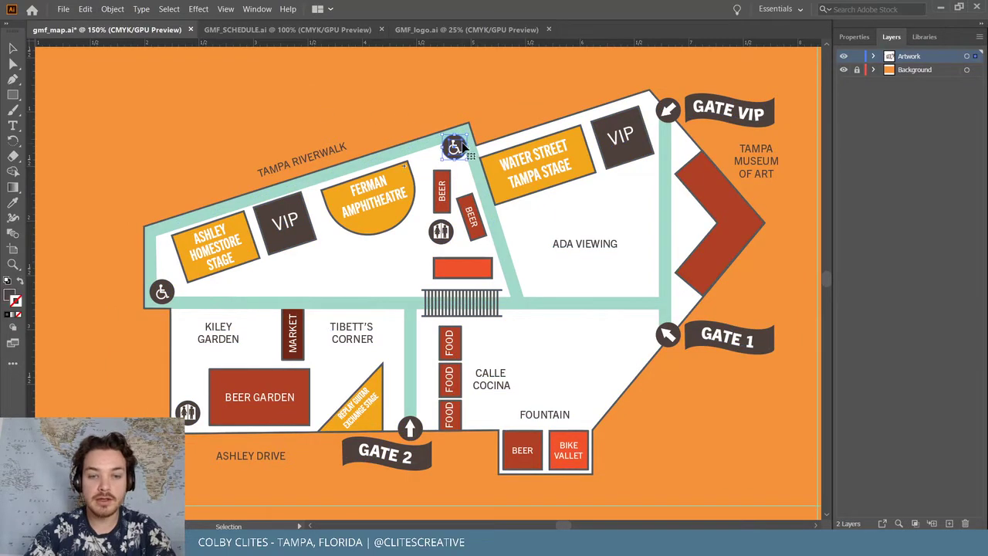
Duplicate the wheelchair icon left of the map, ungroup it and delete its white figure
left_click_drag(455, 148, 132, 137)
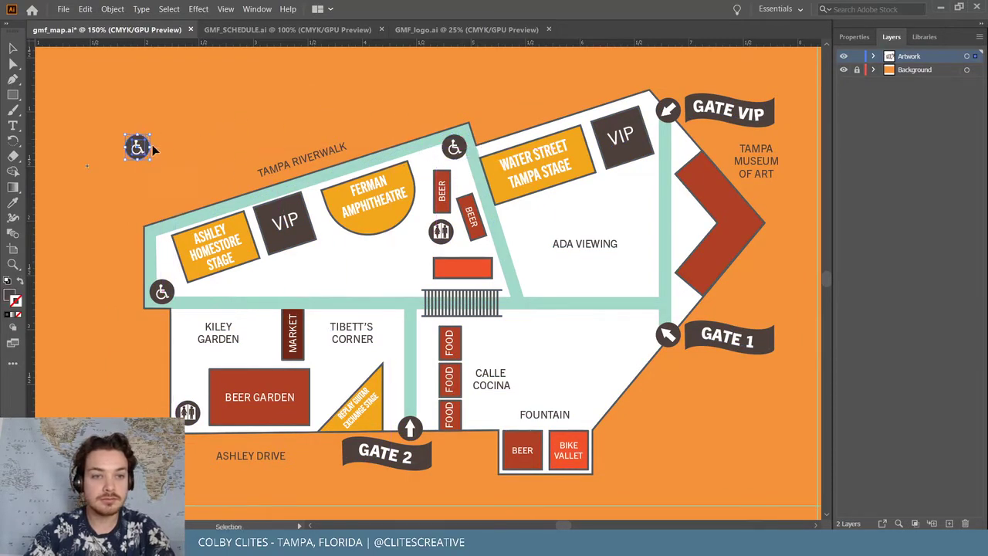
key("ctrl+=")
key("ctrl+=")
key("ctrl+=")
key("ctrl+=")
key("ctrl+=")
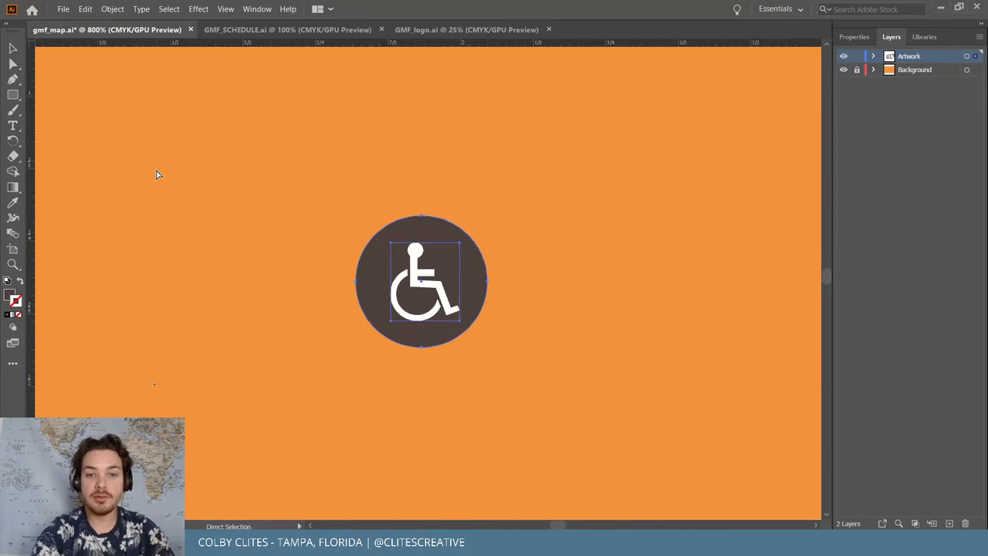
key("v")
left_click(112, 9)
left_click(131, 75)
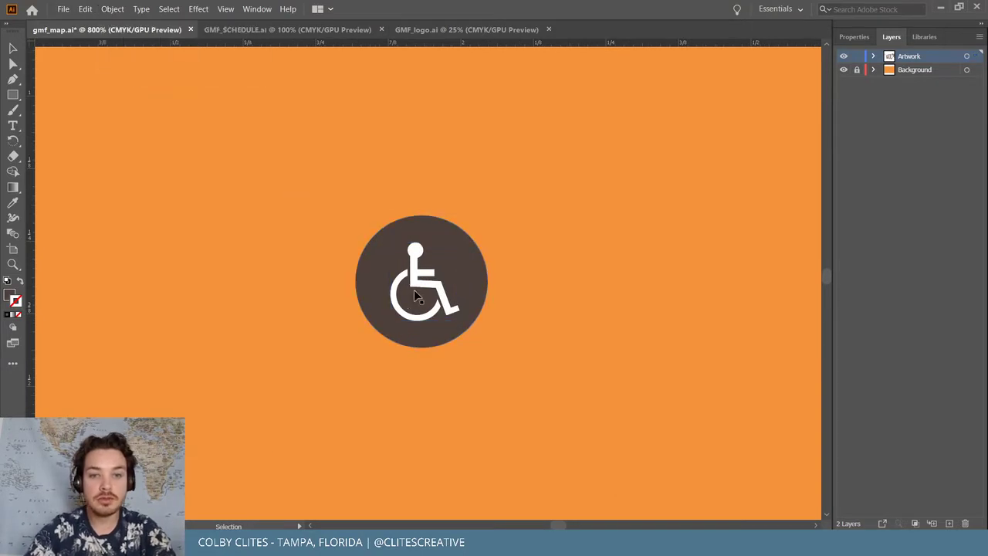
left_click(417, 290)
key("Delete")
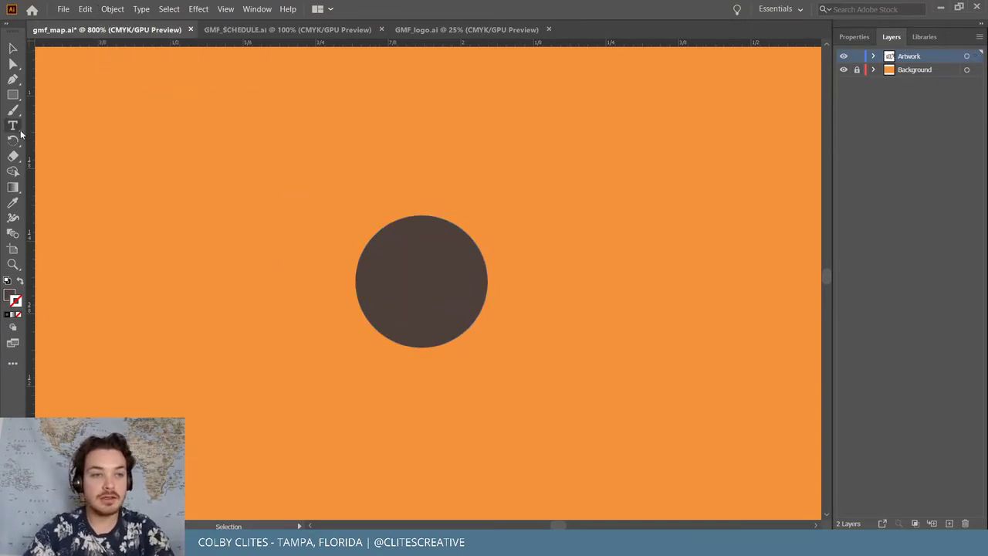
Type a capital M, move it onto the dark circle and make its fill white
left_click(198, 206)
type("m")
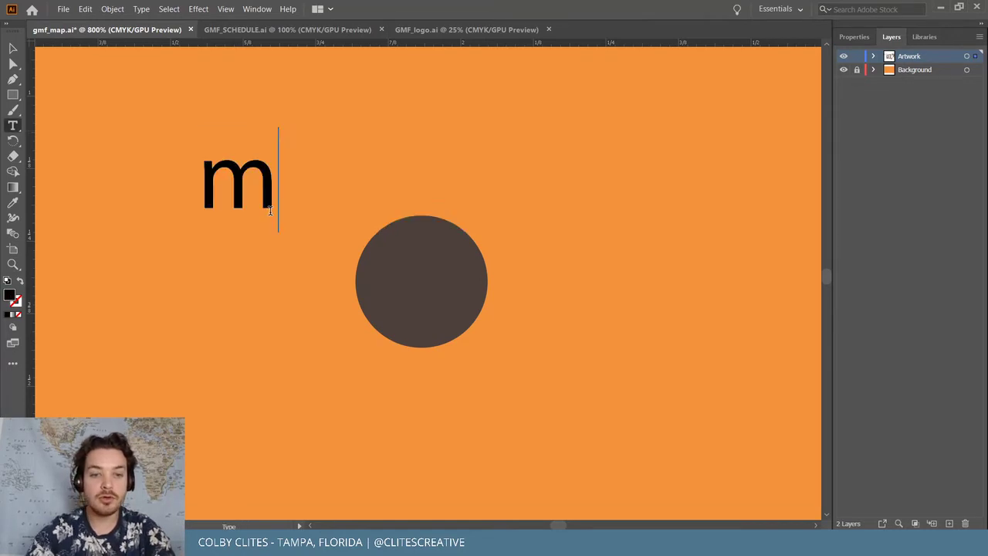
key("BackSpace")
type("M")
key("Escape")
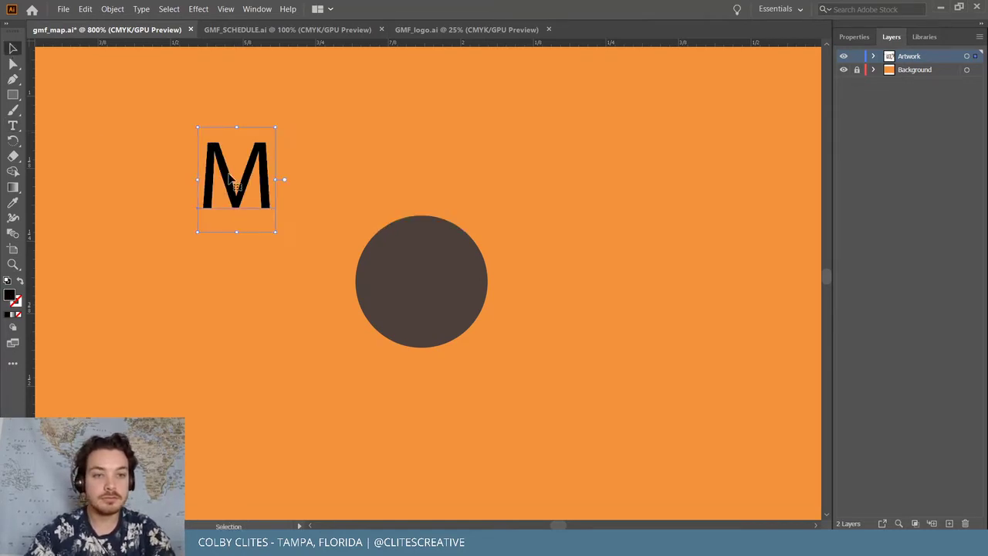
left_click_drag(230, 177, 414, 279)
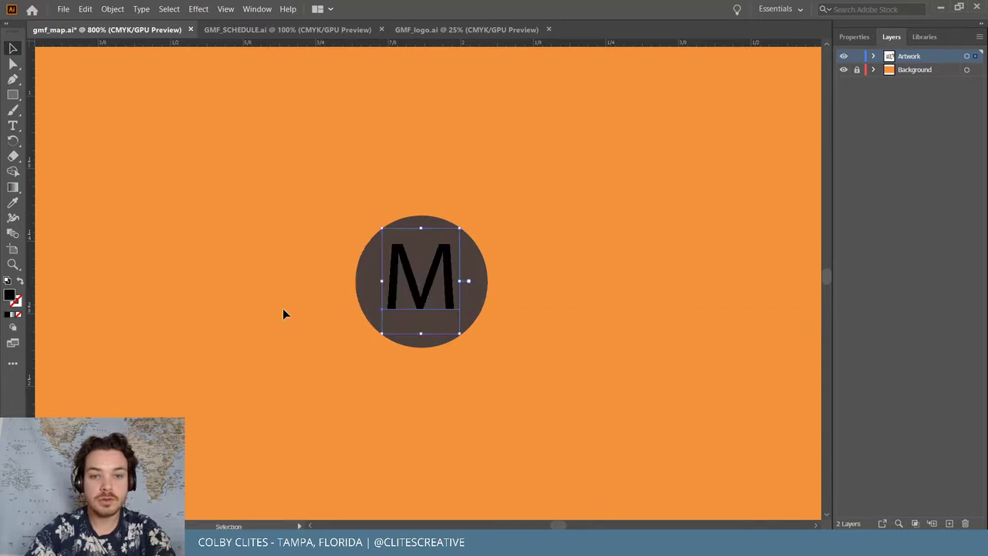
double_click(13, 299)
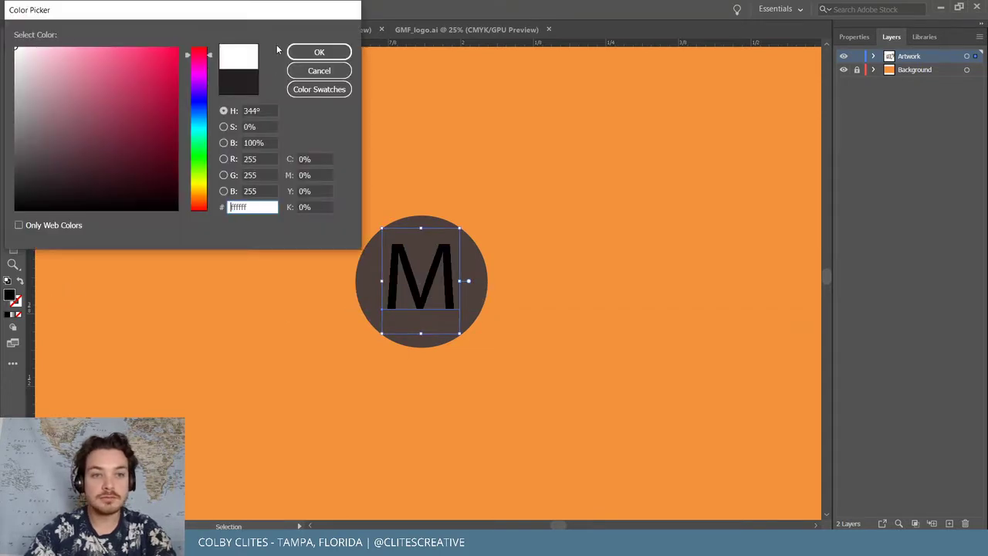
left_click(351, 71)
Switch the Libraries panel to the Gasparilla Music Festival library
left_click(926, 37)
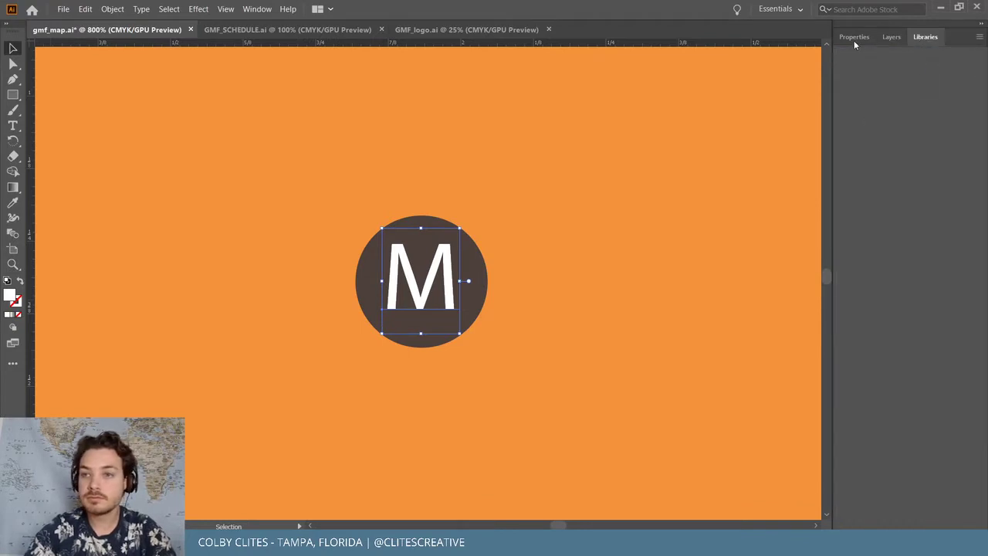
left_click(854, 37)
left_click(926, 37)
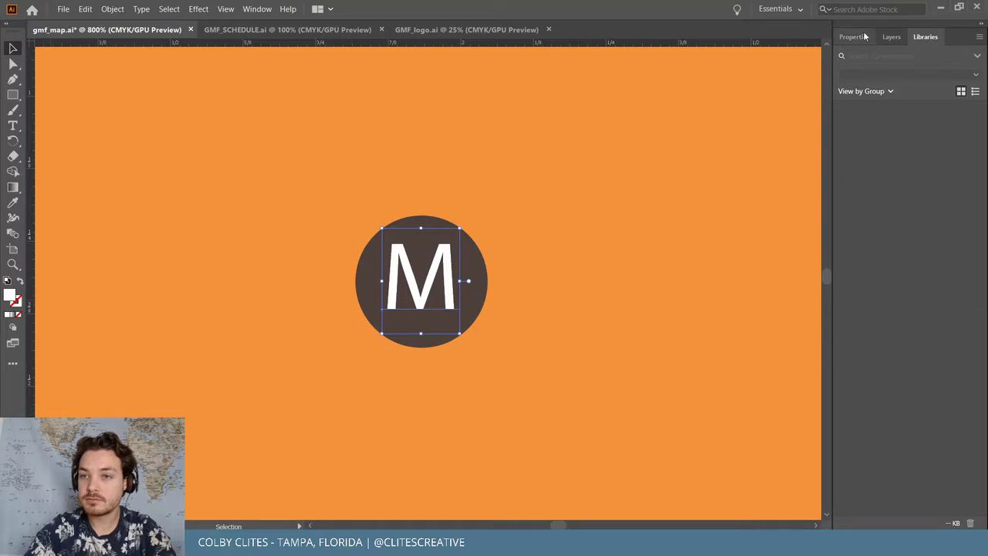
left_click(925, 75)
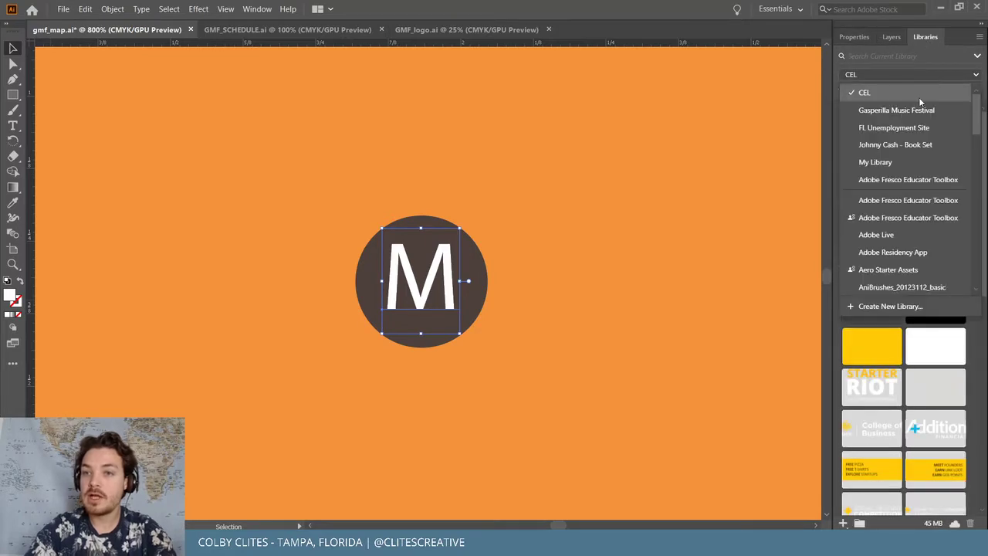
left_click(915, 111)
scroll(916, 278, "down", 5)
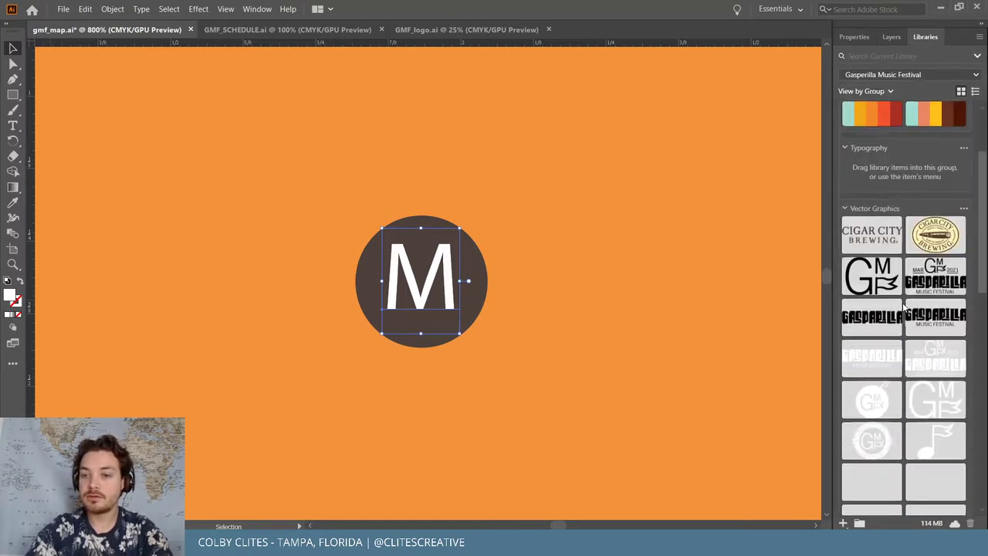
scroll(917, 280, "up", 5)
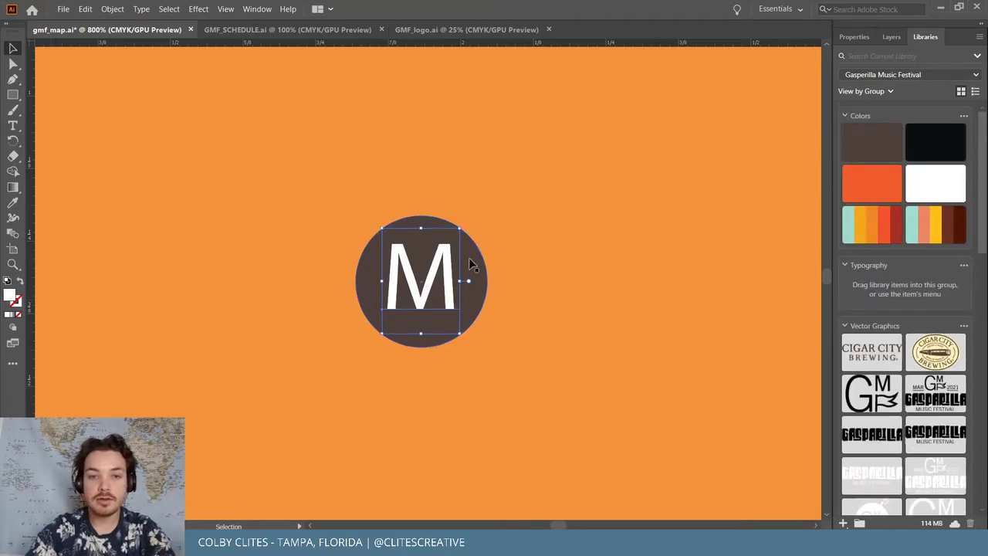
key("ctrl+minus")
key("ctrl+minus")
key("ctrl+minus")
Check the font used by the TAMPA RIVERWALK map label
key("v")
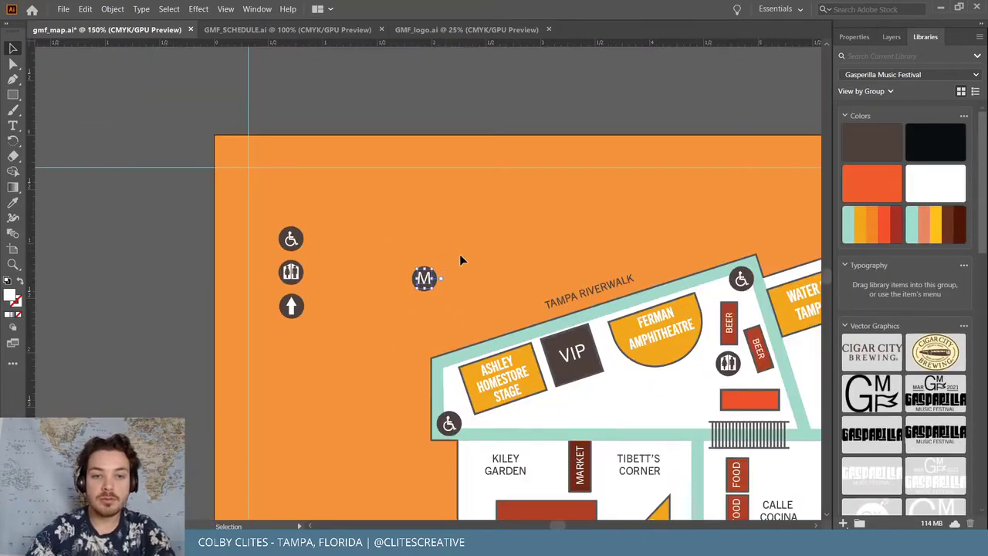
left_click(587, 288)
double_click(587, 288)
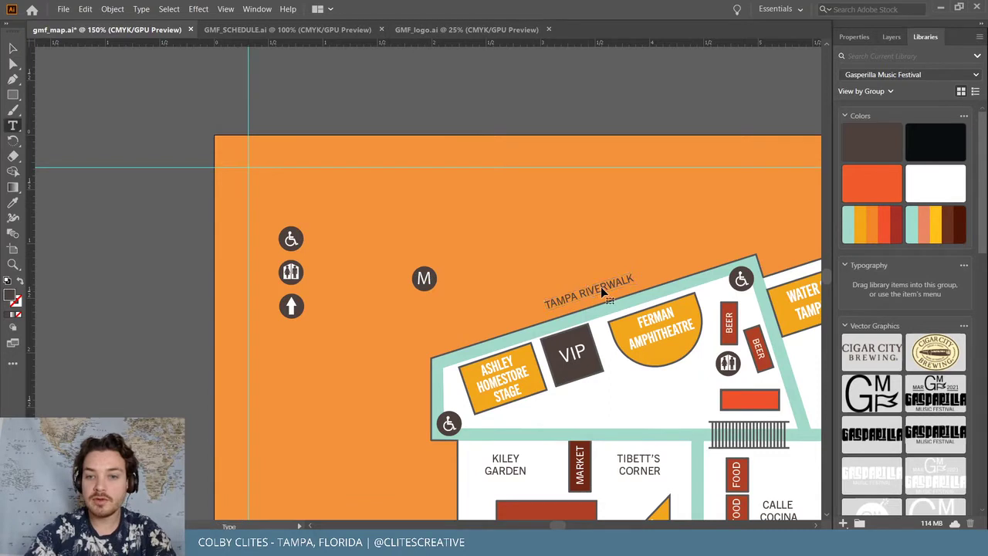
key("ctrl+a")
left_click(854, 37)
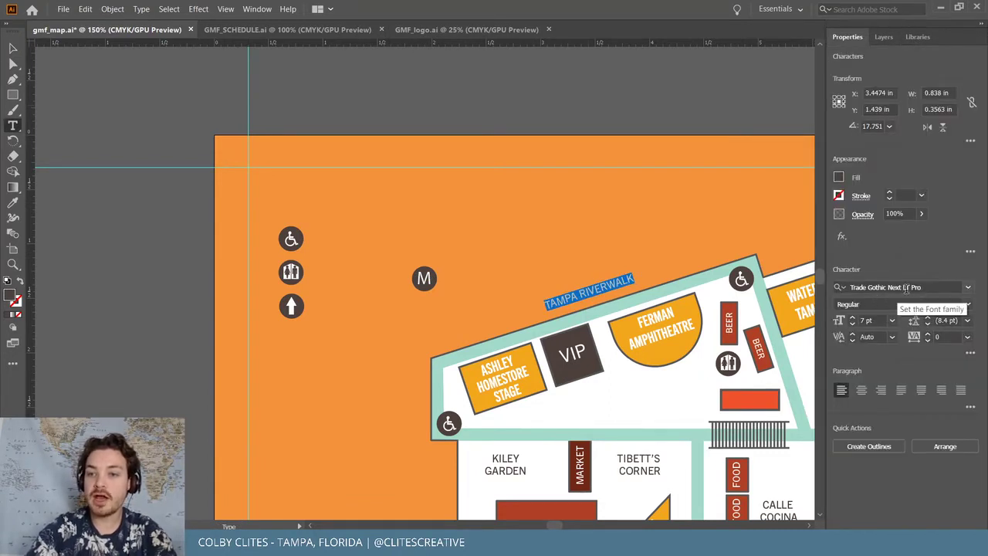
key("Escape")
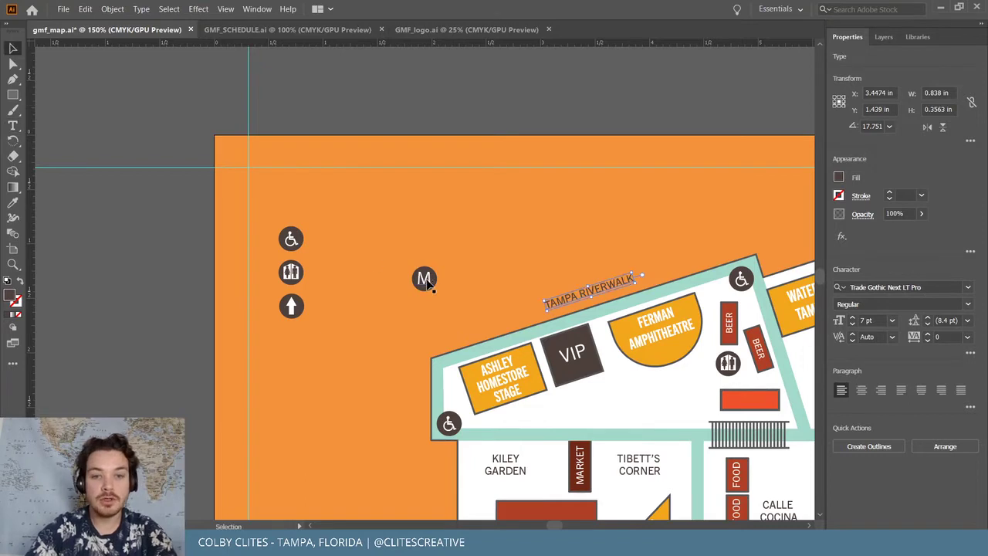
Set the M's font to Trade Gothic Next LT Pro Regular and nudge it right
left_click(425, 280)
left_click(966, 288)
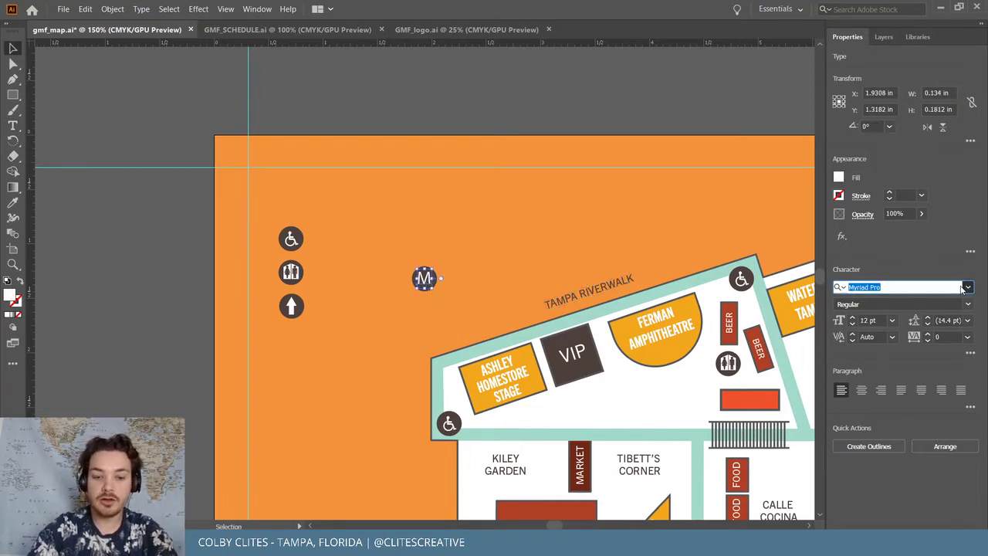
type("trade")
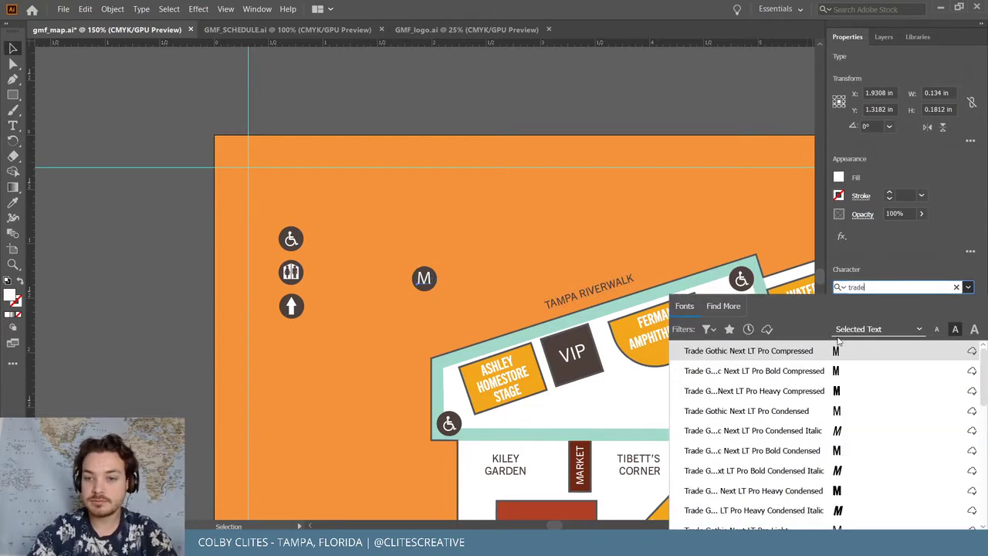
left_click(780, 392)
key("ctrl+plus")
key("ctrl+plus")
key("ctrl+plus")
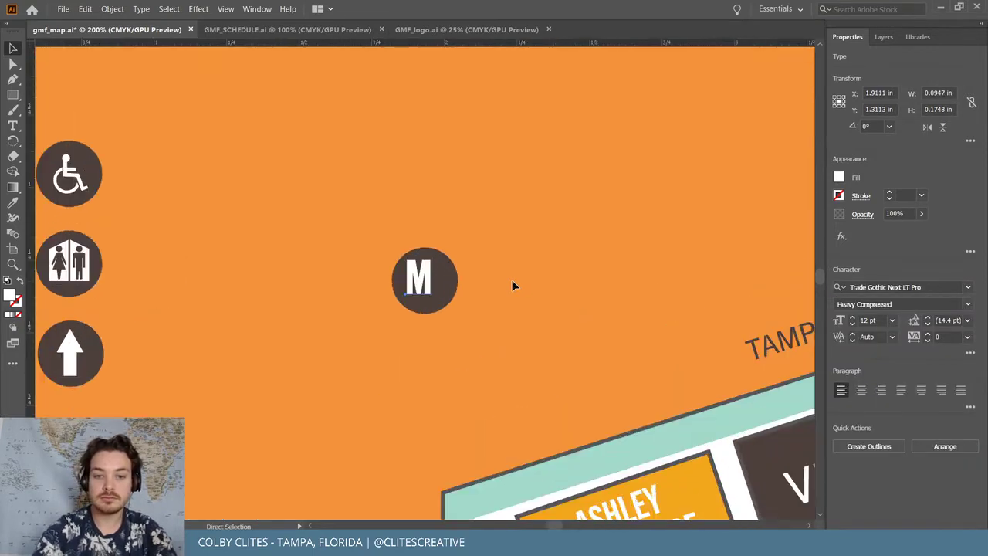
scroll(509, 274, "up", 1)
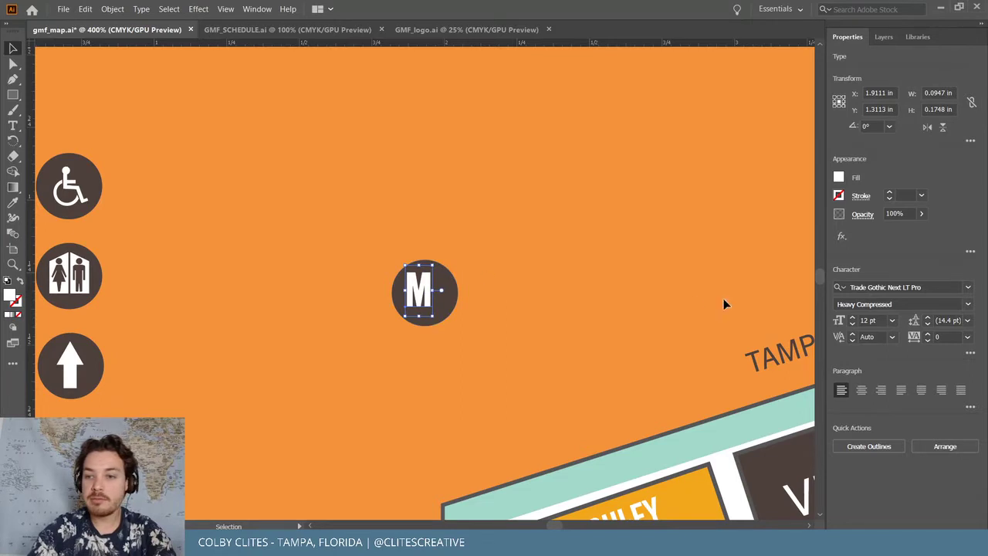
scroll(687, 297, "left", 2)
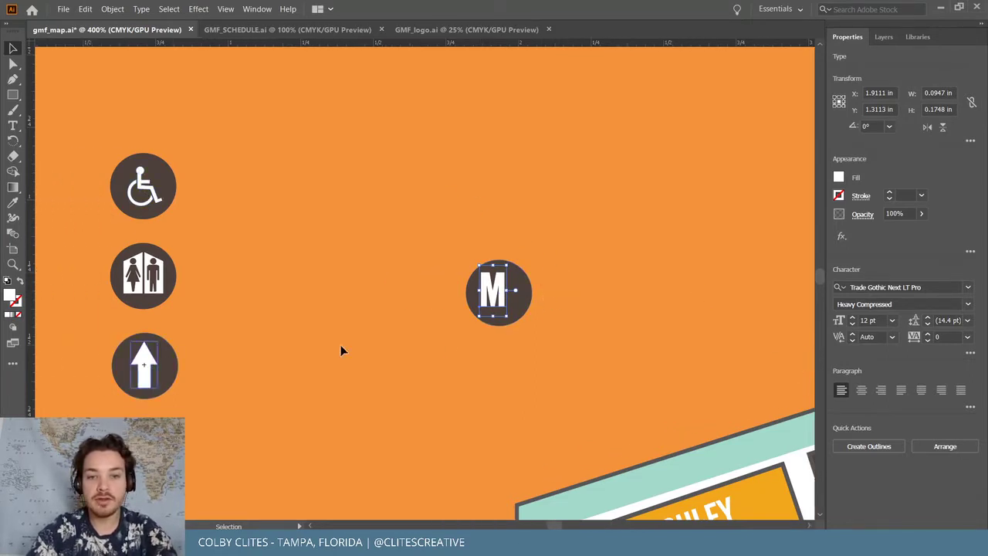
mouse_move(502, 286)
left_mouse_down()
mouse_move(517, 284)
mouse_move(509, 286)
left_mouse_up()
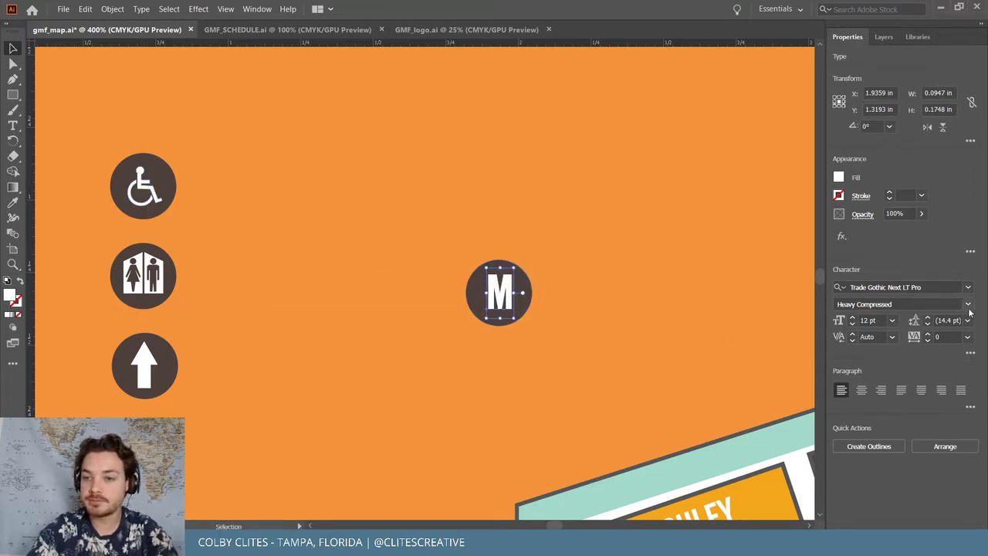
left_click(968, 304)
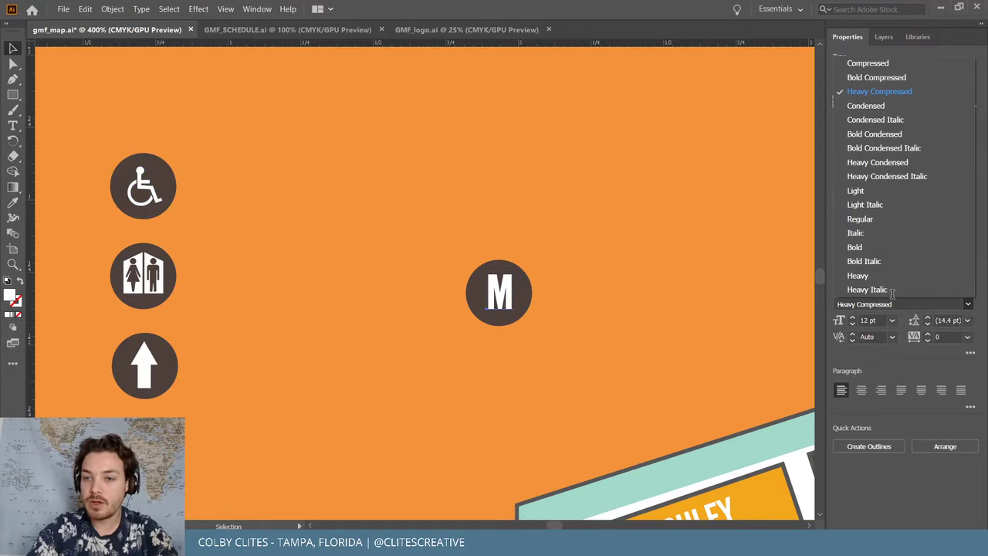
left_click(860, 219)
Centre the M horizontally on the circle and group the two together
left_click_drag(511, 297, 546, 316)
left_click_drag(463, 260, 547, 323)
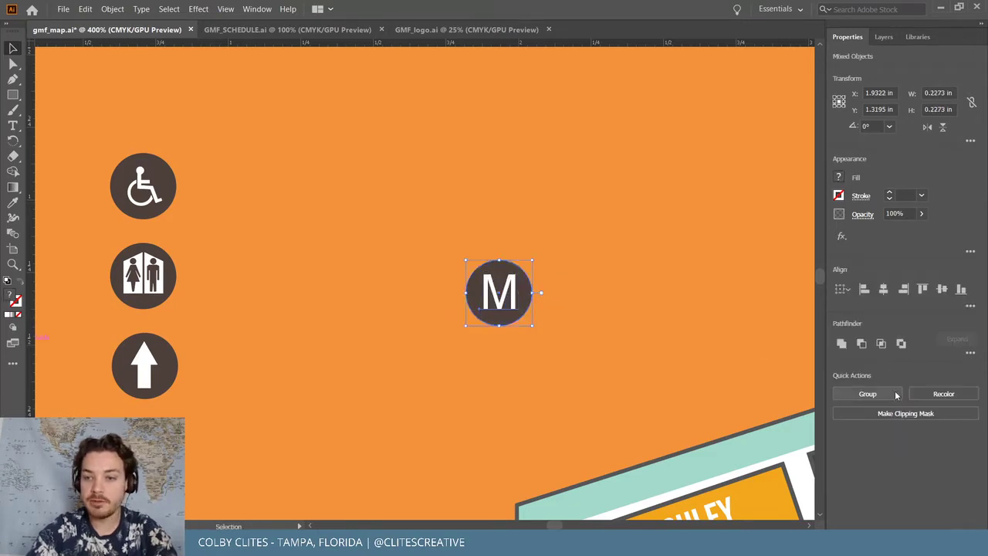
left_click(884, 290)
key("ctrl+g")
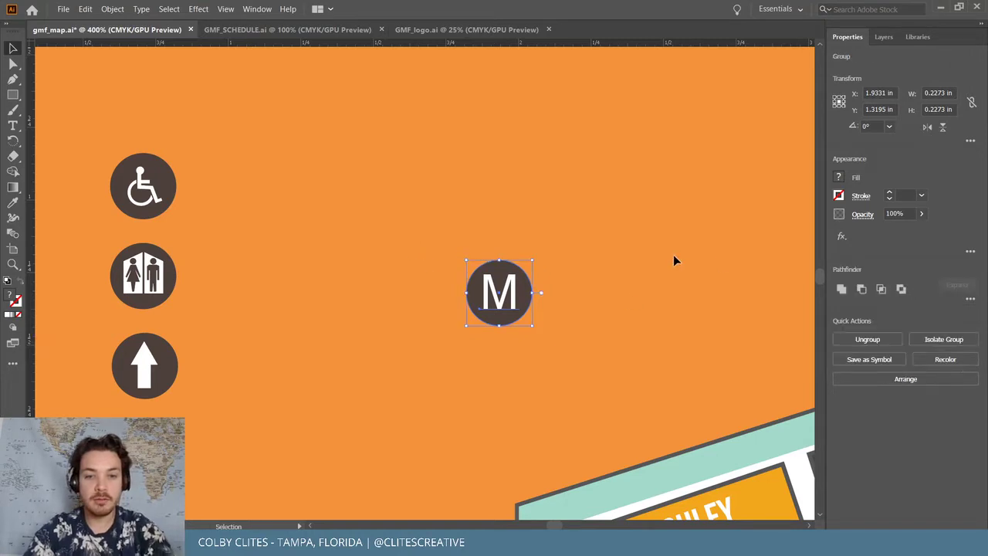
key("ctrl+minus")
key("ctrl+minus")
key("ctrl+minus")
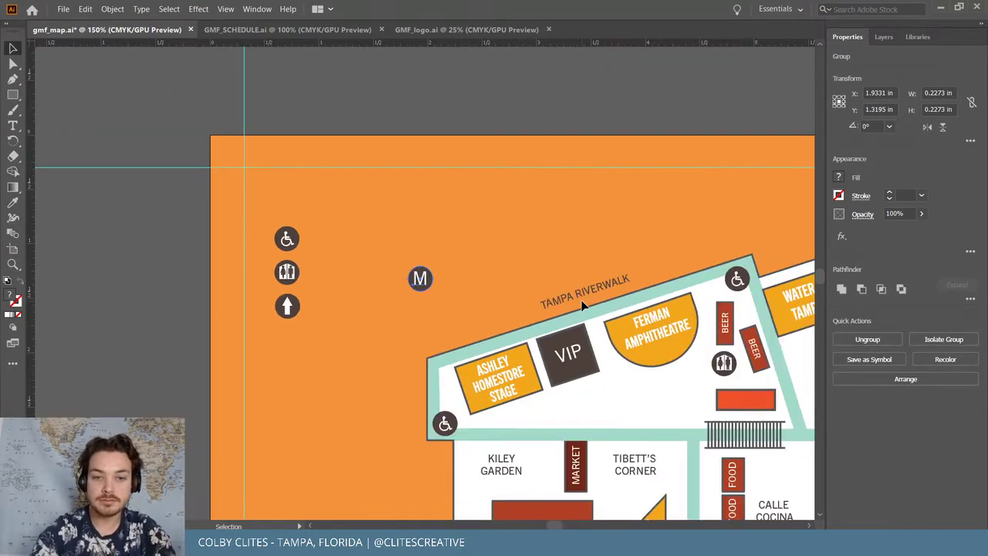
Move the M icon into the legend area left of the map
scroll(539, 221, "down", 3)
left_click_drag(425, 184, 291, 246)
left_click(340, 253)
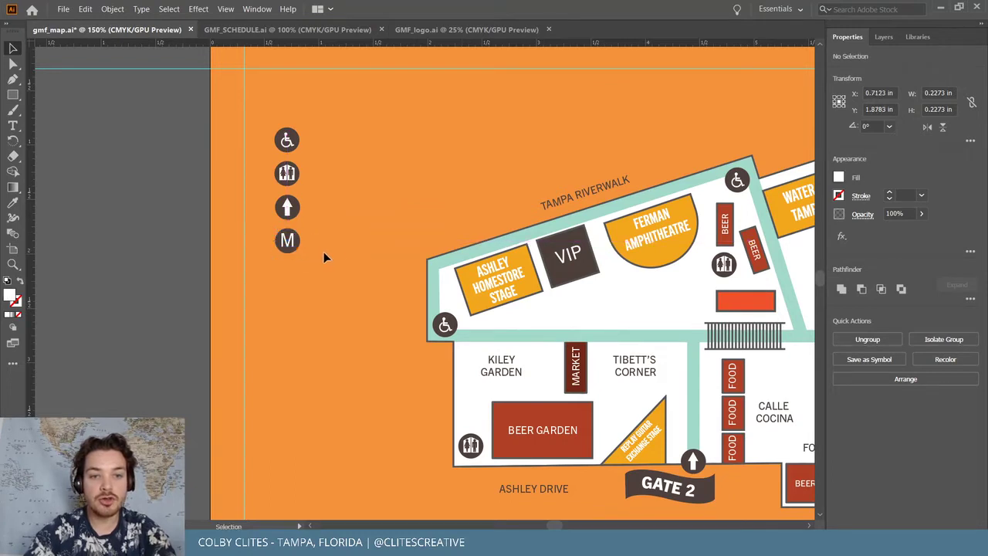
Place a copy of the M icon on the red bar beside the stairs
scroll(309, 249, "up", 1)
scroll(304, 246, "right", 2)
scroll(286, 254, "down", 5)
scroll(199, 199, "right", 4)
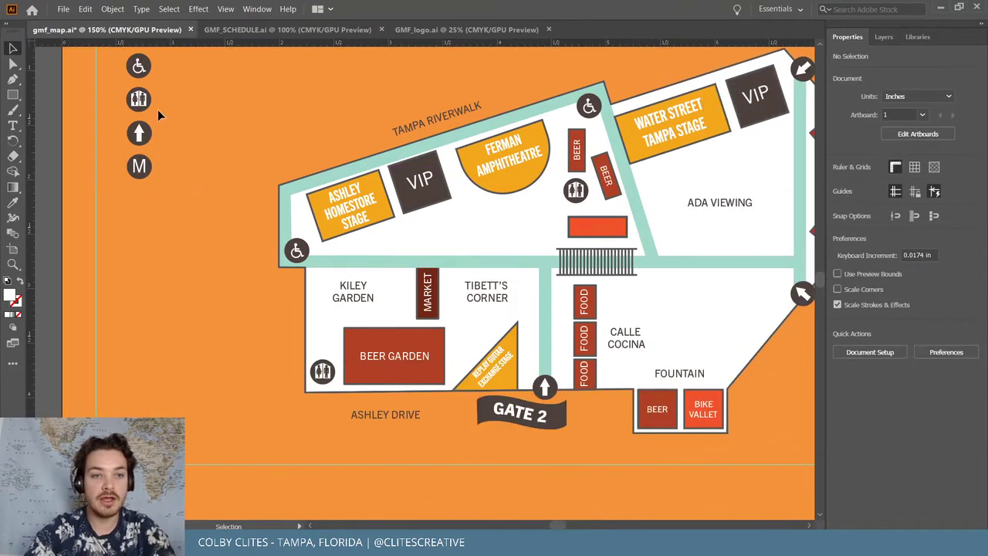
left_click(144, 216)
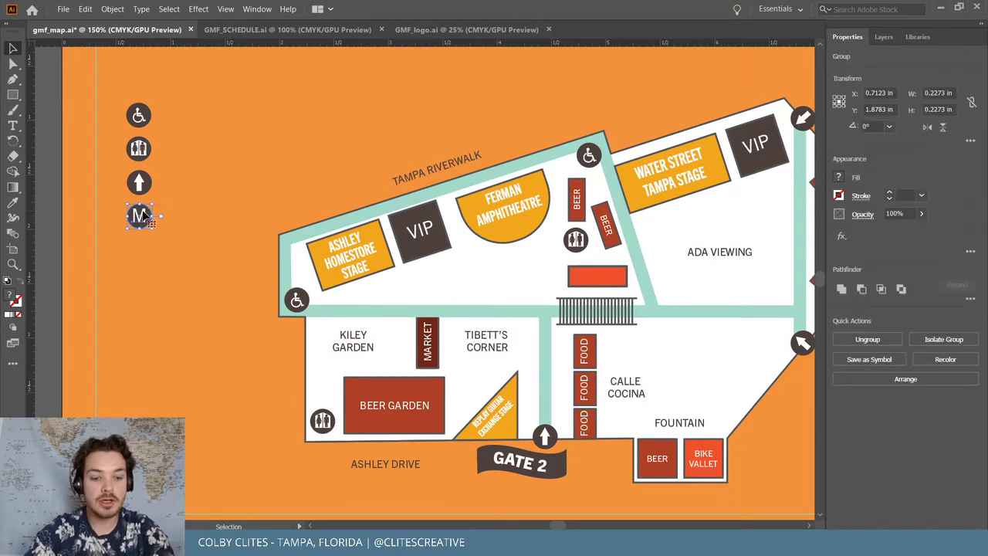
left_click_drag(144, 216, 600, 275)
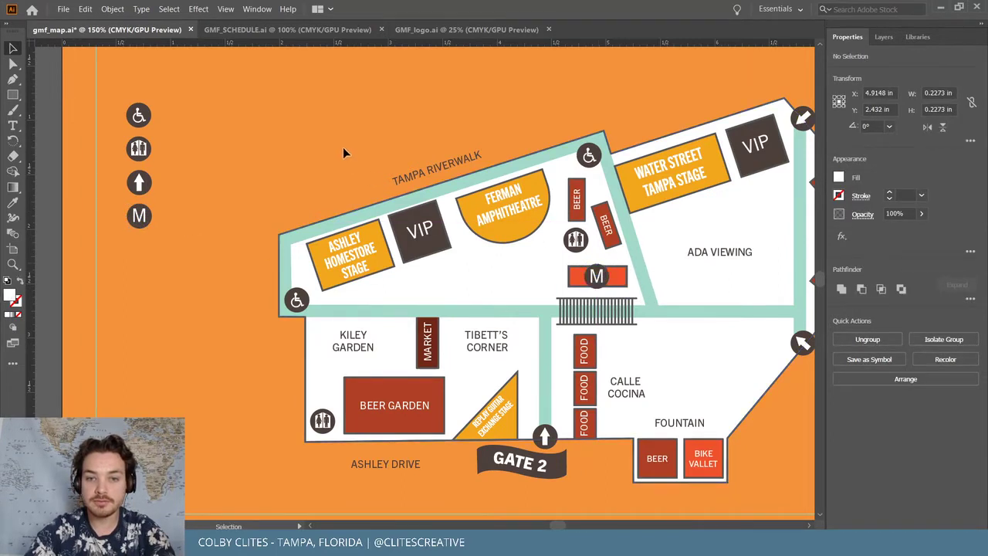
left_click(402, 167)
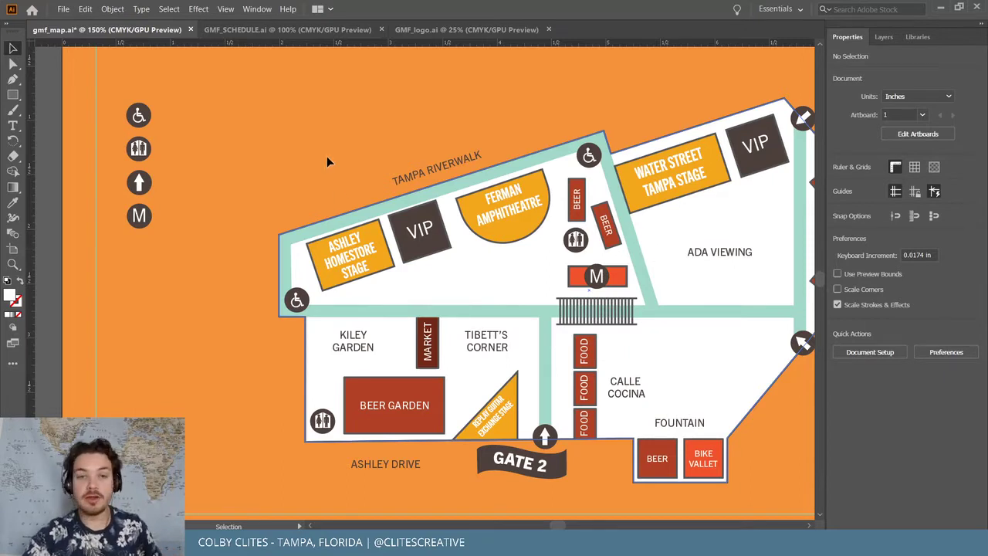
scroll(349, 104, "down", 1)
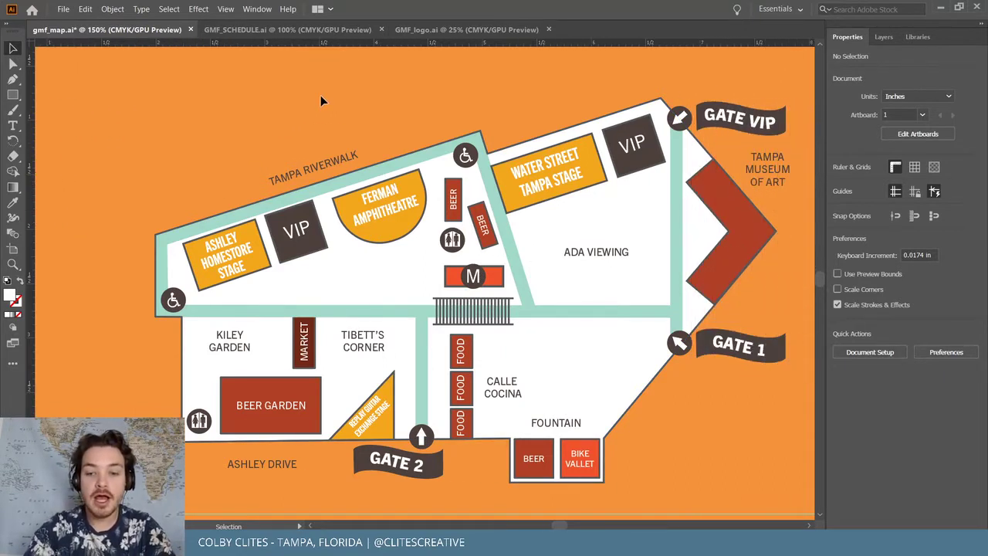
scroll(320, 95, "down", 1)
Save the updated map file
left_click(64, 9)
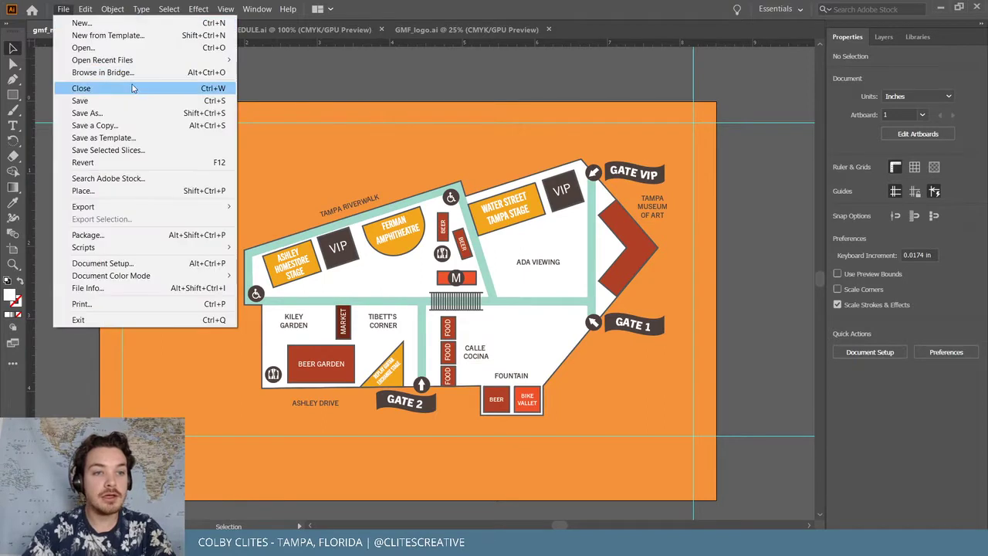
left_click(143, 100)
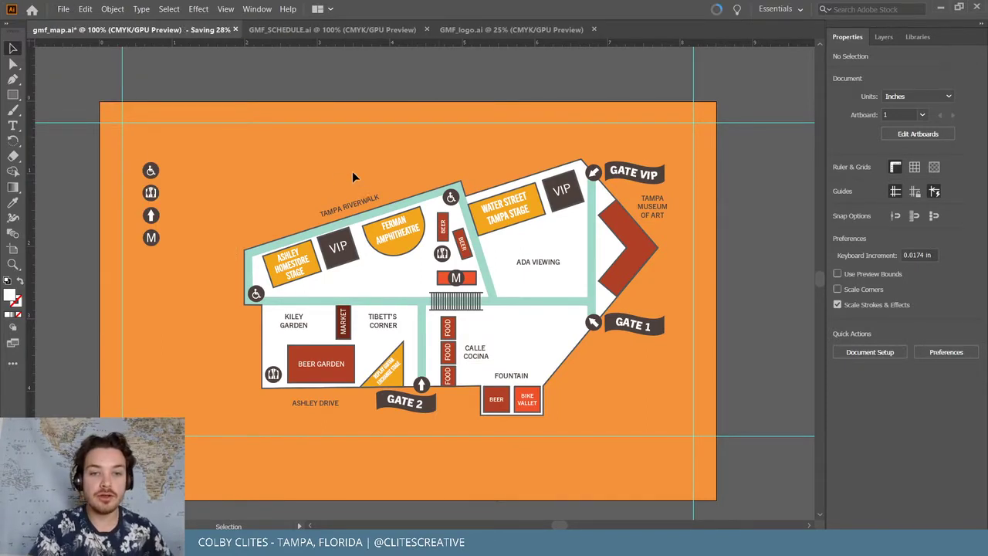
key("ctrl+equal")
key("ctrl+equal")
key("v")
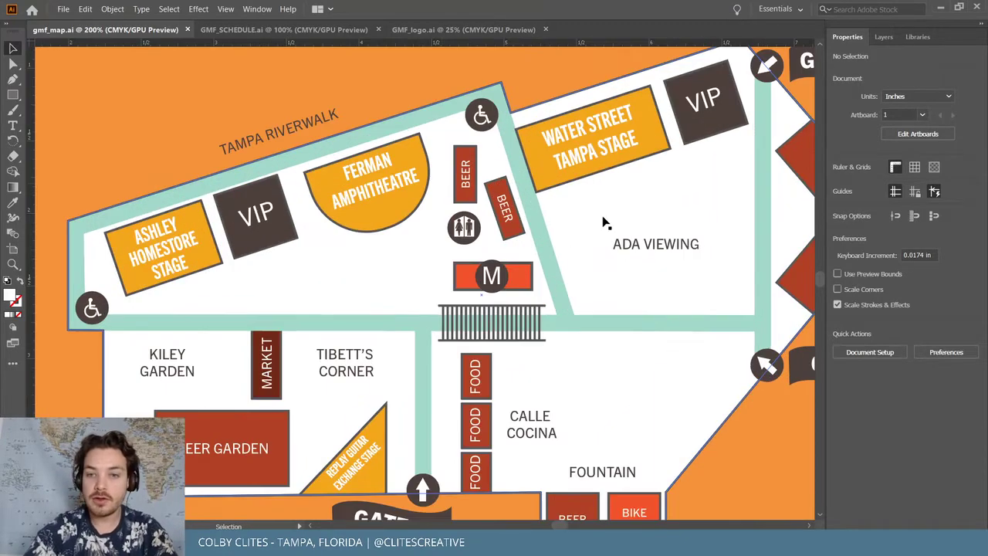
Copy the ADA VIEWING label next to the wheelchair legend icon
left_click_drag(667, 247, 106, 106)
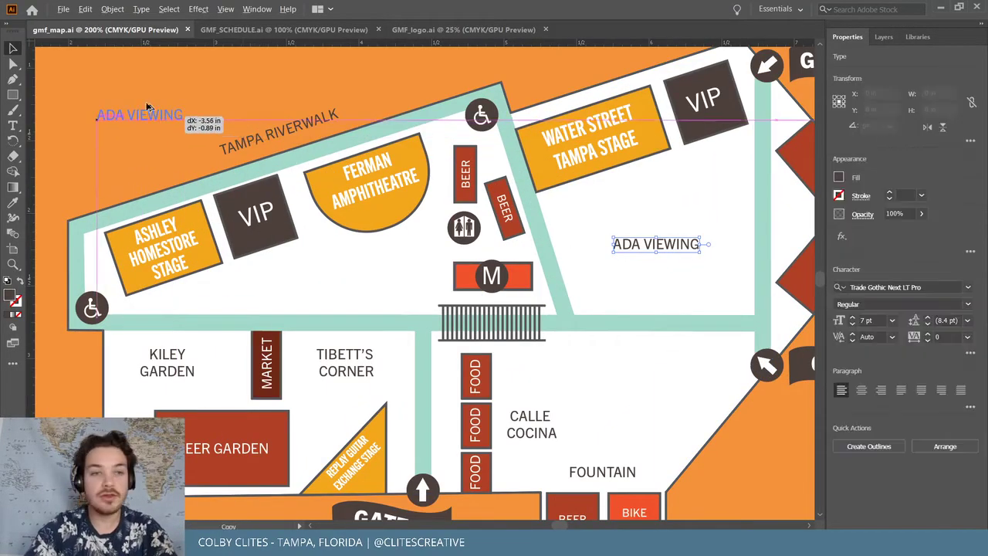
scroll(236, 122, "up", 3)
scroll(237, 122, "left", 5)
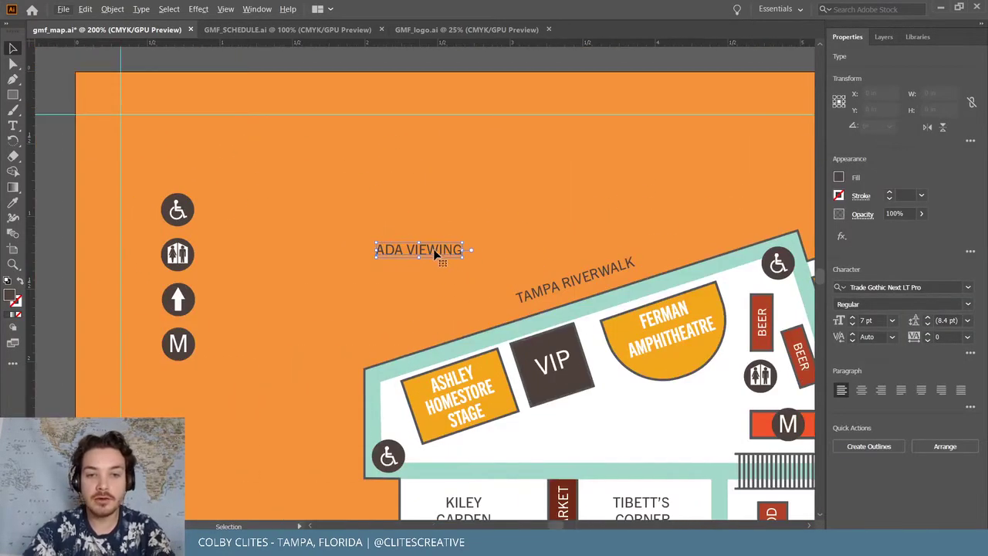
left_click_drag(433, 248, 278, 214)
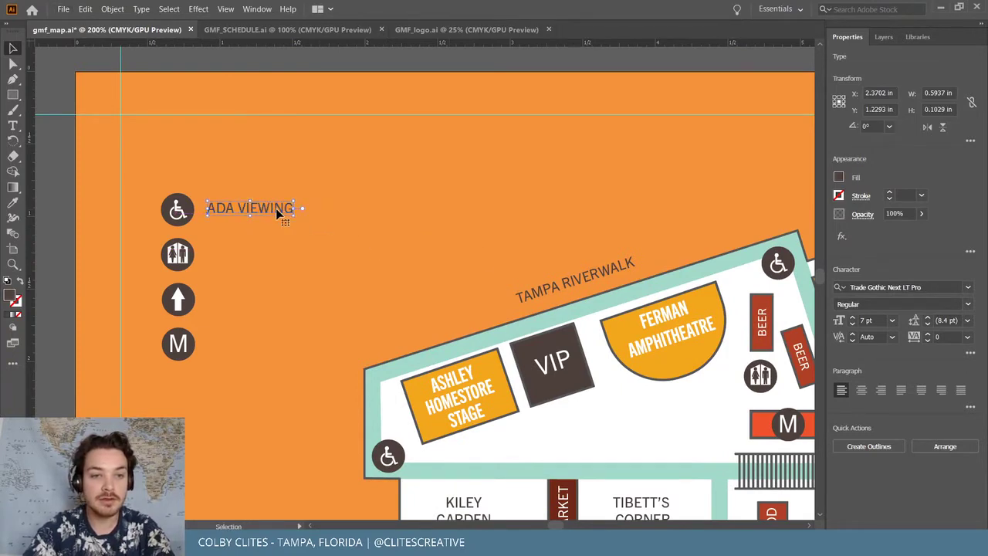
Retype the copied label as 'Handicap Access Between Parks', then copy the M icon and minimize Illustrator
double_click(278, 213)
key("ctrl+a")
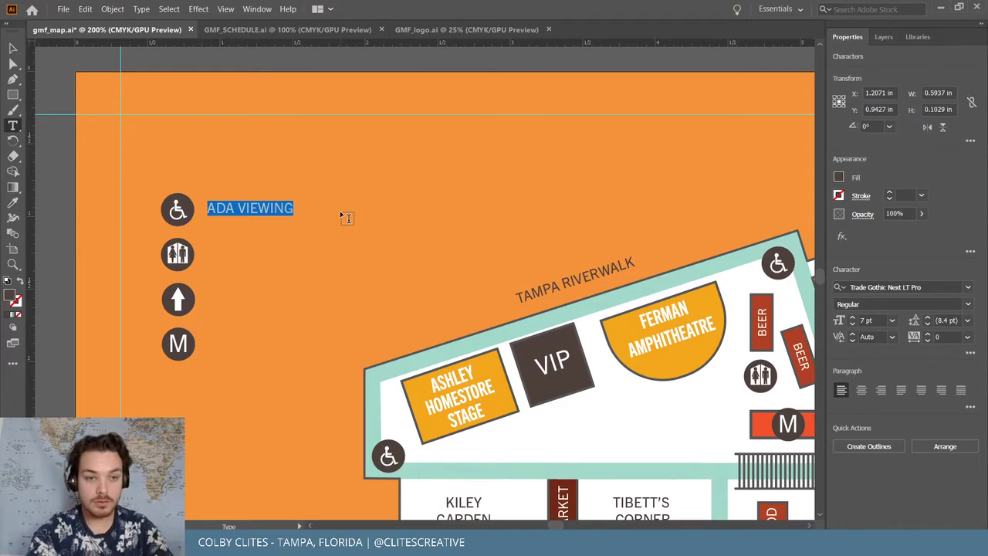
type("Handi")
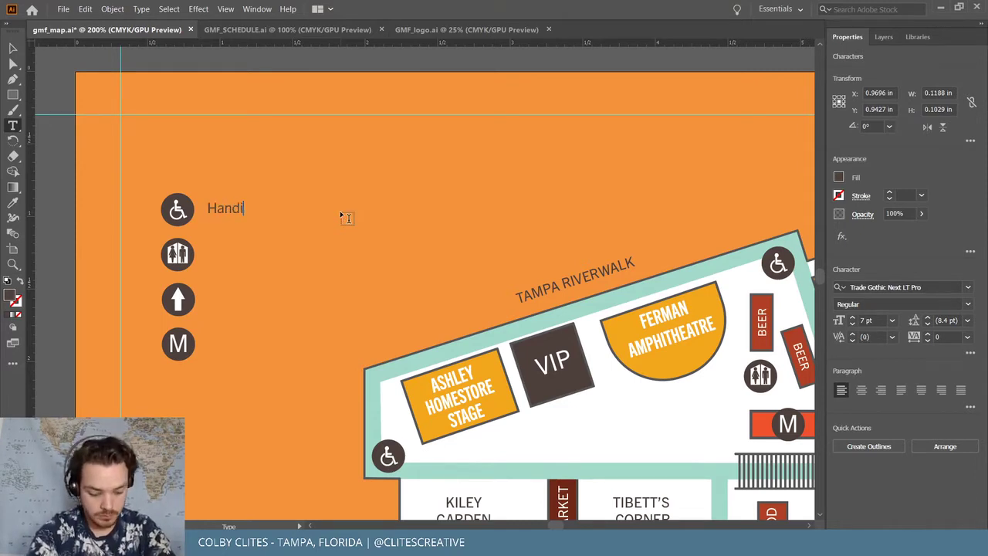
type("cap Ac")
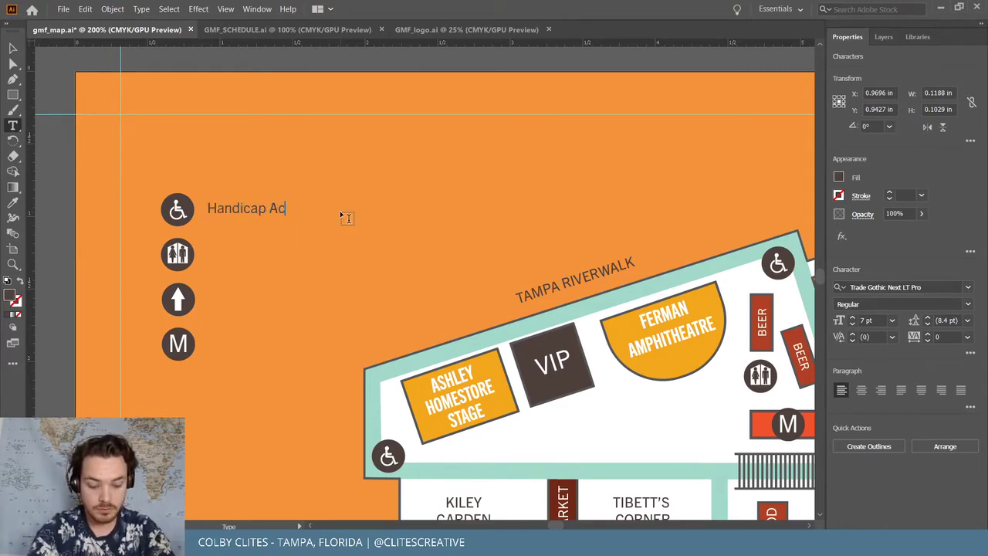
type("cess Between ")
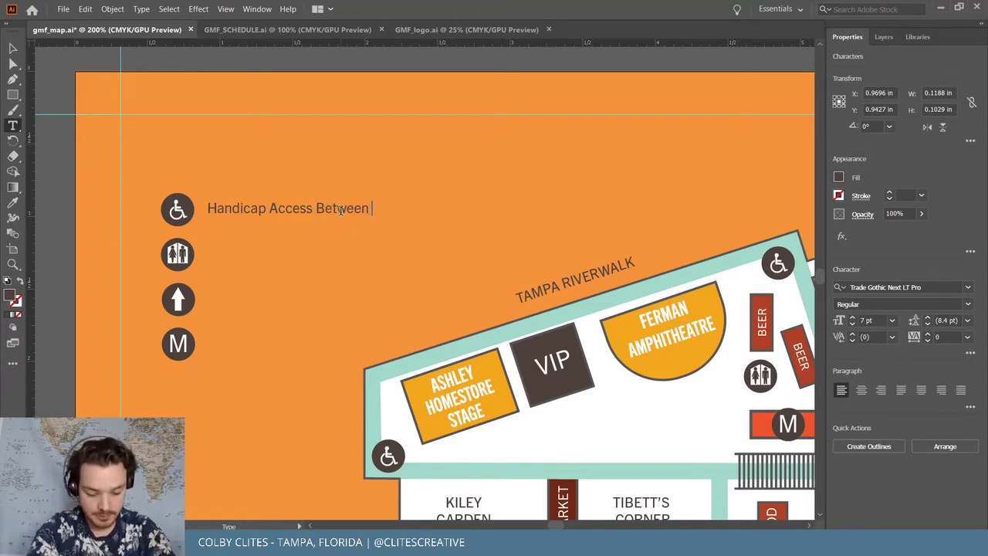
type("Parks")
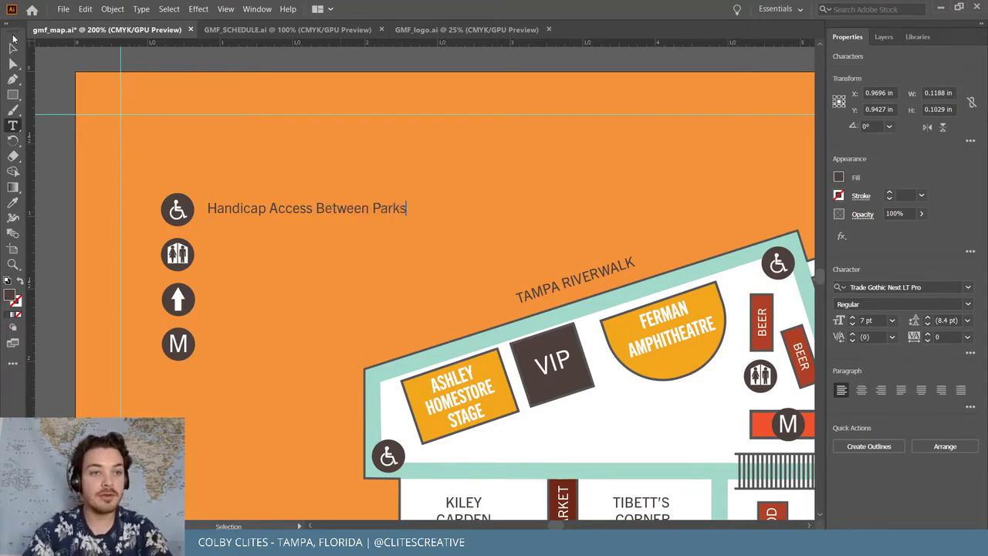
key("Escape")
left_click_drag(260, 209, 256, 211)
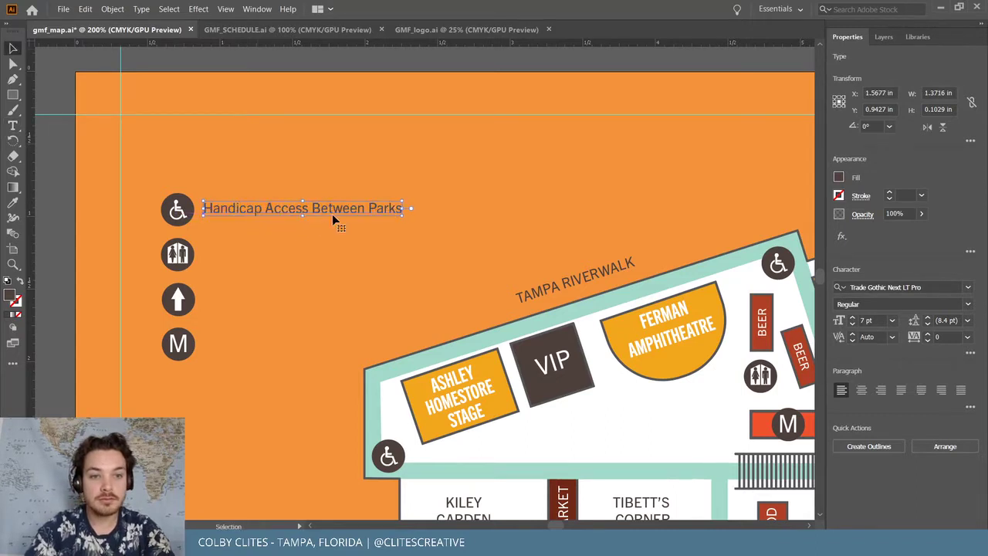
left_click(335, 219)
left_click(193, 343)
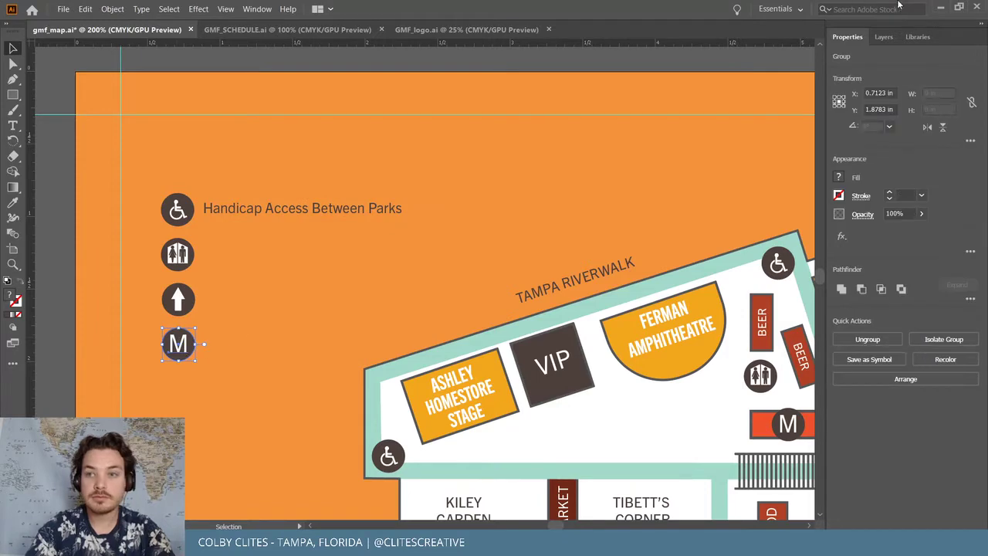
left_click(941, 8)
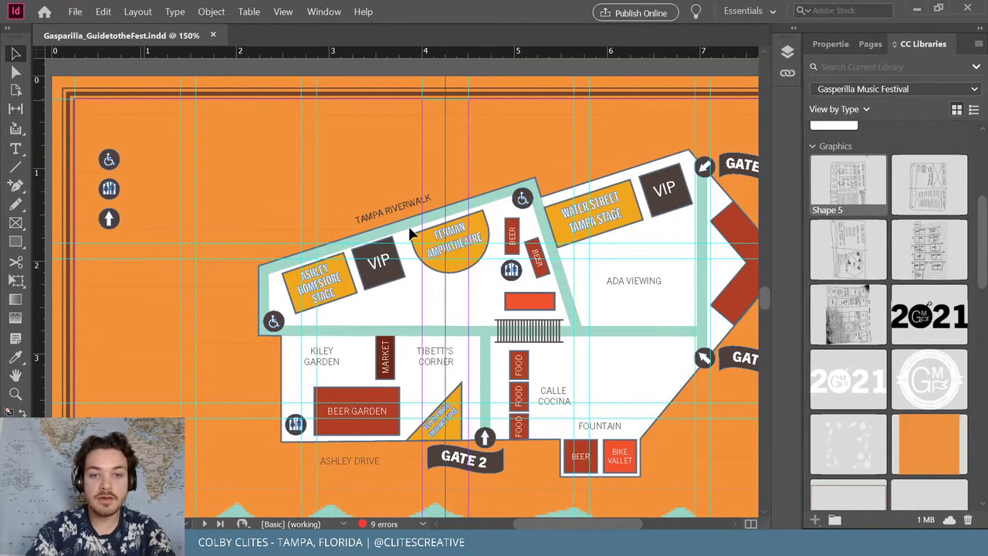
Paste the M icon into the InDesign page and position it below the arrow legend icon
key("ctrl+v")
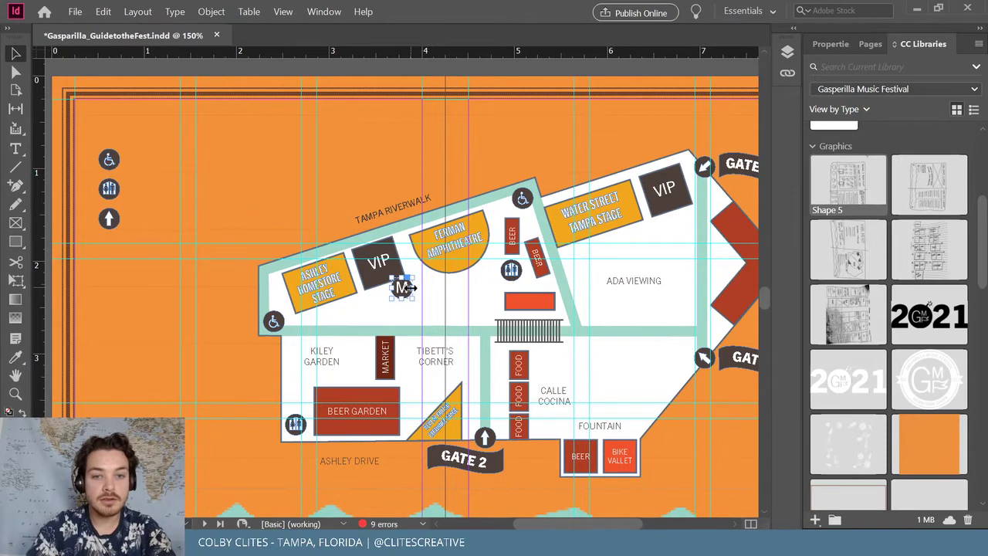
left_click_drag(105, 237, 114, 253)
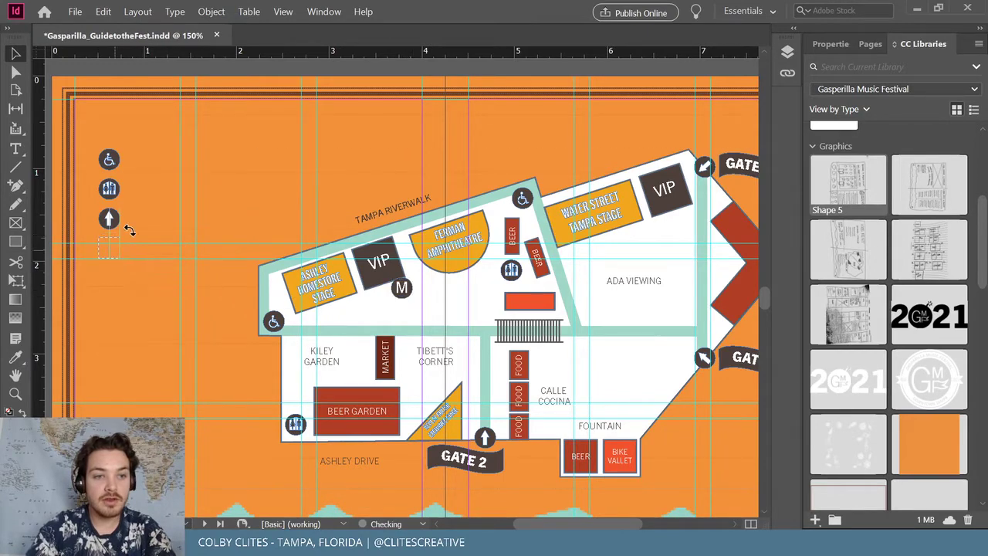
key("ctrl+=")
key("ctrl+=")
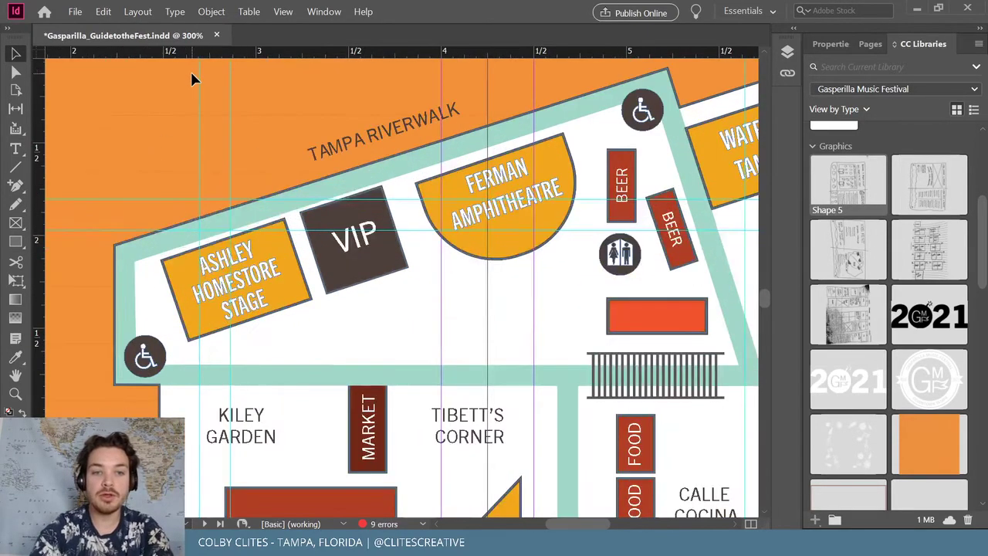
scroll(231, 217, "left", 5)
scroll(231, 219, "up", 3)
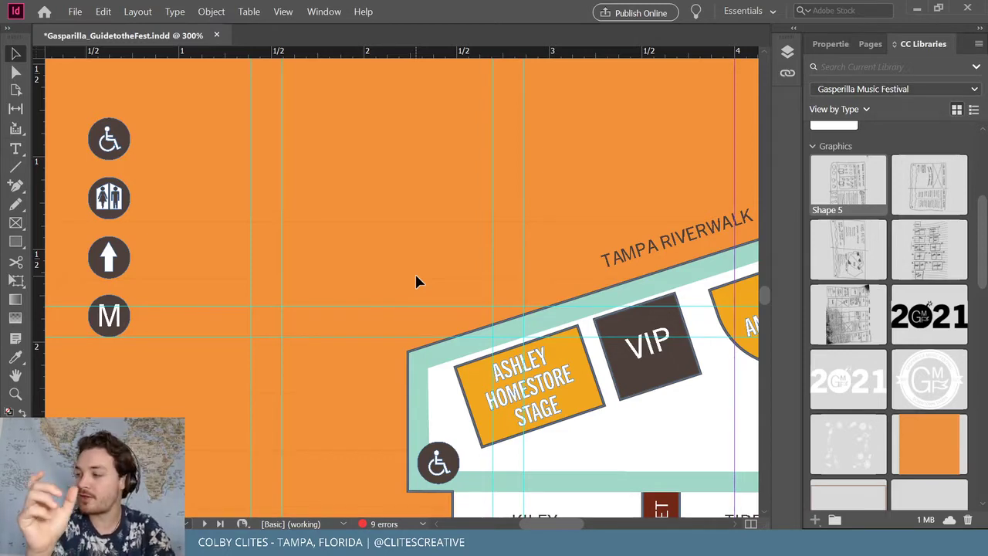
key("ctrl+minus")
key("ctrl+minus")
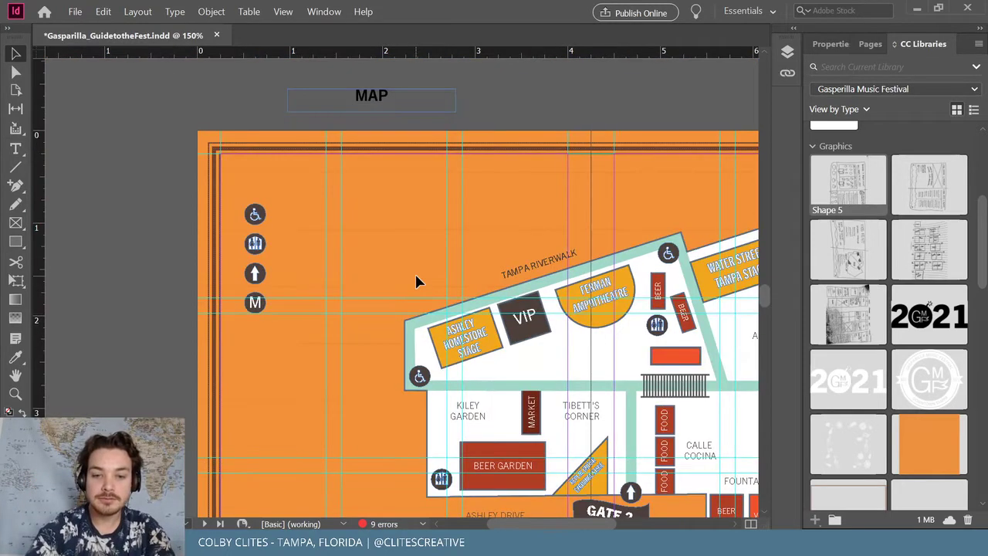
scroll(414, 281, "down", 5)
scroll(415, 281, "right", 3)
scroll(417, 281, "up", 5)
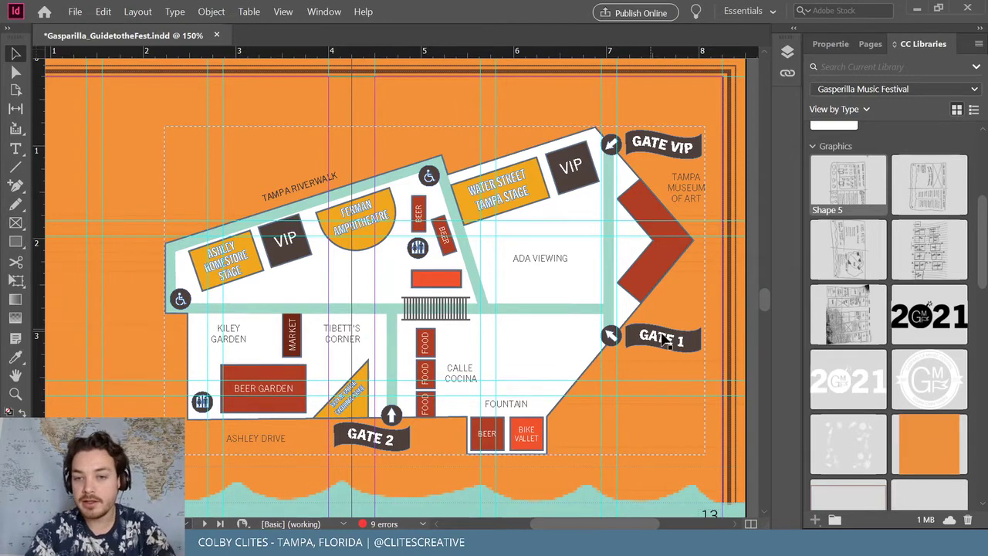
scroll(310, 434, "left", 3)
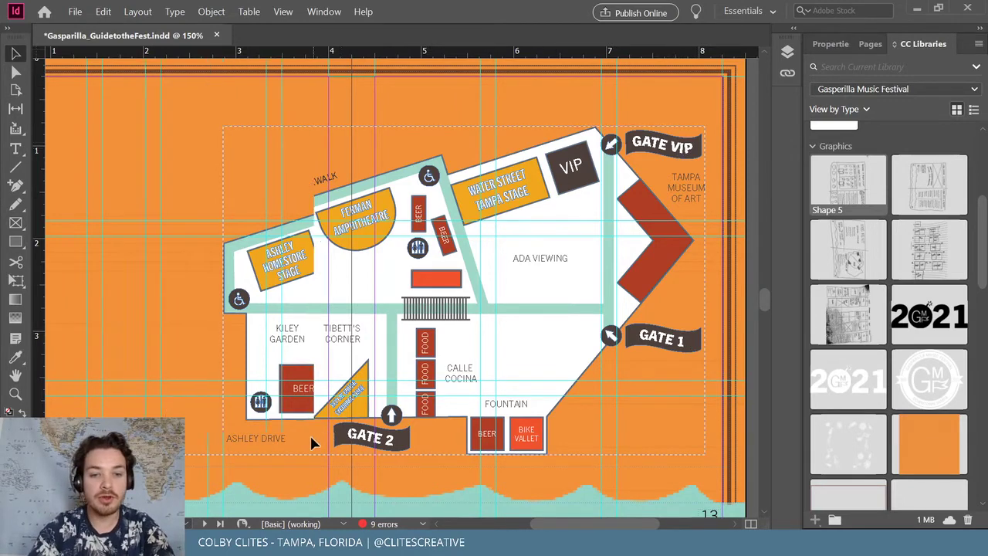
scroll(413, 348, "left", 3)
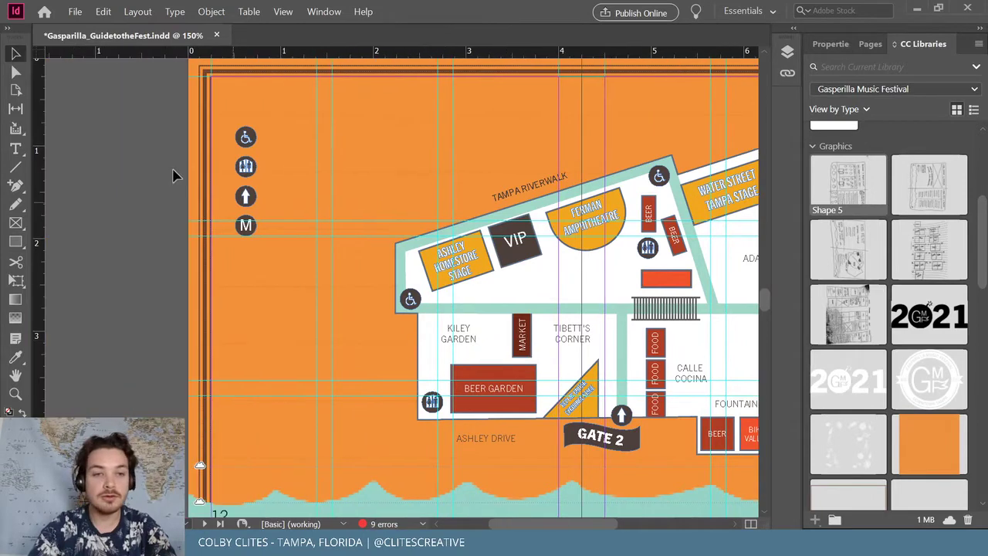
Select the wheelchair, restroom, arrow and M legend icons and nudge them upward together
key("ctrl+equal")
scroll(178, 180, "up", 4)
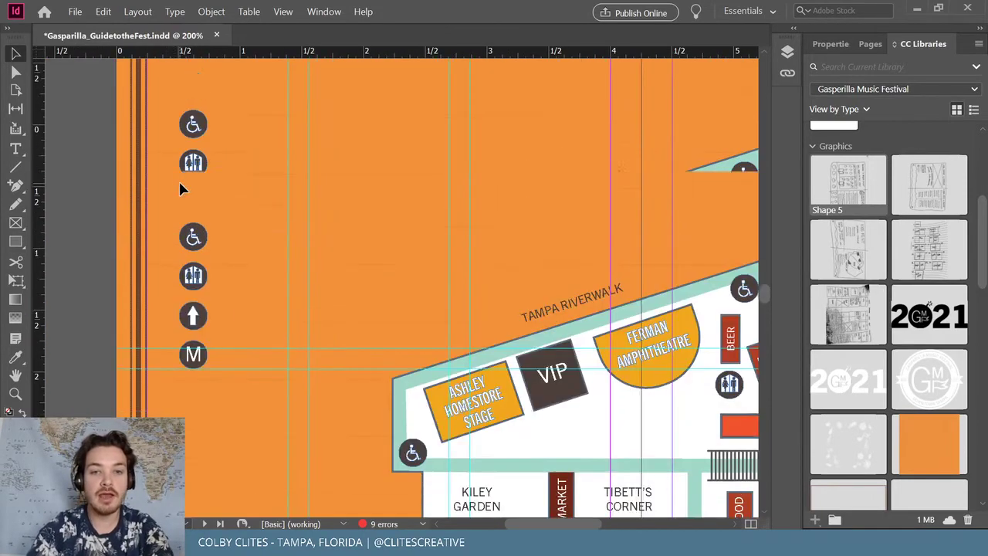
left_click(207, 239)
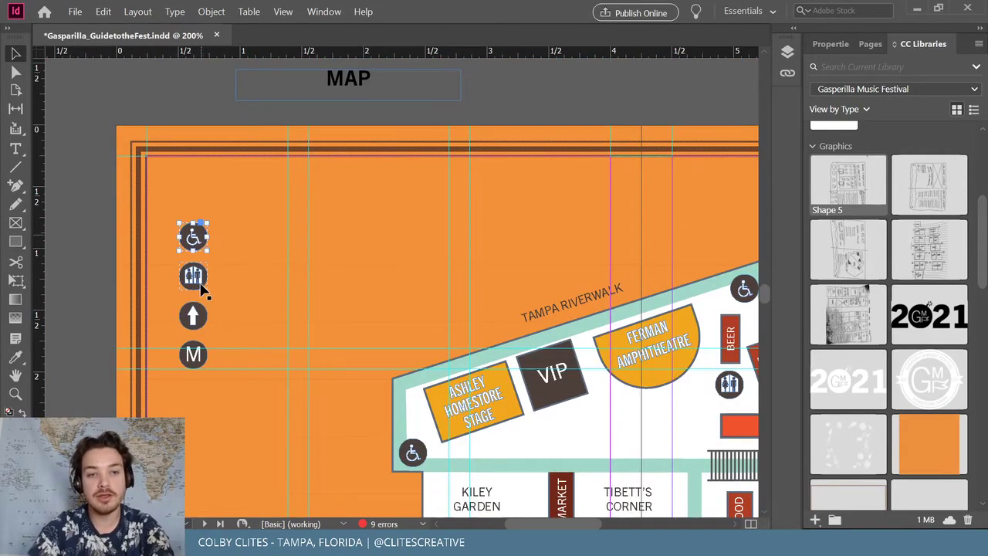
left_click(195, 277, "shift")
left_click(194, 316, "shift")
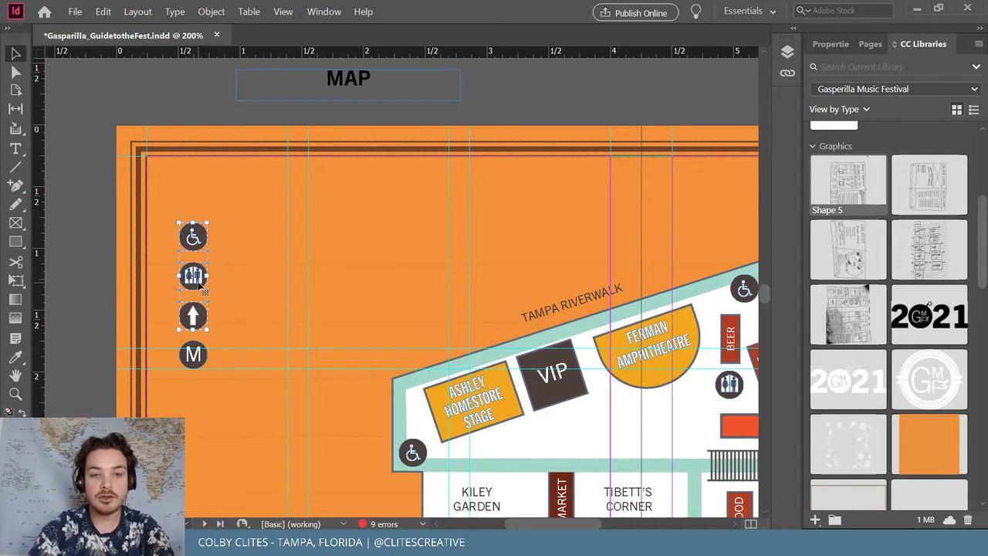
left_click(194, 356, "shift")
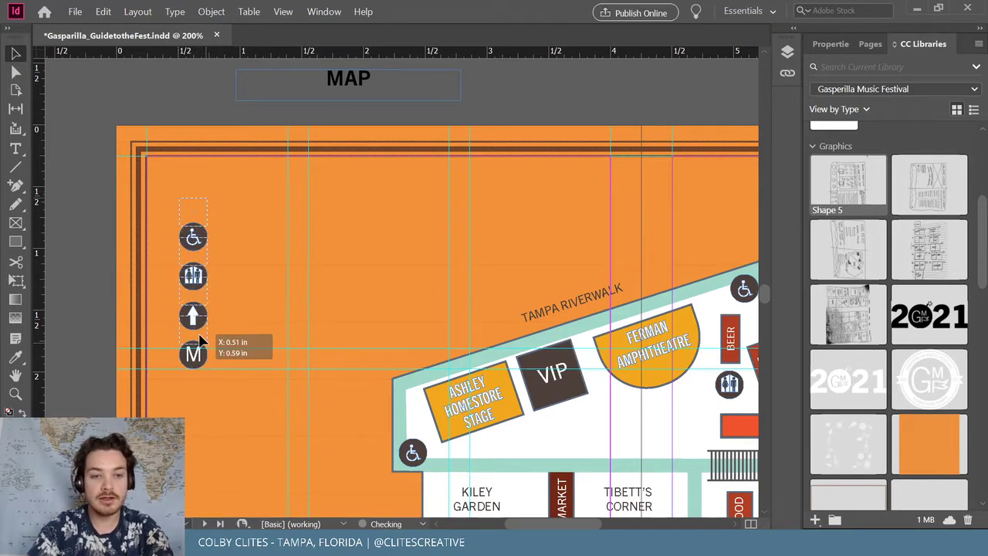
key("shift+Up")
left_click(74, 270)
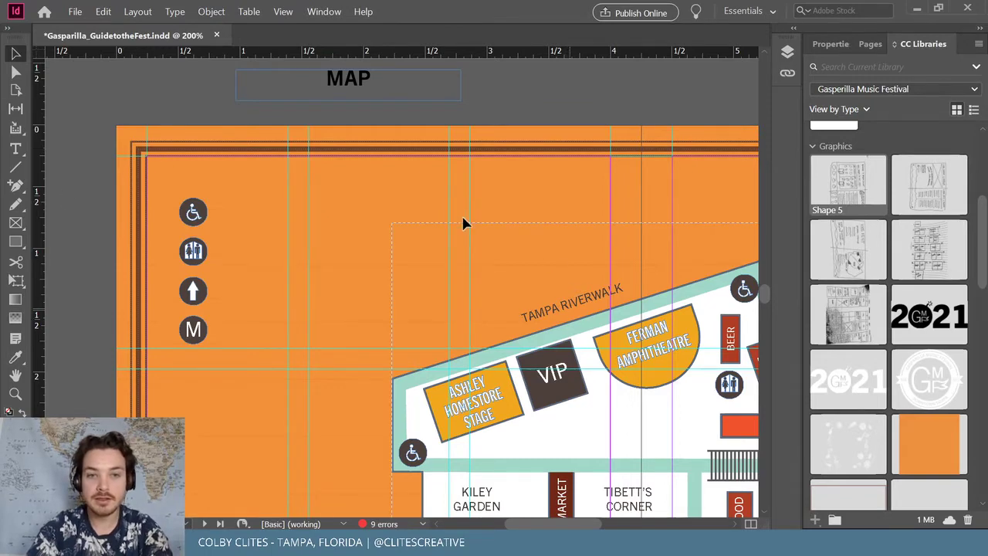
scroll(313, 227, "down", 6)
scroll(304, 93, "up", 3)
Draw a text frame beside the wheelchair icon, type the Handicap Access label and widen the frame
left_click(15, 148)
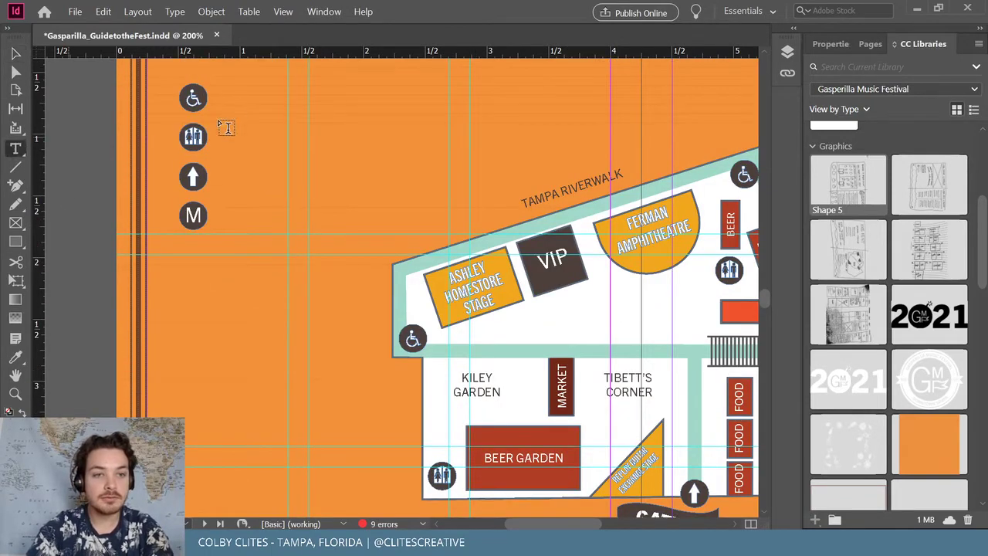
left_click_drag(217, 92, 341, 109)
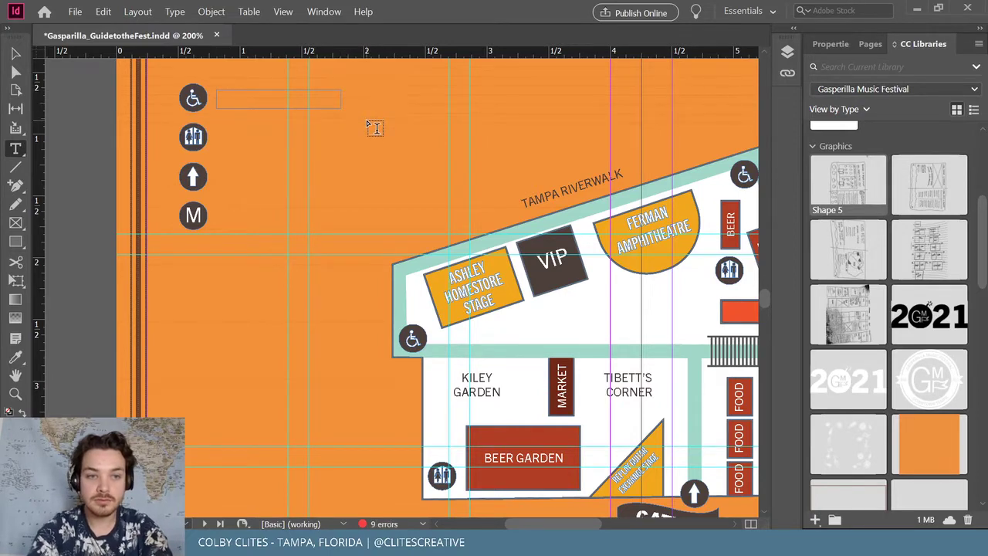
type("Han")
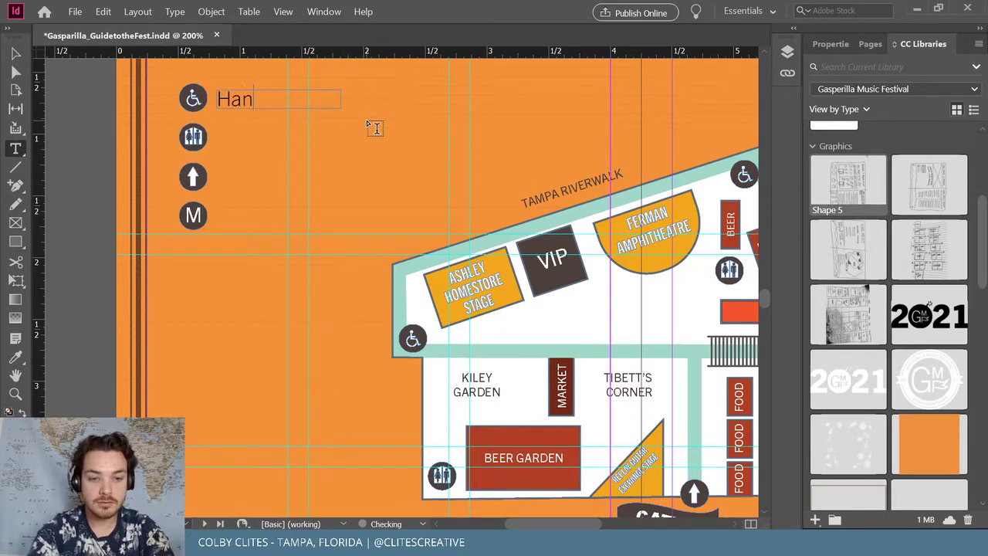
type("dicap")
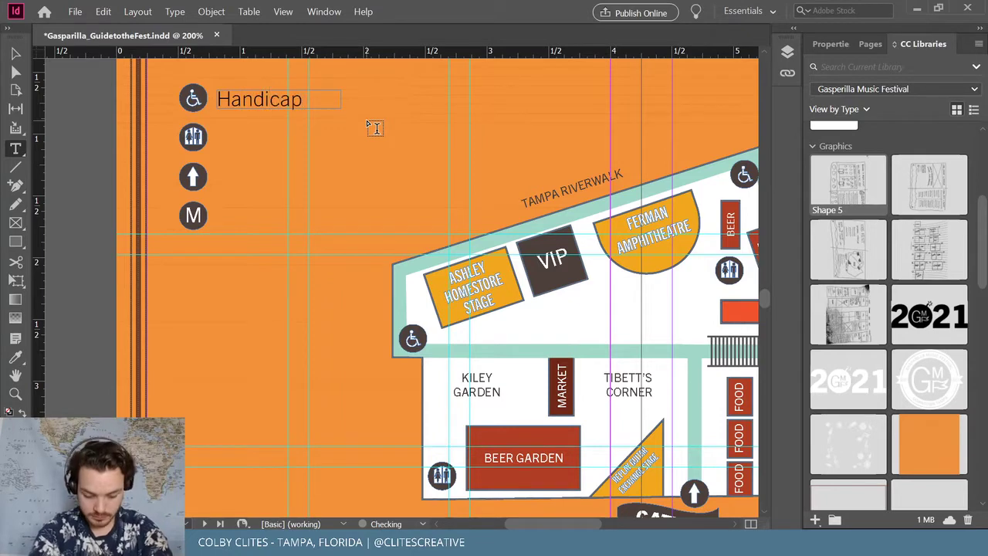
type(" Acc")
key("BackSpace")
key("BackSpace")
key("BackSpace")
key("BackSpace")
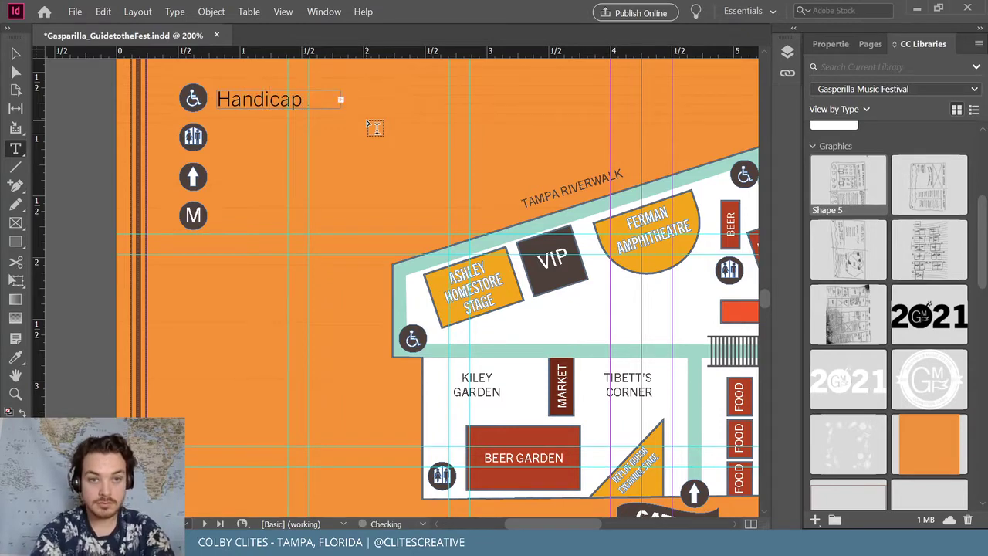
key("Escape")
left_click_drag(345, 108, 533, 112)
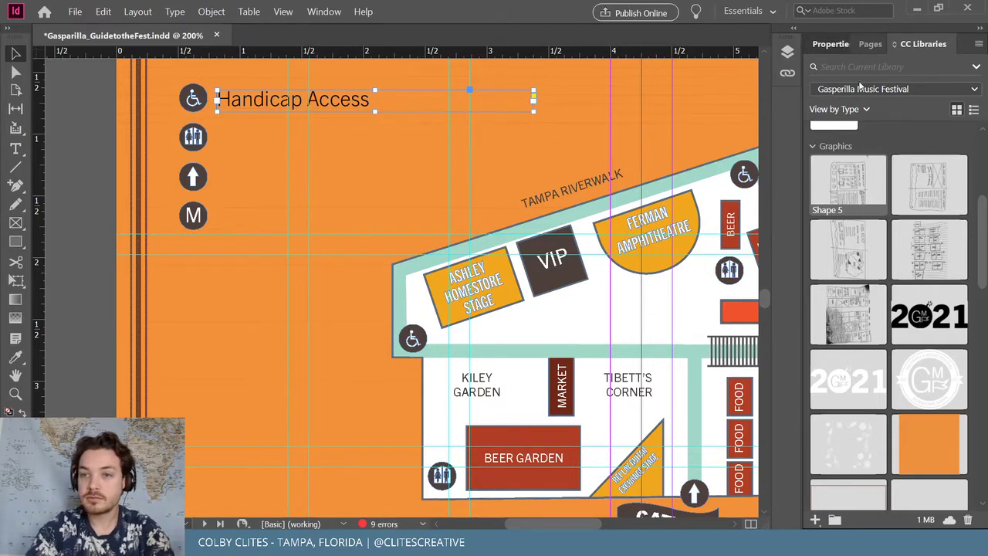
Reduce the label to 10 pt and complete it as 'Handicap Access Between Parks'
left_click(840, 44)
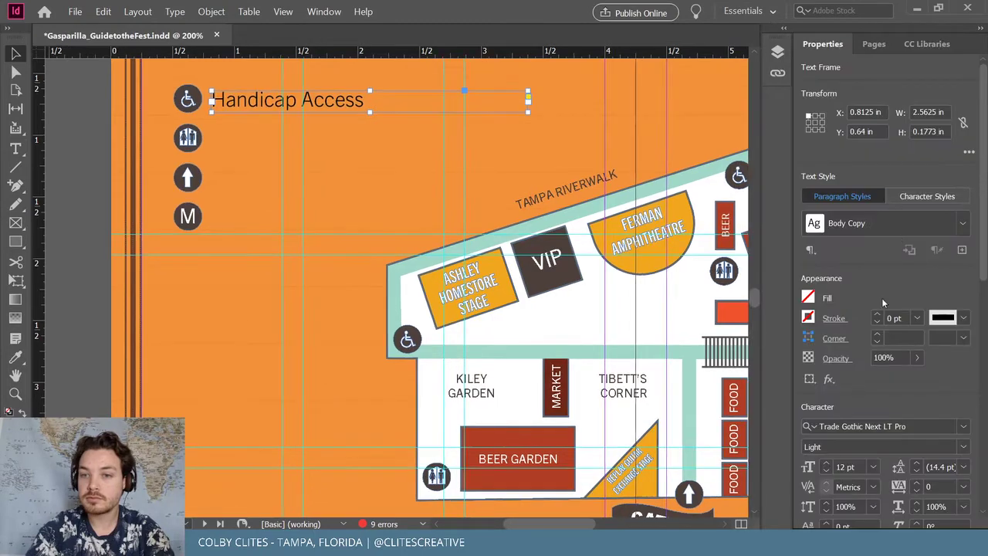
left_click(827, 471)
left_click(827, 471)
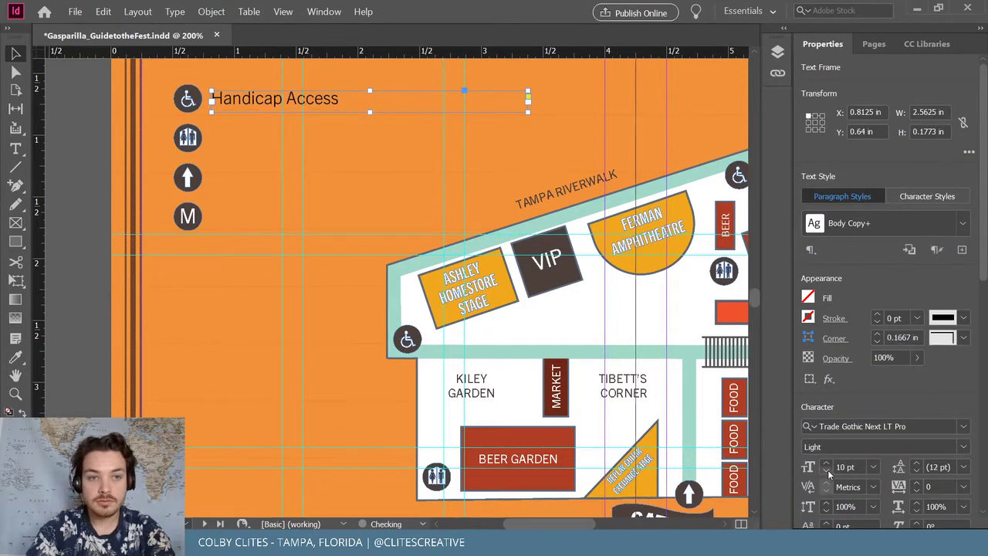
double_click(346, 100)
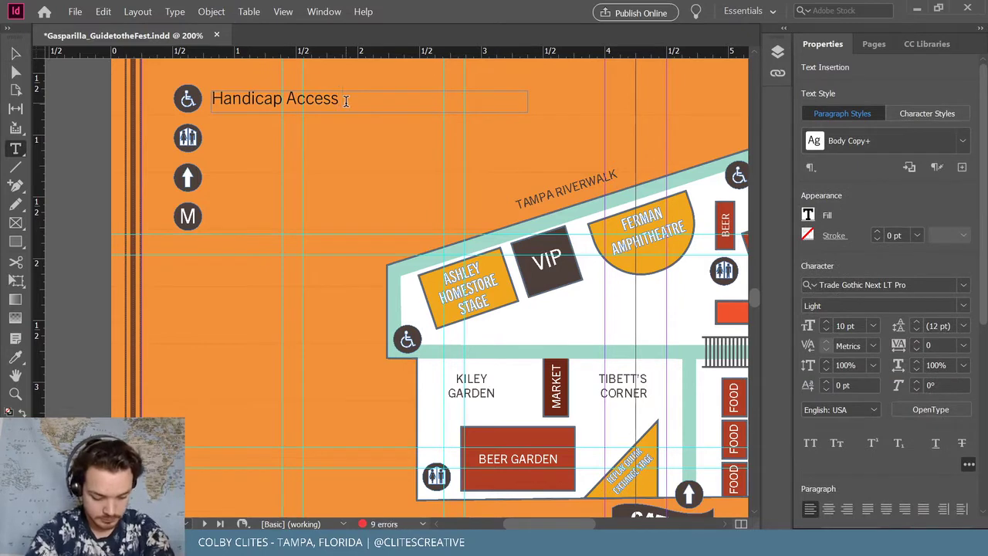
type("Between Parks")
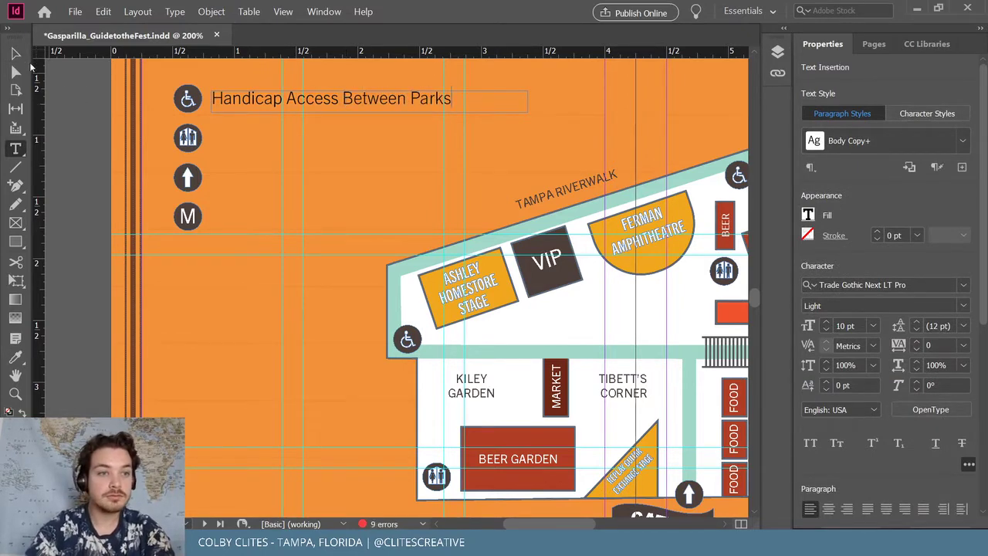
left_click(16, 53)
left_click(186, 122)
scroll(231, 170, "up", 3)
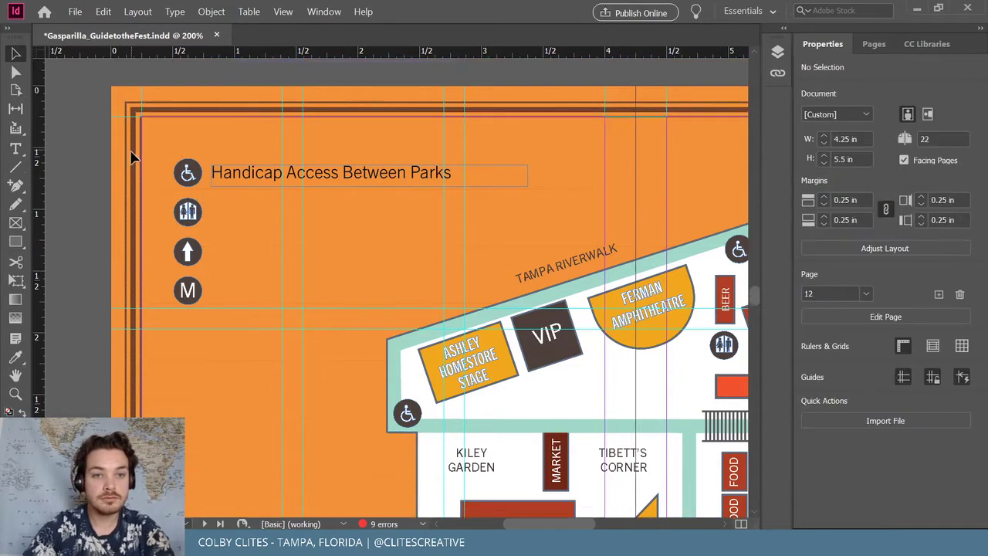
scroll(241, 175, "down", 1)
Duplicate the label beside the restroom icon and retype it as 'Restrooms'
left_click_drag(242, 174, 242, 213)
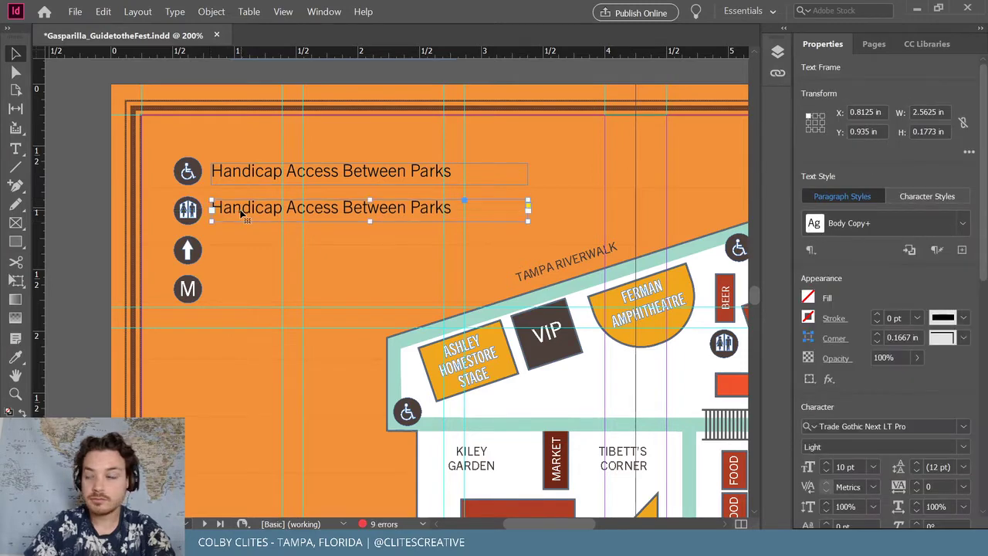
double_click(241, 210)
key("ctrl+a")
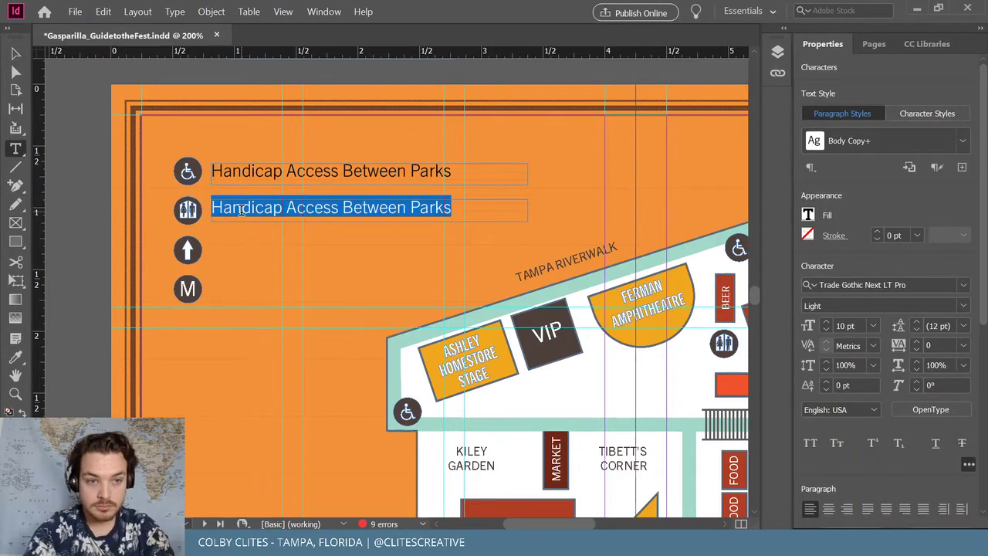
key("BackSpace")
type("R")
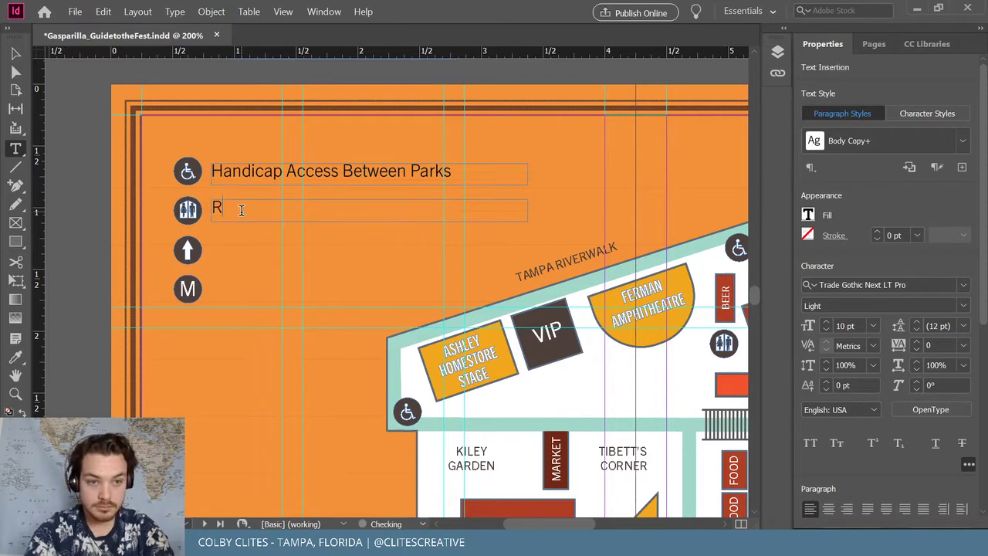
type("estrooms")
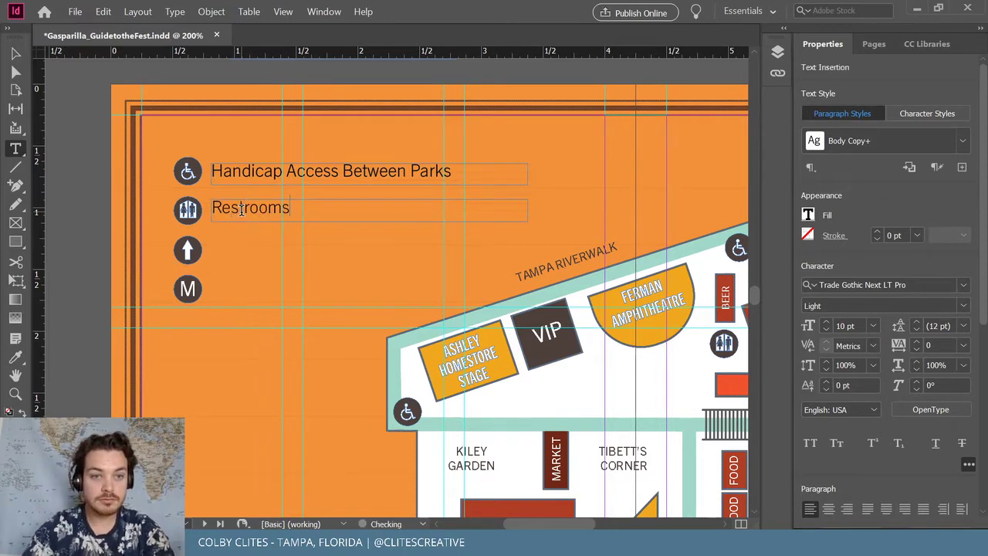
key("Escape")
Duplicate the Restrooms line beside the arrow icon and change it to 'Entrance'
left_click_drag(263, 213, 261, 254)
triple_click(247, 252)
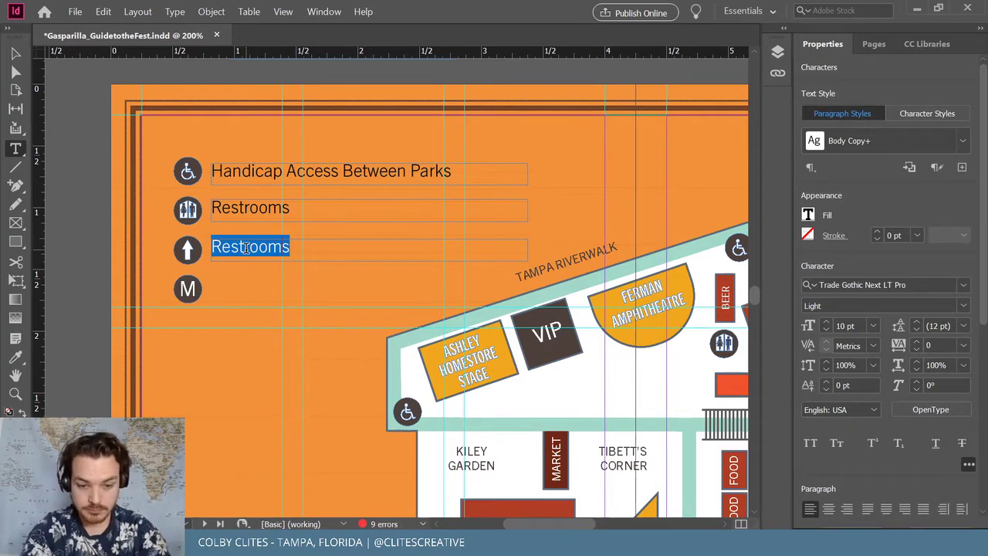
type("Entrance")
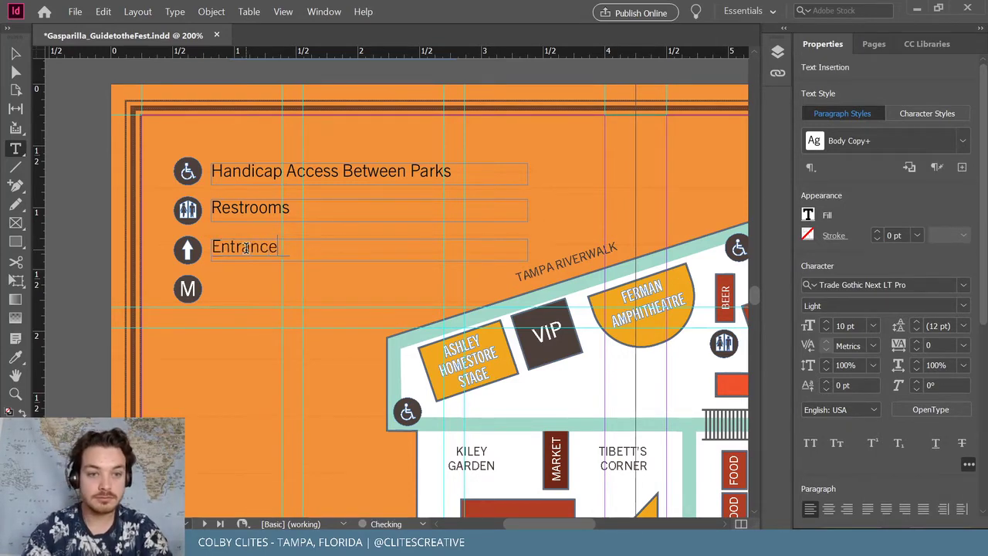
key("Escape")
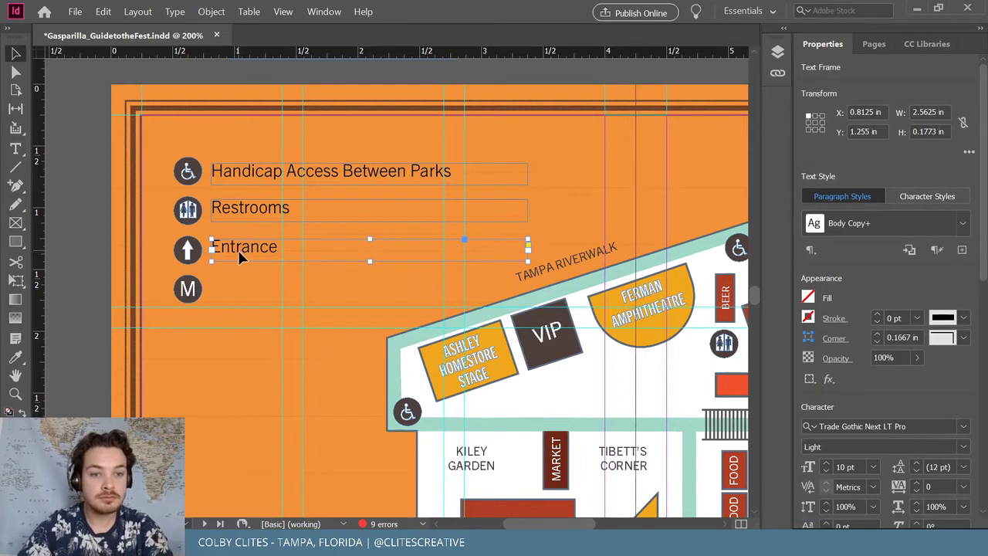
left_click_drag(239, 259, 239, 262)
key("ctrl+shift+a")
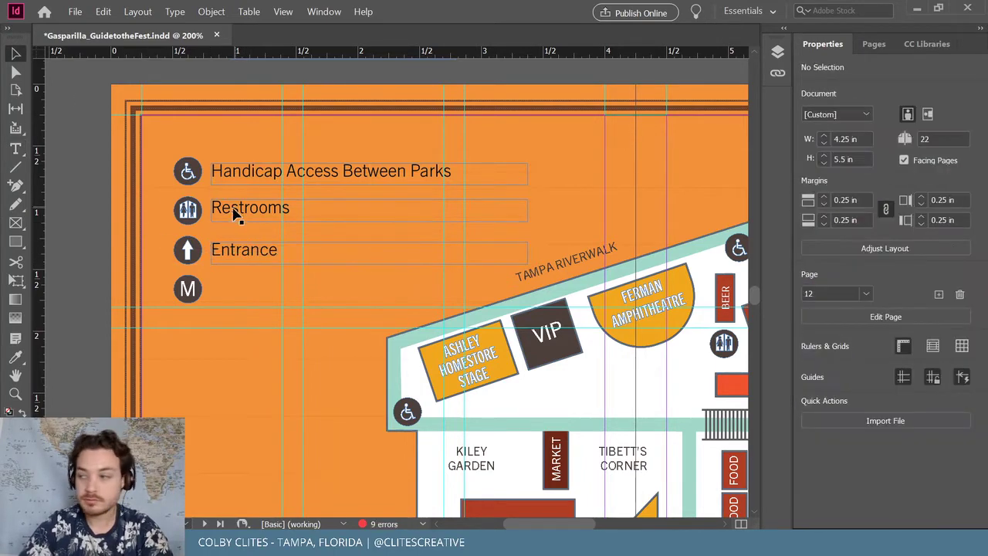
Duplicate the Entrance line beside the M icon and change it to 'Merch Tent'
left_click_drag(246, 262, 249, 293)
double_click(242, 287)
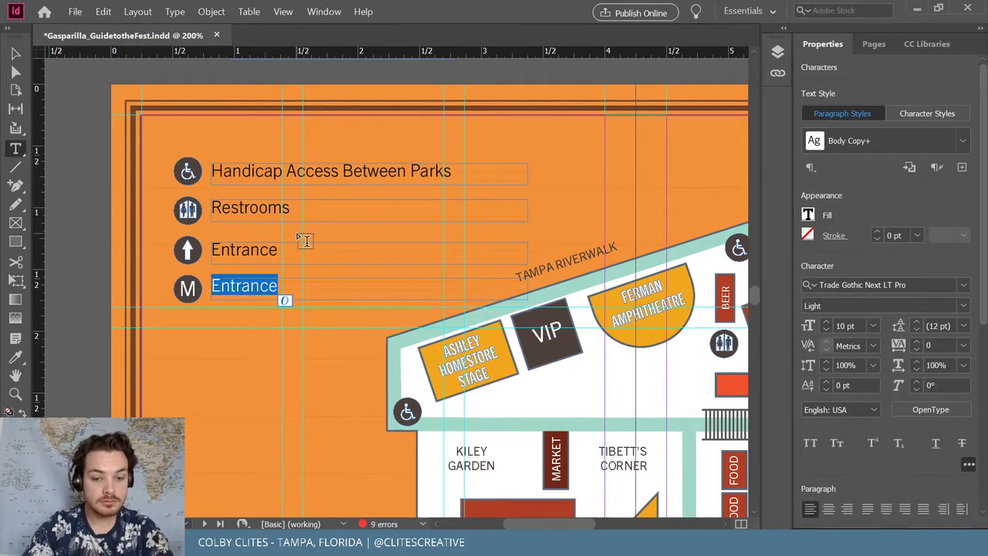
type("mer")
key("BackSpace")
key("BackSpace")
key("BackSpace")
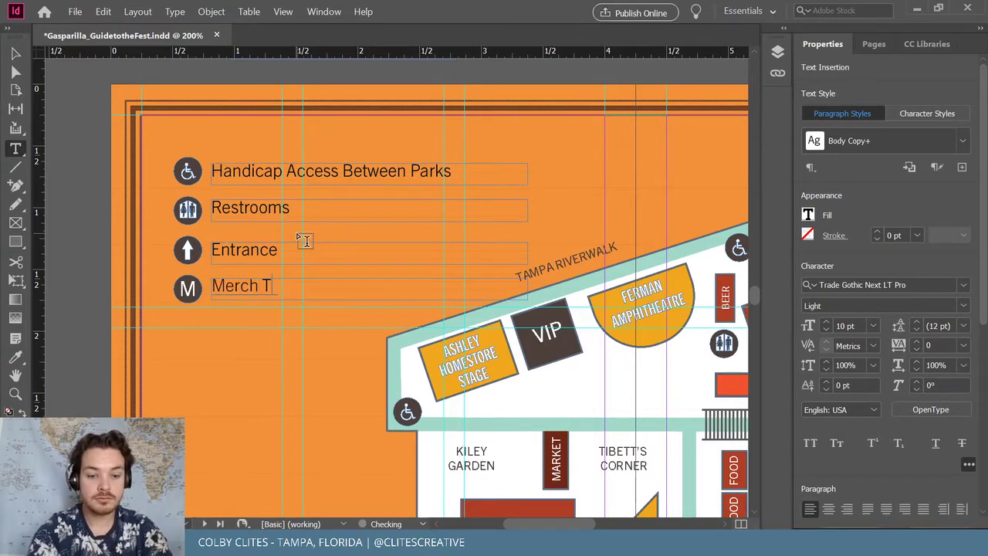
type("Merch Tent")
key("Escape")
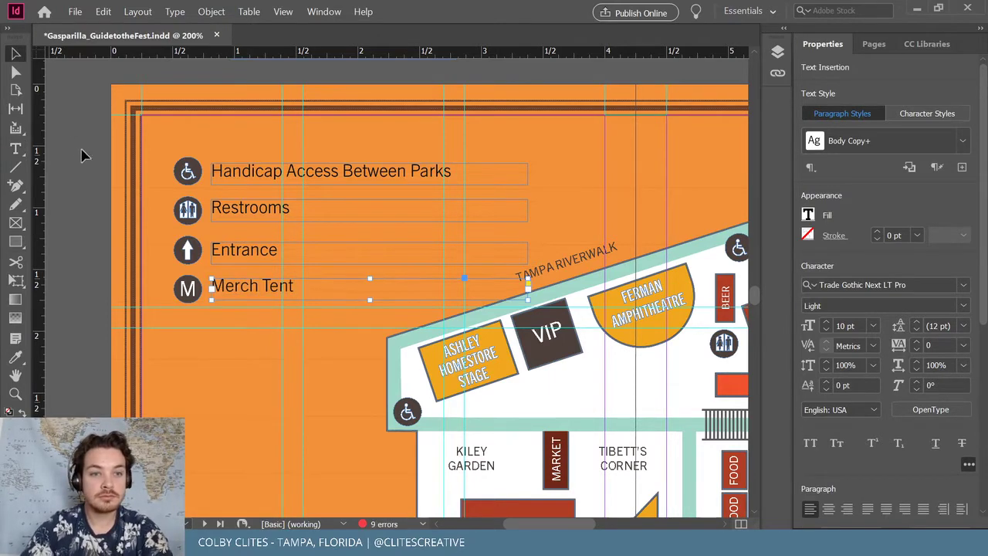
left_click(139, 244)
key("ctrl+minus")
key("ctrl+minus")
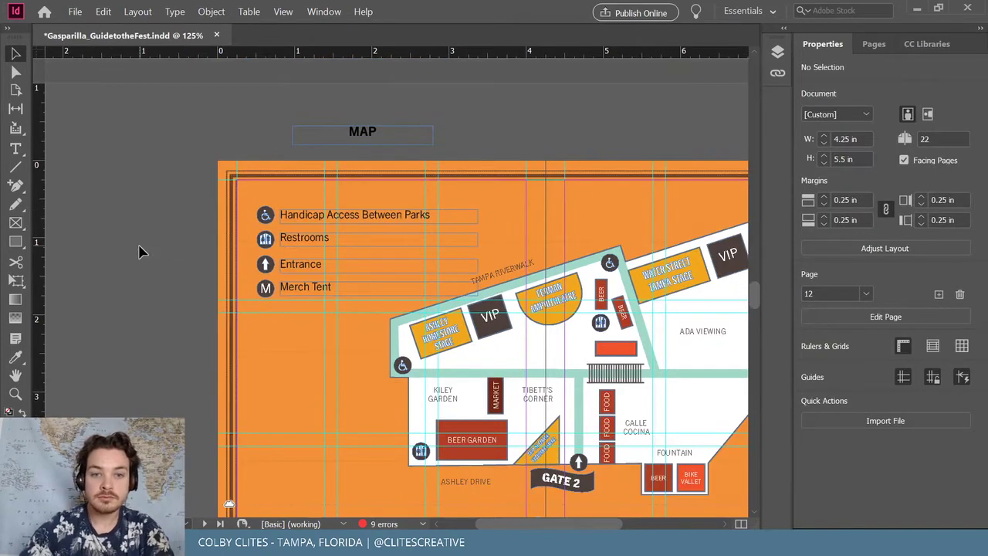
Narrow the four legend text frames together to 2.0486 in wide
left_click(432, 215)
left_click_drag(479, 217, 438, 212)
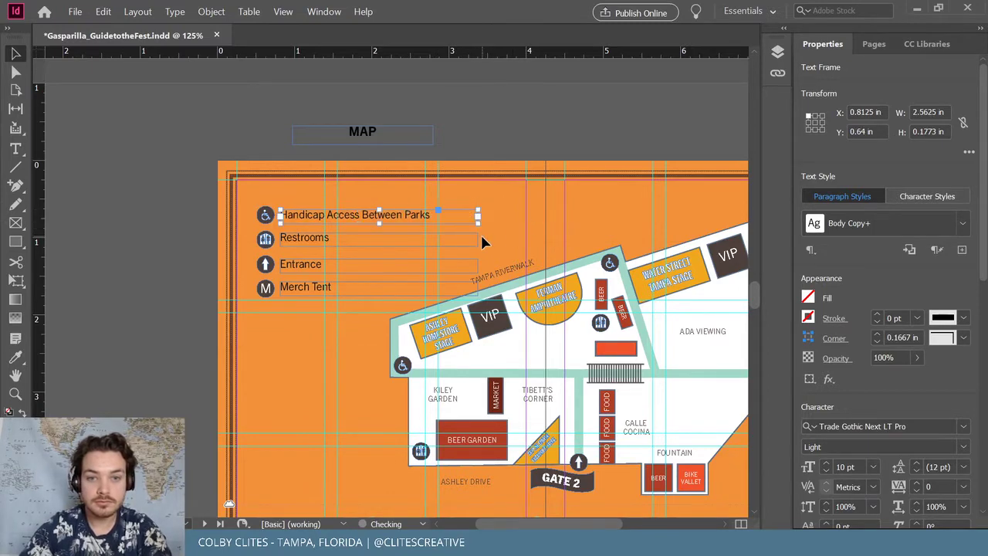
left_click(465, 243, "shift")
left_click(461, 266, "shift")
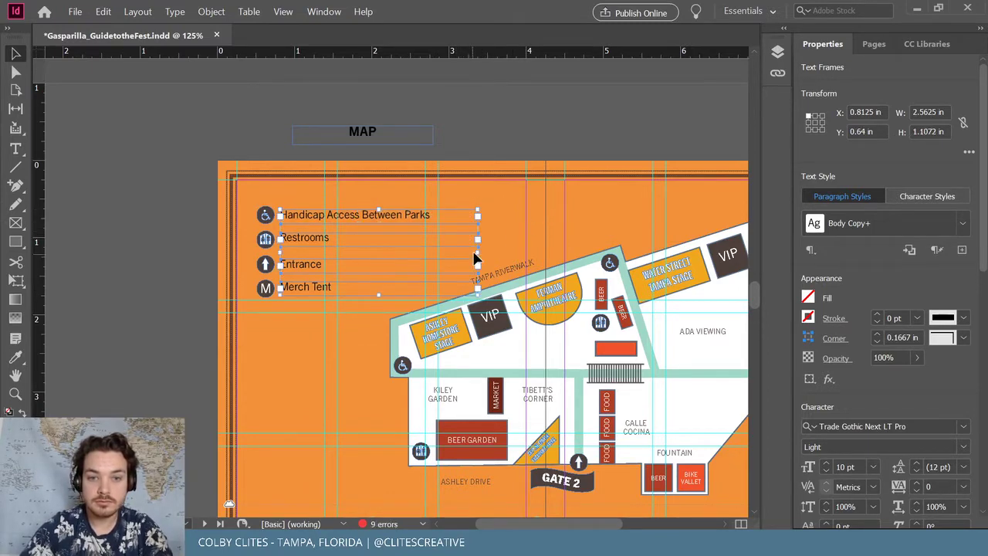
left_click_drag(476, 263, 434, 252)
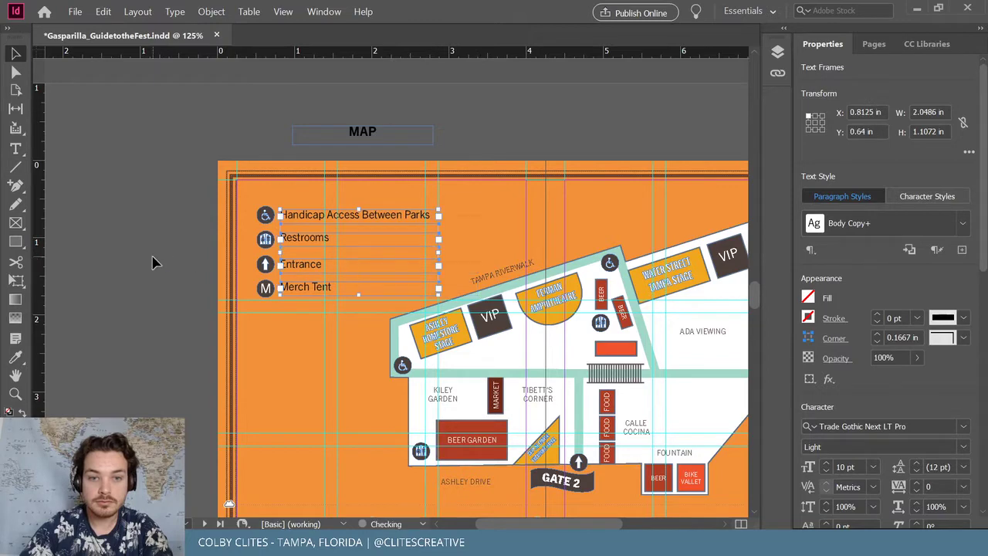
Draw a rectangle enclosing the legend icons and labels
left_click(223, 239)
key("ctrl+minus")
key("ctrl+minus")
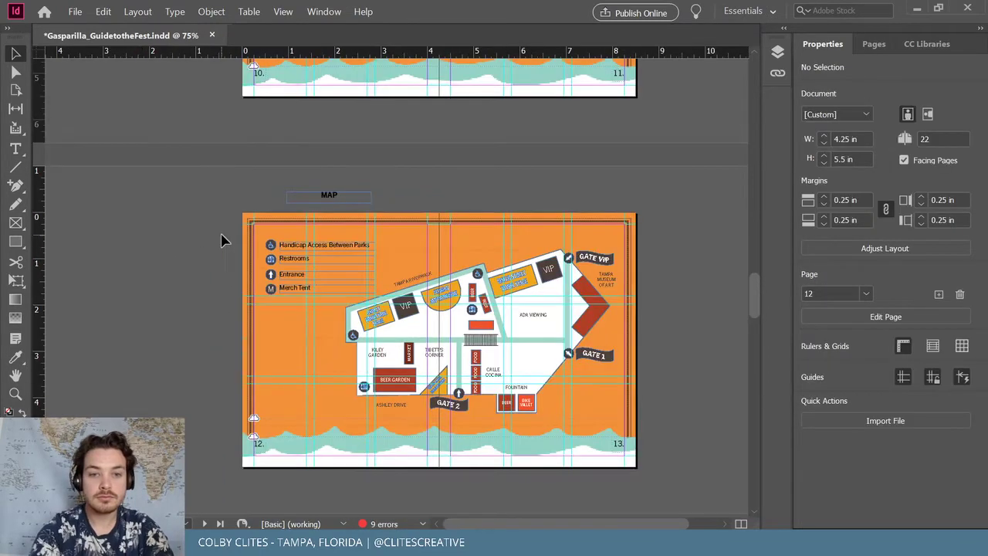
key("ctrl+equal")
key("ctrl+equal")
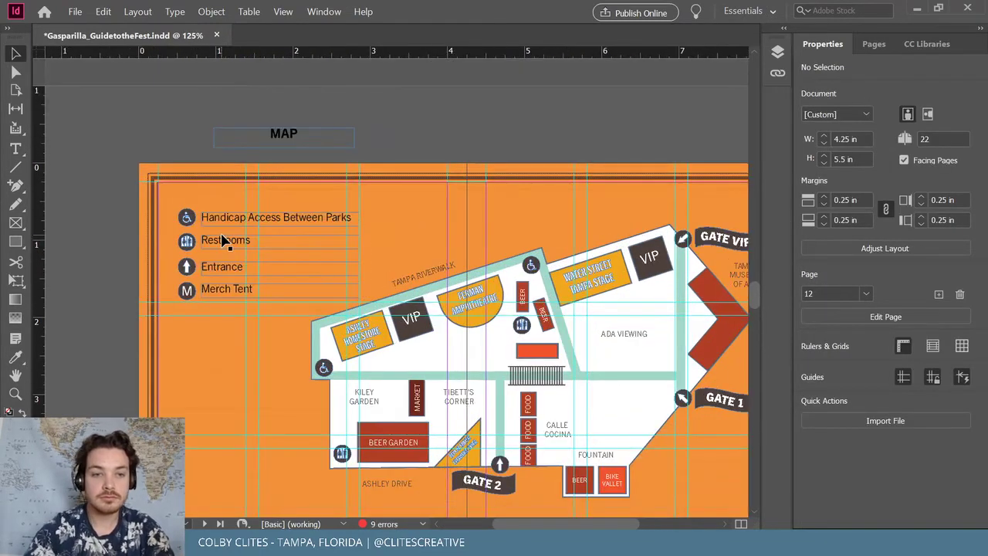
left_click(16, 242)
left_click_drag(166, 193, 383, 339)
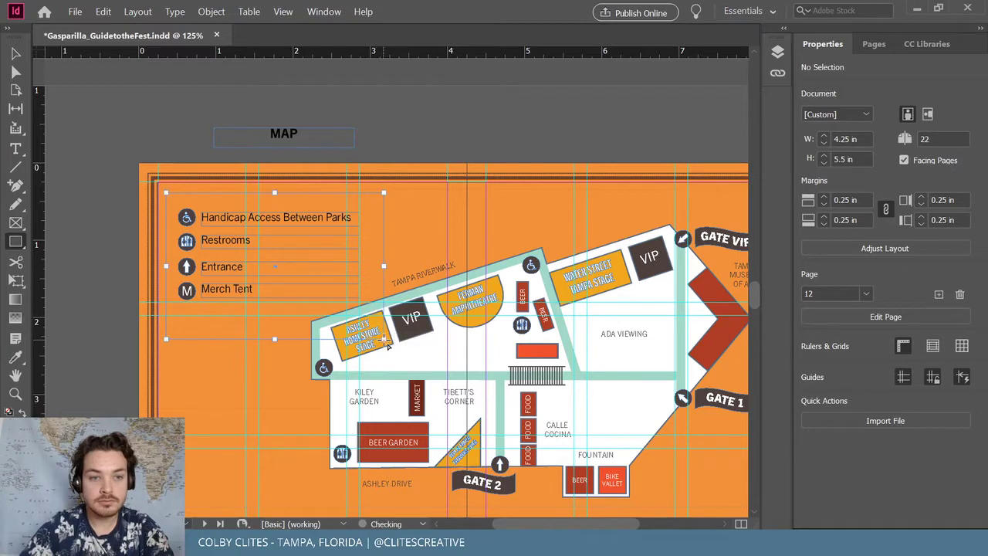
Fill the rectangle with white and send it behind the legend text
double_click(14, 413)
left_click_drag(506, 370, 505, 179)
left_click(636, 166)
left_click(15, 53)
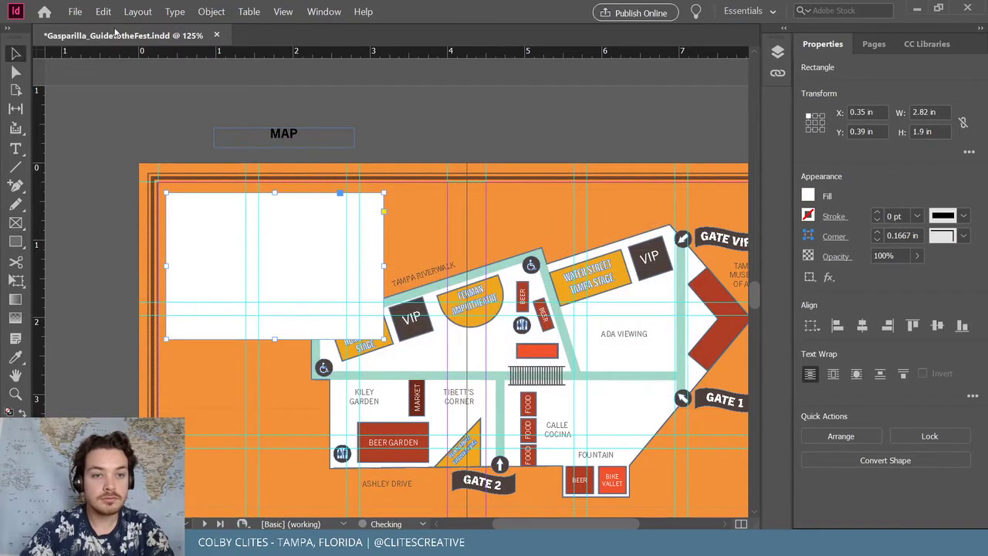
left_click(211, 12)
mouse_move(245, 51)
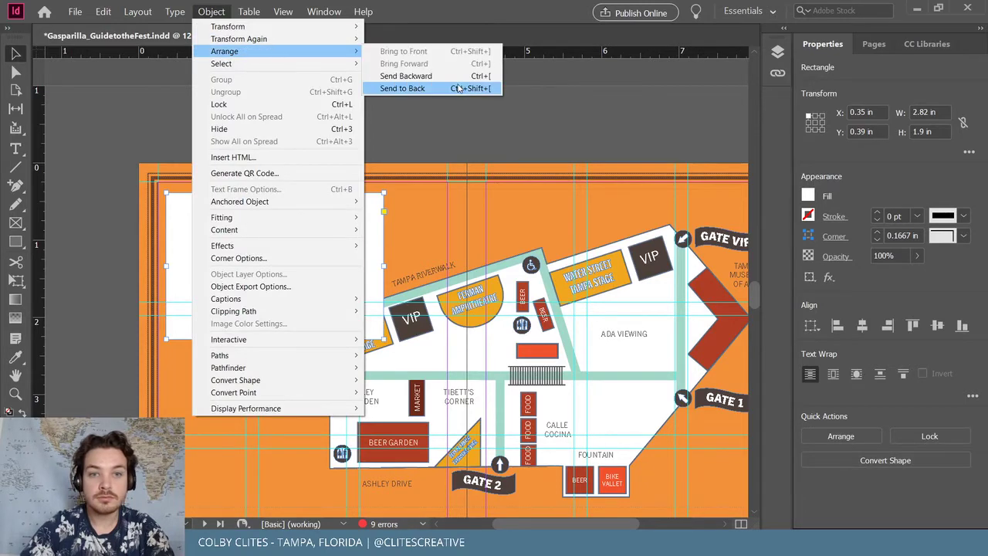
left_click(455, 89)
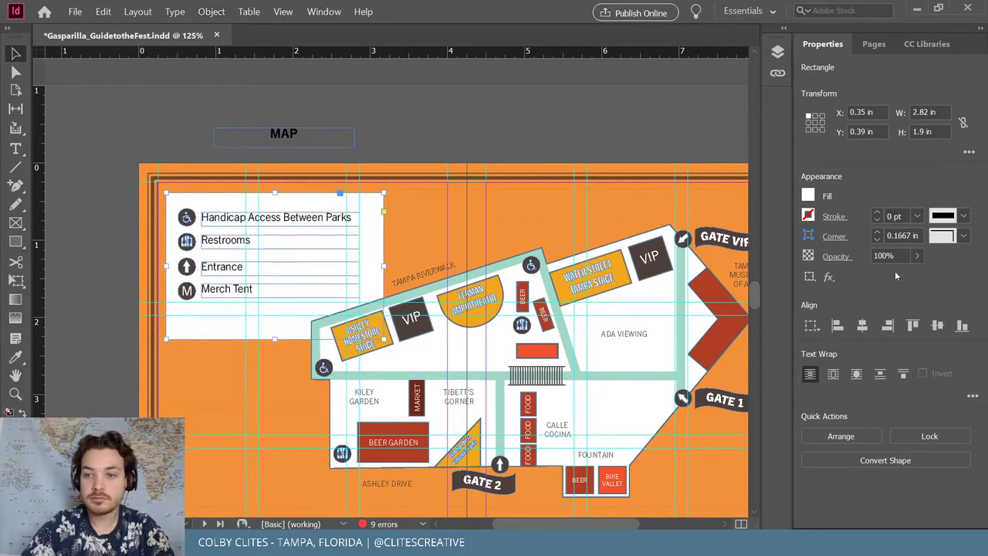
Lower the rectangle's opacity to 41% and shorten it to 1.5822 in tall
left_click(916, 257)
mouse_move(872, 276)
left_mouse_down()
mouse_move(856, 277)
mouse_move(867, 278)
left_mouse_up()
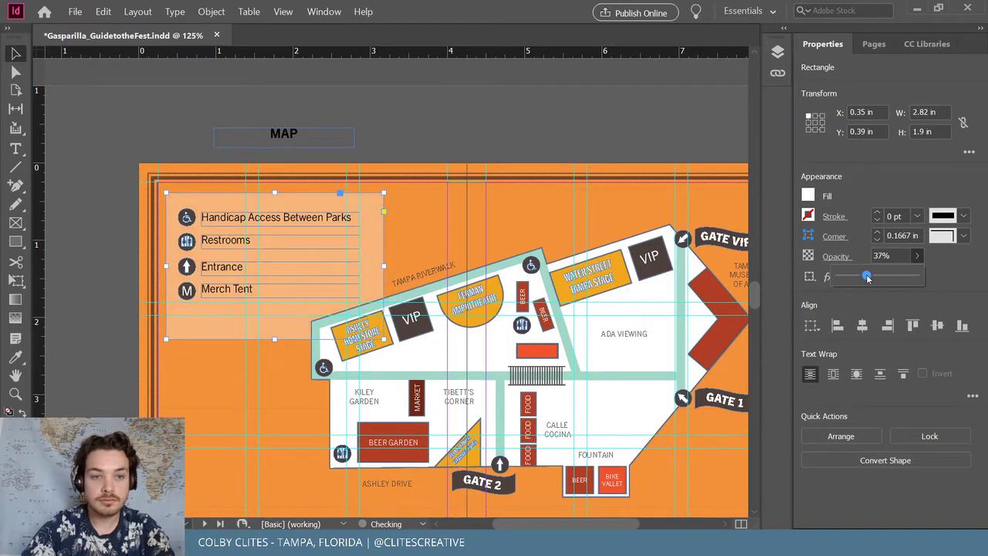
left_click(457, 150)
left_click(277, 340)
left_click_drag(277, 339, 275, 315)
Group the legend icons and text rows and move them lower on the page
key("ctrl+equal")
key("ctrl+equal")
key("ctrl+equal")
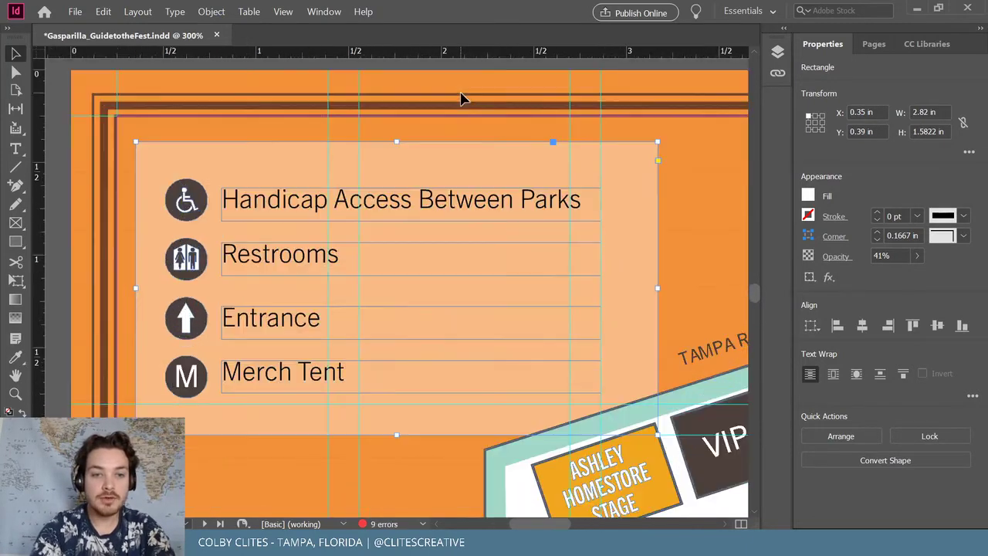
left_click(248, 202)
left_click(193, 255, "shift")
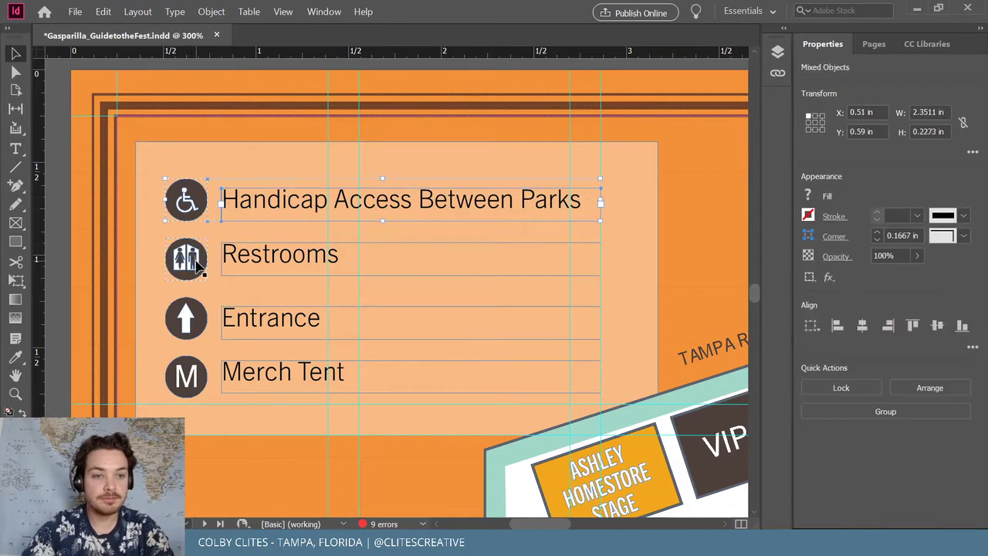
left_click(199, 312, "shift")
left_click(194, 374, "shift")
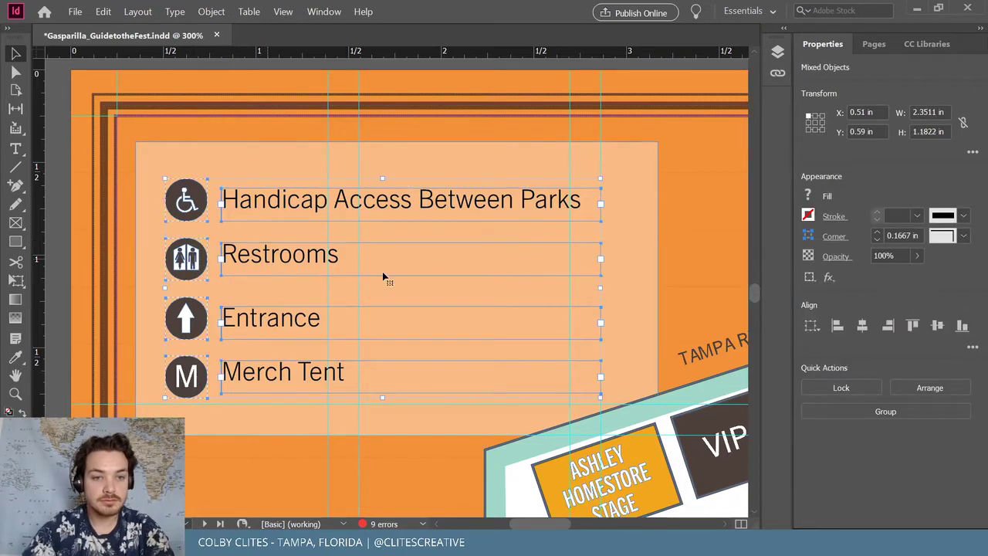
key("ctrl+g")
scroll(390, 269, "down", 4)
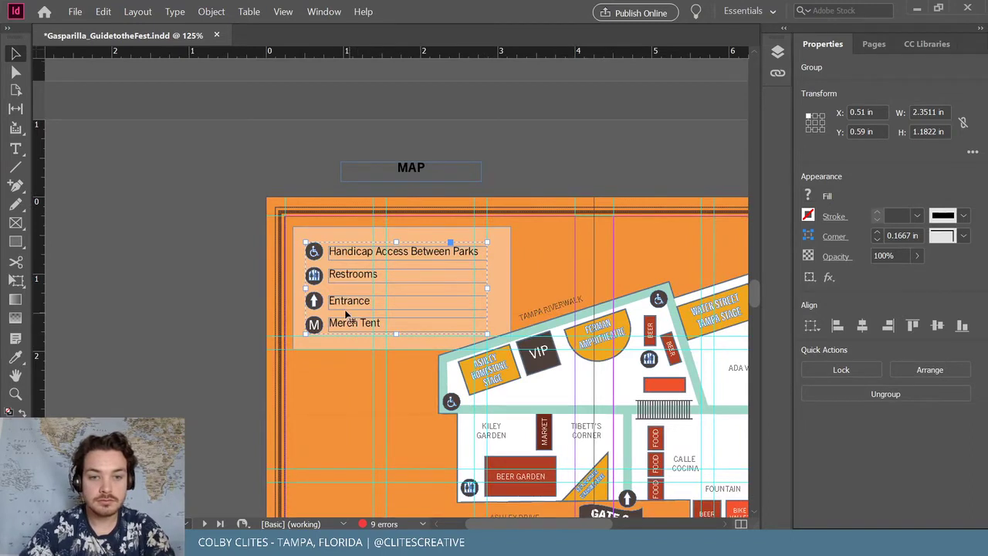
left_click_drag(319, 302, 320, 332)
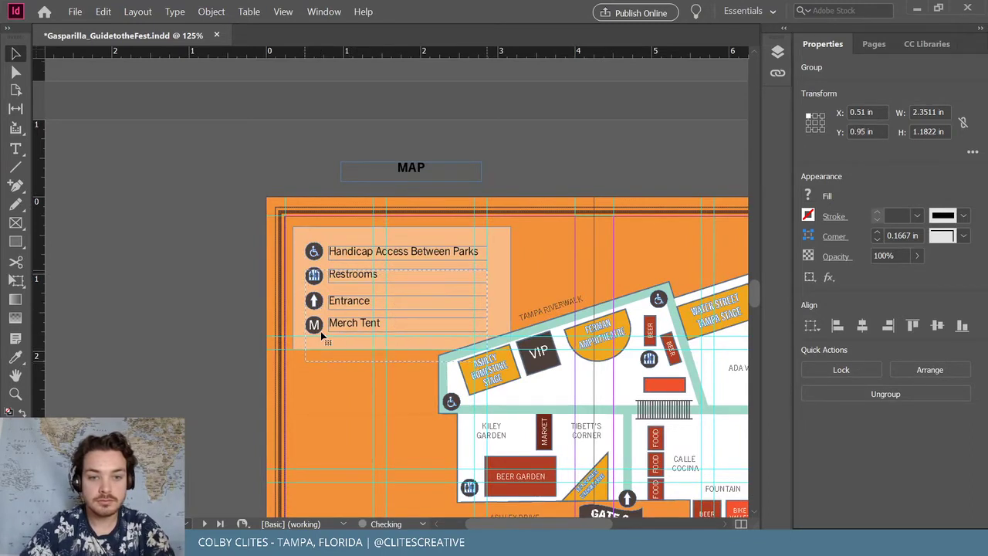
Resize the backdrop to 1.87 in tall, ungroup the rows, and duplicate the Handicap Access frame above them
left_click(412, 391)
left_click_drag(412, 391, 414, 373)
left_click(229, 338)
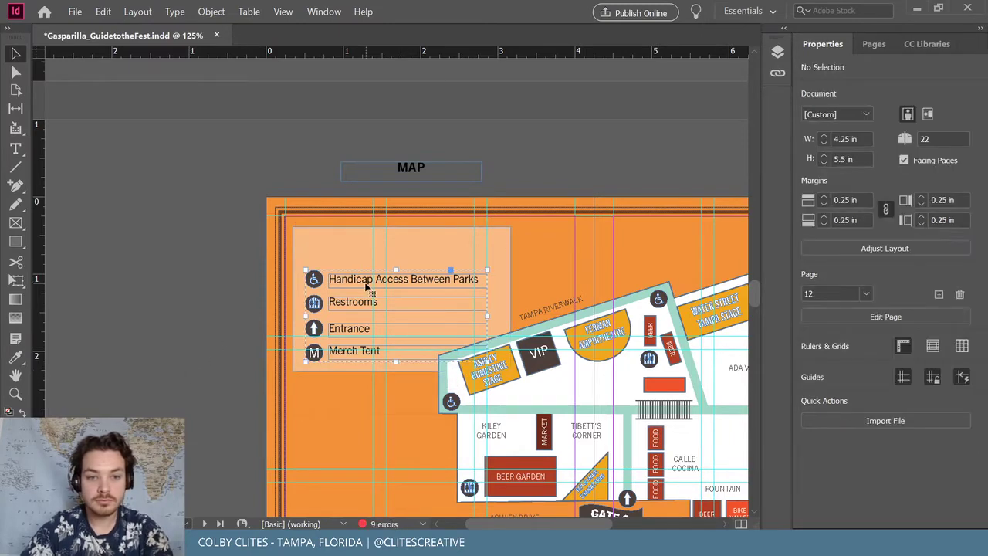
left_click(212, 12)
left_click(231, 91)
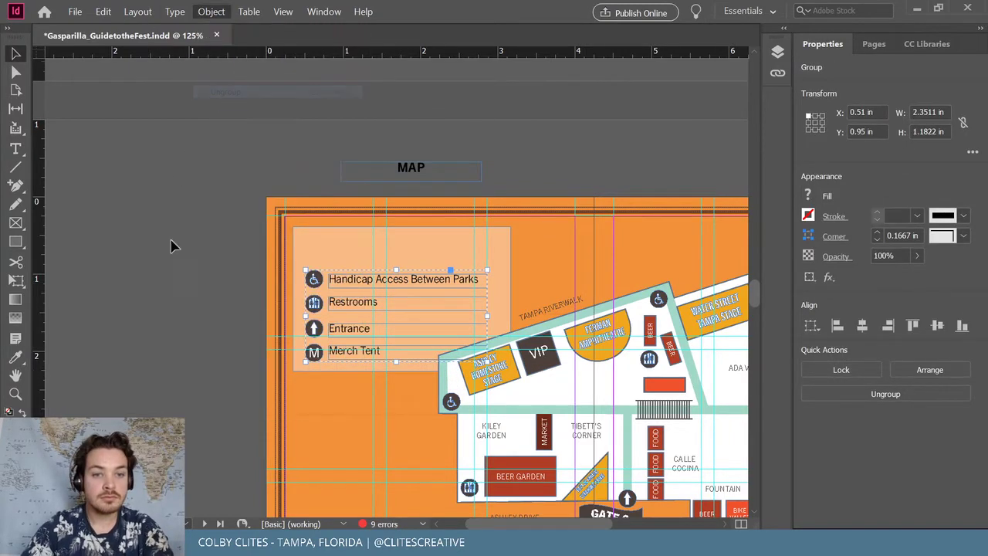
left_click(394, 279)
left_click_drag(381, 278, 368, 247)
Replace the copied frame's text with 'INDEX'
double_click(341, 248)
key("ctrl+a")
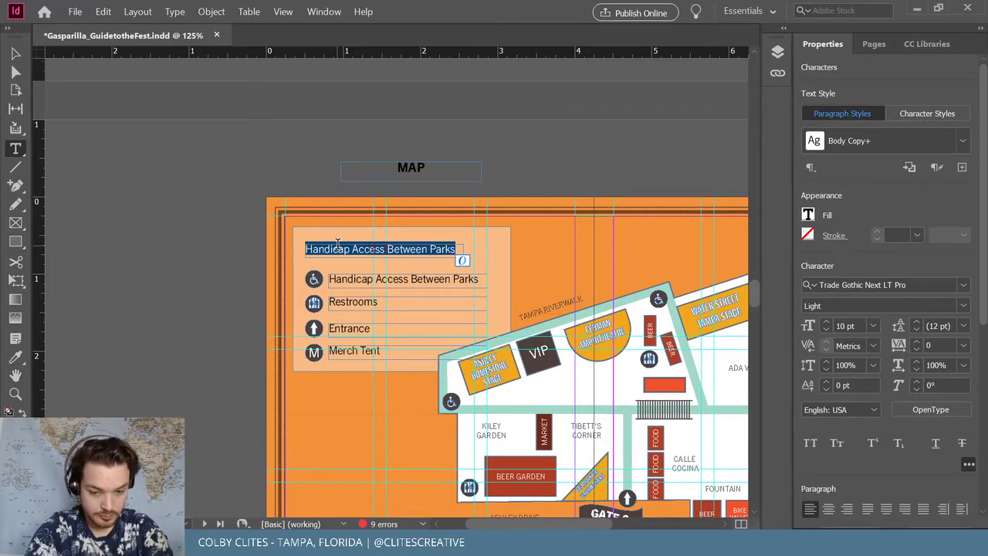
type("INDEX")
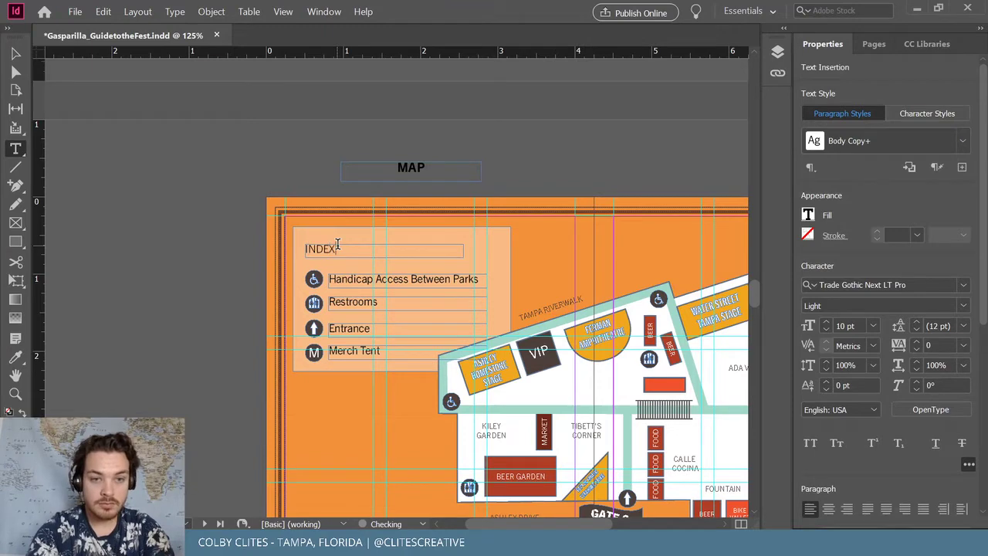
double_click(331, 248)
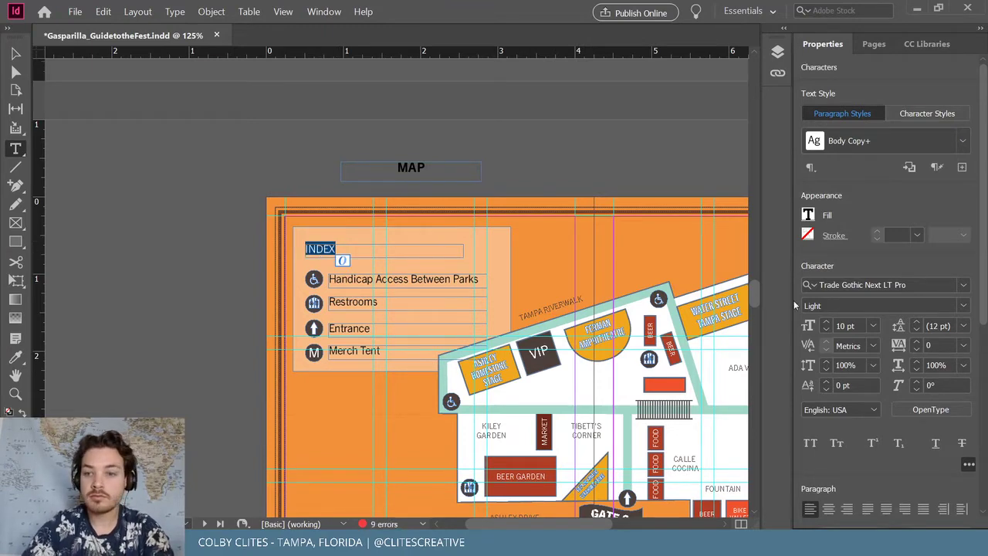
Enlarge the INDEX heading to 18 pt and adjust its frame size
left_click(826, 322)
left_click(826, 322)
left_click(15, 53)
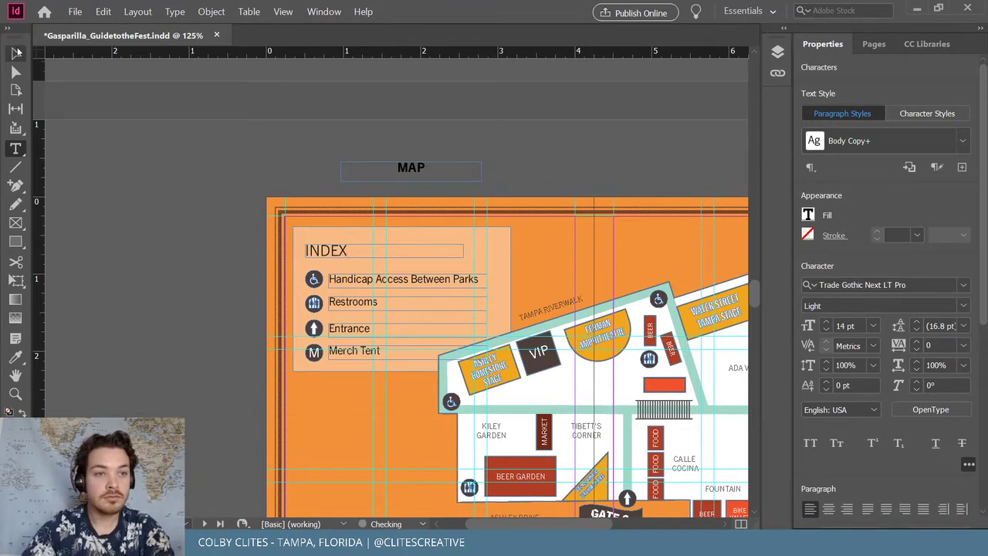
left_click_drag(385, 256, 386, 264)
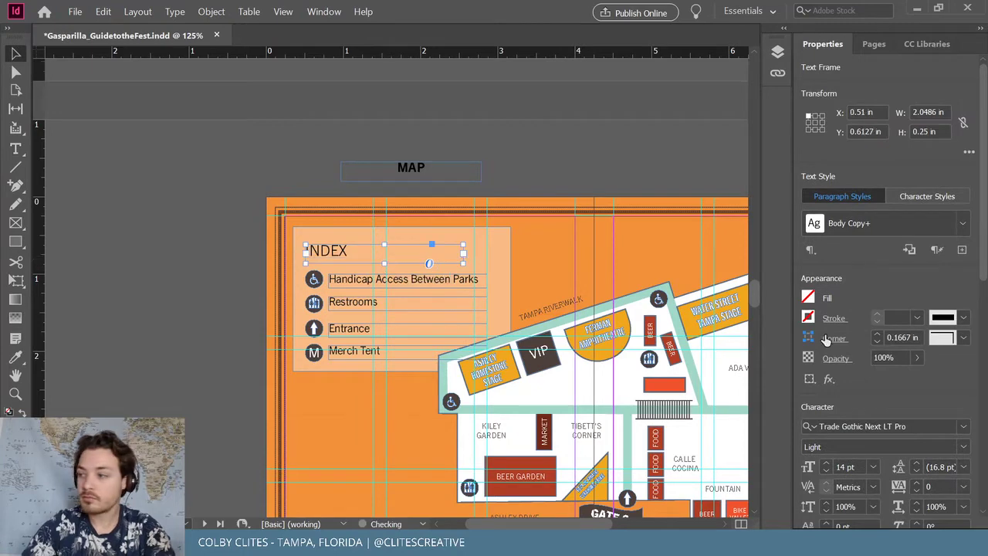
left_click(826, 463)
left_click_drag(566, 528, 604, 518)
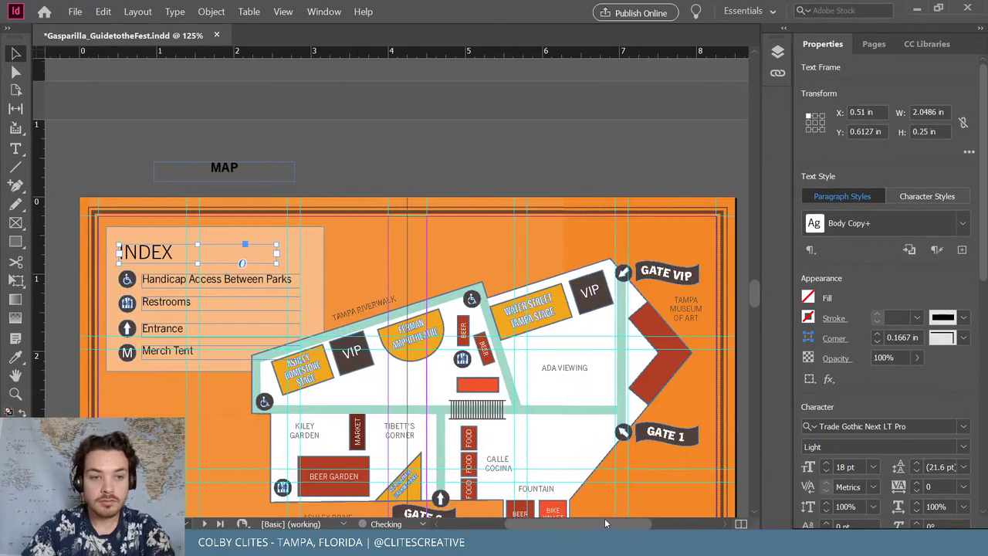
scroll(598, 401, "down", 3)
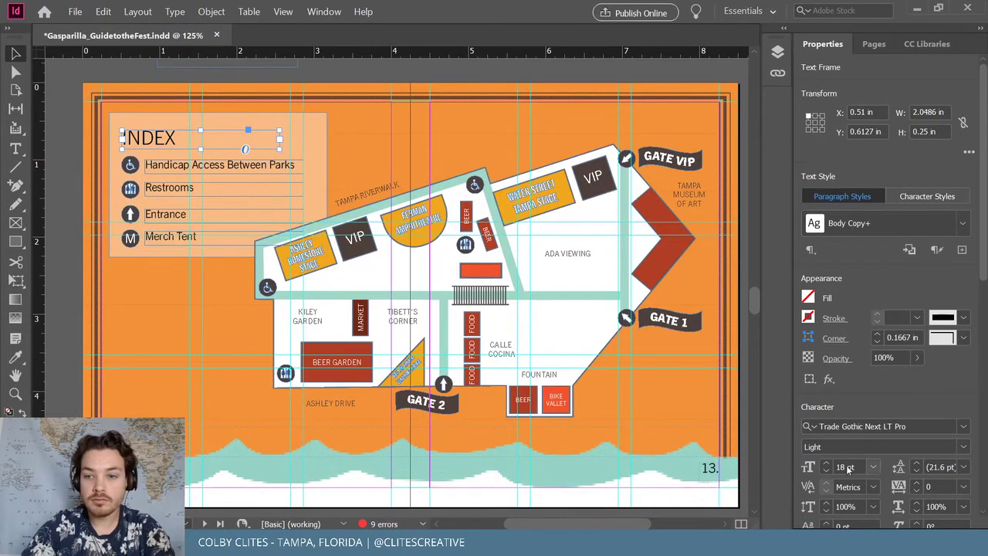
Set the INDEX heading's font style to Heavy
left_click(964, 448)
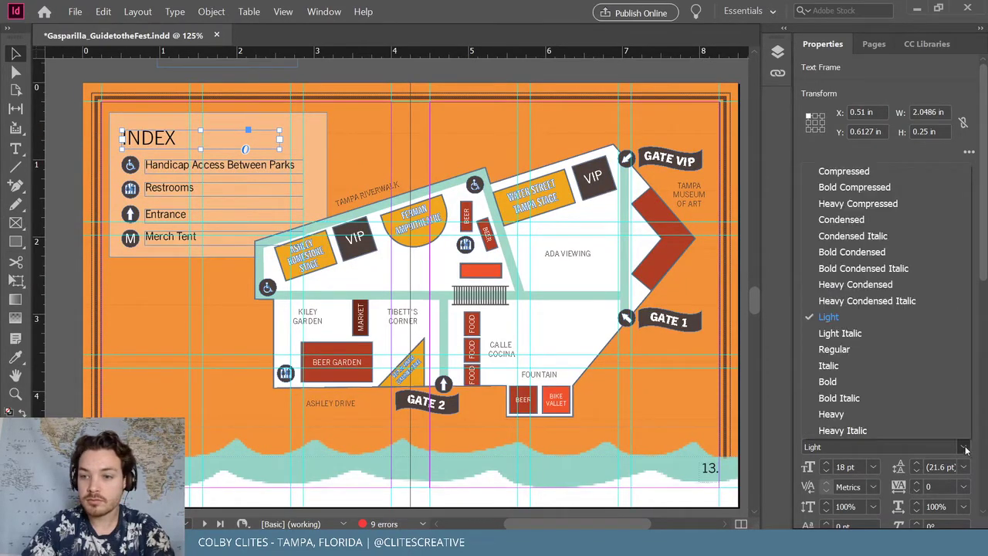
left_click(856, 379)
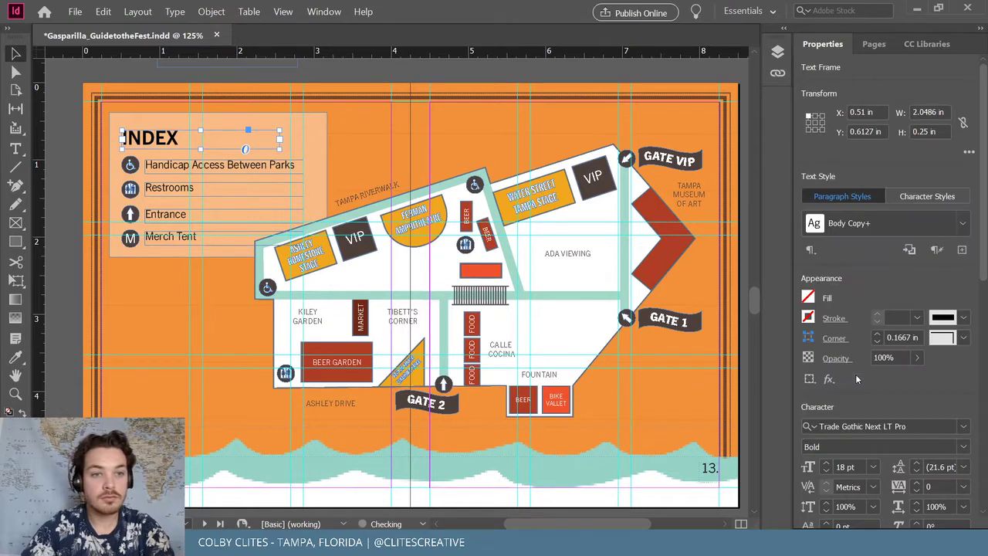
left_click(964, 446)
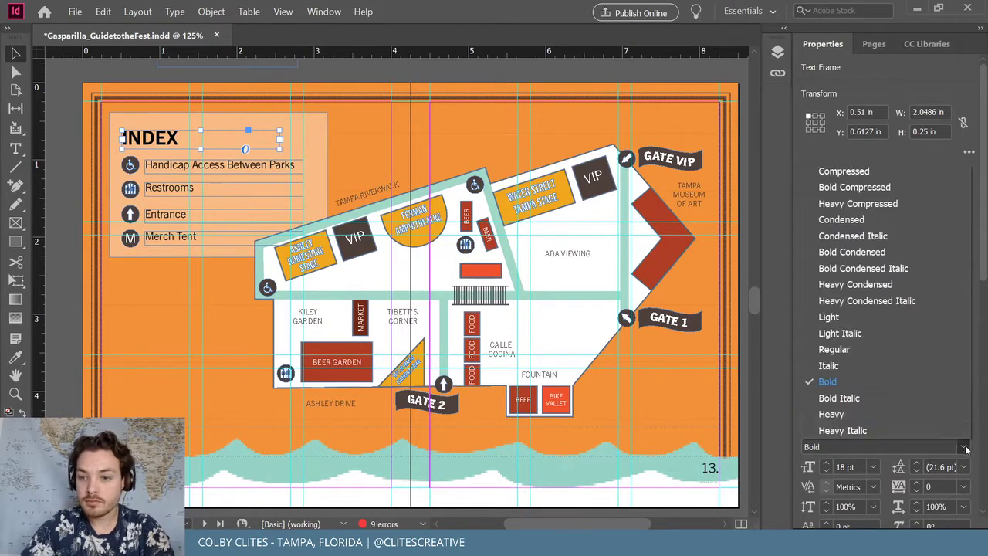
left_click(858, 413)
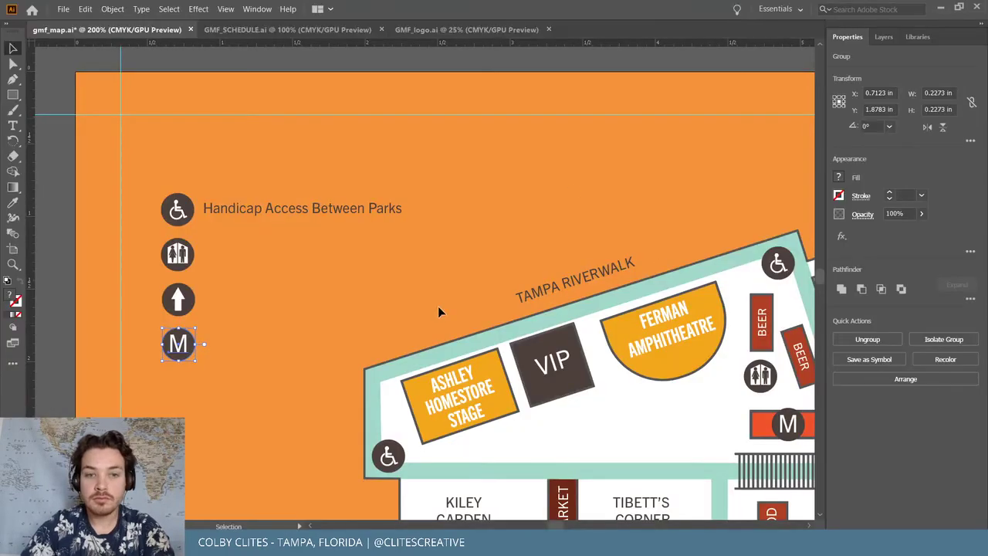
Inspect the GATE 2 label's text in isolation mode, then minimize Illustrator
scroll(546, 369, "down", 5)
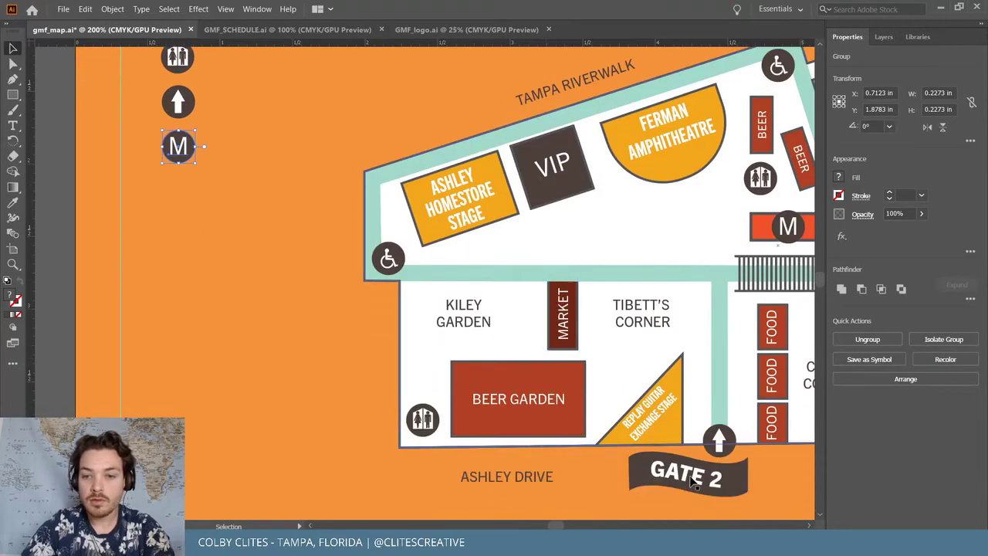
double_click(692, 480)
double_click(689, 478)
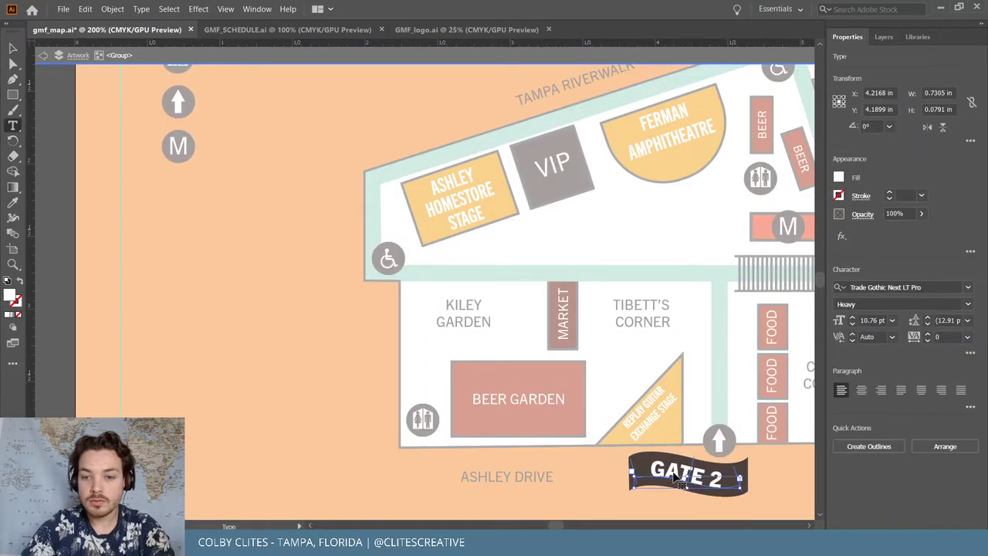
key("ctrl+a")
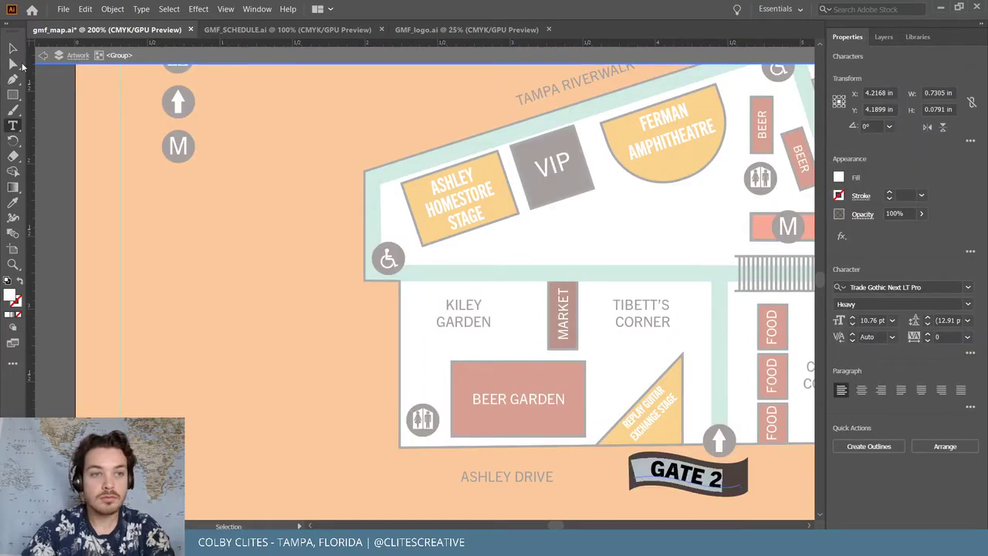
key("Escape")
double_click(52, 157)
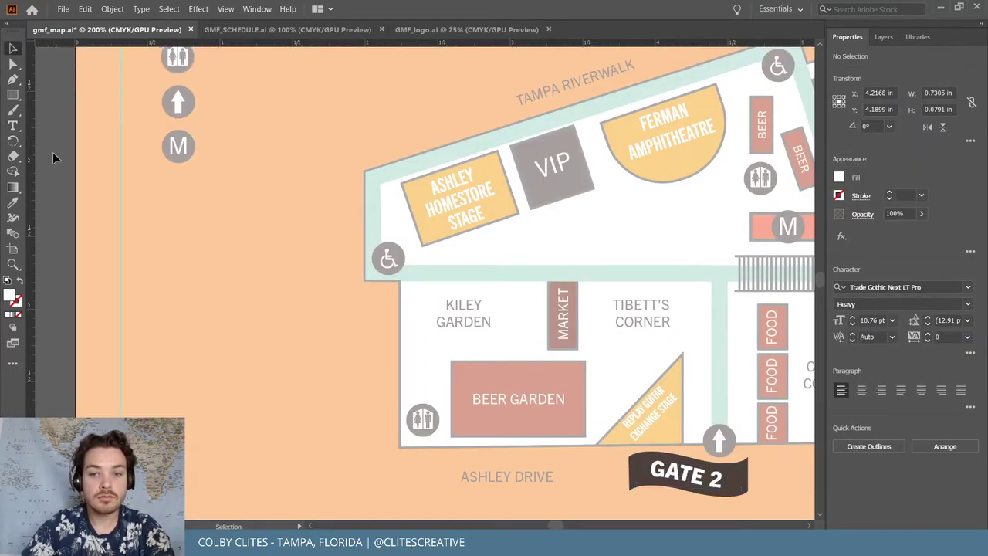
left_click(941, 9)
Reduce the INDEX heading to 16 pt
key("t")
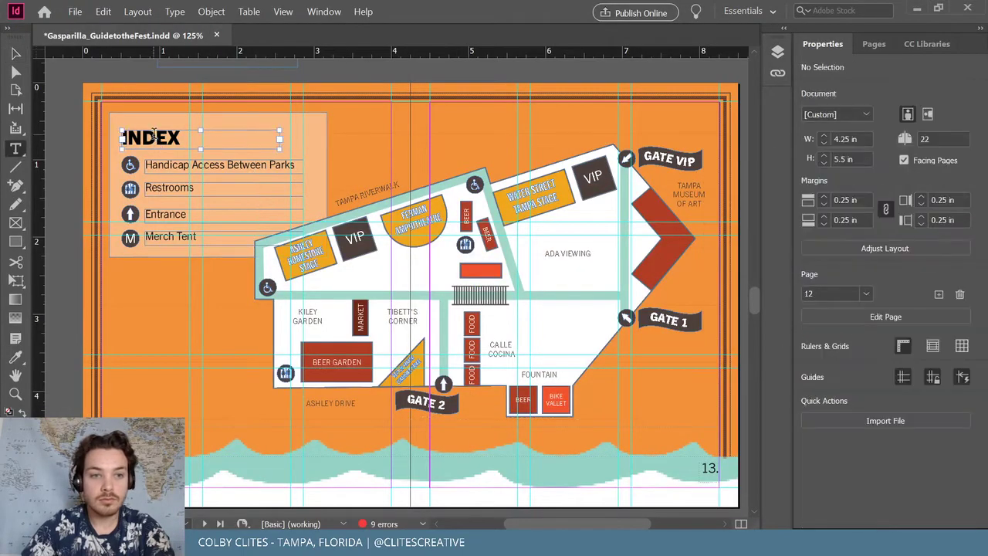
double_click(150, 138)
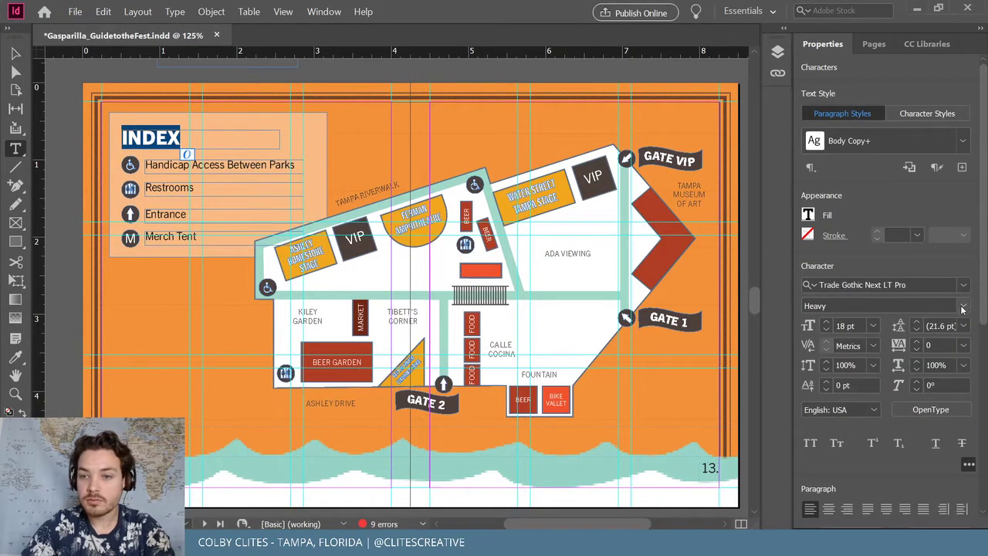
key("ctrl+shift+comma")
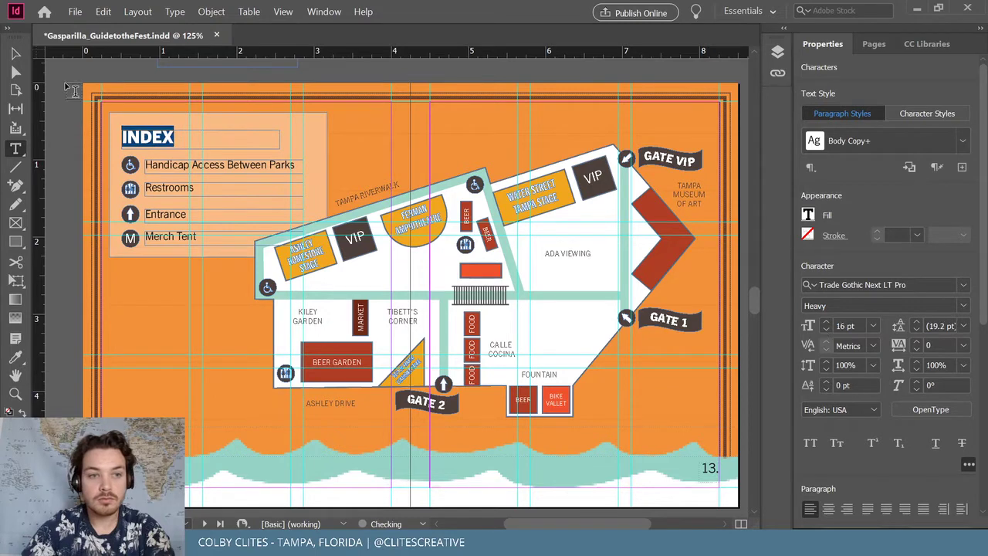
key("Escape")
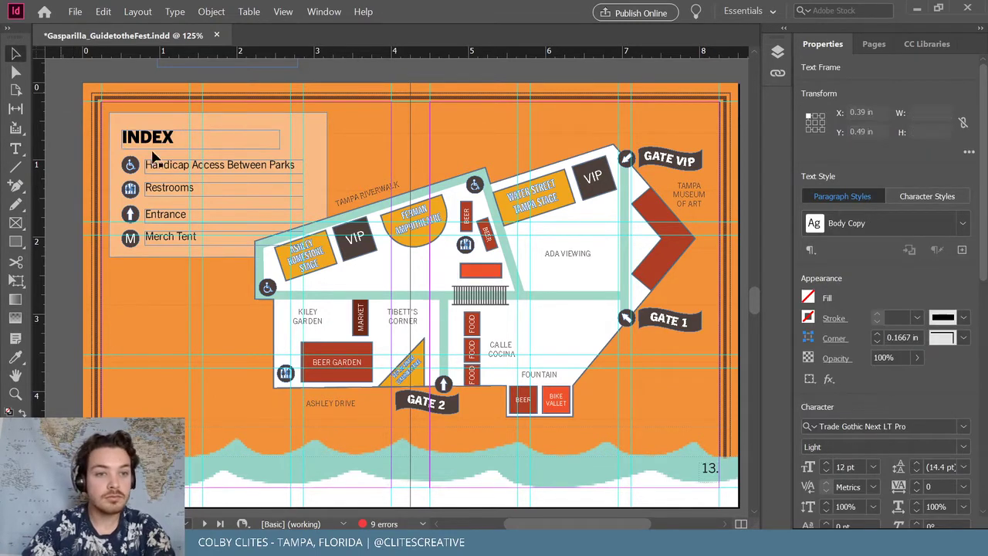
left_click(154, 156)
Group the Handicap Access, Restrooms, Entrance and Merch Tent rows and nudge them up
left_click(134, 167)
left_click(132, 190, "shift")
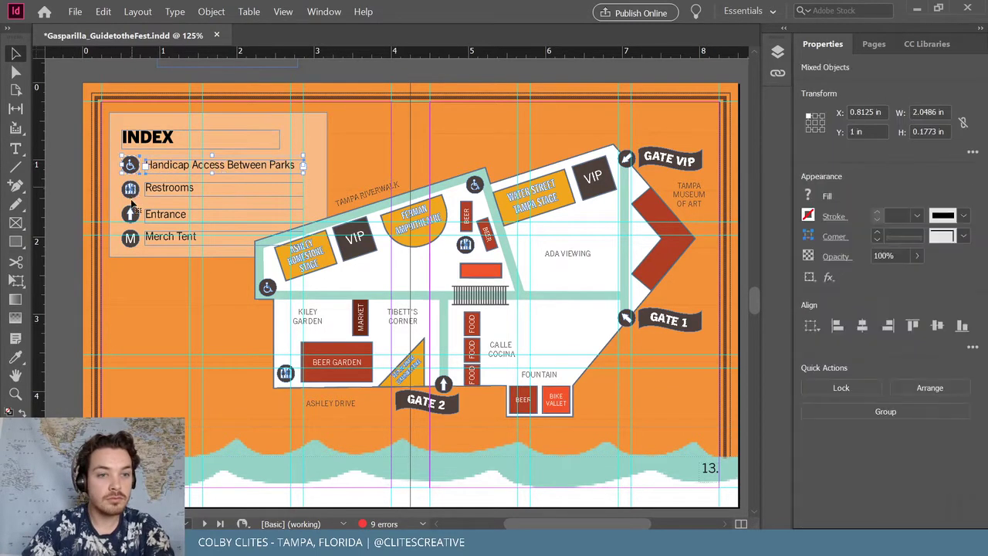
left_click(132, 216, "shift")
left_click(132, 240, "shift")
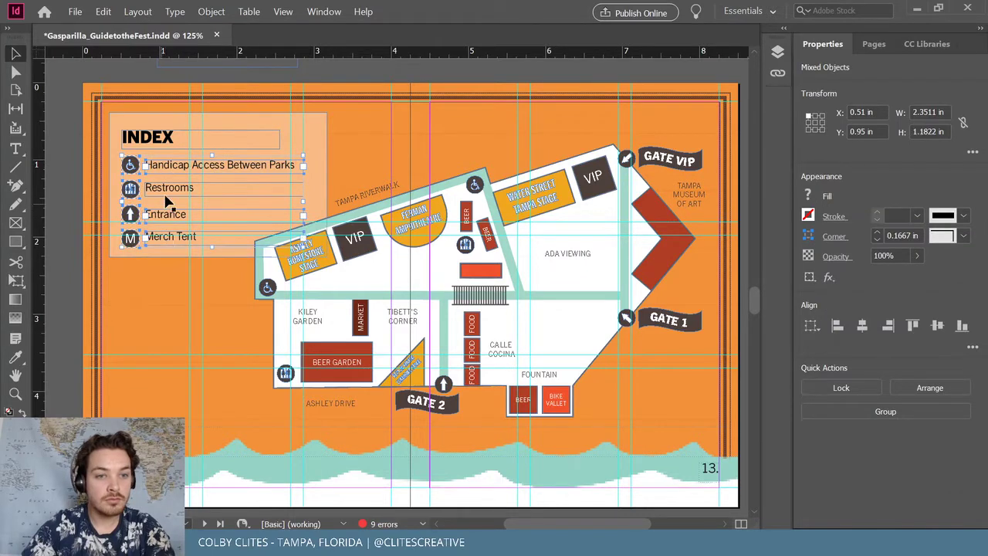
key("ctrl+g")
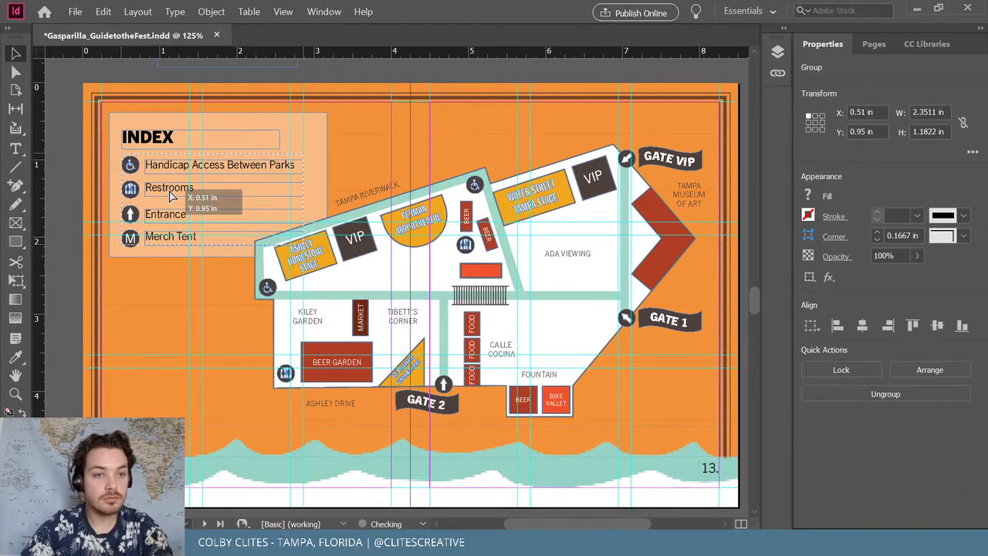
key("Up")
key("Up")
key("Up")
Give the INDEX heading the legend icons' dark grey colour and save the booklet
left_click(121, 137)
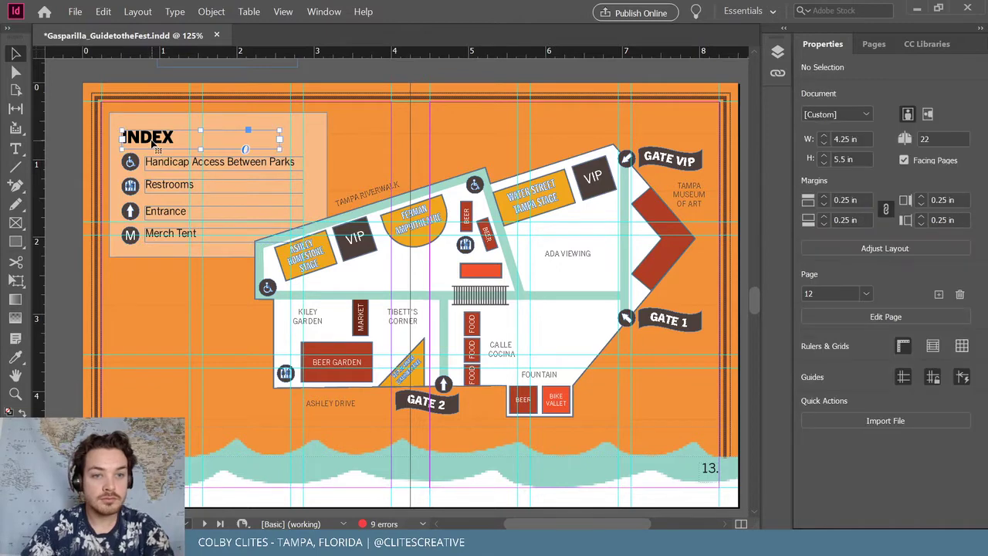
key("i")
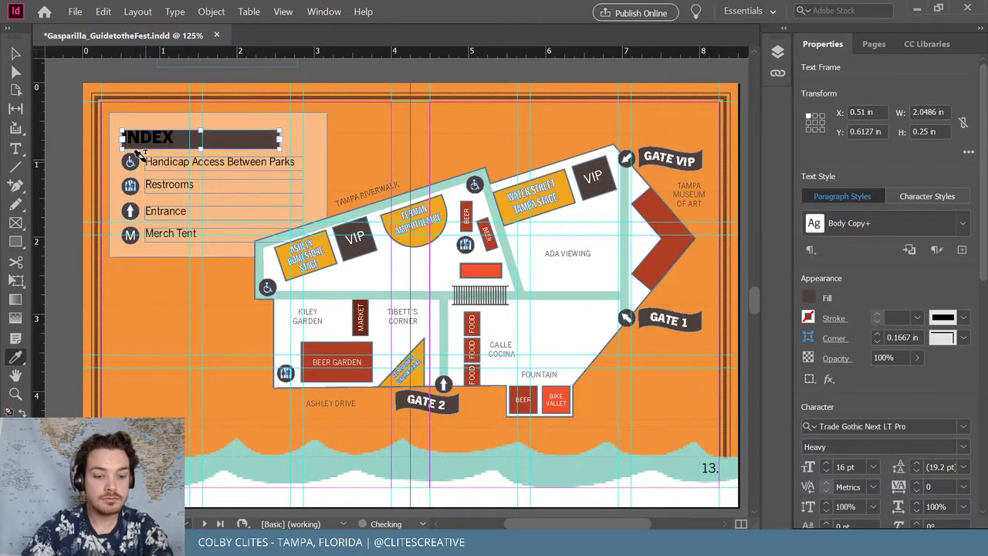
left_click(150, 166)
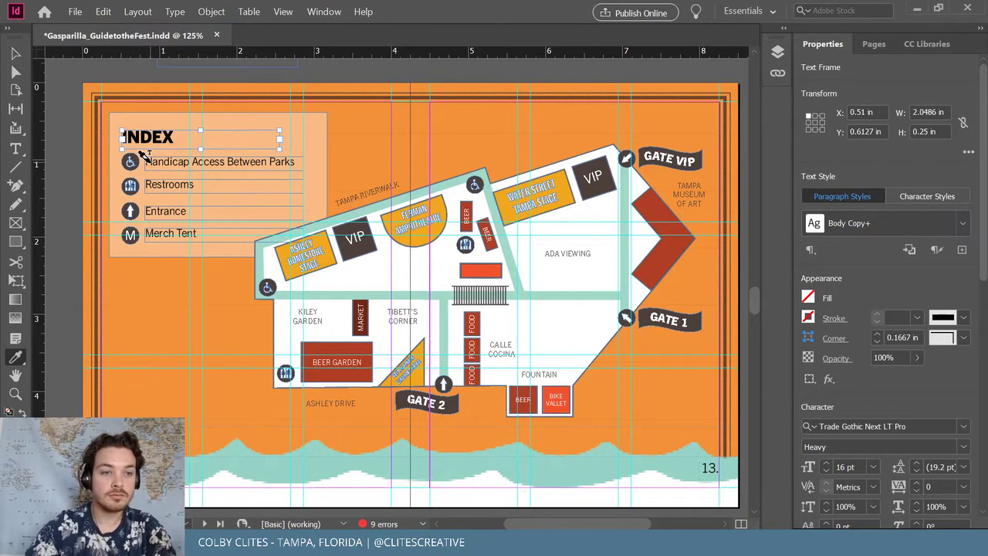
left_click(15, 72)
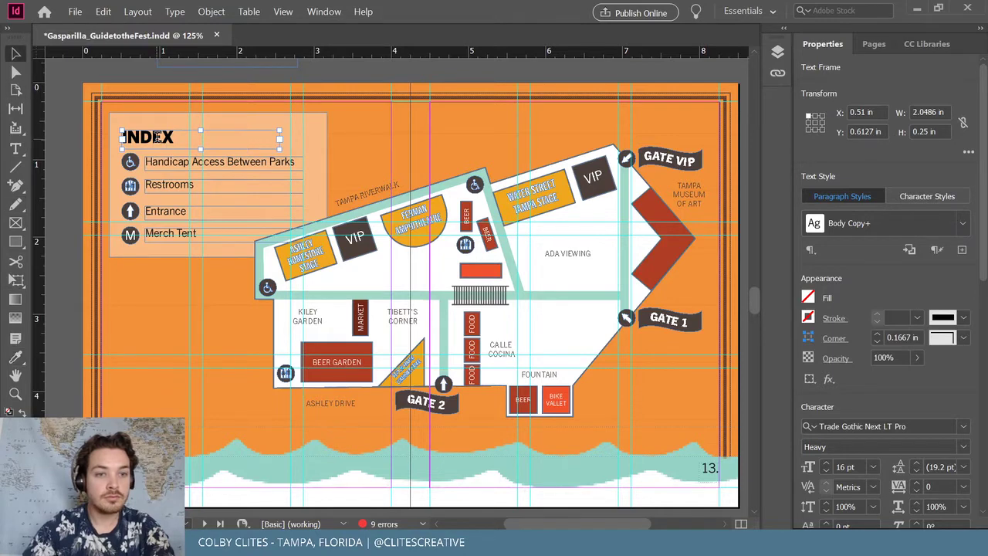
double_click(155, 137)
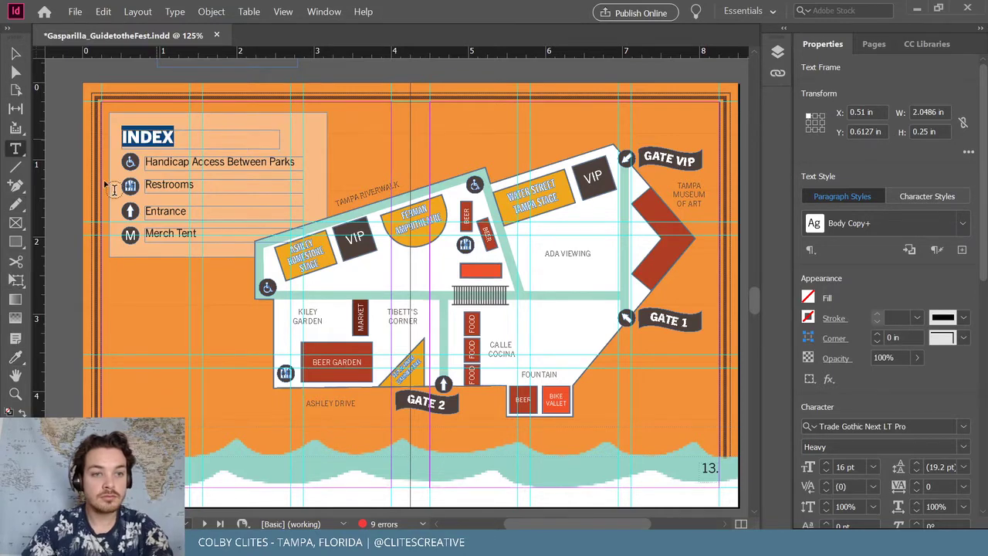
left_click(17, 359)
left_click(132, 223)
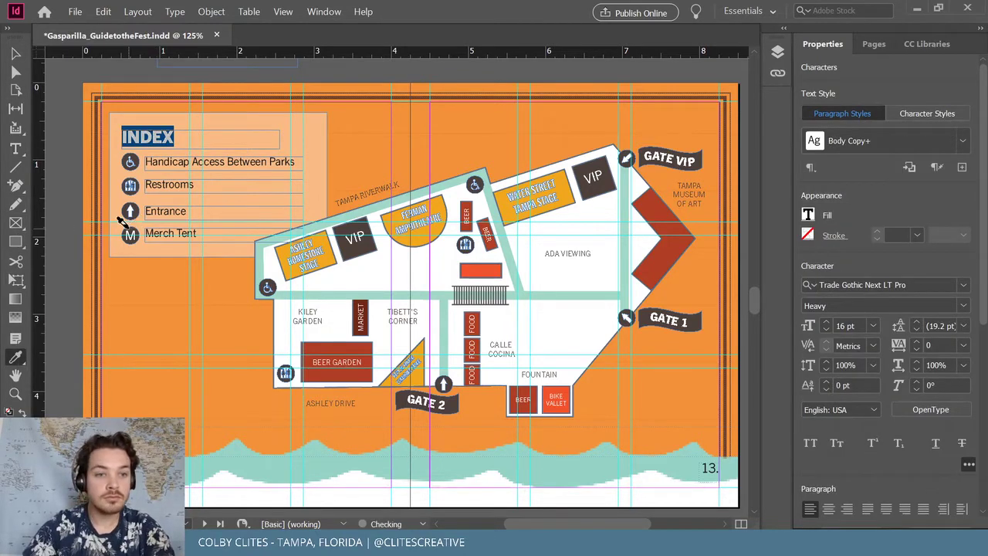
left_click(15, 53)
left_click(74, 145)
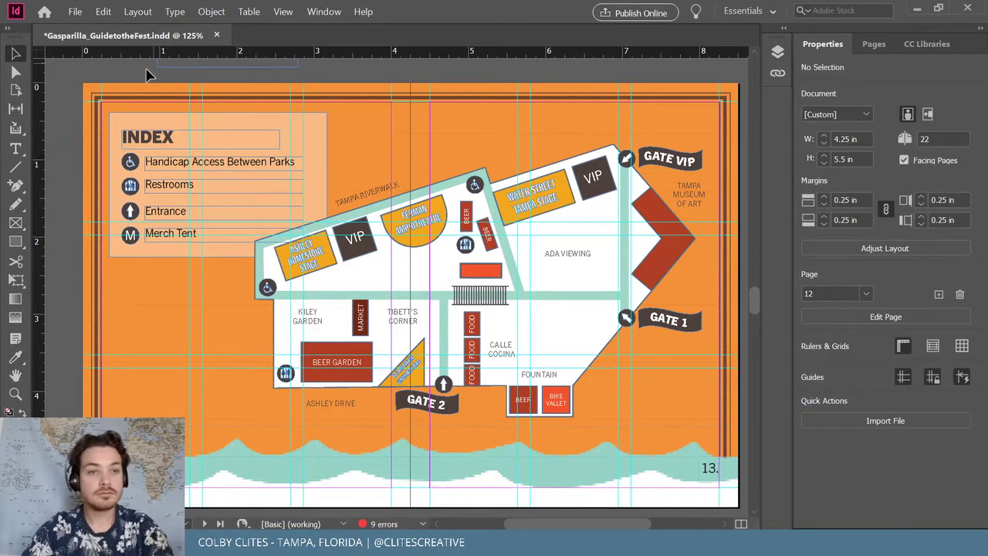
left_click(75, 11)
left_click(98, 91)
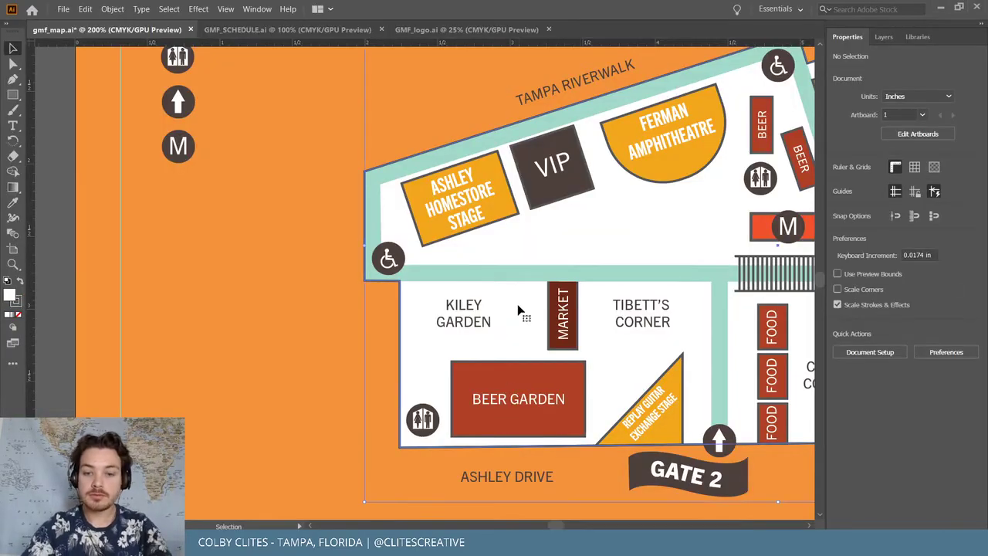
Delete the stray 'Handicap Access Between Parks' label from the map and return to InDesign
left_click(519, 311)
key("ctrl+minus")
key("ctrl+minus")
key("ctrl+minus")
key("ctrl+minus")
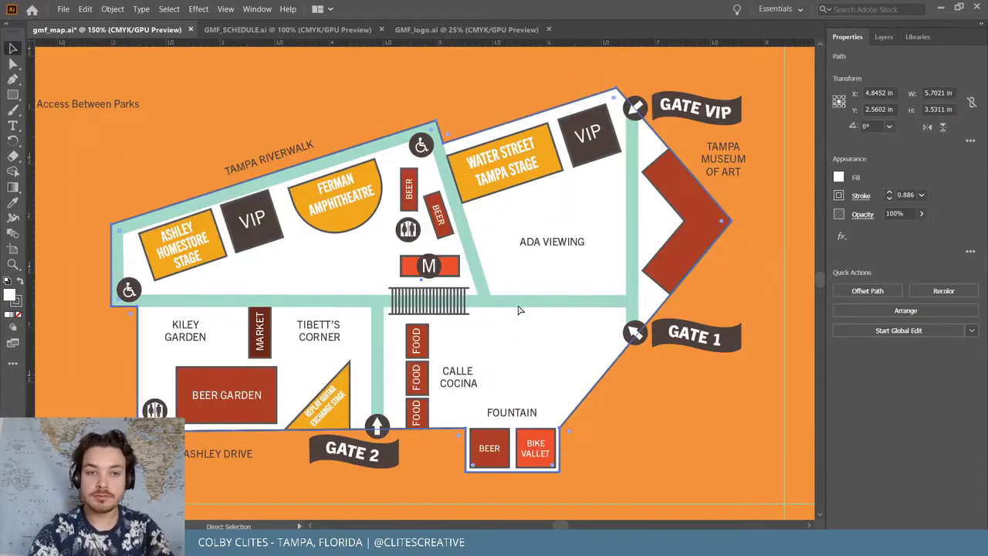
key("ctrl+plus")
key("ctrl+plus")
key("v")
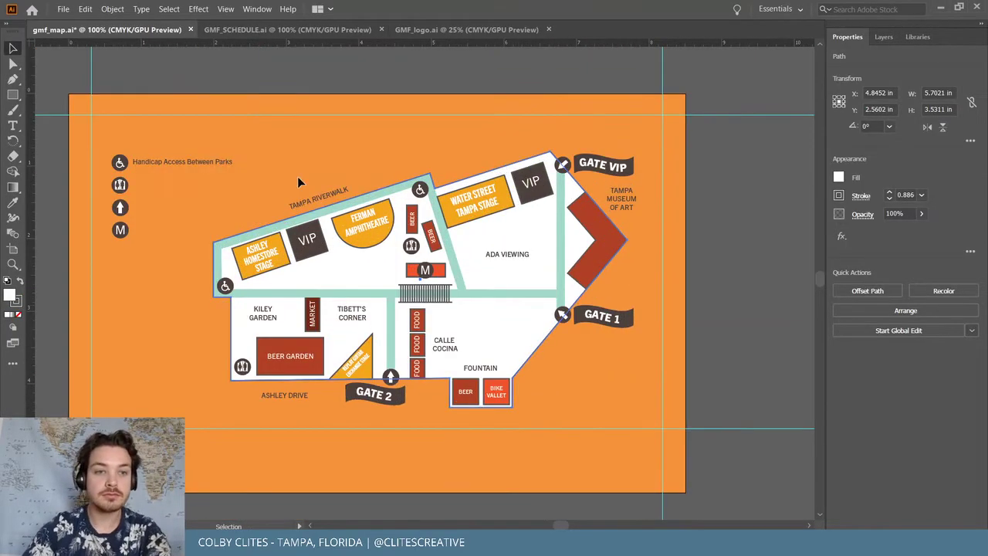
left_click(189, 162)
key("Delete")
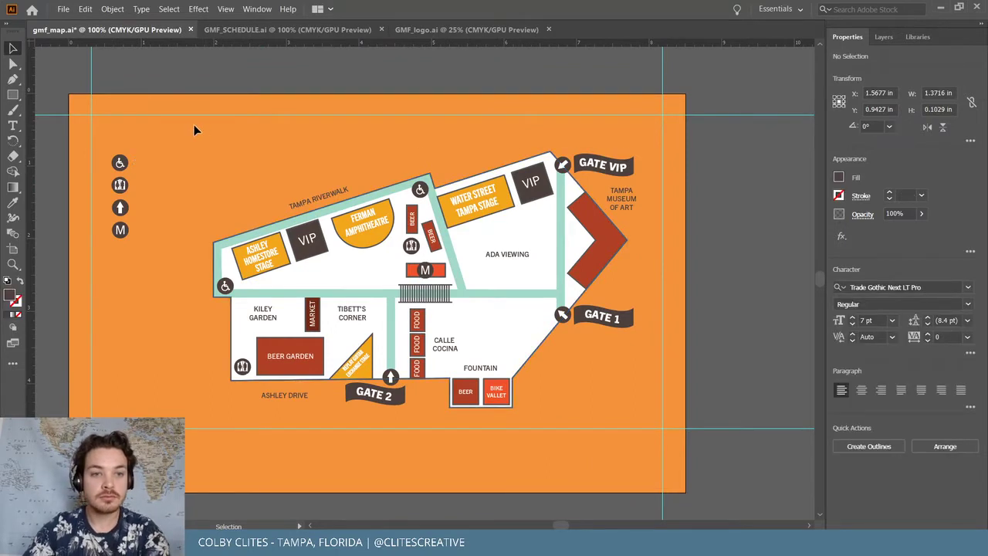
left_click(643, 410)
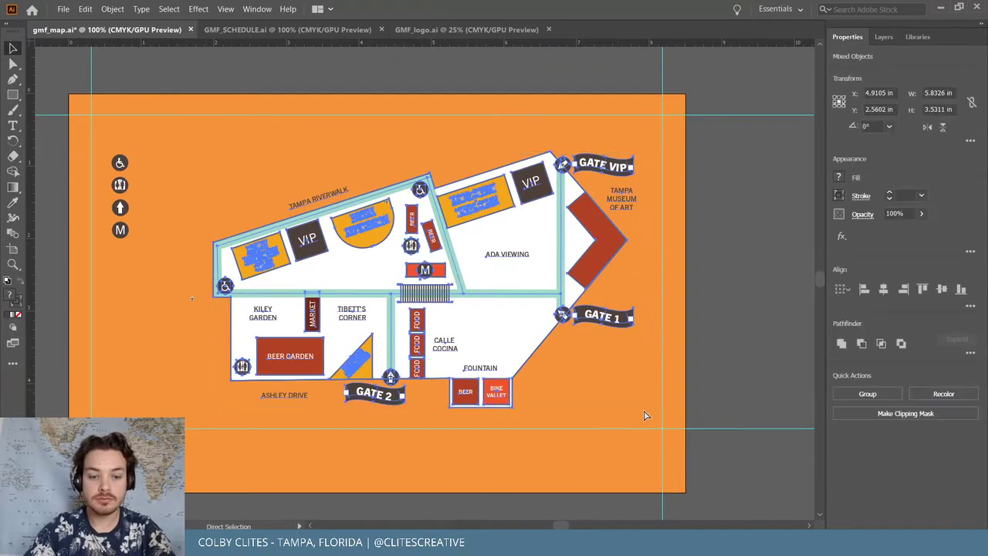
left_click(940, 8)
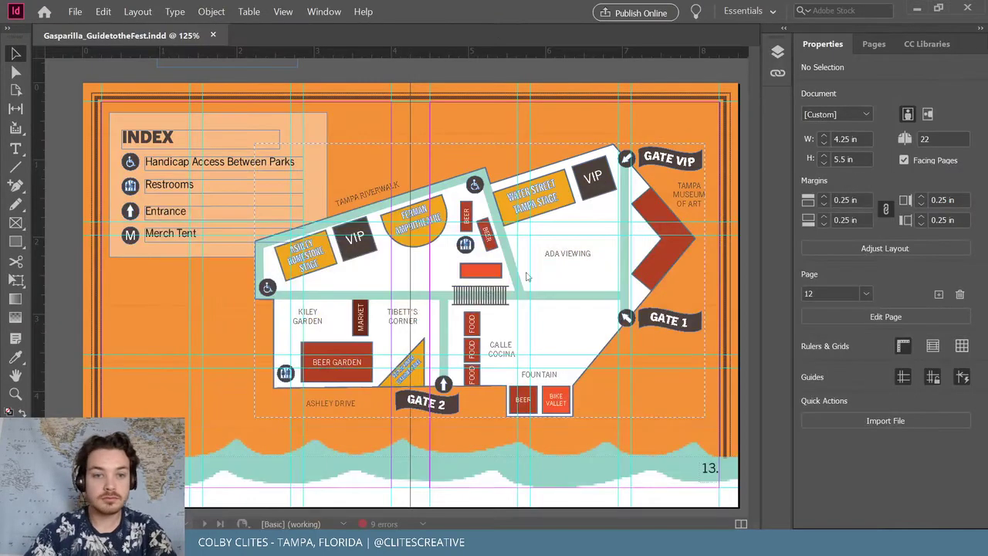
Replace the old map with the updated one pasted in place, moved beside INDEX
left_click(484, 287)
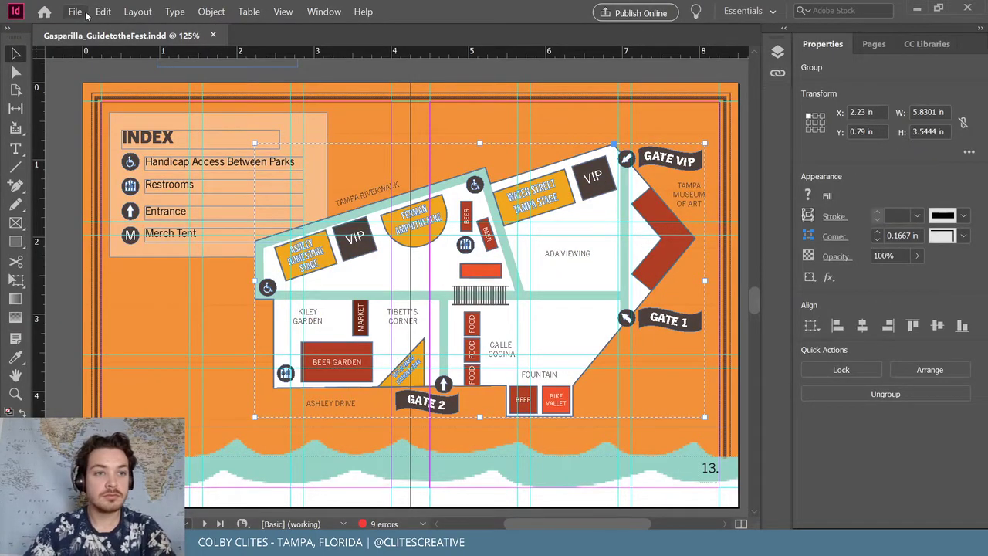
key("ctrl+x")
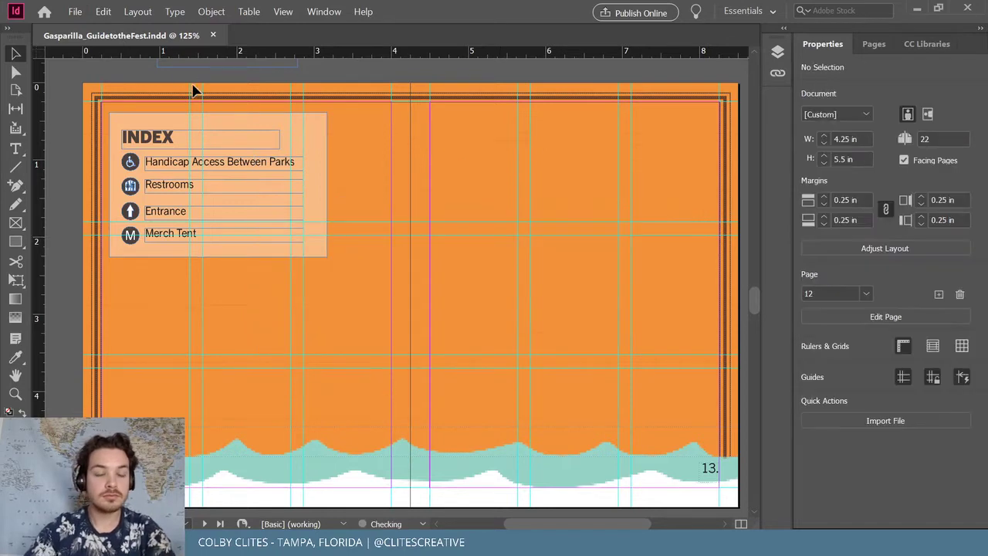
left_click(103, 11)
left_click(159, 119)
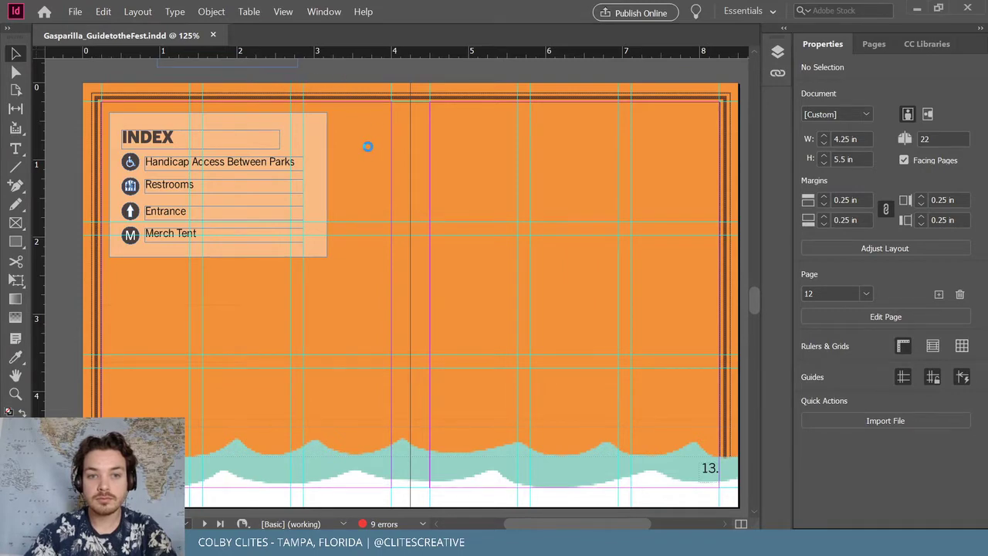
key("ctrl+alt+shift+v")
left_click_drag(498, 290, 559, 272)
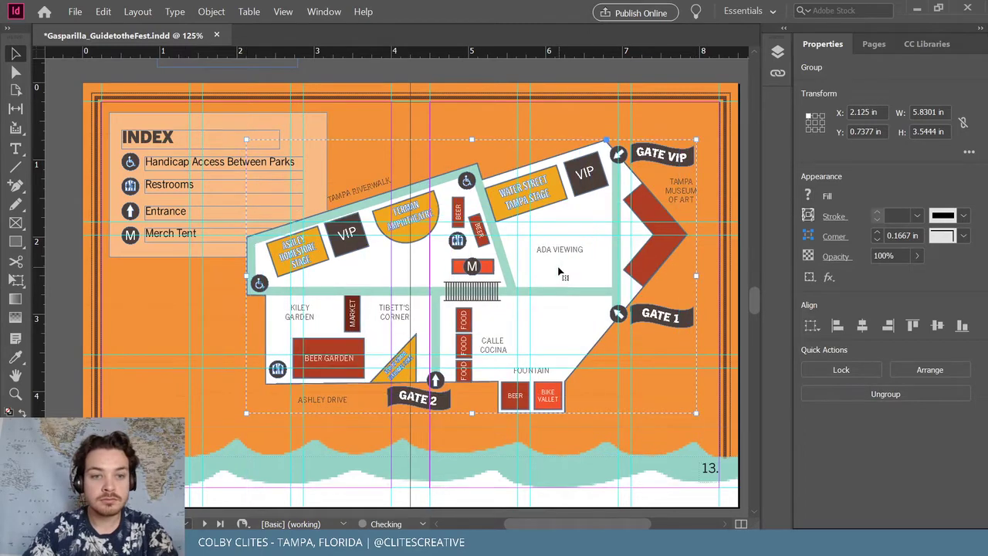
Switch to High Quality Display, nudge the map right, and save the booklet
left_click(477, 75)
right_click(555, 227)
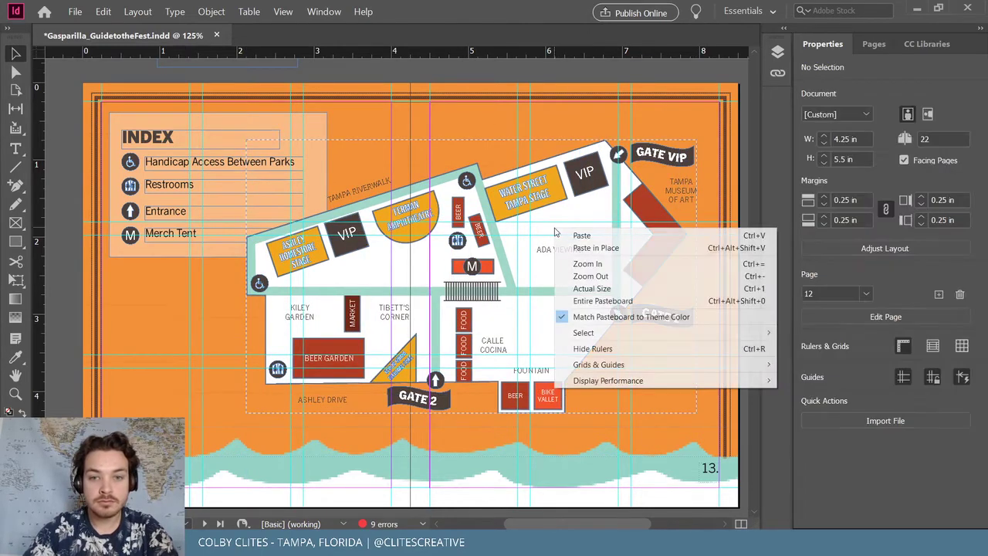
mouse_move(621, 386)
left_click(818, 409)
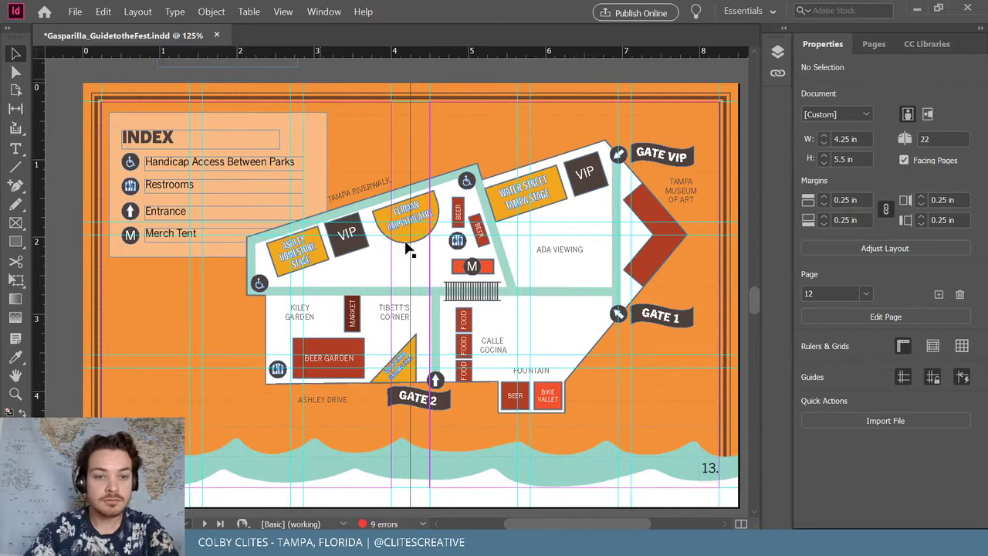
left_click_drag(364, 266, 368, 266)
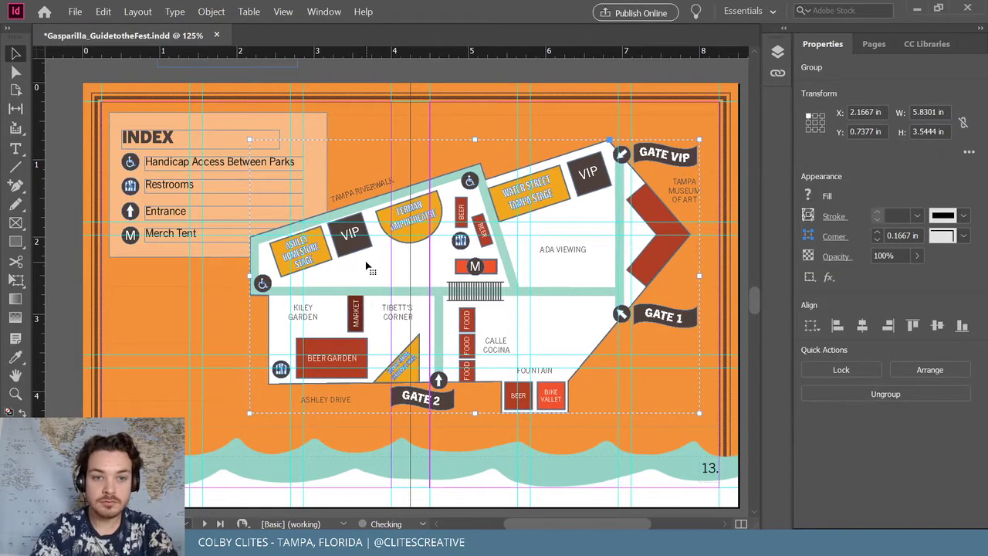
key("Right")
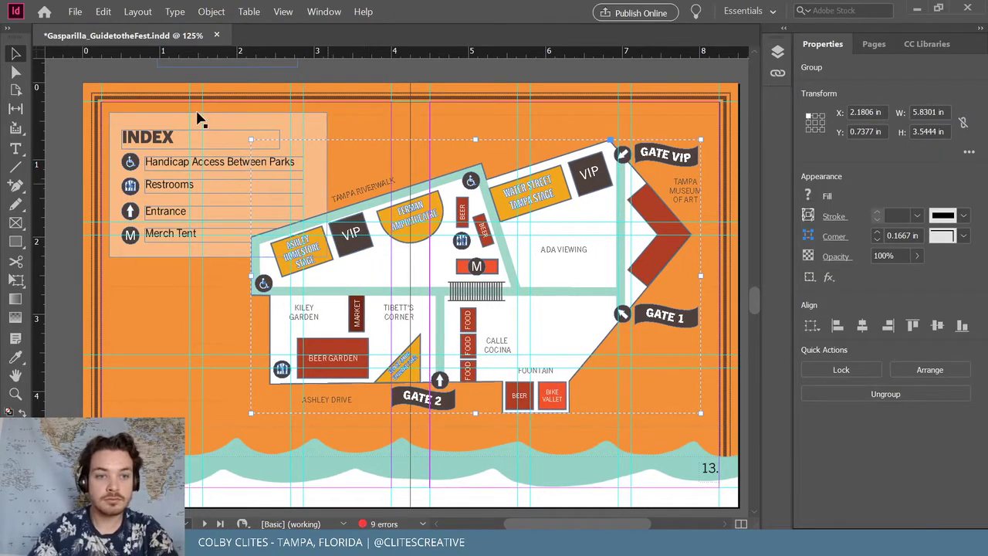
left_click(133, 103)
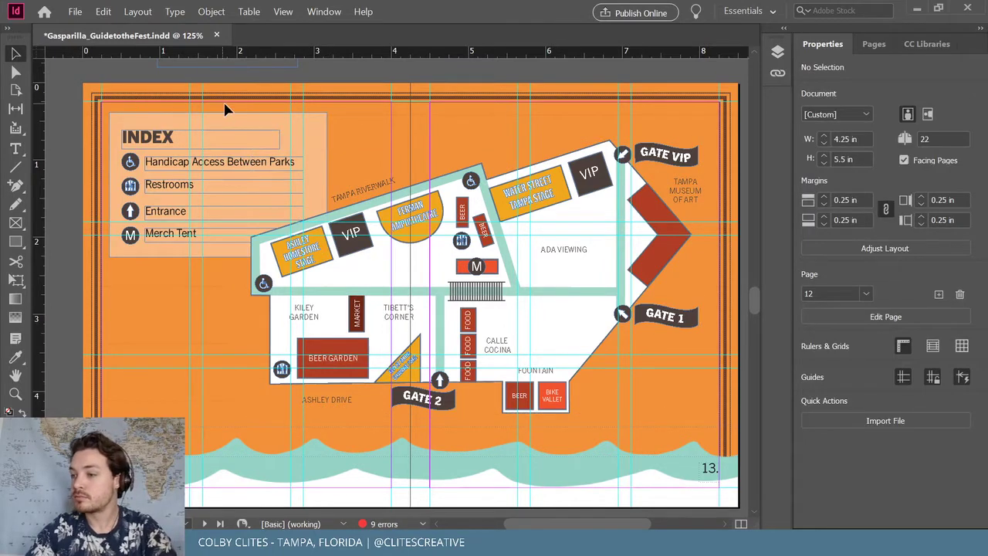
left_click(75, 11)
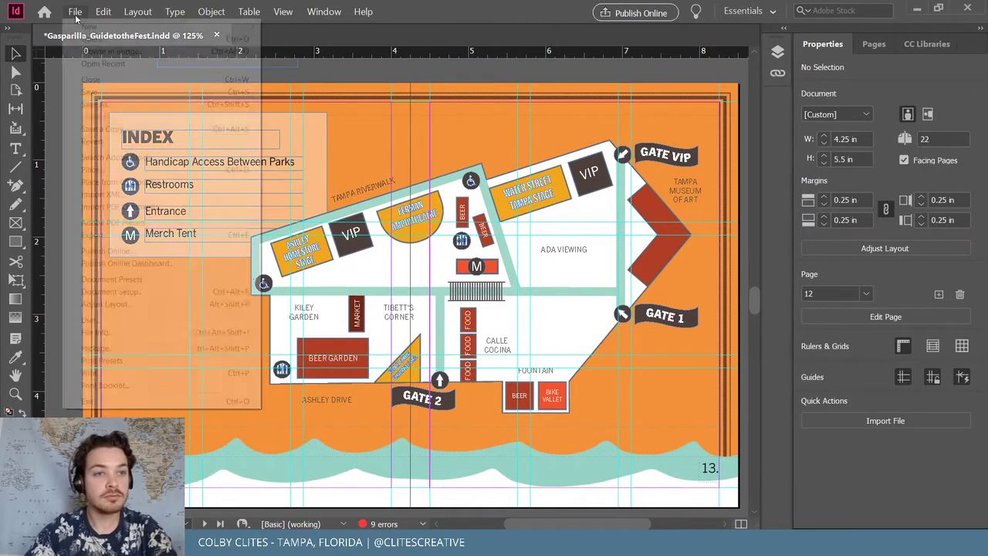
left_click(85, 91)
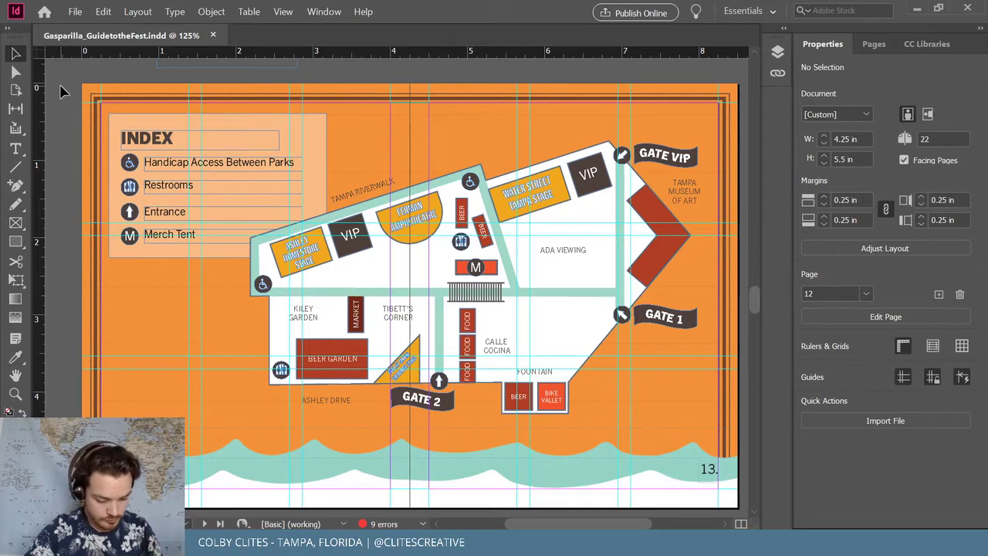
Review the earlier spreads and jump to the cover via the Pages panel
scroll(247, 260, "up", 1)
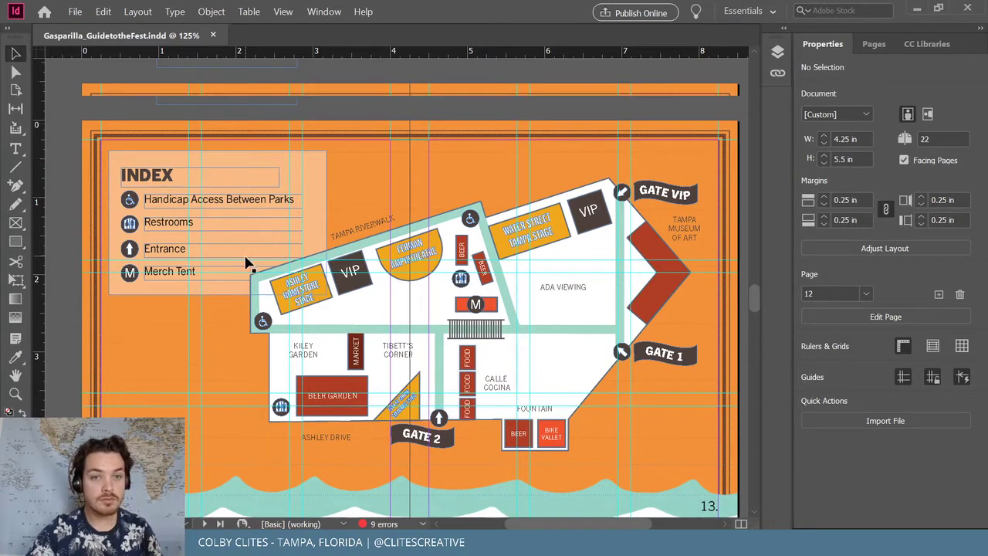
scroll(249, 267, "down", 1)
scroll(259, 264, "down", 1)
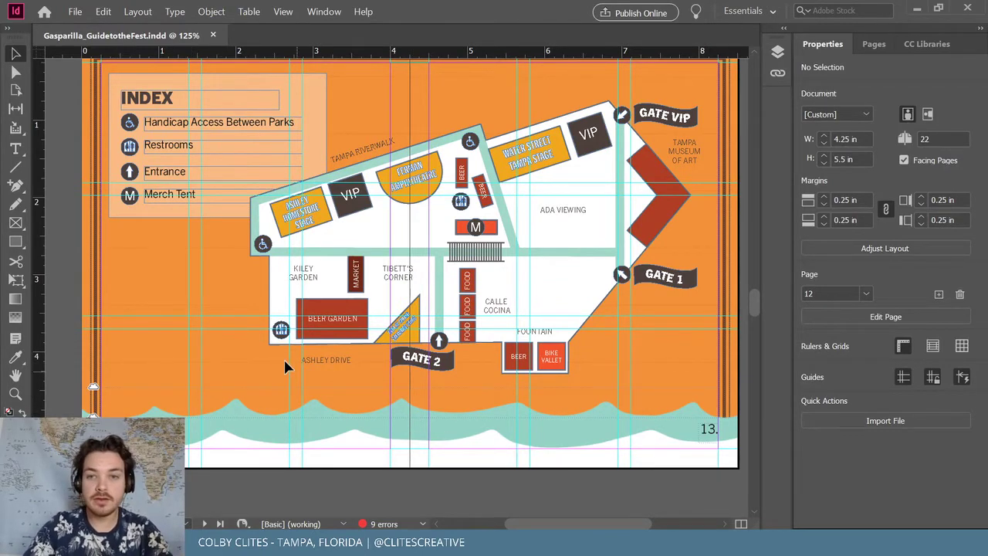
scroll(327, 386, "up", 12)
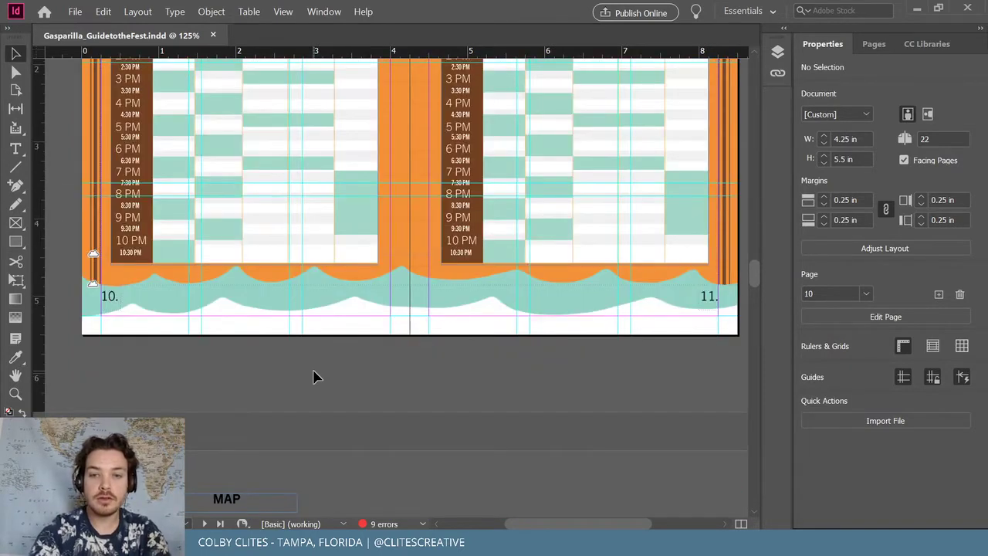
scroll(335, 397, "up", 7)
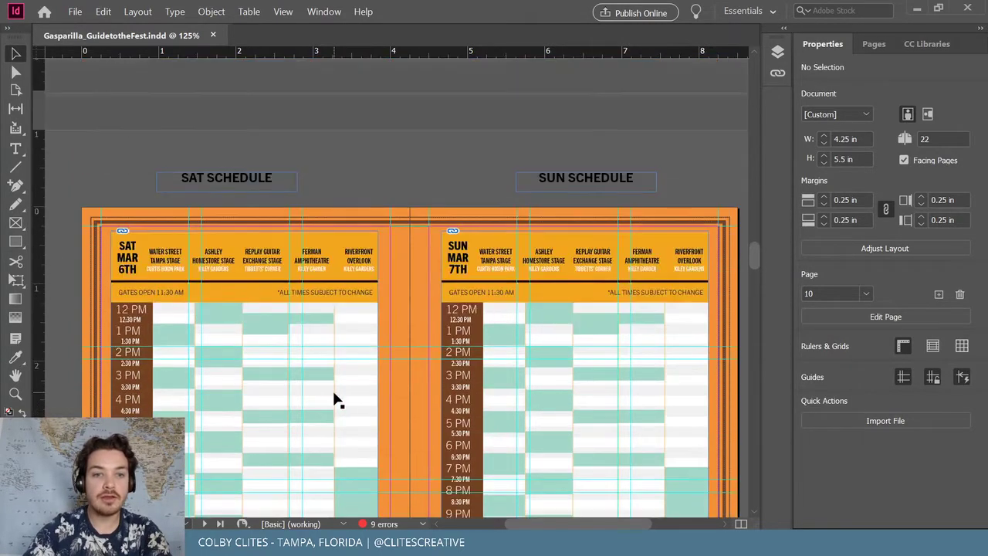
scroll(395, 377, "up", 12)
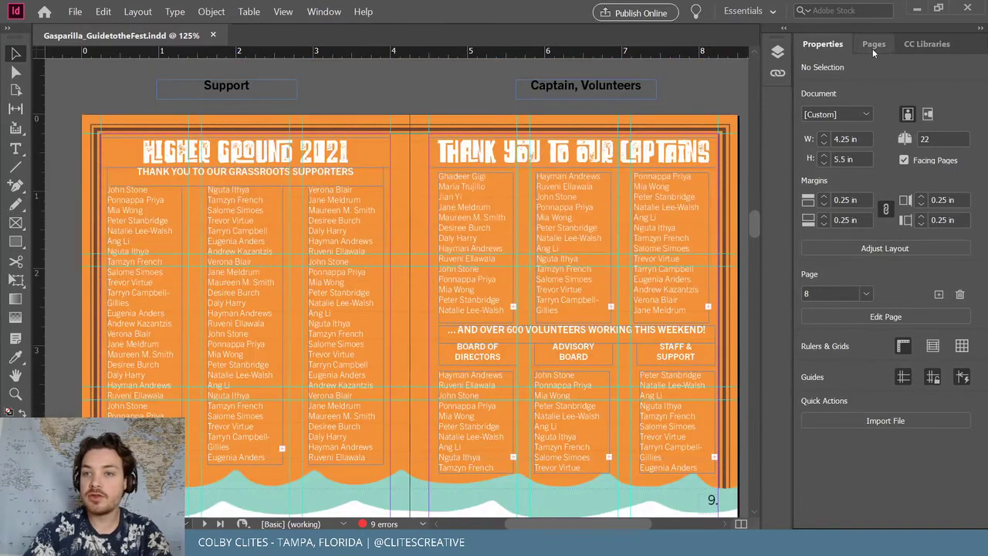
left_click(873, 44)
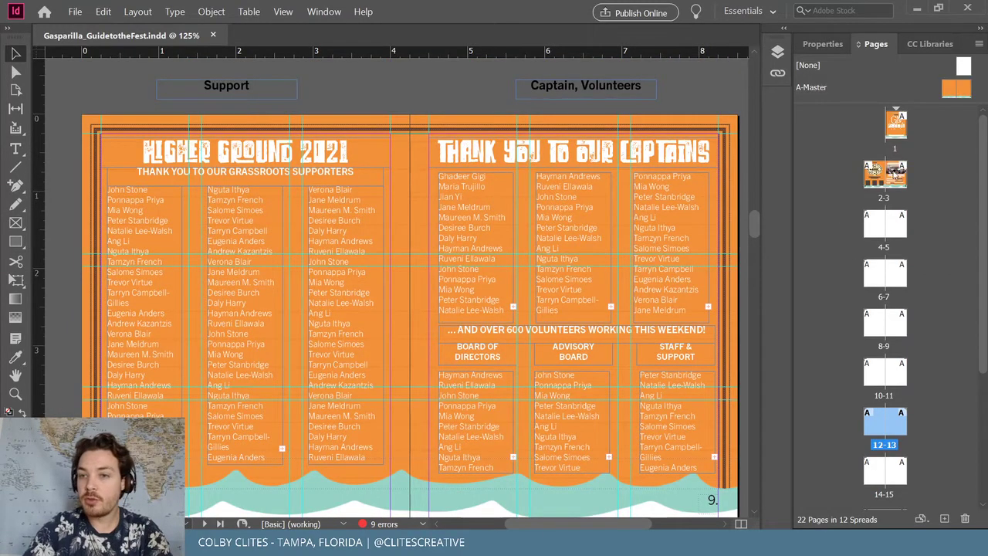
double_click(896, 125)
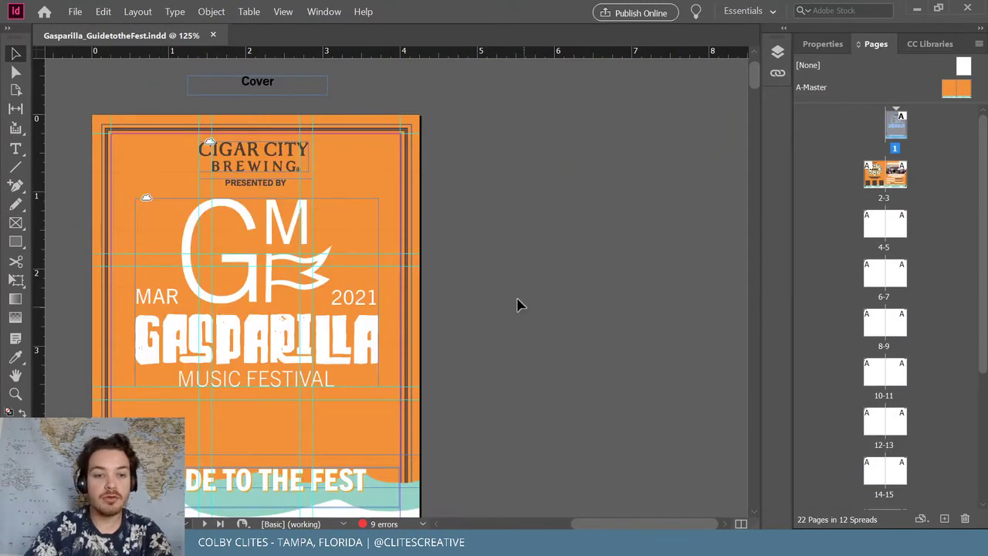
Return to the page 12–13 map spread
scroll(522, 278, "down", 1)
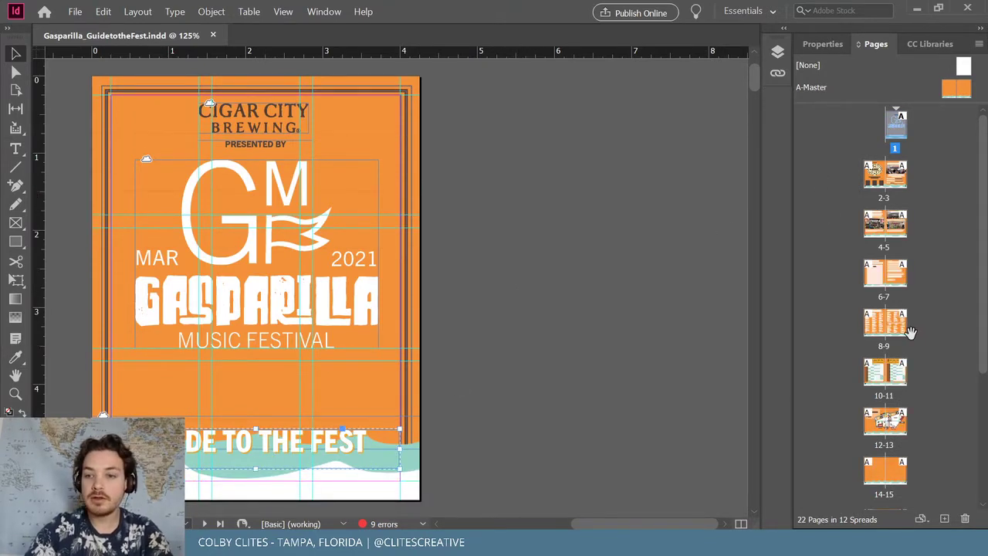
double_click(901, 421)
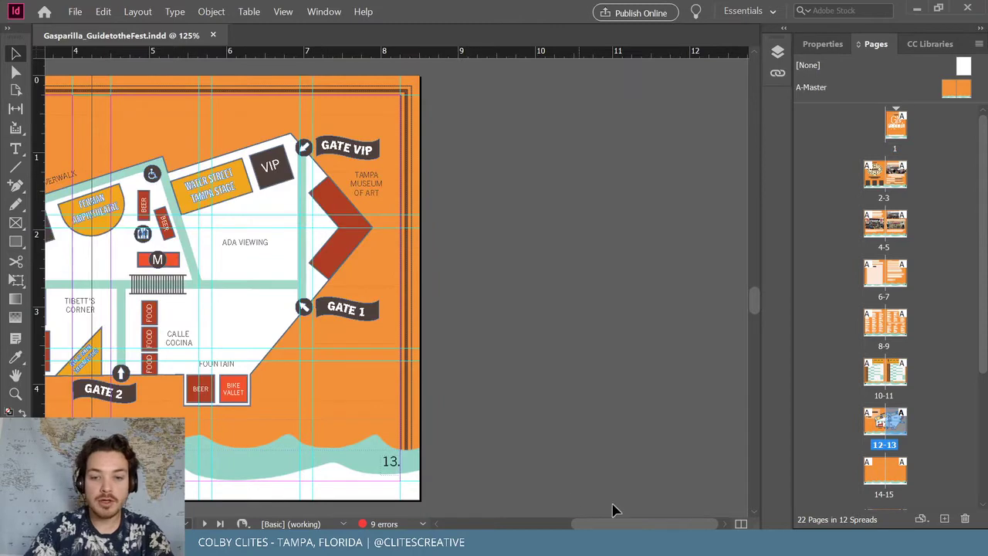
scroll(550, 515, "left", 5)
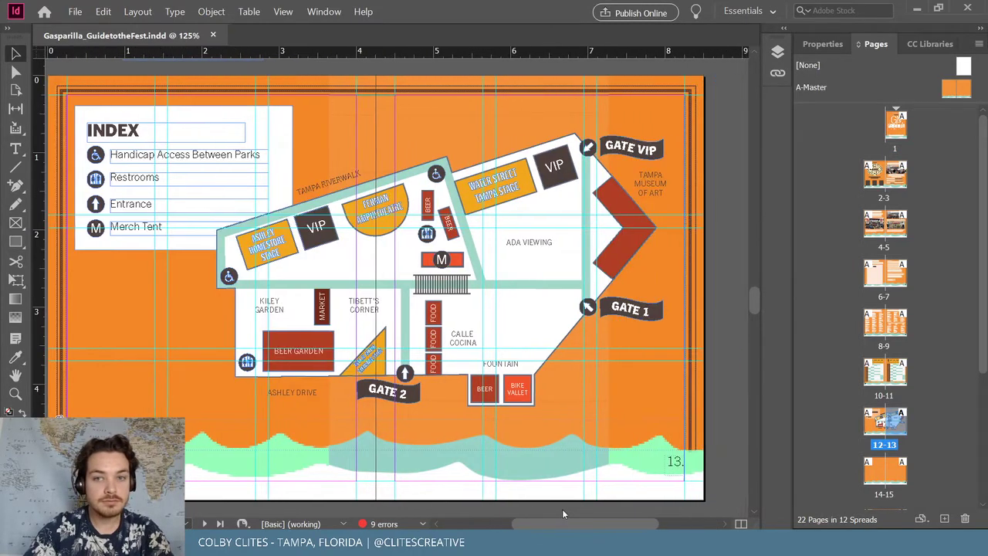
scroll(562, 513, "left", 1)
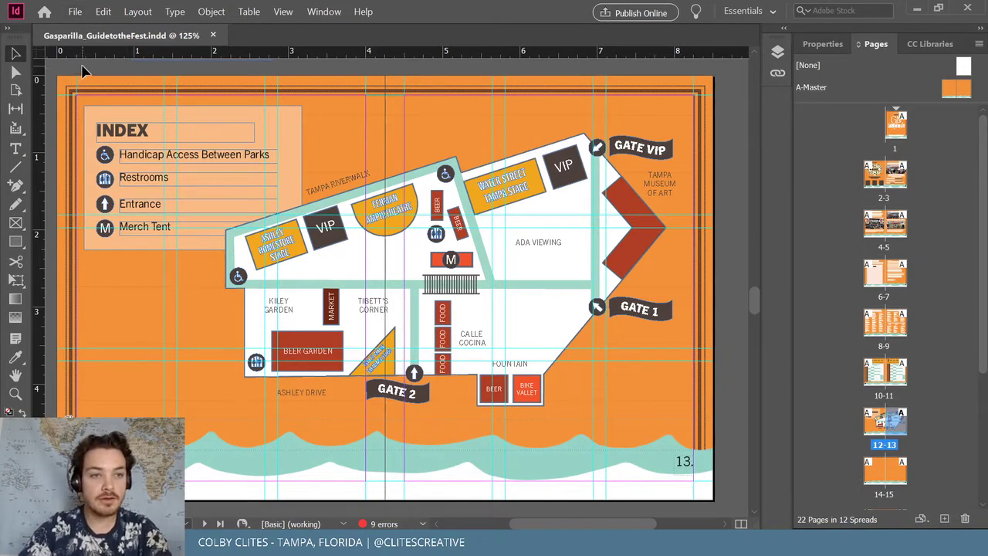
Paste the GUIDE TO THE FEST title, ungroup it, and place it at the spread's bottom-left
key("ctrl+v")
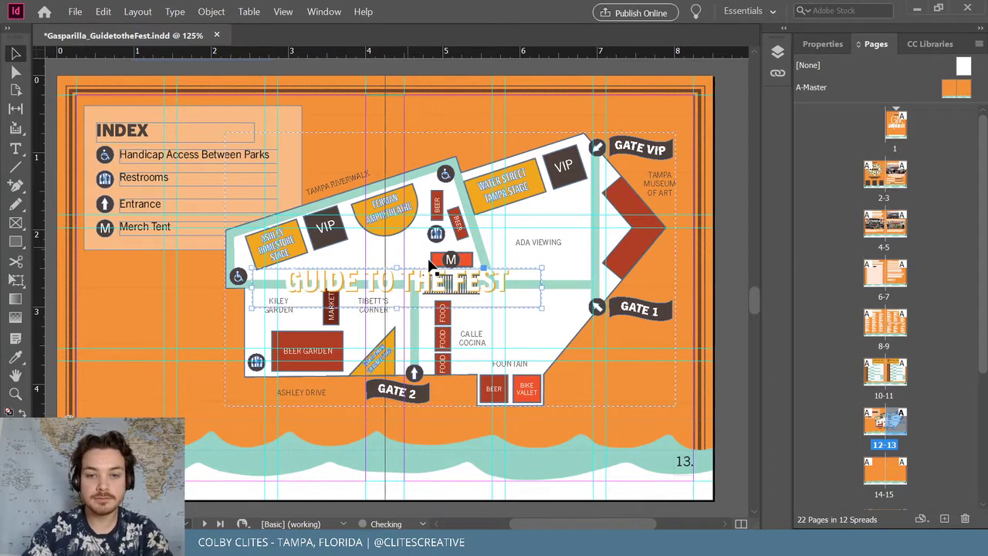
left_click_drag(379, 424, 200, 446)
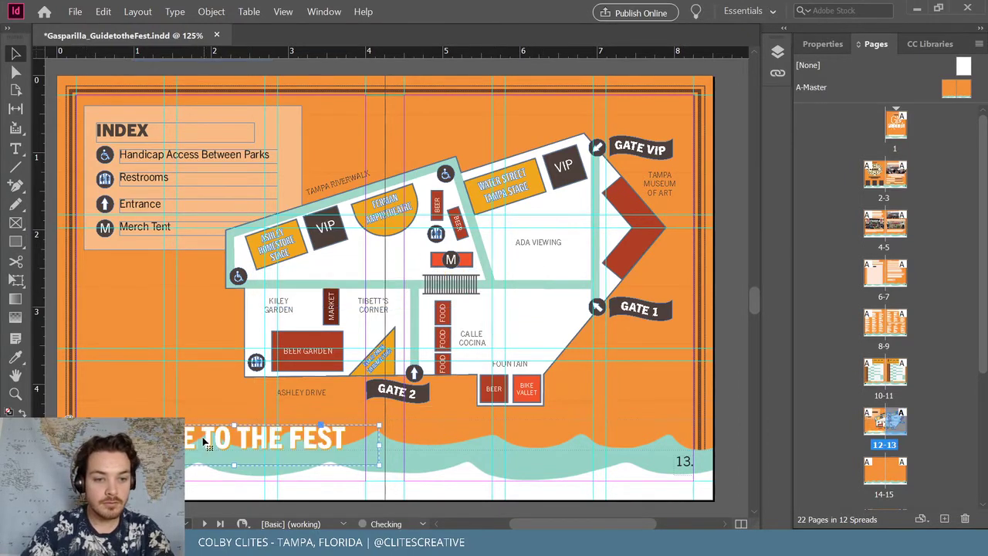
left_click(210, 10)
left_click(320, 93)
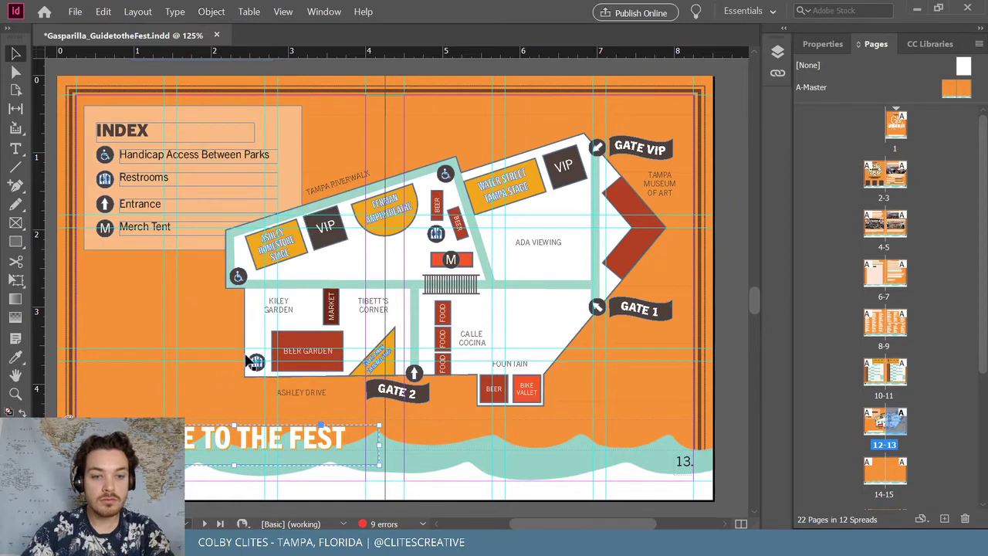
left_click(228, 427)
left_click_drag(222, 407, 223, 408)
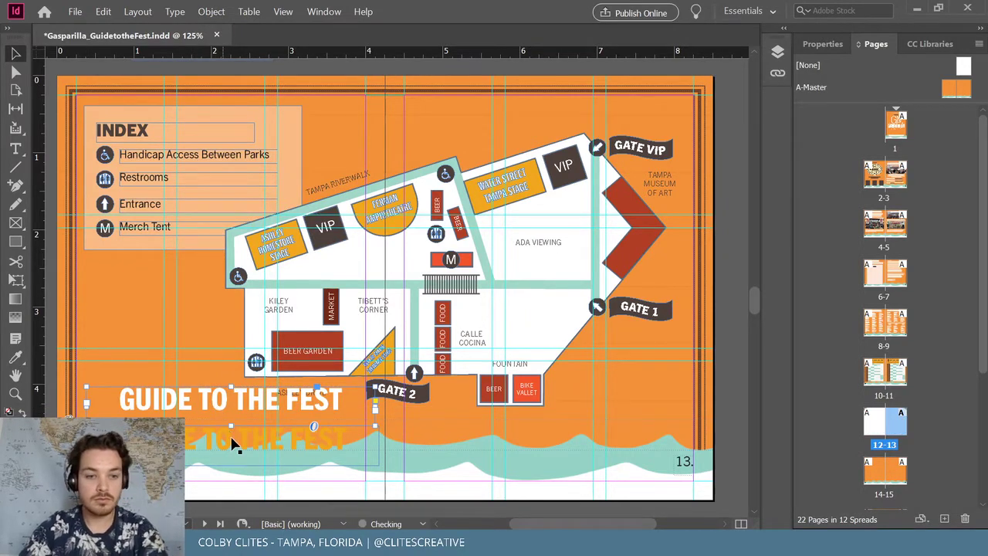
key("Delete")
Retype the title as '2021 Festival Map' and shift its frame slightly left
double_click(232, 440)
key("ctrl+a")
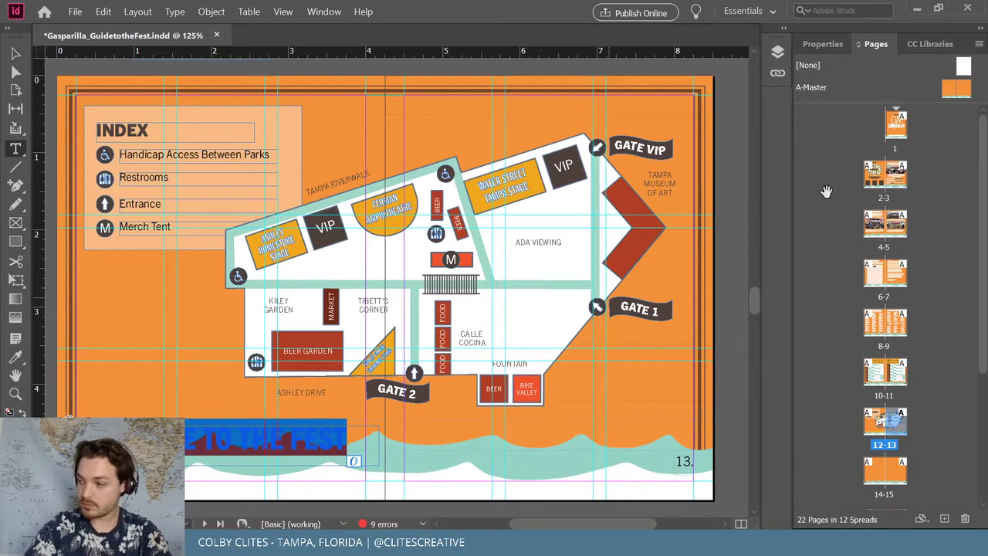
left_click(926, 44)
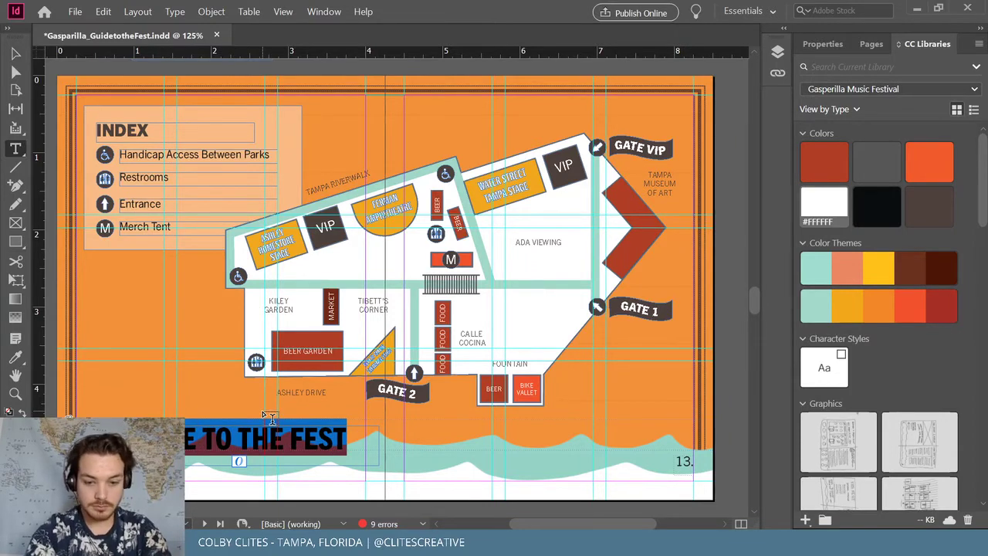
type("2021")
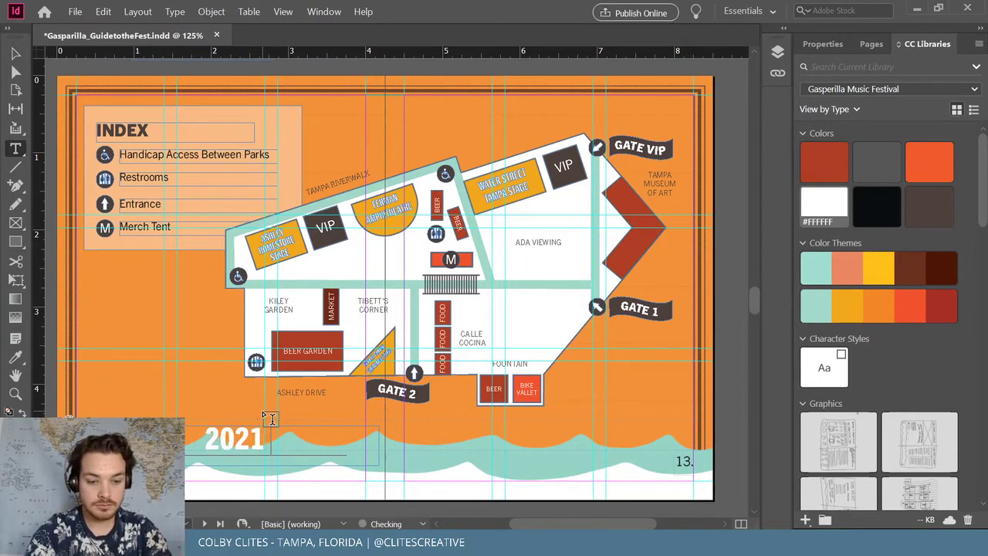
type(" Fe")
key("BackSpace")
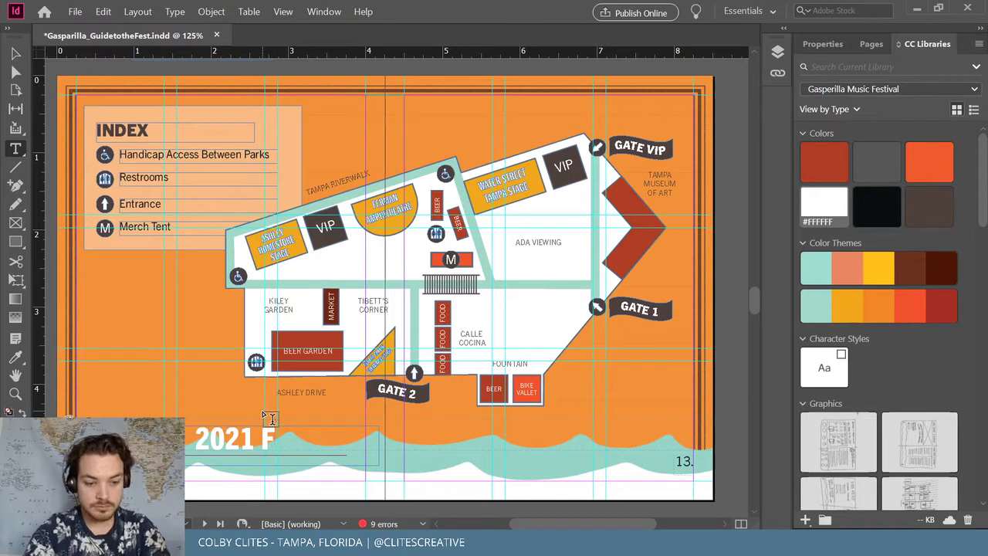
type("es")
key("BackSpace")
key("BackSpace")
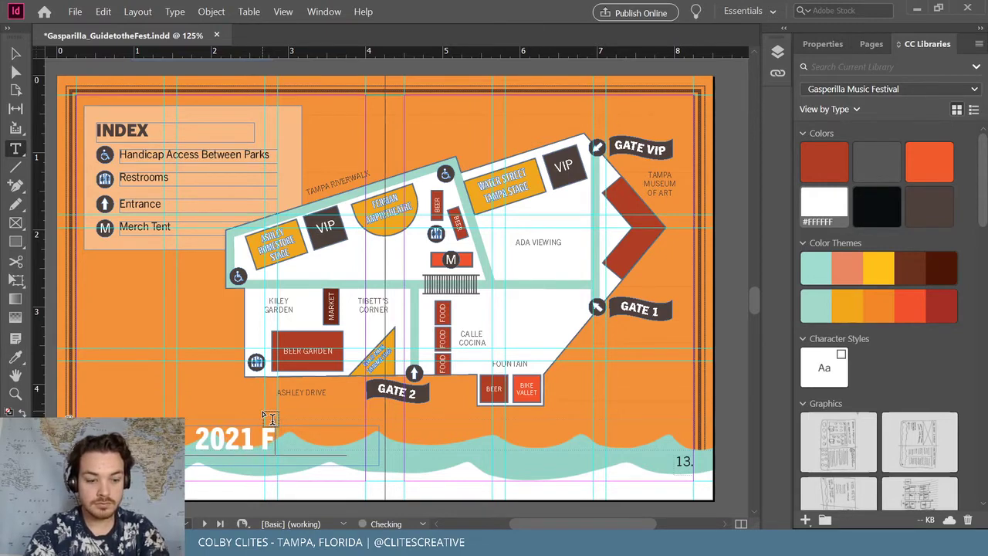
type("estival Ma")
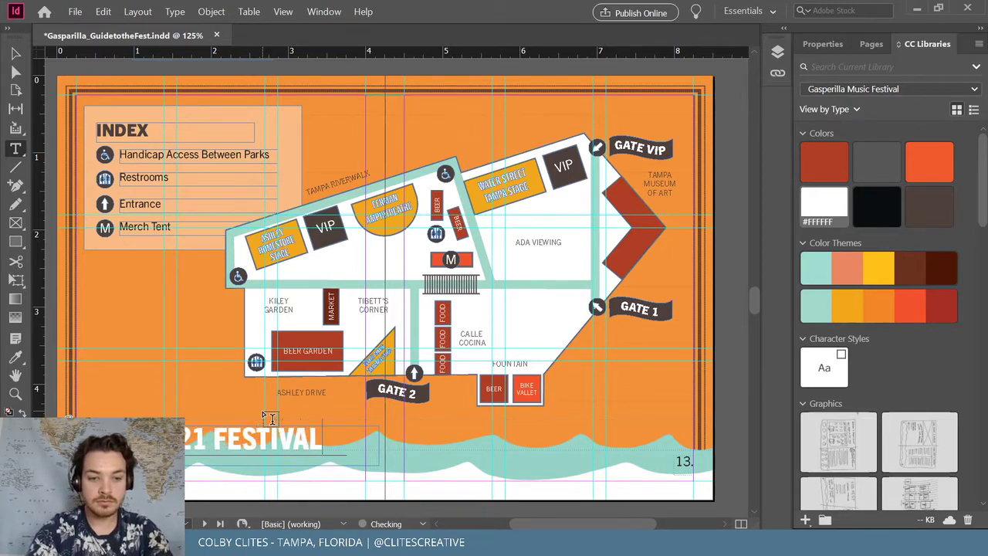
type("p")
key("Escape")
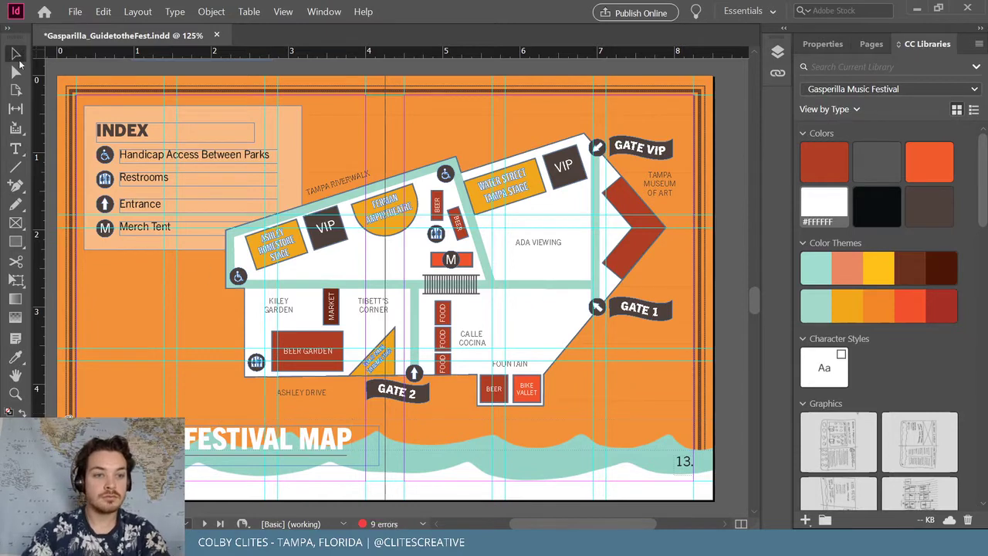
left_click_drag(276, 461, 262, 461)
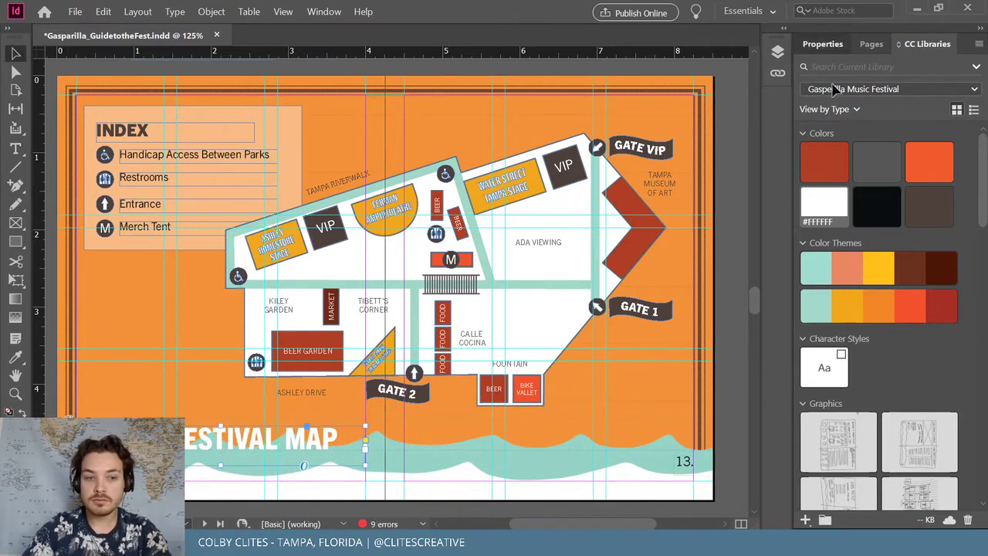
Paste a duplicate of the 2021 FESTIVAL MAP title in place over the original
left_click(824, 44)
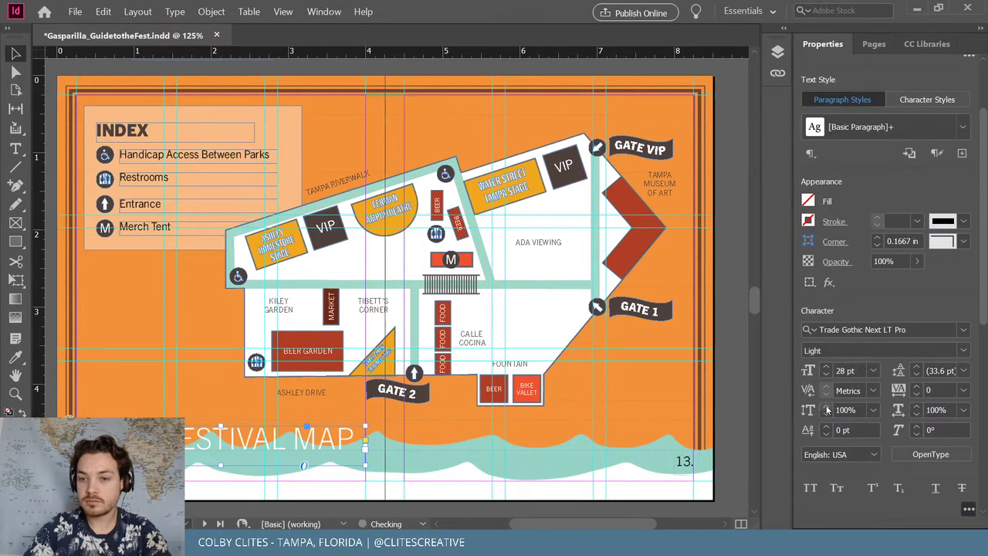
scroll(881, 463, "down", 5)
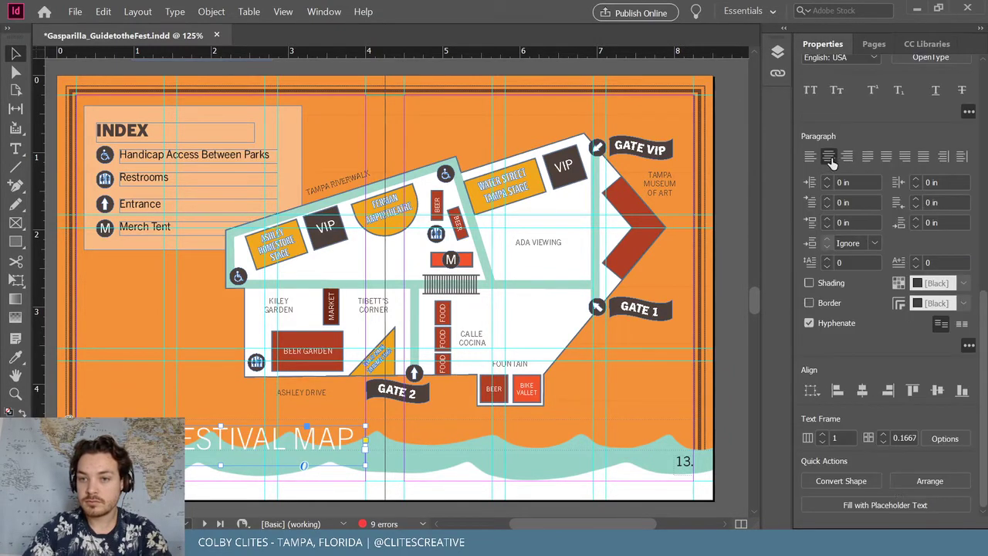
left_click(422, 492)
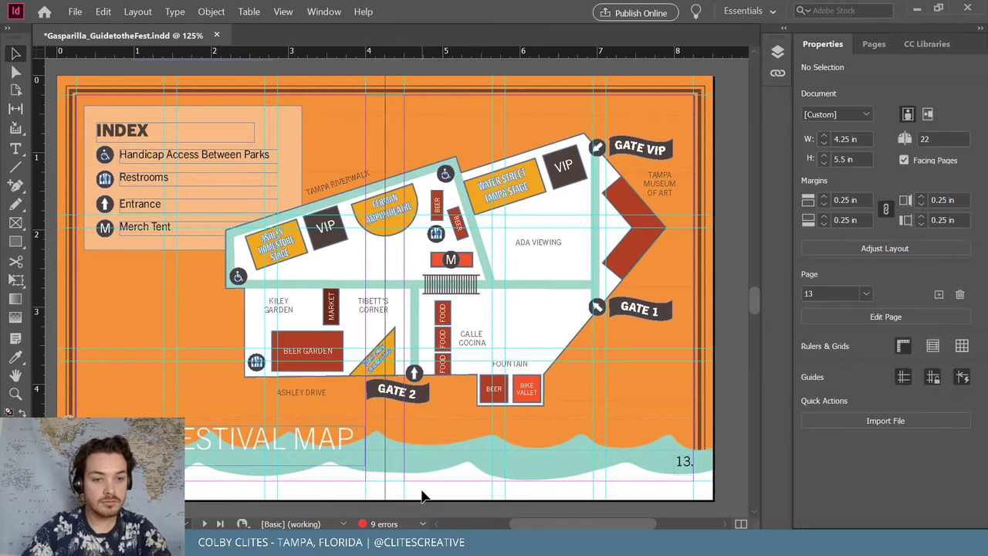
left_click(292, 447)
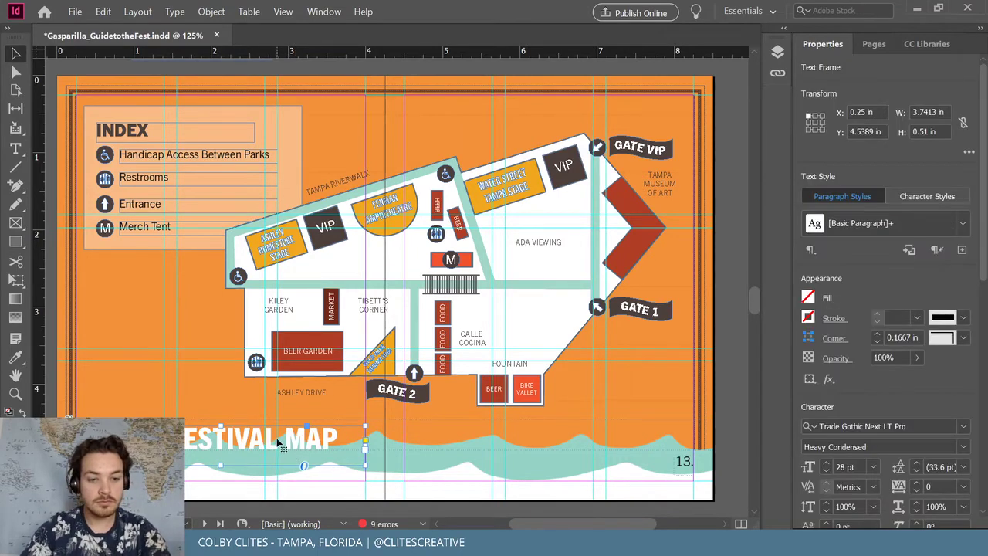
left_click(103, 12)
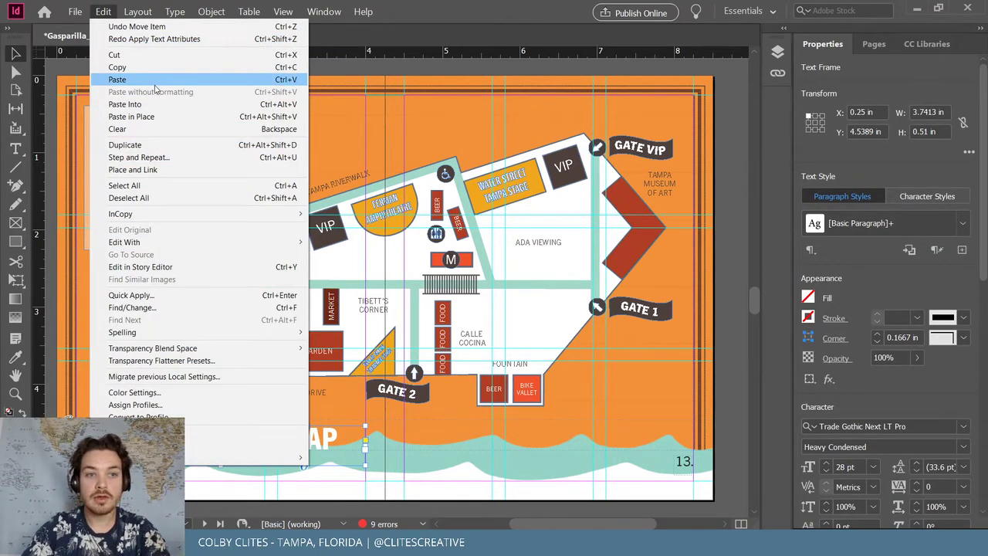
left_click(159, 115)
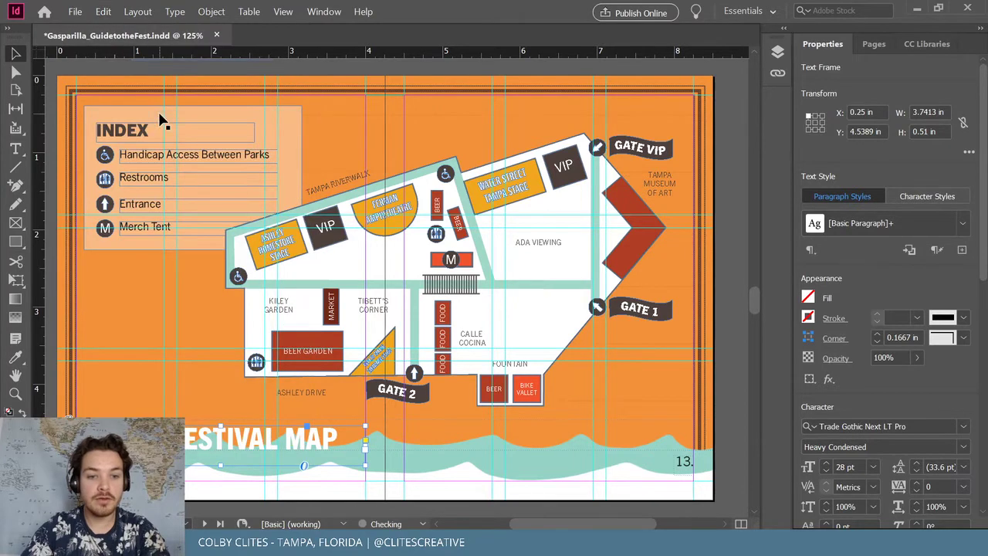
Recolour all of the duplicate title's text with a festival theme colour from CC Libraries
double_click(209, 442)
key("ctrl+a")
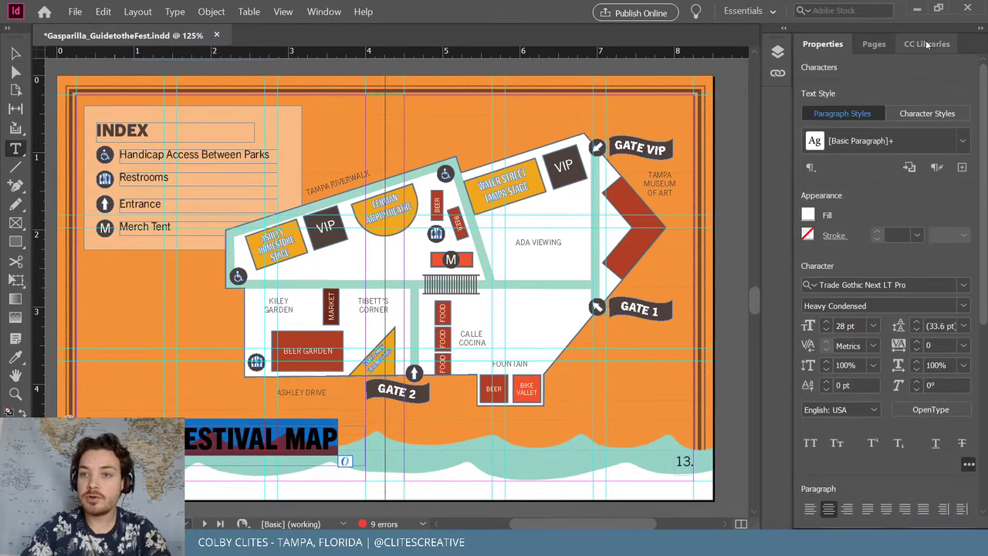
left_click(927, 44)
left_click(854, 306)
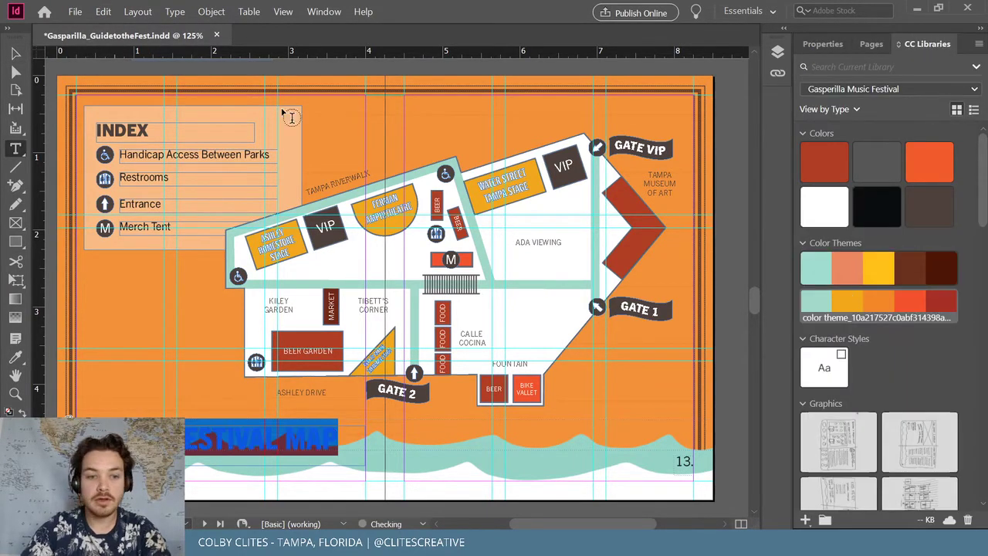
left_click(16, 54)
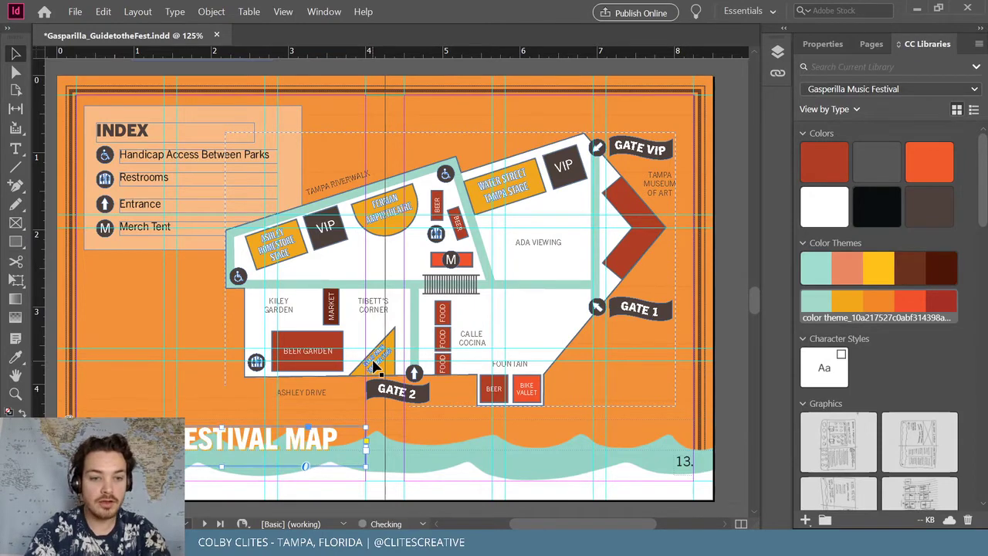
Deselect the title and view the map spread at 100% zoom
key("ctrl+equal")
key("ctrl+equal")
key("ctrl+equal")
key("ctrl+equal")
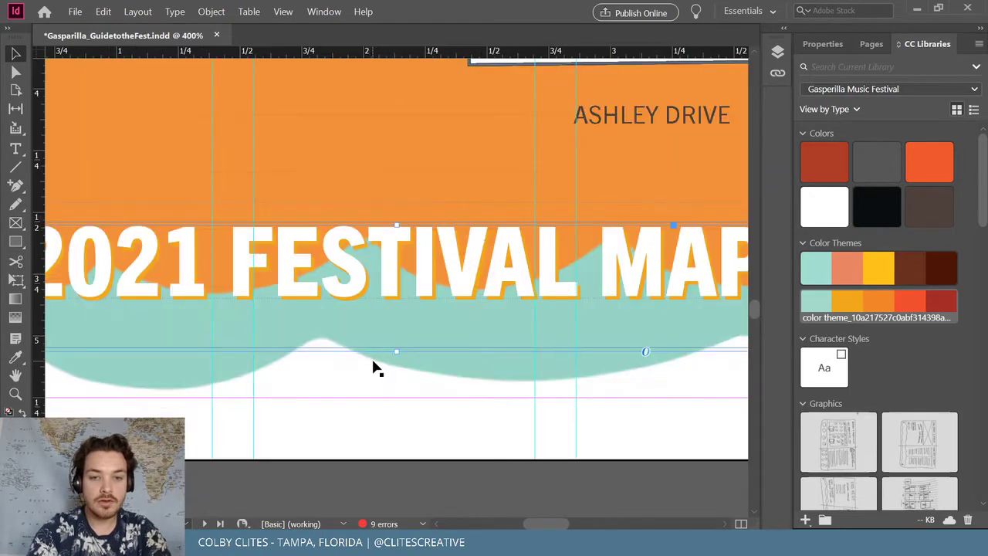
key("ctrl+minus")
key("ctrl+minus")
key("ctrl+minus")
key("ctrl+minus")
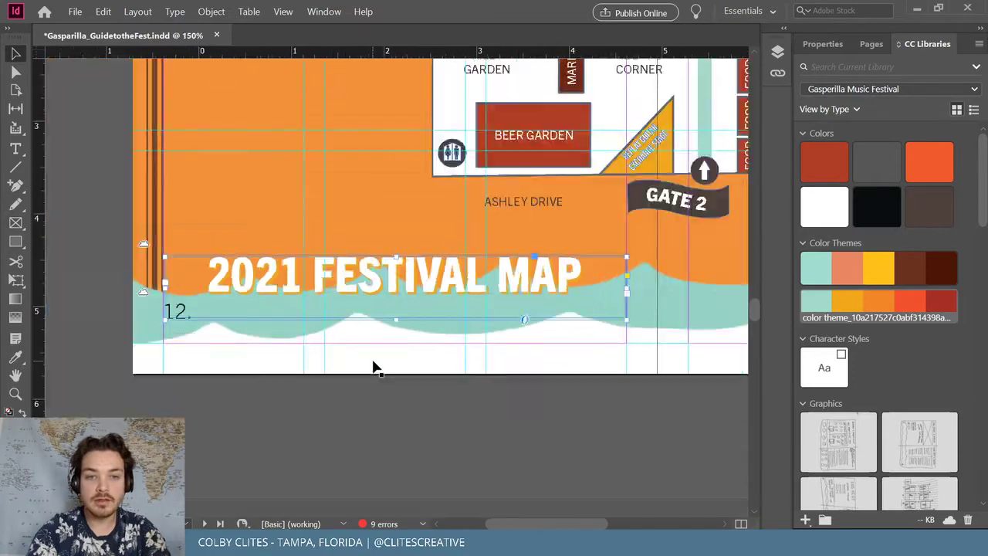
left_click(369, 298)
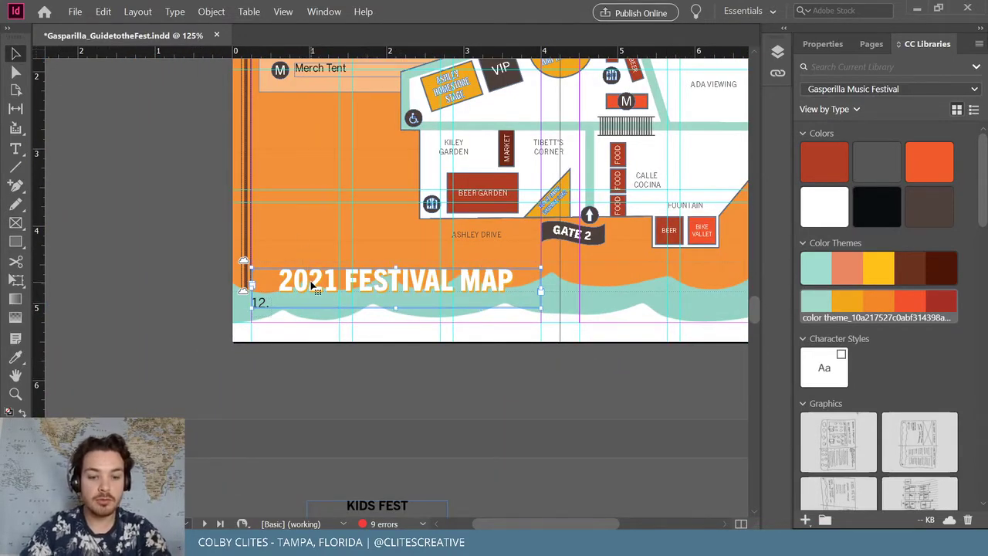
left_click(407, 389)
key("ctrl+1")
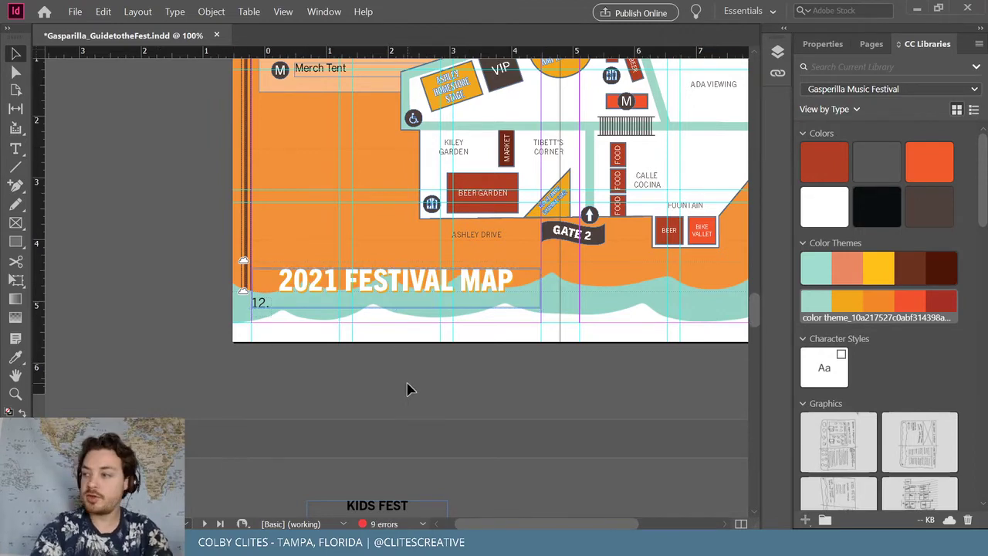
scroll(408, 389, "right", 3)
scroll(408, 389, "up", 3)
scroll(408, 389, "right", 3)
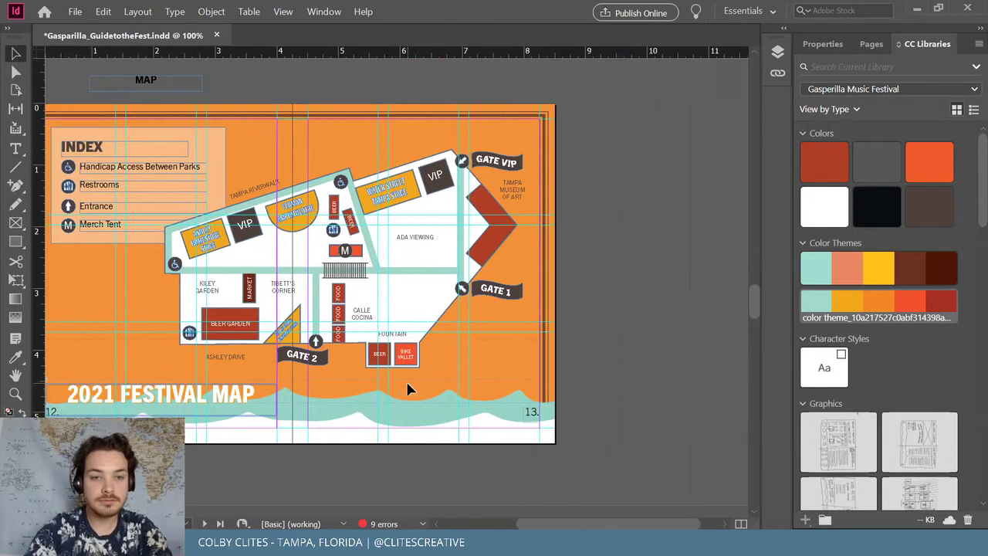
scroll(408, 388, "left", 2)
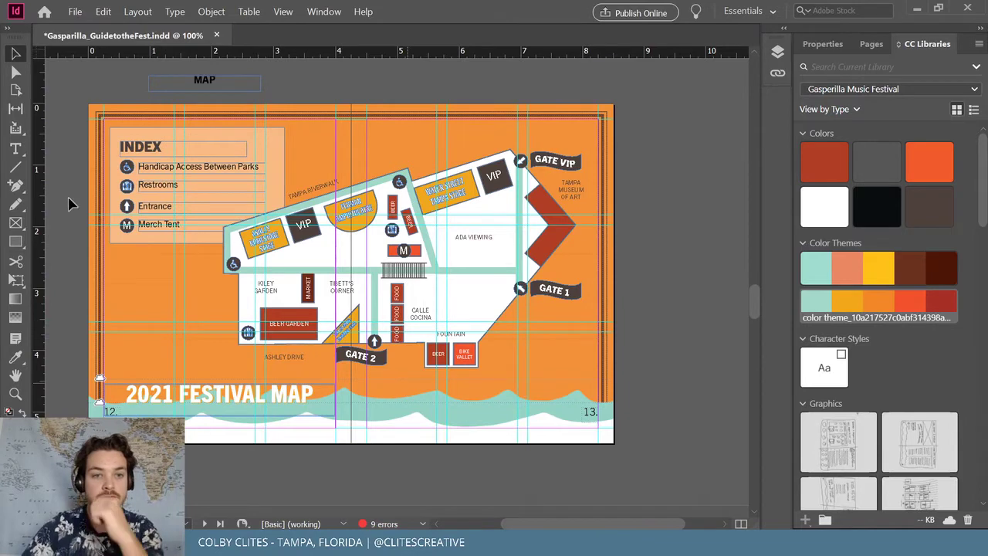
Switch the screen mode to Presentation to preview the spread full-screen
left_click(283, 11)
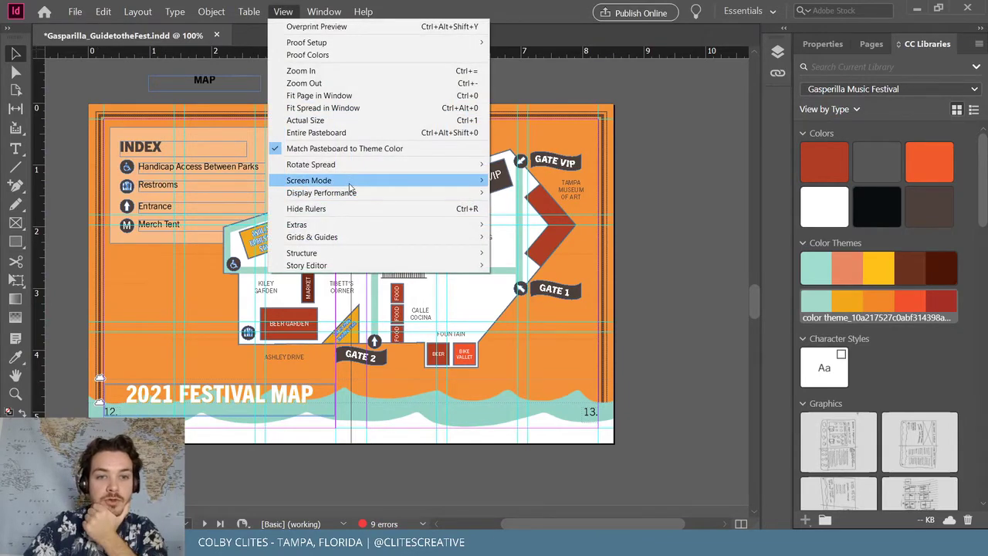
mouse_move(308, 180)
left_click(531, 233)
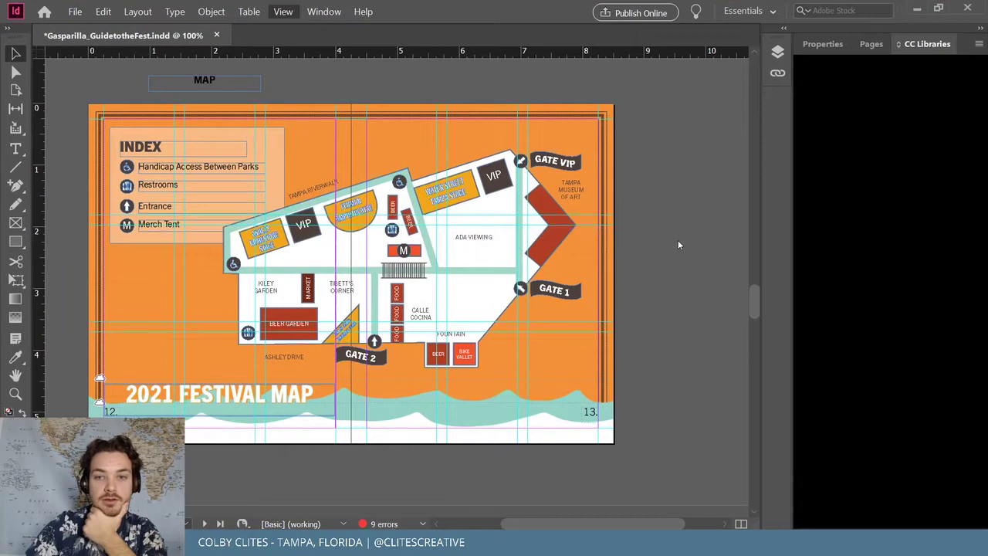
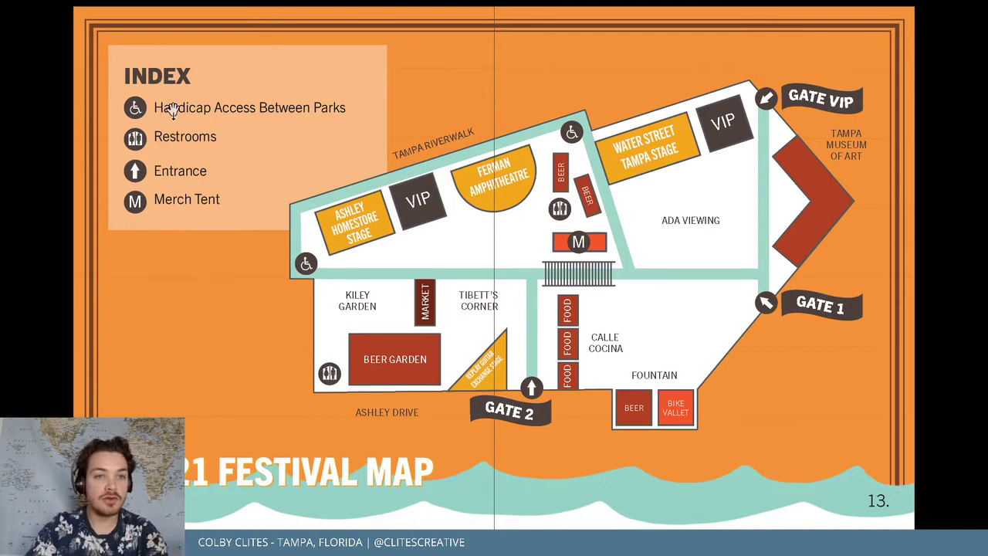
Leave Presentation mode, zoom in, and drag the festival map down and left beside the INDEX legend
key("Escape")
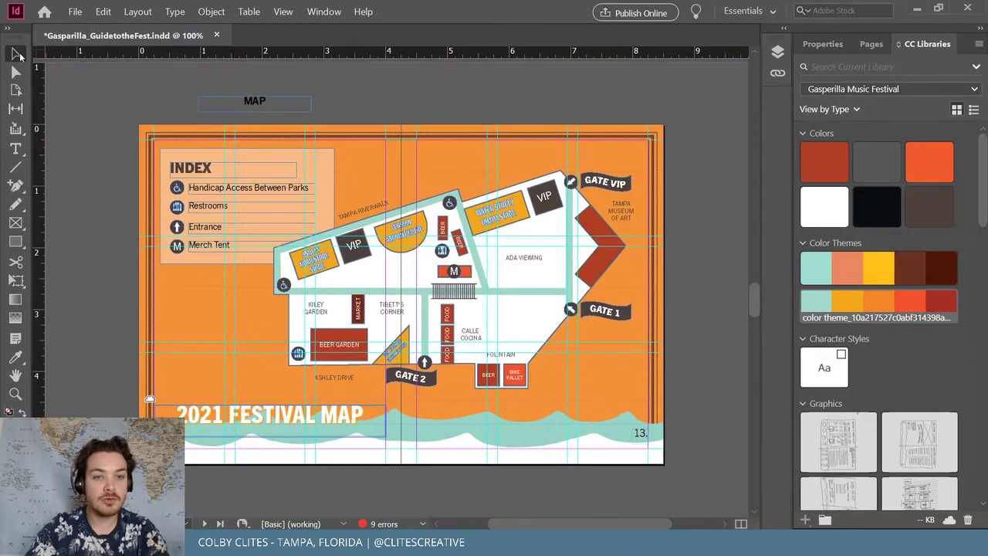
key("ctrl+equal")
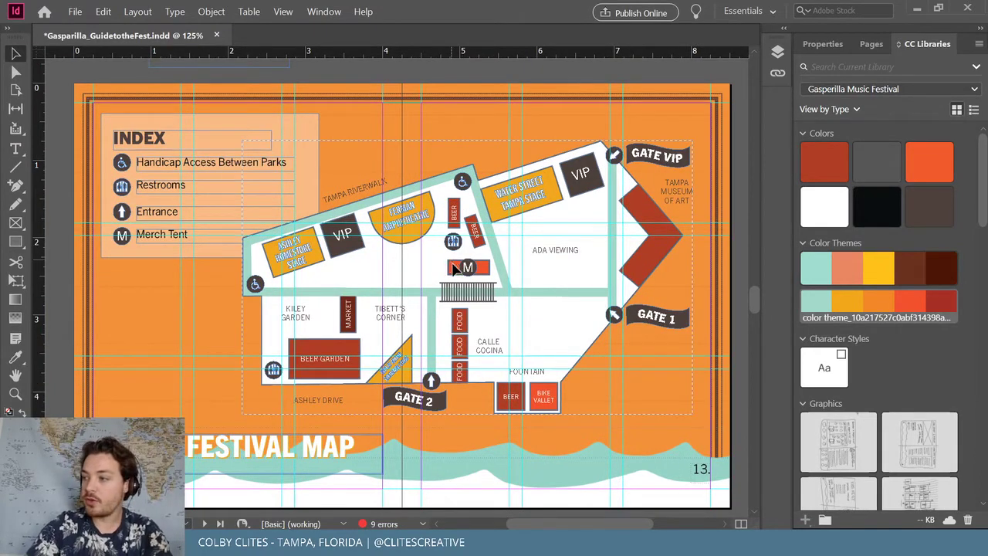
left_click_drag(454, 268, 415, 272)
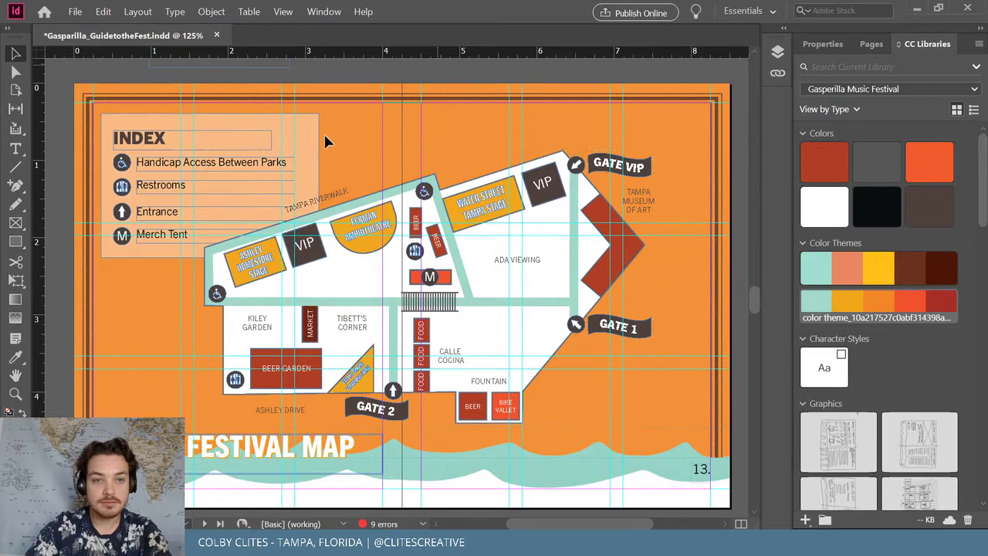
Zoom in on the INDEX legend and ungroup its grouped rows
left_click(250, 139)
key("ctrl+=")
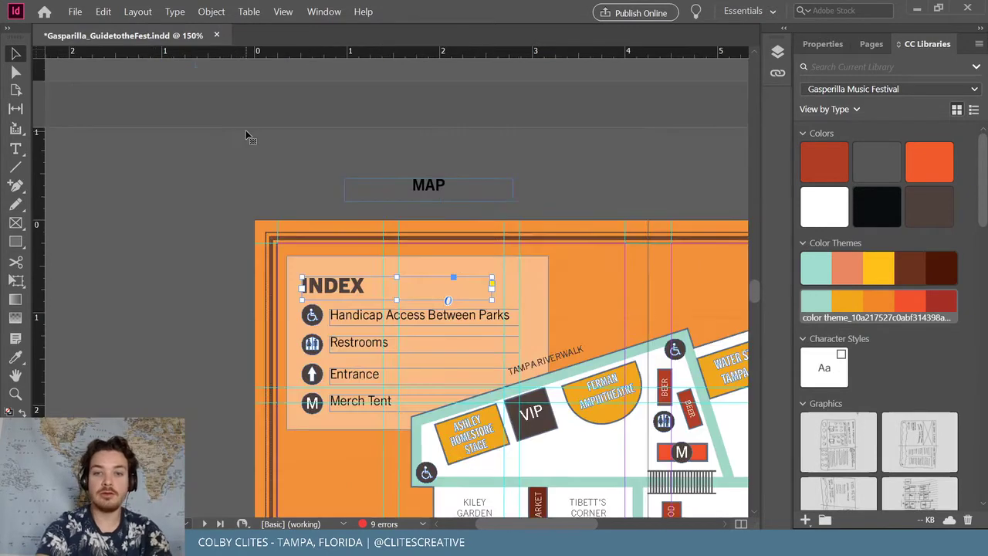
key("ctrl+=")
key("ctrl+=")
scroll(343, 210, "down", 3)
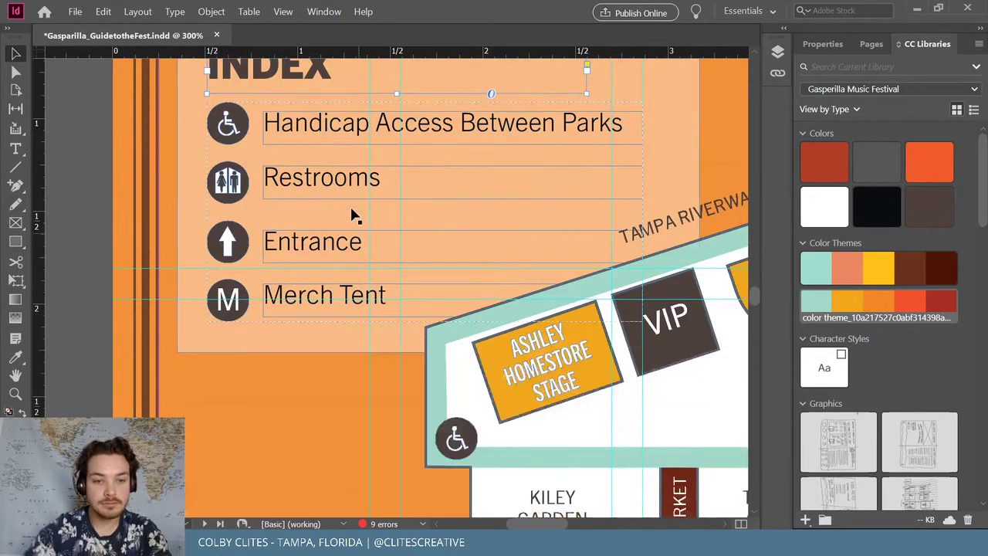
scroll(340, 210, "up", 1)
key("ctrl+=")
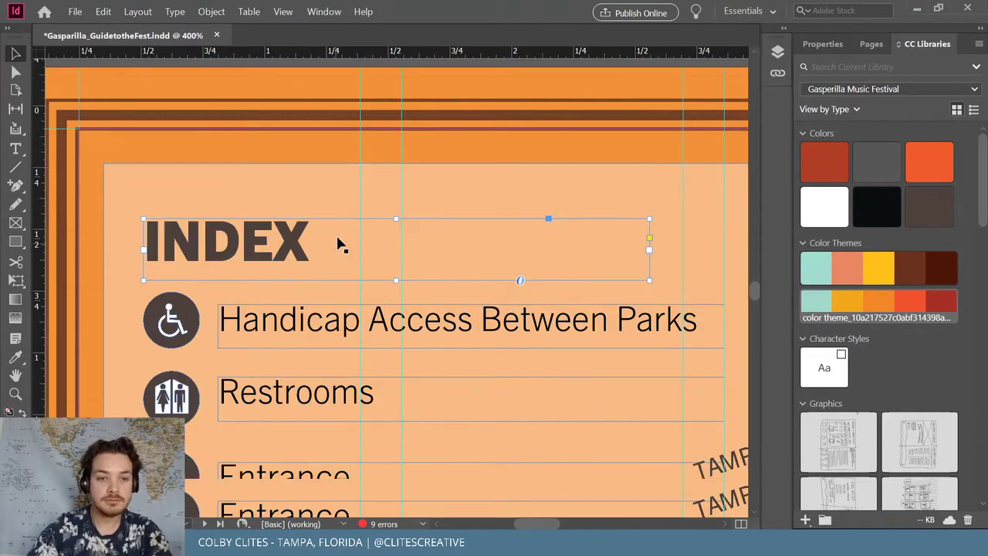
scroll(339, 244, "down", 2)
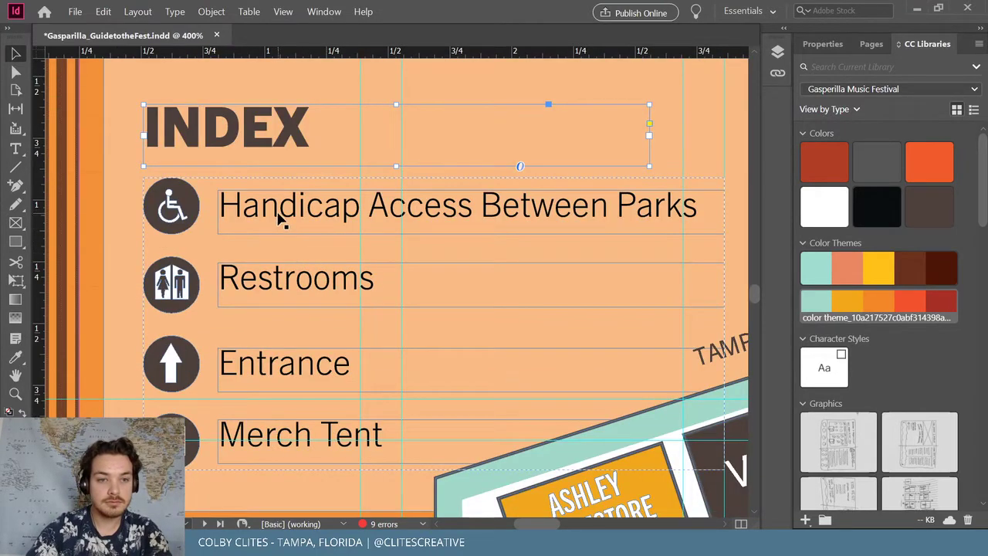
left_click(262, 284)
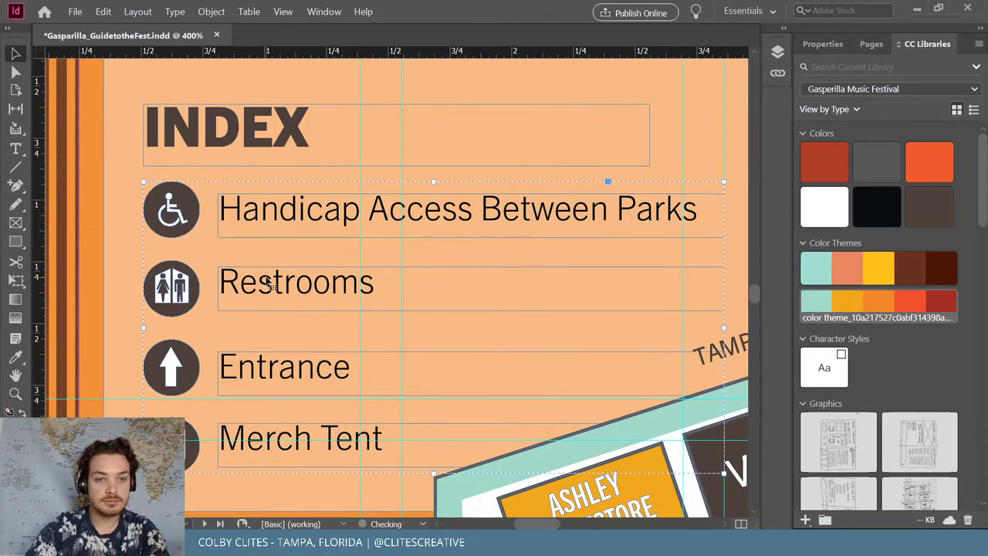
left_click(211, 11)
left_click(226, 92)
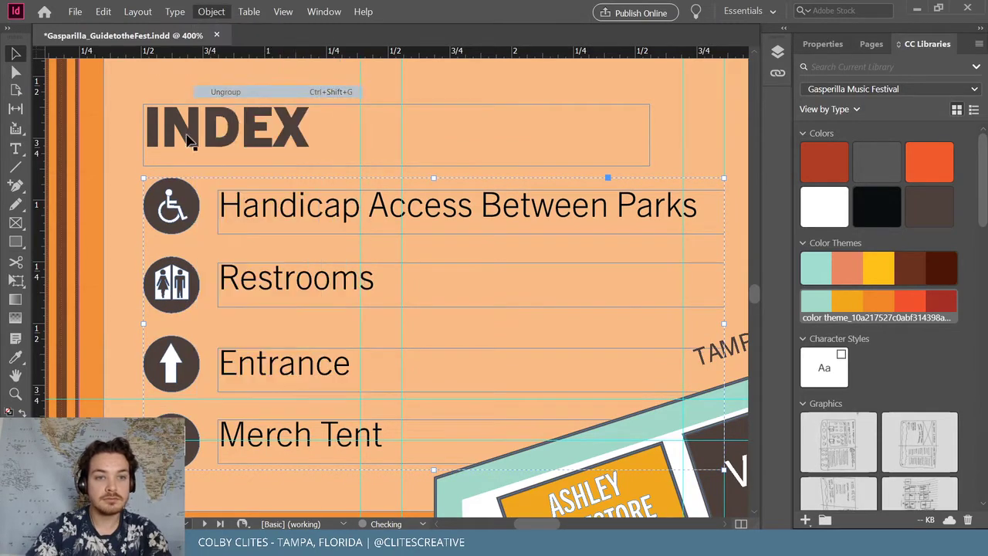
Nudge the Restrooms and Merch Tent labels down and the Entrance label up to match their icons
left_click(272, 288)
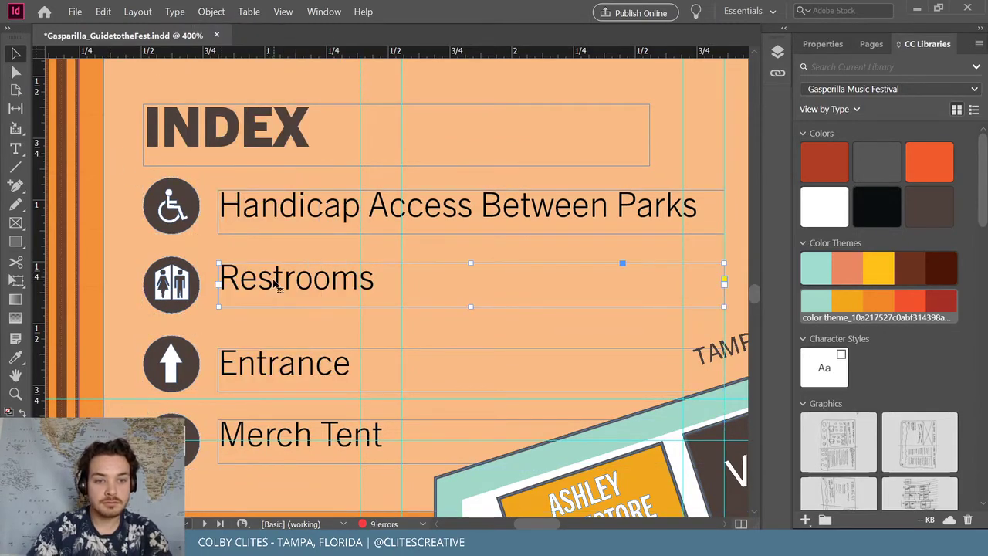
key("Down")
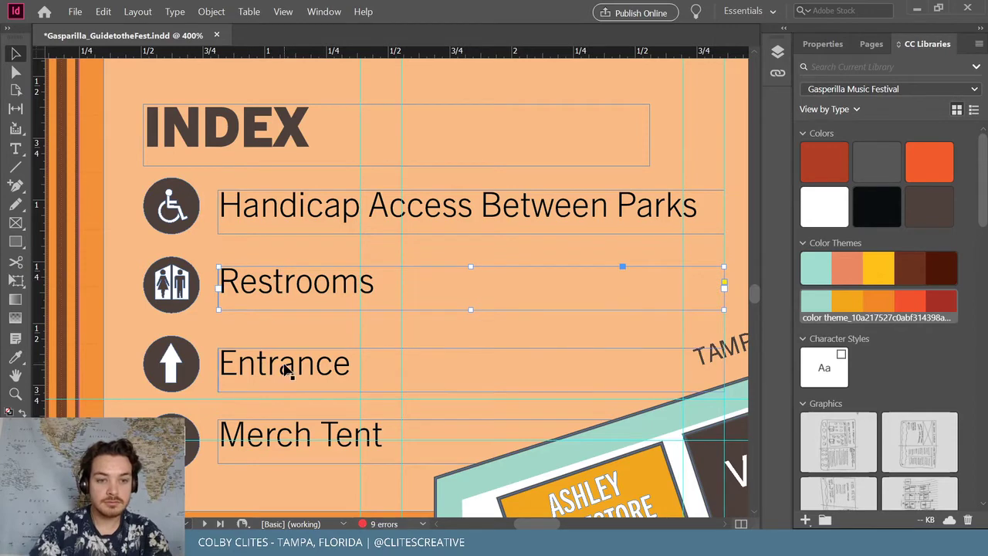
left_click(287, 370)
key("Up")
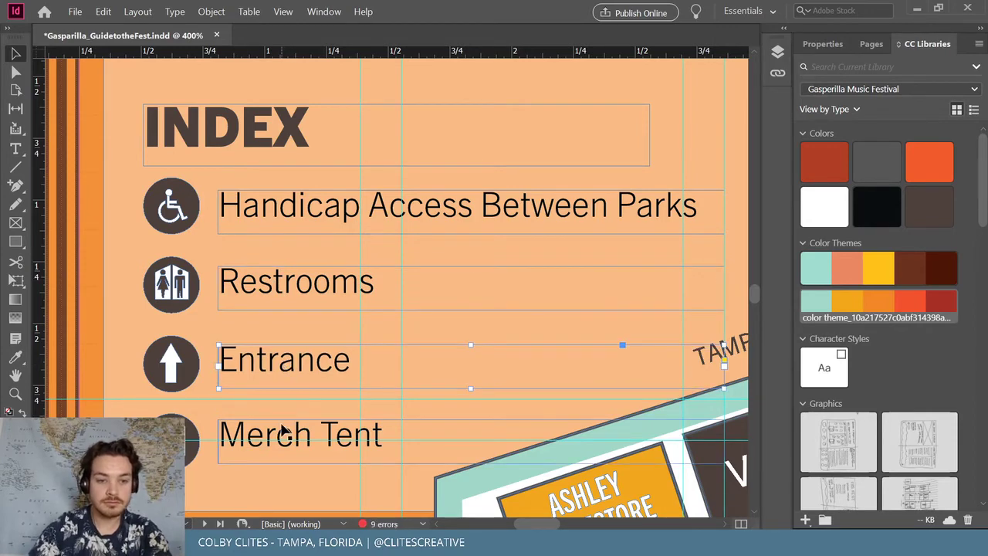
left_click(283, 429)
key("Down")
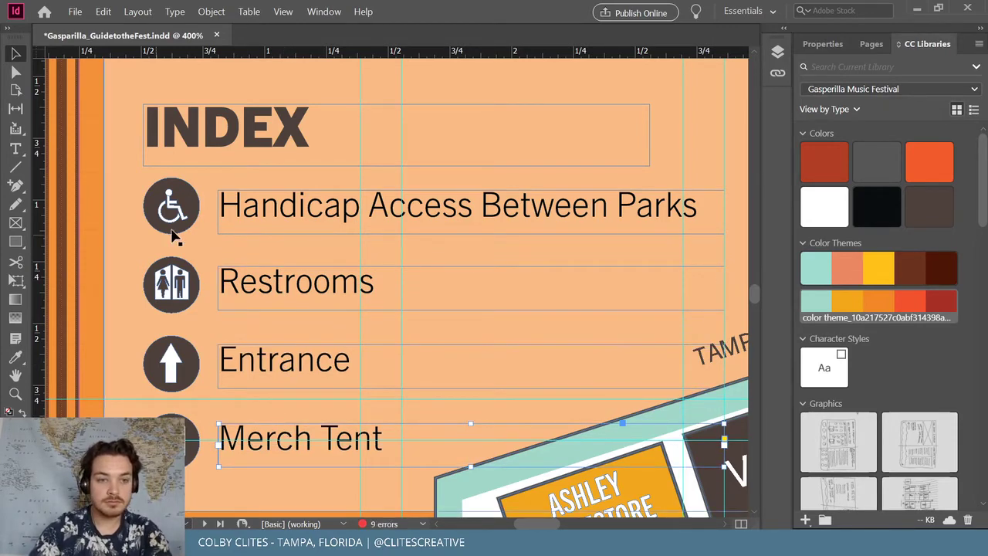
Select all the legend labels and icons together, then zoom back out to the spread
left_click(303, 369, "shift")
left_click(284, 265, "shift")
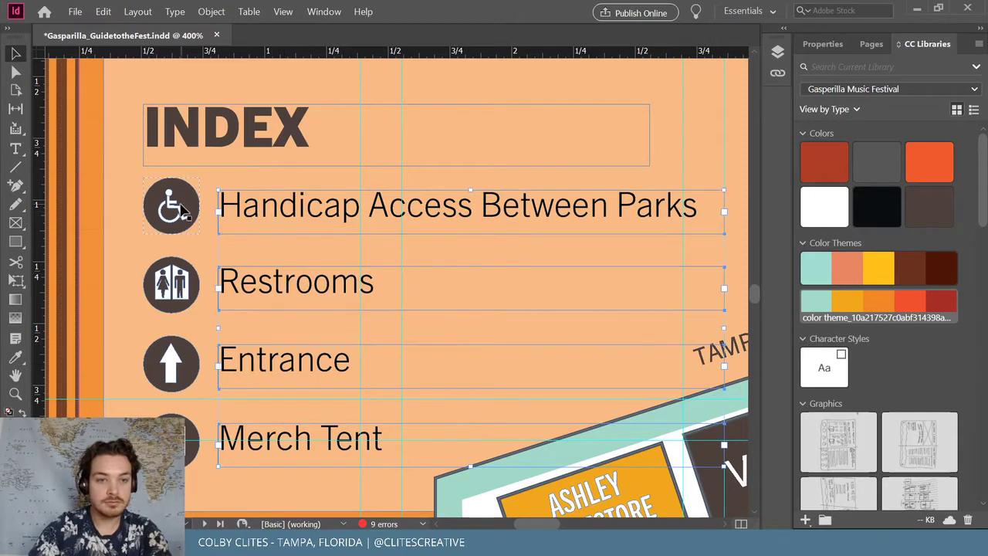
left_click(181, 207, "shift")
left_click(179, 293, "shift")
left_click(176, 364, "shift")
left_click(185, 444, "shift")
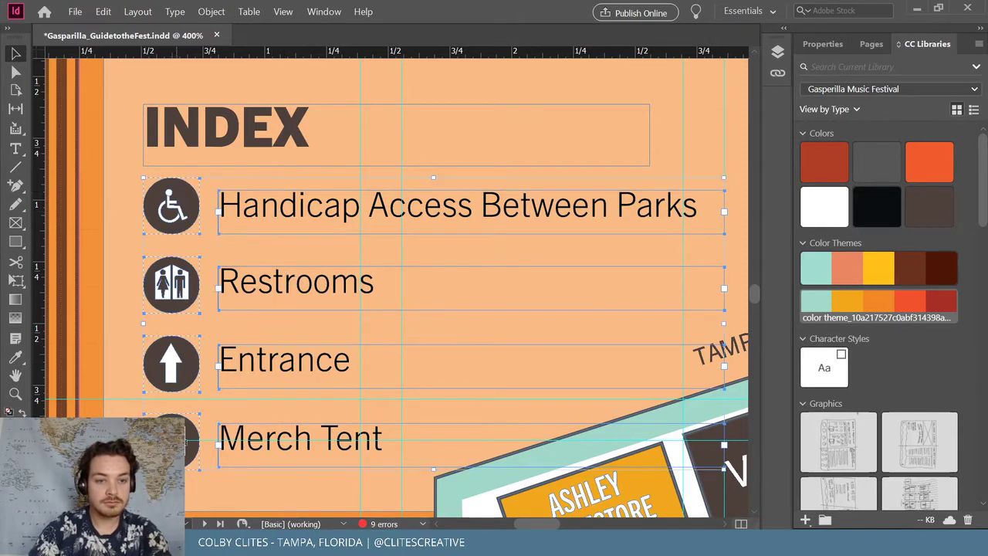
key("ctrl+minus")
key("ctrl+minus")
key("ctrl+minus")
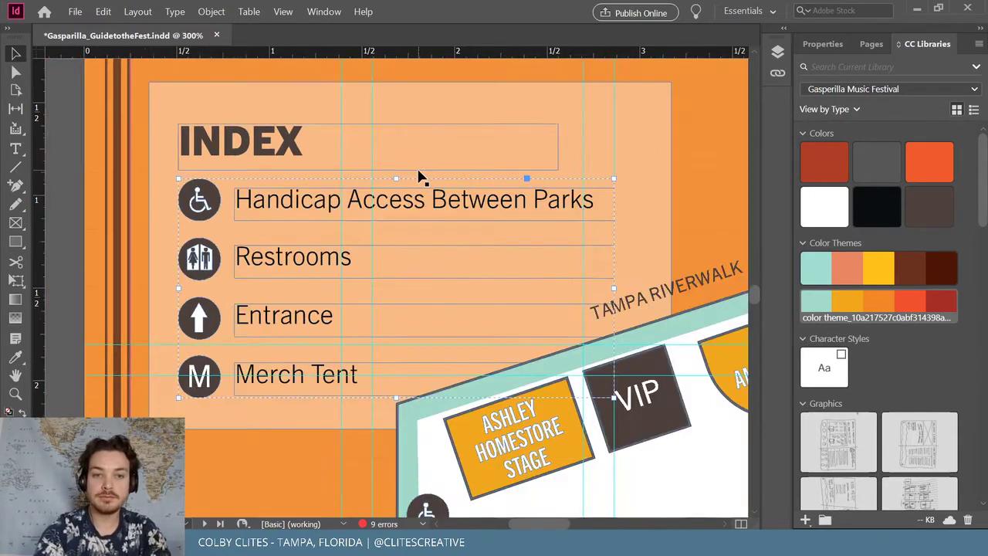
key("ctrl+minus")
Save the Gasparilla booklet document
scroll(417, 176, "down", 3)
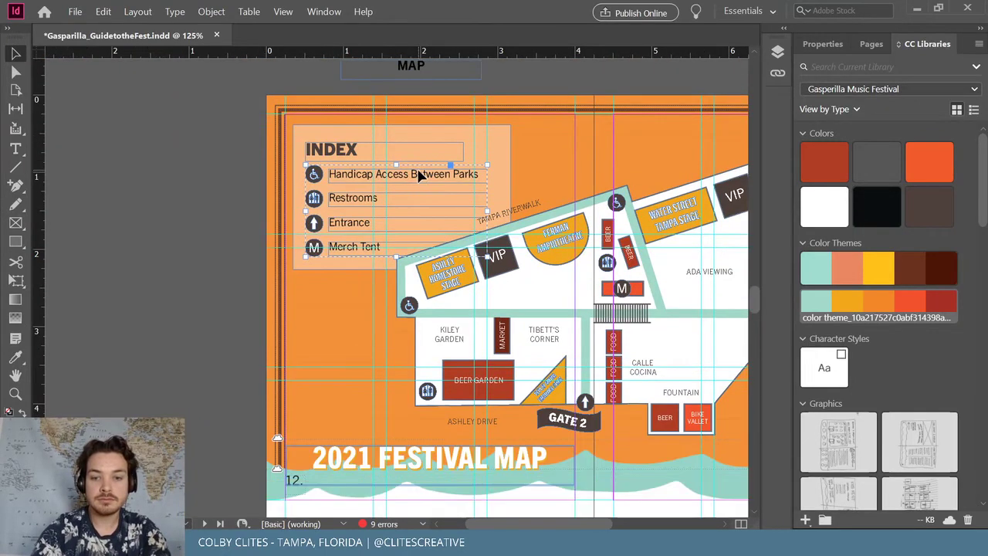
scroll(418, 176, "up", 1)
scroll(417, 176, "right", 5)
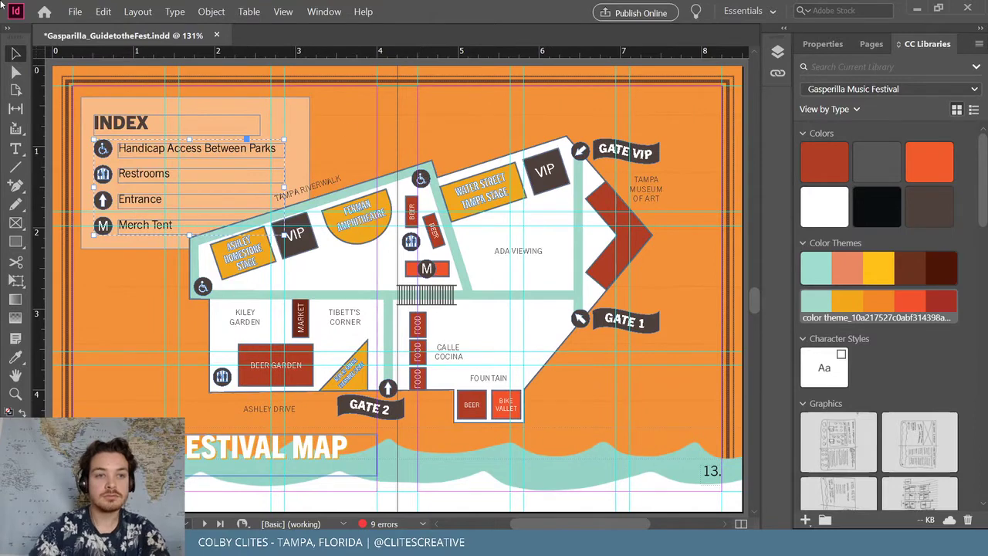
left_click(74, 12)
left_click(129, 91)
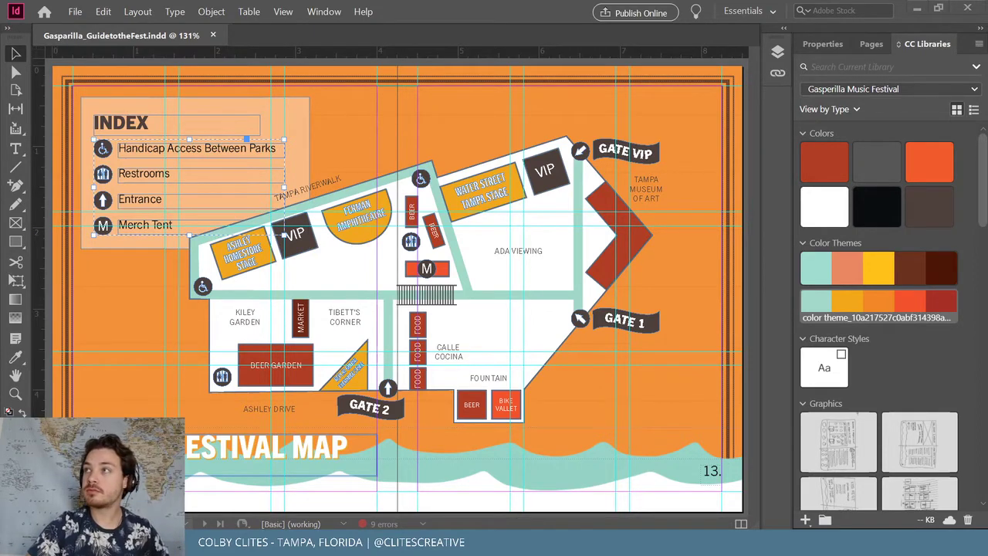
Deselect the legend items and scroll down to the blank KIDS FEST spread on page 15
left_click(860, 355)
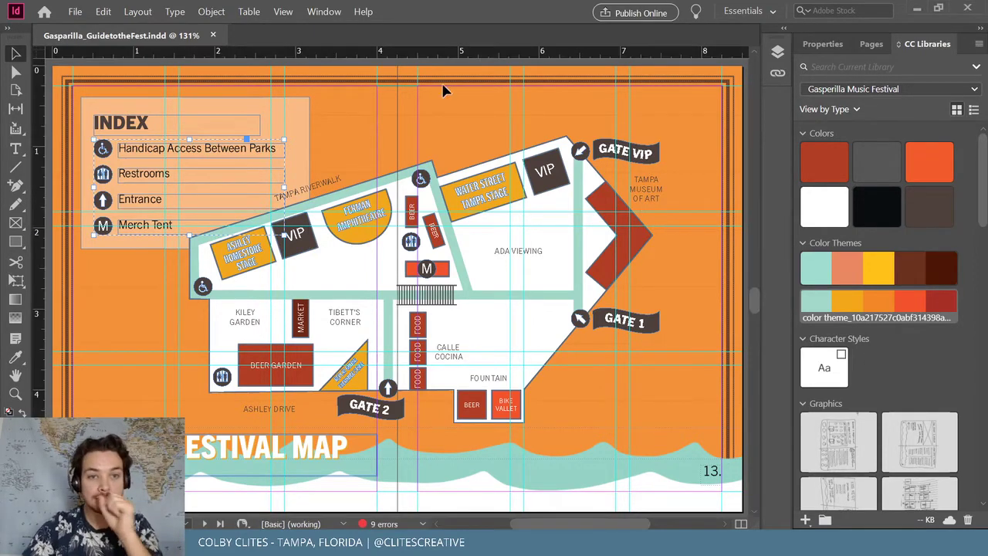
left_click(355, 115)
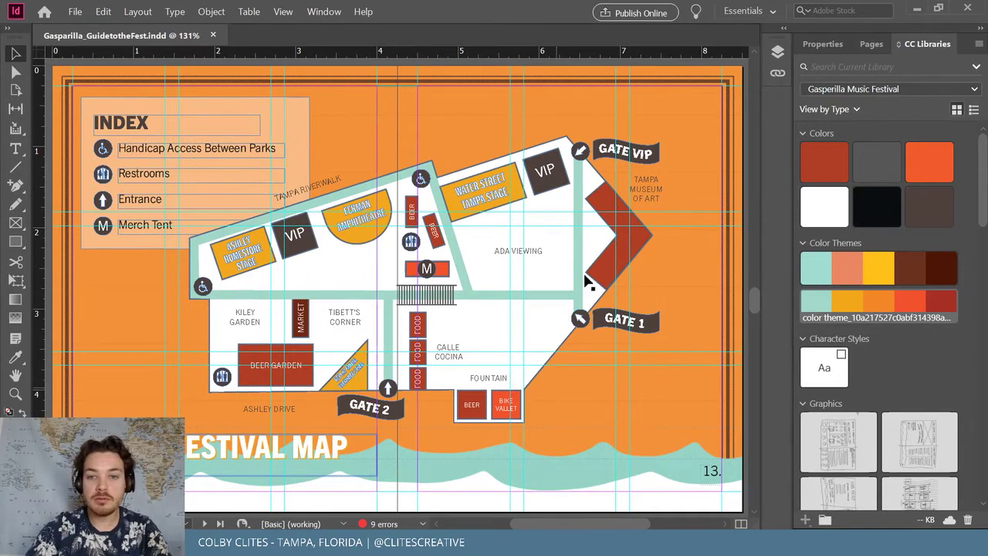
scroll(513, 278, "down", 5)
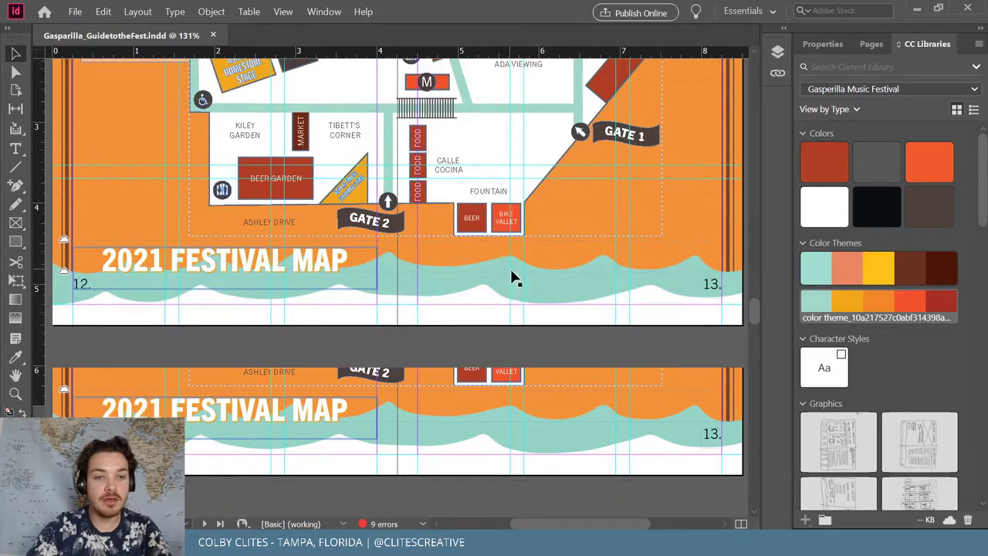
scroll(514, 278, "up", 5)
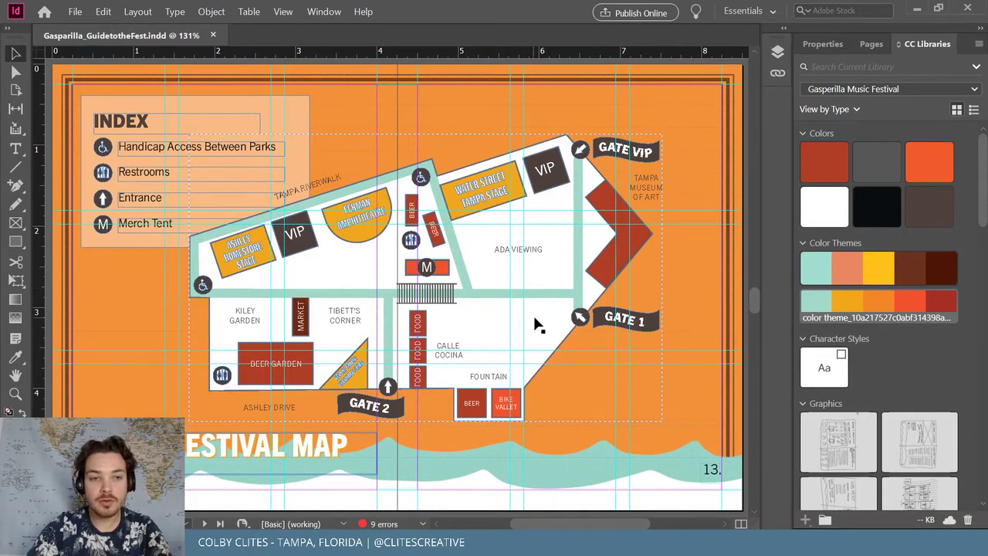
scroll(537, 321, "down", 15)
scroll(538, 309, "down", 12)
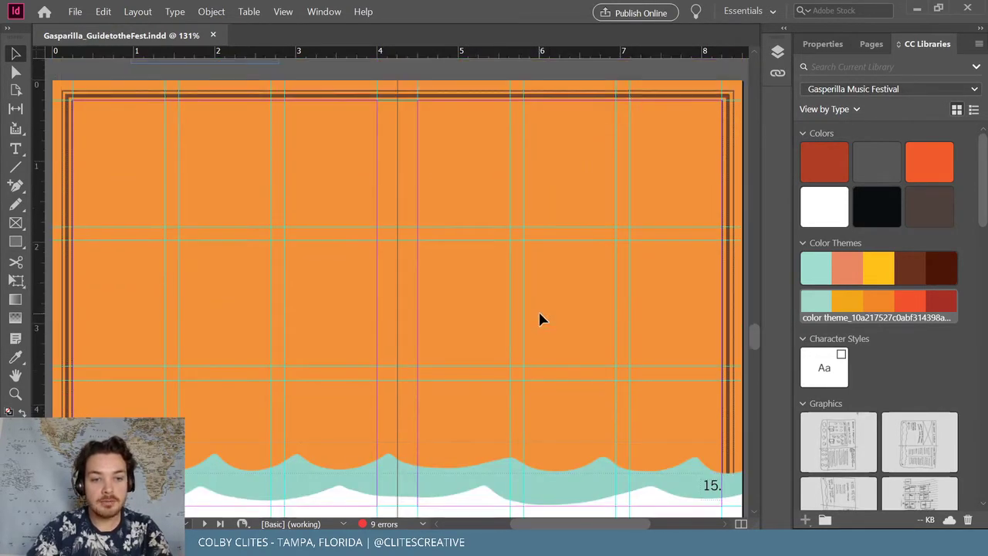
scroll(372, 127, "down", 1)
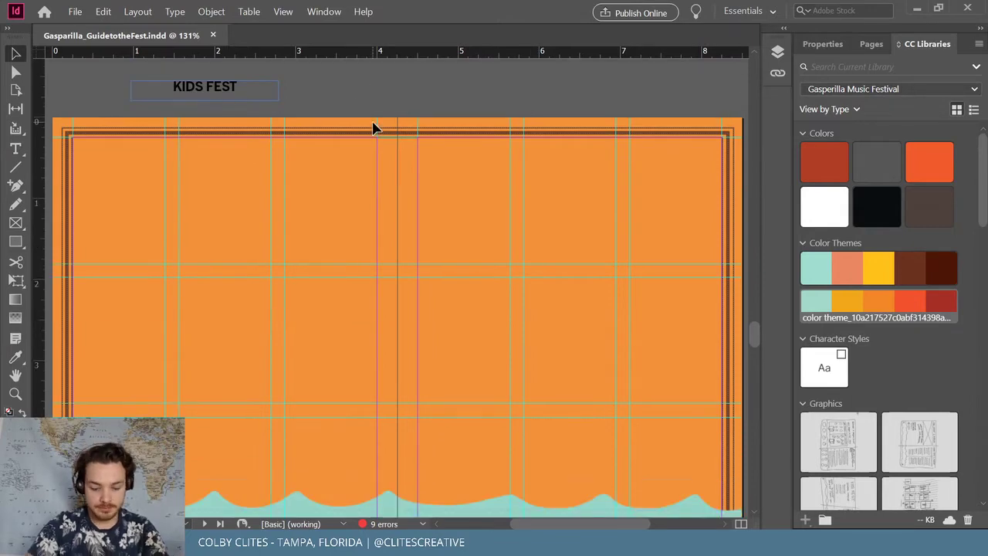
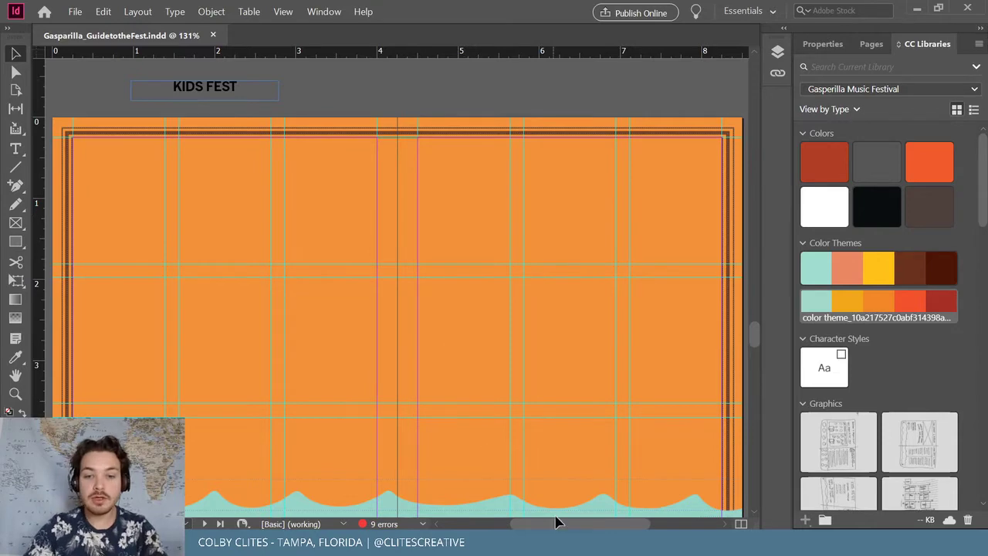
Zoom out twice and scroll up from the Kids Fest page to the 2021 Festival Map spread
mouse_move(558, 523)
left_mouse_down()
mouse_move(604, 522)
mouse_move(661, 502)
mouse_move(671, 511)
left_mouse_up()
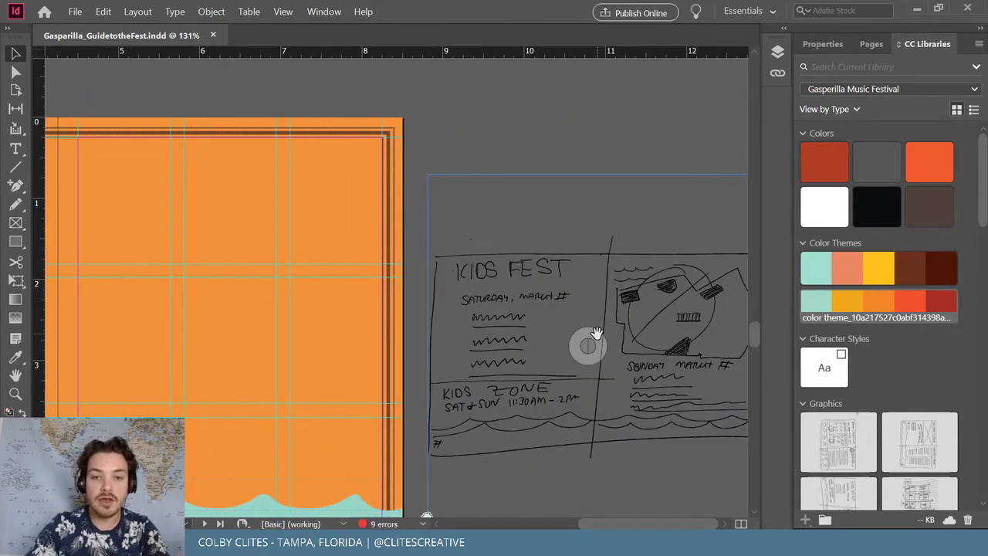
scroll(597, 333, "down", 3)
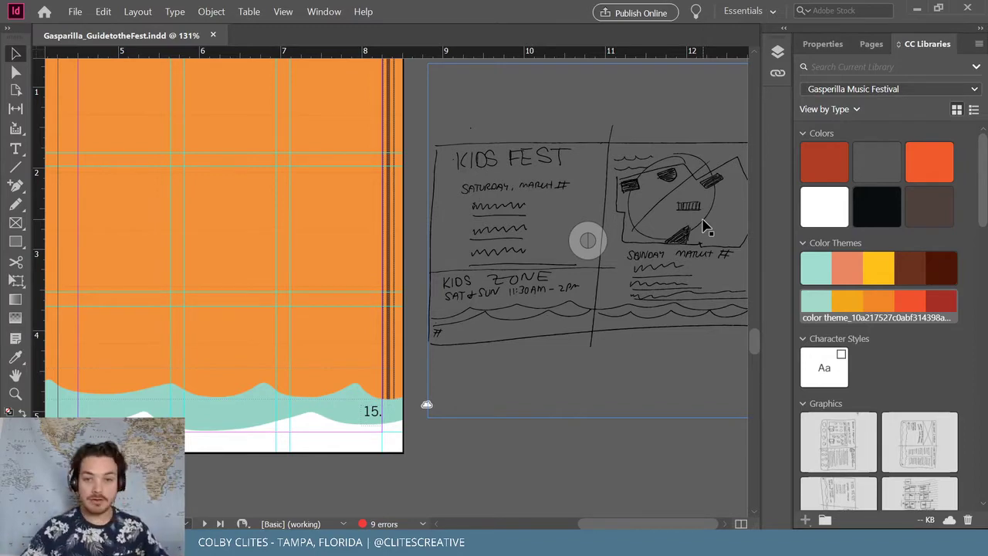
scroll(598, 523, "left", 5)
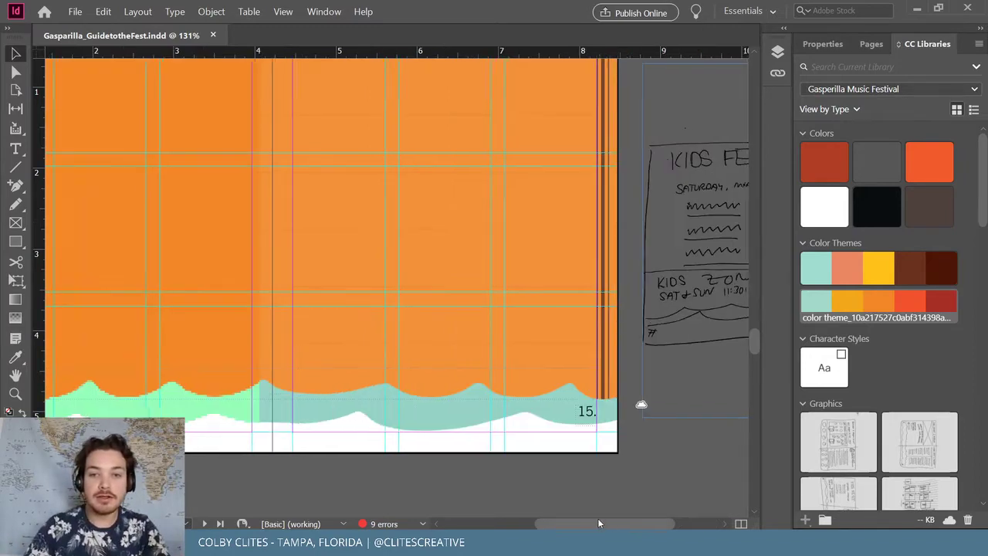
key("ctrl+minus")
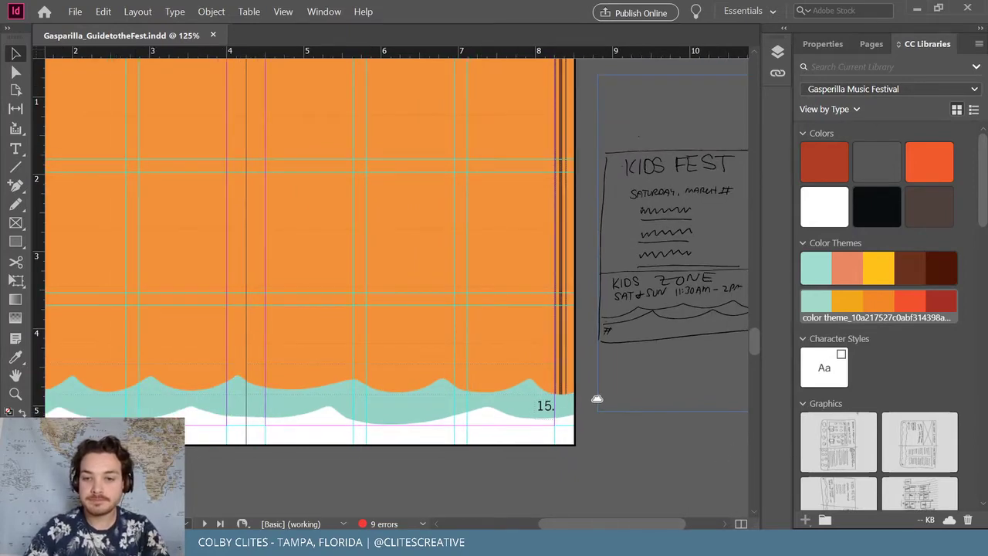
scroll(595, 463, "up", 5)
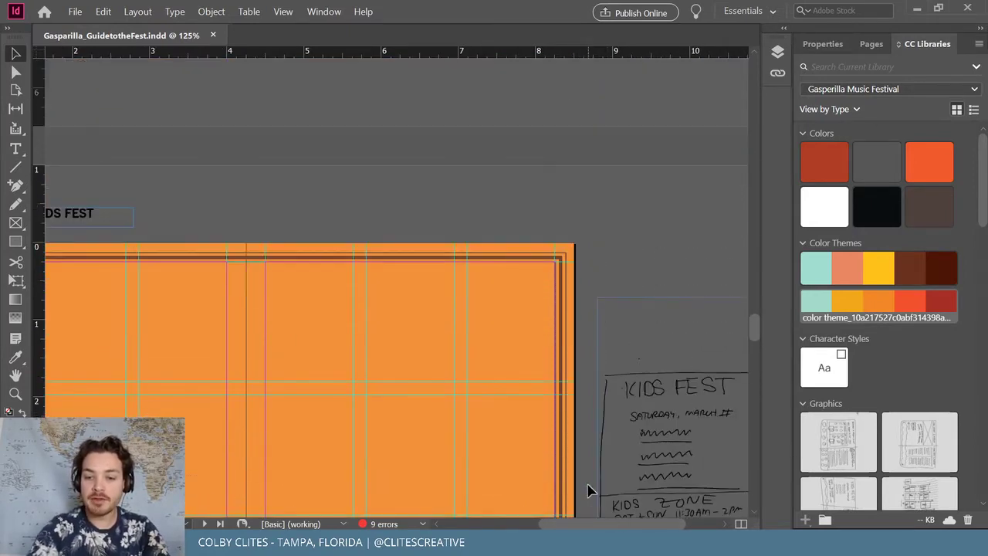
key("ctrl+minus")
left_click_drag(616, 522, 588, 521)
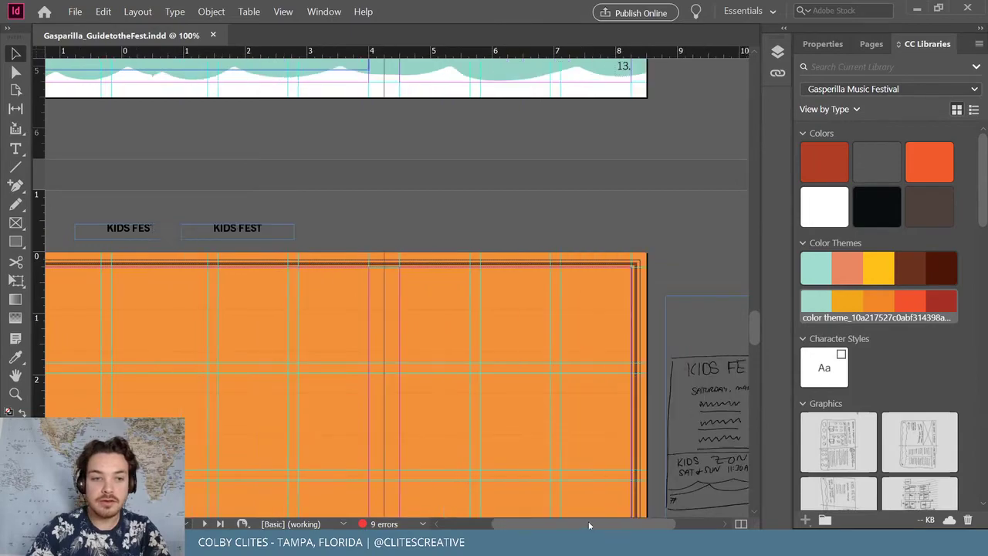
scroll(551, 444, "up", 5)
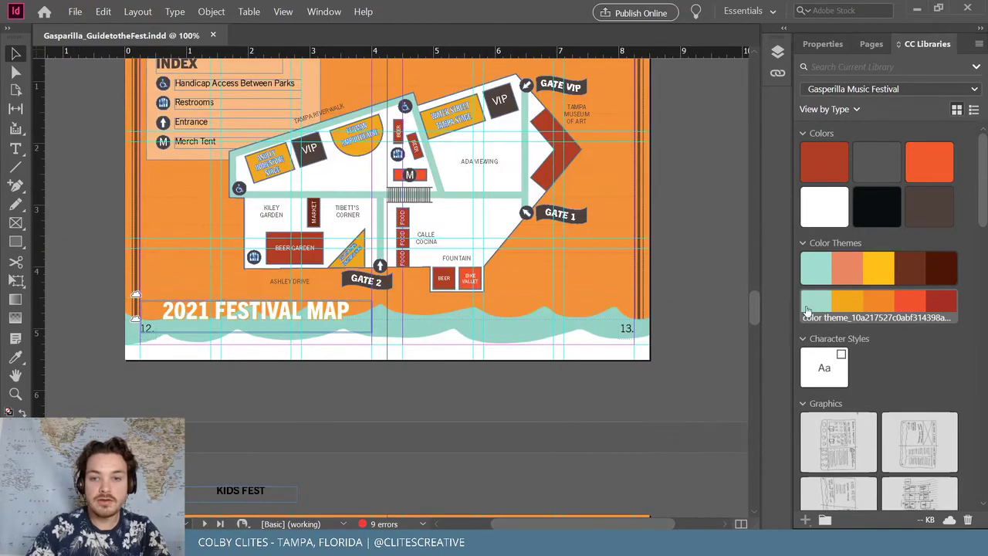
Scroll from the document top through the spreads, settling on the Cover's GUIDE TO THE FEST banner
left_click_drag(757, 305, 752, 72)
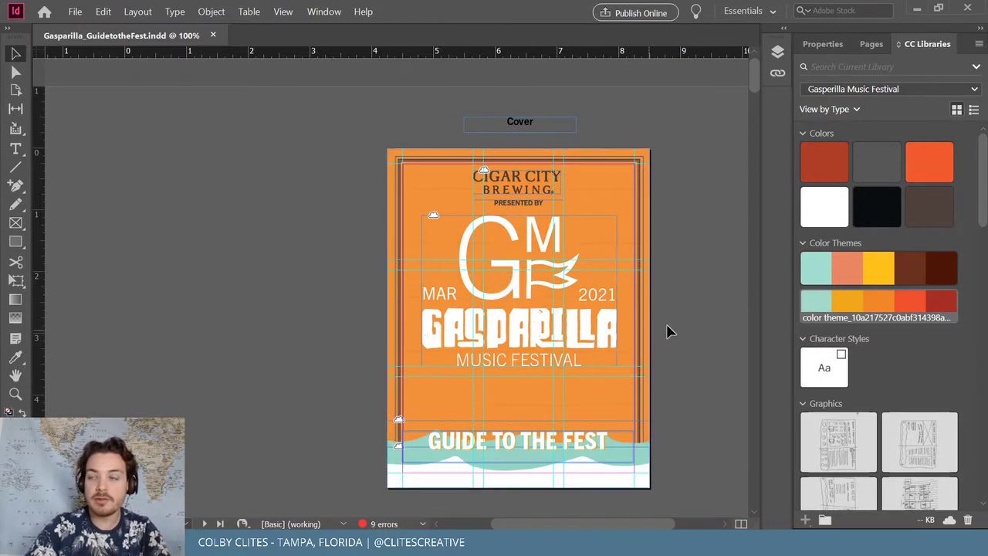
scroll(695, 322, "down", 1)
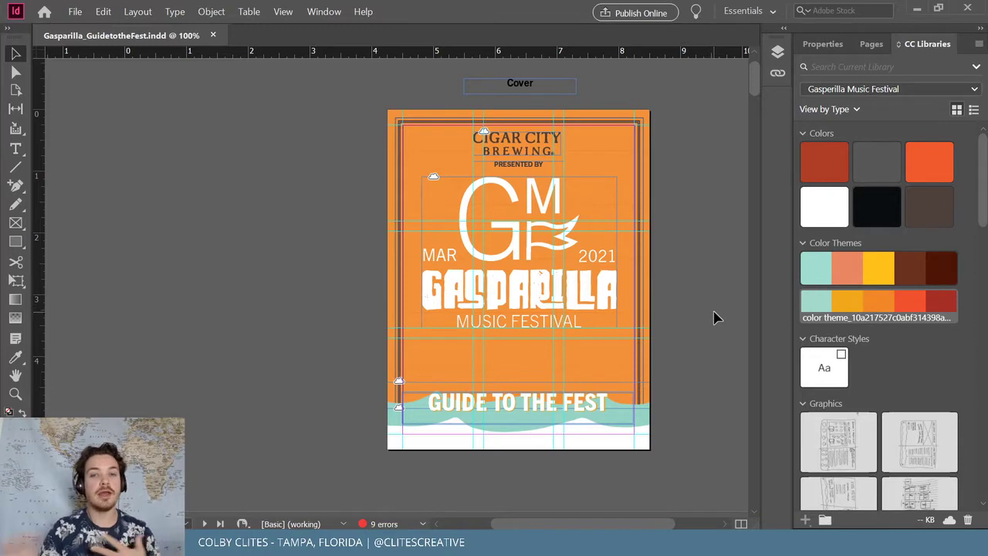
scroll(751, 286, "down", 2)
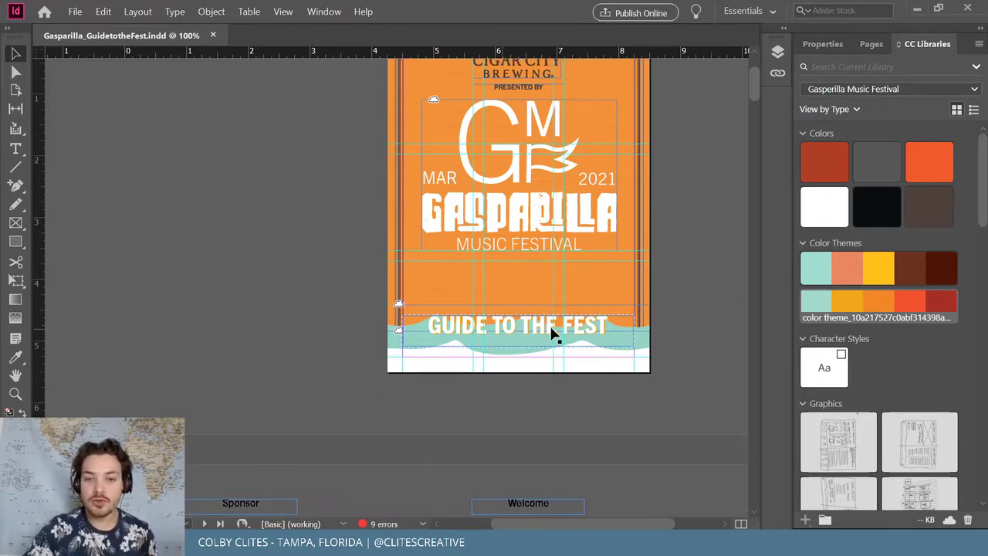
scroll(681, 368, "down", 8)
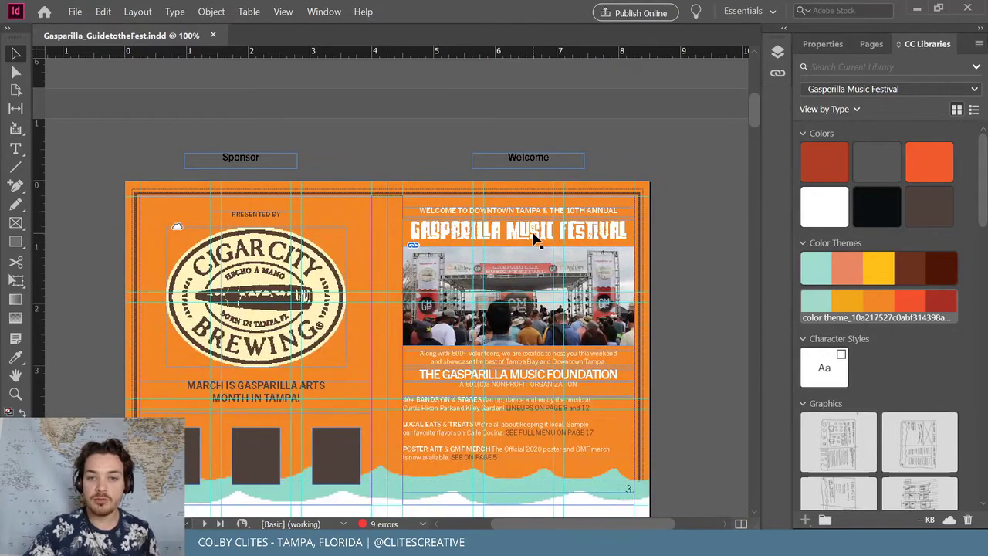
scroll(552, 332, "down", 10)
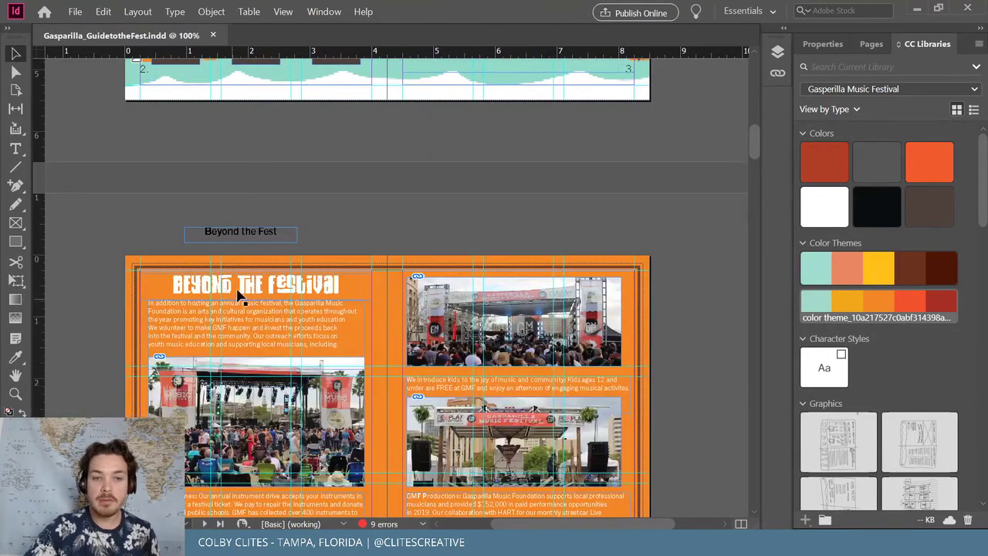
scroll(286, 287, "down", 10)
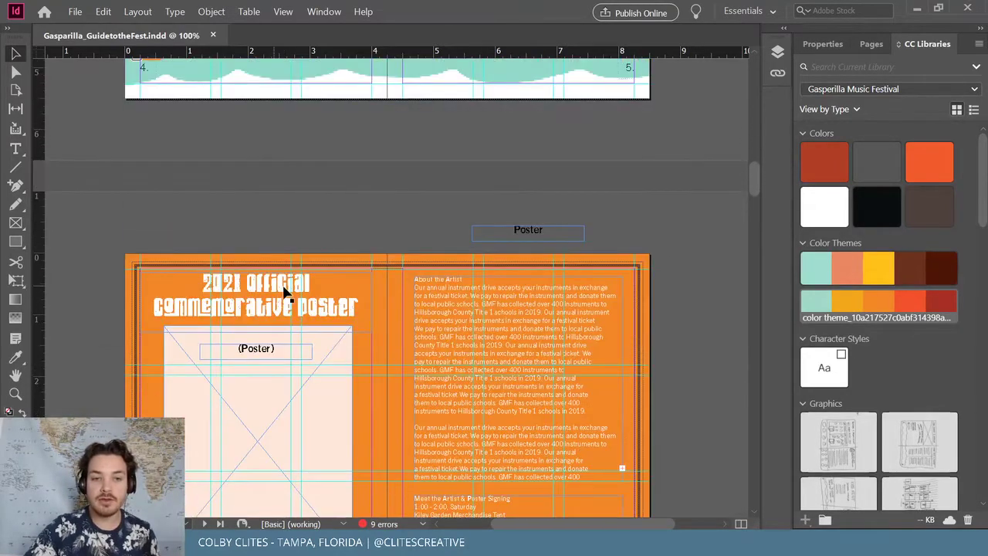
scroll(342, 315, "up", 20)
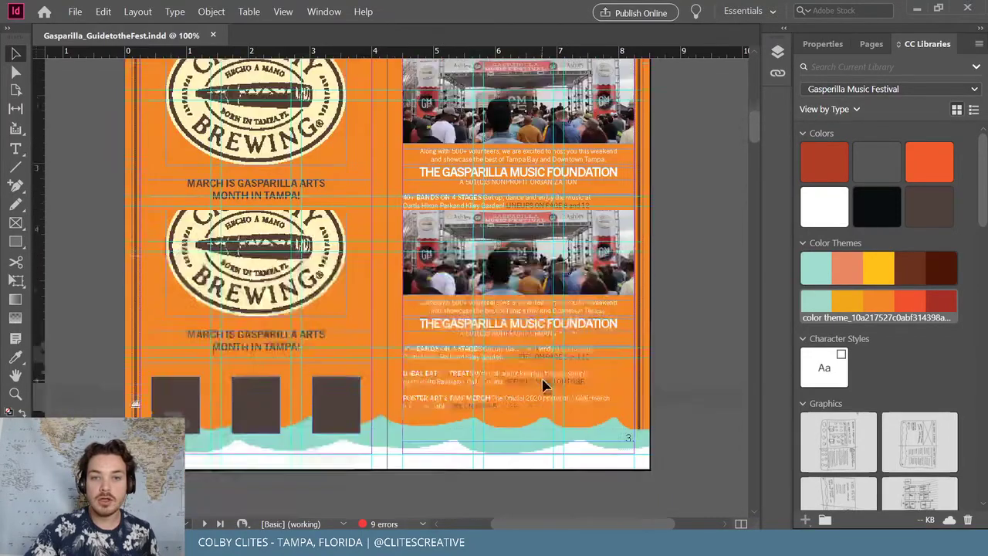
scroll(560, 380, "up", 2)
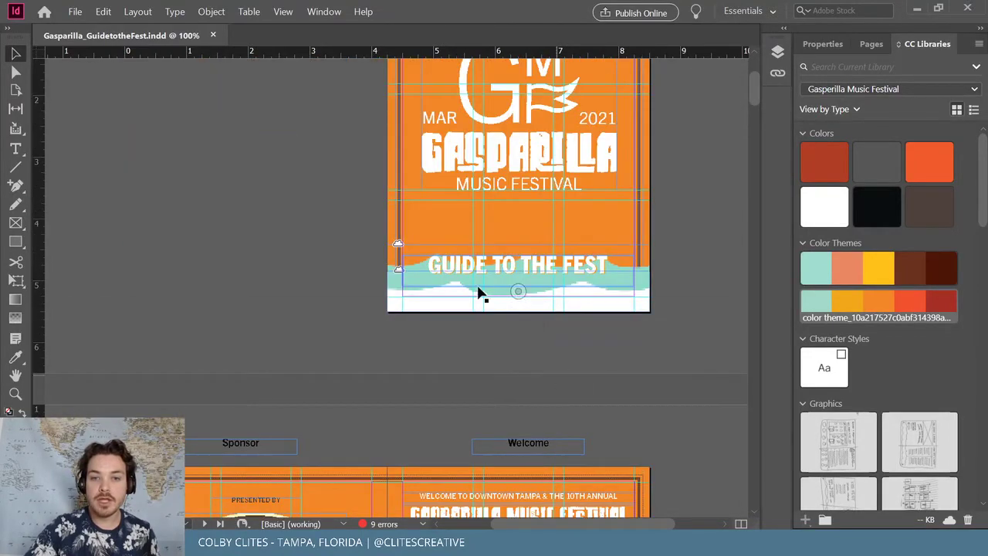
Ungroup the cover's GUIDE TO THE FEST banner group
left_click(553, 268)
double_click(548, 265)
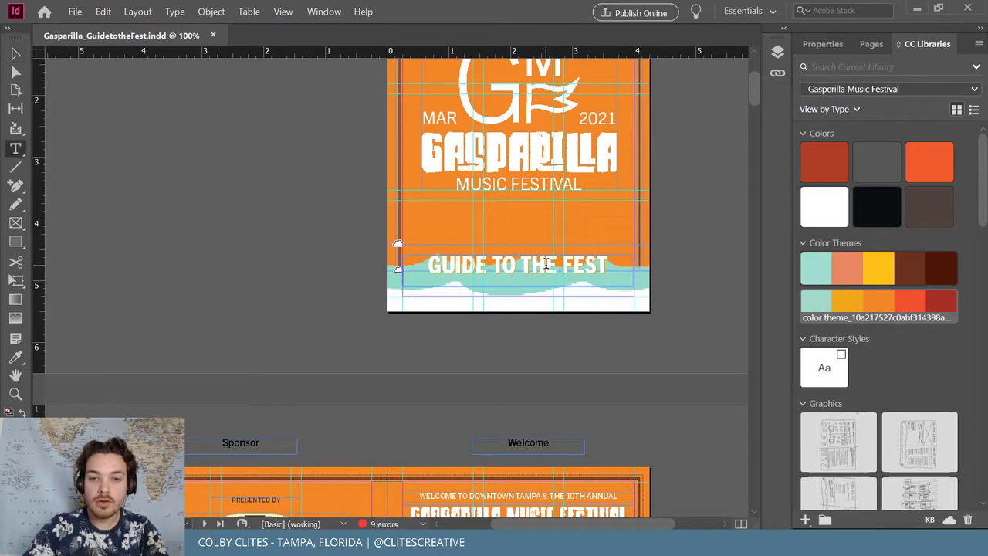
key("Escape")
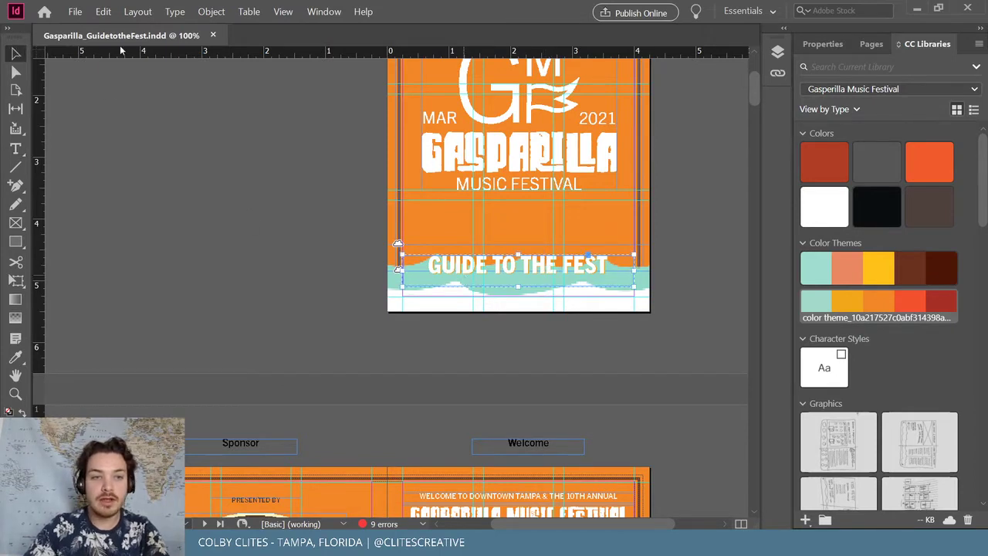
left_click(211, 12)
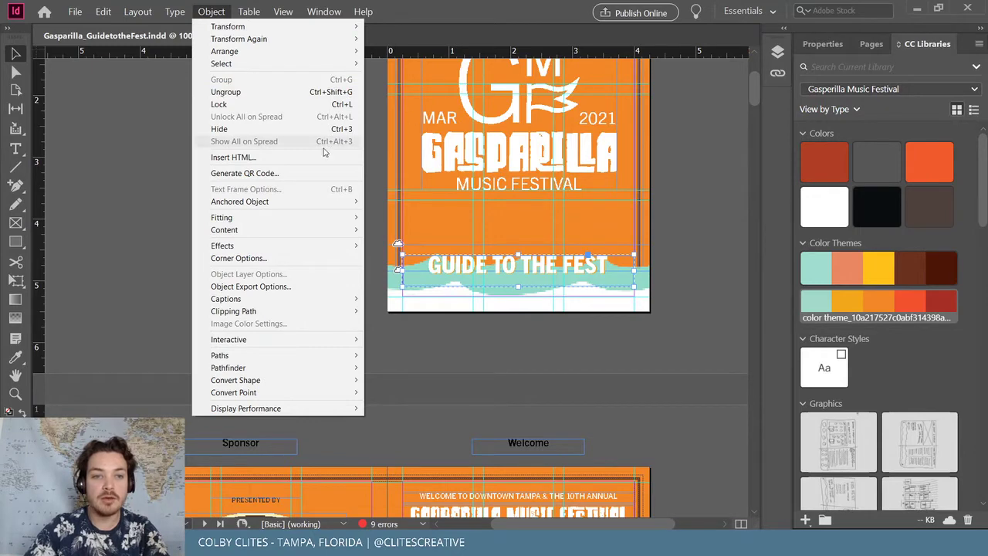
left_click(325, 92)
Duplicate the GUIDE TO THE FEST text frame and park the copy on the pasteboard left of the page
left_click(478, 280)
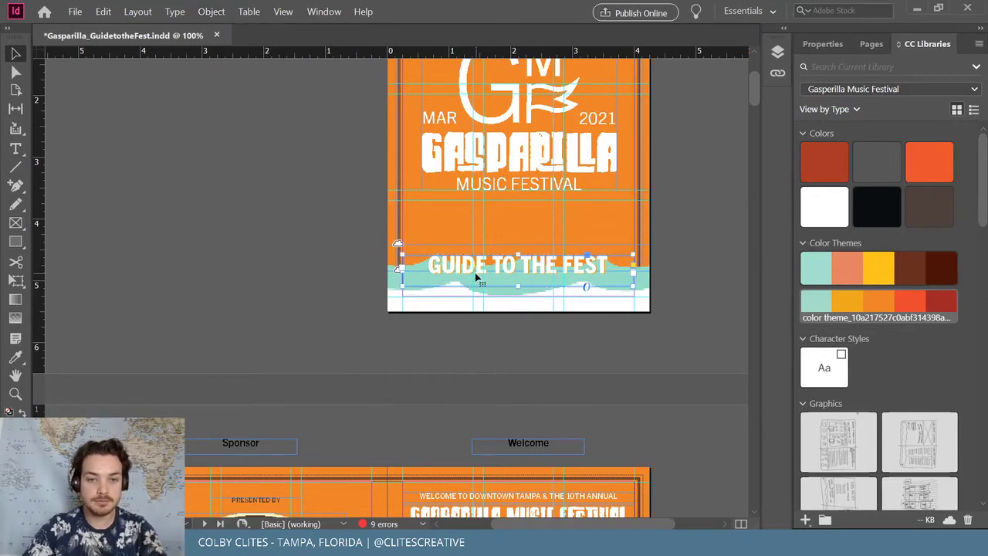
key("ctrl+c")
key("ctrl+v")
left_click_drag(311, 225, 168, 198)
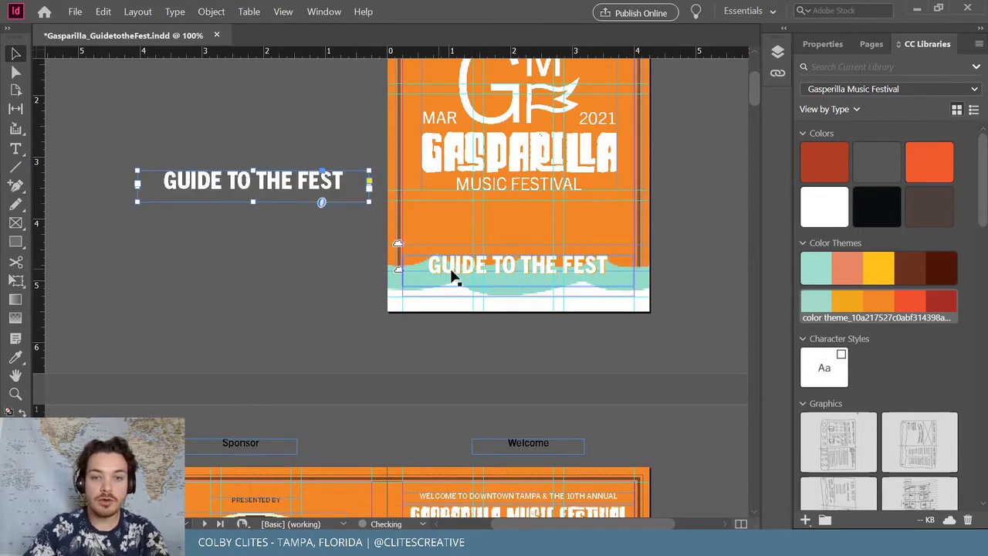
Lock the cover's orange background frame, checking the wave group still moves freely
left_click(417, 245)
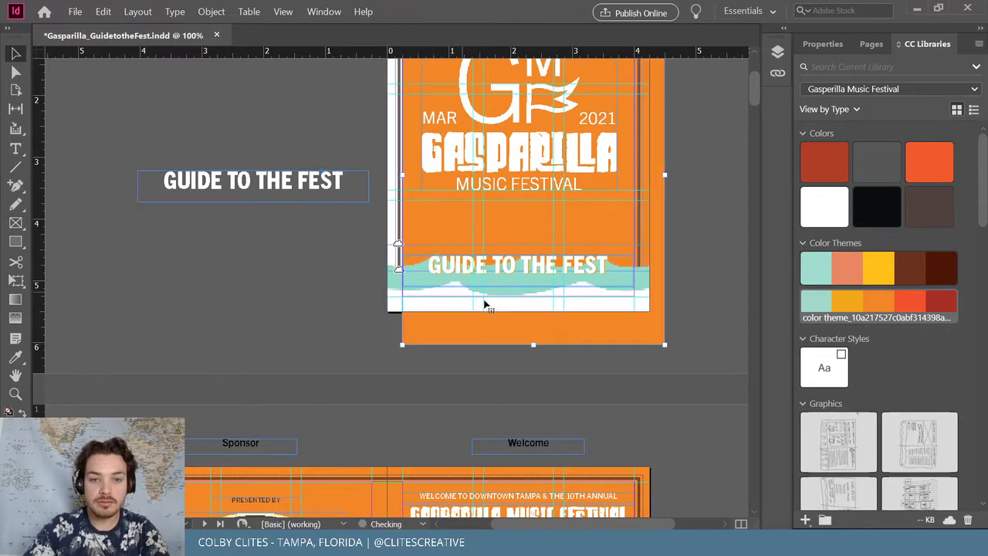
left_click(210, 11)
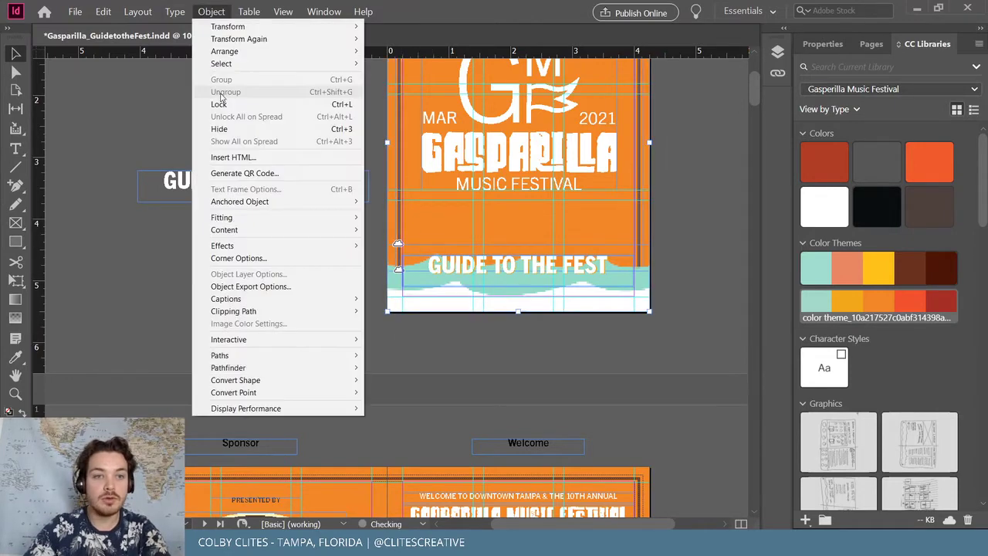
left_click(325, 104)
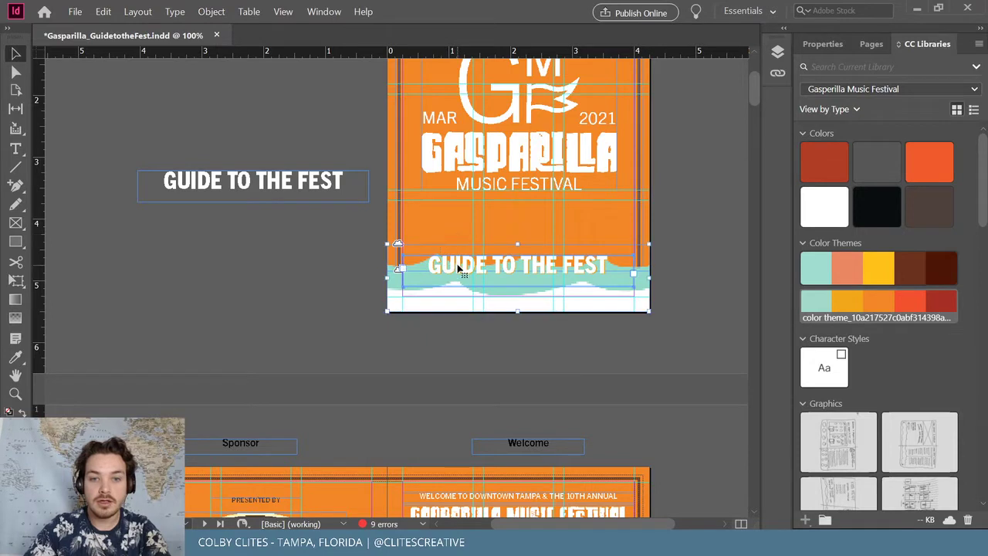
left_click_drag(452, 270, 551, 381)
key("ctrl+z")
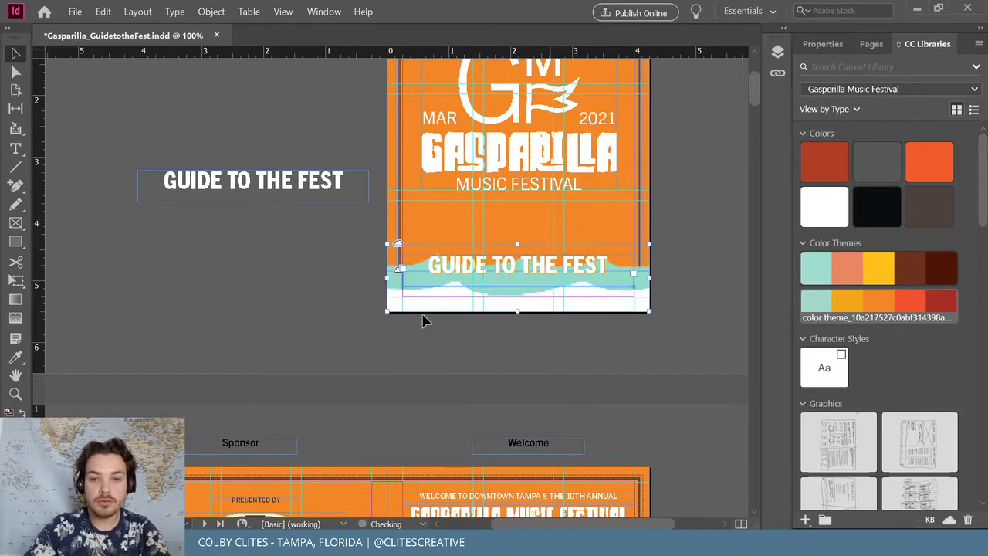
left_click(587, 264)
left_click(259, 185)
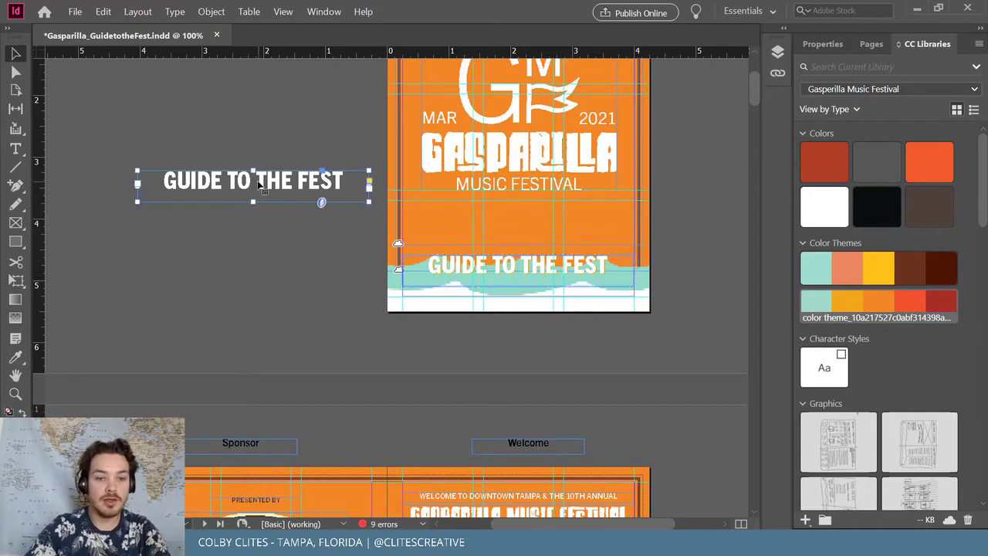
scroll(247, 248, "down", 3)
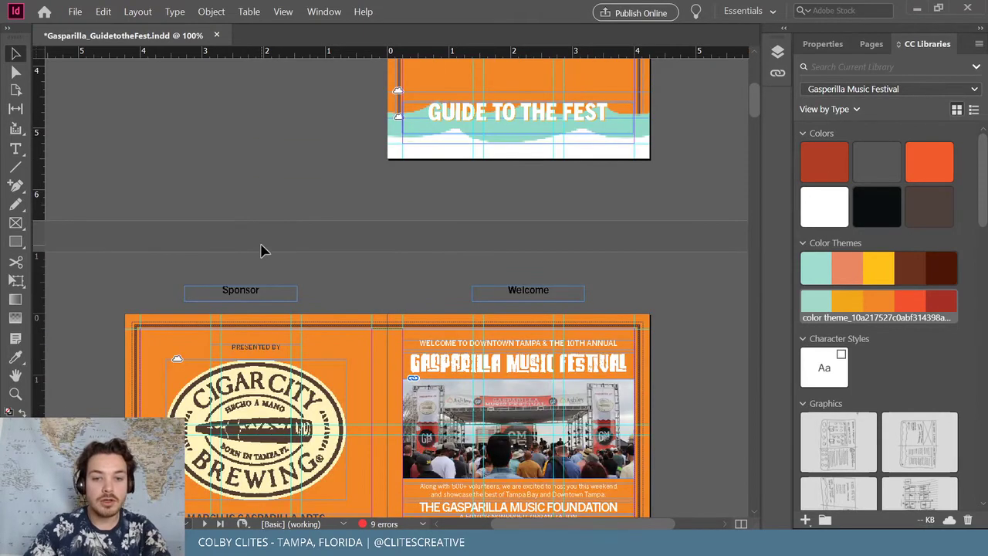
Delete the Welcome page's GASPARILLA MUSIC FESTIVAL heading and crop the stage photo's top lower
left_click(522, 373)
scroll(510, 363, "down", 3)
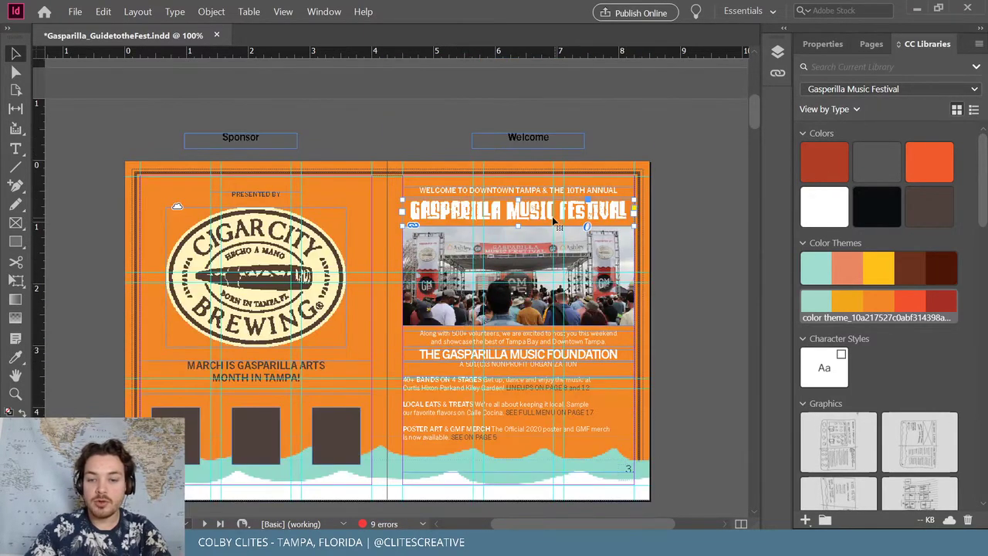
key("Delete")
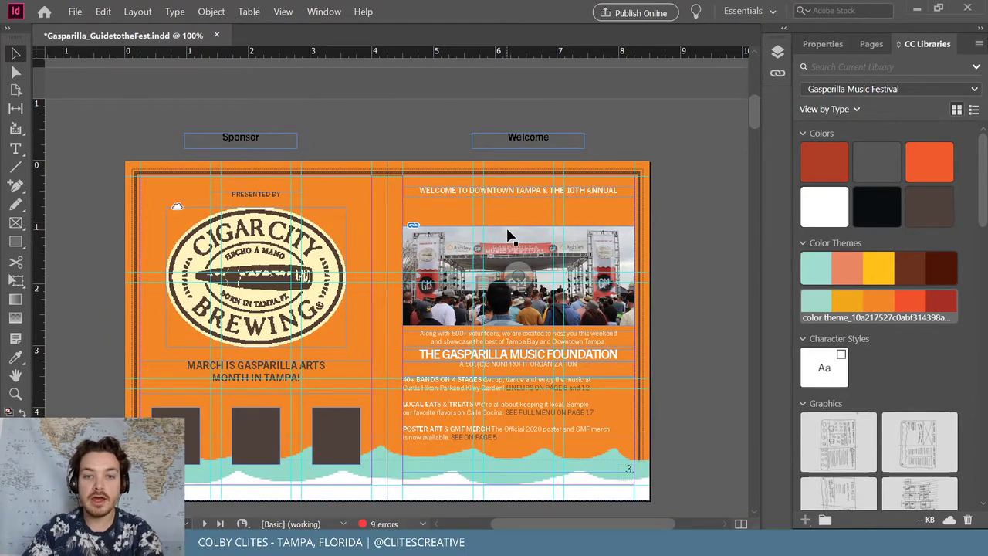
left_click_drag(514, 258, 517, 261)
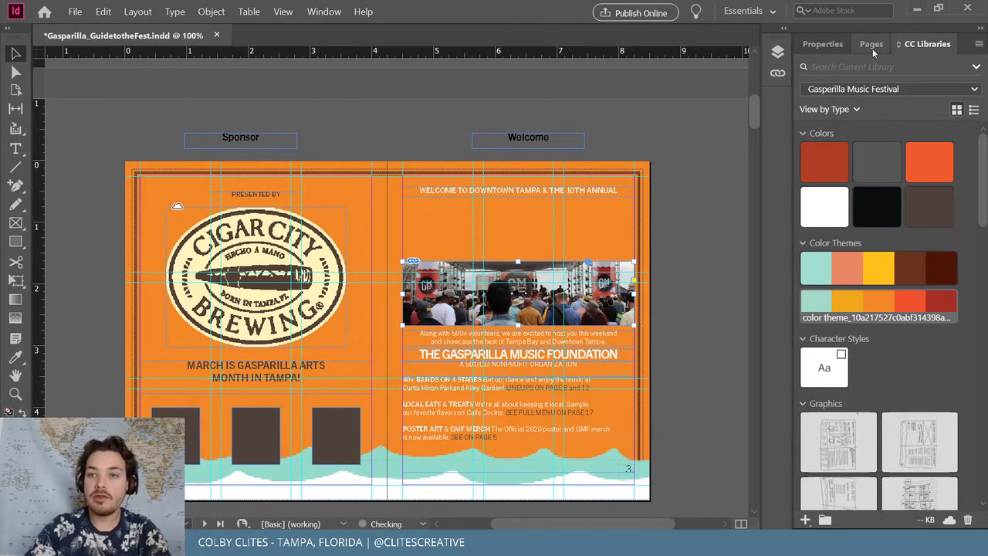
scroll(887, 254, "down", 10)
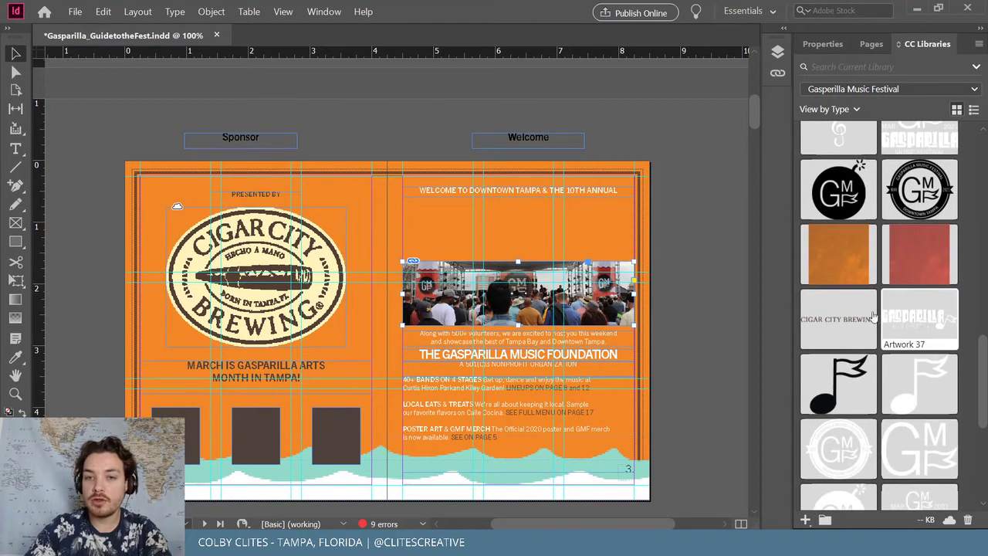
scroll(864, 320, "down", 4)
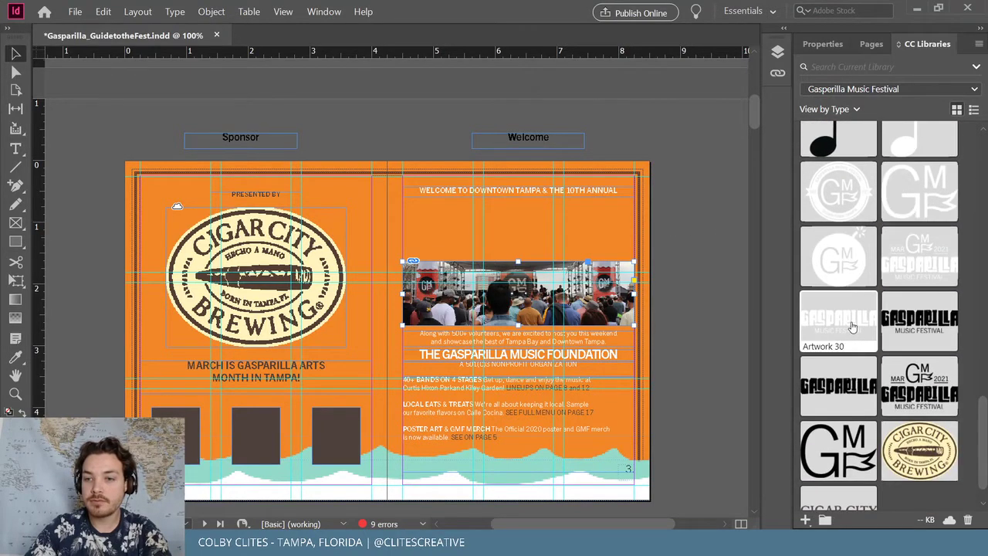
Place Artwork 30 from the library at 15% scale and fit it onto the Welcome page
left_click_drag(853, 327, 454, 142)
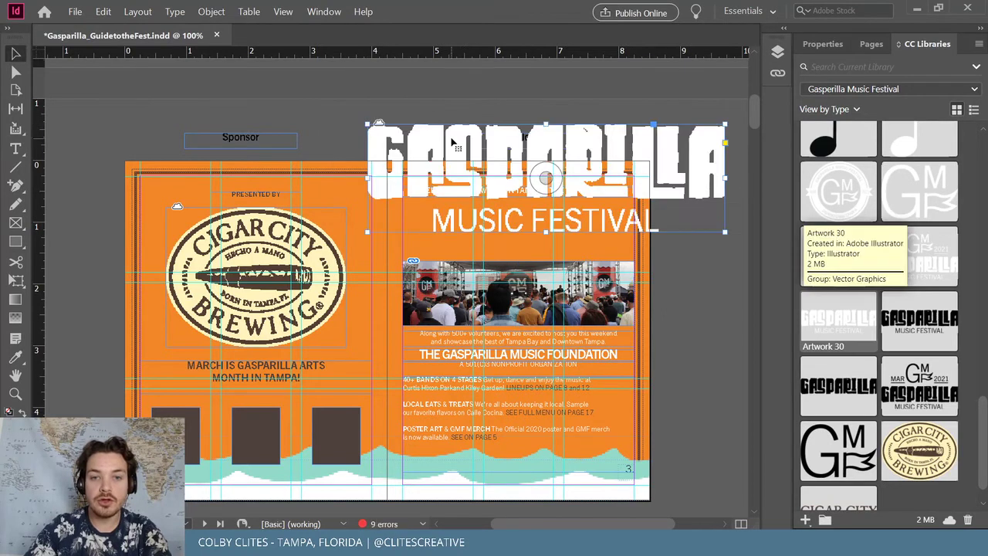
left_click(211, 11)
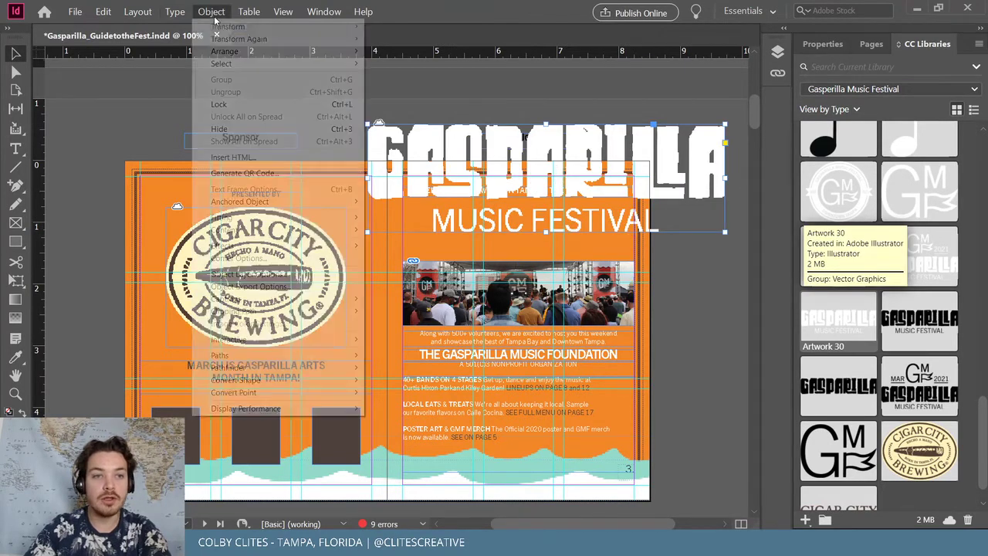
mouse_move(231, 24)
left_click(443, 37)
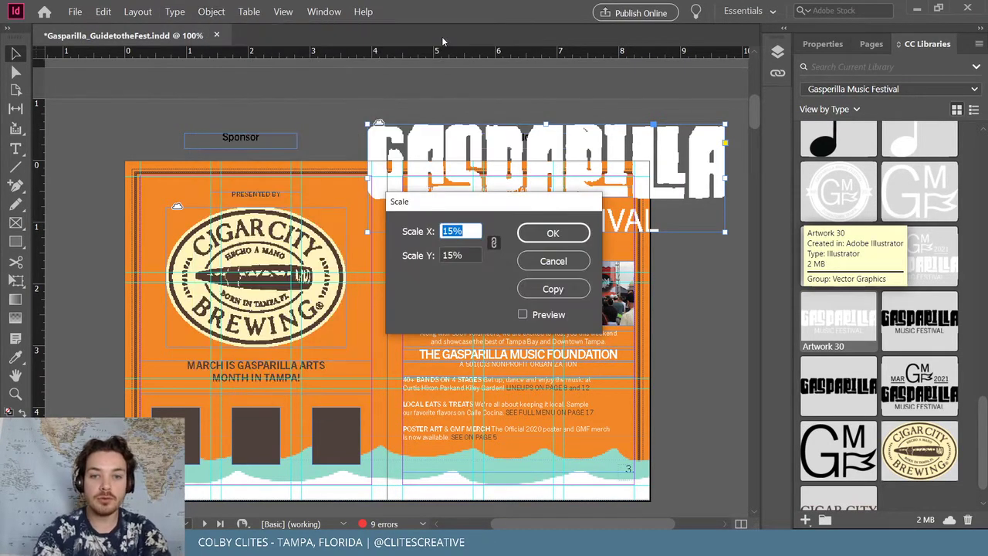
left_click(552, 233)
left_click_drag(474, 207, 439, 223)
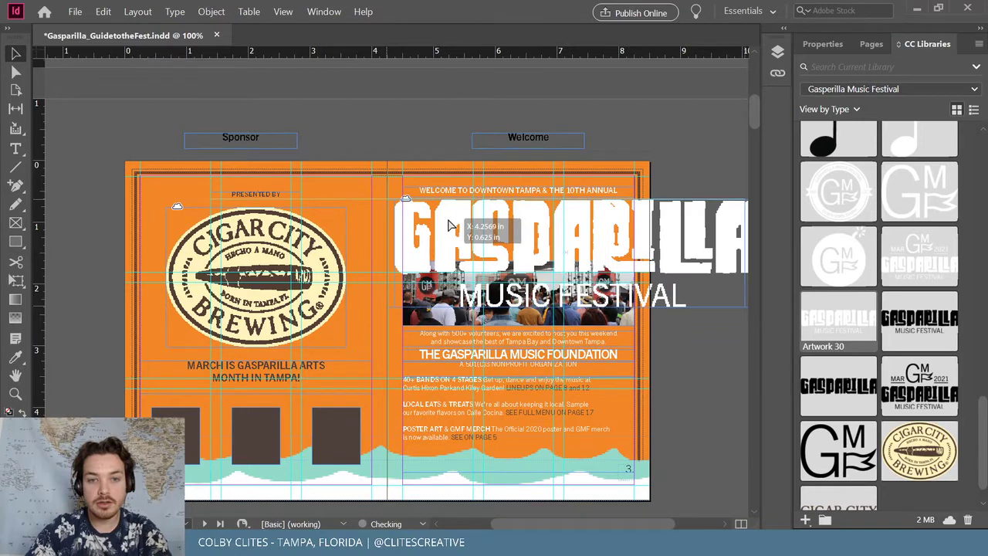
left_click_drag(743, 308, 630, 273)
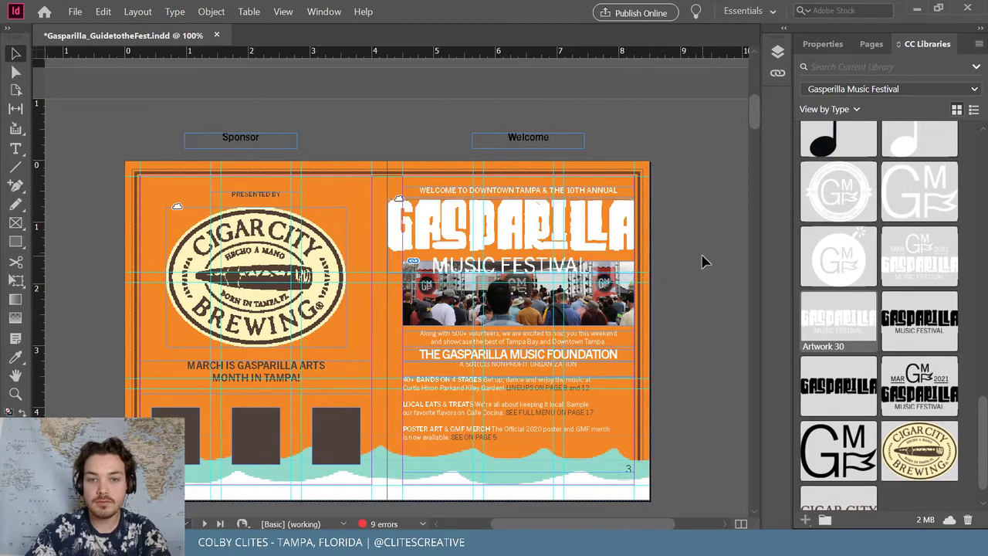
Trim the logo frame's edges so the whole GASPARILLA word fits, shifting the artwork within
key("ctrl+=")
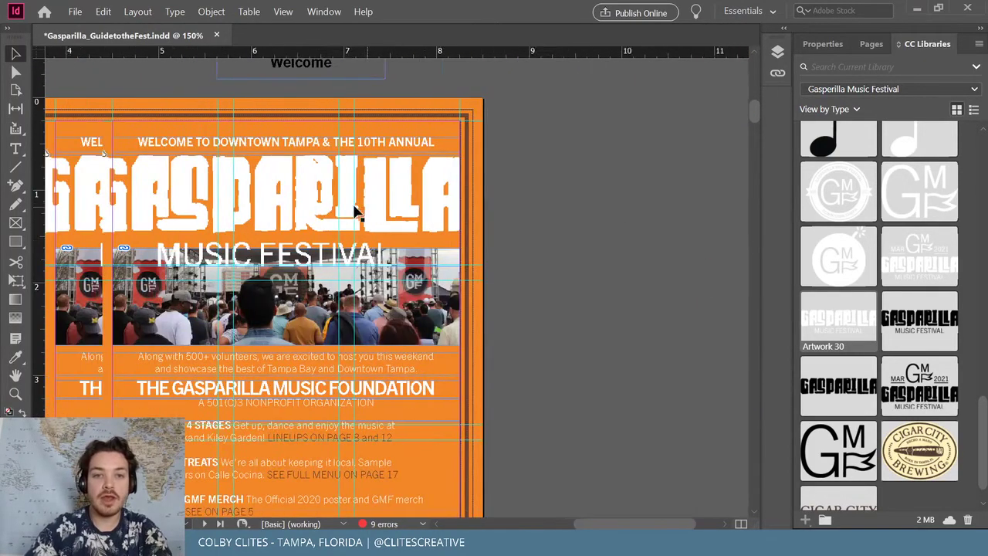
left_click(218, 184)
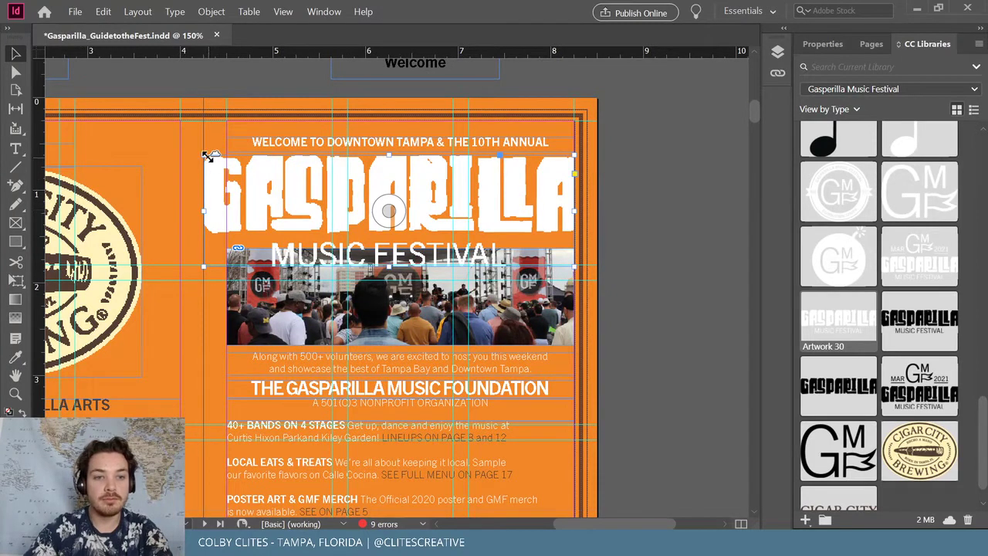
left_click_drag(207, 155, 228, 161)
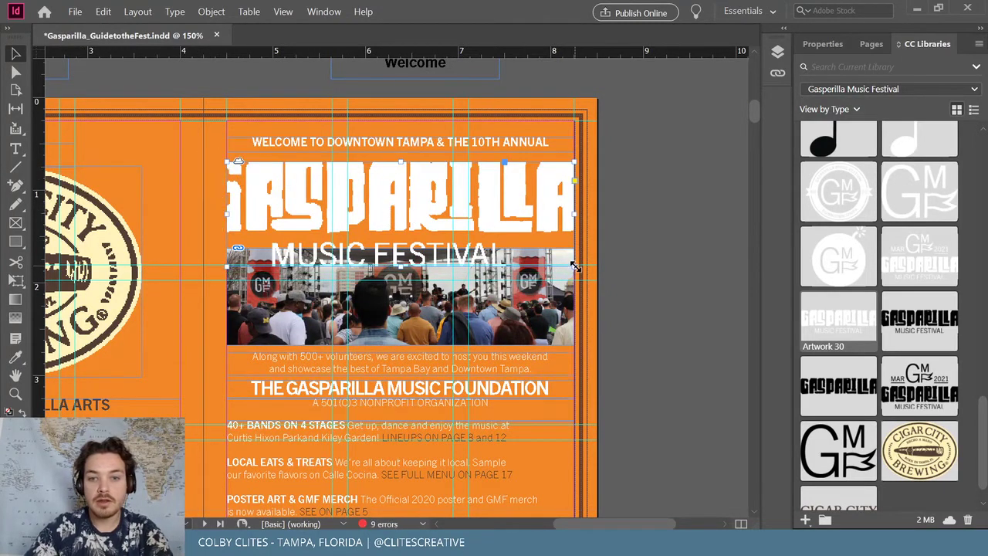
left_click_drag(576, 266, 568, 265)
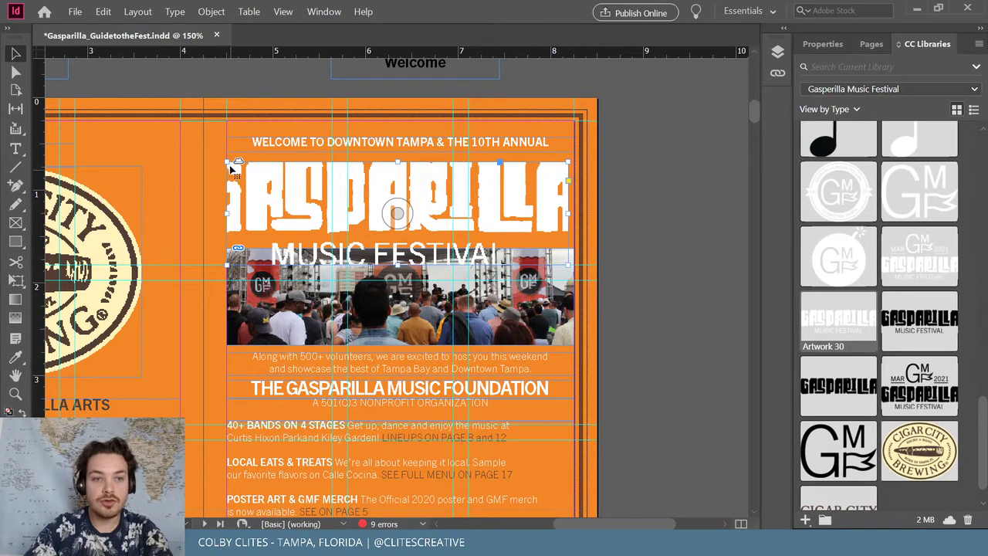
left_click_drag(230, 169, 231, 164)
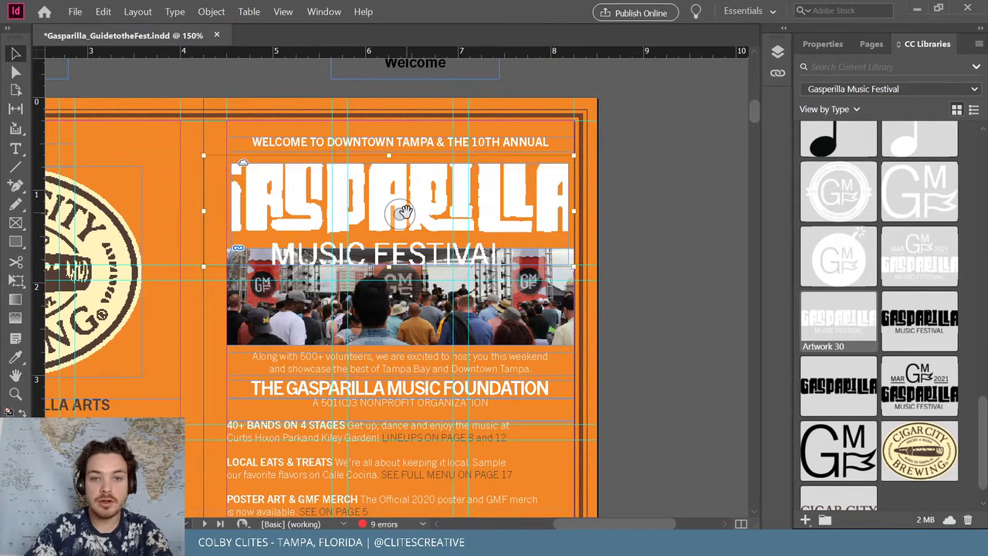
left_click_drag(200, 266, 230, 259)
left_click_drag(573, 152, 565, 155)
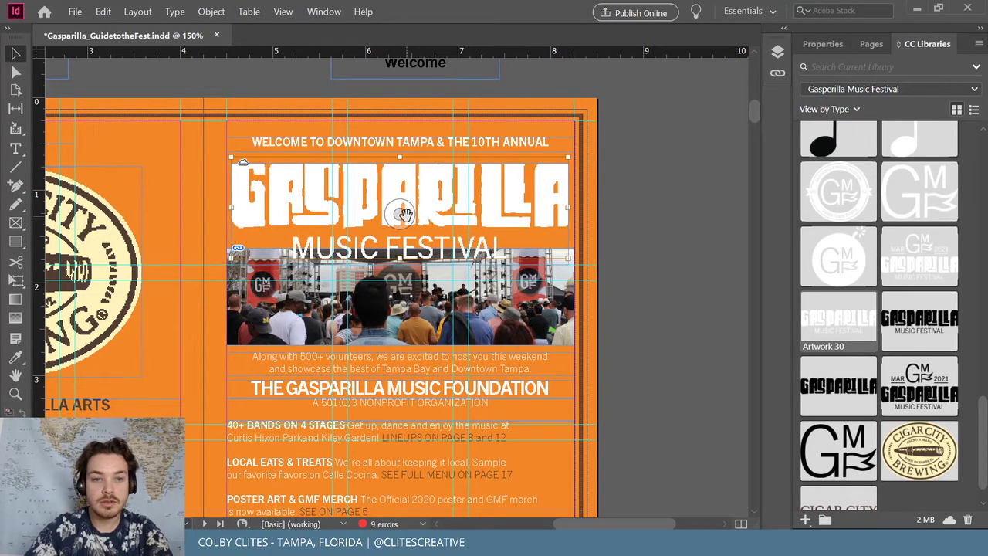
left_click_drag(403, 214, 403, 220)
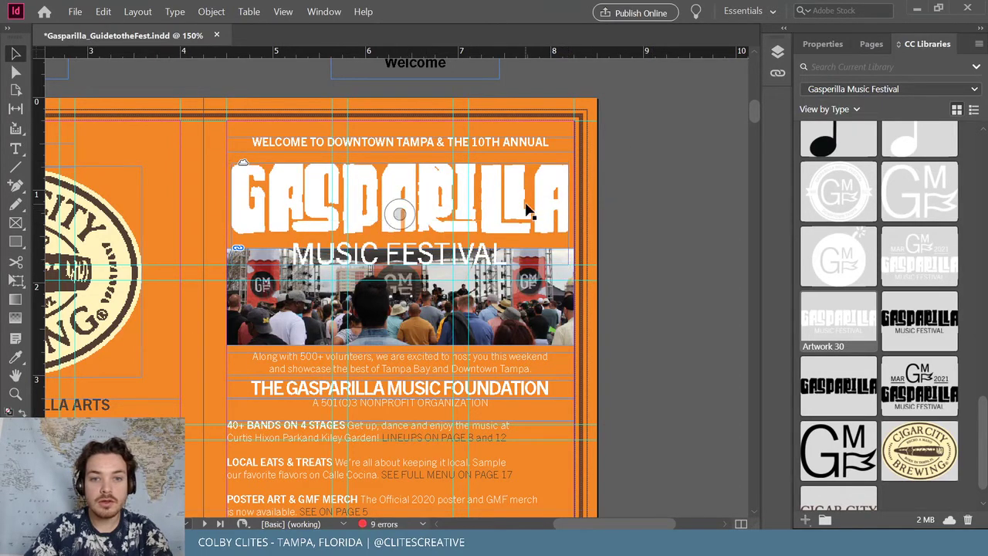
left_click_drag(519, 207, 515, 194)
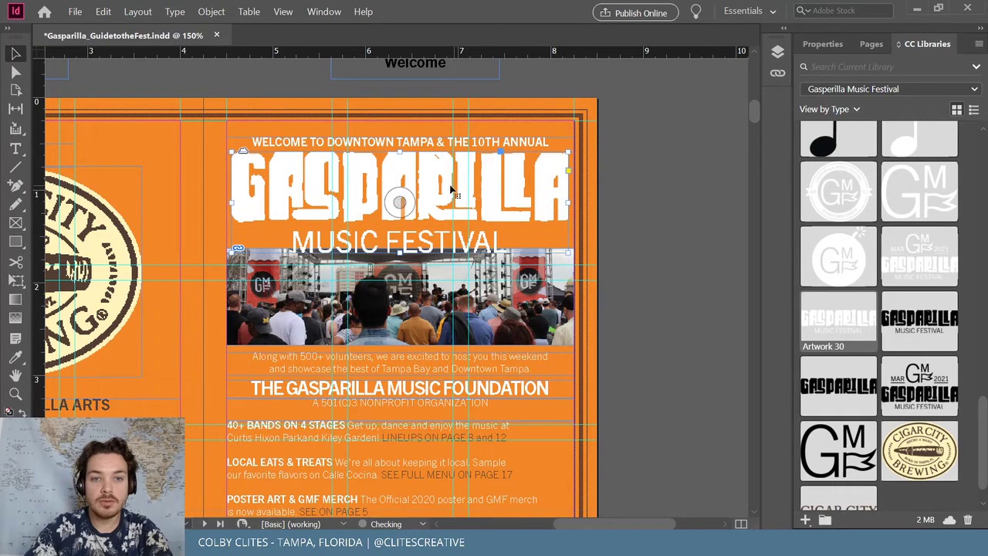
Set the logo's display performance to High Quality and extend its frame downward
right_click(490, 182)
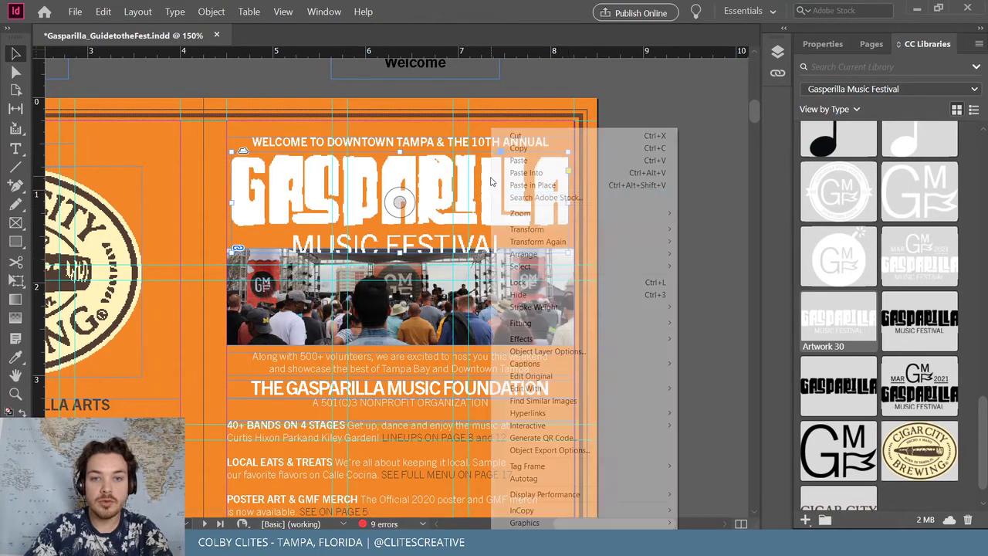
mouse_move(620, 495)
left_click(718, 521)
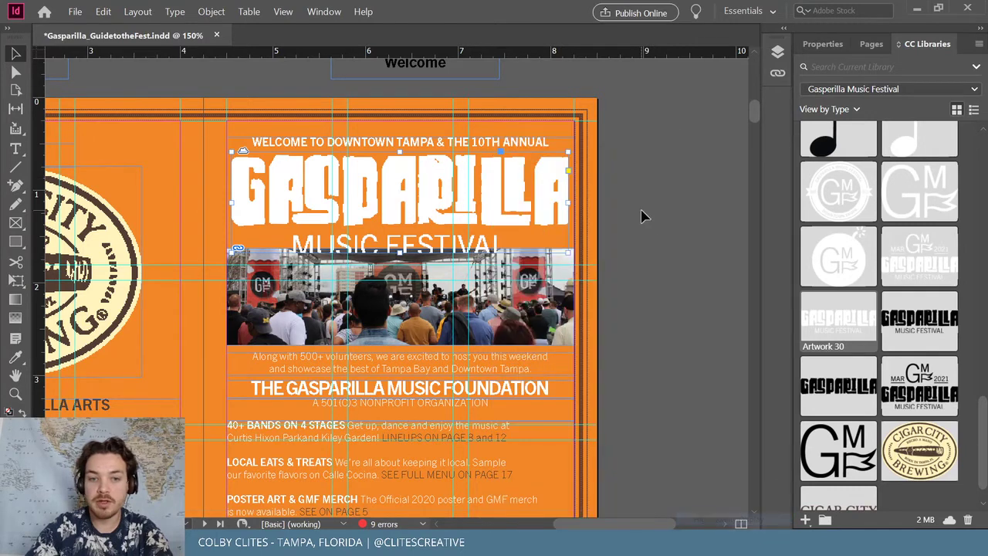
left_click_drag(400, 250, 400, 259)
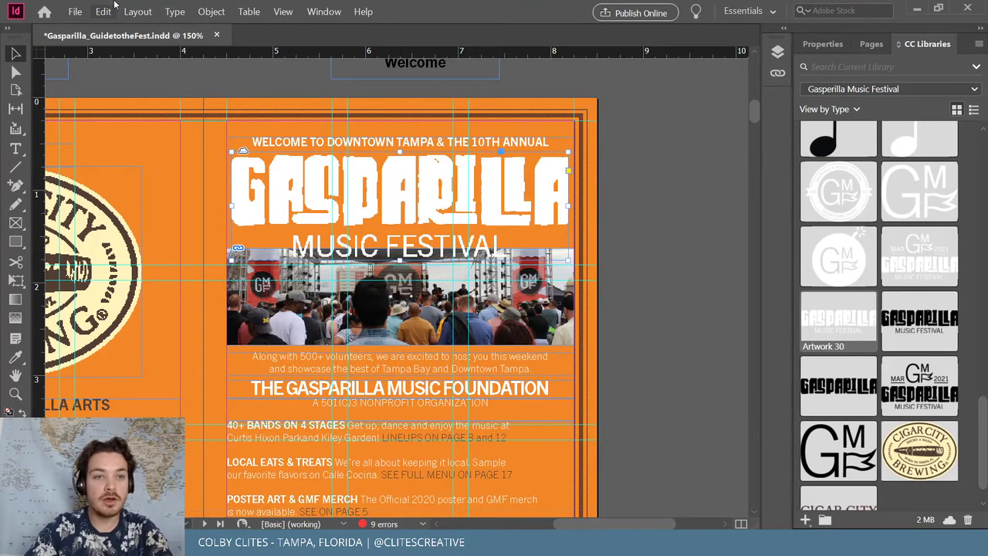
Scale the logo down to 10% and centre it horizontally on the page
left_click(211, 11)
mouse_move(263, 28)
left_click(436, 39)
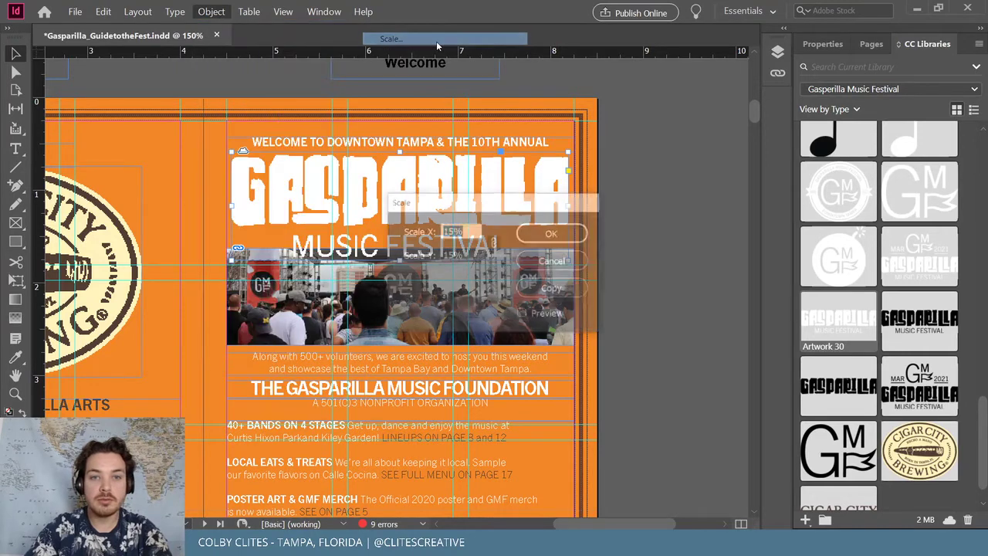
type("10")
key("Return")
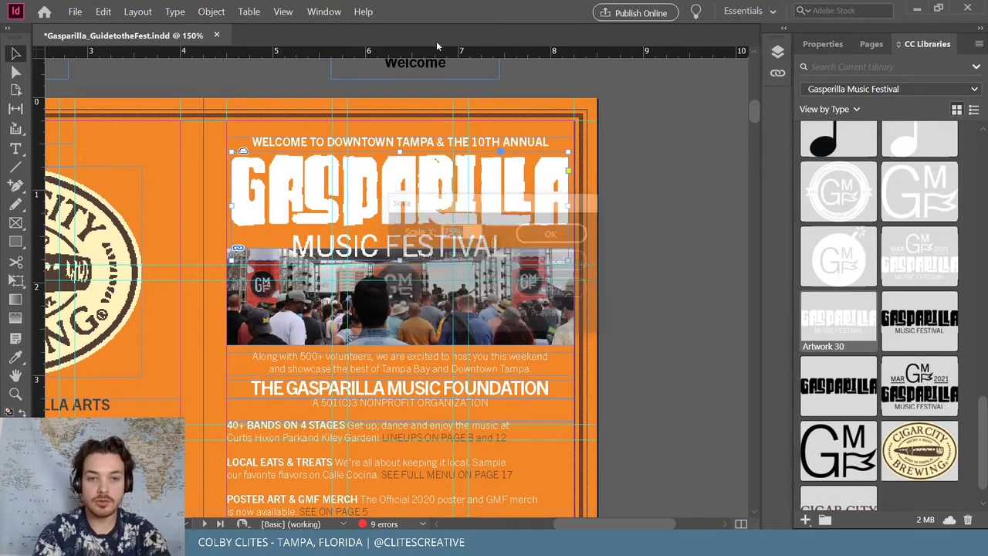
left_click_drag(405, 191, 448, 193)
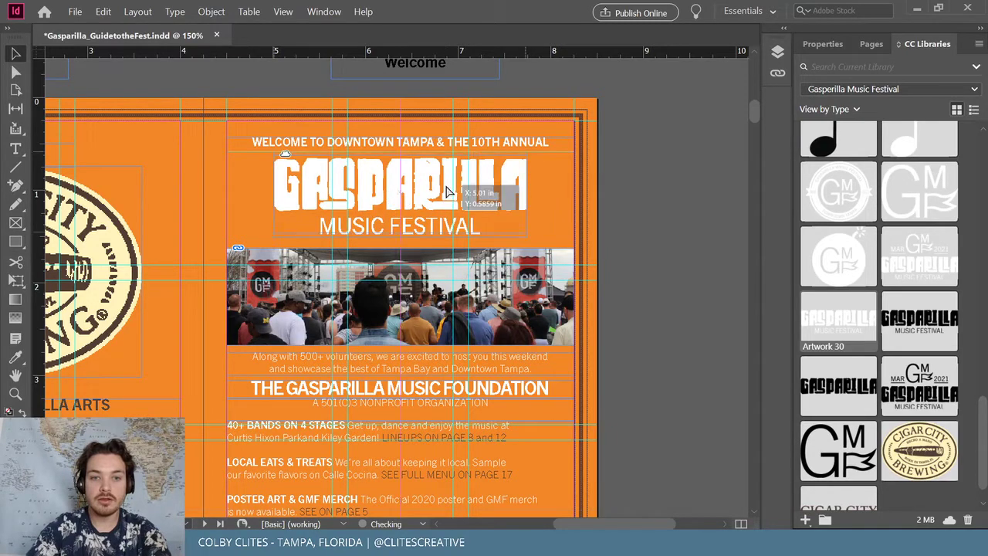
left_click(631, 178)
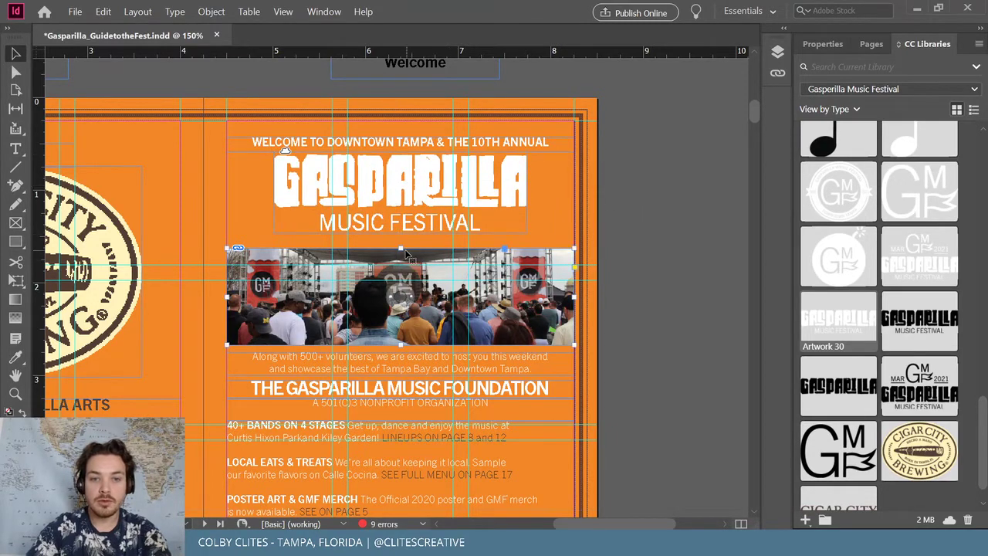
Raise the stage photo's top edge, shift the highlights text down and adjust the 501(C)3 subtitle frame
left_click_drag(404, 249, 404, 235)
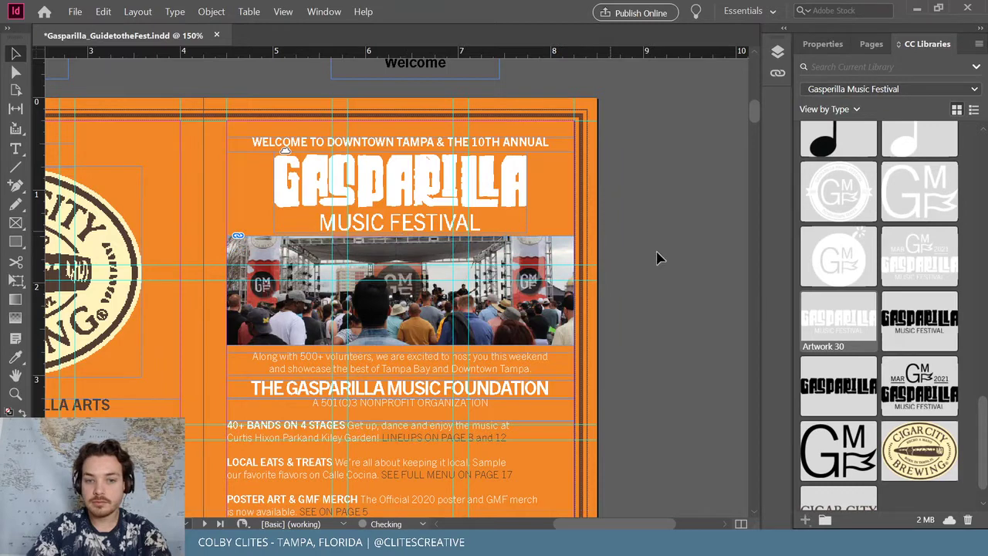
scroll(662, 255, "down", 3)
left_click(275, 373)
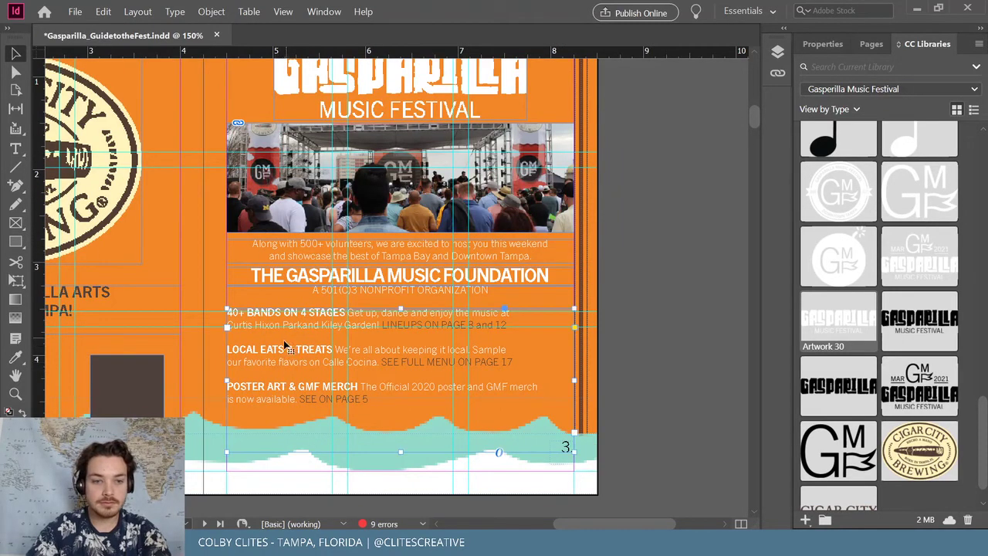
left_click_drag(280, 356, 280, 360)
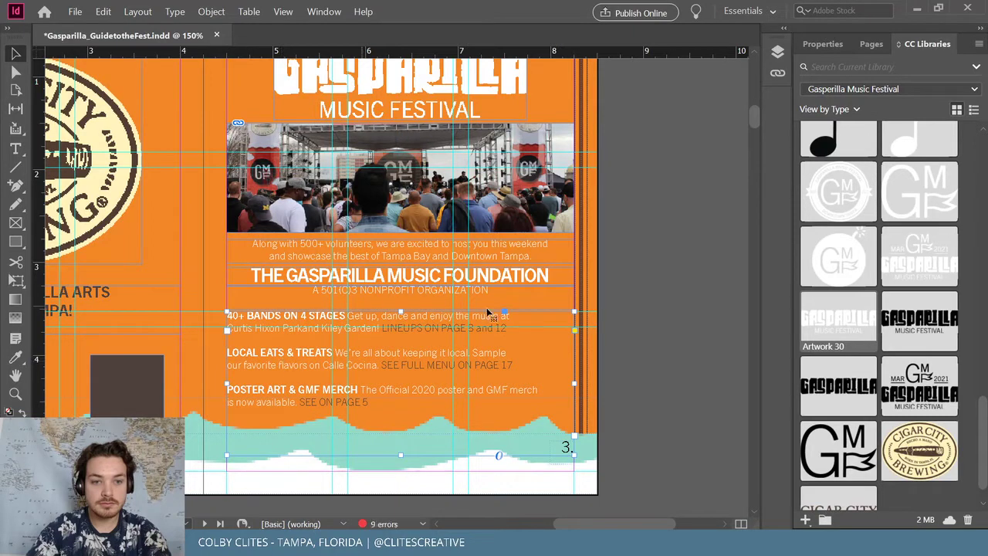
left_click(616, 299)
left_click_drag(410, 346, 410, 355)
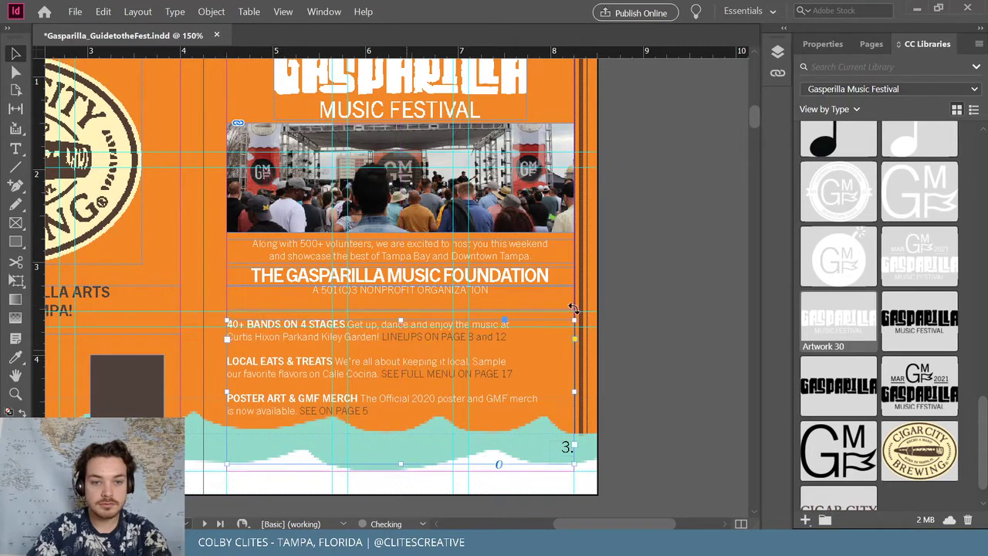
left_click(403, 390)
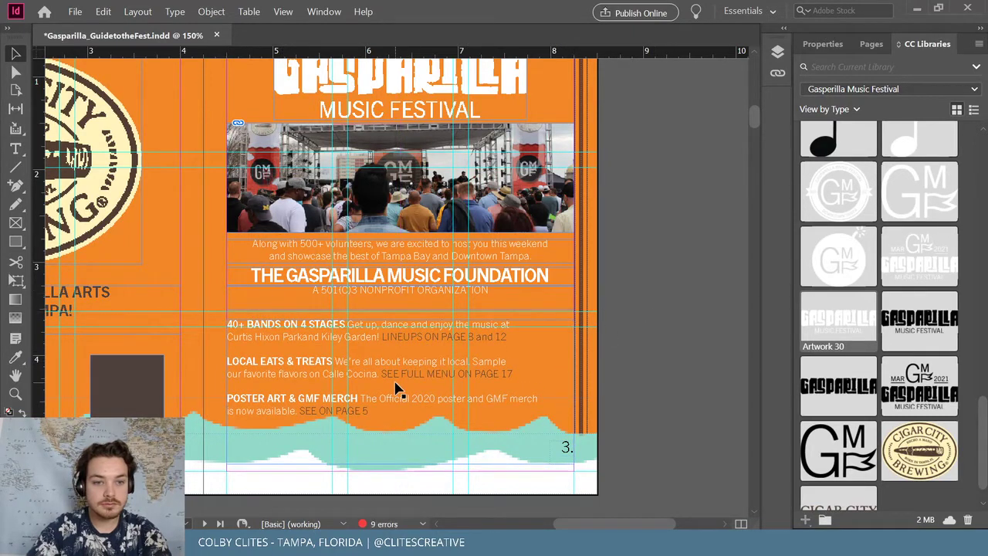
left_click(415, 300)
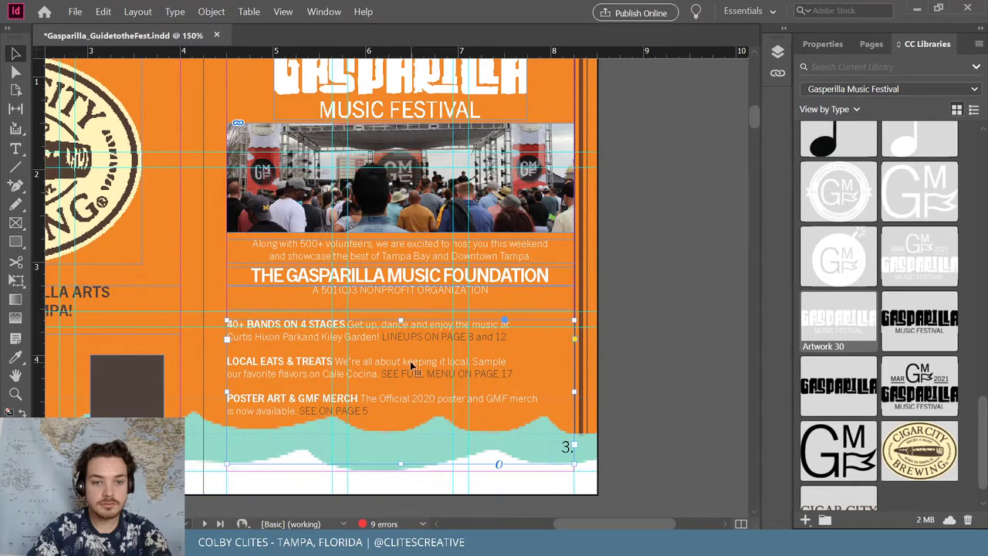
left_click_drag(410, 366, 410, 361)
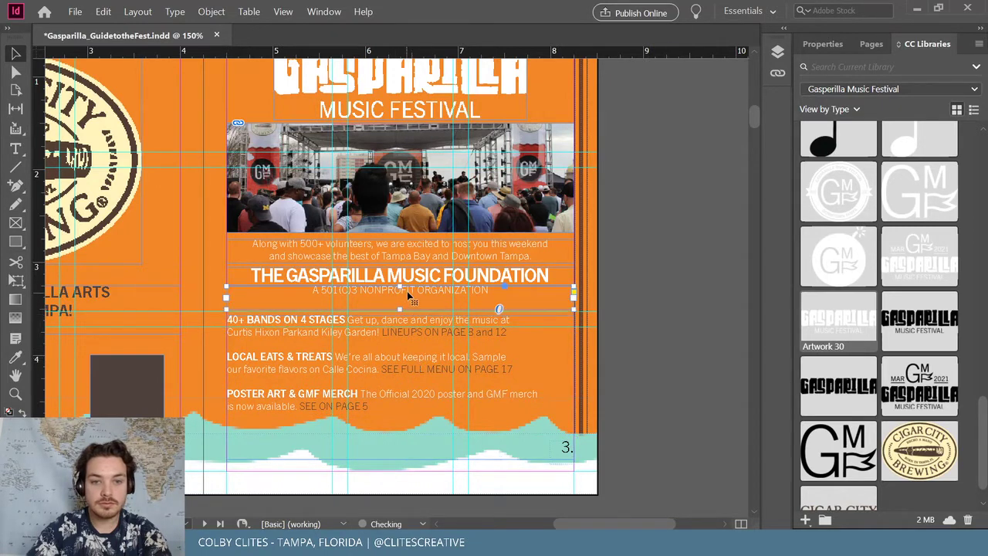
left_click_drag(405, 302, 433, 303)
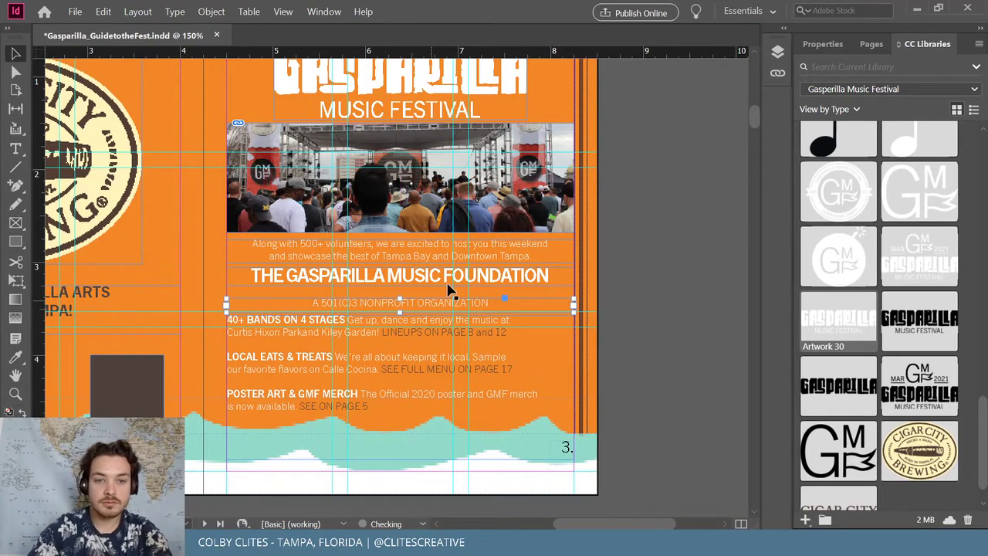
Nudge the volunteers text frame down two steps and extend the stage photo down toward it
left_click(508, 282)
left_click_drag(543, 253, 547, 253)
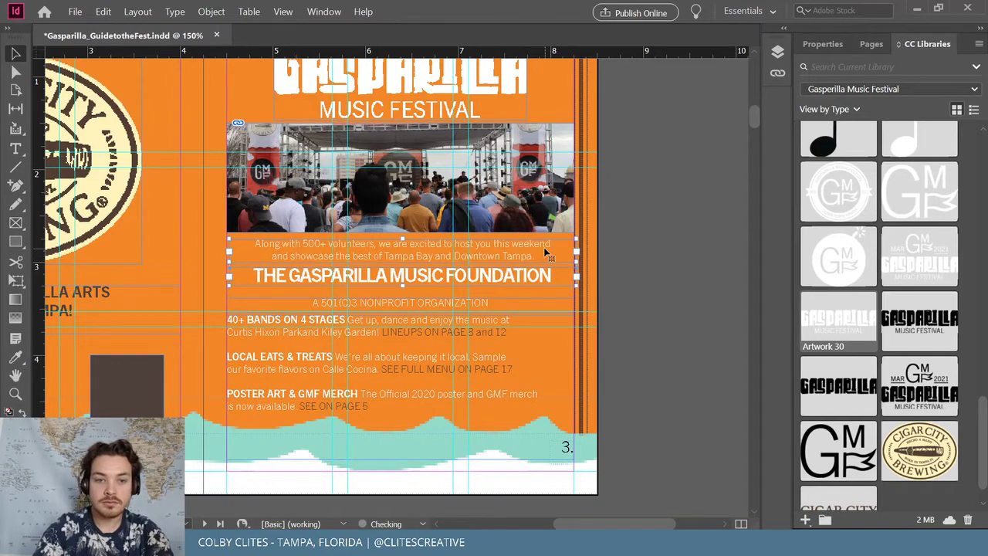
key("ctrl+z")
key("Down")
key("Down")
key("Down")
key("Down")
key("Down")
key("Down")
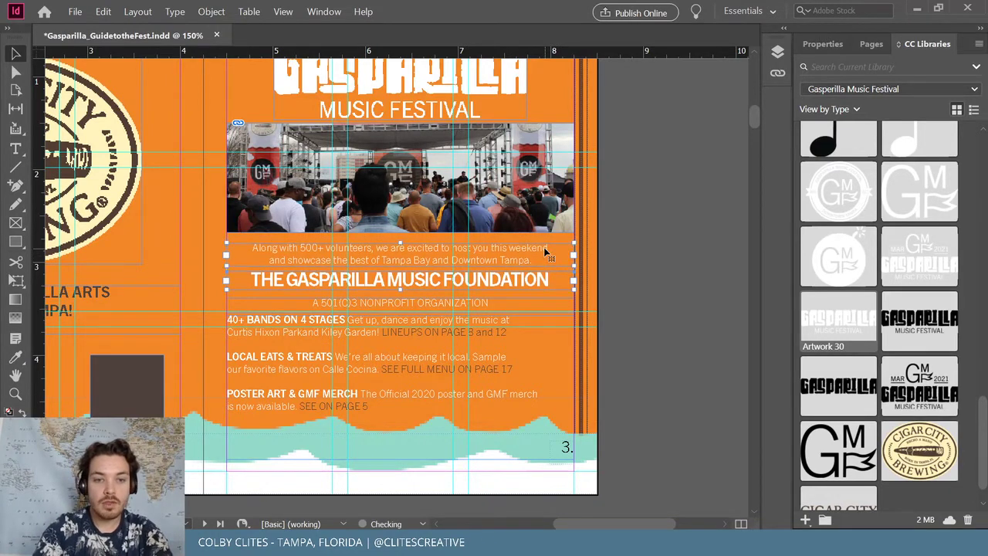
key("Down")
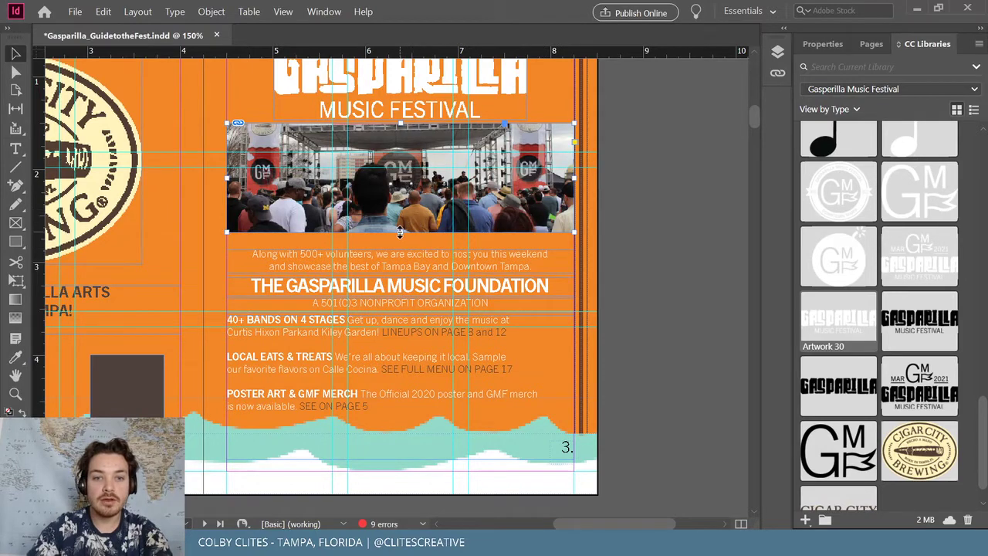
left_click_drag(400, 249, 419, 243)
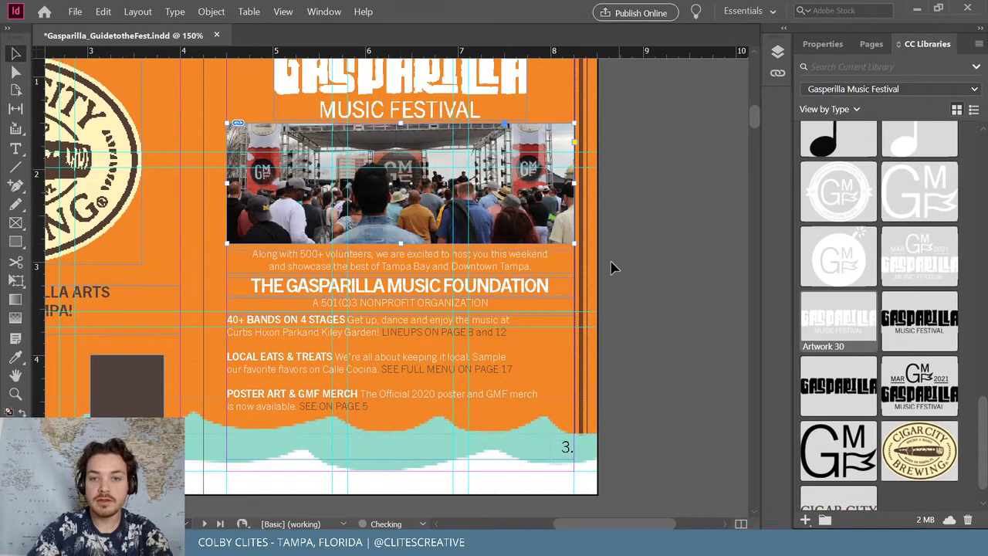
scroll(679, 271, "up", 2)
scroll(679, 271, "up", 2)
left_click(204, 154)
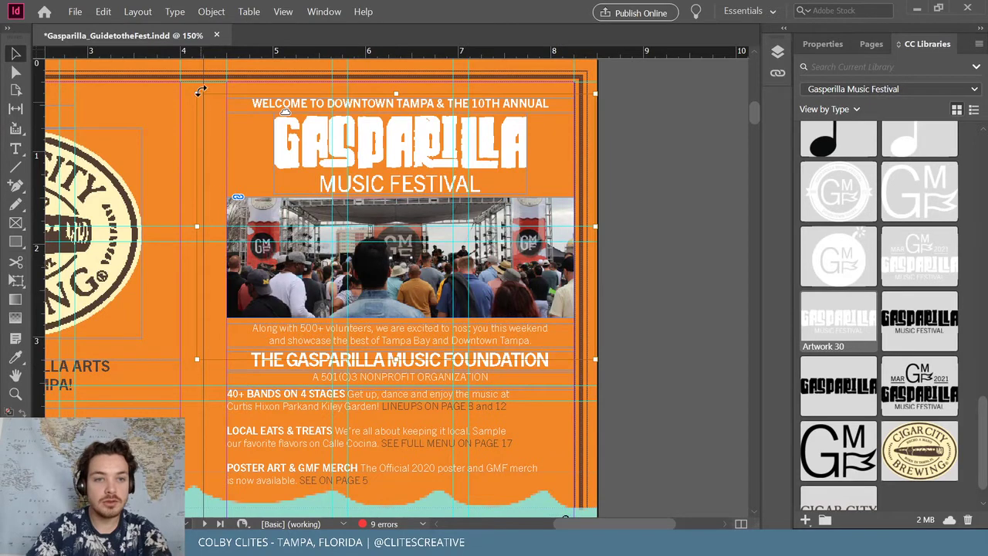
Rescale the stage photo in its frame to reveal the festival banner and move the GASPARILLA heading up
left_click_drag(199, 93, 227, 114)
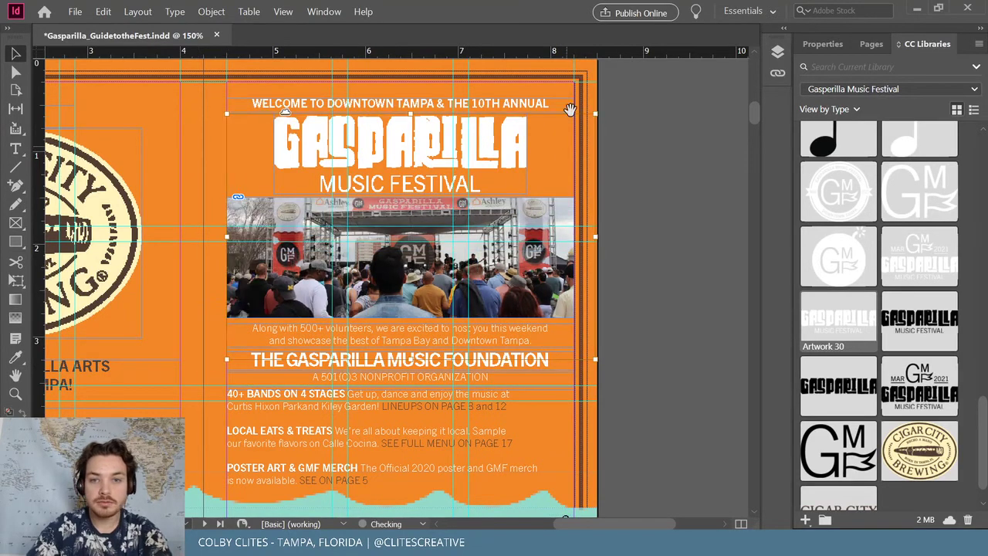
left_click_drag(597, 113, 573, 128)
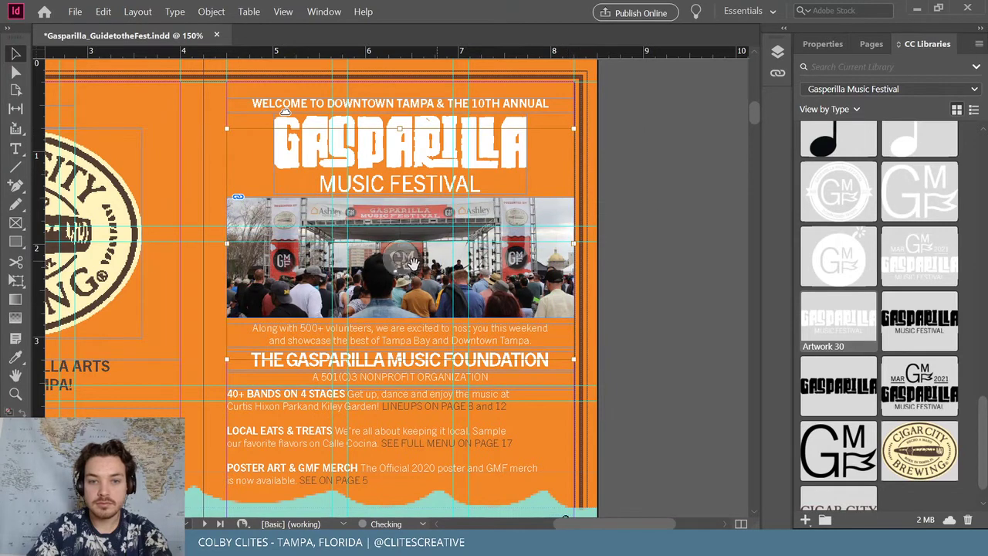
left_click_drag(399, 260, 399, 267)
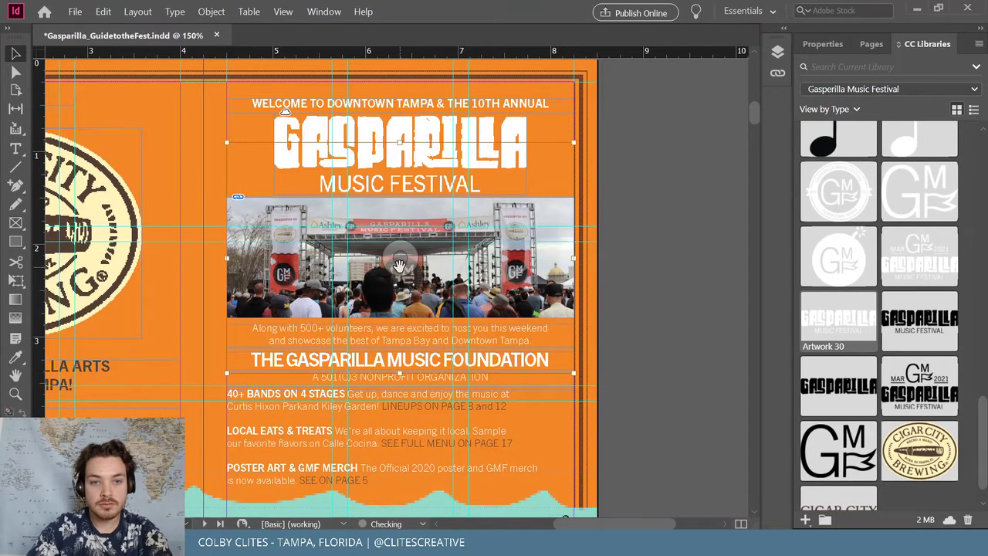
left_click(638, 249)
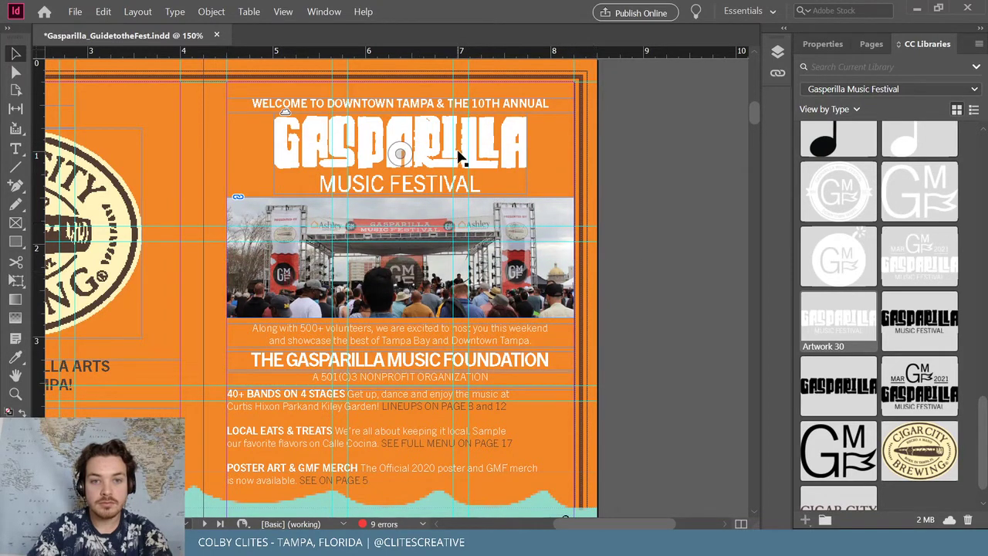
left_click(438, 137)
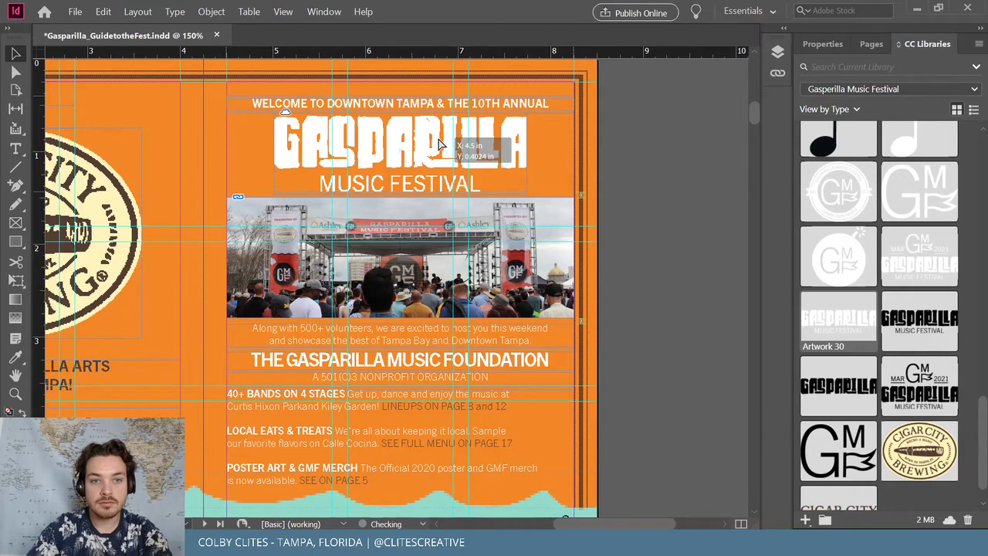
mouse_move(437, 132)
left_mouse_down()
mouse_move(437, 120)
mouse_move(436, 141)
left_mouse_up()
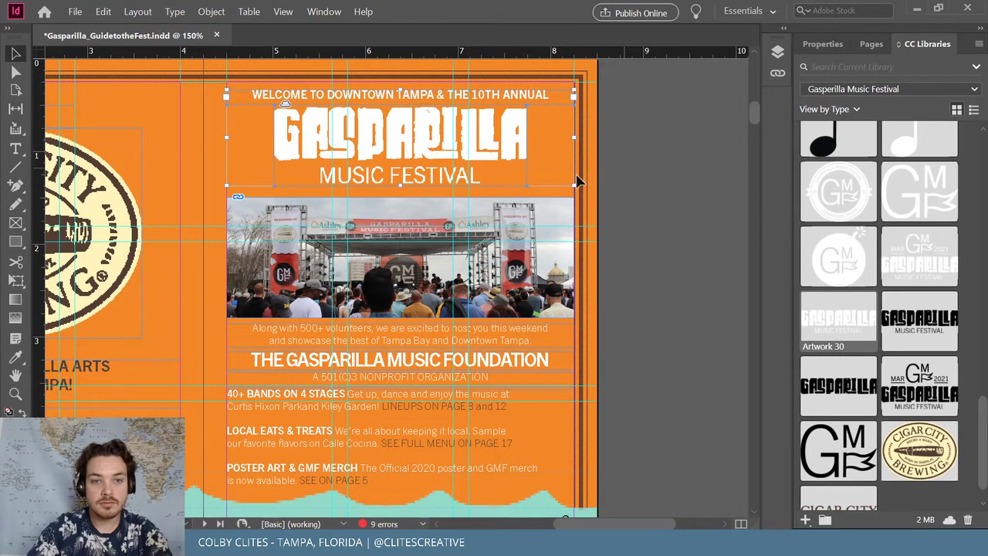
left_click_drag(400, 186, 400, 191)
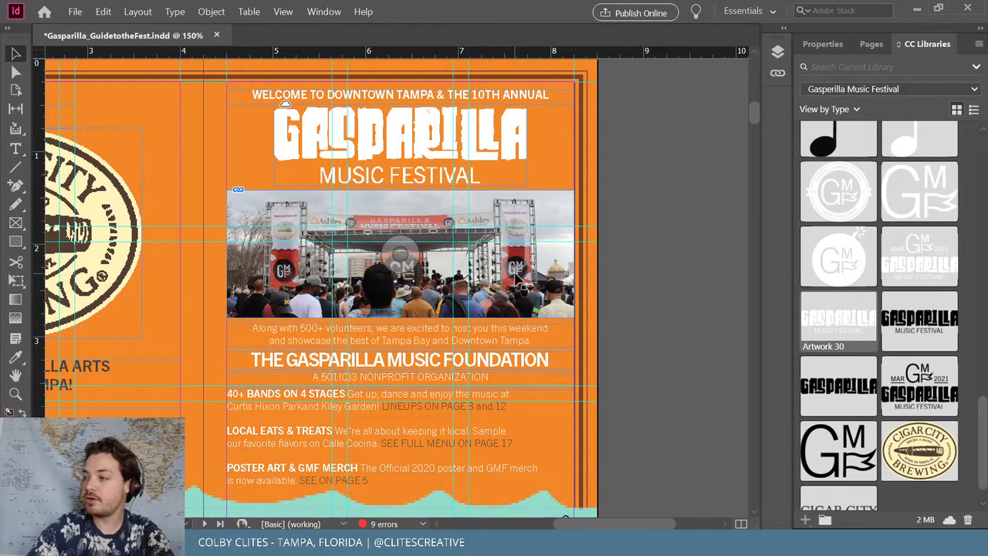
Save the booklet
left_click(75, 12)
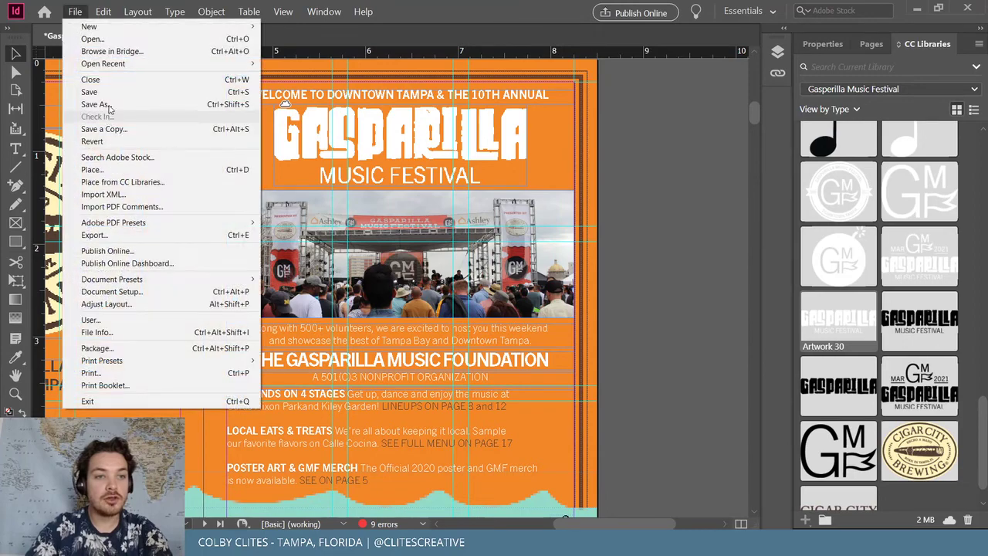
left_click(90, 92)
scroll(572, 425, "down", 2)
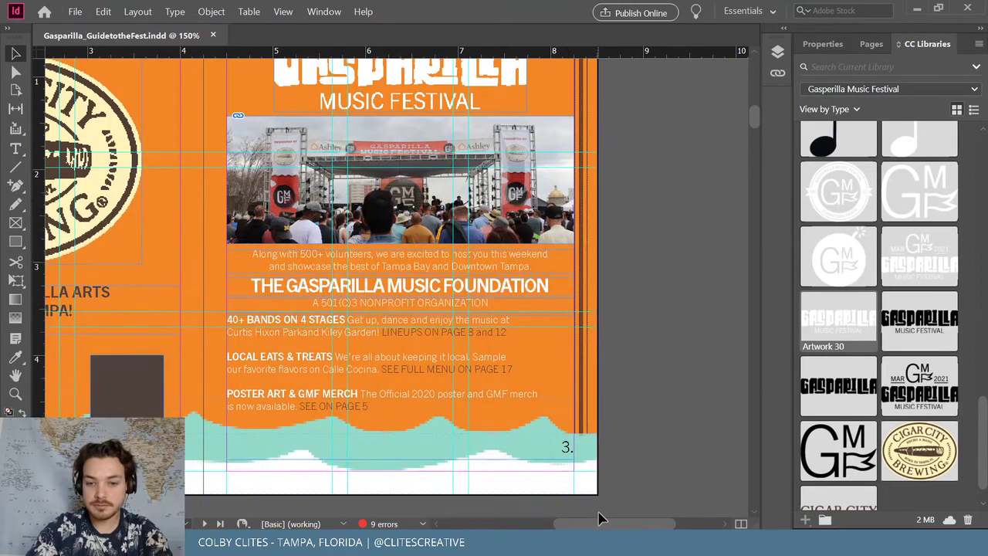
Delete the three dark boxes under the Cigar City logo
left_click_drag(601, 518, 552, 517)
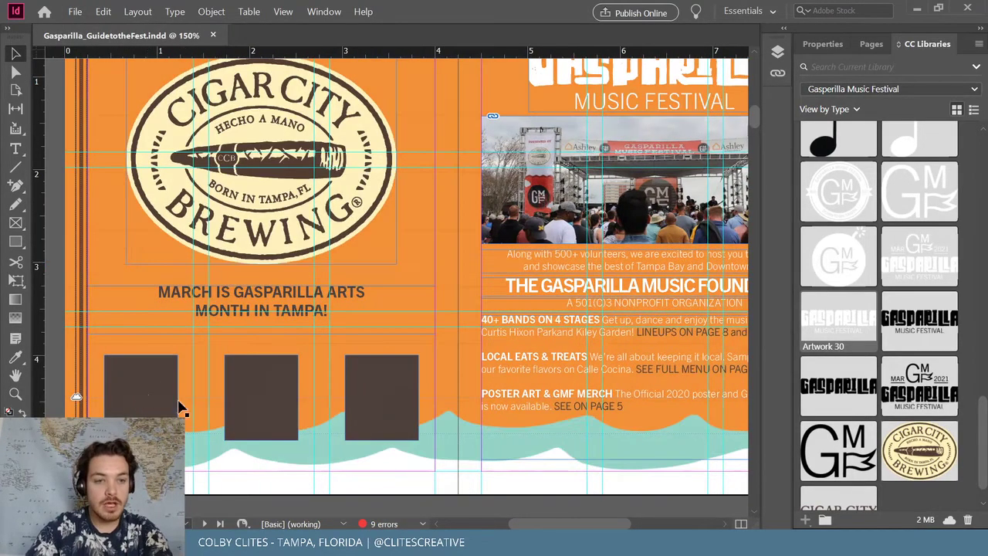
left_click(377, 392)
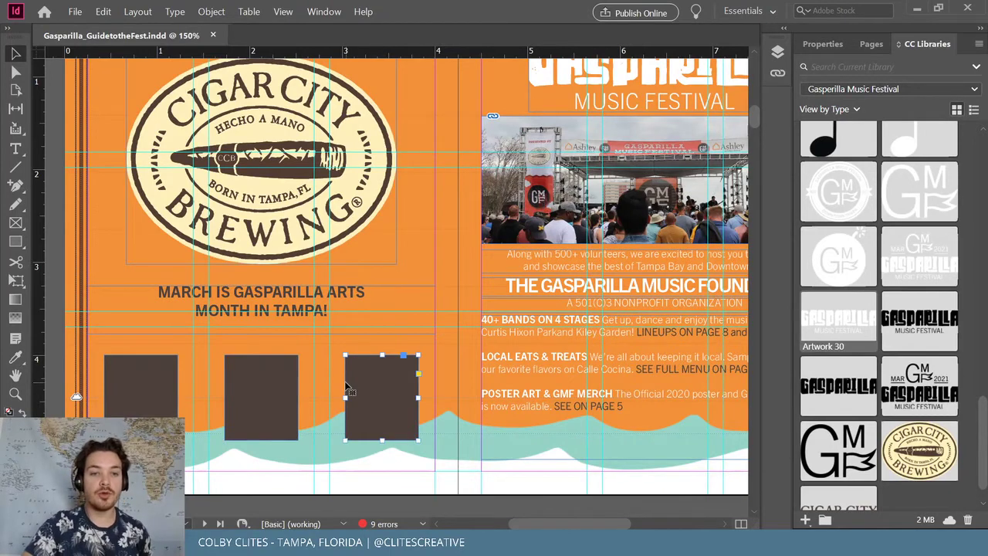
key("Delete")
left_click(255, 378)
key("Delete")
left_click(146, 378)
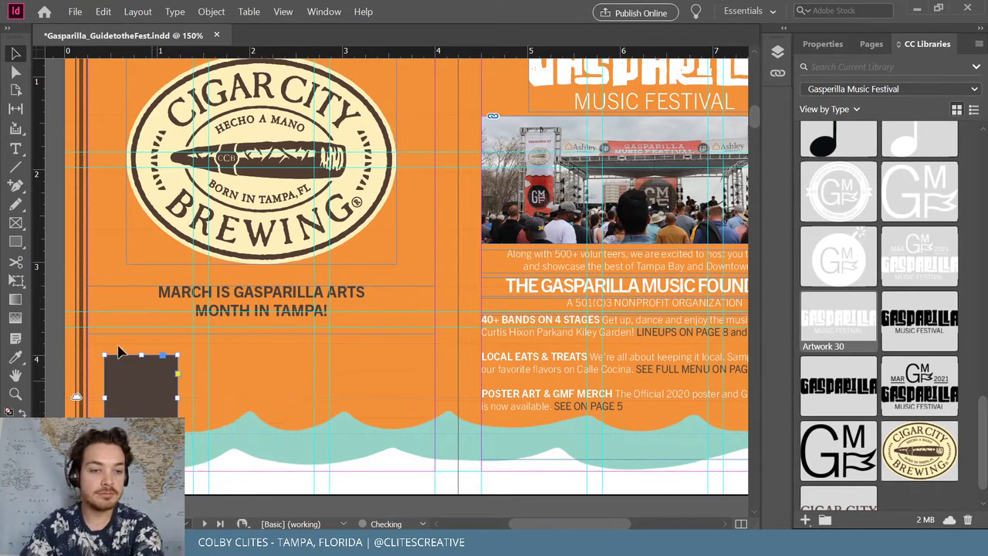
key("Delete")
Draw a square empty image frame where the first box was and Alt-drag copies to the right
key("f")
left_click_drag(99, 352, 177, 432)
key("v")
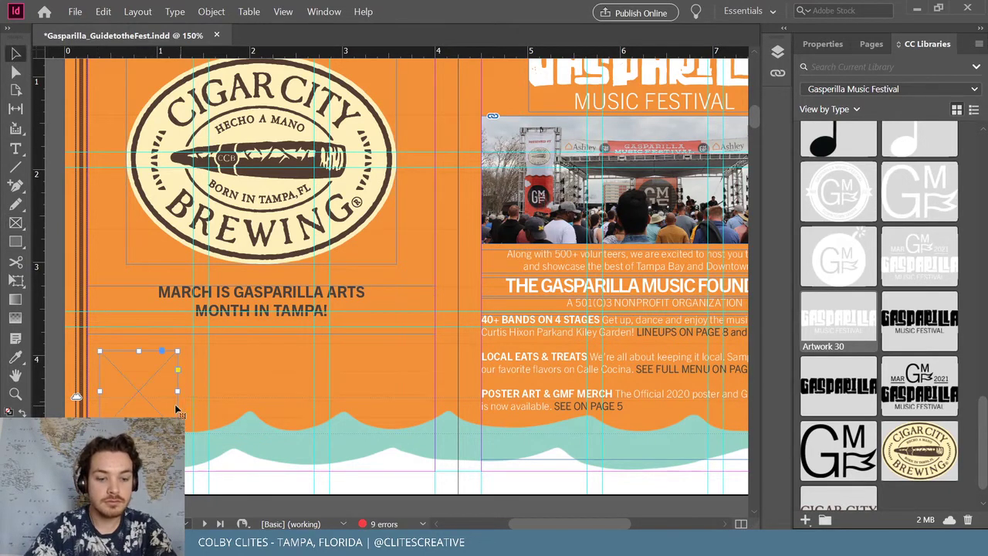
left_click_drag(154, 397, 371, 398)
left_click(151, 371)
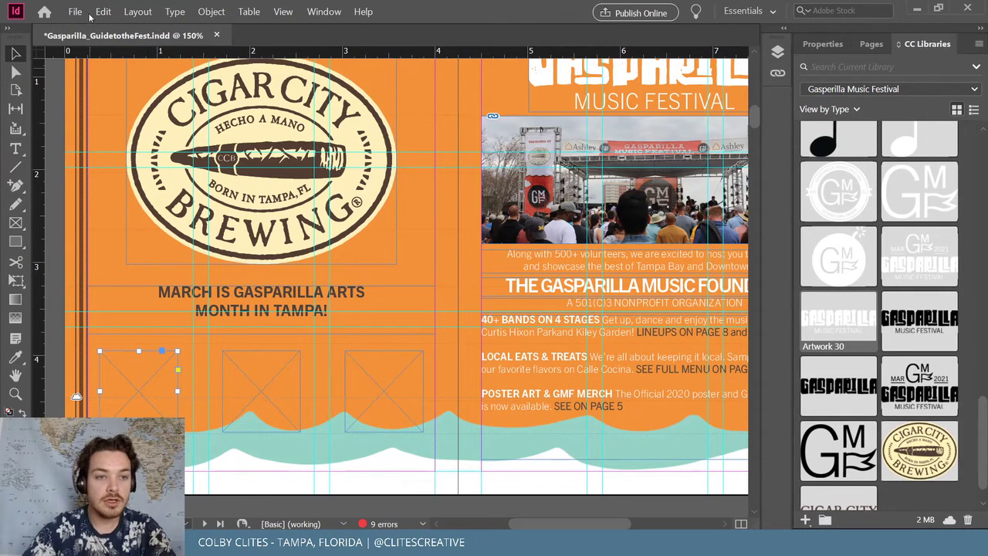
left_click(75, 12)
left_click(134, 173)
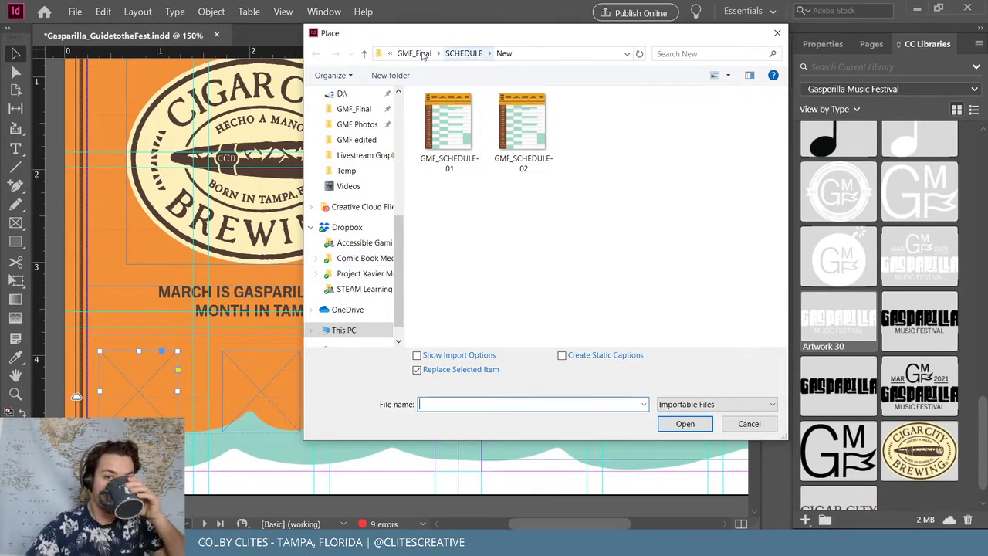
left_click(422, 54)
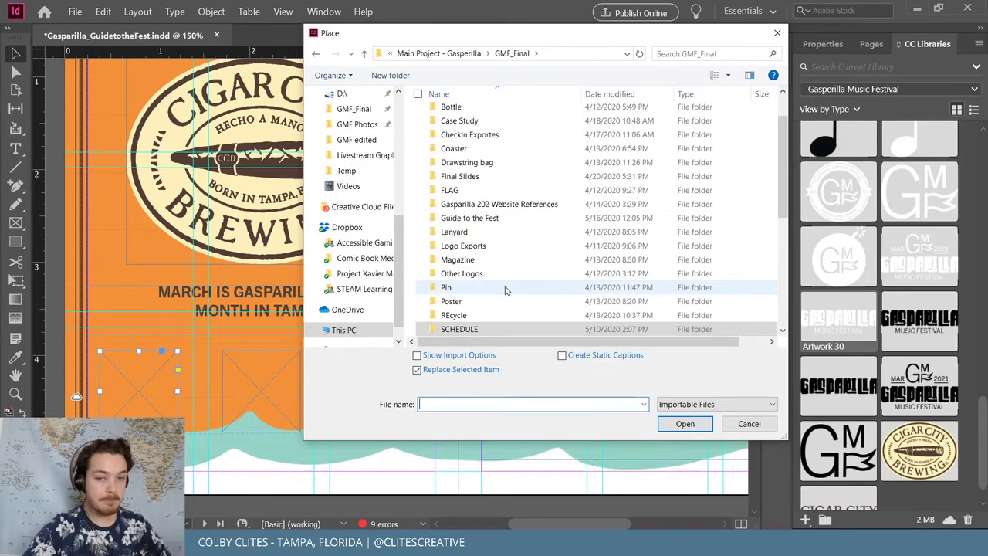
scroll(505, 290, "down", 3)
left_click(509, 247)
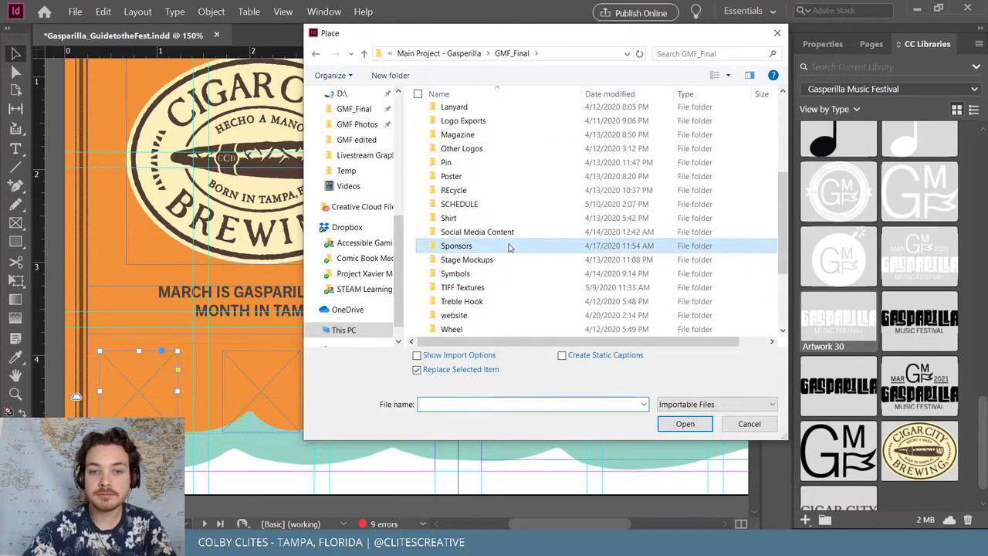
double_click(509, 245)
scroll(533, 170, "down", 3)
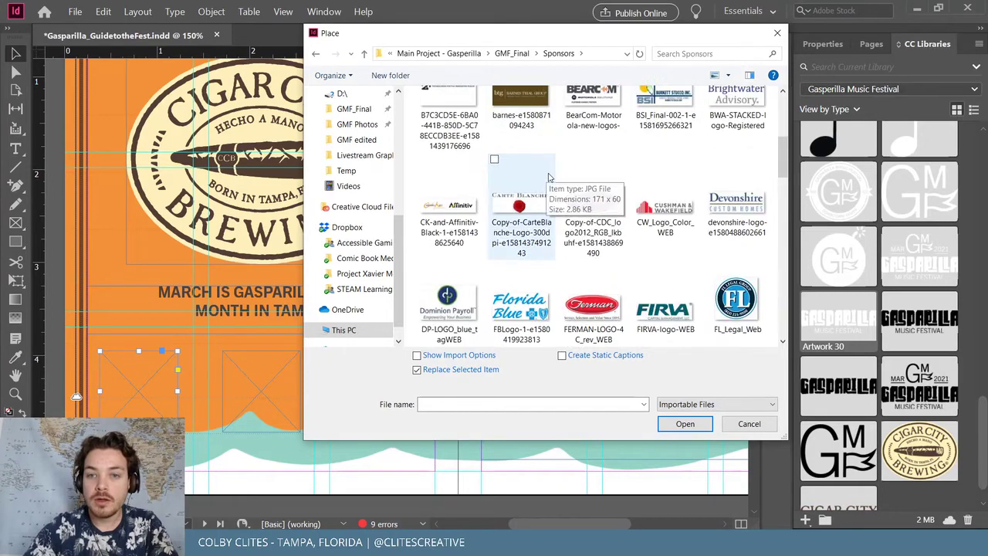
scroll(548, 178, "down", 12)
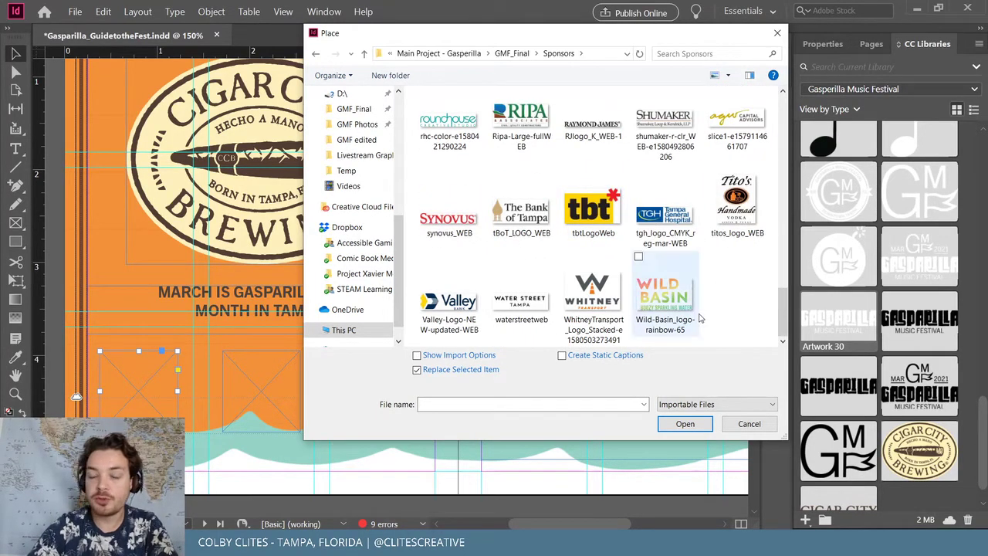
scroll(700, 318, "up", 3)
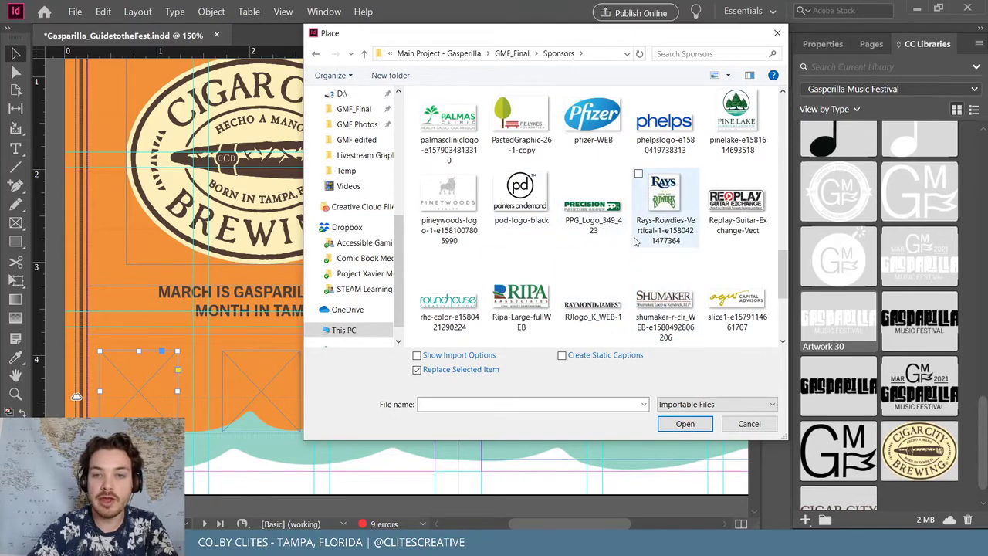
scroll(635, 242, "up", 4)
scroll(636, 262, "up", 3)
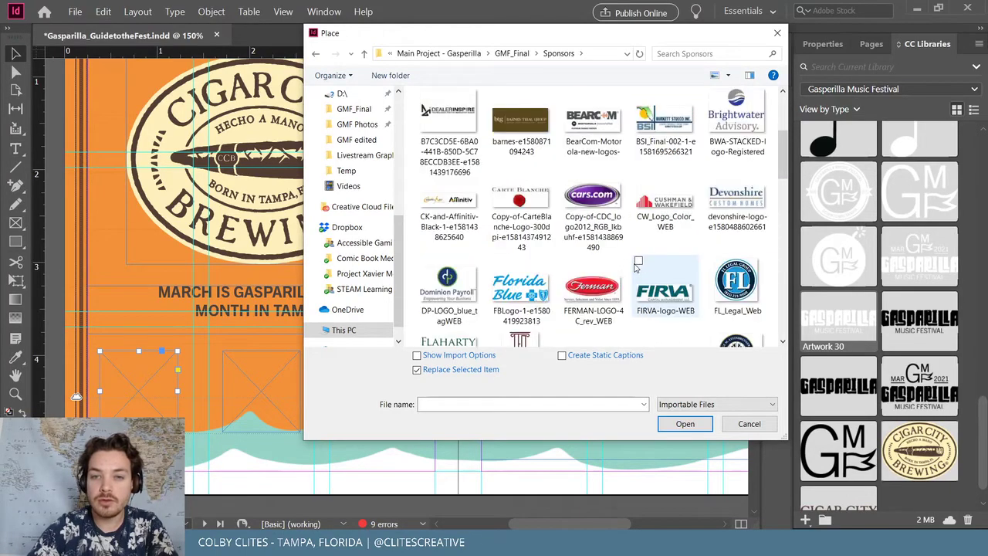
scroll(636, 264, "up", 3)
left_click(459, 143)
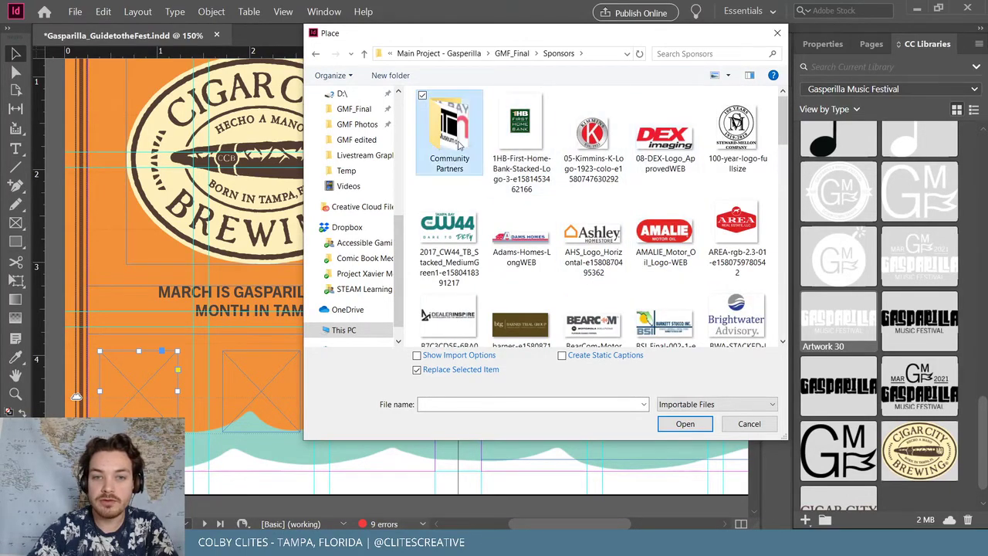
double_click(467, 138)
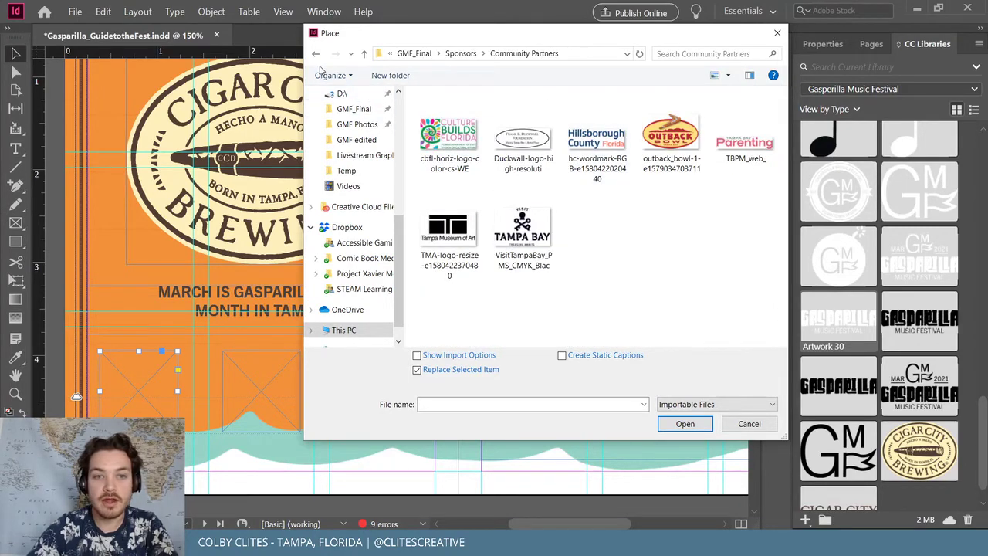
left_click(316, 54)
scroll(633, 240, "down", 3)
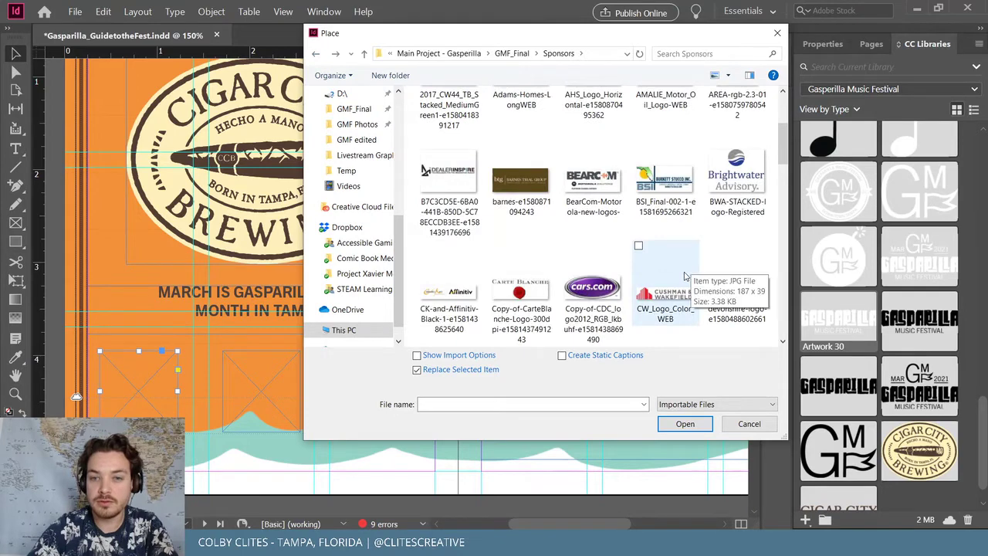
left_click_drag(561, 39, 540, 38)
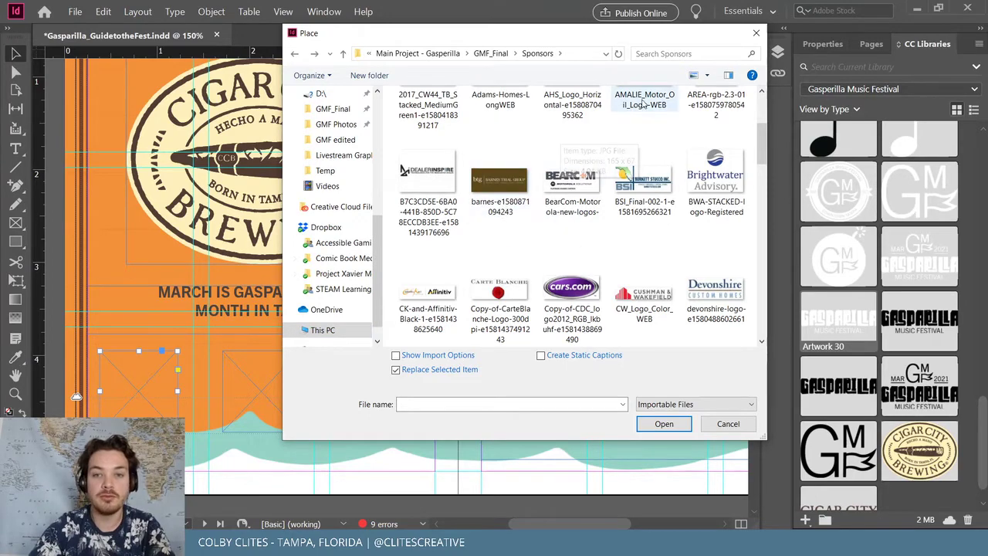
scroll(633, 278, "down", 10)
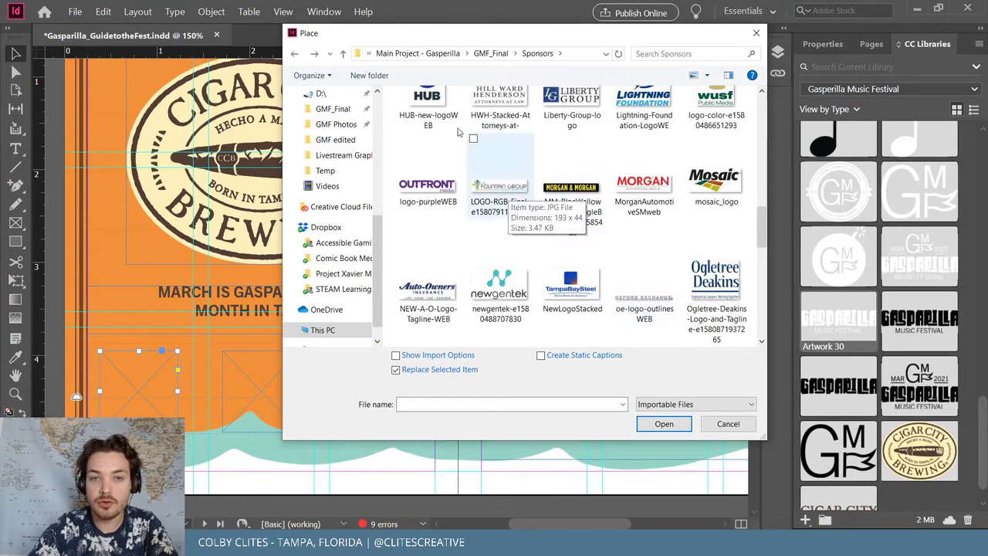
left_click(488, 53)
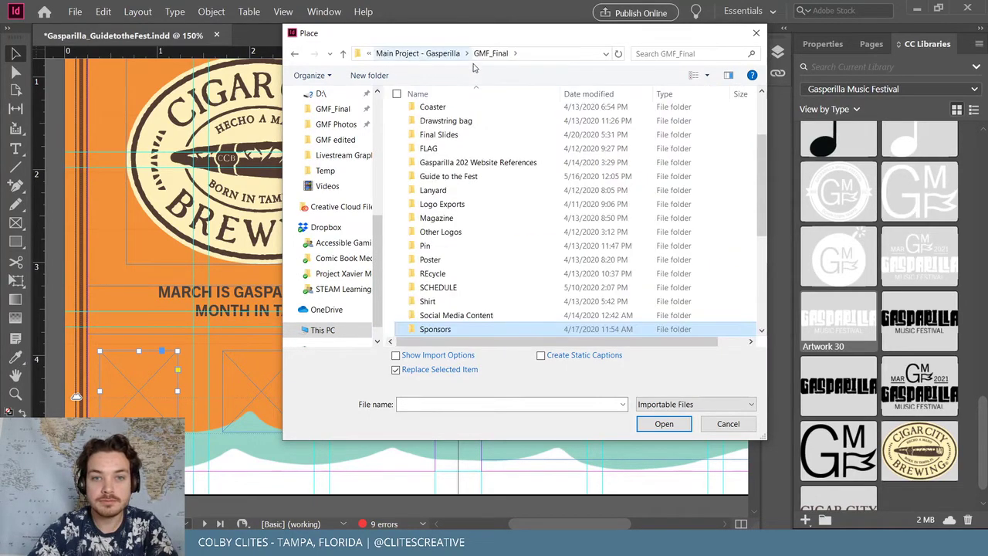
scroll(513, 251, "up", 3)
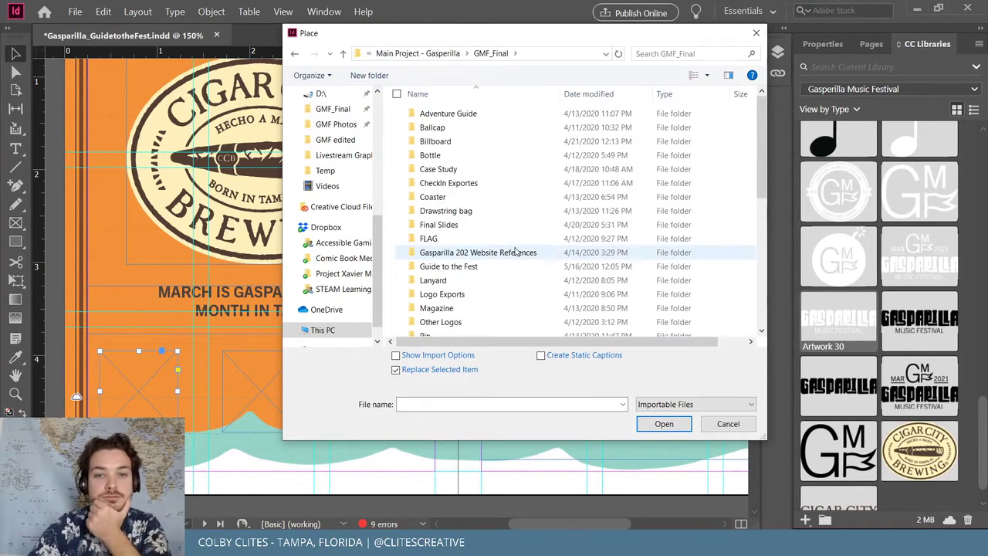
double_click(491, 115)
scroll(524, 239, "down", 3)
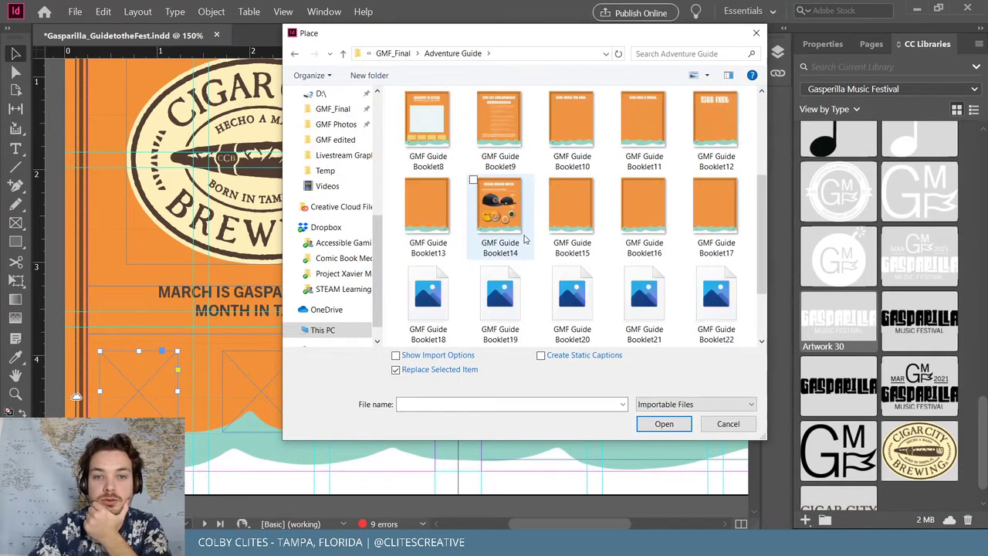
scroll(524, 240, "down", 2)
scroll(524, 239, "up", 6)
double_click(401, 100)
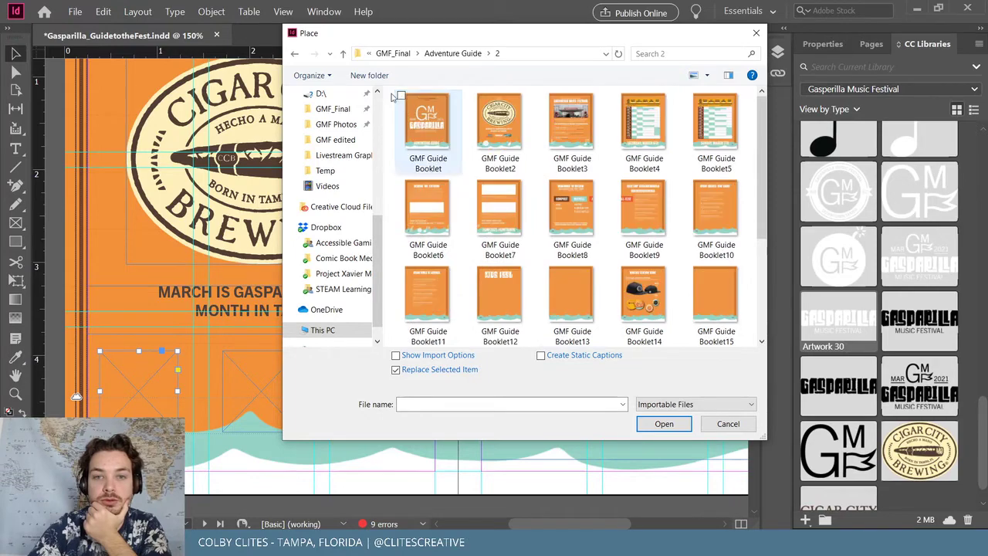
left_click(294, 54)
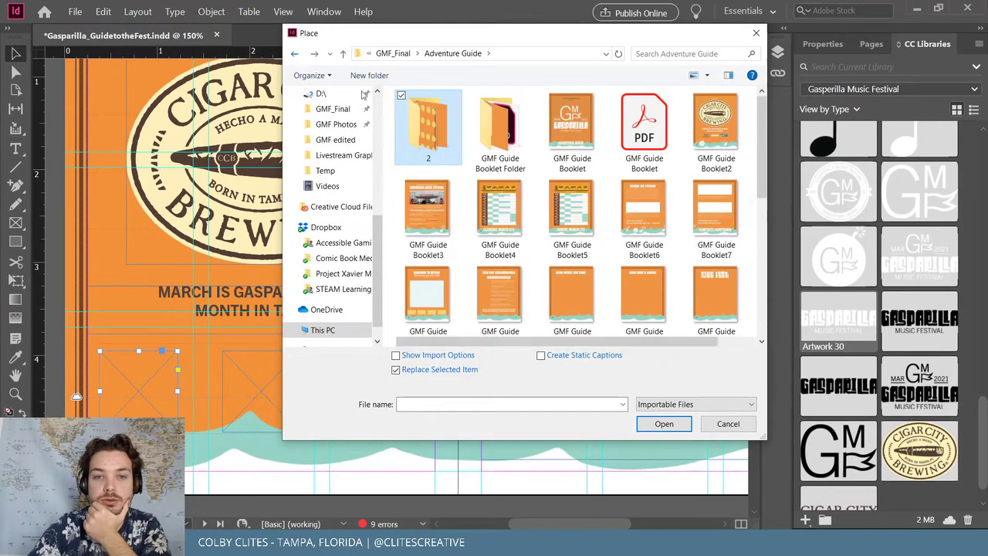
key("alt+Up")
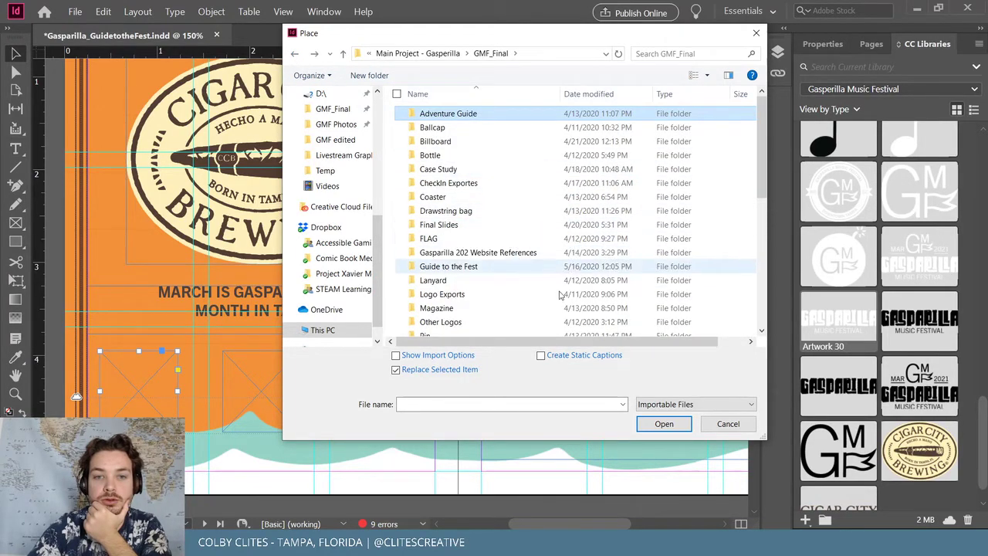
left_click(719, 425)
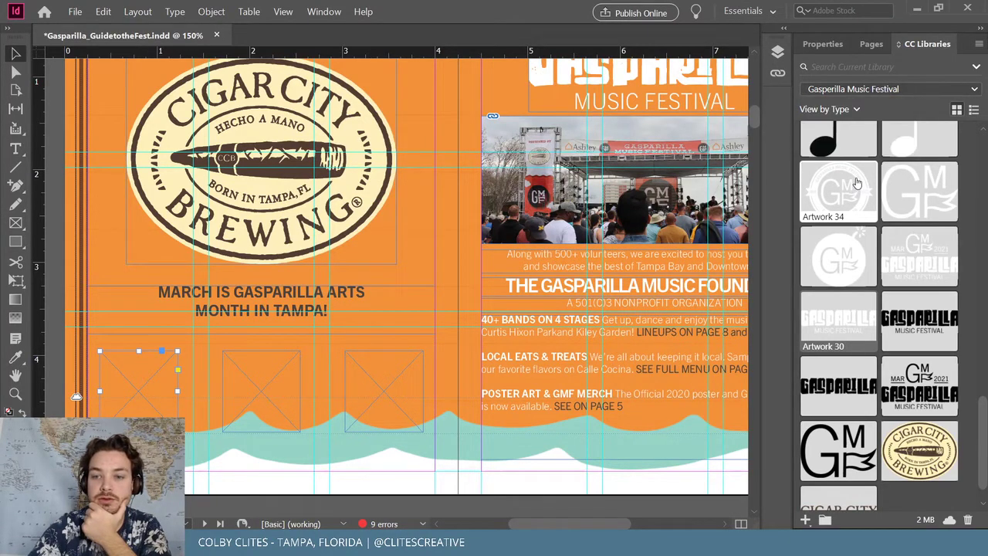
Place the white GMF circle badge from CC Libraries and scale it to 75%
scroll(312, 372, "right", 3)
left_click_drag(819, 237, 73, 333)
left_click(73, 334)
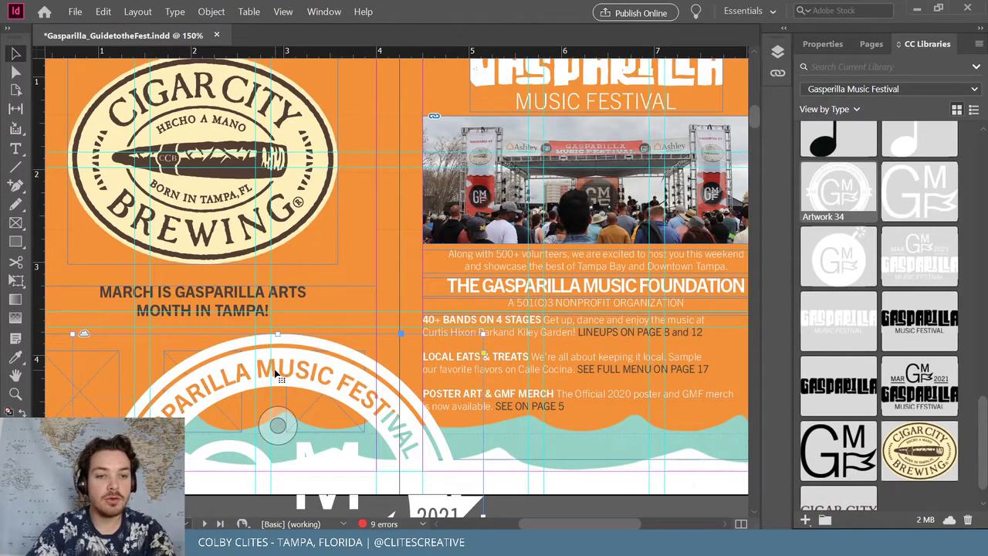
left_click(224, 12)
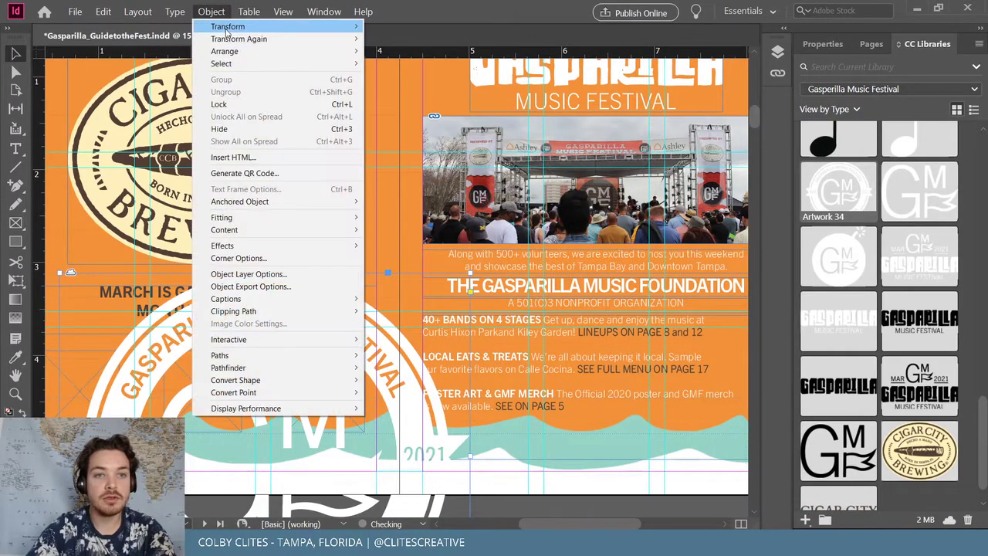
mouse_move(232, 24)
left_click(388, 40)
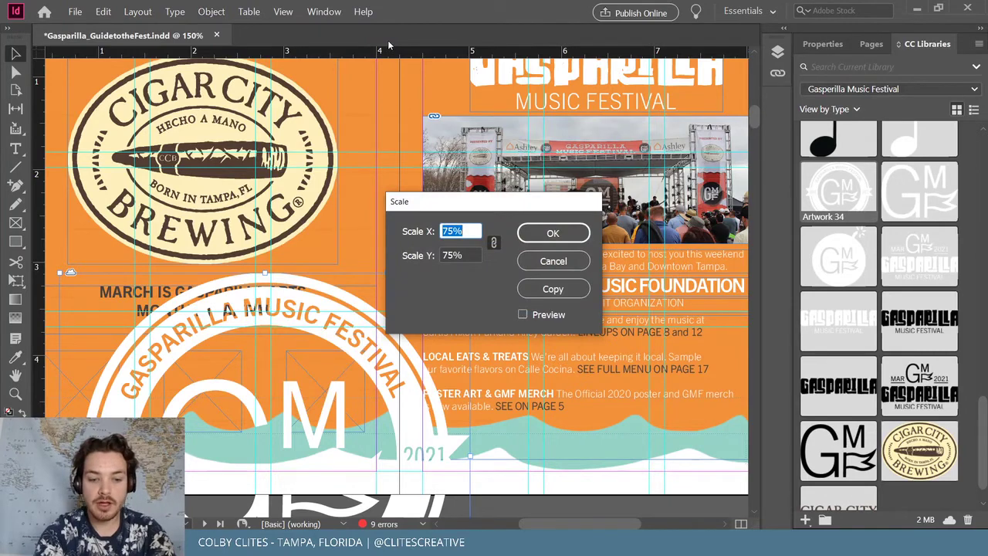
key("Return")
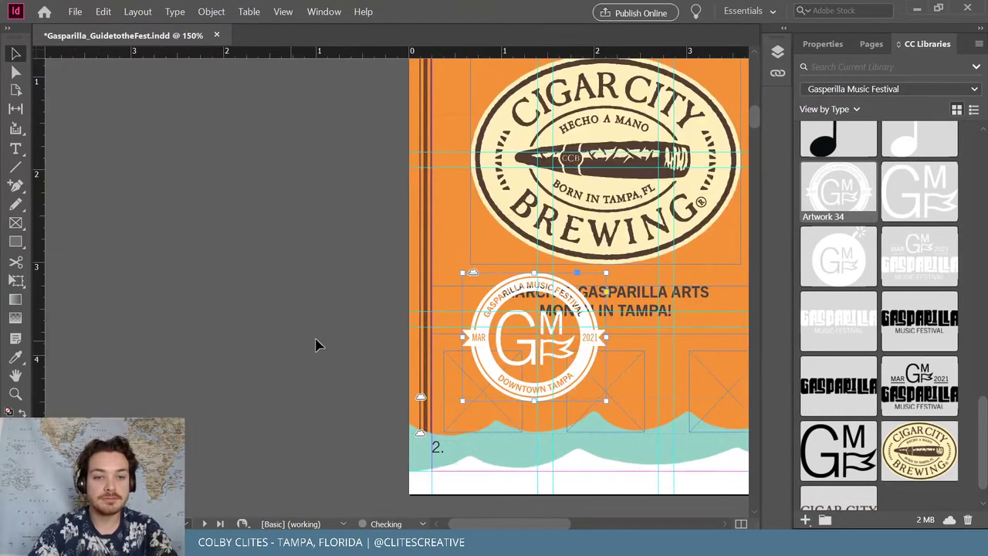
Scale the GMF badge down further to 60%
scroll(395, 353, "down", 3)
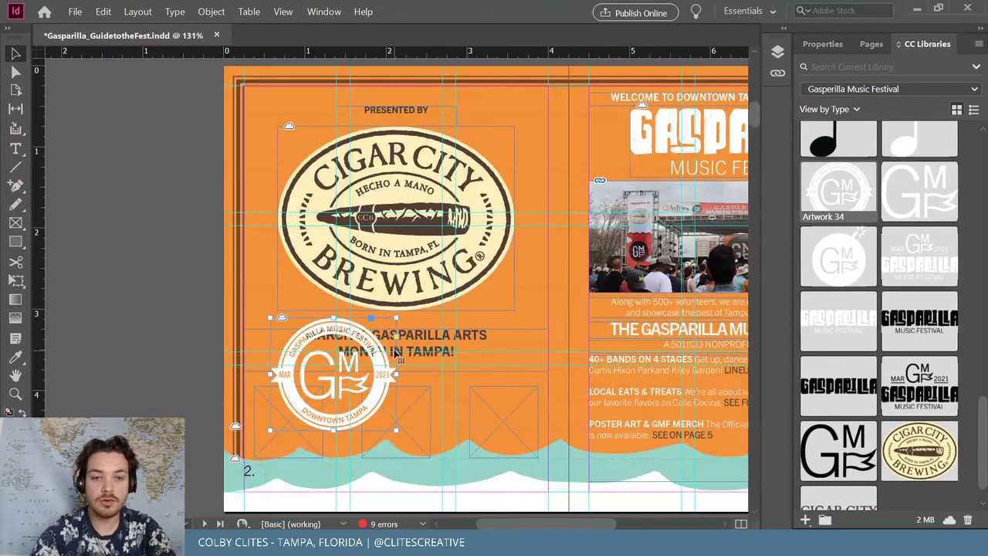
scroll(451, 382, "down", 2)
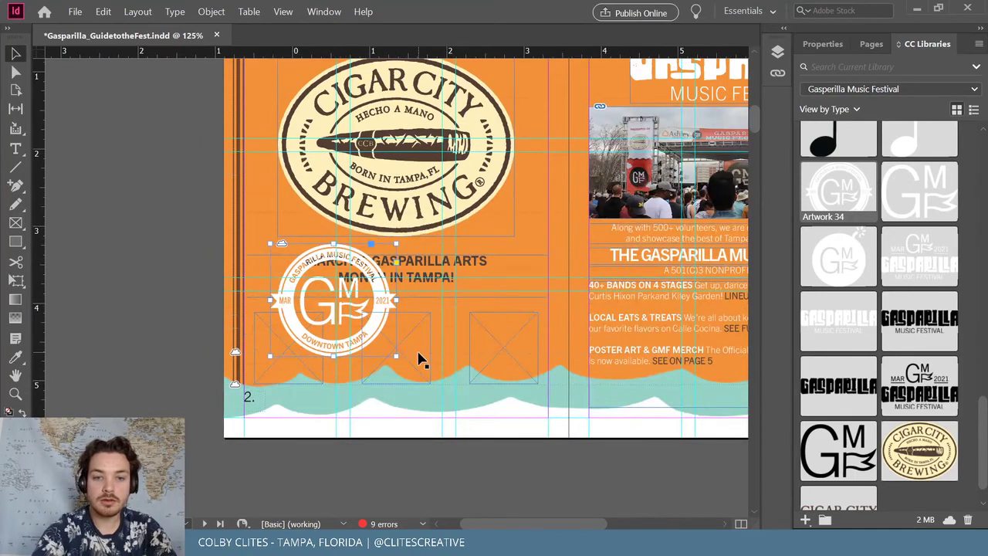
scroll(418, 359, "up", 4)
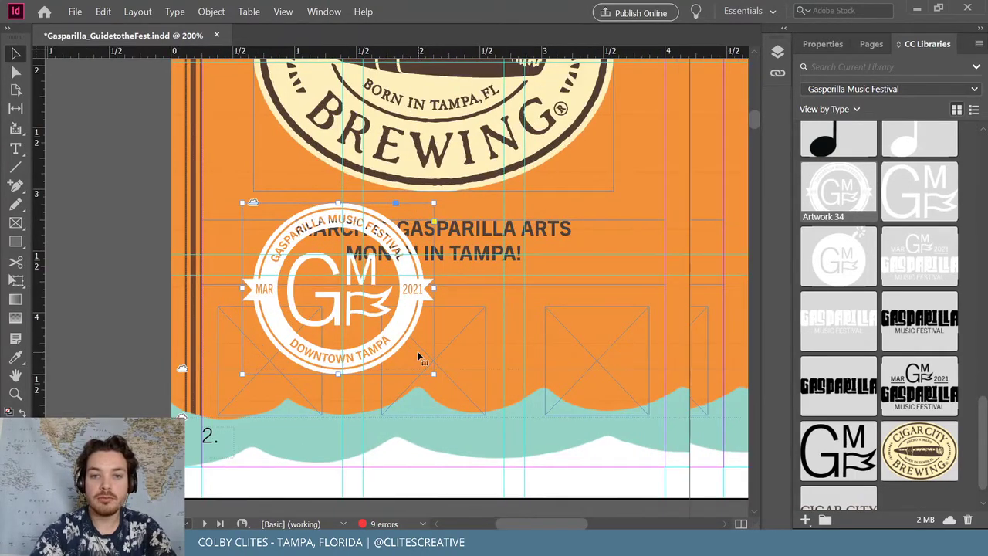
scroll(418, 357, "right", 2)
left_click(170, 396)
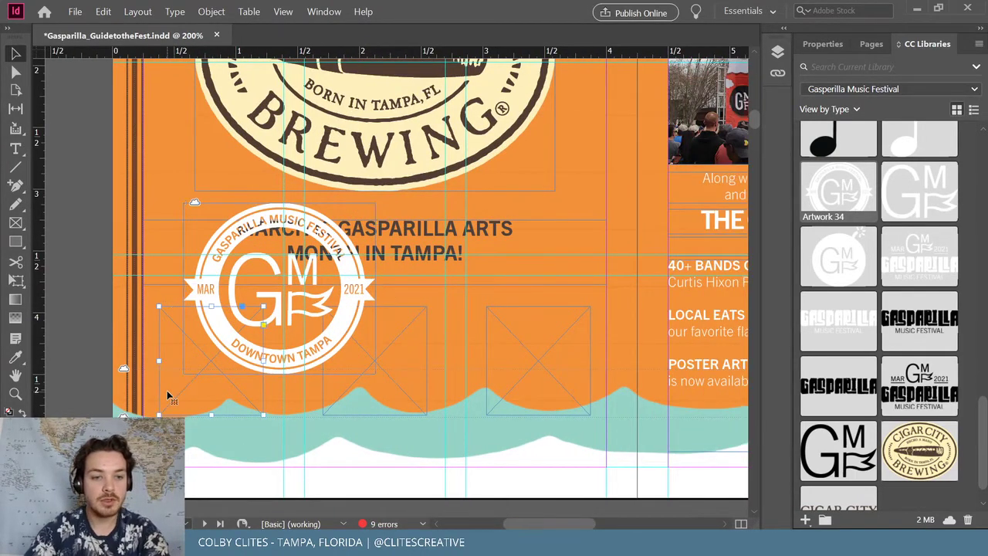
left_click(276, 327)
left_click(211, 11)
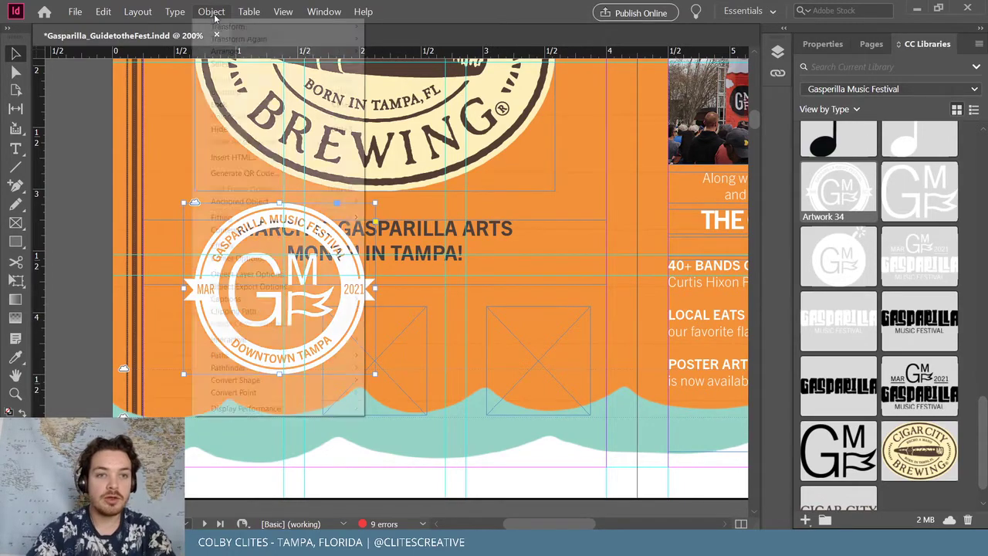
mouse_move(243, 28)
left_click(393, 38)
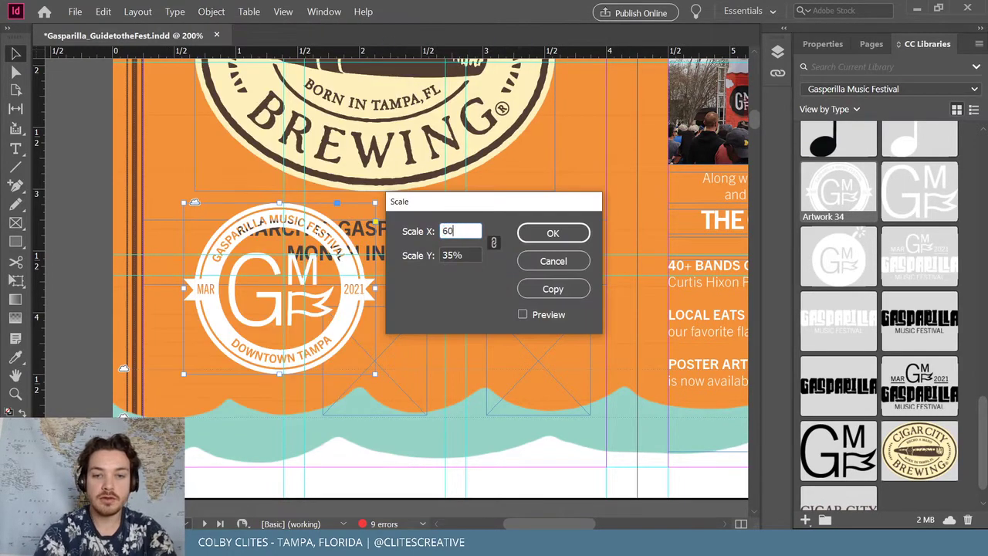
type("60")
key("Return")
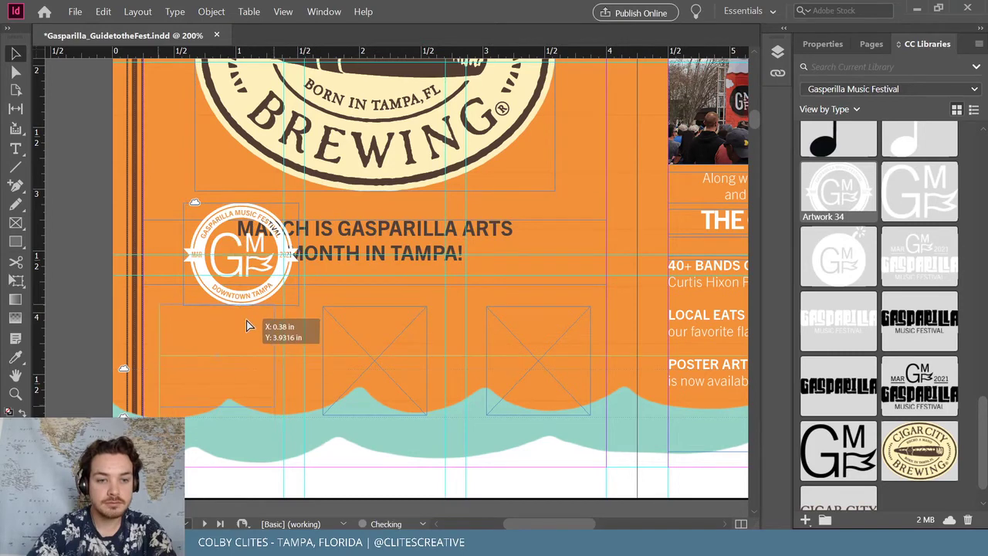
Move the badge into the lower-left frame and raise the middle and right frames level with it
mouse_move(247, 325)
left_mouse_down()
mouse_move(260, 326)
mouse_move(246, 309)
left_mouse_up()
left_click(158, 305)
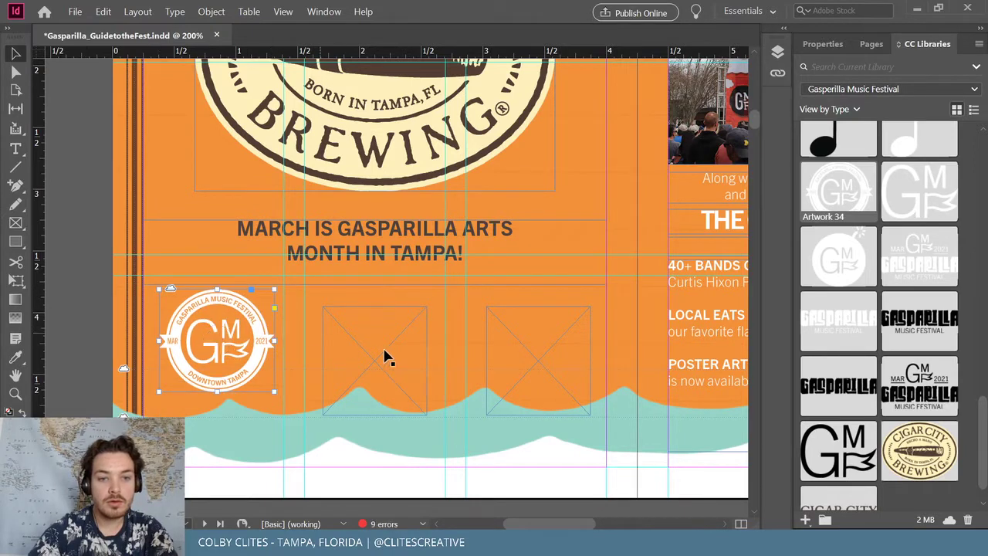
left_click_drag(388, 358, 390, 335)
left_click_drag(545, 364, 554, 342)
scroll(80, 290, "up", 2)
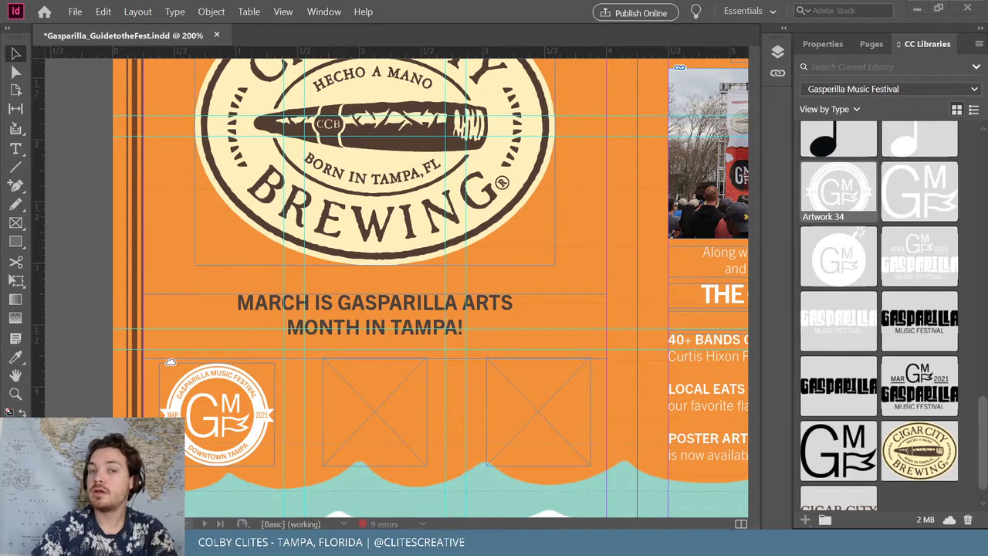
scroll(602, 390, "down", 3)
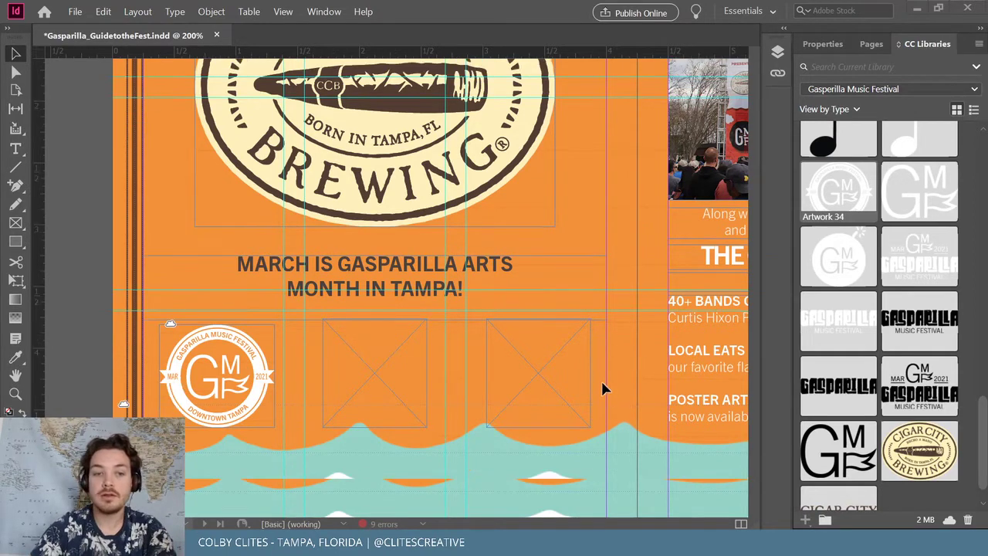
scroll(602, 390, "up", 1)
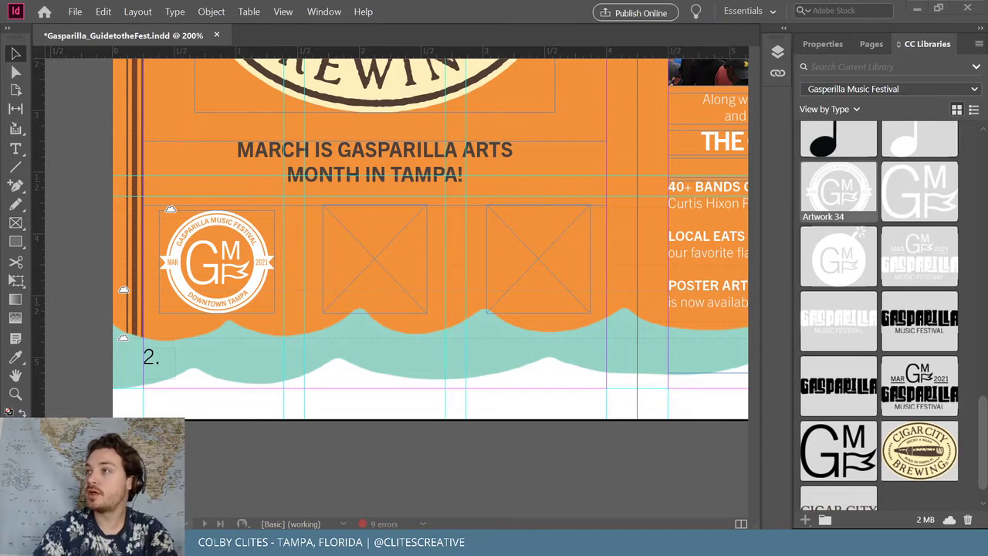
Place the giff festival logo image from Downloads into the middle frame
left_click(75, 11)
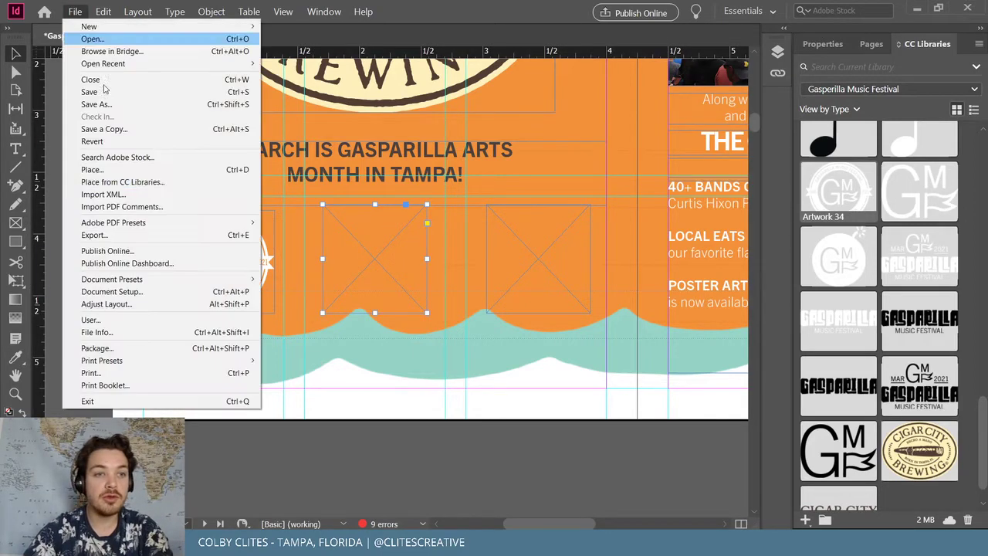
left_click(247, 169)
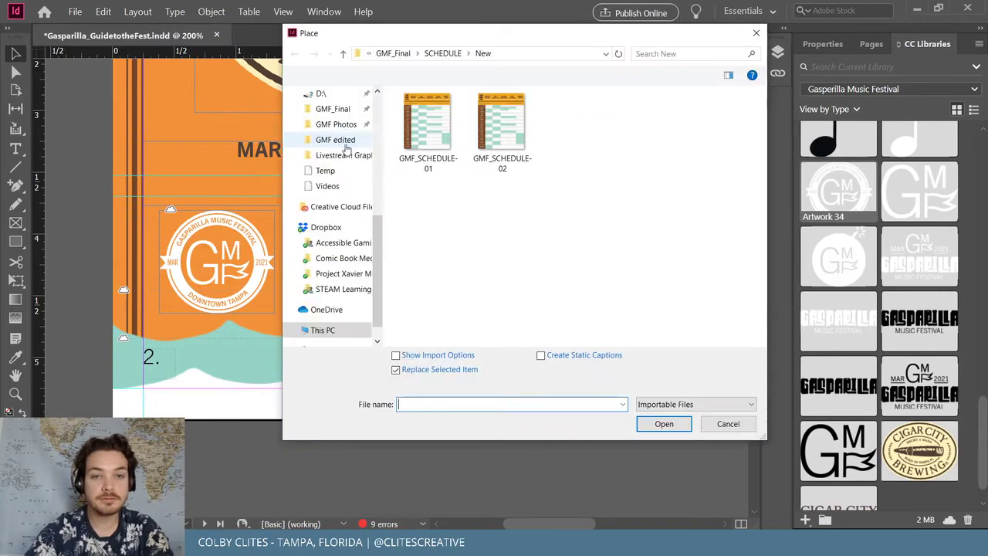
scroll(334, 131, "up", 10)
left_click(334, 126)
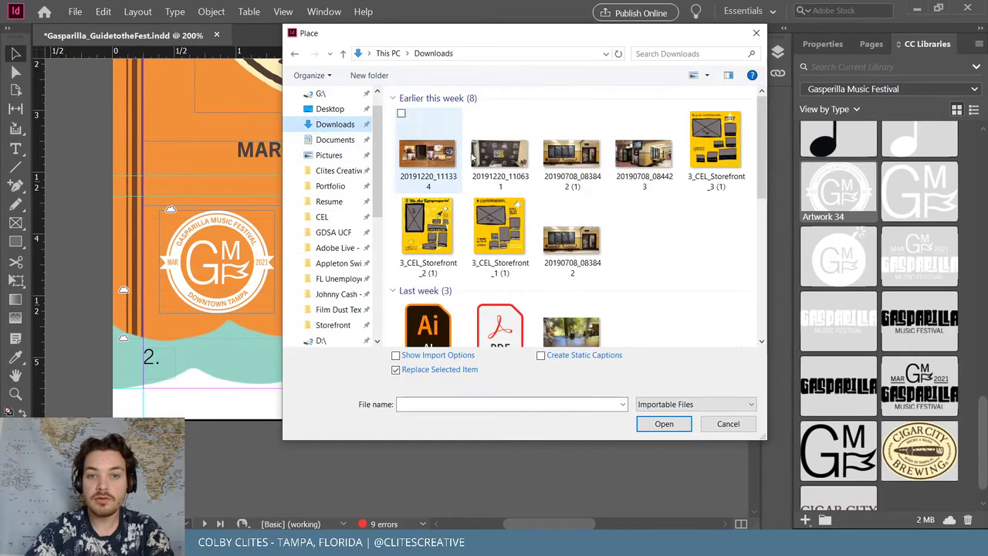
left_click(472, 160)
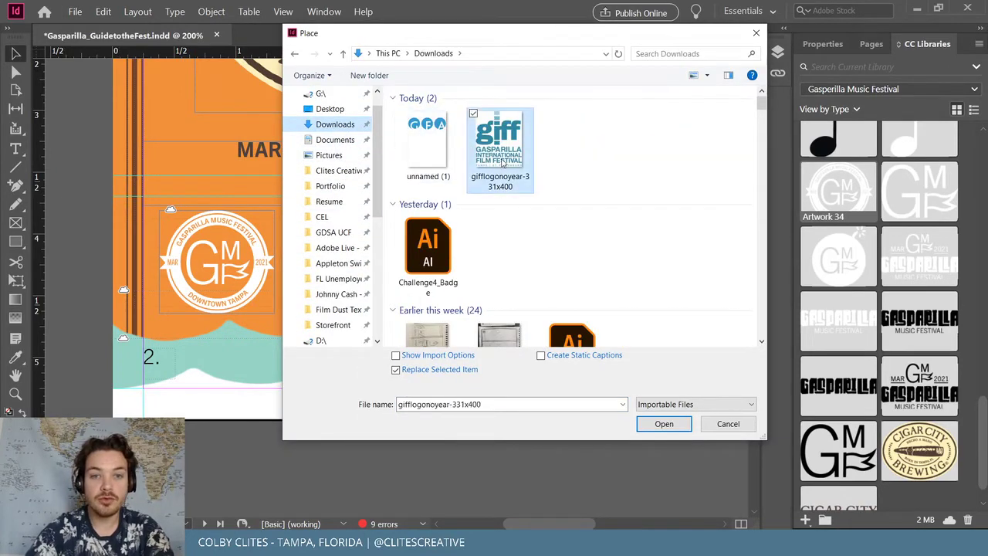
left_click(664, 424)
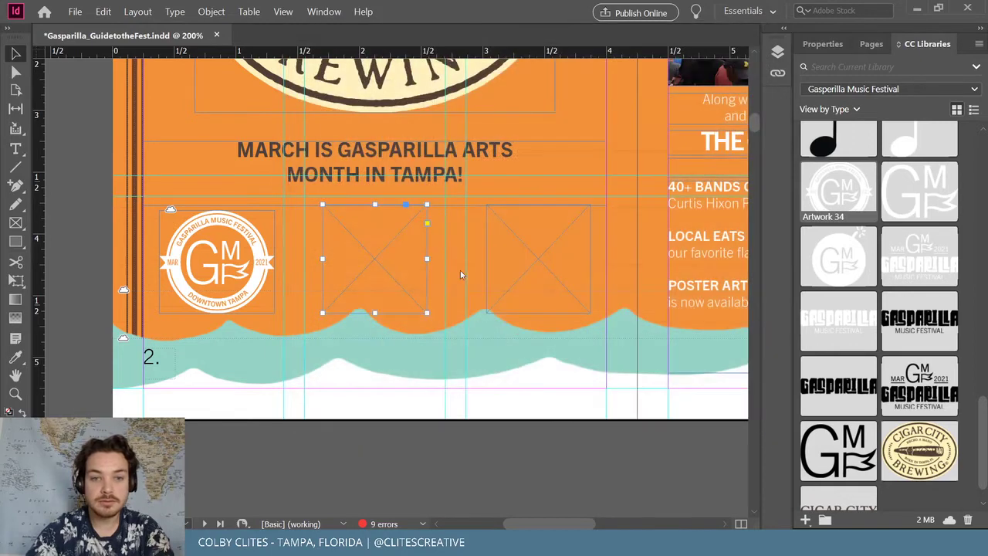
Place the Festival of the Arts logo image into the right empty frame
left_click(533, 242)
left_click(75, 11)
left_click(89, 170)
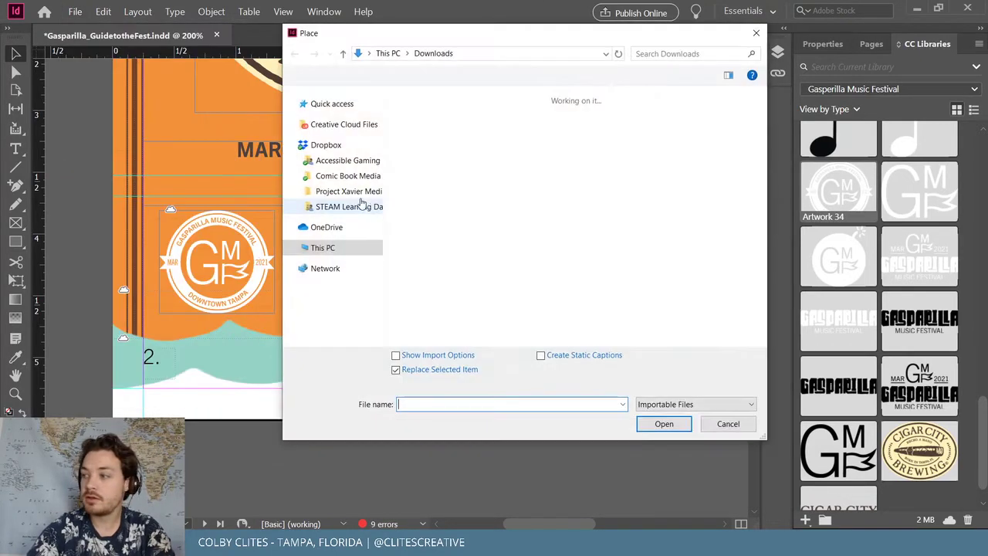
left_click(431, 150)
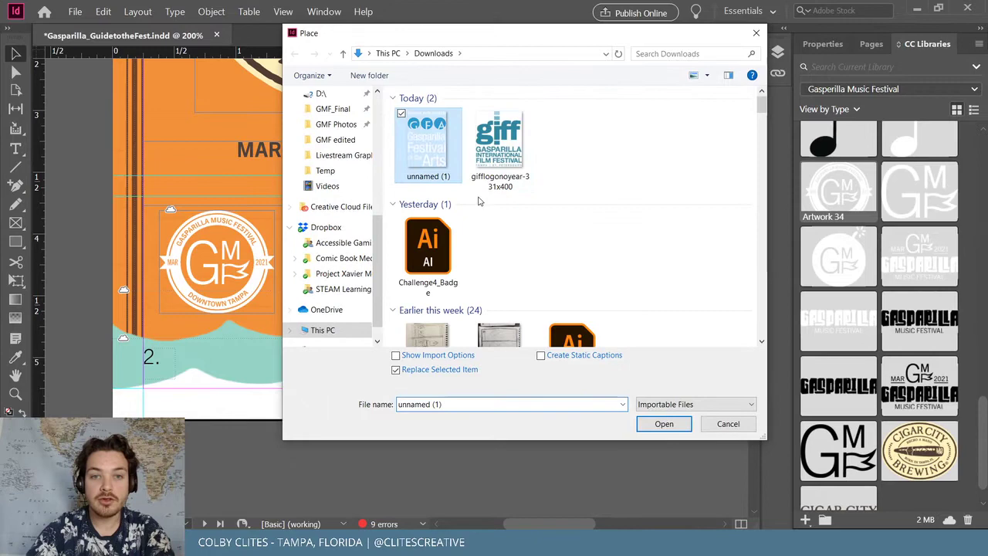
left_click(664, 424)
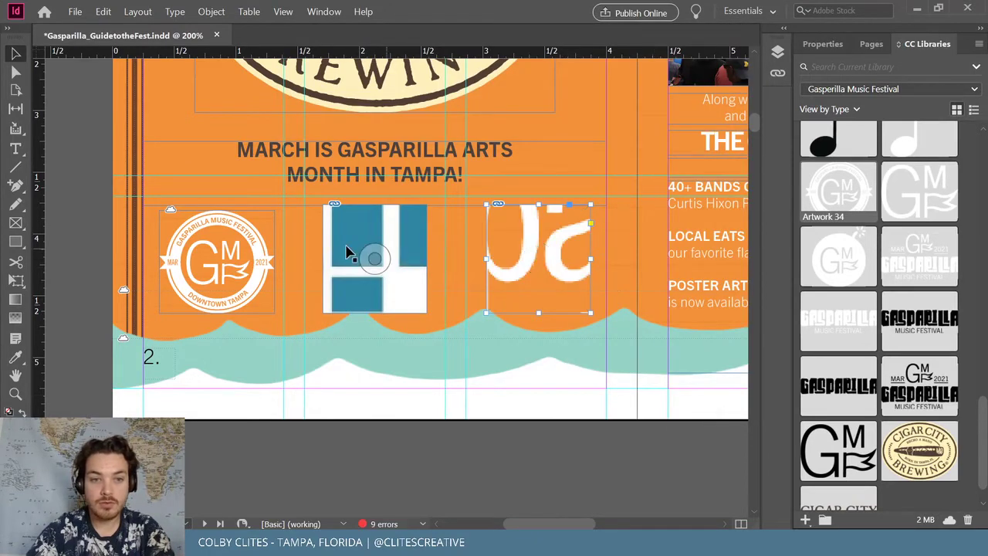
Crop the giff logo frame and fit the logo neatly inside it
scroll(377, 288, "up", 5)
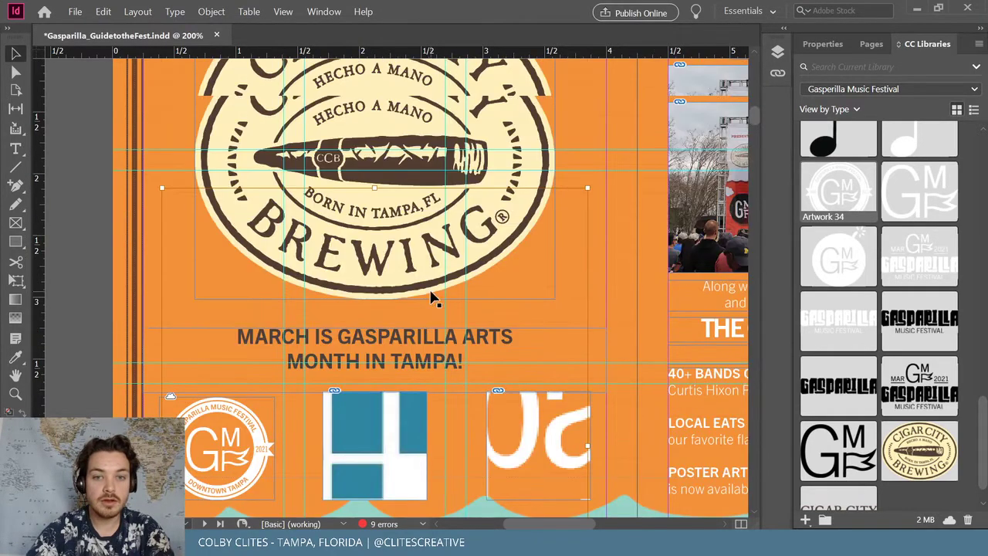
left_click_drag(591, 191, 420, 381)
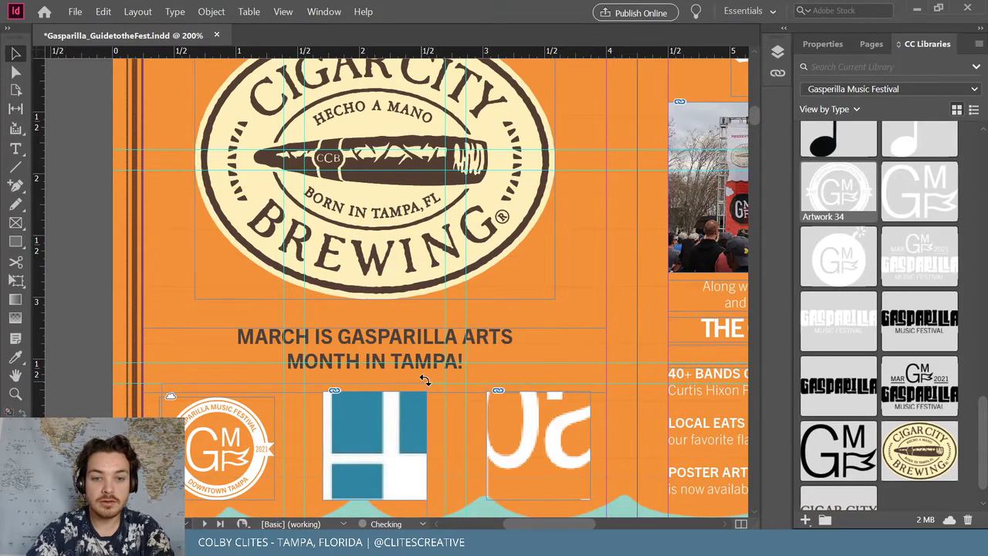
scroll(442, 369, "down", 2)
scroll(442, 366, "down", 6)
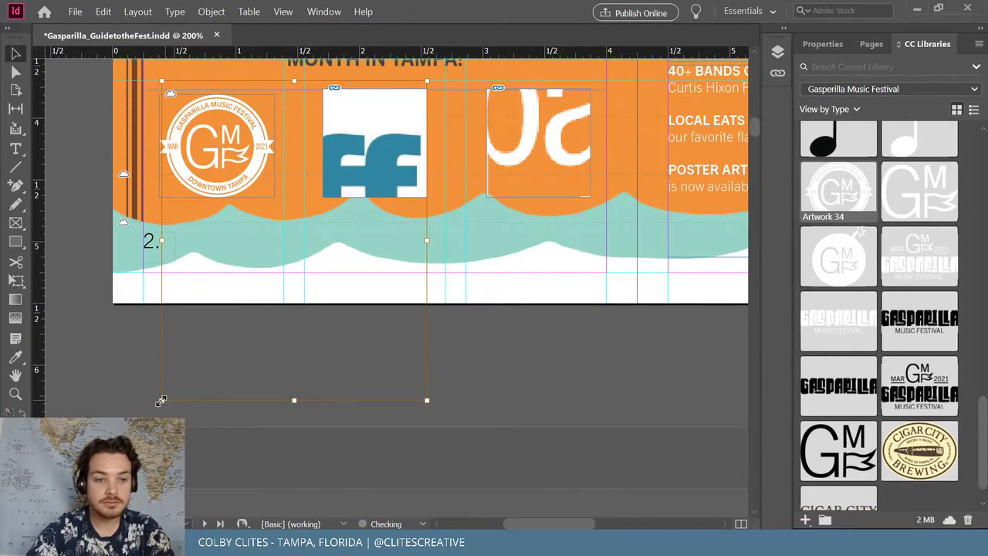
left_click_drag(160, 400, 336, 205)
key("ctrl+alt+shift+e")
scroll(453, 348, "up", 4)
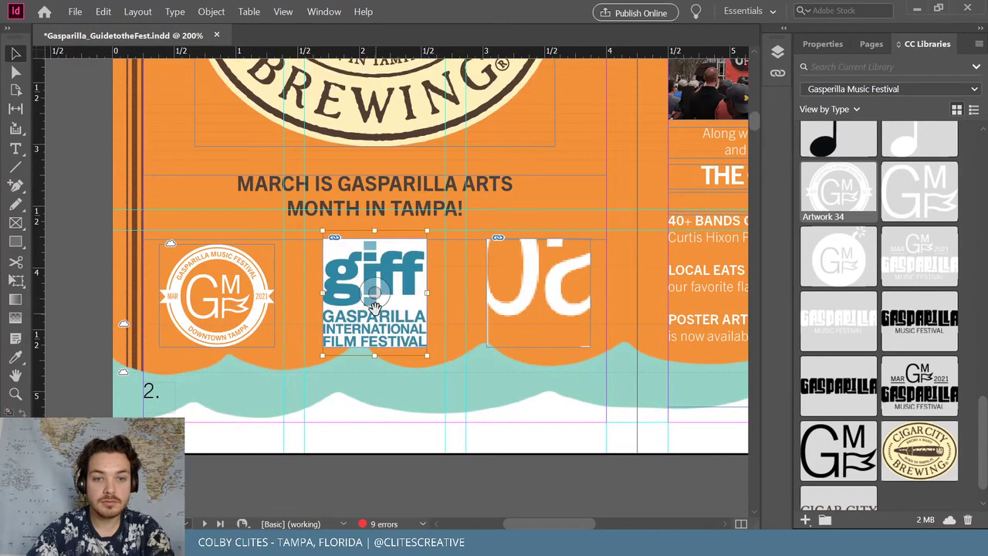
left_click_drag(324, 355, 331, 347)
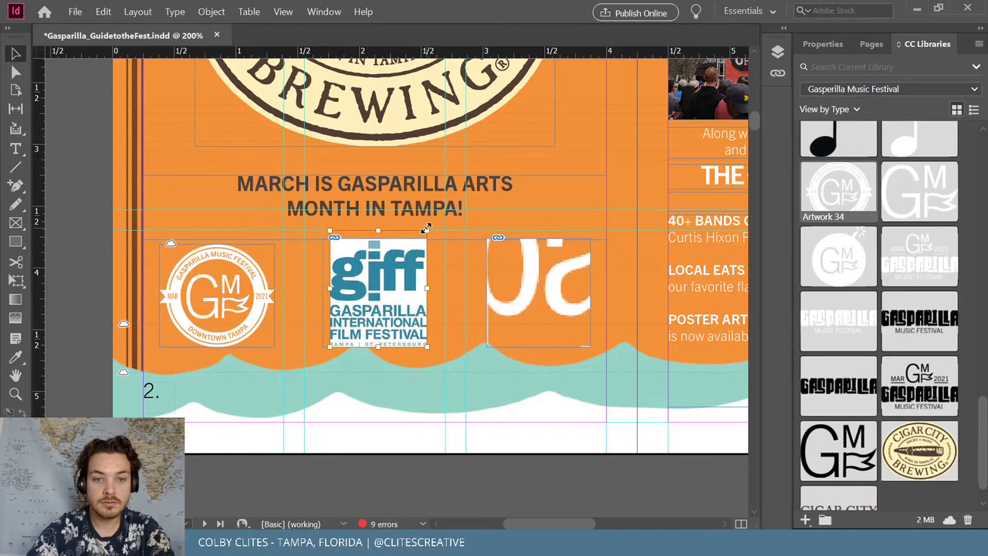
left_click_drag(426, 231, 417, 244)
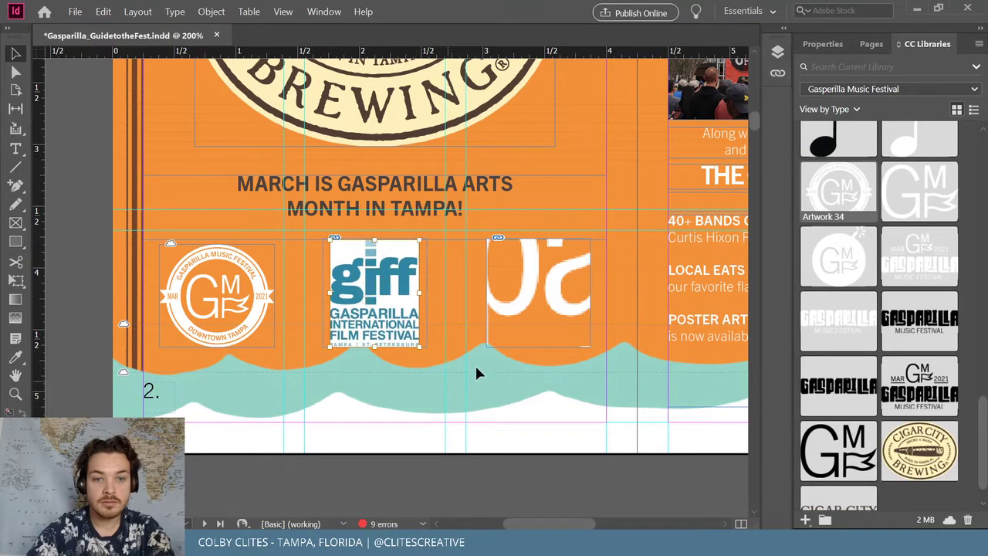
Enlarge the third logo frame beside the giff logo
scroll(502, 278, "up", 7)
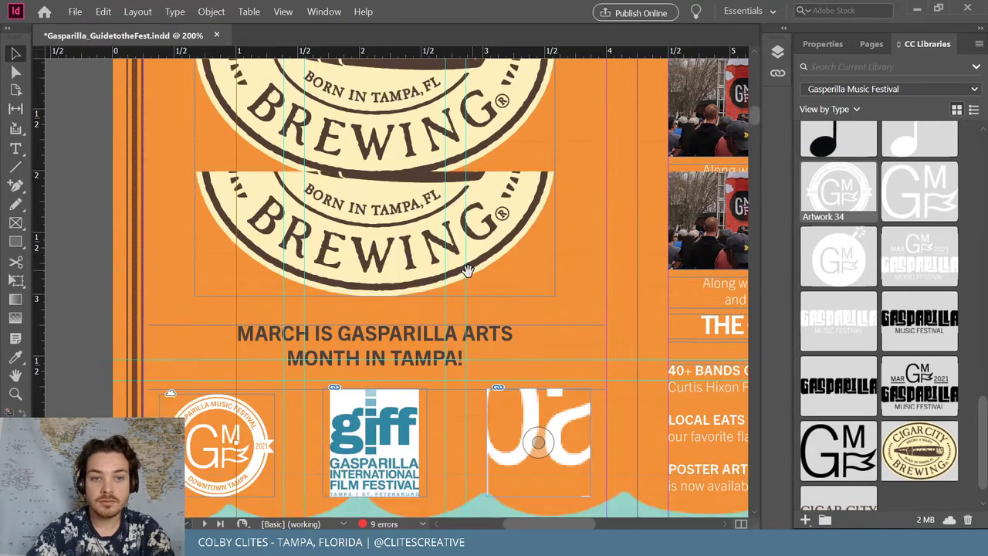
left_click_drag(238, 117, 507, 430)
scroll(513, 407, "down", 6)
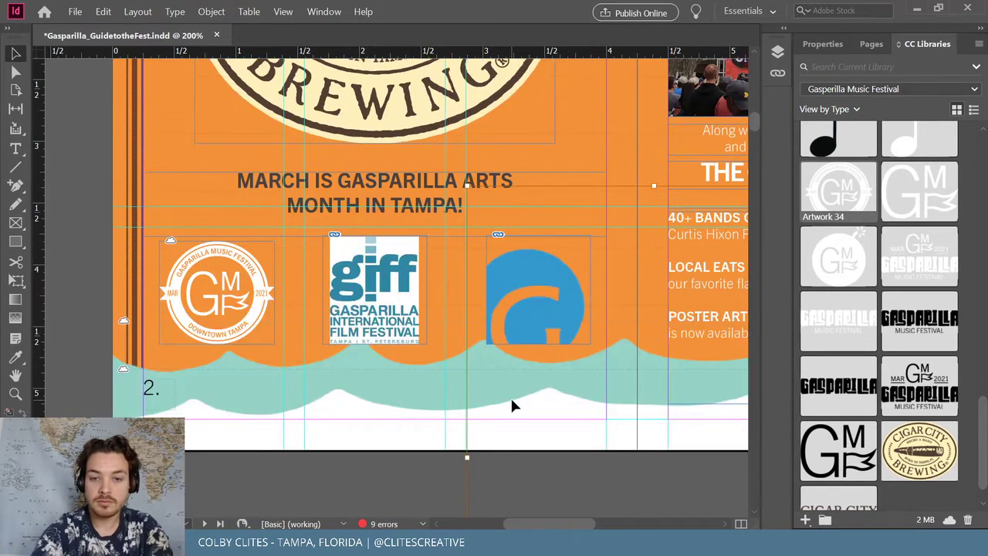
Crop and rescale the Festival of the Arts logo frame so RAYMOND JAMES shows
key("ctrl+minus")
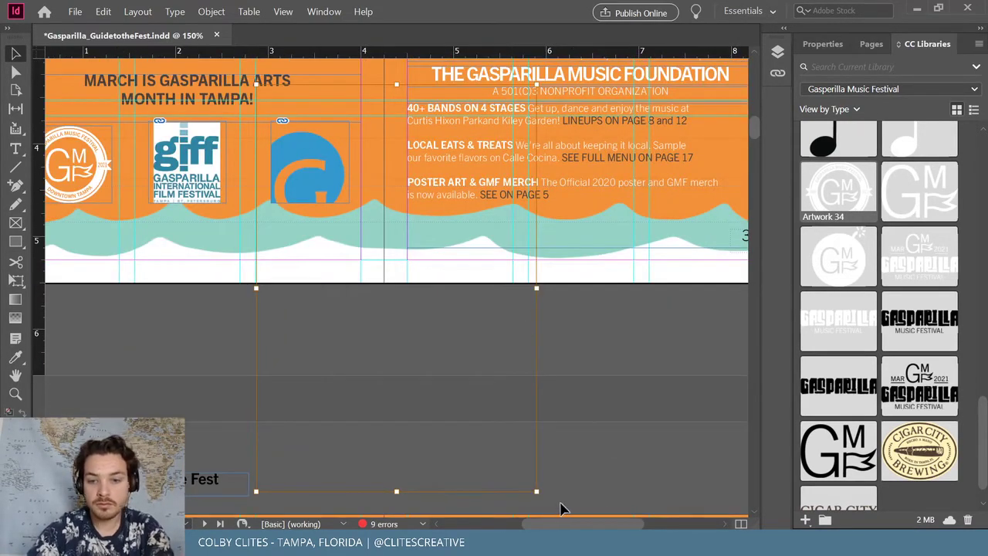
left_click_drag(537, 494, 349, 220)
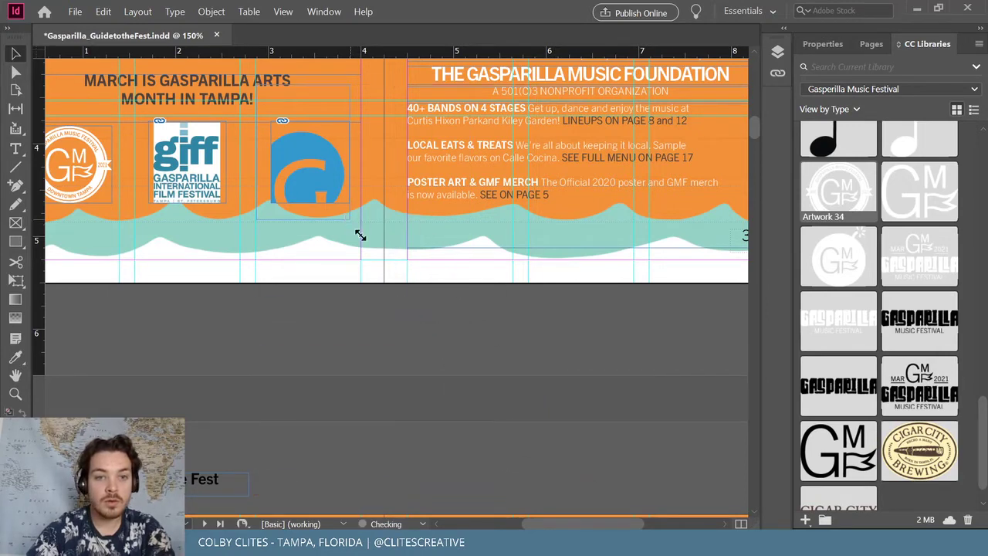
key("ctrl+equal")
key("ctrl+equal")
key("ctrl+equal")
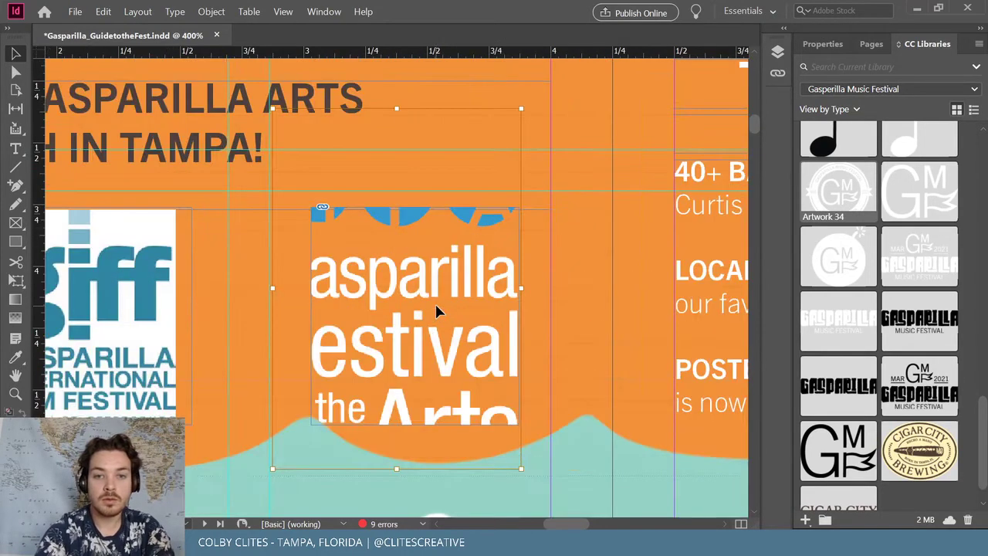
left_click_drag(272, 108, 311, 166)
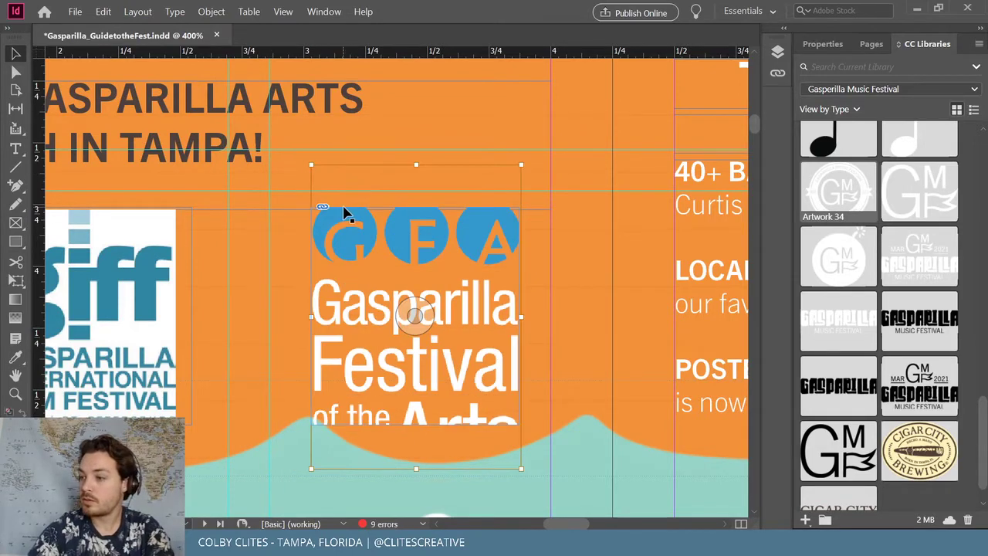
left_click_drag(524, 468, 491, 424)
left_click_drag(314, 167, 341, 209)
left_click(543, 257)
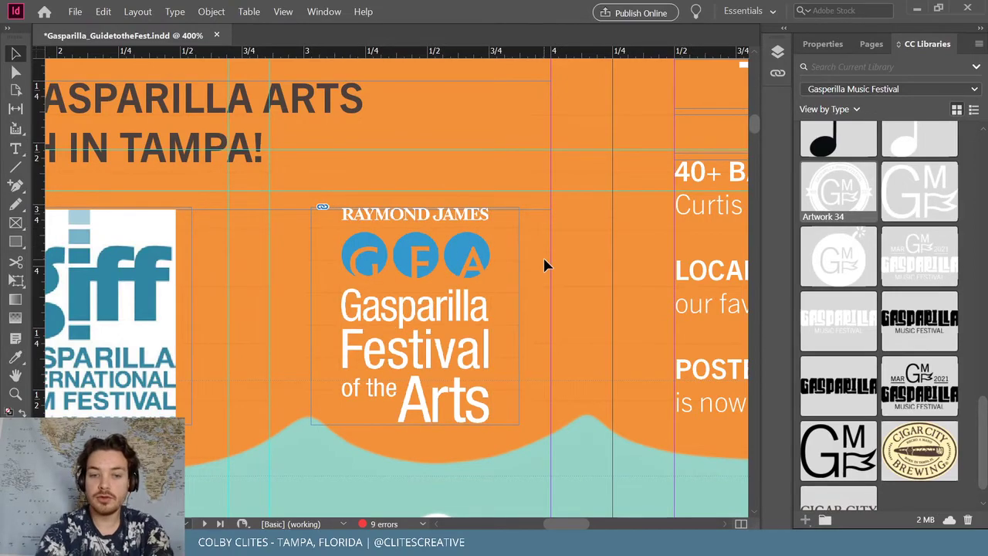
Zoom back out and make a small adjustment to the logo row
key("ctrl+minus")
key("ctrl+minus")
key("ctrl+minus")
key("ctrl+minus")
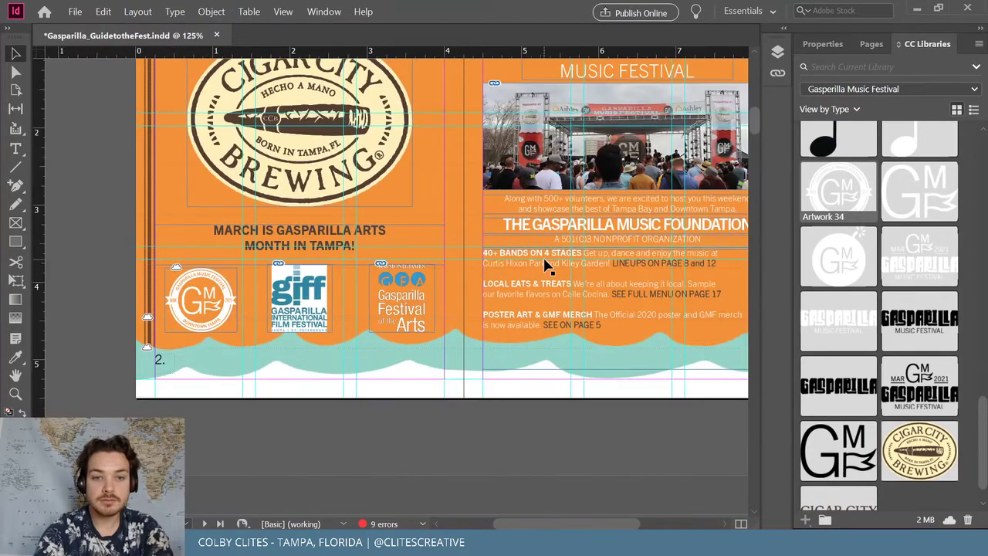
scroll(544, 265, "up", 4)
scroll(461, 282, "down", 2)
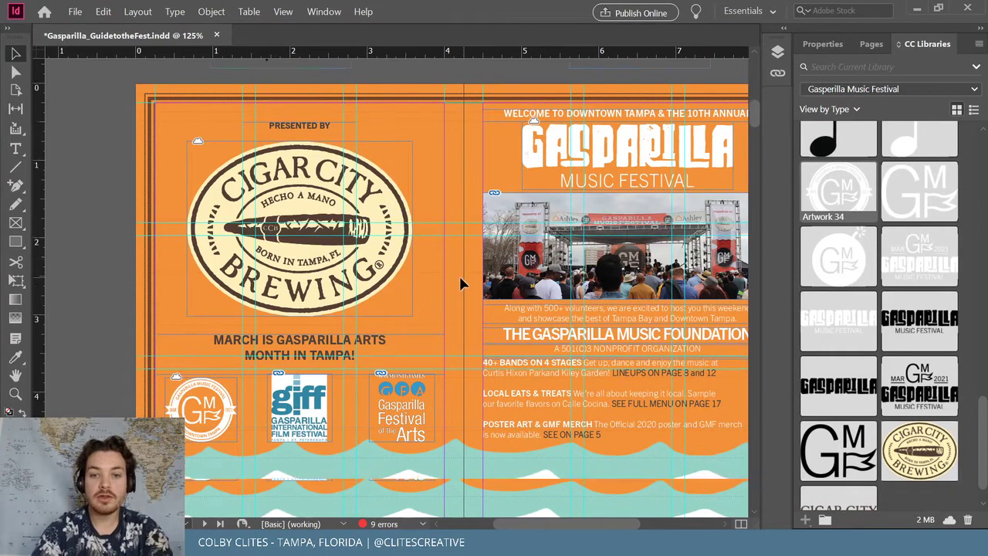
left_click_drag(561, 527, 563, 502)
scroll(522, 425, "up", 1)
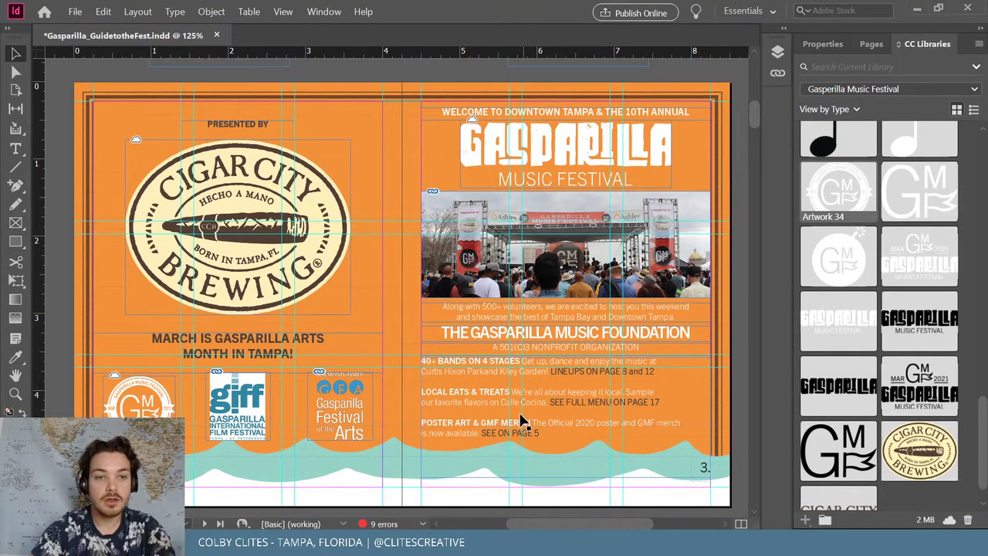
Save the booklet
left_click(74, 11)
left_click(104, 90)
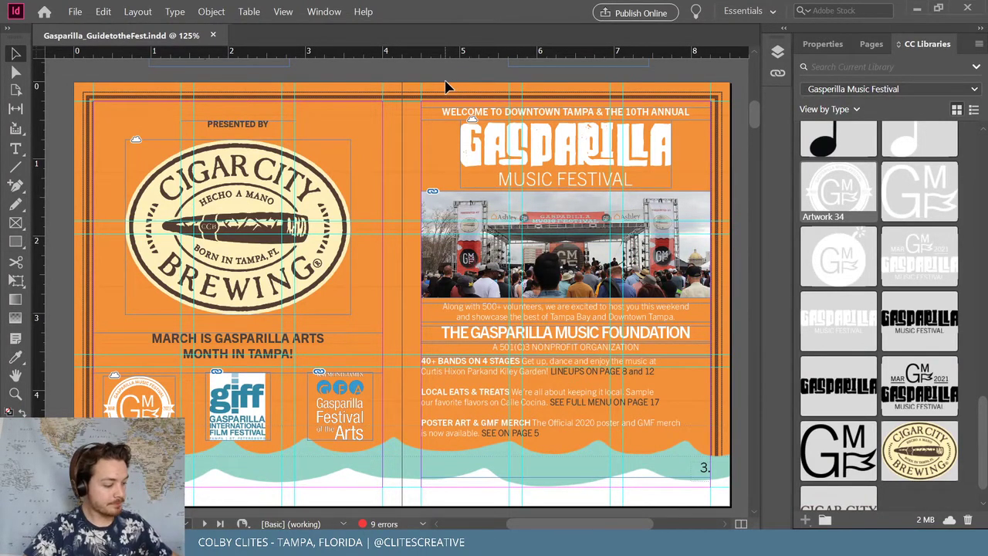
scroll(463, 131, "down", 4)
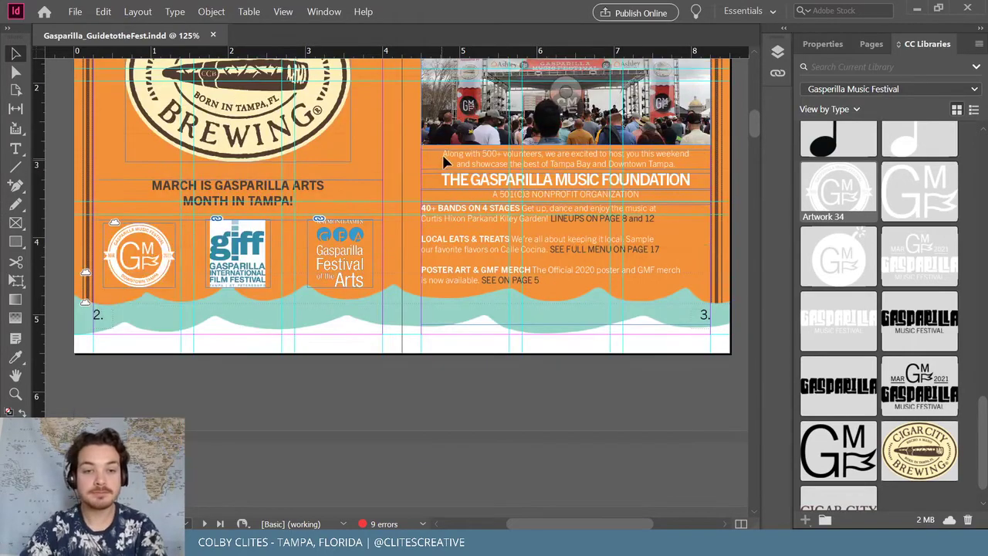
scroll(582, 386, "up", 3)
scroll(591, 360, "up", 2)
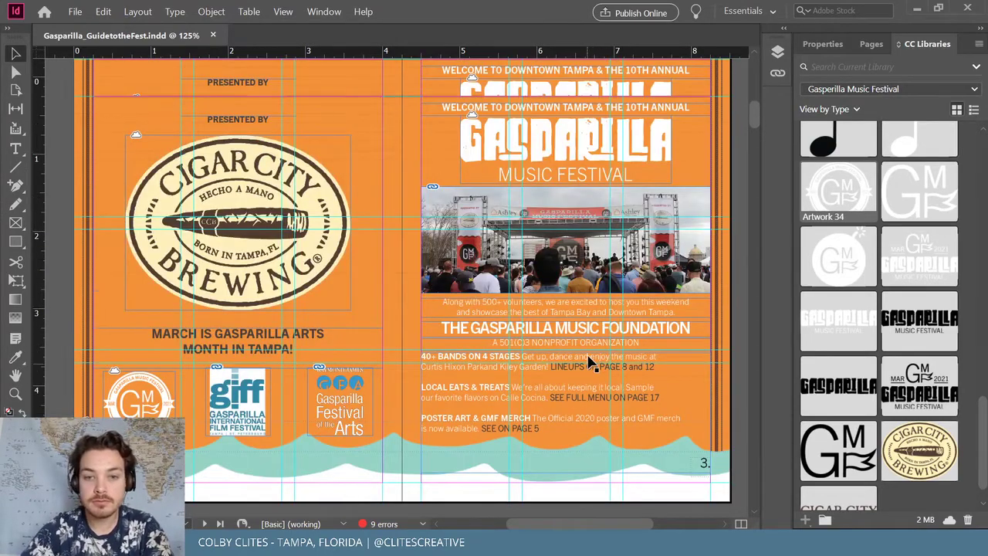
scroll(538, 209, "up", 2)
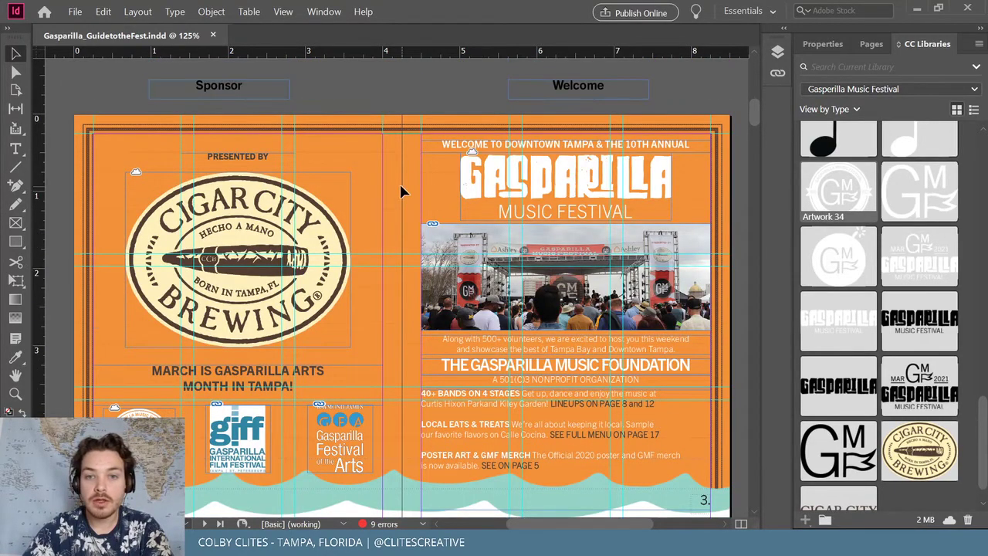
scroll(390, 190, "down", 10)
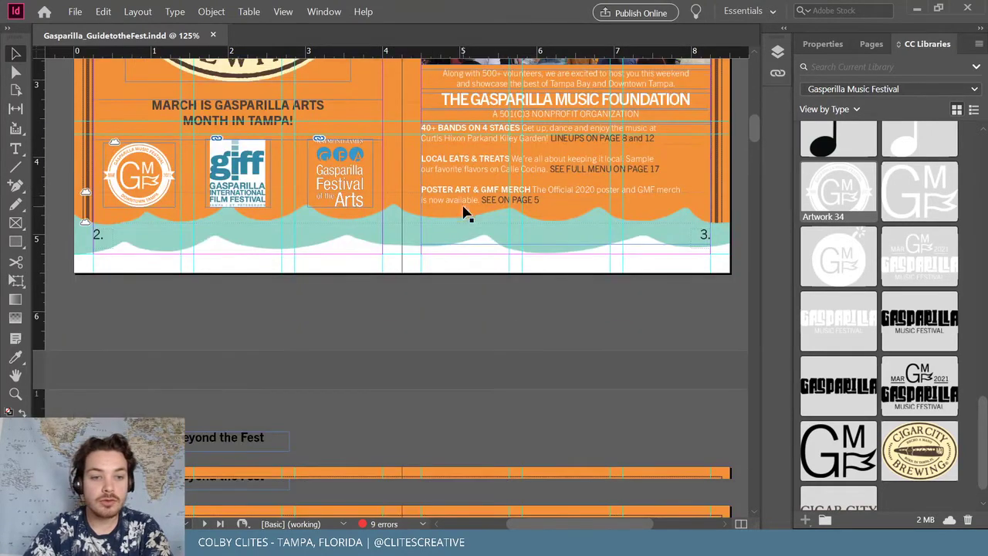
scroll(371, 286, "up", 10)
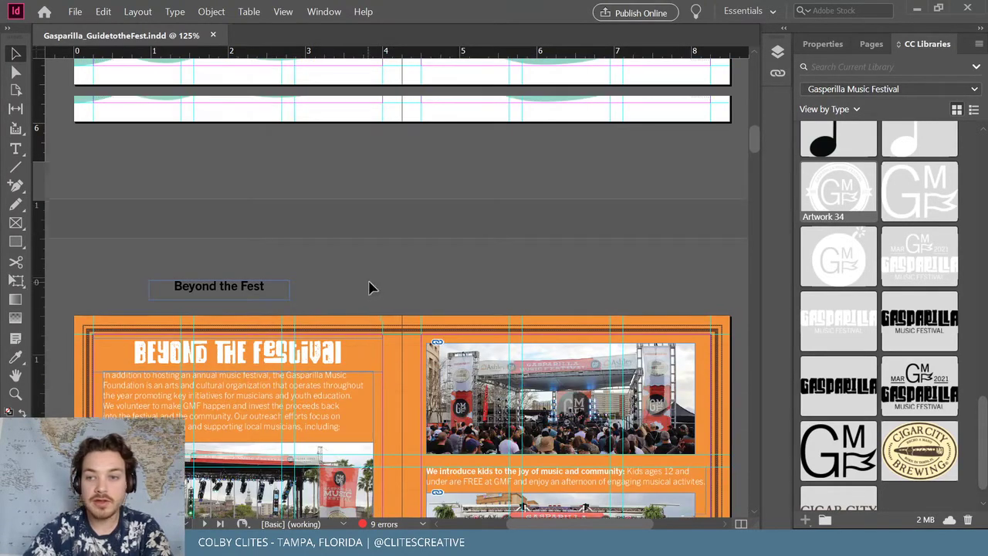
scroll(386, 286, "up", 4)
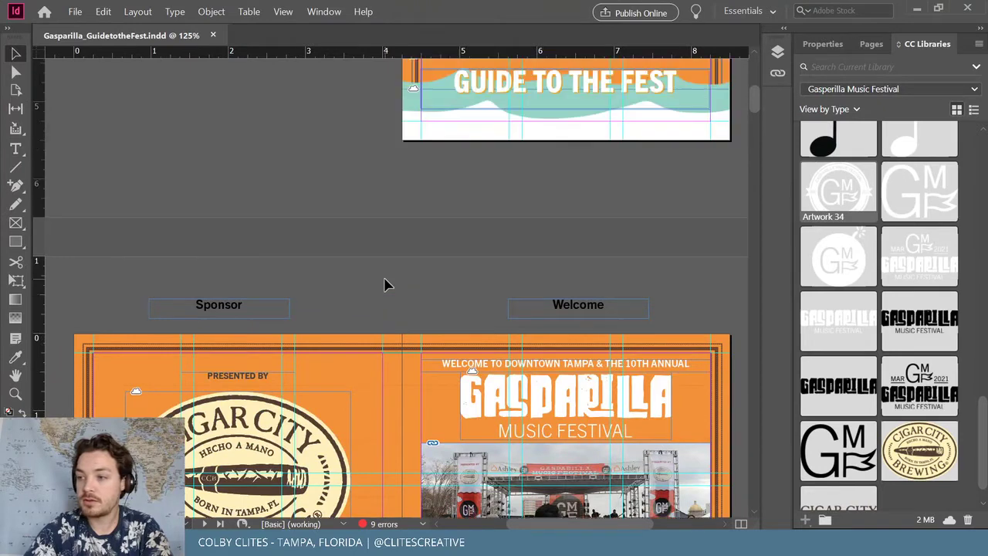
Add the GUIDE TO THE FEST heading's character style to the Gasparilla Music Festival CC library
left_click(217, 132)
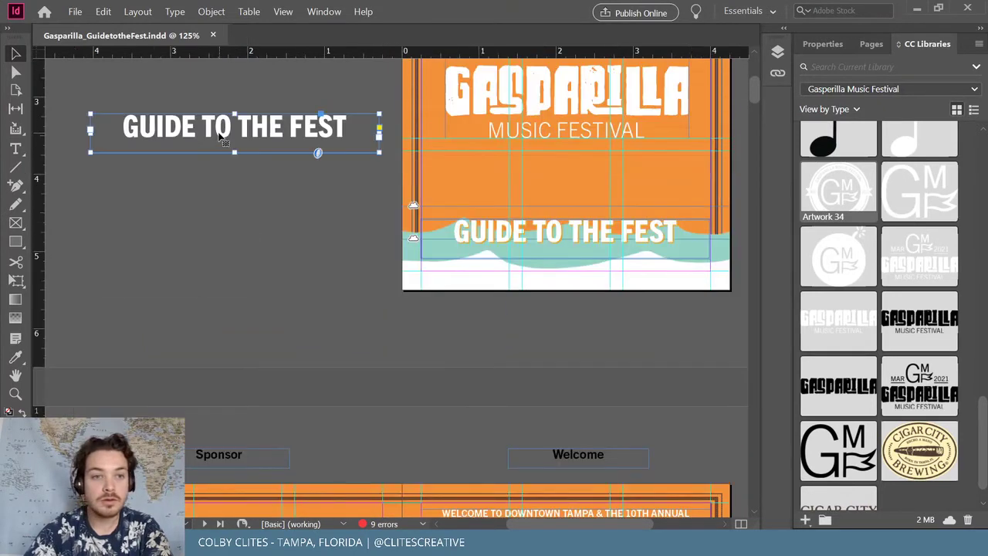
left_click(804, 521)
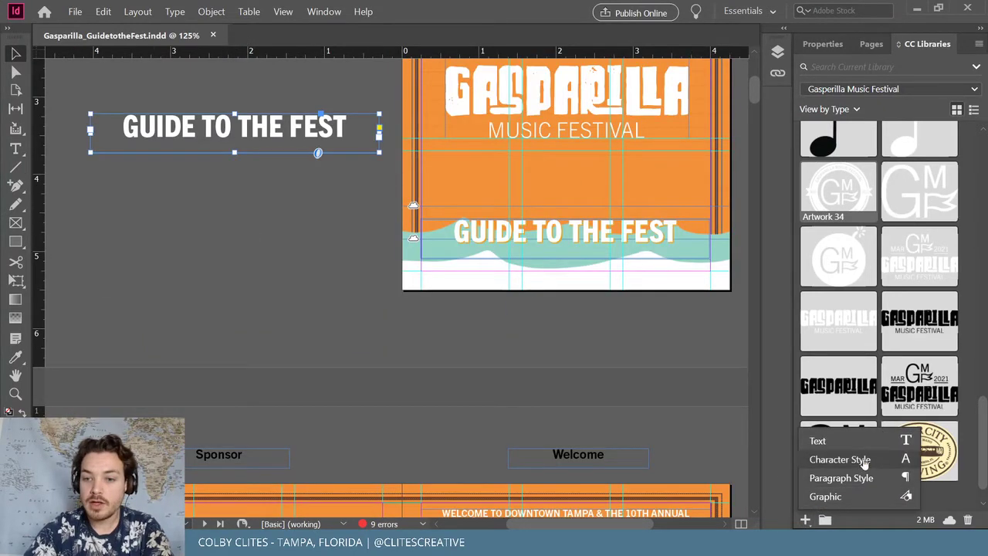
scroll(909, 457, "up", 20)
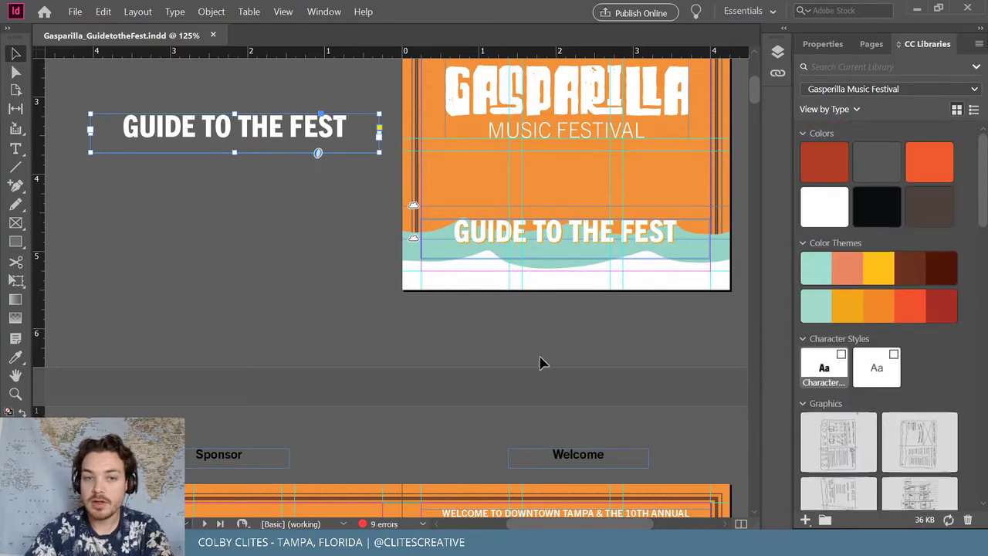
scroll(496, 315, "down", 10)
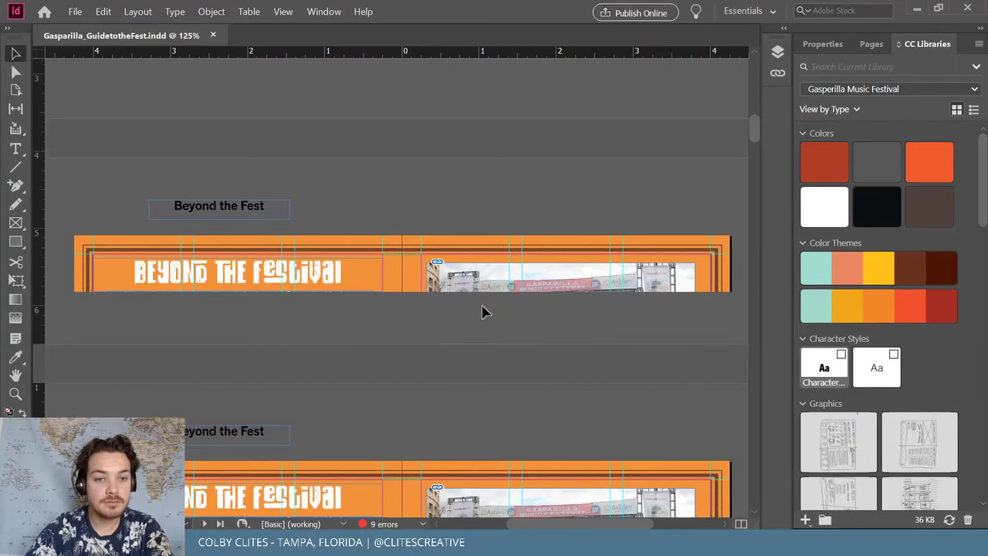
scroll(483, 311, "down", 4)
scroll(317, 212, "up", 2)
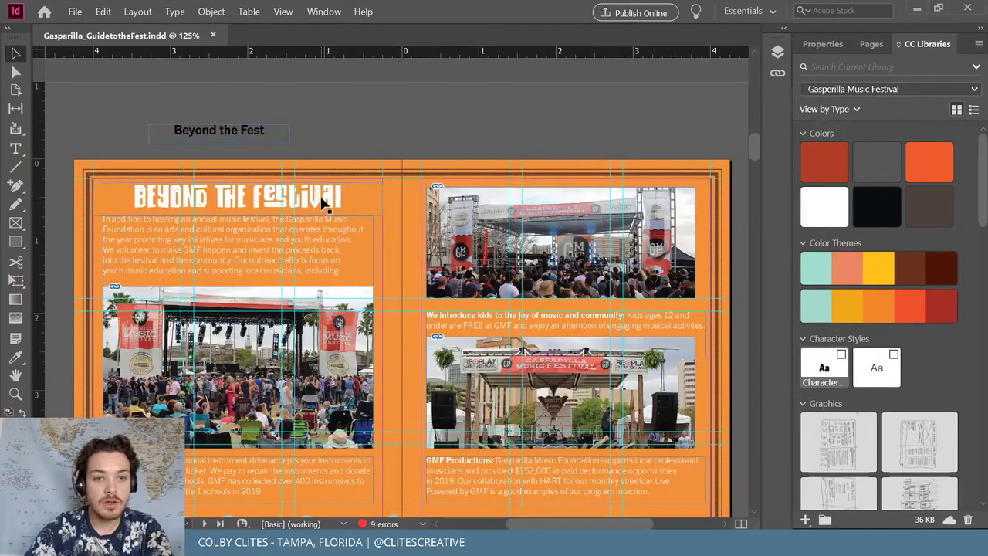
Apply the library character style to the title and retype 'Festival' as FESTIVAL
left_click(322, 203)
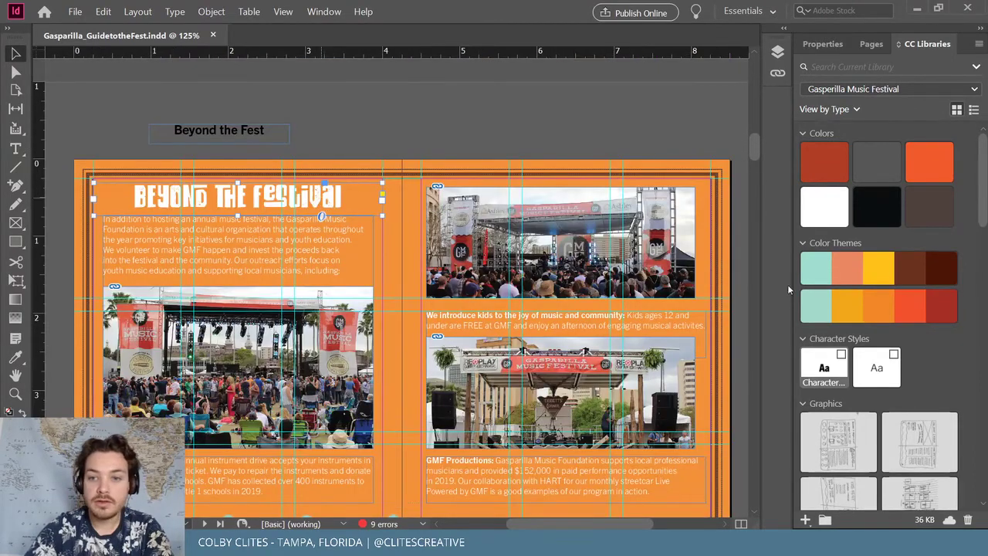
left_click(820, 370)
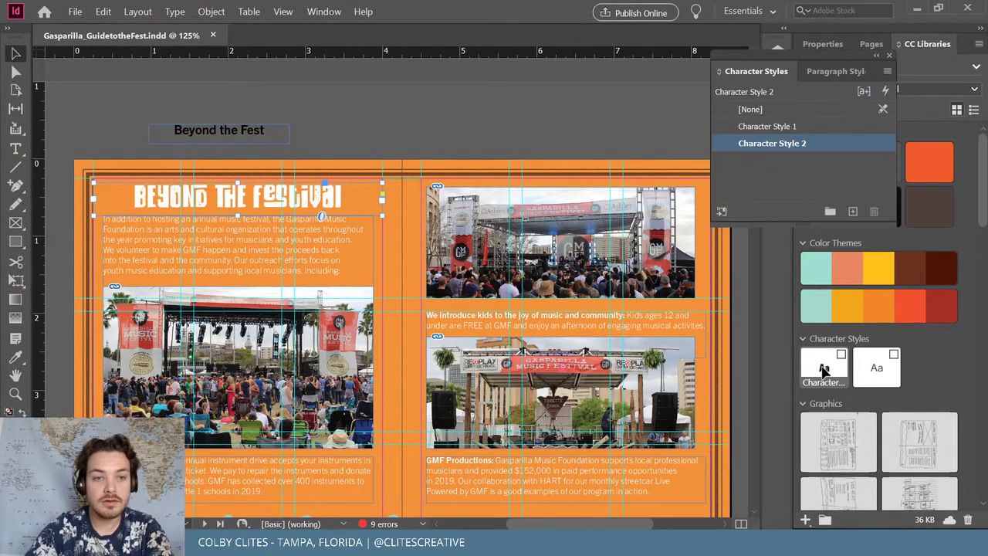
double_click(260, 204)
left_click_drag(285, 197, 366, 199)
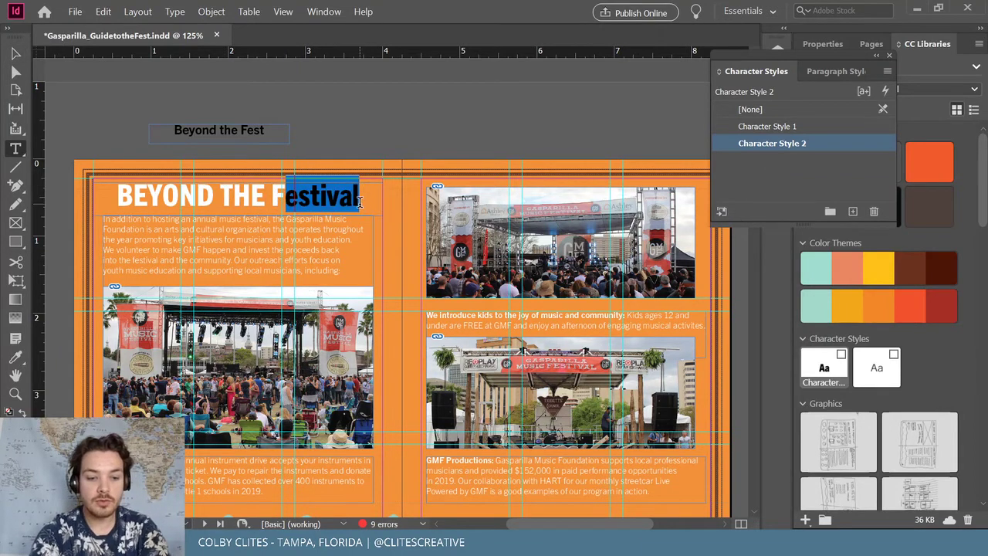
key("BackSpace")
key("BackSpace")
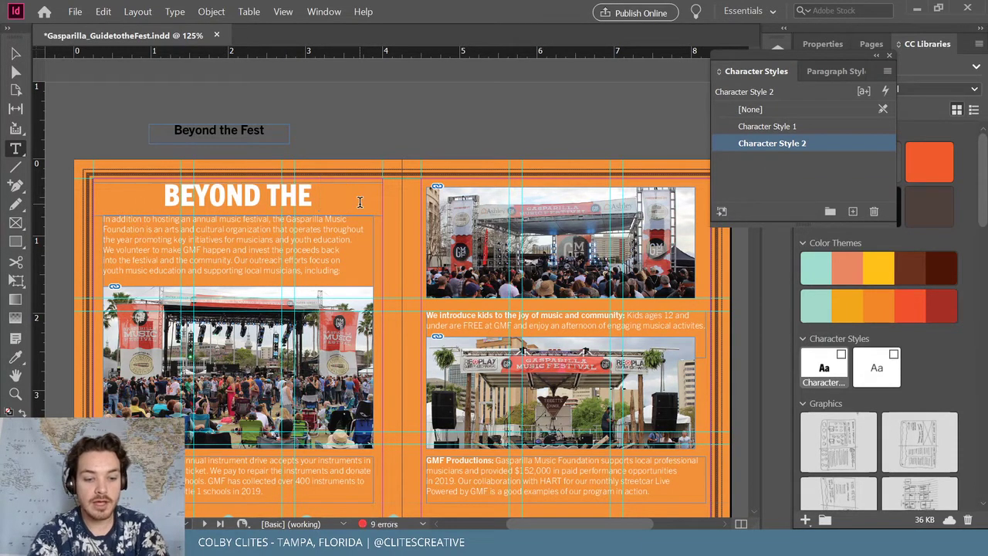
type("FESTIVAL")
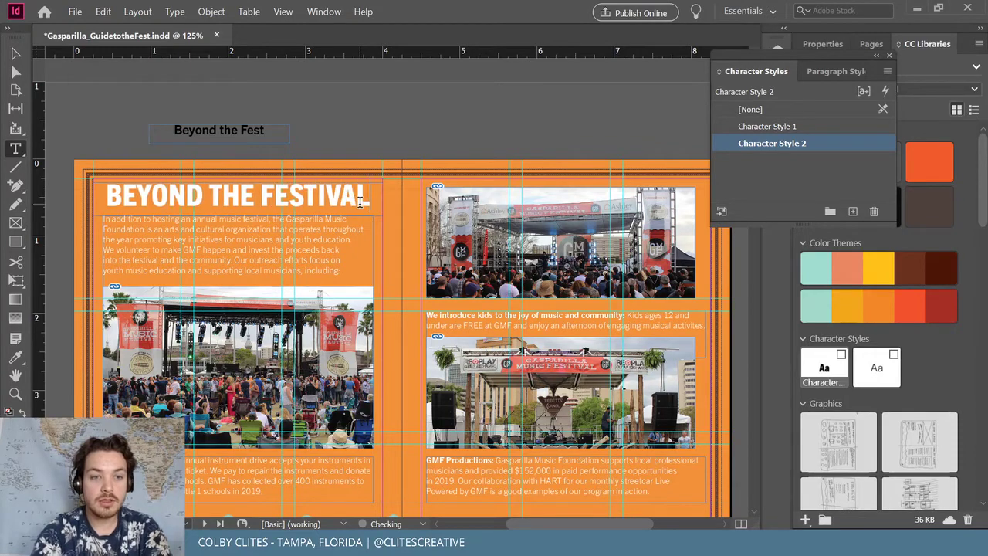
key("Escape")
left_click(132, 154)
Cut the BEYOND THE FESTIVAL headline frame off the page
scroll(147, 154, "down", 4)
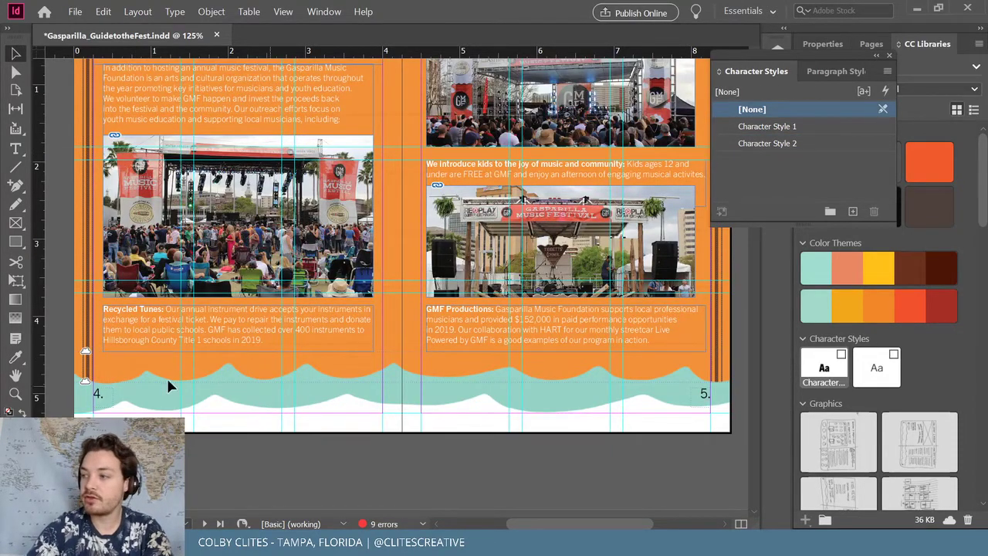
scroll(358, 366, "up", 12)
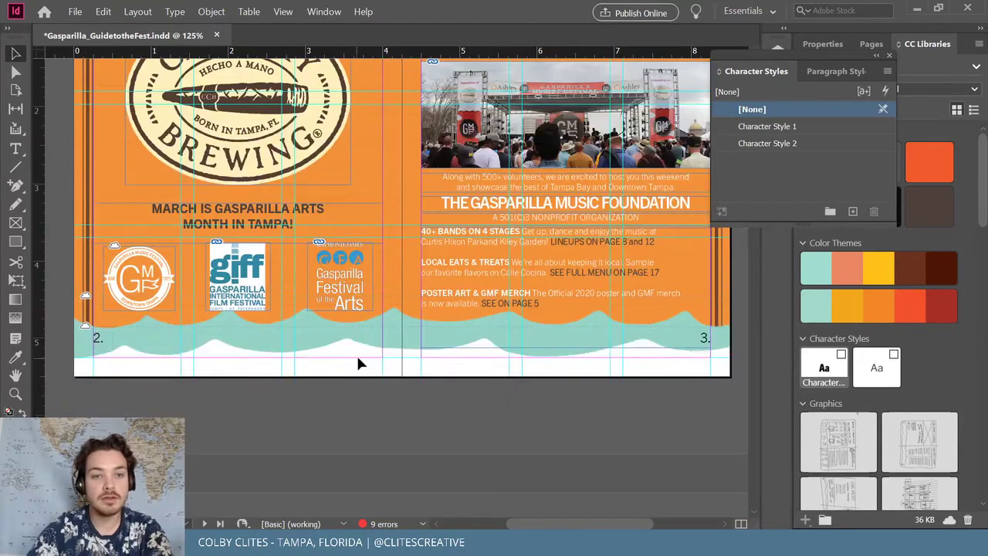
scroll(358, 352, "up", 9)
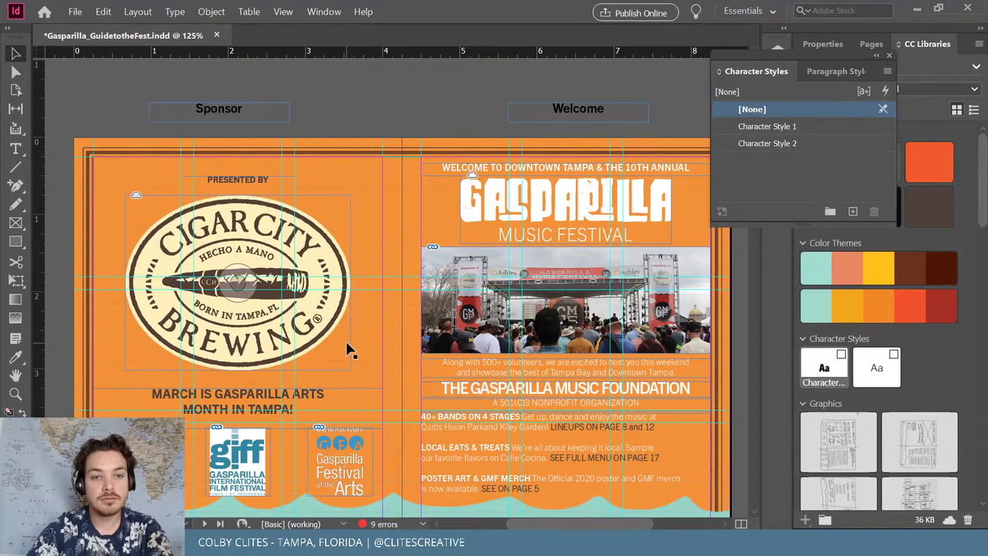
scroll(349, 349, "down", 15)
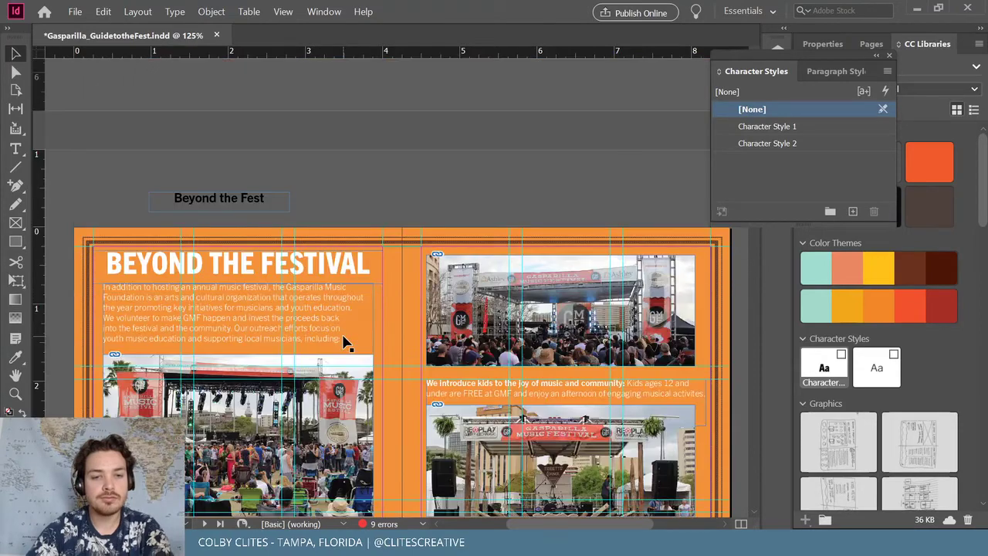
scroll(345, 341, "down", 3)
scroll(362, 342, "up", 6)
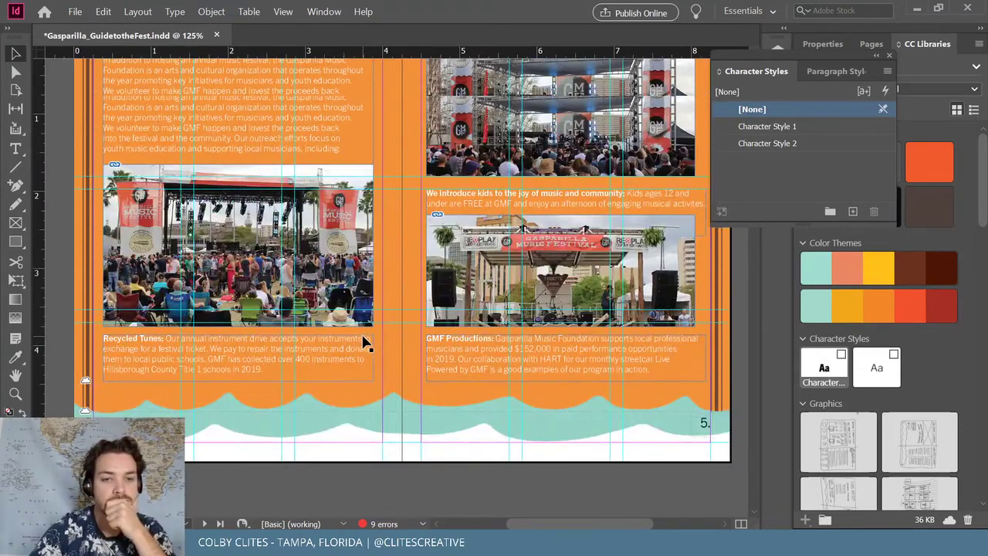
left_click(244, 191)
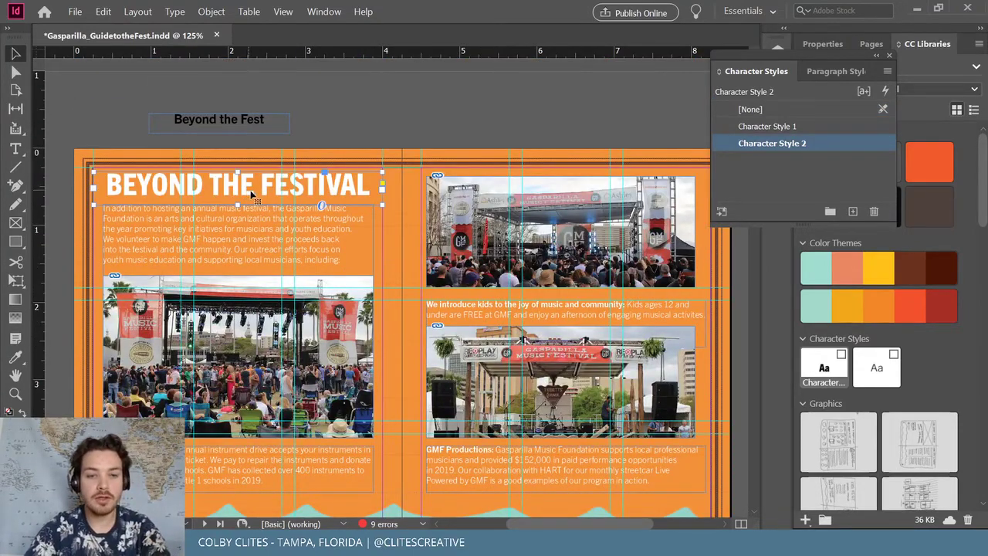
key("Delete")
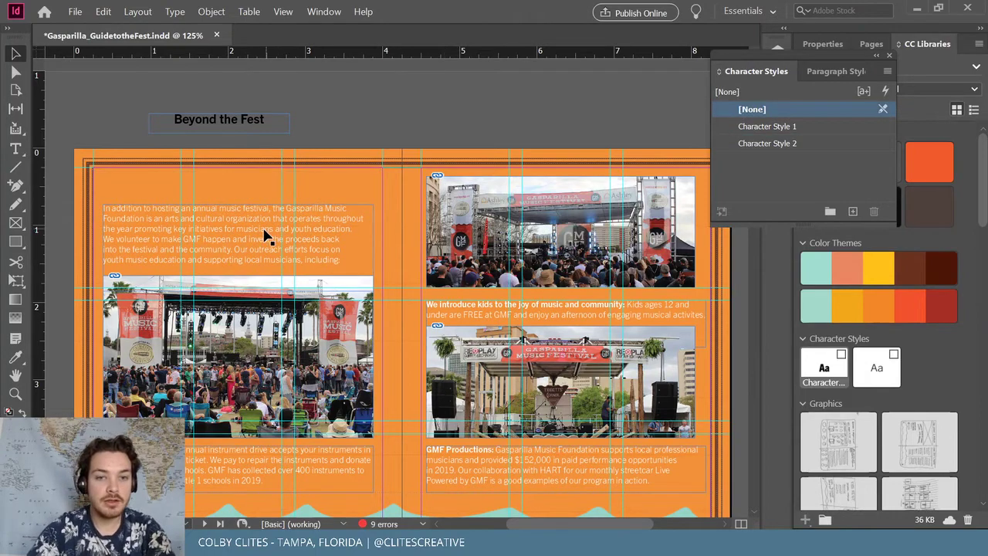
Raise the intro and Recycled Tunes frames, then paste the headline onto the waves at page 4's bottom
left_click(263, 208)
left_click_drag(262, 207, 263, 180)
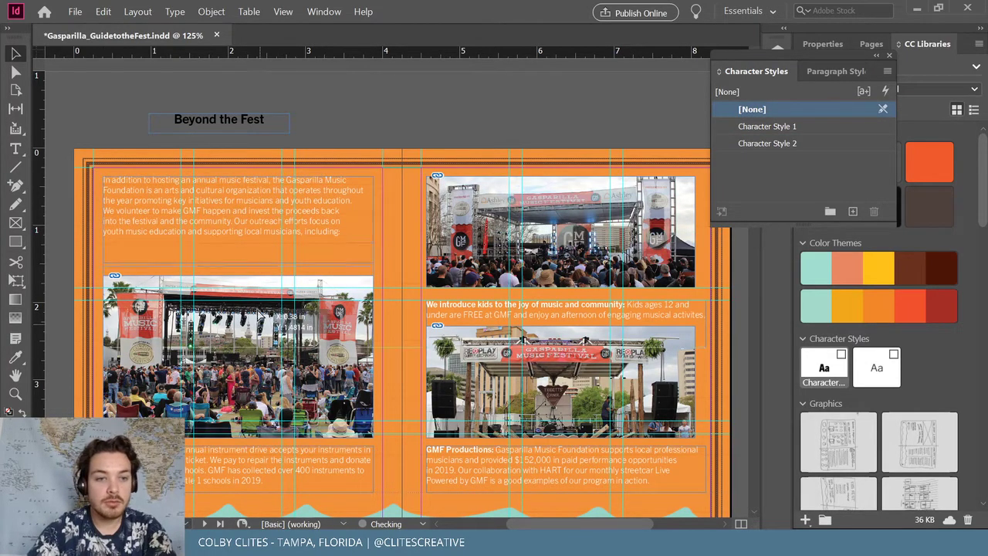
scroll(257, 292, "down", 5)
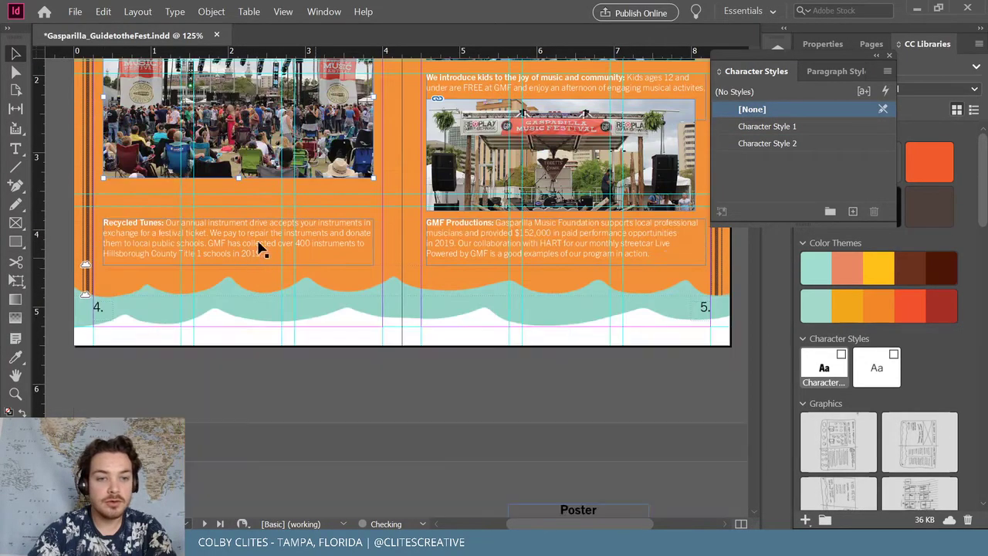
left_click_drag(260, 247, 257, 214)
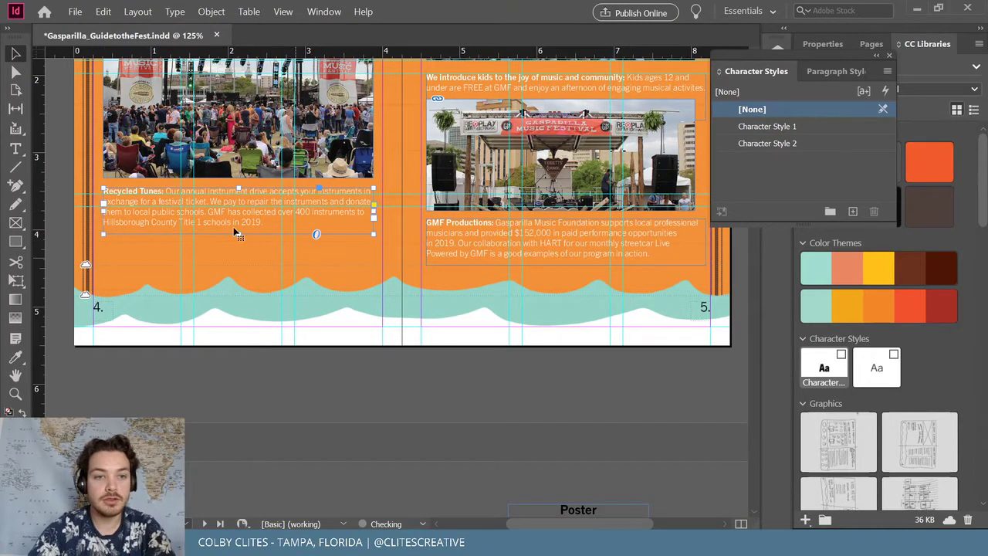
key("ctrl+v")
left_click_drag(371, 240, 216, 290)
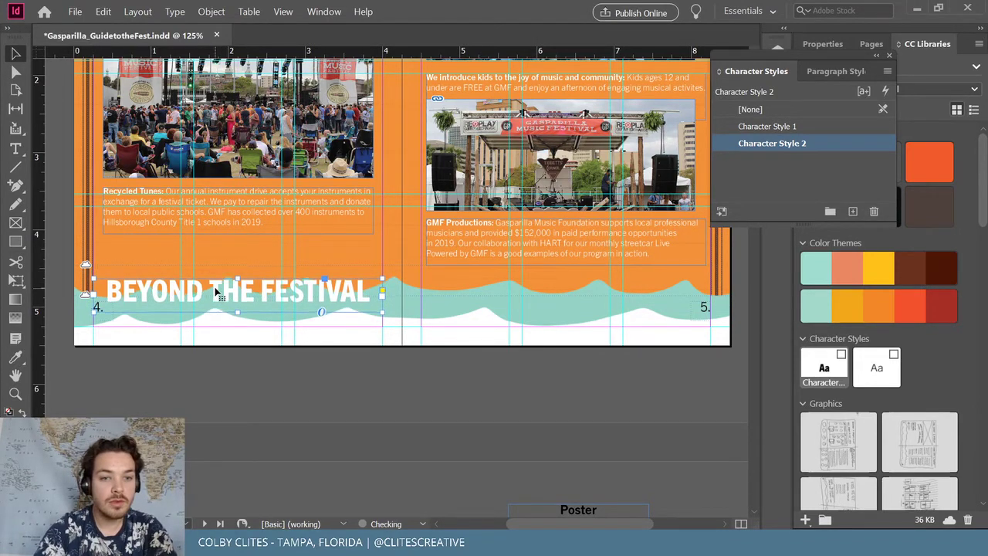
Apply the library character style to the whole BEYOND THE FESTIVAL headline, giving white lettering
left_click(103, 11)
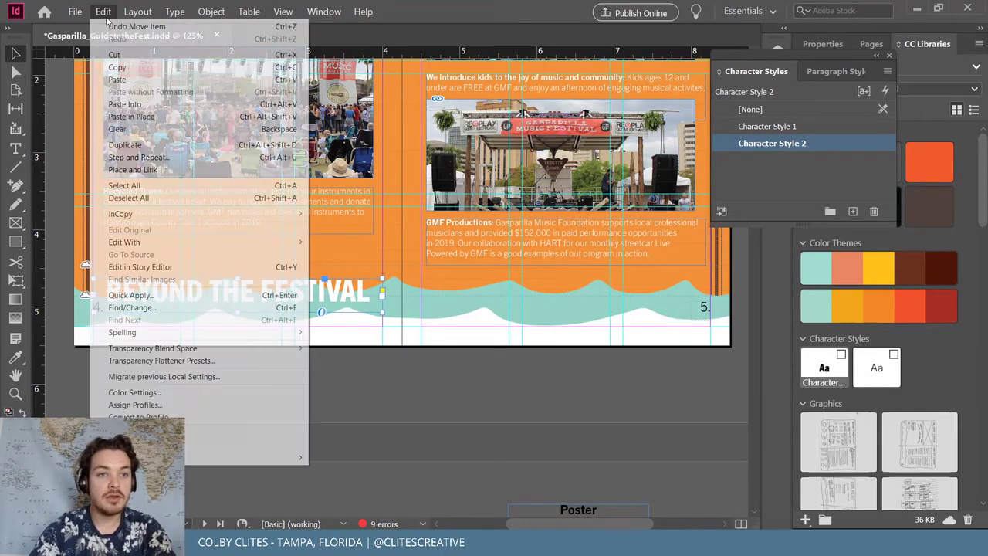
left_click(136, 108)
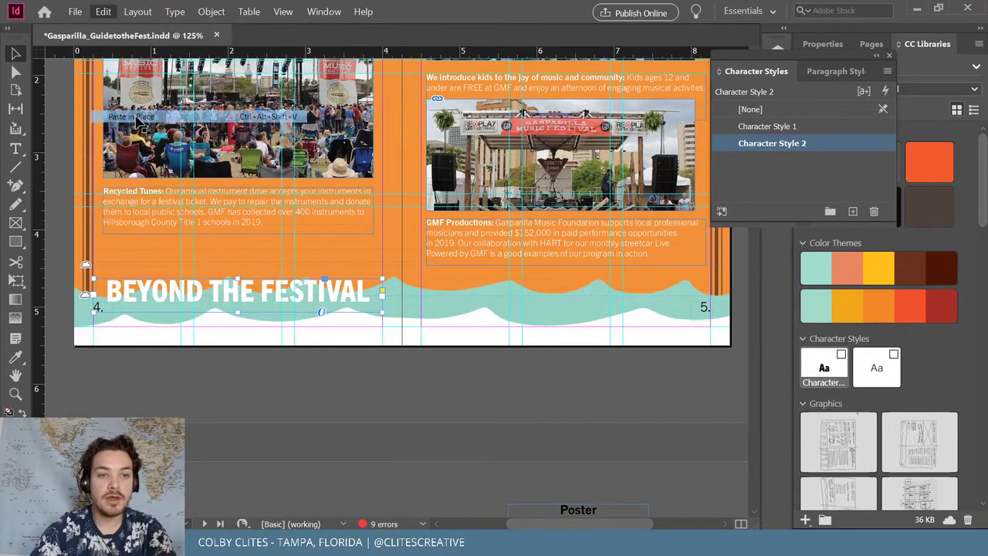
triple_click(245, 295)
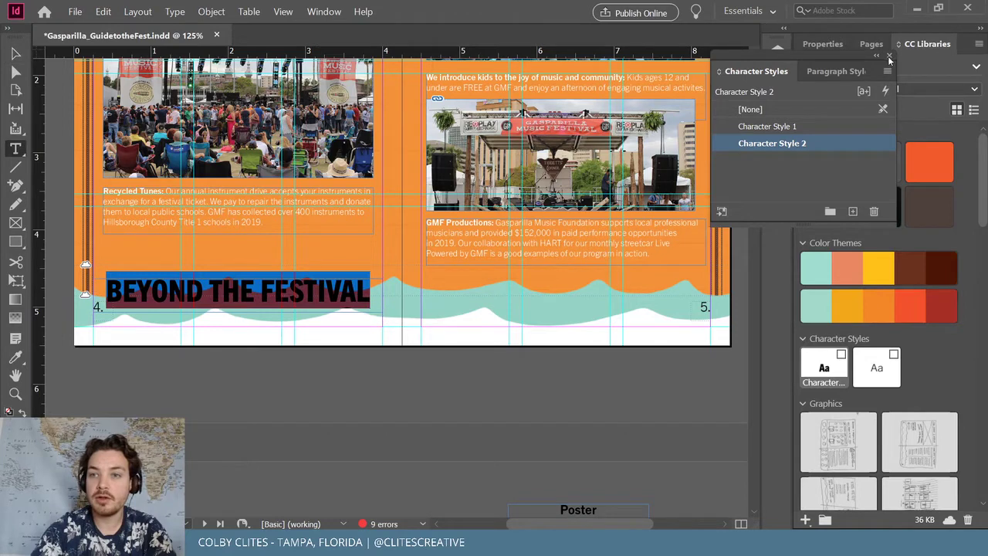
left_click(890, 59)
left_click(824, 367)
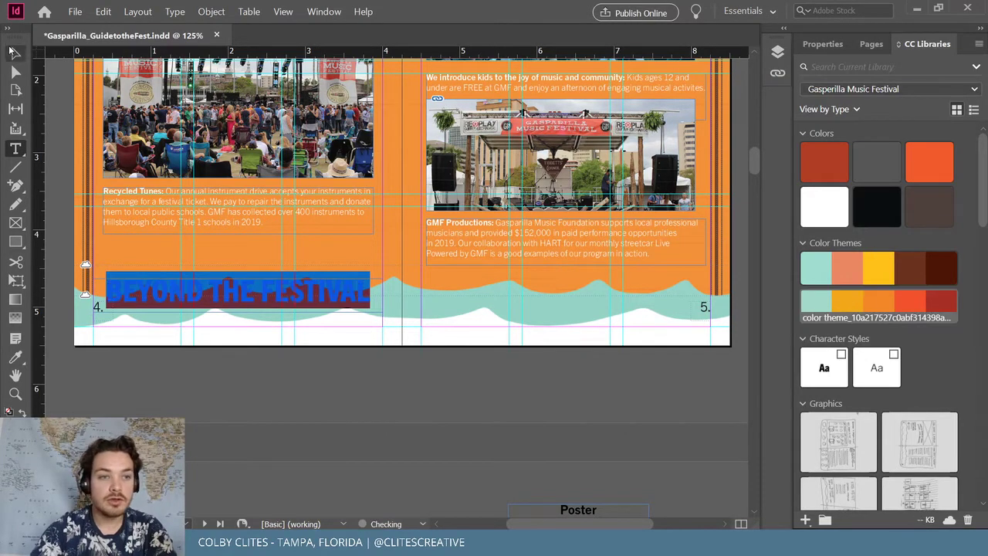
left_click(14, 51)
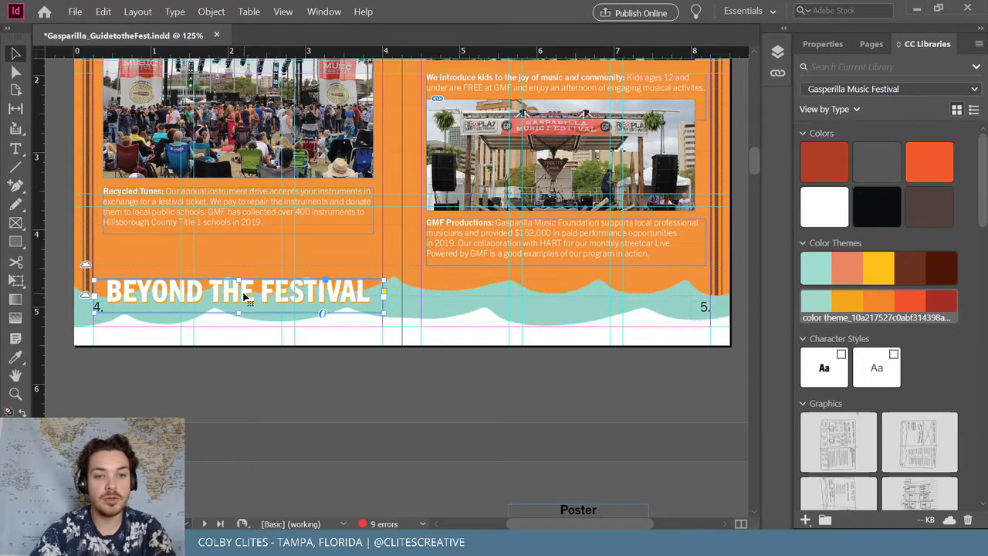
key("ctrl+shift+a")
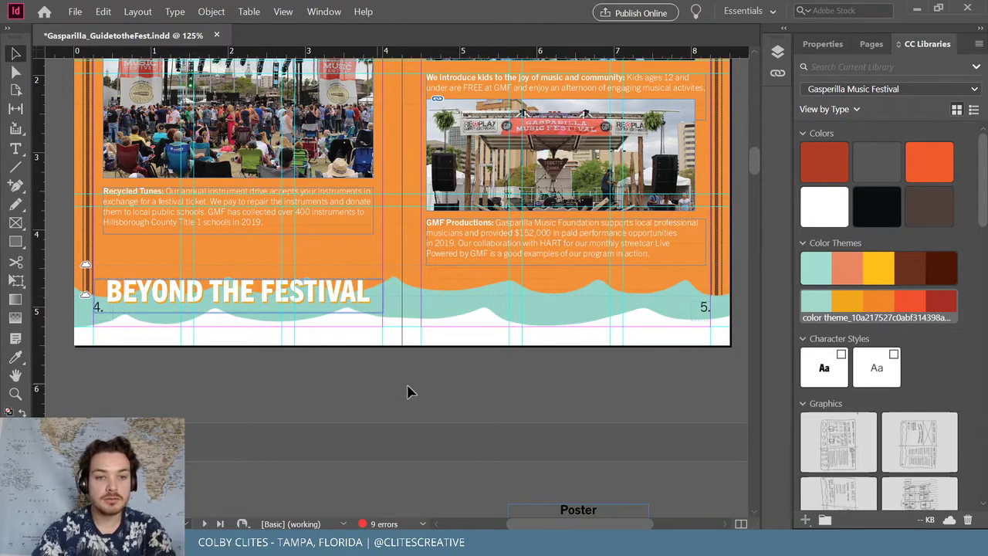
Add a vertical guide at 3.83 in, then reposition and widen the Recycled Tunes text frame
scroll(407, 392, "up", 5)
scroll(430, 397, "down", 2)
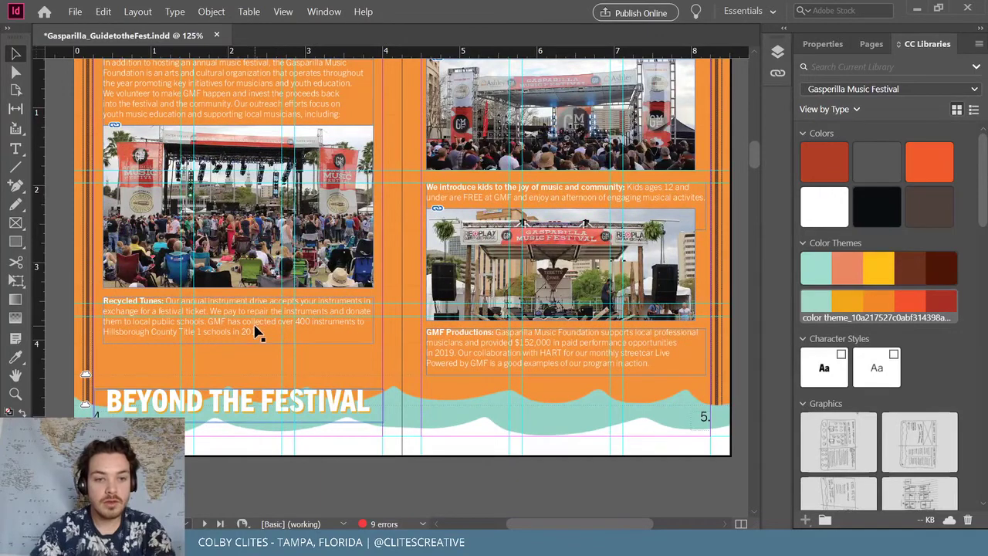
left_click_drag(259, 332, 261, 353)
scroll(261, 353, "up", 1)
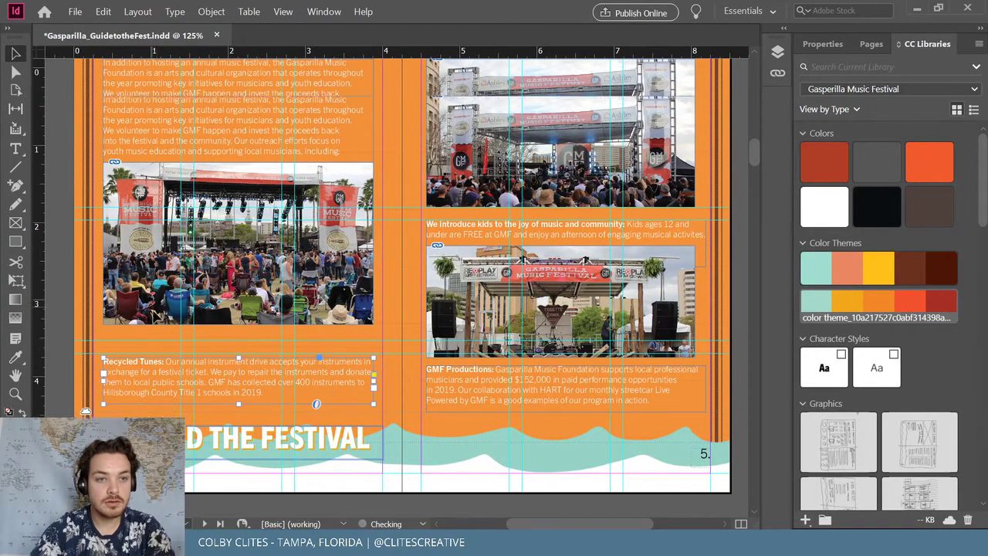
scroll(261, 354, "up", 1)
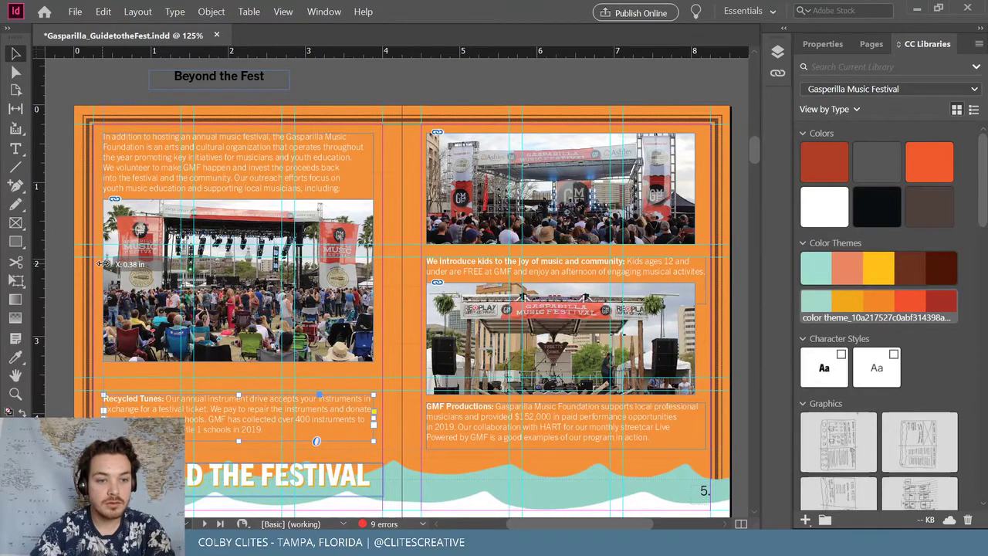
left_click_drag(44, 268, 370, 297)
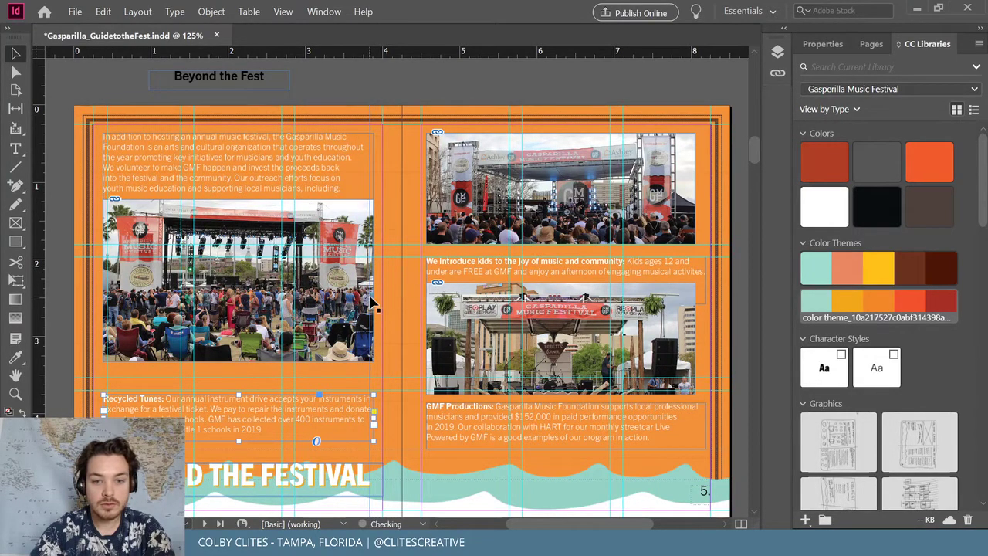
key("ctrl+=")
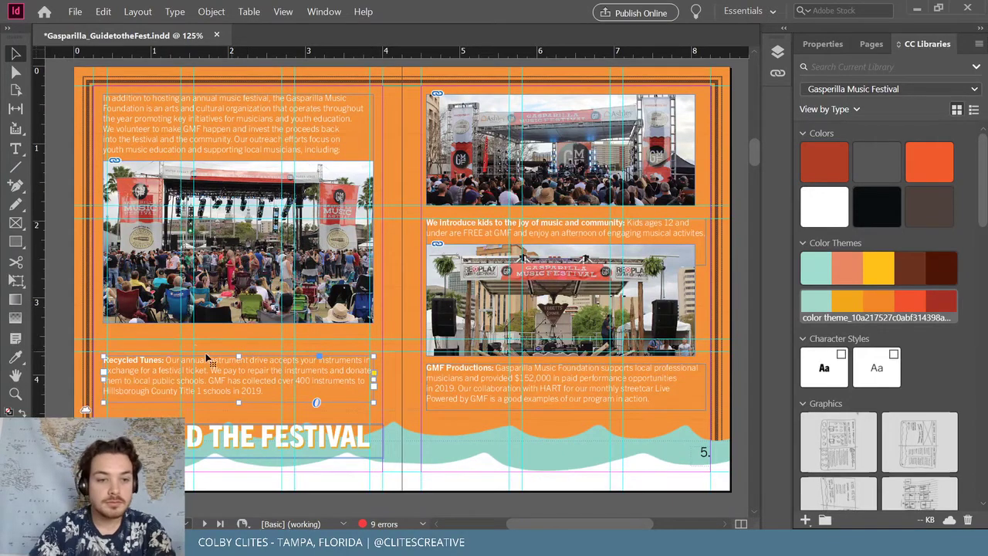
key("ctrl+=")
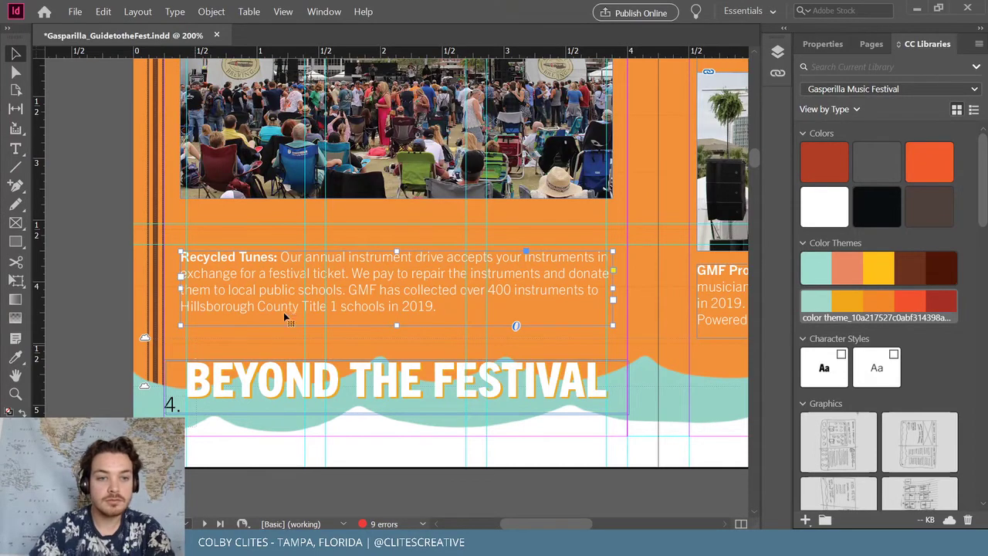
left_click_drag(284, 314, 290, 307)
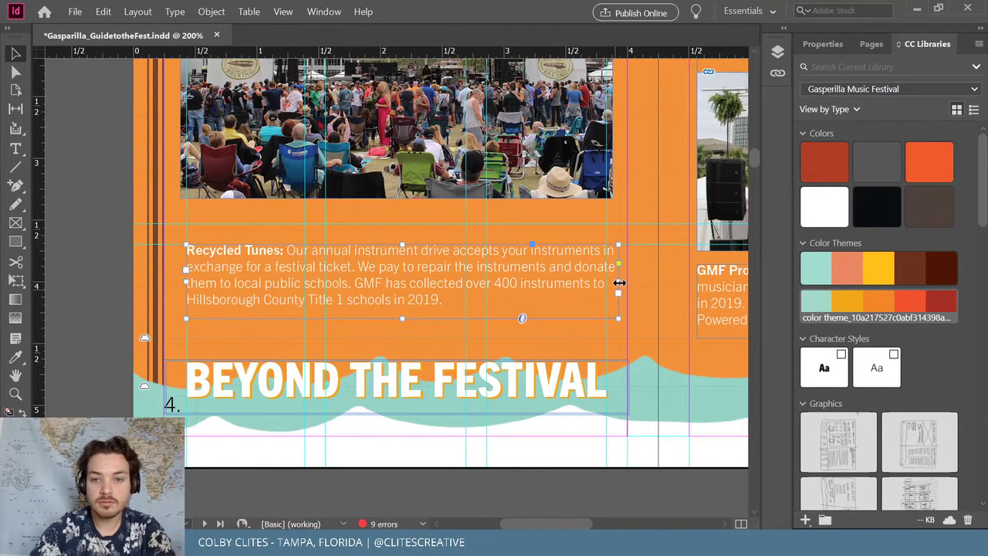
left_click_drag(619, 283, 627, 282)
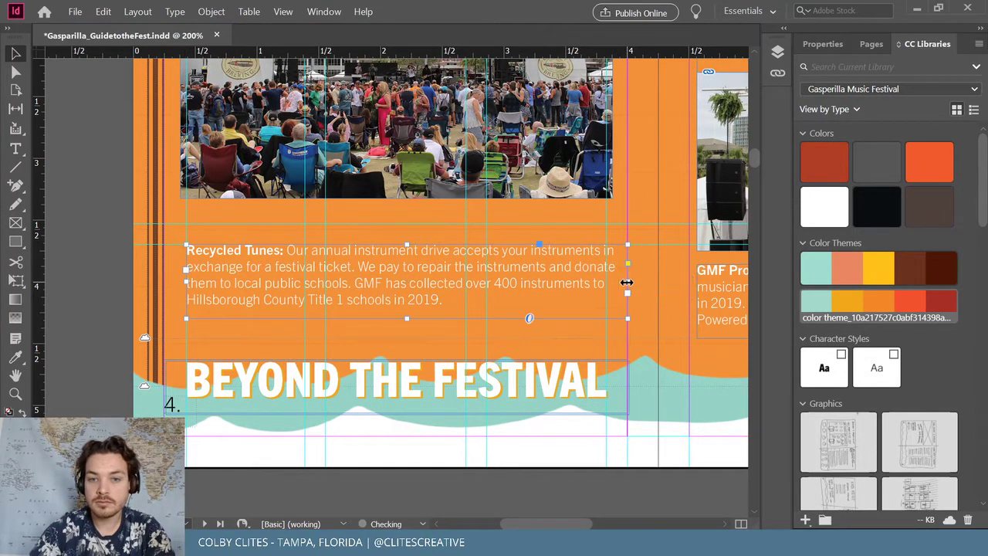
left_click_drag(357, 302, 362, 324)
scroll(382, 255, "up", 1)
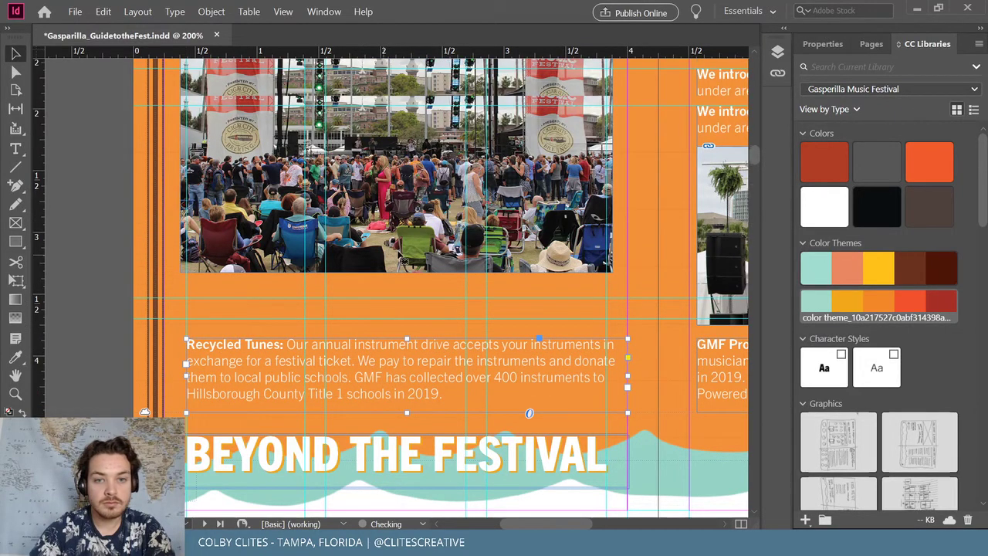
left_click(399, 293)
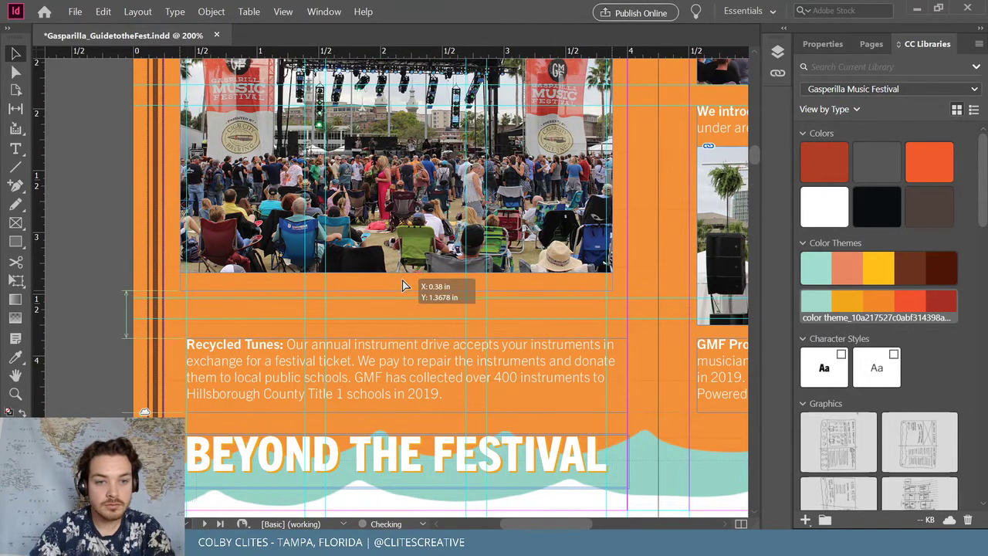
Trim the top of the stage photo frame and reposition the photo within it
left_click_drag(400, 293, 411, 311)
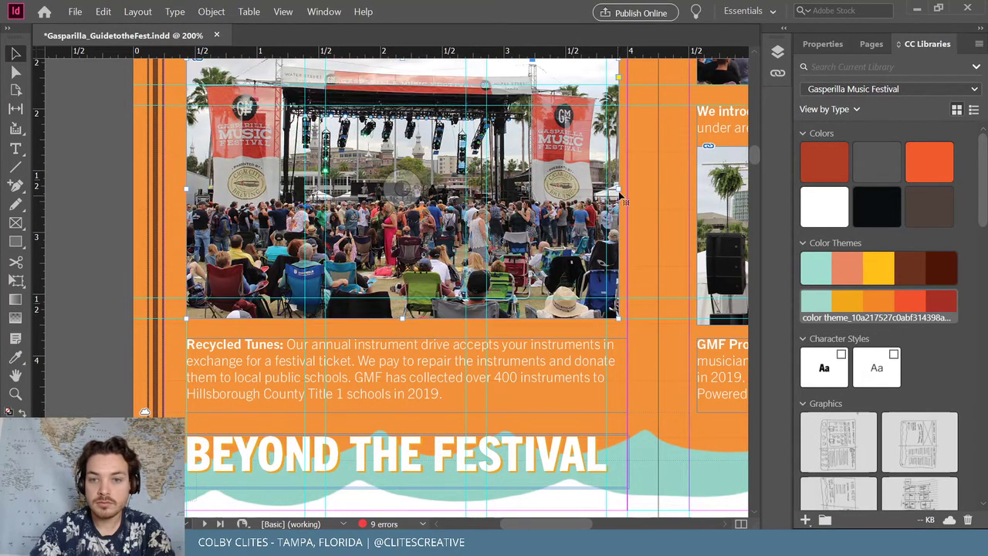
left_click_drag(621, 200, 627, 200)
scroll(424, 379, "up", 4)
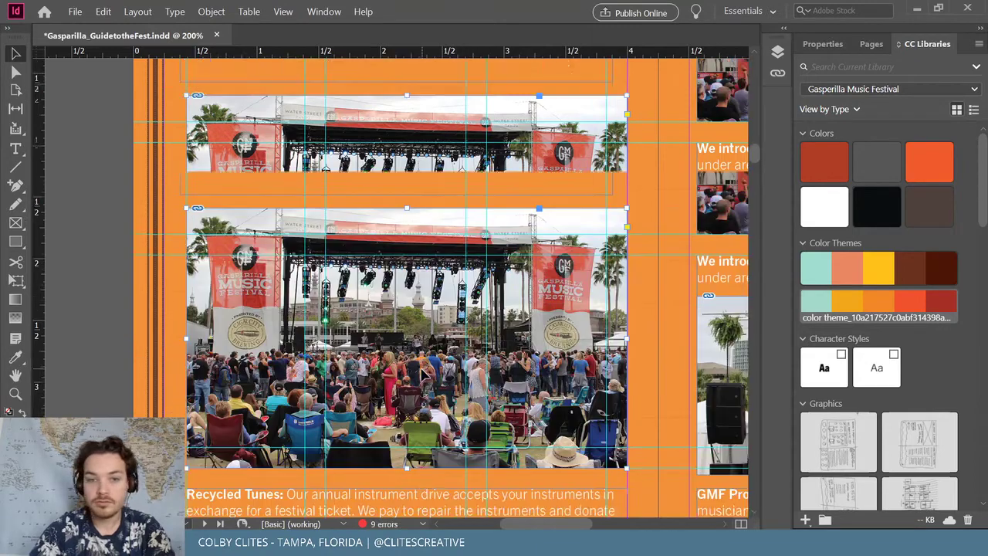
scroll(407, 385, "up", 2)
left_click_drag(406, 284, 406, 310)
scroll(413, 324, "down", 1)
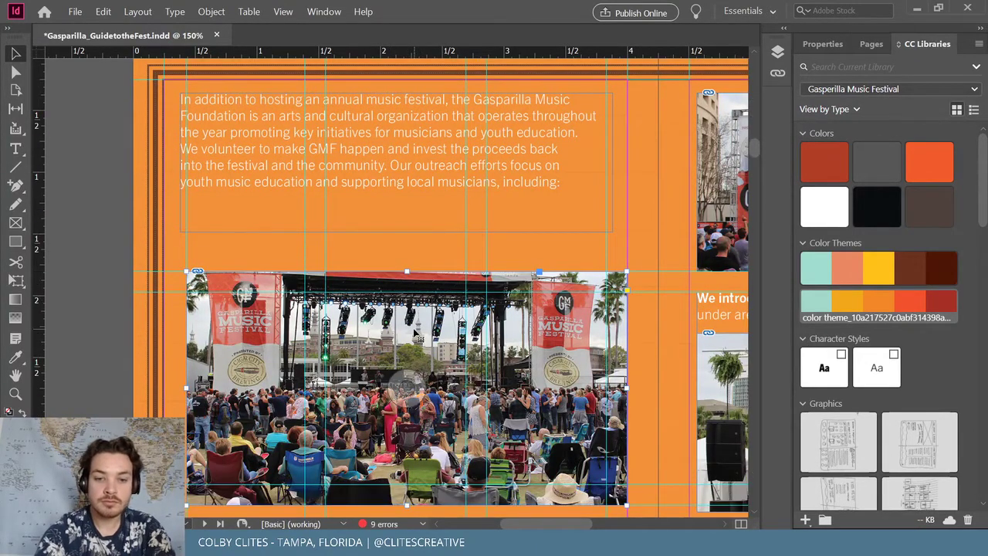
key("ctrl+minus")
key("ctrl+minus")
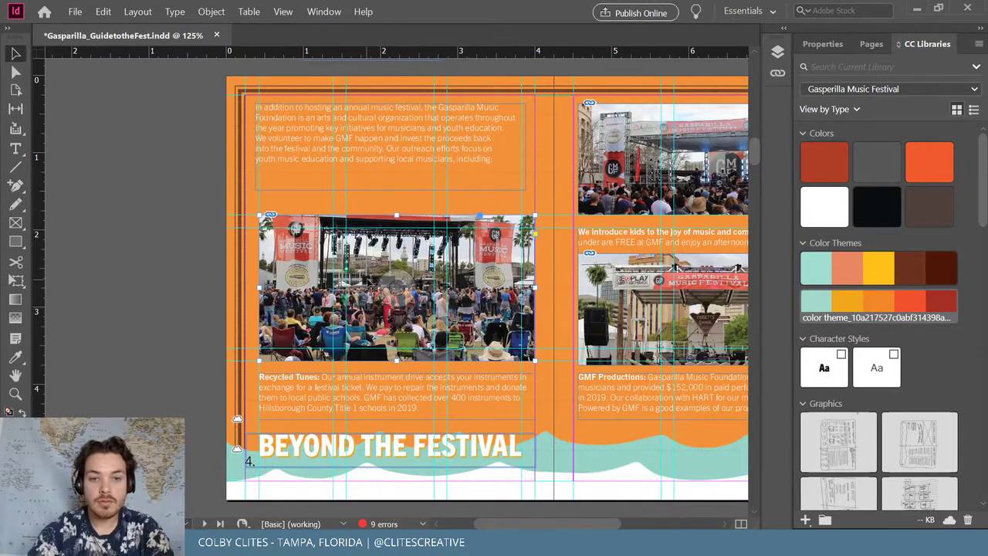
mouse_move(396, 285)
left_mouse_down()
mouse_move(410, 305)
mouse_move(402, 297)
left_mouse_up()
left_click(187, 288)
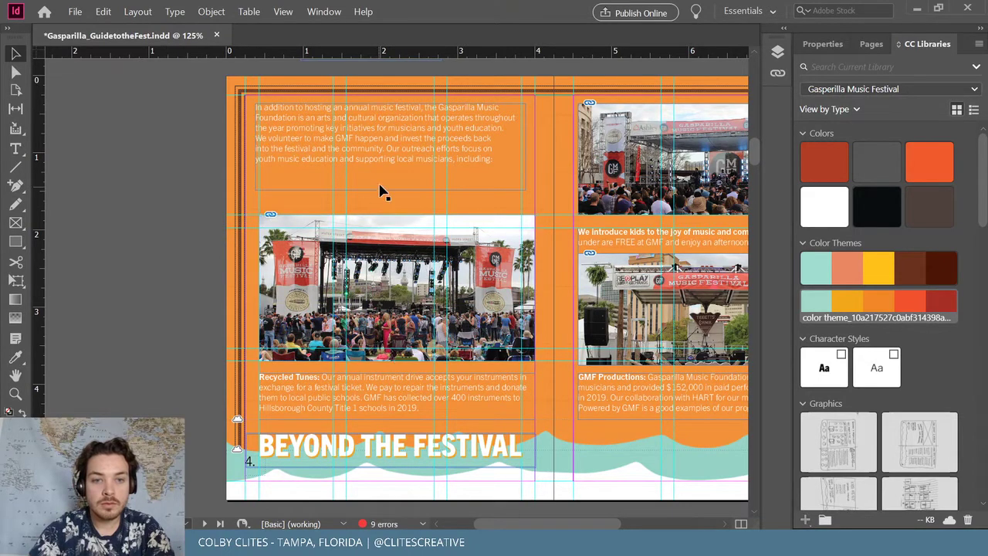
Lower, widen and shorten the intro text frame so it ends at 'Our outreach efforts focus on'
left_click_drag(386, 164, 389, 177)
left_click_drag(527, 160, 533, 162)
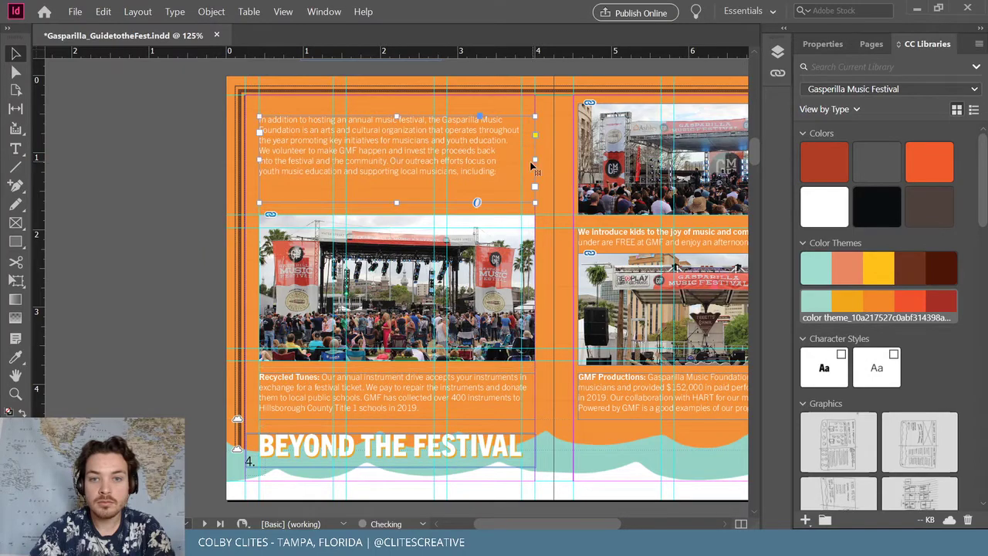
key("ctrl+equal")
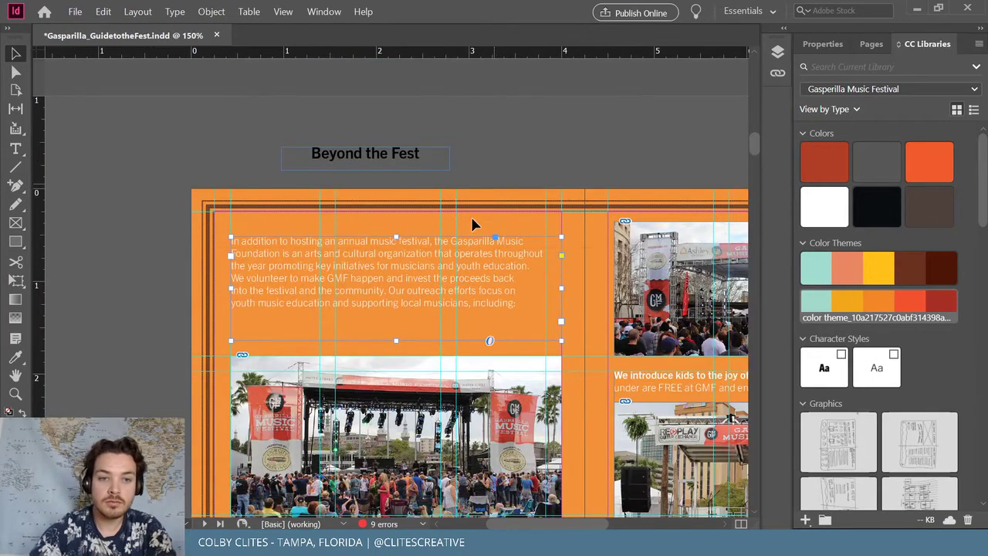
left_click_drag(409, 237, 393, 272)
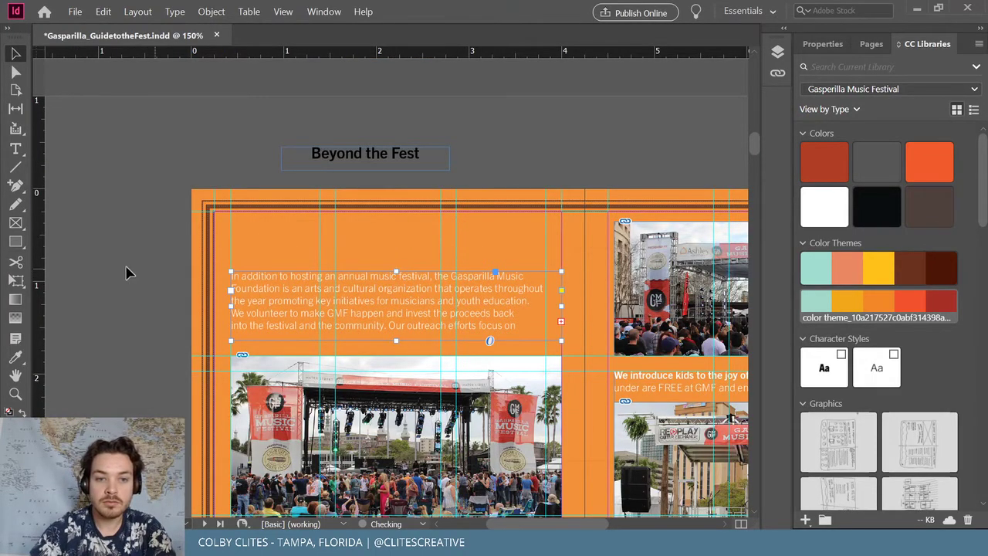
left_click(128, 272)
scroll(147, 261, "down", 5)
scroll(141, 253, "up", 2)
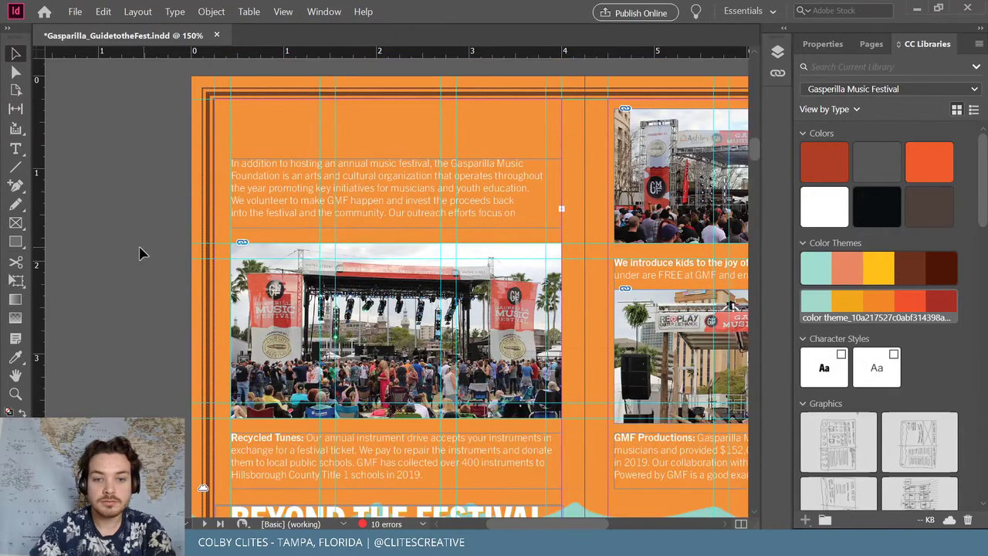
key("ctrl+minus")
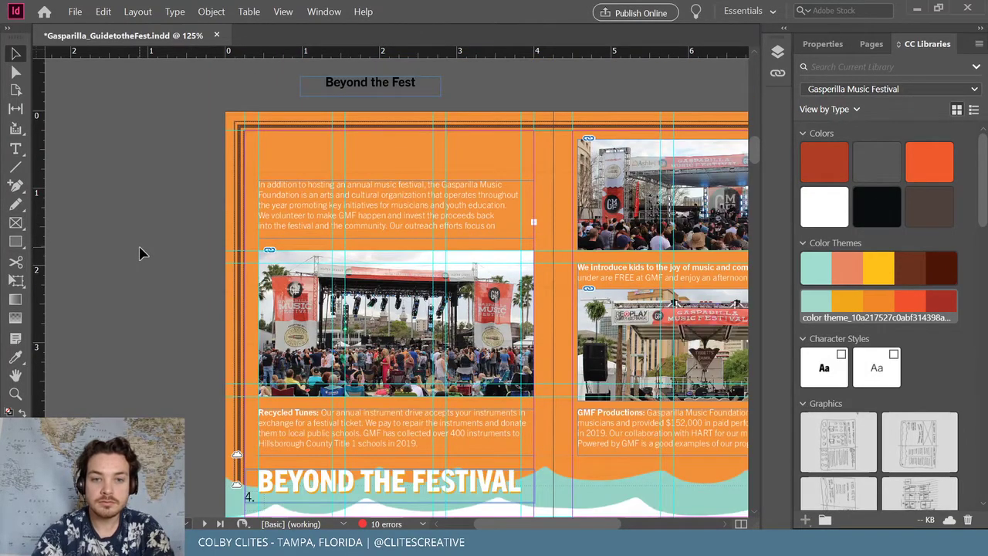
key("ctrl+minus")
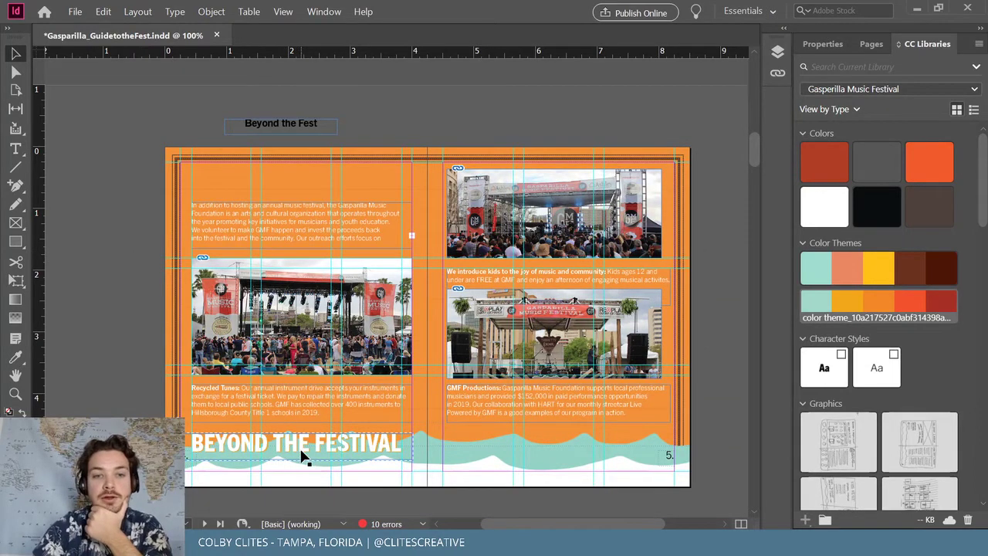
Move the stage photo to the top of the left page with the intro text just below
left_click_drag(302, 455, 293, 194)
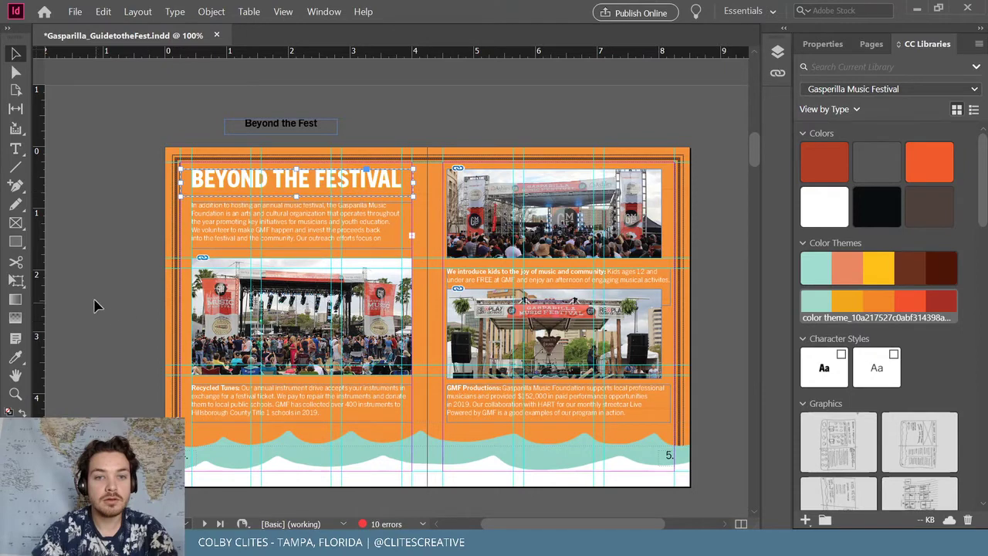
key("ctrl+z")
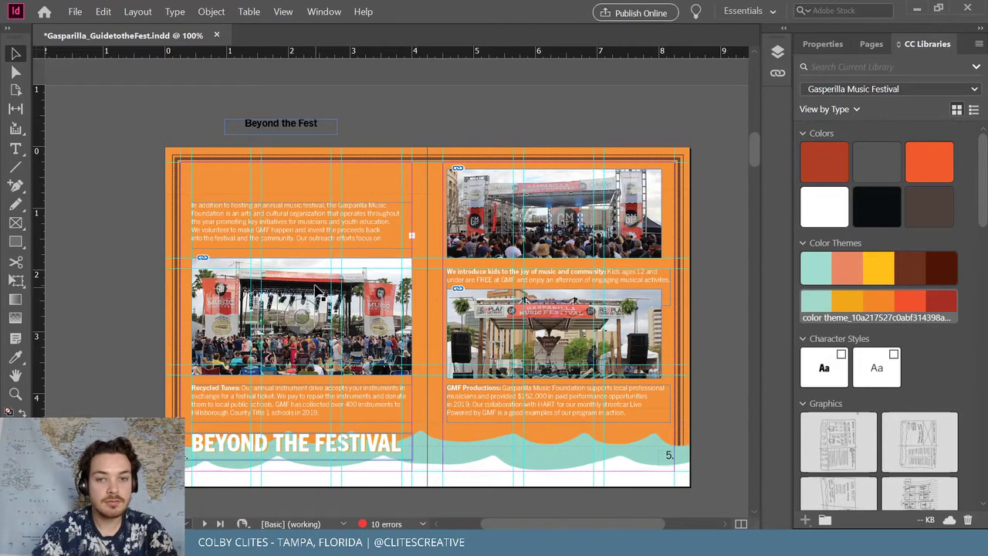
left_click_drag(305, 226, 582, 125)
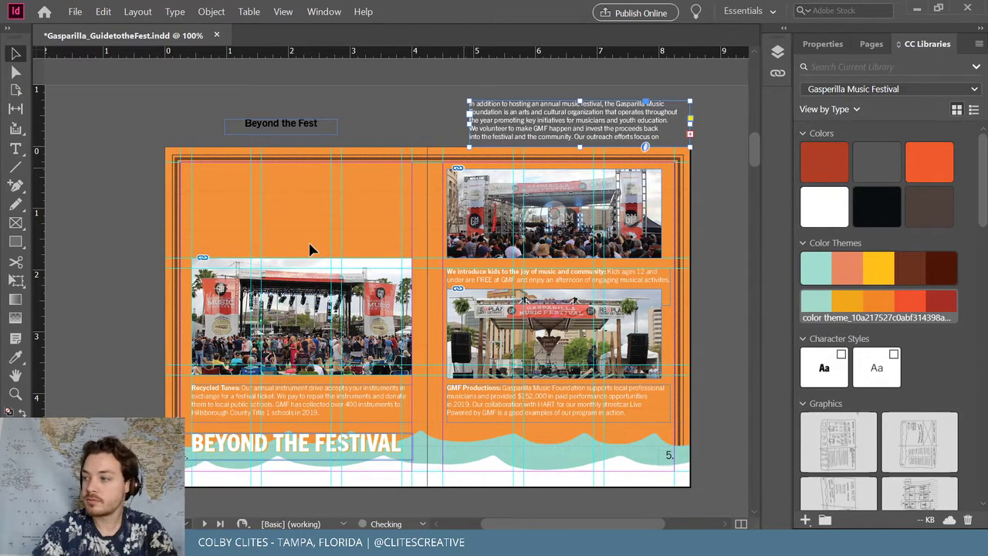
left_click(307, 269)
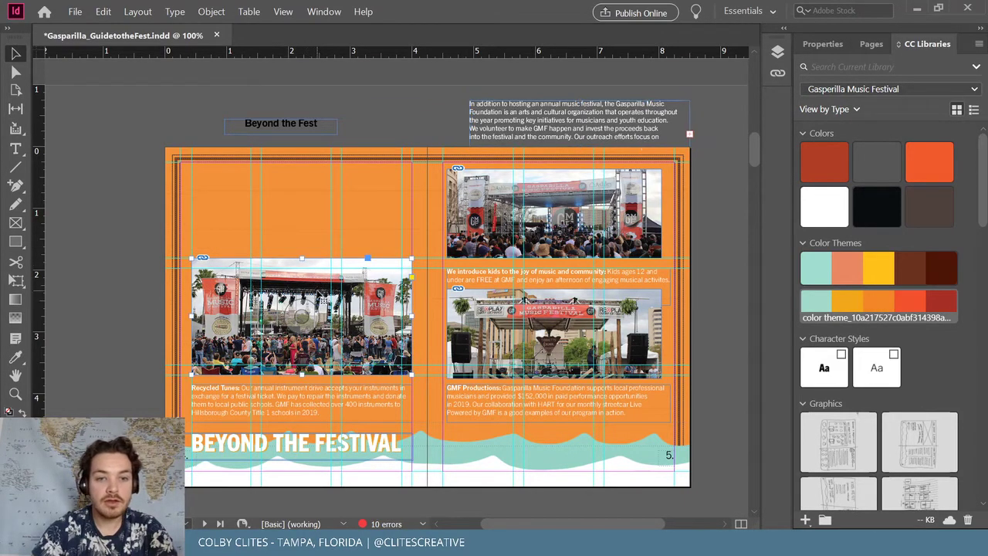
left_click(322, 207)
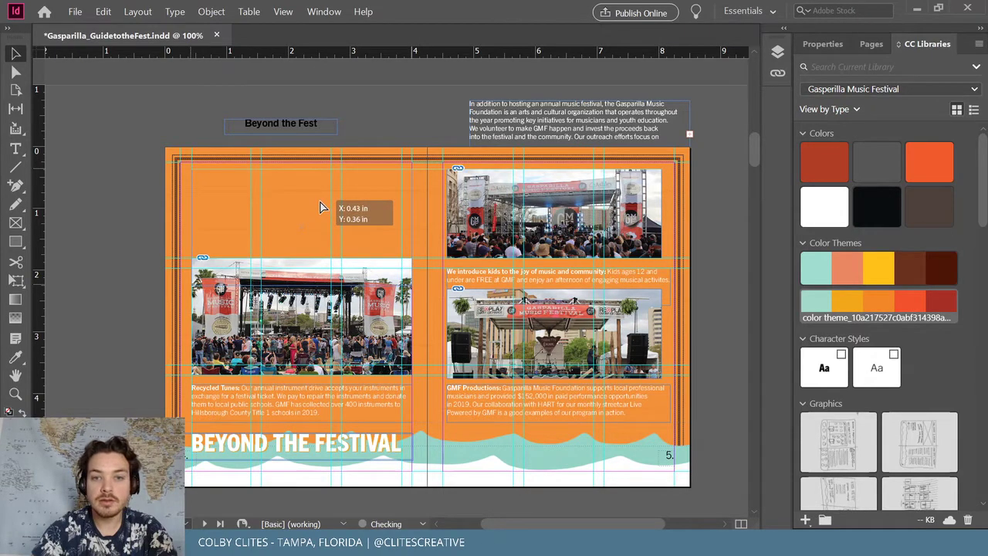
left_click_drag(322, 207, 302, 202)
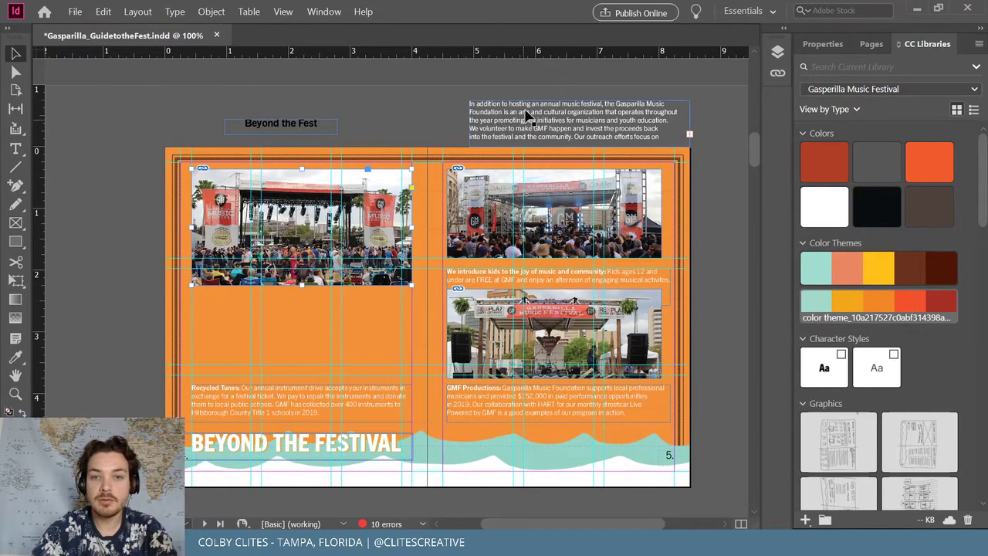
left_click_drag(305, 301, 255, 309)
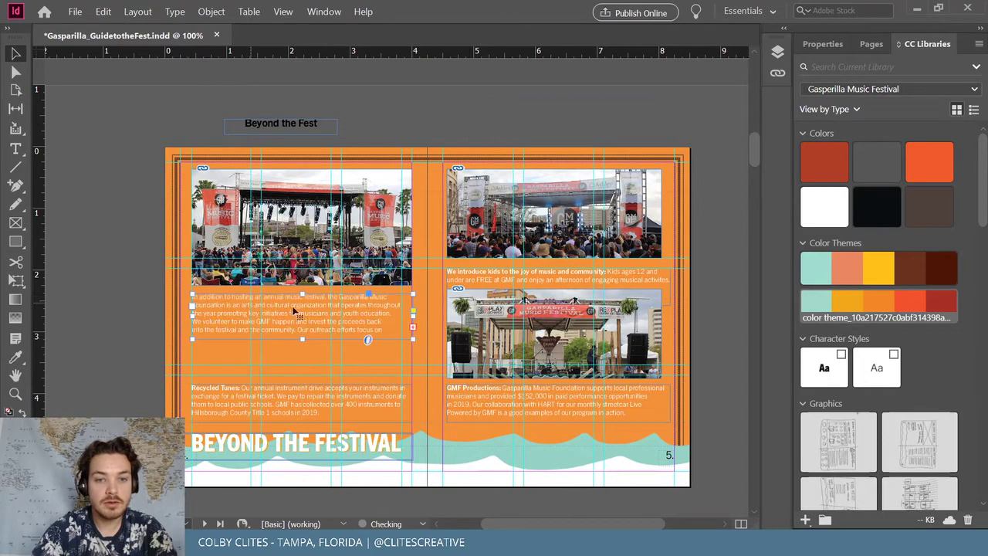
left_click_drag(412, 316, 413, 317)
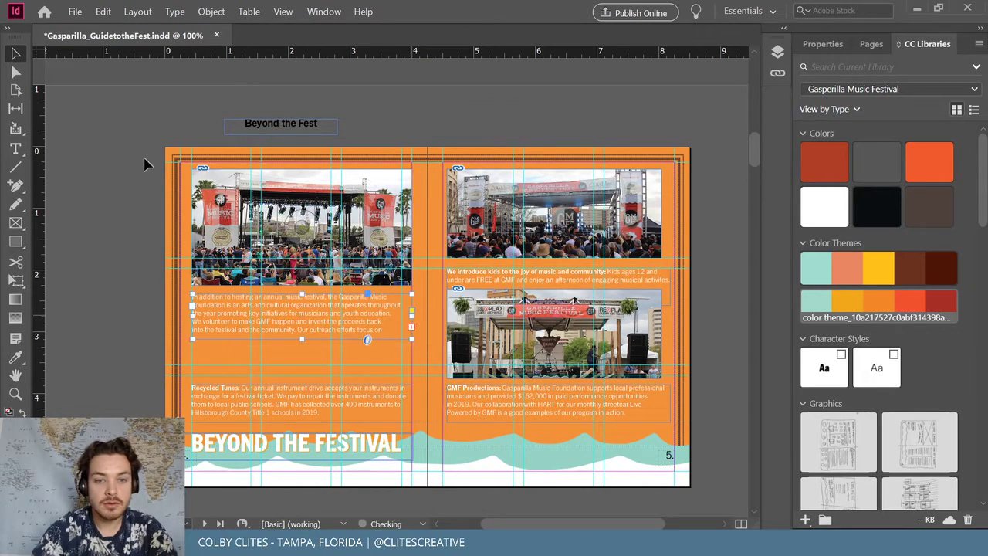
left_click(93, 190)
Move the Recycled Tunes text under the intro paragraph and shift both frames lower
key("ctrl+equal")
scroll(136, 285, "down", 3)
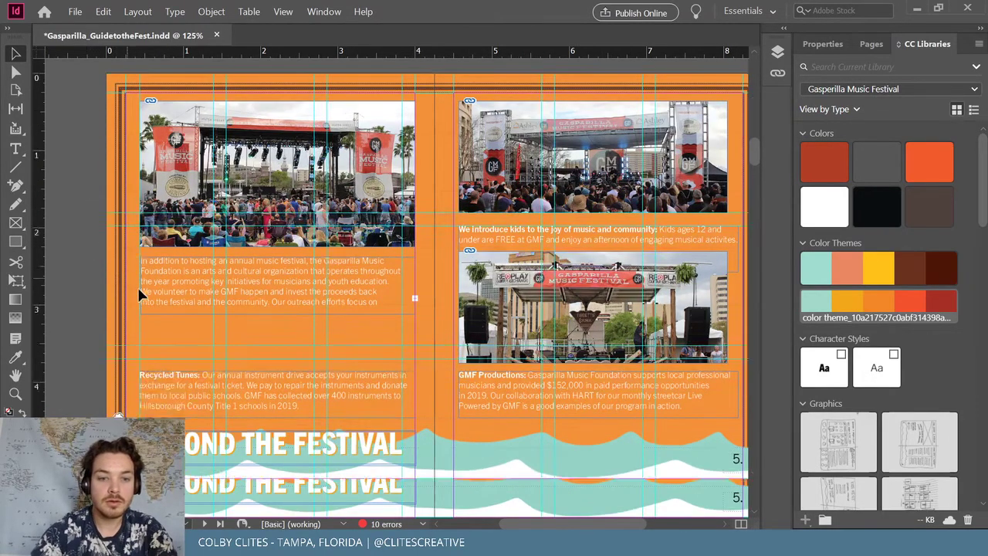
left_click_drag(199, 345, 200, 299)
scroll(70, 270, "up", 3)
left_click(282, 331)
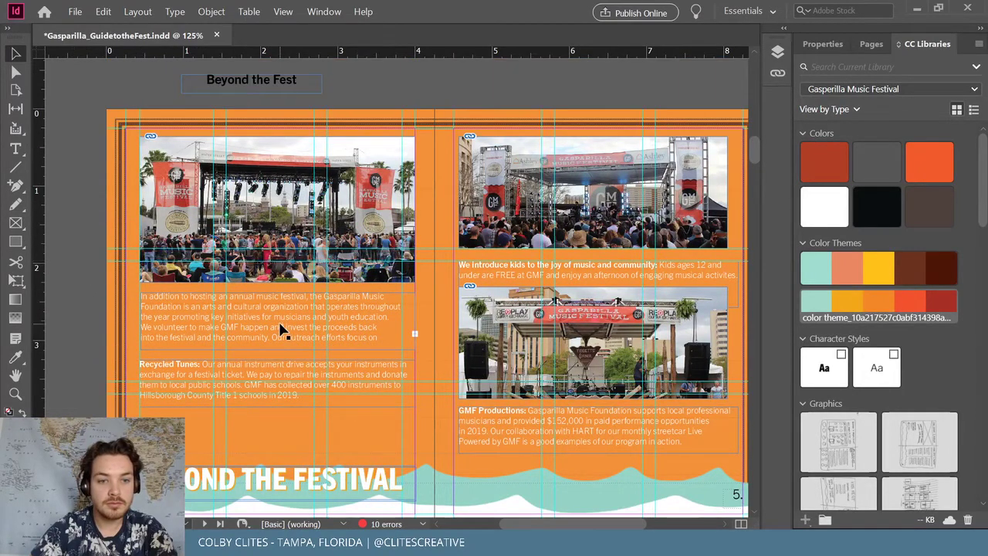
left_click_drag(295, 370, 294, 394)
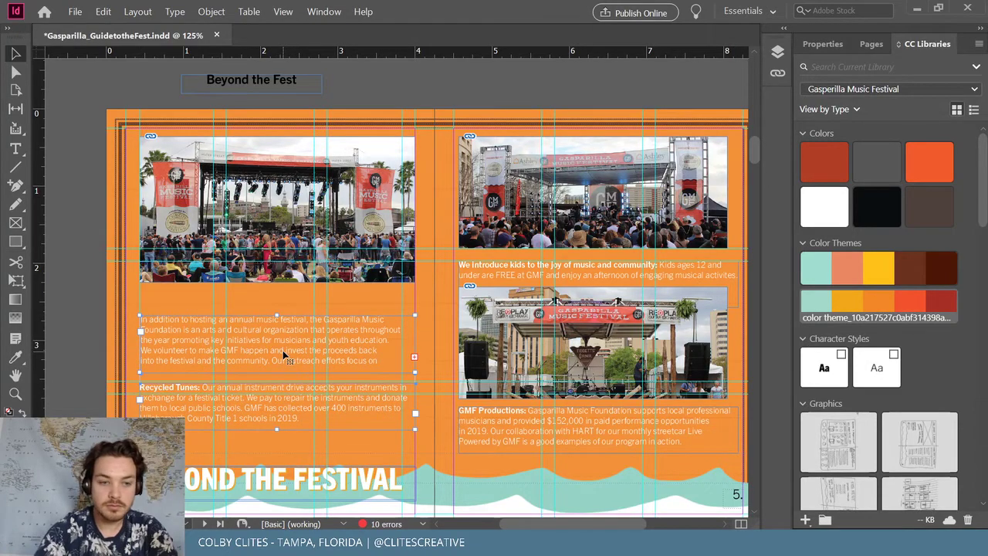
key("Down")
key("Down")
key("Down")
key("Down")
key("Down")
key("Down")
key("Down")
key("Down")
key("Down")
key("Down")
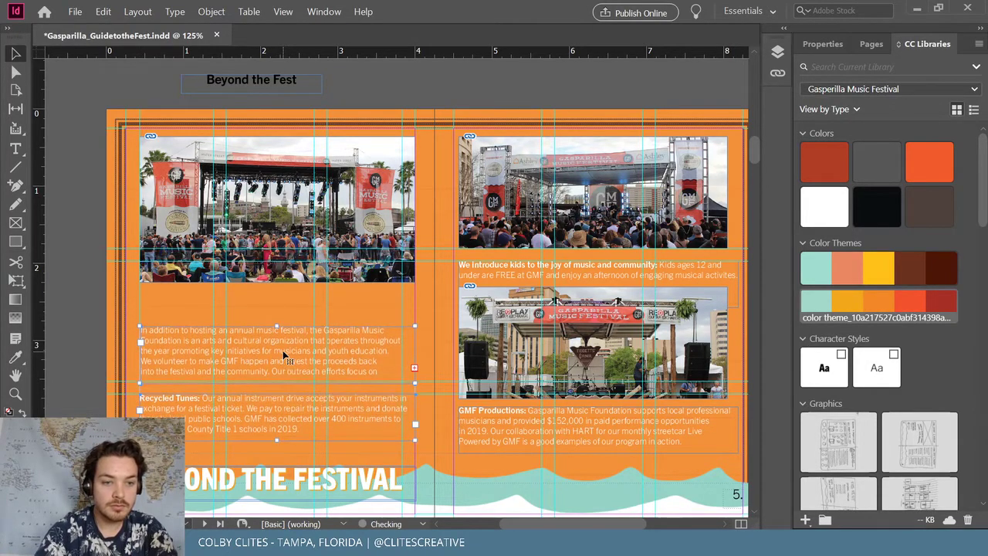
Extend the stage photo frame down and shift the photo to show more crowd
left_click(258, 214)
left_click_drag(277, 283, 277, 321)
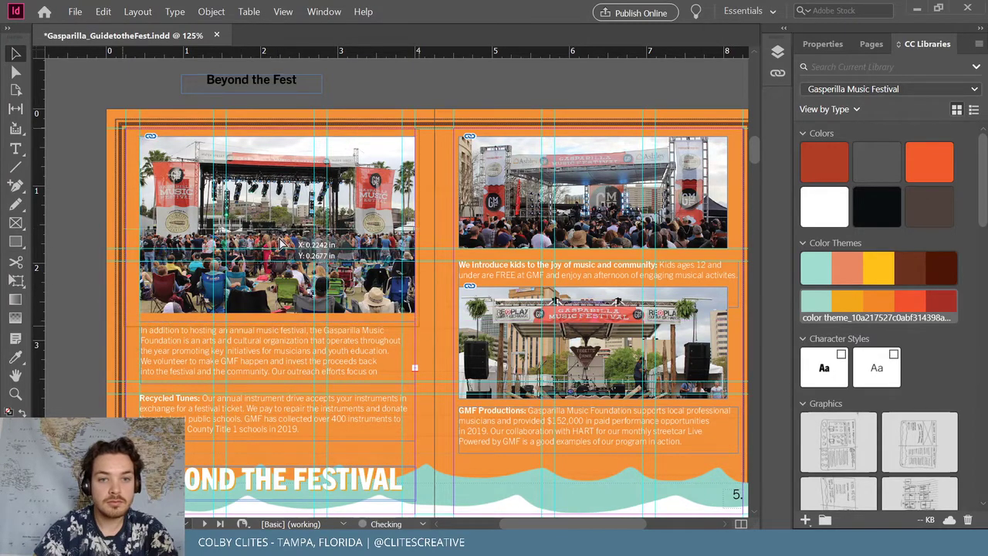
left_click_drag(278, 222, 280, 236)
left_click(93, 219)
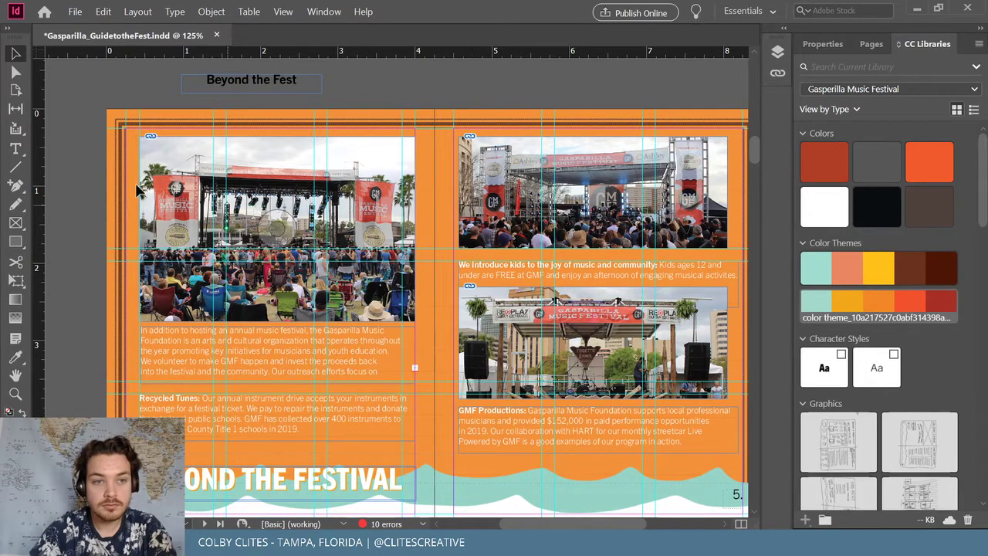
Draw a small square at the page's top-left corner and set its fill colour
left_click(16, 242)
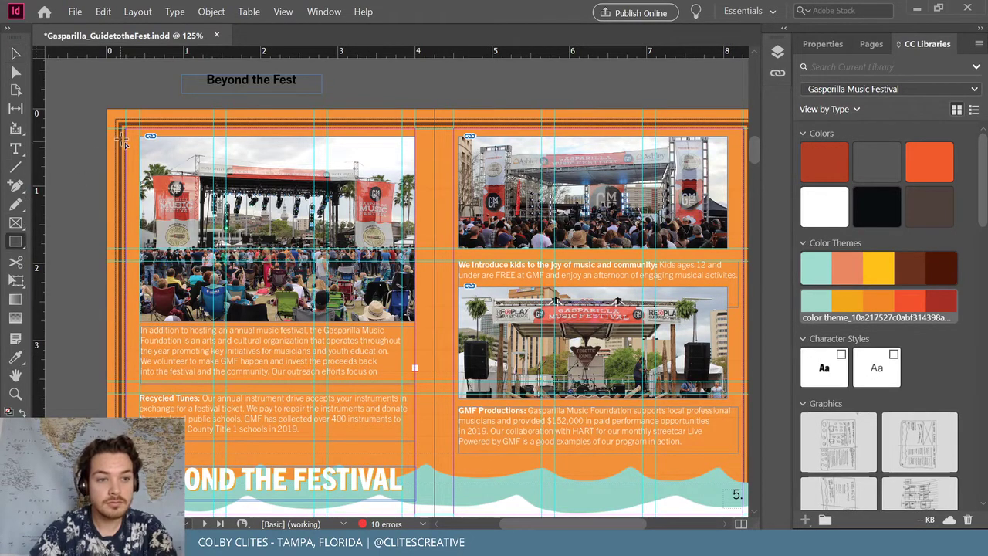
mouse_move(124, 136)
left_mouse_down()
mouse_move(193, 160)
mouse_move(204, 176)
mouse_move(140, 154)
left_mouse_up()
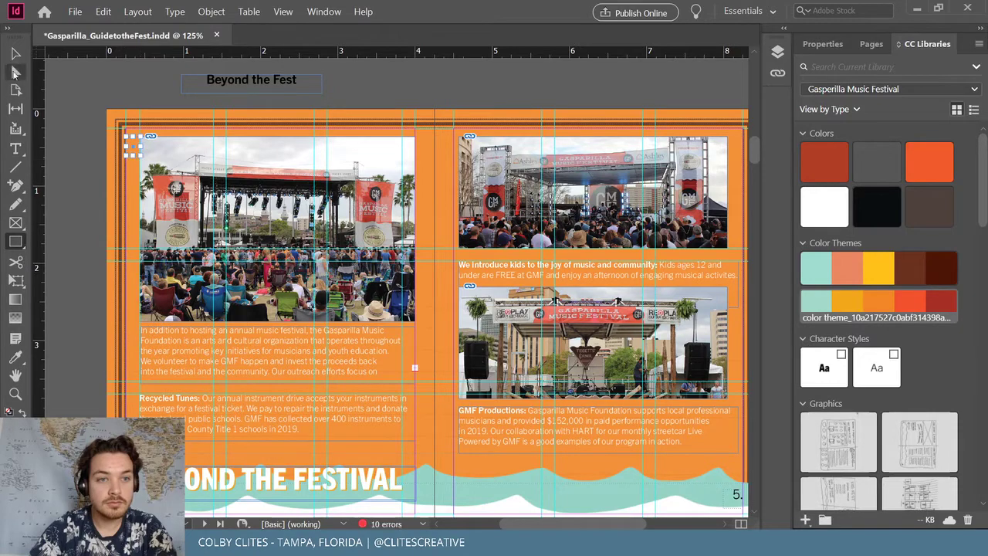
left_click(15, 53)
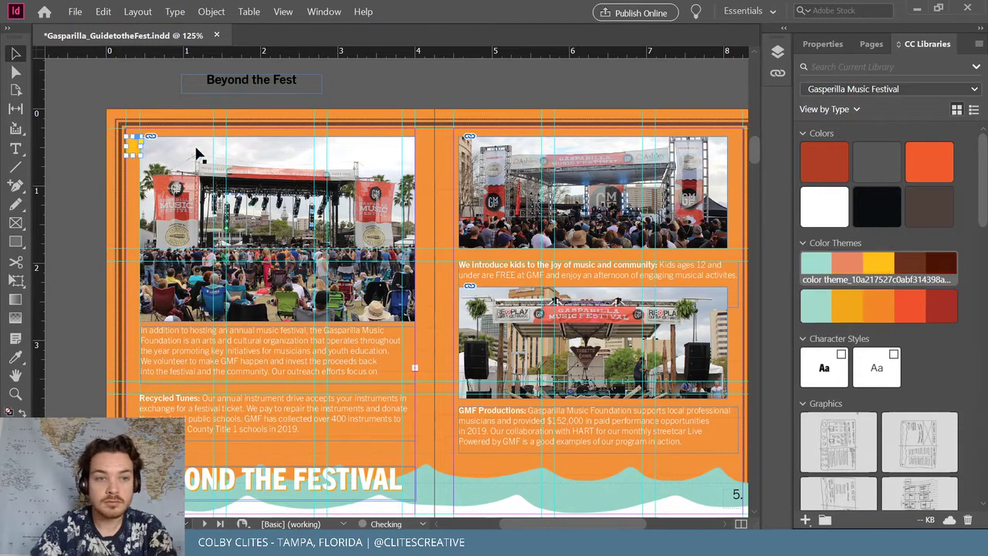
left_click(929, 162)
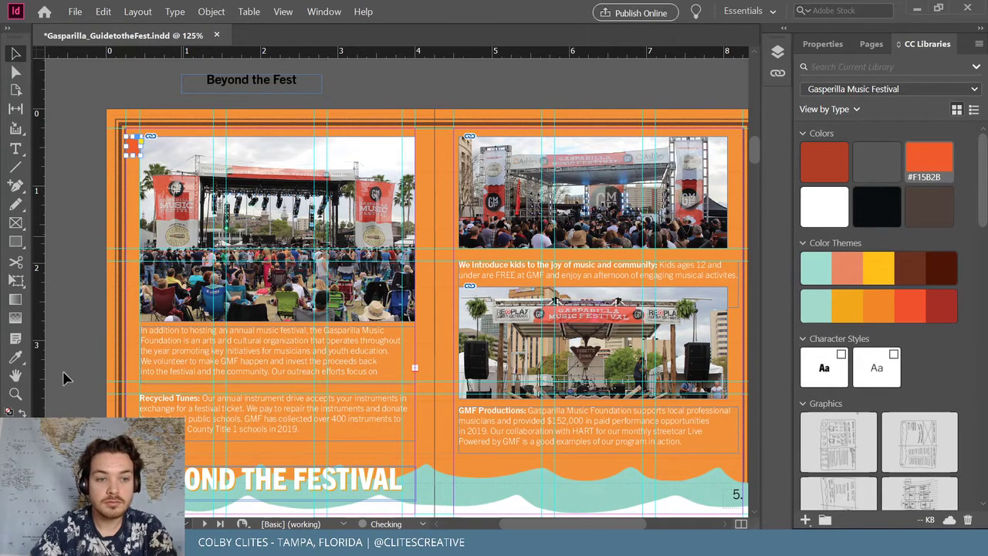
double_click(12, 428)
left_click_drag(393, 203, 396, 180)
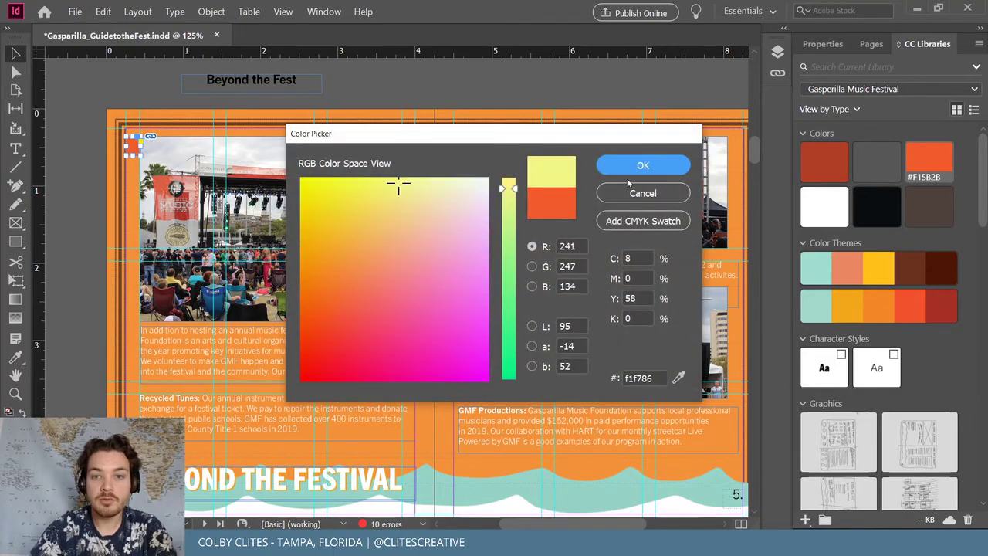
key("Escape")
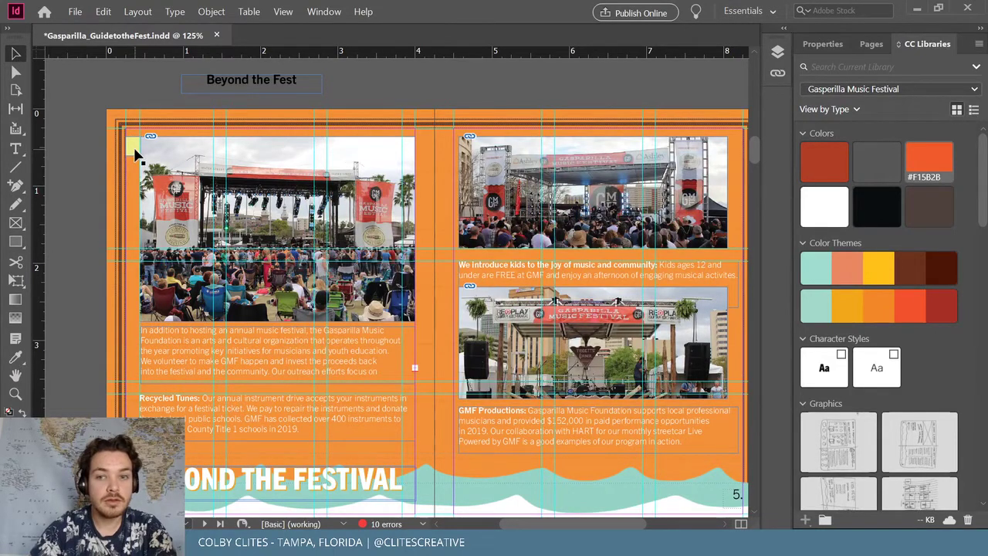
Alt-drag a copy of the yellow square into the right page's top-right corner, nudging it snug
left_click_drag(135, 154, 721, 192)
key("ctrl+=")
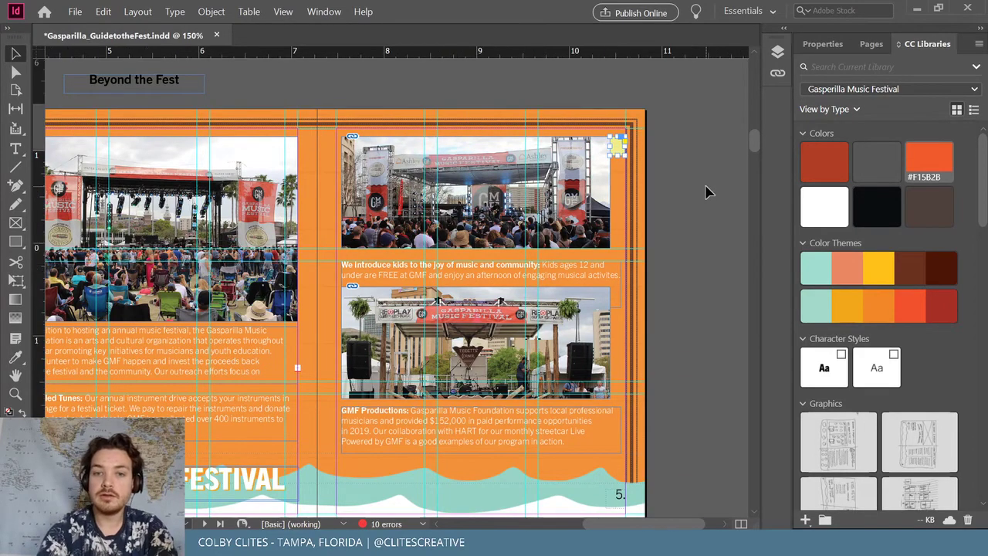
key("ctrl+=")
key("ctrl+=")
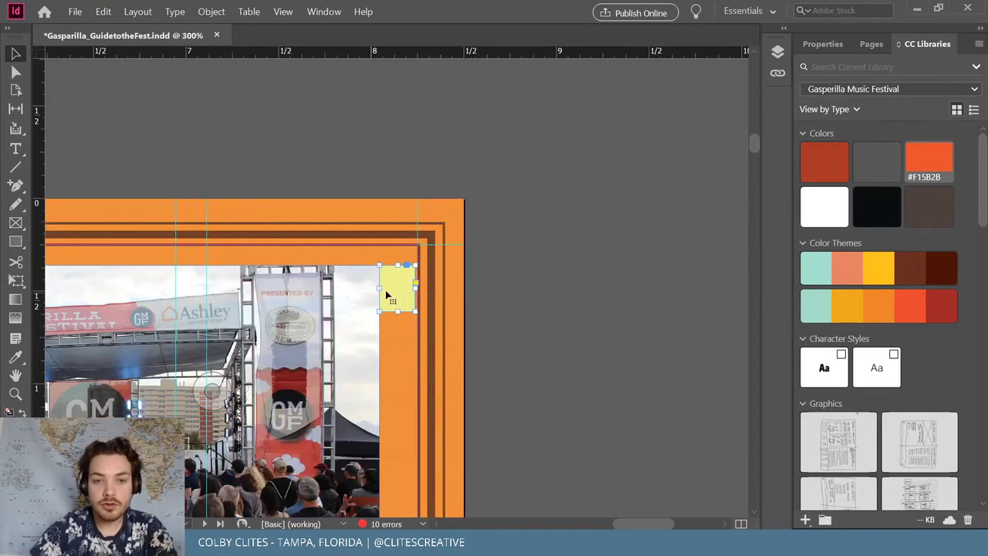
left_click_drag(398, 295, 399, 295)
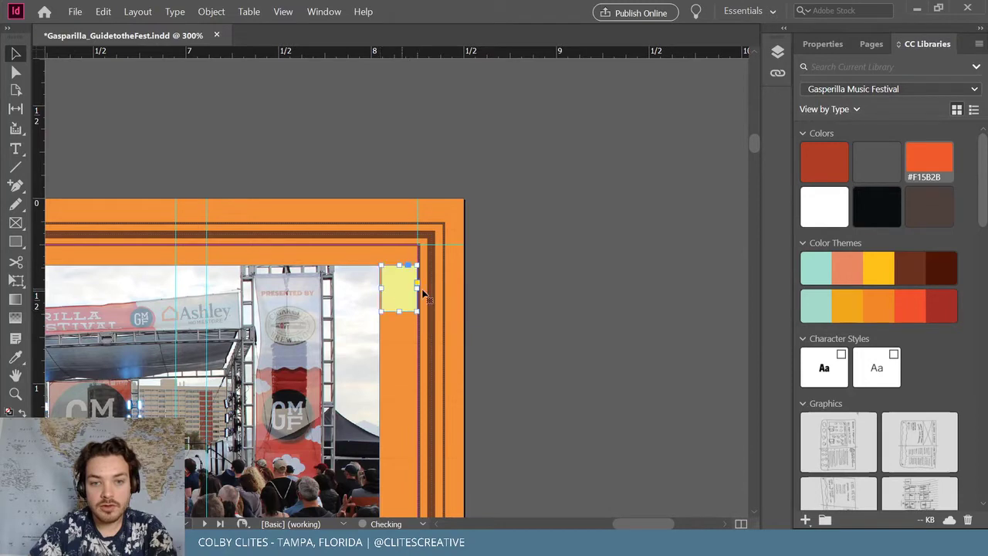
Pull page 5's top stage photo's right edge out to about 8.06 in
scroll(339, 308, "down", 5)
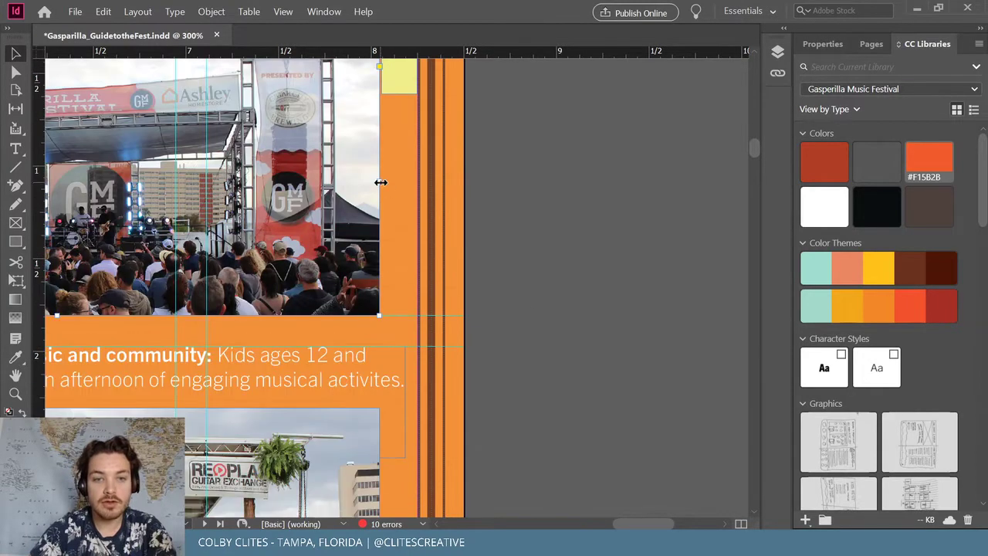
left_click_drag(381, 182, 382, 183)
scroll(568, 327, "up", 4)
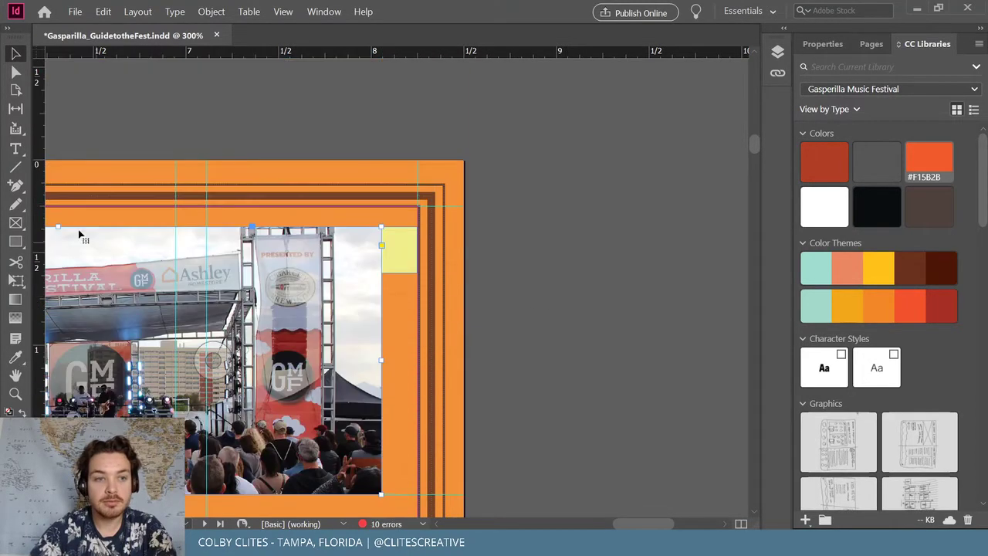
mouse_move(381, 271)
left_mouse_down()
mouse_move(312, 268)
mouse_move(381, 271)
left_mouse_up()
scroll(579, 309, "down", 7)
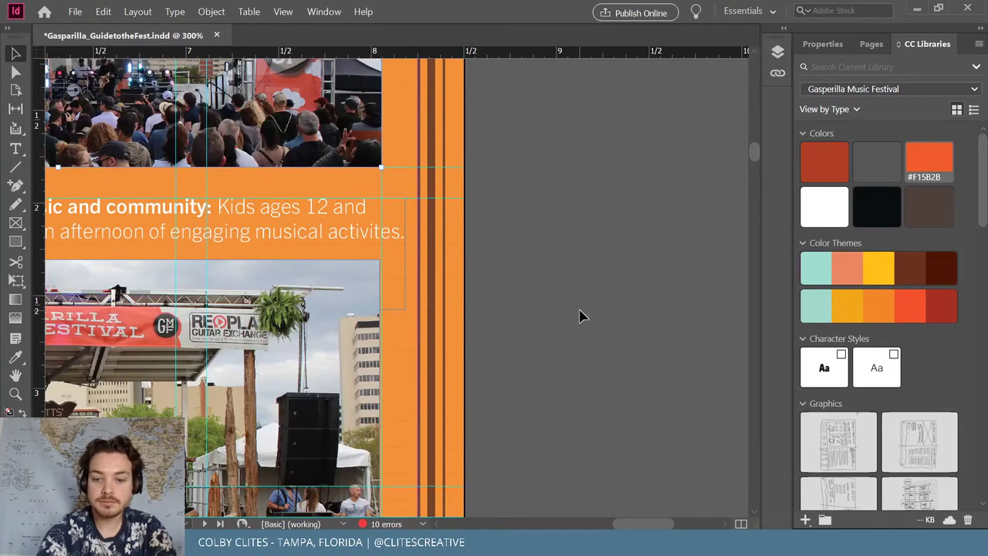
Align the lower text frame and stage photo to the margin and nudge the GMF Productions text down
key("ctrl+minus")
key("ctrl+minus")
scroll(583, 312, "down", 3)
left_click(499, 276)
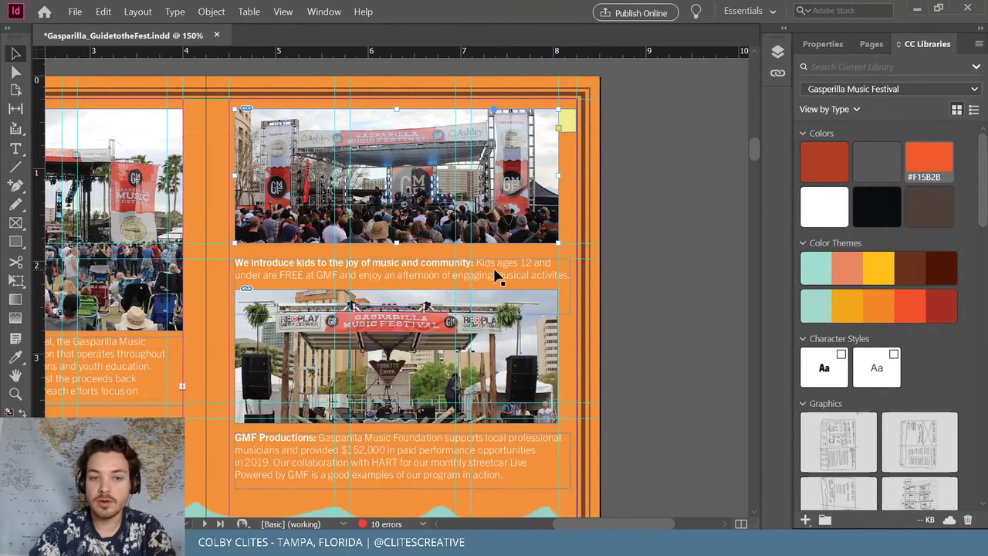
left_click_drag(573, 287, 557, 287)
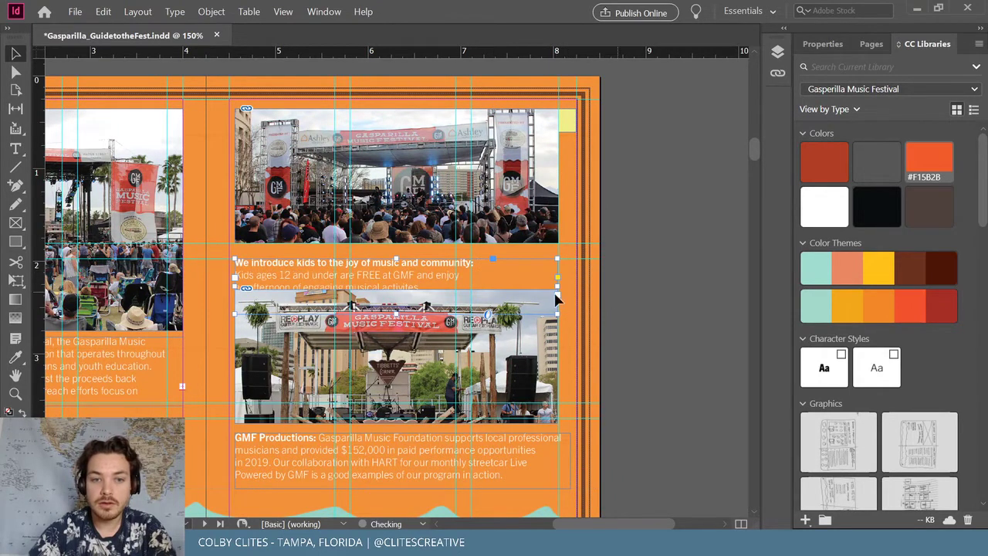
left_click(549, 364)
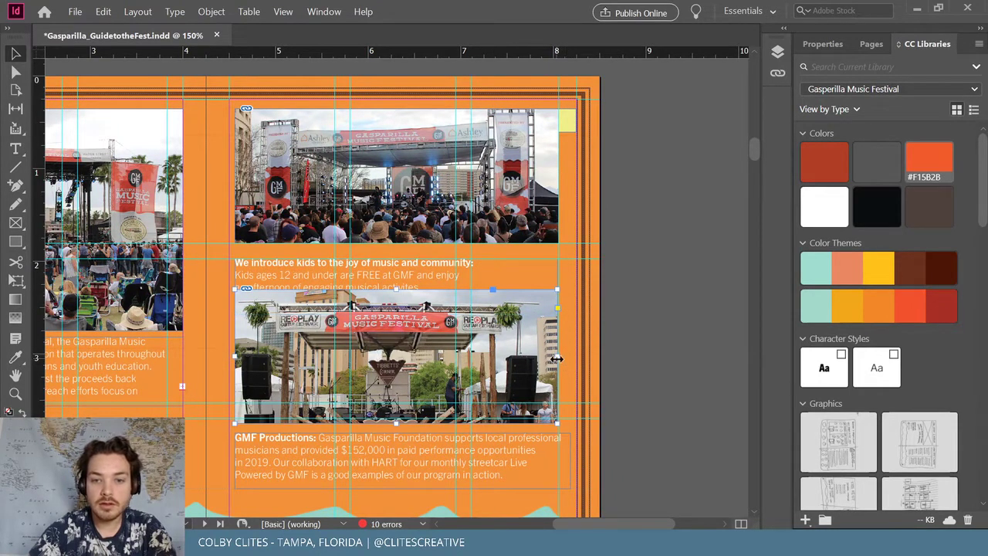
left_click_drag(557, 359, 557, 359)
scroll(434, 368, "down", 4)
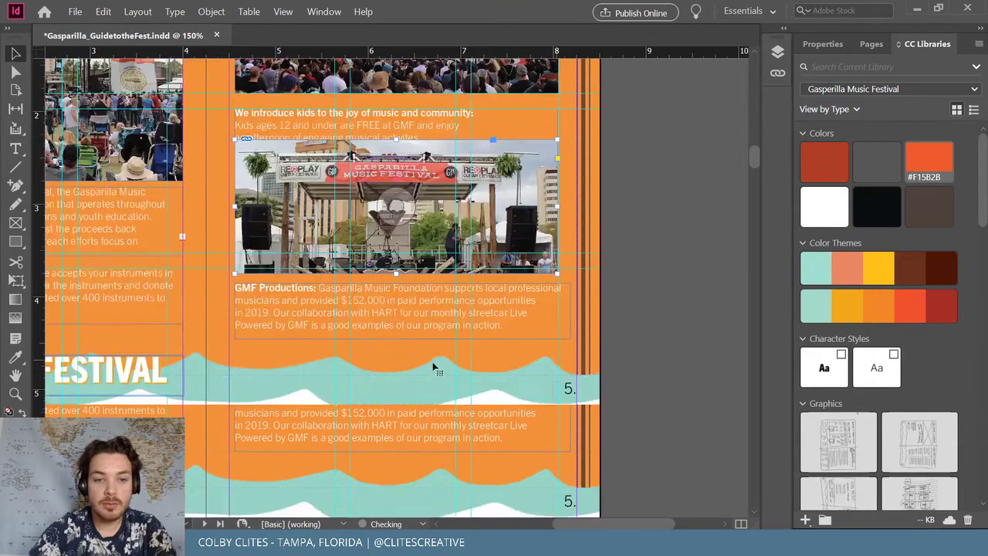
left_click(412, 331)
mouse_move(411, 331)
left_mouse_down()
mouse_move(409, 338)
mouse_move(441, 342)
mouse_move(416, 338)
left_mouse_up()
scroll(279, 322, "left", 9)
scroll(446, 263, "up", 5)
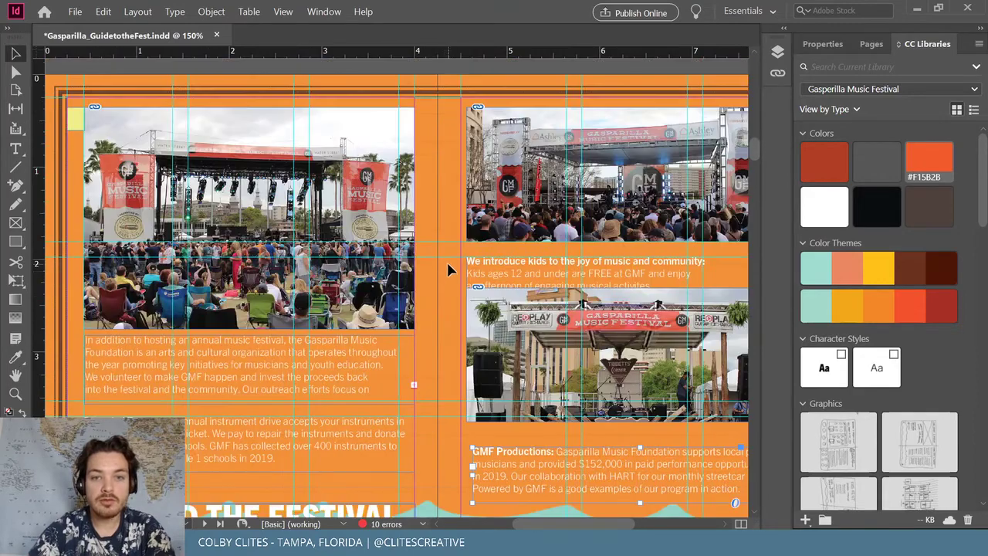
Trim the top-right photo, widen the lower stage photo to the column edge, and shorten the caption frame
left_click(481, 202)
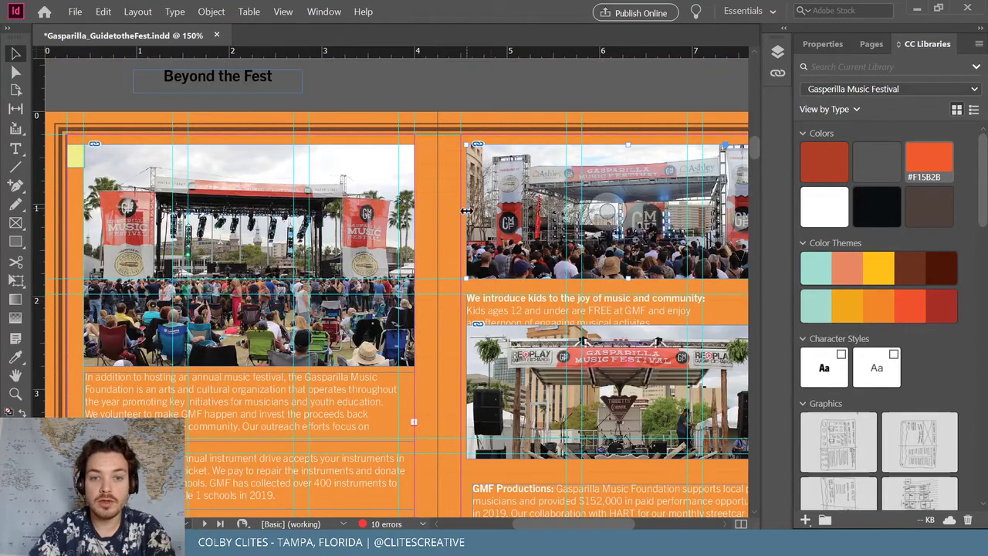
left_click_drag(466, 210, 461, 210)
scroll(481, 266, "down", 2)
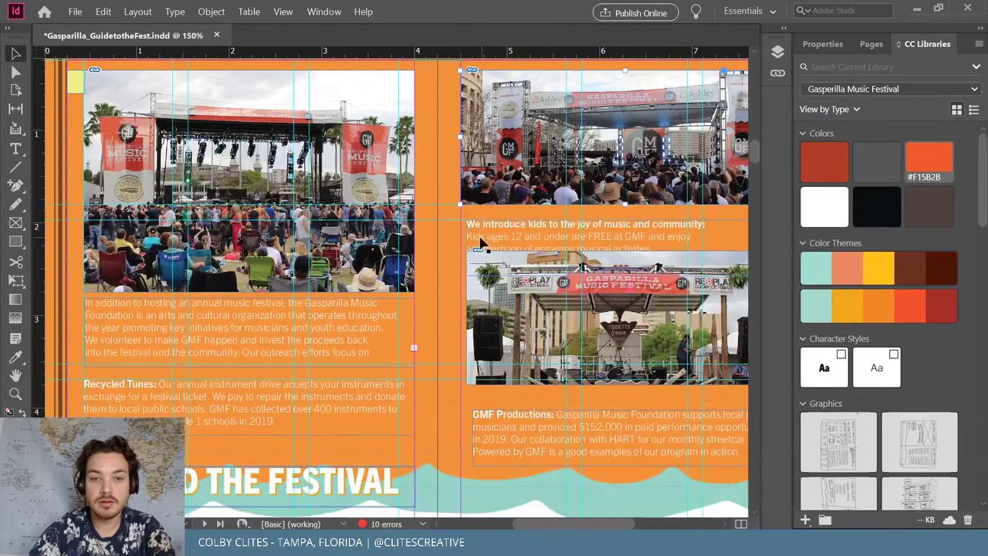
left_click(480, 243)
scroll(525, 255, "up", 2)
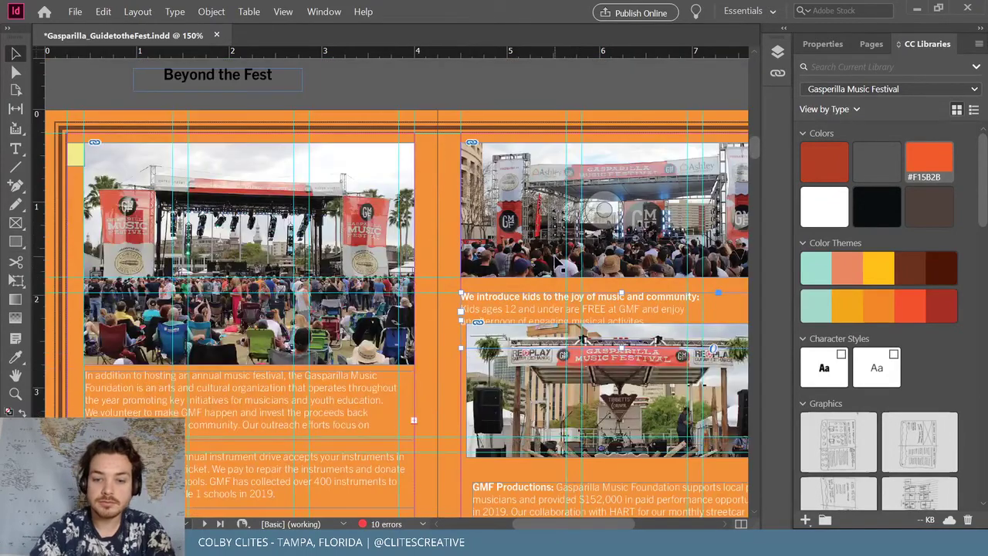
key("ctrl+minus")
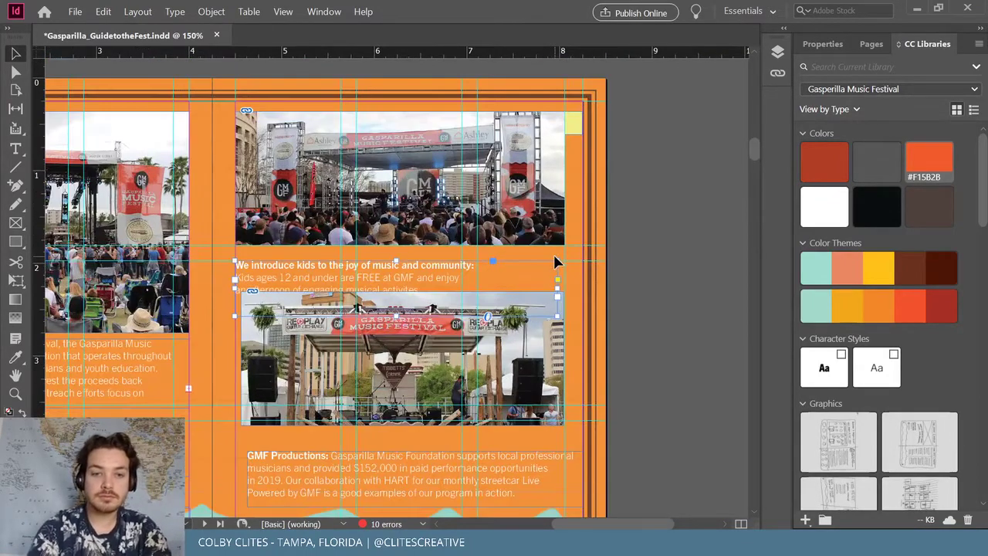
key("ctrl+equal")
key("ctrl+equal")
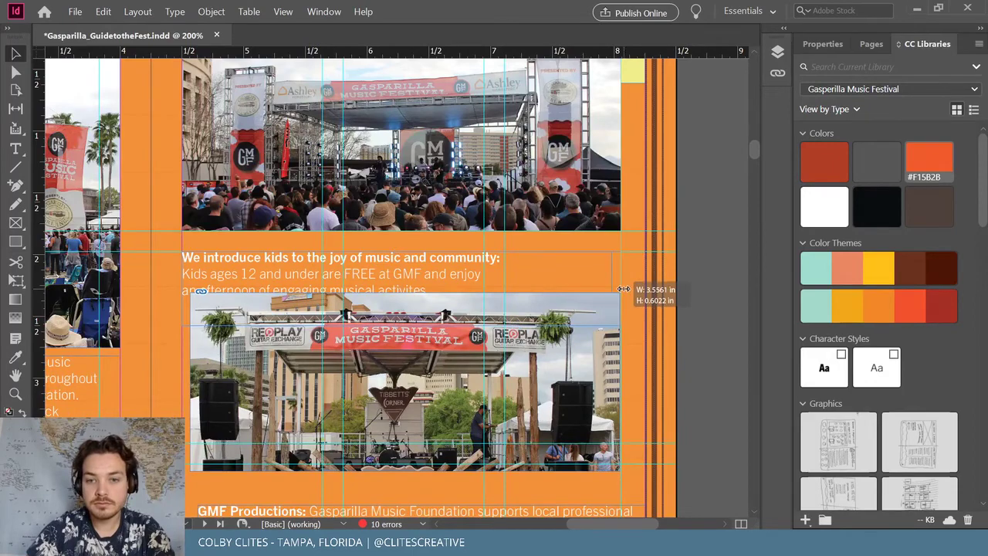
scroll(432, 294, "down", 3)
left_click(245, 295)
left_click_drag(246, 296, 243, 292)
left_click_drag(611, 287, 677, 271)
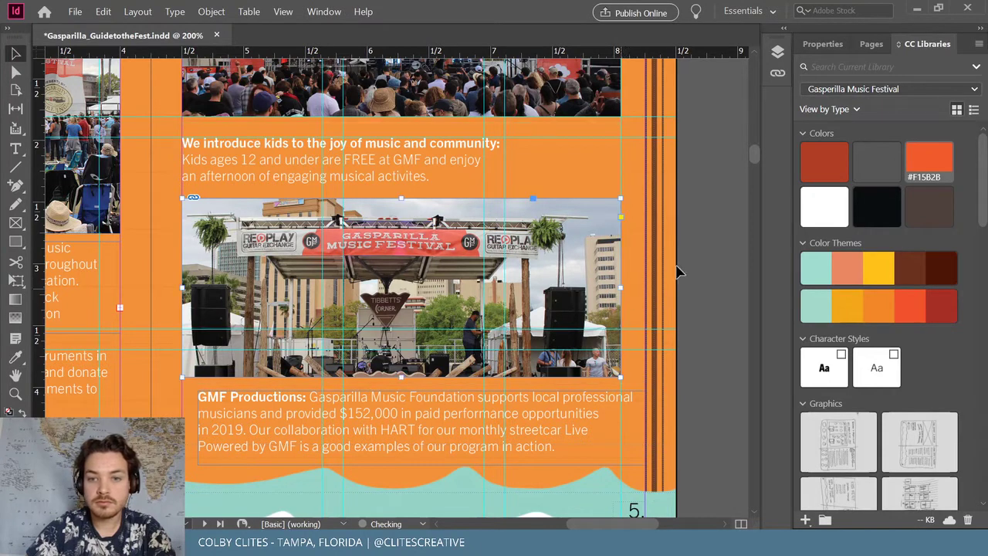
left_click_drag(379, 193, 405, 193)
Keep the kids caption's line break after its bold lead-in
double_click(231, 163)
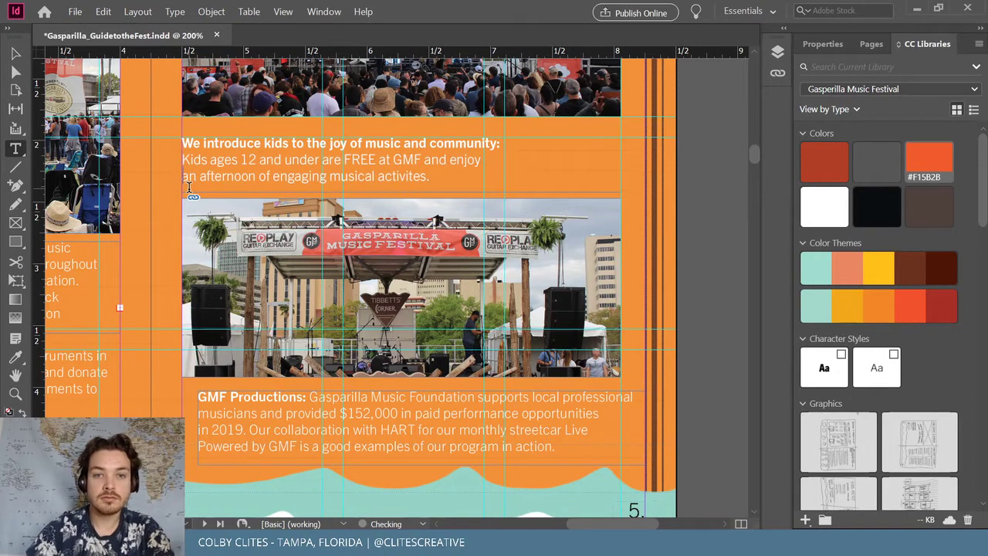
left_click(14, 55)
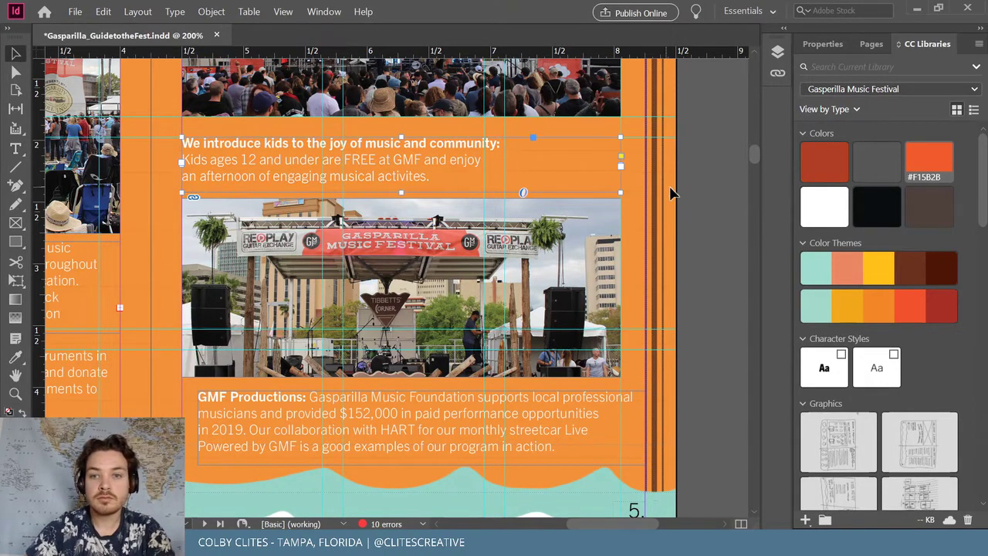
left_click(658, 225)
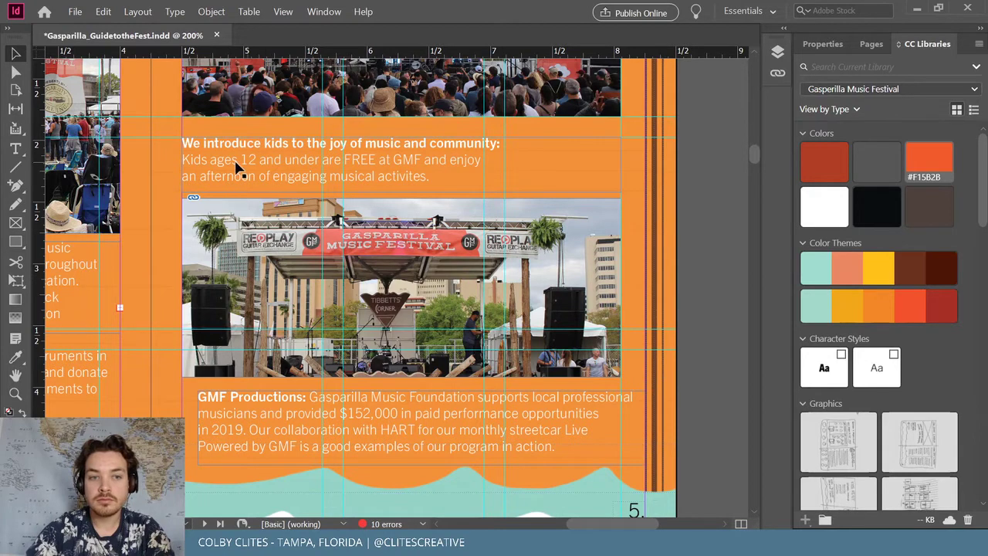
key("t")
key("BackSpace")
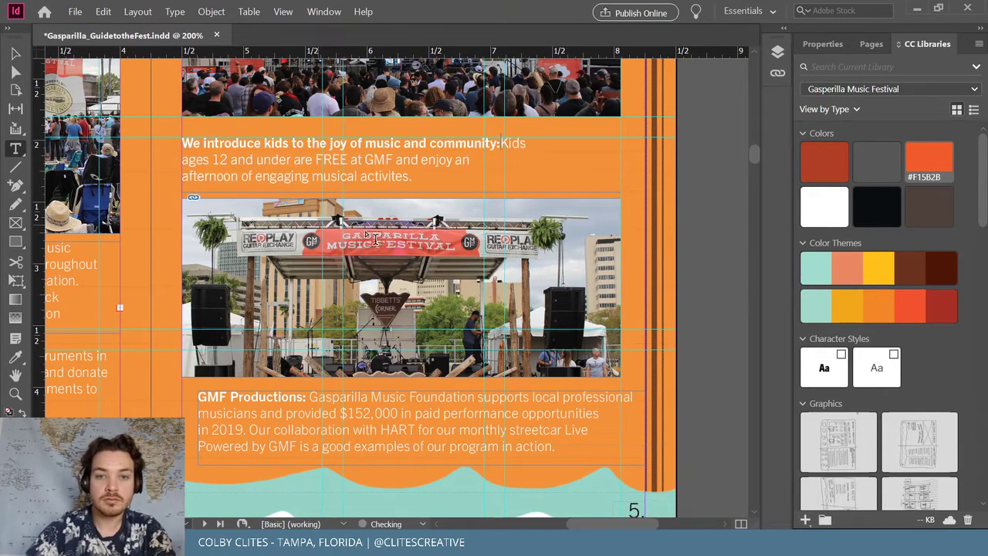
key("ctrl+z")
left_click(16, 52)
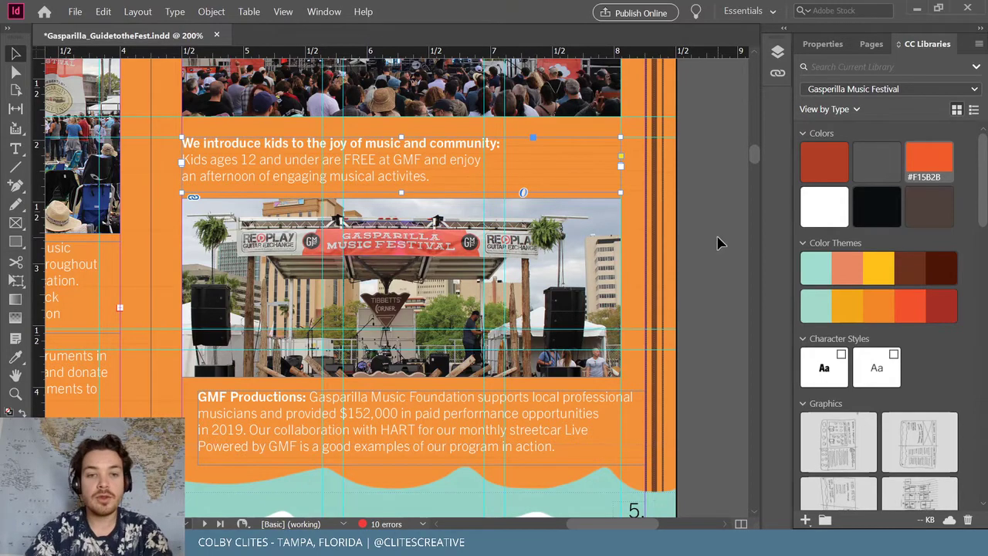
Align the GMF Productions text frame left with the column guide, then zoom out to the whole spread
scroll(694, 262, "down", 3)
left_click_drag(249, 304, 233, 303)
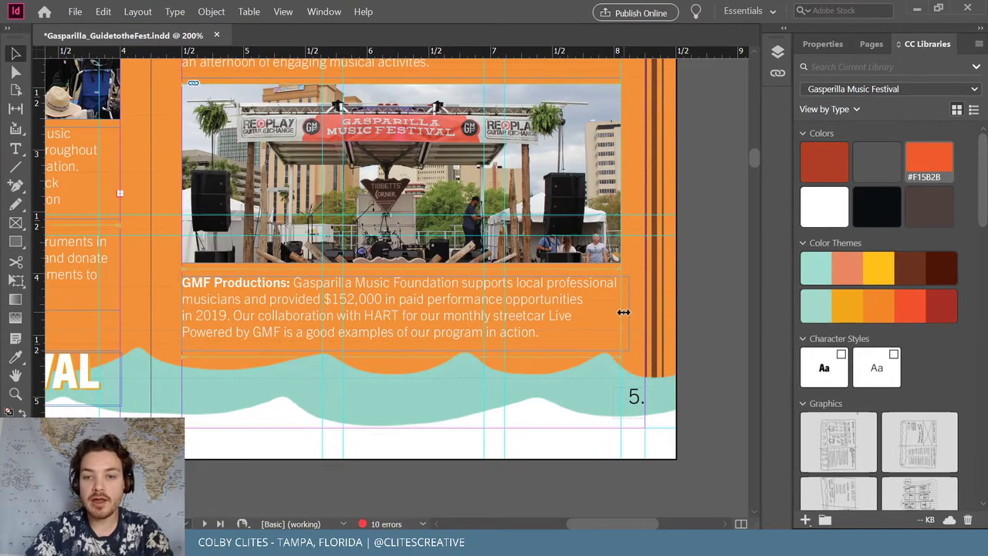
left_click(695, 297)
scroll(716, 322, "up", 3)
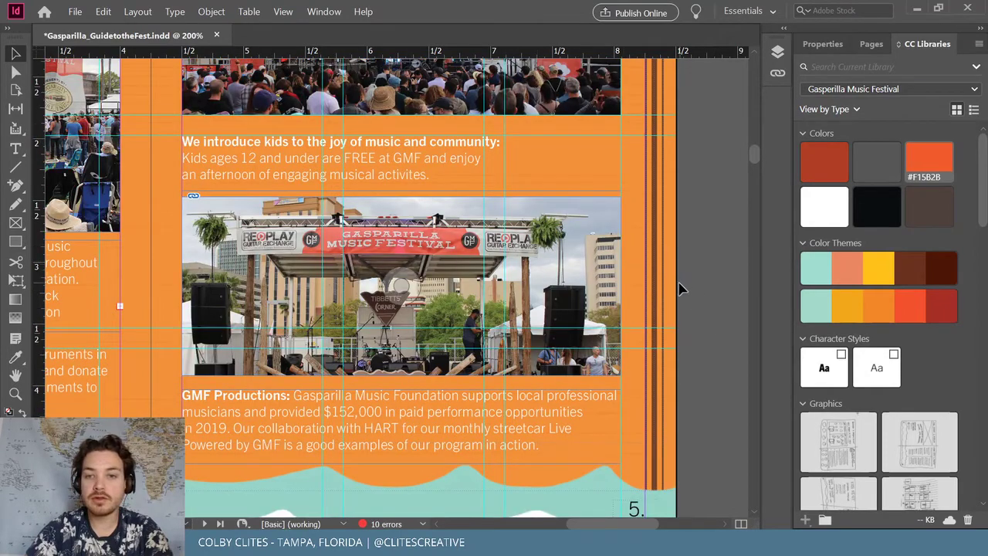
scroll(687, 282, "down", 2)
key("ctrl+minus")
scroll(691, 282, "up", 1)
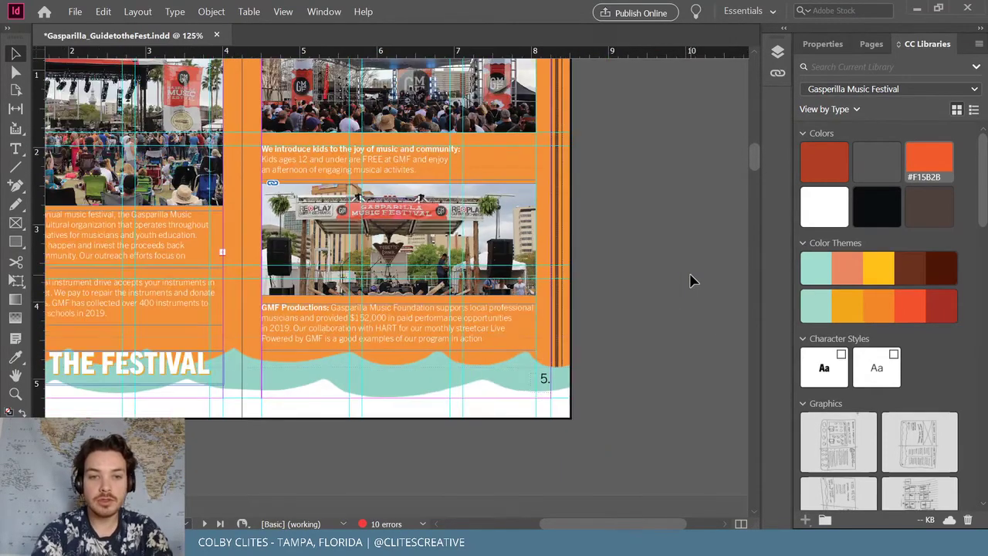
key("ctrl+minus")
scroll(691, 282, "up", 3)
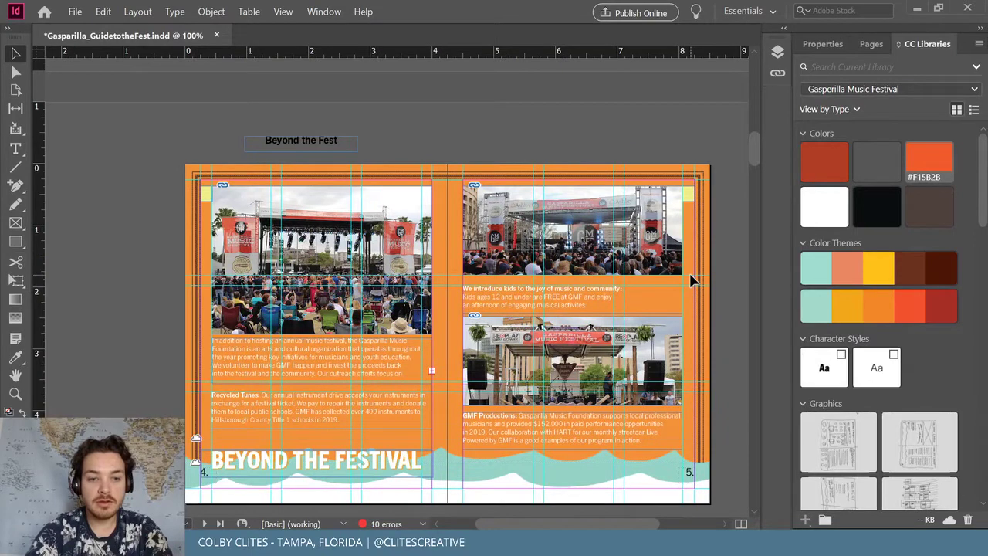
Save the Gasparilla guide and scroll to the poster spread on pages 6–7
scroll(682, 269, "down", 1)
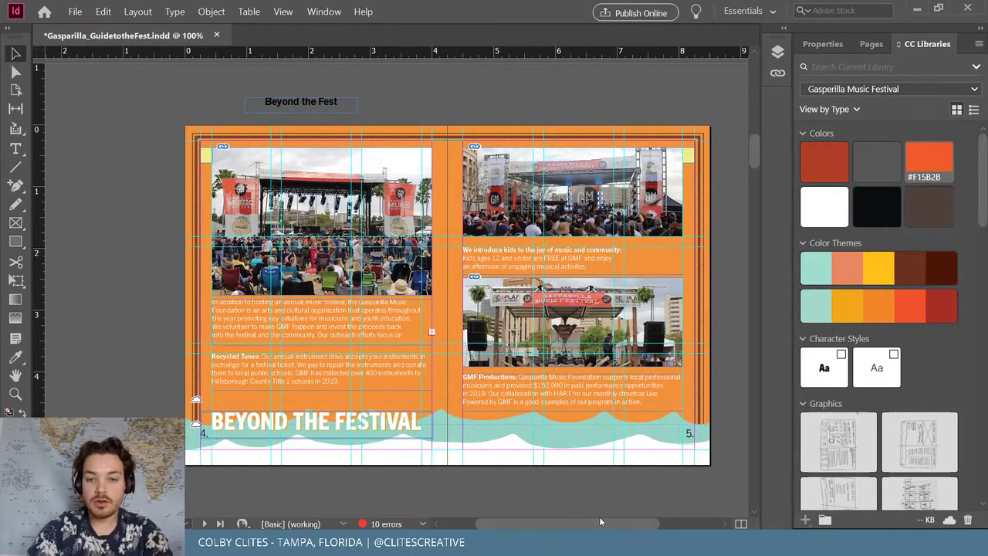
left_click_drag(599, 516, 619, 514)
left_click(75, 12)
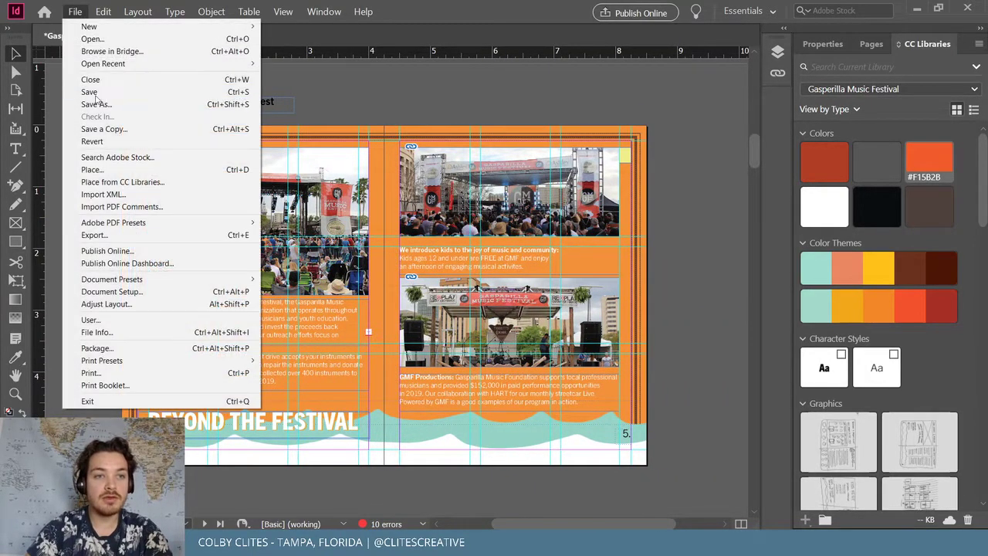
left_click(93, 91)
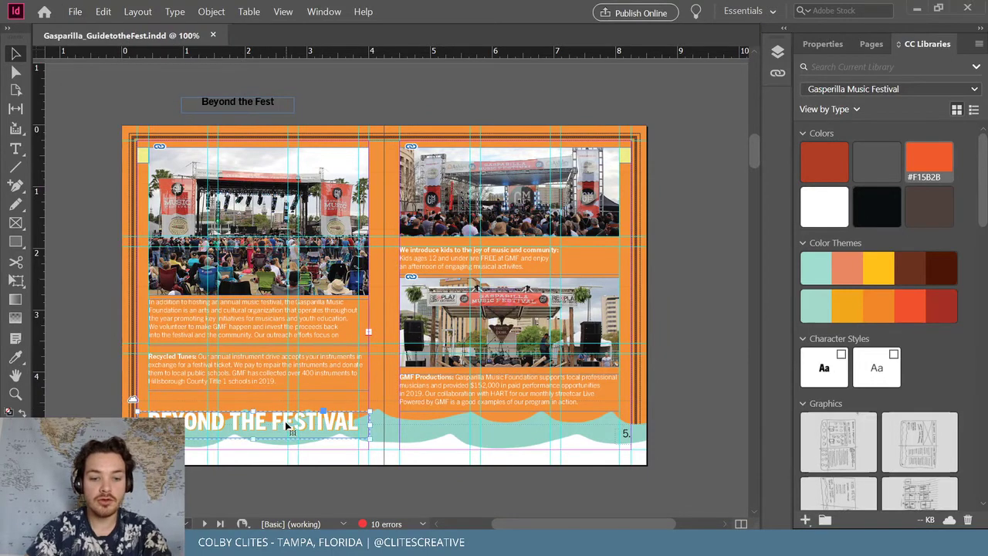
scroll(432, 378, "down", 7)
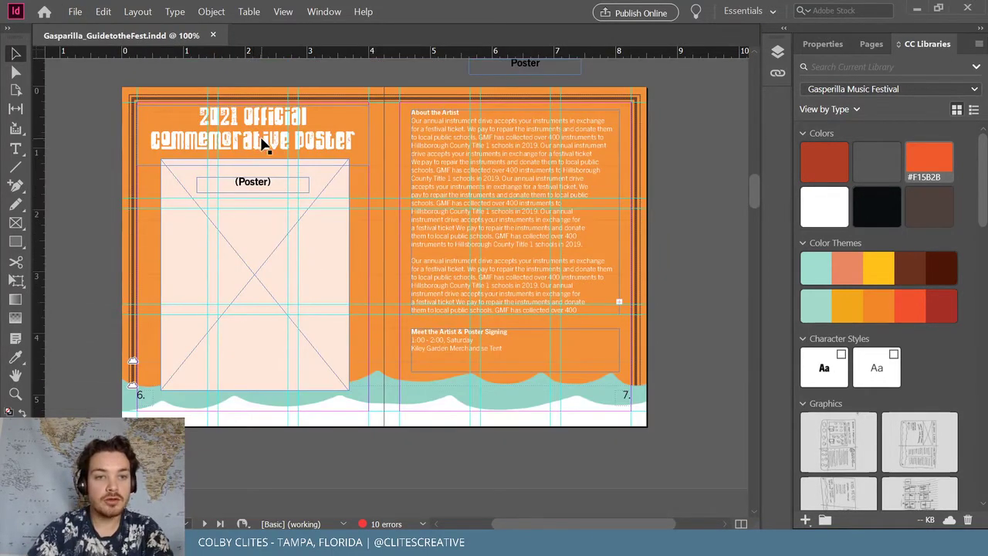
Park the poster heading on the pasteboard, paste a BEYOND THE FESTIVAL heading copy beside it, and raise the (Poster) frame
left_click_drag(266, 145, 330, 462)
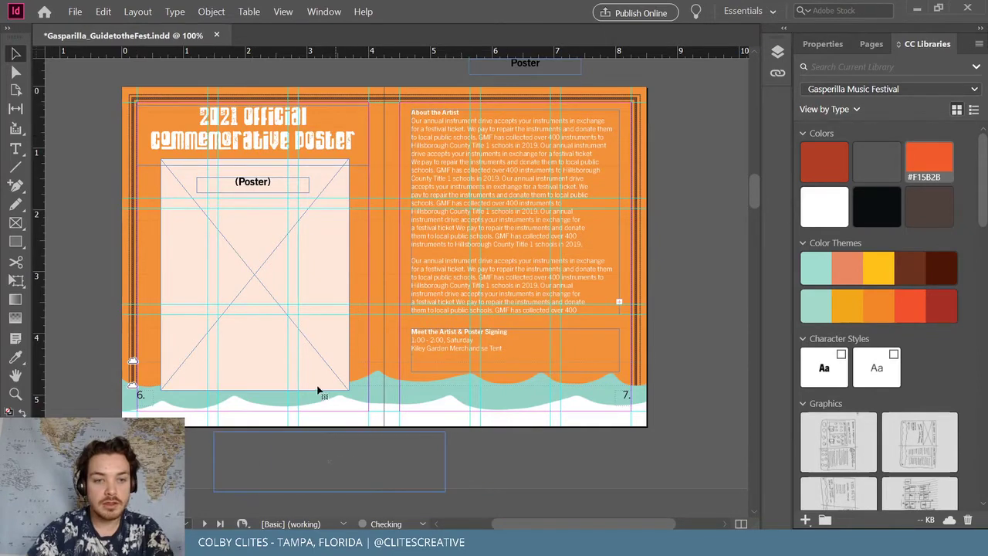
key("ctrl+v")
left_click_drag(411, 286, 586, 448)
left_click(261, 185)
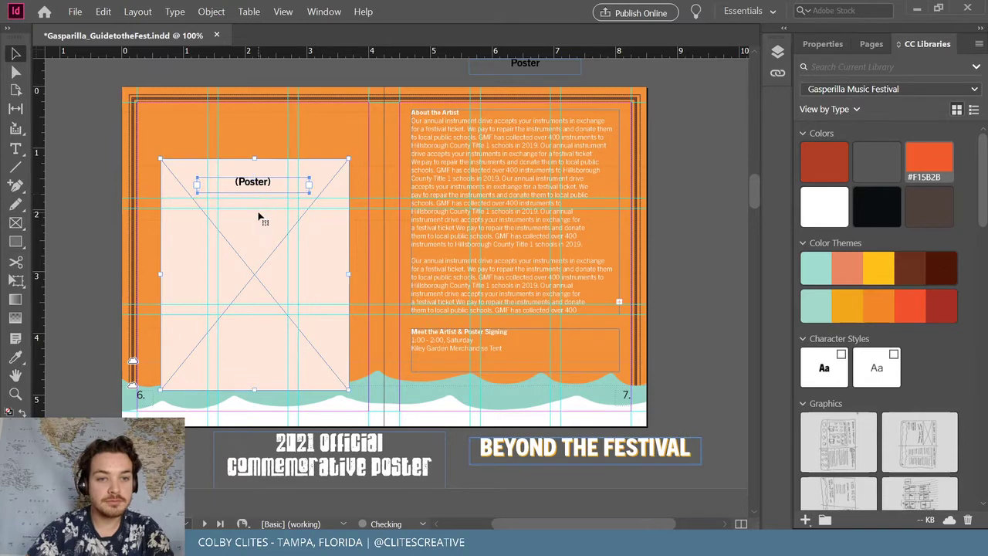
left_click_drag(259, 242, 257, 194)
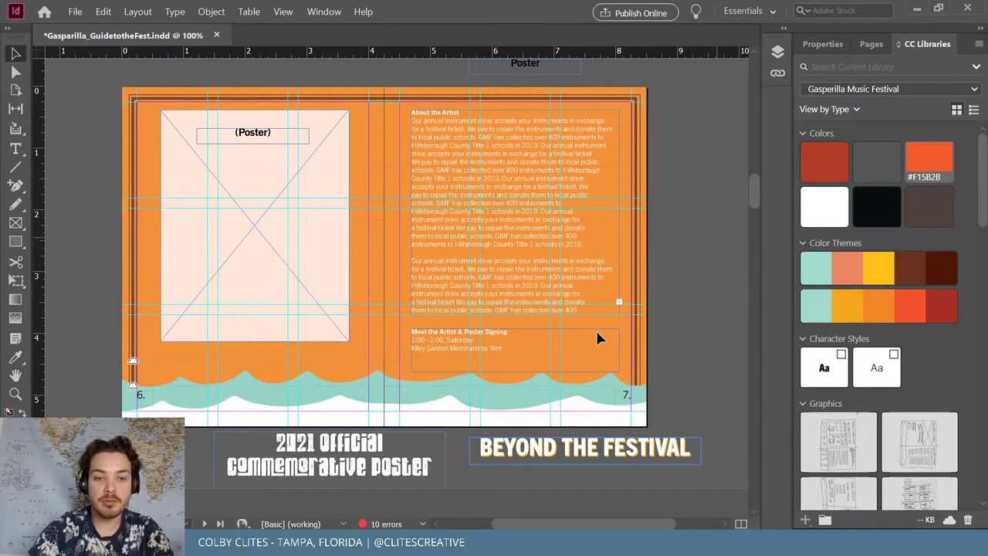
Try recolouring the copied BEYOND THE FESTIVAL heading, undoing a trial white frame fill
left_click(540, 457)
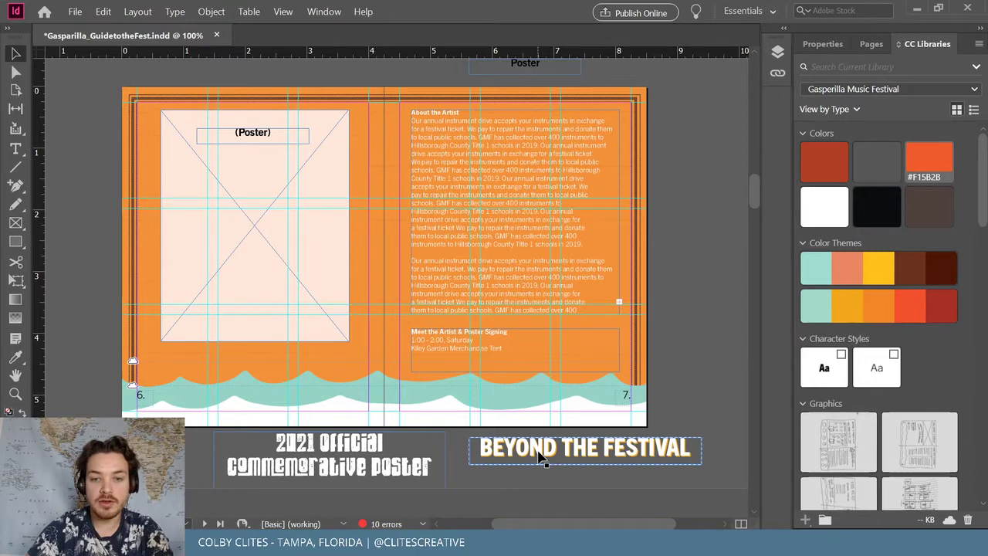
left_click(210, 11)
left_click(281, 104)
left_click(591, 461)
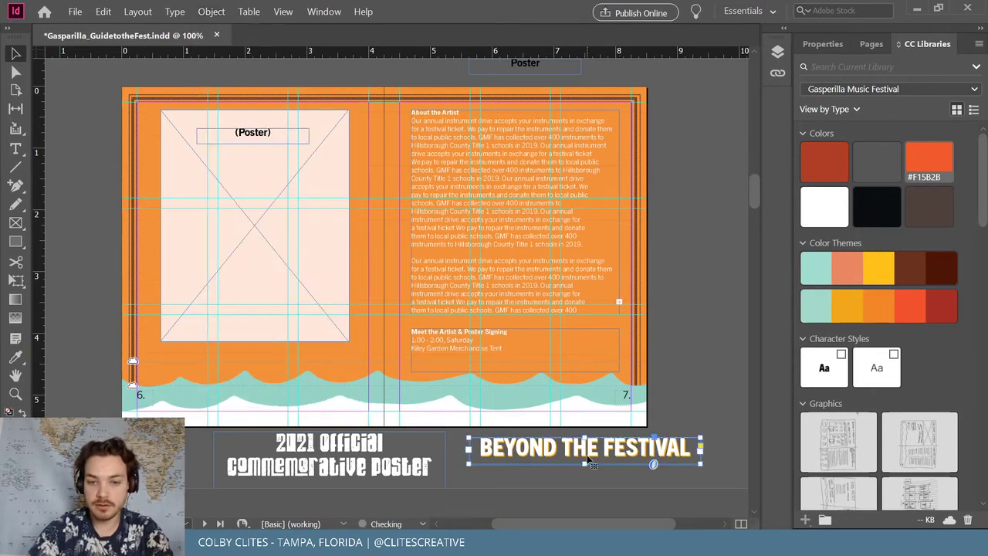
left_click_drag(594, 461, 590, 462)
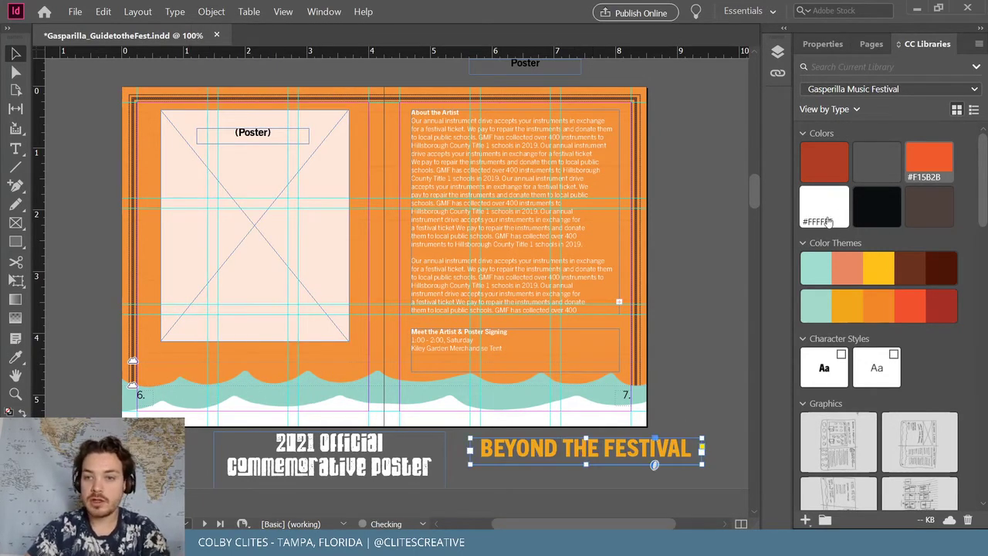
left_click_drag(823, 207, 573, 469)
key("ctrl+z")
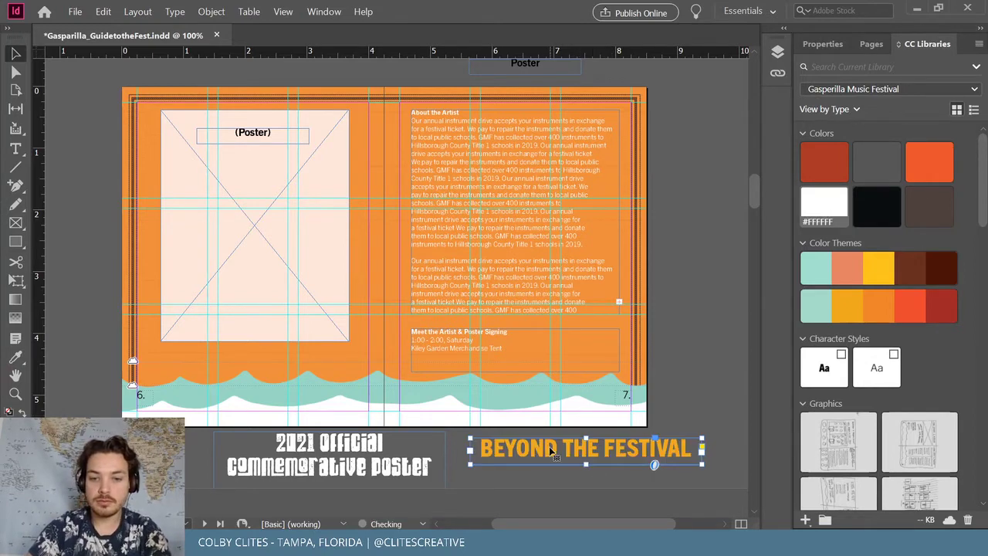
triple_click(549, 448)
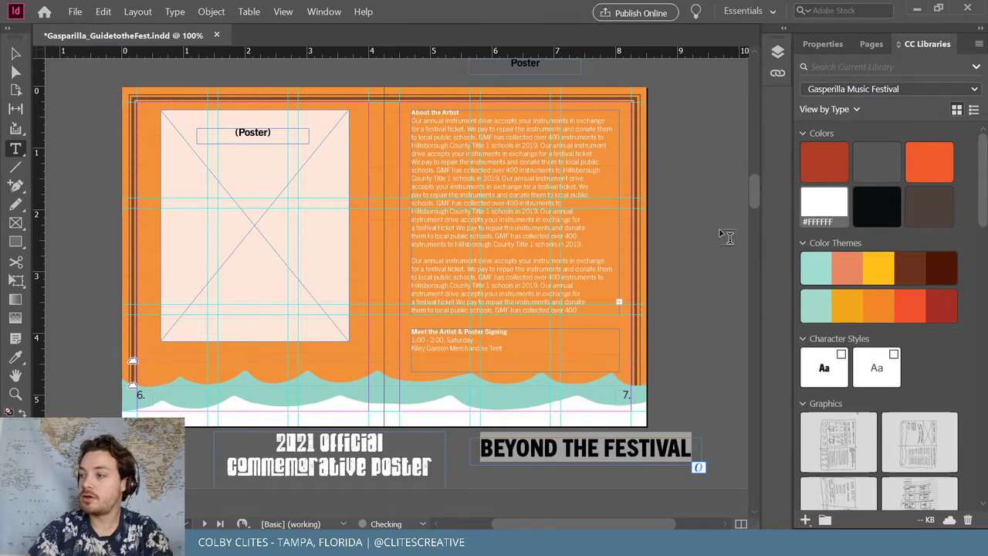
left_click(14, 53)
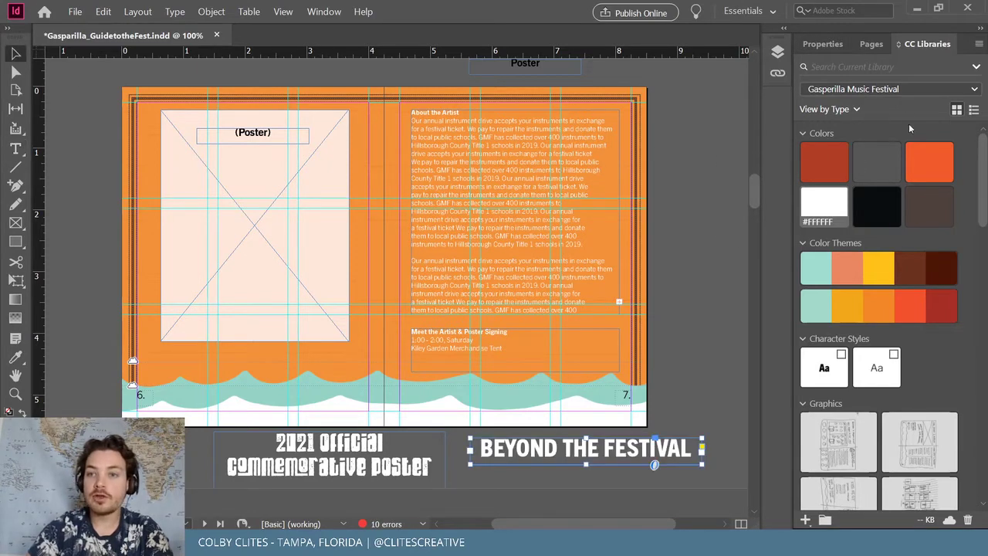
Replace the copied heading's text with '2021 OFFICIAL'
triple_click(563, 449)
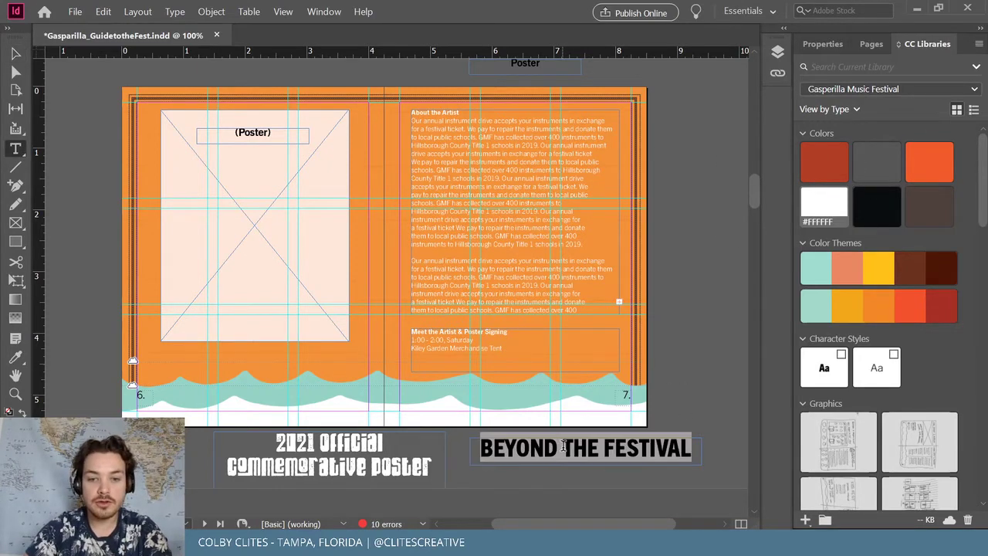
type("2021 G")
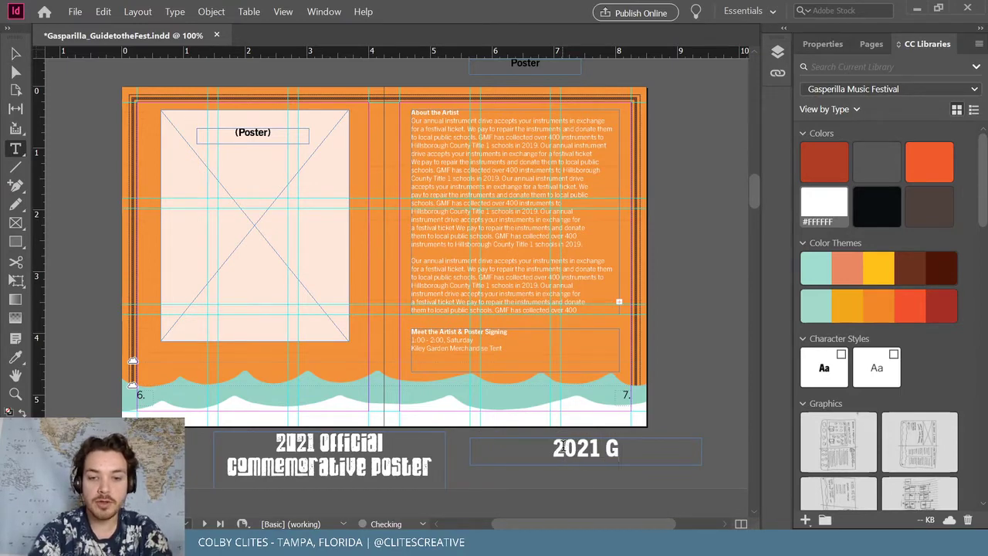
key("BackSpace")
type("OFFICIAL")
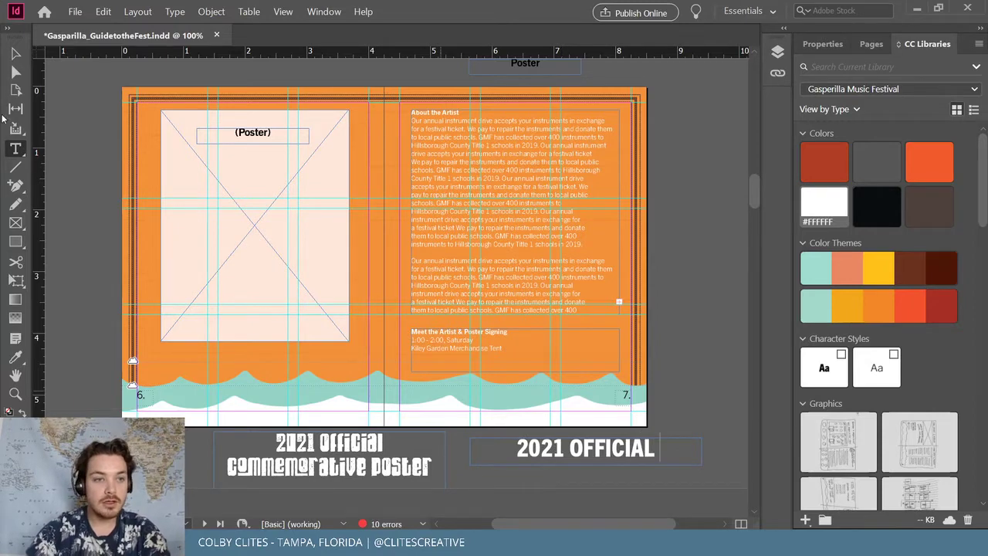
left_click(16, 53)
left_click_drag(586, 440, 662, 392)
double_click(664, 404)
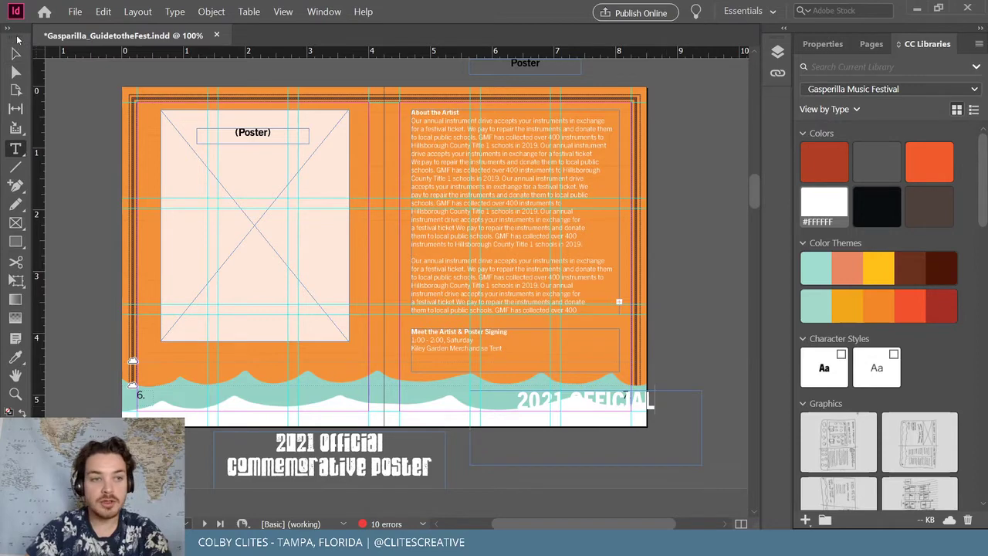
key("Escape")
left_click_drag(578, 418, 571, 448)
Add 'COMMEMORATIVE POSTER' on a second line and widen the frame so it fits
double_click(657, 438)
key("Return")
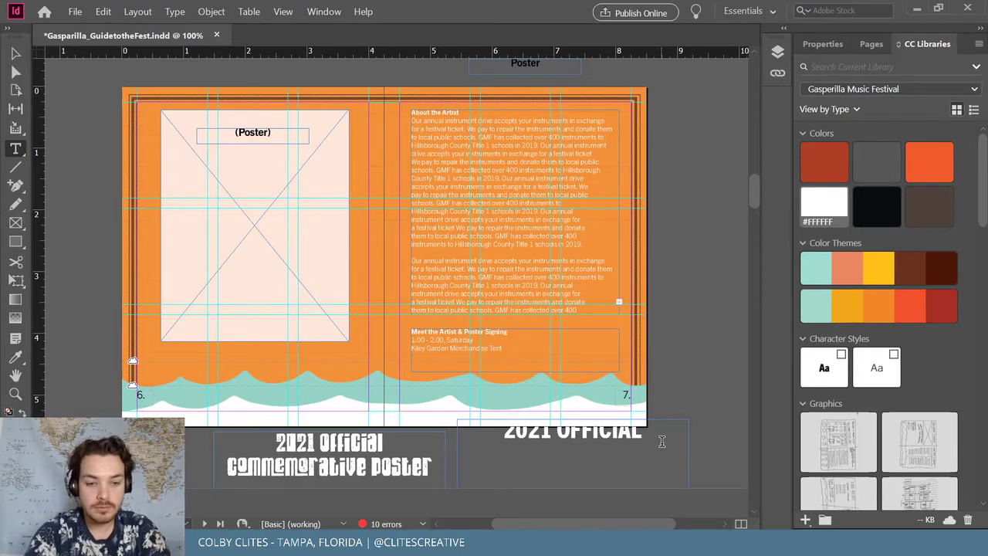
type("C")
type("O")
key("BackSpace")
key("BackSpace")
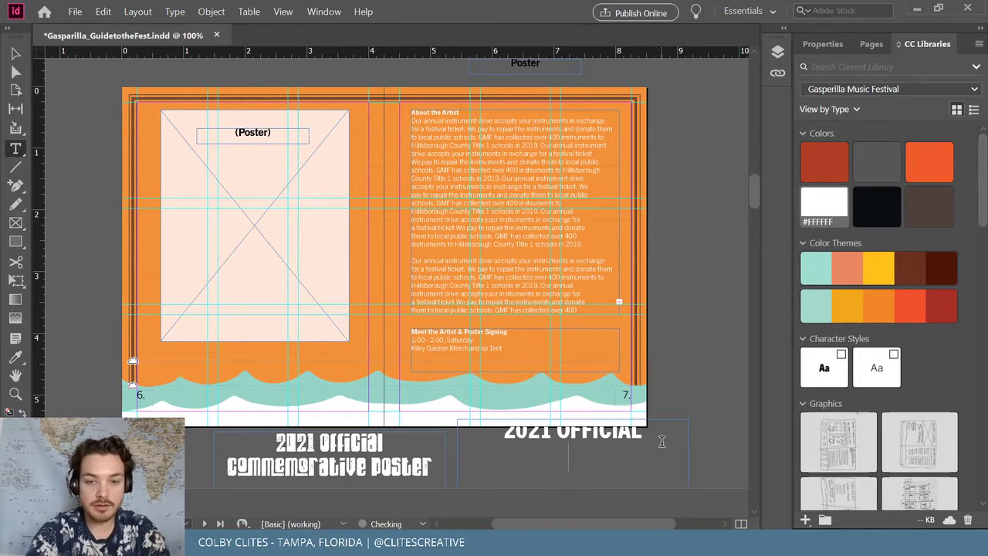
type("cC")
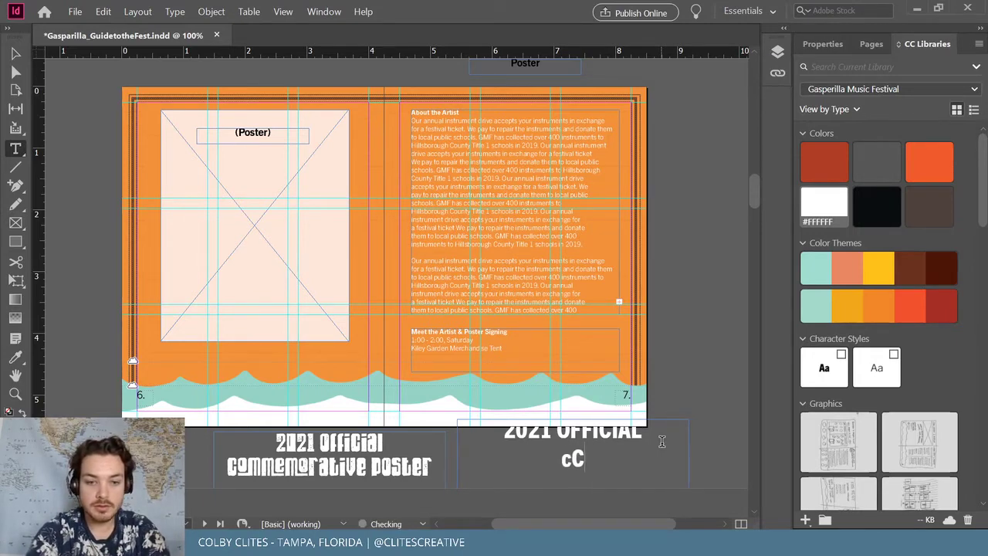
key("BackSpace")
key("BackSpace")
type("COMMEM")
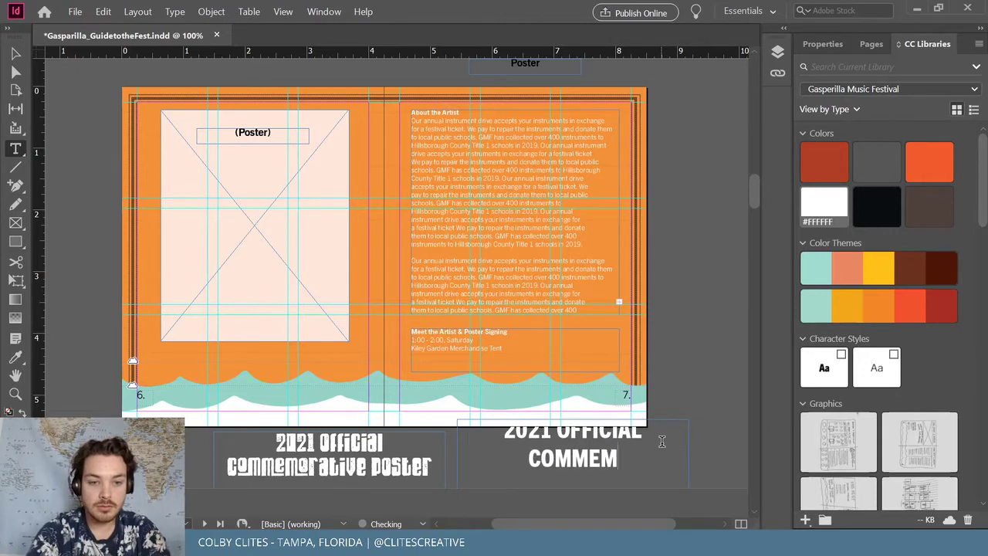
type("ORATIVE POSTER")
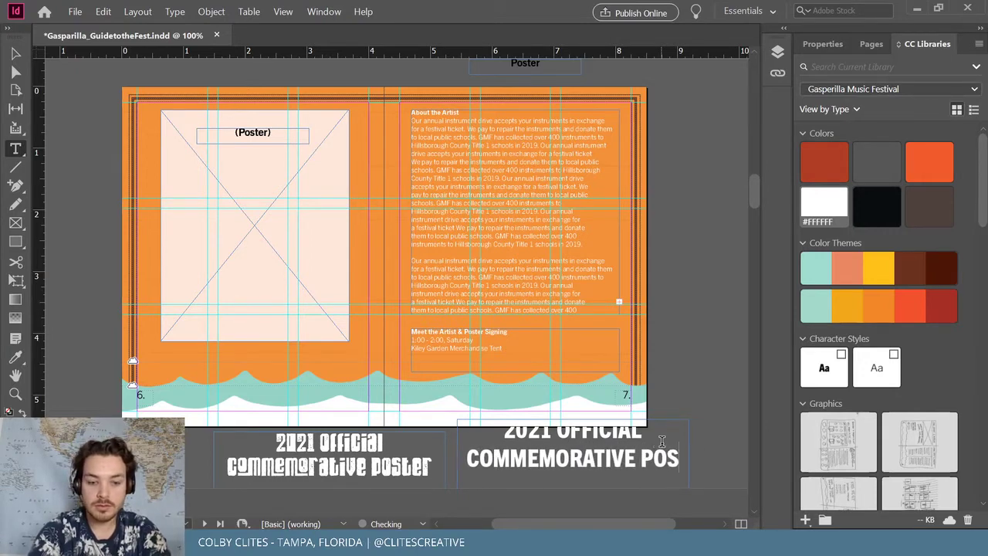
key("Escape")
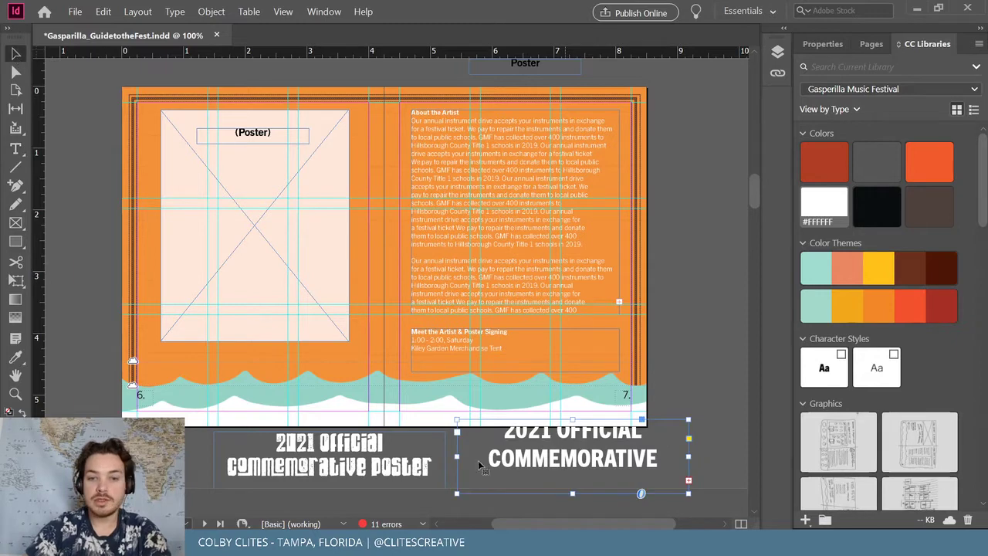
left_click_drag(456, 456, 408, 455)
Move the heading onto page 6 above the wave and narrow its frame from both sides
left_click_drag(588, 461, 298, 388)
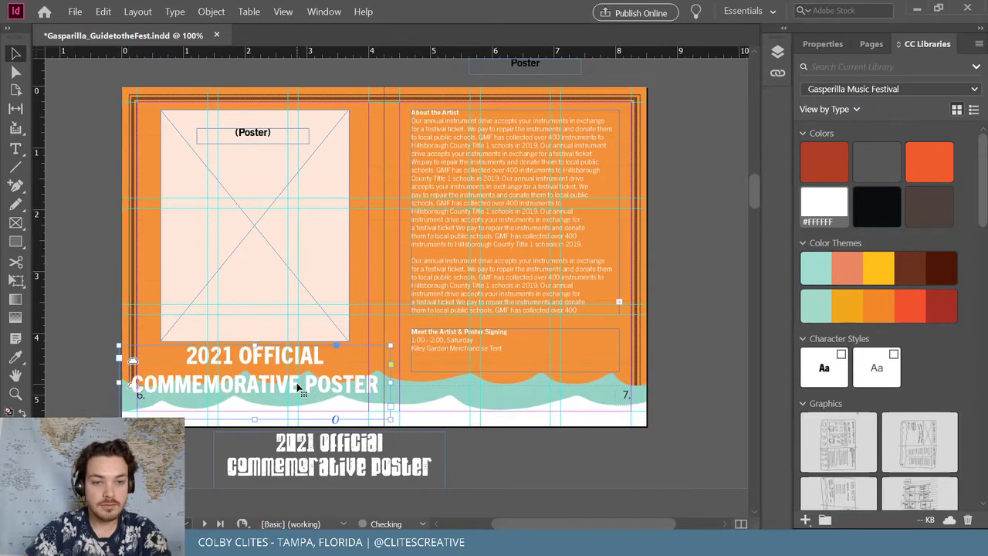
left_click(823, 44)
left_click_drag(389, 382, 378, 382)
mouse_move(124, 383)
left_mouse_down()
mouse_move(133, 382)
mouse_move(122, 382)
left_mouse_up()
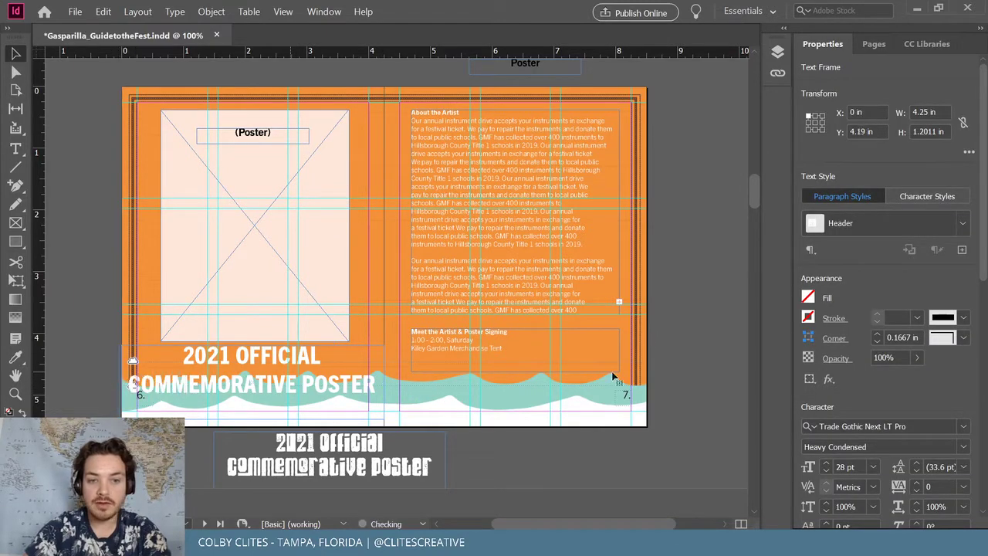
Reduce the heading to 24 pt and lower its top edge to Y 4.2711 in
left_click(827, 472)
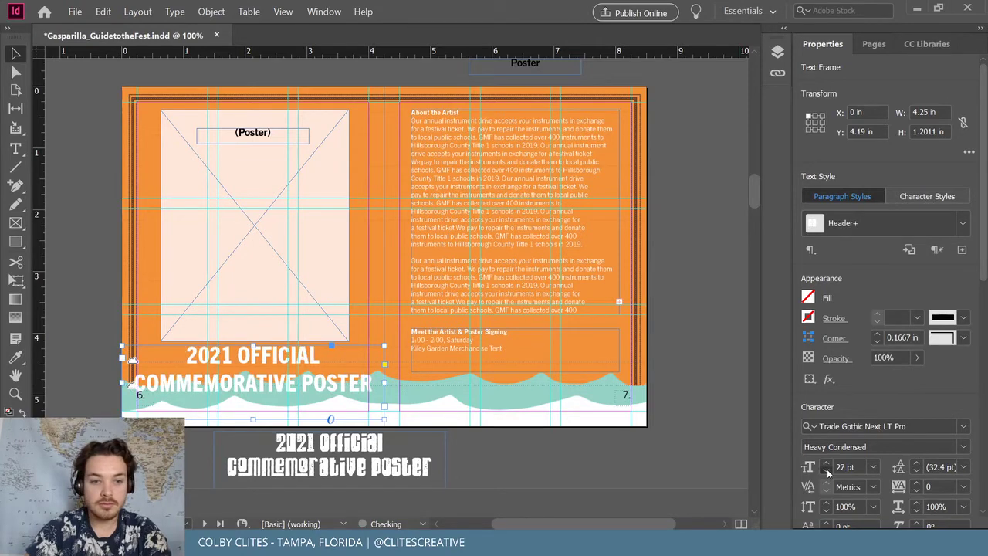
left_click(827, 472)
left_click(827, 472)
left_click(826, 472)
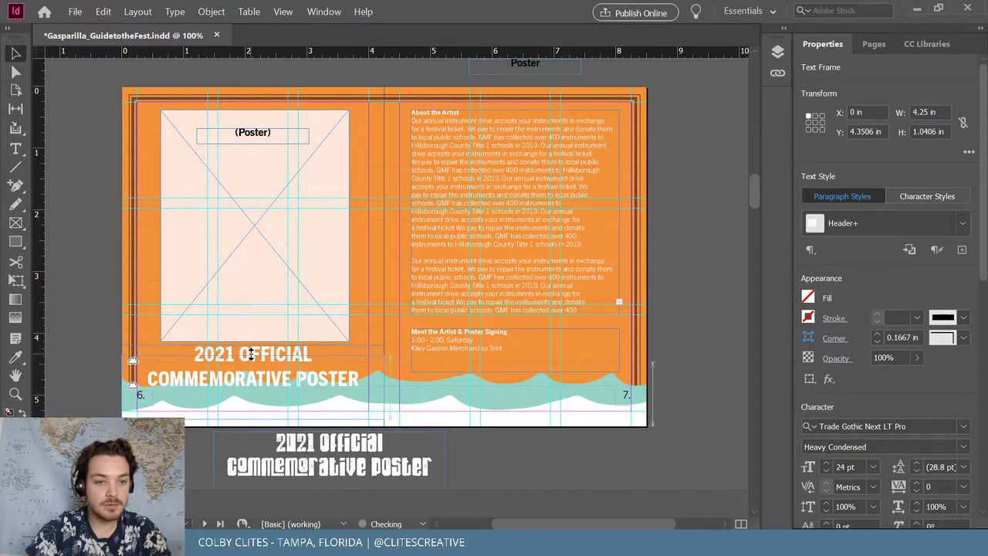
left_click_drag(251, 345, 252, 349)
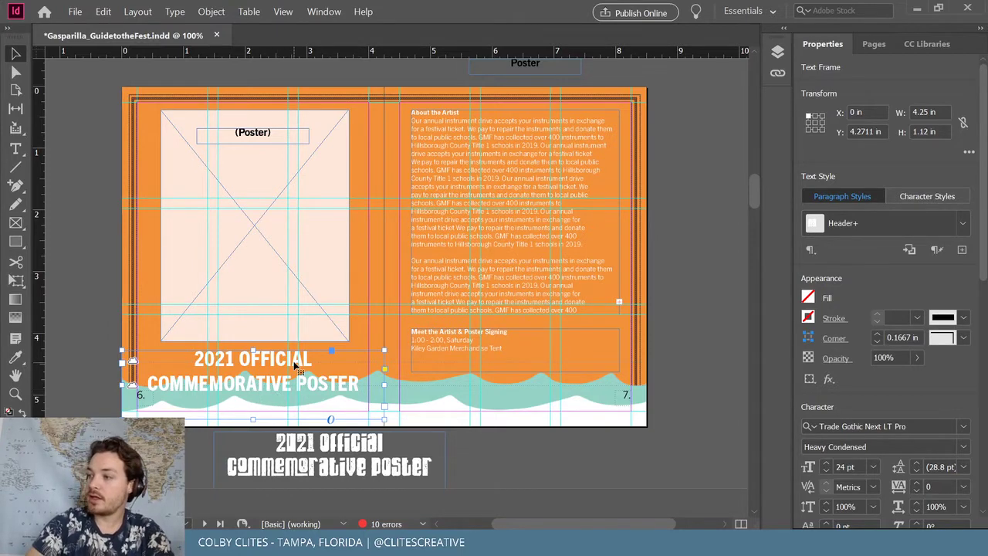
left_click(86, 100)
Zoom out and scroll up to the cover page with its GUIDE TO THE FEST heading copy
key("ctrl+minus")
key("ctrl+minus")
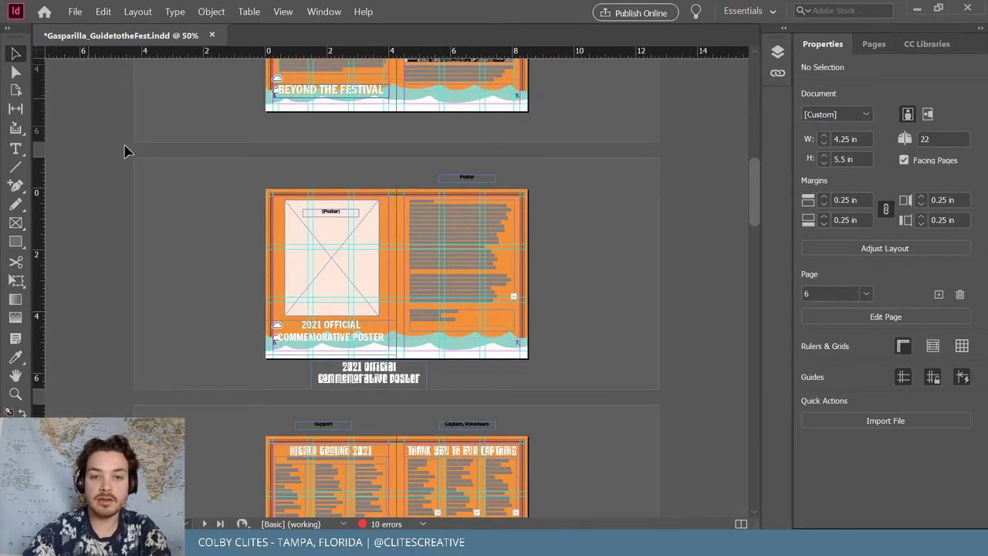
scroll(182, 199, "down", 1)
scroll(179, 199, "up", 12)
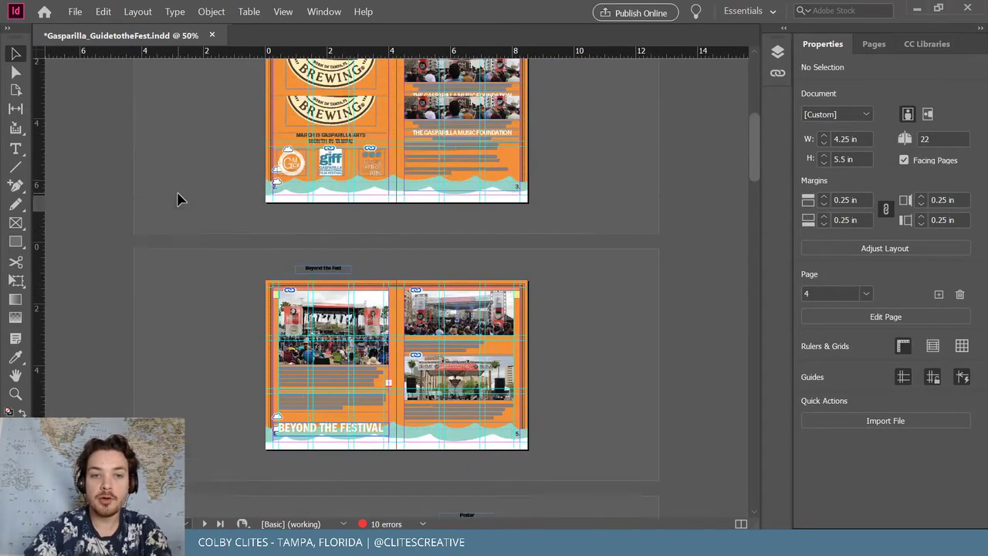
scroll(174, 201, "up", 5)
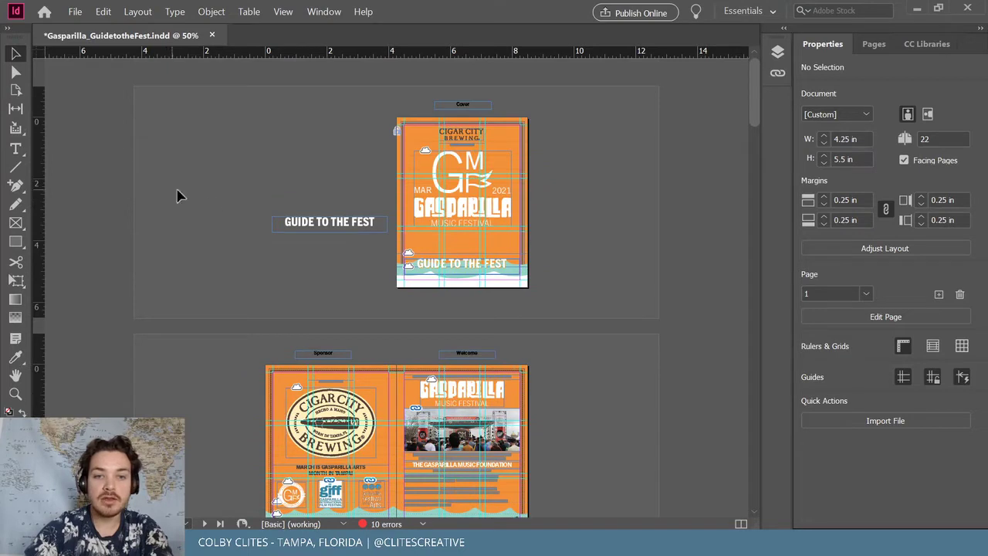
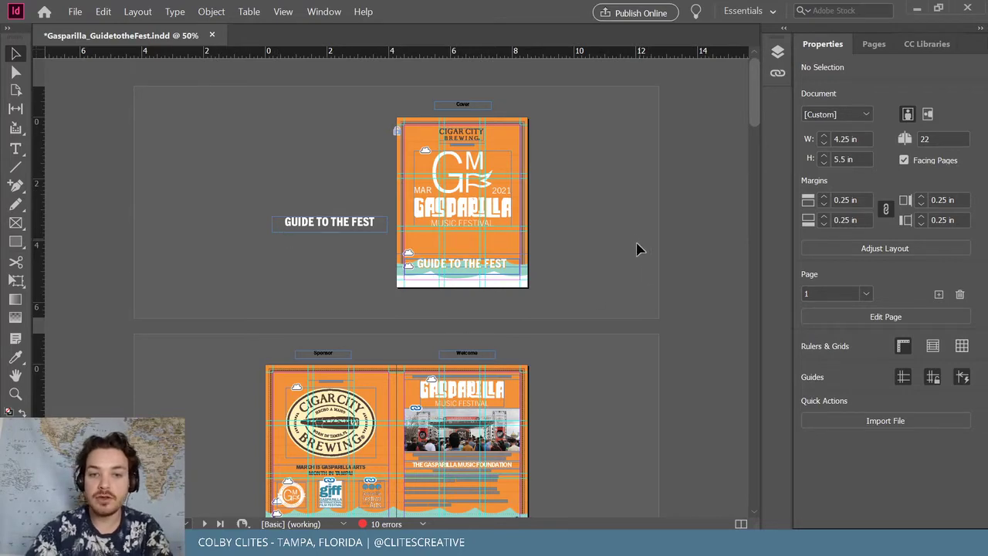
Zoom to 75% and scroll through the spreads to the blank Kids Fest pages 14–15
key("ctrl+equal")
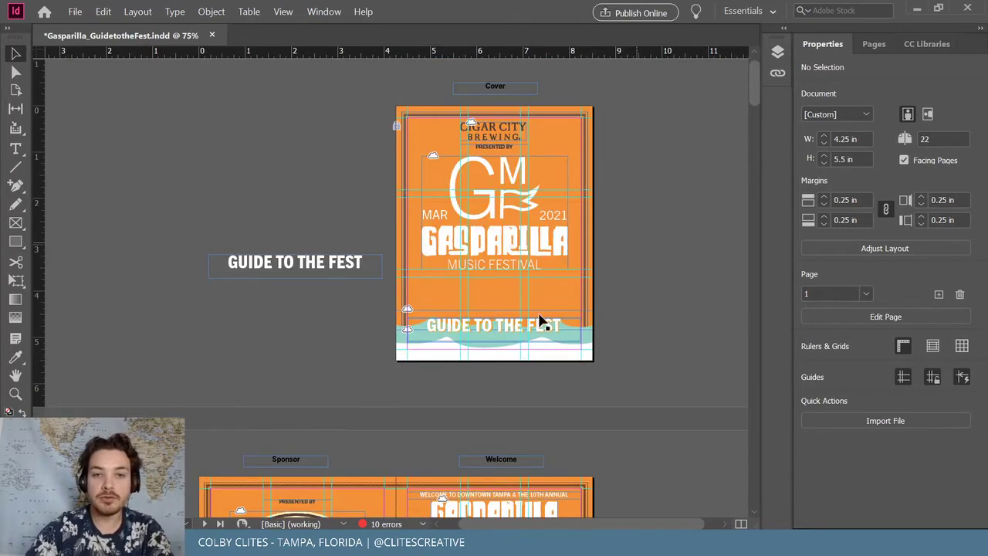
scroll(540, 320, "down", 8)
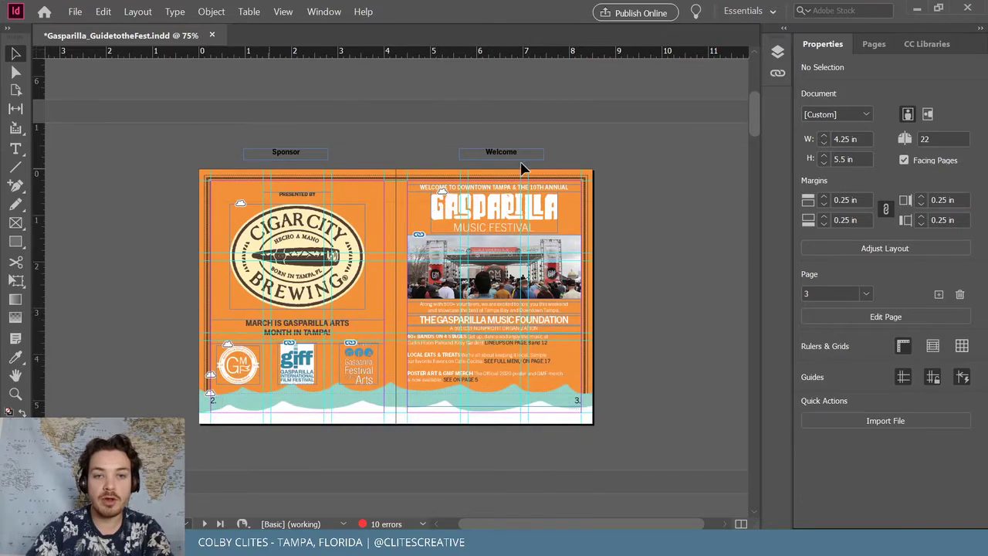
scroll(591, 252, "down", 9)
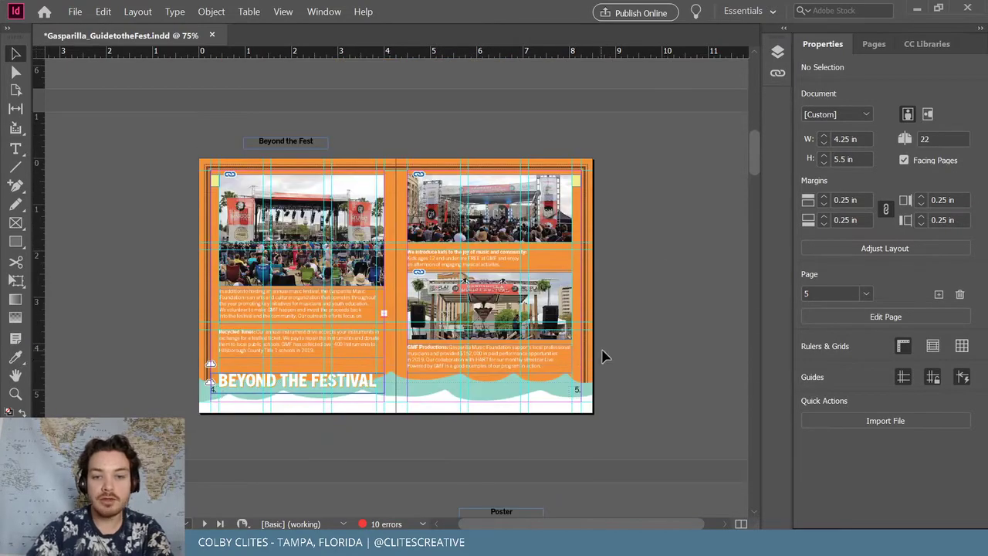
scroll(604, 355, "down", 9)
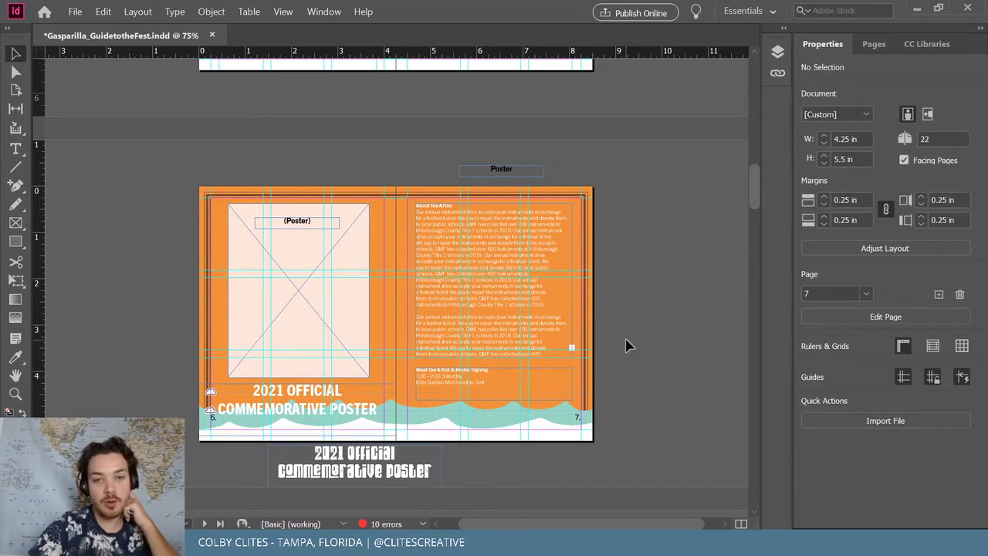
scroll(626, 344, "down", 7)
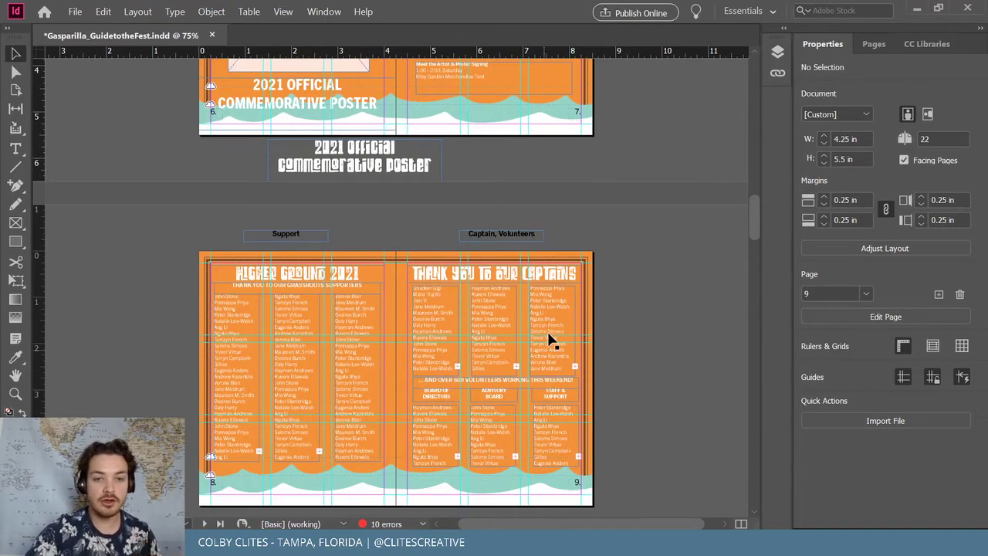
scroll(591, 324, "down", 1)
scroll(599, 374, "down", 2)
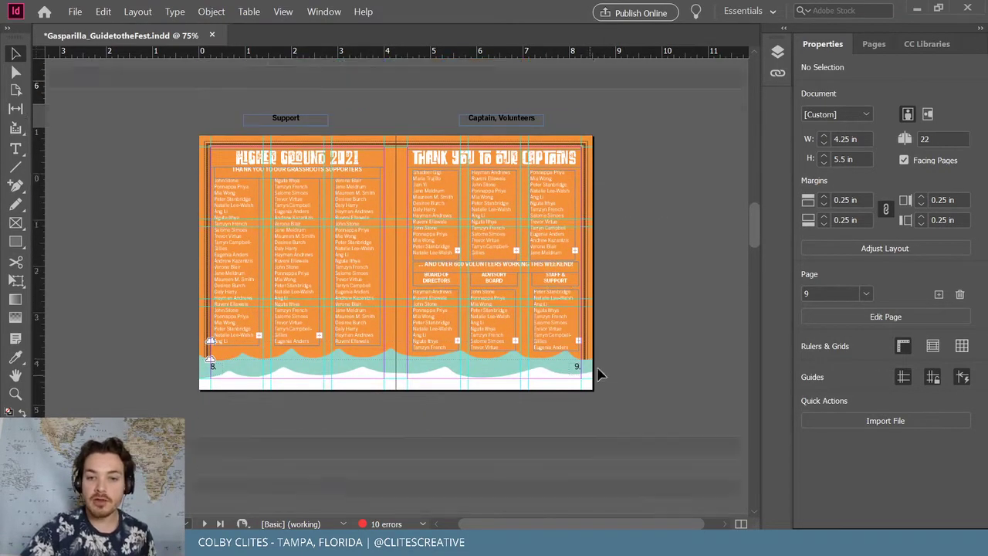
scroll(620, 353, "down", 6)
scroll(496, 342, "down", 3)
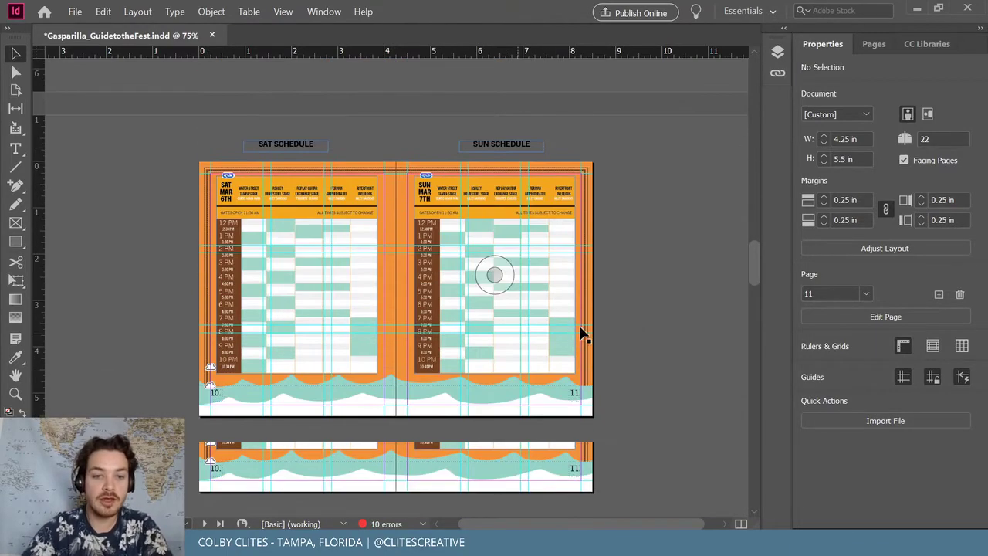
scroll(637, 329, "down", 5)
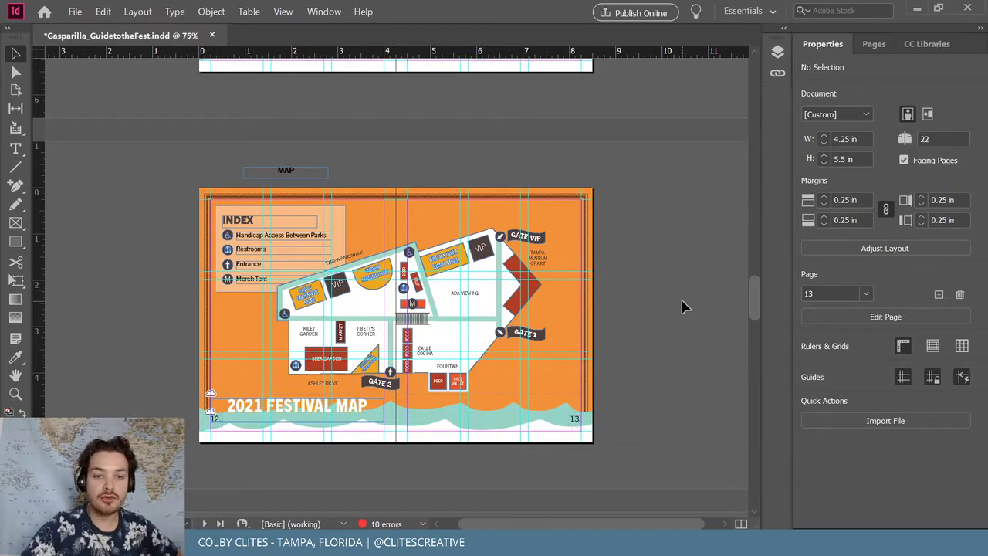
scroll(690, 258, "down", 5)
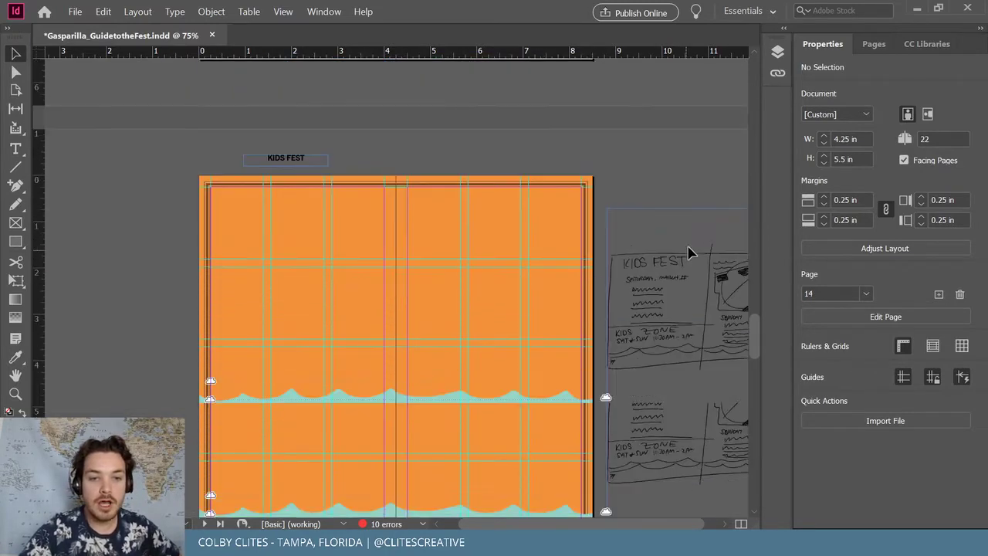
Try the Kids Fest sketch on the spread, then undo so it stays on the pasteboard
mouse_move(724, 268)
left_mouse_down()
mouse_move(403, 254)
mouse_move(415, 253)
left_mouse_up()
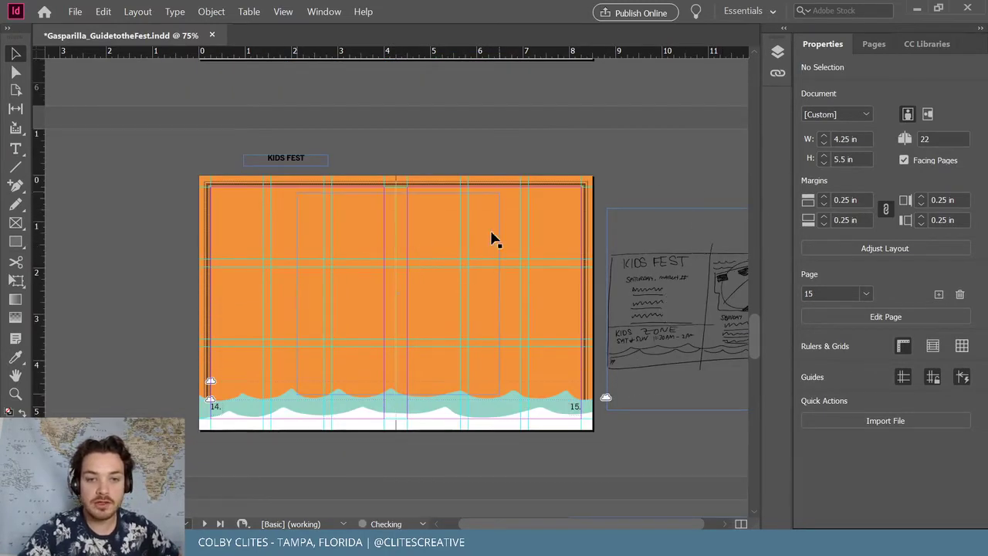
left_click(639, 234)
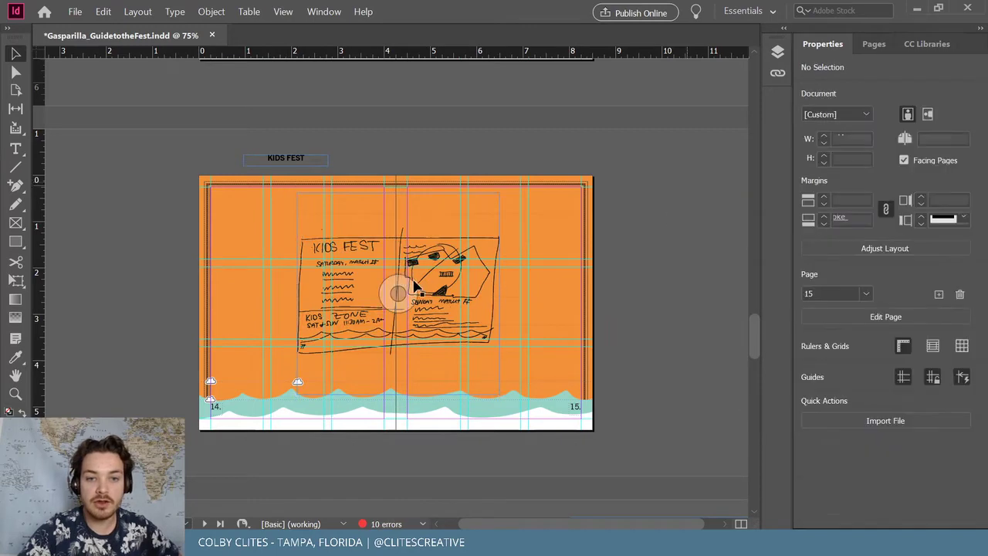
key("ctrl+z")
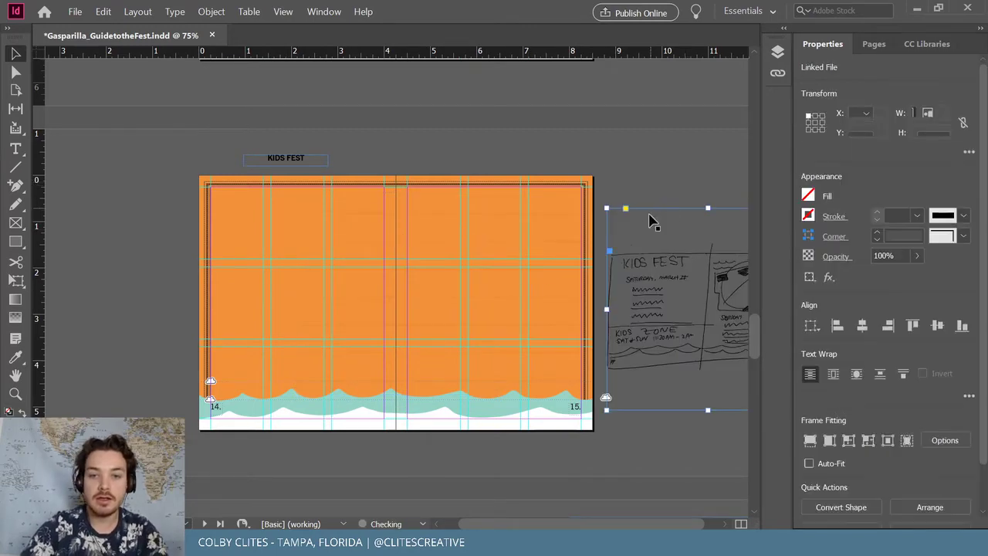
scroll(664, 231, "down", 10)
left_click(647, 238)
Scroll back to the booklet's front cover and bring up the Behance profile in Chrome
scroll(647, 238, "down", 2)
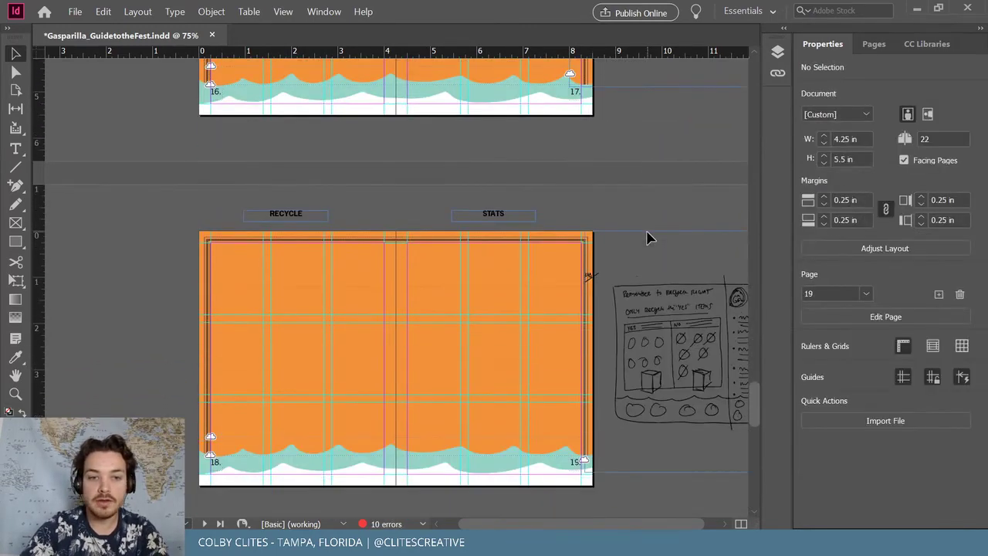
left_click_drag(648, 528, 674, 528)
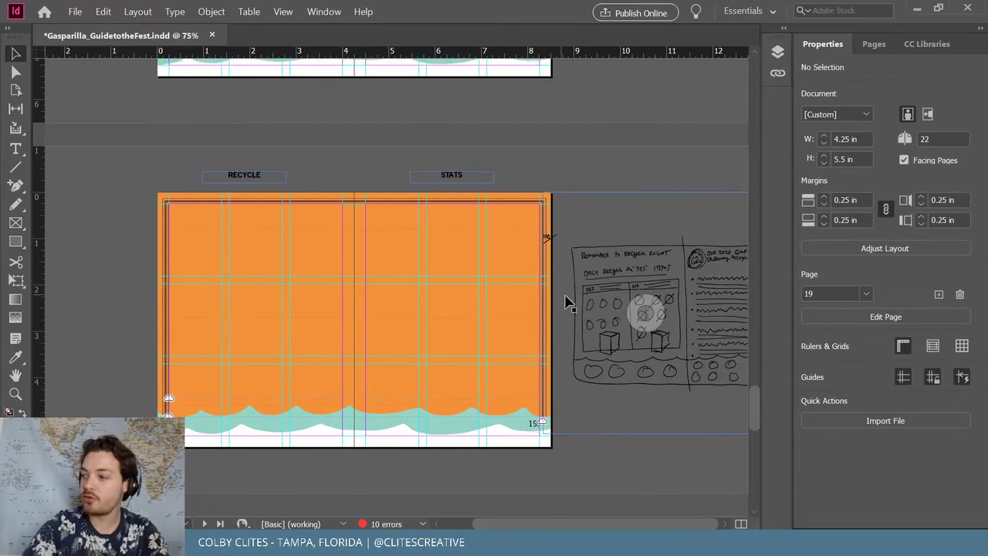
scroll(515, 284, "down", 5)
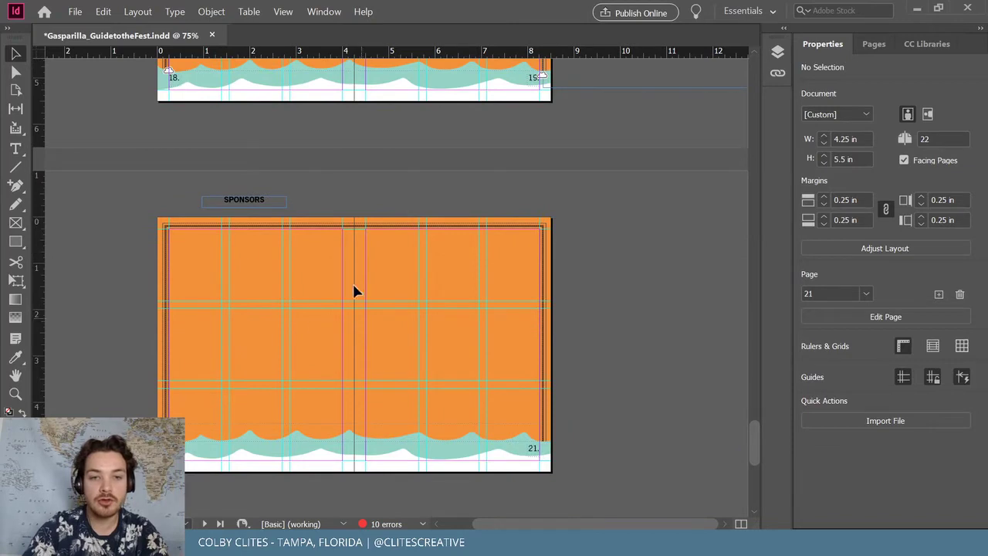
scroll(457, 300, "down", 2)
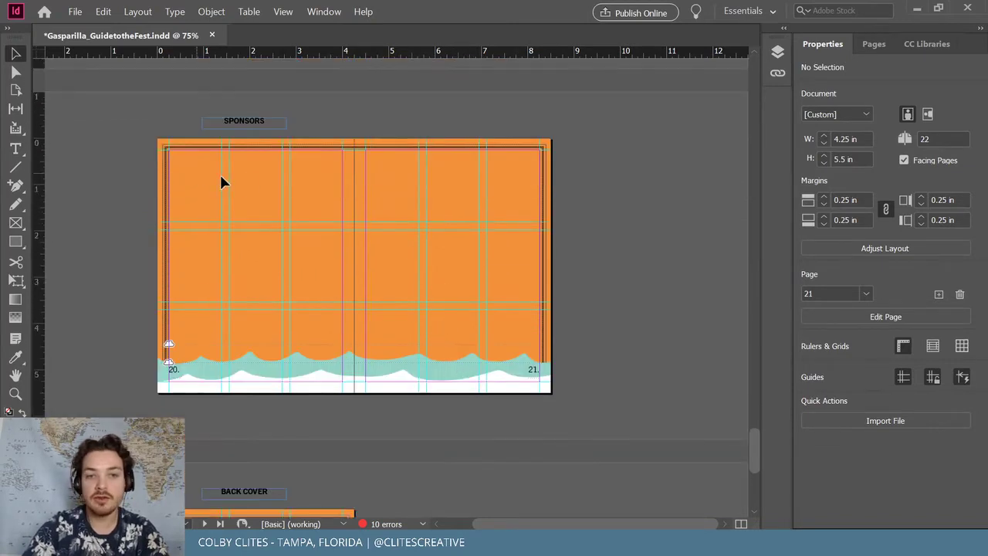
scroll(331, 250, "down", 7)
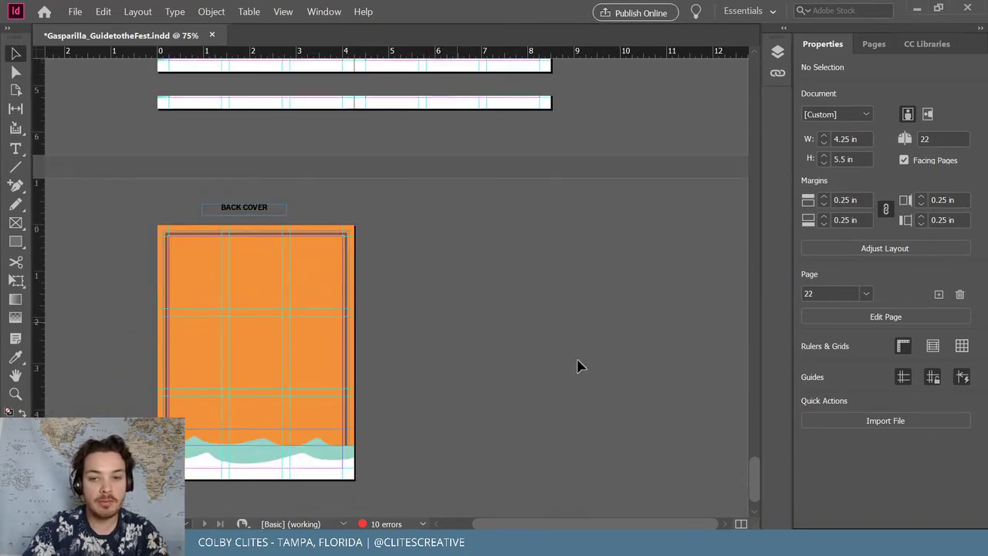
scroll(747, 472, "up", 3)
left_click_drag(747, 472, 755, 85)
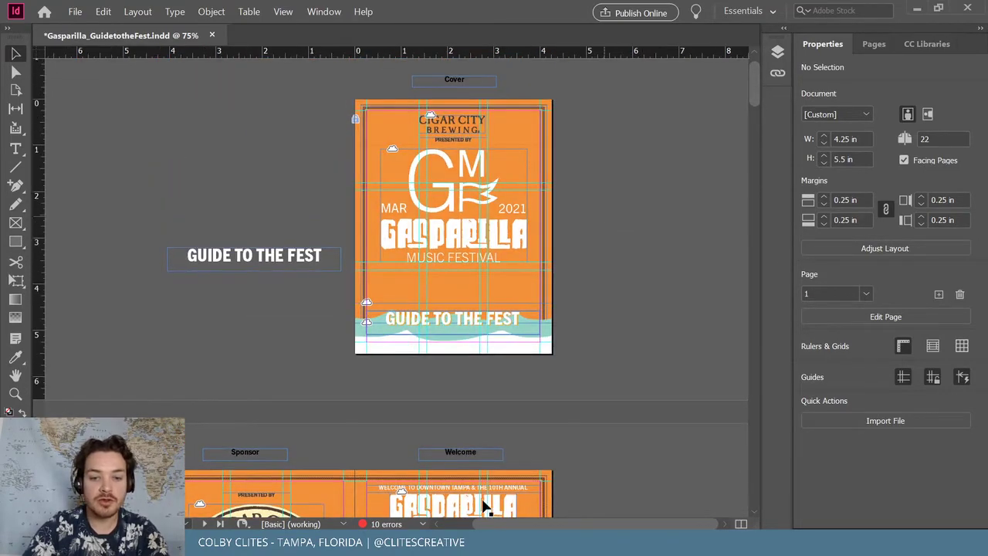
mouse_move(423, 548)
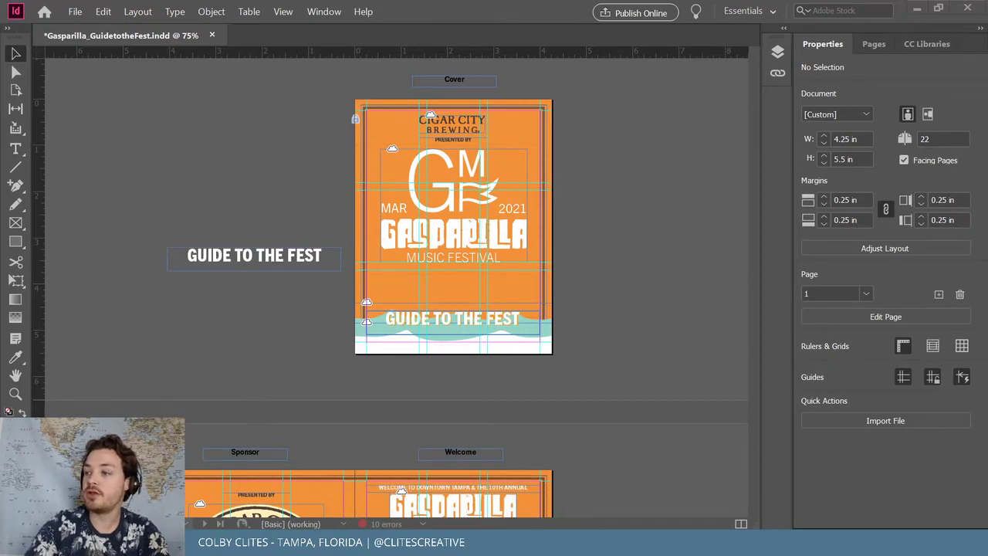
left_click(423, 548)
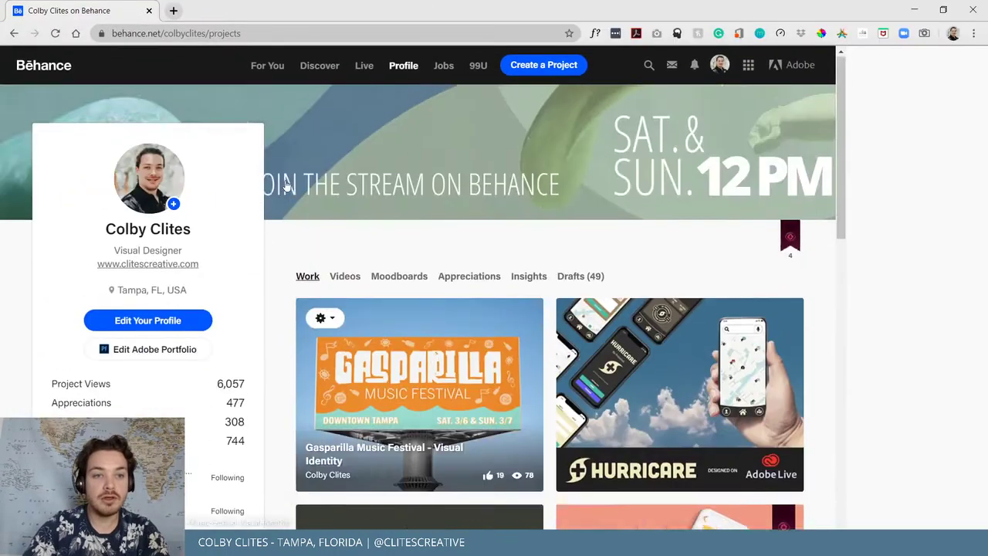
Open the Gasparilla Music Festival – Visual Identity project and scroll down to its billboard mockup
scroll(378, 162, "down", 2)
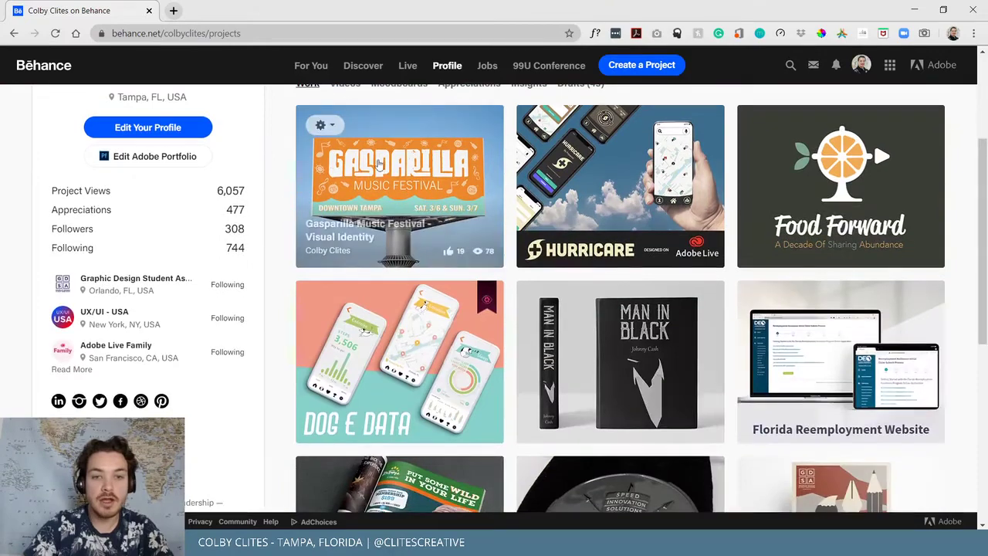
left_click(405, 164)
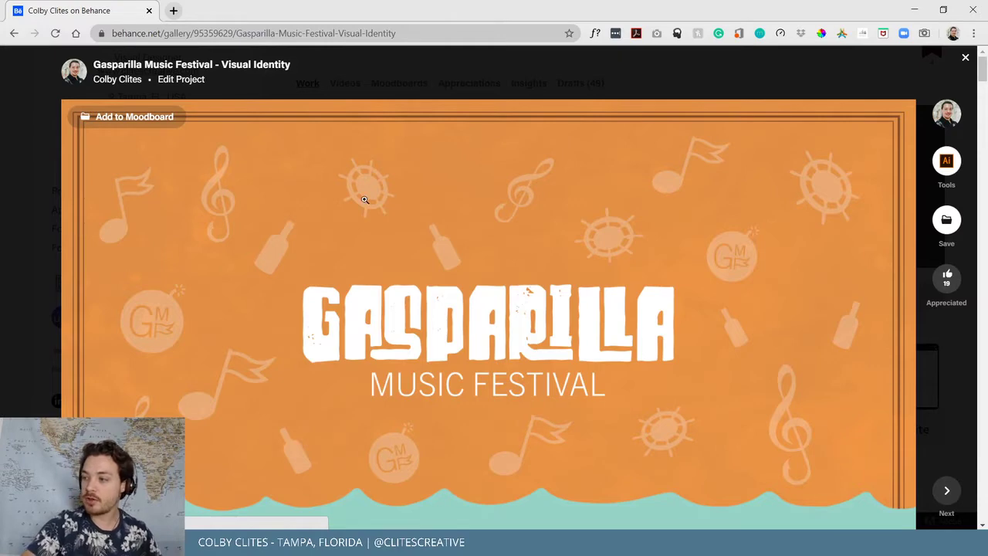
scroll(452, 246, "down", 2)
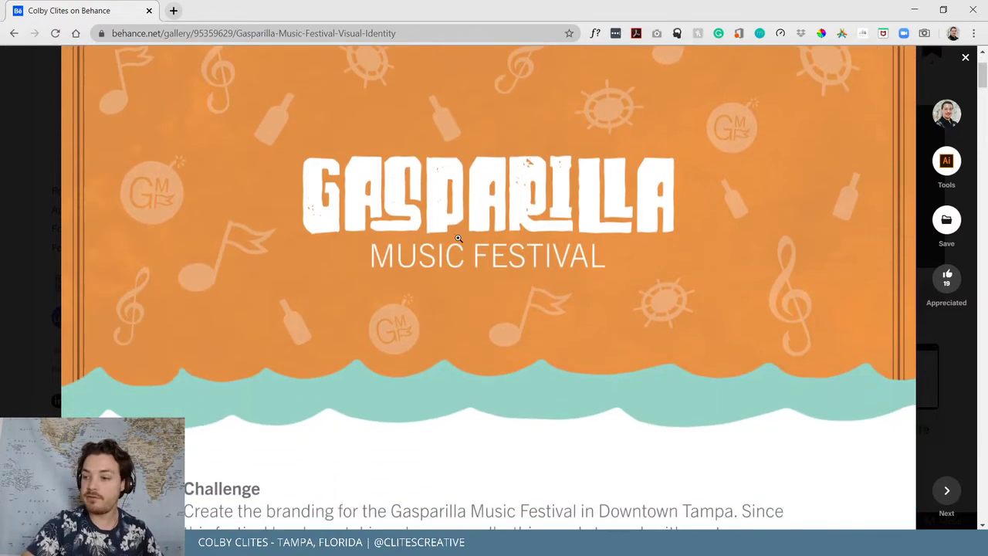
scroll(454, 241, "down", 4)
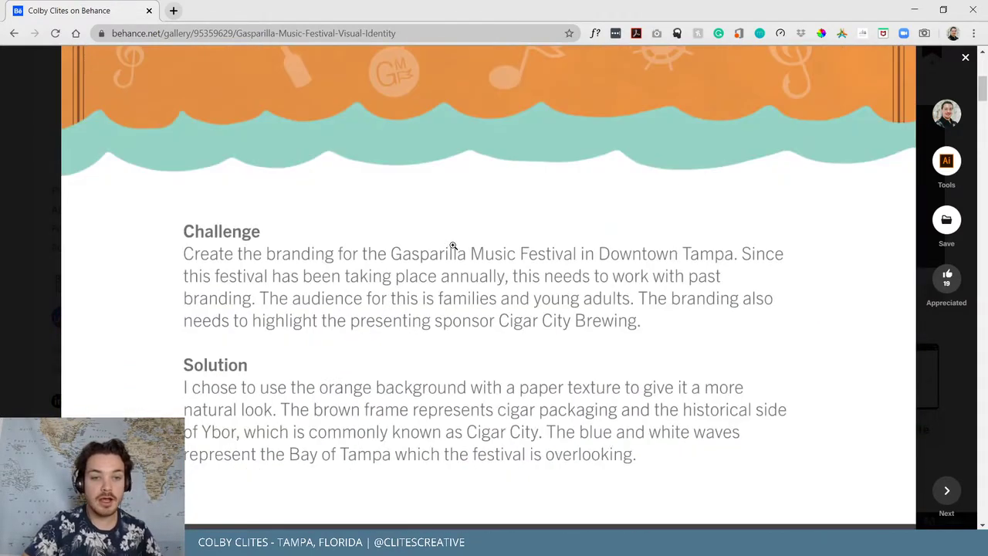
scroll(453, 246, "up", 4)
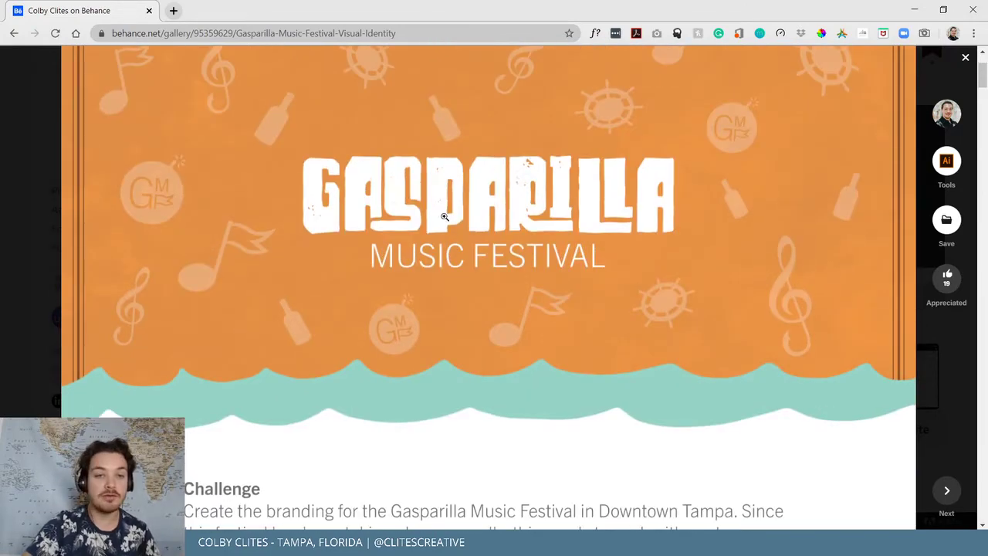
scroll(478, 237, "down", 4)
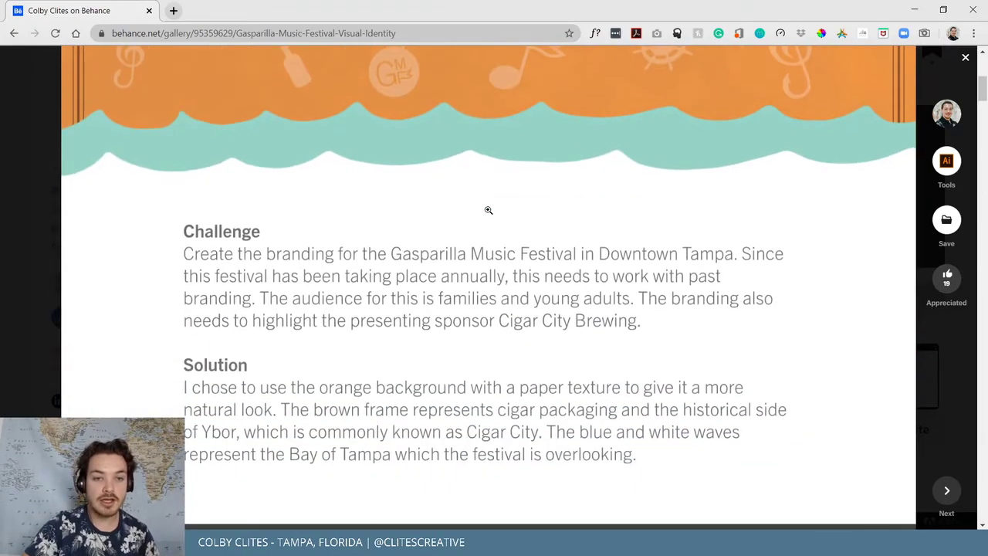
scroll(488, 212, "down", 6)
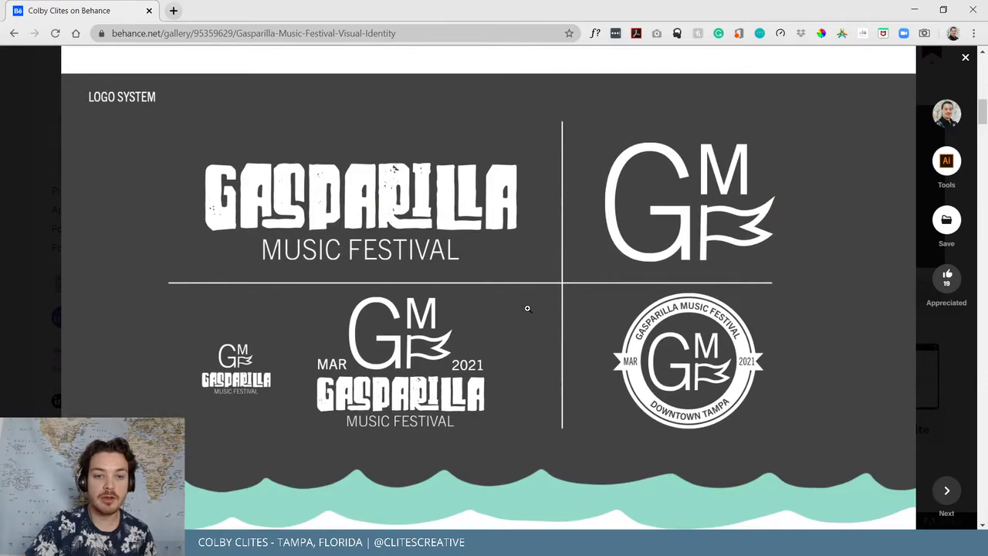
scroll(528, 308, "down", 10)
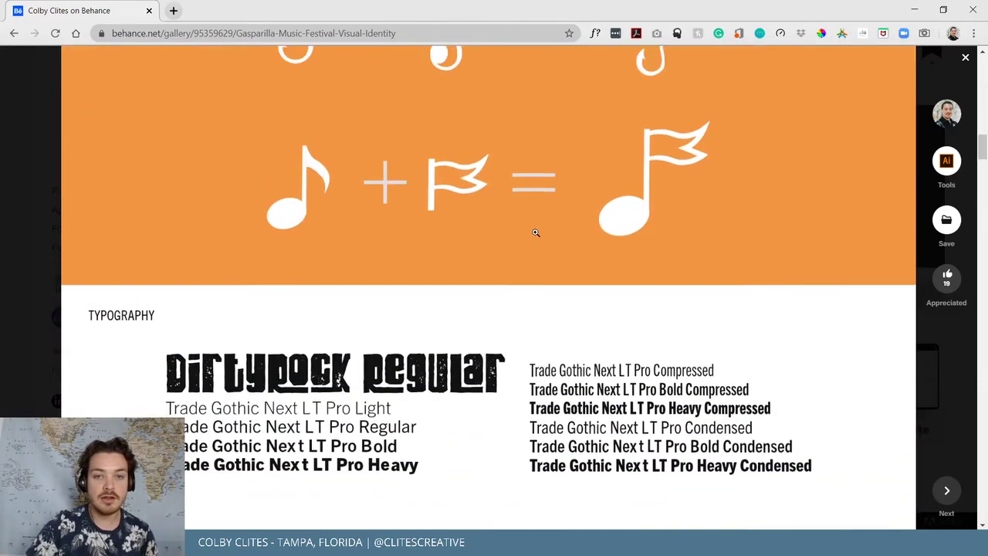
scroll(535, 232, "up", 3)
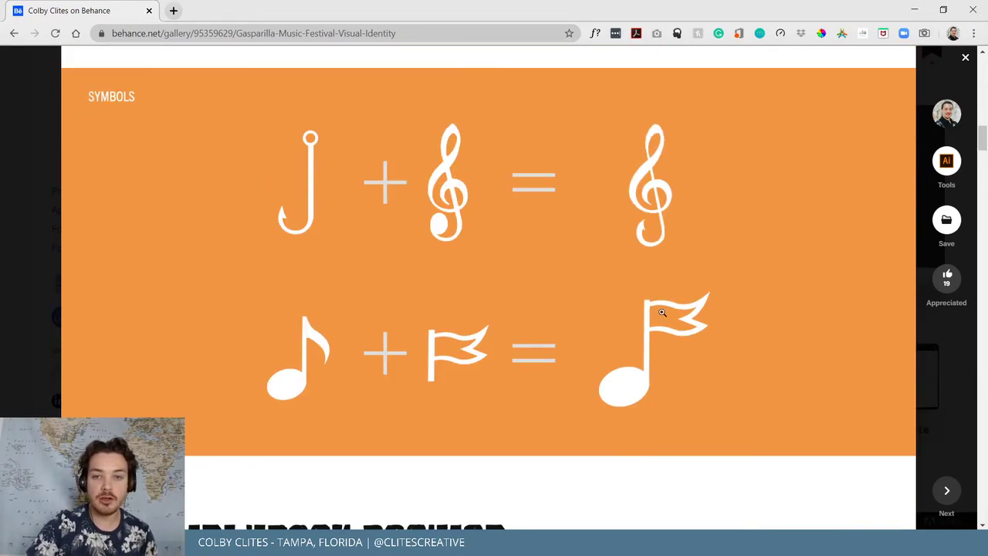
scroll(662, 366, "down", 20)
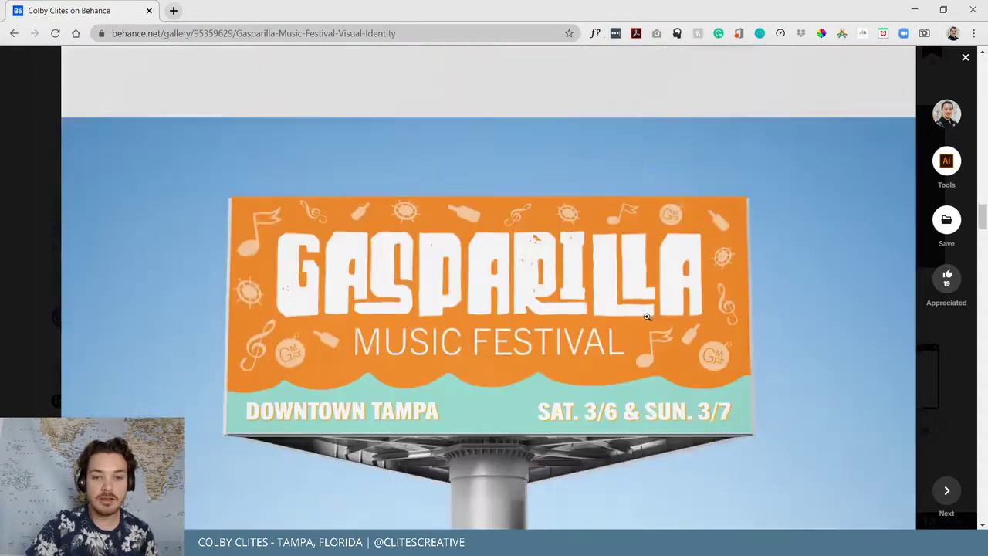
scroll(648, 311, "down", 5)
scroll(652, 308, "up", 10)
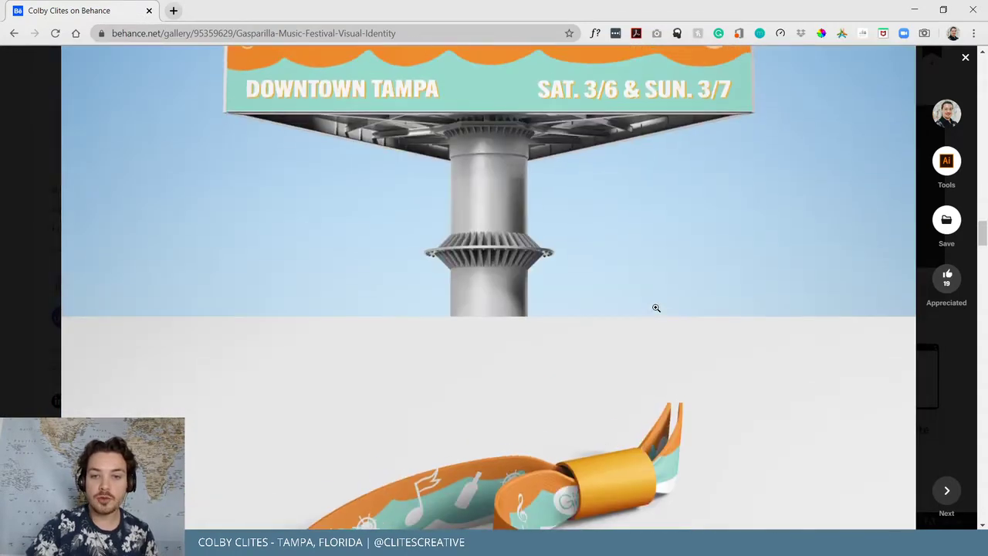
scroll(661, 307, "up", 5)
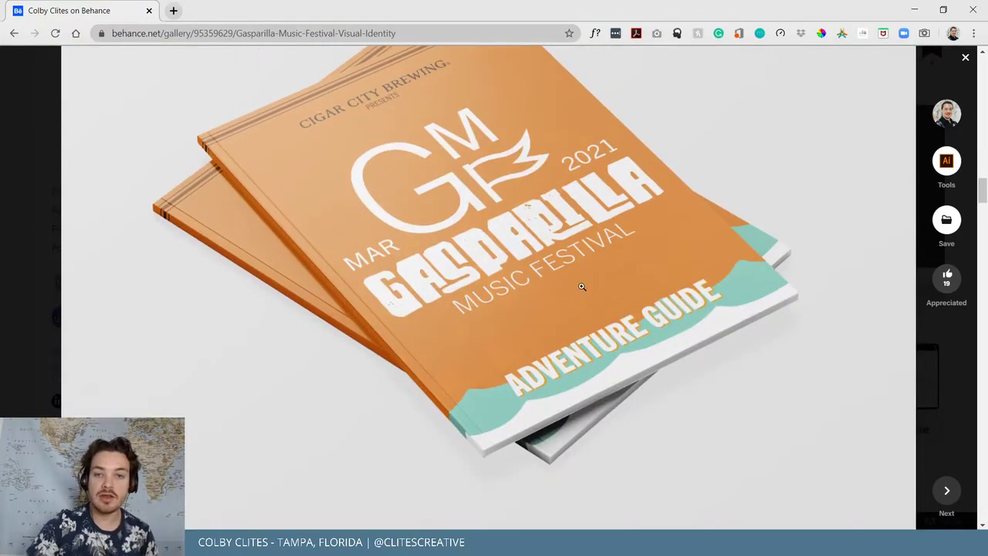
Scroll through the remaining Gasparilla project mockups to the end, then close the project
scroll(582, 287, "up", 2)
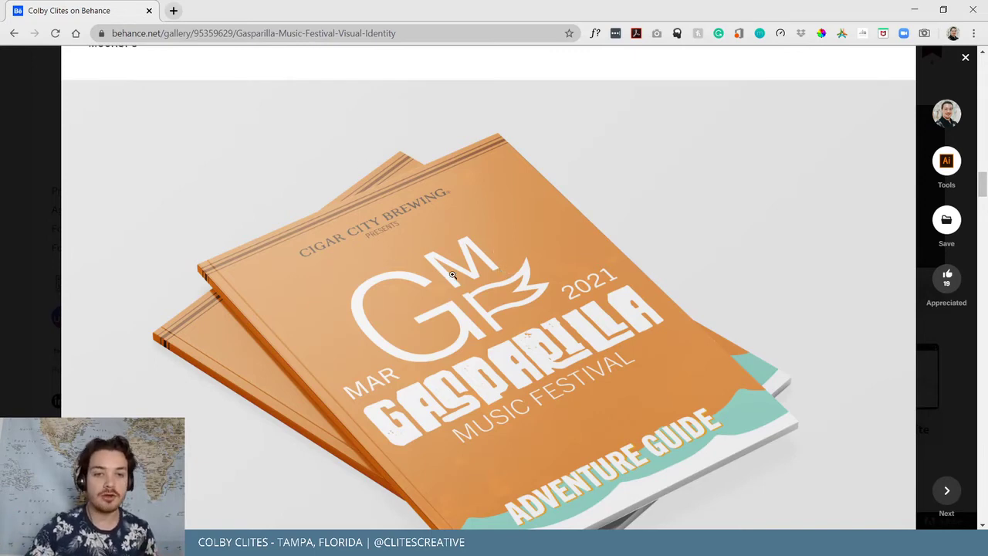
scroll(453, 275, "up", 5)
scroll(448, 276, "down", 5)
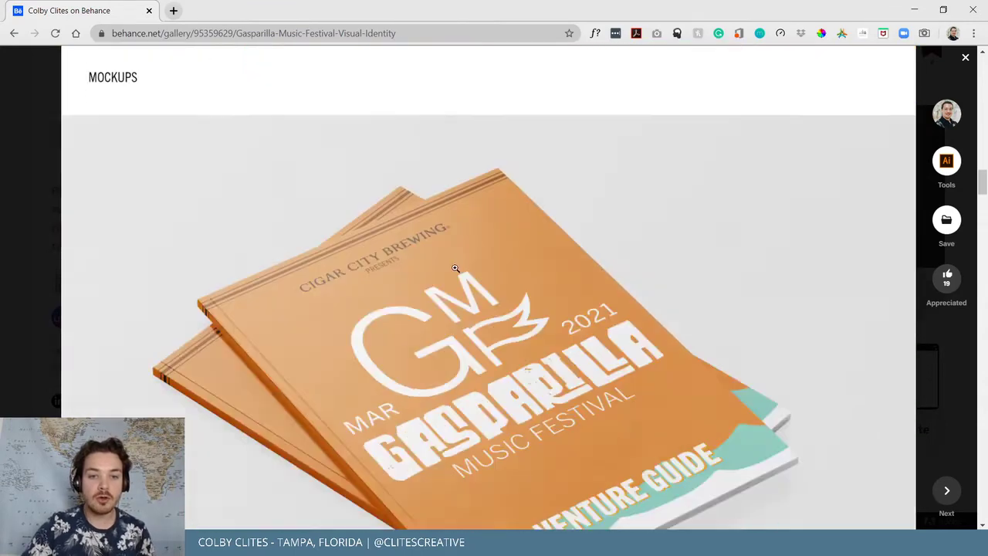
scroll(455, 268, "down", 1)
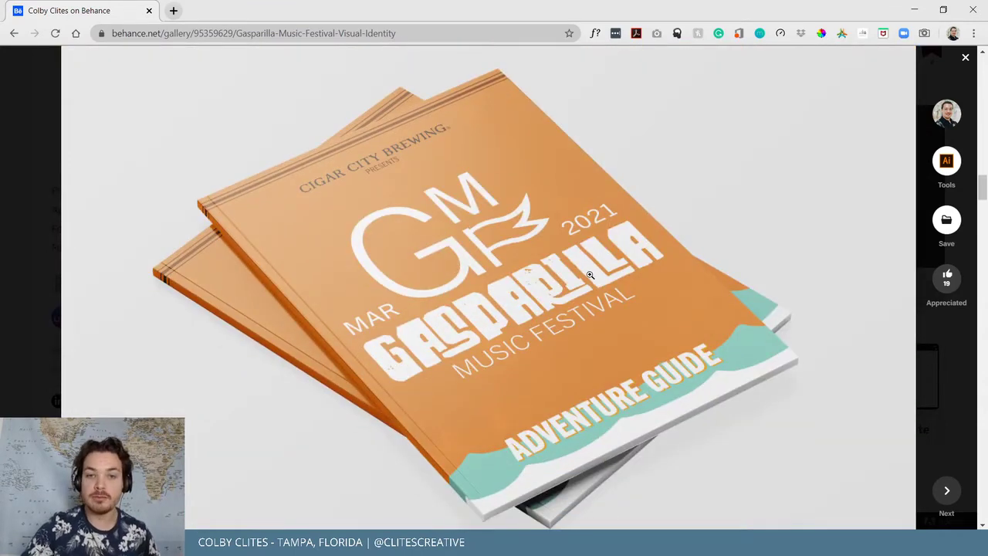
scroll(556, 276, "down", 3)
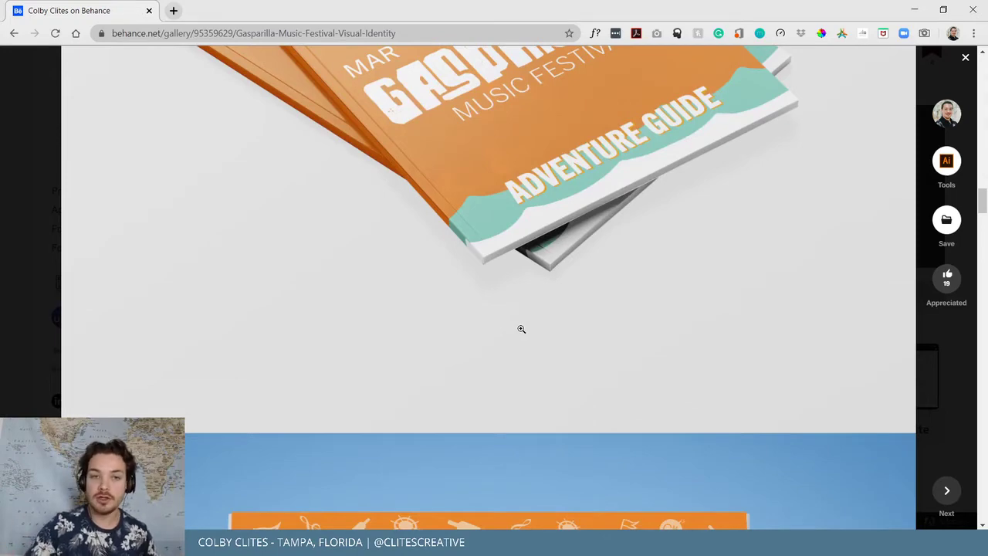
scroll(494, 311, "down", 5)
scroll(566, 332, "up", 5)
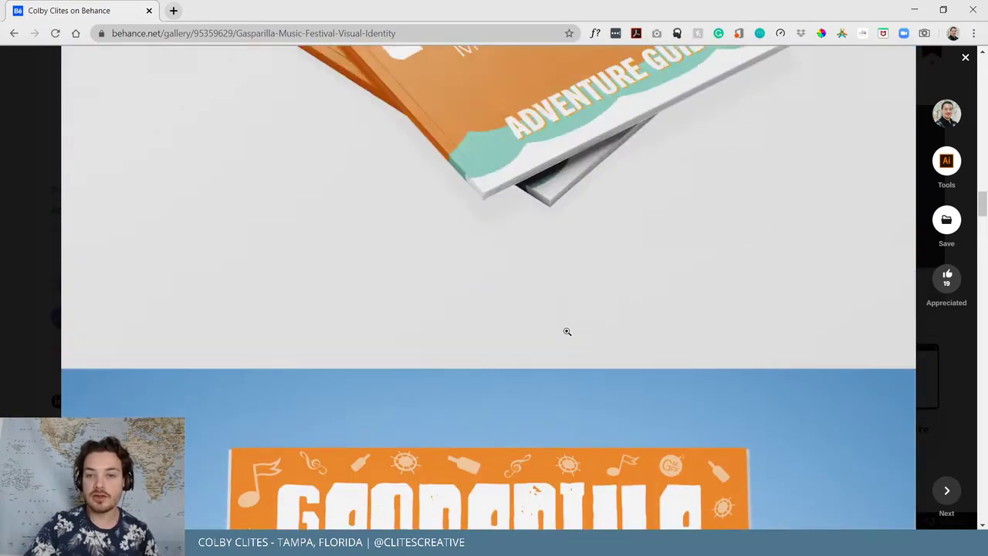
scroll(570, 329, "down", 8)
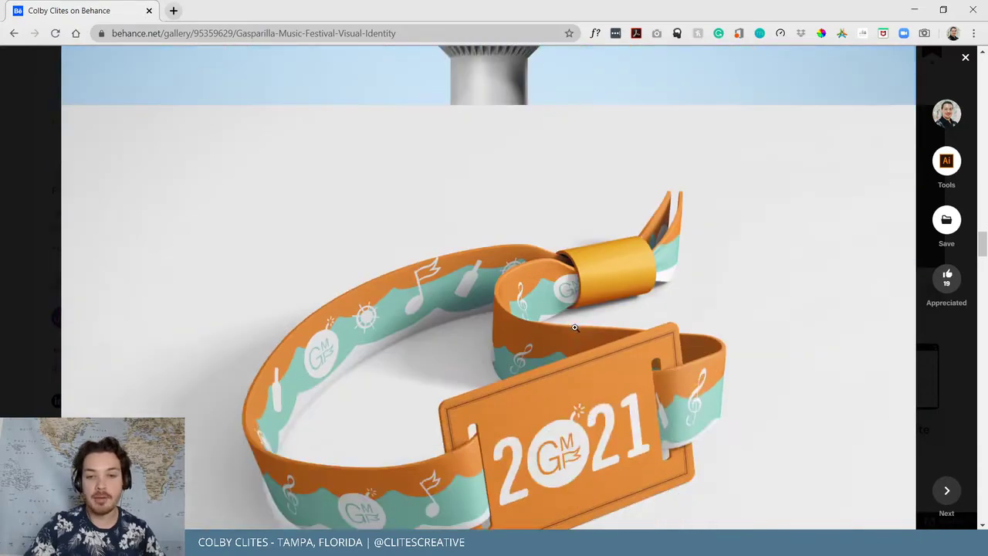
scroll(575, 328, "down", 12)
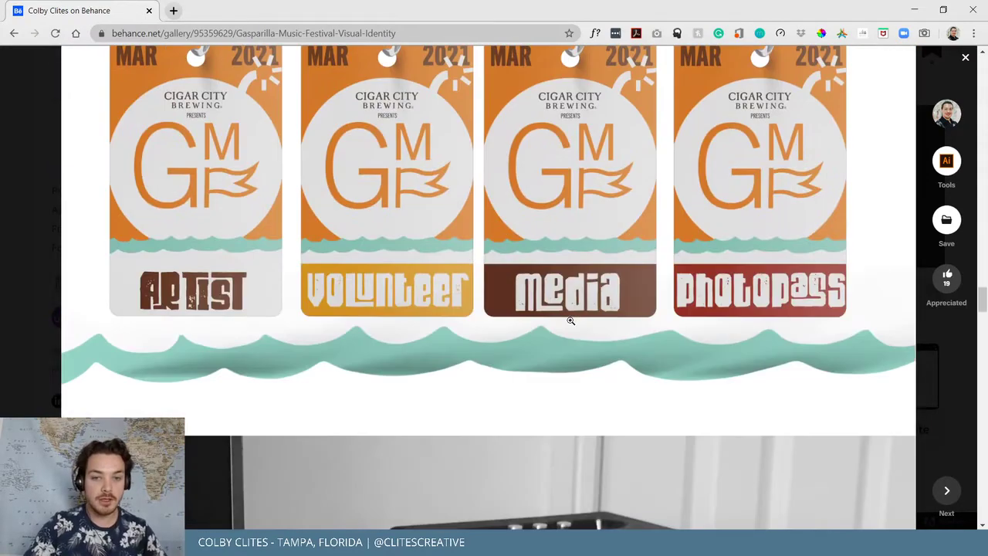
scroll(571, 320, "down", 10)
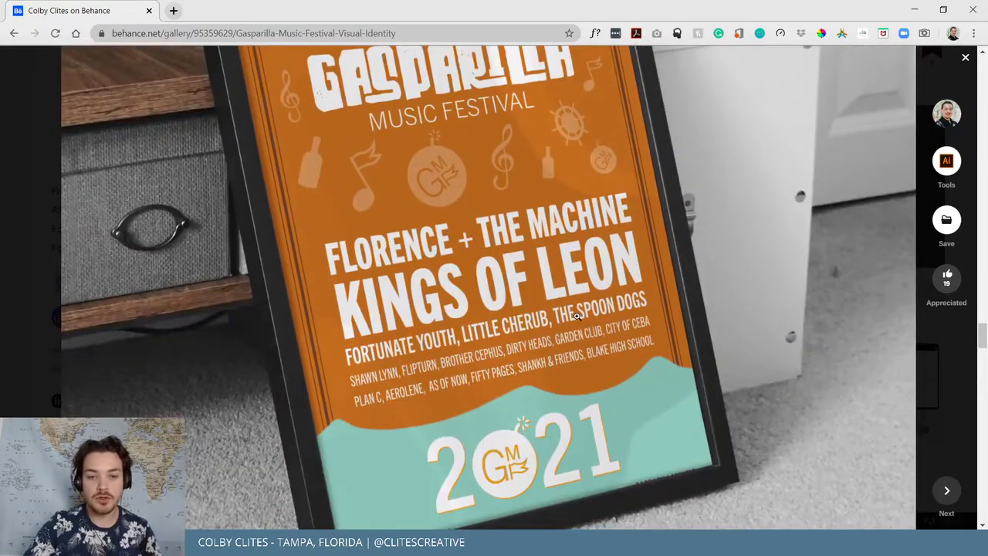
scroll(576, 316, "down", 10)
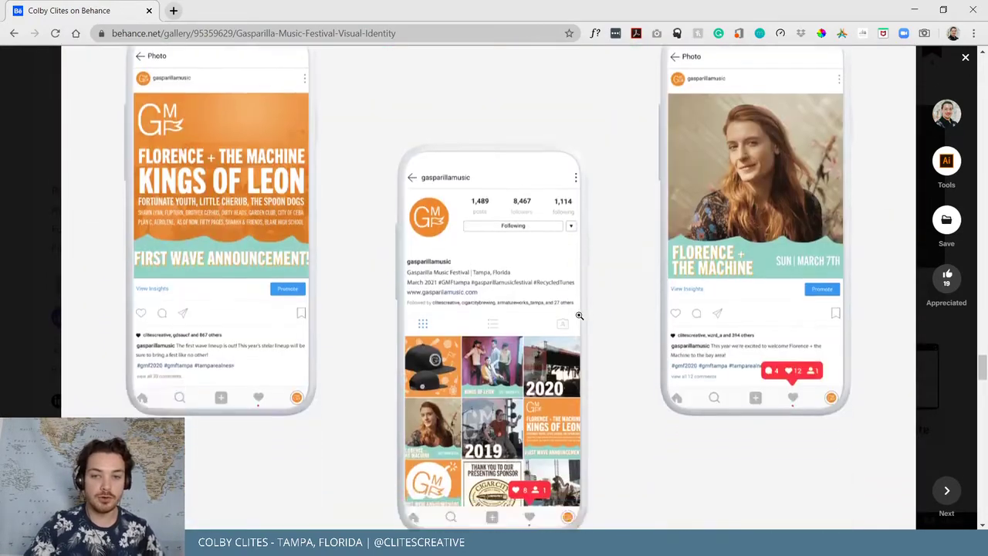
scroll(579, 315, "down", 10)
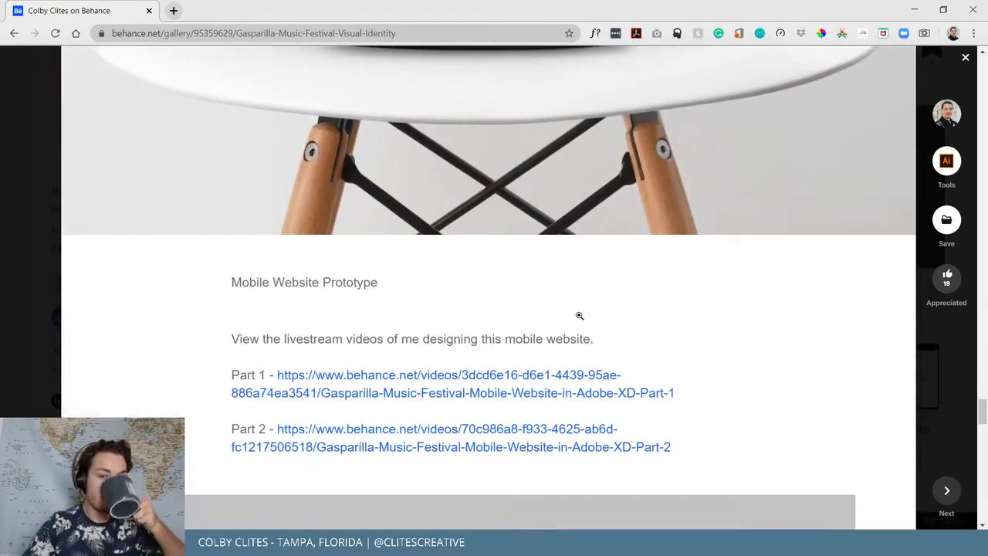
scroll(581, 318, "down", 3)
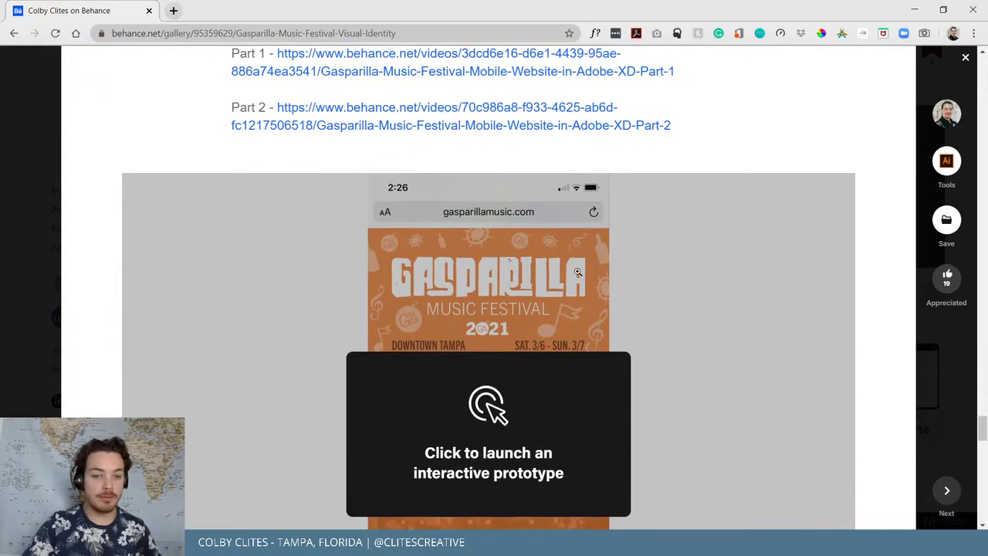
scroll(578, 272, "down", 10)
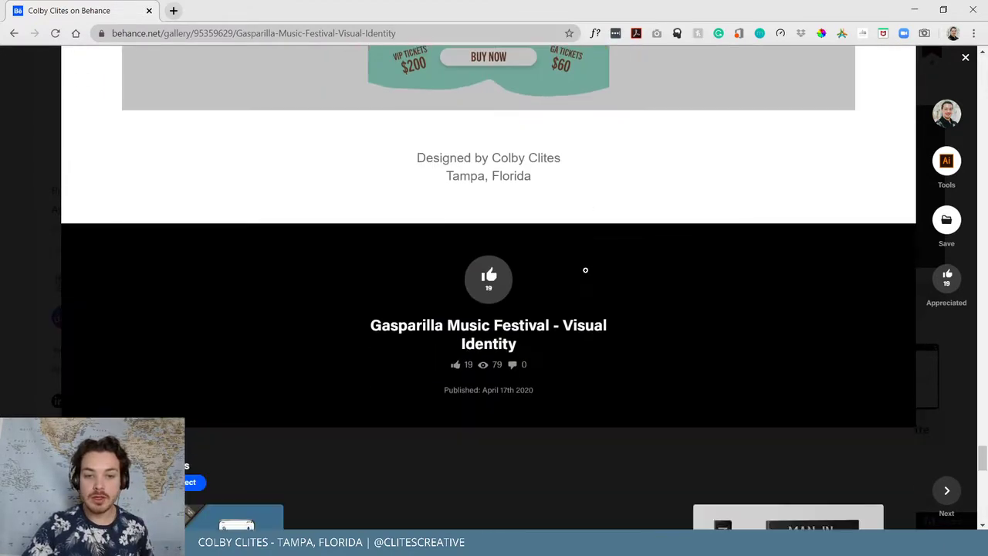
scroll(734, 346, "down", 3)
key("Escape")
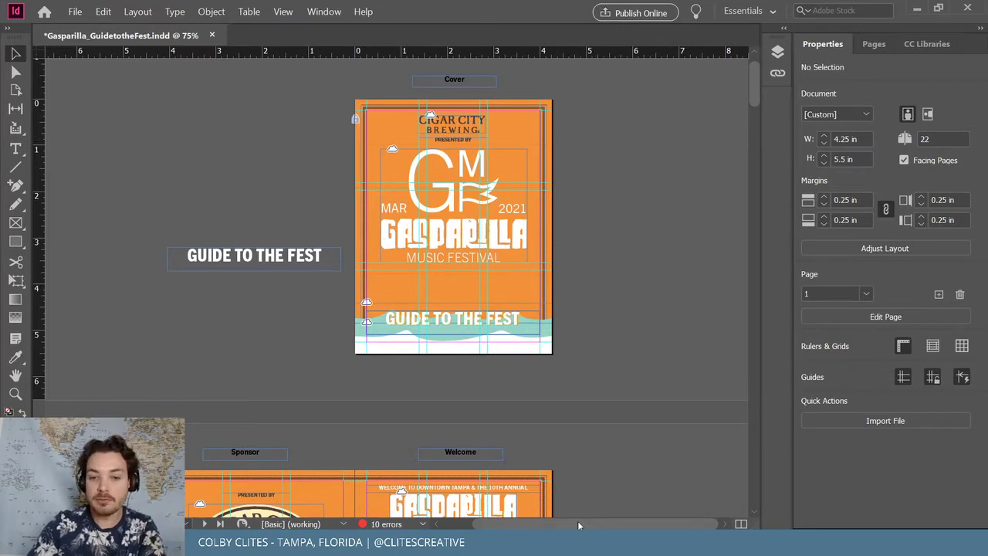
Save the Gasparilla guide document
left_click_drag(577, 520, 573, 521)
scroll(578, 359, "up", 1)
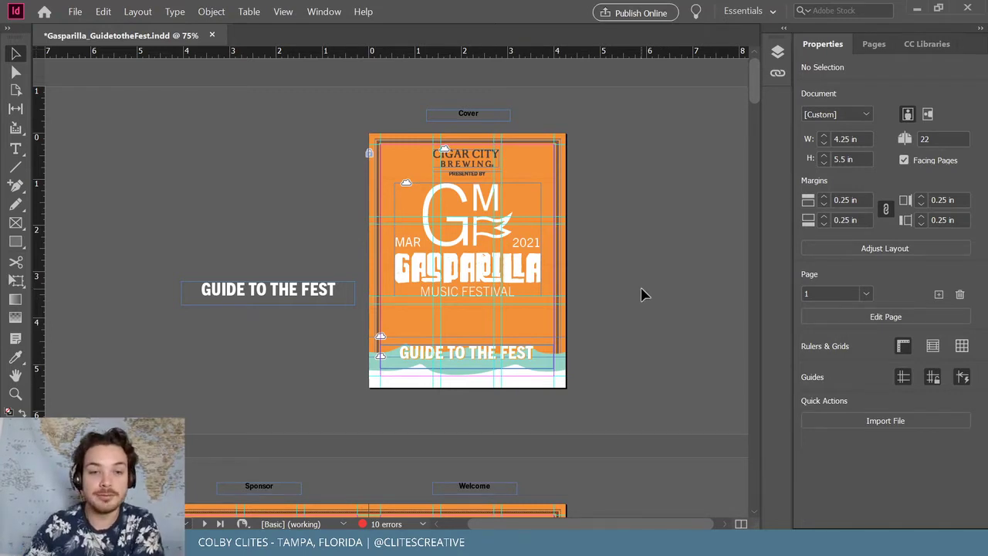
left_click(75, 11)
left_click(93, 88)
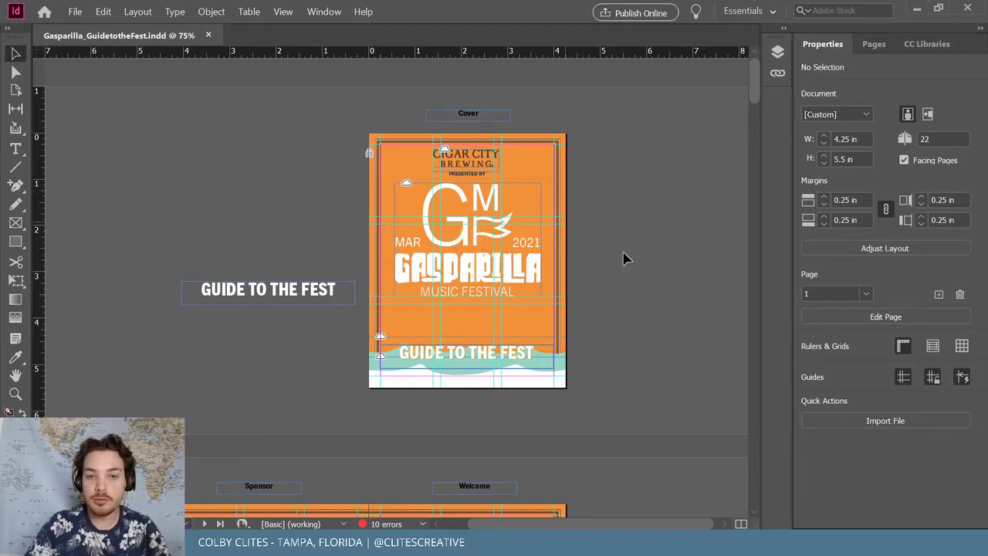
Bring the 2021 Official Commemorative Poster spread, pages 6–7, into view at 125%
scroll(630, 263, "down", 3)
scroll(629, 263, "down", 10)
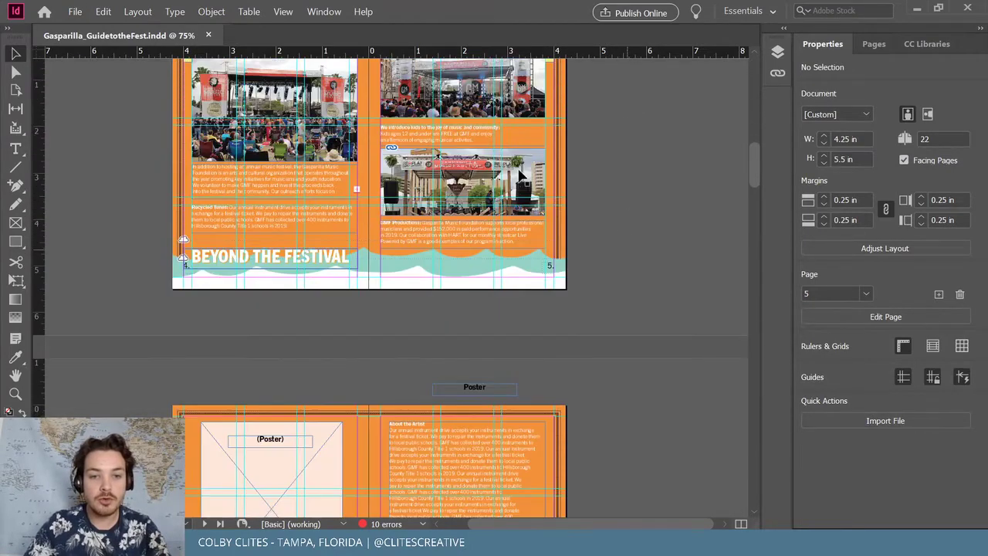
scroll(405, 245, "down", 5)
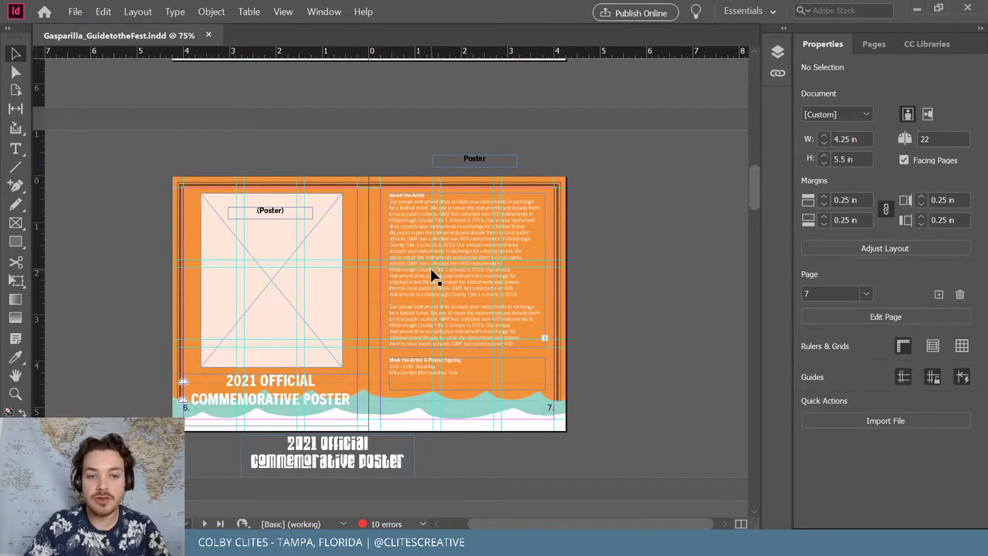
scroll(441, 273, "down", 2)
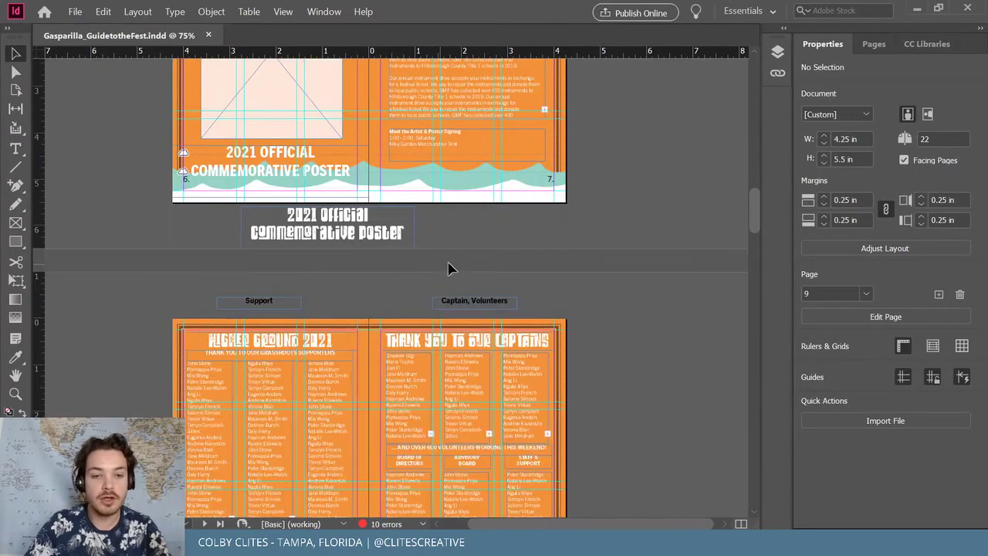
scroll(505, 278, "up", 1)
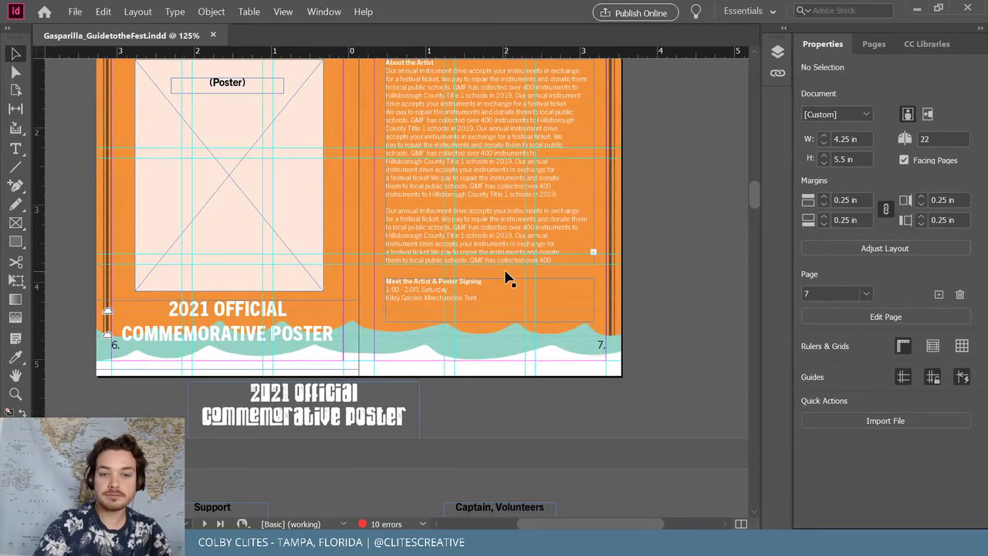
scroll(505, 278, "up", 1)
scroll(538, 280, "up", 1)
scroll(525, 276, "up", 3)
scroll(448, 265, "left", 3)
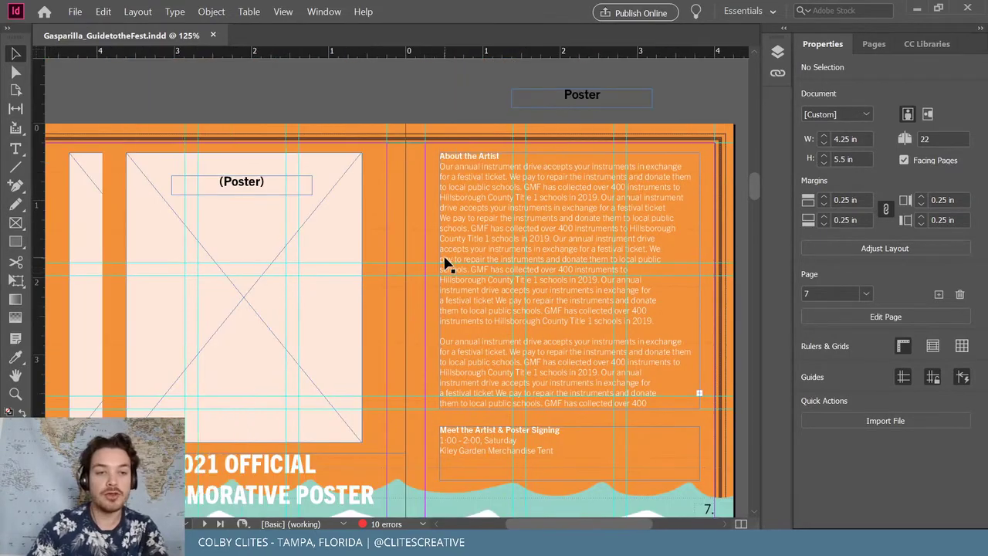
scroll(442, 258, "down", 3)
Paste the copied headline frame in place on page 6
left_click(378, 374)
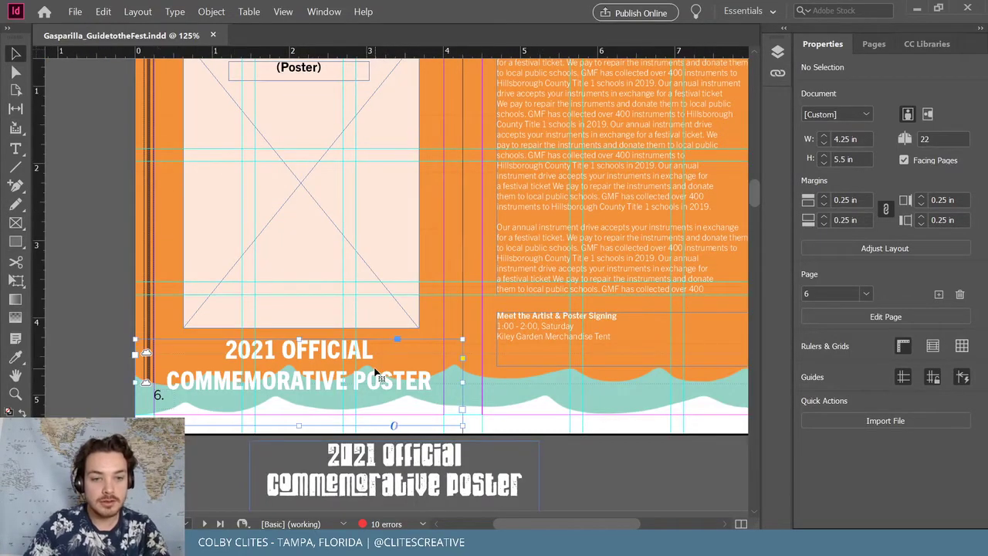
left_click(103, 12)
left_click(172, 118)
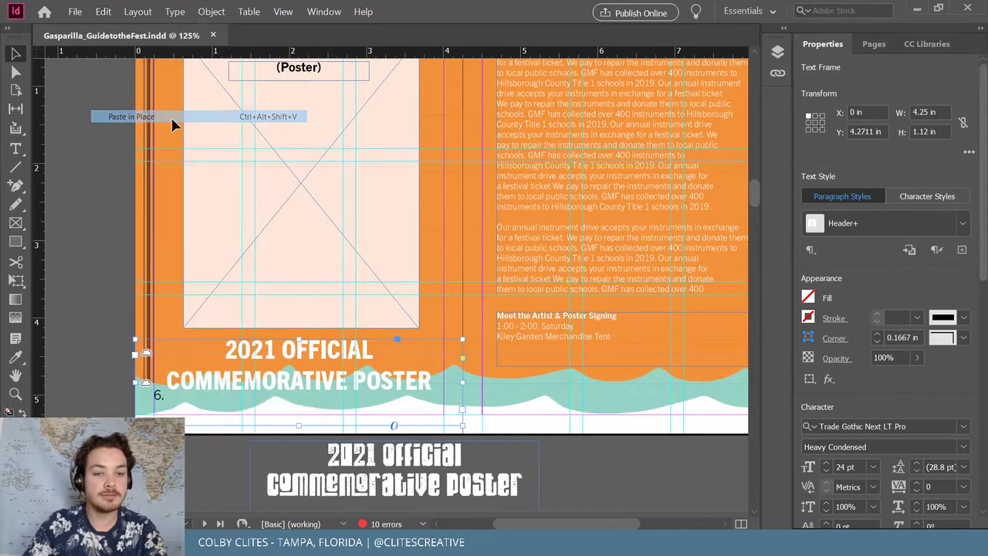
Try an orange festival swatch on the headline text, then revert it to white
double_click(335, 383)
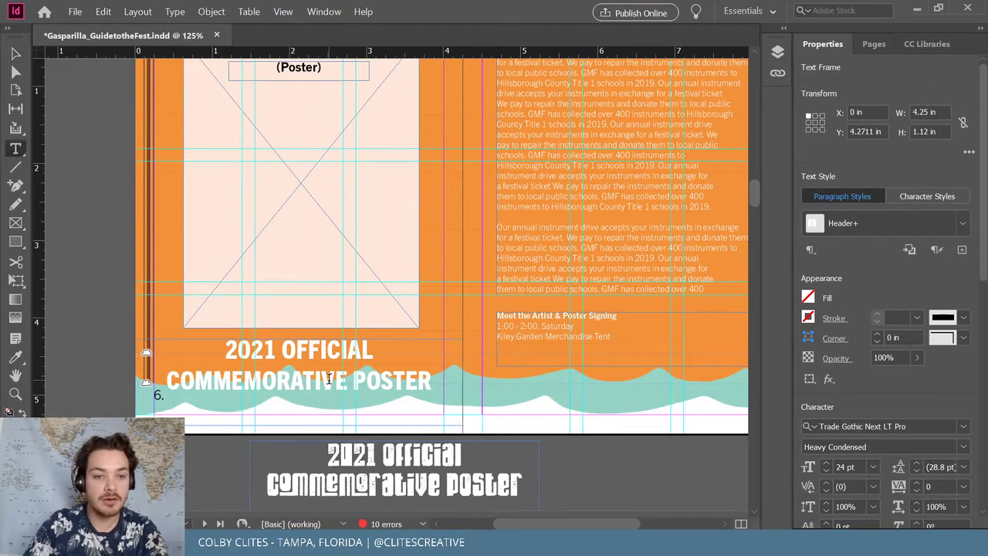
key("ctrl+a")
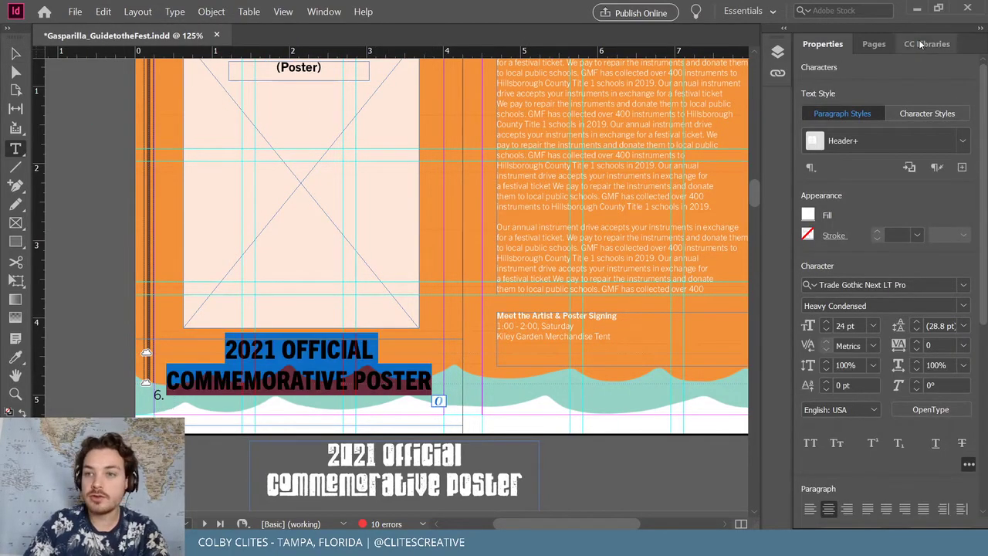
left_click(927, 44)
left_click(853, 309)
key("Escape")
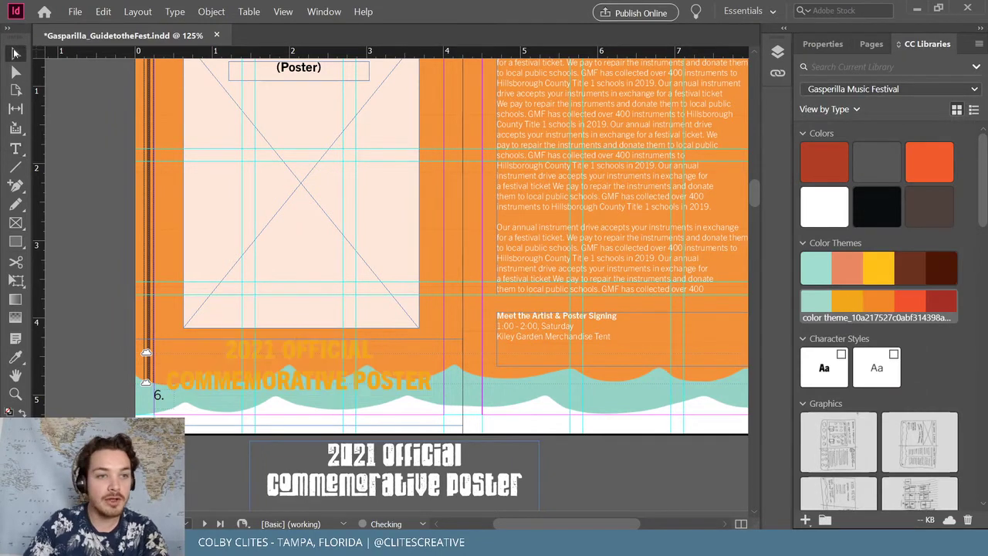
key("ctrl+z")
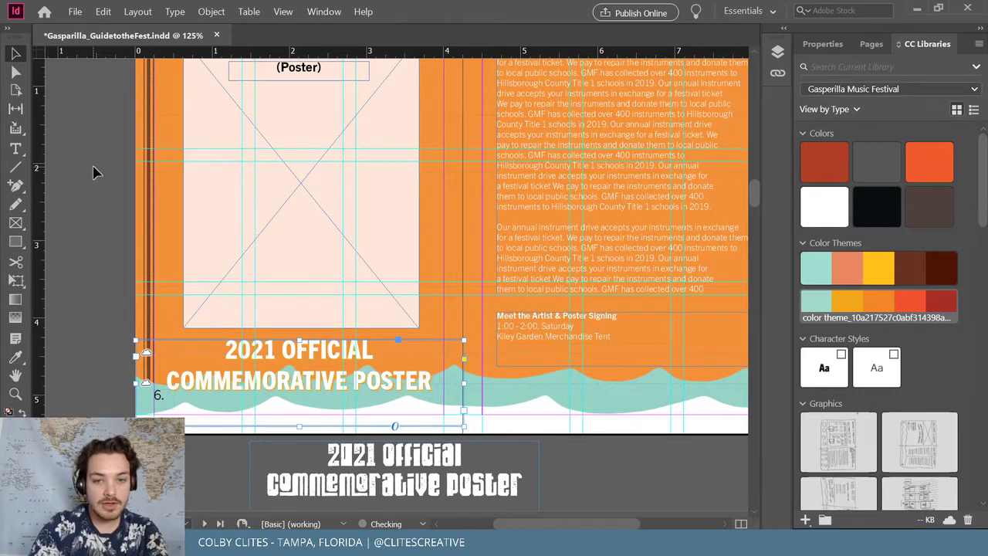
Deselect the headline and save the guide
left_click(87, 158)
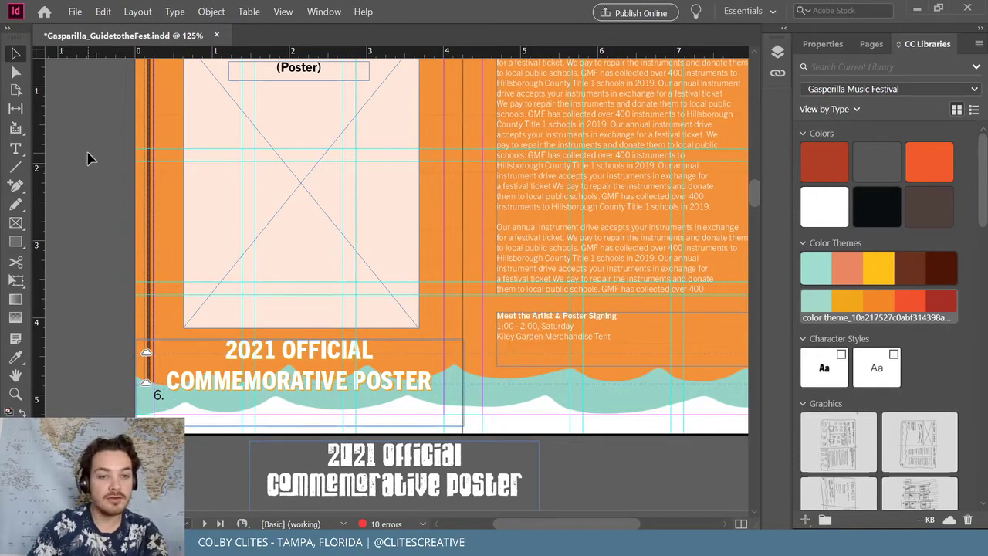
left_click(171, 351)
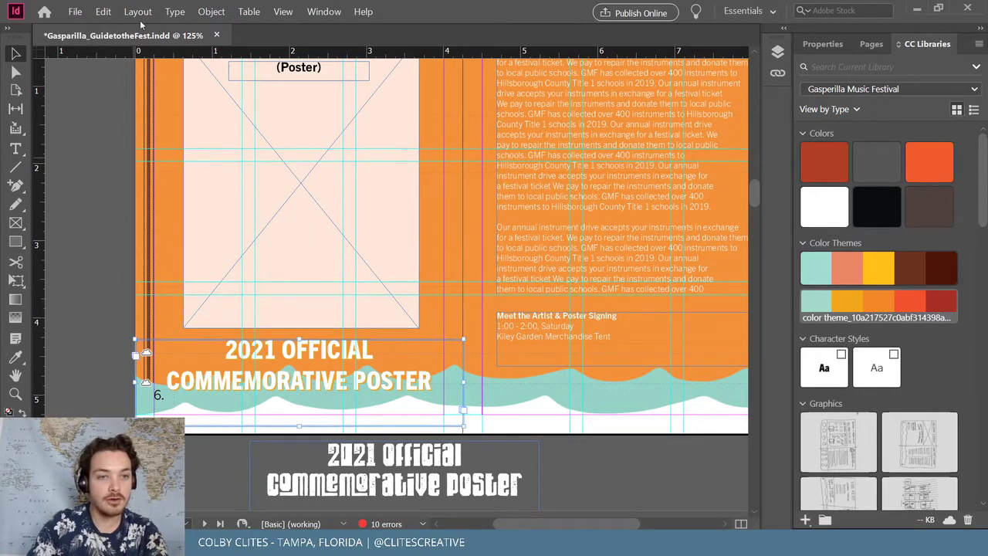
left_click(111, 221)
left_click(75, 12)
left_click(85, 92)
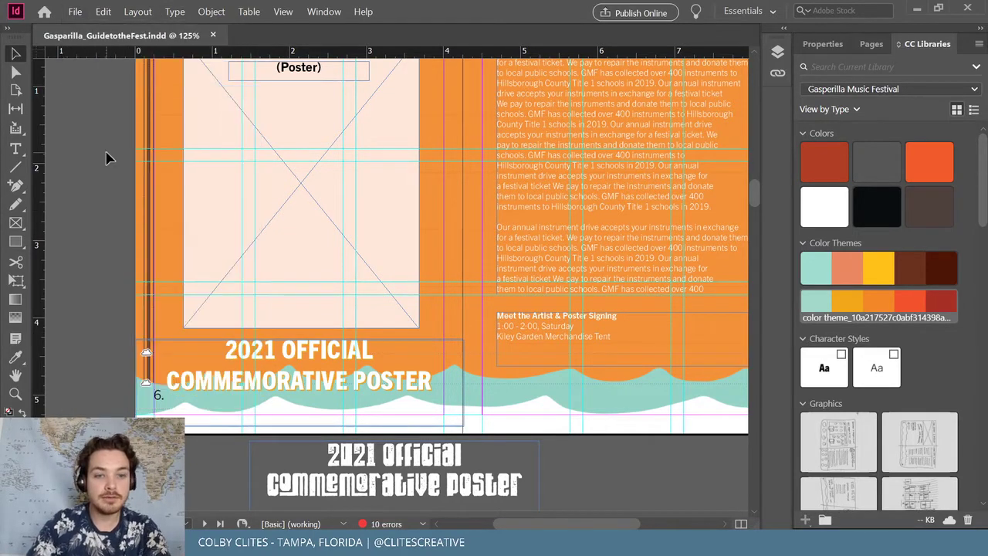
scroll(357, 222, "up", 2)
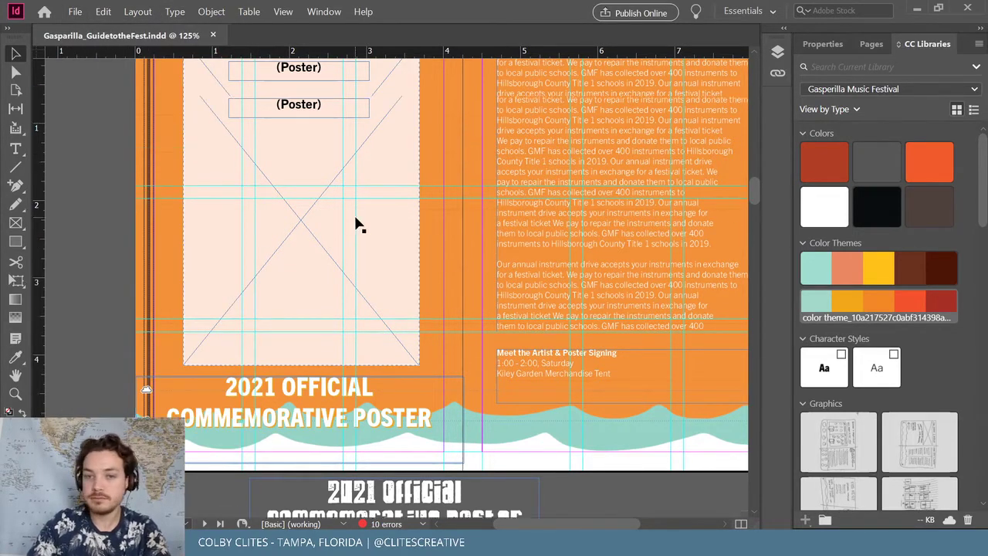
scroll(359, 217, "right", 3)
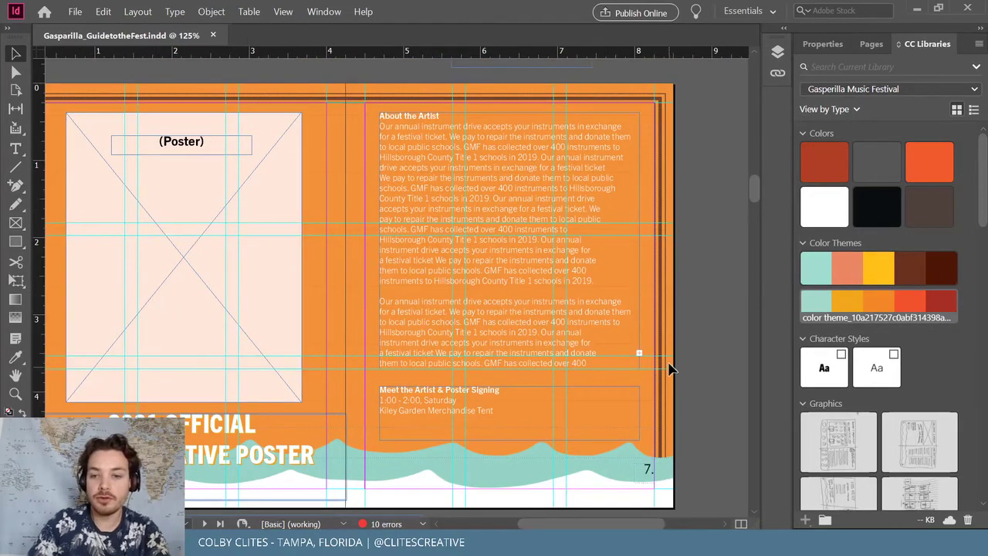
left_click_drag(585, 522, 577, 522)
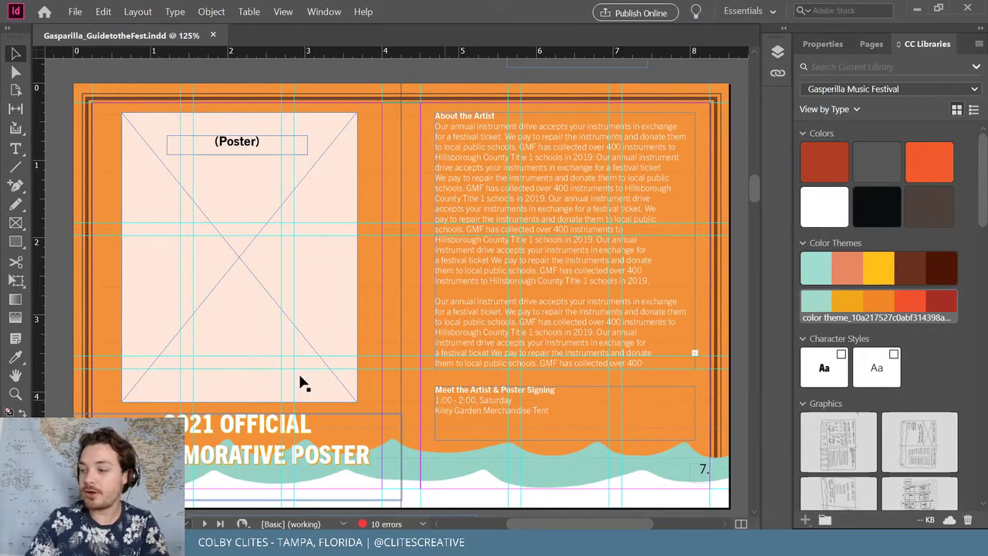
Save the Gasparilla booklet
left_click(75, 11)
left_click(93, 91)
scroll(423, 194, "down", 5)
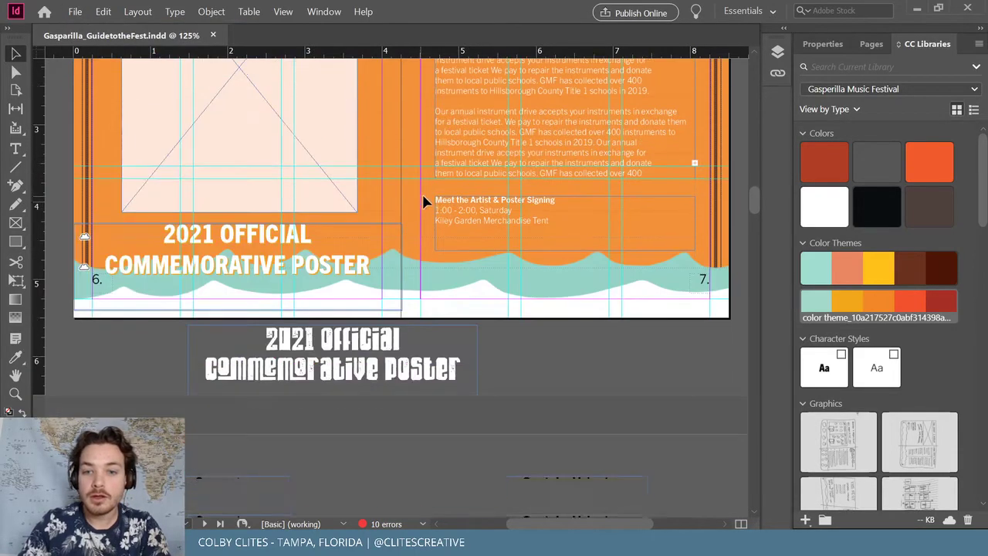
Delete the spare stylized poster title frame below the Poster spread
left_click(409, 226)
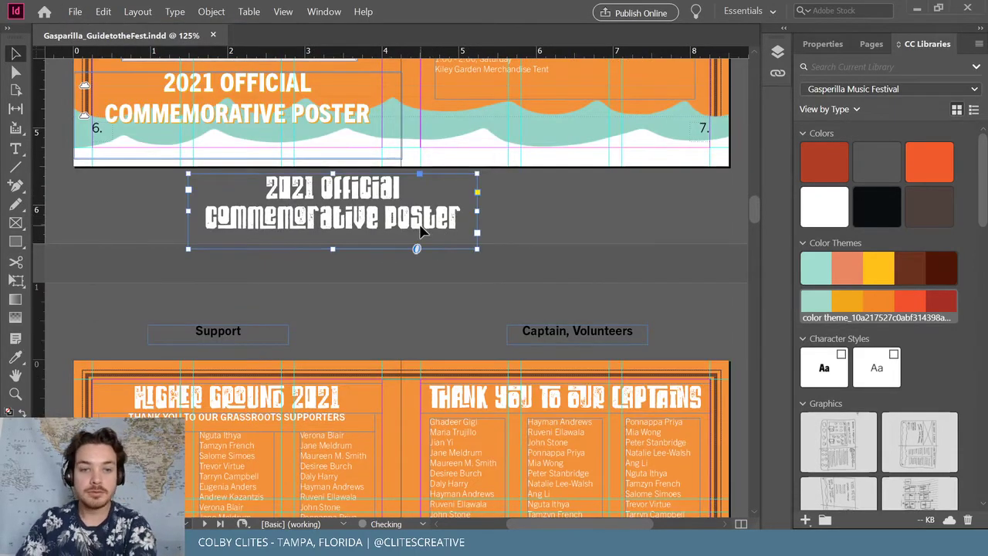
key("Delete")
scroll(396, 224, "down", 1)
scroll(393, 227, "up", 3)
scroll(397, 232, "down", 5)
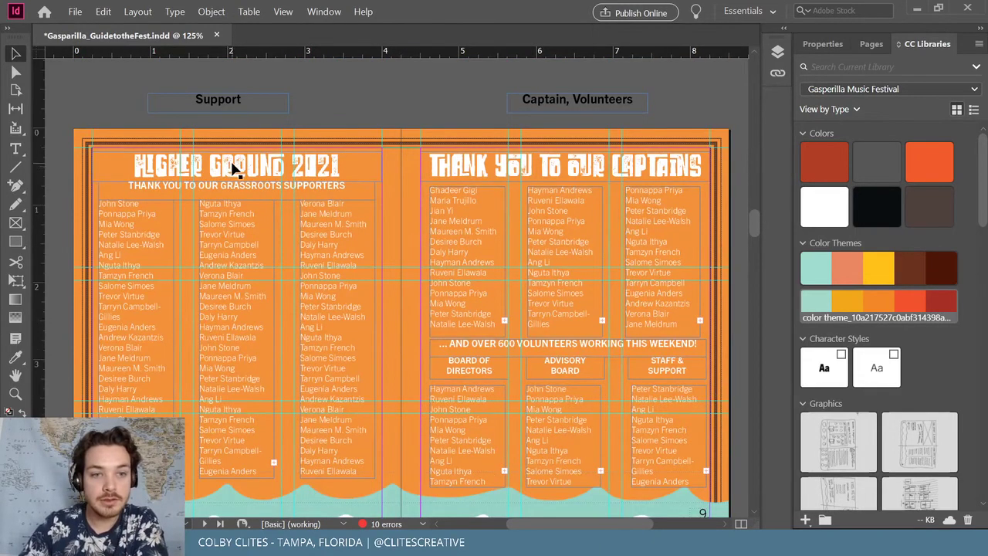
Check the character properties of the existing HIGHER GROUND 2021 heading
triple_click(236, 168)
left_click(823, 44)
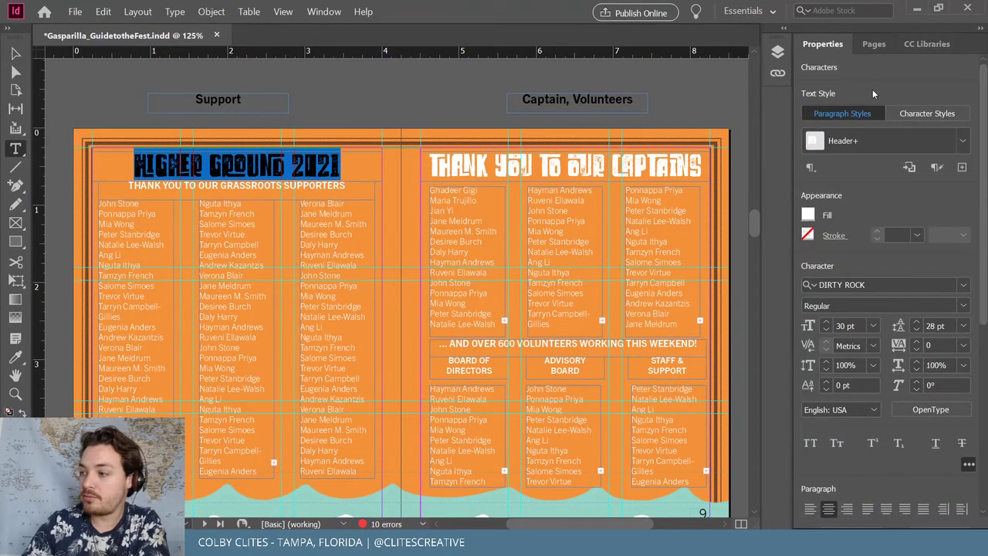
left_click(15, 53)
left_click(209, 126)
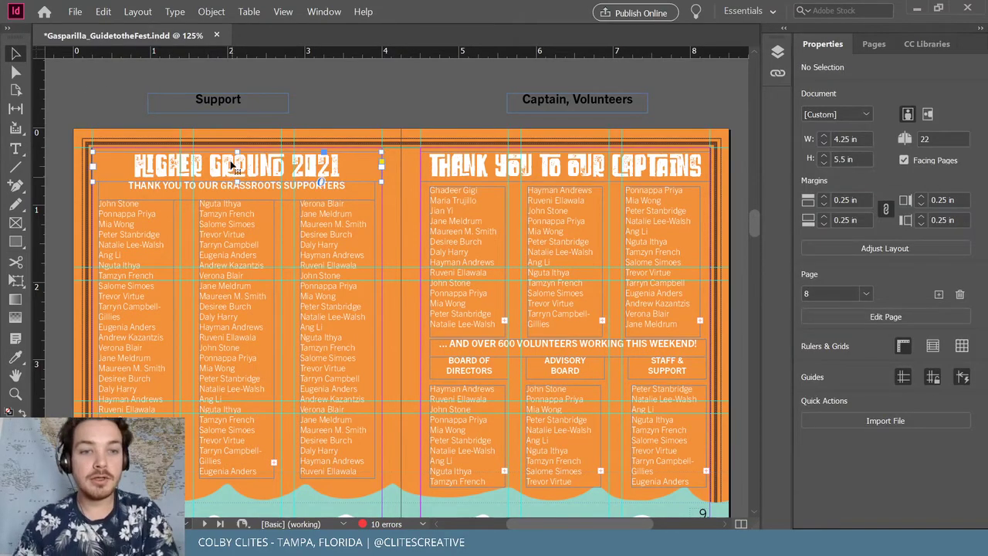
left_click(235, 172)
scroll(241, 178, "up", 4)
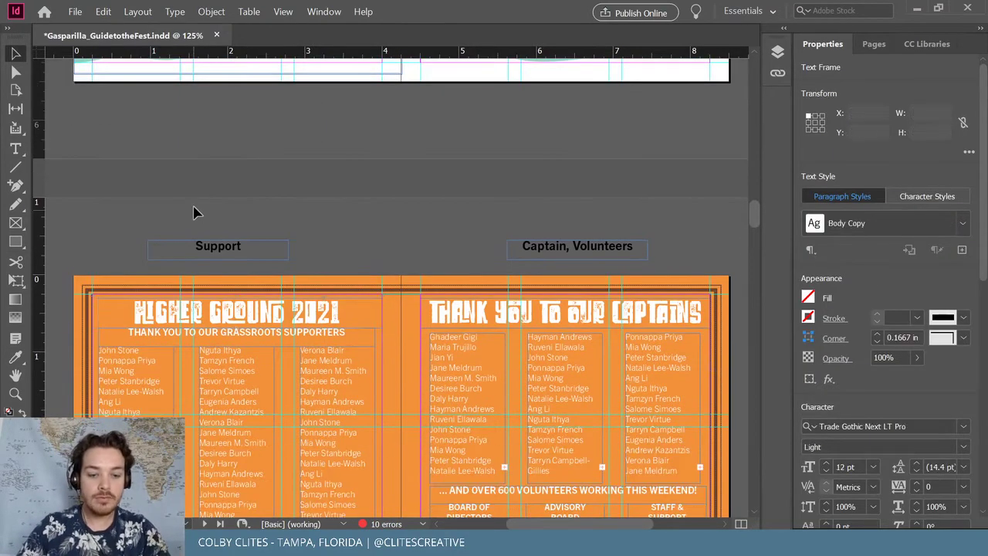
left_click(388, 246)
Paste the plain poster heading above the spread and retype it as HIGHER GROUND 2021
key("ctrl+z")
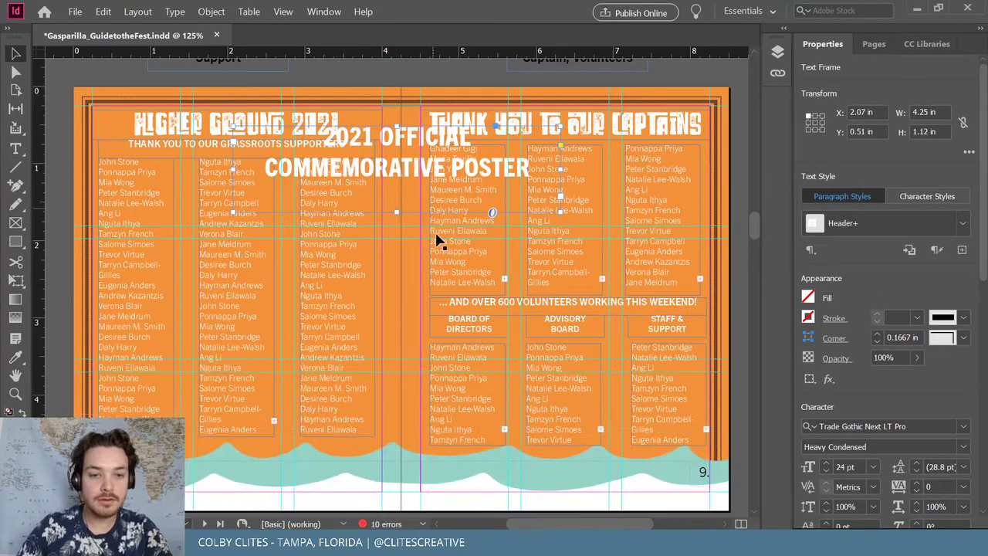
scroll(409, 235, "up", 3)
left_click_drag(390, 233, 369, 127)
key("t")
left_click_drag(521, 138, 300, 92)
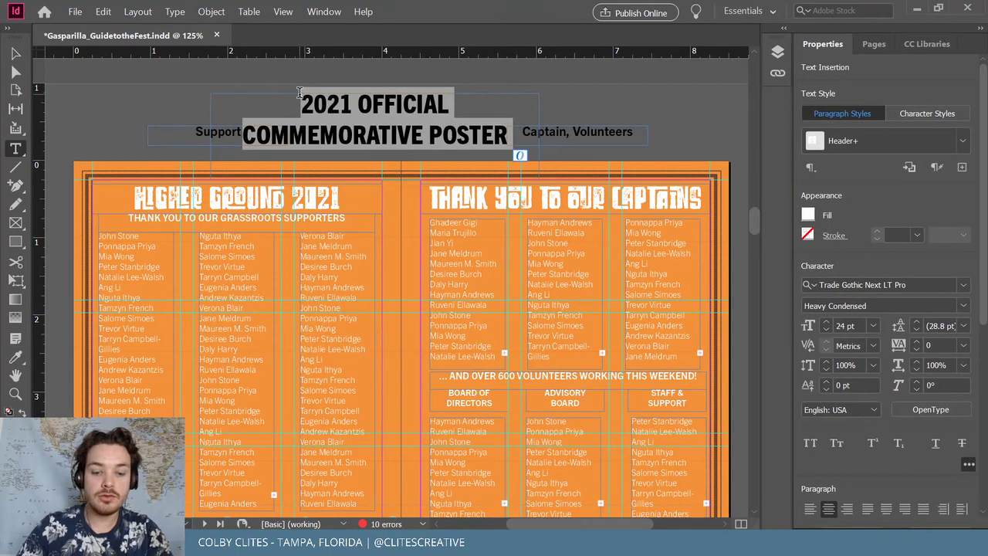
type("HIGHER GG")
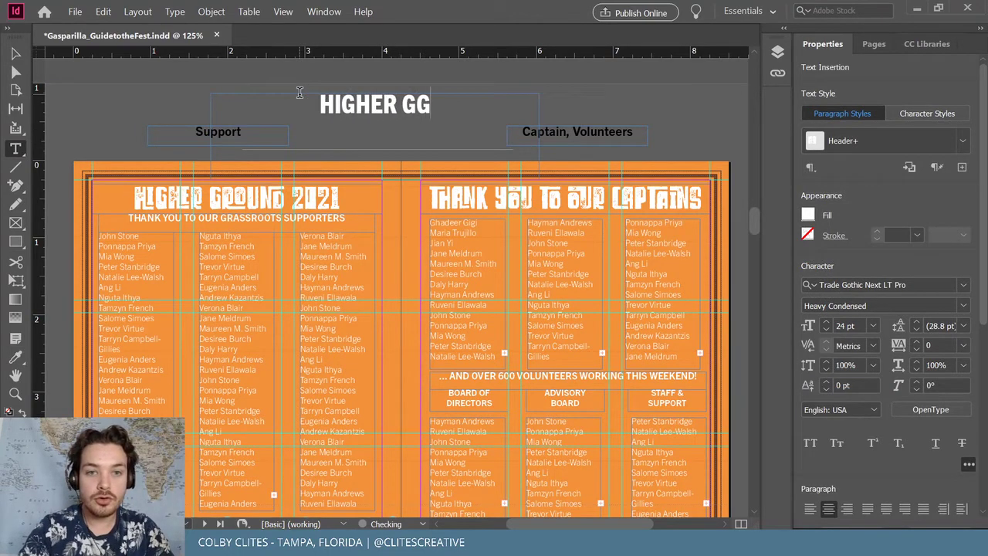
key("BackSpace")
type("ROUND")
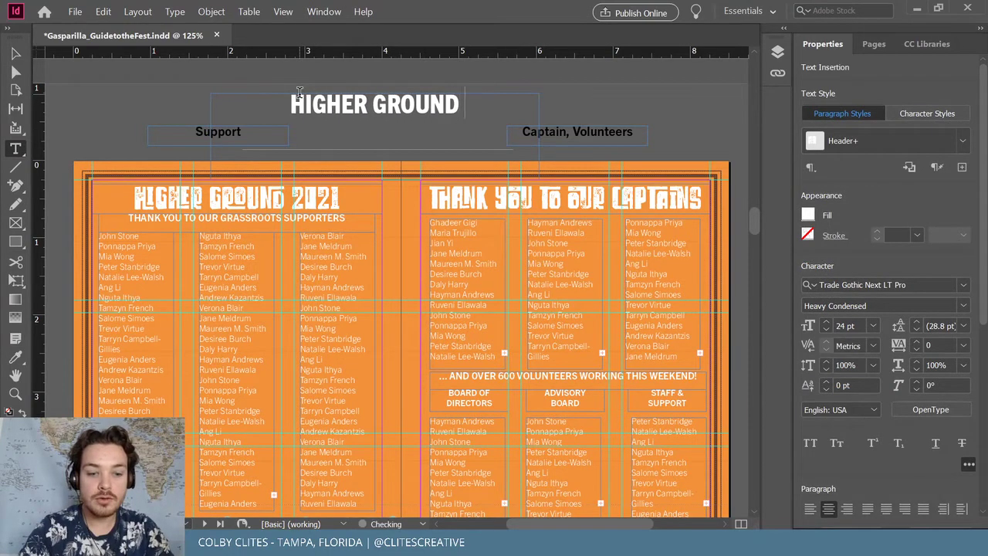
type(" 2021")
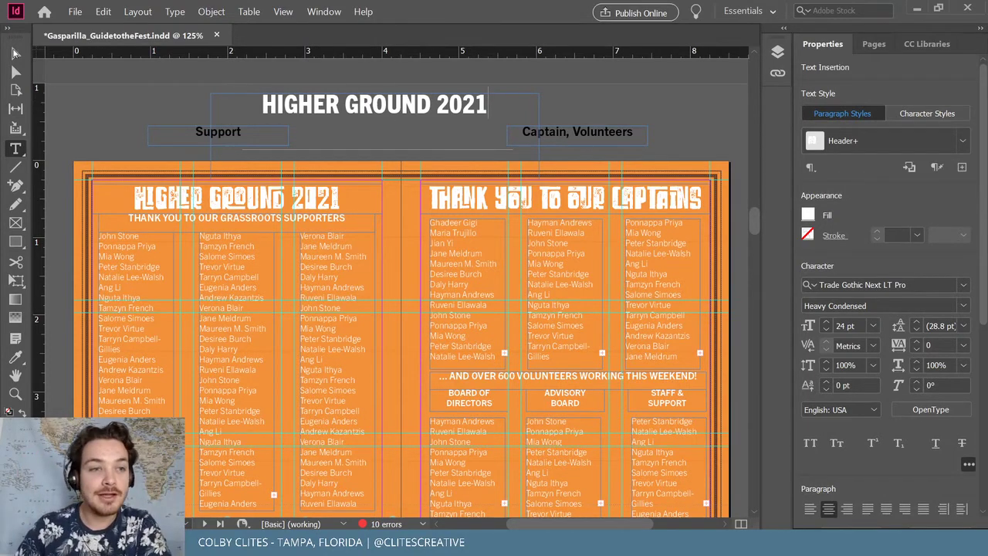
Shrink the HIGHER GROUND 2021 frame to one line, 4.25 × 0.3844 in
left_click(14, 52)
left_click_drag(378, 141, 378, 104)
left_click(393, 124)
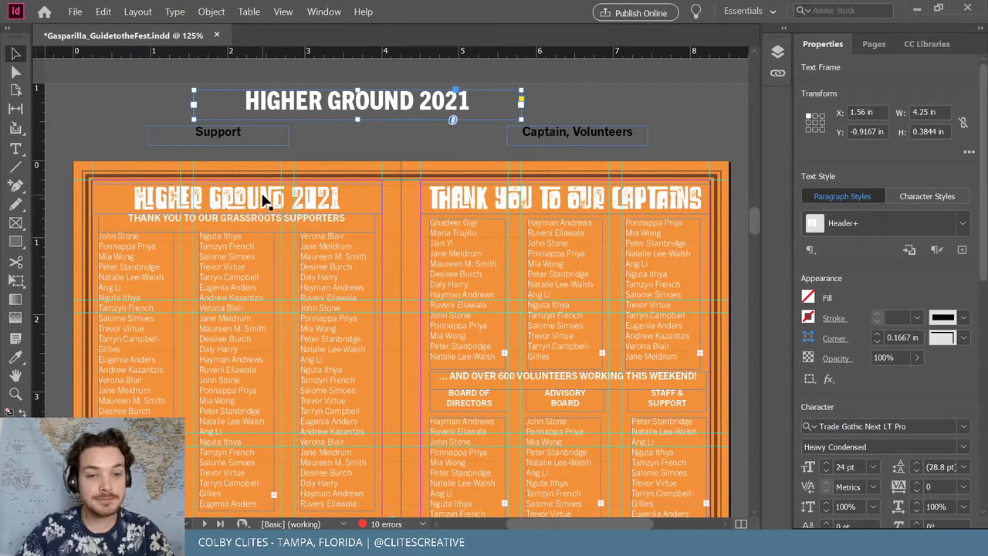
scroll(263, 201, "down", 2)
Delete the stylized HIGHER GROUND 2021 heading from the left page
scroll(262, 200, "down", 1)
triple_click(220, 116)
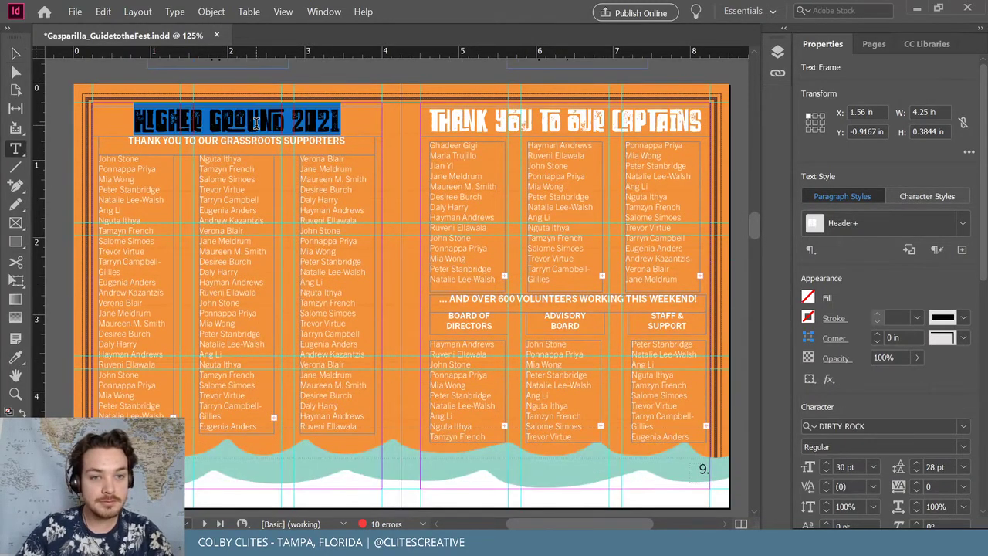
left_click(16, 53)
scroll(132, 100, "up", 3)
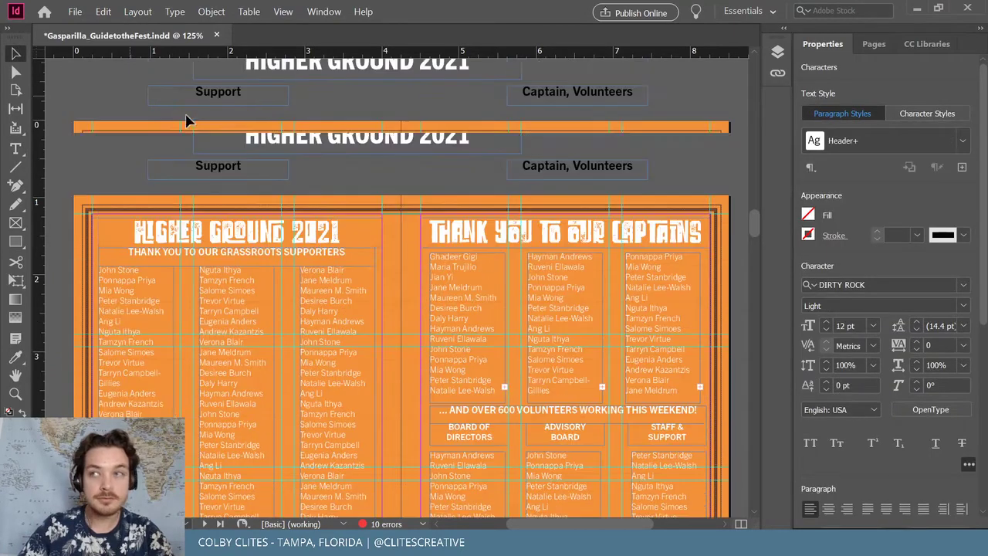
left_click(171, 127)
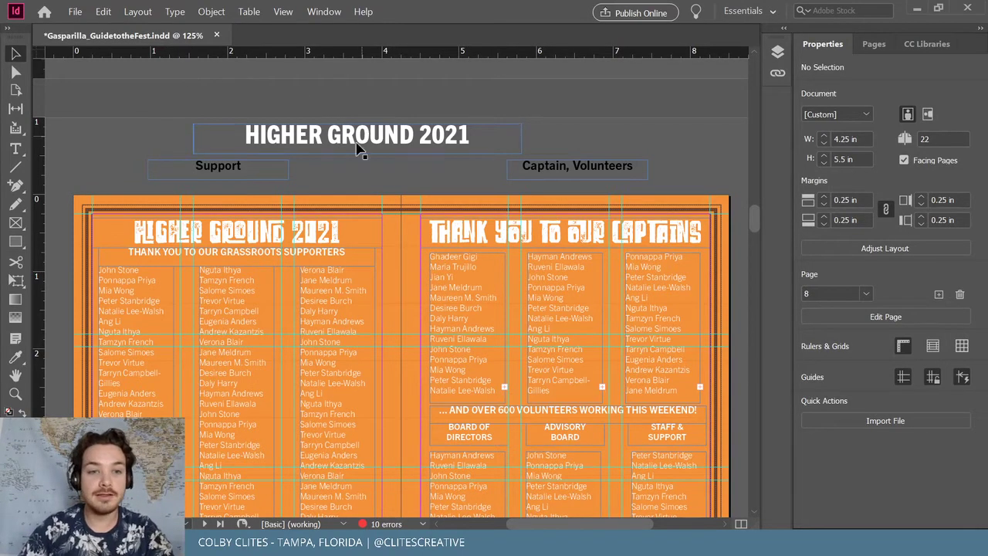
left_click(242, 223)
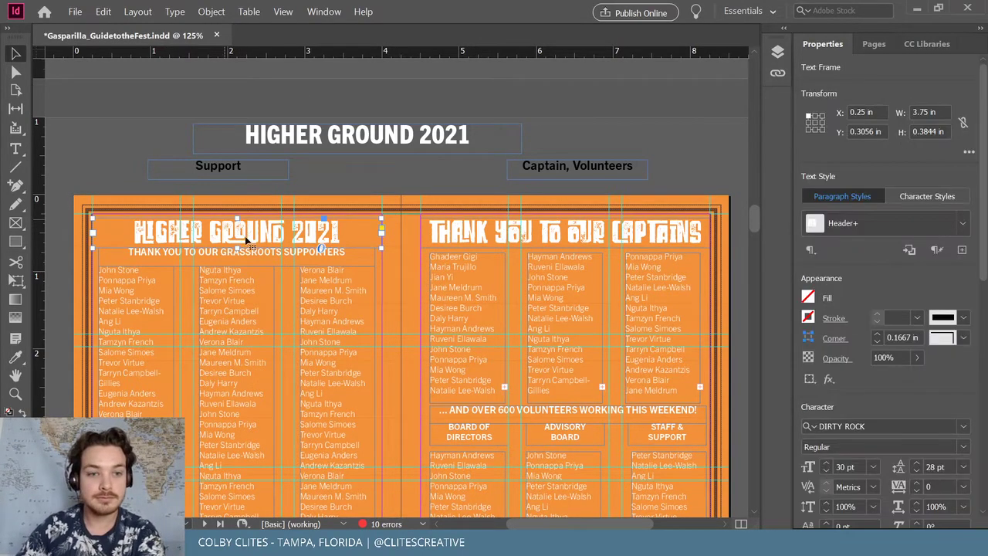
key("Delete")
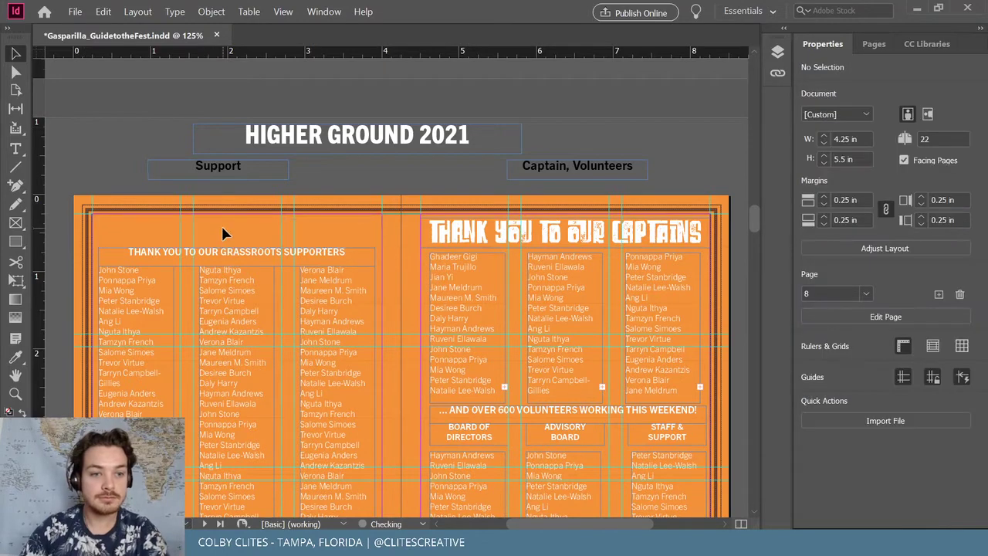
Move the supporters subtitle above the page and raise the three name columns to the top
left_click_drag(249, 260, 242, 188)
scroll(235, 244, "down", 3)
left_click(146, 172)
left_click(253, 174, "shift")
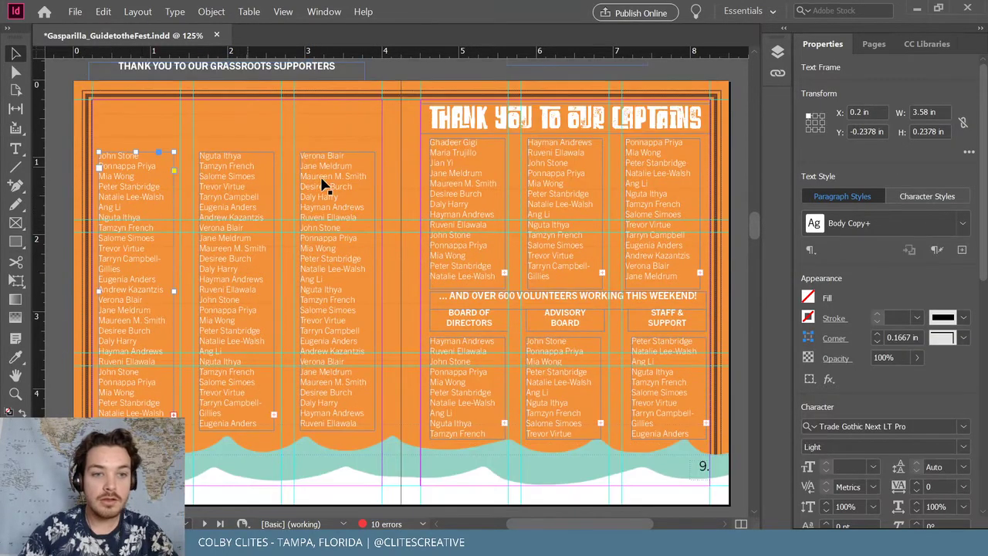
left_click(351, 187, "shift")
left_click_drag(354, 188, 349, 146)
left_click(453, 73)
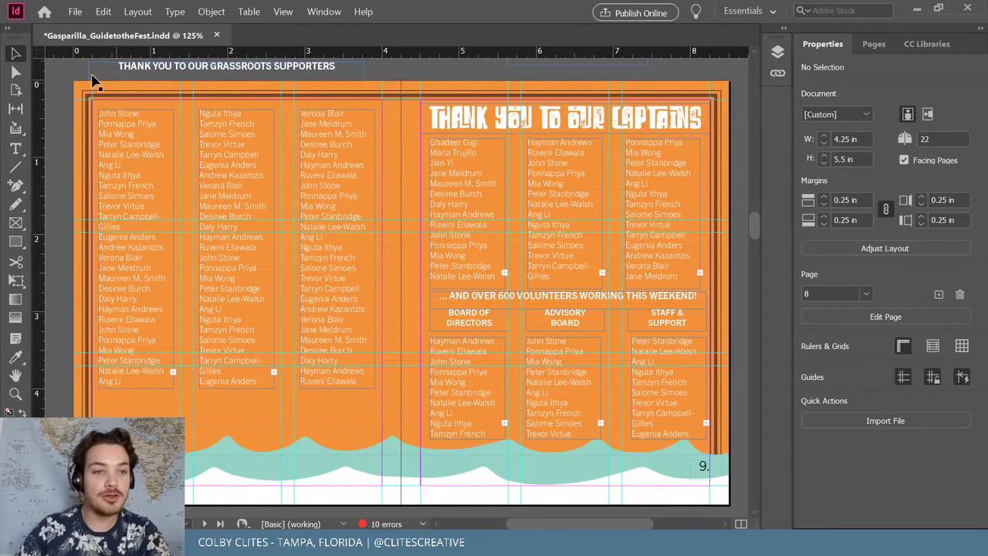
scroll(83, 102, "up", 1)
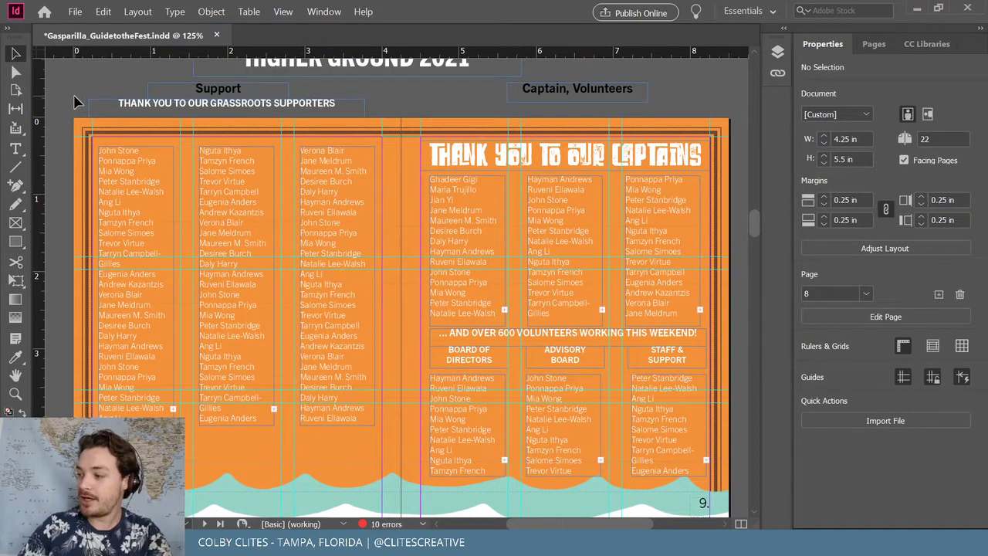
Nudge the HIGHER GROUND 2021 heading slightly lower onto the waves
scroll(84, 108, "up", 1)
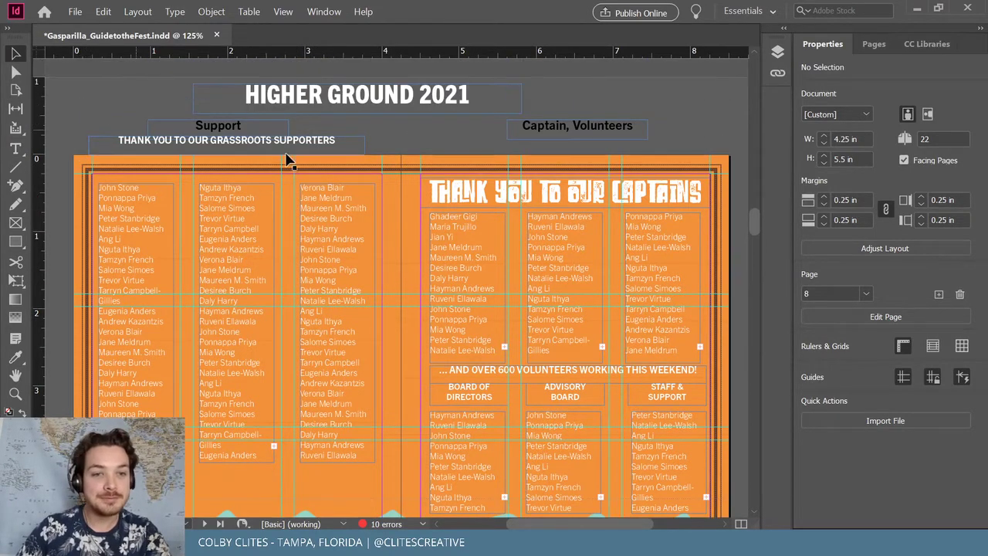
scroll(358, 108, "down", 1)
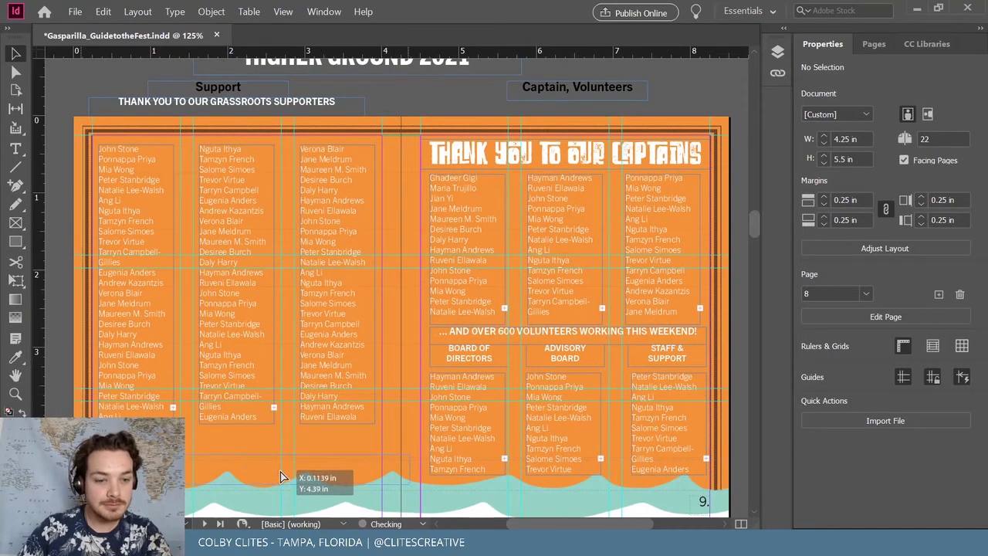
mouse_move(280, 477)
left_mouse_down()
mouse_move(286, 484)
mouse_move(274, 480)
left_mouse_up()
scroll(298, 392, "down", 5)
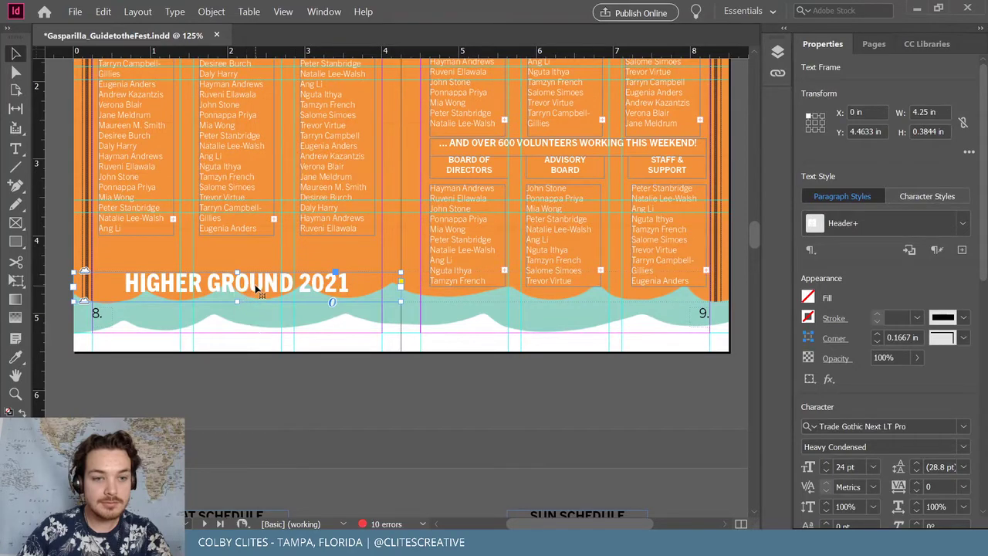
left_click_drag(257, 288, 257, 302)
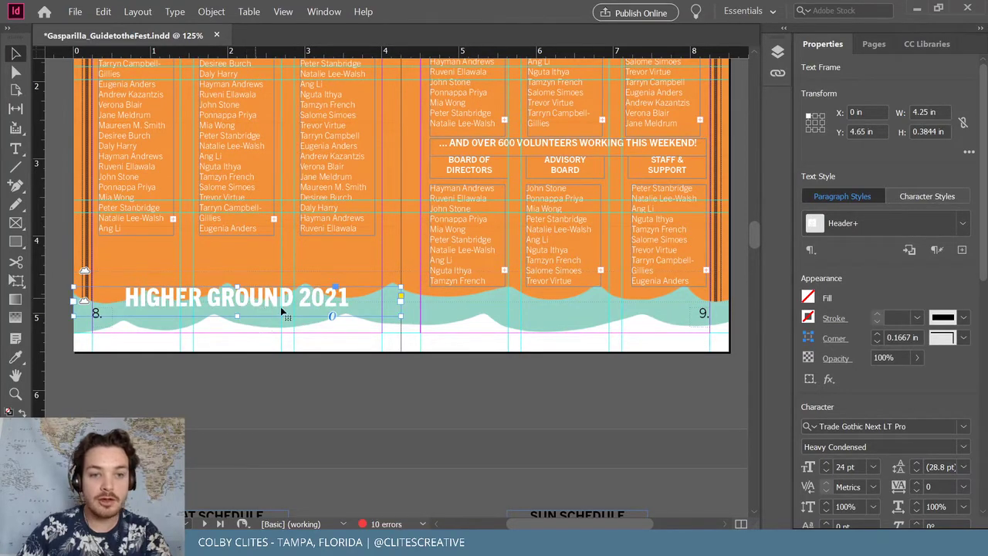
Paste the heading in place and try a yellow-orange theme colour, then undo back to white
left_click(102, 12)
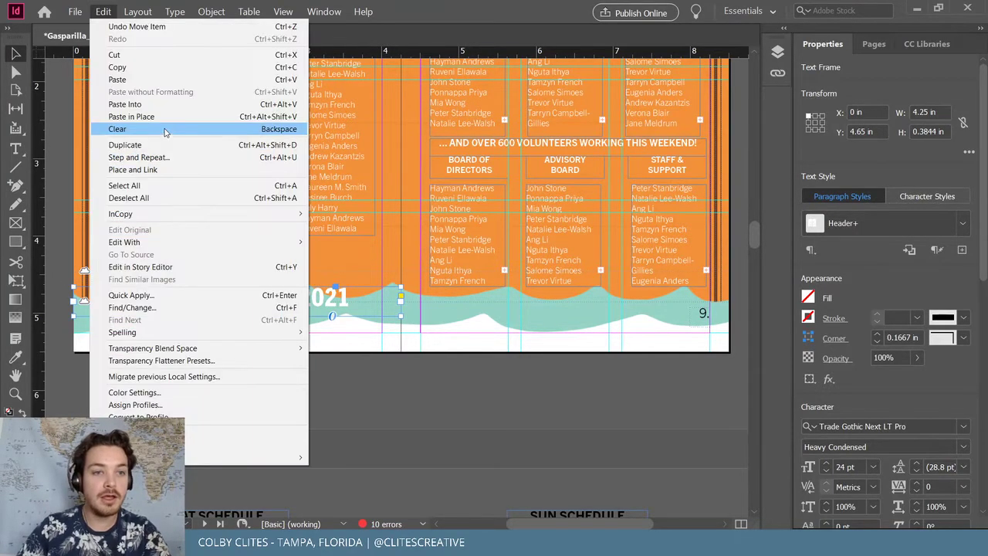
left_click(163, 116)
triple_click(237, 297)
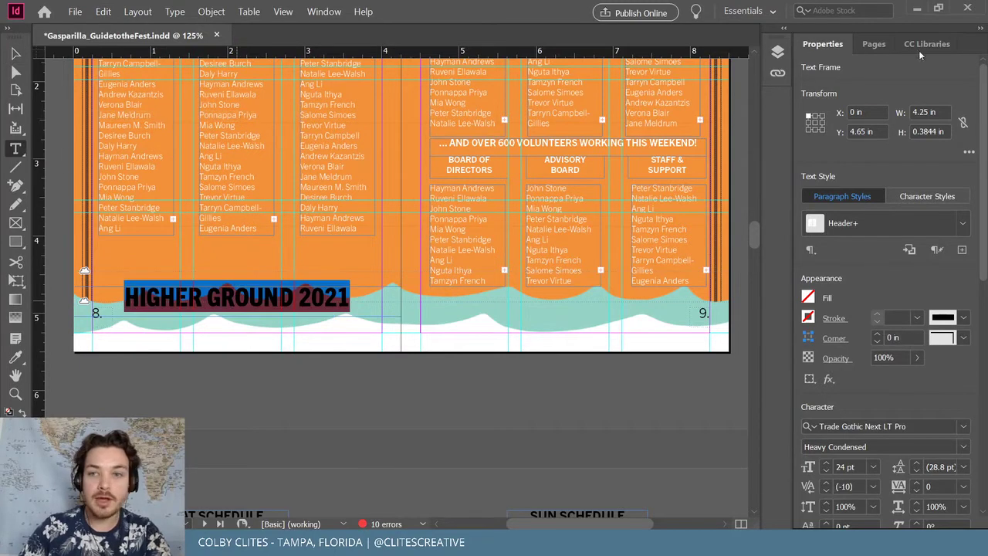
left_click(922, 46)
left_click(852, 312)
left_click(16, 52)
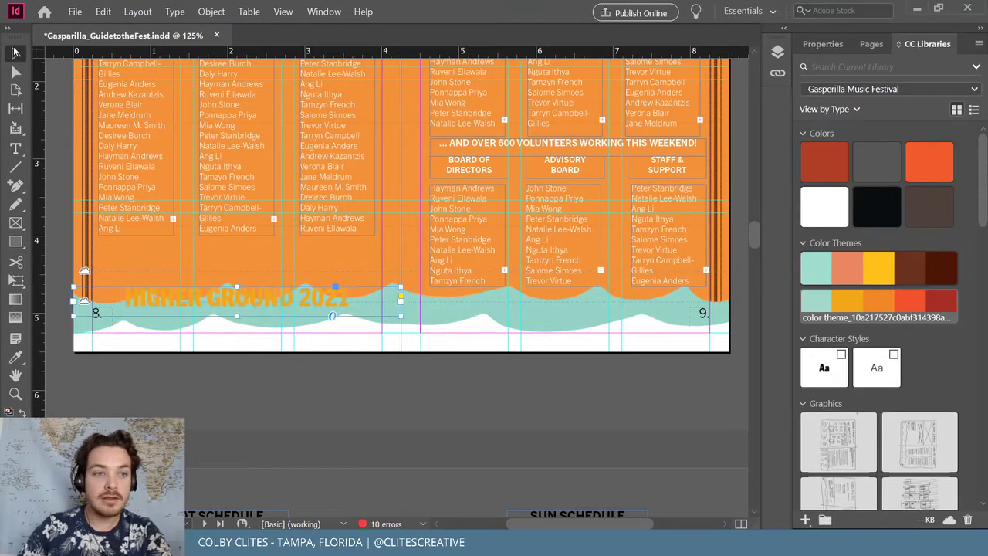
key("ctrl+z")
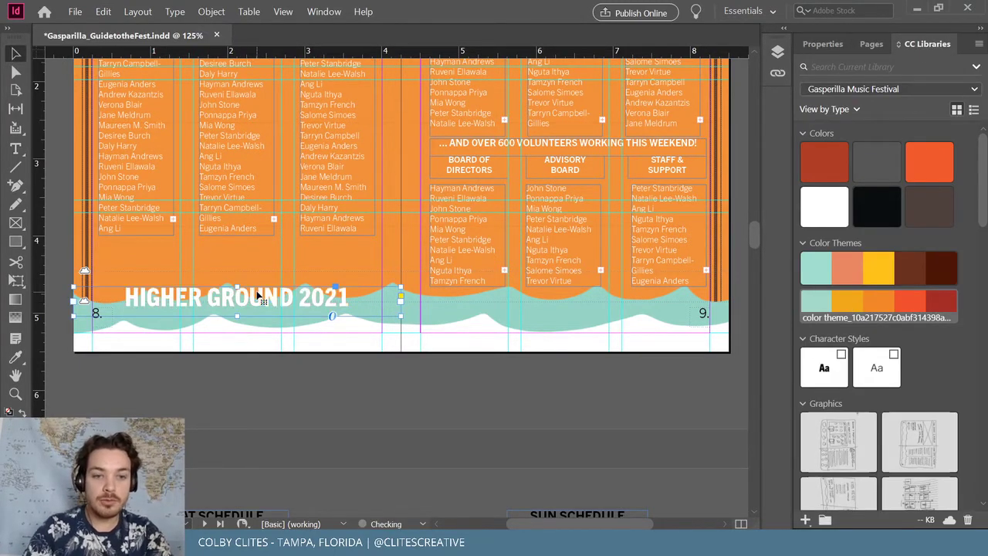
key("ctrl+z")
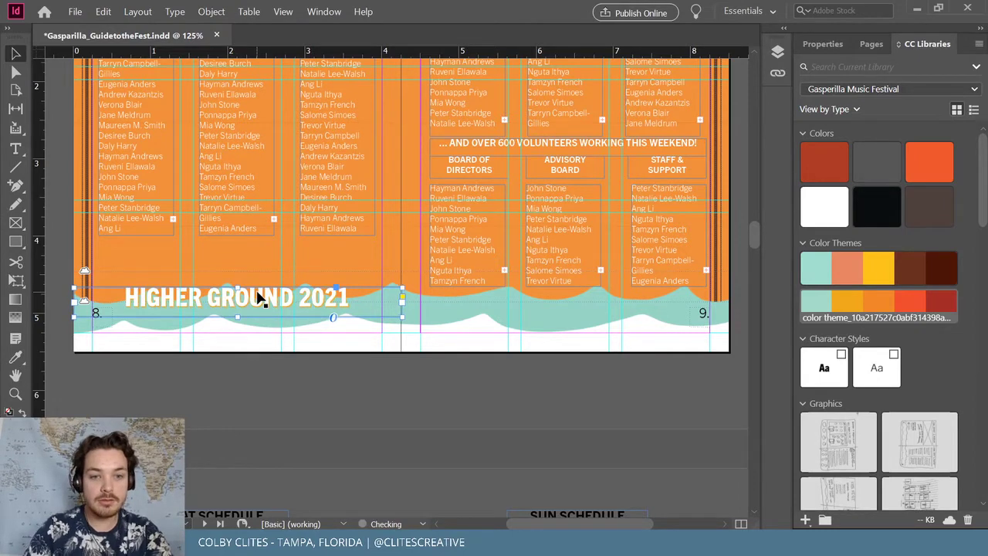
Deselect the heading, test a lower position, and scroll up to the top of the spread
key("ctrl+shift+a")
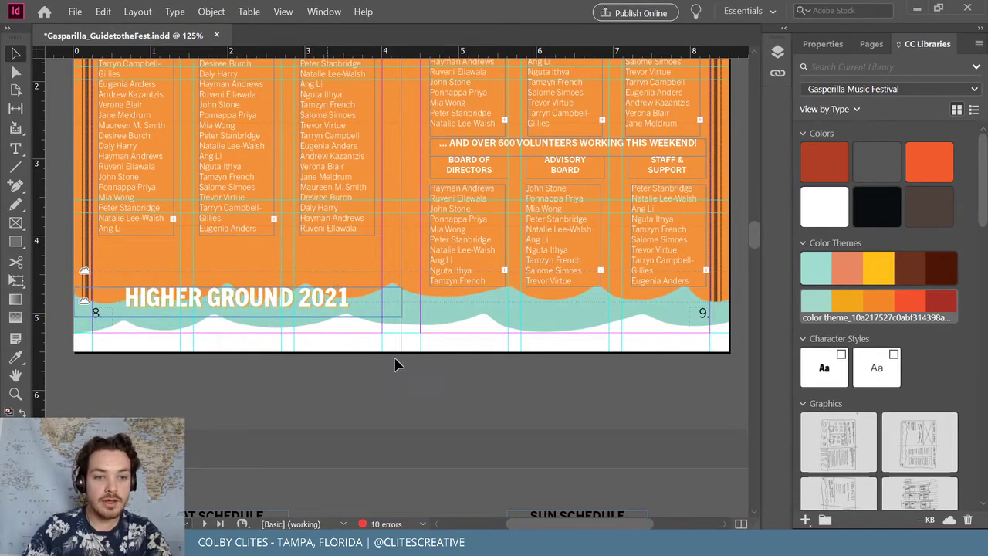
mouse_move(282, 299)
left_mouse_down()
mouse_move(342, 386)
mouse_move(279, 301)
left_mouse_up()
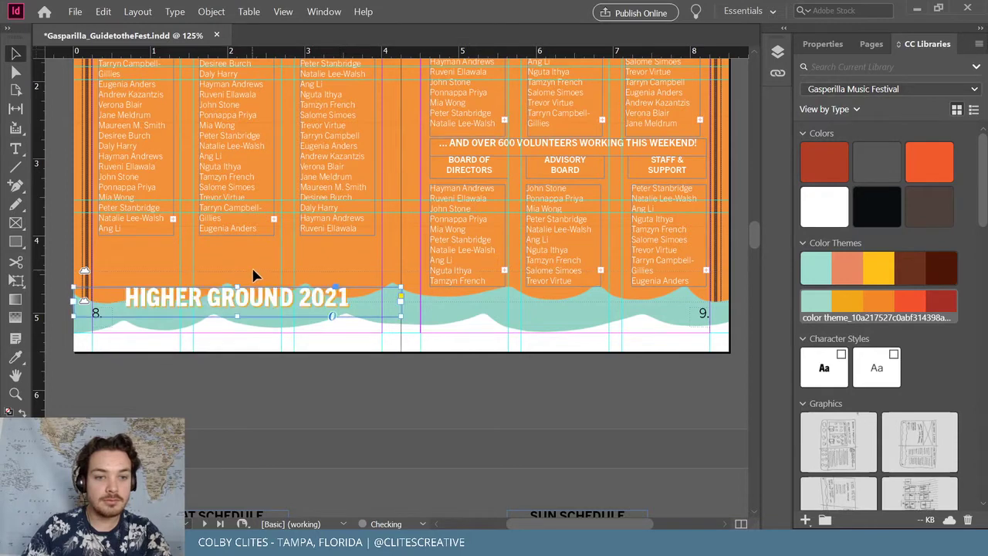
left_click(293, 382)
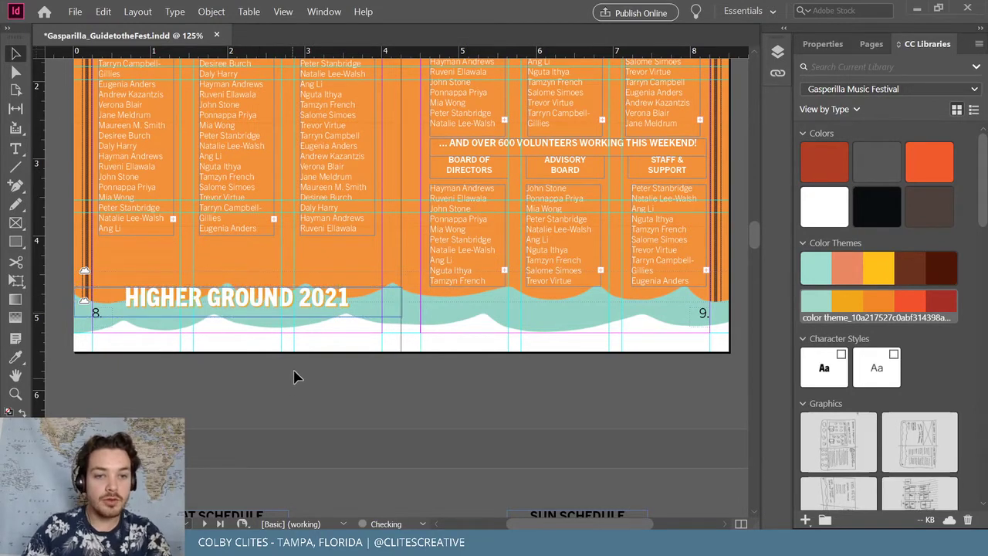
scroll(322, 402, "up", 5)
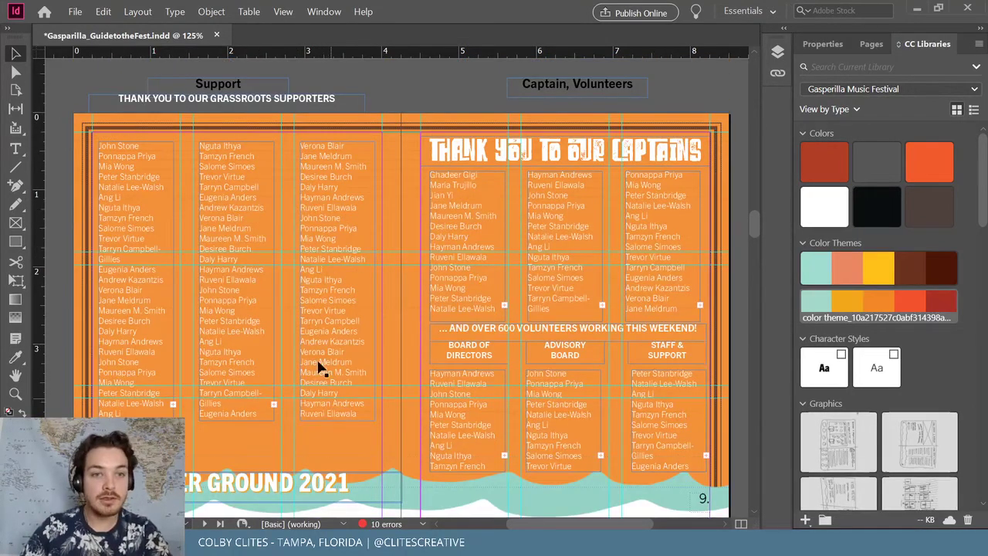
Drag the supporters line onto page 8 just above HIGHER GROUND 2021 and nudge it into place
left_click_drag(294, 115, 310, 464)
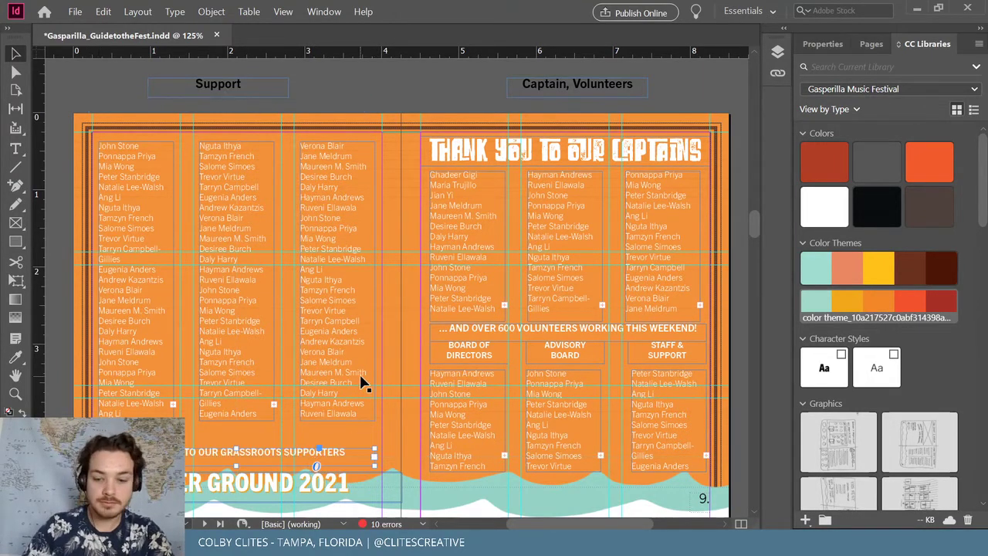
key("Down")
key("Down")
key("Down")
key("Down")
key("Down")
key("Down")
key("Down")
key("Down")
key("Down")
key("Down")
key("Down")
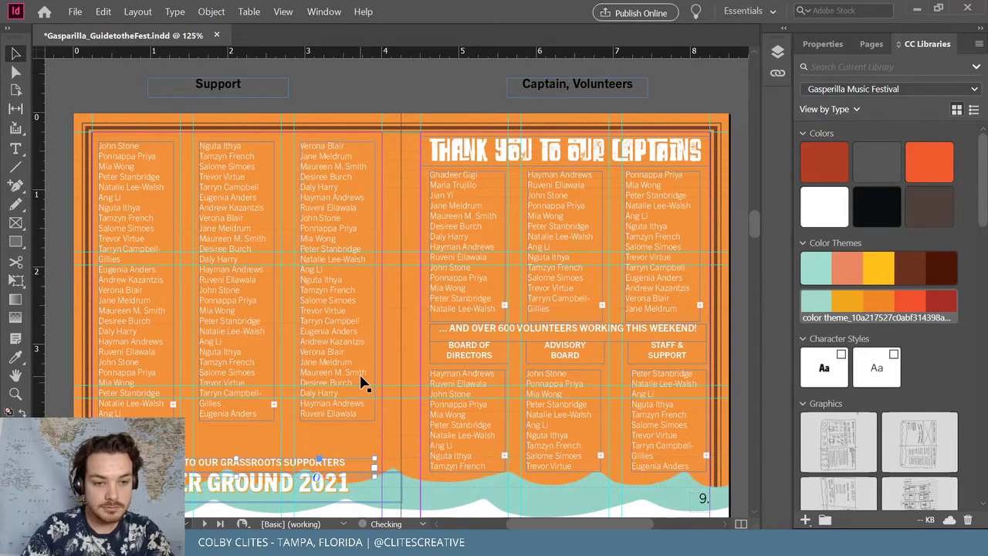
key("Up")
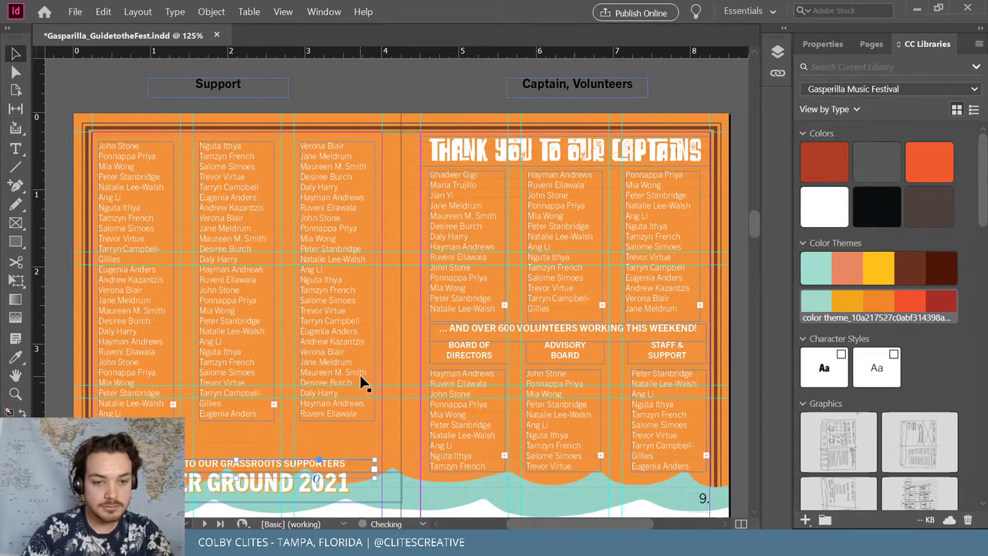
key("Down")
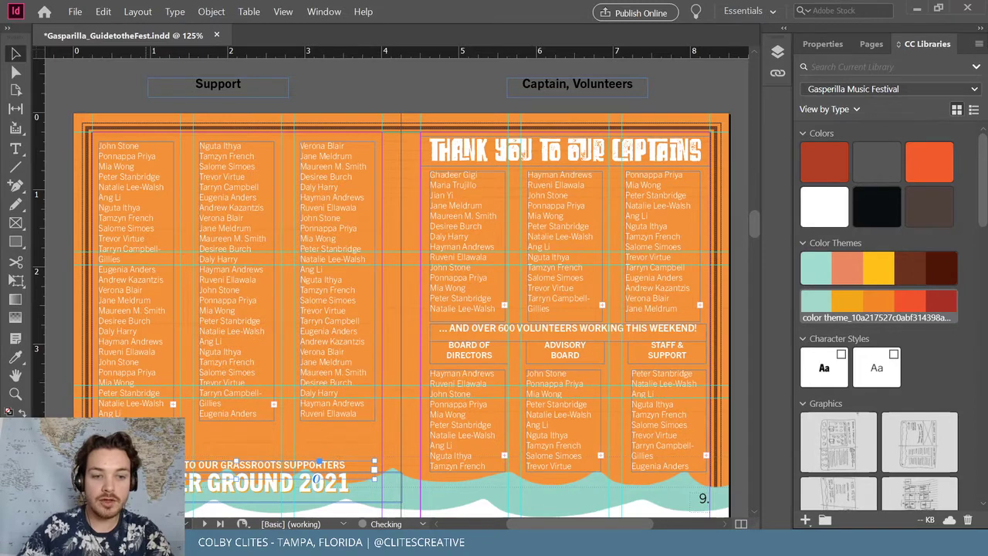
Set the whole grassroots supporters line to 9.25 pt, then deselect
triple_click(369, 469)
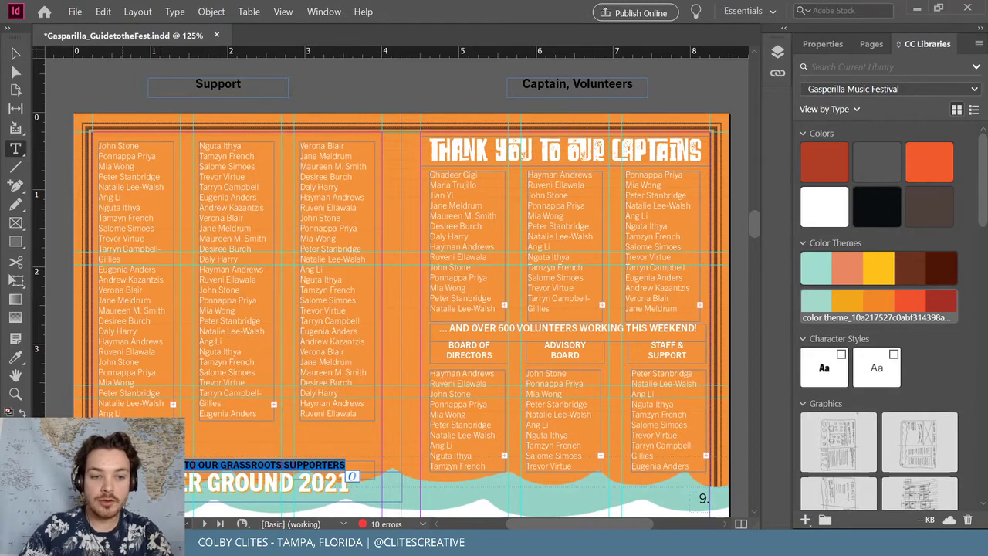
left_click(823, 44)
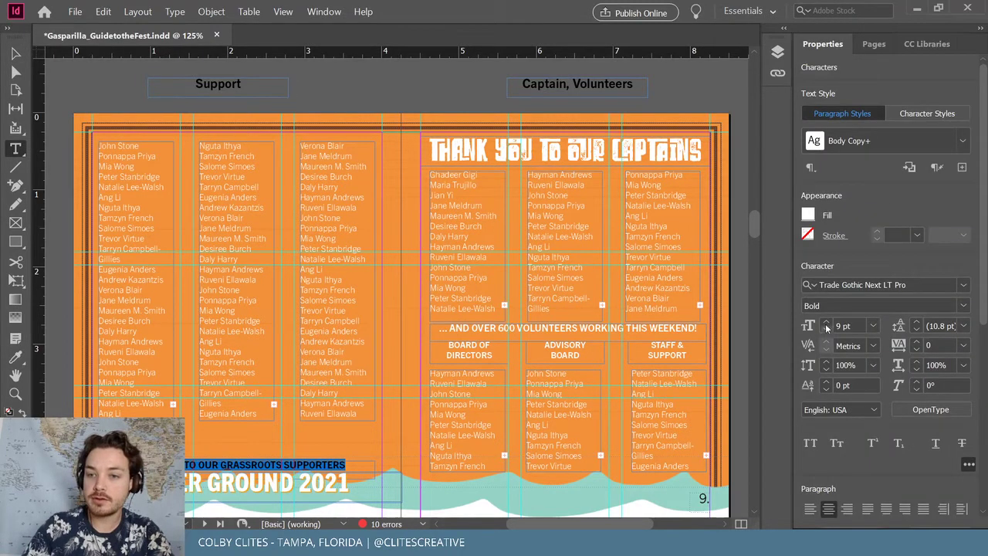
left_click(825, 323)
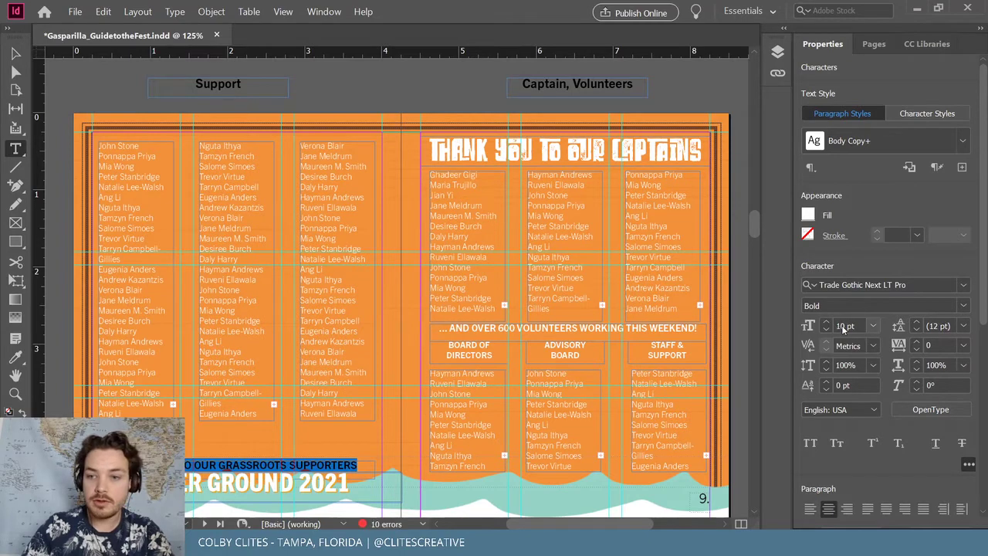
left_click(849, 326)
key("Down")
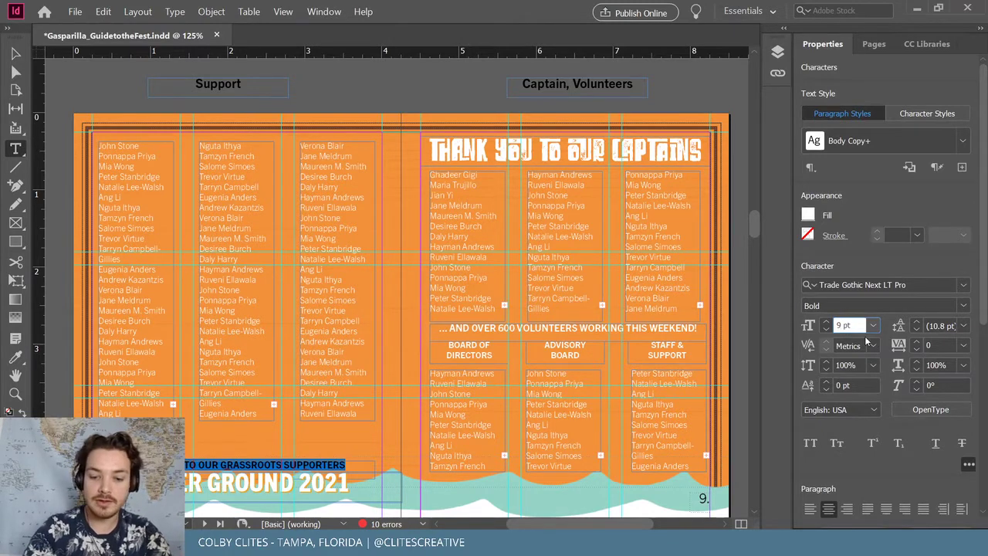
type(".5")
key("Return")
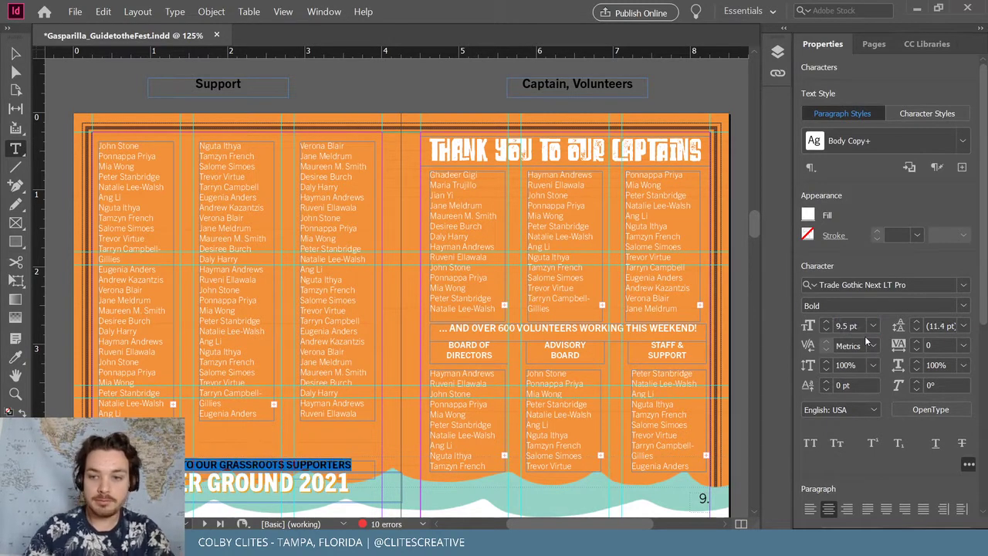
key("ctrl+z")
left_click(843, 326)
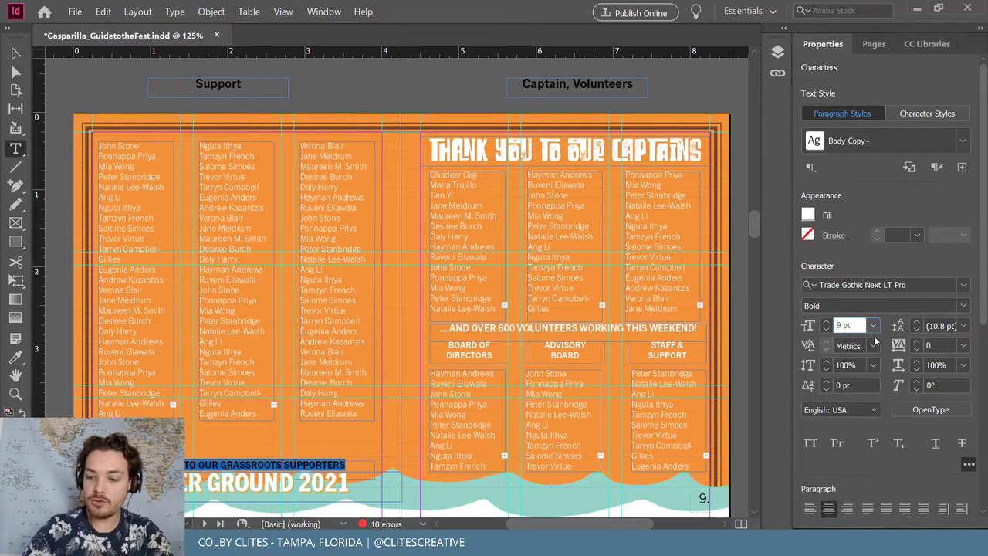
type(".25")
key("Return")
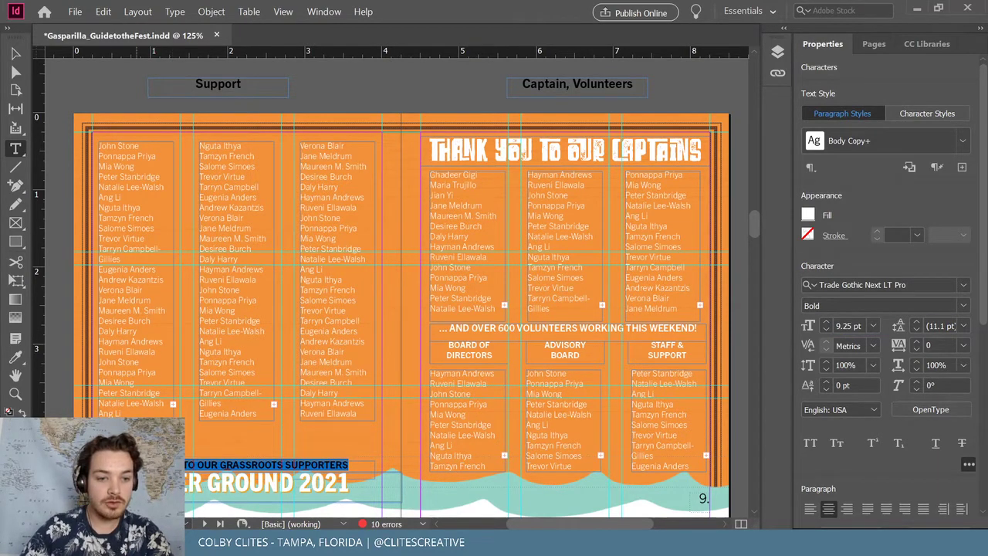
key("Escape")
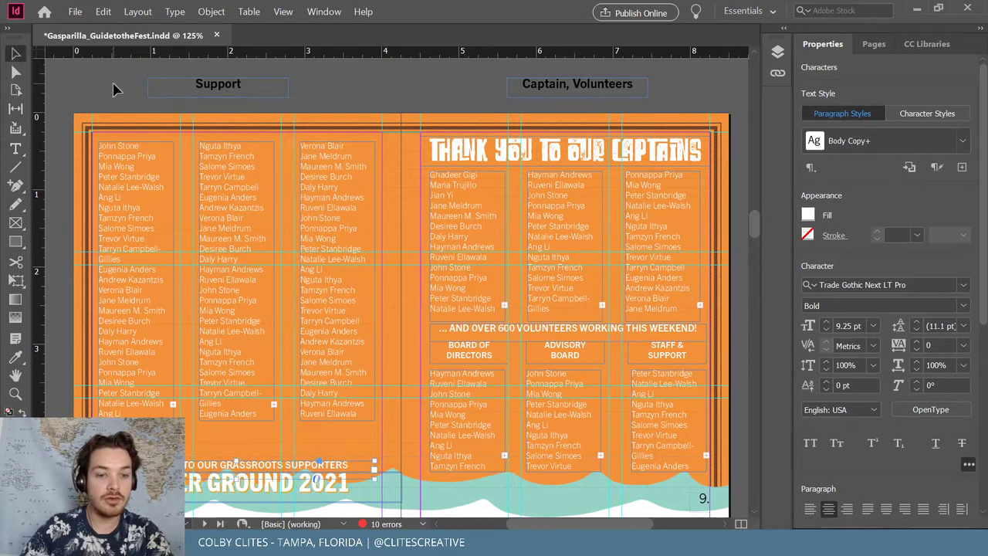
left_click(114, 90)
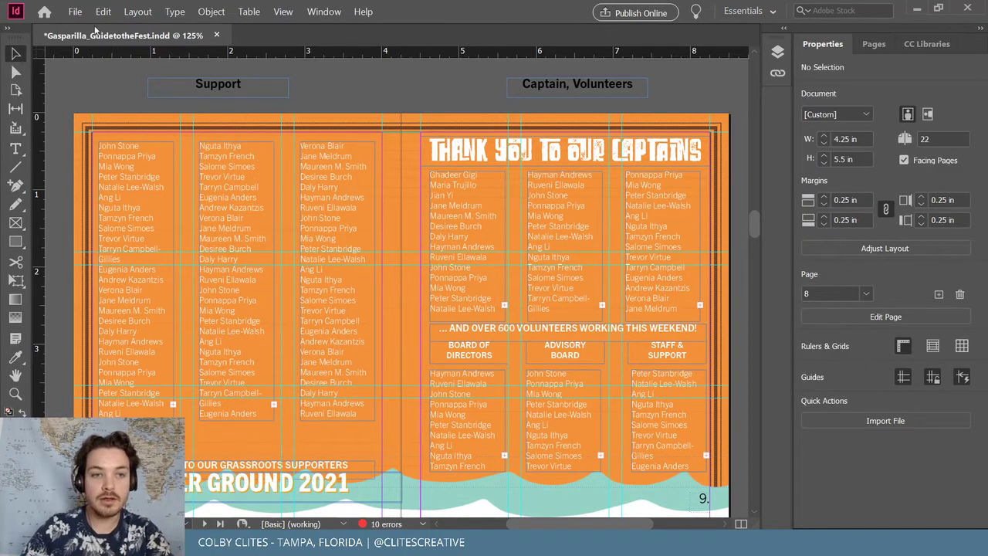
Save, then stretch all three page 8 names columns down to the same taller height
left_click(76, 11)
left_click(109, 90)
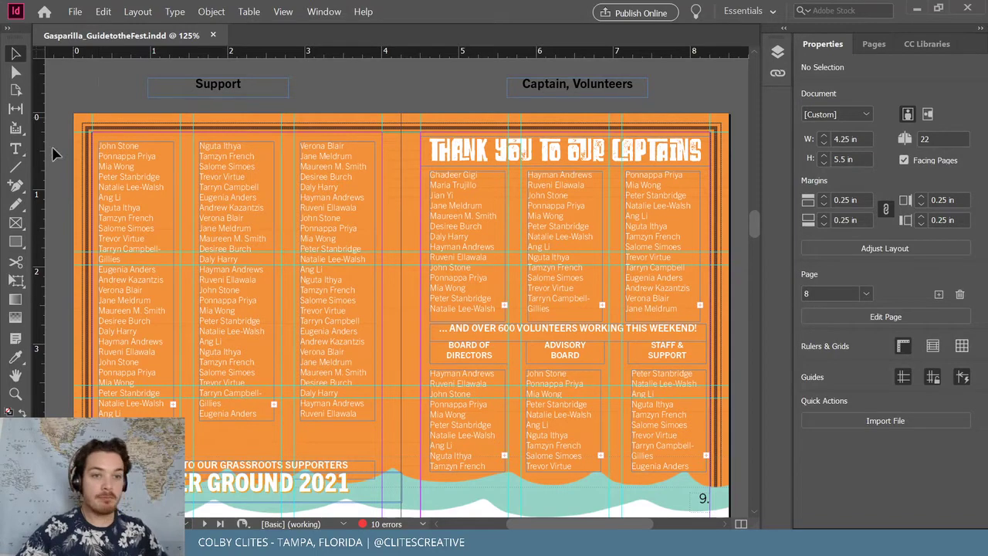
left_click_drag(152, 379, 176, 361)
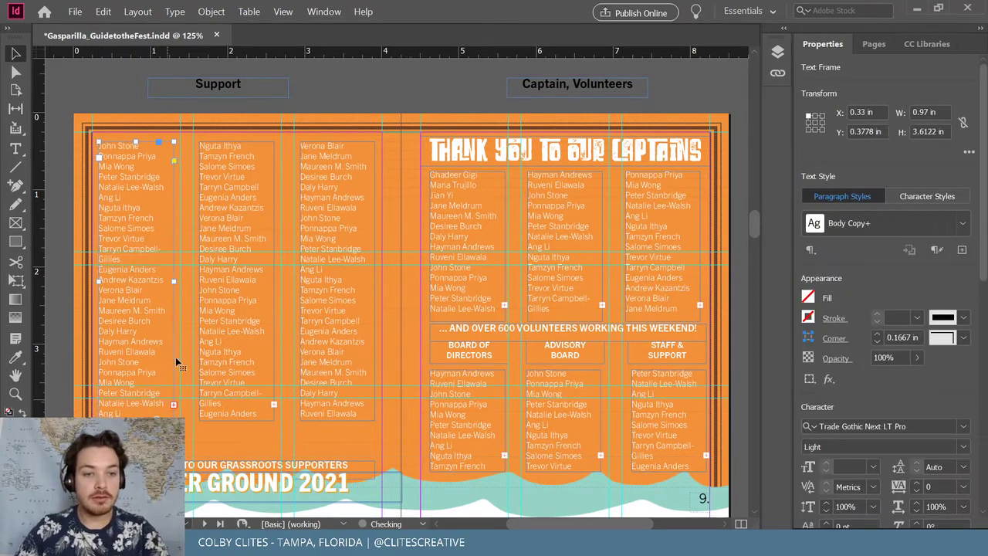
key("ctrl+s")
left_click_drag(136, 421, 136, 452)
left_click(233, 417)
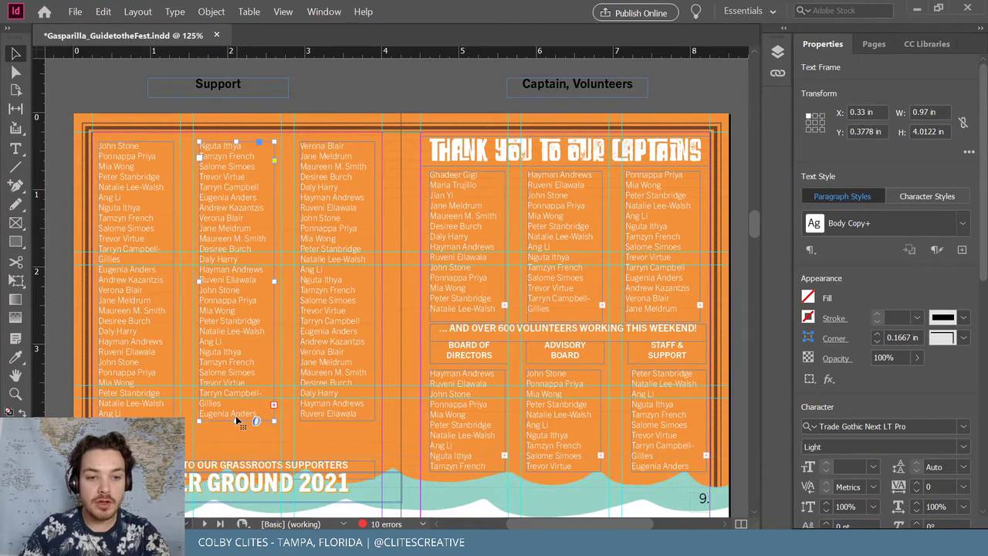
left_click_drag(236, 418, 236, 451)
left_click(324, 409)
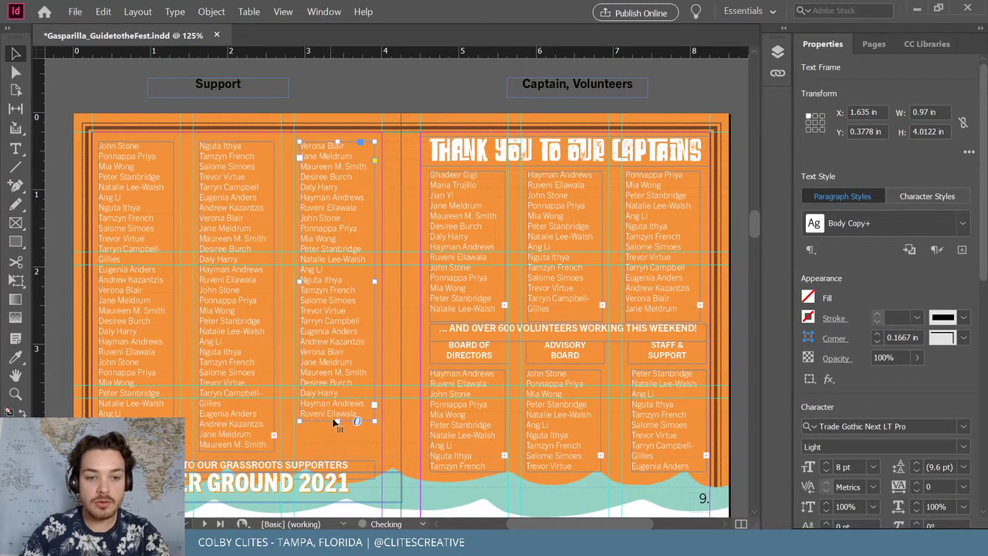
left_click_drag(332, 421, 333, 453)
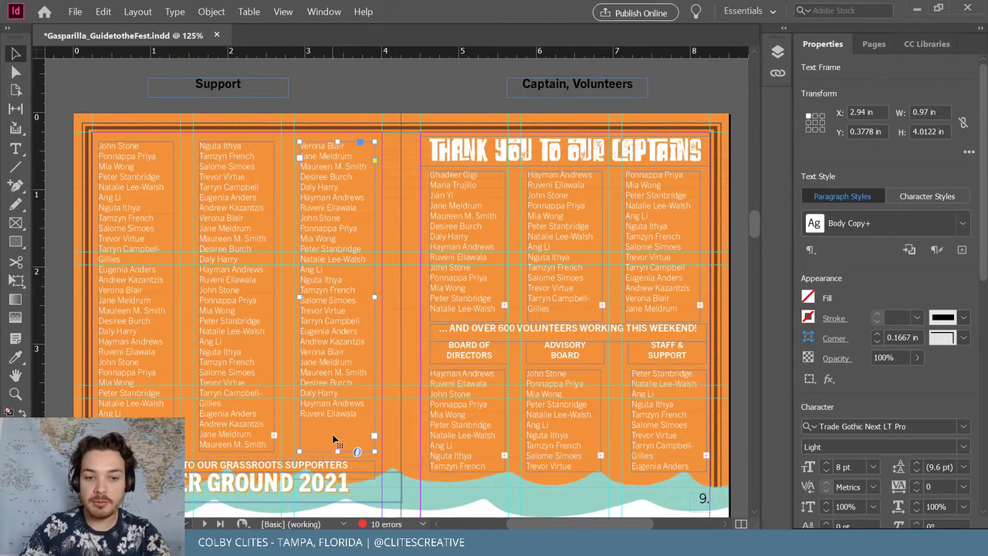
Type three new volunteer names, each on its own line, at the top of the third column
key("t")
left_click(315, 424)
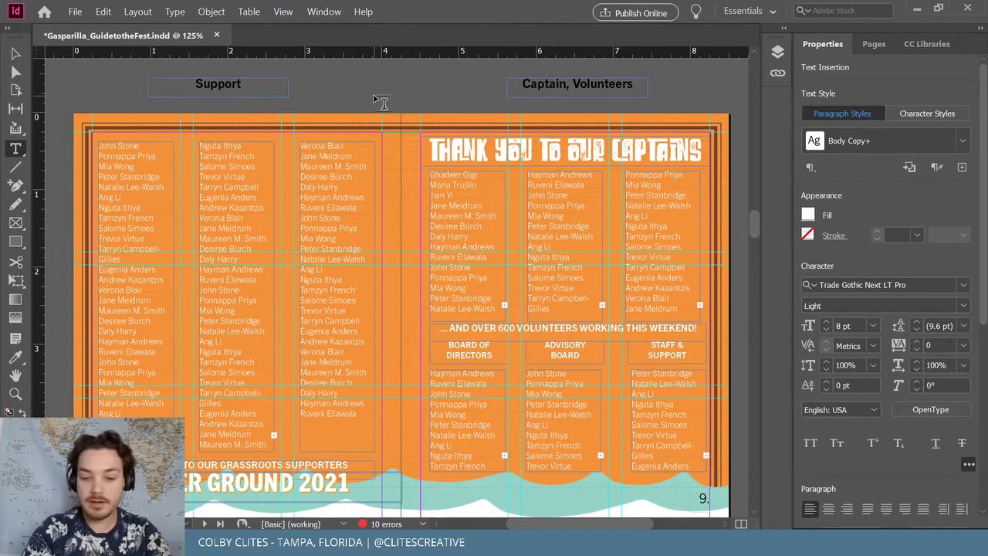
type("JACK")
key("BackSpace")
key("BackSpace")
key("BackSpace")
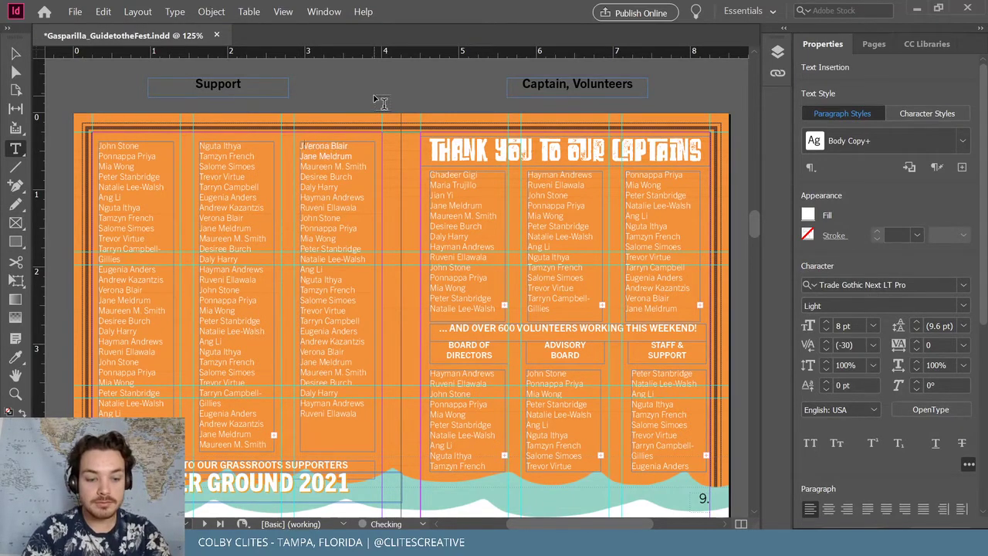
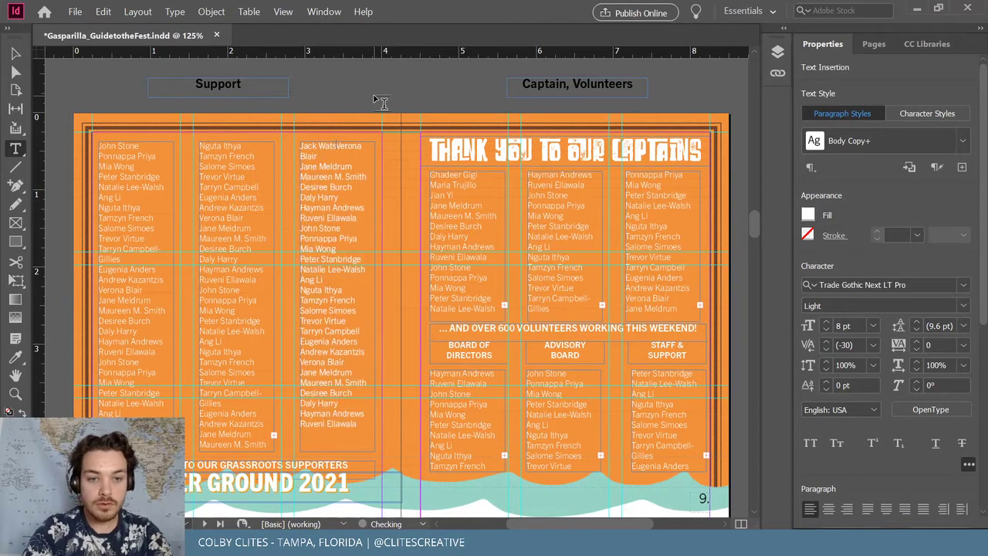
key("Return")
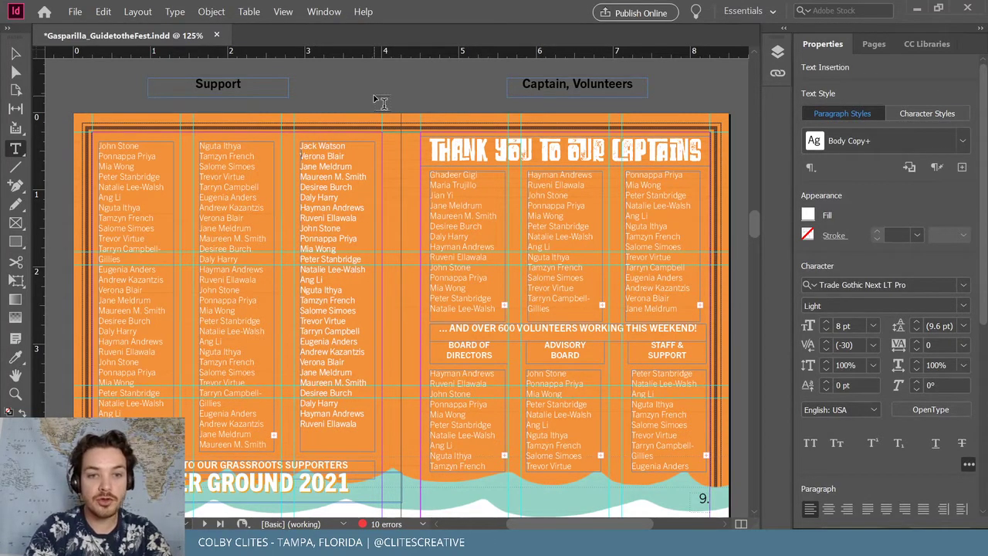
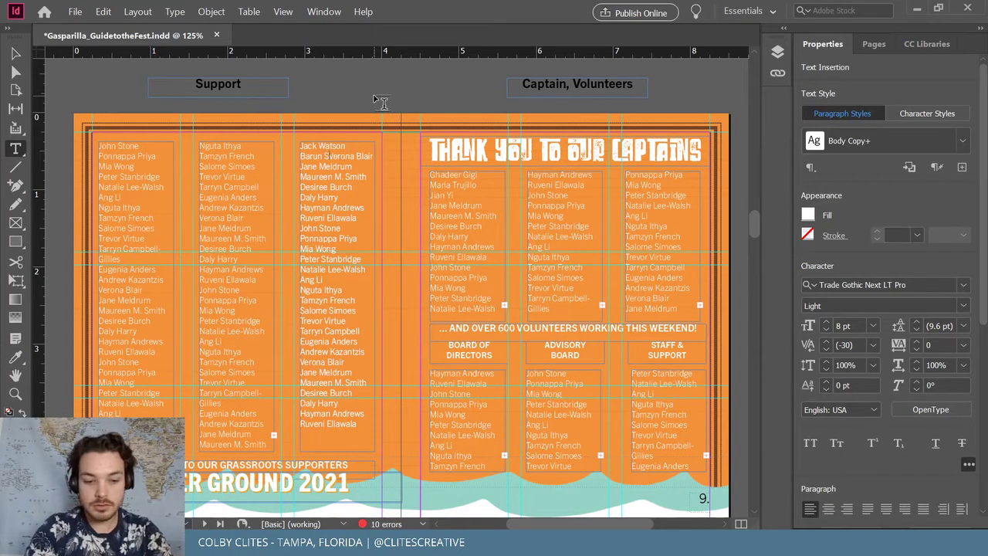
key("Return")
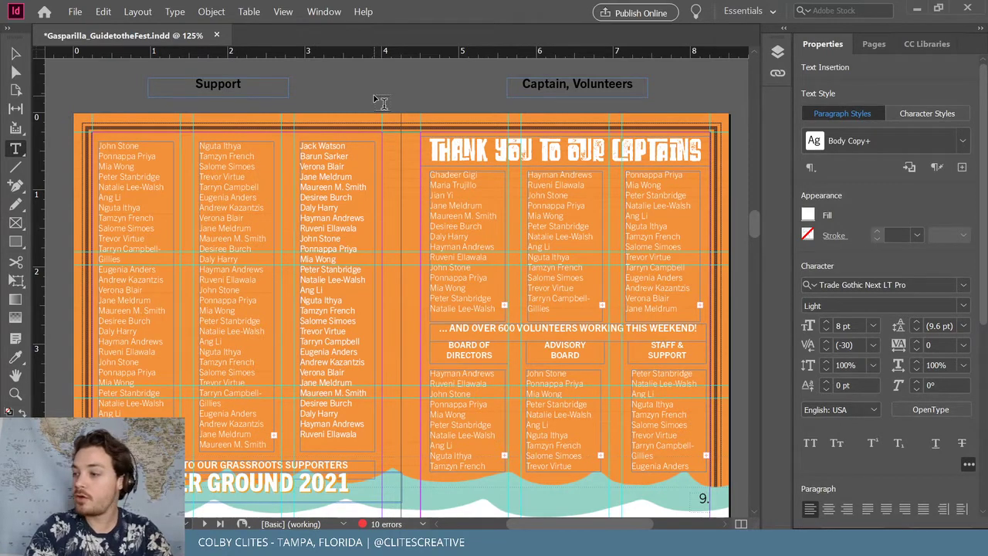
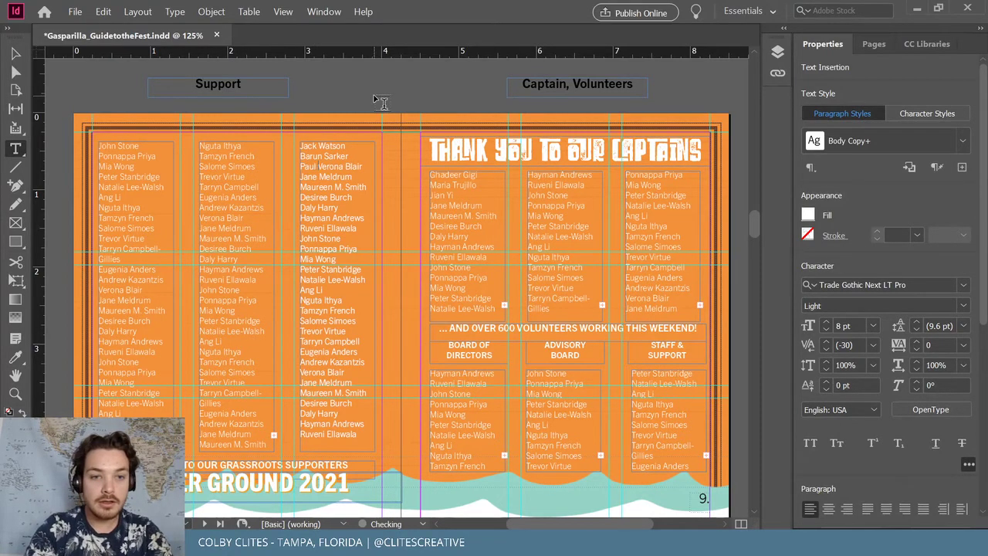
key("Return")
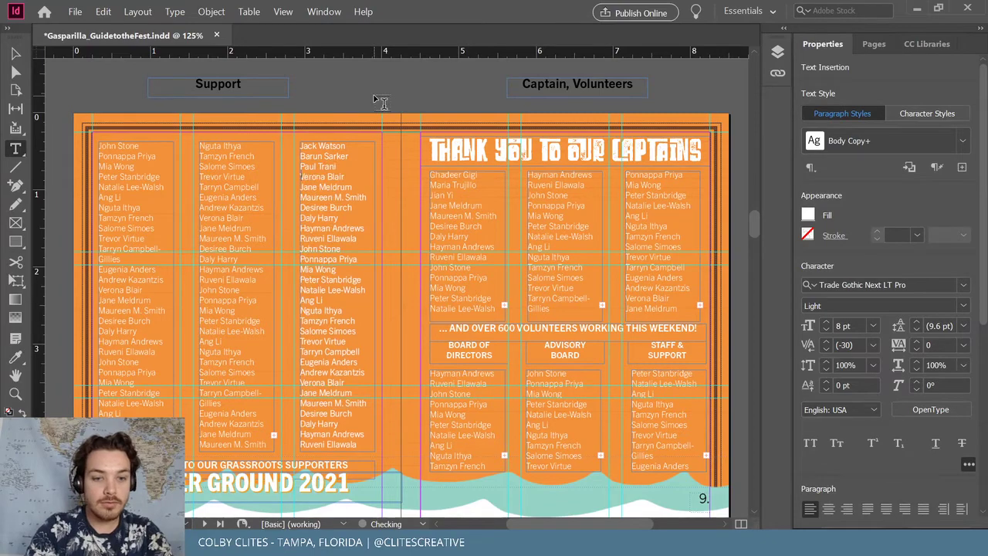
Deselect the names frame and save the document
left_click(15, 53)
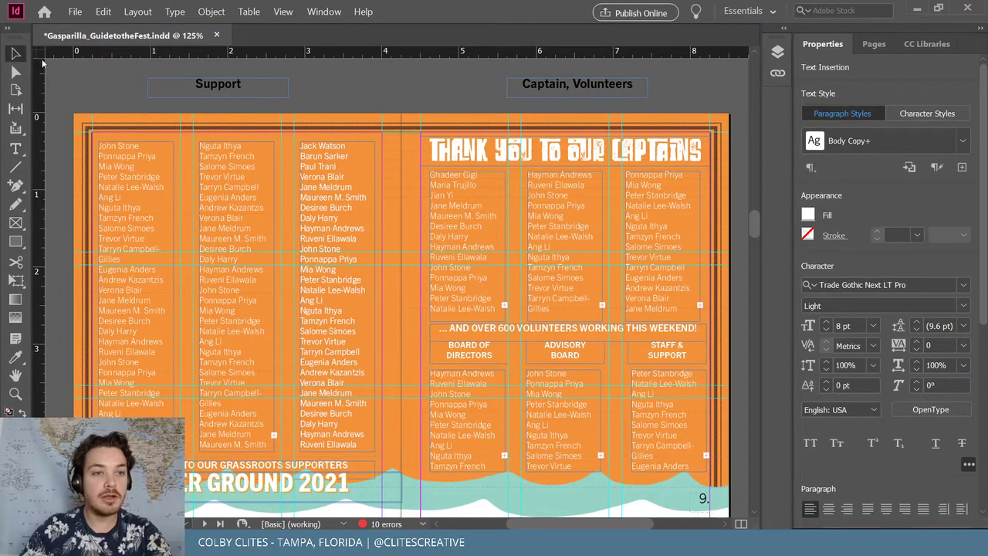
left_click(139, 103)
left_click(75, 11)
left_click(96, 89)
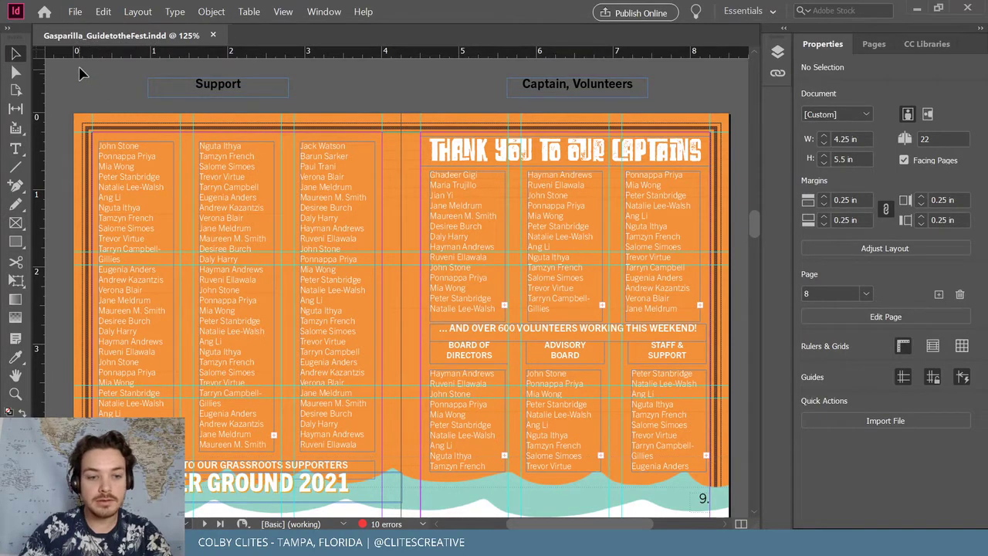
Move the three extra name columns off the page onto the pasteboard and group them
left_click(579, 154)
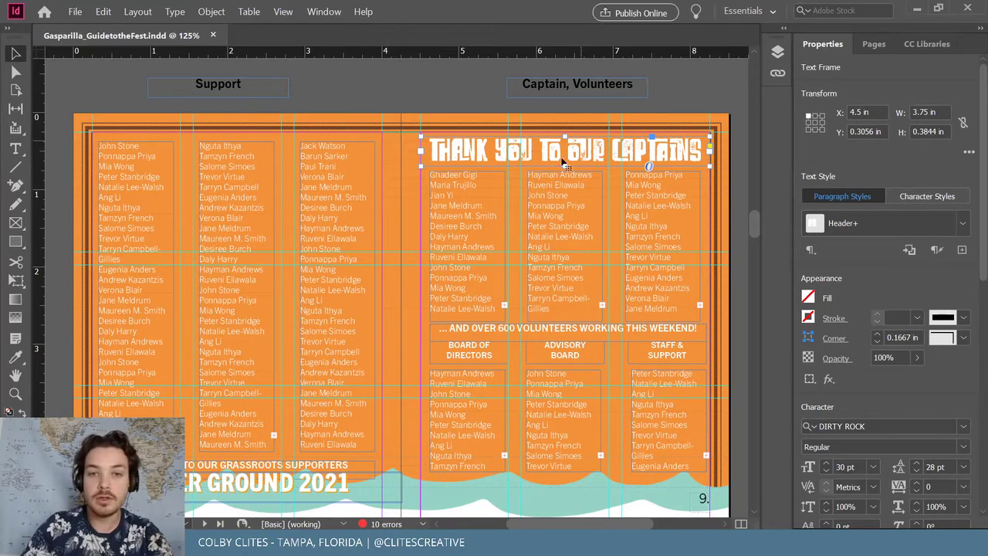
scroll(563, 162, "down", 1)
left_click_drag(588, 96, 579, 451)
left_click(474, 221)
left_click(551, 176, "shift")
left_click(651, 169, "shift")
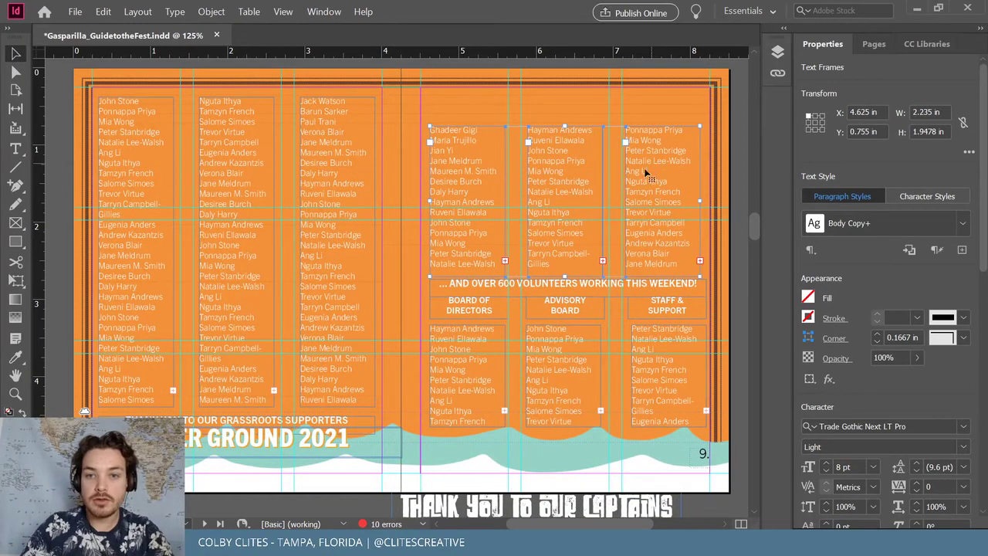
scroll(644, 203, "right", 3)
left_click_drag(372, 179, 599, 206)
key("ctrl+g")
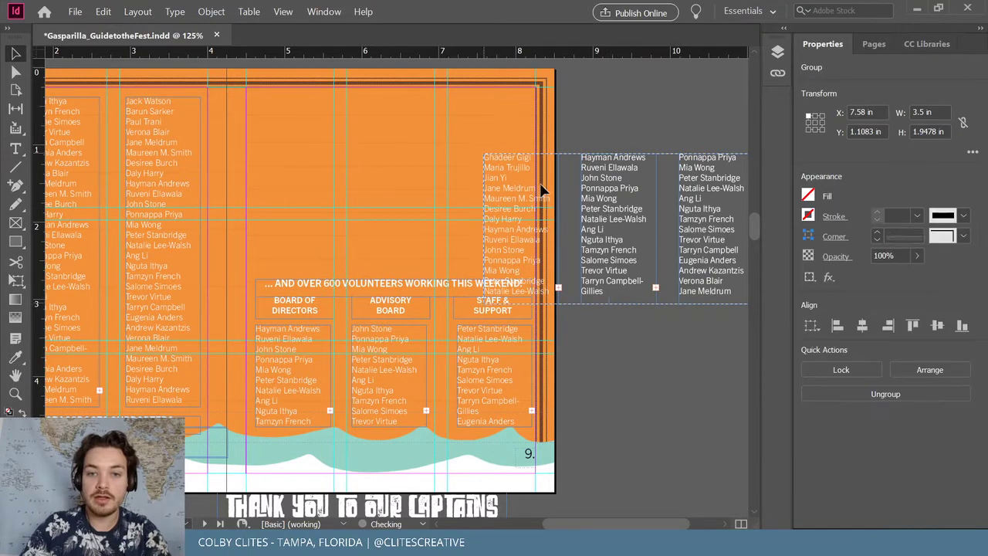
left_click_drag(543, 193, 666, 185)
key("ctrl+shift+a")
Group the volunteers line and headings with the Board, Advisory and Staff columns, then move them to page 9's top
left_click_drag(403, 289, 481, 311)
left_click(488, 360, "shift")
left_click(415, 378, "shift")
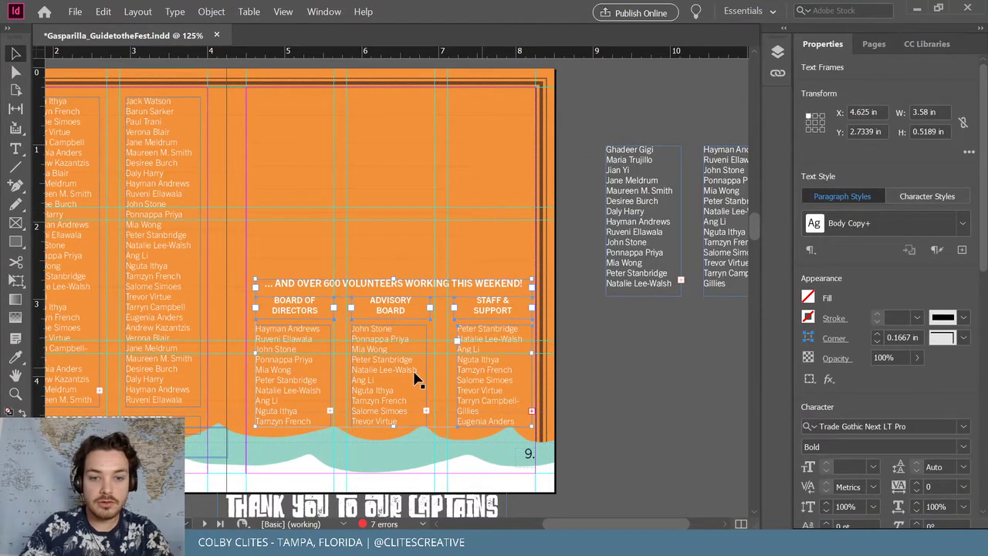
left_click(302, 383, "shift")
key("ctrl+g")
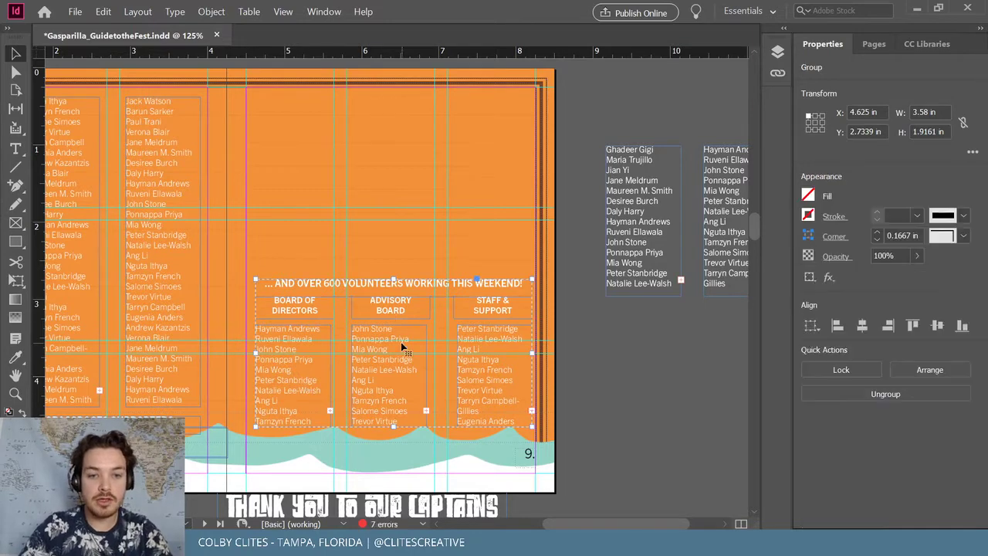
left_click_drag(409, 339, 404, 157)
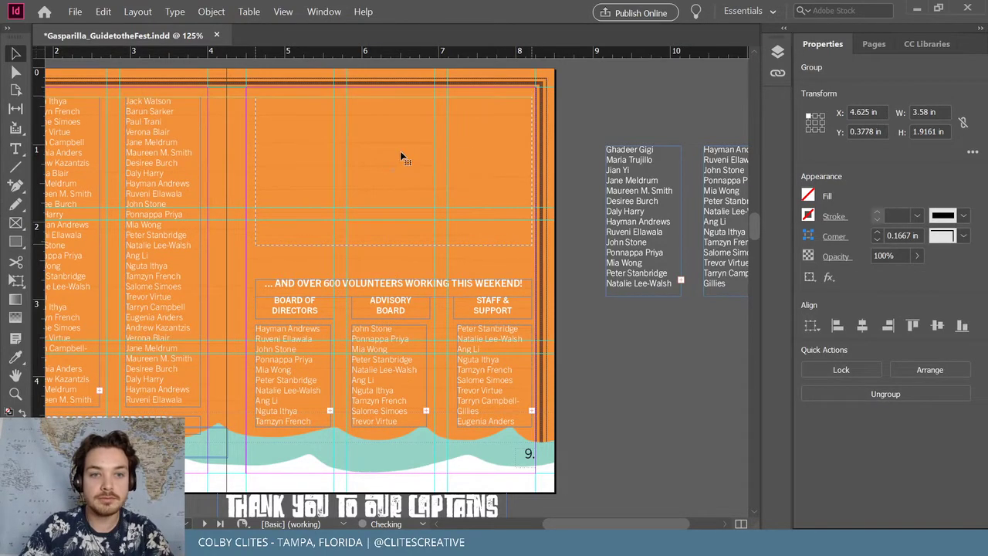
left_click(627, 121)
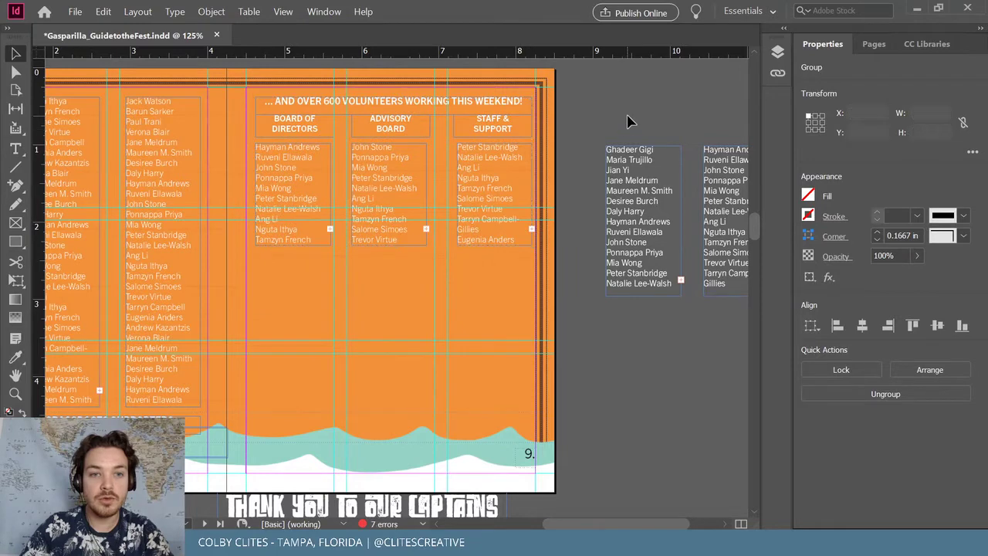
Park the captains title on the pasteboard, ungroup the waves, and send HIGHER GROUND 2021 backward
left_click(484, 449)
left_click_drag(484, 449, 648, 396)
left_click(186, 408)
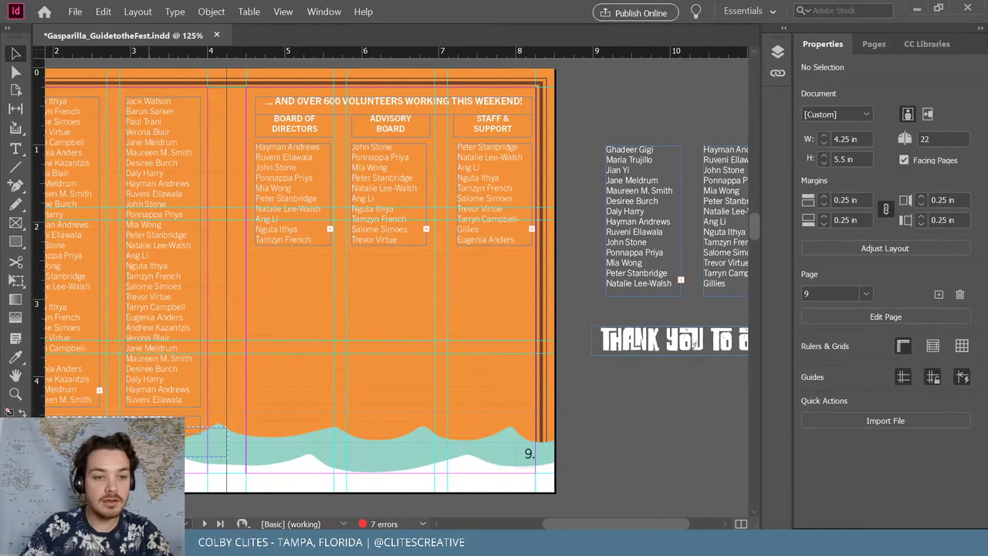
left_click_drag(421, 444, 466, 441)
left_click(137, 12)
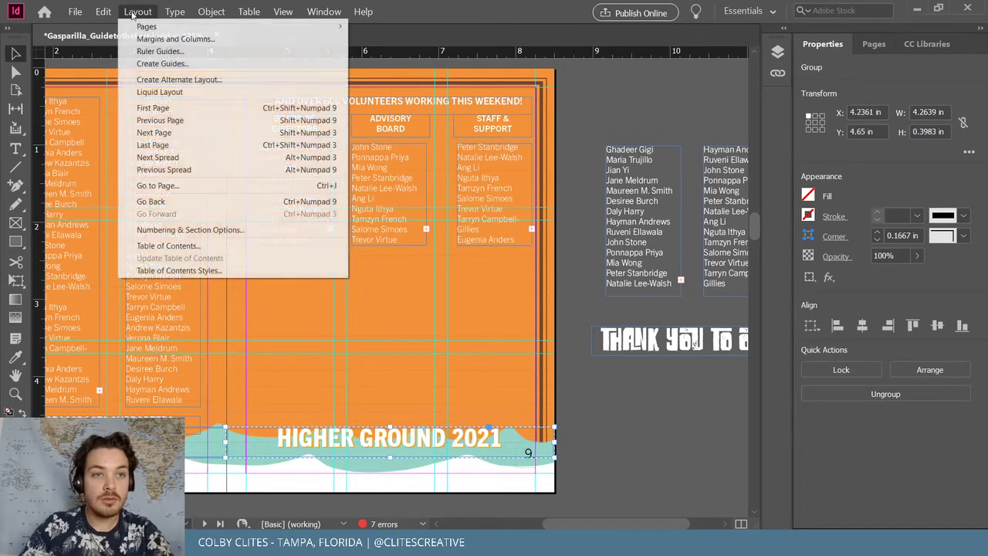
left_click(231, 88)
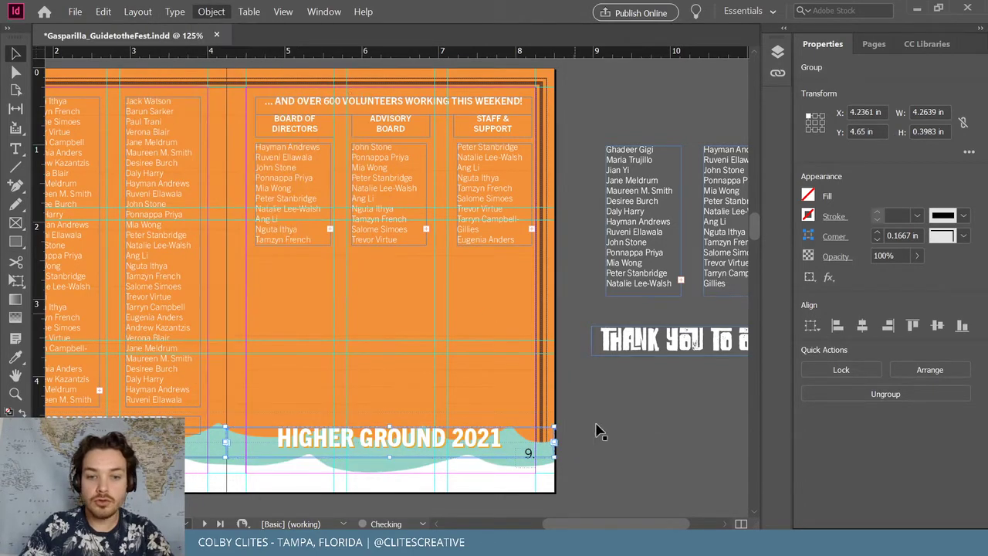
left_click(404, 456)
key("ctrl+[")
left_click(641, 372)
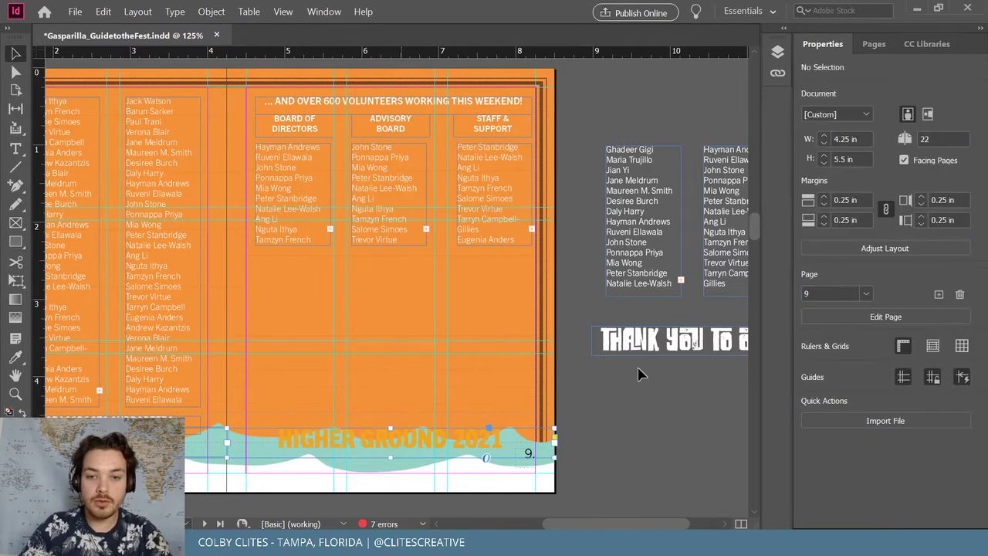
Replace HIGHER GROUND 2021 with the captains wording pasted without formatting
double_click(670, 339)
double_click(656, 341)
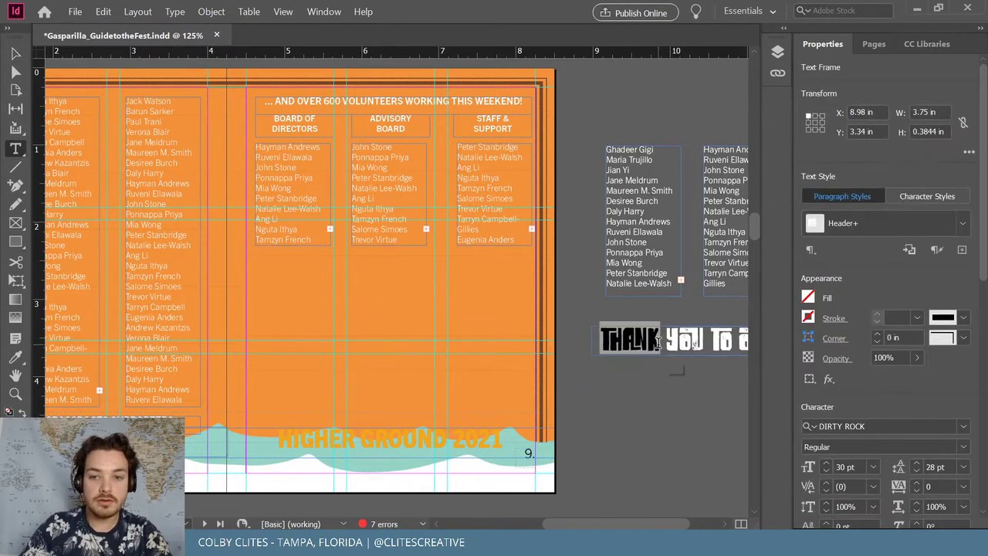
triple_click(410, 432)
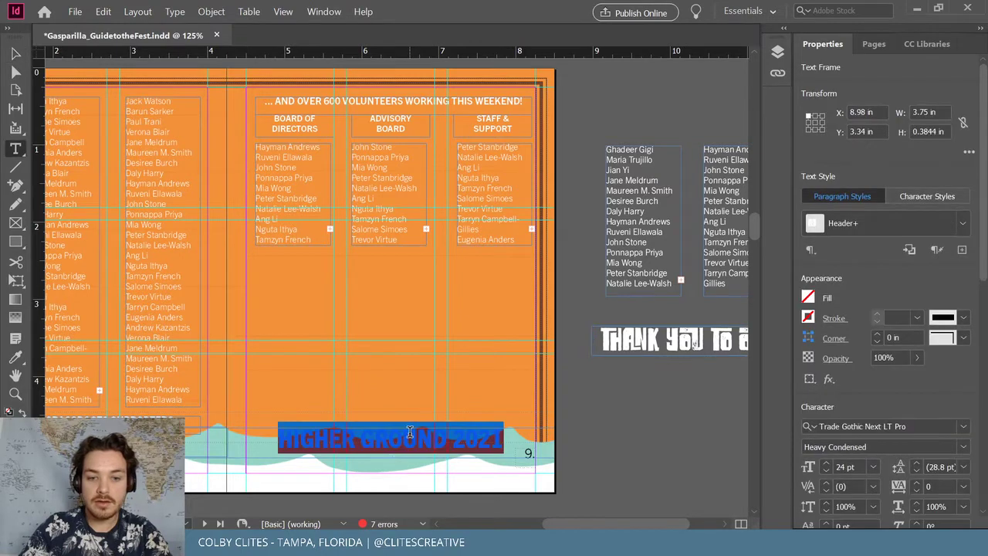
type("THANK YOU TO OUR CAPTAINS")
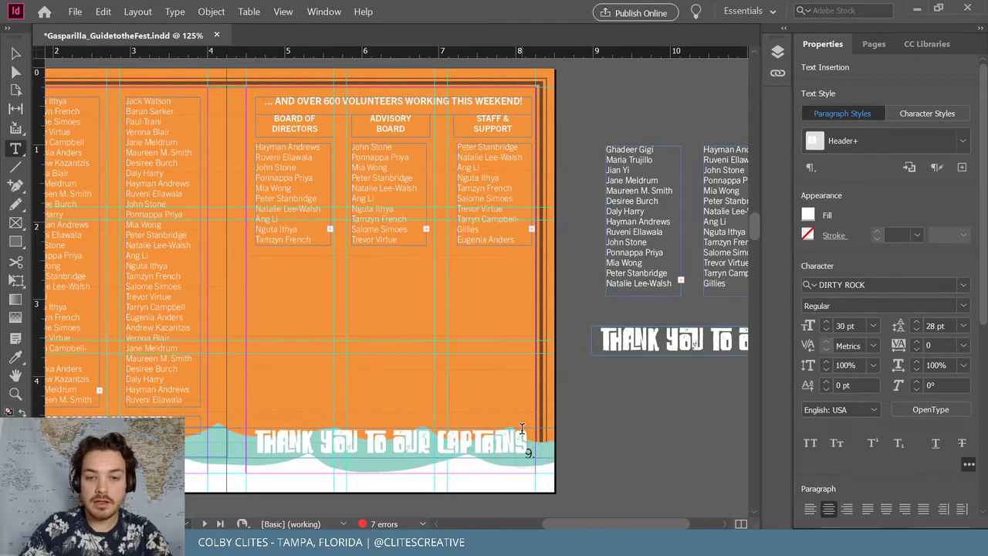
key("ctrl+z")
left_click(103, 11)
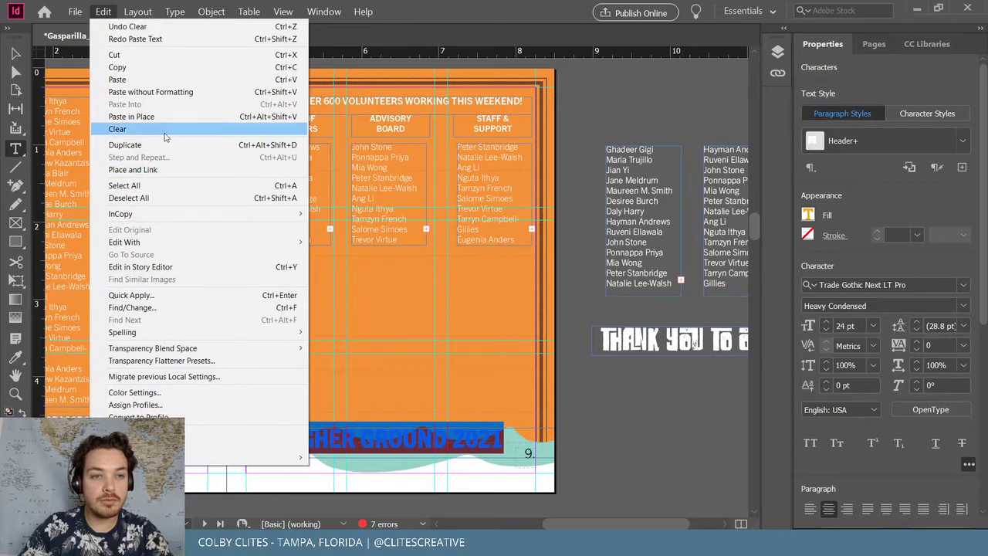
left_click(179, 93)
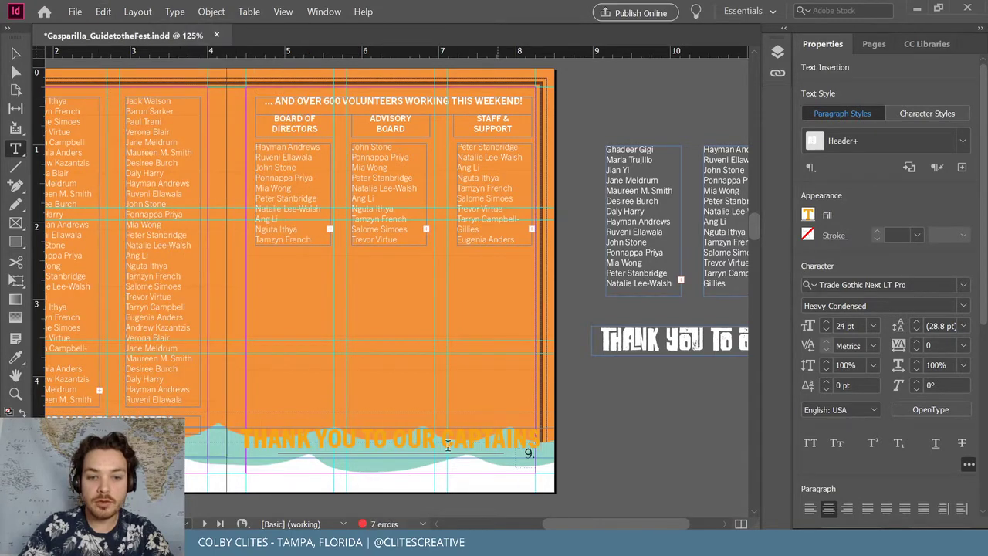
Colour the THANK YOU TO OUR CAPTAINS headline white from the CC Libraries swatches
triple_click(416, 438)
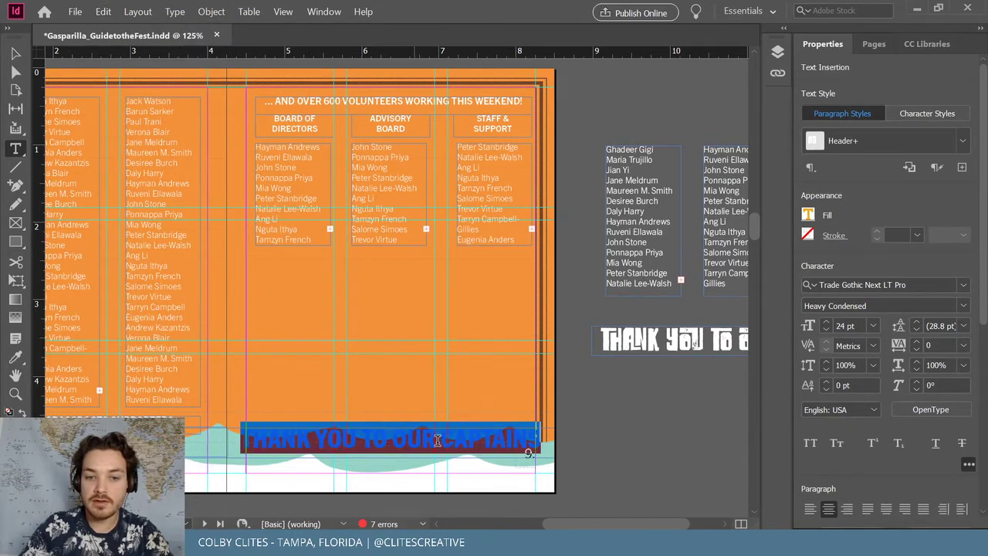
left_click(927, 43)
left_click(824, 202)
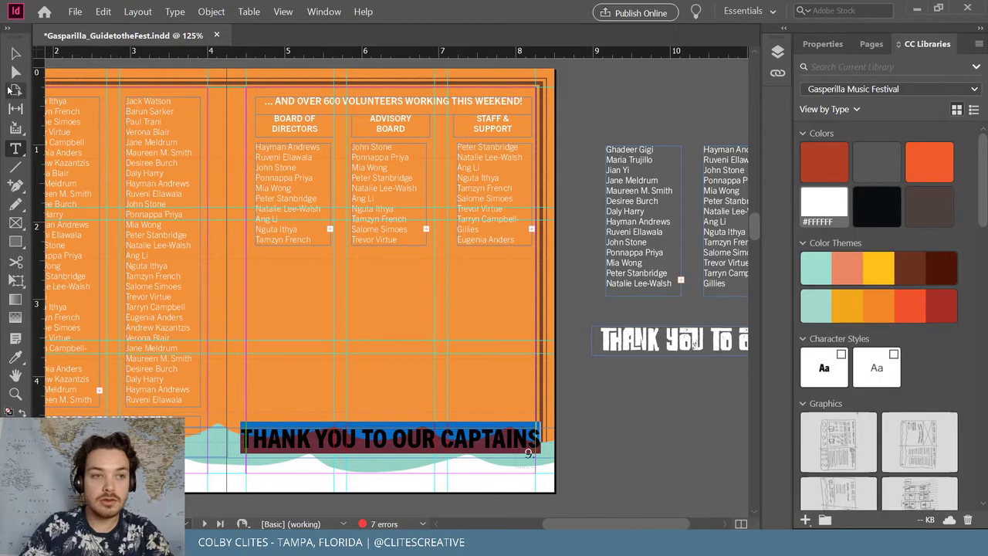
left_click(824, 44)
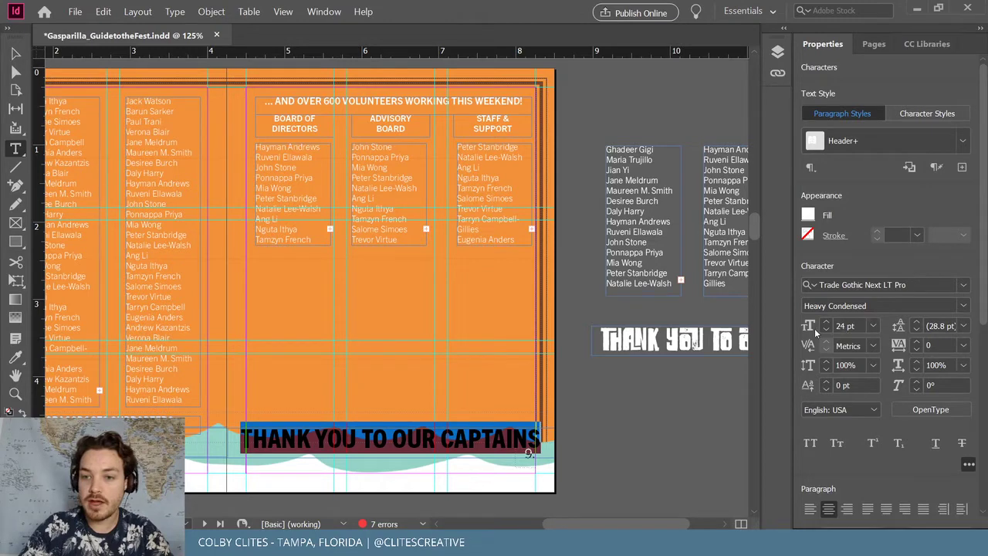
key("Escape")
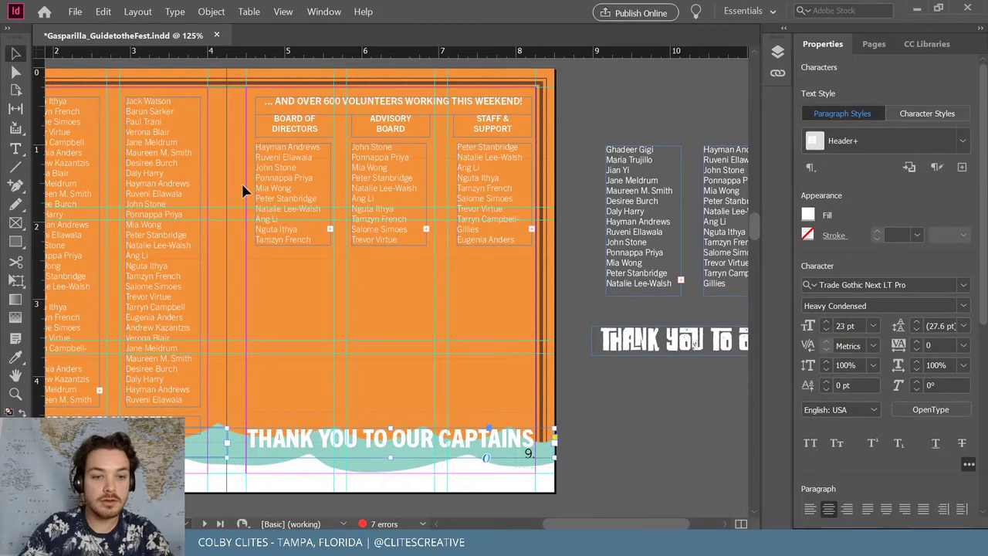
Paste a copy of the headline in place, then delete the extra two-line frame
left_click(535, 457)
double_click(397, 448)
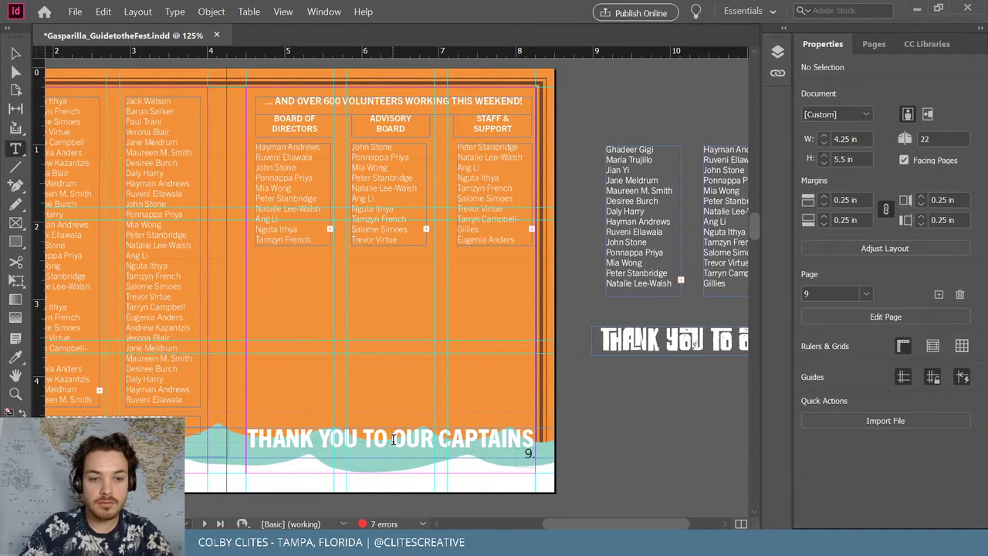
key("ctrl+a")
key("Escape")
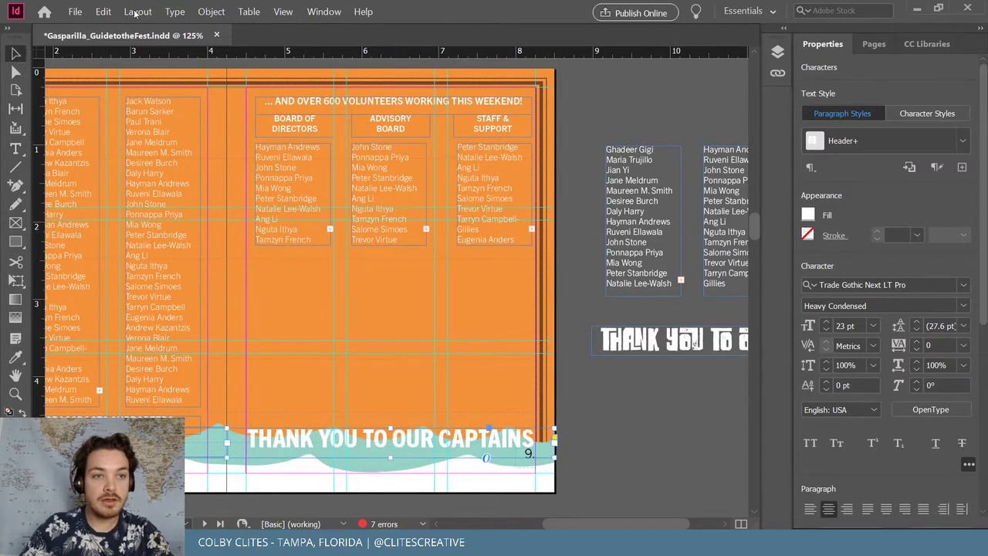
left_click(103, 12)
left_click(131, 117)
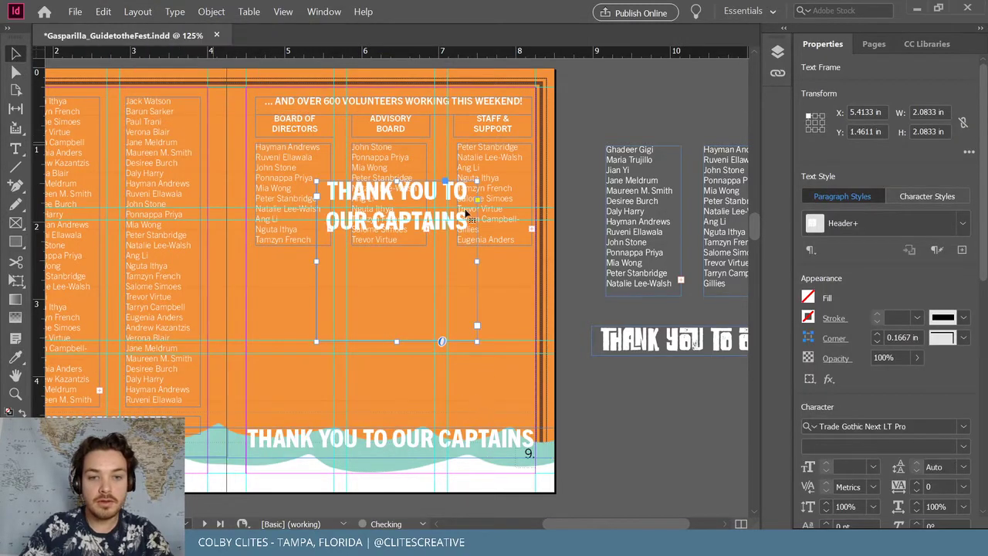
key("Delete")
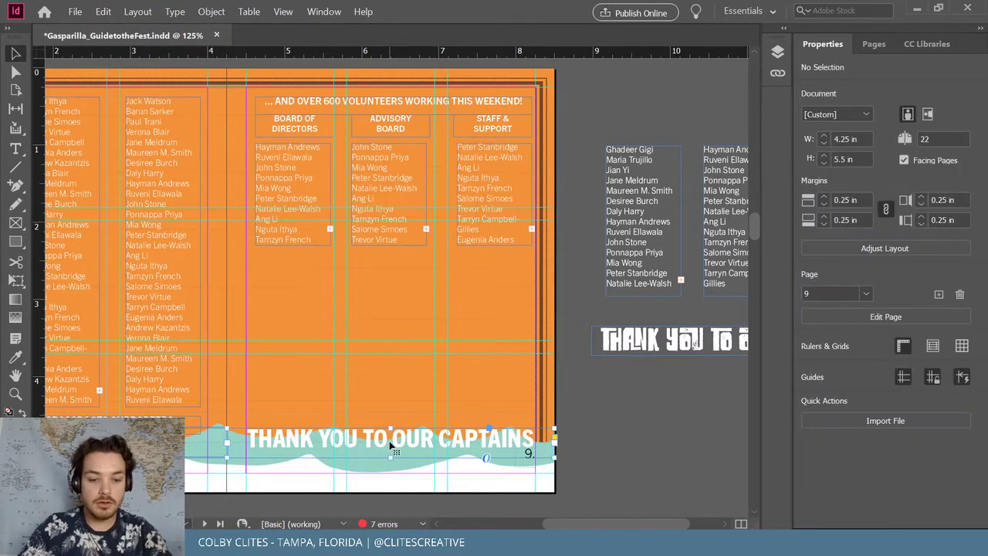
Try a golden-orange theme colour on the headline, then revert it to white and deselect
left_click(392, 447)
left_click(102, 11)
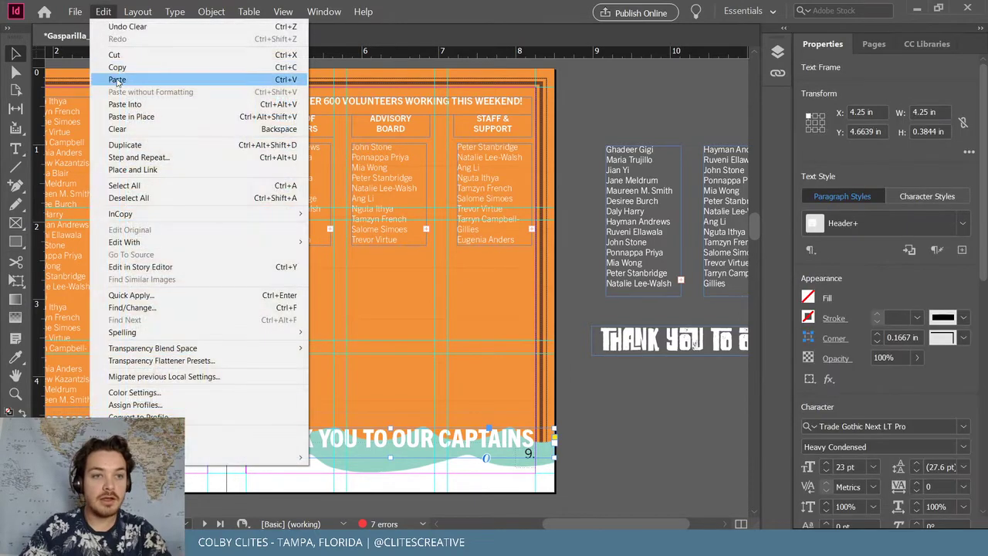
left_click(129, 124)
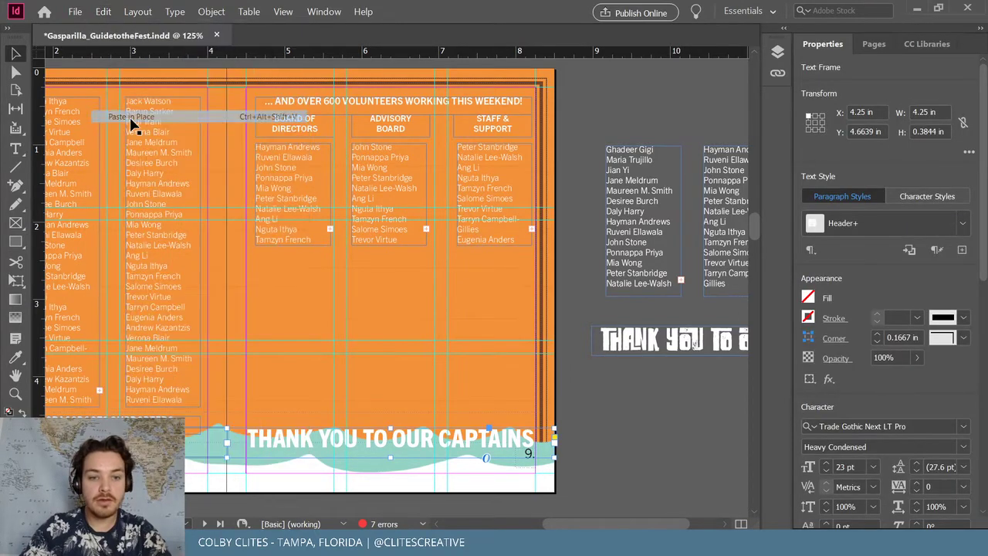
double_click(432, 446)
key("ctrl+a")
left_click(927, 44)
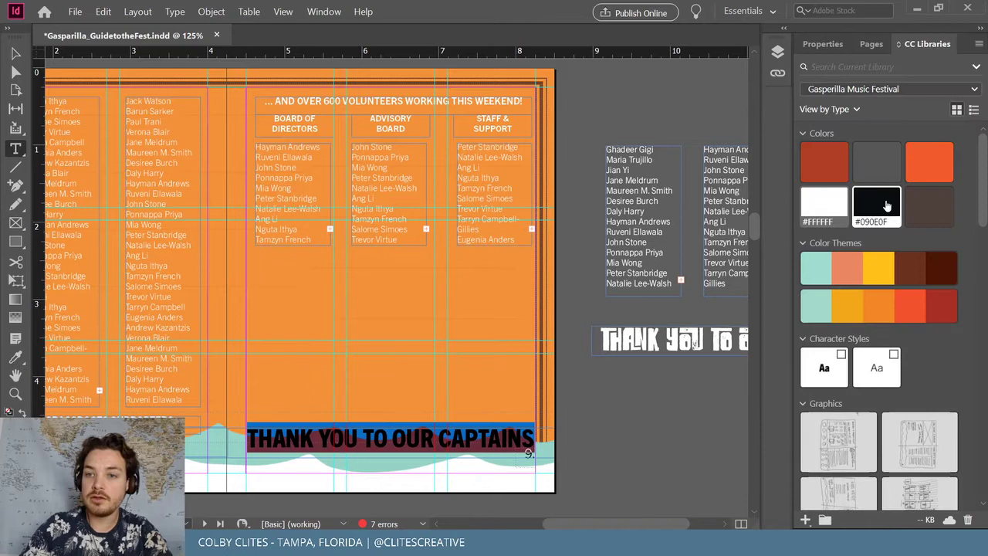
left_click(847, 305)
key("Escape")
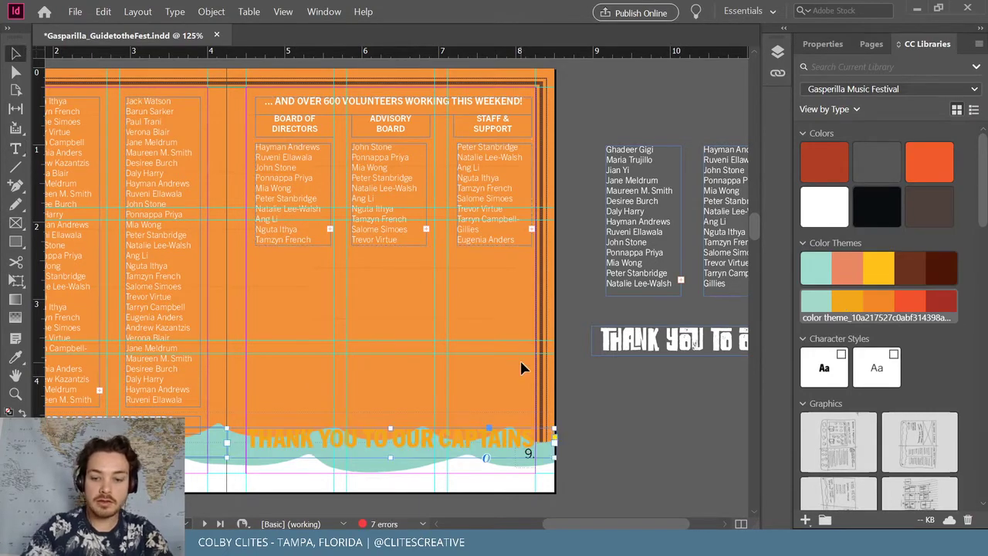
key("ctrl+z")
key("ctrl+z")
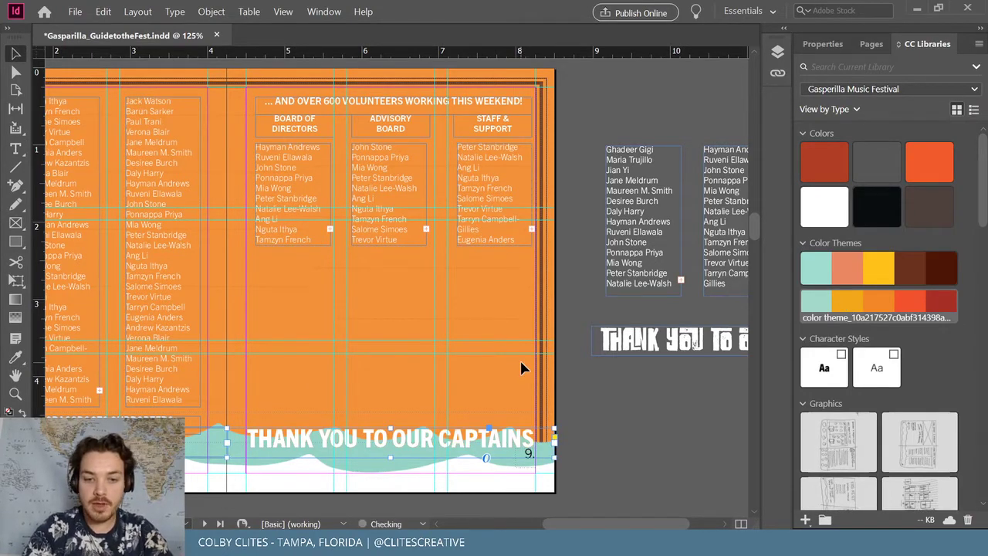
left_click(651, 481)
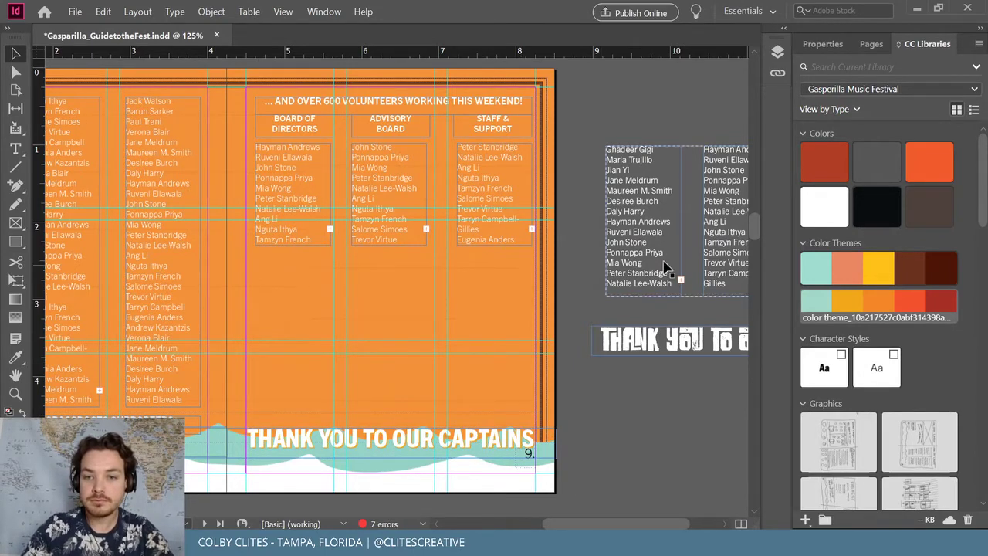
left_click_drag(677, 255, 312, 392)
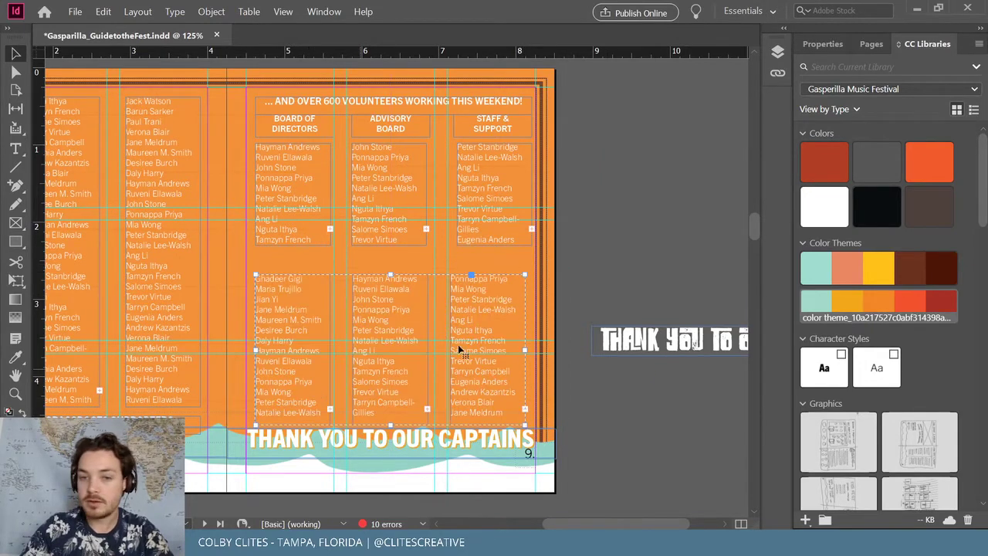
left_click(615, 241)
left_click(688, 346)
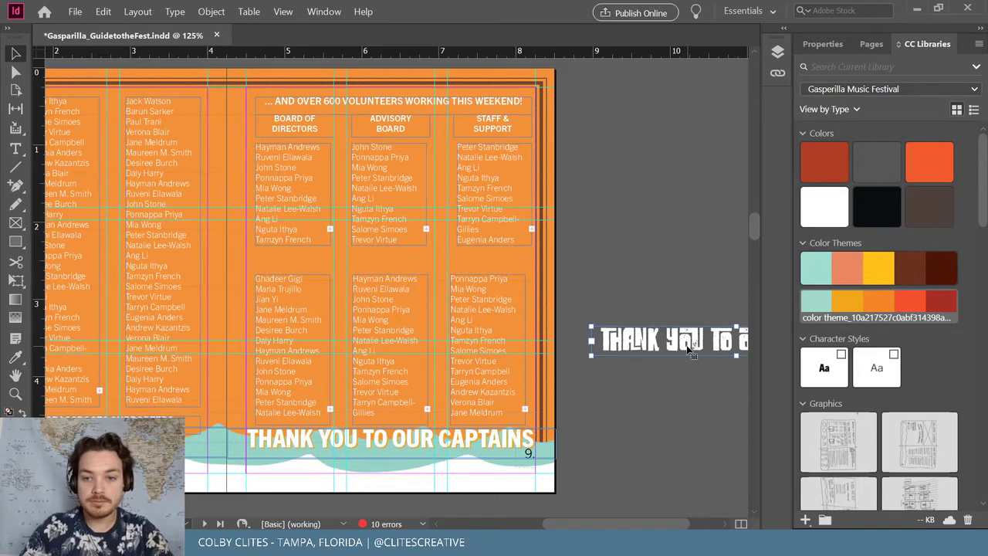
key("Delete")
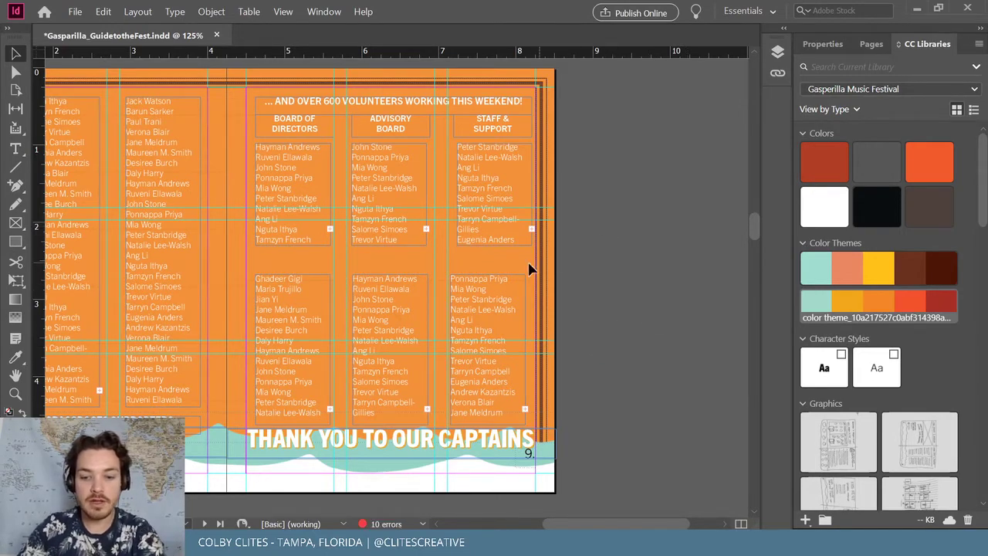
key("p")
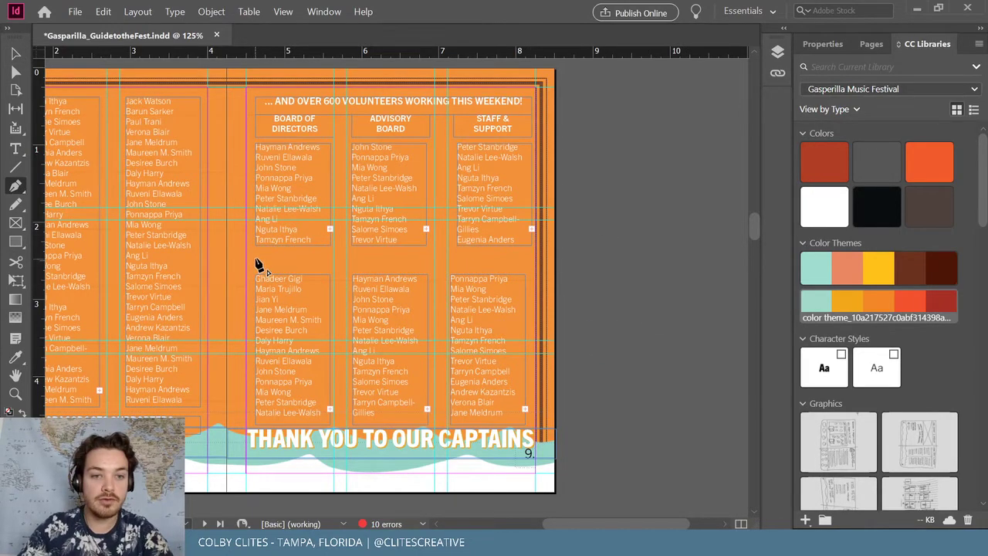
left_click(256, 258)
left_click(532, 259, "shift")
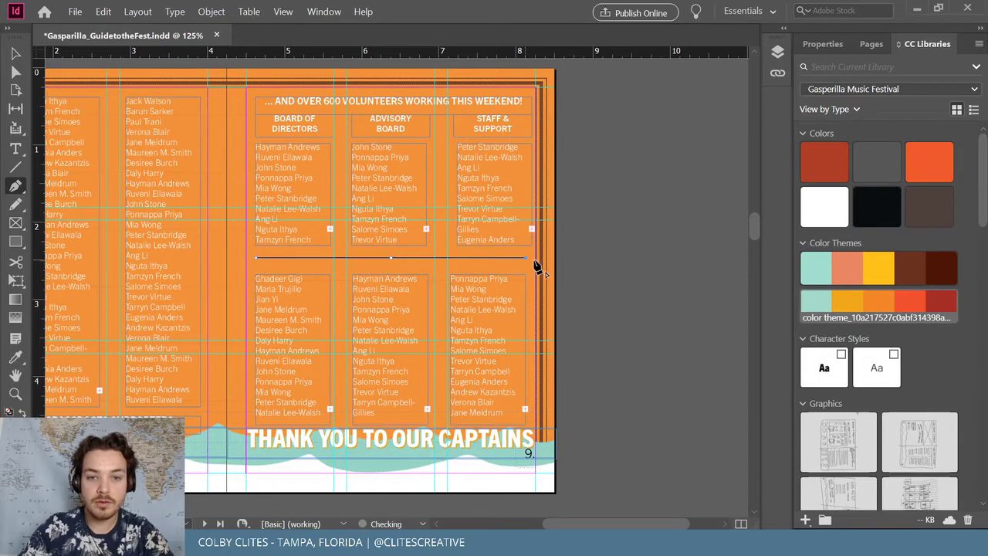
key("v")
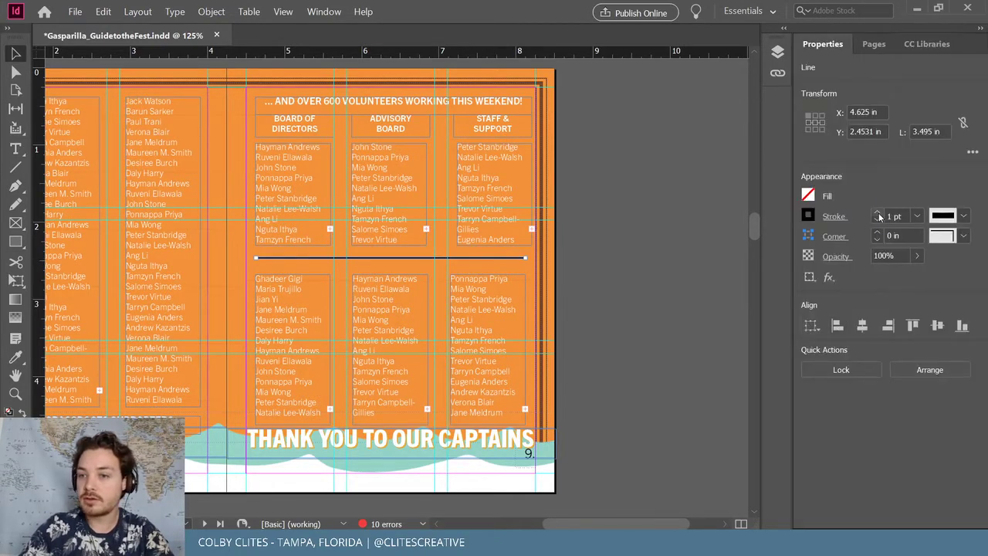
left_click(878, 215)
left_click(879, 215)
left_click(879, 215)
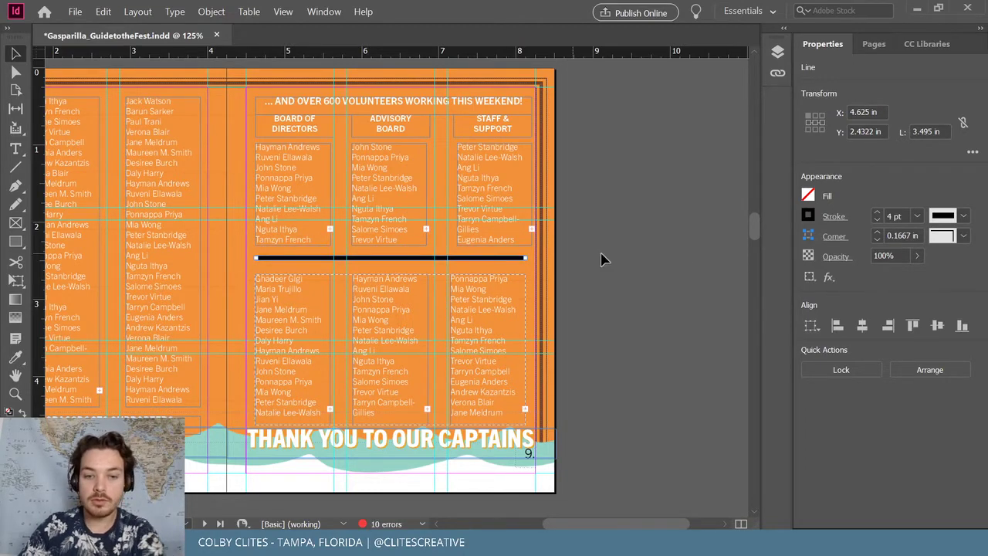
key("Delete")
scroll(652, 507, "left", 3)
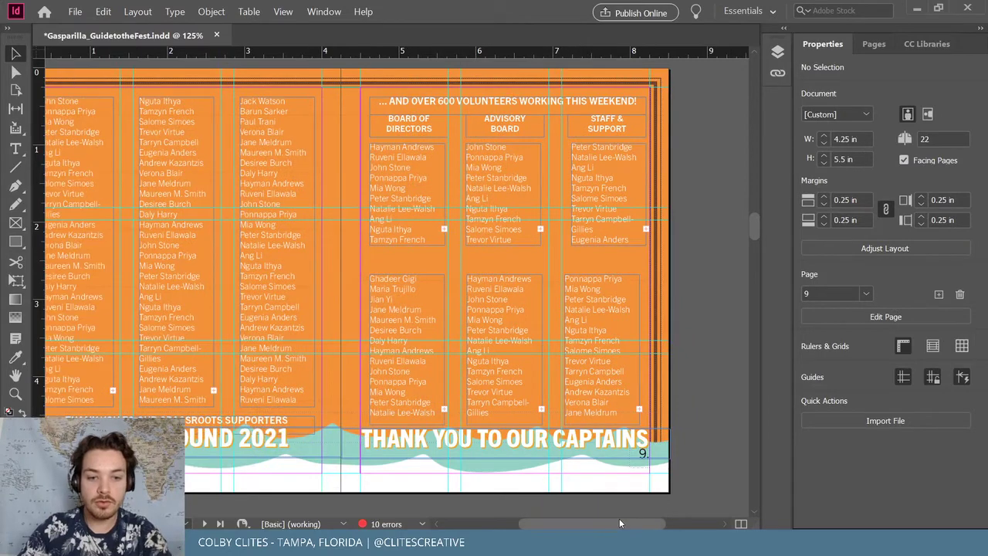
Page through the spreads down to the back cover and back up to the front cover, page 1
scroll(619, 518, "left", 3)
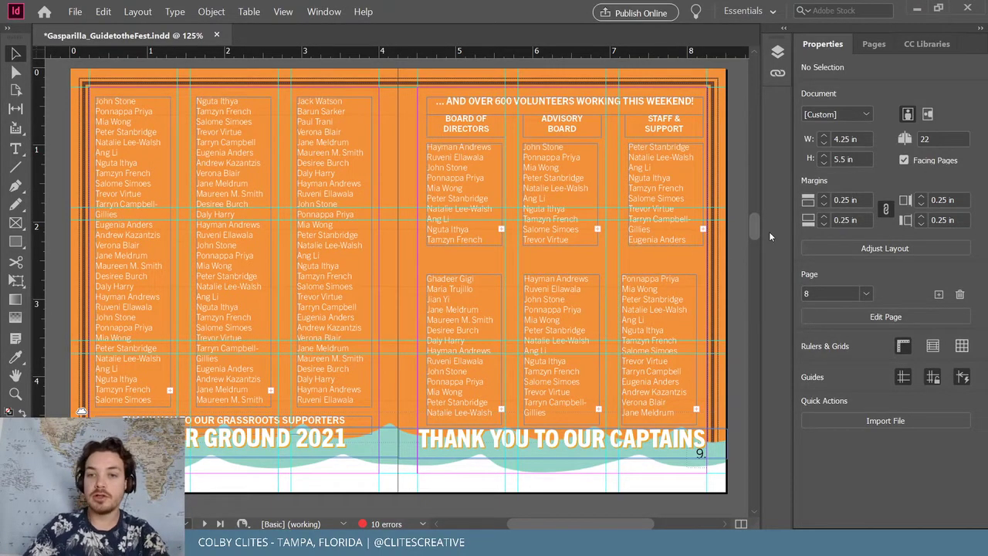
left_click_drag(754, 230, 731, 87)
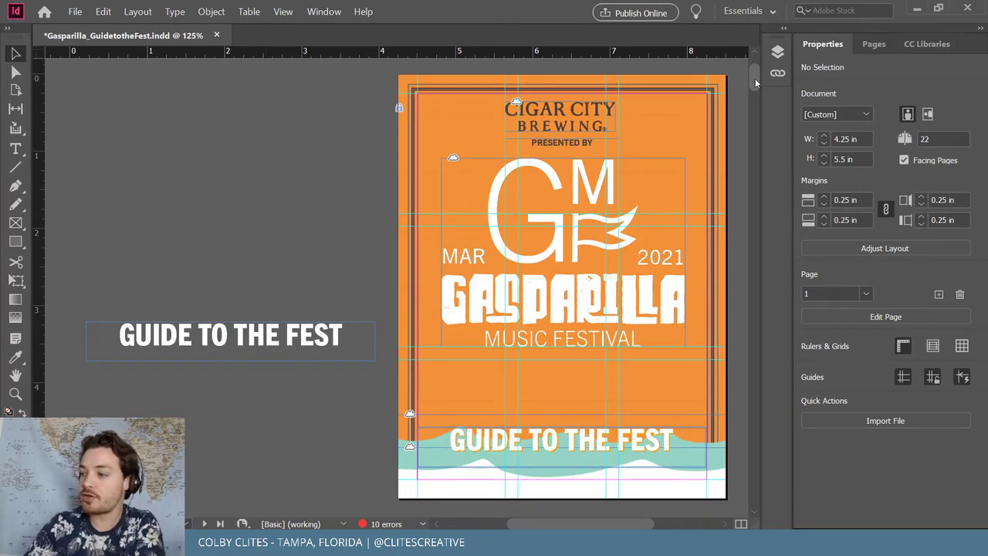
left_click_drag(758, 80, 755, 119)
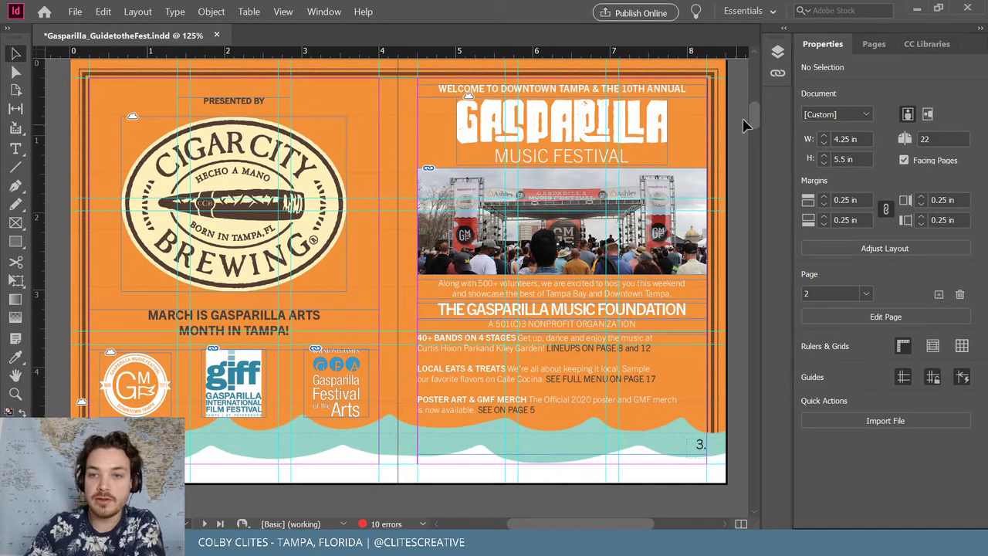
left_click_drag(752, 112, 756, 148)
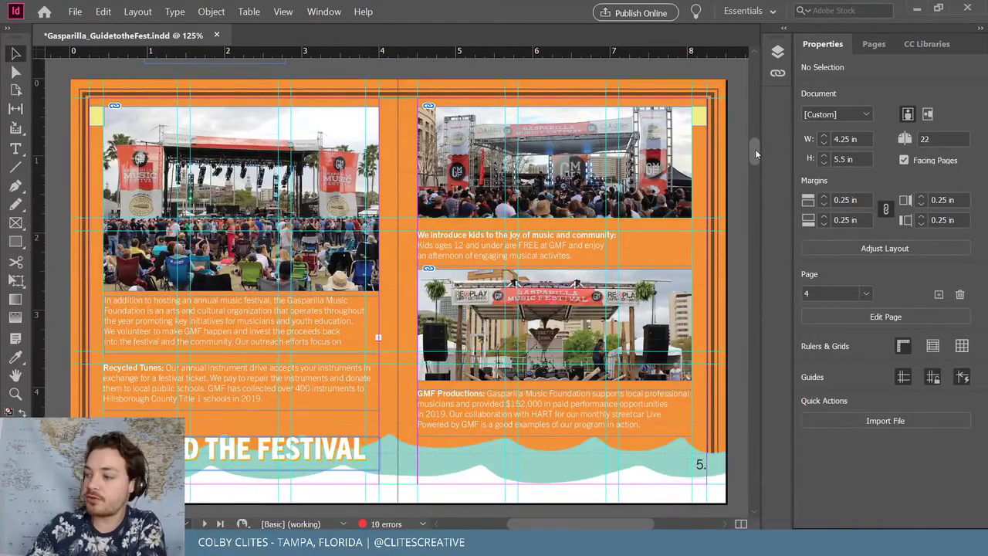
left_click_drag(755, 154, 754, 190)
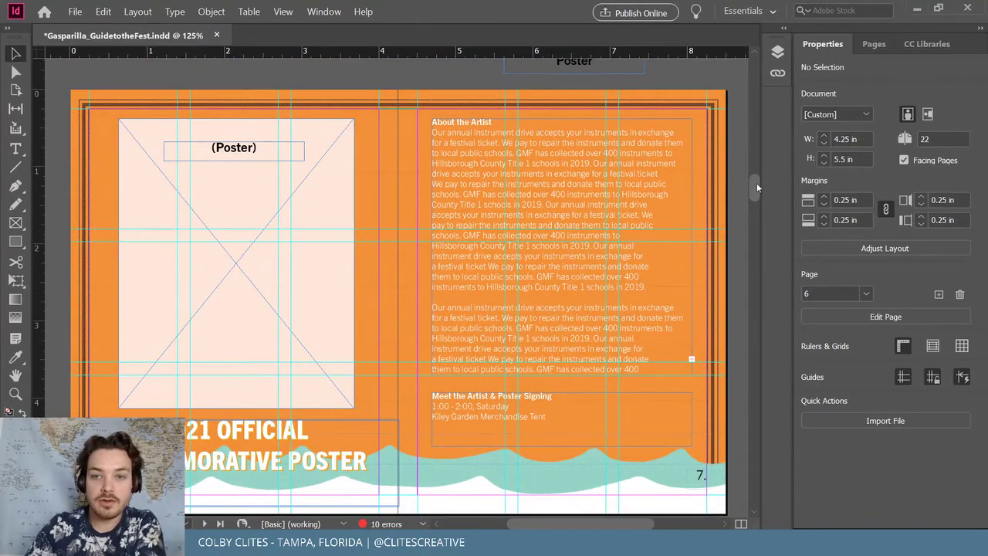
left_click_drag(757, 187, 760, 219)
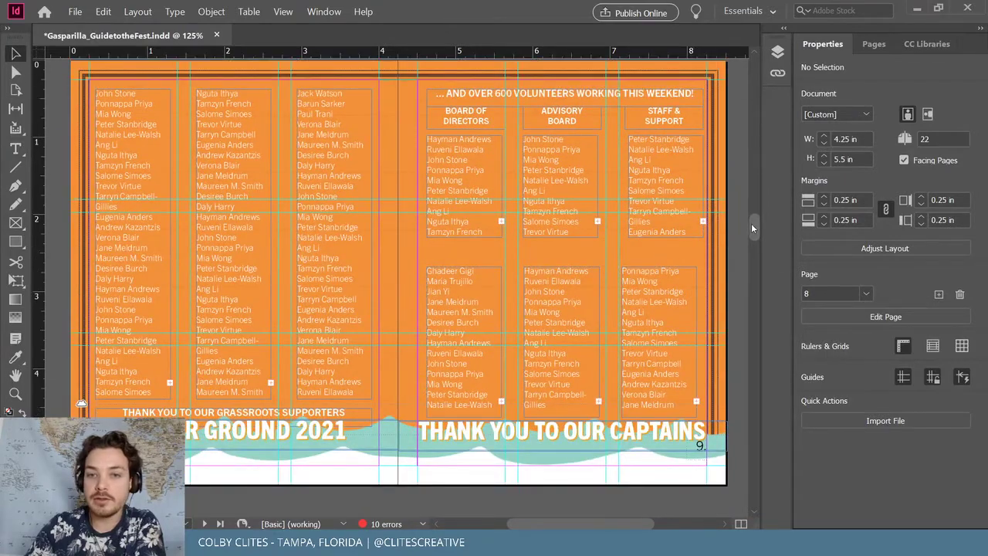
left_click_drag(751, 223, 757, 260)
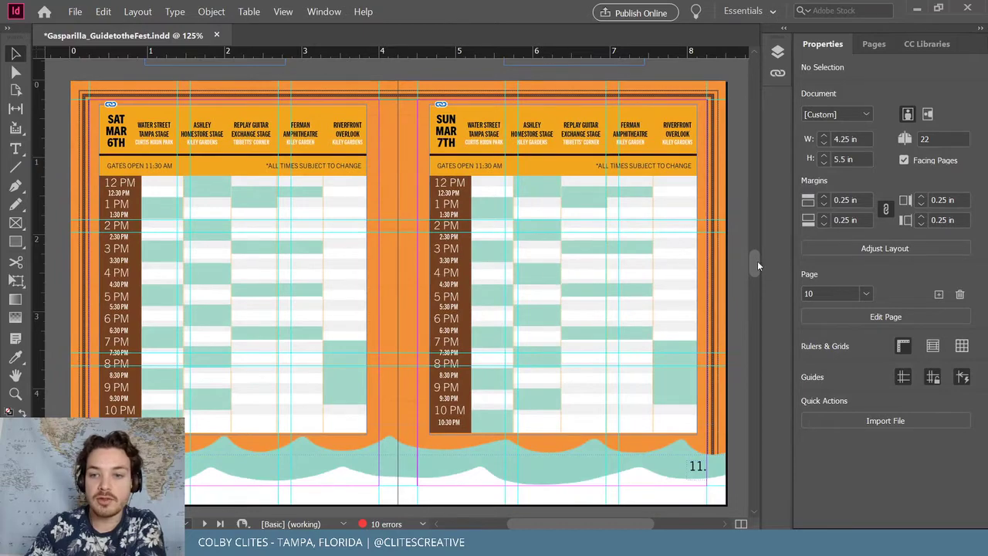
left_click_drag(758, 261, 750, 299)
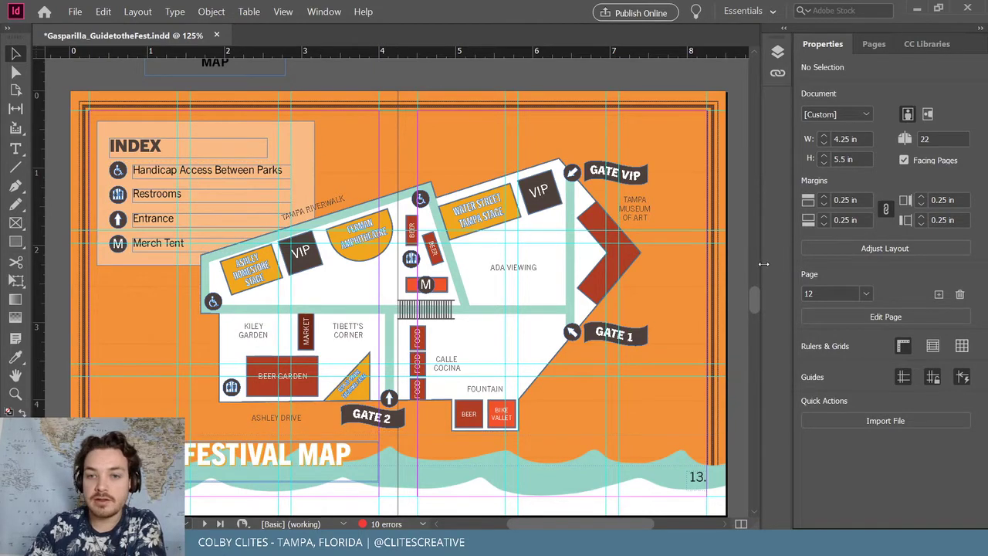
left_click_drag(754, 296, 754, 452)
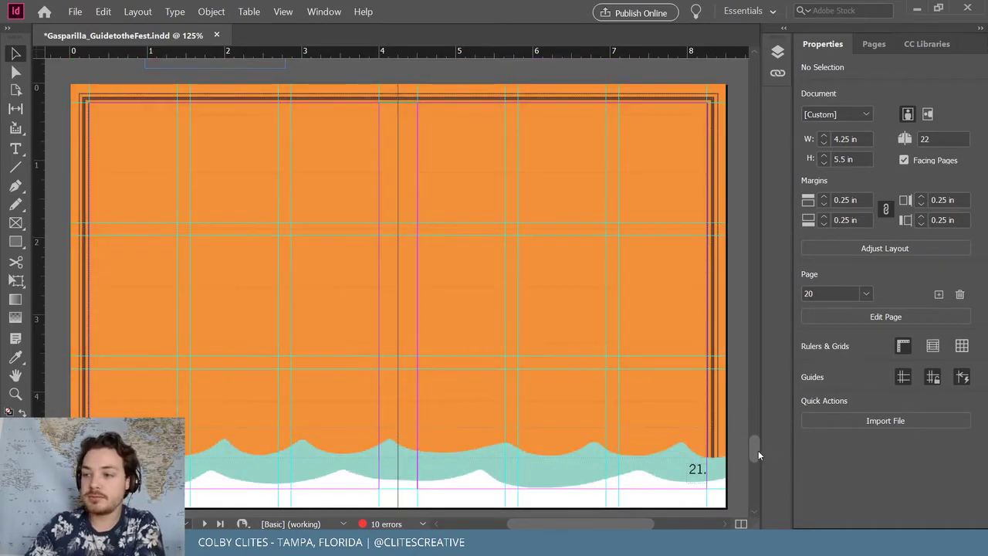
left_click_drag(758, 450, 747, 75)
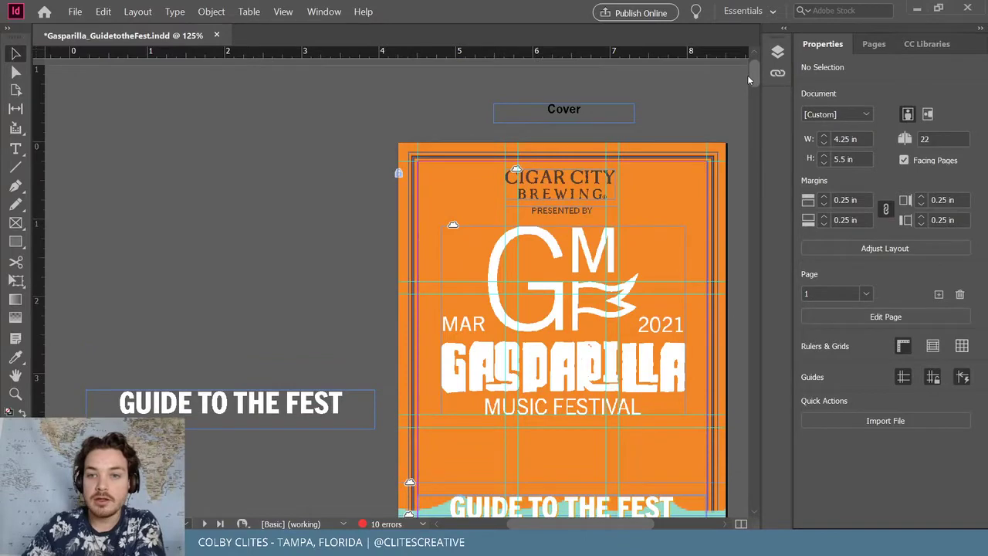
Save the Guide to the Fest document and scroll forward to the pages 8–9 volunteers spread
left_click(76, 12)
left_click(81, 92)
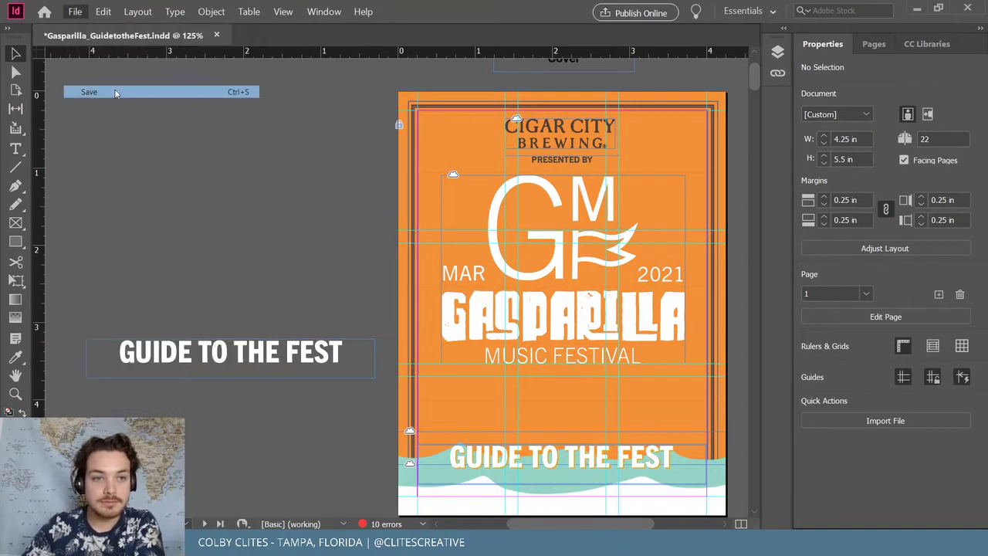
scroll(346, 183, "down", 10)
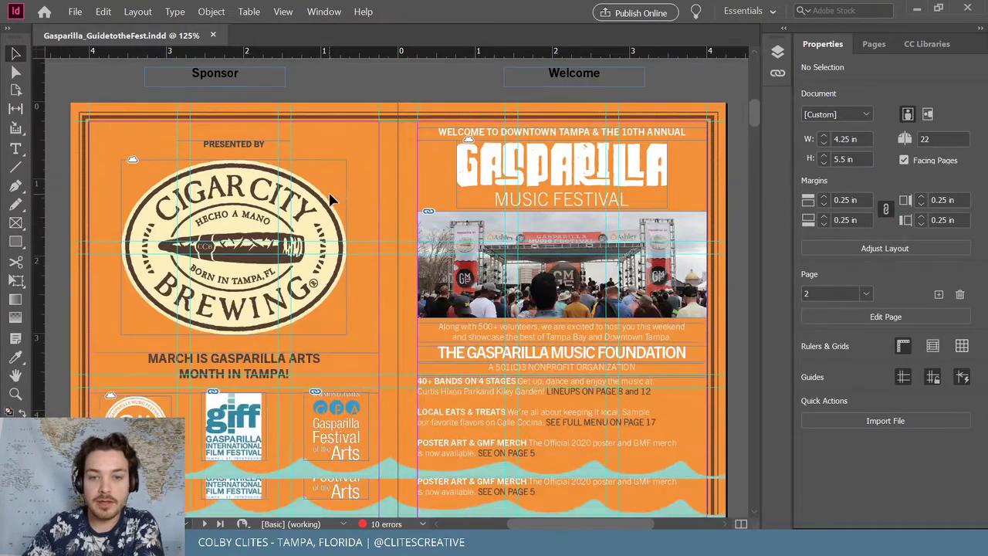
scroll(406, 199, "down", 6)
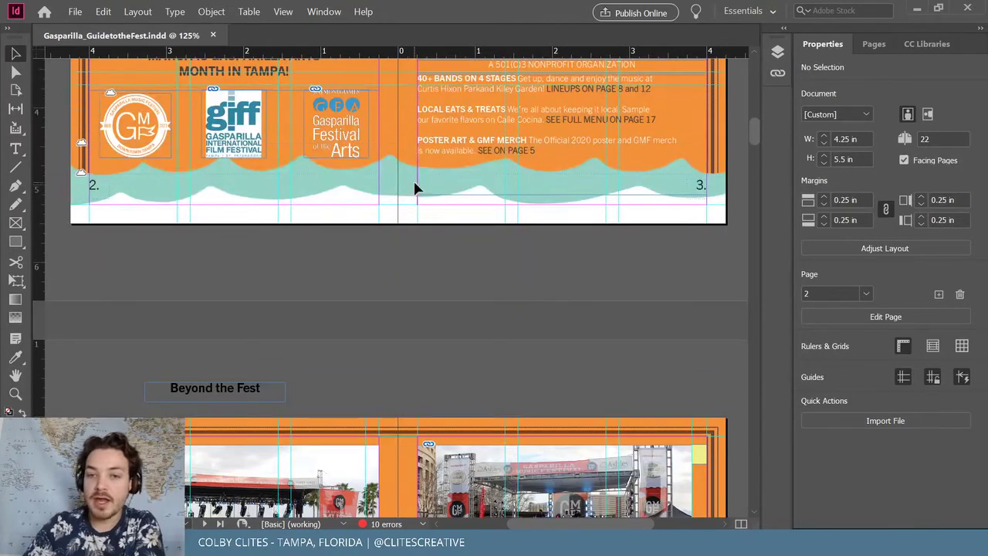
scroll(463, 173, "down", 8)
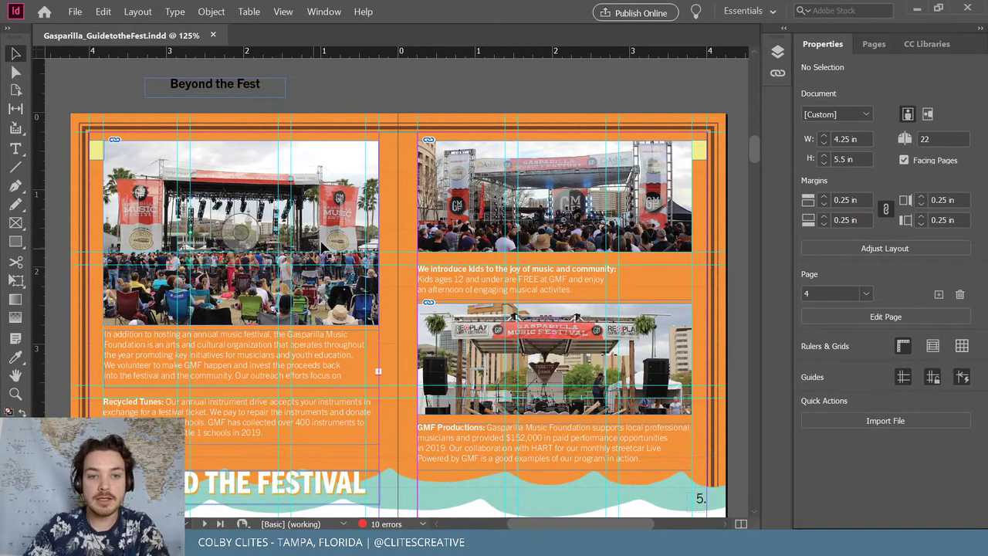
scroll(168, 252, "up", 6)
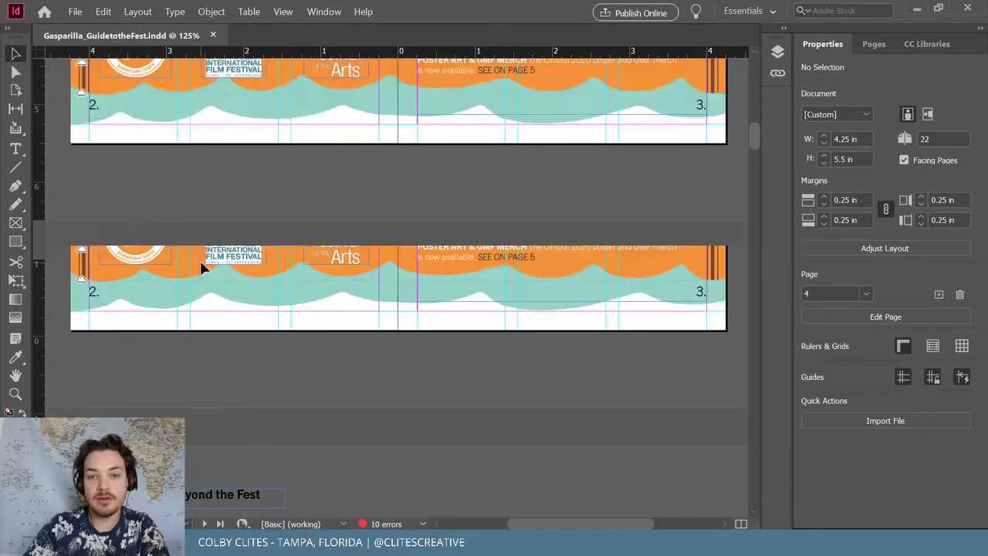
scroll(199, 262, "up", 1)
scroll(198, 259, "down", 7)
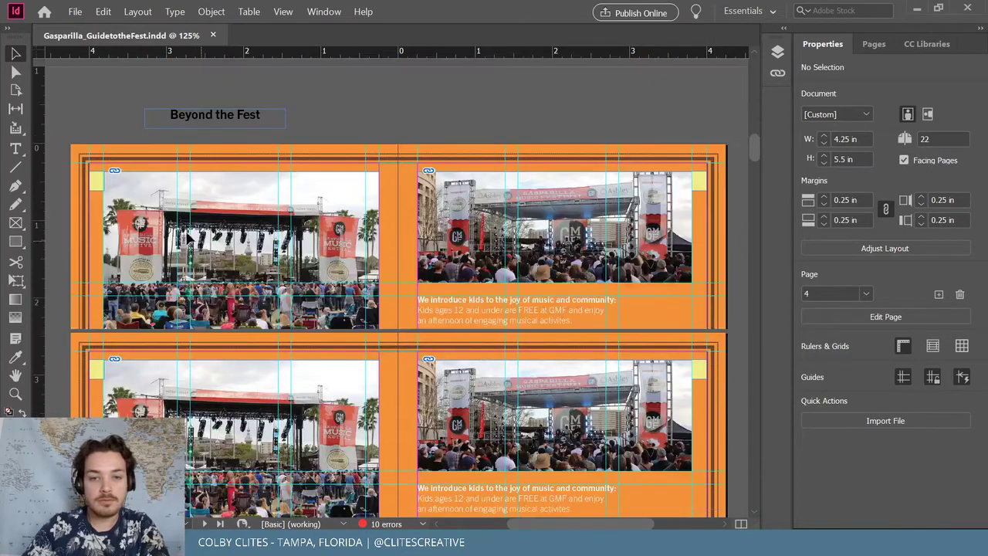
scroll(170, 231, "down", 6)
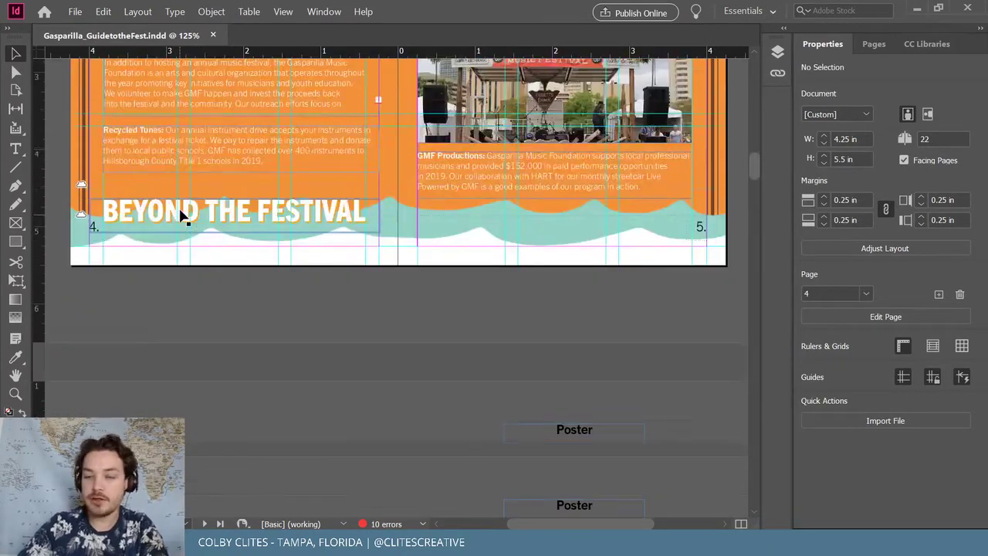
scroll(205, 220, "down", 6)
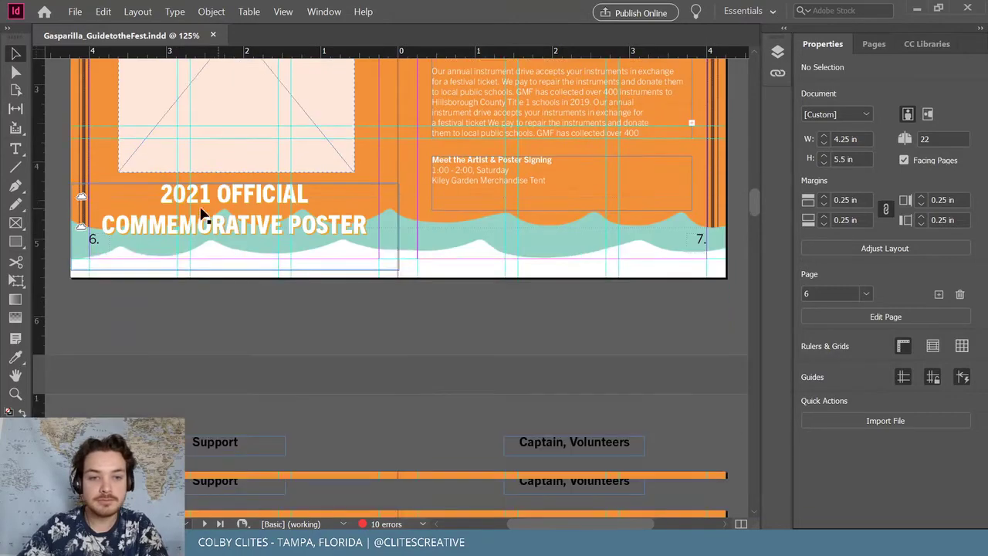
scroll(192, 209, "down", 5)
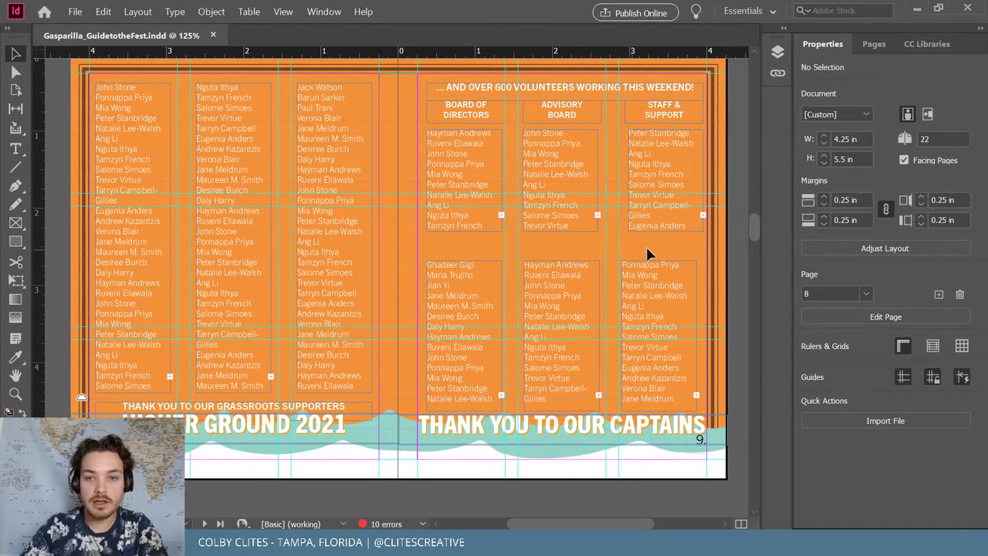
Draw a thin white-filled bar between the volunteer name-list rows
left_click(702, 201)
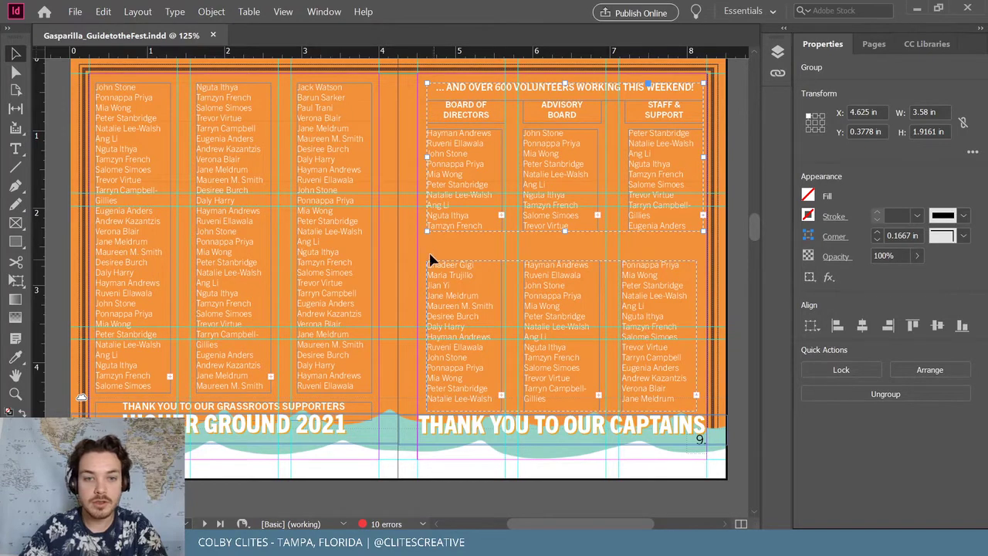
key("m")
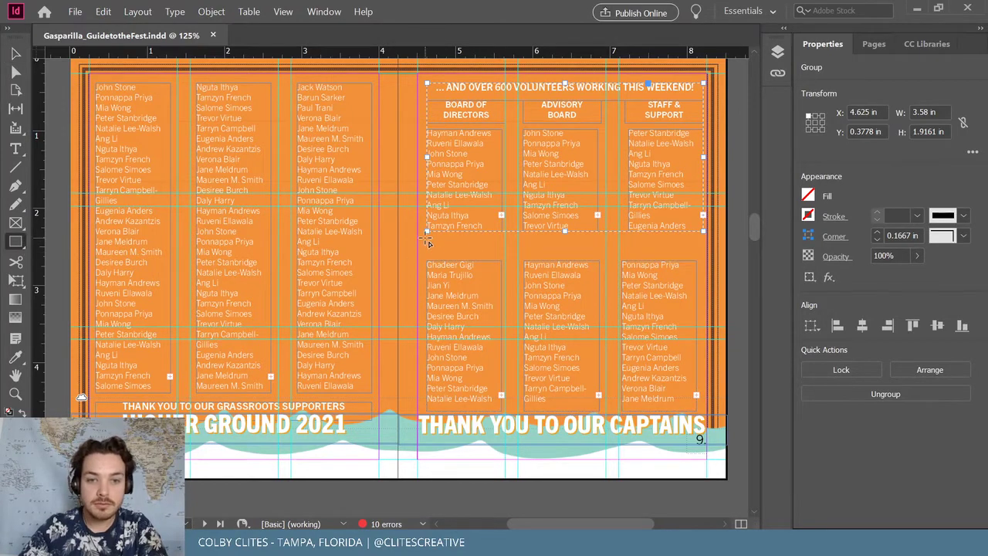
left_click_drag(426, 242, 700, 255)
key("i")
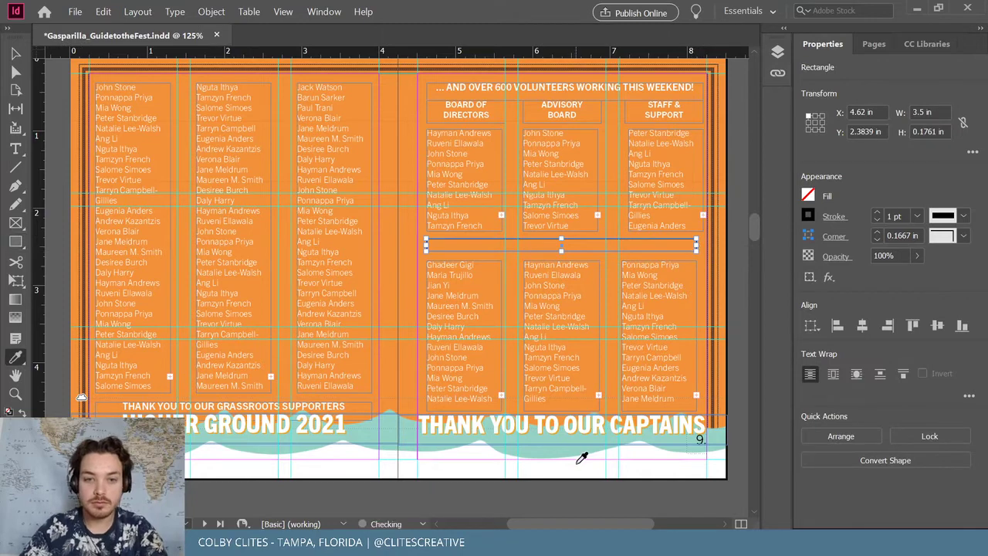
key("shift+x")
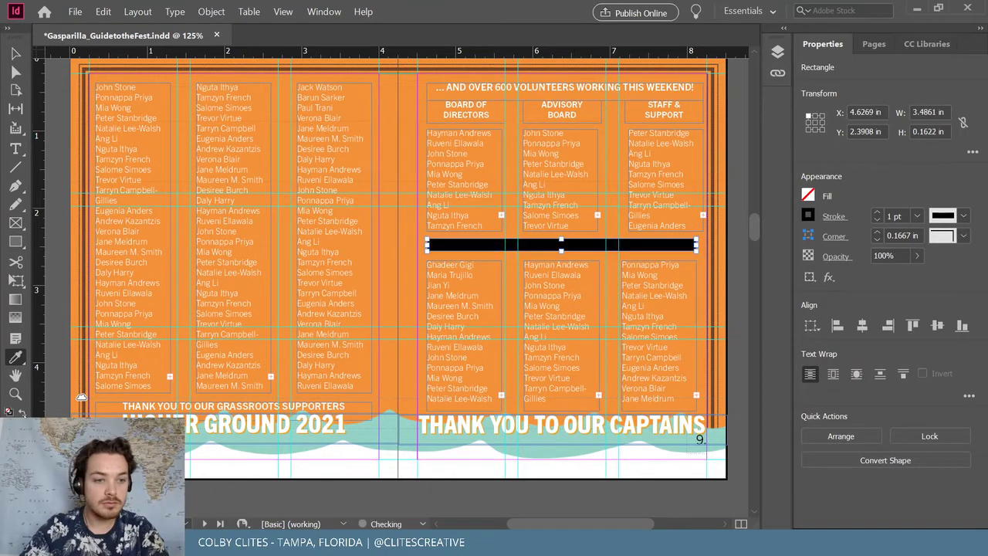
double_click(16, 410)
left_click(446, 185)
left_click(508, 180)
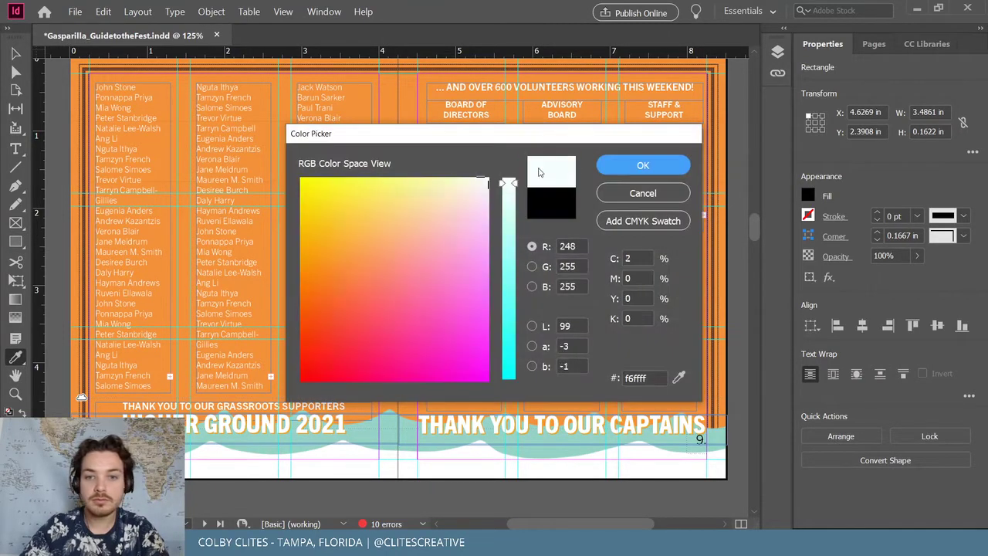
left_click(643, 165)
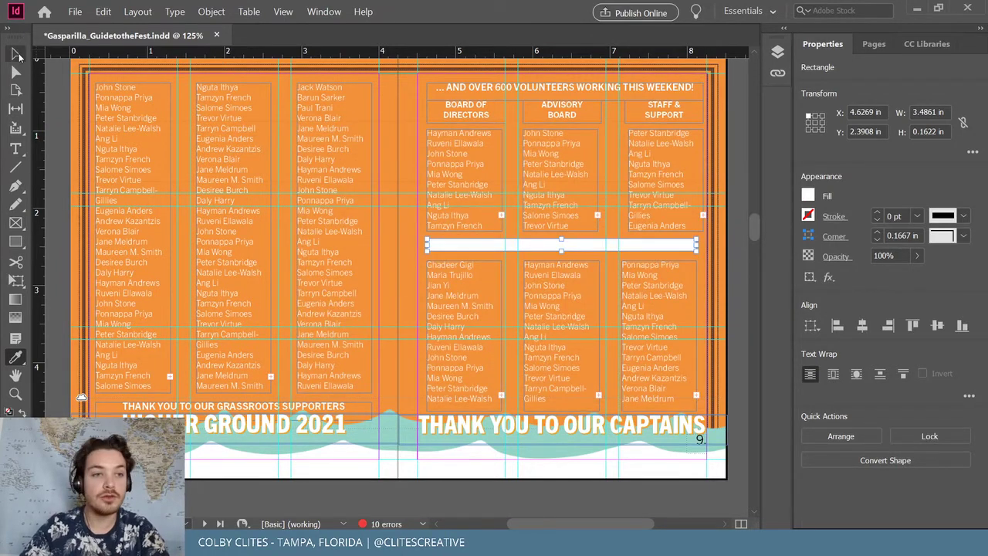
Adjust the white bar's width by stretching its ends, then undo the last change
left_click(16, 54)
left_click(529, 261)
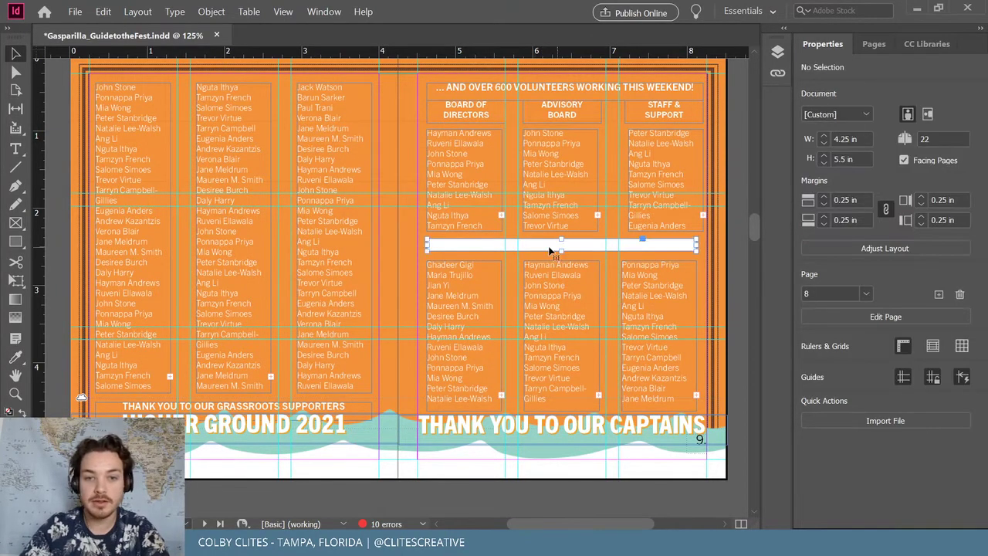
left_click(551, 246)
left_click_drag(427, 245, 419, 245)
left_click_drag(693, 246, 699, 246)
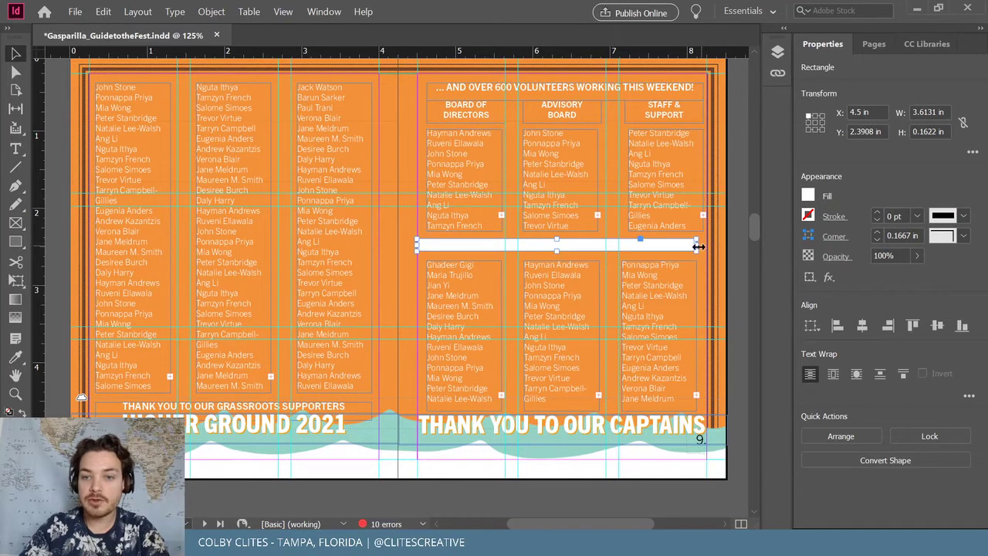
key("ctrl+z")
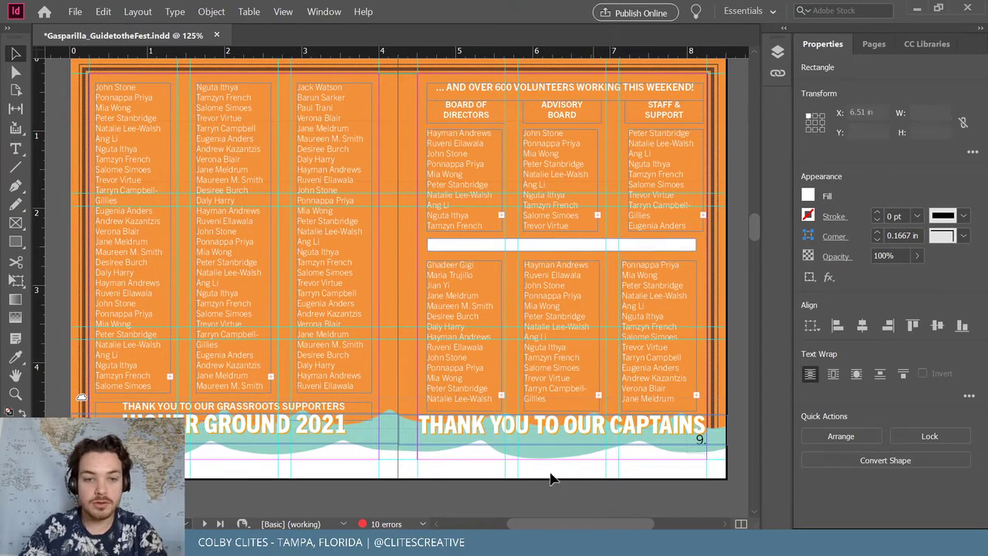
left_click(602, 282)
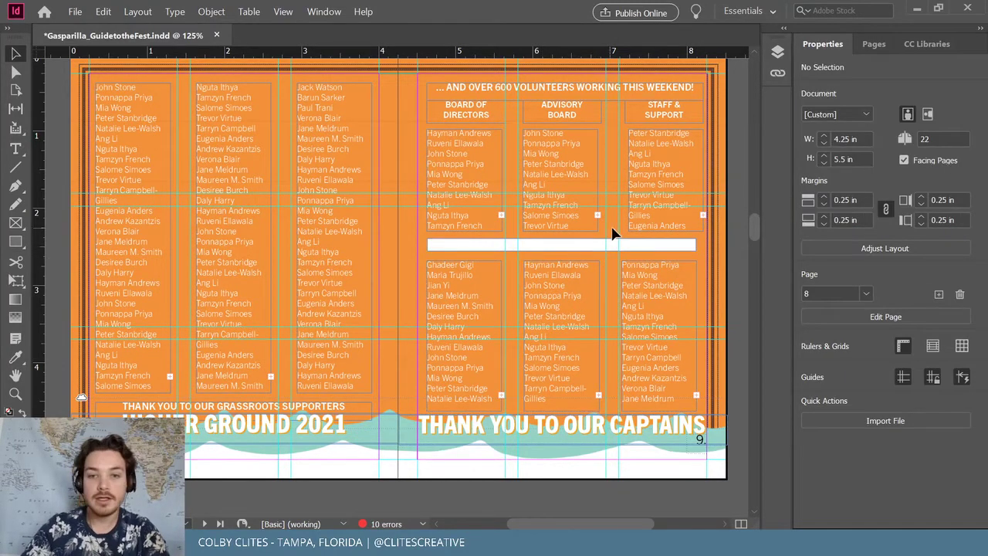
Set the white bar's opacity to 48% and save the booklet
left_click(599, 246)
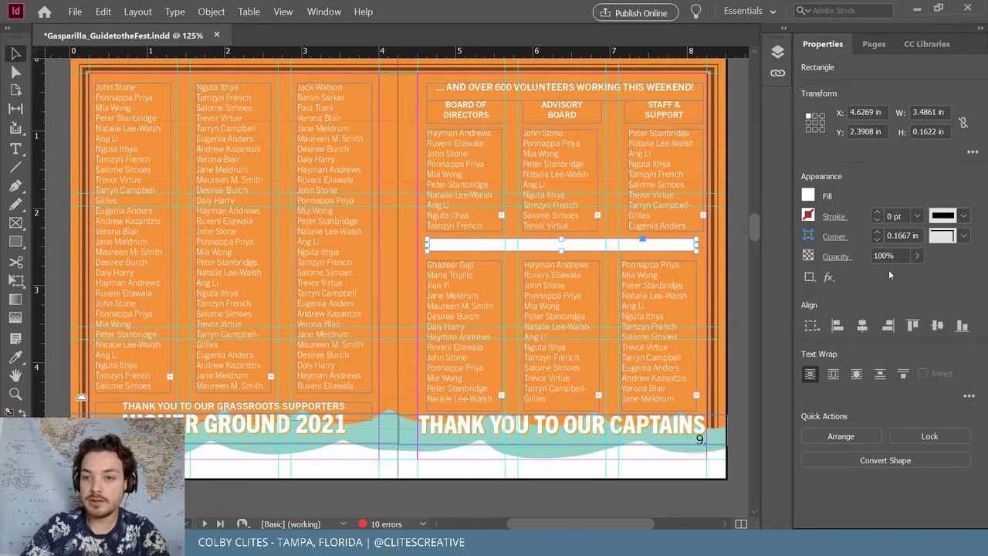
left_click(916, 256)
left_click_drag(917, 275, 876, 276)
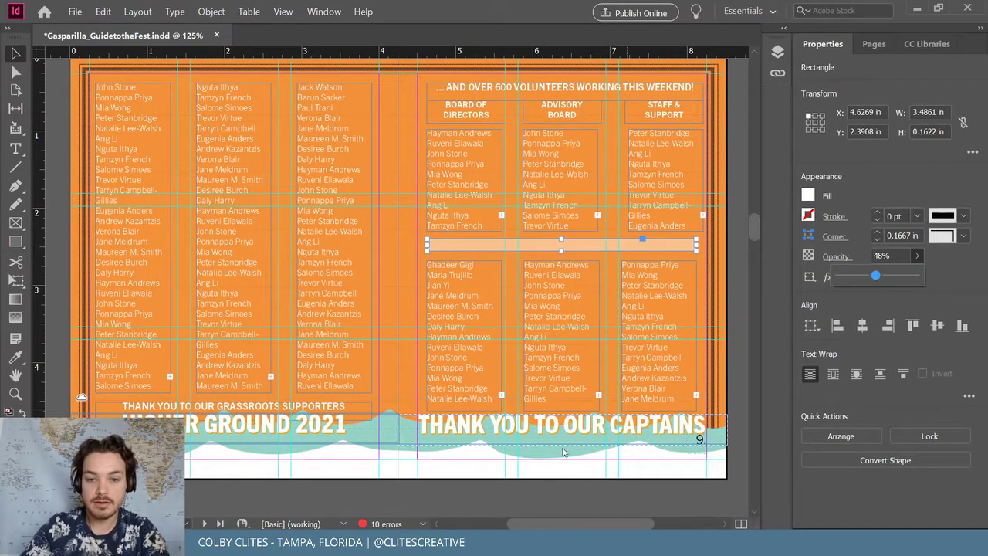
left_click(638, 256)
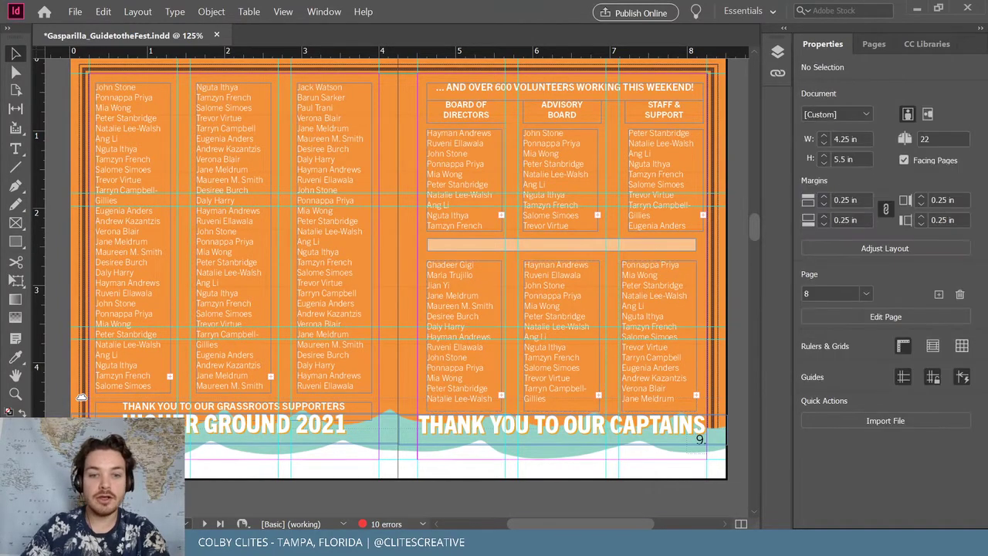
left_click(75, 12)
left_click(96, 91)
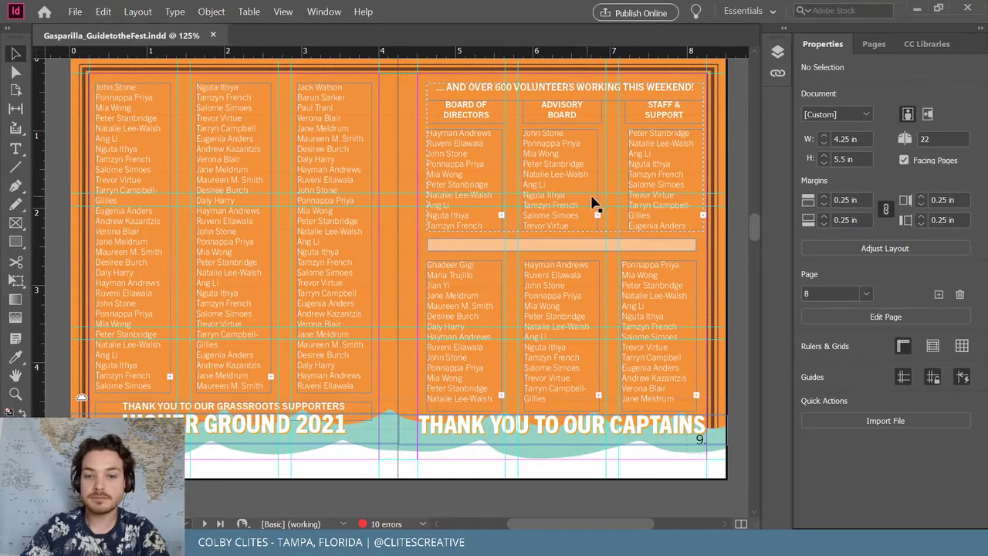
Scroll to the Kids Fest spread on pages 14–15 and shift its reference sketch slightly on the pasteboard
scroll(588, 200, "down", 10)
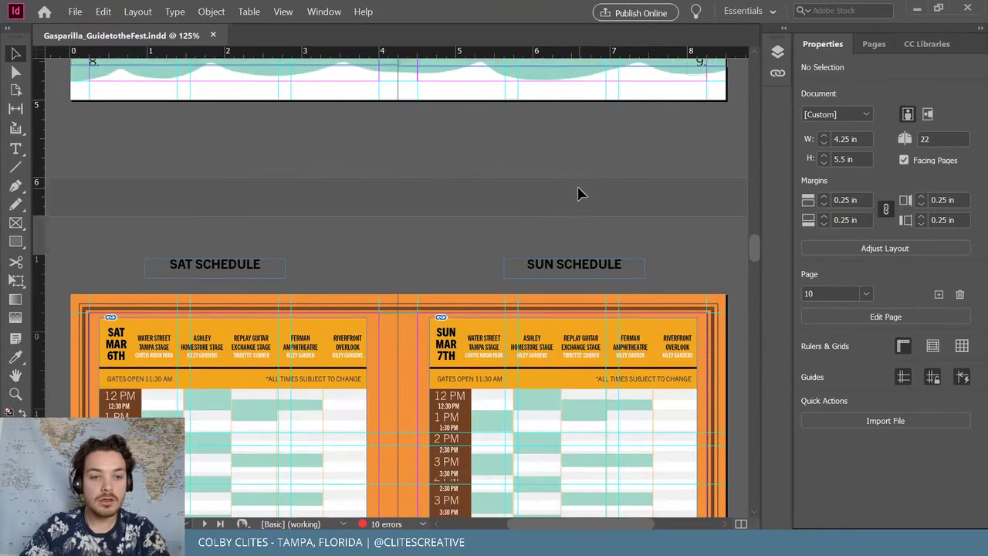
scroll(580, 193, "down", 12)
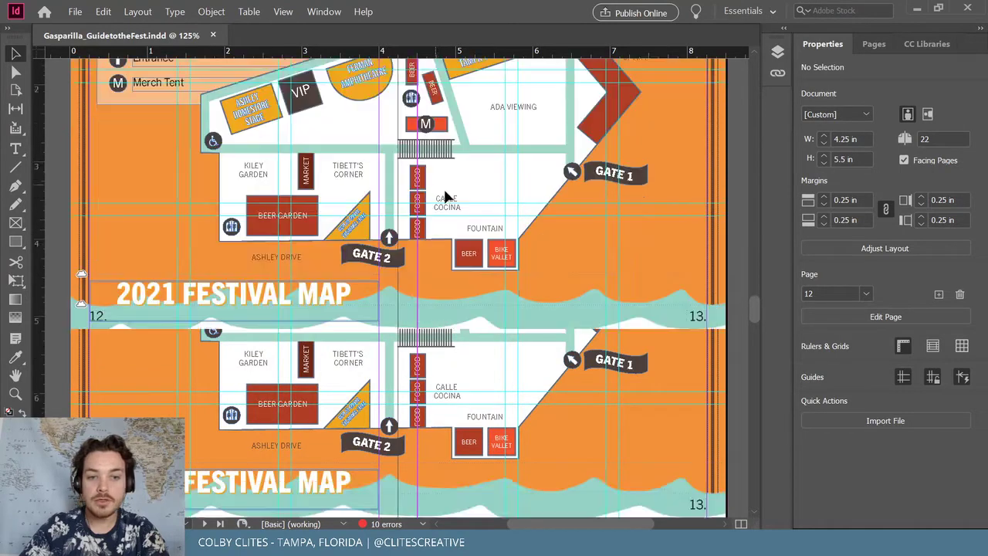
scroll(445, 196, "down", 8)
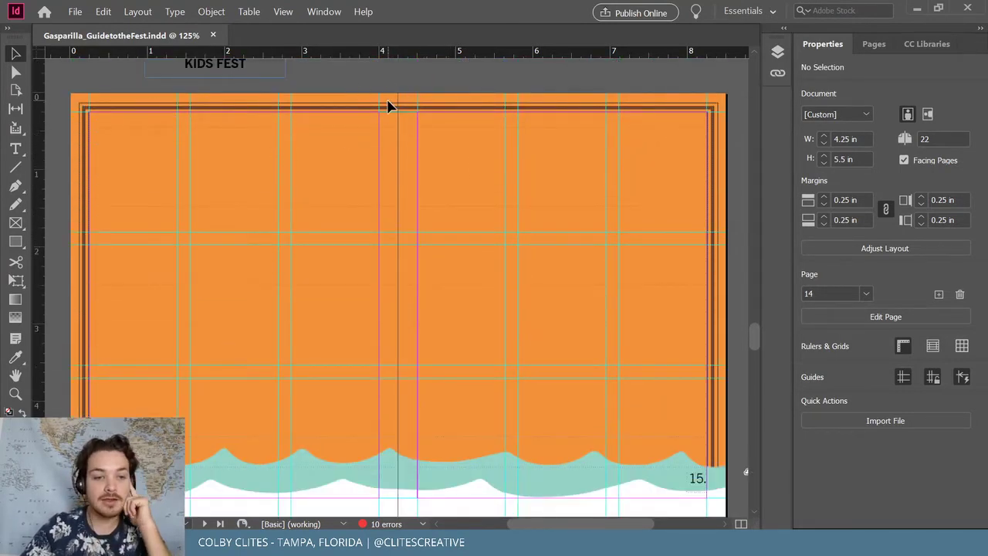
scroll(386, 104, "down", 1)
scroll(386, 105, "up", 1)
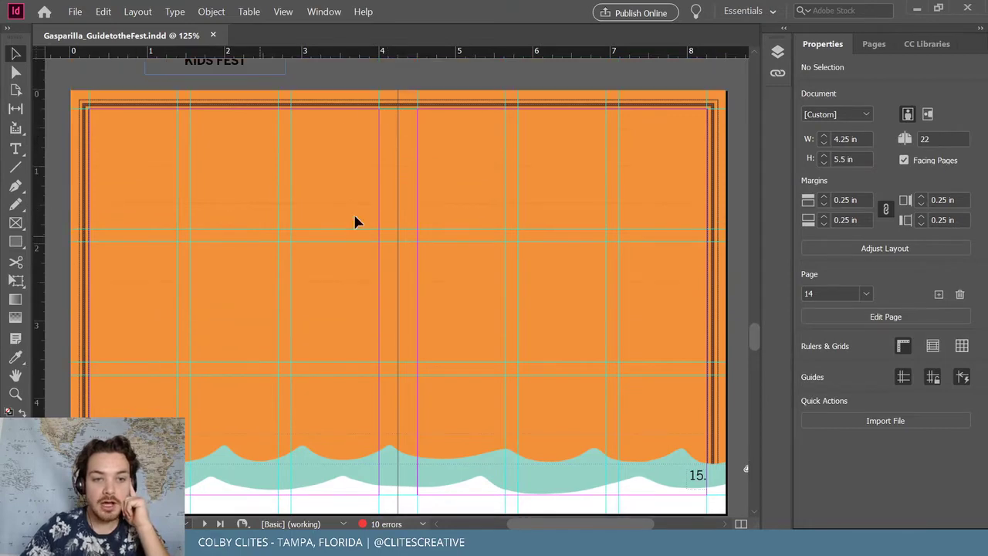
left_click_drag(549, 524, 641, 519)
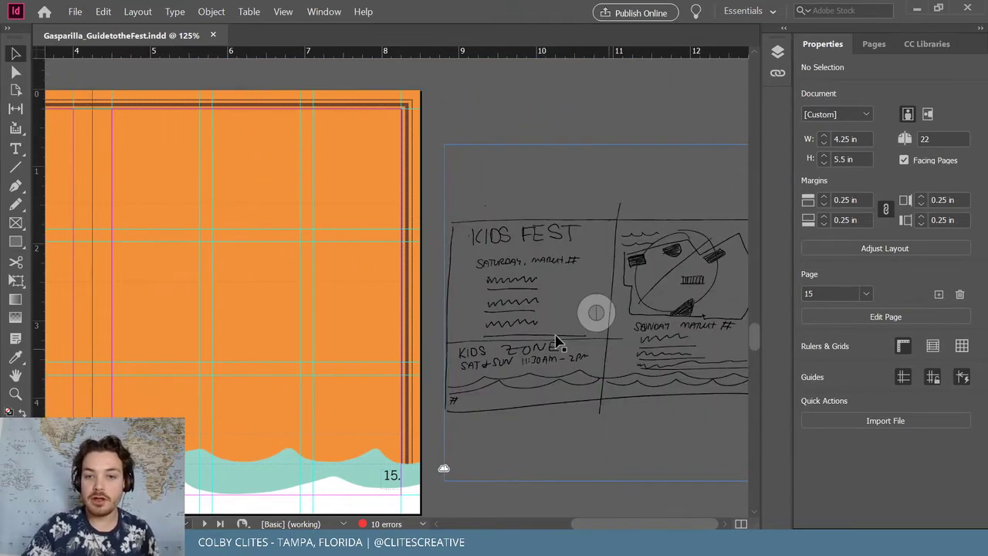
left_click(494, 305)
left_click_drag(507, 271, 549, 296)
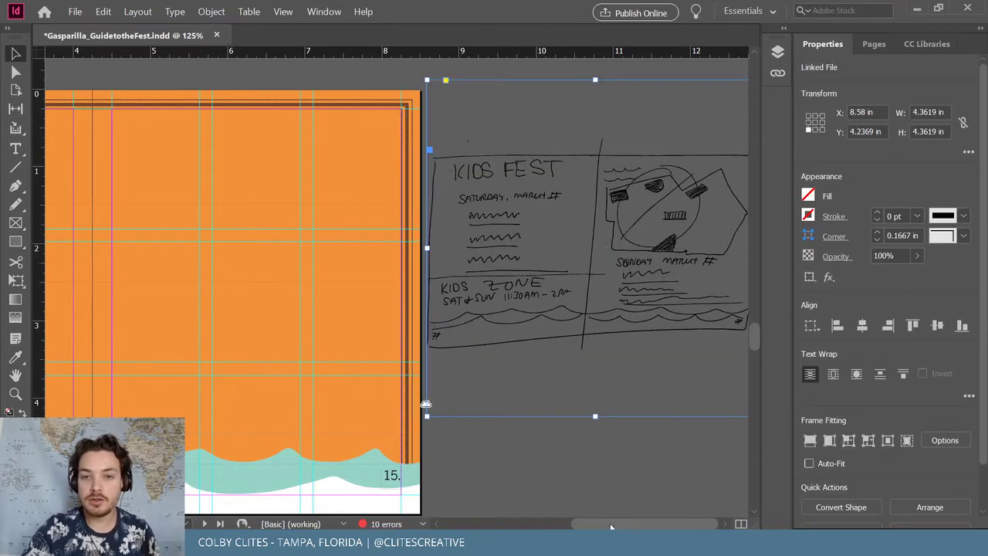
mouse_move(610, 526)
left_mouse_down()
mouse_move(516, 525)
mouse_move(531, 524)
left_mouse_up()
Paste the captains heading onto the Kids Fest page and retype it as KIDS FEST
left_click(89, 178)
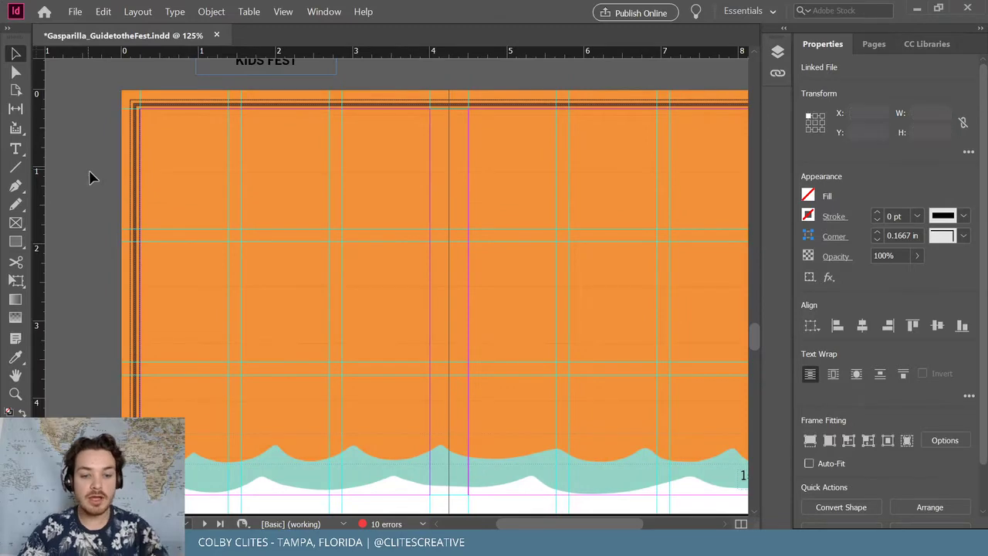
key("ctrl+v")
triple_click(348, 288)
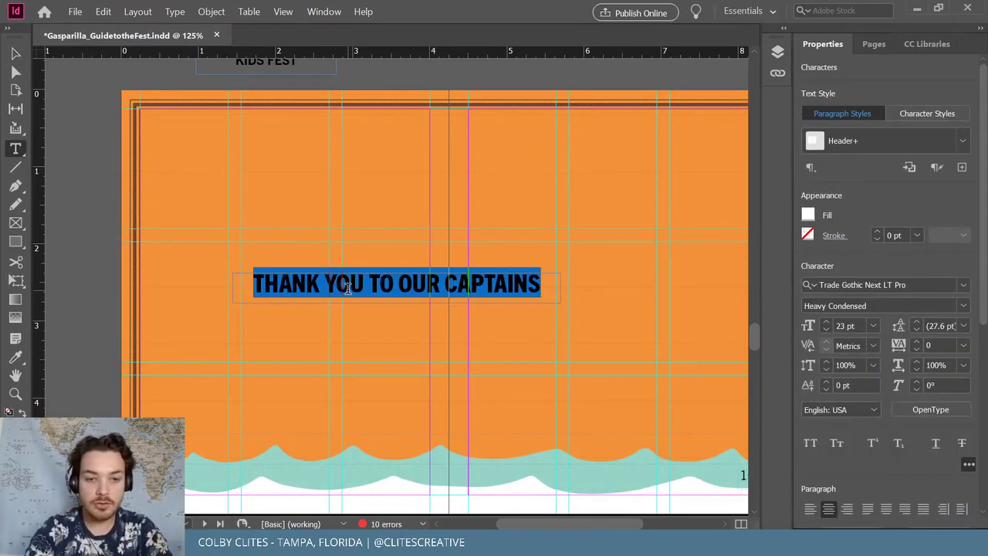
type("KIDS FEST")
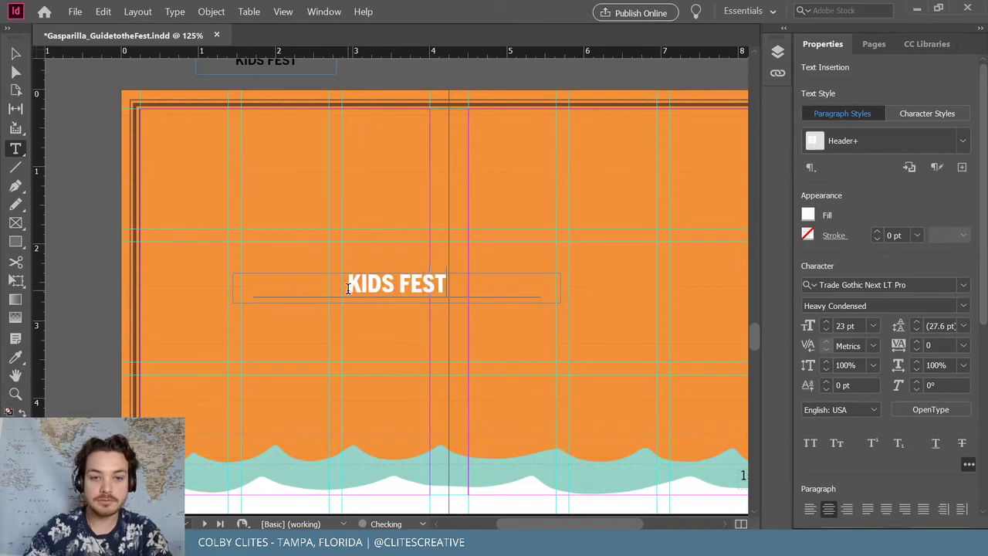
left_click_drag(348, 288, 397, 344)
key("Escape")
Enlarge the title to 40 pt and add an apostrophe so it reads KID'S FEST
triple_click(396, 285)
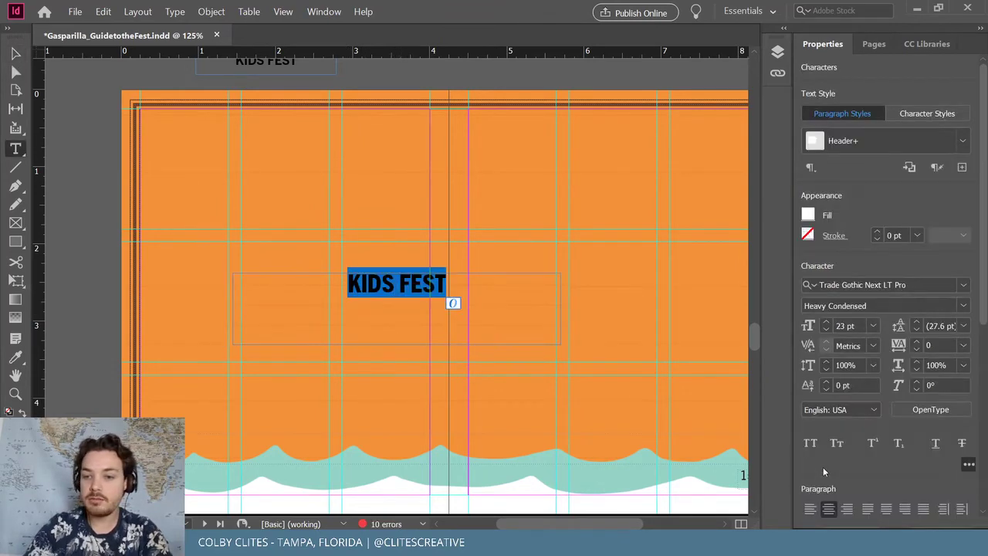
left_click(826, 323)
left_click(826, 323)
left_click(826, 323)
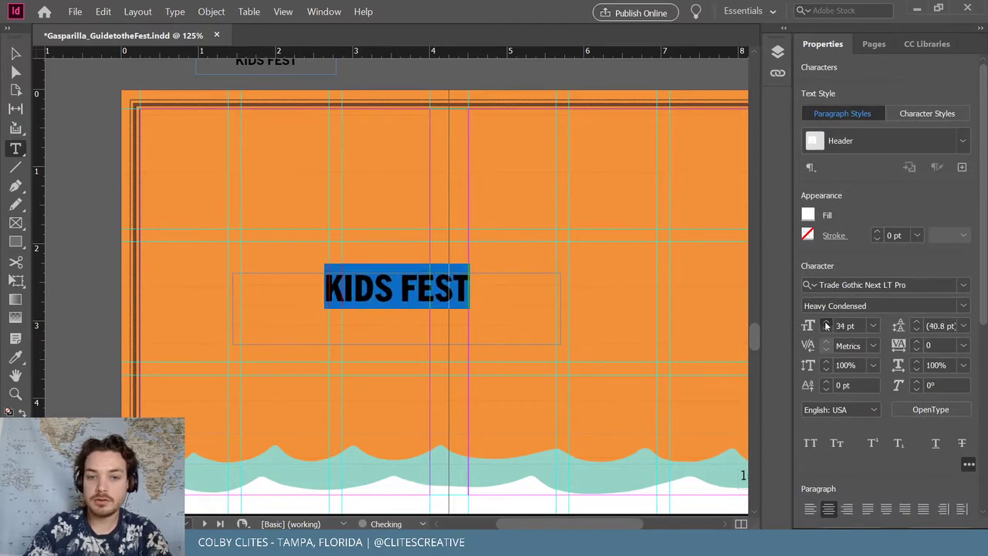
left_click(826, 325)
left_click(826, 325)
left_click(362, 287)
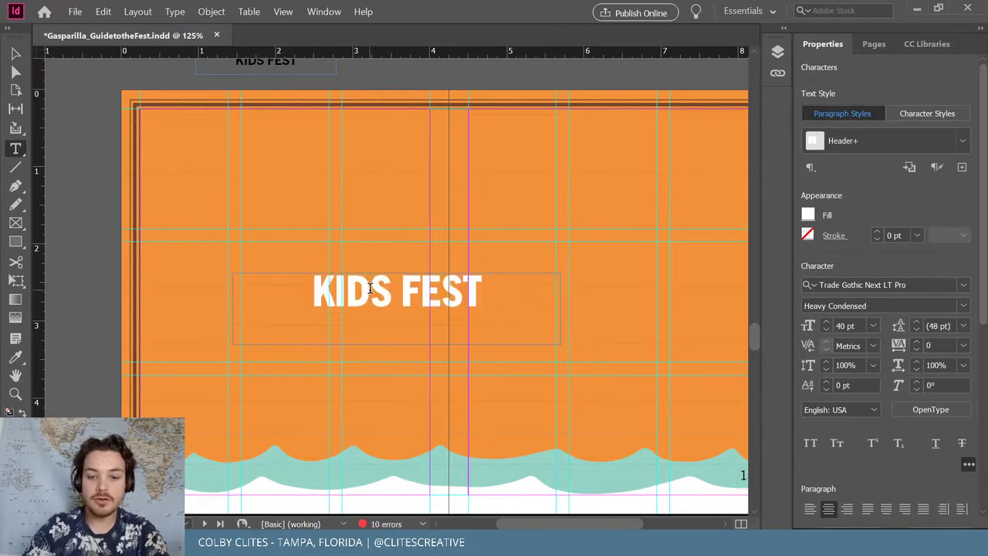
type("'")
left_click(14, 54)
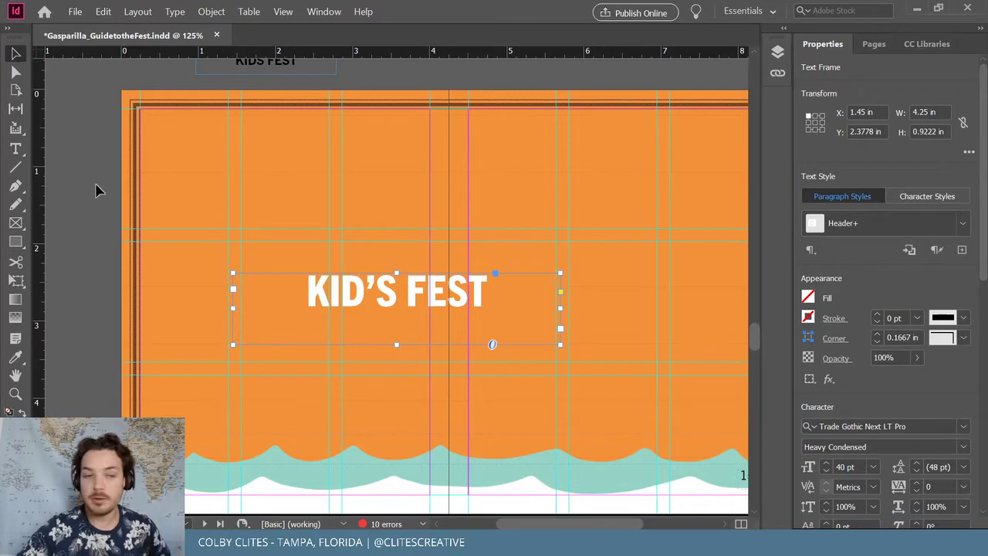
Position the KID'S FEST title at the page's bottom-left over the waves, at Y 4.4667 in
left_click(332, 410)
left_click_drag(315, 424, 297, 425)
key("ctrl+z")
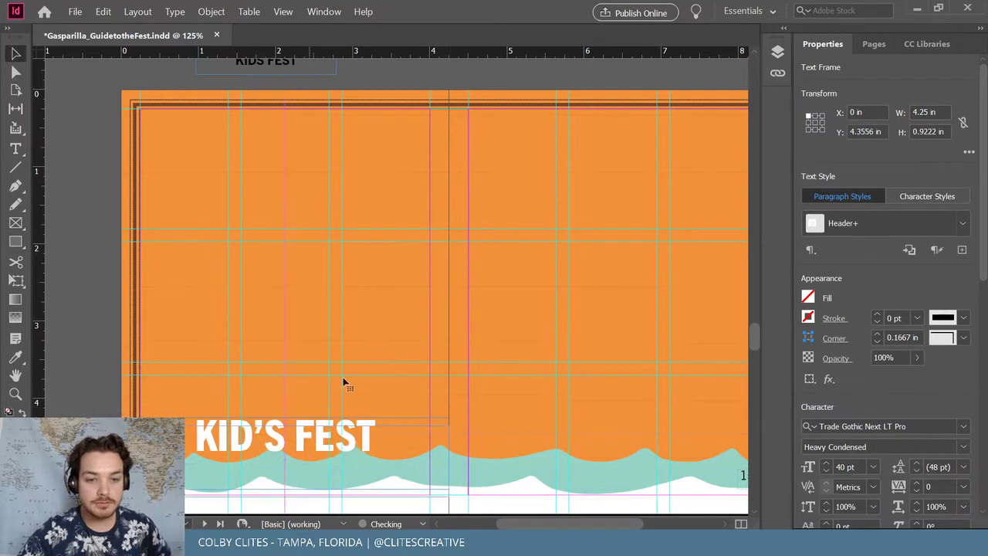
key("ctrl+z")
scroll(380, 320, "up", 5)
scroll(538, 272, "down", 8)
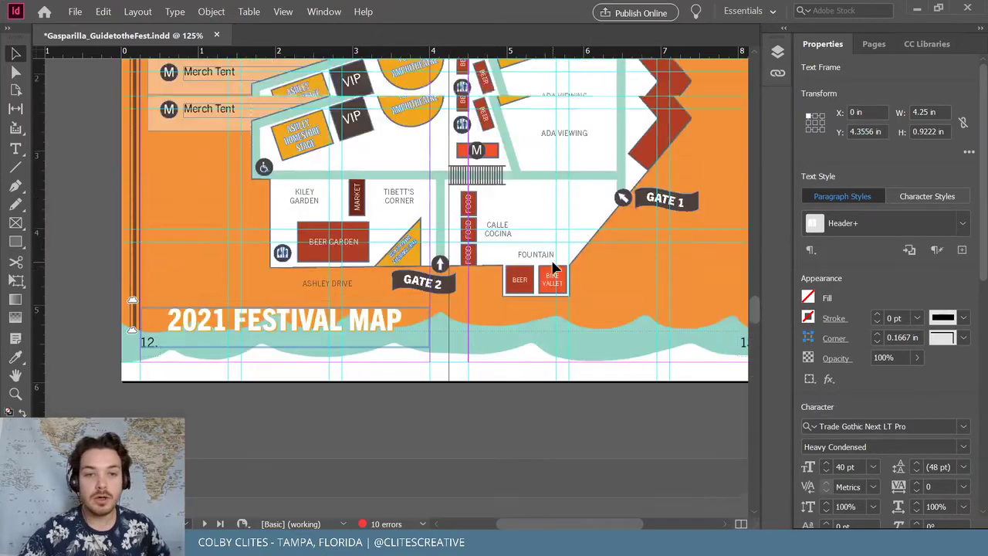
scroll(644, 290, "up", 3)
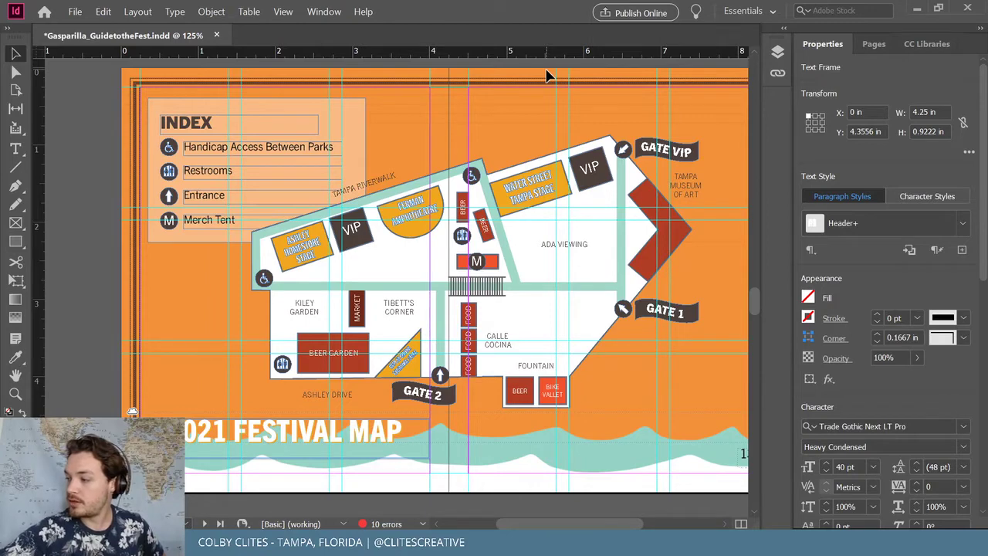
scroll(238, 227, "down", 10)
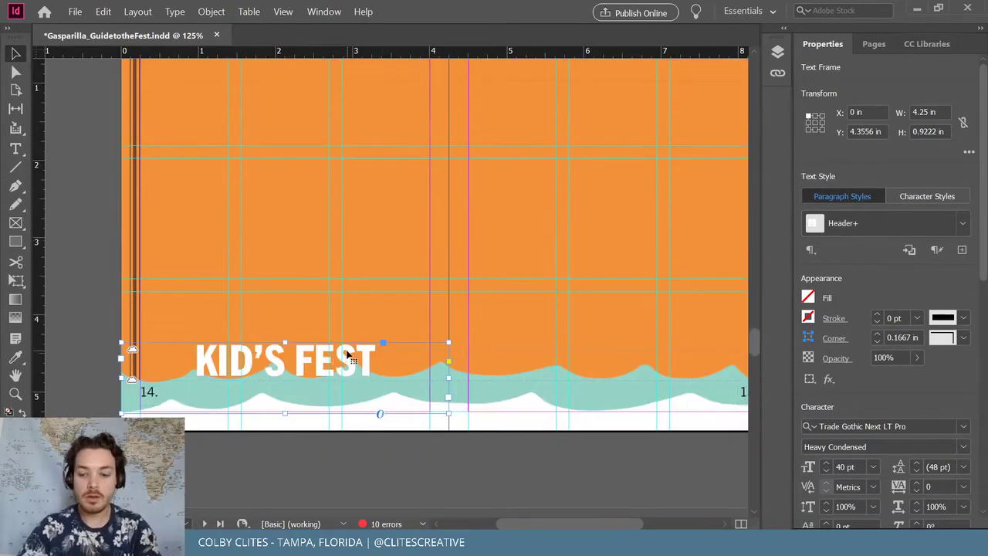
key("Down")
key("Down")
key("Down")
key("Down")
key("Down")
key("Down")
key("Down")
key("Down")
key("Down")
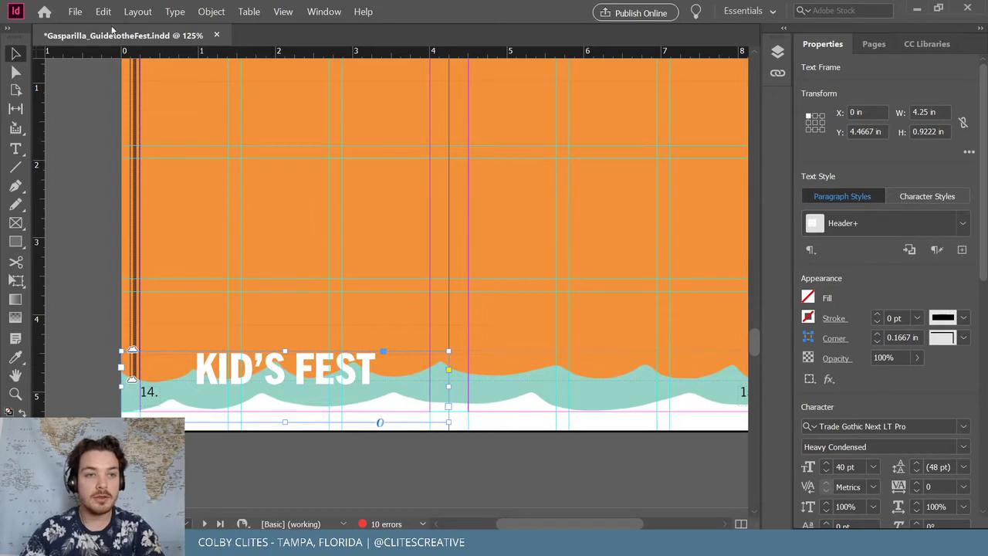
Try a CC Libraries colour on the KID'S FEST text, then undo to keep it white
left_click(103, 11)
left_click(155, 114)
triple_click(290, 367)
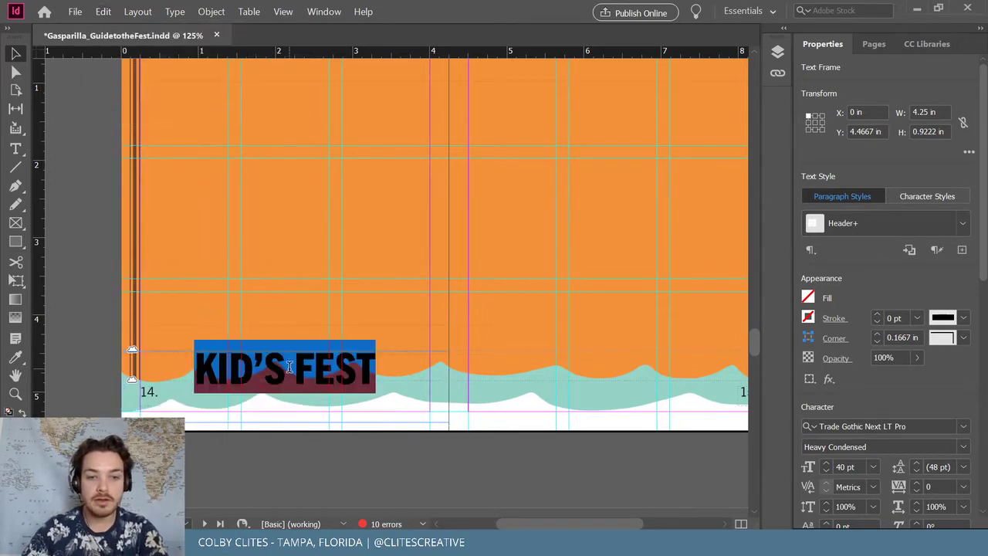
left_click(927, 44)
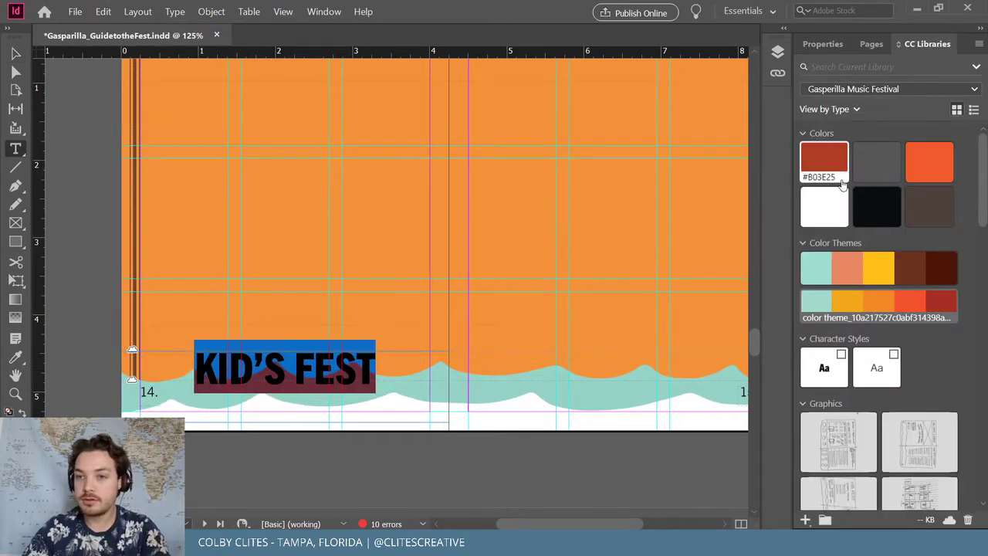
left_click(847, 303)
left_click(15, 54)
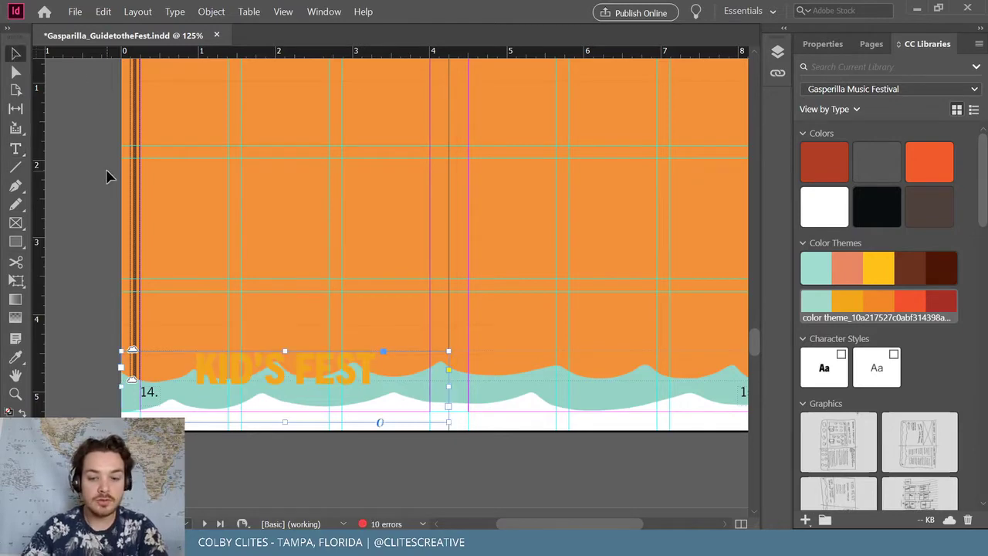
key("ctrl+z")
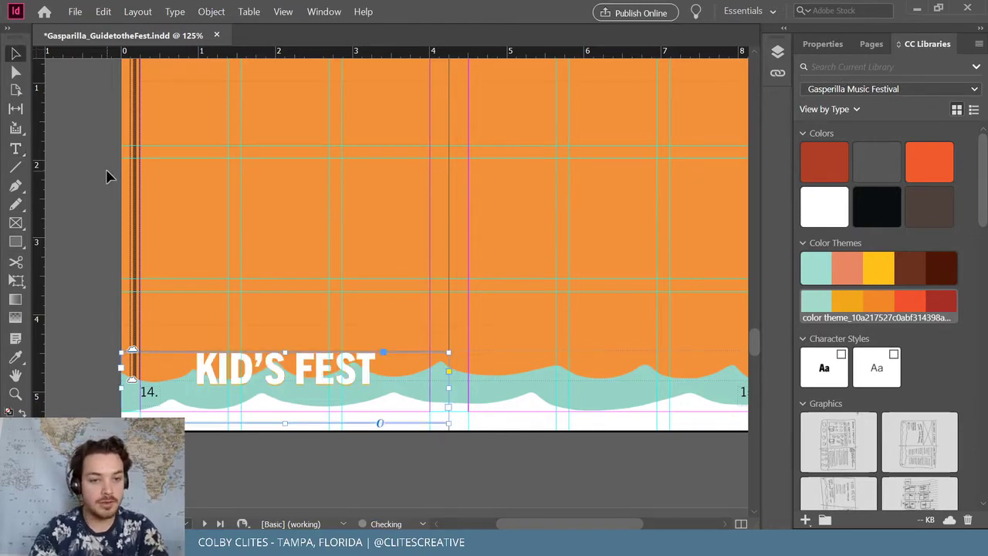
left_click(108, 176)
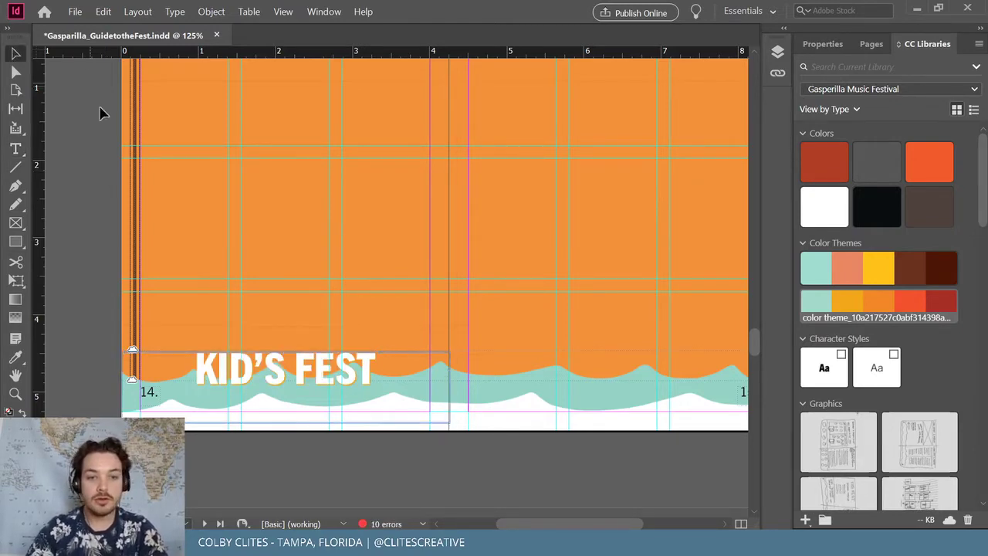
Duplicate the KID'S FEST frame onto the pasteboard below the page
left_click(205, 362)
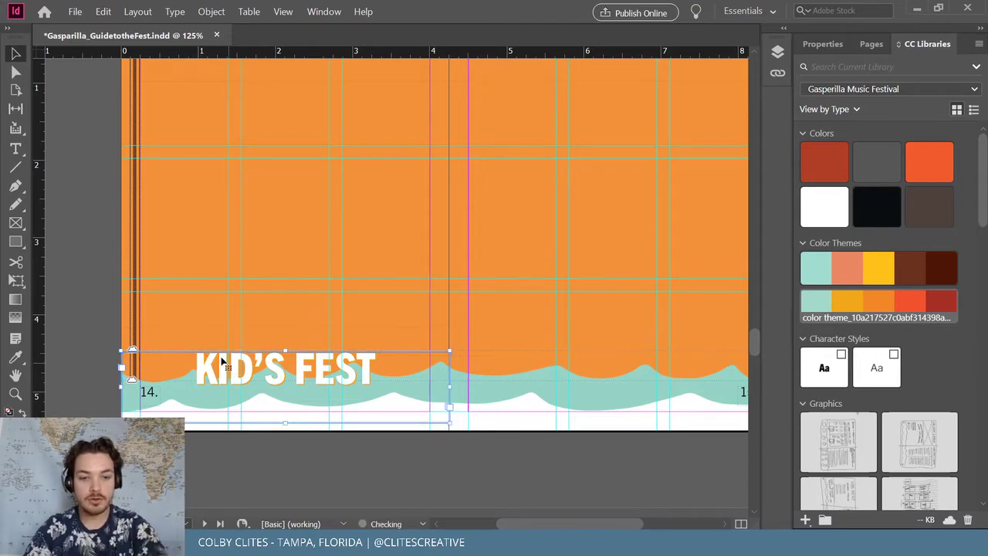
left_click_drag(292, 374, 292, 479)
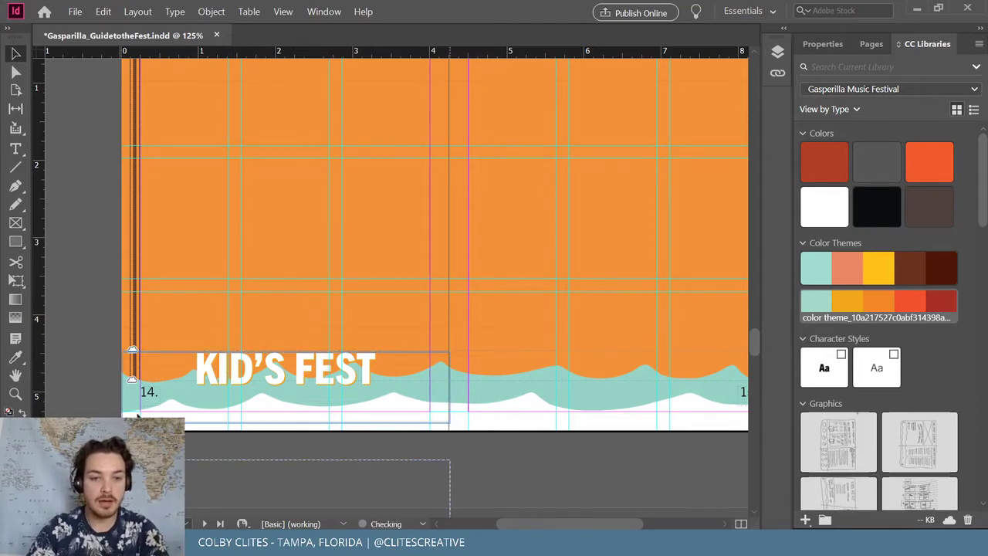
scroll(97, 296, "up", 1)
scroll(115, 275, "up", 4)
scroll(118, 274, "down", 2)
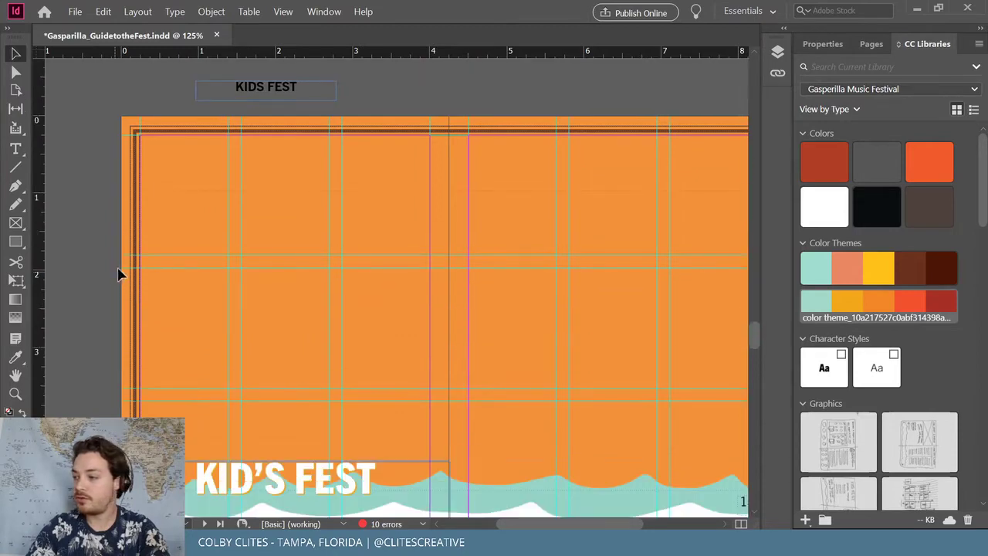
mouse_move(557, 524)
left_mouse_down()
mouse_move(646, 519)
mouse_move(596, 513)
mouse_move(609, 513)
left_mouse_up()
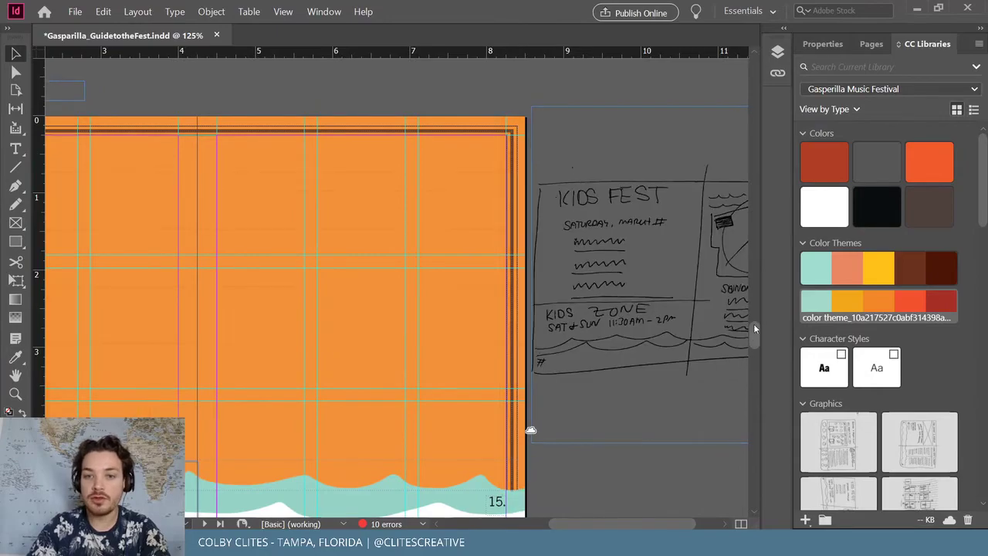
left_click_drag(754, 324, 765, 111)
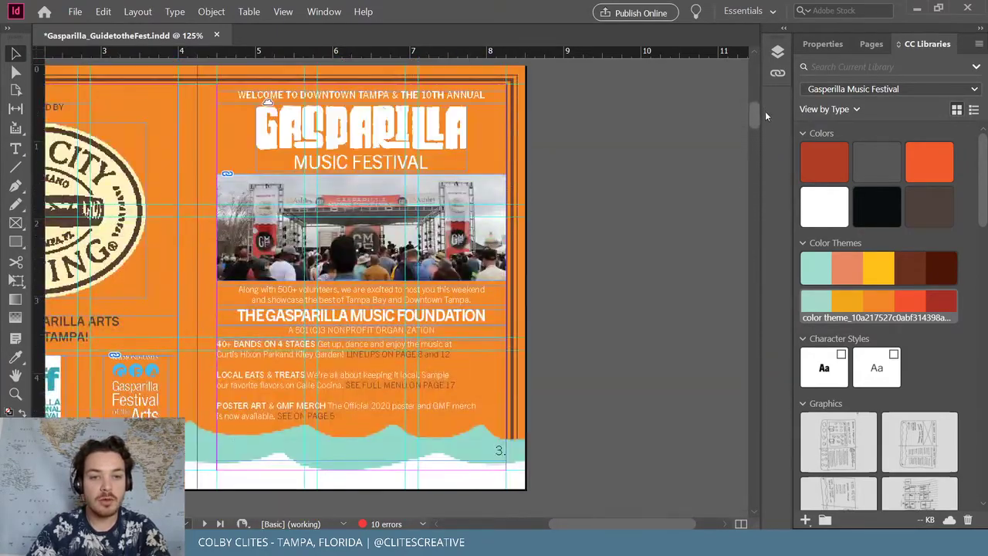
left_click(271, 385)
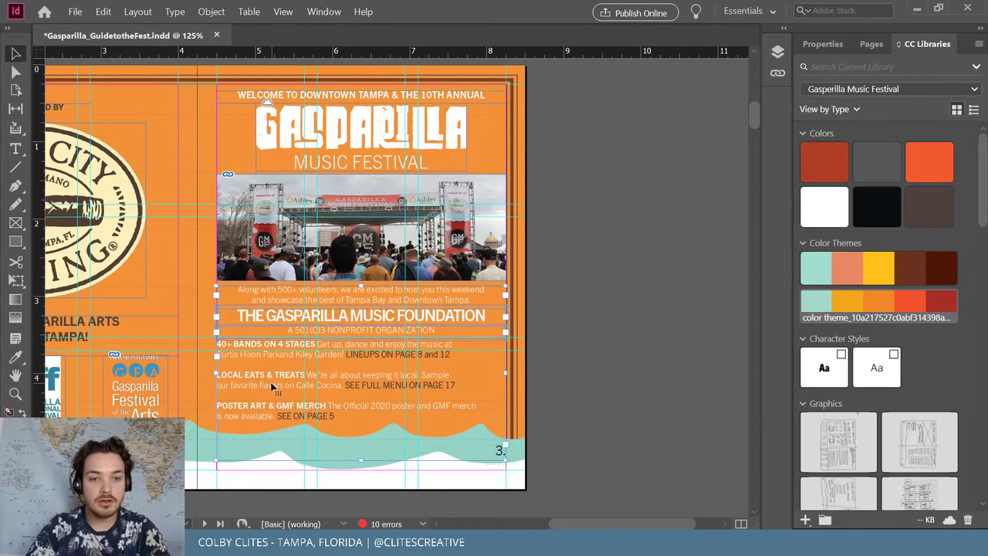
left_click_drag(759, 114, 746, 334)
scroll(717, 332, "left", 8)
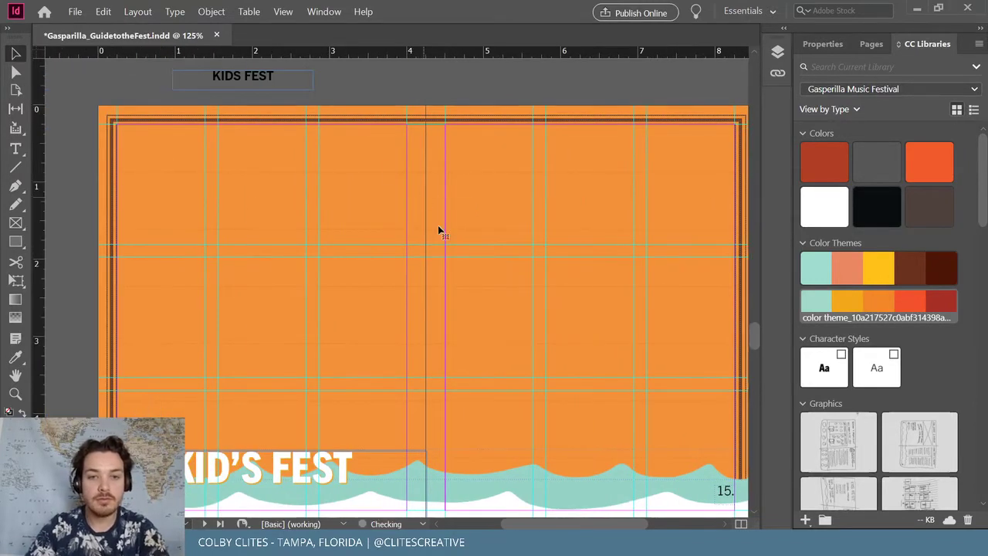
key("ctrl+v")
left_click_drag(543, 240, 736, 266)
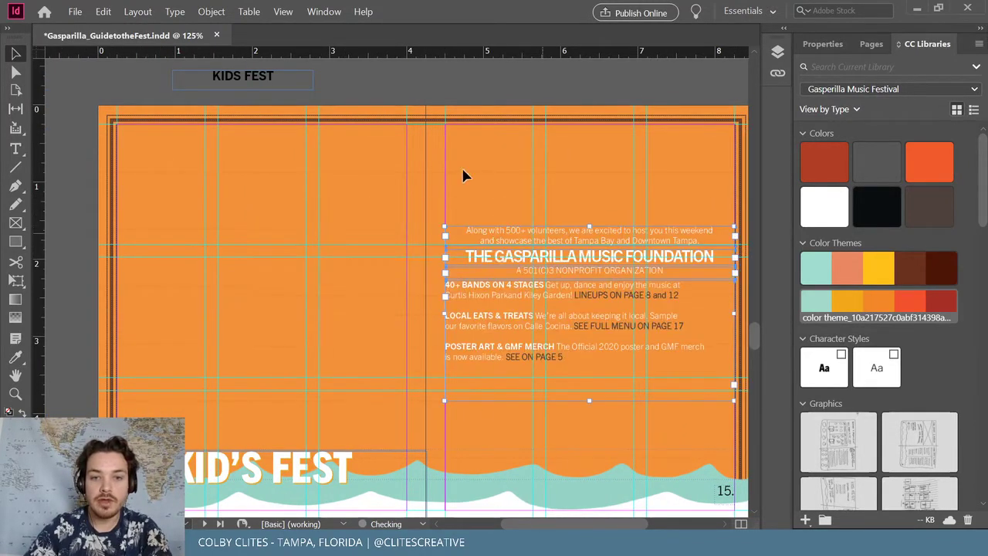
scroll(695, 326, "right", 10)
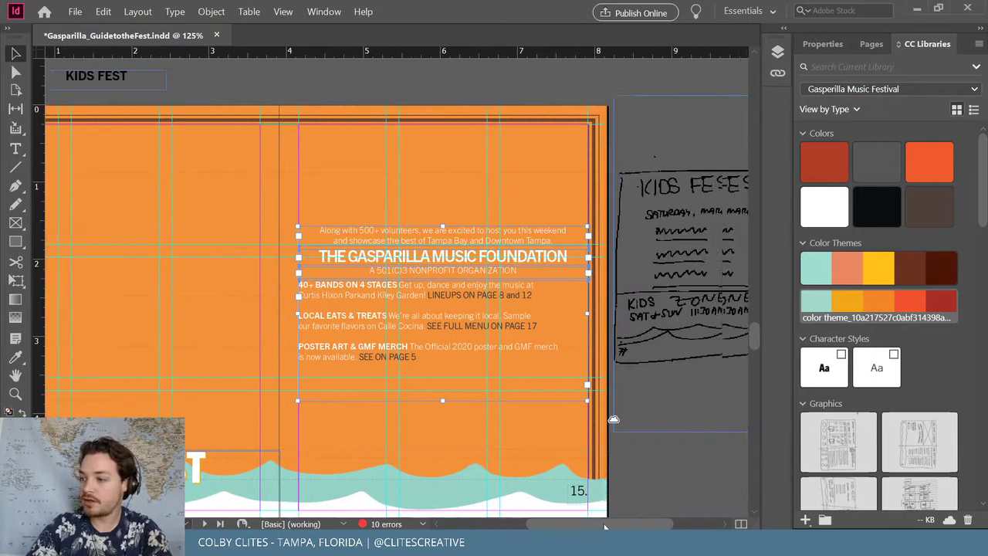
left_click_drag(632, 521, 647, 518)
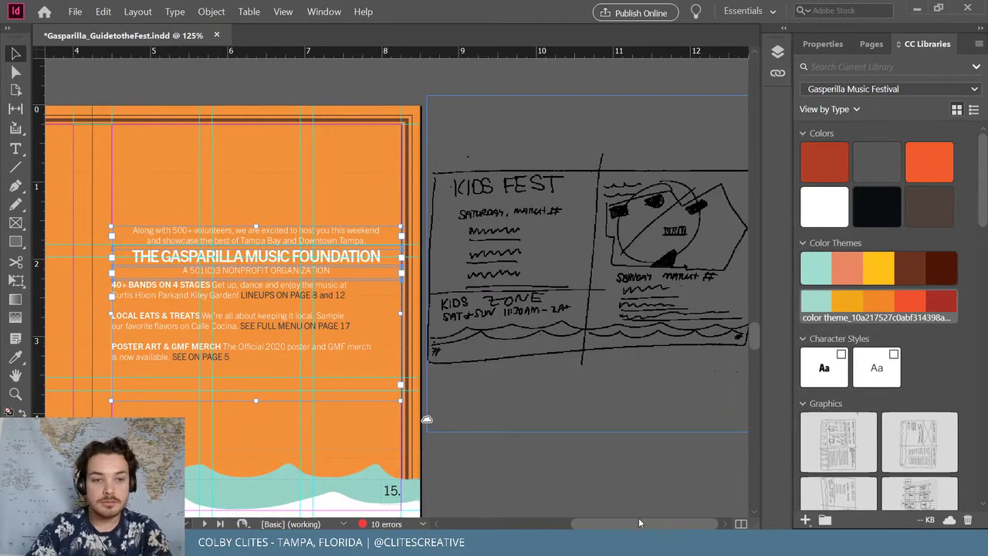
key("Delete")
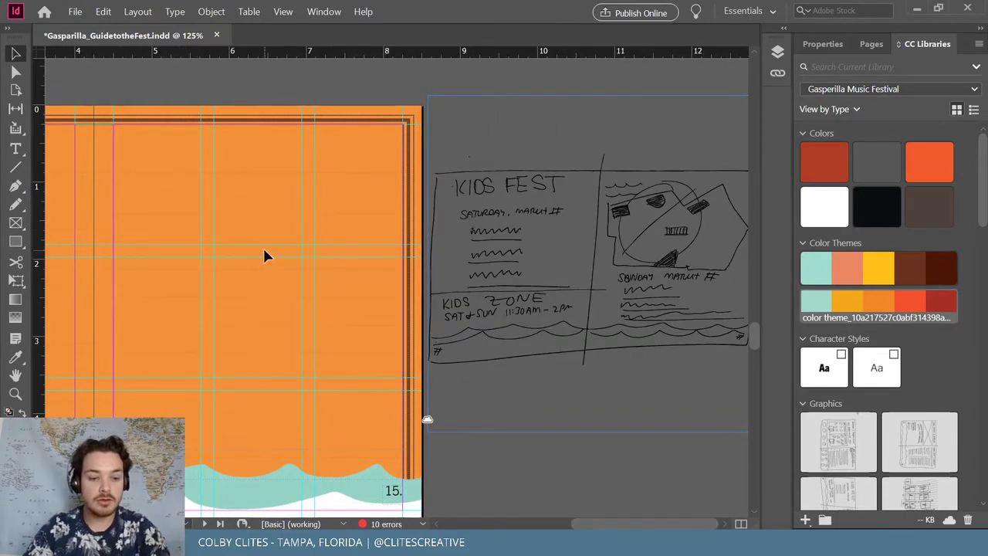
Restore the pasted foundation text block, ungroup it and delete the 'Along with 500+' intro paragraph
key("ctrl+z")
left_click(211, 11)
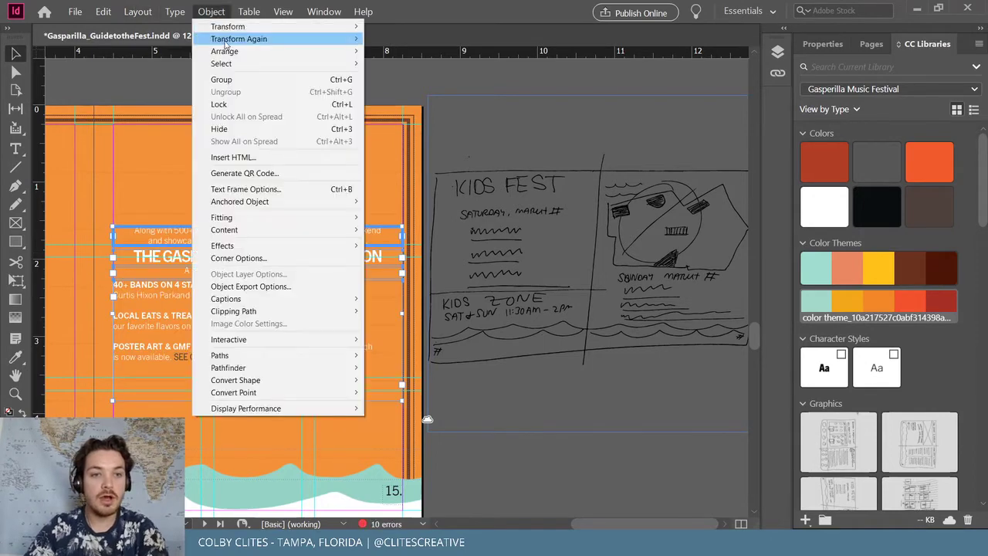
left_click(247, 94)
left_click(297, 241)
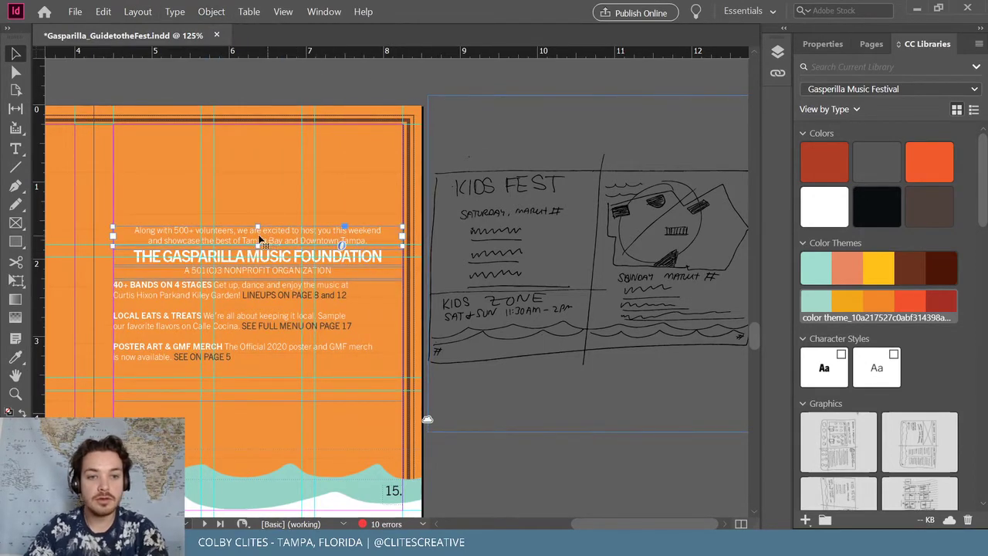
key("Delete")
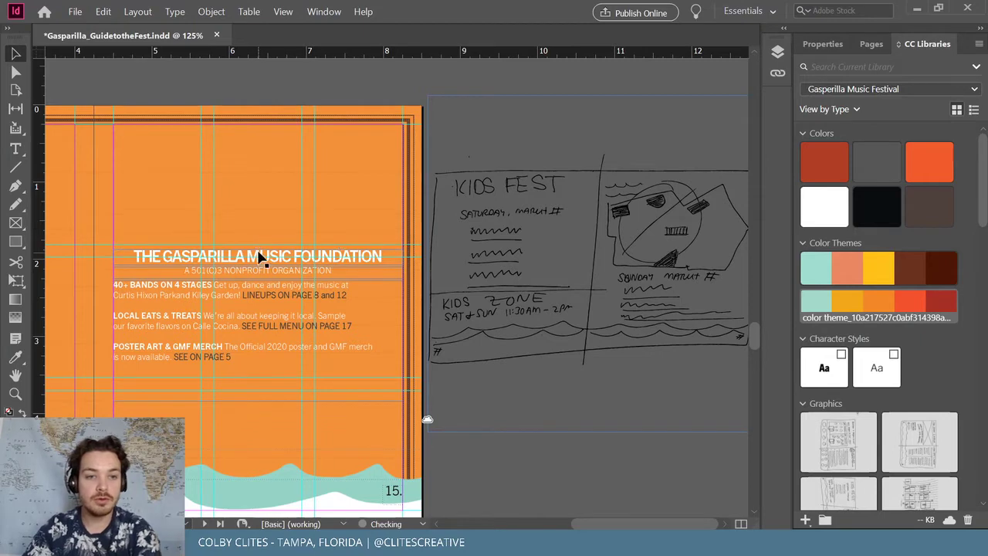
Duplicate the foundation title higher up the page and delete the original
left_click(262, 259)
left_click_drag(263, 258, 218, 186)
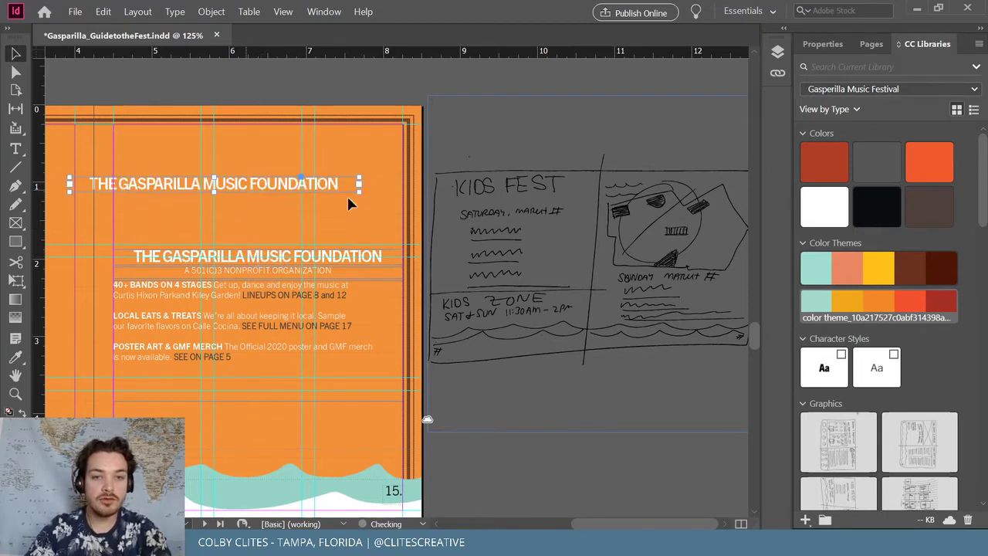
scroll(502, 220, "left", 5)
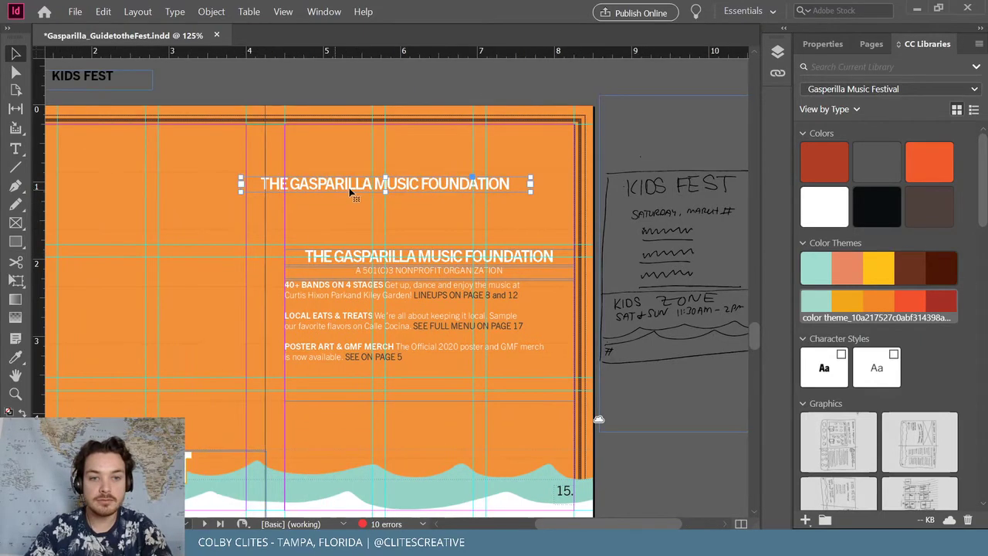
scroll(394, 204, "right", 5)
left_click(262, 256)
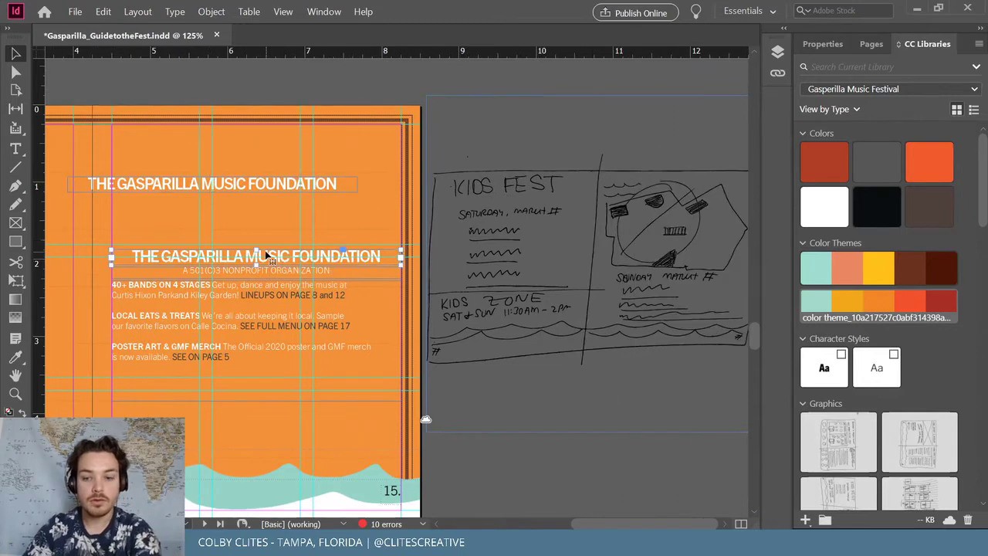
key("Delete")
Retype the duplicated title as SATURDAY, MARCH 6
double_click(239, 182)
key("ctrl+a")
type("satur")
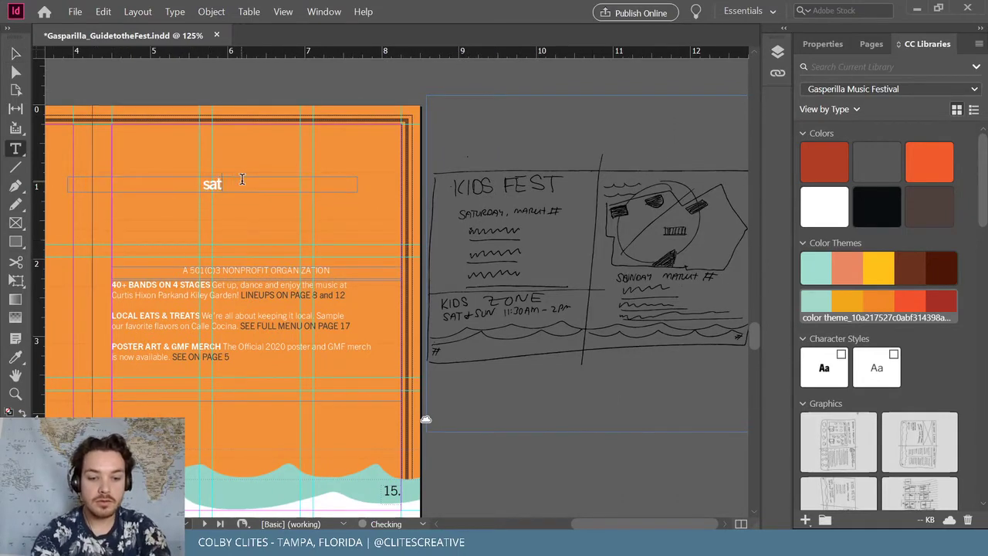
key("BackSpace")
key("BackSpace")
key("BackSpace")
type("SATURDAY")
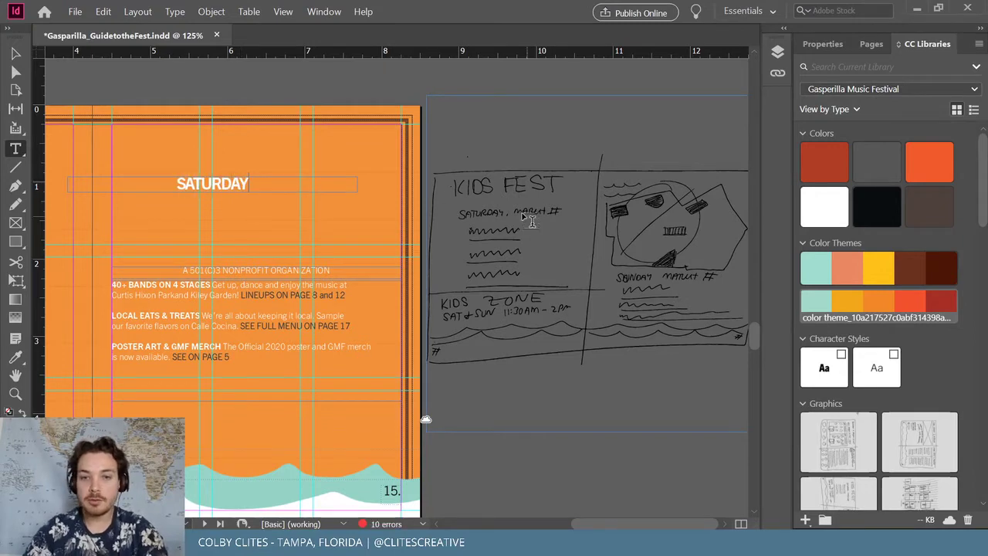
mouse_move(755, 338)
left_mouse_down()
mouse_move(757, 257)
mouse_move(766, 392)
mouse_move(767, 334)
left_mouse_up()
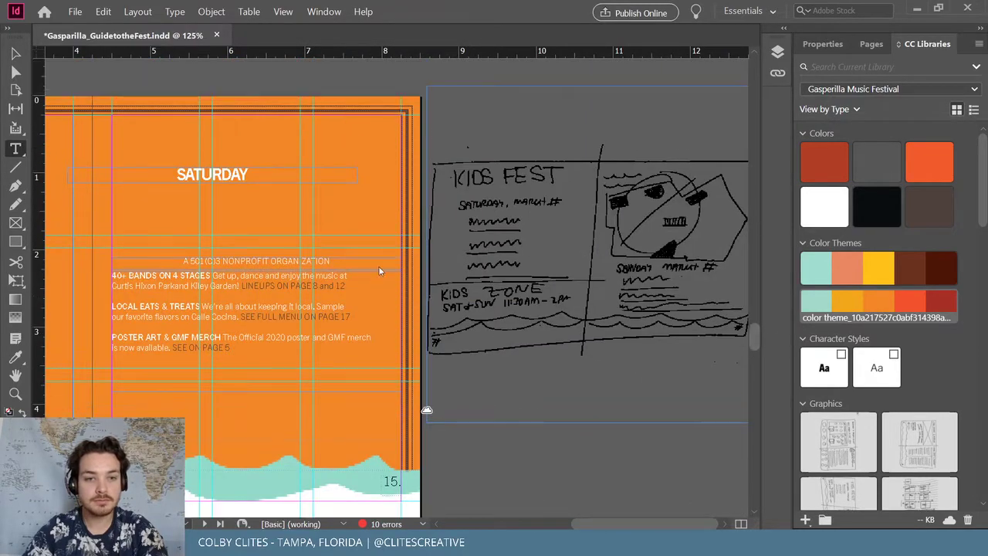
type(",")
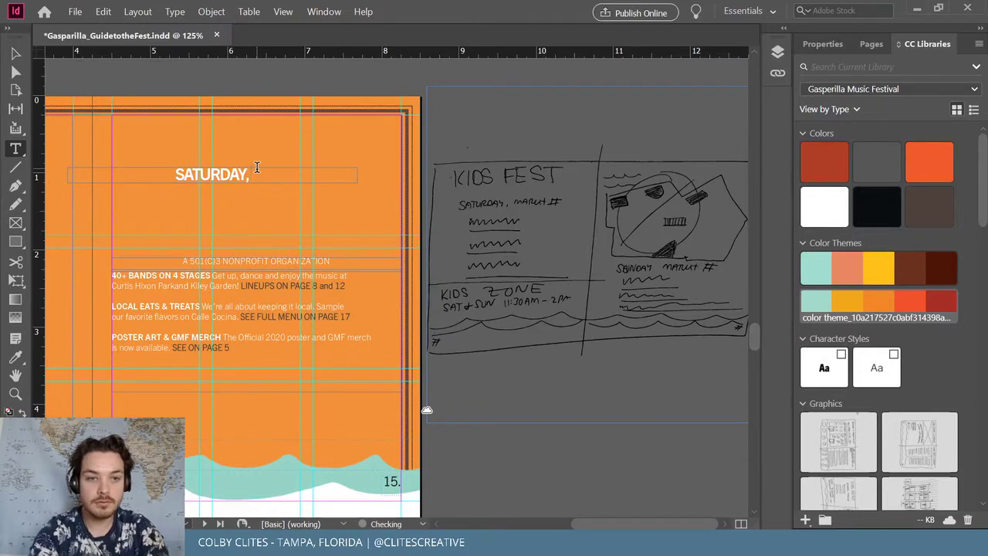
type(" MARCH")
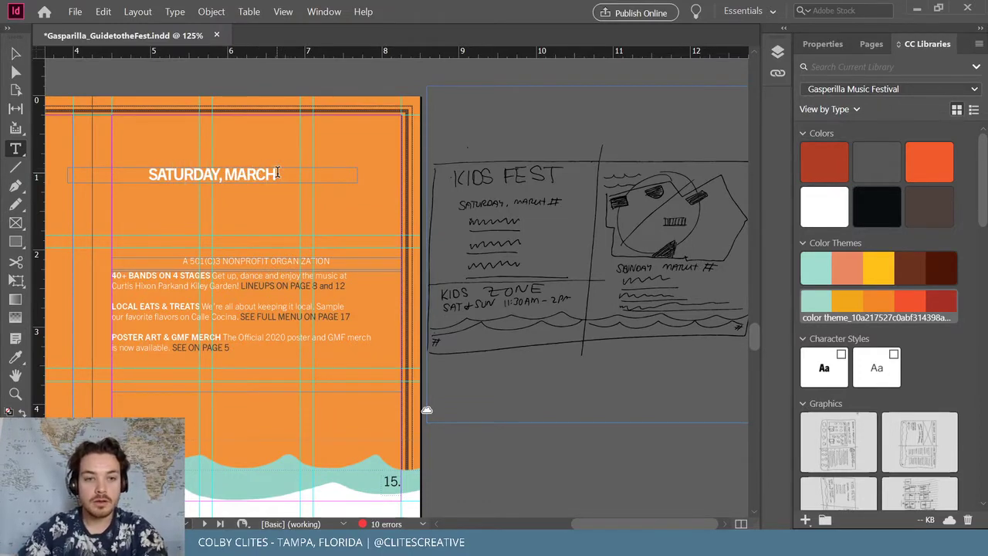
type(" 6")
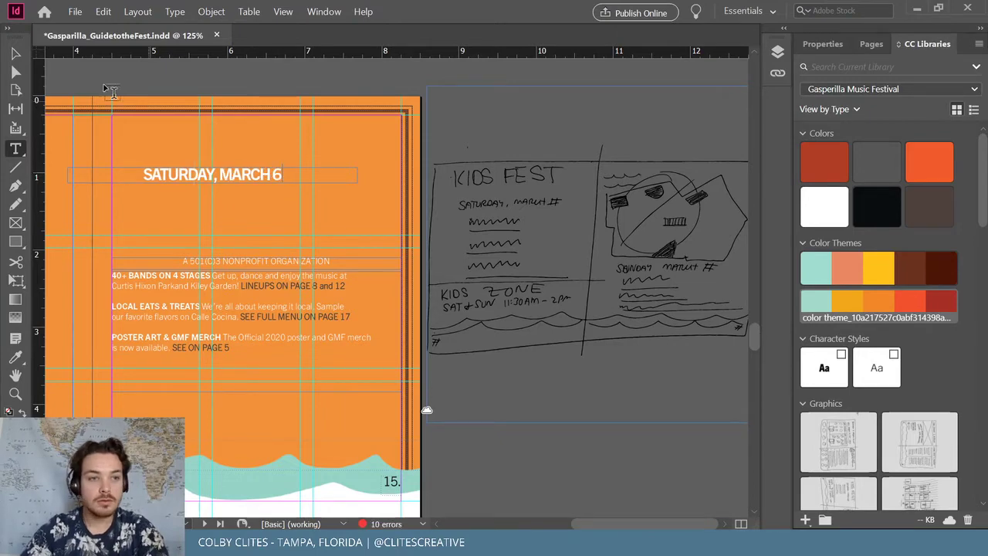
Delete the nonprofit organization line and make all the body text white
left_click(17, 54)
mouse_move(573, 524)
left_mouse_down()
mouse_move(551, 524)
mouse_move(594, 514)
left_mouse_up()
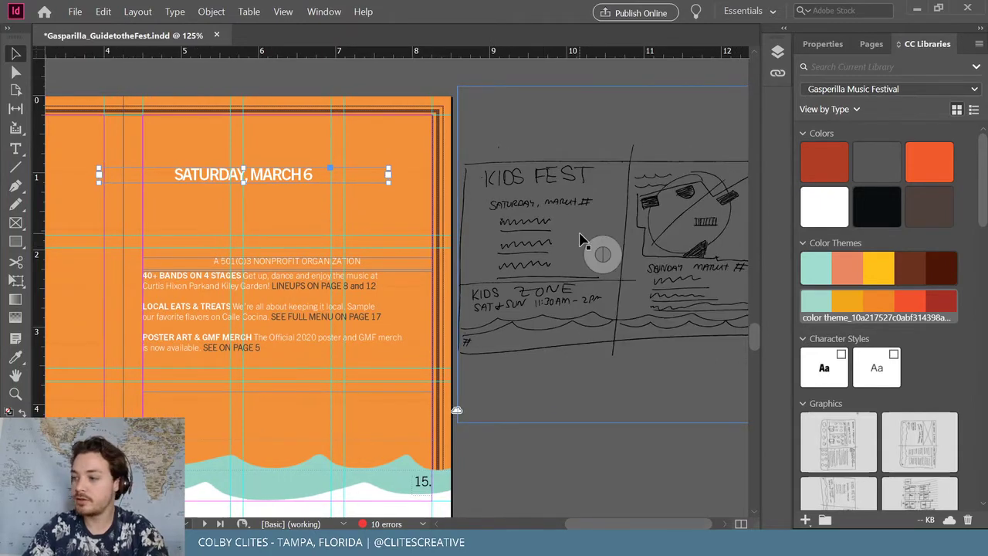
left_click(276, 261)
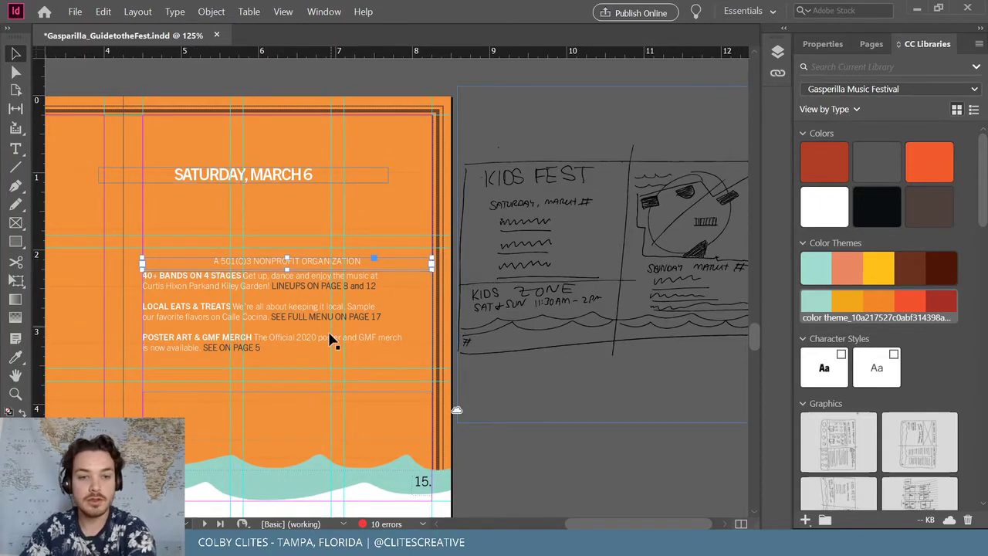
key("Delete")
key("t")
left_click(280, 348)
key("ctrl+a")
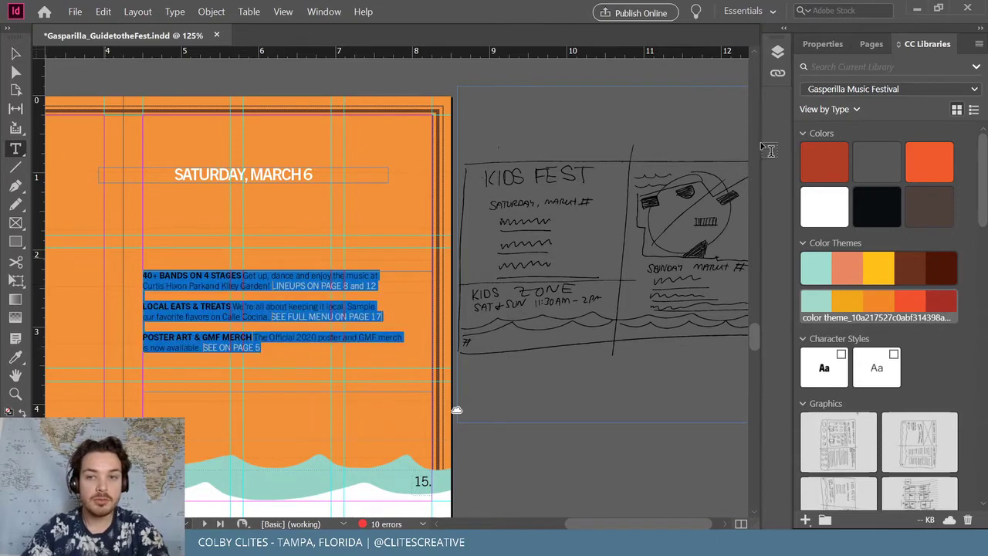
left_click(829, 212)
left_click(239, 292)
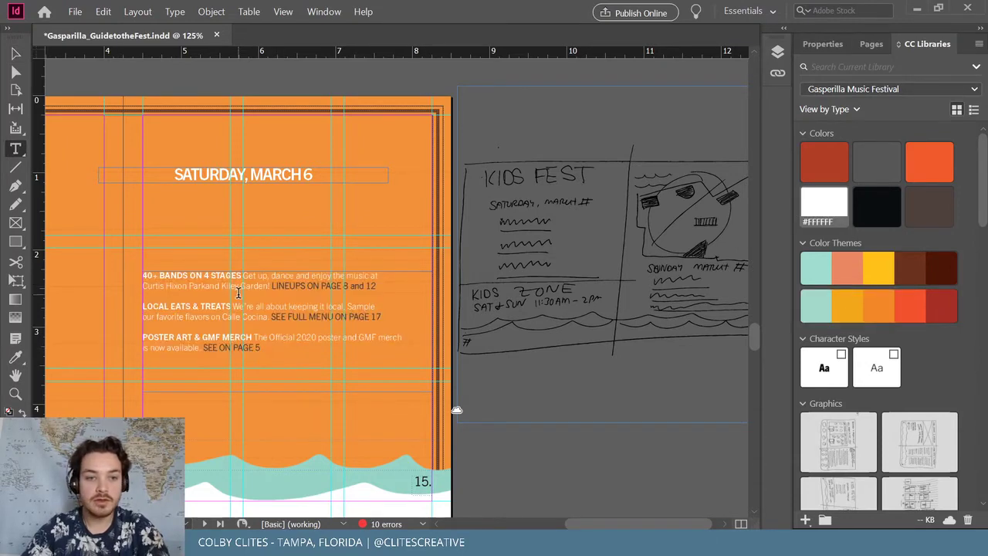
Delete the LOCAL EATS and POSTER ART paragraphs, leaving 40+ BANDS ON 4 STAGES
left_click_drag(273, 286, 355, 285)
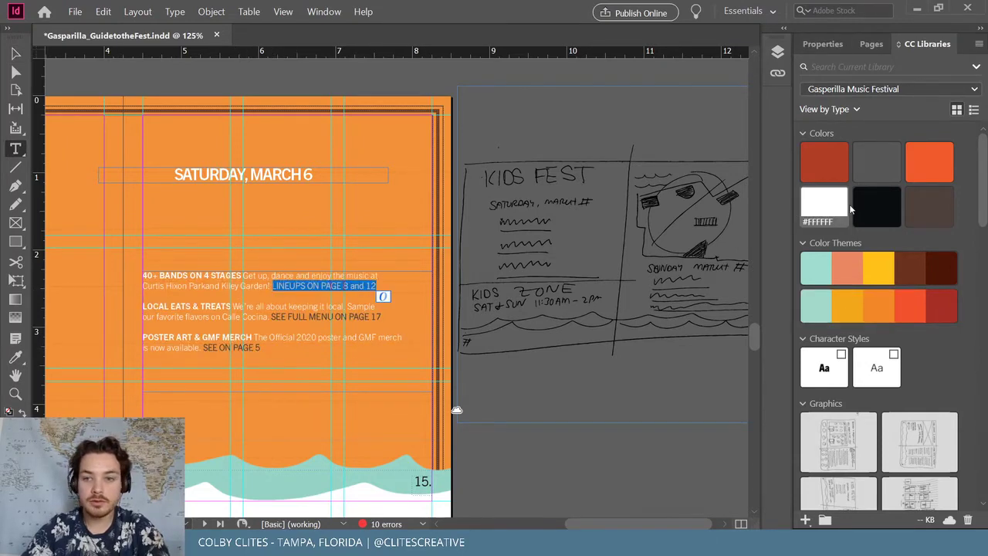
left_click(298, 319)
left_click_drag(272, 317, 384, 317)
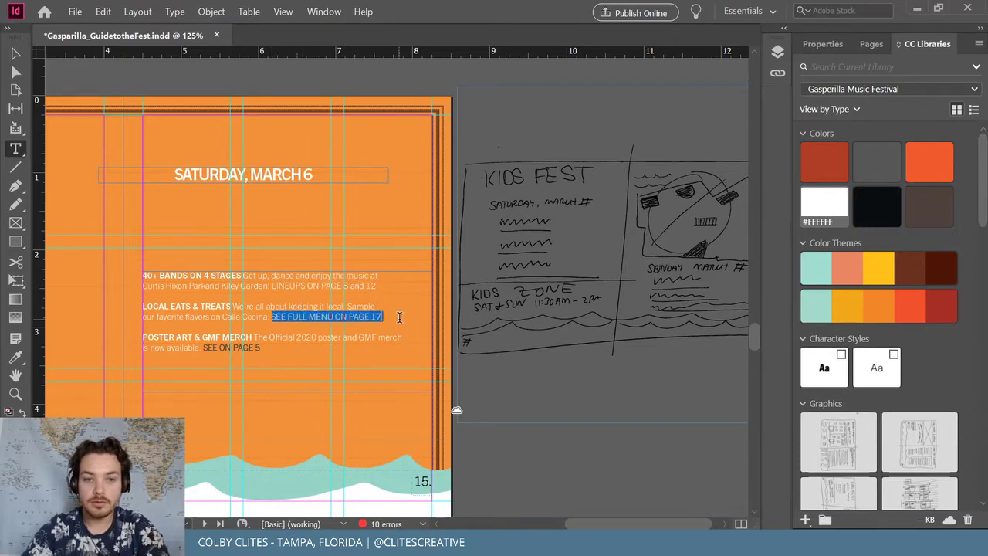
left_click_drag(262, 349, 142, 302)
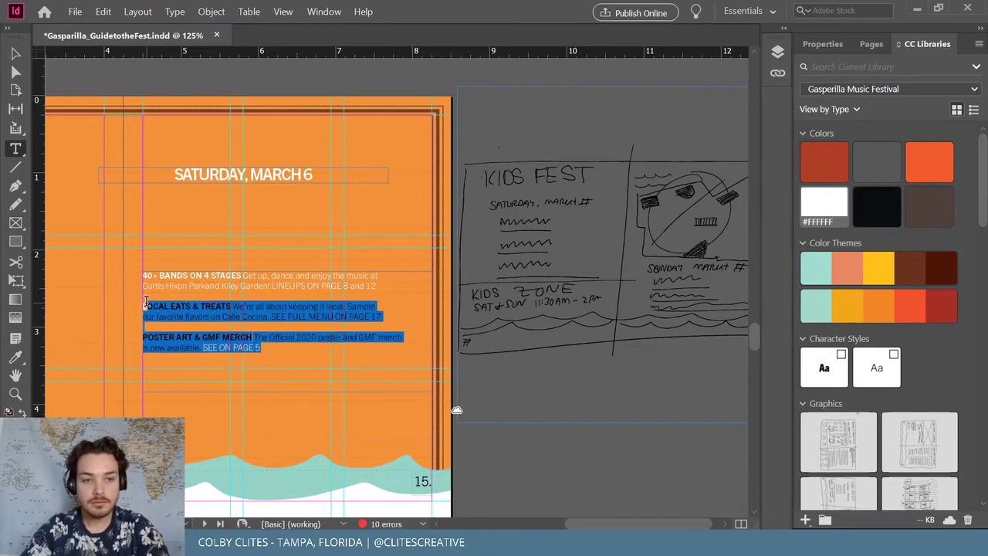
key("BackSpace")
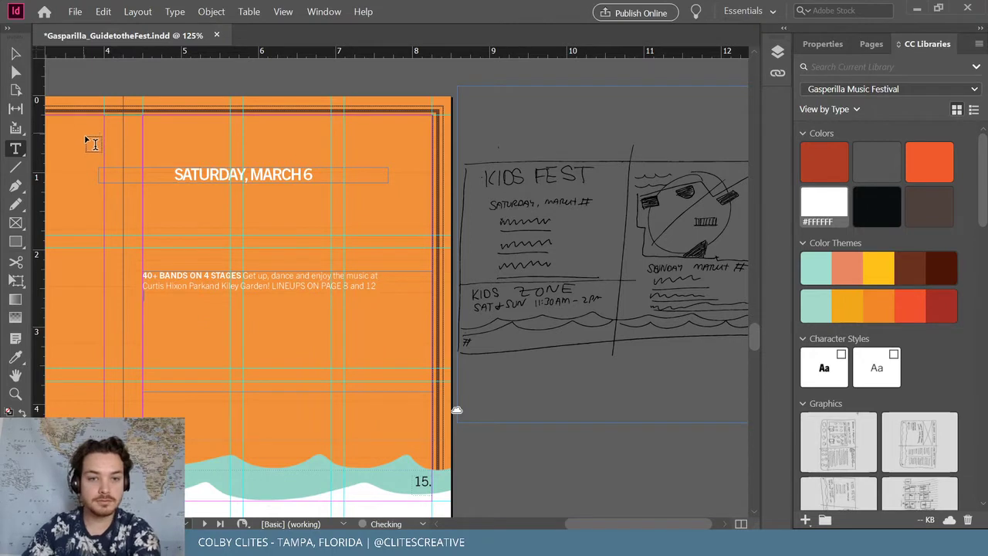
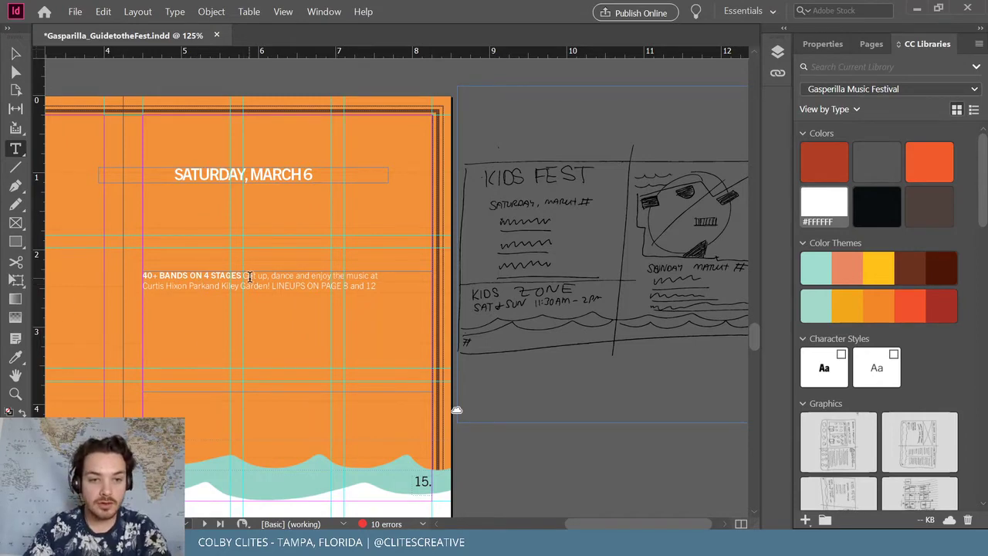
Replace the 40+ BANDS ON 4 STAGES line with the act name CRESTWOOD ENSEMBLE on its own line
key("Return")
triple_click(194, 274)
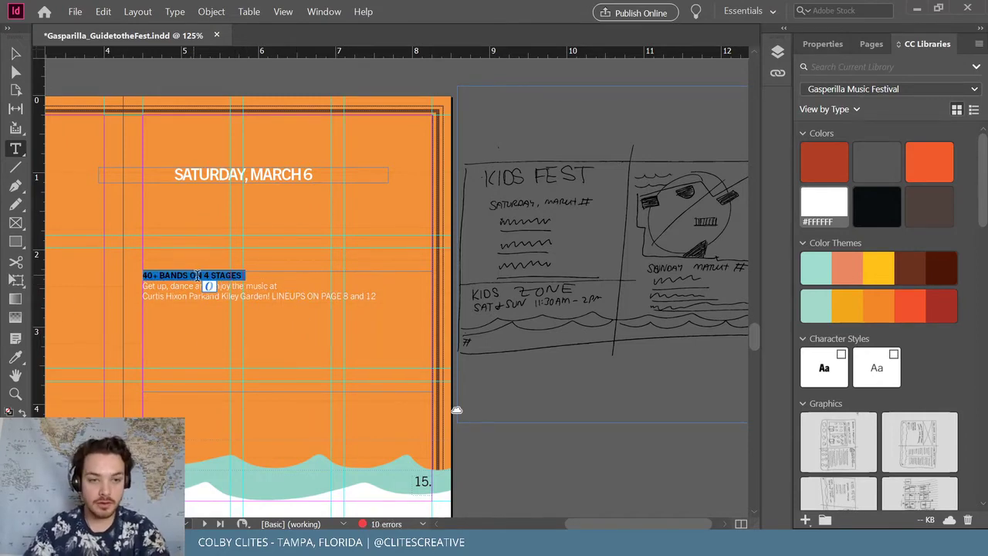
type("CRES")
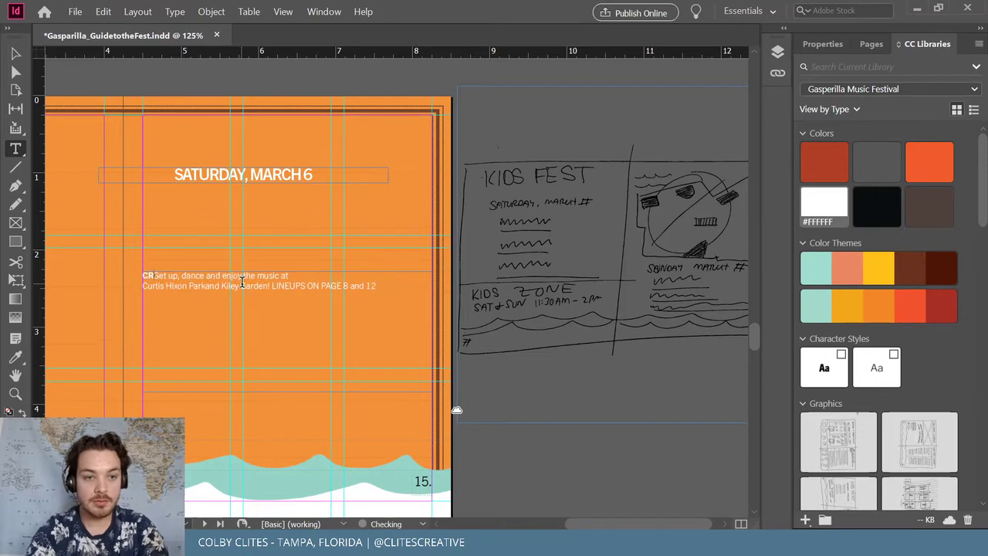
type("T")
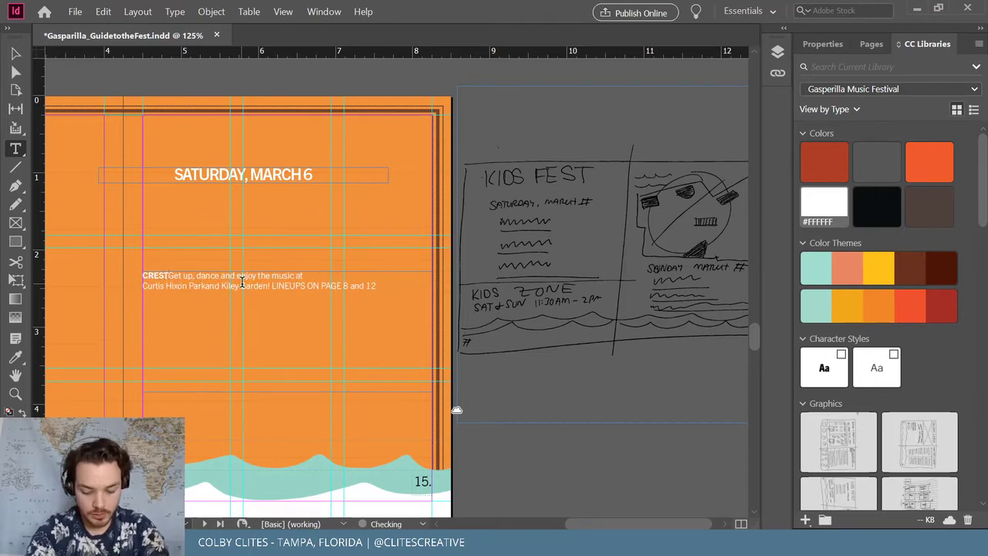
key("ctrl+=")
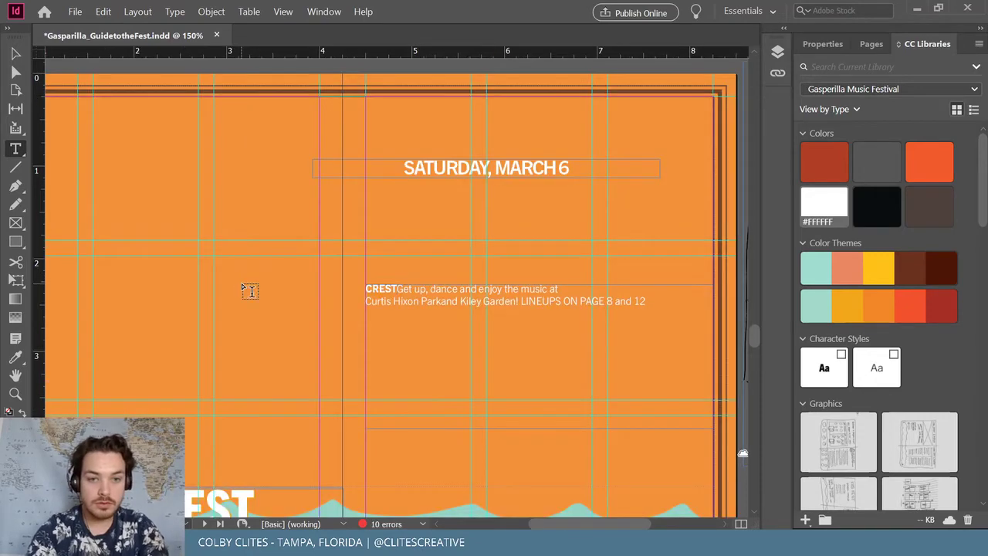
type("WOOD ")
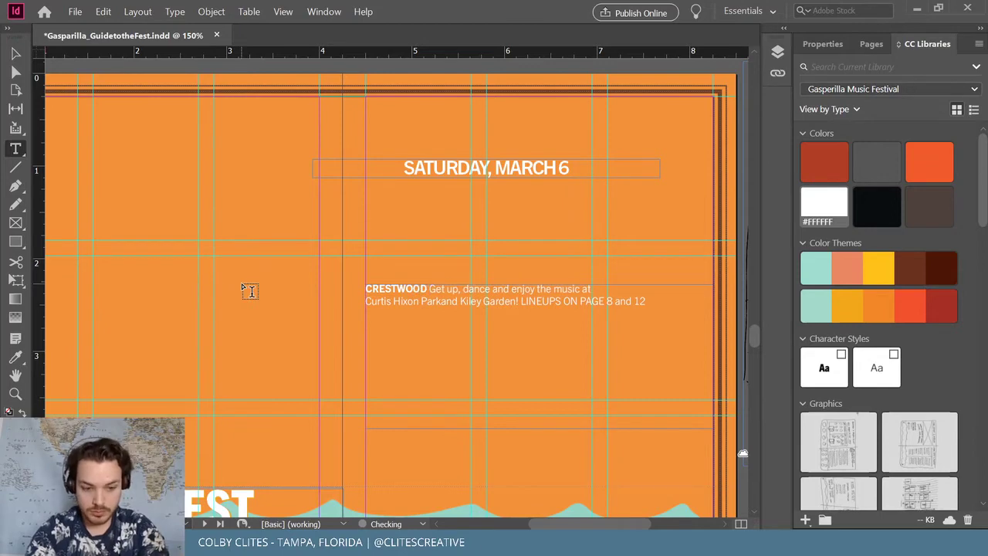
type("ENSEN")
type("MBLE")
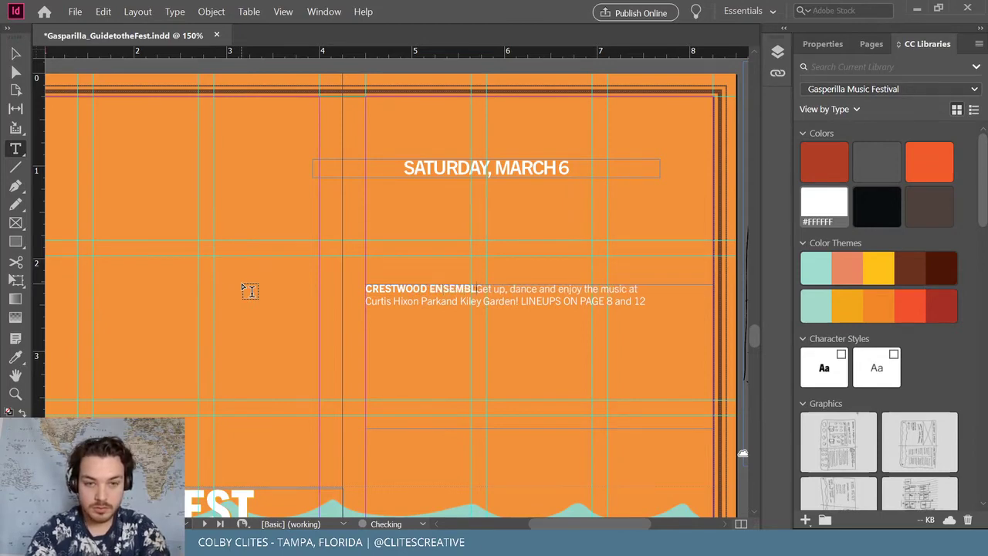
key("Return")
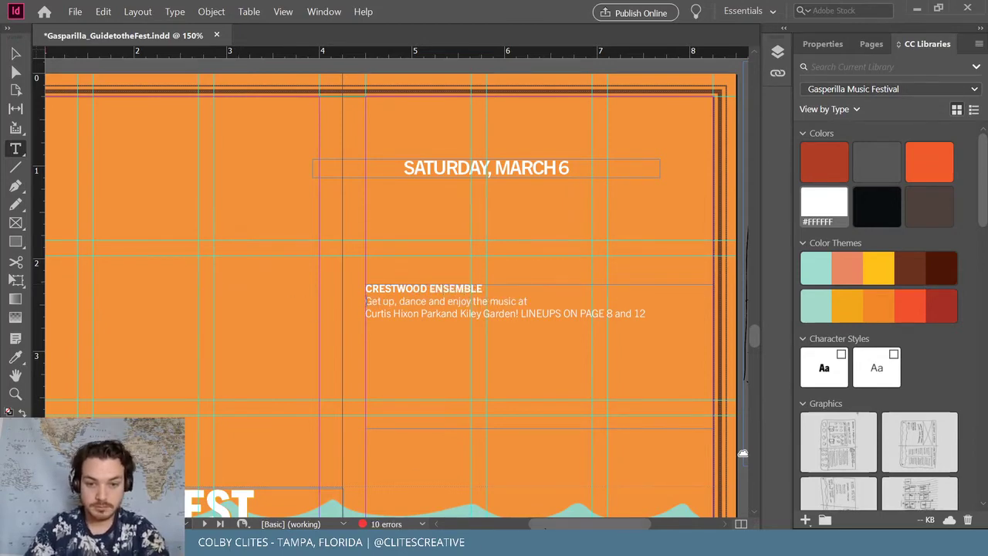
Replace the description lines with 12:00 PM ASHLEY HOMESTORE STAGE and select the whole listing
left_click_drag(576, 524, 599, 523)
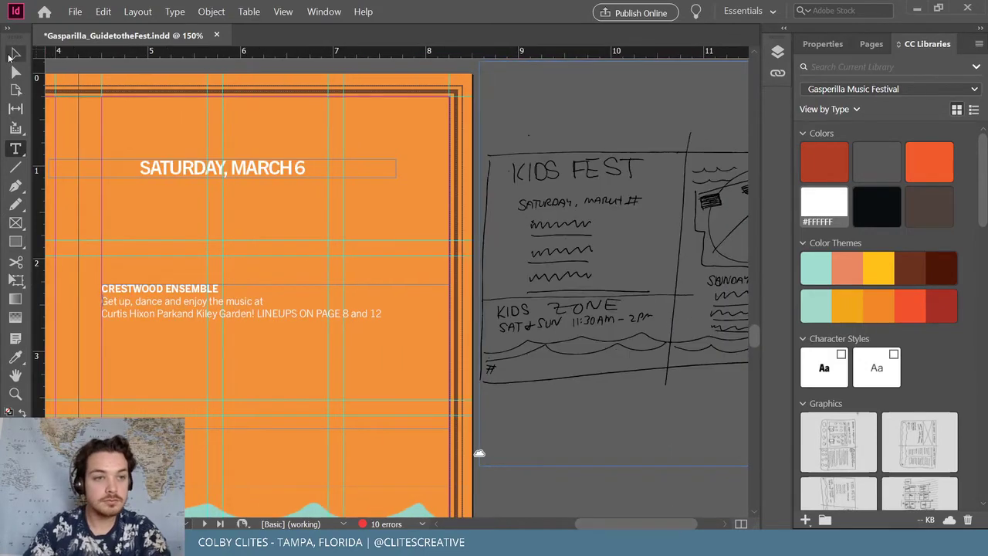
left_click_drag(390, 315, 96, 315)
type("12:")
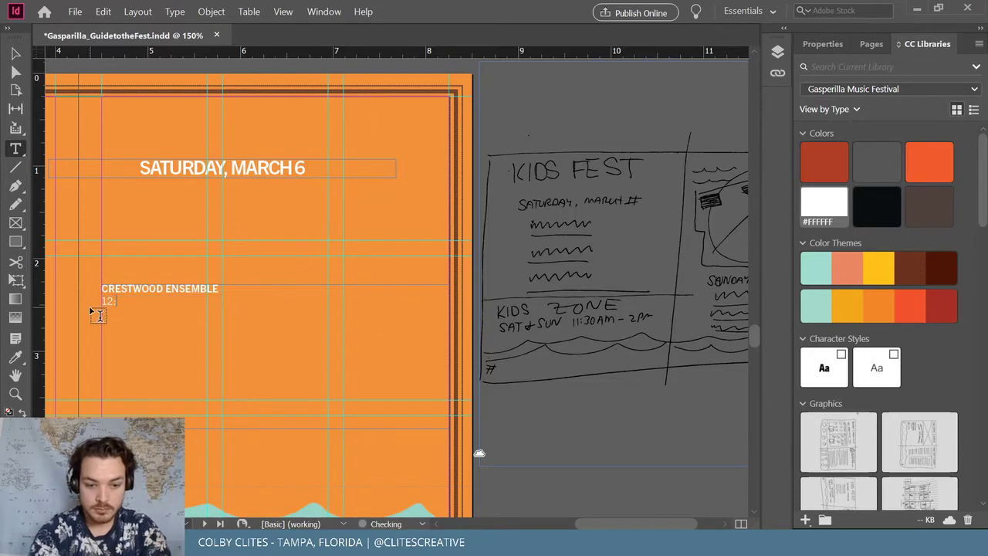
type("00 PM")
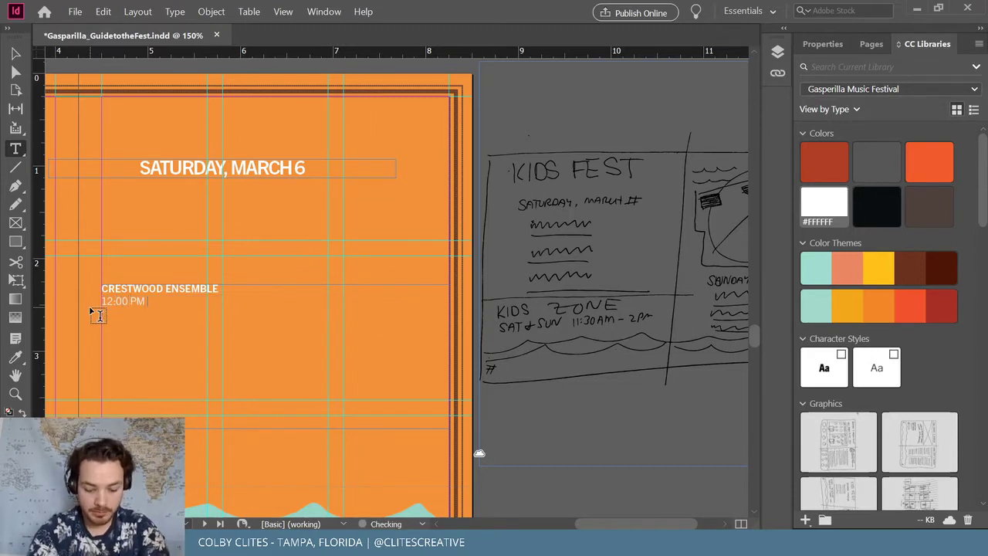
type(" ASHLEY")
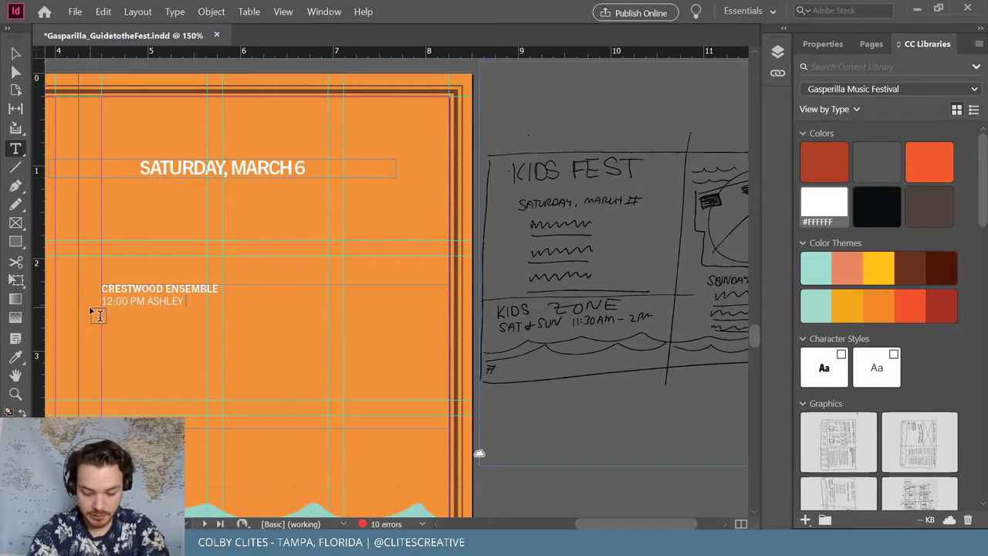
type(" HOMESTORE STAGE")
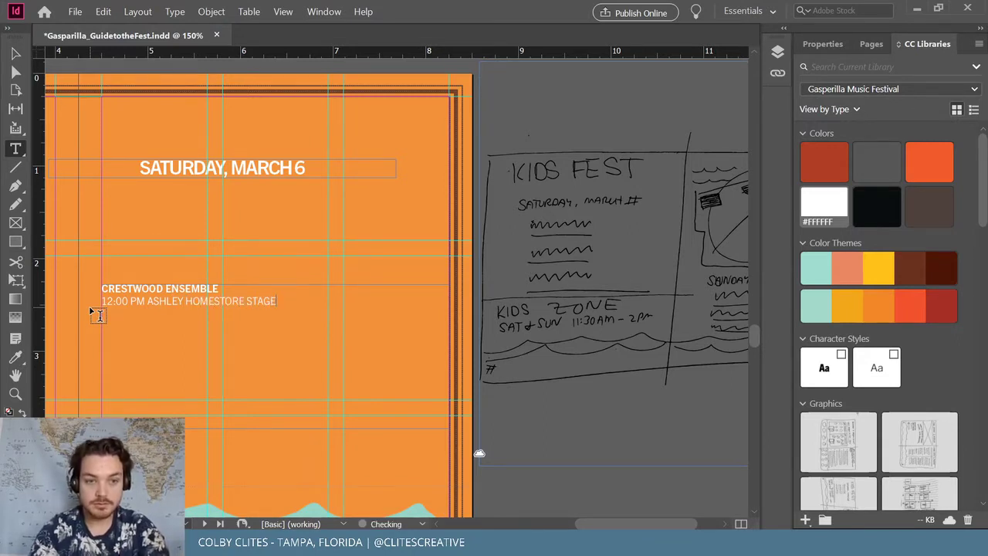
left_click_drag(284, 300, 76, 276)
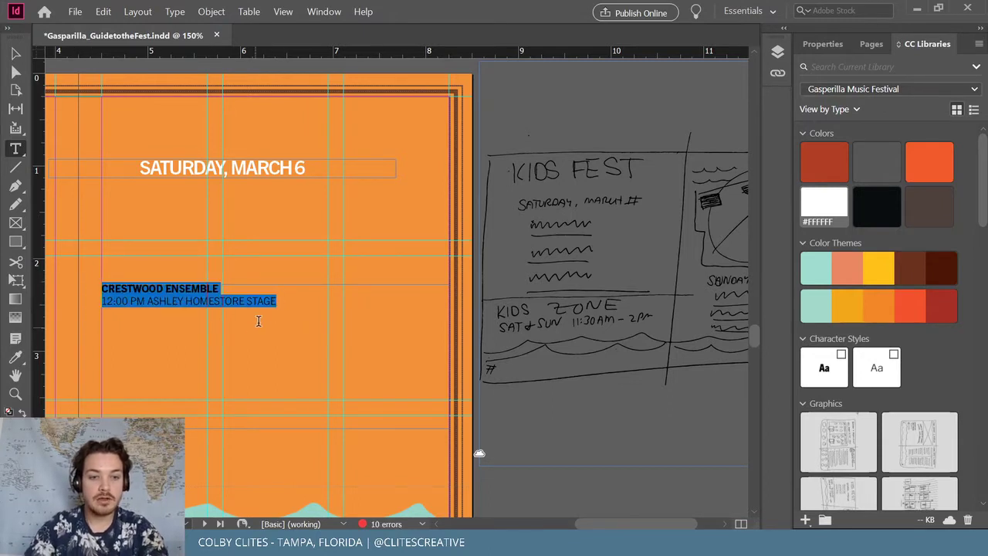
Paste two copies of the CRESTWOOD ENSEMBLE listing below the original
left_click(287, 300)
key("Return")
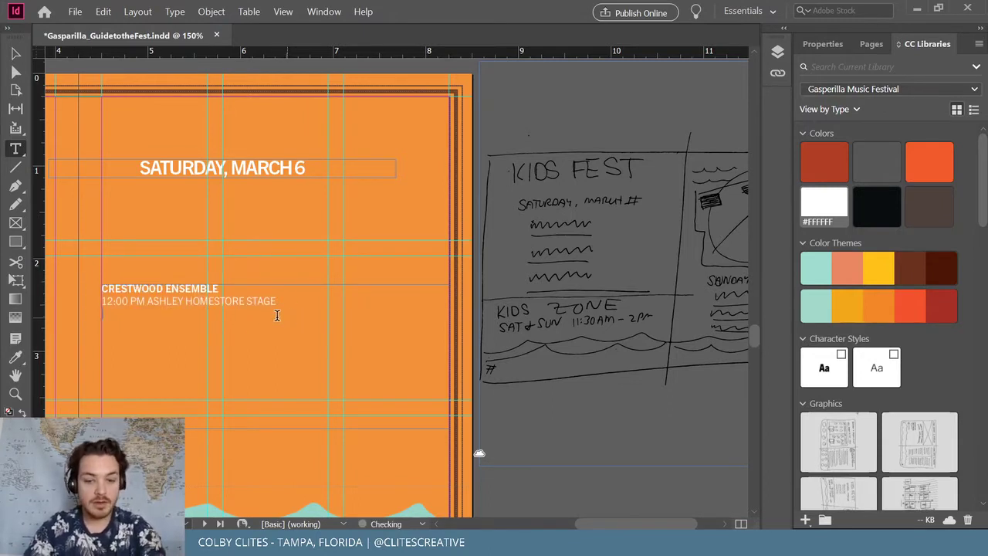
type("CRESTWOOD ENSEMBLE 12:00 PM ASHLEY HOMESTORE STAGE")
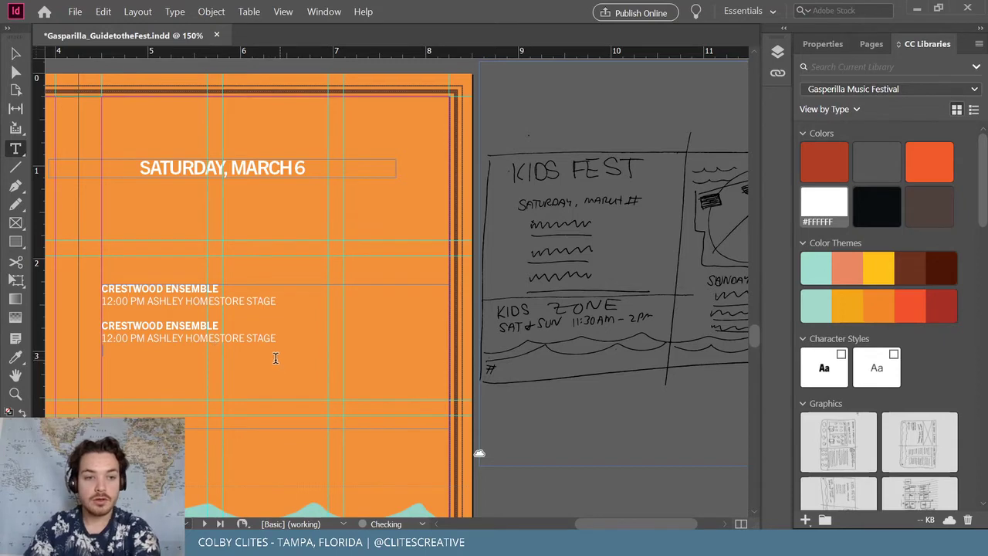
key("Return")
type("CRESTWOOD ENSEMBLE 12:00 PM ASHLEY HOMESTORE STAGE")
Rename the copied acts SCHOOL OF ROCK and BEARS & LIONS
triple_click(221, 325)
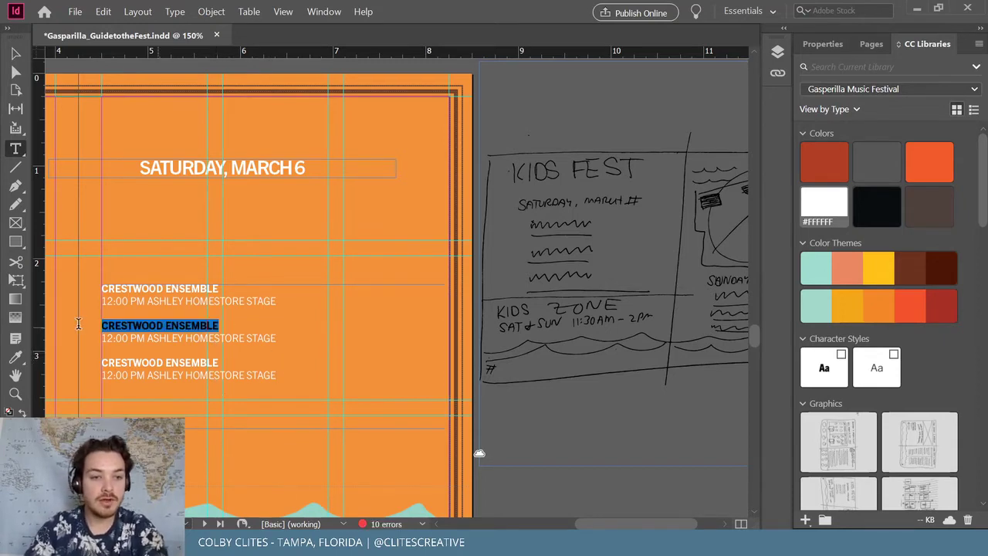
type("SCH")
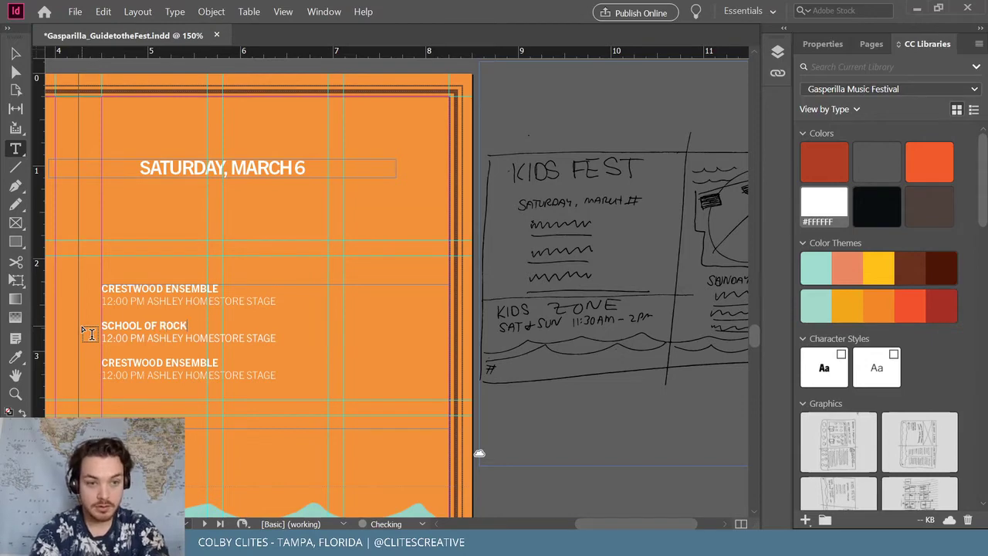
type("OOL OF ROCK")
triple_click(199, 361)
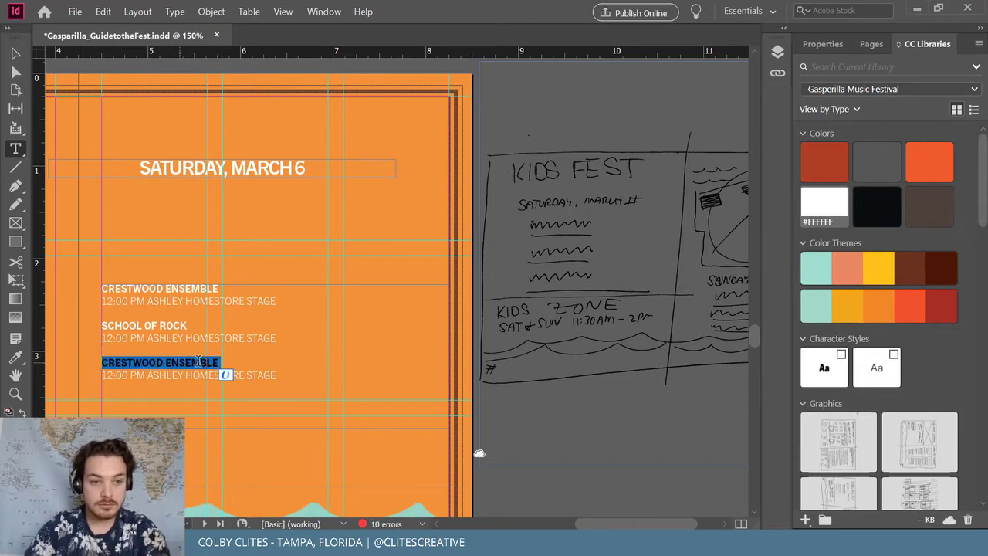
type("BEARS &")
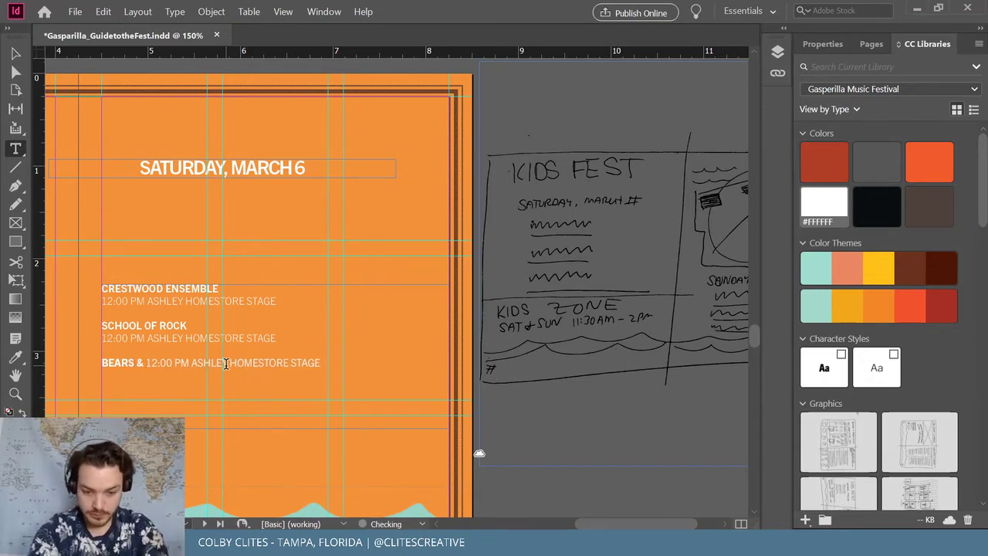
type(" LIONS")
key("Return")
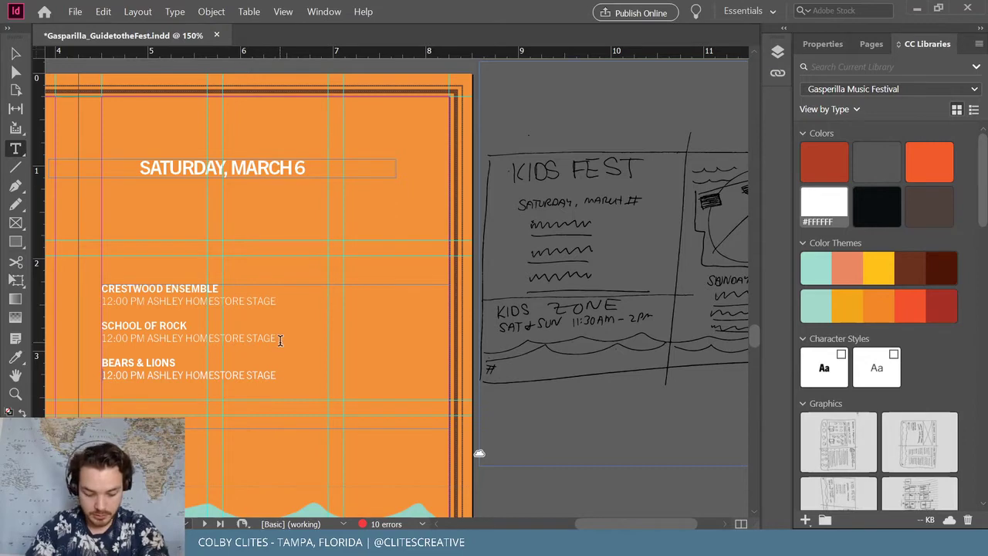
Change both new acts' times to 12:30 PM
left_click(122, 338)
key("BackSpace")
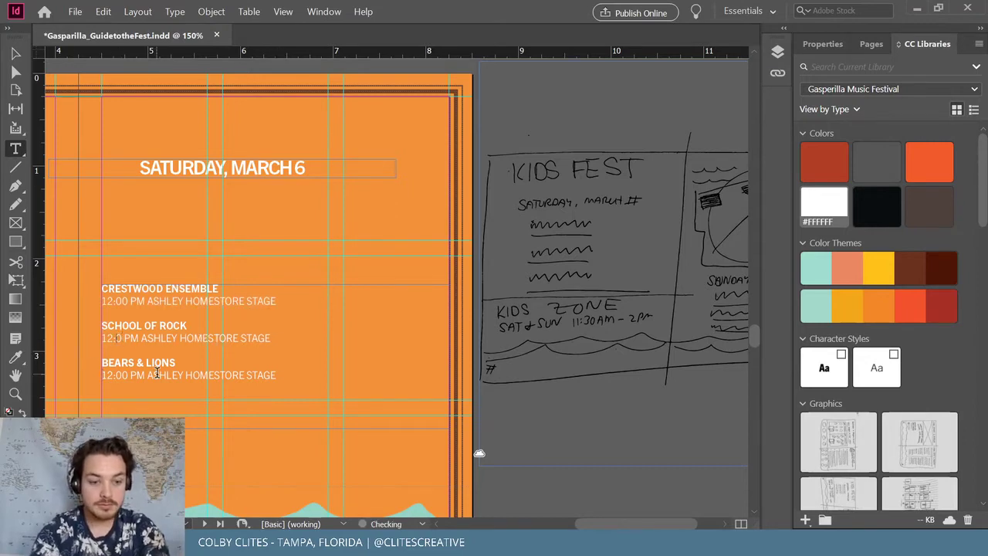
type("3")
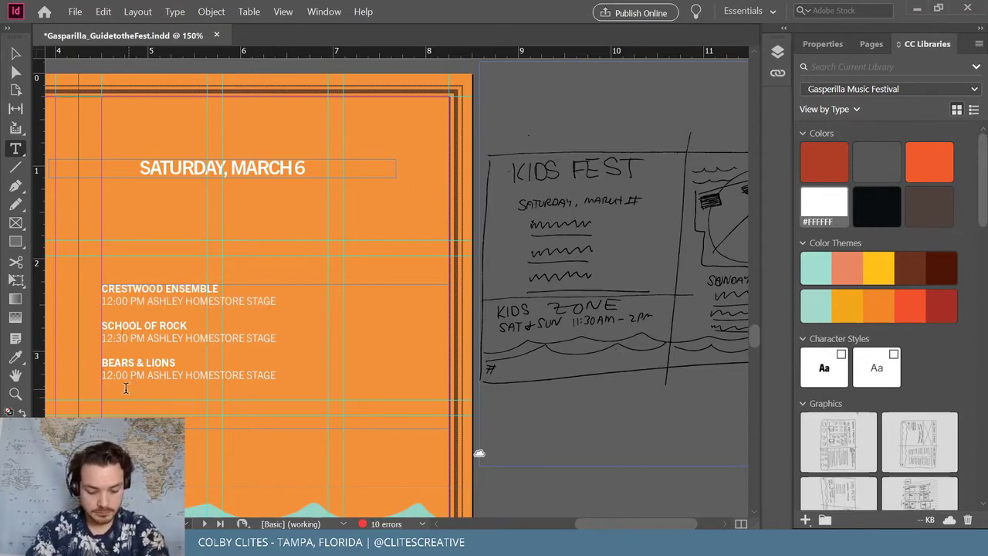
left_click(116, 375)
key("BackSpace")
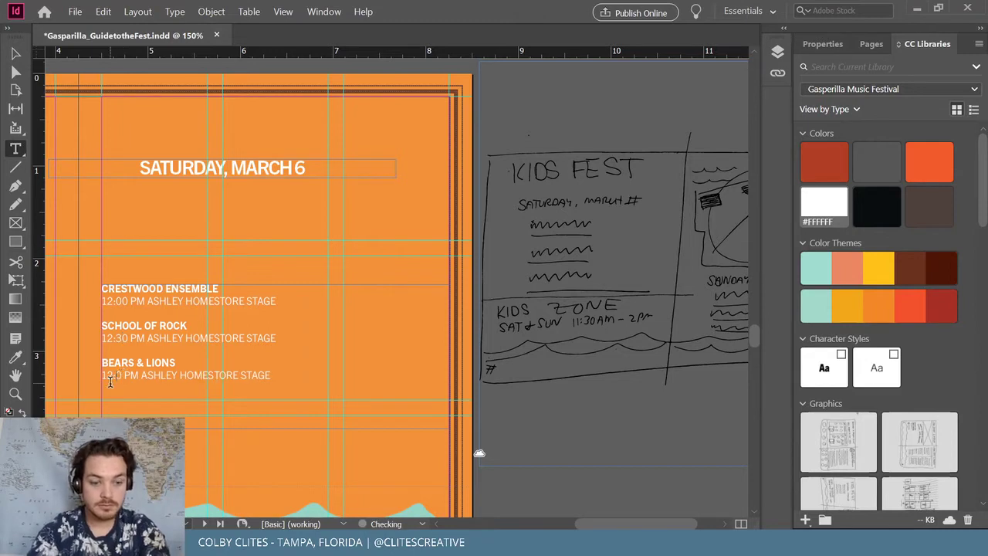
type("3")
Set the stages to FERMAN AMPHITHEATRE and REPLAY GUITAR EXCHANGE STAGE
left_click(279, 339)
left_click(143, 342, "shift")
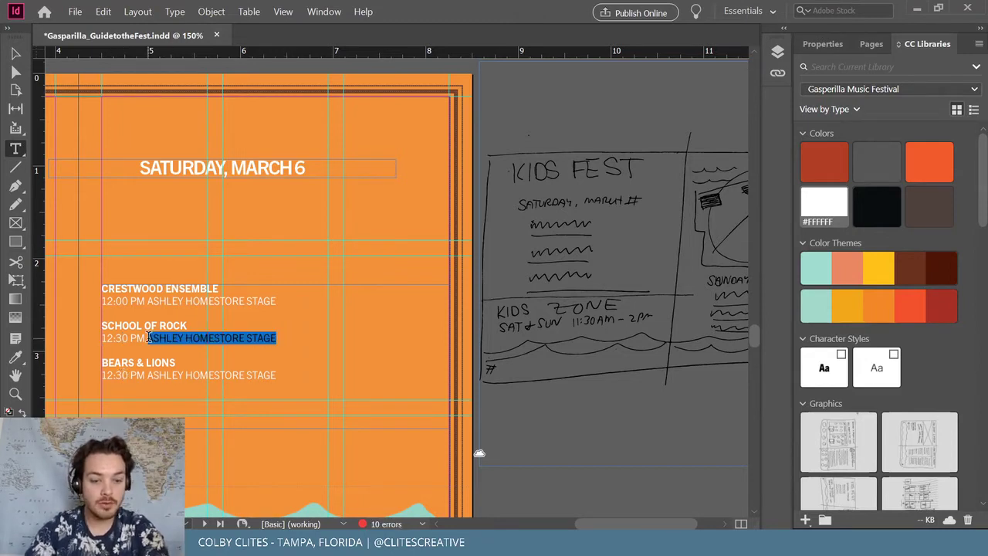
type("FESM")
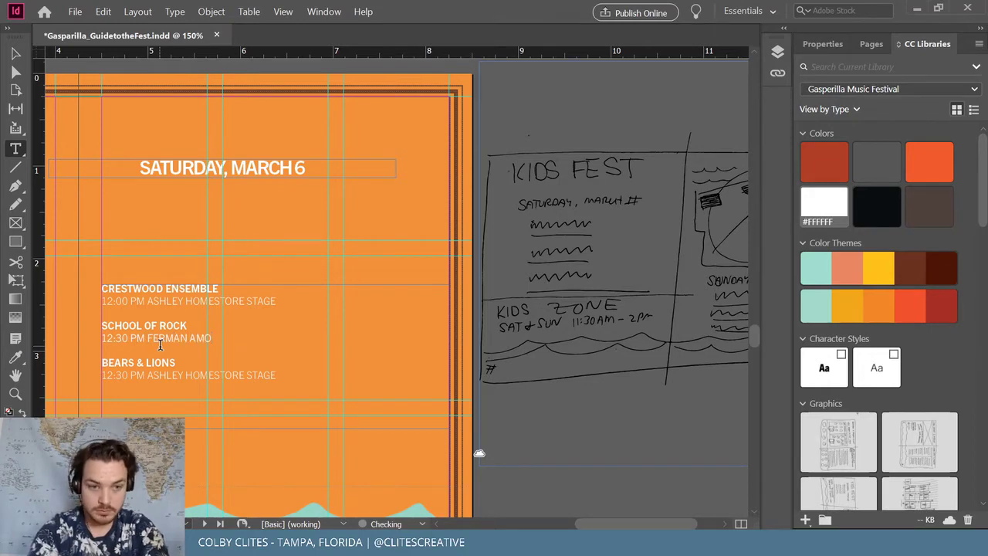
type("AN AMPHI")
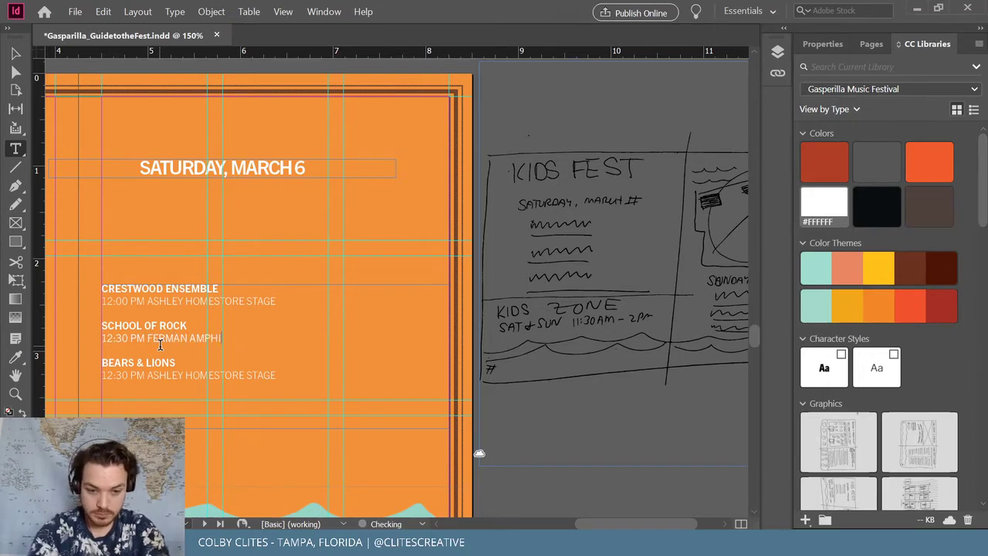
type("THEATRE")
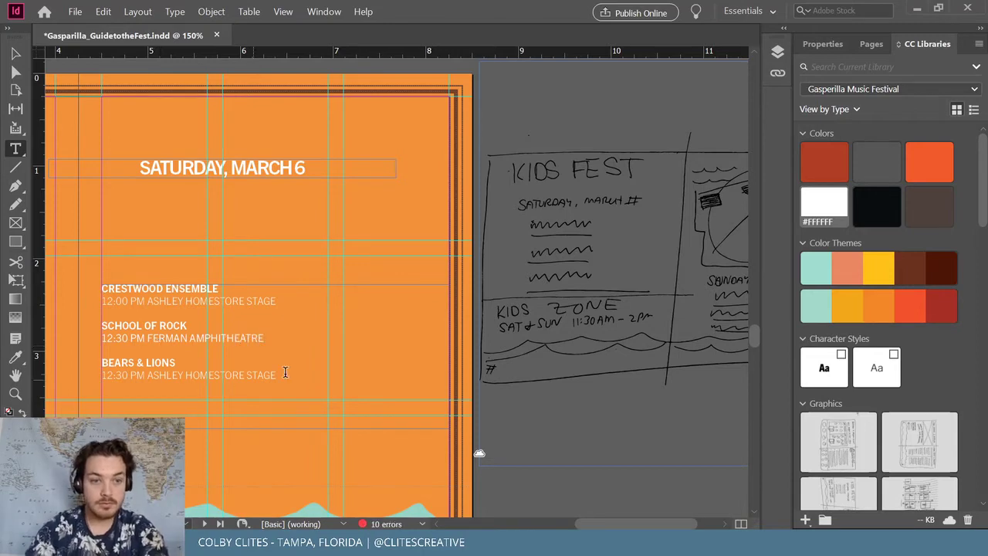
left_click_drag(280, 376, 148, 375)
type("REP")
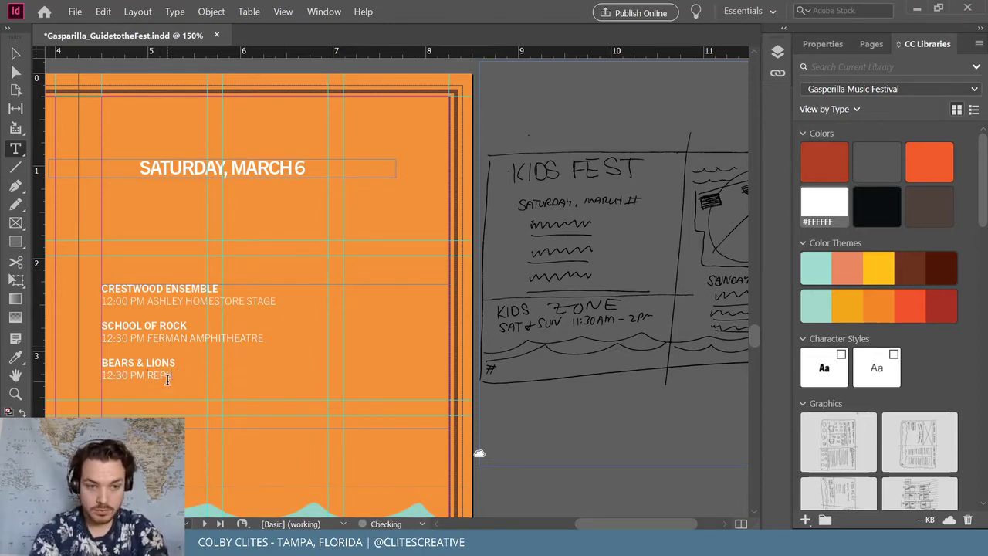
type("LAY")
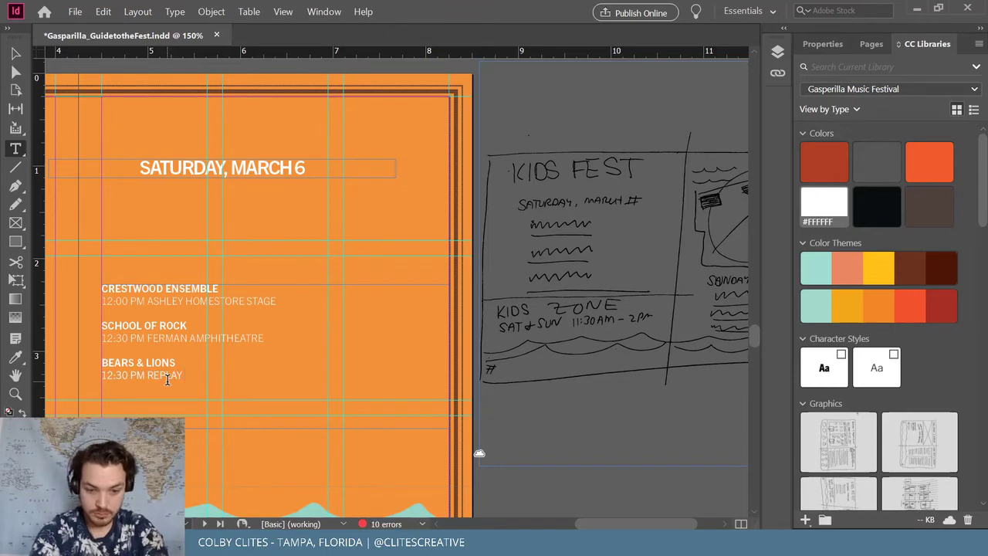
type(" GUITAR EX")
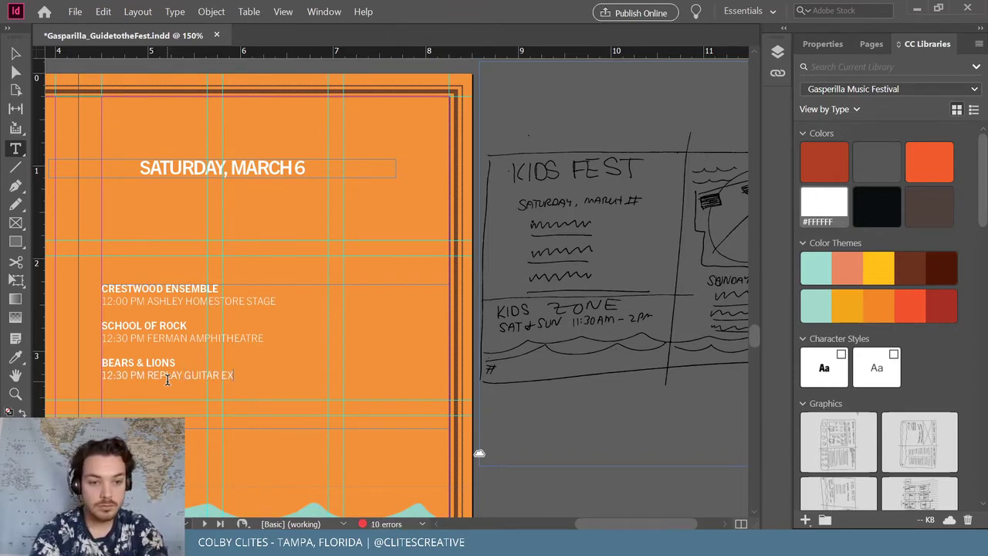
type("CHANGE STAGE")
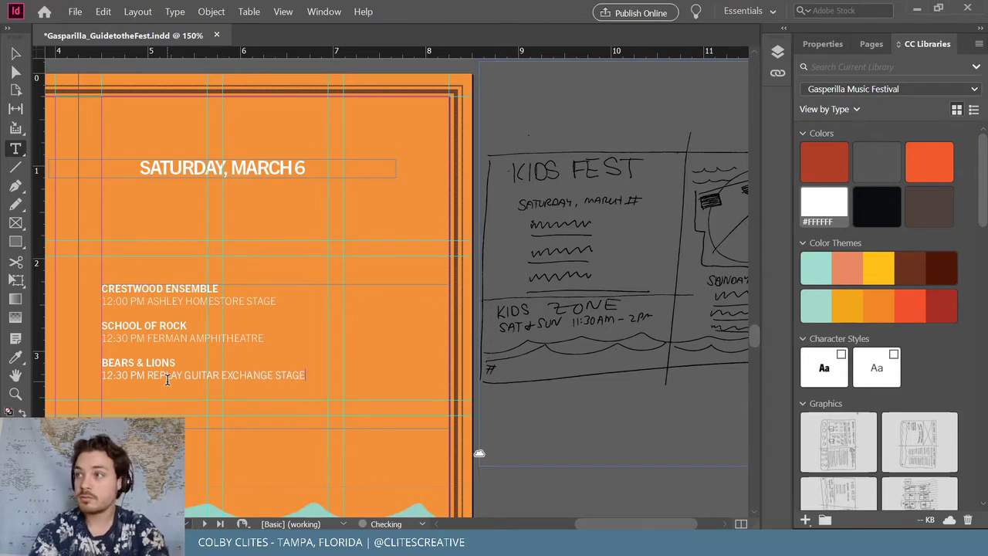
Move the SATURDAY, MARCH 6 heading above the schedule, restore 100% vertical scale, and left-align it
left_click(16, 52)
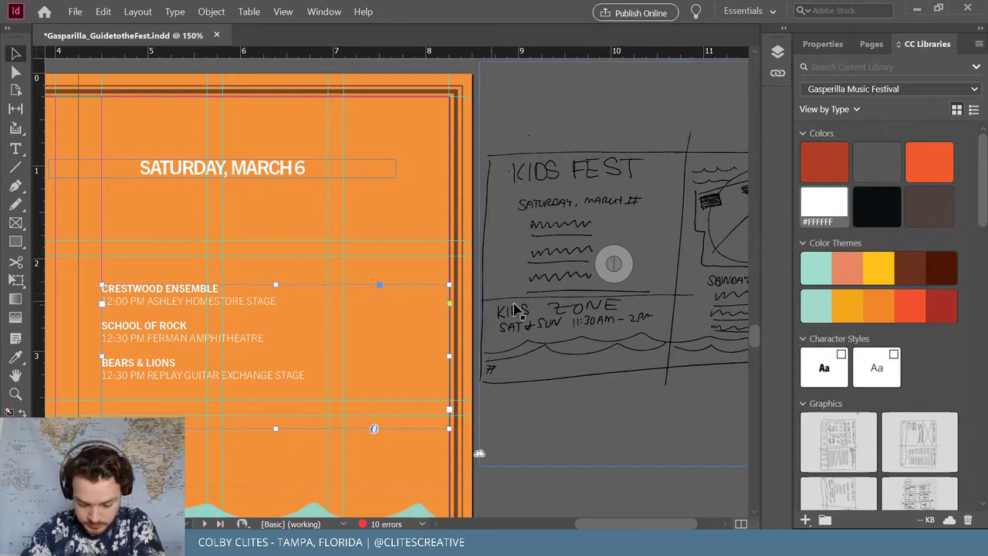
scroll(403, 269, "left", 3)
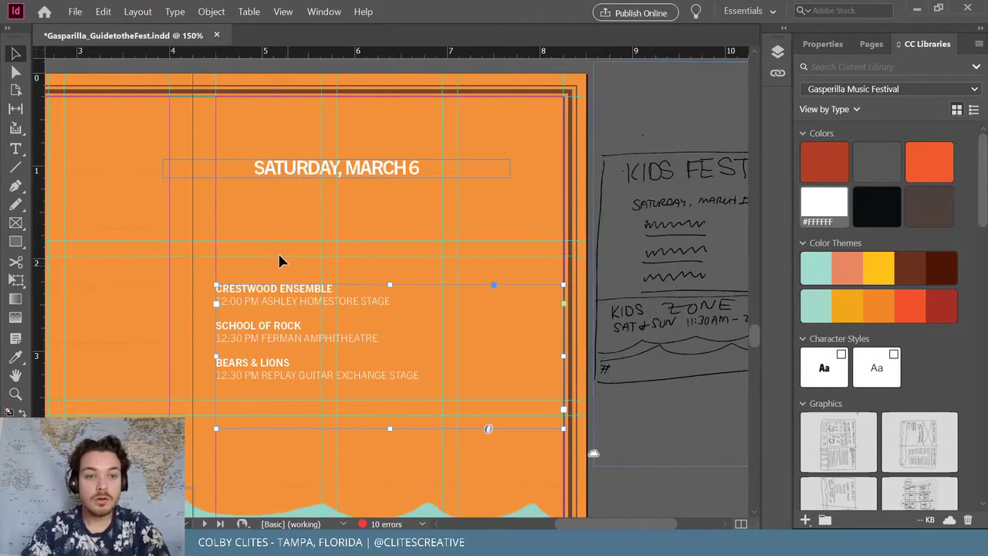
left_click_drag(278, 176, 361, 283)
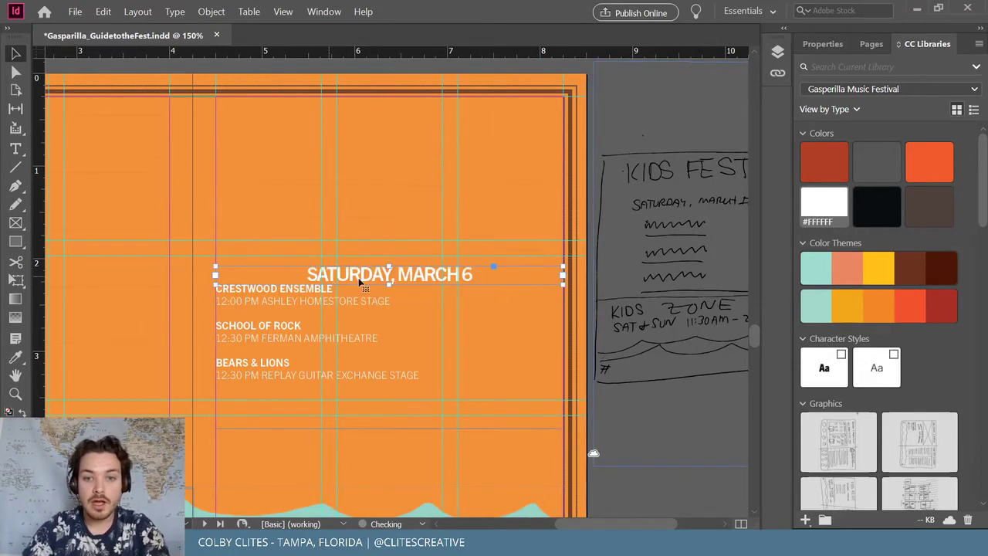
left_click(823, 43)
scroll(871, 409, "down", 3)
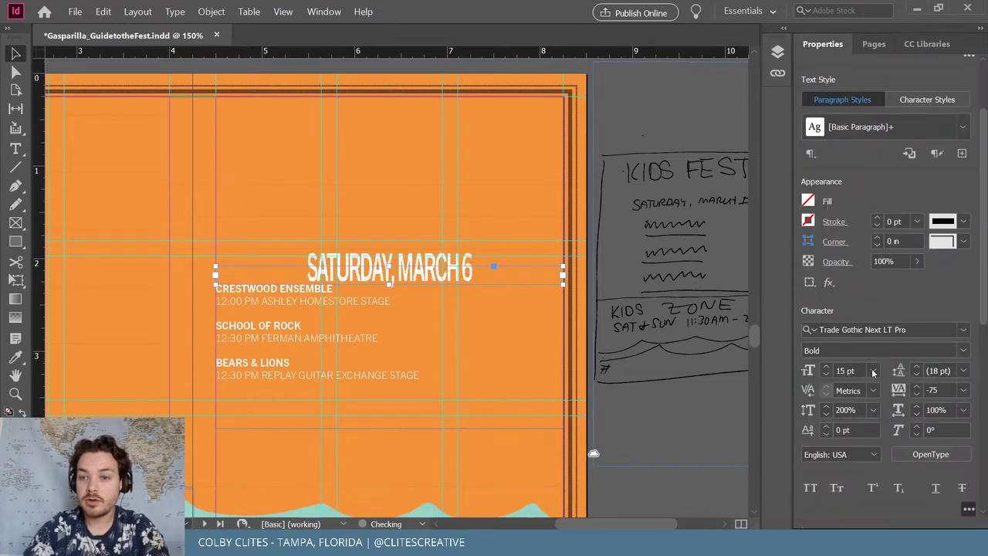
scroll(888, 448, "down", 3)
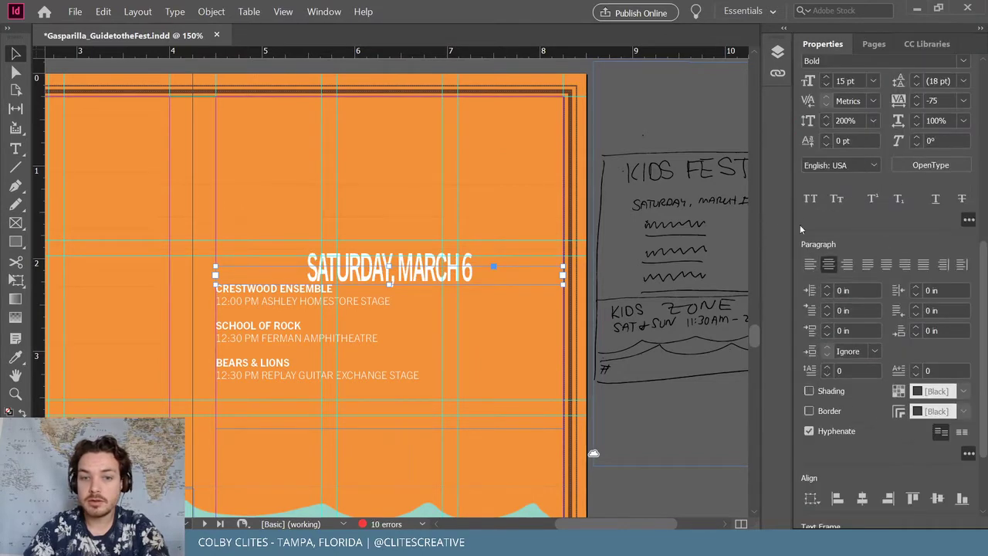
key("ctrl+z")
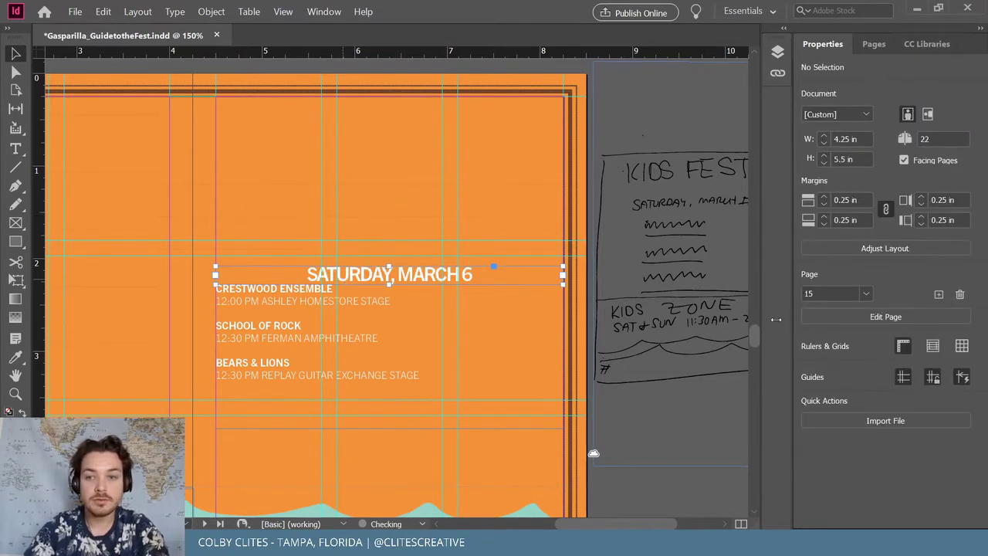
left_click_drag(979, 204, 979, 405)
left_click(810, 264)
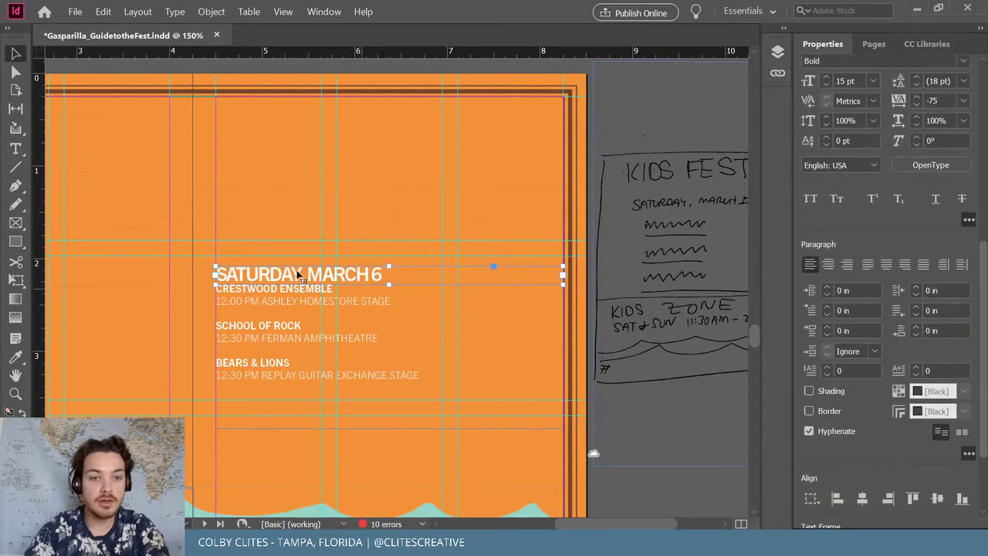
key("Up")
key("Up")
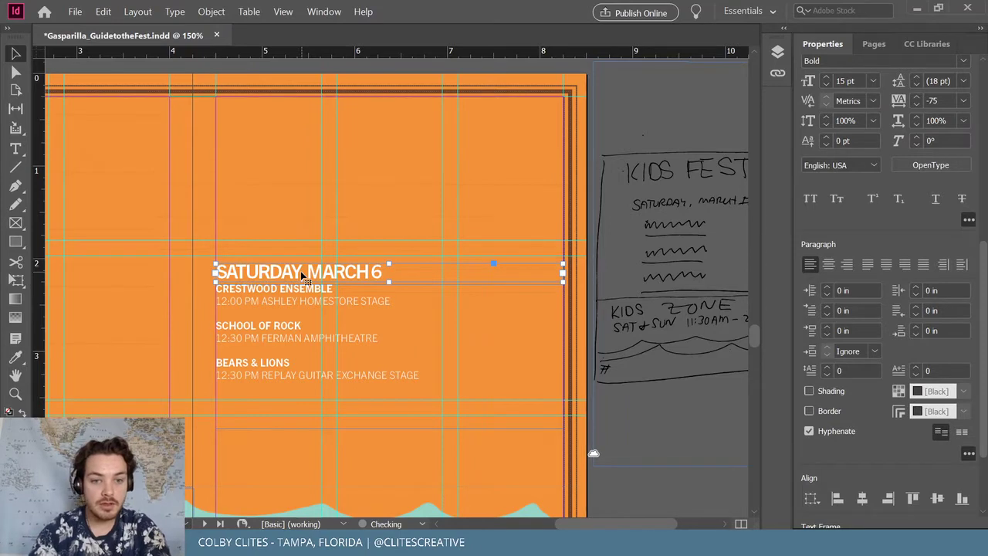
Narrow the heading and schedule frames together
left_click(268, 349, "shift")
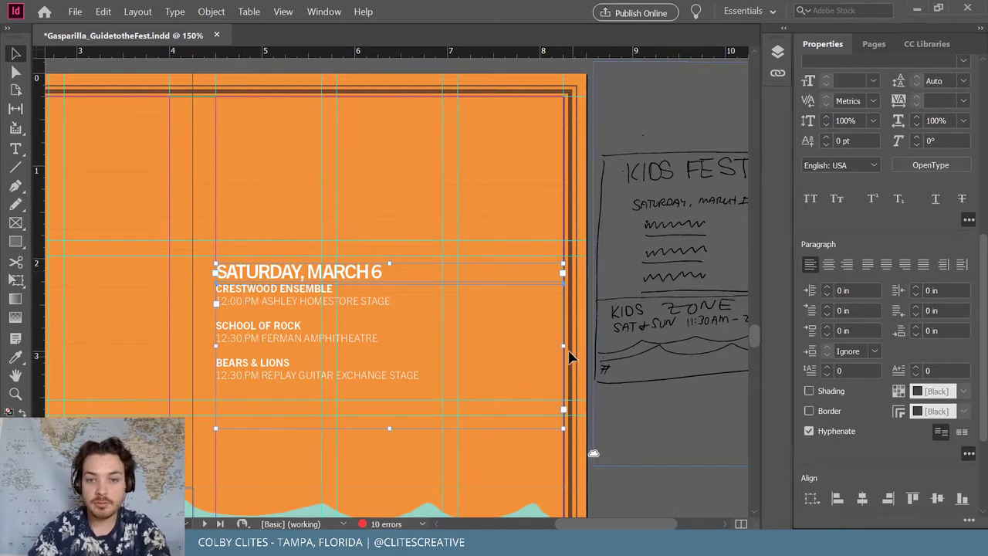
left_click_drag(564, 347, 441, 345)
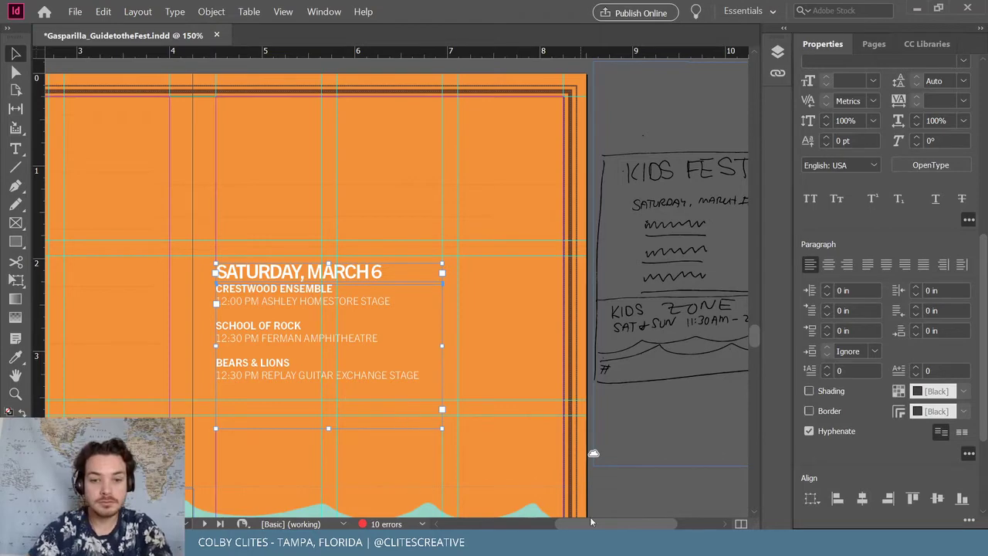
mouse_move(590, 523)
left_mouse_down()
mouse_move(516, 523)
mouse_move(612, 505)
mouse_move(513, 510)
mouse_move(599, 506)
left_mouse_up()
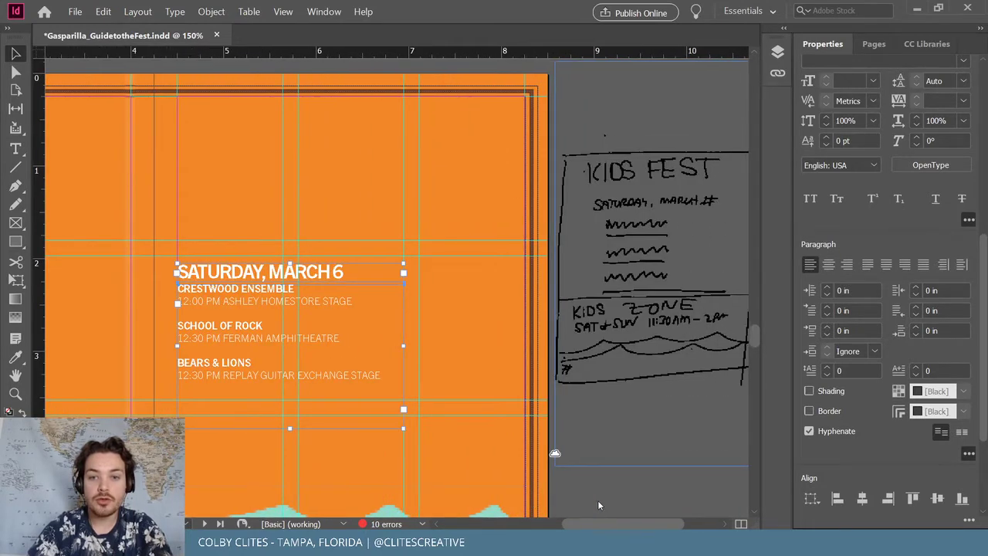
left_click_drag(598, 500, 601, 501)
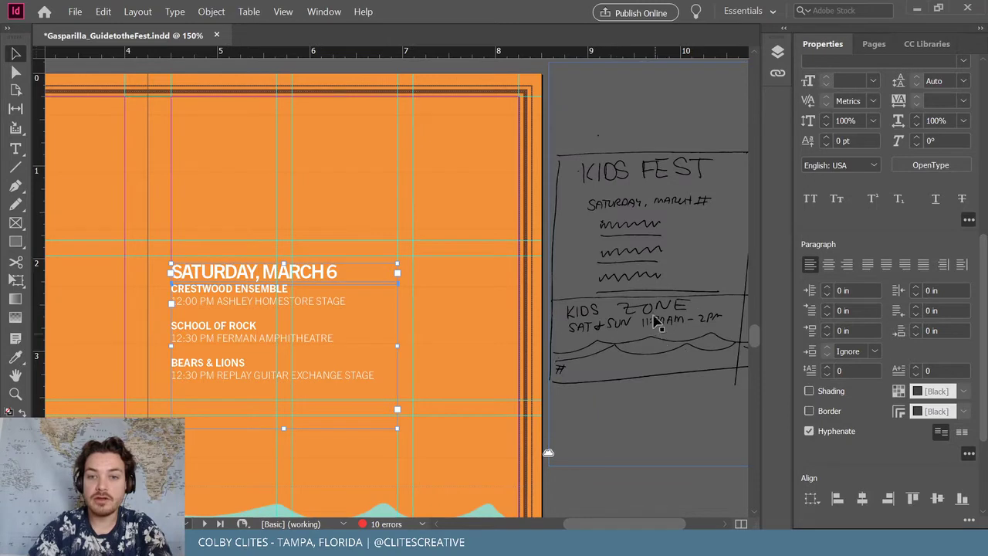
left_click_drag(623, 525, 627, 525)
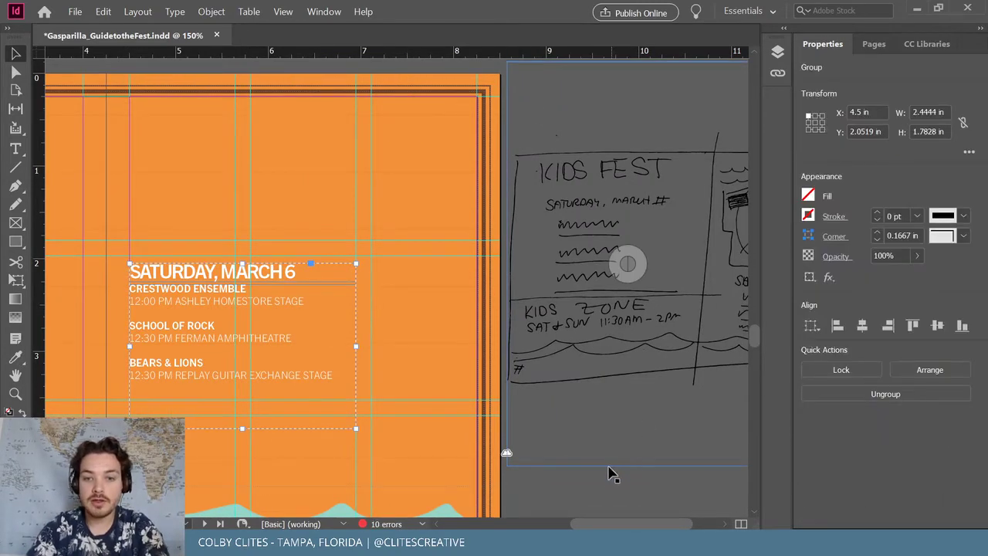
Ungroup the frames and Alt-drag a copy of the heading higher on the page
left_click(212, 12)
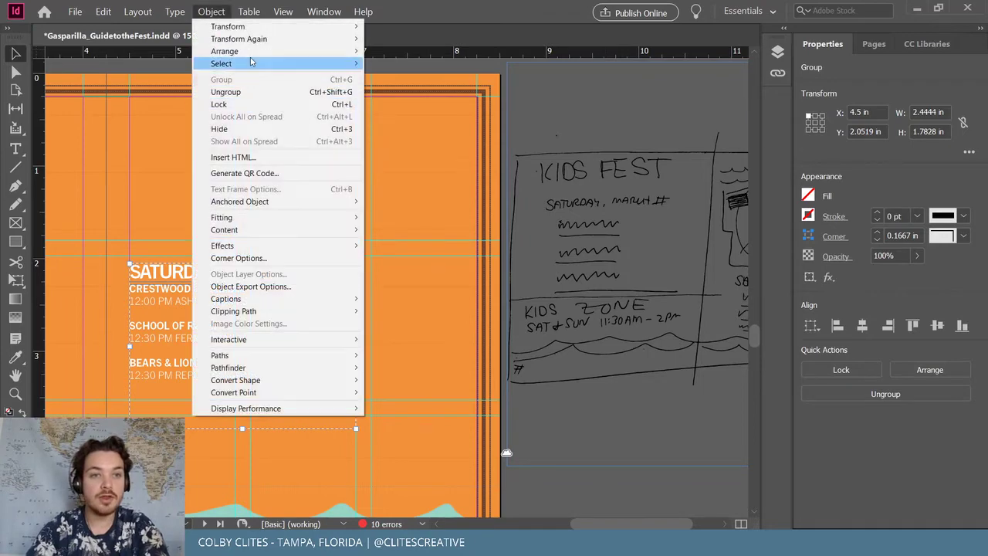
left_click(254, 88)
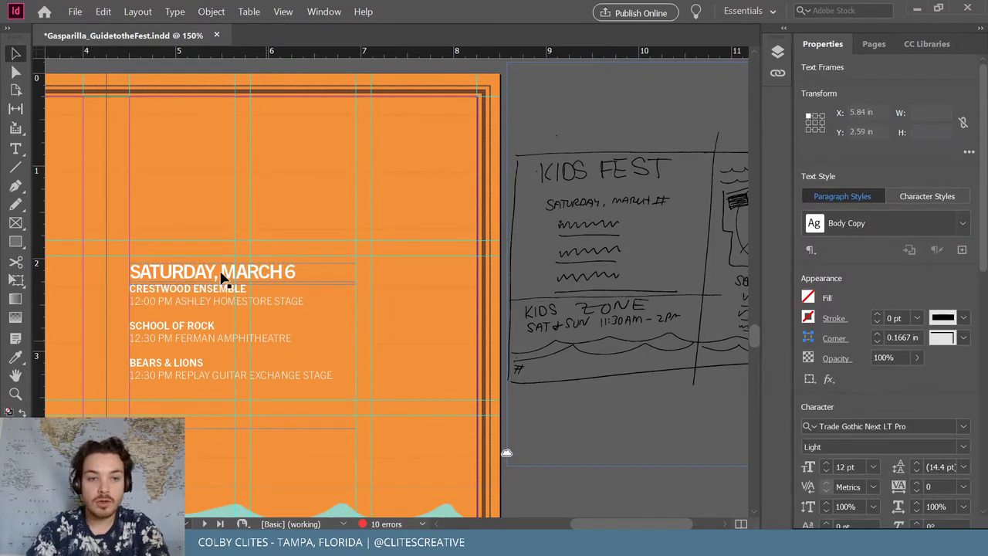
key("ctrl+shift+a")
left_click_drag(207, 278, 197, 158, "alt")
Retype the copied heading as KID'S ZONE
double_click(197, 156)
key("ctrl+a")
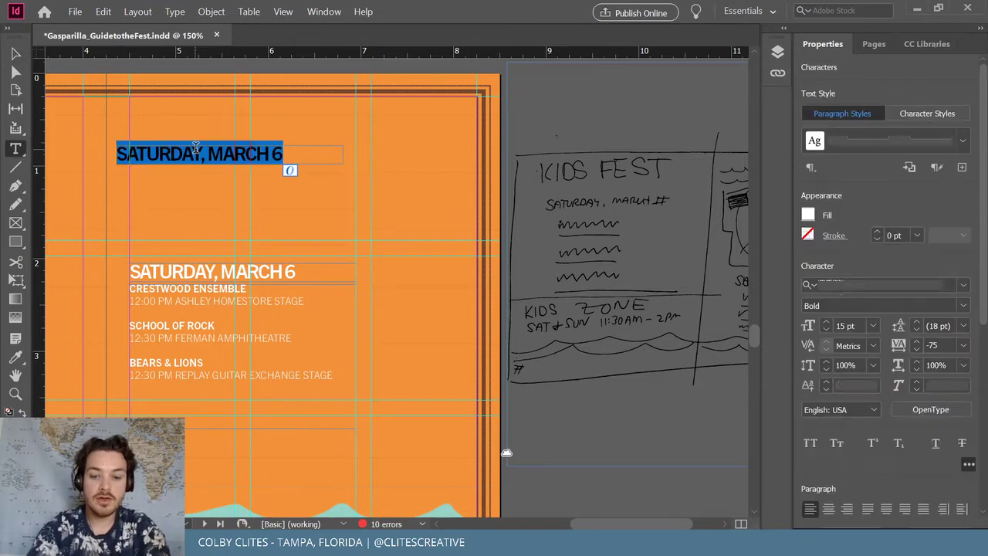
type("KID")
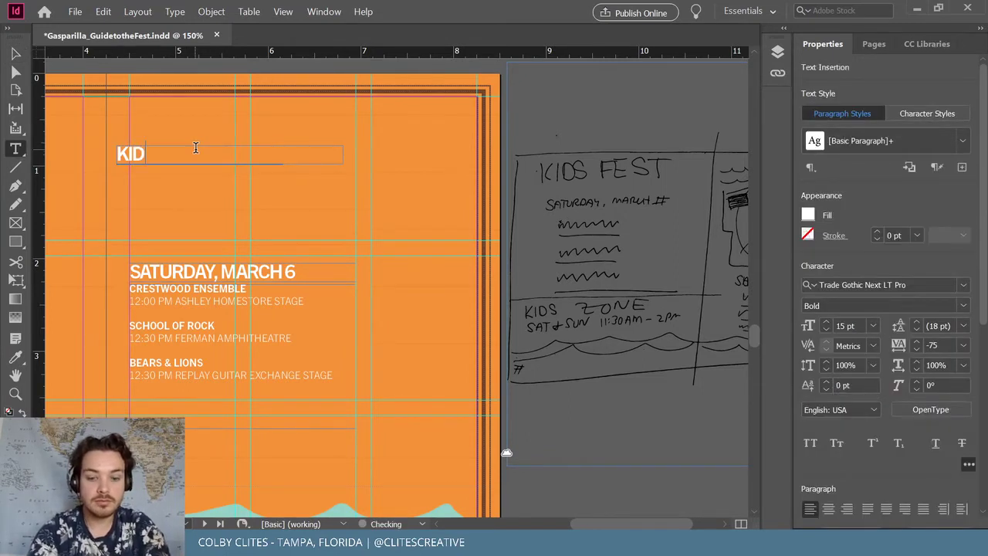
type("'S ZON")
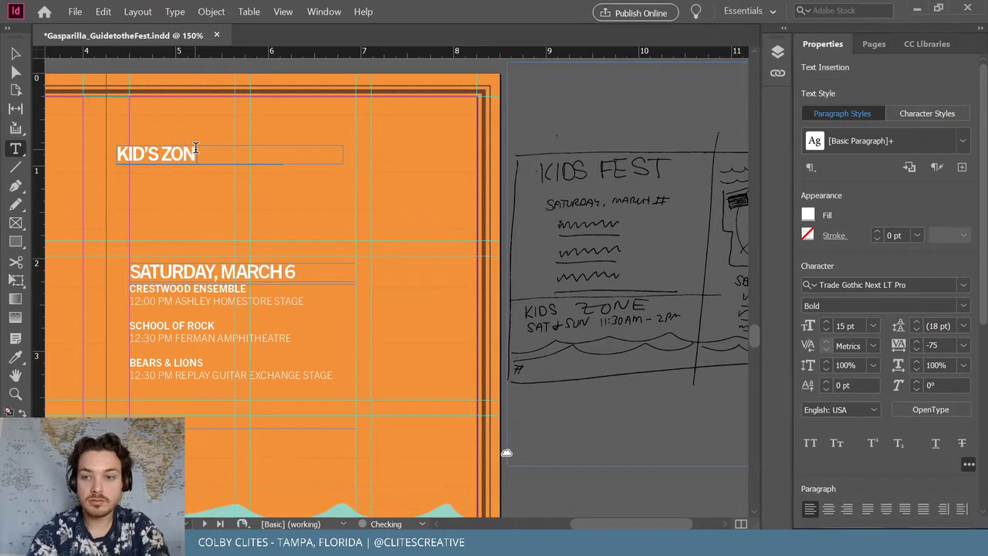
type("WE")
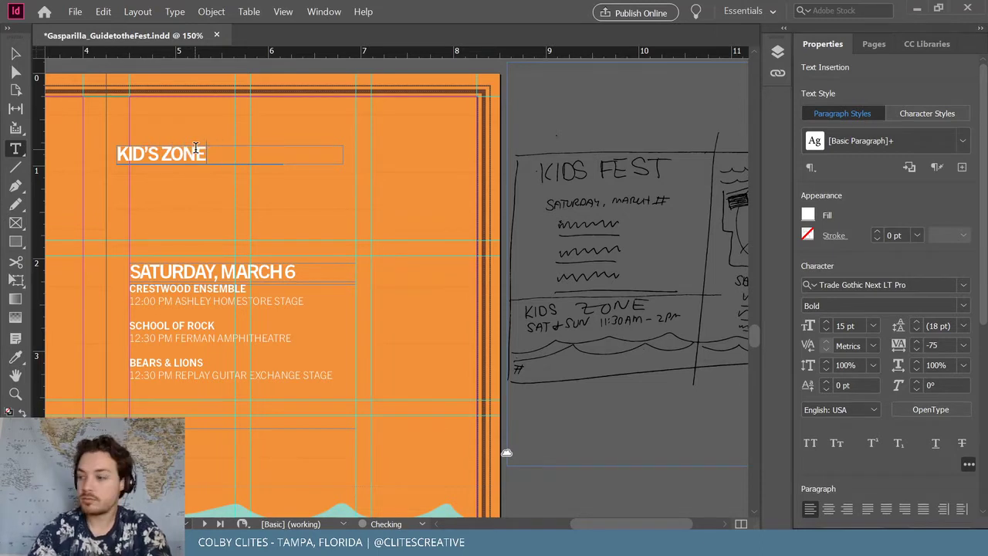
left_click(15, 54)
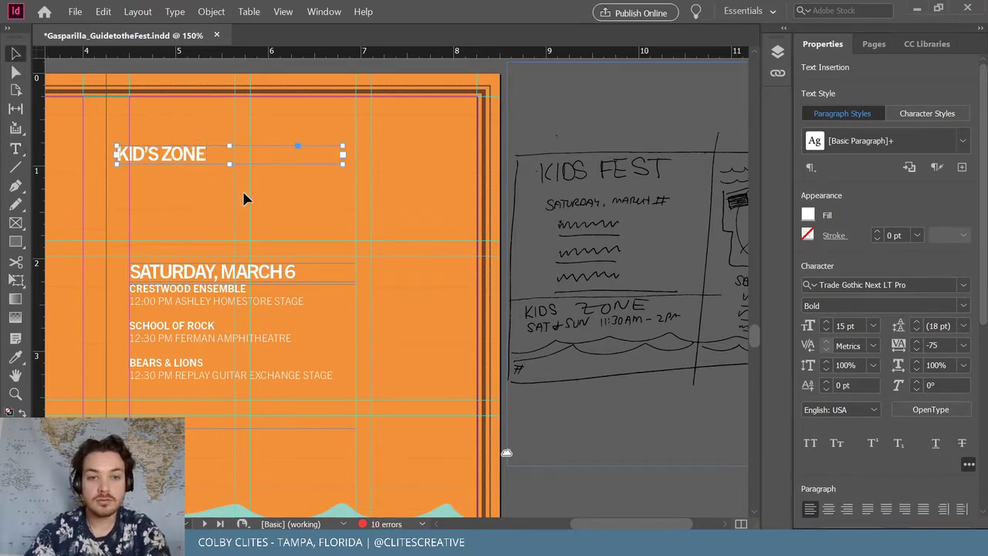
Make the KID'S ZONE frame taller and line it up with the schedule column
left_click(213, 306)
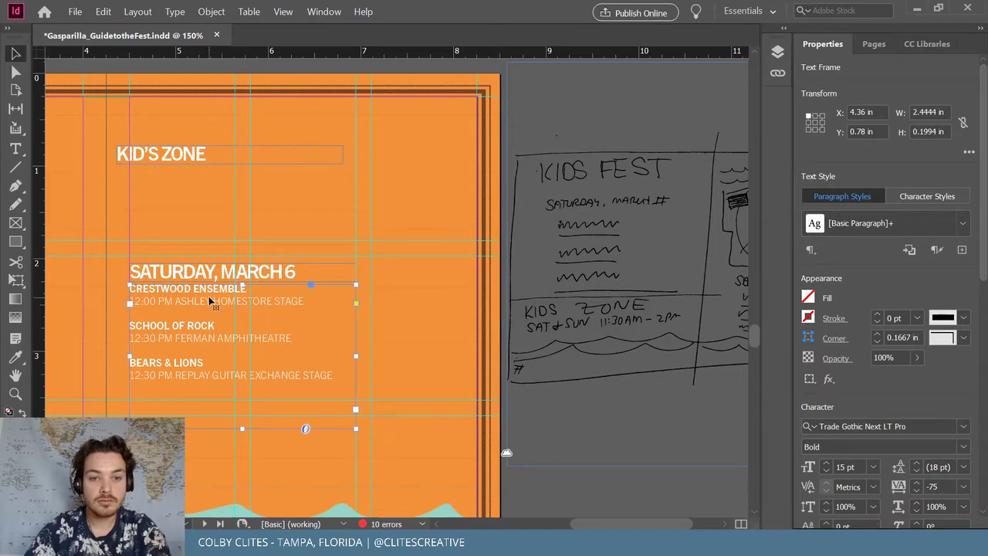
key("t")
left_click(216, 152)
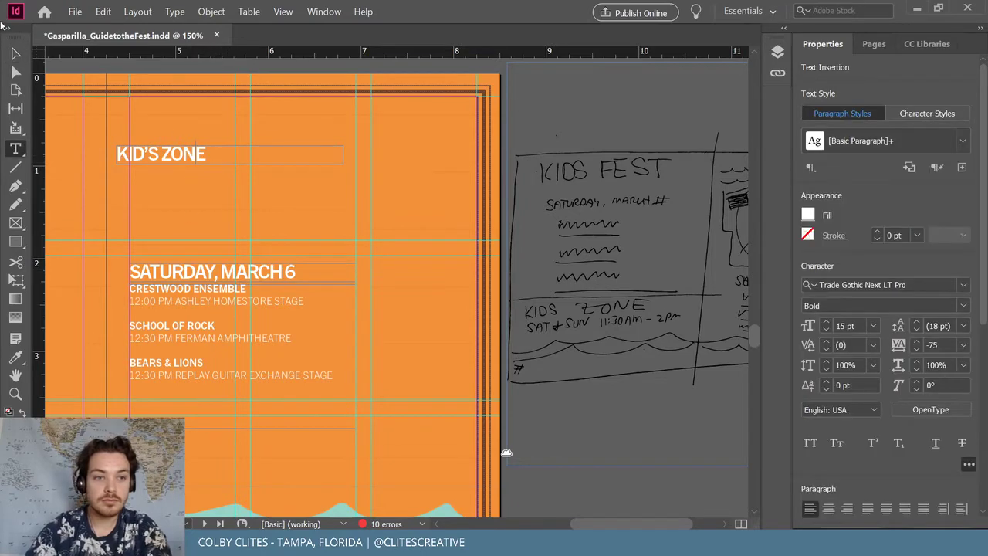
left_click(16, 52)
left_click_drag(229, 165, 230, 203)
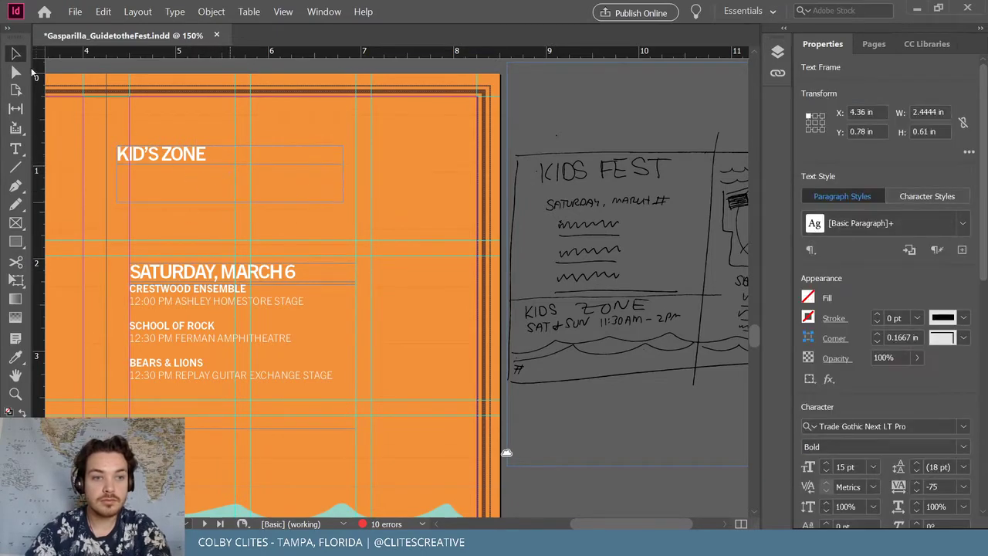
mouse_move(171, 156)
left_mouse_down()
mouse_move(209, 156)
mouse_move(184, 158)
left_mouse_up()
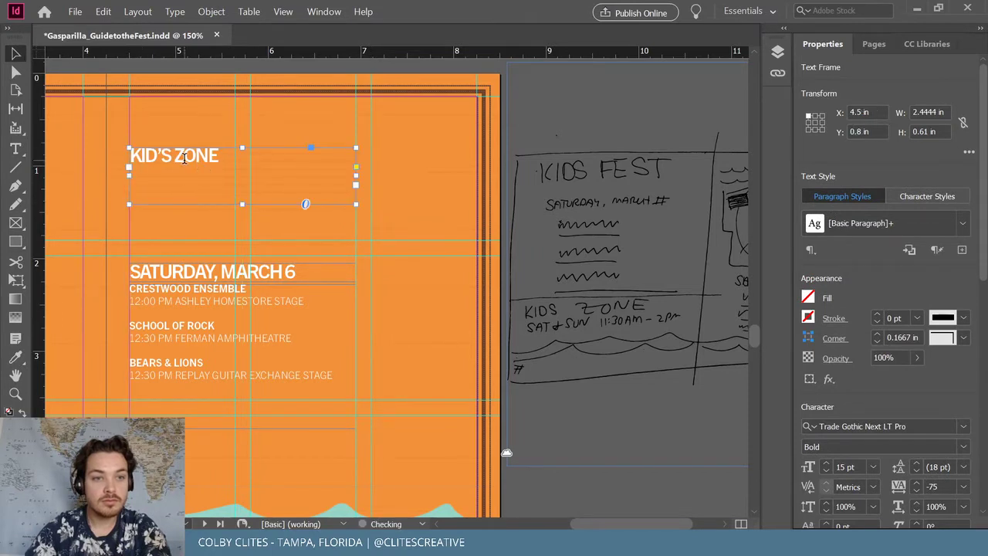
Add a second line reading SAT & SUN 11:30 AM - 2 PM under KID'S ZONE
double_click(184, 157)
left_click(262, 157)
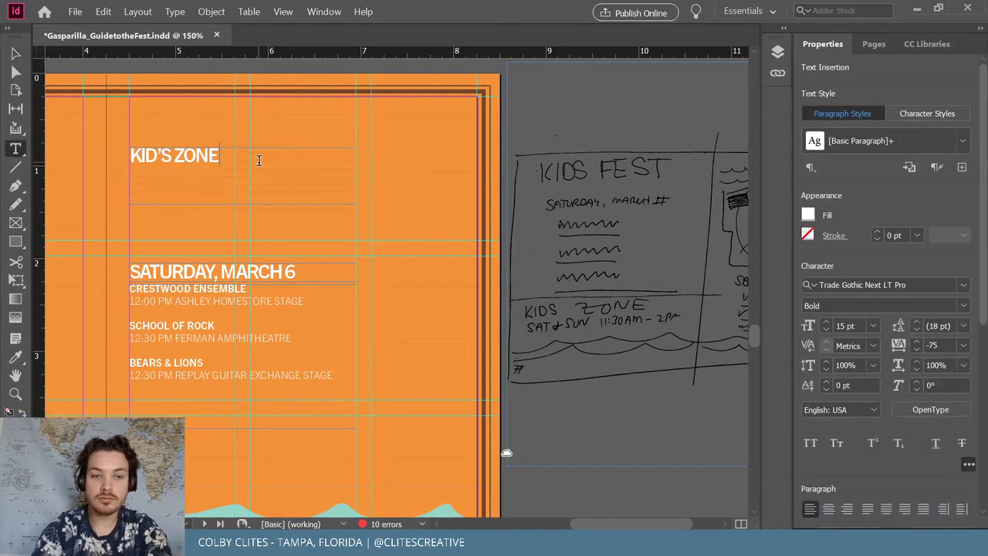
type("SAT & SUN 11:30 AM - 2 PM")
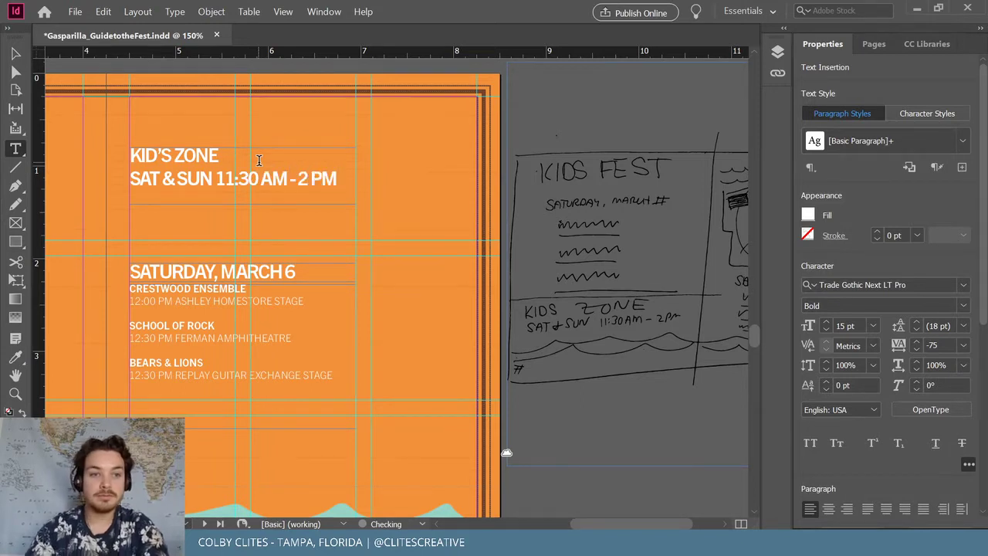
key("Escape")
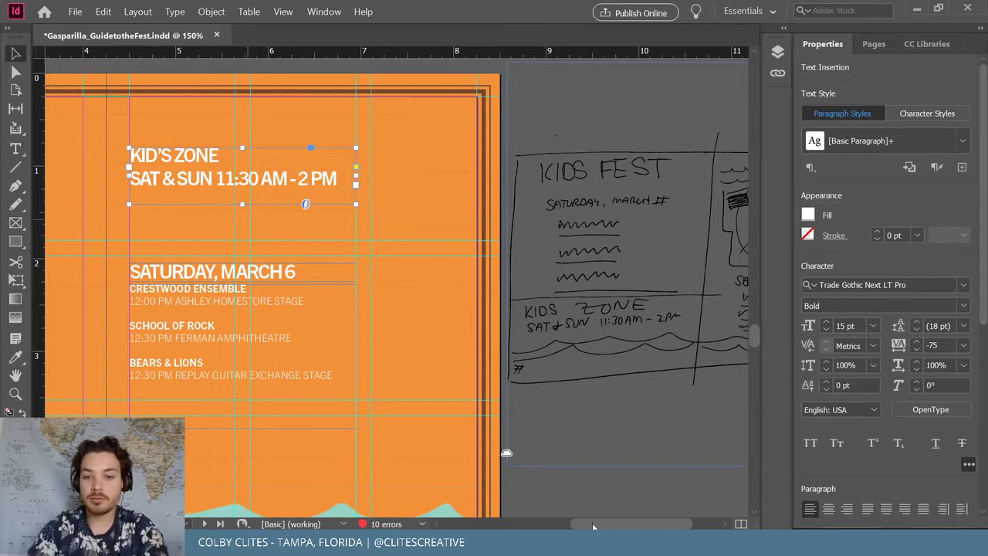
scroll(700, 265, "left", 10)
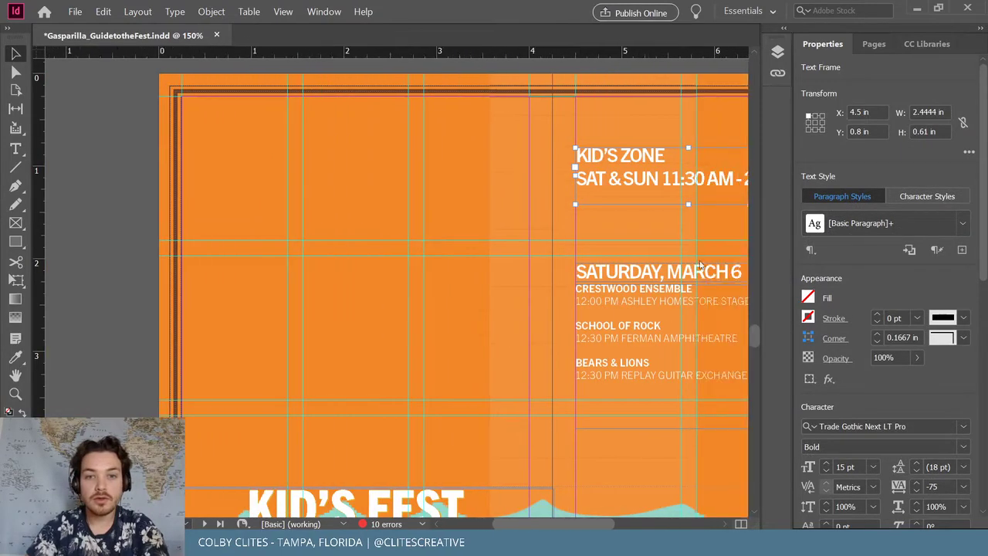
Move the KID'S ZONE block to the page's top-left and widen it to 3.48 in
left_click_drag(656, 192, 272, 173)
left_click_drag(417, 159, 515, 162)
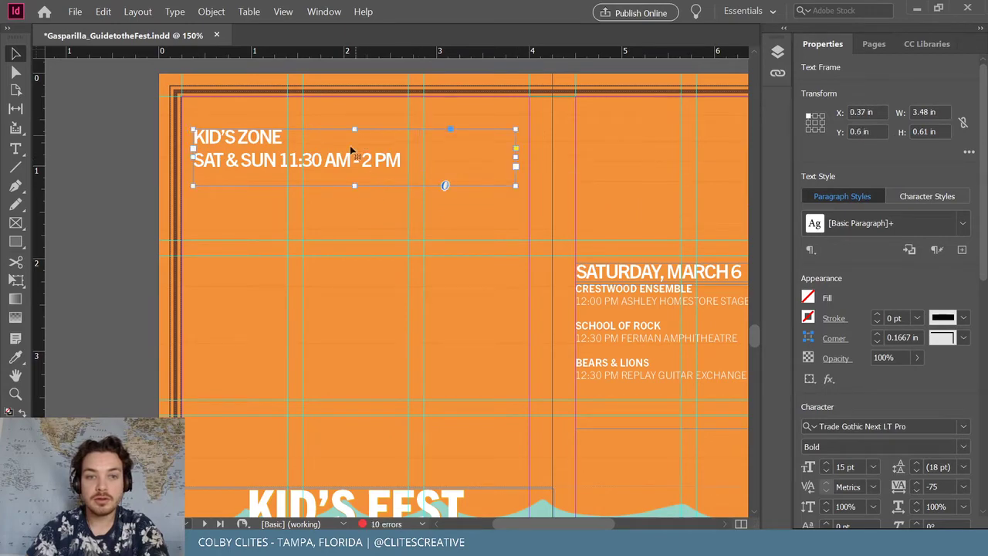
mouse_move(349, 145)
left_mouse_down()
mouse_move(331, 147)
mouse_move(342, 159)
mouse_move(342, 143)
left_mouse_up()
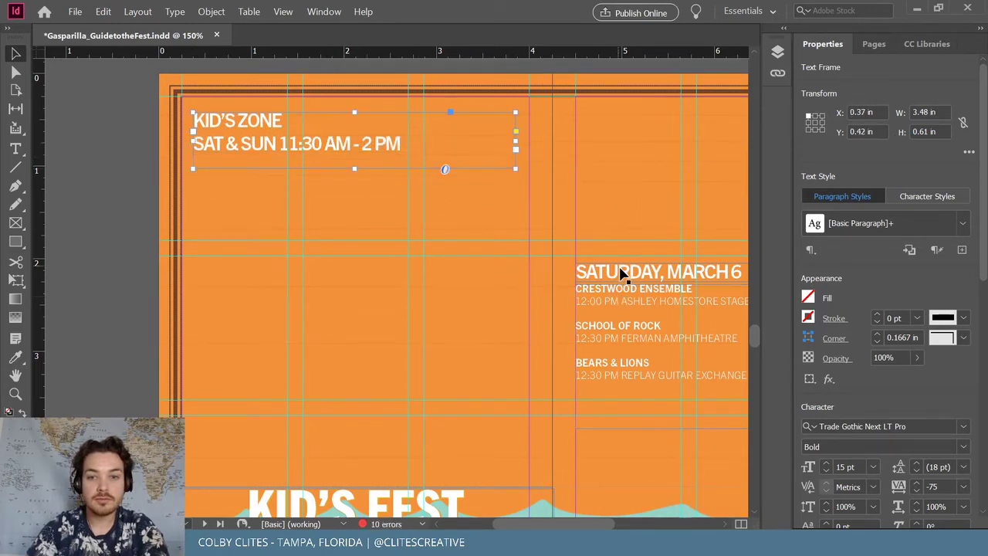
Move the Saturday schedule frames left and narrow them slightly
left_click(628, 315)
left_click_drag(640, 298, 280, 228)
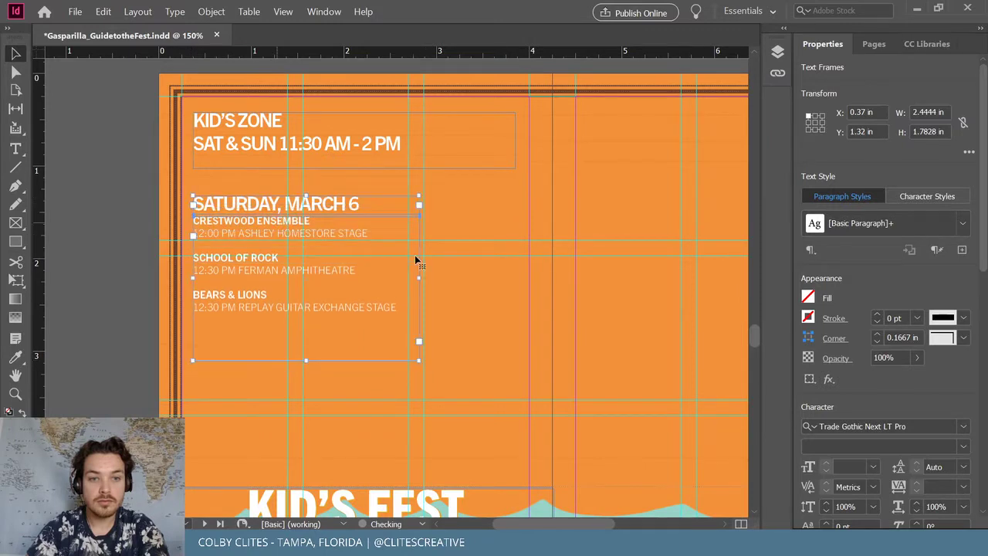
left_click_drag(419, 279, 408, 279)
left_click(131, 235)
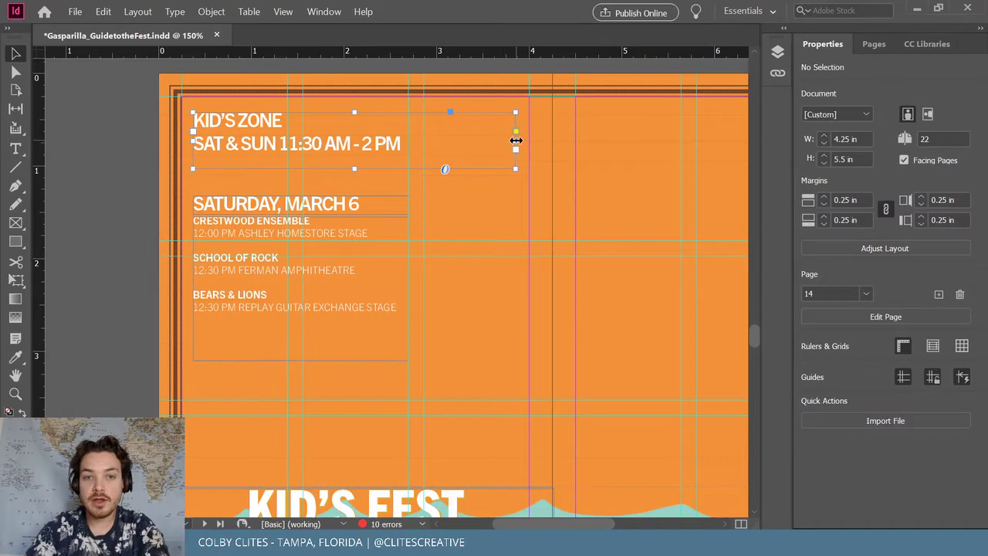
Resize the KID'S ZONE frame wider toward the page middle and taller
left_click_drag(516, 140, 409, 141)
left_click(462, 81)
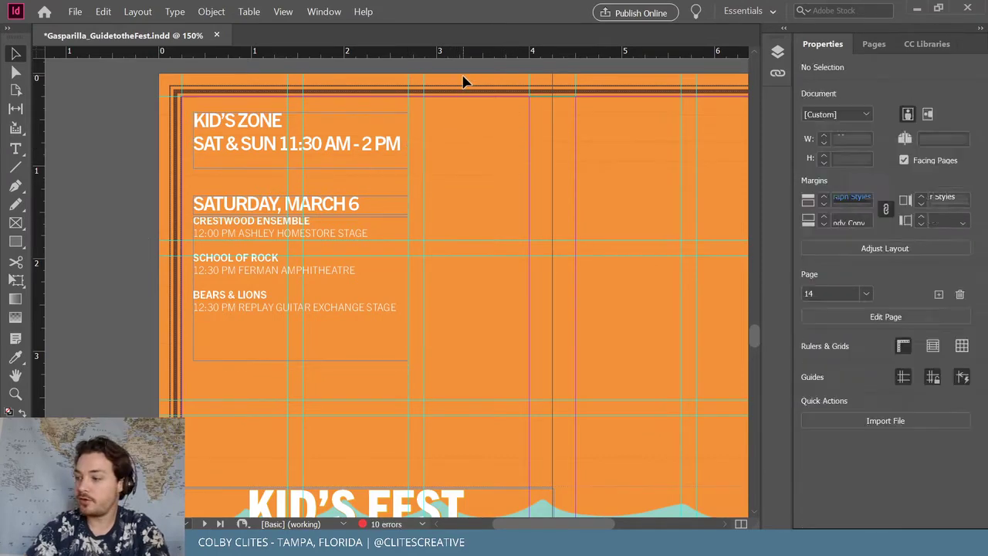
scroll(432, 154, "up", 1)
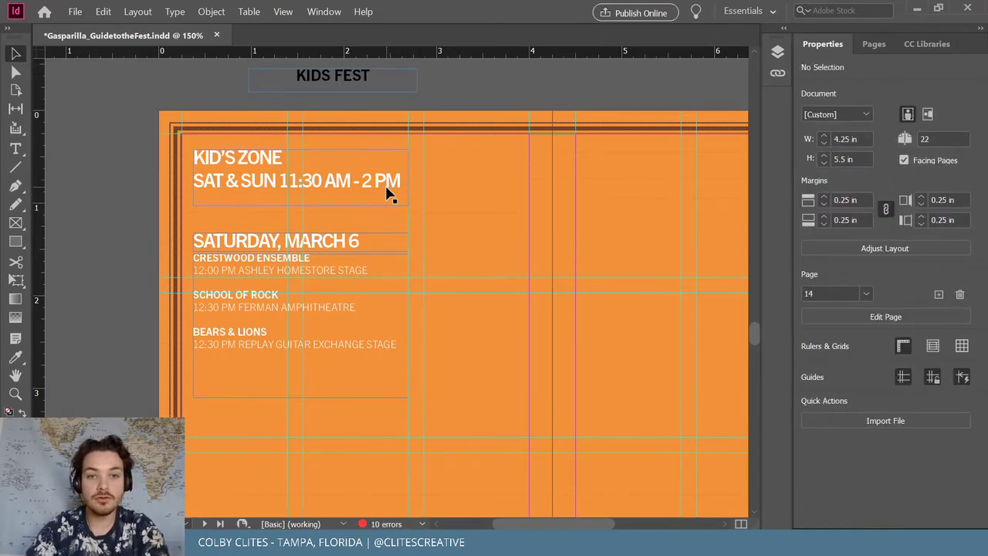
left_click(392, 190)
left_click_drag(409, 179, 530, 178)
left_click_drag(361, 206, 362, 223)
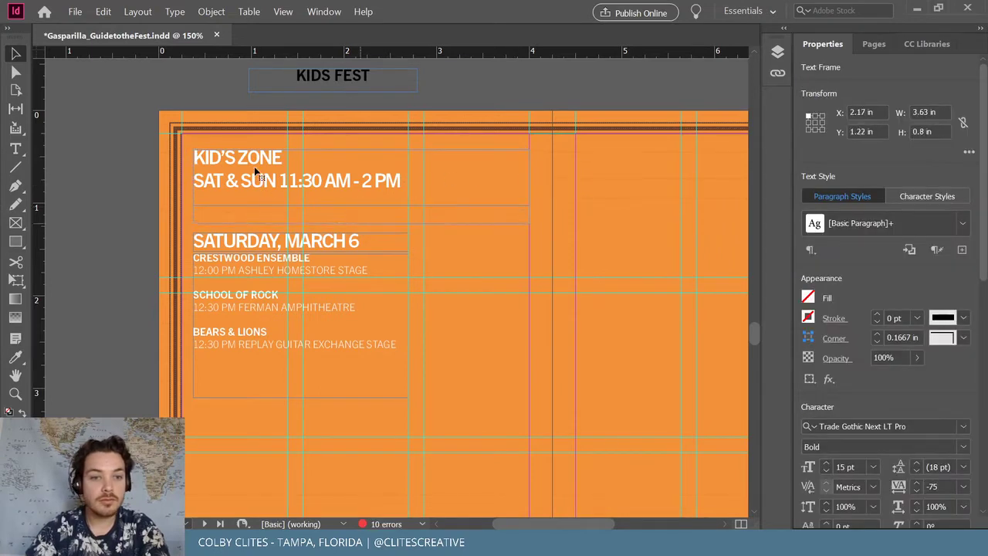
Set KID'S ZONE to Heavy weight at 34 pt
triple_click(194, 157)
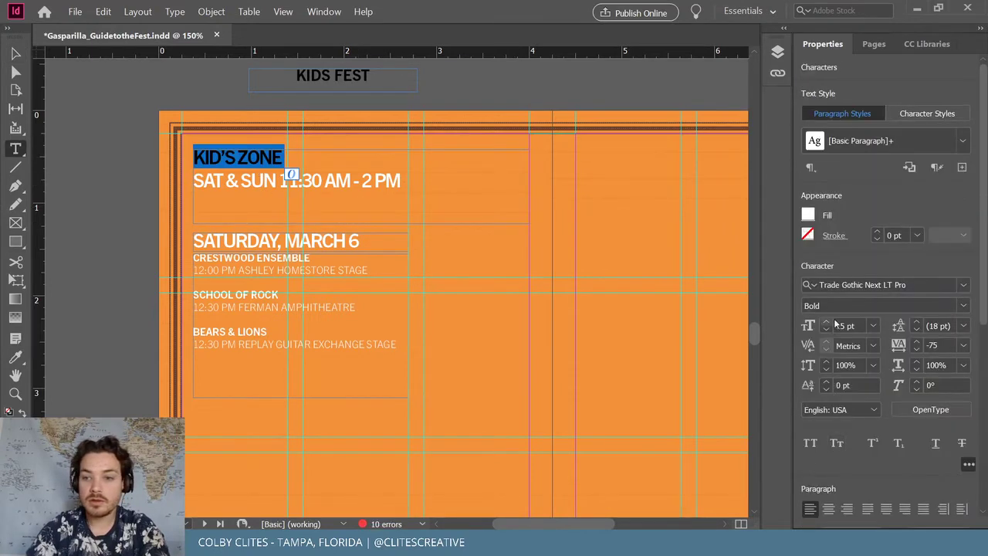
left_click(963, 306)
left_click(868, 267)
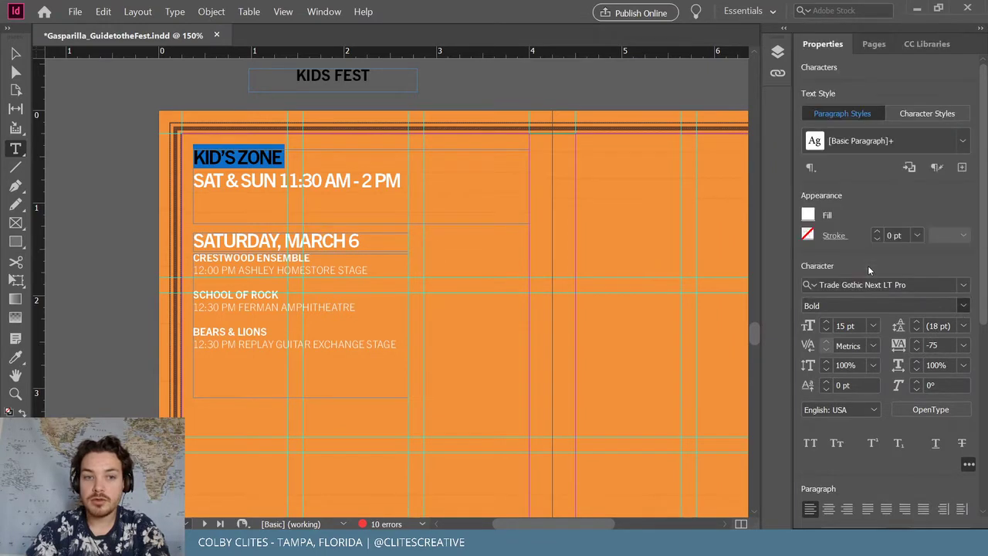
left_click(826, 324)
left_click(827, 323)
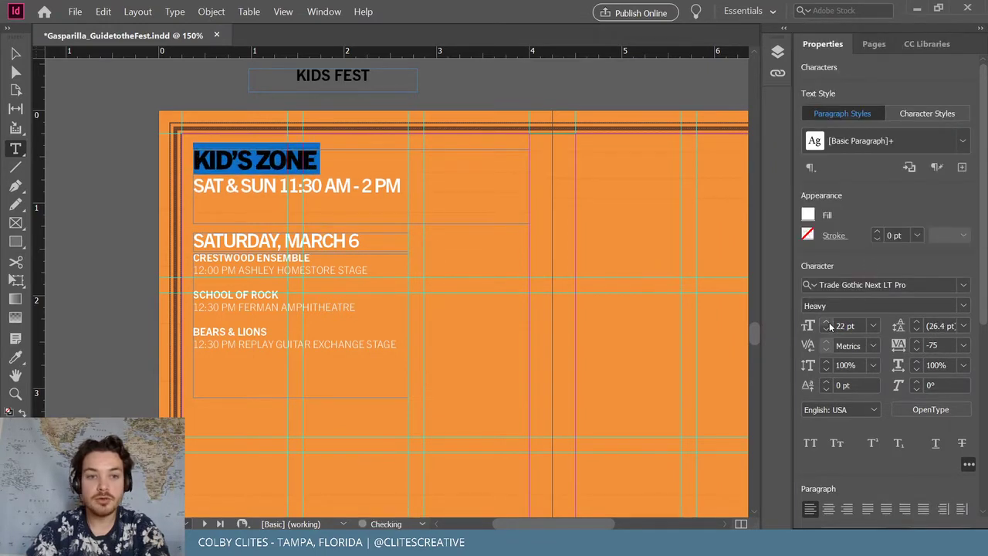
left_click(827, 323)
left_click(826, 323)
left_click(826, 324)
left_click(826, 324)
left_click(827, 324)
left_click(826, 324)
left_click(827, 324)
left_click(827, 324)
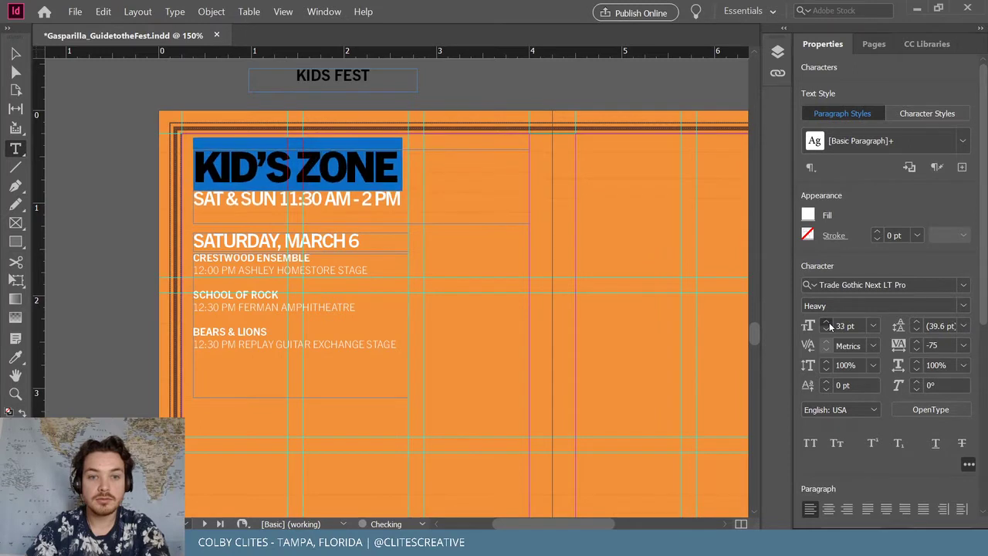
left_click(826, 323)
left_click(827, 323)
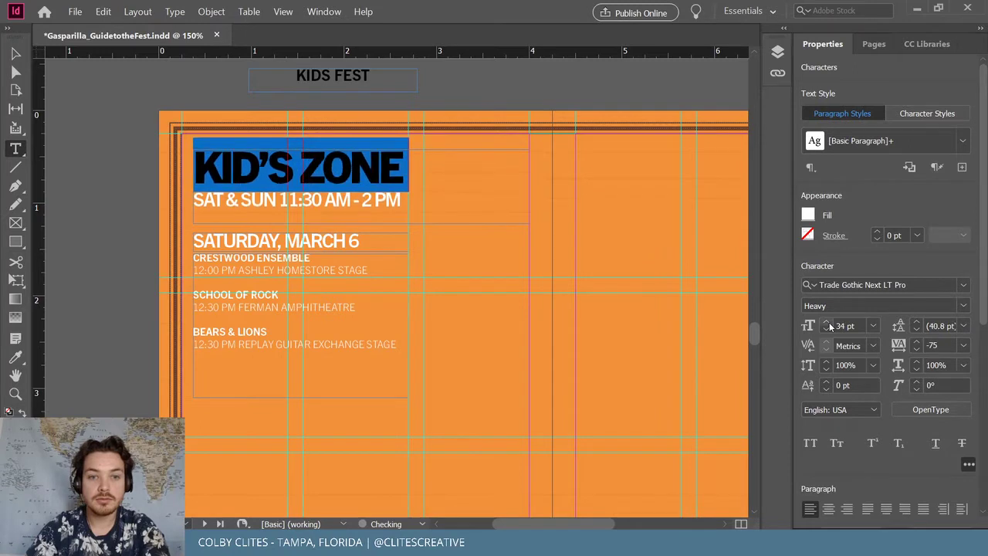
Set the SAT & SUN times line to 15.5 pt and narrow the KID'S ZONE frame back
triple_click(319, 199)
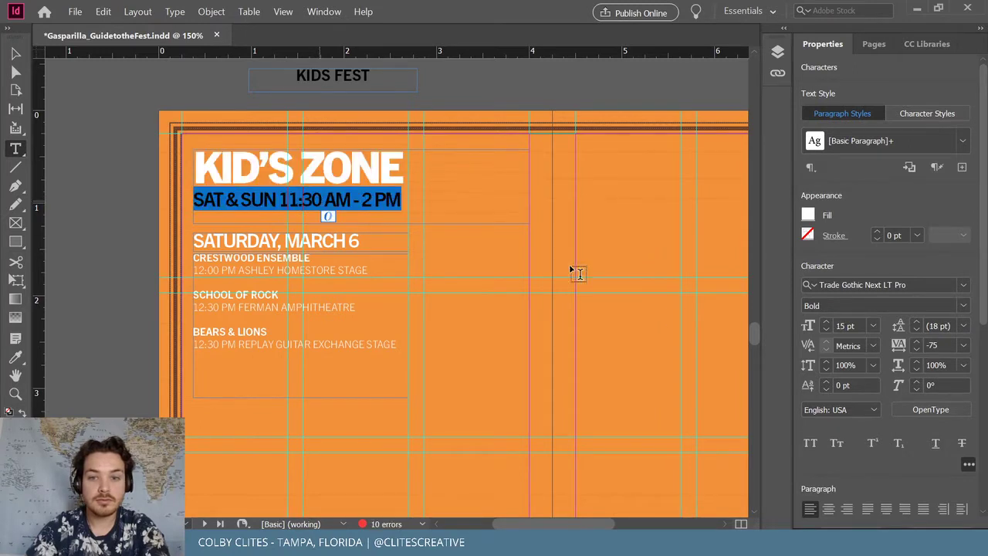
left_click(826, 330)
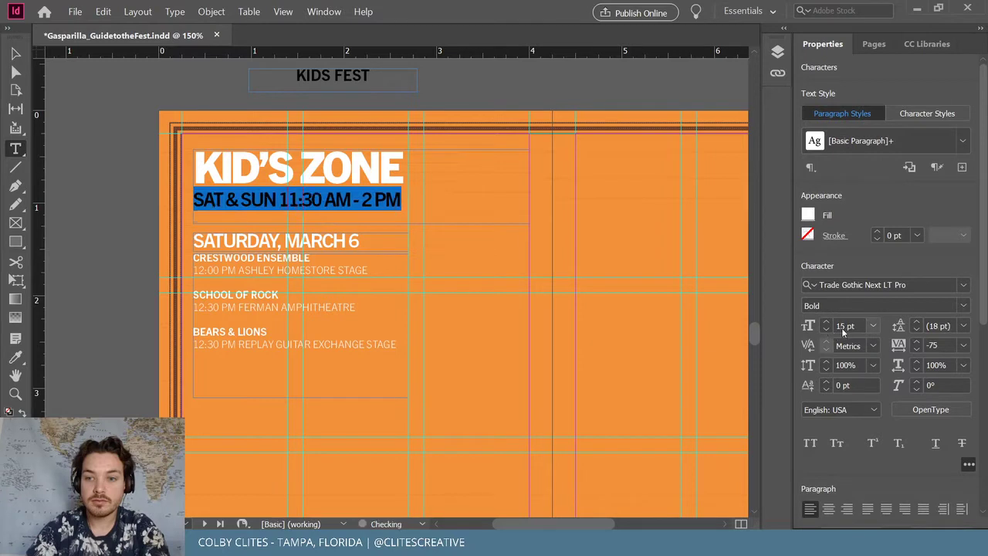
left_click(844, 327)
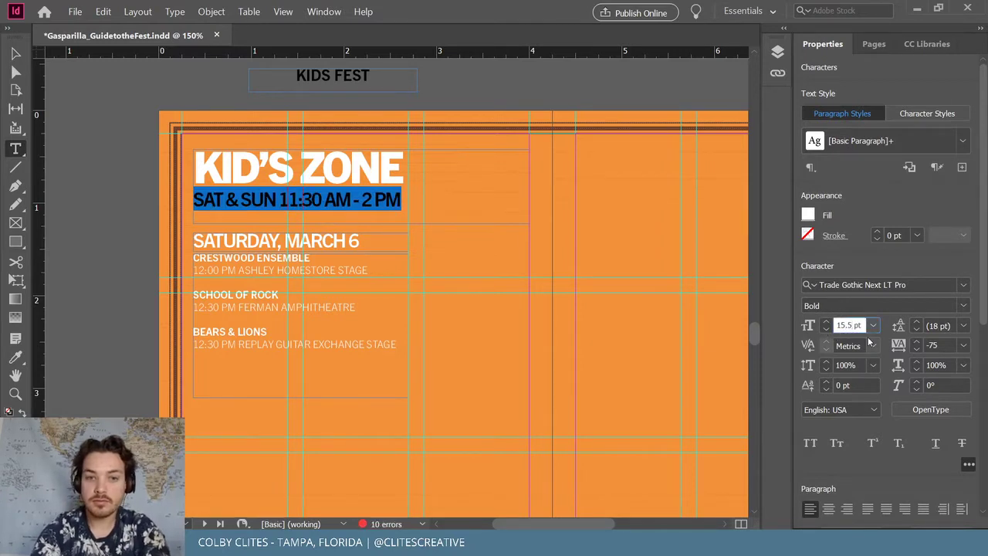
type("15.5")
key("Return")
left_click(16, 54)
left_click(77, 132)
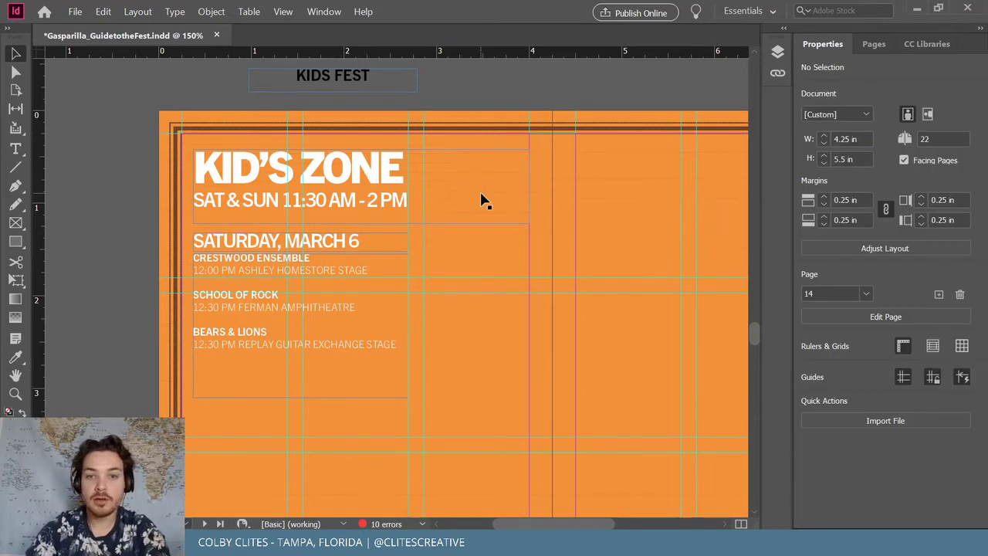
left_click_drag(527, 186, 409, 187)
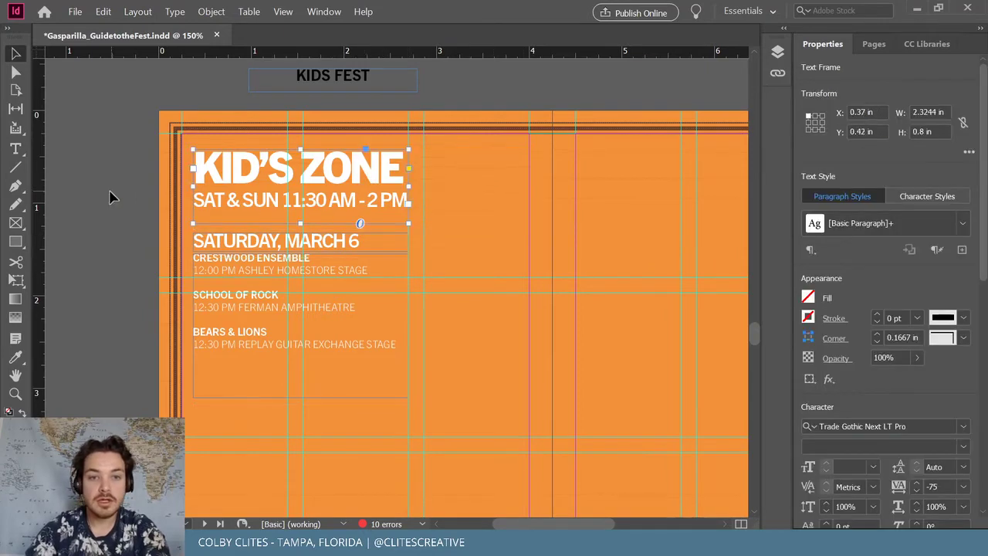
Duplicate the Saturday schedule onto the right page and move the original slightly lower
left_click(349, 271)
left_click_drag(235, 309, 688, 348)
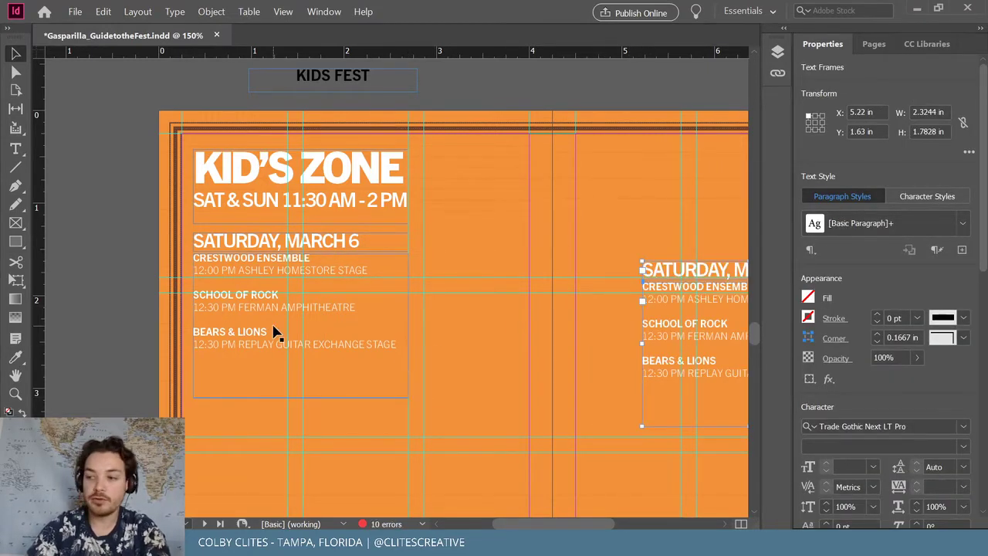
left_click(340, 246)
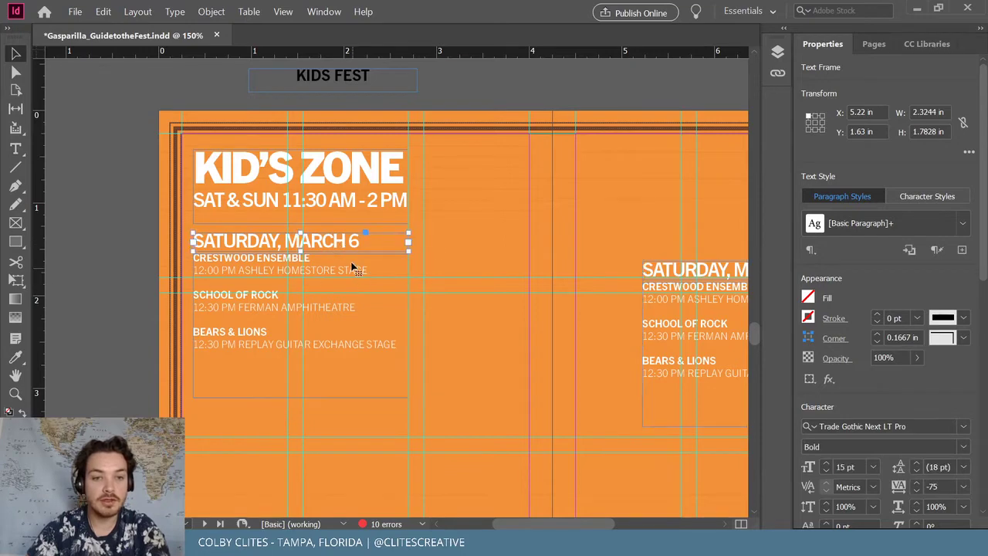
left_click(349, 262, "shift")
left_click_drag(349, 262, 349, 330)
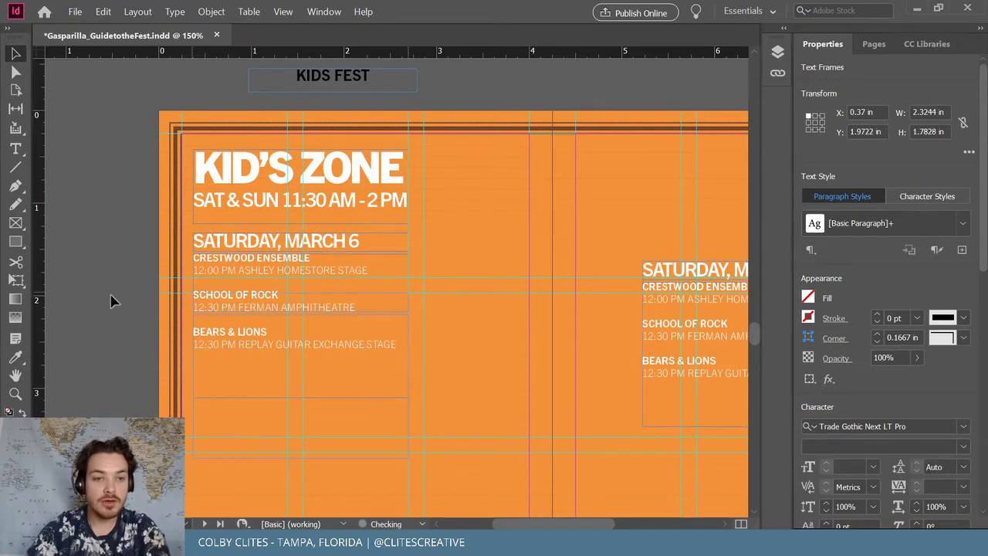
left_click(112, 282)
scroll(113, 283, "down", 3)
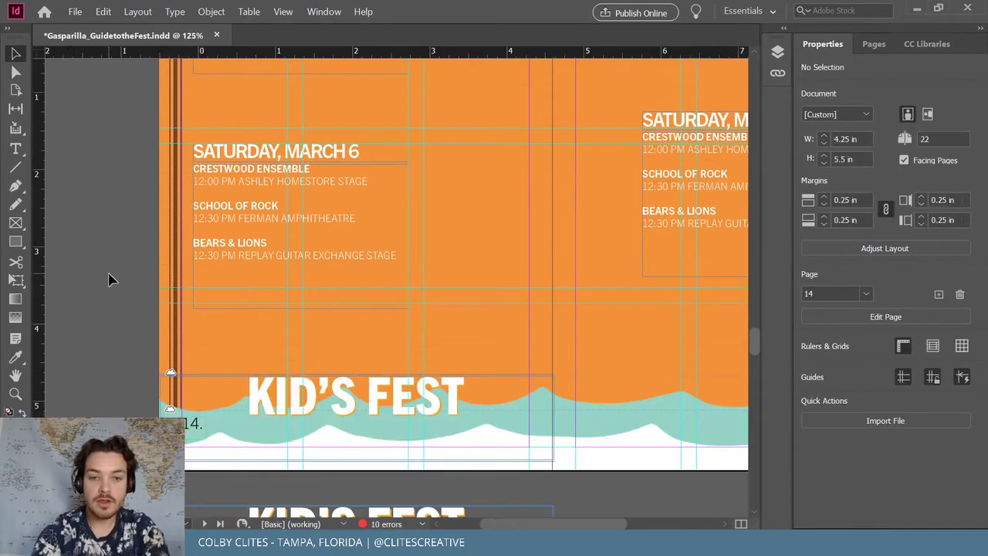
key("ctrl+minus")
scroll(109, 280, "up", 1)
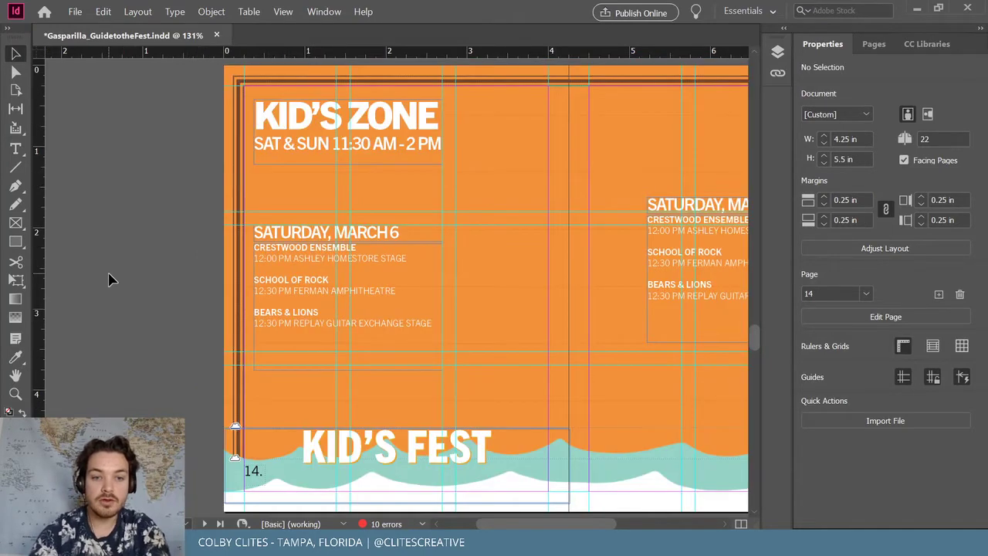
Change the copied heading to SUNDAY, MARCH 7
left_click_drag(584, 520, 673, 507)
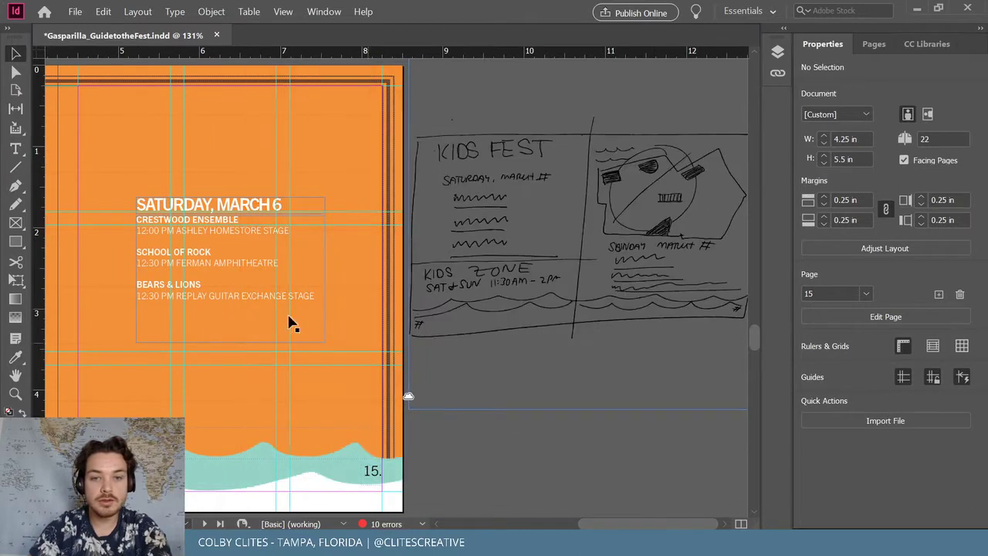
key("t")
left_click(199, 207)
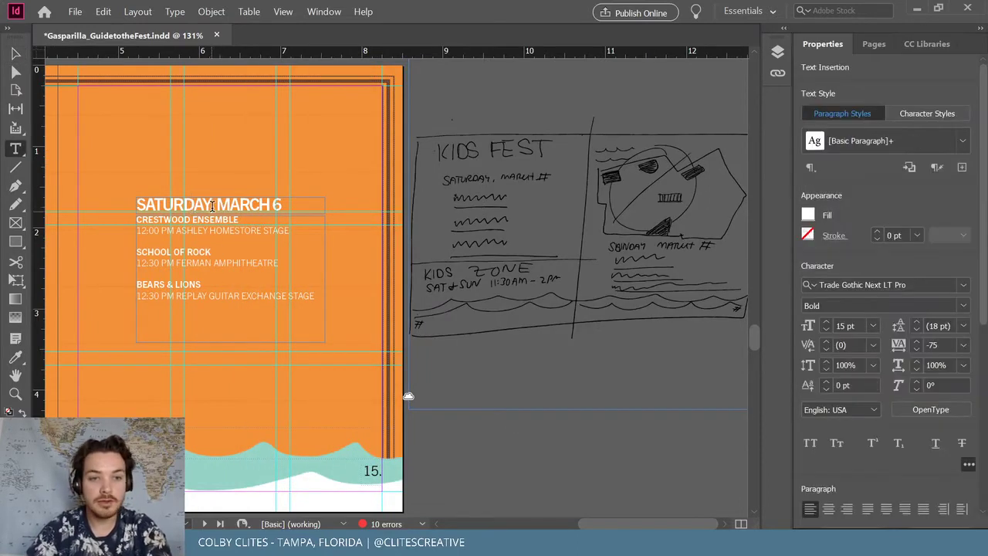
left_click_drag(211, 206, 147, 206)
type("UN")
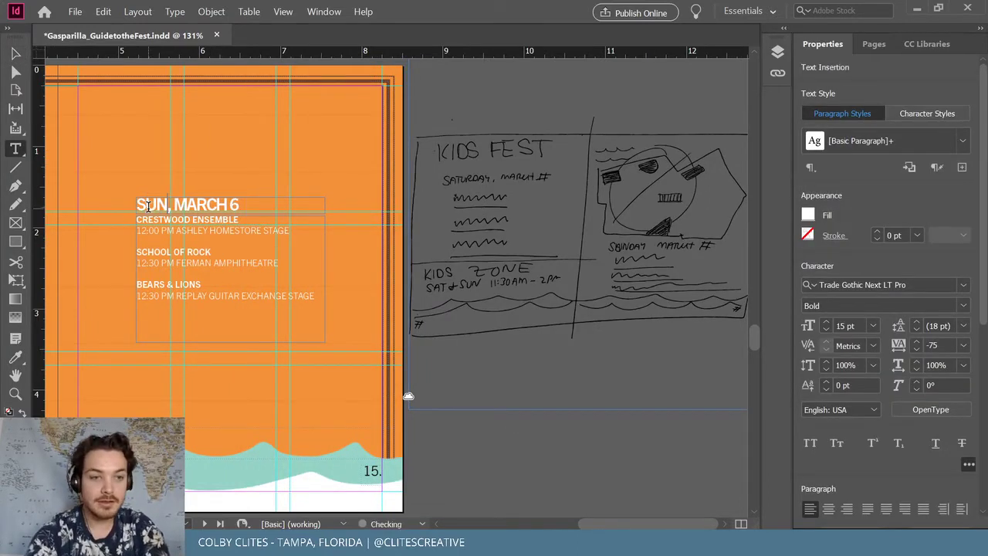
type("Day")
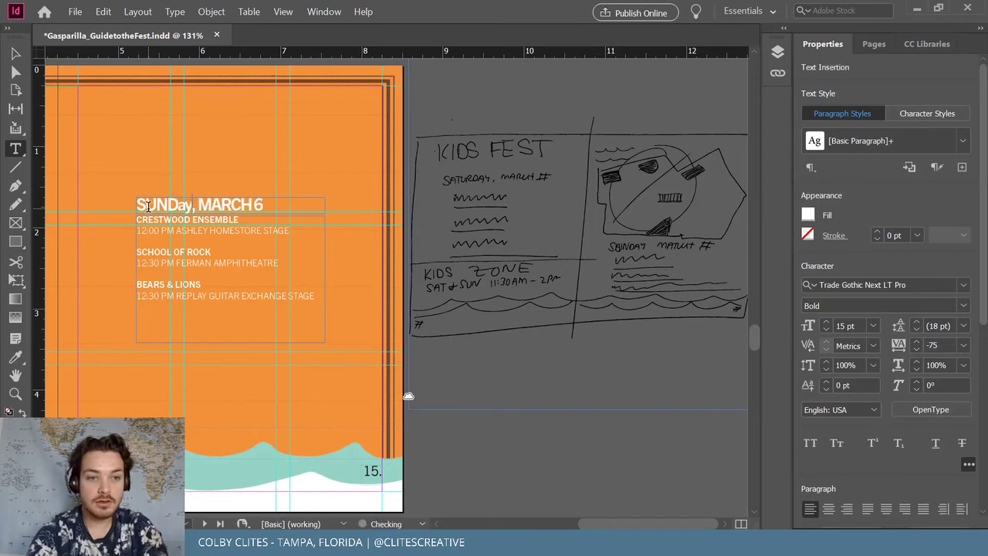
key("BackSpace")
key("BackSpace")
type("AY")
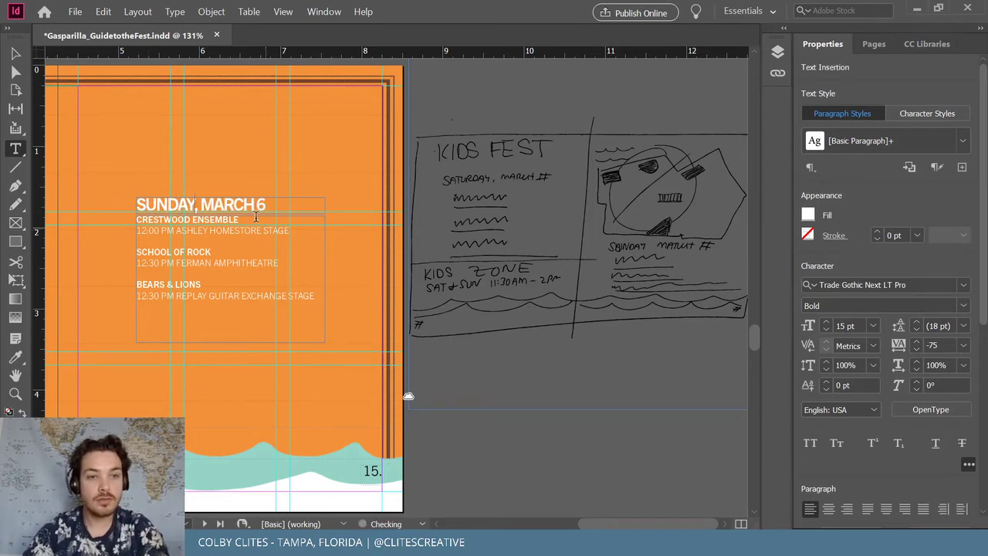
left_click_drag(256, 205, 265, 204)
type("7")
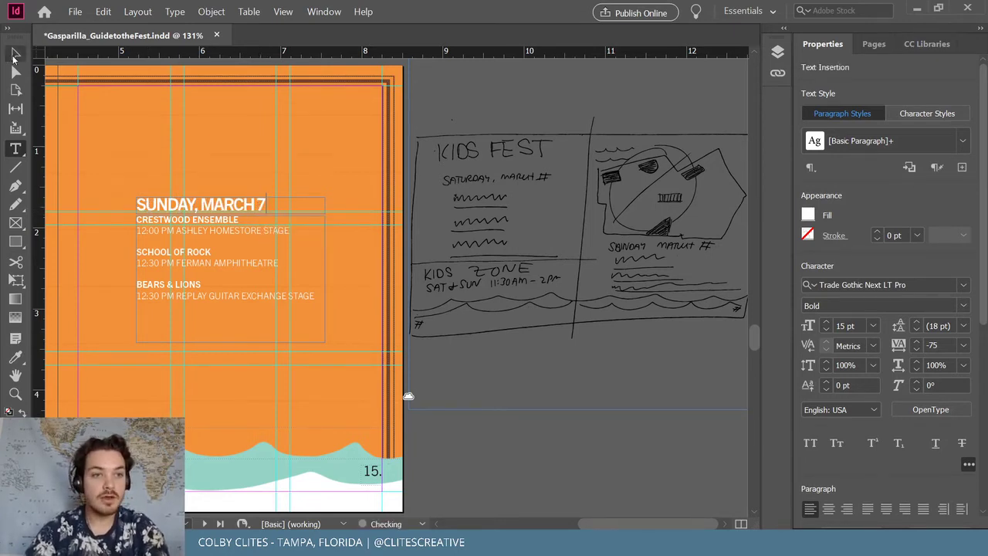
key("Escape")
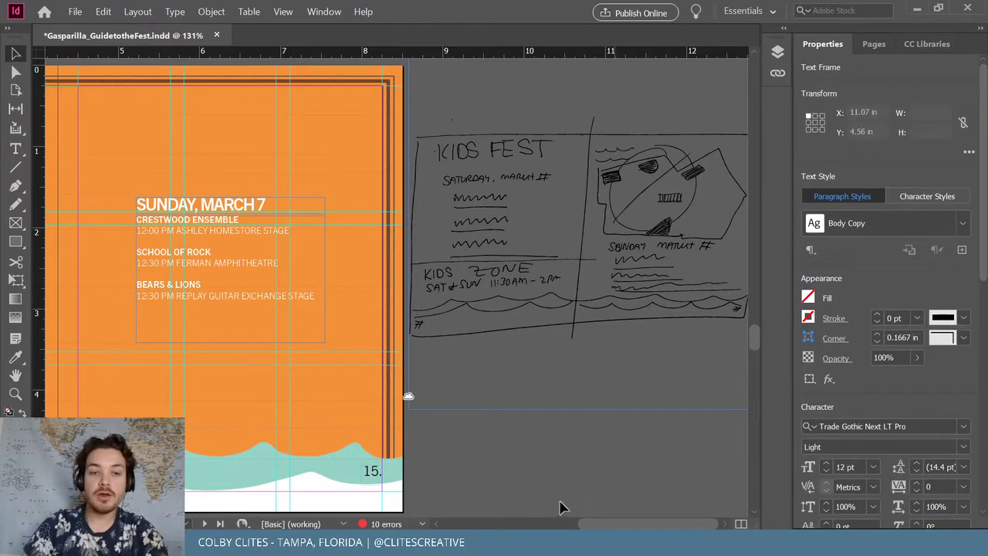
left_click(560, 503)
Retype the first Sunday act as TAMPA METRO YOUTH ORCHESTRA, 12:00 PM FERMAN AMPHITHEATRE
left_click(237, 267)
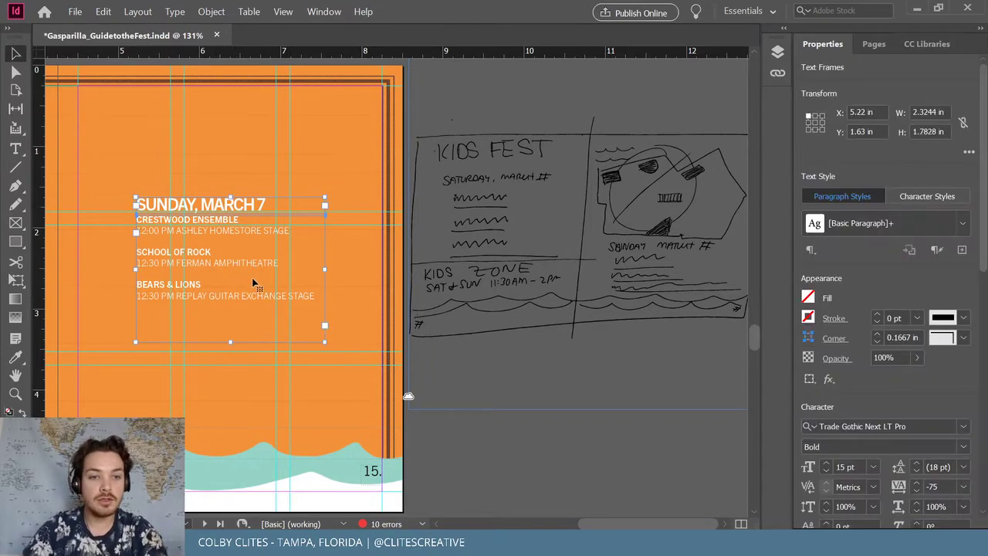
double_click(224, 220)
left_click_drag(238, 220, 126, 223)
key("BackSpace")
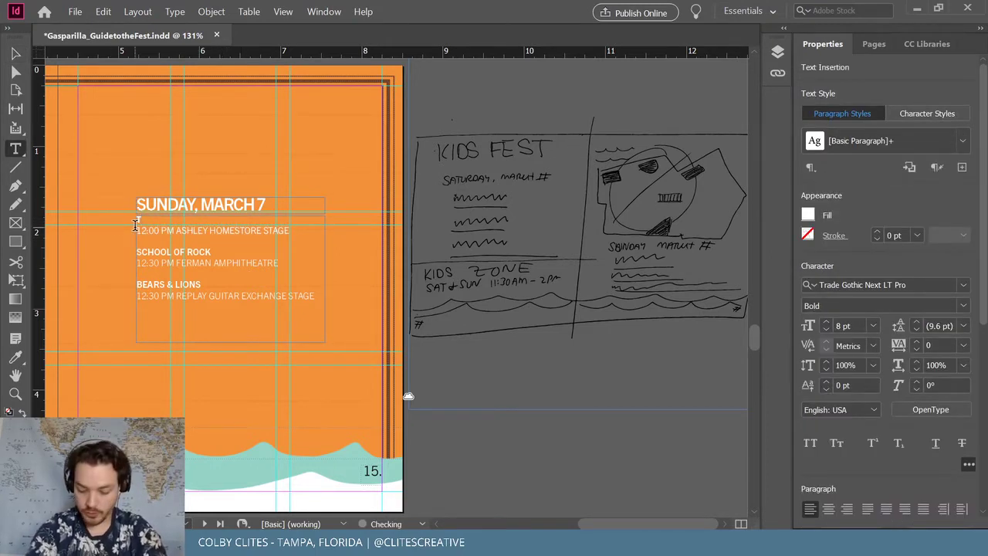
type("TAMPA")
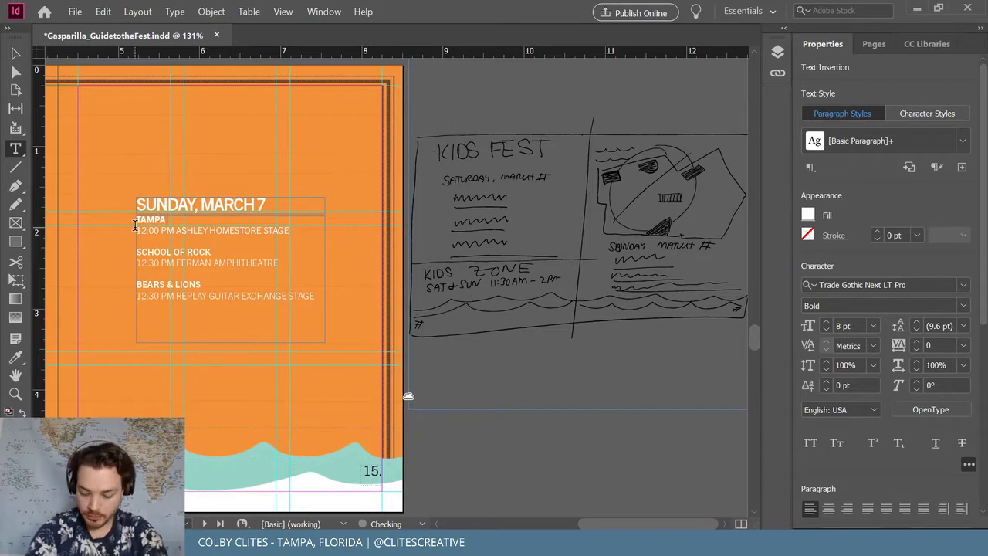
type(" MET")
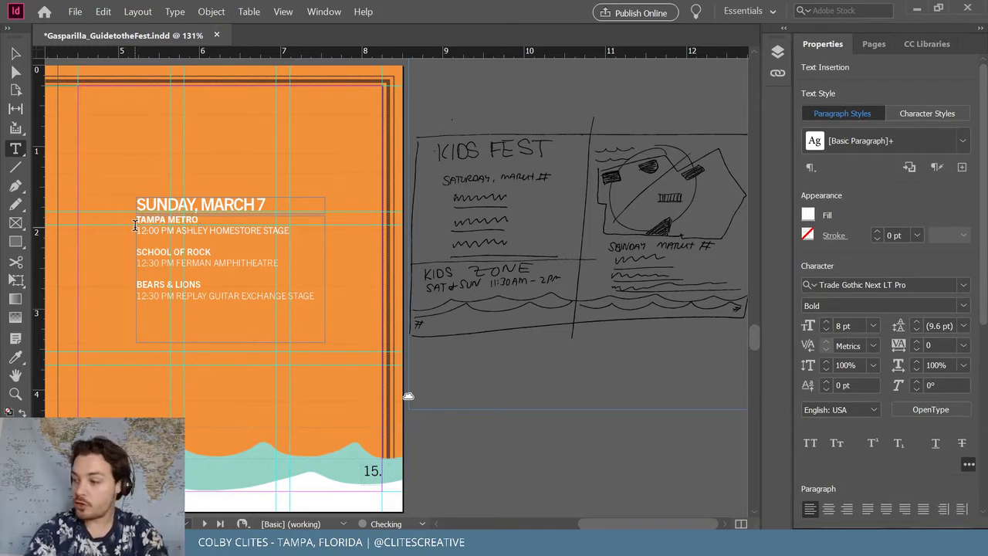
type("RO")
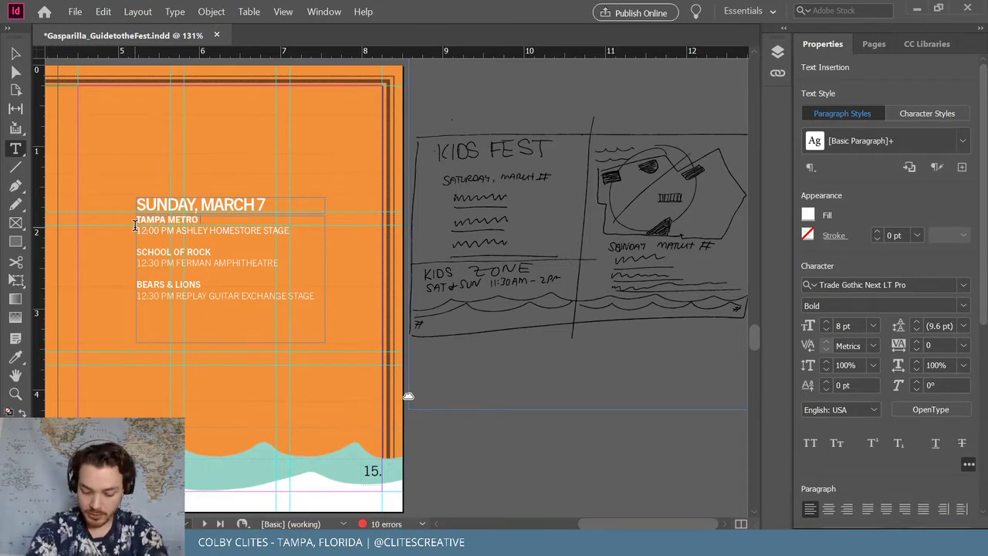
type(" YOUTH")
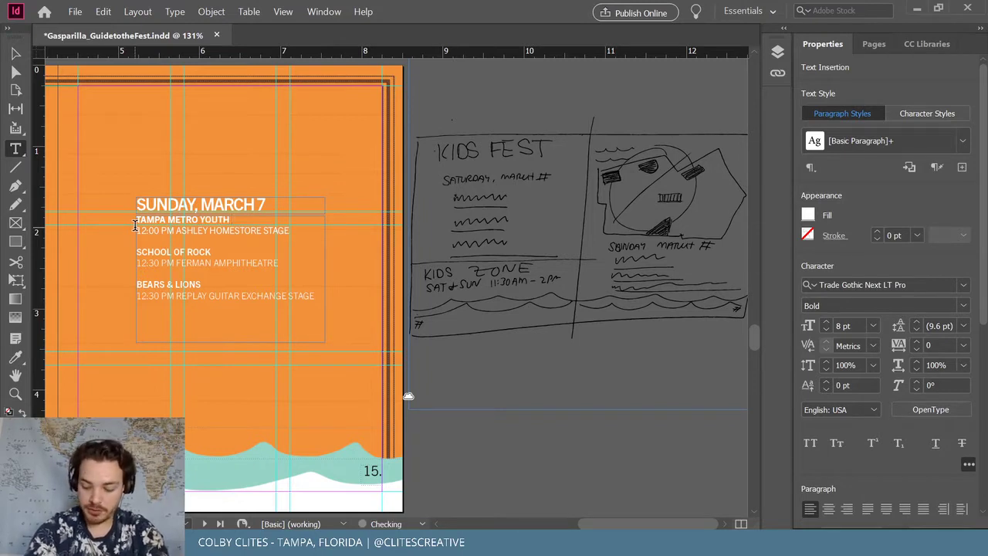
type(" ORCHESTRA")
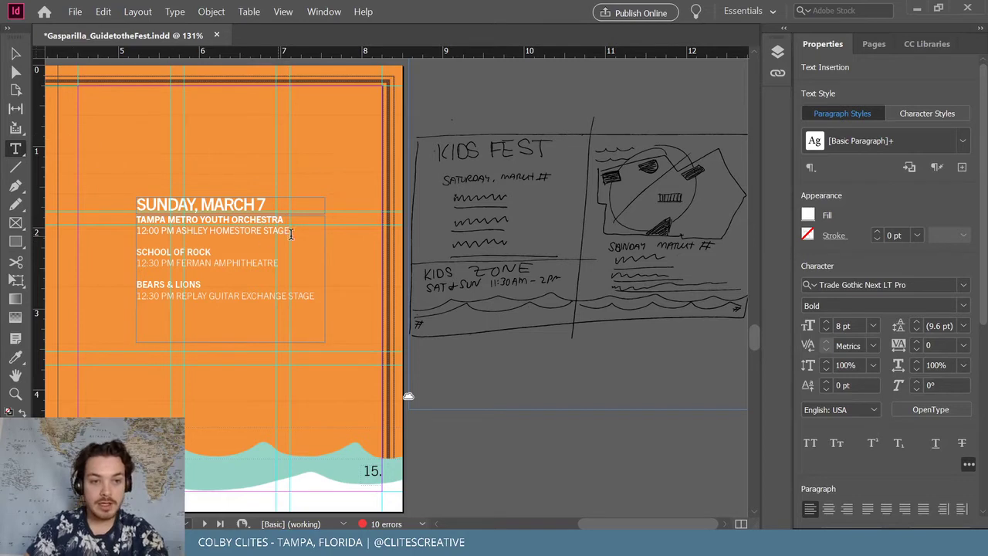
left_click_drag(298, 231, 176, 229)
type("FER")
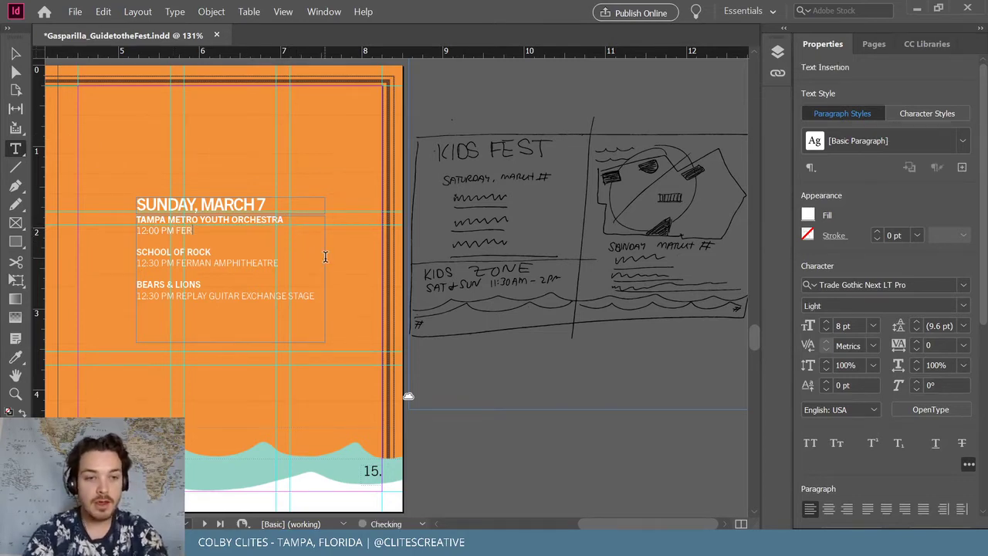
type("MAN AM")
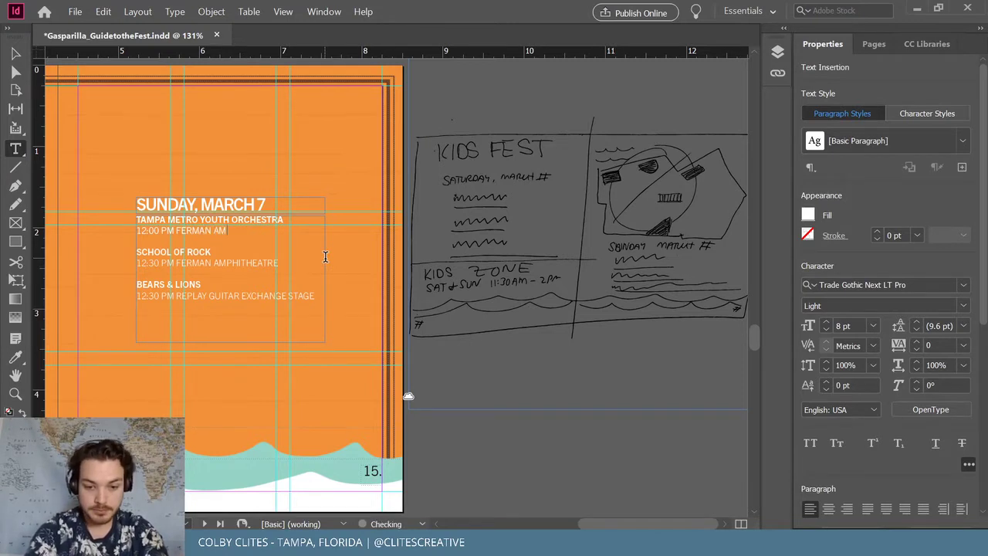
type("PHIT")
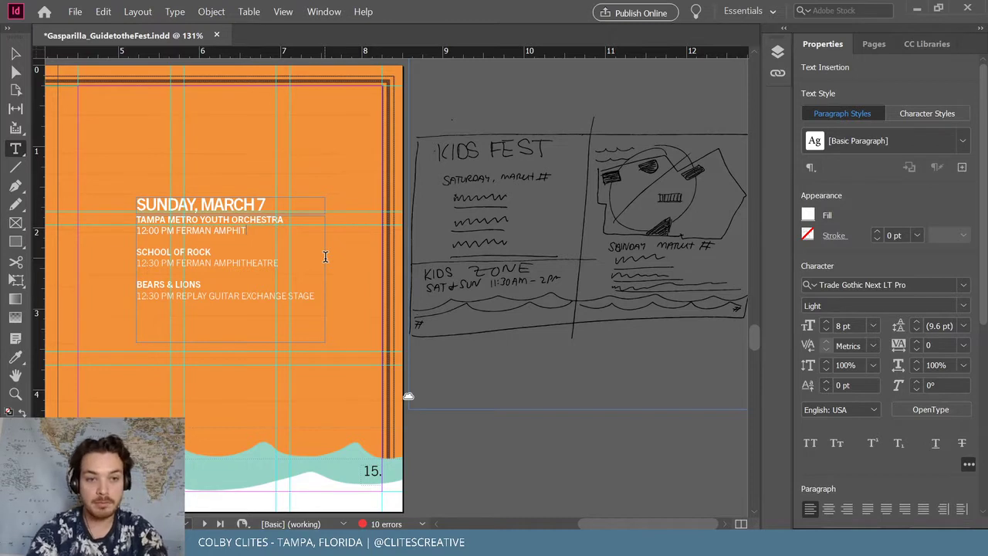
type("HEATRE")
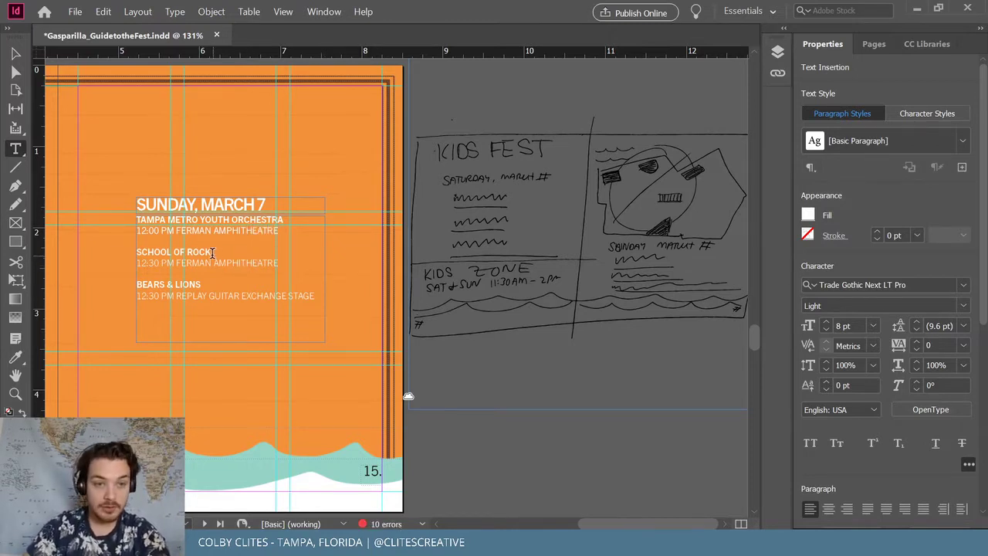
Replace the second act with MR. TOMMY'S MUSICAL, 12:00 PM FERMAN AMPHITHEATRE
left_click_drag(212, 252, 136, 253)
type("MR")
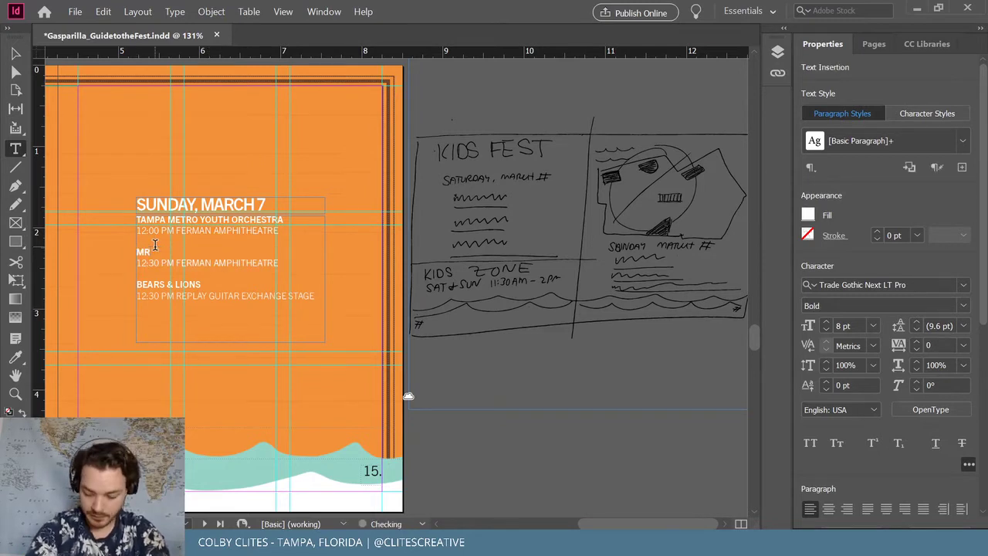
type(". TOMMY")
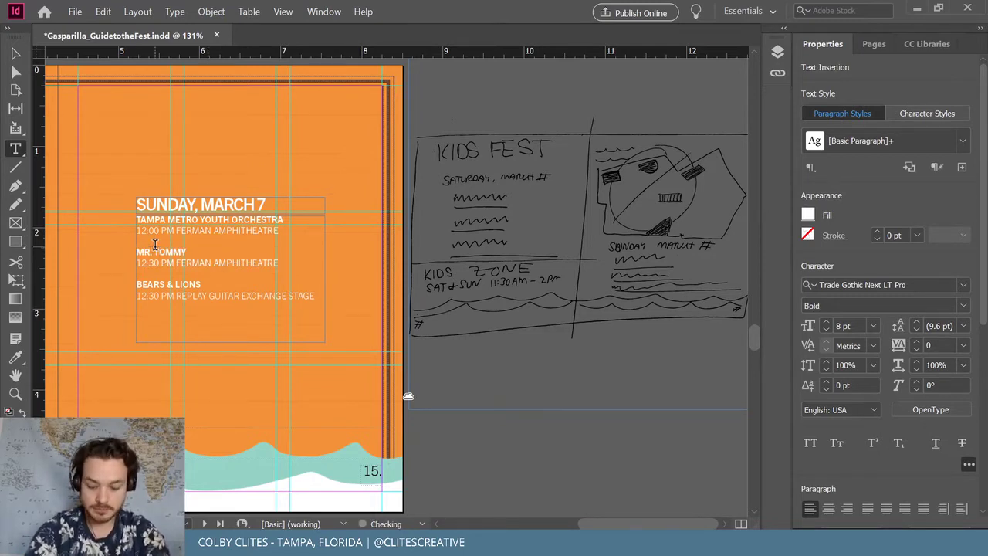
type("'S MUSICAL")
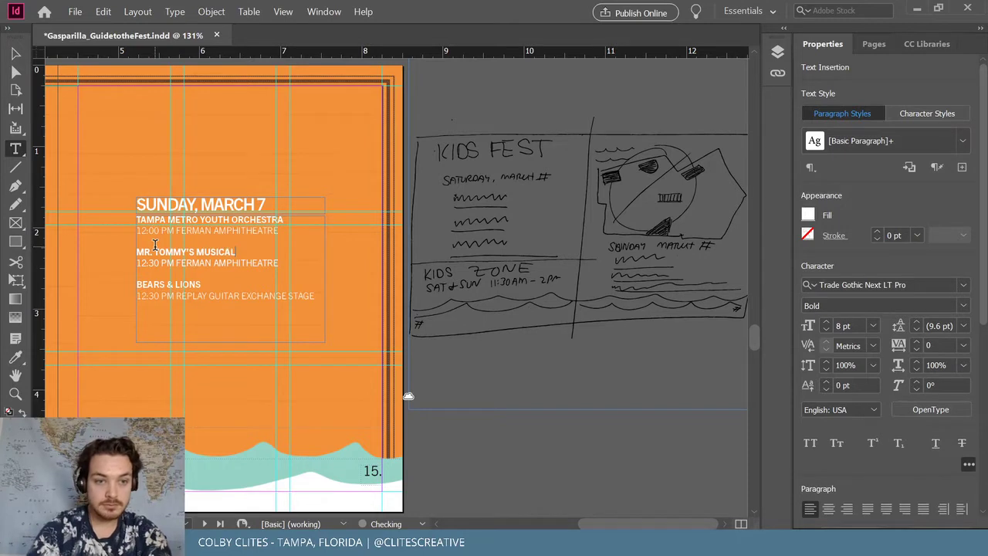
left_click_drag(281, 263, 136, 261)
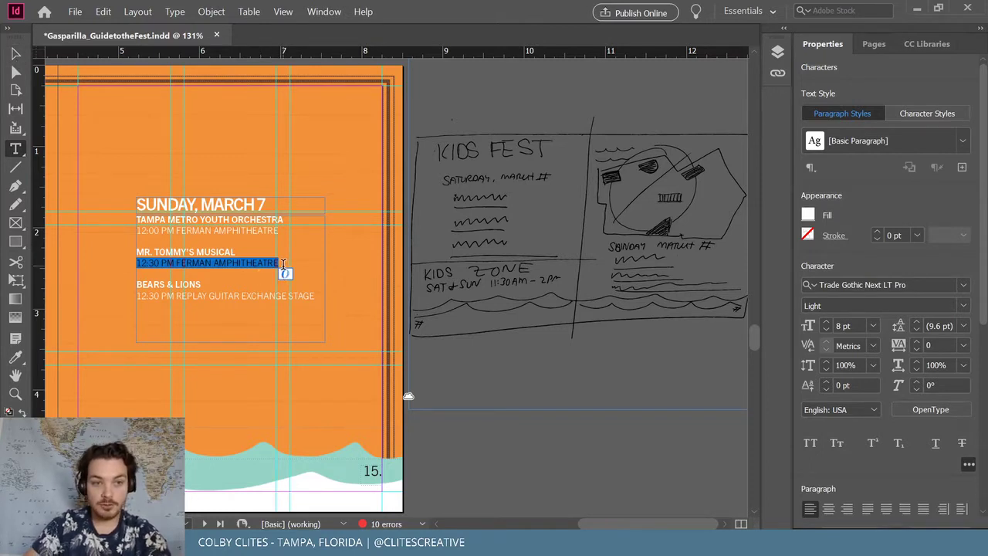
type("12")
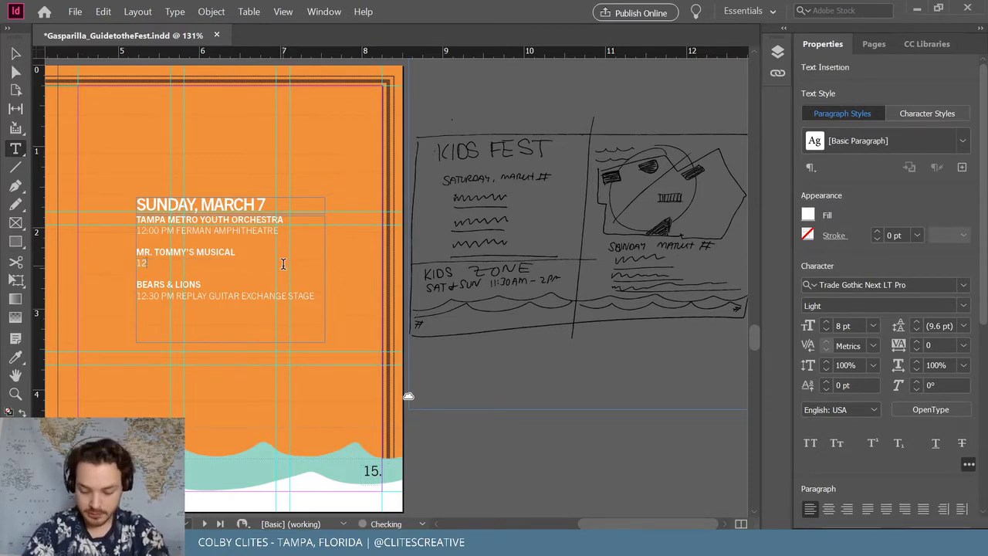
type(":00")
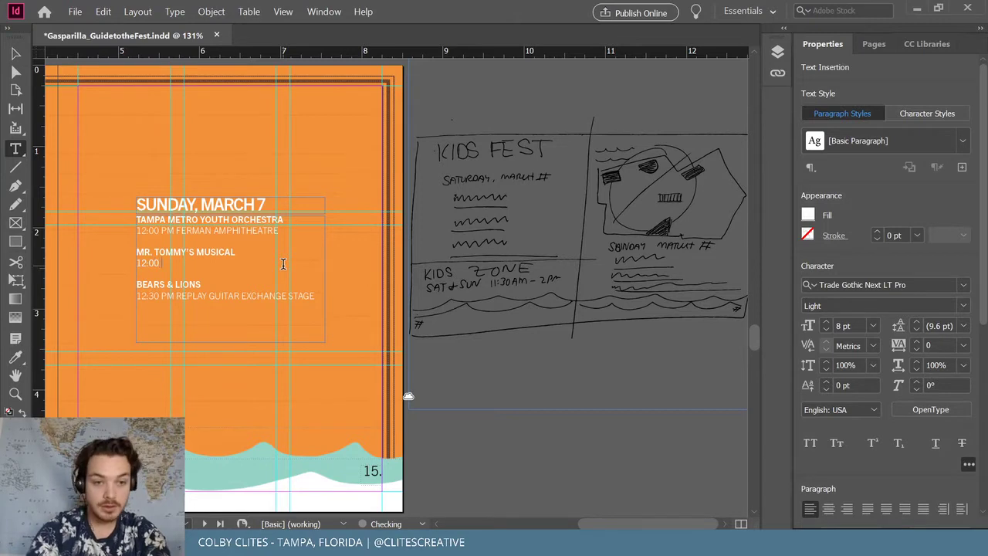
type(" PM")
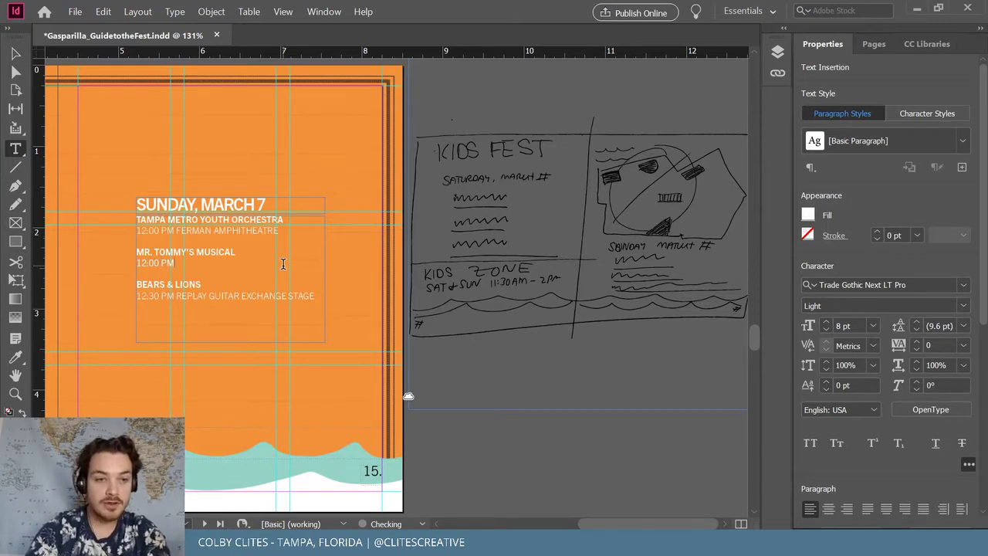
type(" FE")
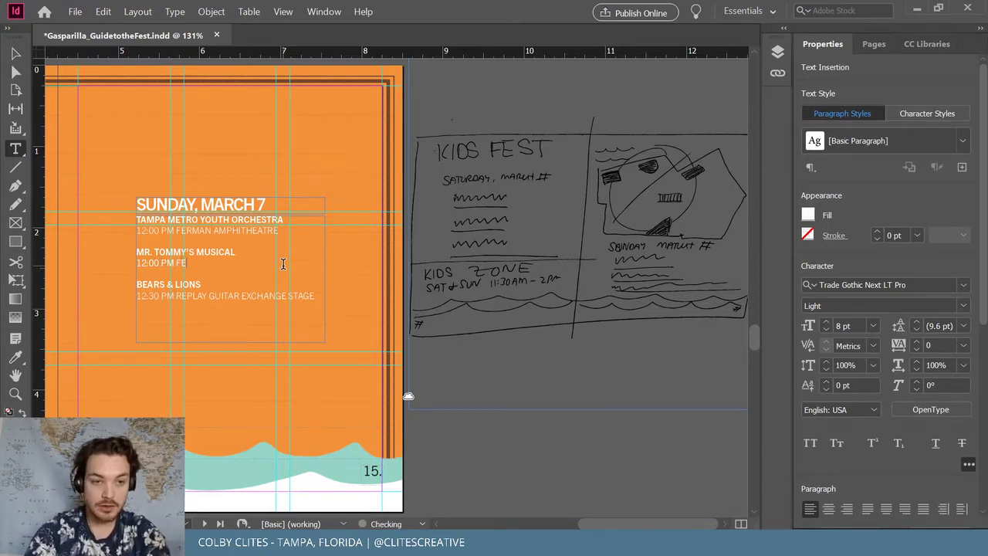
type("RMAN EMP")
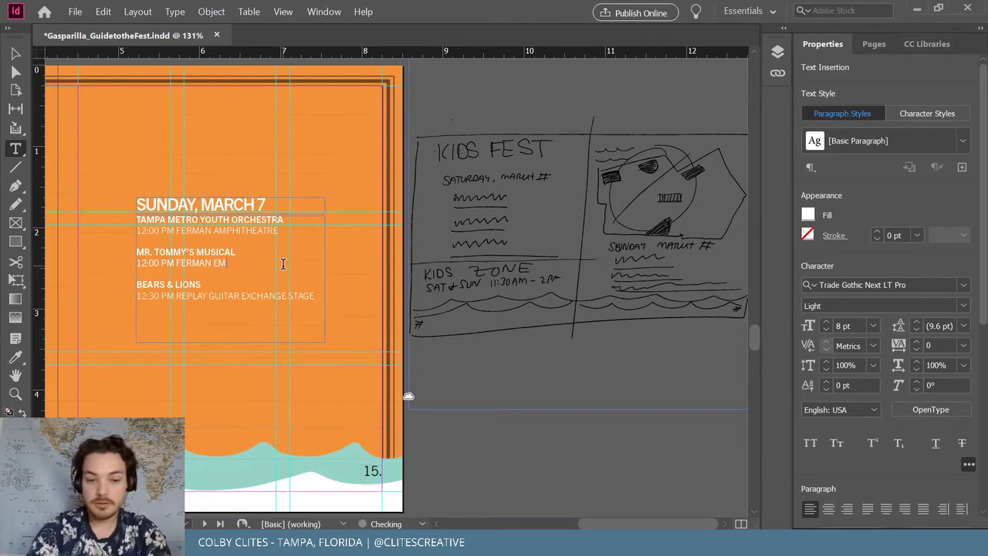
key("BackSpace")
key("BackSpace")
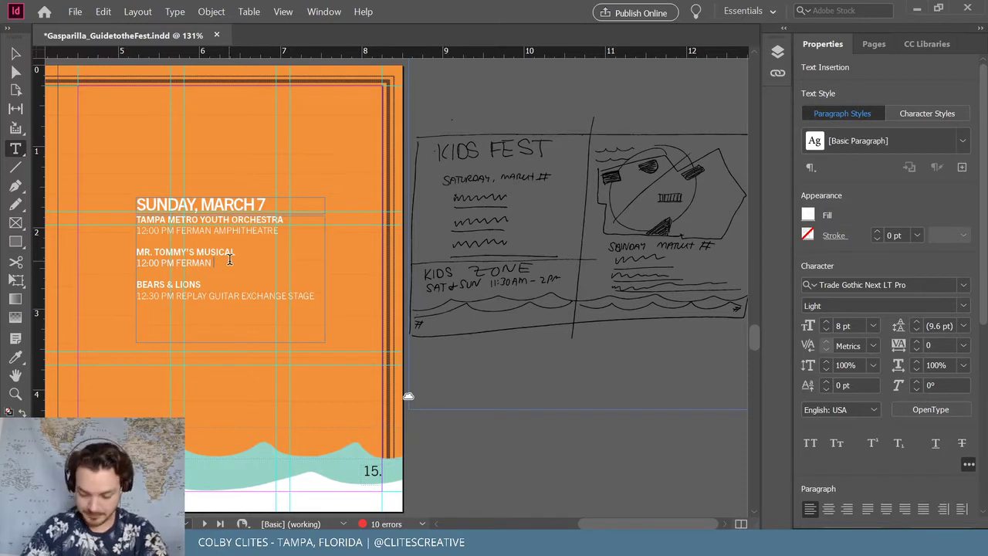
type("AM")
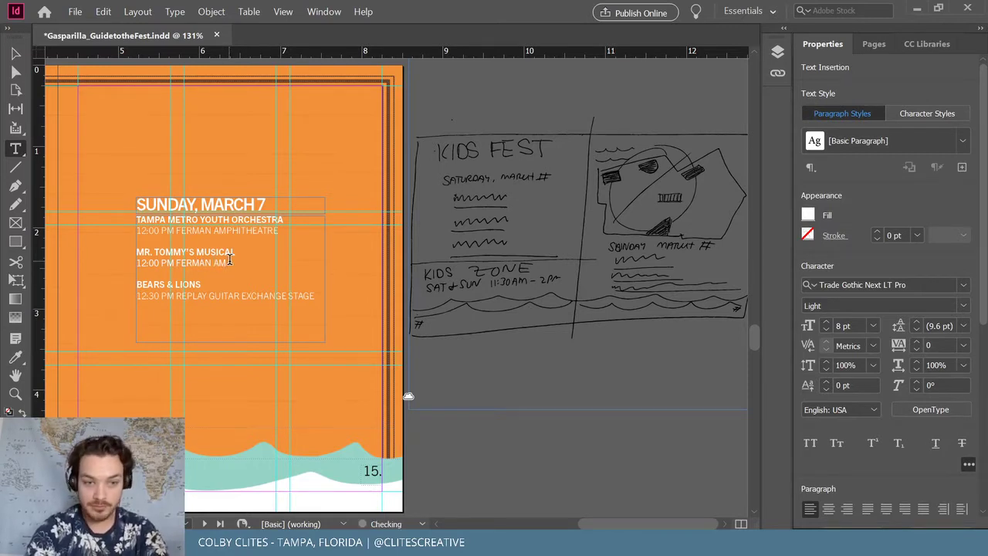
type("PHI")
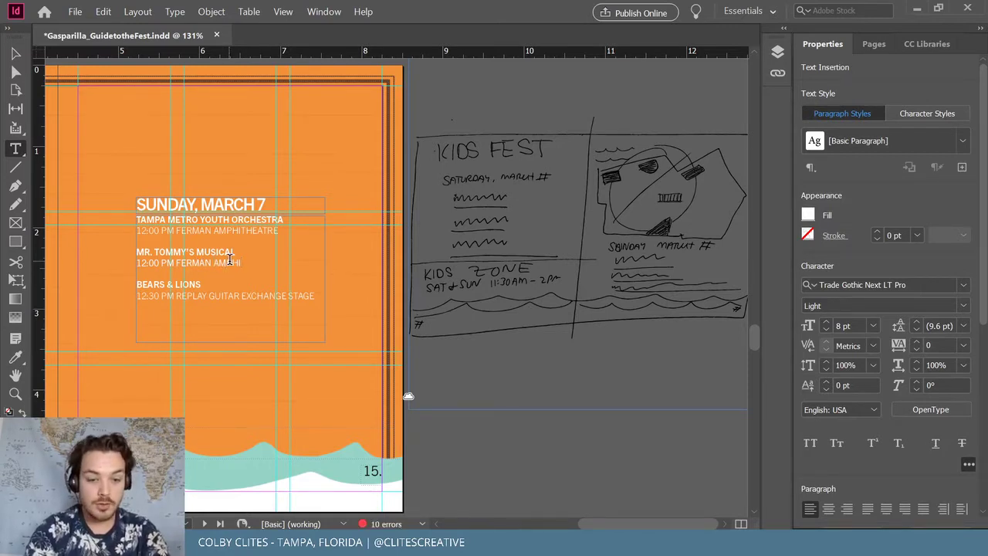
type("THEATRE")
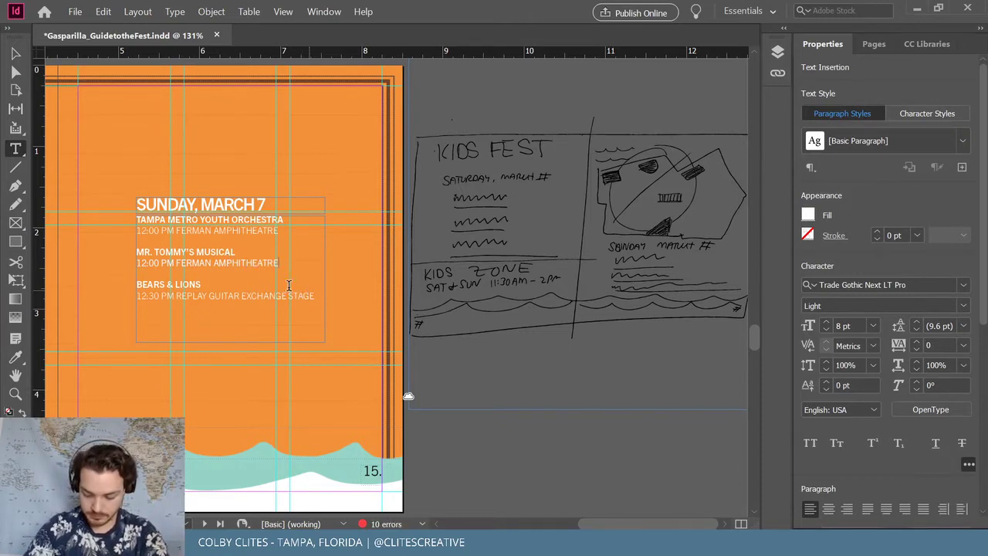
Rename the third Sunday act JOSH & THE JAMTONES
left_click_drag(202, 284, 132, 283)
type("JOSH")
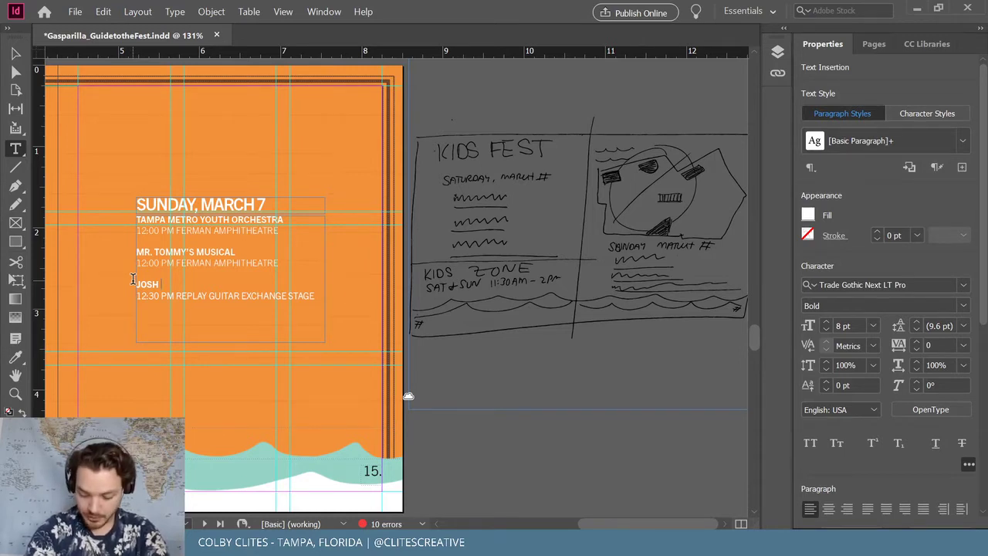
type("& THE ")
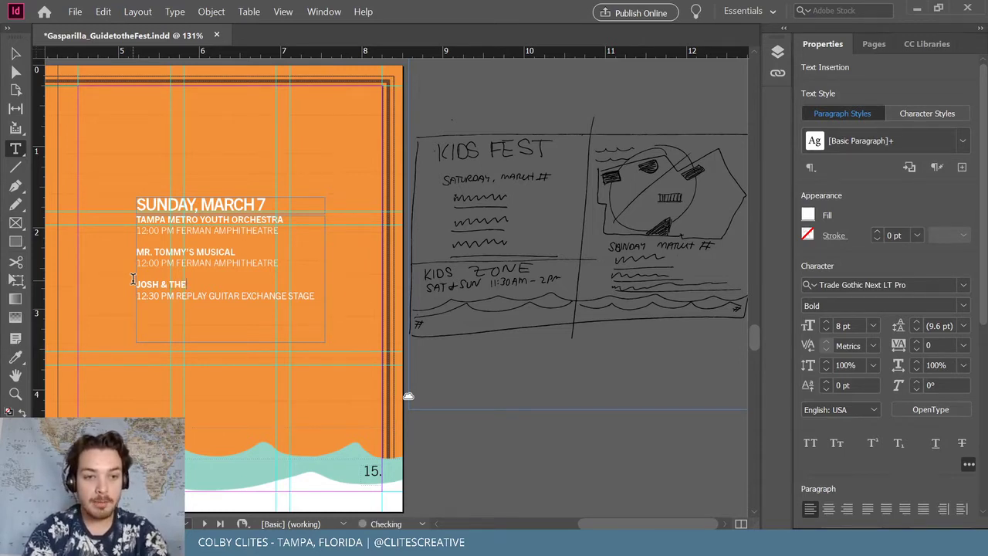
type("JAMTONES")
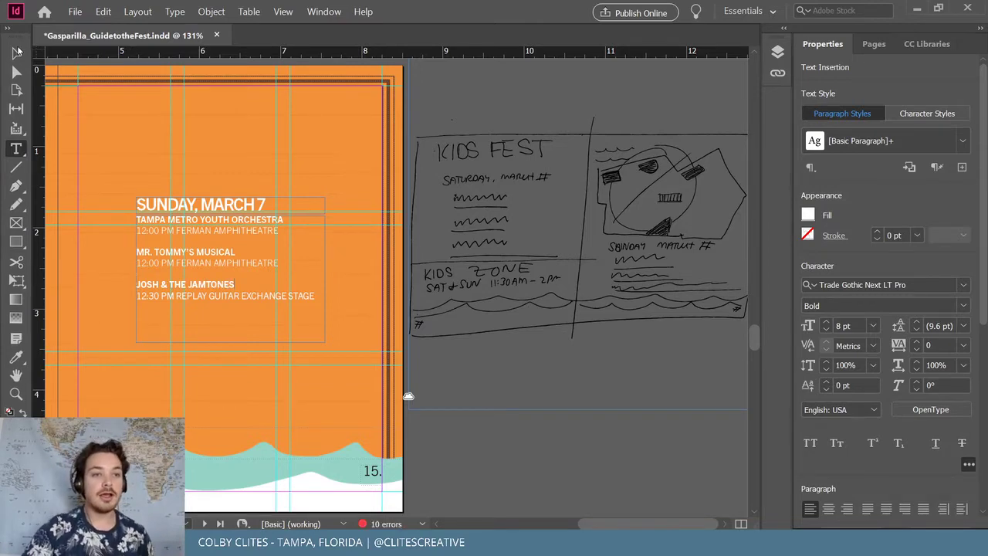
left_click_drag(15, 42, 4, 77)
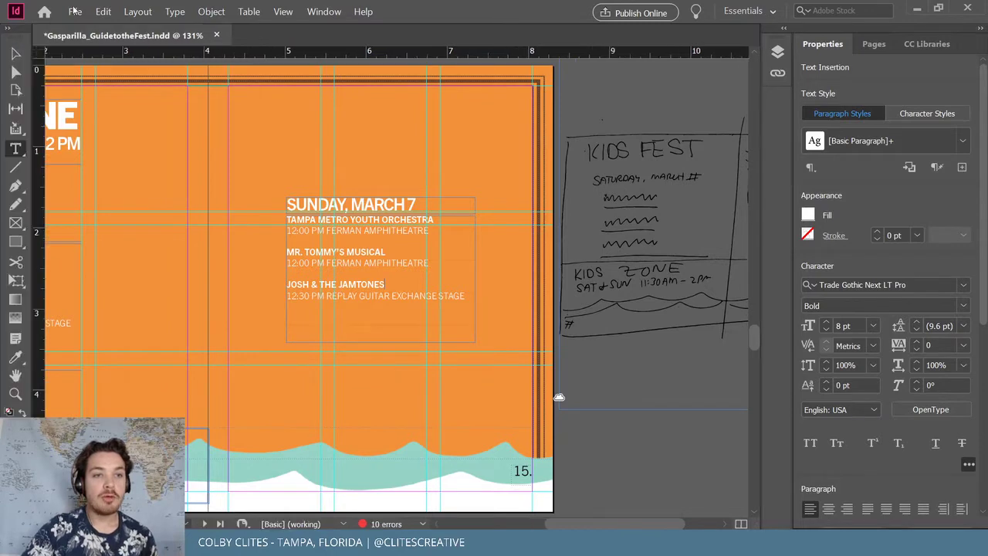
Save the booklet, bring the full Kids Fest spread into view, and show the Pages panel
left_click(75, 11)
left_click(108, 92)
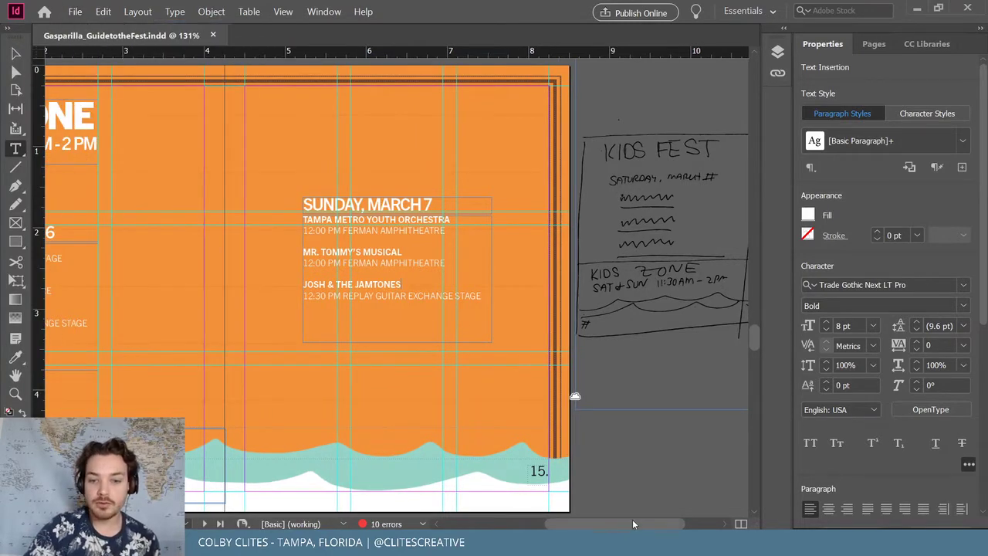
left_click_drag(634, 524, 597, 514)
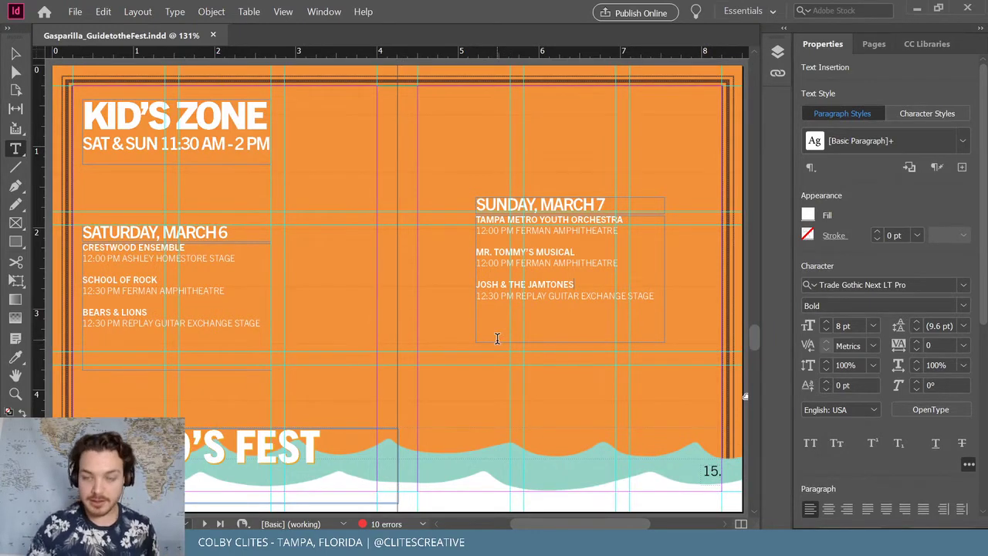
left_click(878, 46)
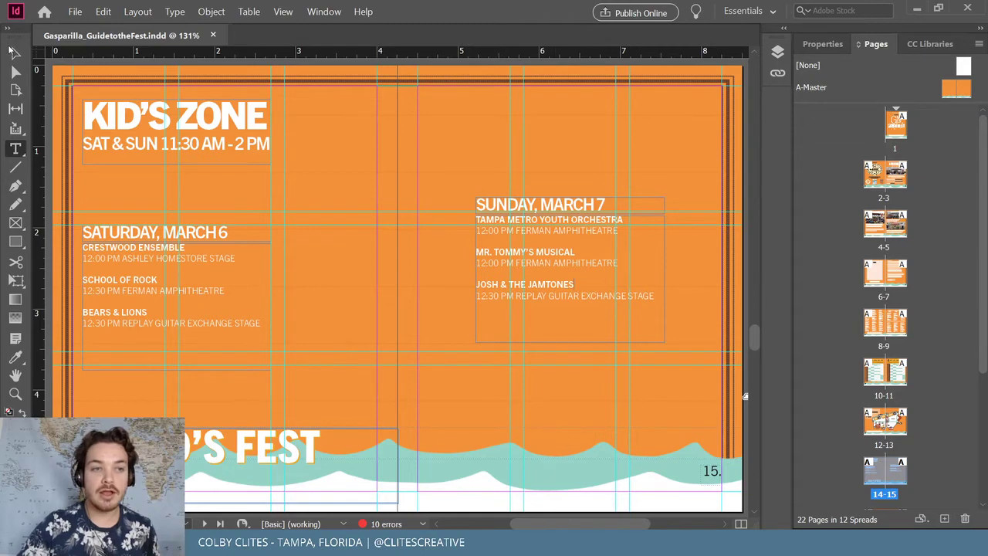
Open the A-Master spread for editing
double_click(13, 50)
left_click(573, 254)
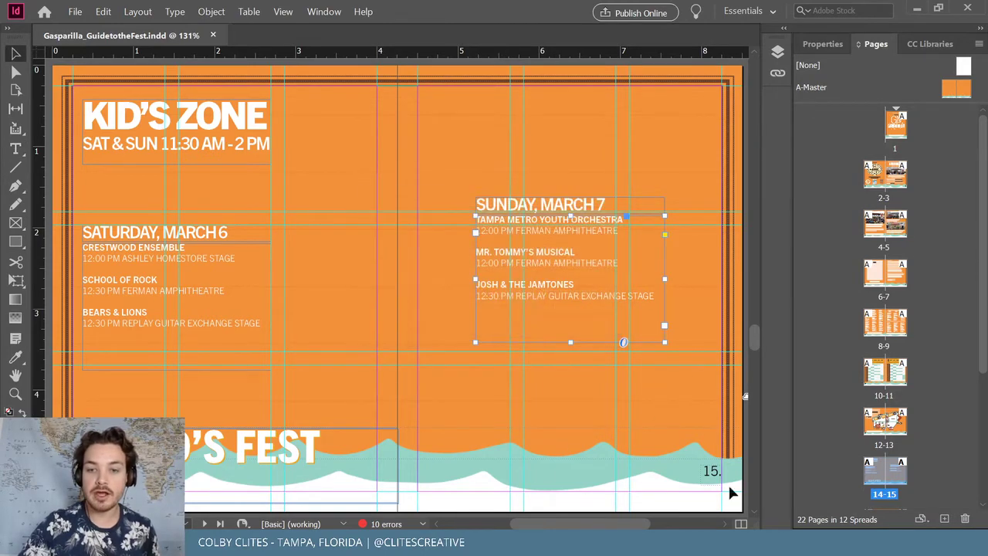
double_click(951, 91)
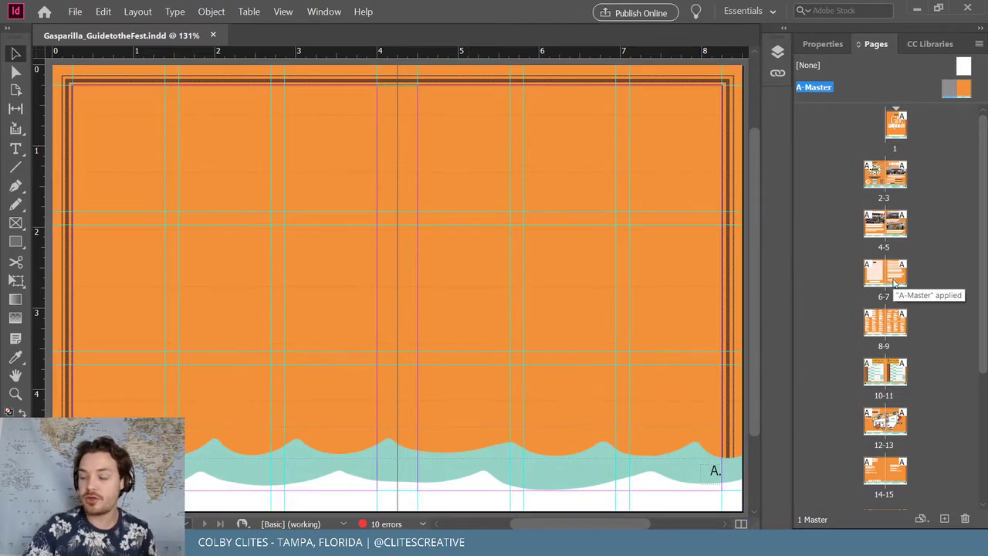
Replace the 'A' in the master page-number frame with the Current Page Number marker
key("ctrl+a")
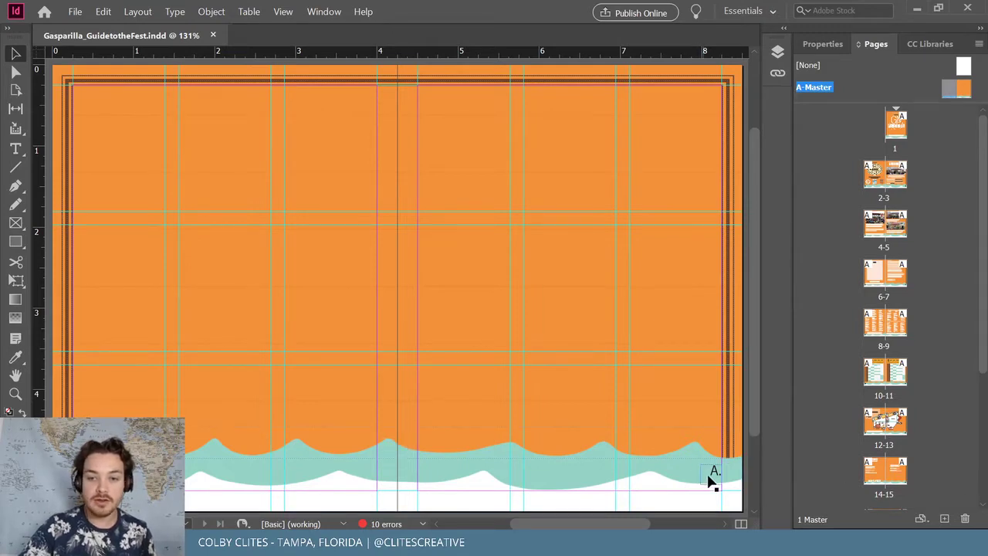
key("t")
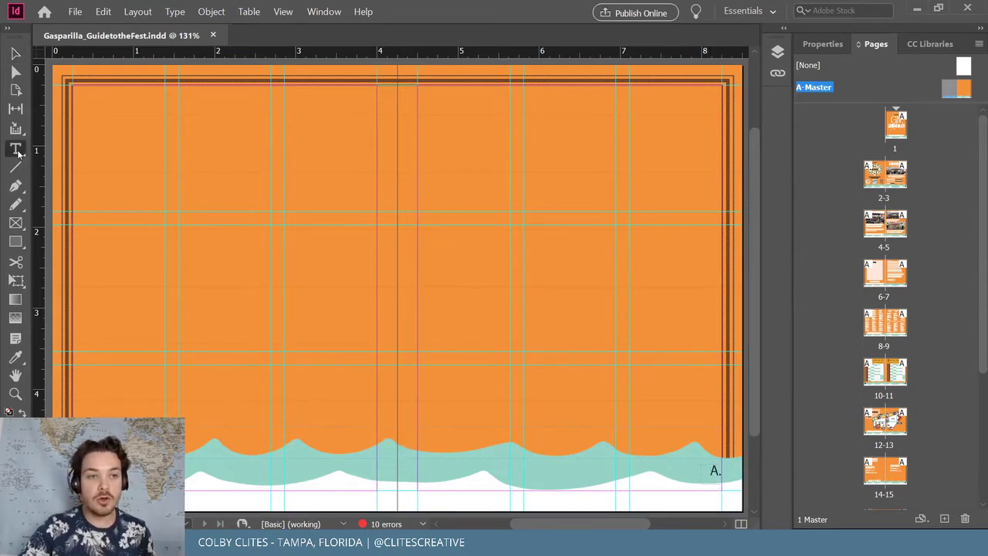
left_click_drag(718, 470, 701, 471)
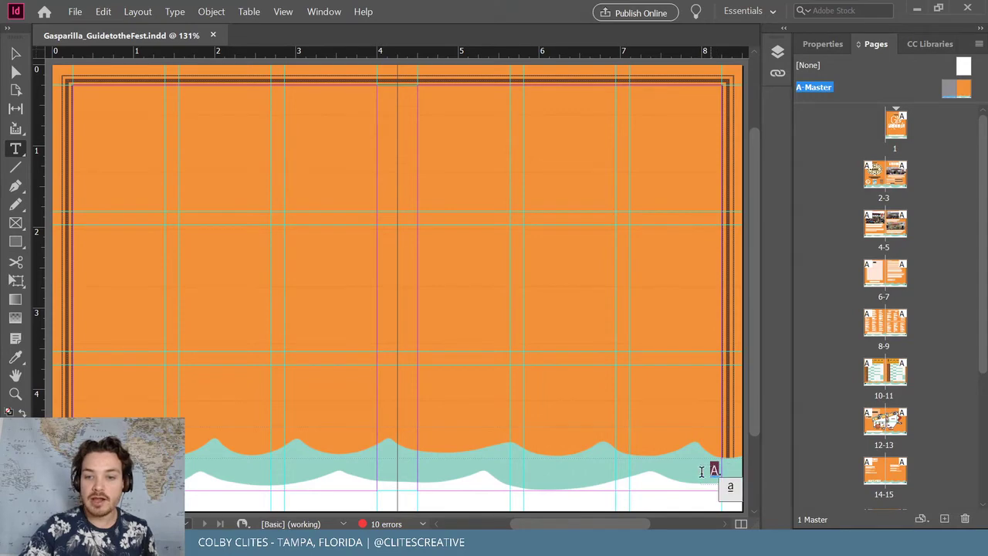
right_click(712, 471)
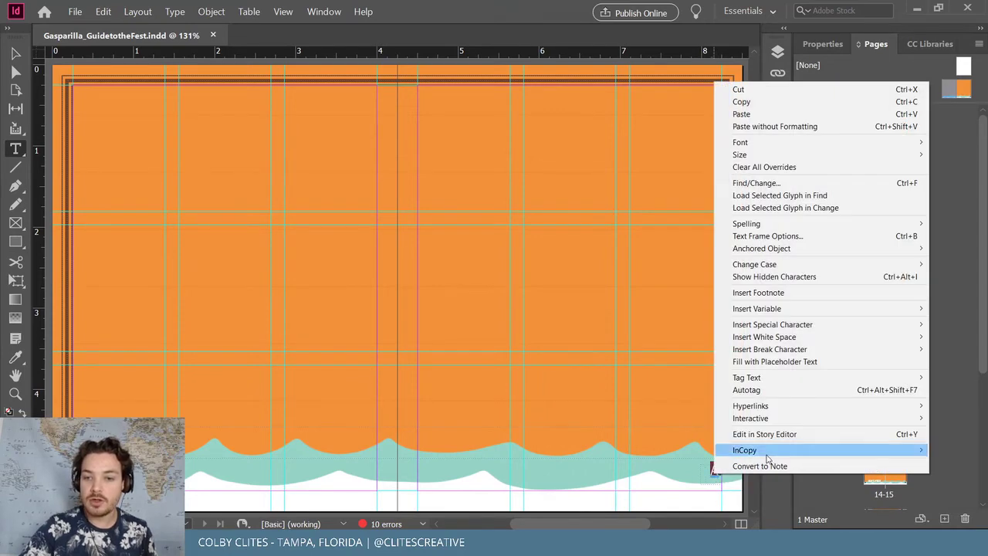
mouse_move(811, 324)
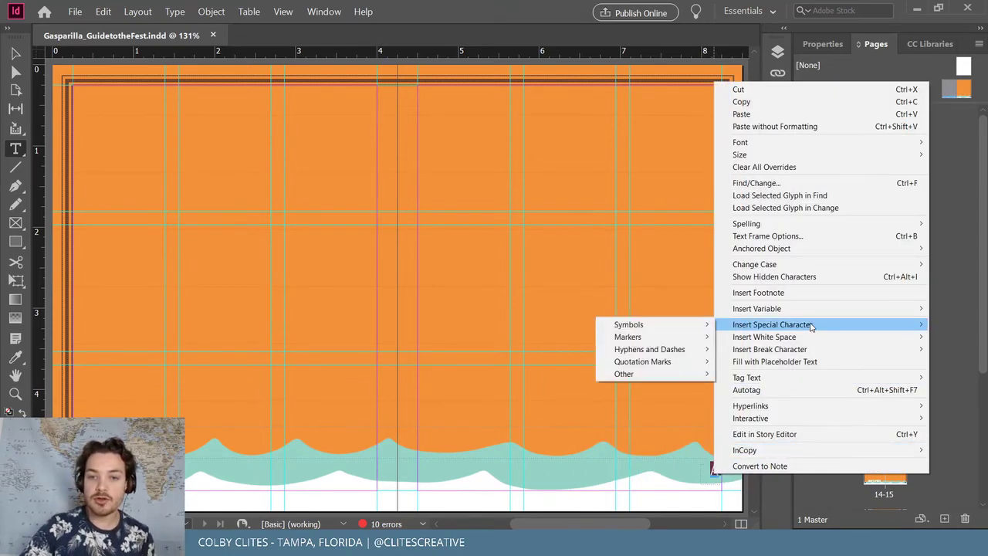
mouse_move(664, 338)
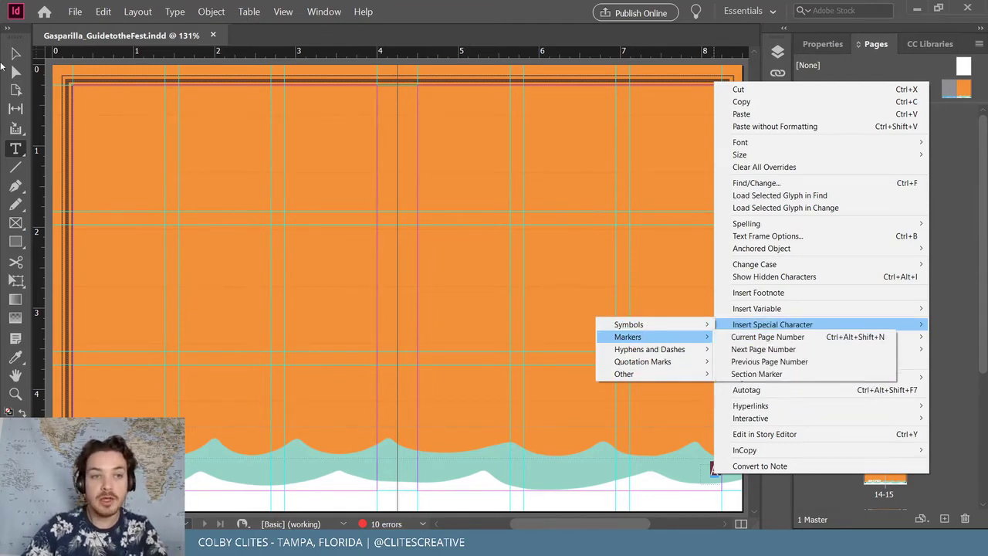
left_click(784, 340)
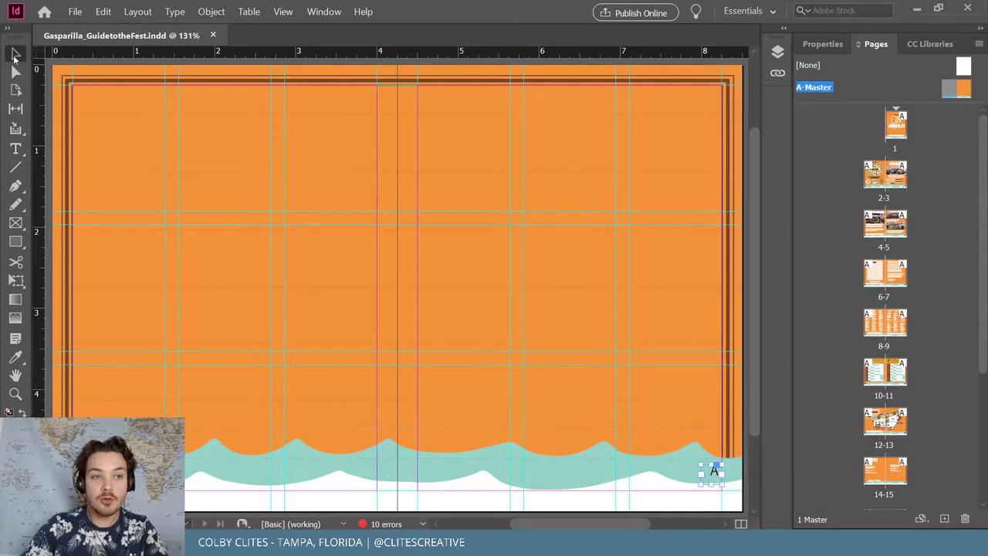
double_click(900, 180)
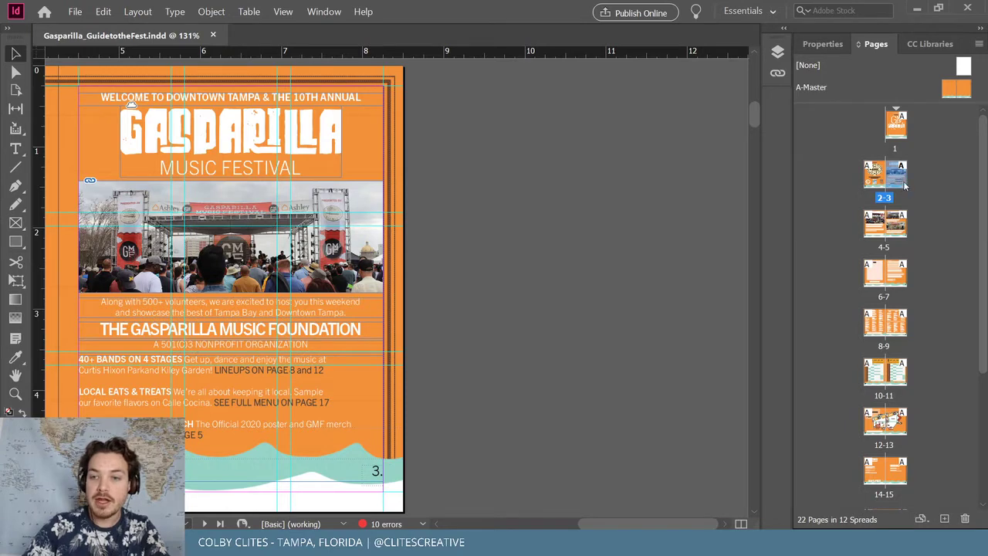
Scroll down through the booklet to the Kids Fest spread, pages 14–15
left_click_drag(673, 519, 616, 519)
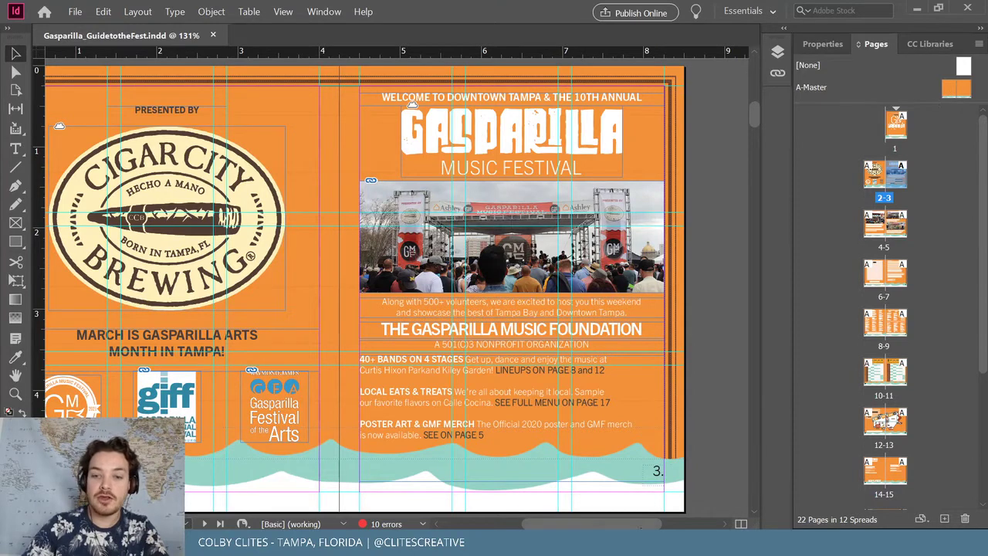
left_click_drag(635, 525, 620, 526)
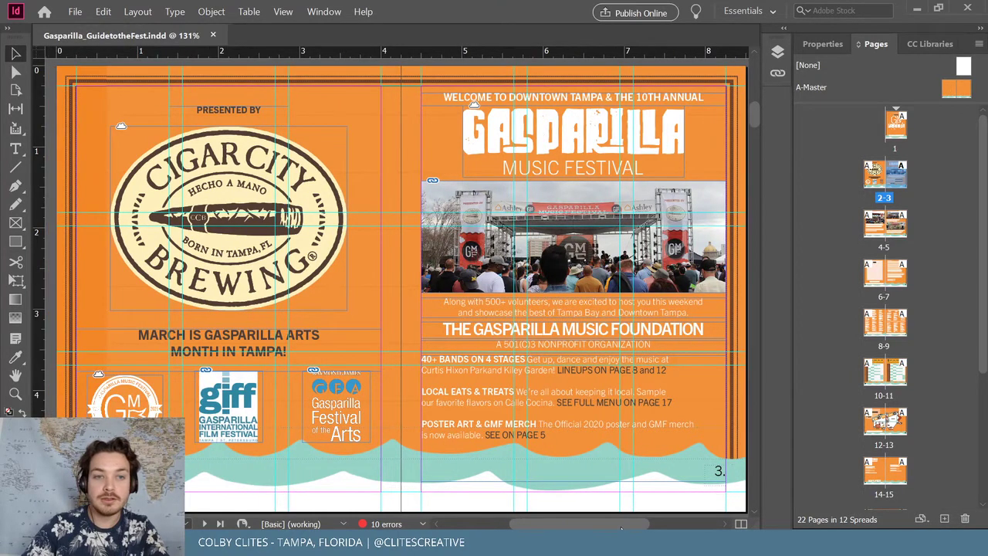
left_click(75, 11)
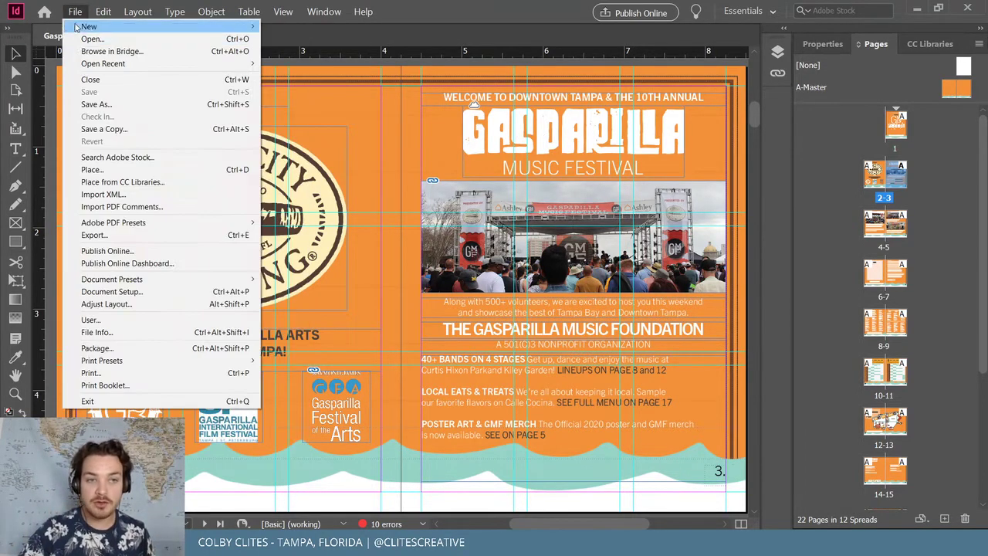
left_click(300, 74)
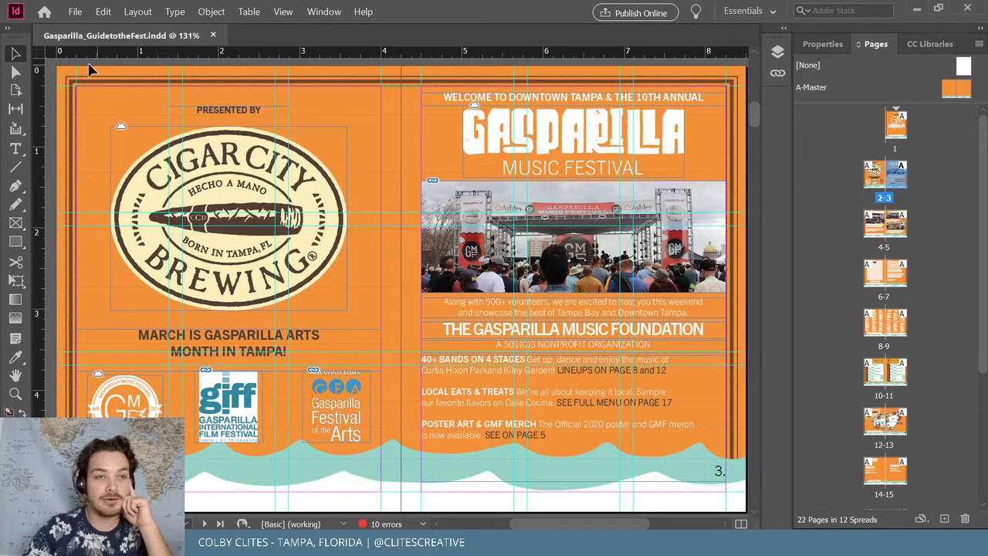
scroll(450, 172, "down", 8)
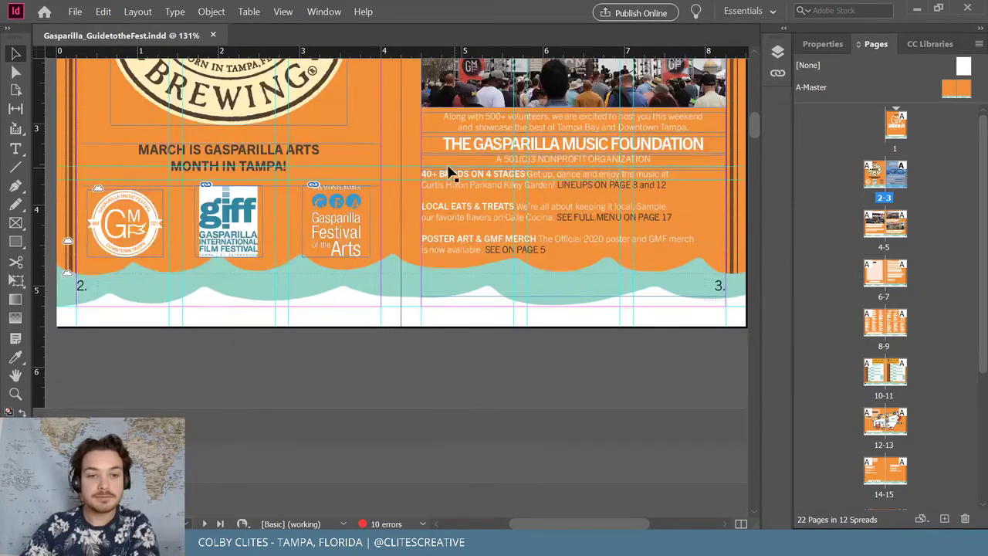
scroll(436, 173, "down", 8)
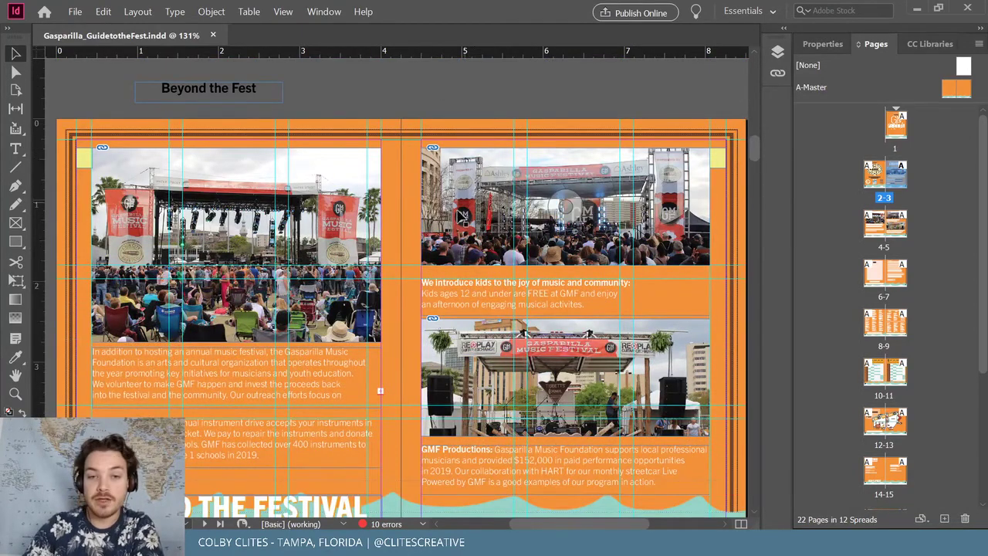
scroll(455, 210, "down", 3)
left_click_drag(758, 157, 772, 339)
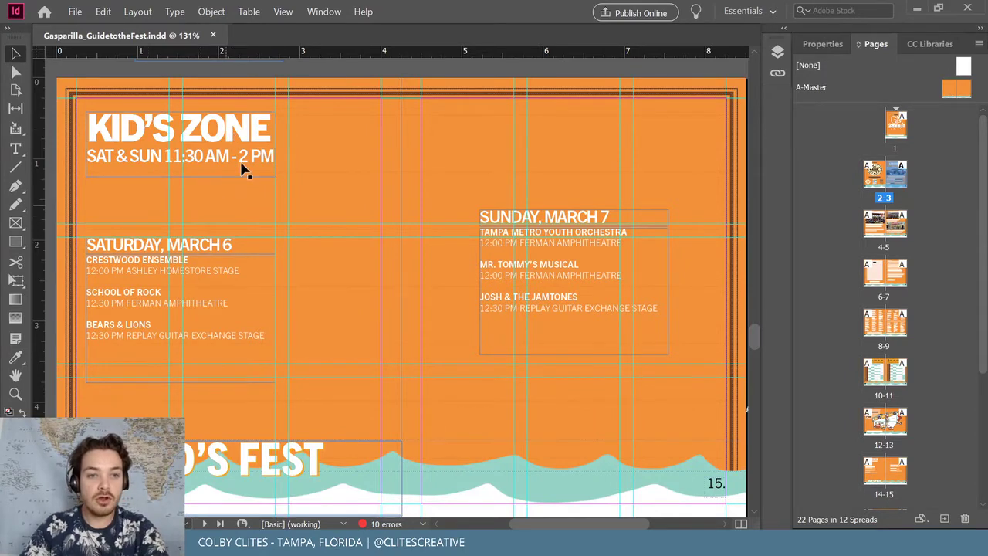
left_click(15, 241)
left_click_drag(80, 99, 375, 203)
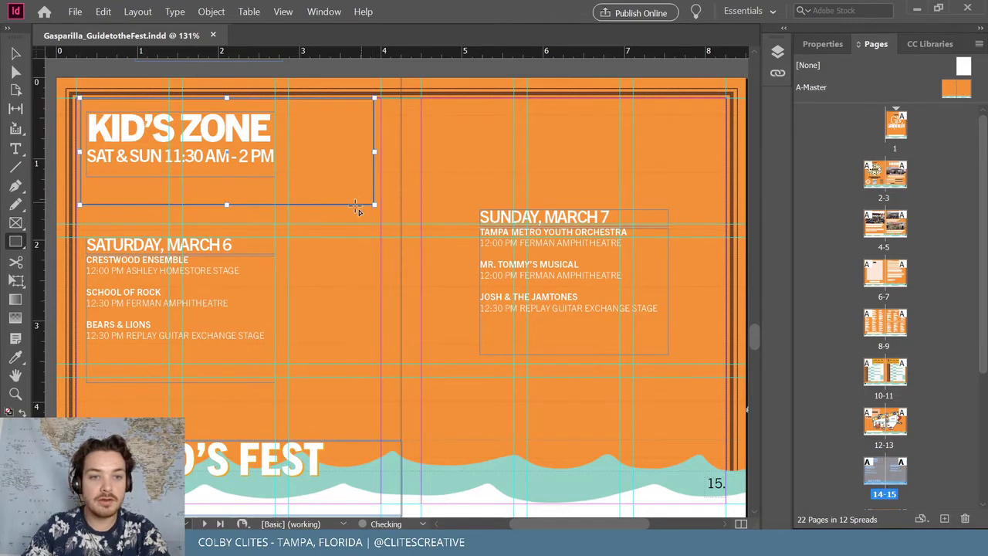
scroll(358, 208, "up", 3)
scroll(357, 209, "up", 12)
scroll(309, 177, "down", 1)
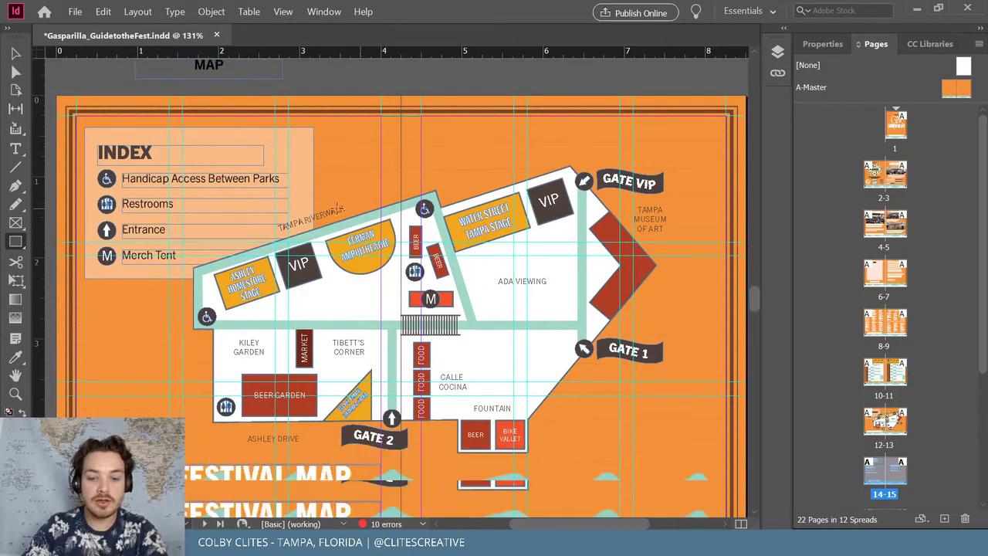
key("i")
scroll(247, 136, "down", 10)
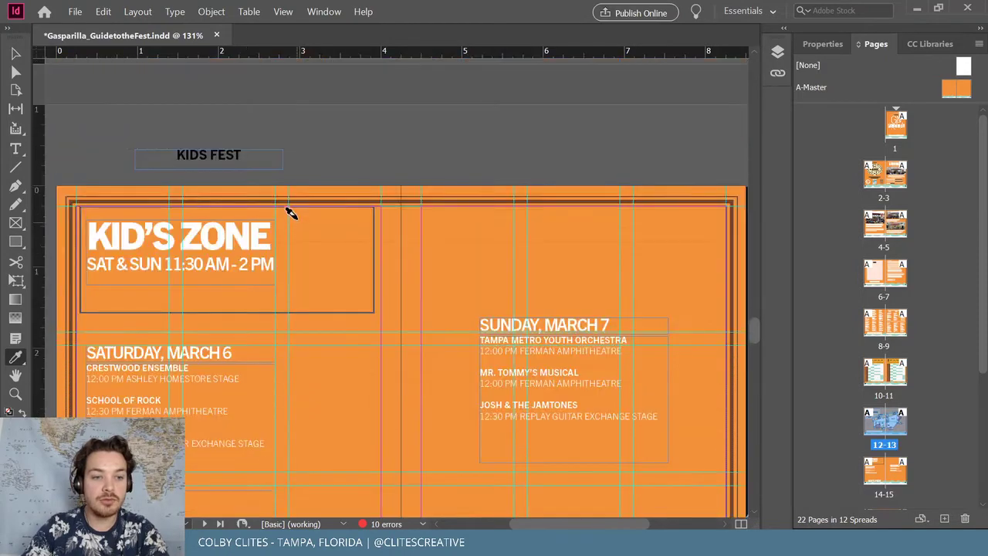
scroll(204, 166, "up", 2)
key("v")
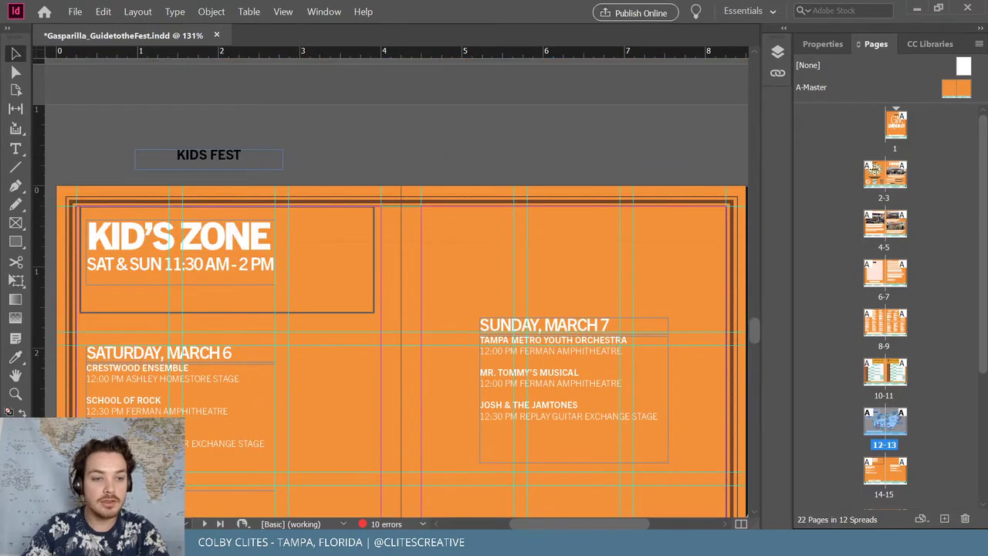
left_click(376, 249)
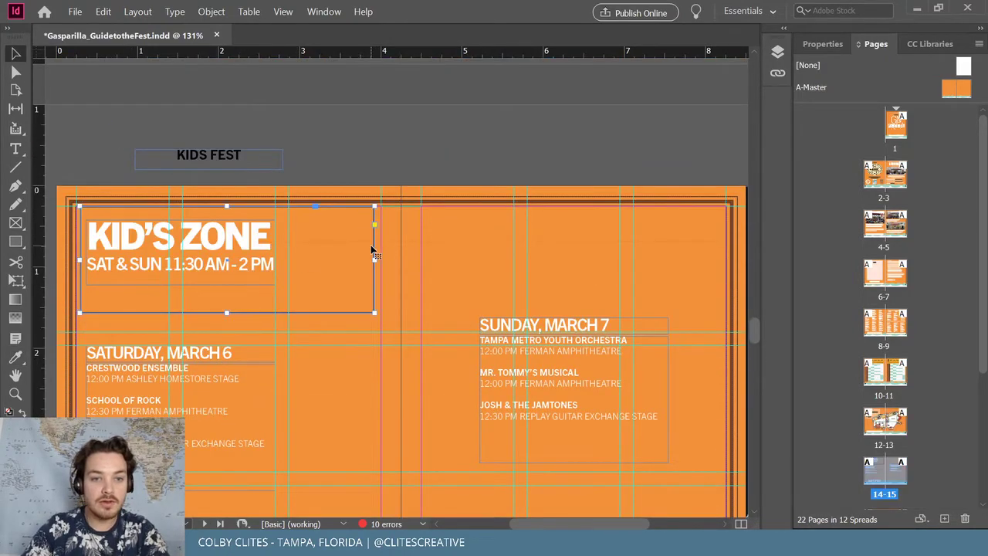
key("shift+x")
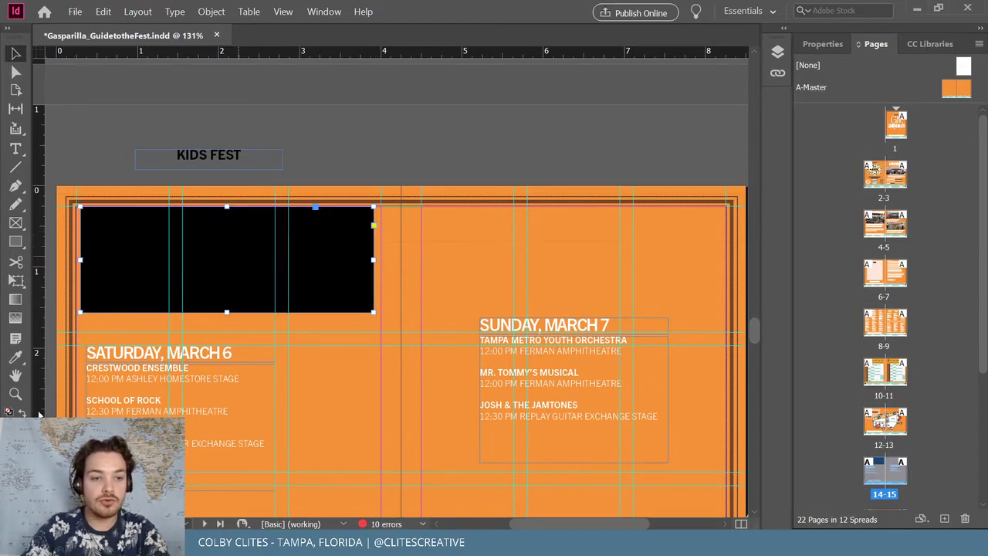
double_click(16, 425)
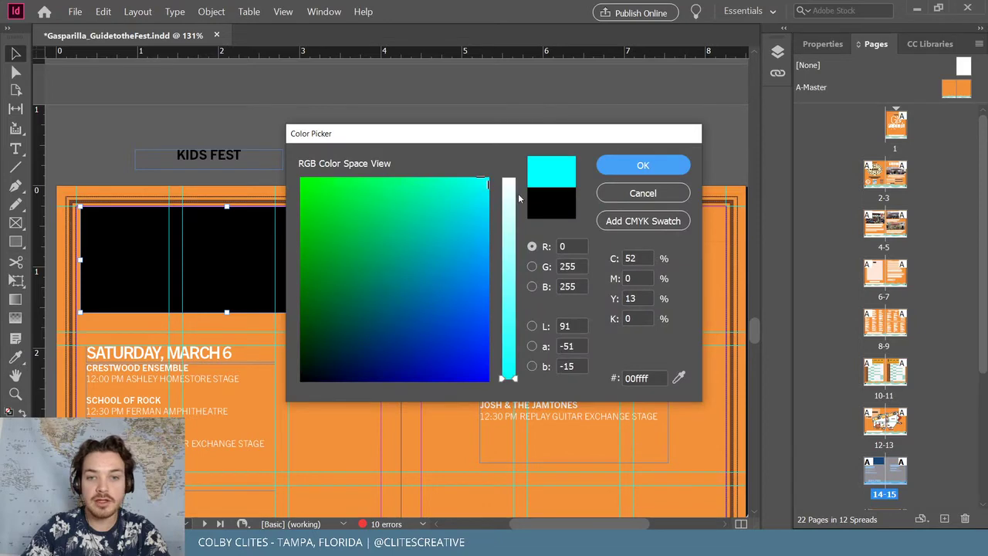
left_click(672, 162)
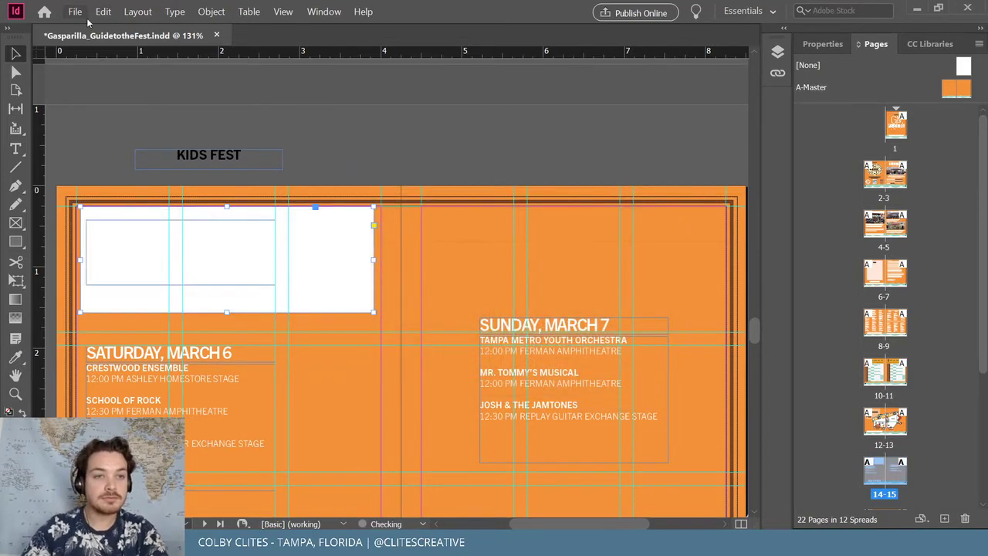
left_click(211, 12)
mouse_move(241, 52)
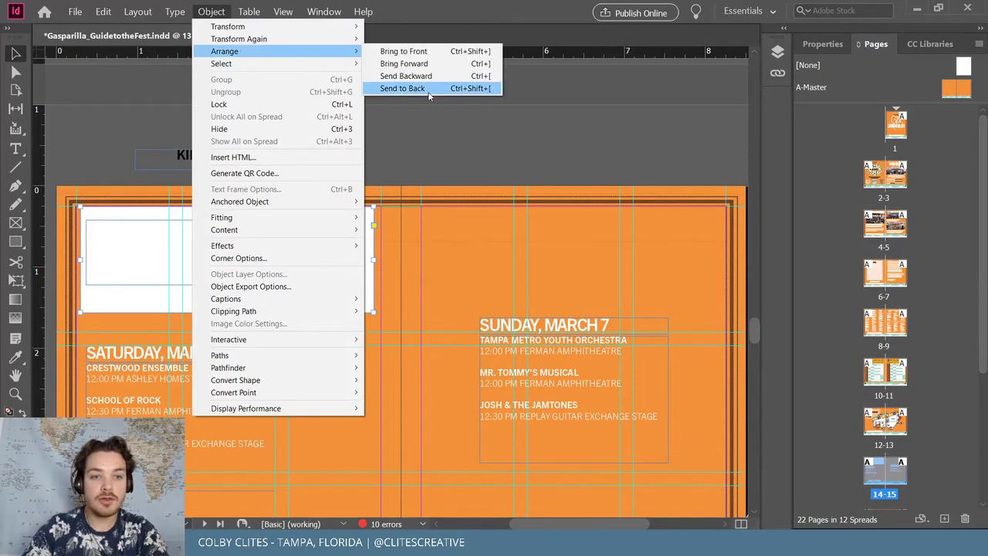
left_click(432, 89)
key("t")
left_click(159, 247)
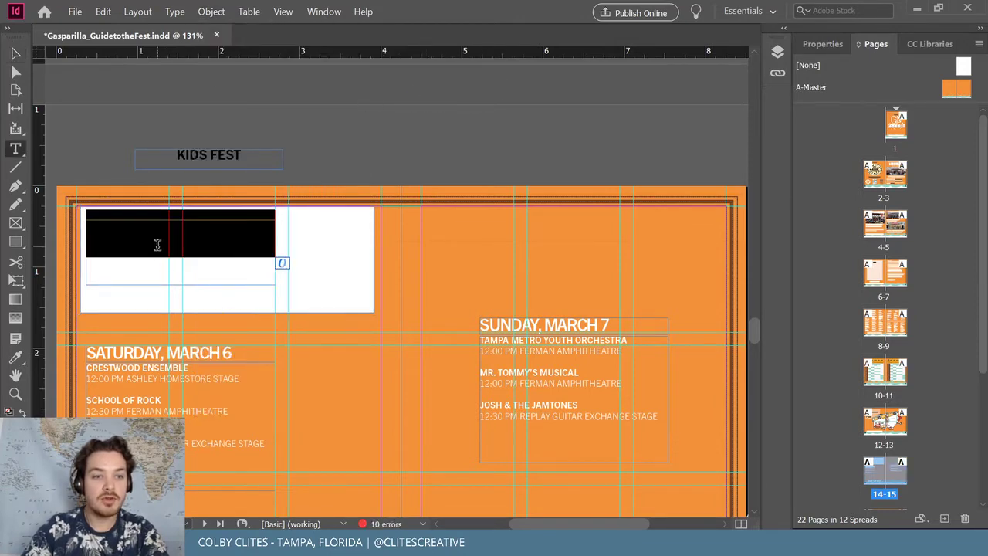
key("ctrl+a")
key("BackSpace")
key("Escape")
left_click(374, 265)
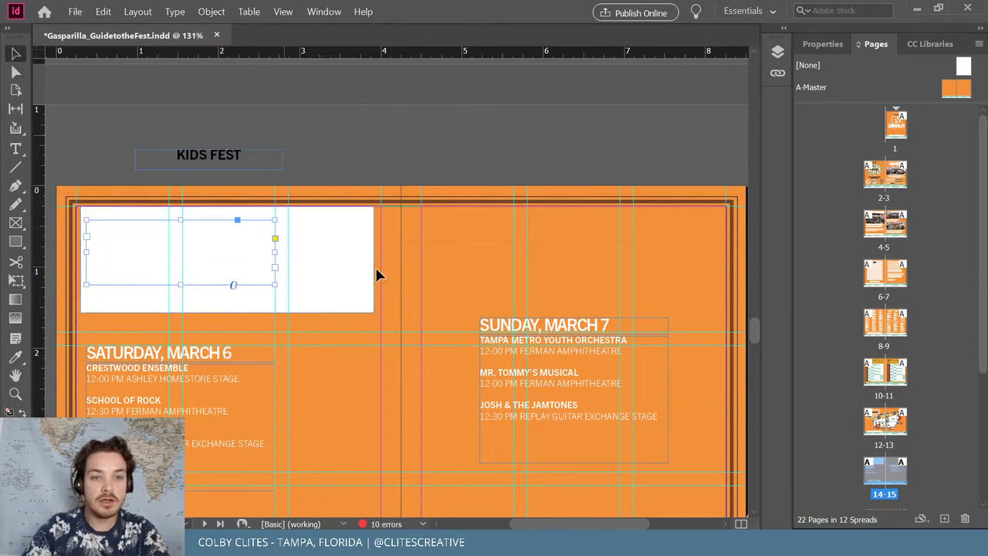
left_click(821, 44)
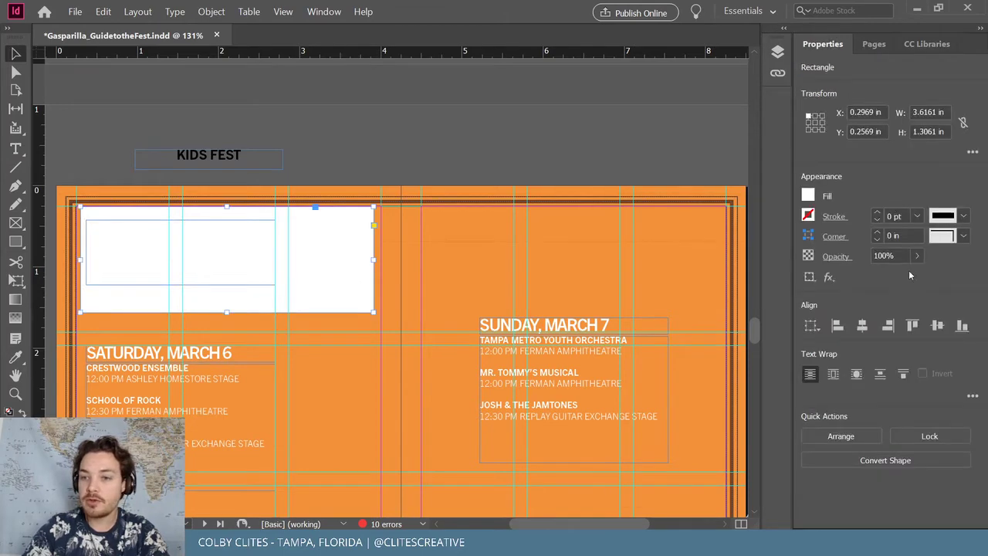
left_click(870, 276)
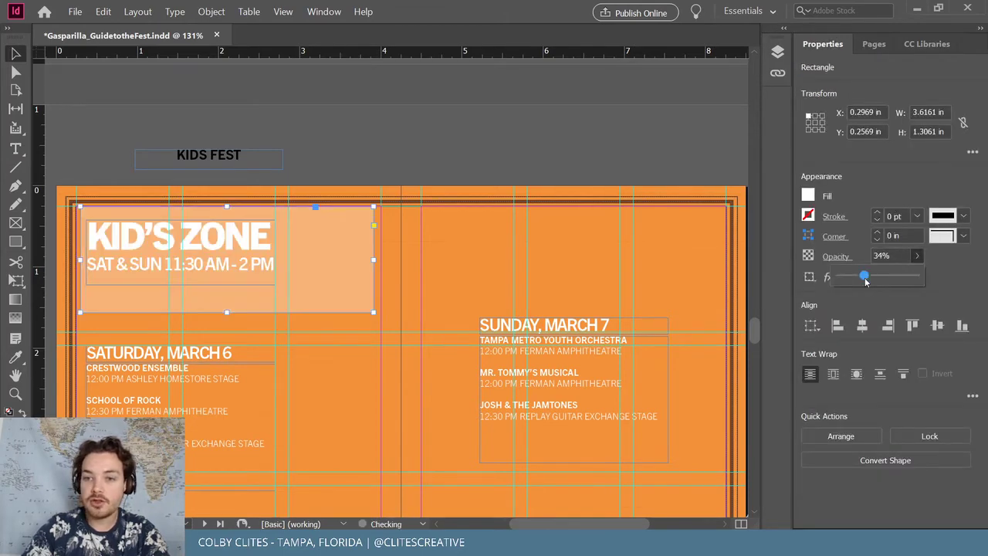
left_click(559, 156)
left_click(362, 223)
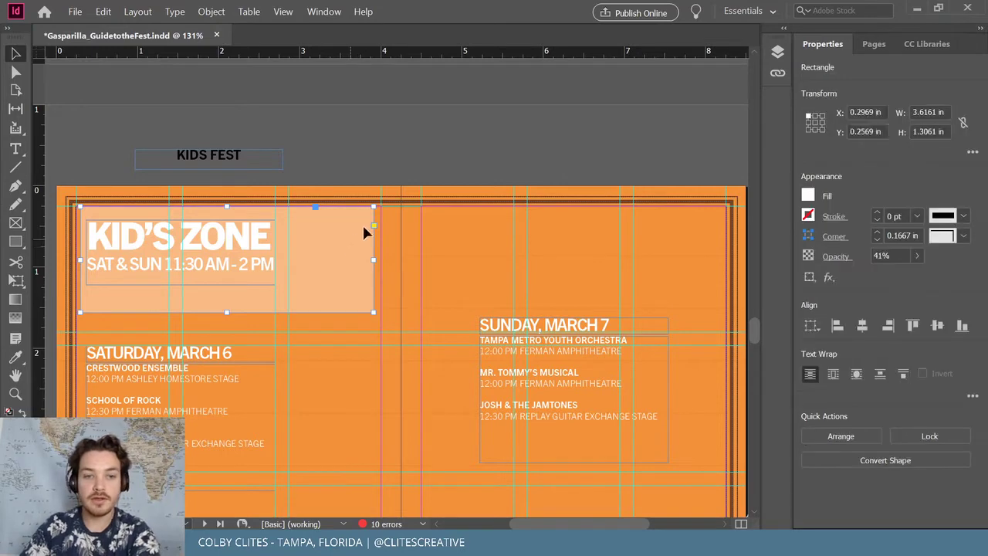
left_click(476, 142)
key("Delete")
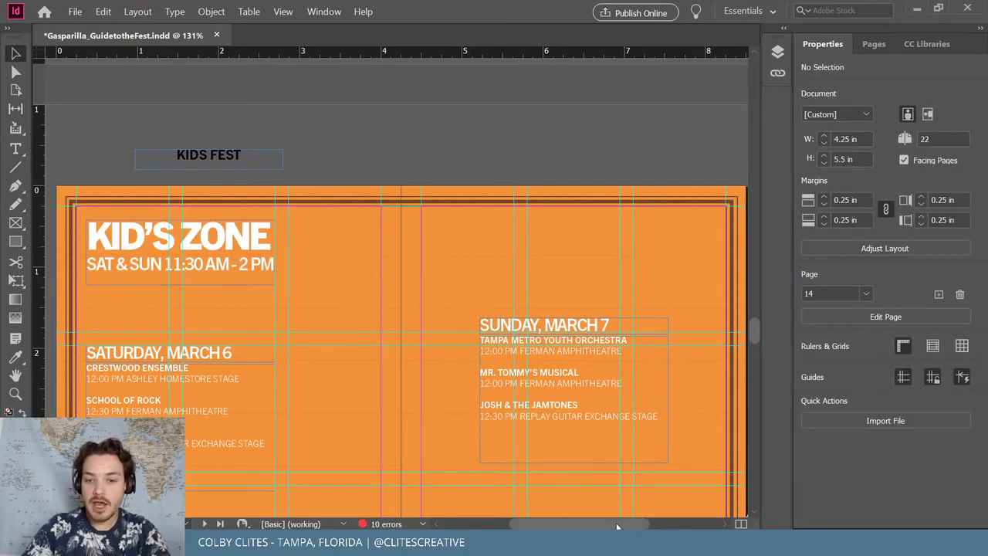
Zoom out twice to see the whole spread, then minimise InDesign
mouse_move(616, 526)
left_mouse_down()
mouse_move(660, 524)
mouse_move(630, 524)
left_mouse_up()
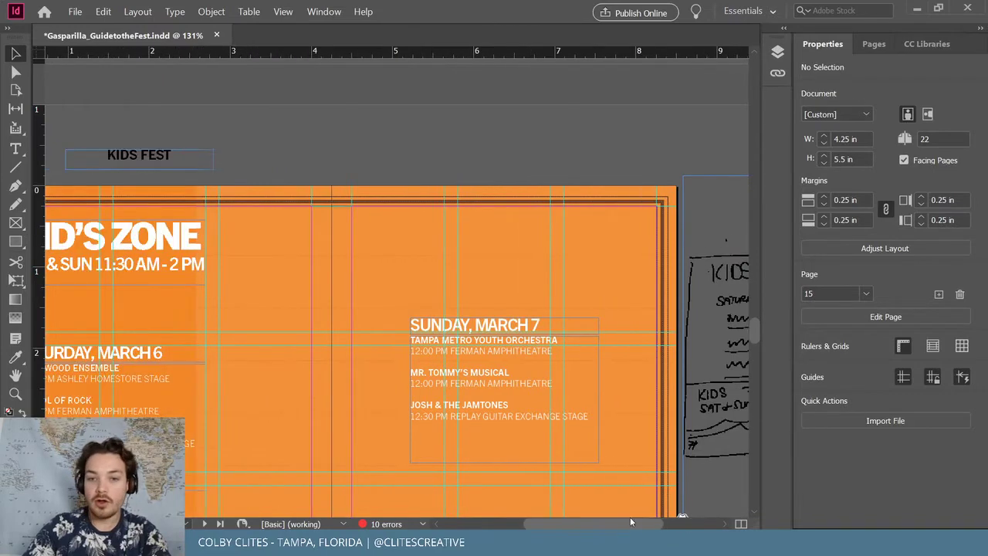
key("ctrl+minus")
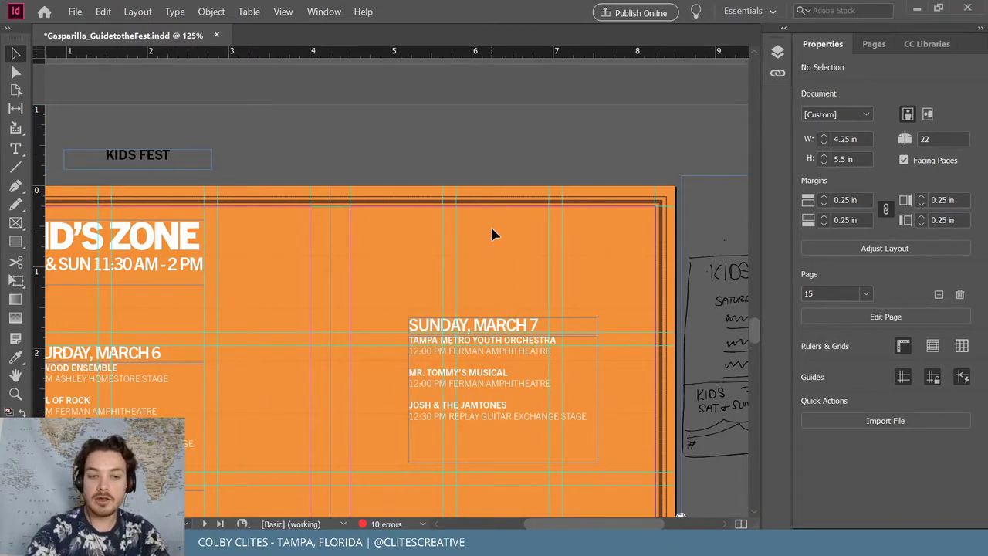
key("ctrl+minus")
key("ctrl+minus")
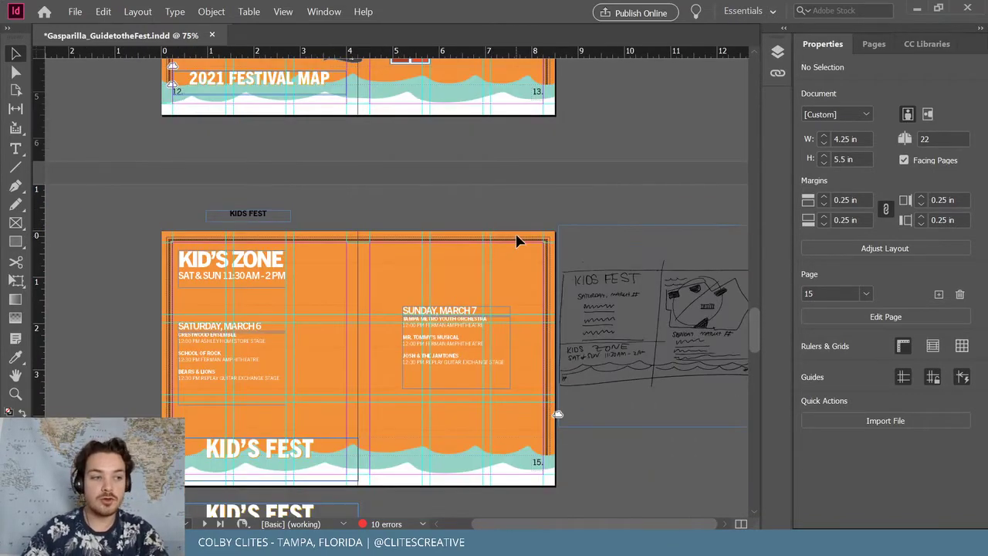
left_click(917, 8)
mouse_move(443, 540)
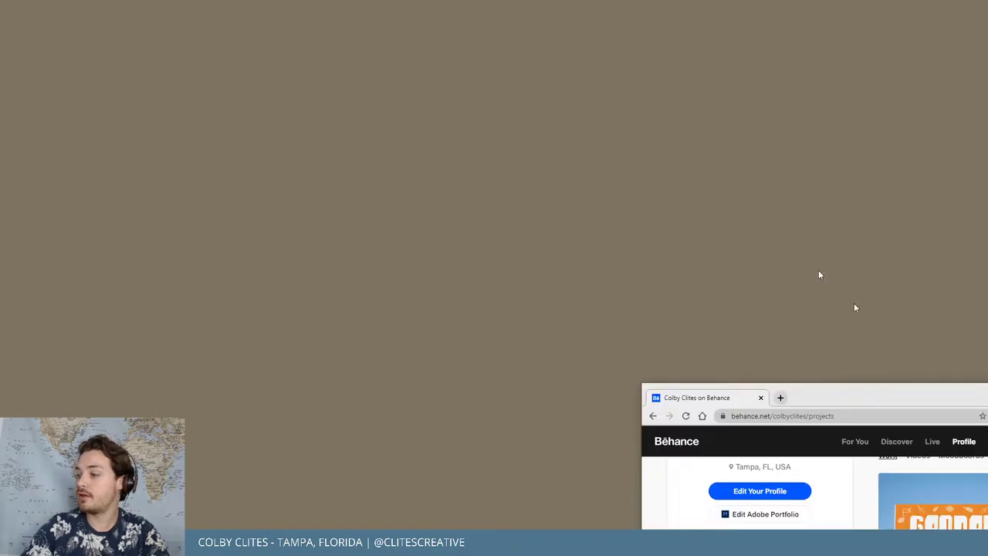
Maximise Chrome and open the Gasparilla Music Festival project on Behance
scroll(666, 143, "up", 3)
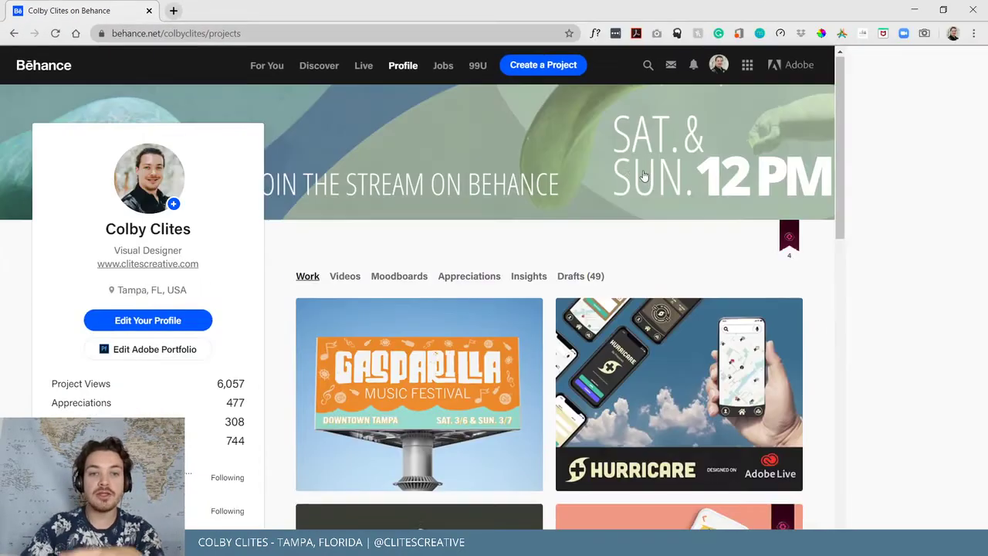
key("super+Up")
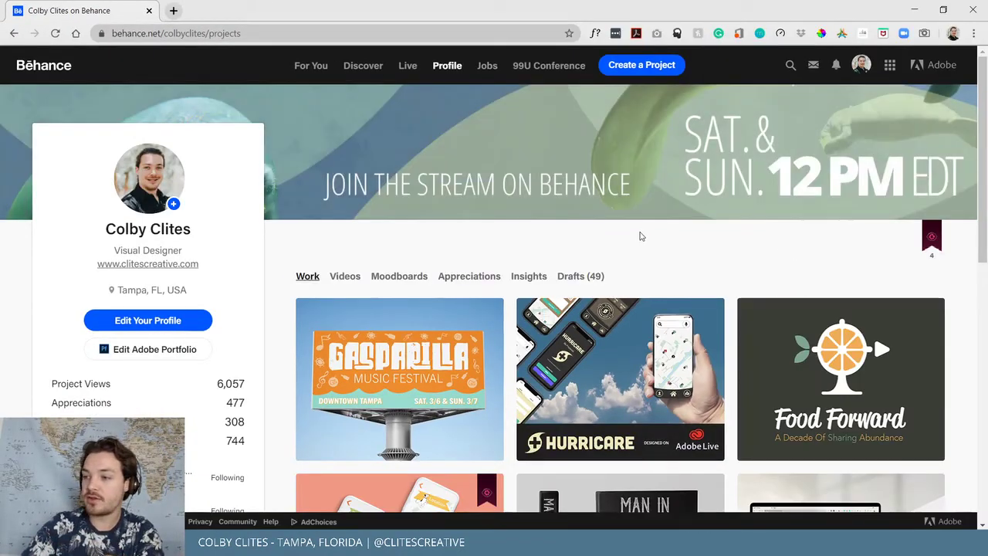
mouse_move(433, 375)
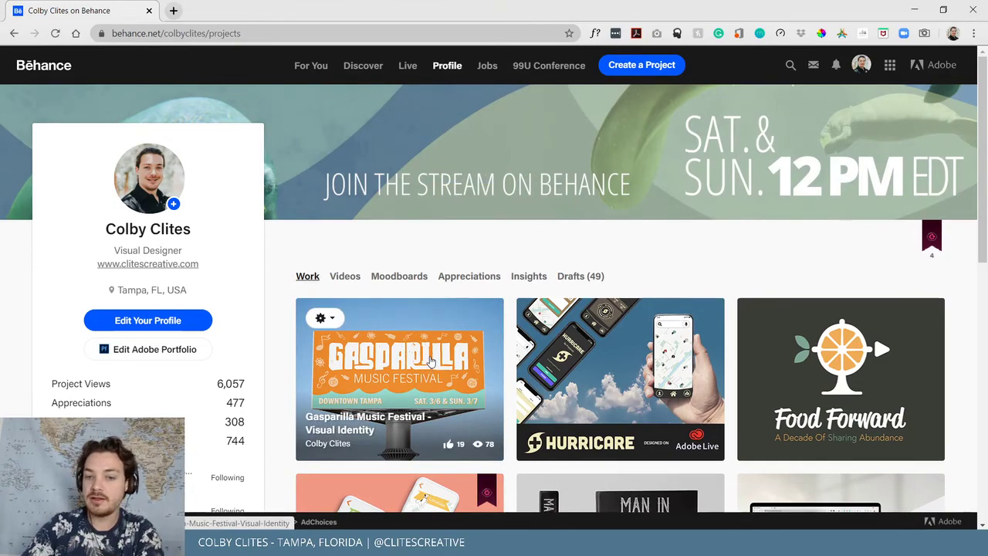
left_click(433, 361)
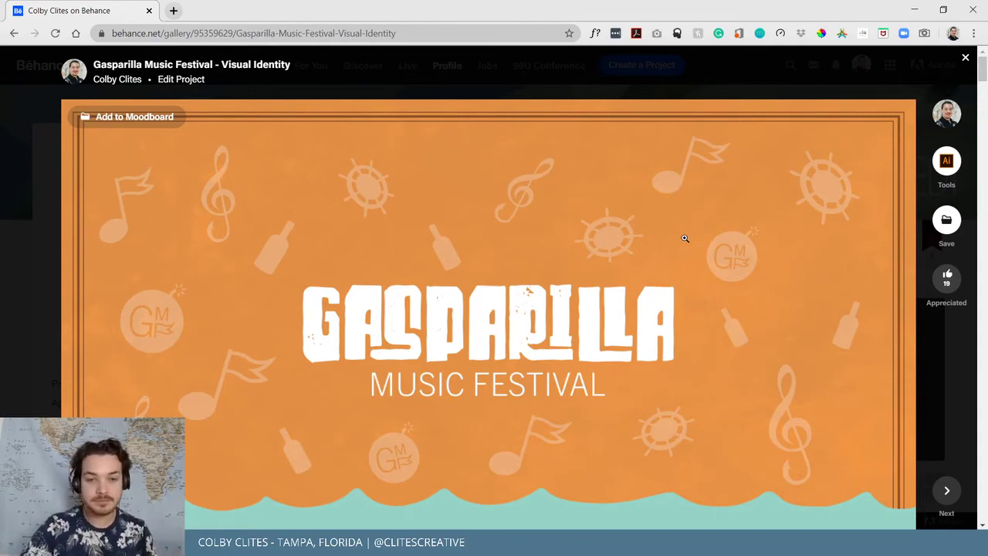
Scroll through the visual identity project, then close it back to the profile page
scroll(399, 213, "down", 2)
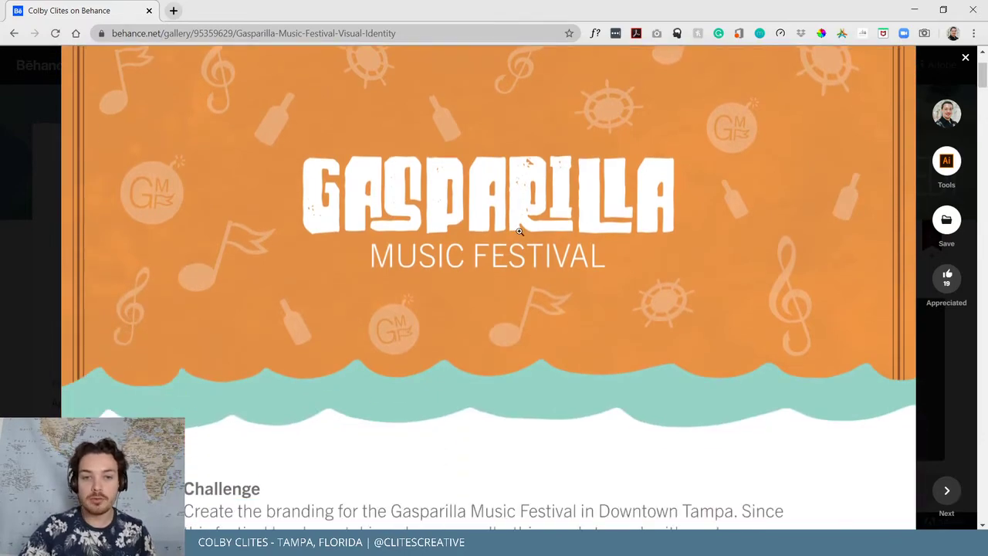
scroll(530, 210, "down", 5)
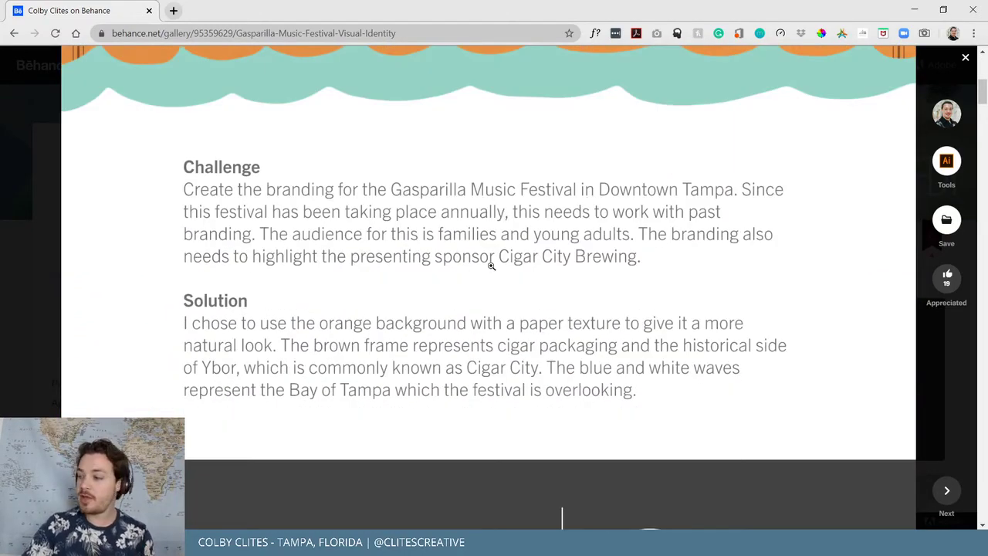
scroll(370, 224, "down", 6)
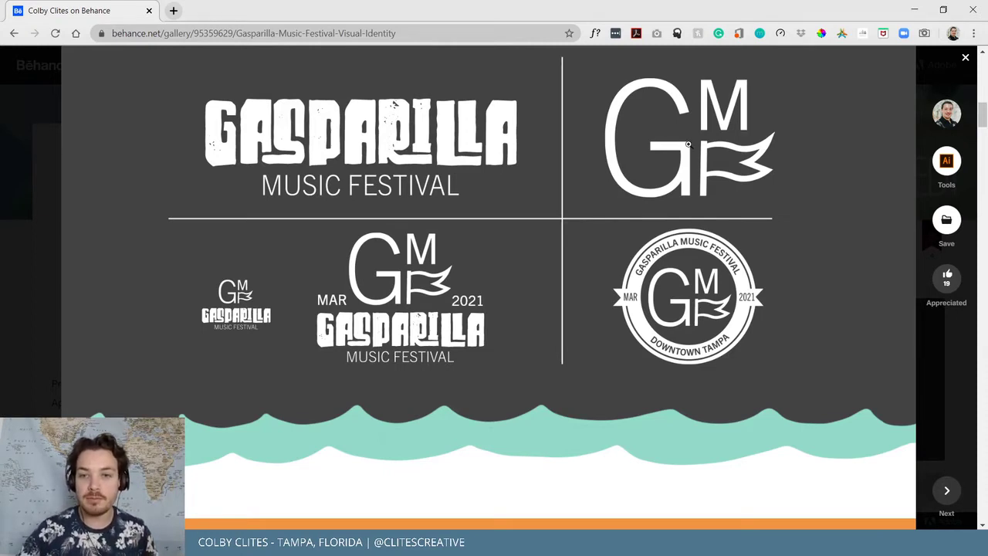
scroll(683, 151, "down", 7)
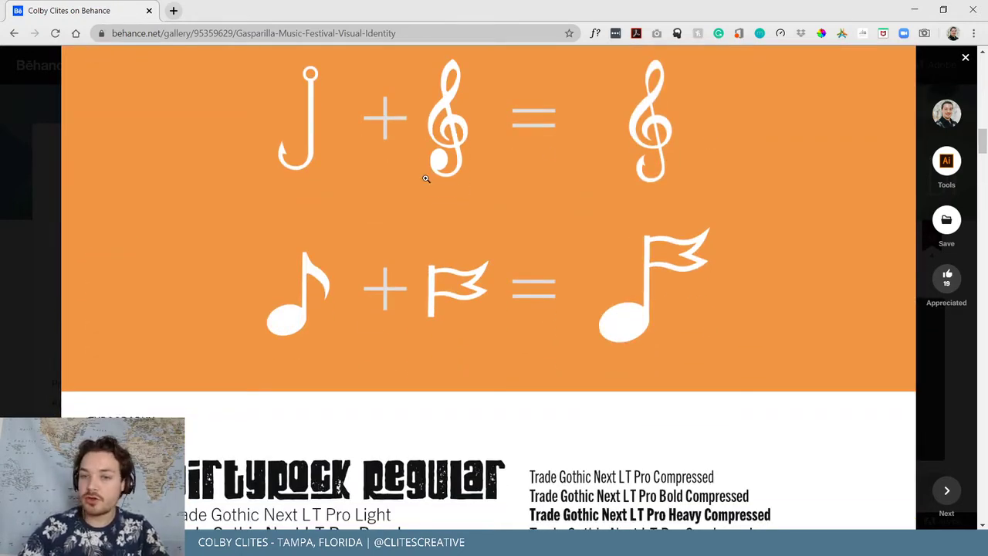
scroll(368, 144, "up", 1)
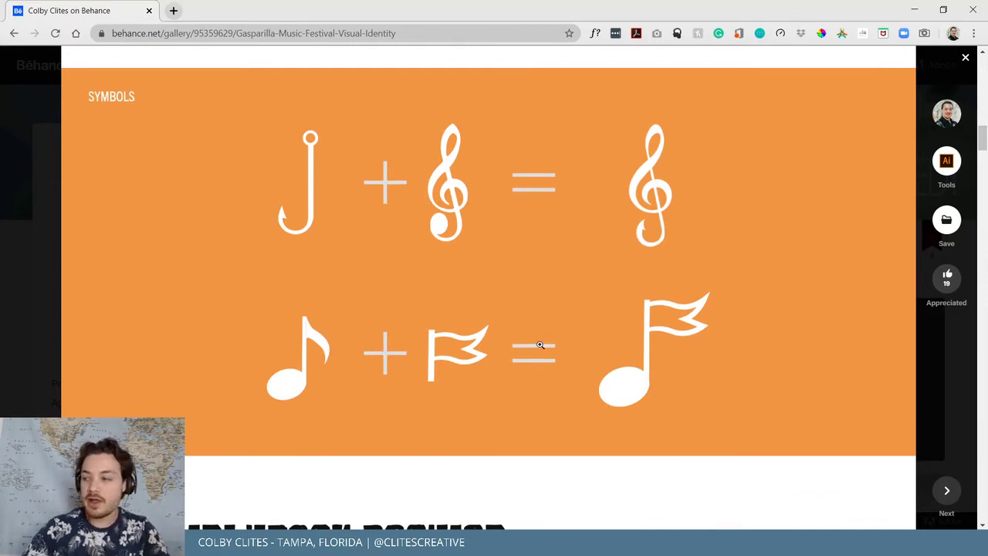
scroll(544, 289, "down", 6)
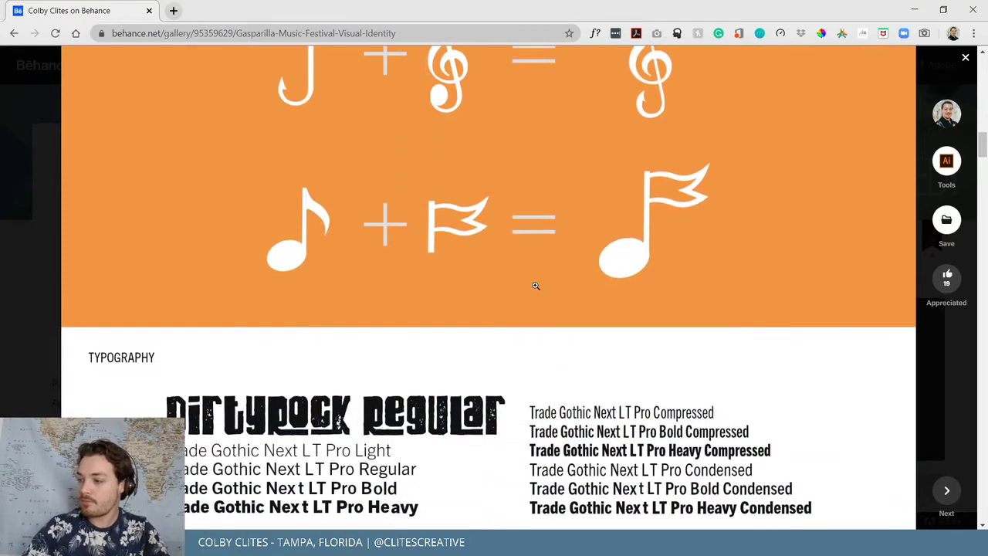
scroll(443, 135, "up", 1)
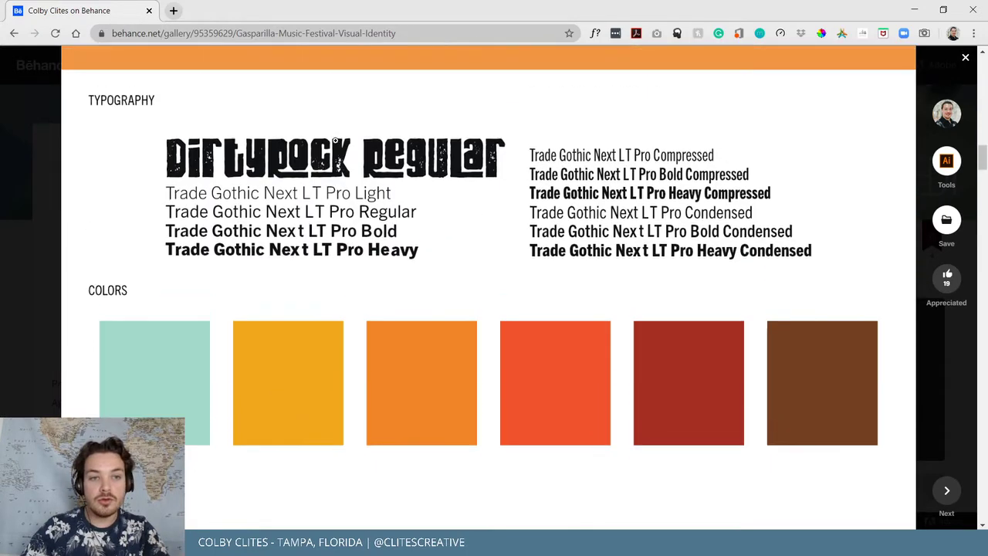
scroll(643, 213, "down", 8)
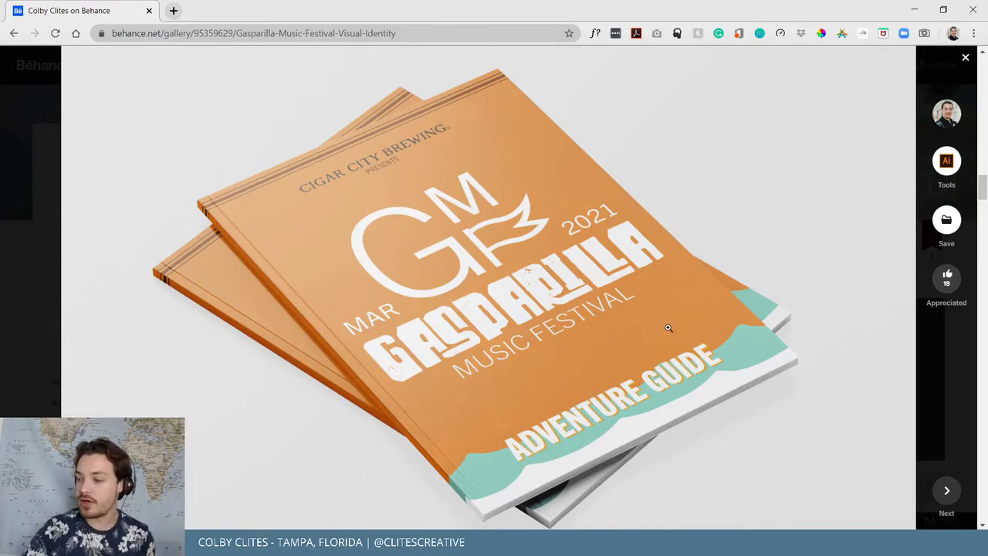
scroll(669, 328, "down", 8)
scroll(565, 301, "down", 5)
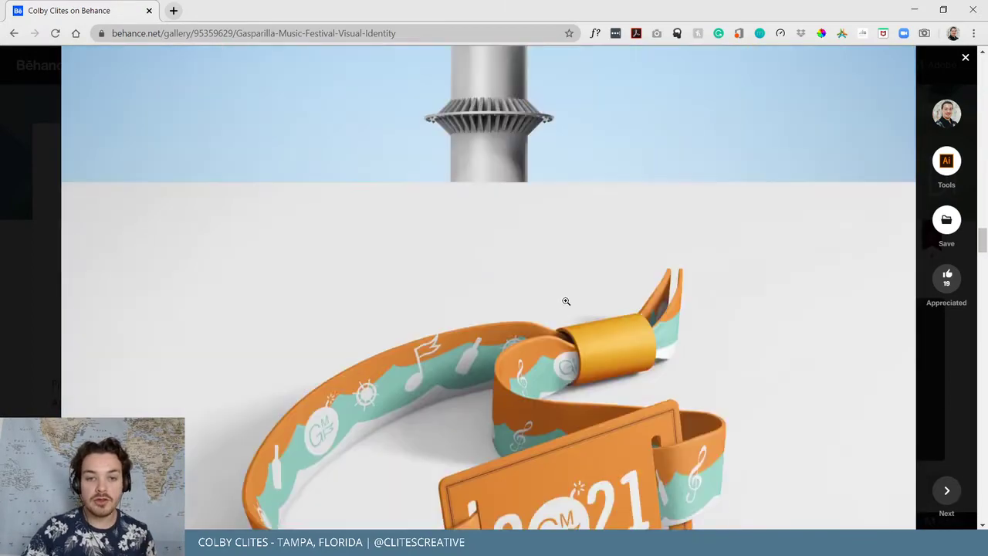
scroll(566, 301, "down", 15)
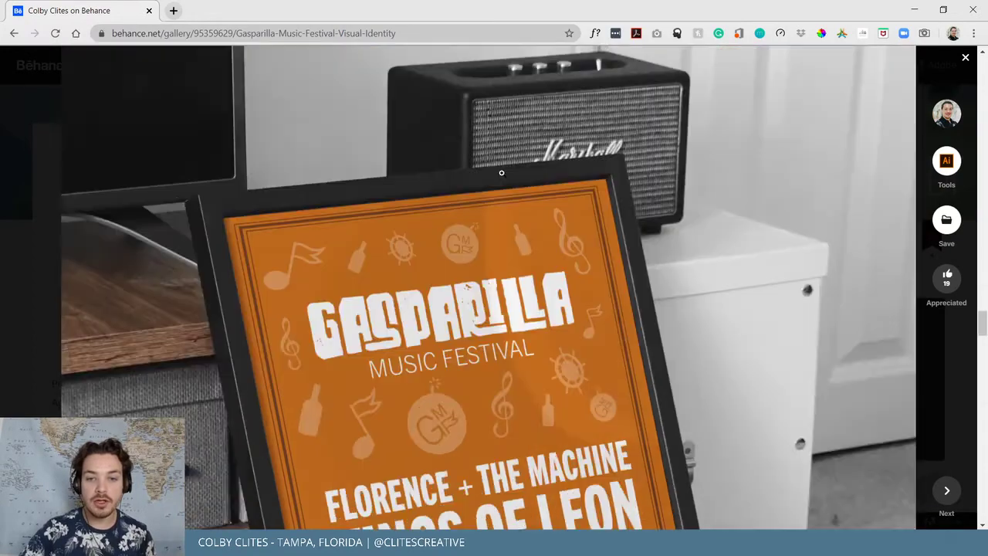
scroll(501, 173, "down", 20)
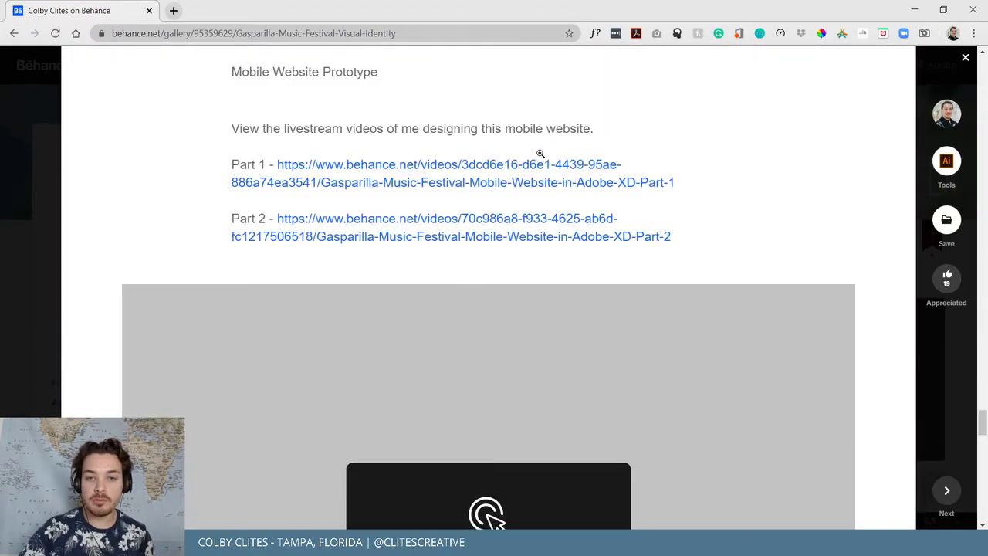
scroll(685, 167, "up", 3)
scroll(684, 167, "up", 15)
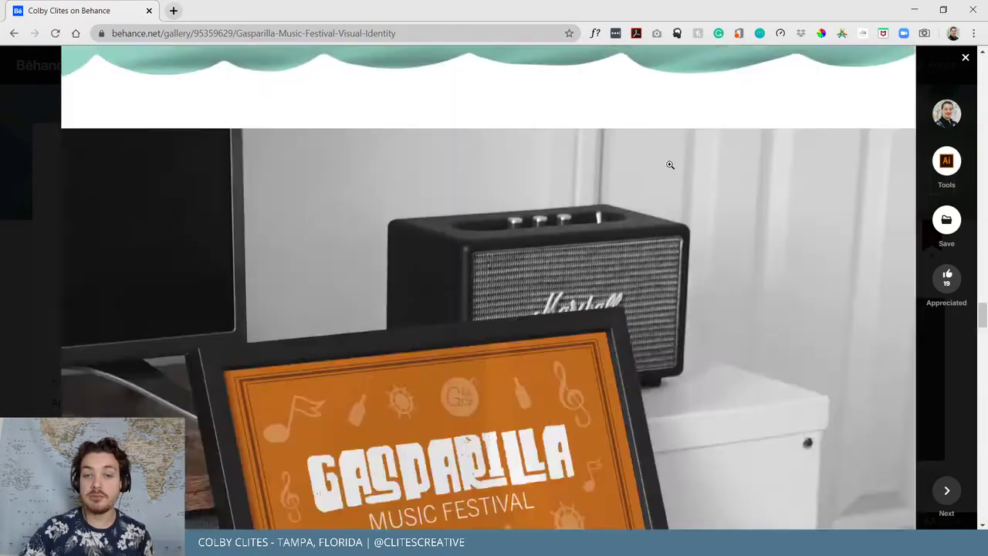
scroll(674, 154, "up", 5)
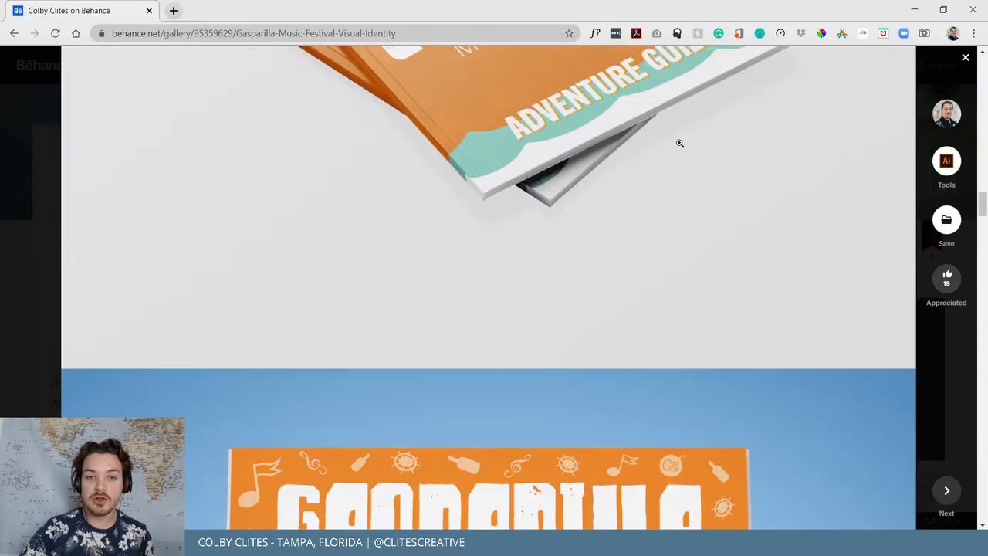
scroll(680, 143, "up", 3)
left_click(942, 356)
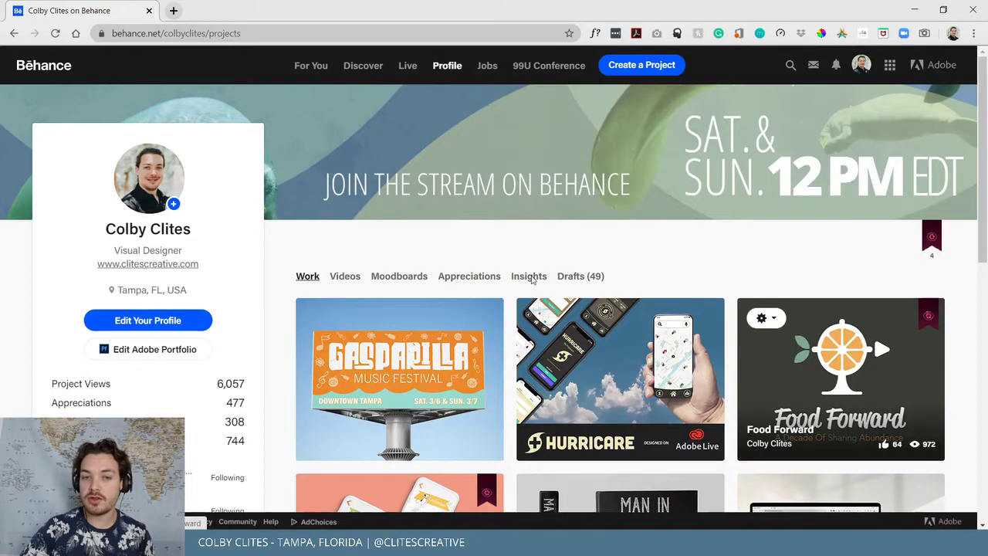
Minimise the browser, return to InDesign, and view the A-Master then cover page 1
left_click(917, 8)
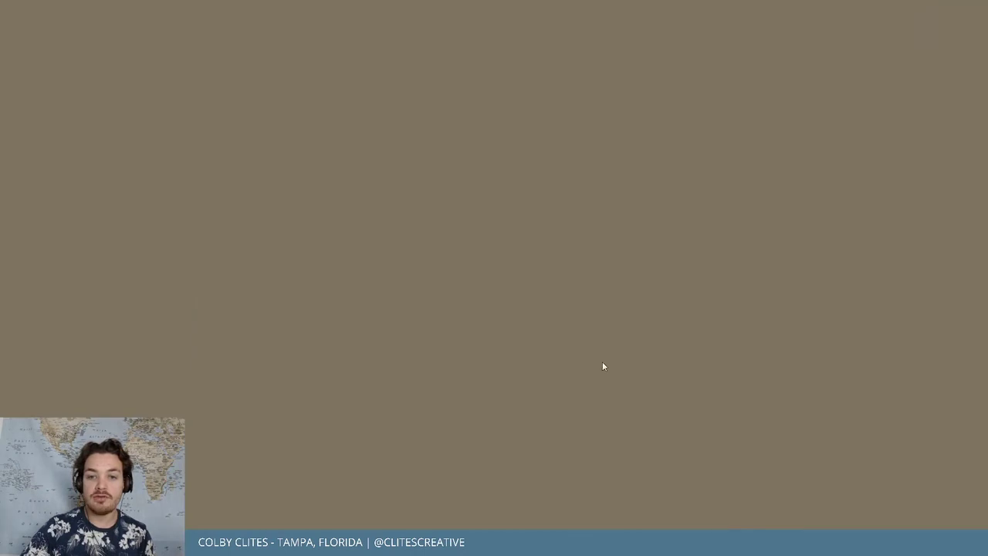
key("alt+Tab")
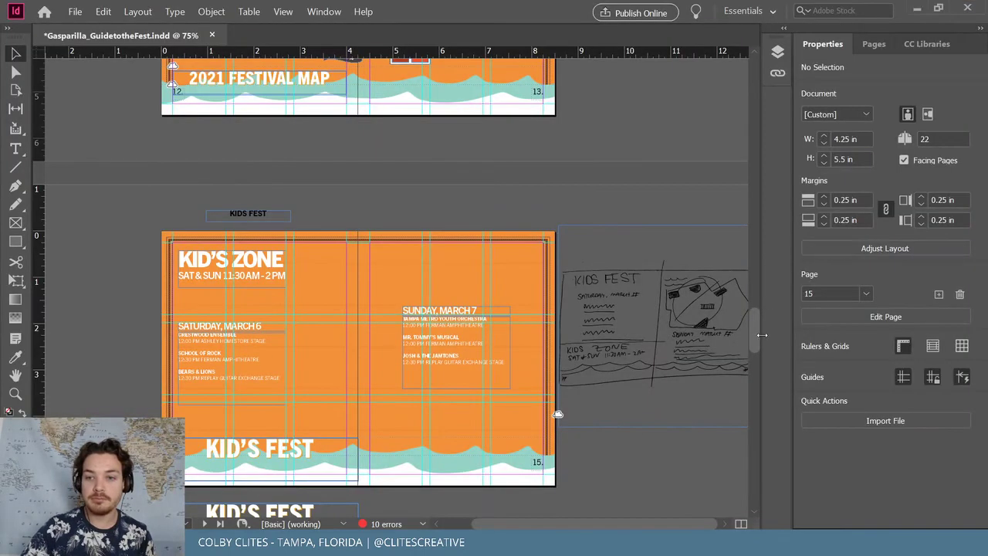
left_click(877, 46)
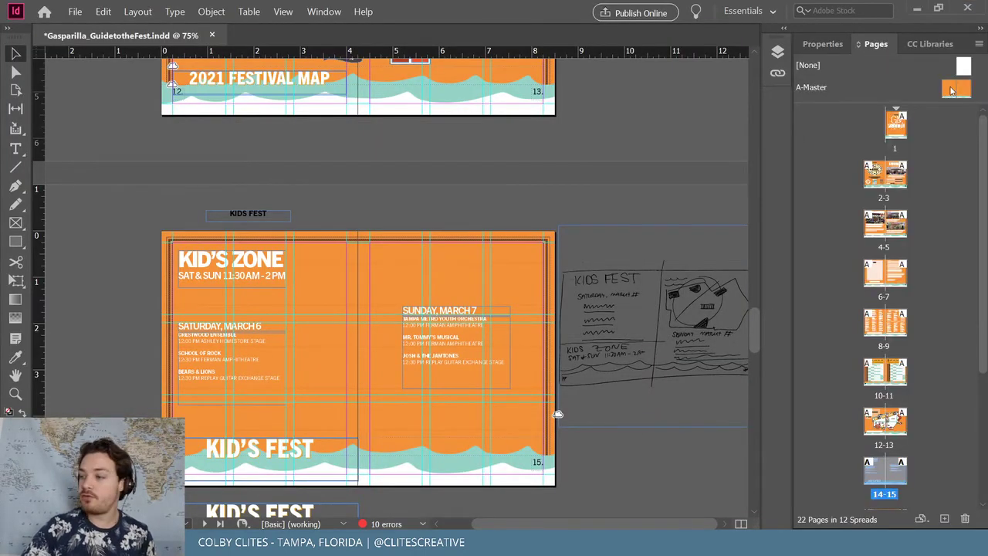
double_click(951, 92)
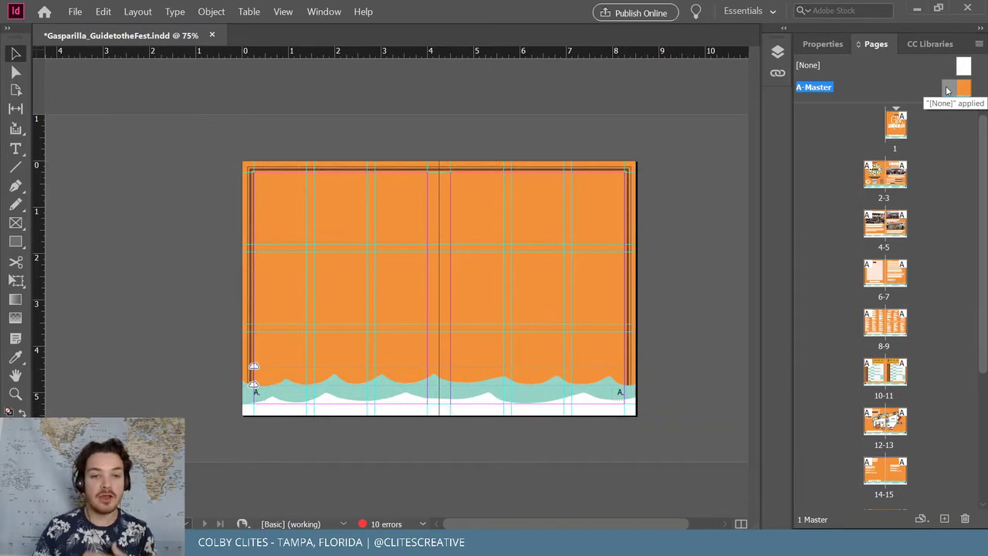
double_click(895, 125)
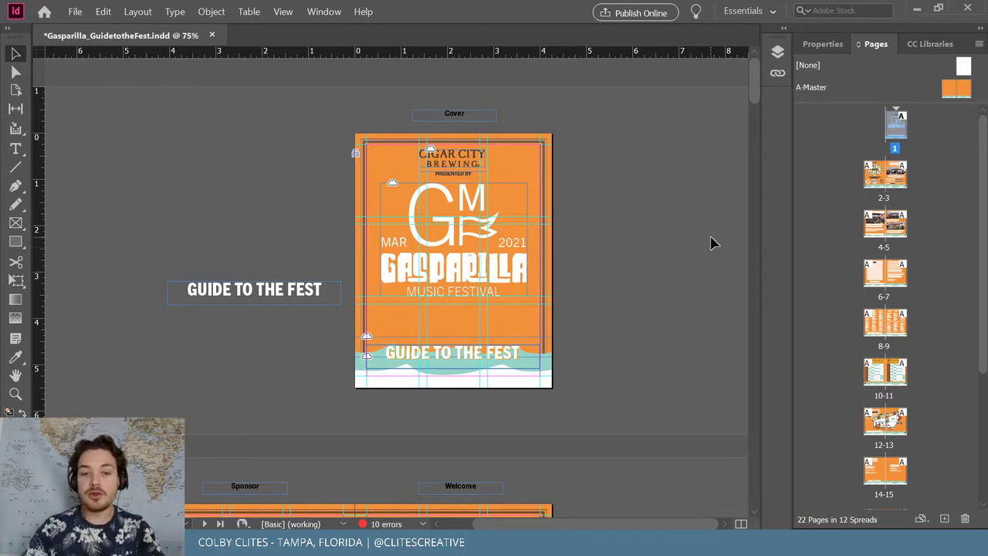
Scroll through the booklet and save the guide document
left_click_drag(601, 524, 588, 524)
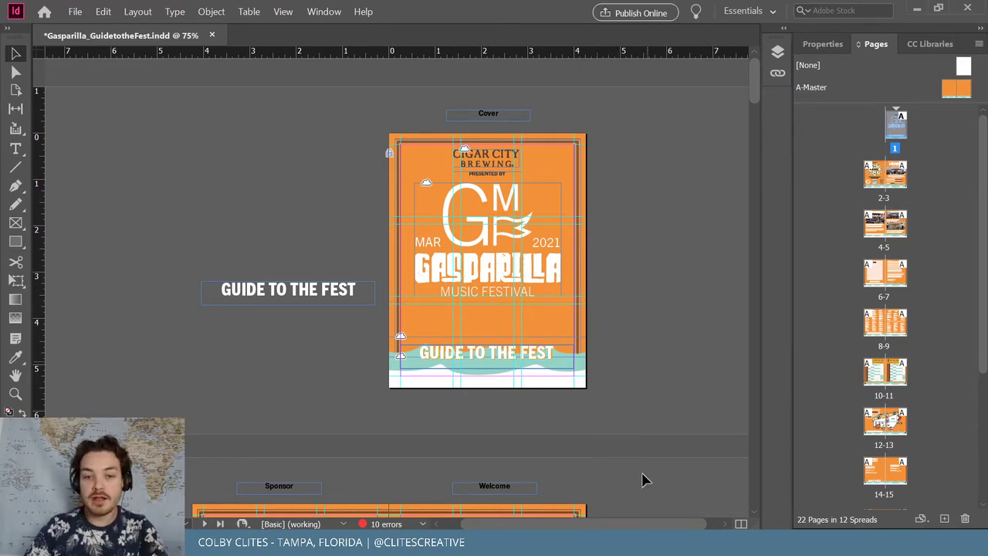
scroll(638, 436, "down", 5)
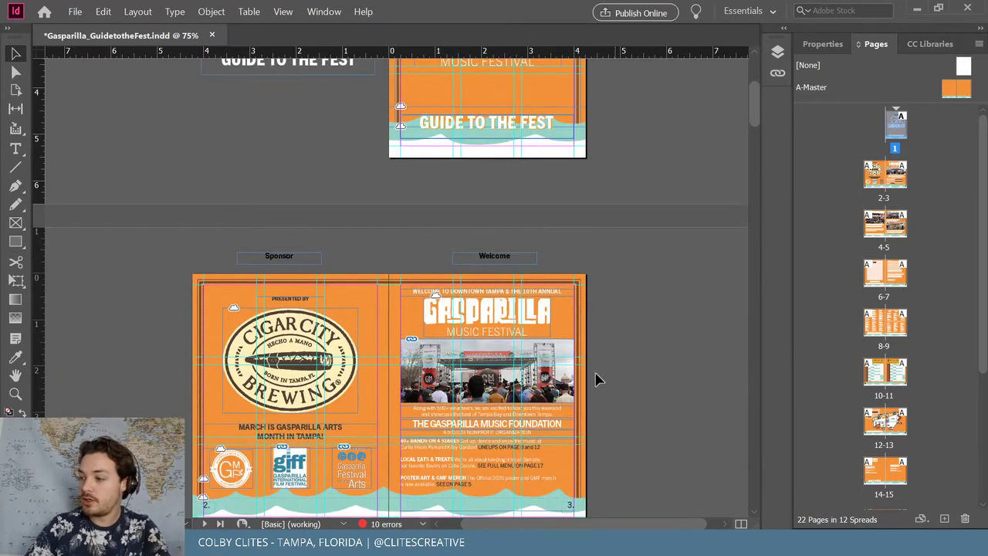
scroll(496, 293, "down", 2)
scroll(610, 287, "up", 1)
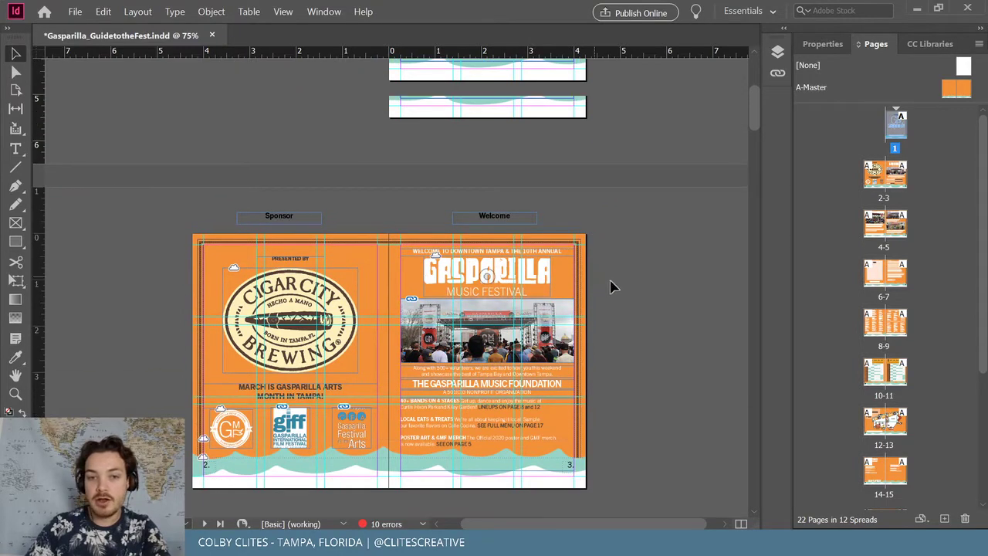
scroll(609, 286, "up", 1)
scroll(620, 283, "down", 1)
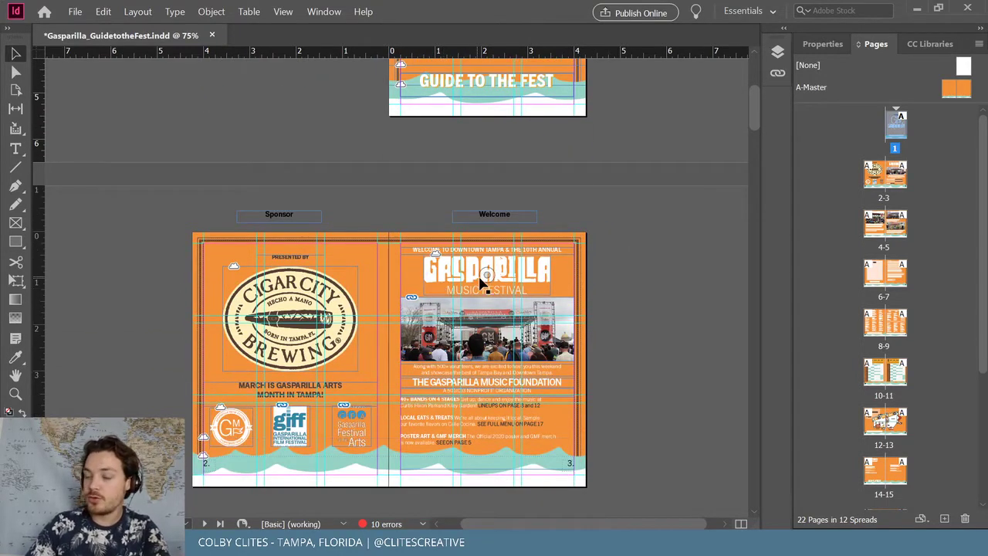
left_click(74, 11)
left_click(139, 92)
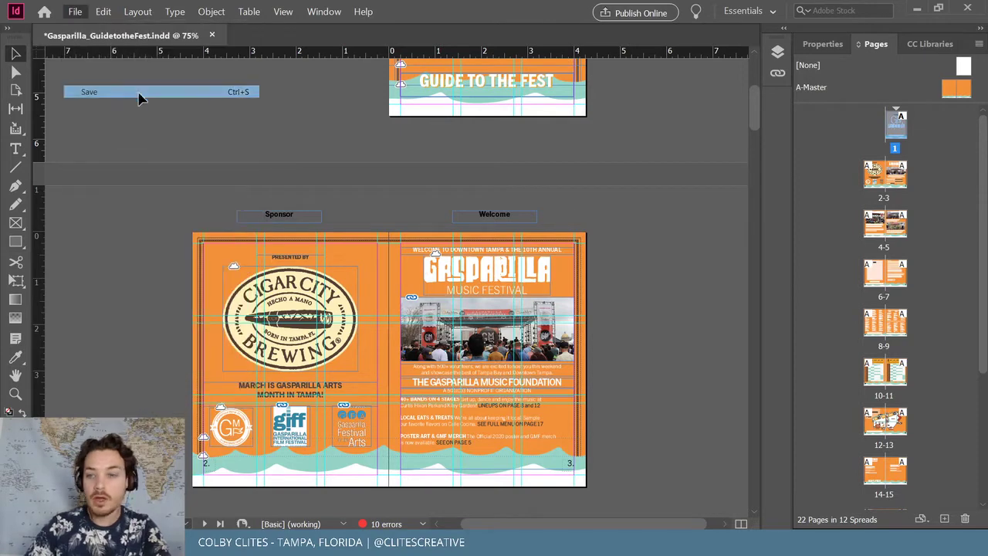
Scroll to the Beyond the Fest spread and make pages 4–5 current
scroll(677, 305, "up", 6)
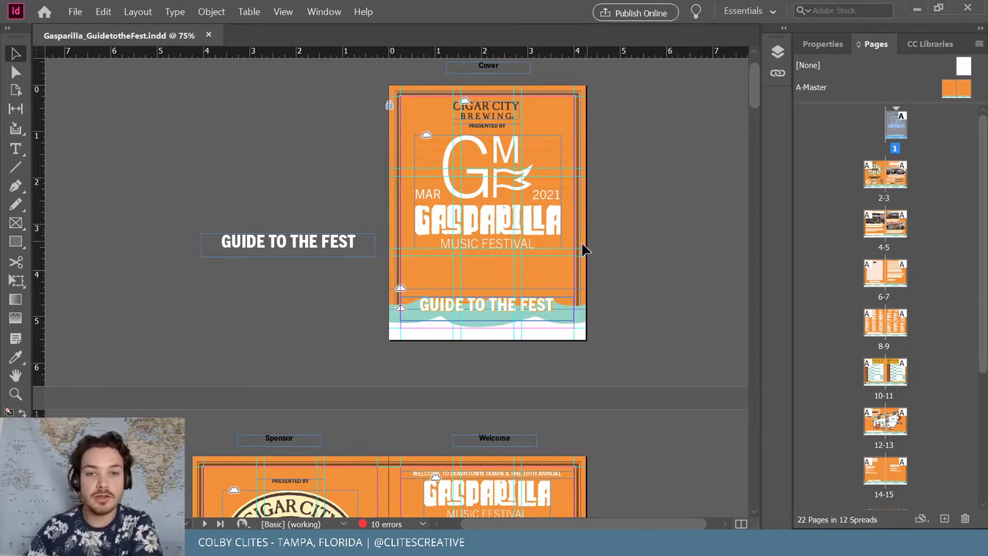
scroll(603, 256, "down", 3)
scroll(624, 240, "down", 3)
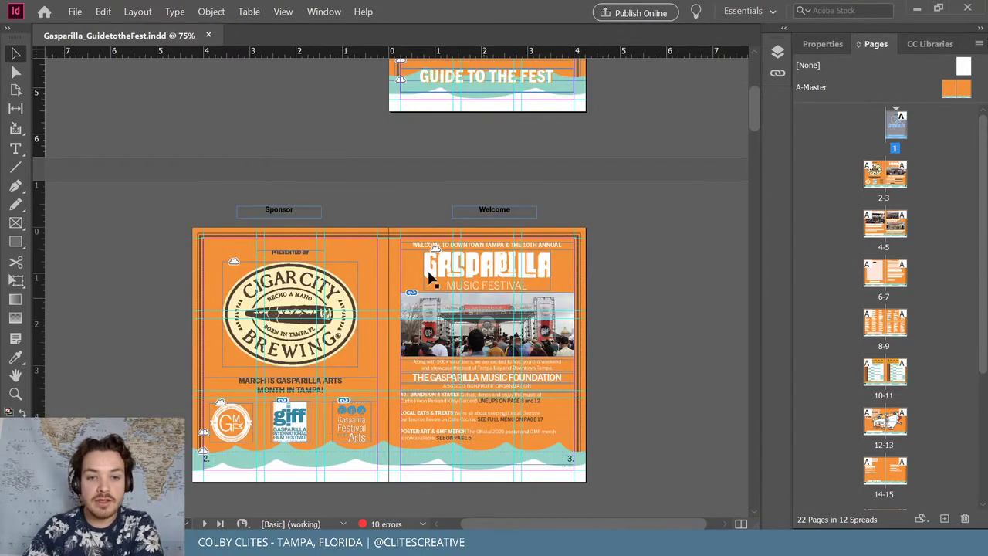
scroll(545, 287, "down", 9)
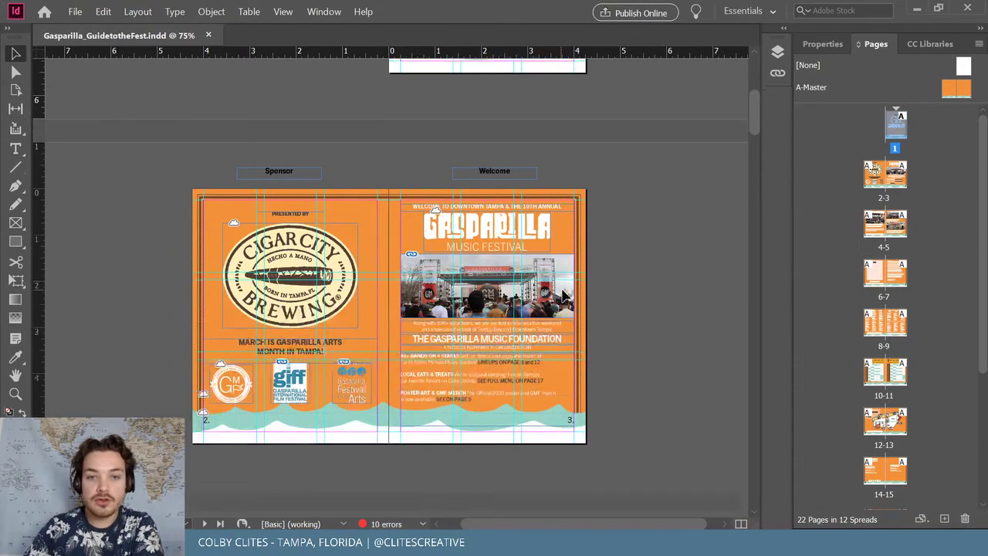
scroll(389, 249, "down", 1)
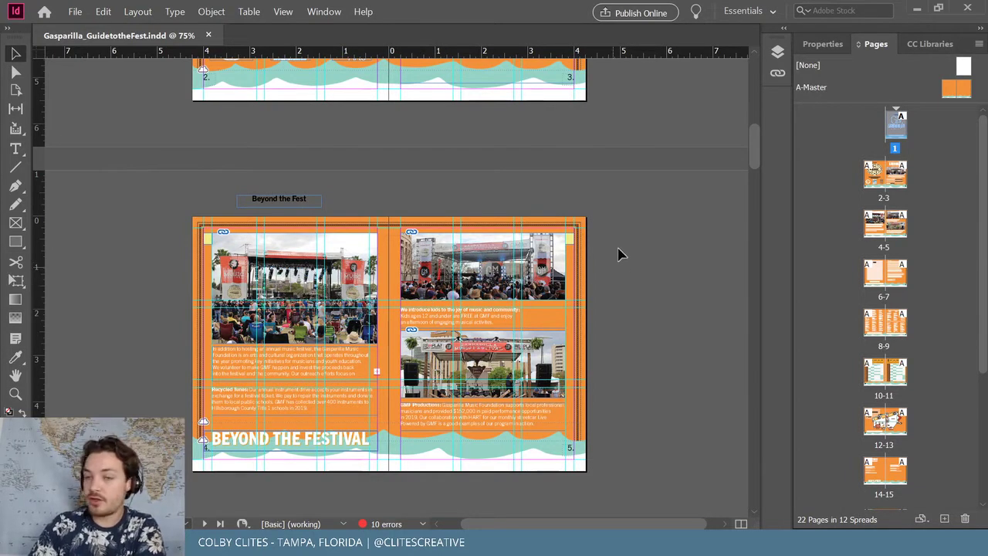
left_click(572, 243)
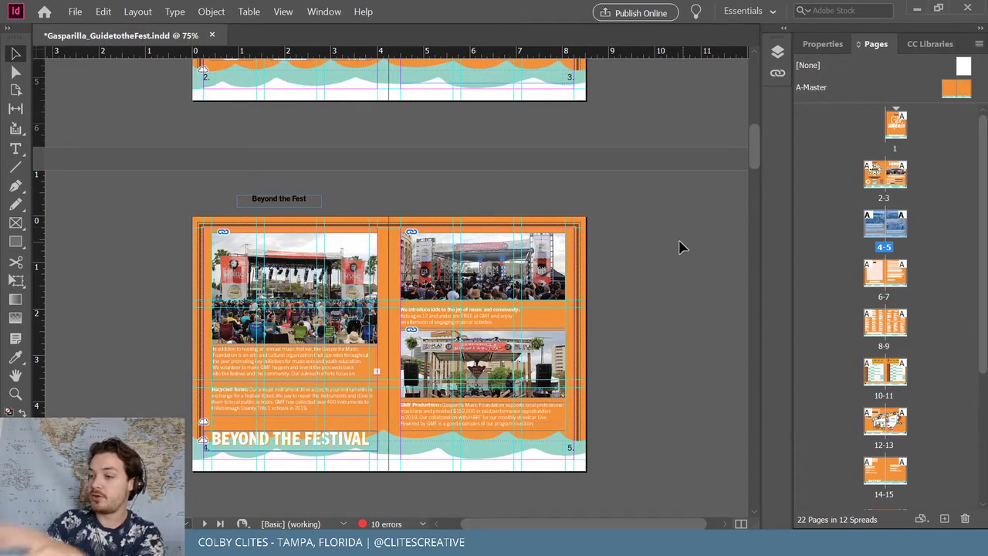
Zoom in and scroll past the poster and volunteer spreads to the SAT/SUN SCHEDULE spread
scroll(653, 236, "down", 5)
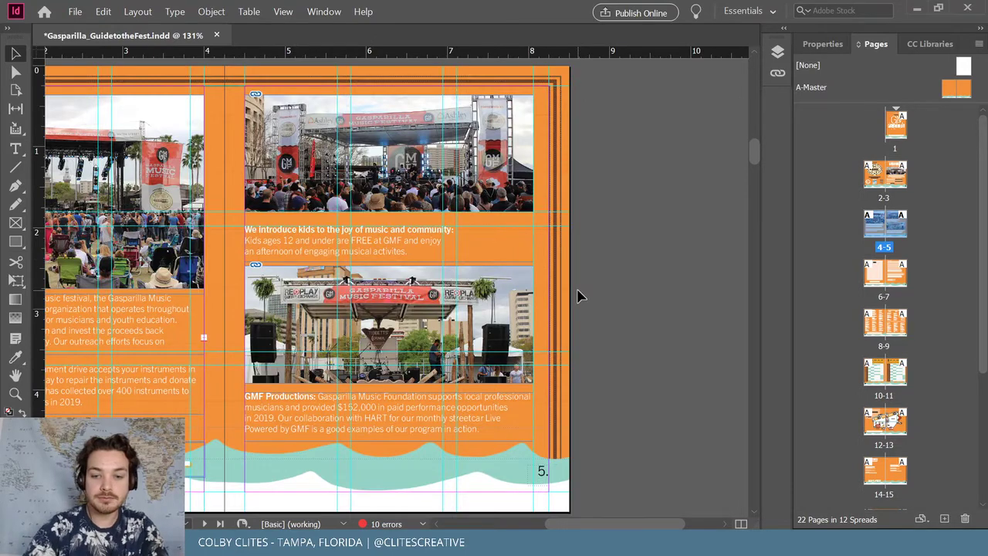
left_click_drag(603, 522, 569, 514)
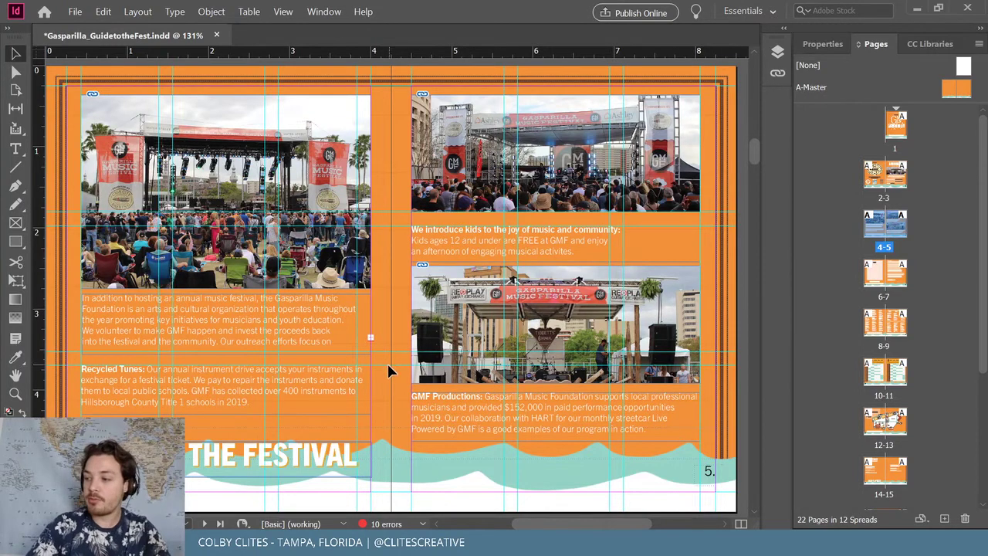
scroll(391, 357, "down", 5)
scroll(392, 357, "down", 8)
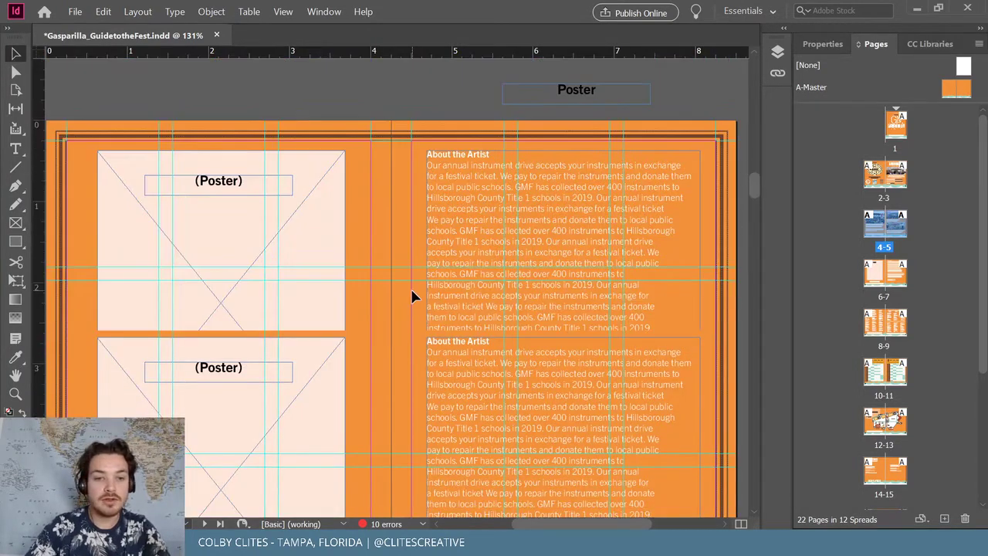
scroll(423, 281, "down", 8)
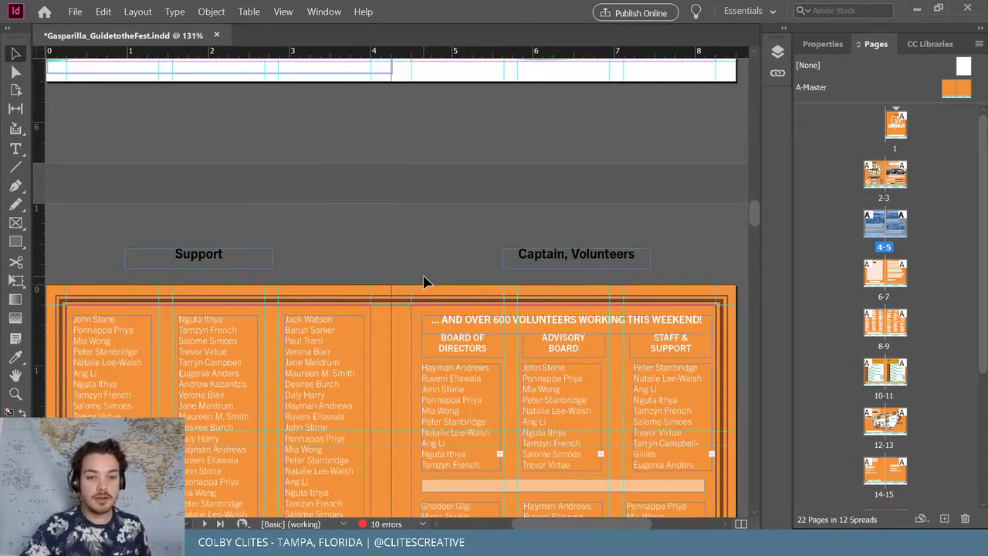
scroll(425, 279, "down", 1)
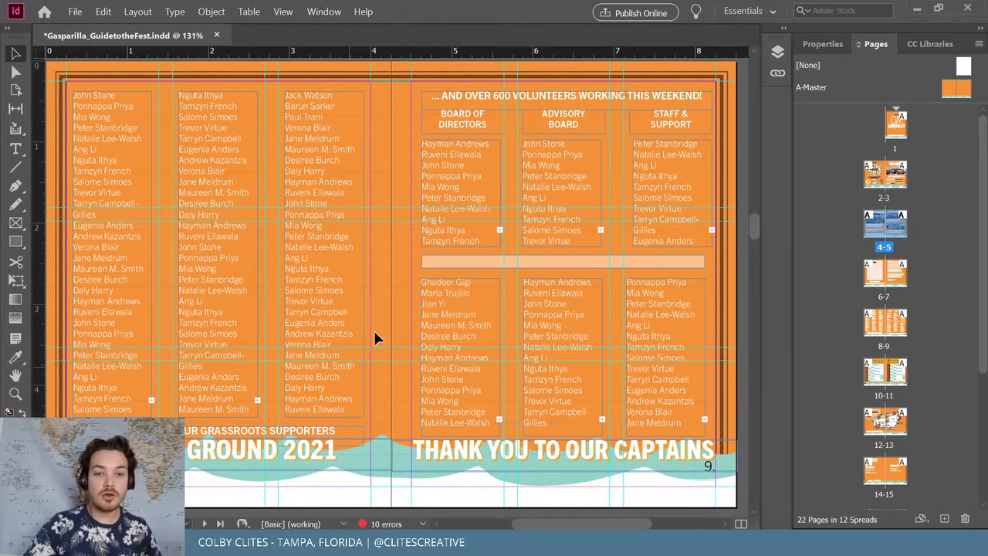
scroll(409, 306, "down", 3)
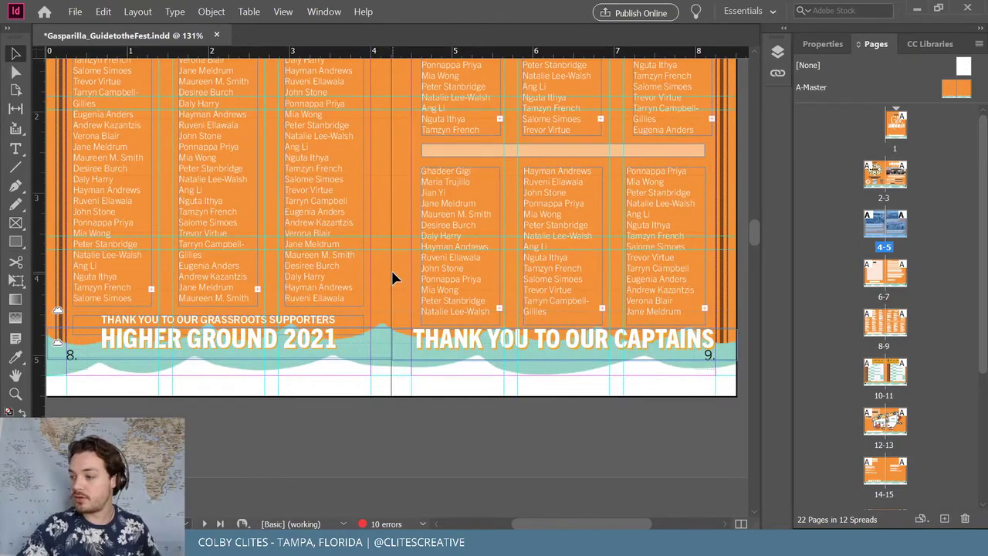
scroll(392, 278, "down", 12)
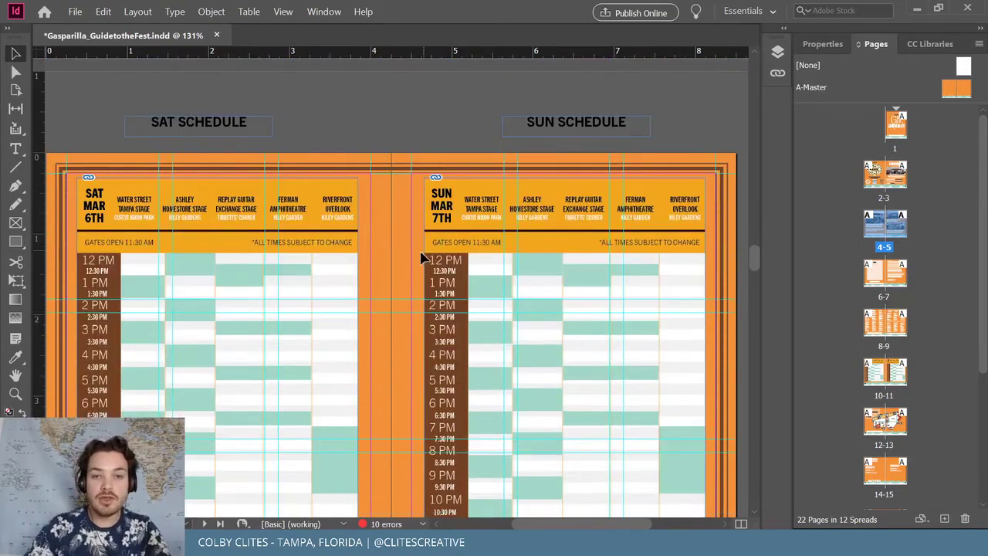
Scroll back to the Kid's Zone spread and select the Sunday, March 7 listings frame
scroll(423, 259, "down", 3)
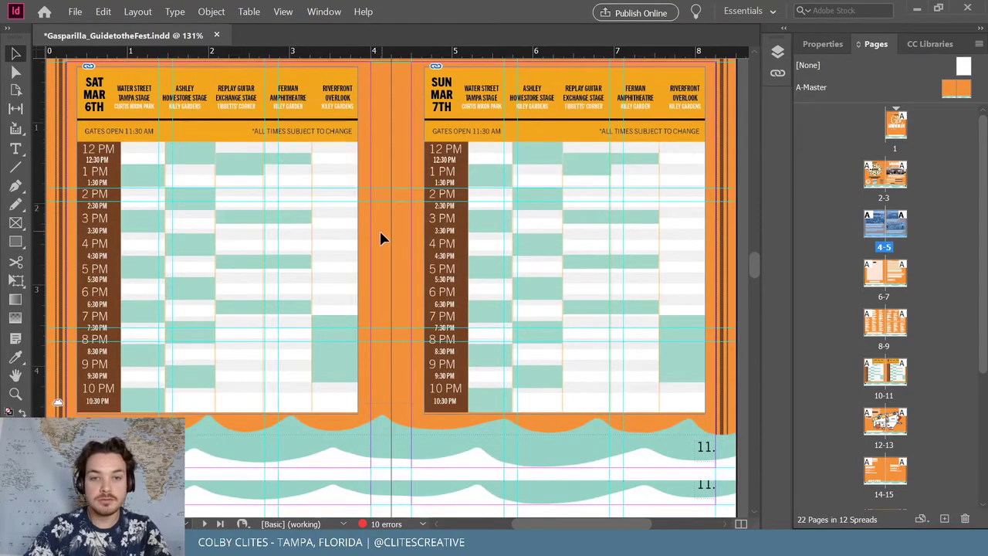
scroll(379, 238, "down", 15)
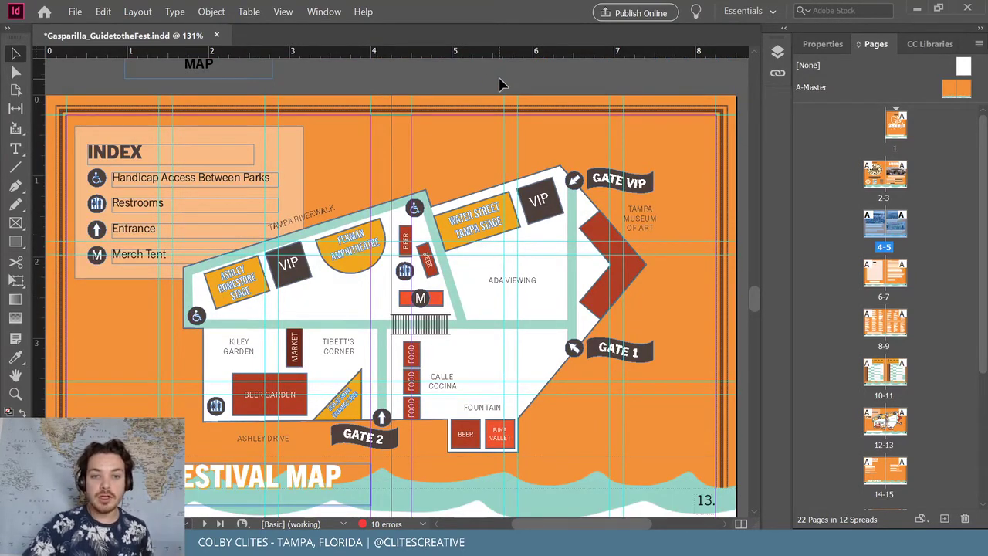
scroll(405, 223, "down", 10)
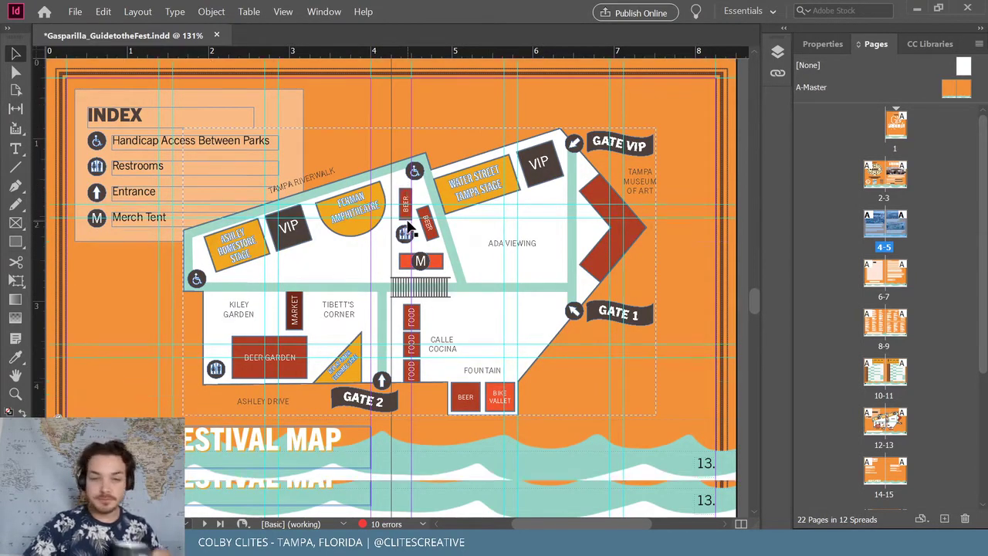
scroll(406, 223, "down", 4)
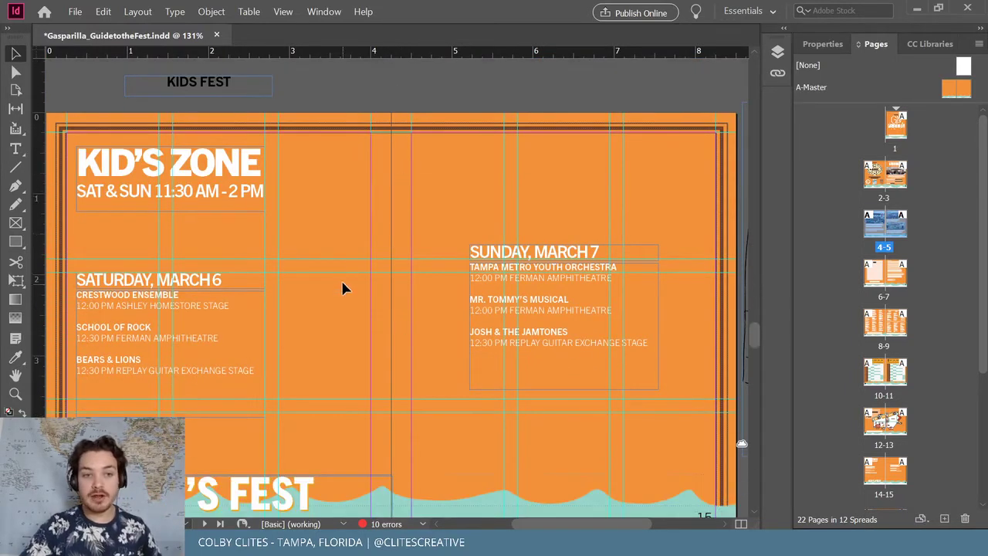
scroll(341, 278, "down", 2)
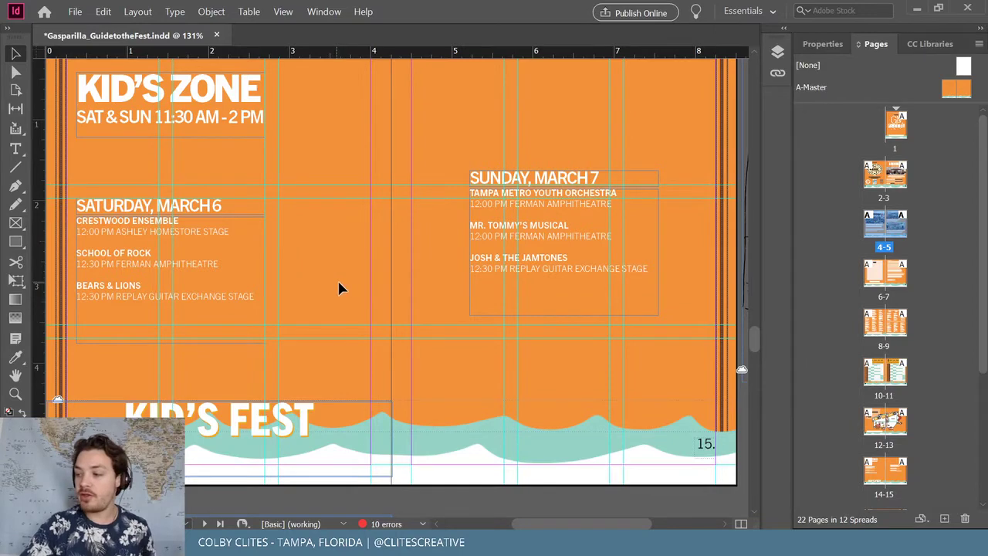
scroll(342, 279, "down", 15)
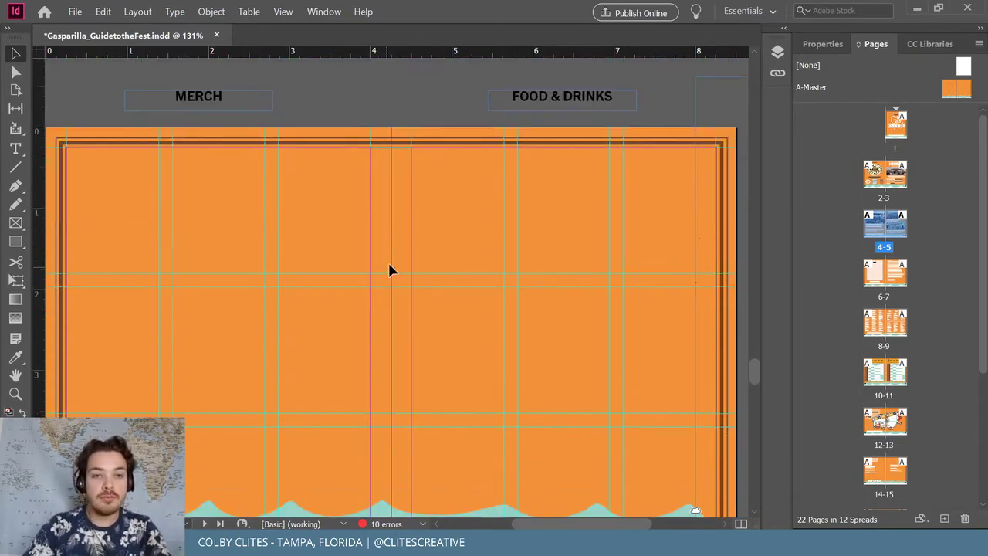
scroll(401, 199, "down", 10)
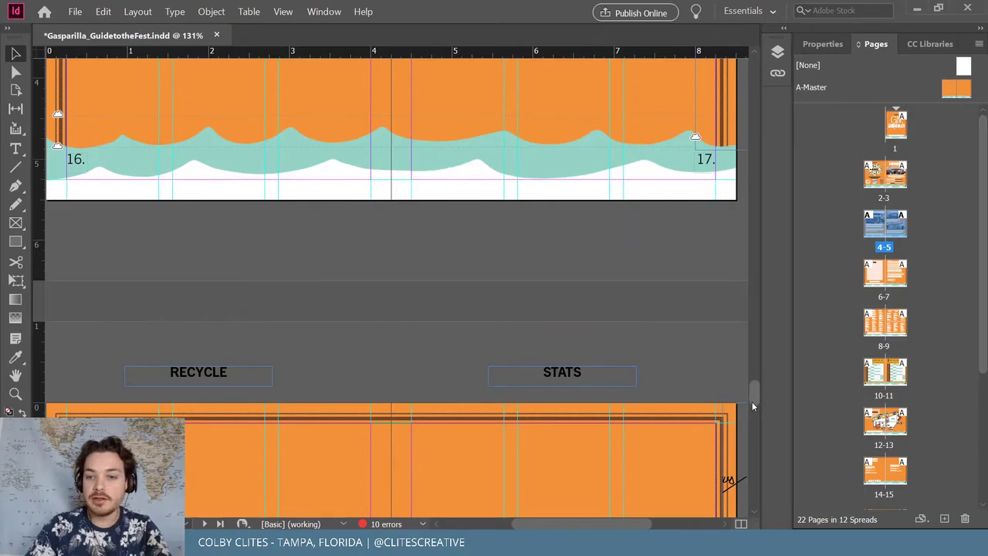
left_click_drag(753, 401, 767, 338)
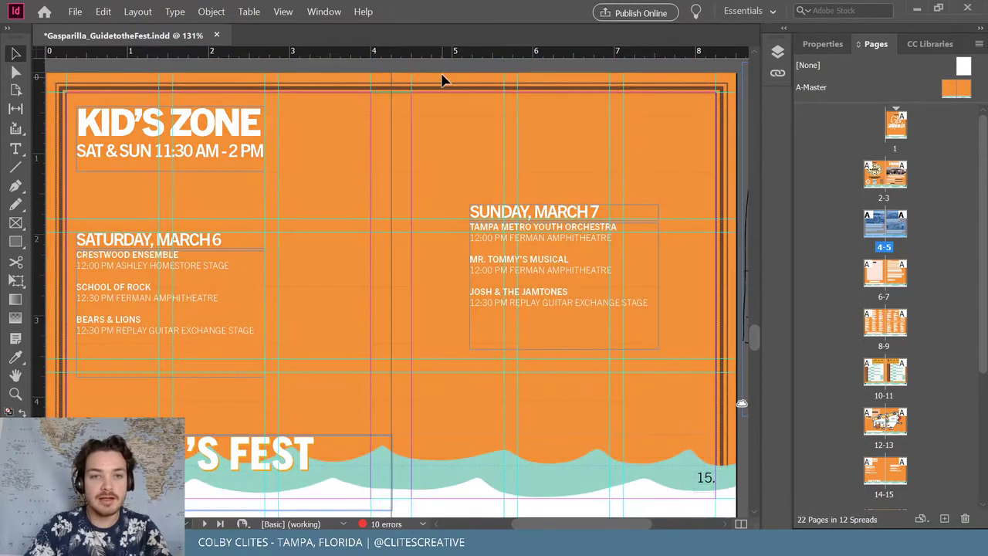
left_click(586, 224)
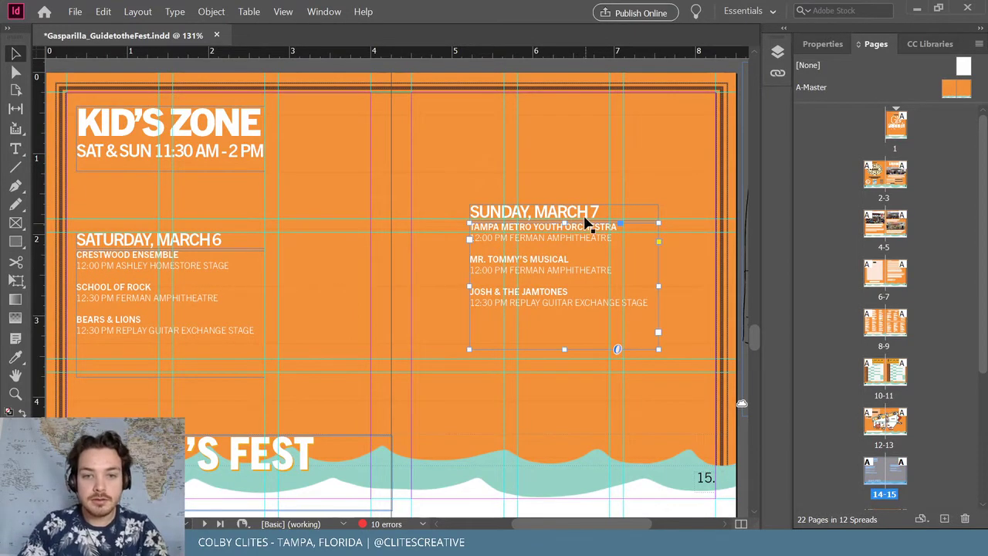
Move the Sunday, March 7 listings down-left and lower the Saturday, March 6 listings
left_click(206, 245)
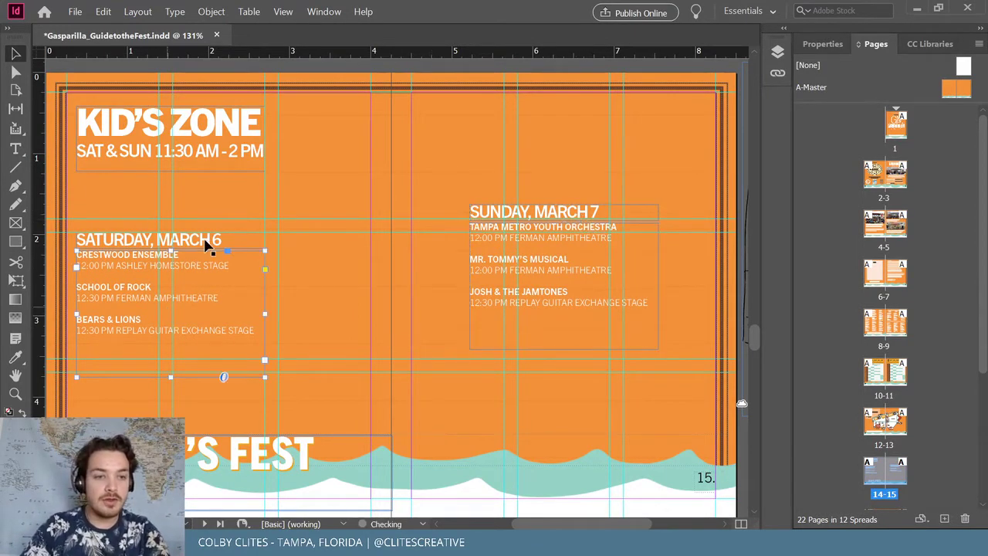
left_click(337, 73)
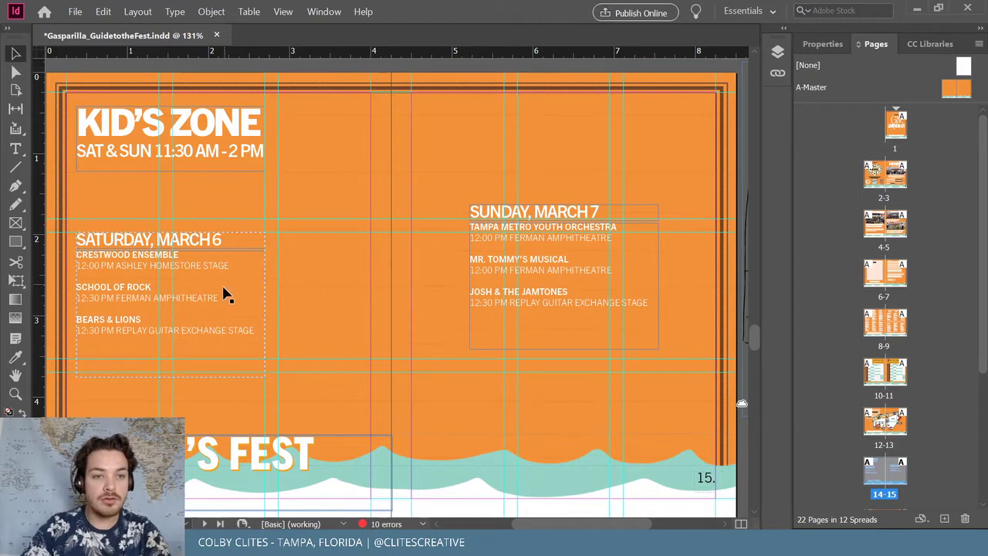
left_click_drag(560, 276, 524, 356)
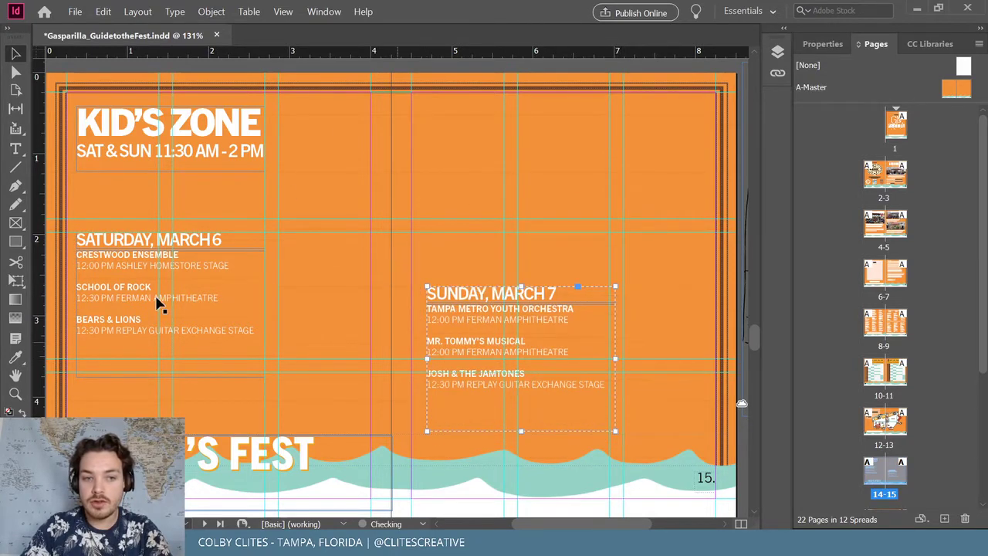
mouse_move(159, 303)
left_mouse_down()
mouse_move(143, 331)
mouse_move(169, 347)
left_mouse_up()
Check the pasteboard KIDS FEST sketch and the Gasparilla Music Festival CC library
scroll(607, 517, "right", 5)
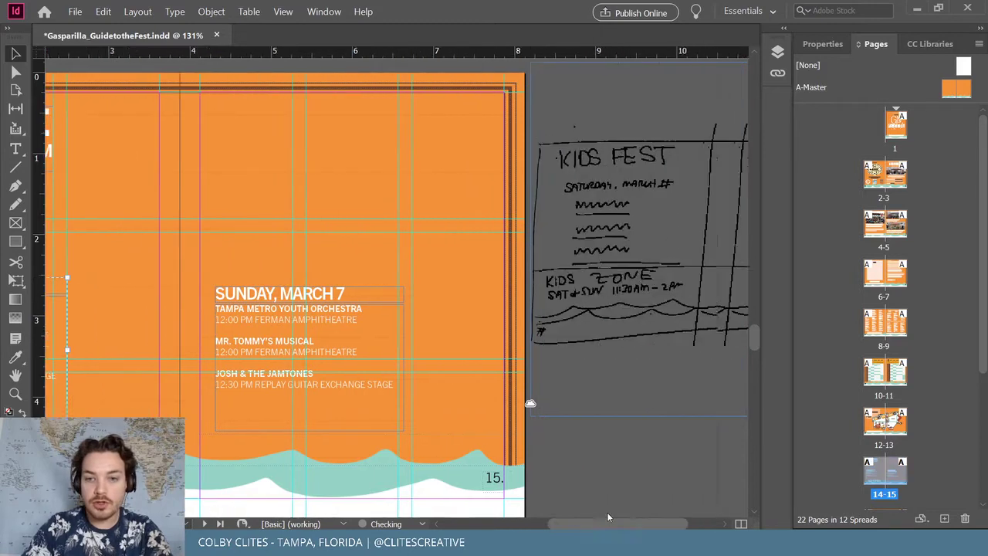
scroll(607, 517, "right", 3)
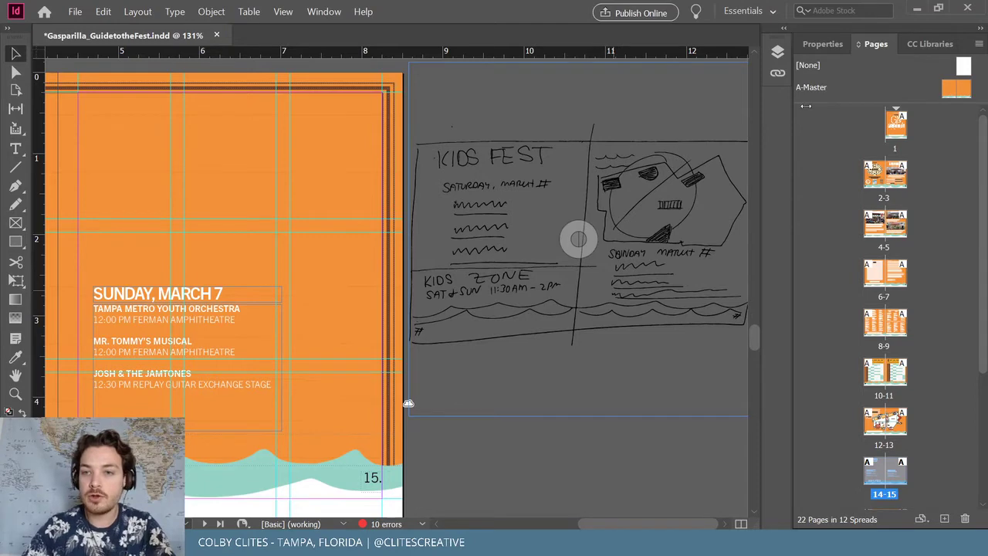
left_click(926, 44)
scroll(922, 405, "down", 3)
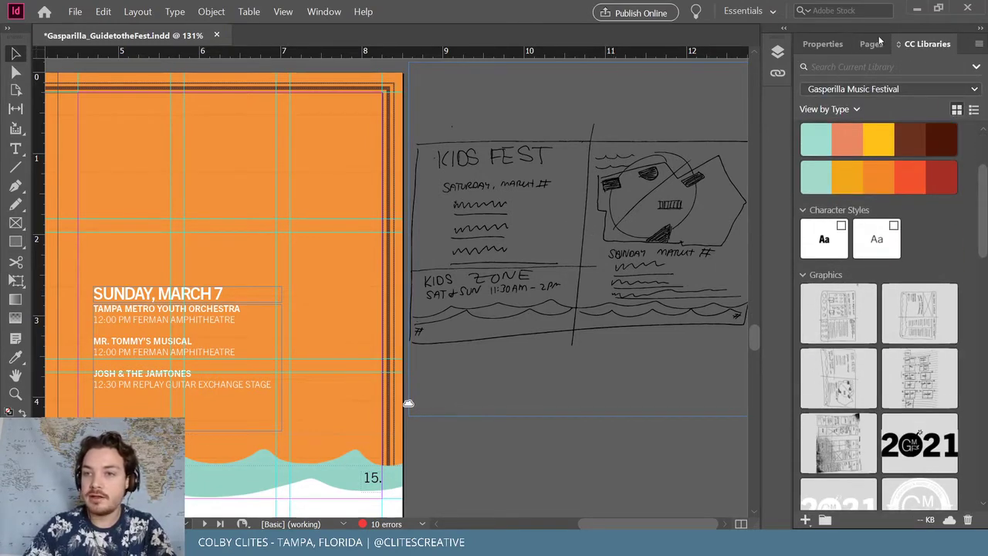
key("F12")
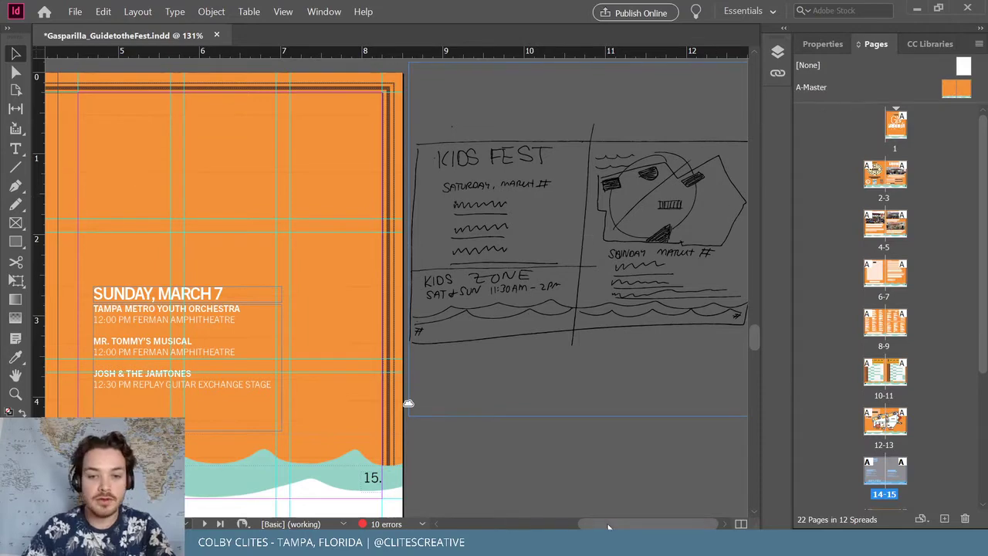
mouse_move(613, 523)
left_mouse_down()
mouse_move(559, 522)
mouse_move(613, 519)
left_mouse_up()
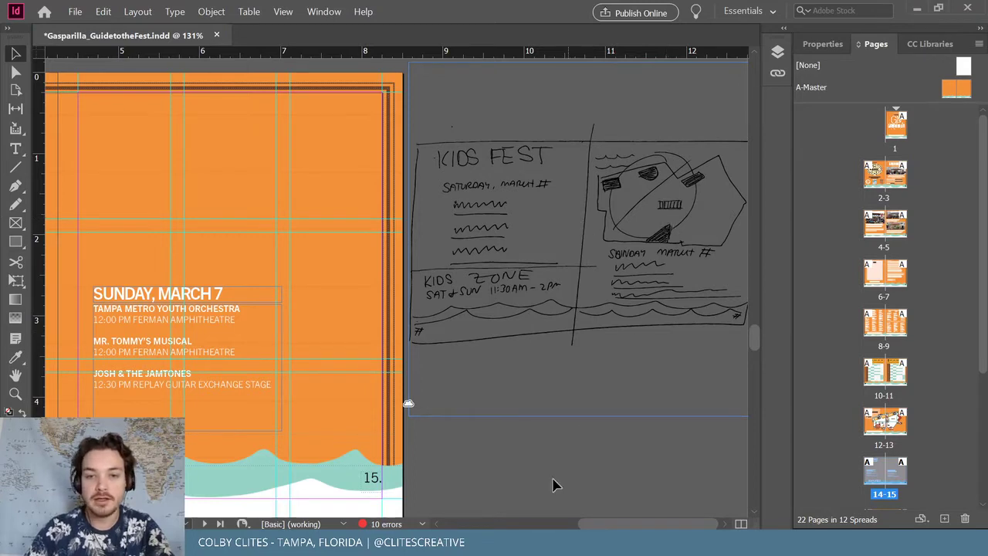
left_click_drag(598, 516, 538, 516)
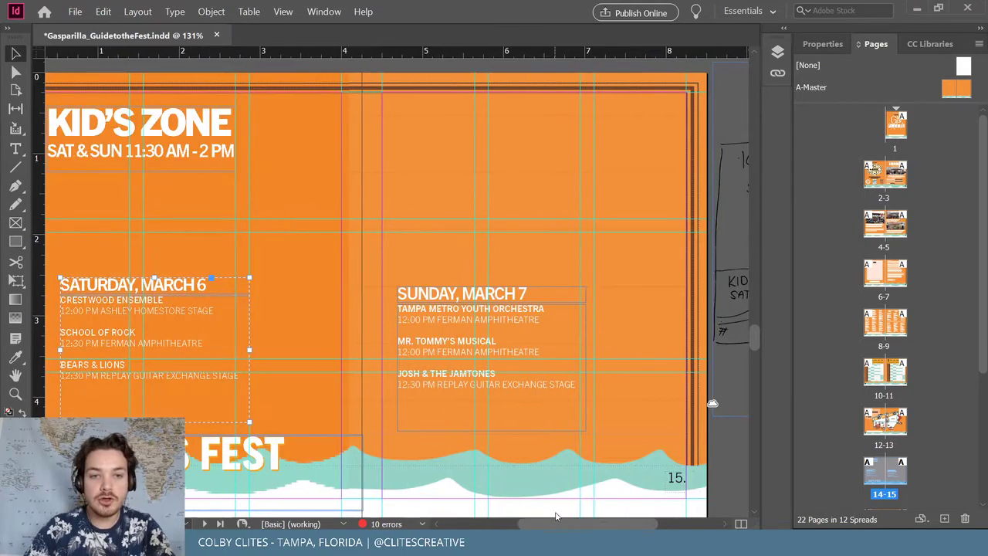
Draw a placeholder rectangle frame across the top of page 15
key("m")
left_click_drag(427, 119, 648, 248)
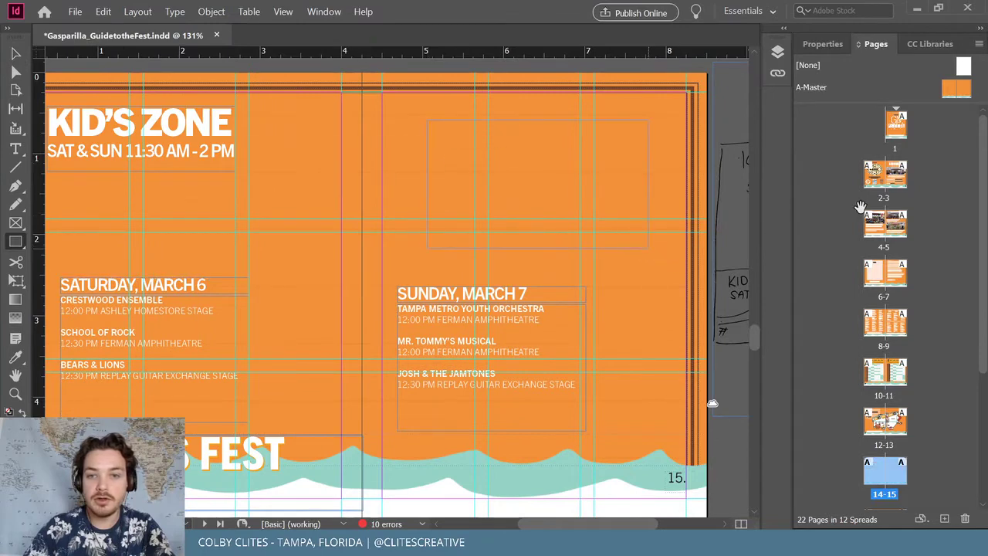
key("v")
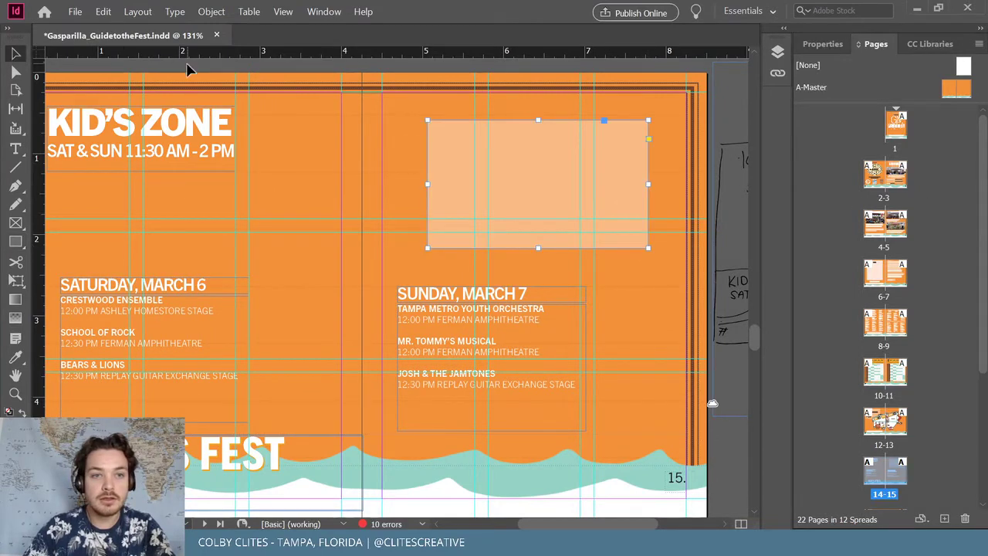
left_click(340, 208)
Nudge the Saturday schedule down and move the KID'S ZONE heading right and lower
scroll(709, 506, "left", 3)
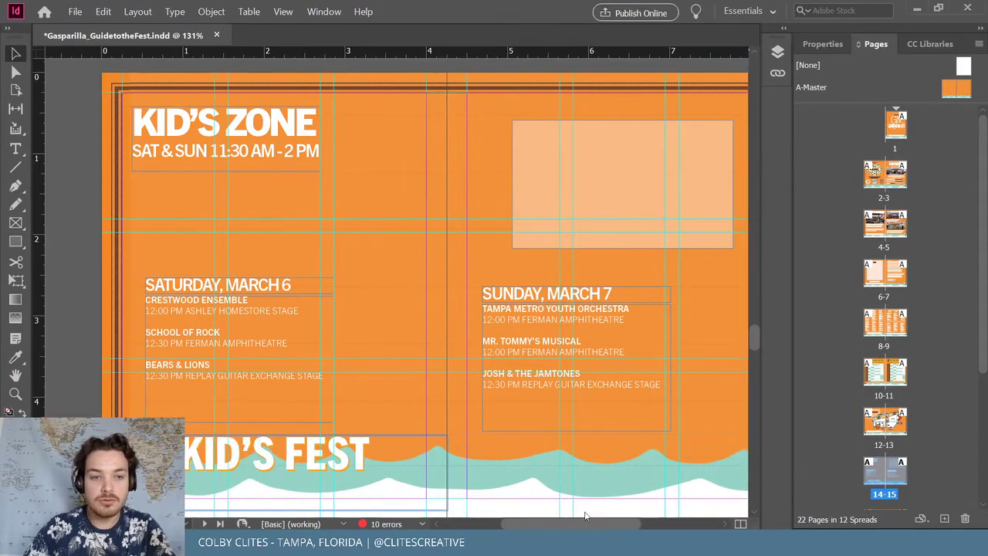
left_click_drag(257, 311, 257, 320)
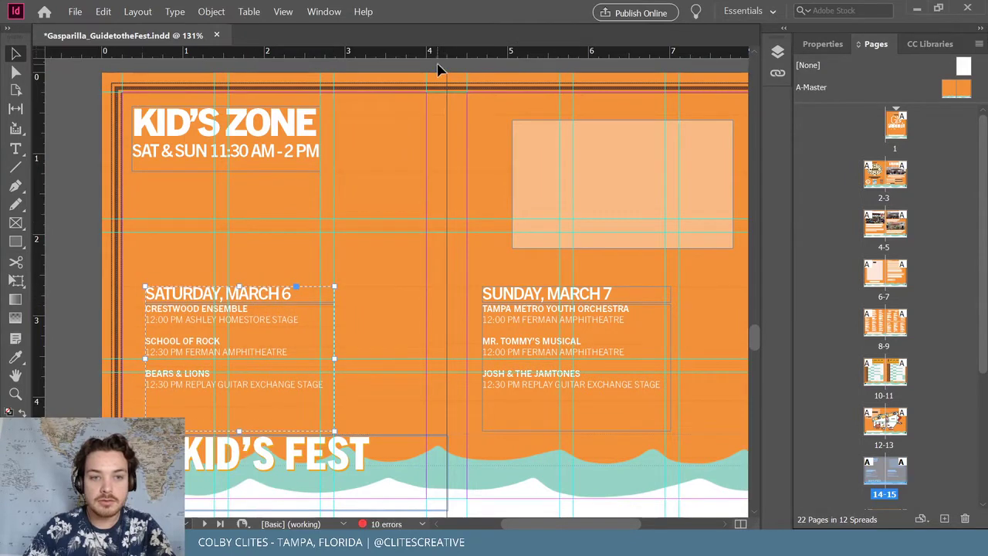
left_click_drag(283, 152, 313, 176)
left_click(81, 99)
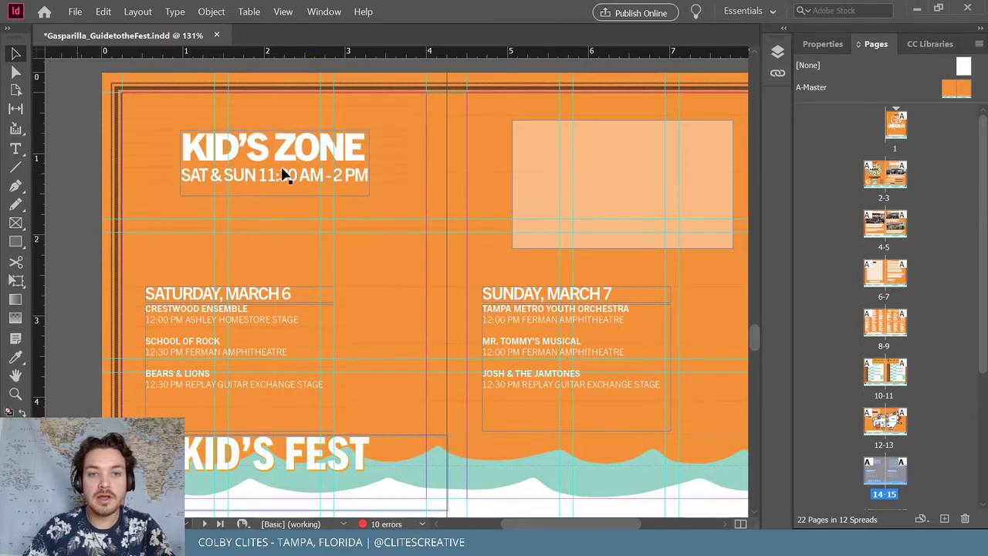
Reopen Gasparilla_GuidetotheFest.indd from recent files, save it, and minimize InDesign
left_click(44, 10)
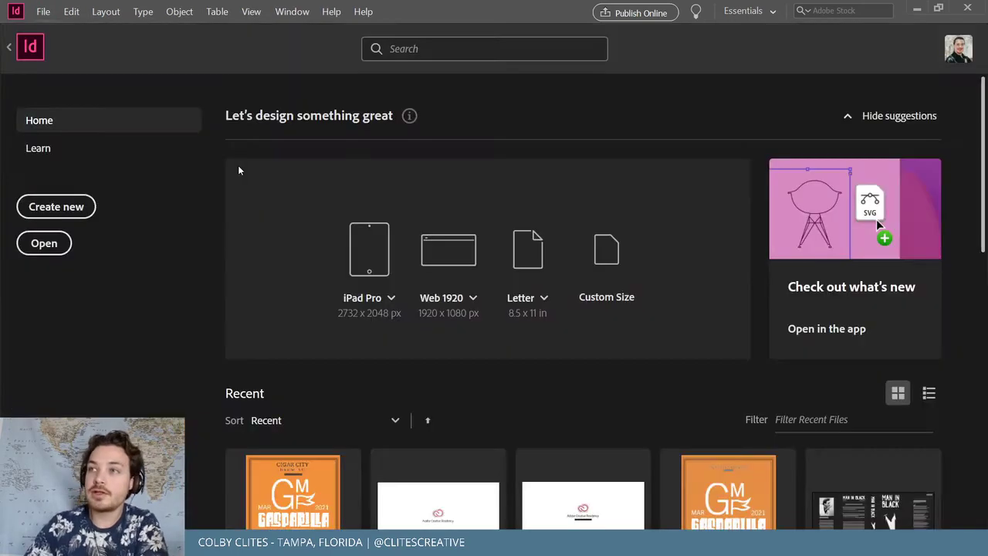
left_click(300, 456)
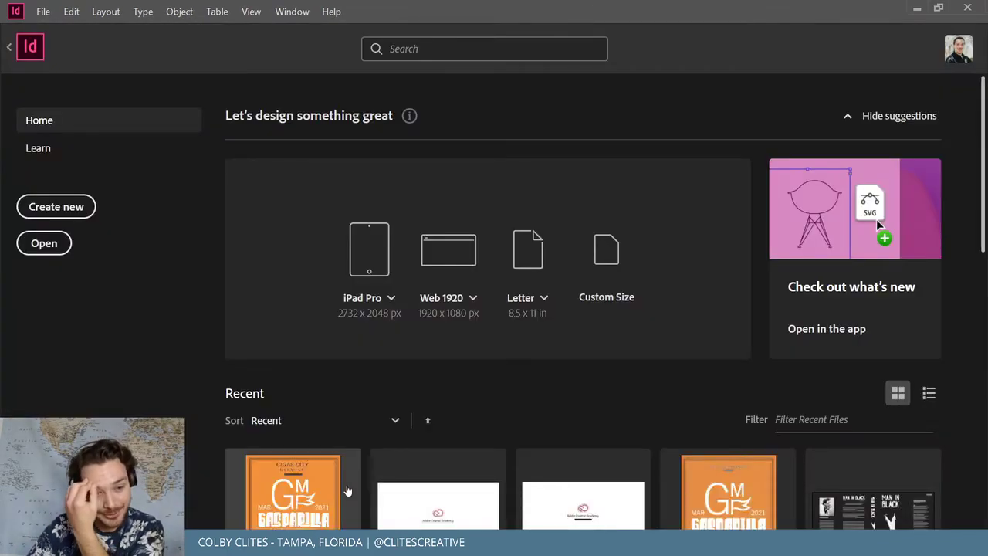
left_click(331, 477)
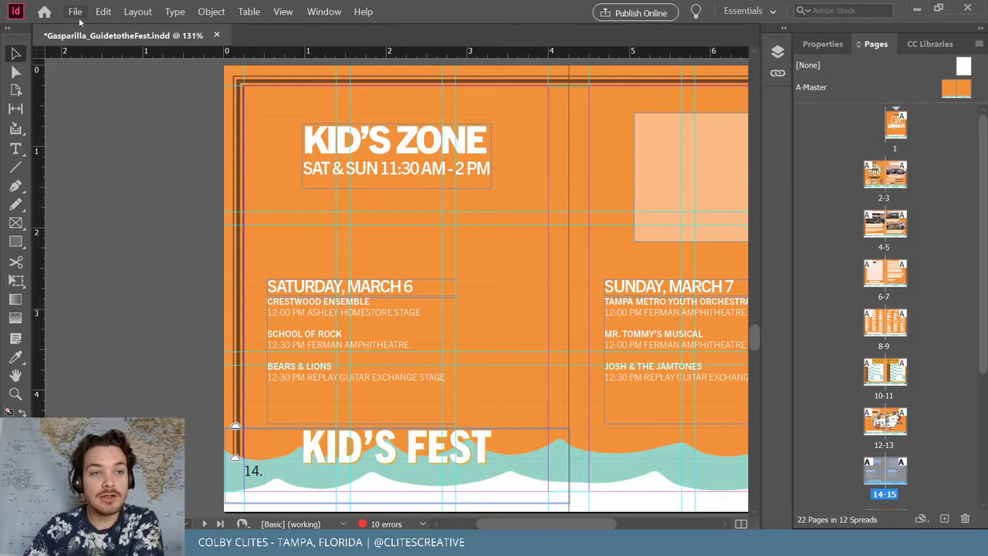
left_click(75, 13)
left_click(90, 91)
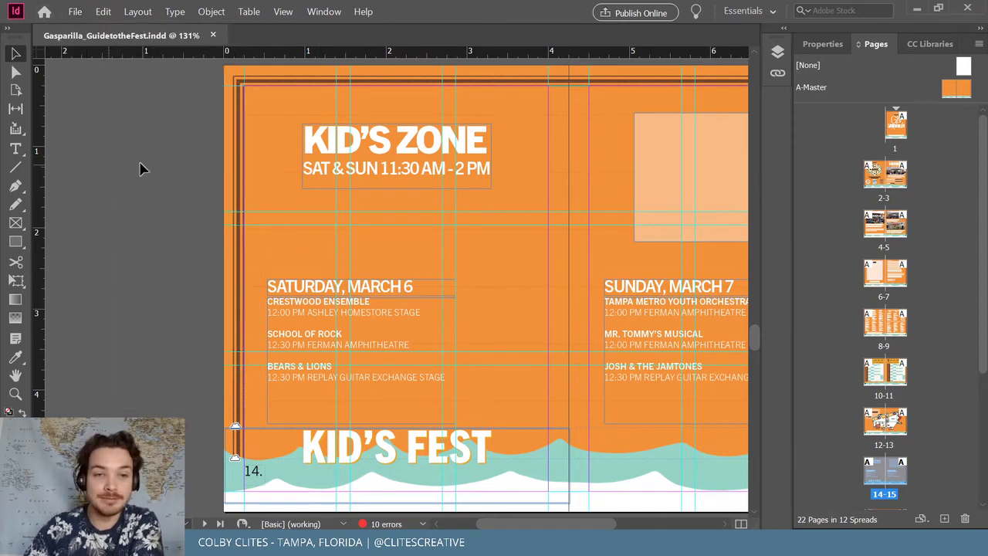
left_click(917, 13)
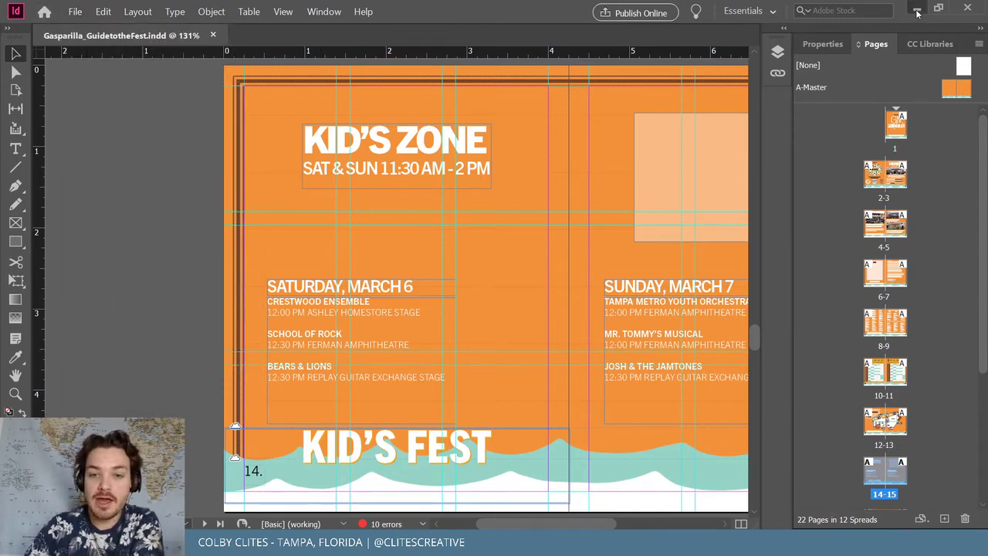
Switch to gmf_map.ai in Illustrator, zoom out to 33.33%, deselect, and pick the Map artboard with the Artboard tool
key("alt+Tab")
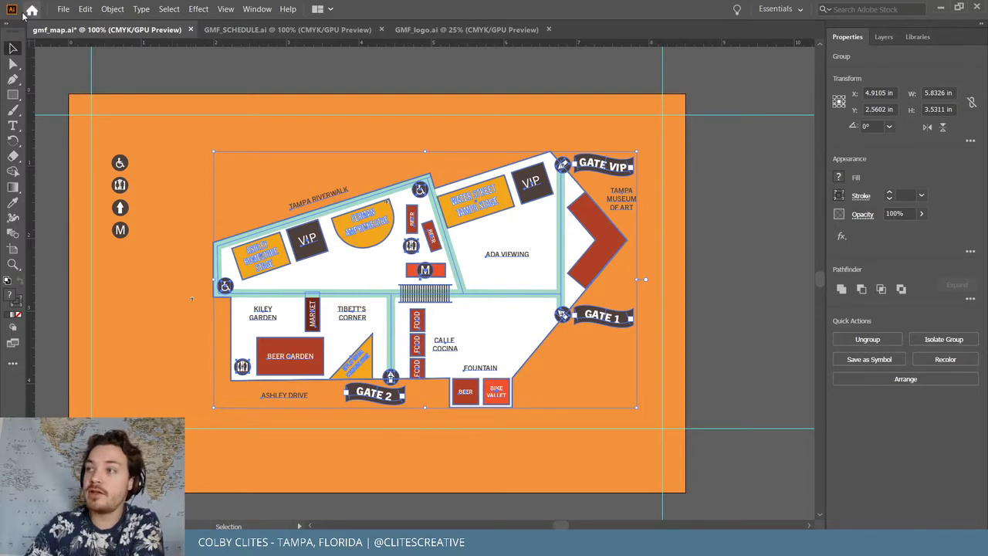
left_click(64, 9)
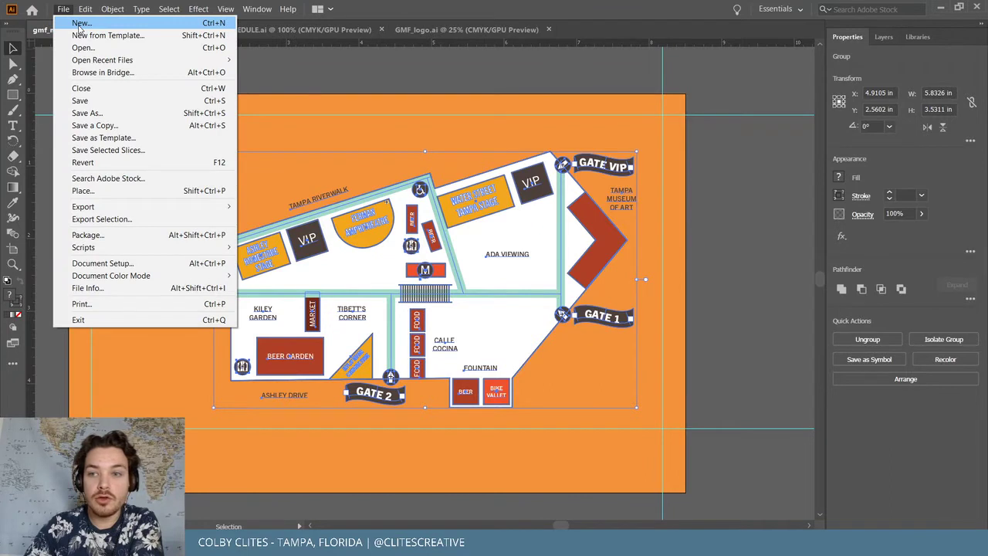
left_click(48, 91)
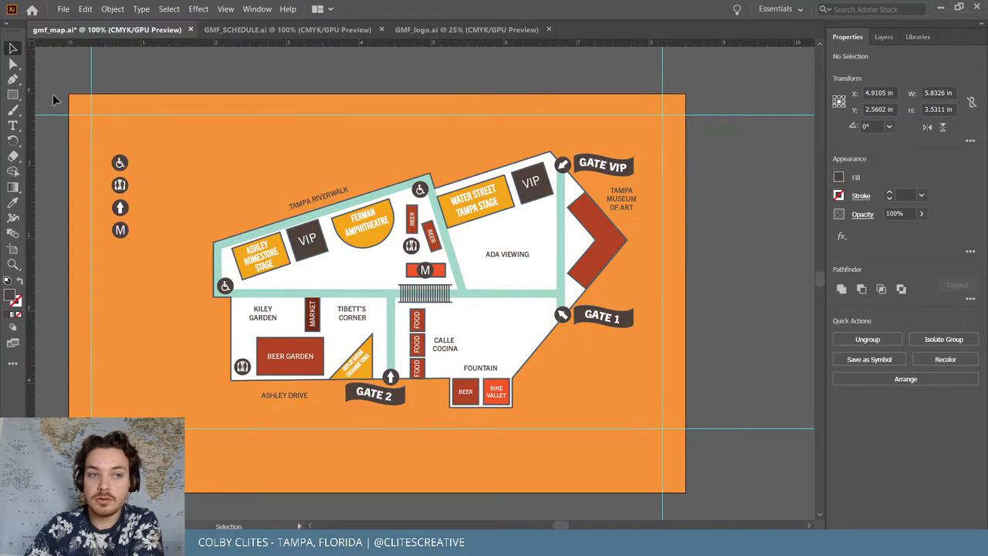
left_click(13, 249)
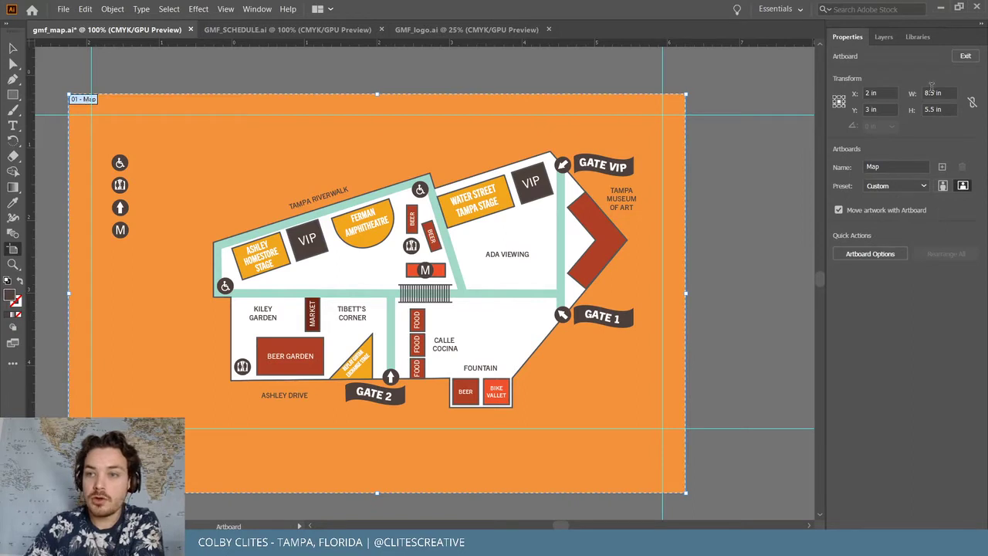
left_click(12, 50)
scroll(293, 166, "down", 1)
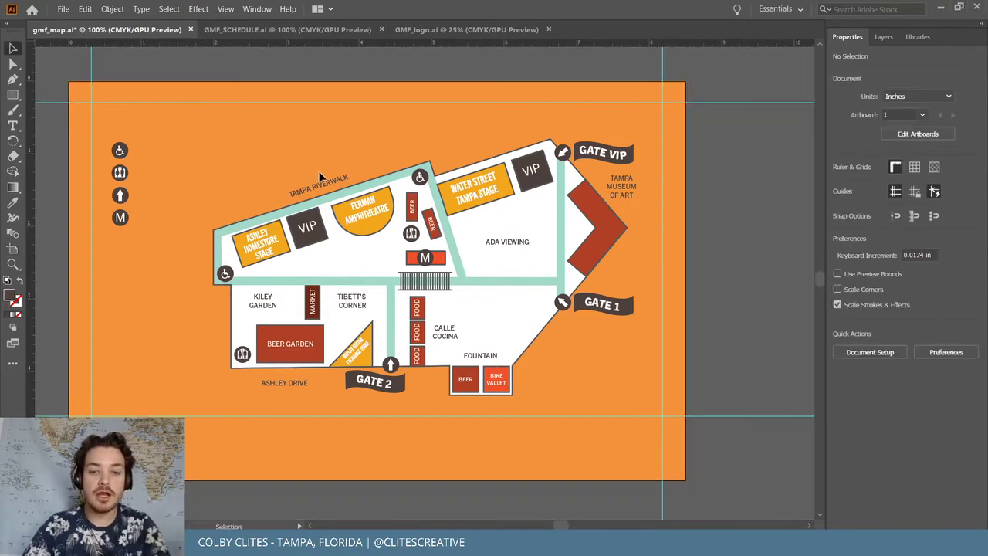
key("ctrl+minus")
key("ctrl+minus")
key("ctrl+minus")
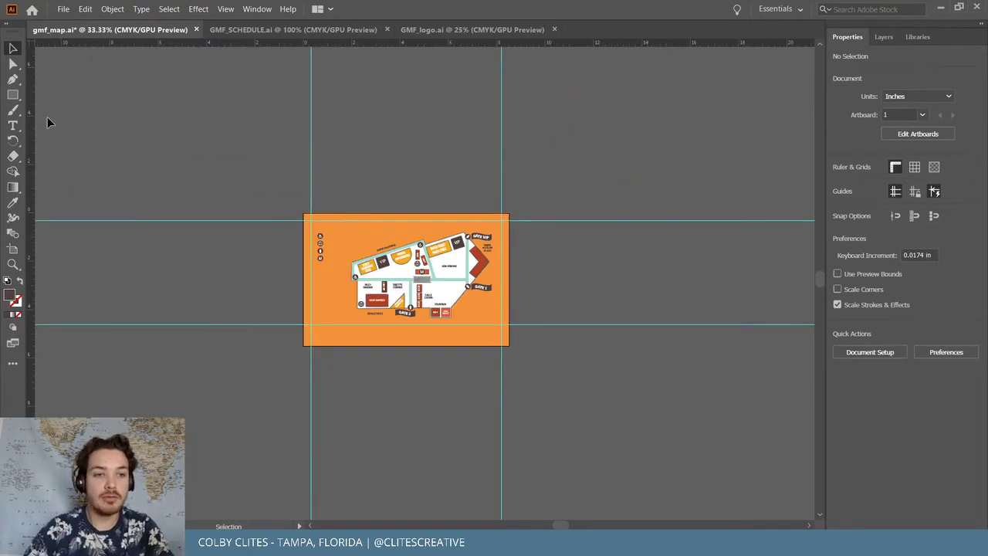
left_click_drag(562, 159, 150, 175)
left_click(150, 174)
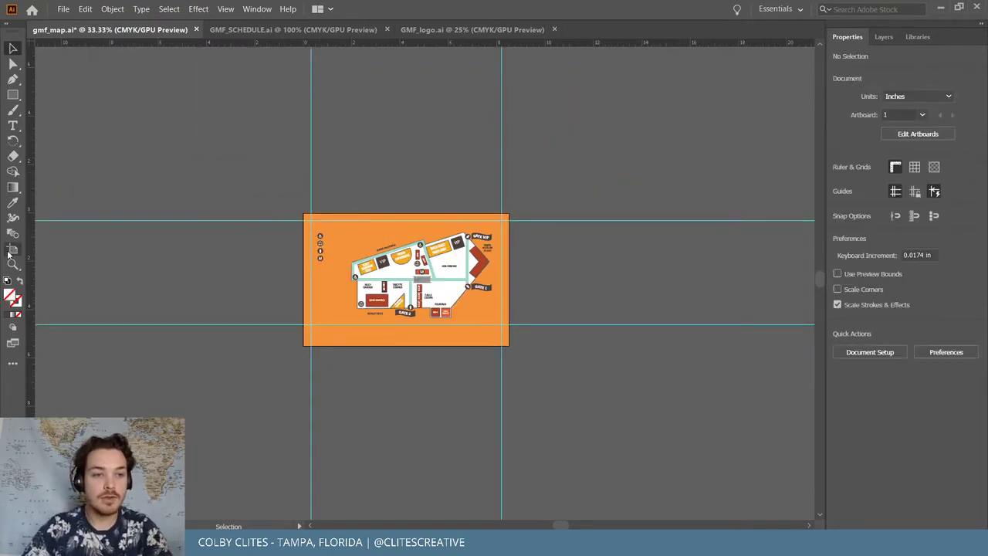
left_click(11, 250)
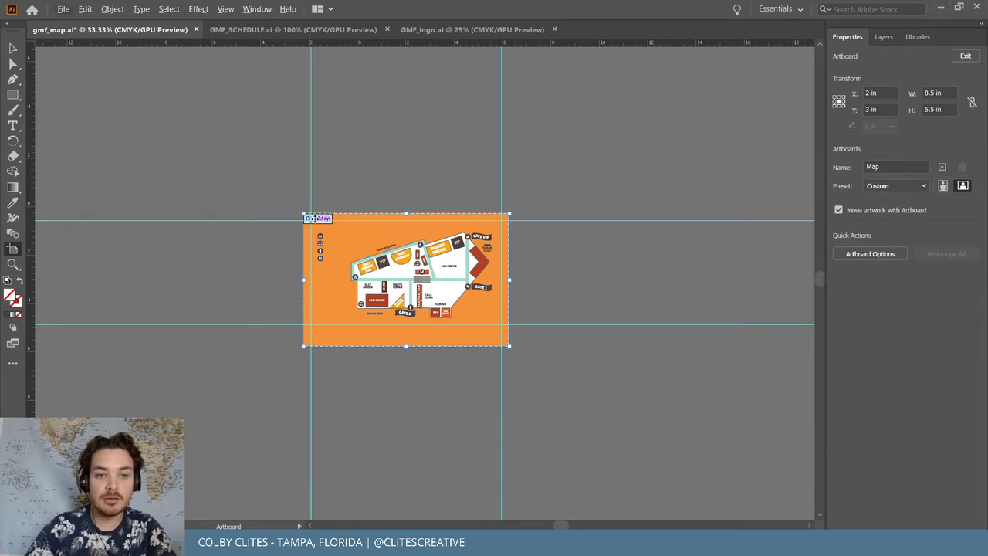
Duplicate the Map artboard to the right as a white-background Map copy, then zoom to 66.67%
left_click_drag(317, 219, 708, 220)
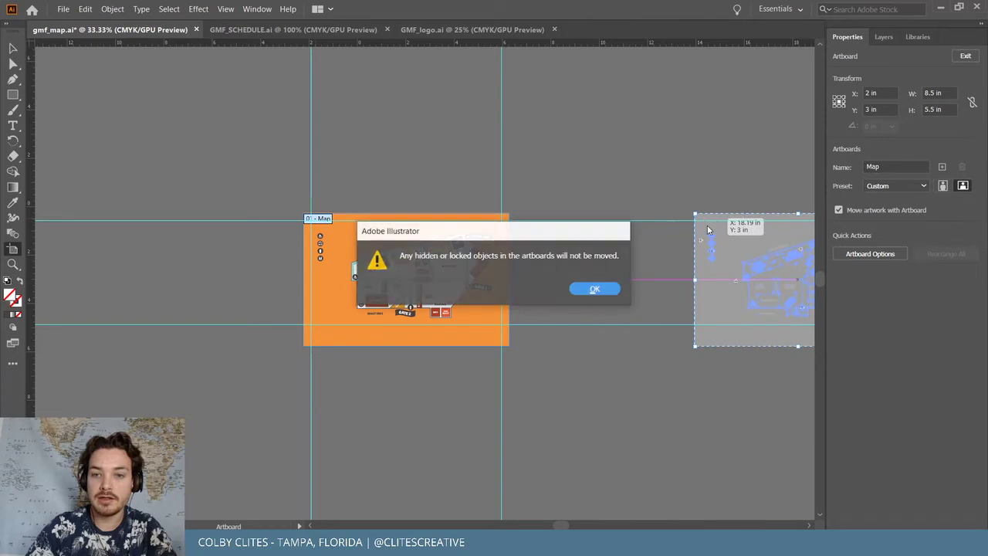
left_click(607, 292)
scroll(740, 339, "right", 2)
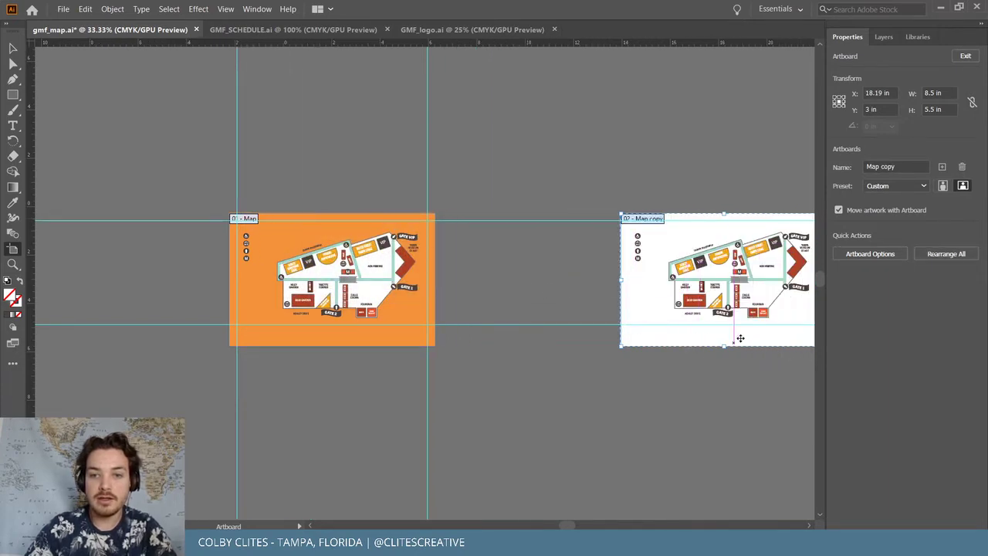
scroll(740, 338, "right", 4)
key("v")
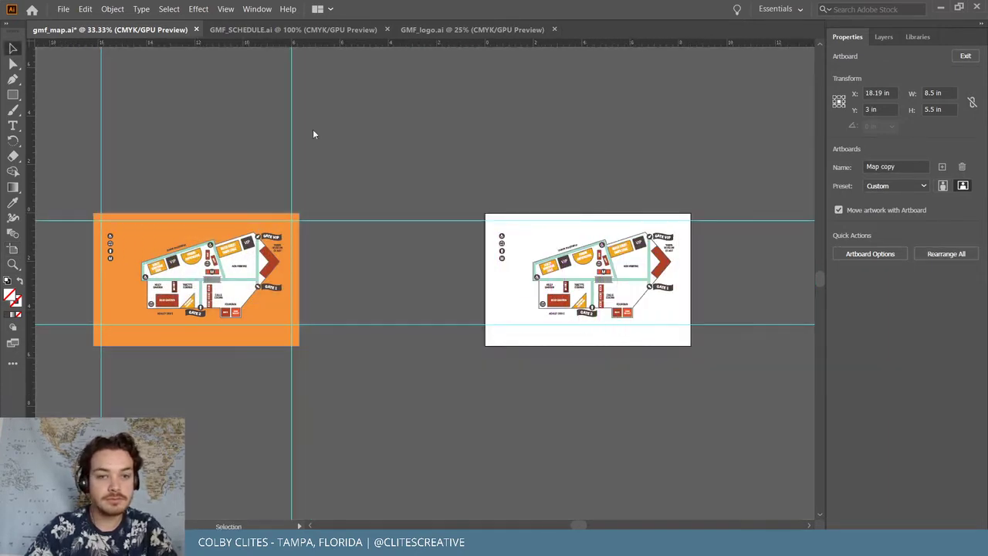
key("ctrl+equal")
key("ctrl+equal")
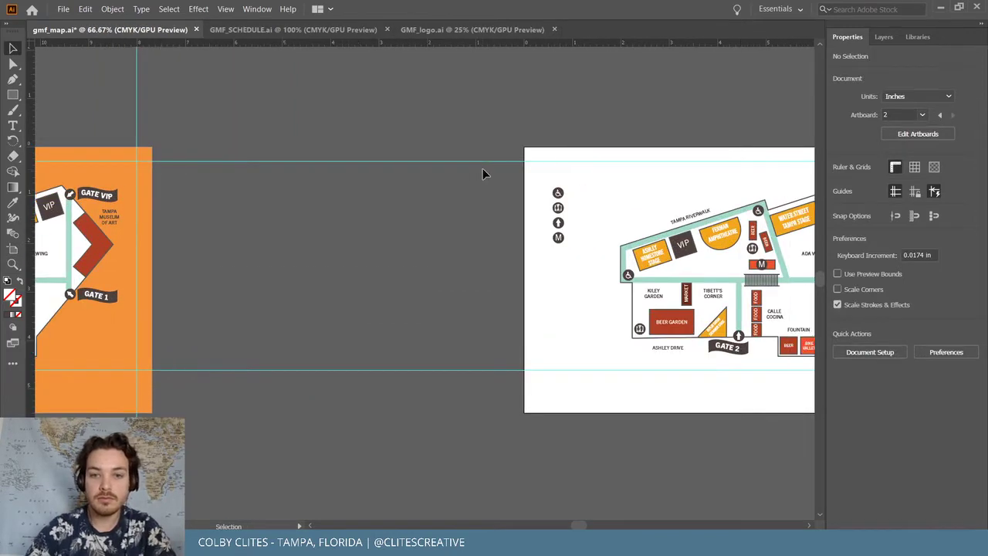
scroll(482, 173, "right", 10)
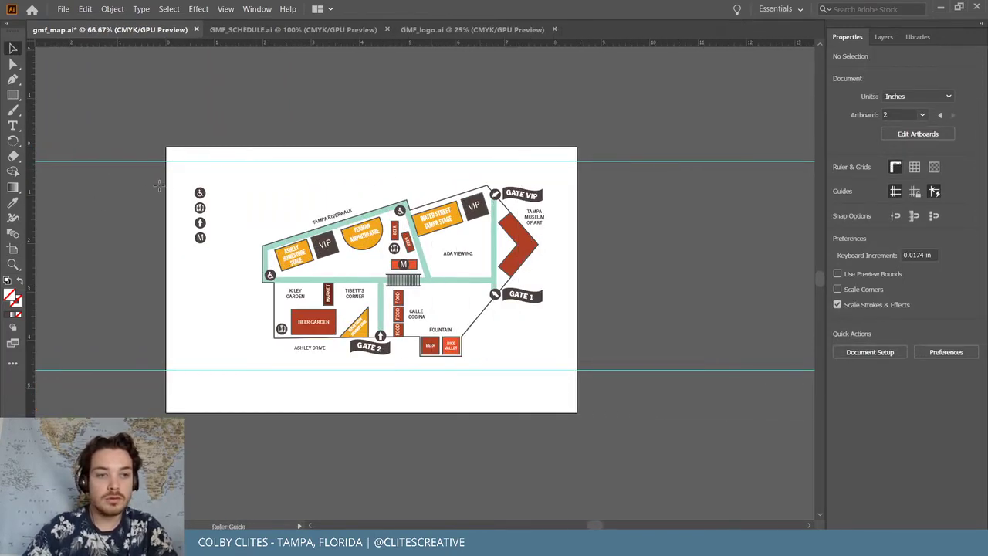
Add vertical guides at the copy's left and right edges and save gmf_map.ai
left_click_drag(158, 185, 180, 186)
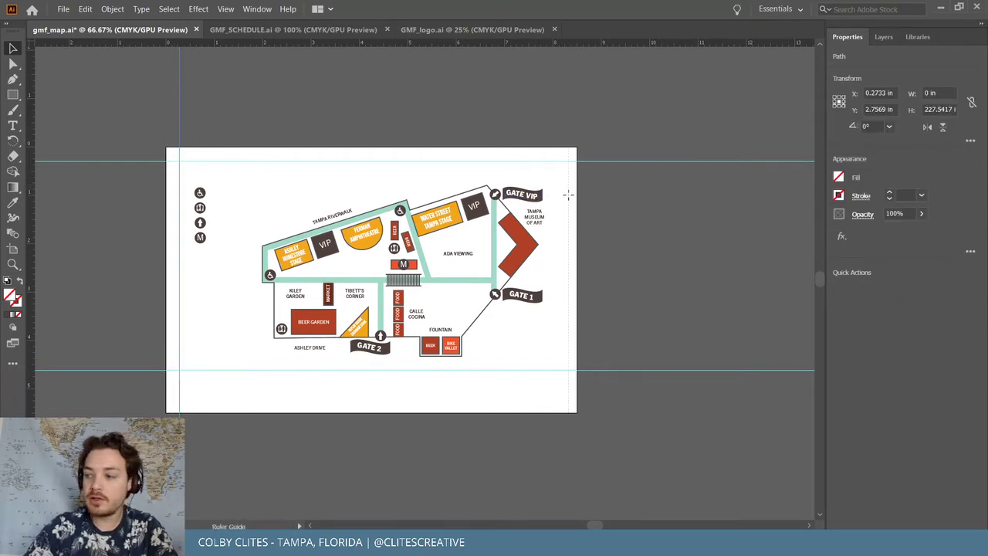
left_click_drag(569, 200, 569, 200)
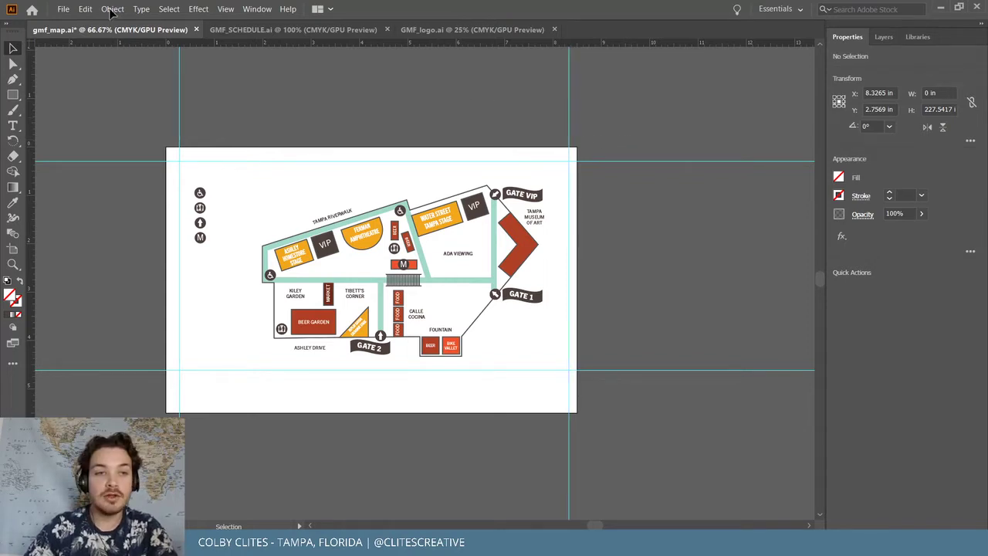
left_click(63, 9)
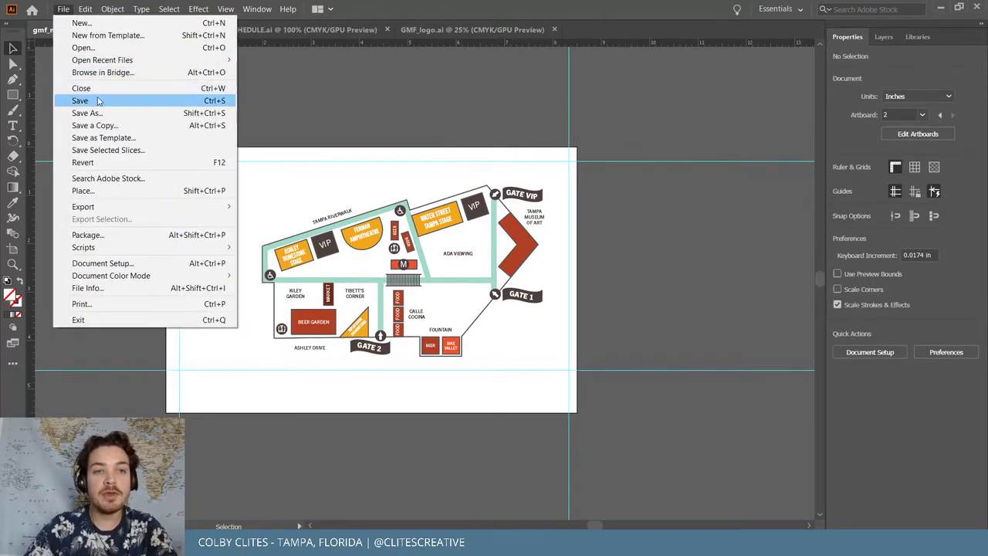
left_click(98, 101)
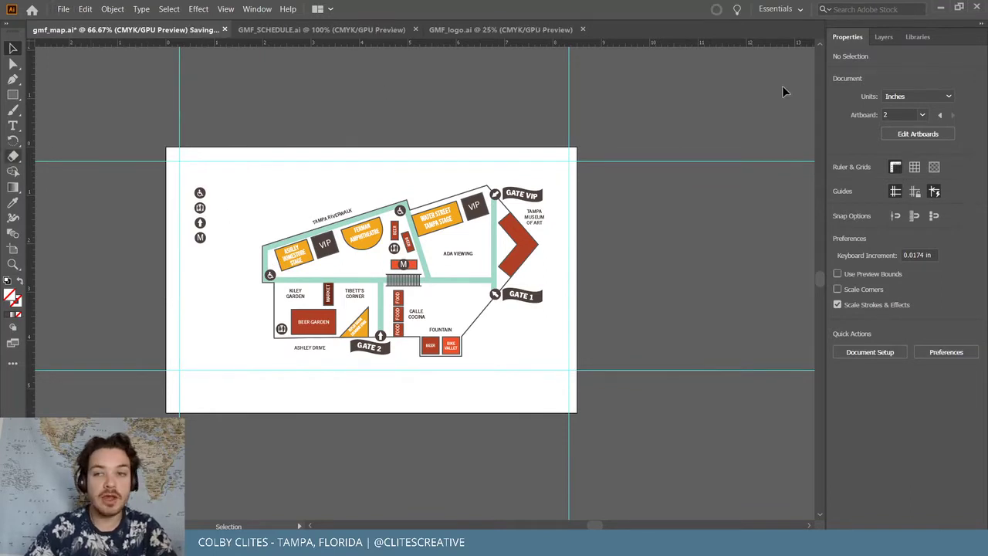
Show the Layers panel and select the orange background rectangle to move it rightward
left_click(883, 36)
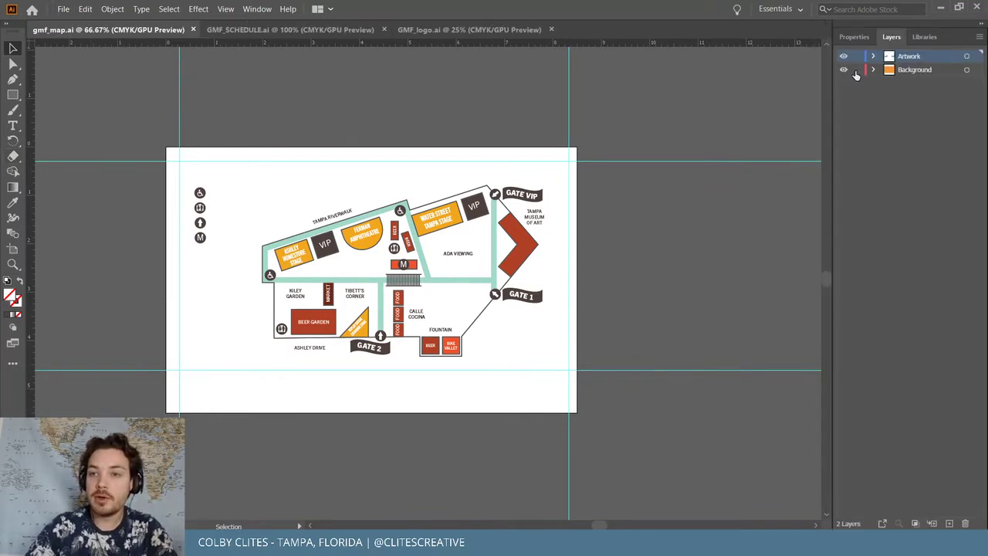
scroll(171, 142, "left", 10)
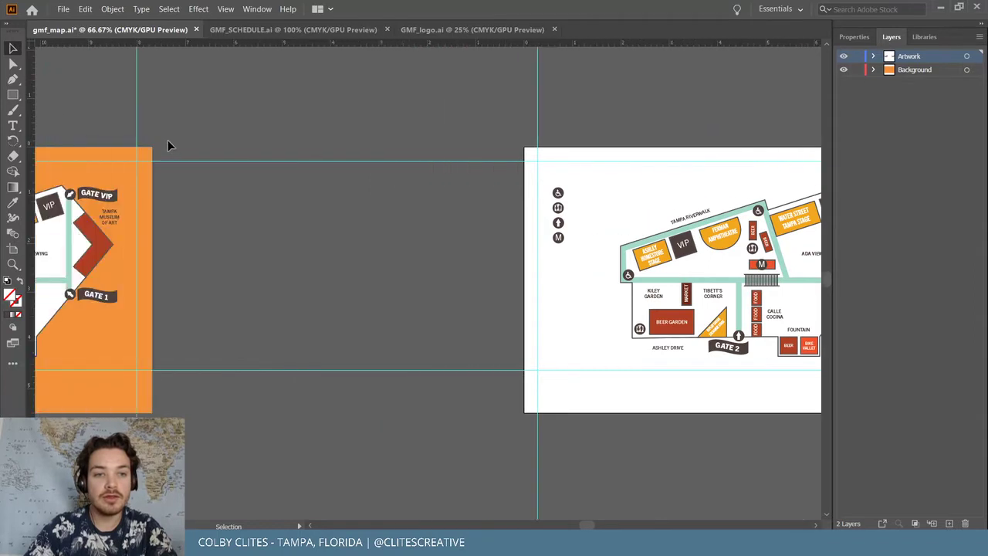
left_click(169, 154)
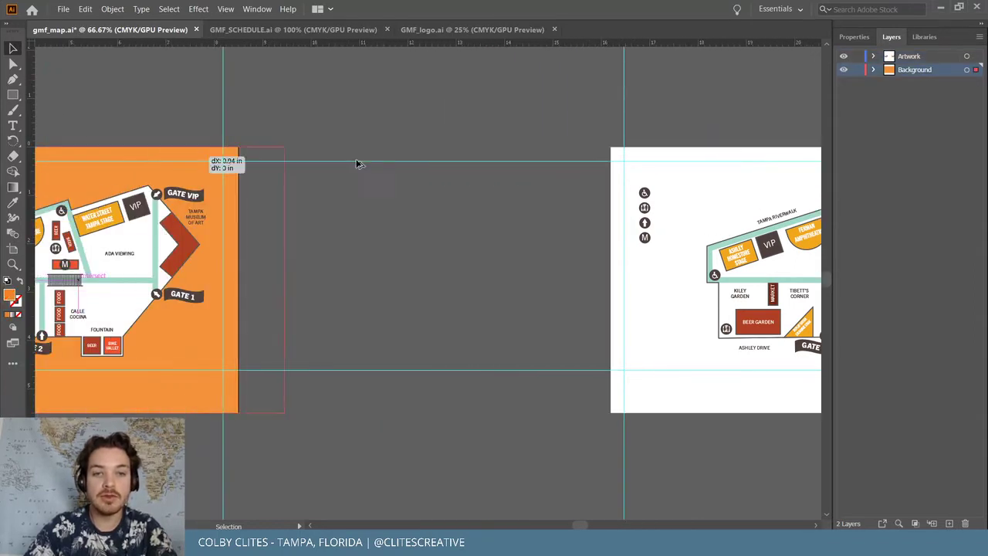
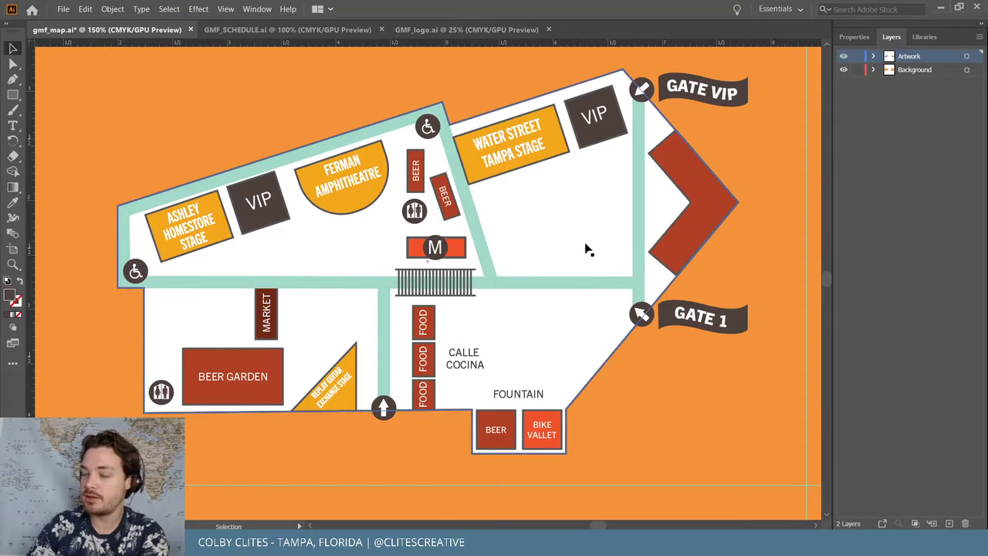
Delete the GATE 1 and GATE VIP banners
left_click(699, 317)
key("Delete")
left_click(683, 91)
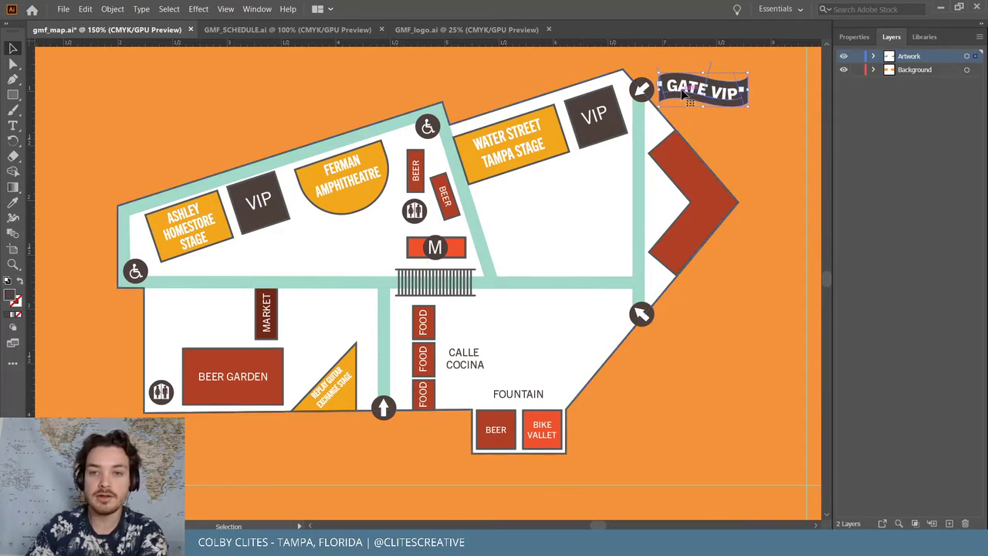
key("Delete")
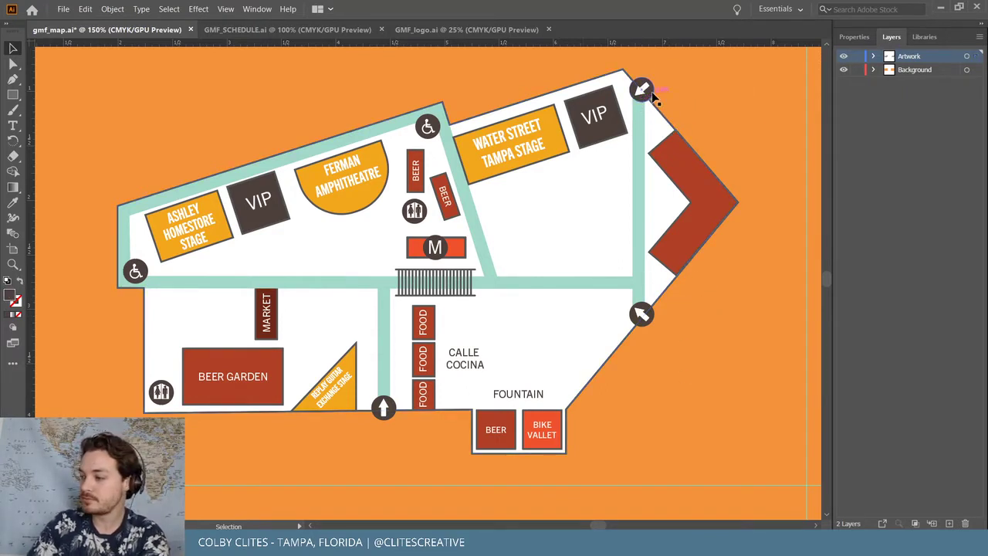
Delete the Ferman Amphitheatre, Water Street Tampa Stage, VIP and Ashley Homestore Stage labels
left_click(351, 178)
key("Delete")
left_click(515, 148)
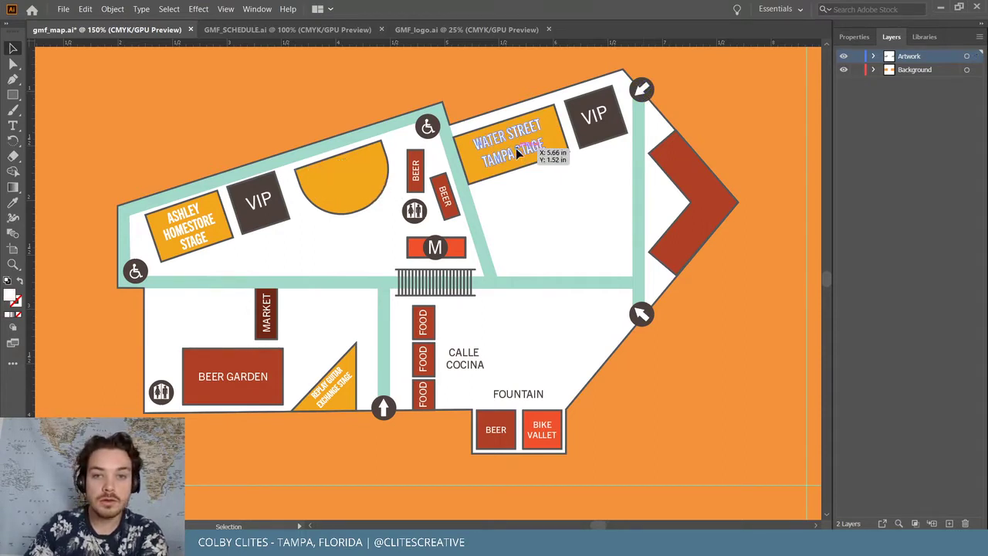
key("Delete")
left_click(594, 116)
key("Delete")
left_click(187, 225)
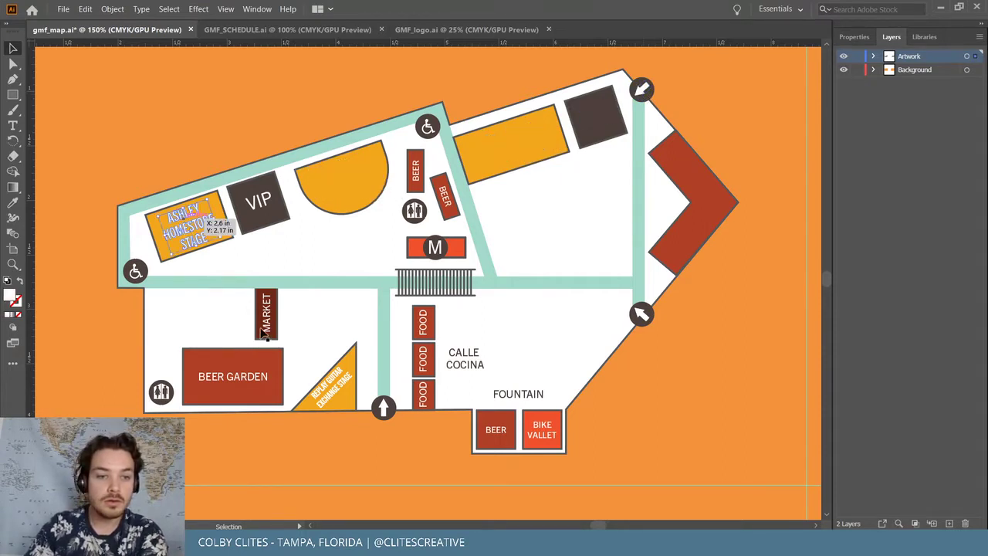
key("Delete")
Delete the MARKET, BEER GARDEN, slanted guitar stage and middle FOOD labels
left_click(266, 313)
key("Delete")
left_click(255, 377)
key("Delete")
left_click(345, 384)
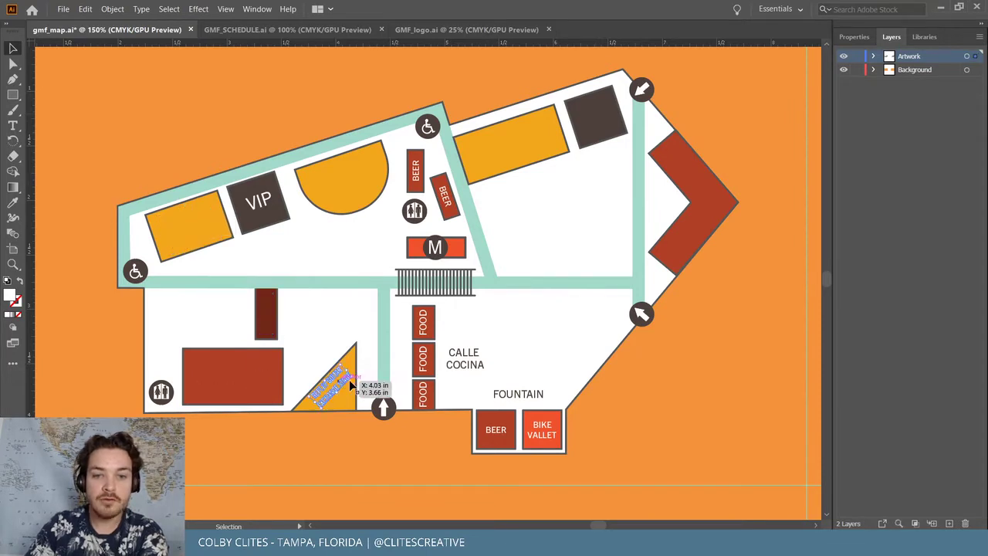
key("Delete")
left_click(423, 359)
key("Delete")
Delete the remaining FOOD, FOUNTAIN, BIKE VALLET and bottom-box BEER labels
left_click(423, 395)
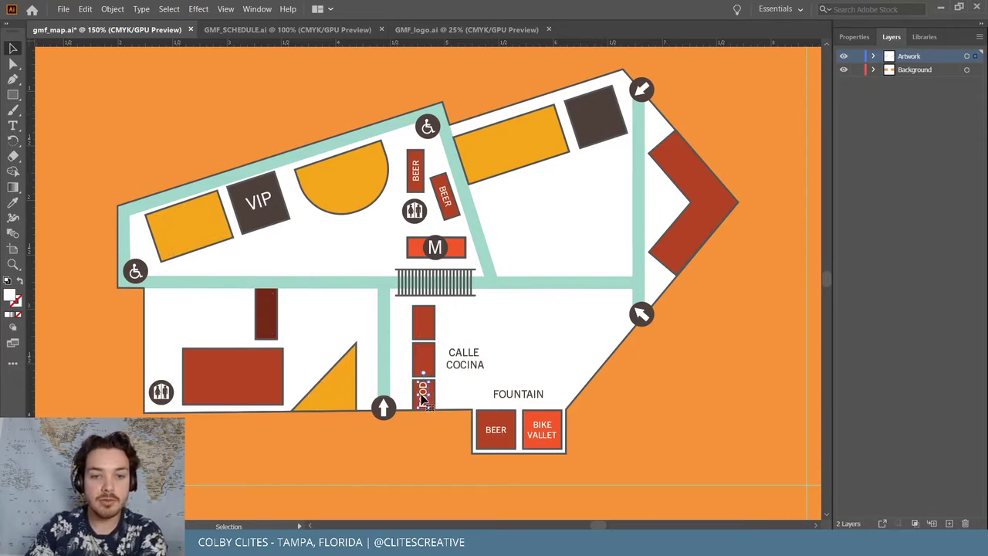
key("Delete")
left_click(532, 396)
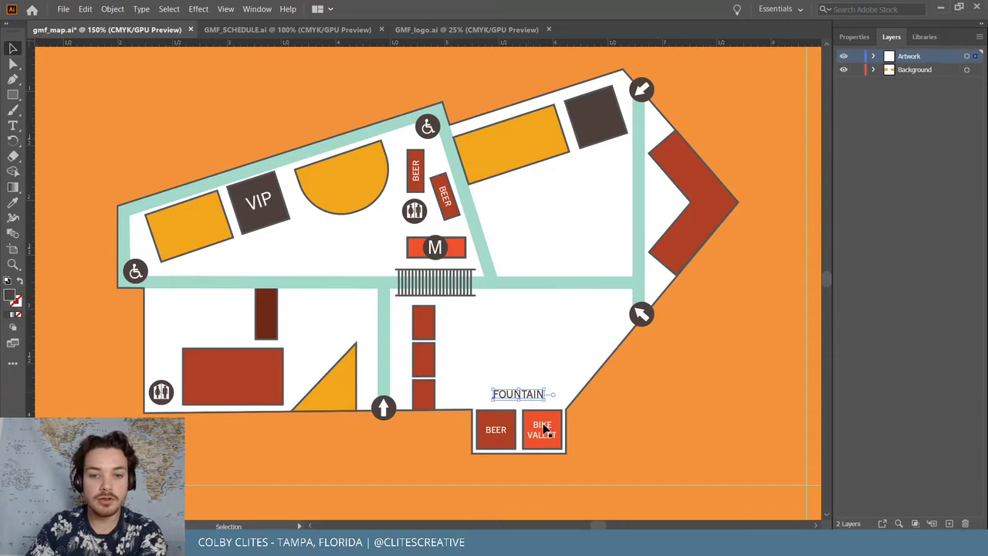
key("Delete")
left_click(542, 429)
key("Delete")
left_click(496, 429)
key("Delete")
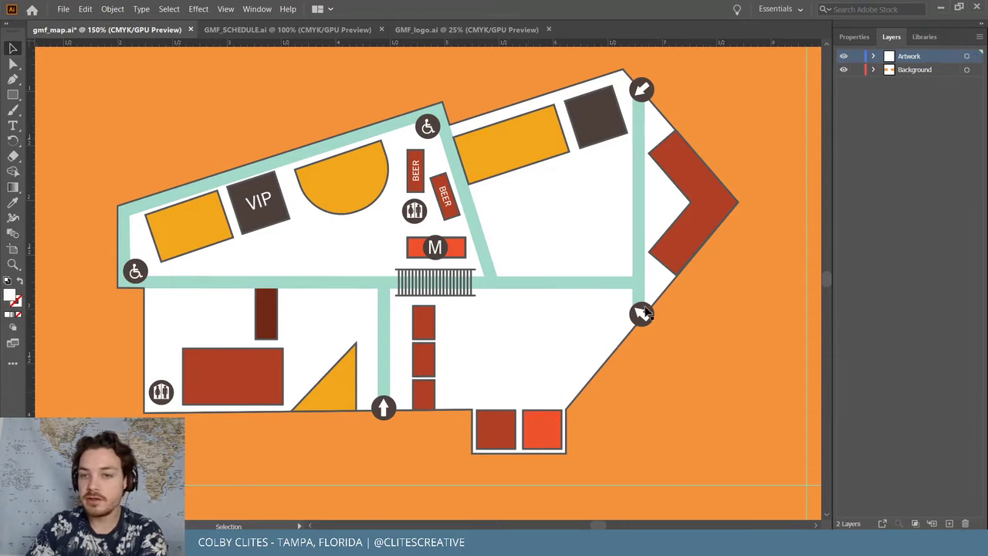
Delete the restroom and wheelchair icons and the two right-side arrow icons
left_click_drag(135, 271, 165, 392)
key("Delete")
left_click(429, 128)
key("Delete")
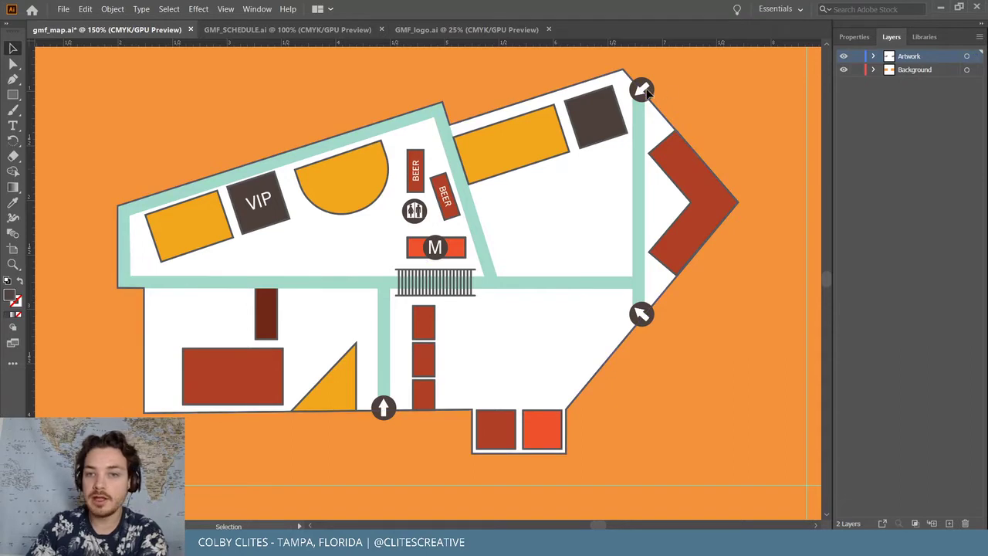
left_click(641, 89)
key("Delete")
left_click(642, 313)
key("Delete")
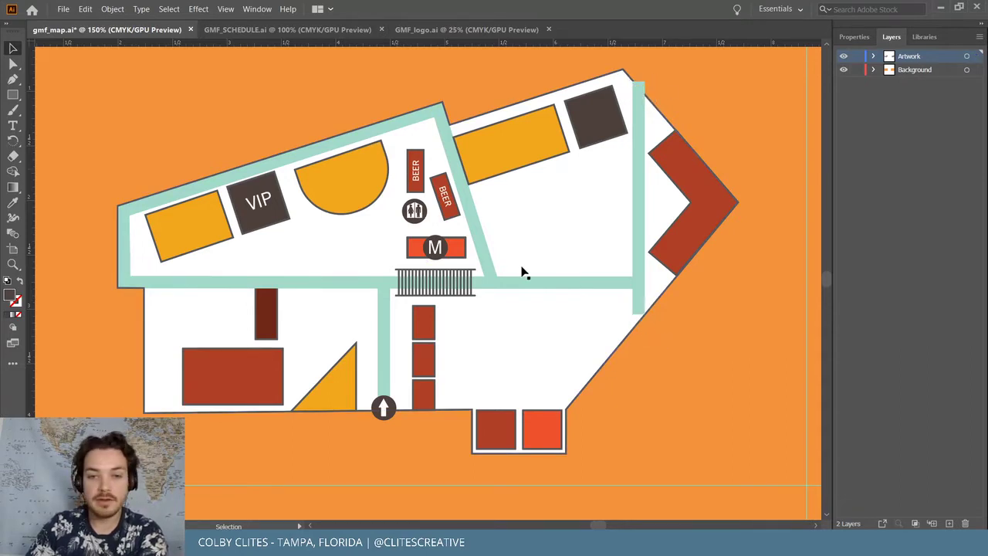
Delete the M icon, central restroom icon, dark-square VIP label and bottom up-arrow icon
left_click(436, 247)
key("Delete")
left_click(415, 210)
key("Delete")
left_click(258, 201)
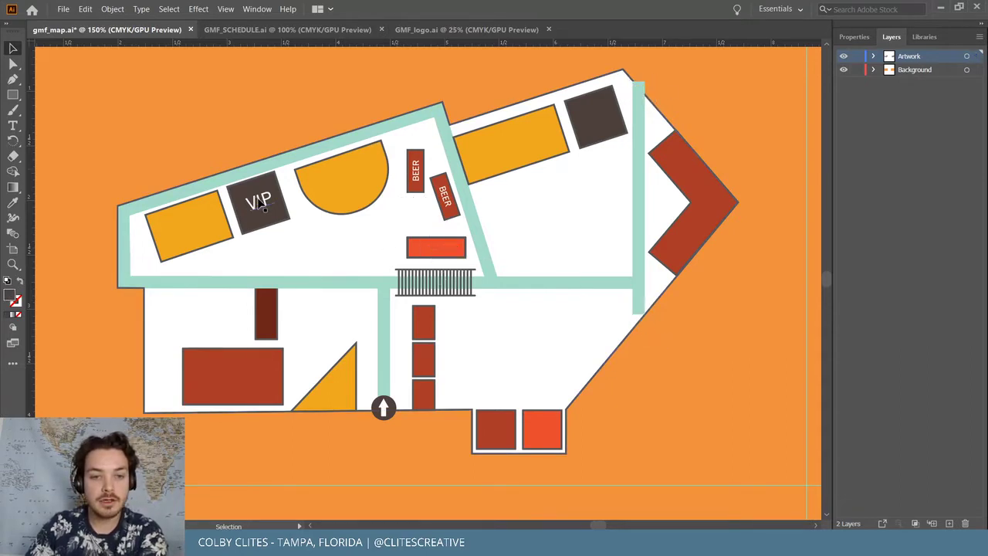
key("Delete")
left_click(385, 409)
key("Delete")
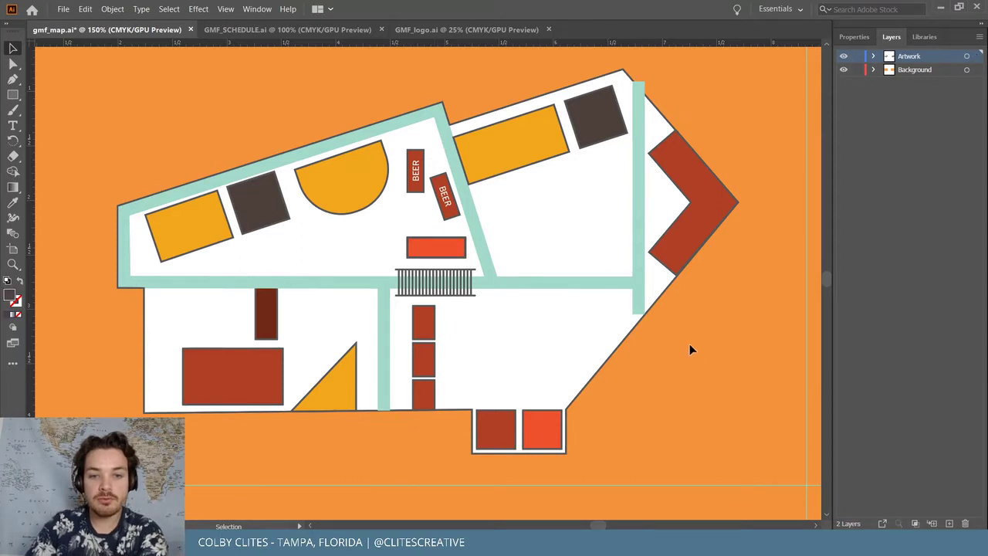
Delete the right vertical teal walkway path
left_click(639, 165)
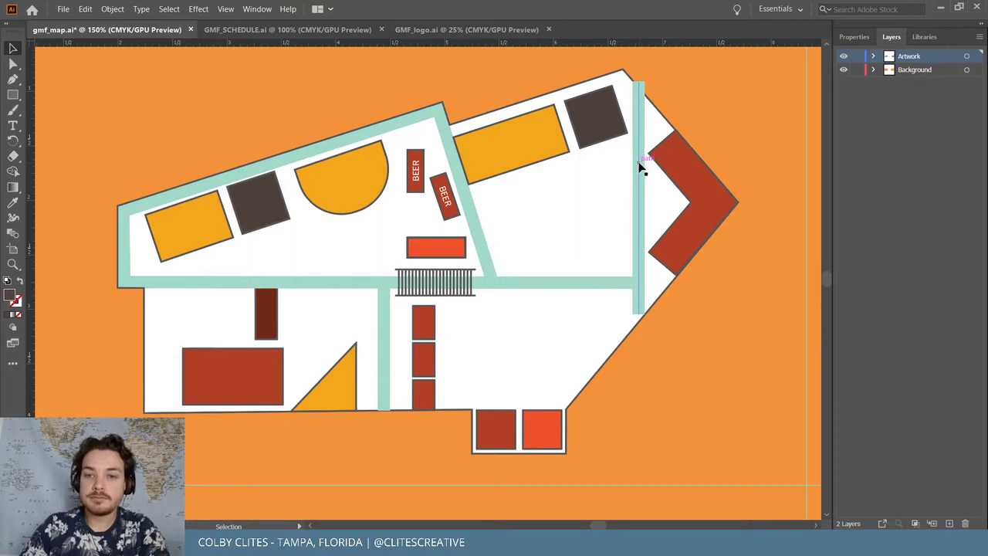
left_click_drag(639, 84, 640, 97)
left_click(699, 92)
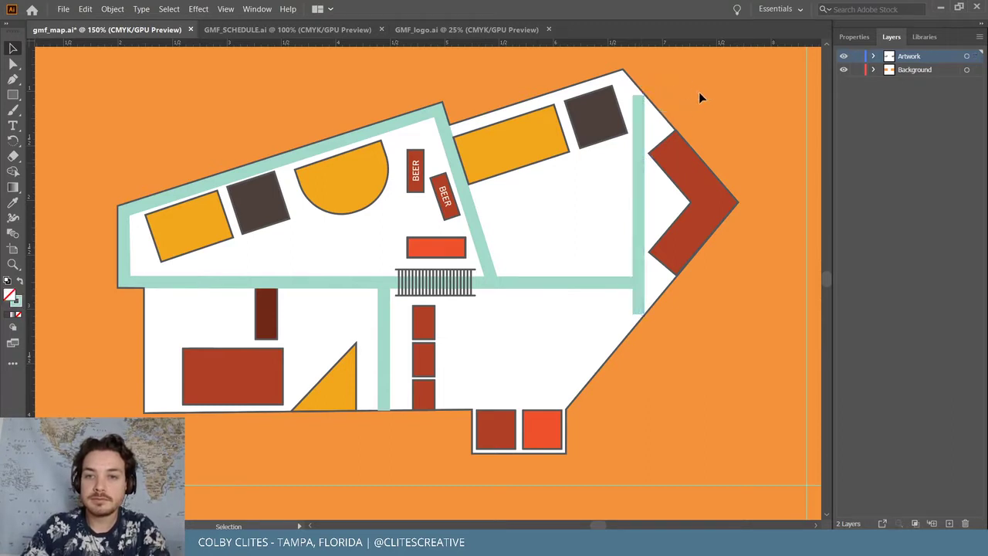
left_click(639, 157)
key("Delete")
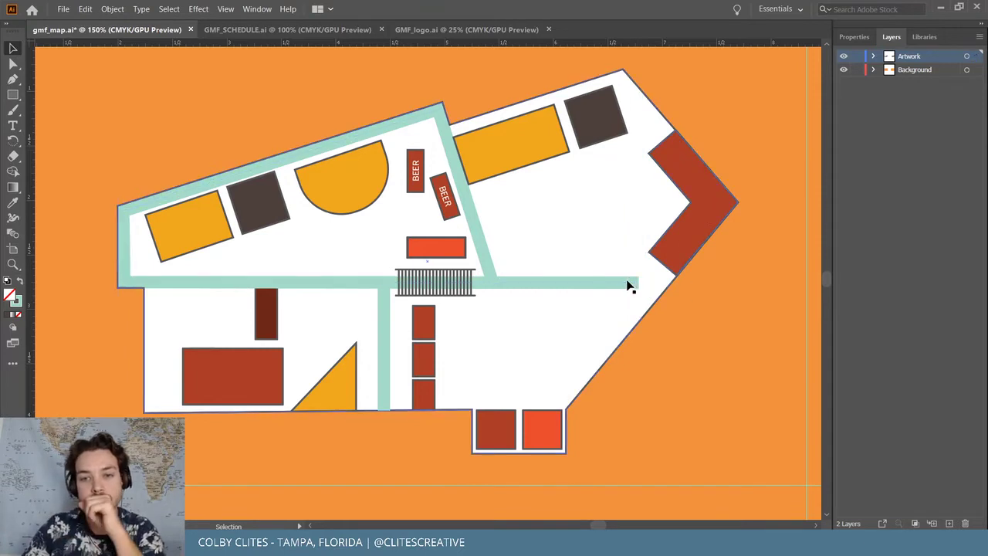
Delete the outer, horizontal, slanted and last vertical teal walkway paths
left_click(629, 286)
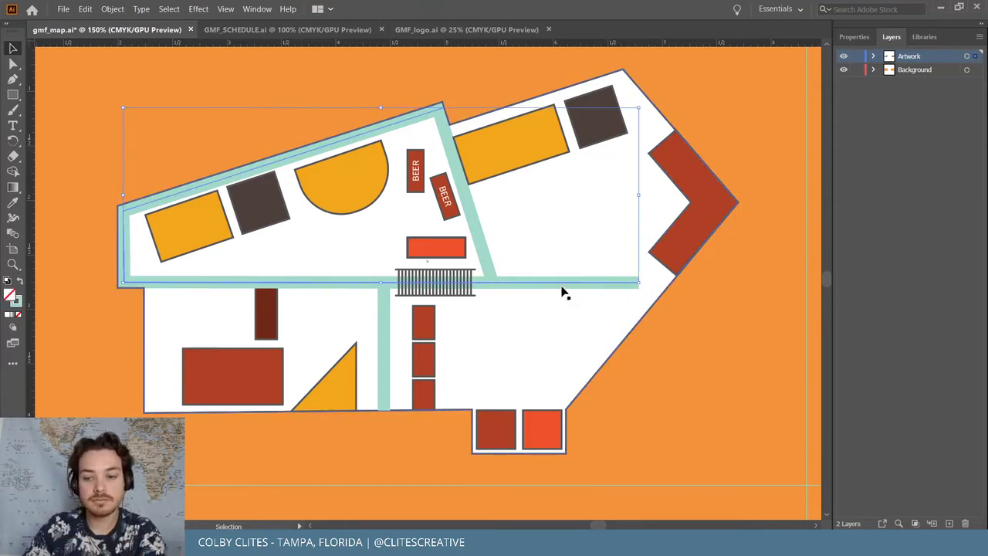
key("Delete")
left_click(470, 209)
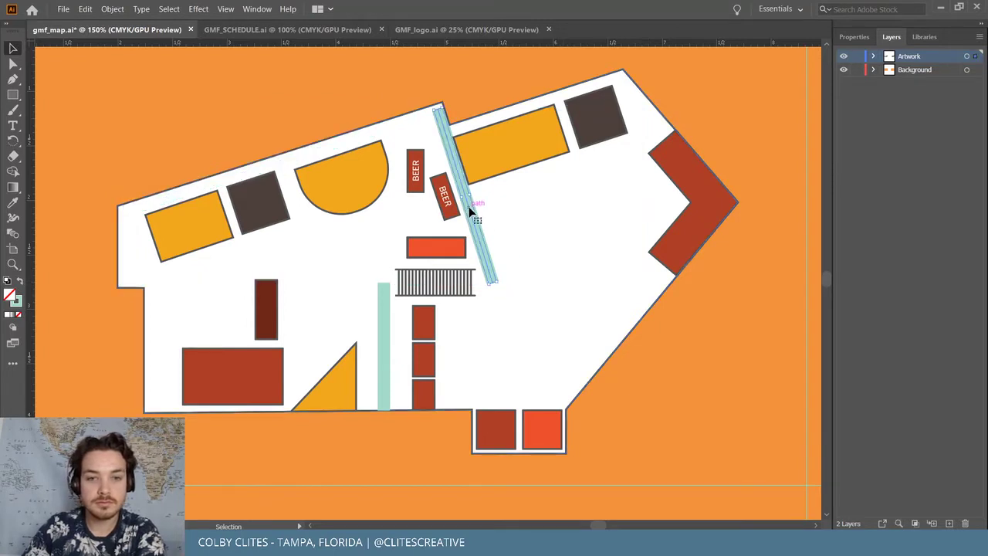
key("Delete")
left_click(384, 320)
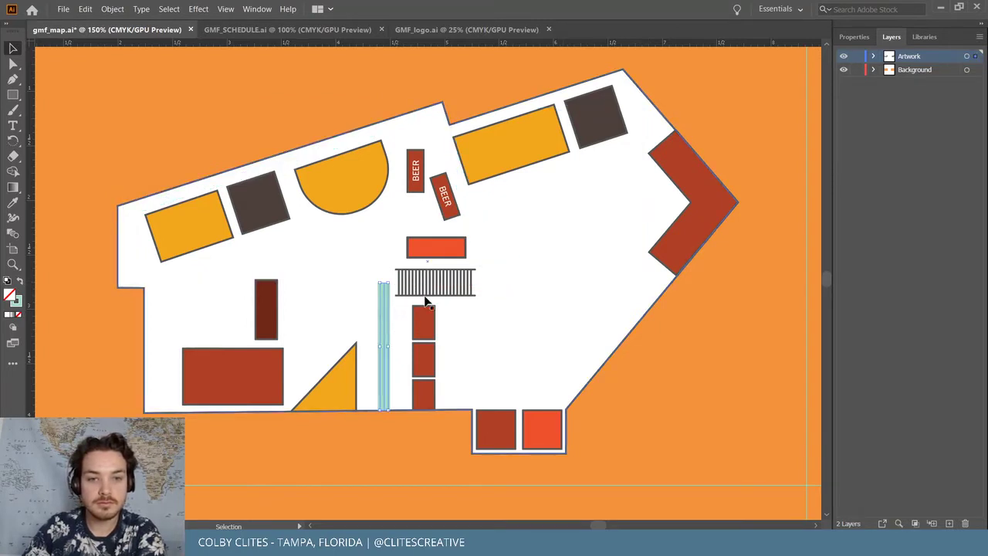
key("Delete")
Delete the upright and rotated BEER labels, then select the whole floor plan
left_click(415, 170)
key("Delete")
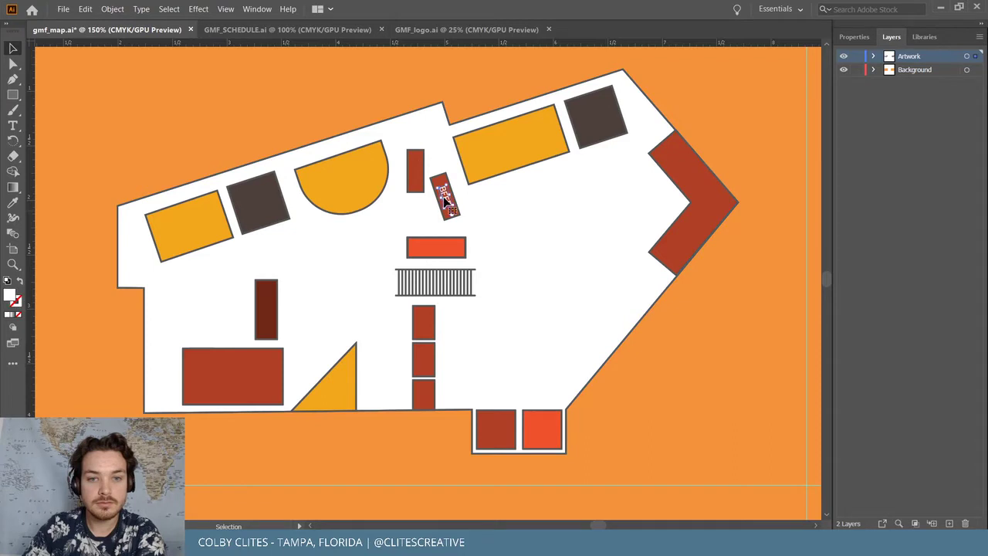
key("Delete")
left_click(520, 108)
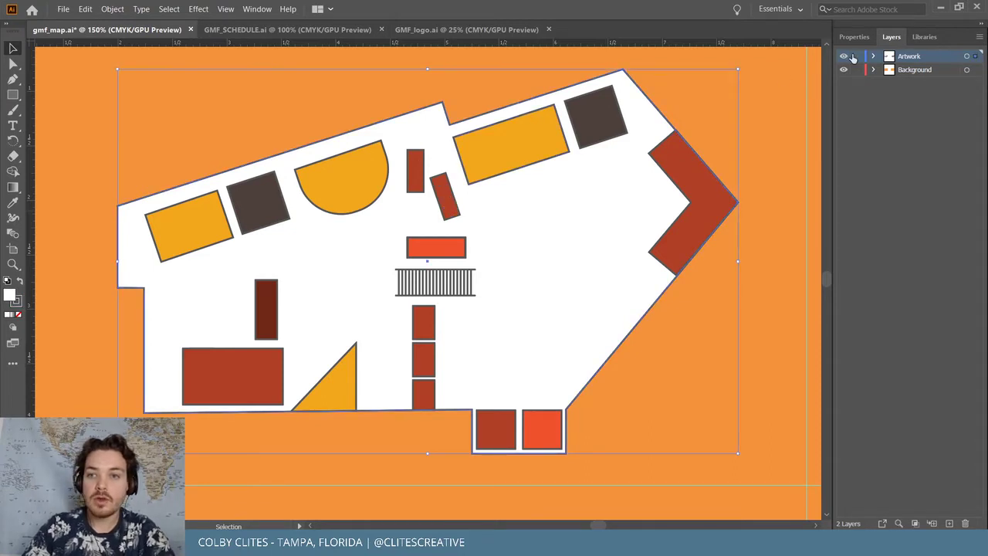
Send the white floor shape to the back via Object > Arrange, checking its stacking
key("a")
left_click_drag(721, 304, 745, 353)
key("ctrl+z")
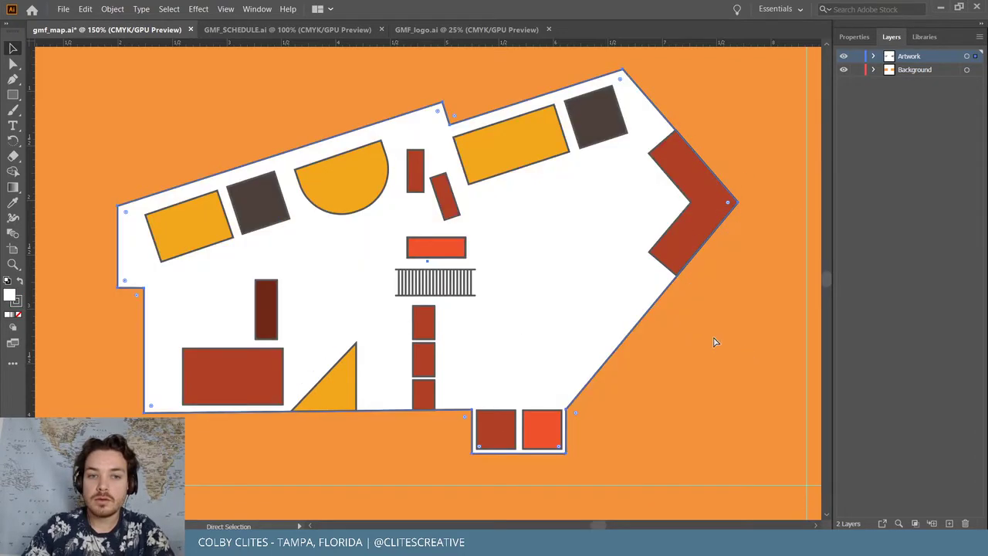
key("v")
left_click(113, 9)
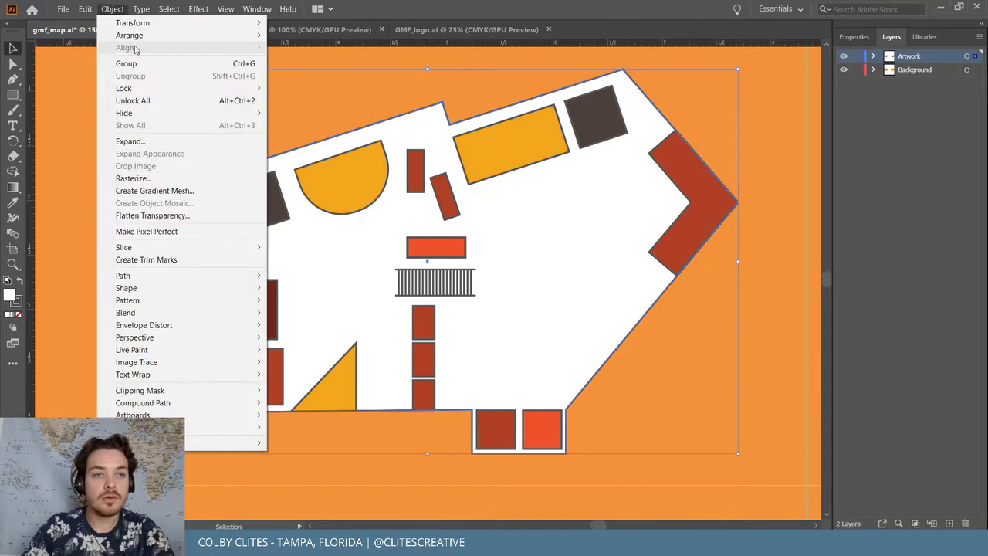
left_click(316, 74)
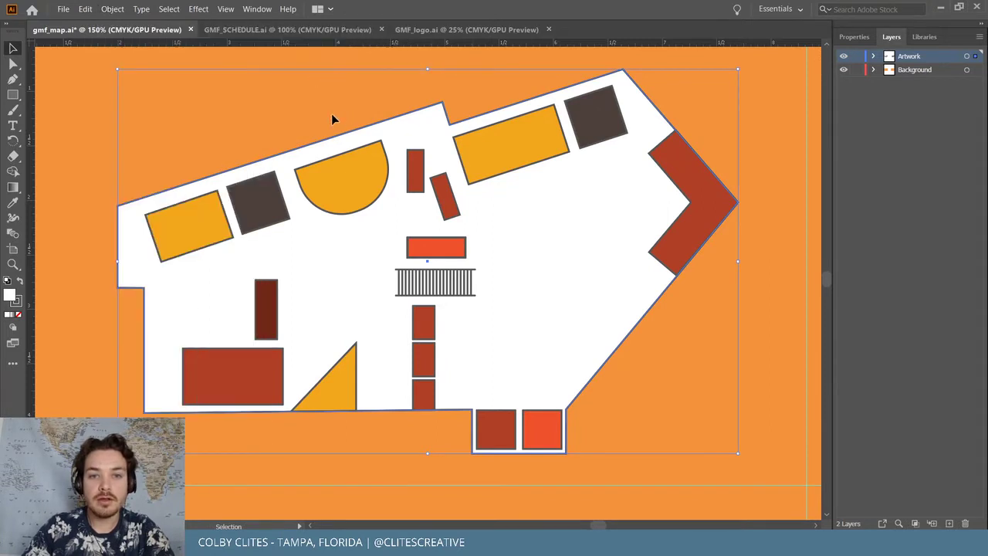
left_click_drag(426, 164, 564, 248)
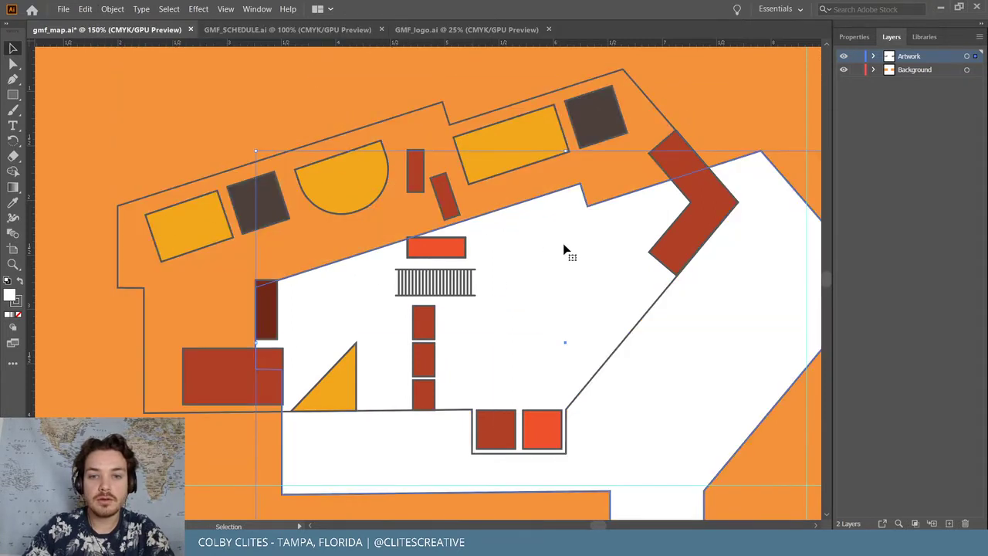
key("ctrl+z")
Lock the orange Background layer, select the map and show its Properties (0.886 stroke)
left_click(104, 10)
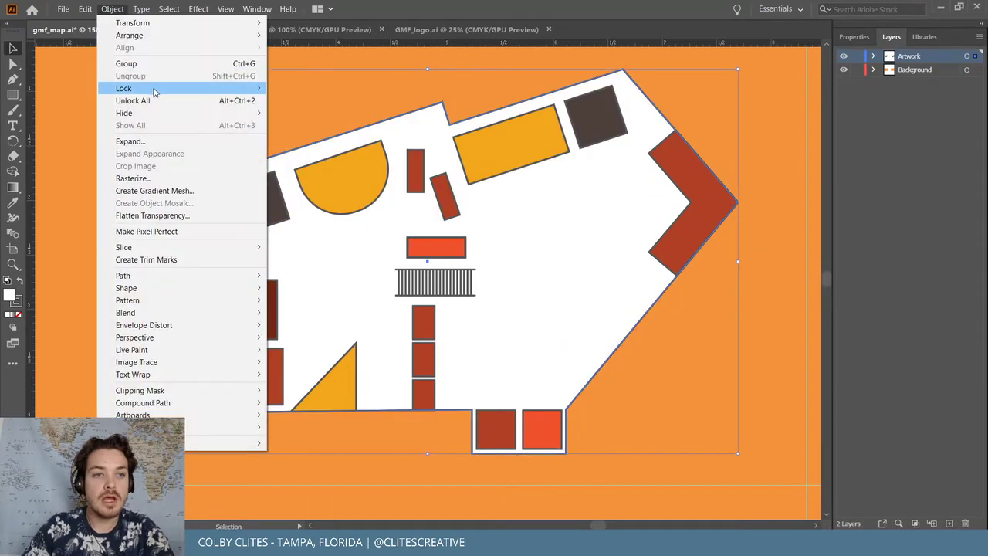
mouse_move(157, 91)
left_click(354, 91)
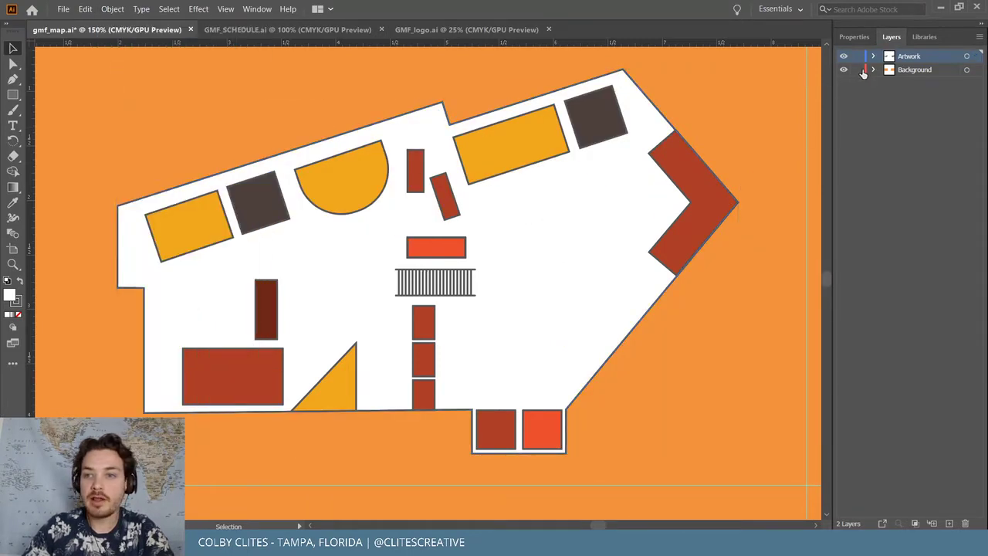
left_click(413, 167)
key("a")
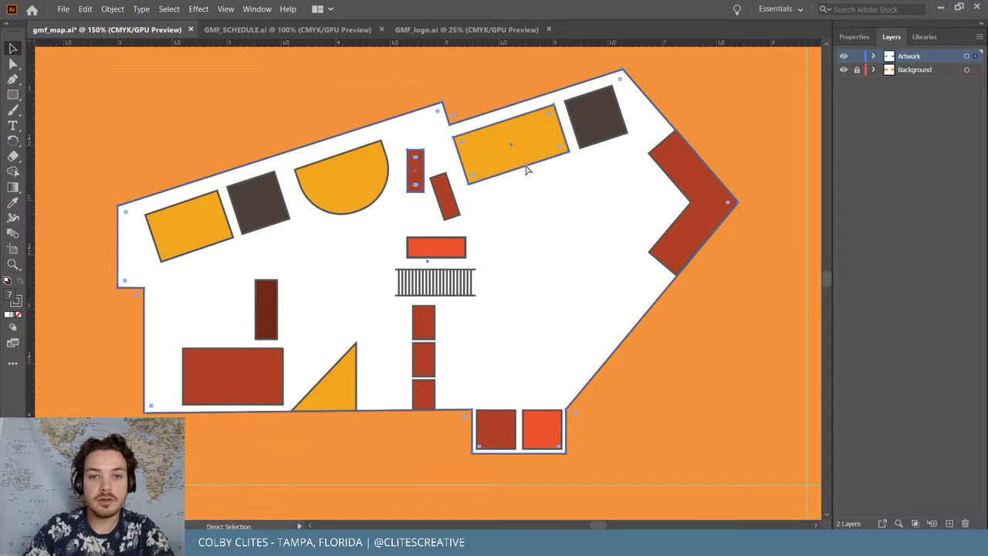
key("v")
left_click_drag(672, 297, 810, 206)
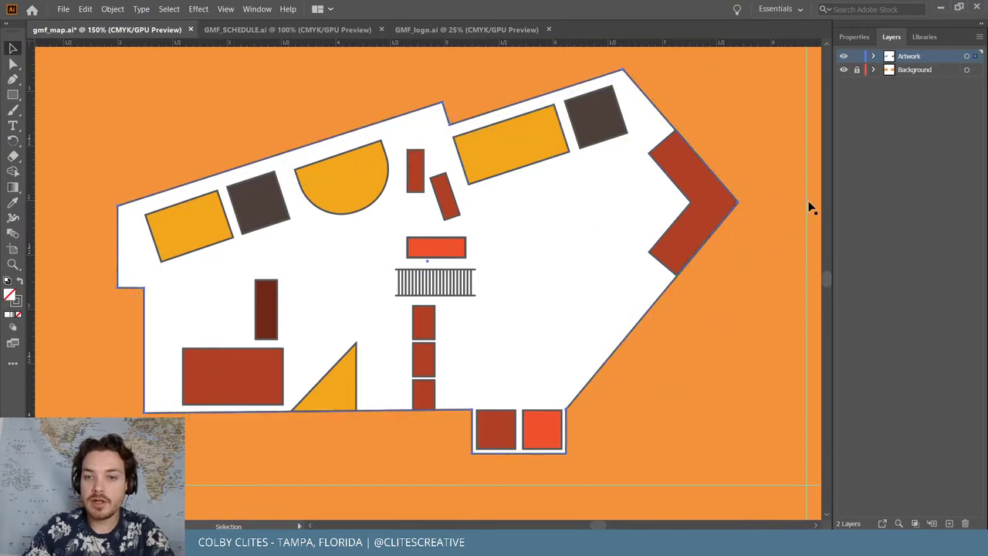
left_click(847, 36)
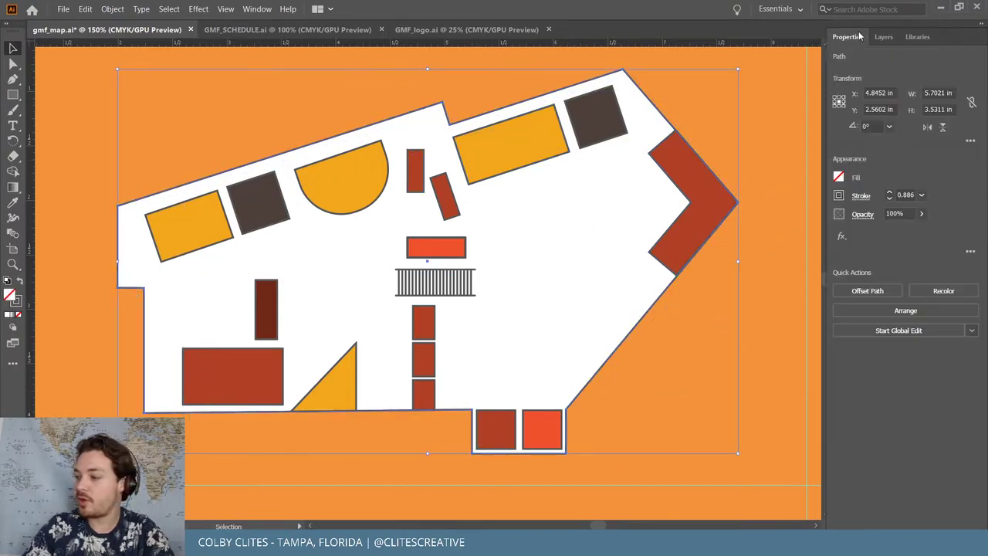
Raise the map outline's stroke weight to 7 pt
left_click(890, 195)
left_click(890, 195)
left_click(890, 194)
left_click(890, 195)
left_click(890, 194)
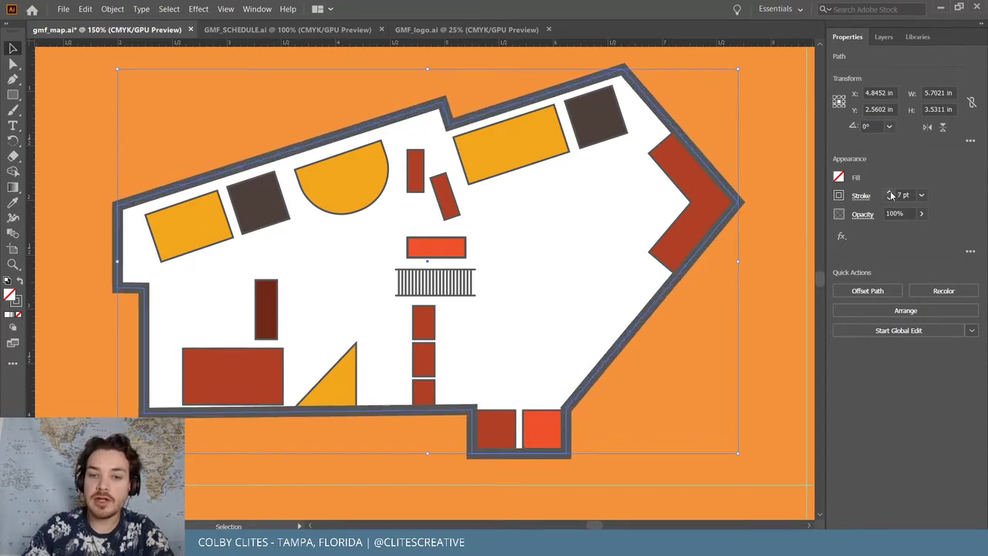
left_click(761, 124)
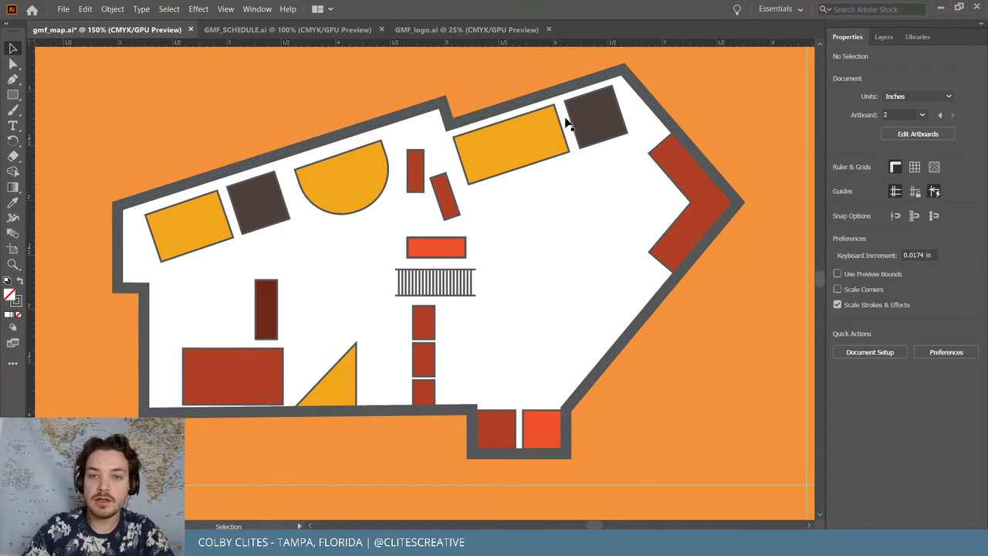
Begin multi-selecting the interior booth shapes, then clear the selection to restart
left_click(510, 144)
left_click(446, 196, "shift")
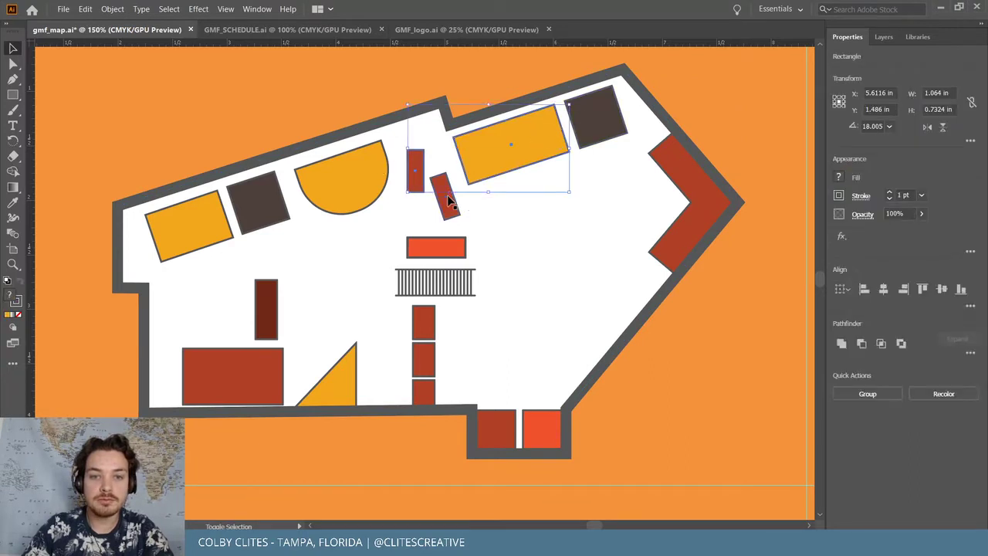
left_click(415, 170, "shift")
left_click(347, 185, "shift")
left_click(253, 206, "shift")
left_click(189, 226, "shift")
left_click(267, 309, "shift")
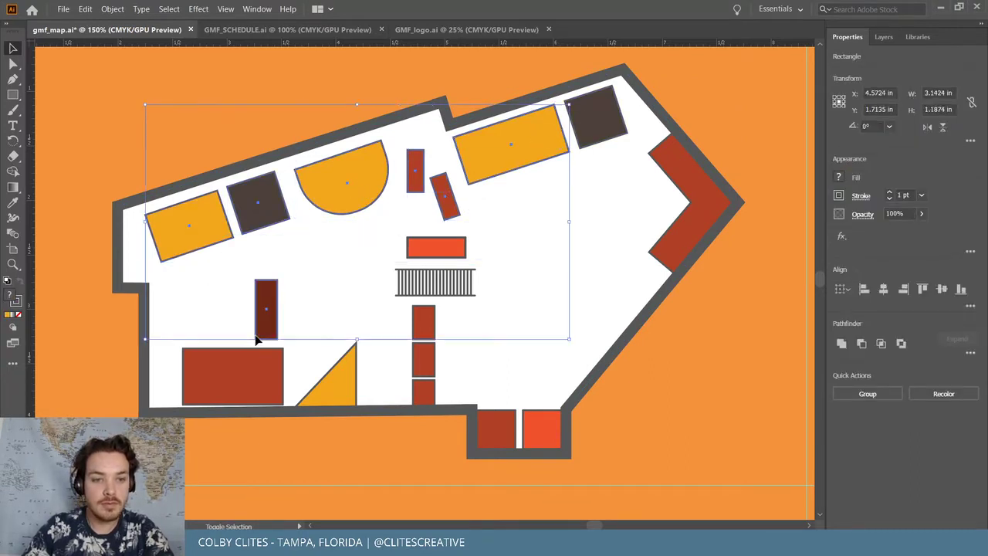
left_click(263, 375, "shift")
left_click(355, 398, "shift")
left_click(395, 455)
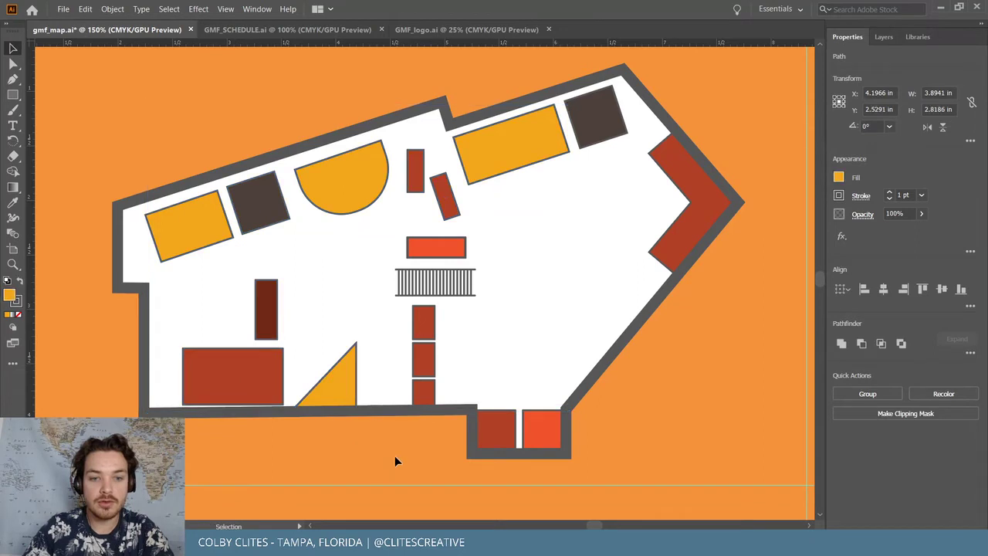
Select the bottom rectangles, red chevron, top squares and middle column booth shapes together
left_click(425, 394)
left_click(498, 431, "shift")
left_click(541, 434, "shift")
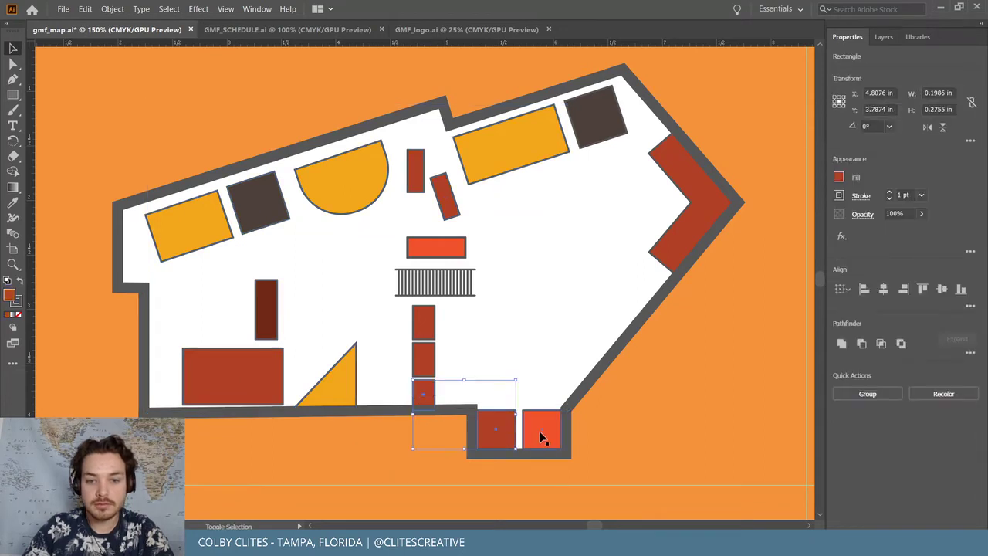
left_click(670, 246, "shift")
left_click(593, 118, "shift")
left_click(519, 133, "shift")
left_click(418, 171, "shift")
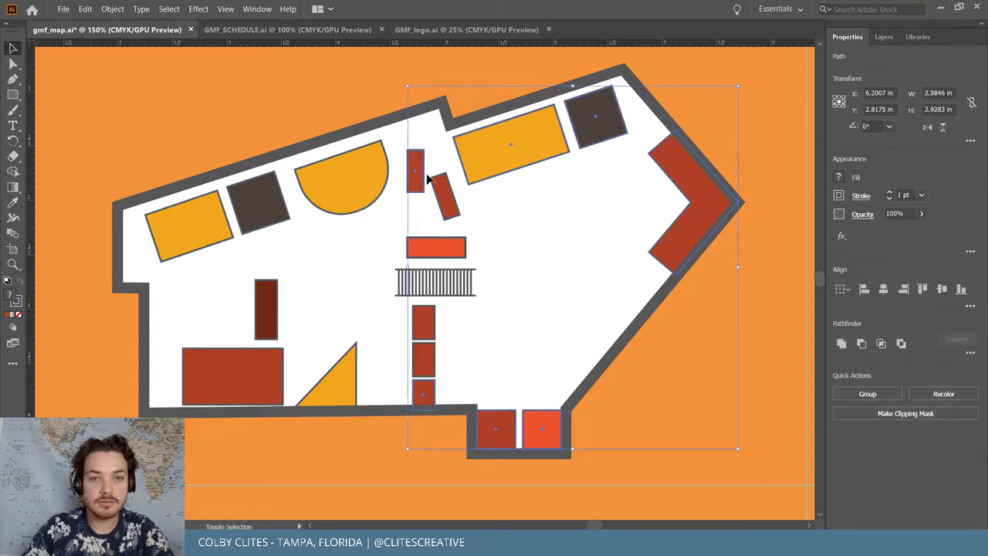
left_click(448, 197, "shift")
left_click(439, 246, "shift")
left_click(423, 325, "shift")
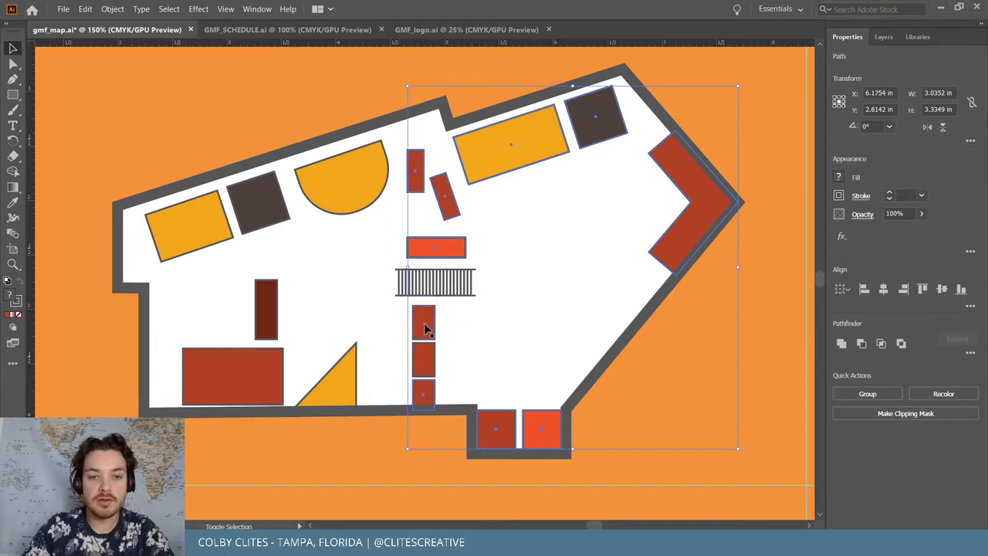
left_click(422, 366, "shift")
Add the triangle, left rectangles, dark square and half-circle, then nudge the selection right and back
left_click(329, 383, "shift")
left_click(238, 392, "shift")
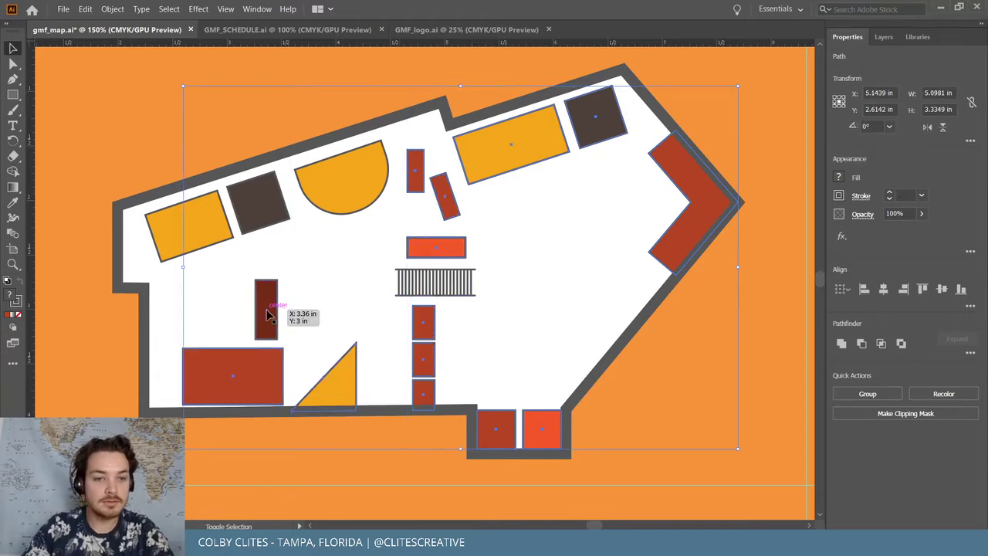
left_click(267, 309, "shift")
left_click(216, 228, "shift")
left_click(261, 202, "shift")
left_click(386, 194, "shift")
key("Right")
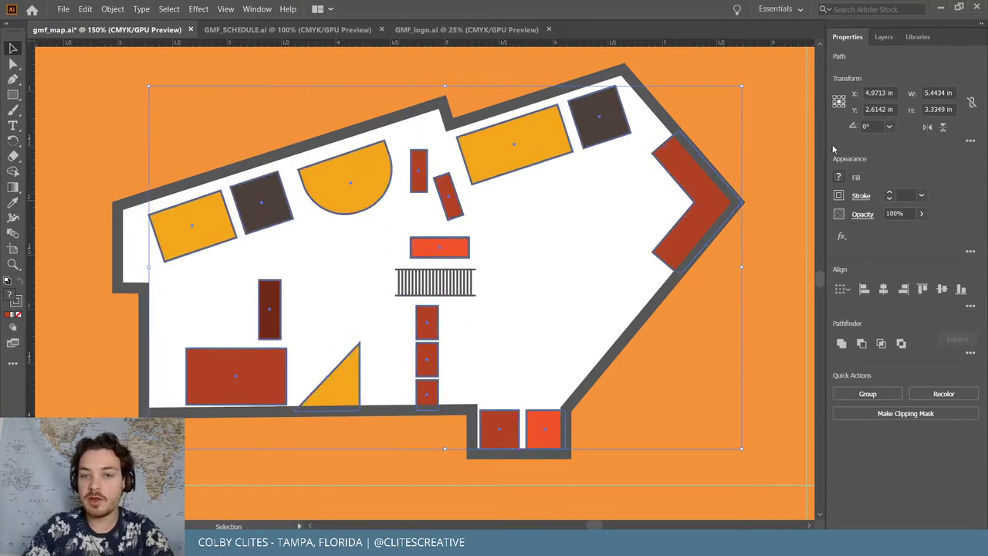
key("a")
key("Left")
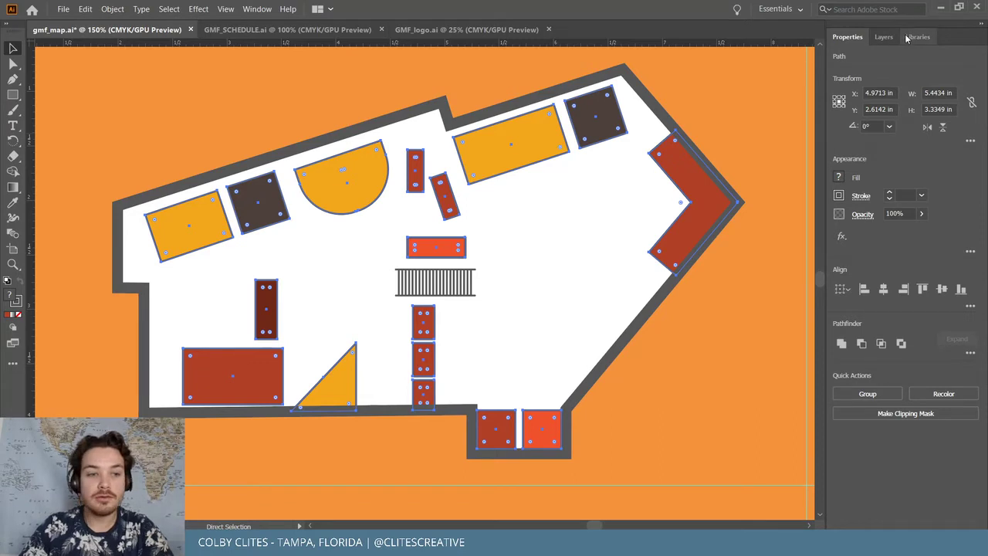
Fill the selected interior shapes with dark grey 545454
key("v")
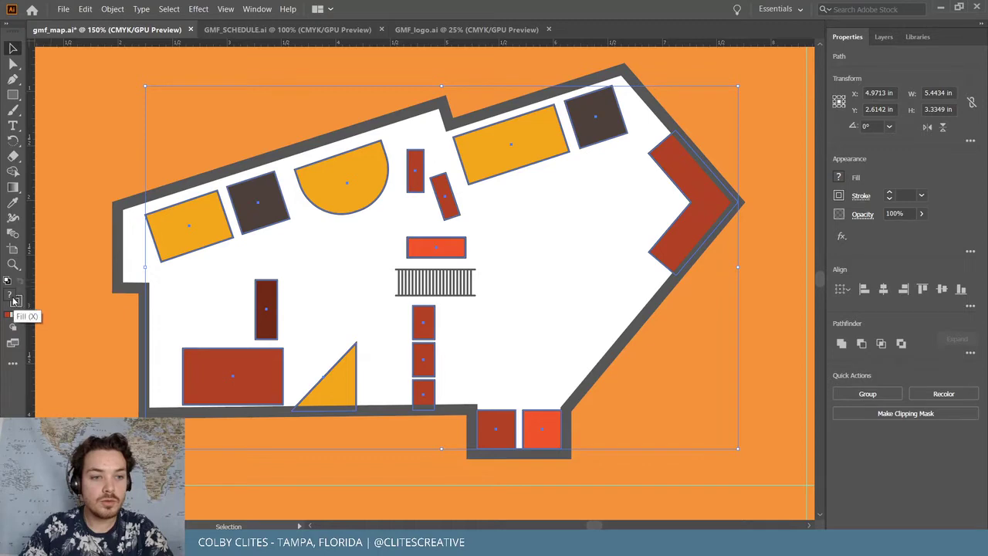
double_click(13, 297)
left_click_drag(116, 184, 14, 156)
left_click(344, 53)
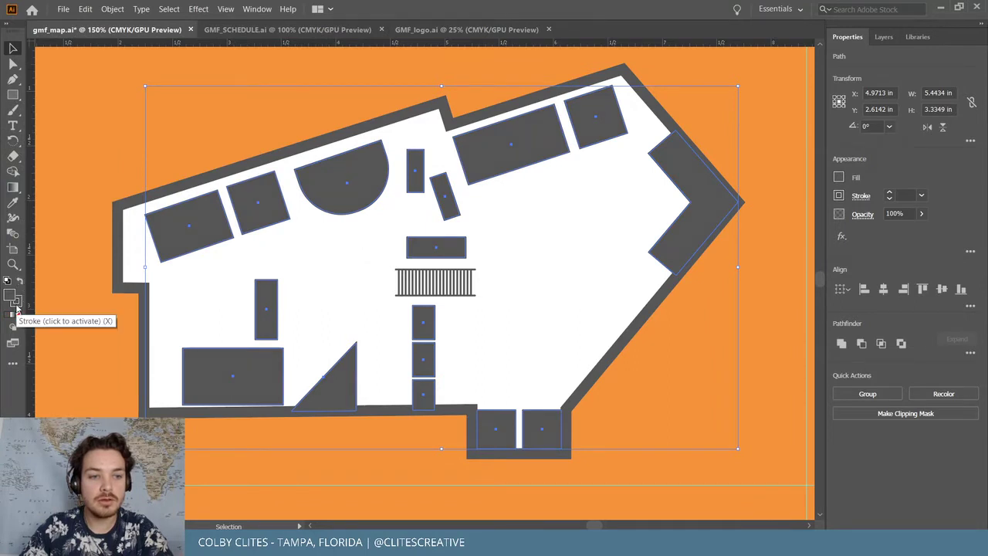
Reduce the building's outer outline stroke weight to 5 pt
left_click(764, 133)
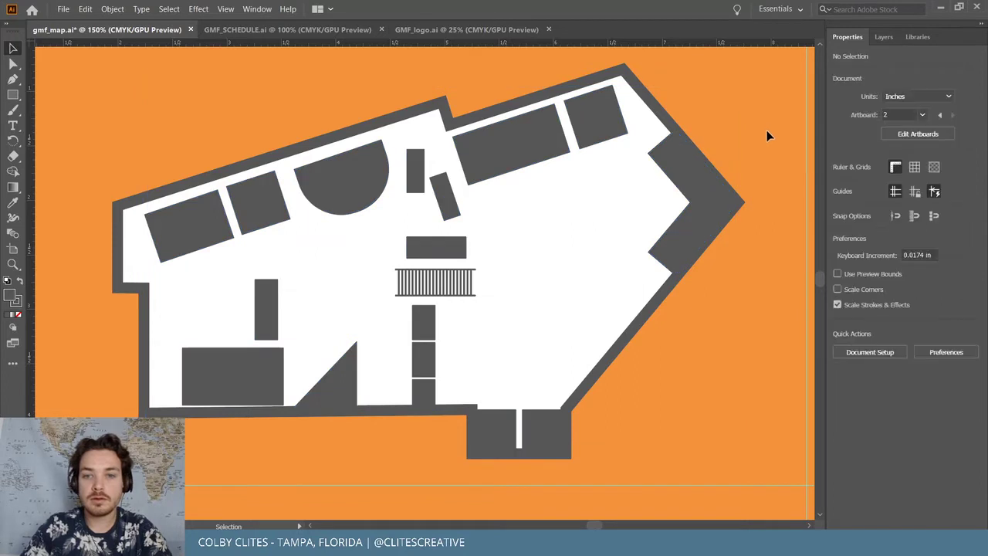
left_click(451, 412)
left_click(889, 198)
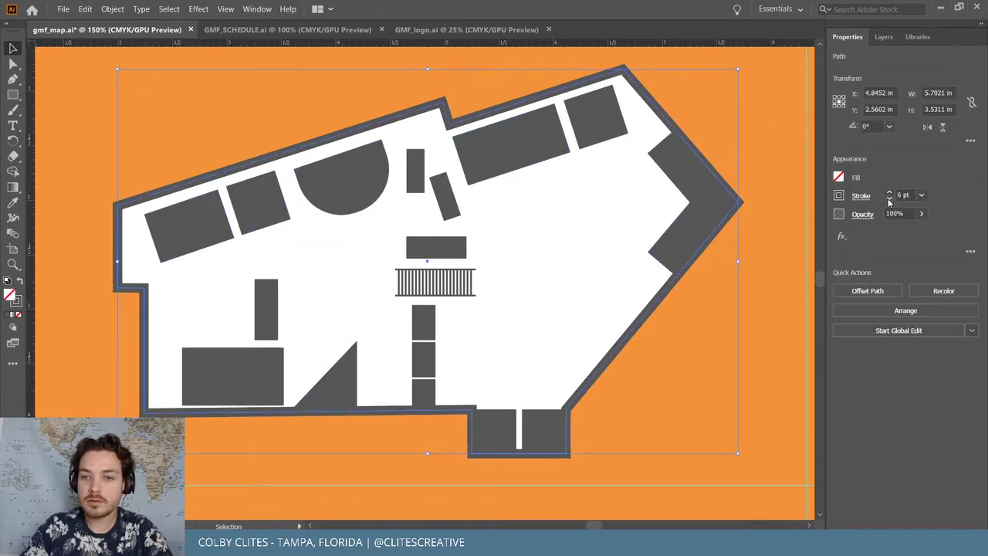
left_click(890, 198)
left_click(712, 345)
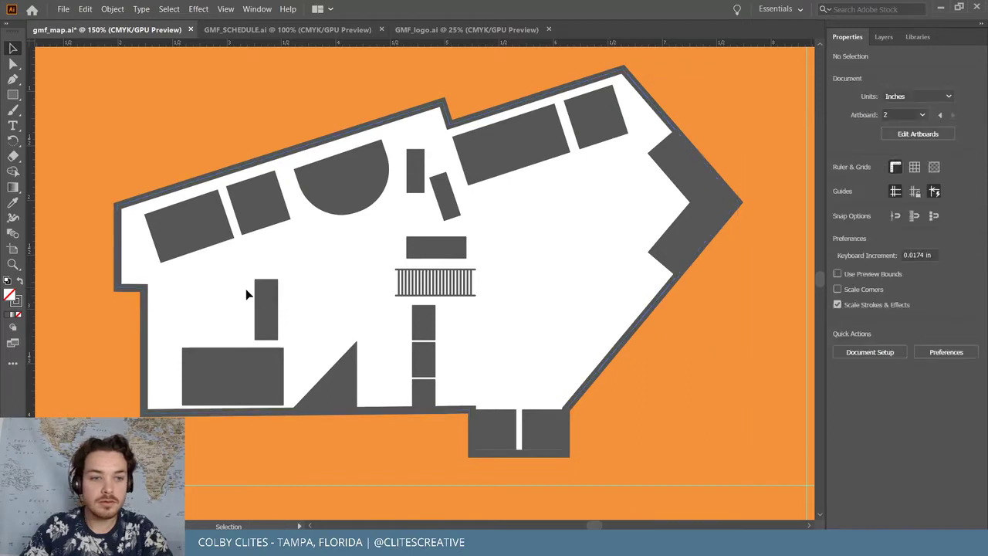
Reselect the top-row booth shapes, right wedge and middle rectangle
left_click(228, 230)
left_click(259, 205, "shift")
left_click(340, 183, "shift")
left_click(422, 181, "shift")
left_click(443, 196, "shift")
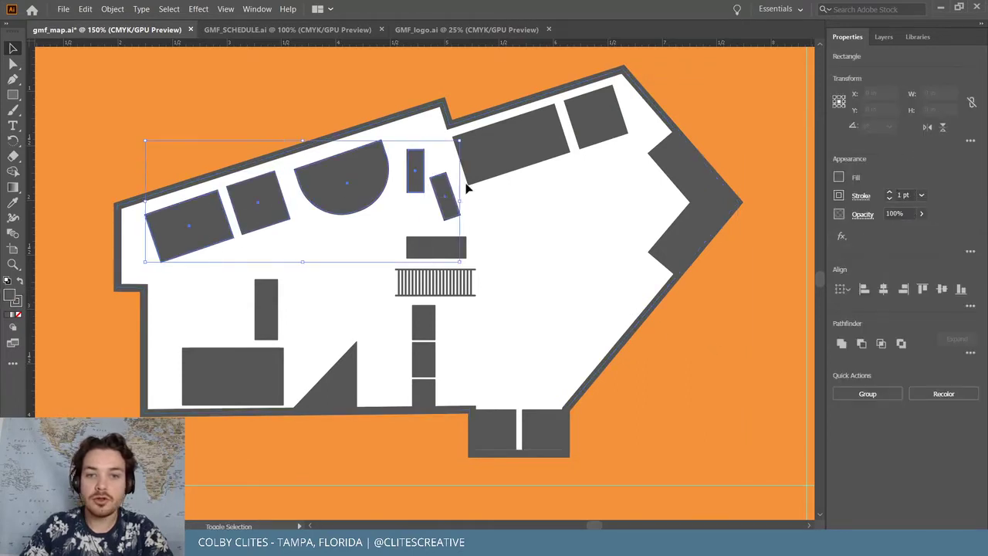
left_click(511, 158, "shift")
left_click(600, 139, "shift")
left_click(699, 185, "shift")
left_click(459, 251, "shift")
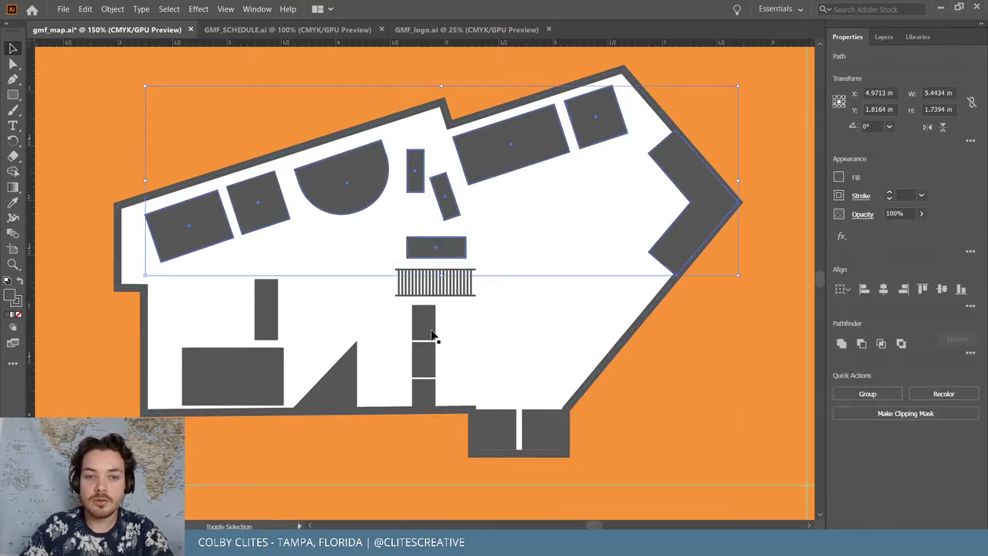
Add the stacked, bottom and left-side rectangles plus the triangle to the selection
left_click(429, 328, "shift")
left_click(425, 357, "shift")
left_click(426, 393, "shift")
left_click(494, 428, "shift")
left_click(543, 436, "shift")
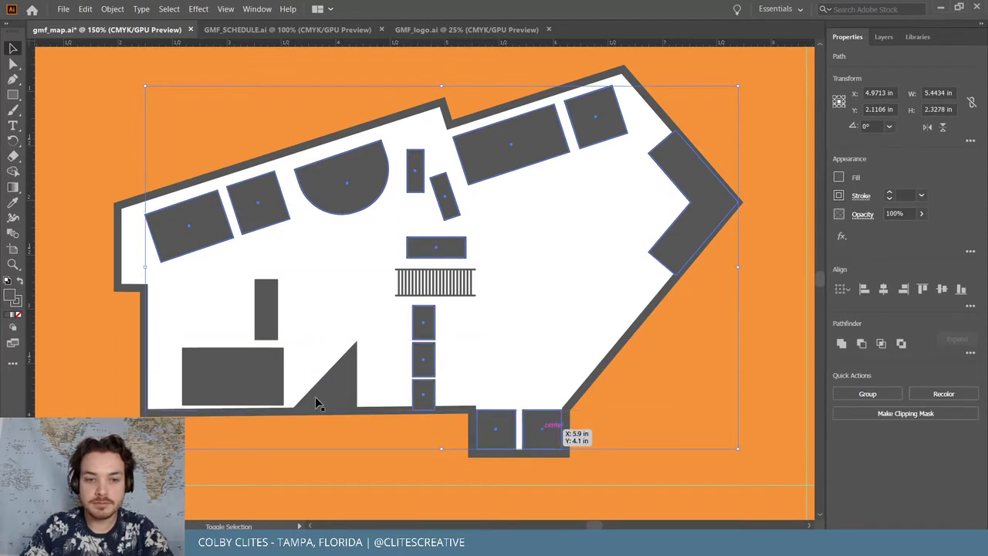
left_click(274, 390, "shift")
left_click(319, 397, "shift")
left_click(267, 321, "shift")
Set the selected shapes' stroke to None and realign the small bottom block
left_click(15, 299)
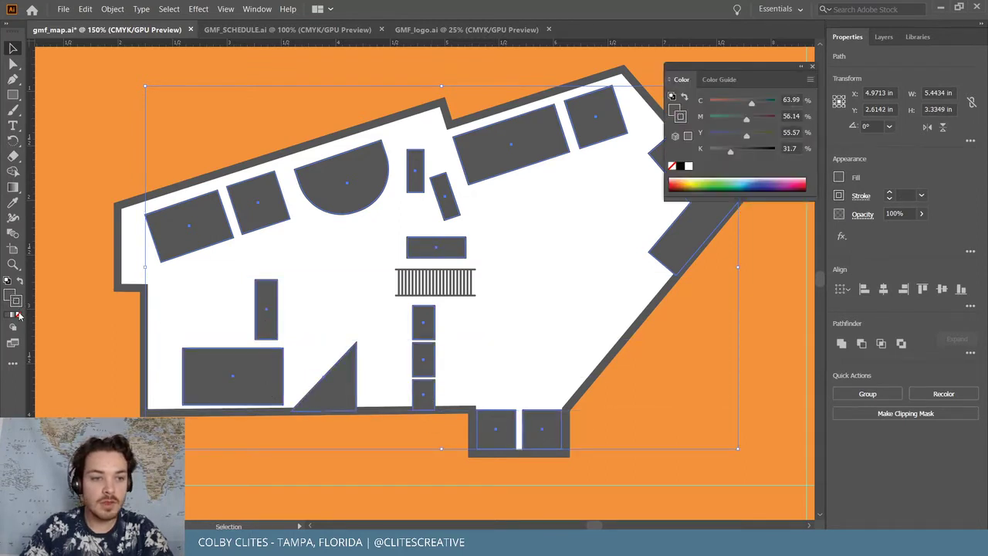
left_click(17, 315)
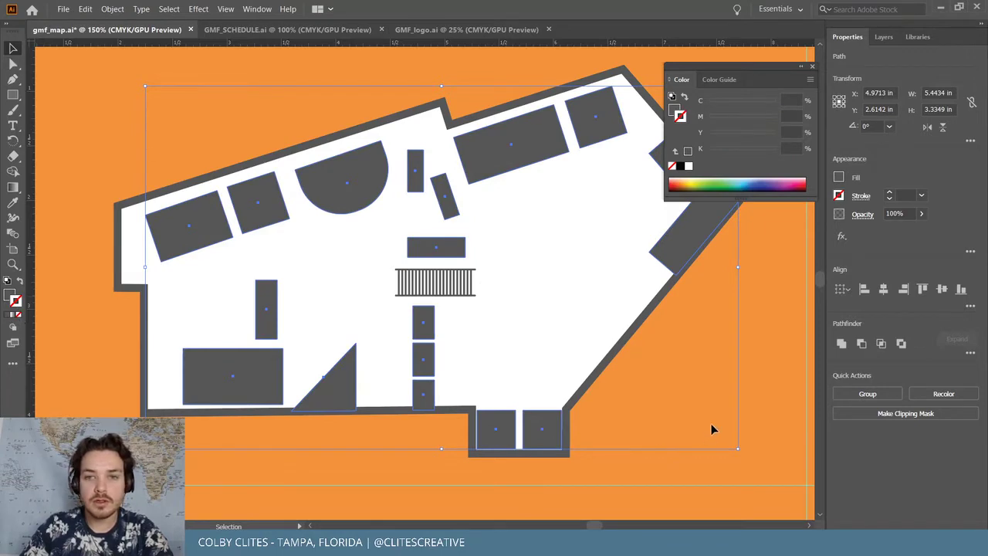
left_click(636, 474)
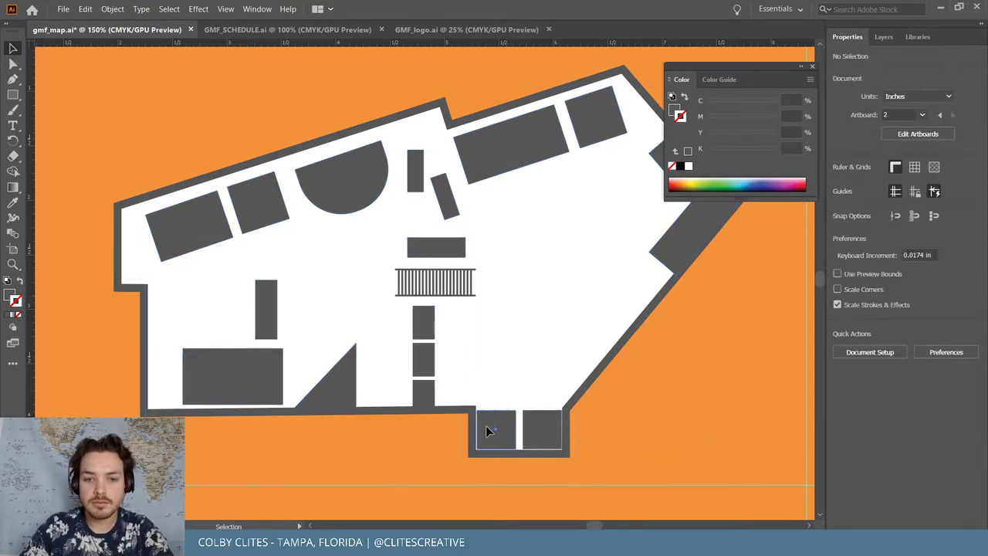
left_click_drag(486, 431, 519, 404)
Zoom in on the bottom entrance and adjust the left grey block's top edge to meet the outline
key("a")
key("ctrl+equal")
key("ctrl+equal")
key("ctrl+equal")
key("ctrl+equal")
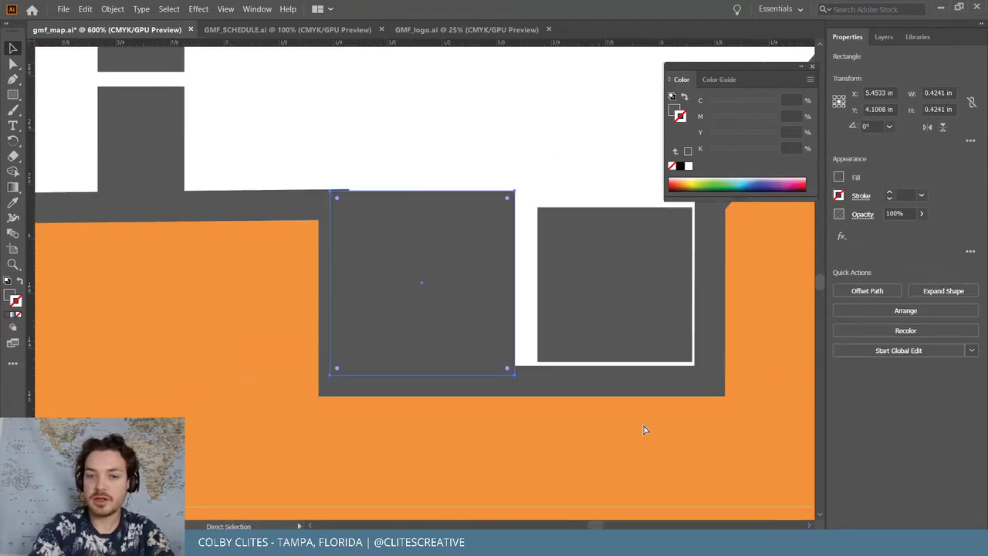
key("ctrl+equal")
key("v")
left_click_drag(418, 166, 415, 159)
scroll(567, 240, "right", 4)
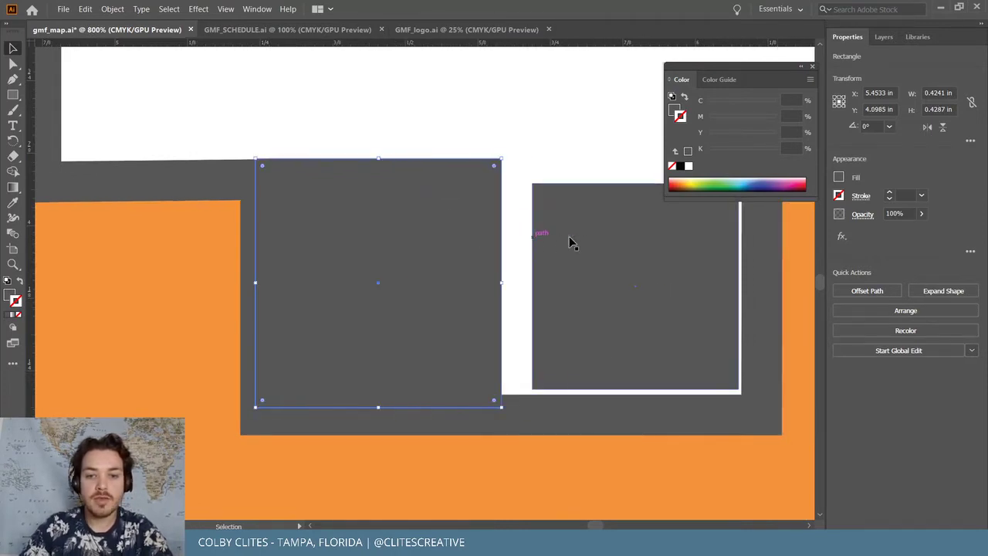
left_click_drag(519, 263, 534, 245)
left_click(297, 197)
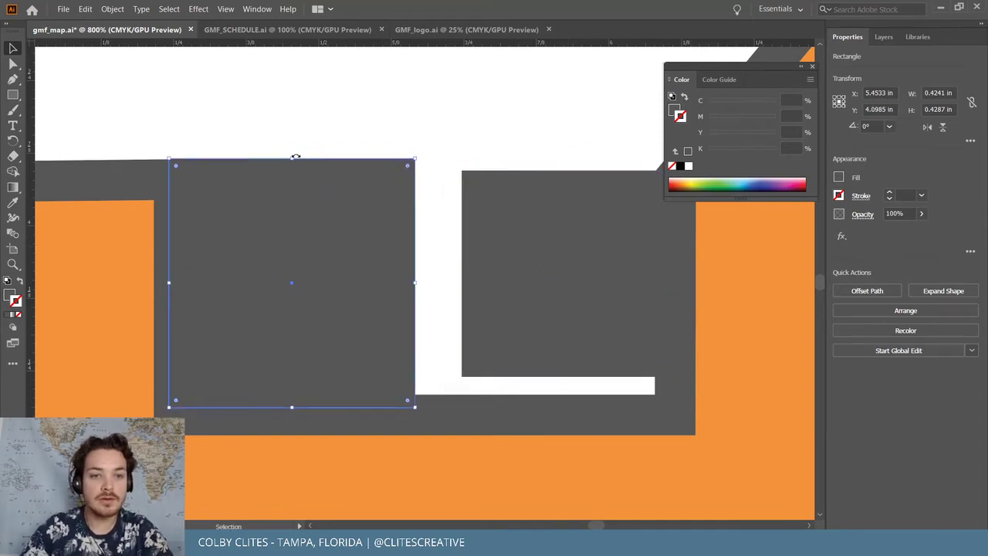
mouse_move(295, 157)
left_mouse_down()
mouse_move(292, 169)
mouse_move(294, 160)
left_mouse_up()
left_click(410, 188)
Stretch the right grey block's top and bottom edges to the outline, about 0.3546 × 0.4407 in
left_click(544, 212)
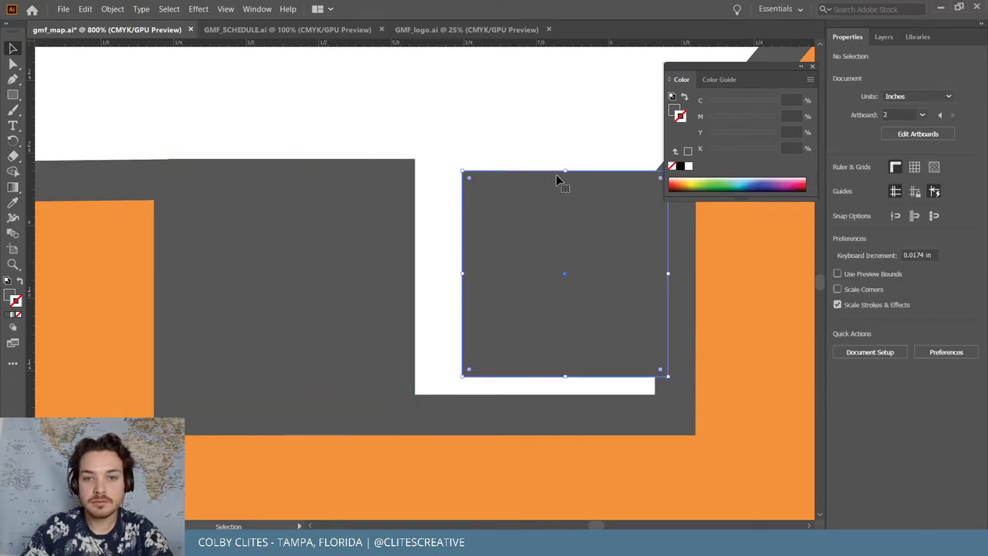
left_click_drag(564, 171, 564, 159)
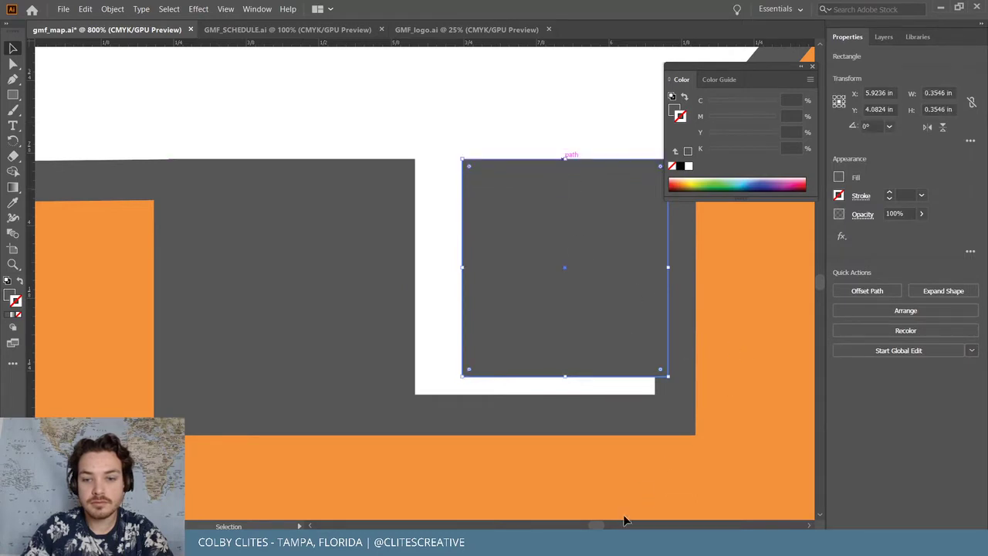
mouse_move(604, 525)
left_mouse_down()
mouse_move(591, 523)
mouse_move(600, 525)
left_mouse_up()
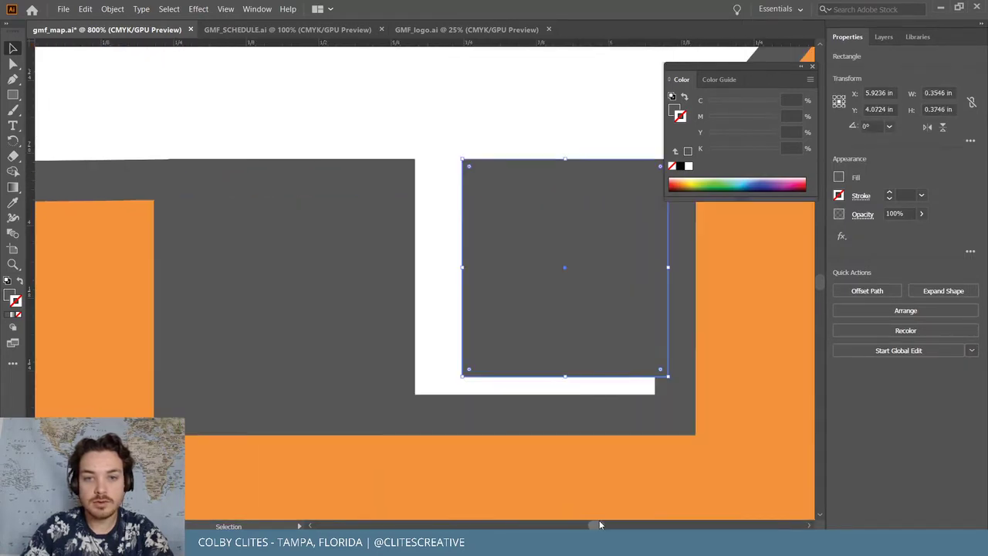
left_click(810, 80)
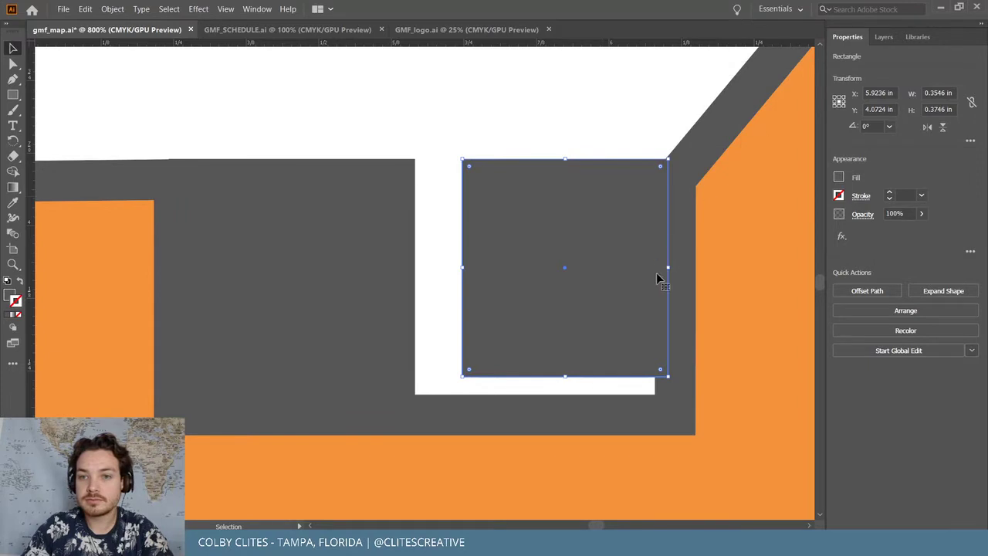
left_click_drag(568, 376, 571, 414)
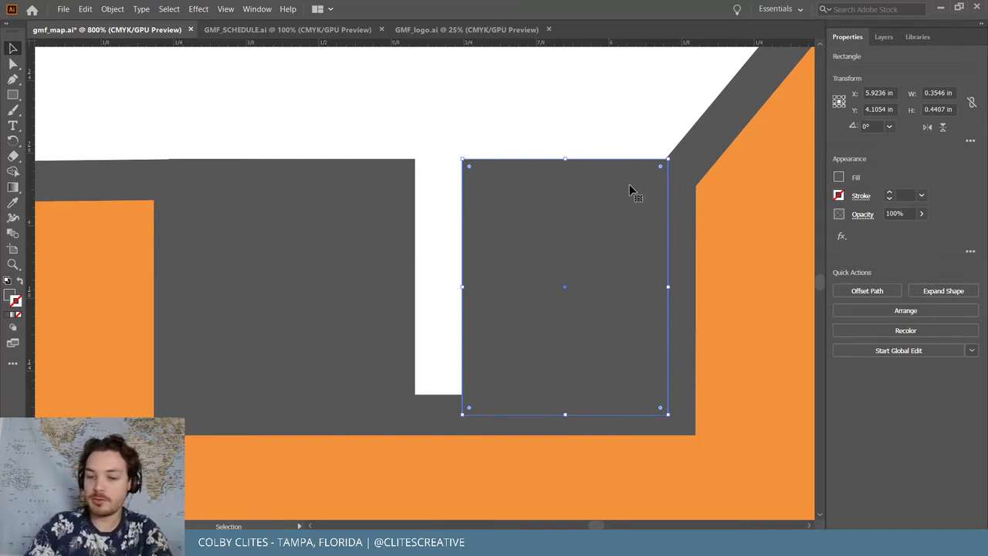
key("ctrl+minus")
key("ctrl+minus")
key("ctrl+minus")
key("ctrl+minus")
key("ctrl+minus")
key("ctrl+minus")
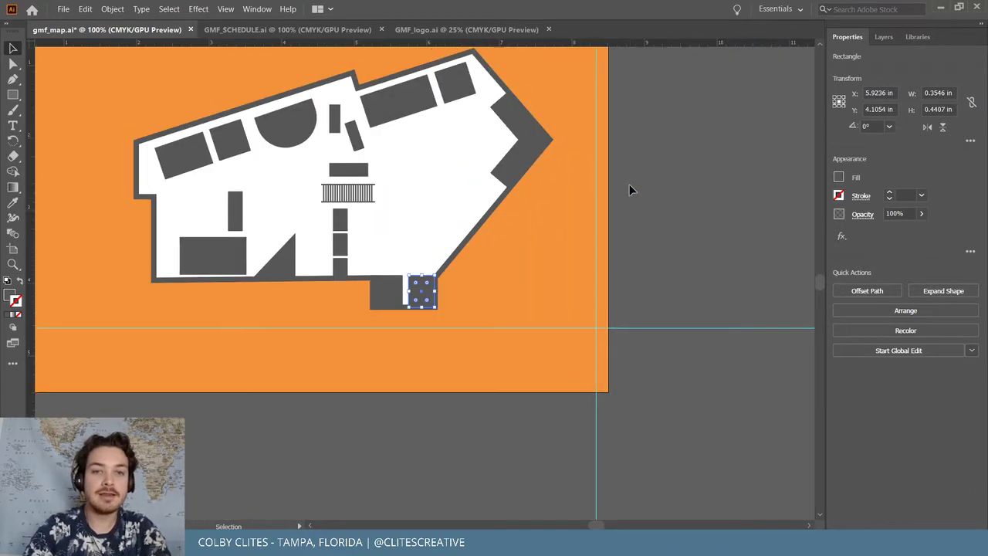
Select all the floor-plan shapes, try merging them with Pathfinder, then undo it
scroll(629, 185, "up", 3)
left_click(165, 131)
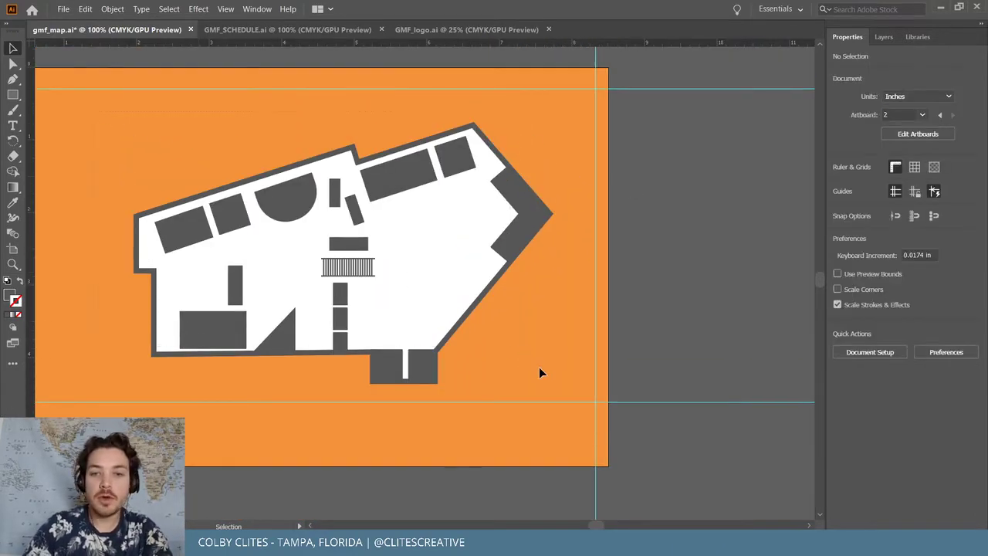
key("ctrl+a")
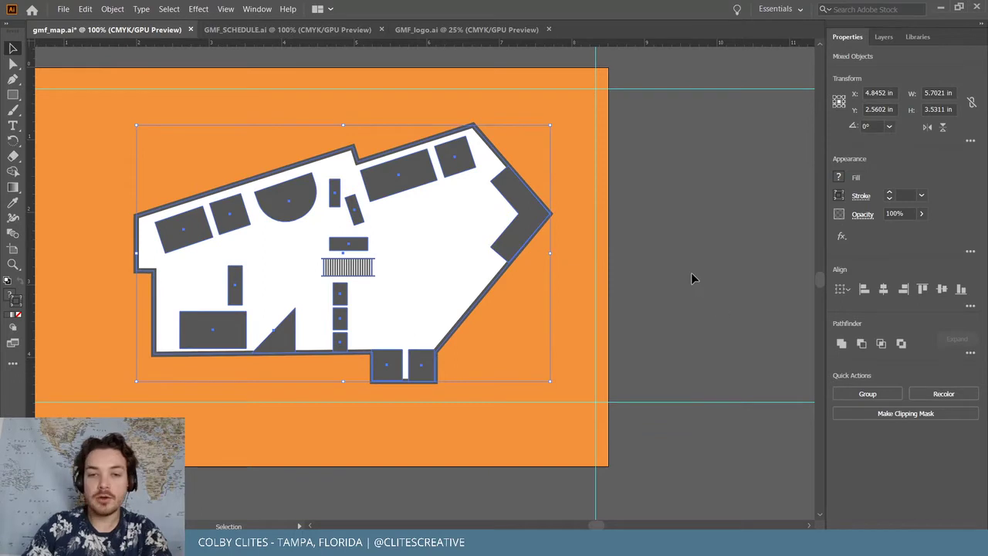
key("ctrl+plus")
key("ctrl+plus")
key("ctrl+plus")
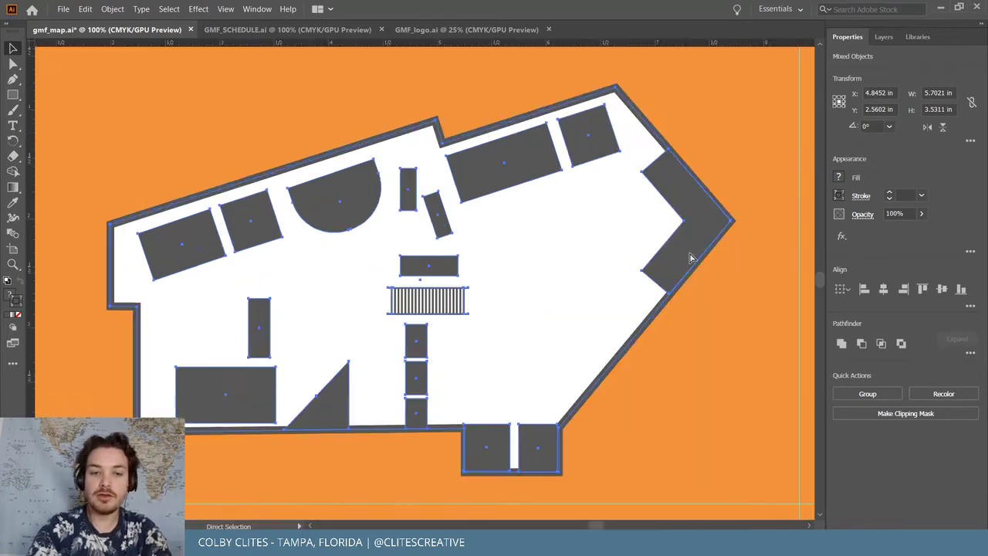
scroll(691, 258, "up", 5)
scroll(691, 258, "right", 5)
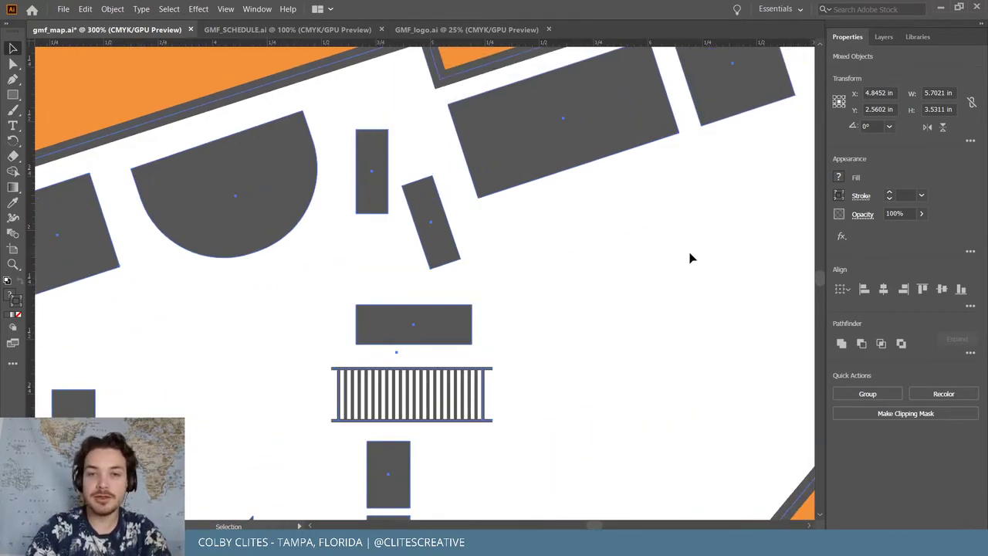
scroll(691, 259, "left", 3)
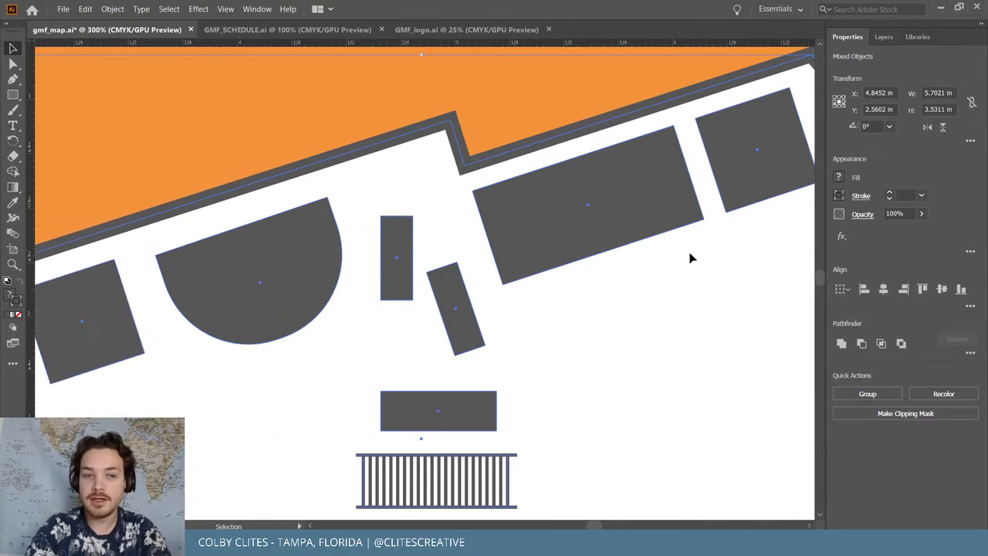
key("ctrl+minus")
key("ctrl+minus")
key("ctrl+minus")
key("v")
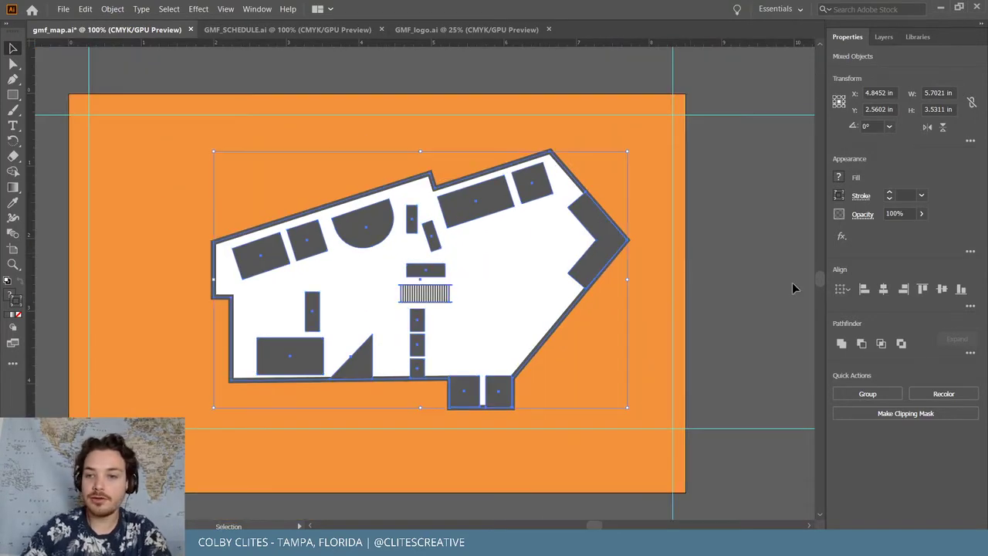
left_click(841, 343)
key("ctrl+z")
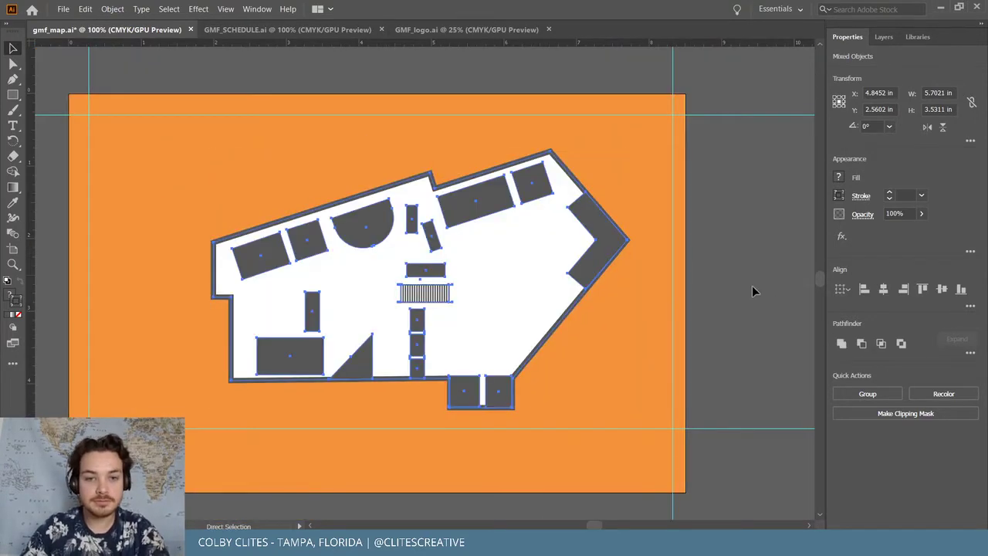
key("ctrl+shift+a")
Marquee-select the floor-plan objects and expand their fills and strokes into one group
left_click(598, 230)
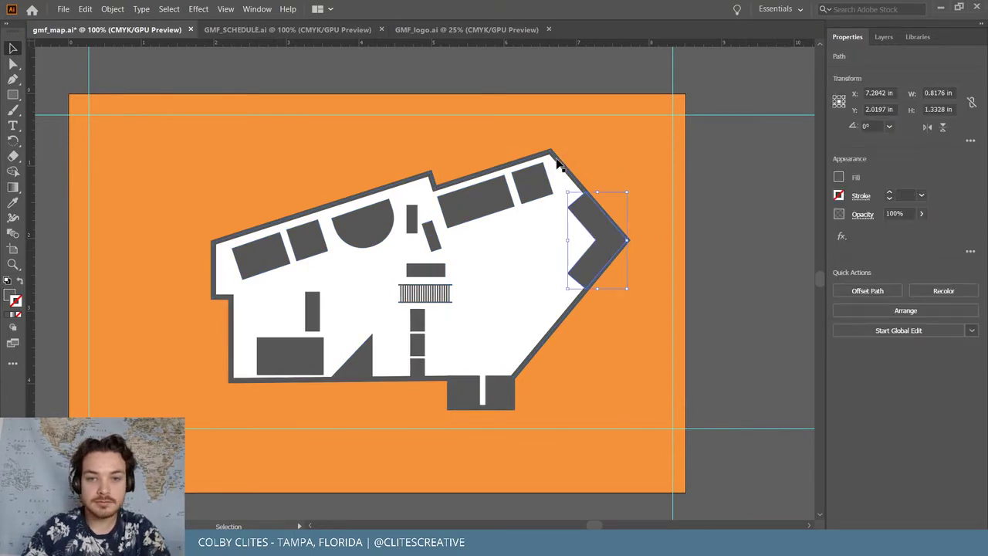
key("ctrl+a")
left_click(135, 154)
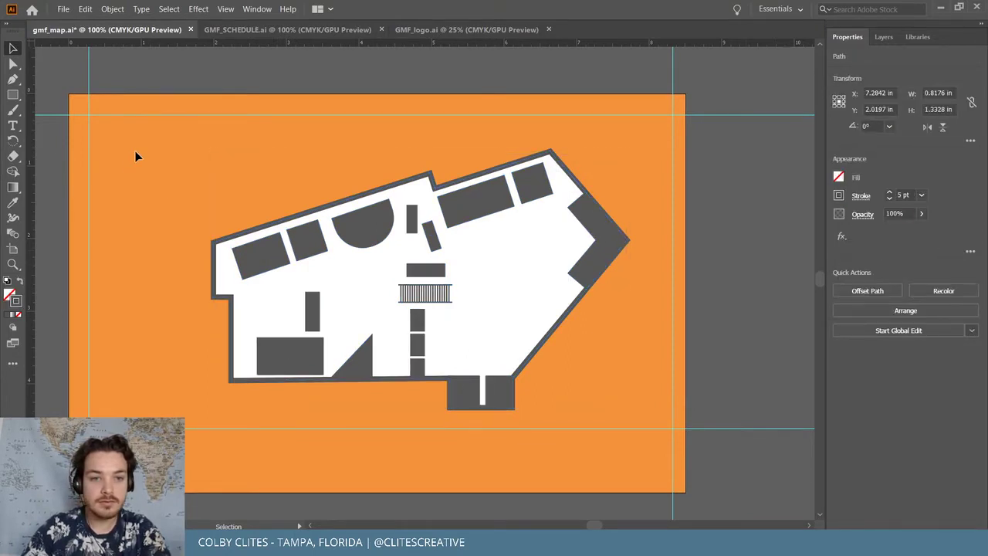
left_click_drag(134, 154, 645, 436)
left_click(112, 8)
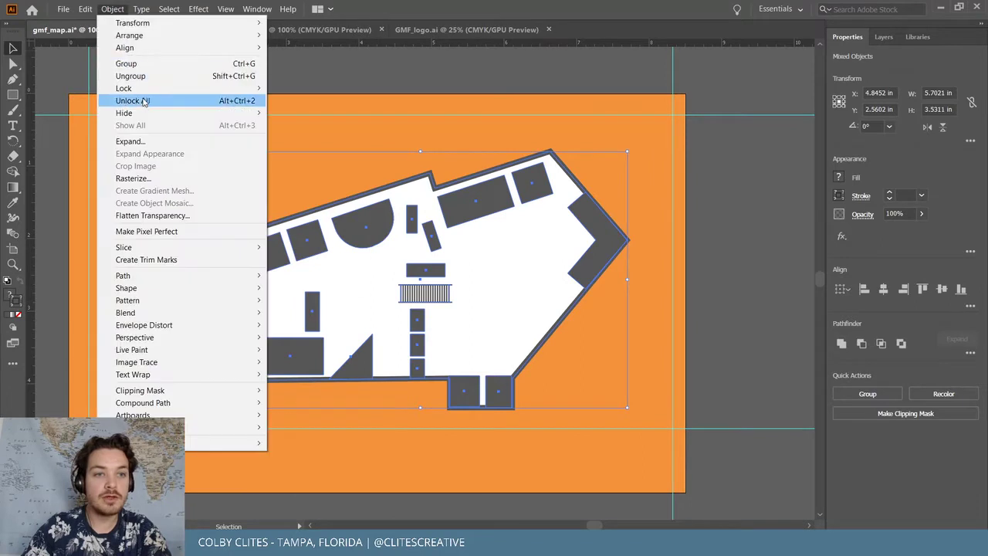
left_click(147, 141)
key("Return")
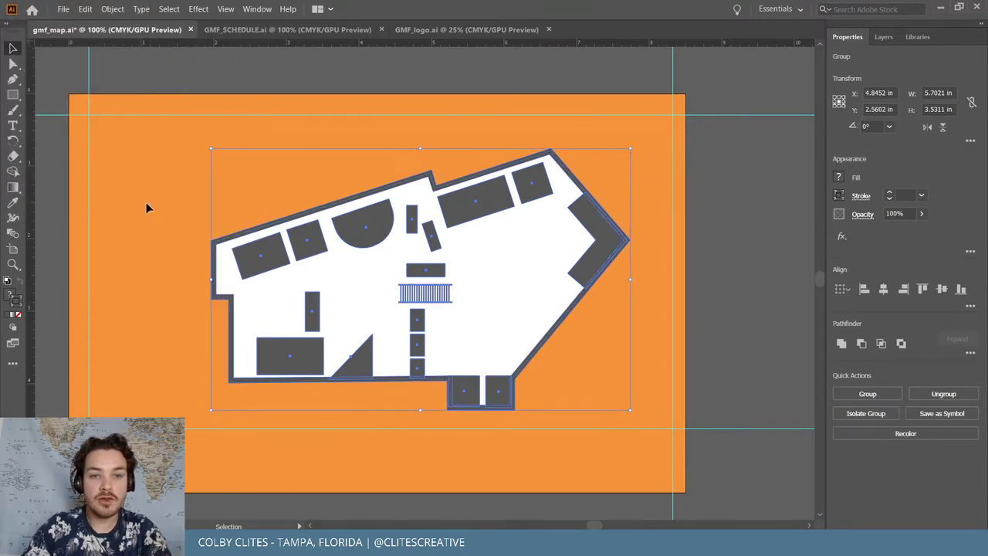
left_click(154, 155)
left_click_drag(591, 420, 540, 362)
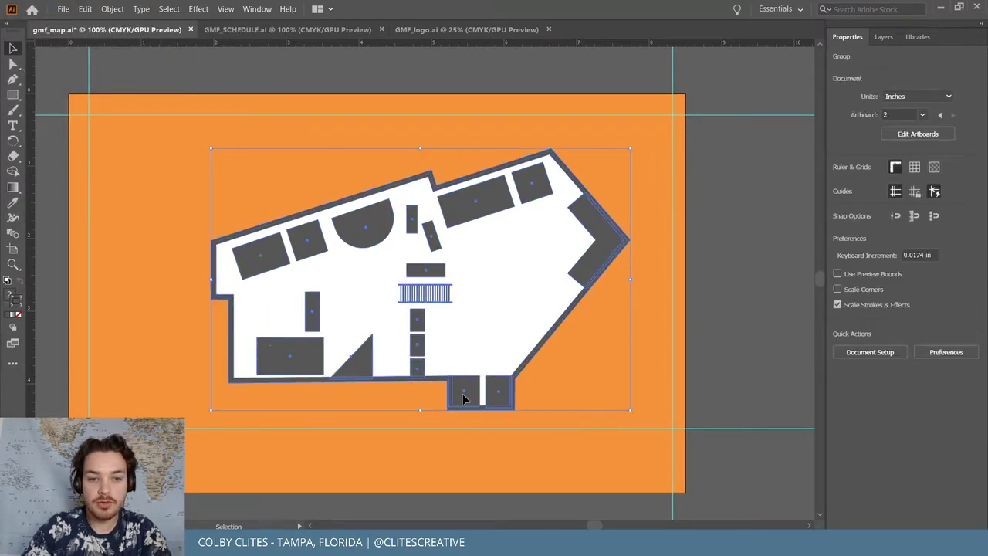
key("a")
key("ctrl+plus")
key("ctrl+plus")
key("ctrl+plus")
key("ctrl+plus")
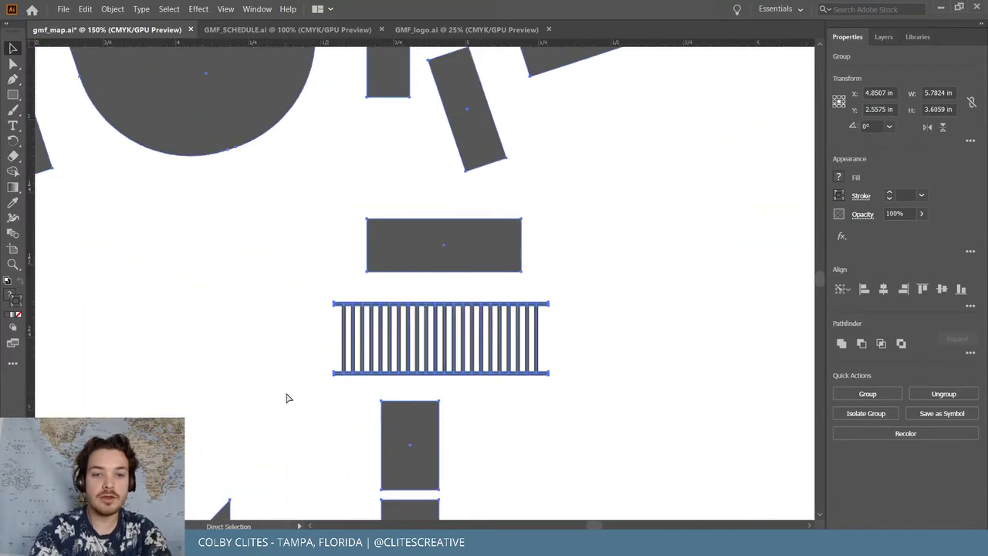
Try stretching the existing lower-left room rectangle down toward the outer wall
scroll(286, 397, "down", 5)
scroll(286, 394, "left", 1)
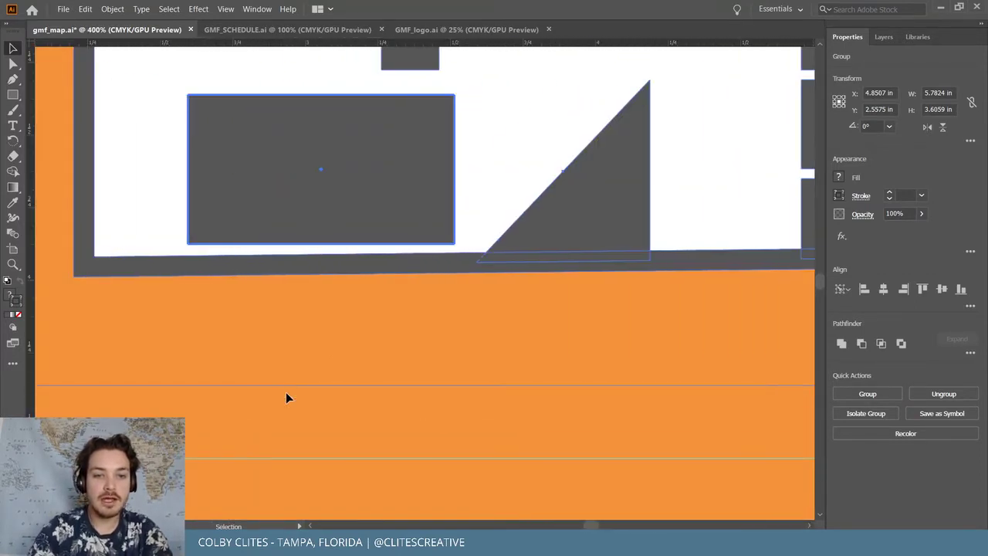
left_click(436, 290)
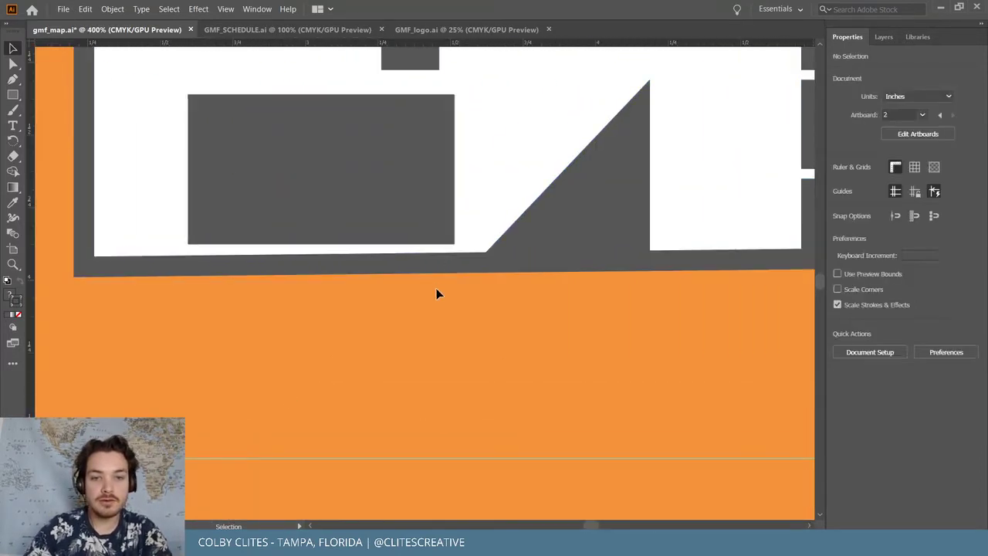
left_click(457, 245)
left_click_drag(456, 247, 454, 253)
key("ctrl+z")
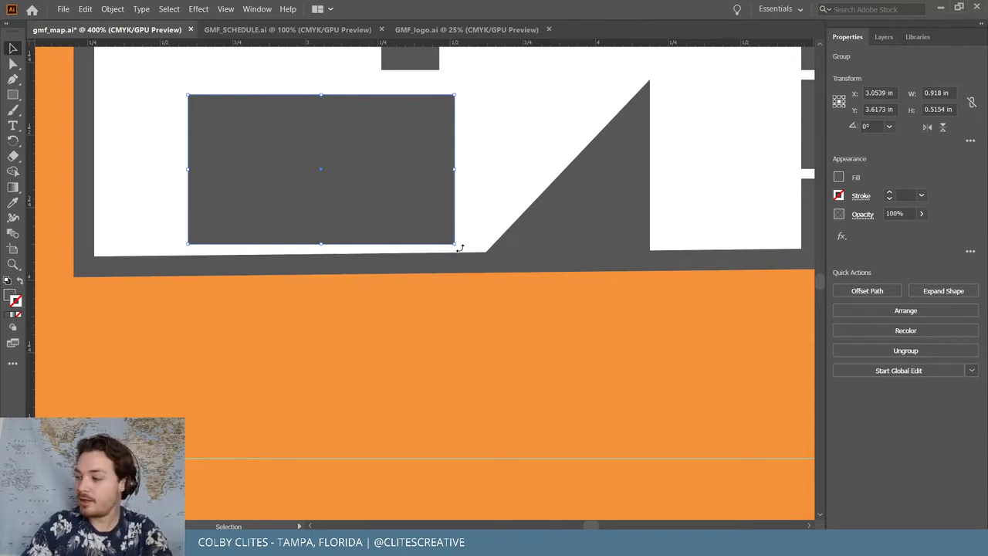
left_click_drag(460, 247, 456, 271)
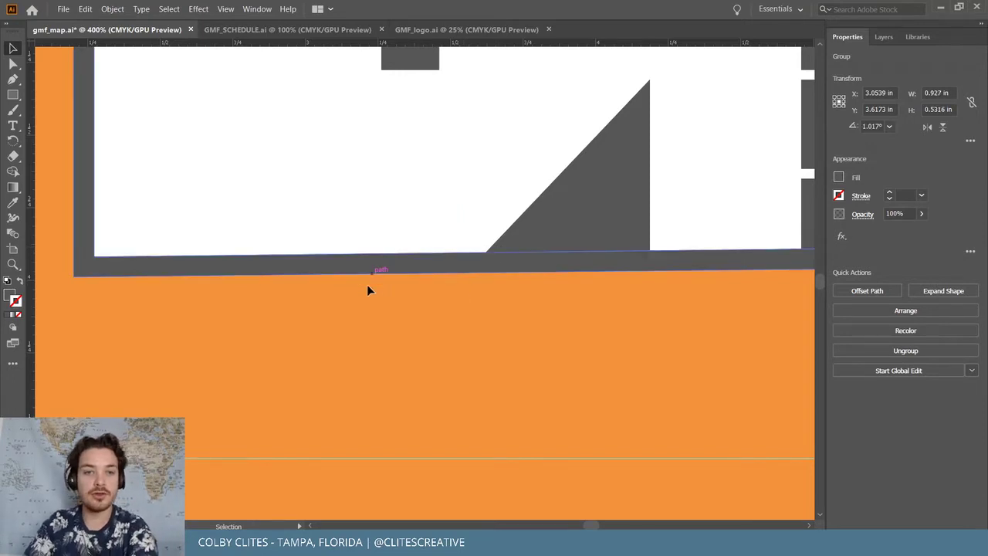
scroll(367, 284, "up", 2)
Draw a new lower-left grey rectangle and extend it down to the wall, 0.5229 in tall
key("ctrl+shift+a")
key("m")
left_click_drag(184, 177, 441, 302)
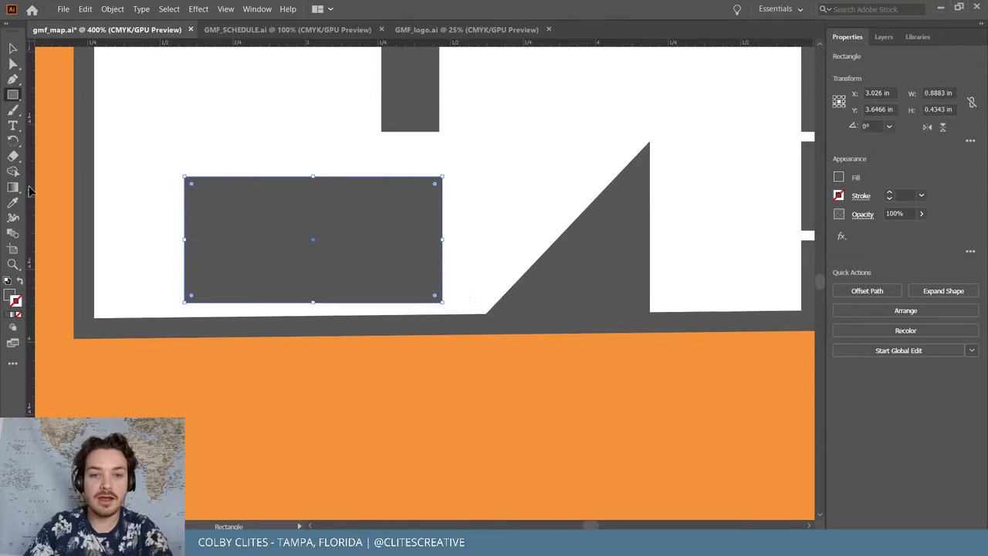
left_click_drag(313, 302, 313, 328)
key("v")
key("ctrl+shift+a")
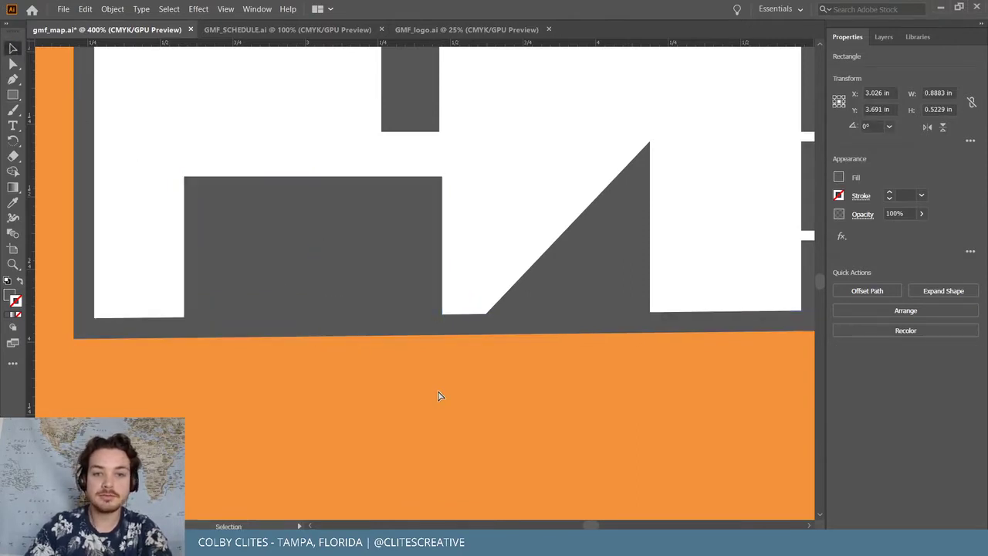
key("ctrl+minus")
key("ctrl+minus")
key("ctrl+minus")
key("ctrl+minus")
key("ctrl+minus")
scroll(438, 390, "right", 3)
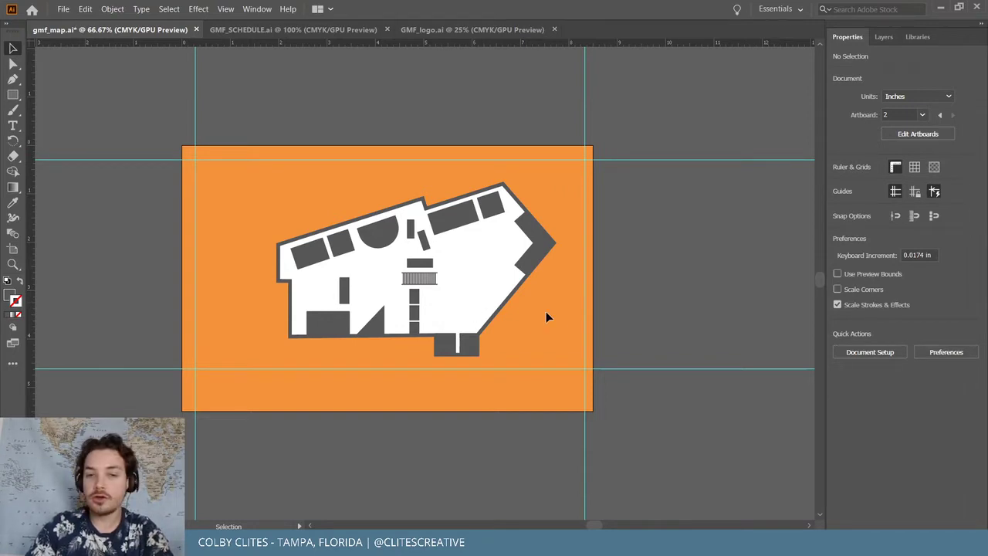
Expand the marquee-selected floor plan, then unite walls and grey blocks with Pathfinder Unite
left_click_drag(556, 357, 289, 181)
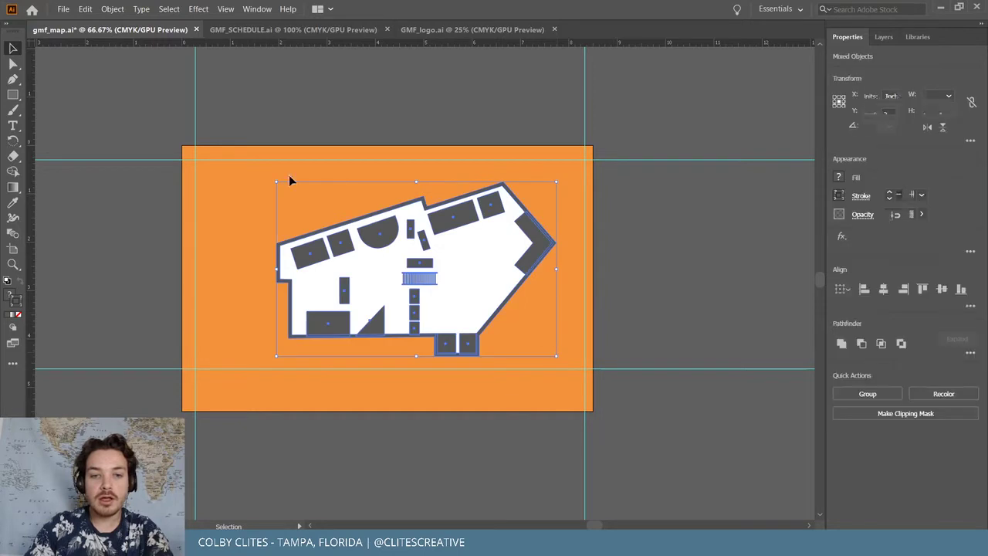
left_click(112, 9)
left_click(154, 141)
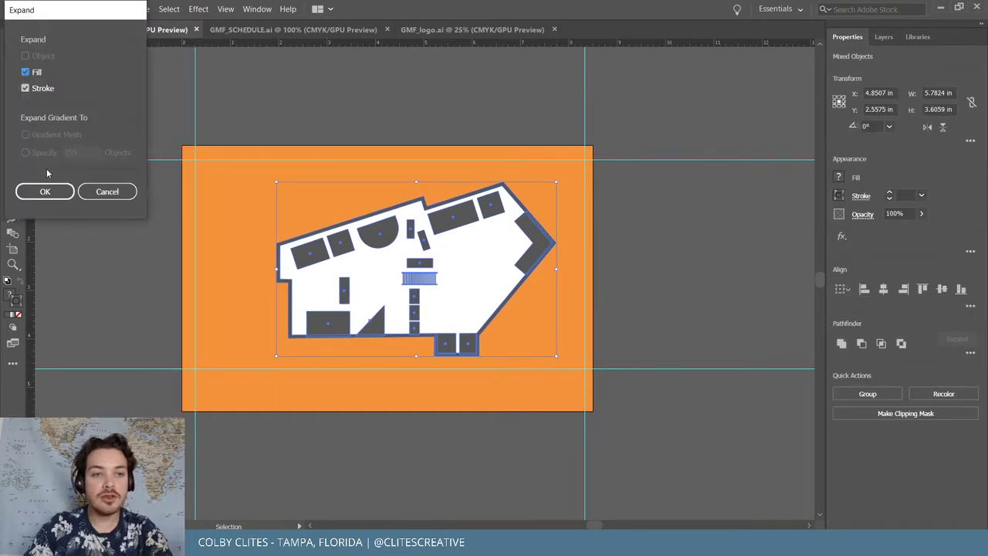
left_click(40, 192)
key("ctrl+plus")
key("ctrl+plus")
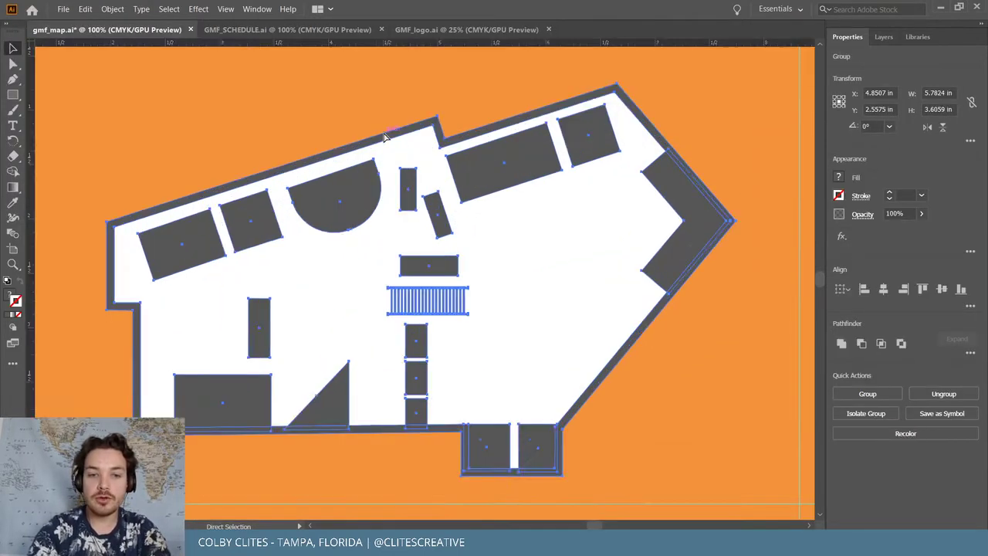
key("v")
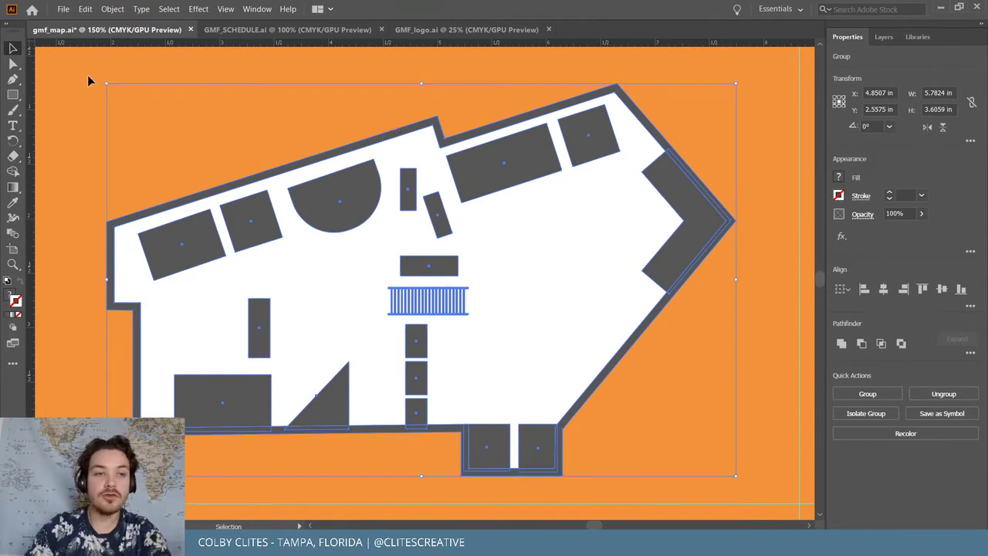
left_click(841, 343)
left_click(454, 82)
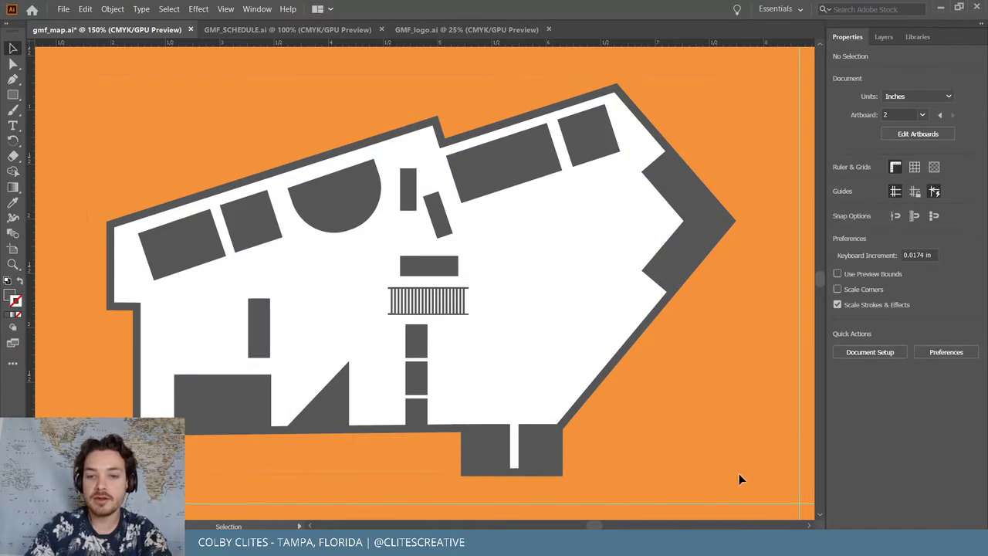
Zoom to 200% on the lower map area and switch to the Pencil tool (N)
key("ctrl+a")
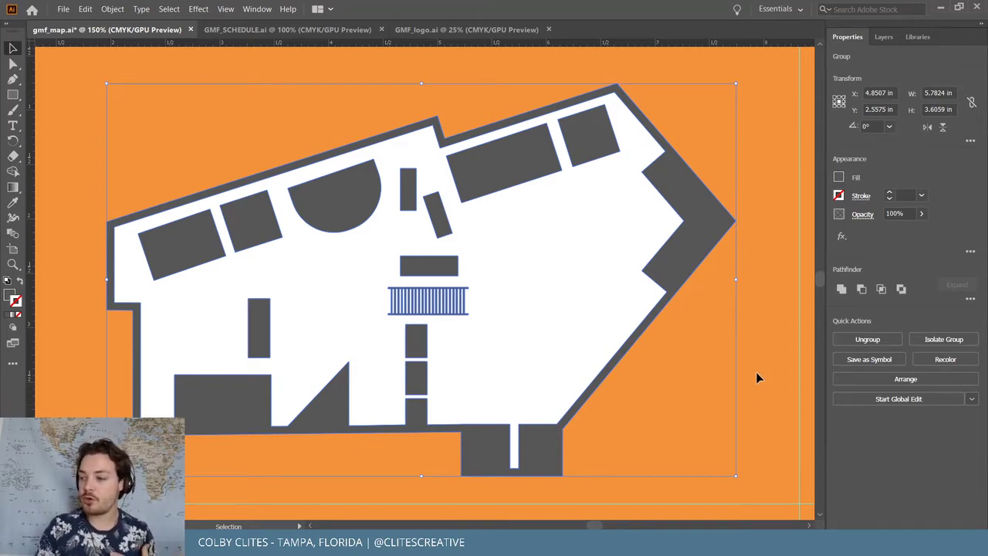
key("ctrl+minus")
key("ctrl+minus")
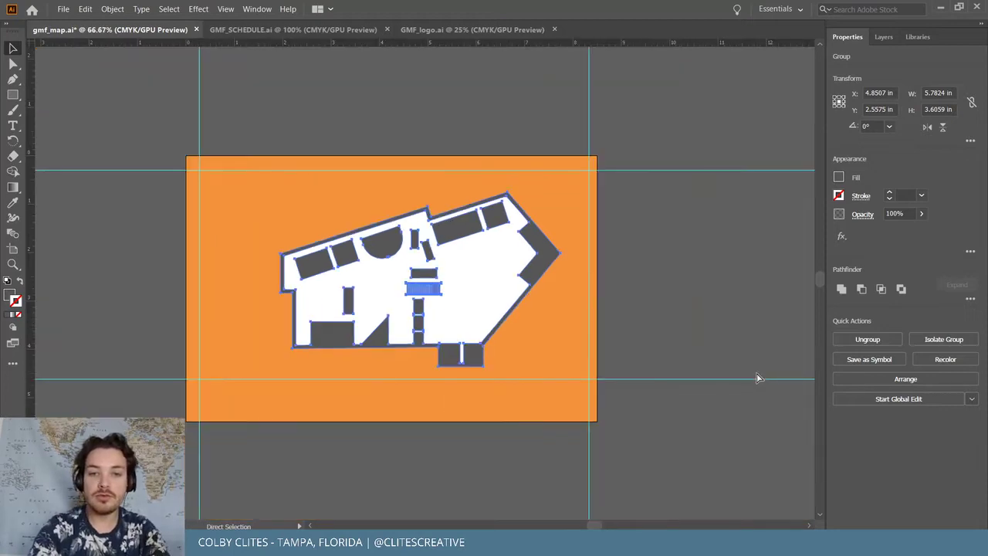
key("ctrl+equal")
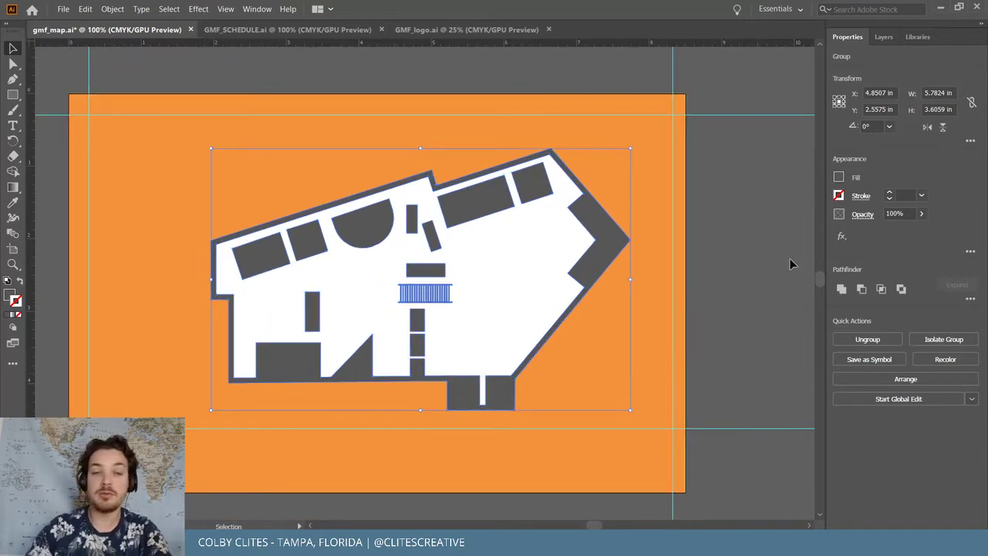
key("a")
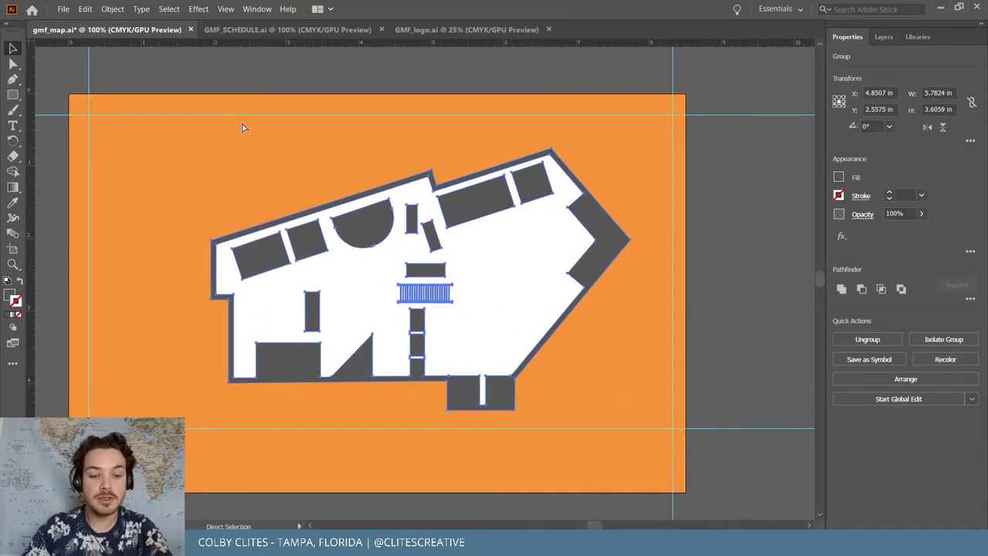
key("v")
key("ctrl+shift+a")
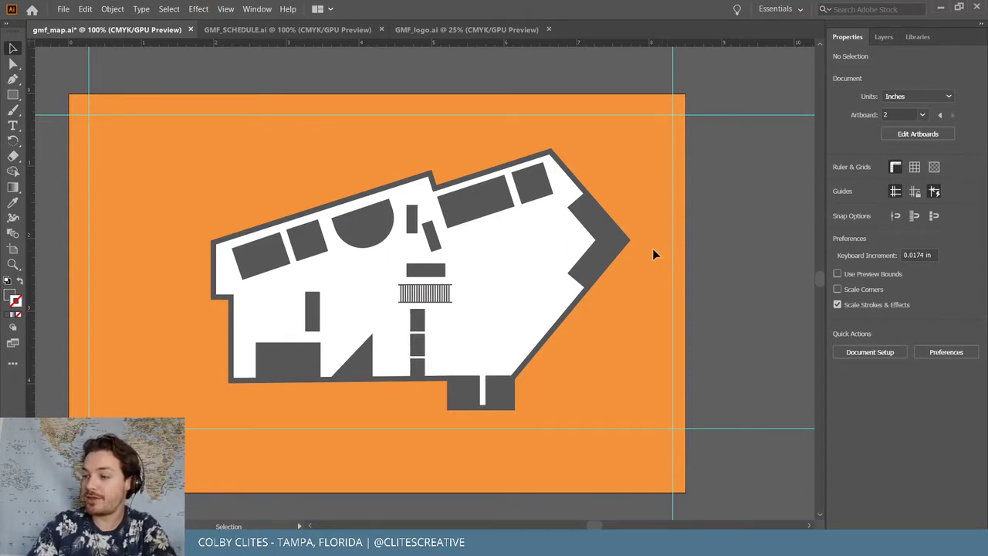
key("ctrl+equal")
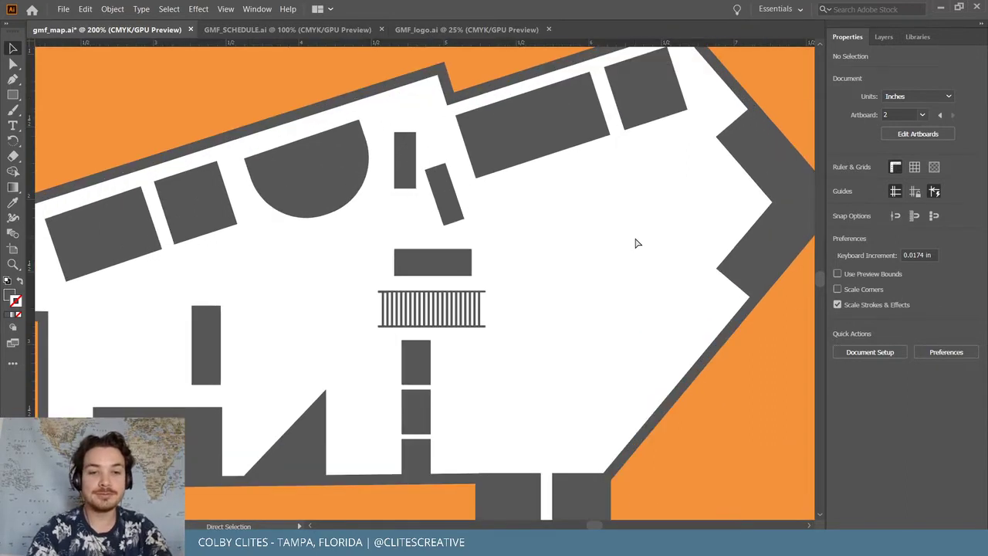
scroll(641, 237, "down", 1)
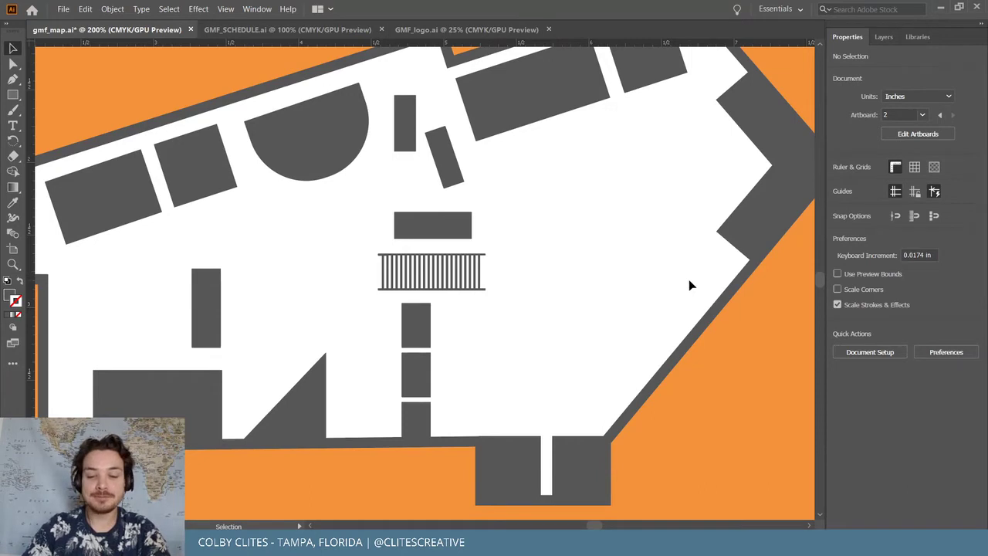
scroll(688, 282, "down", 1)
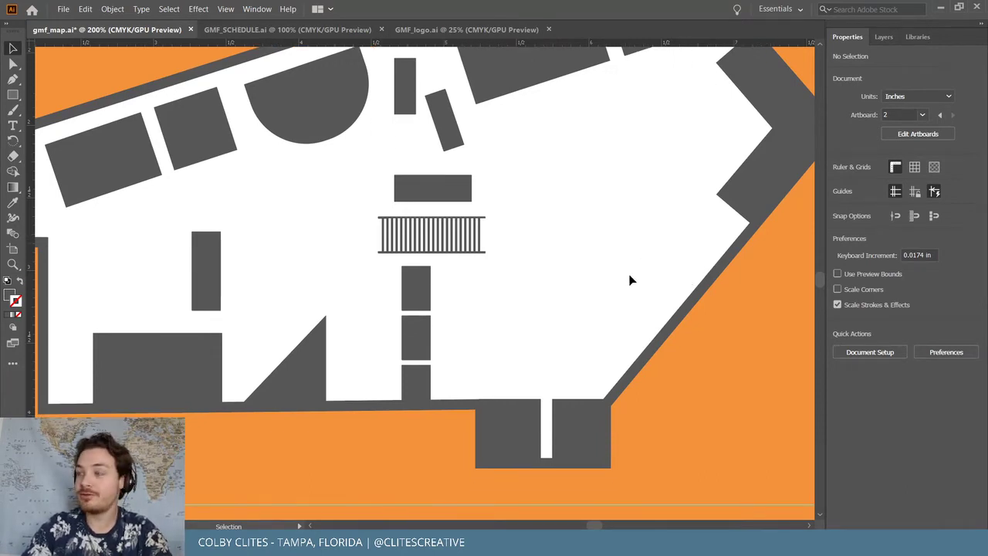
key("n")
scroll(626, 293, "up", 1)
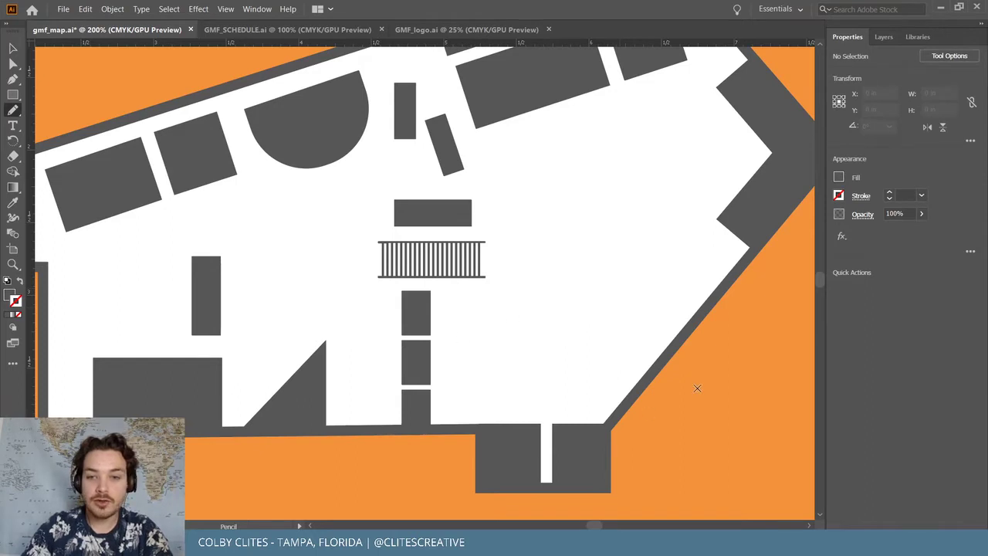
Sketch a freehand walking path from the lower-right edge toward the railing, then bring up the InDesign guide
scroll(697, 388, "up", 1)
mouse_move(700, 386)
left_mouse_down()
mouse_move(650, 347)
mouse_move(639, 311)
mouse_move(602, 283)
mouse_move(371, 284)
mouse_move(287, 297)
mouse_move(239, 230)
mouse_move(152, 251)
mouse_move(104, 296)
left_mouse_up()
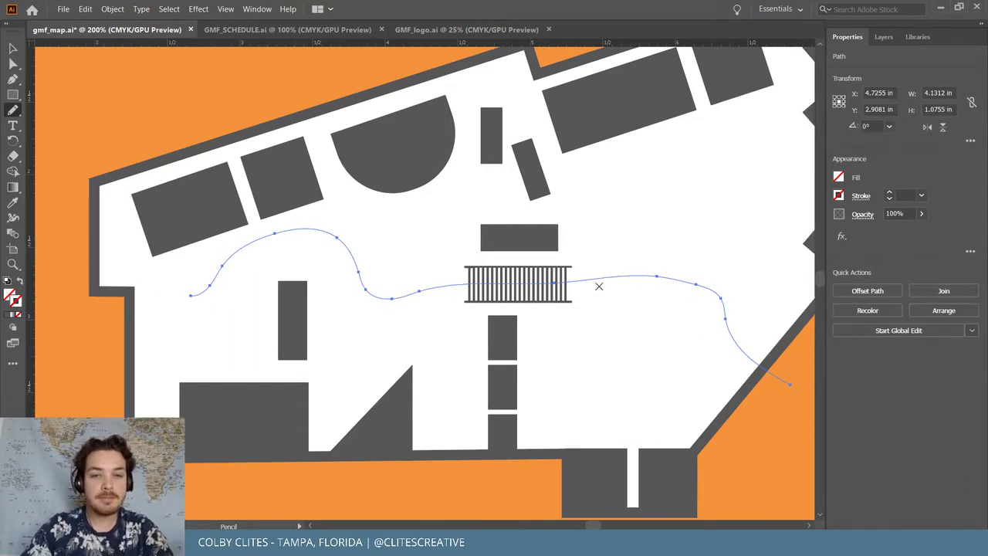
key("ctrl+minus")
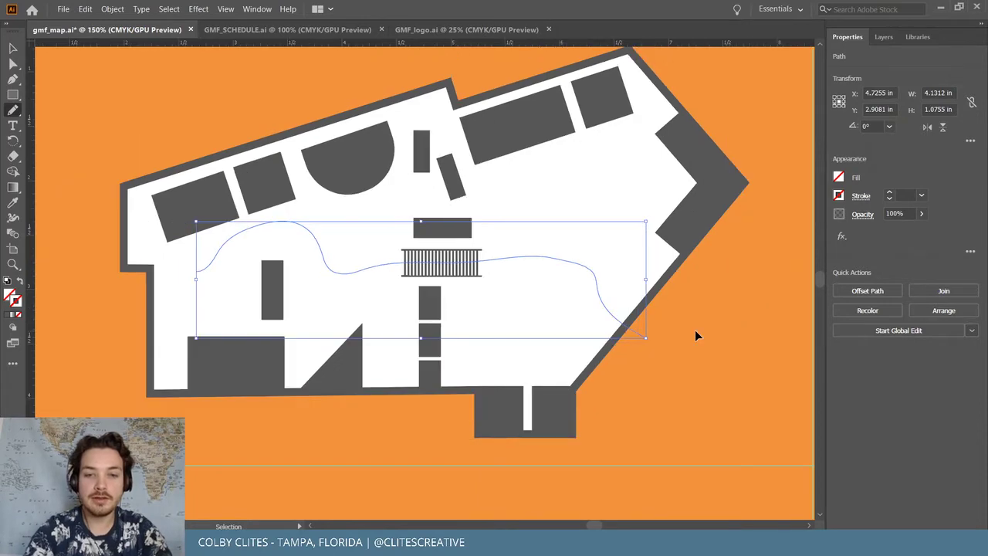
scroll(695, 330, "up", 2)
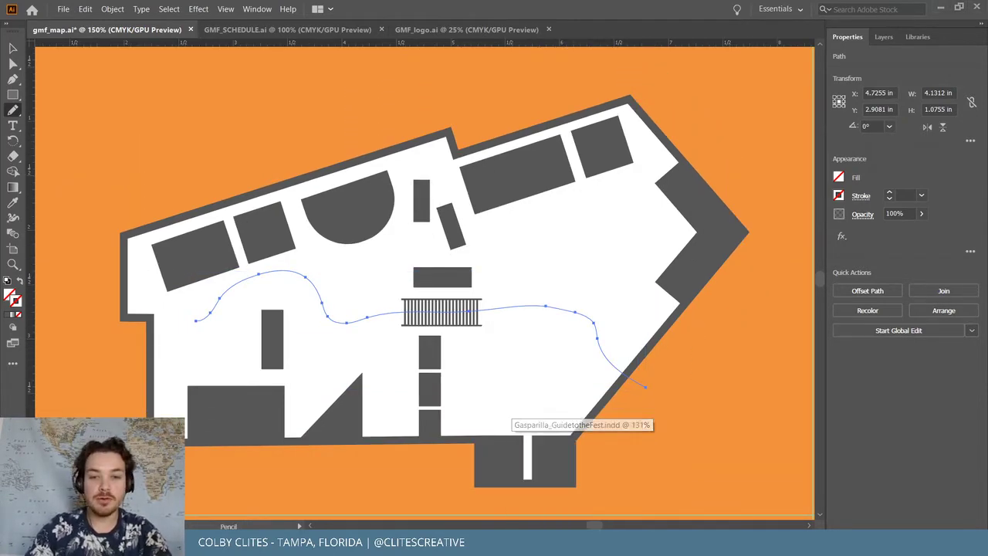
left_click(579, 544)
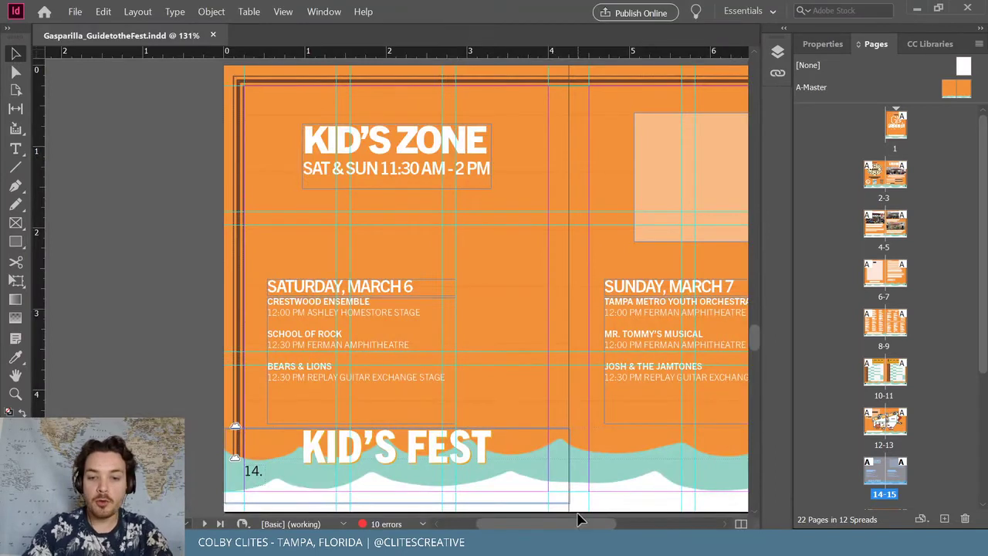
Scroll the Kid's Zone spread to page 15, then minimize InDesign back to Illustrator
left_click_drag(583, 522, 606, 518)
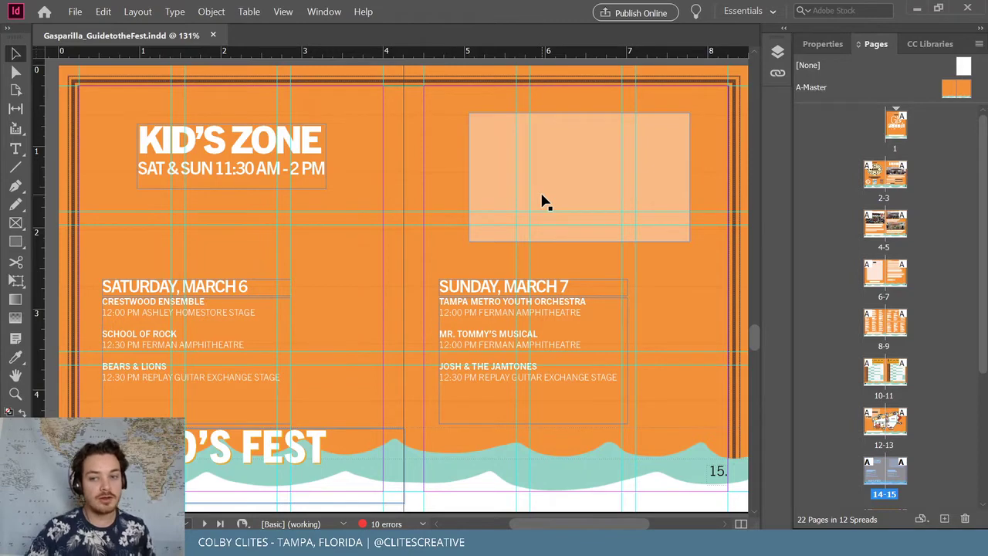
left_click(918, 9)
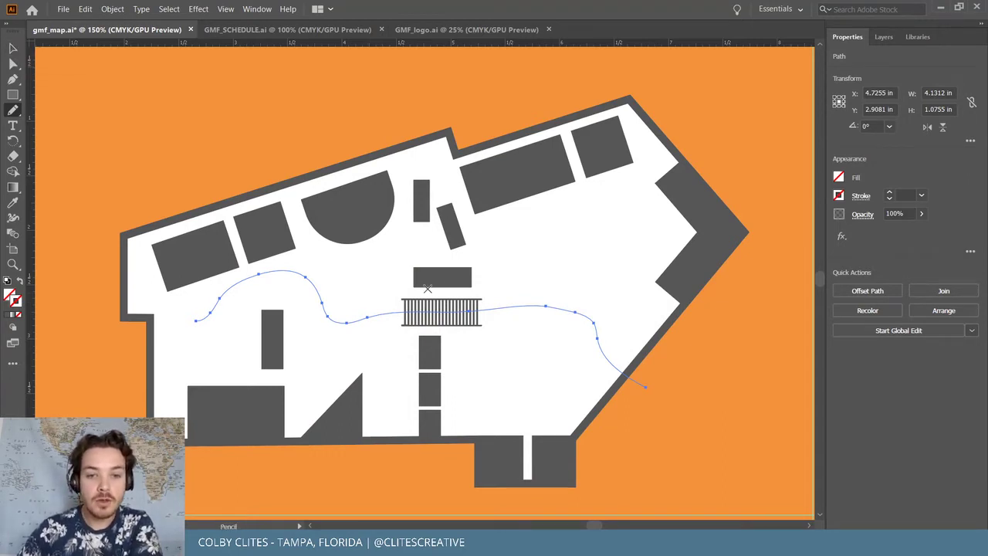
Replace the old walking path with a new Pencil path looping across the floor plan
left_click(13, 48)
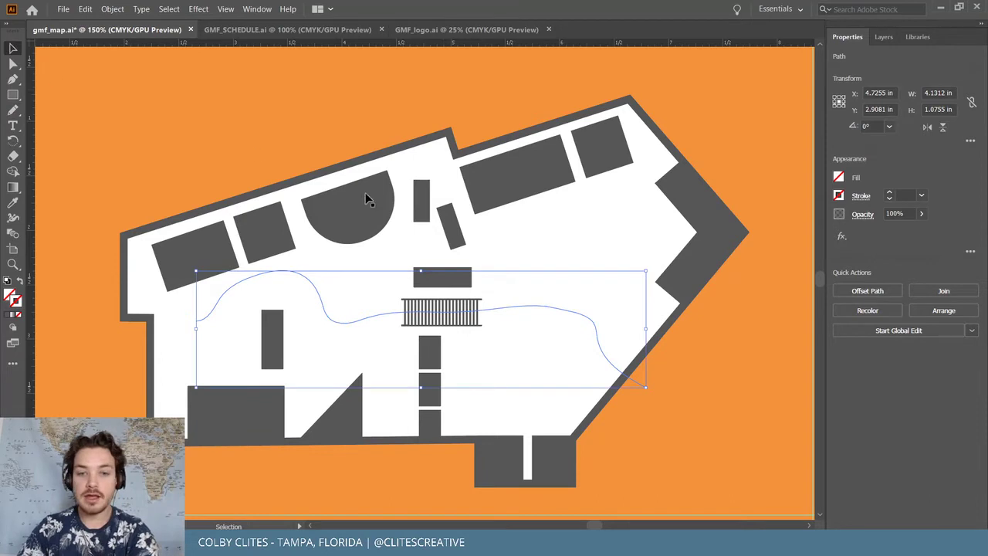
left_click(503, 388)
key("n")
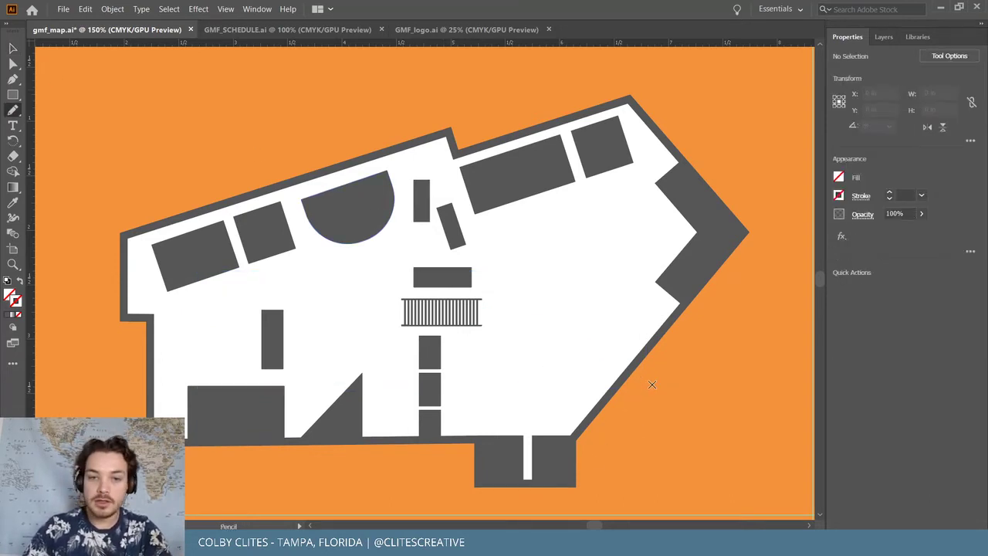
mouse_move(648, 389)
left_mouse_down()
mouse_move(560, 340)
mouse_move(528, 295)
mouse_move(515, 257)
mouse_move(532, 222)
mouse_move(575, 209)
mouse_move(603, 217)
mouse_move(613, 247)
mouse_move(600, 277)
mouse_move(553, 305)
mouse_move(367, 308)
mouse_move(269, 282)
mouse_move(229, 296)
mouse_move(170, 343)
left_mouse_up()
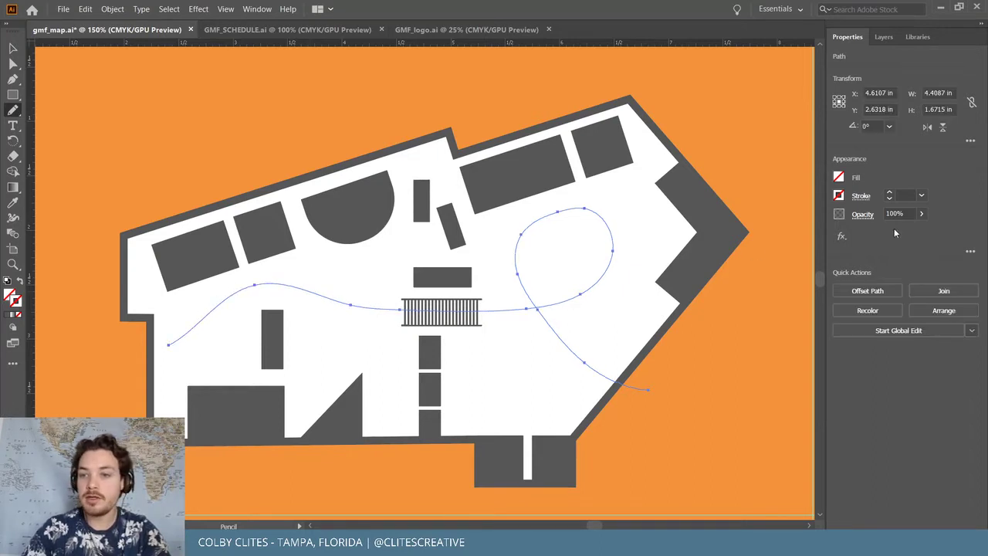
Give the new path a 1 pt stroke coloured red from the festival library
left_click(890, 195)
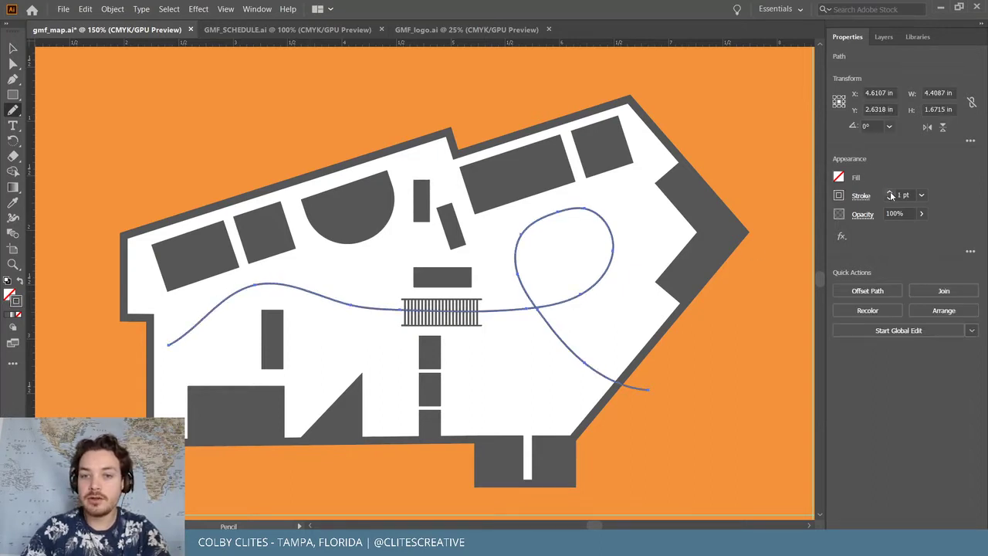
double_click(17, 301)
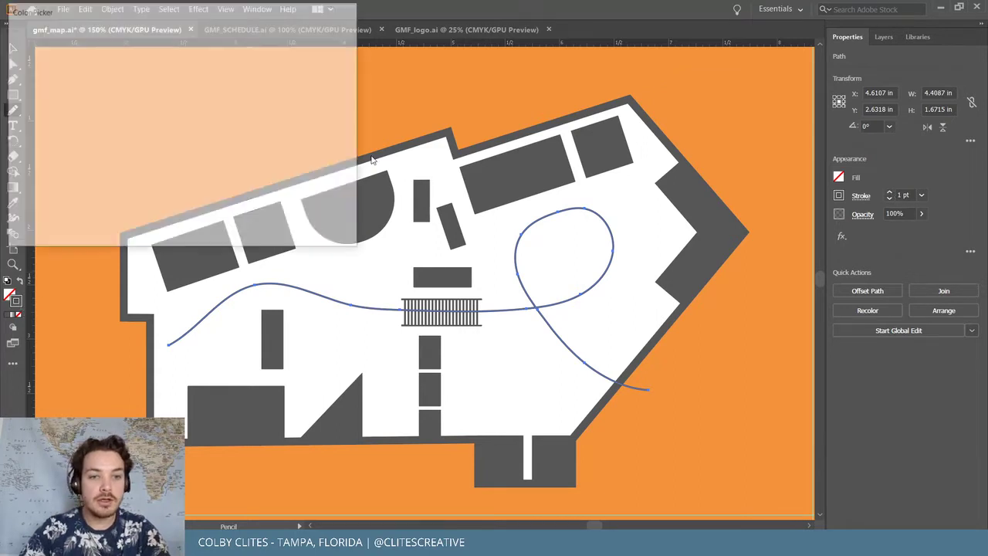
left_click(331, 70)
left_click(917, 36)
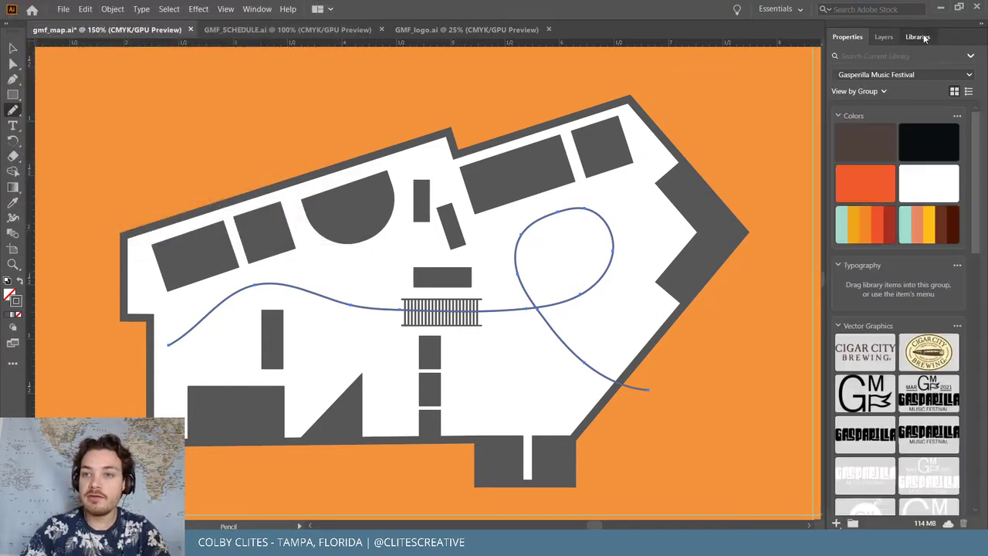
left_click(886, 221)
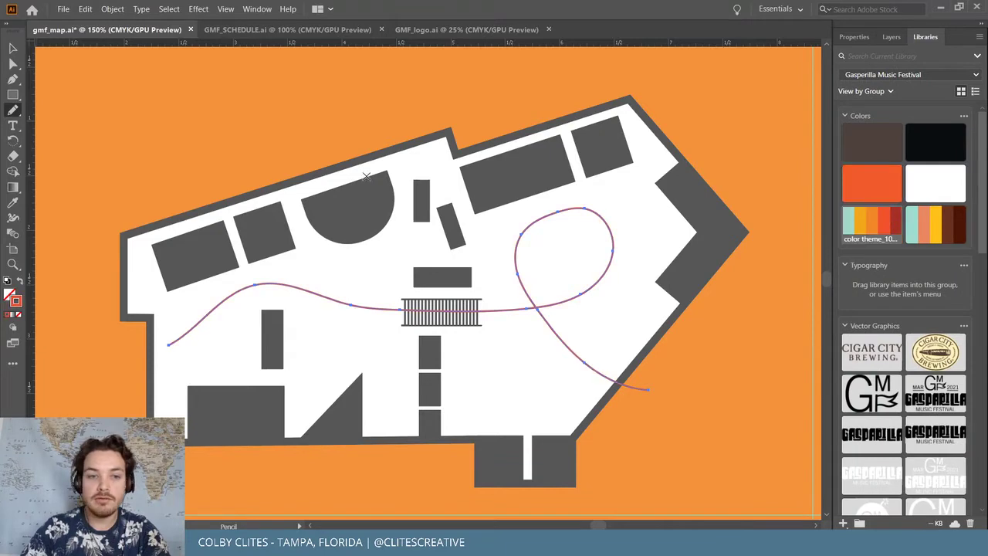
left_click(13, 48)
left_click(265, 8)
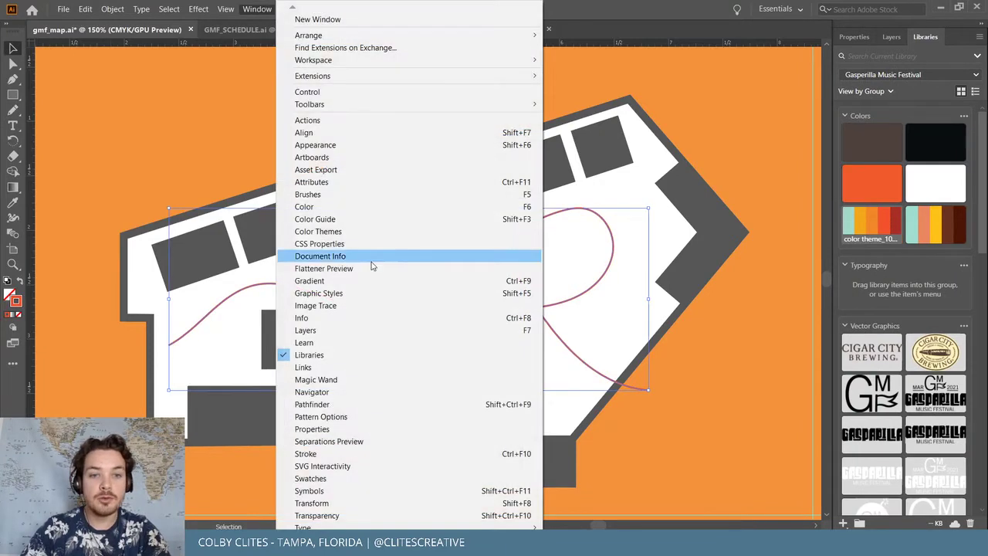
Set the path's stroke to 2 pt and make it a dashed line with 20 pt dashes
left_click(367, 453)
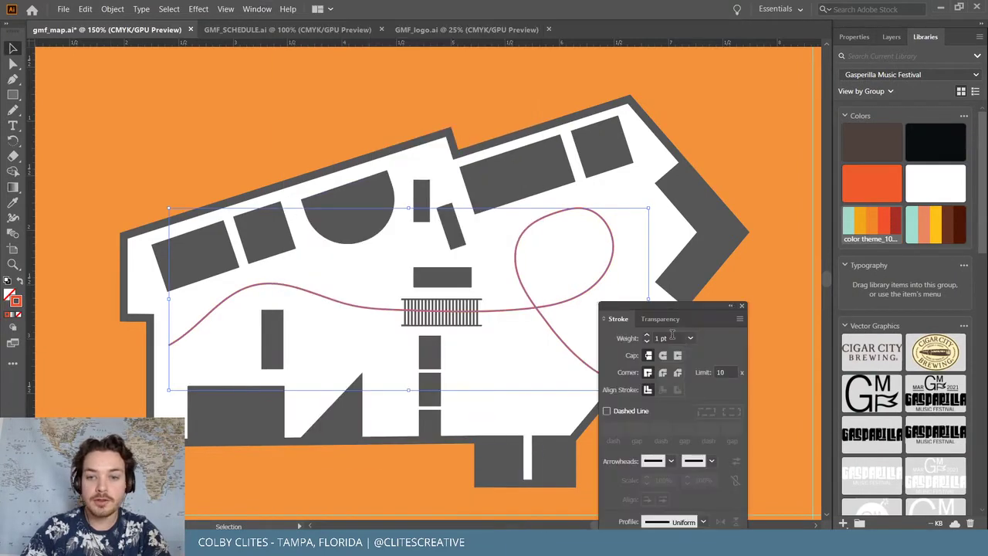
left_click_drag(698, 300, 804, 82)
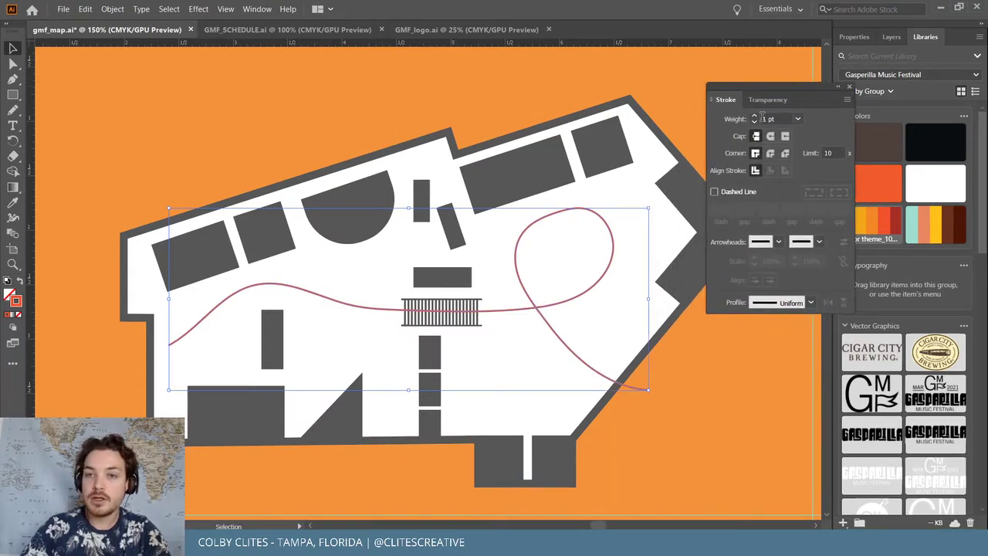
left_click(756, 116)
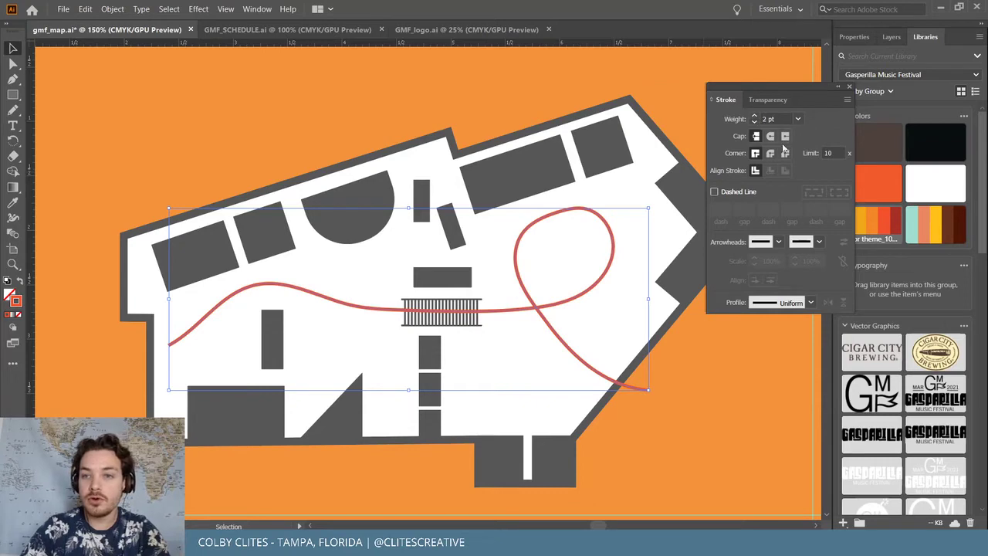
left_click(715, 192)
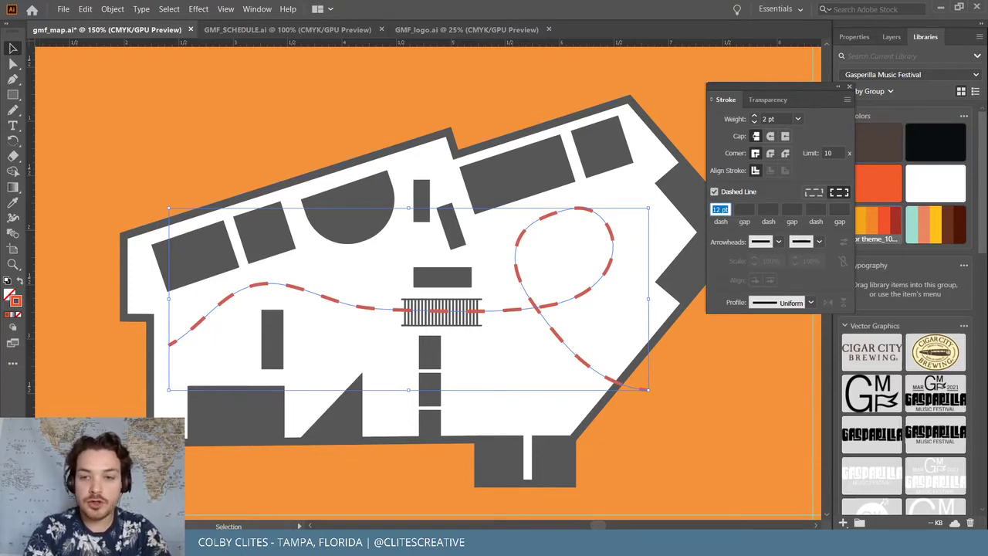
type("20")
key("Return")
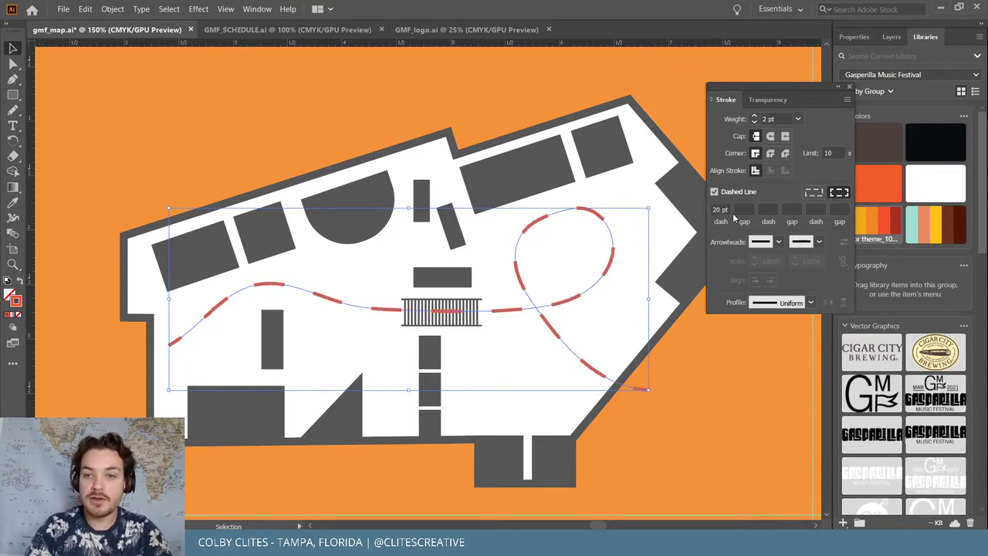
Shorten the dash length, trying 10 pt and then settling on 5 pt
left_click(719, 210)
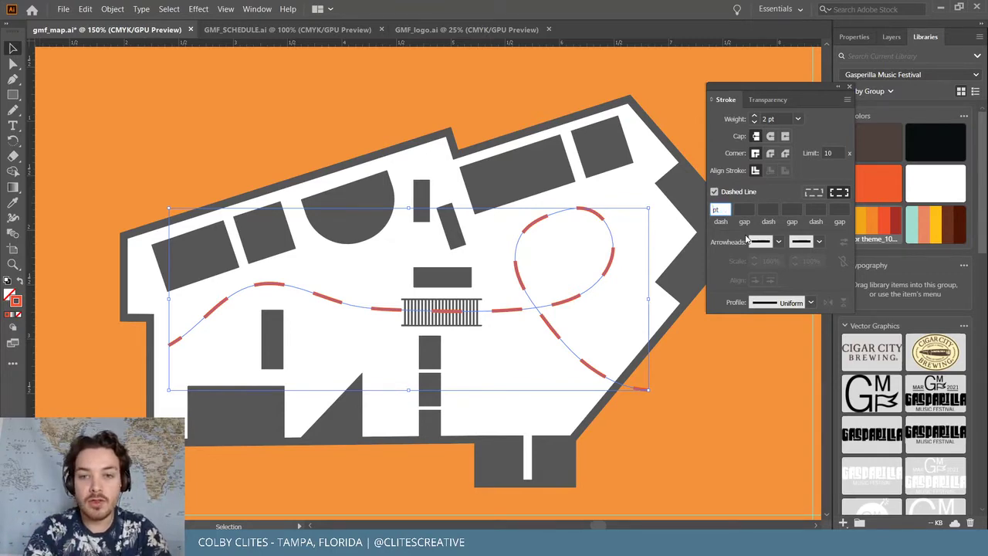
type("10")
key("Return")
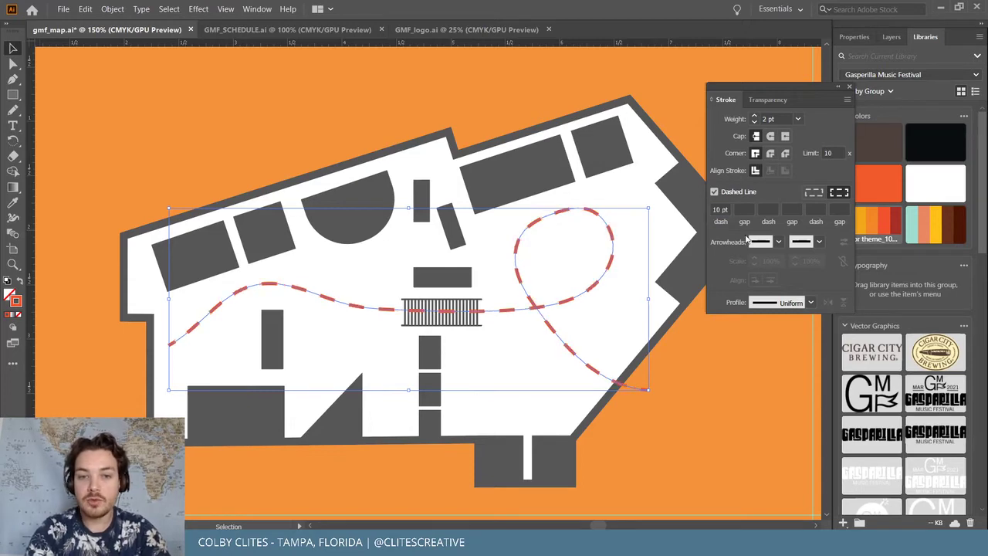
double_click(717, 210)
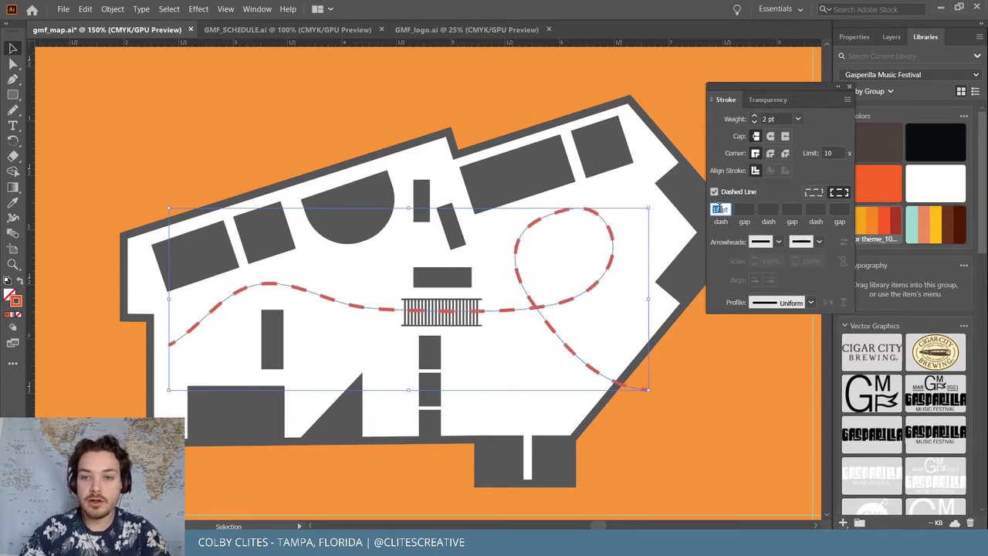
type("5")
key("Return")
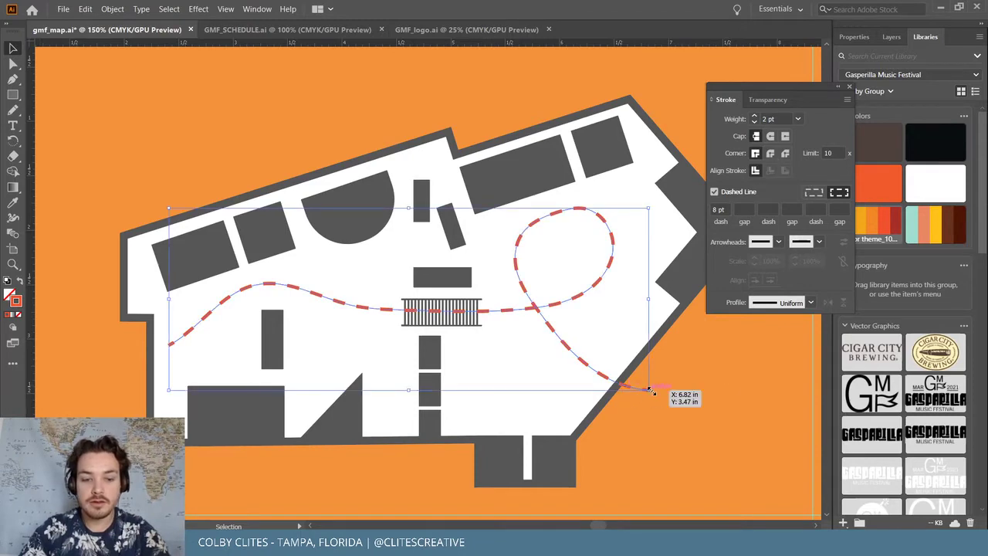
Move the path's lower-right end point and drag its handle to flatten the curve into the wall
key("a")
left_click_drag(650, 391, 624, 369)
key("ctrl+equal")
key("ctrl+equal")
key("ctrl+equal")
key("ctrl+equal")
key("ctrl+equal")
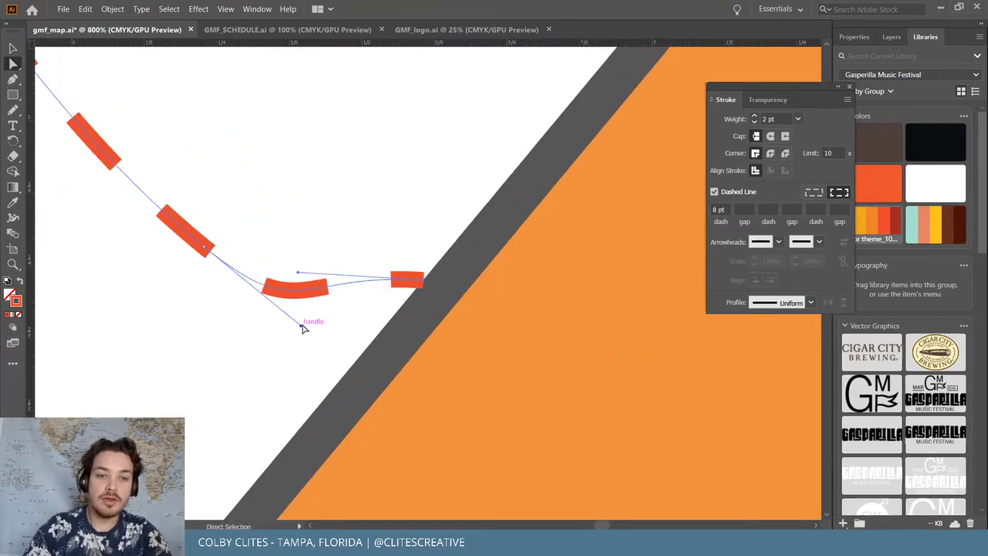
left_click_drag(302, 325, 288, 284)
key("ctrl+minus")
key("ctrl+minus")
key("ctrl+minus")
key("ctrl+minus")
key("ctrl+minus")
key("ctrl+minus")
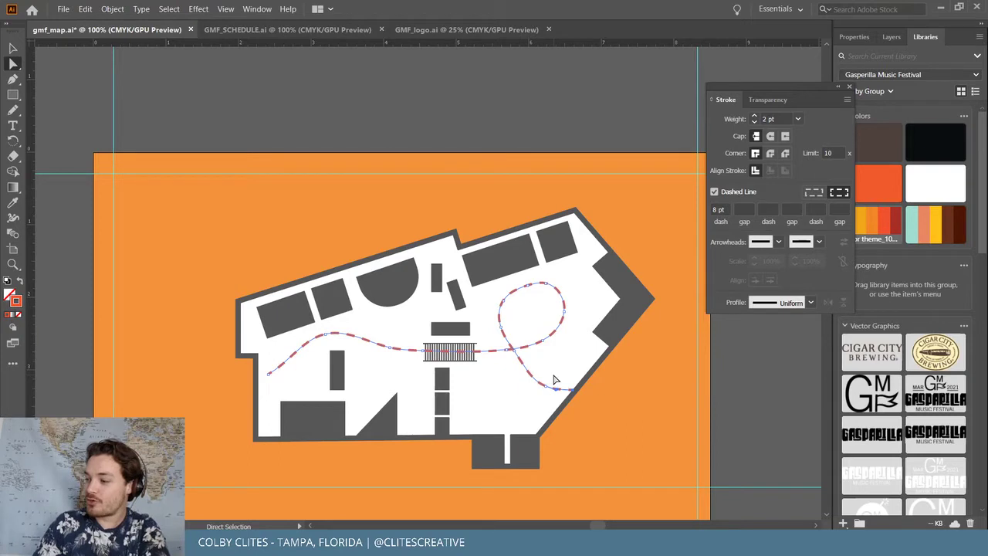
Deselect the red dashed walking path and save the venue map
left_click(13, 48)
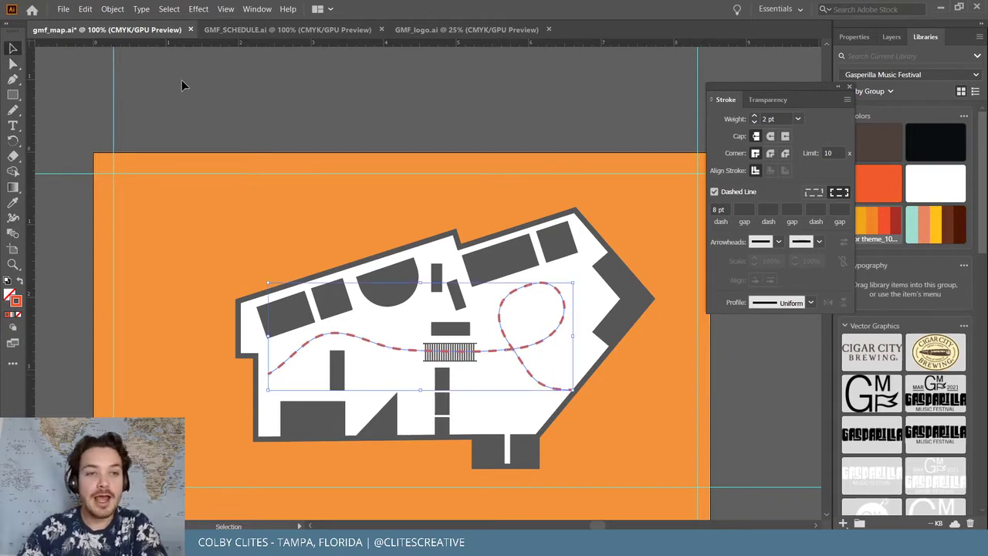
left_click(261, 105)
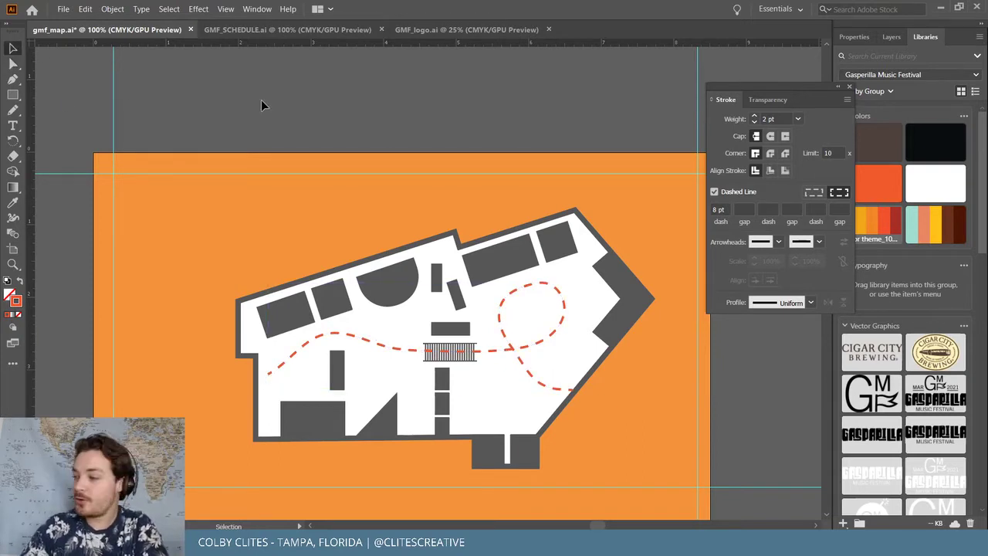
left_click(63, 9)
left_click(100, 99)
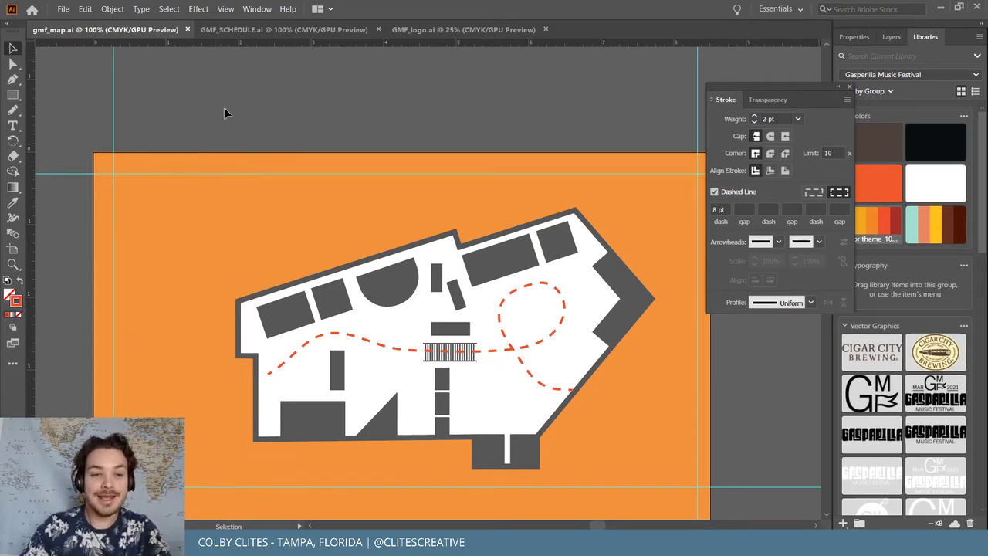
Zoom in and inspect the dashed path's anchor points, then deselect it
key("ctrl+equal")
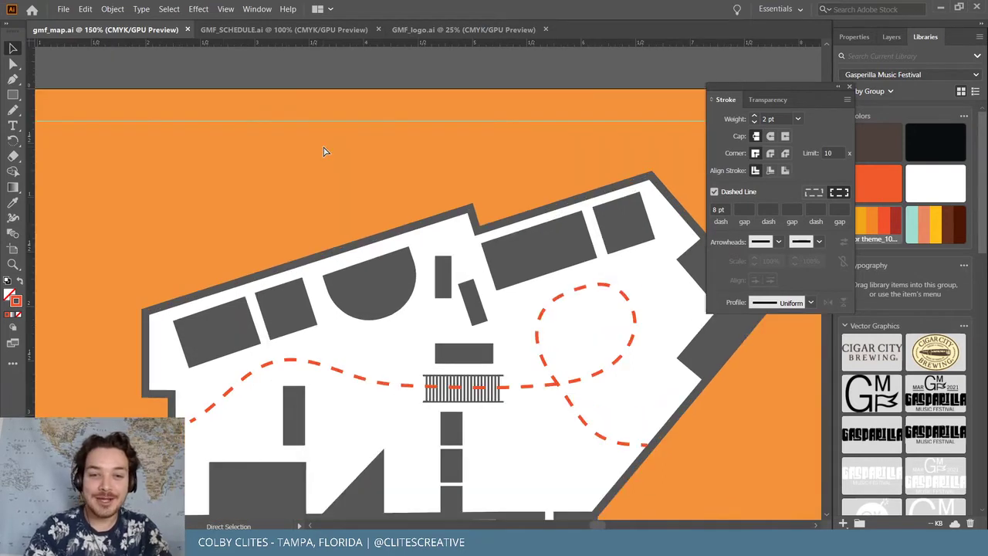
scroll(323, 151, "down", 2)
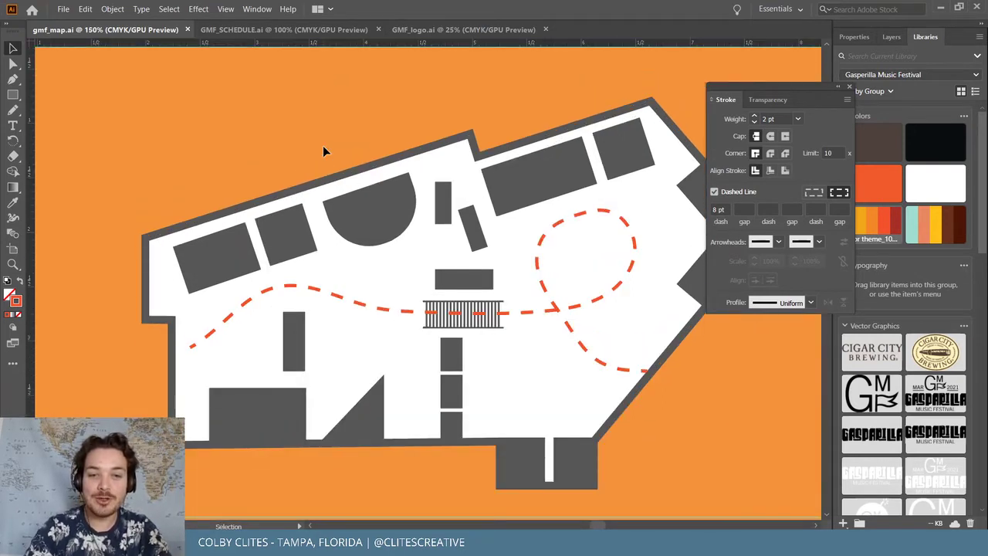
key("a")
left_click(414, 313)
key("v")
left_click(64, 85)
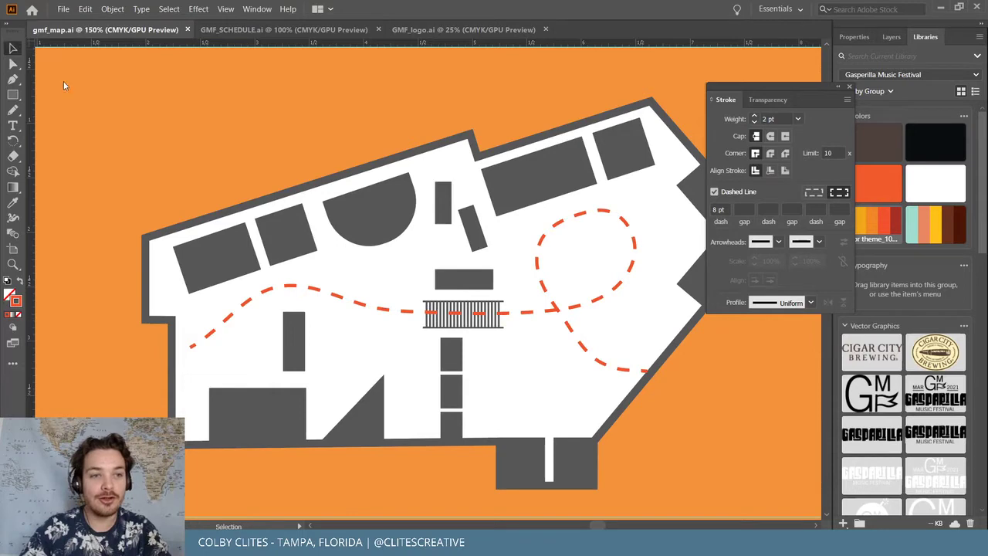
Zoom out, reselect the dashed walking path and zoom closer to review it
key("ctrl+minus")
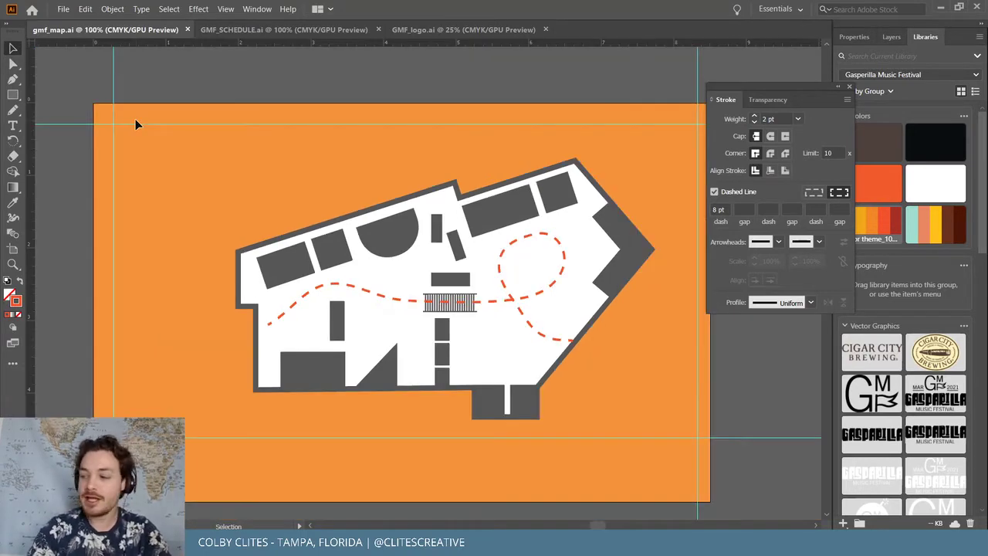
left_click(283, 319)
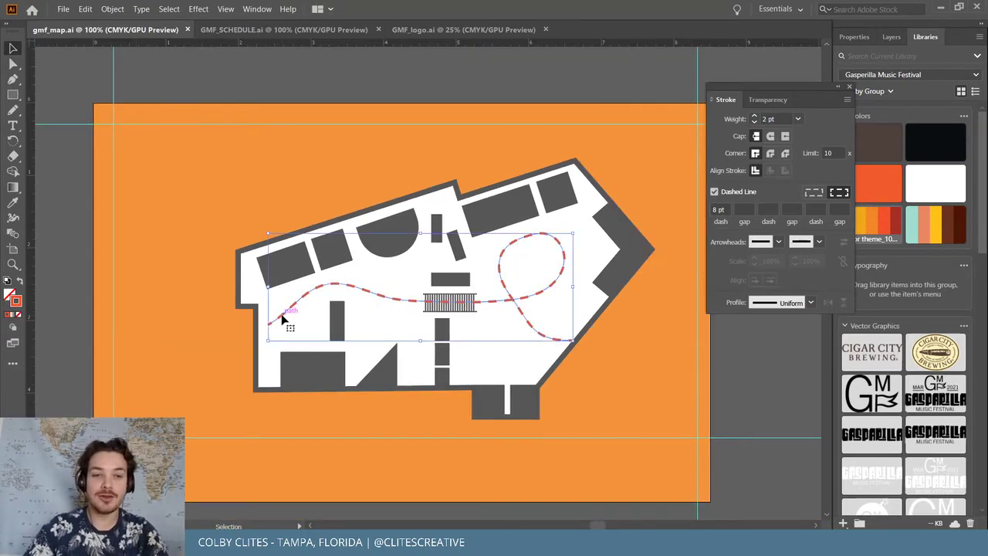
key("ctrl+plus")
key("ctrl+plus")
key("ctrl+plus")
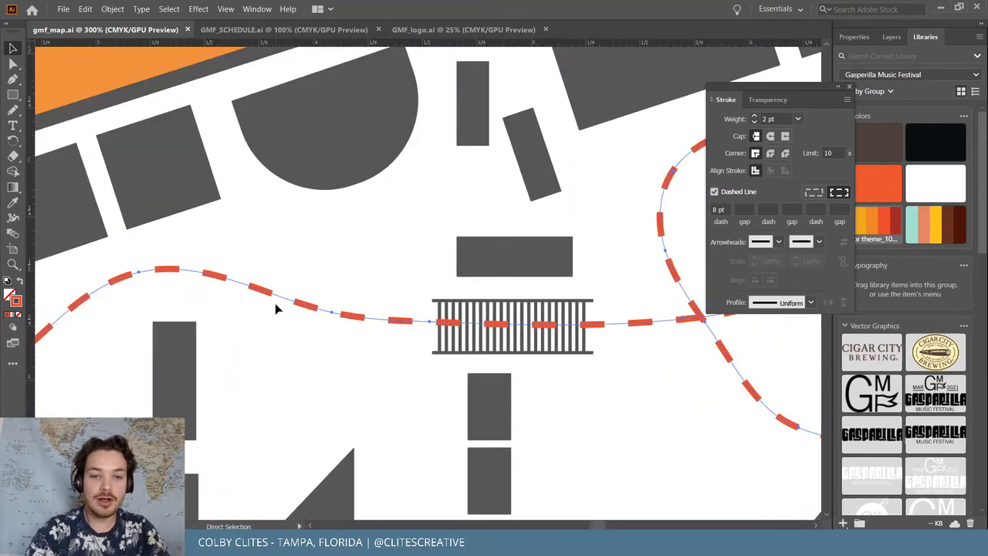
scroll(275, 307, "left", 2)
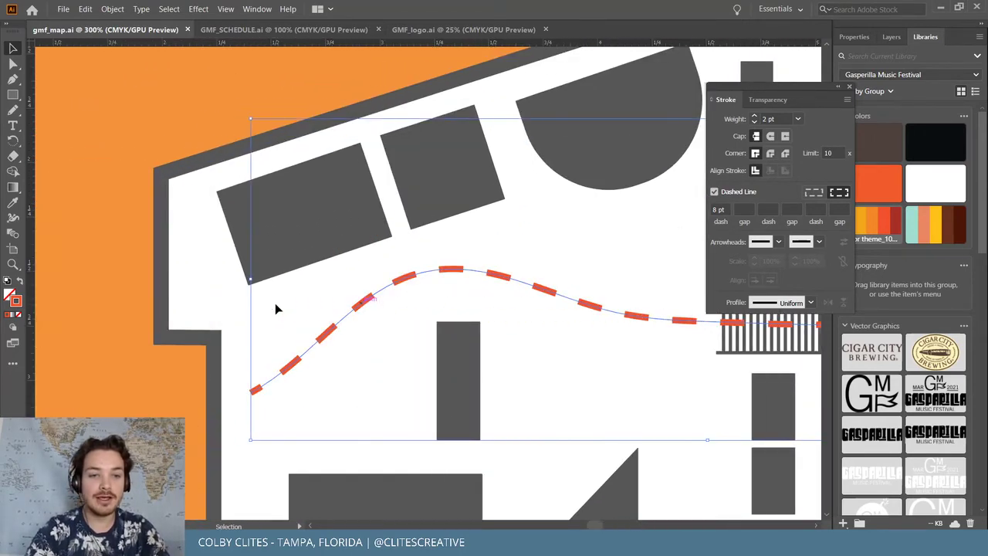
left_click(108, 165)
scroll(107, 168, "down", 1)
Add a text object reading 'X' beside the start of the dashed path
key("t")
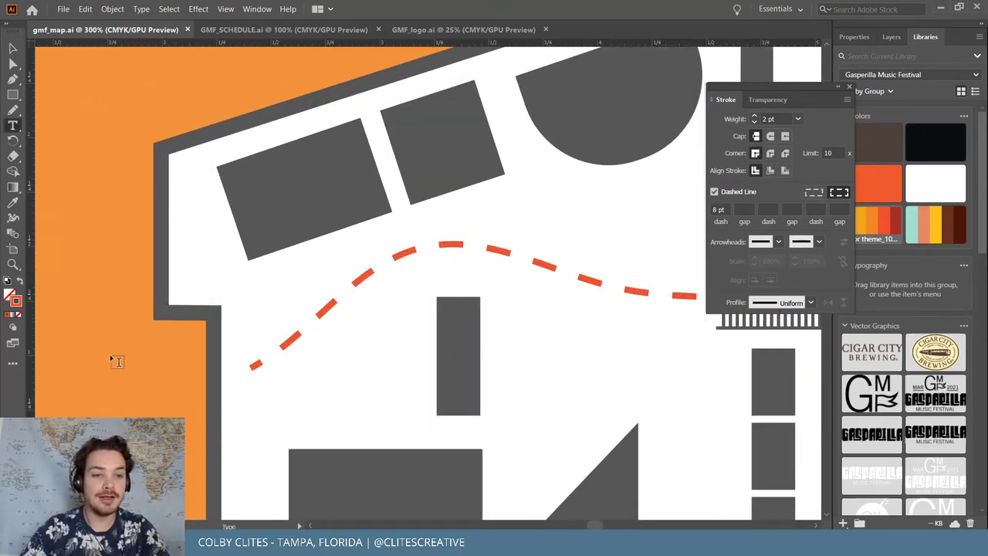
left_click(99, 362)
type("X")
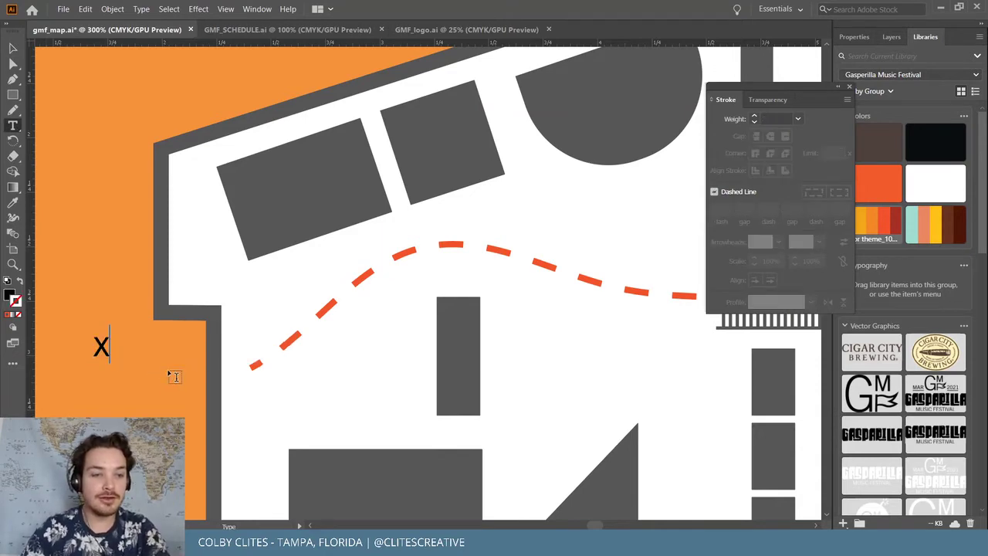
left_click(14, 48)
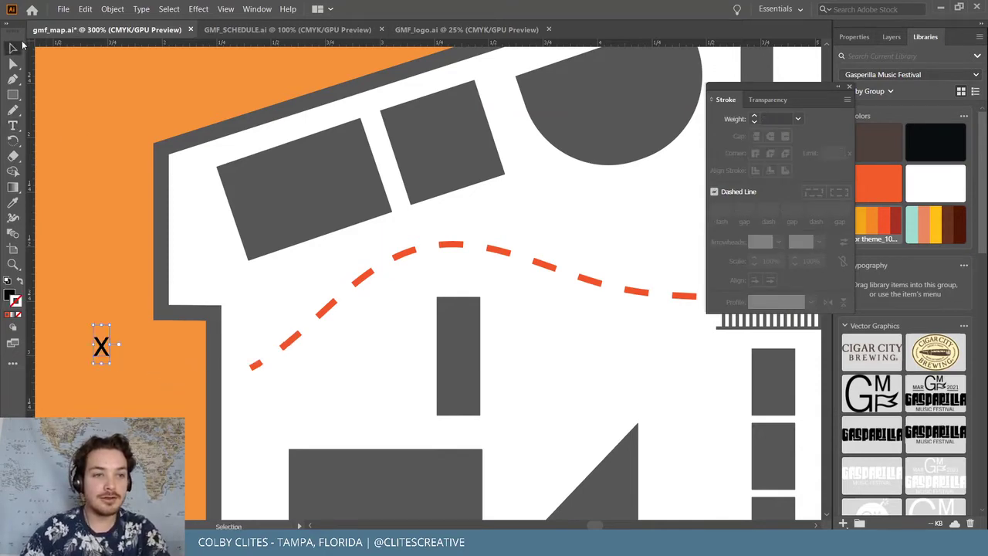
Delete the unwanted extra placeholder text object created near the X
key("t")
left_click(99, 342)
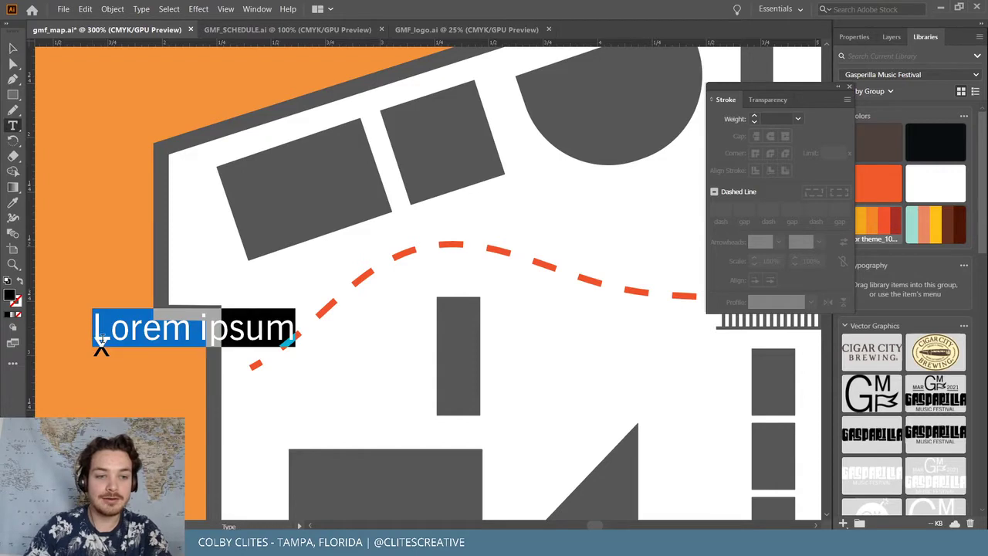
left_click(14, 48)
key("Delete")
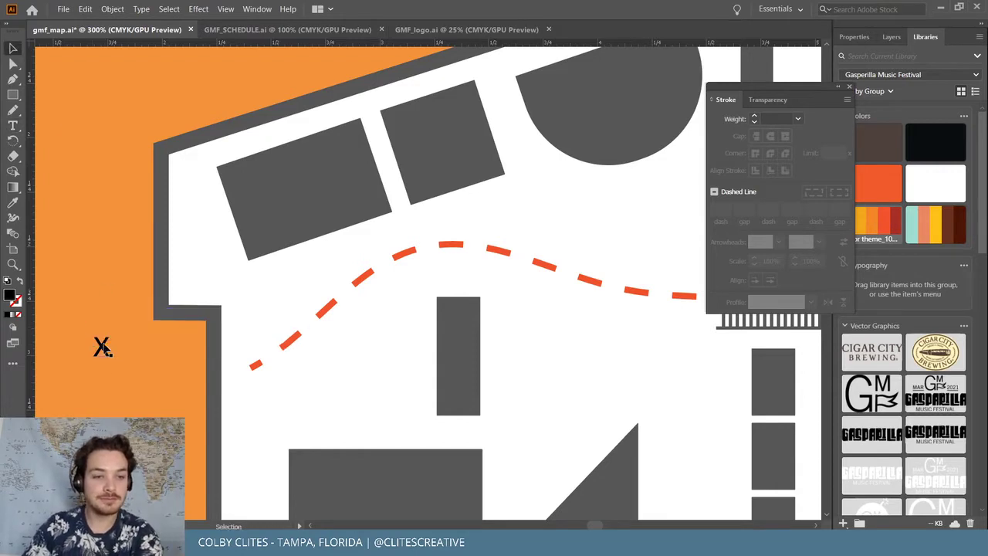
Scale the black X up to about twice its height, 27.8 pt Trade Gothic Next LT Pro
left_click(103, 347)
mouse_move(111, 325)
left_mouse_down()
mouse_move(185, 275)
mouse_move(259, 365)
left_mouse_up()
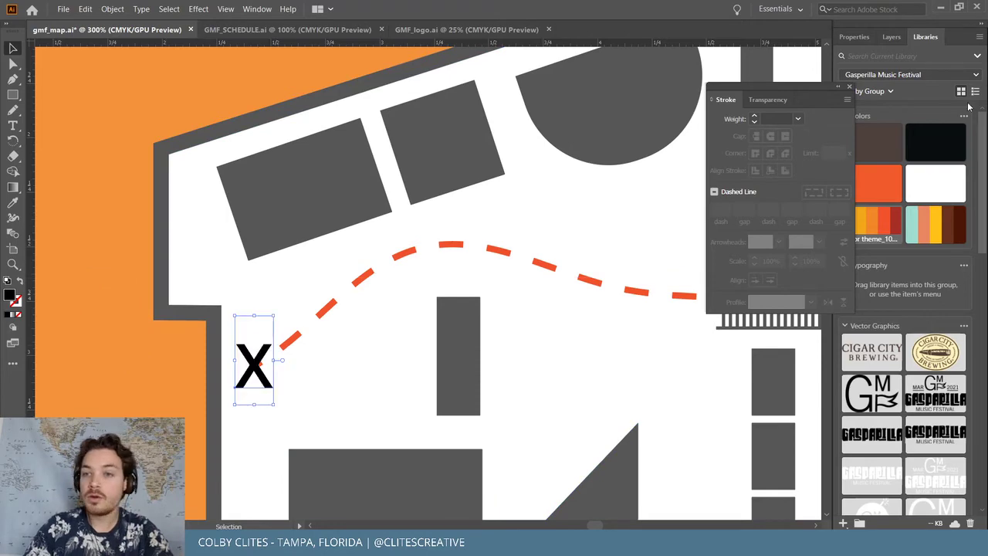
left_click(848, 87)
left_click(854, 37)
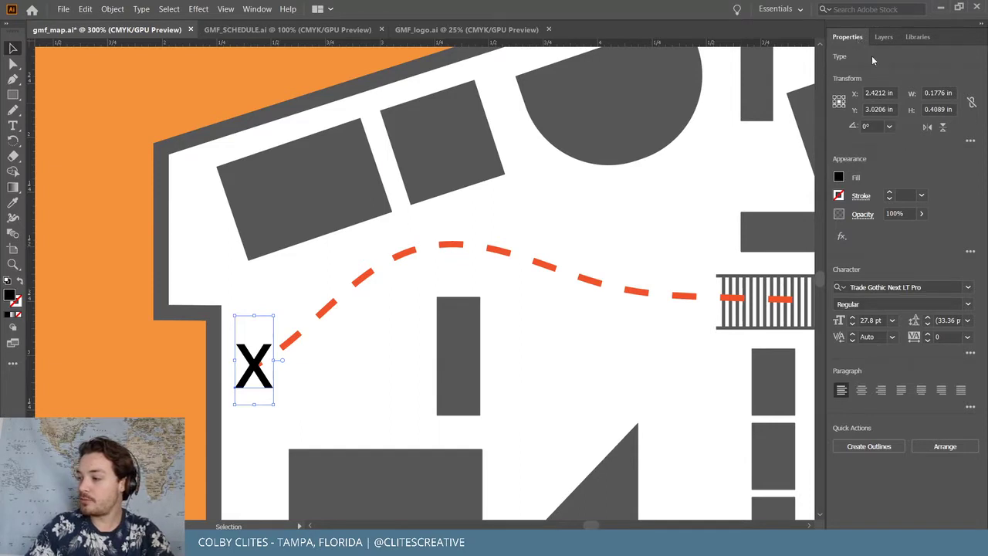
mouse_move(591, 525)
left_mouse_down()
mouse_move(610, 521)
mouse_move(597, 520)
left_mouse_up()
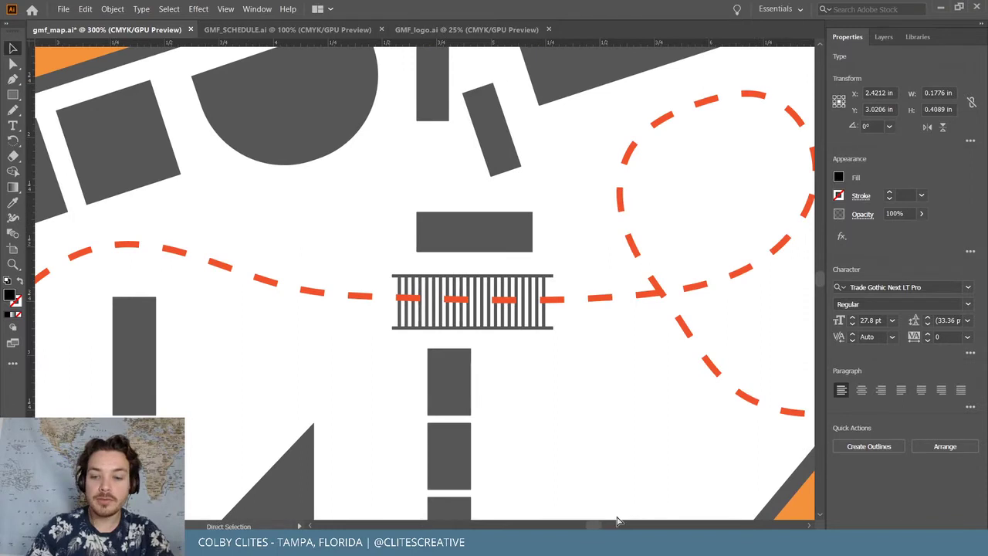
key("ctrl+minus")
key("ctrl+minus")
key("v")
scroll(617, 521, "right", 5)
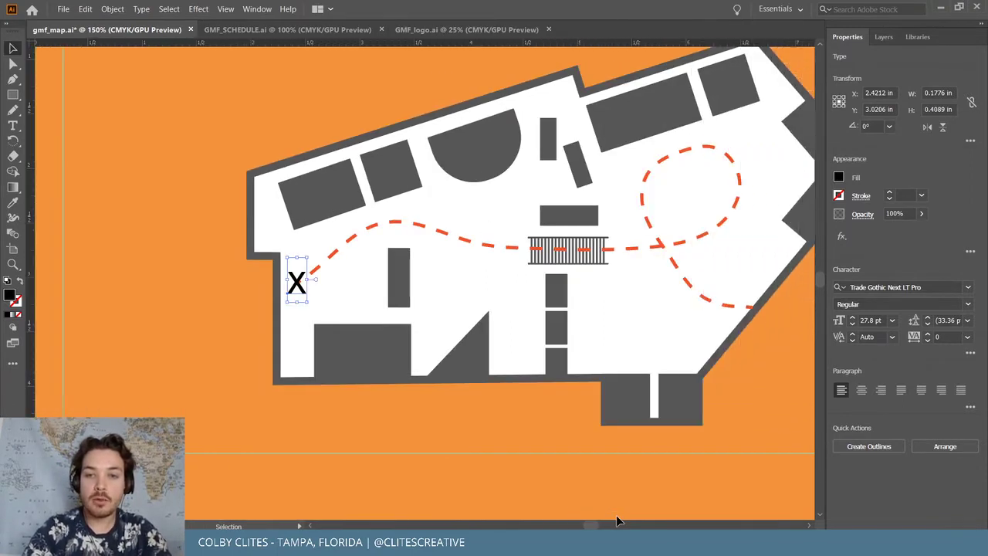
scroll(616, 521, "up", 2)
scroll(616, 521, "right", 3)
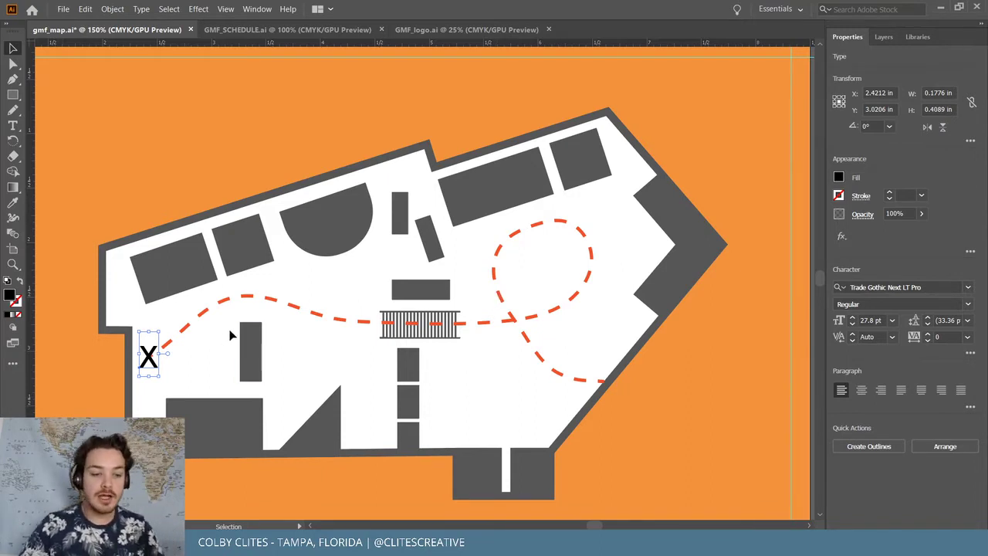
Enlarge the X slightly to 32.3 pt and set its font style to Heavy
key("a")
key("ctrl+equal")
key("ctrl+equal")
key("ctrl+equal")
key("ctrl+equal")
key("v")
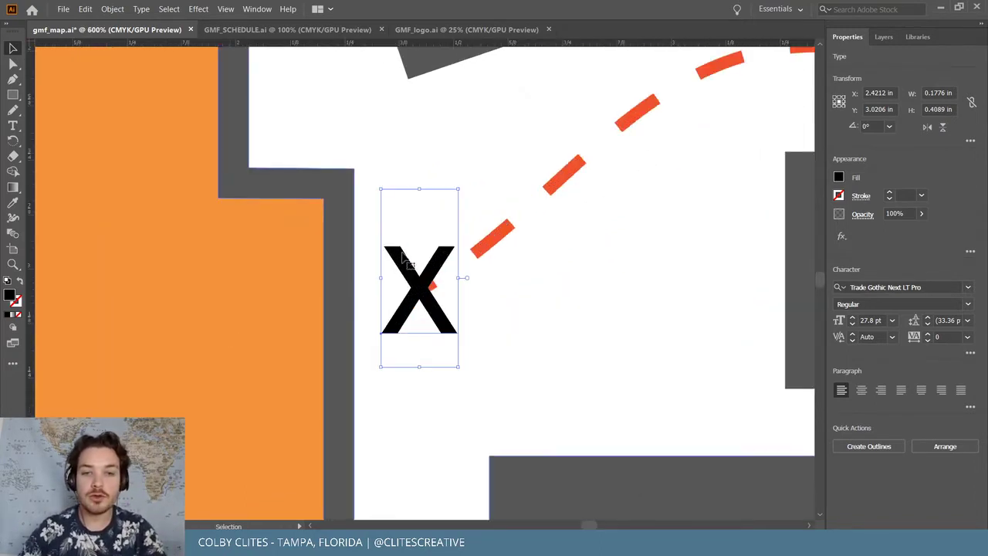
left_click_drag(460, 186, 507, 160)
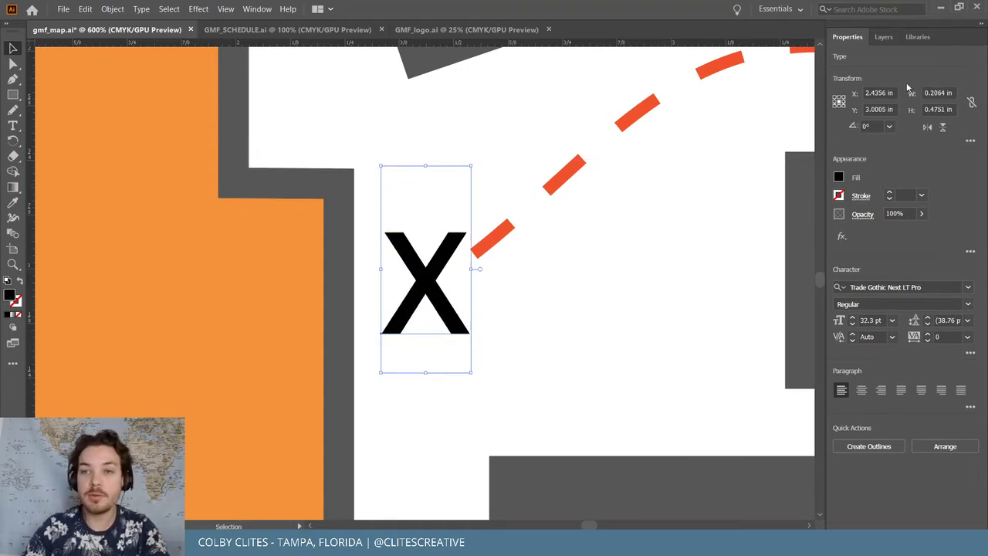
left_click(917, 303)
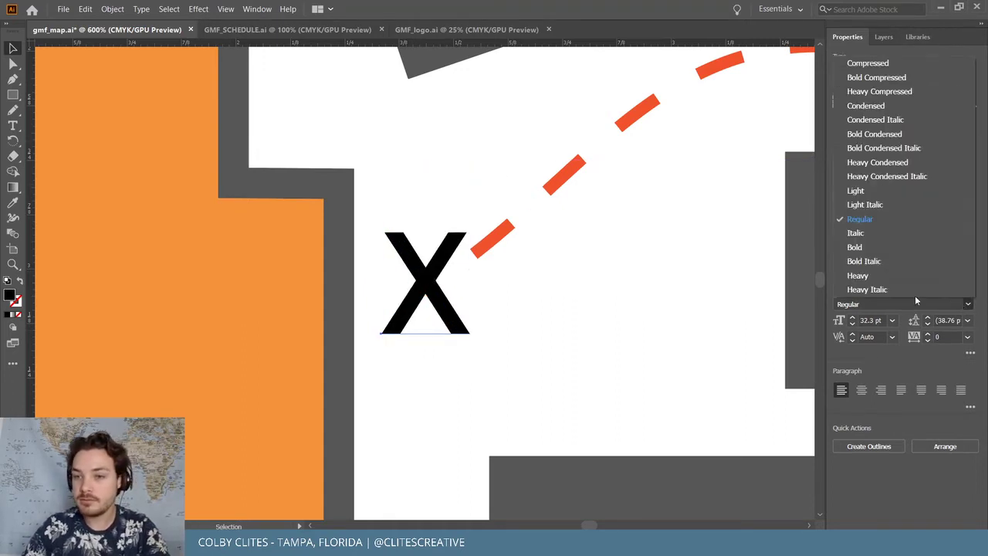
left_click(893, 276)
left_click_drag(430, 286, 432, 280)
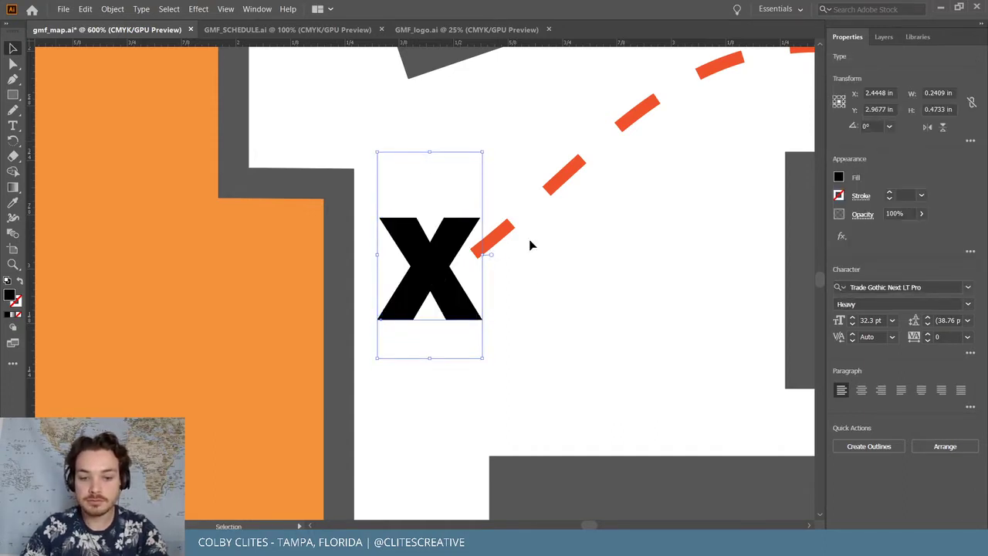
Give the X the dashed path's red as a solid fill and adjust its position
key("i")
left_click(496, 237)
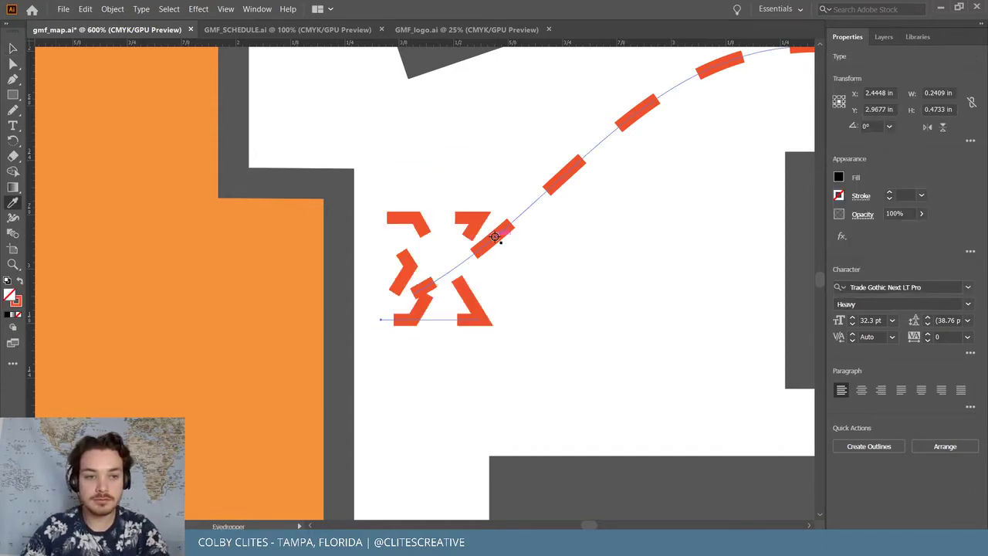
left_click(21, 282)
left_click(12, 48)
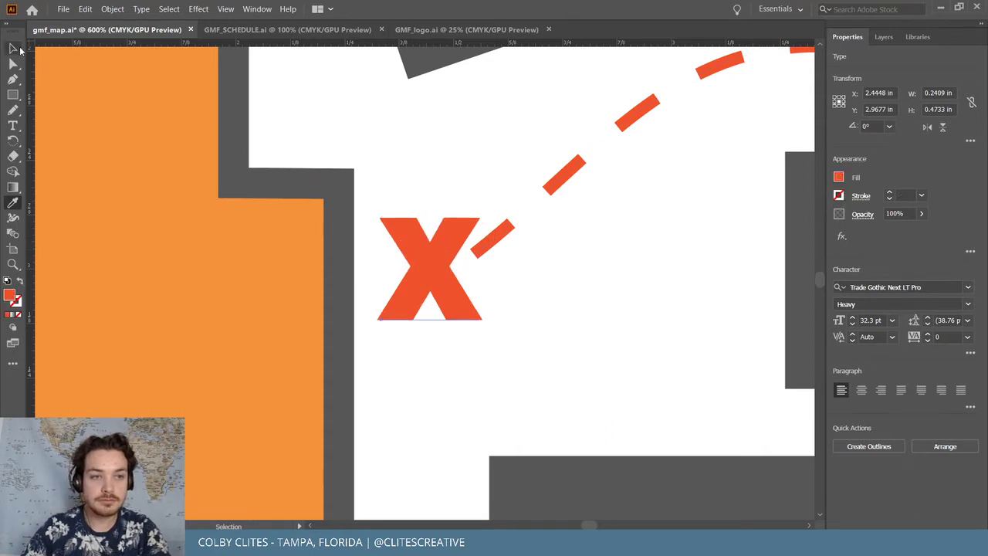
left_click(397, 270)
left_click(429, 256)
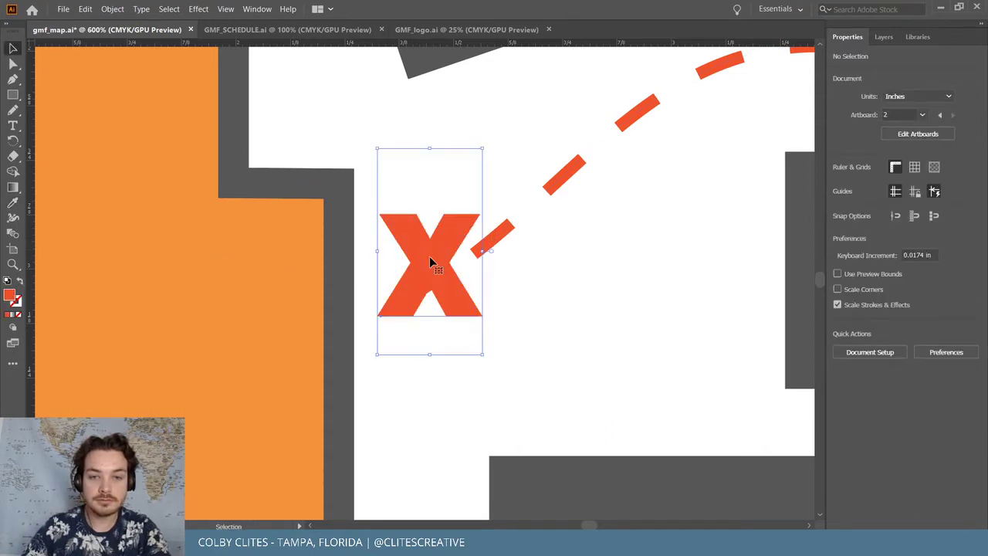
left_click_drag(428, 253, 433, 262)
Drag the dashed path's end anchor and handle out of the X so it curves in beside it
left_click(498, 246)
left_click(495, 248)
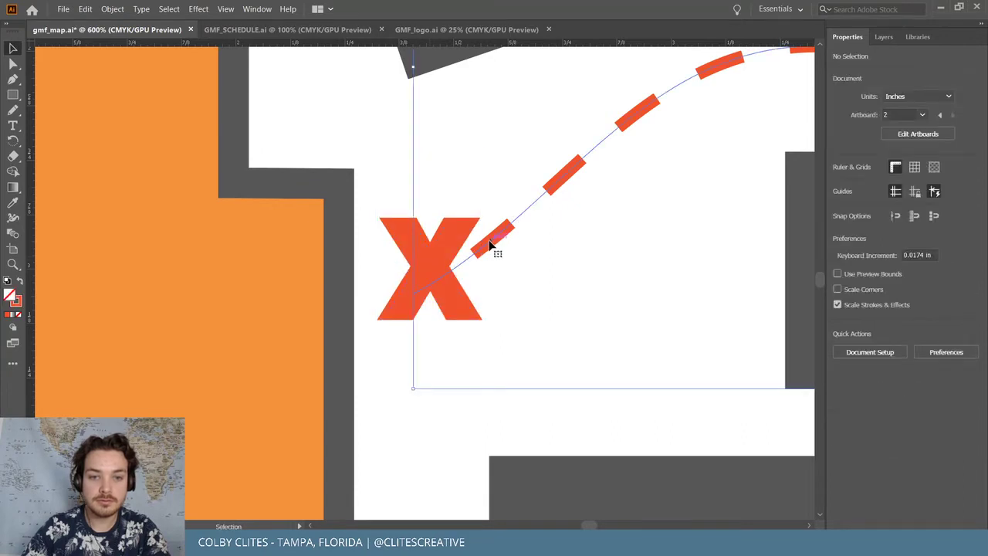
key("a")
left_click_drag(415, 296, 478, 268)
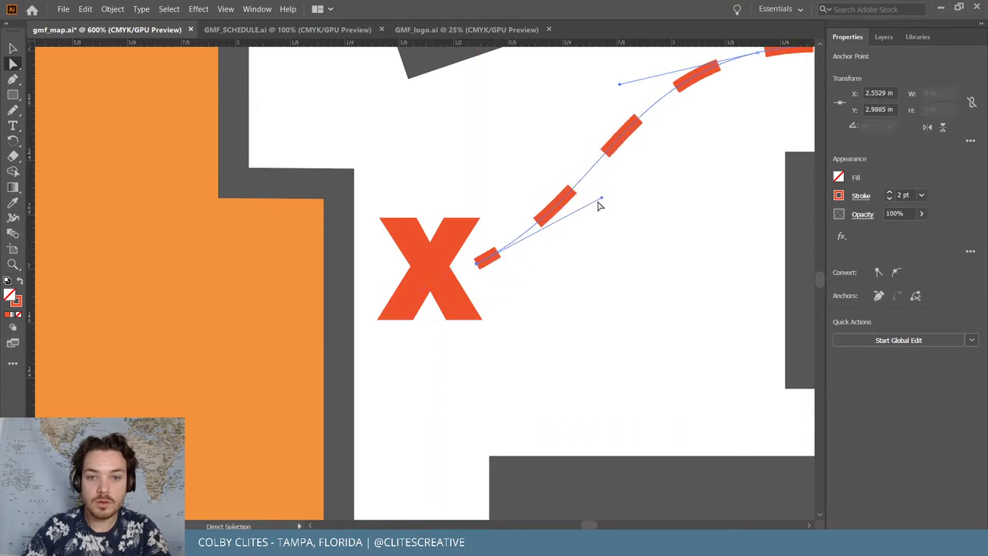
left_click_drag(601, 199, 630, 221)
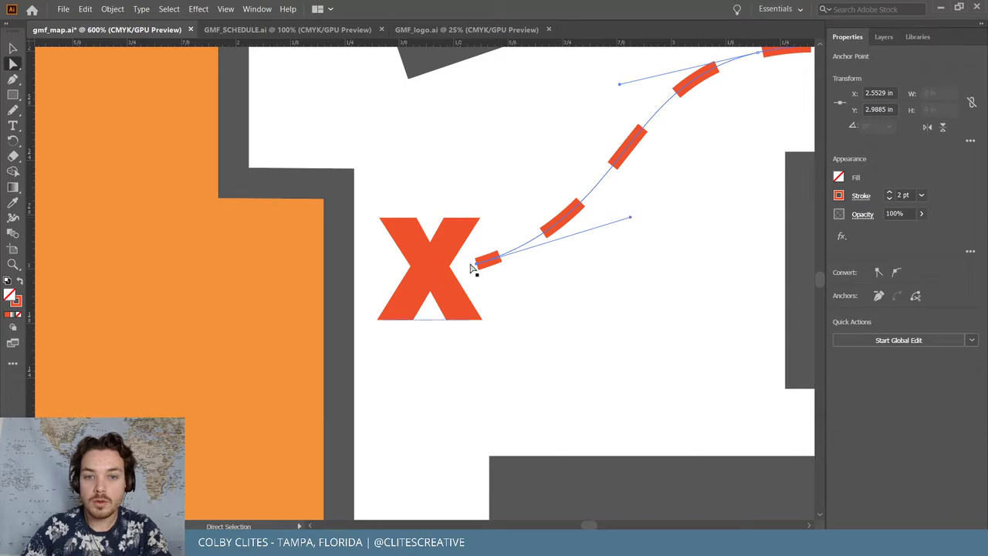
left_click_drag(476, 263, 473, 266)
key("ctrl+minus")
key("ctrl+minus")
key("ctrl+minus")
key("ctrl+minus")
key("ctrl+minus")
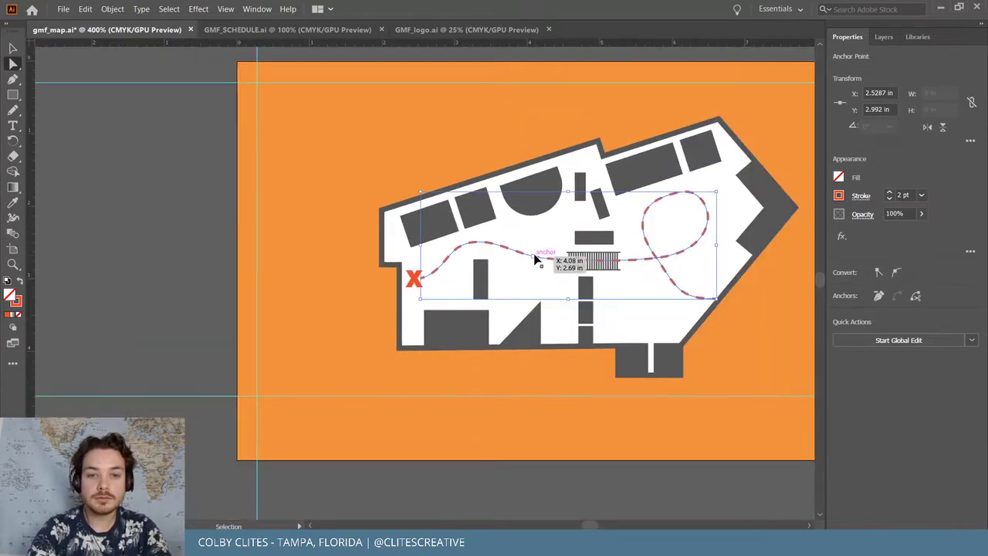
key("ctrl+plus")
key("ctrl+plus")
key("ctrl+plus")
key("ctrl+plus")
key("ctrl+plus")
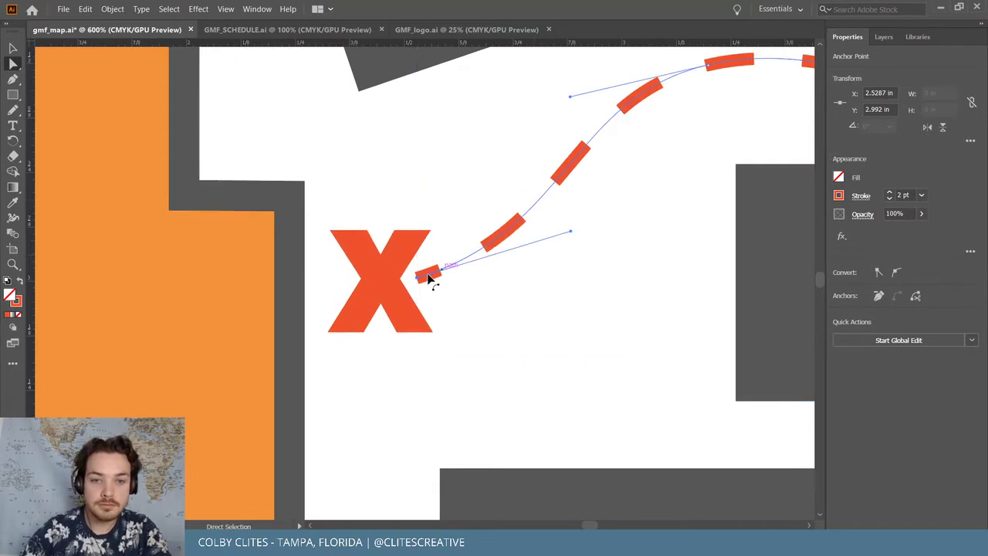
left_click_drag(417, 275, 460, 275)
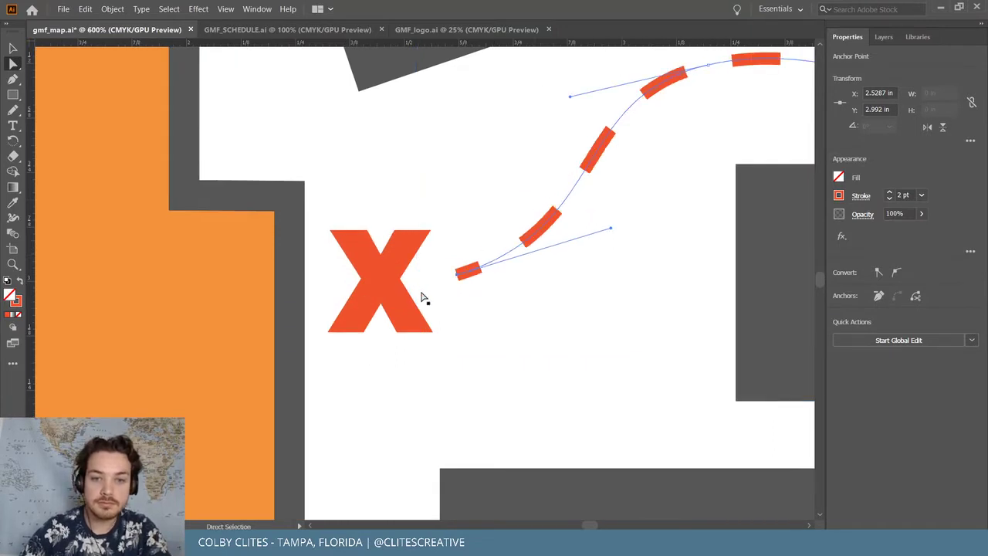
Nudge the red X slightly right to meet the path's end
key("ctrl+shift+a")
left_click(382, 284)
key("v")
left_click_drag(382, 287, 401, 282)
key("ctrl+shift+a")
key("a")
key("ctrl+minus")
Review the venue map at 150% zoom and save the document
key("ctrl+0")
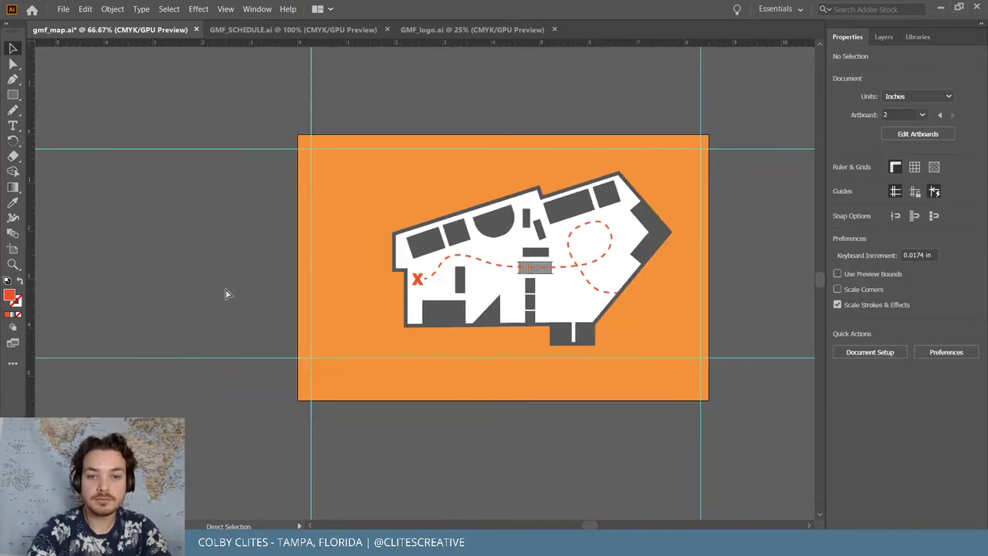
key("ctrl+1")
key("v")
key("ctrl+equal")
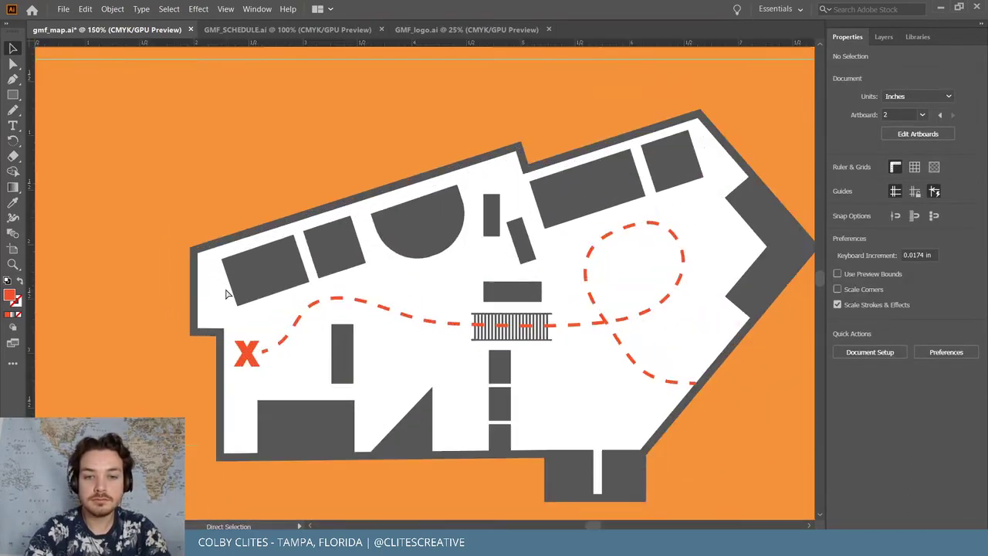
scroll(225, 288, "right", 2)
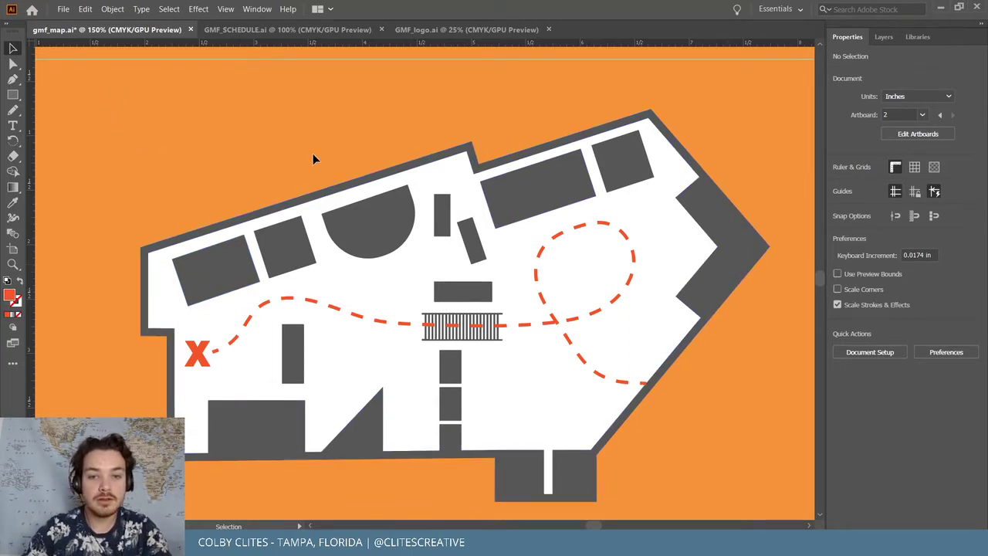
left_click(63, 8)
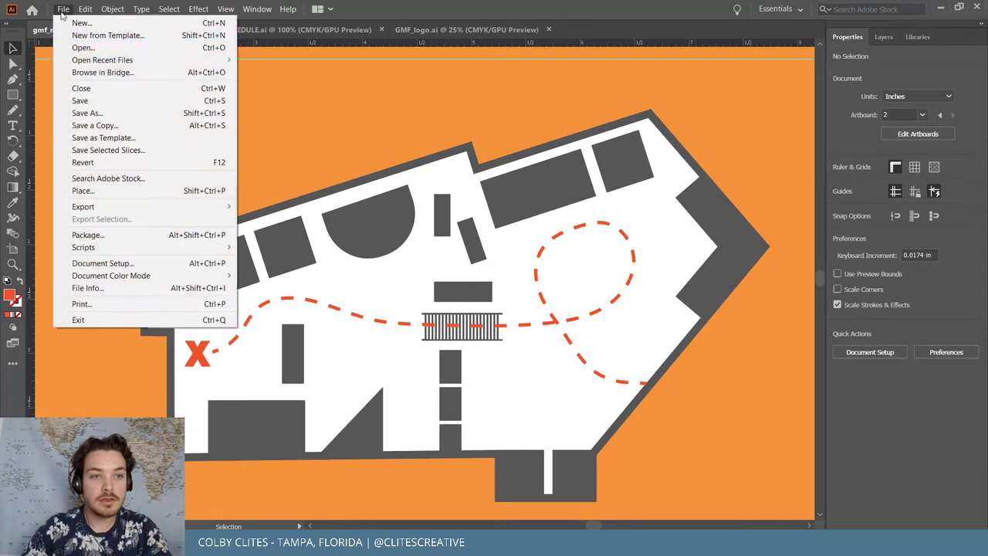
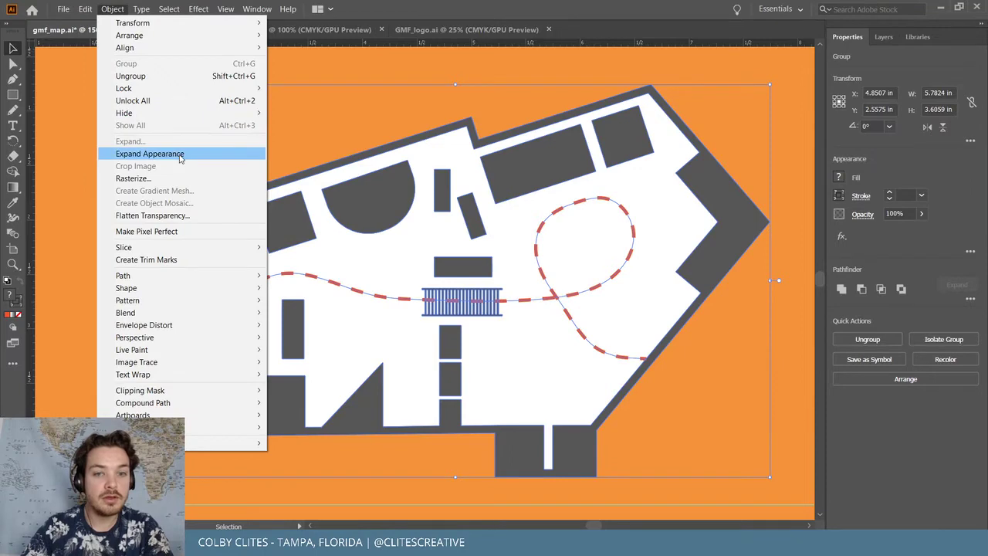
Expand the venue map group's fills and strokes into outlined shapes
left_click(197, 330)
left_click(194, 327)
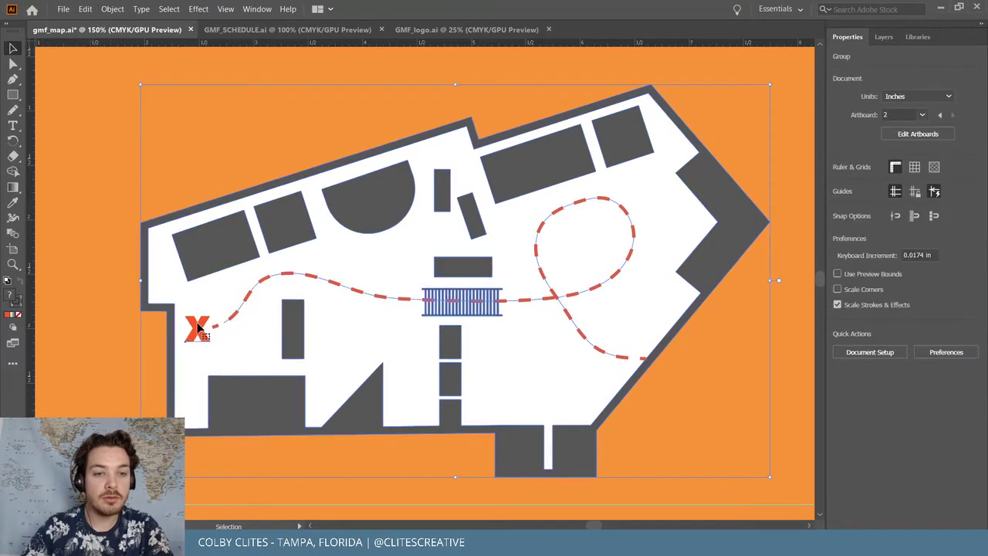
left_click(112, 9)
left_click(130, 141)
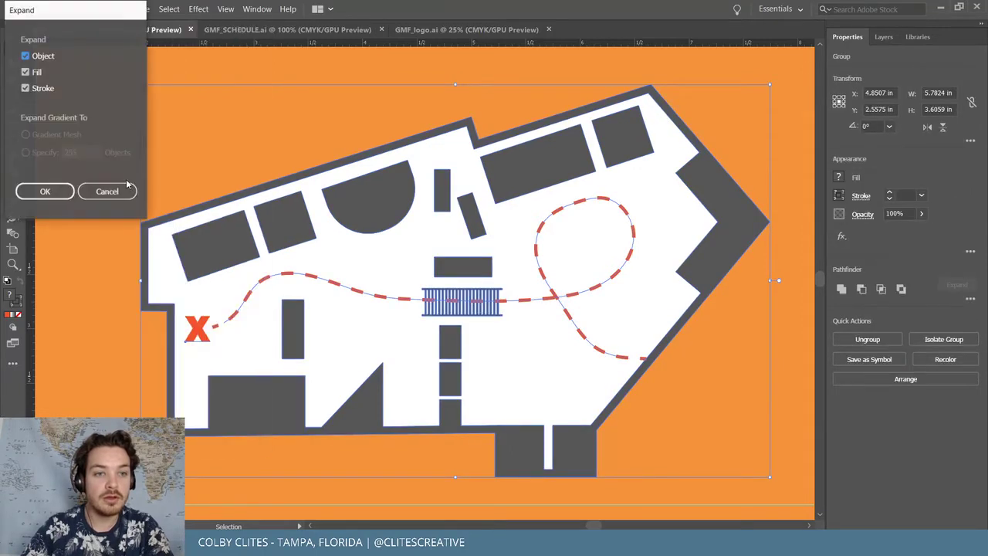
left_click(42, 191)
Ungroup the expanded map pieces, select everything, and minimize Illustrator
left_click(110, 94)
left_click(732, 474)
left_click(112, 9)
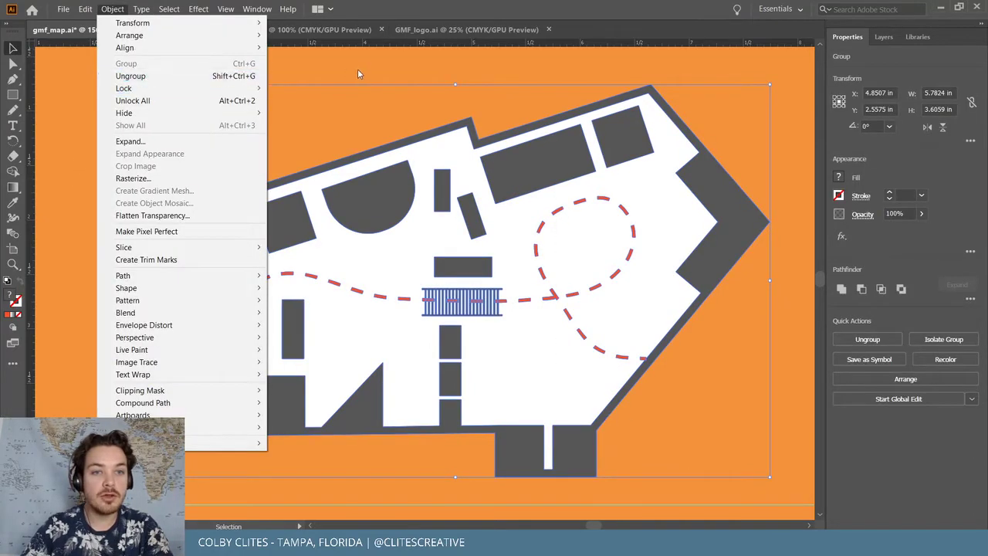
left_click(127, 77)
left_click(676, 480)
key("ctrl+a")
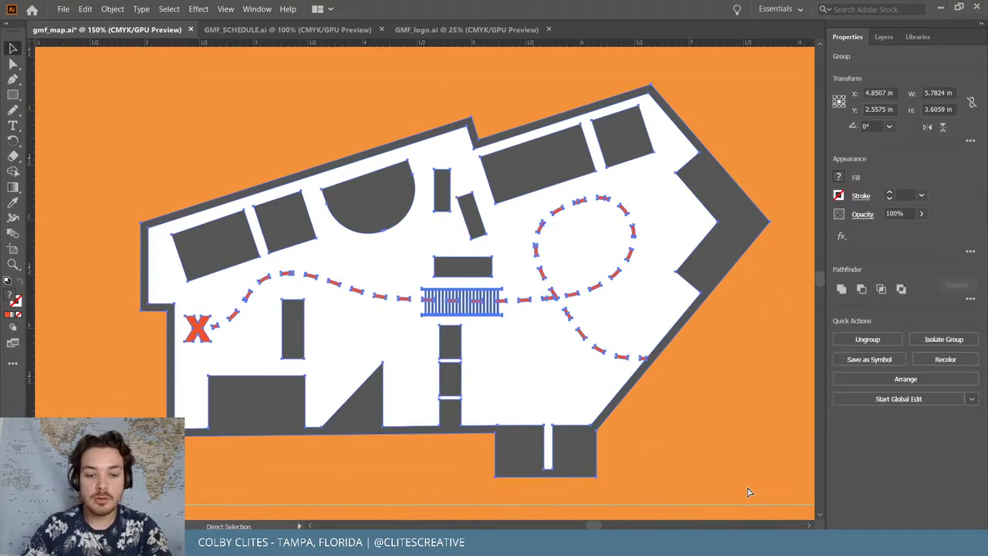
left_click(941, 7)
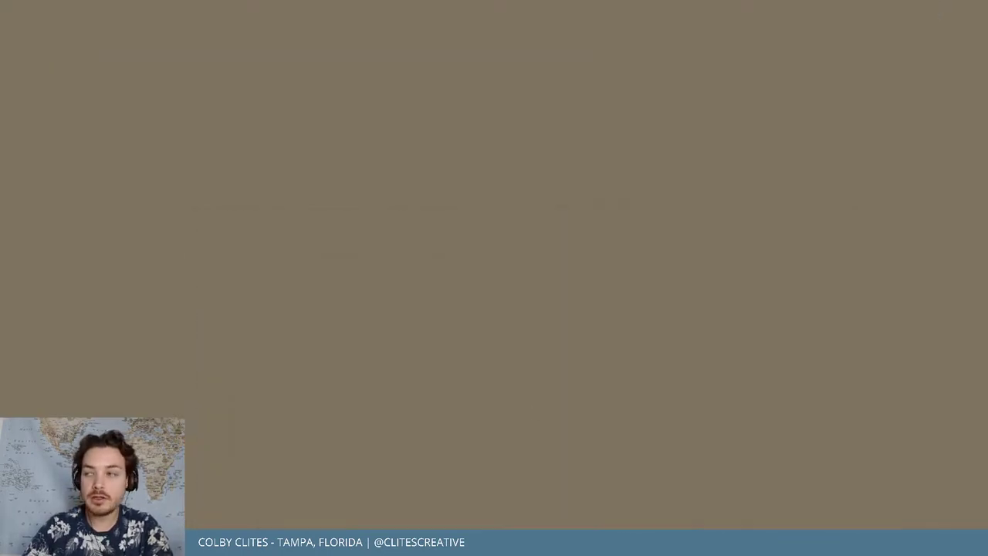
Delete the pale placeholder rectangle, cancel a Place attempt, and paste then remove the venue map
key("alt+Tab")
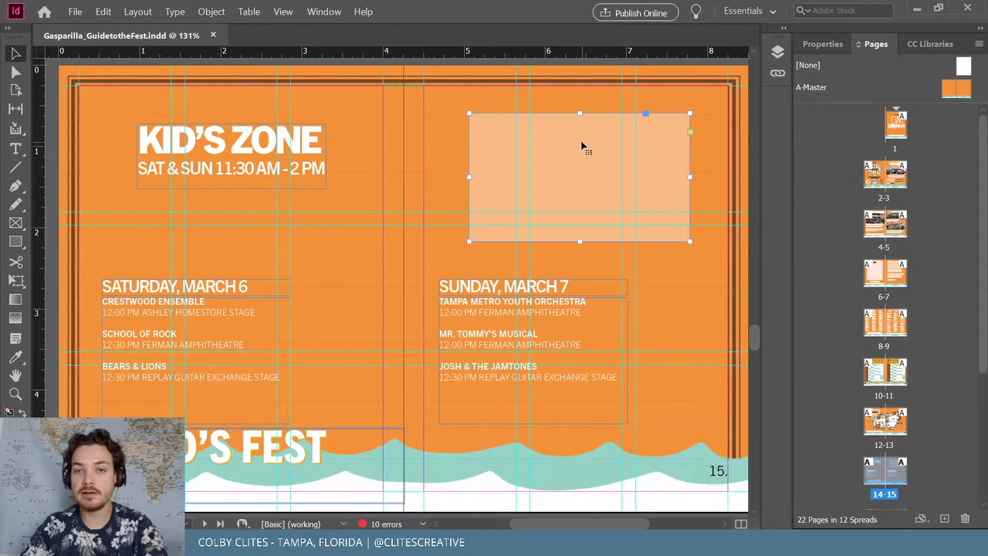
key("Delete")
left_click(75, 12)
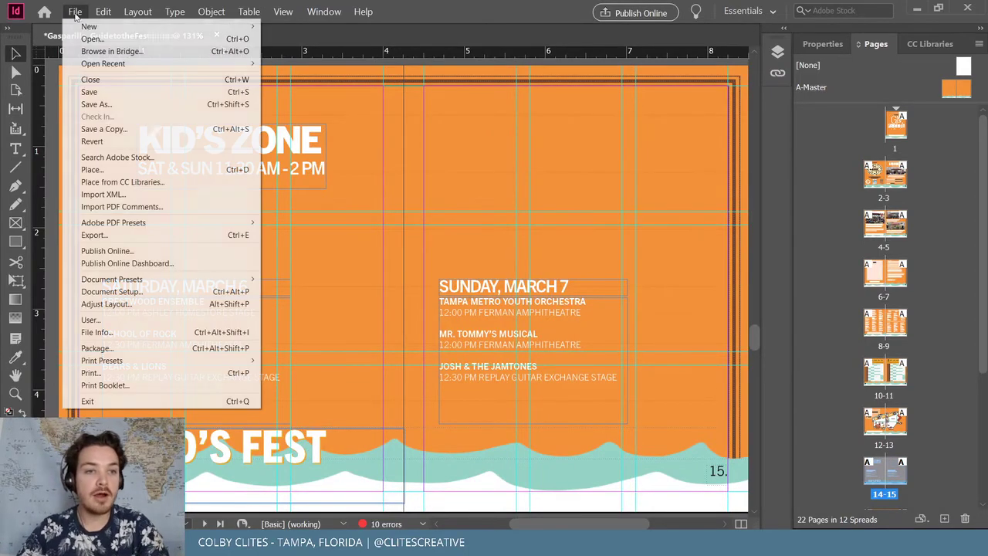
left_click(142, 170)
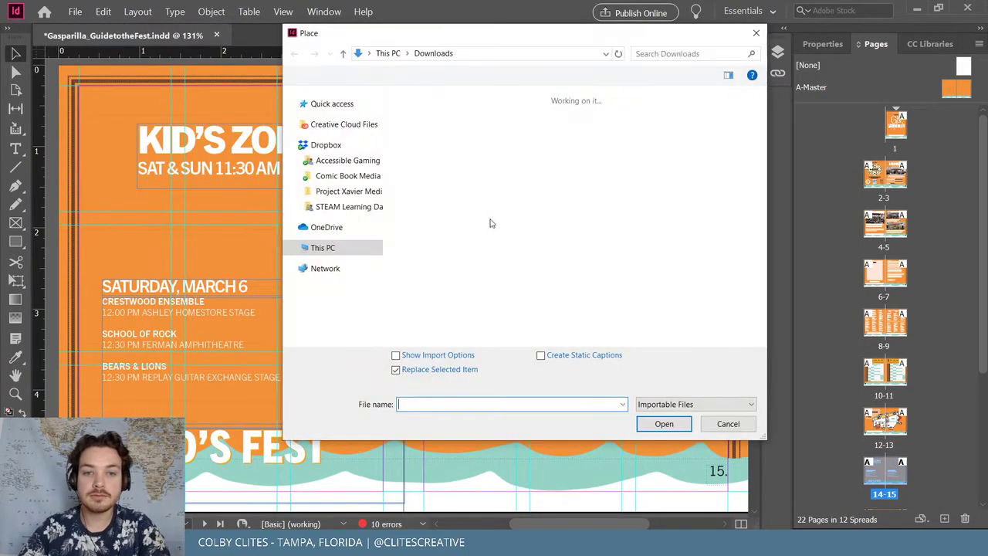
left_click(728, 423)
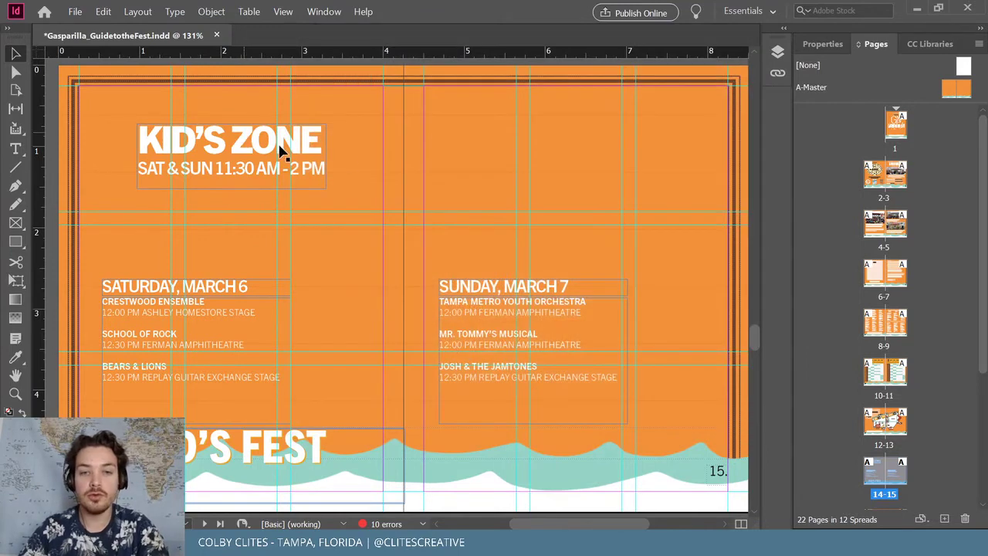
left_click(452, 206)
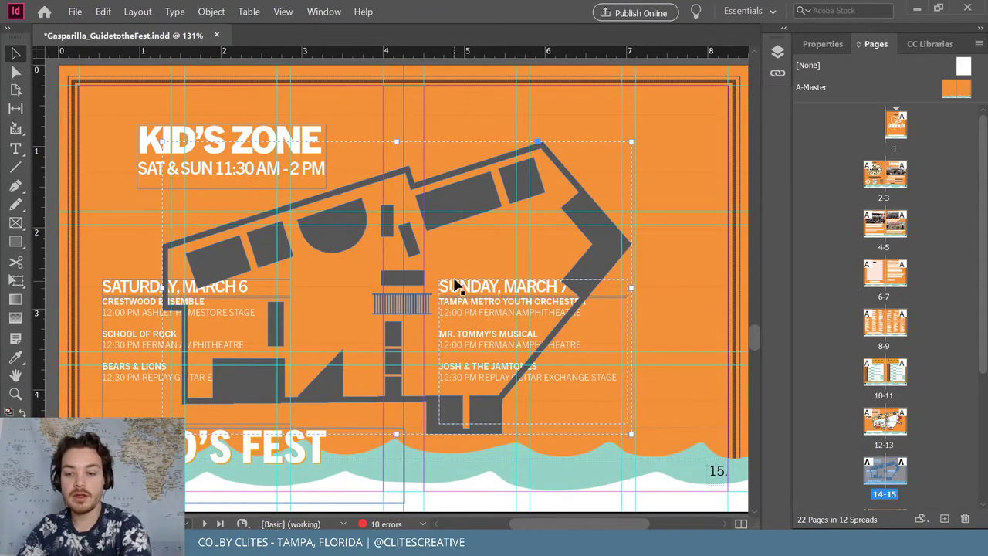
key("Delete")
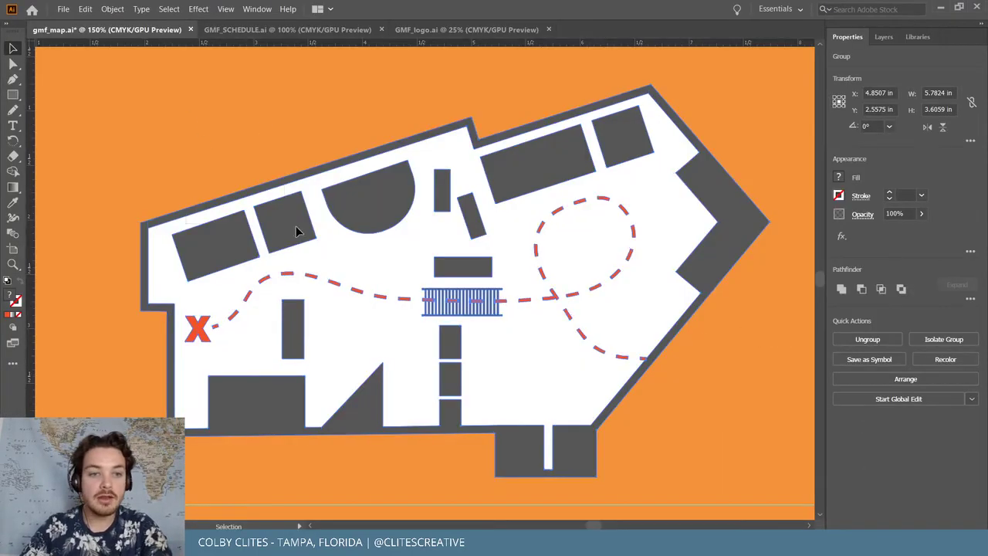
Ungroup the map, then select all its pieces and regroup them as one group
left_click(353, 267)
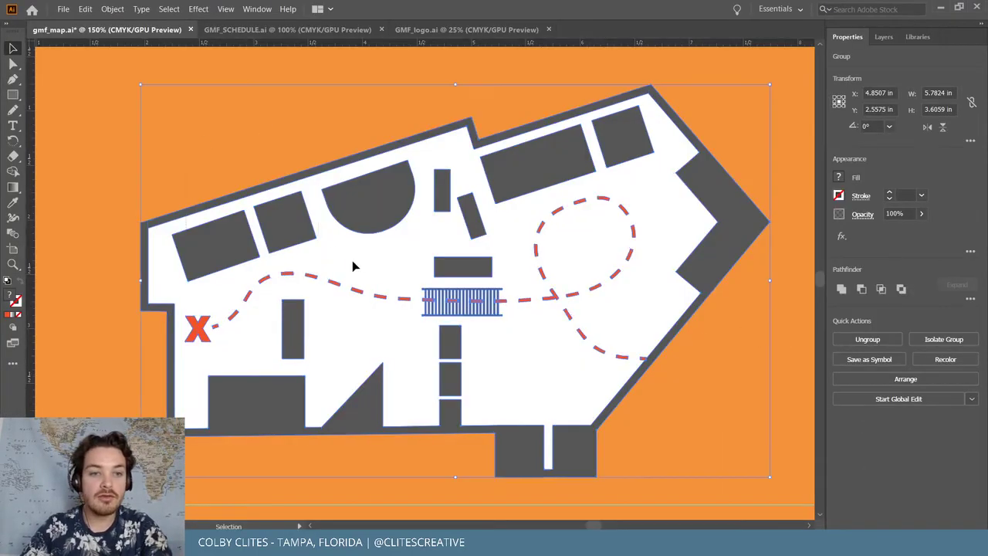
left_click(113, 10)
left_click(142, 72)
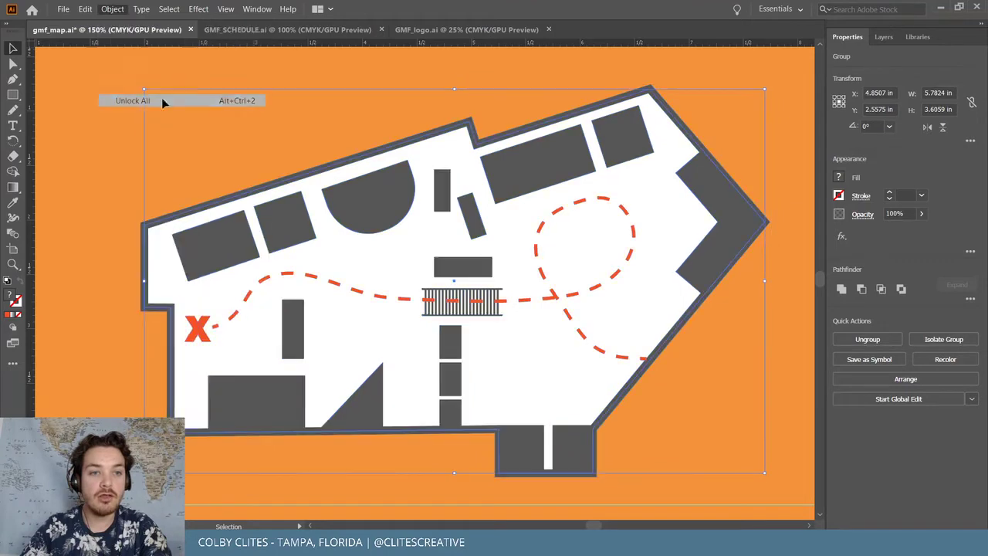
left_click(187, 78)
key("ctrl+a")
key("a")
key("ctrl+g")
key("v")
Expand the grouped map's fills and strokes, copy all of it, and minimize Illustrator
left_click(112, 9)
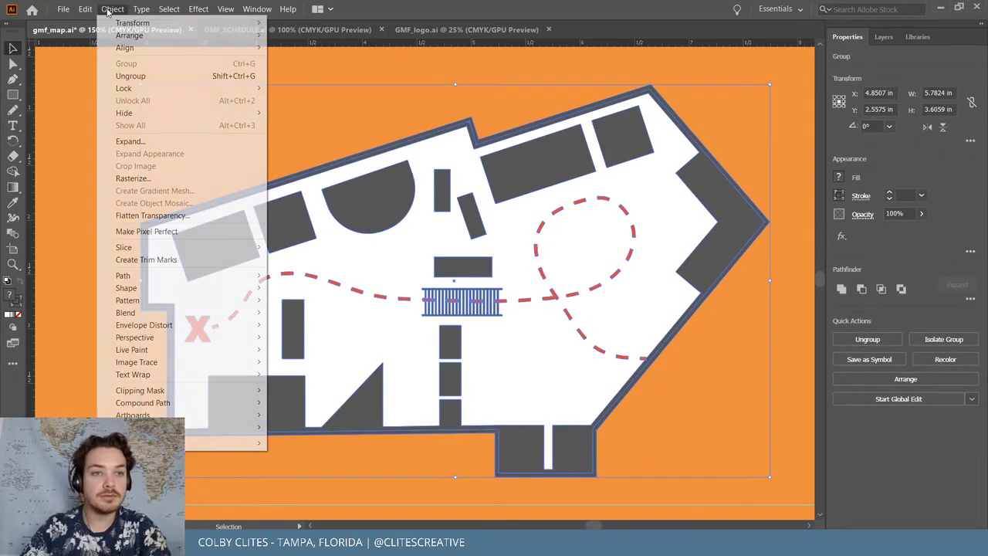
left_click(130, 141)
left_click(43, 190)
left_click(112, 9)
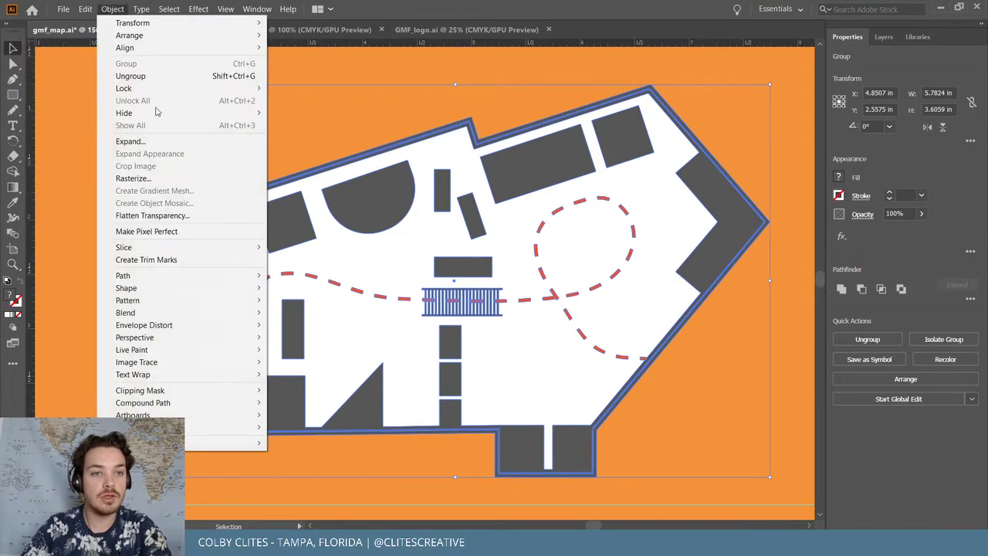
left_click(325, 67)
key("ctrl+a")
left_click(940, 6)
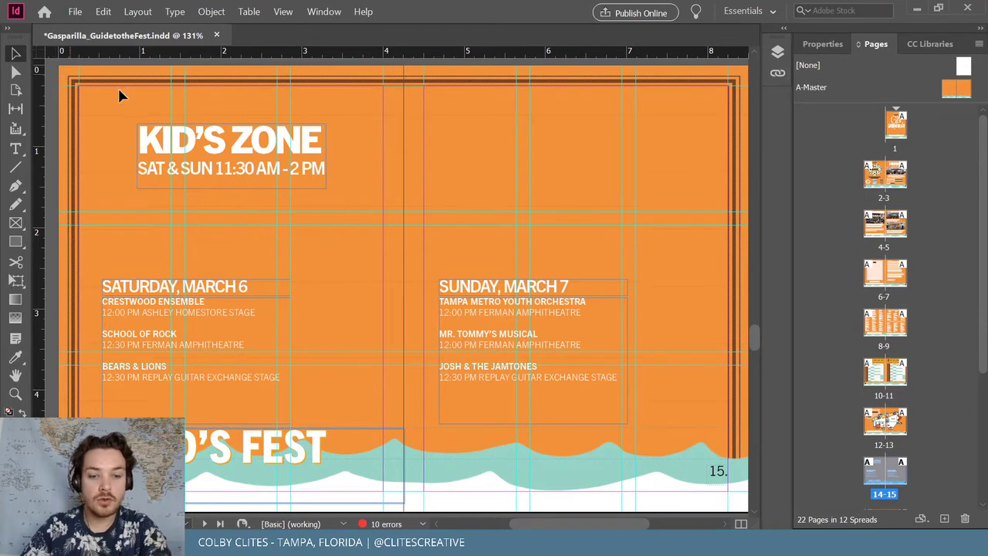
Scale the pasted venue map to 60%
left_click(212, 11)
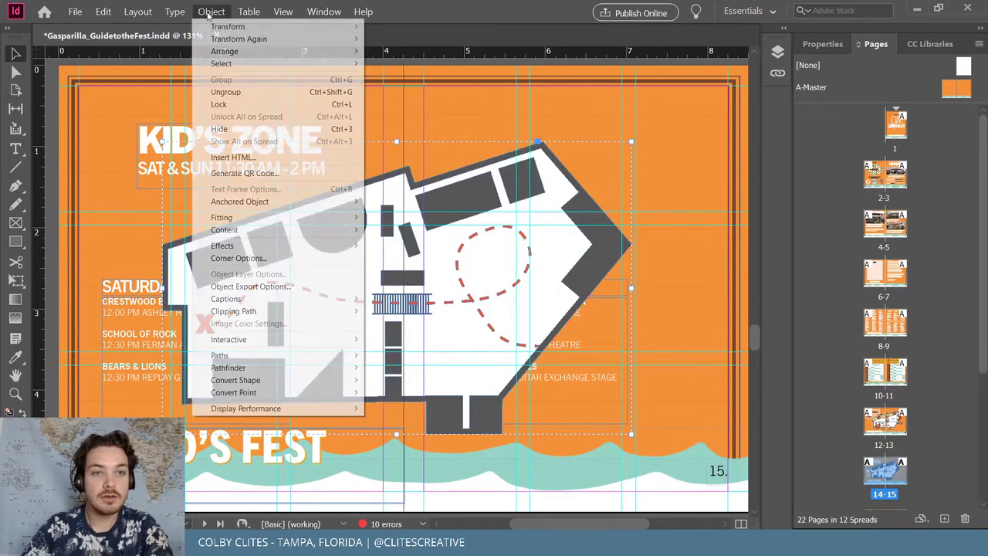
mouse_move(230, 29)
left_click(432, 39)
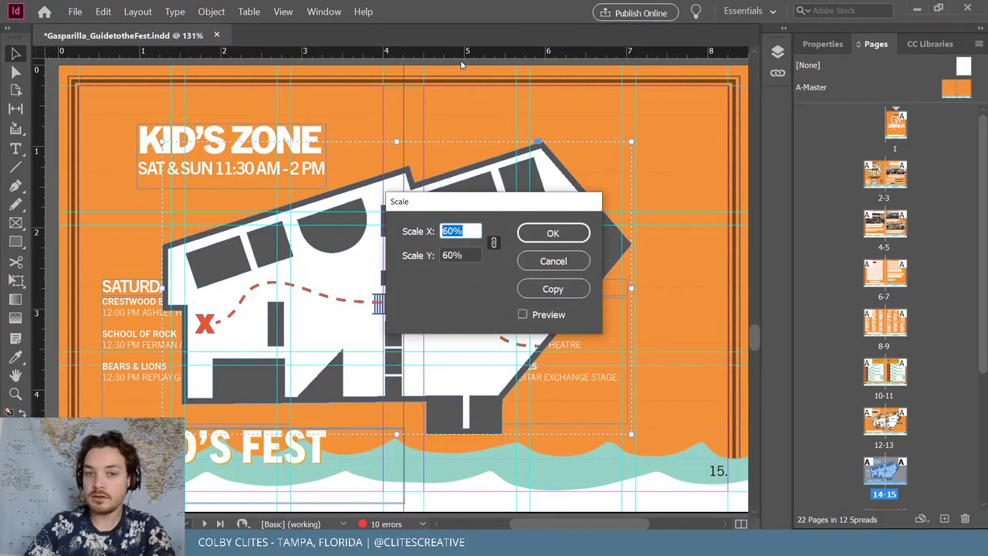
key("Return")
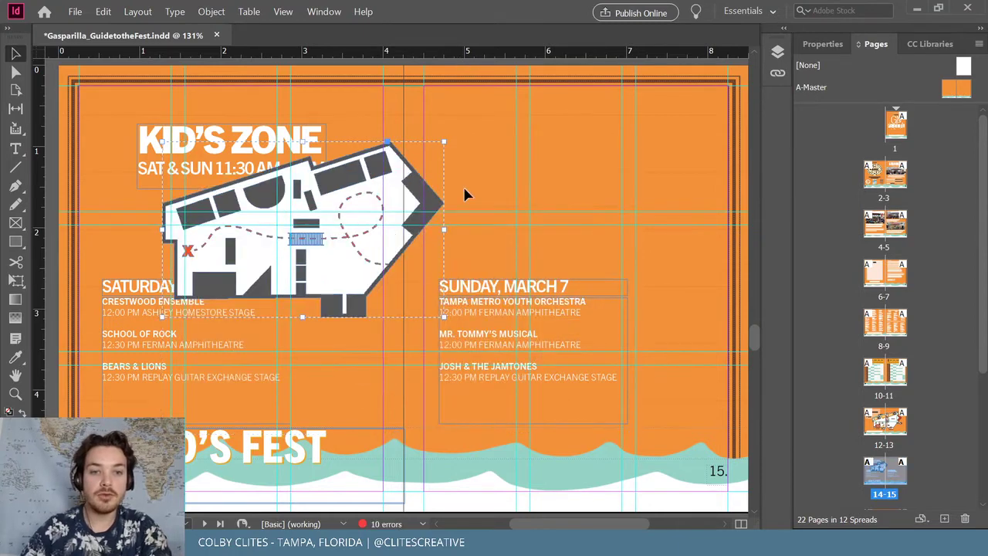
Position the map at the top of the Sunday page and save the guide
left_click_drag(390, 243, 652, 194)
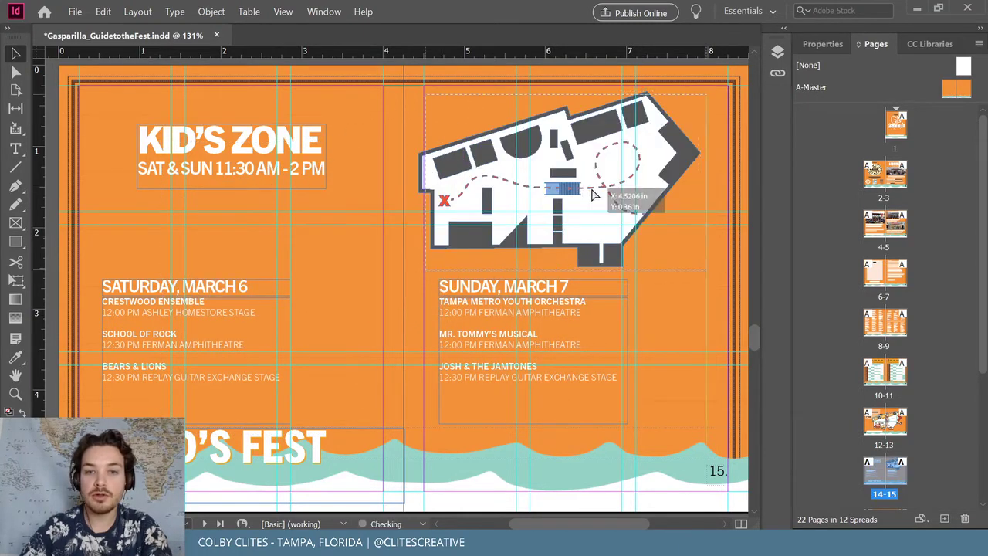
left_click_drag(591, 192, 600, 197)
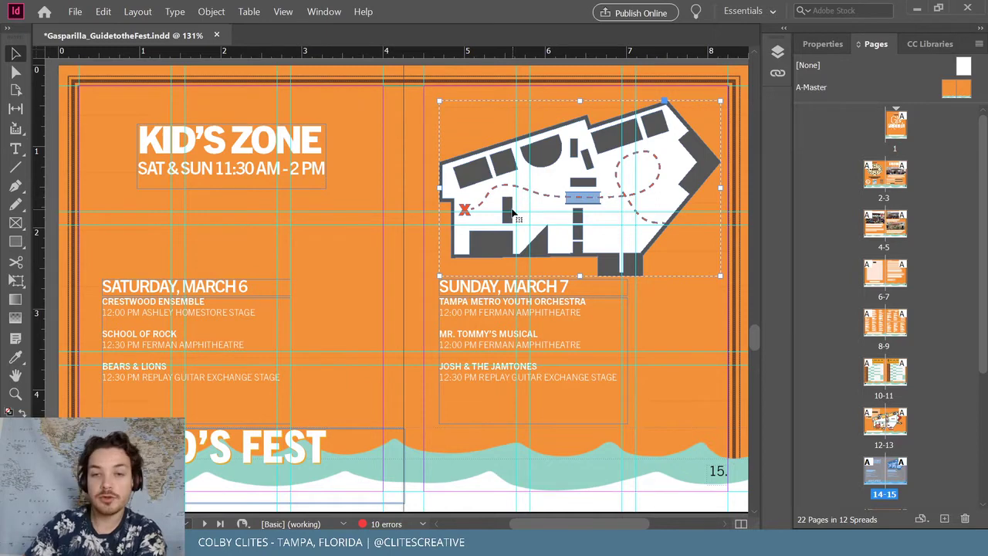
left_click_drag(578, 186, 575, 179)
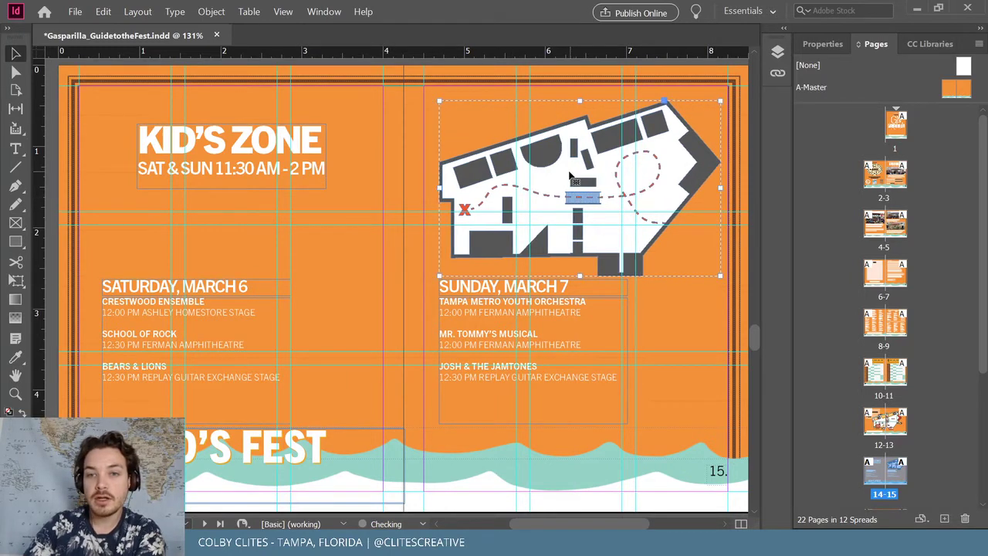
left_click(78, 13)
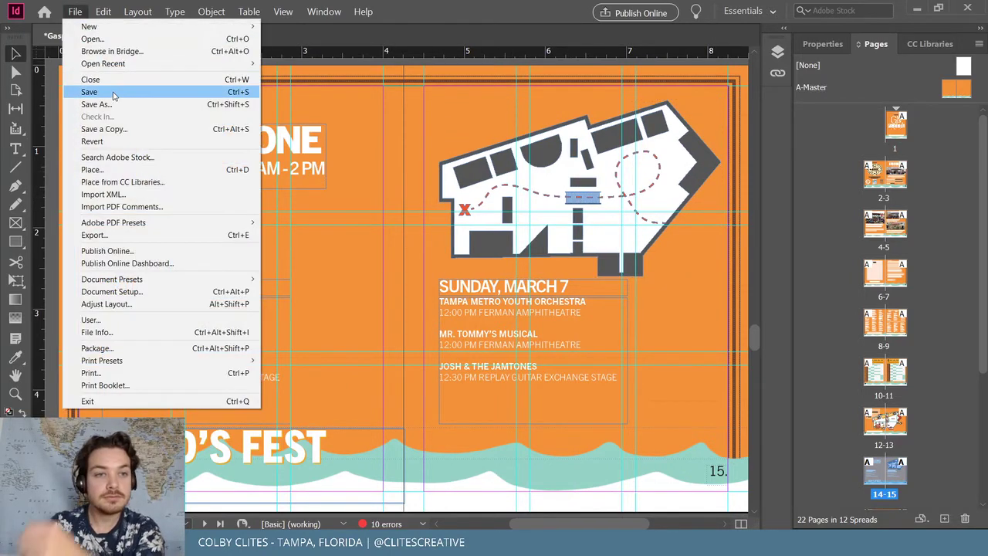
left_click(111, 92)
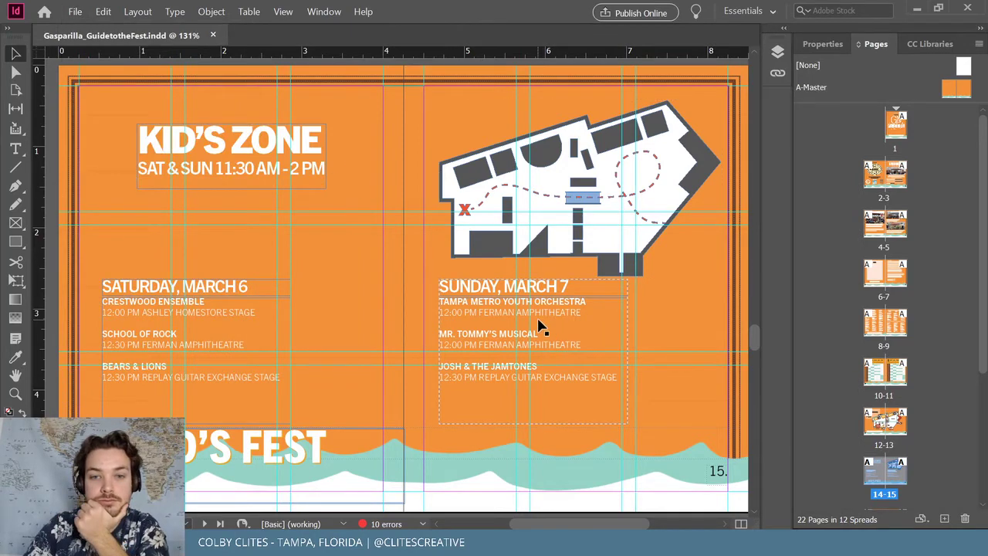
Nudge the map right, then move the KID'S ZONE frame to the top-left and enlarge it
left_click_drag(553, 200, 556, 200)
left_click(248, 149)
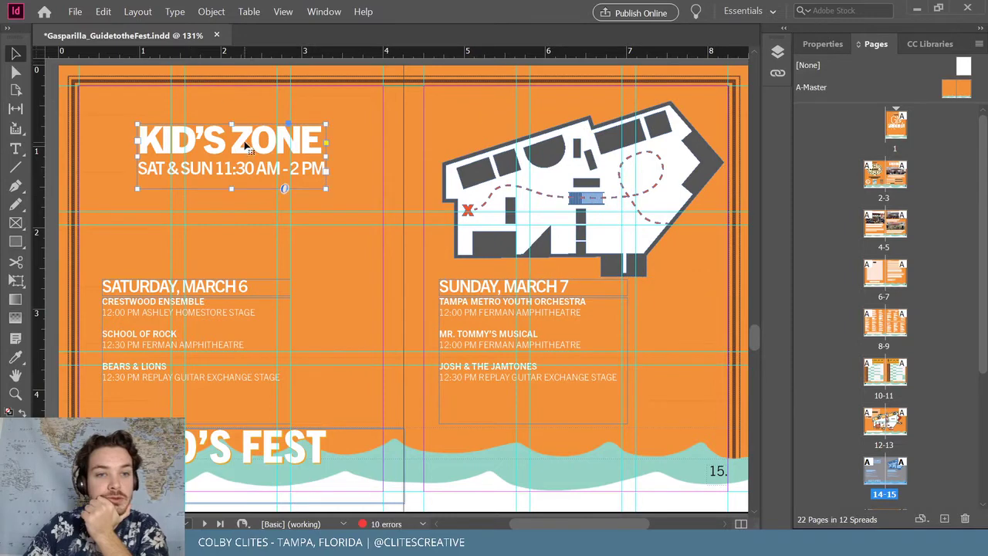
triple_click(205, 143)
key("Escape")
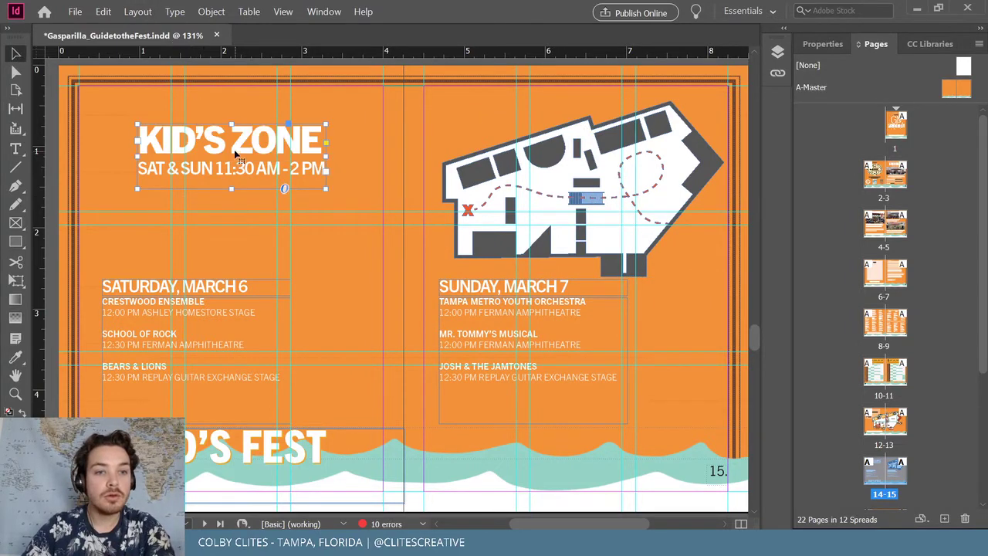
left_click_drag(236, 154, 188, 125)
left_click_drag(279, 159, 374, 204)
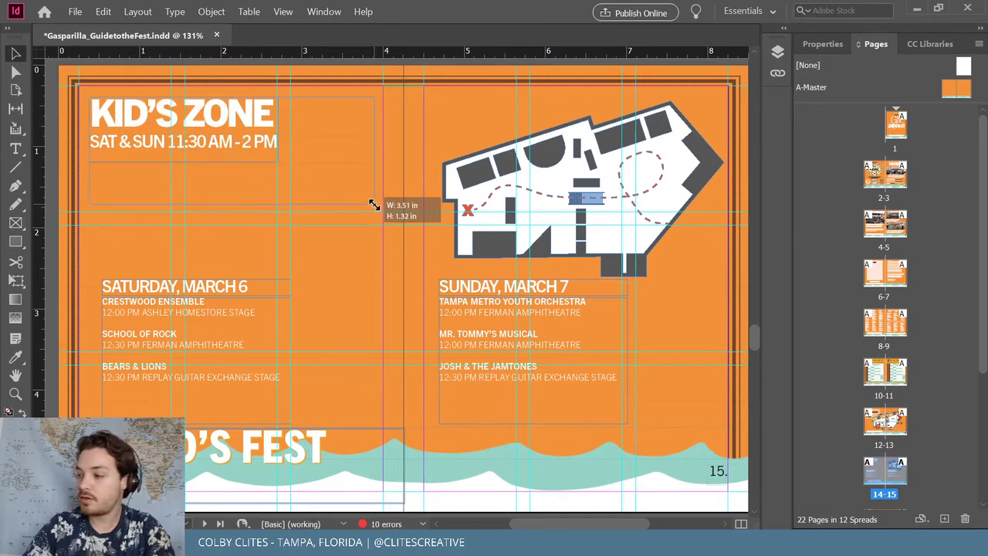
Increase the KID'S ZONE heading to 51 pt
triple_click(135, 114)
left_click(823, 44)
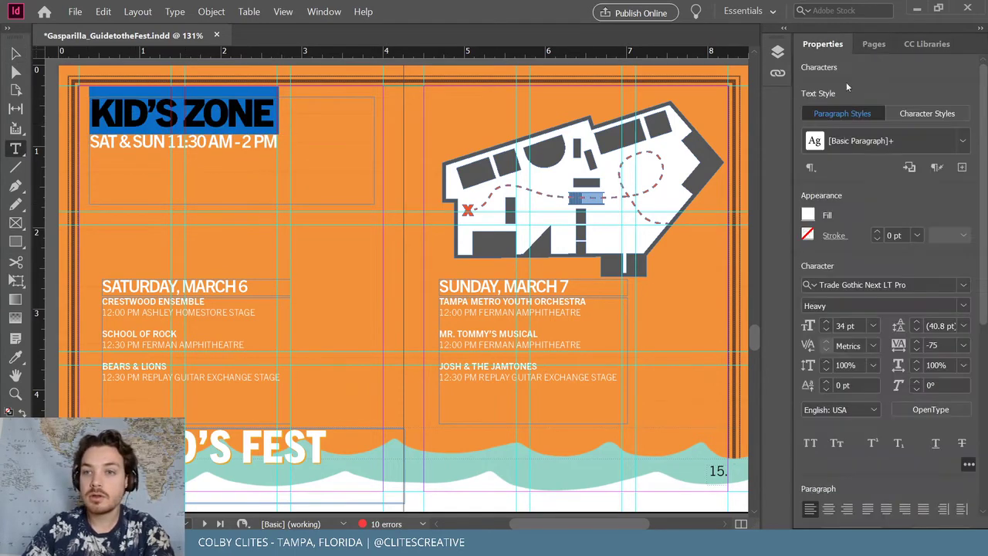
left_click(827, 323)
left_click(826, 323)
left_click(826, 323)
left_click(826, 323)
left_click(827, 323)
left_click(827, 323)
left_click(827, 323)
left_click(827, 323)
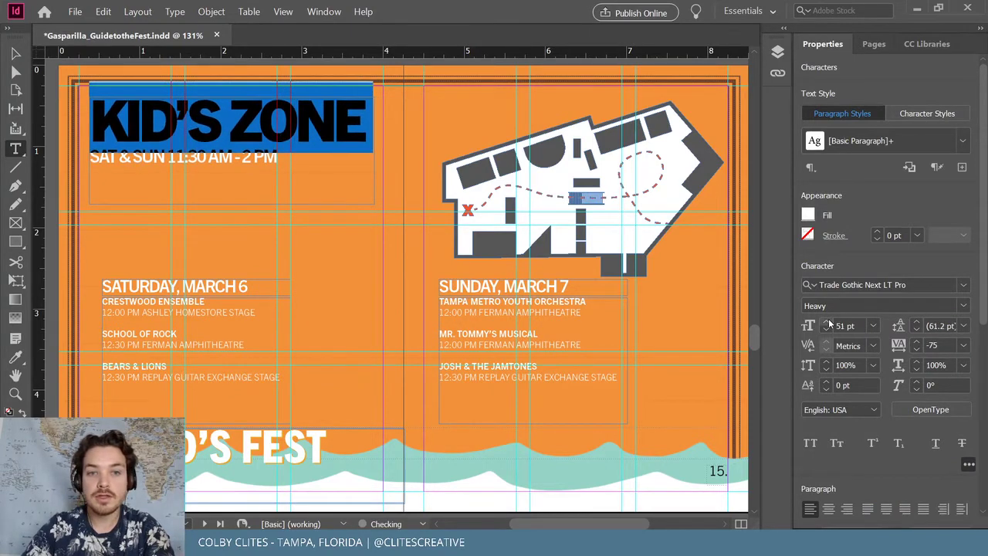
left_click(827, 322)
Set the SAT & SUN time line to 23 pt with 23 pt leading so it fits one line
triple_click(213, 159)
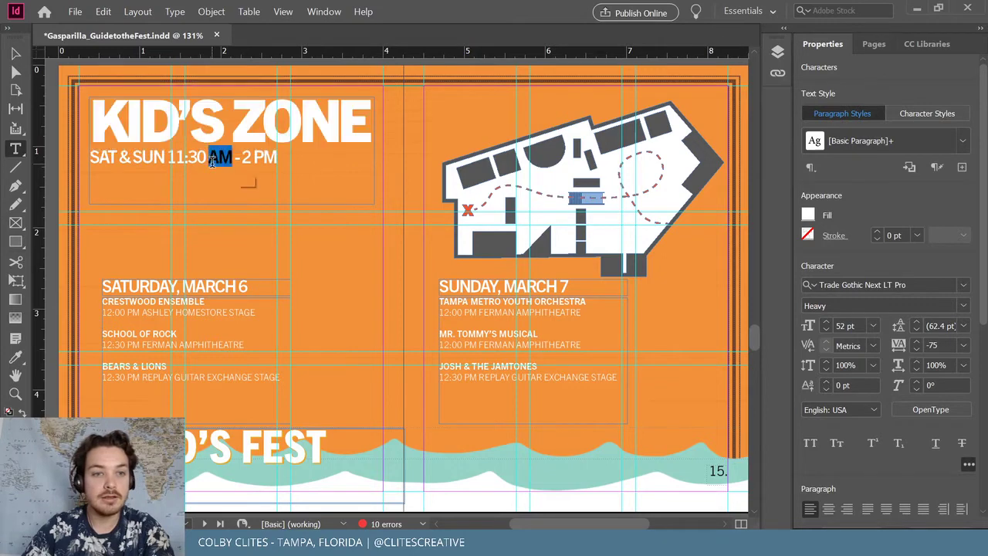
left_click(825, 322)
left_click(825, 323)
left_click(826, 323)
left_click(825, 323)
left_click(825, 323)
left_click(825, 323)
left_click(825, 322)
left_click(825, 323)
left_click(827, 331)
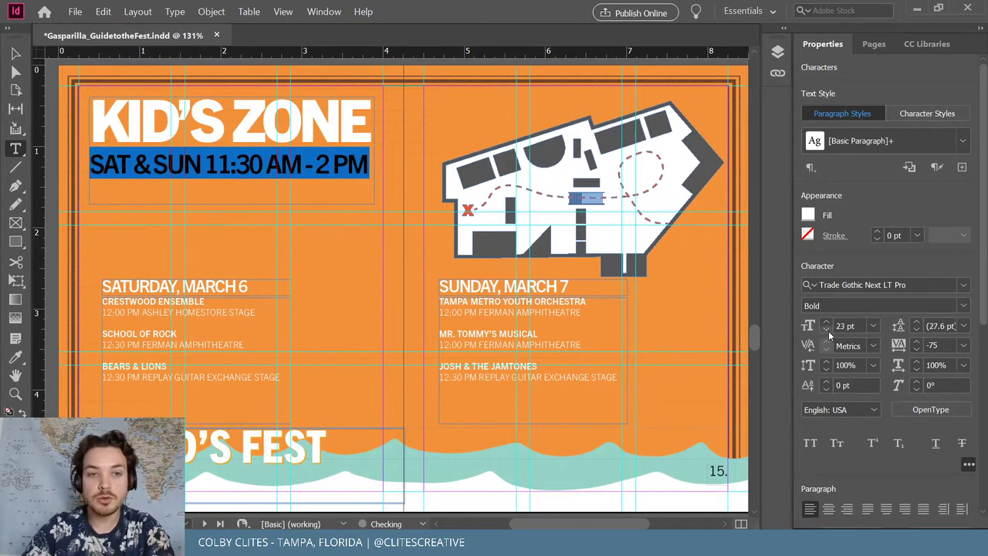
left_click(916, 330)
left_click(917, 329)
left_click(916, 330)
left_click(916, 330)
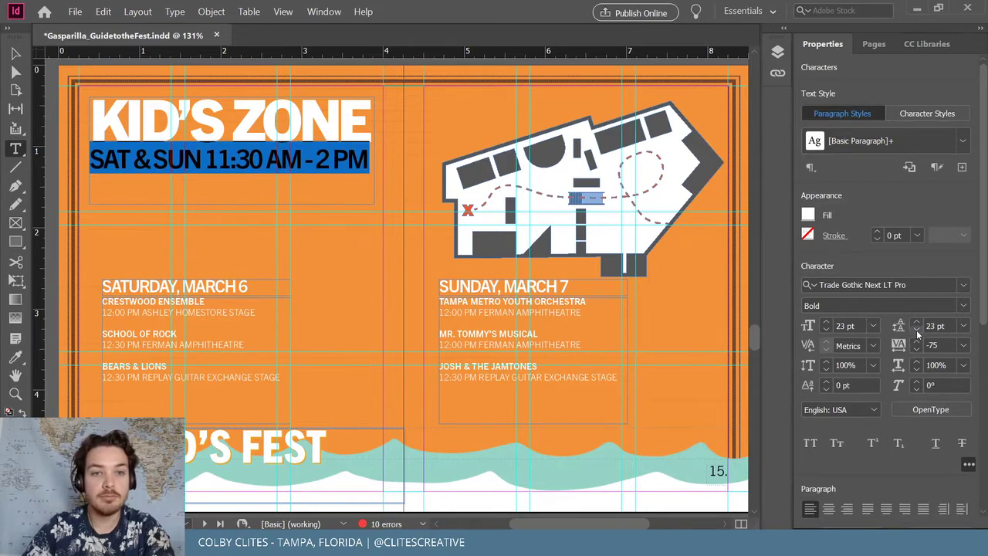
Fine-tune the time line's size from 23.5 to 23.25 pt, then deselect
left_click(846, 325)
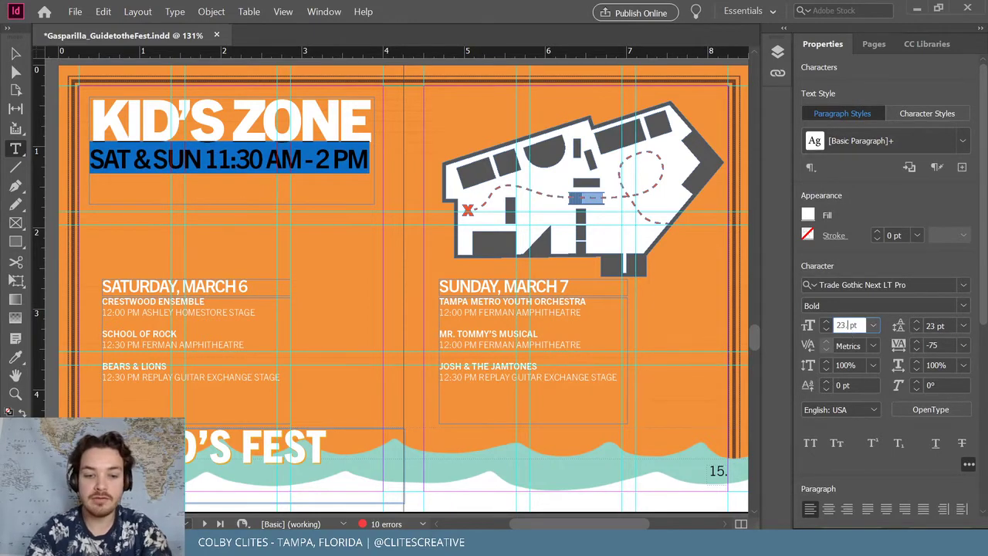
type(".5")
key("Return")
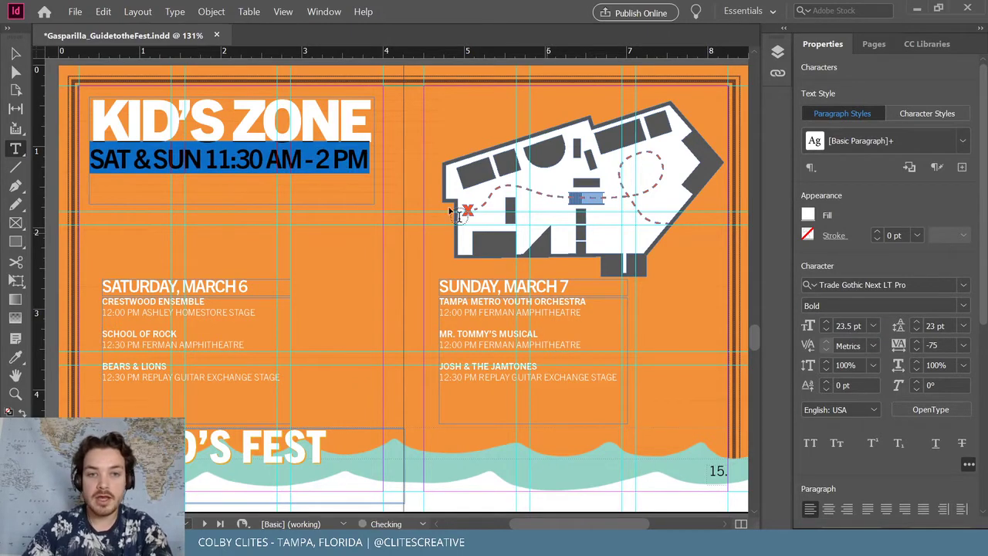
left_click(847, 328)
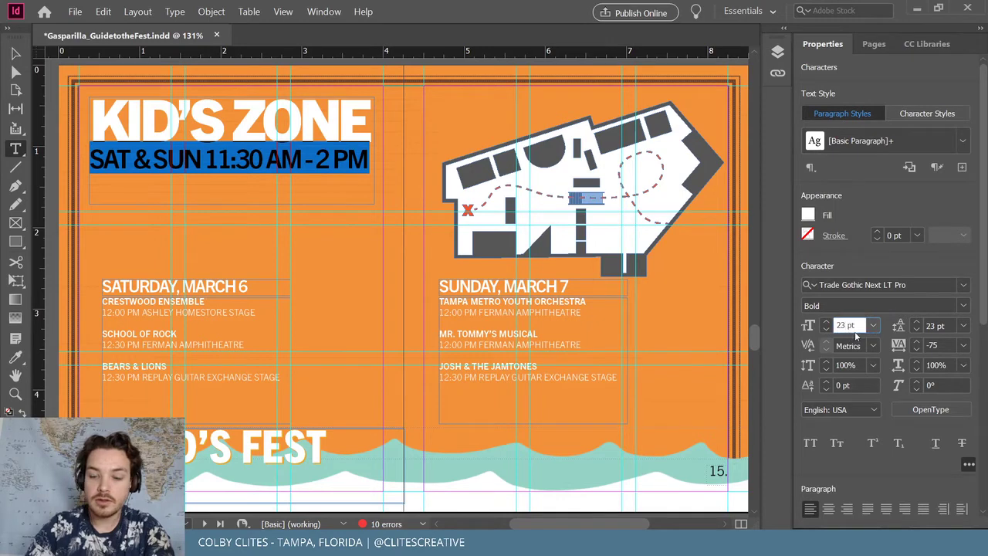
type(".25")
key("Return")
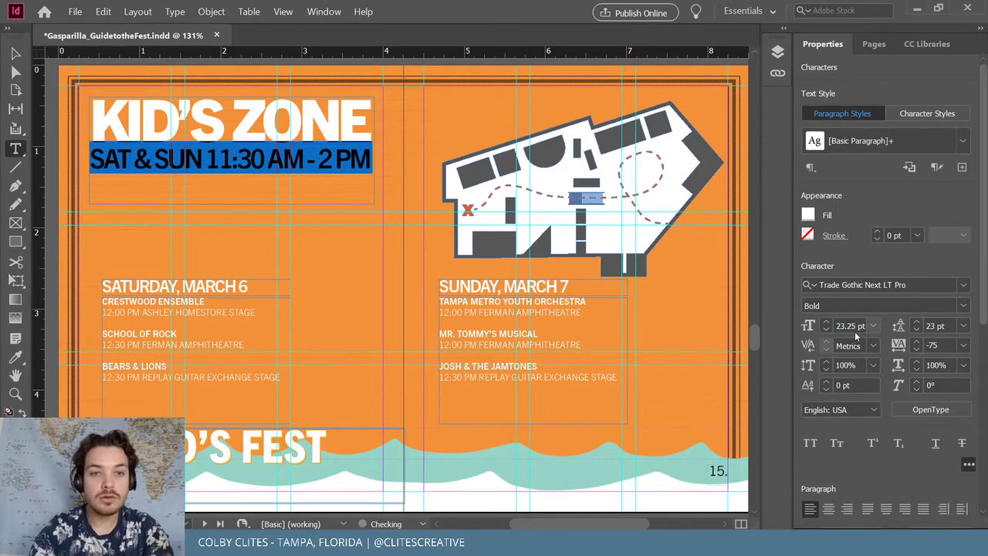
left_click(15, 54)
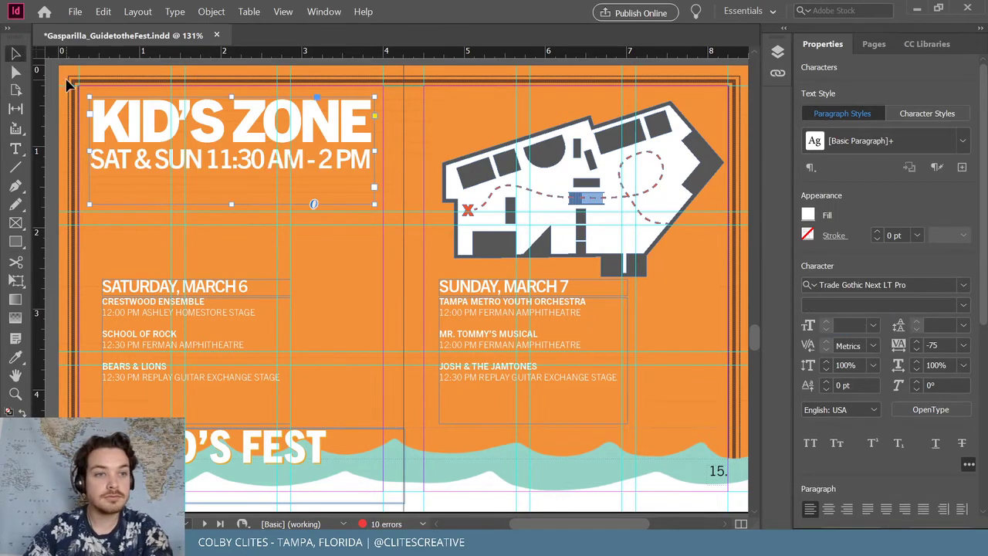
left_click(56, 84)
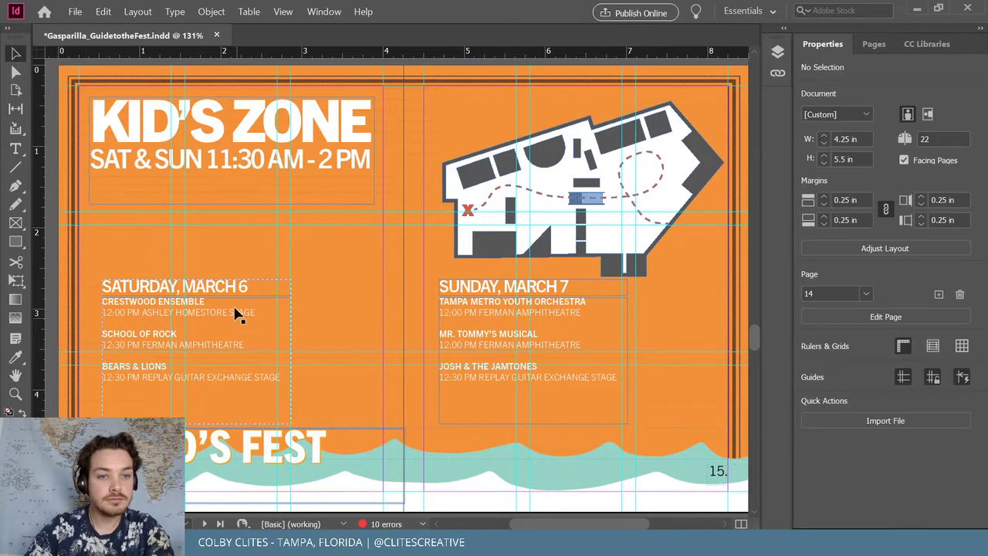
Move the Saturday schedule up and shorten the KID'S ZONE frame from the bottom
left_click_drag(238, 318, 189, 270)
left_click(235, 193)
left_click_drag(236, 203, 235, 175)
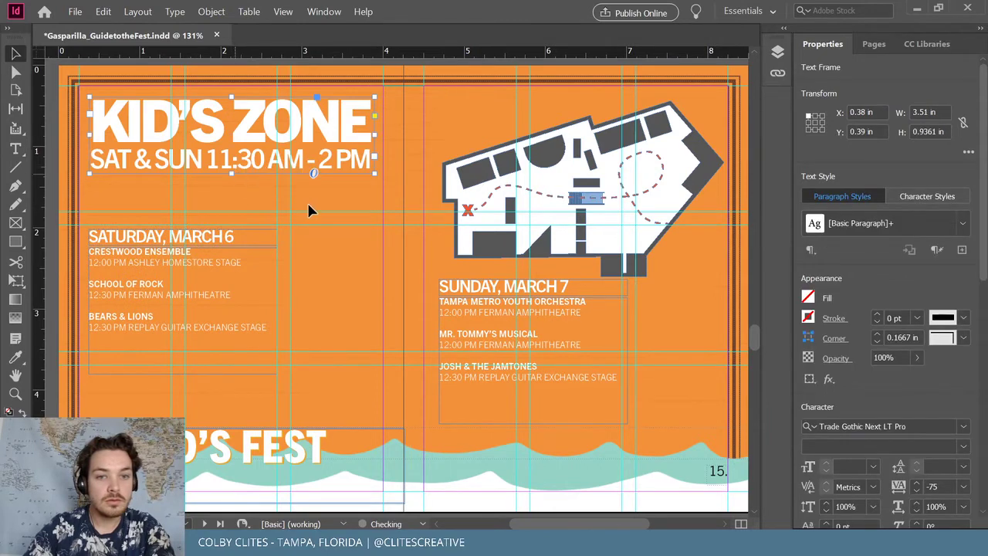
left_click(311, 201)
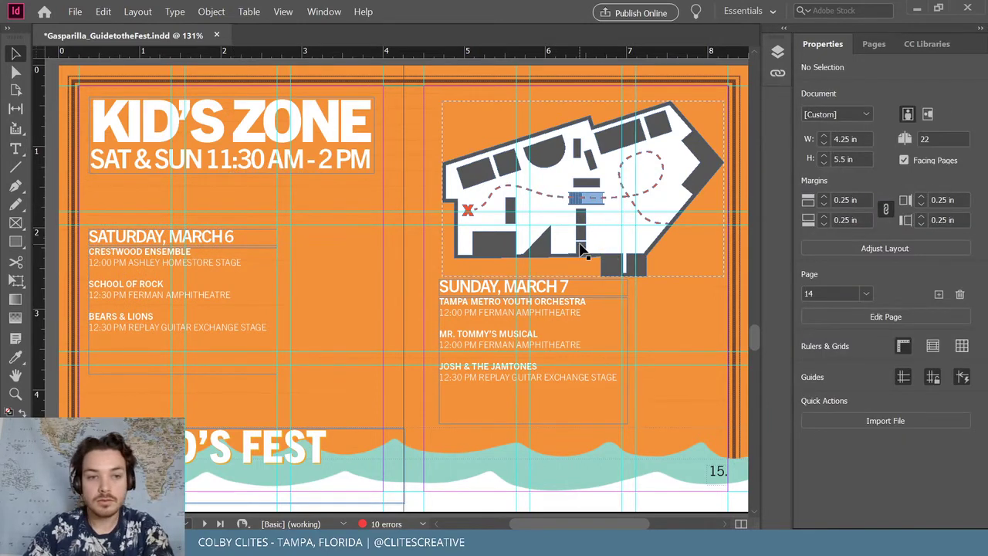
Reposition the Sunday schedule at the top of the right page
left_click_drag(470, 306, 287, 221)
left_click_drag(580, 288, 594, 317)
left_click_drag(359, 252, 585, 151)
left_click(437, 88)
left_click(653, 302)
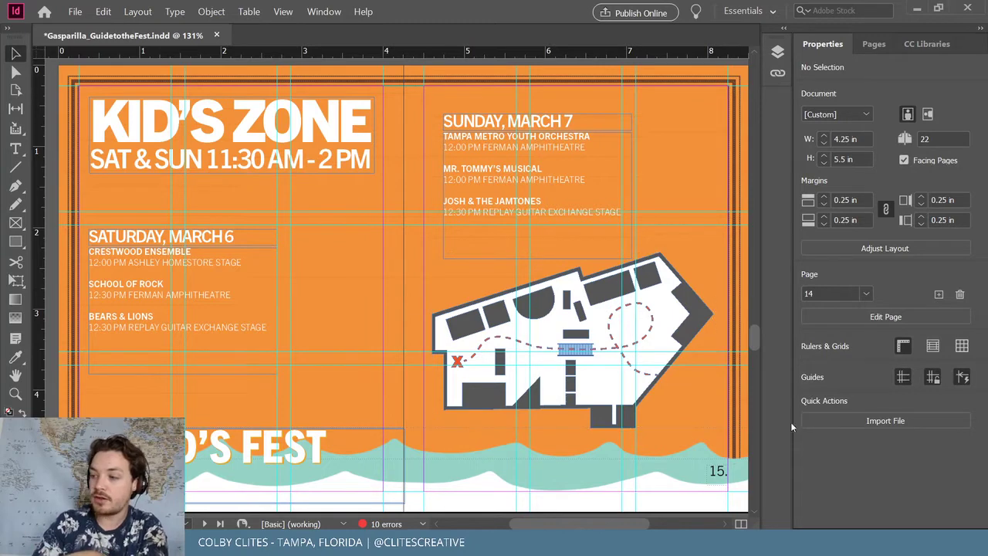
Nudge the map up, save the guide, and bring the Behance profile forward
left_click(618, 278)
key("shift+Up")
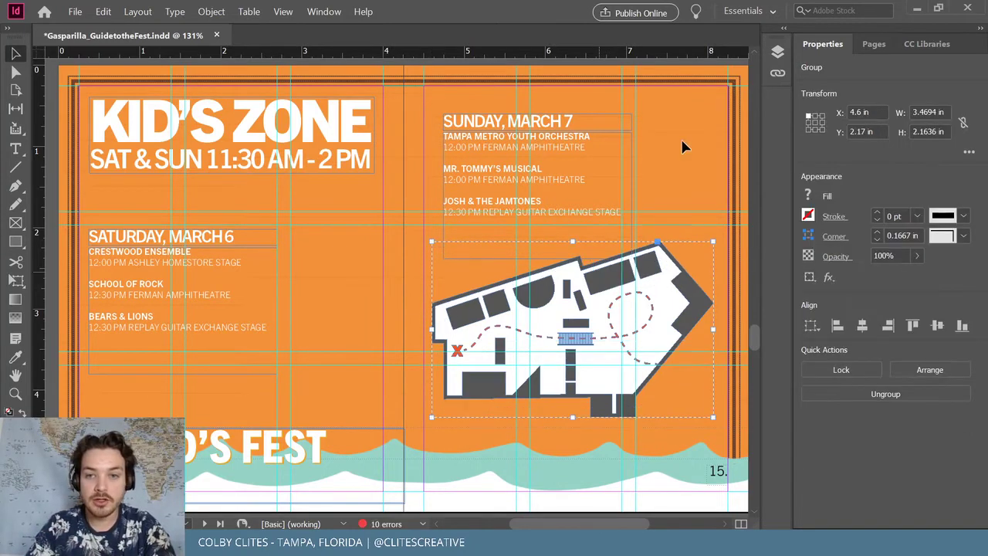
left_click(690, 129)
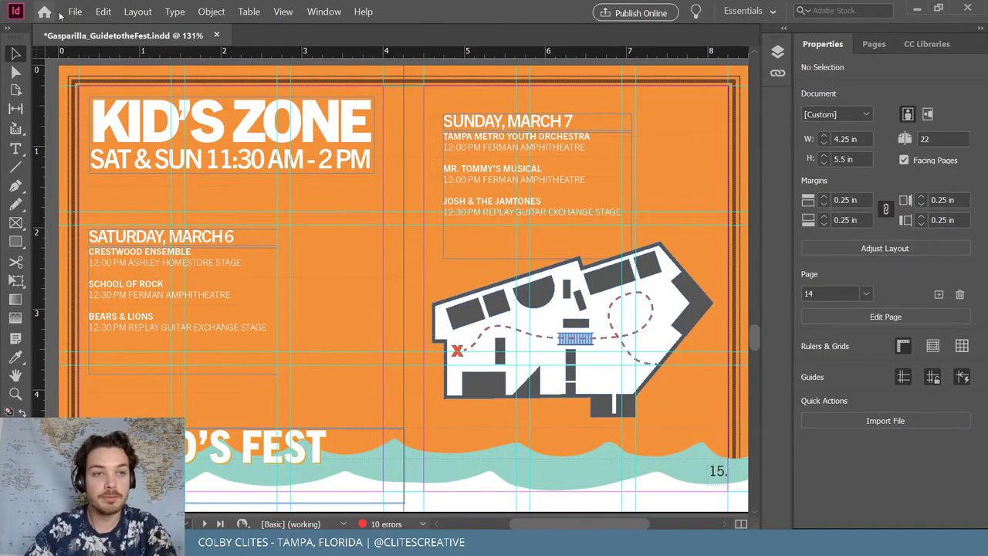
left_click(75, 12)
left_click(108, 93)
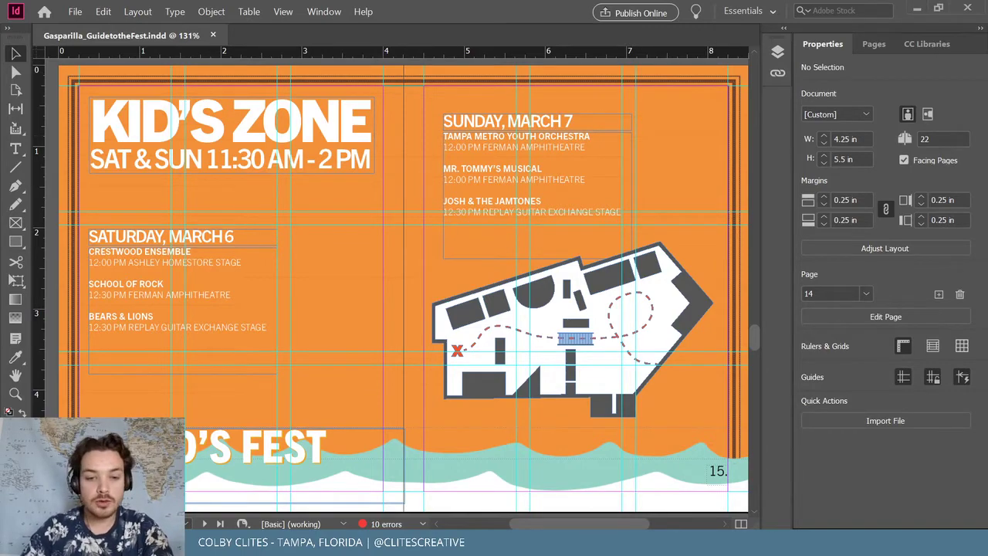
mouse_move(426, 544)
left_click(488, 482)
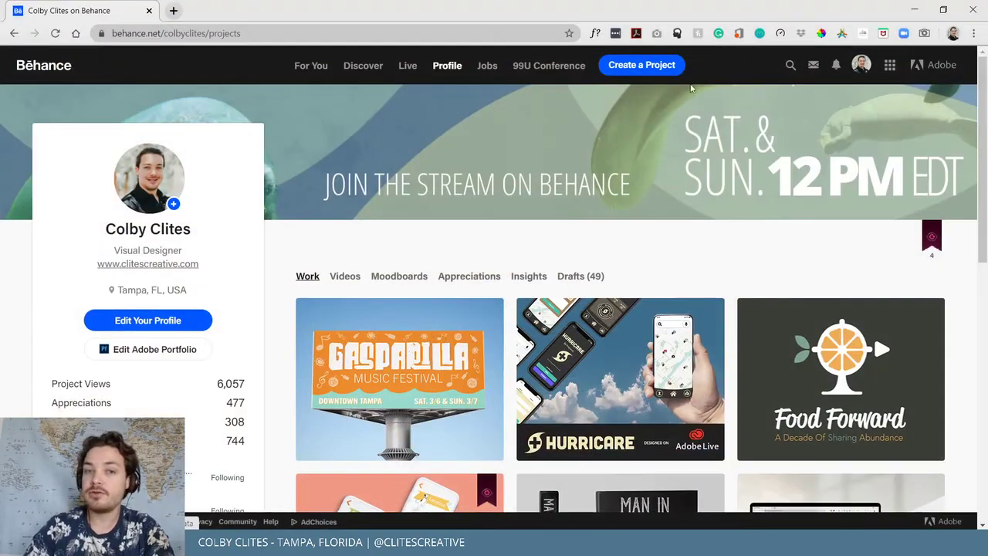
Open the Gasparilla Music Festival project on Behance, scroll through it, and close it
left_click(391, 362)
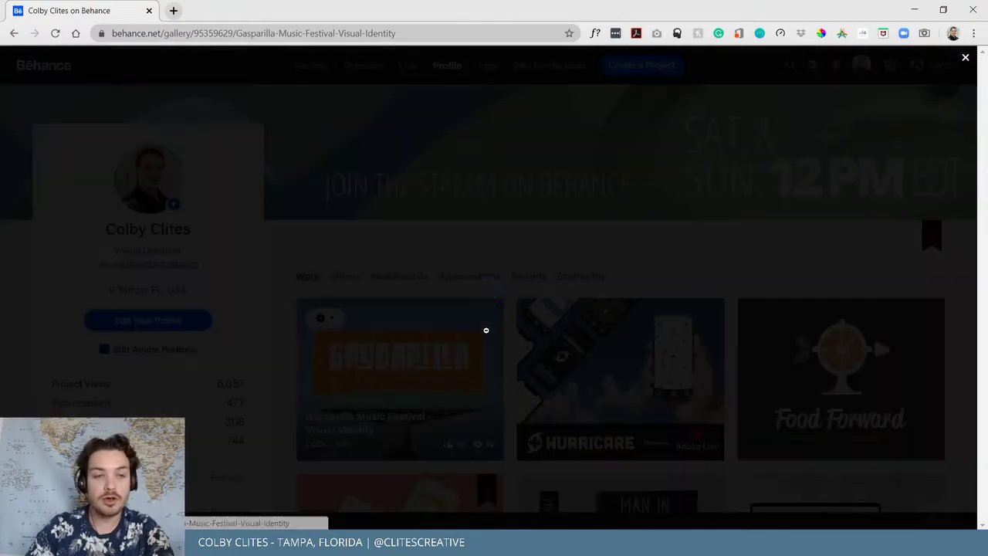
scroll(511, 299, "down", 12)
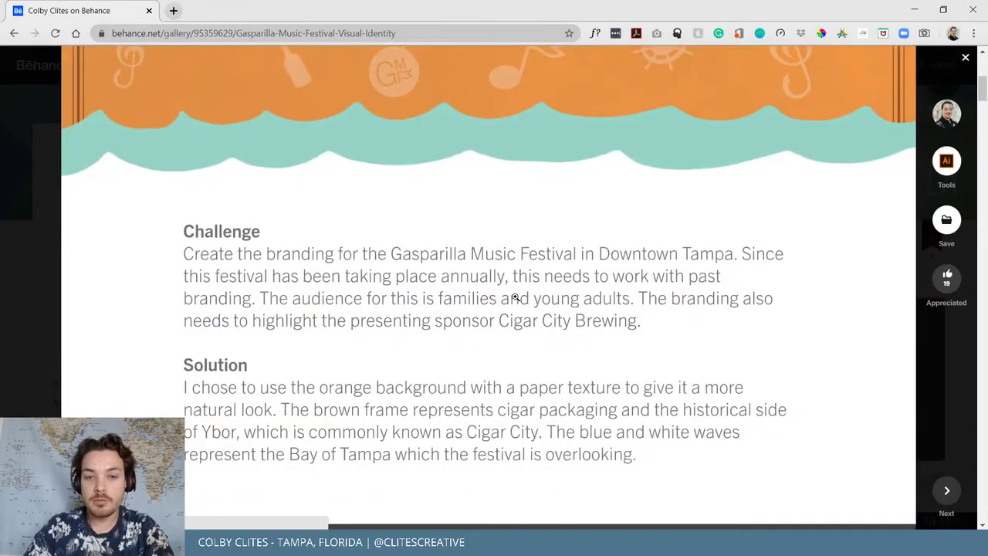
scroll(491, 309, "down", 5)
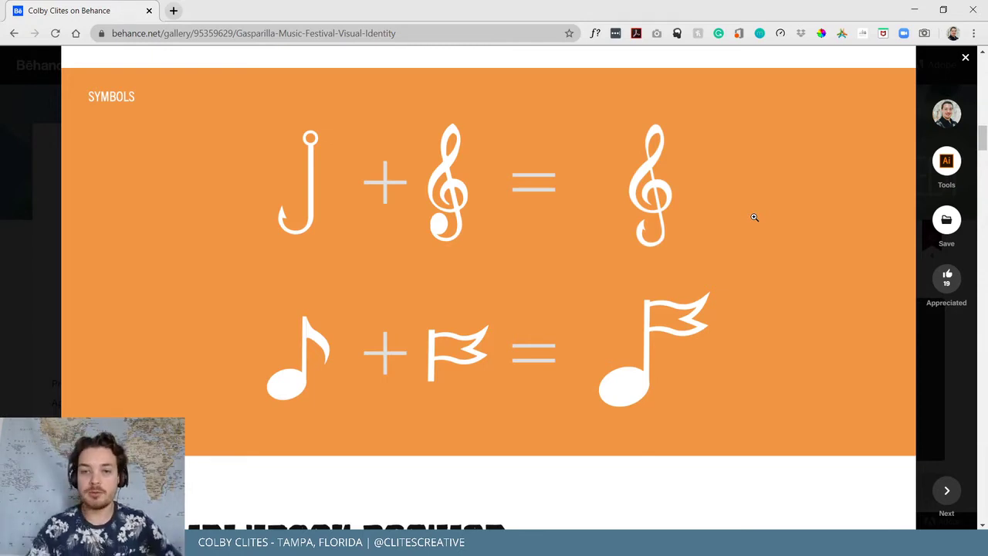
scroll(626, 315, "up", 1)
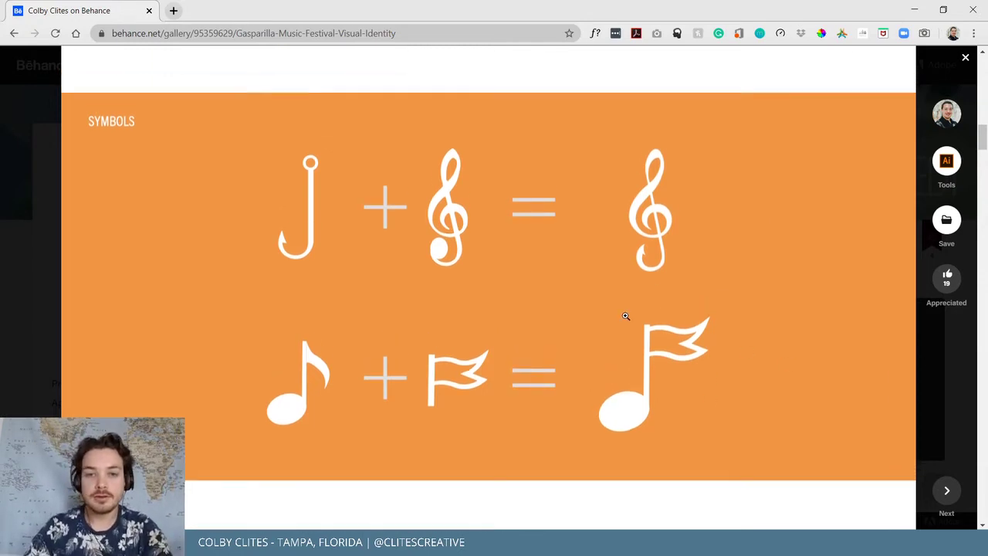
scroll(625, 316, "up", 10)
scroll(685, 317, "up", 1)
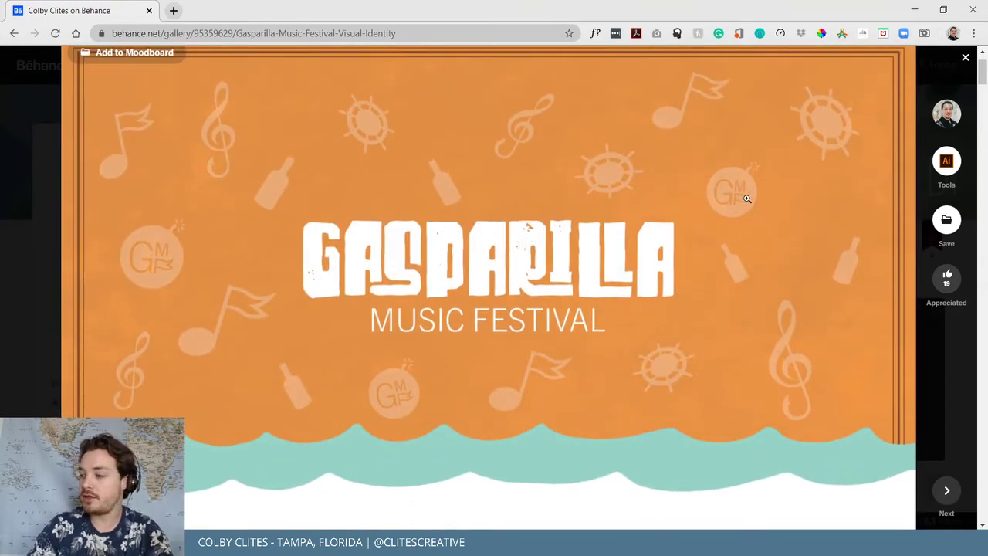
left_click(939, 345)
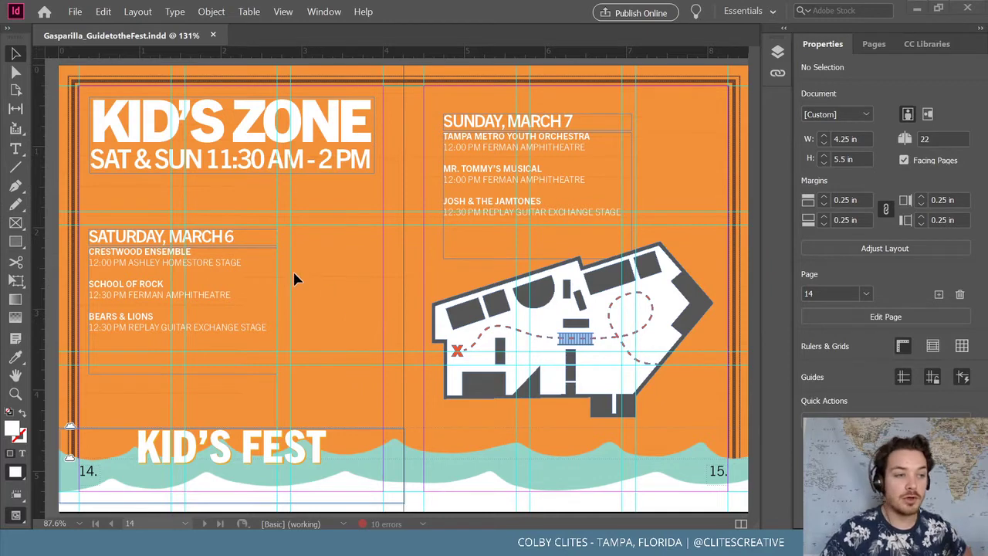
Shift the Saturday schedule right and down, Sunday schedule up, and KID'S ZONE title slightly
left_click(75, 16)
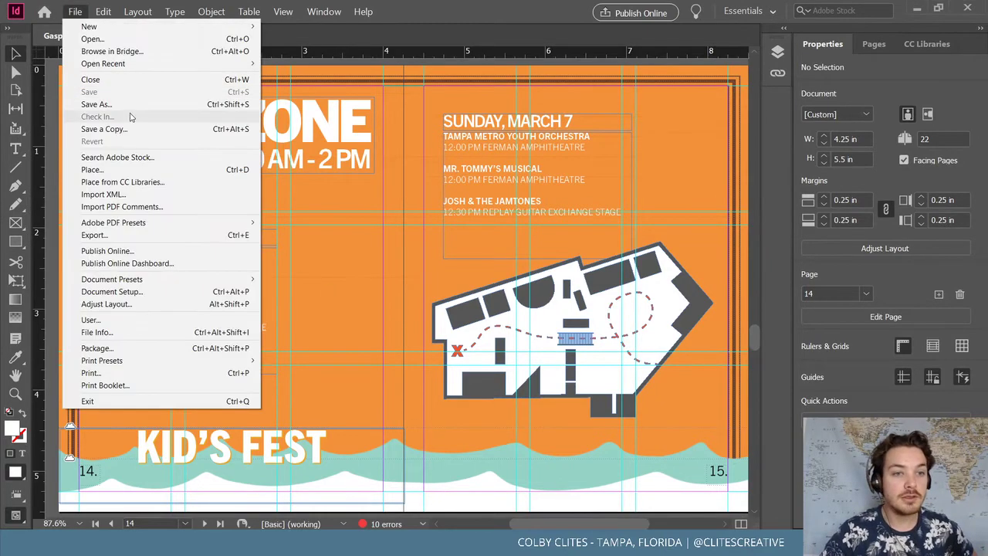
left_click(324, 201)
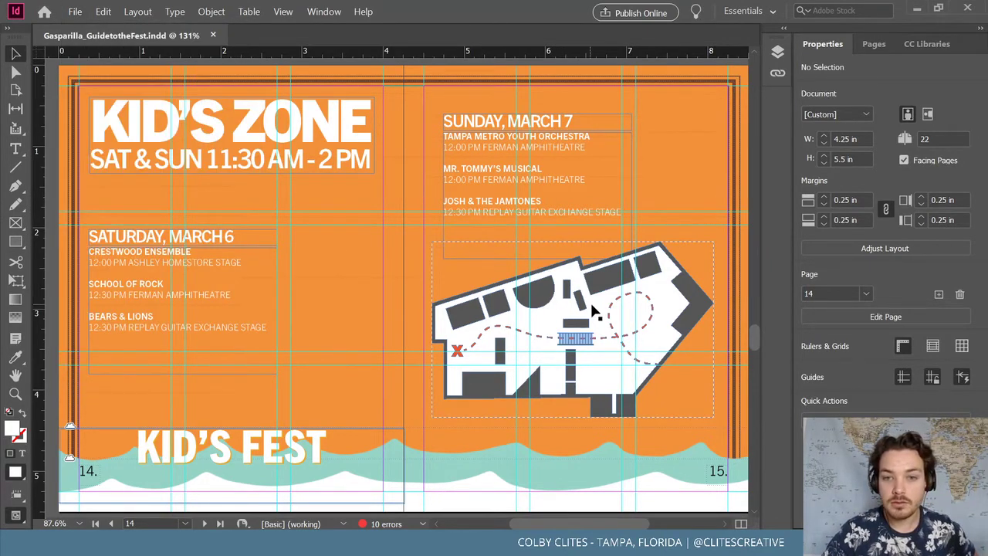
left_click_drag(251, 274, 279, 281)
left_click_drag(475, 150, 477, 145)
left_click(349, 233)
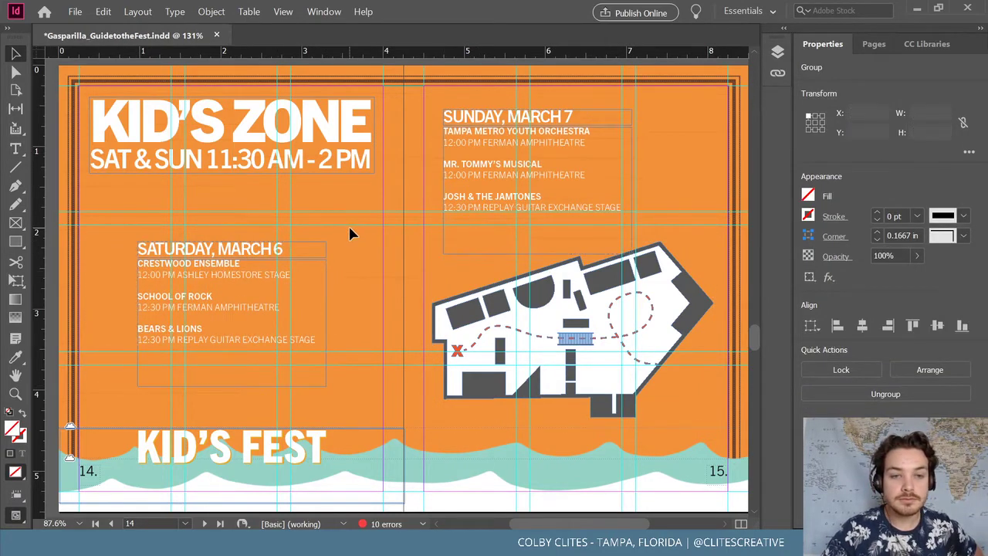
left_click_drag(323, 156, 327, 165)
left_click(327, 205)
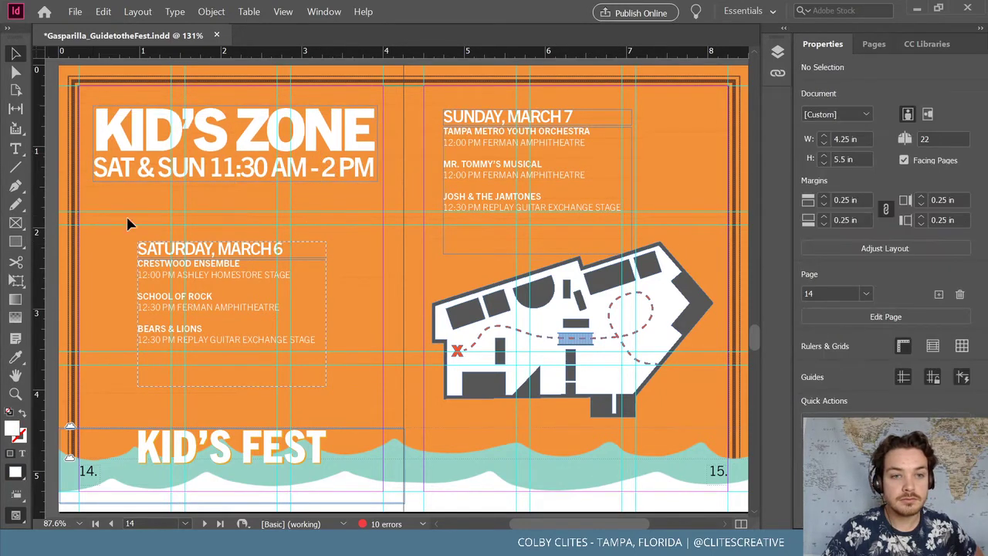
Scroll up to the 2021 Festival Map spread, then bring the Behance profile back
scroll(352, 290, "up", 15)
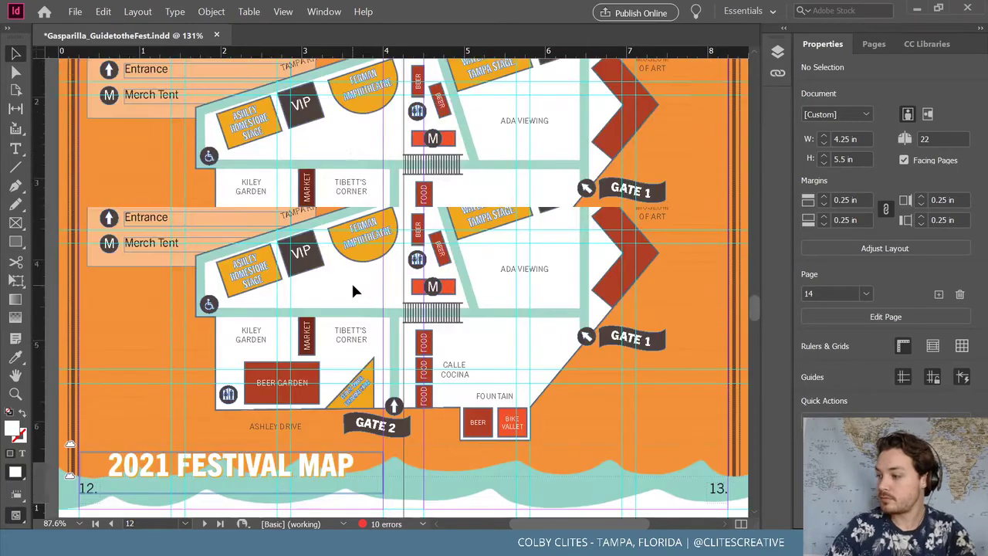
scroll(343, 281, "up", 5)
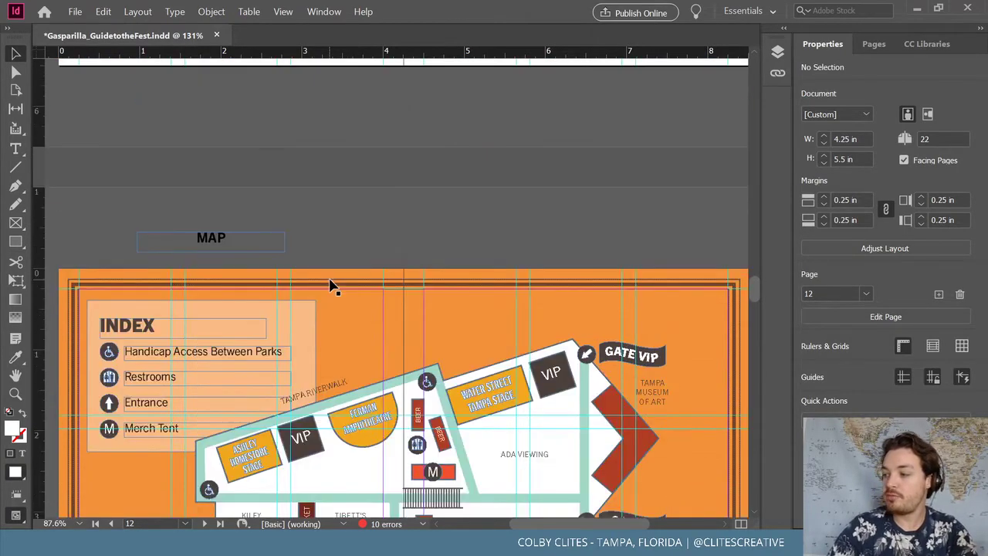
scroll(330, 285, "up", 5)
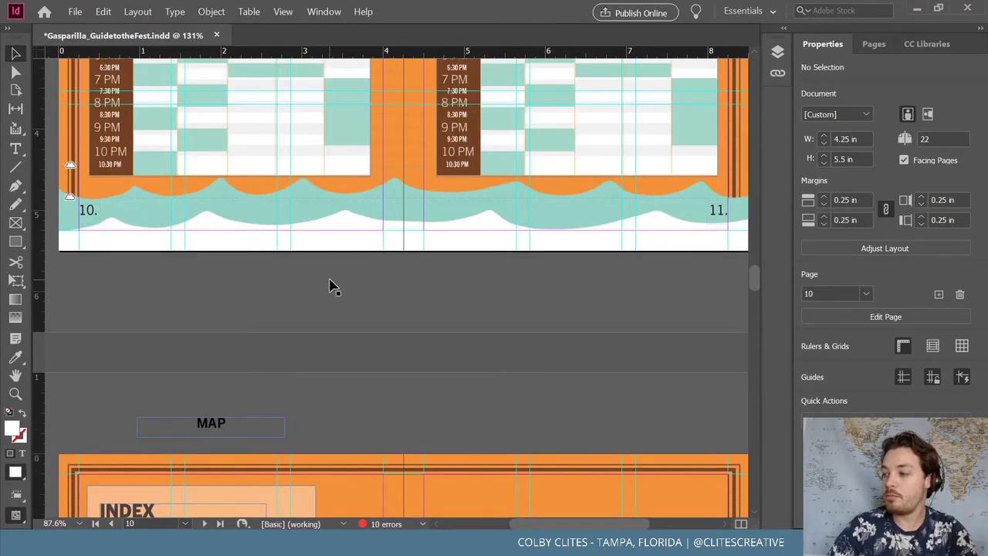
scroll(330, 285, "down", 3)
scroll(329, 285, "down", 10)
scroll(335, 281, "up", 1)
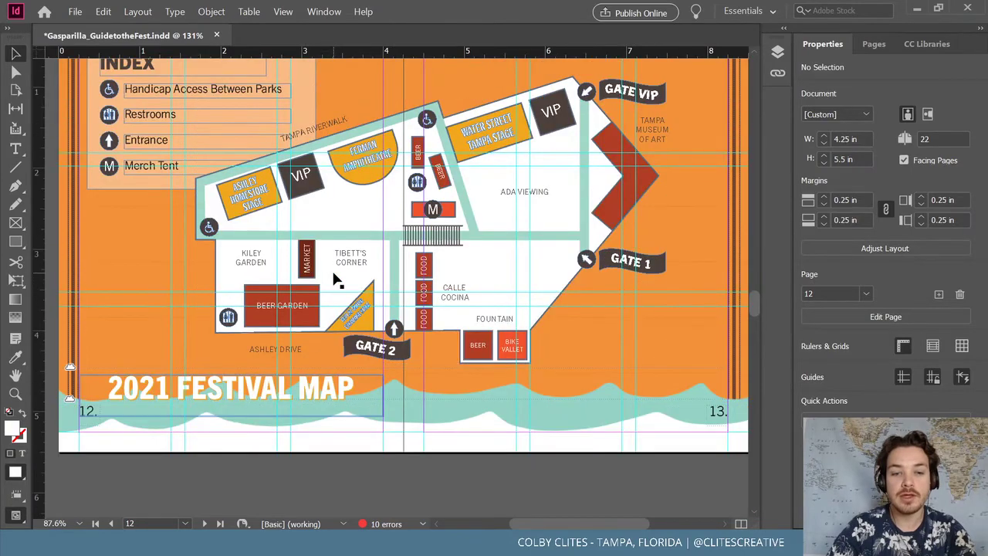
mouse_move(494, 541)
left_click(483, 482)
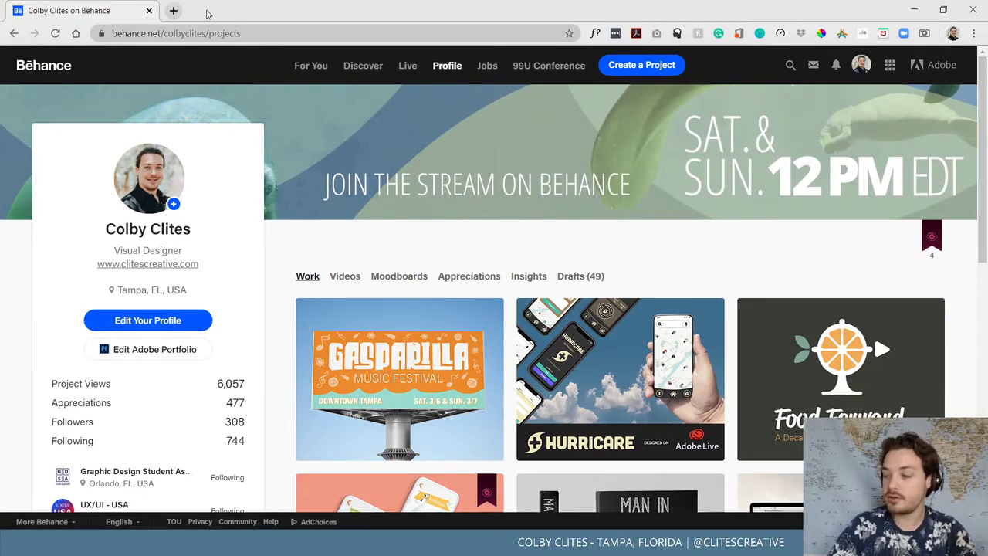
Open a new blank Chrome tab and switch back to the InDesign layout
left_click(173, 11)
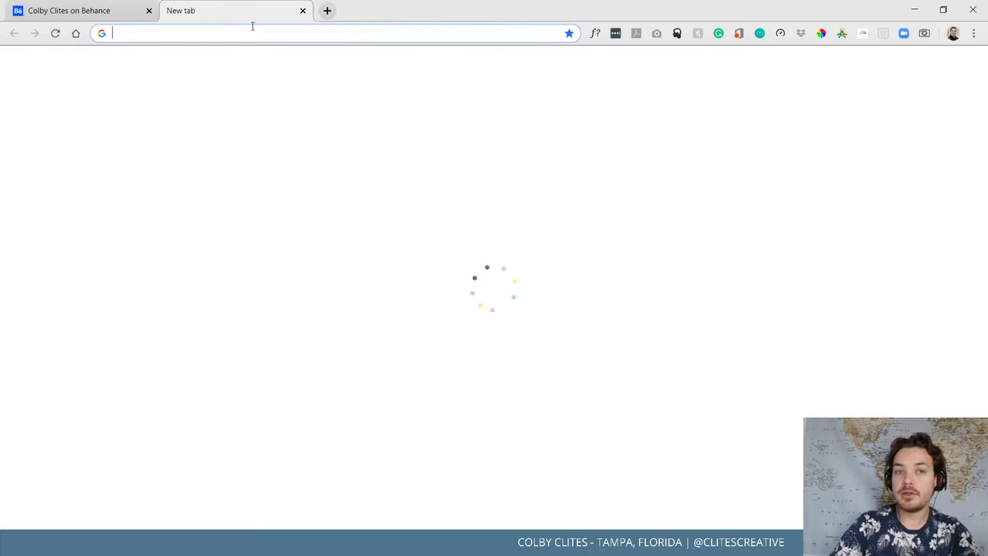
key("alt+Tab")
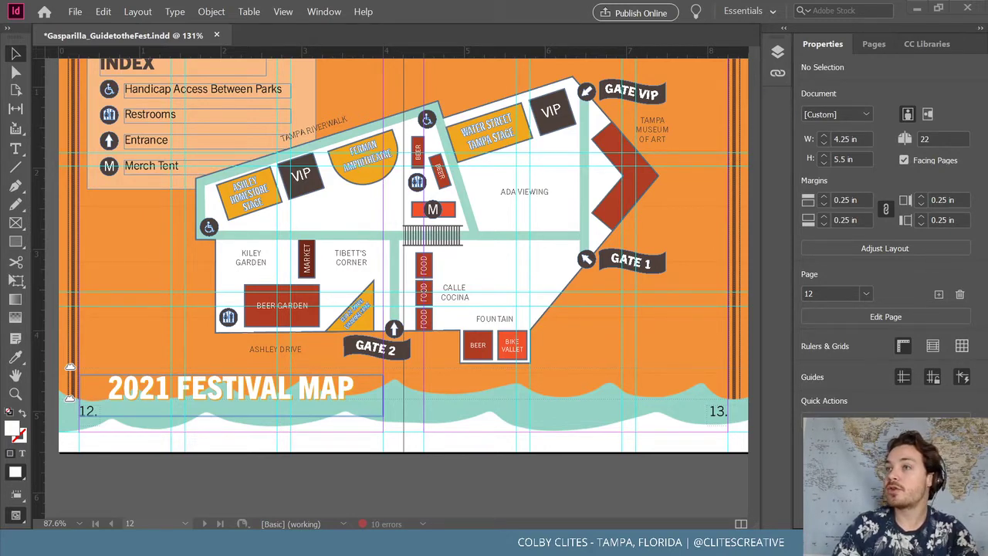
key("alt+Tab")
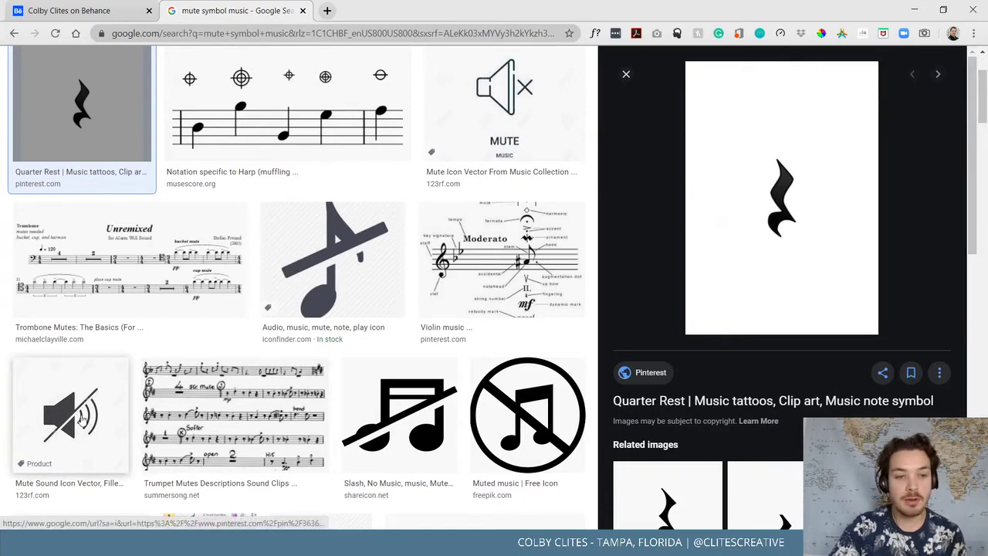
left_click(914, 10)
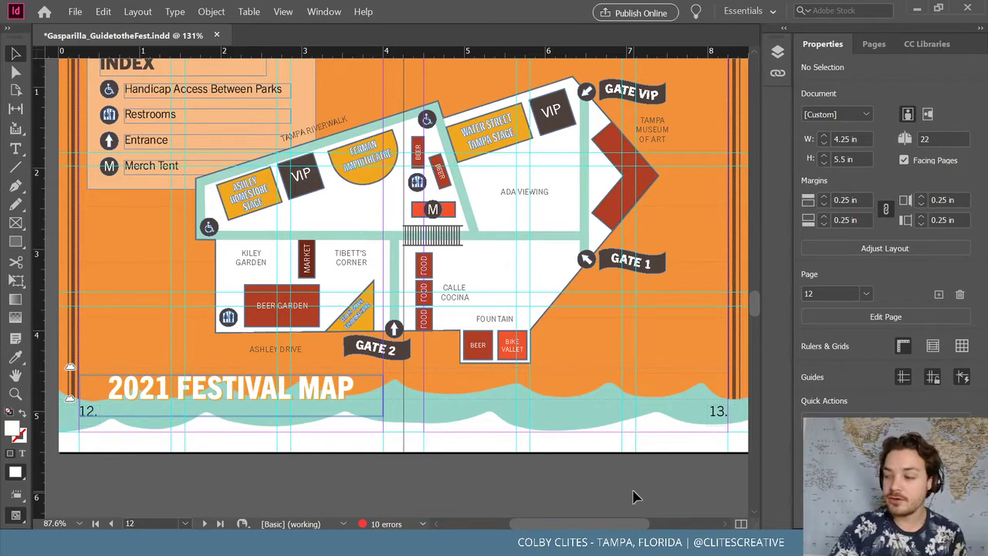
scroll(629, 494, "up", 2)
Save the guide and scroll down to the Kid's Zone spread on pages 14–15
left_click(74, 11)
left_click(89, 92)
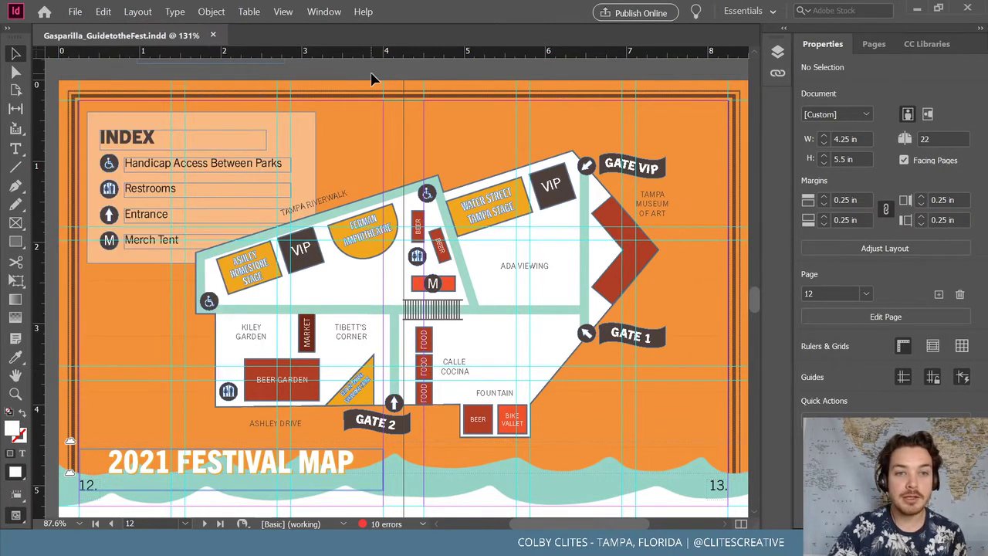
scroll(414, 139, "down", 13)
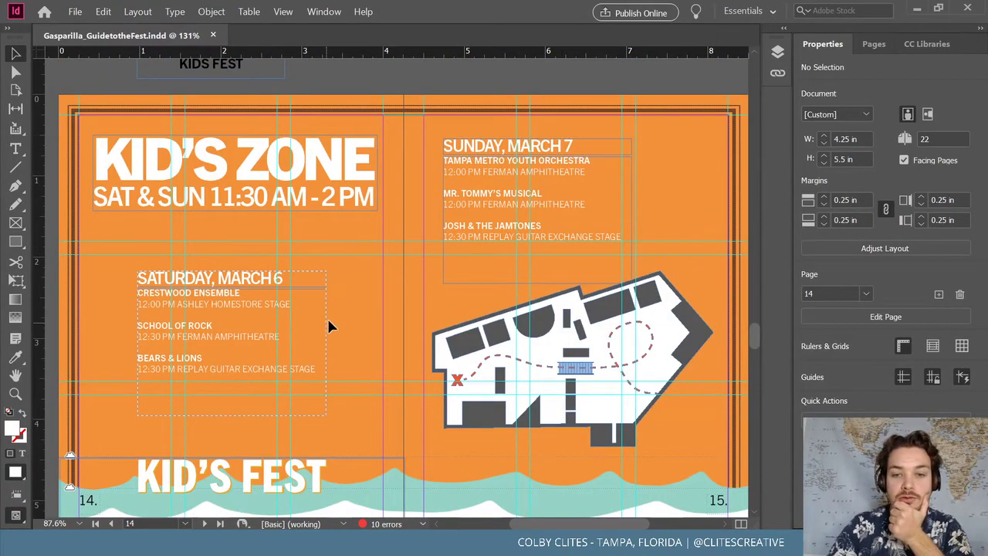
left_click_drag(606, 528, 695, 516)
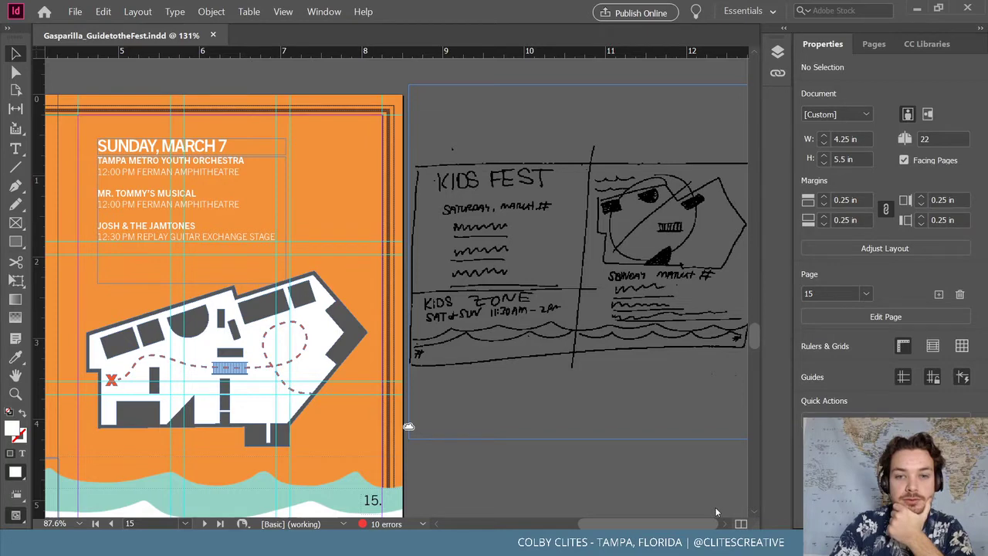
scroll(715, 506, "left", 10)
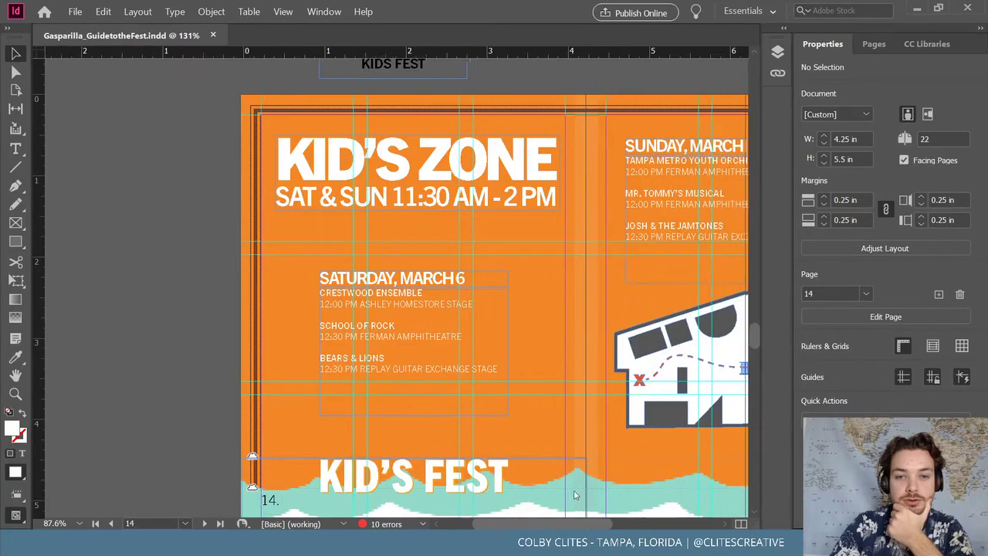
scroll(601, 492, "right", 5)
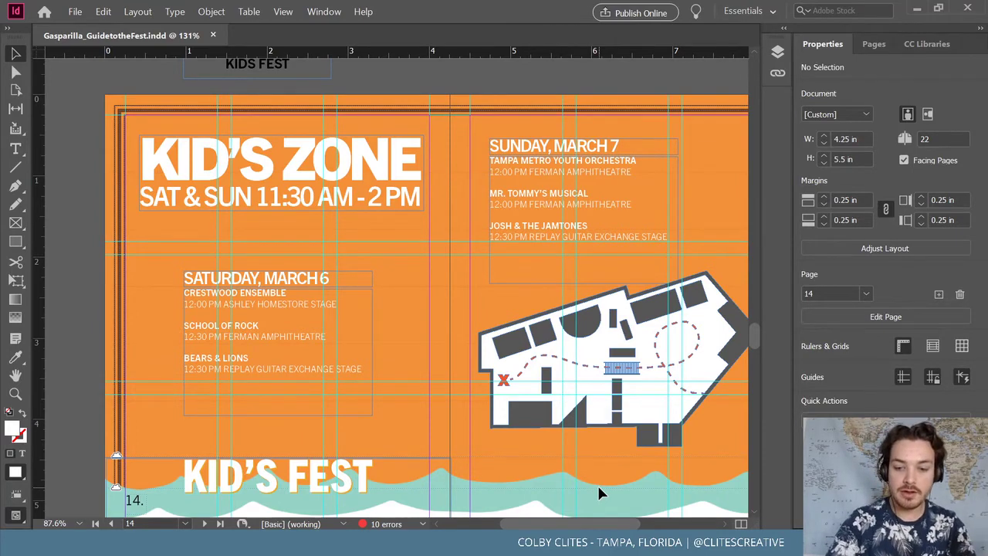
scroll(599, 489, "left", 5)
scroll(599, 490, "down", 1)
scroll(599, 528, "right", 6)
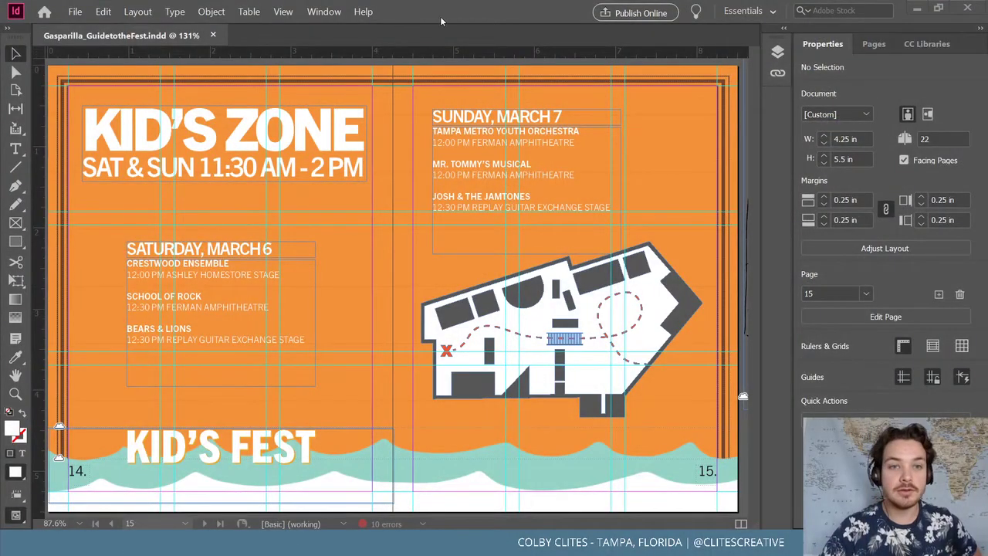
Bring page 17 into view and crop the hand-drawn sketch on the pasteboard in from its left side
left_click(81, 11)
left_click(446, 38)
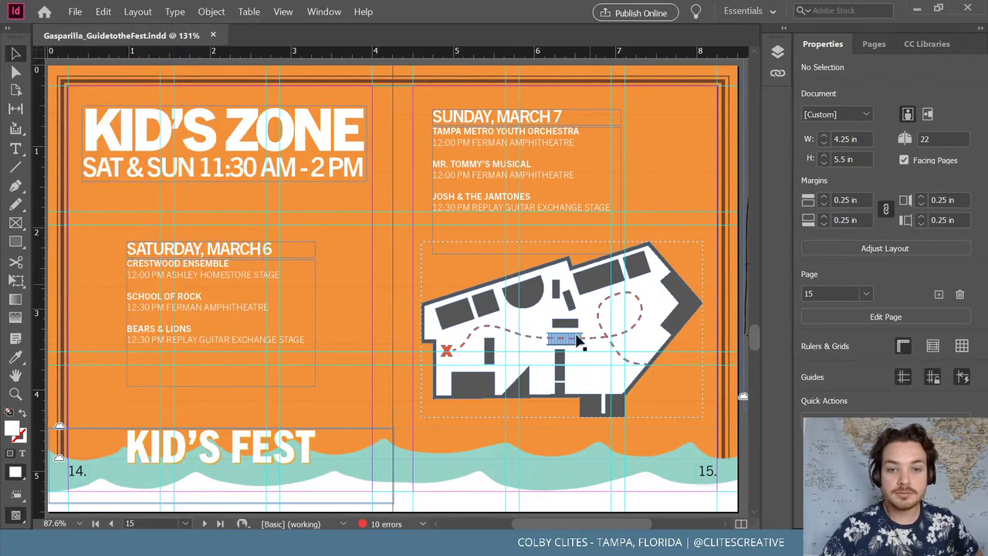
scroll(347, 278, "up", 1)
scroll(386, 231, "down", 4)
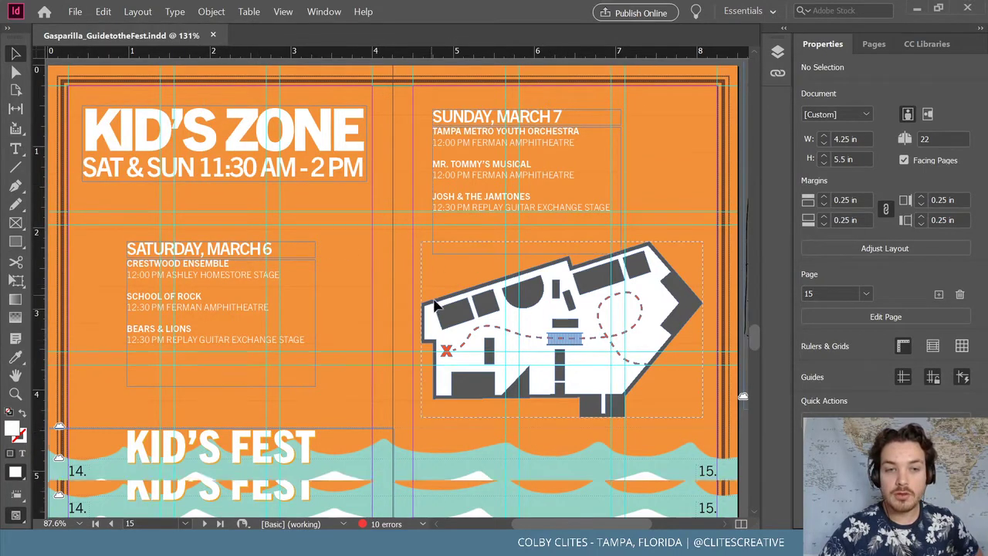
scroll(442, 287, "down", 10)
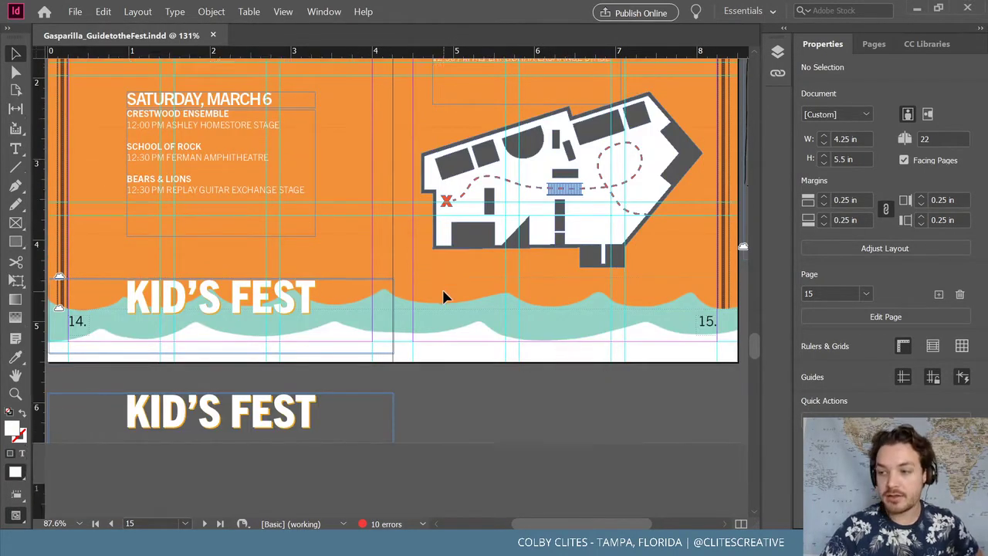
scroll(452, 278, "down", 2)
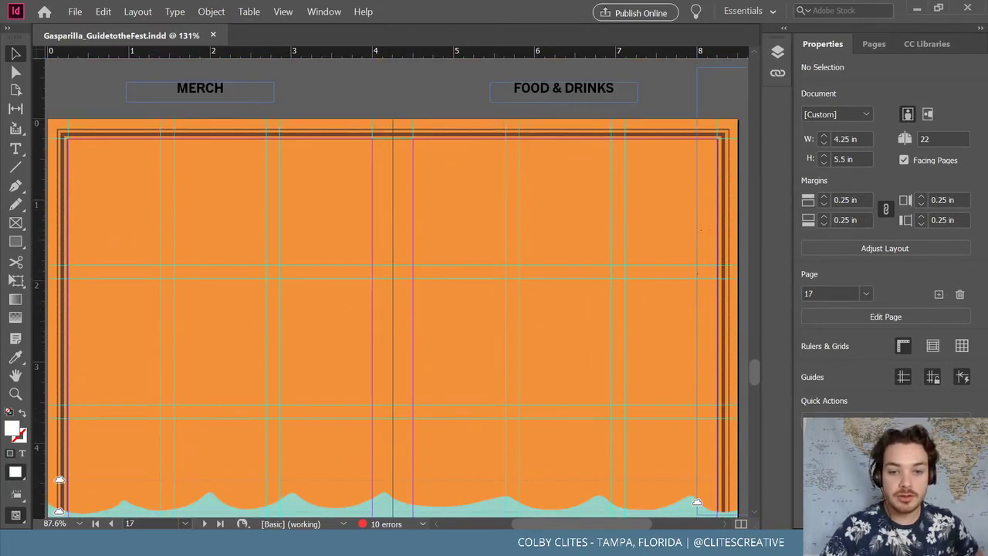
scroll(554, 255, "right", 6)
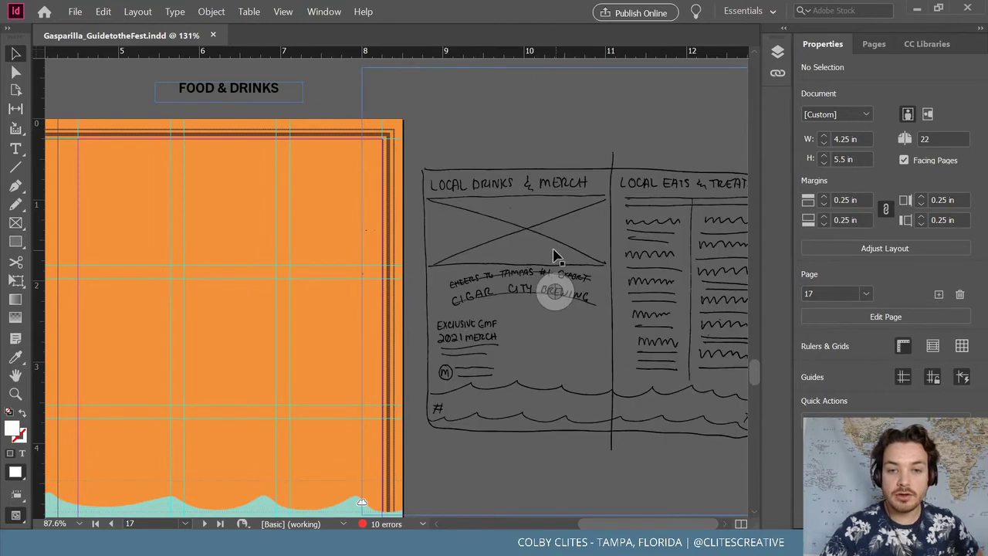
mouse_move(486, 349)
left_mouse_down()
mouse_move(499, 370)
mouse_move(512, 370)
left_mouse_up()
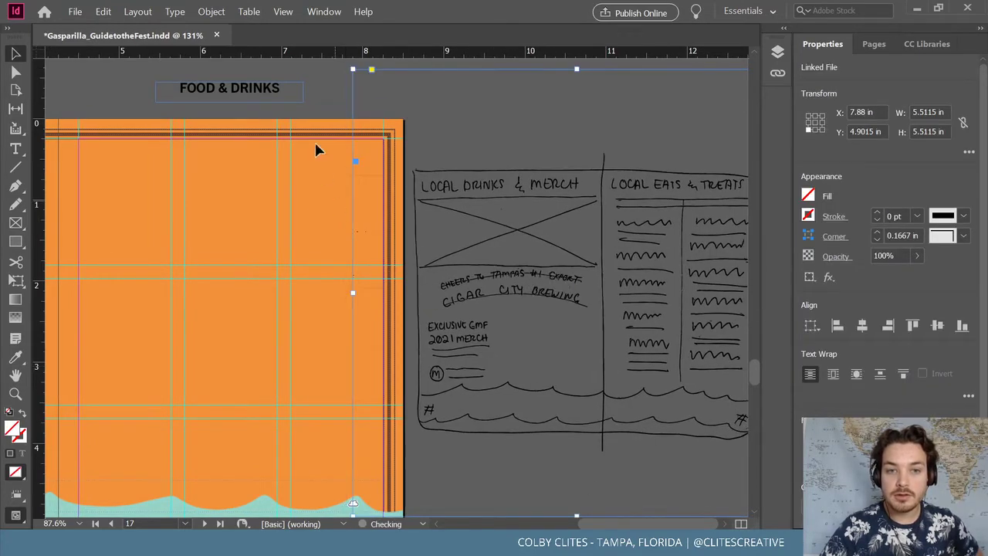
left_click_drag(353, 293, 411, 294)
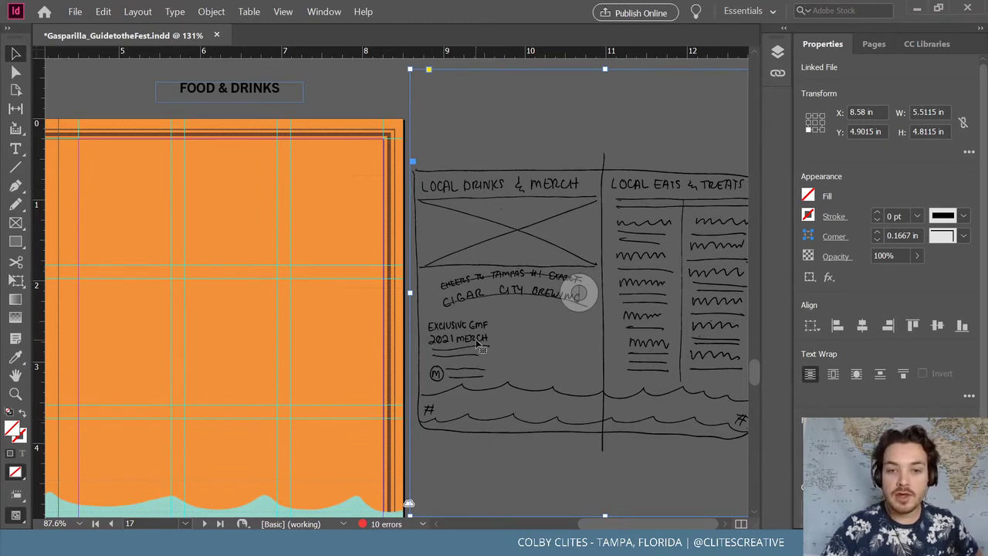
left_click_drag(640, 518, 563, 525)
Select the 2021 FESTIVAL MAP heading group on the pasteboard
scroll(518, 322, "up", 10)
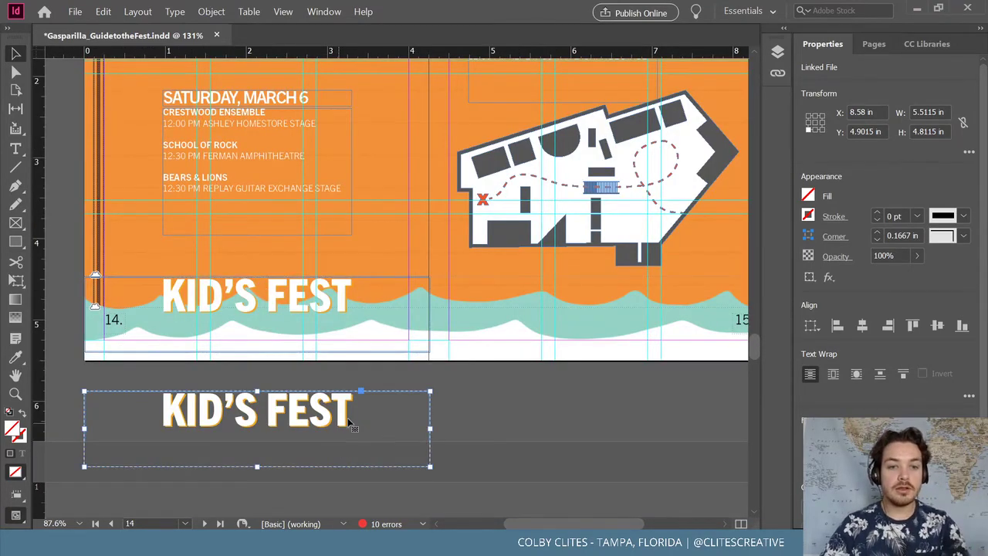
scroll(456, 397, "up", 10)
scroll(421, 372, "down", 5)
left_click(349, 419)
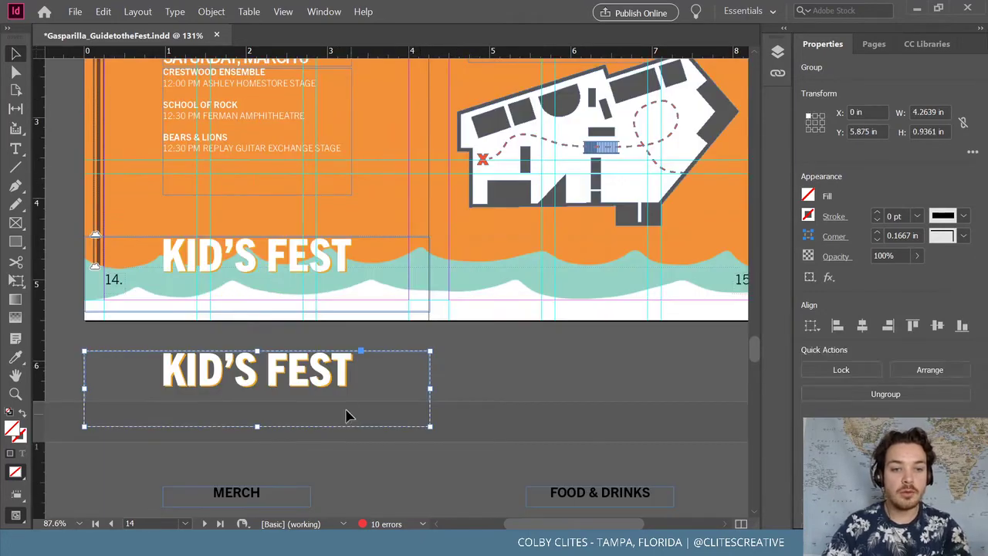
left_click(427, 377)
scroll(426, 375, "up", 10)
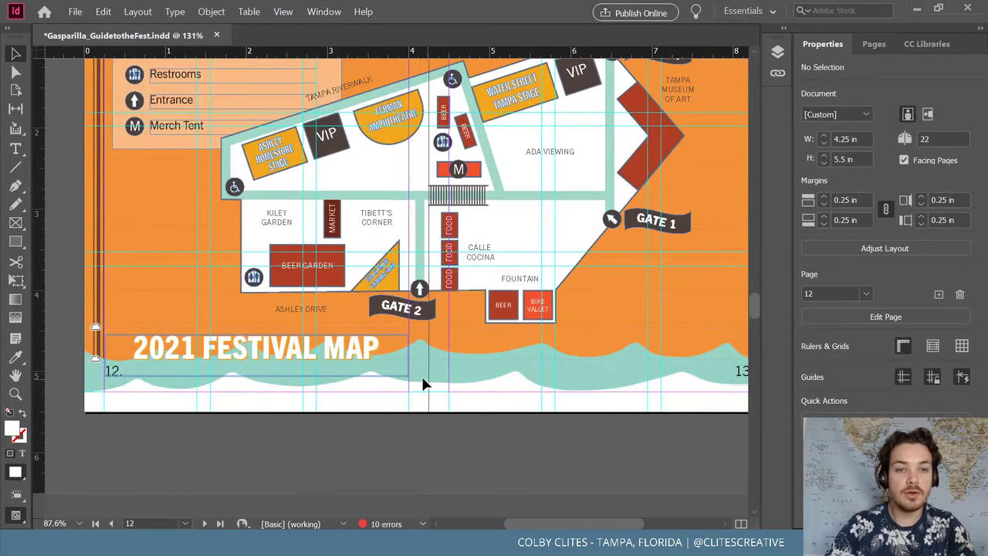
left_click(342, 377)
scroll(348, 388, "down", 10)
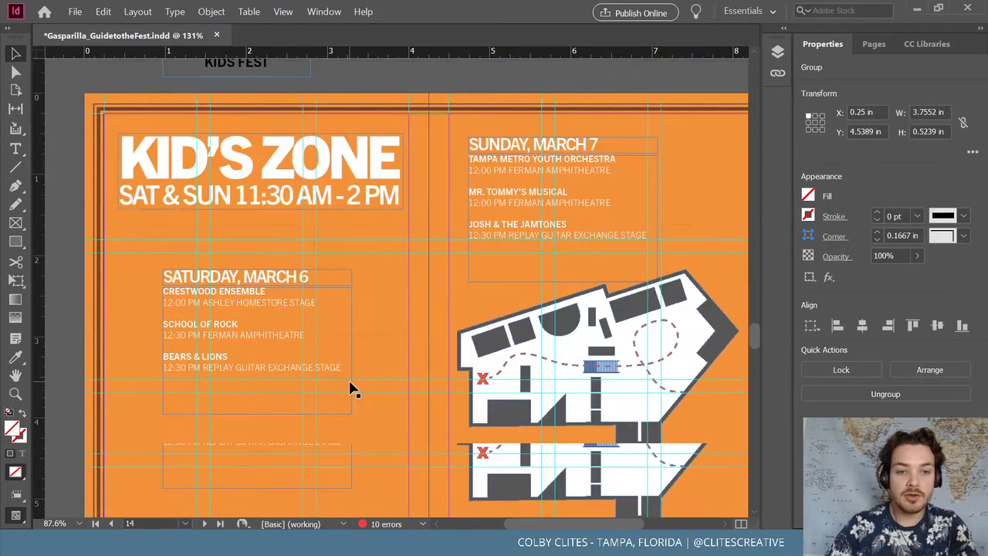
scroll(346, 390, "down", 10)
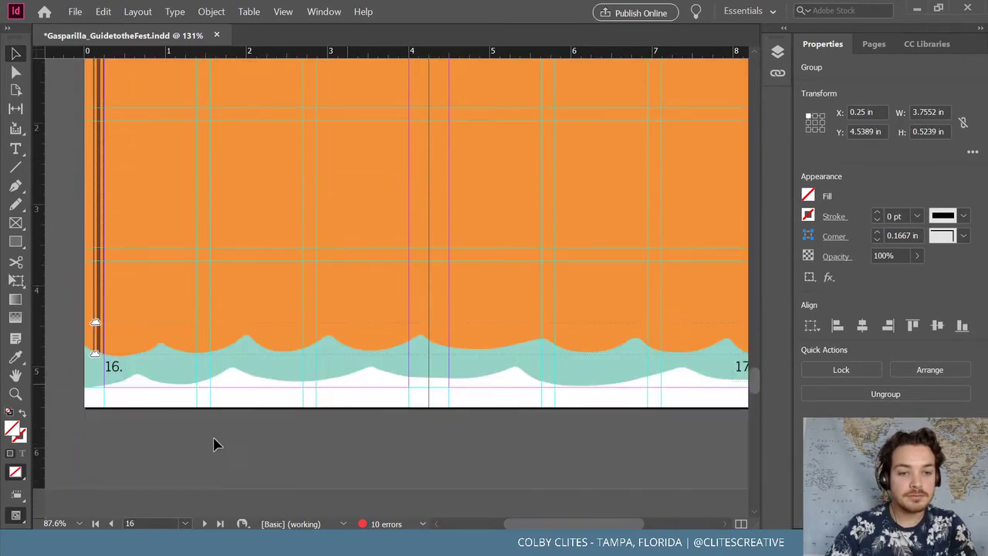
Paste the 2021 FESTIVAL MAP heading in place on page 16
left_click(151, 222)
left_click(103, 11)
left_click(147, 112)
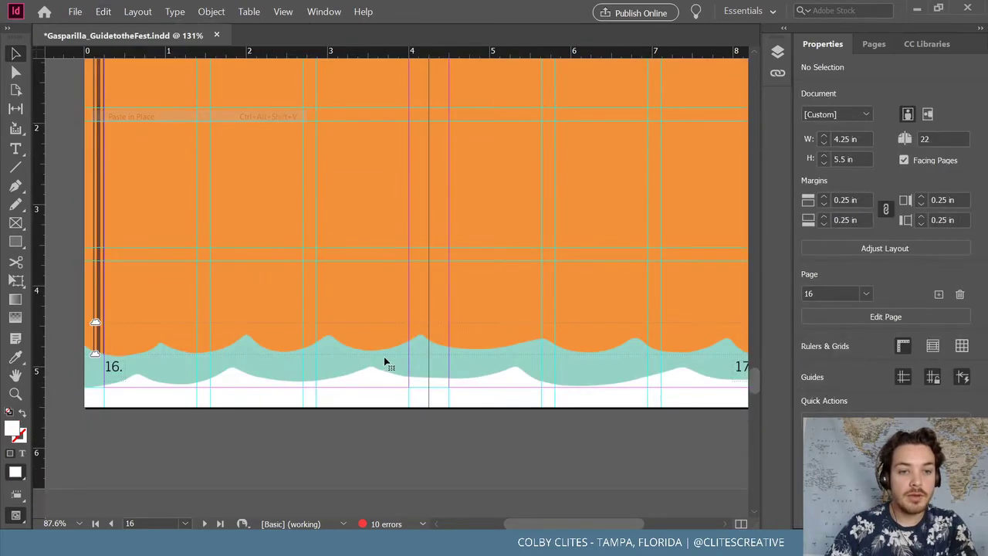
left_click(211, 11)
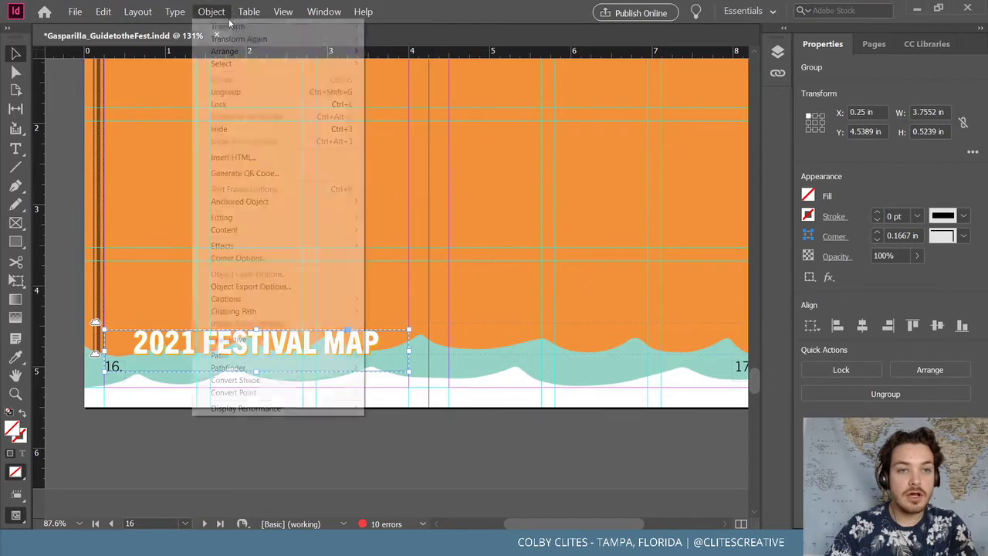
key("Escape")
Select the pasted heading's text and show the shared library's colour swatches
double_click(277, 346)
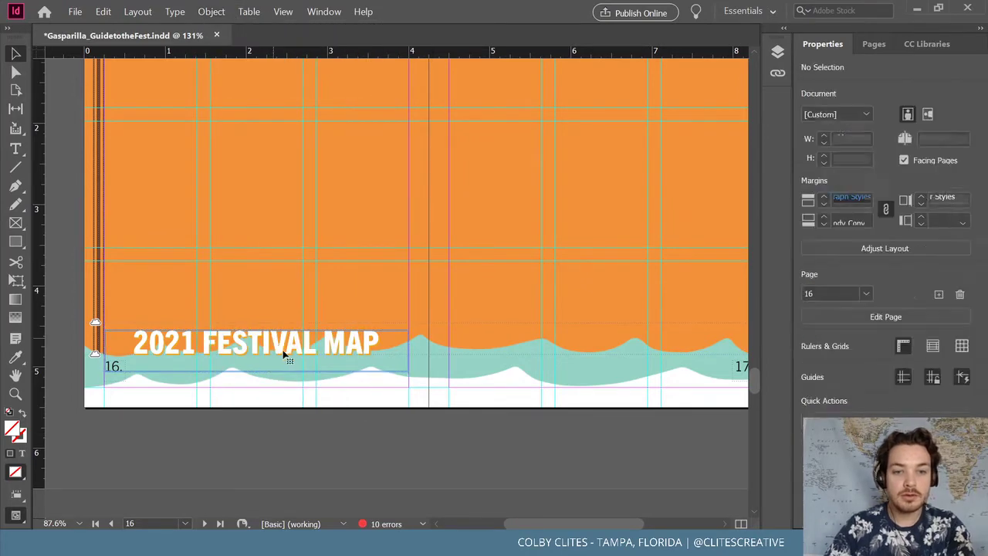
left_click(302, 361)
left_click(312, 380)
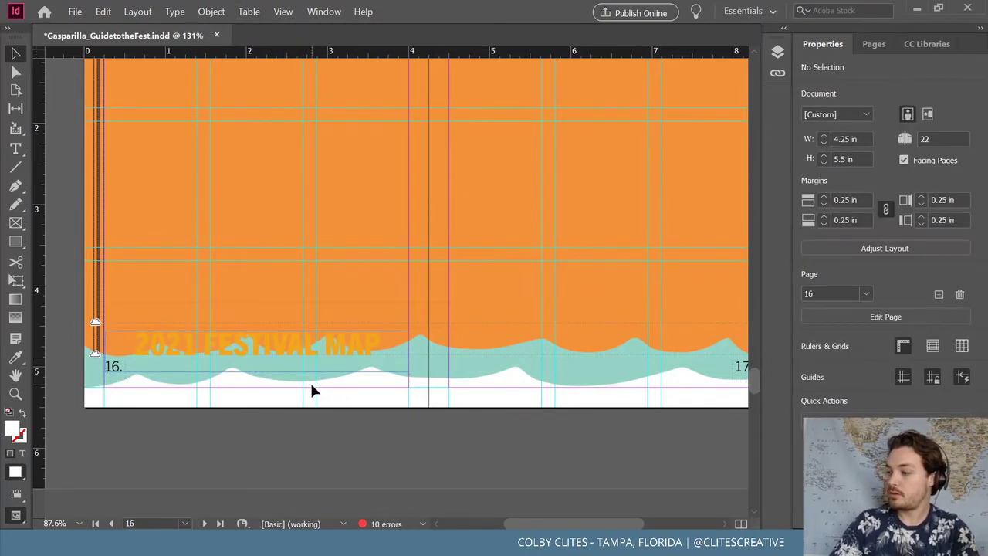
triple_click(283, 355)
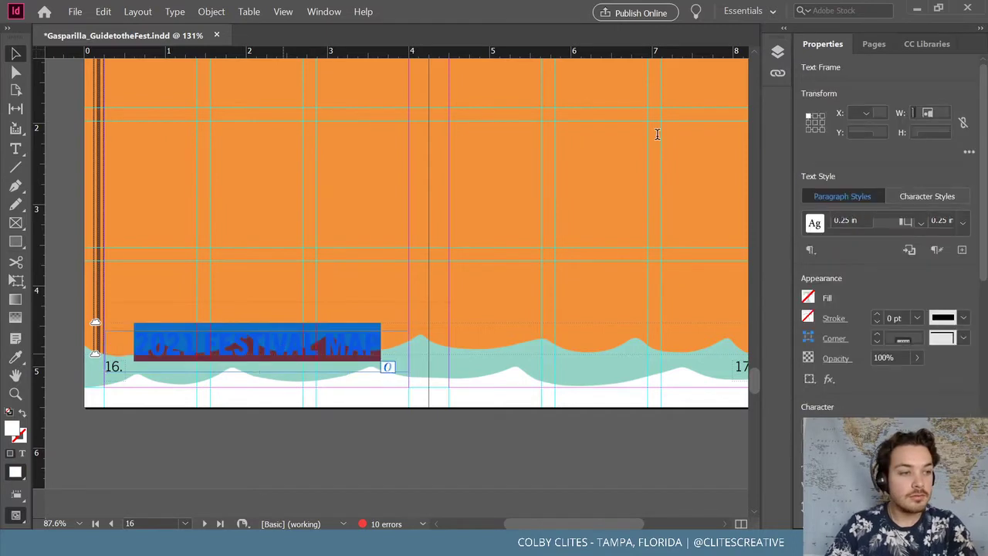
left_click(927, 44)
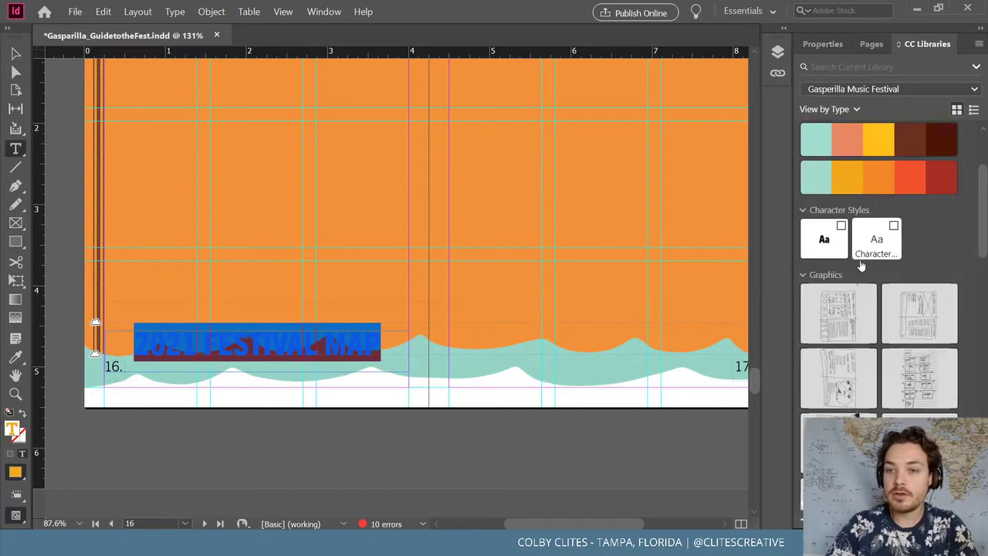
left_click(13, 54)
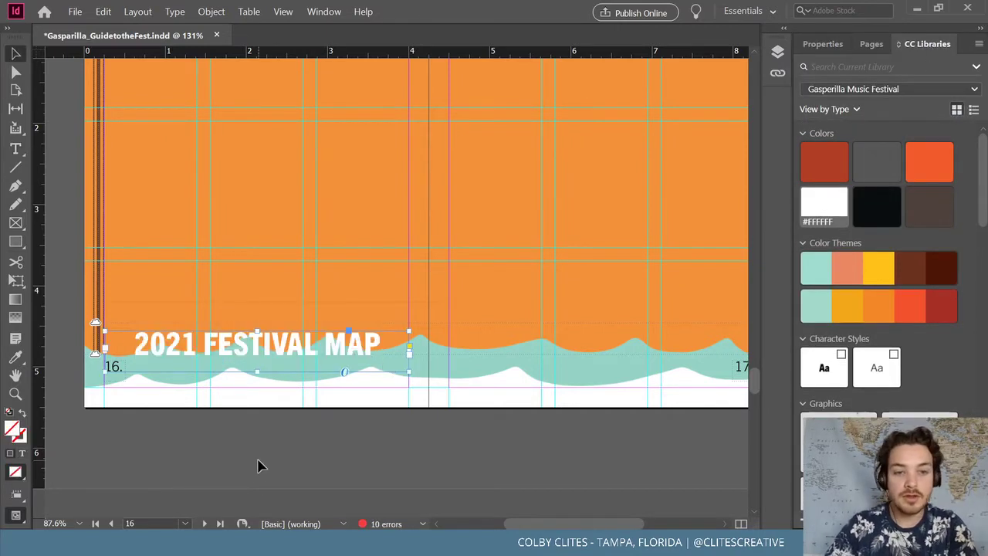
double_click(277, 349)
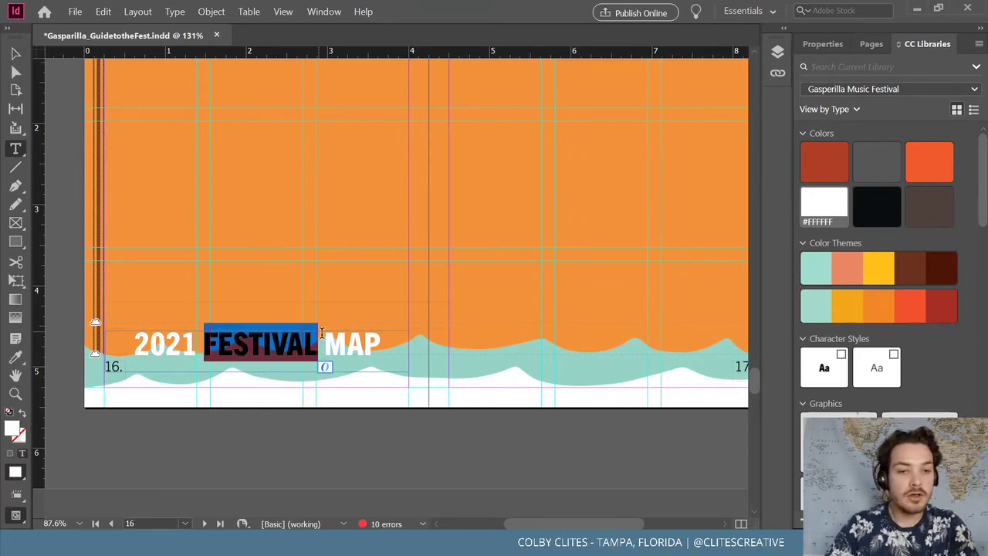
left_click_drag(567, 522, 654, 514)
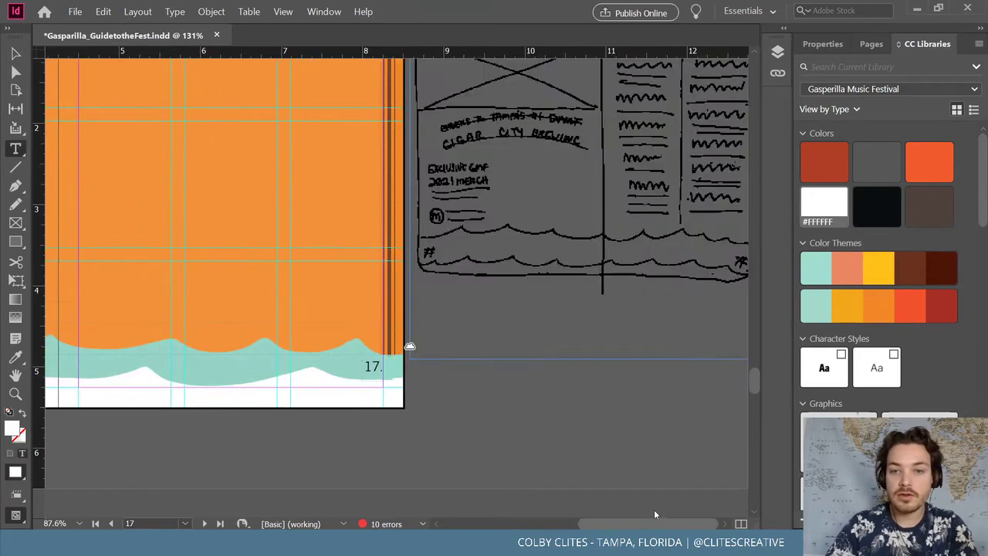
Replace the 2021 FESTIVAL MAP heading text with 'local'
scroll(633, 430, "up", 3)
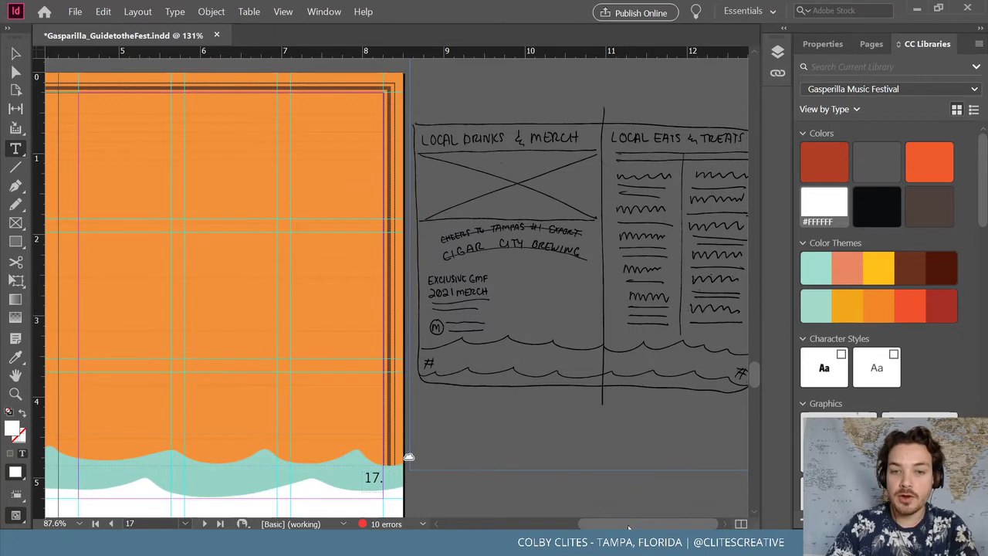
left_click_drag(627, 527, 571, 527)
scroll(515, 468, "down", 1)
scroll(516, 469, "up", 2)
scroll(516, 467, "down", 3)
triple_click(195, 392)
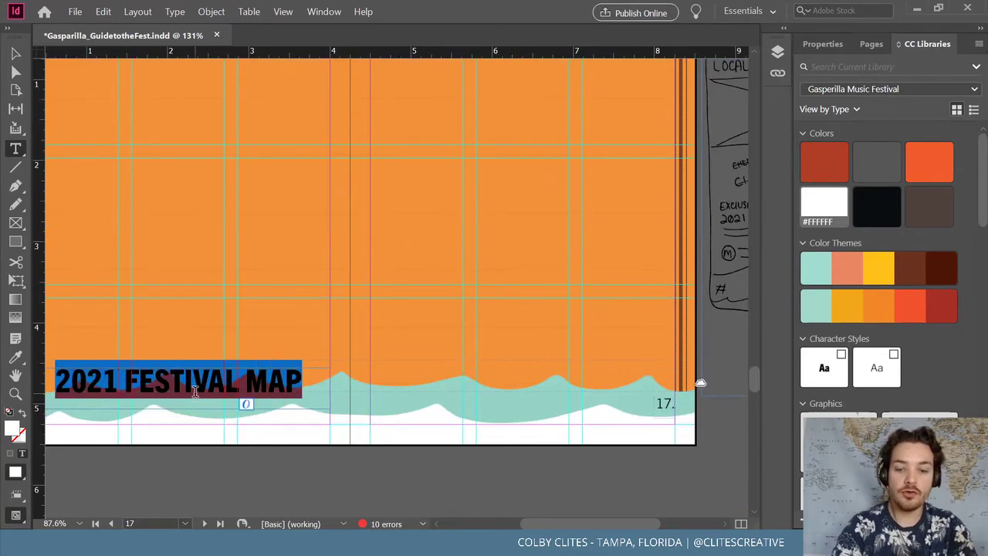
type("local")
key("BackSpace")
key("BackSpace")
key("BackSpace")
key("BackSpace")
key("BackSpace")
type("loca")
key("BackSpace")
key("BackSpace")
key("BackSpace")
key("BackSpace")
type("local")
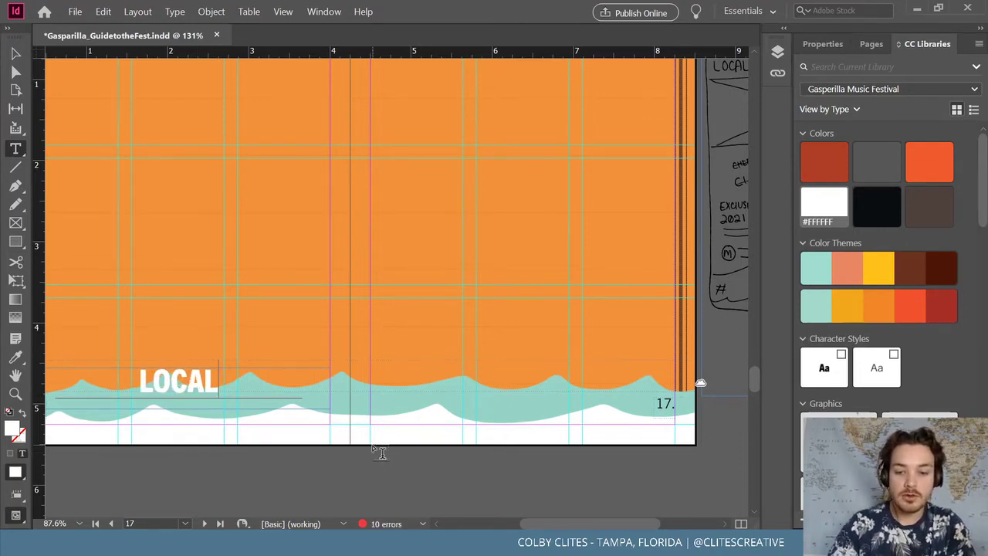
Move the sketch frame to the middle of the spread and shorten it from the bottom
scroll(372, 447, "left", 5)
scroll(521, 526, "right", 3)
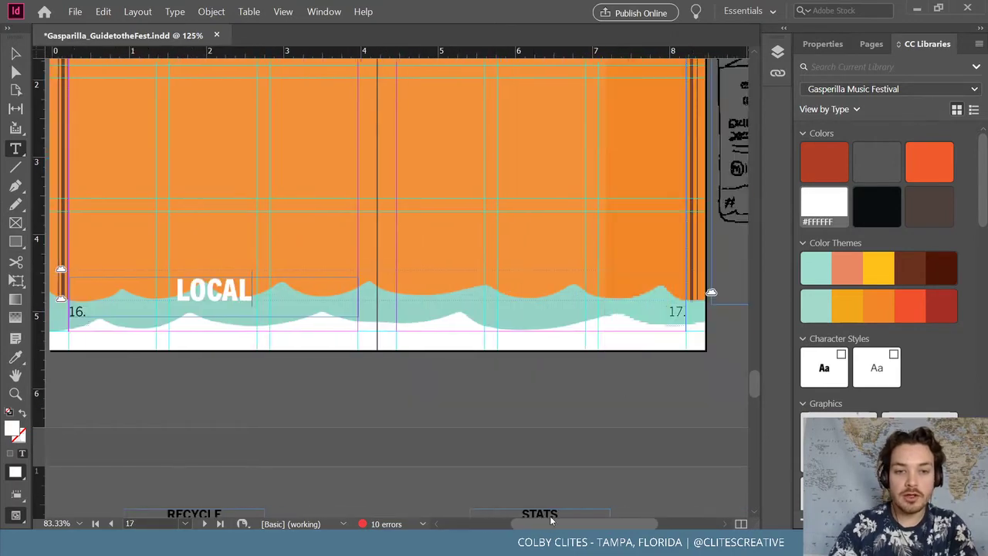
scroll(530, 453, "up", 3)
left_click(17, 53)
mouse_move(729, 231)
left_mouse_down()
mouse_move(486, 187)
mouse_move(599, 223)
mouse_move(531, 212)
mouse_move(526, 226)
left_mouse_up()
mouse_move(595, 231)
left_mouse_down()
mouse_move(326, 209)
mouse_move(412, 226)
left_mouse_up()
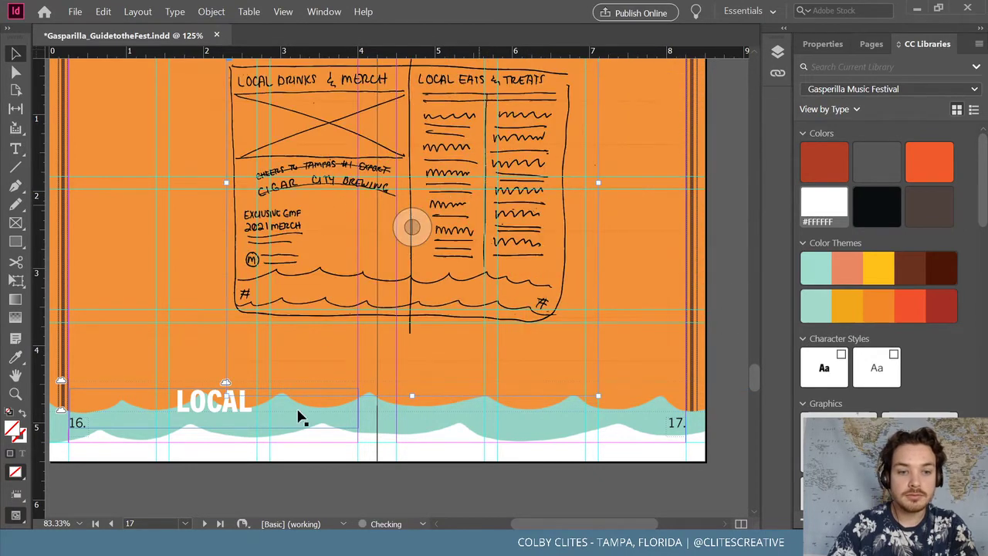
left_click_drag(412, 395, 432, 327)
left_click(351, 473)
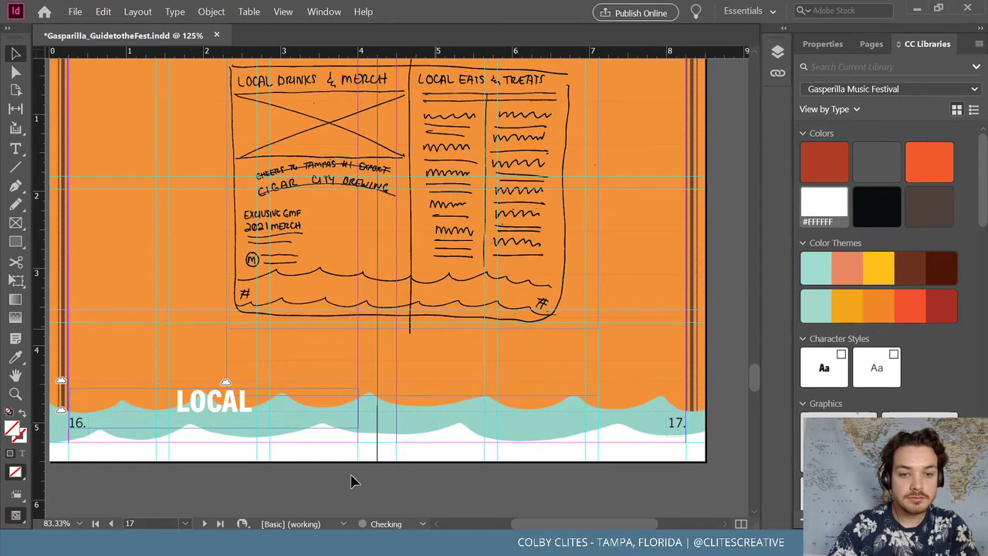
Extend the heading to read 'LOCAL DRINKS & MERCH'
left_click(248, 405)
key("t")
left_click(261, 405)
type("DRINK")
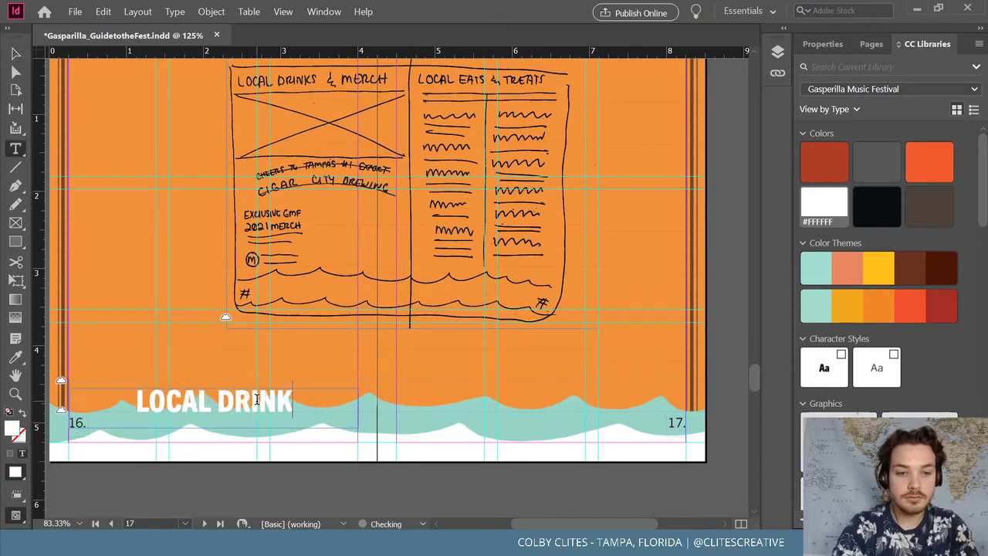
type("S & MERCH")
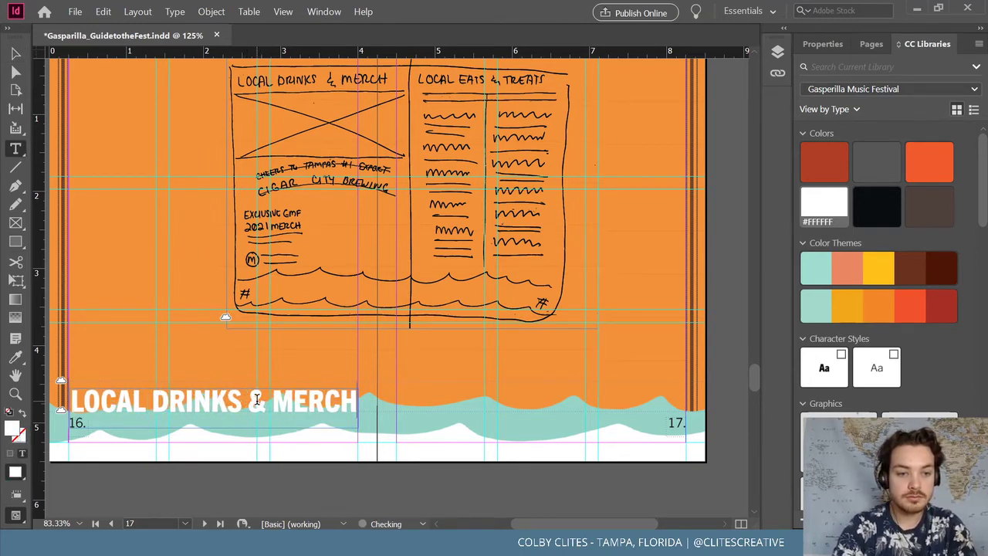
Tighten the heading's tracking with Alt+Left three times and nudge the frame slightly lower
left_click(15, 54)
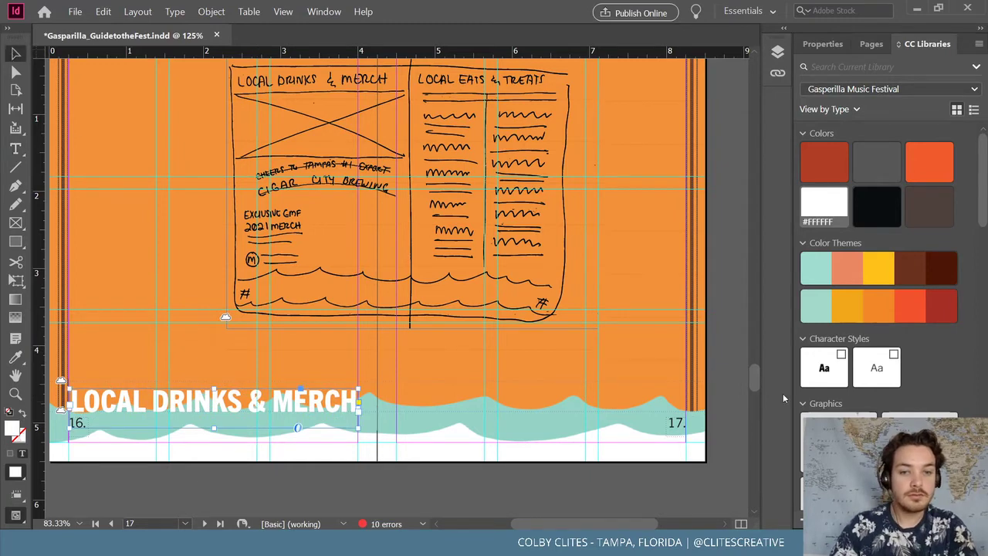
left_click(805, 43)
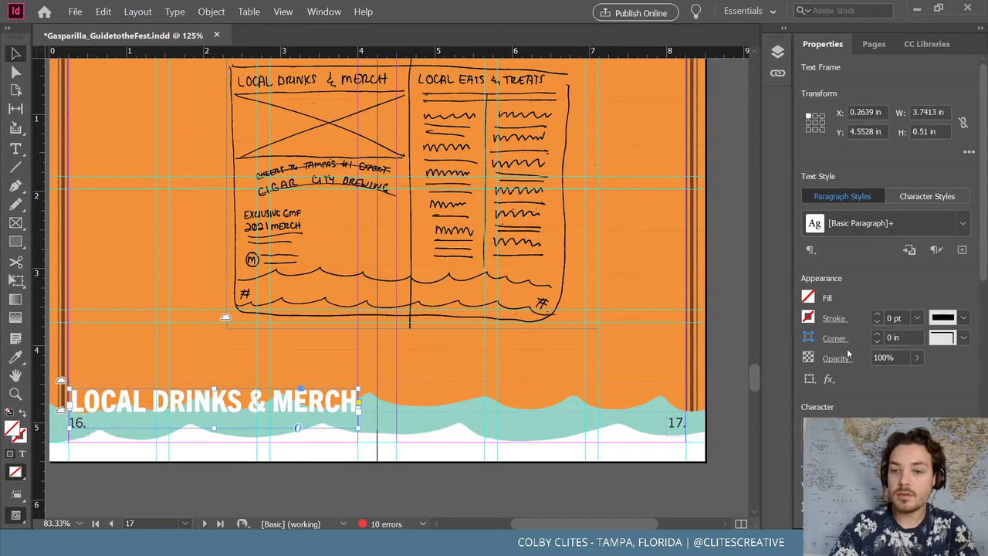
key("alt+Left")
key("alt+Left")
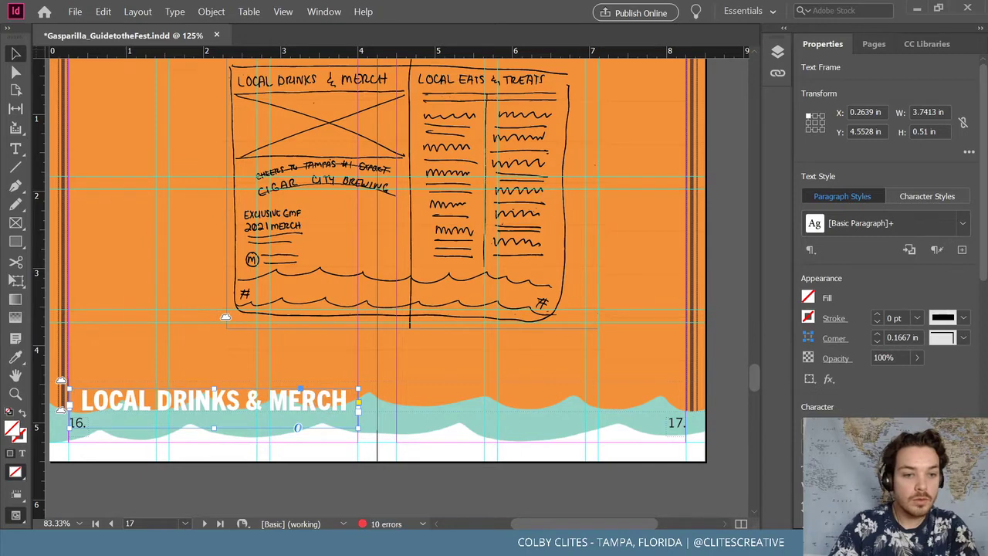
key("alt+Left")
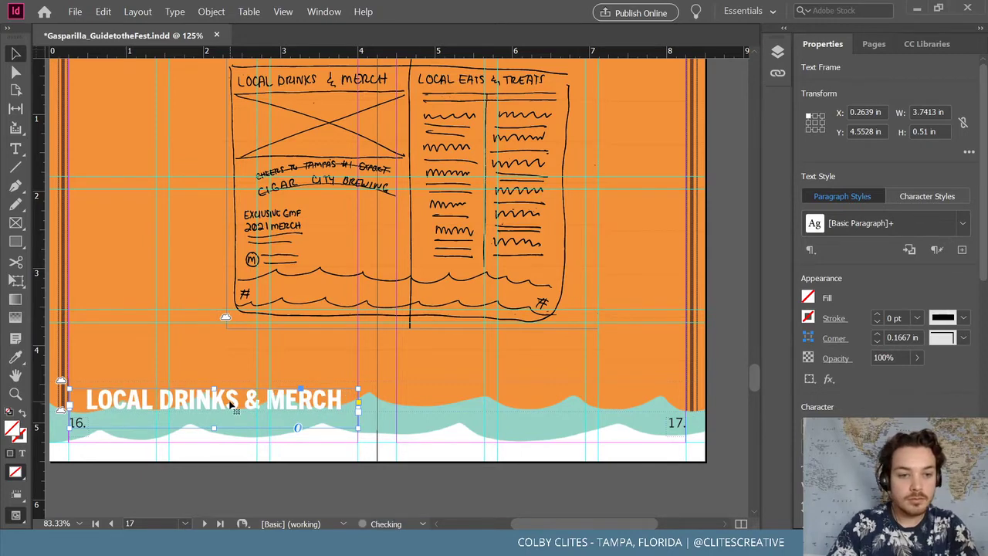
left_click_drag(232, 406, 234, 413)
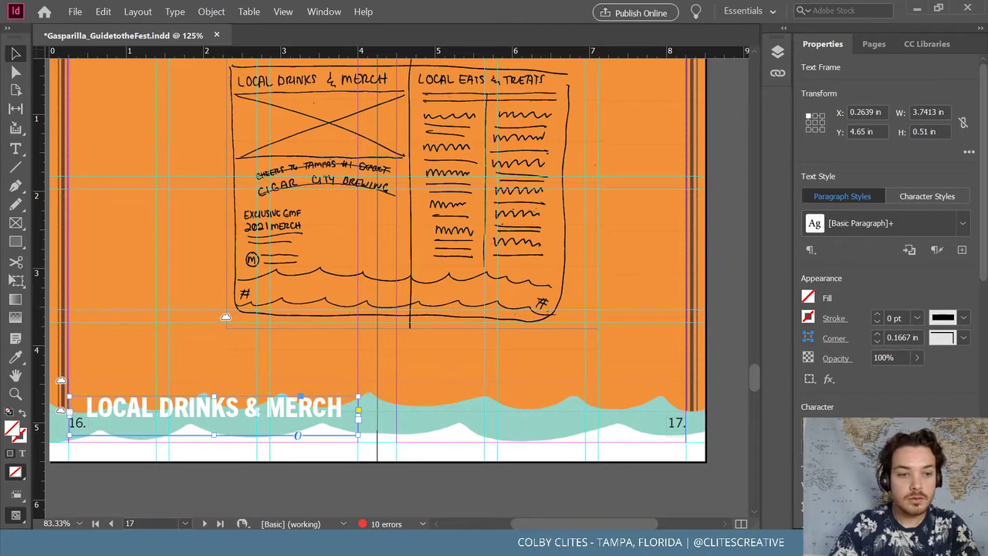
key("alt+Left")
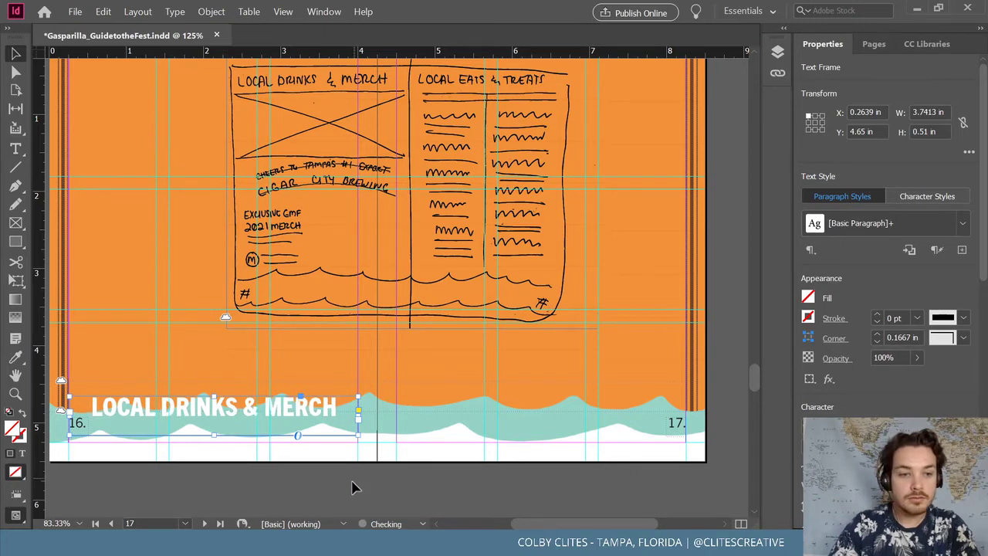
left_click(302, 423)
left_click(302, 424)
left_click_drag(302, 424, 319, 414)
key("Down")
key("Down")
key("Down")
key("Down")
key("Down")
key("Down")
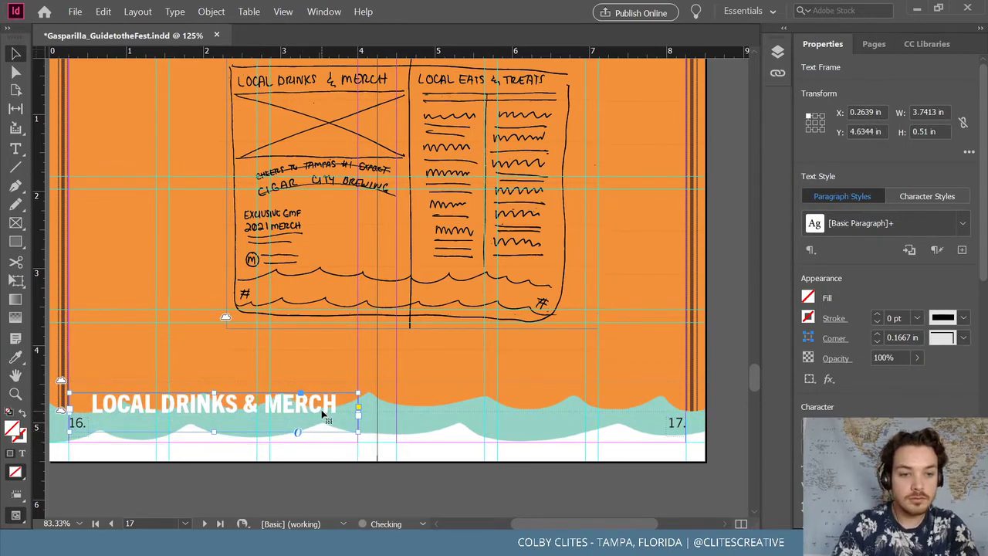
key("Down")
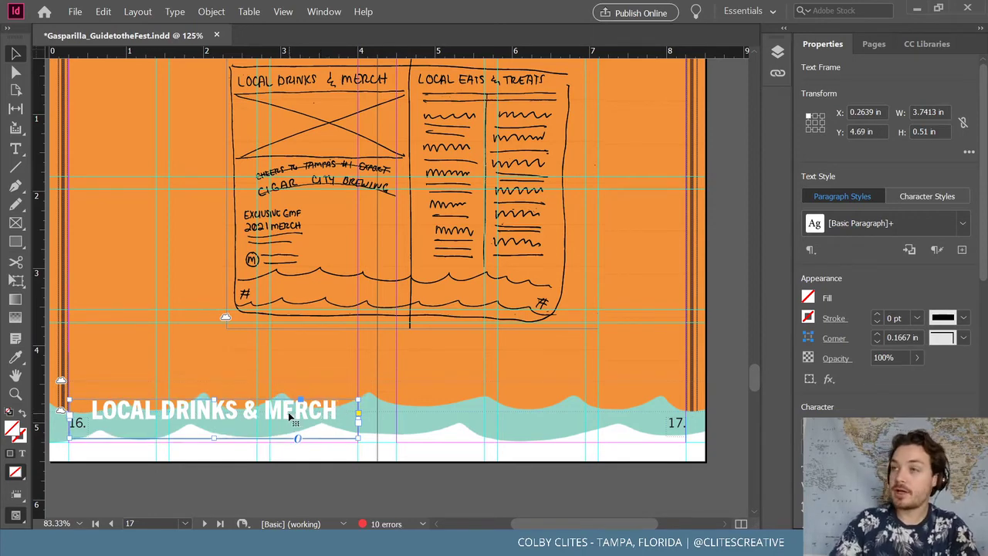
Place a copy of the heading on page 17 and adjust its position
left_click_drag(284, 416, 608, 411)
left_click(532, 483)
left_click_drag(536, 421, 540, 419)
mouse_move(575, 522)
left_mouse_down()
mouse_move(592, 519)
mouse_move(575, 517)
left_mouse_up()
Zoom out and retype the right-page heading as 'LOCAL EAT & TREAT'
key("ctrl+minus")
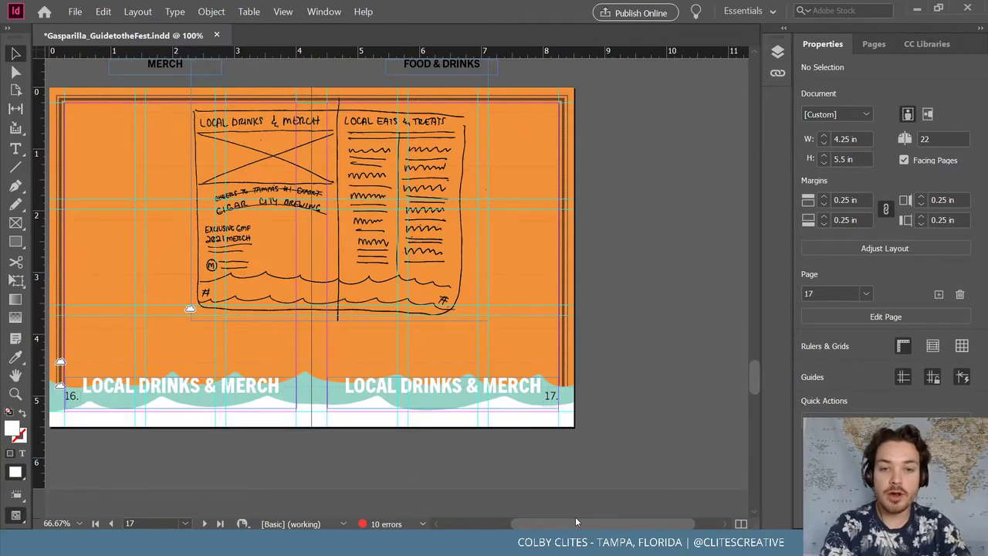
key("ctrl+minus")
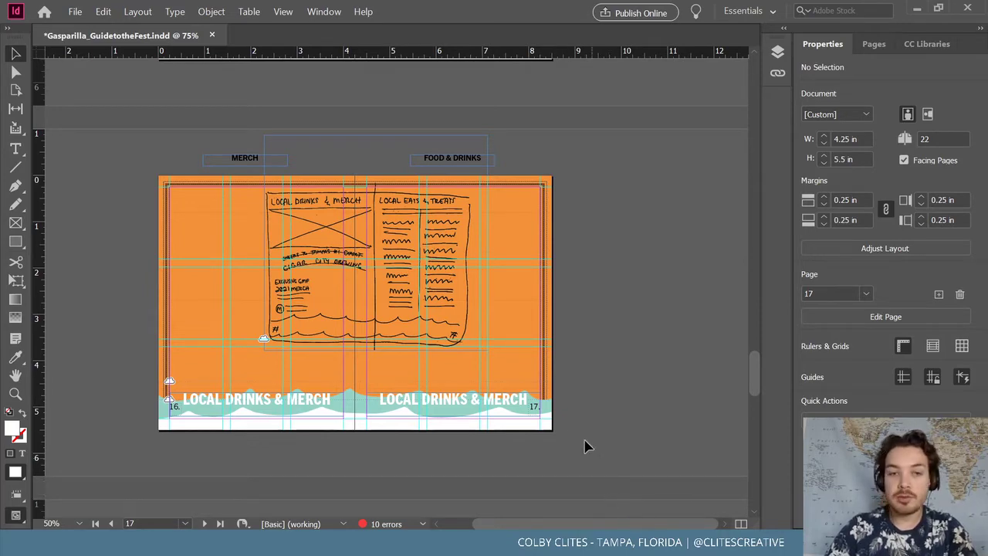
left_click(375, 242)
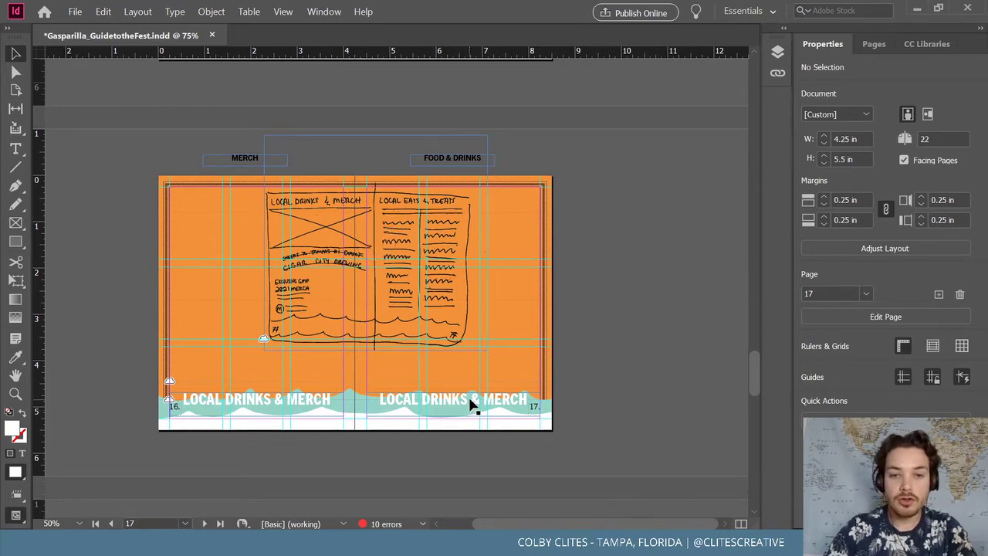
triple_click(470, 399)
type("LOCAL EAT")
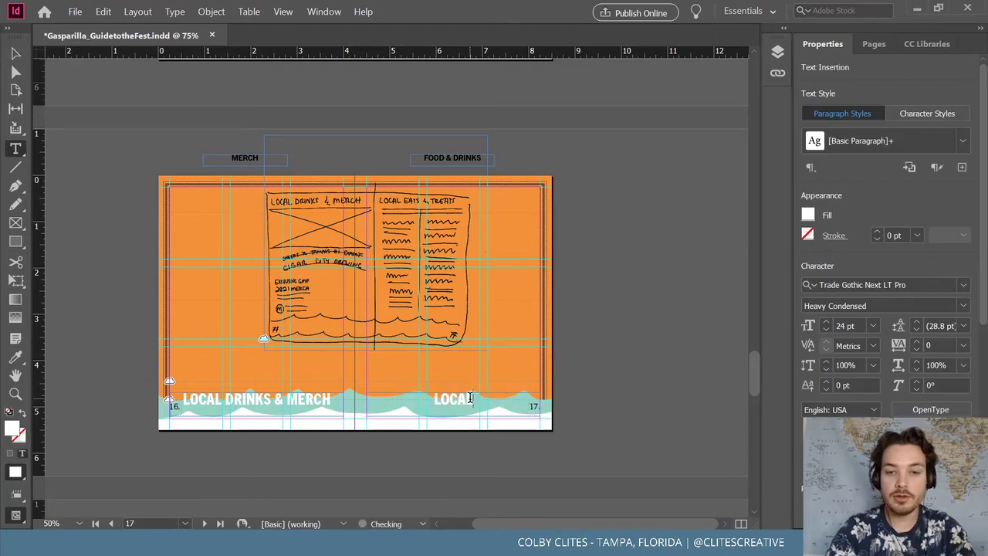
type("& TREAT")
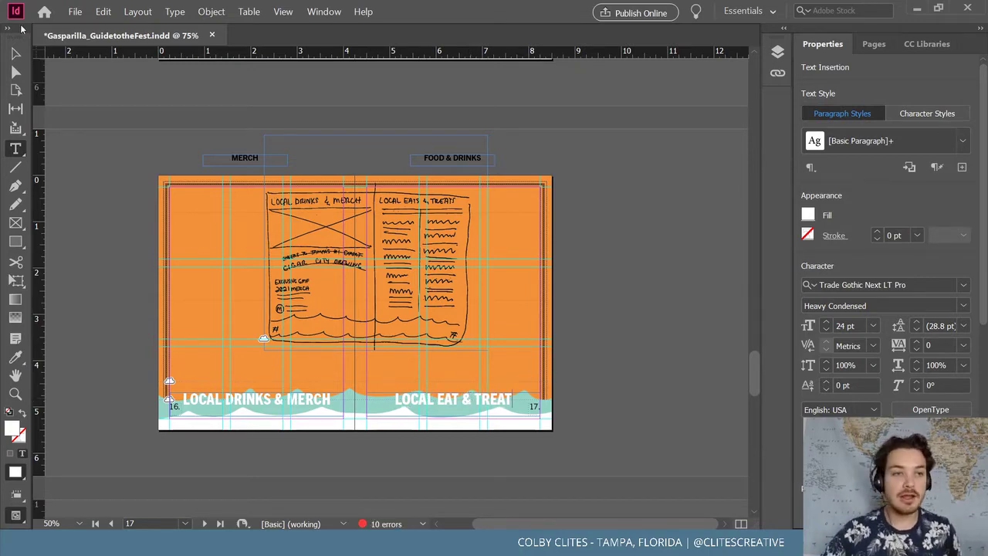
key("Escape")
Drag the layout sketch off the spread onto the pasteboard at right
left_click(375, 241)
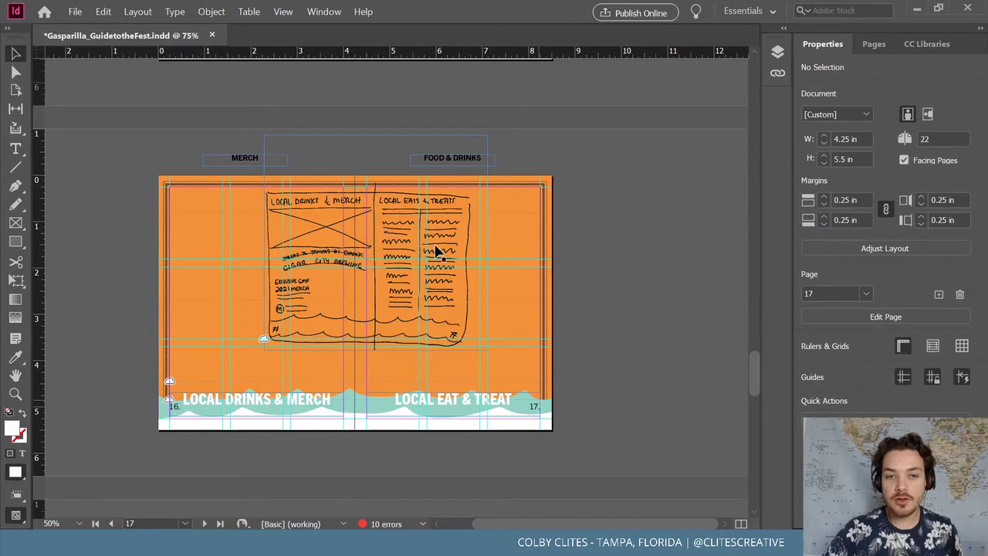
mouse_move(402, 228)
left_mouse_down()
mouse_move(592, 273)
mouse_move(710, 266)
mouse_move(697, 261)
left_mouse_up()
left_click(594, 157)
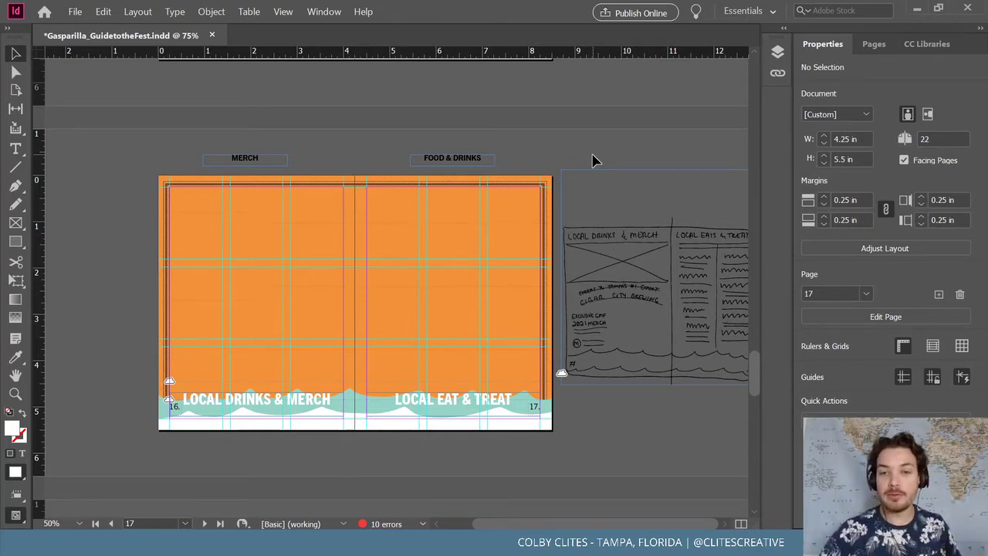
Reposition the LOCAL DRINKS & MERCH heading and paste the copied frame in place
left_click(264, 404)
key("ctrl+equal")
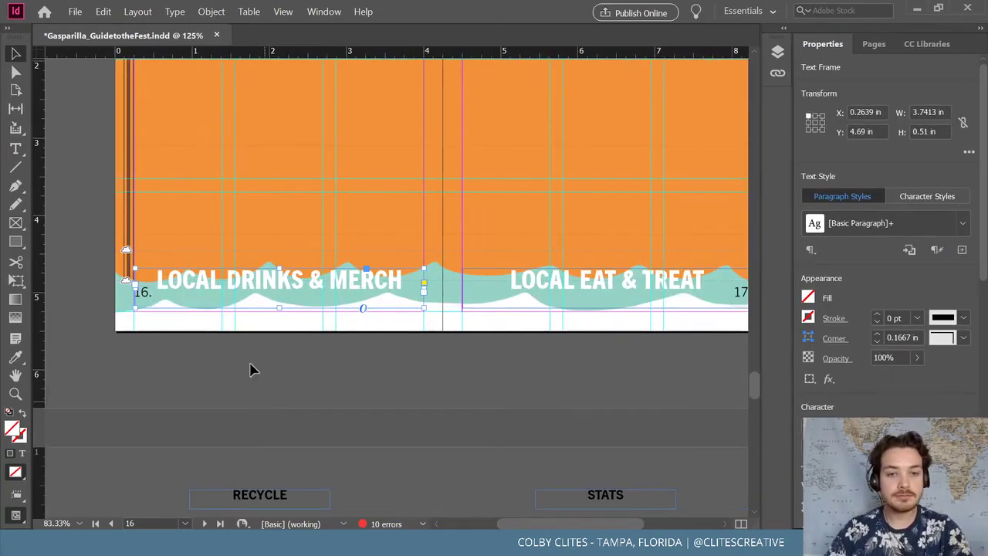
left_click_drag(293, 282, 193, 279)
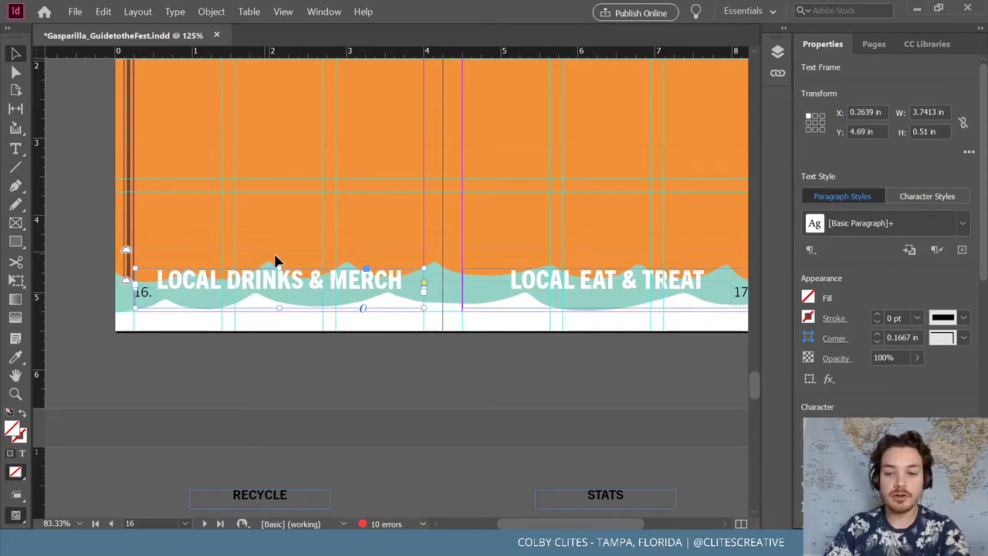
key("ctrl+shift+a")
left_click(103, 10)
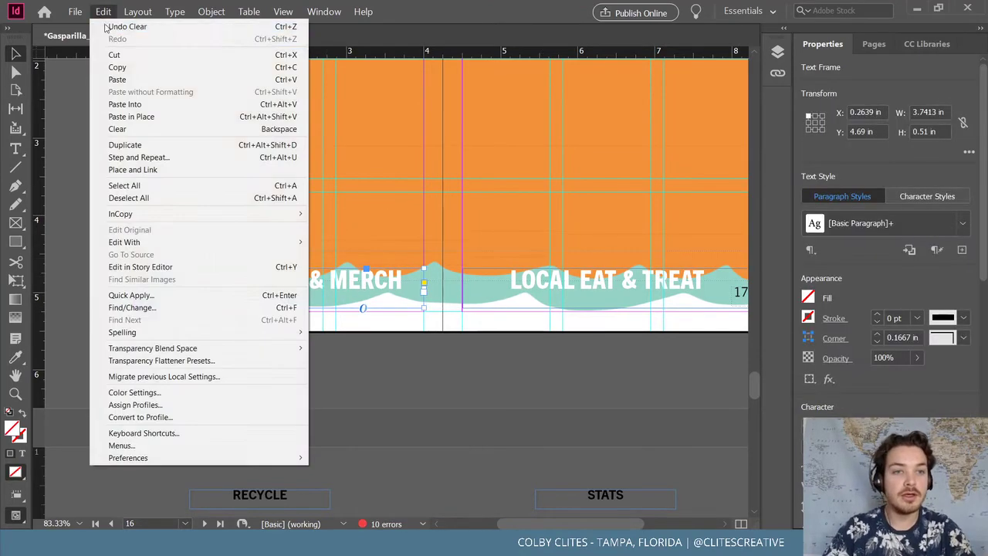
left_click(154, 114)
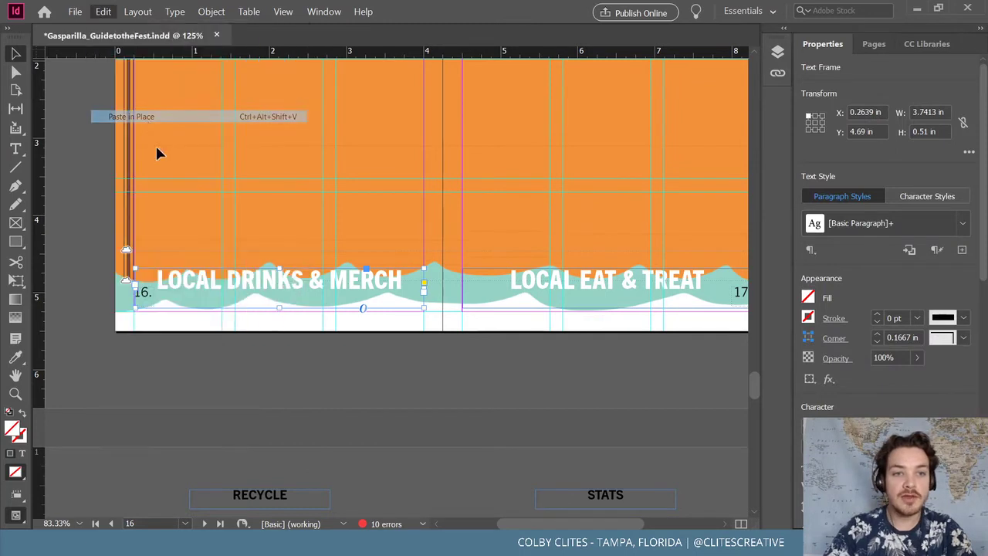
Try an orange library colour on LOCAL DRINKS & MERCH, then undo back to white
triple_click(282, 279)
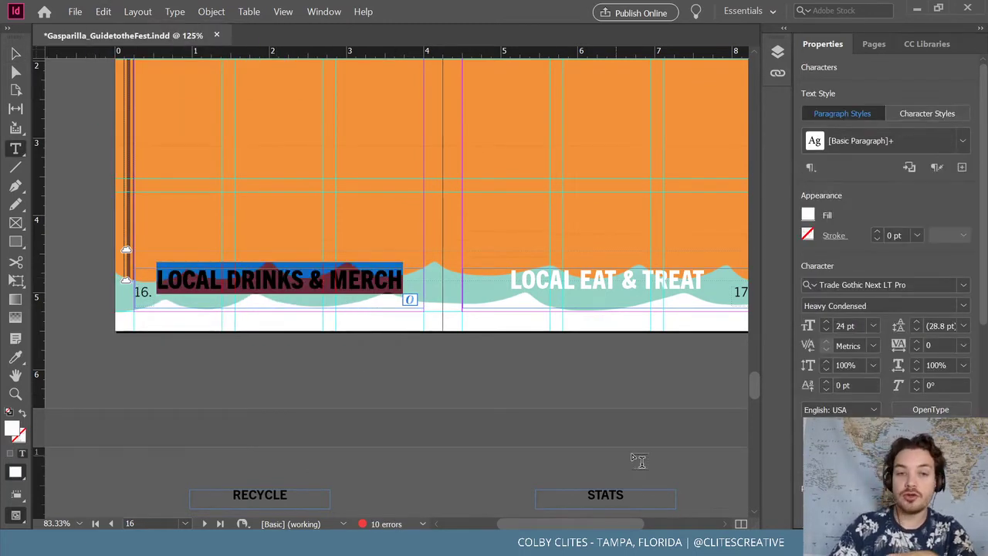
left_click(919, 45)
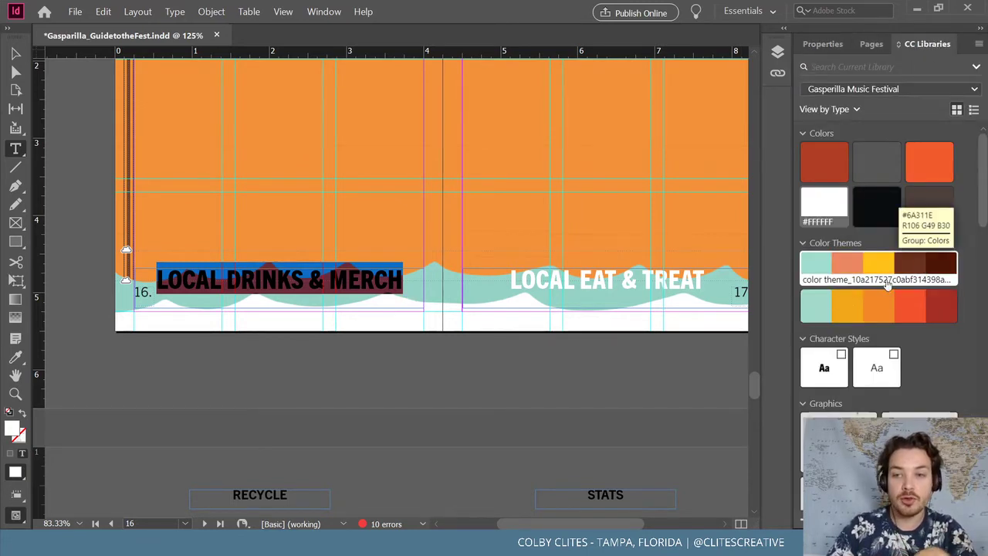
left_click(852, 307)
left_click(17, 59)
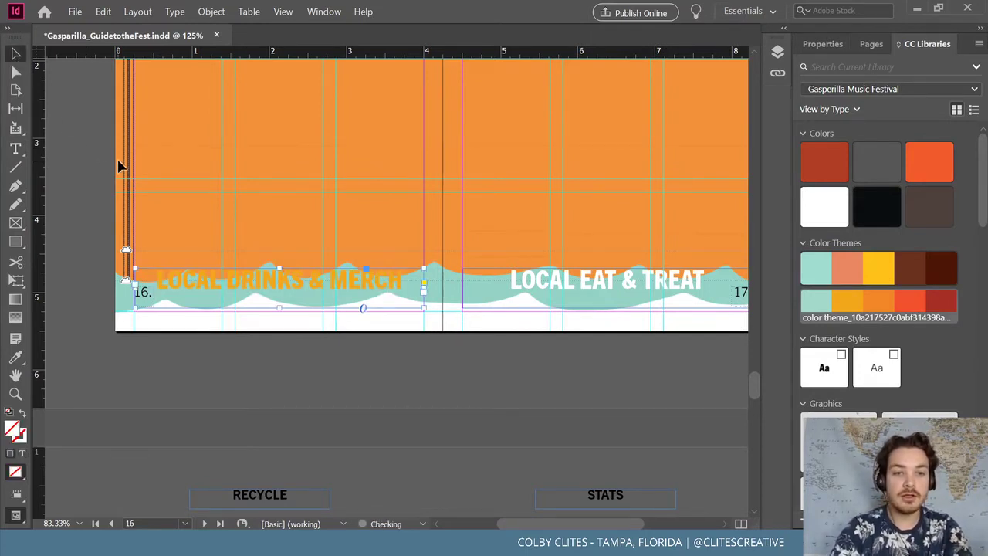
key("ctrl+z")
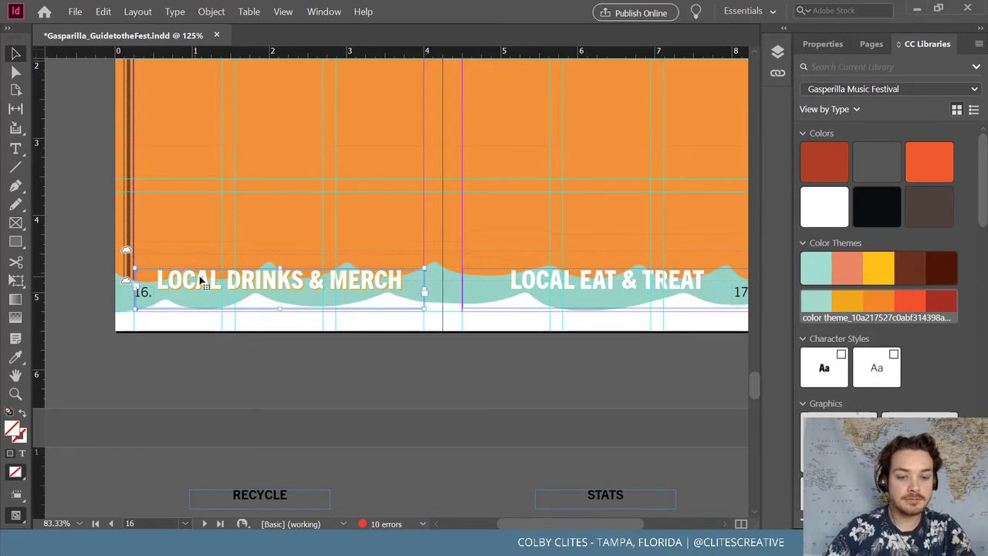
Try a yellow fill on the LOCAL EAT & TREAT frame, then undo it
left_click(598, 311)
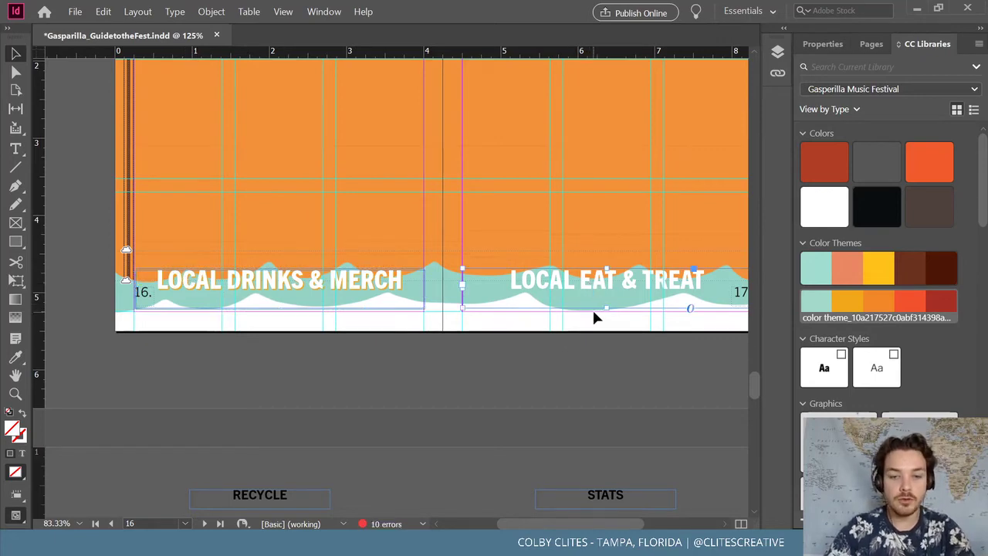
left_click(103, 11)
left_click(155, 116)
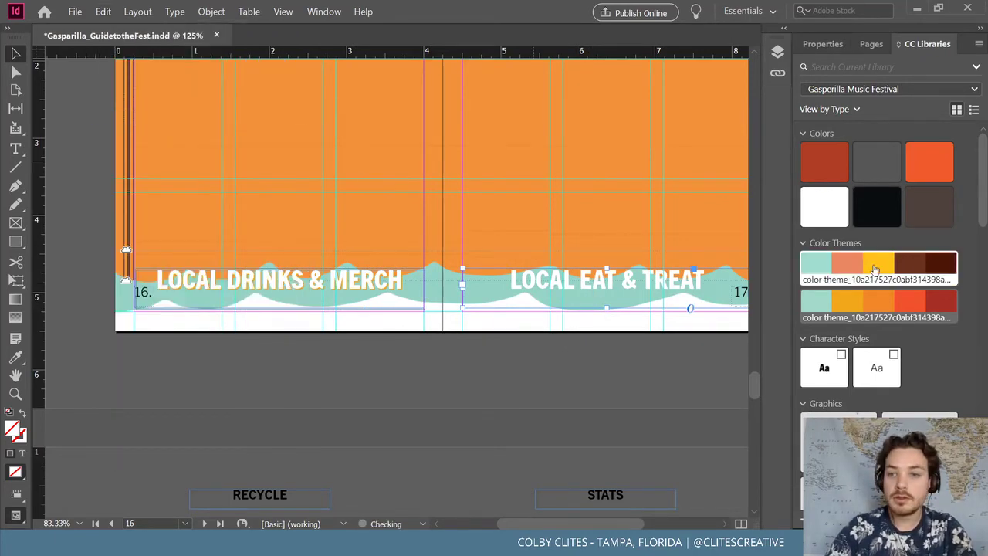
left_click(849, 306)
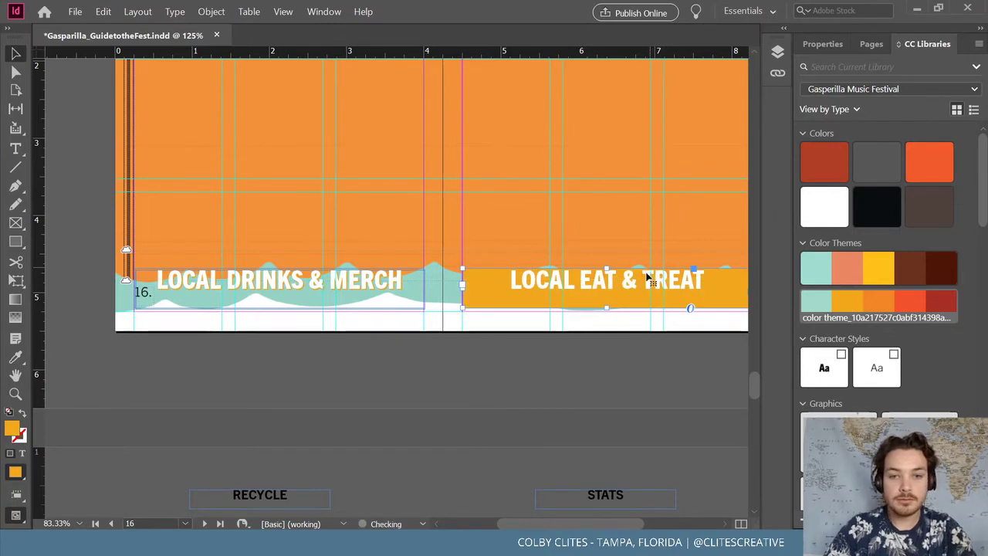
key("ctrl+z")
double_click(623, 280)
key("ctrl+a")
key("Escape")
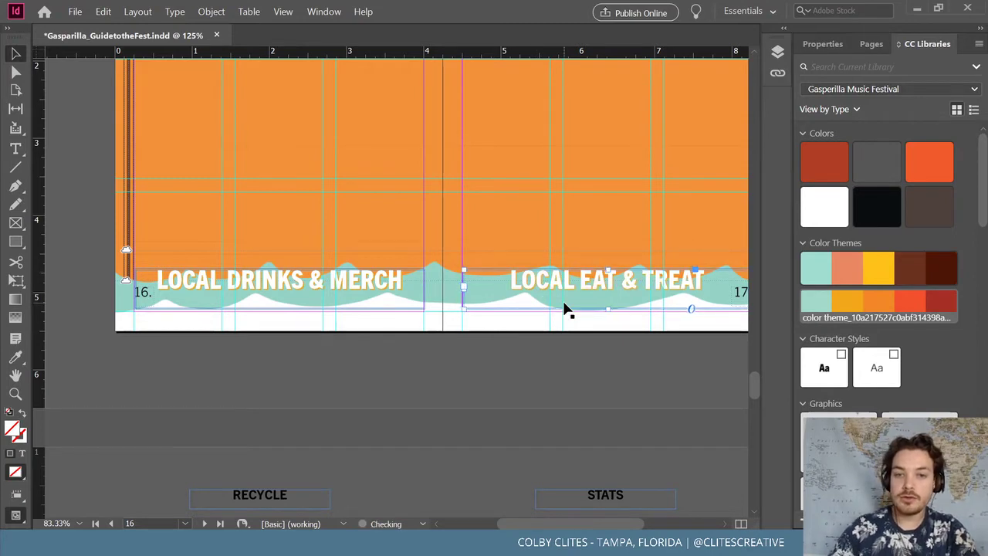
left_click(538, 399)
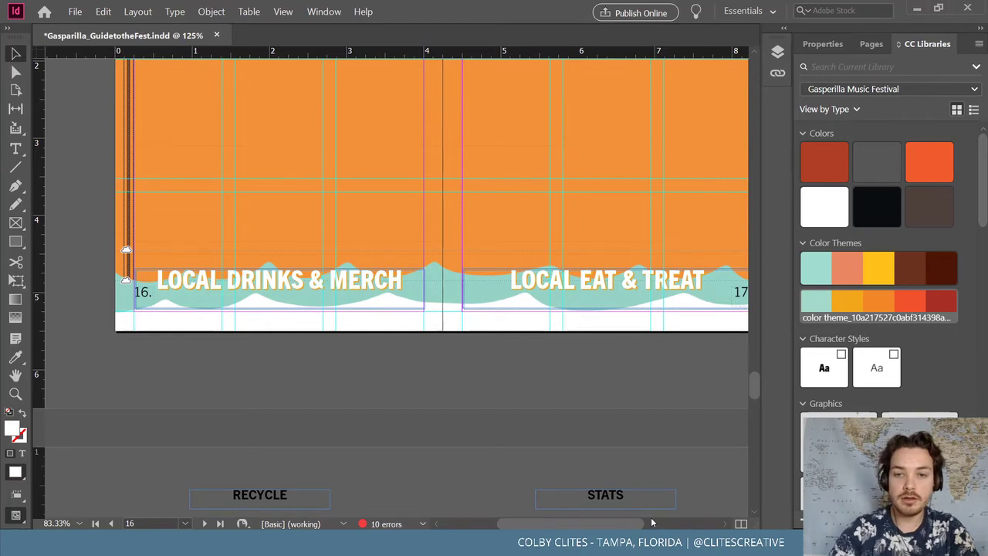
Save the guide
scroll(651, 522, "up", 1)
left_click_drag(579, 524, 613, 525)
left_click(75, 11)
left_click(109, 92)
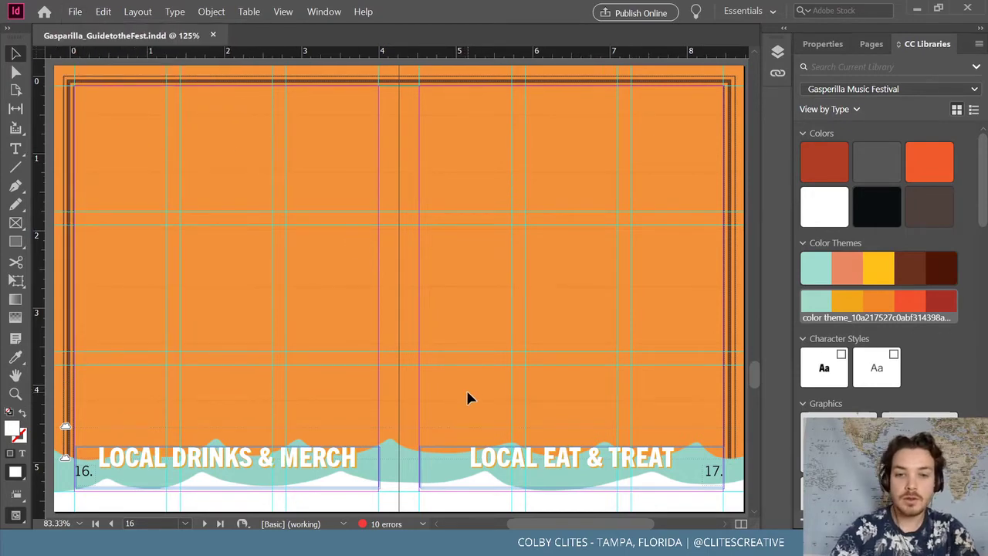
Scroll to the top of page 16 and select the stage photo frame
scroll(466, 390, "down", 1)
mouse_move(555, 522)
left_mouse_down()
mouse_move(624, 516)
mouse_move(532, 507)
left_mouse_up()
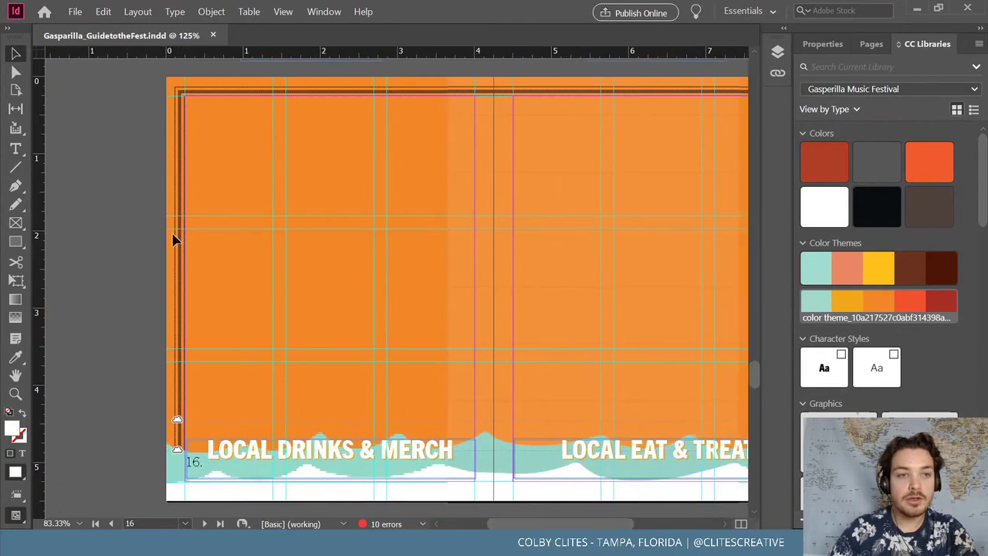
mouse_move(754, 376)
left_mouse_down()
mouse_move(761, 138)
mouse_move(755, 377)
left_mouse_up()
left_click(440, 160)
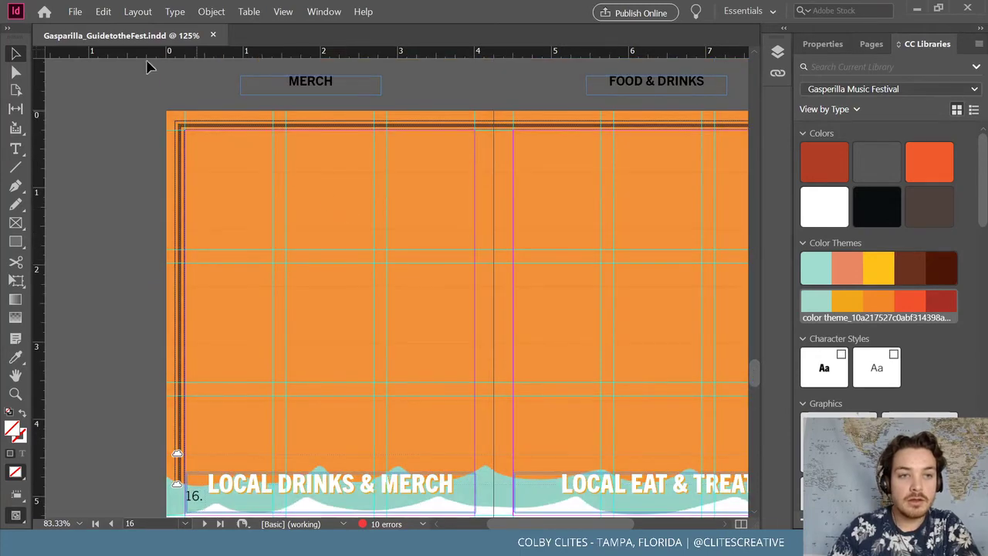
left_click(100, 13)
Paste the stage photo onto page 16 and replace its image with IMG_0358 from GMF Photos
left_click(147, 117)
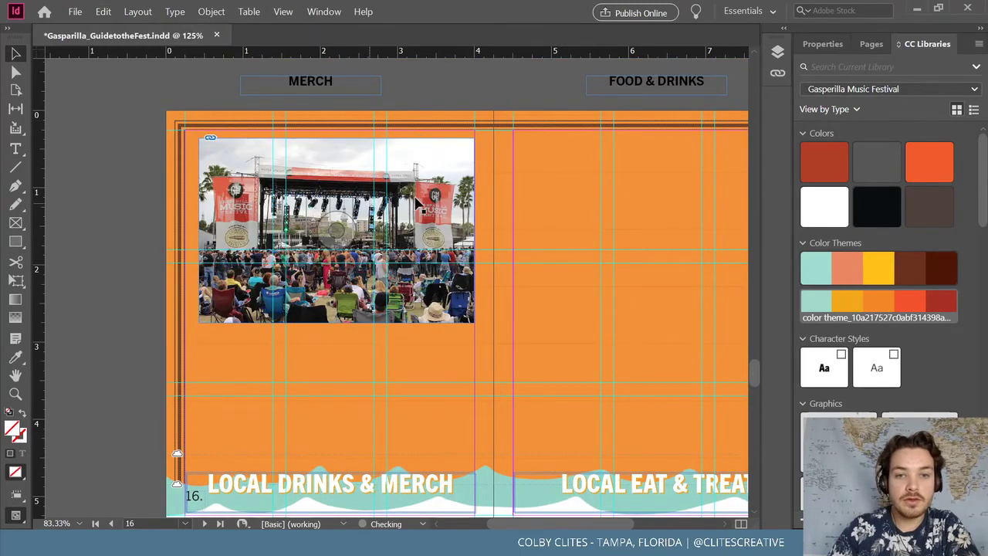
left_click(75, 12)
left_click(128, 170)
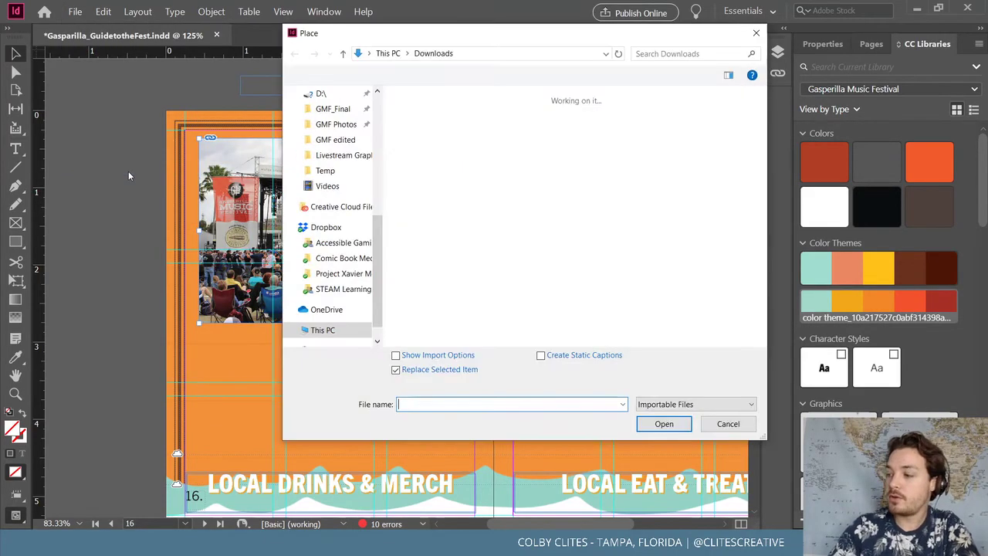
scroll(362, 270, "up", 2)
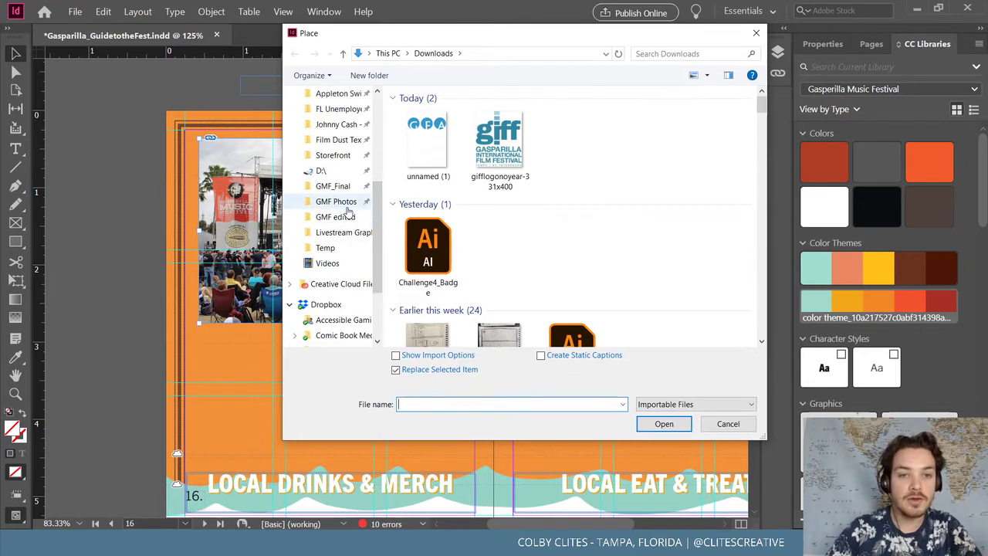
left_click(348, 204)
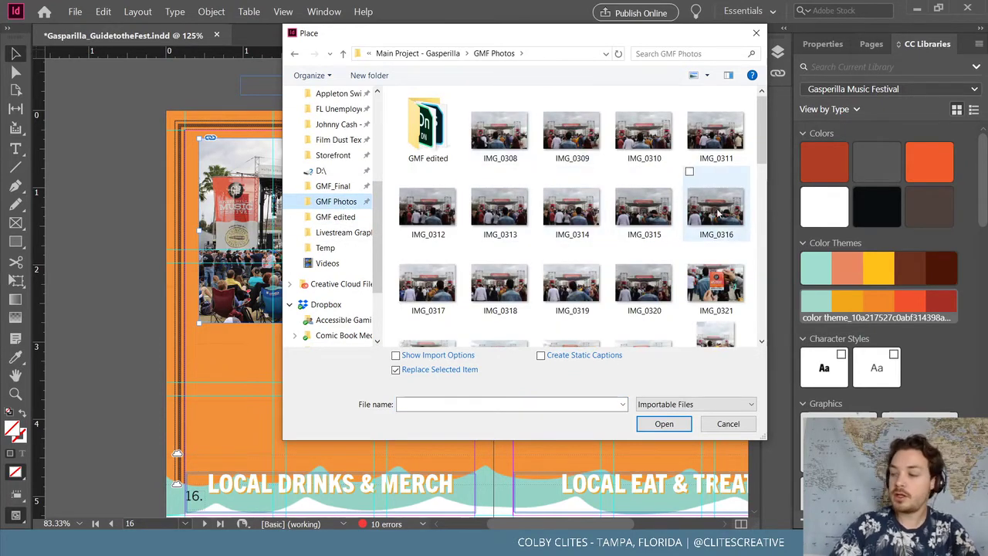
scroll(710, 208, "down", 3)
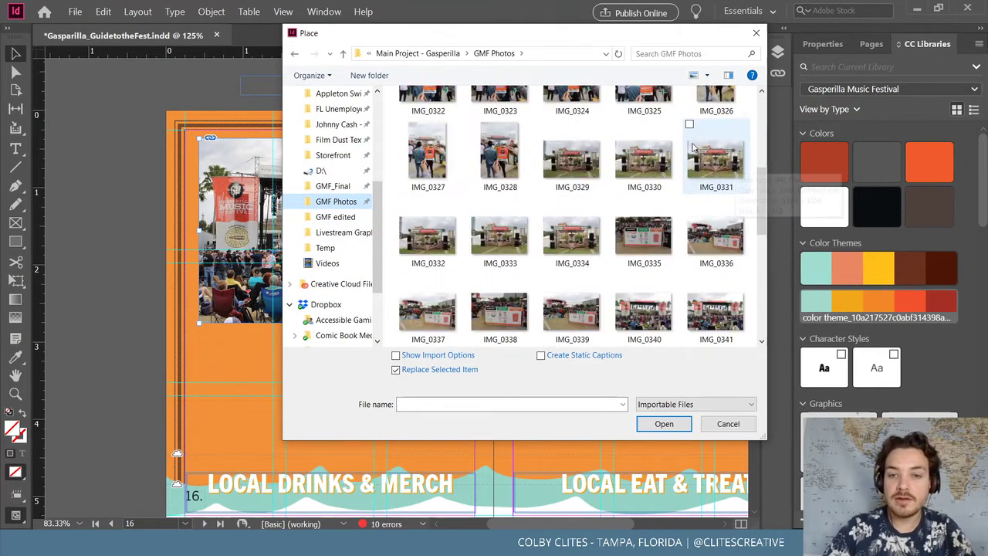
scroll(674, 163, "down", 4)
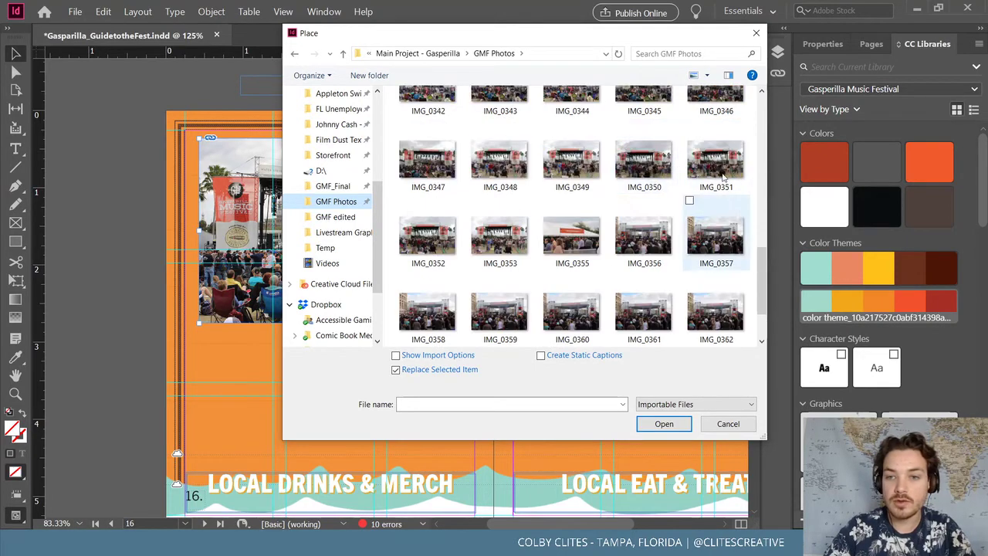
left_click(722, 173)
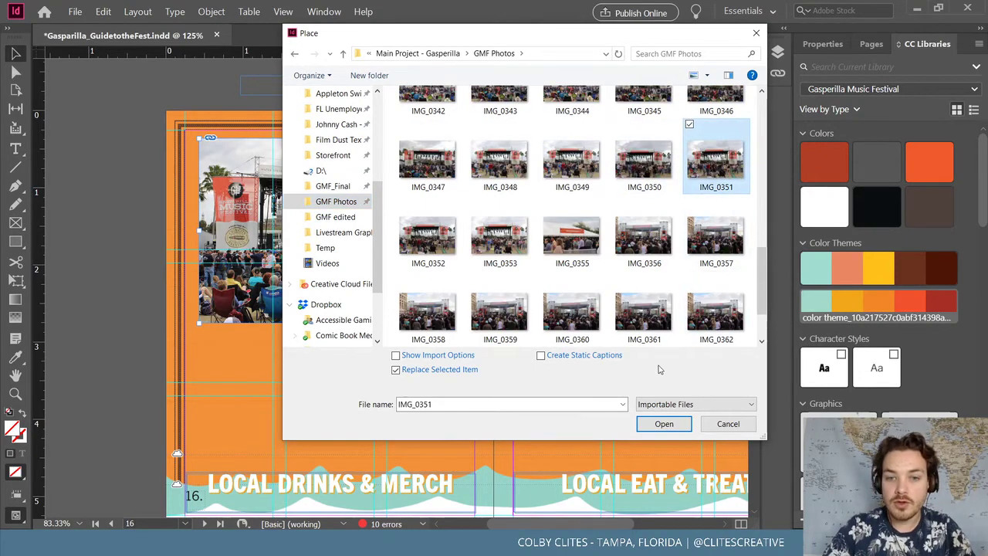
left_click(426, 313)
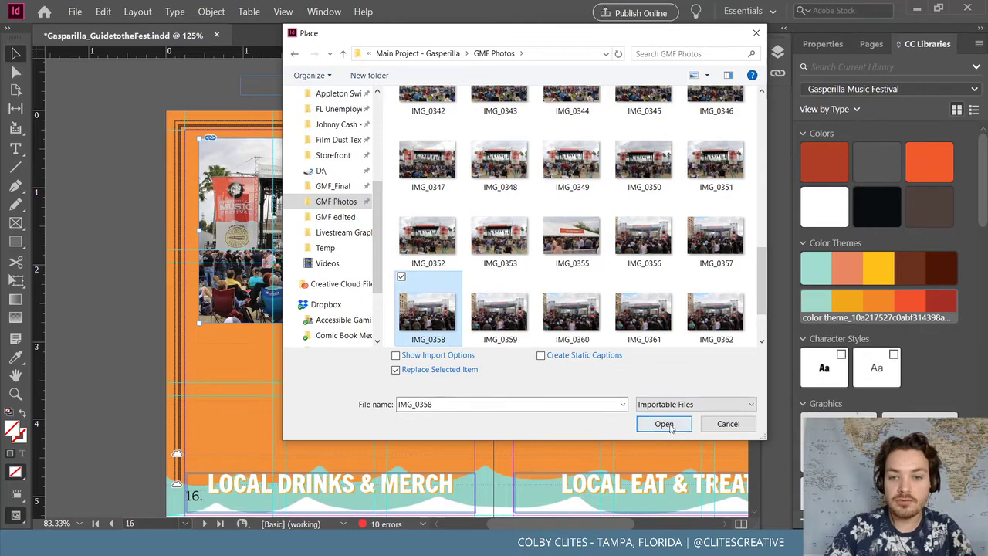
left_click(664, 423)
left_click(93, 183)
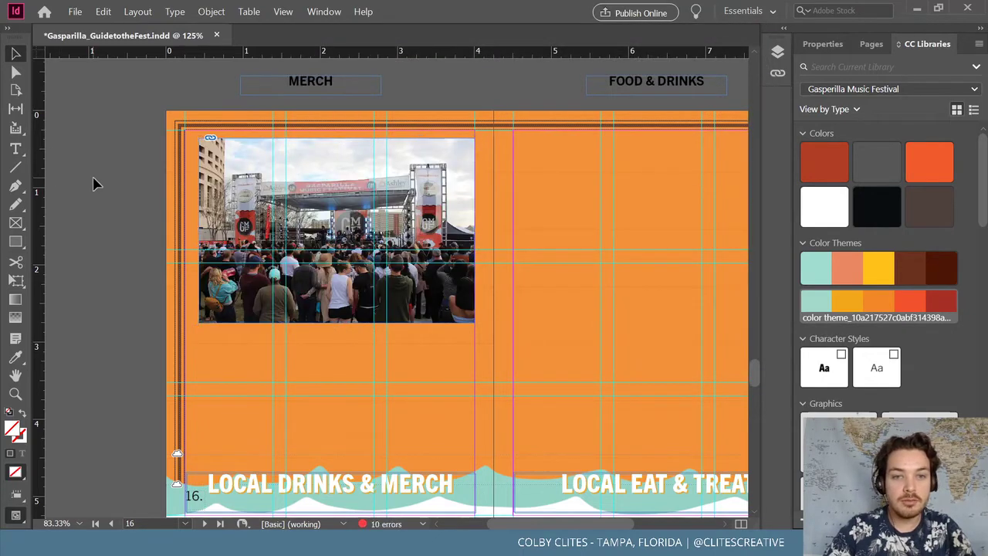
Save the guide
left_click(75, 11)
left_click(89, 92)
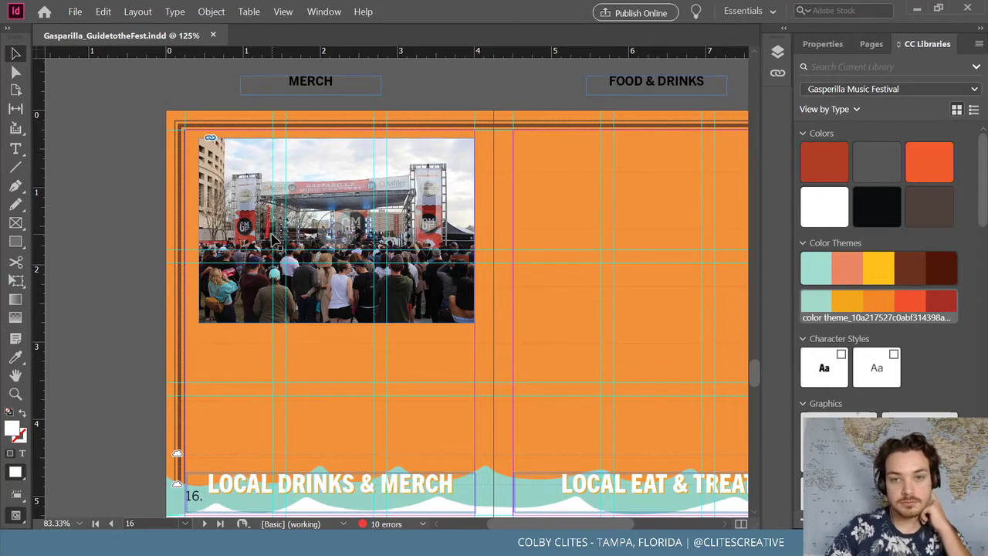
mouse_move(514, 525)
left_mouse_down()
mouse_move(604, 527)
mouse_move(510, 527)
left_mouse_up()
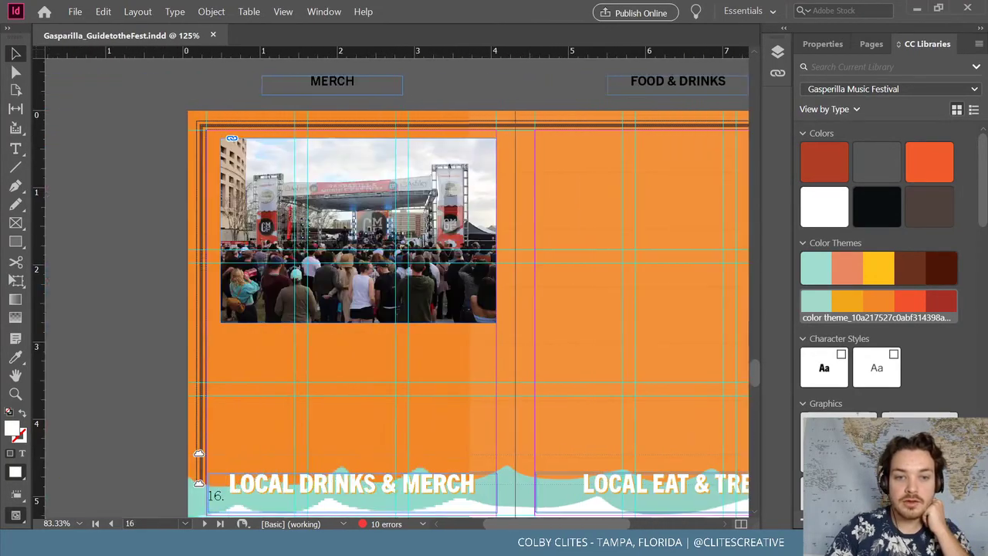
scroll(154, 302, "down", 2)
Draw a gentle arched path below the stage photo with no fill
key("p")
left_click(240, 257)
left_click_drag(455, 256, 372, 269)
key("ctrl+z")
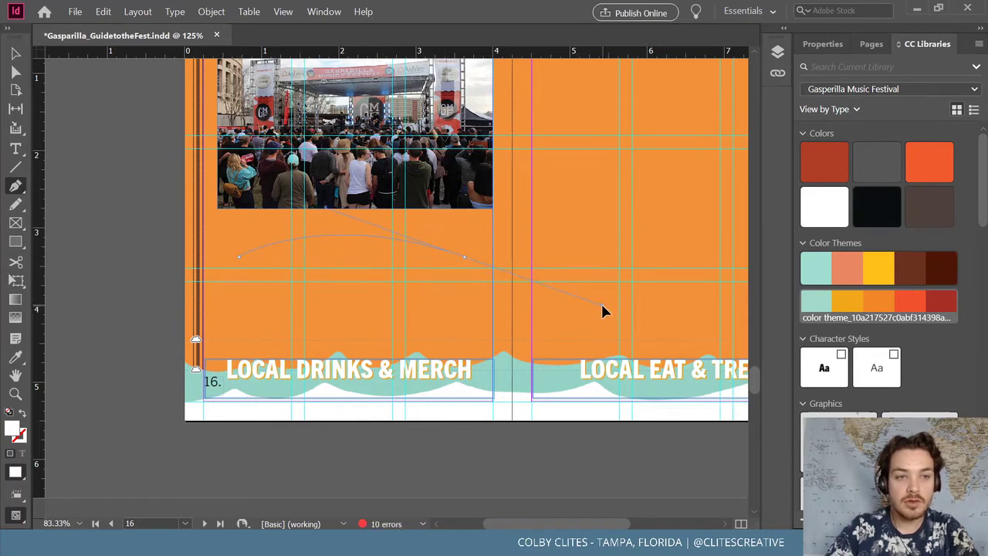
left_click_drag(594, 305, 594, 305)
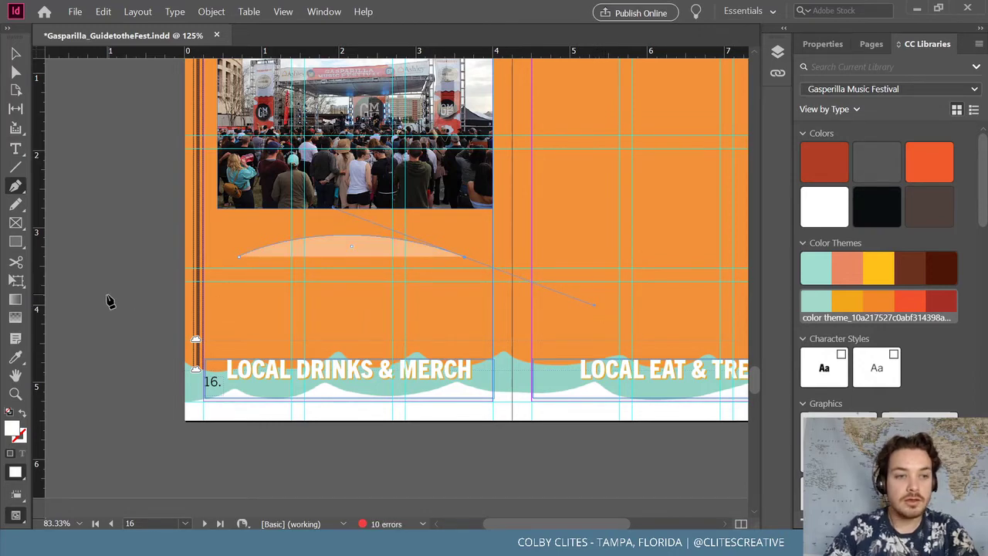
key("v")
left_click(22, 413)
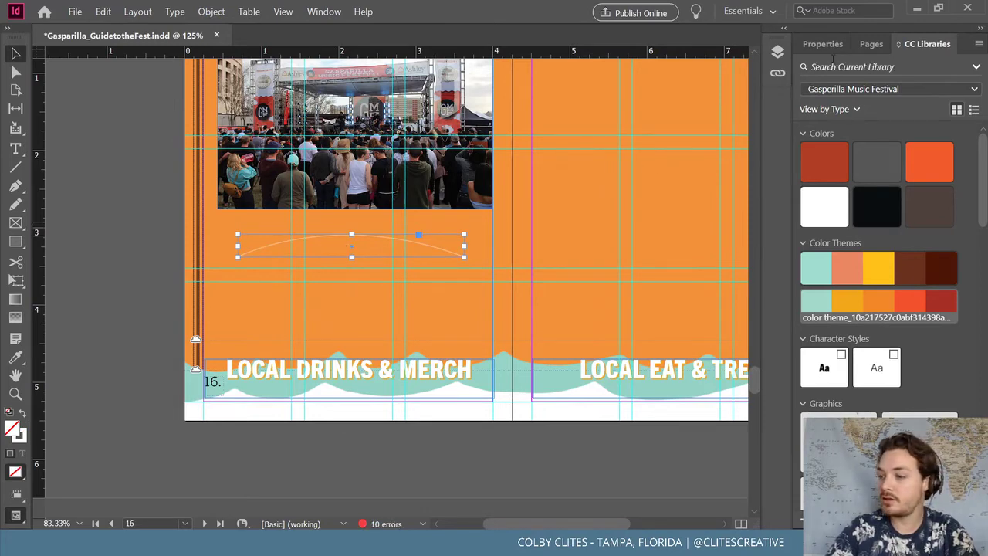
Type CHEERS TO TAMPA'S #1 EXPORT along the arc with Type on a Path
left_click(13, 155)
left_click_drag(13, 155, 107, 181)
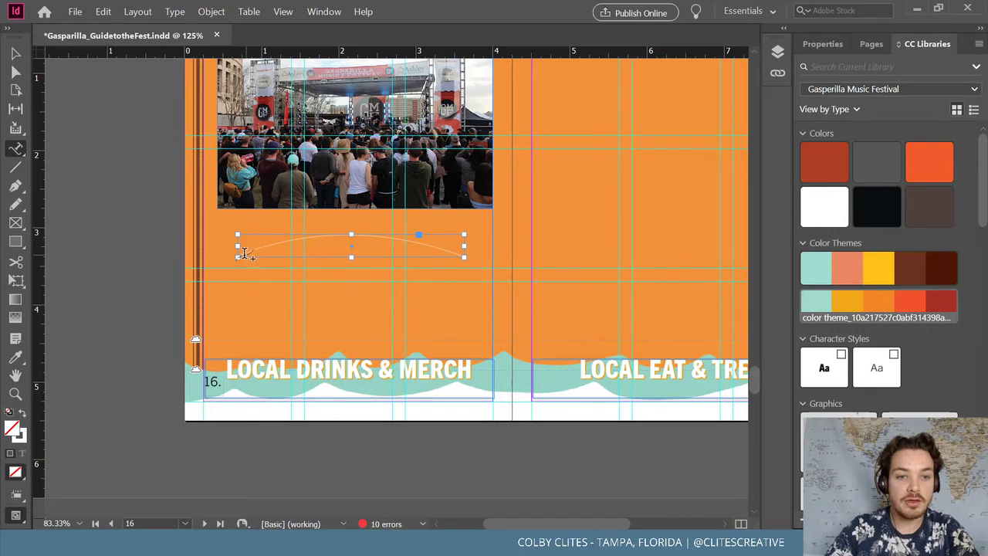
left_click(241, 253)
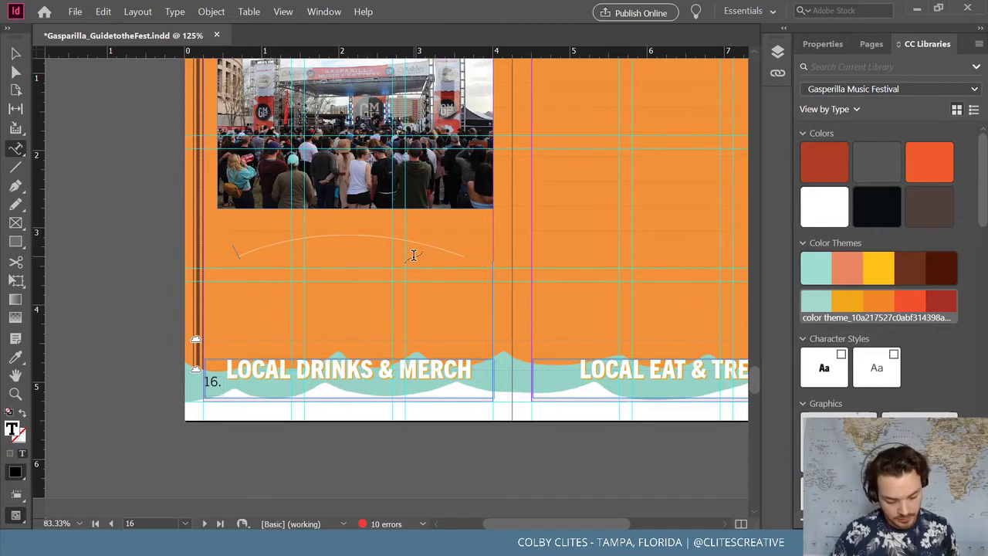
type("O")
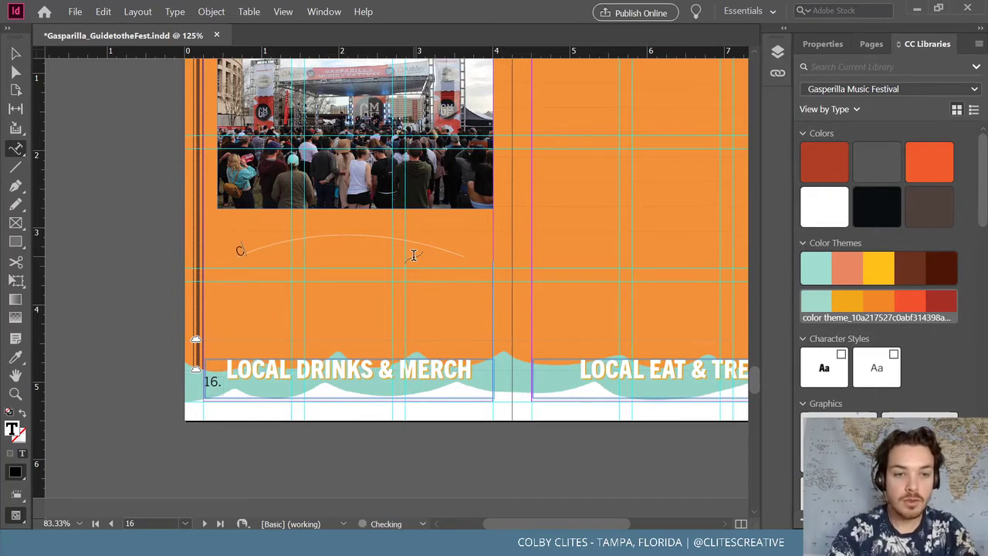
type("HEERS TO")
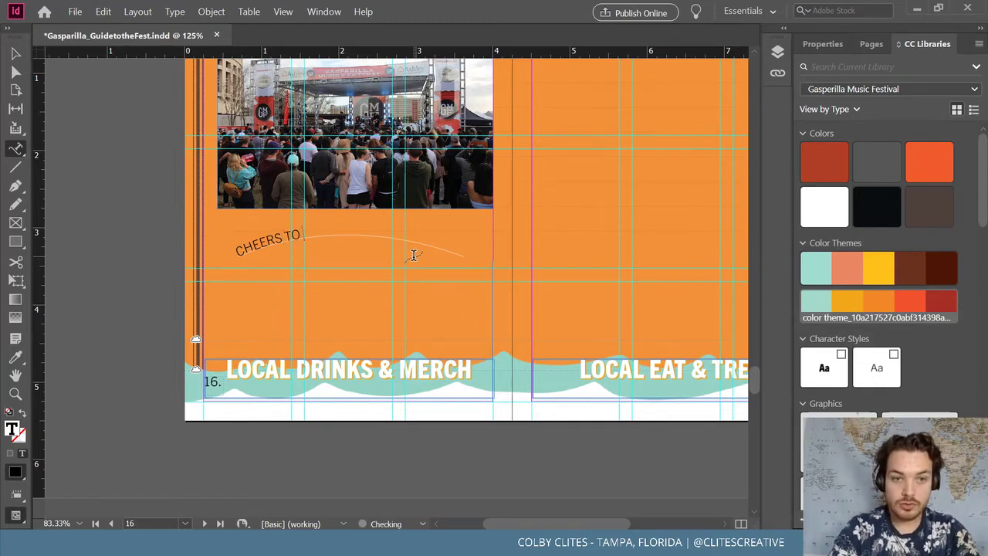
type("'S #1 EXPORT")
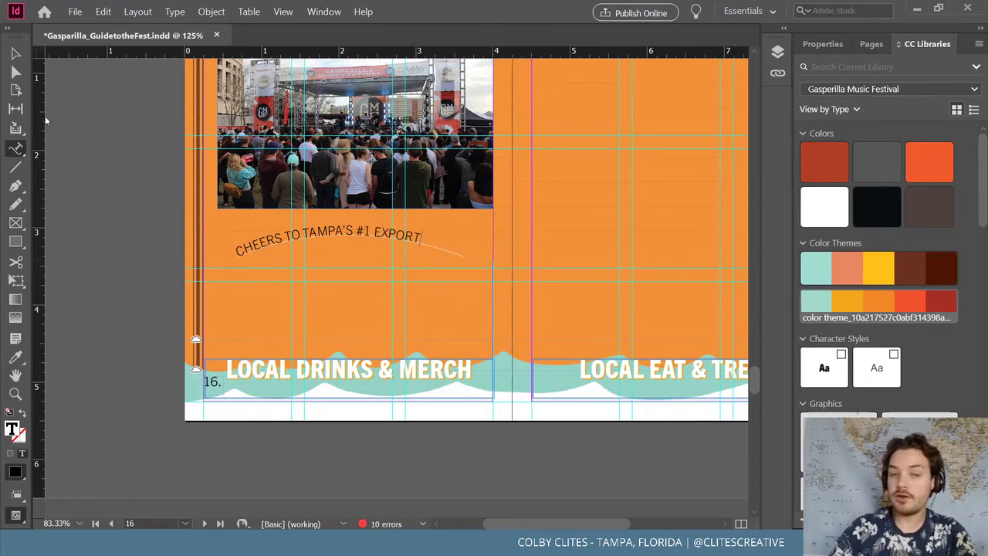
scroll(320, 278, "up", 4)
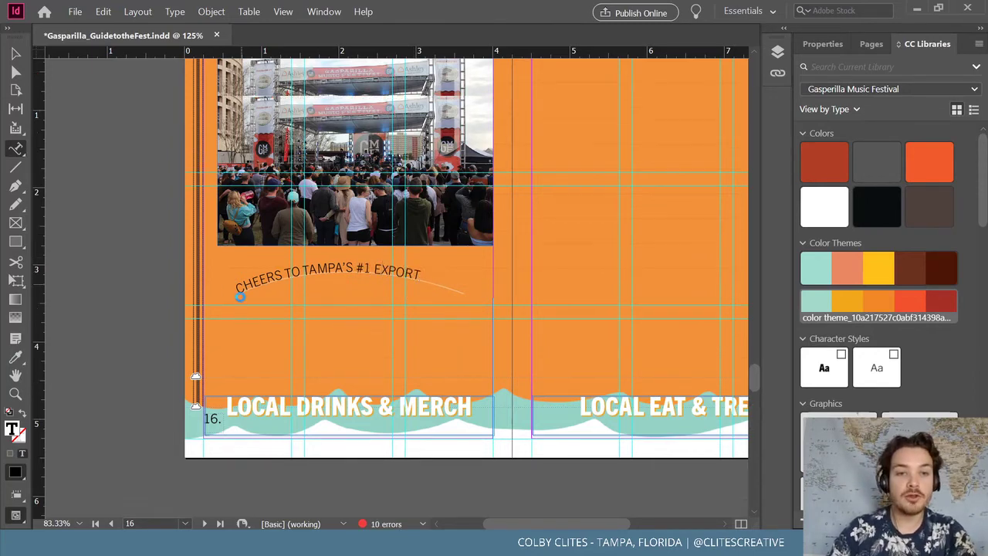
scroll(284, 266, "down", 1)
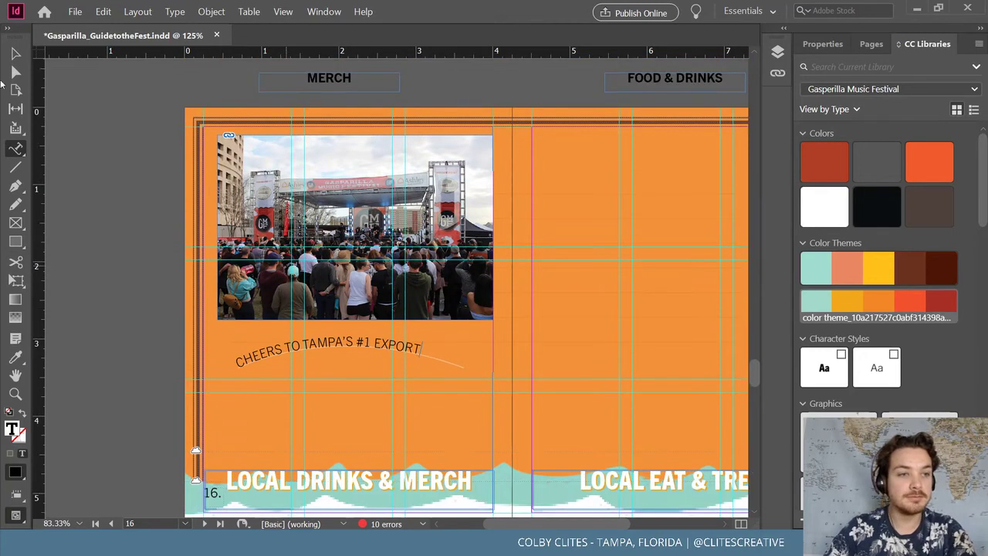
key("Escape")
scroll(151, 278, "down", 2)
Set the curved CHEERS TO TAMPA'S #1 EXPORT text to 14 pt Regular and apply white
left_click(823, 44)
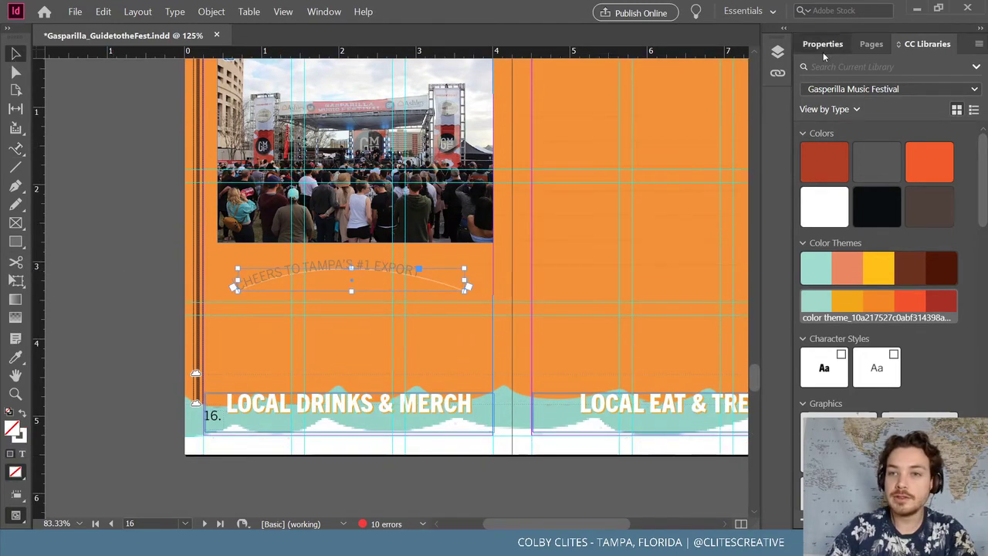
left_click(876, 213)
left_click(877, 231)
double_click(325, 267)
key("ctrl+a")
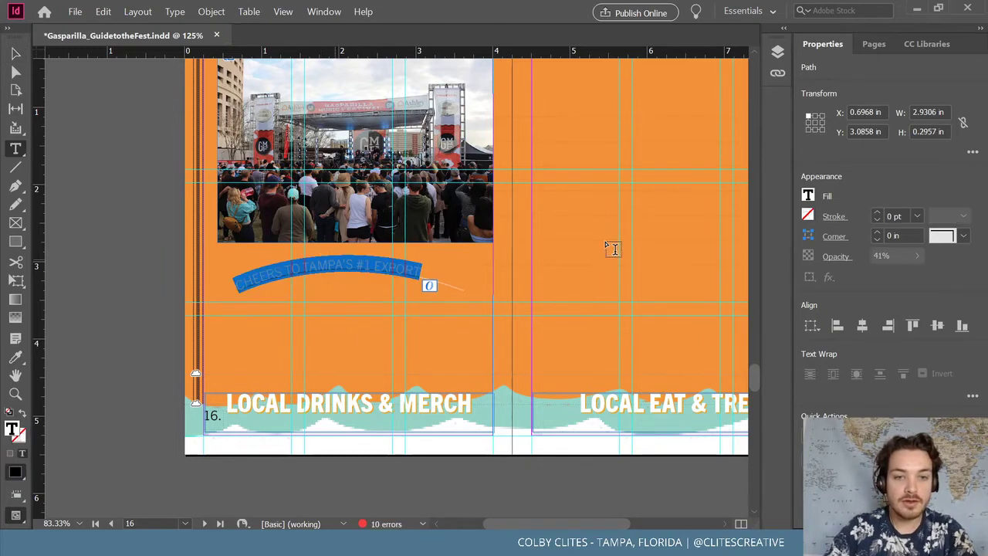
left_click(827, 321)
left_click(828, 321)
left_click(964, 305)
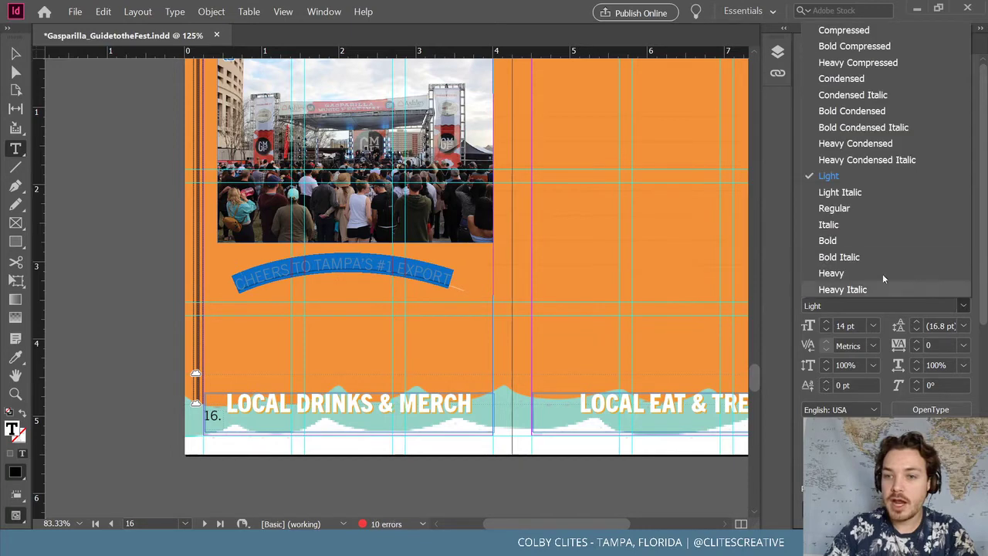
left_click(870, 202)
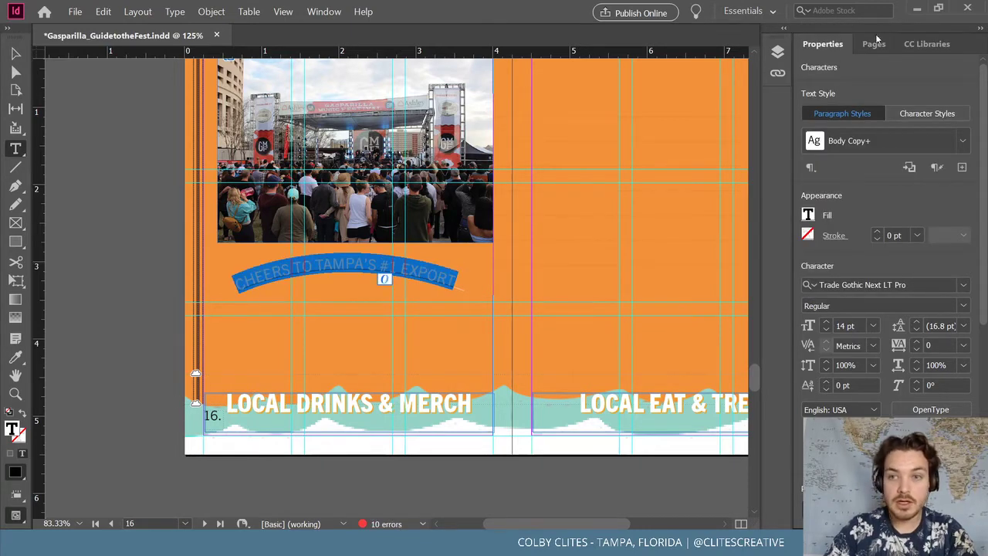
left_click(932, 45)
Raise the curved text frame's opacity to 100%
triple_click(360, 255)
left_click(16, 54)
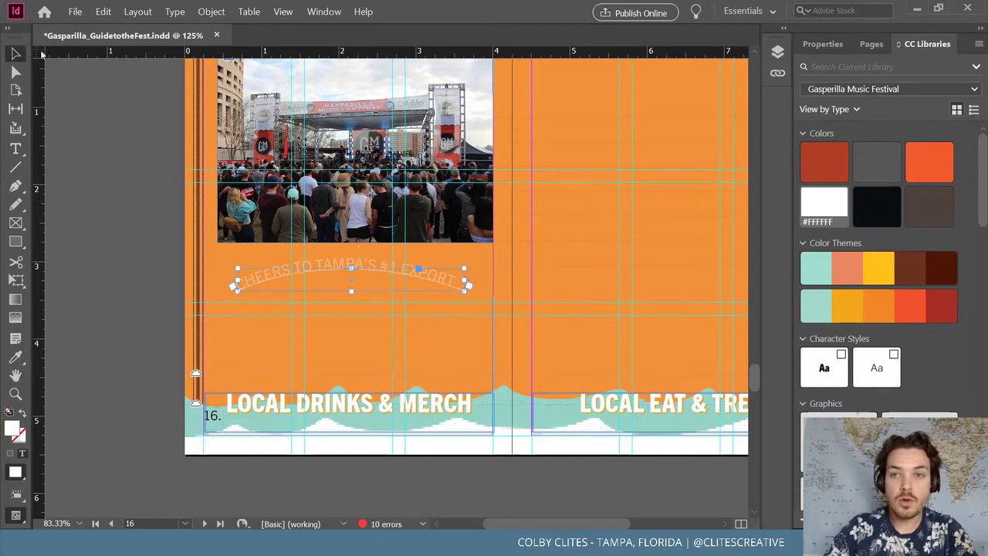
left_click(823, 44)
left_click(917, 255)
left_click_drag(887, 275, 933, 274)
left_click(132, 280)
Try swapping the curve path's fill and stroke swatches, cancelling the colour pickers
left_click(390, 276)
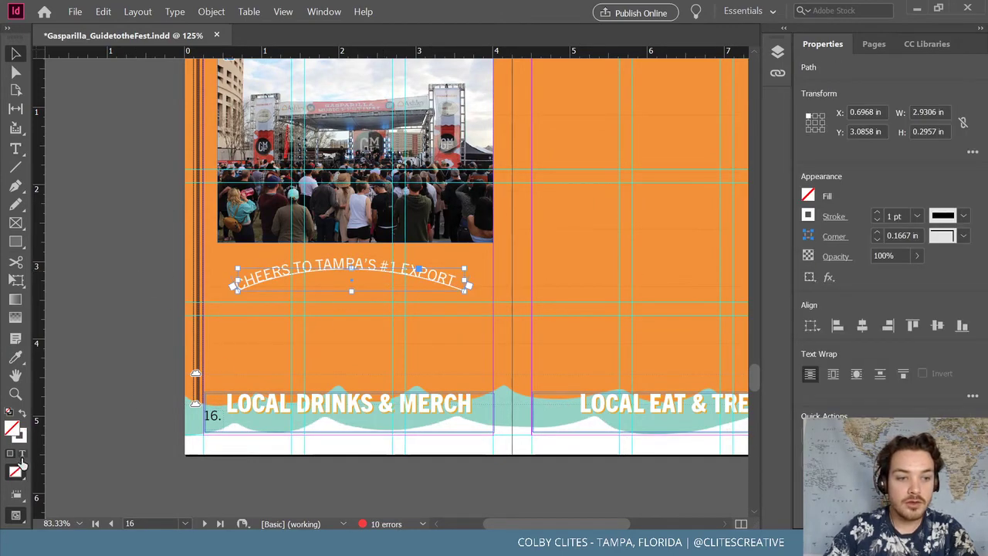
left_click(22, 414)
double_click(20, 436)
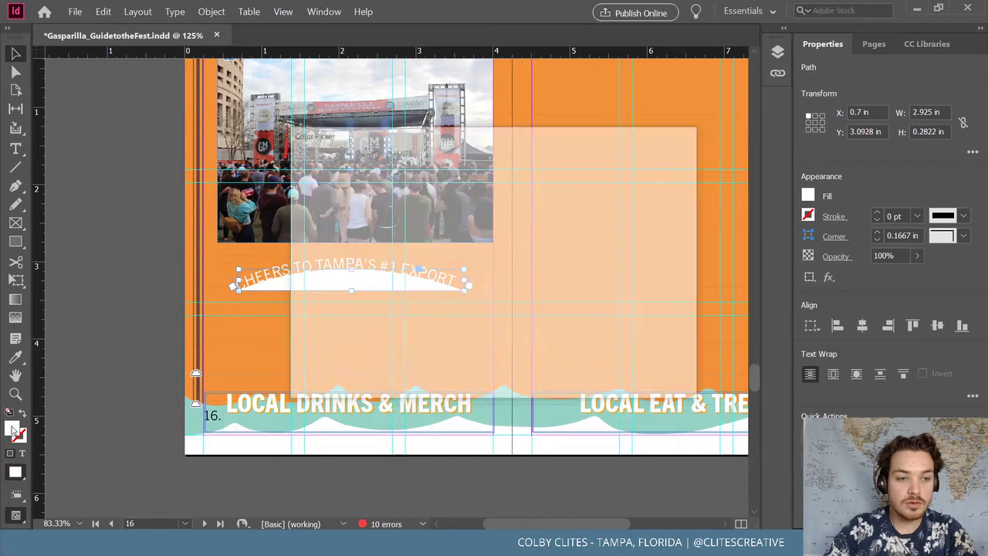
left_click(656, 194)
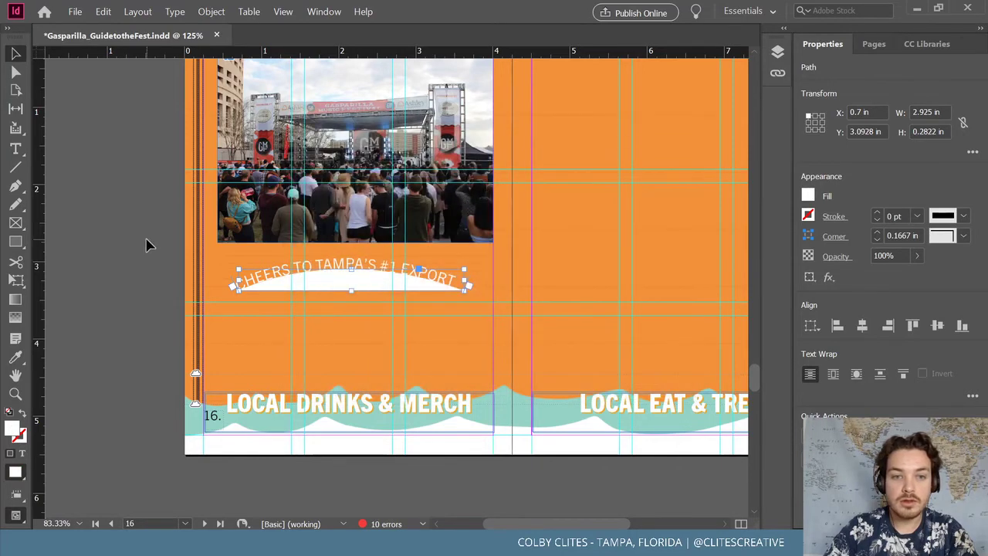
left_click(146, 242)
left_click(379, 286)
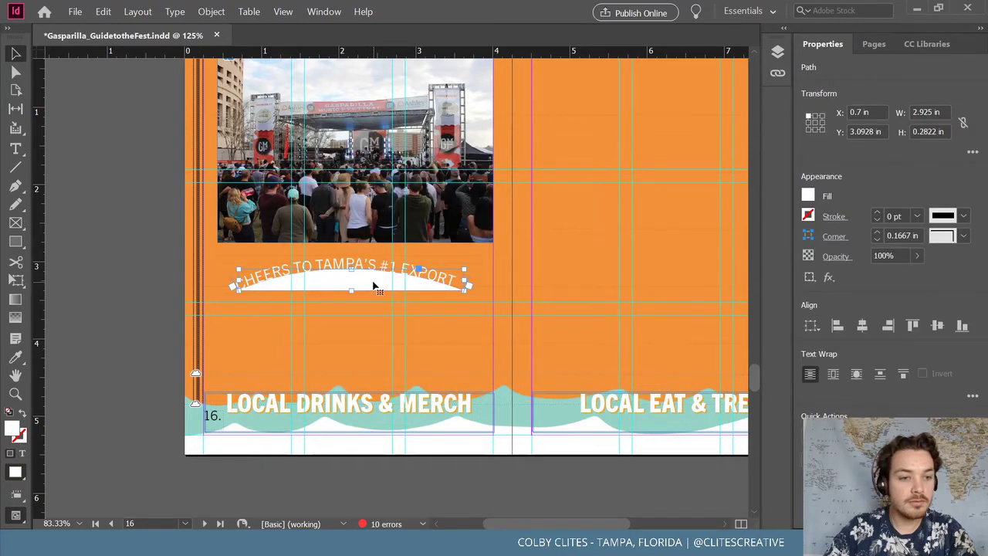
left_click(21, 436)
key("d")
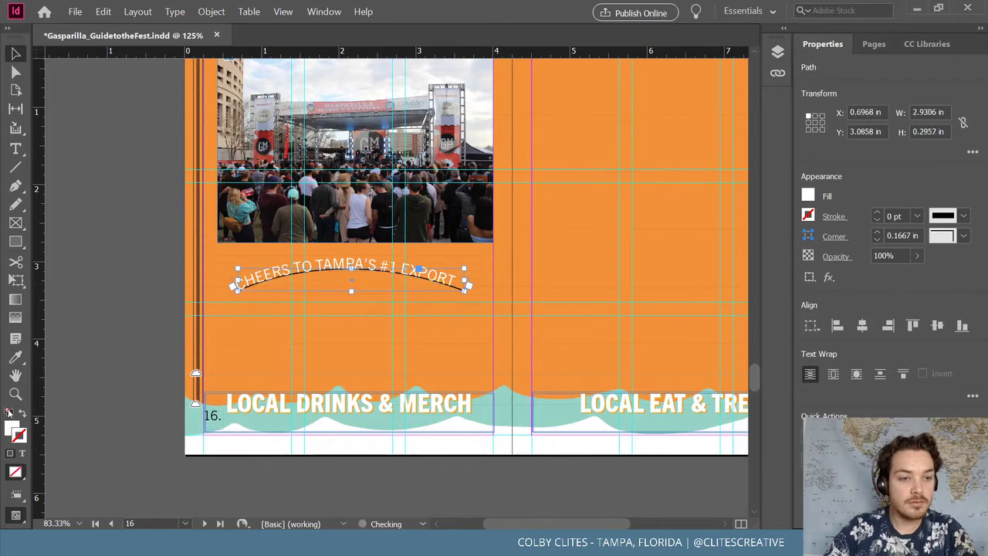
double_click(20, 434)
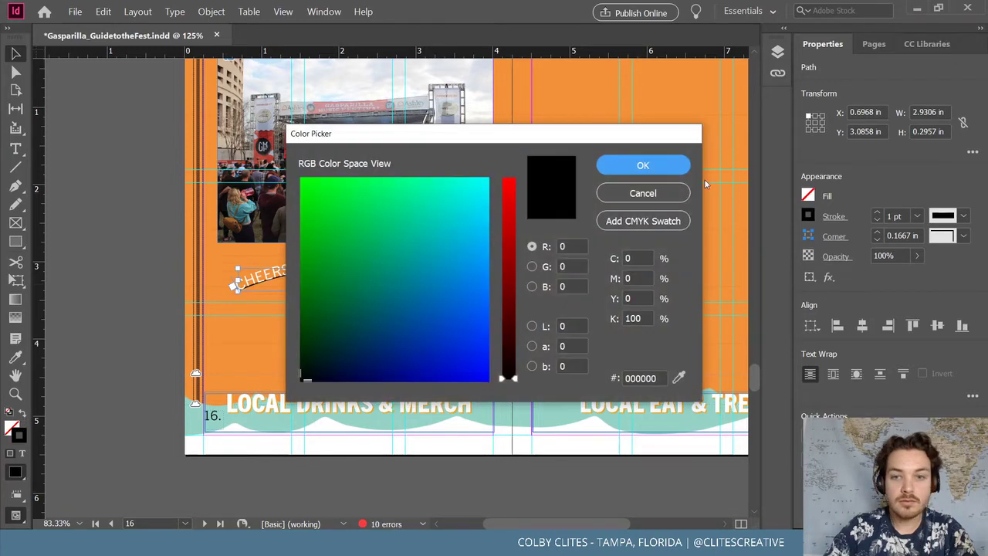
key("Escape")
left_click(121, 262)
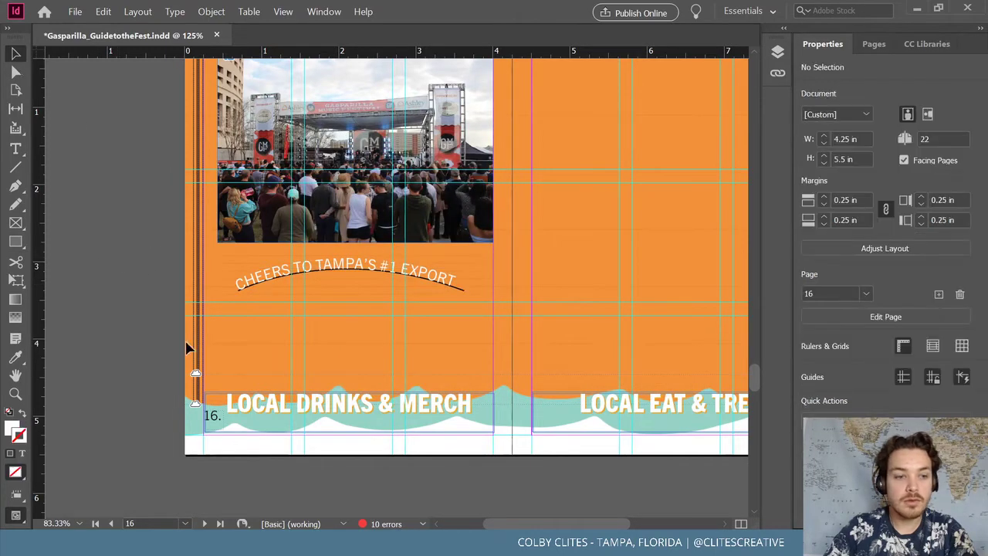
Give the curve path an orange stroke from the festival colour library so the line disappears
left_click(347, 275)
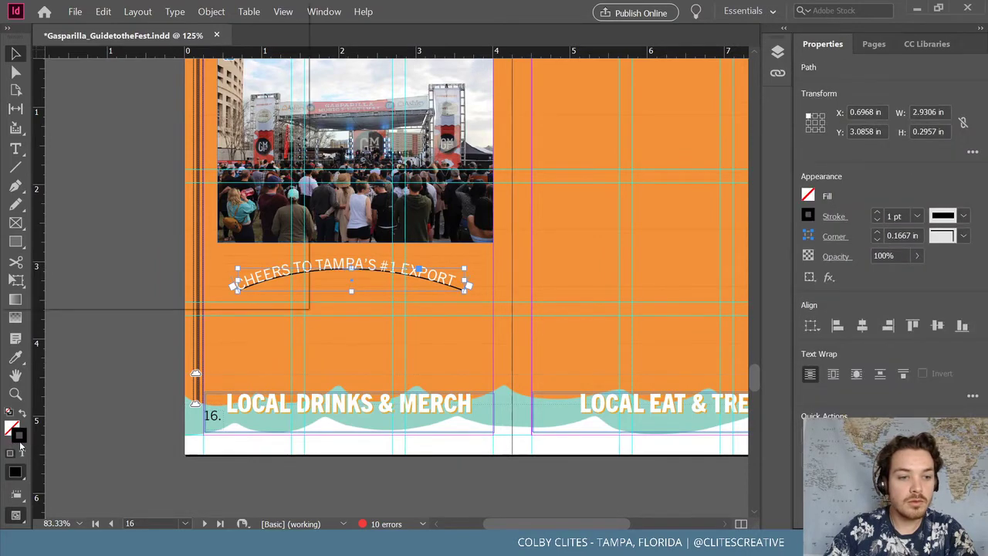
double_click(20, 435)
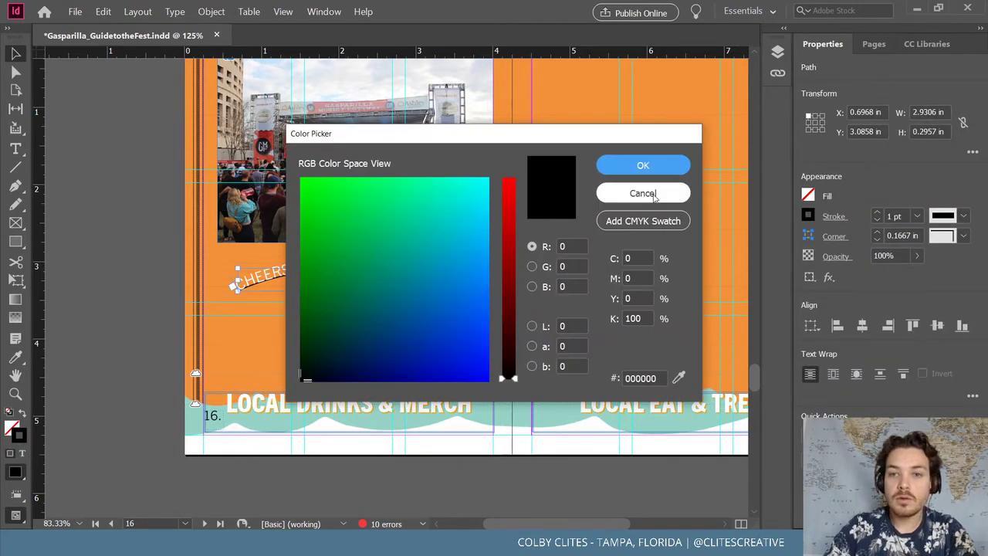
left_click(658, 191)
left_click(927, 43)
left_click(874, 310)
left_click(100, 165)
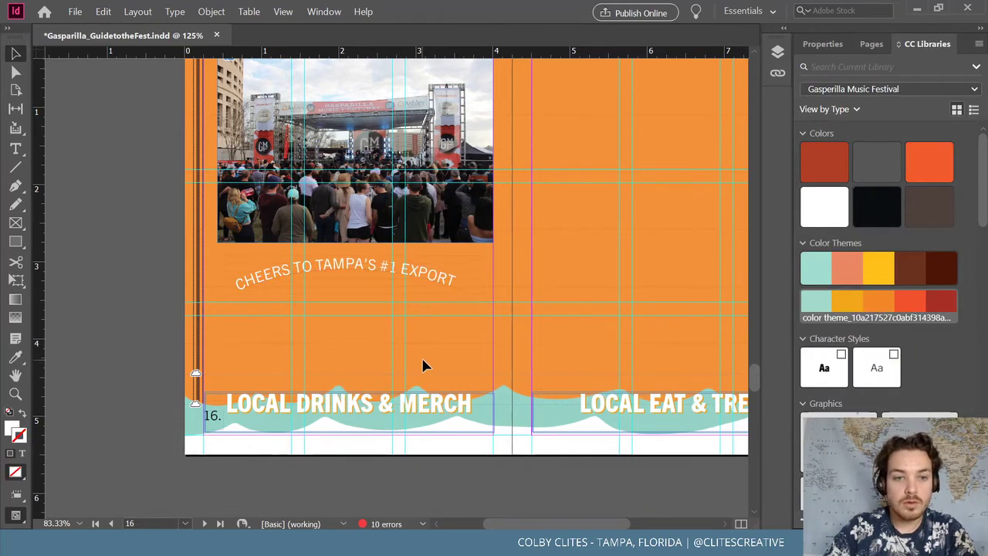
left_click(363, 270)
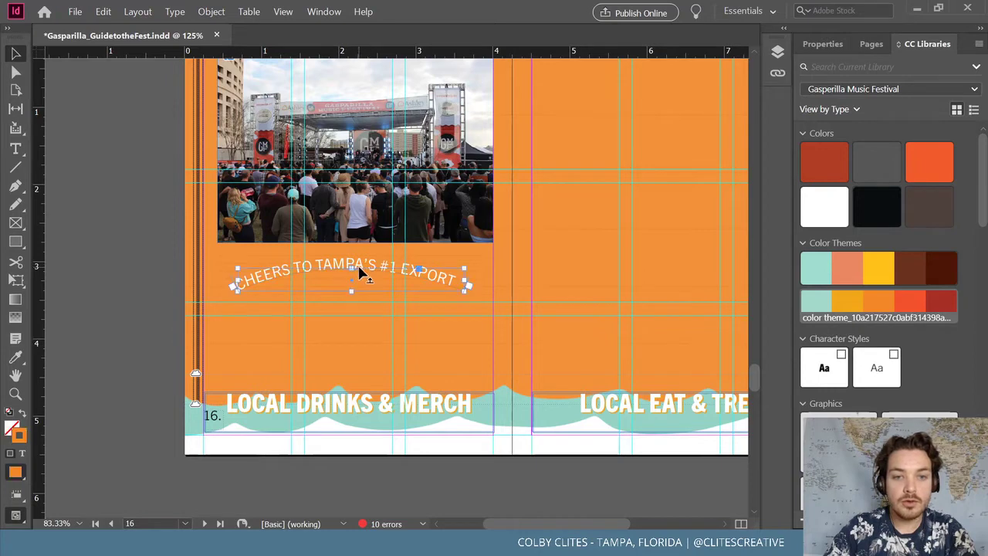
left_click(104, 276)
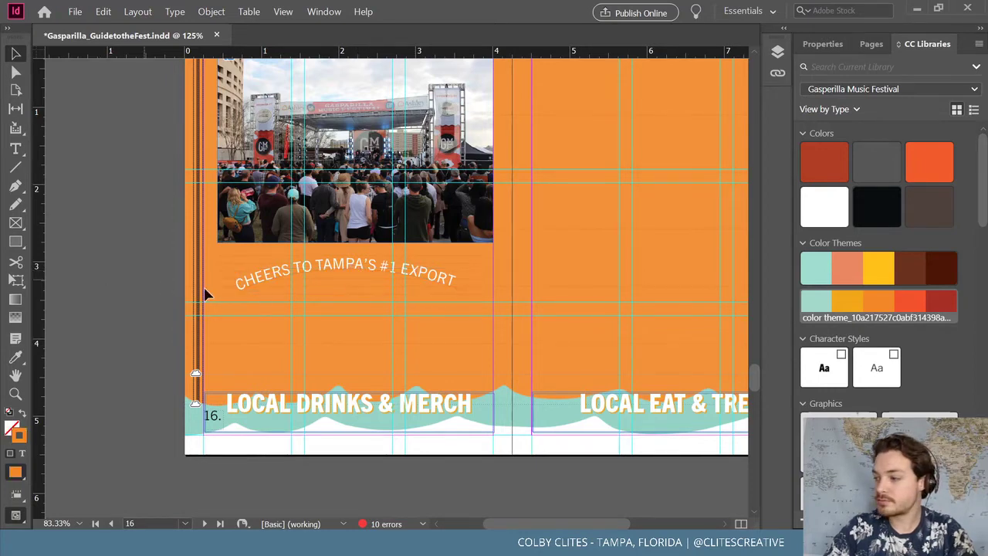
left_click_drag(327, 273, 328, 308)
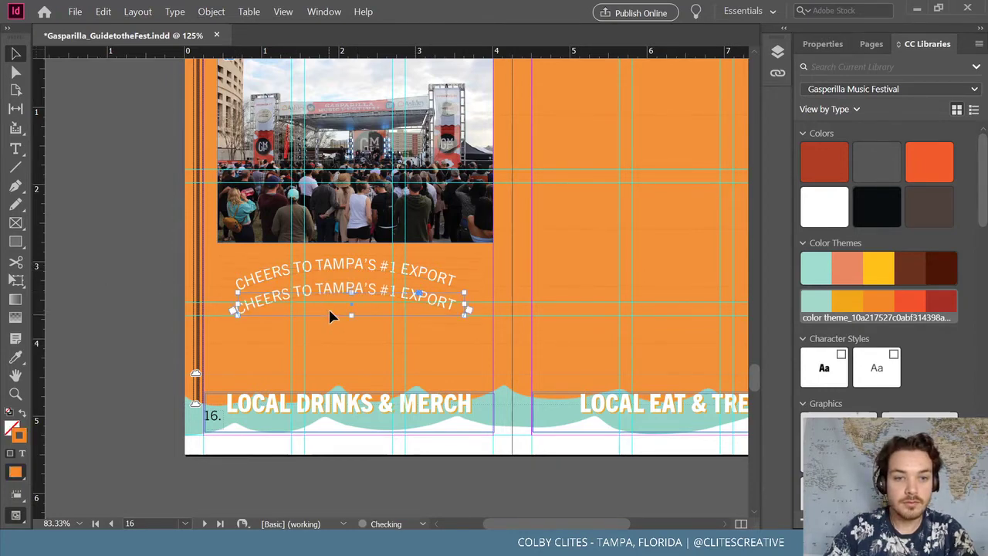
triple_click(336, 287)
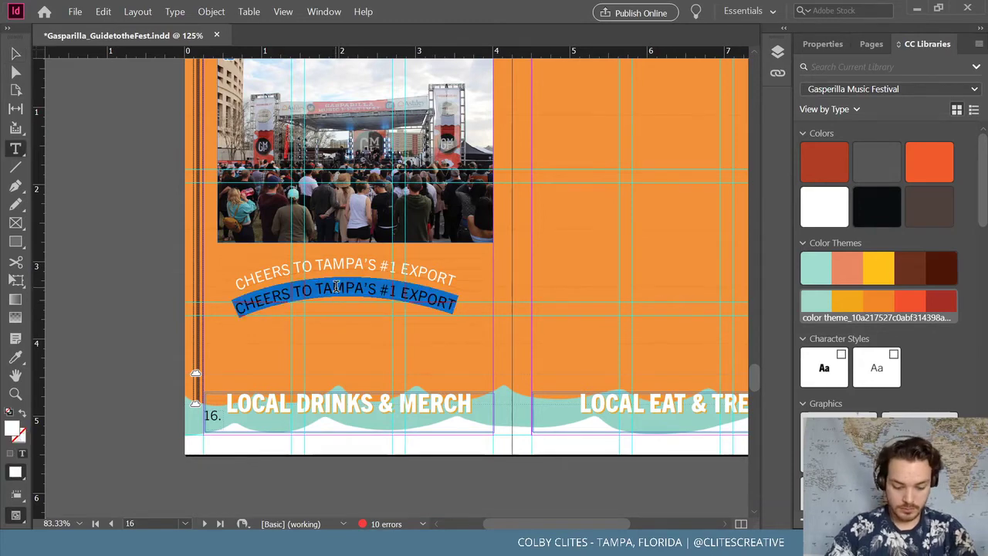
type("c")
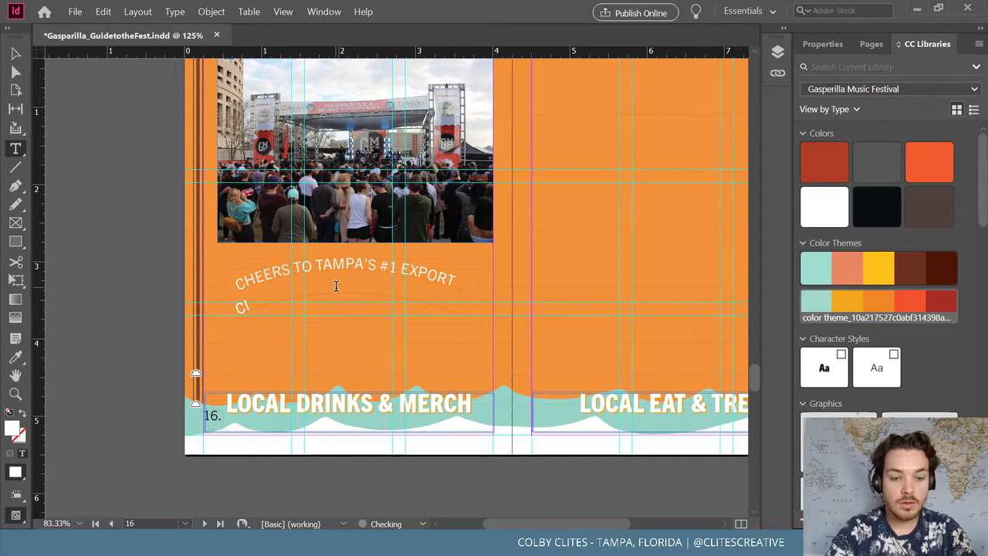
type("IGAR CITY BREWING")
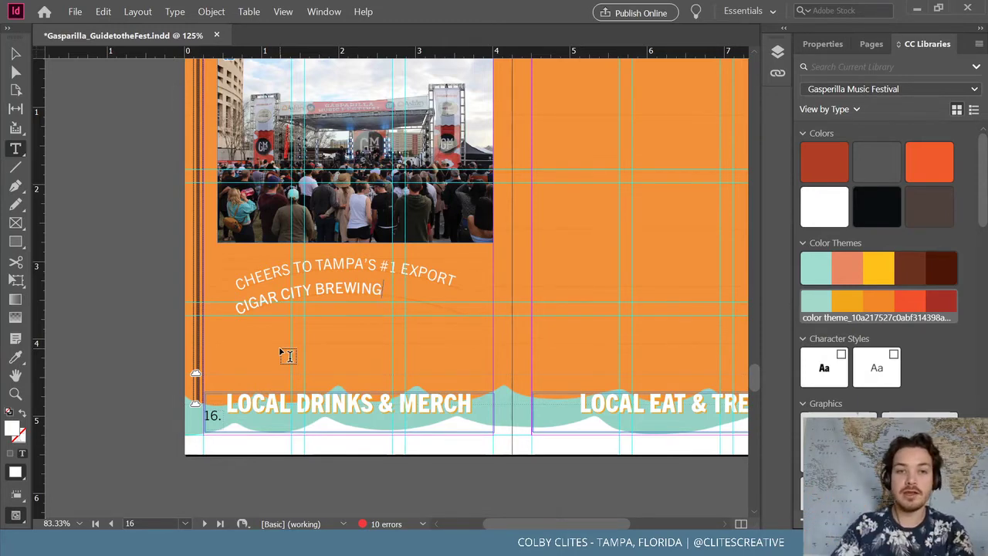
left_click(15, 53)
left_click(75, 11)
left_click(91, 91)
left_click(327, 315)
triple_click(348, 288)
left_click(823, 44)
left_click(964, 306)
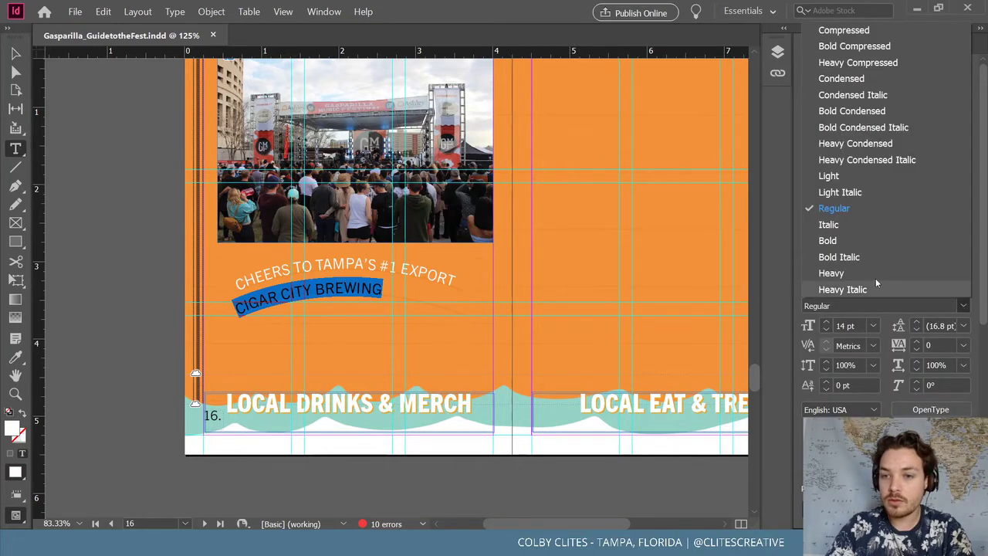
left_click(873, 271)
left_click(827, 322)
left_click(827, 322)
left_click(827, 322)
left_click(827, 322)
left_click(827, 322)
left_click(826, 322)
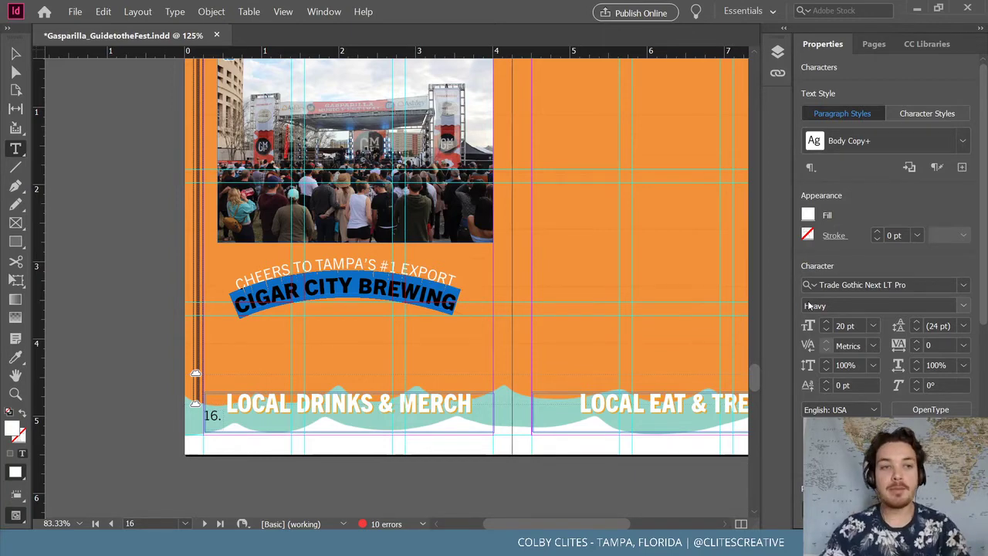
left_click(16, 52)
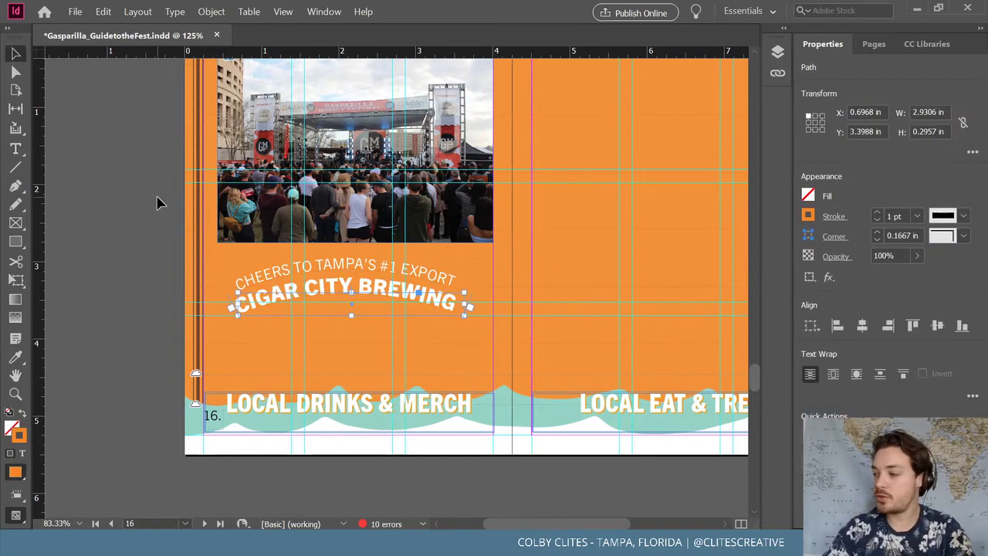
left_click(143, 276)
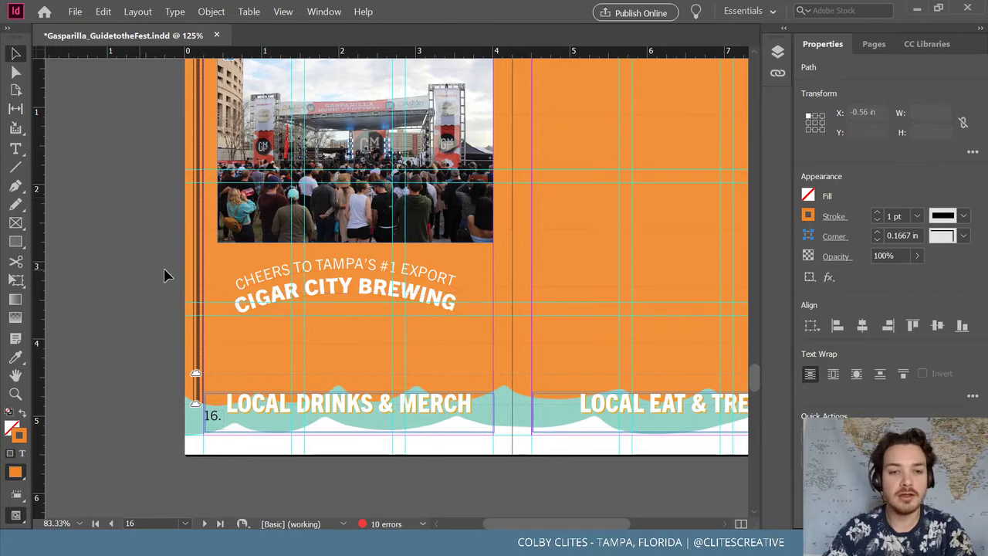
left_click(387, 296)
key("ctrl+equal")
key("ctrl+equal")
key("ctrl+equal")
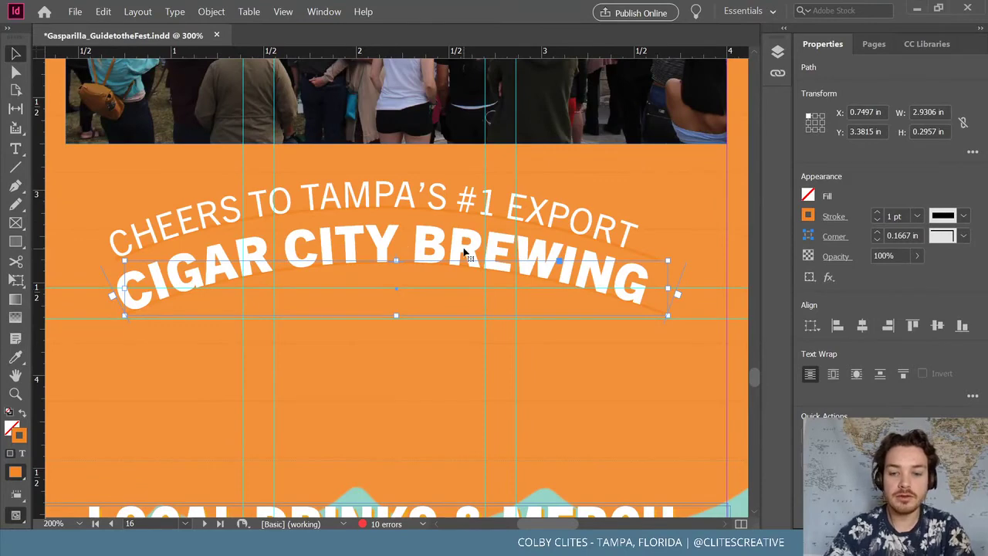
key("ctrl+minus")
key("ctrl+minus")
key("ctrl+minus")
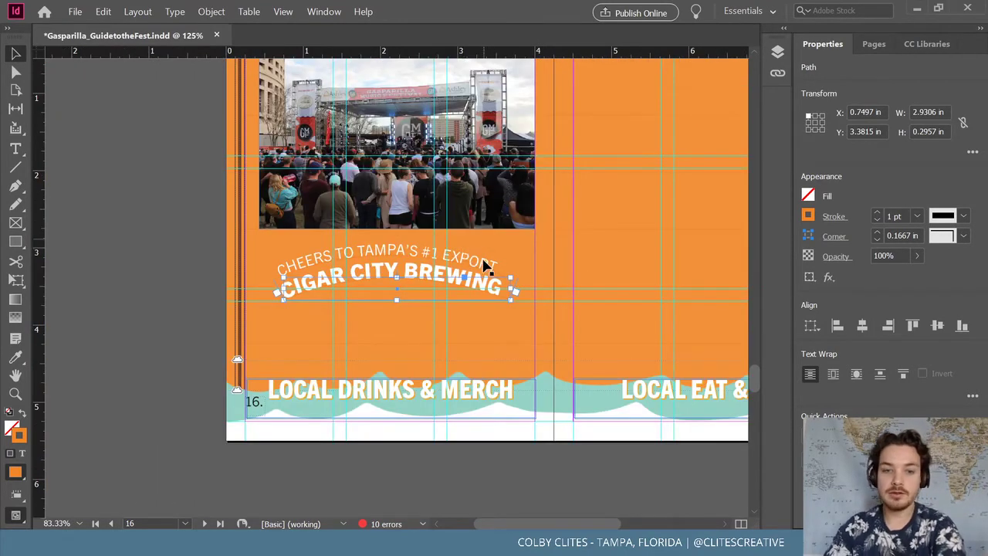
key("Delete")
key("t")
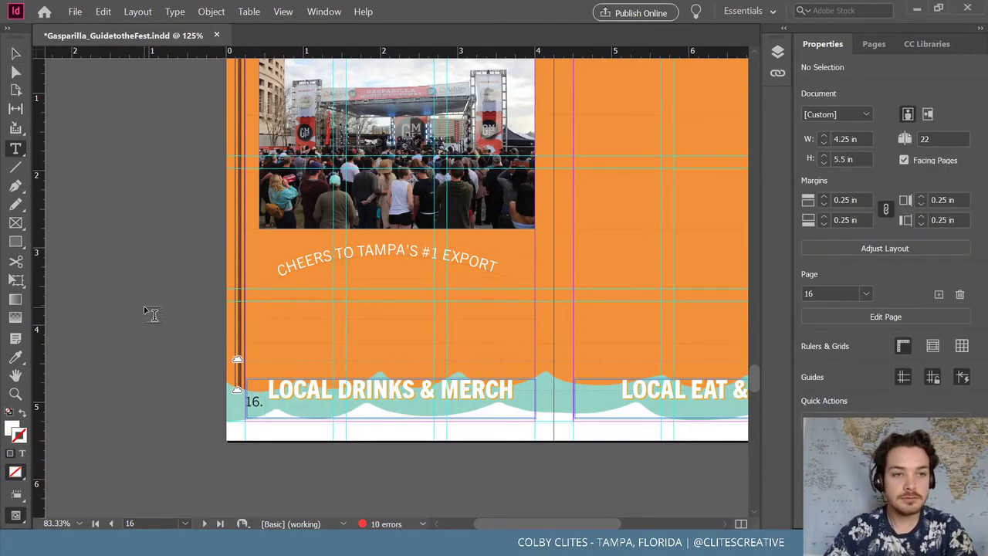
Draw an empty text frame below the curve and set the curved CHEERS text to 14.5 pt
left_click_drag(280, 286, 506, 329)
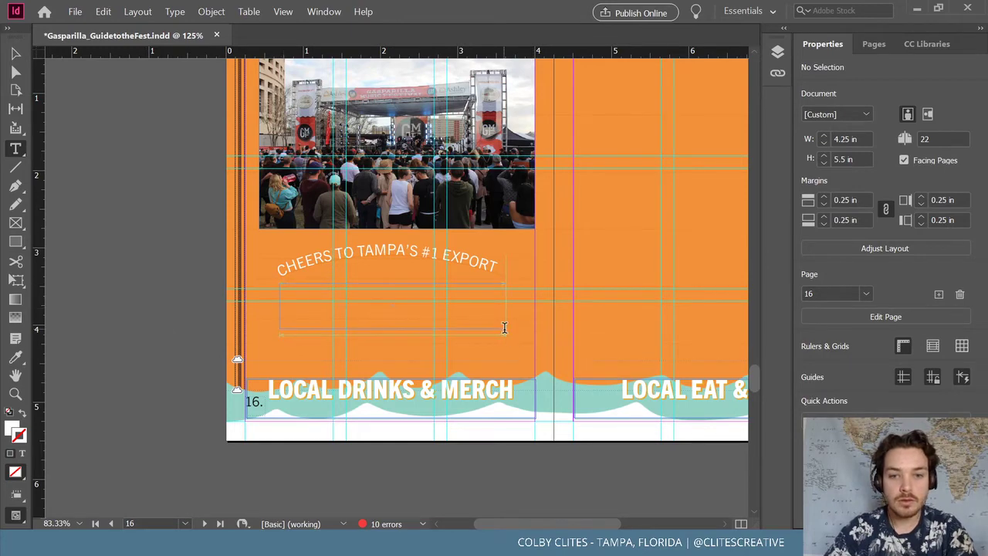
triple_click(401, 257)
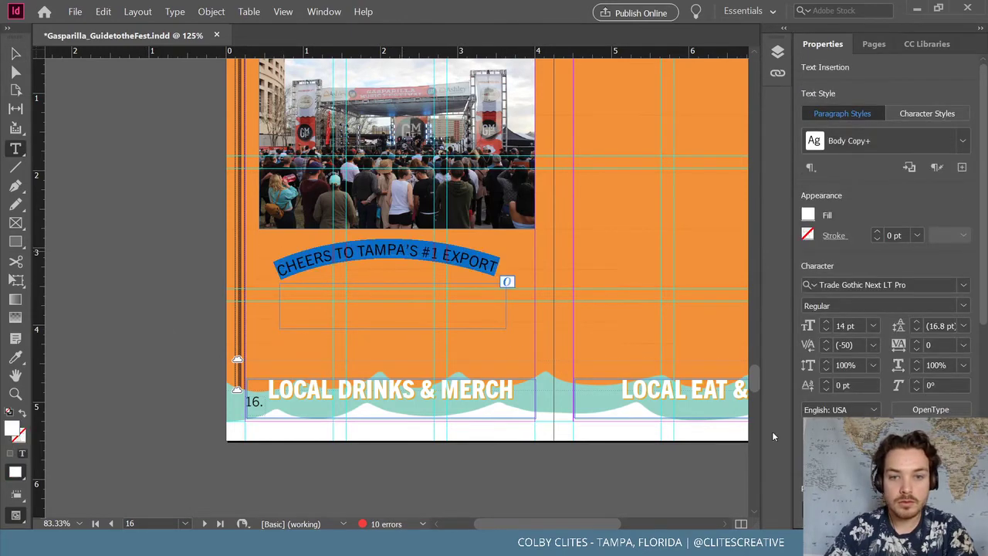
left_click(846, 326)
type(".5")
key("Return")
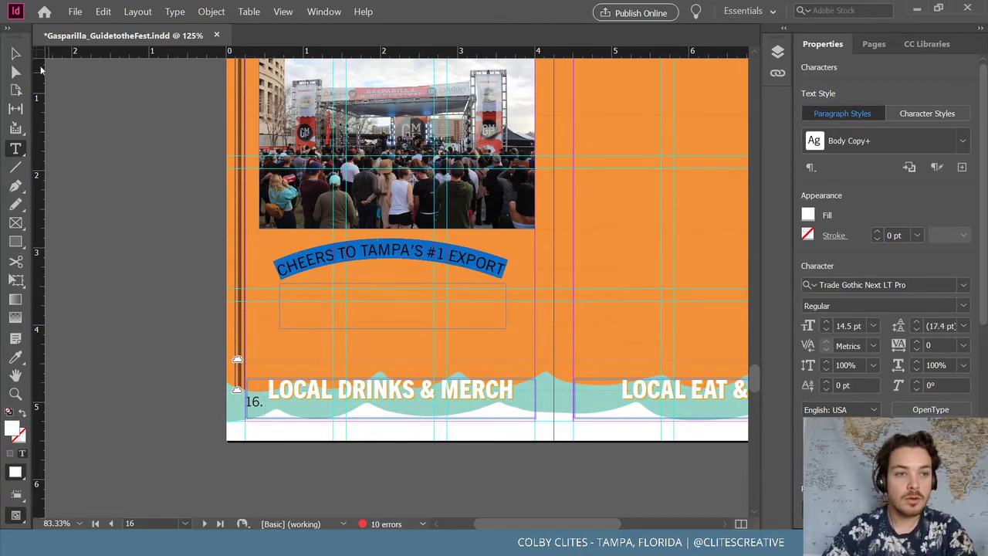
key("Escape")
Type CIGAR CITY BREWING in the new frame and step its size up to 22 pt
left_click(399, 326)
double_click(395, 314)
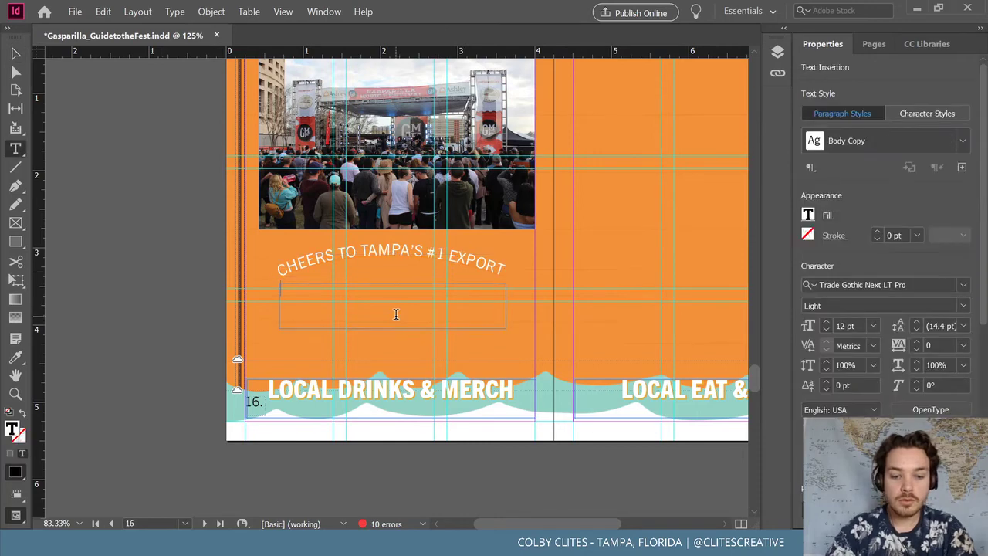
type("CIGAR CIT")
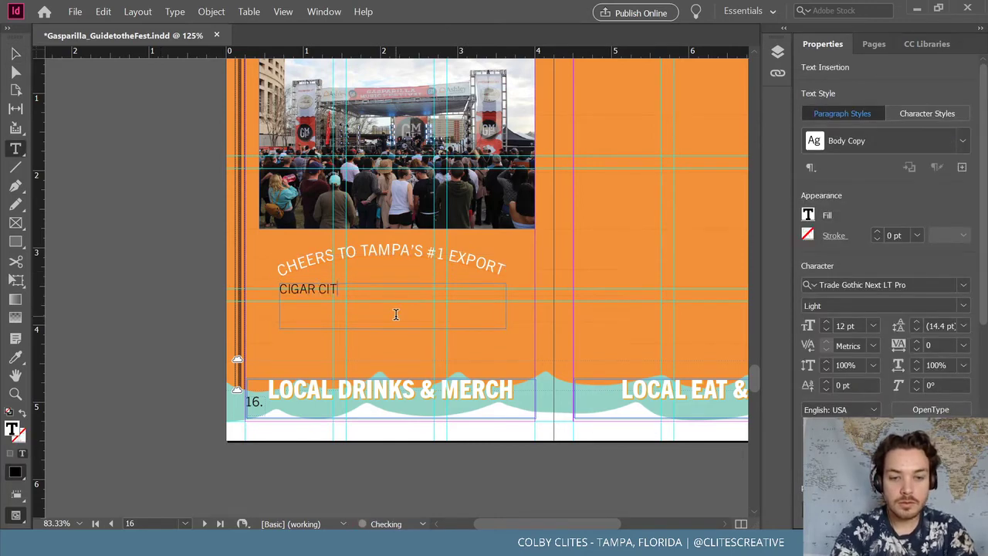
type("Y BREWING")
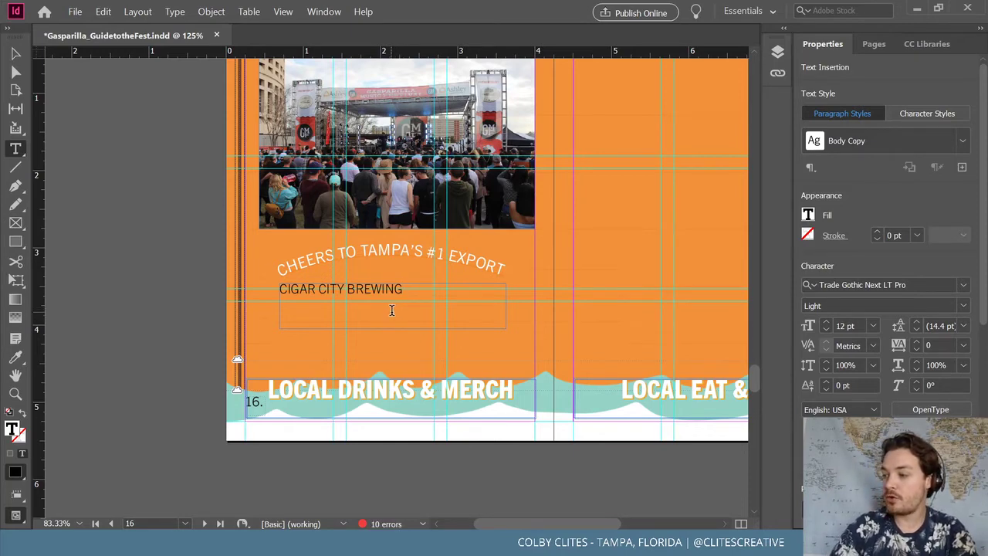
triple_click(374, 285)
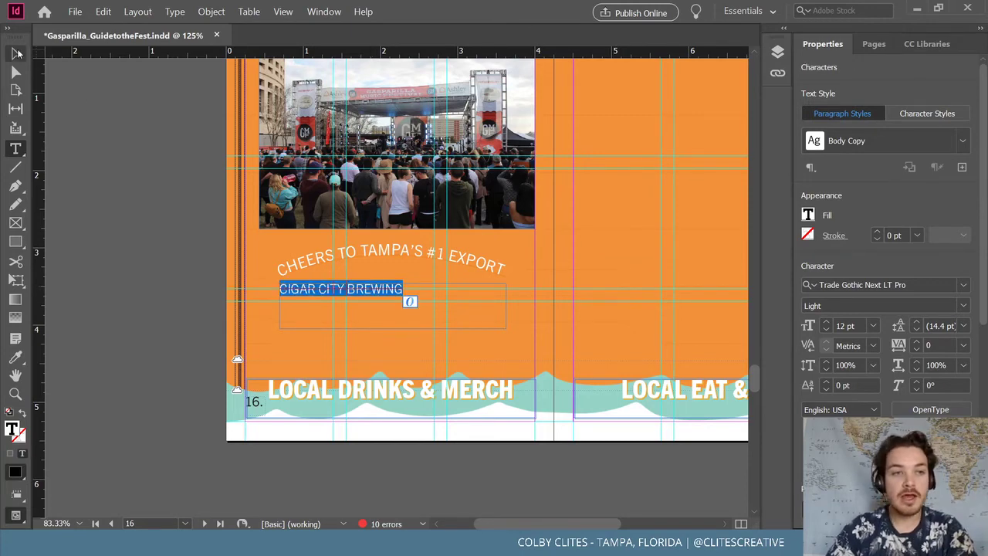
left_click(826, 326)
left_click(826, 326)
left_click(826, 326)
left_click(826, 326)
left_click(826, 326)
left_click(826, 326)
left_click(826, 325)
left_click(826, 326)
left_click(826, 326)
left_click(826, 326)
Set CIGAR CITY BREWING to the Heavy weight and resize it to fit one line
left_click(16, 52)
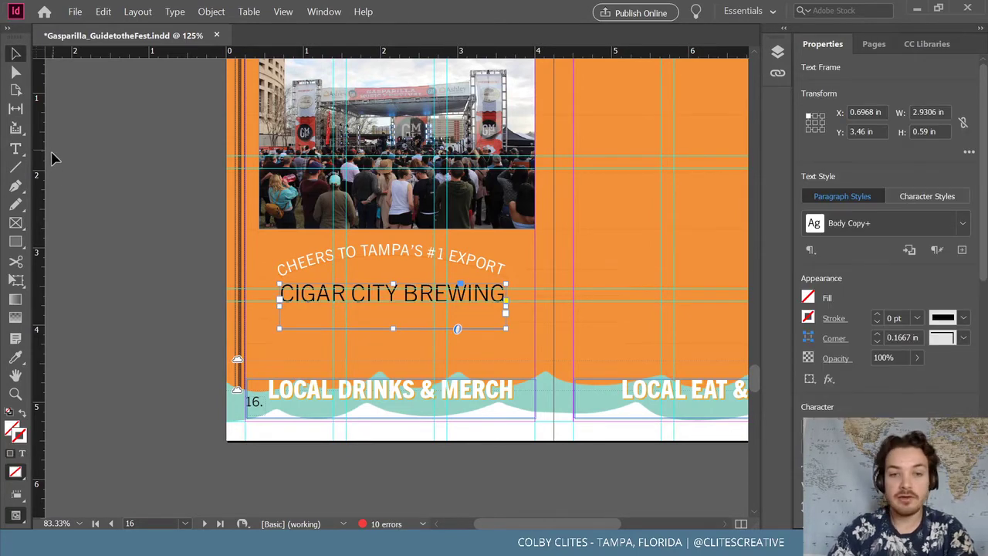
triple_click(346, 299)
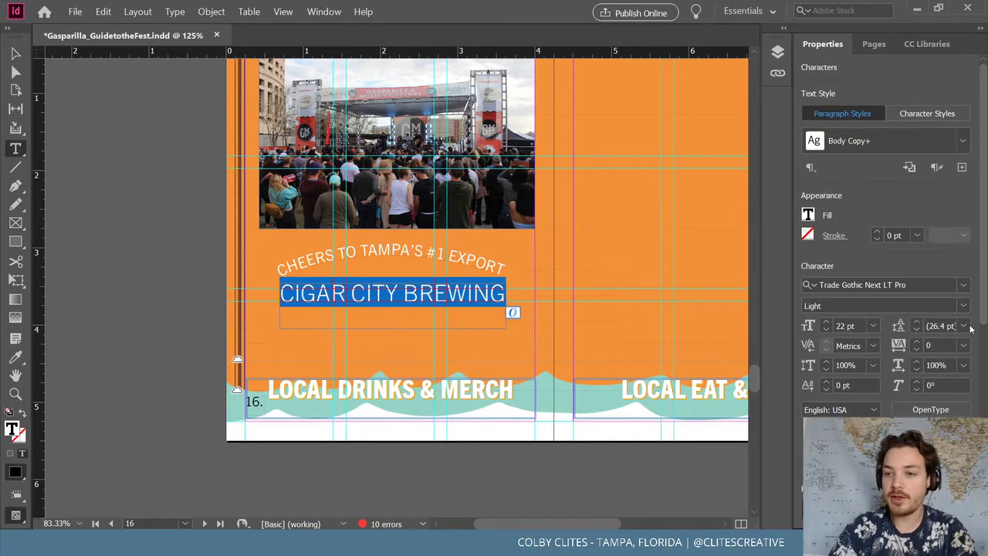
left_click(962, 305)
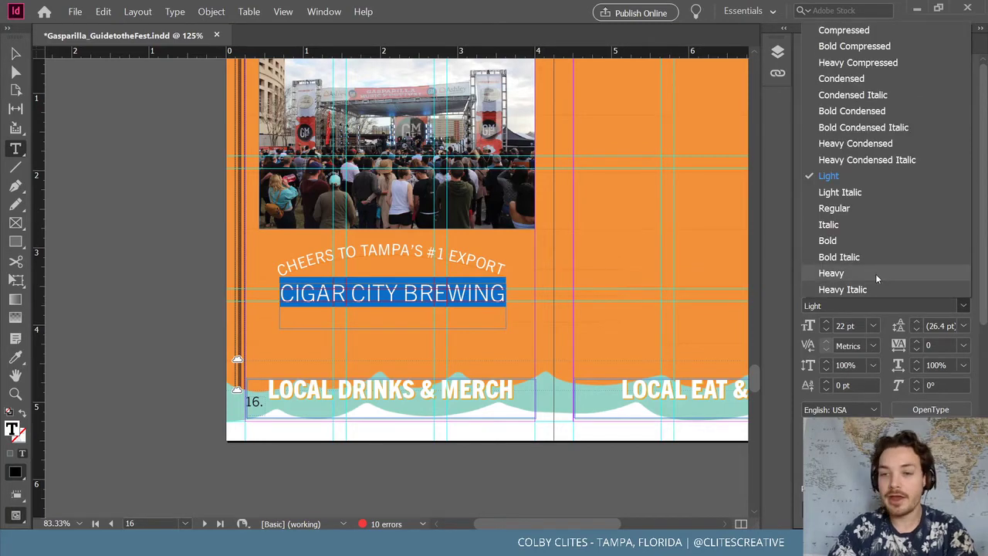
left_click(875, 273)
left_click(826, 329)
left_click(826, 330)
left_click(826, 330)
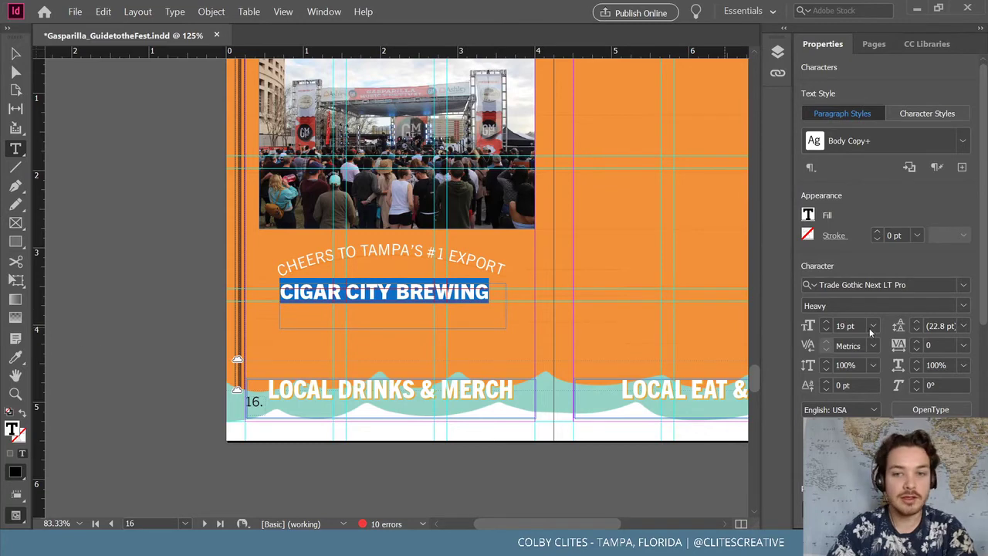
left_click(827, 324)
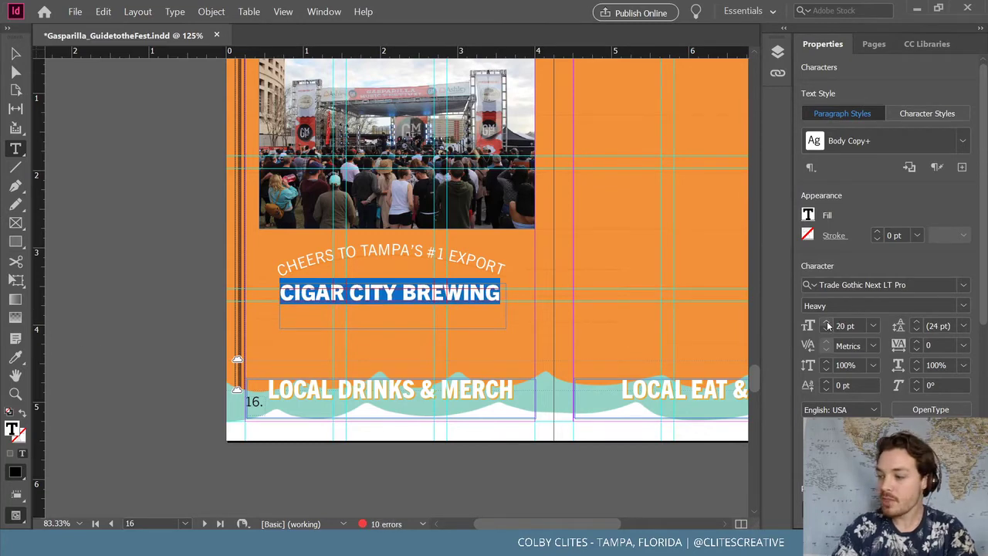
Fill the heading text with white (ffffff) and remove its outline stroke
double_click(8, 433)
left_click(490, 186)
left_click_drag(508, 201, 508, 179)
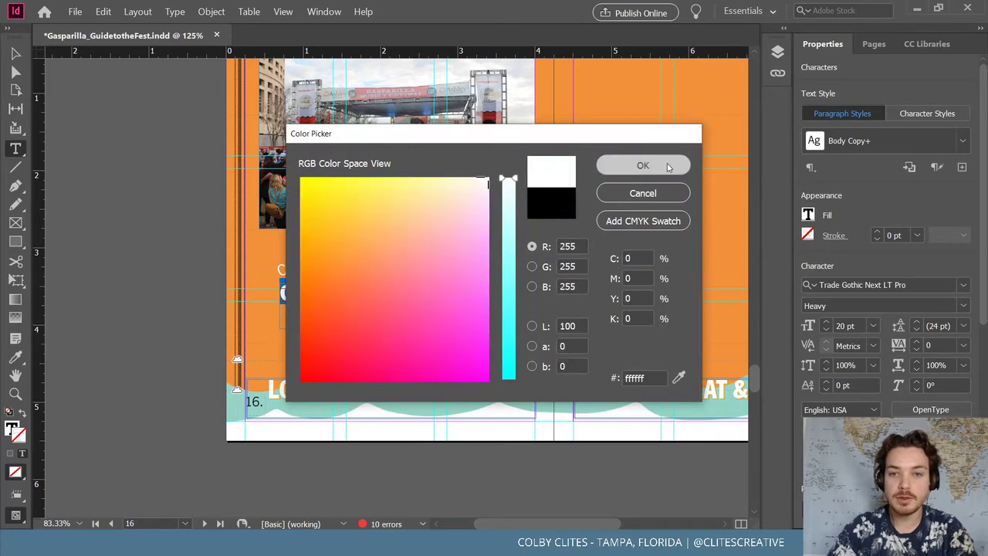
left_click(643, 165)
left_click(461, 293)
triple_click(462, 294)
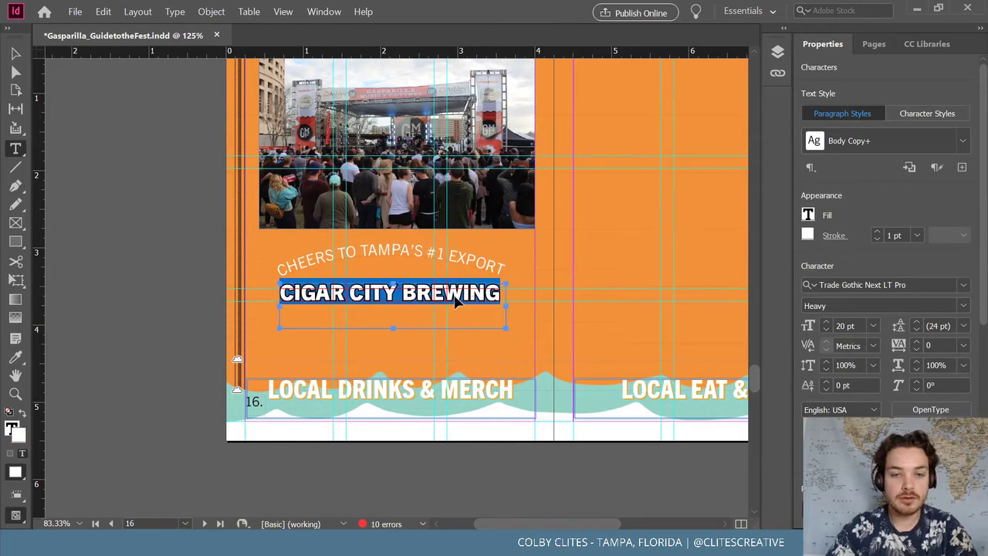
left_click(15, 471)
left_click(394, 280)
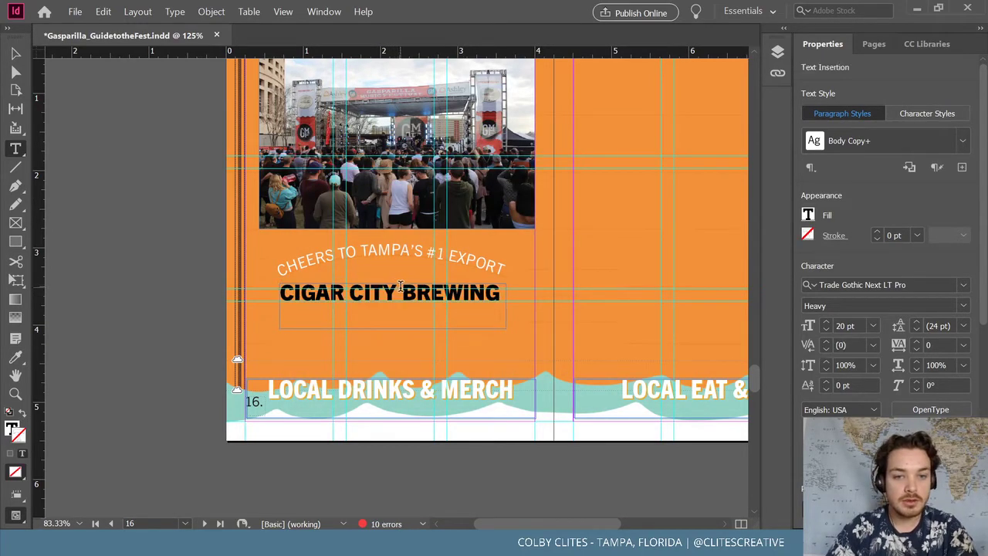
Reselect the whole CIGAR CITY BREWING line and reapply the white fill
triple_click(398, 292)
double_click(406, 293)
triple_click(378, 293)
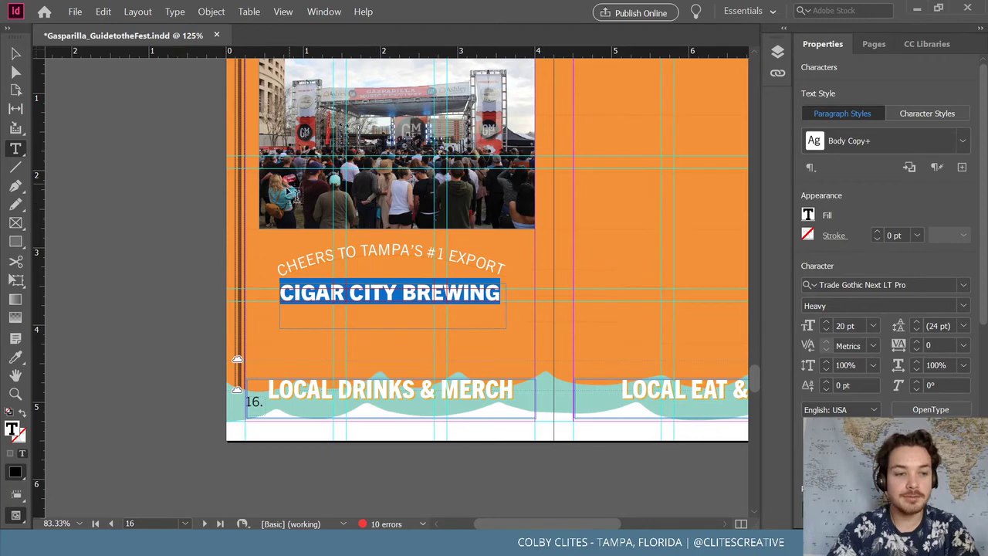
double_click(14, 428)
left_click(482, 182)
left_click_drag(507, 193, 507, 178)
left_click(643, 165)
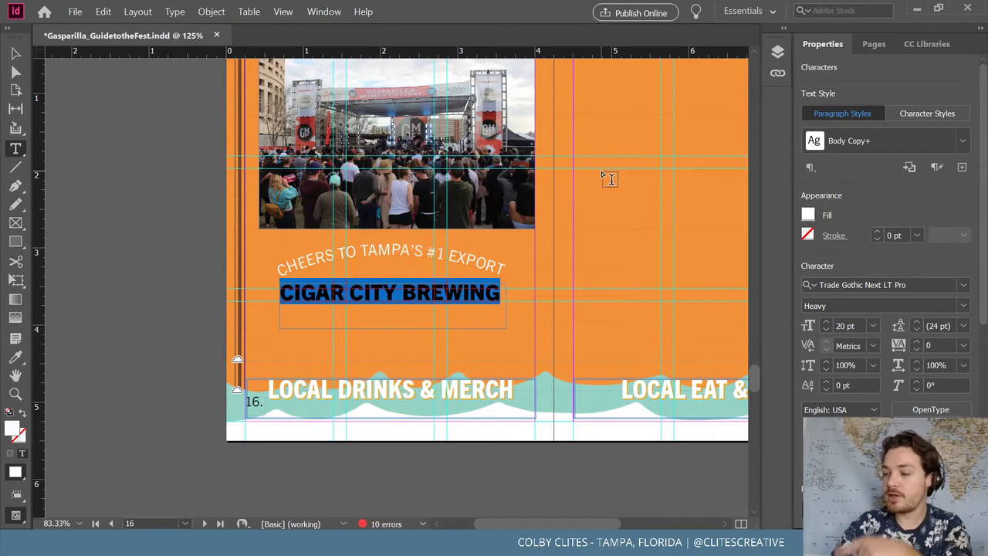
Set the heading size to 20.5 pt and deselect to review it
left_click(825, 322)
left_click(848, 325)
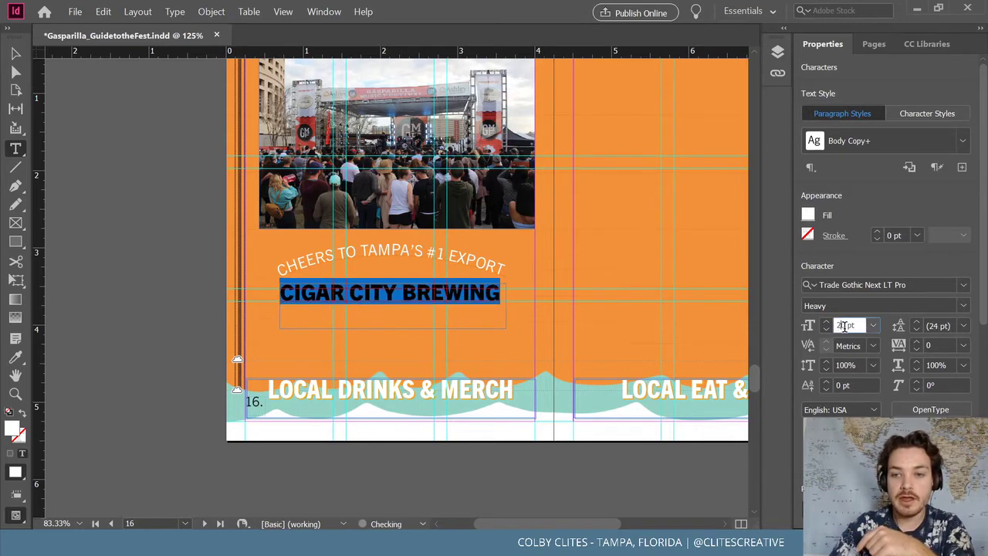
type(".5")
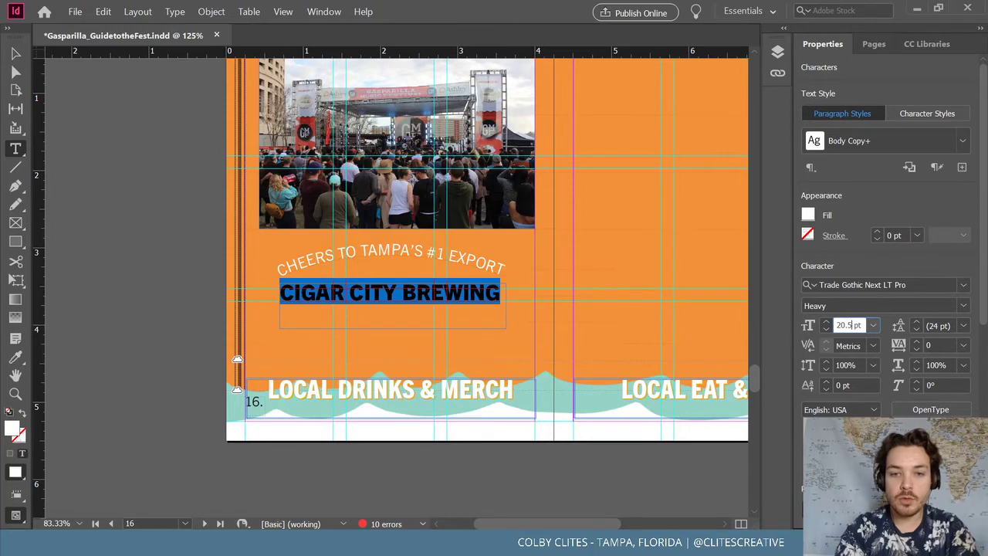
key("Return")
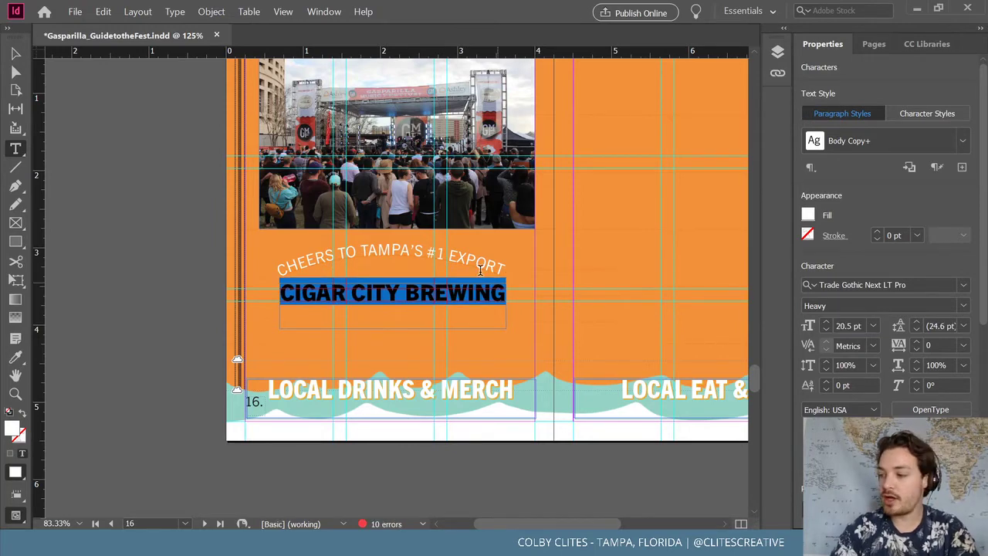
left_click(26, 54)
left_click(132, 123)
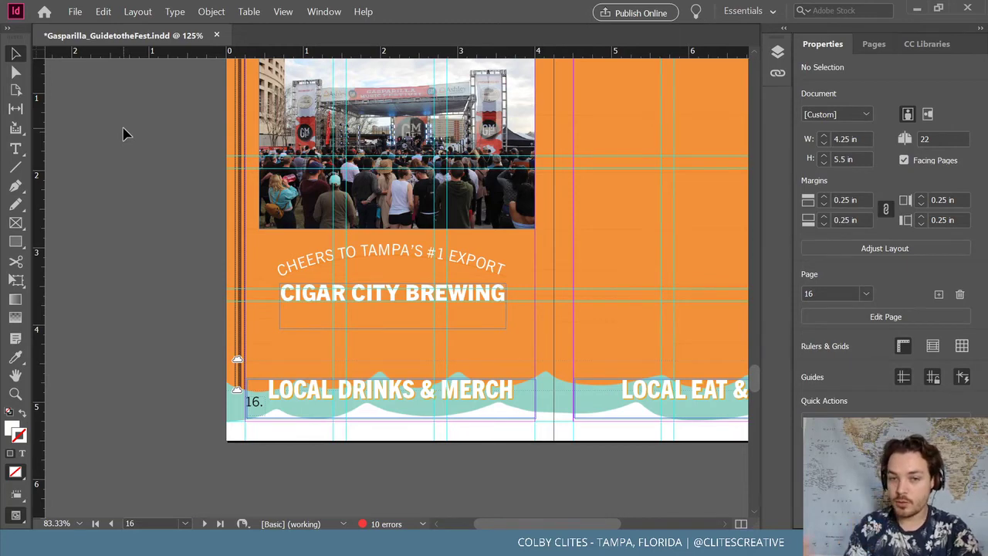
Scale the curved CHEERS text path to 50% and nudge it toward the page centre
left_click(461, 268)
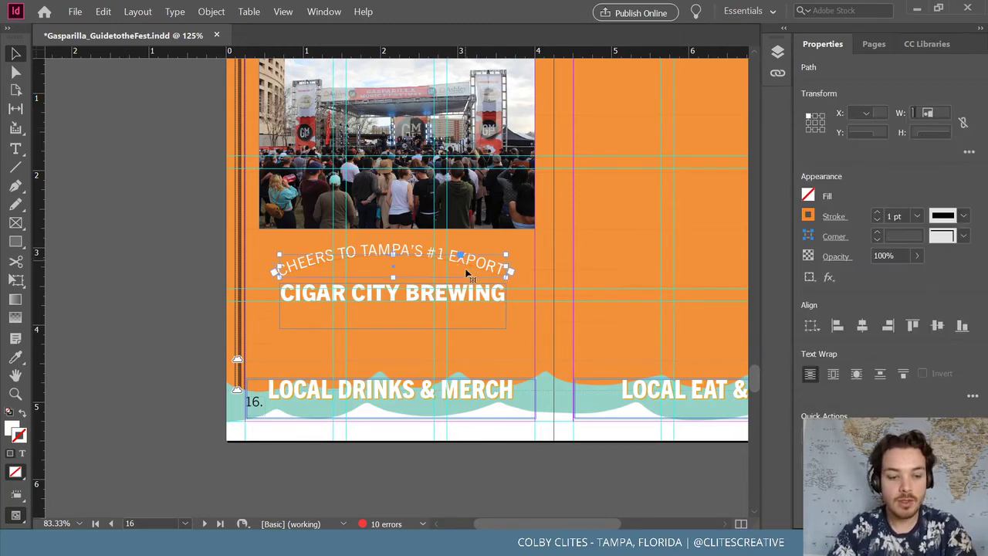
key("a")
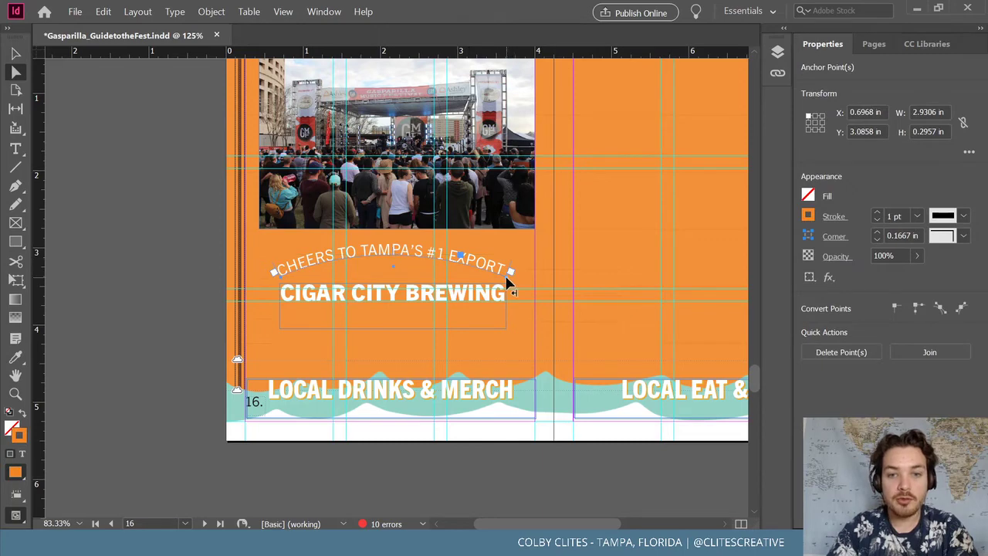
key("v")
key("v")
key("ctrl+shift+a")
left_click(211, 11)
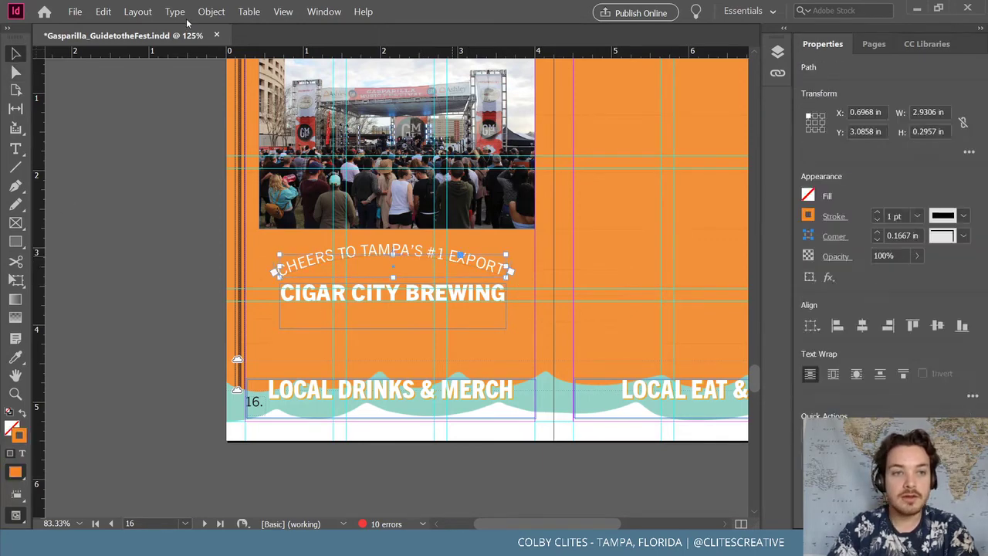
mouse_move(223, 24)
left_click(418, 39)
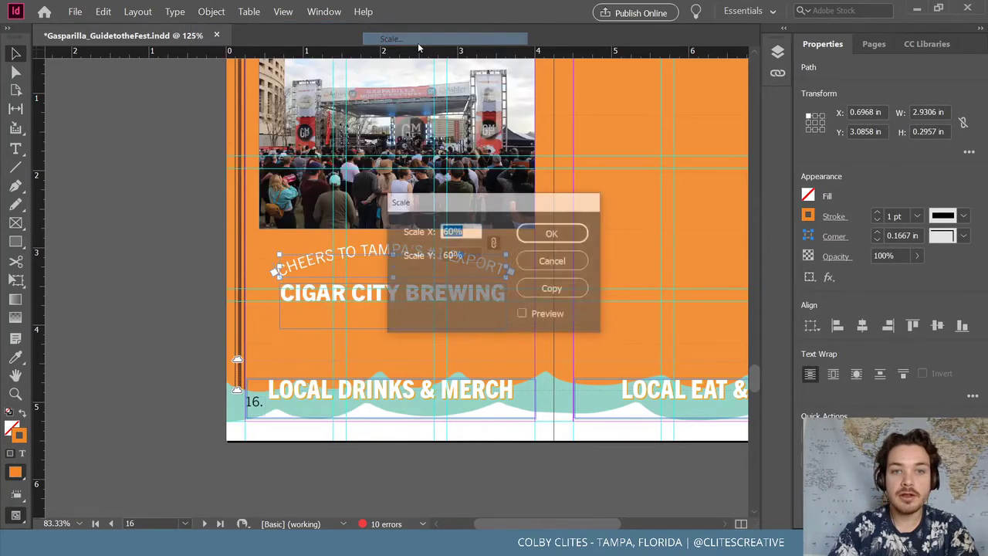
type("50")
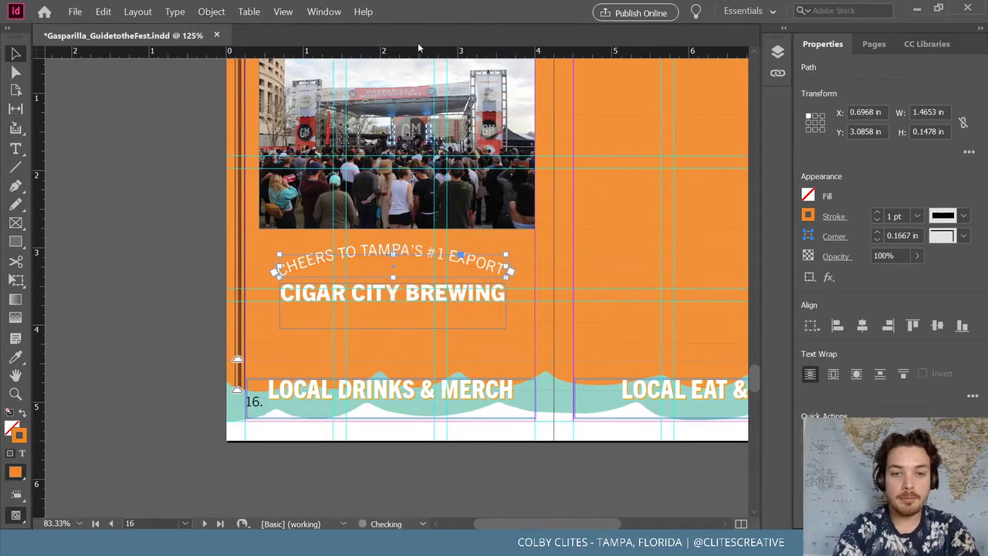
key("Return")
left_click_drag(355, 256, 422, 243)
key("Left")
key("Left")
key("Left")
key("Down")
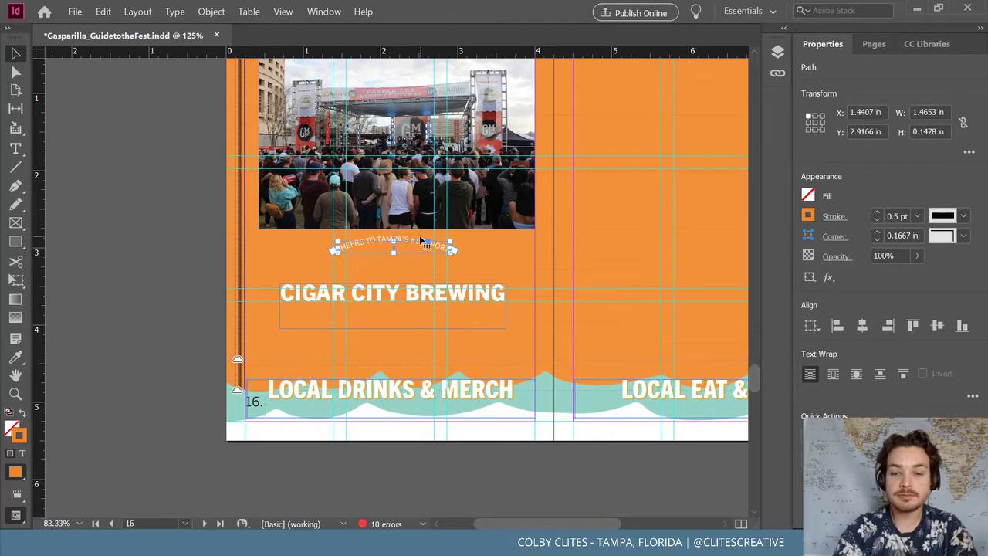
key("ctrl+equal")
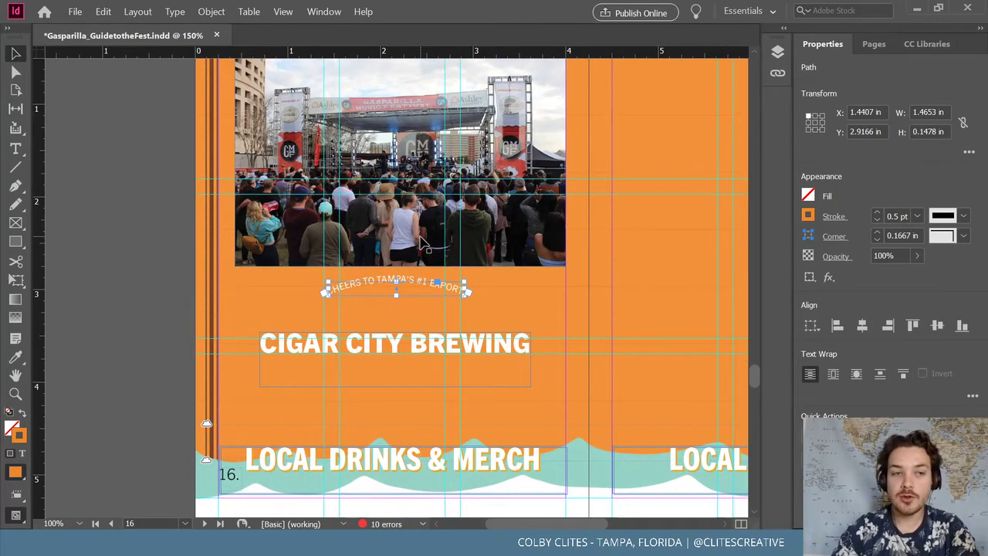
left_click(181, 218)
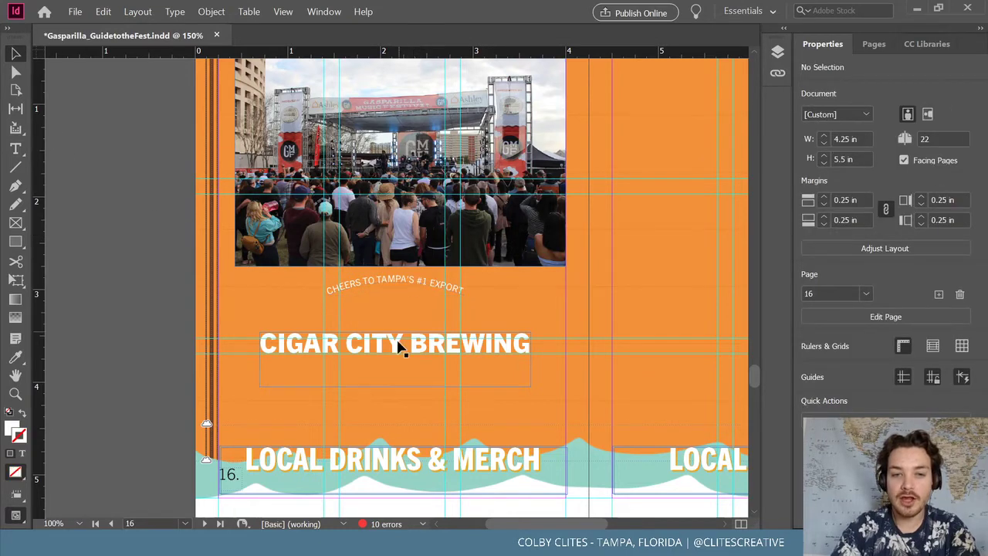
Move CIGAR CITY BREWING up under the curve, shrink its frame to fit, and save
left_click_drag(421, 373, 421, 344)
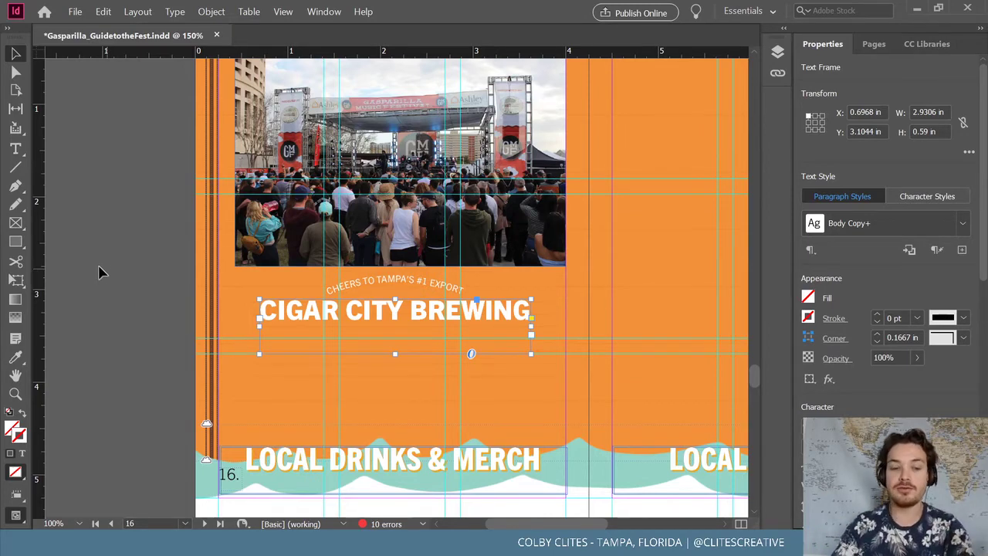
left_click(132, 138)
left_click(413, 341)
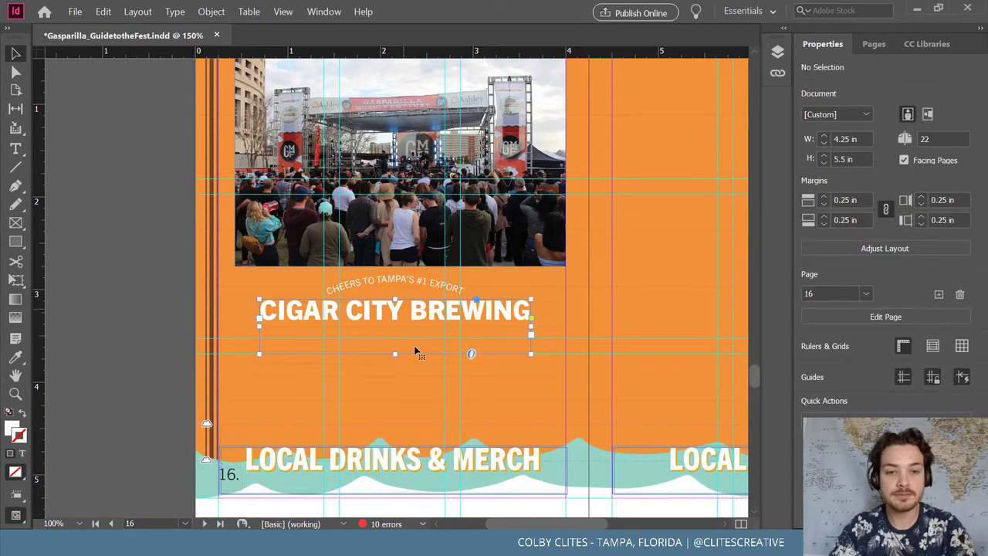
left_click_drag(394, 354, 402, 330)
left_click(135, 205)
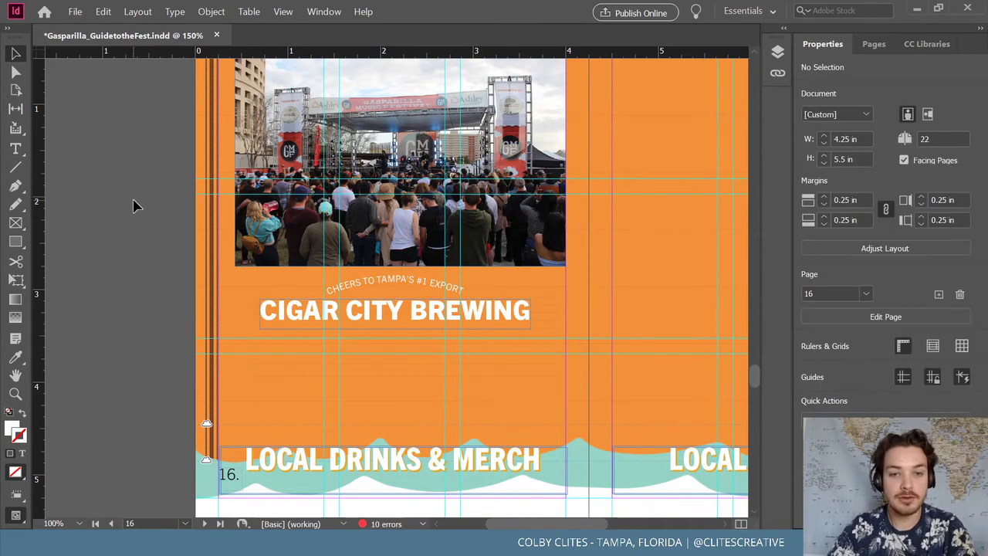
left_click(75, 12)
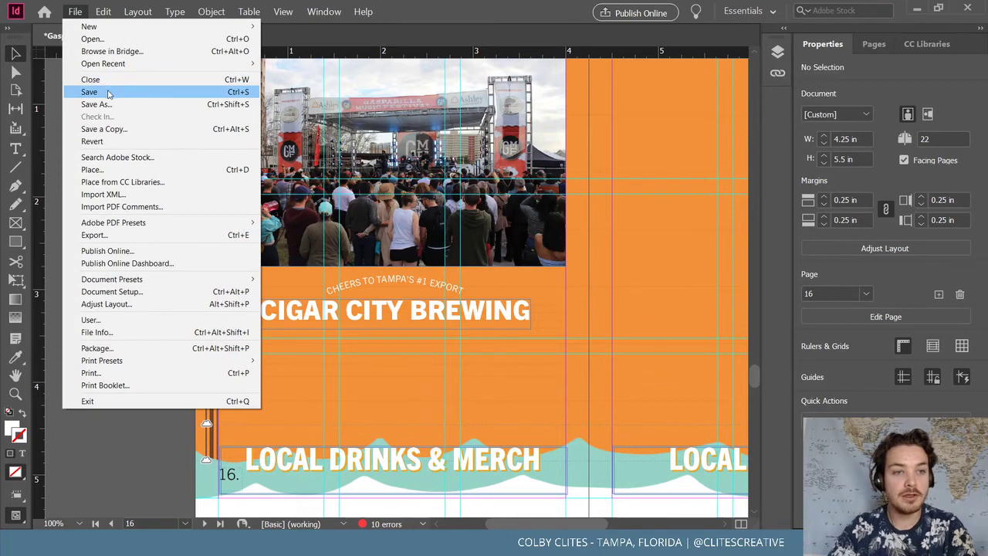
left_click(106, 91)
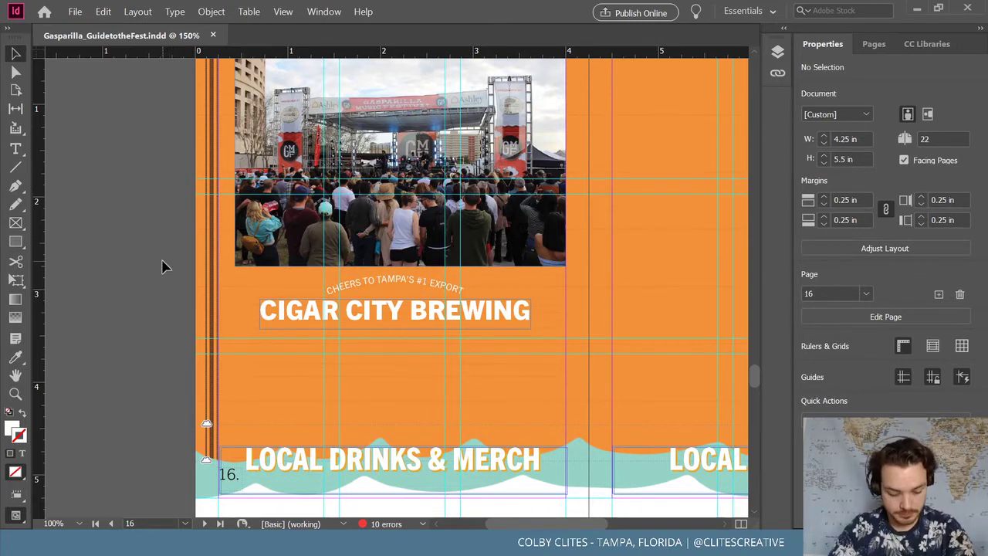
Paste in place the SATURDAY, MARCH 6 group from page 14, positioned below CIGAR CITY BREWING
scroll(332, 276, "up", 5)
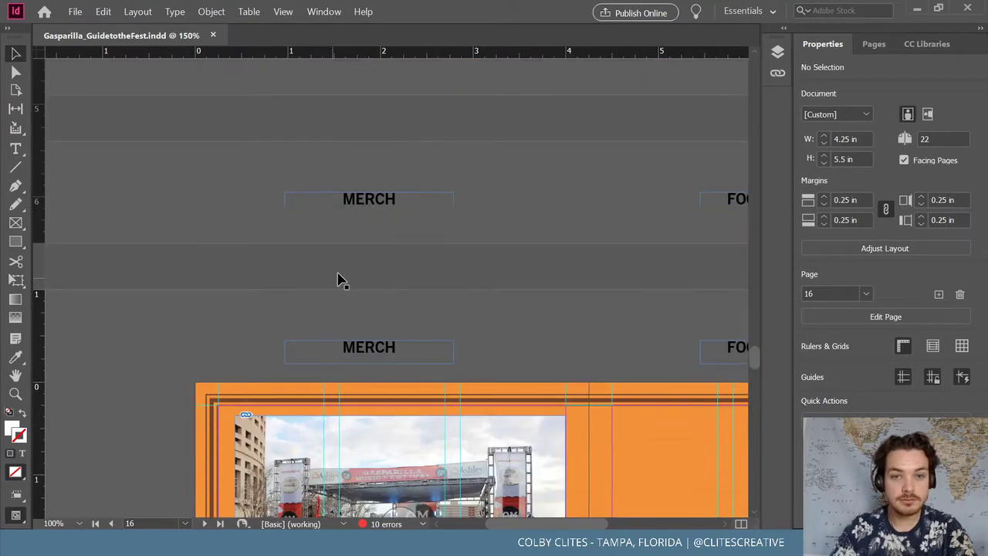
scroll(346, 277, "up", 3)
left_click(359, 301)
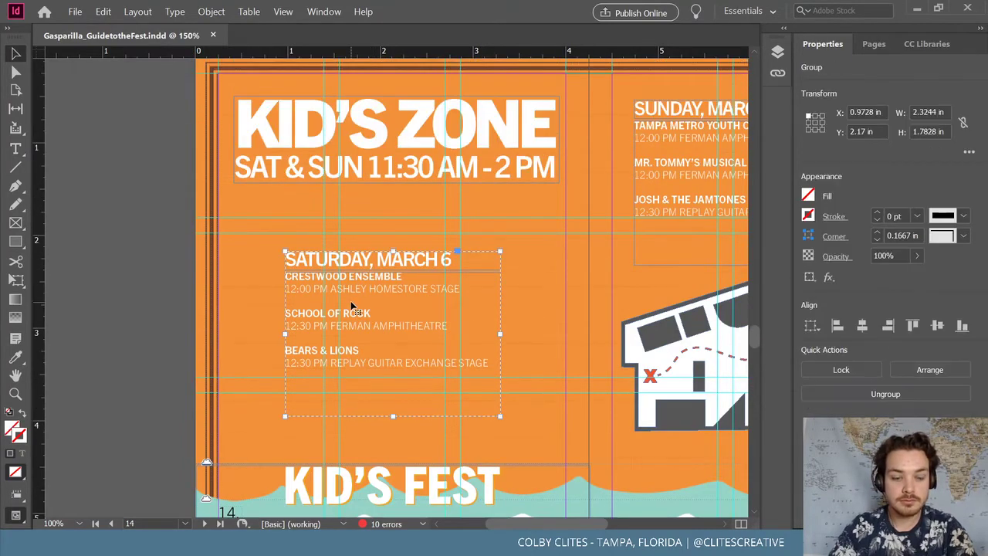
scroll(332, 297, "down", 10)
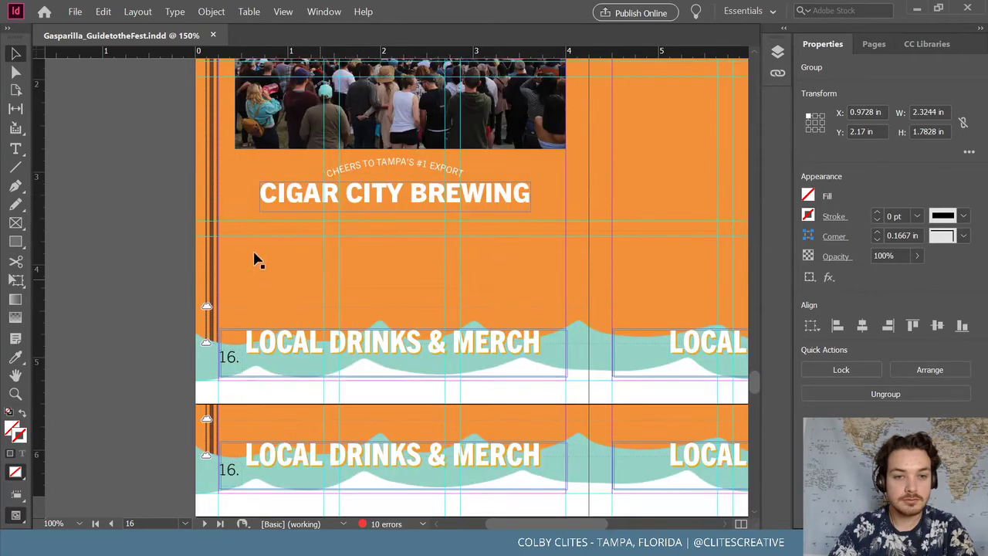
key("ctrl+shift+a")
left_click(103, 12)
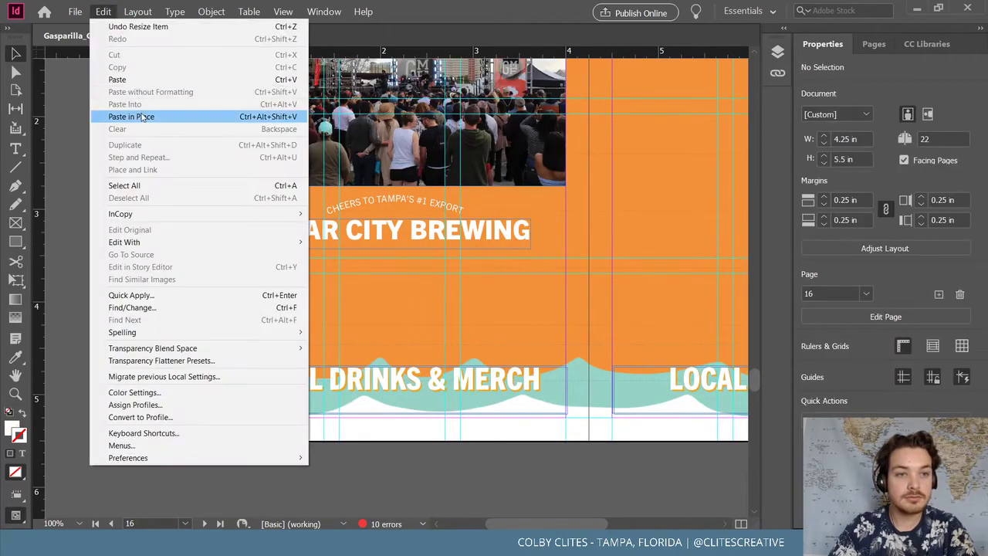
left_click(147, 117)
left_click_drag(356, 166, 331, 290)
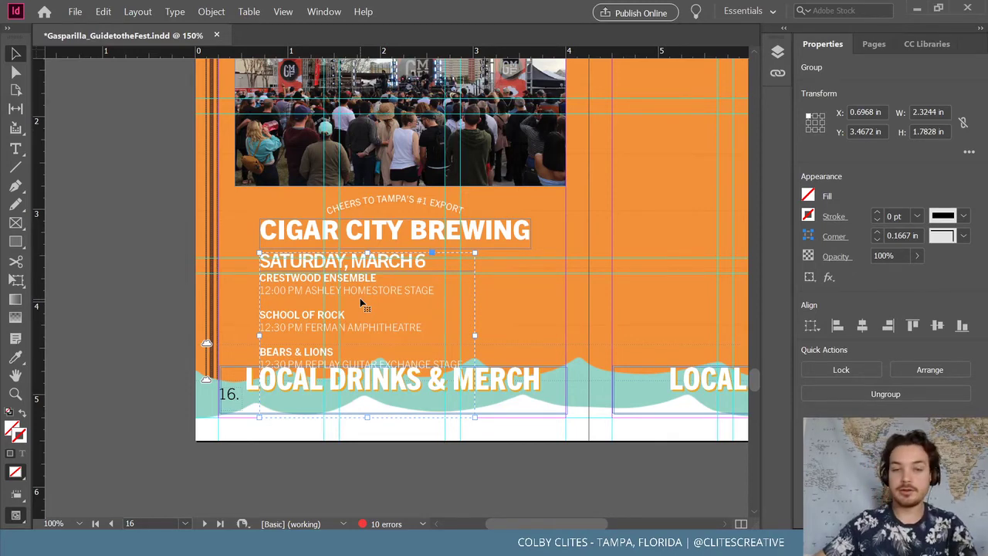
Delete the BEARS & LIONS entry and shorten the schedule text frame to fit
double_click(332, 352)
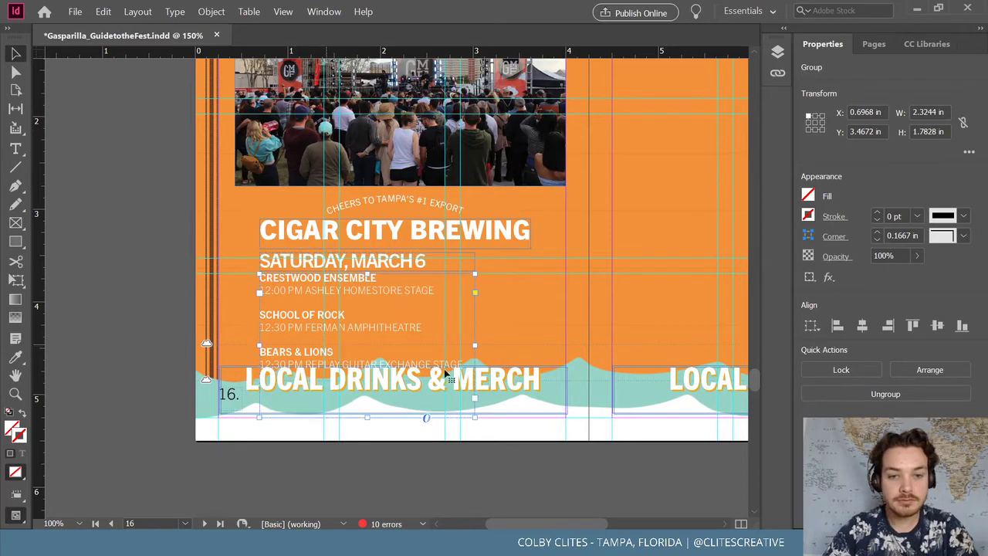
double_click(453, 362)
left_click_drag(463, 364, 260, 339)
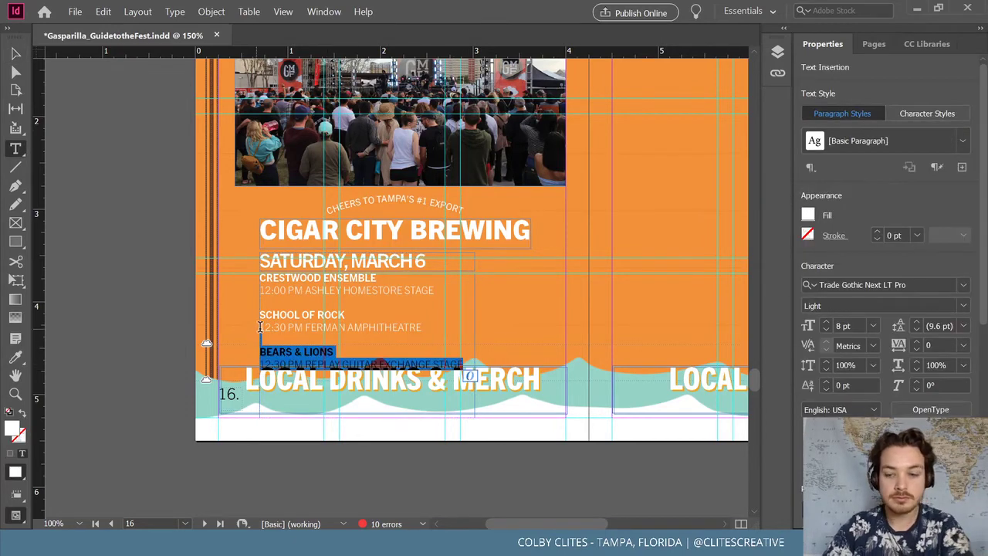
key("BackSpace")
left_click(350, 383, "ctrl")
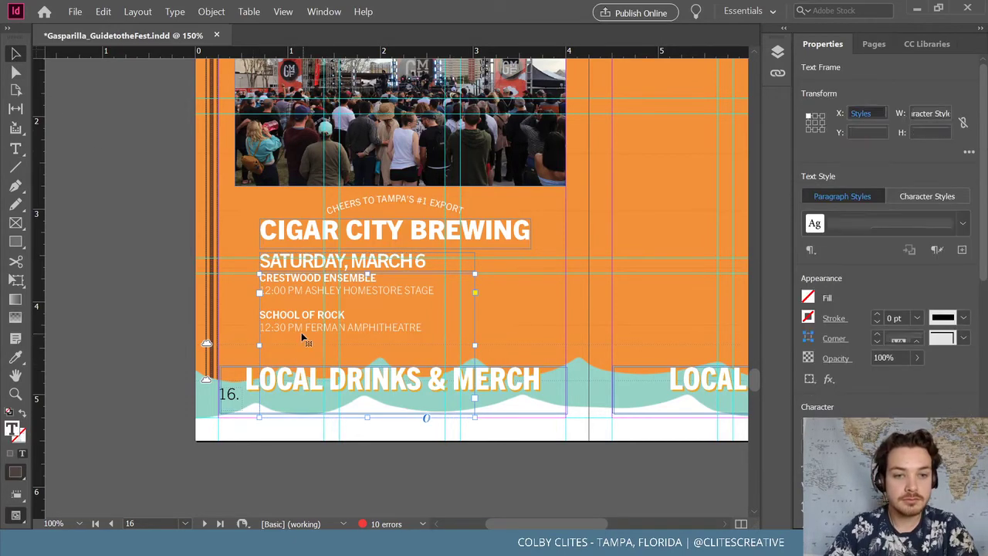
key("Escape")
left_click_drag(366, 416, 371, 353)
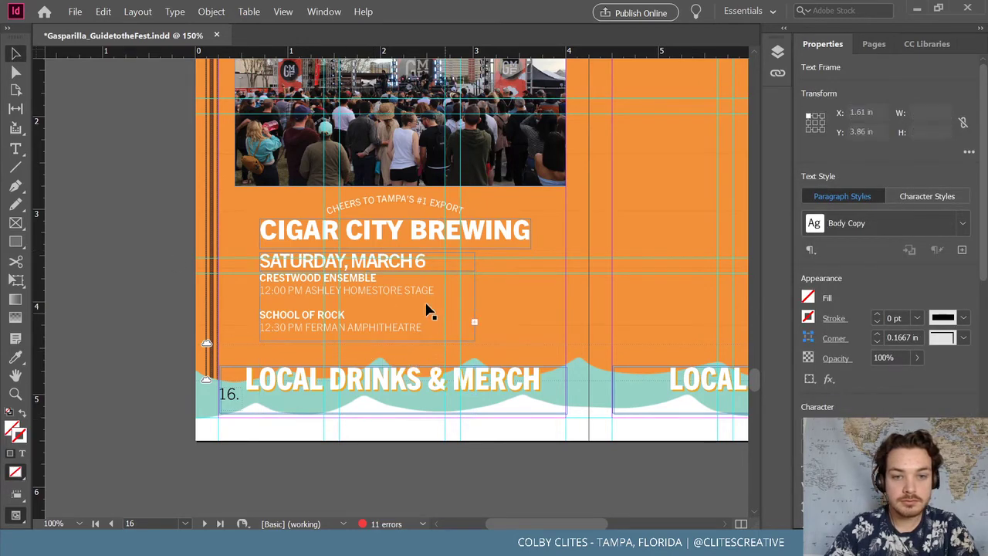
Nudge the schedule group under CIGAR CITY BREWING and widen it to about 3.3 in
left_click(389, 313)
left_click_drag(390, 313, 388, 308)
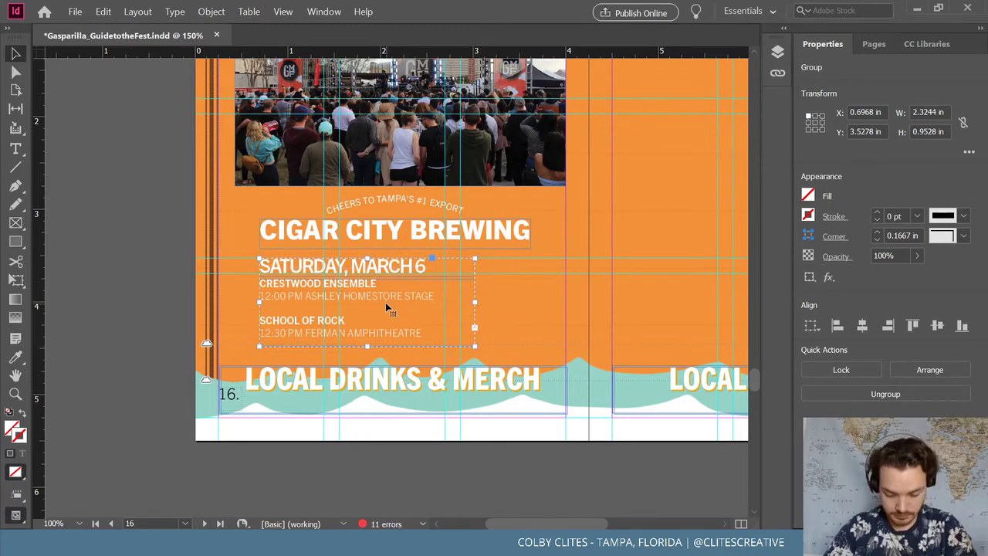
double_click(391, 272)
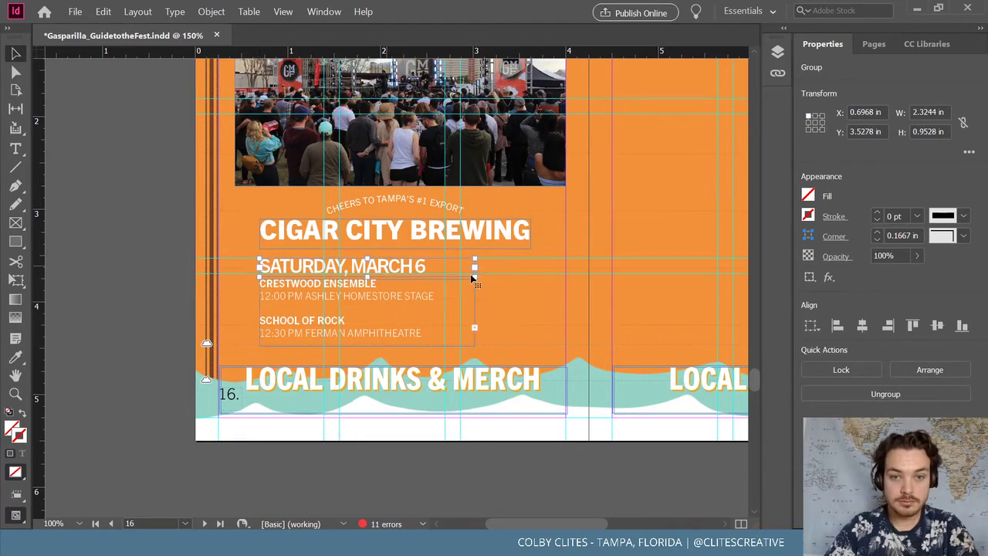
left_click(17, 52)
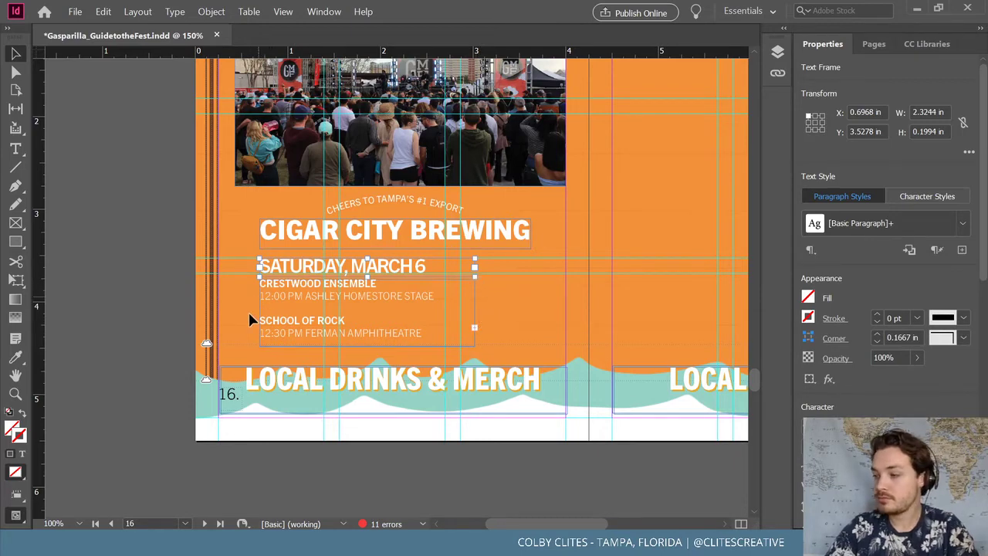
left_click(448, 308)
left_click(473, 300)
left_click_drag(474, 300, 565, 299)
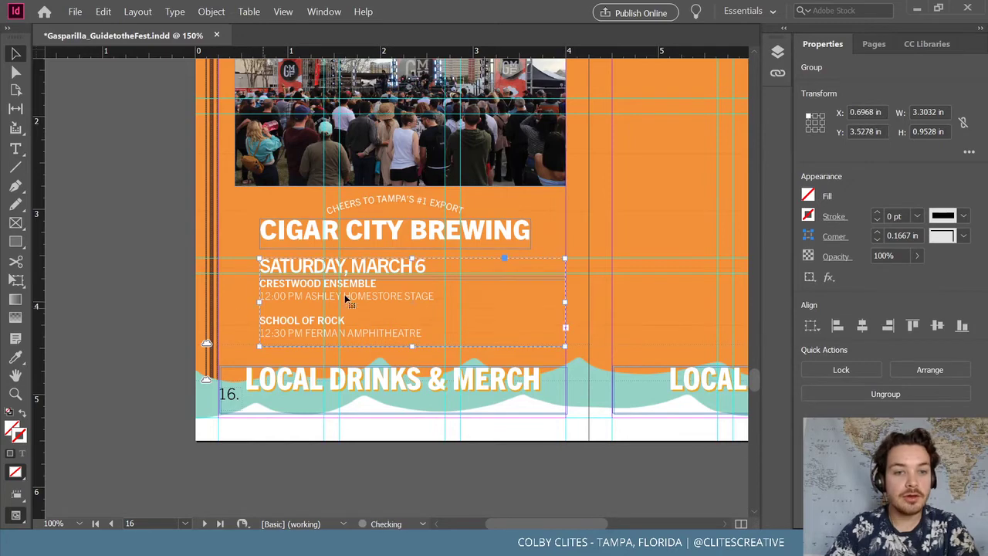
double_click(428, 268)
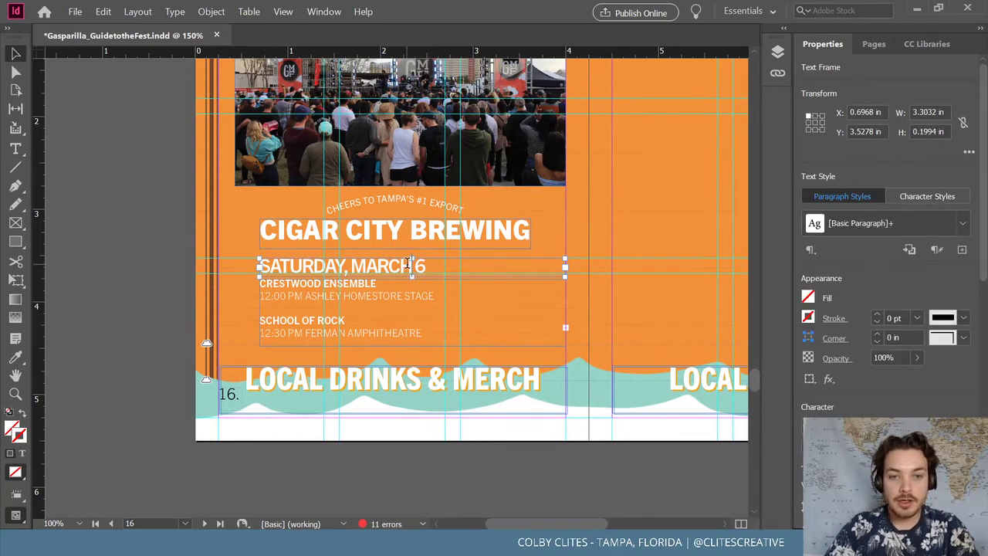
Retype the schedule heading as EXCLUSIVE GMF 2021 APPAREL, then highlight the CRESTWOOD ENSEMBLE name
triple_click(407, 265)
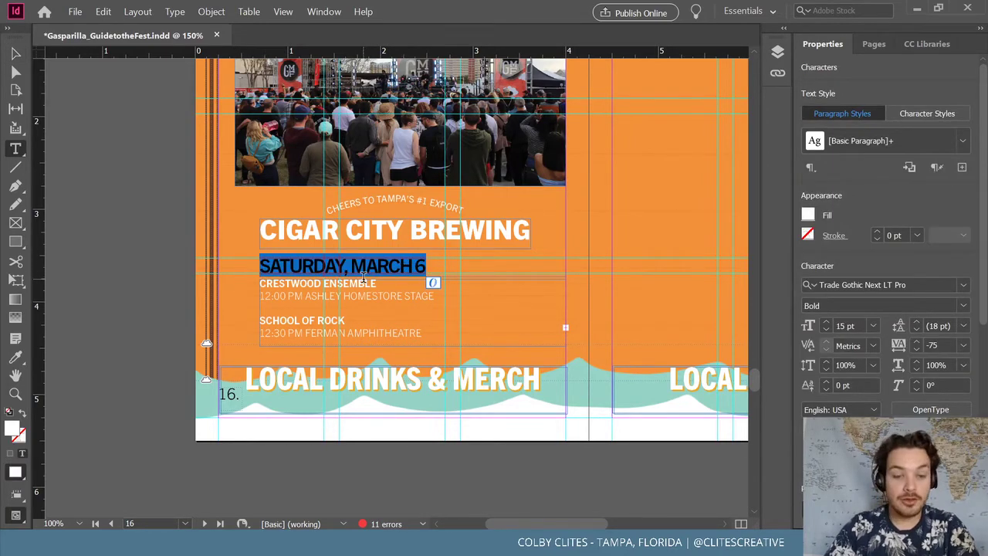
type("EX")
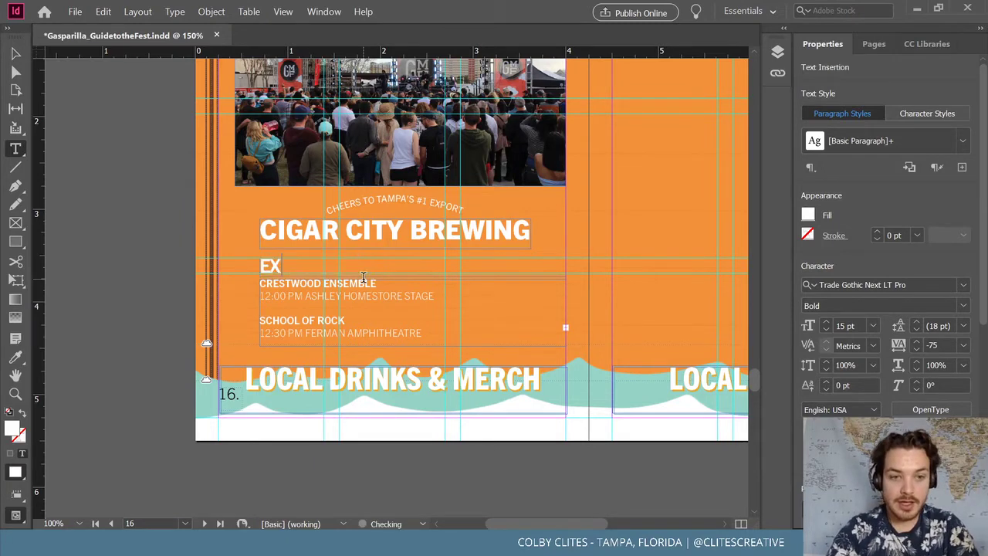
type("CLUSIVE")
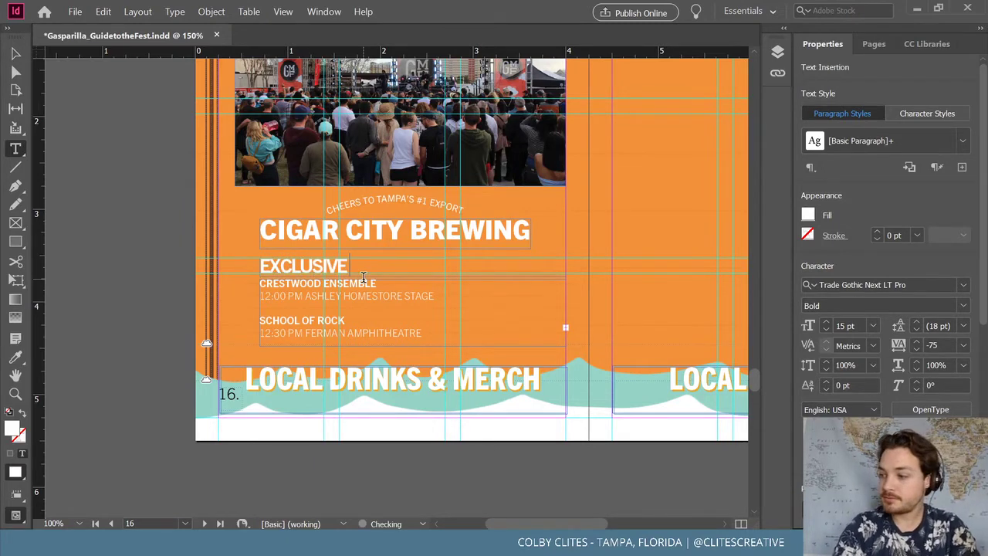
type(" GMF")
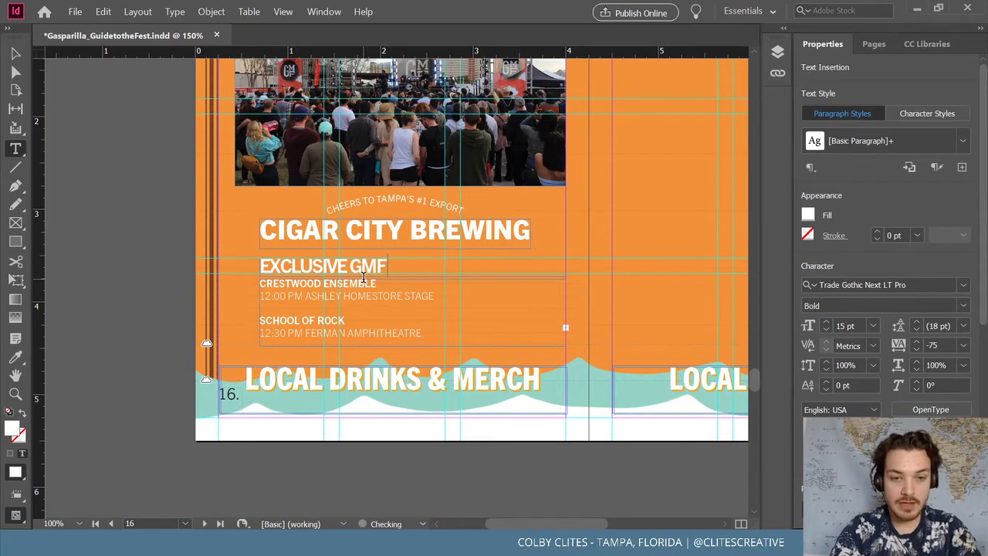
type(" 2021 A")
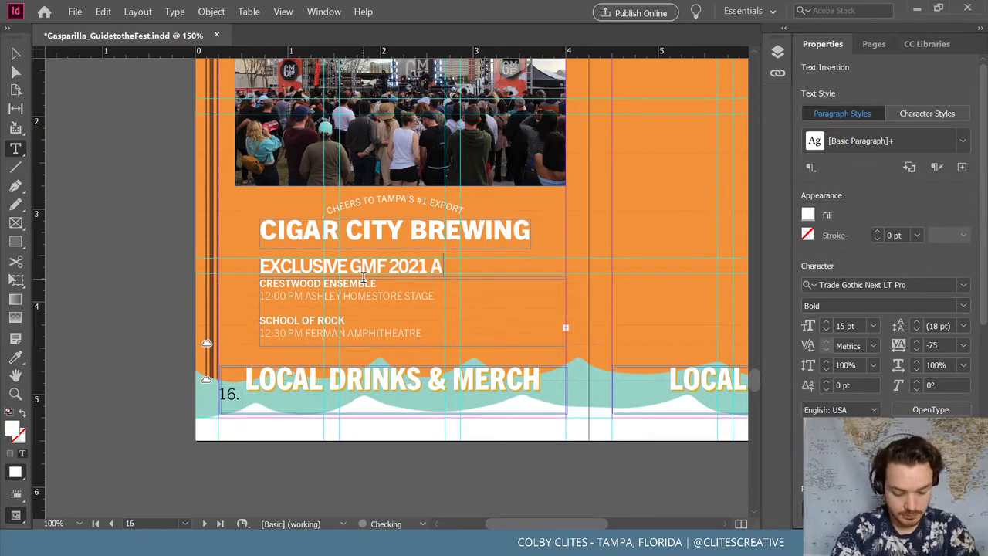
type("PPAREL")
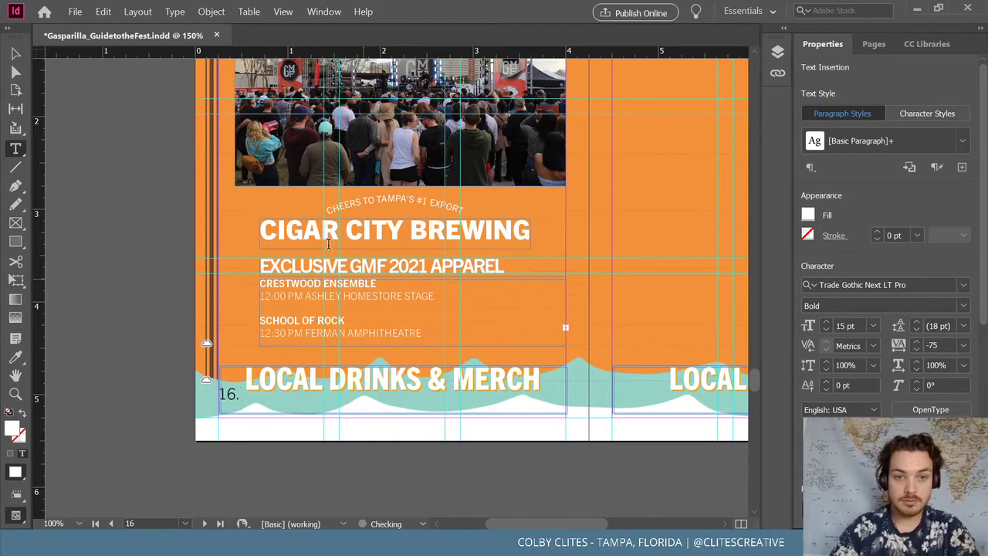
left_click(437, 333)
mouse_move(436, 334)
left_mouse_down()
mouse_move(239, 295)
mouse_move(287, 332)
mouse_move(430, 342)
left_mouse_up()
left_click_drag(379, 284, 255, 281)
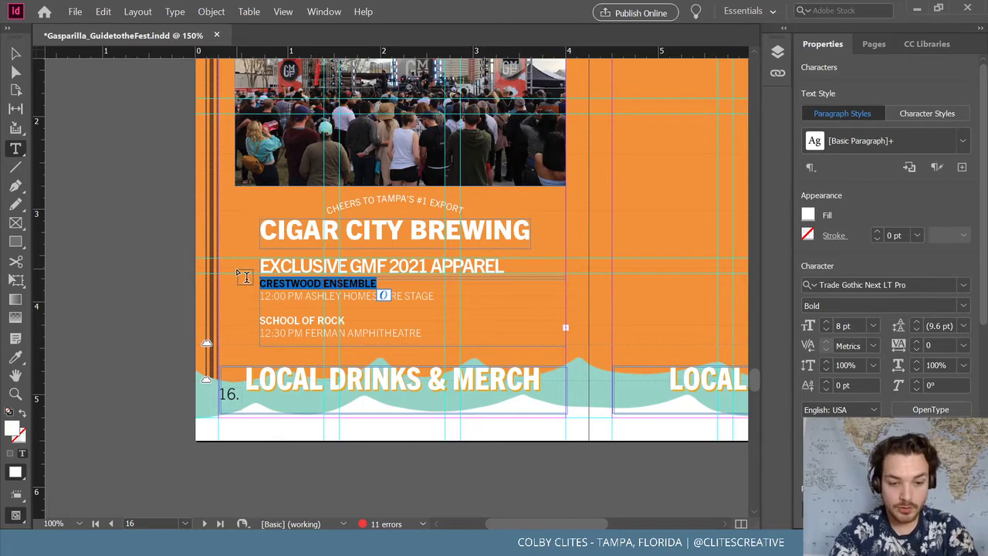
Replace the entry with '& MERCHANDISE FROM YOUR FAVORITE BANDS ARE NOW AVAILABLE!', breaking before BANDS
type("& MER")
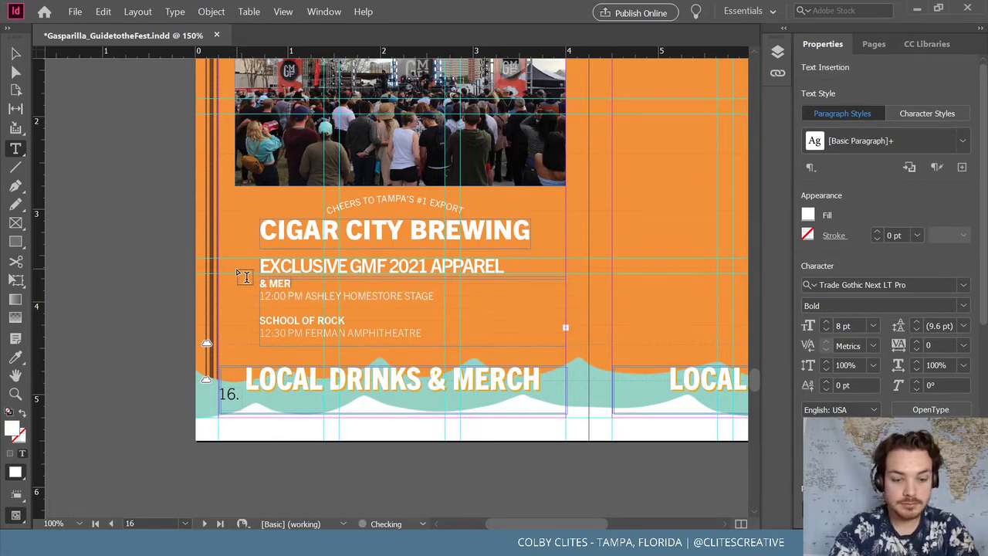
type("CHANDISE")
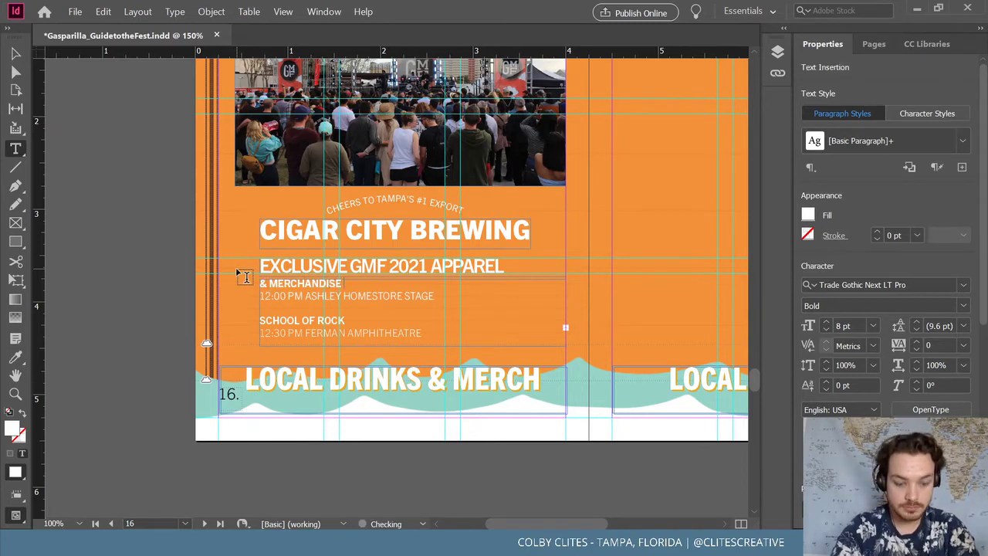
type(" FROM")
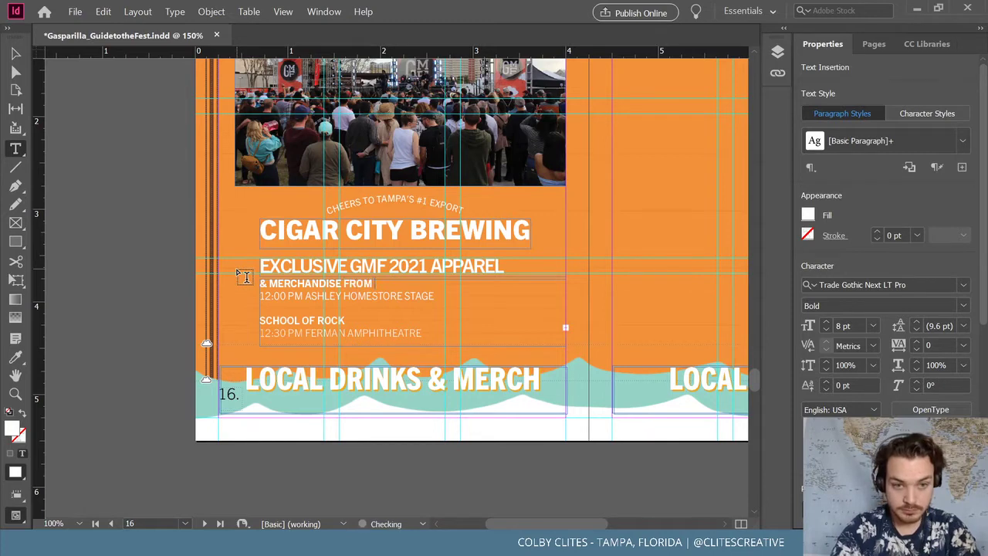
type(" YOUR FAVORITE")
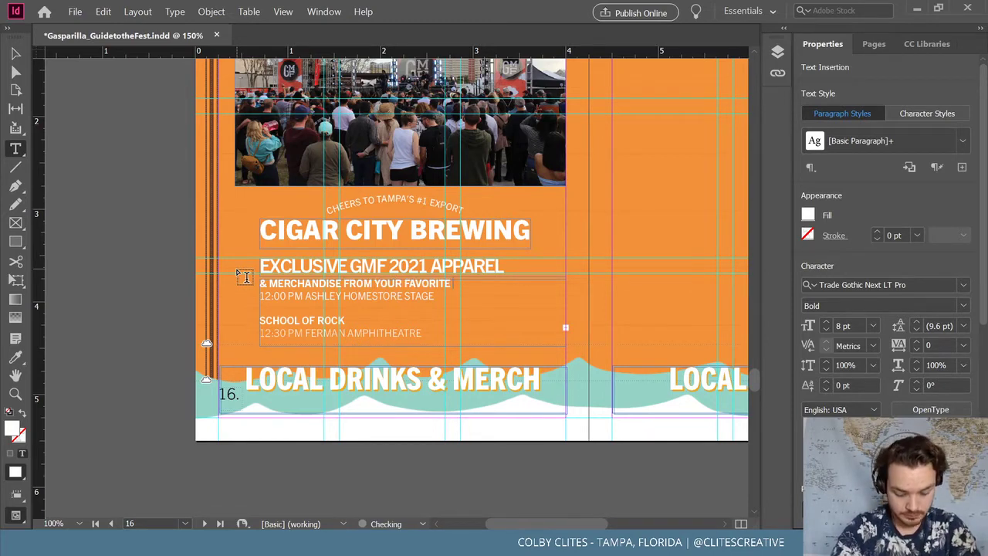
type(" BANDS ARE NOW")
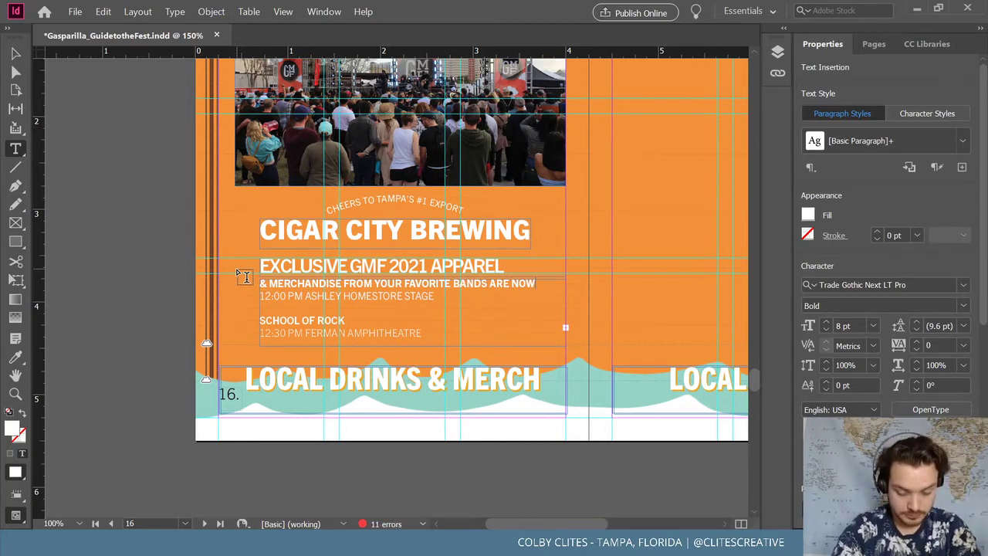
type(" AV")
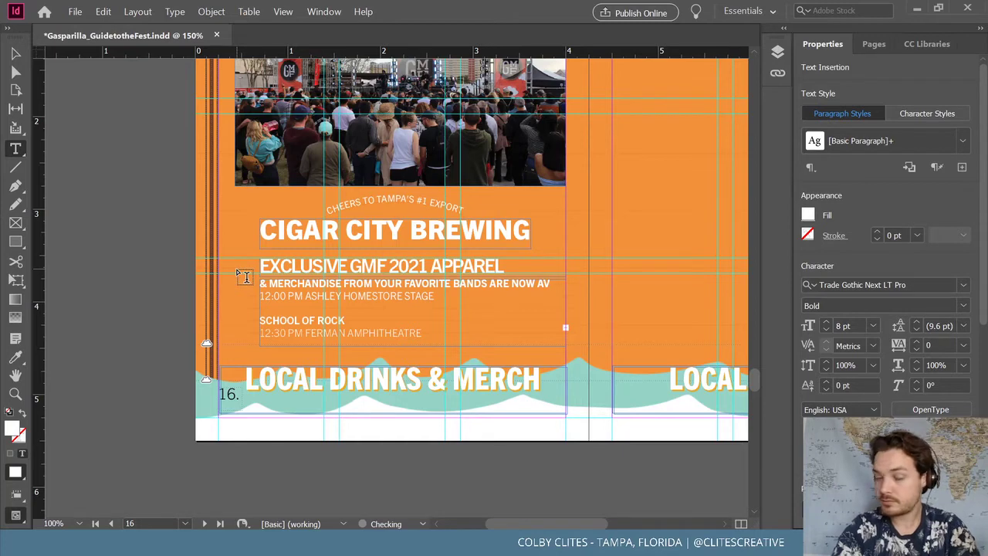
type("AI")
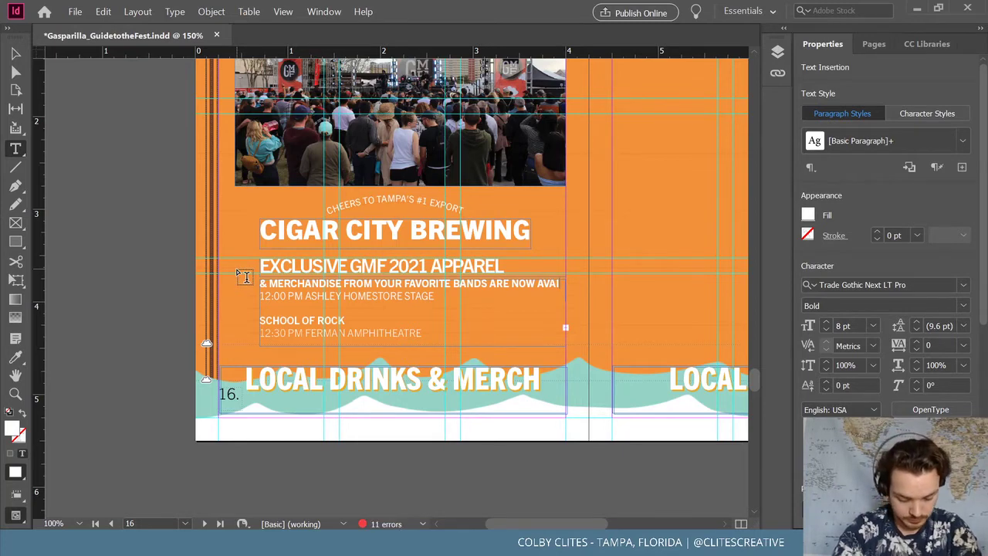
type("LABLE")
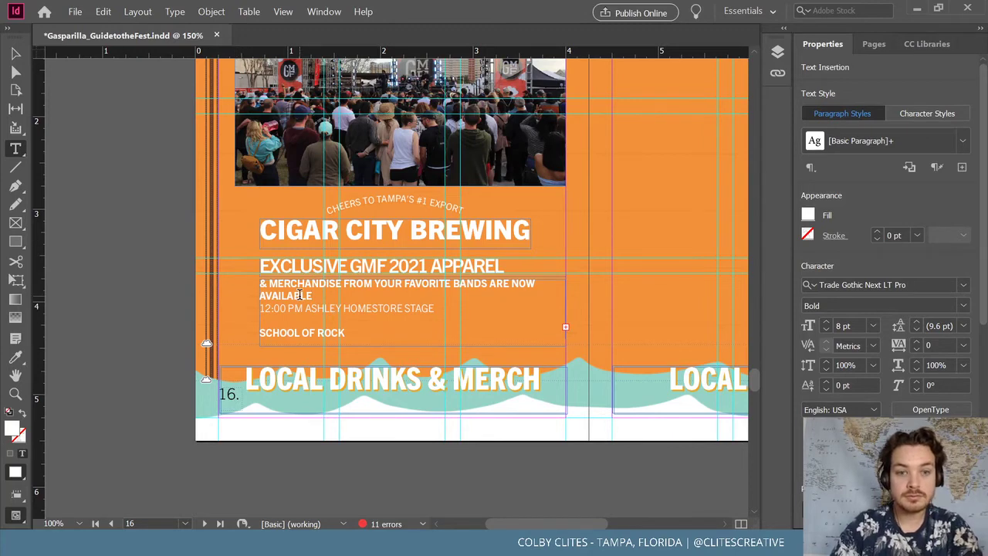
left_click(483, 283)
type("S")
left_click(454, 284)
key("Return")
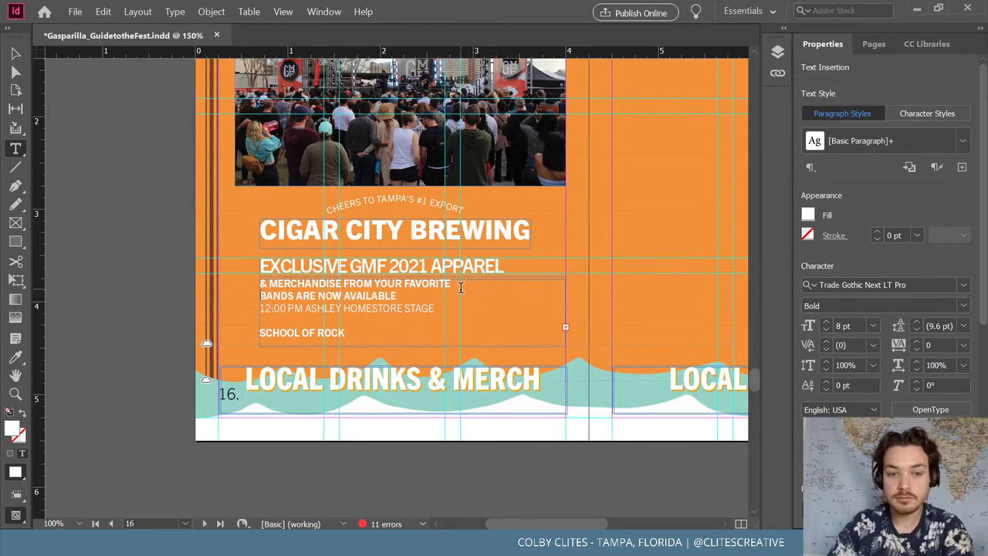
left_click(401, 296)
type("!")
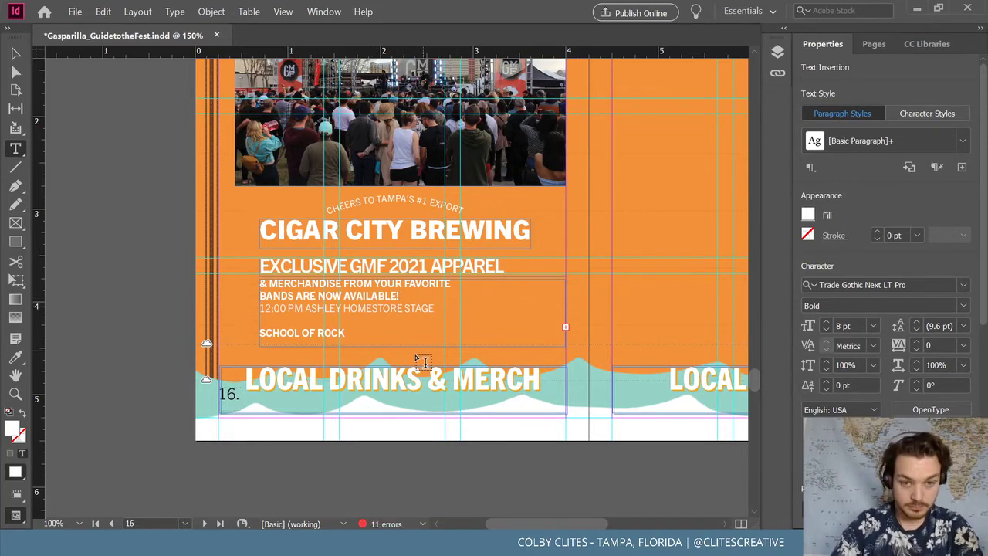
left_click_drag(348, 332, 259, 332)
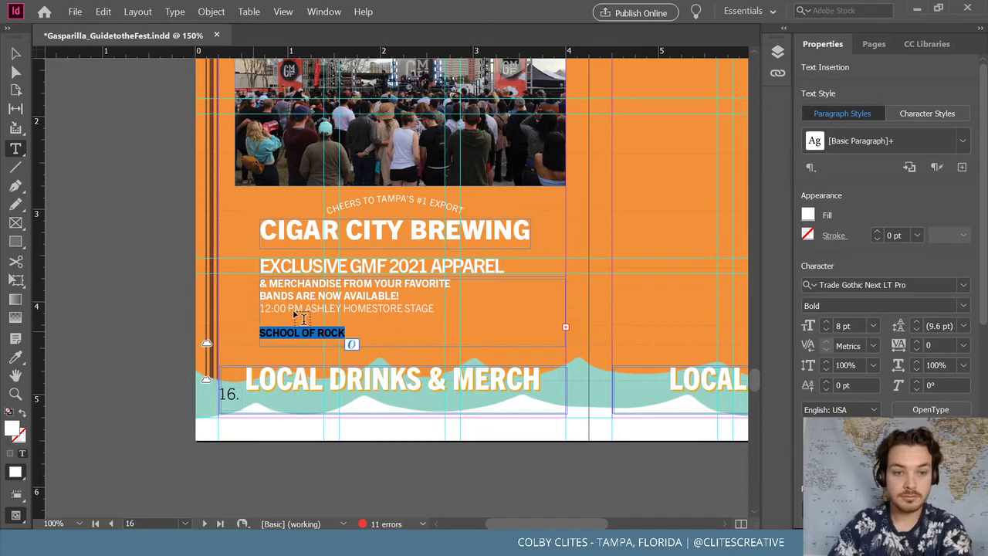
Remove the leftover 12:30 PM and 12:00 PM schedule lines below the merch text
type("12:30 PM FERMAN AMPHITHEATRE")
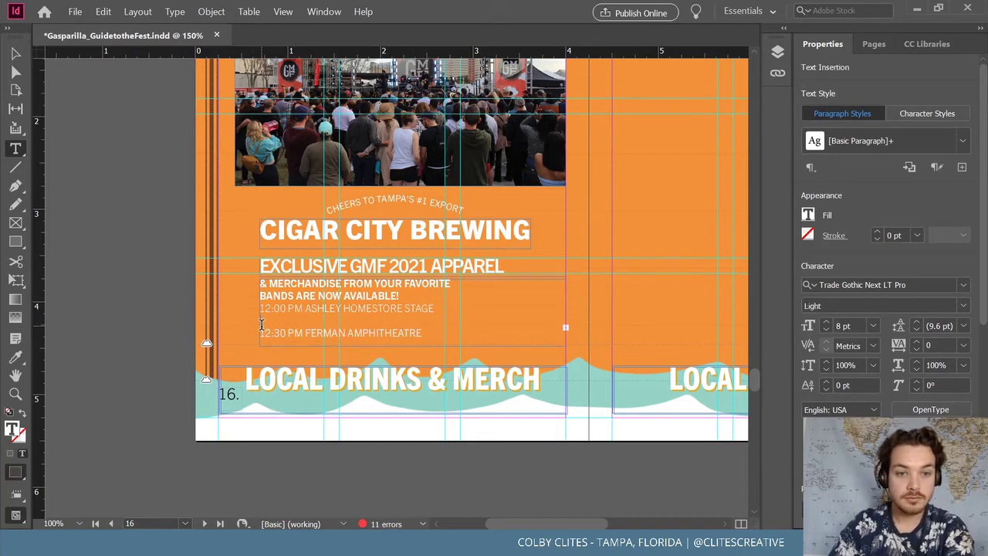
left_click_drag(260, 332, 436, 341)
key("BackSpace")
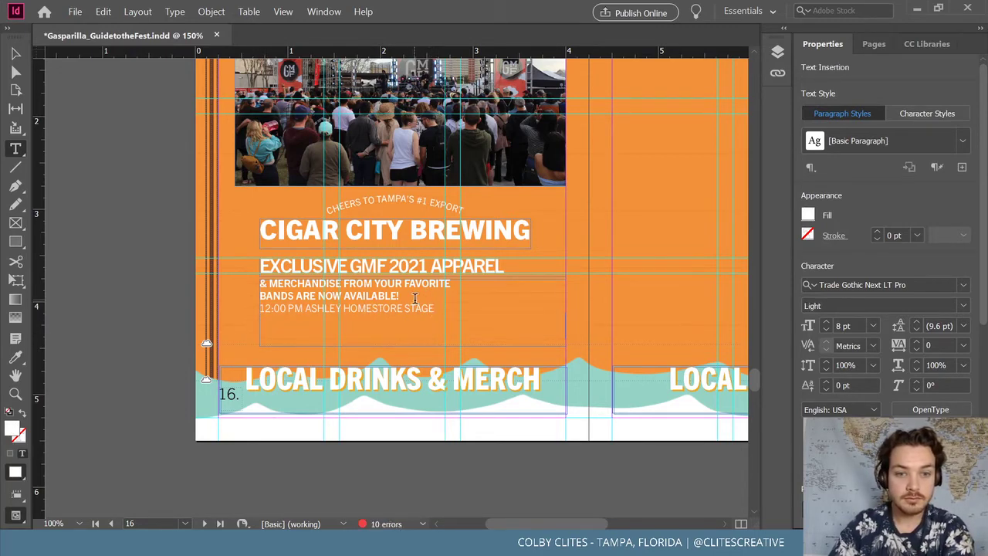
left_click_drag(437, 324, 240, 323)
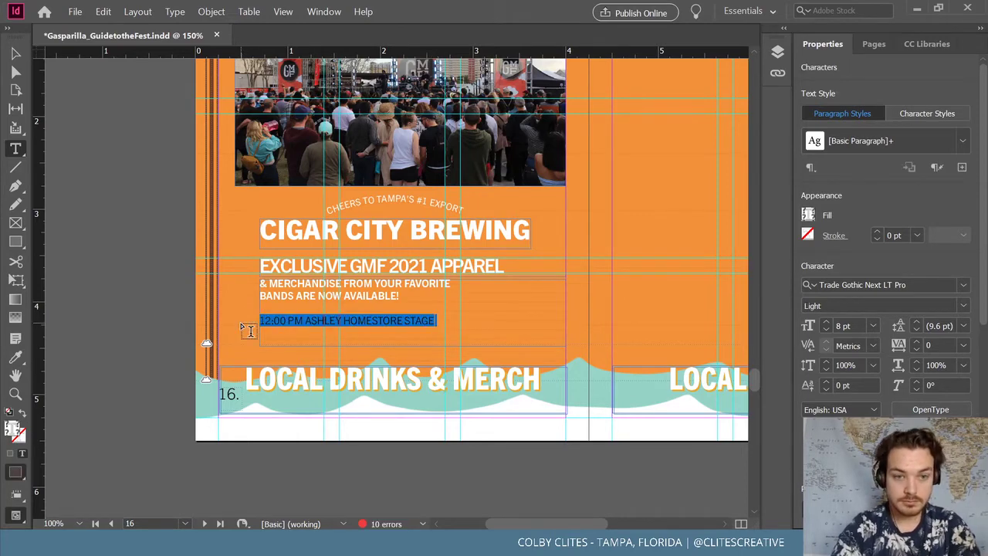
Type 'See site map for Merch locations in the park' and center-align the line
type("SEE")
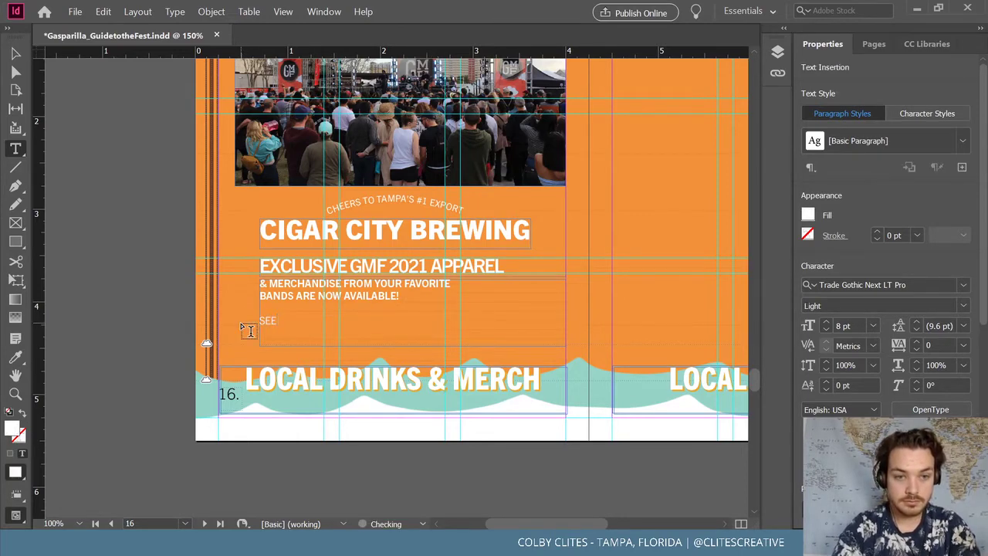
type(" SITE MAP")
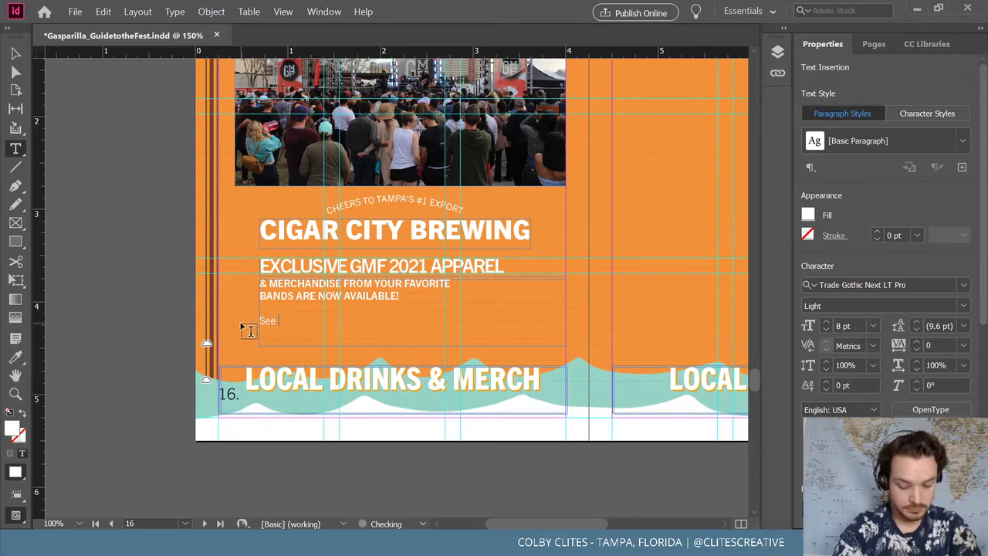
type("site map for")
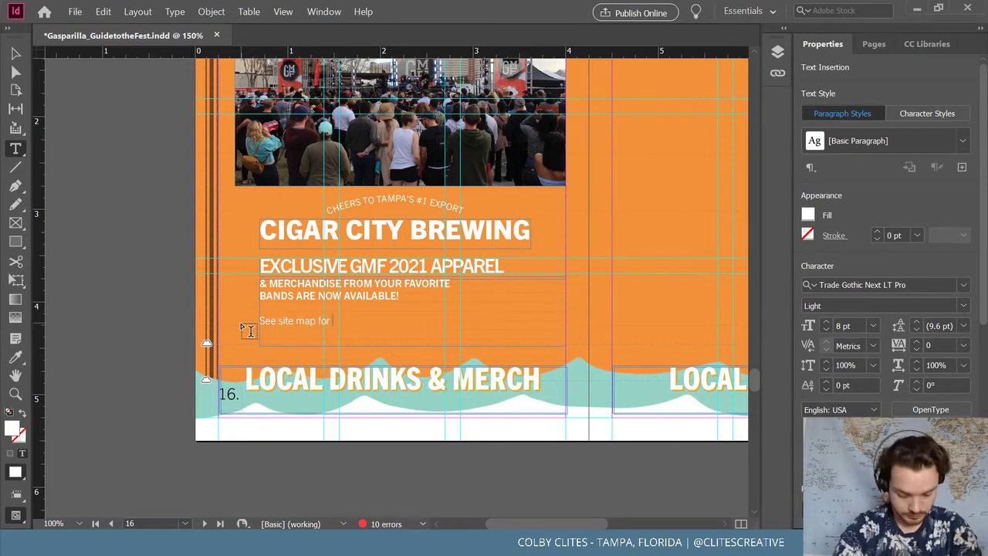
type(" Merc")
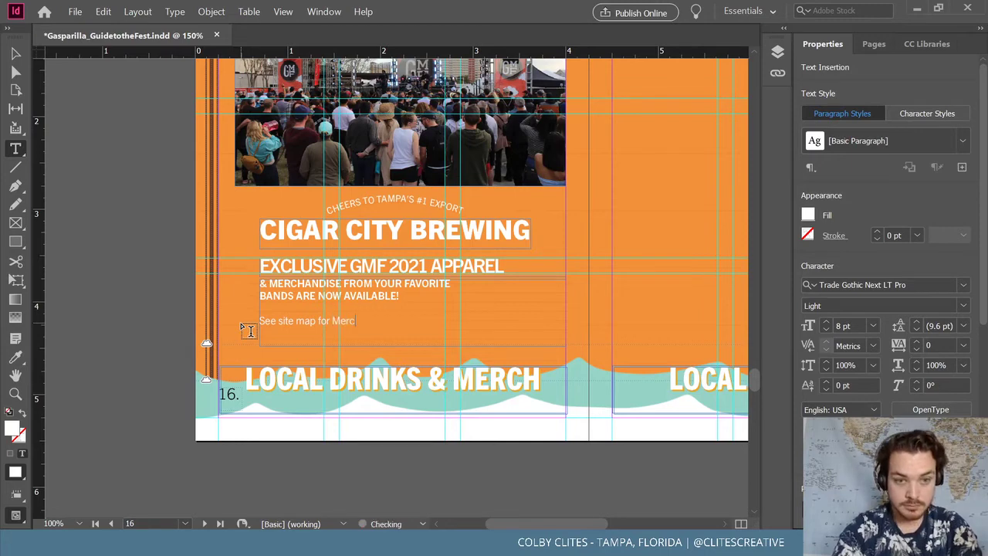
type("h locations in the a")
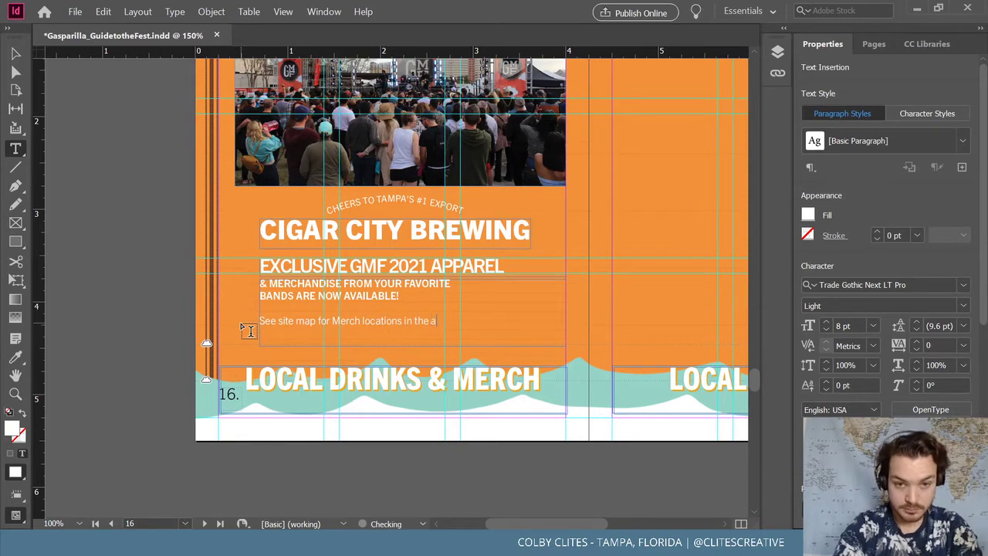
key("BackSpace")
type("park")
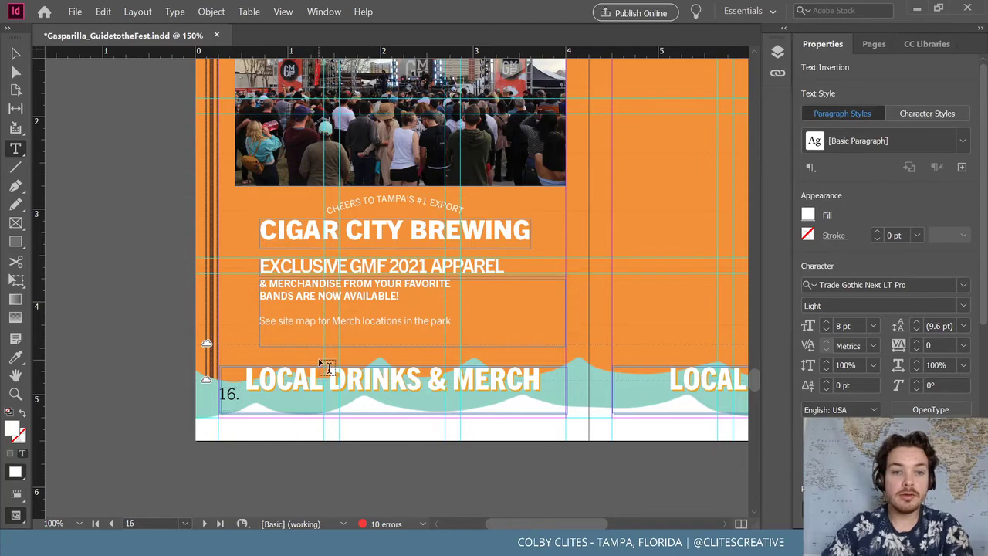
key("ctrl+shift+c")
key("Escape")
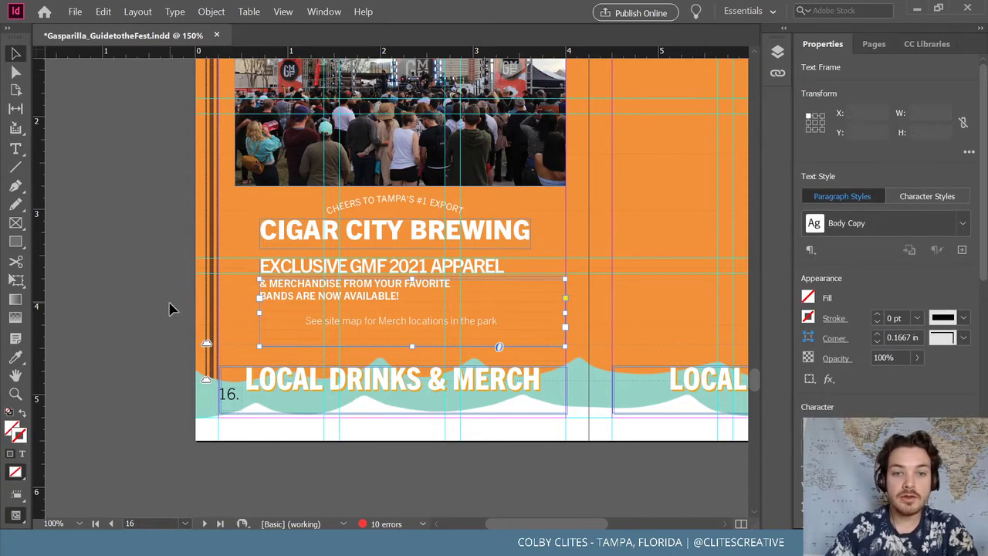
scroll(178, 301, "up", 5)
On the map page, ungroup the INDEX and select the Merch Tent M icon alone
left_click(182, 295)
scroll(193, 298, "up", 15)
scroll(286, 312, "up", 15)
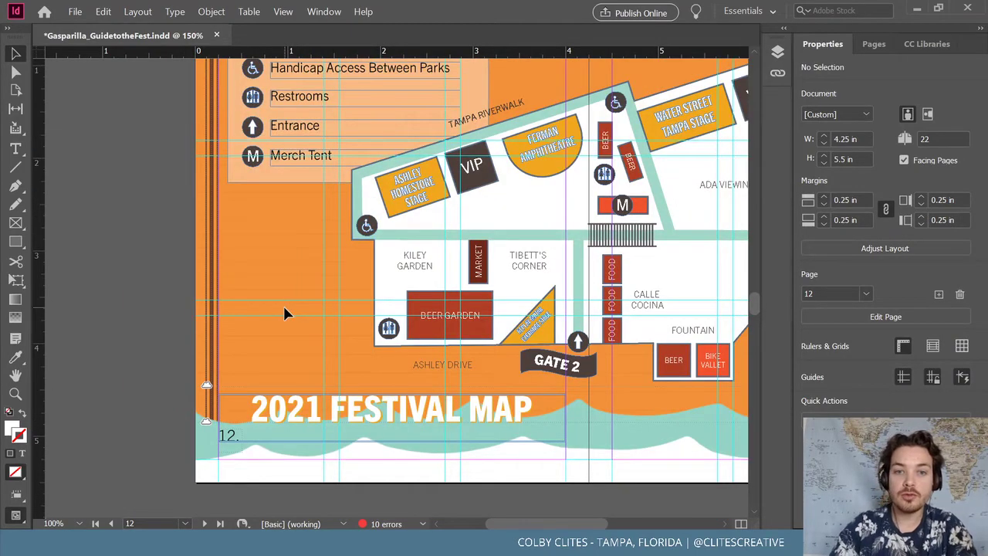
scroll(284, 310, "up", 1)
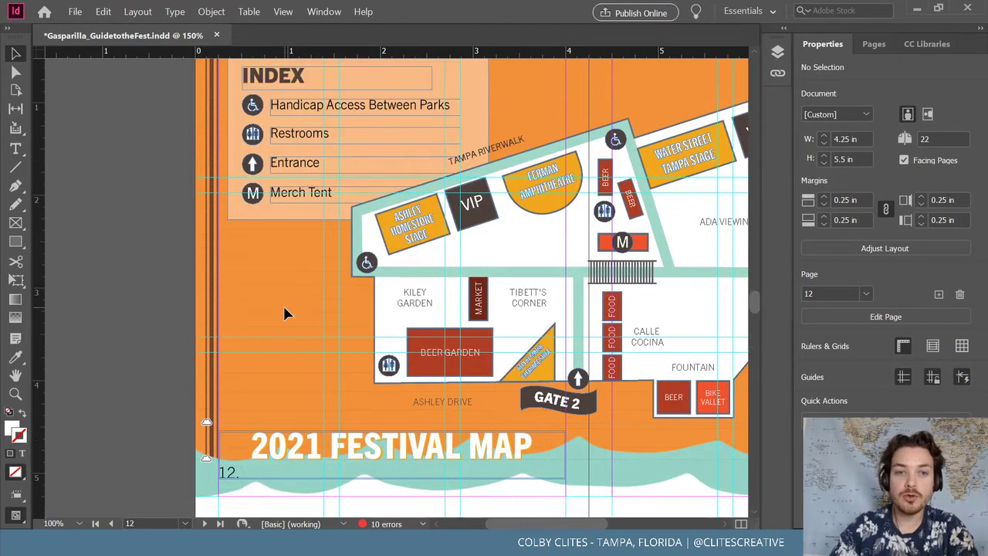
left_click(261, 199)
left_click(211, 12)
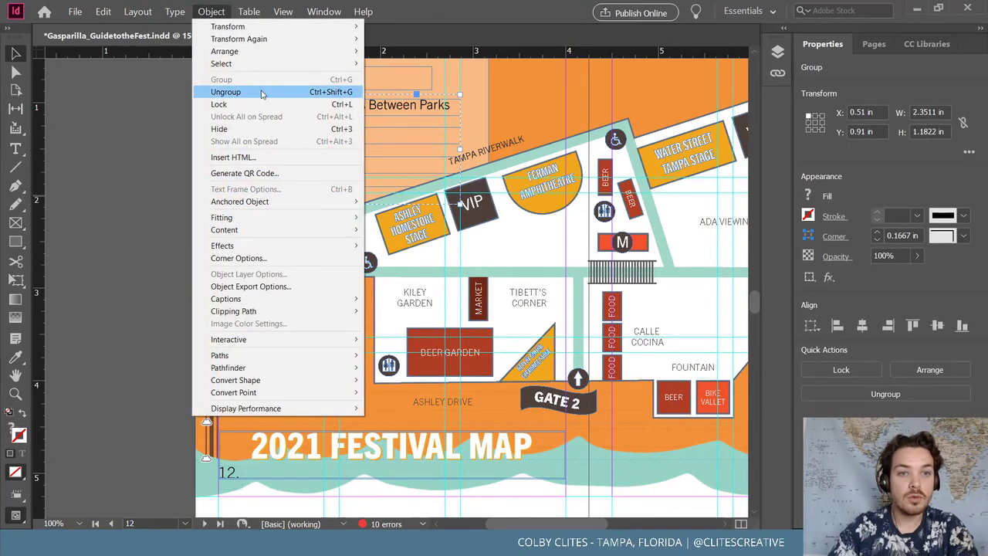
left_click(261, 91)
left_click(132, 166)
left_click(250, 191)
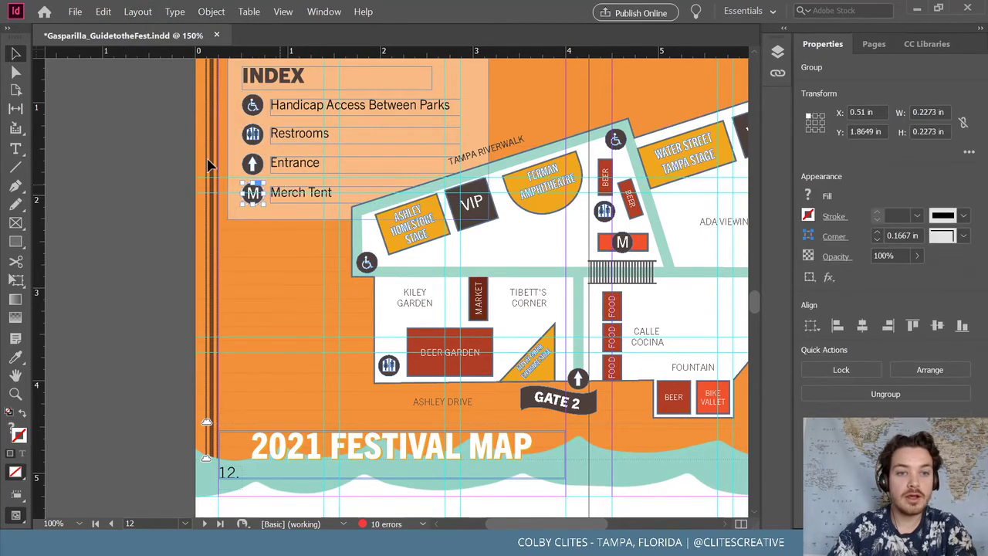
Regroup the INDEX items on the map page with Ctrl+G
scroll(190, 199, "up", 3)
left_click(190, 198)
left_click_drag(230, 157, 315, 316)
key("ctrl+g")
Paste the M icon on page 16 and position it left of the site-map line
scroll(302, 347, "down", 1)
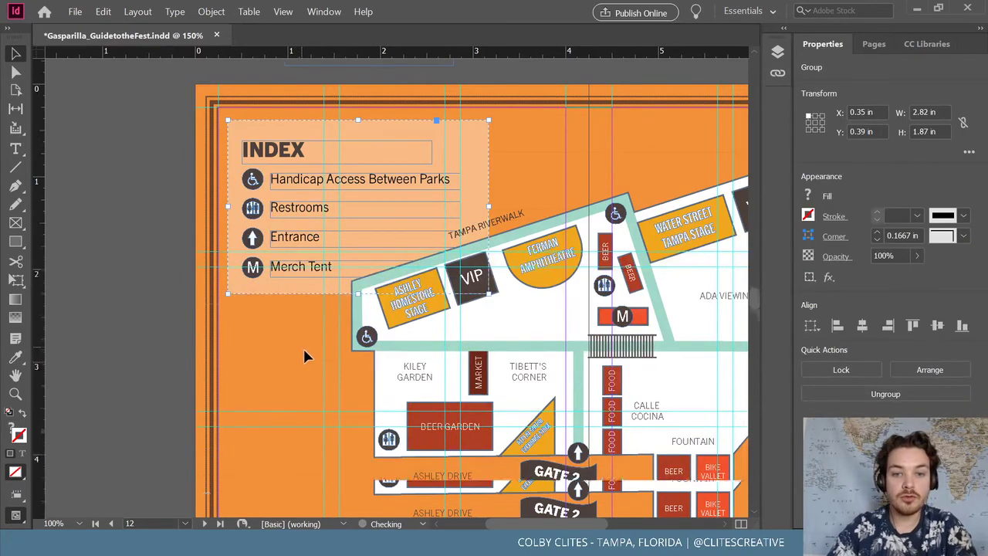
scroll(302, 347, "down", 20)
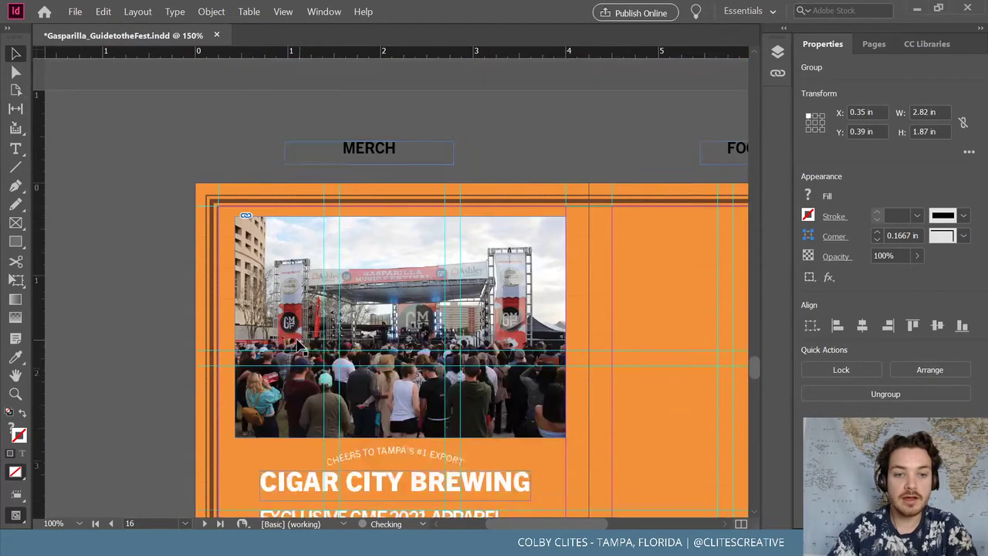
scroll(300, 345, "down", 7)
left_click(164, 296)
key("ctrl+v")
left_click_drag(397, 287, 270, 310)
left_click(304, 311)
key("t")
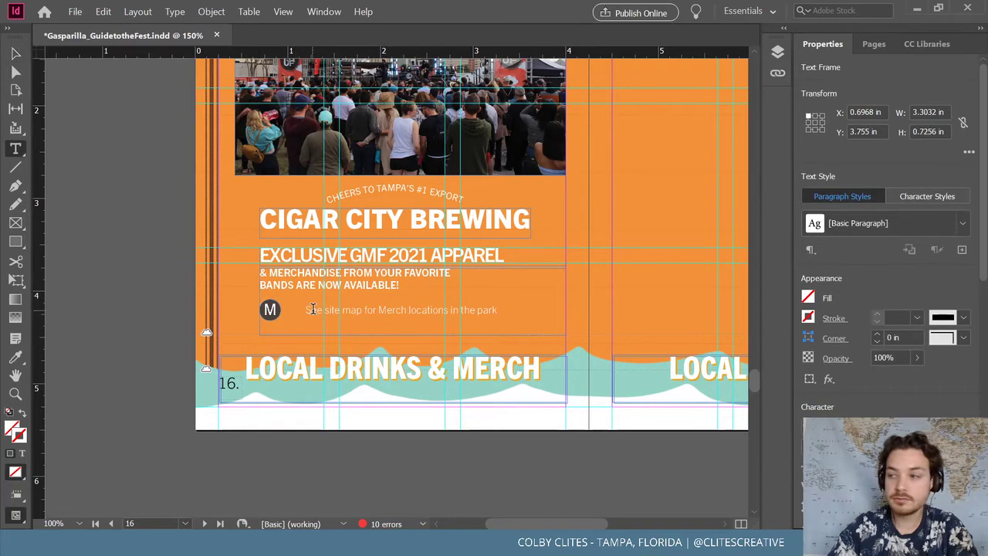
left_click(297, 309)
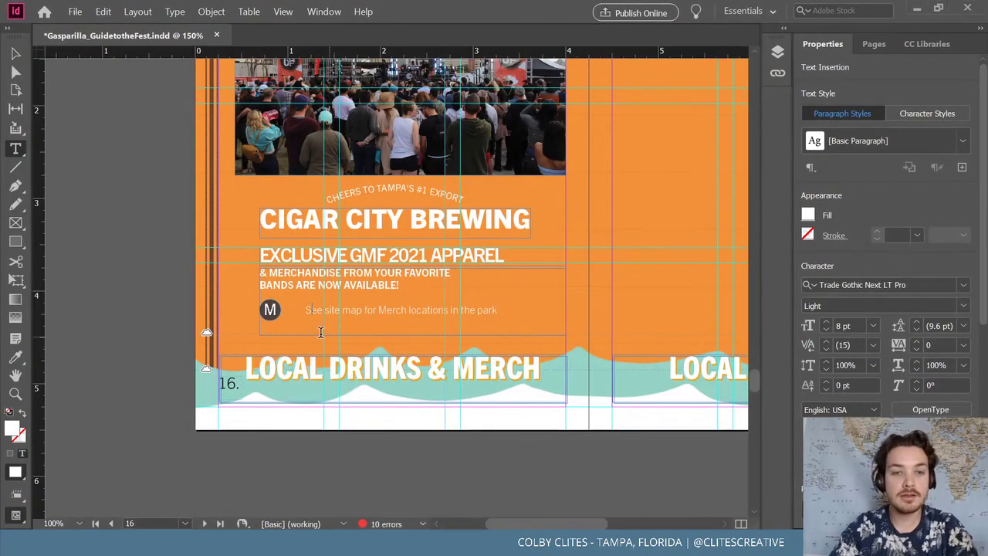
Delete the leading space so the site-map sentence starts right after the M icon
left_click(303, 309)
key("BackSpace")
key("BackSpace")
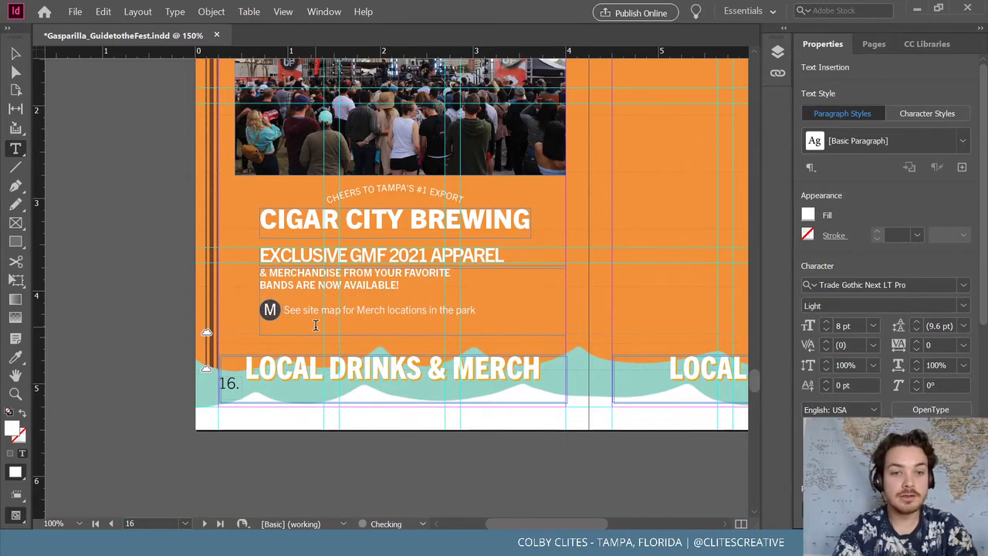
key("Escape")
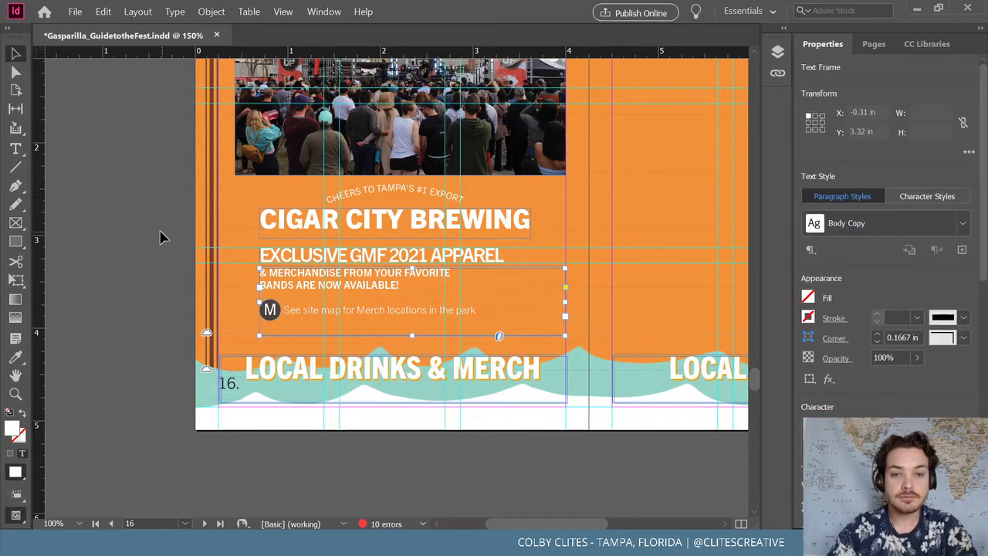
left_click(161, 236)
scroll(161, 236, "up", 2)
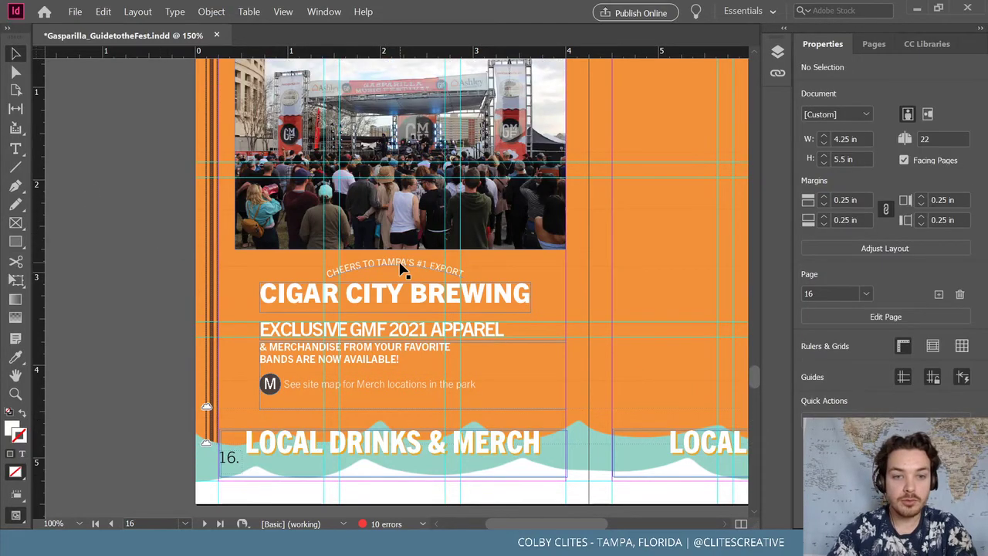
Nudge the CIGAR CITY BREWING frame and apparel merch group slightly down, then save
left_click_drag(374, 295, 377, 298)
left_click(114, 314)
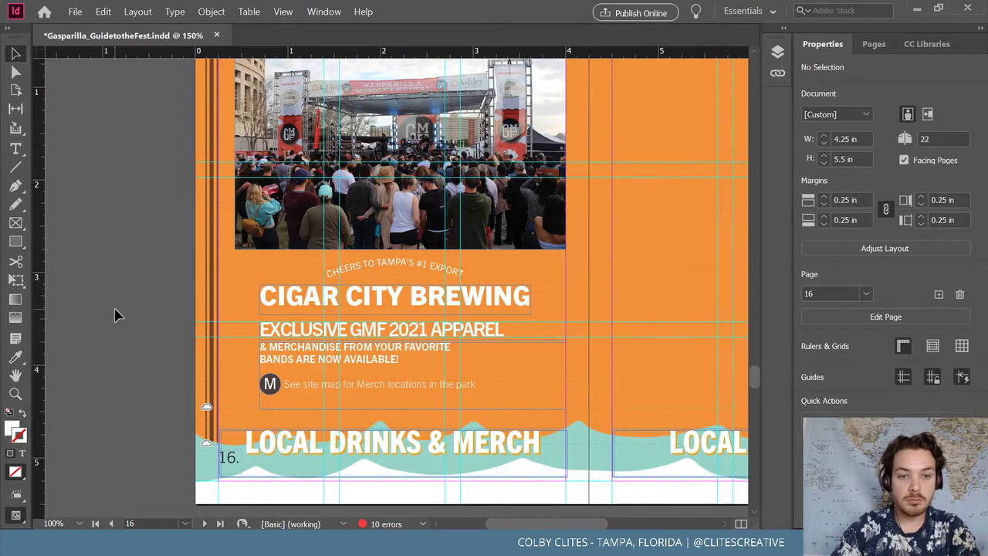
left_click(388, 337)
key("Down")
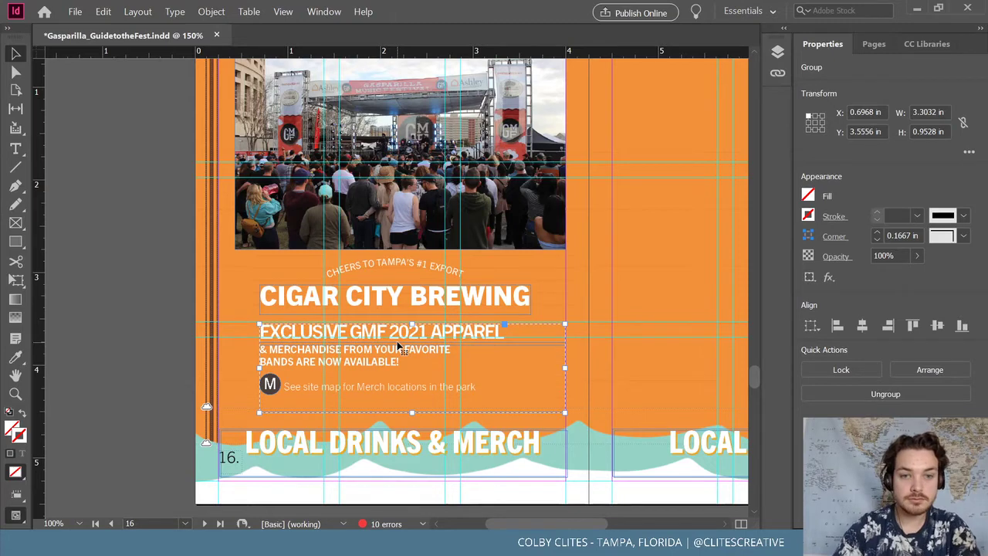
left_click(169, 280)
scroll(409, 413, "up", 1)
scroll(403, 405, "down", 1)
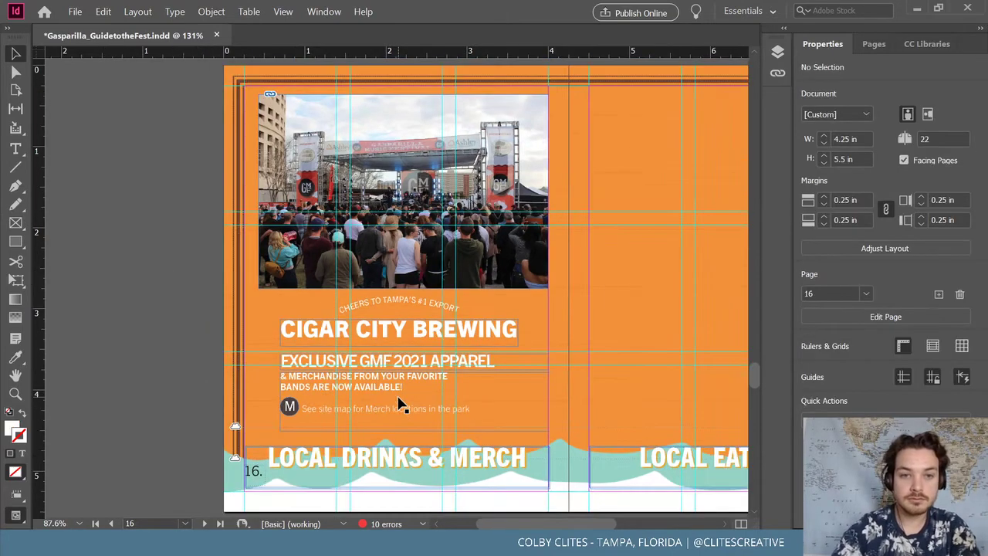
left_click(74, 12)
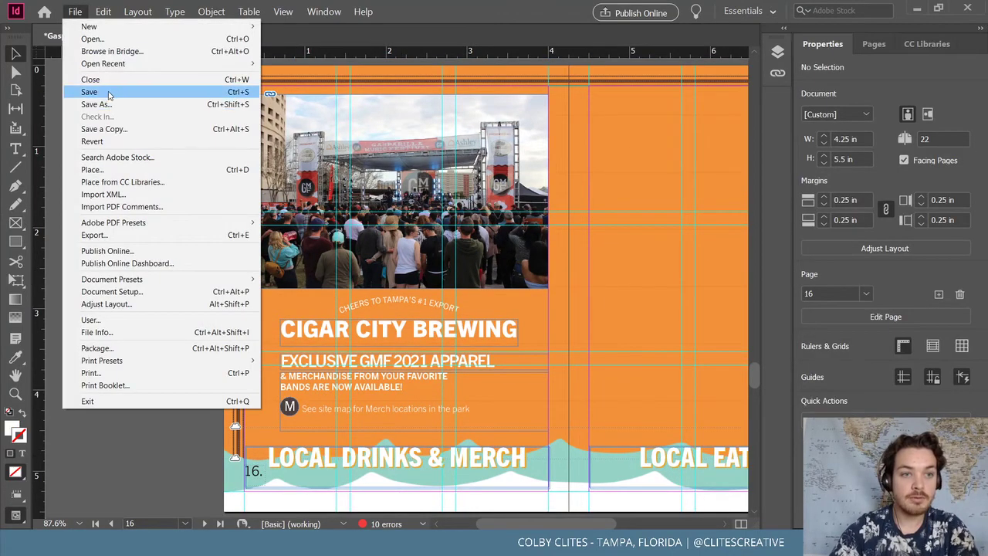
left_click(85, 92)
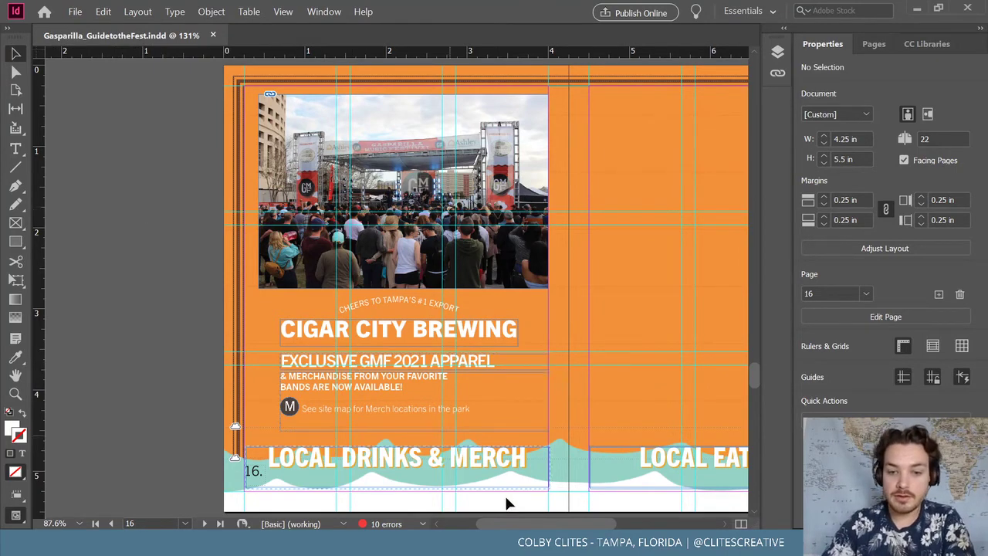
Compare page 17 with its sketch, then copy and paste the EXCLUSIVE GMF 2021 APPAREL group
left_click_drag(535, 524, 699, 511)
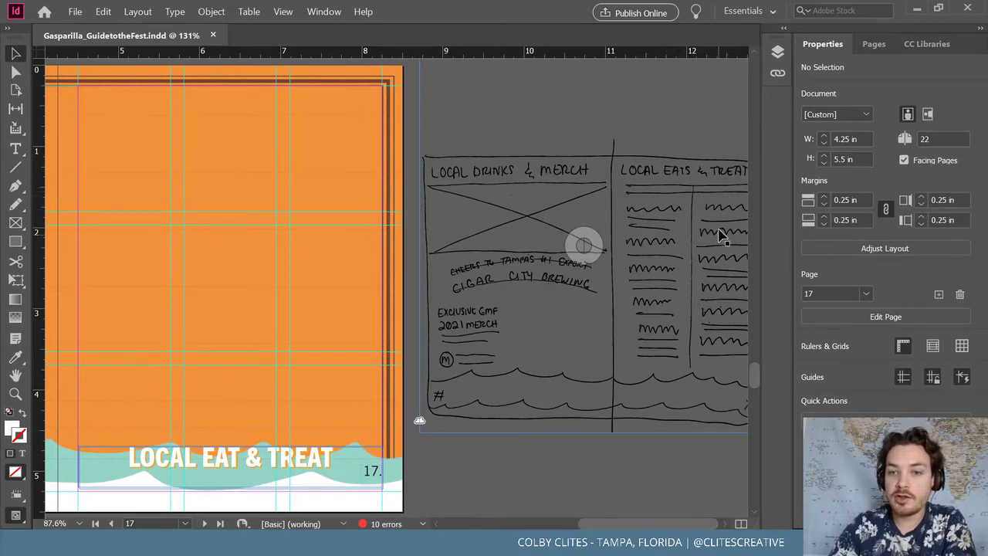
left_click_drag(661, 520, 622, 521)
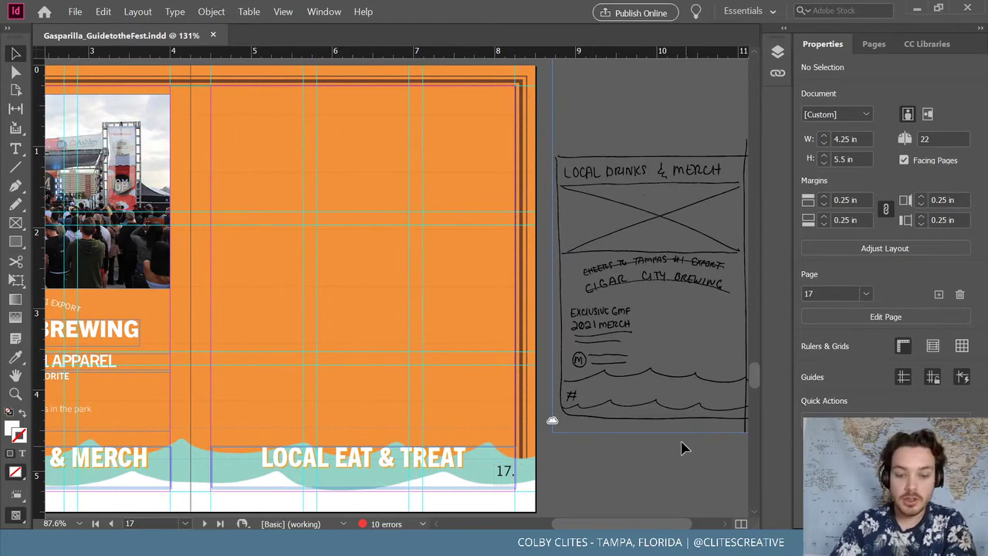
left_click_drag(582, 522, 540, 521)
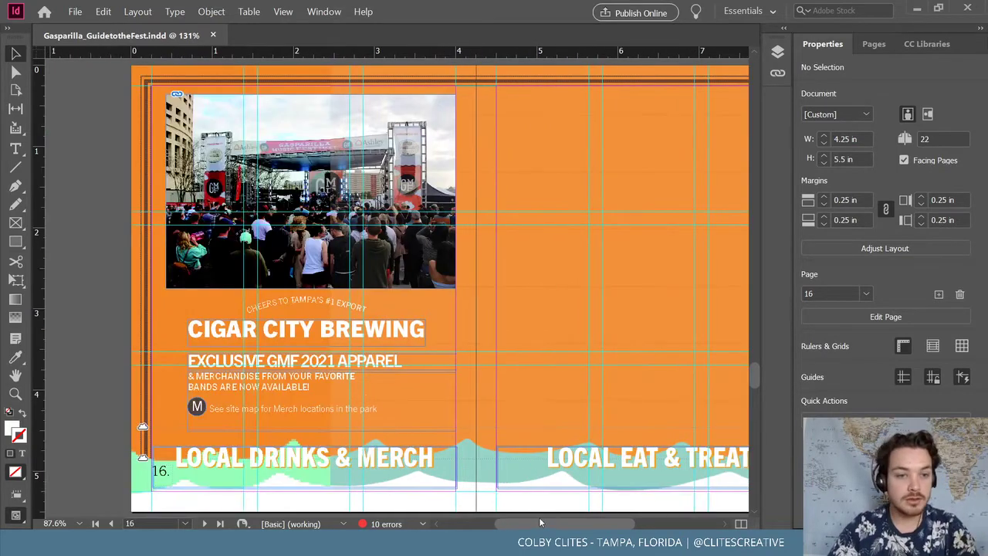
left_click(305, 392)
mouse_move(603, 517)
left_mouse_down()
mouse_move(645, 509)
mouse_move(634, 509)
left_mouse_up()
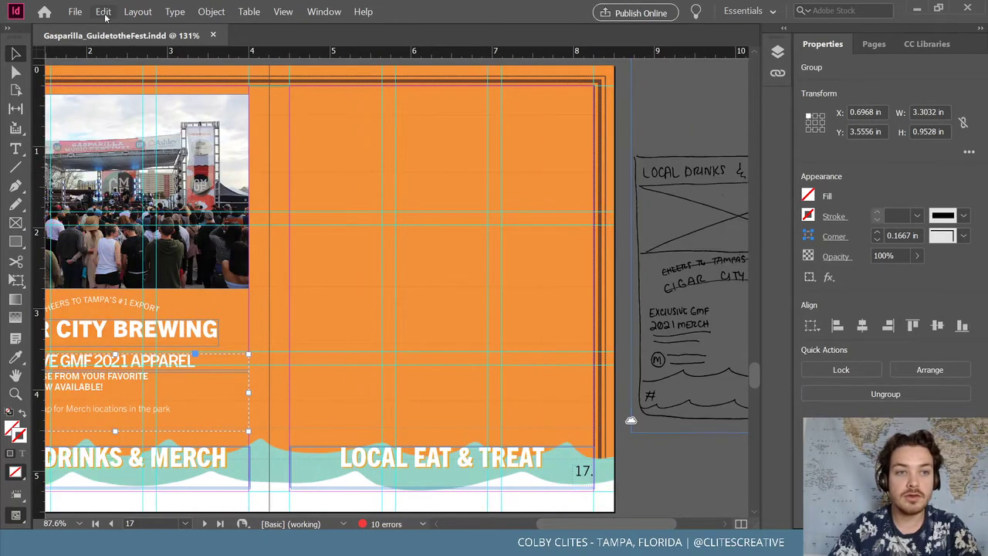
key("ctrl+c")
key("ctrl+v")
Move the copy to the top of page 17 and delete its headline, site-map and merch lines
left_click_drag(429, 266, 458, 133)
left_click(210, 11)
left_click(598, 89)
double_click(386, 127)
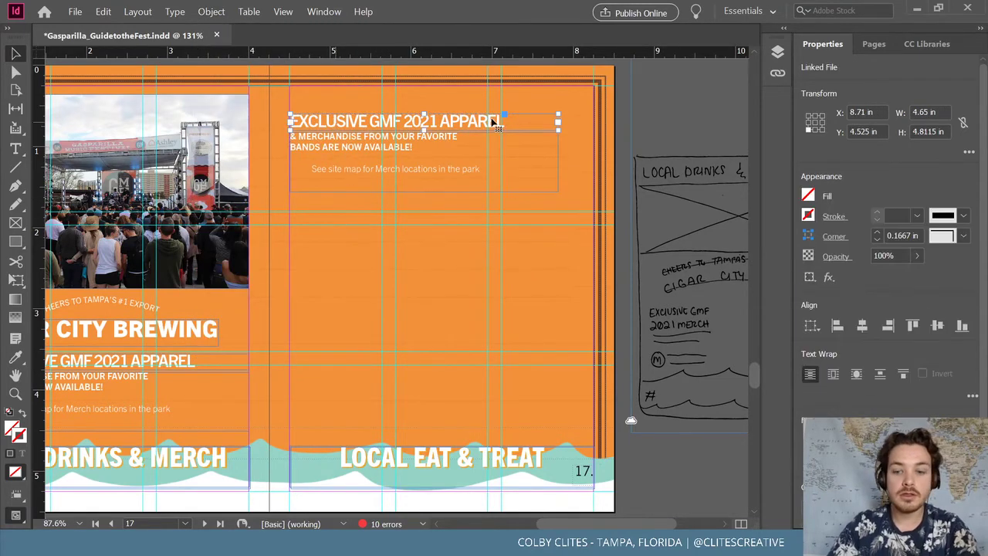
key("Delete")
key("t")
left_click_drag(481, 169, 260, 162)
key("Delete")
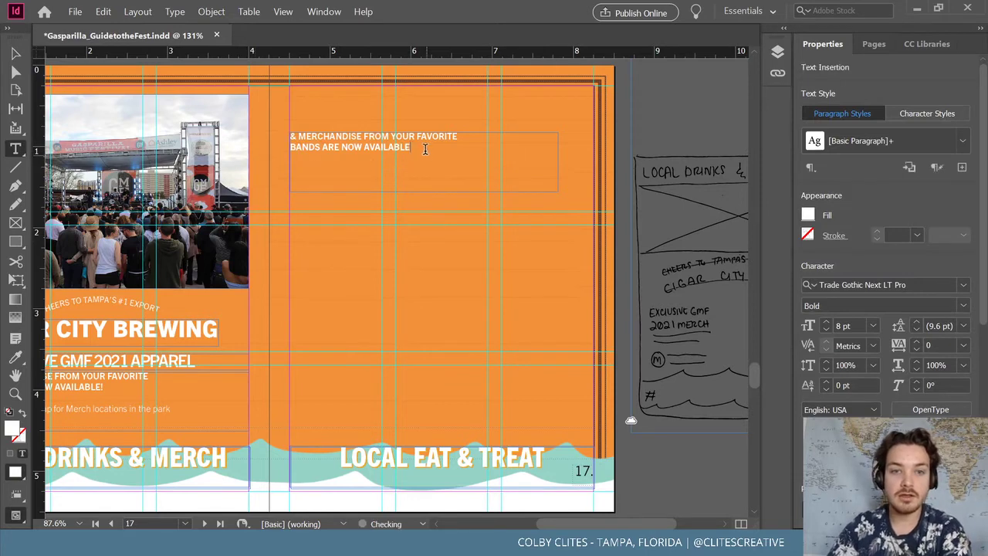
left_click_drag(412, 147, 287, 150)
key("Delete")
left_click_drag(462, 137, 286, 137)
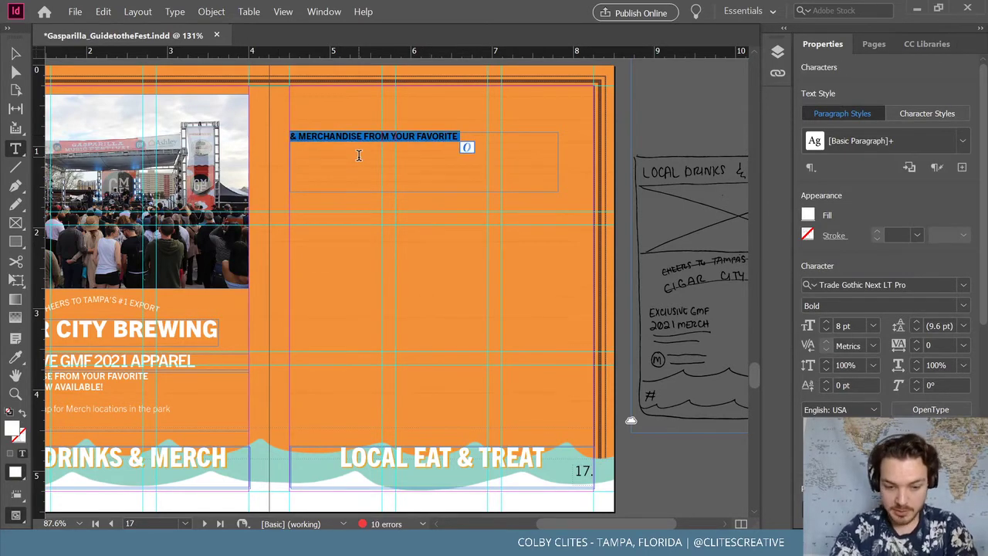
key("Delete")
key("Delete")
Type the GMF Calle Cocina intro about bay area restaurants, widening the frame to fit
type("GMF'a C")
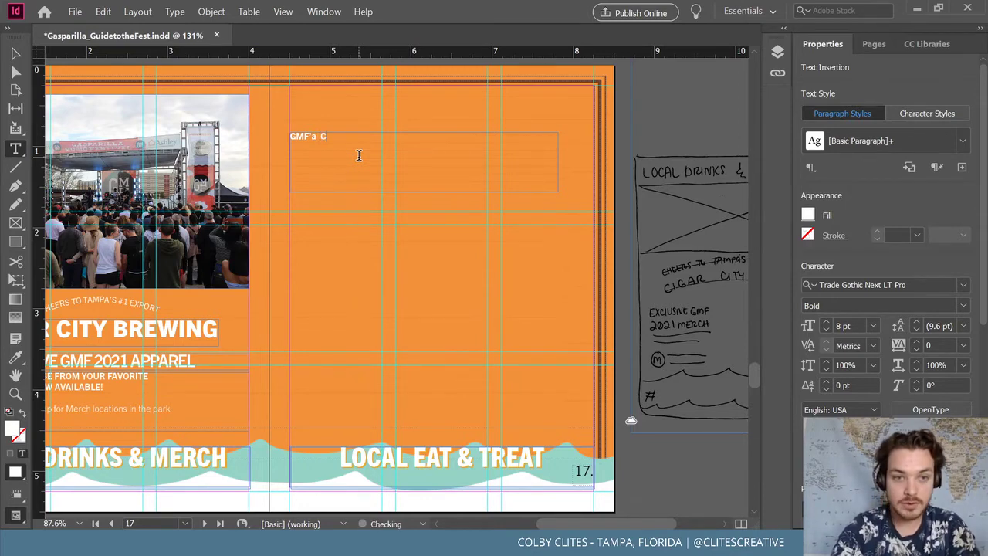
key("BackSpace")
key("BackSpace")
key("BackSpace")
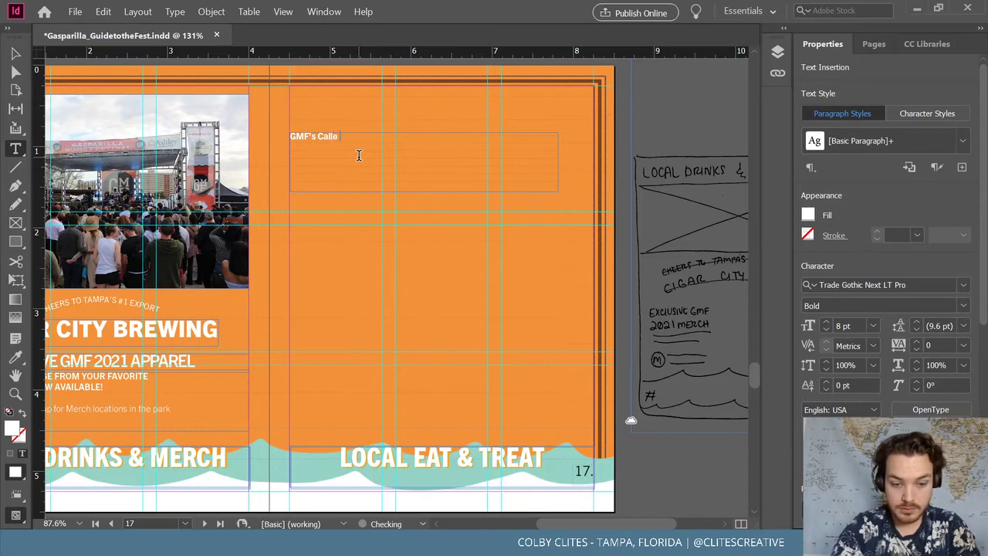
type("features ")
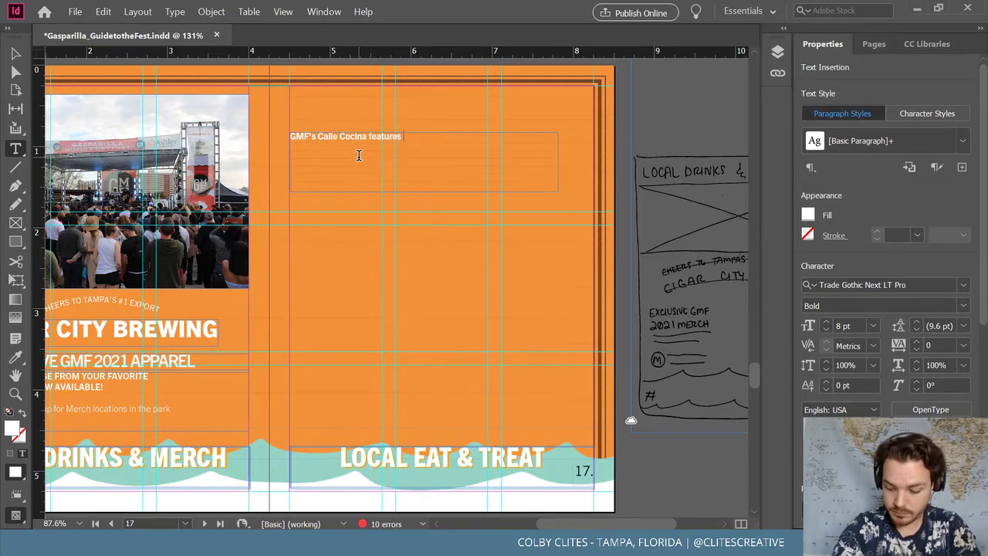
type("the best ")
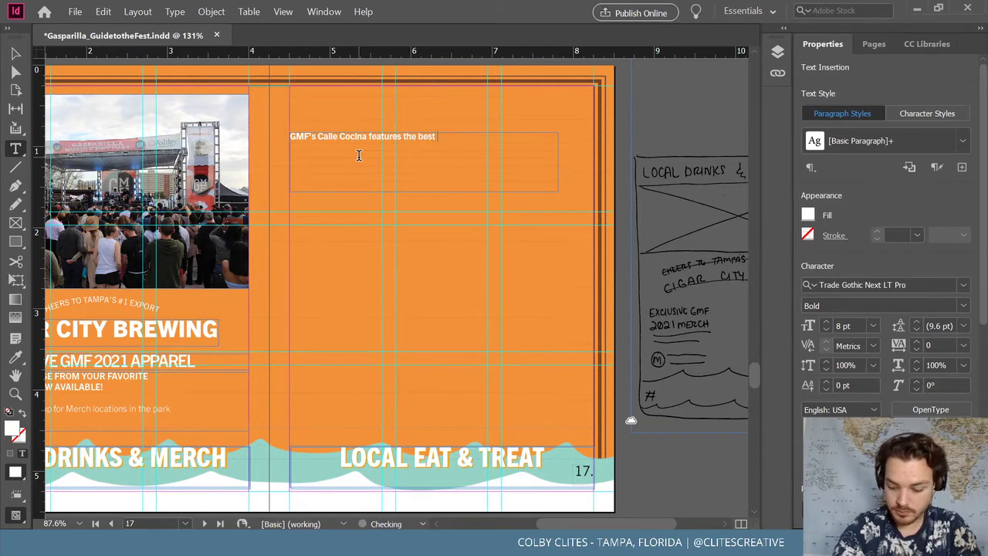
type("bay area res")
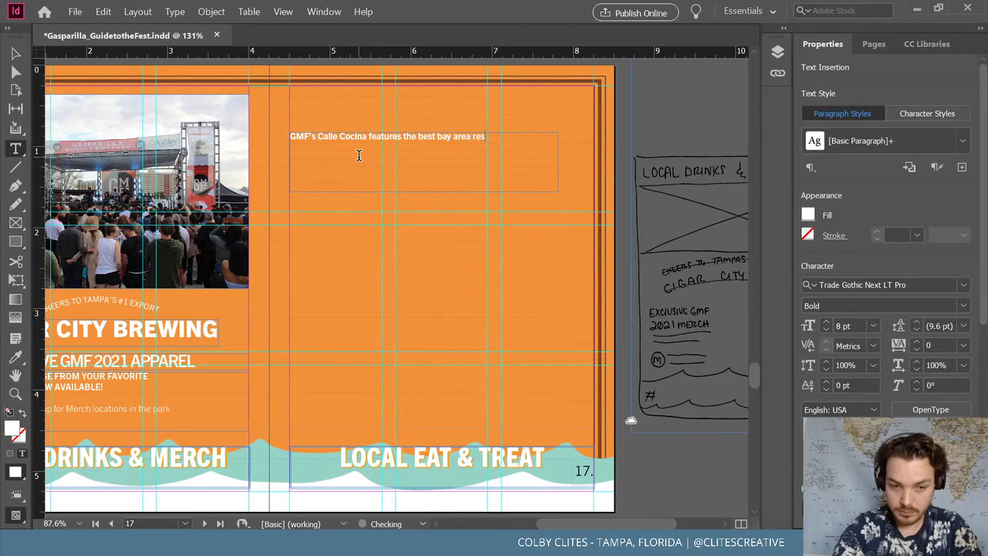
type("taur")
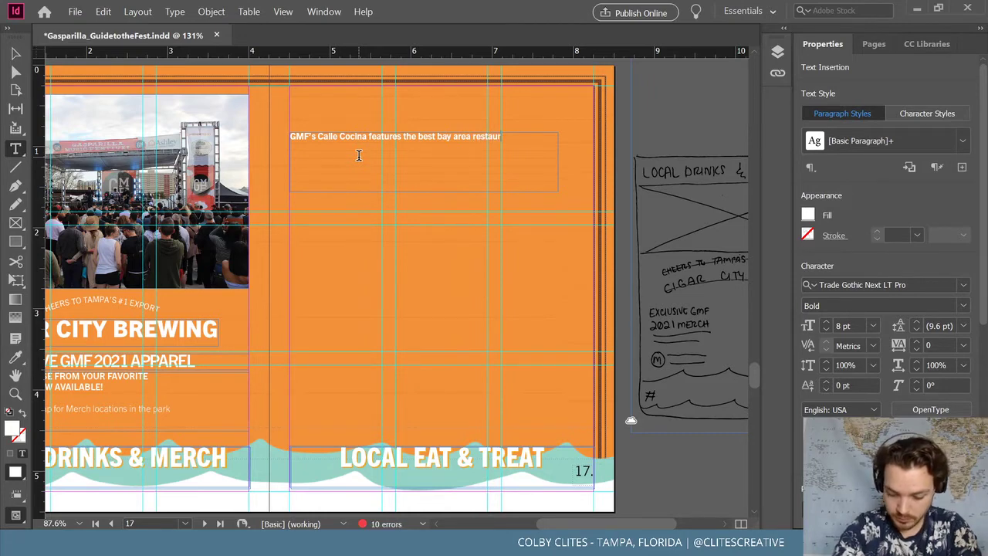
type("ants show")
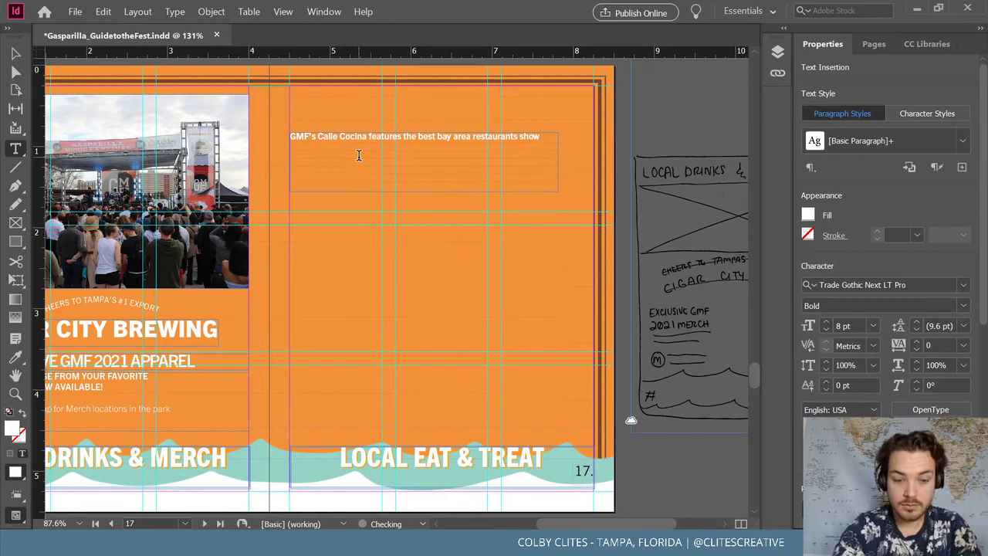
type("casing")
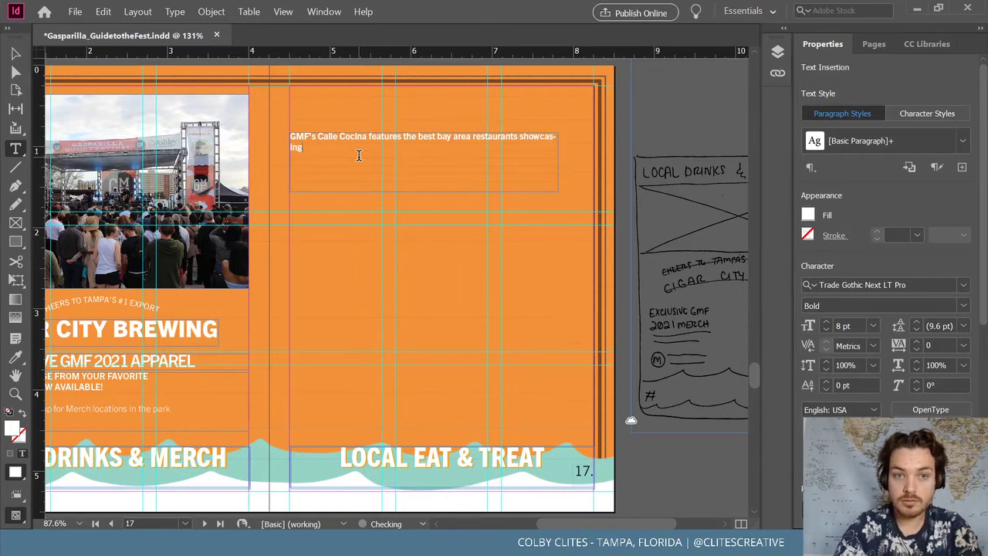
key("Escape")
left_click_drag(554, 163, 579, 163)
key("t")
left_click(573, 141)
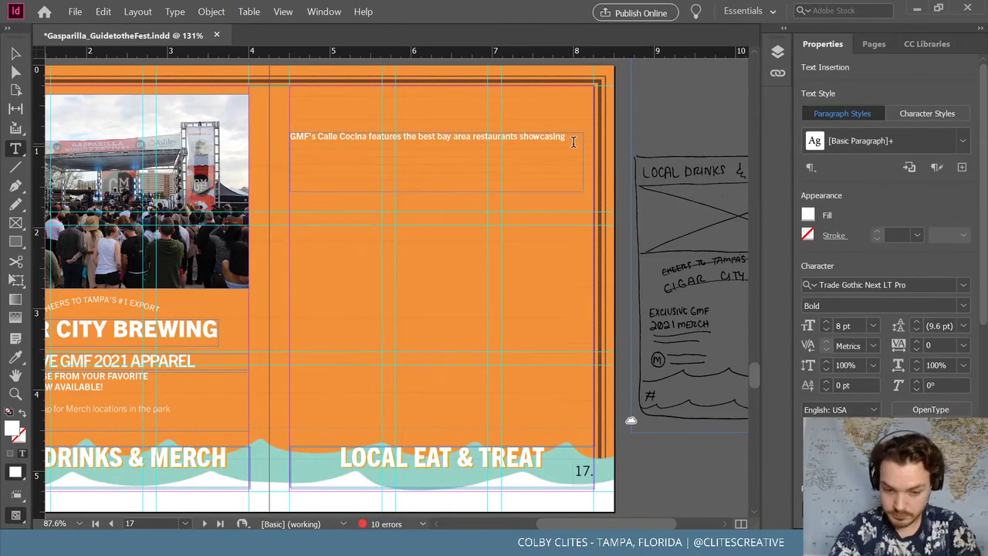
type("their")
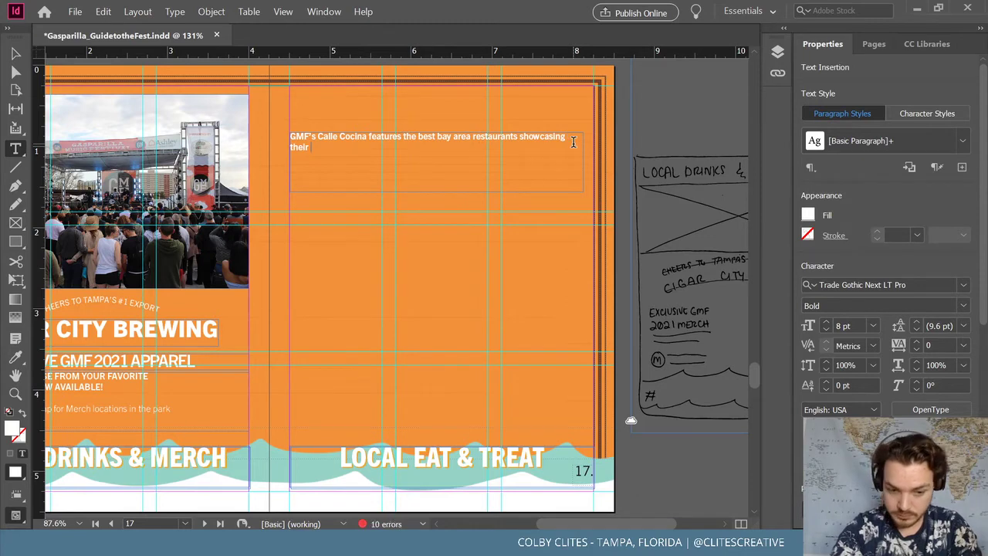
type(" cu")
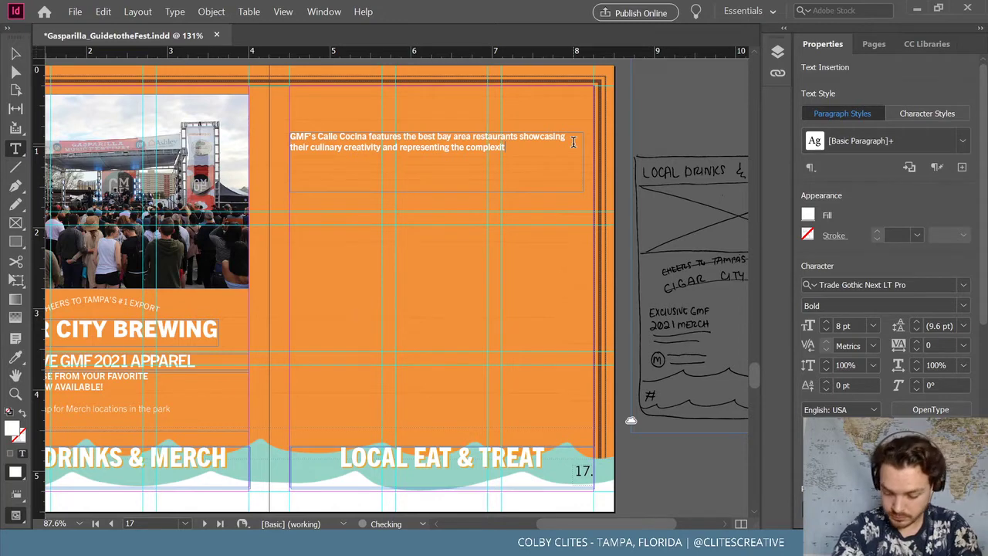
type("y of our community.")
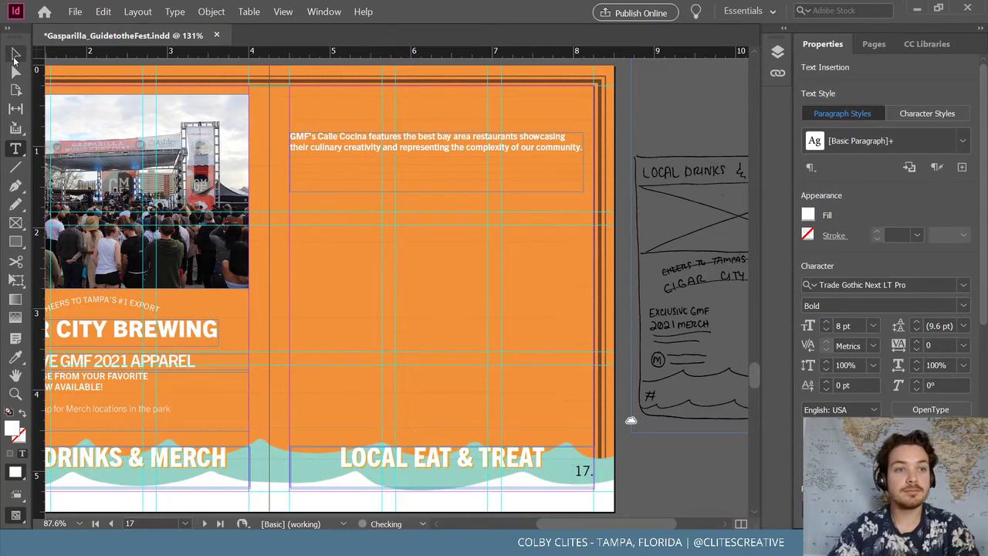
Shrink the intro frame to 0.25 in around its text atop page 17 and save
left_click(14, 56)
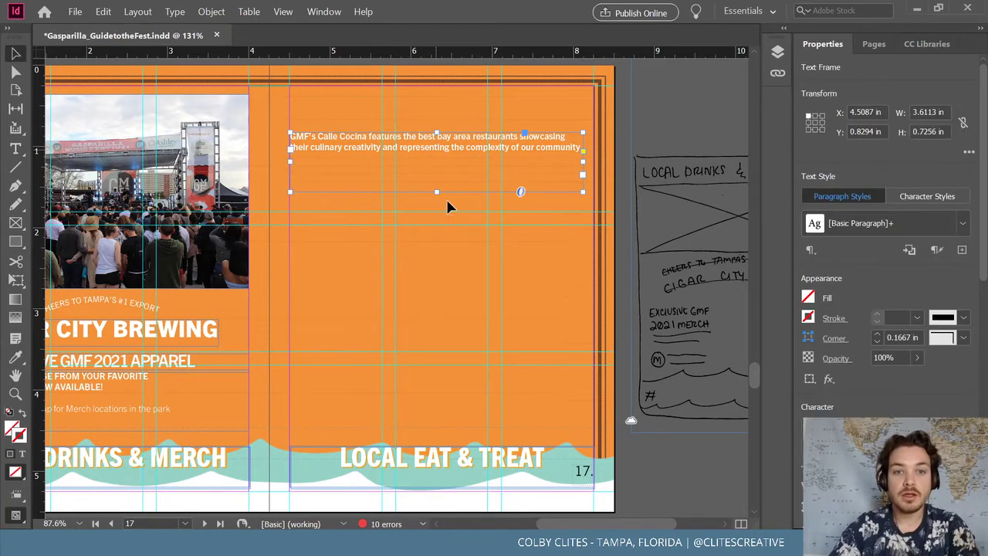
left_click_drag(437, 193, 467, 114)
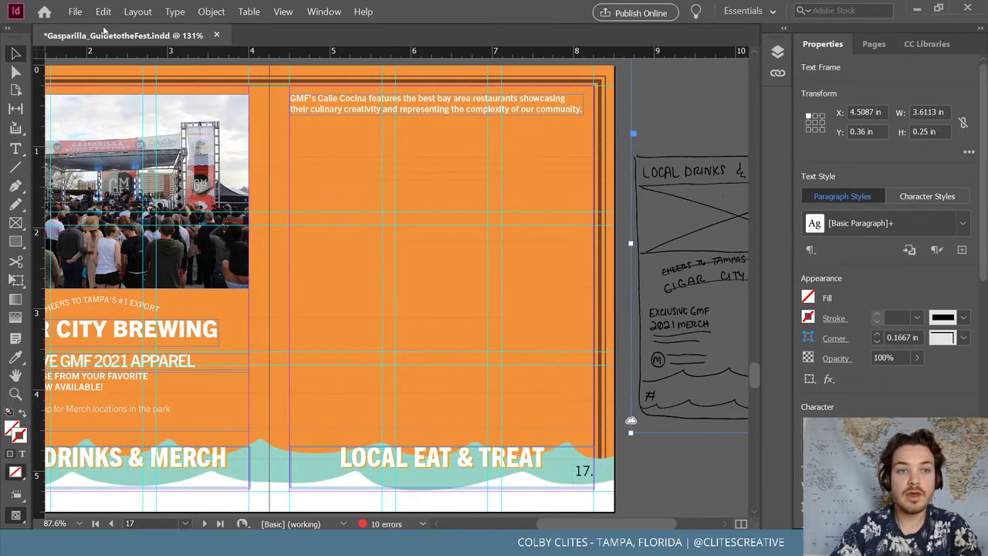
left_click(679, 200)
left_click(75, 12)
left_click(89, 92)
left_click(627, 120)
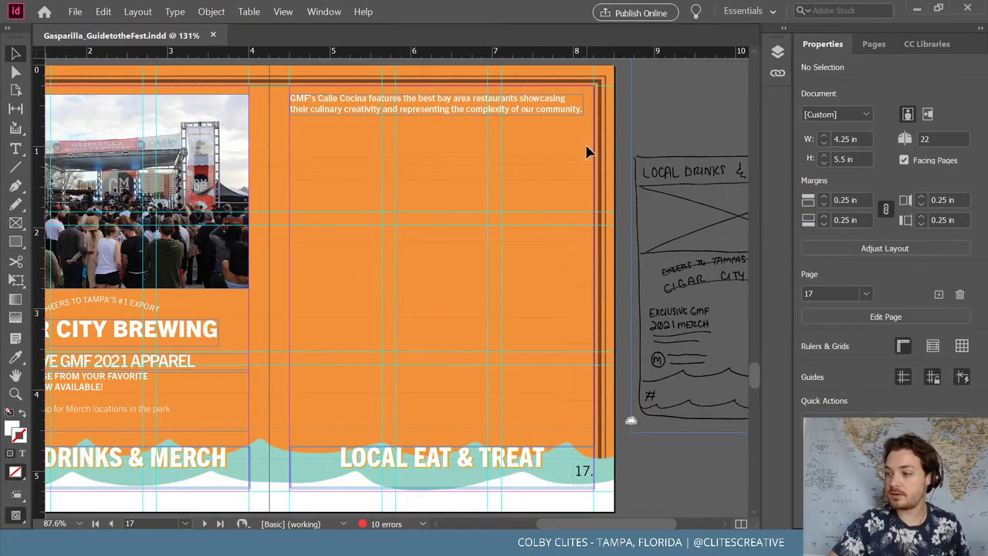
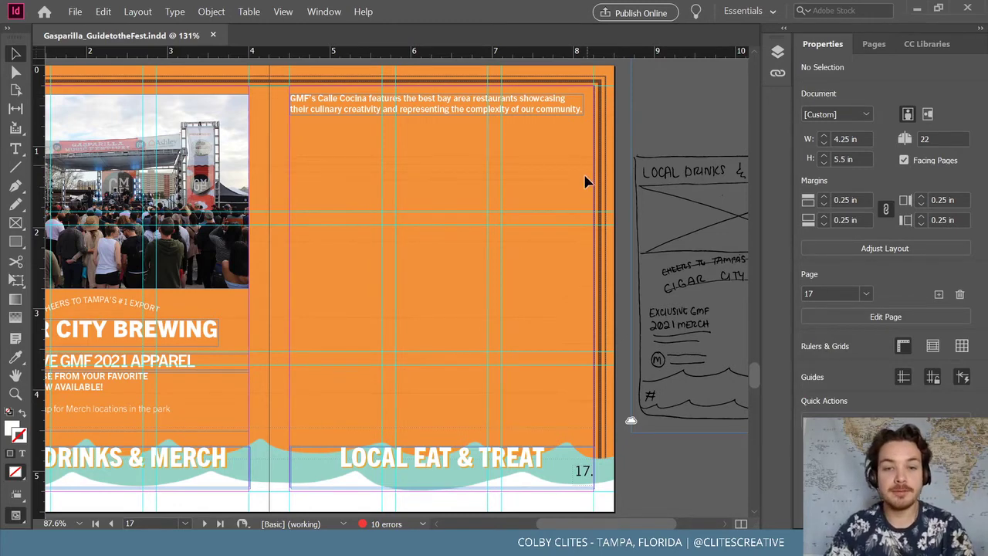
Copy the three-column name-list group from the captains page 9 and scroll back to page 17
left_click(85, 11)
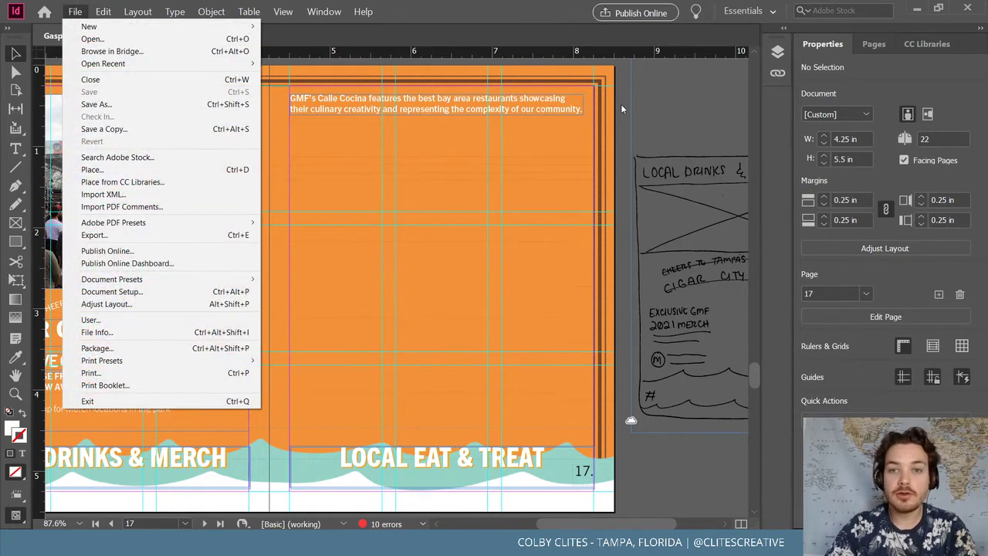
left_click(619, 110)
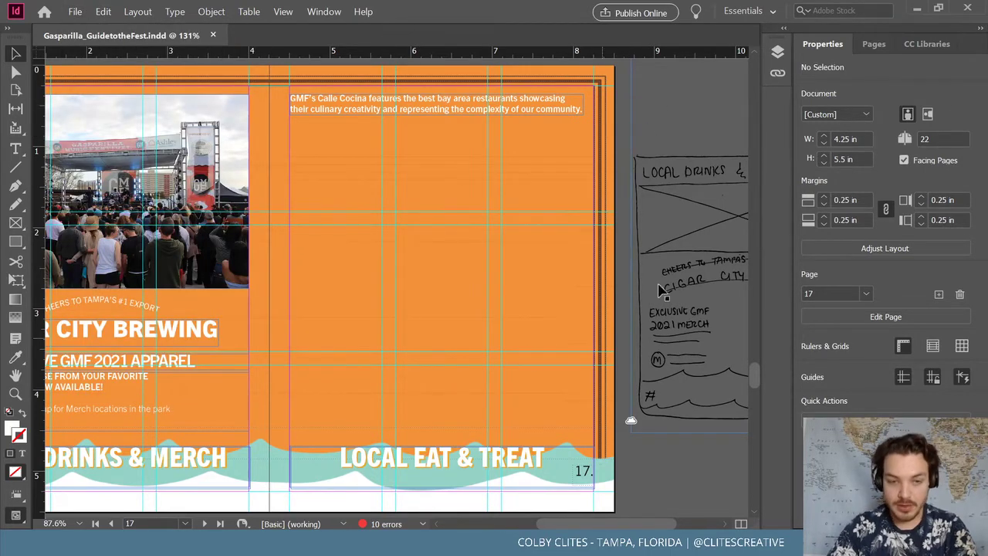
key("ctrl+minus")
key("ctrl+minus")
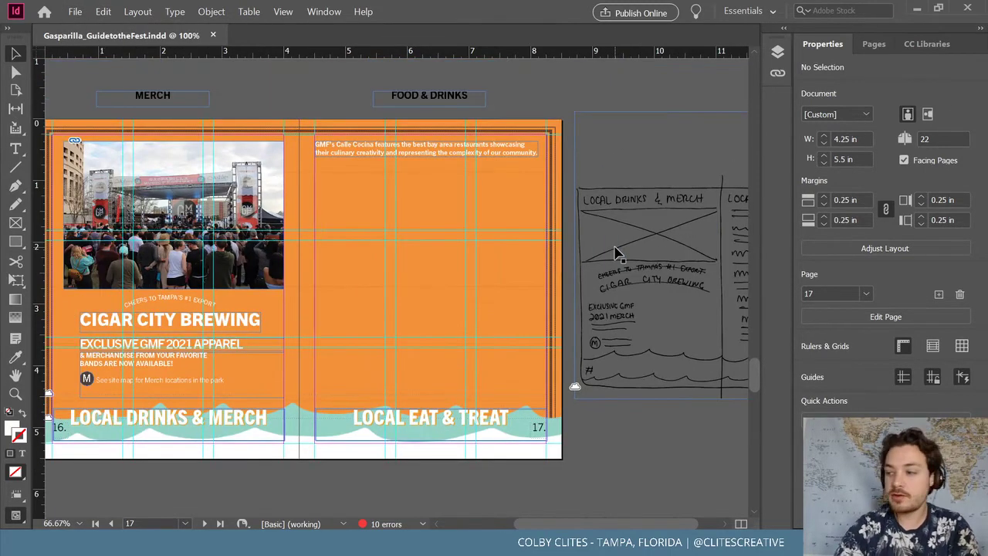
scroll(615, 255, "up", 10)
scroll(575, 328, "up", 20)
scroll(576, 312, "up", 5)
scroll(571, 301, "down", 1)
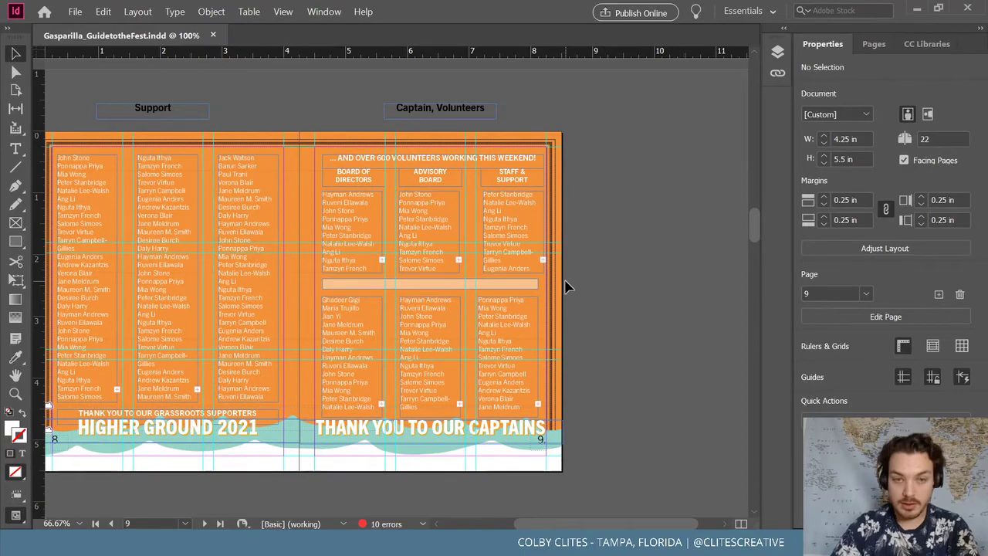
left_click(357, 315)
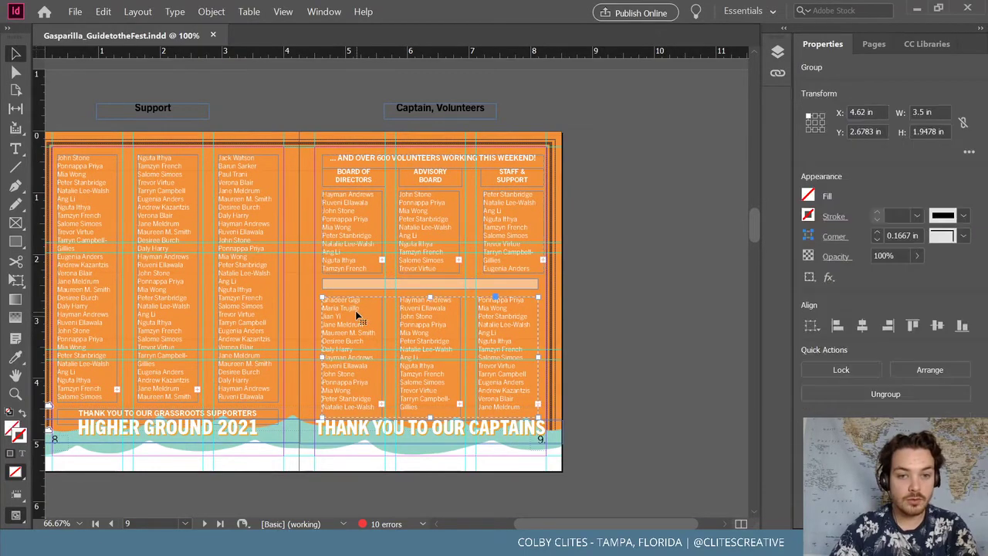
scroll(649, 269, "down", 15)
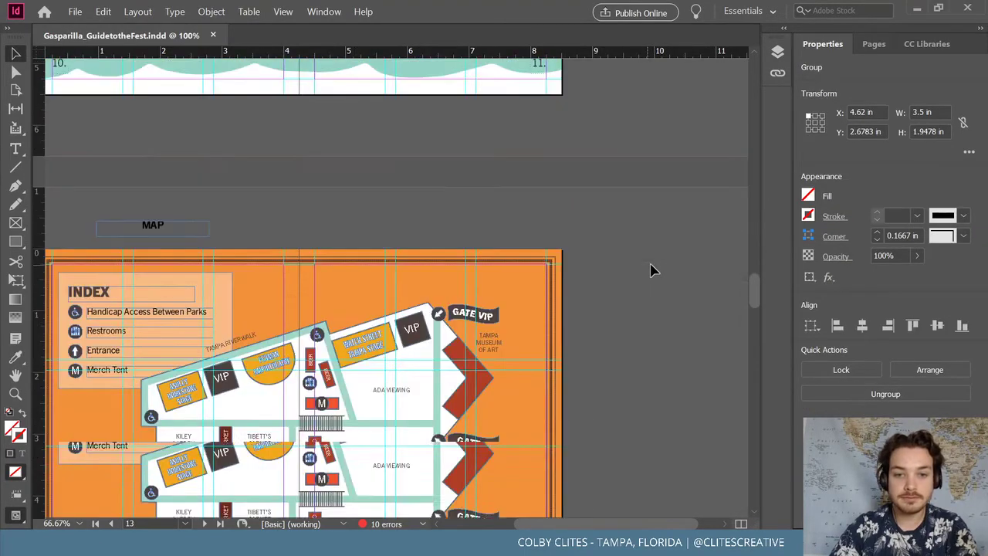
scroll(648, 271, "down", 5)
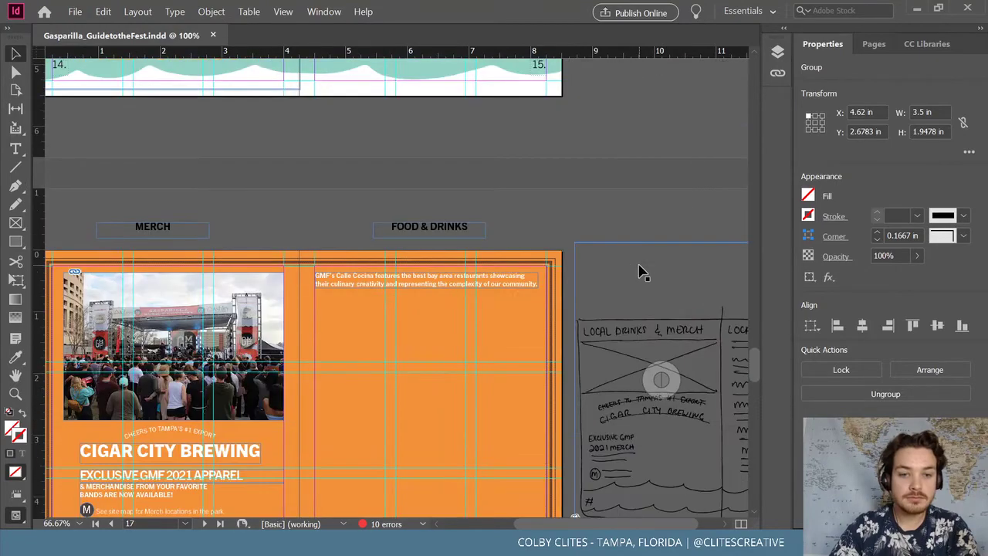
Paste the name columns in place under the Calle Cocina intro and realign the widened intro frame
left_click(102, 12)
left_click(124, 114)
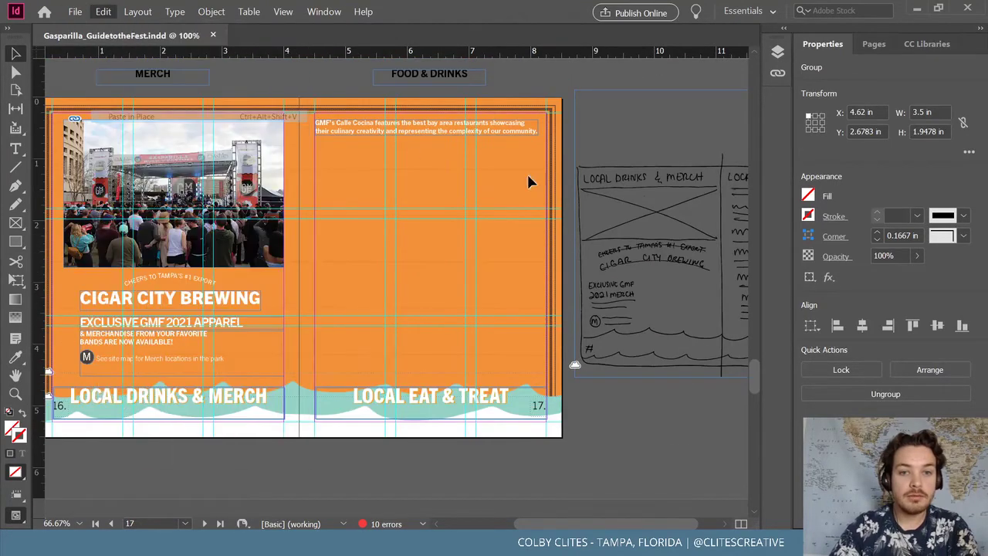
left_click_drag(446, 284, 433, 164)
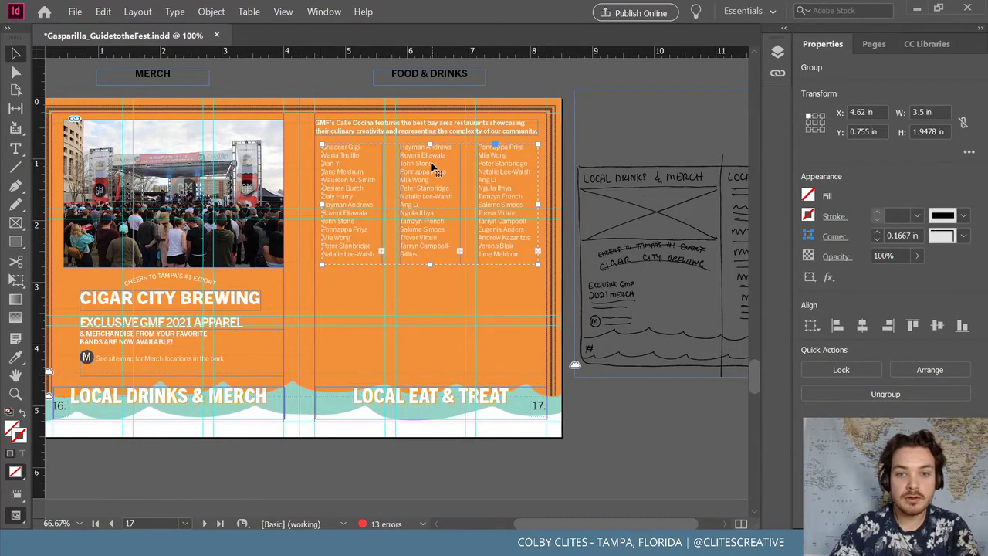
key("ctrl+=")
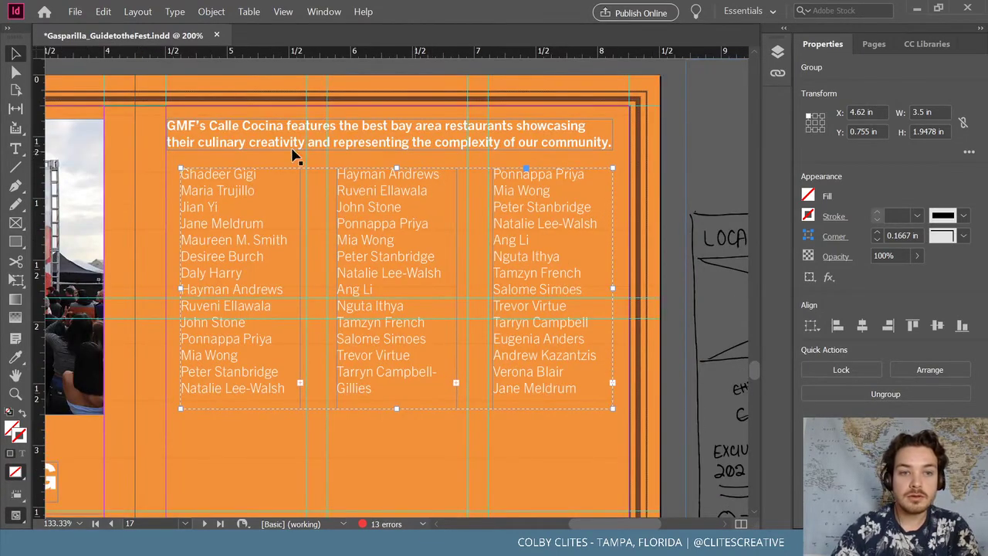
left_click(236, 141)
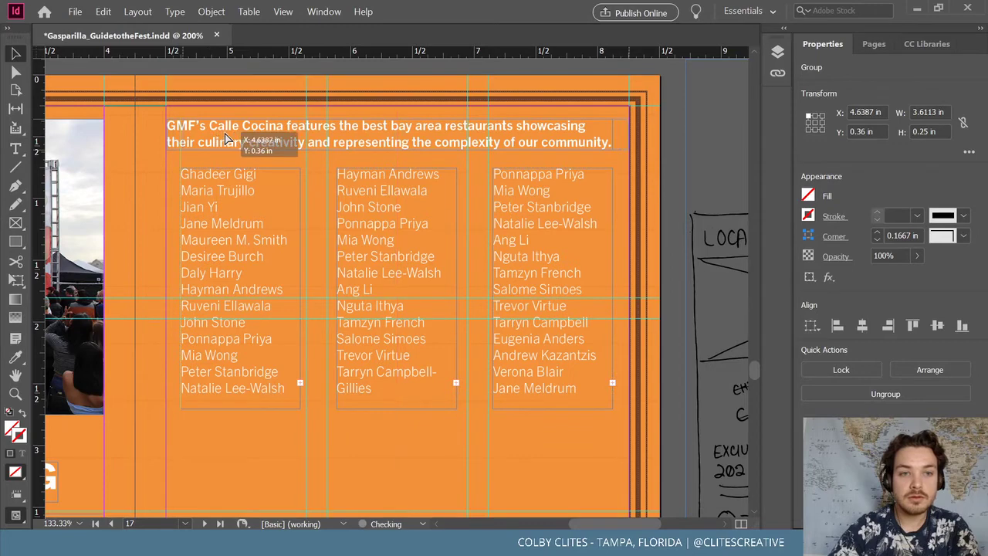
left_click_drag(614, 140, 599, 126)
left_click(541, 99)
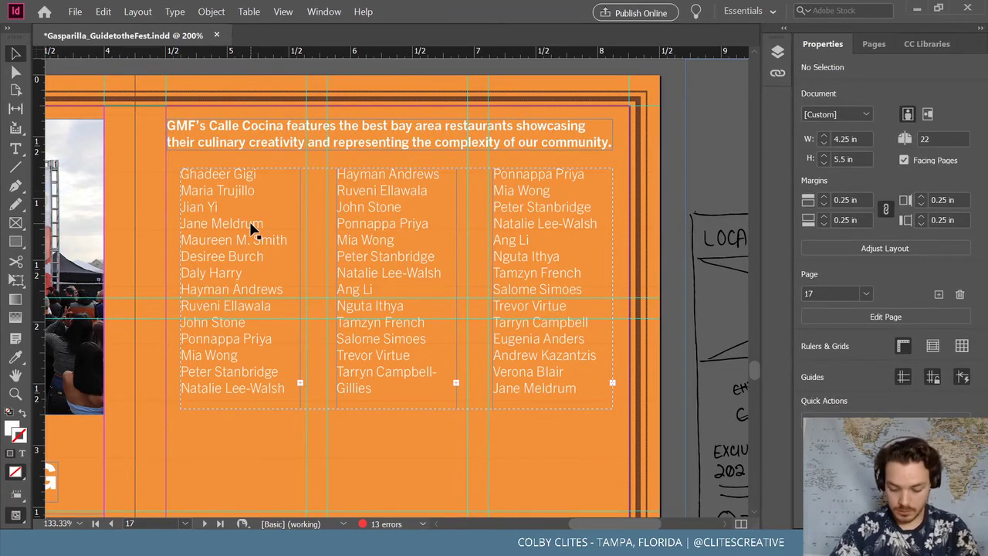
Stretch the name-list group down to 3.7 in and ungroup it into separate column frames
left_click(421, 285)
scroll(409, 290, "down", 1)
scroll(409, 290, "down", 3)
left_click_drag(399, 254, 400, 473)
key("ctrl+minus")
key("ctrl+minus")
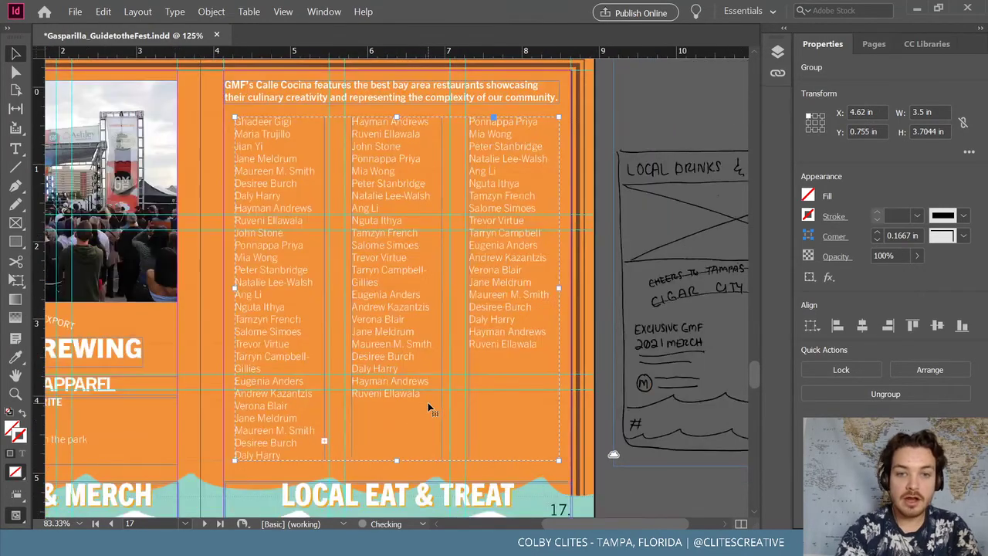
double_click(313, 429)
double_click(309, 421)
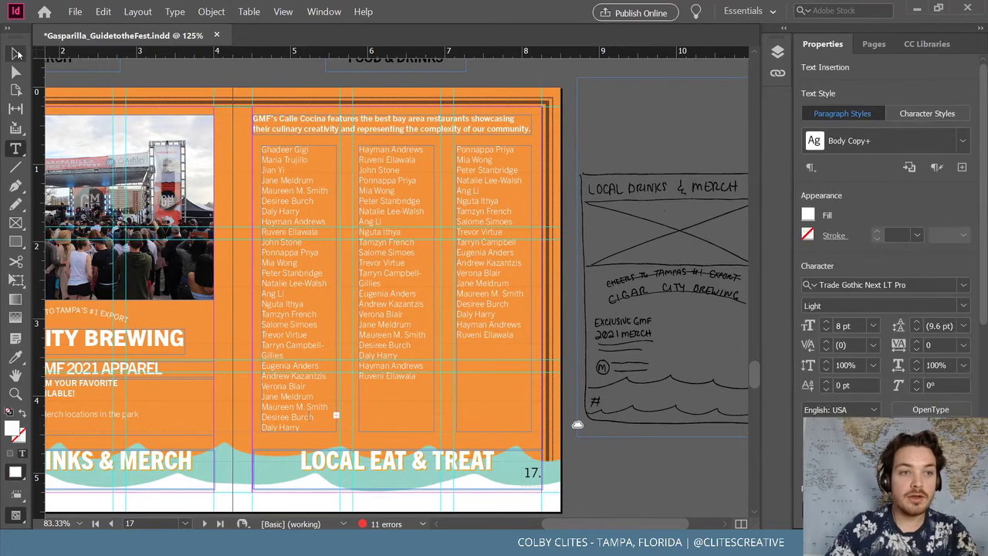
key("Escape")
left_click(417, 179)
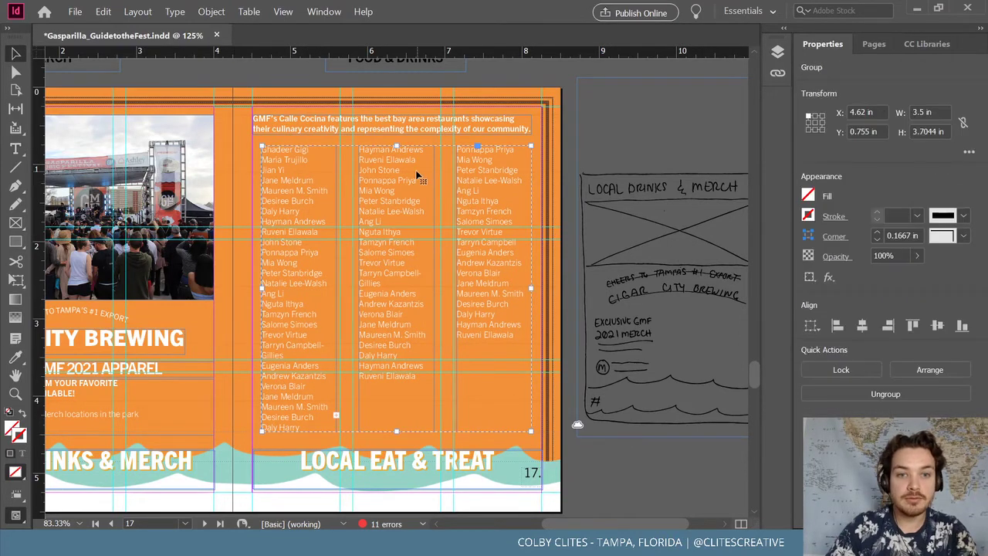
left_click(211, 12)
left_click(226, 92)
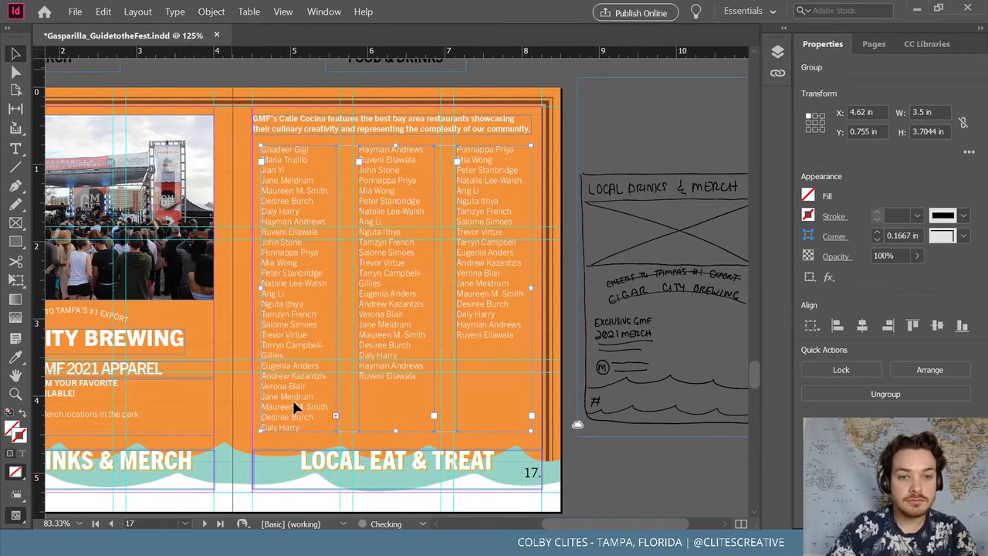
double_click(313, 423)
Replace the first column's names with 'Big Ray's Fish Camp' and 'Grouper Sandwiches' on the next line
key("ctrl+shift+Up")
key("ctrl+shift+Up")
key("ctrl+shift+Up")
key("ctrl+shift+Up")
key("ctrl+shift+Up")
key("ctrl+shift+Up")
key("ctrl+shift+Up")
key("ctrl+shift+Up")
key("ctrl+shift+Up")
key("ctrl+shift+Up")
key("ctrl+shift+Up")
key("ctrl+shift+Up")
key("ctrl+shift+Up")
key("ctrl+shift+Up")
key("ctrl+shift+Up")
key("ctrl+shift+Up")
key("ctrl+shift+Up")
key("ctrl+shift+Up")
key("ctrl+shift+Up")
key("ctrl+shift+Up")
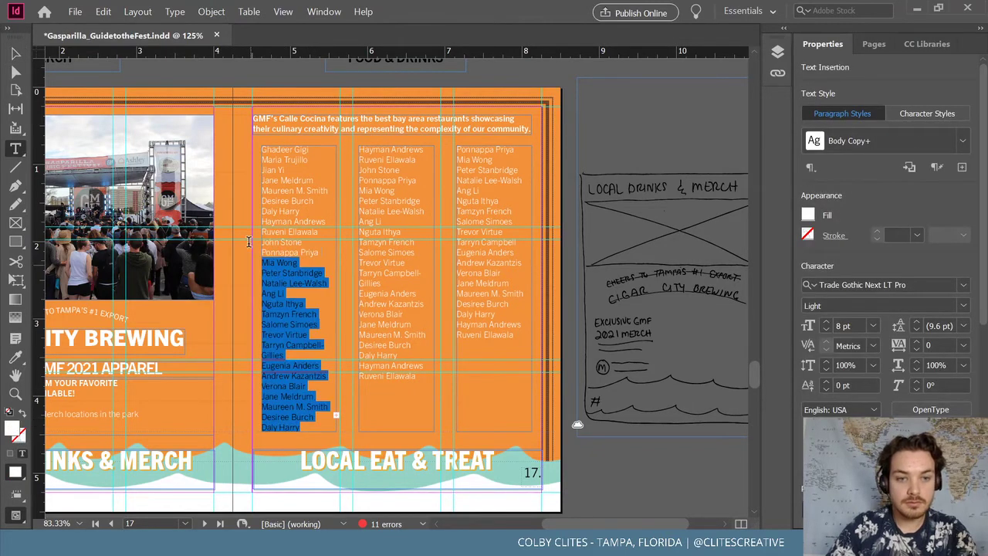
key("BackSpace")
left_click_drag(318, 242, 258, 152)
key("BackSpace")
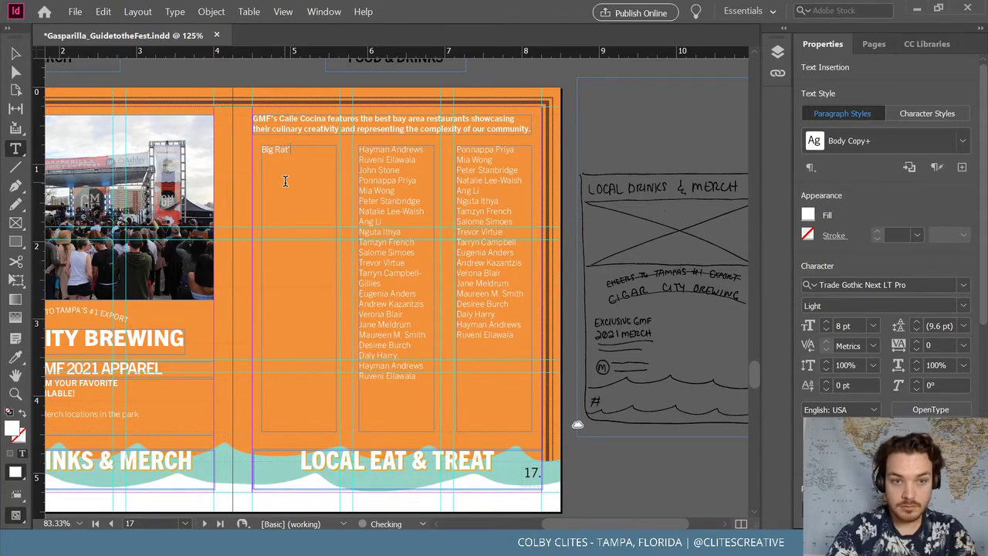
type("Big Rat's")
key("BackSpace")
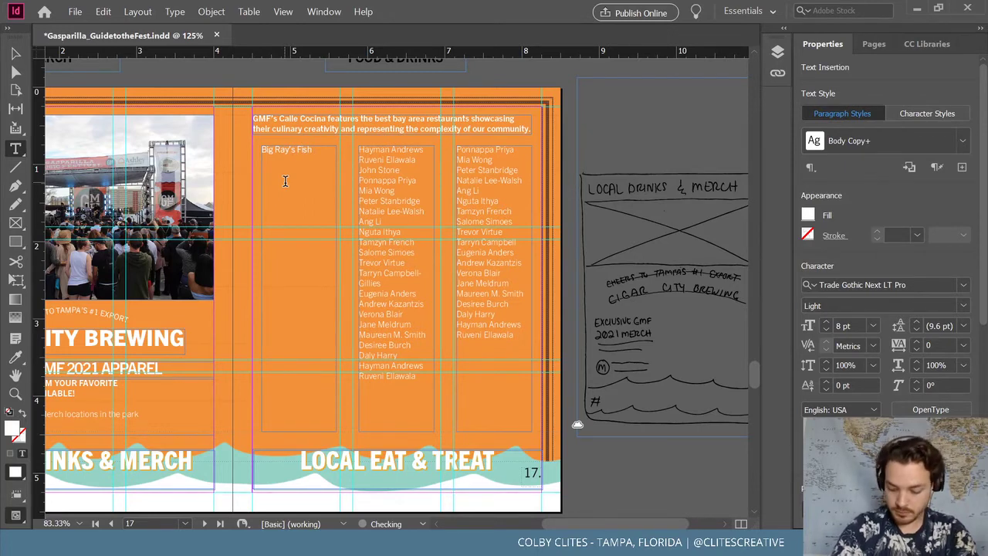
type("s Fish Camp")
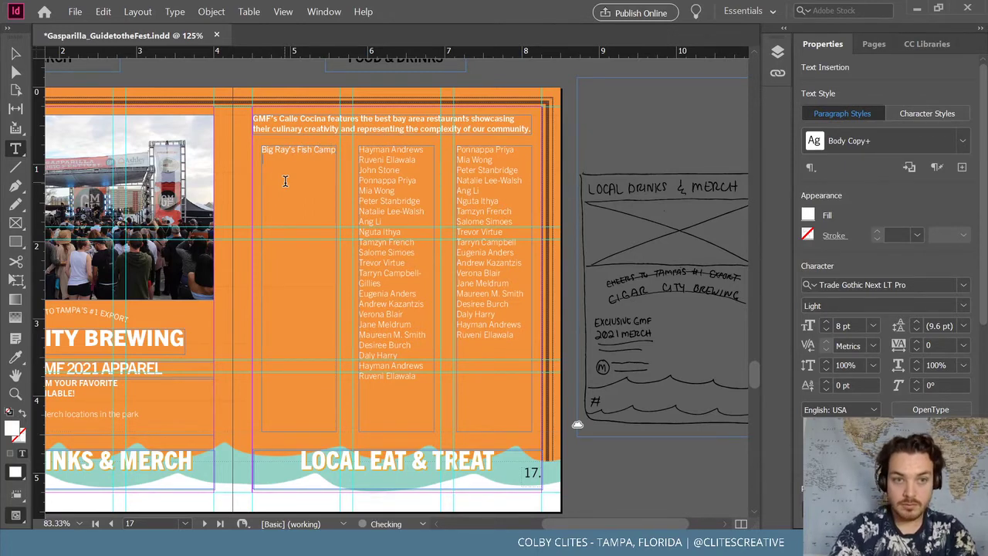
key("Return")
type("Group")
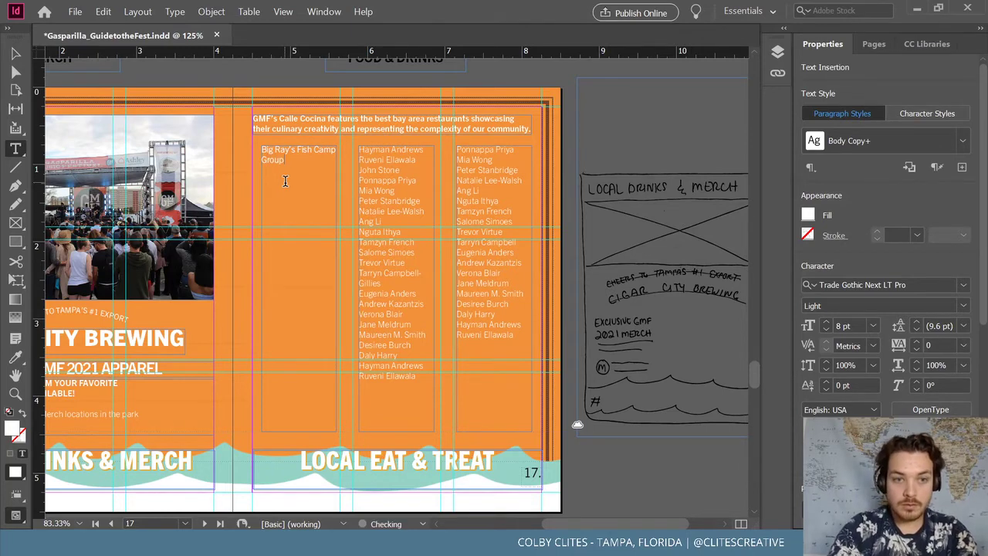
type("er Sand")
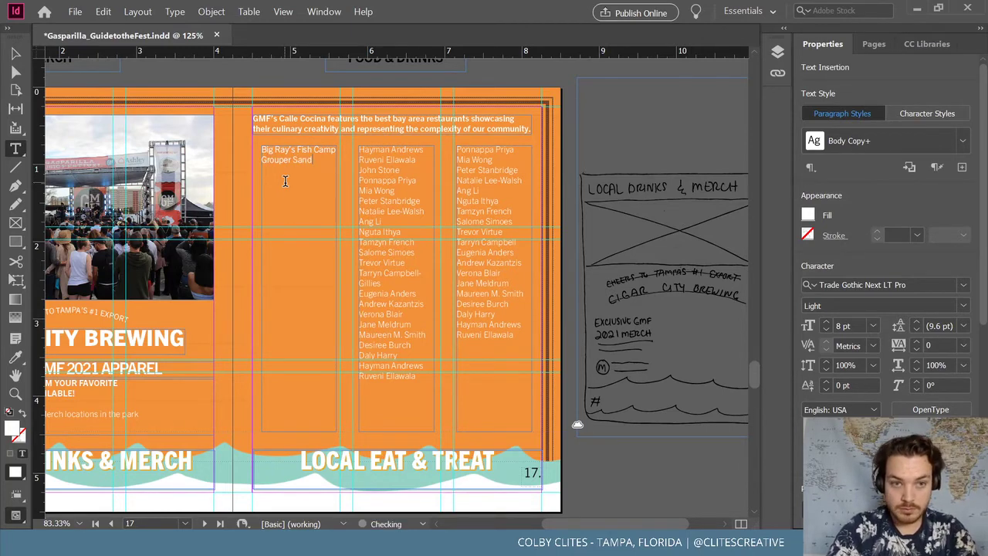
type("whiches")
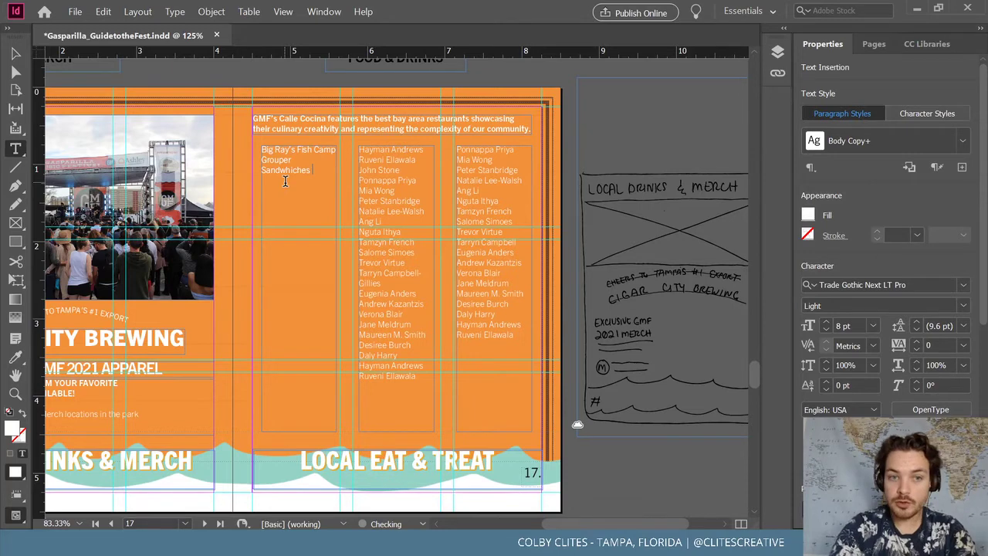
Widen the first column frame and delete the second and third name columns
left_click(15, 53)
left_click(285, 249)
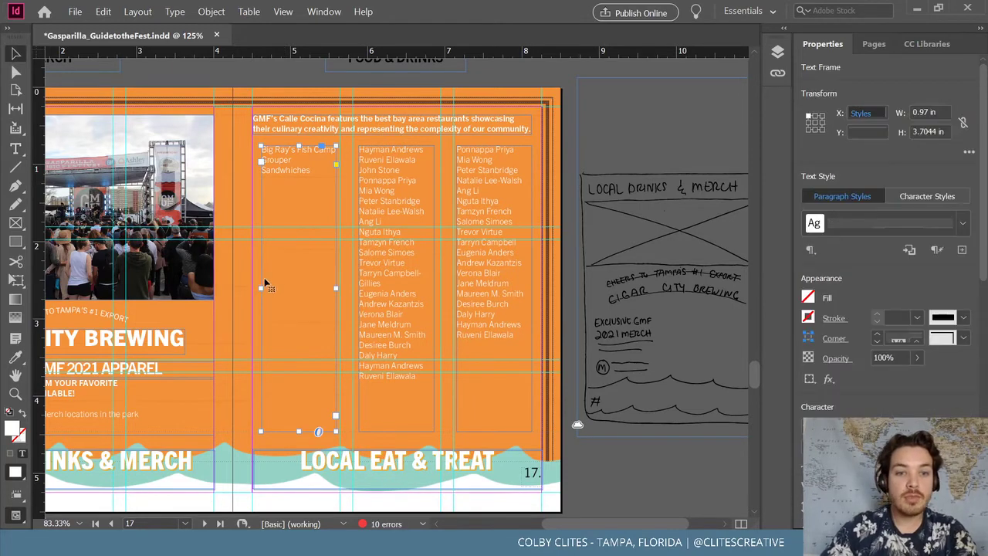
left_click_drag(251, 289, 253, 290)
left_click_drag(335, 288, 353, 287)
left_click(376, 255)
left_click_drag(433, 287, 441, 288)
left_click(491, 247)
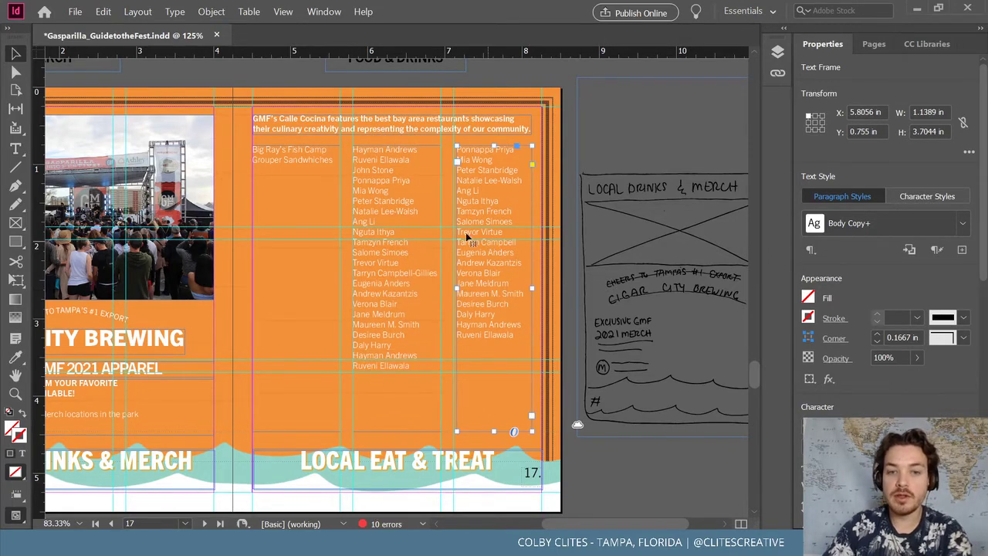
key("Delete")
left_click(319, 177)
Add the line '& Peel and Eat Shrimp' to the Big Ray's Fish Camp listing
double_click(328, 163)
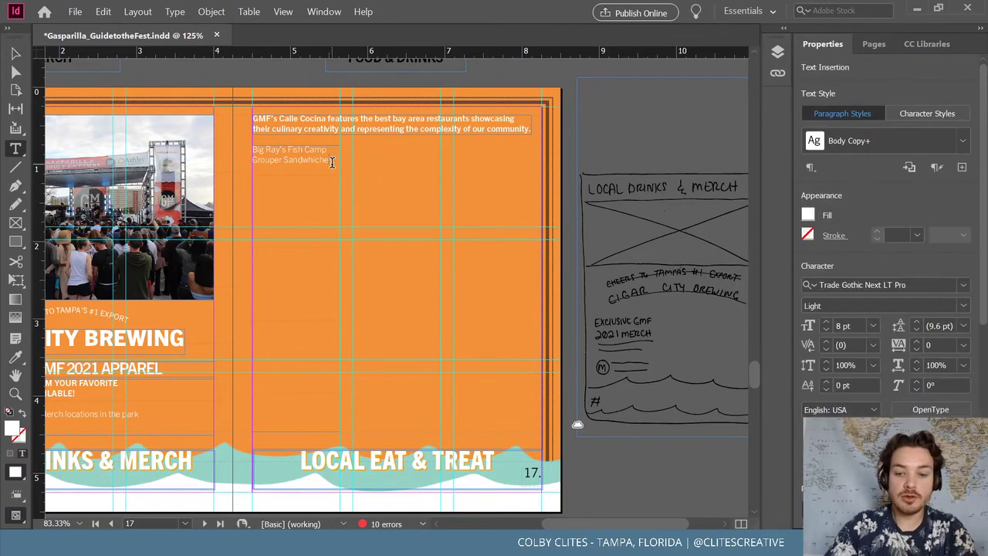
key("ctrl+equal")
scroll(334, 168, "down", 3)
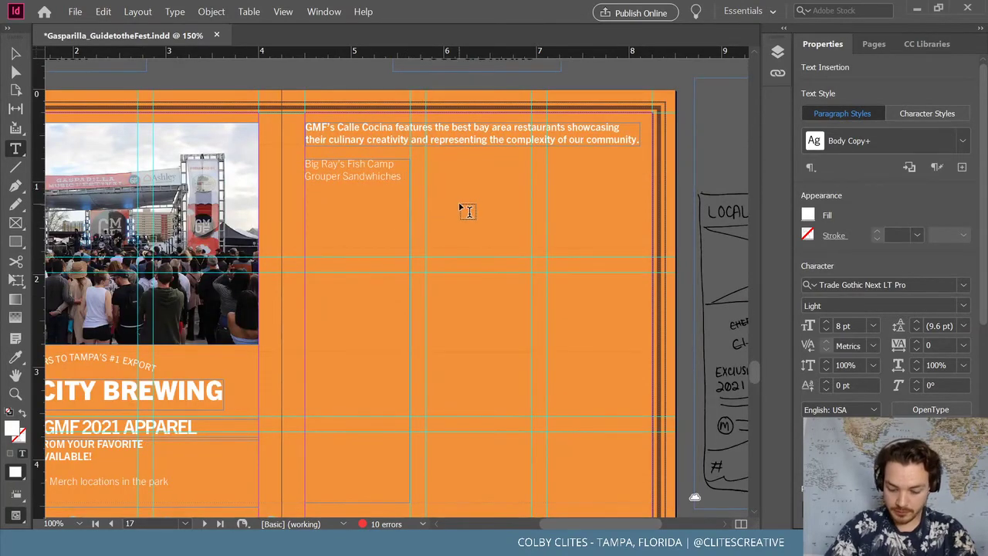
type("&")
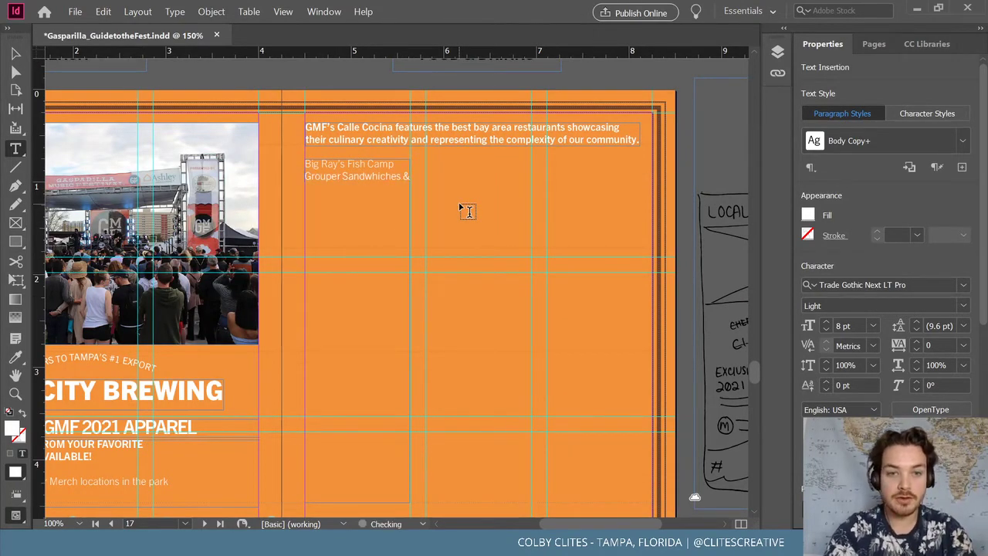
type(" Peel and Eat Shrip")
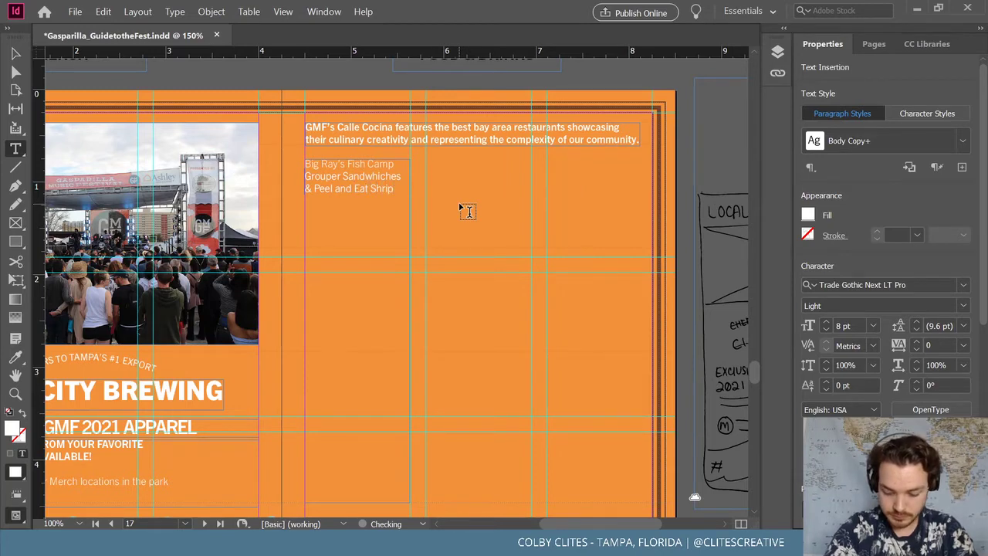
key("BackSpace")
type("mp")
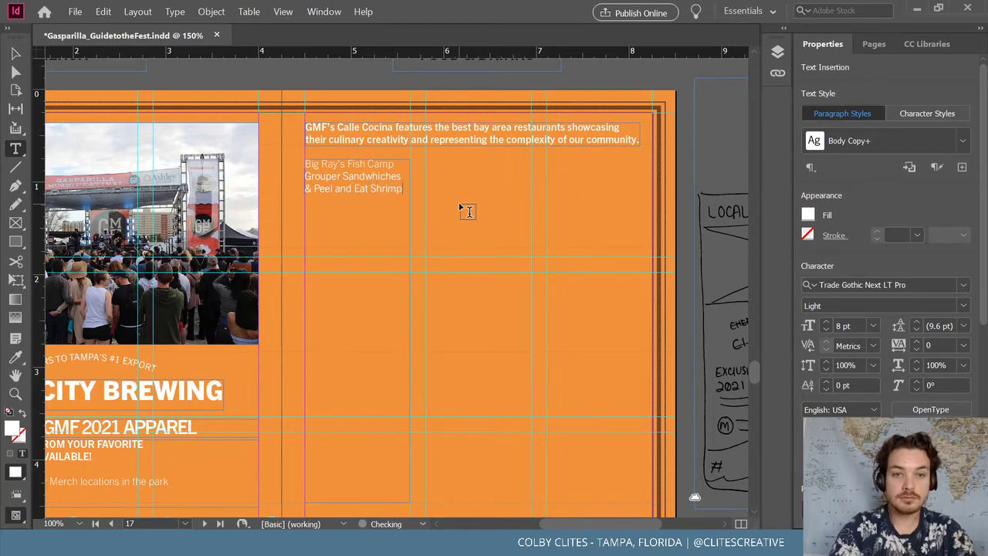
Set the Big Ray's Fish Camp name line to Bold
left_click_drag(396, 165, 304, 165)
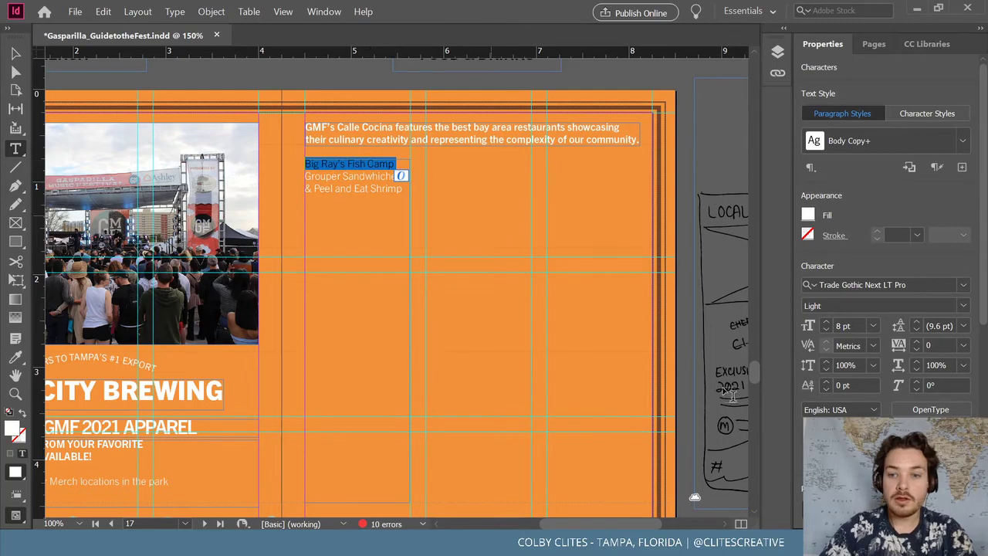
left_click(932, 306)
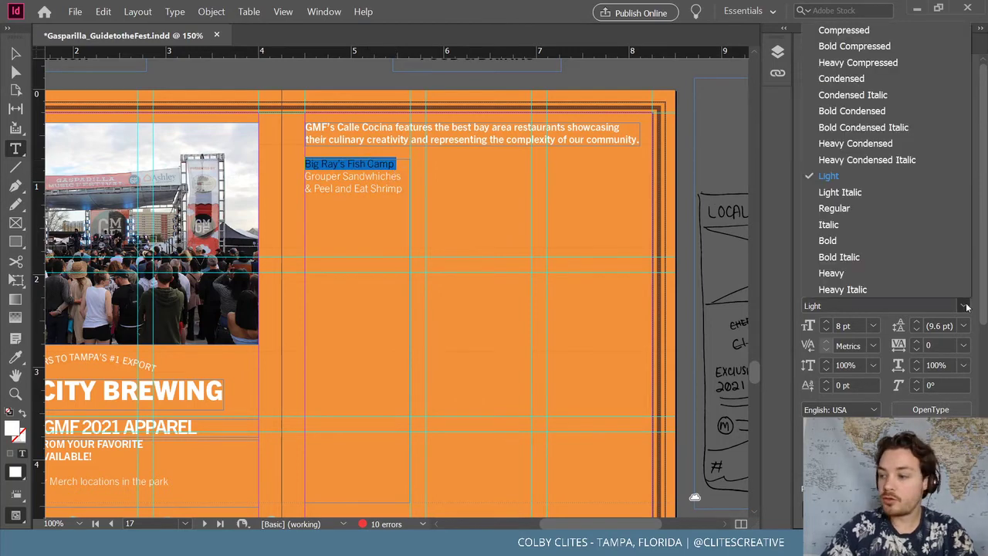
left_click(875, 240)
left_click(401, 189)
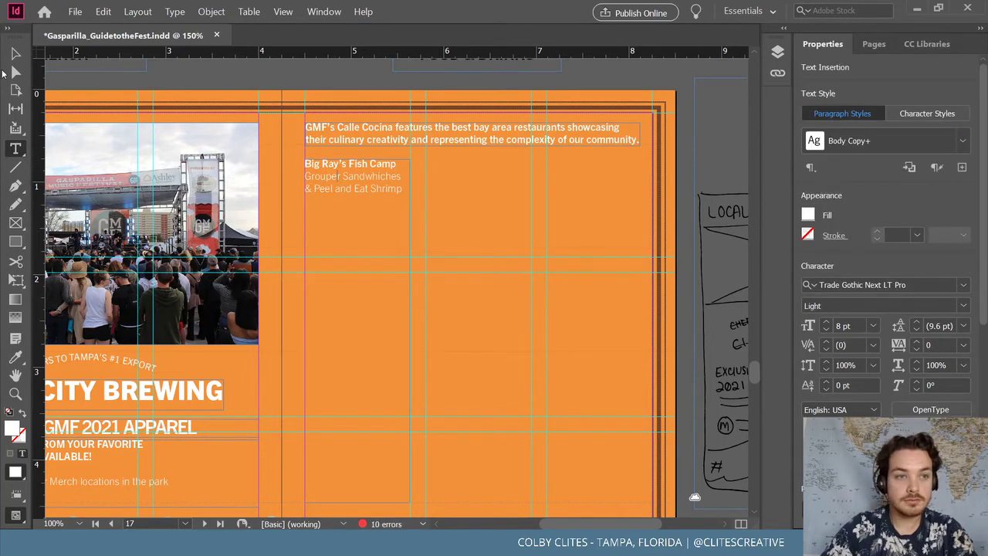
left_click(16, 54)
Copy the whole three-line listing and paste it twice below
key("t")
left_click(405, 192)
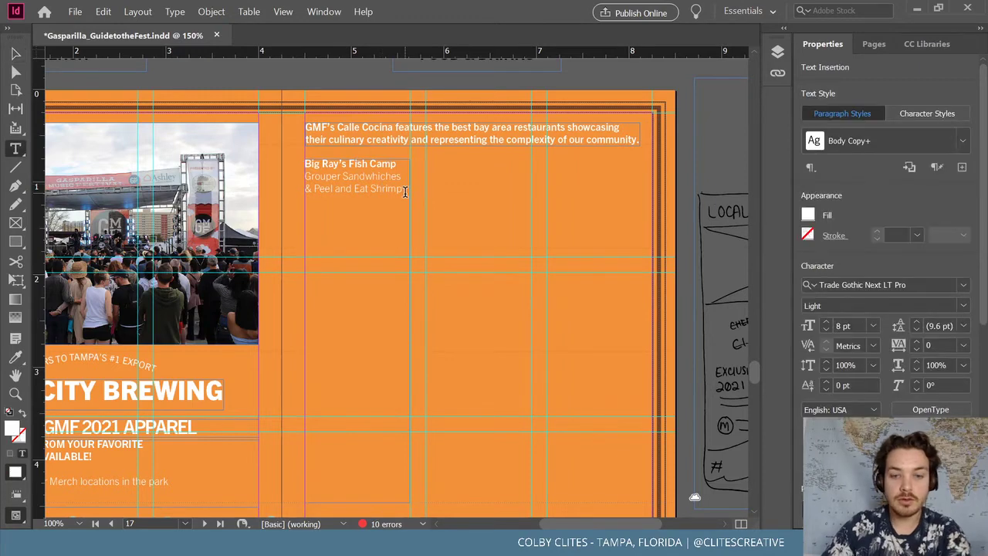
key("ctrl+a")
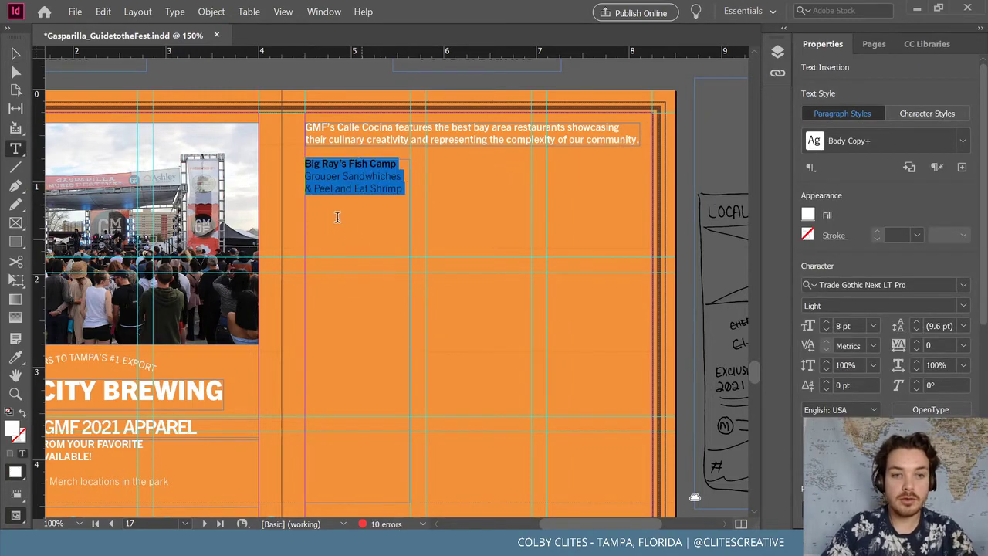
left_click(340, 219)
type("Big Ray's Fish Camp Grouper Sandwiches & Peel and Eat Shrimp")
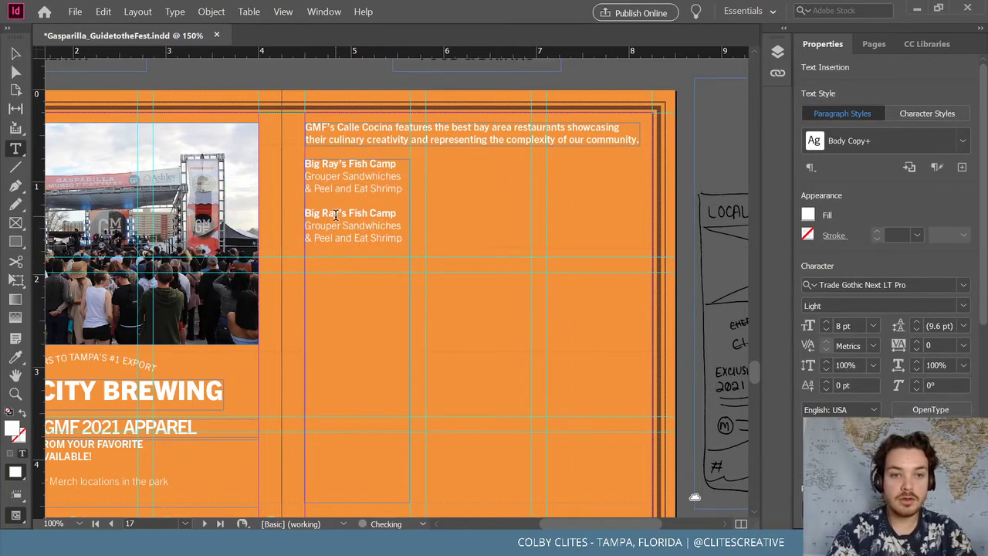
type("Big Ray's Fish Camp Grouper Sandwiches & Peel and Eat Shrimp")
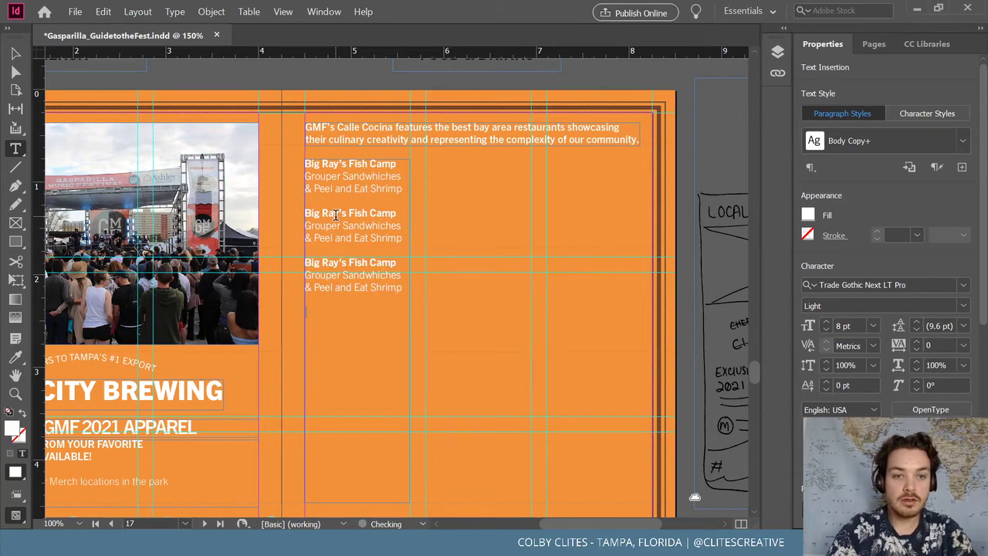
Paste more copies of the listing until the column holds seven Big Ray's Fish Camp entries
type("Big Ray's Fish Camp Grouper Sandwiches & Peel and Eat Shrimp")
type("Big Ray's Fish Camp Grouper Sandwiches & Peel and Eat Shrimp")
type("Big Ray's Fish Camp Grouper Sandwiches & Peel and Eat Shrimp")
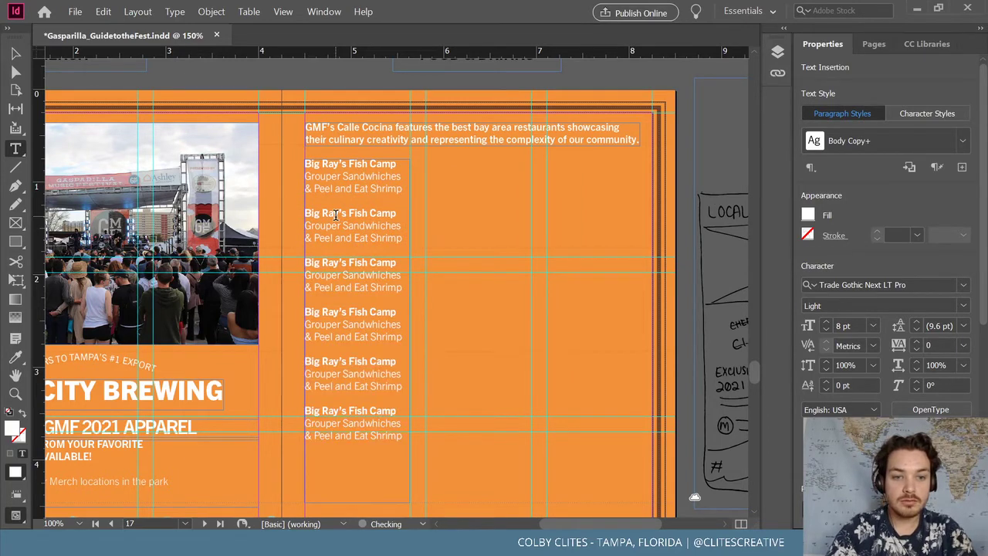
type("Big Ray's Fish Camp Grouper Sandwiches & Peel and Eat Shrimp")
scroll(345, 227, "down", 8)
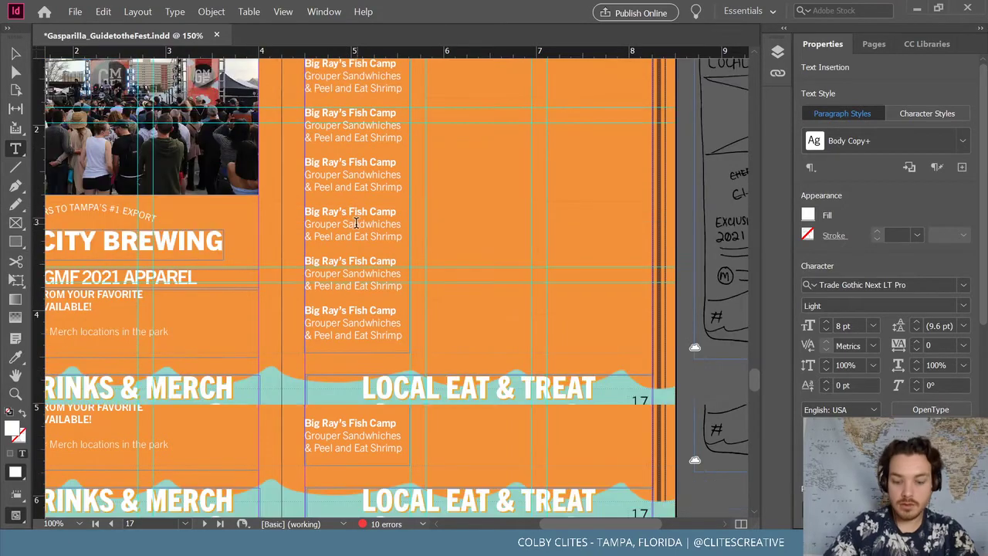
scroll(401, 221, "up", 5)
scroll(232, 132, "up", 3)
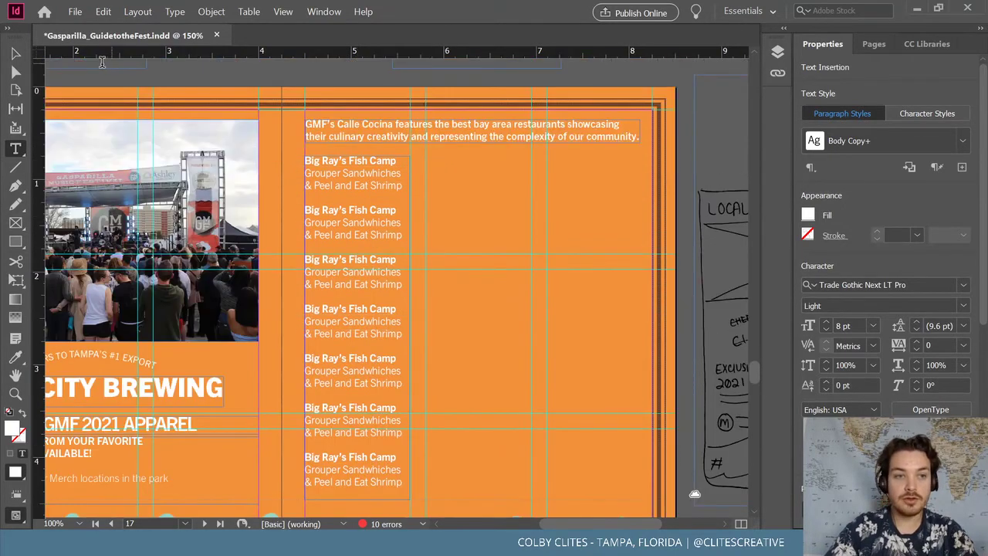
key("ctrl+minus")
scroll(116, 159, "up", 4)
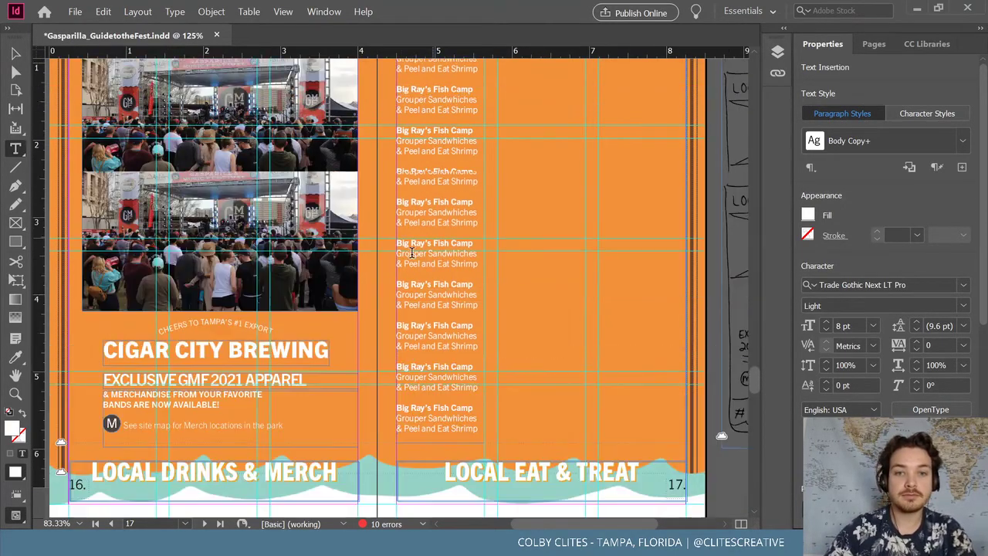
Alt-drag a duplicate of the listings frame into the next column, then undo the duplicate
left_click(15, 52)
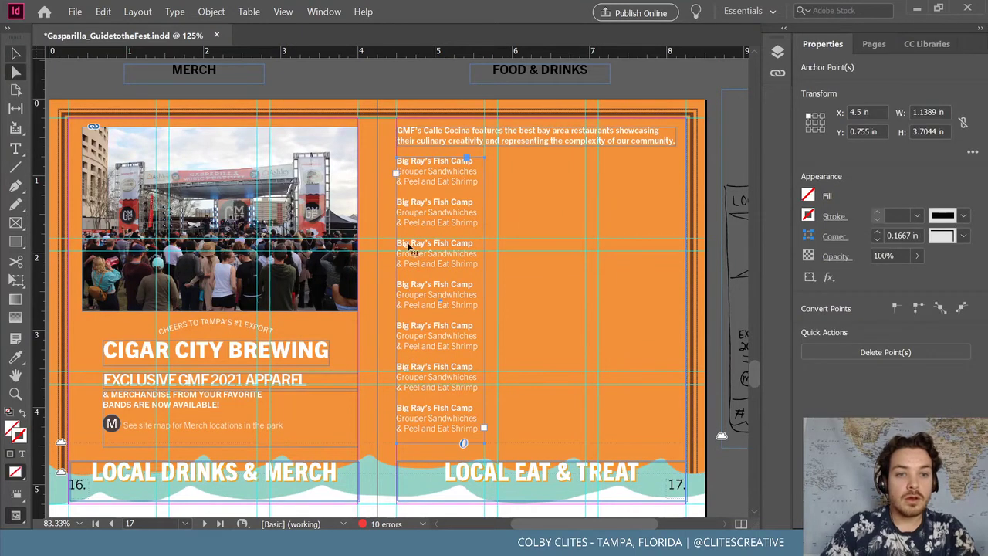
left_click_drag(436, 290, 624, 303)
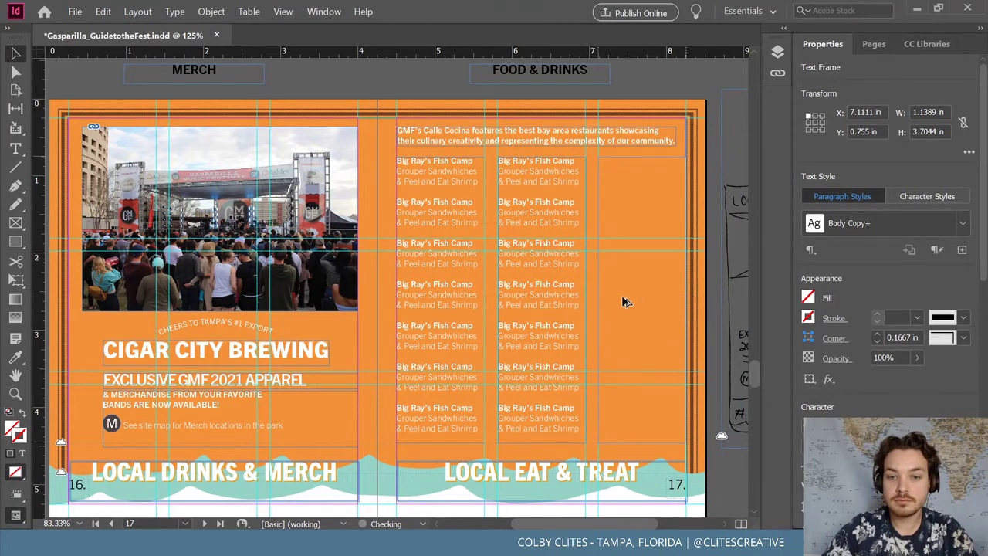
left_click(633, 93)
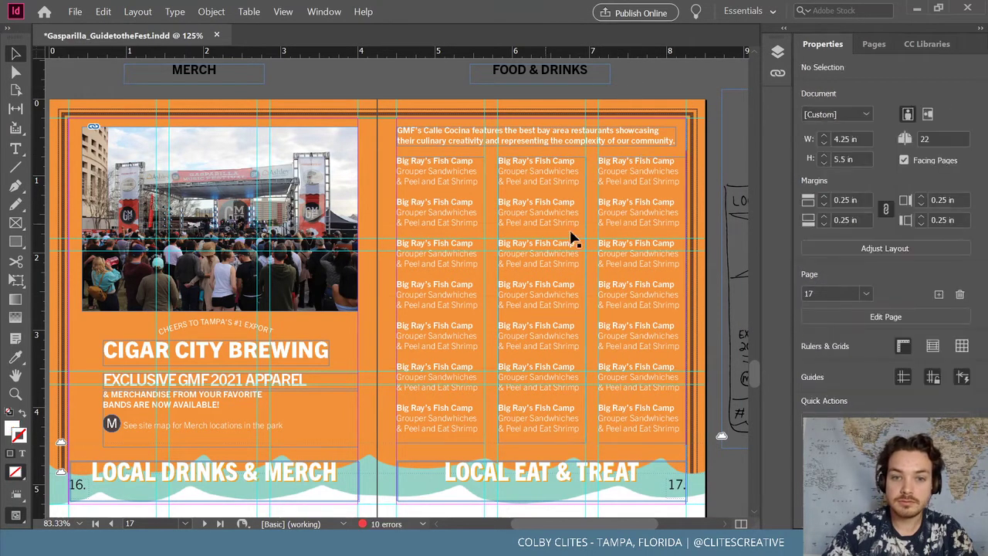
key("ctrl+z")
key("ctrl+z")
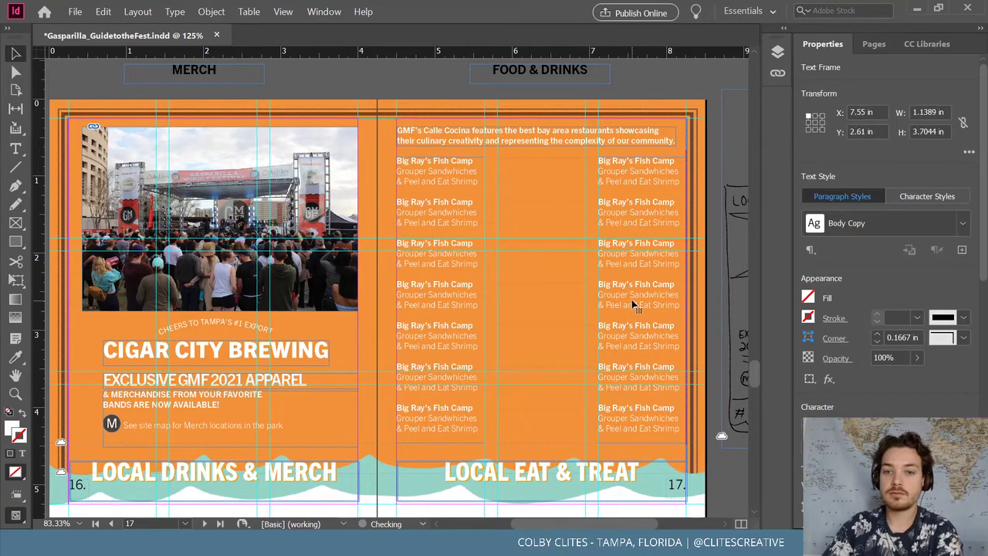
Rename the first repeated headings to Cafe Hey, Cass Street Deli and Dochos
scroll(445, 247, "up", 3)
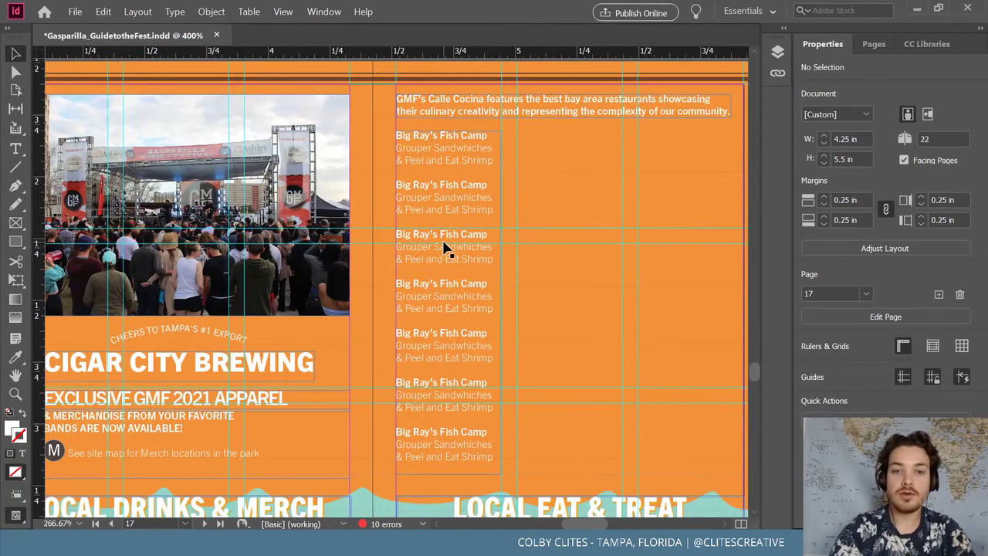
scroll(446, 247, "up", 3)
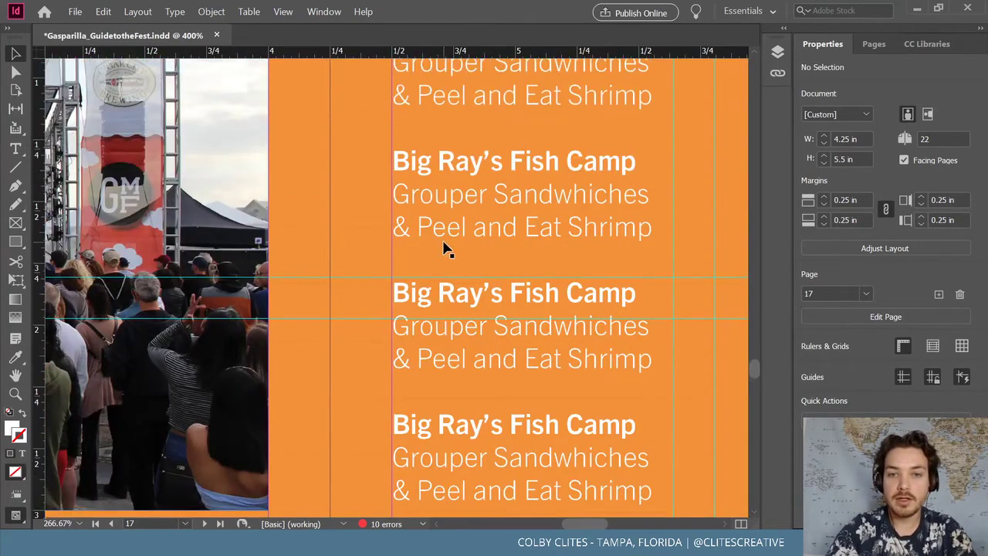
scroll(445, 247, "right", 3)
scroll(445, 247, "up", 2)
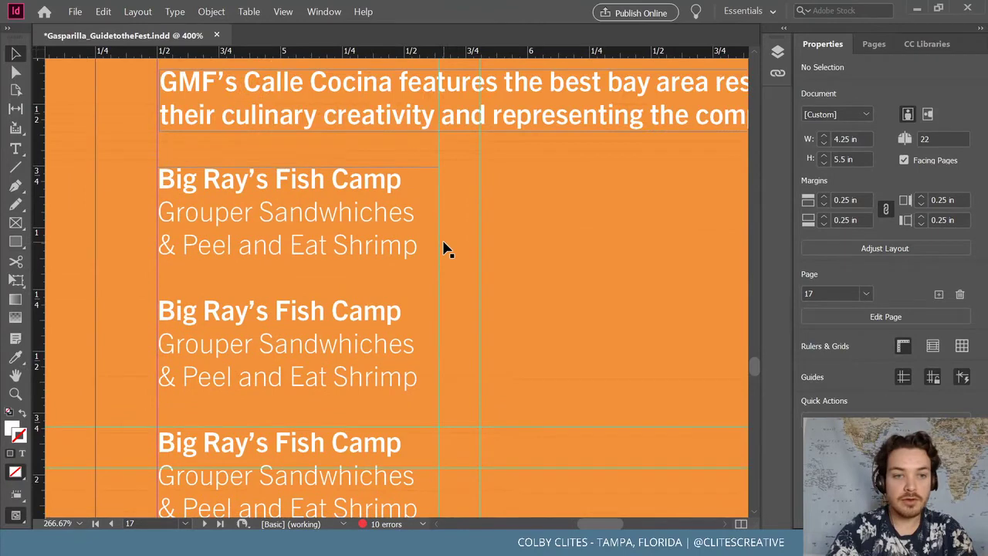
key("t")
triple_click(337, 311)
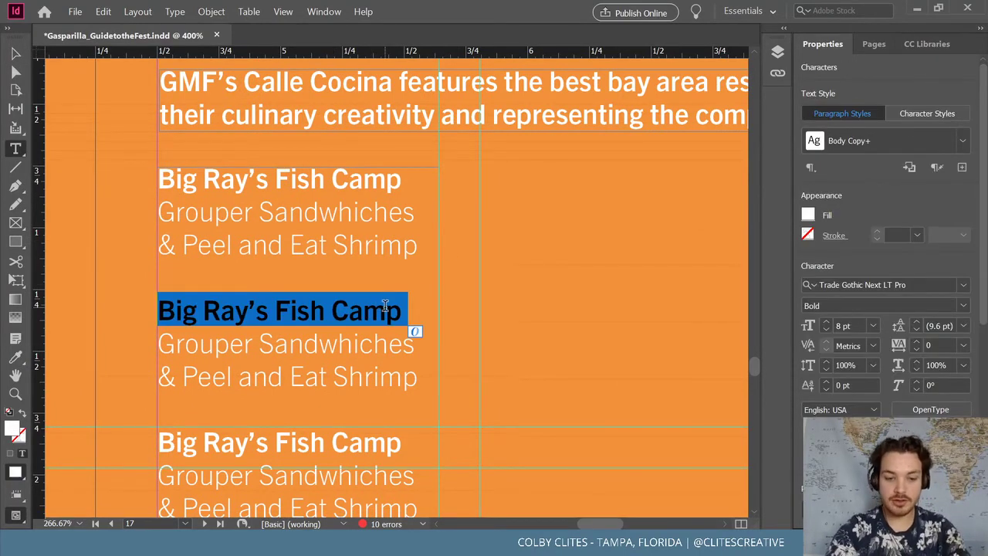
type("Cafe Hey")
key("Return")
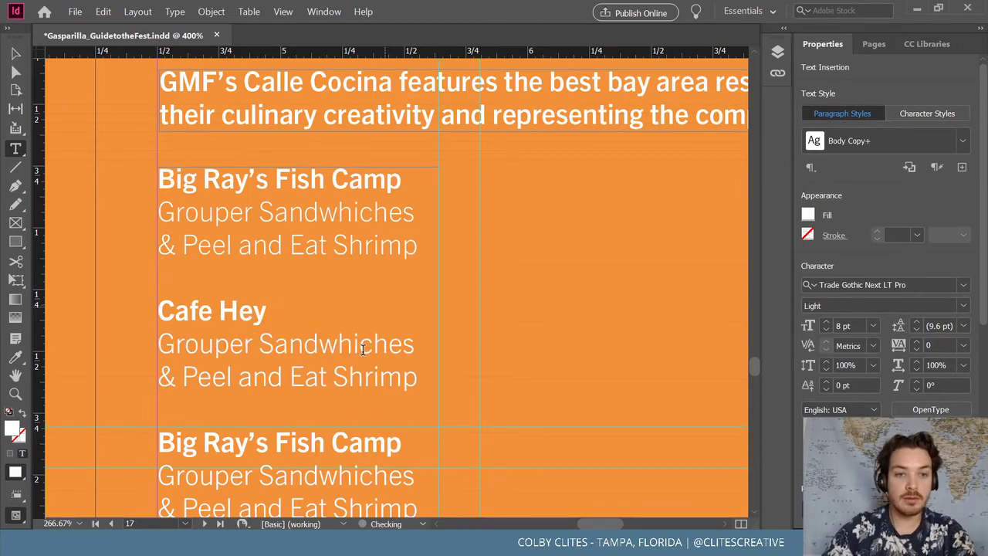
scroll(366, 346, "down", 5)
left_click_drag(401, 256, 132, 257)
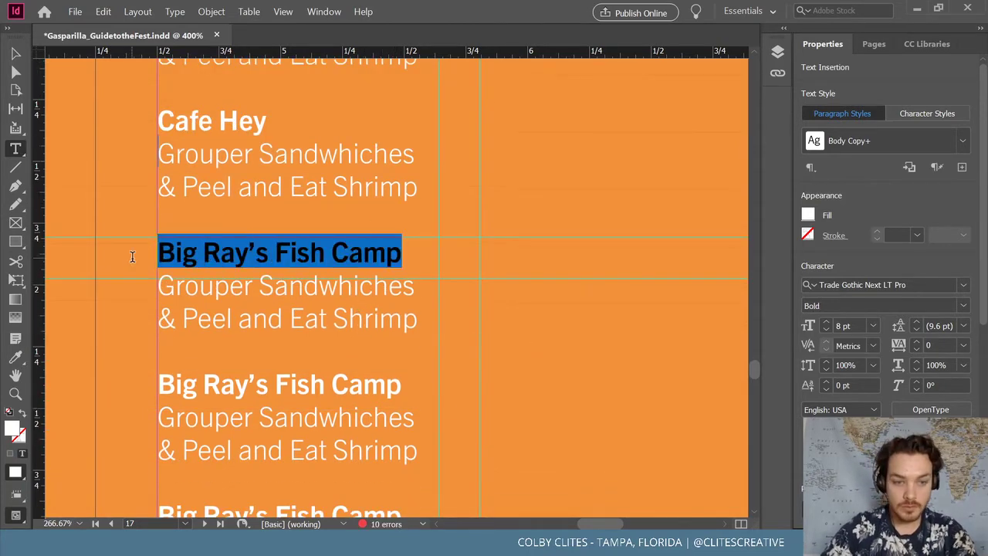
type("Cass ")
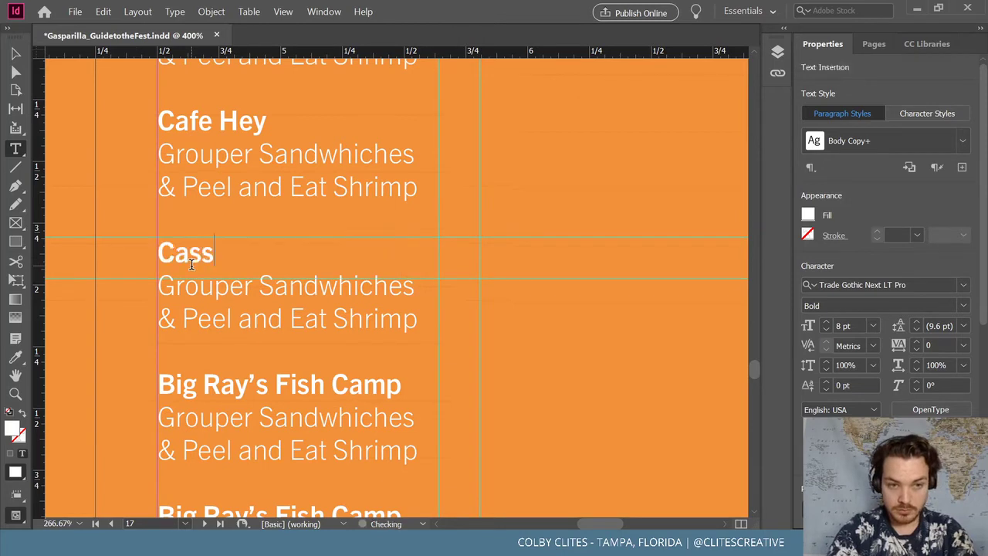
type("Street")
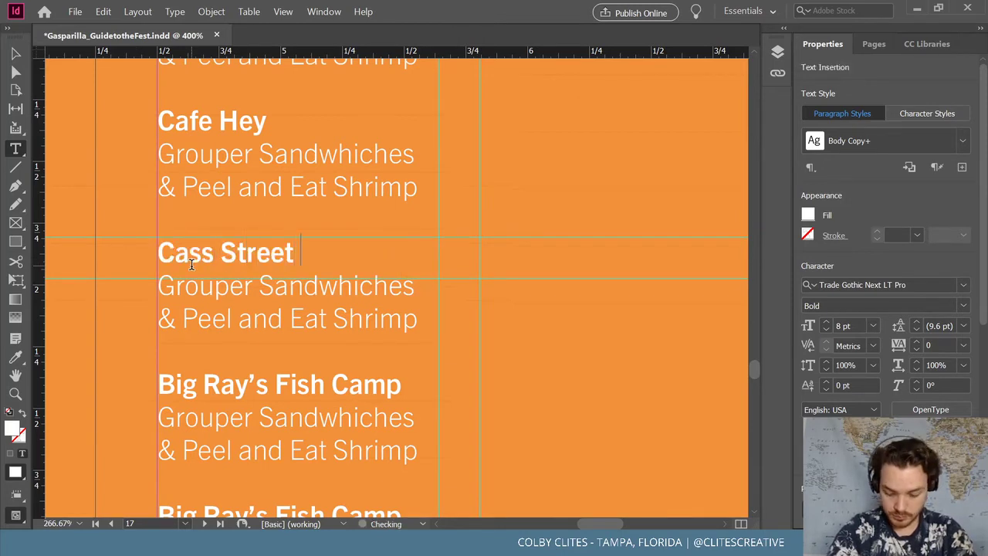
type(" G")
key("BackSpace")
type("Delo")
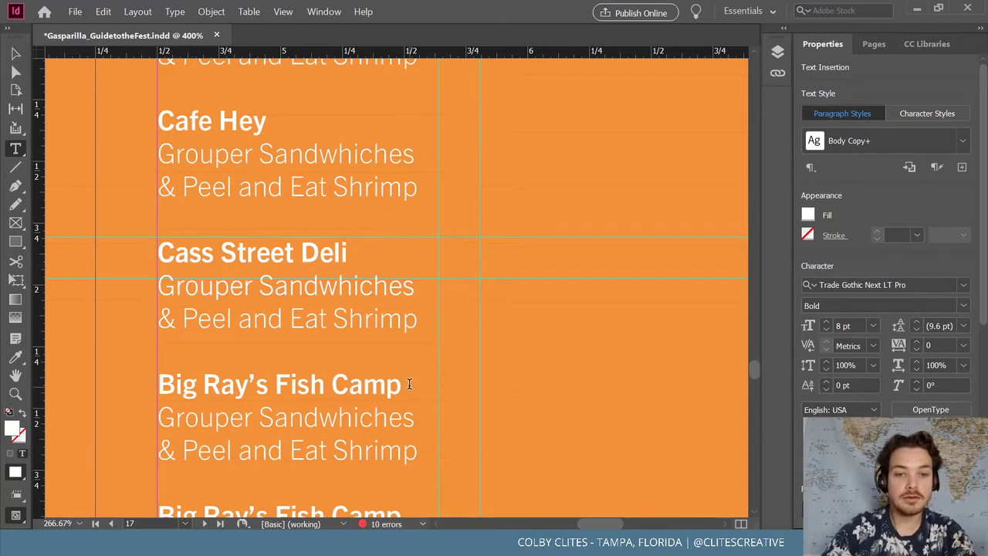
left_click_drag(404, 383, 101, 389)
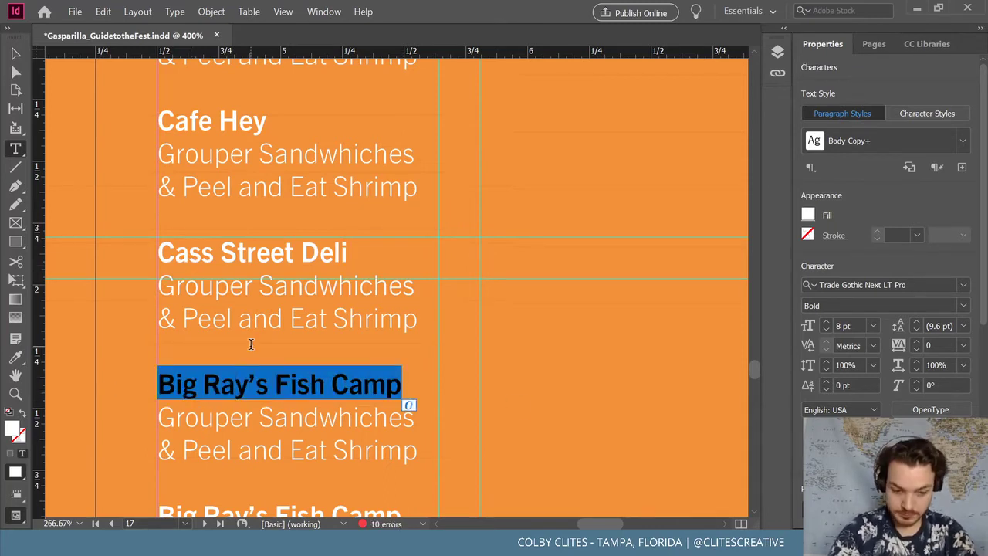
type("Dochos")
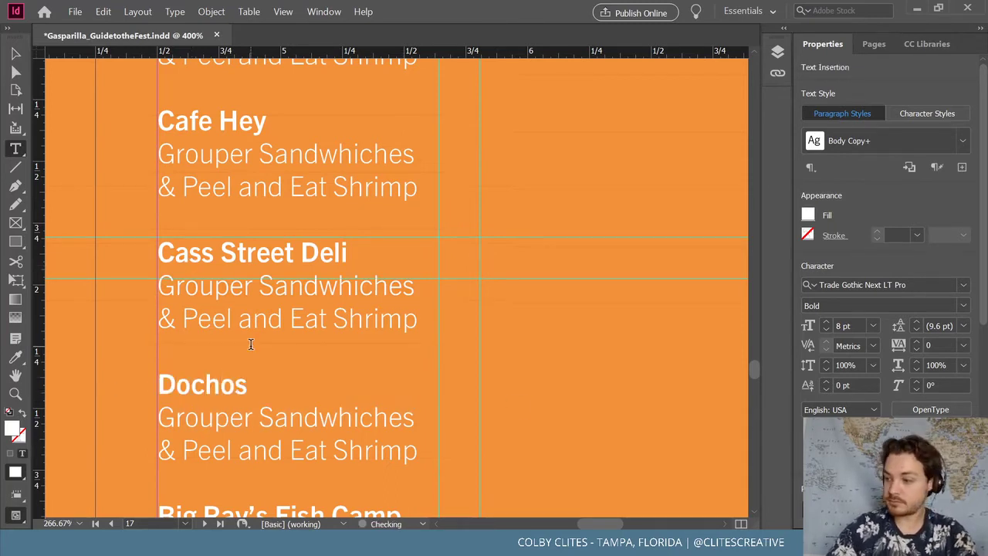
Rename the remaining headings to Dough Nations, Ellas Folk Art Cafe and Hot Donut Co
scroll(250, 344, "down", 5)
left_click_drag(403, 324, 114, 320)
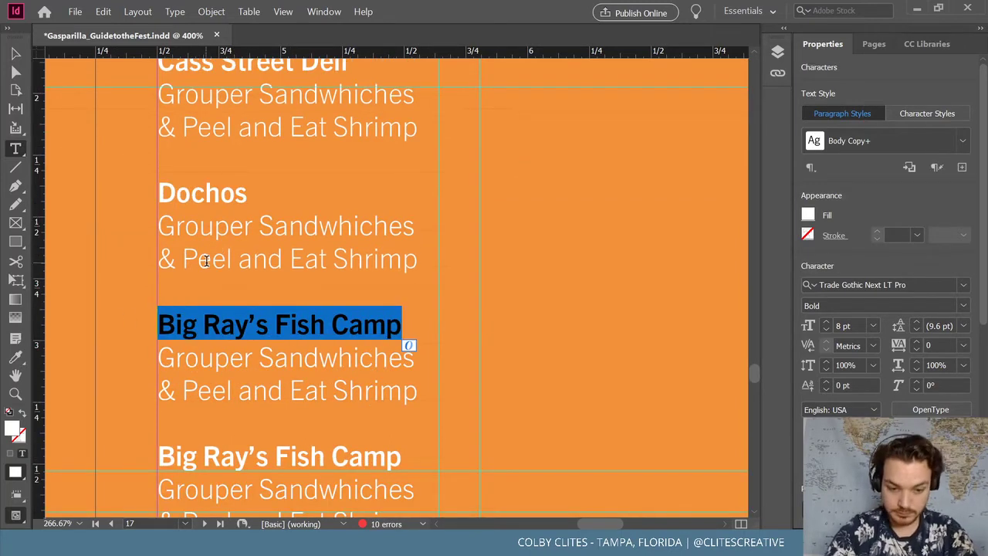
type("Dough ")
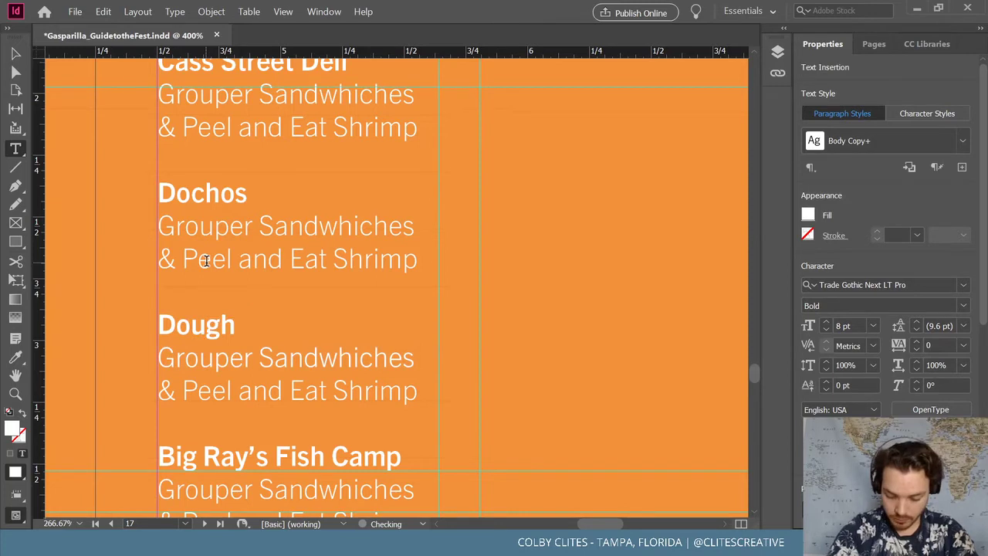
type("B")
key("BackSpace")
type("Nations")
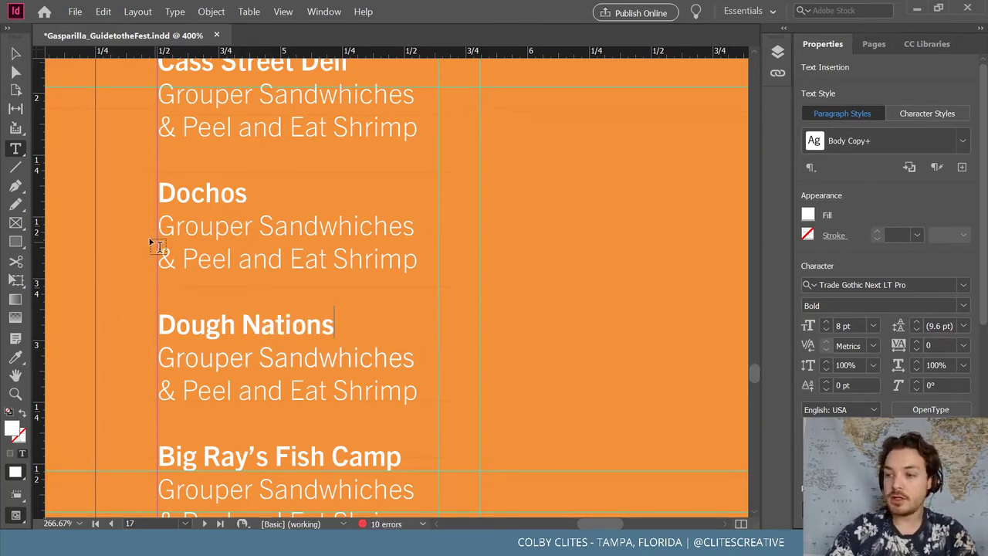
scroll(206, 261, "down", 3)
left_click_drag(403, 299, 141, 307)
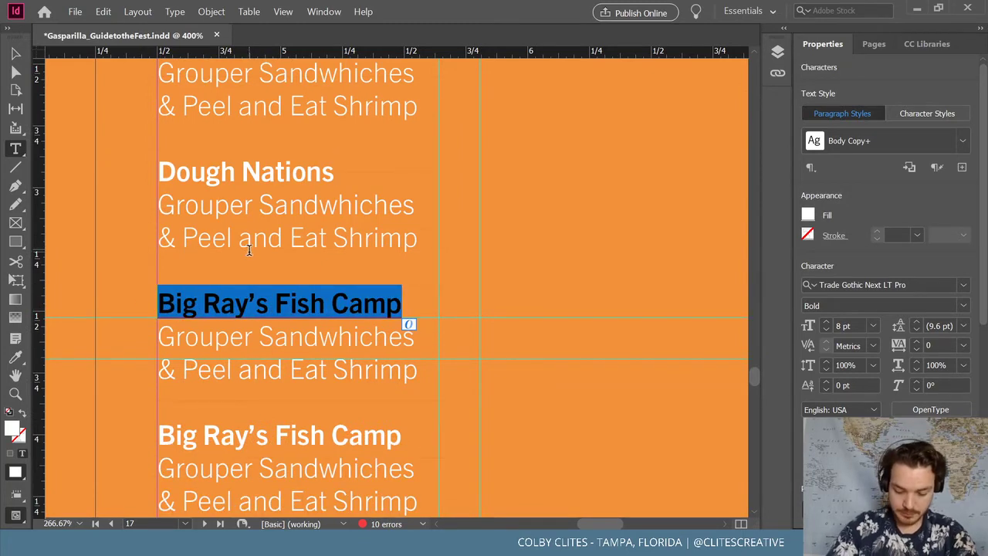
type("Ell")
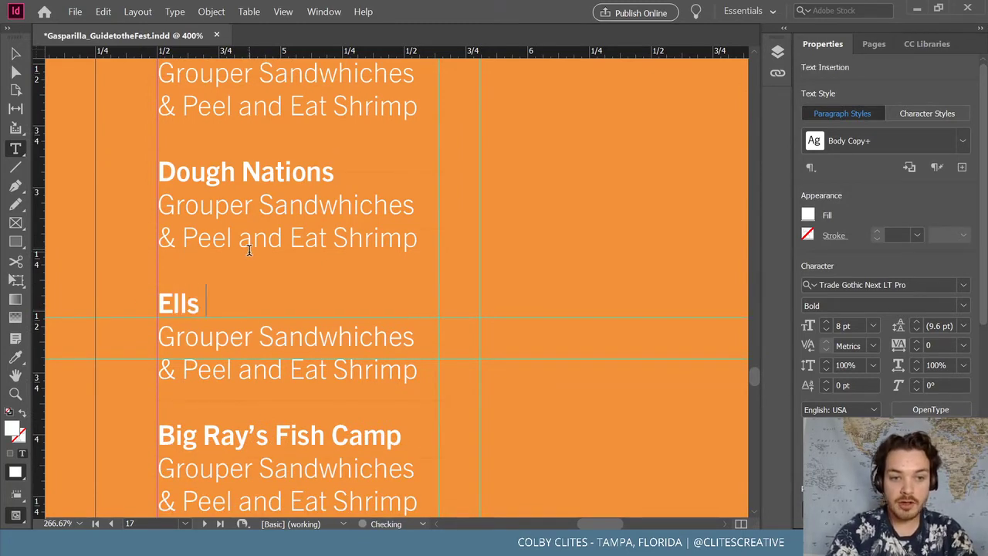
type("as ")
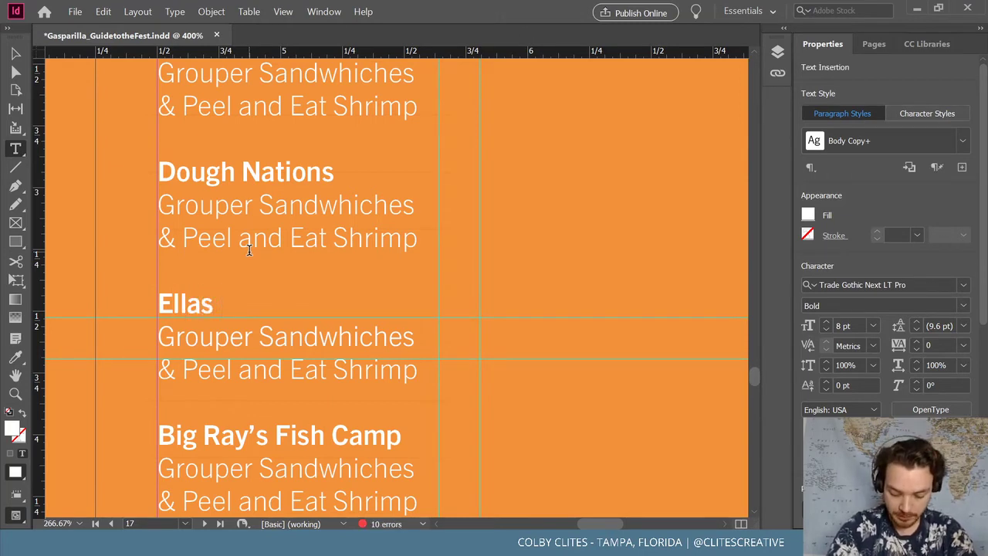
type("F")
key("BackSpace")
type("lk Art Cafe")
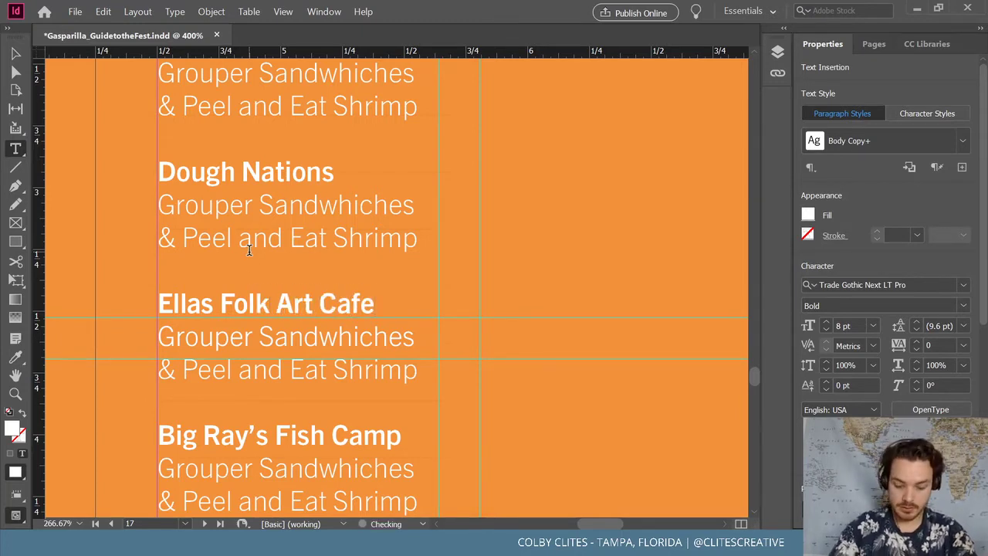
scroll(248, 249, "down", 3)
left_click_drag(402, 320, 144, 316)
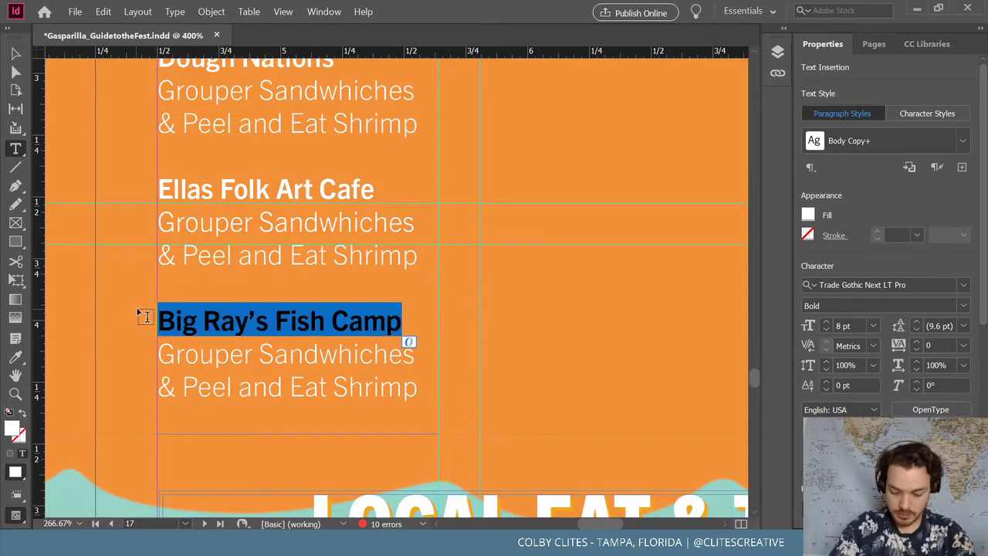
type("Hot Donut Co")
left_click(15, 54)
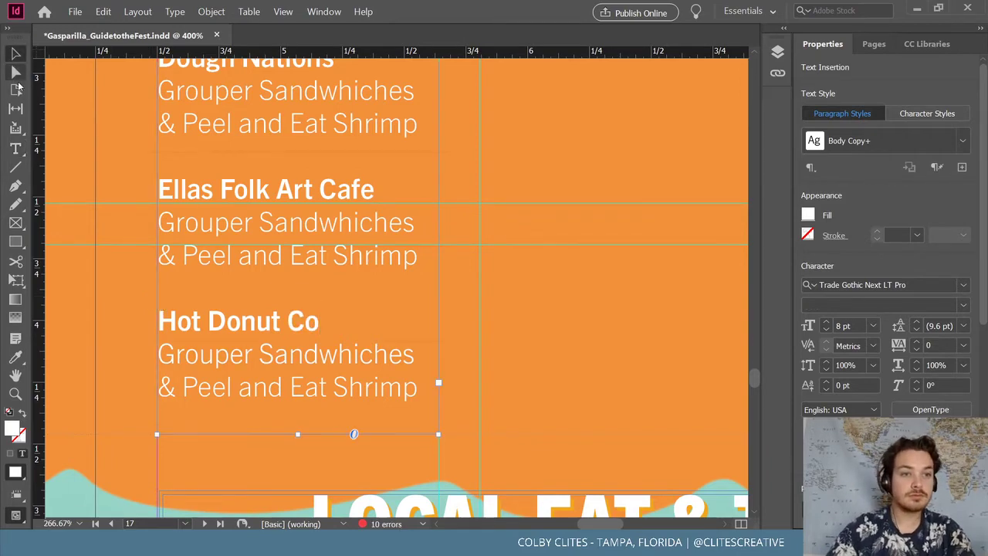
Duplicate the restaurant list into the middle column and move its last three entries to the top
key("ctrl+minus")
key("ctrl+minus")
key("ctrl+minus")
key("ctrl+minus")
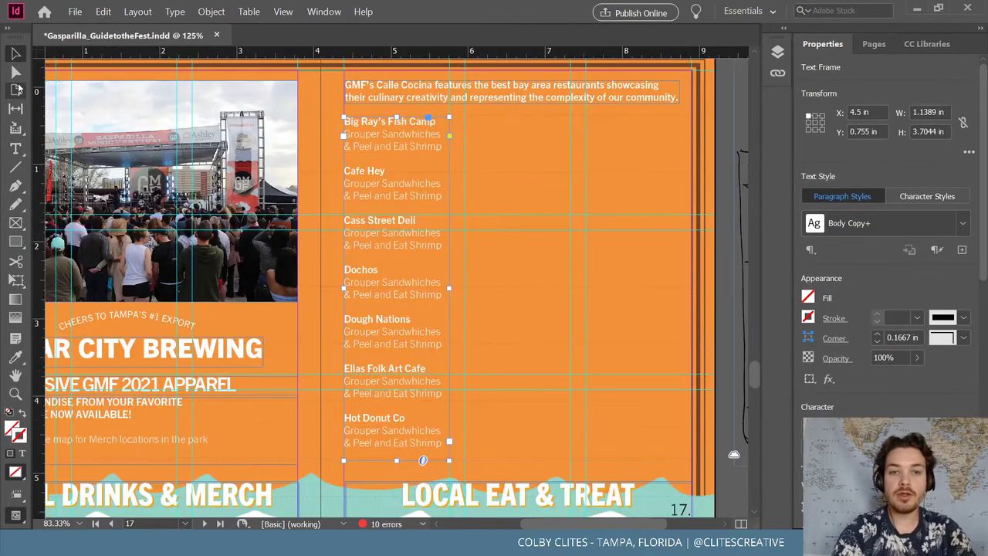
key("ctrl+minus")
left_click_drag(391, 334, 573, 330)
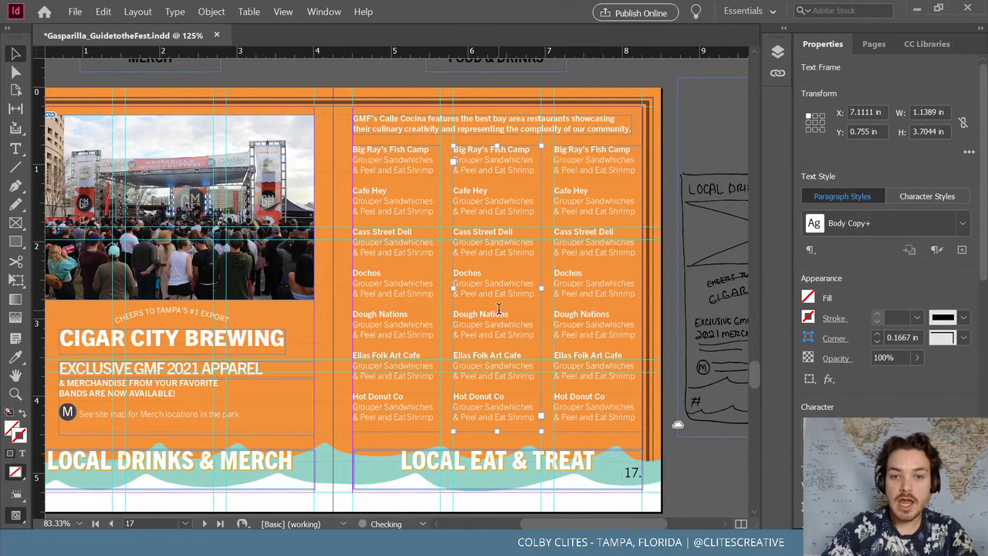
double_click(459, 306)
left_click_drag(458, 307, 533, 425)
key("BackSpace")
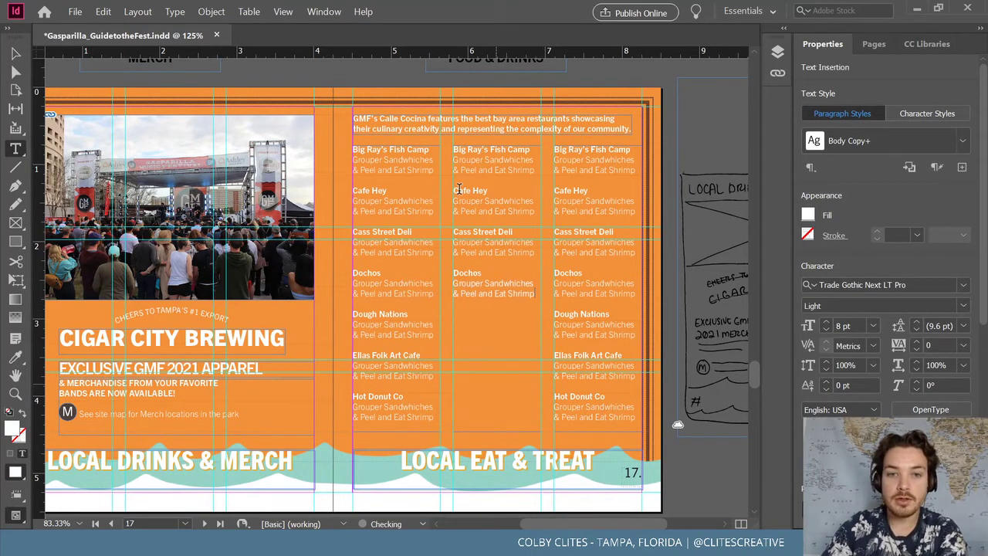
type("Dough Nations Grouper Sandwhiches & Peel and Eat Shrimp Ellas Folk Art Cafe Grouper Sandwhiches & Peel and Eat Shrimp Hot Donut Co Grouper Sandwhiches & Peel and Eat Shrimp")
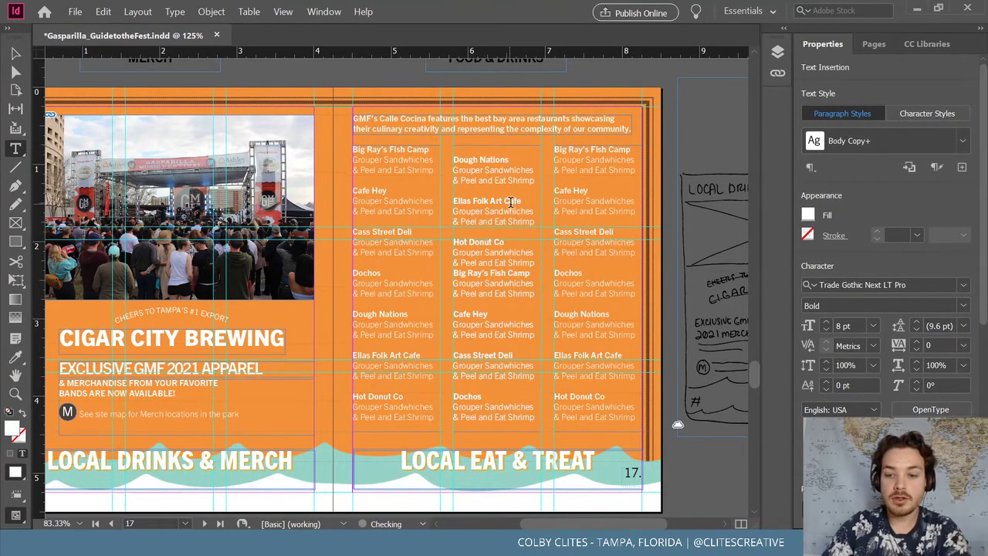
key("Return")
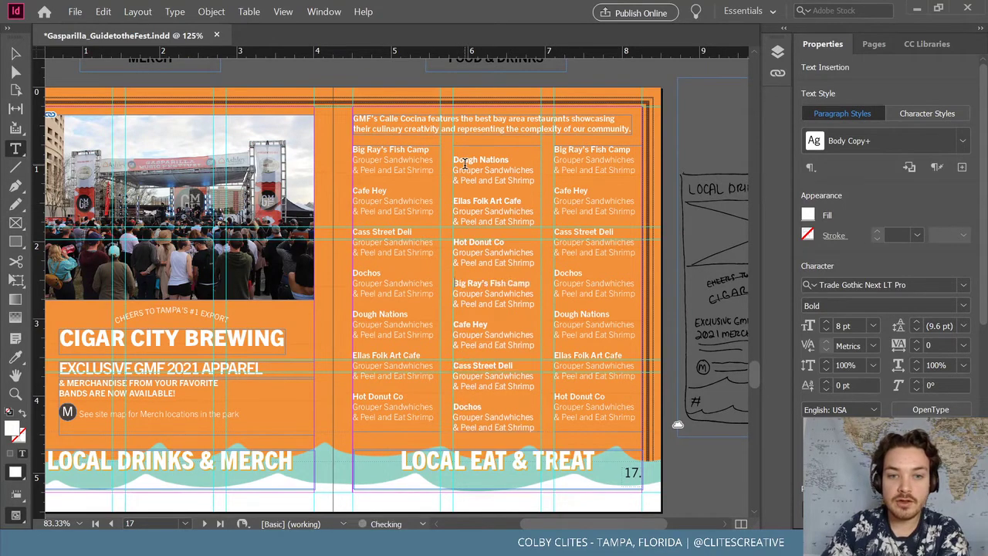
left_click(453, 160)
key("BackSpace")
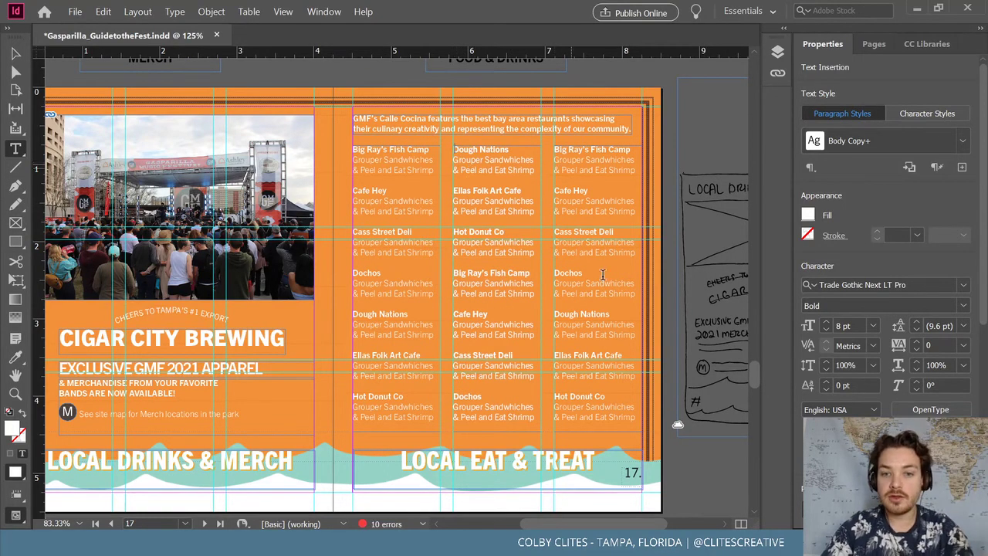
Reorder the right column: Cass Street Deli–Dough Nations first, Ellas Folk Art Cafe and Hot Donut Co before Big Ray's
left_click_drag(555, 230, 635, 334)
key("BackSpace")
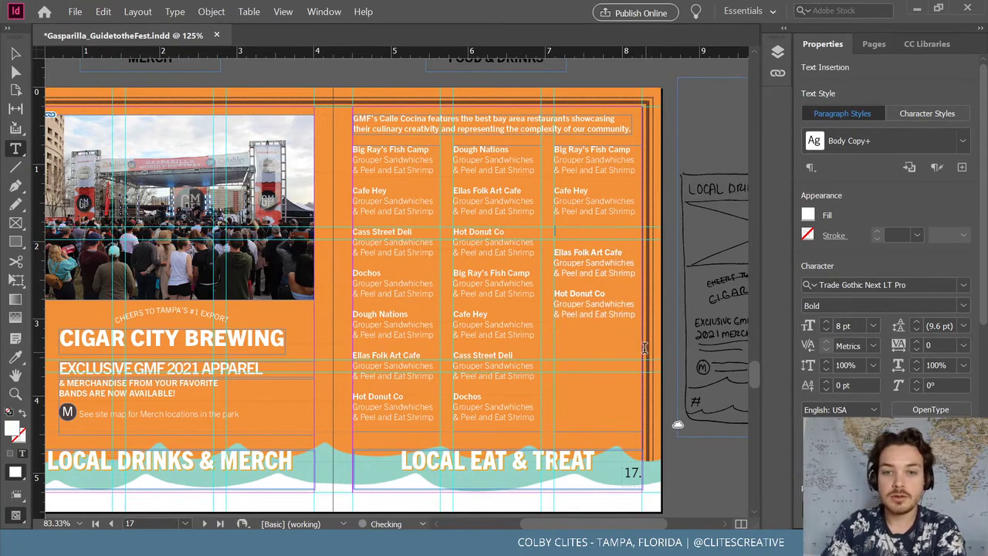
left_click(554, 148)
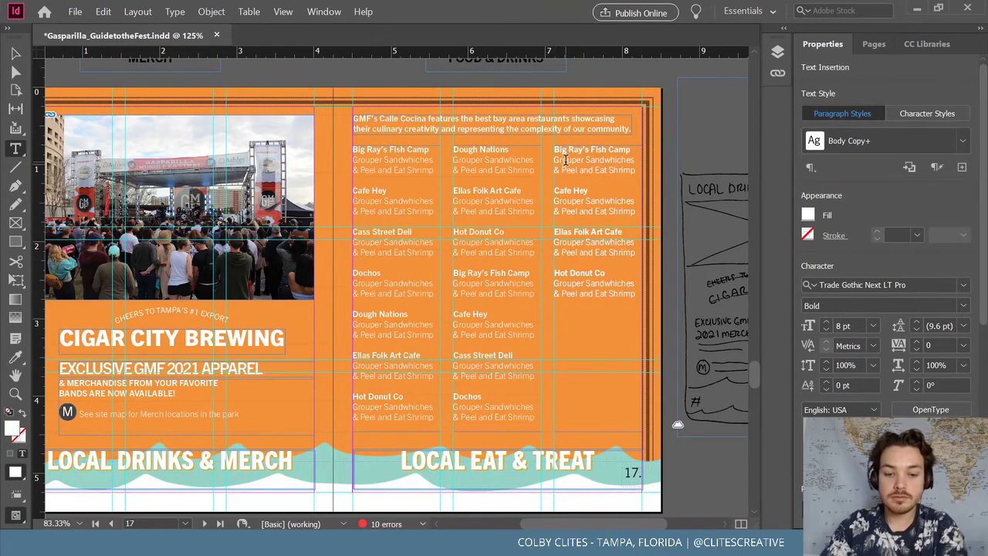
type("Cass Street Deli Grouper Sandwhiches & Peel and Eat Shrimp Dochos Grouper Sandwhiches & Peel and Eat Shrimp Dough Nations Grouper Sandwhiches & Peel and Eat Shrimp")
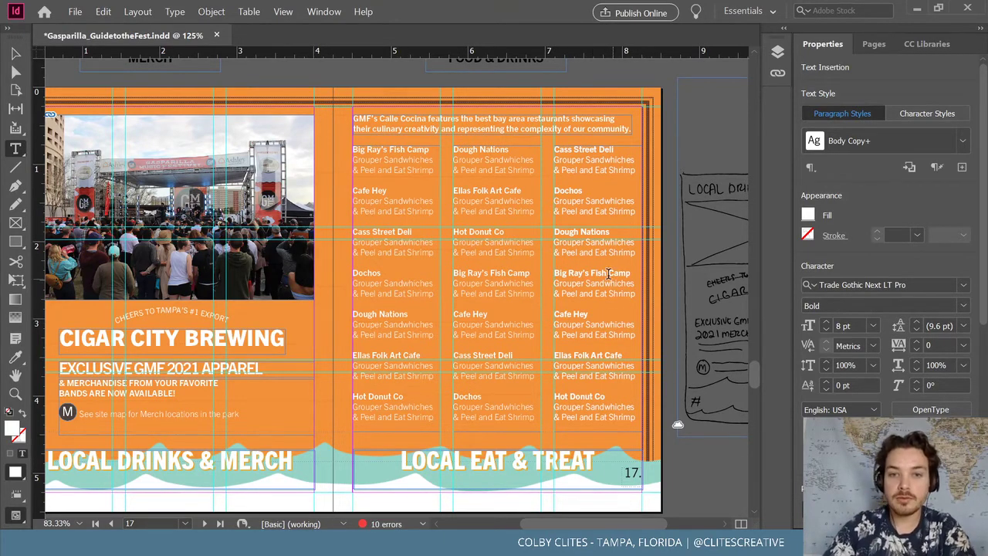
left_click_drag(636, 417, 539, 353)
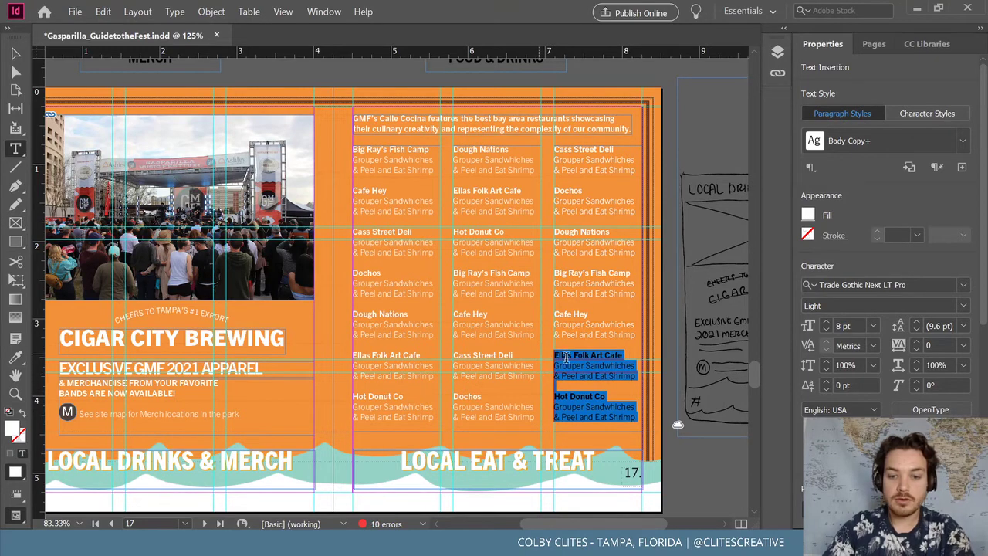
key("BackSpace")
left_click(554, 273)
type("Elias Folk Art Cafe Grouper Sandwhiches & Peel and Eat Shrimp Hot Donut Co Grouper Sandwhiches & Peel and Eat Shrimp")
key("Escape")
left_click(321, 87)
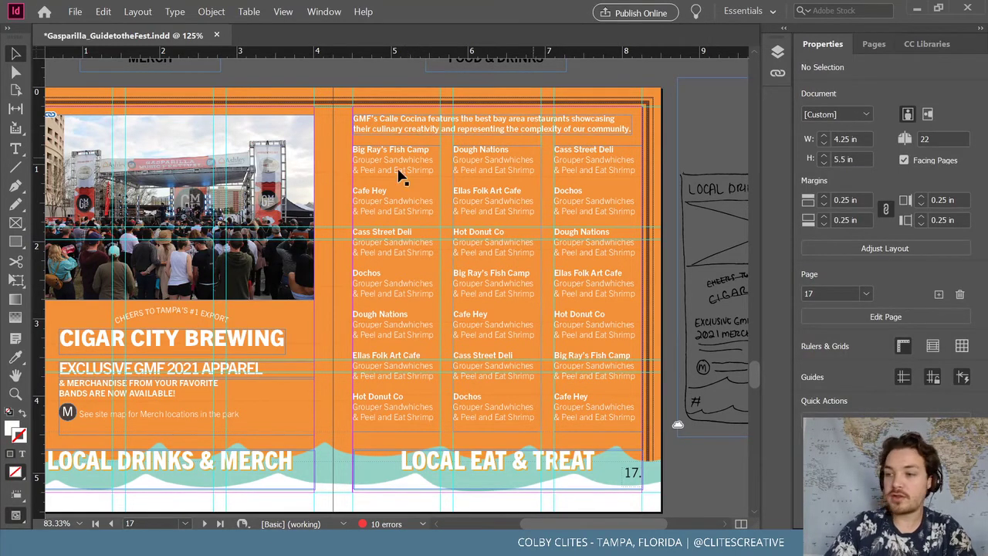
Save the guide and pan to show the full page 16–17 spread
left_click(75, 12)
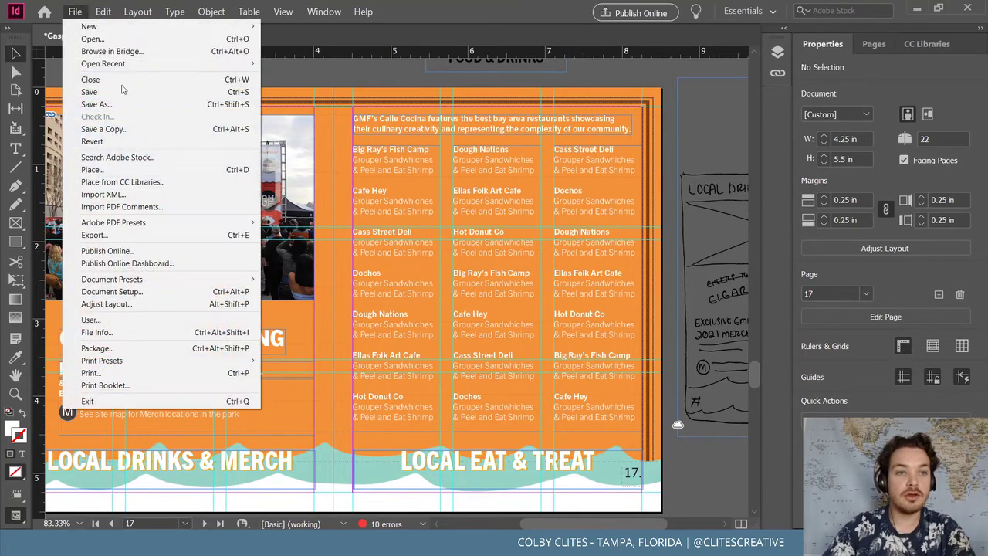
left_click(126, 90)
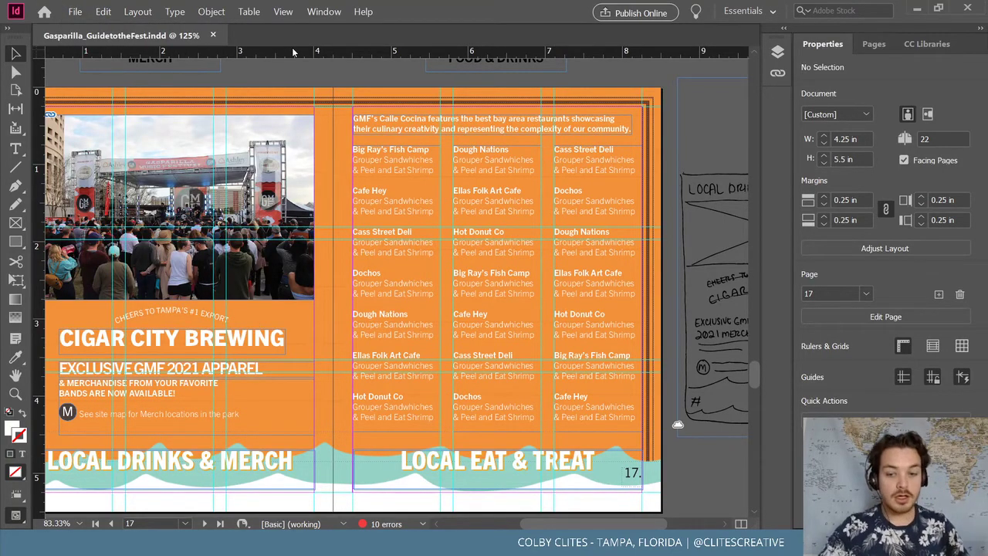
scroll(426, 363, "up", 1)
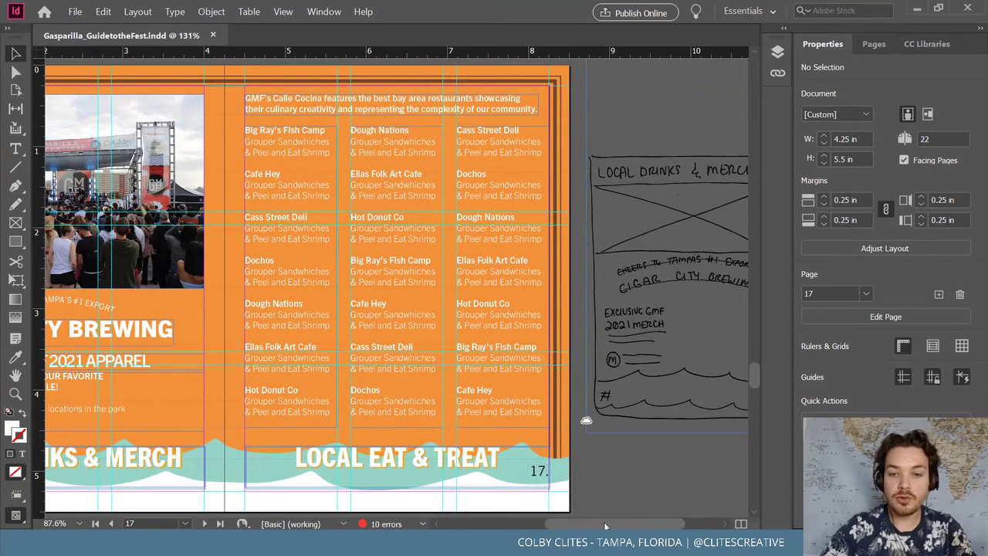
mouse_move(592, 525)
left_mouse_down()
mouse_move(571, 524)
mouse_move(605, 528)
left_mouse_up()
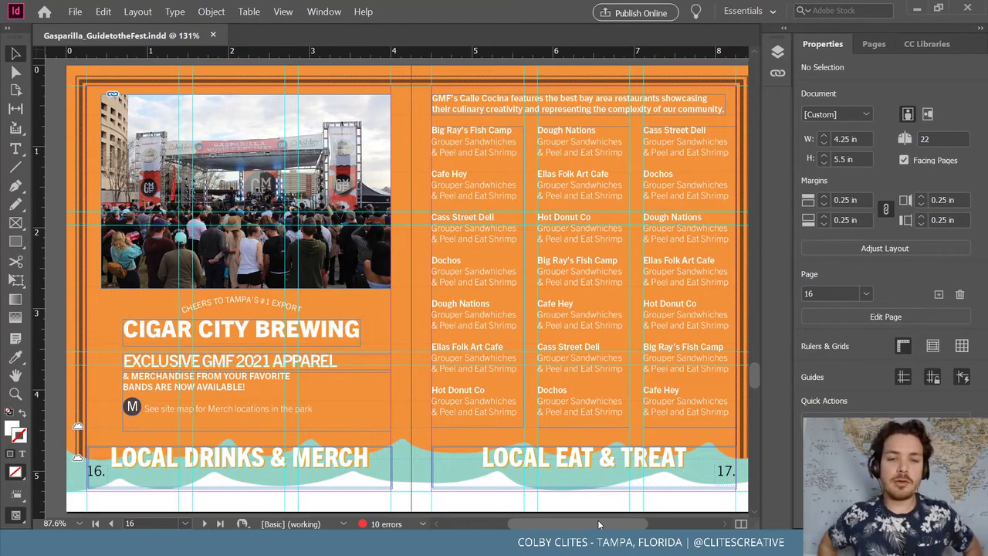
left_click_drag(600, 523, 603, 518)
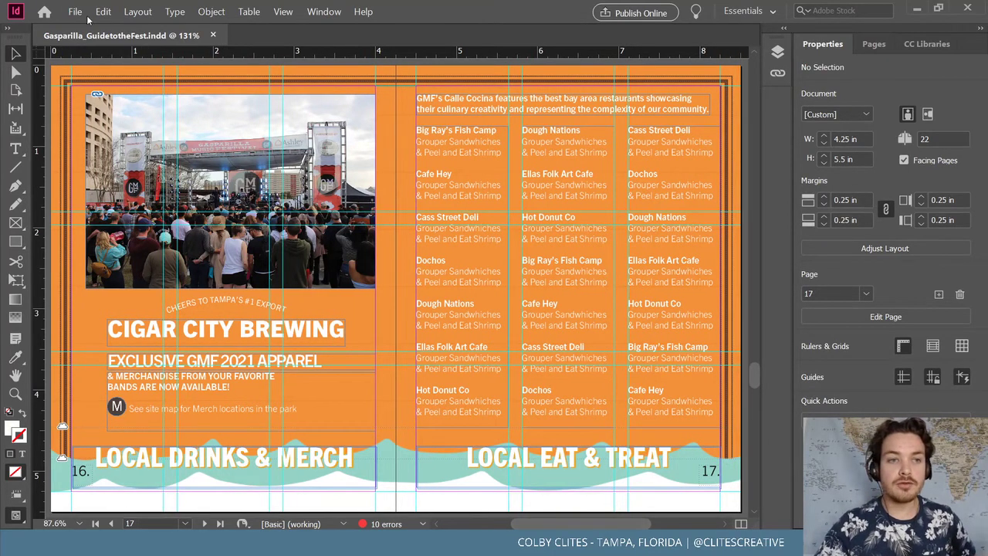
left_click(75, 11)
left_click(436, 67)
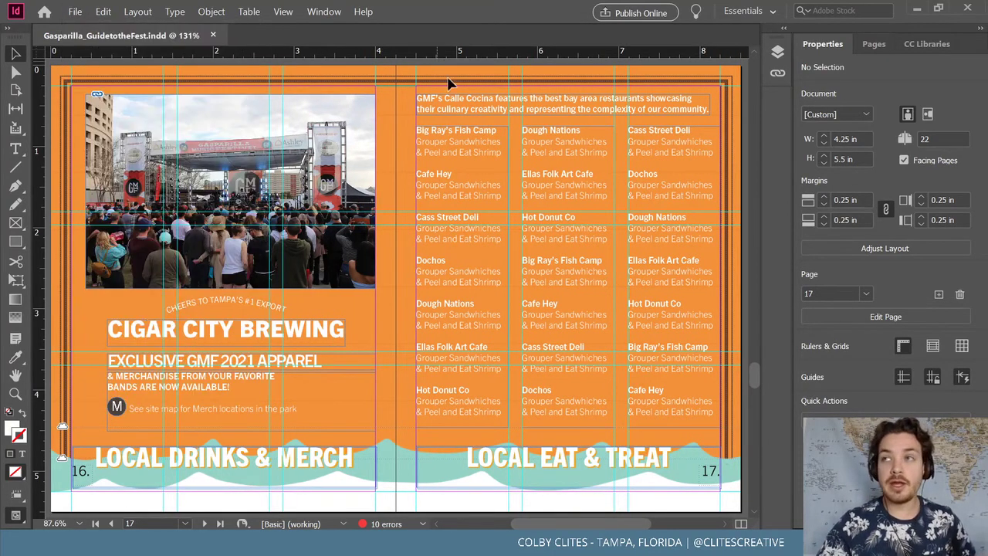
Scroll down to the blank Recycle and Stats spread, pages 18–19, and zoom out slightly
scroll(469, 111, "up", 8)
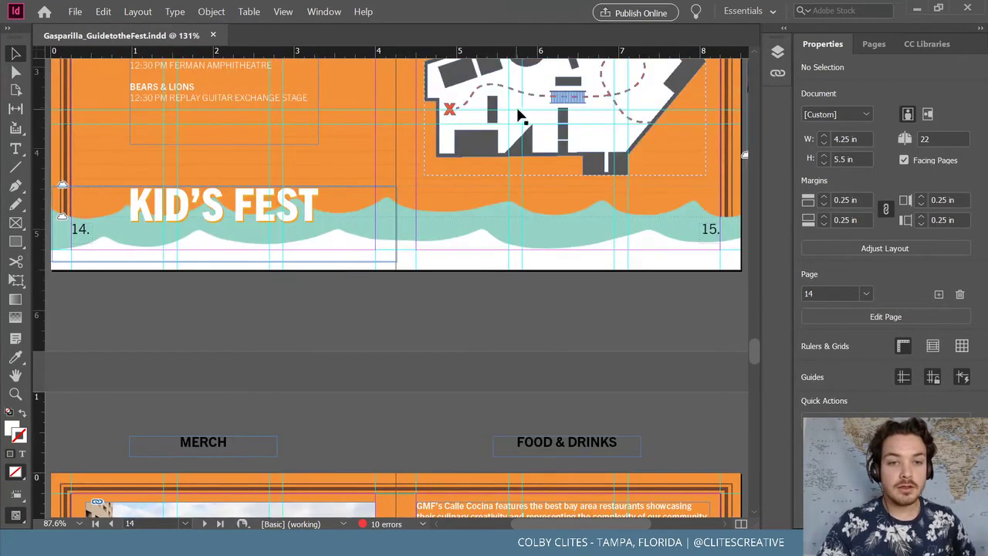
scroll(517, 115, "up", 3)
scroll(571, 136, "down", 11)
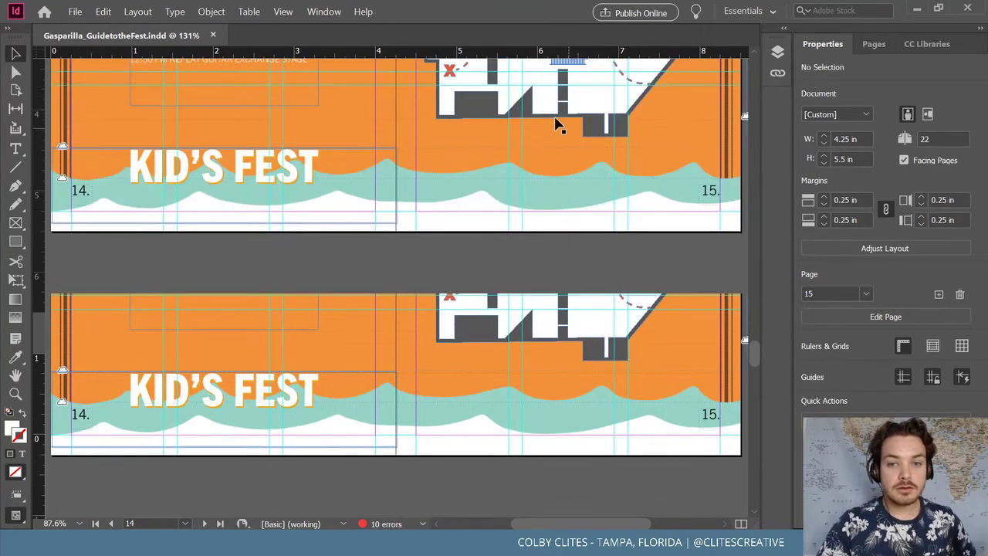
scroll(551, 106, "down", 5)
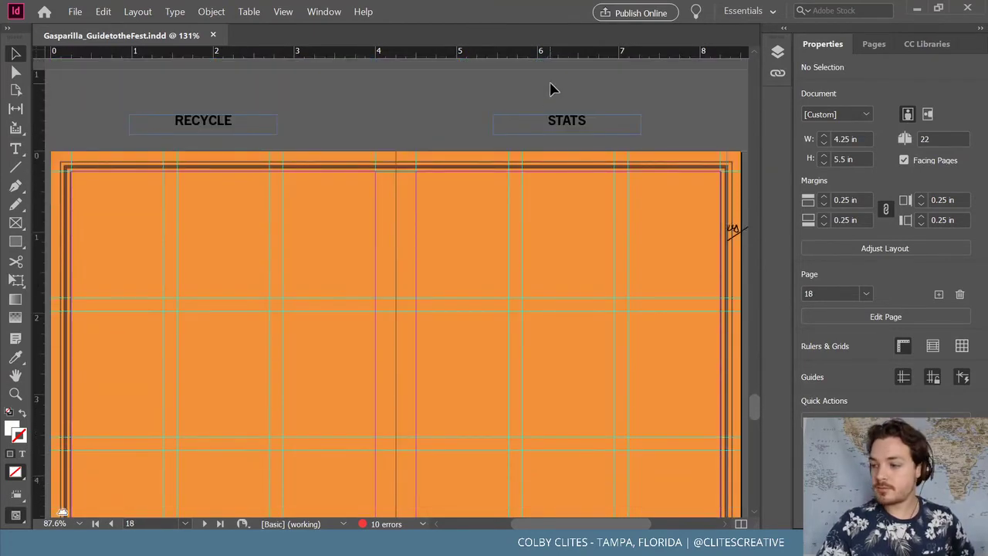
scroll(548, 92, "up", 3)
scroll(539, 108, "down", 6)
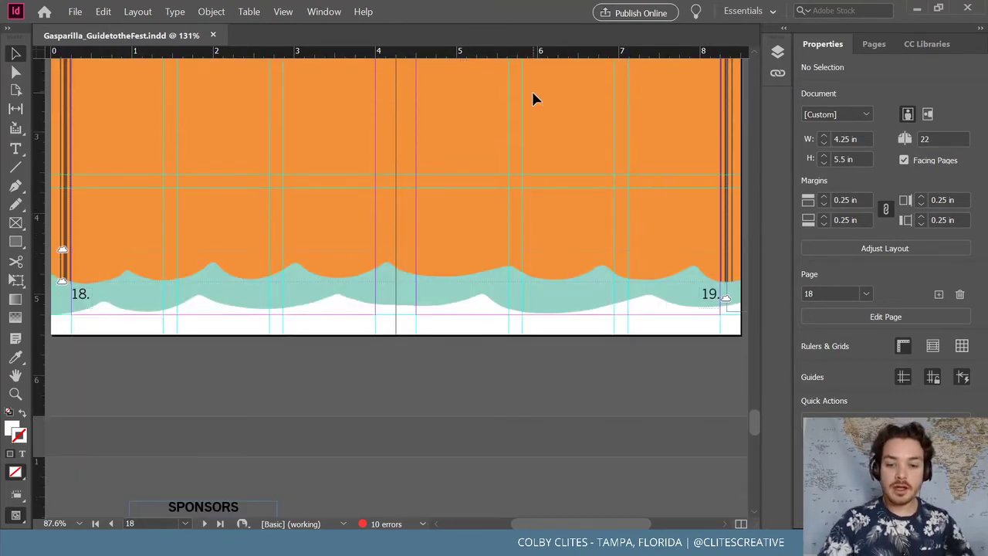
key("ctrl+minus")
scroll(575, 114, "up", 3)
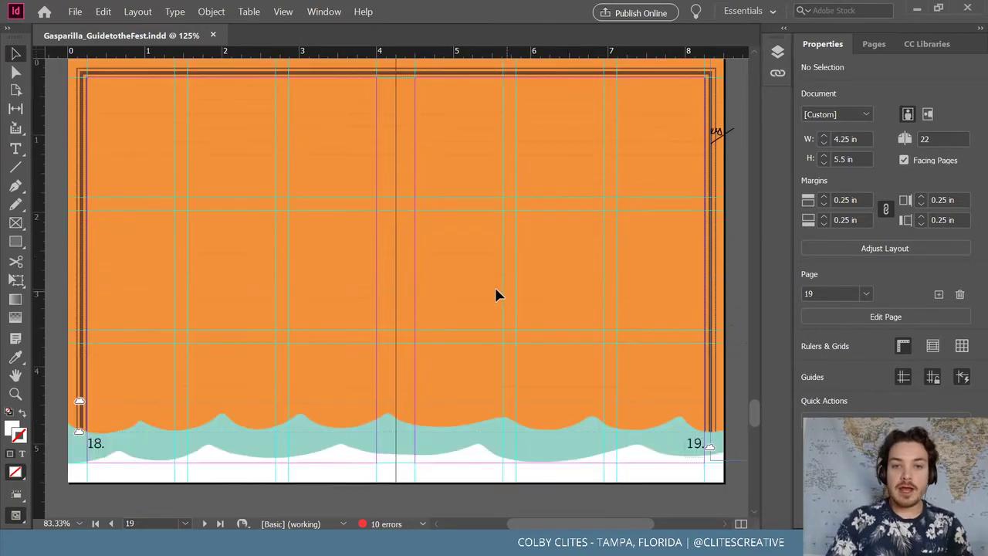
Place the recycling layout sketch and park it on the pasteboard beside pages 18–19
left_click_drag(573, 75, 185, 154)
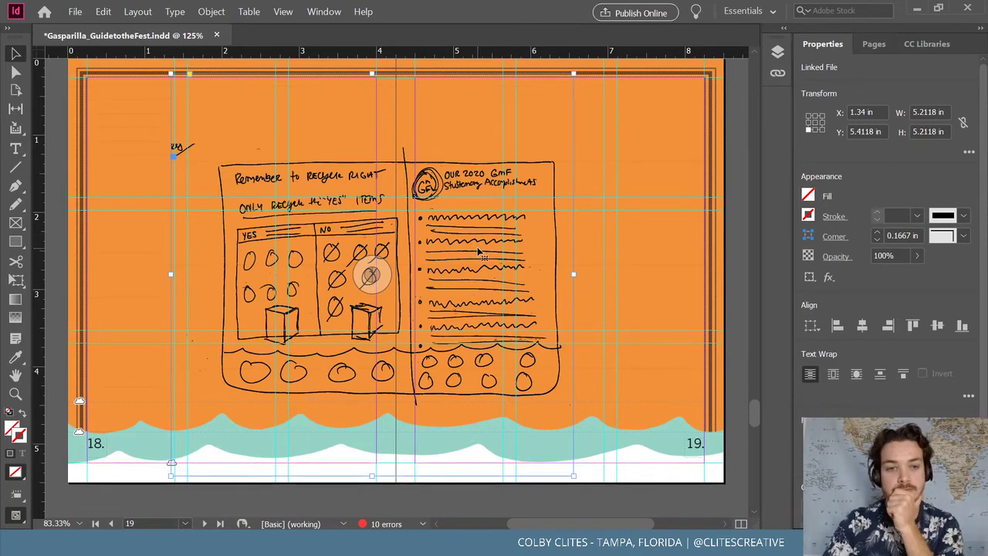
mouse_move(472, 253)
left_mouse_down()
mouse_move(479, 244)
mouse_move(710, 283)
mouse_move(622, 265)
mouse_move(718, 260)
mouse_move(747, 234)
mouse_move(739, 257)
mouse_move(656, 263)
mouse_move(774, 262)
left_mouse_up()
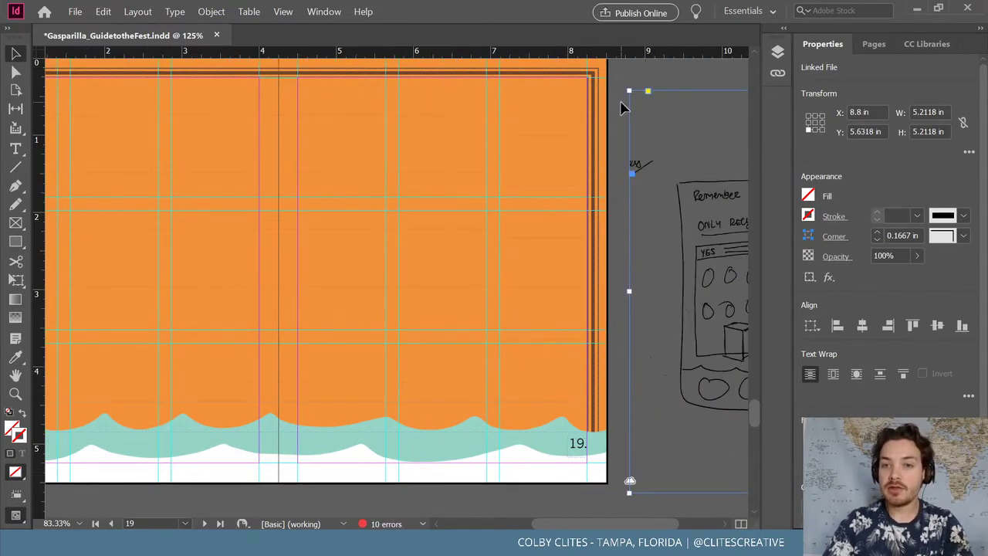
left_click(620, 131)
key("ctrl+minus")
key("ctrl+minus")
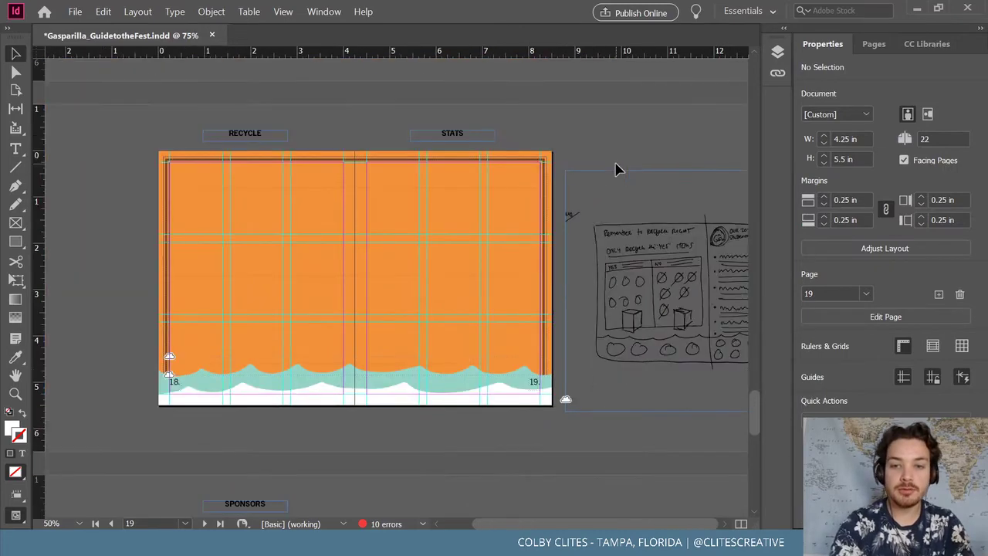
left_click_drag(624, 199, 624, 170)
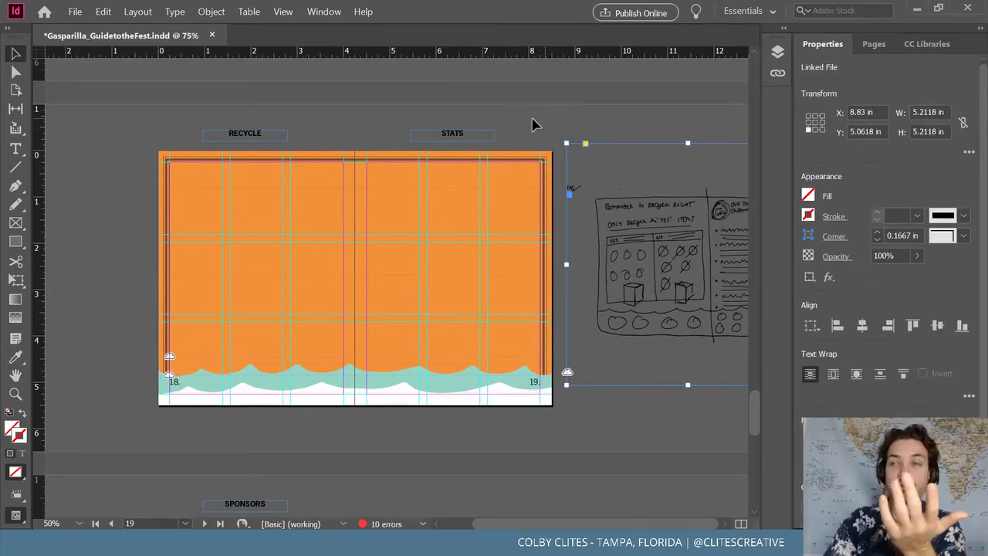
Save the festival guide booklet
left_click(75, 12)
left_click(91, 93)
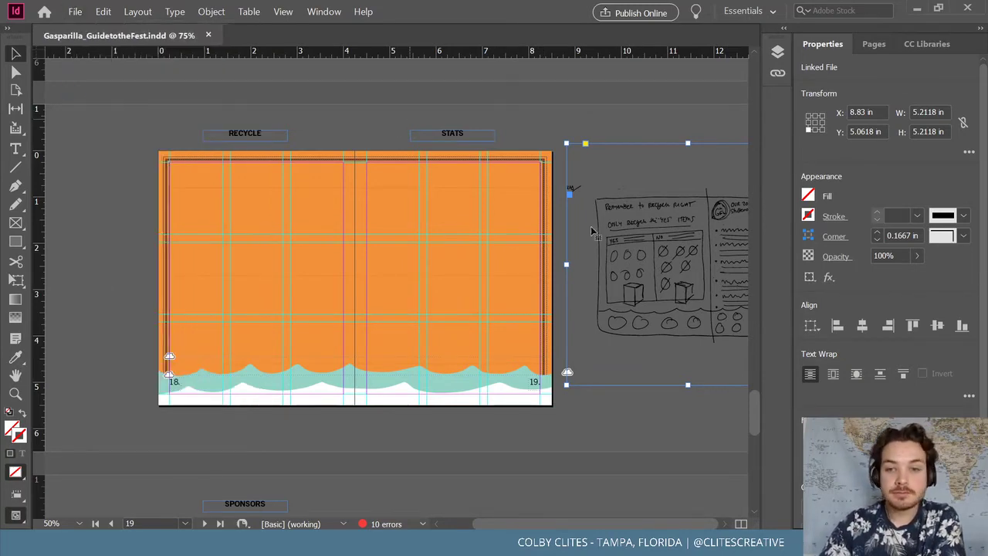
scroll(607, 416, "down", 3)
scroll(607, 416, "down", 3)
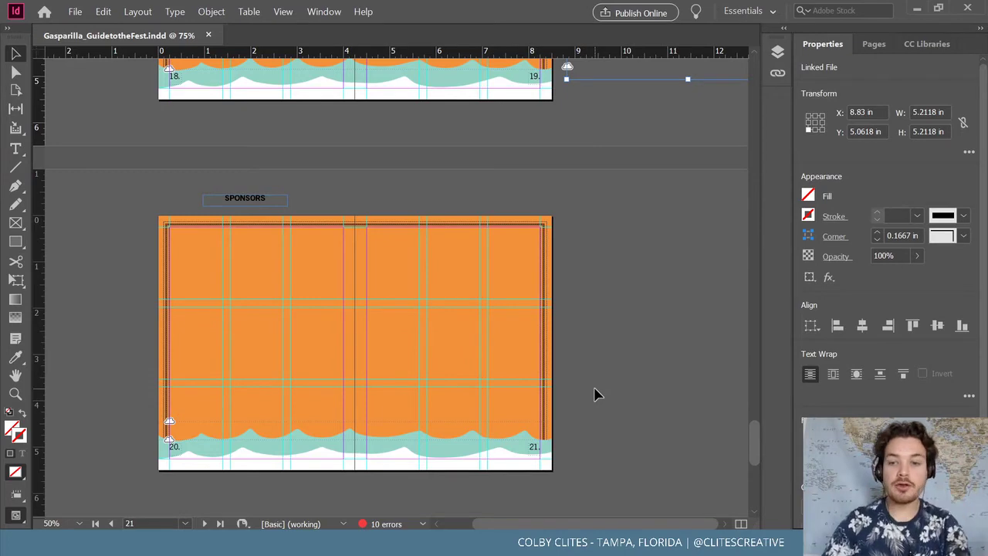
scroll(540, 401, "down", 6)
scroll(488, 431, "up", 6)
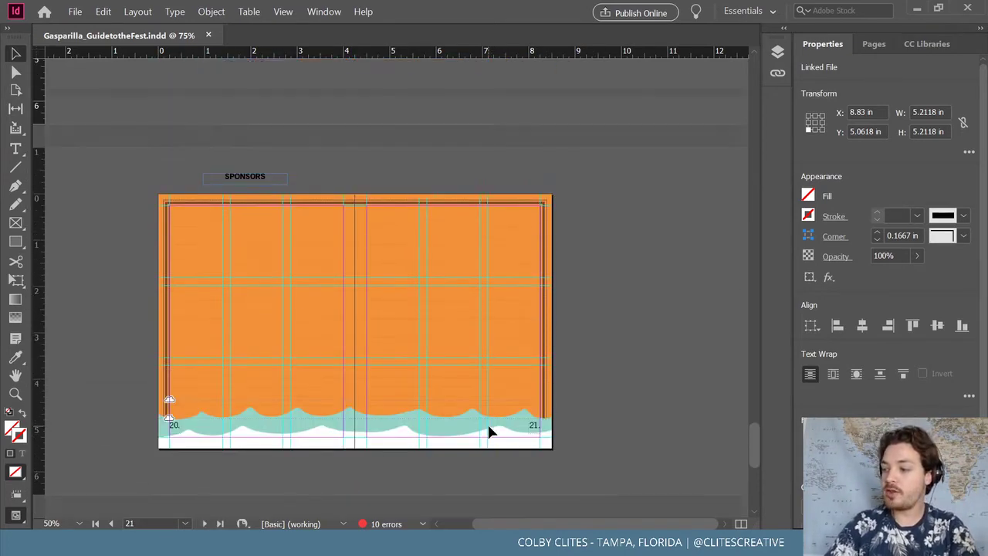
scroll(494, 432, "up", 12)
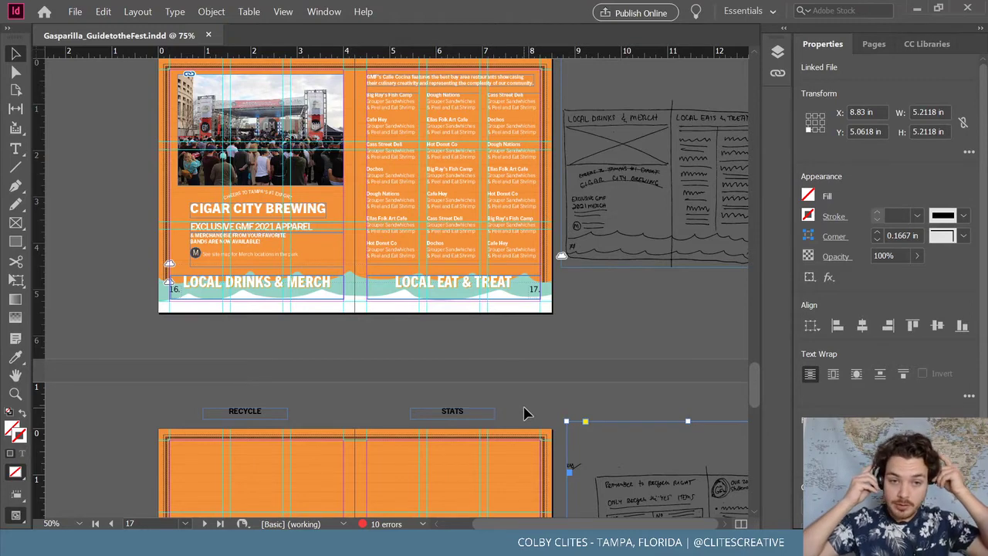
scroll(600, 367, "up", 1)
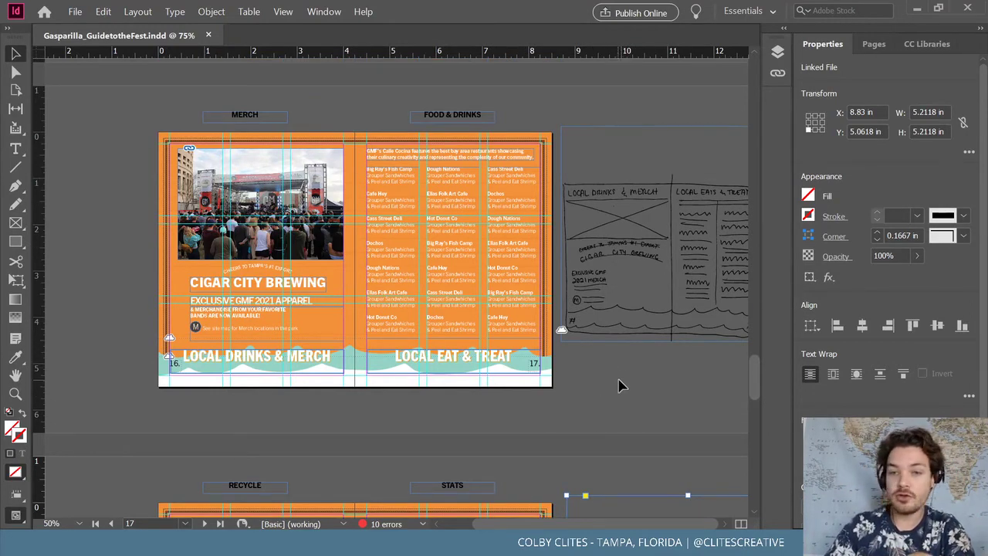
scroll(185, 177, "up", 3)
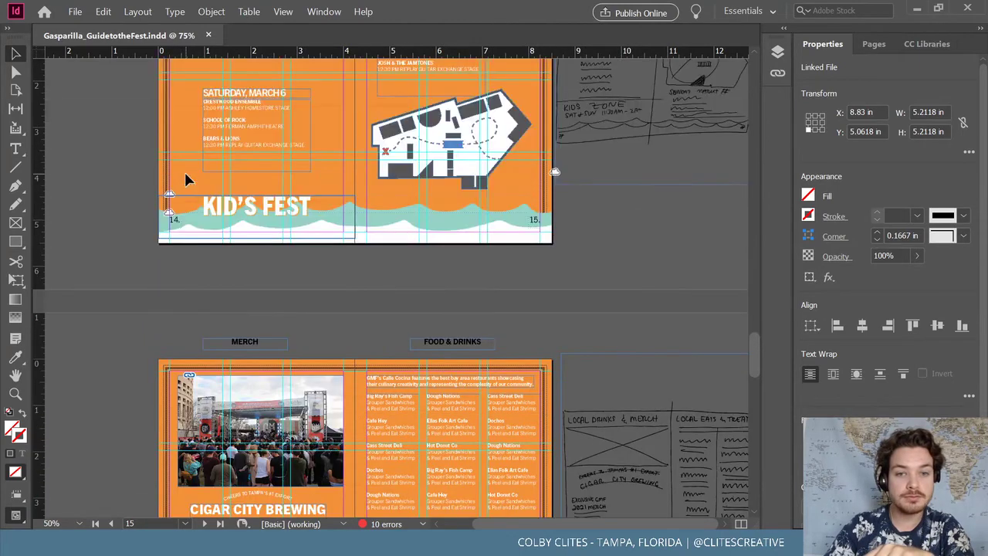
Switch the screen mode to full-screen Presentation
left_click(296, 14)
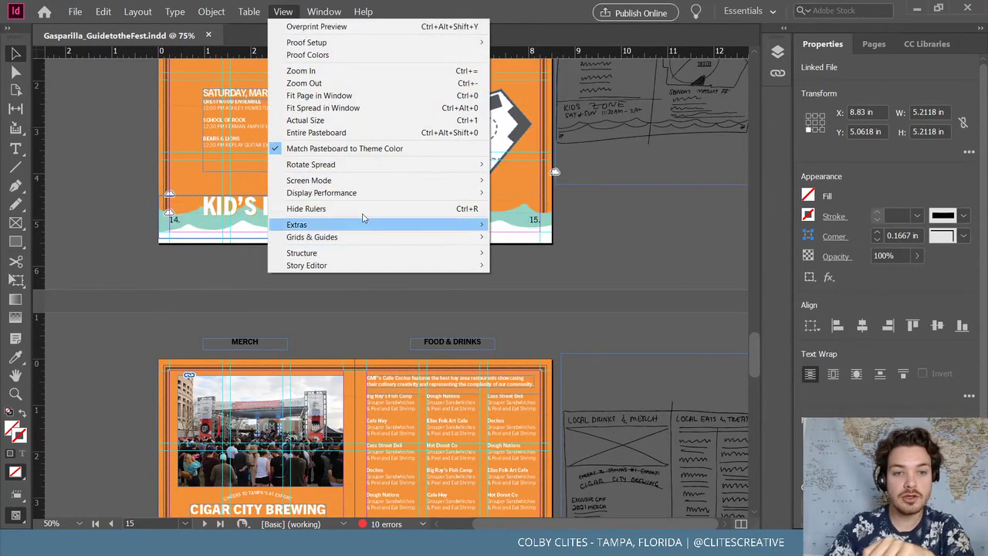
mouse_move(377, 198)
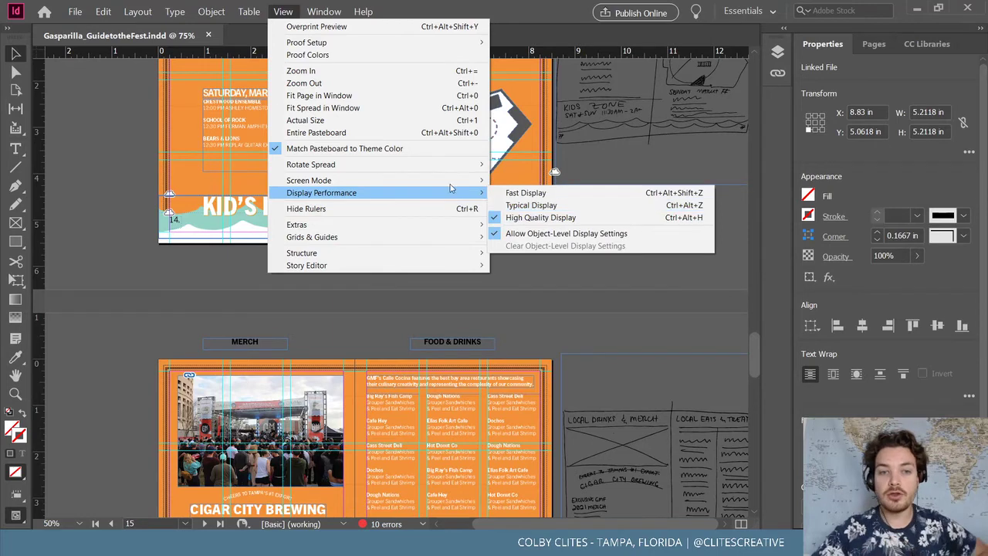
mouse_move(434, 181)
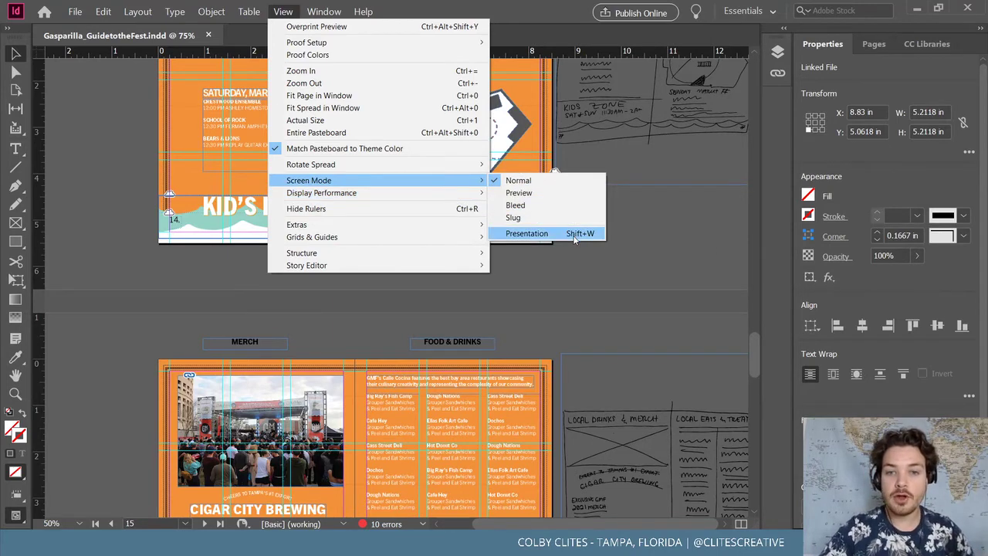
left_click(575, 234)
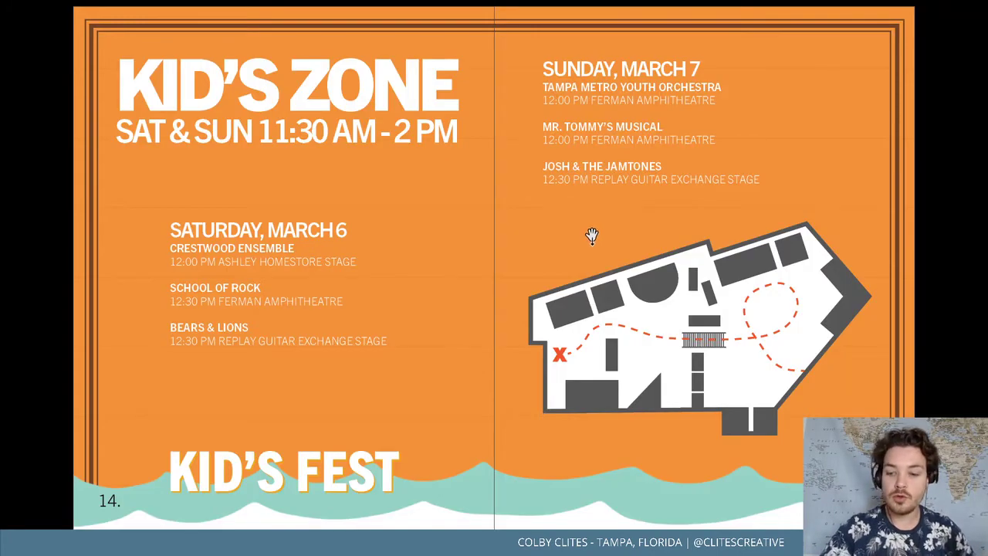
Go to the booklet's cover and advance to the next spread in presentation view
left_click(592, 236)
left_click(592, 235)
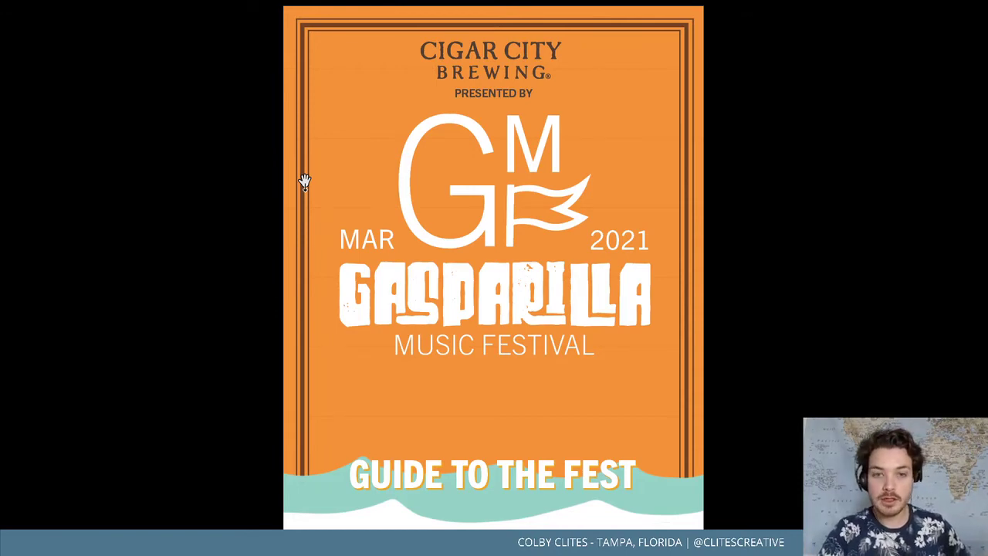
key("Right")
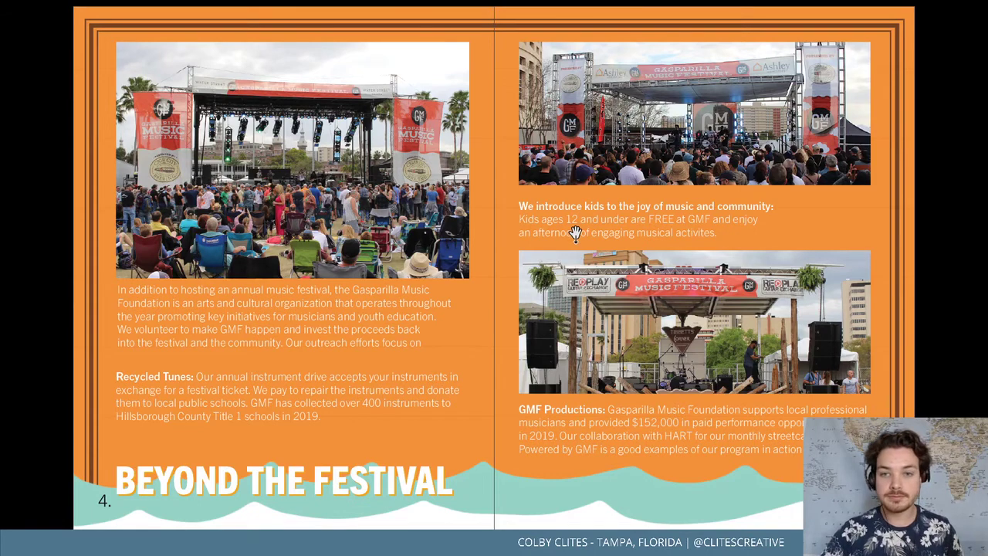
Flip through the poster, volunteers, stage schedule and map spreads, then return to the schedule
left_click(710, 392)
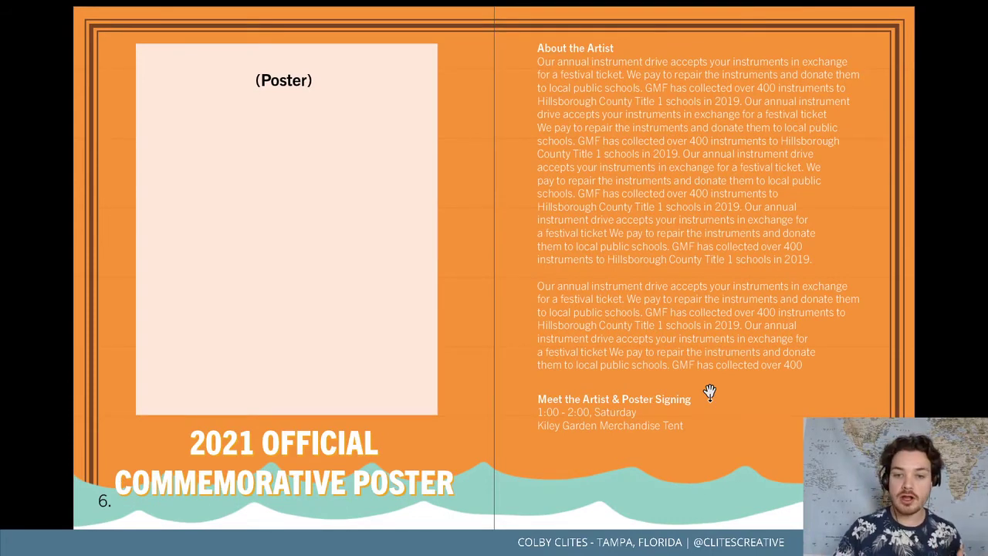
left_click(709, 393)
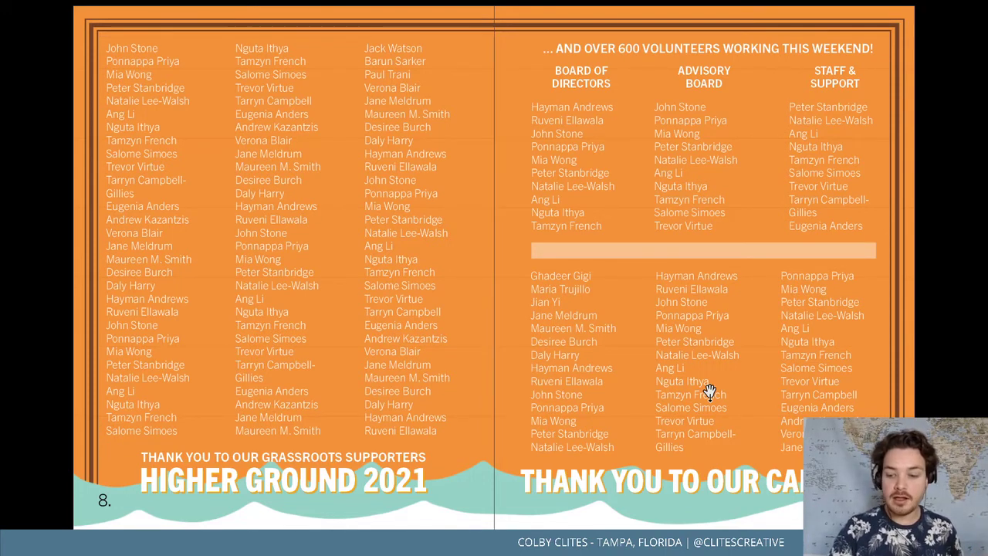
left_click(710, 391)
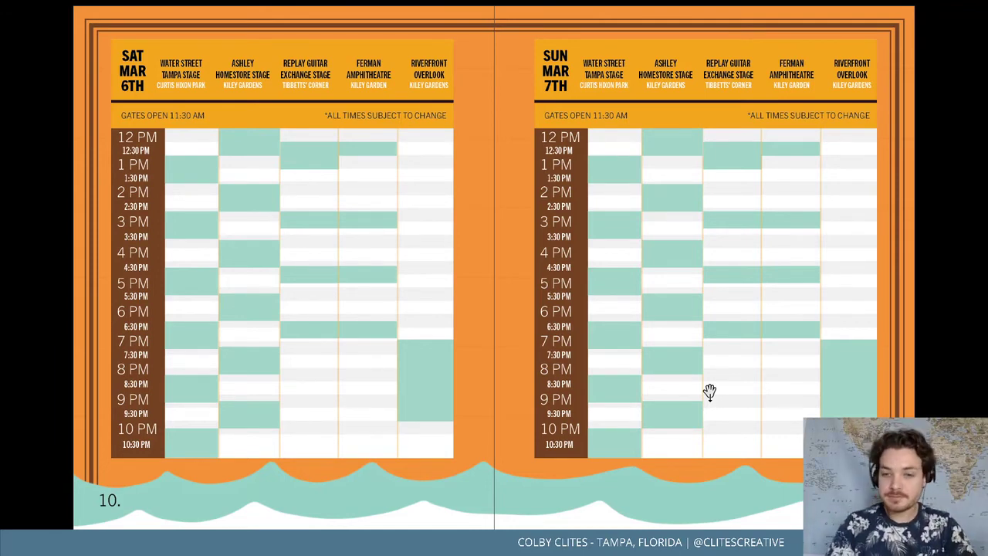
left_click(709, 393)
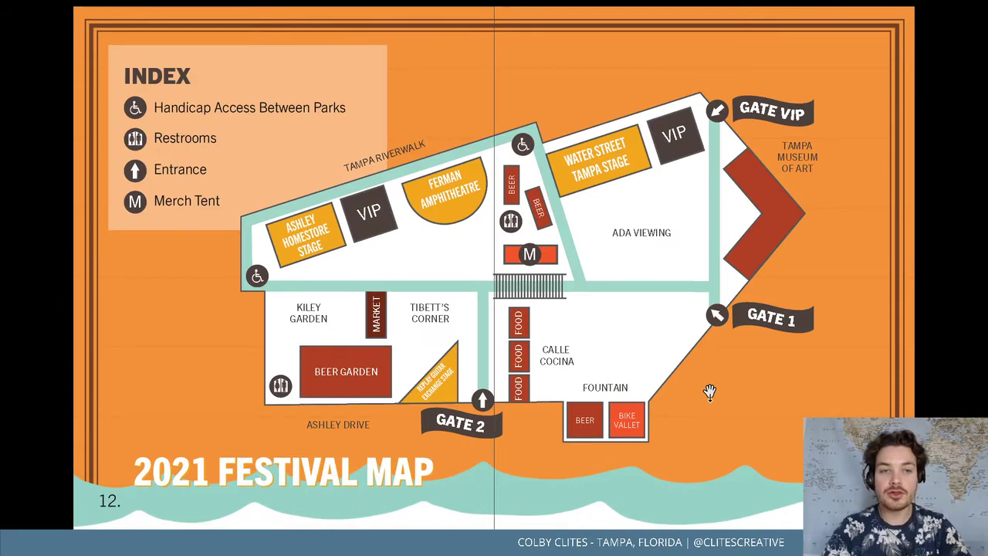
key("Left")
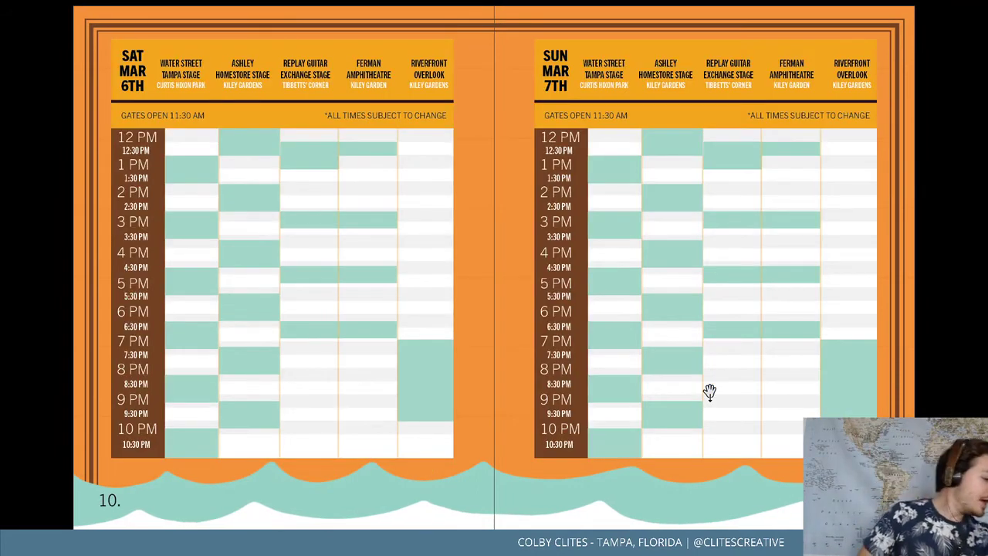
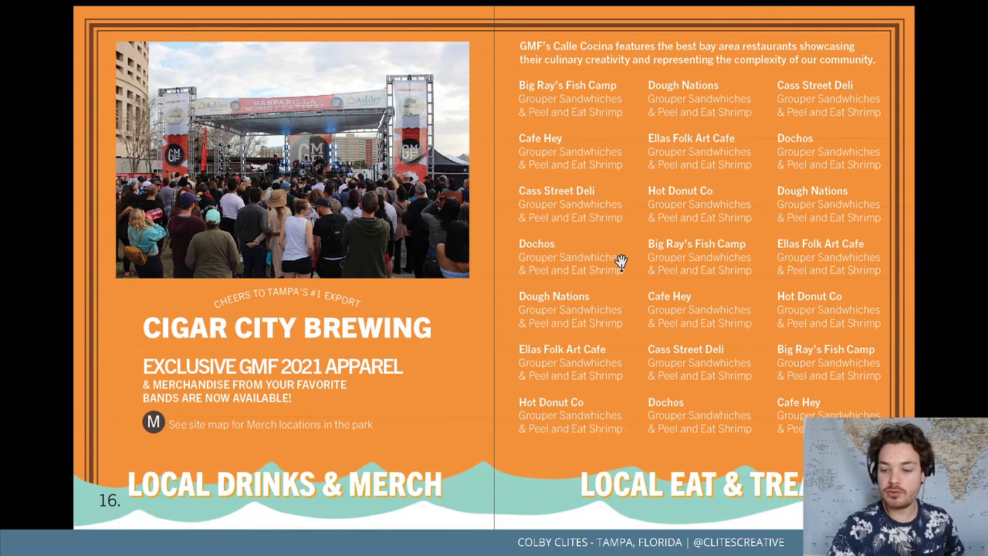
Advance two more spreads, jump to the last page, then exit Presentation mode to the back cover
left_click(622, 263)
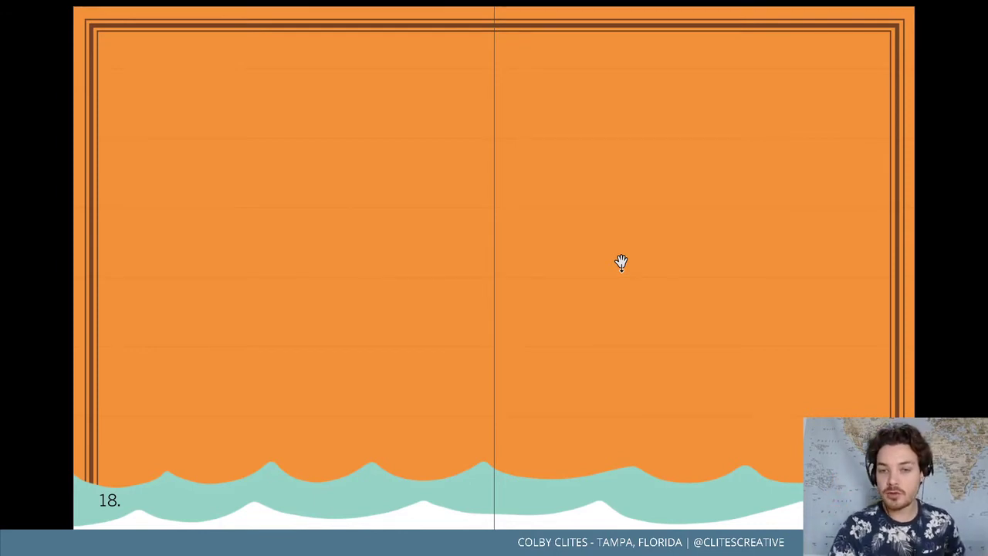
left_click(622, 262)
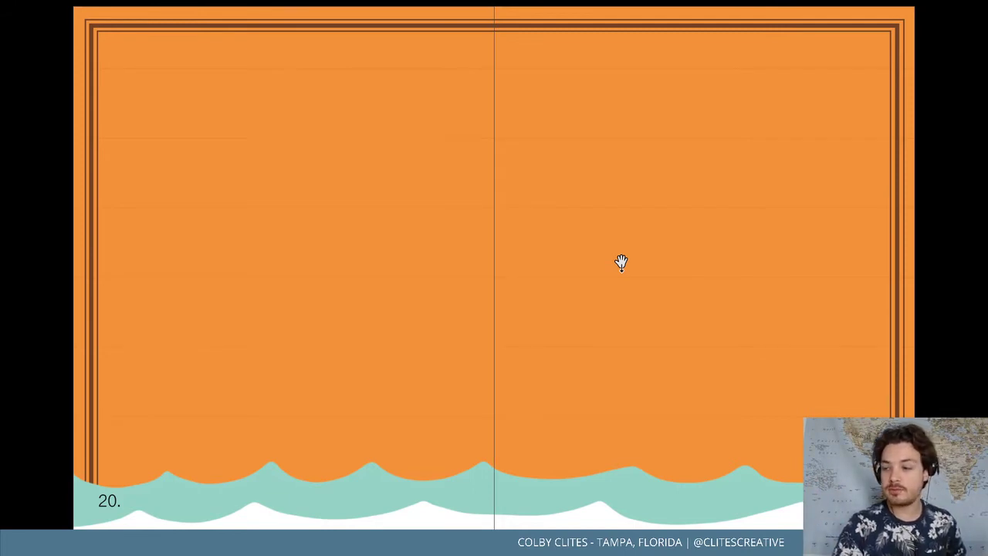
key("Right")
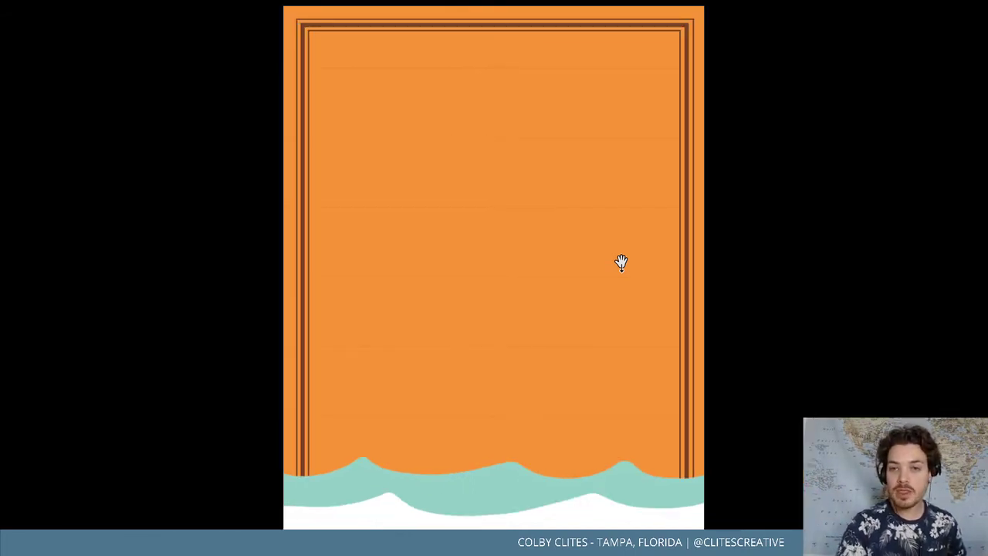
key("Escape")
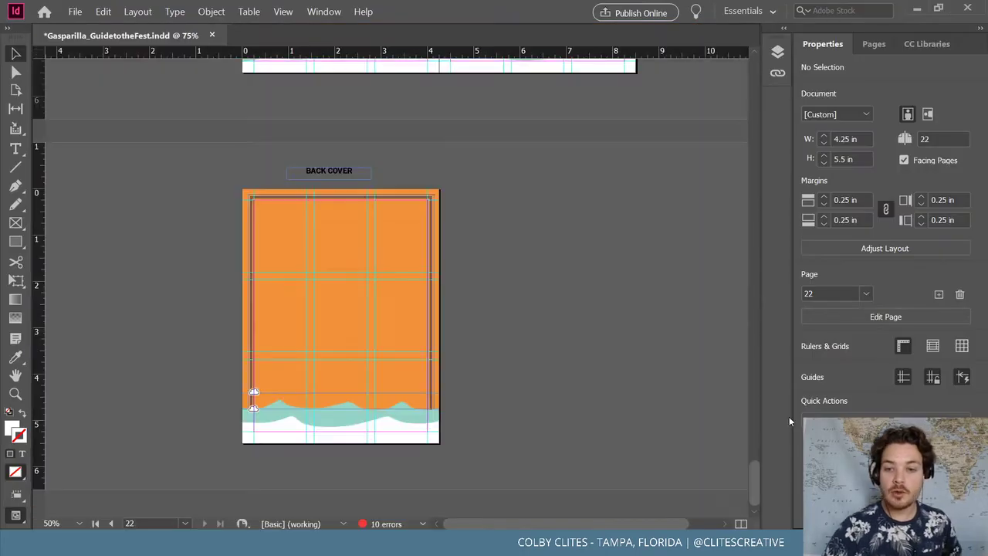
Scroll down from the cover to the Kid's Zone spread on pages 14–15
left_click_drag(753, 478, 767, 62)
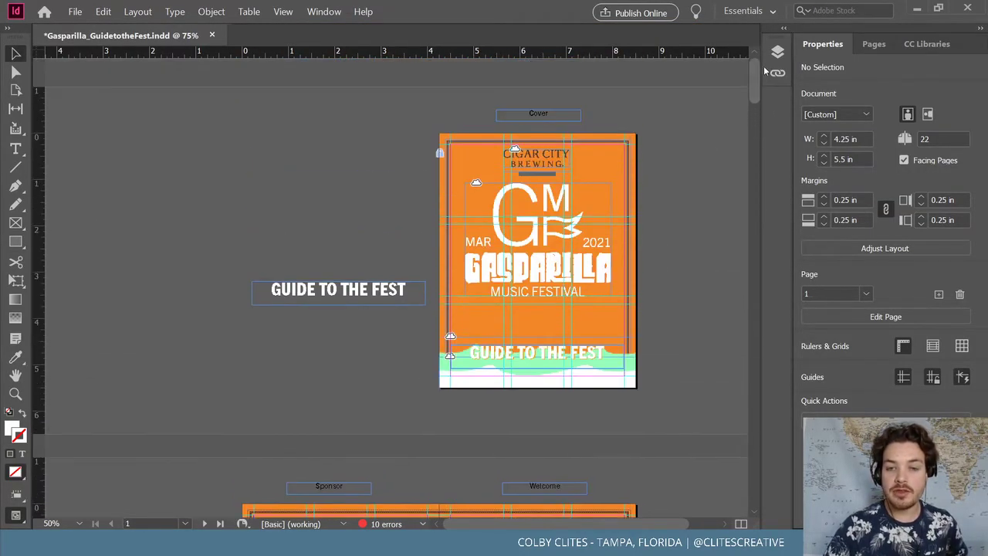
scroll(337, 196, "down", 5)
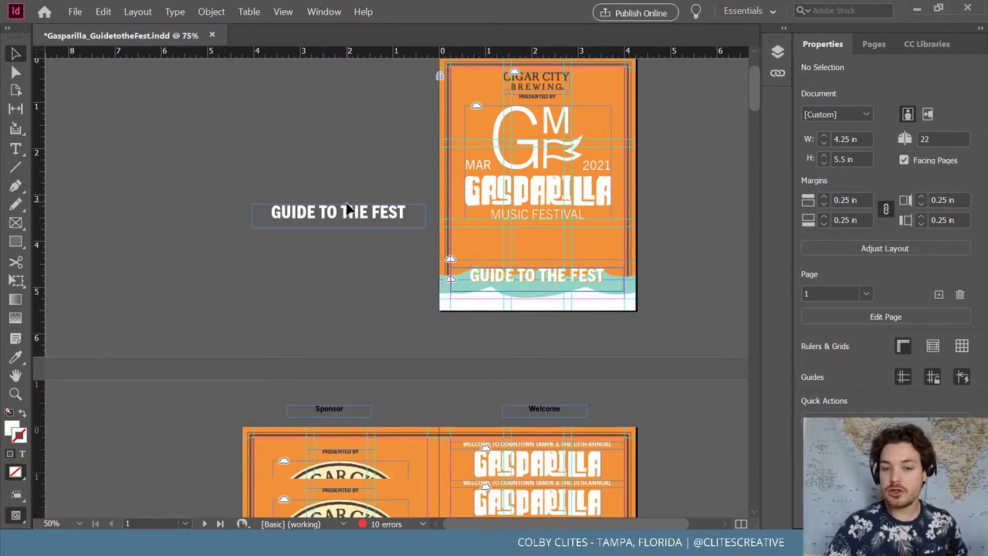
scroll(313, 209, "down", 10)
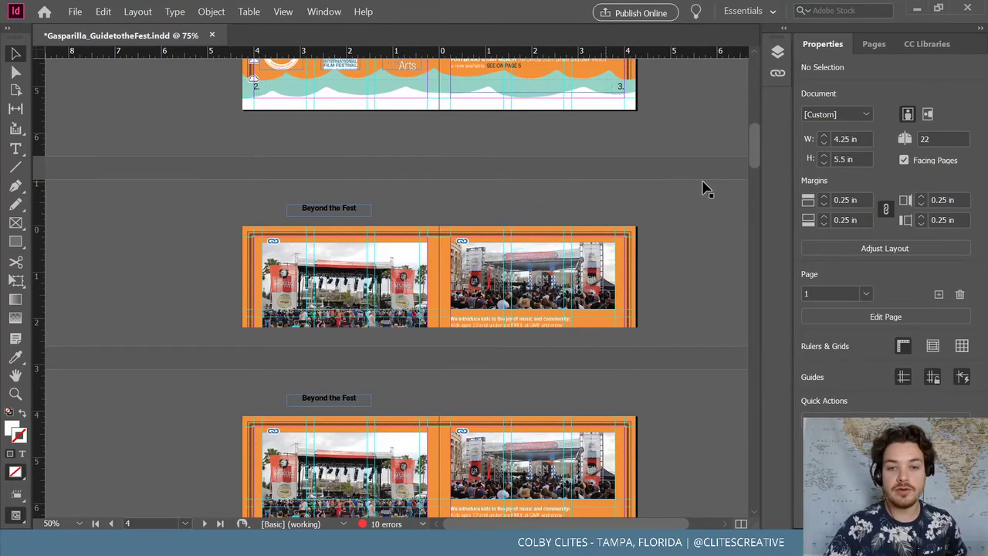
scroll(708, 185, "down", 15)
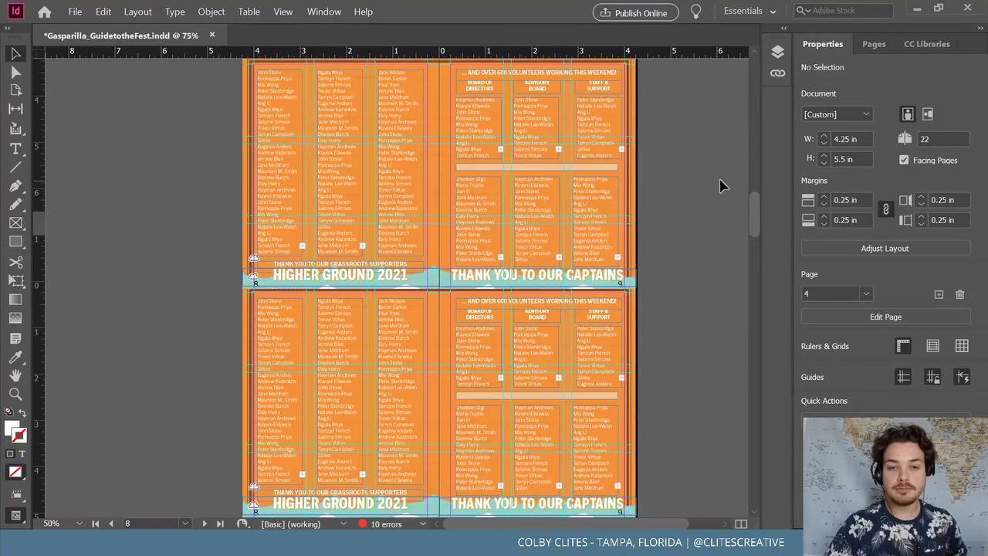
scroll(724, 185, "down", 15)
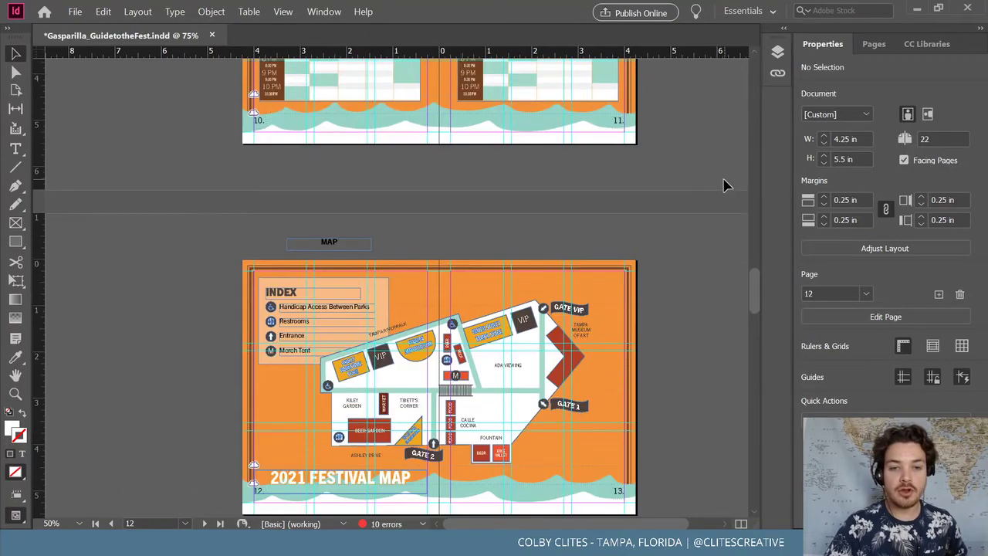
scroll(724, 186, "down", 15)
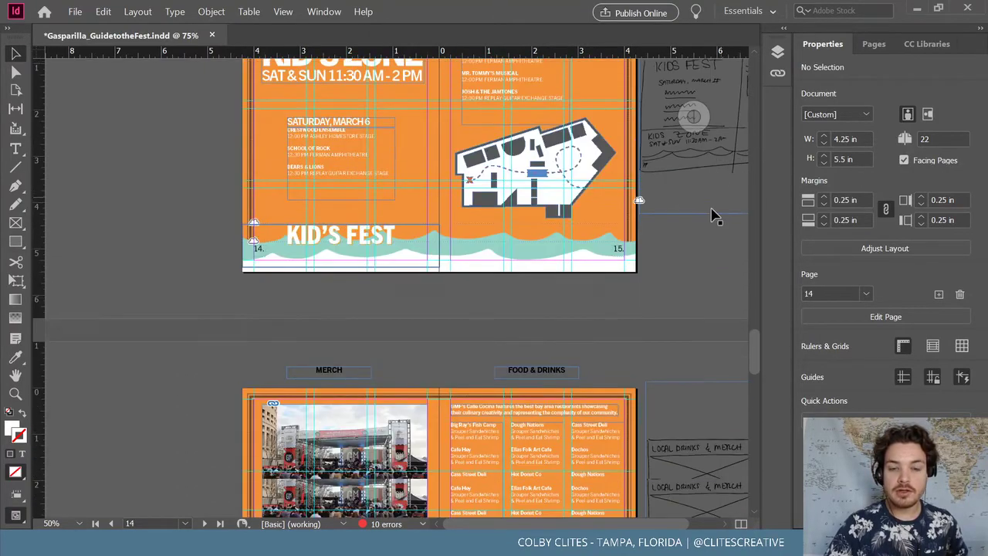
scroll(699, 216, "down", 10)
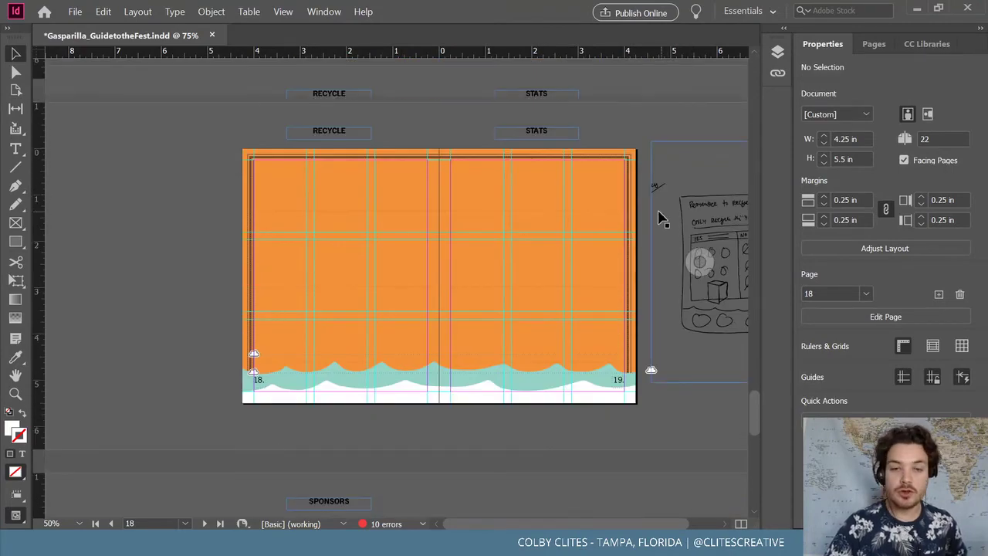
left_click_drag(749, 378, 755, 75)
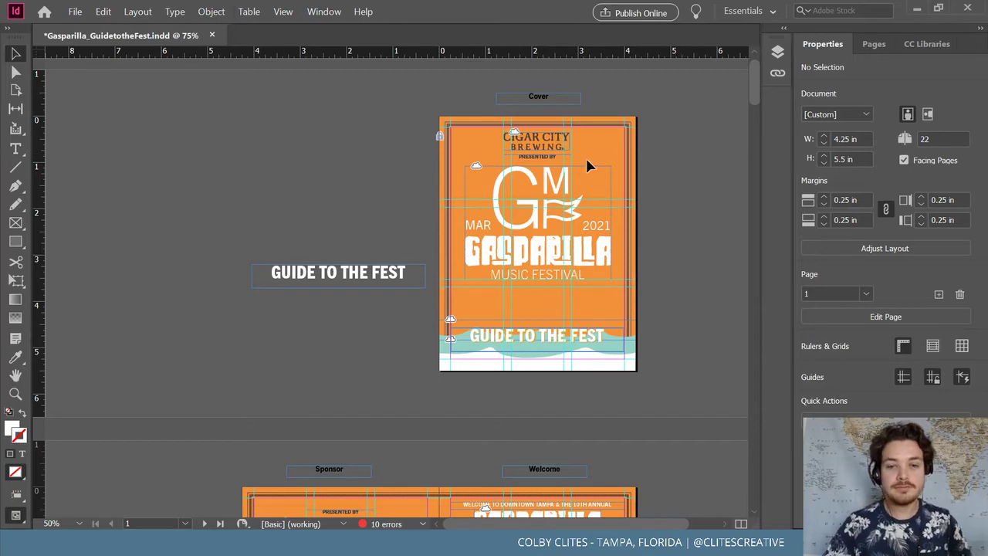
scroll(662, 209, "down", 5)
scroll(647, 209, "down", 10)
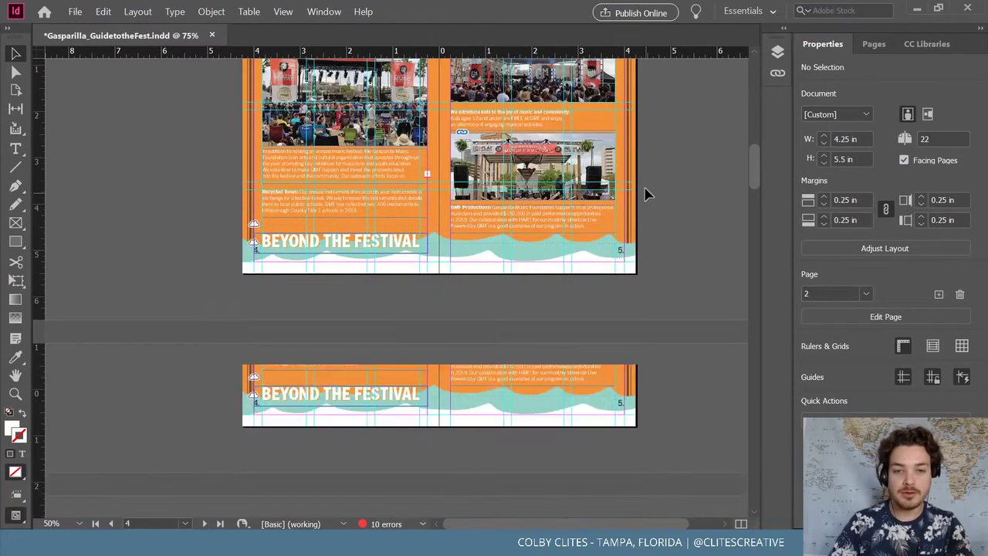
scroll(650, 198, "up", 1)
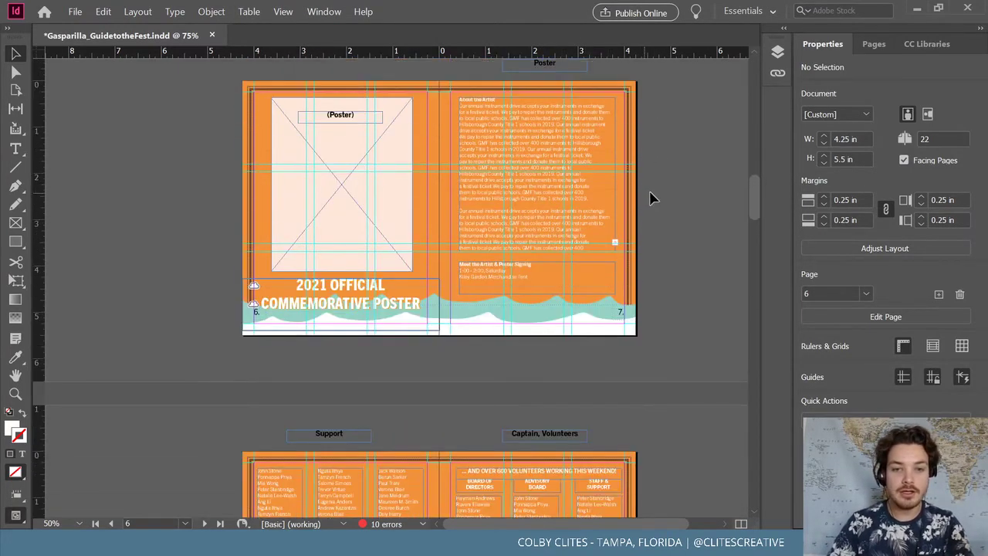
scroll(664, 196, "down", 7)
scroll(665, 189, "down", 8)
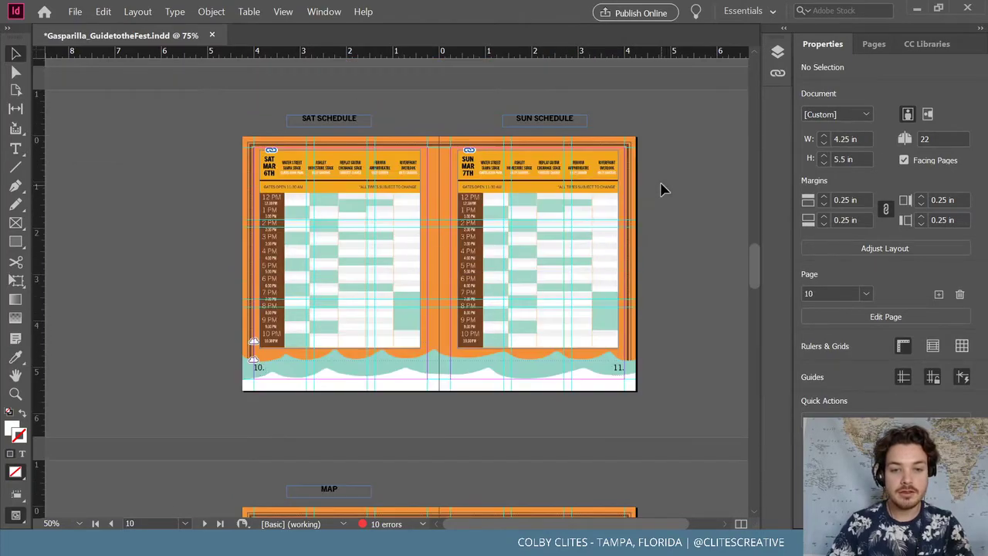
scroll(653, 166, "down", 6)
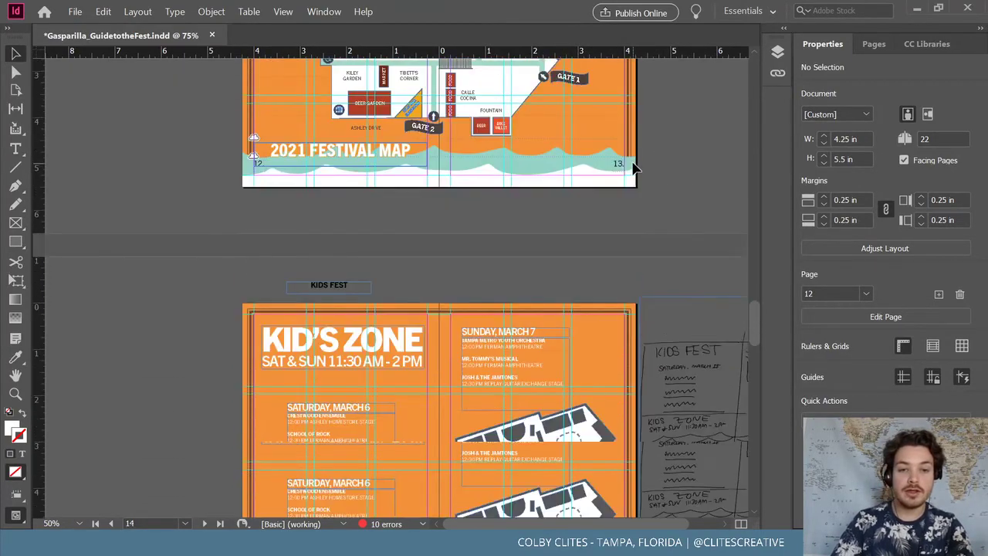
scroll(640, 177, "up", 3)
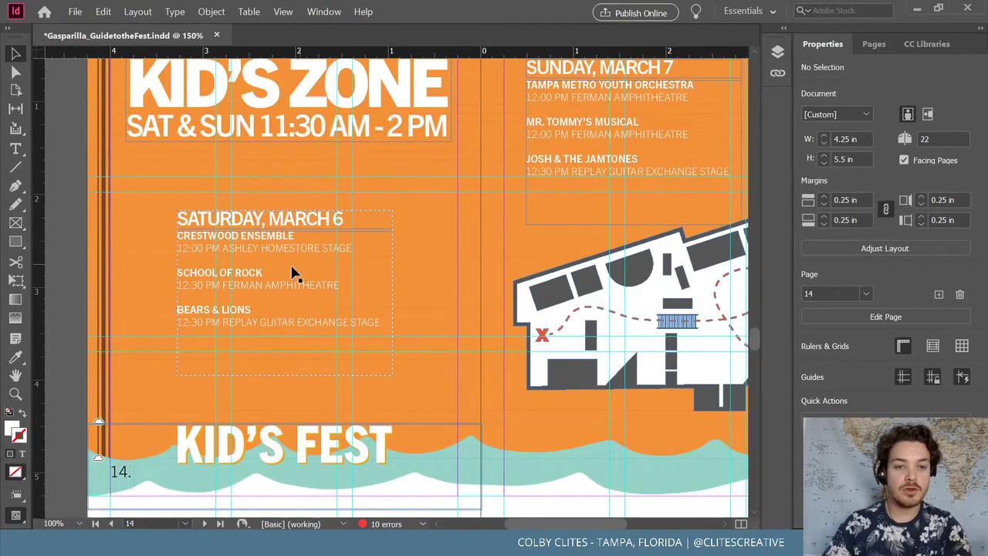
Move the Saturday schedule block left and nudge the Sunday block slightly down
left_click_drag(294, 273, 367, 269)
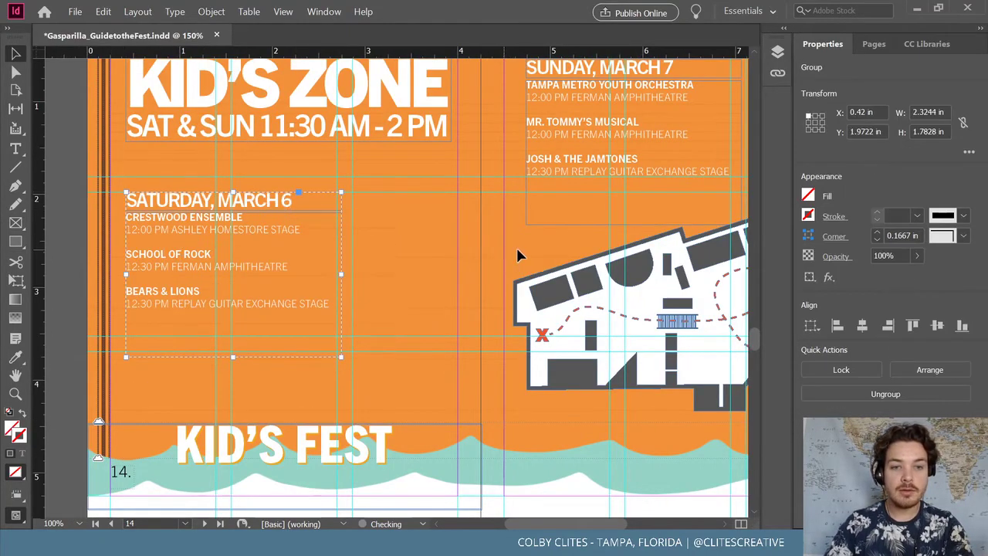
scroll(541, 258, "up", 3)
left_click_drag(575, 267, 568, 290)
Zoom out and scroll to the Local Drinks & Merch spread on pages 16–17
key("ctrl+minus")
key("ctrl+minus")
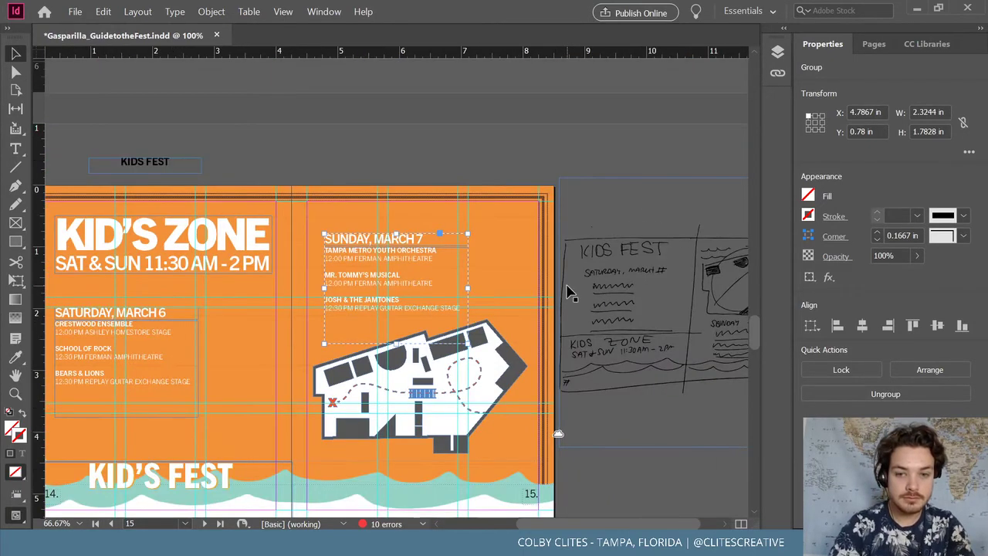
scroll(569, 290, "down", 2)
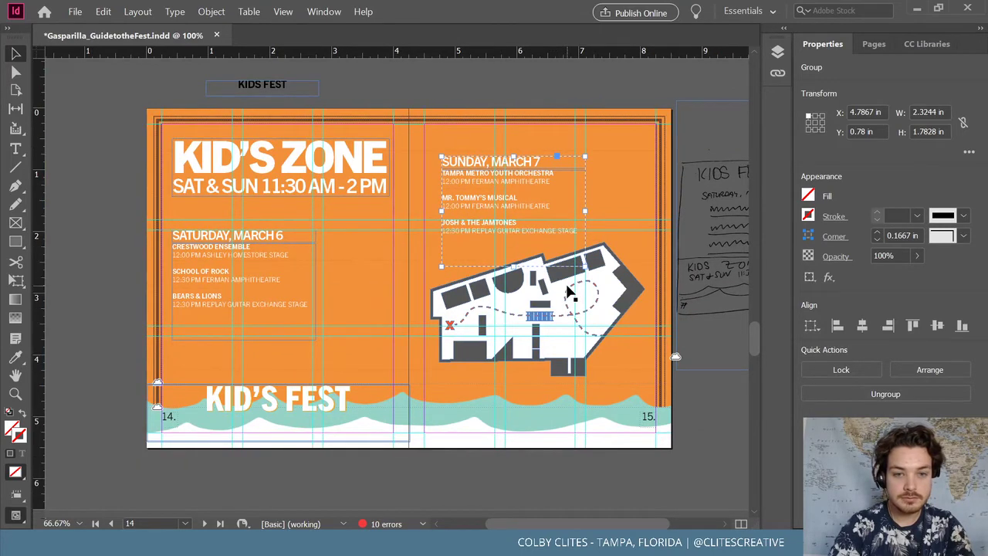
scroll(567, 289, "up", 10)
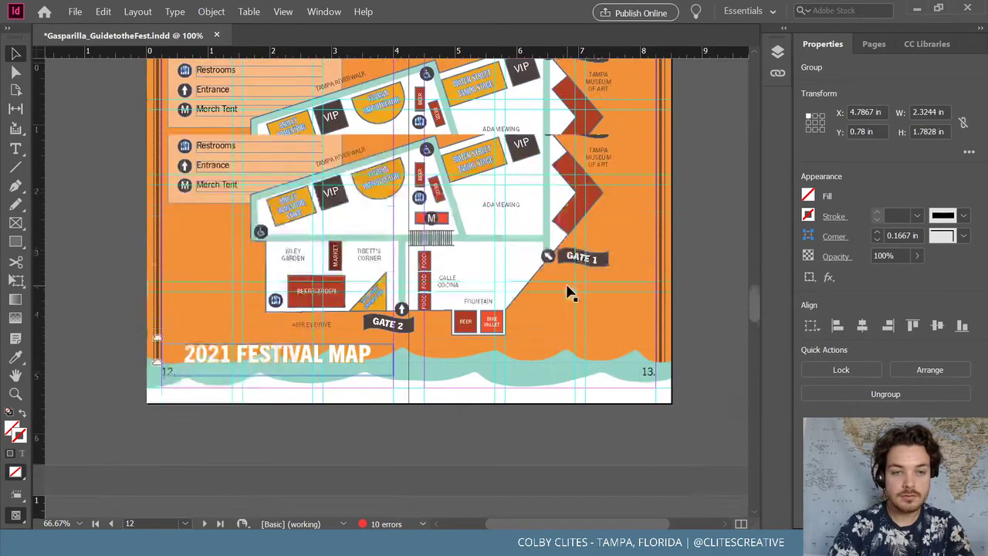
scroll(567, 292, "up", 15)
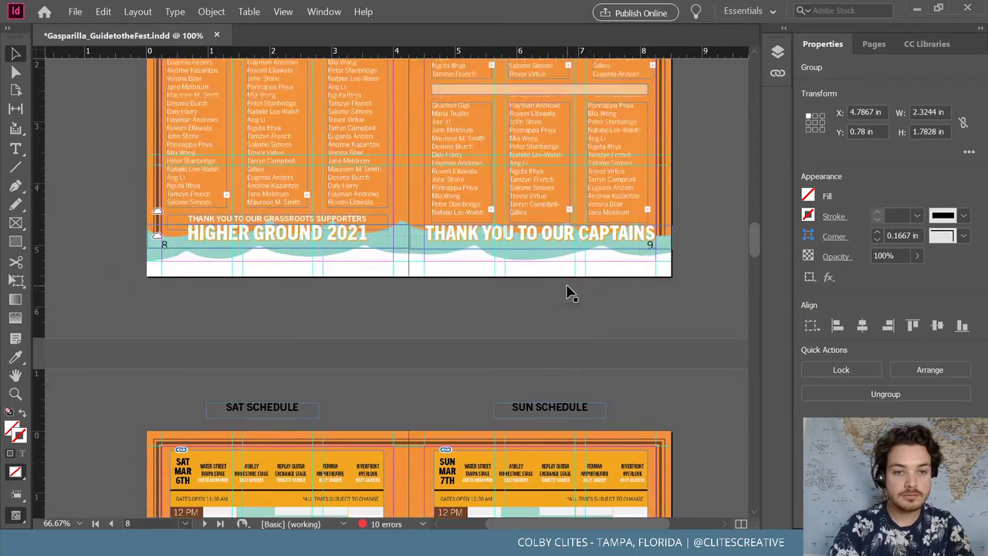
scroll(568, 292, "up", 3)
scroll(568, 292, "down", 6)
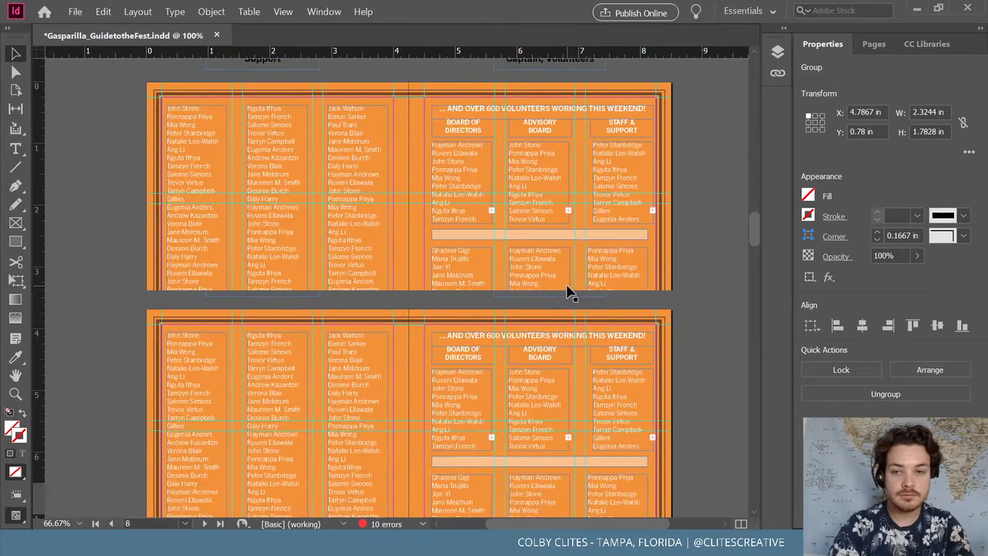
scroll(567, 292, "down", 20)
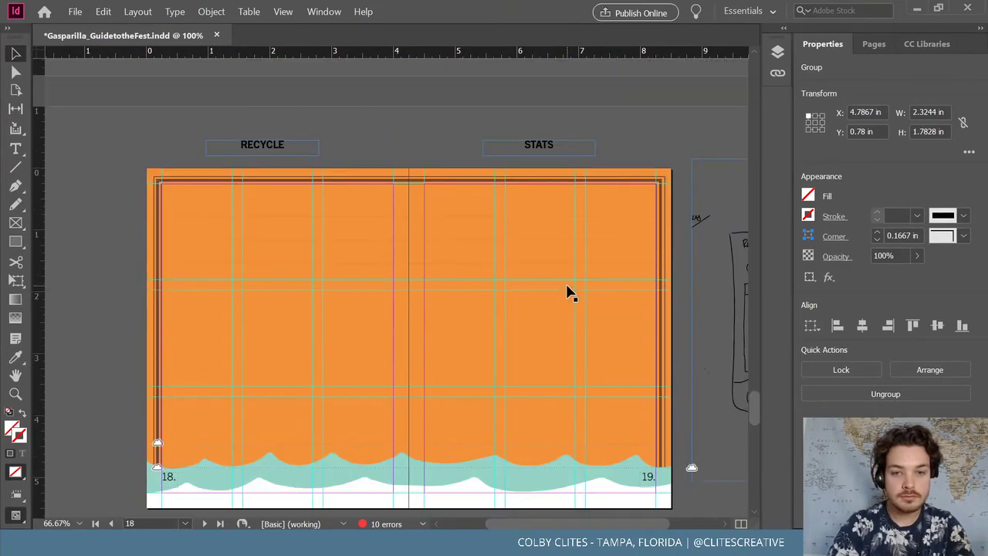
scroll(567, 291, "up", 8)
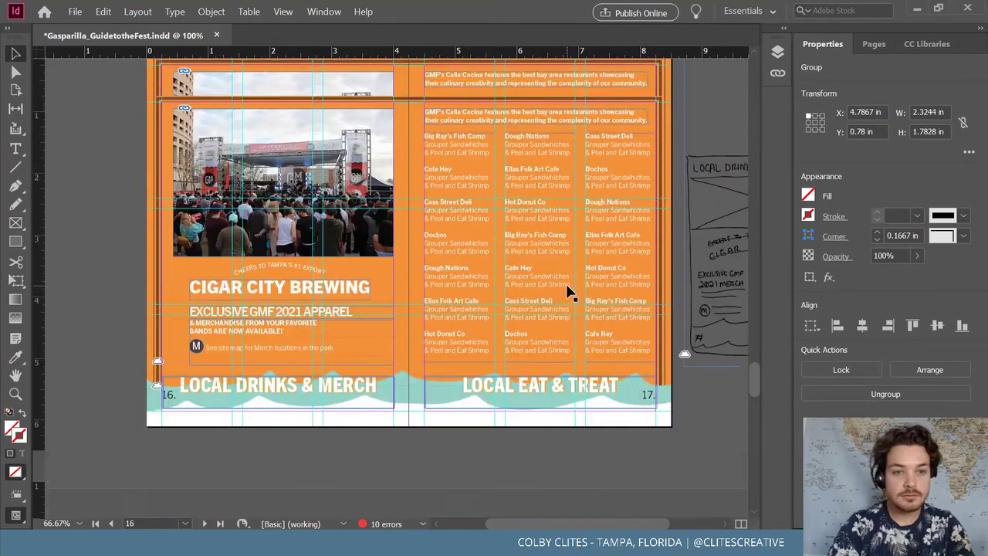
scroll(567, 292, "up", 2)
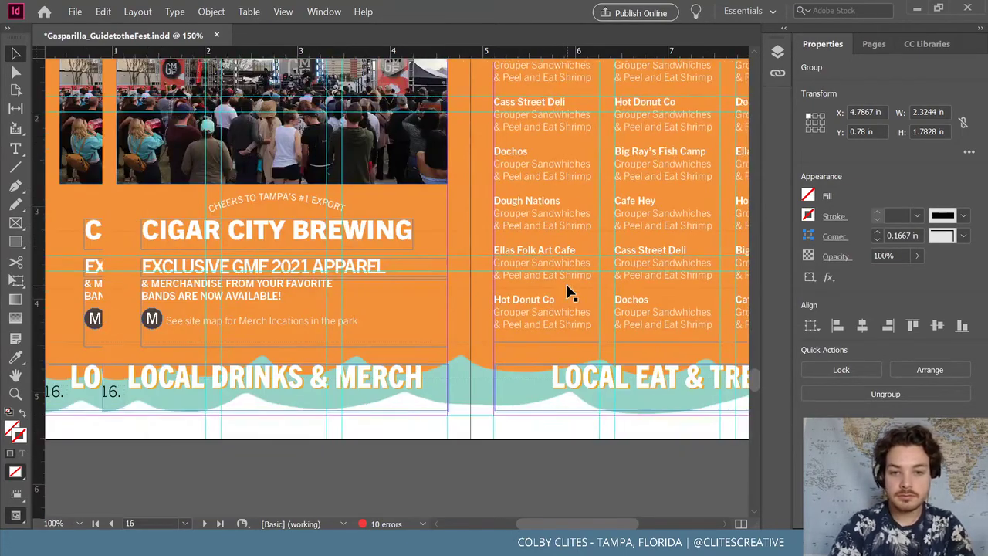
Lower the apparel merch block, the Cigar City Brewing heading and the curved CHEERS text slightly
left_click(359, 322)
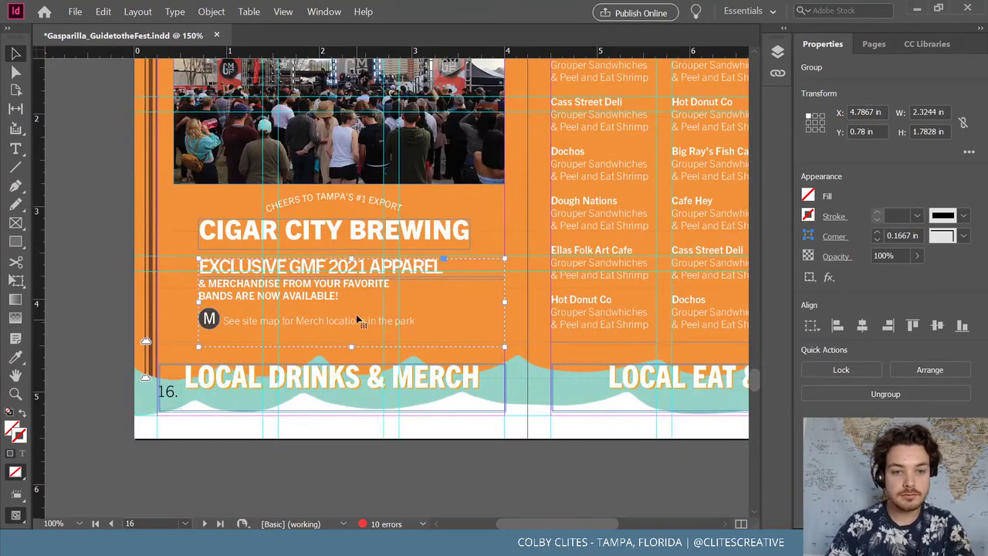
left_click_drag(360, 324, 357, 331)
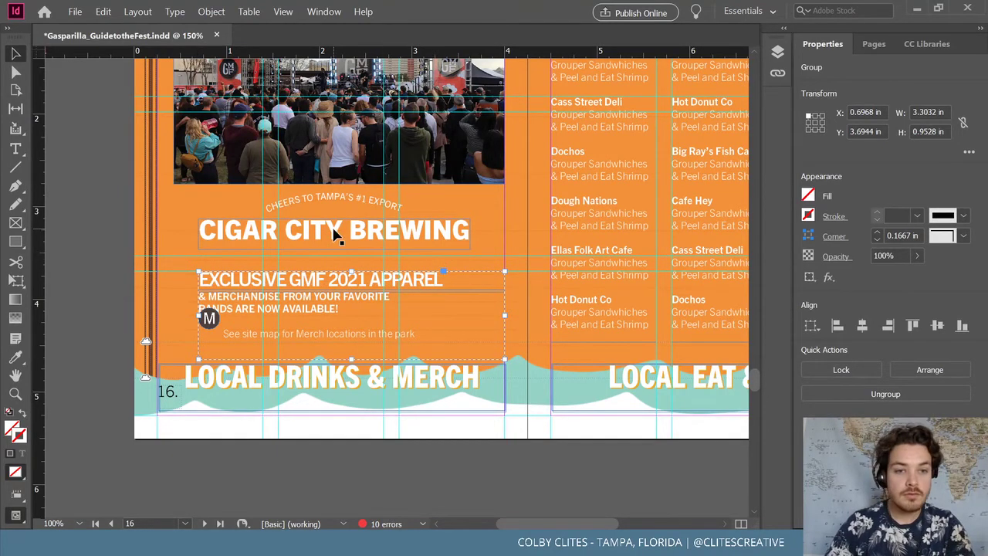
left_click_drag(335, 235, 341, 245)
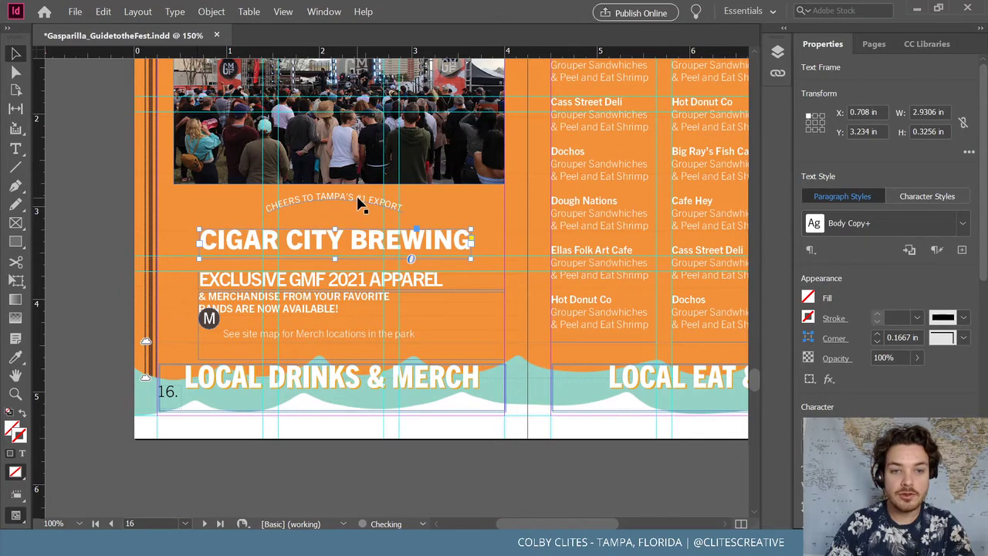
left_click_drag(357, 198, 359, 204)
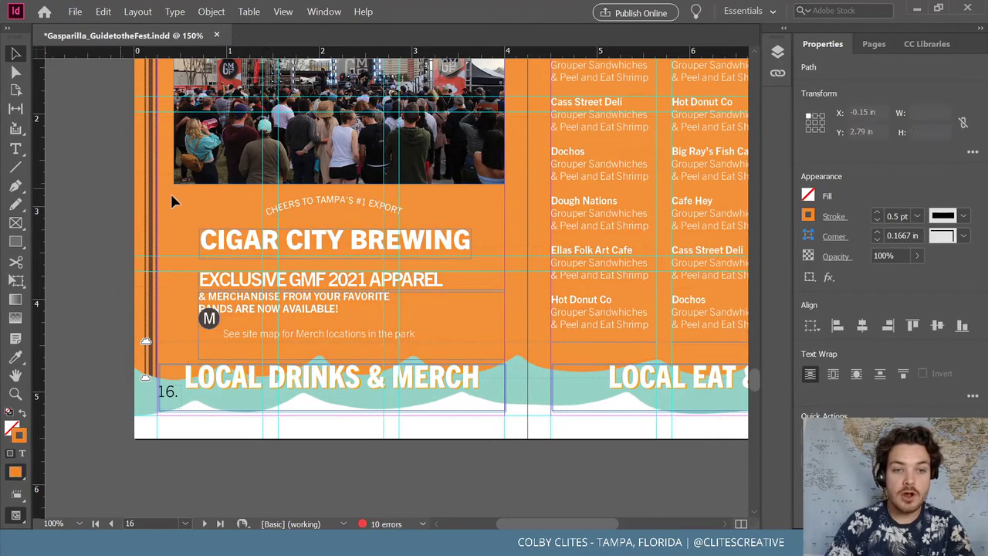
left_click(183, 193)
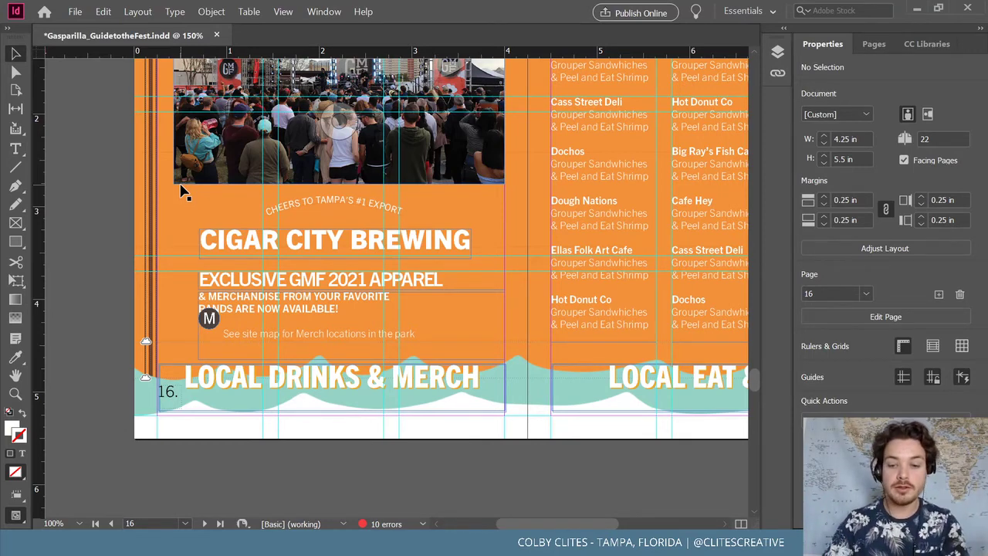
Move the M badge down beside the 'See site map for Merch locations' line
key("ctrl+minus")
key("ctrl+minus")
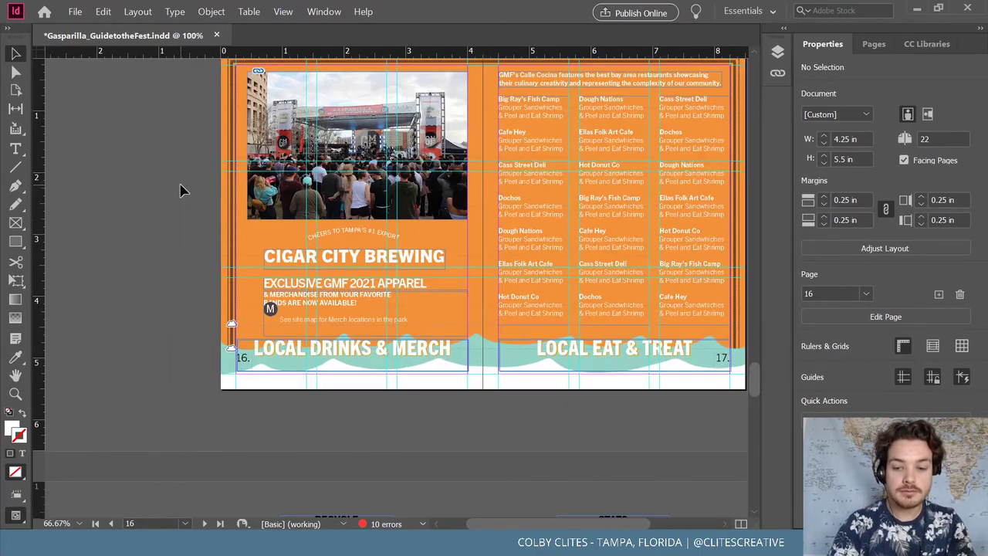
key("ctrl+equal")
key("ctrl+equal")
key("ctrl+equal")
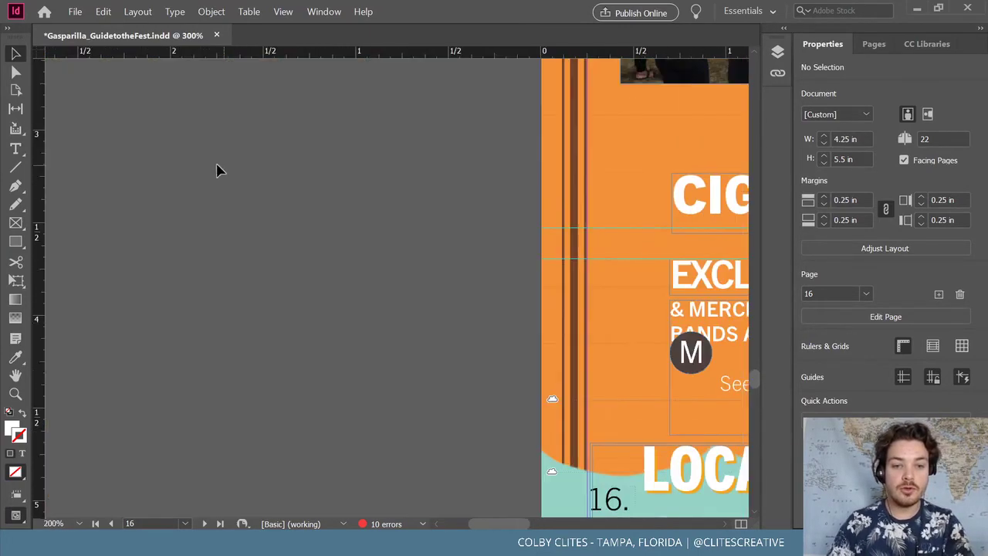
scroll(309, 340, "right", 5)
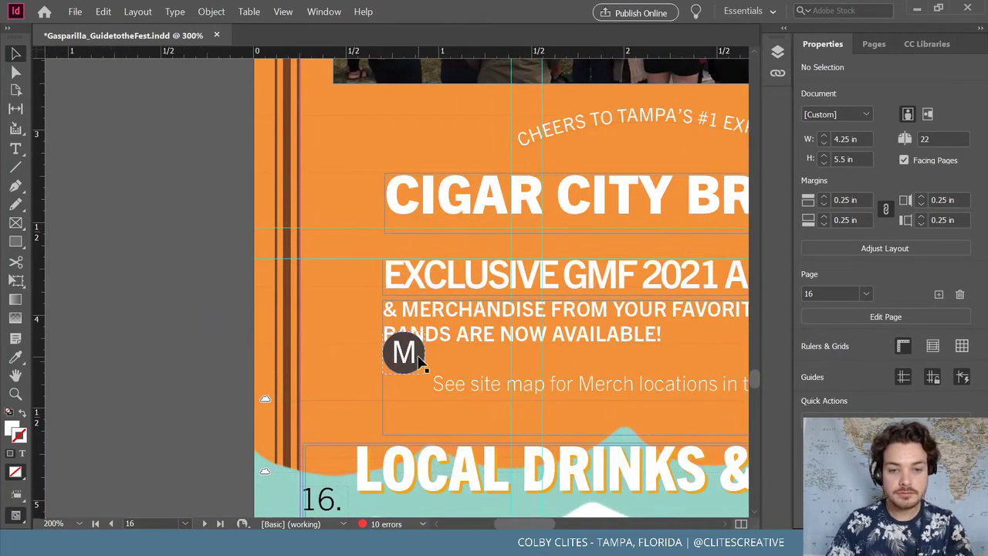
left_click_drag(423, 363, 414, 390)
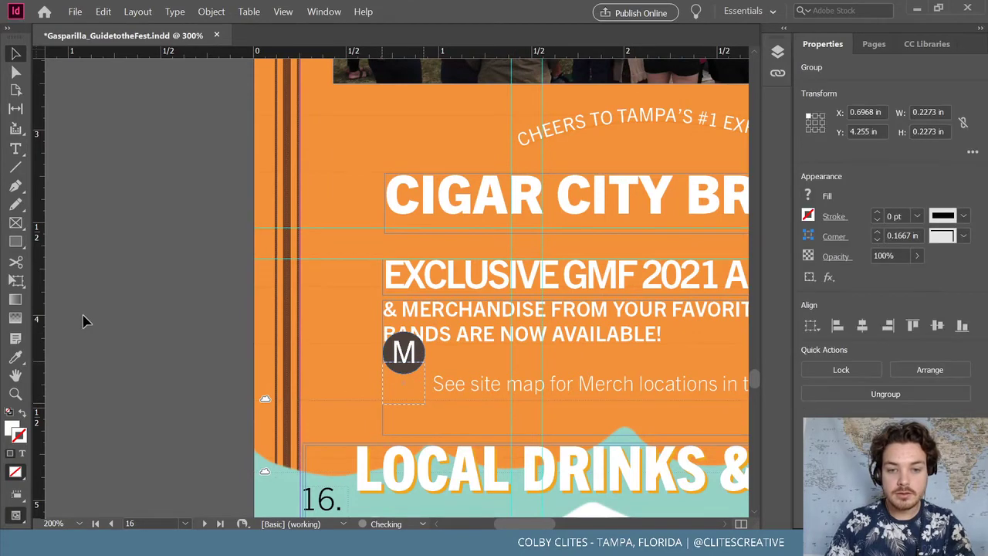
left_click(81, 317)
key("ctrl+minus")
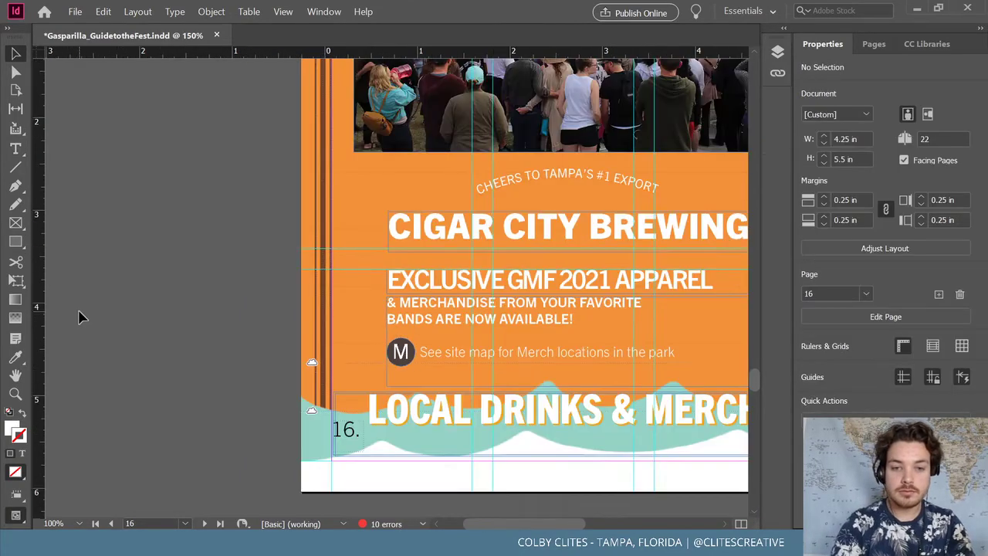
key("ctrl+minus")
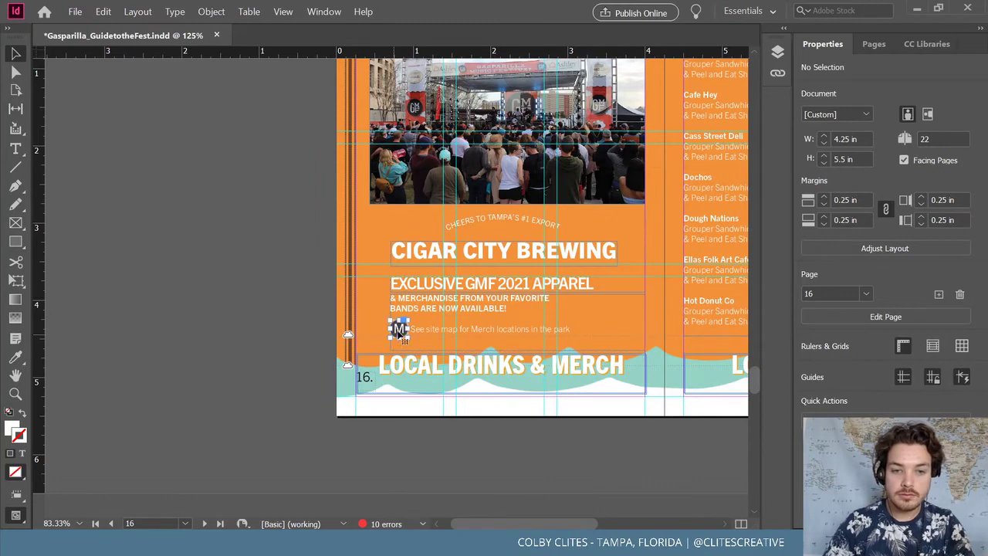
Save the guide document with File > Save and bring the browser forward
left_click(480, 312)
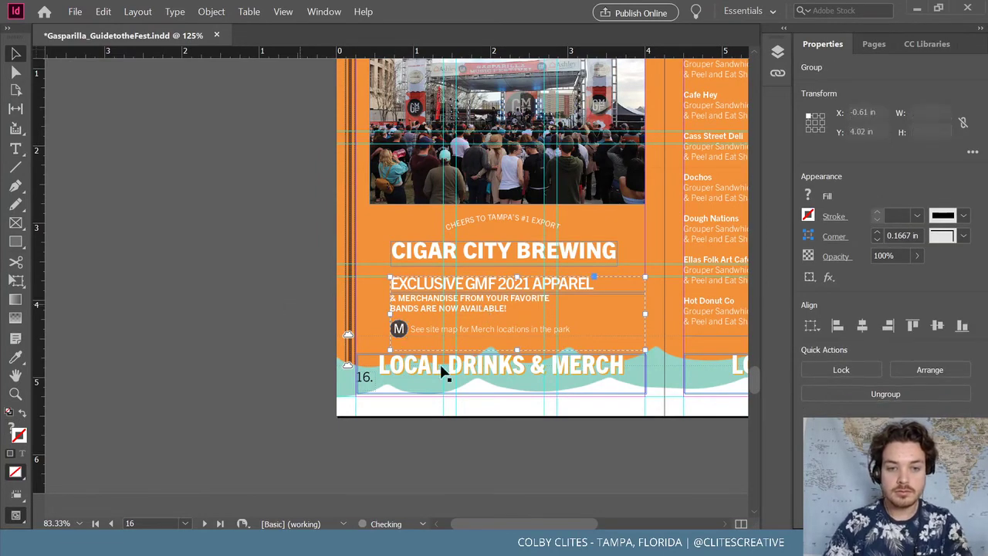
left_click(533, 456)
left_click_drag(605, 522, 607, 522)
scroll(610, 522, "right", 5)
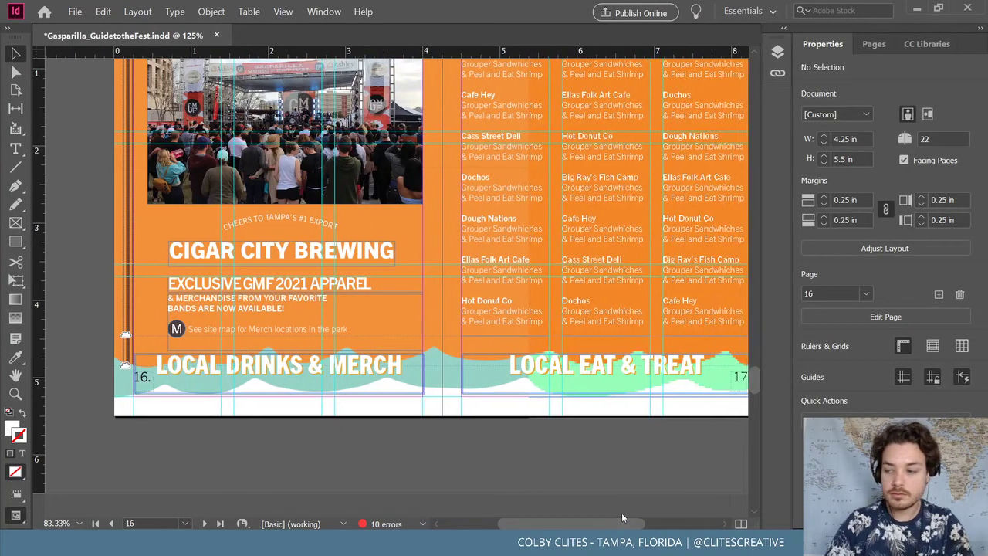
scroll(548, 480, "up", 2)
left_click(75, 11)
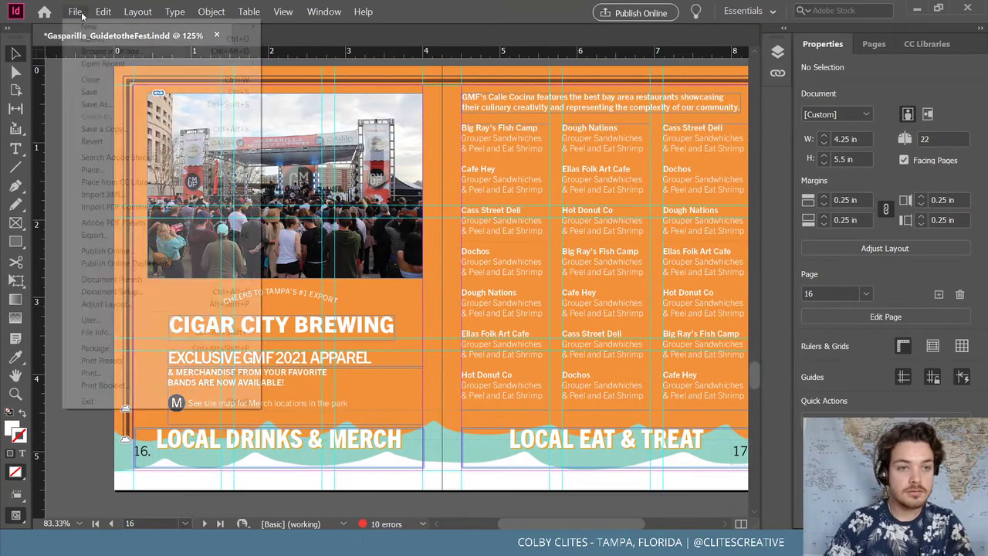
left_click(85, 90)
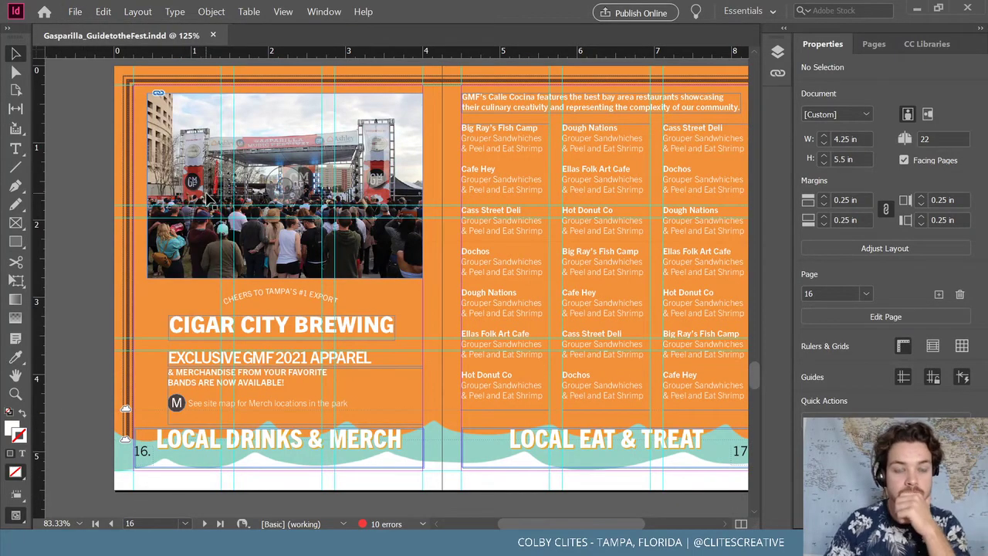
scroll(116, 236, "up", 1)
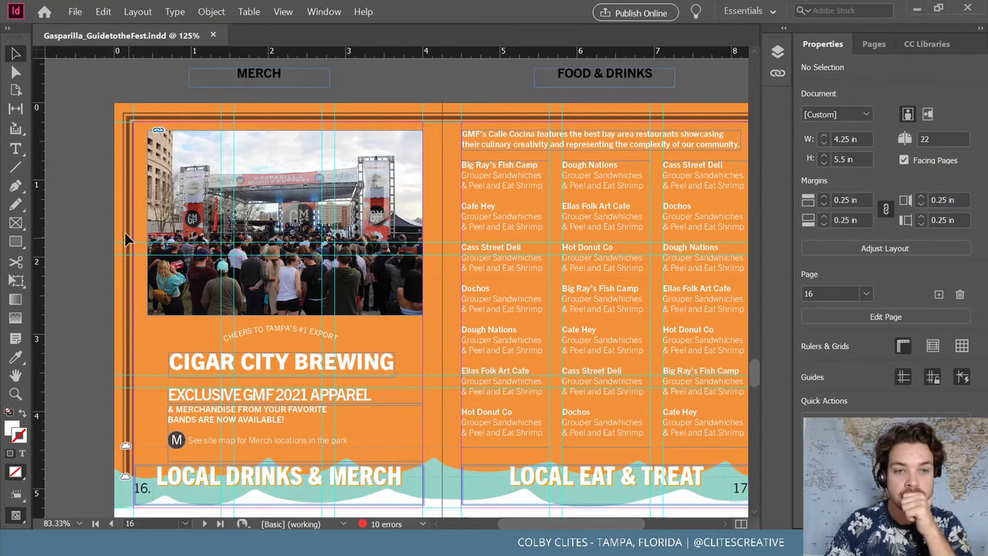
scroll(93, 223, "down", 1)
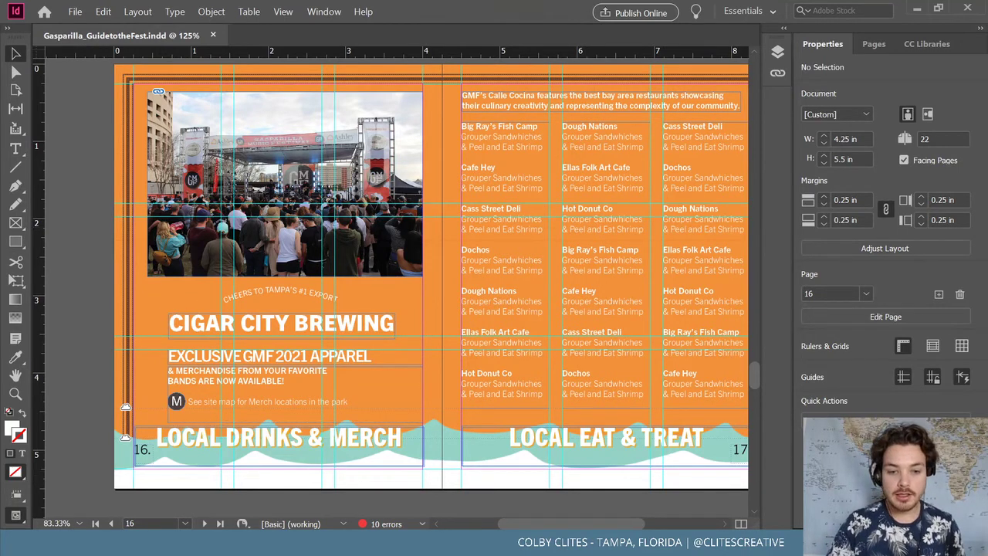
mouse_move(425, 544)
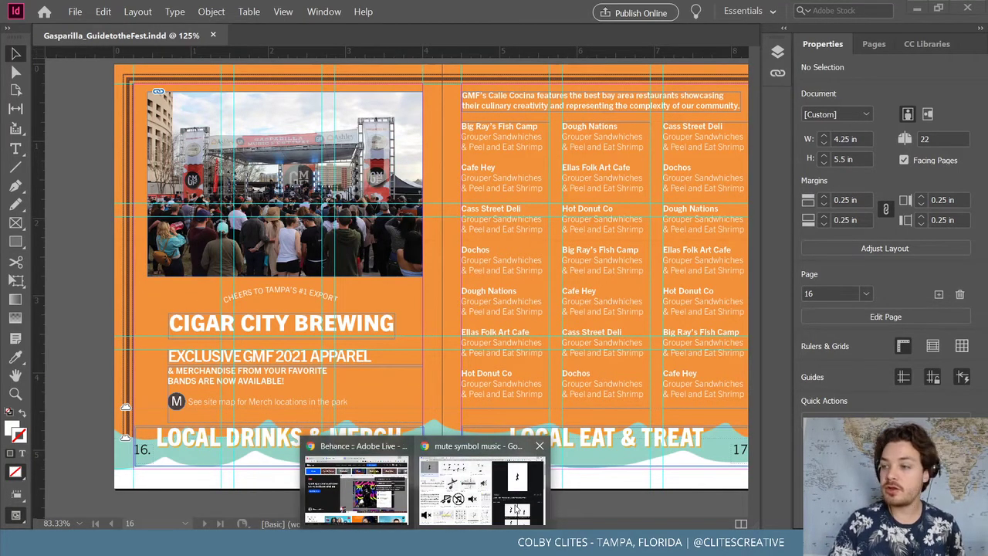
left_click(481, 490)
Close the music-symbol search tab and open the Gasparilla Music Festival project on Behance
left_click(69, 10)
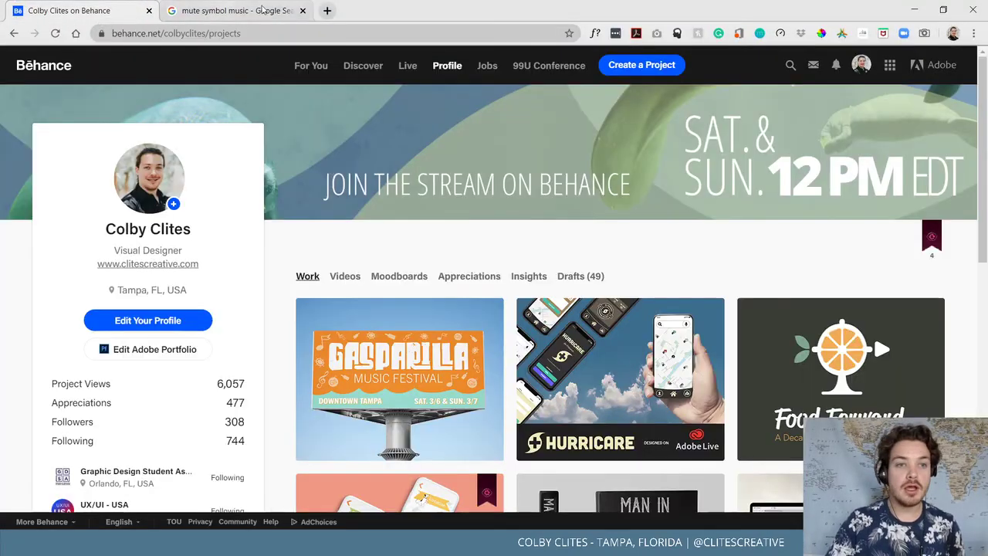
left_click(302, 10)
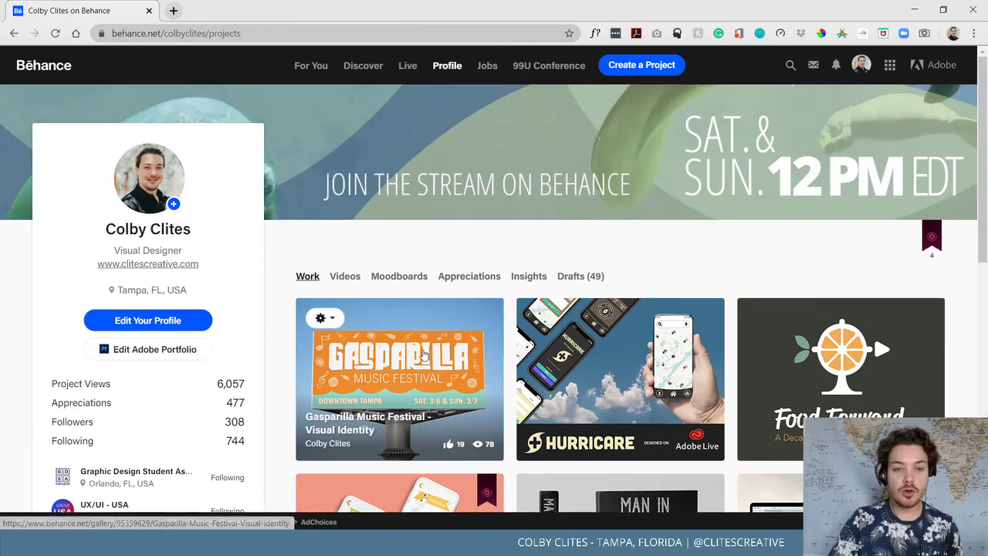
left_click(423, 353)
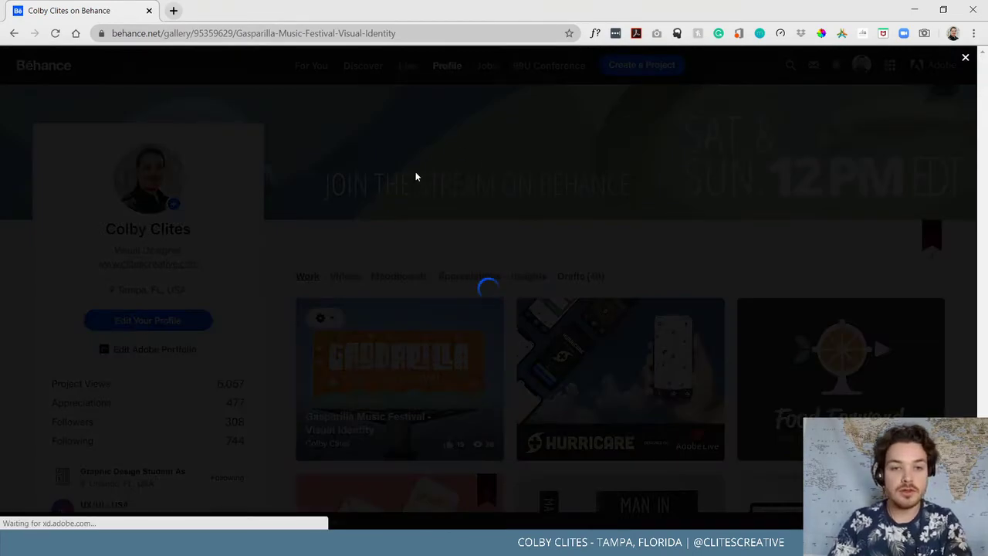
Scroll through the project's colour palette and mockups, then close it to the profile grid
scroll(417, 168, "down", 15)
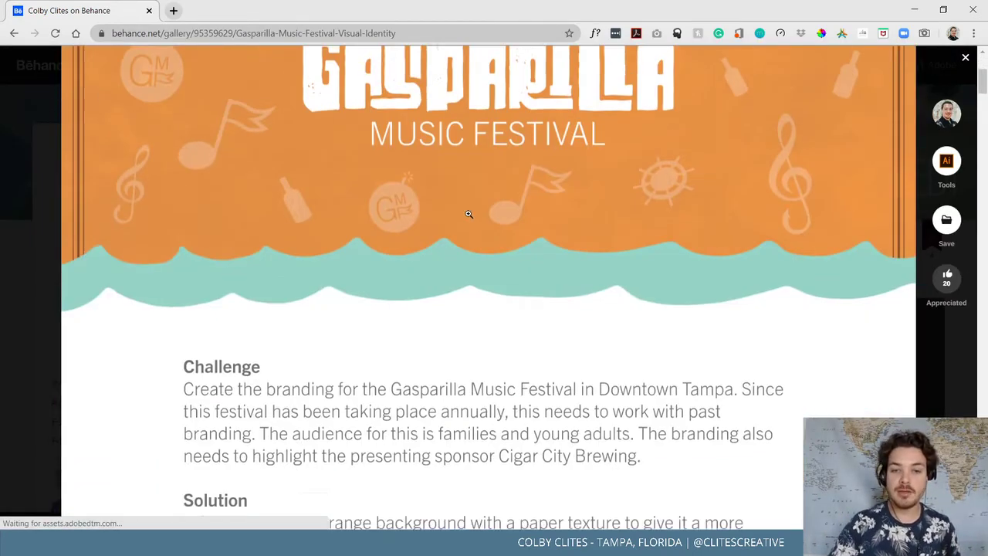
scroll(495, 249, "down", 10)
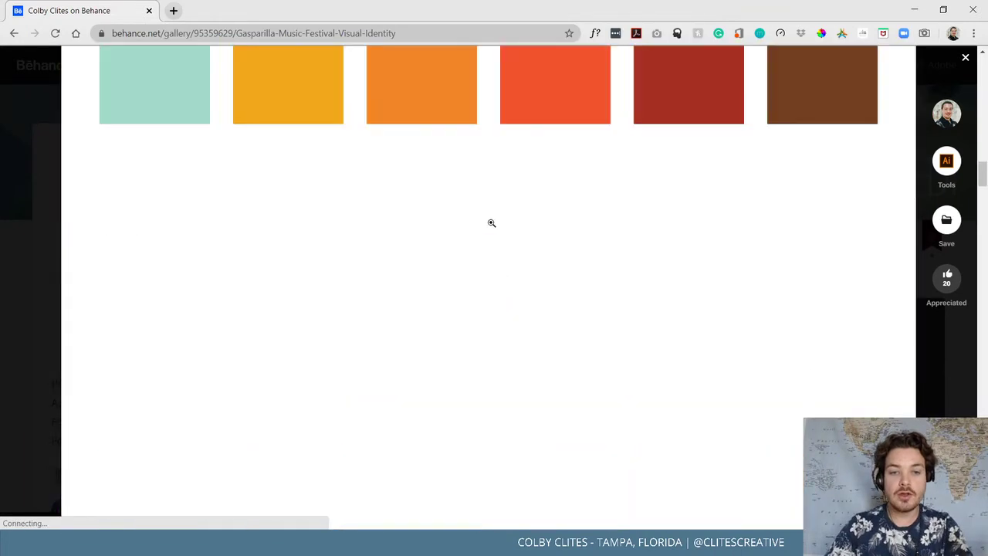
scroll(498, 223, "up", 3)
scroll(508, 224, "up", 1)
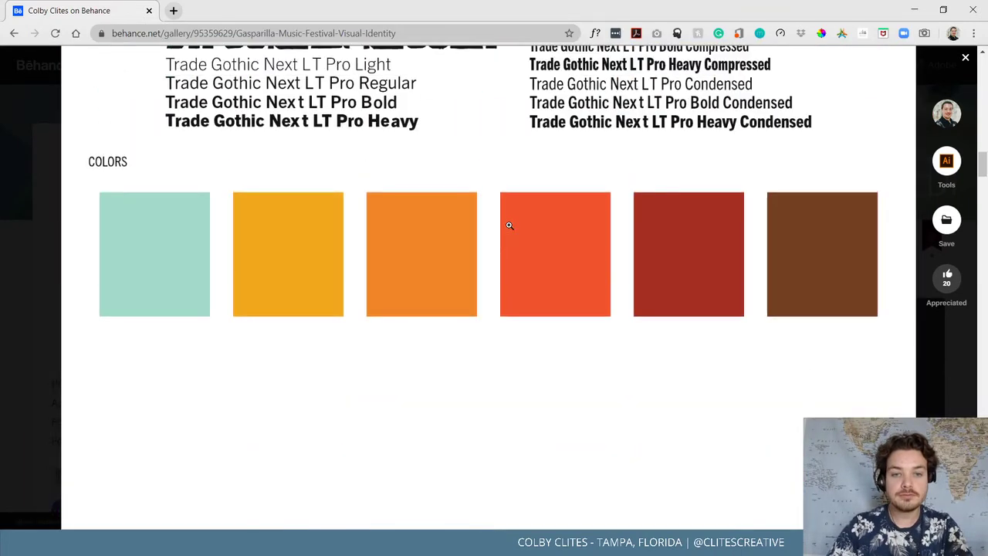
scroll(514, 223, "down", 6)
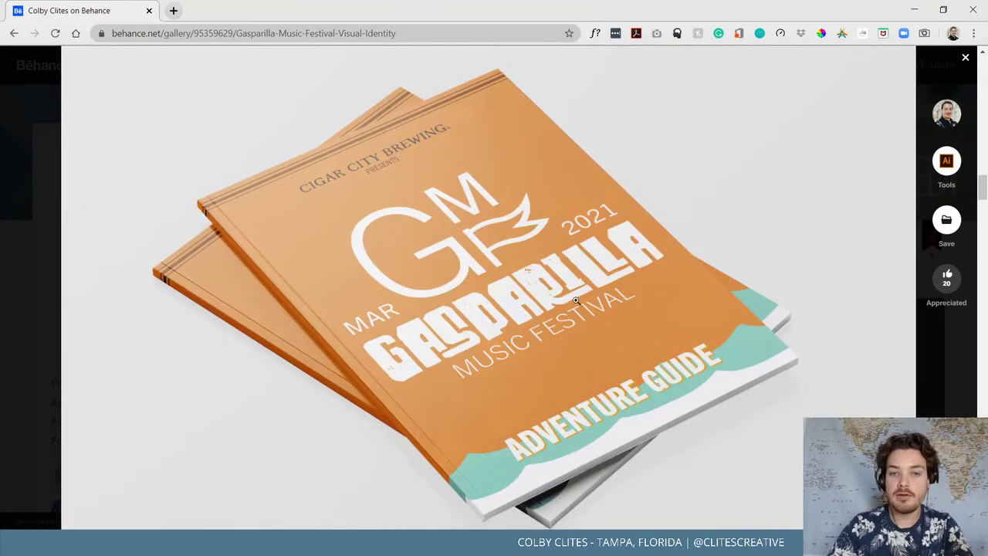
scroll(567, 293, "down", 1)
scroll(544, 297, "down", 2)
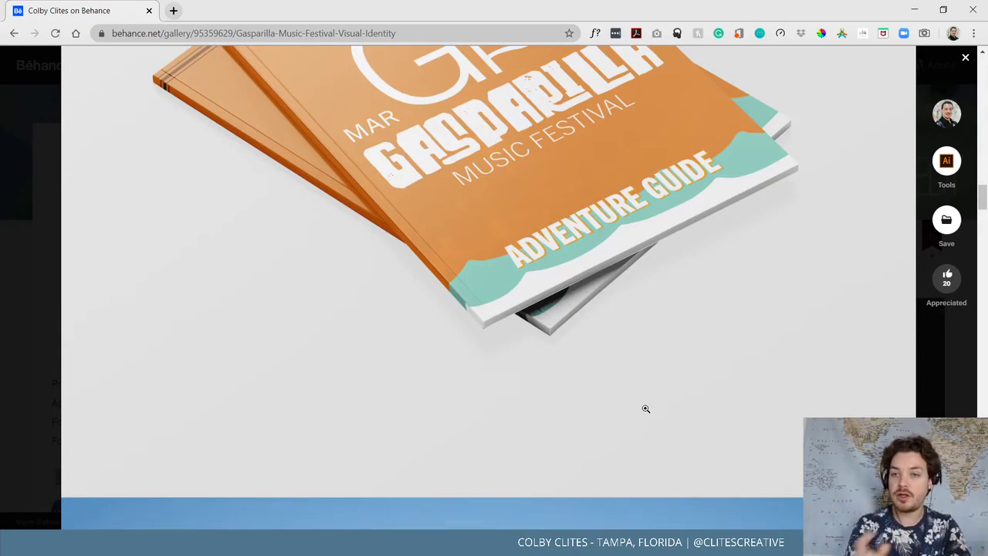
scroll(586, 385, "down", 15)
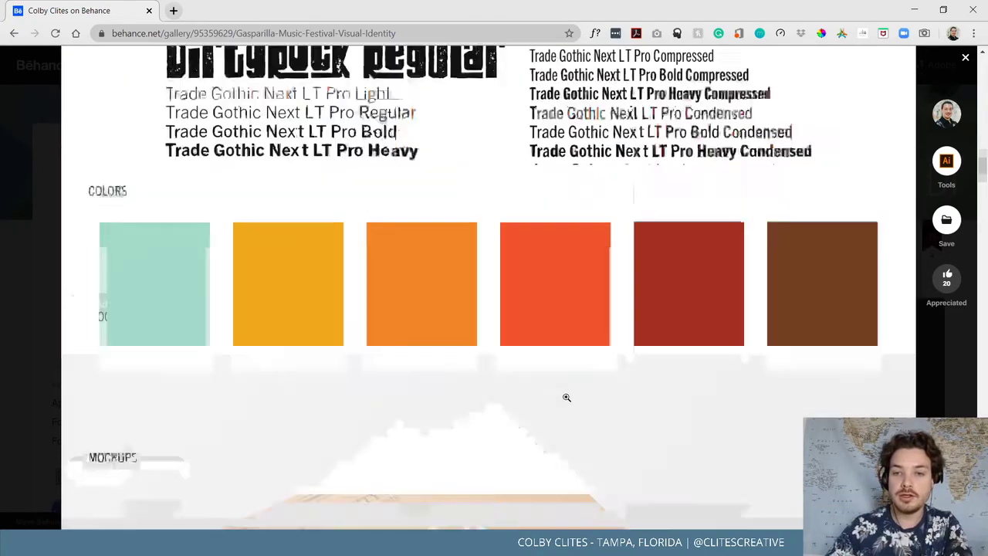
scroll(564, 398, "up", 6)
scroll(565, 399, "up", 10)
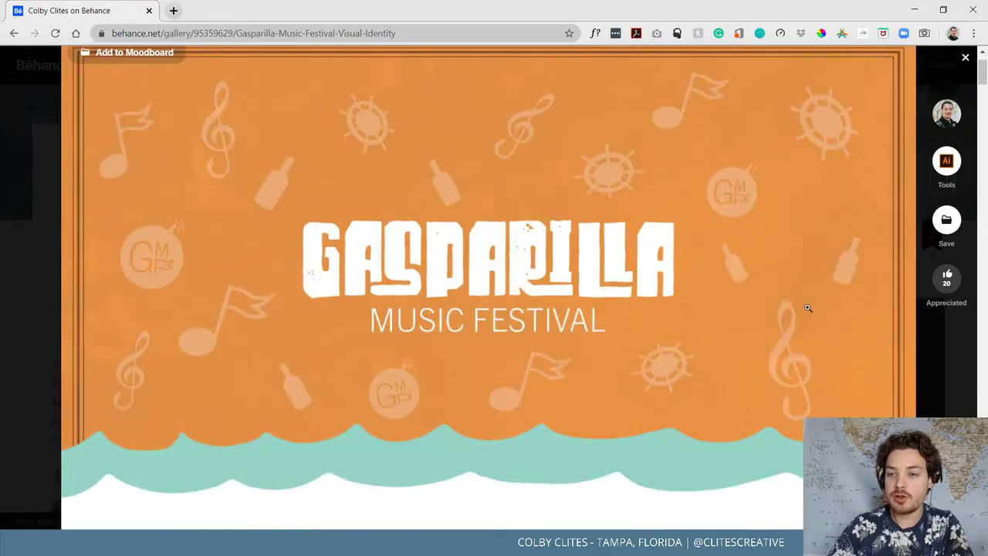
left_click(933, 363)
scroll(849, 309, "down", 3)
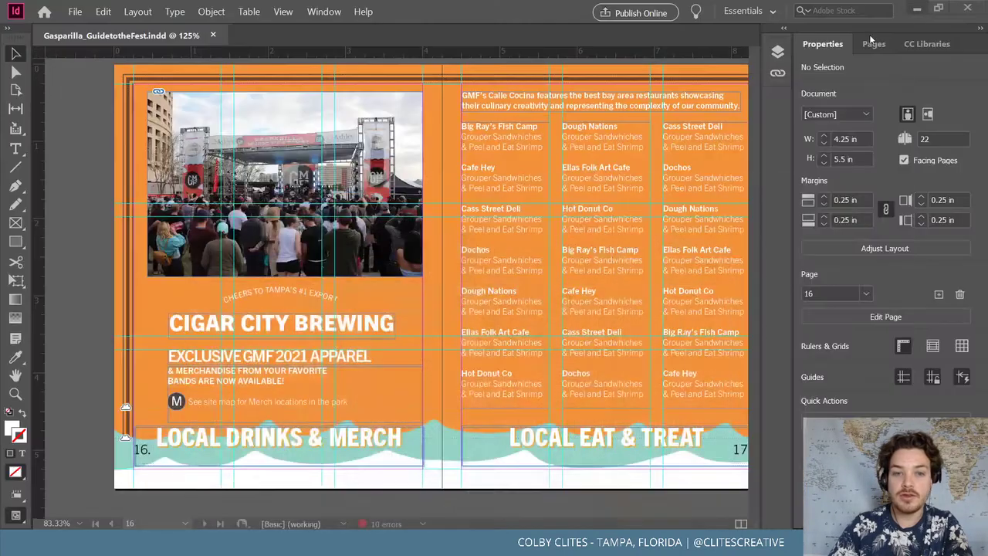
Minimise the browser and reopen the Gasparilla guide from InDesign's recent files
left_click(914, 9)
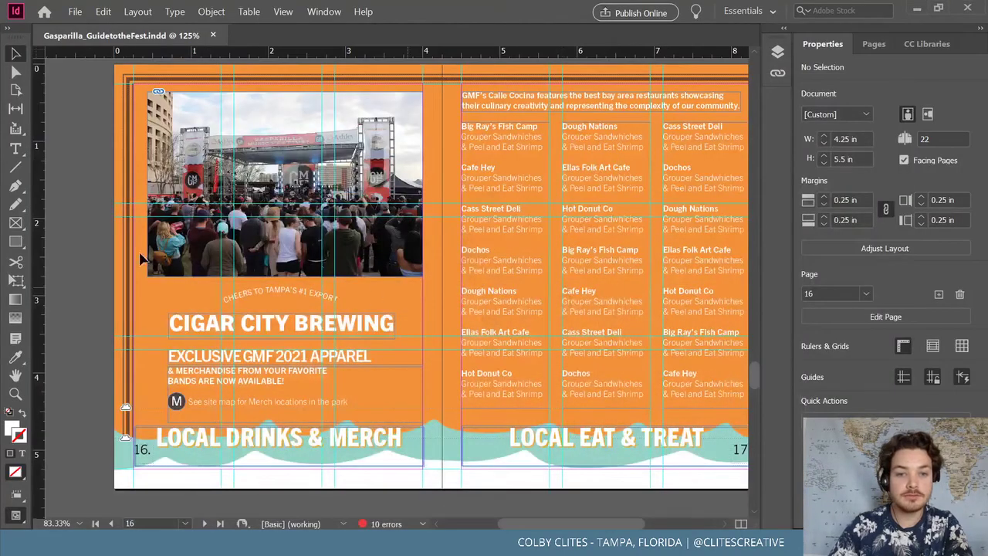
left_click(45, 11)
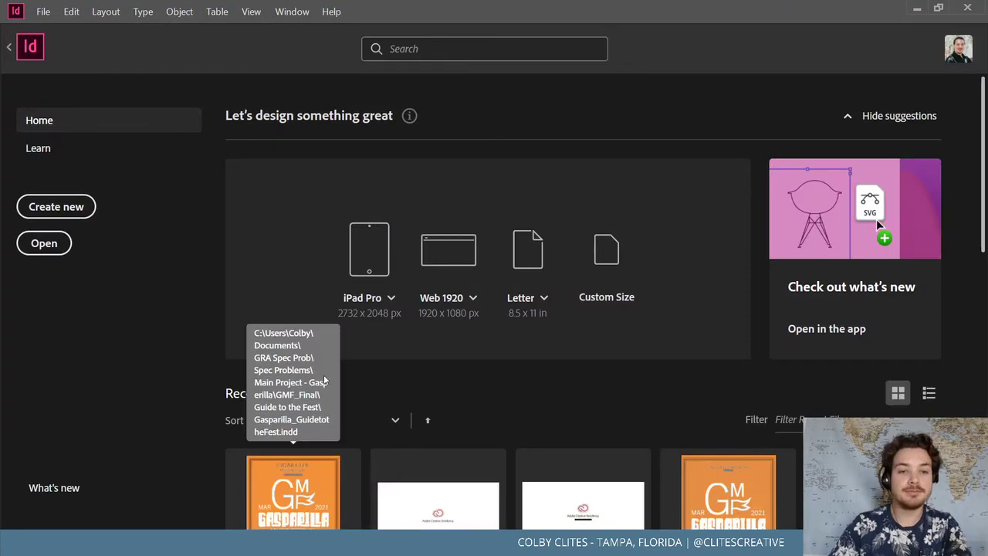
left_click(315, 477)
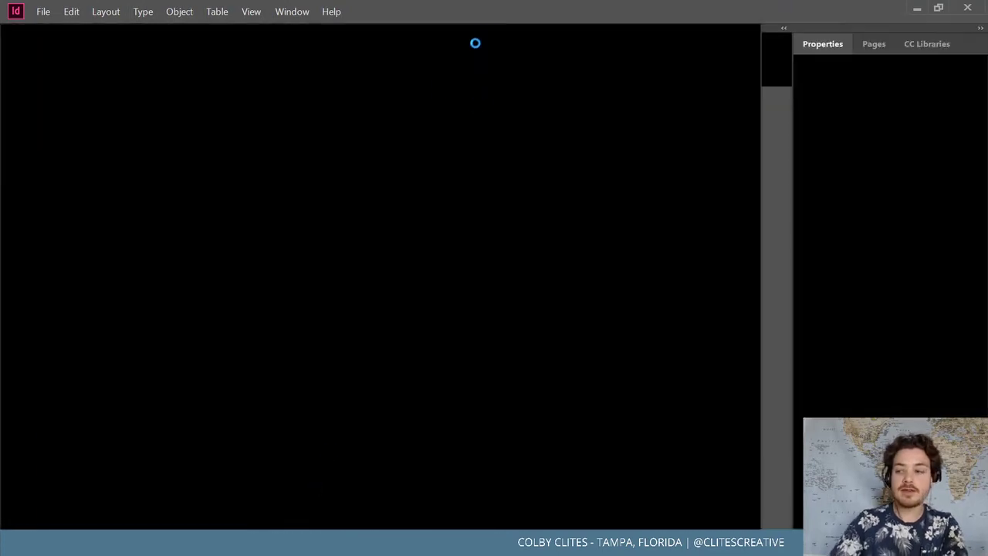
scroll(249, 282, "up", 1)
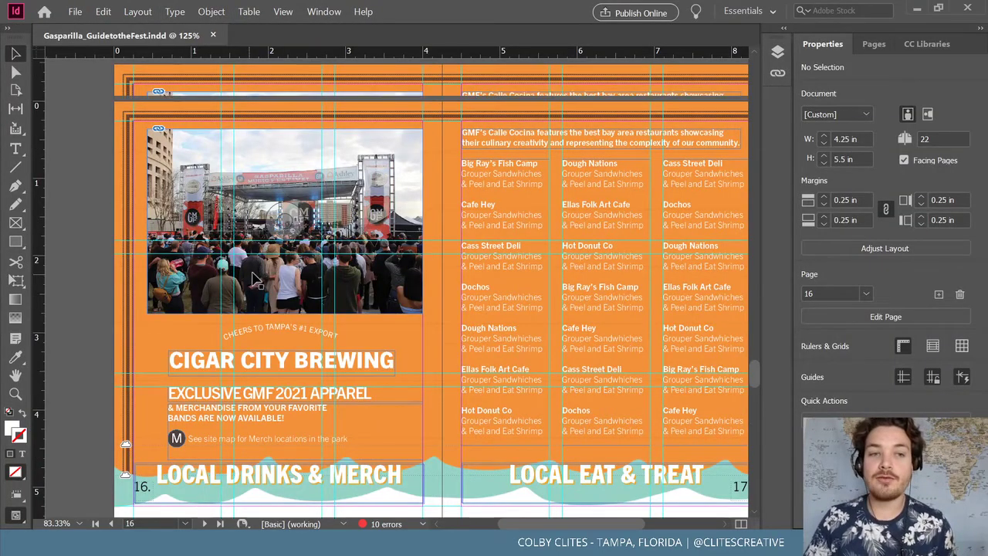
left_click(76, 12)
left_click(383, 74)
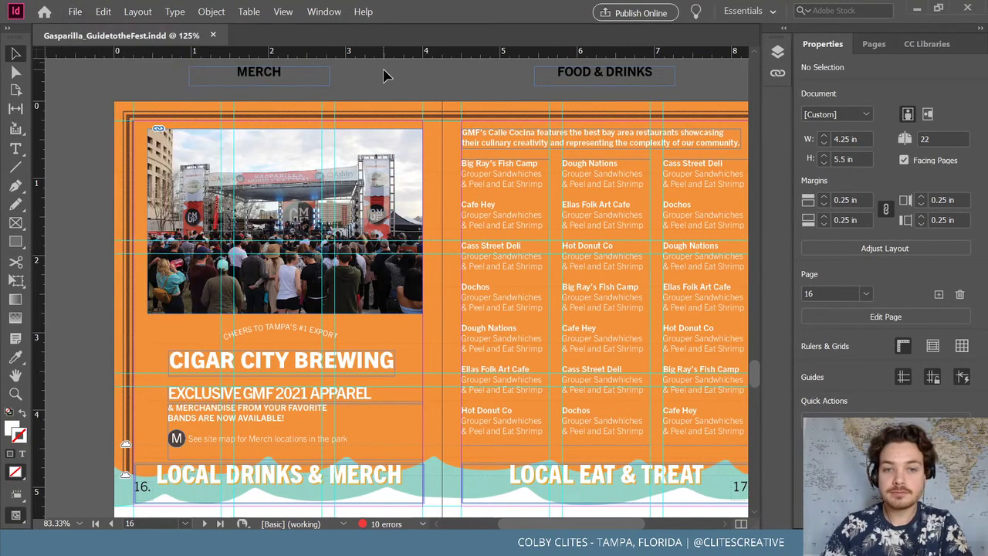
Scroll between the blank 18–19 Recycle/Stats spread and the 16–17 spread
scroll(528, 521, "right", 3)
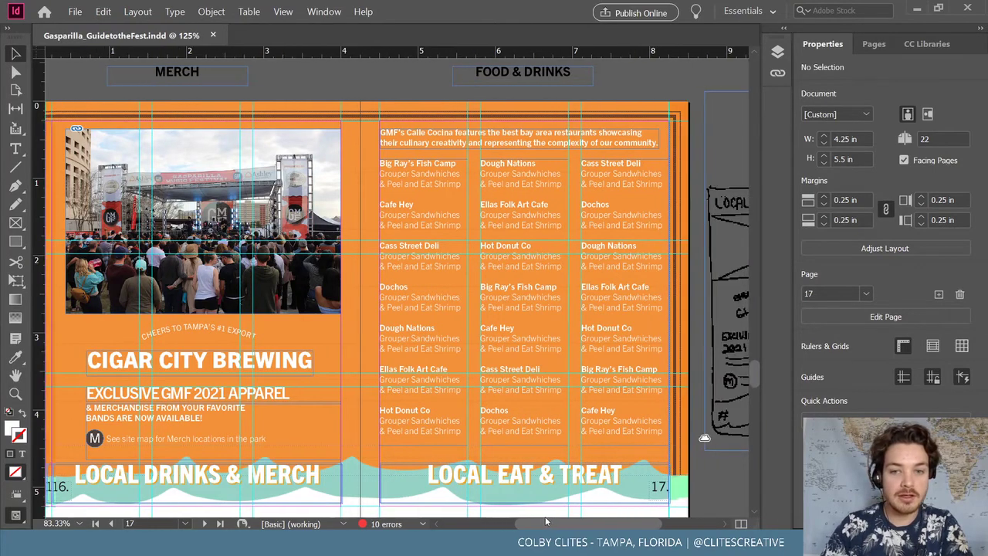
scroll(467, 345, "down", 2)
scroll(467, 345, "down", 6)
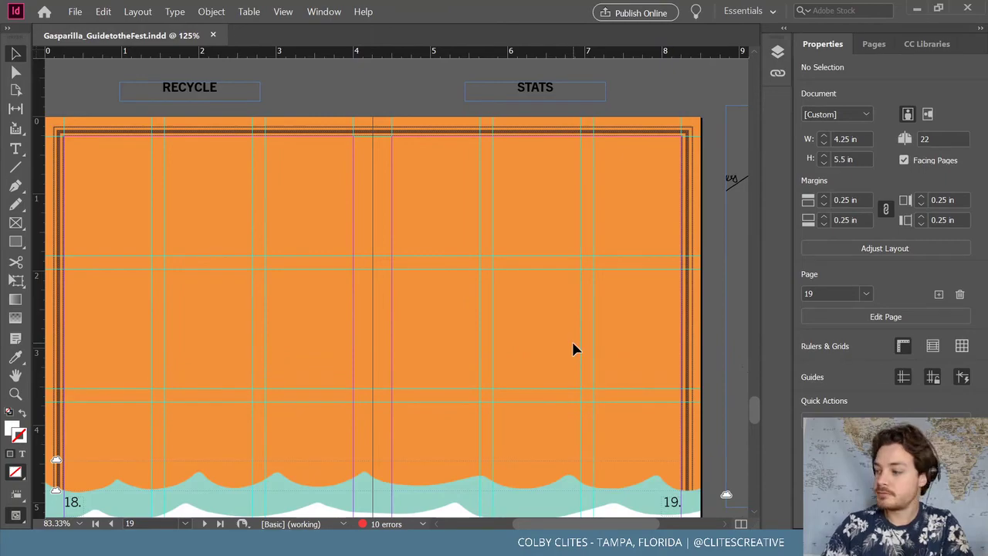
scroll(573, 348, "up", 6)
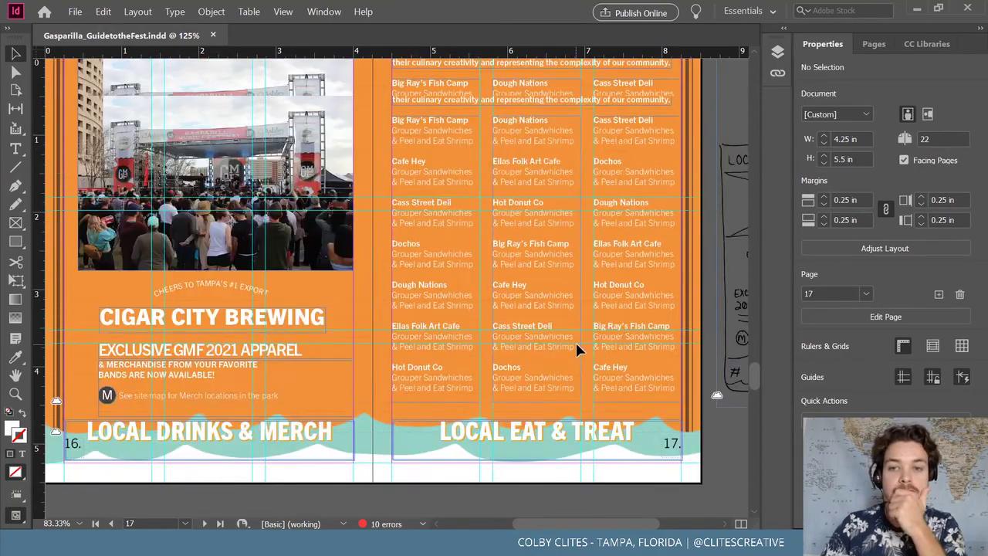
scroll(579, 351, "down", 8)
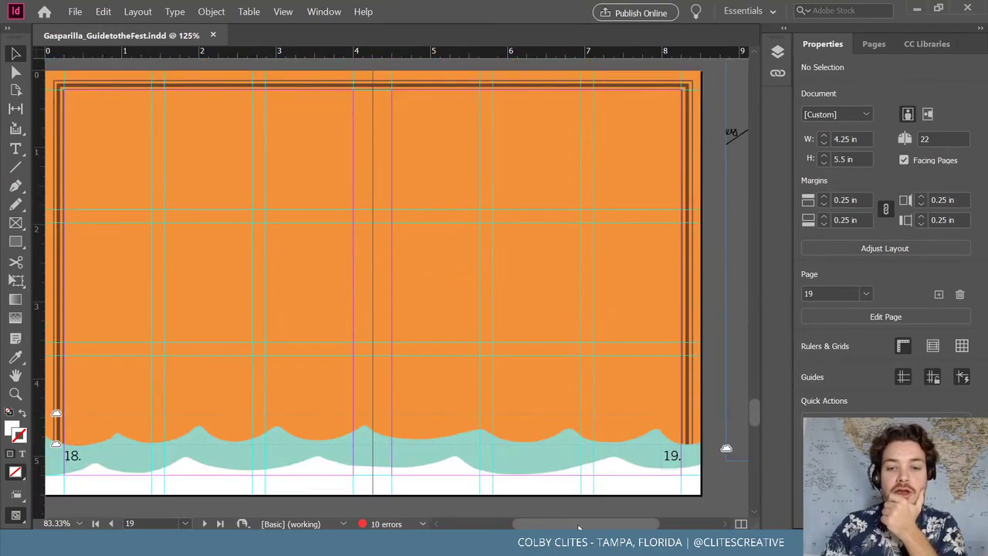
left_click_drag(580, 522, 571, 498)
scroll(541, 402, "up", 8)
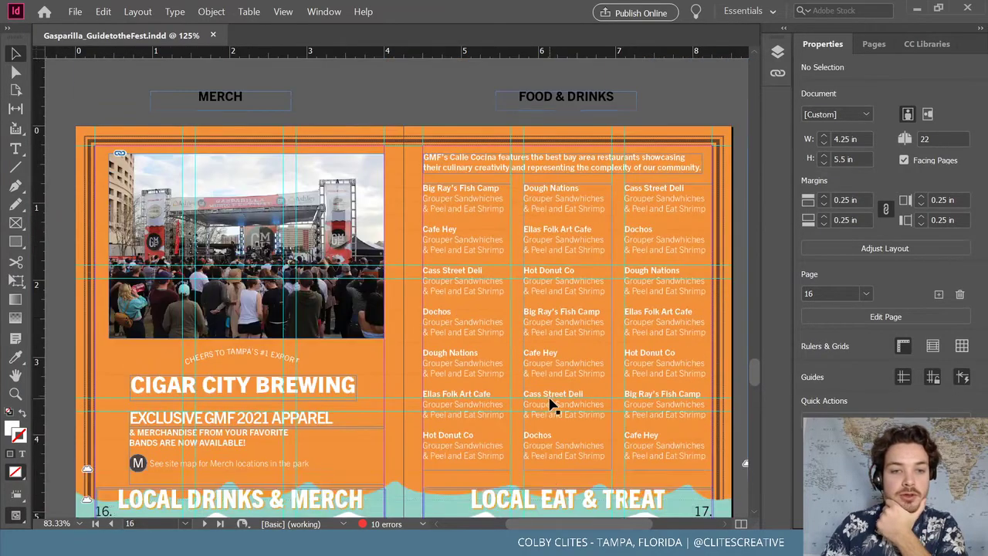
scroll(563, 408, "up", 6)
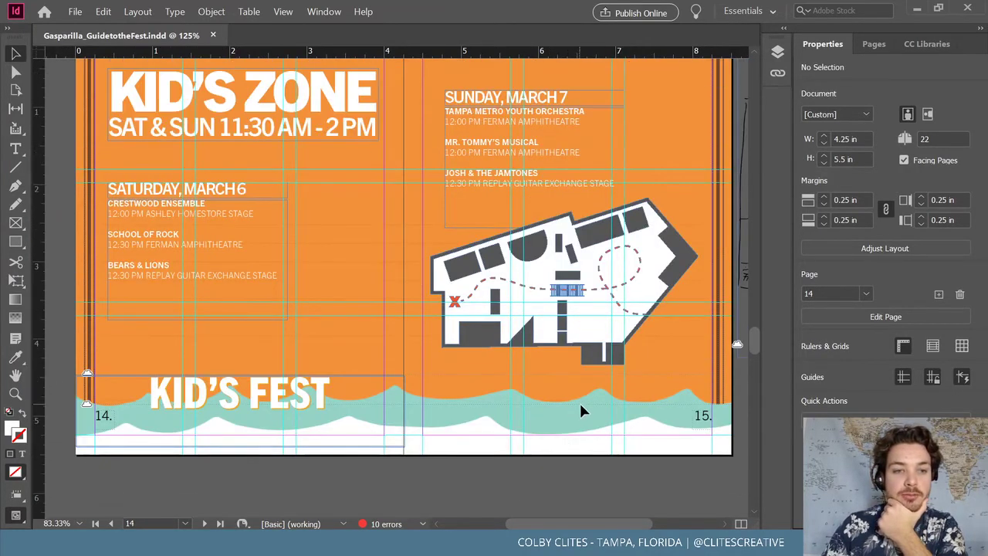
scroll(583, 411, "up", 7)
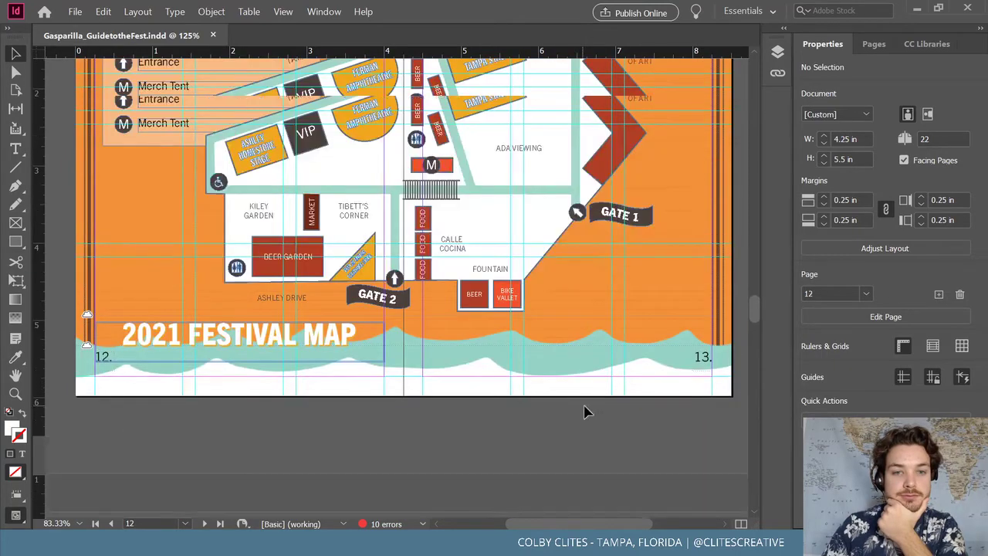
scroll(584, 411, "up", 7)
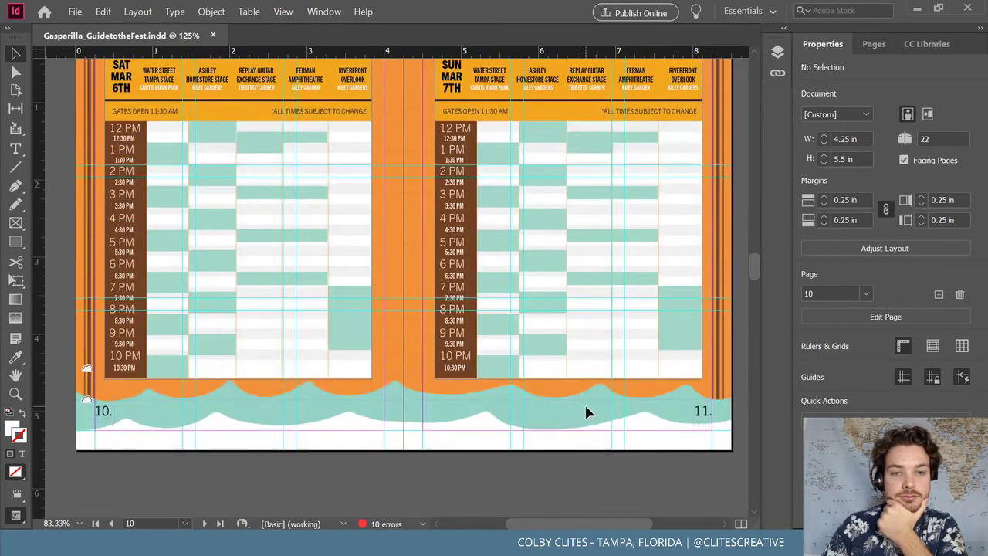
scroll(585, 412, "up", 7)
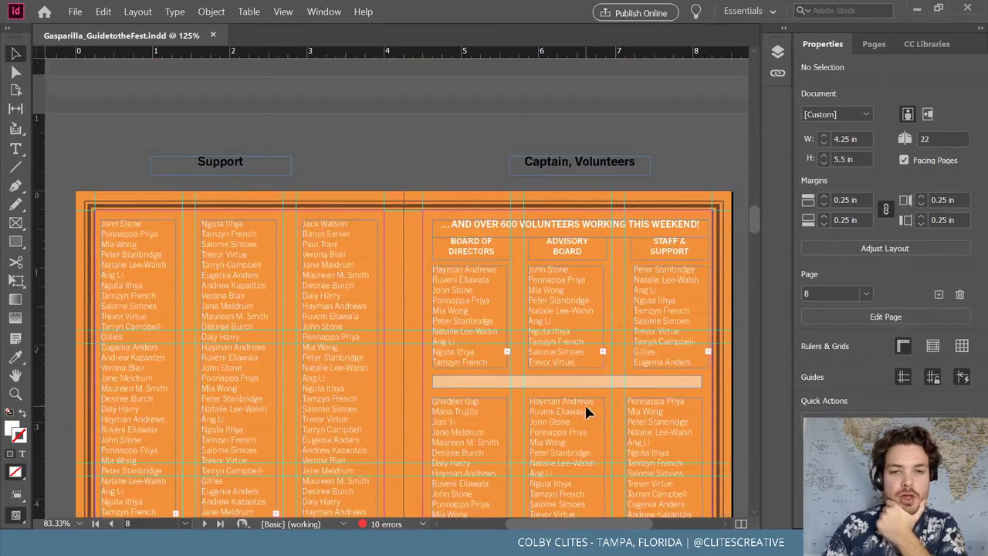
scroll(584, 403, "up", 7)
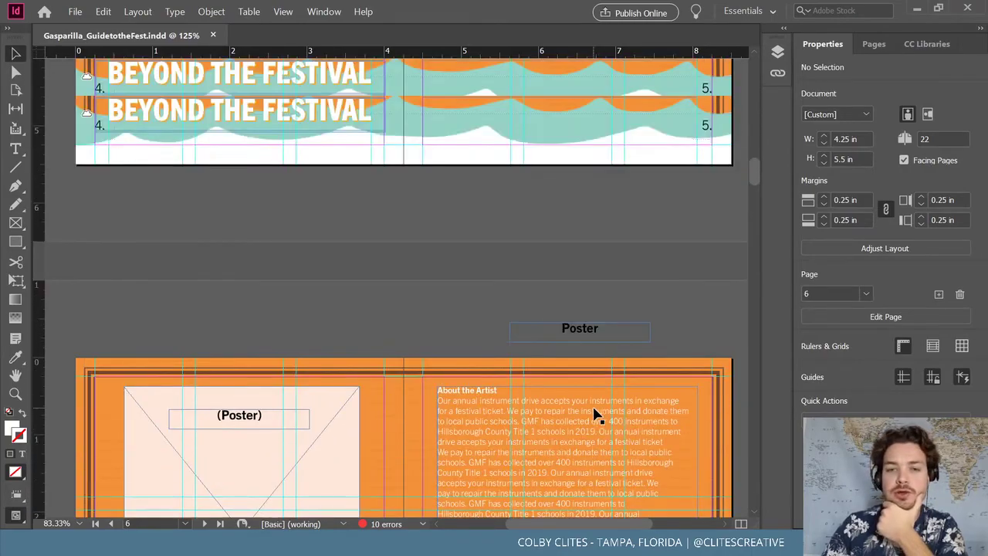
scroll(596, 415, "up", 7)
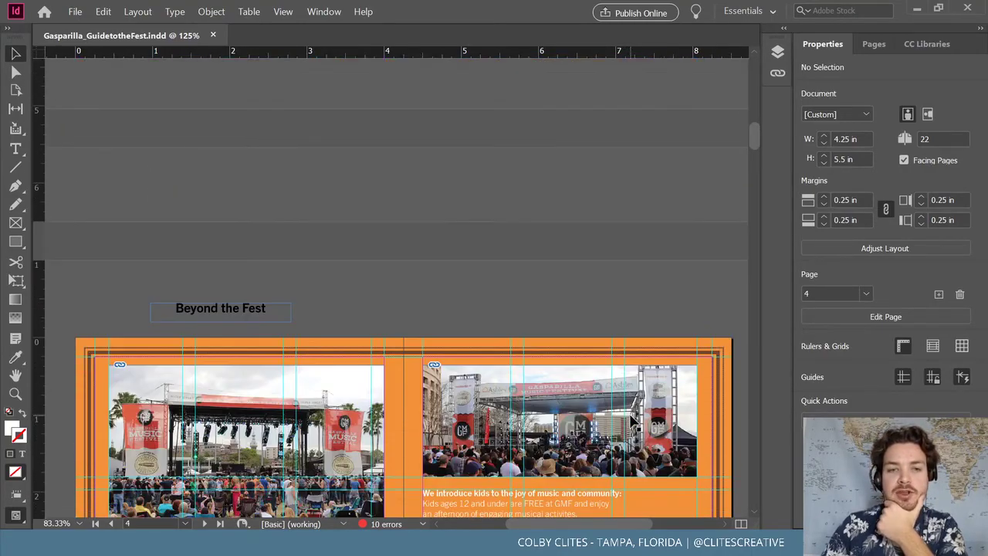
scroll(637, 423, "up", 6)
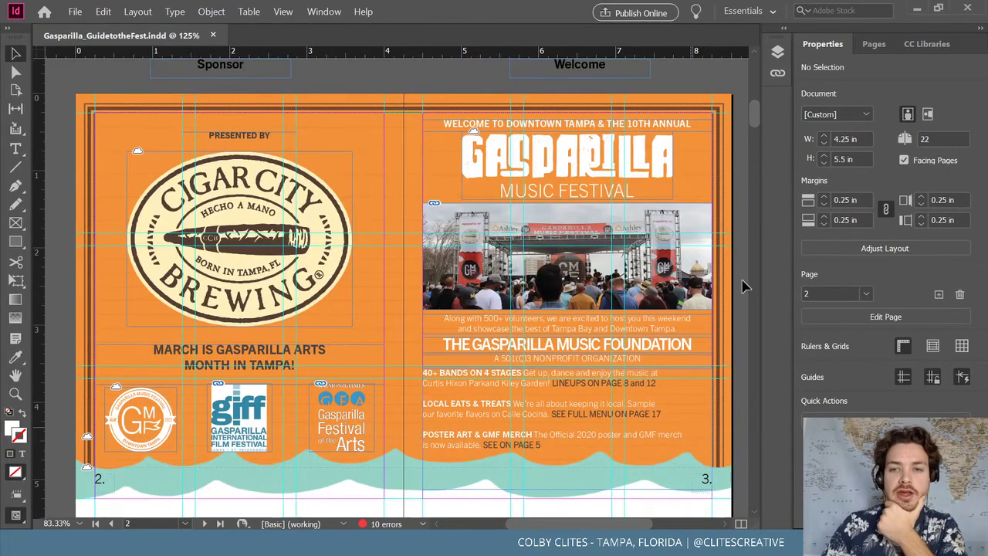
left_click_drag(760, 119, 757, 83)
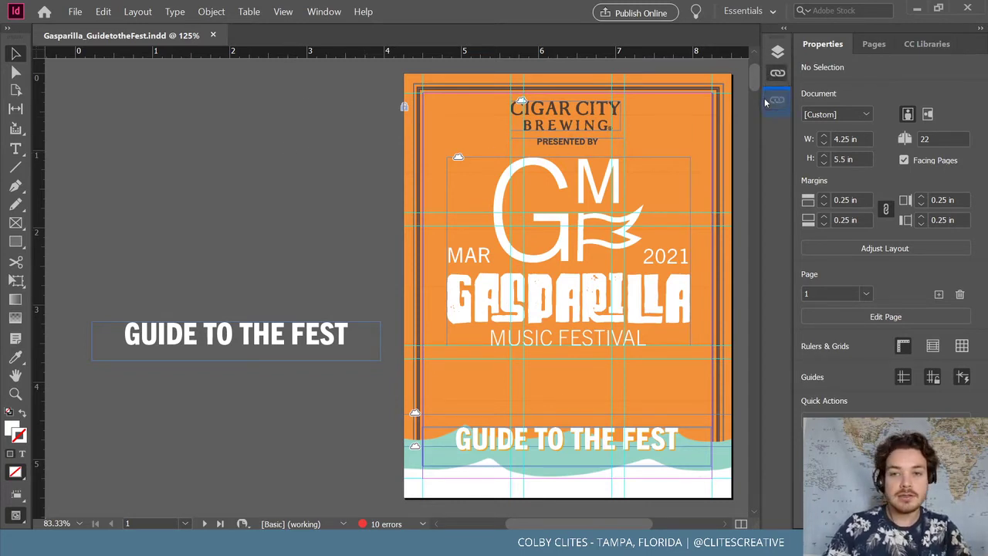
left_click_drag(753, 79, 761, 335)
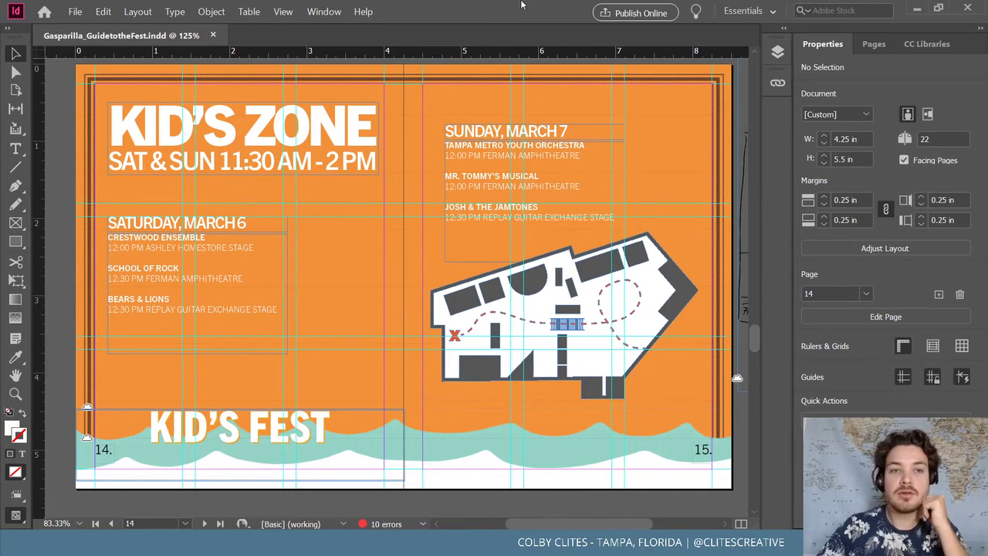
In Illustrator, ungroup the treasure-map artwork one level with Object > Ungroup
left_click(916, 11)
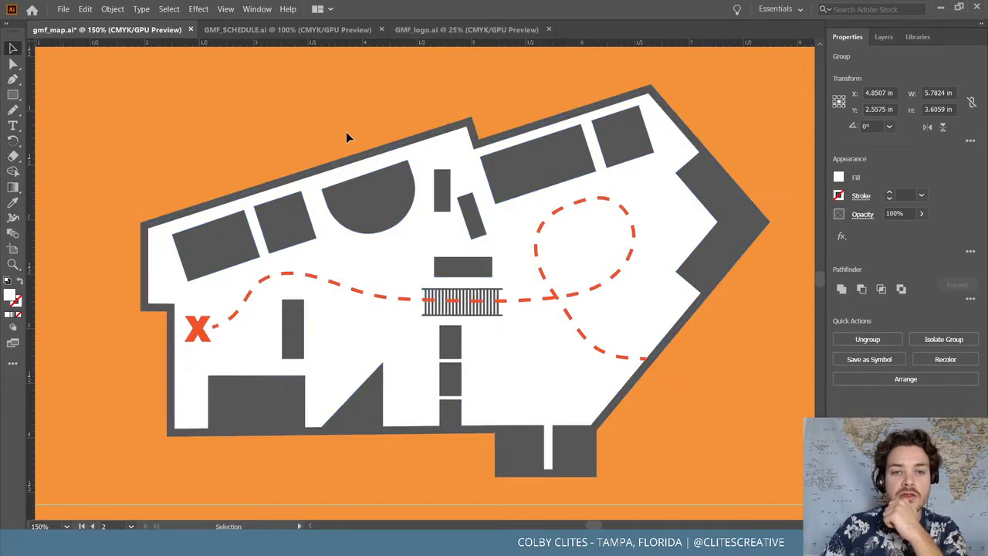
left_click(346, 137)
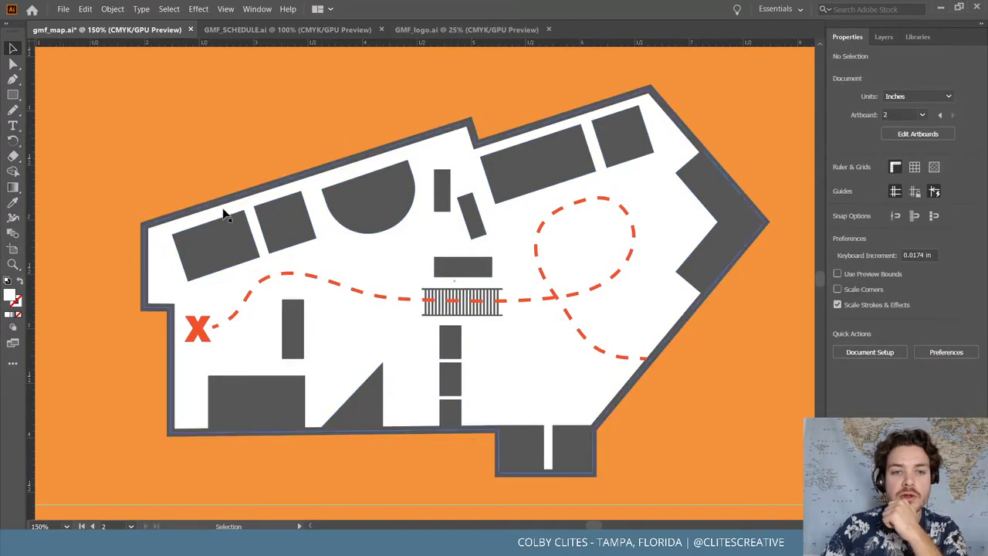
left_click(227, 214)
left_click(112, 8)
left_click(130, 76)
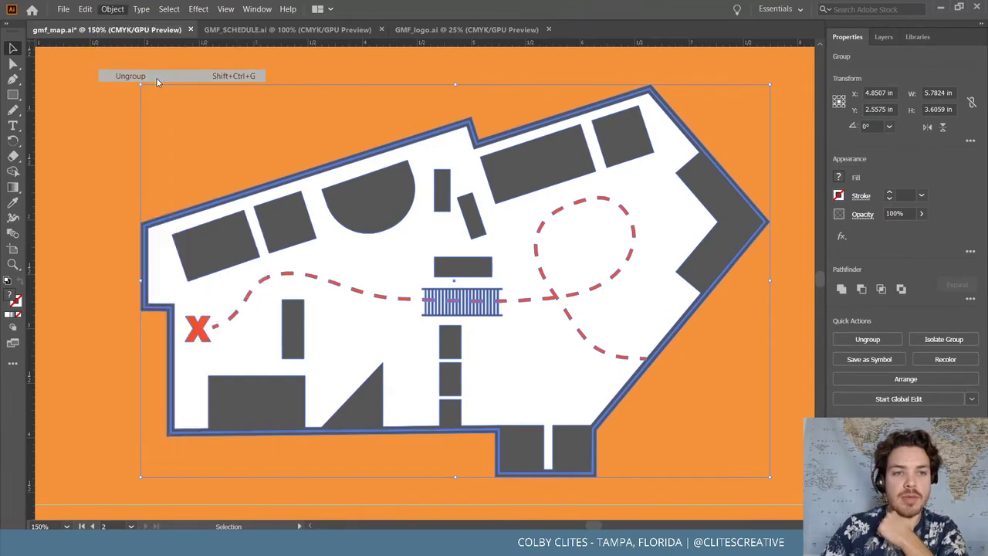
left_click(715, 374)
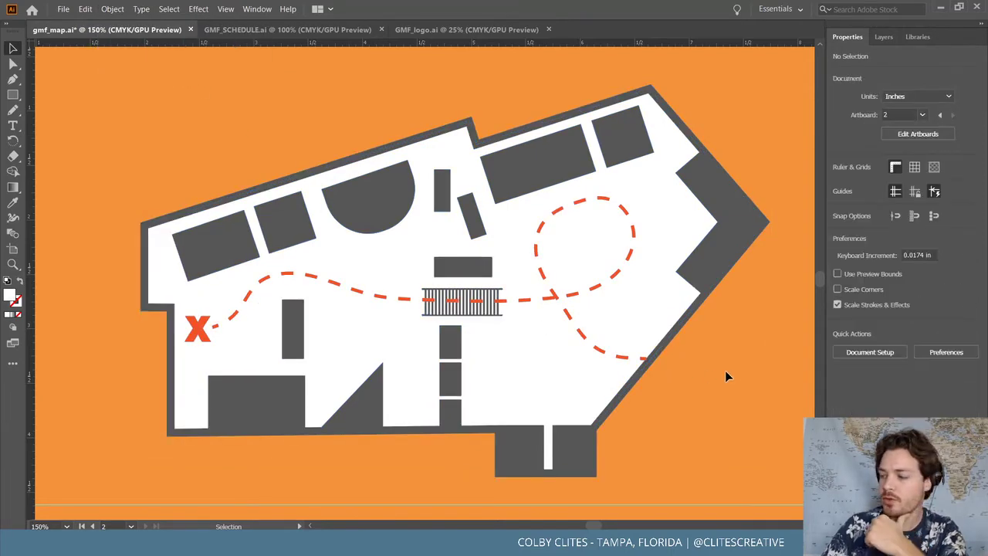
left_click(653, 277)
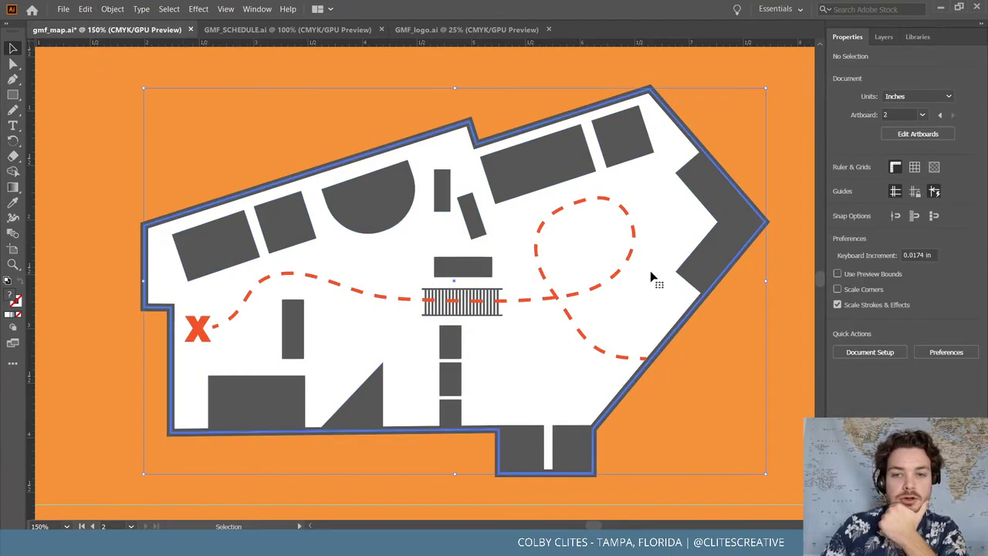
left_click(260, 64)
Place the burned-paper JPG from the Main Project - Gasperilla folder
left_click(64, 8)
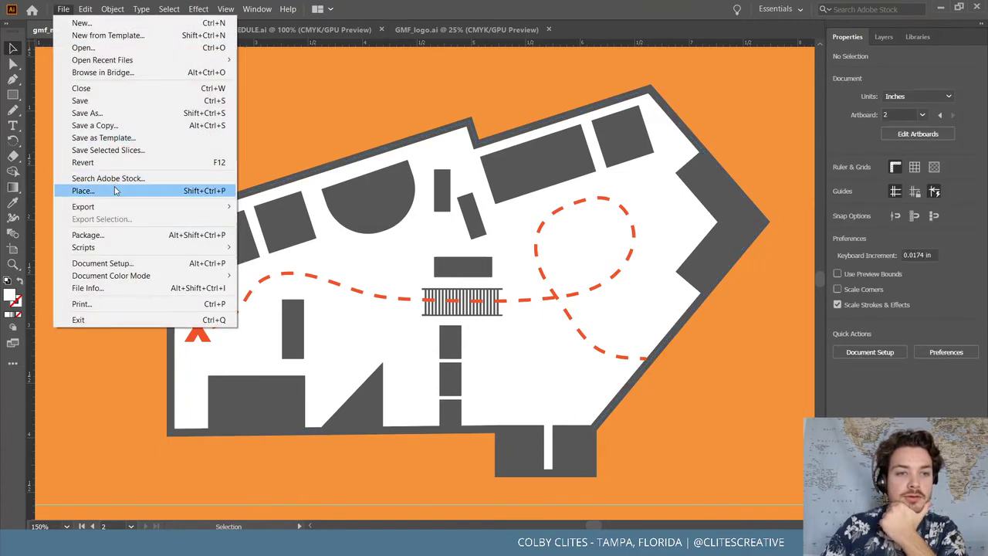
left_click(116, 191)
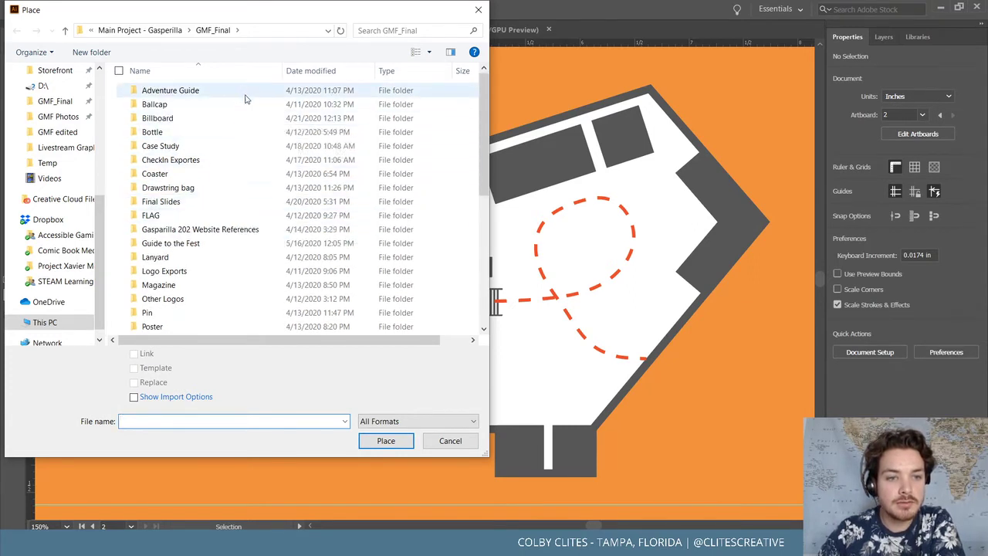
scroll(247, 100, "down", 3)
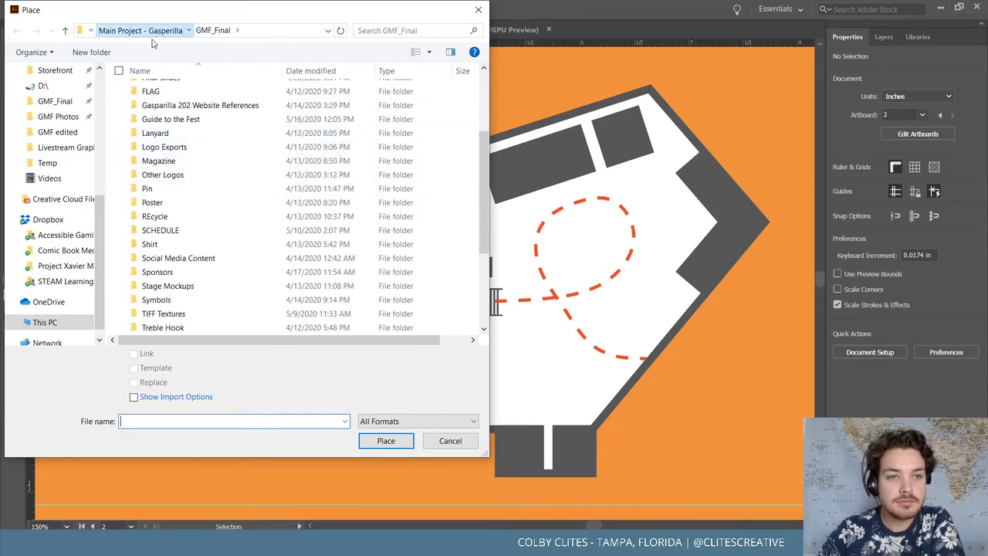
left_click(151, 32)
double_click(228, 116)
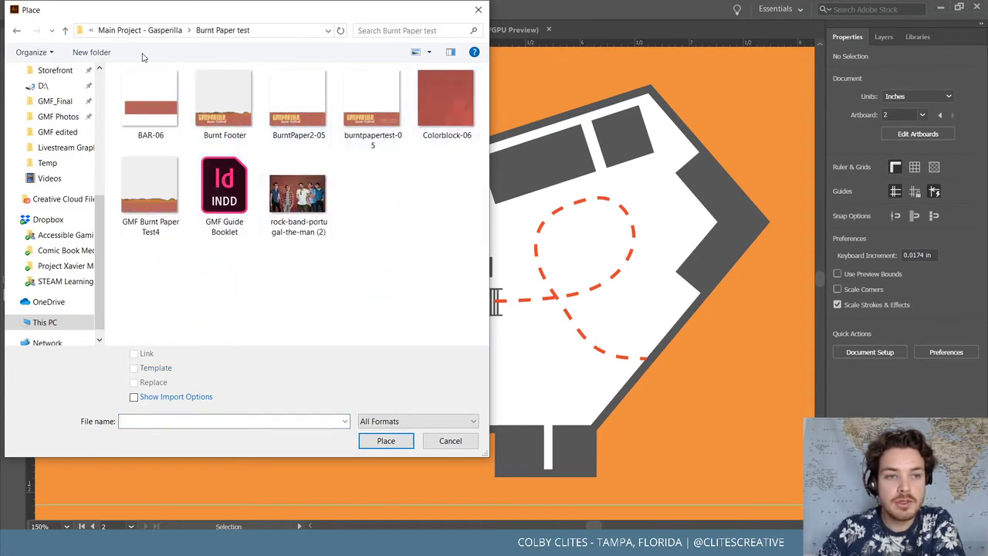
left_click(18, 32)
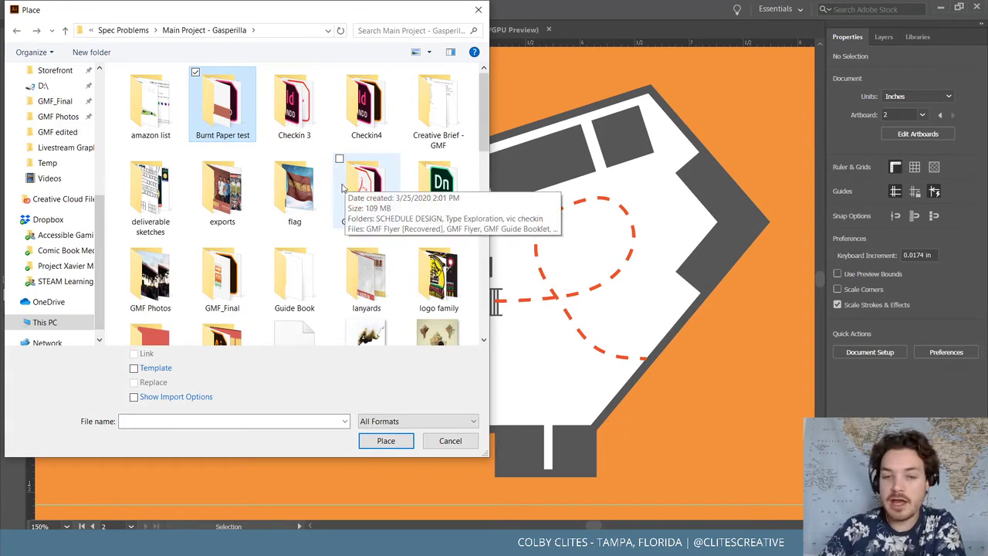
scroll(427, 223, "down", 3)
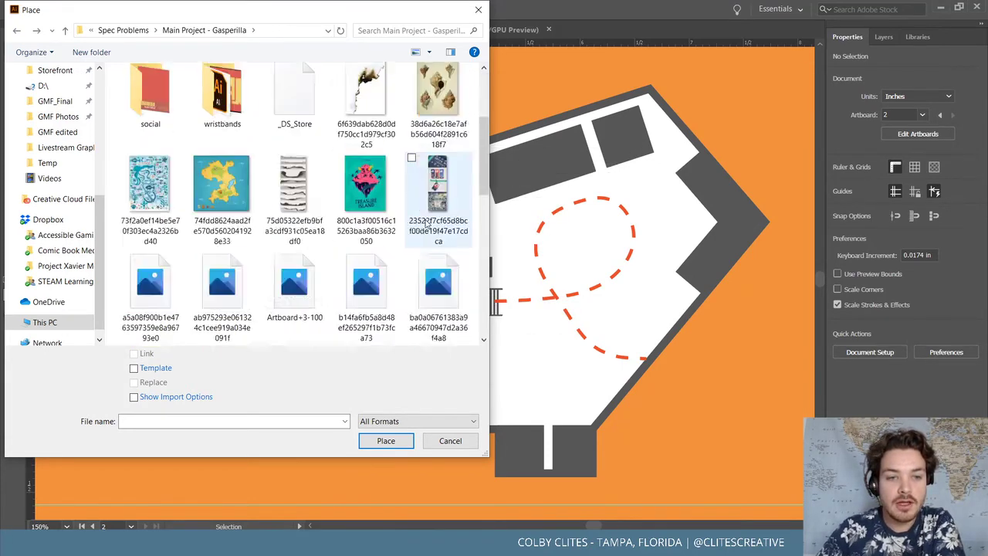
scroll(426, 223, "down", 1)
scroll(377, 174, "up", 2)
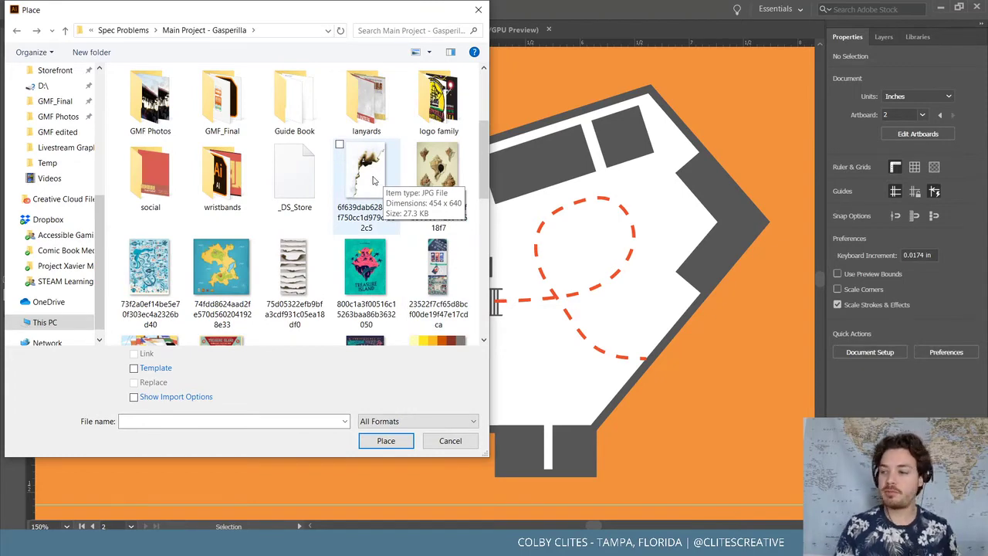
scroll(356, 175, "down", 1)
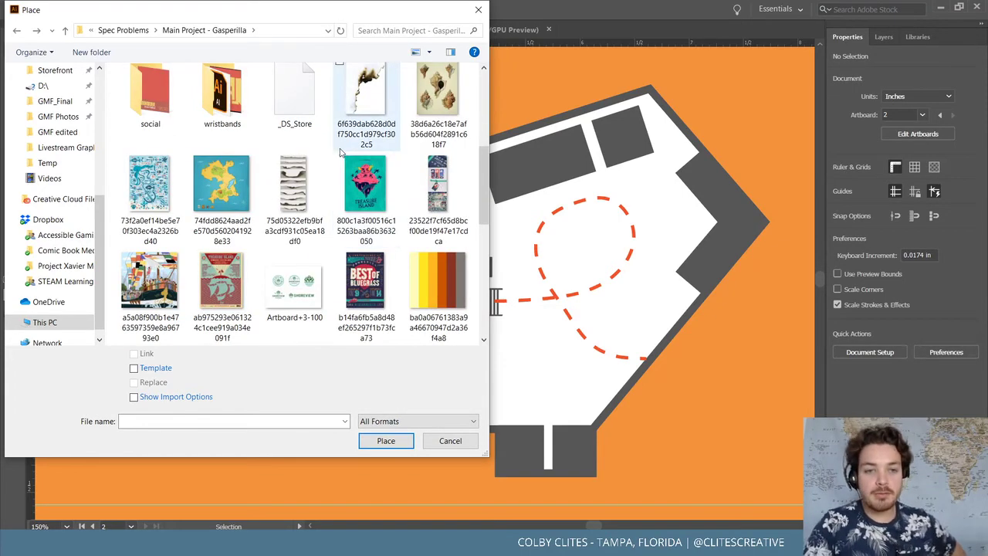
left_click(344, 143)
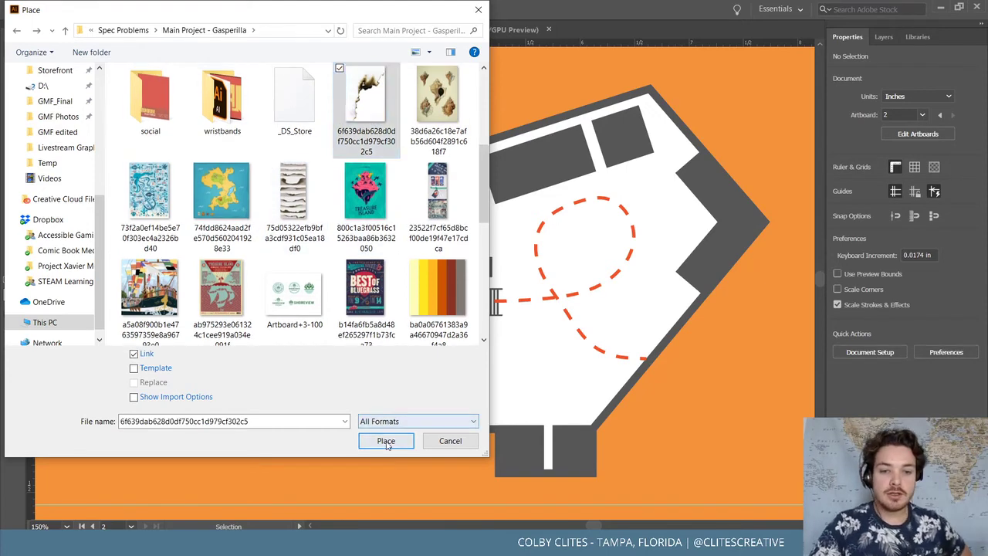
left_click(386, 440)
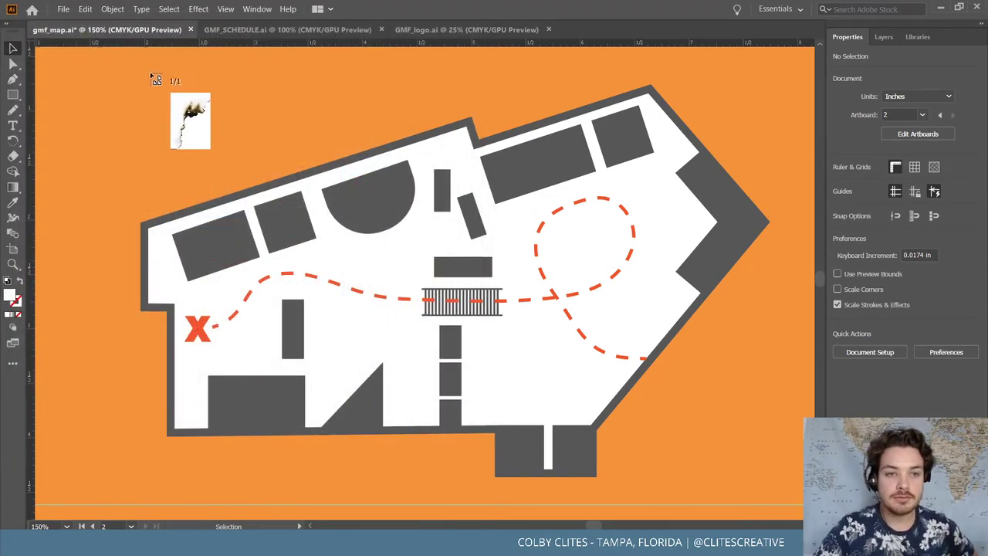
Draw the burned-paper image out over the map, then delete it
left_click(155, 78)
mouse_move(464, 295)
left_mouse_down()
mouse_move(467, 241)
mouse_move(551, 261)
mouse_move(556, 337)
mouse_move(579, 317)
mouse_move(572, 323)
left_mouse_up()
key("Delete")
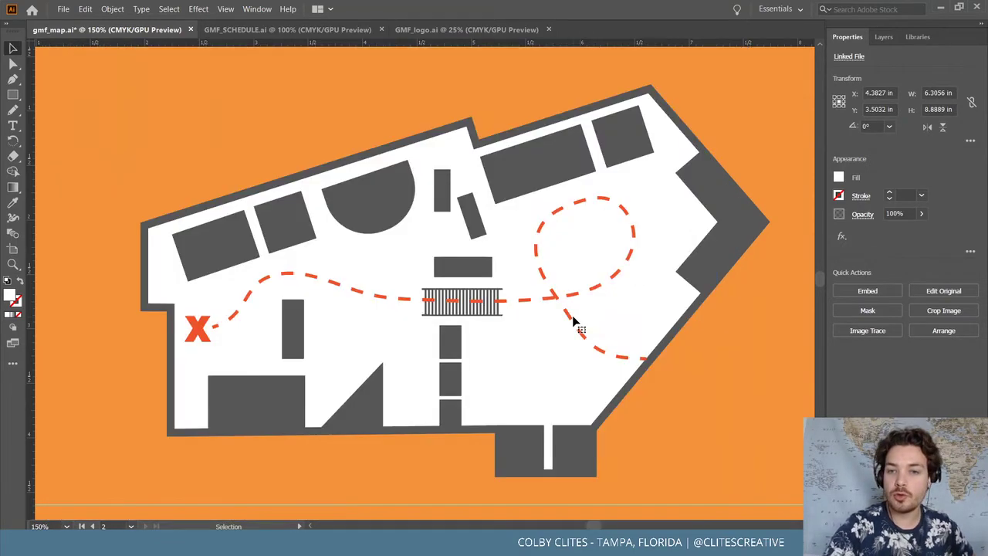
left_click(63, 8)
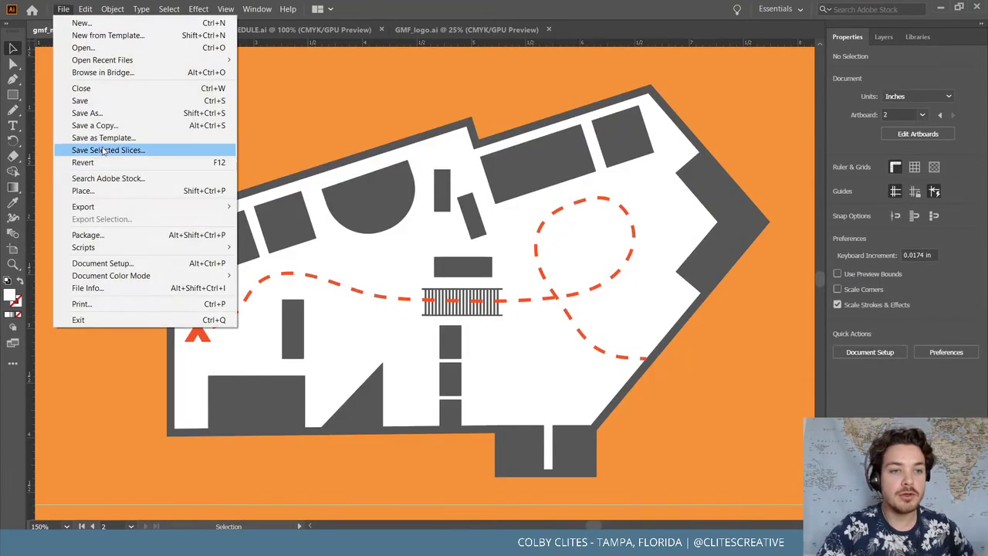
Place the Untitled_Artwork paper image and drag it into position over the orange artboard
left_click(116, 192)
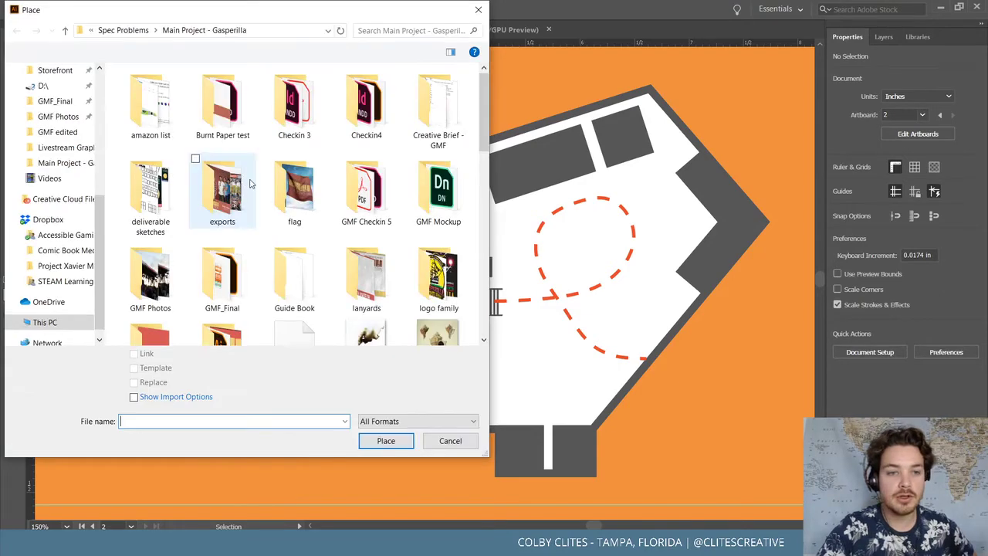
scroll(392, 232, "down", 2)
scroll(392, 231, "down", 6)
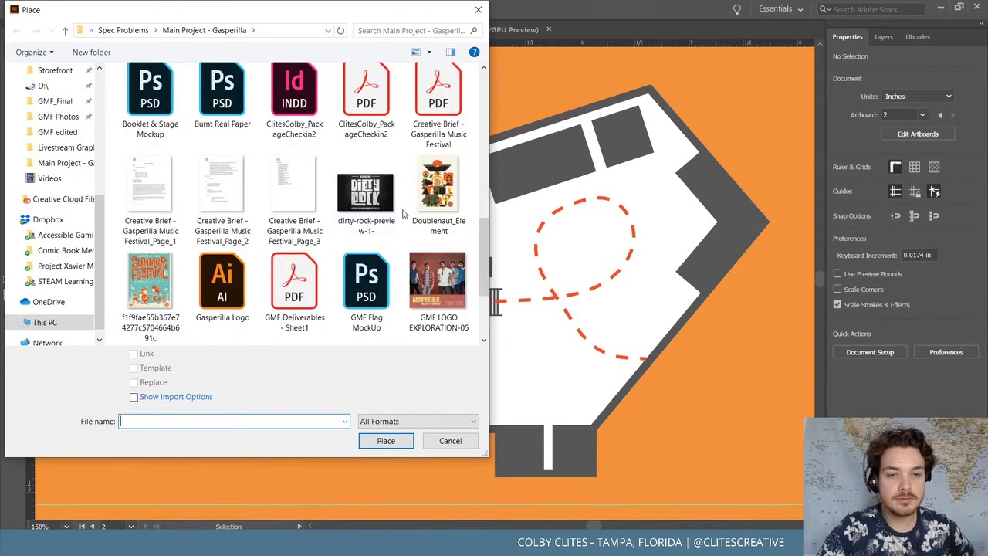
left_click(367, 299)
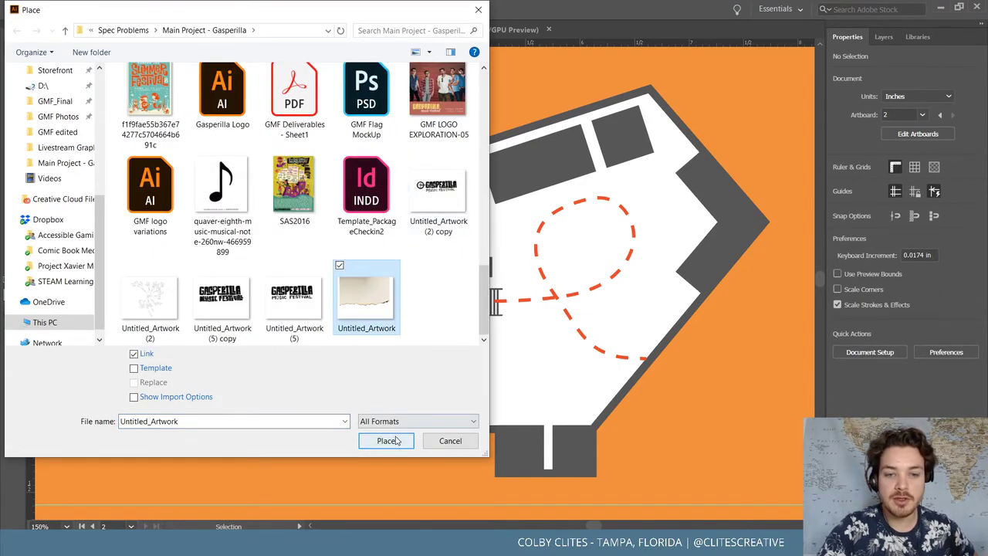
left_click(392, 441)
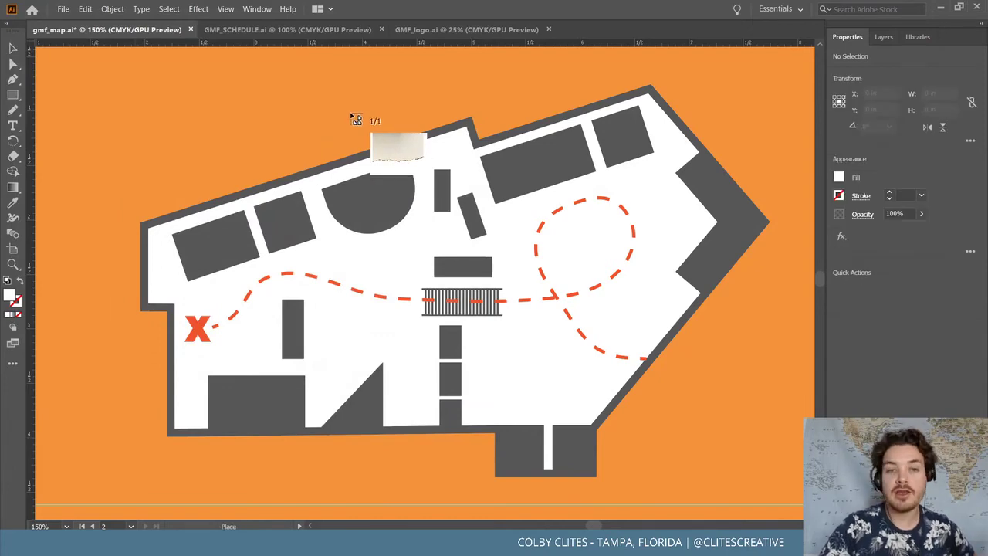
left_click(106, 69)
left_click_drag(108, 73, 257, 145)
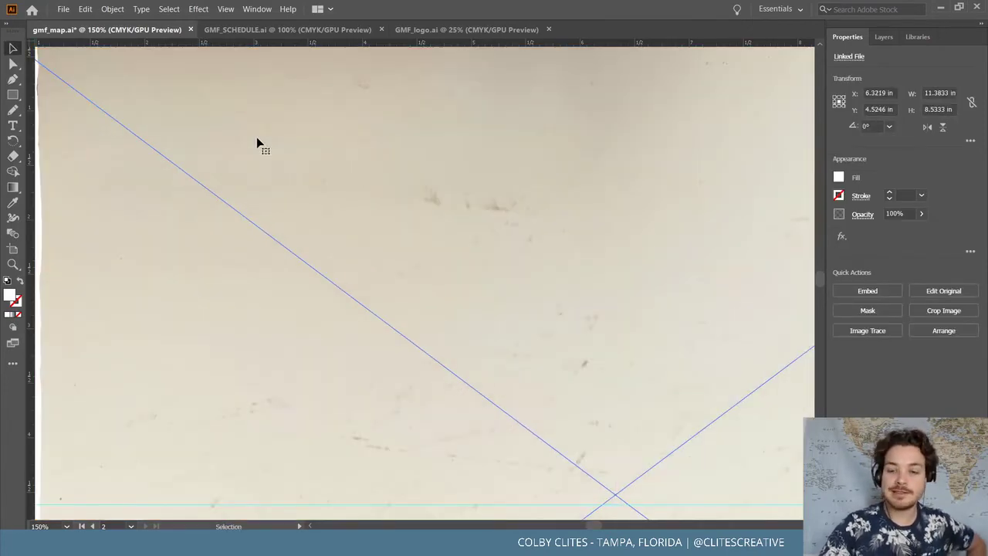
key("ctrl+minus")
key("ctrl+minus")
key("ctrl+minus")
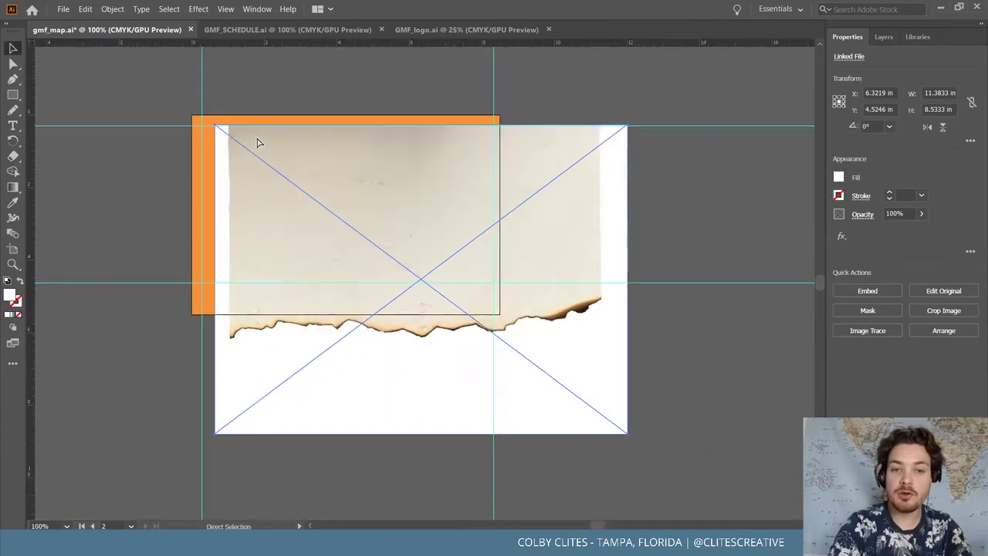
left_click_drag(261, 157, 316, 346)
left_click_drag(463, 372, 485, 313)
Send the paper image to the back, then try a clipping mask with the map and undo it
left_click(112, 9)
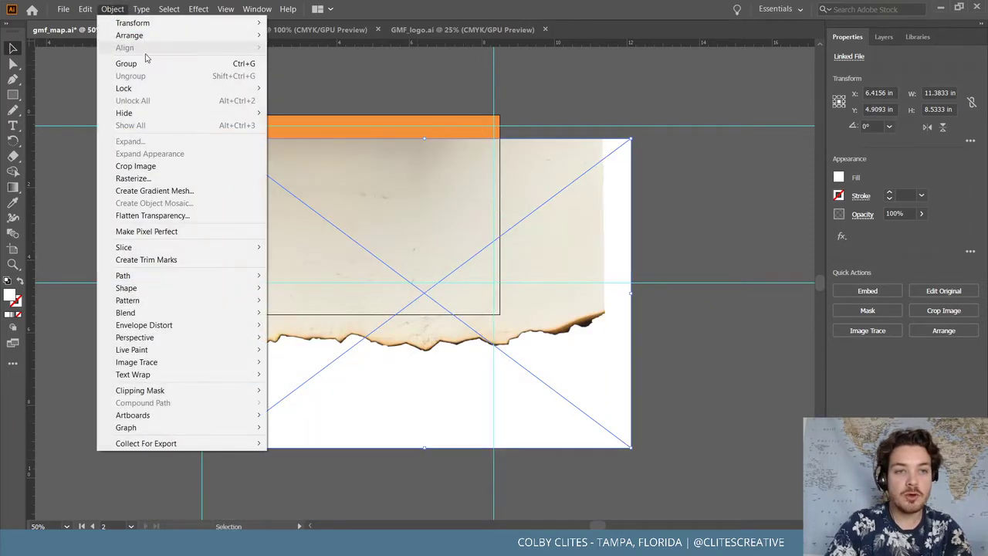
mouse_move(132, 35)
left_click(309, 72)
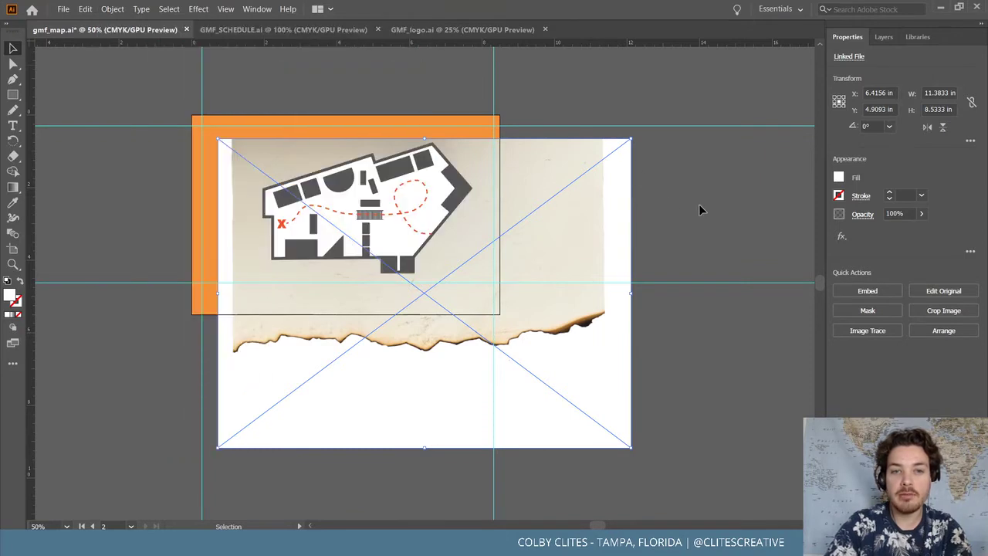
left_click(463, 188, "shift")
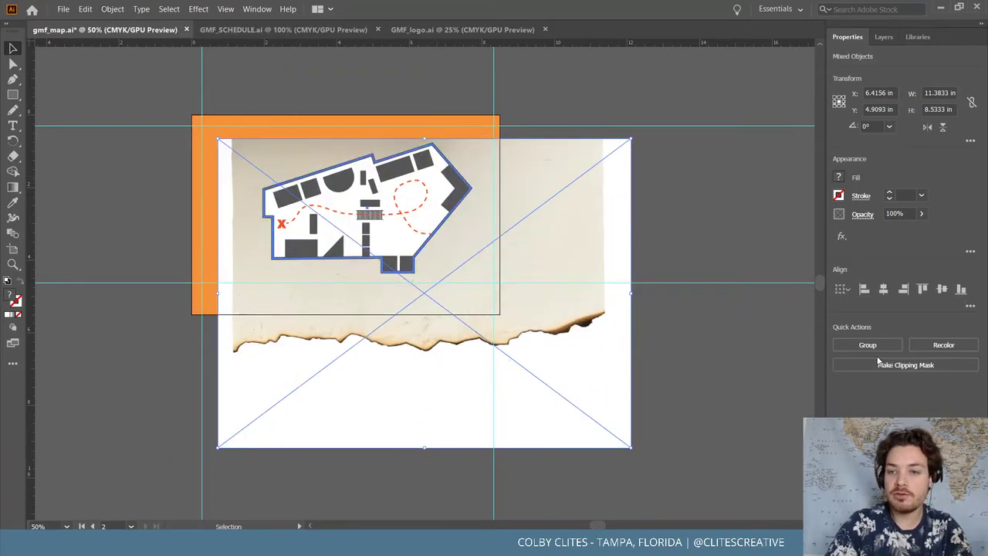
left_click(905, 364)
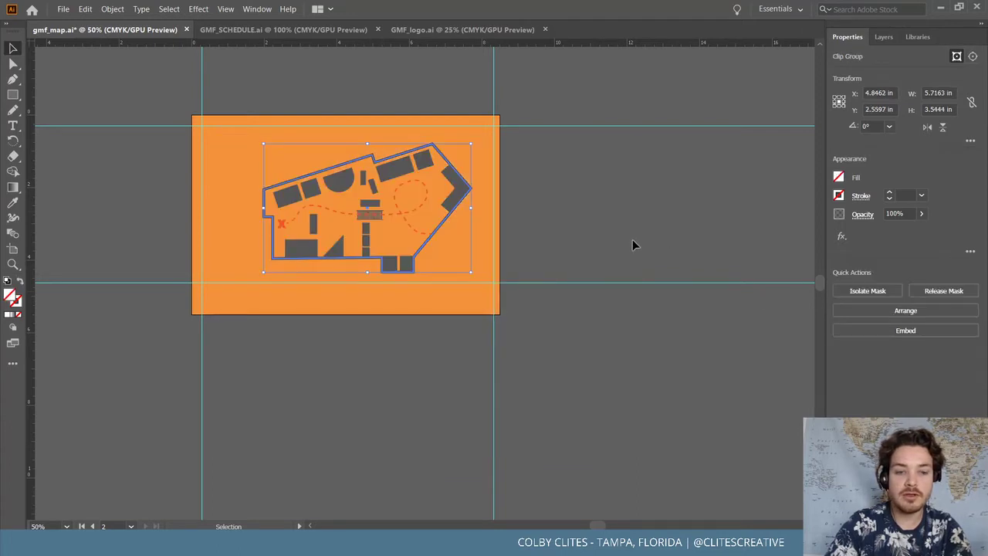
key("ctrl+z")
key("ctrl+plus")
key("ctrl+plus")
key("ctrl+plus")
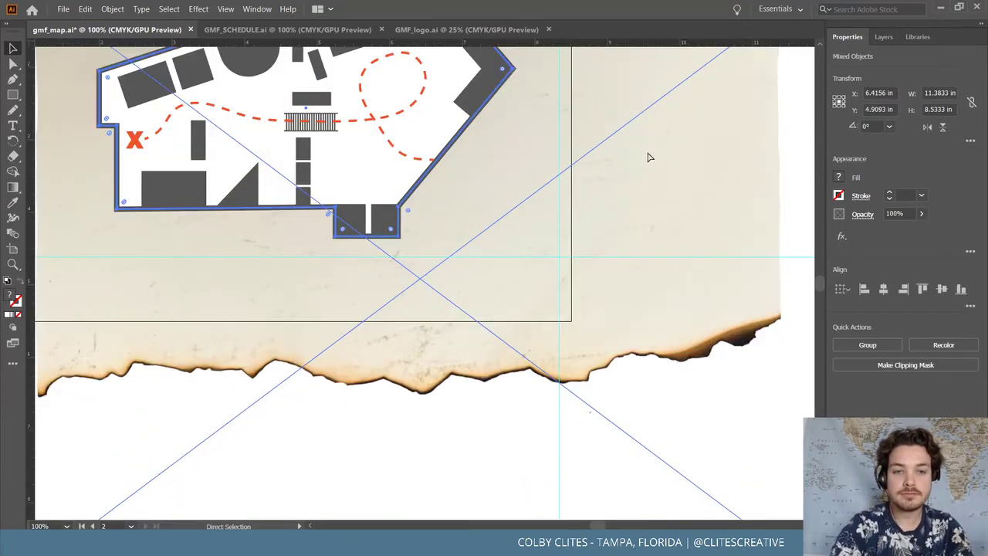
Shift the burnt-paper image into place beneath the floor-plan map
scroll(648, 158, "up", 2)
scroll(649, 157, "left", 3)
scroll(629, 342, "up", 3)
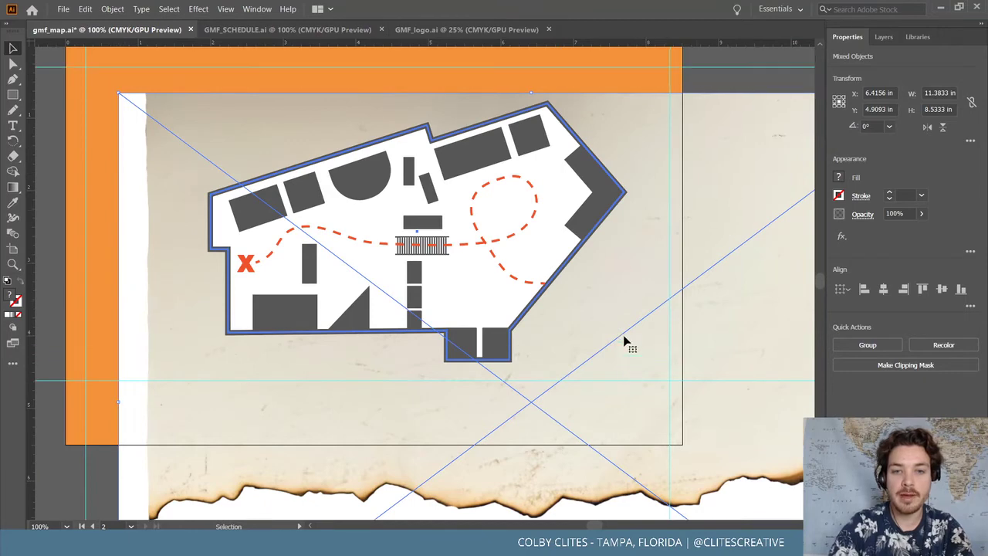
left_click_drag(726, 291, 647, 266)
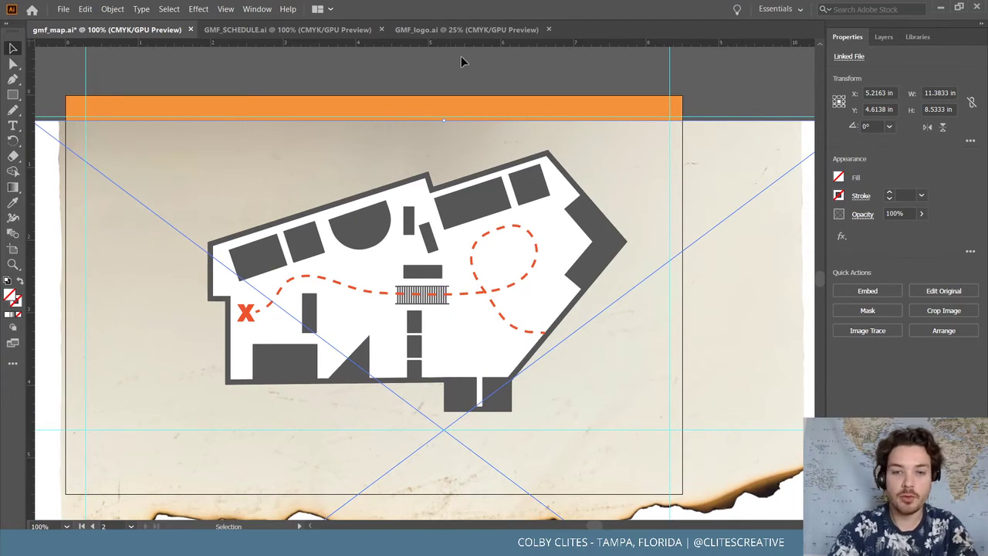
left_click(566, 98)
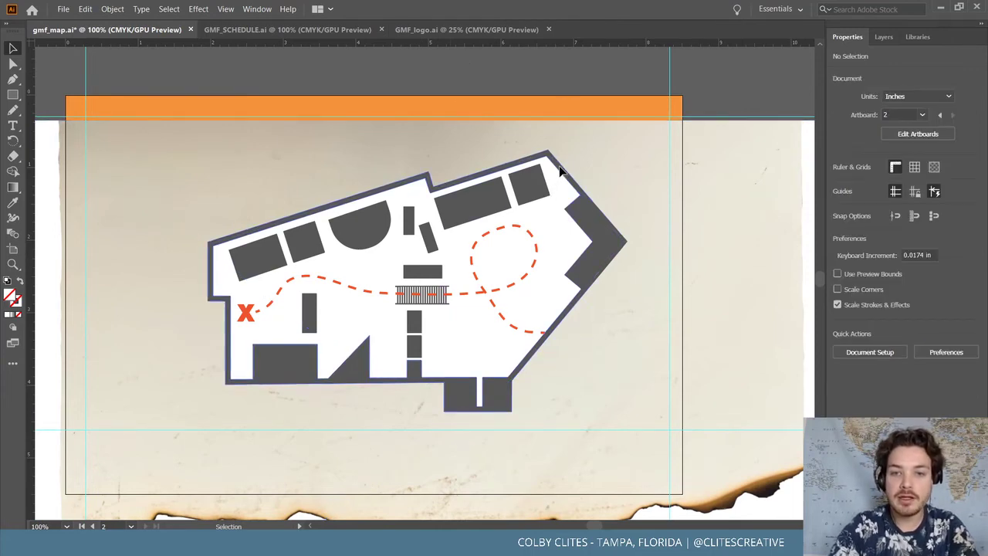
Ungroup the floor-plan map, try moving its white background shape aside, and undo
left_click(471, 247)
left_click(113, 9)
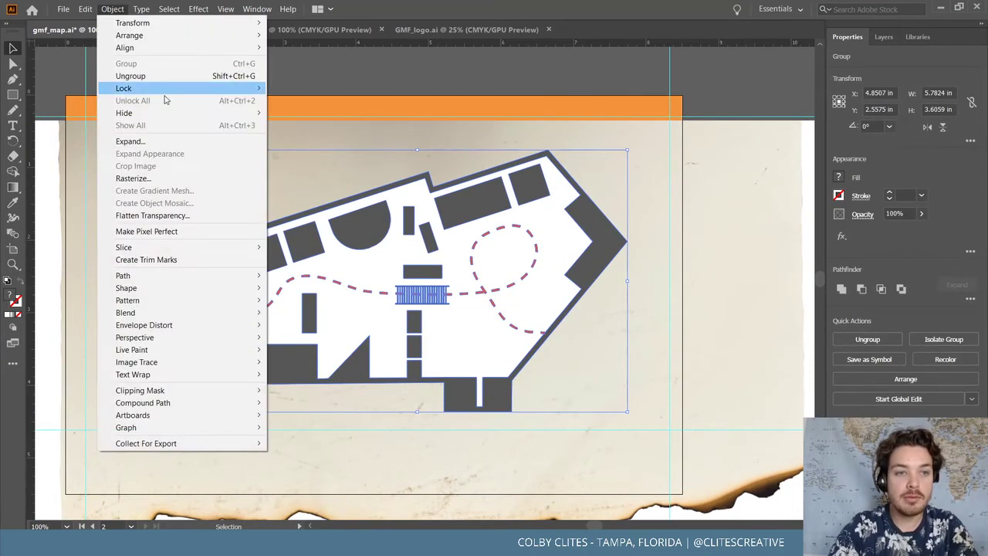
left_click(131, 76)
left_click(557, 100)
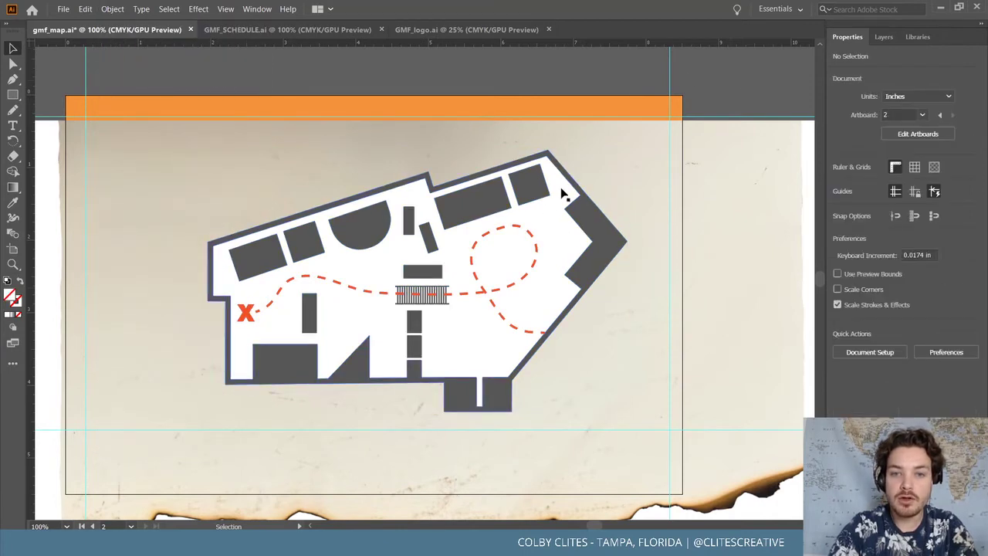
left_click_drag(563, 194, 726, 160)
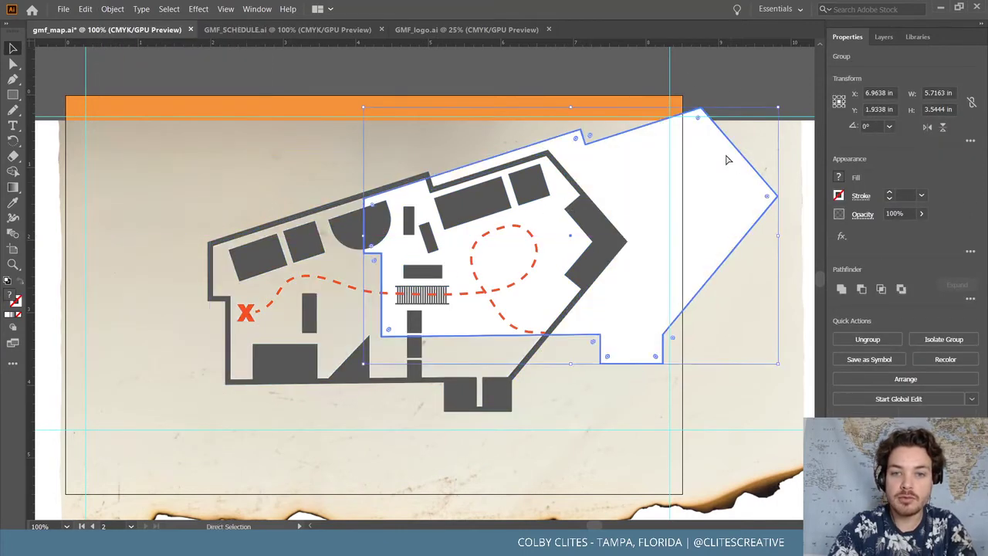
key("ctrl+z")
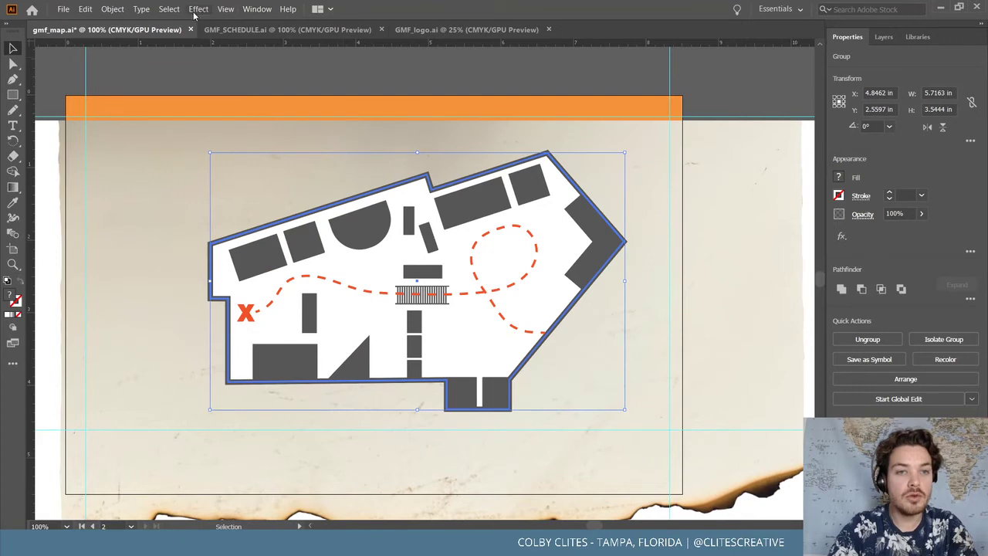
From the Transparency panel, give the map group an opacity mask and paste the paper texture into it
left_click(254, 9)
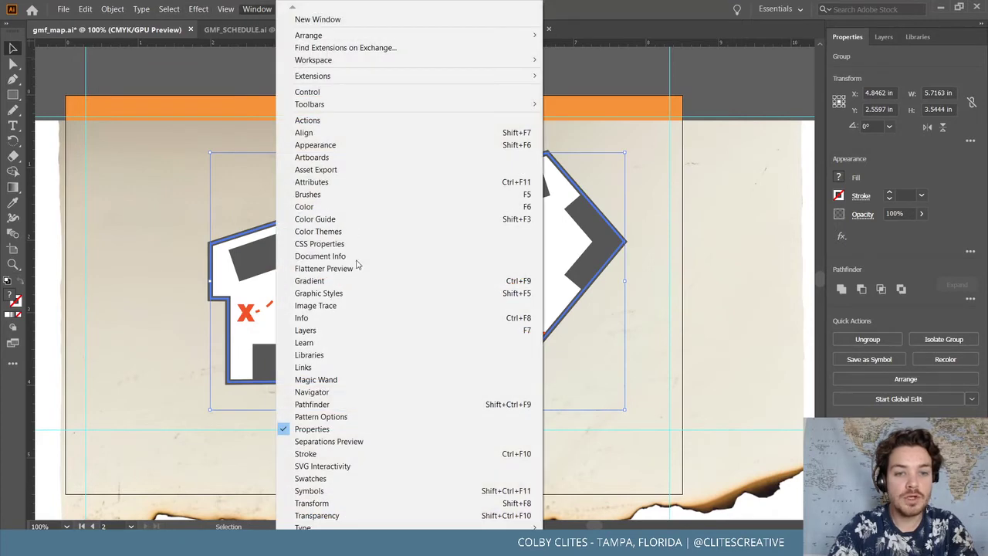
left_click(394, 516)
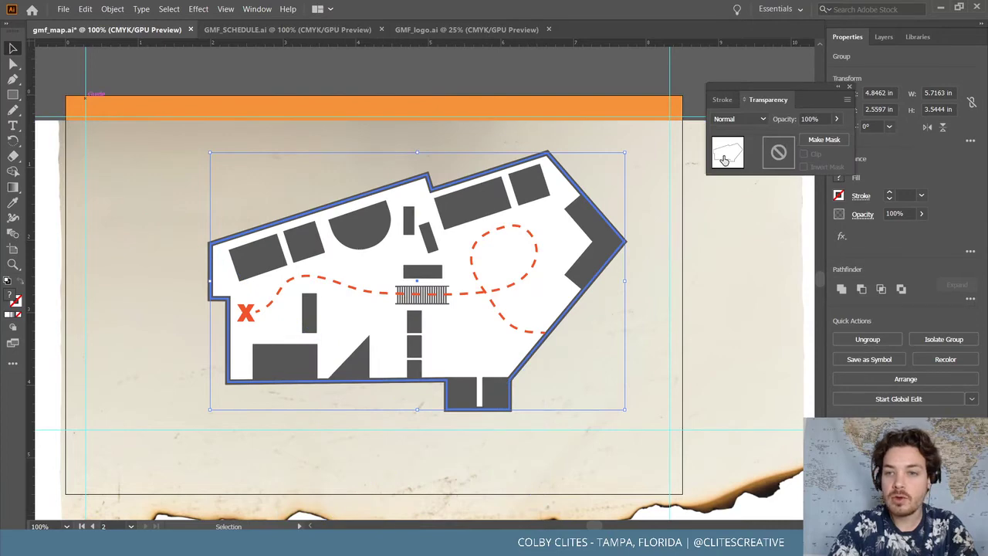
left_click(782, 152)
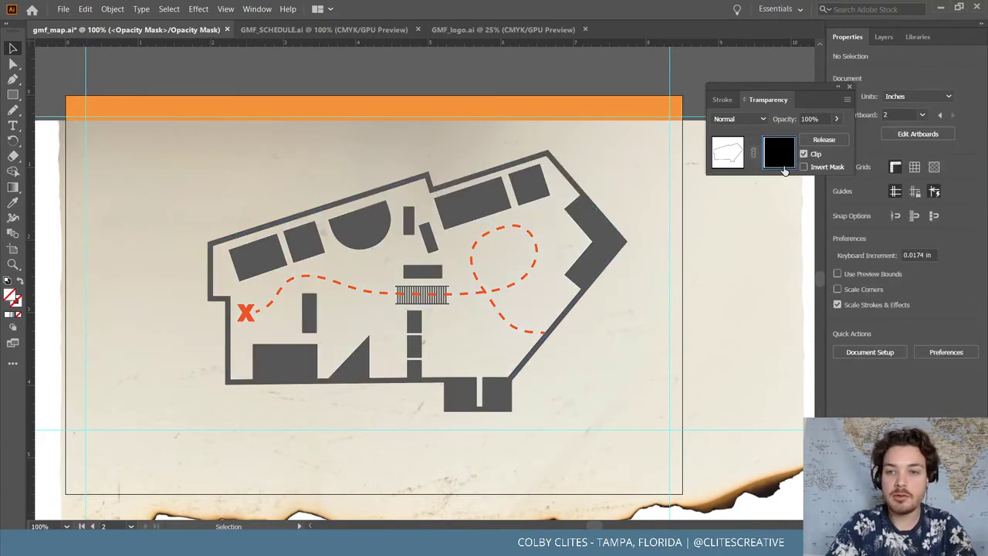
key("ctrl+f")
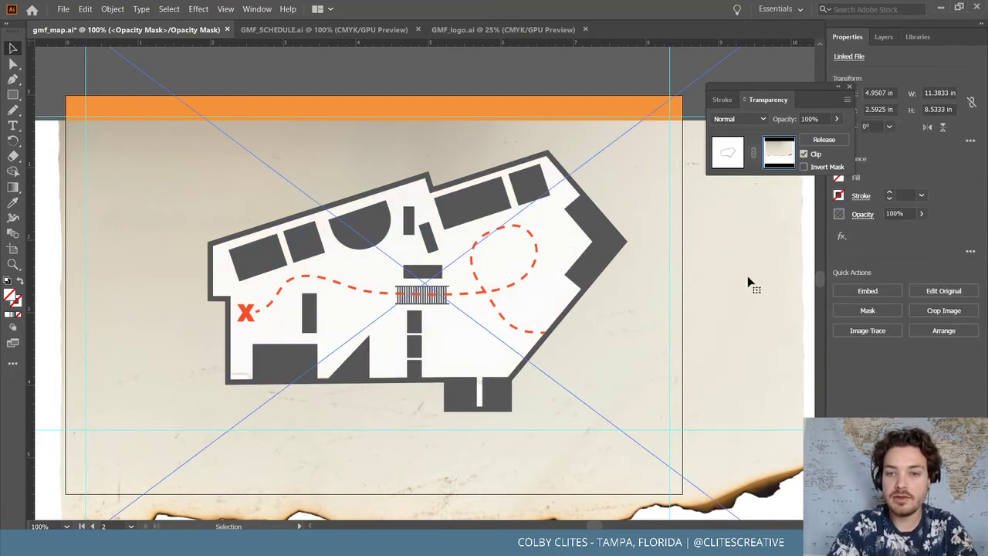
Leave mask editing, select the burned-paper image and delete it from the artboard
left_click(733, 154)
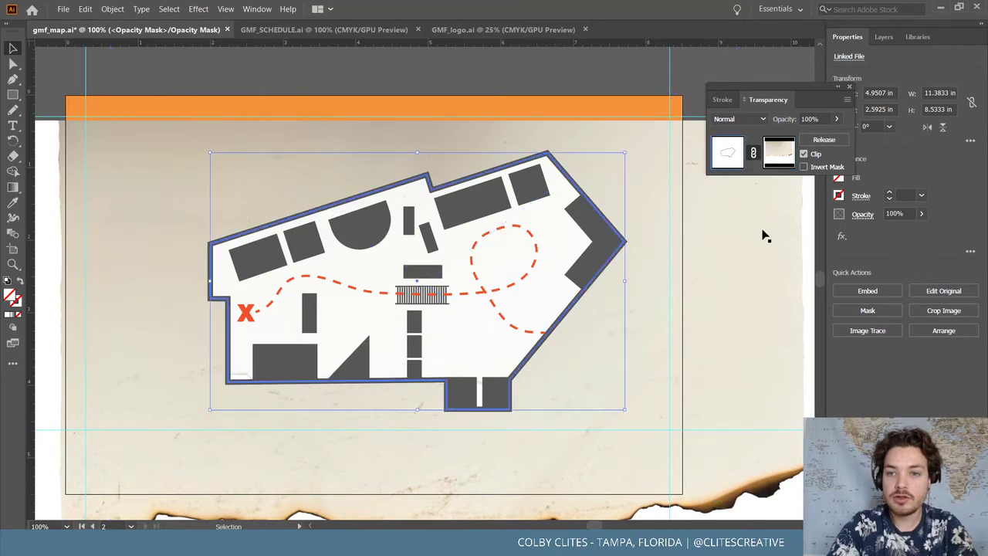
left_click(760, 233)
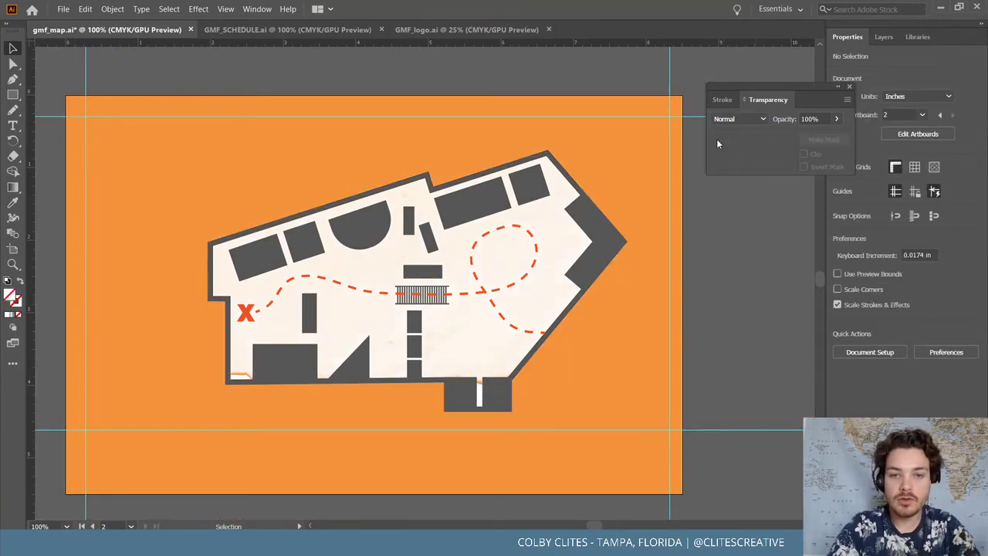
left_click(788, 205)
left_click(779, 152)
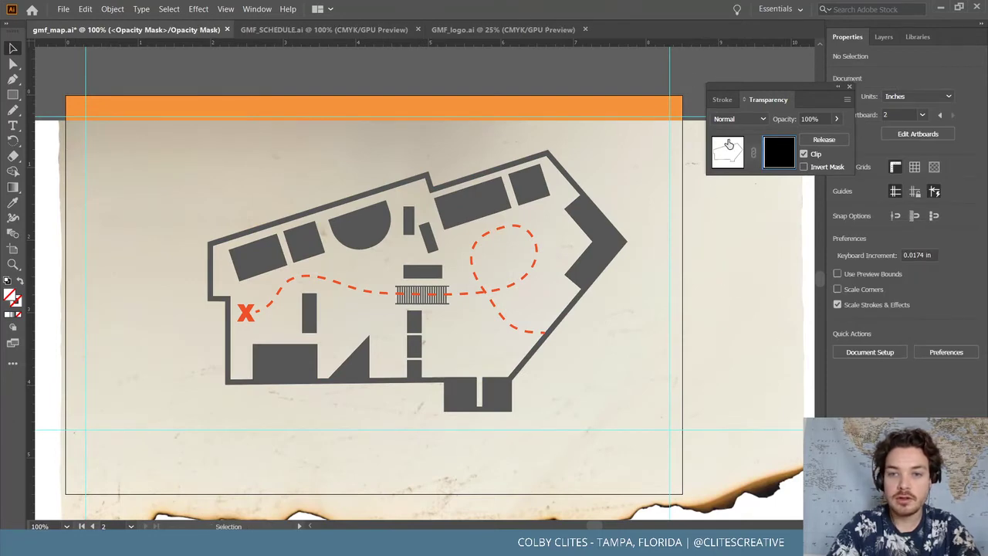
left_click(776, 240)
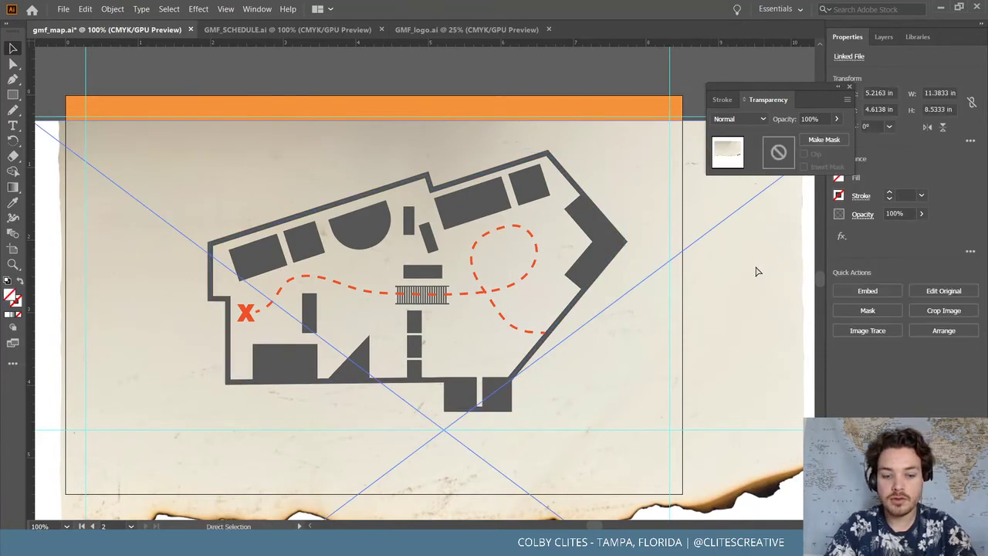
key("Delete")
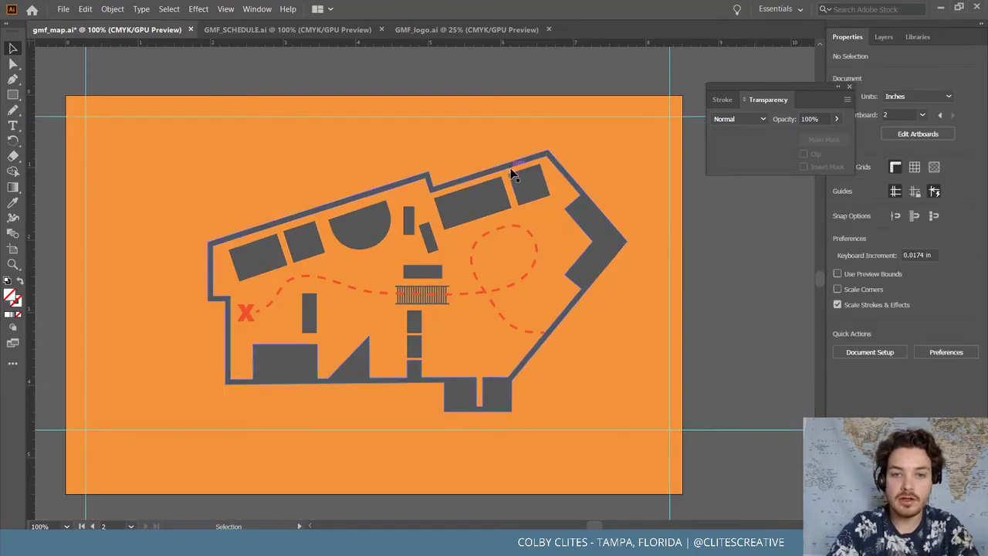
Cut the paper image, then paste it into a new opacity mask on the floor-plan map group
left_click(513, 166)
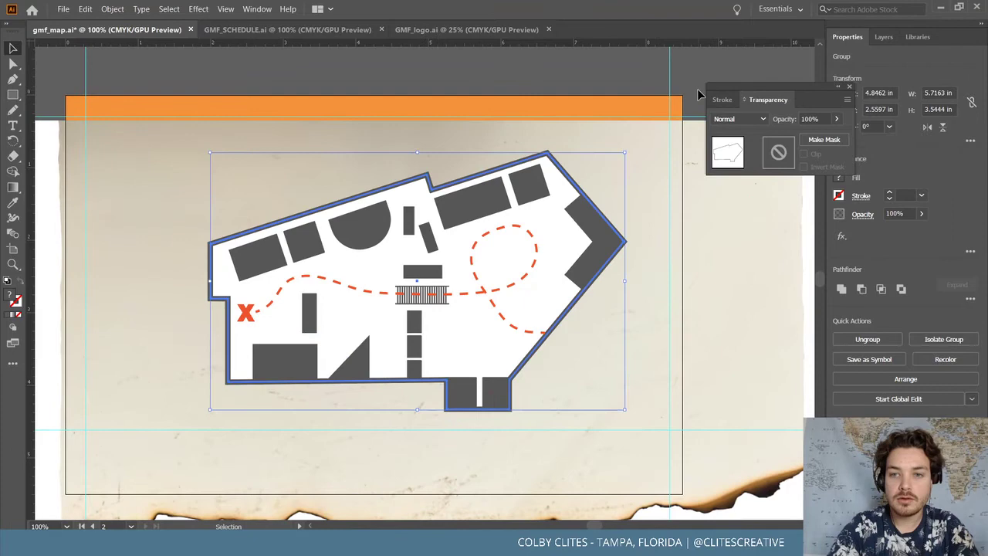
left_click(697, 89)
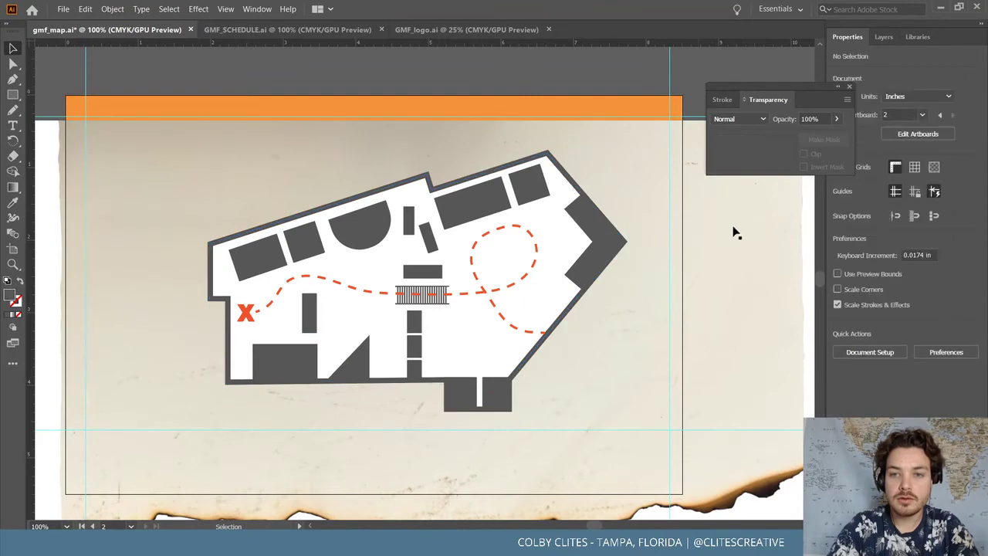
left_click(737, 235)
key("a")
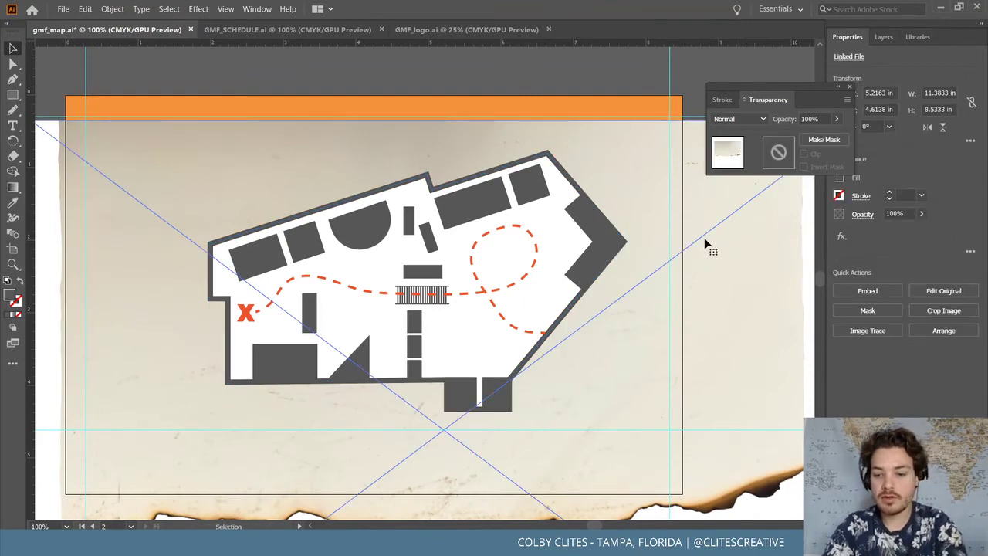
key("Delete")
key("v")
left_click(551, 216)
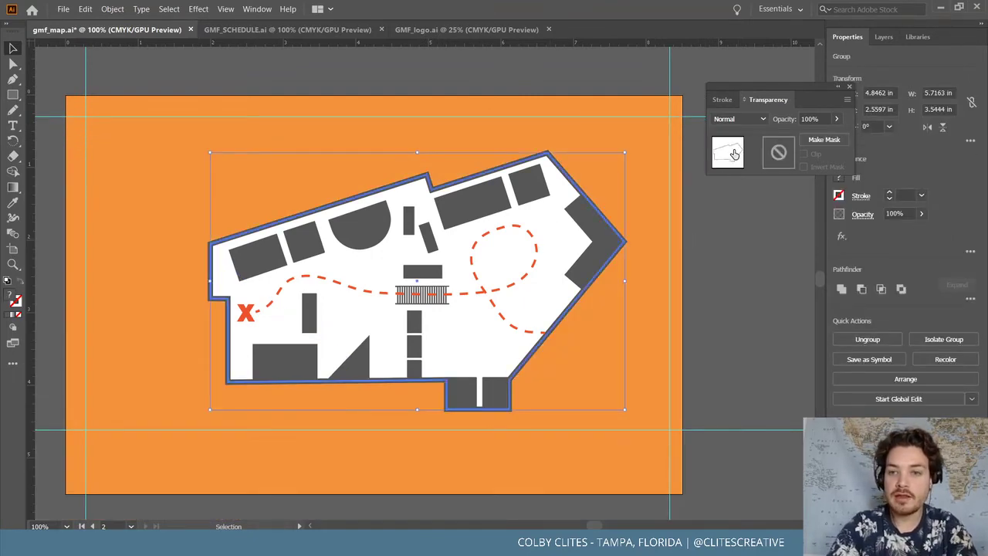
left_click(779, 156)
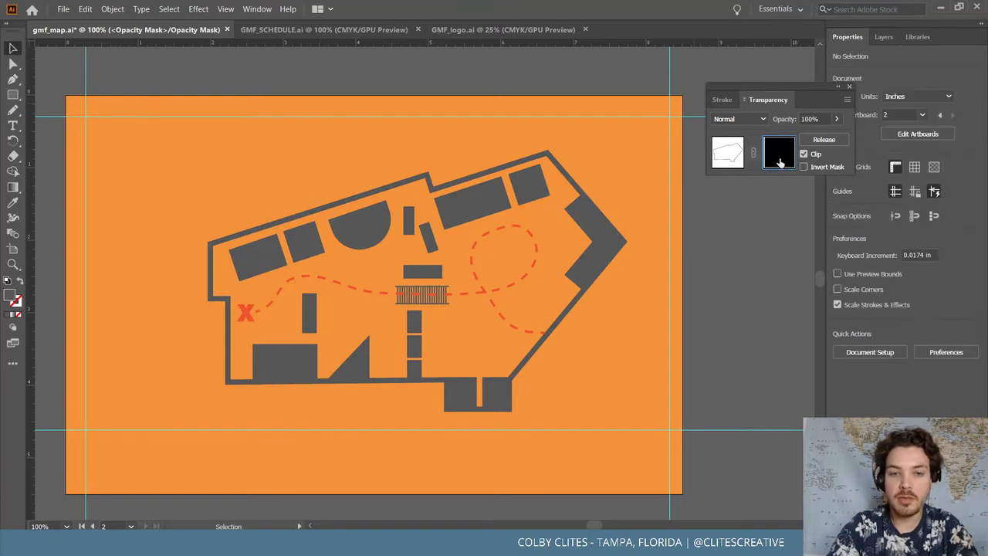
key("ctrl+v")
Move the torn-paper mask image lower so its edge crosses the map's lower section
mouse_move(474, 322)
left_mouse_down()
mouse_move(487, 308)
mouse_move(473, 318)
mouse_move(472, 305)
mouse_move(467, 341)
mouse_move(463, 306)
mouse_move(474, 320)
mouse_move(473, 310)
left_mouse_up()
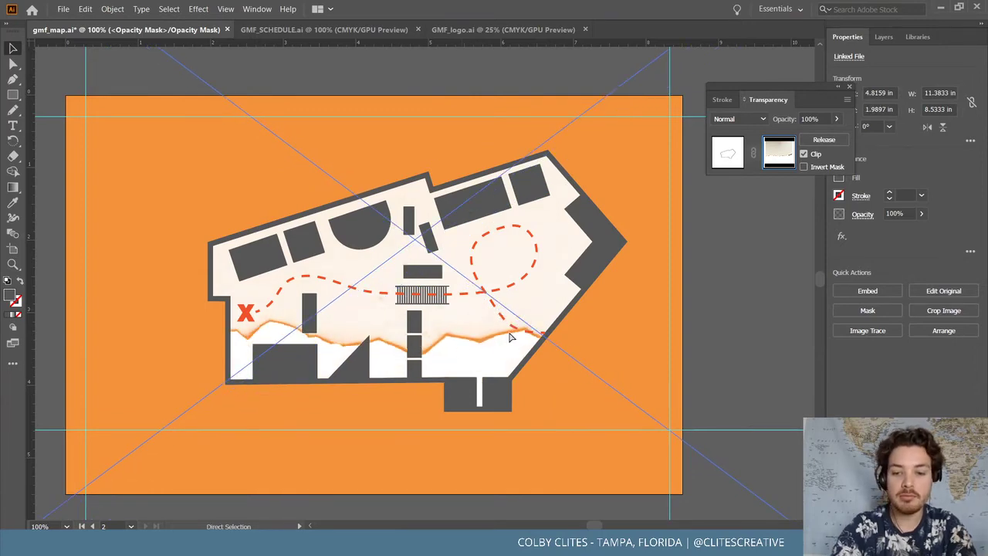
key("ctrl+plus")
key("ctrl+plus")
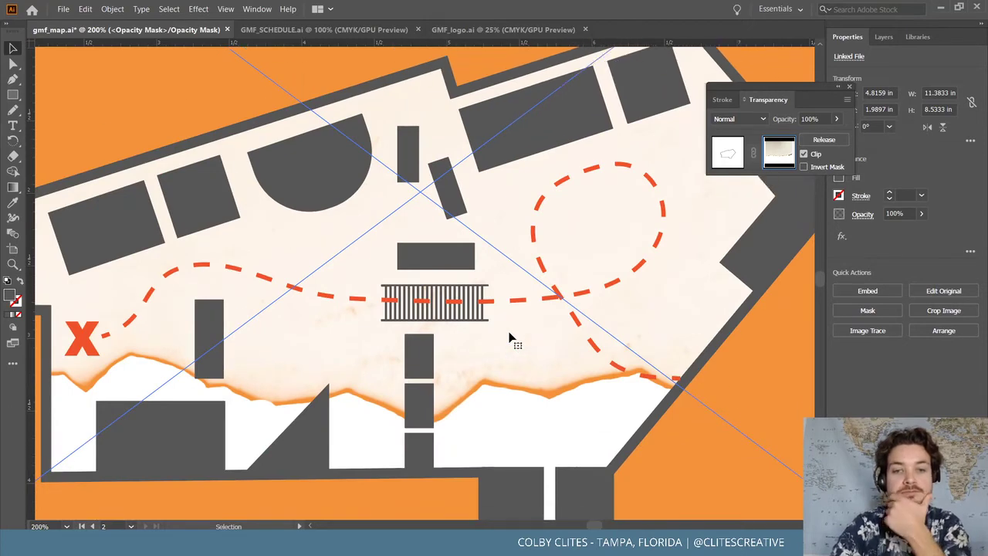
scroll(509, 338, "down", 2)
scroll(510, 337, "left", 2)
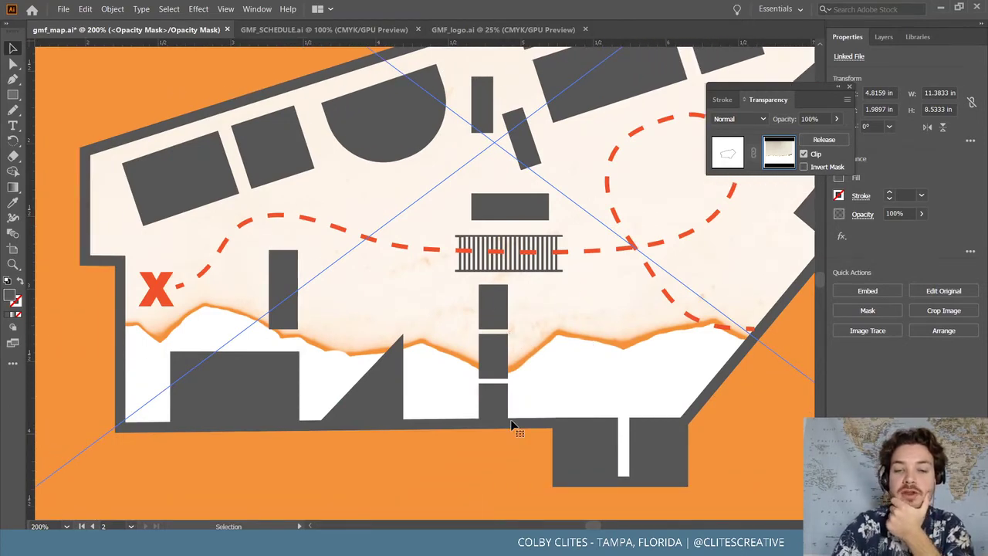
key("shift+Down")
key("shift+Down")
key("shift+Down")
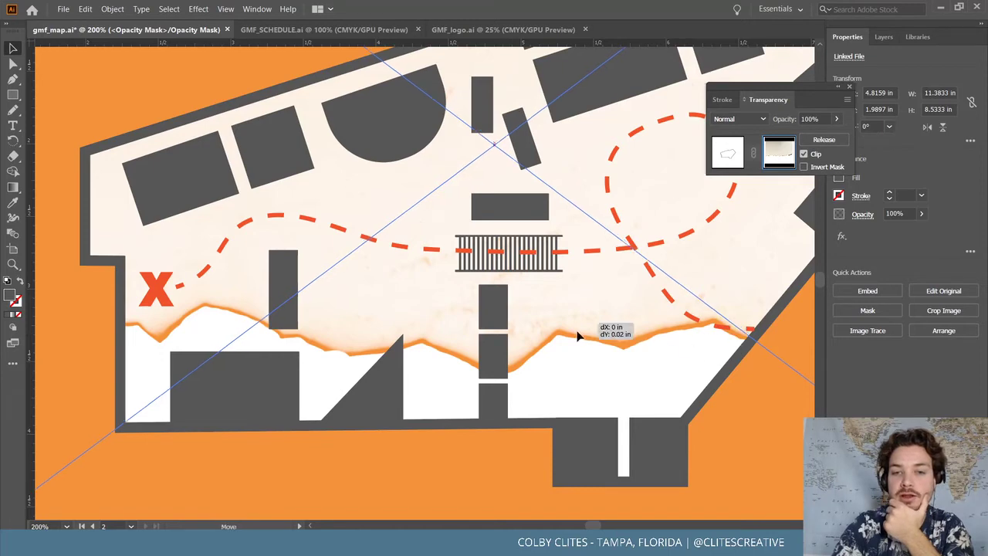
left_click_drag(581, 333, 571, 376)
key("ctrl+minus")
key("ctrl+minus")
key("ctrl+minus")
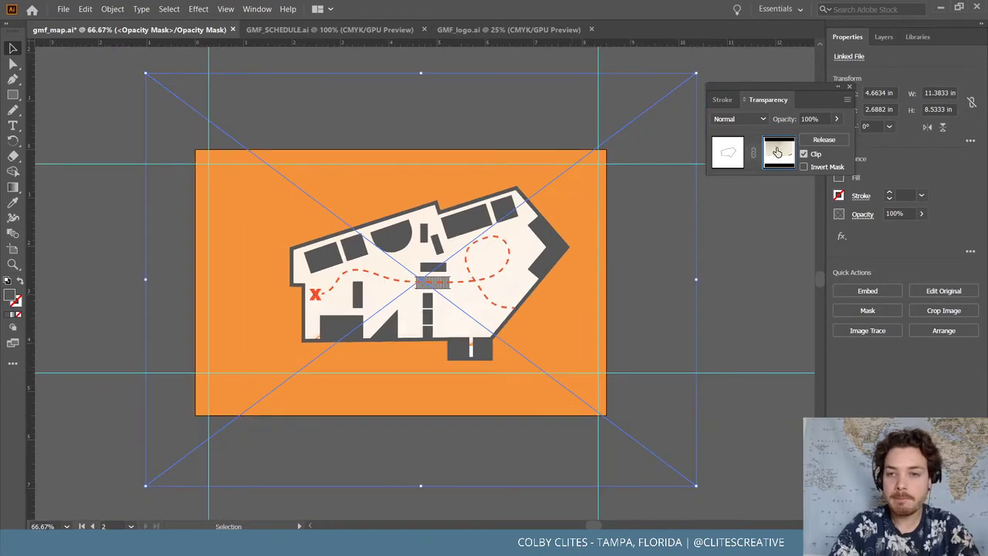
Delete and restore the mask image, nudge it right and up, then undo the nudges
key("Delete")
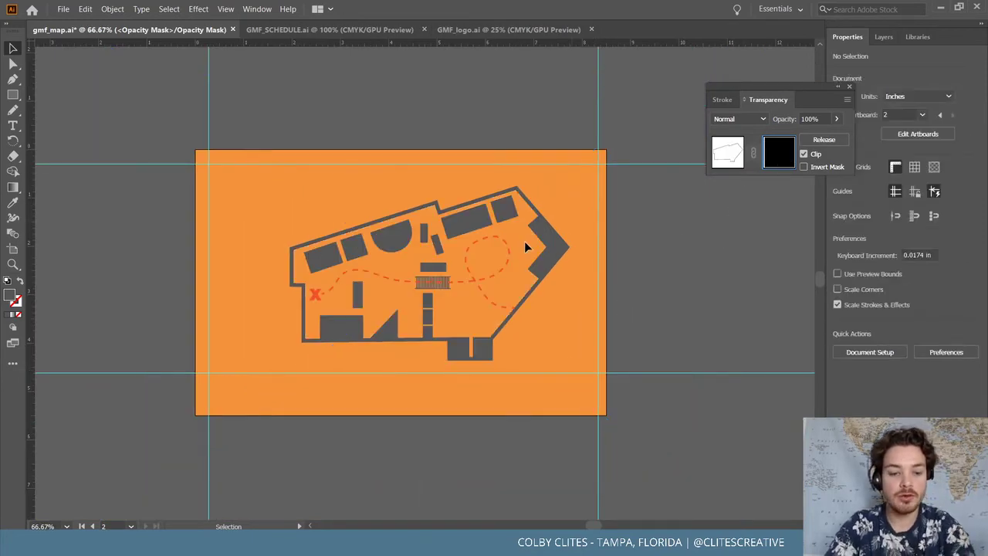
key("ctrl+z")
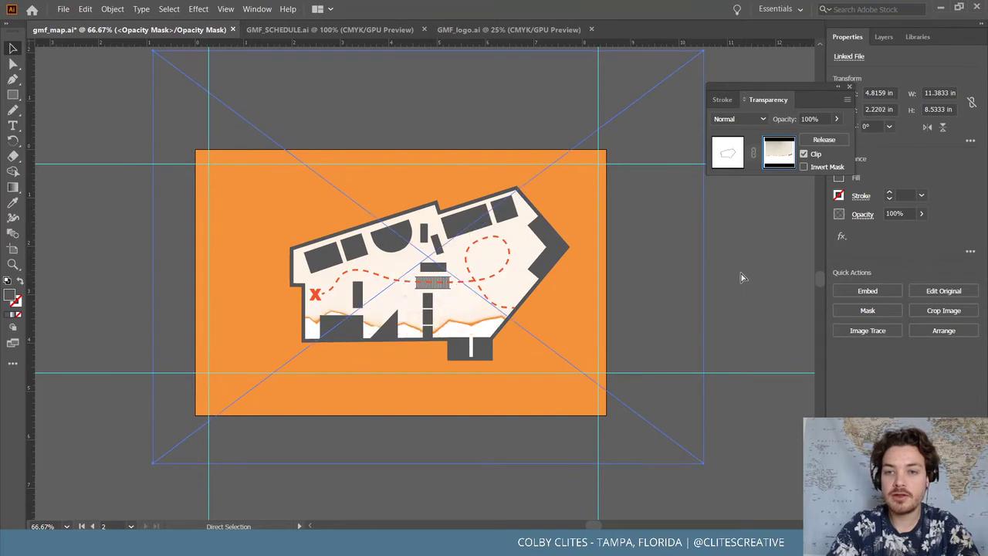
key("shift+Up")
key("shift+Right")
key("shift+Right")
key("shift+Up")
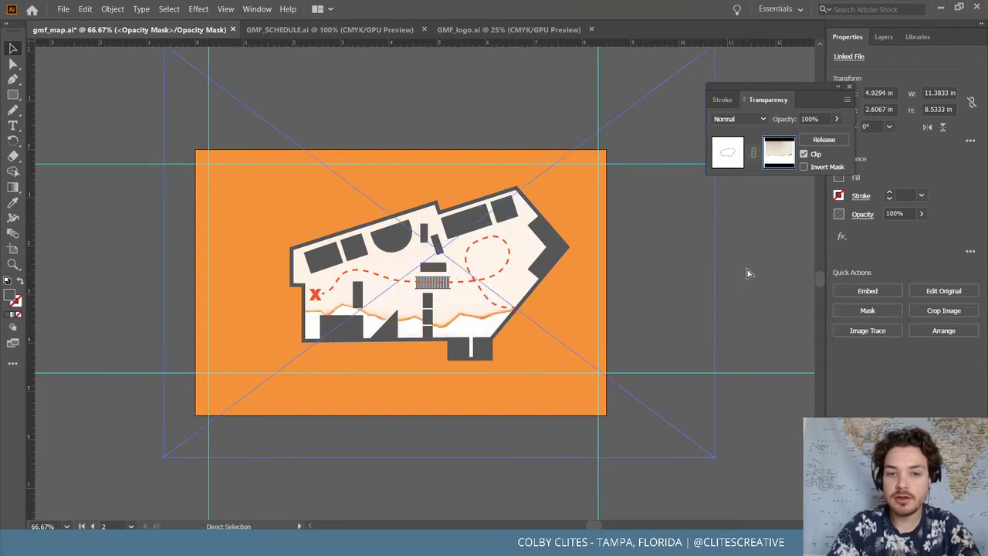
key("ctrl+z")
key("ctrl+z")
key("ctrl+z")
key("ctrl+z")
key("ctrl+z")
key("ctrl+z")
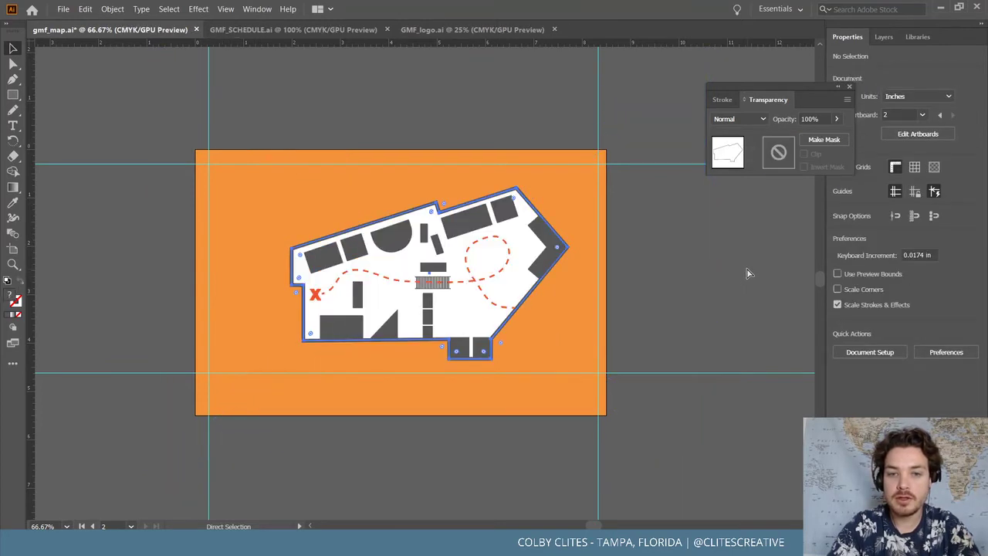
Draw a rectangle covering most of the artboard and send it behind the map
left_click(110, 181)
left_click(13, 94)
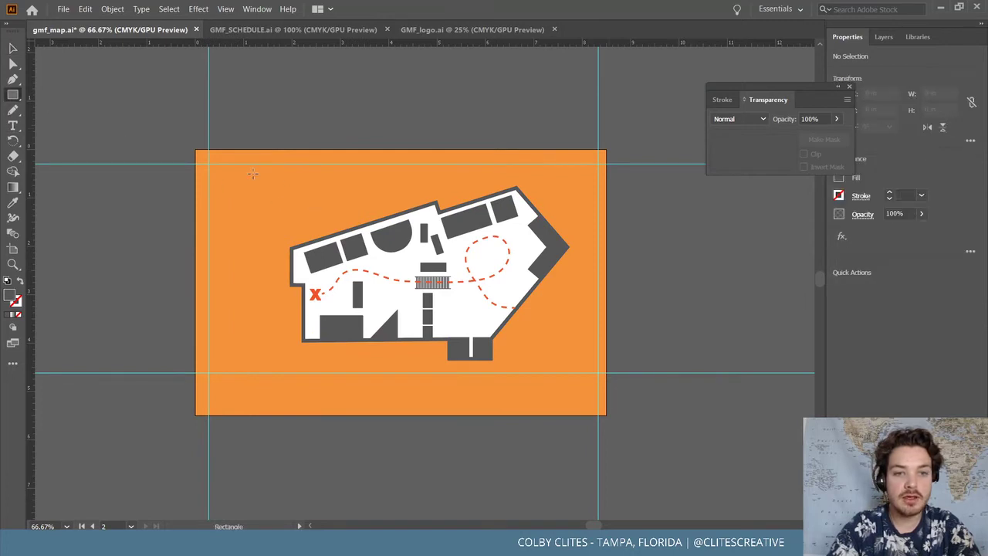
left_click_drag(246, 175, 579, 389)
left_click(13, 48)
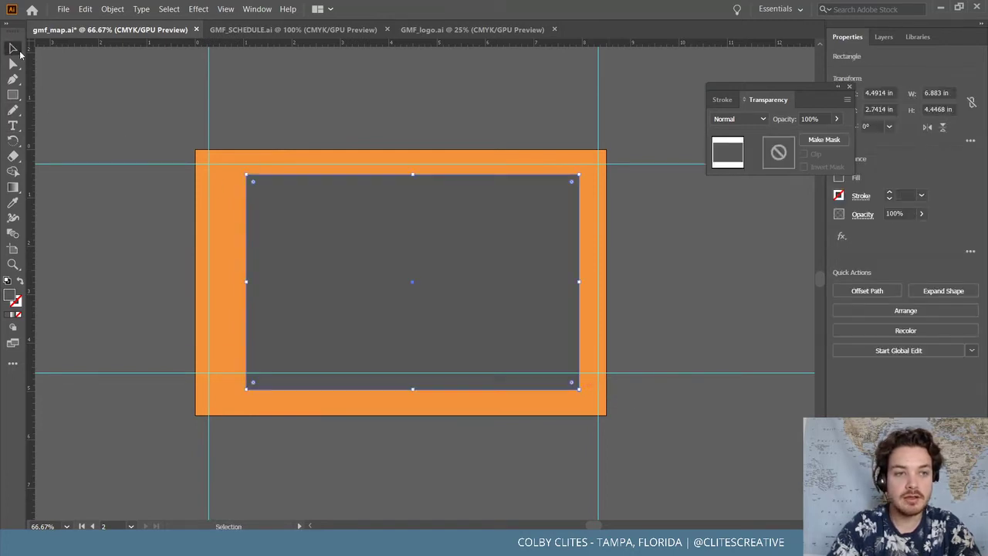
left_click(112, 9)
mouse_move(155, 37)
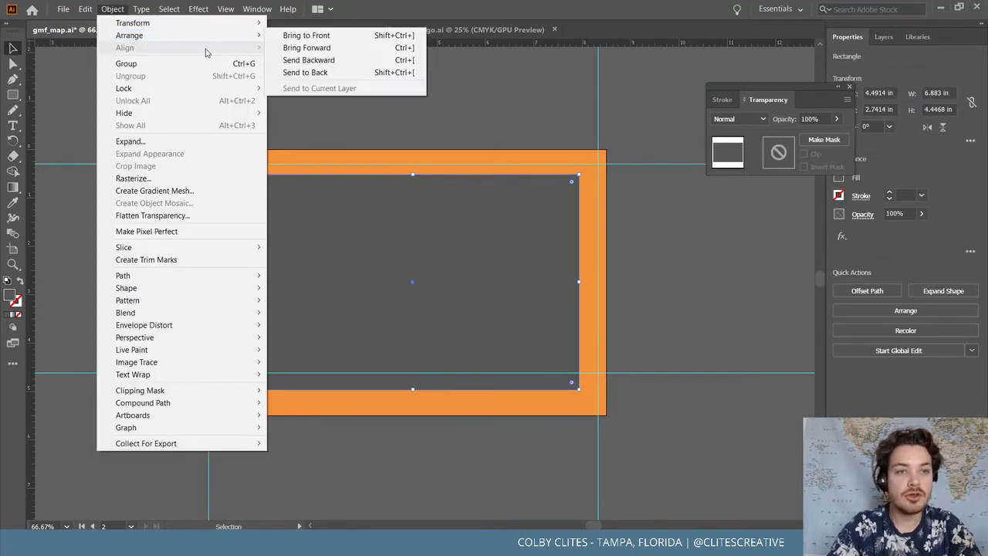
left_click(343, 73)
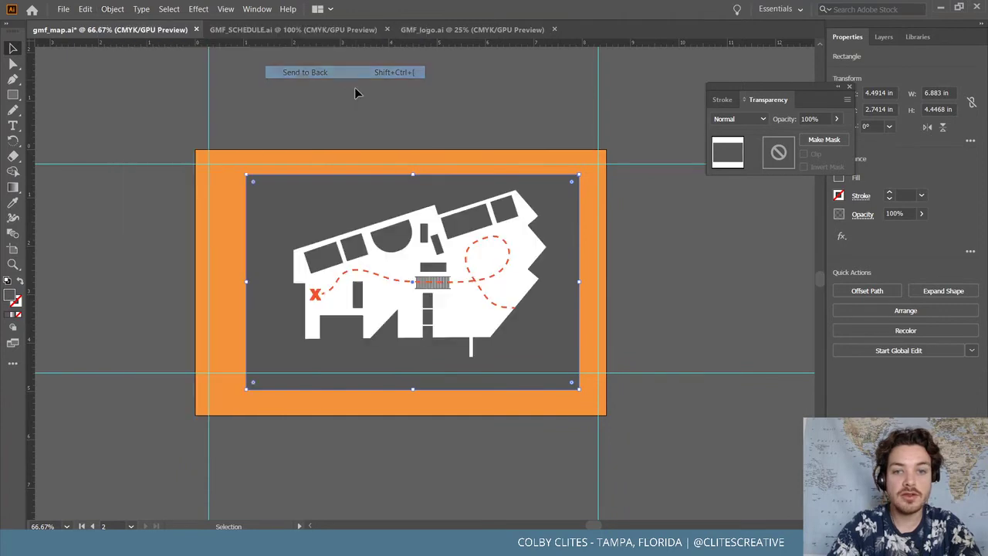
Give the rectangle an opacity mask holding the torn-paper image, positioned lower down
left_click(784, 153)
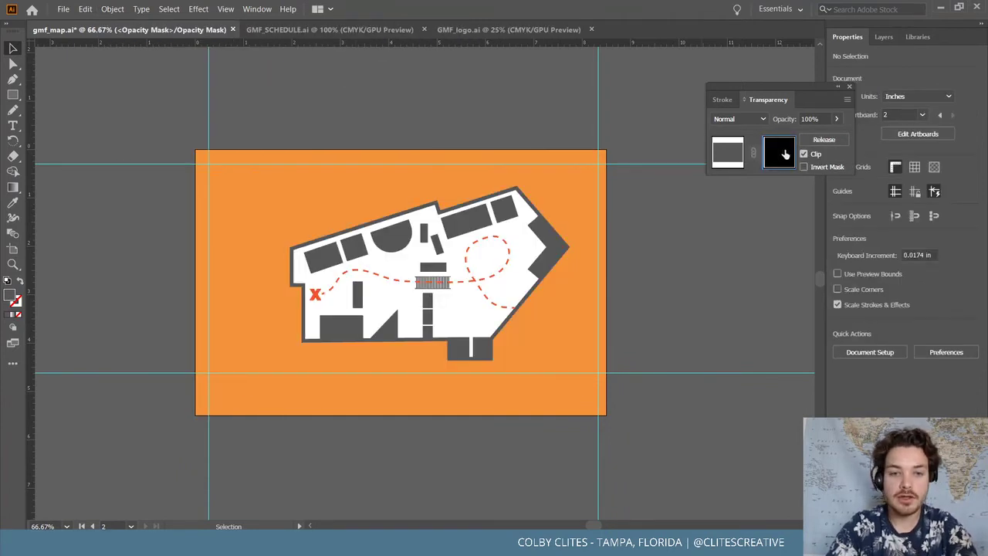
key("ctrl+v")
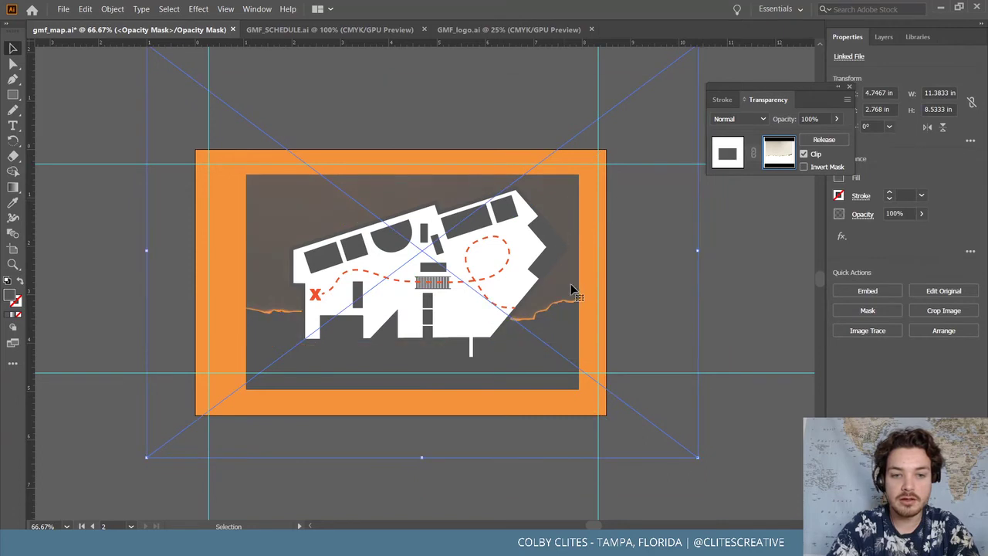
left_click_drag(572, 290, 567, 348)
left_click(732, 151)
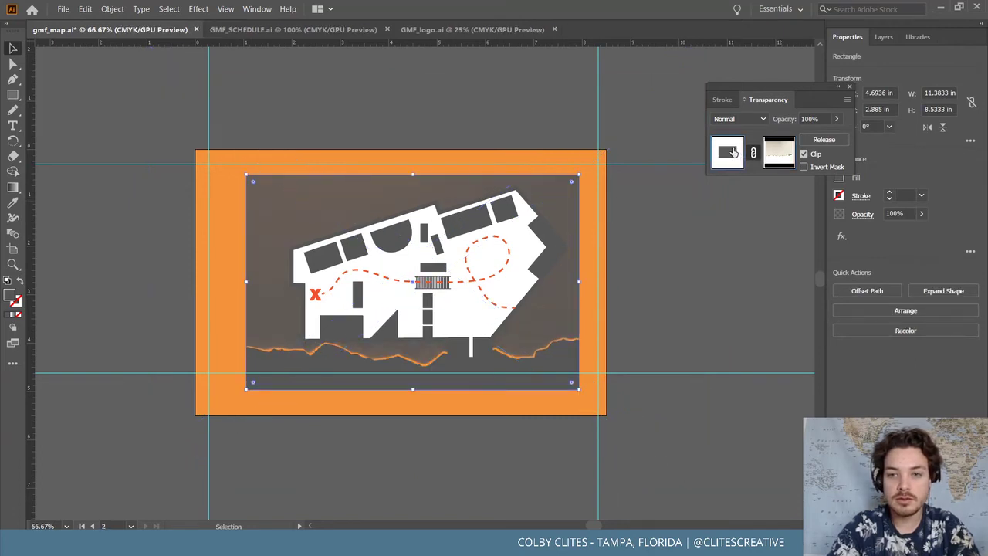
Fill the rectangle white and move the torn-paper edge further down in its mask
double_click(9, 294)
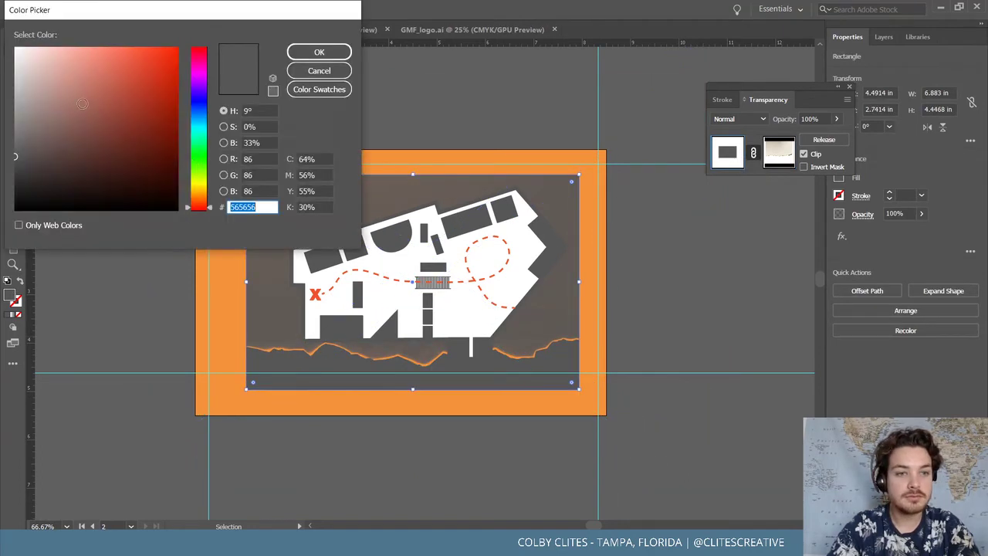
left_click(333, 49)
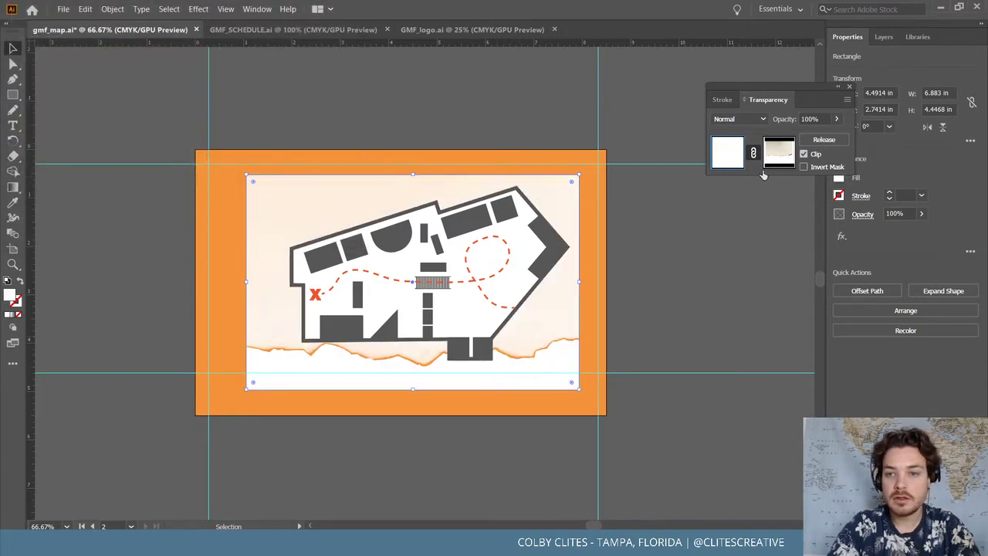
left_click(778, 152)
left_click_drag(554, 308, 534, 325)
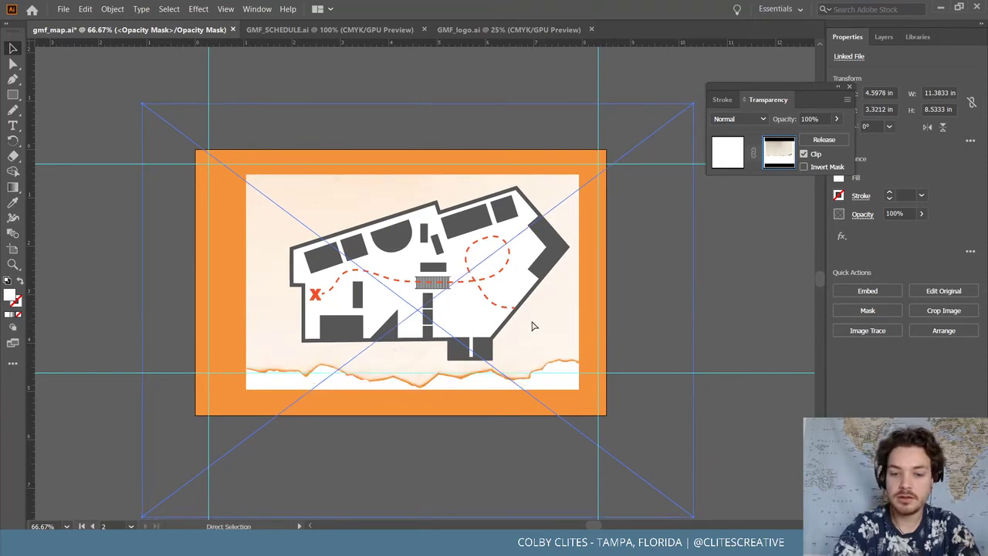
Inspect the torn edge, deselect, and move the Transparency panel out of the way
key("ctrl+minus")
key("ctrl+plus")
key("ctrl+plus")
key("ctrl+plus")
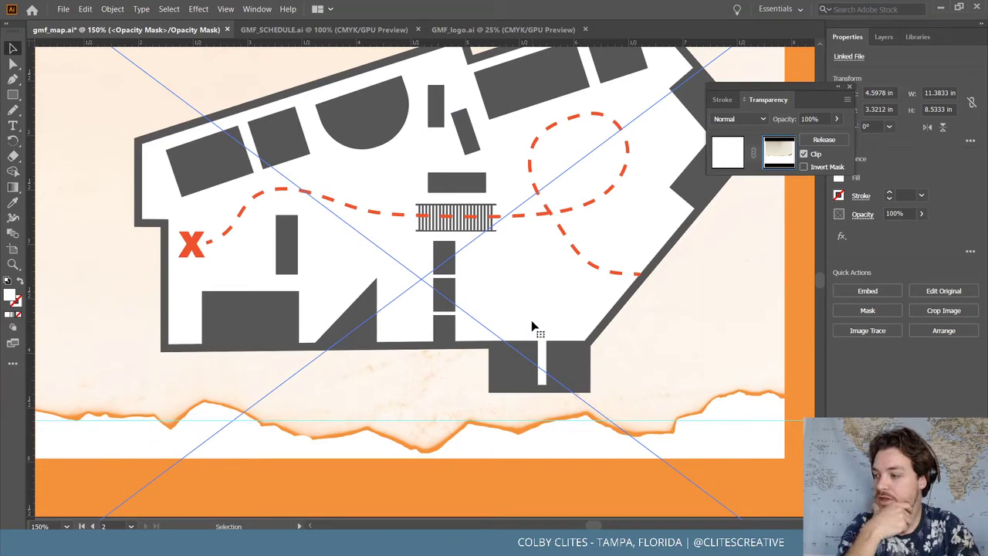
key("ctrl+minus")
key("ctrl+minus")
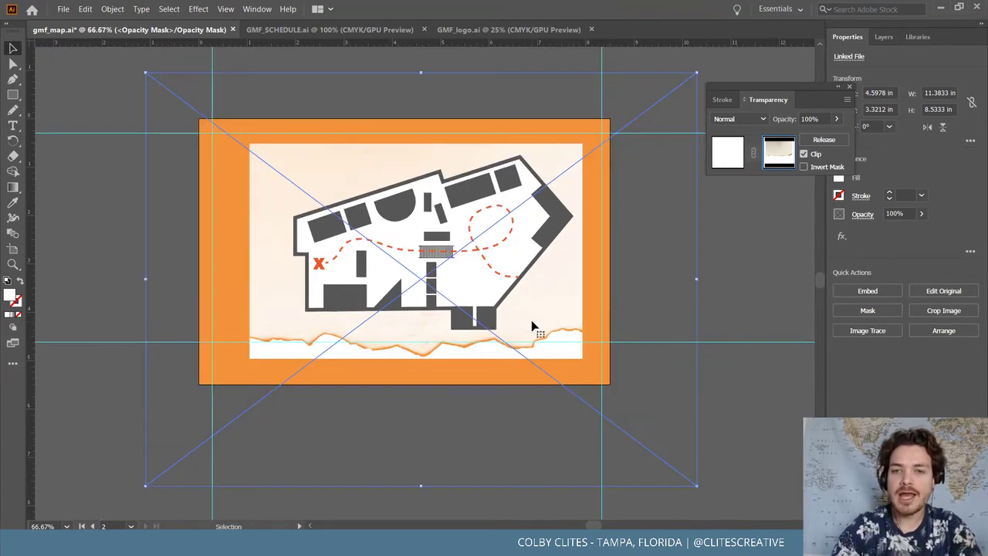
left_click(62, 62)
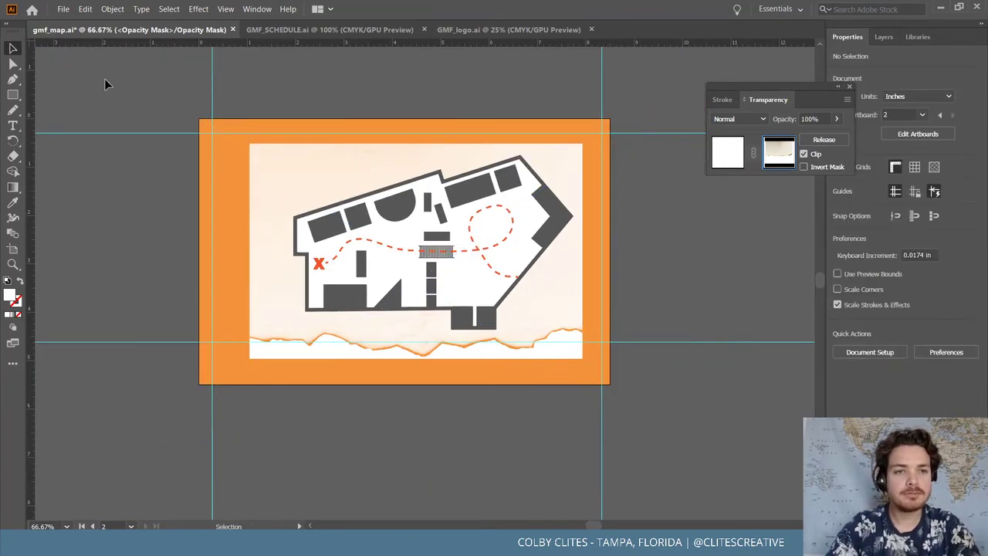
left_click(257, 9)
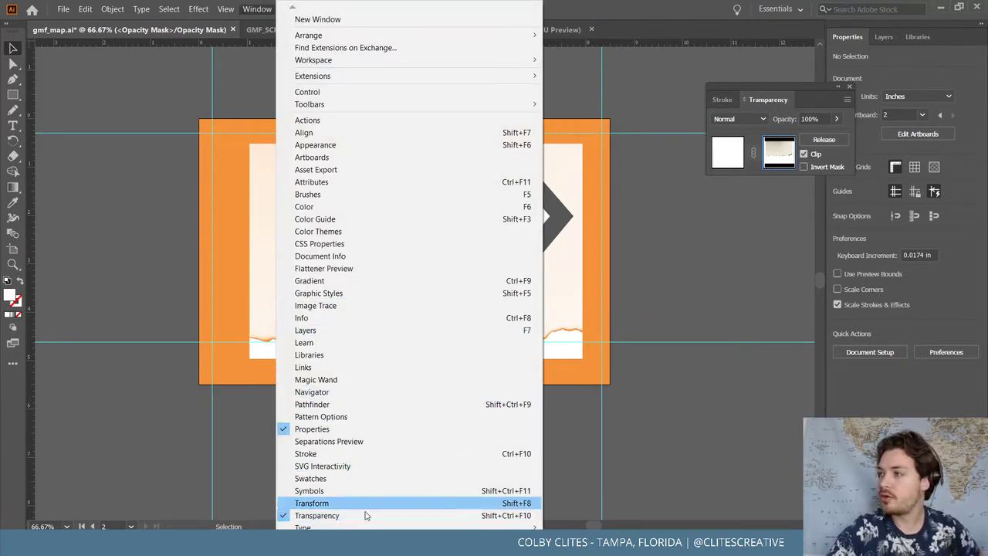
left_click_drag(769, 82, 700, 85)
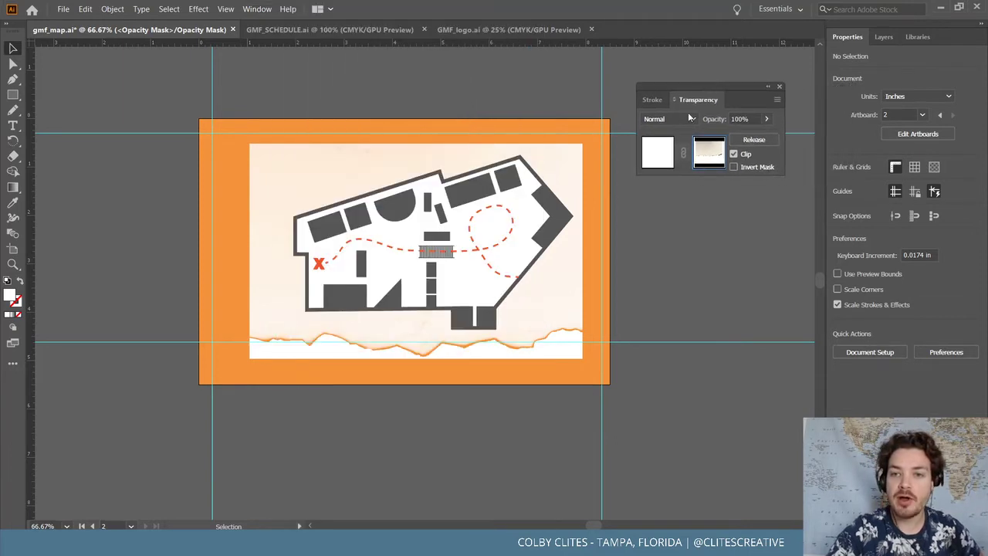
In the rectangle's opacity mask, shift the torn-paper image slightly, then delete it
left_click(711, 152)
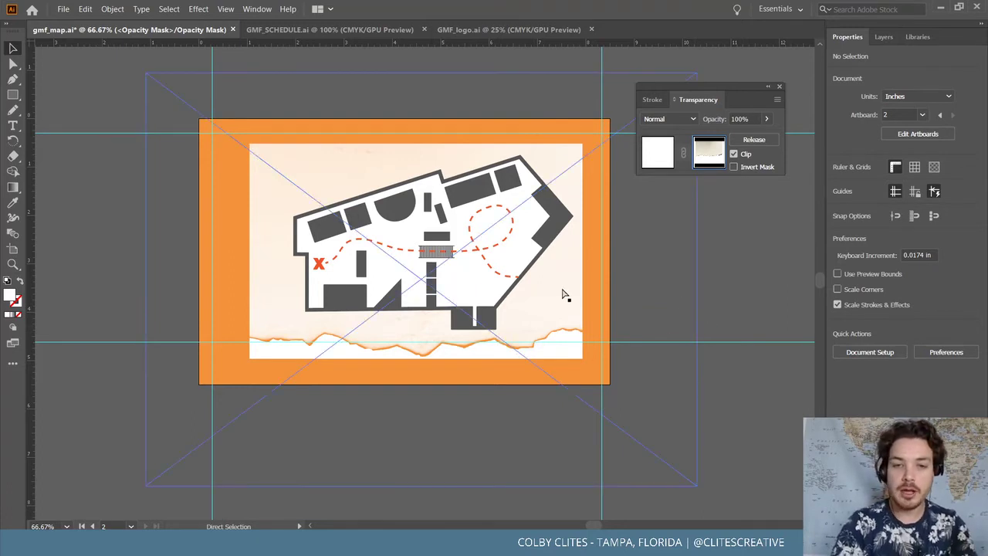
key("ctrl+plus")
key("ctrl+plus")
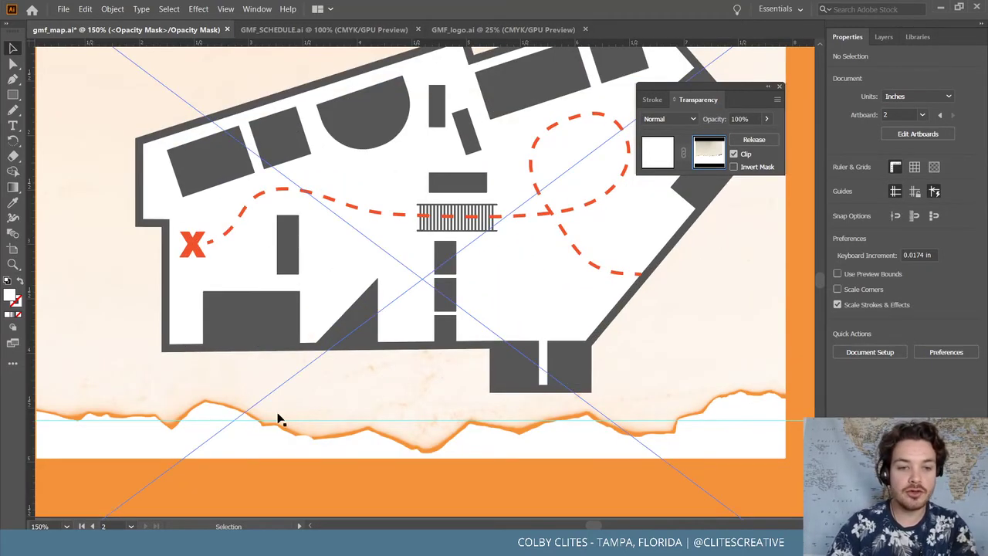
mouse_move(411, 423)
left_mouse_down()
mouse_move(382, 433)
mouse_move(406, 410)
mouse_move(384, 410)
mouse_move(397, 412)
left_mouse_up()
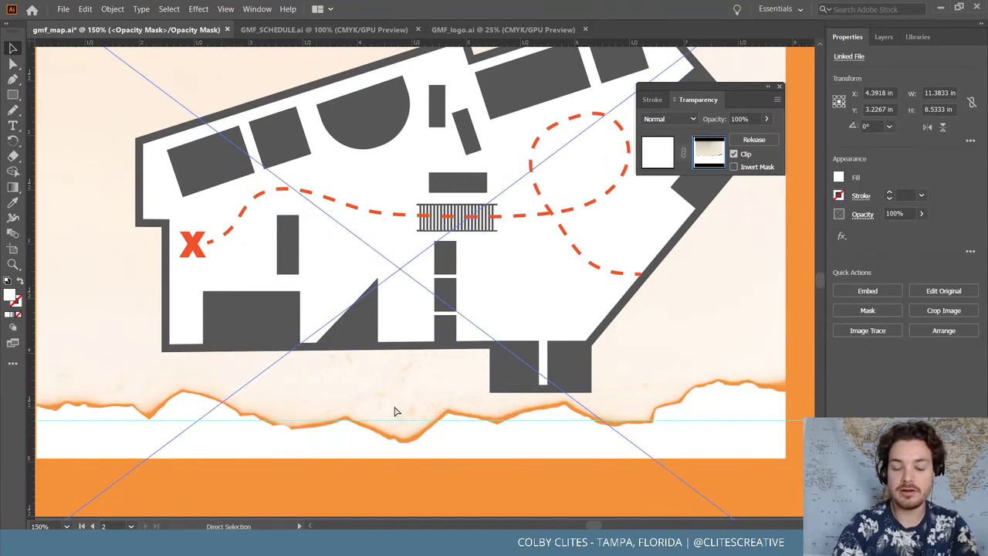
key("ctrl+minus")
key("ctrl+minus")
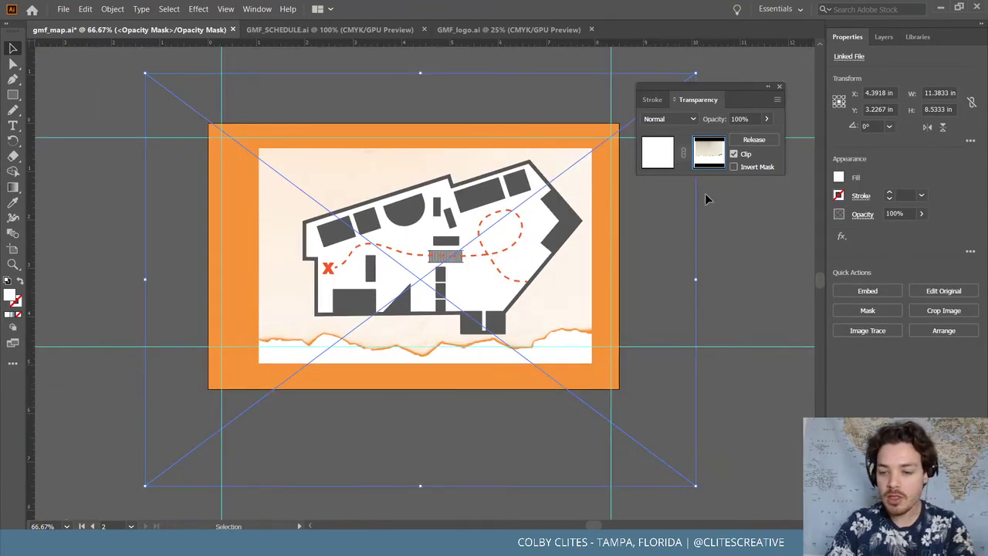
key("Delete")
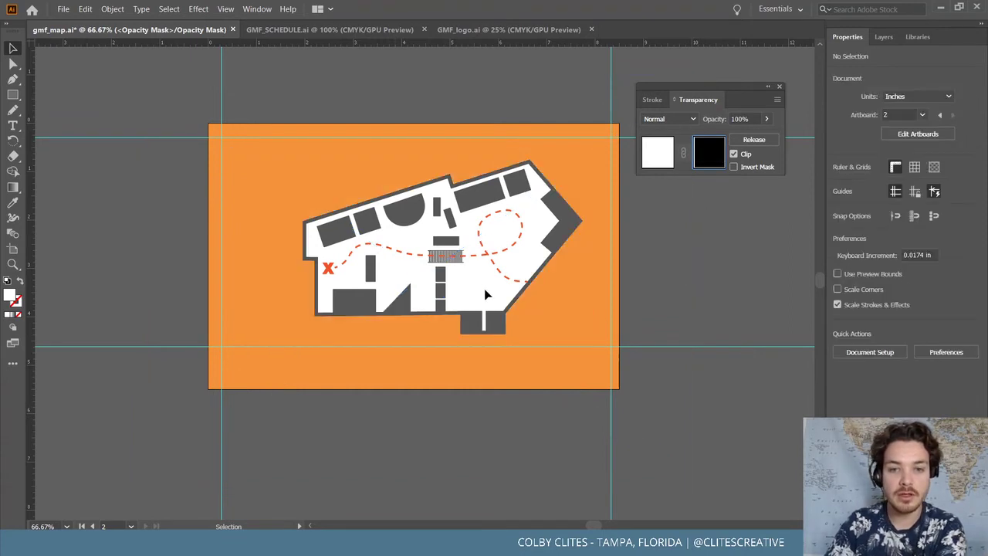
Select the map group, edit its opacity mask, and paste the paper texture into it
left_click(668, 159)
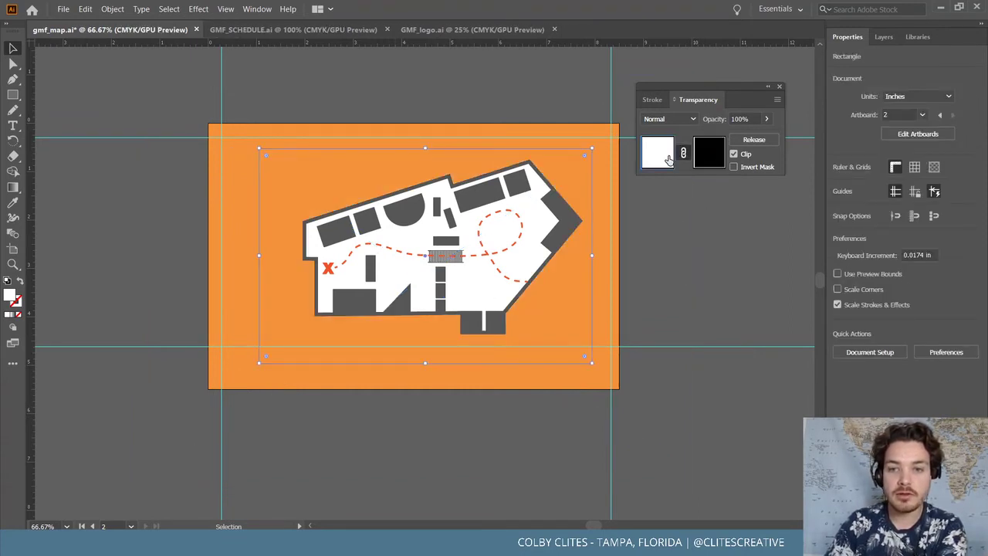
left_click(664, 259)
left_click(466, 286)
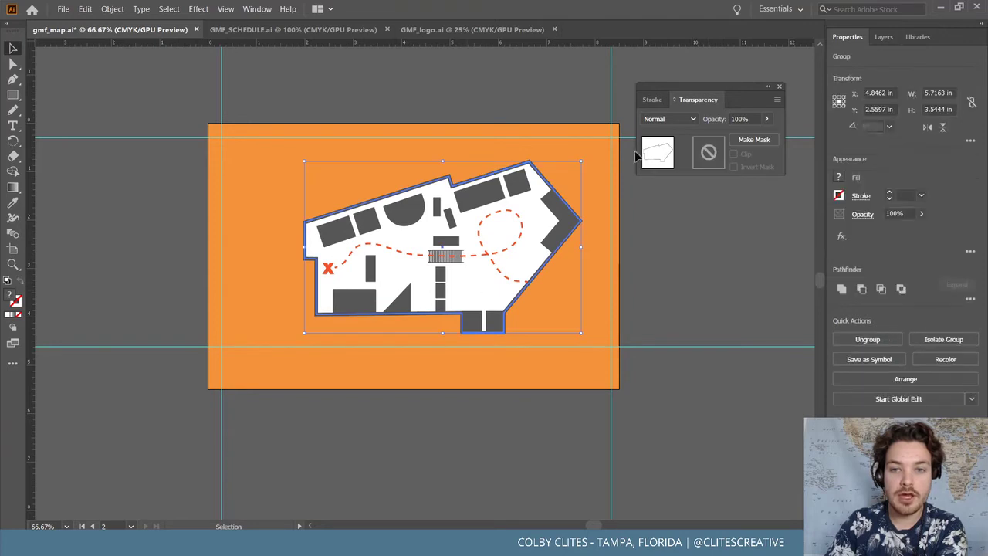
left_click(709, 152)
left_click(714, 155)
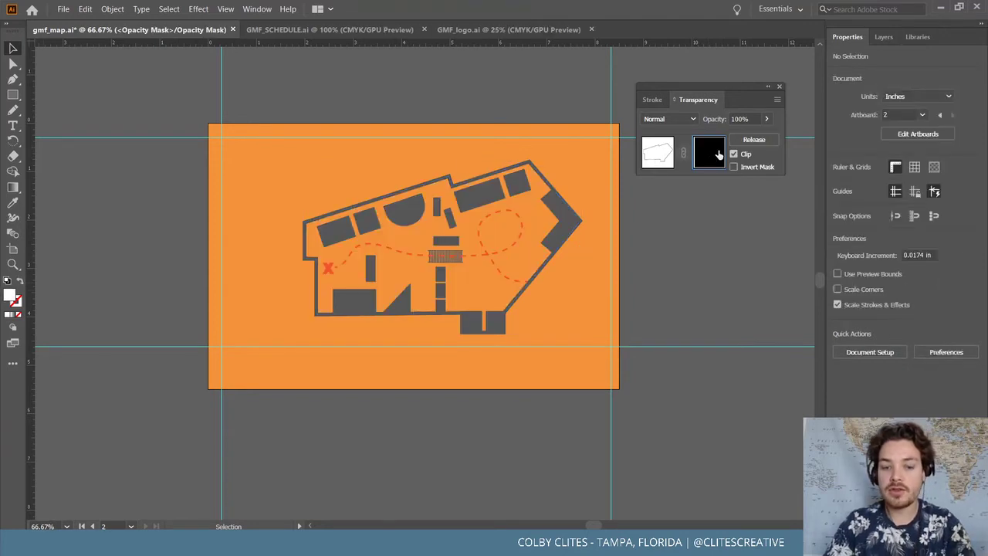
key("ctrl+v")
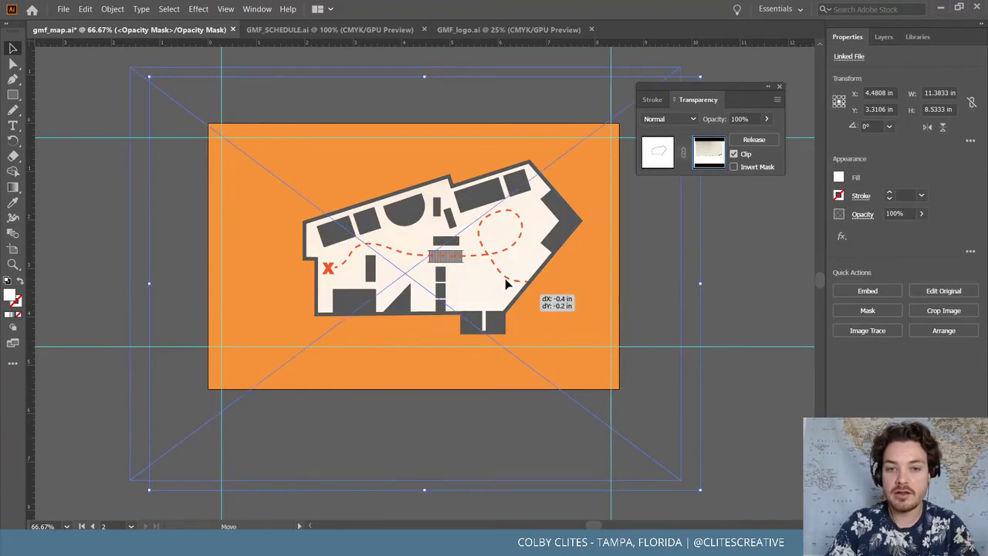
Position the paper texture inside the map's mask, nudging it down and right
left_click_drag(481, 288, 497, 276)
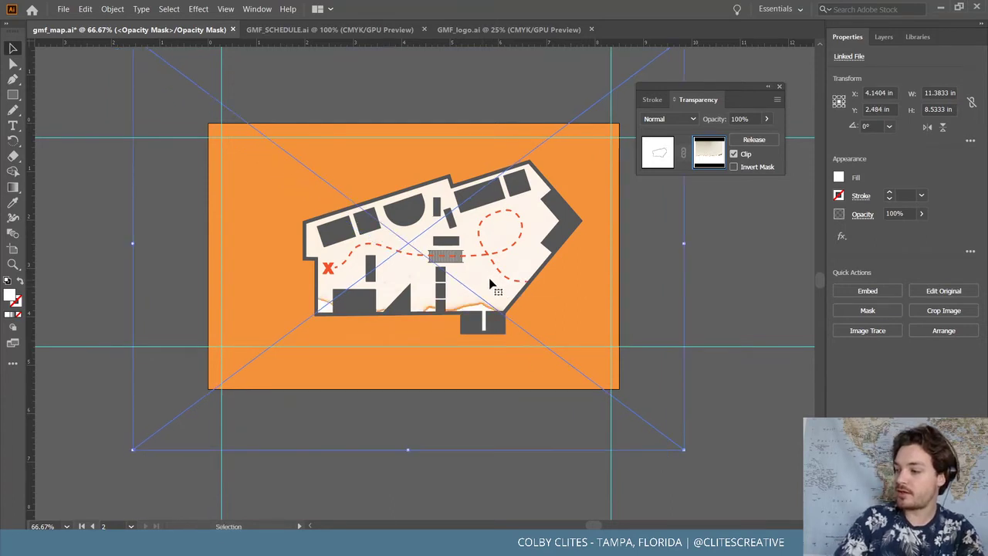
left_click_drag(481, 278, 496, 294)
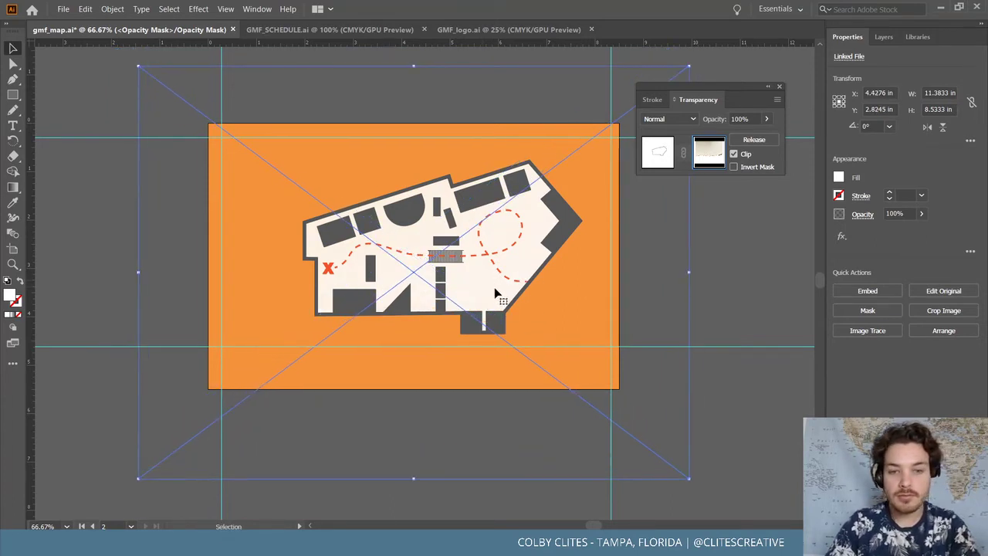
key("ctrl+equal")
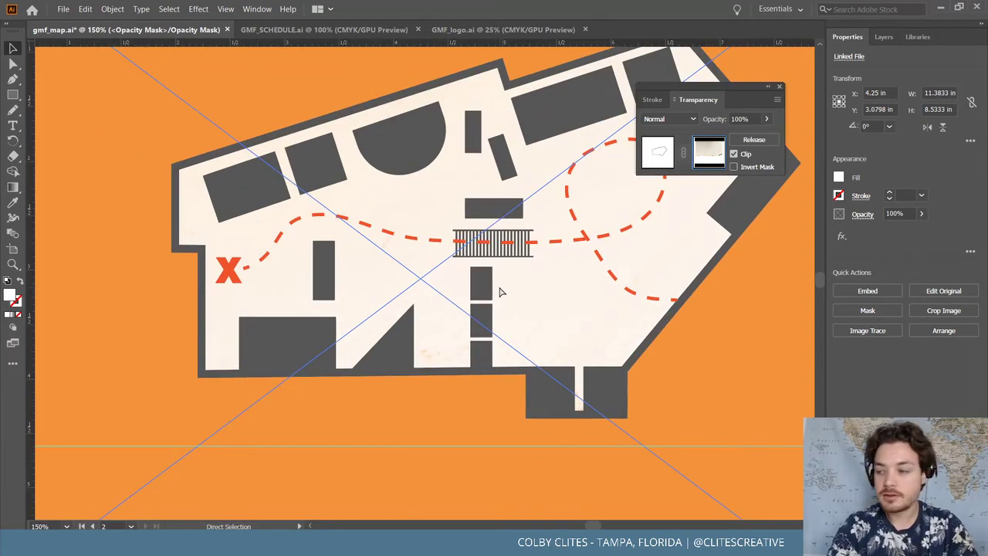
scroll(500, 292, "up", 2)
scroll(499, 291, "right", 2)
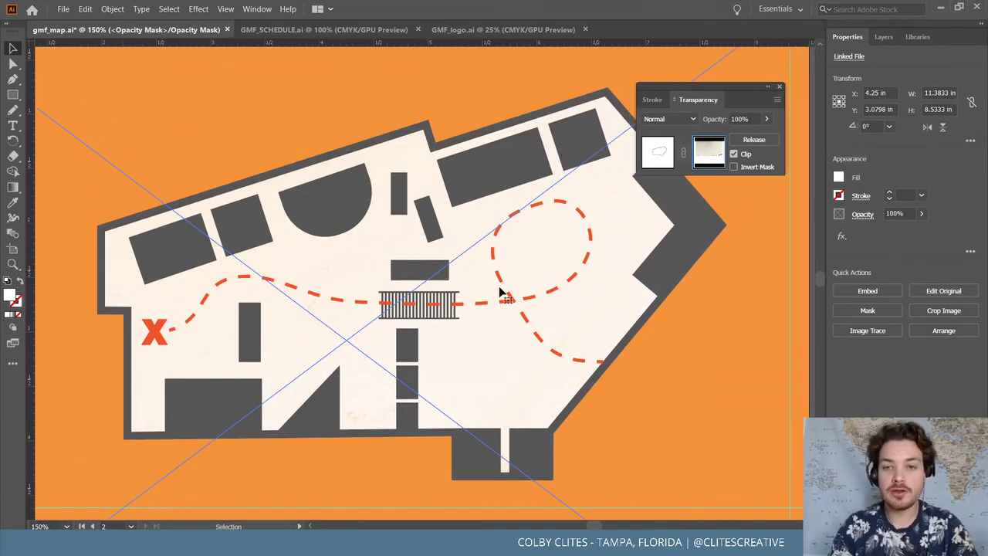
left_click_drag(483, 360, 517, 362)
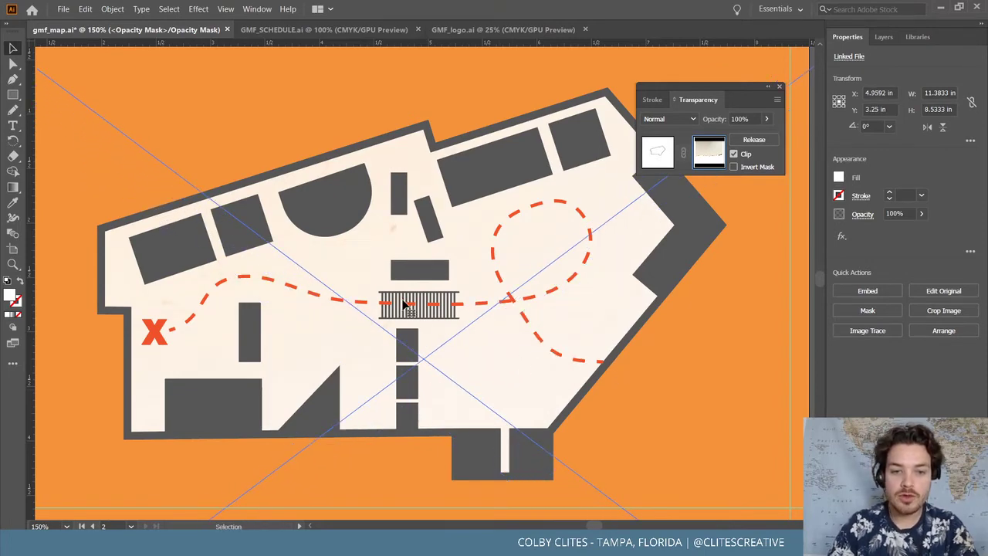
key("ctrl+minus")
key("ctrl+minus")
key("ctrl+minus")
key("ctrl+minus")
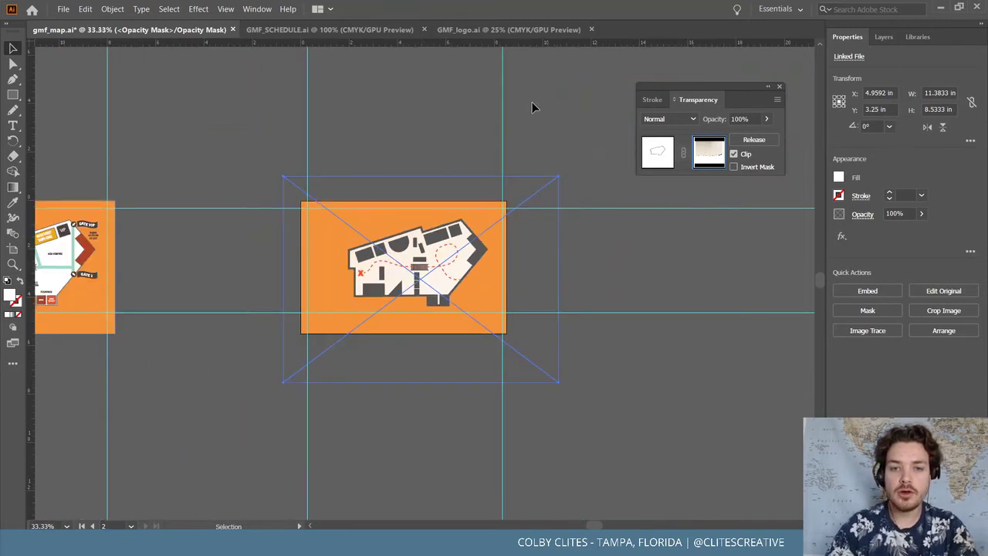
Finish editing the opacity mask and reselect the whole map group
left_click(532, 108)
left_click(454, 270)
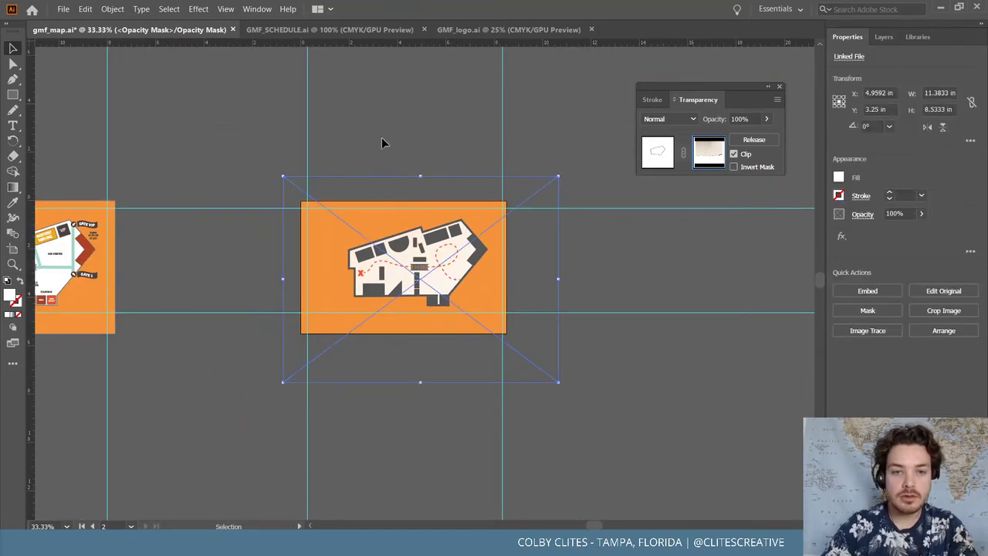
left_click(662, 153)
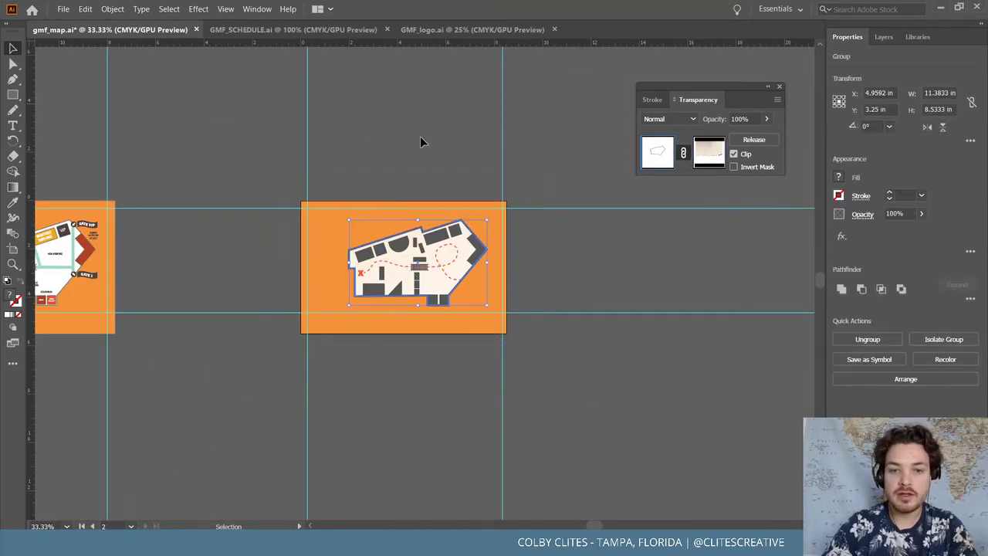
left_click(378, 185)
left_click(468, 324)
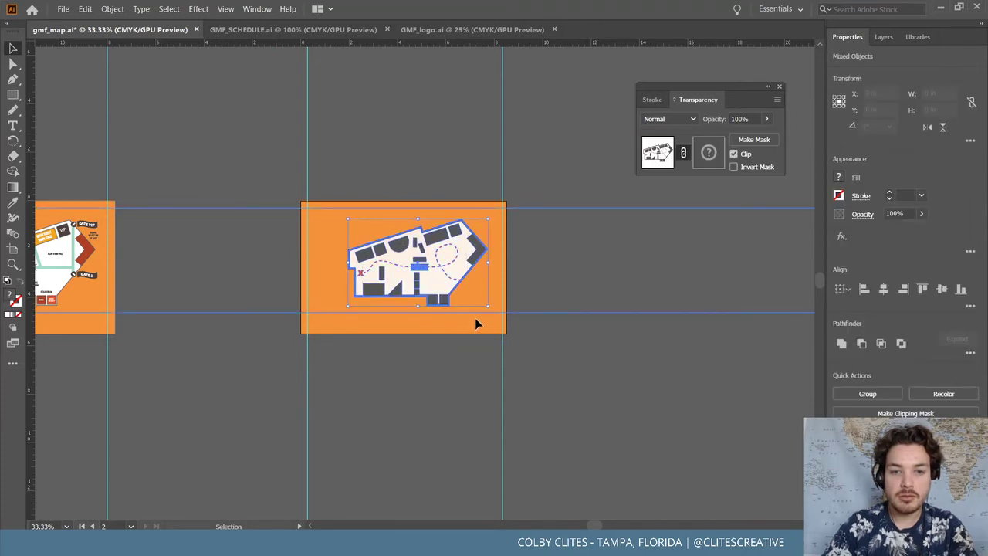
left_click(575, 173)
left_click(483, 304)
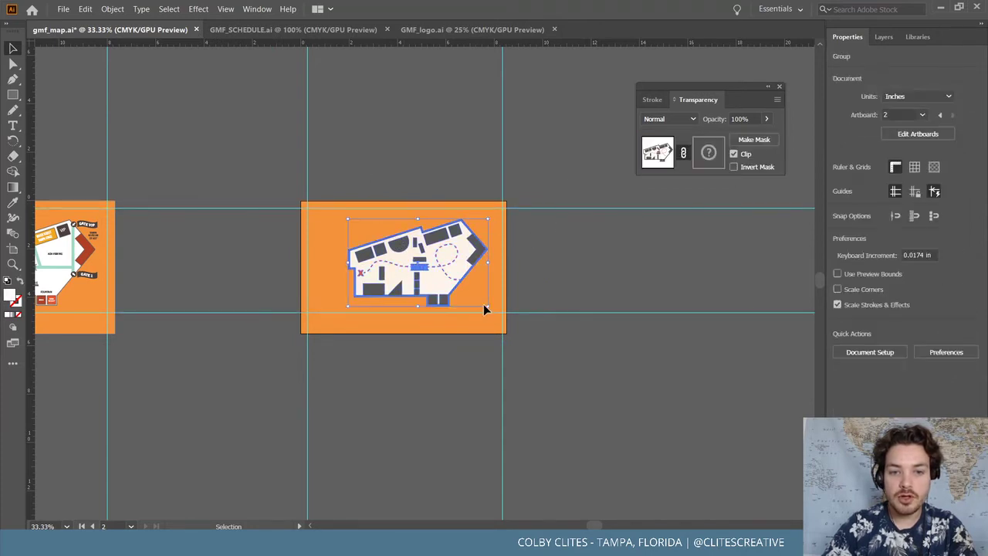
key("a")
key("v")
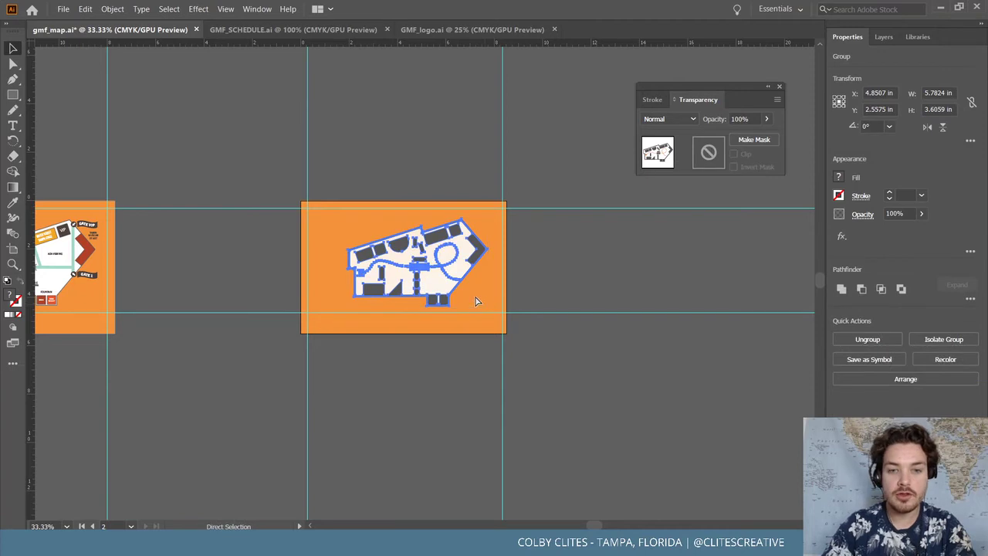
Back in InDesign, replace the old Kid's Zone map with the pasted textured map
left_click(941, 9)
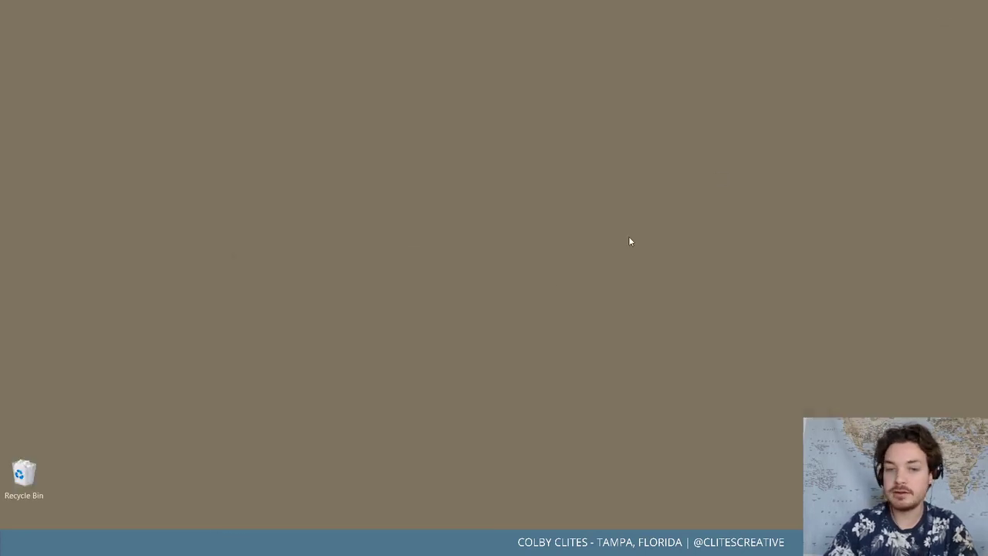
key("alt+Tab")
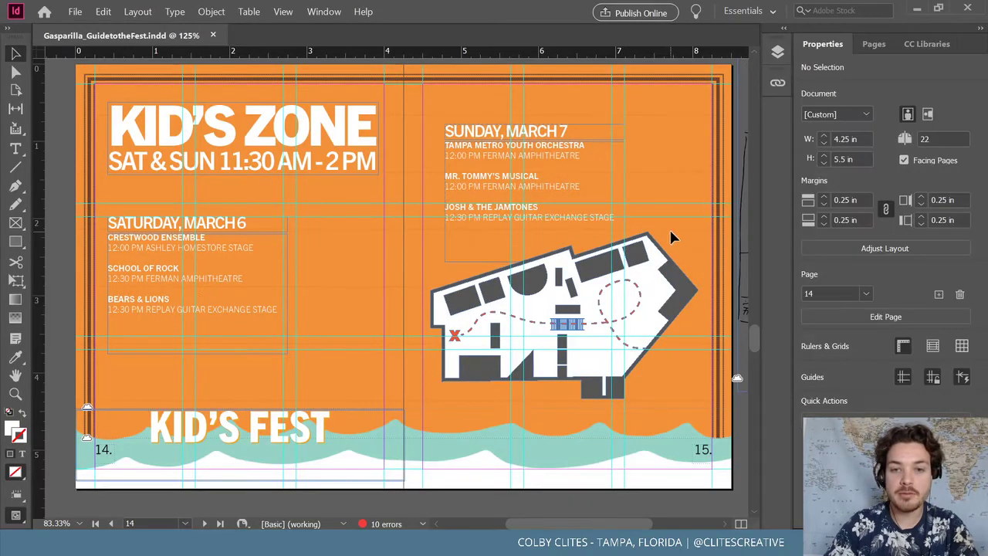
key("Delete")
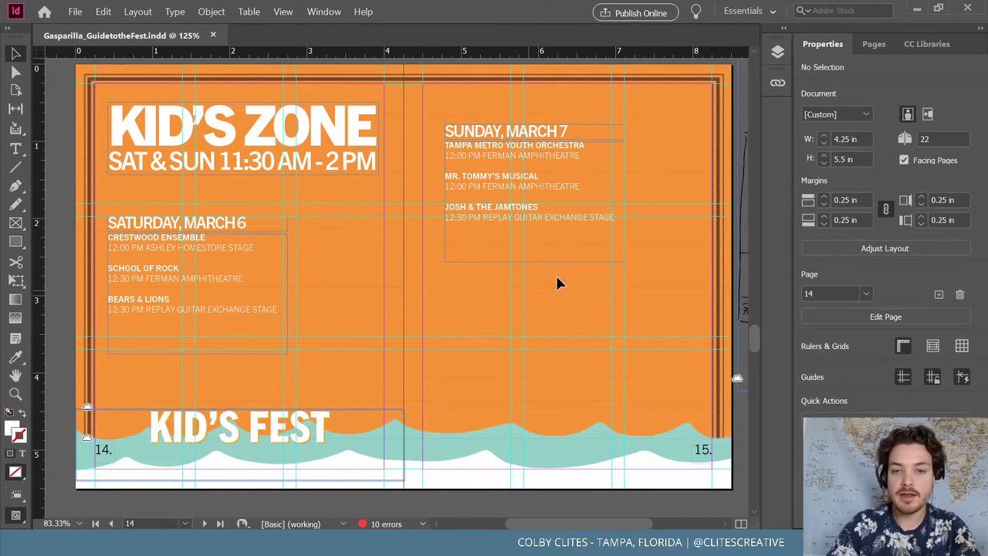
key("ctrl+v")
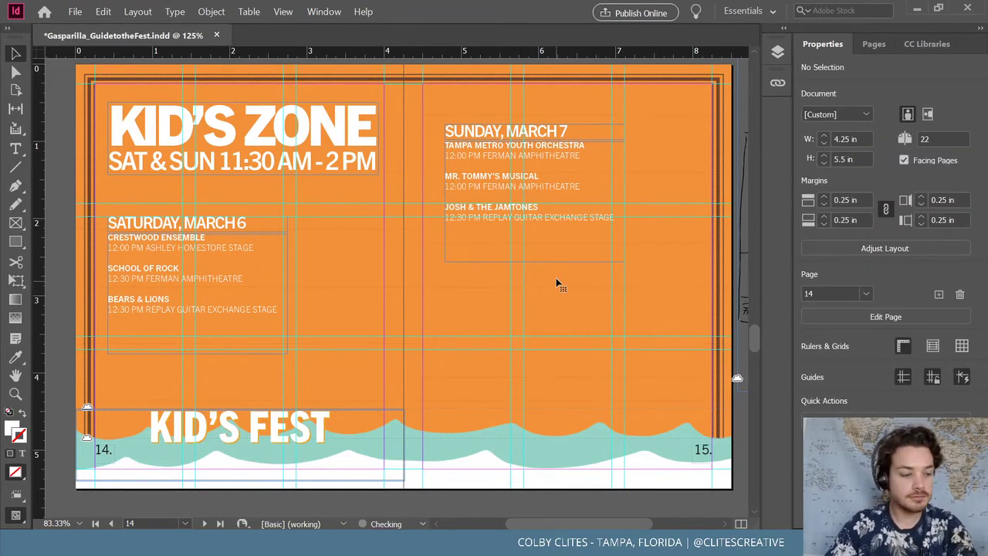
Scale the new map to 75% with Object > Transform > Scale
left_click(211, 11)
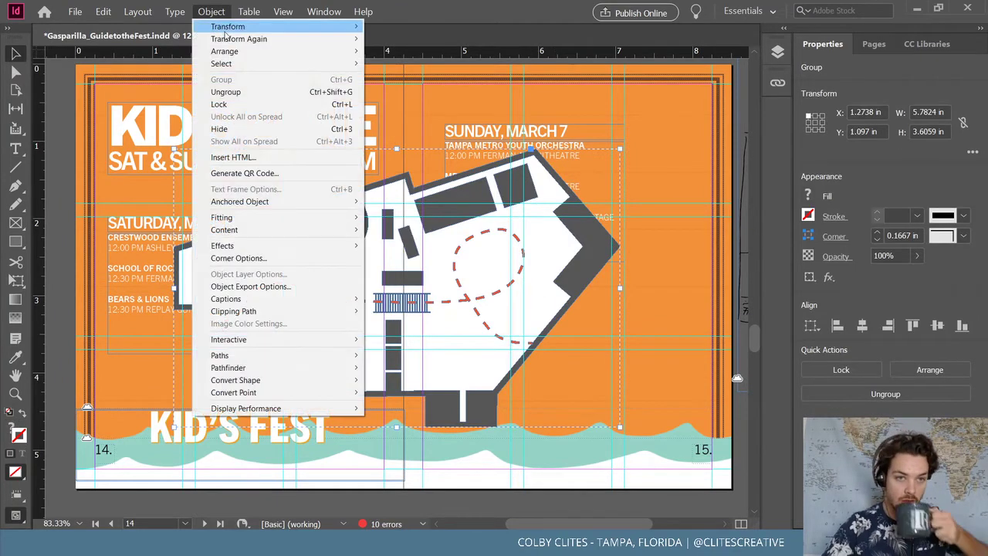
mouse_move(240, 31)
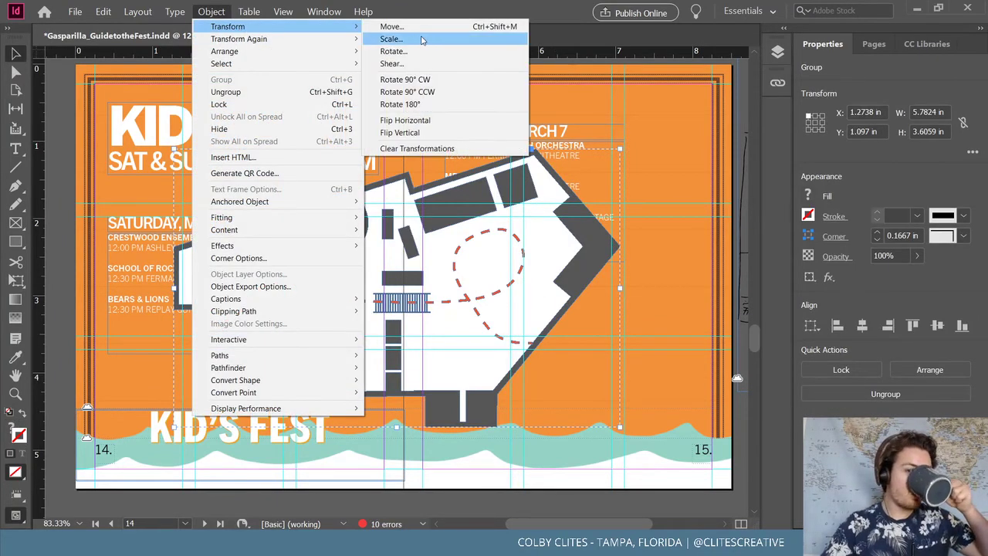
left_click(421, 38)
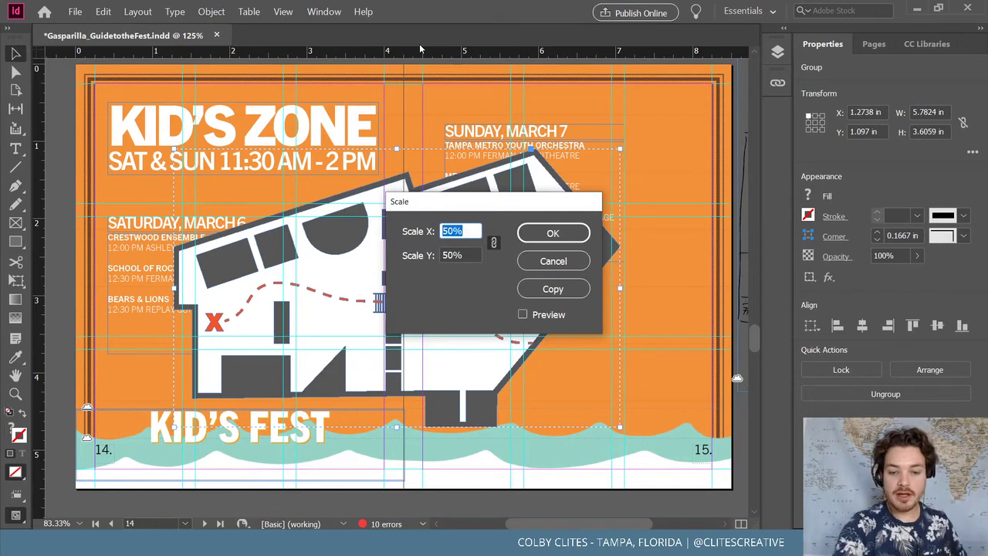
type("75")
key("Return")
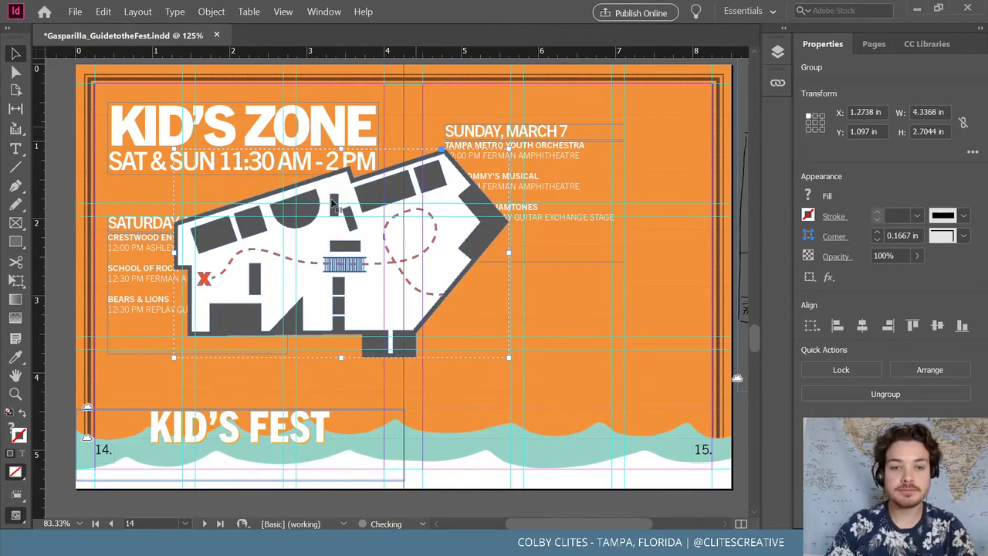
Position the map on the right page and shift the SUNDAY, MARCH 7 schedule up and left
left_click_drag(437, 271, 598, 320)
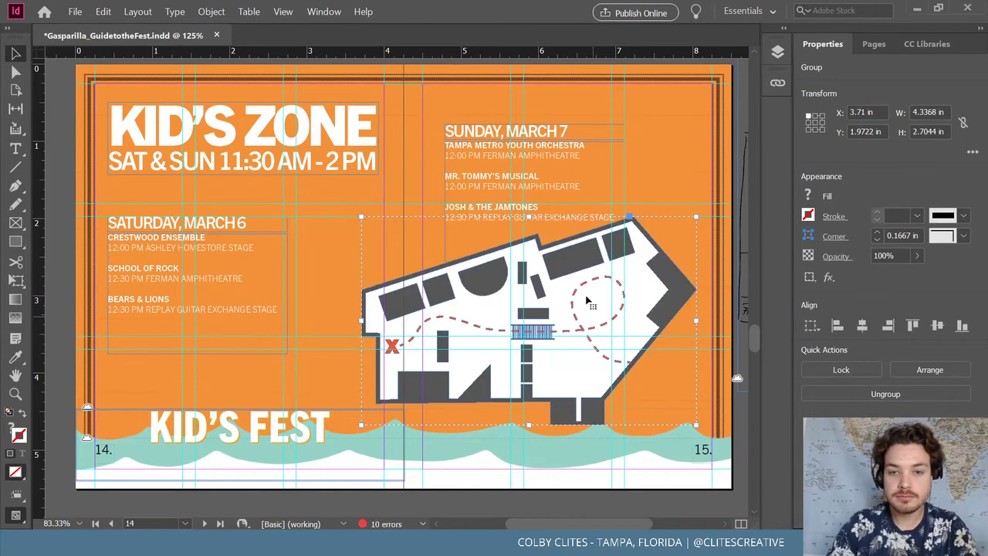
left_click_drag(584, 288, 589, 292)
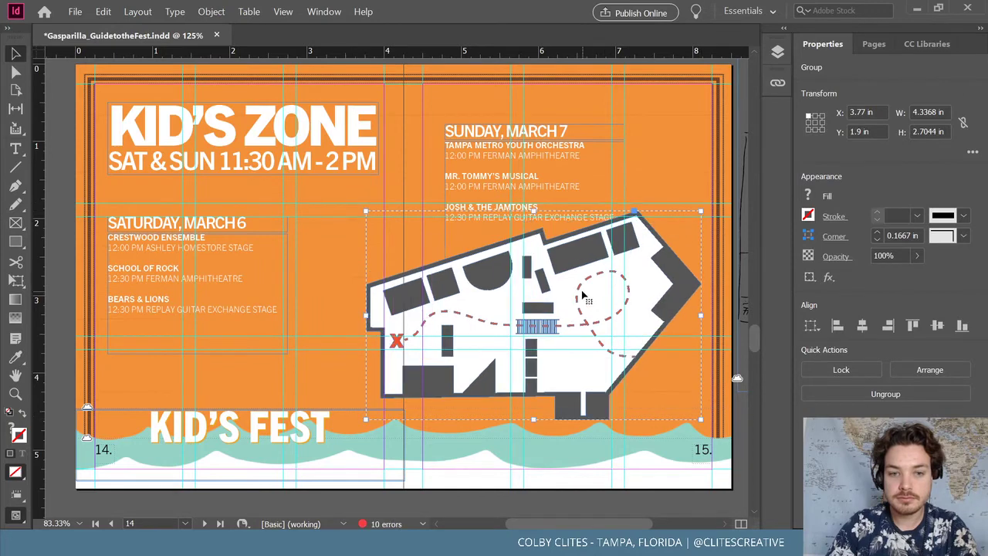
left_click_drag(586, 158, 582, 124)
mouse_move(572, 292)
left_mouse_down()
mouse_move(578, 283)
mouse_move(543, 285)
mouse_move(552, 291)
left_mouse_up()
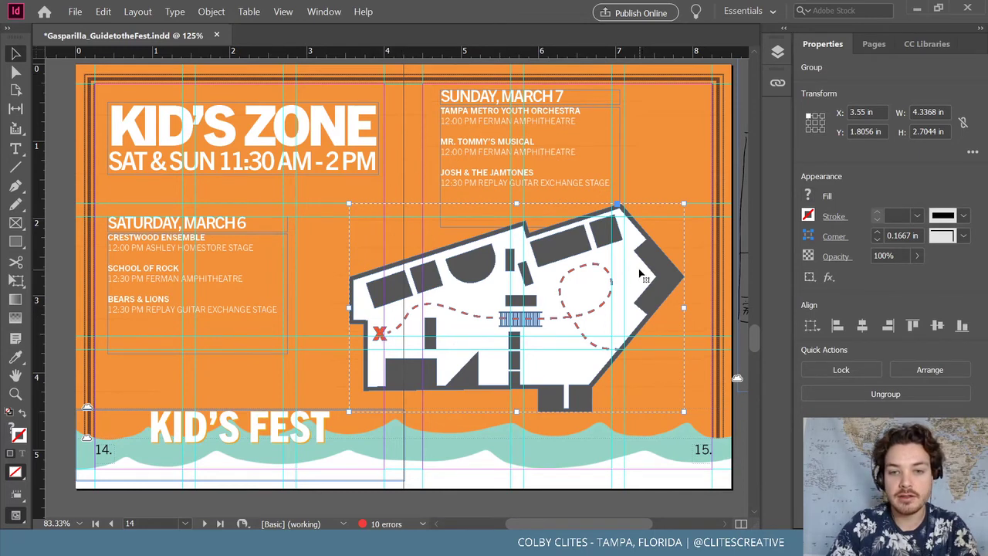
left_click_drag(553, 155, 543, 168)
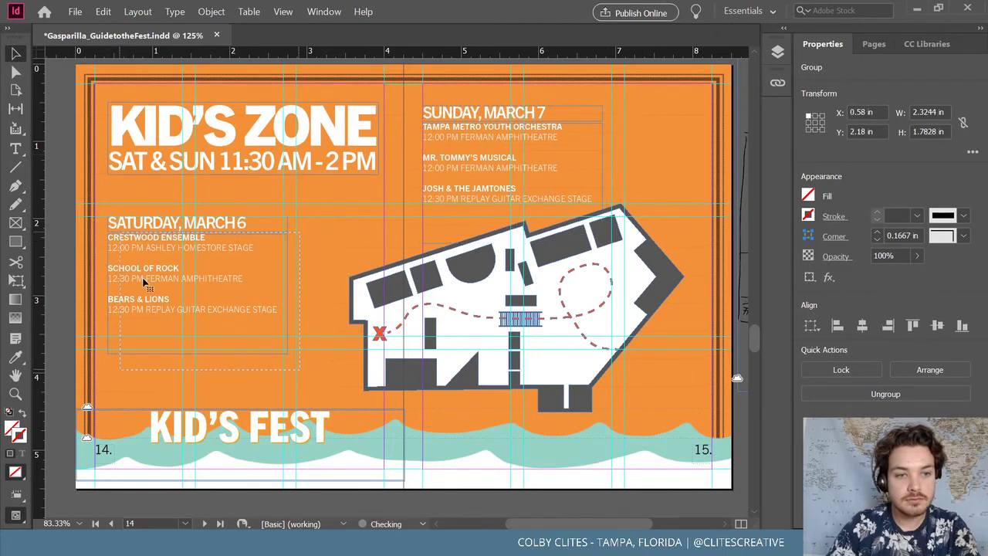
Move the SATURDAY, MARCH 6 schedule right and break its Bears & Lions venue line after GUITAR
left_click_drag(146, 280, 231, 265)
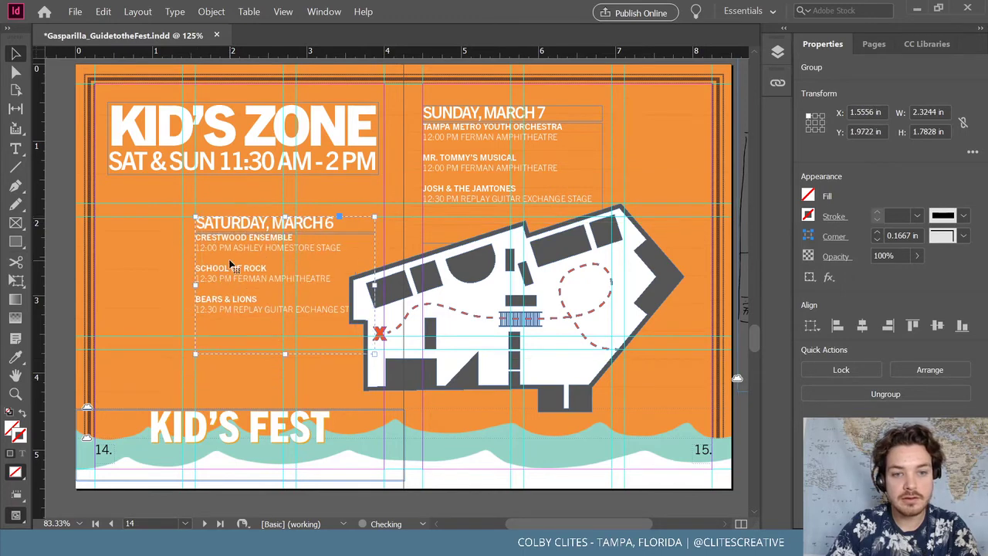
double_click(316, 312)
double_click(296, 308)
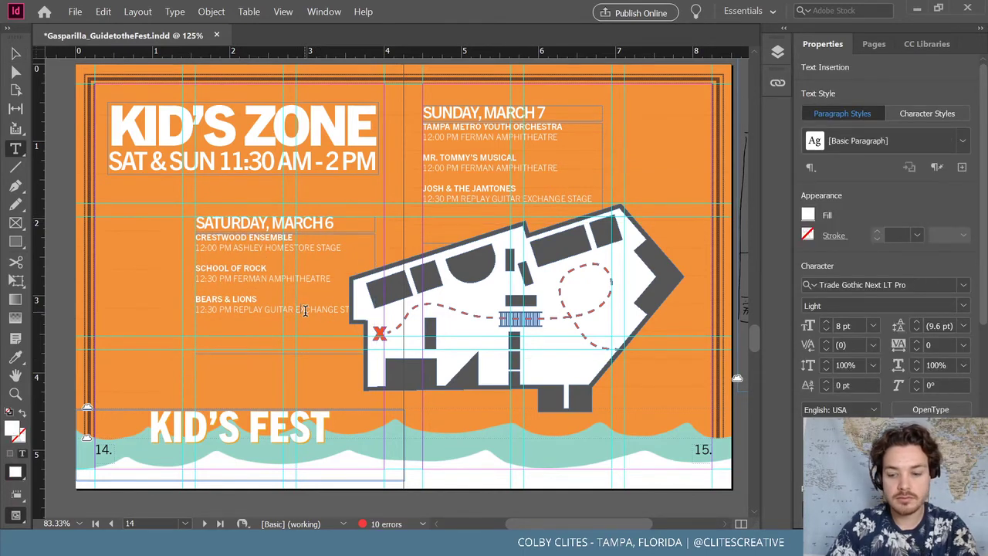
key("shift+Return")
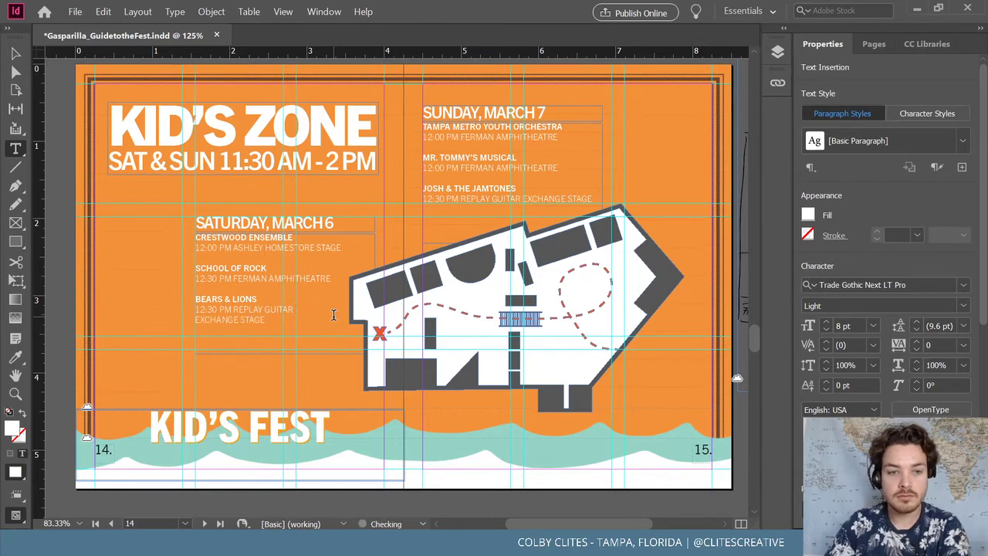
left_click(16, 54)
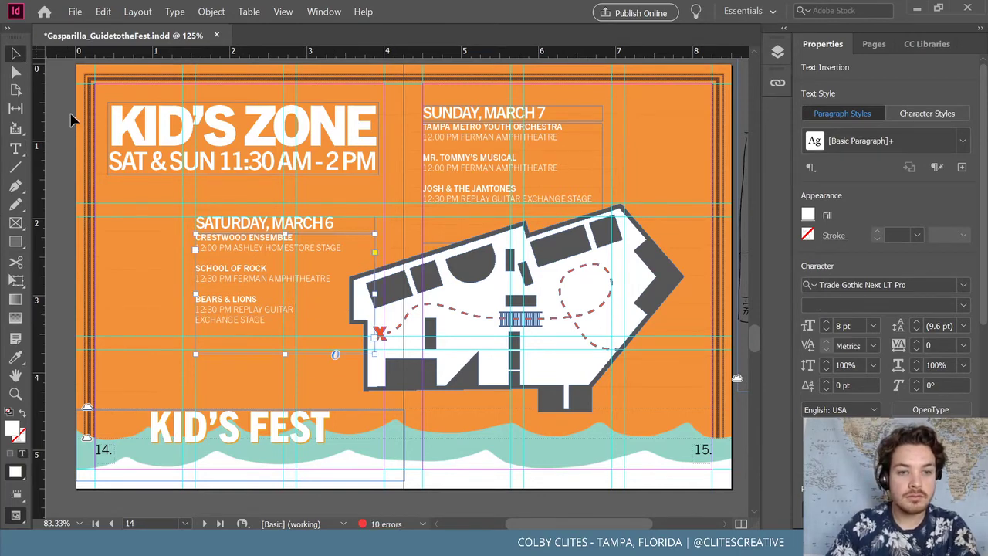
left_click(68, 118)
left_click(283, 12)
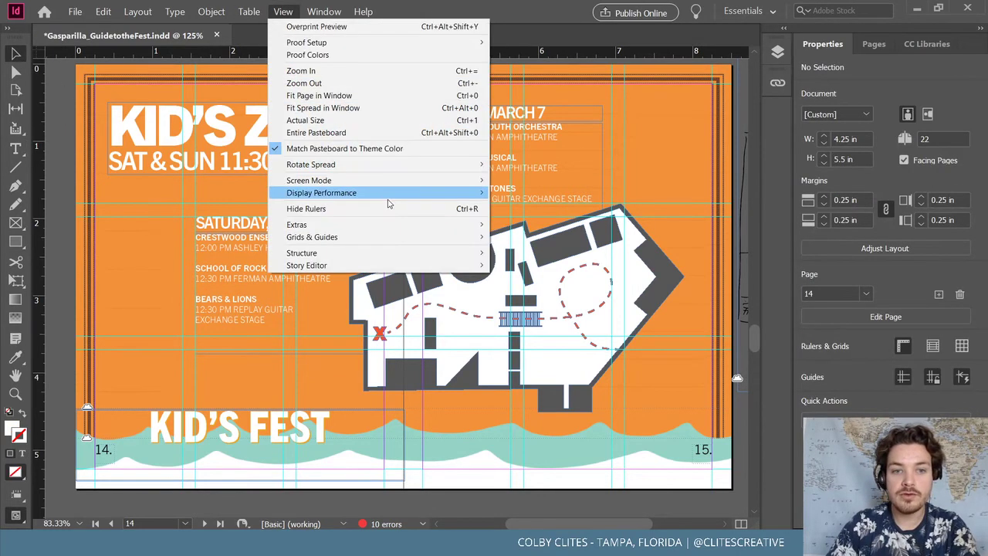
Preview the Kid's Zone spread in Presentation mode, then exit back to the normal window
mouse_move(391, 181)
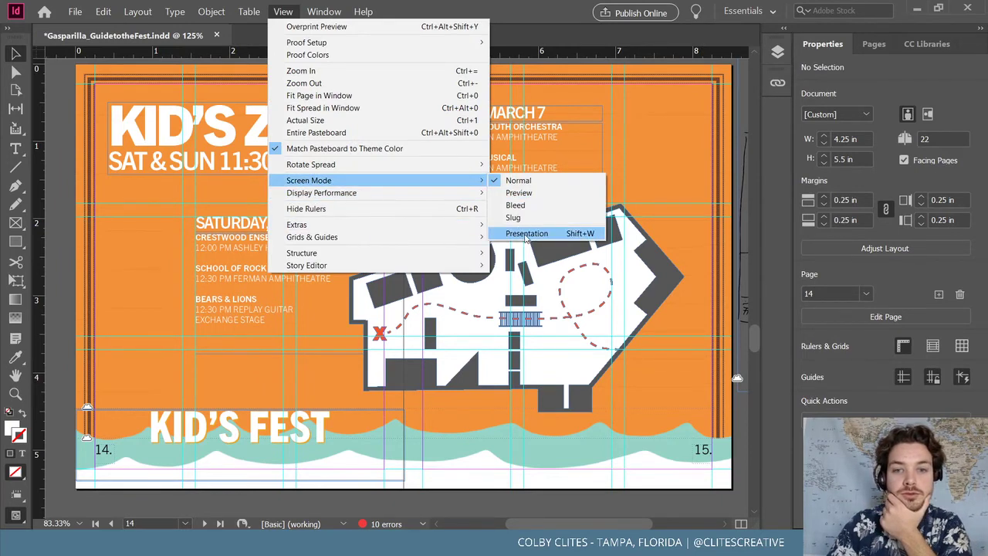
left_click(526, 234)
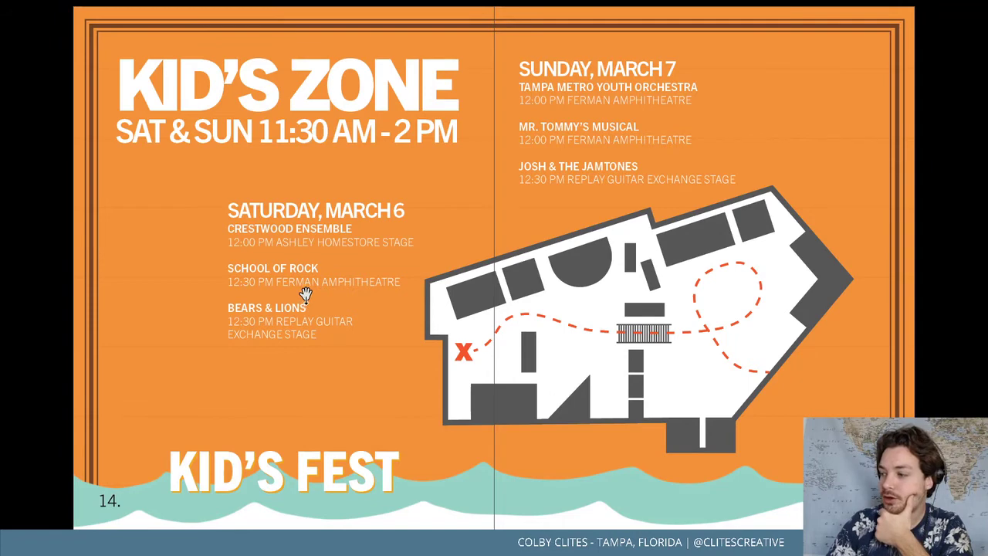
key("Escape")
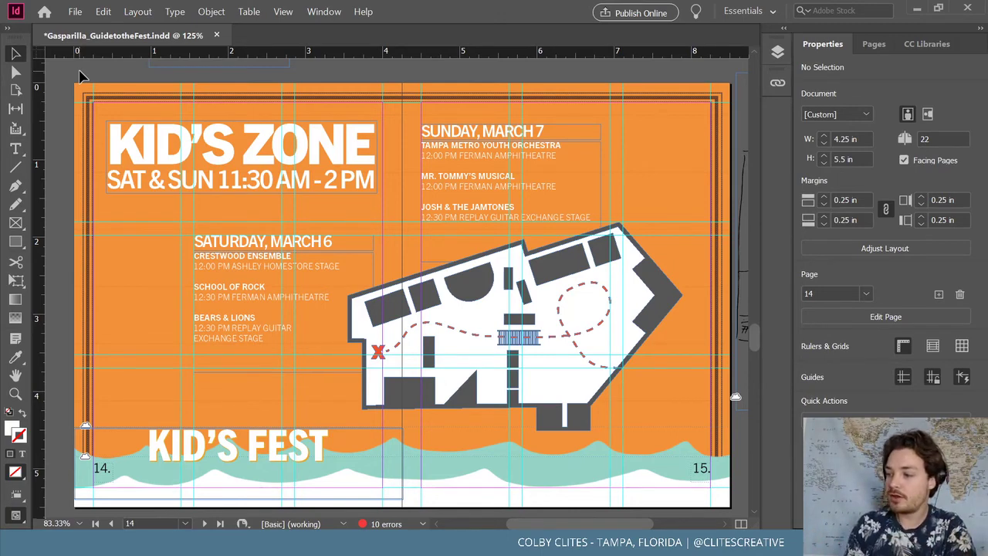
Save the festival guide via File > Save
left_click(75, 11)
left_click(110, 91)
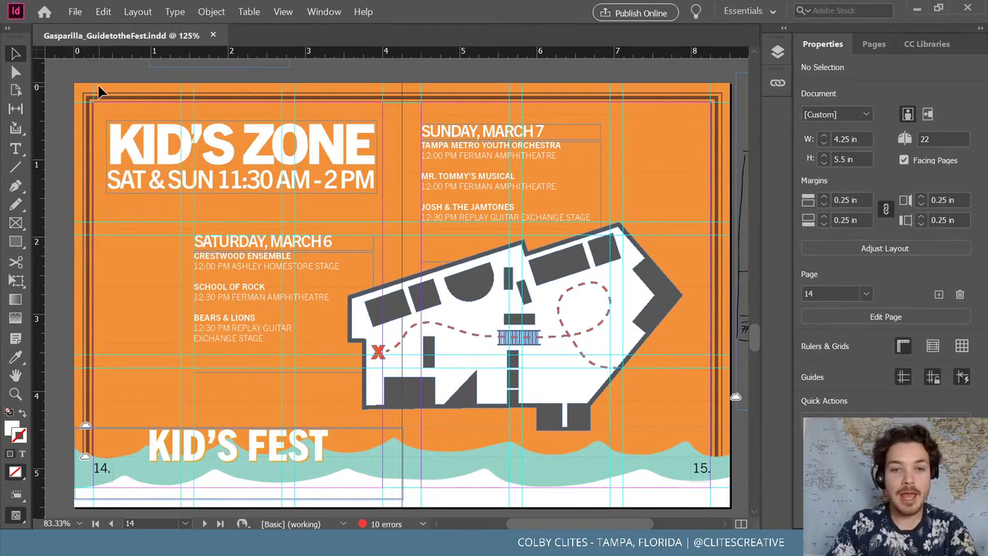
key("ctrl+e")
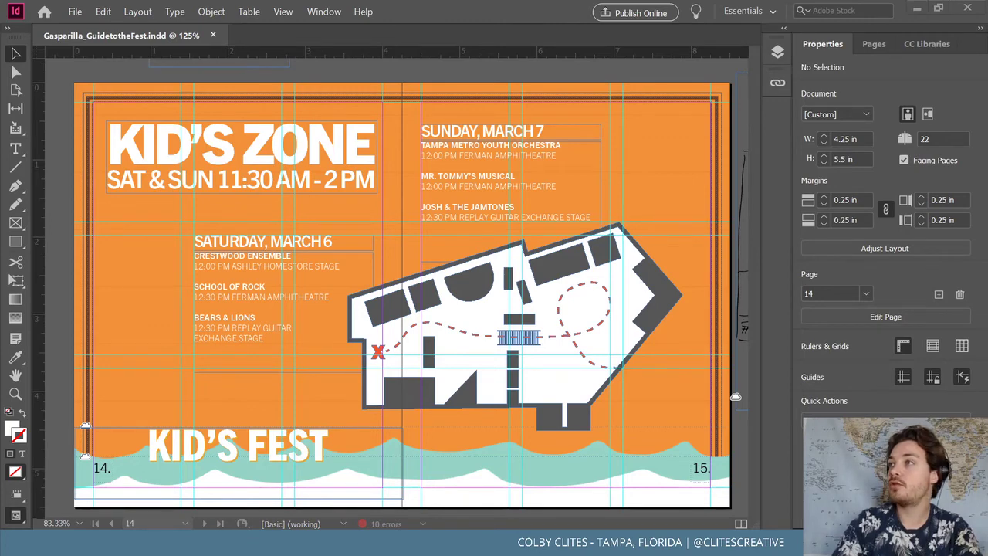
Scroll down to the empty orange pages 18–19 RECYCLE/STATS spread
scroll(453, 106, "down", 1)
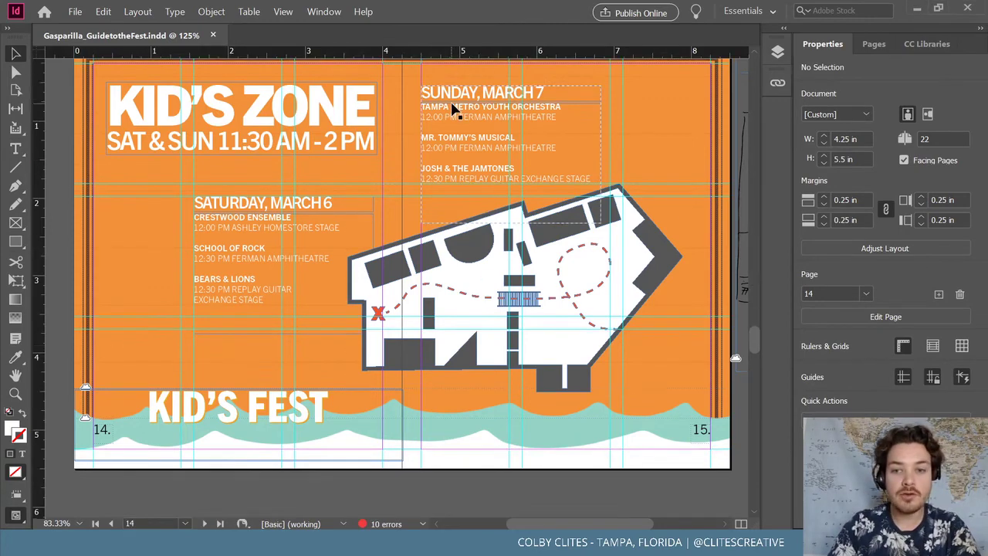
scroll(470, 145, "up", 1)
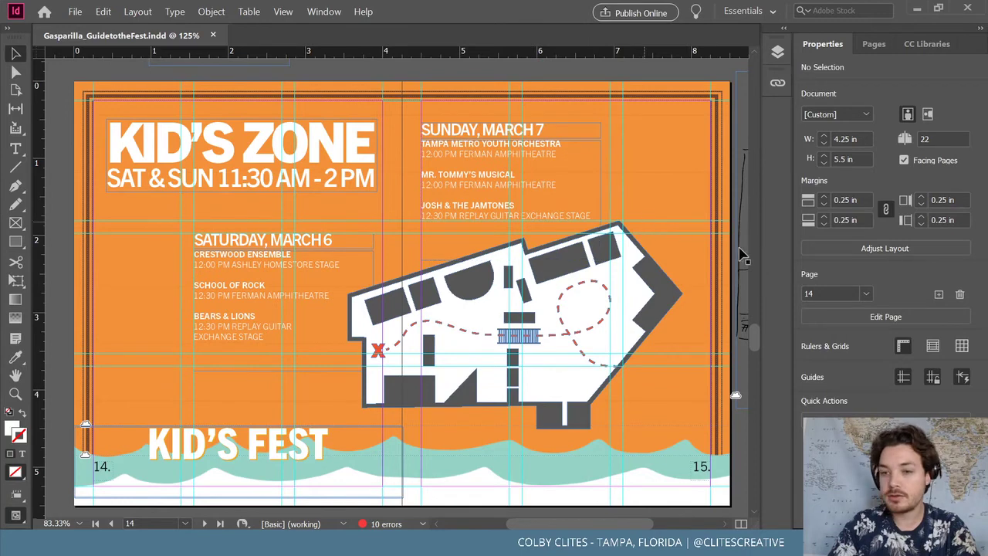
scroll(757, 349, "down", 1)
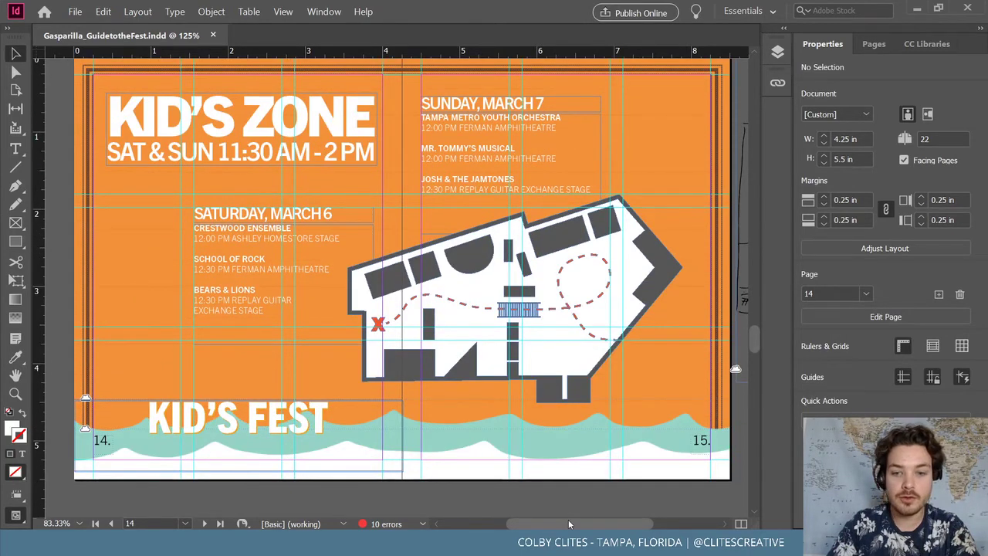
scroll(569, 523, "right", 3)
scroll(569, 517, "left", 3)
scroll(568, 342, "down", 5)
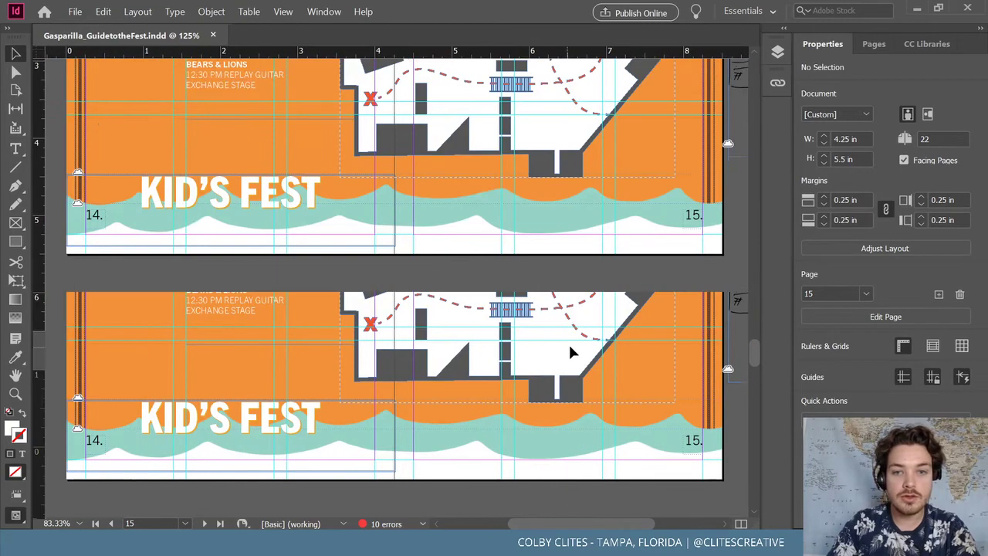
scroll(569, 342, "down", 10)
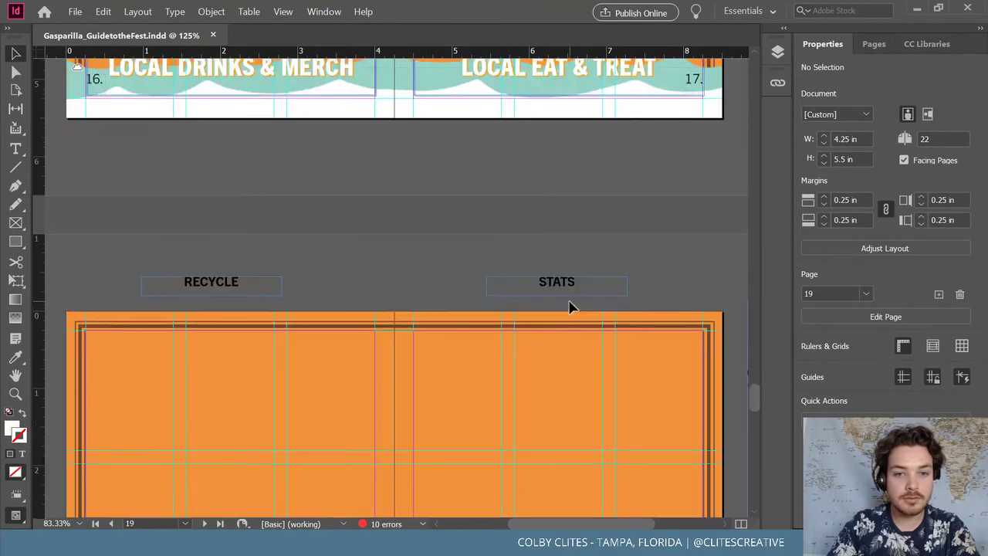
scroll(569, 306, "down", 6)
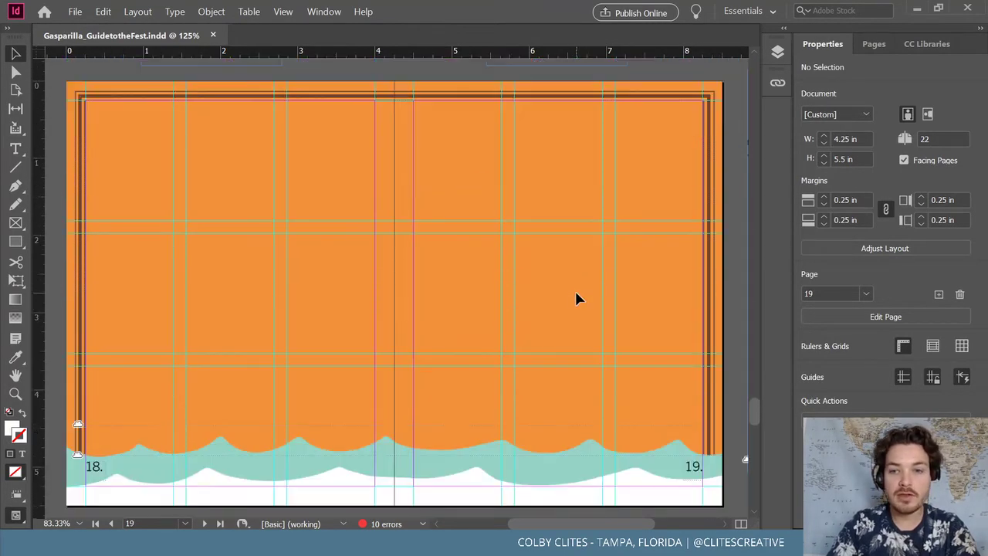
scroll(373, 235, "up", 1)
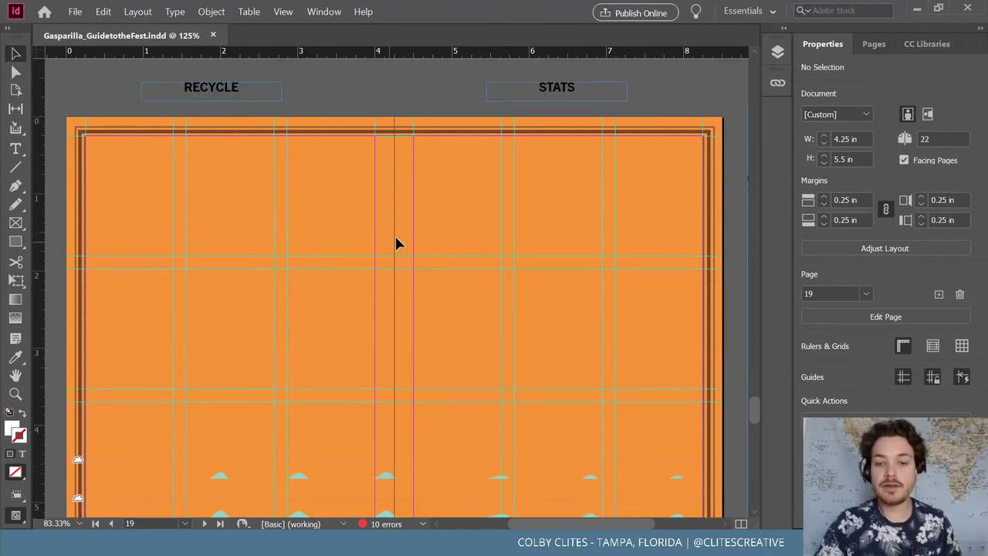
scroll(395, 244, "down", 1)
Move the sketch image closer to the Recycle/Stats spread
left_click_drag(583, 525, 679, 504)
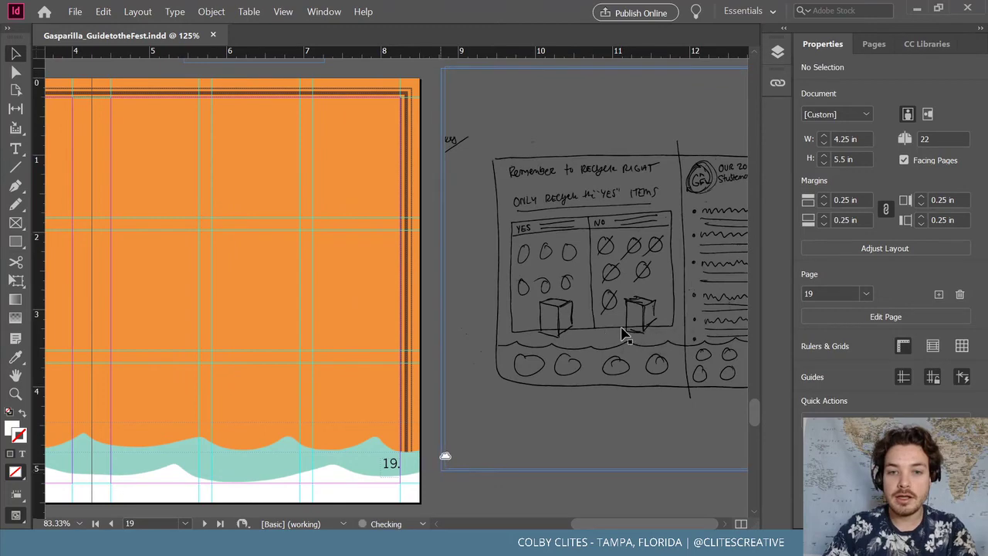
left_click_drag(448, 274, 481, 269)
left_click_drag(676, 313, 629, 312)
left_click(538, 483)
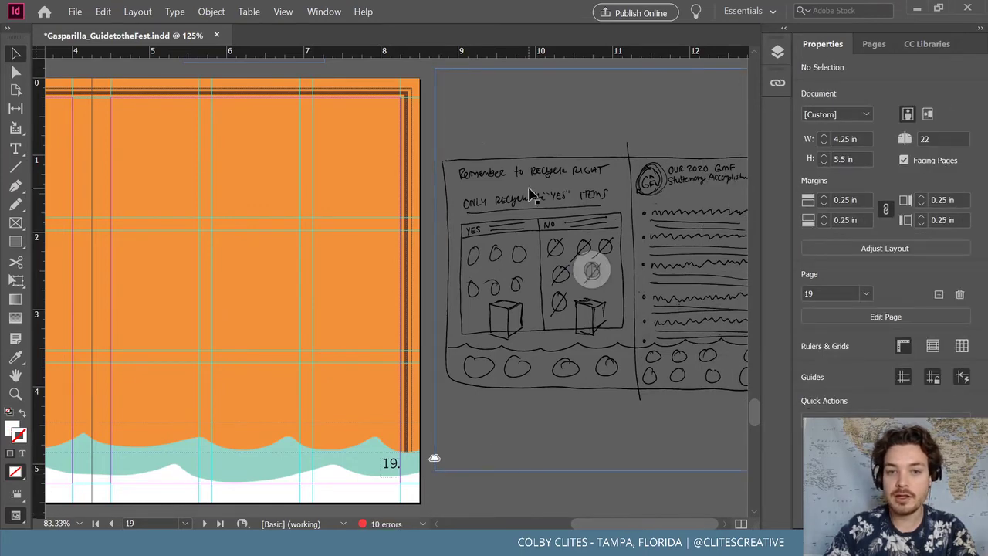
Cut the EXCLUSIVE GMF 2021 APPAREL group from page 16 and paste it onto spread 18–19
scroll(483, 332, "up", 5)
scroll(482, 332, "down", 1)
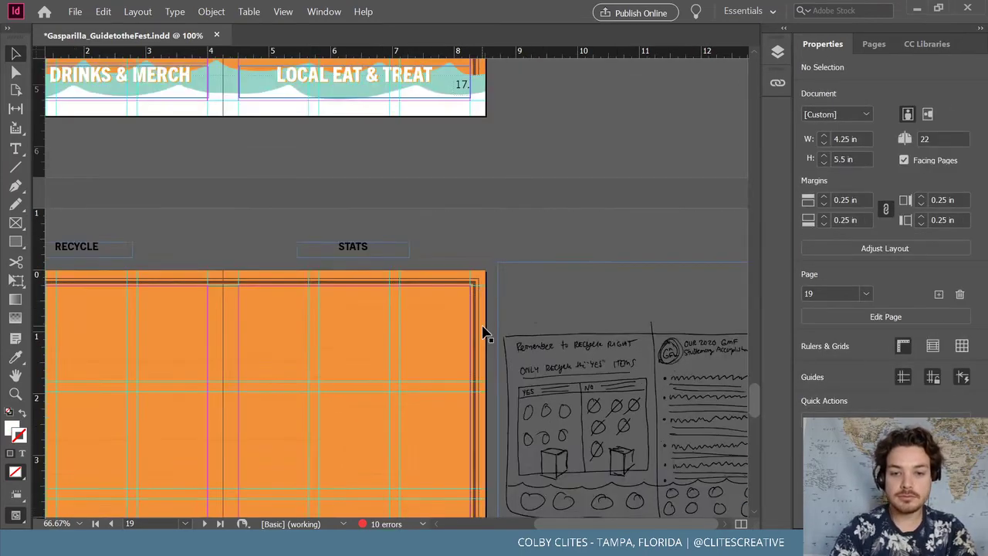
scroll(485, 325, "down", 1)
scroll(313, 253, "up", 4)
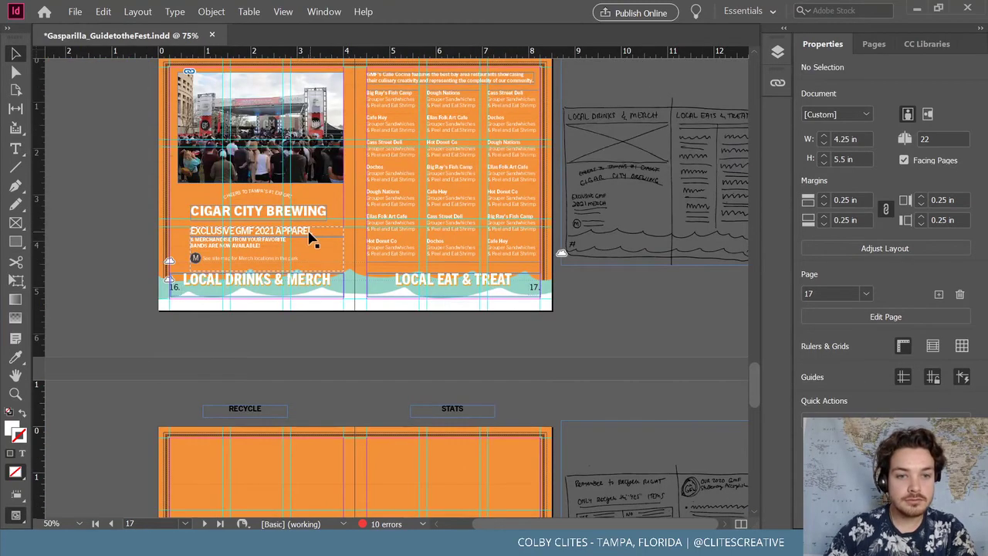
left_click(314, 236)
scroll(380, 210, "down", 8)
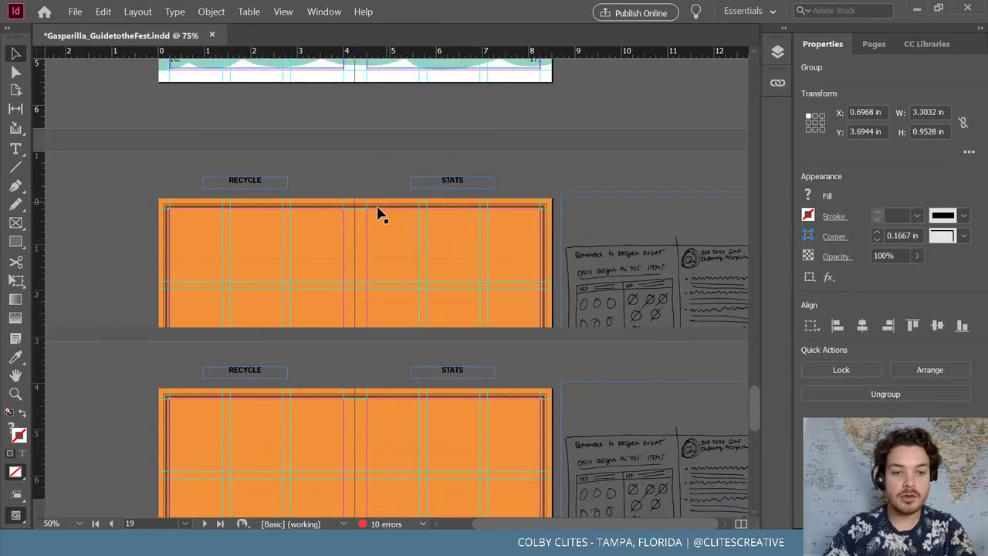
key("ctrl+x")
key("ctrl+v")
Drag the pasted apparel group onto page 19
left_click_drag(391, 257, 448, 258)
key("ctrl+=")
key("ctrl+=")
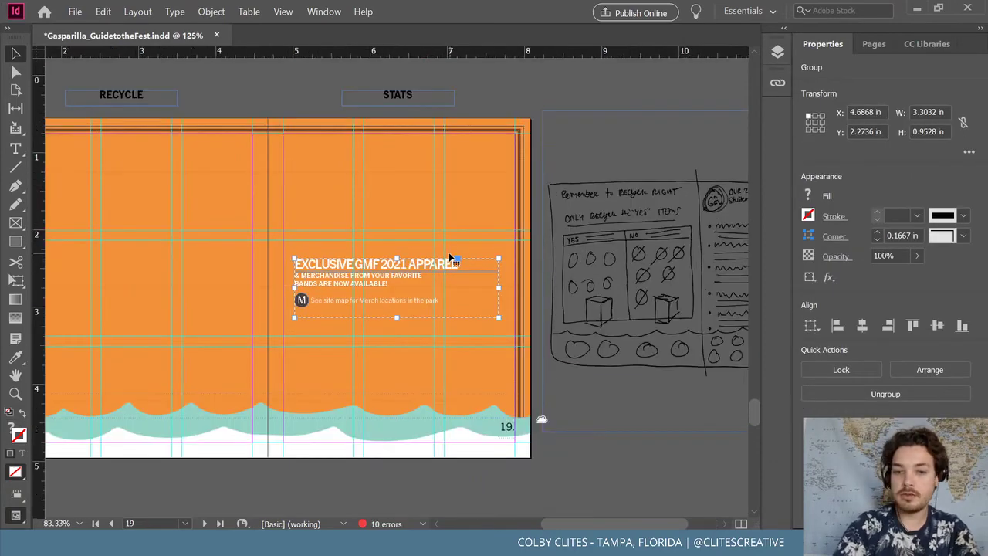
scroll(613, 519, "right", 3)
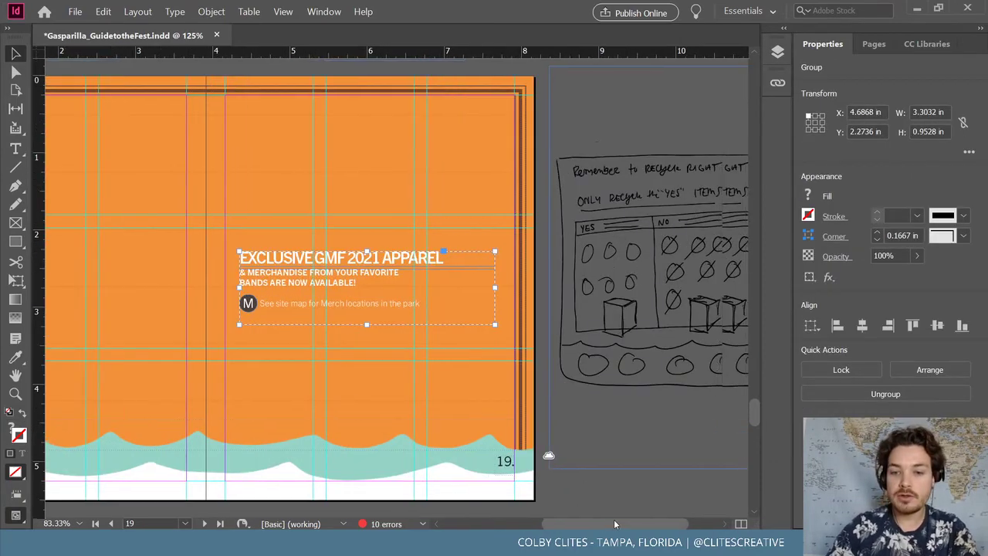
key("ctrl+minus")
key("ctrl+minus")
key("ctrl+minus")
key("ctrl+minus")
key("ctrl+minus")
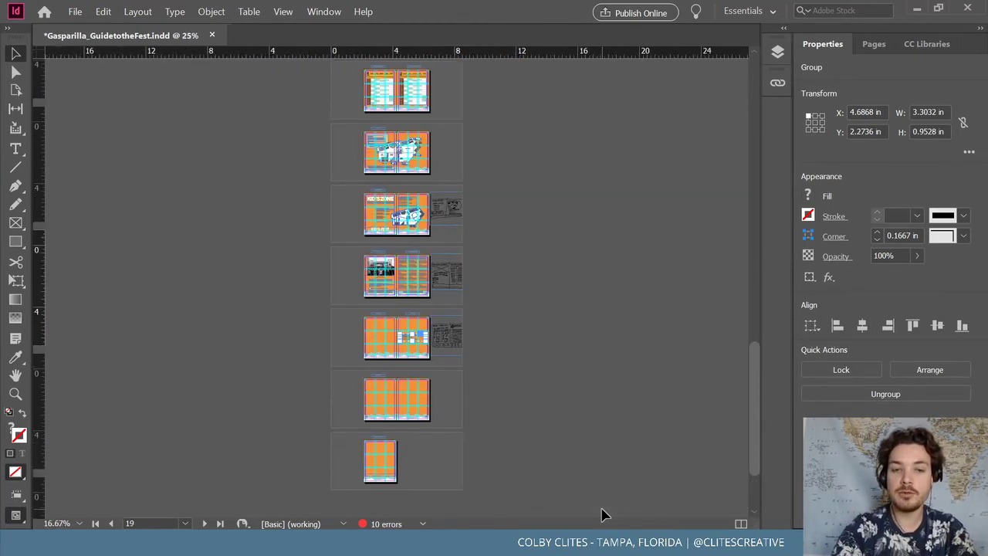
key("ctrl+=")
key("ctrl+=")
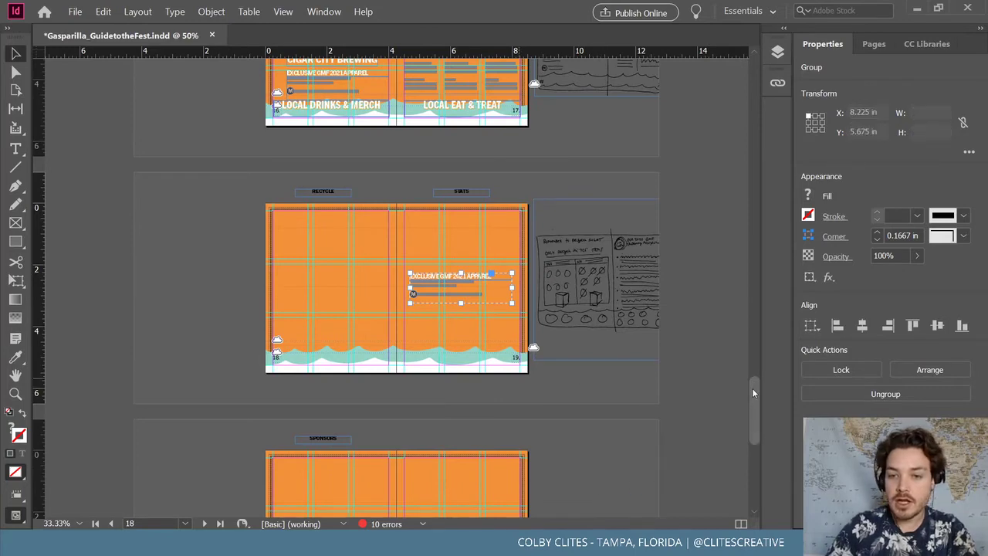
left_click(744, 244)
scroll(741, 154, "up", 15)
scroll(743, 85, "up", 5)
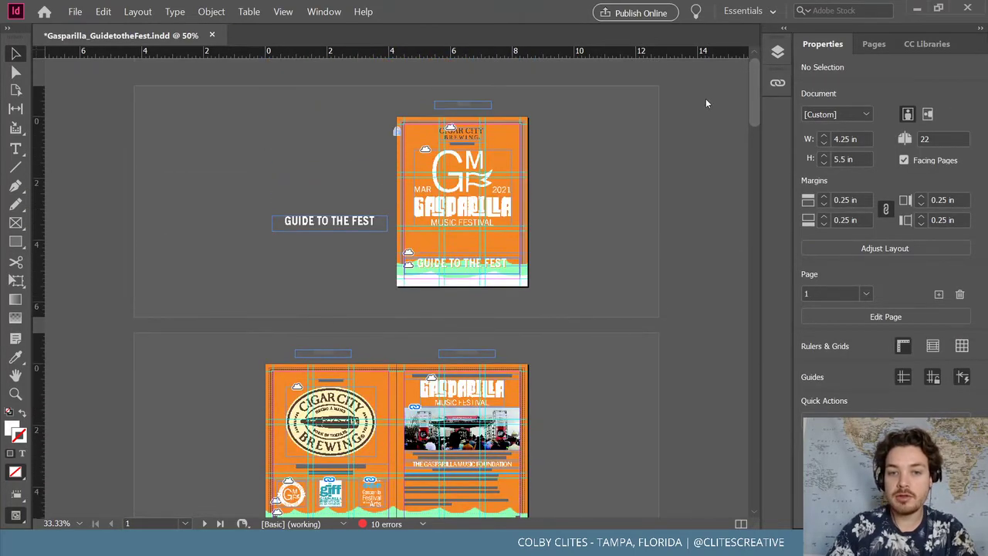
key("ctrl+equal")
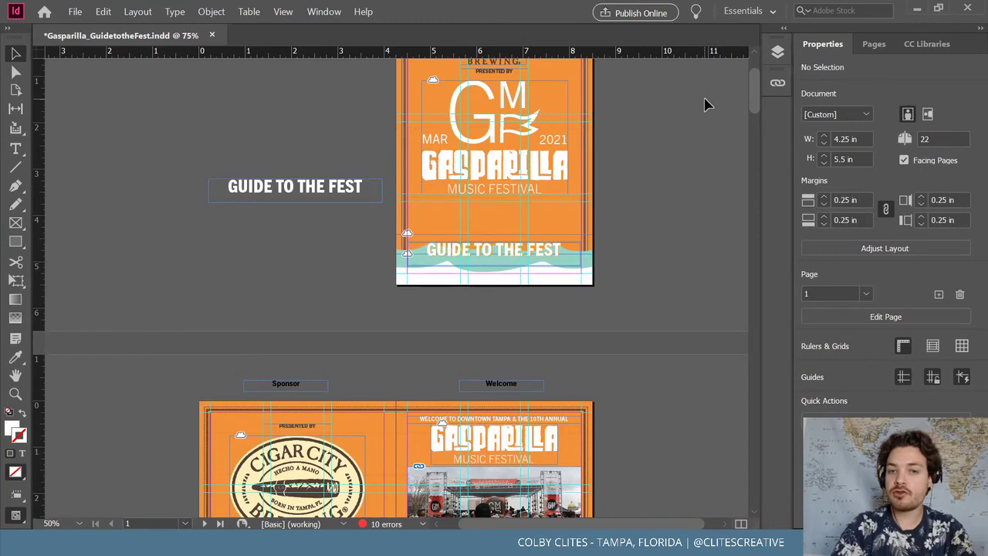
scroll(705, 104, "up", 2)
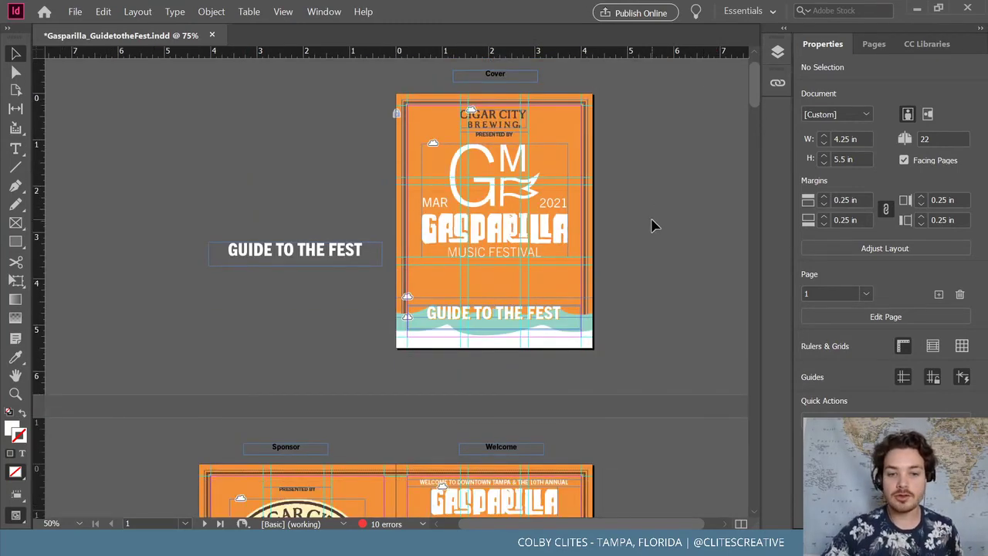
scroll(653, 223, "down", 1)
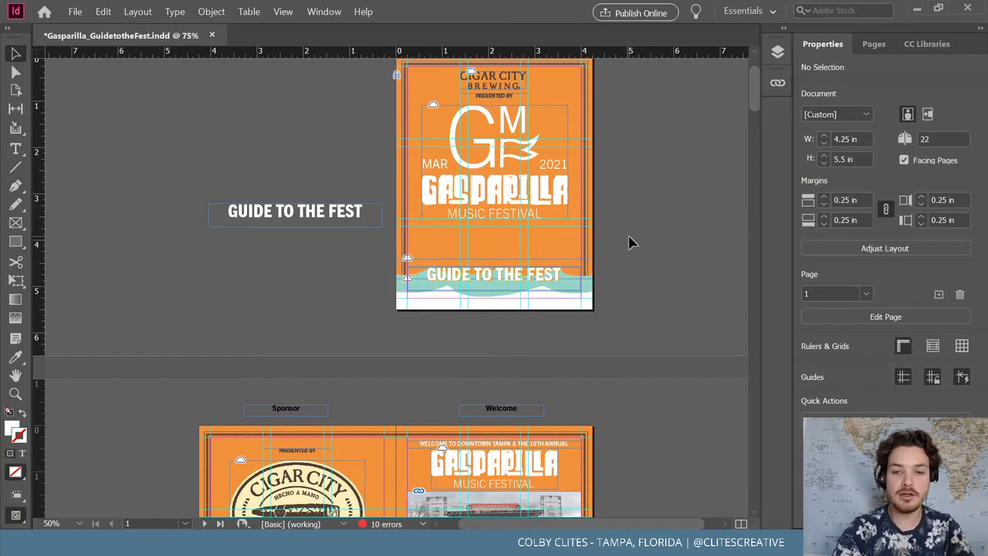
key("ctrl+equal")
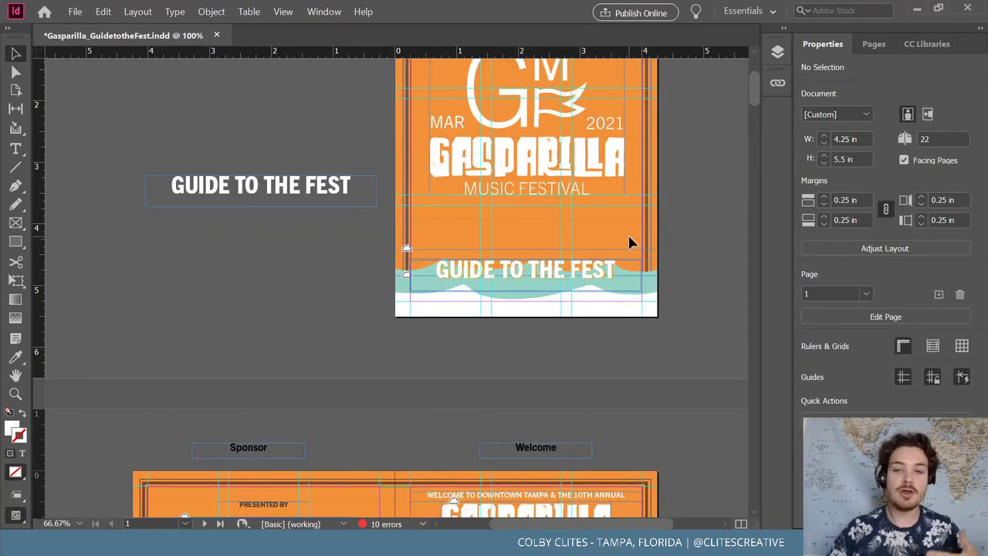
scroll(671, 258, "down", 10)
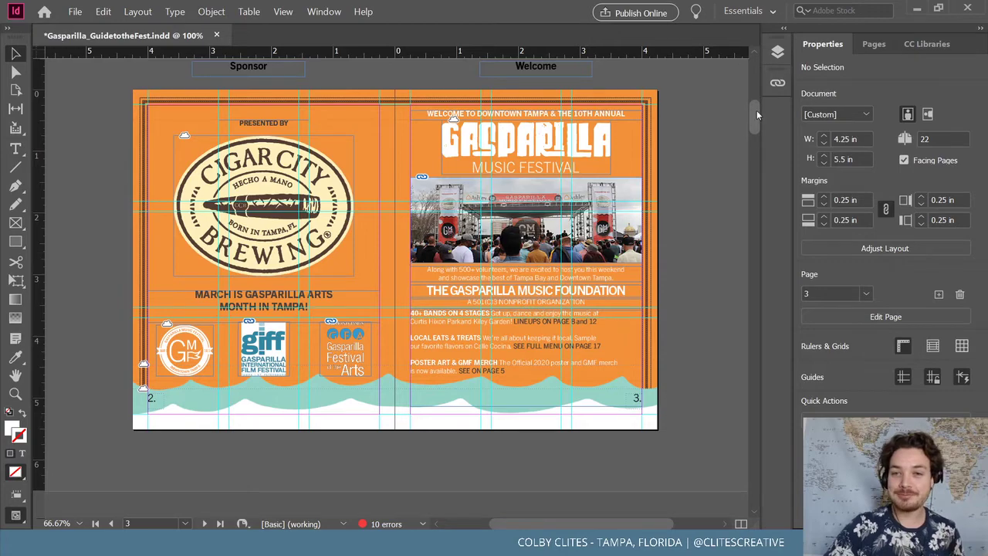
scroll(757, 115, "up", 1)
scroll(757, 115, "down", 10)
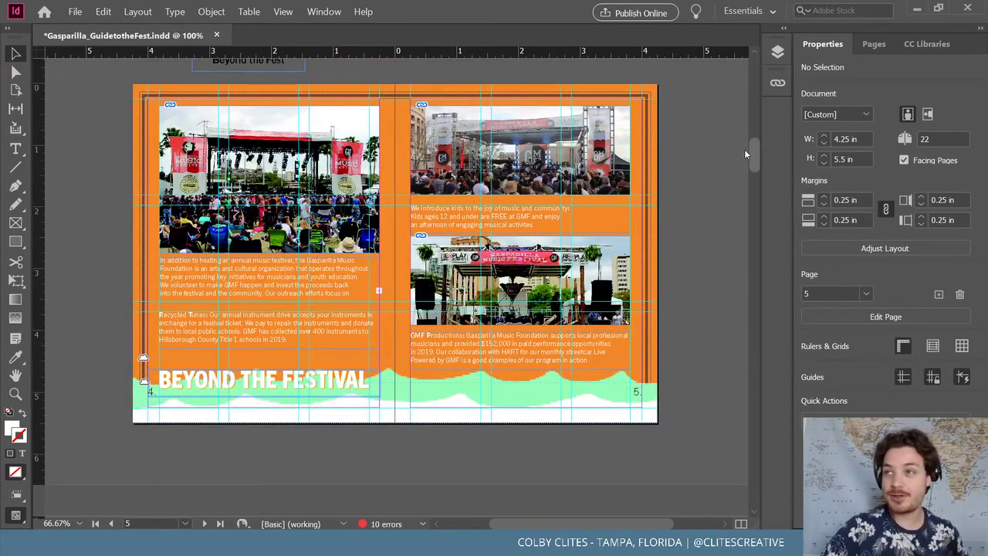
scroll(741, 151, "down", 7)
scroll(739, 154, "up", 8)
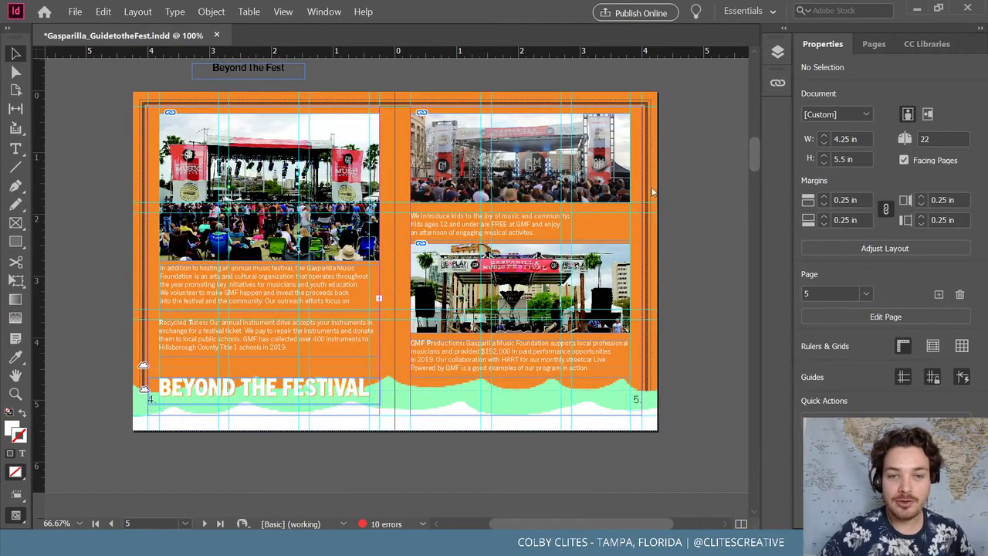
left_click_drag(756, 151, 751, 367)
scroll(646, 348, "down", 10)
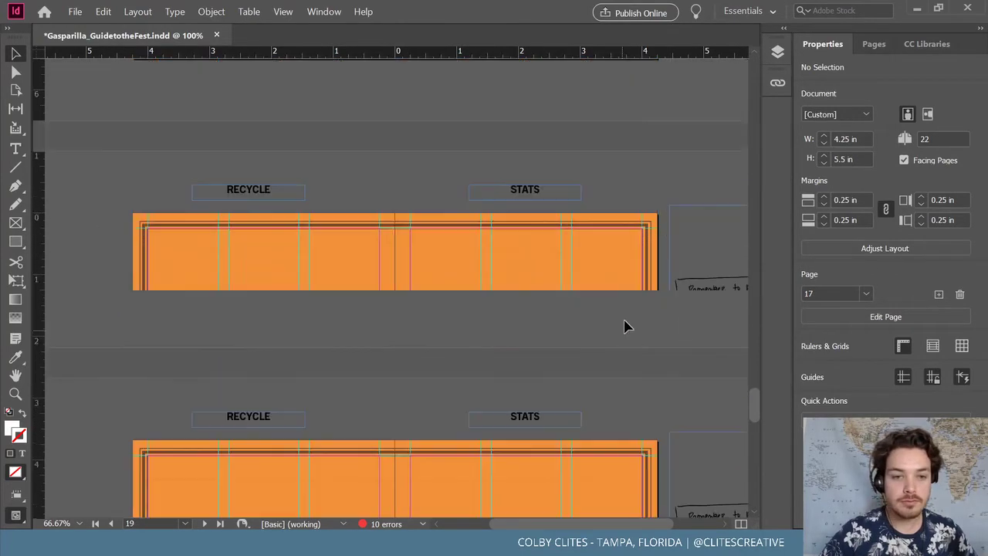
scroll(621, 291, "up", 1)
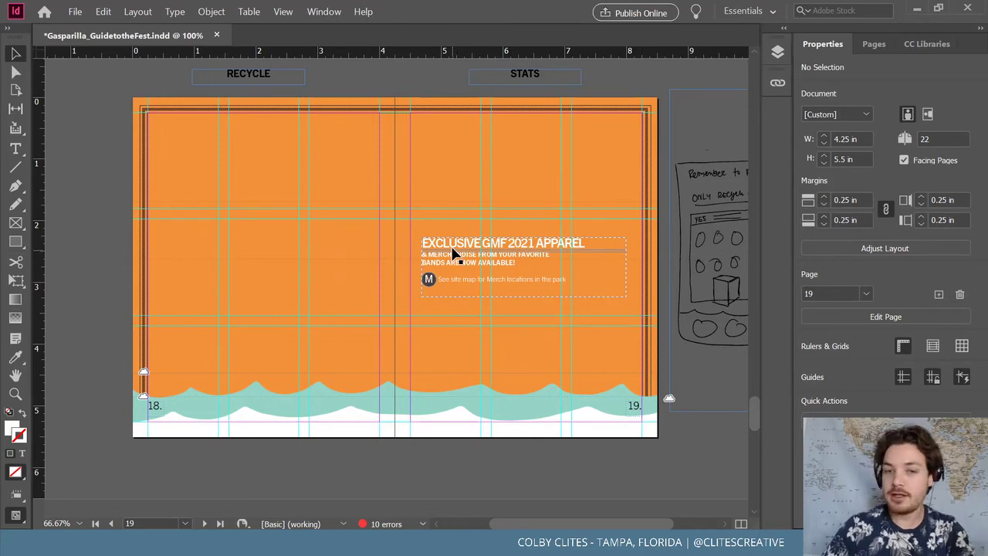
Move the apparel group higher on page 19 and zoom in on it and the sketch
left_click_drag(456, 251, 465, 198)
key("ctrl+equal")
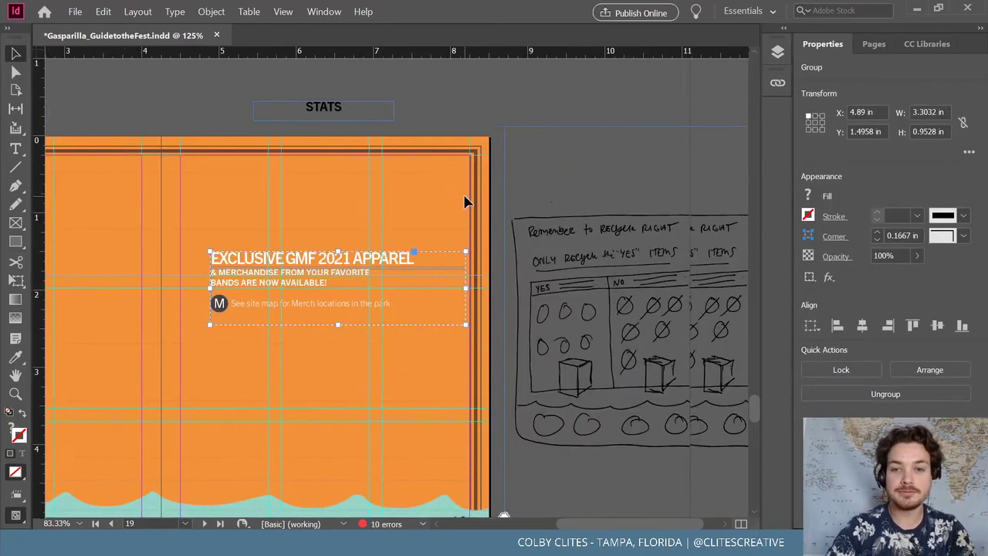
left_click(210, 12)
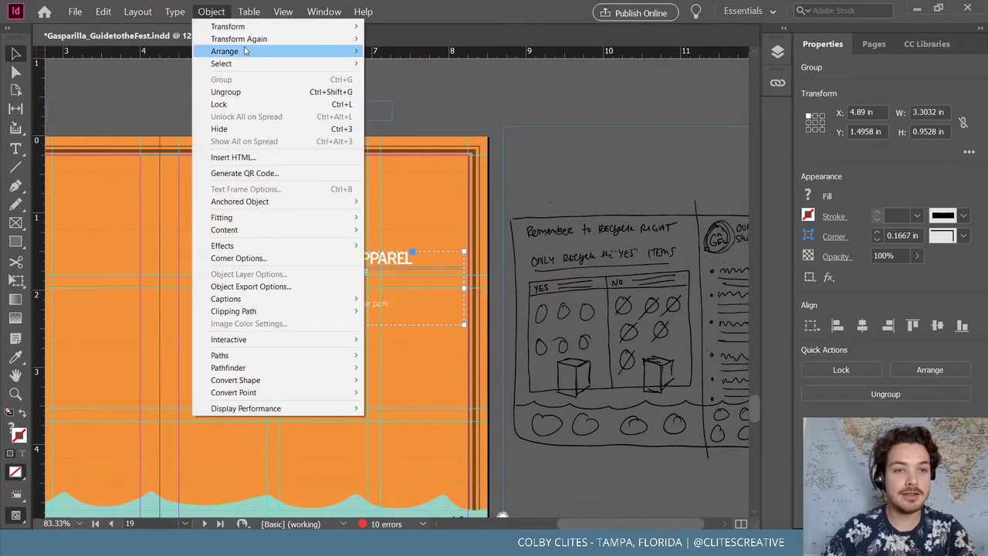
left_click(211, 12)
left_click(224, 12)
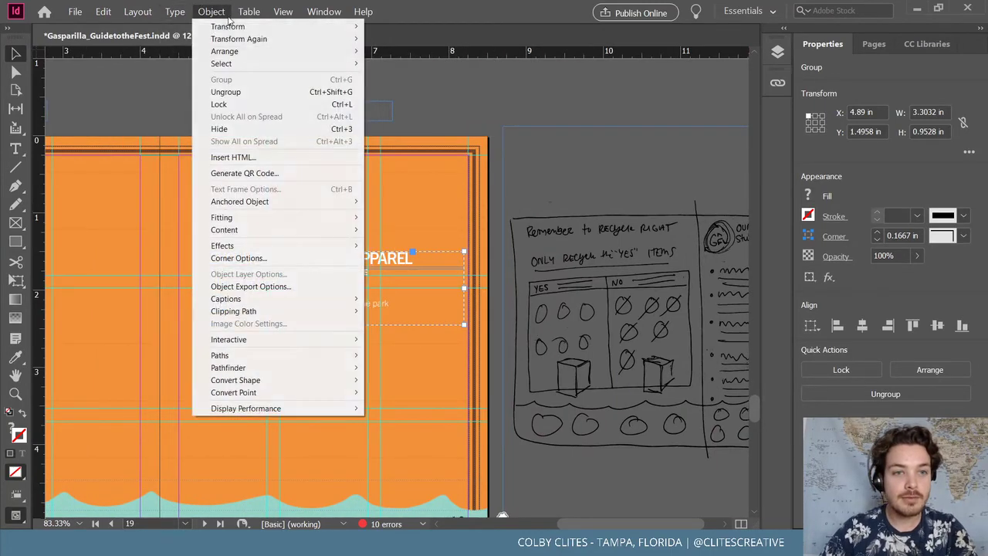
left_click(229, 17)
left_click(283, 302)
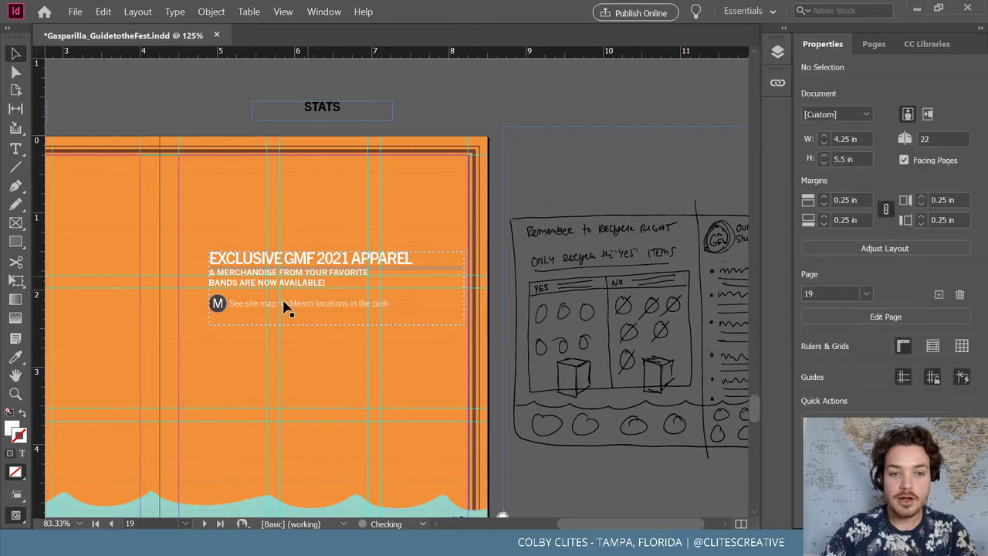
Delete the small M icon and pull the 'See site map' line flush left
left_click(220, 306)
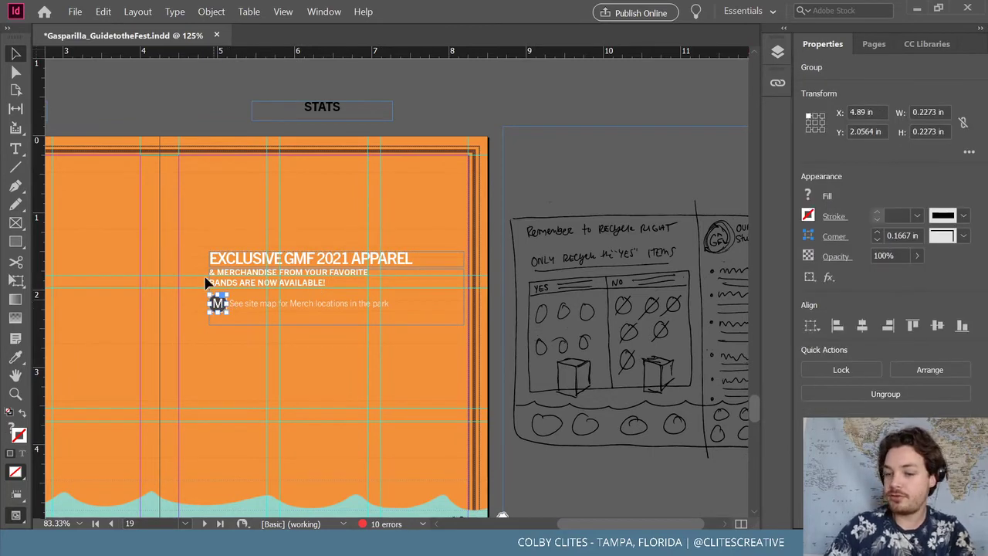
key("Delete")
left_click(249, 308)
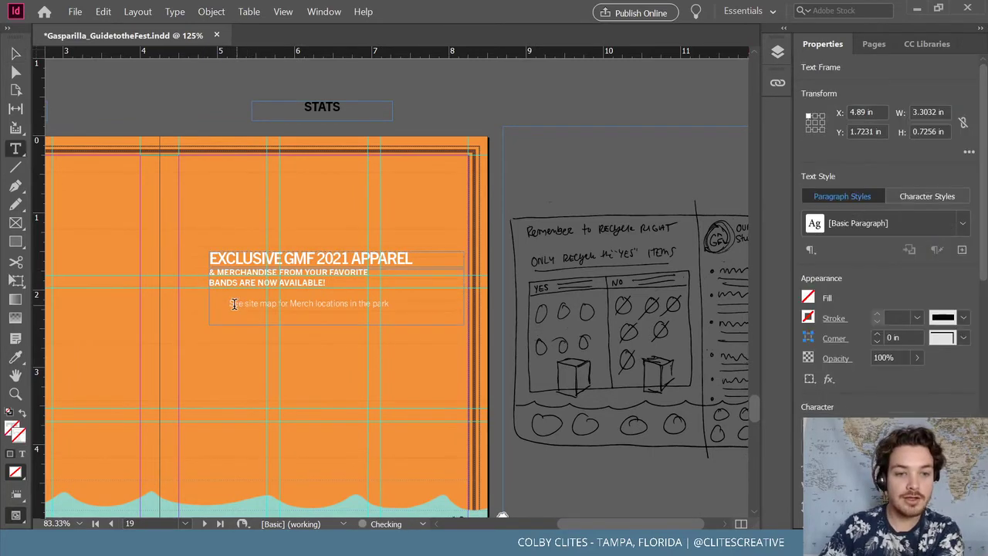
double_click(237, 304)
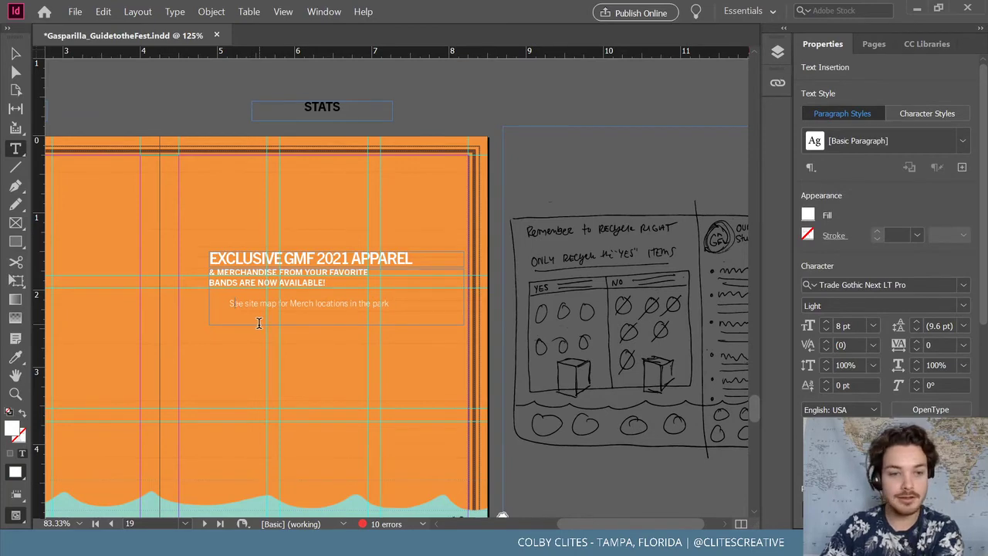
key("BackSpace")
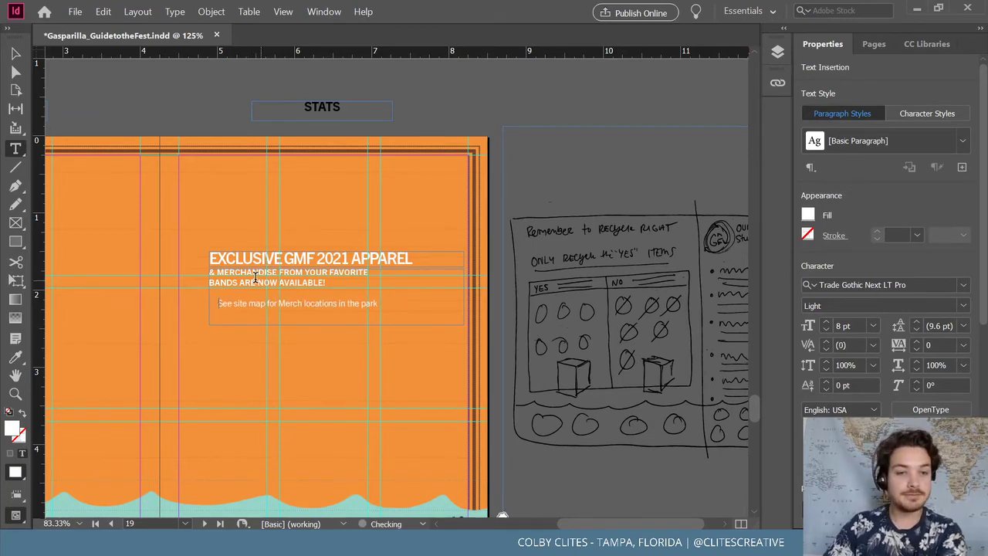
key("BackSpace")
key("Escape")
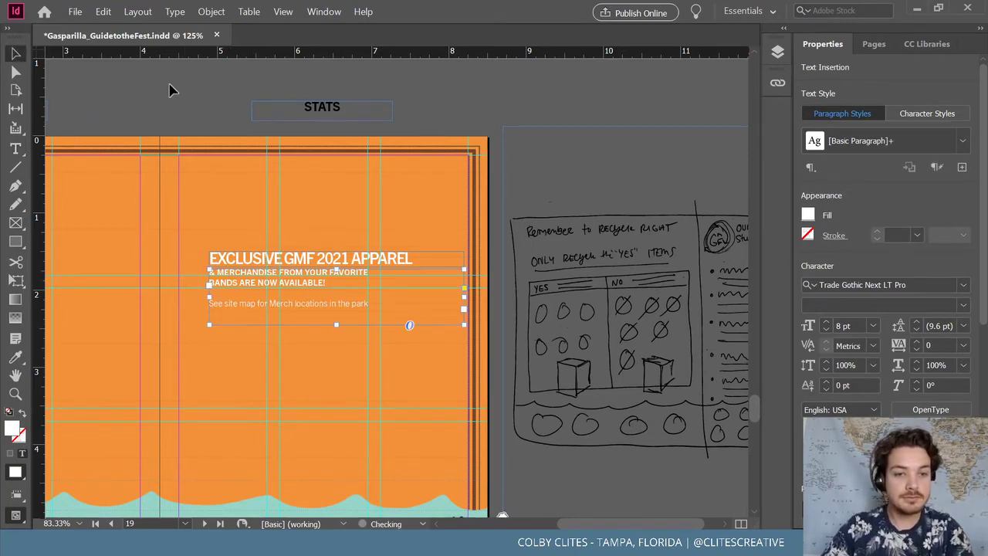
Ungroup the EXCLUSIVE GMF 2021 APPAREL headline from the body text and move it near the page top
left_click(357, 261)
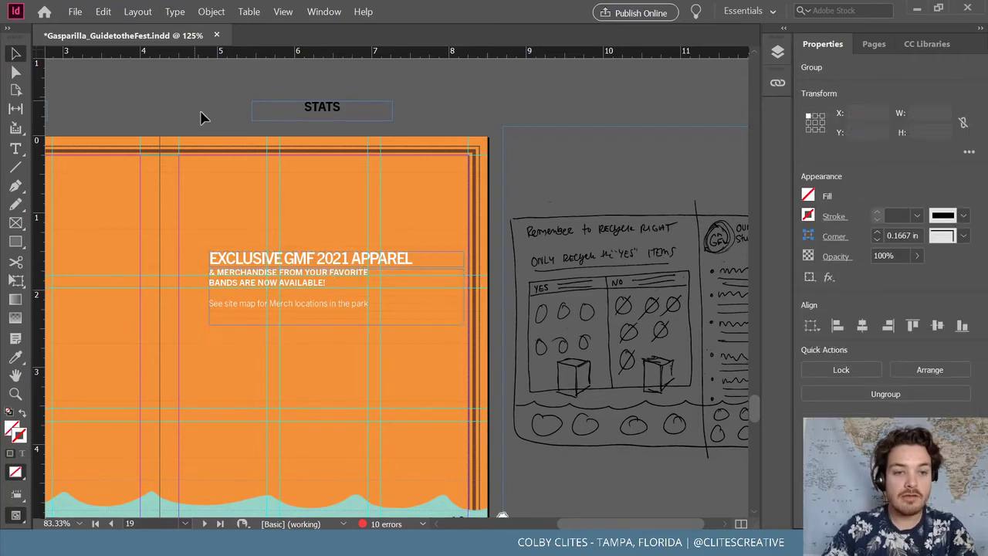
left_click(294, 265)
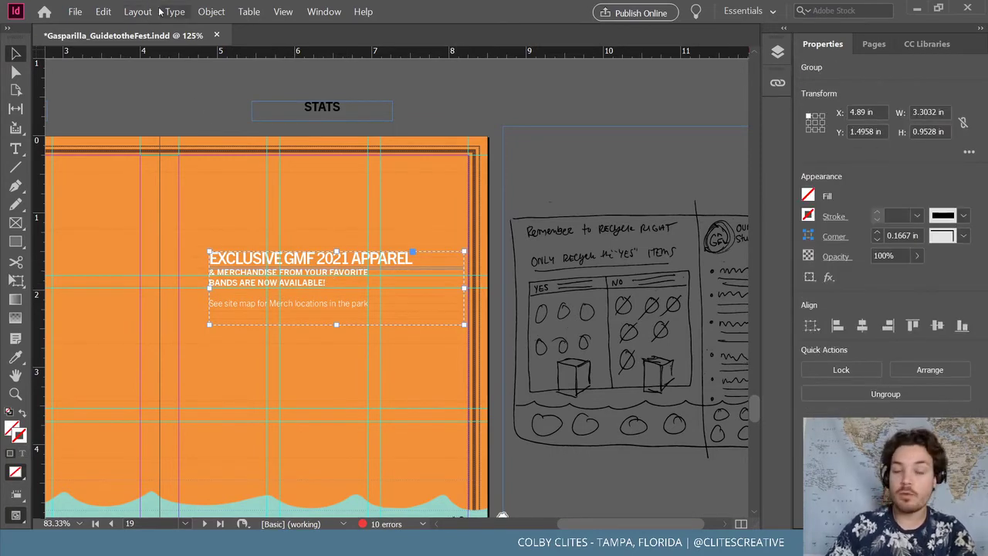
left_click(211, 11)
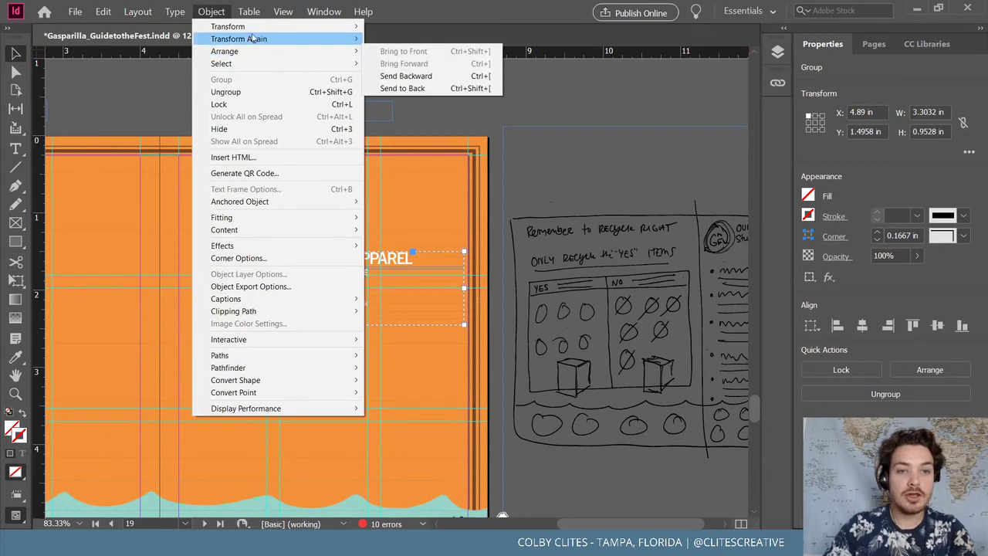
left_click(226, 91)
left_click_drag(240, 223, 242, 192)
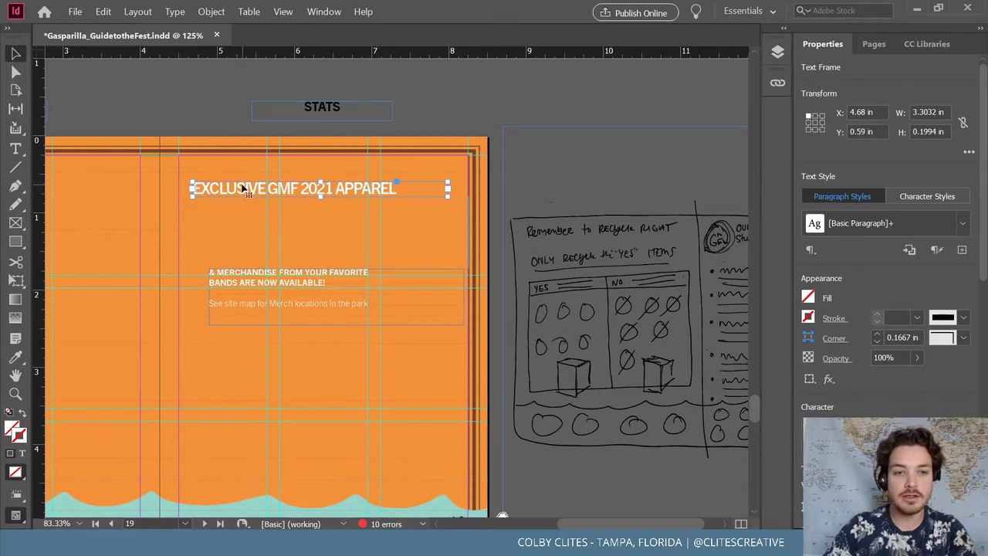
Replace the headline text with 'REMEBER TO RECYCLE RIGHT'
triple_click(242, 185)
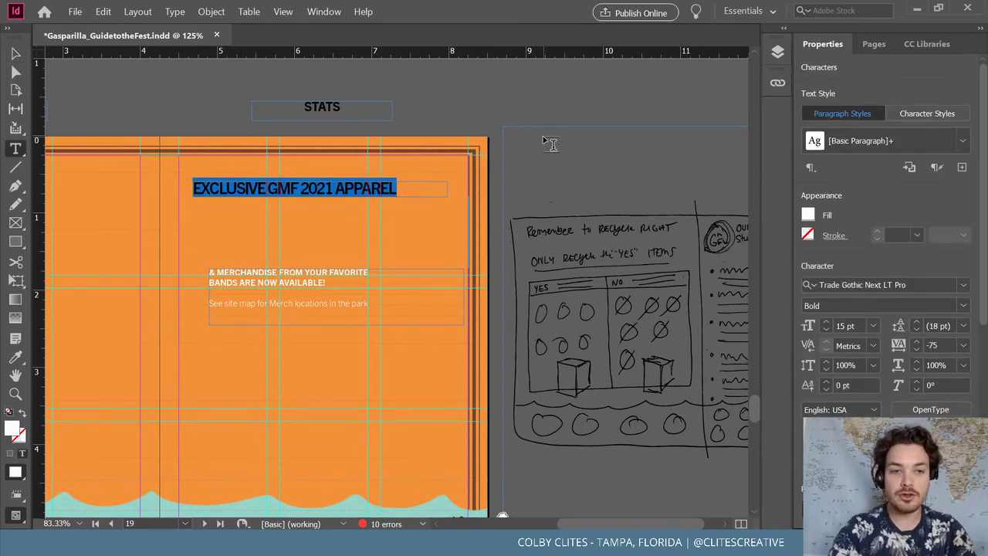
type("Re")
type("EMEBER TO")
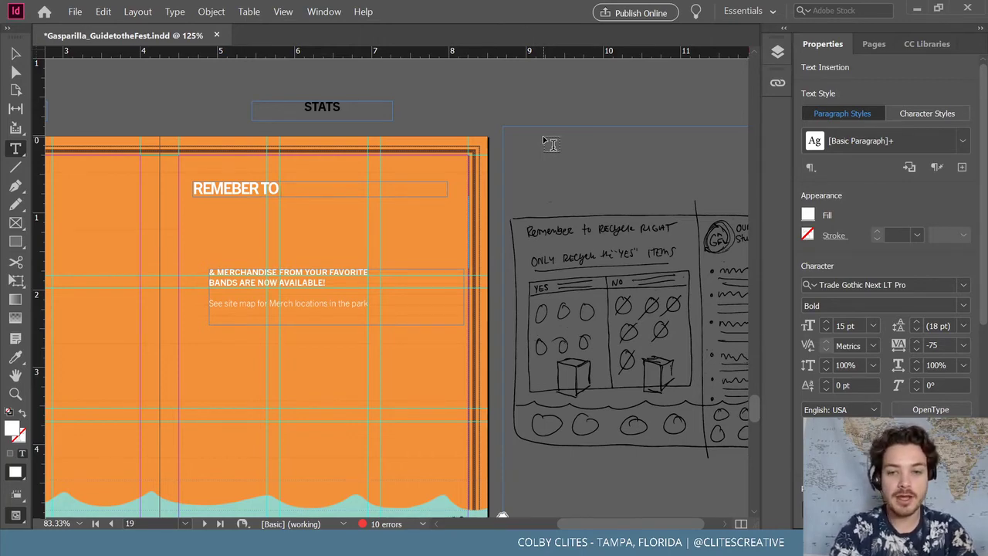
type("RE")
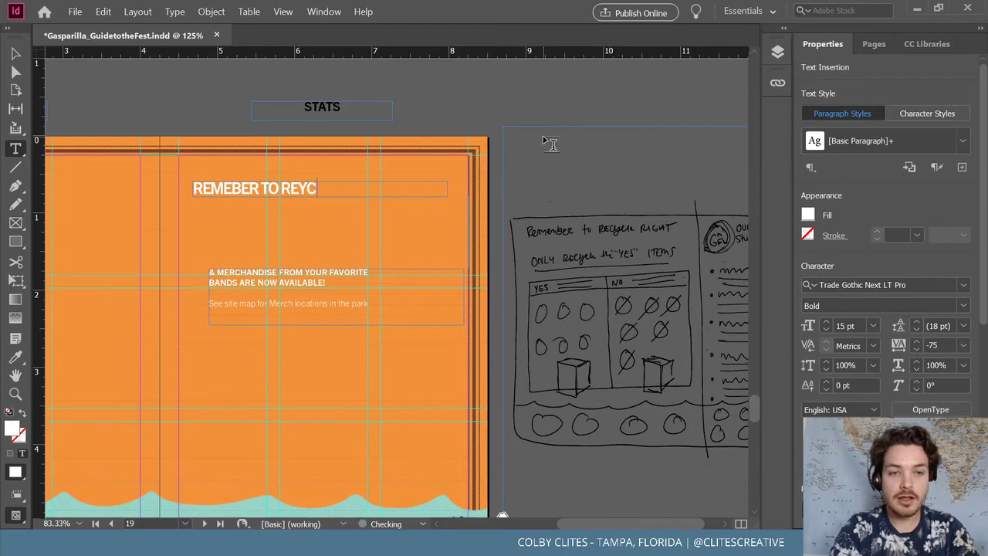
type("CYC")
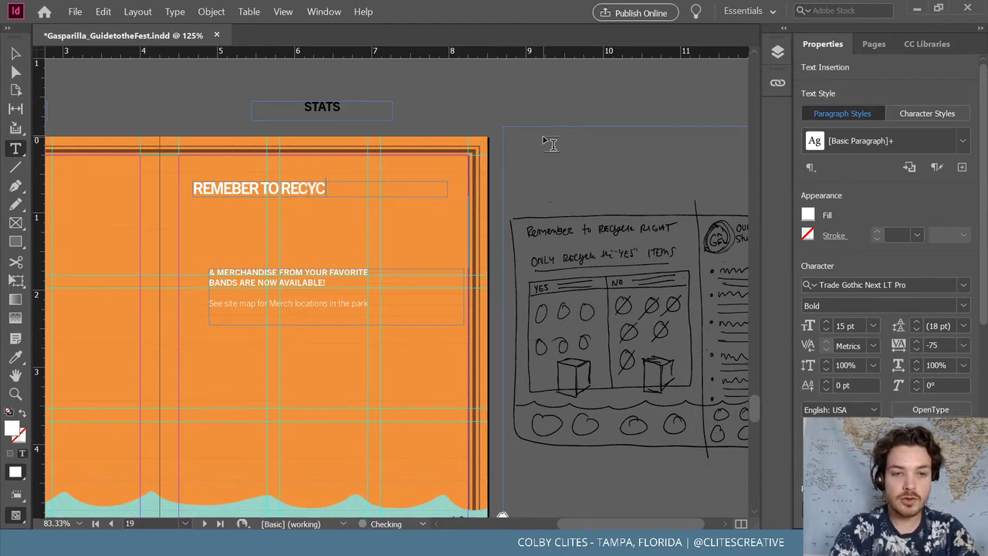
type("LE RIGHT")
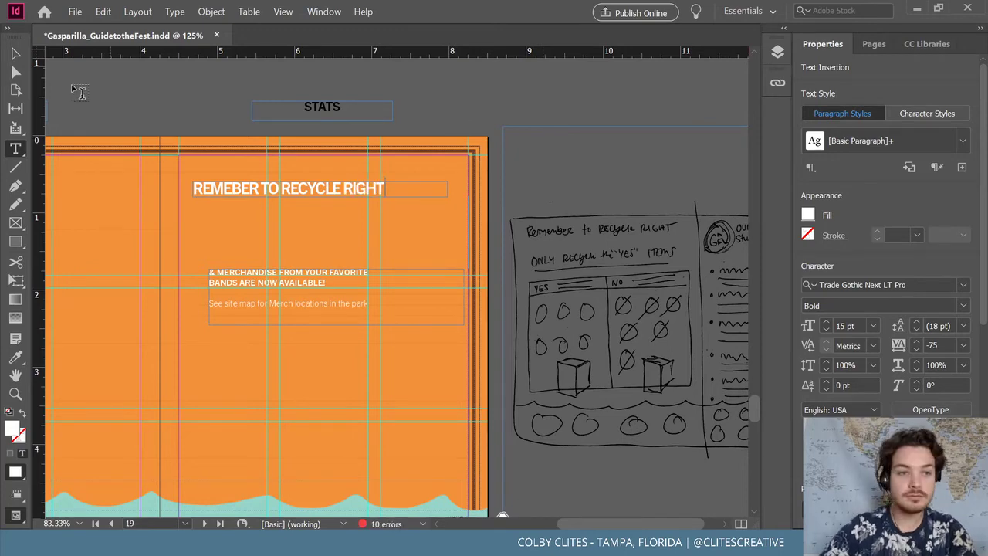
left_click(14, 54)
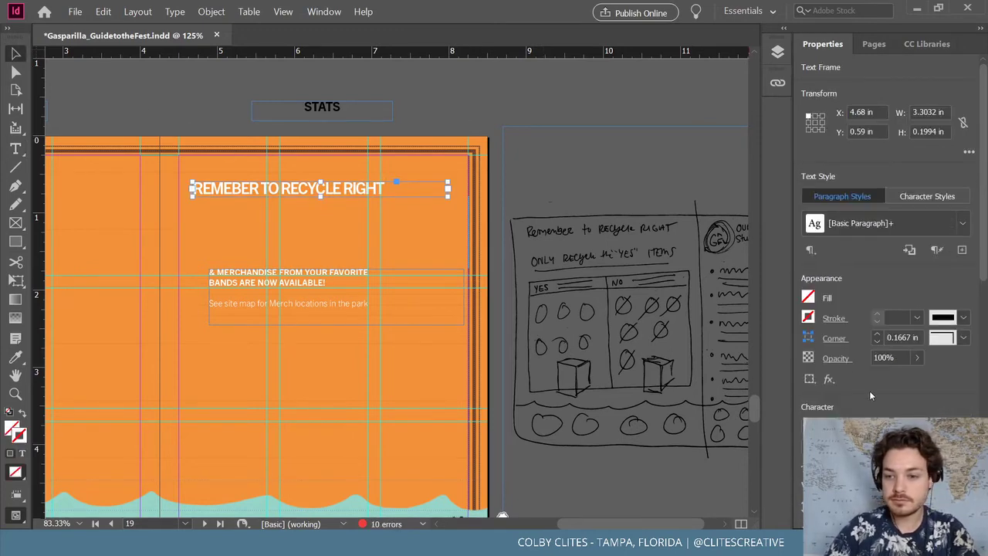
scroll(871, 395, "down", 2)
left_click_drag(985, 244, 984, 265)
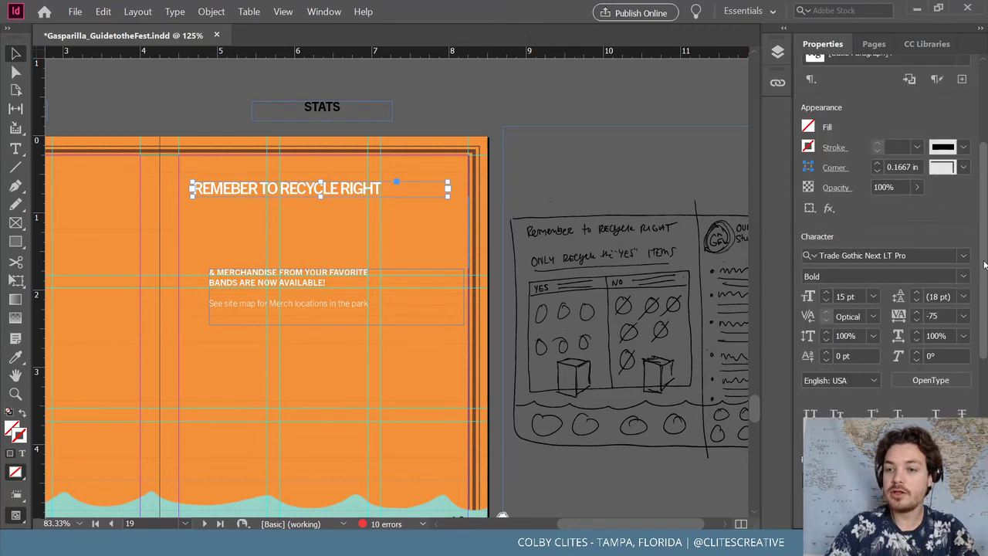
Centre the headline and widen its frame to 3.75 by 0.25 in
key("ctrl+shift+c")
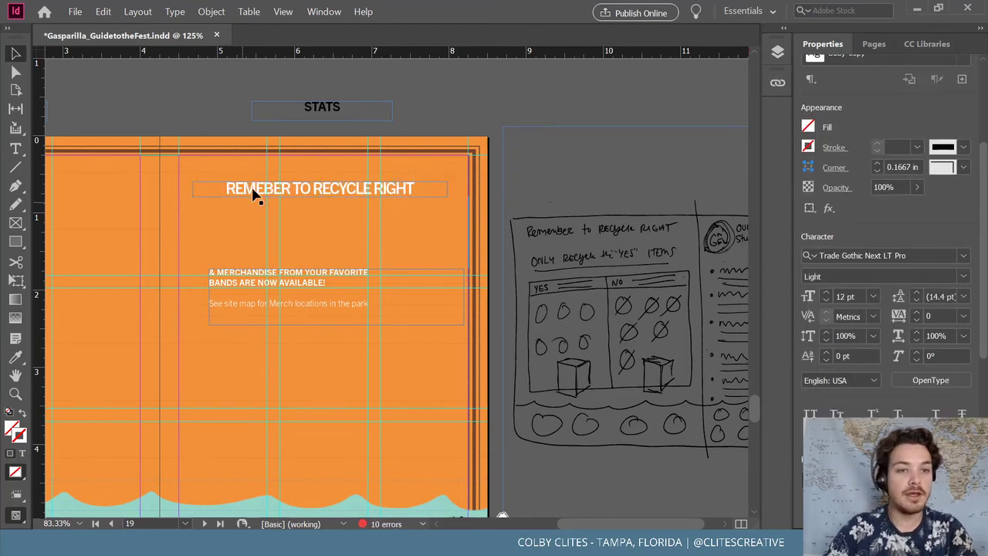
left_click_drag(254, 192, 241, 192)
left_click(435, 192)
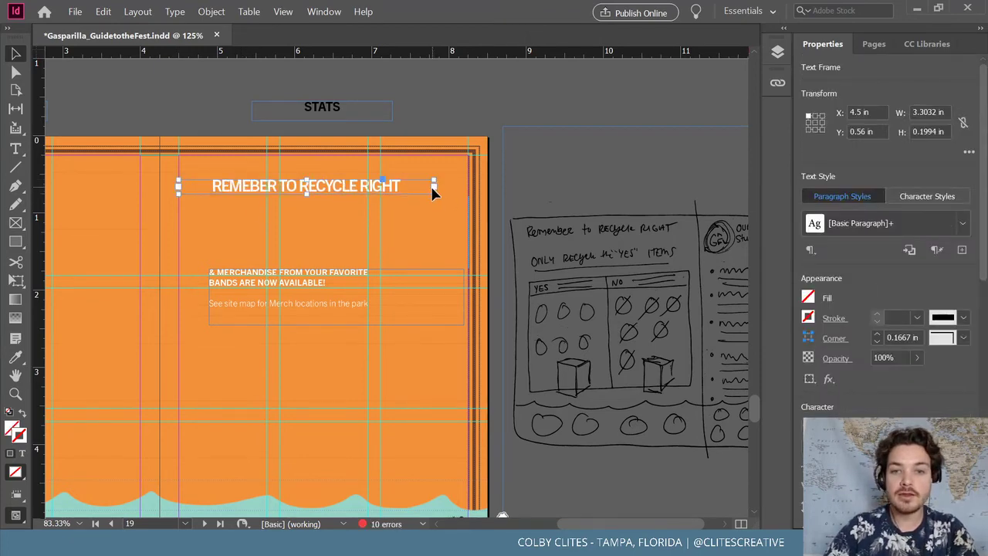
left_click_drag(434, 193, 469, 199)
key("ctrl+shift+a")
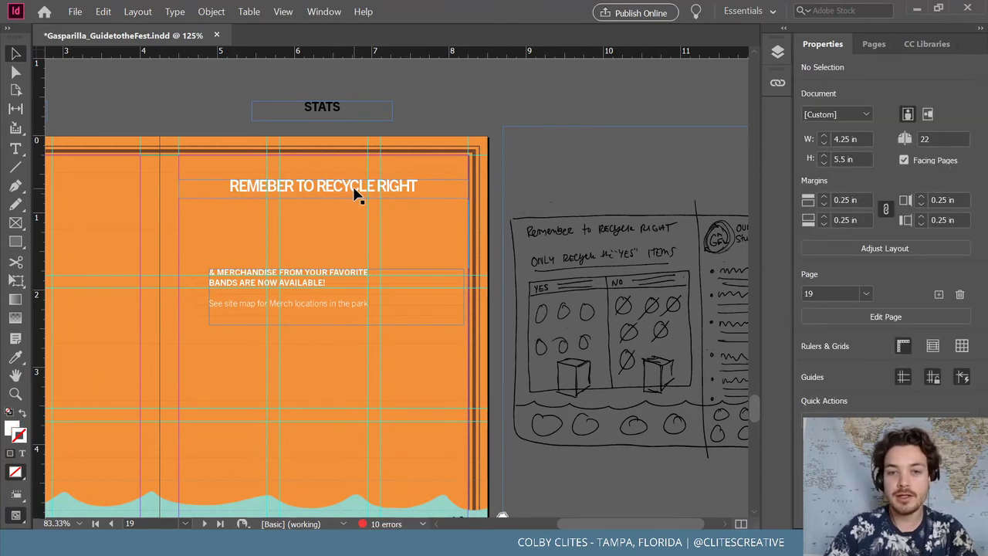
Move the merchandise text up directly beneath the headline
left_click_drag(331, 278, 302, 207)
mouse_move(392, 237)
left_mouse_down()
mouse_move(285, 222)
mouse_move(389, 225)
left_mouse_up()
left_click_drag(457, 220, 471, 232)
Move the merchandise text lower and enlarge the headline frame for a second line
key("t")
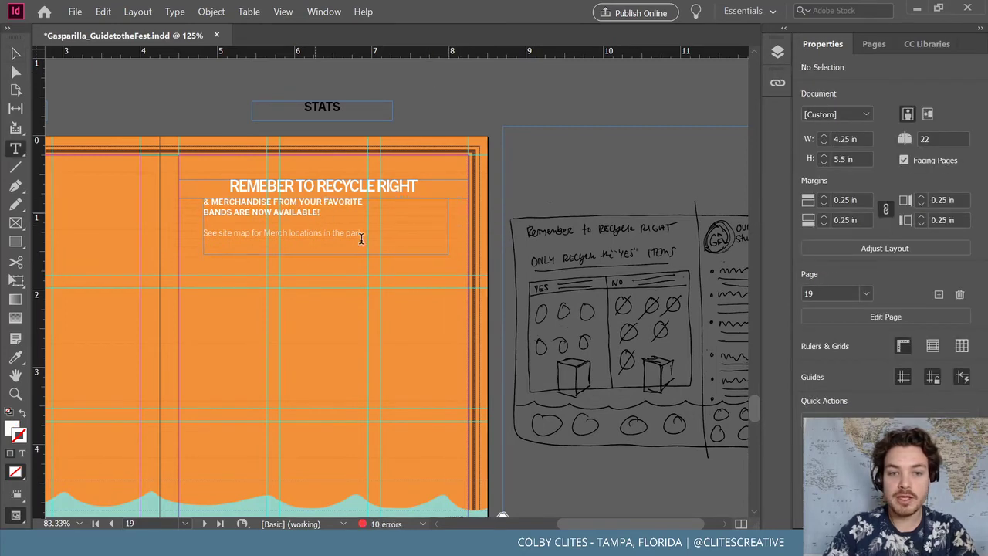
left_click(371, 236)
key("shift+Left")
key("shift+Left")
key("shift+Left")
key("shift+Left")
key("shift+Left")
key("shift+Left")
key("shift+Left")
key("shift+Left")
key("shift+Left")
key("shift+Left")
key("shift+Left")
key("shift+Left")
key("shift+Left")
key("shift+Left")
key("shift+Left")
key("shift+Left")
key("shift+Left")
key("shift+Left")
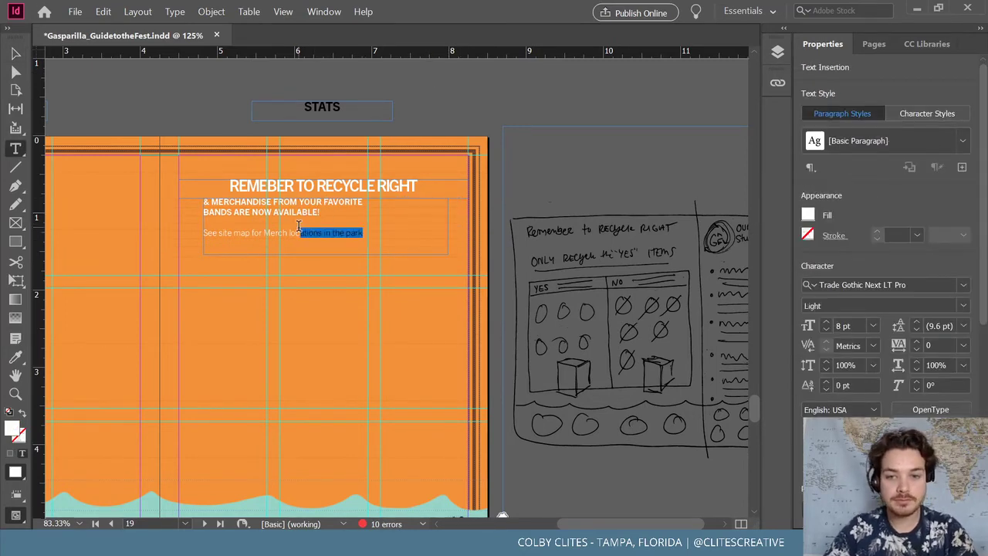
left_click(15, 54)
left_click_drag(294, 213, 309, 247)
left_click_drag(322, 187, 344, 205)
Correct the top line to 'REMEMBER' and replace the duplicate second line with 'ONLY RECYCLE'
triple_click(344, 203)
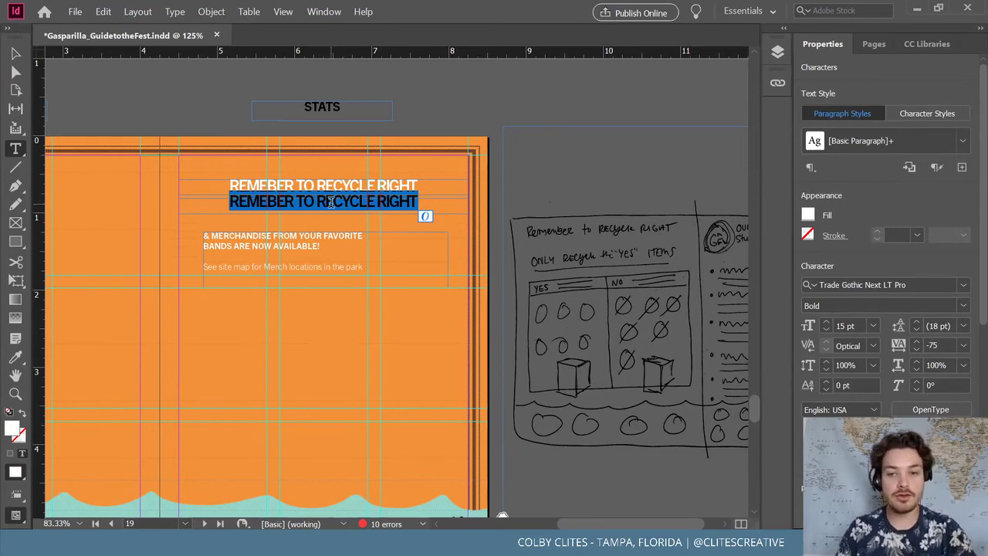
left_click(268, 186)
type("M")
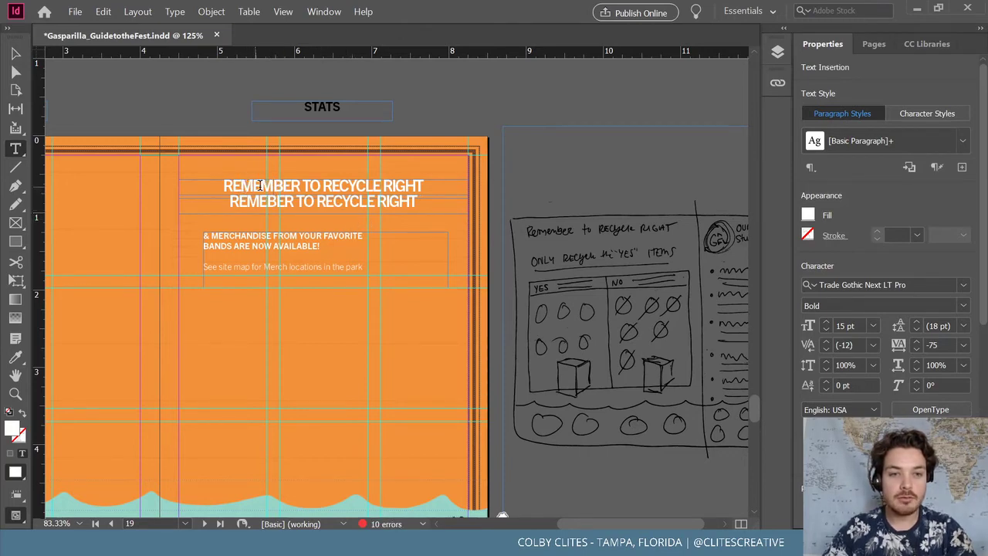
triple_click(380, 202)
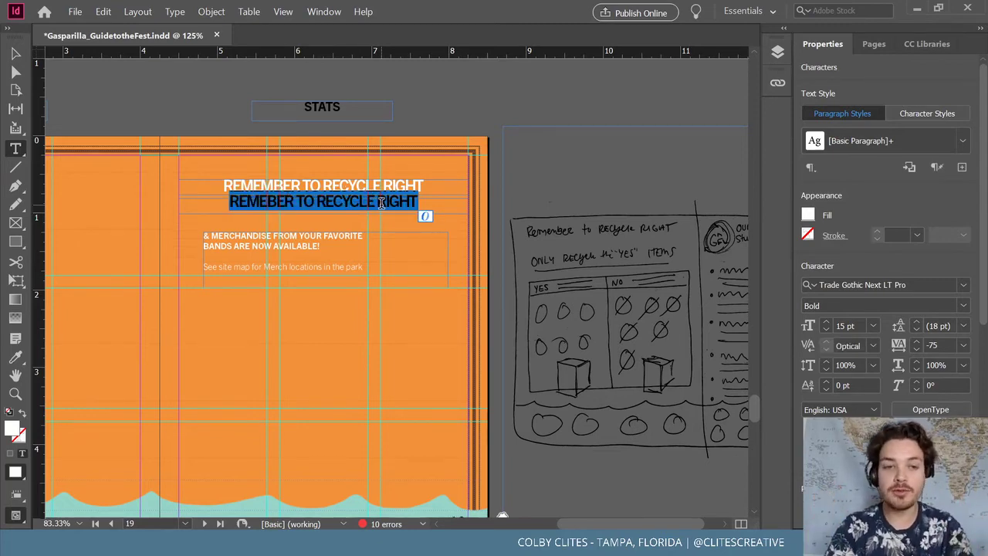
key("BackSpace")
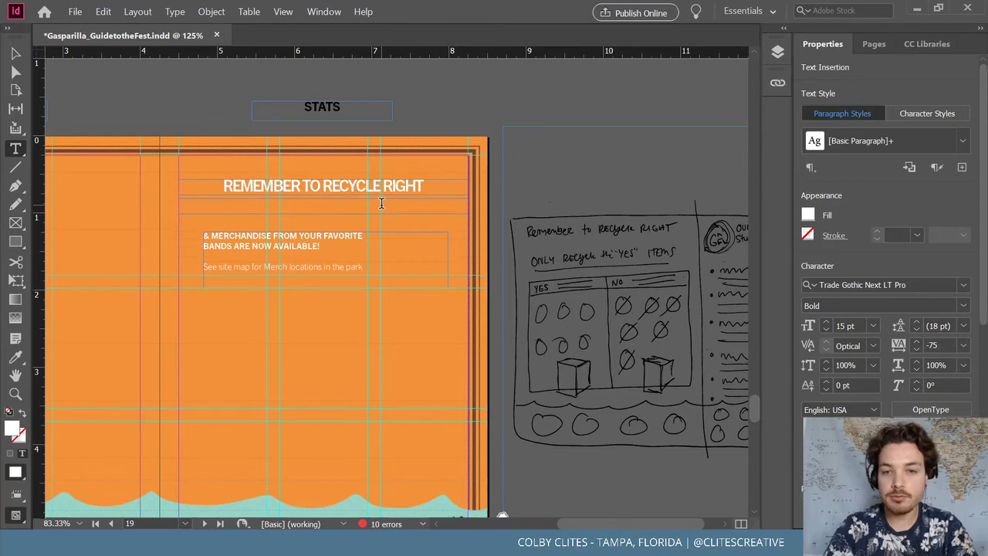
type("ONL")
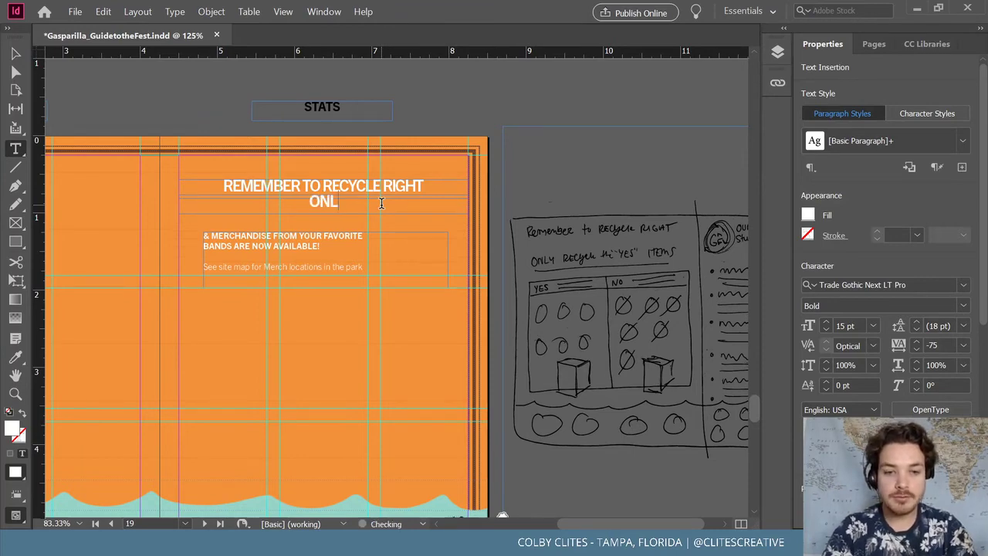
type("Y RECYCLE")
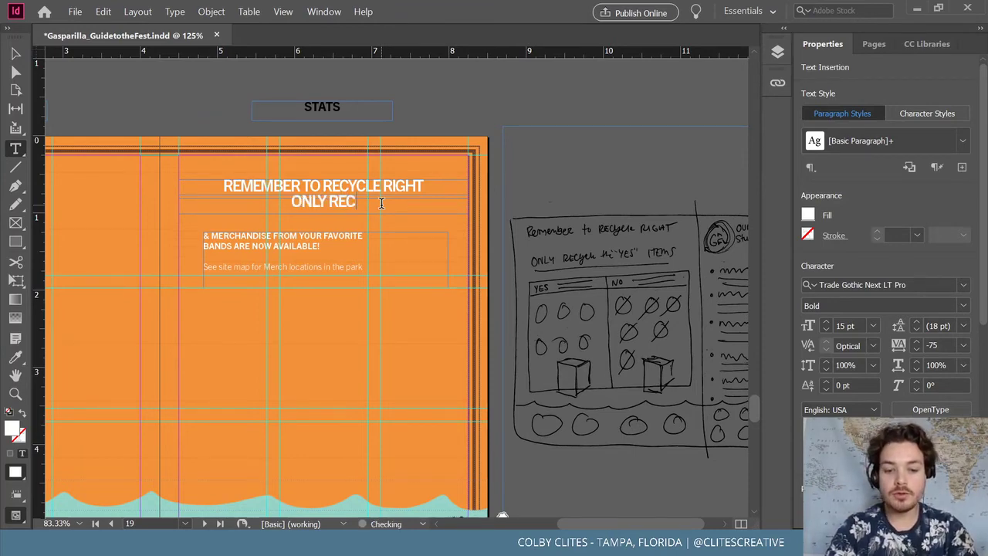
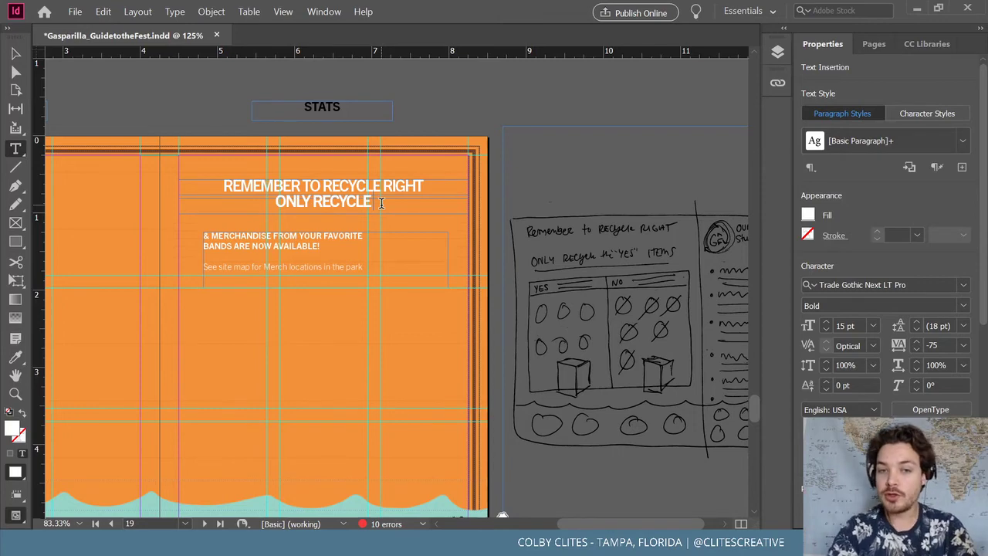
Finish the headline's second line so it reads 'ONLY RECYCLE THE "YES" ITEMS'
type("THE Y")
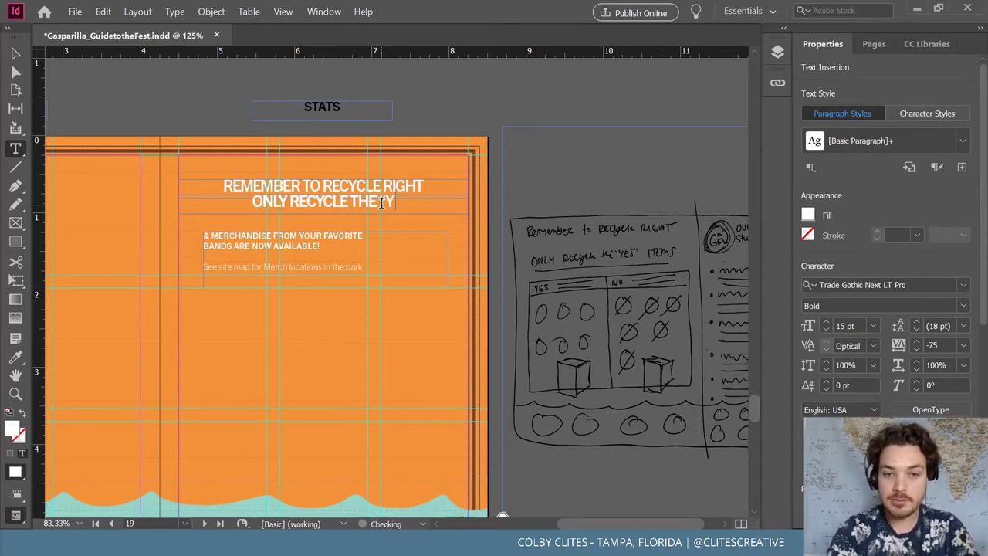
key("BackSpace")
type("\"YES\"")
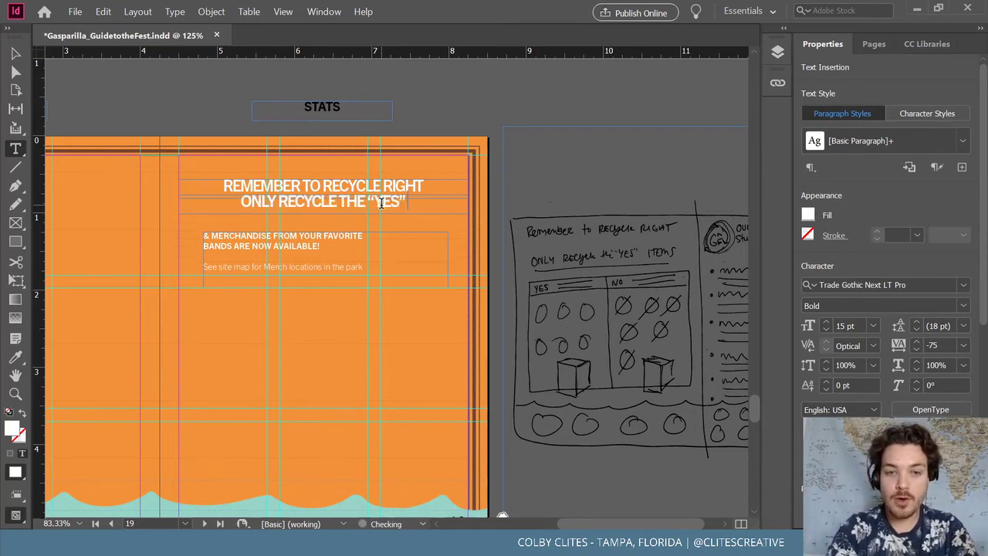
type(" ITEMS")
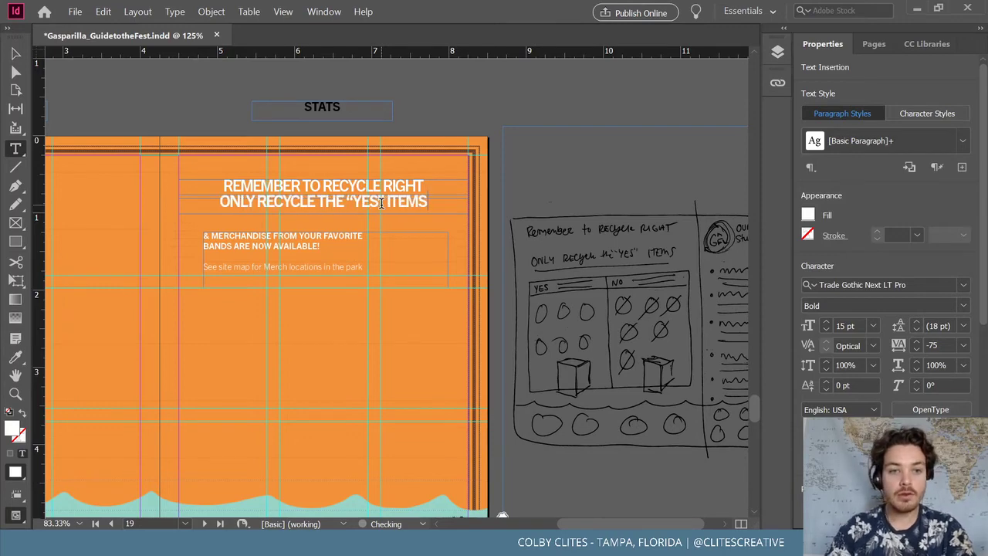
triple_click(313, 202)
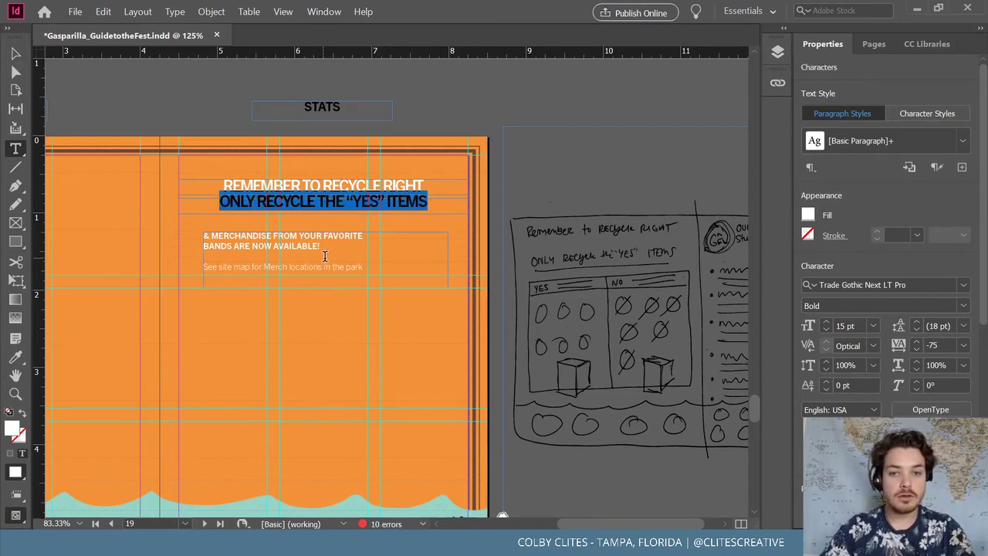
left_click(15, 53)
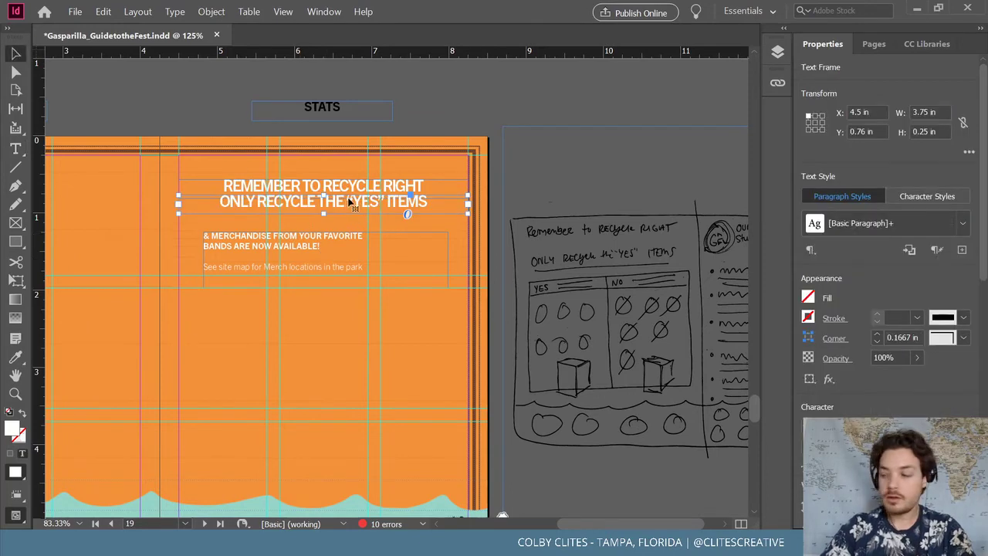
double_click(343, 203)
triple_click(337, 203)
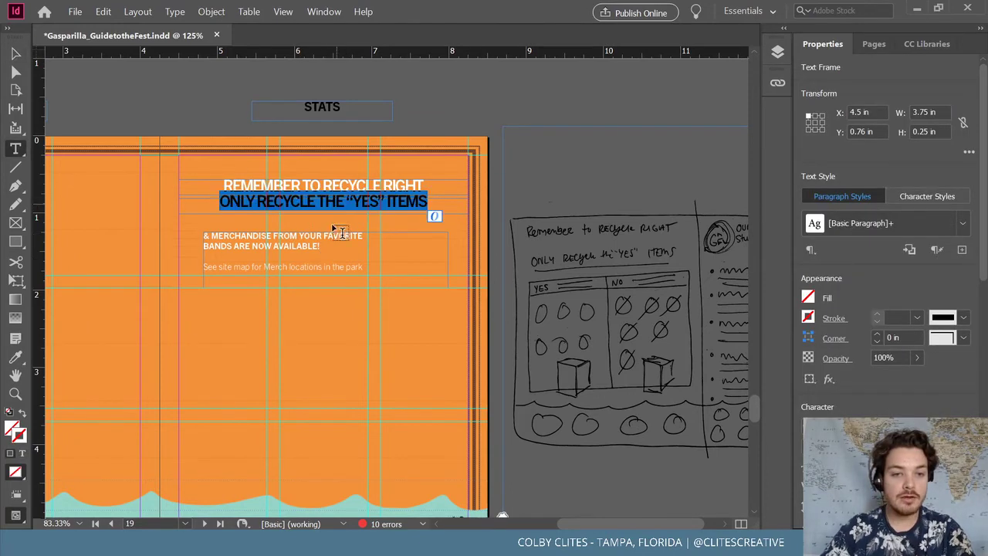
Move the merchandise text frame up beneath the headline
left_click(318, 247)
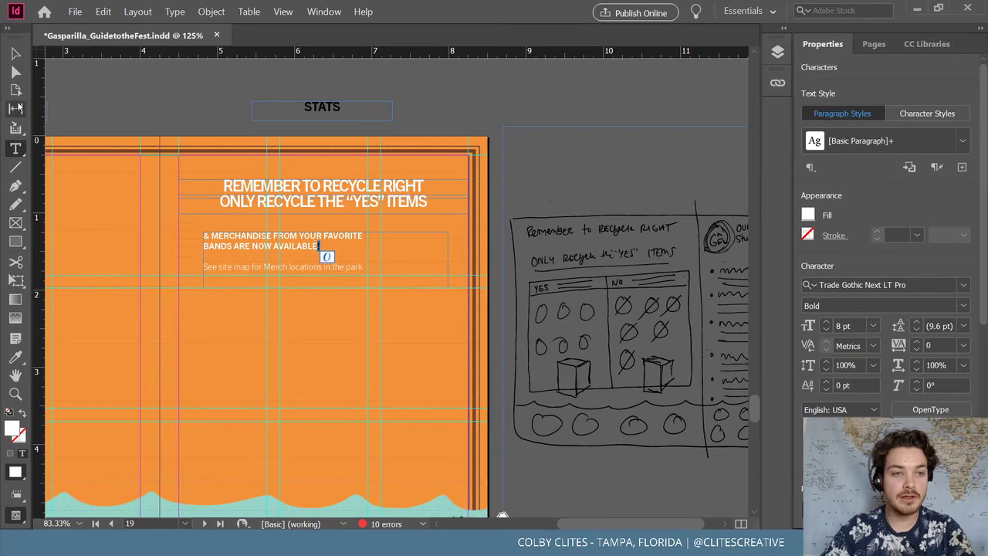
left_click(15, 53)
left_click(294, 232)
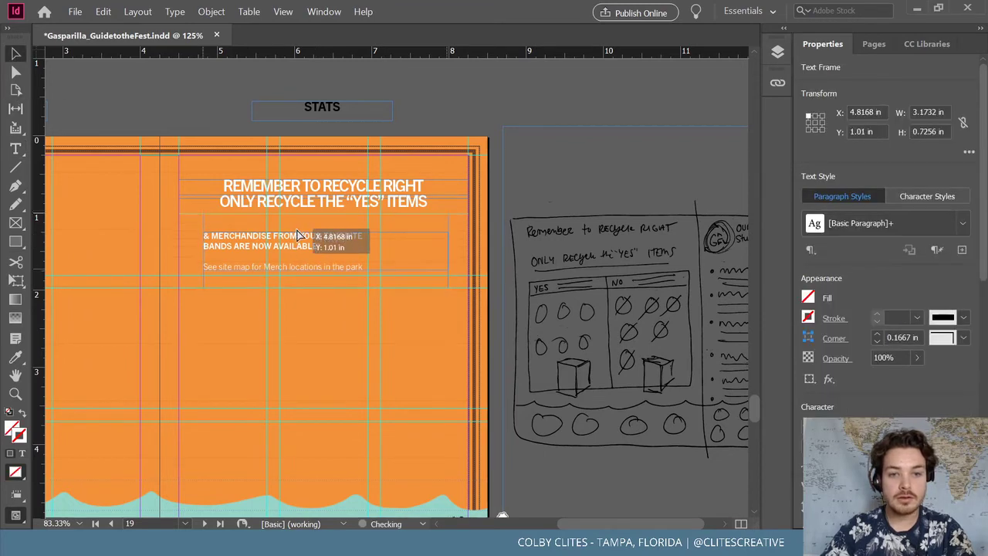
left_click_drag(295, 232, 295, 213)
left_click(430, 114)
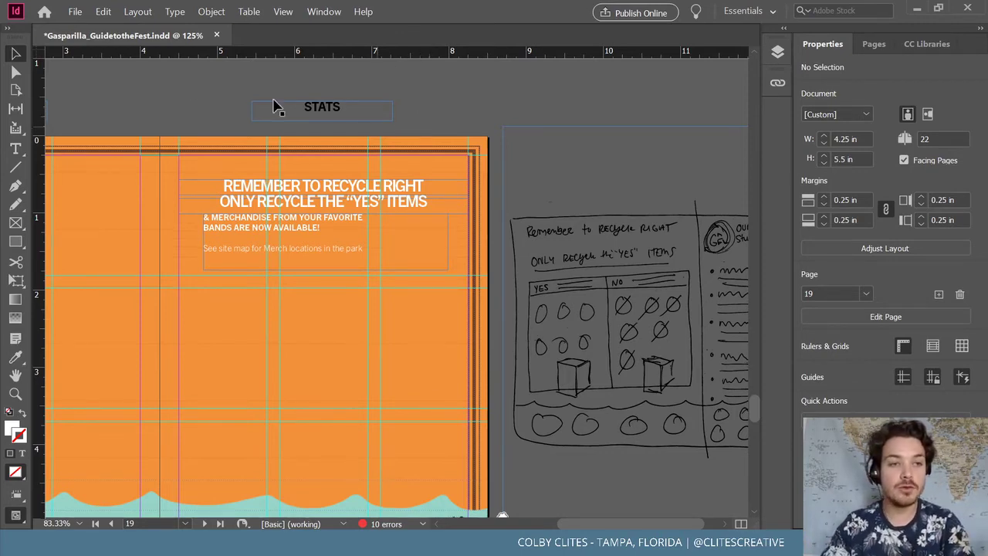
Save the document and select the whole merchandise text frame
left_click(74, 12)
left_click(93, 90)
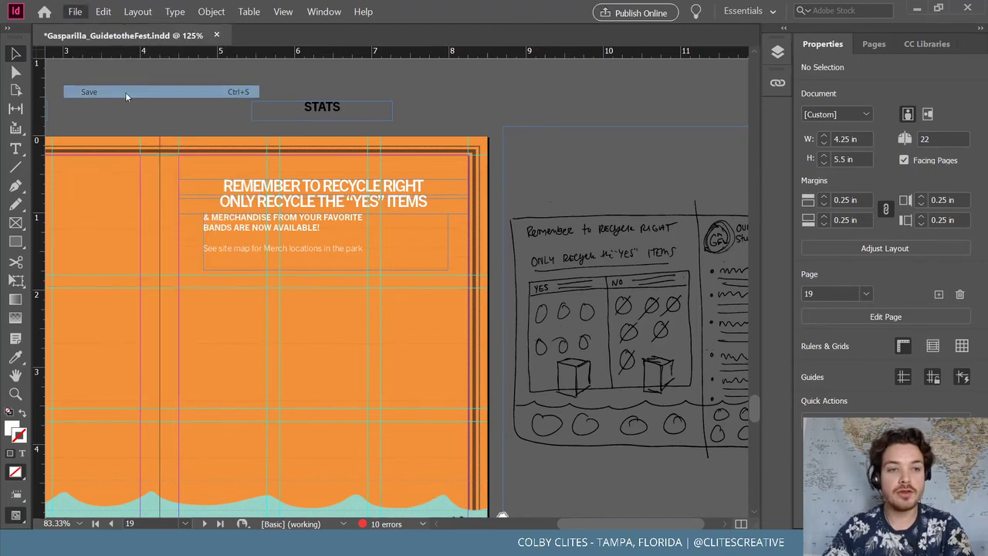
key("t")
left_click(350, 246)
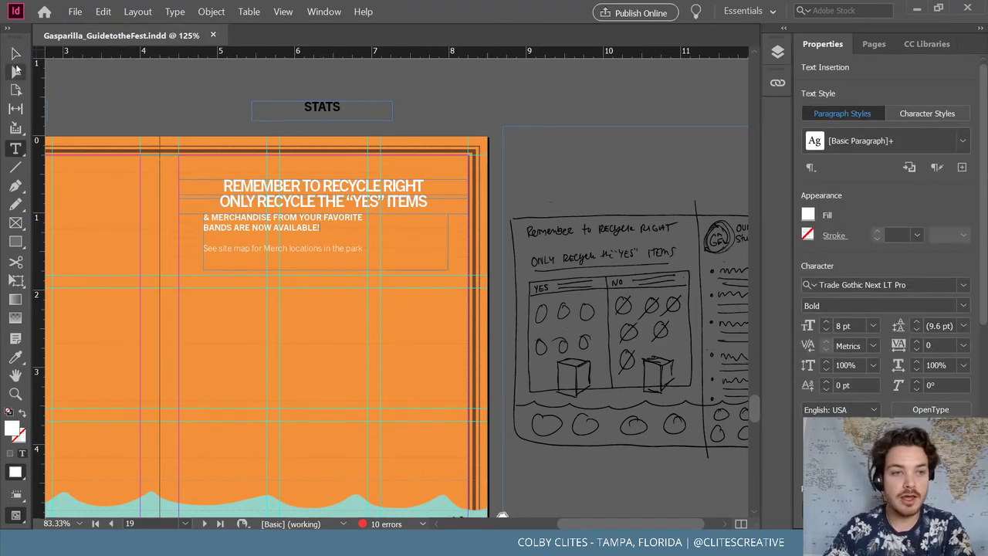
key("Escape")
Delete the merchandise text frame
key("Delete")
scroll(321, 230, "left", 5)
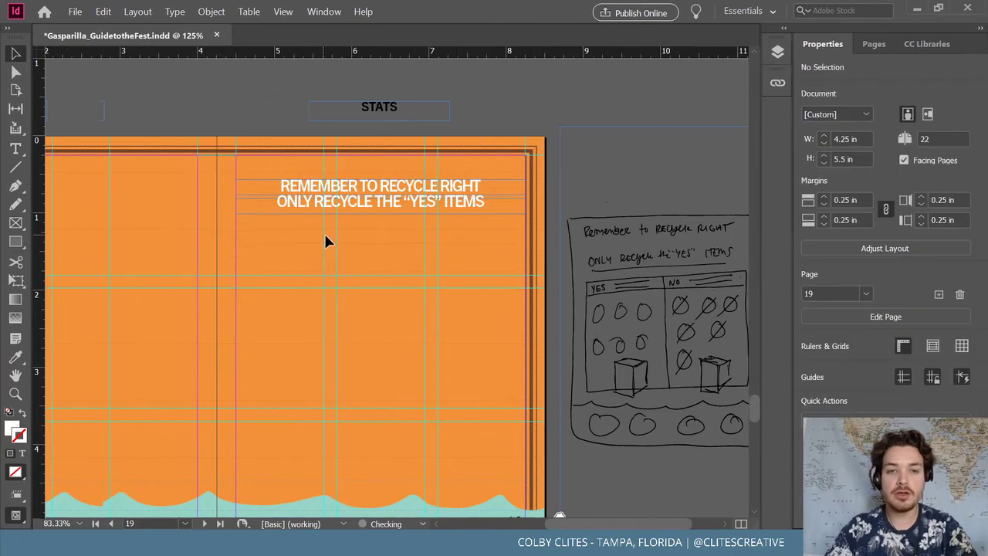
scroll(490, 192, "left", 3)
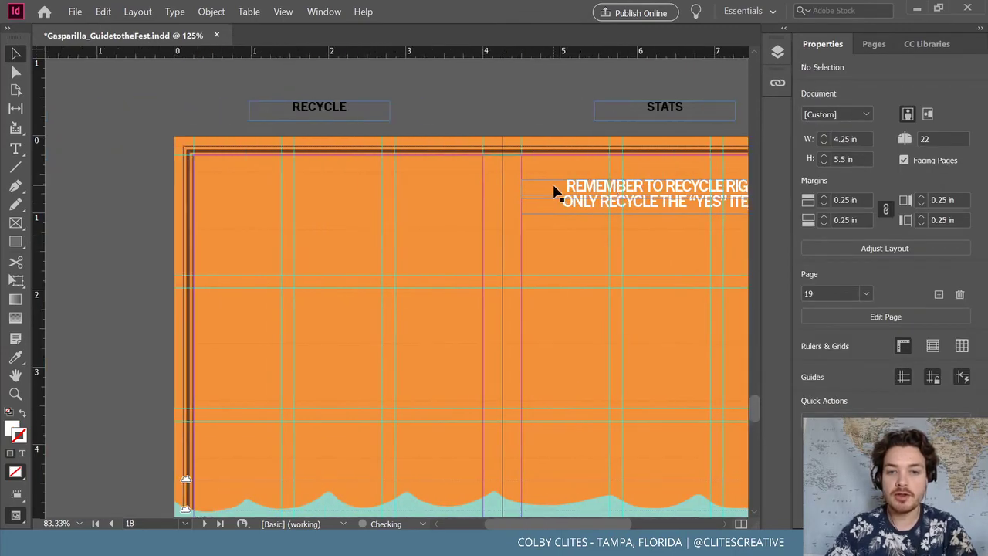
Move the recycle-right headline to the top-left of page 18 at X 0.25 in, Y 0.56 in
left_click(573, 198)
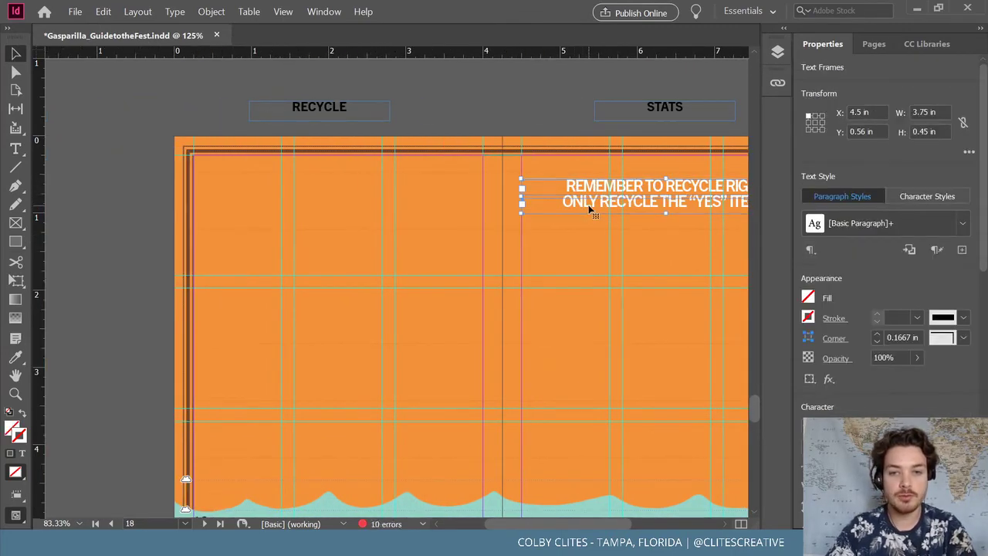
left_click_drag(587, 209, 262, 224)
left_click(138, 203)
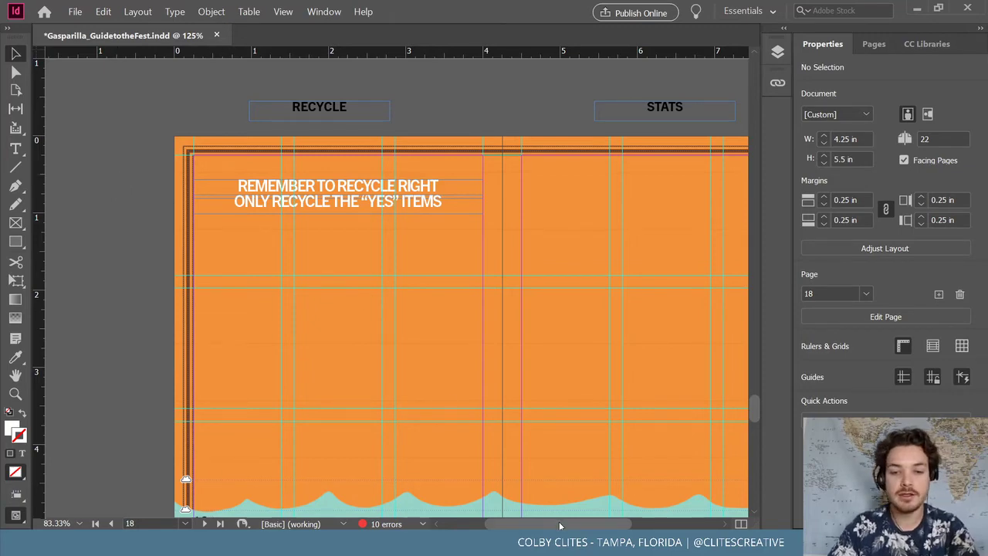
left_click_drag(560, 526, 685, 497)
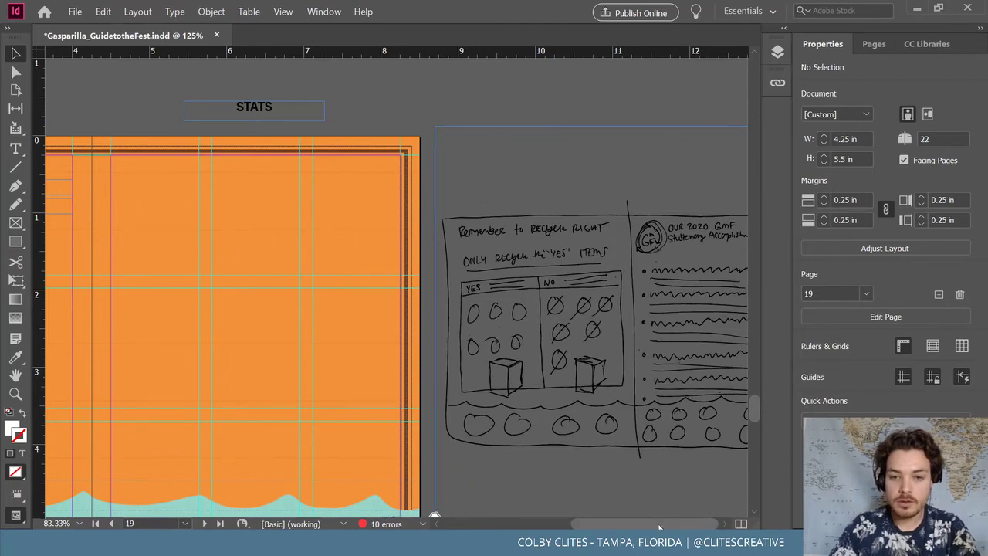
left_click_drag(659, 527, 583, 525)
scroll(398, 346, "down", 2)
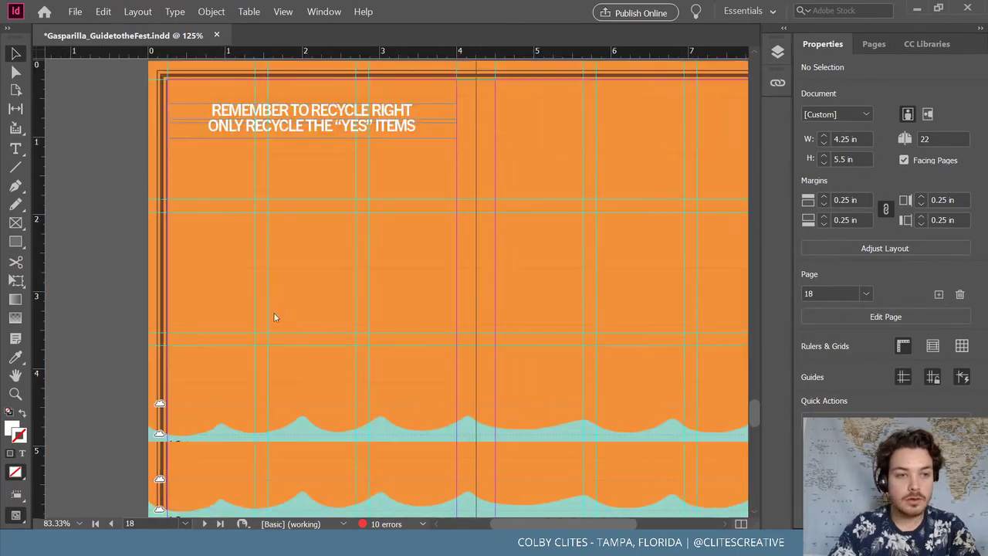
Draw a pale rectangular panel 3.61 in wide filling page 18 below the headline
left_click(16, 243)
left_click_drag(175, 141, 460, 396)
key("v")
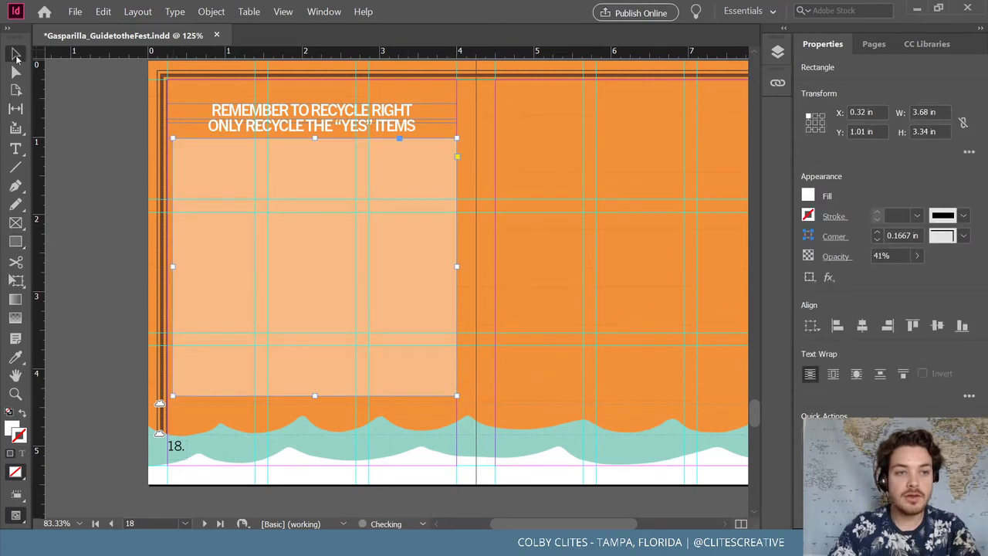
mouse_move(456, 270)
left_mouse_down()
mouse_move(472, 270)
mouse_move(456, 269)
left_mouse_up()
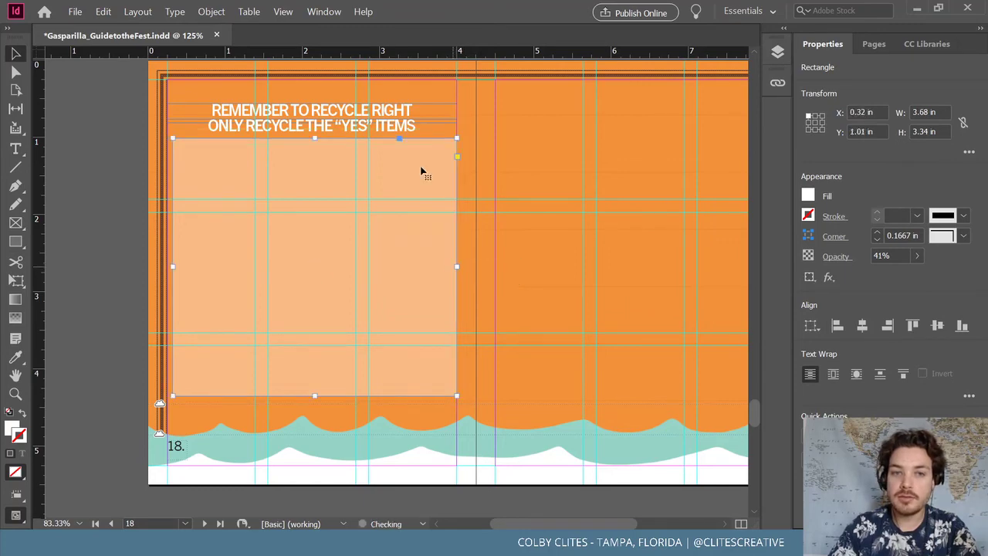
left_click(76, 165)
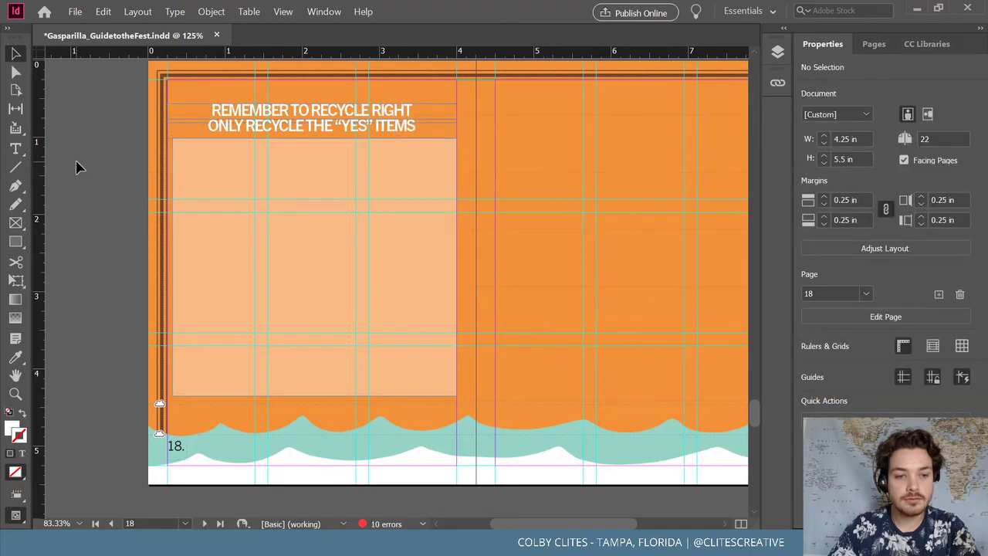
left_click(453, 267)
left_click_drag(453, 269, 452, 269)
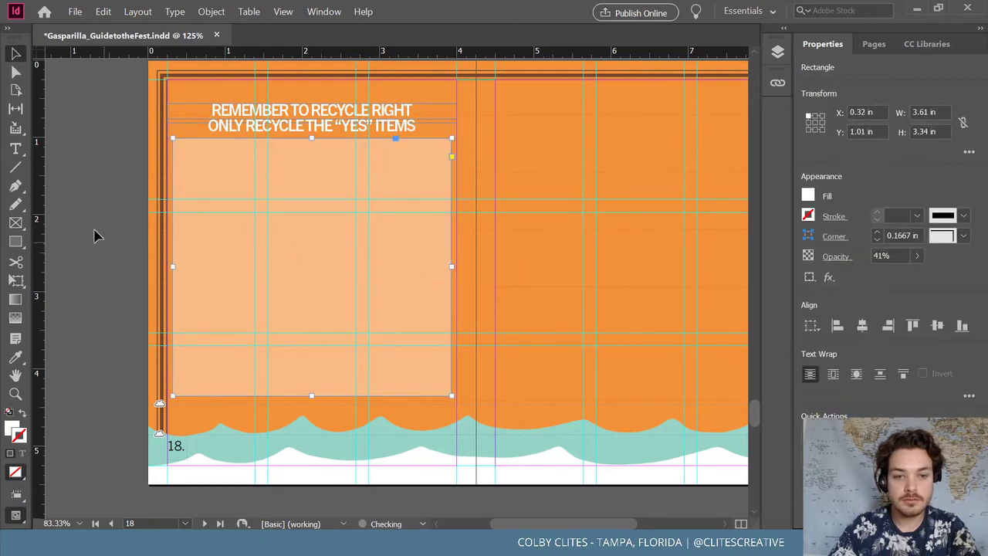
left_click(95, 71)
Save the document
left_click(75, 12)
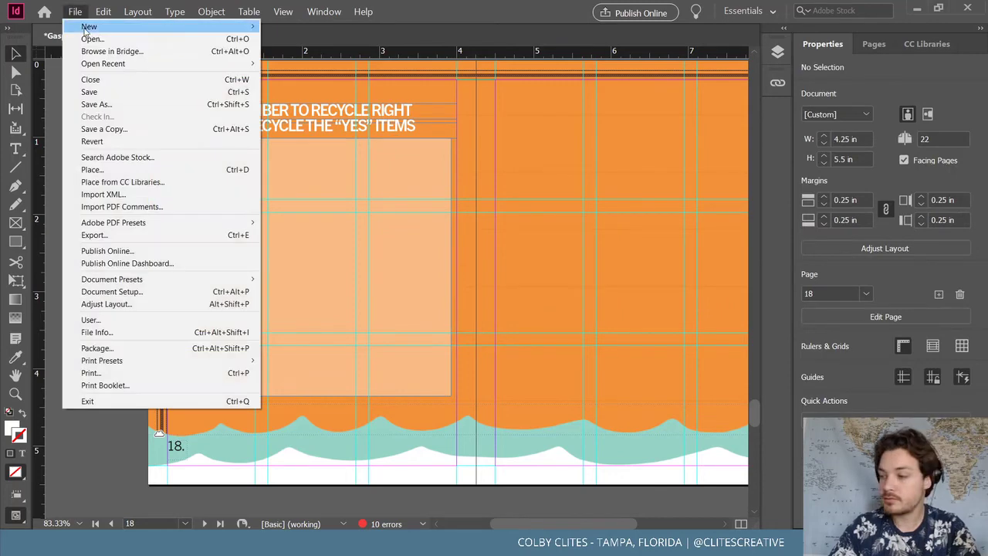
left_click(147, 91)
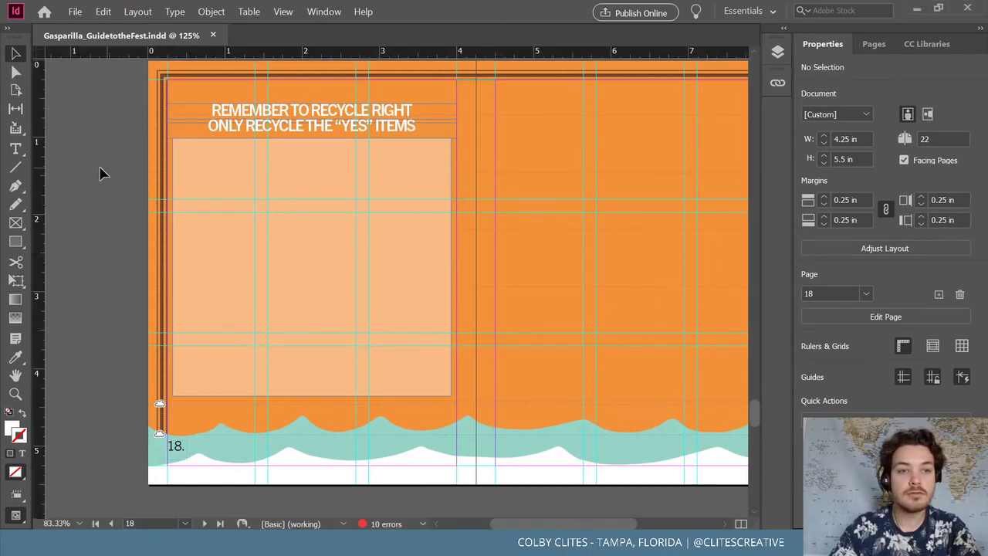
left_click_drag(536, 525, 627, 516)
left_click(610, 255)
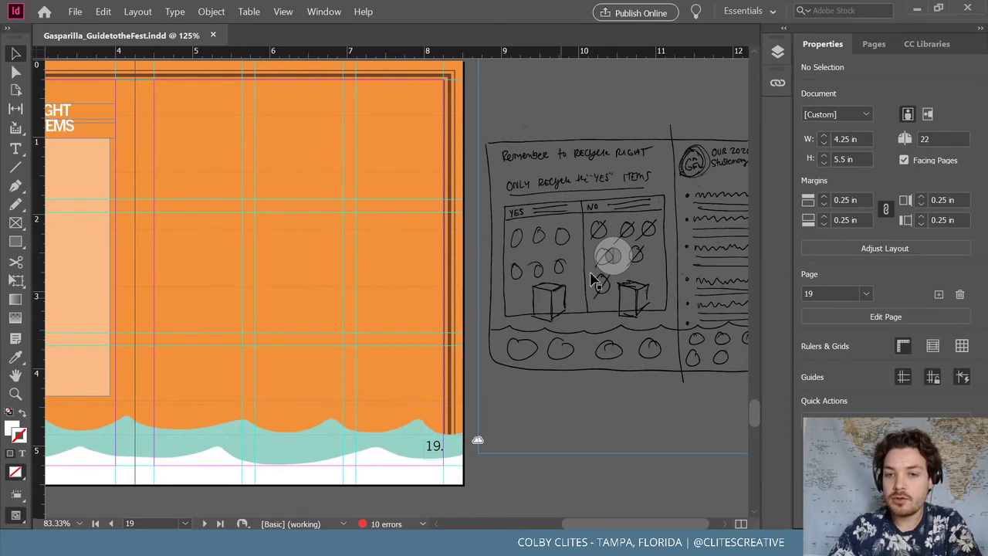
left_click_drag(682, 527, 718, 525)
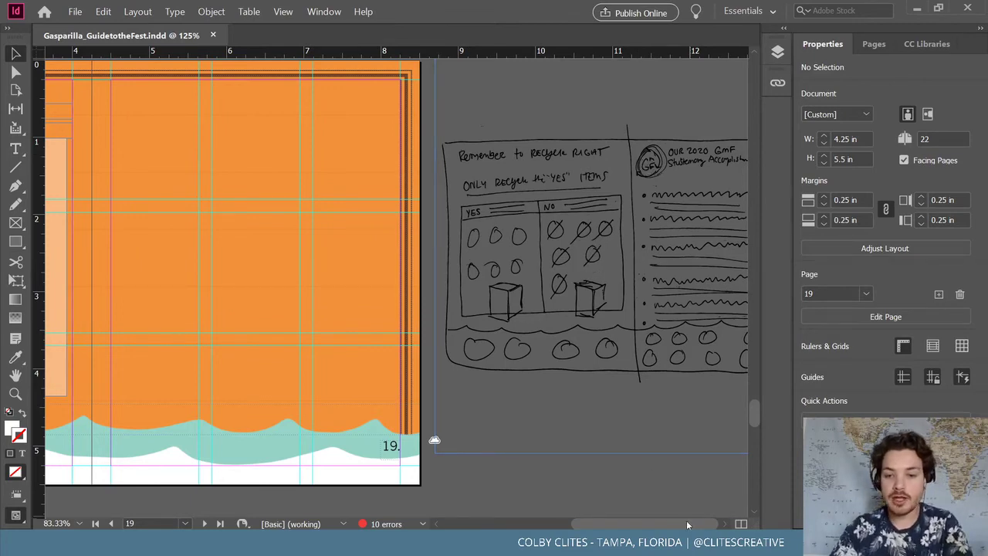
left_click_drag(684, 524, 615, 518)
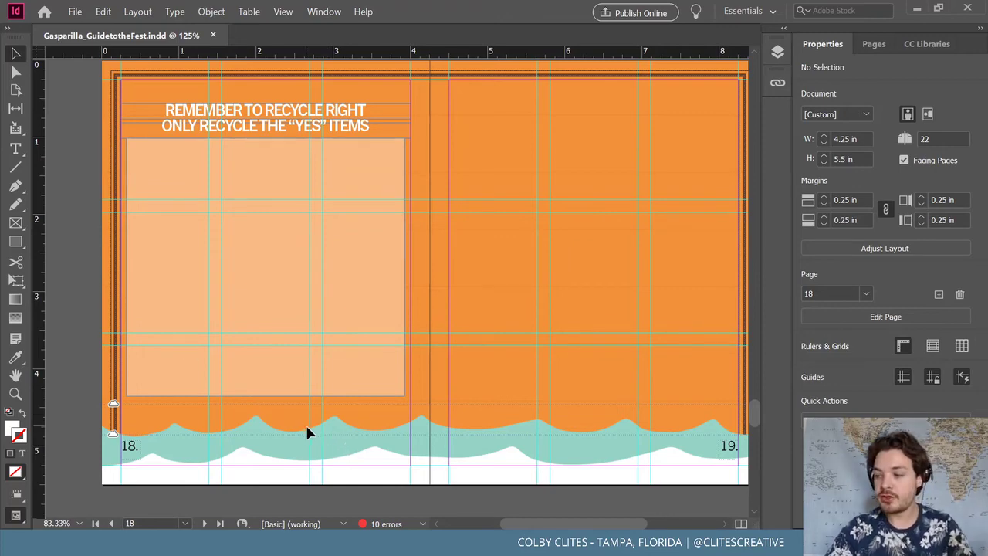
Draw four small placeholder image frames spaced evenly along page 18's bottom
left_click(15, 222)
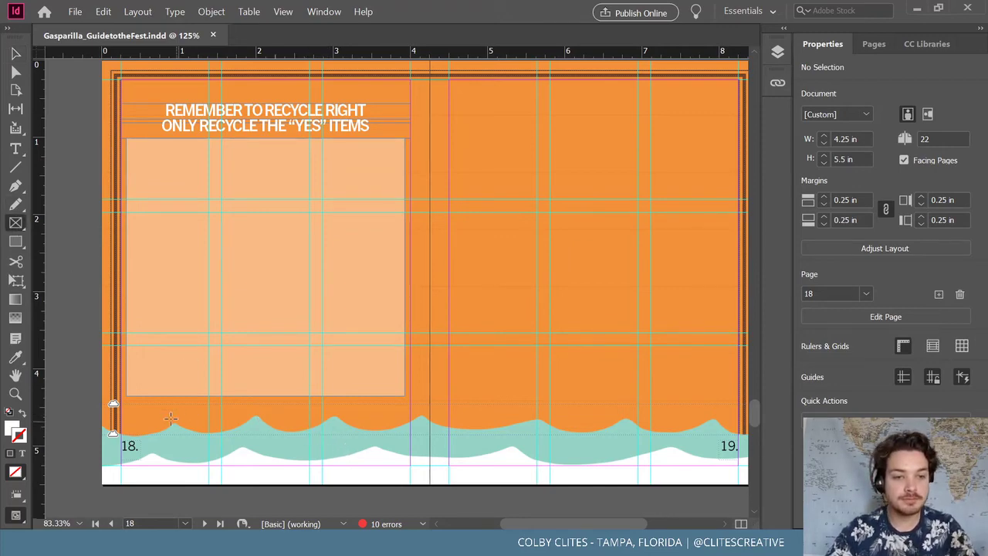
left_click_drag(157, 412, 319, 435)
left_click(16, 54)
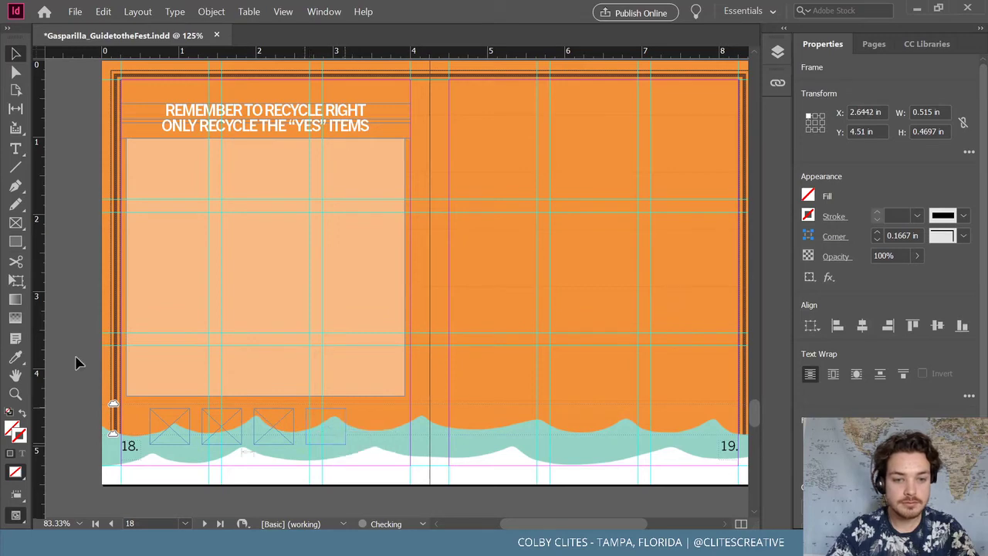
left_click(227, 434)
left_click(280, 436, "shift")
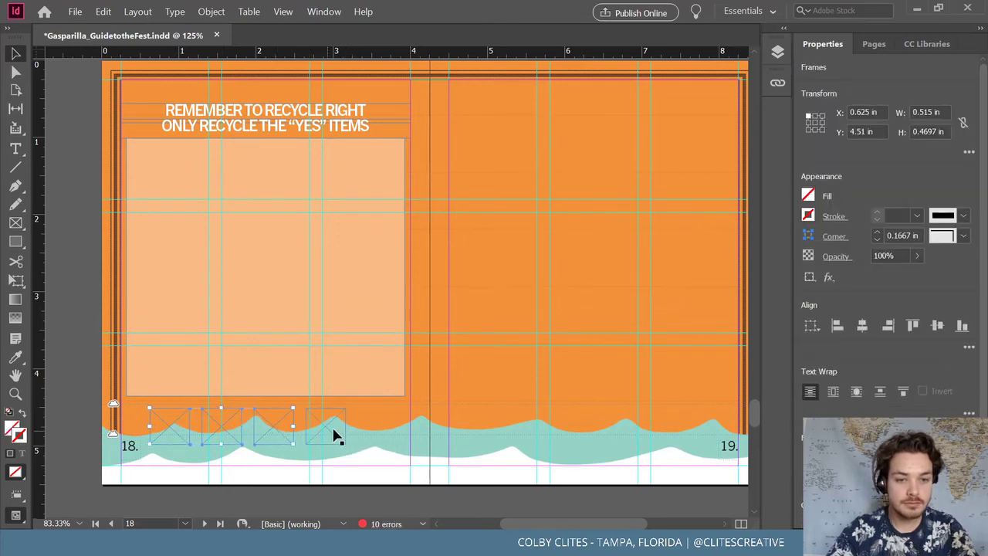
left_click_drag(345, 426, 376, 430)
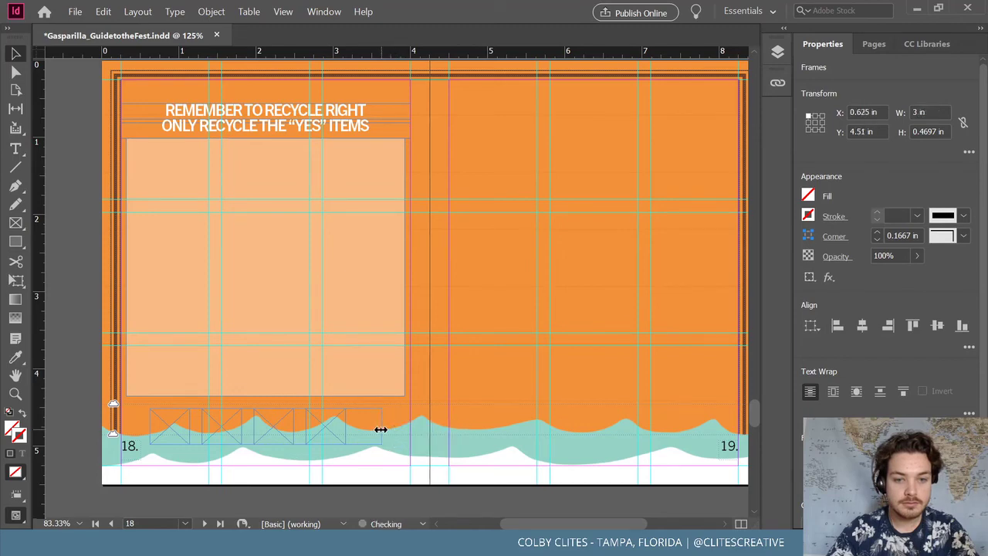
left_click(95, 365)
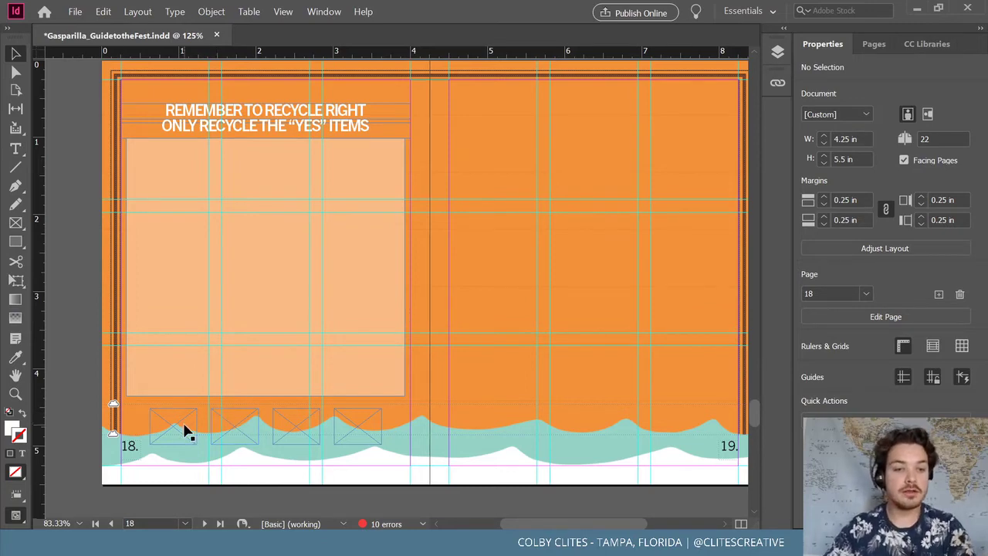
Open the Place dialog for the first small frame
left_click(75, 11)
left_click(100, 169)
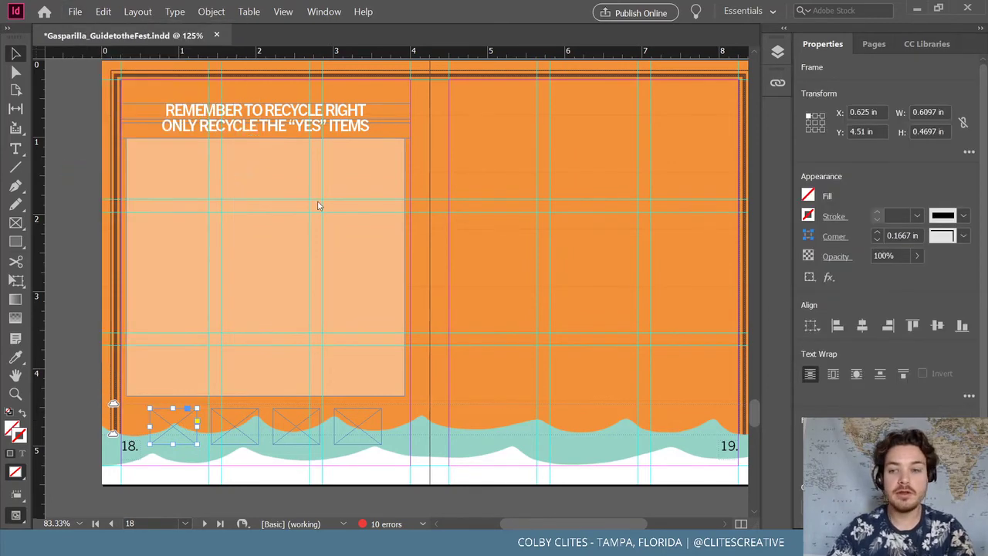
scroll(334, 232, "up", 5)
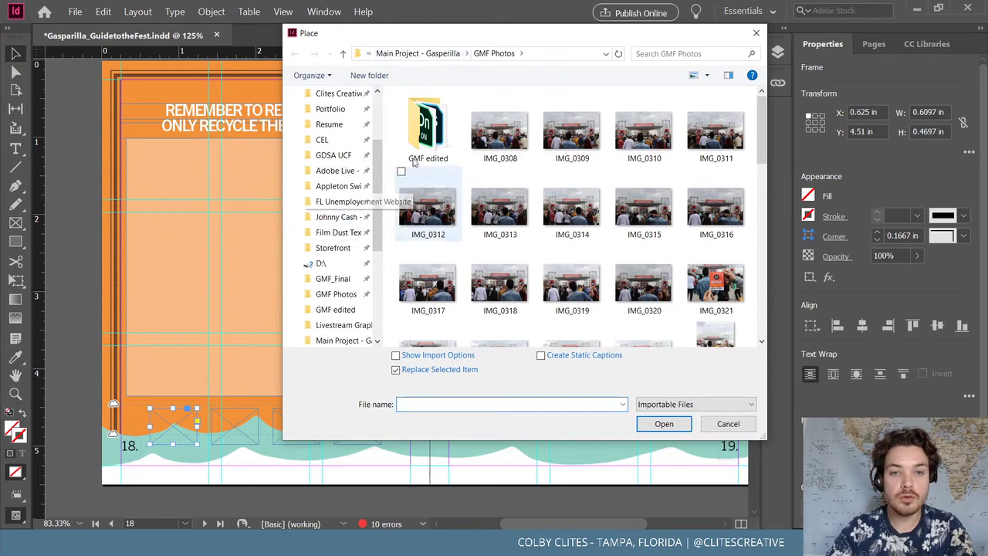
Place the Hillsborough County logo from GMF_Final > Sponsors > Community Partners into the first frame
left_click(435, 55)
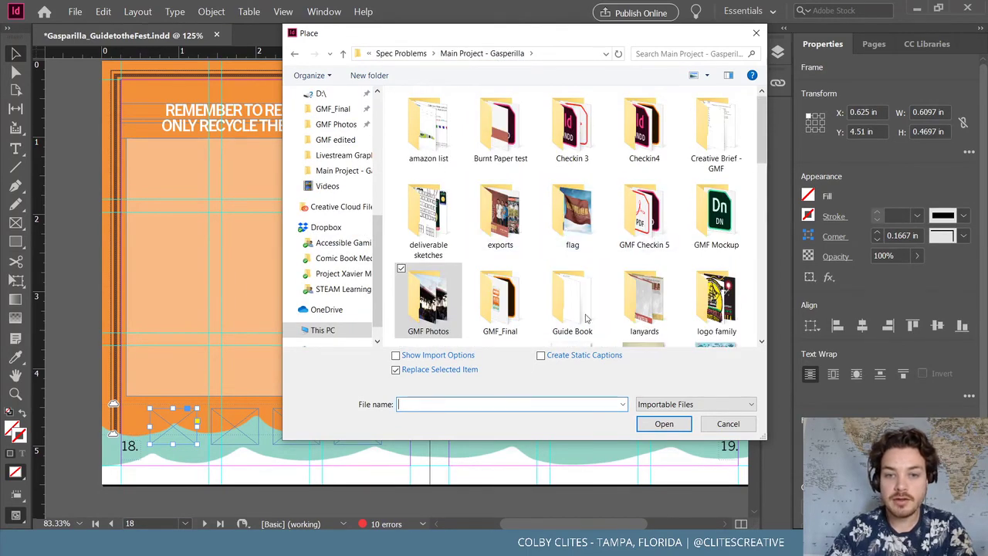
left_click(332, 108)
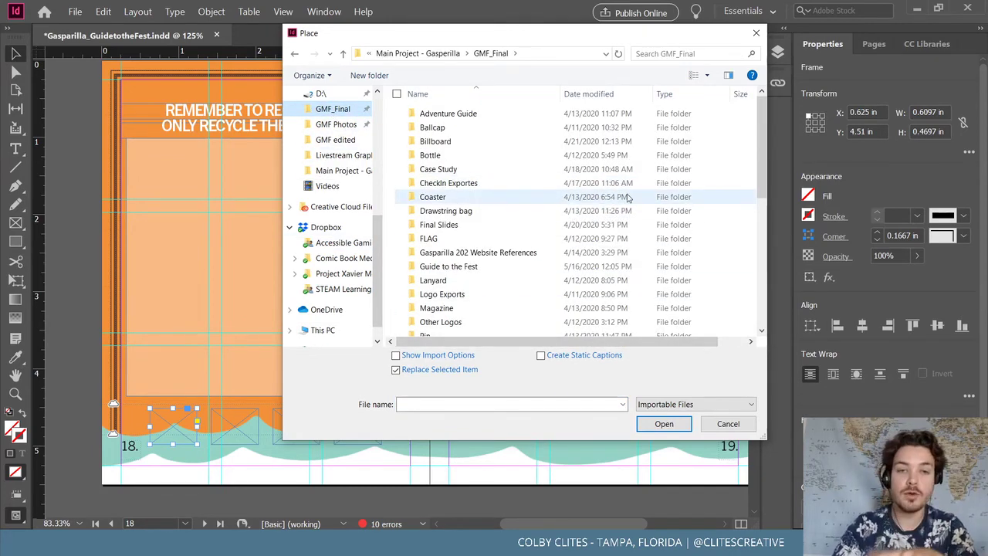
scroll(520, 232, "down", 3)
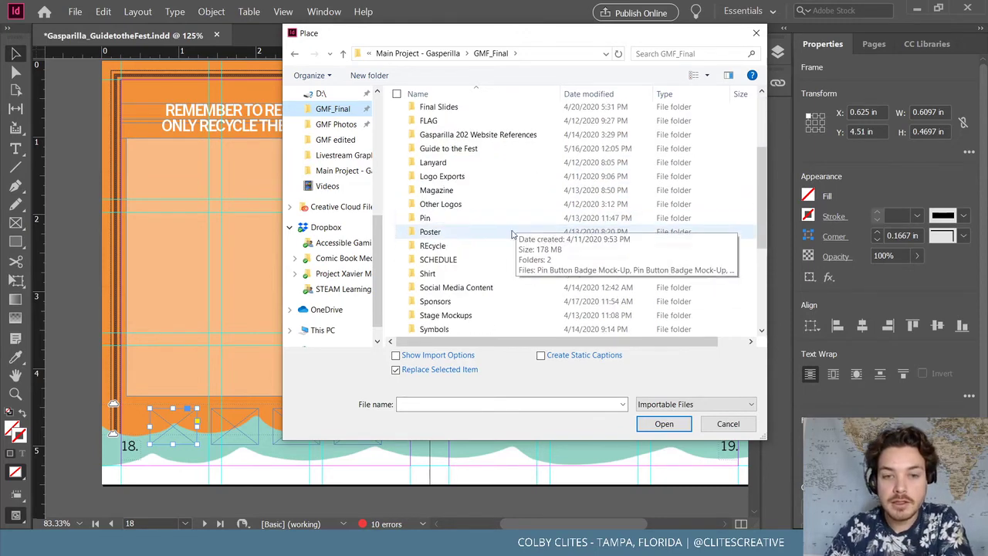
double_click(474, 301)
scroll(656, 231, "down", 3)
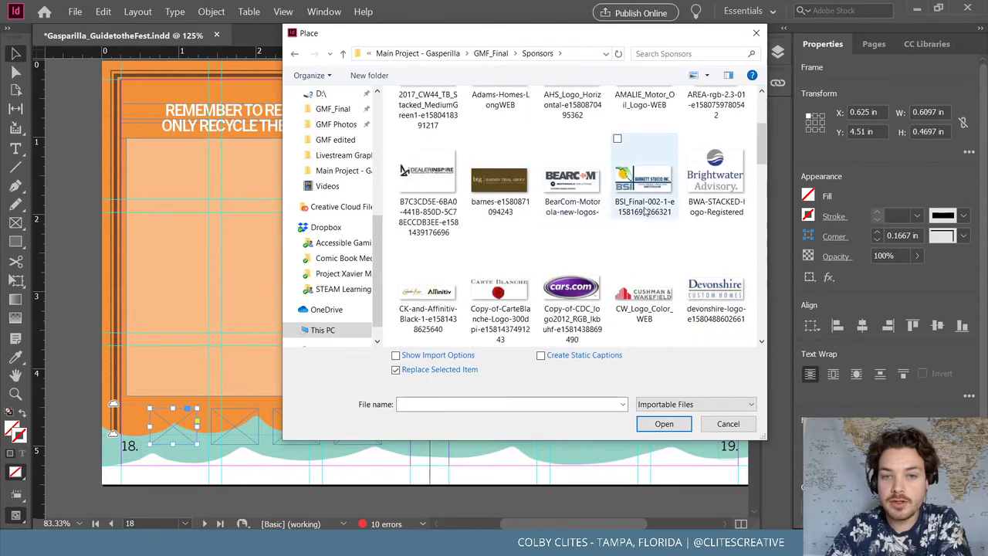
scroll(691, 247, "down", 10)
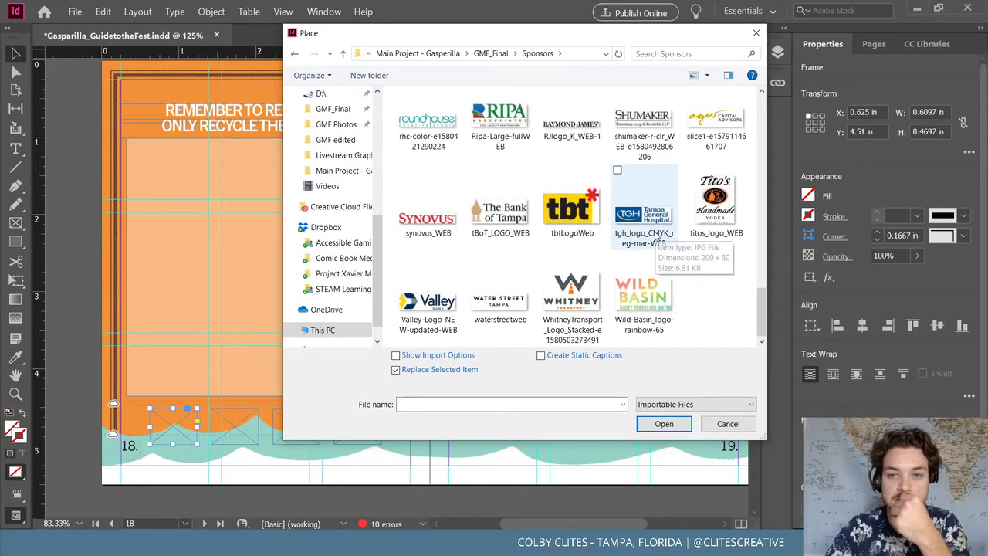
scroll(656, 237, "up", 12)
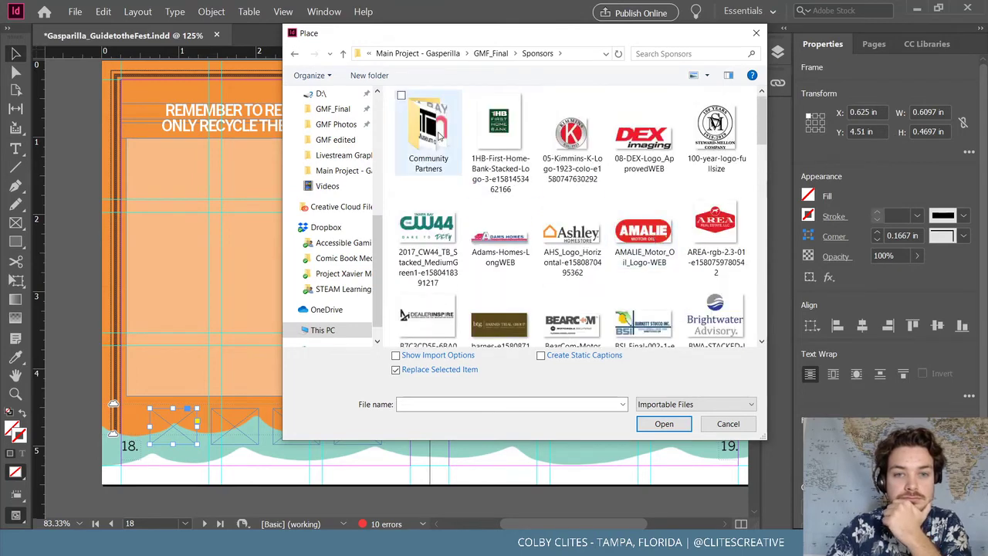
double_click(429, 128)
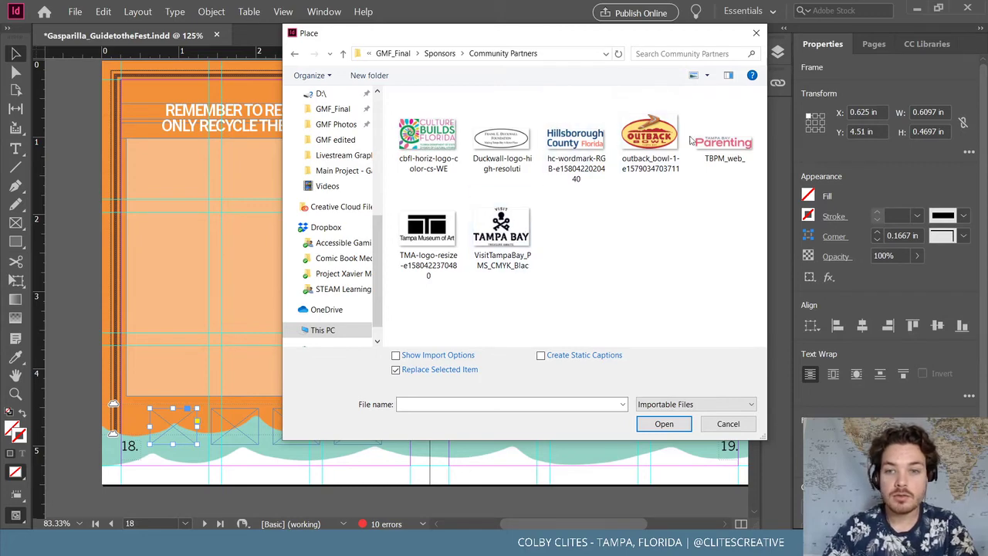
left_click(584, 150)
left_click(664, 423)
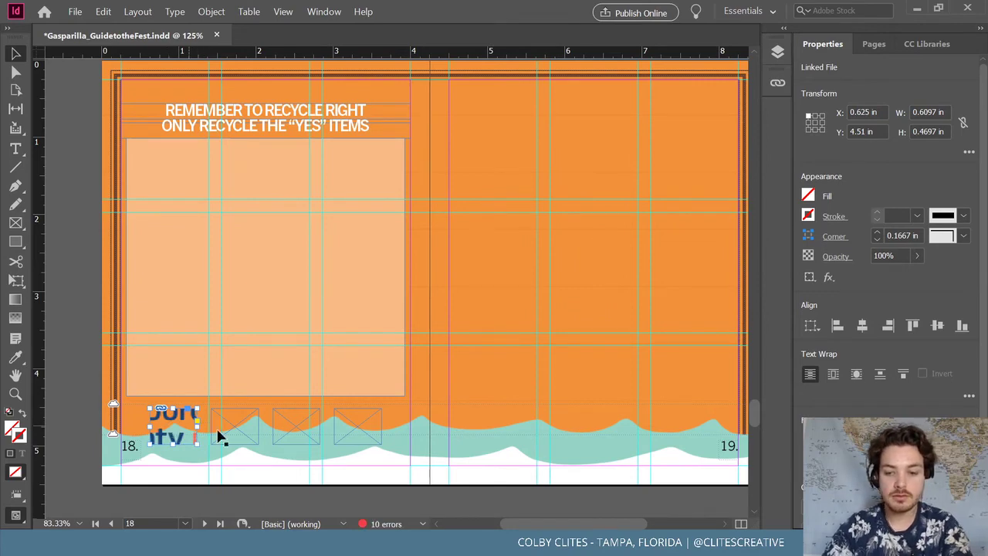
Delete the bottom frames and place four Community Partners logos at page 18's top-left
key("Delete")
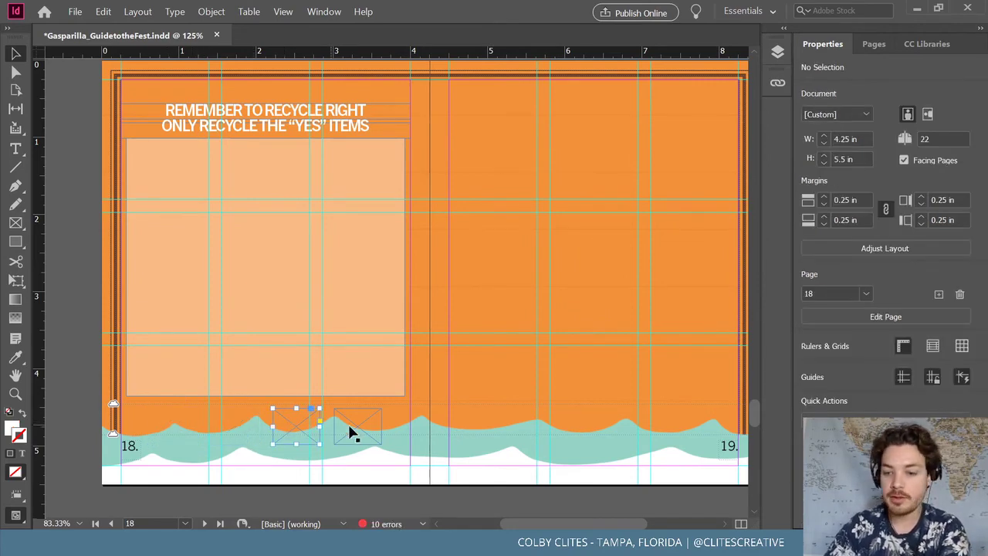
key("Delete")
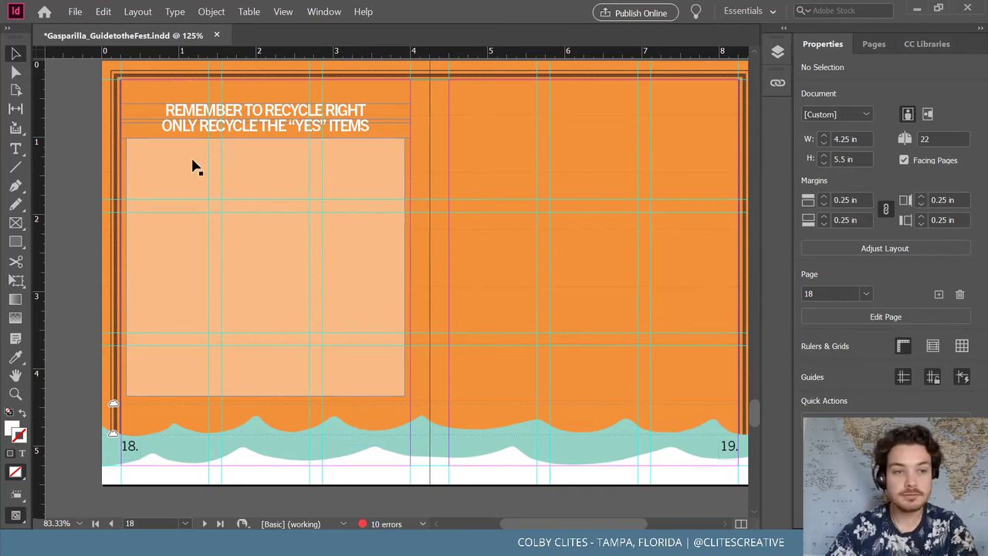
left_click(75, 10)
left_click(129, 169)
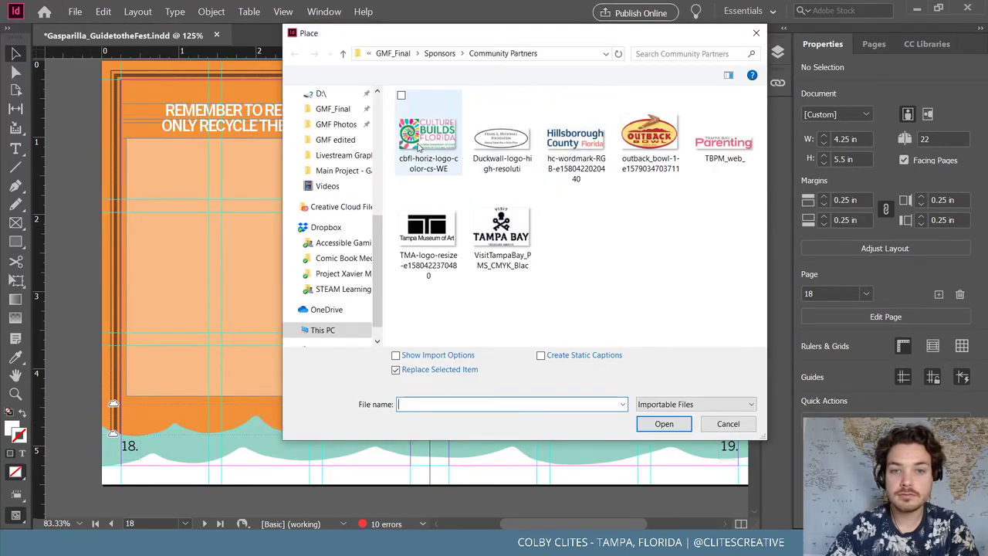
left_click(428, 135)
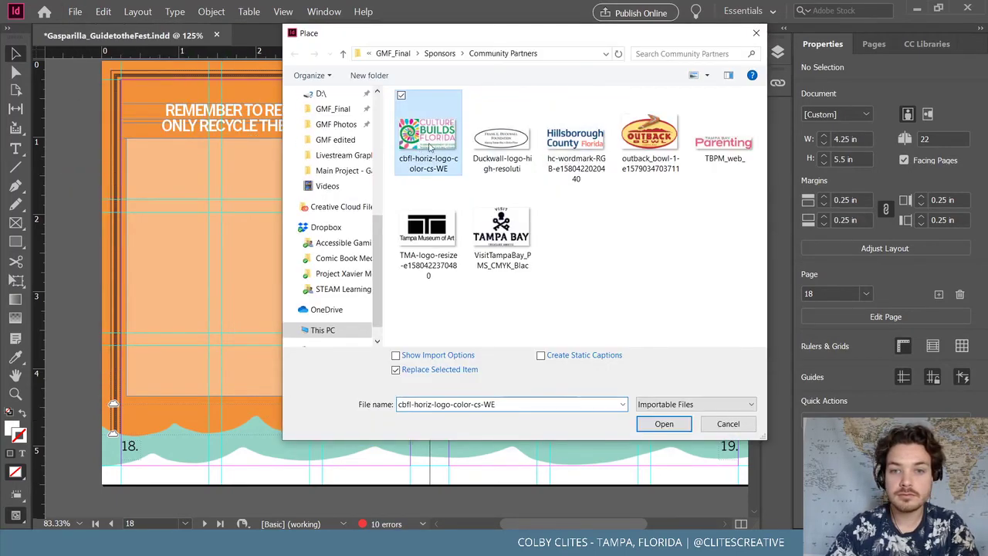
left_click(647, 154, "shift")
left_click(663, 423)
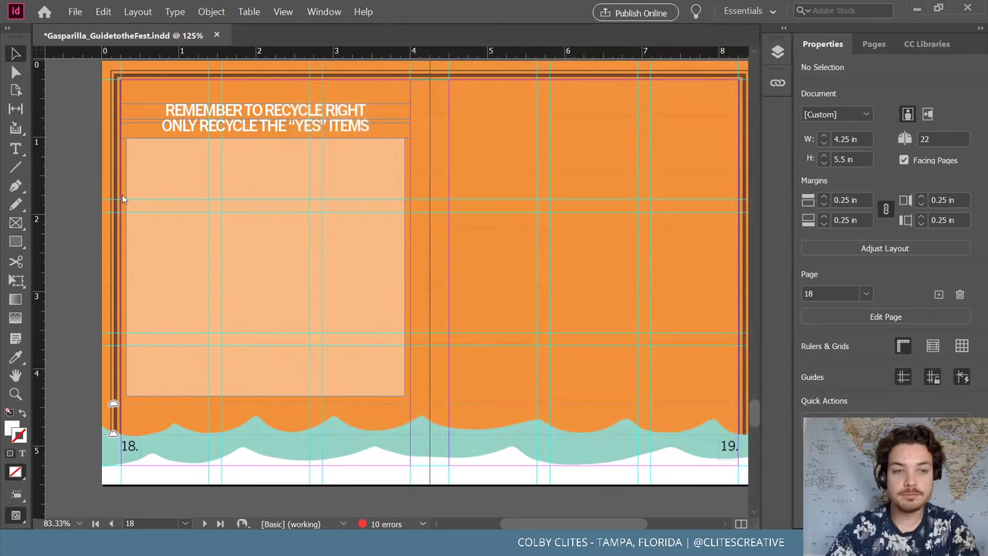
left_click(83, 82)
left_click(75, 152)
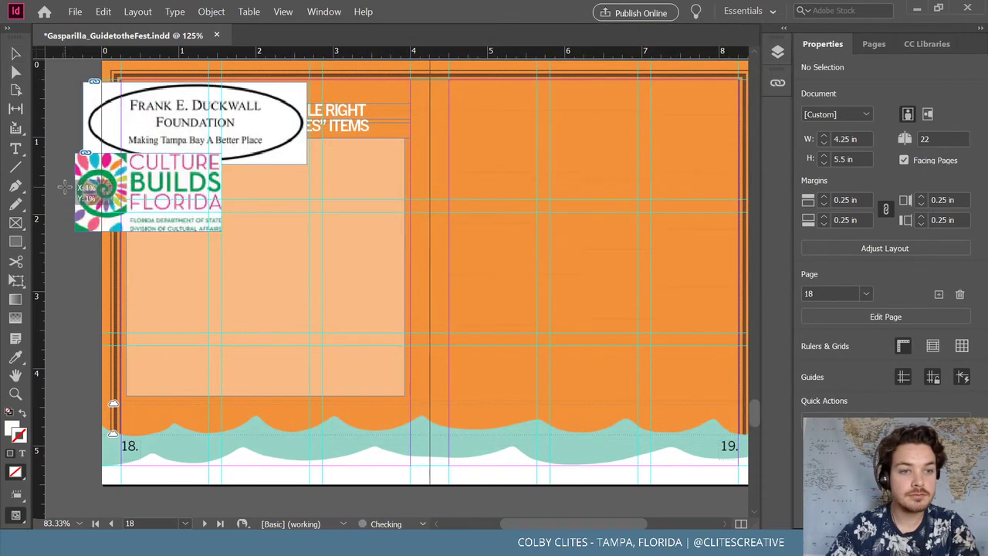
left_click(65, 186)
Move the Outback Bowl logo to the left edge and scale the Duckwall Foundation logo to 50%
left_click_drag(59, 259, 169, 326)
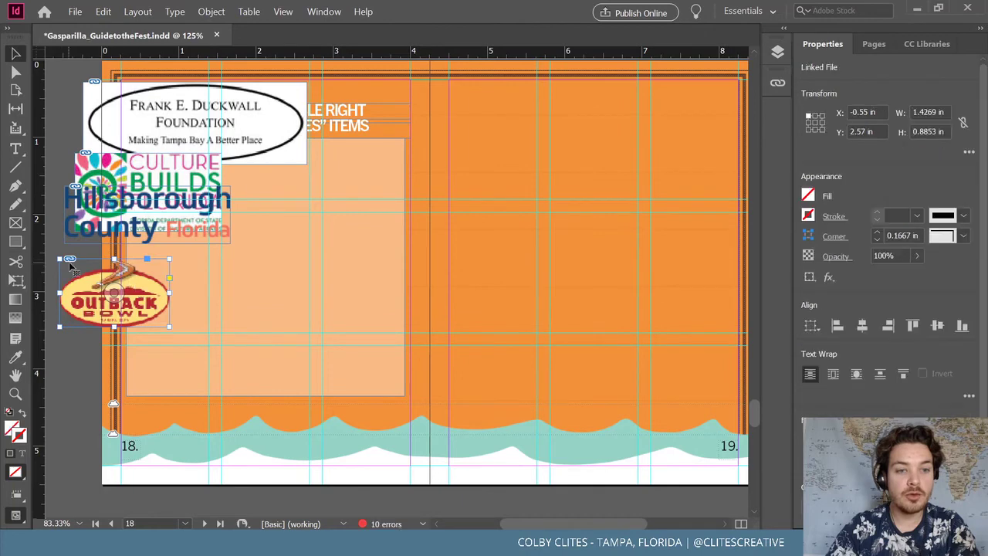
left_click_drag(196, 124, 191, 122)
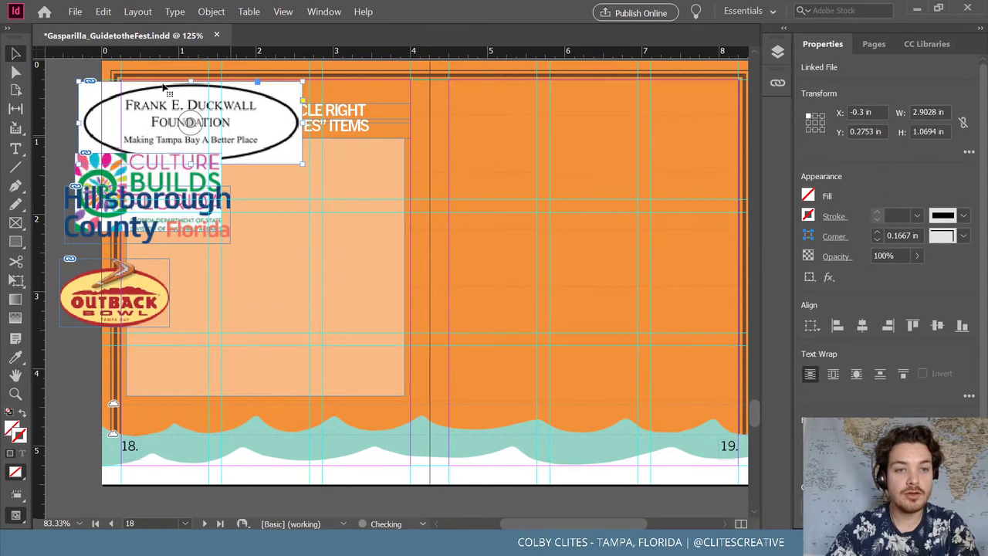
left_click(209, 11)
mouse_move(231, 27)
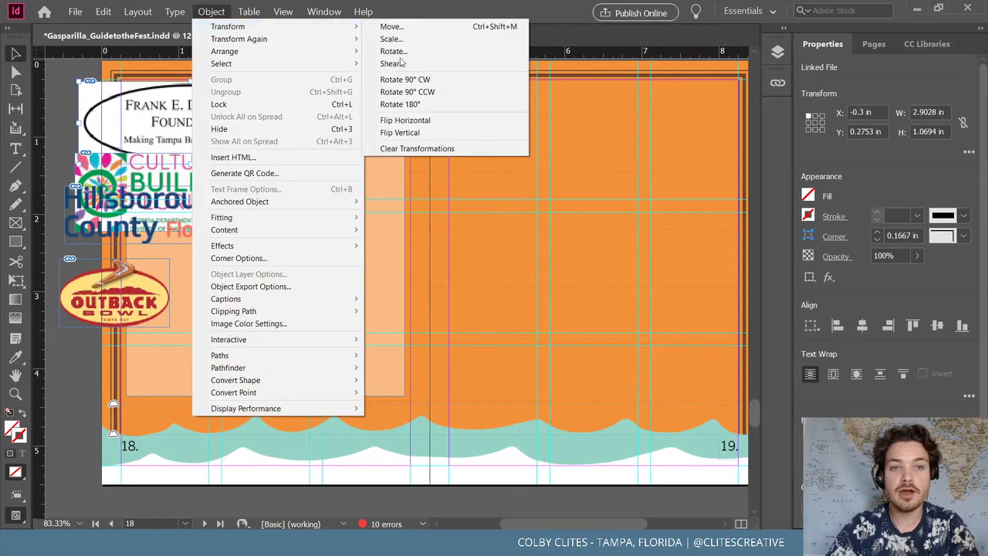
left_click(391, 38)
type("50")
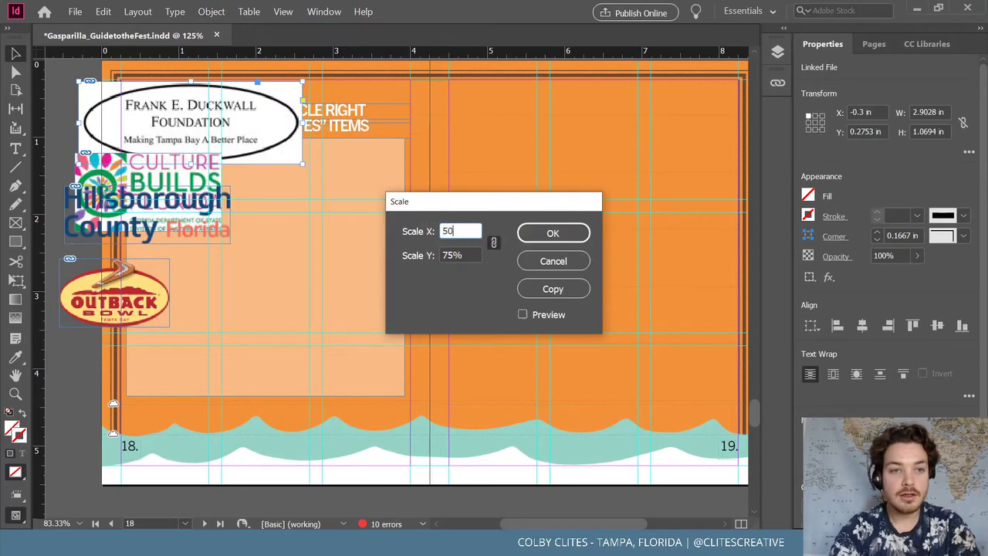
key("Return")
left_click(66, 100)
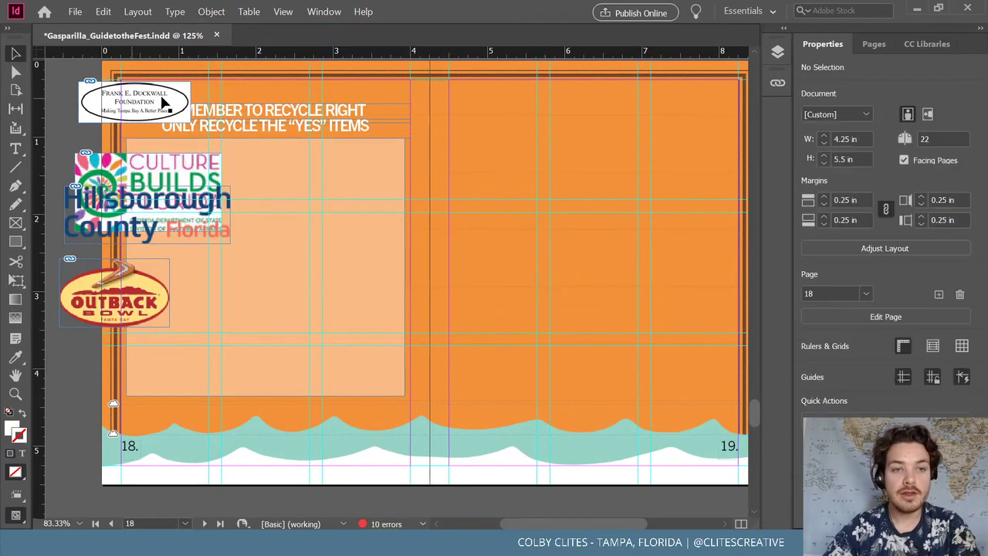
Shrink the Duckwall logo further to 65% and lower it to page 18's bottom
left_click(211, 11)
mouse_move(230, 24)
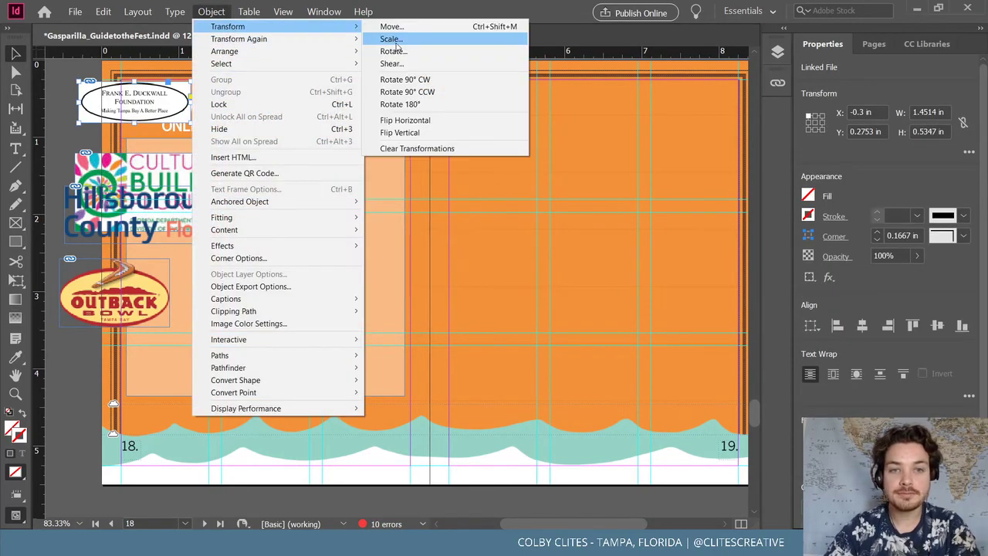
left_click(391, 38)
type("65")
key("Return")
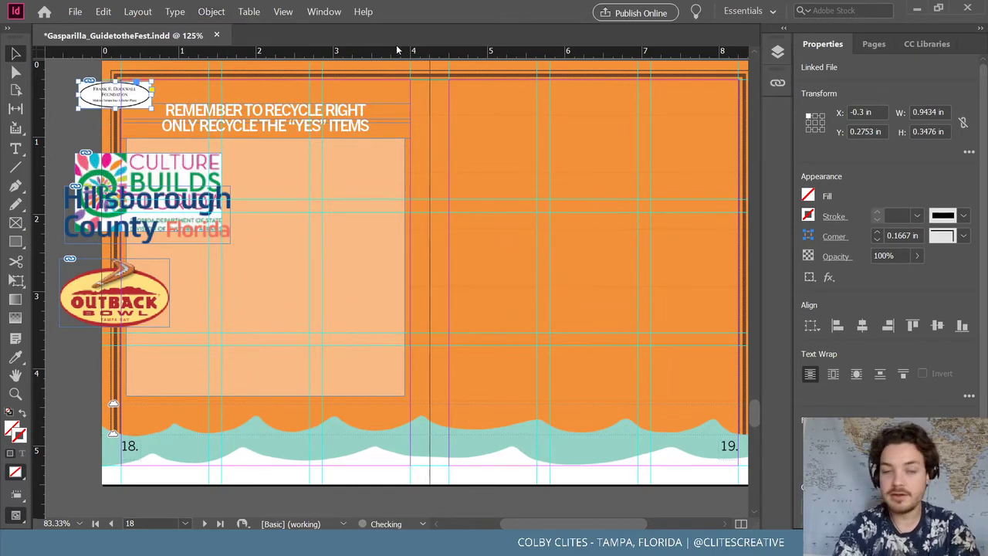
left_click(340, 436)
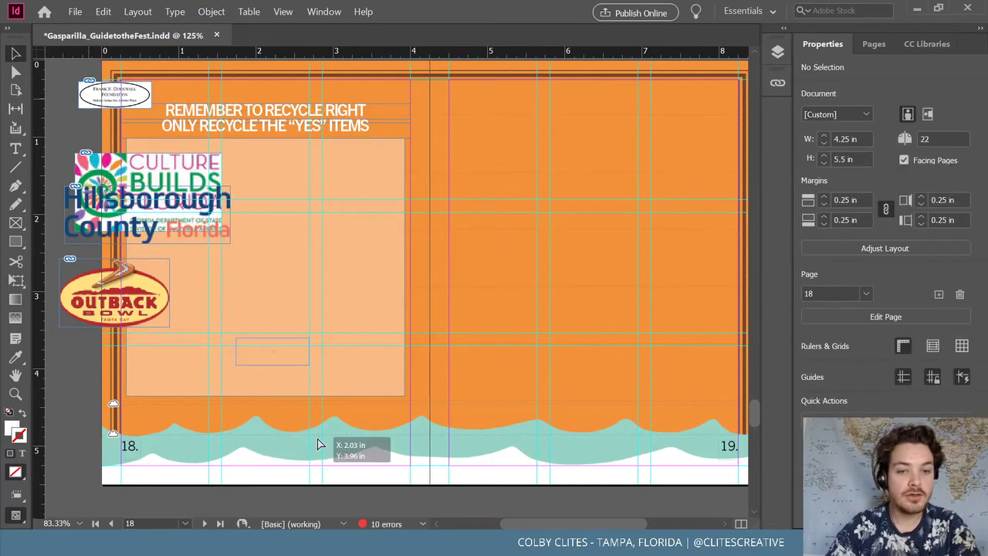
left_click_drag(345, 430, 345, 429)
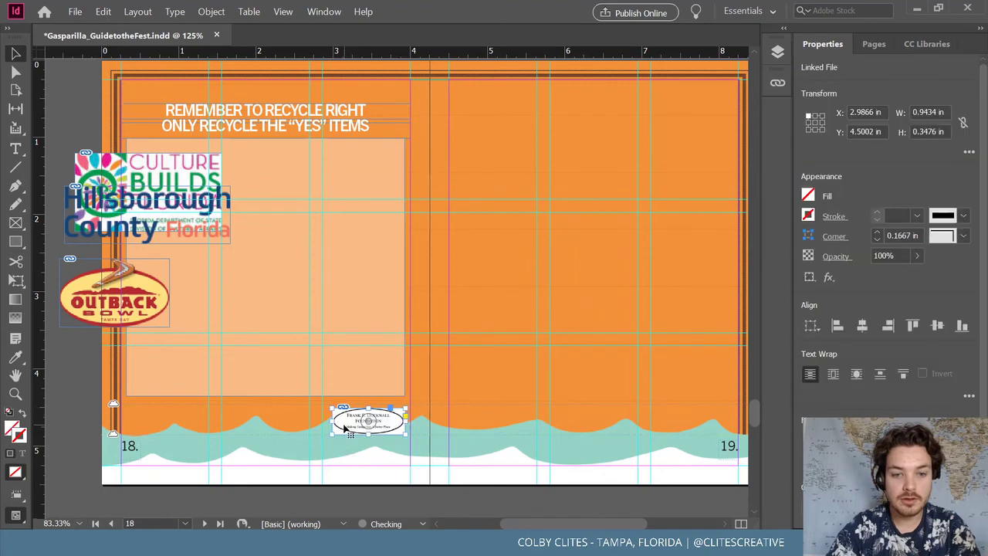
Scale the Culture Builds Florida logo to 50% and move it onto the bottom wave
left_click(148, 173)
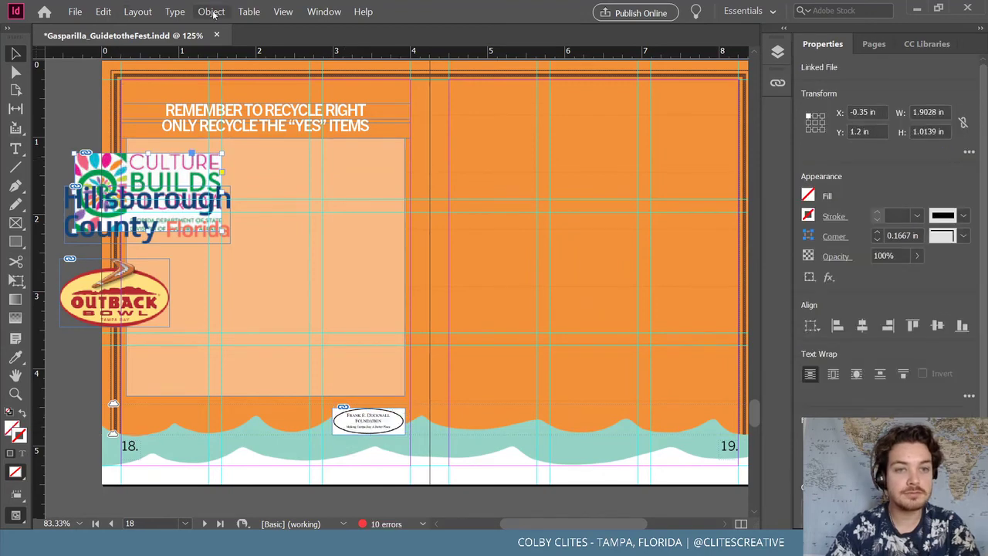
left_click(211, 11)
mouse_move(242, 32)
left_click(426, 42)
type("50")
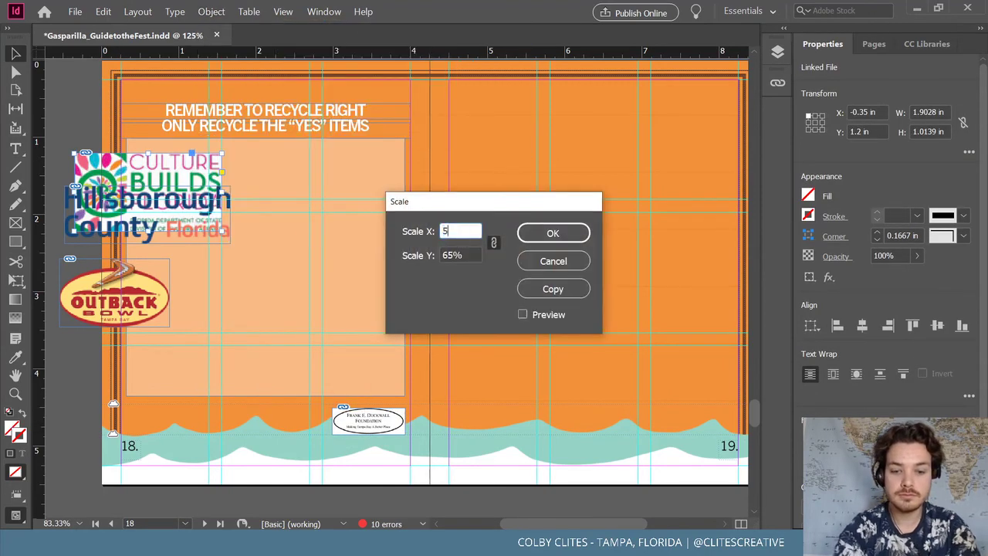
key("Return")
left_click(87, 120)
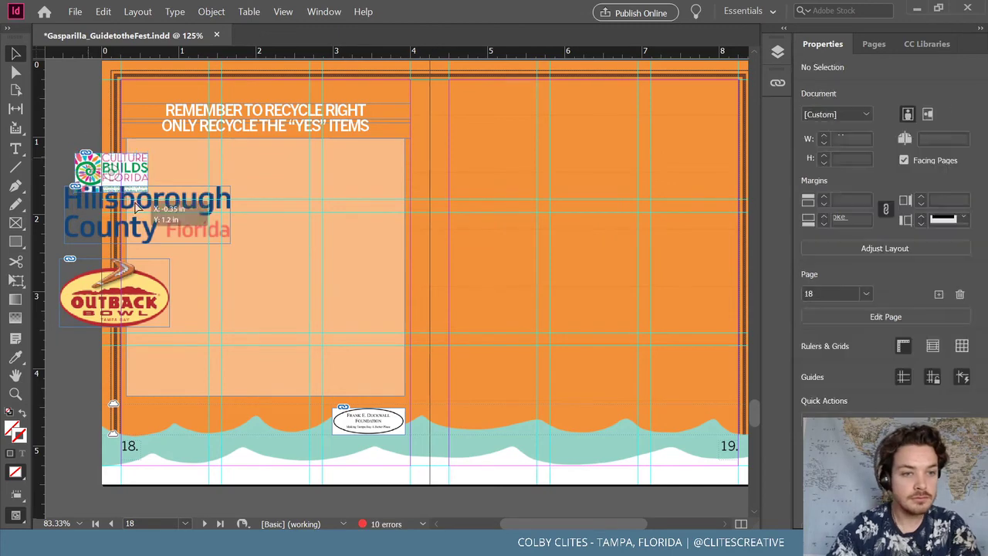
left_click(111, 169)
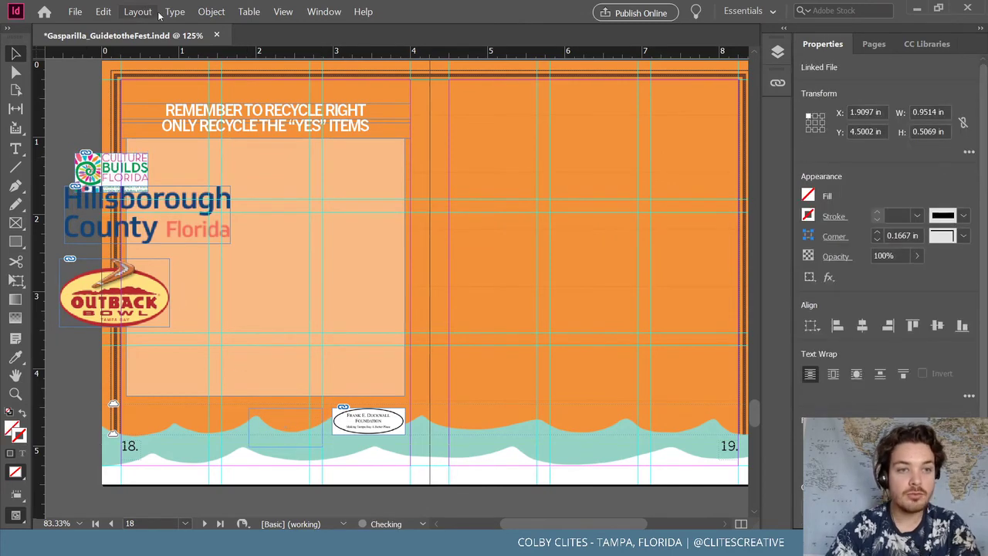
left_click_drag(112, 170, 286, 430)
Undo a further 50% shrink, scale the Culture Builds logo 80% instead, and nudge it right
left_click(211, 11)
mouse_move(232, 26)
left_click(392, 38)
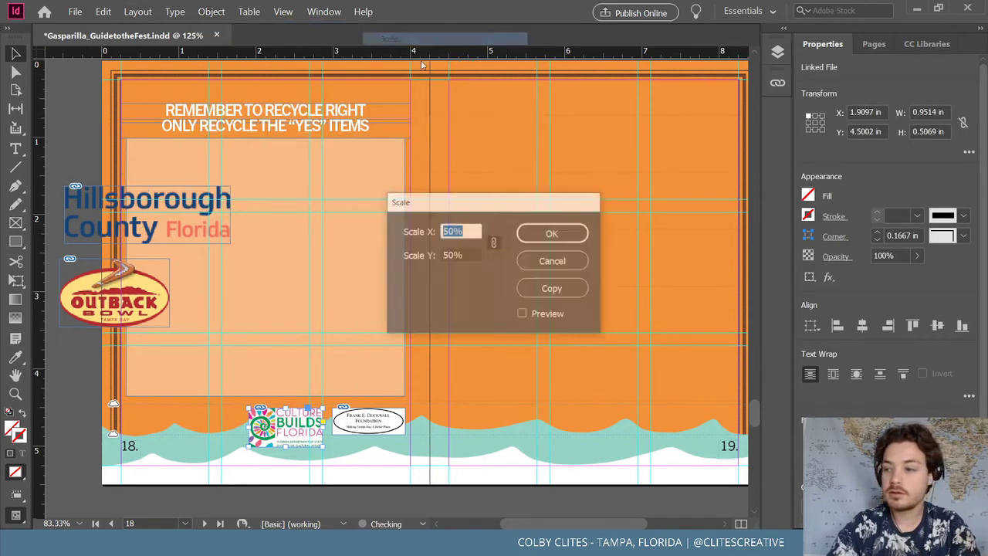
type("50")
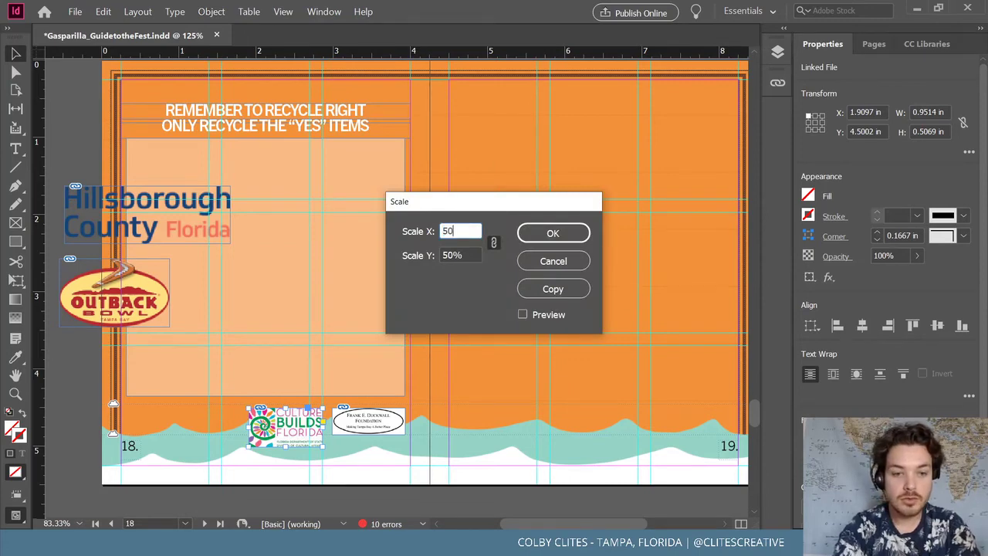
key("Return")
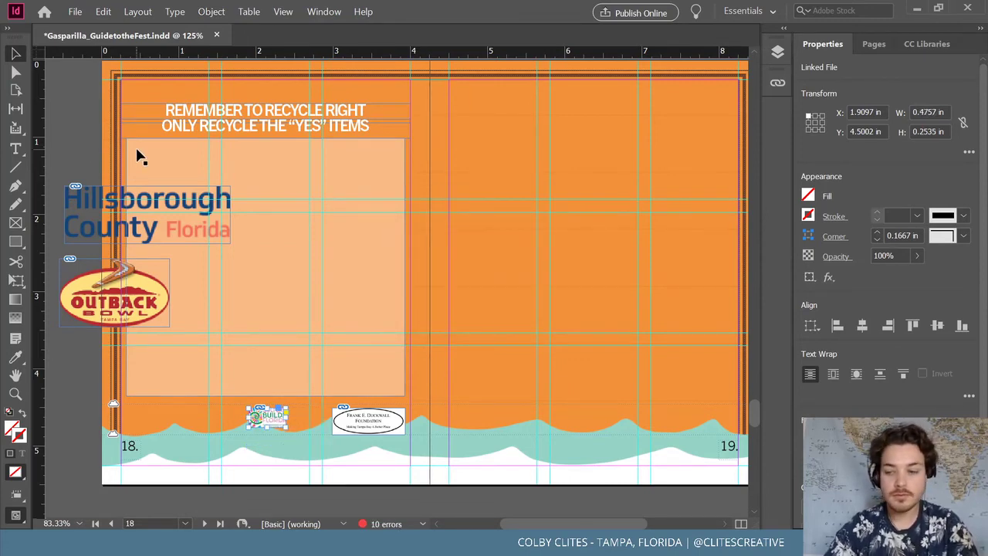
key("ctrl+z")
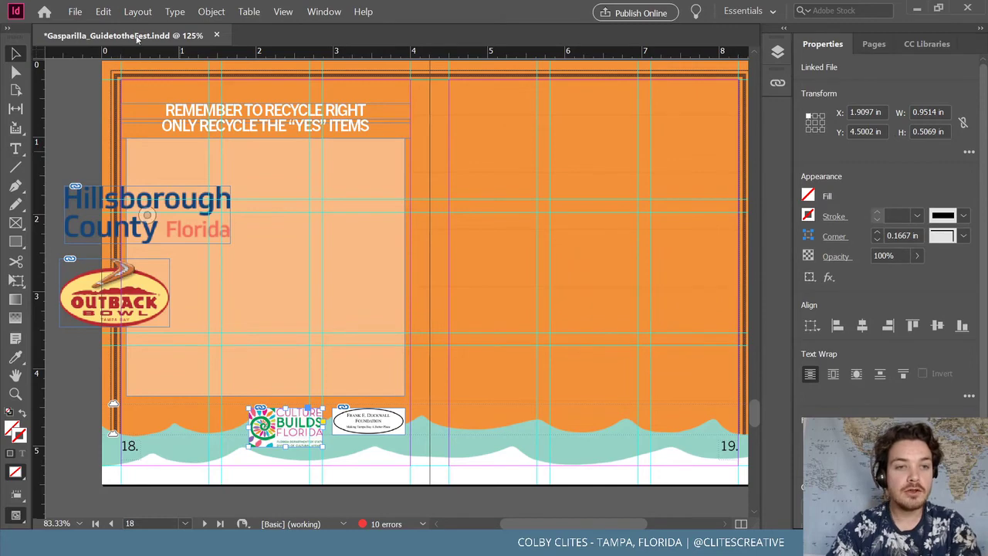
left_click(211, 11)
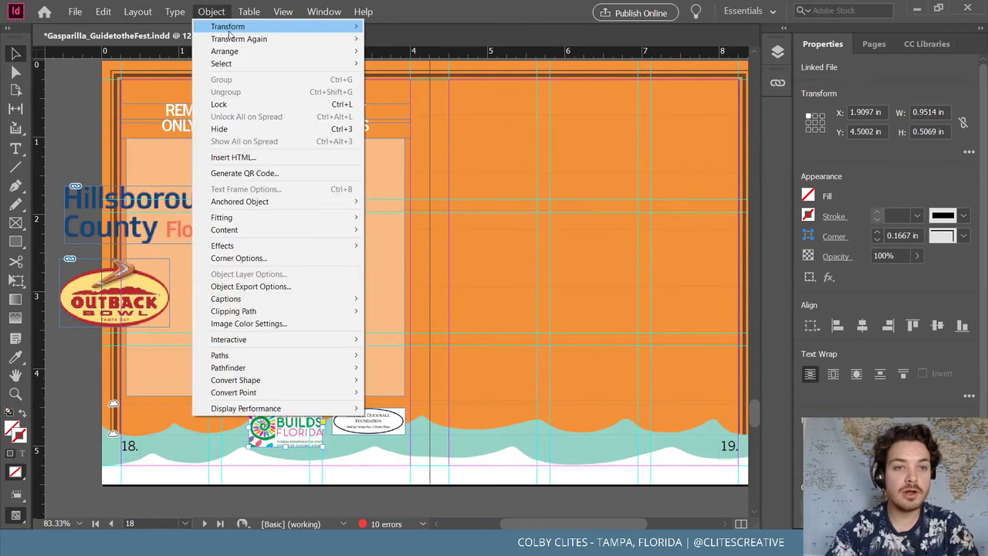
mouse_move(220, 24)
left_click(447, 40)
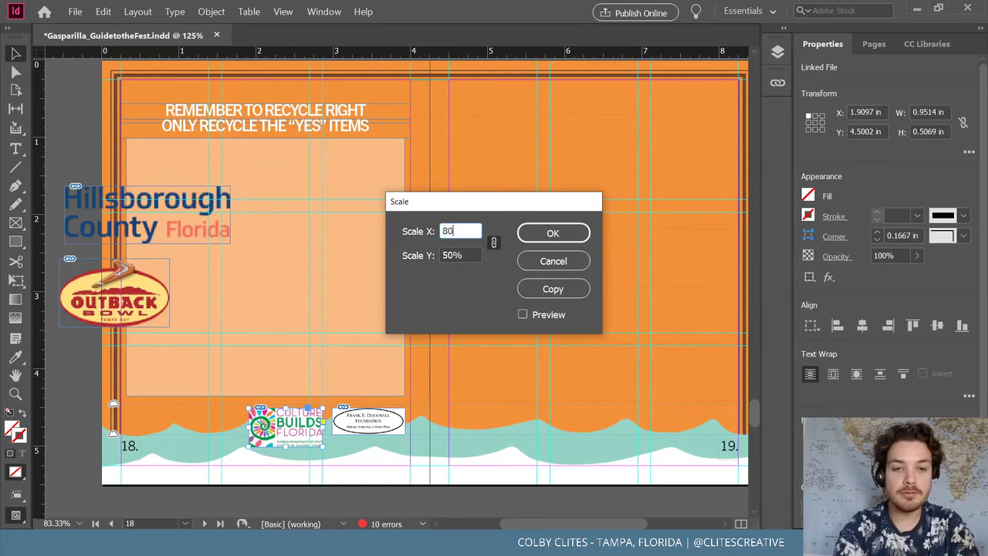
key("Return")
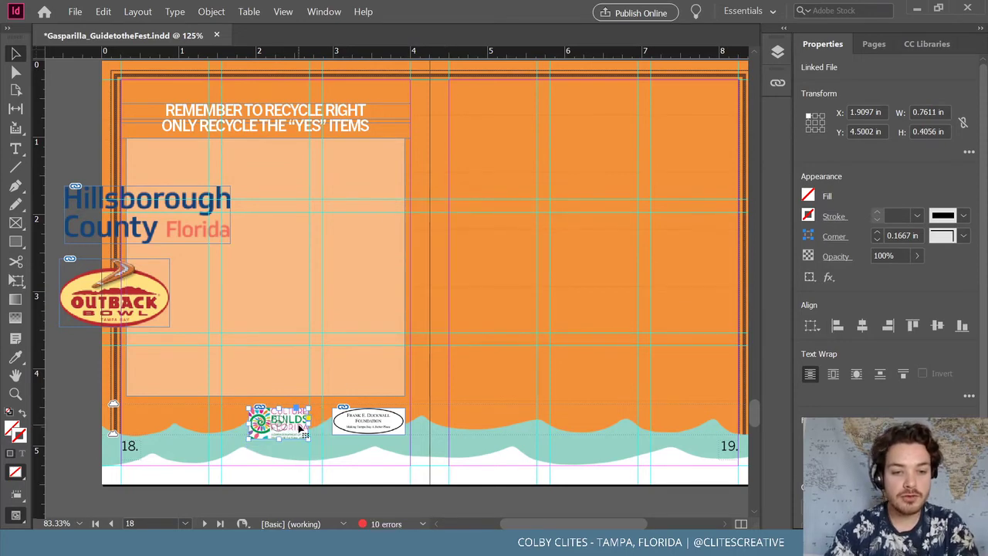
left_click_drag(300, 429, 314, 429)
left_click(190, 234)
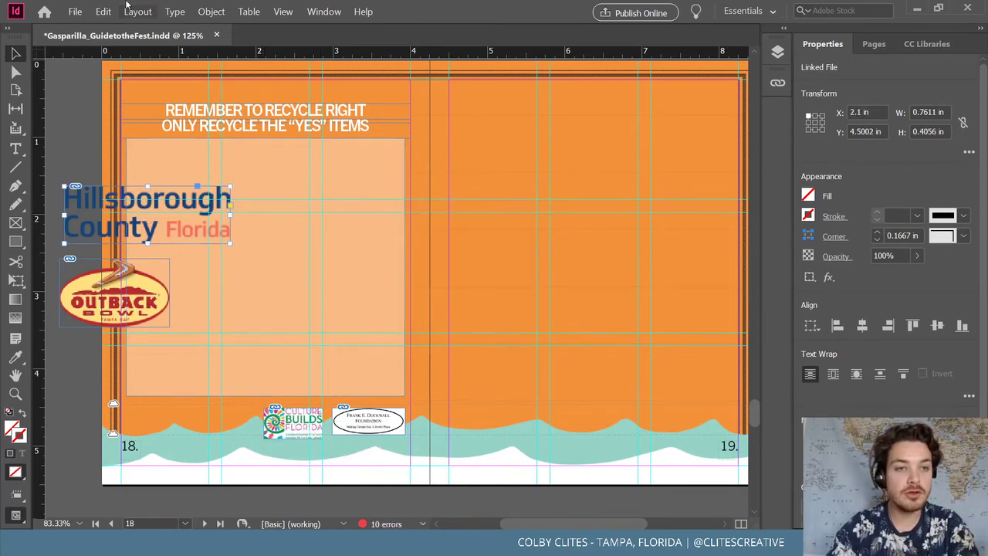
Scale the Hillsborough County logo to 60% twice and move it into the bottom logo row
left_click(211, 11)
mouse_move(232, 26)
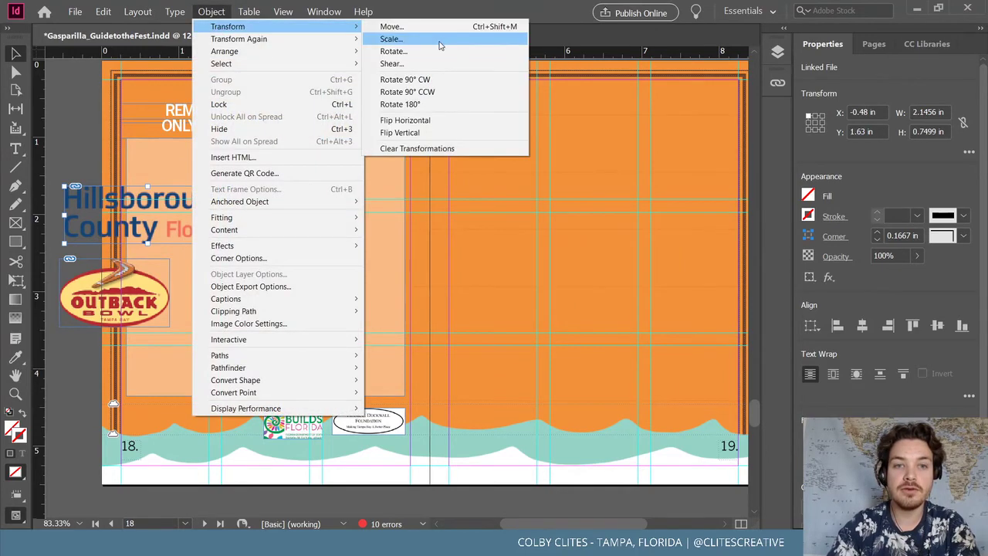
left_click(439, 45)
type("60")
key("Return")
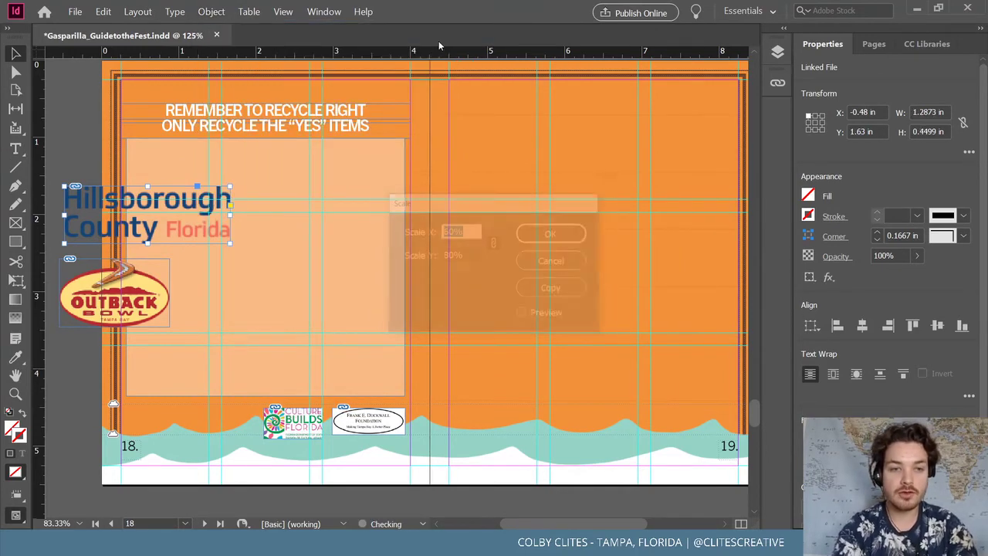
left_click(210, 12)
mouse_move(231, 26)
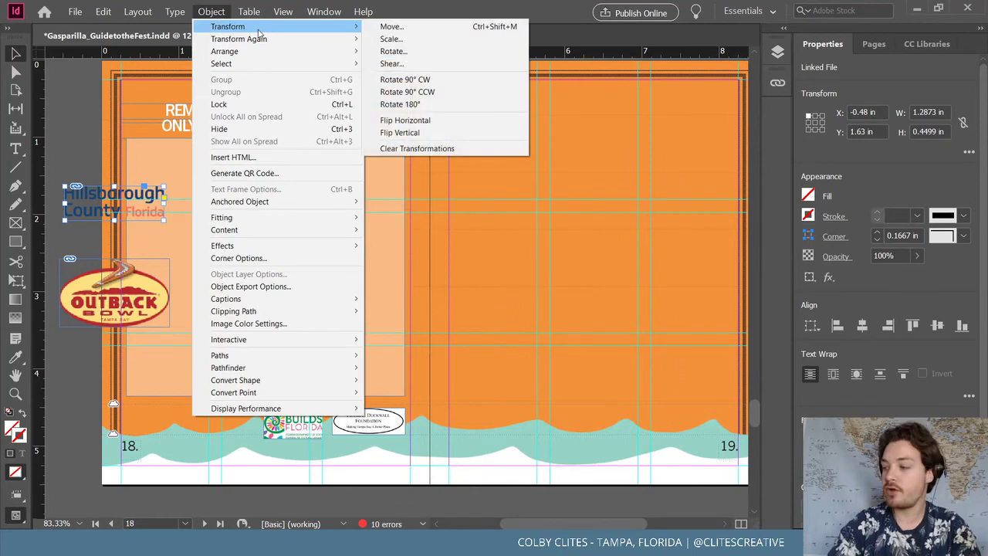
left_click(391, 39)
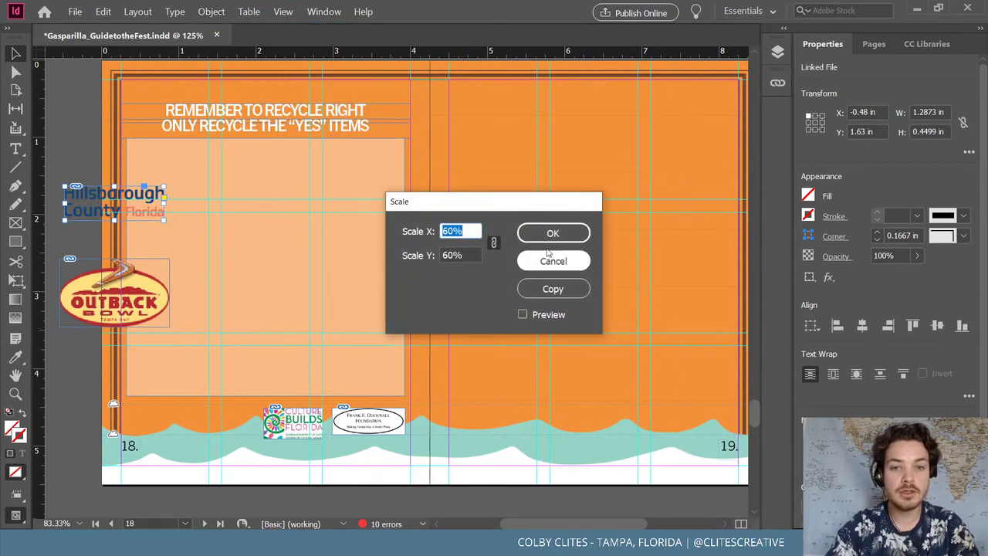
left_click(557, 233)
left_click_drag(191, 417, 243, 426)
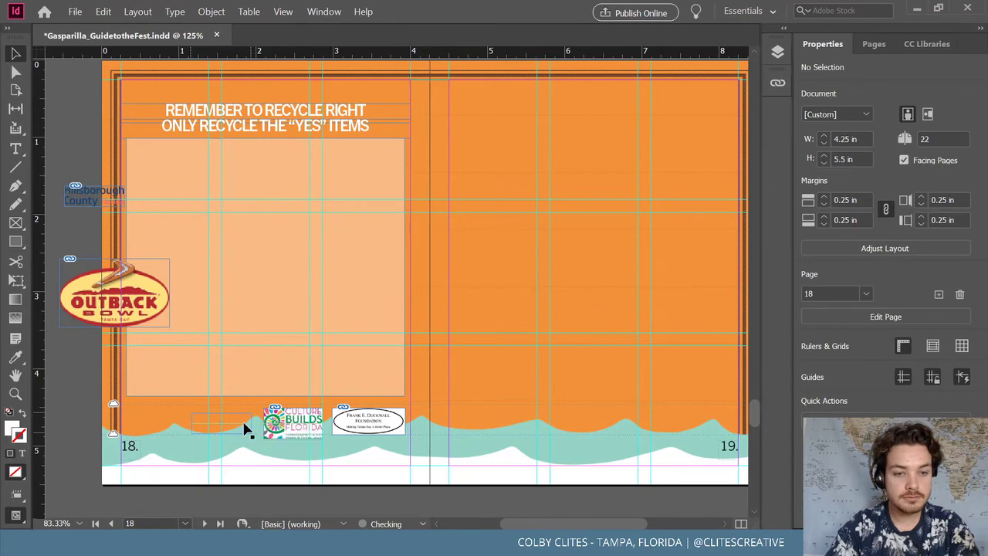
Shrink the Outback Bowl logo by 60% twice to 0.5137 × 0.3187 in at page 18's bottom-left
left_click(139, 316)
left_click(211, 11)
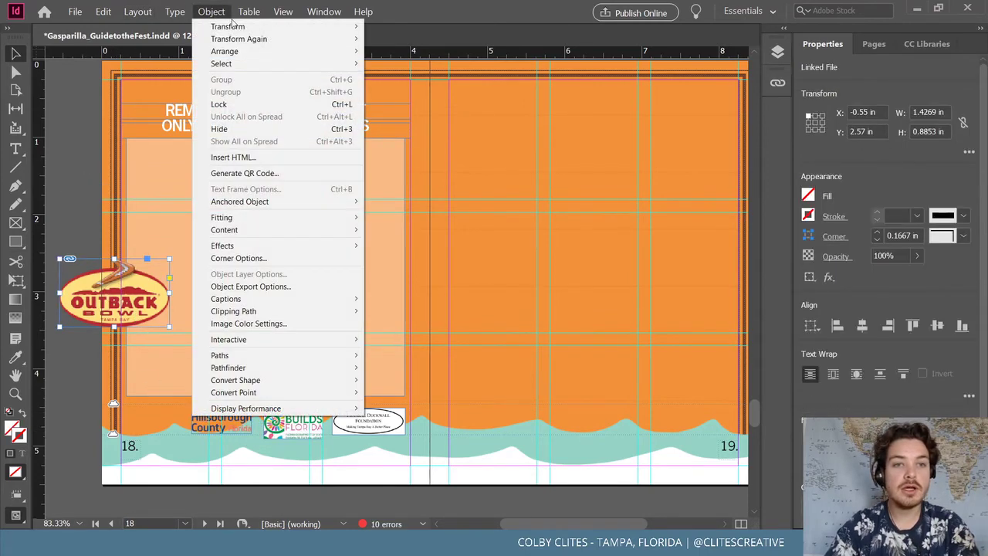
mouse_move(232, 26)
left_click(469, 43)
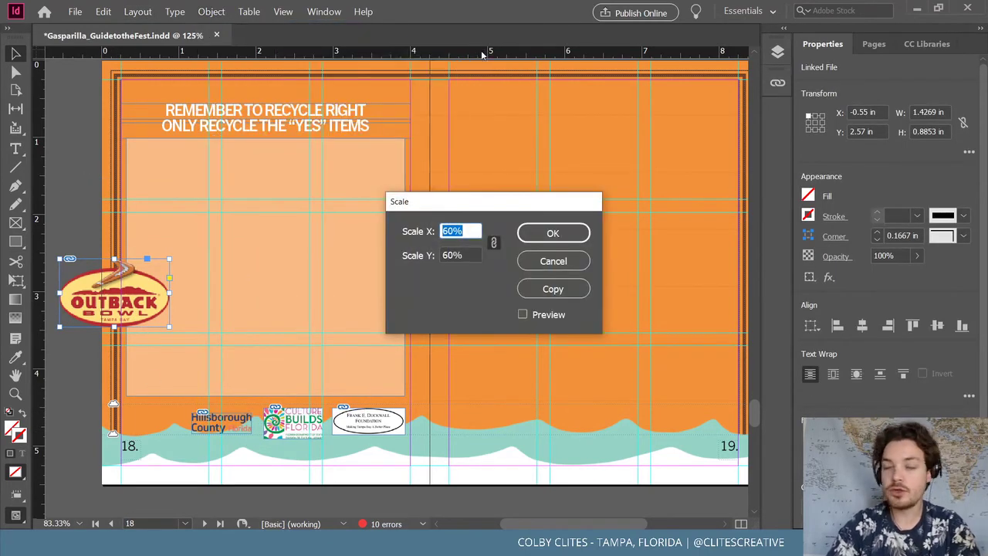
key("Return")
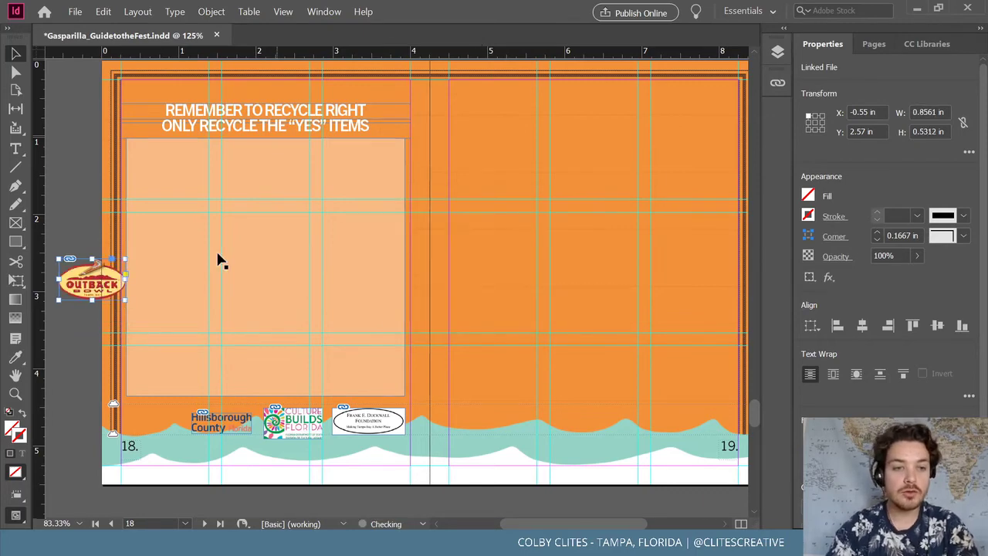
left_click_drag(116, 286, 179, 429)
left_click(209, 11)
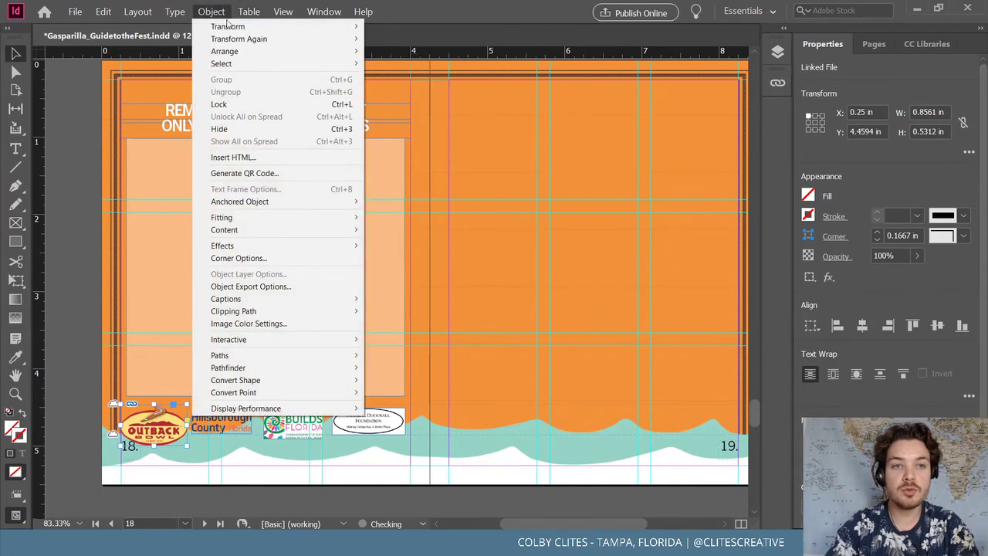
left_click(419, 41)
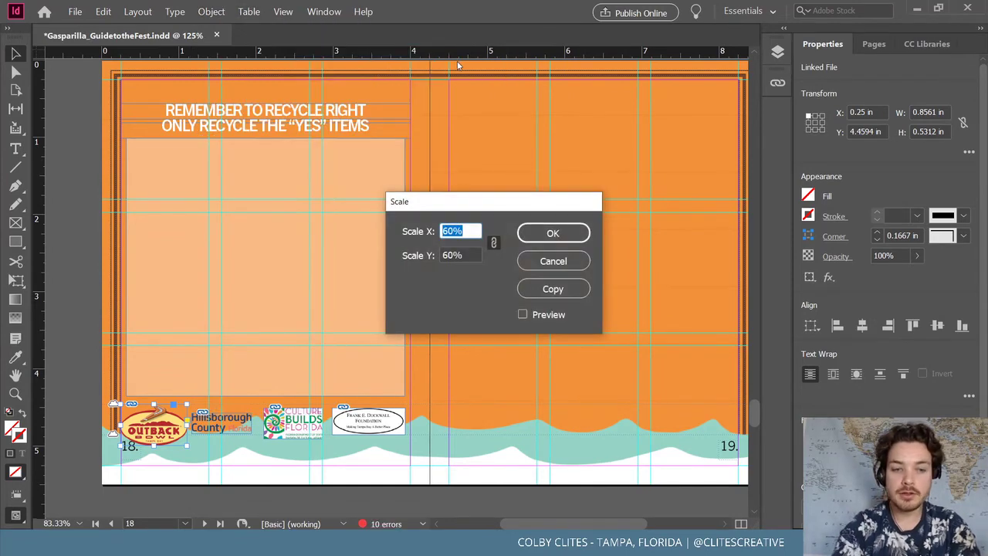
key("Return")
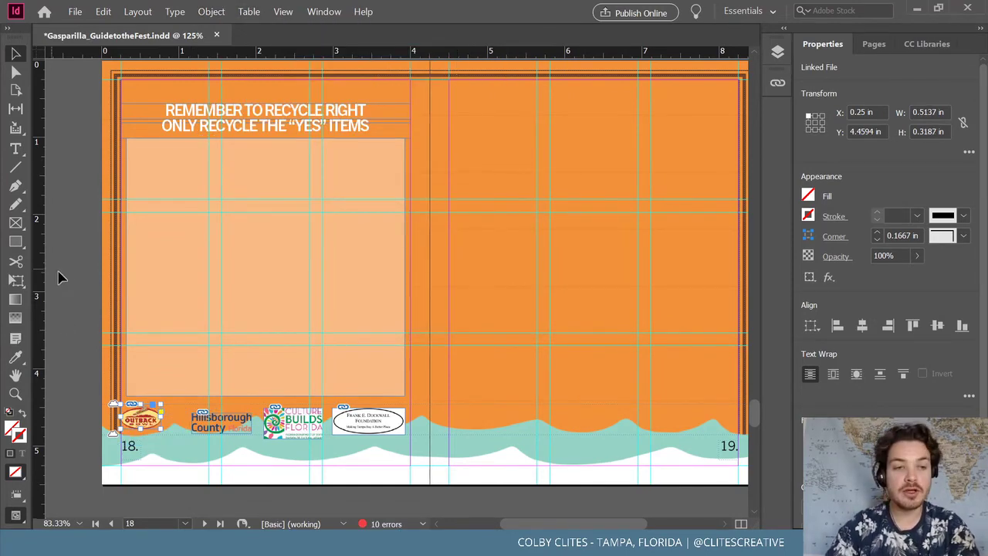
left_click(91, 363)
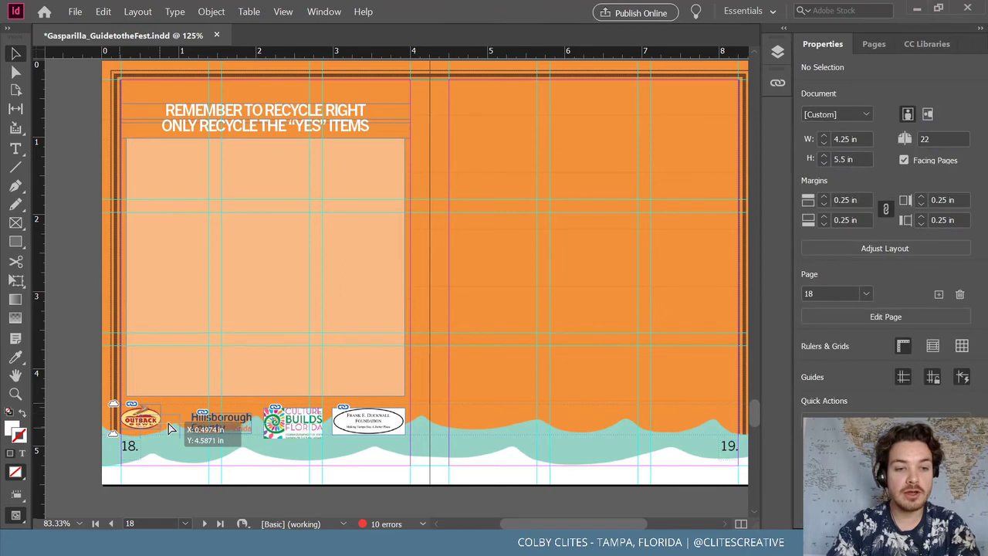
left_click(115, 406)
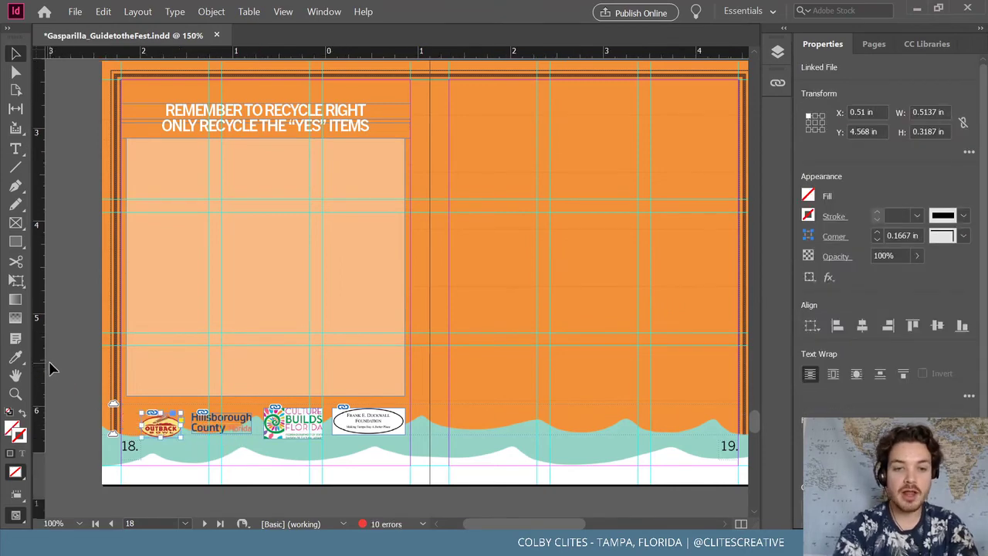
Enlarge the Outback logo in the bottom sponsor row to 110%
key("ctrl+equal")
key("ctrl+equal")
key("ctrl+equal")
key("ctrl+equal")
scroll(50, 369, "right", 5)
key("ctrl+minus")
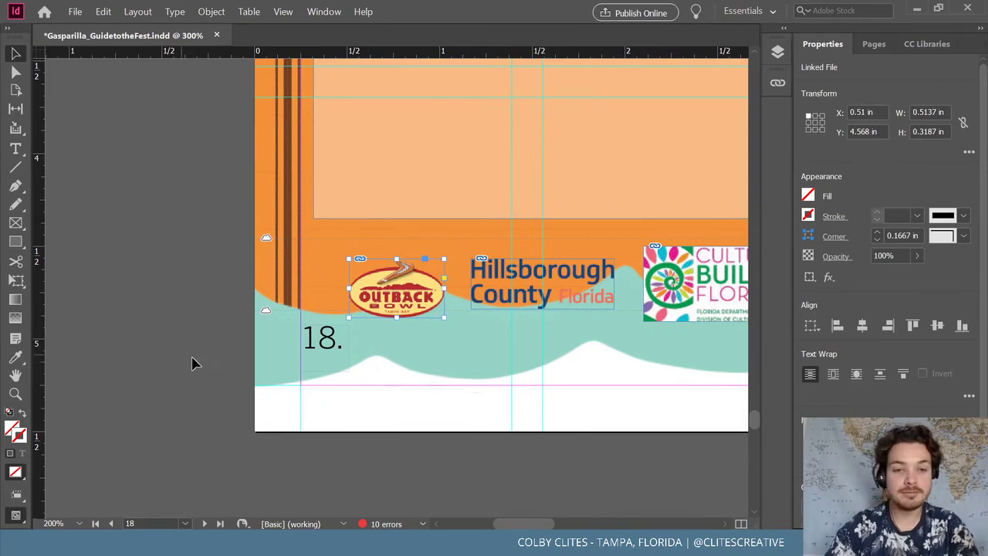
scroll(524, 527, "right", 3)
key("ctrl+minus")
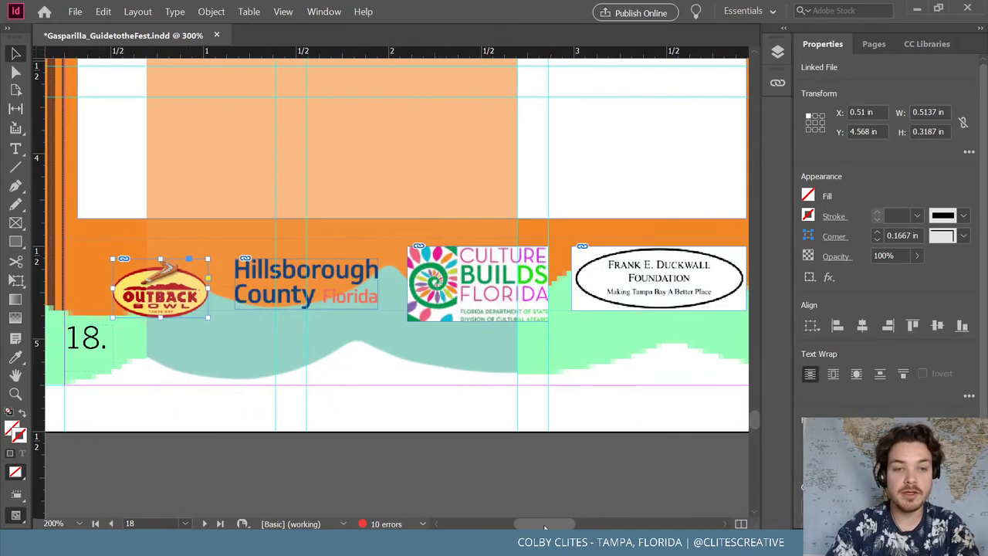
key("ctrl+minus")
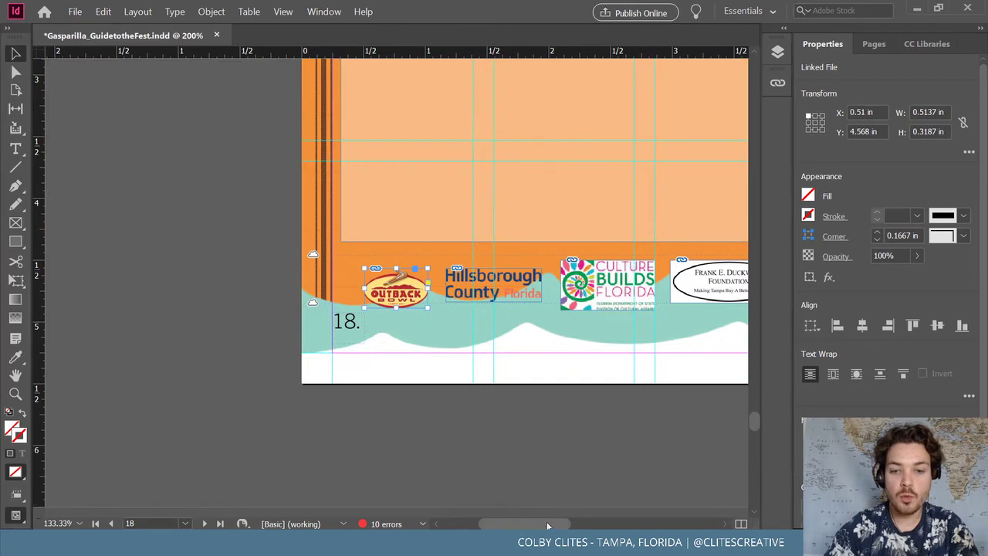
left_click_drag(548, 525, 573, 525)
left_click(211, 11)
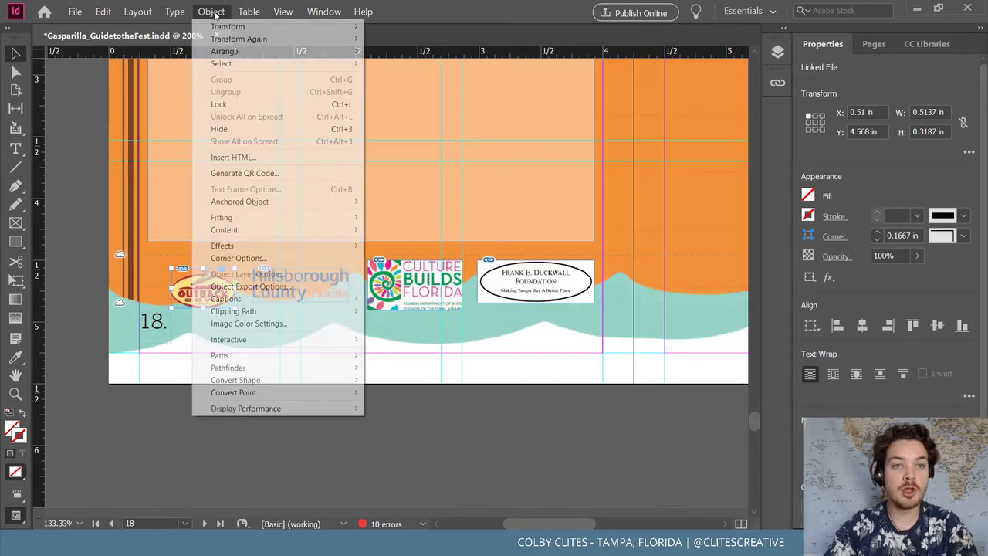
mouse_move(309, 26)
left_click(396, 37)
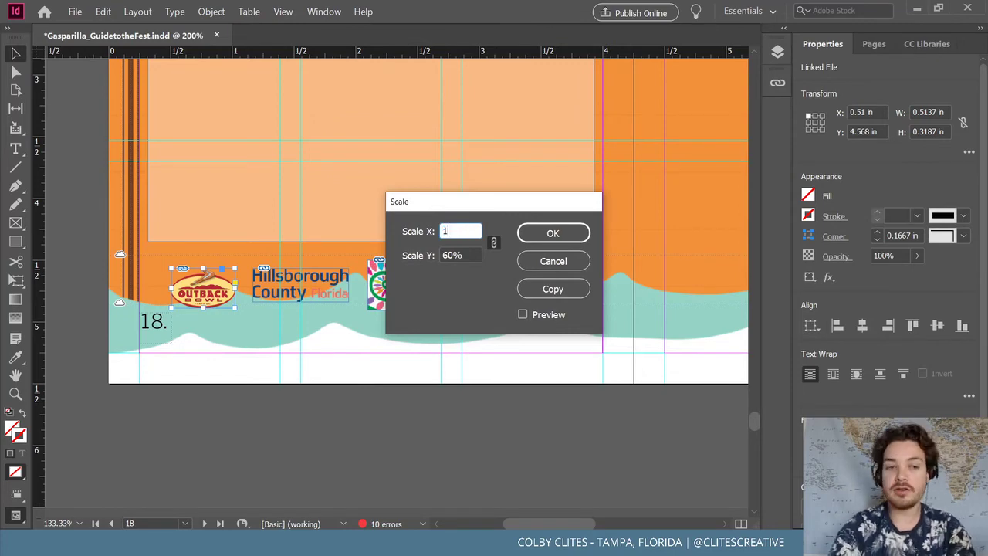
key("Return")
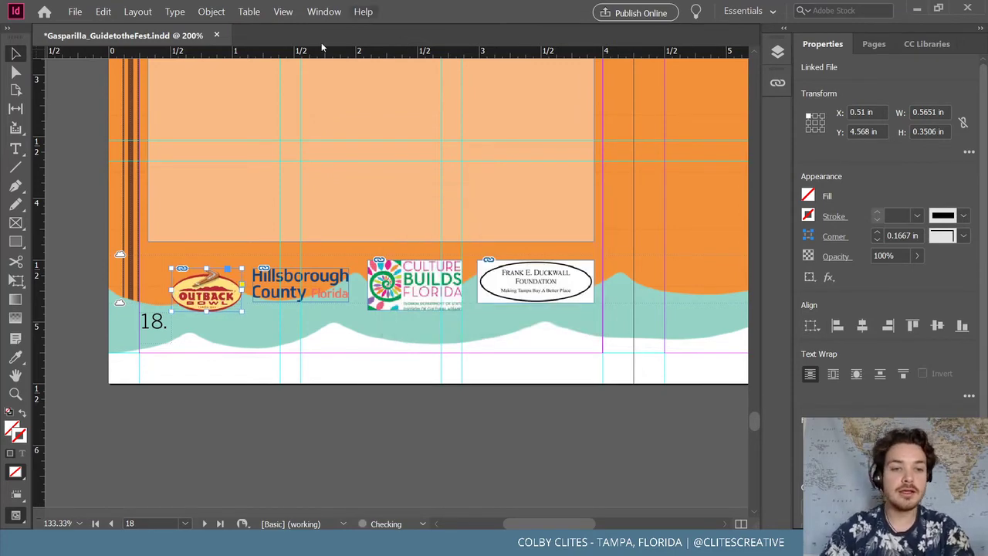
Scale the Outback logo by another 110% and shift it slightly up and left
left_click(210, 11)
mouse_move(309, 27)
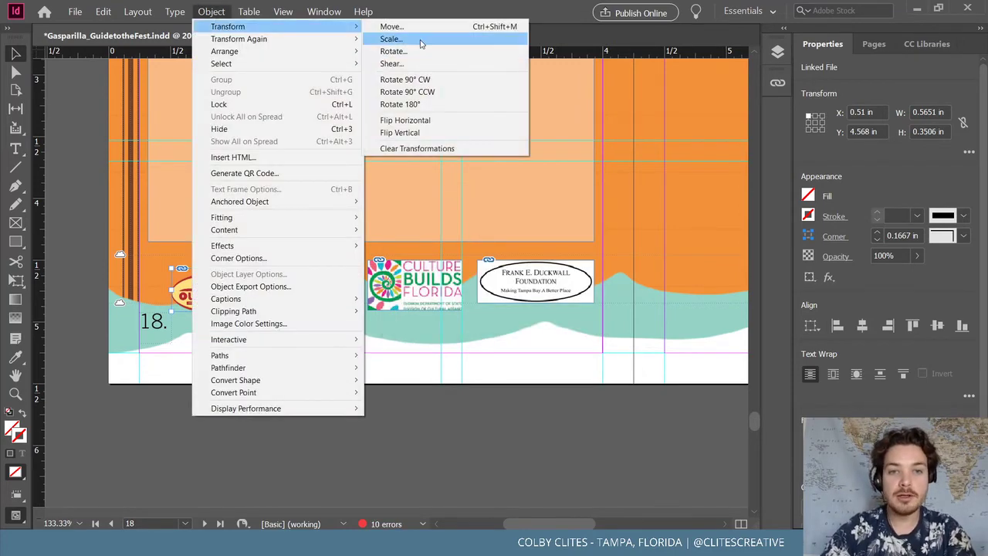
left_click(429, 38)
key("Return")
left_click(391, 434)
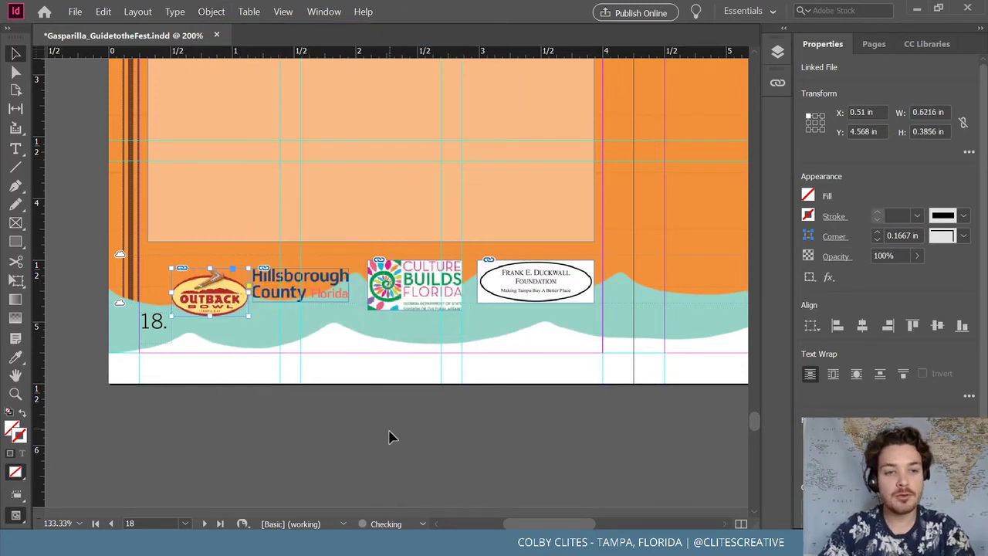
left_click_drag(241, 302, 272, 287)
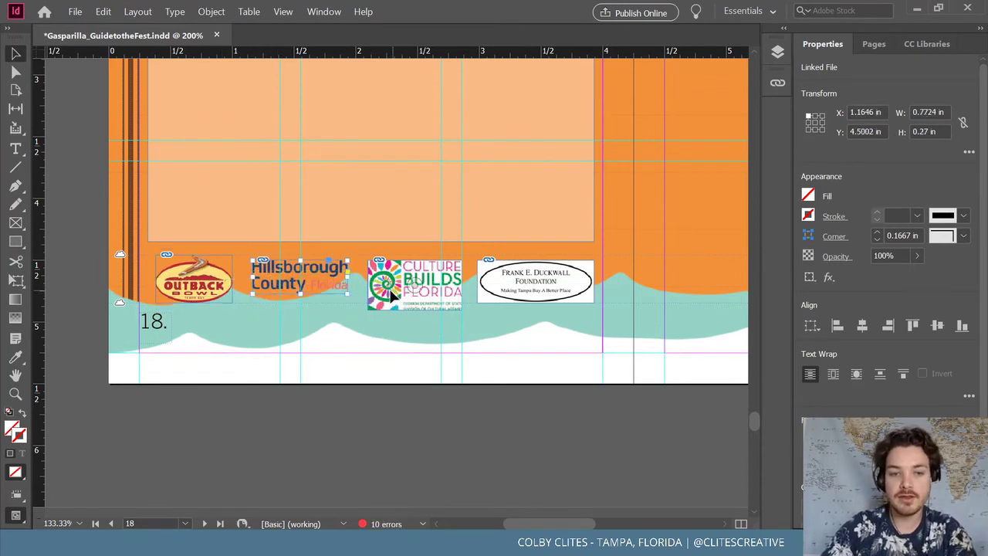
Nudge the Culture Builds logo so it sits evenly among the sponsor logos
left_click_drag(392, 295, 382, 288)
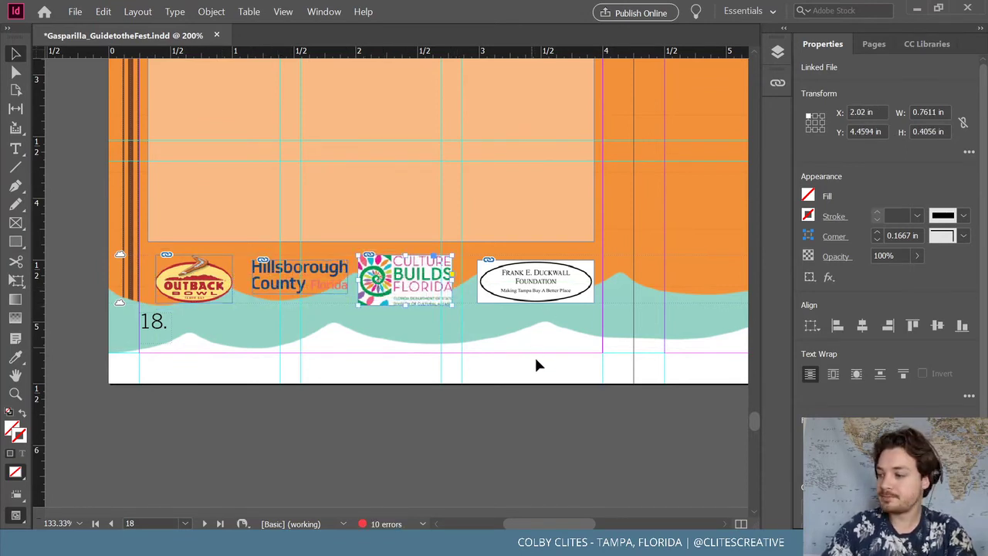
key("Right")
key("Right")
key("Right")
key("Right")
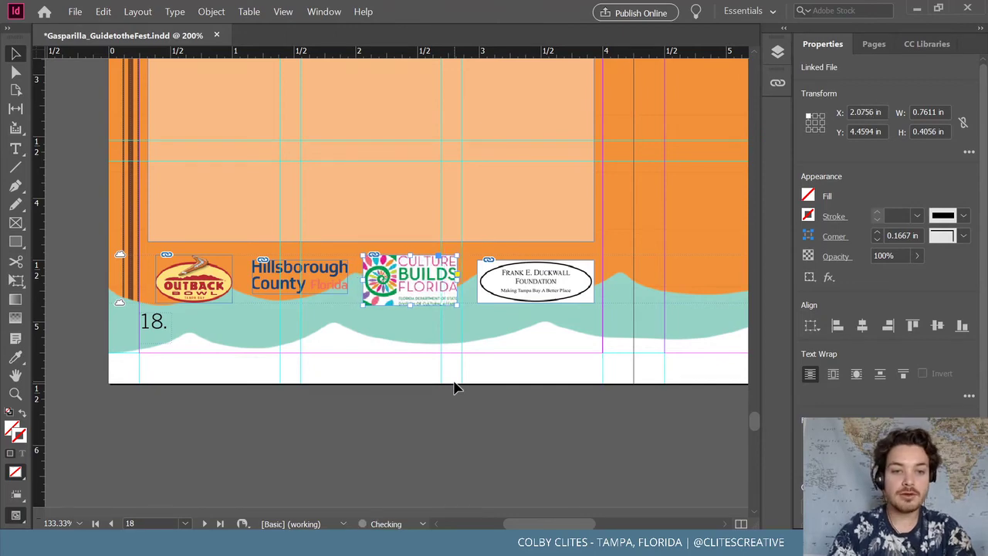
left_click(459, 407)
Save the document, then place a copy of the recycle headline atop page 19 at X 4.43 in
key("ctrl+minus")
key("ctrl+minus")
key("ctrl+minus")
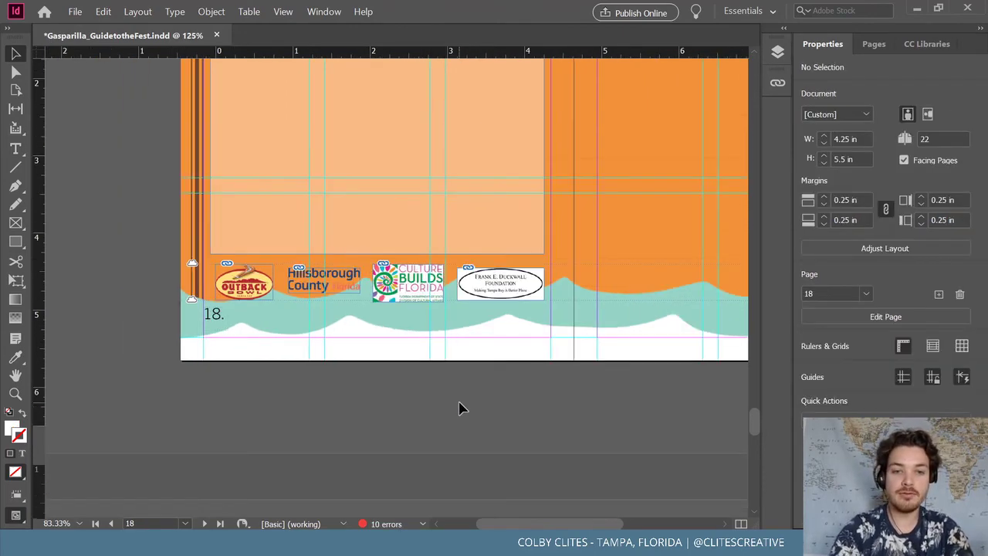
scroll(538, 369, "up", 3)
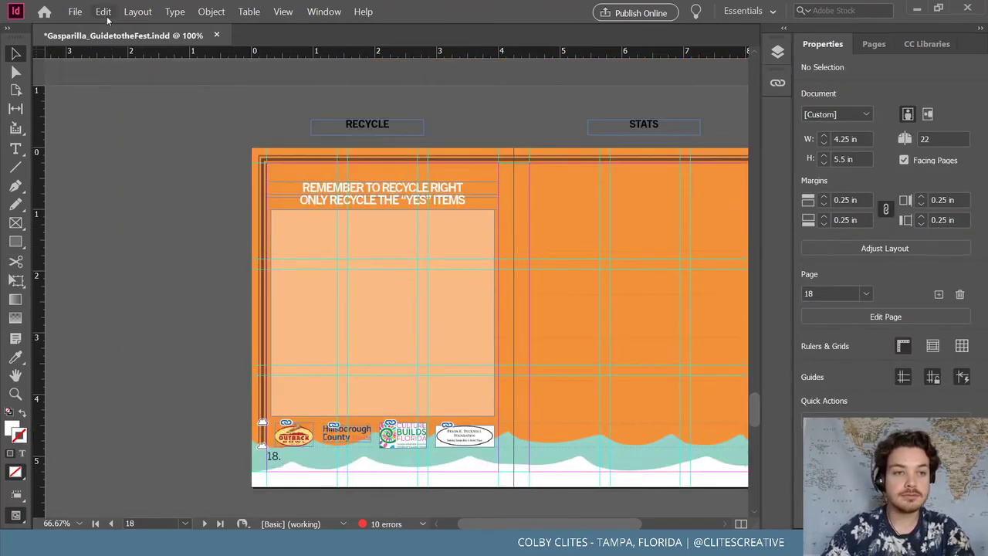
left_click(75, 11)
left_click(99, 91)
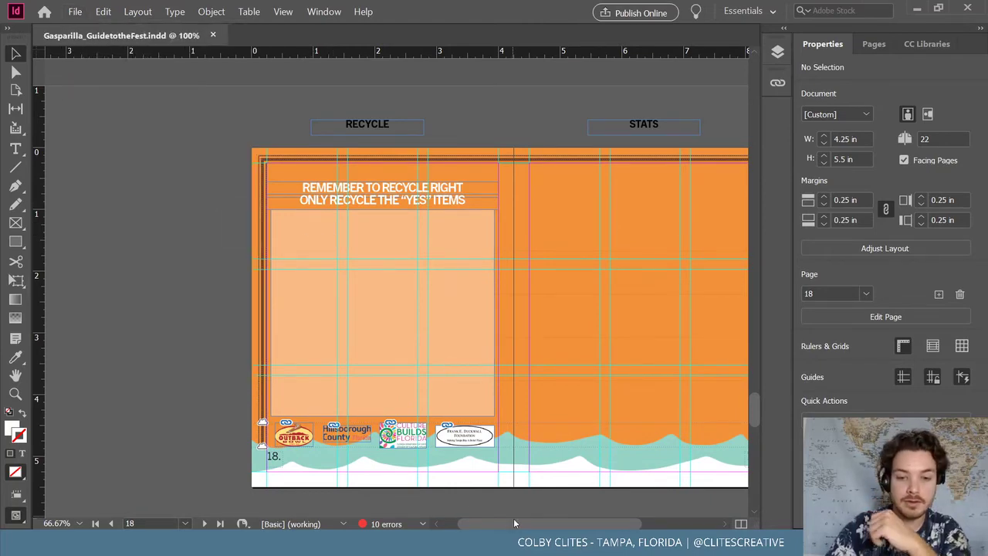
left_click_drag(515, 524, 544, 526)
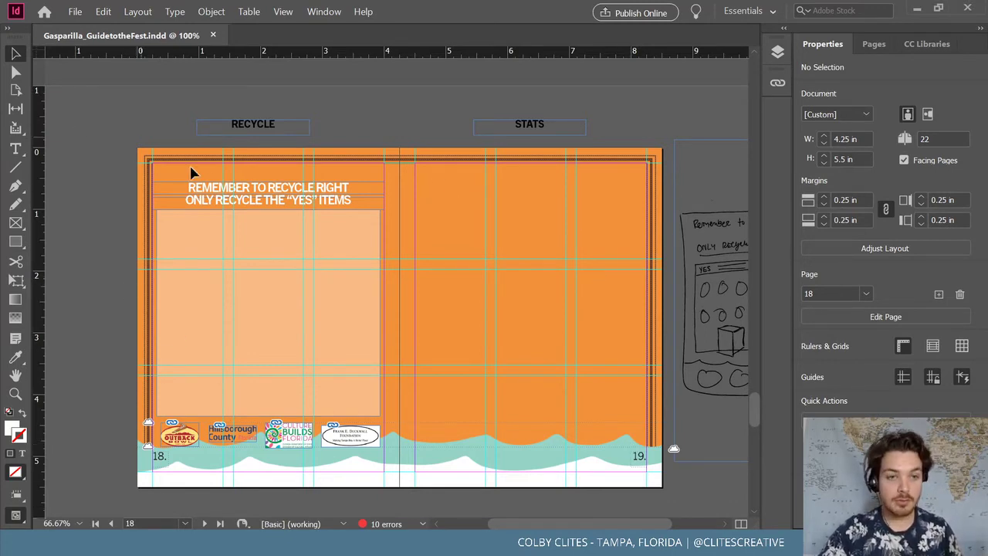
left_click_drag(260, 190, 509, 192)
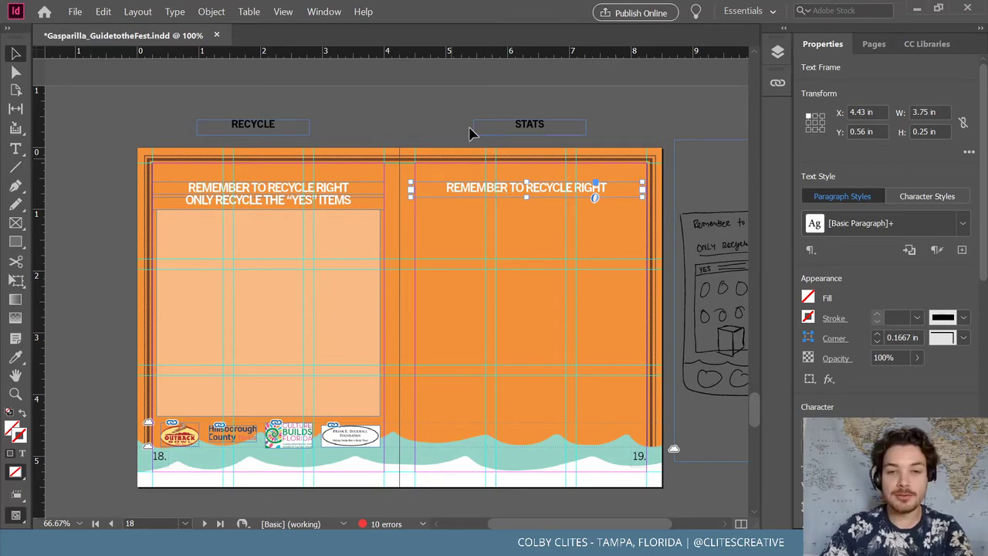
Make the copied headline frame taller and retype it as 'OUR 2020 GMF SUSTAINABILITY' / 'ACCOMPLISHMENTS'
triple_click(528, 187)
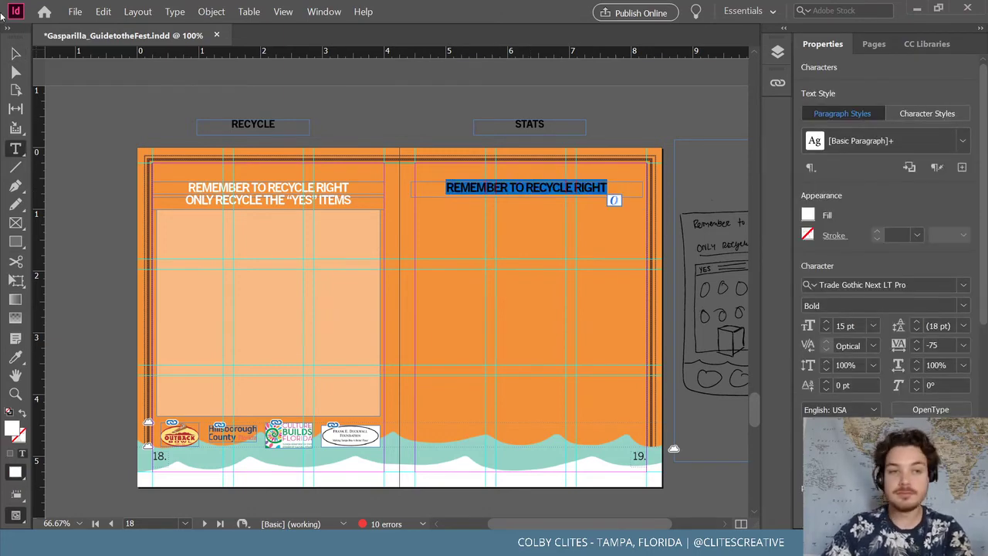
left_click(15, 53)
left_click_drag(527, 198, 530, 205)
double_click(544, 190)
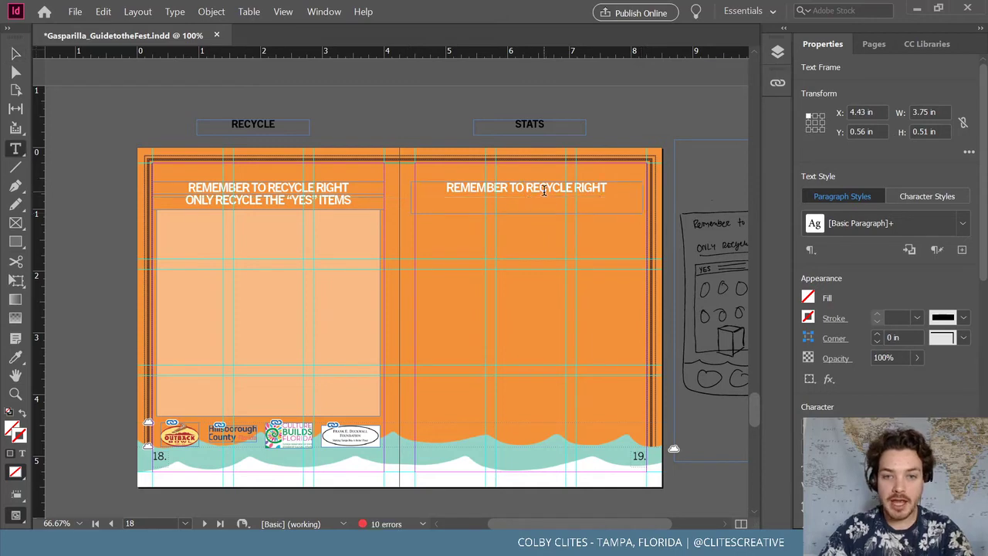
key("ctrl+a")
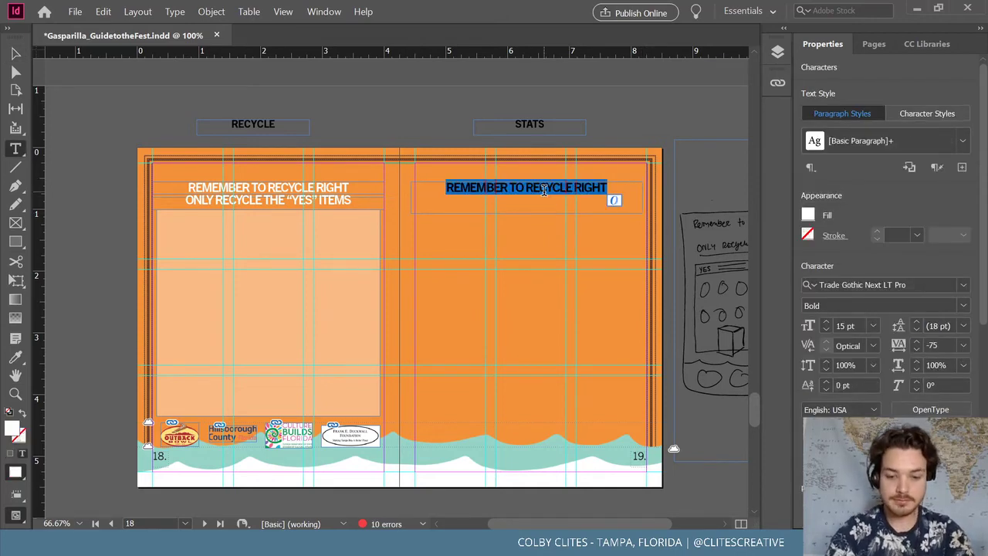
type("OUR")
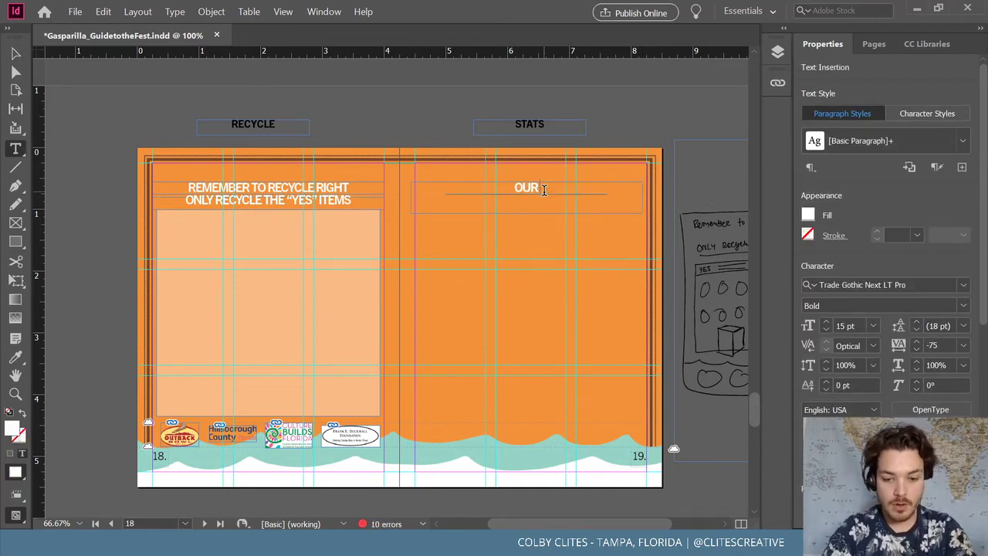
type(" 2020")
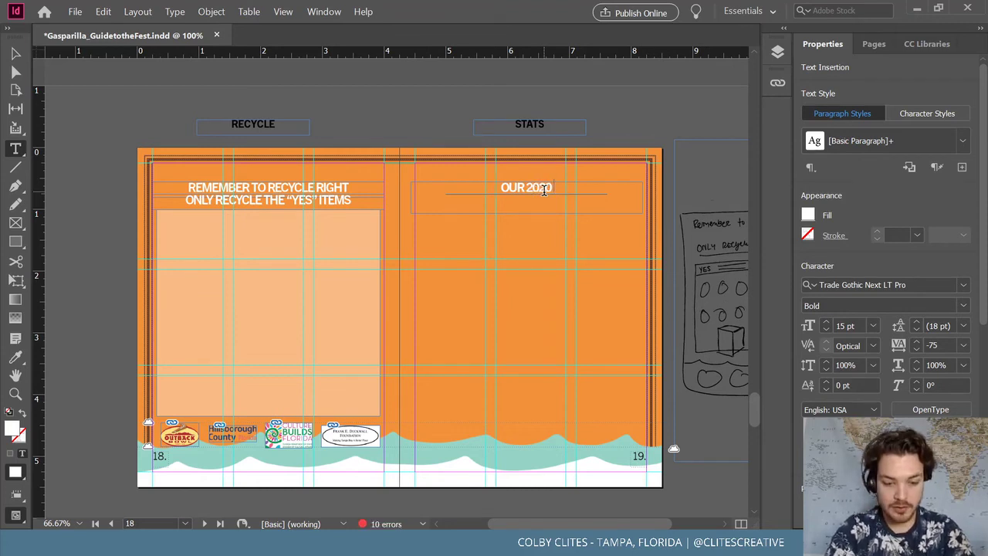
type(" GMF SUSTA")
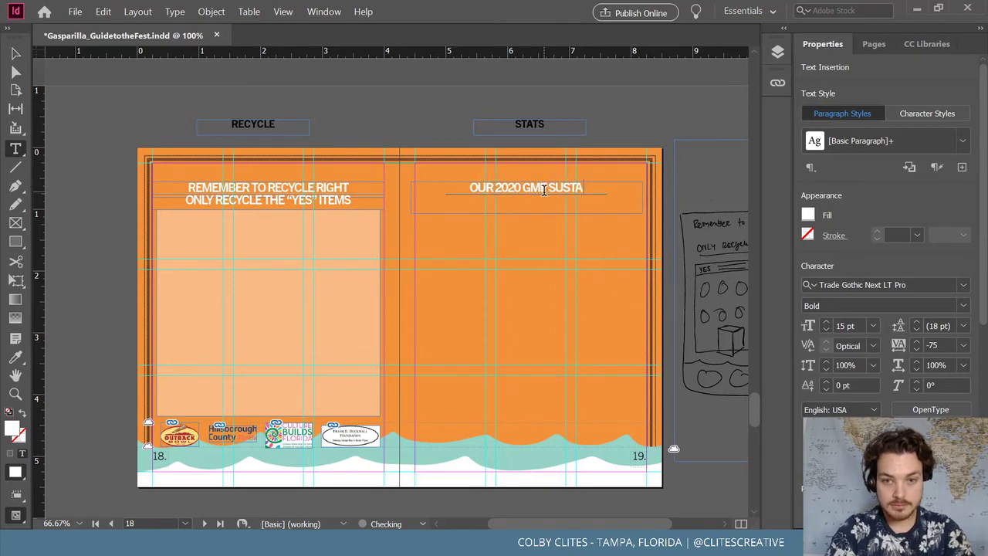
type("INABILITY")
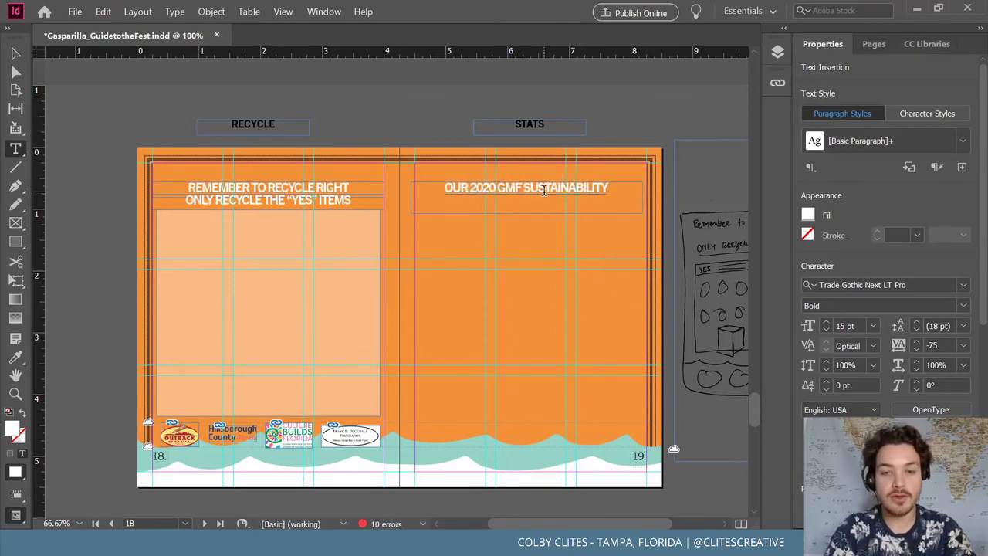
key("Return")
type("ACC")
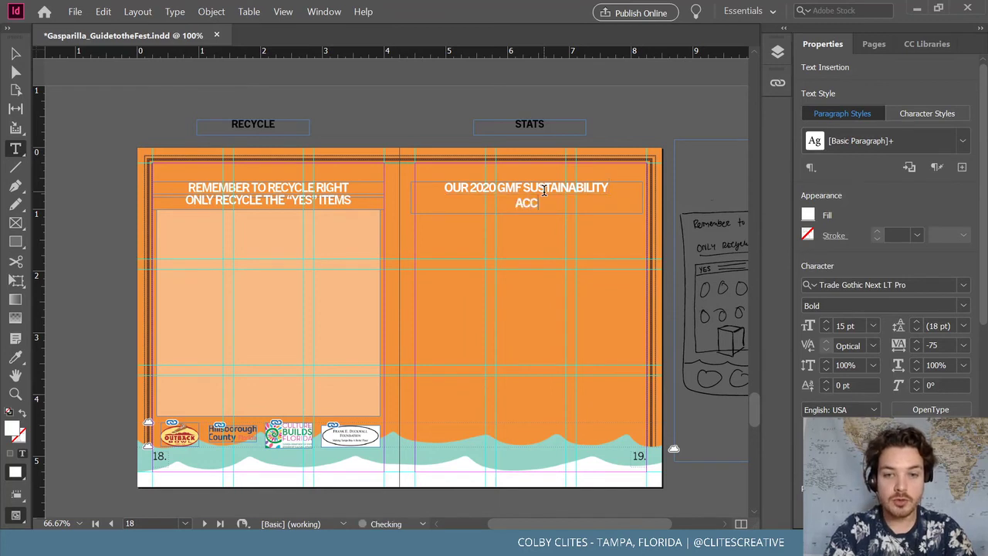
type("OMPLISHMENT")
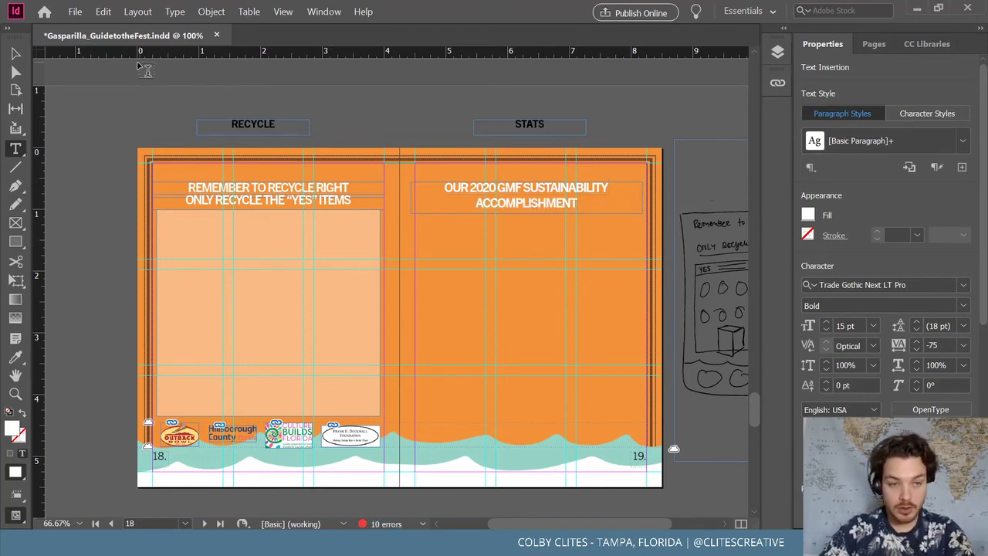
type("S")
Left-align the headline and narrow its frame to fit within the page margins
left_click(14, 54)
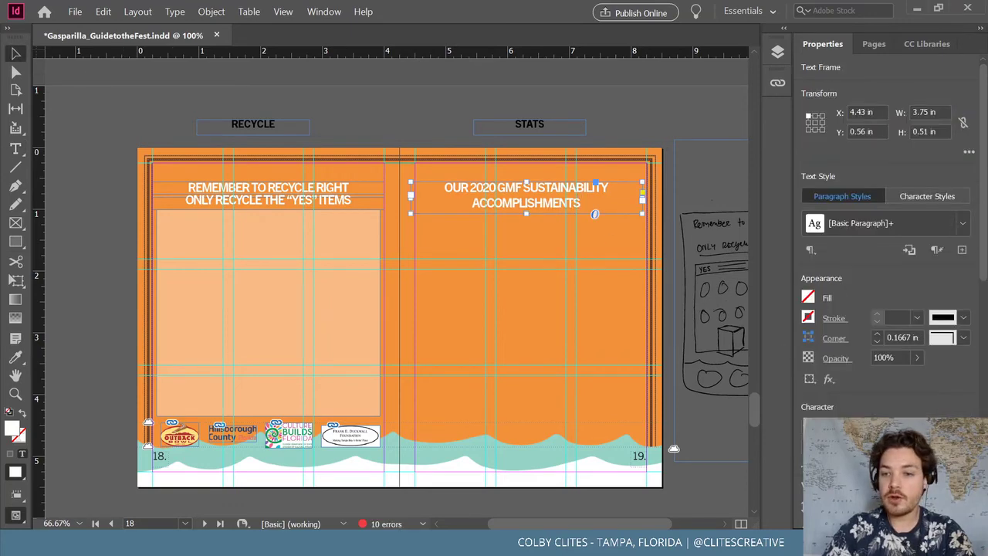
left_click_drag(983, 205, 986, 307)
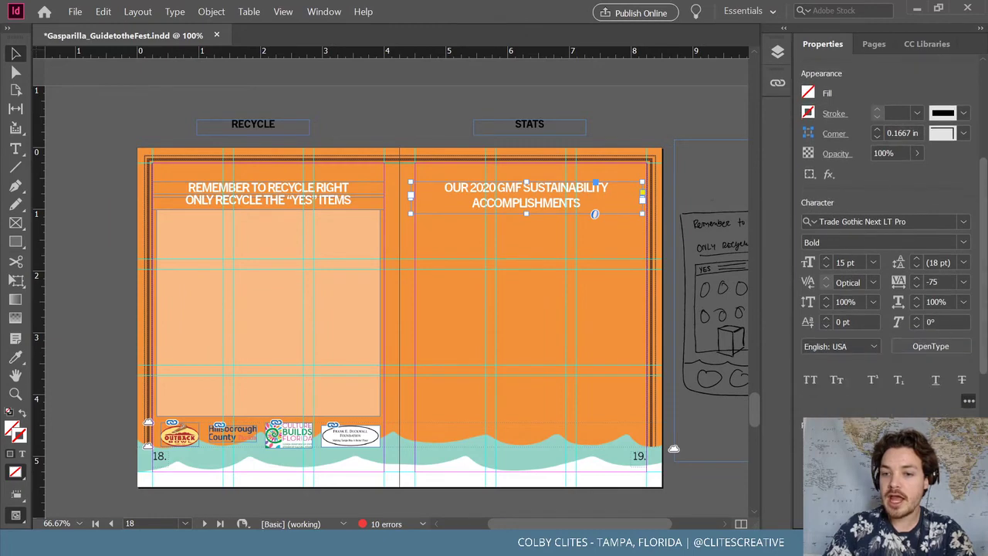
key("ctrl+shift+l")
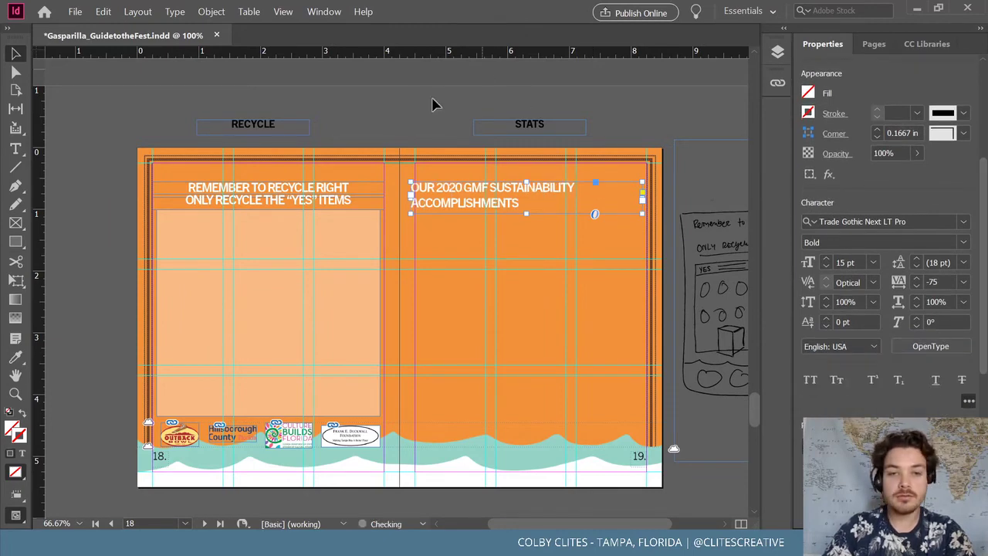
left_click_drag(465, 207, 476, 203)
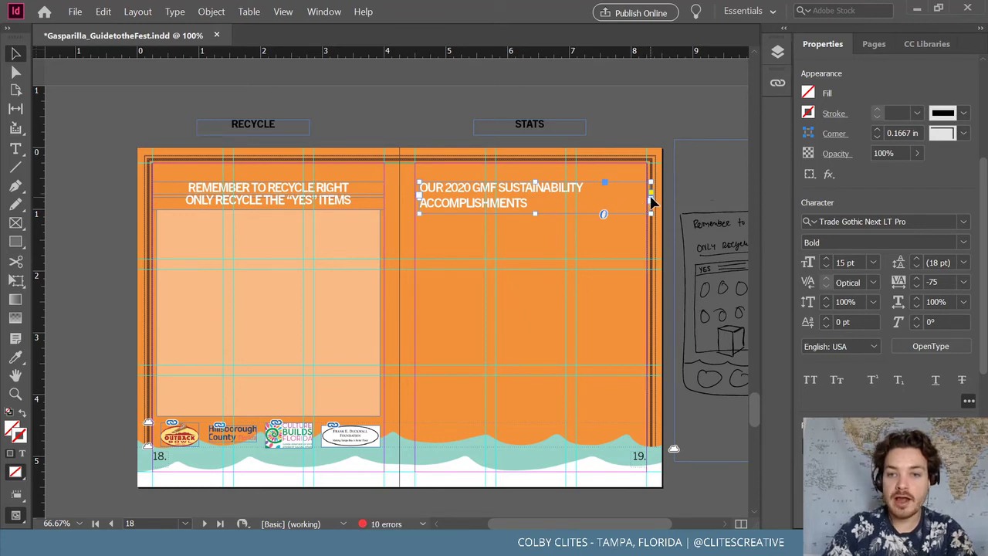
left_click_drag(650, 195, 638, 195)
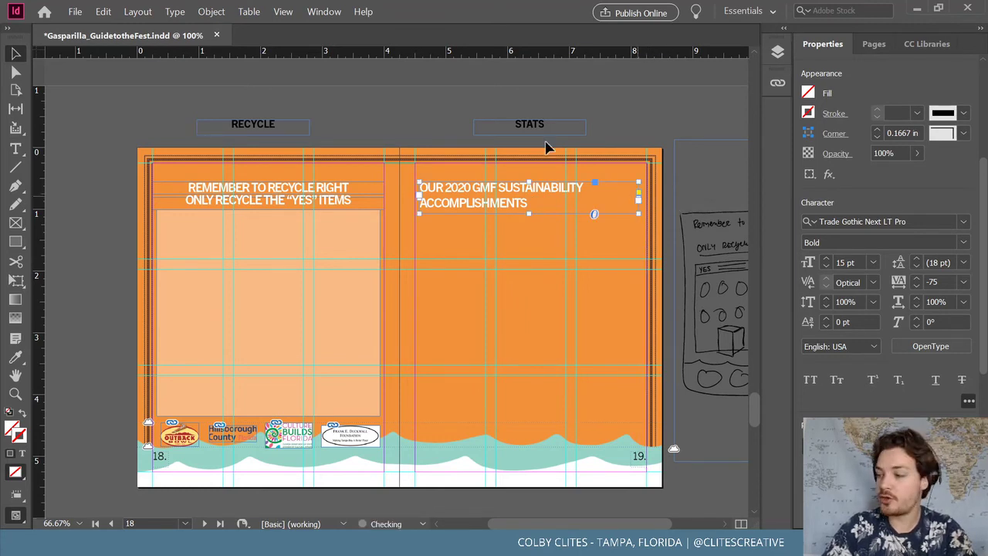
left_click(512, 114)
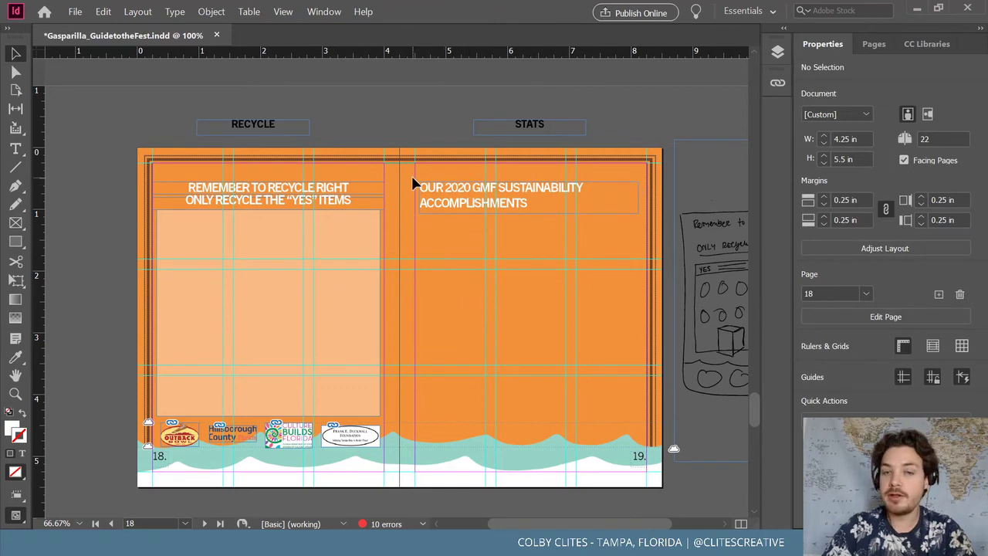
Check the left page's headline and panel, then save the document
left_click(345, 210)
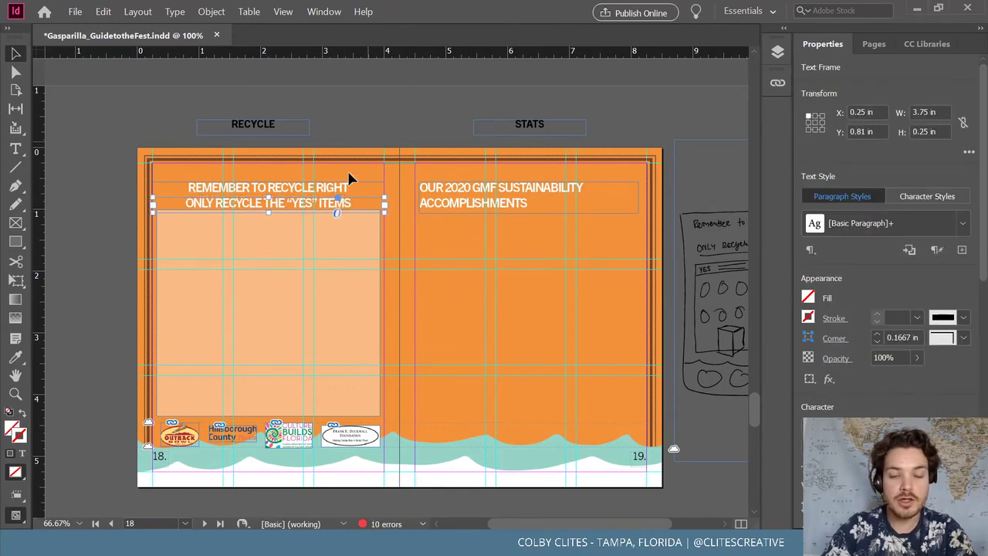
left_click(265, 243)
left_click(267, 214)
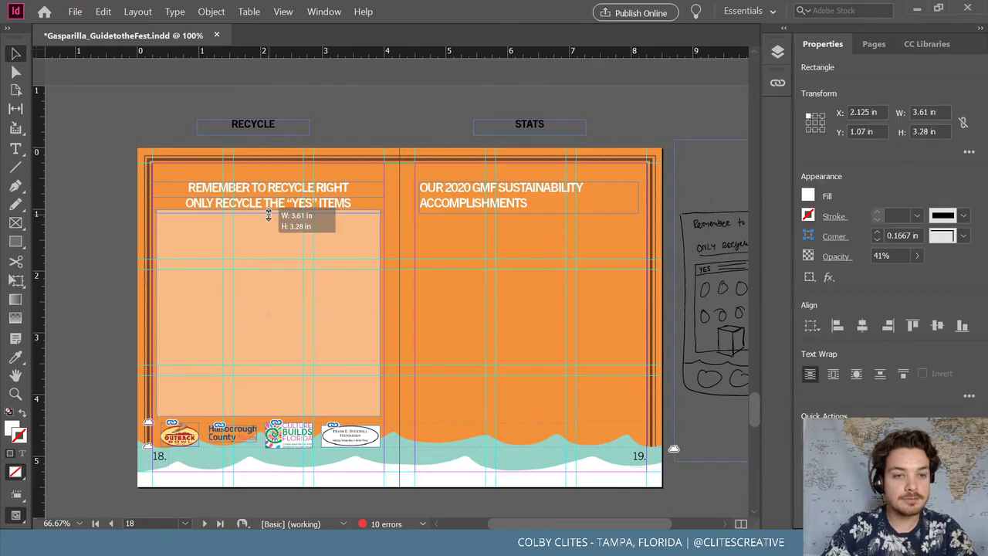
left_click(349, 126)
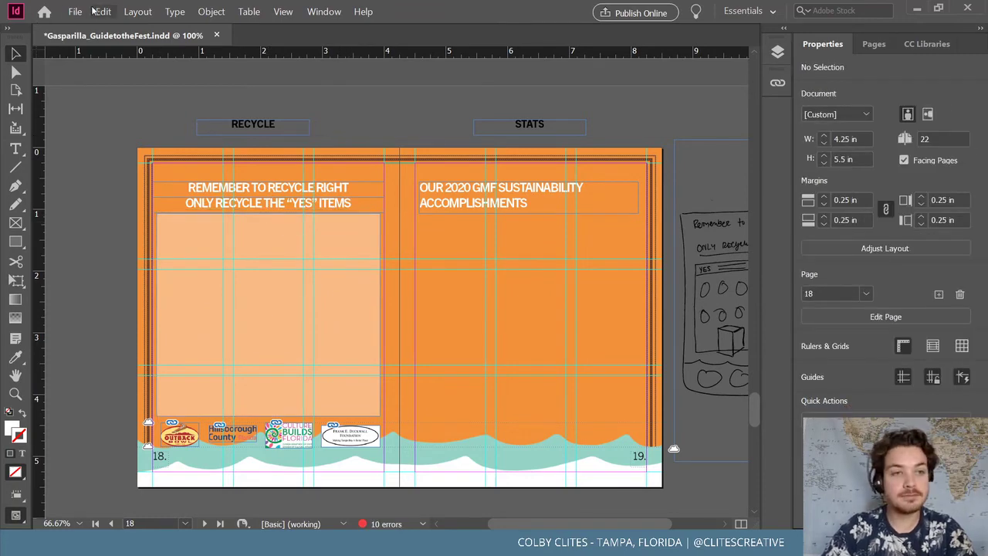
left_click(77, 12)
left_click(94, 91)
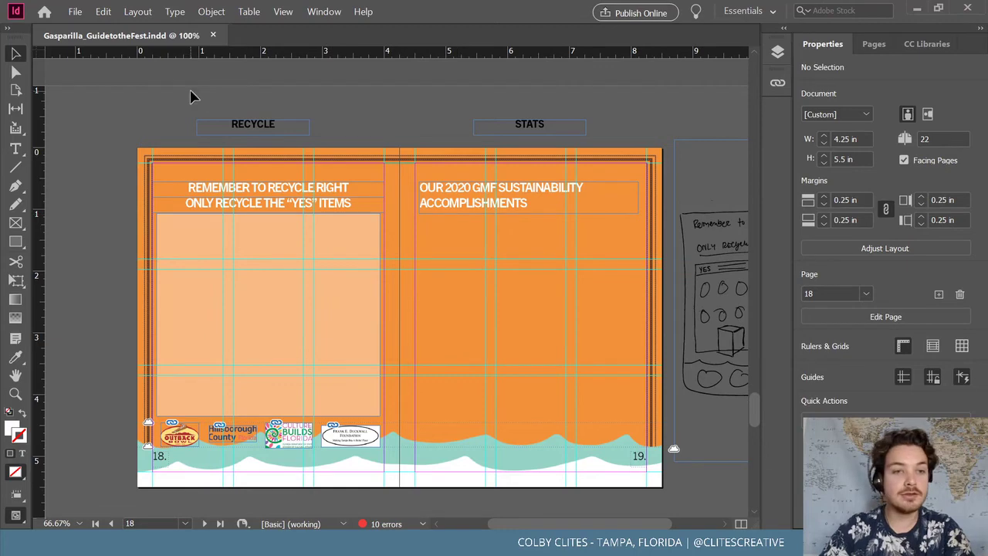
Paste a copy of the restaurant list under the Stats page headline and widen it to 3.55 in
scroll(628, 242, "up", 5)
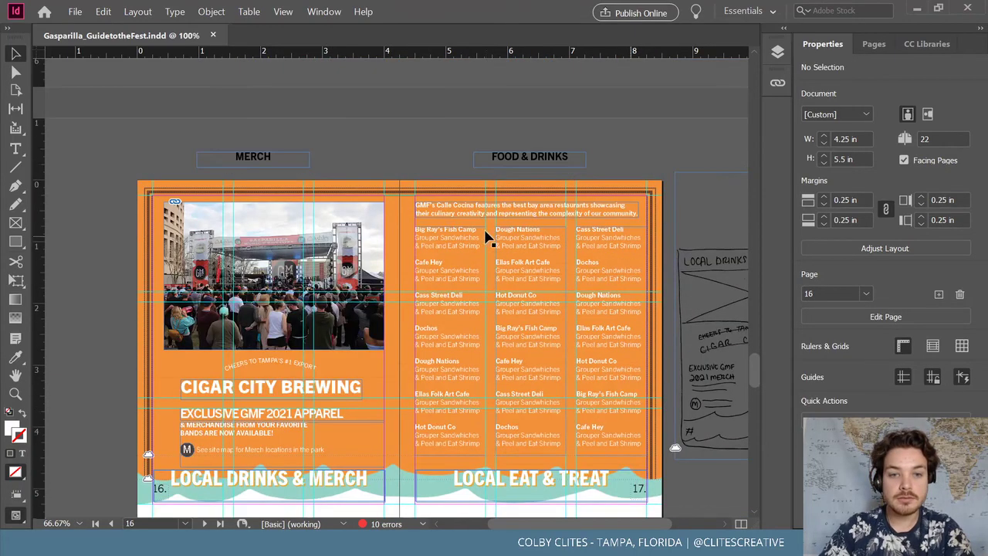
left_click(453, 209)
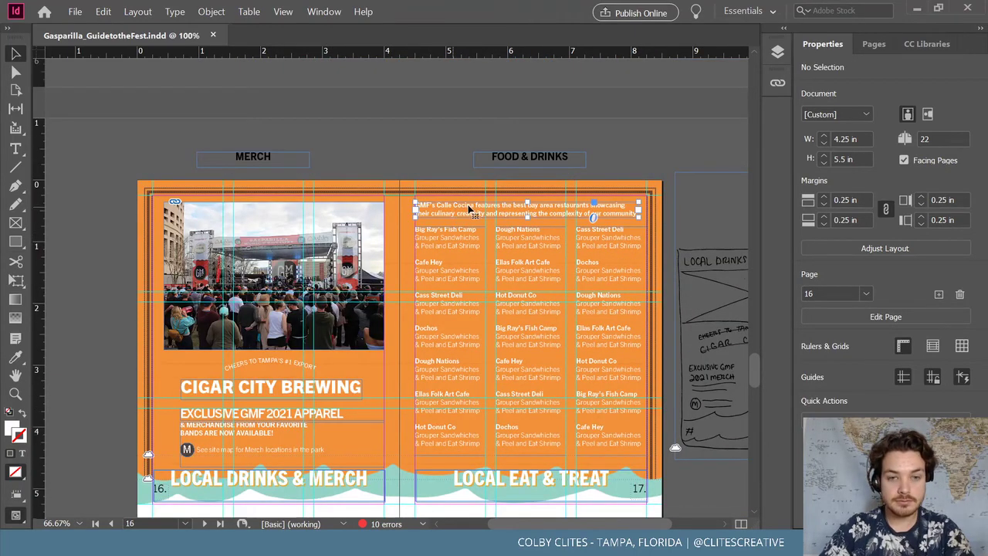
scroll(474, 210, "down", 3)
scroll(474, 210, "down", 9)
key("ctrl+v")
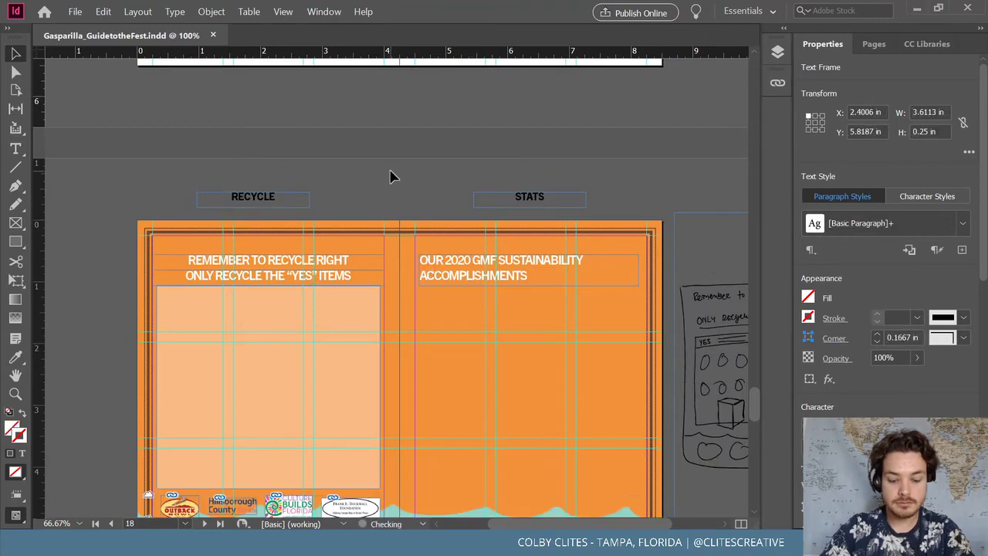
key("ctrl+alt+shift+v")
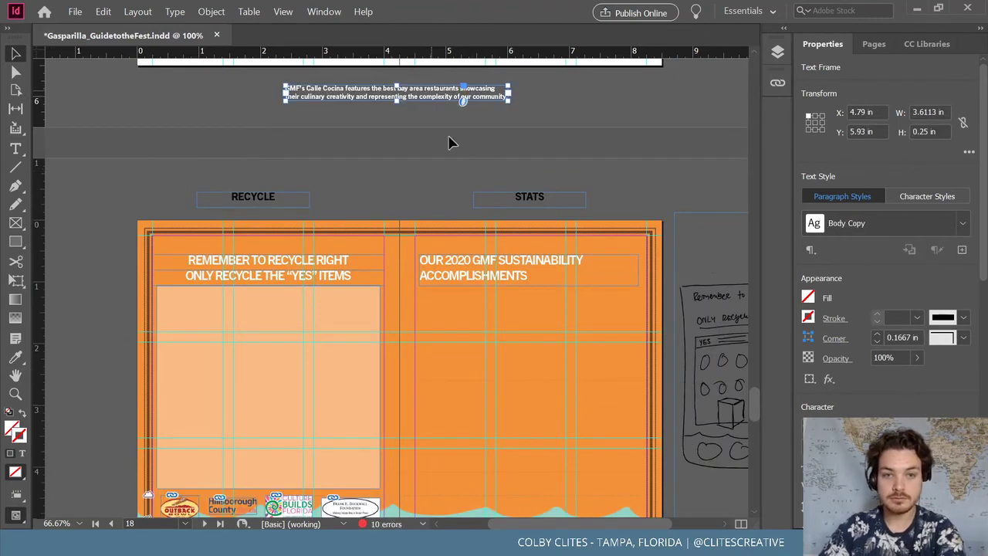
scroll(458, 185, "up", 9)
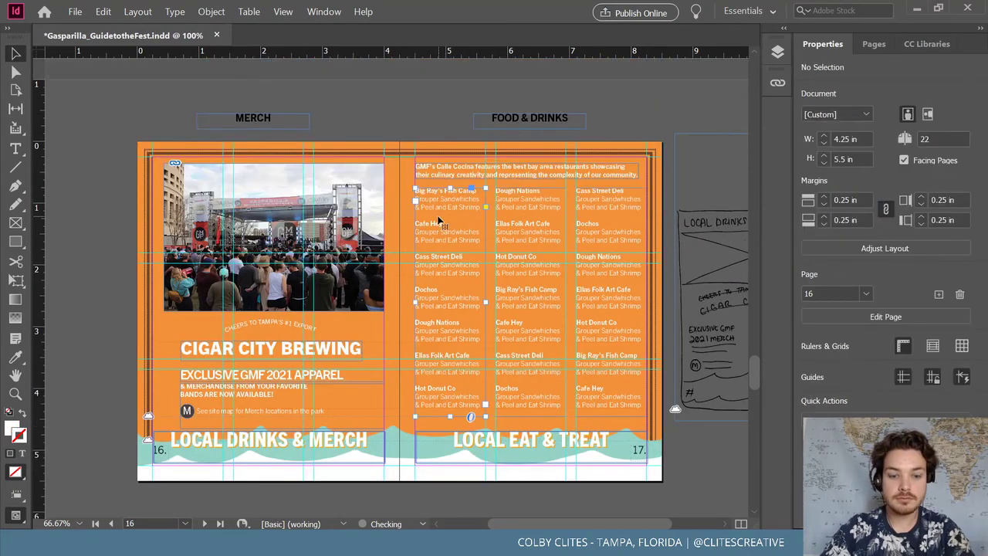
scroll(435, 212, "down", 9)
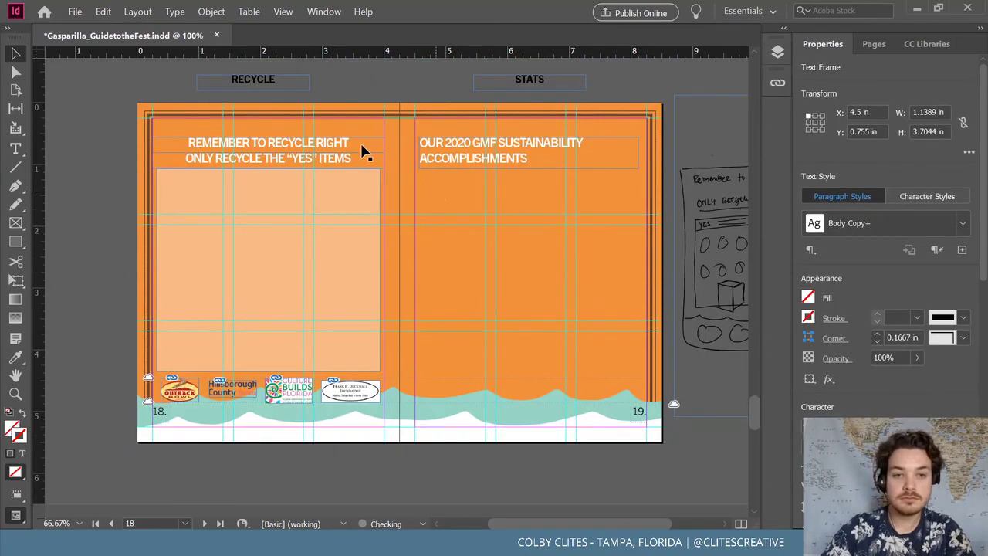
left_click_drag(441, 187, 471, 203)
left_click_drag(487, 283, 639, 281)
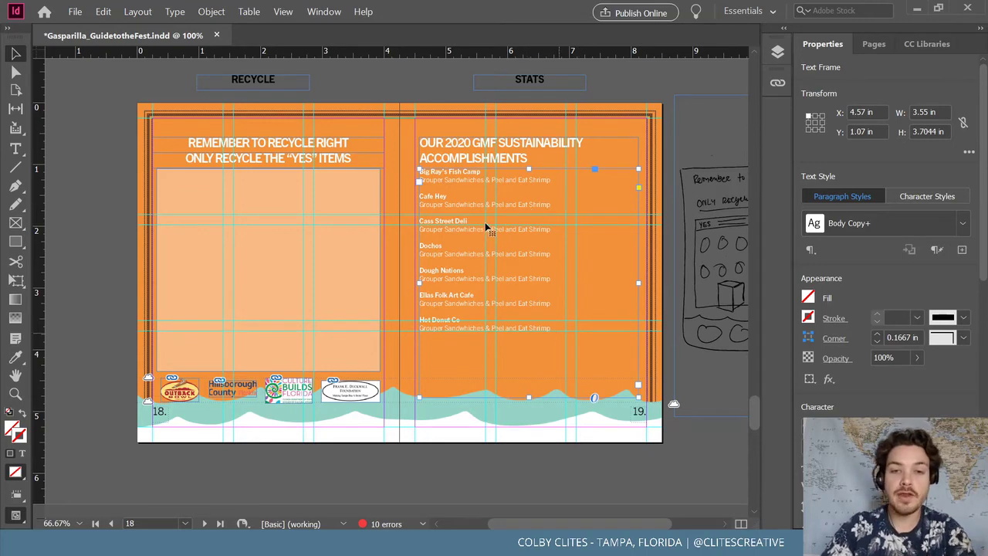
Replace the first restaurant name with 'Composted over 500 pounds of vendor food waste'
key("ctrl+equal")
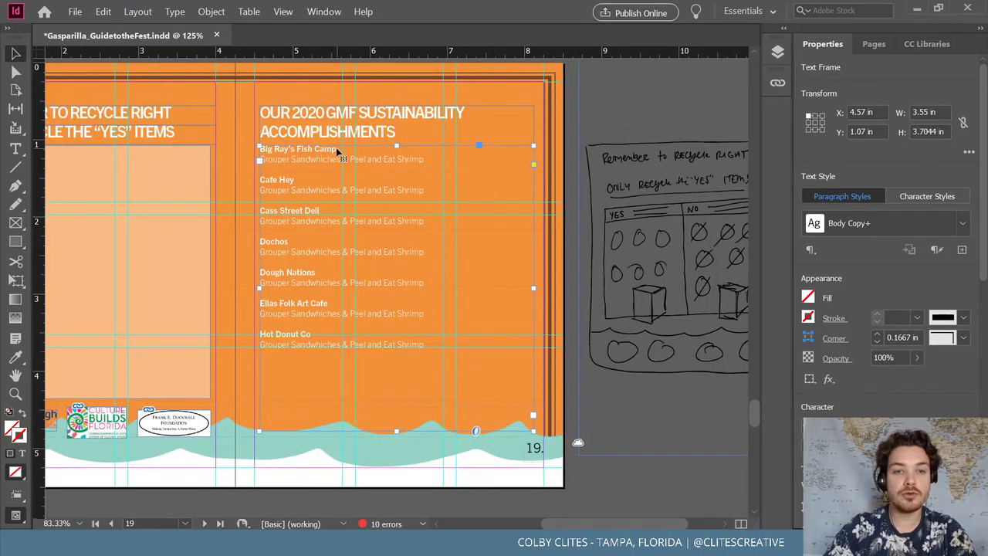
double_click(338, 151)
left_click(261, 148, "shift")
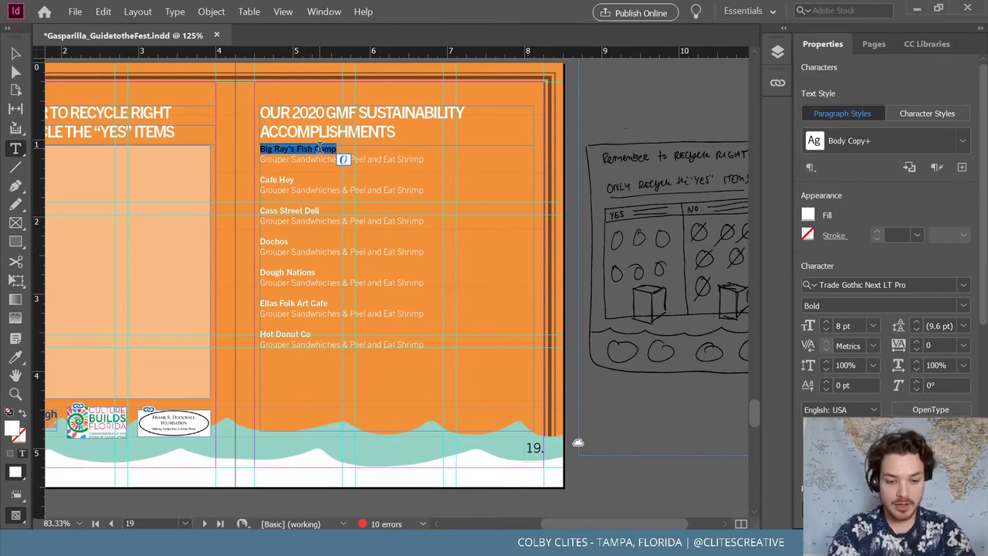
key("BackSpace")
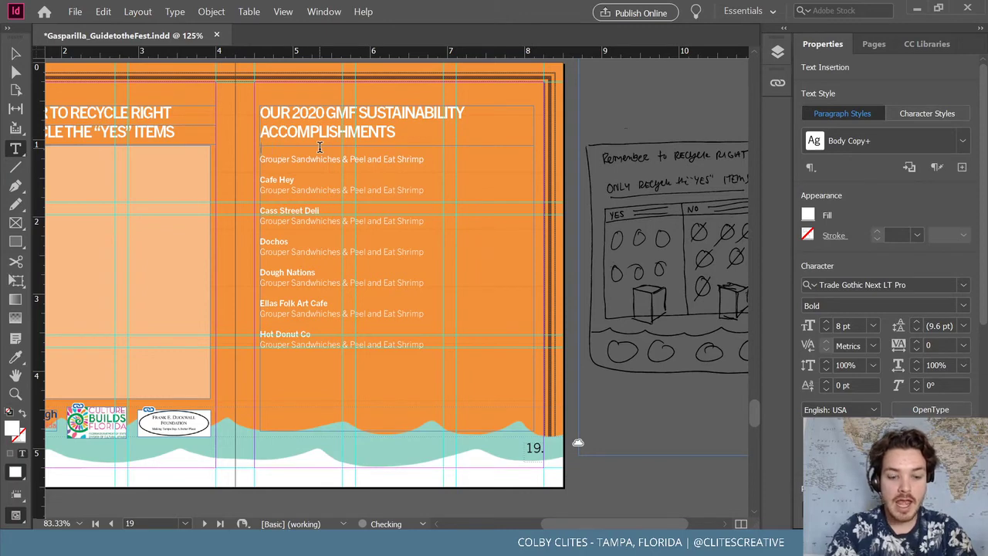
type("c")
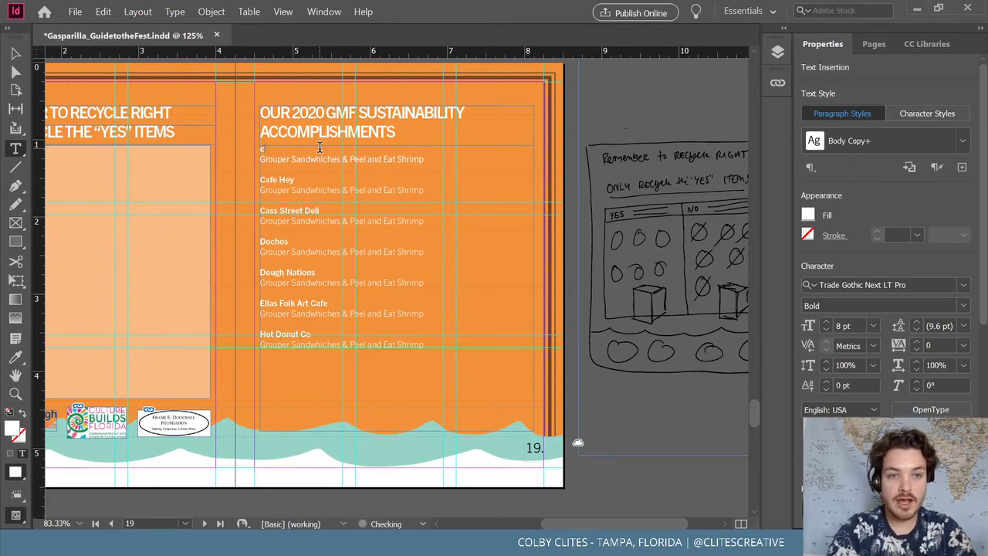
type("oComp")
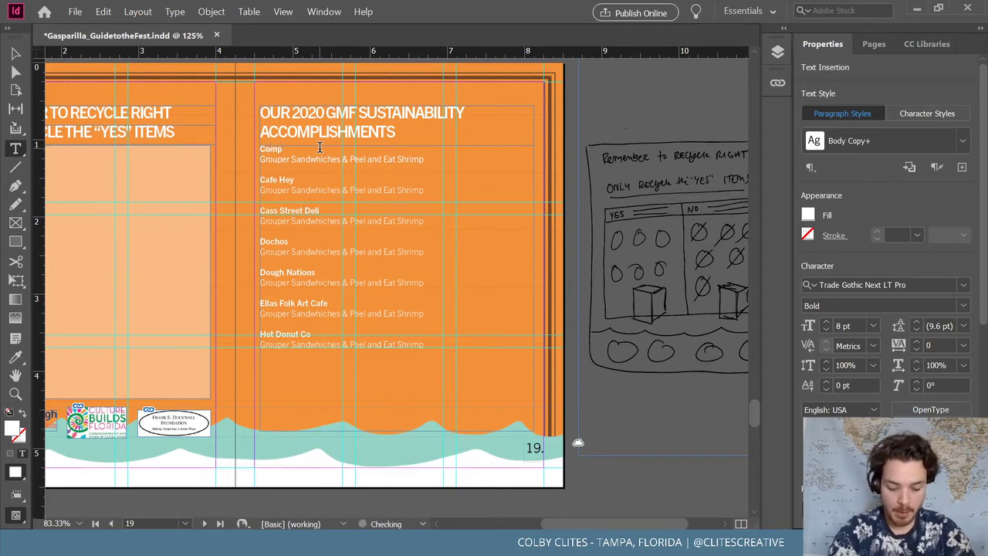
type("osted")
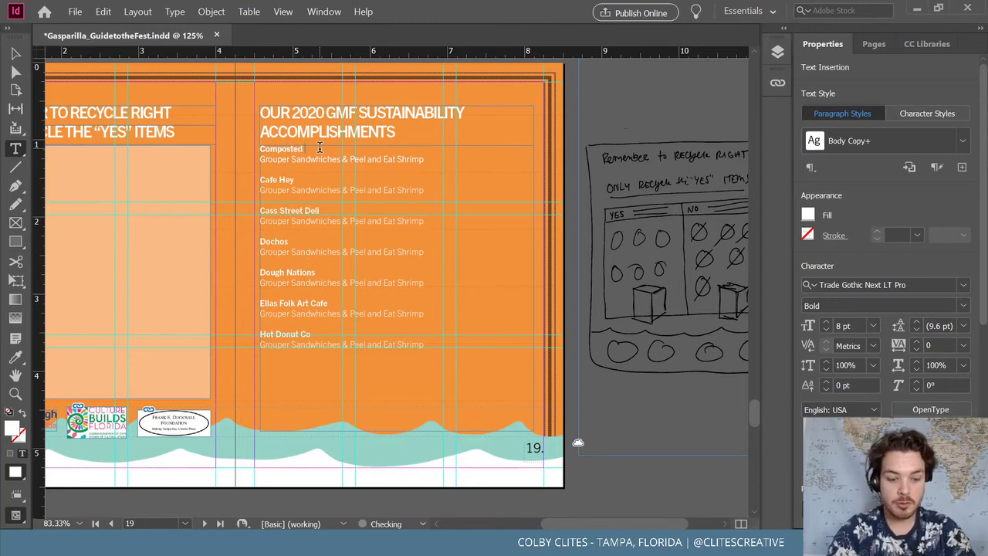
type(" ove")
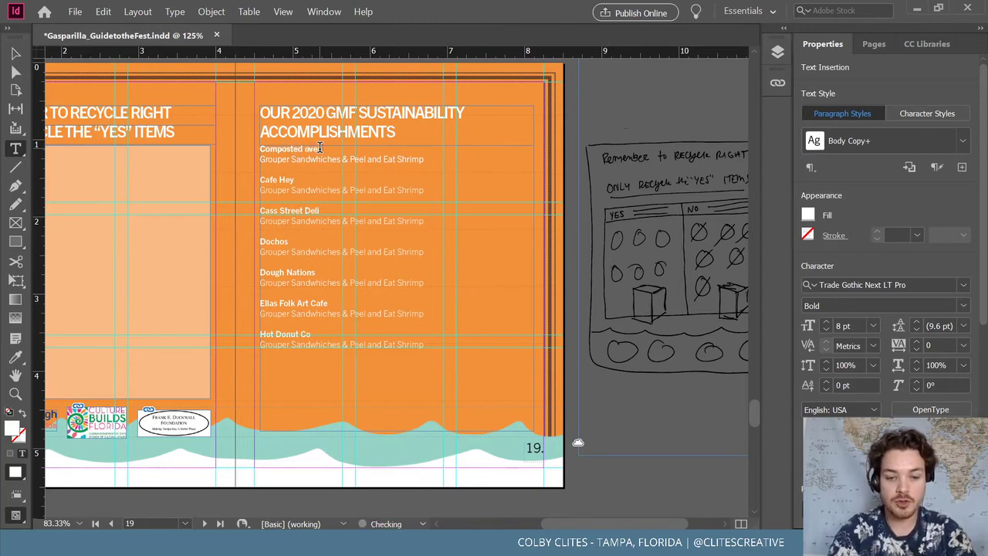
type("r 500")
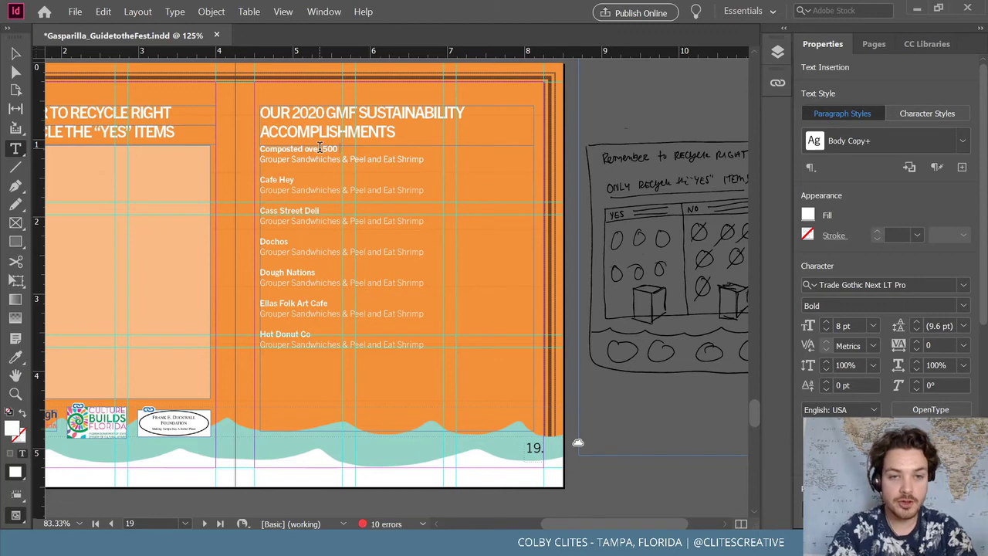
type(" pinds o")
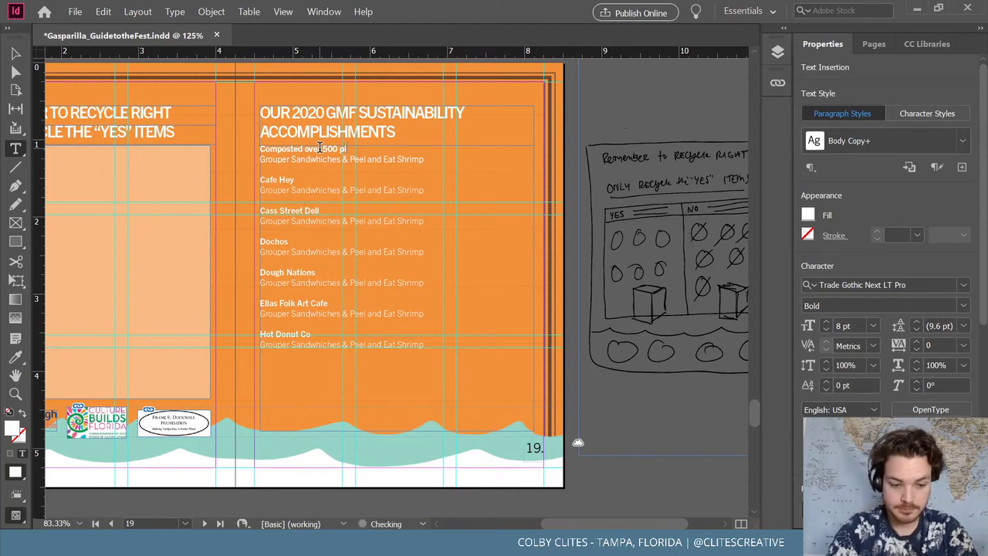
key("BackSpace")
key("BackSpace")
key("BackSpace")
key("BackSpace")
key("BackSpace")
key("BackSpace")
key("BackSpace")
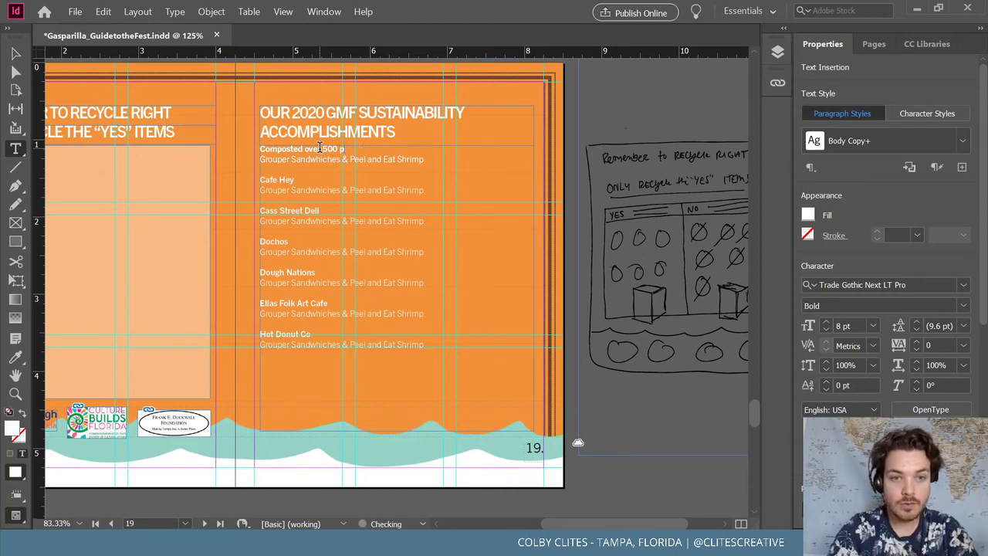
type("ounds of")
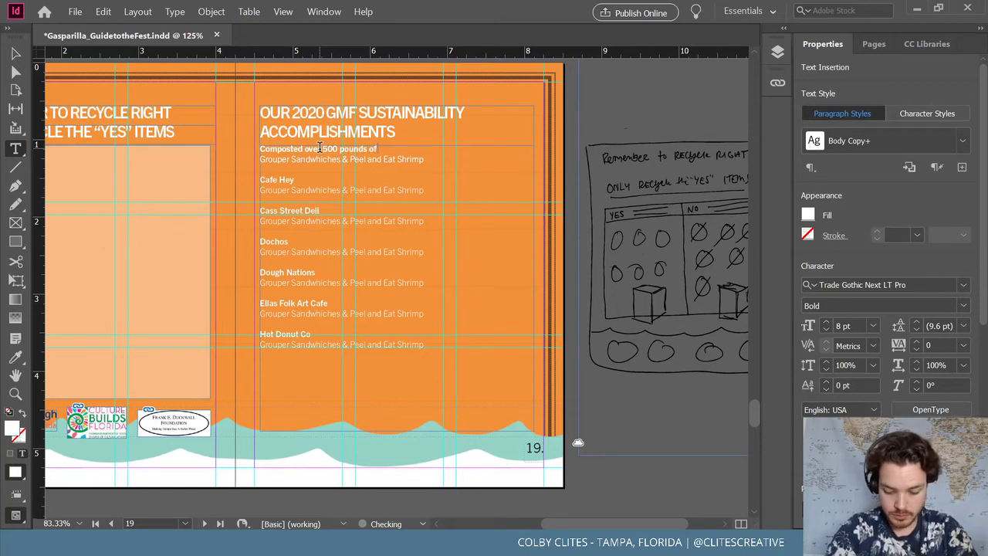
type(" vendo")
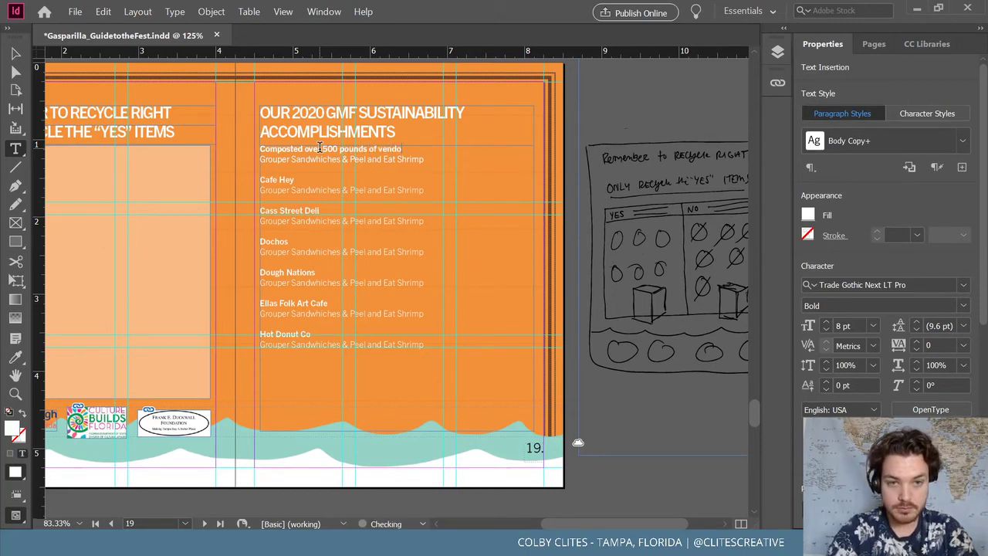
type("r food w")
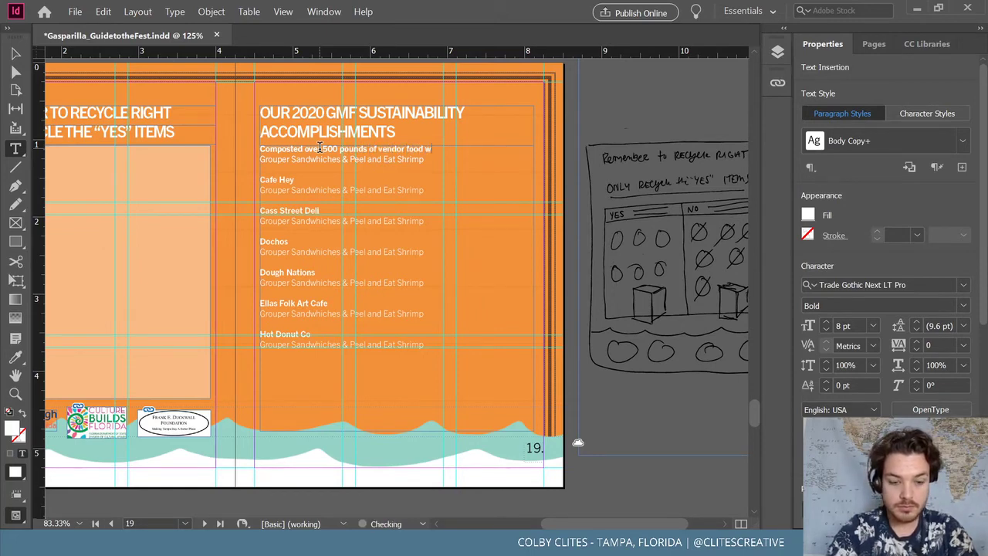
type("aste")
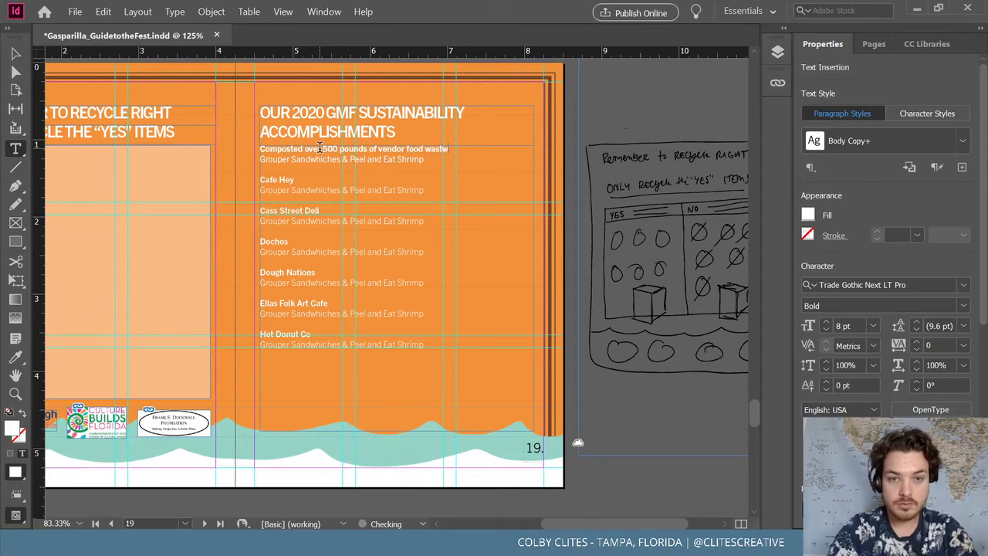
key("BackSpace")
type("e")
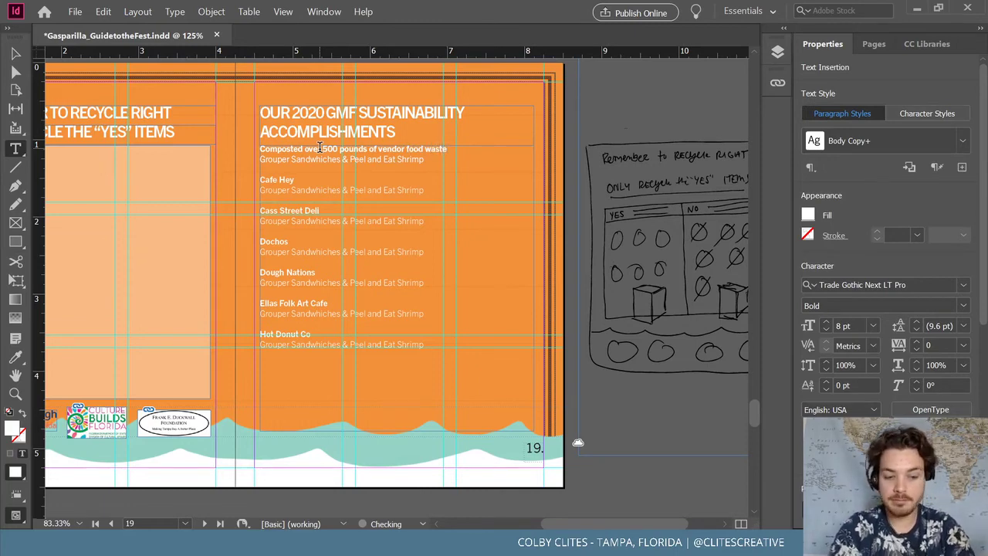
Rewrite the first description: over 1000 pounds of food donated to local charities, courtesy of Whitwam Organics
key("ctrl+equal")
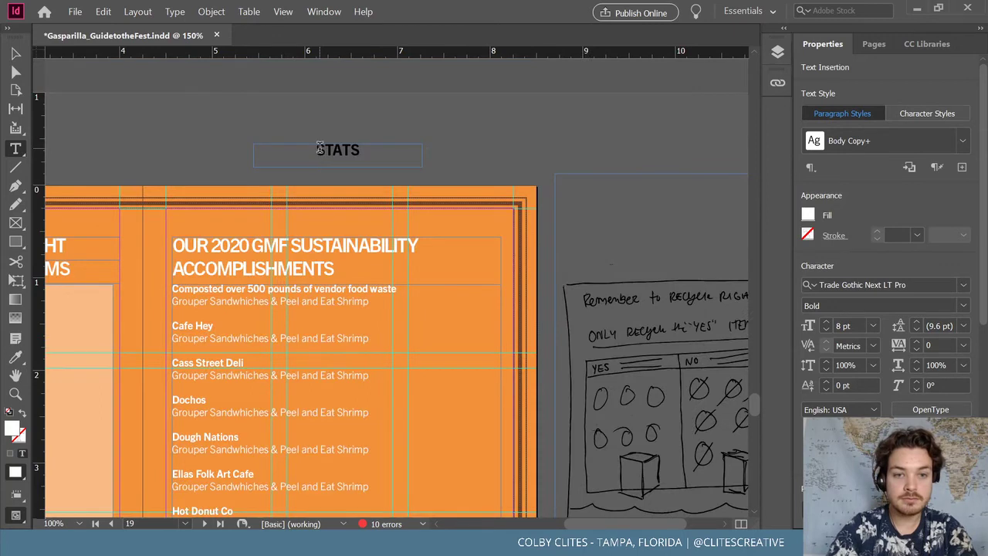
scroll(453, 256, "down", 2)
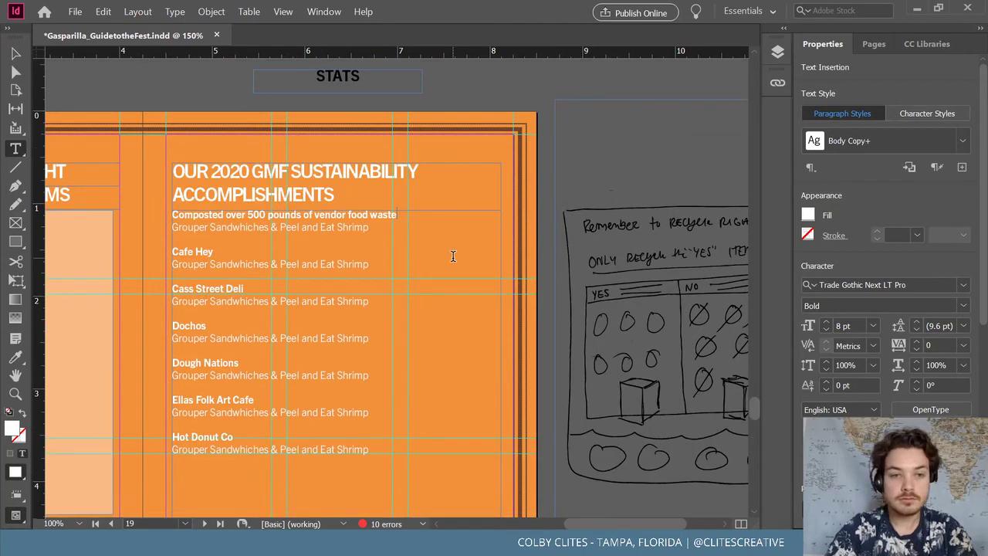
double_click(199, 254)
left_click_drag(378, 229, 162, 230)
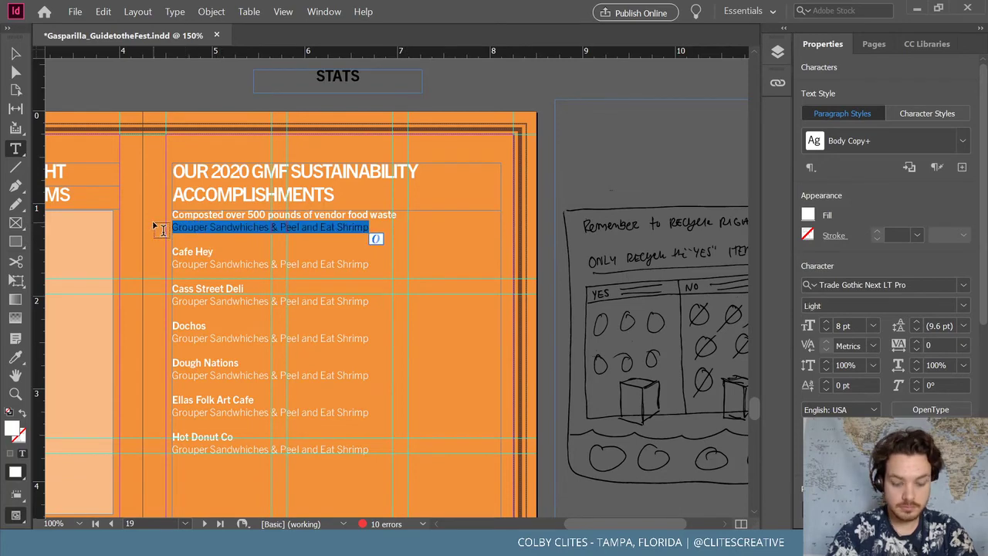
type("To gr")
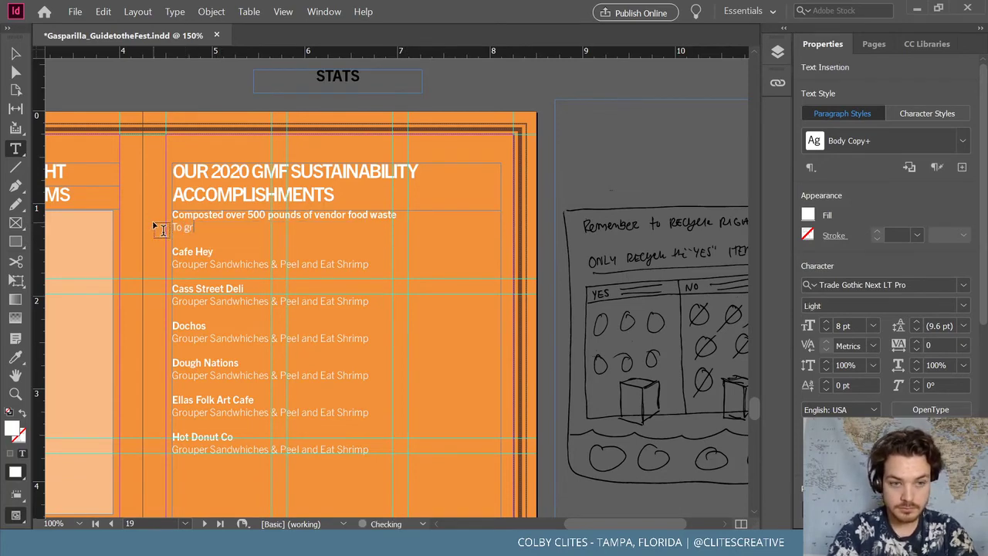
type("ow over 10")
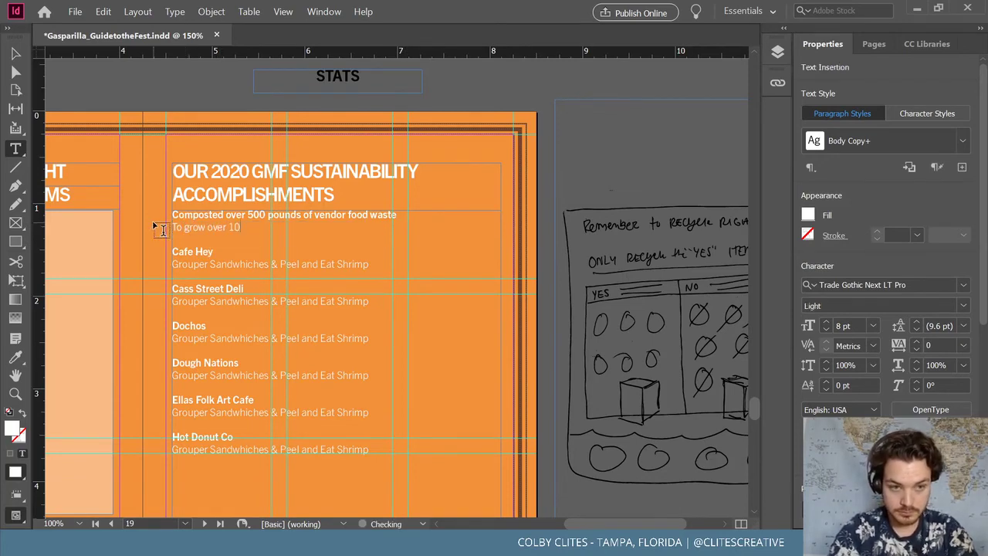
type("00 p")
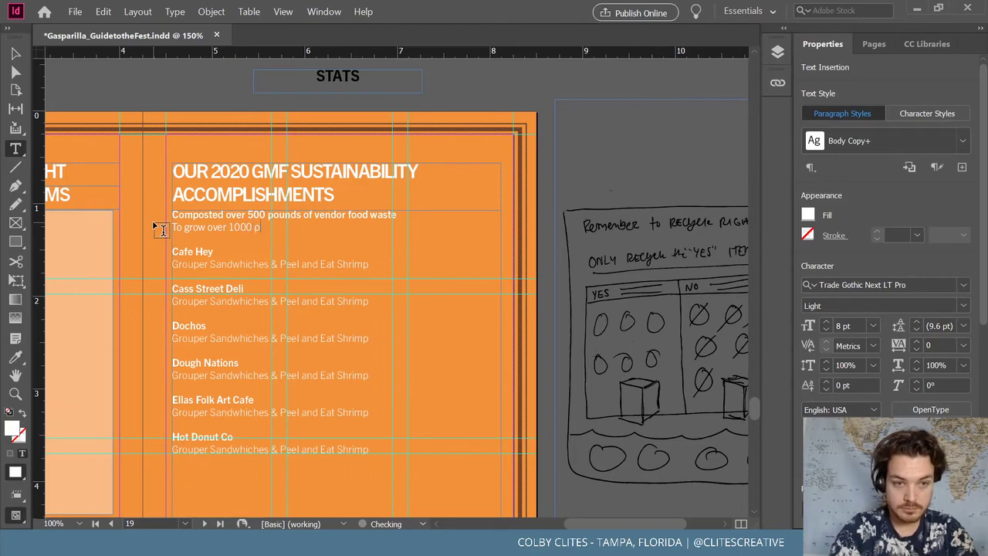
type("ounds of")
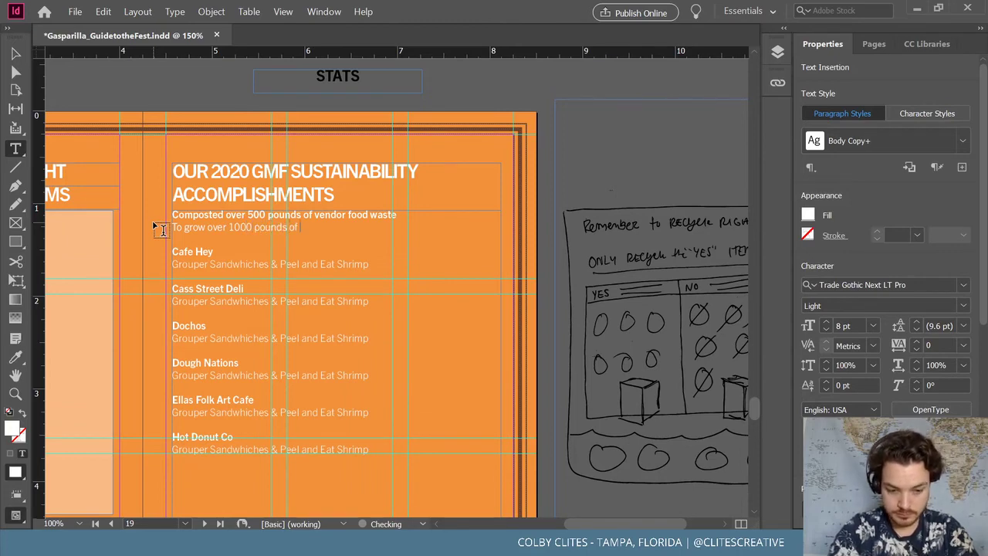
type(" donated")
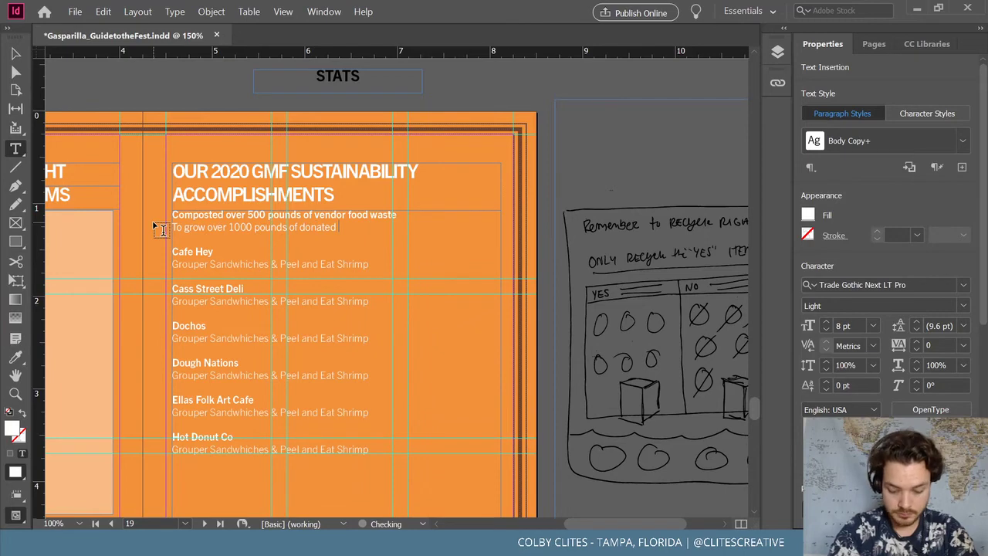
key("BackSpace")
key("BackSpace")
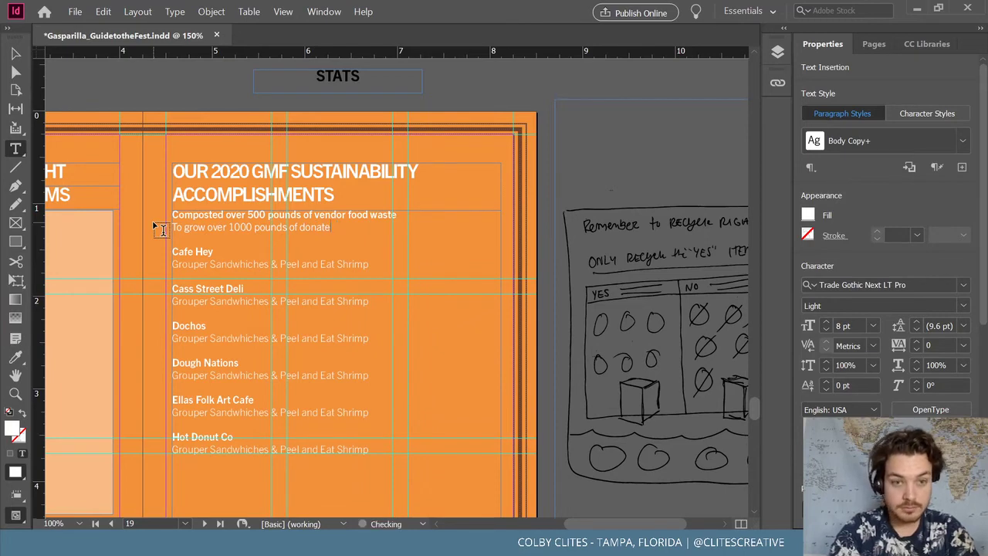
key("BackSpace")
key("BackSpace")
key("BackSpace")
key("BackSpace")
key("BackSpace")
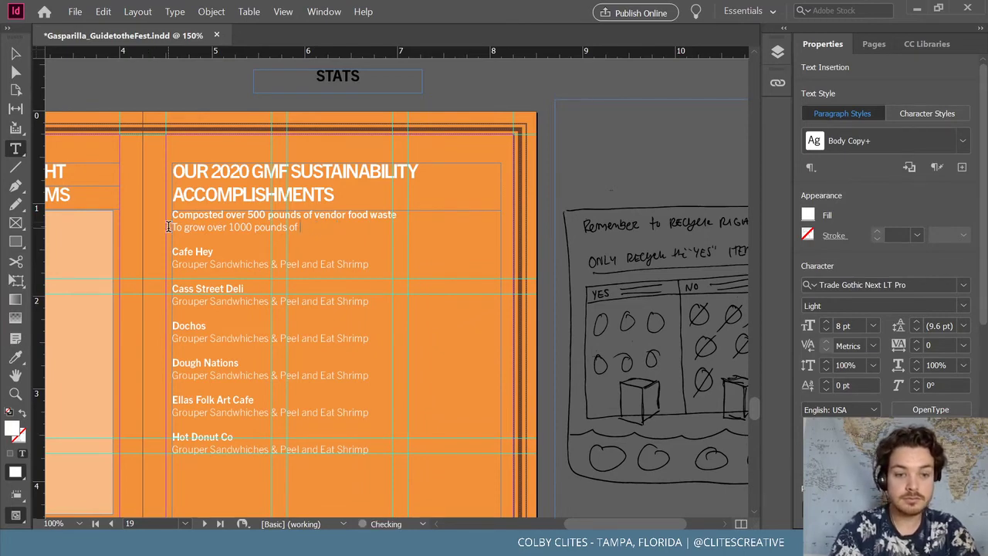
type("foods")
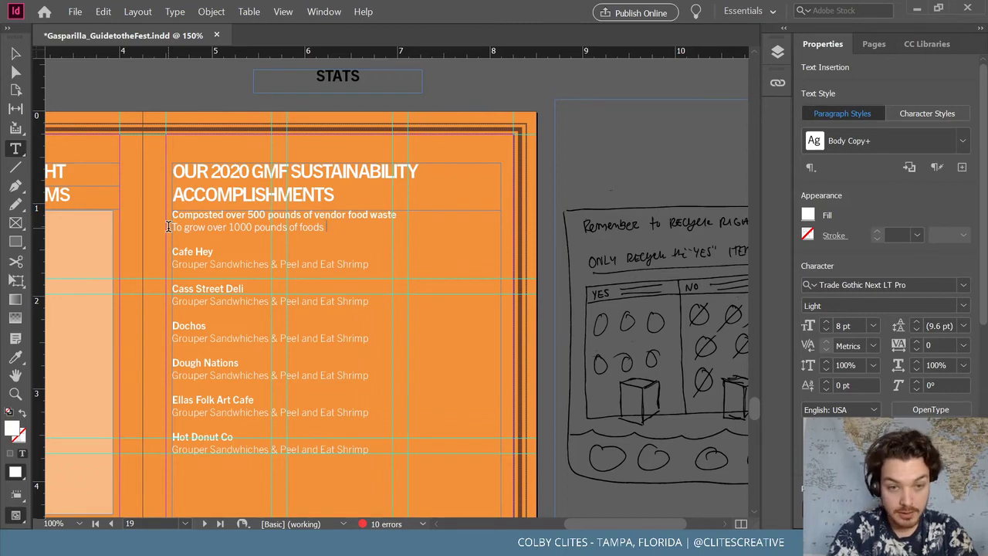
type("donated")
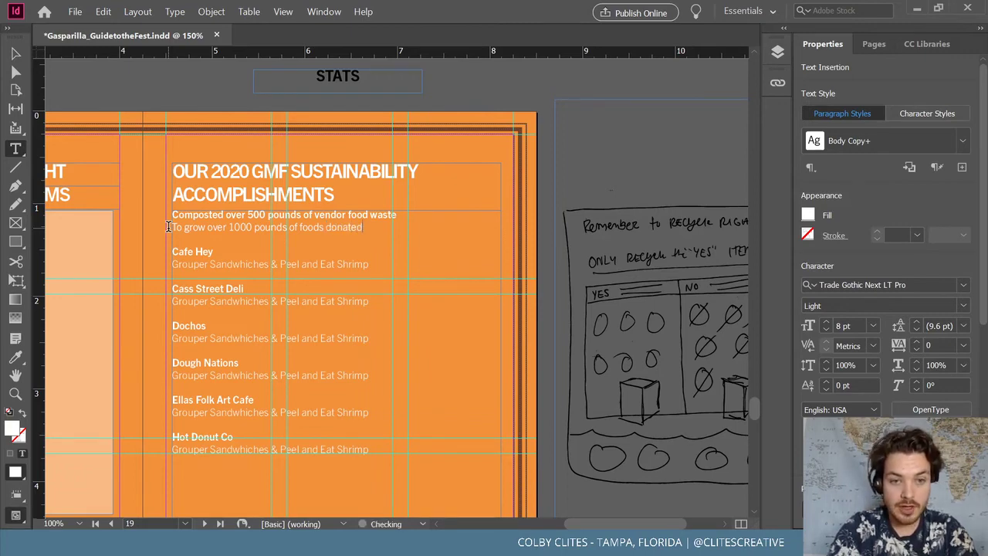
type(" to loca")
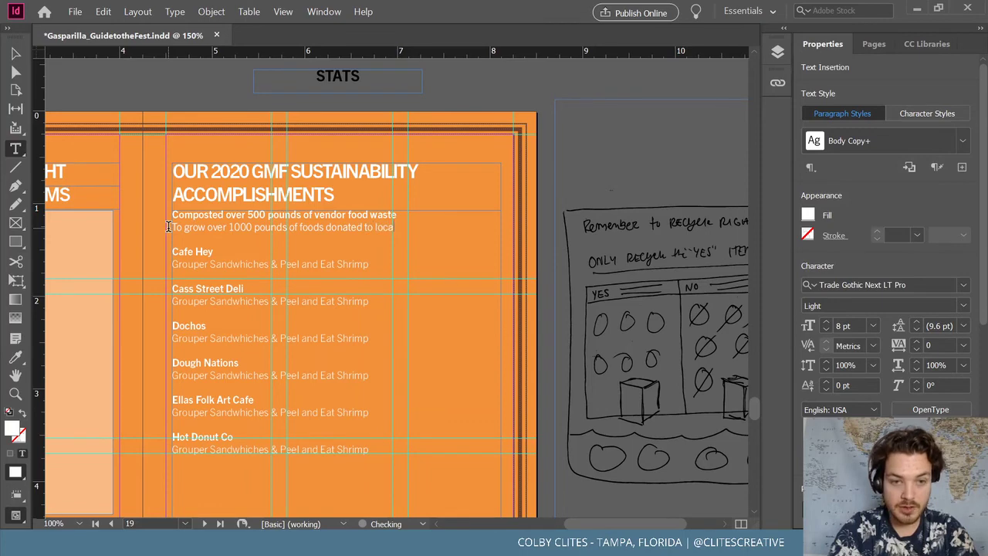
type("l charities")
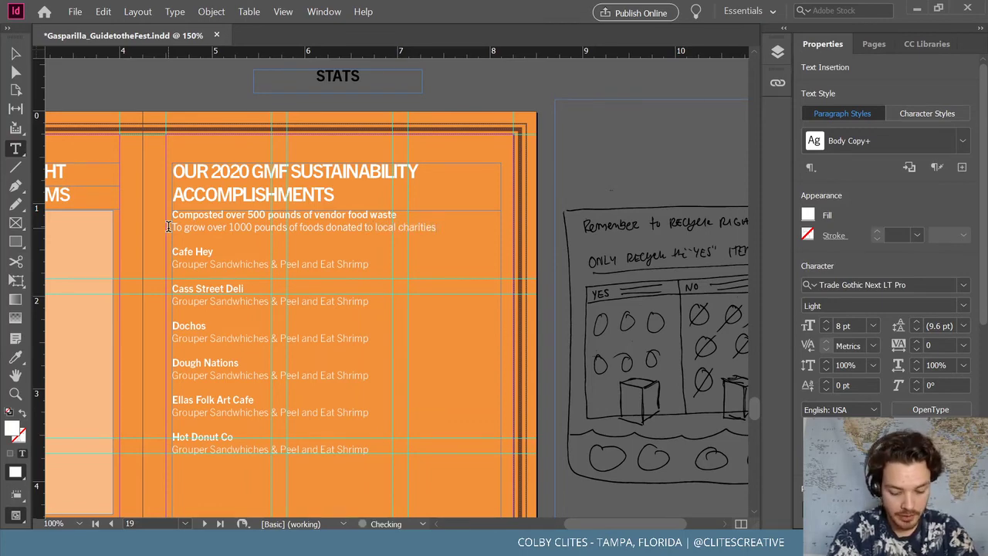
type(" courtes")
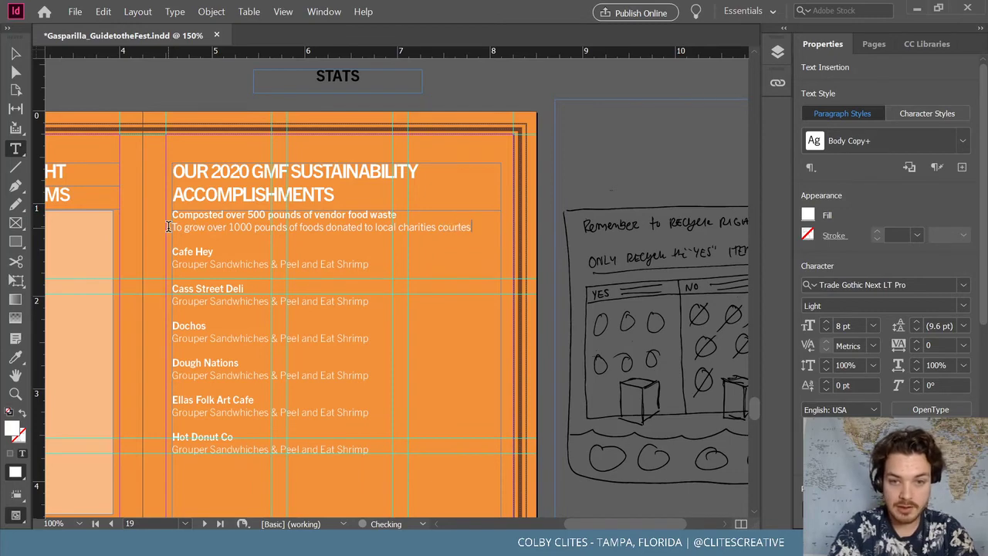
type("y of")
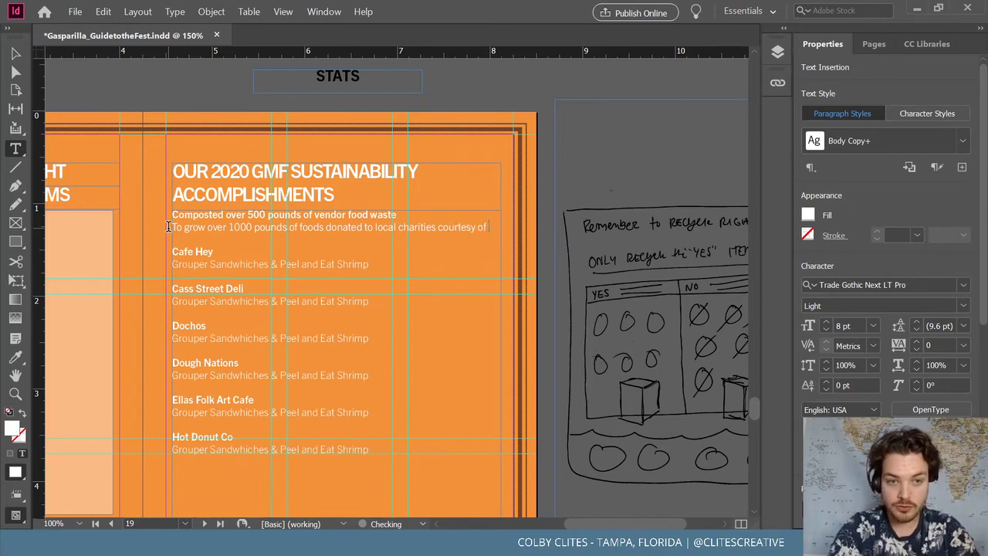
type(" Whit")
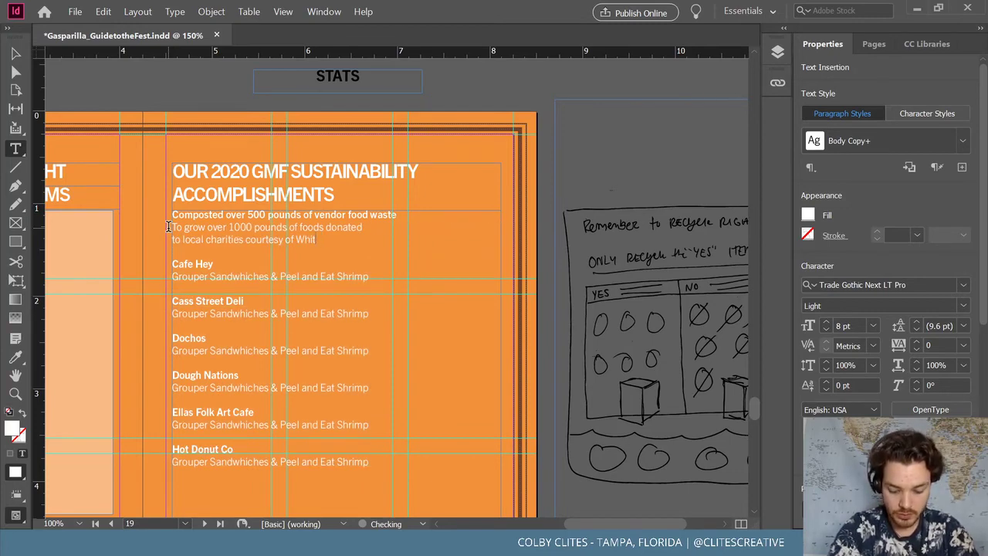
type("eman")
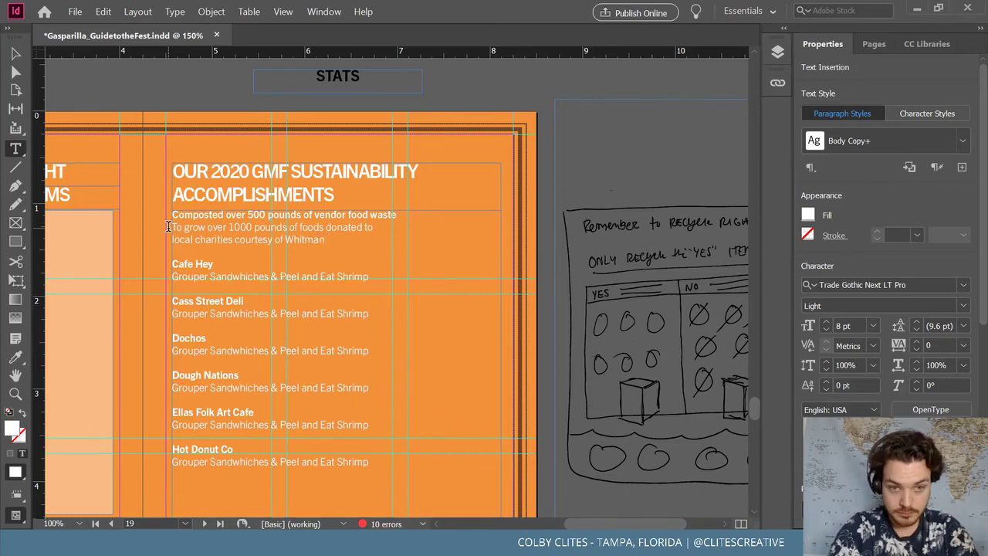
key("BackSpace")
key("BackSpace")
key("BackSpace")
key("BackSpace")
type("wa")
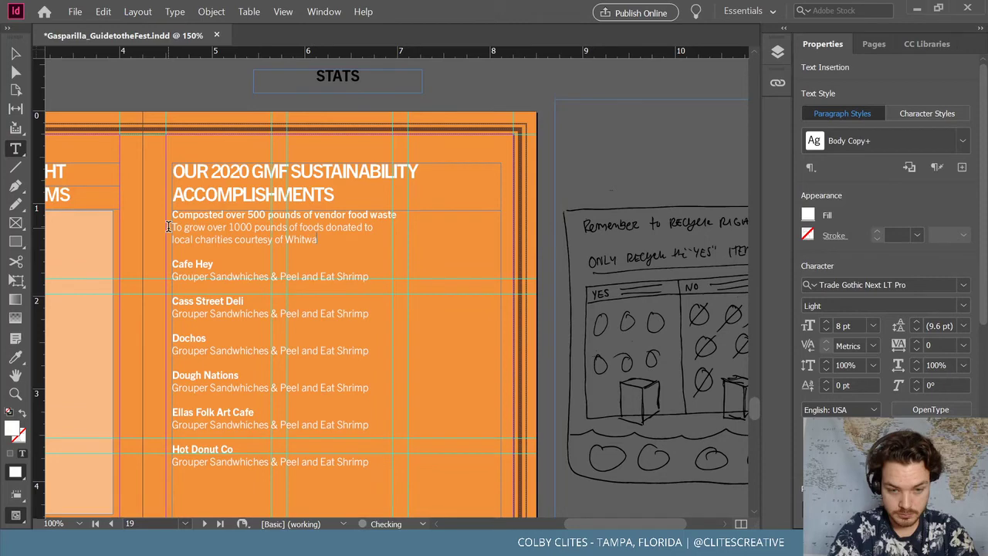
type("m Organi")
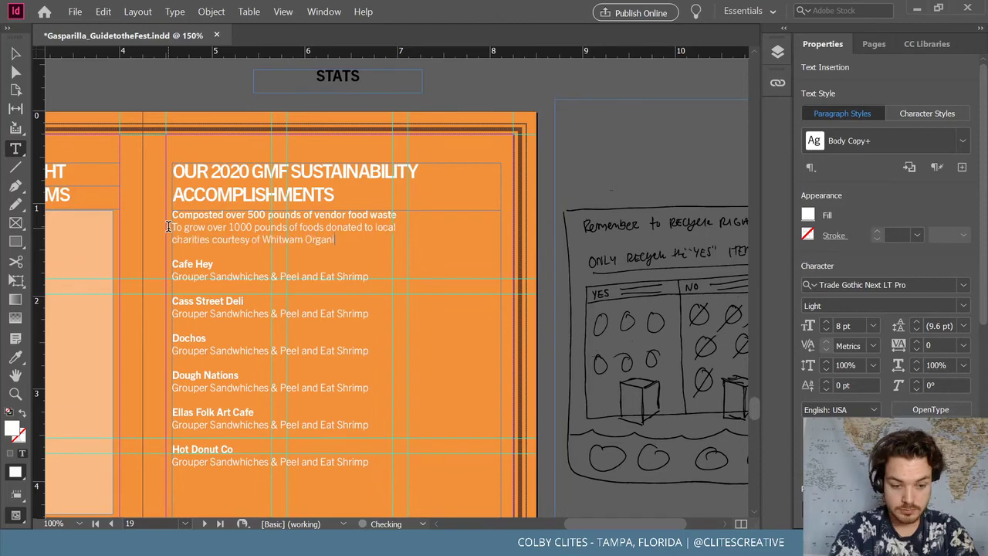
type("cs.")
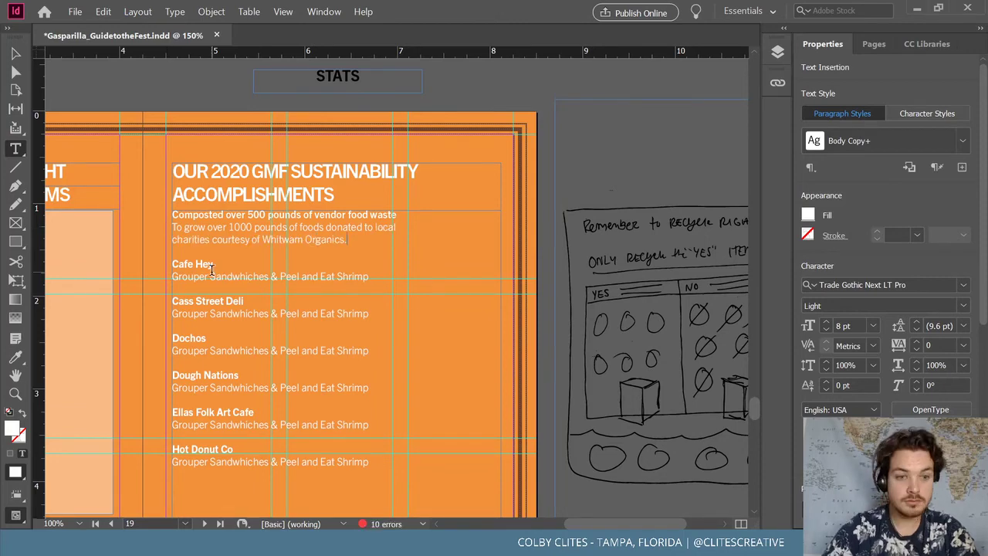
Replace Cafe Hey with 'Reduced car use by offering FREE Bike Valet' and description 'For over 600 bikes and promoting'
triple_click(212, 265)
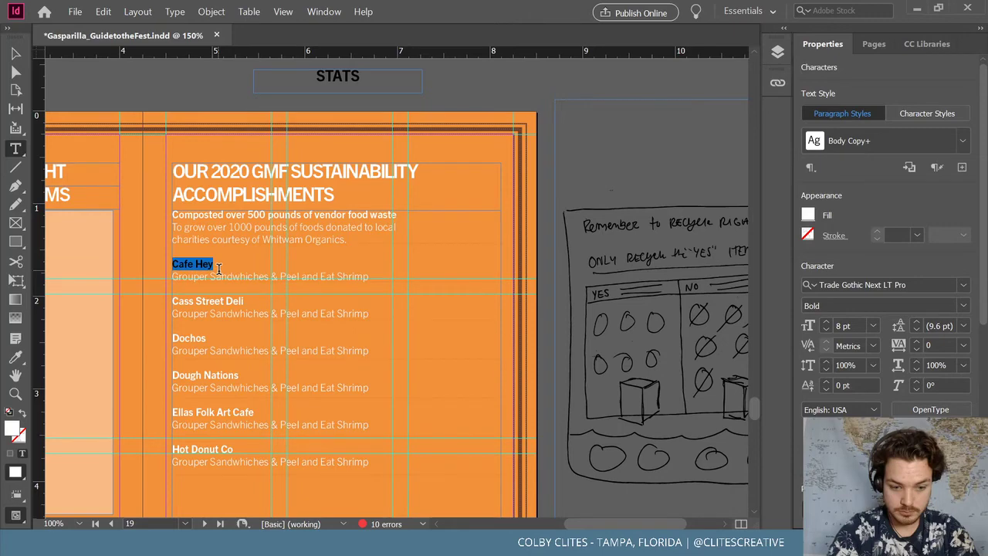
type("RE")
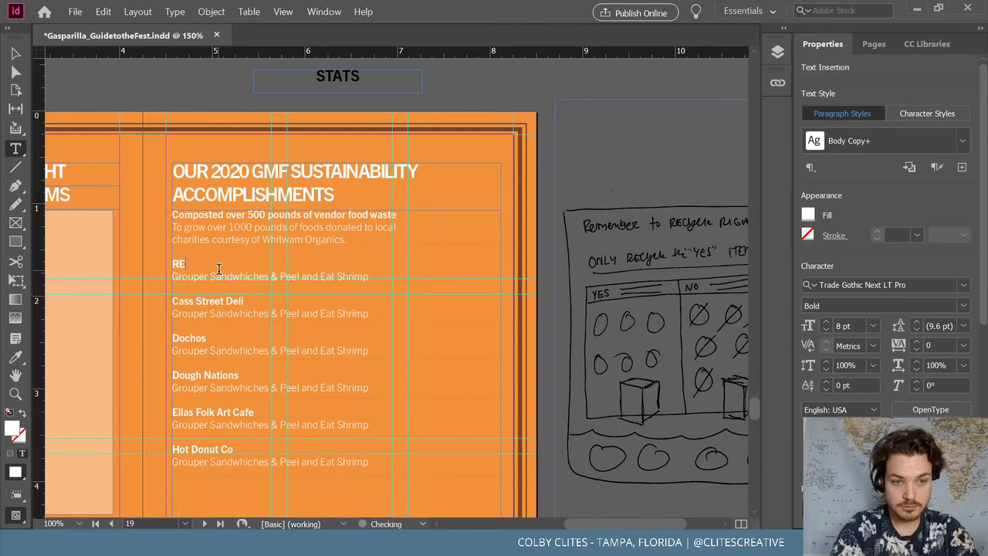
type("duced")
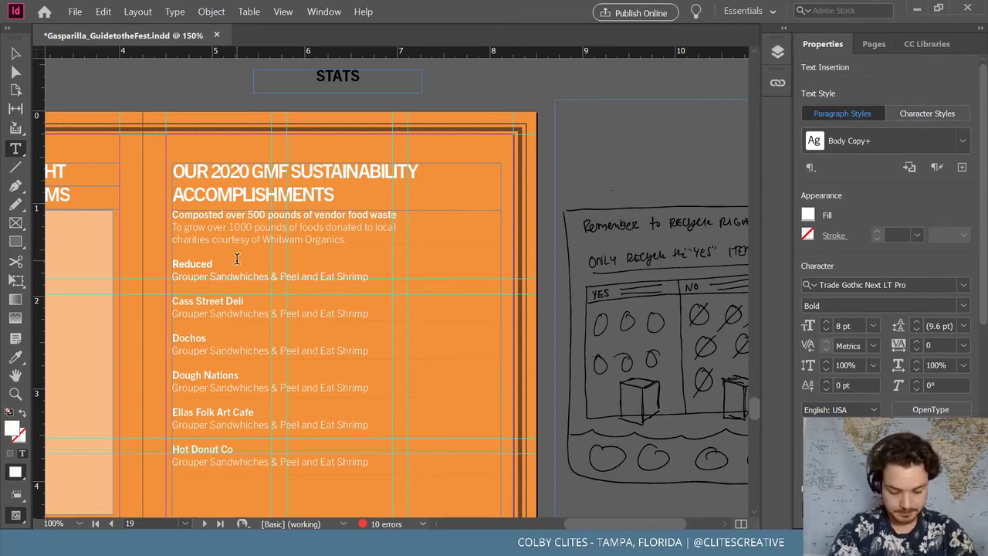
type("car use")
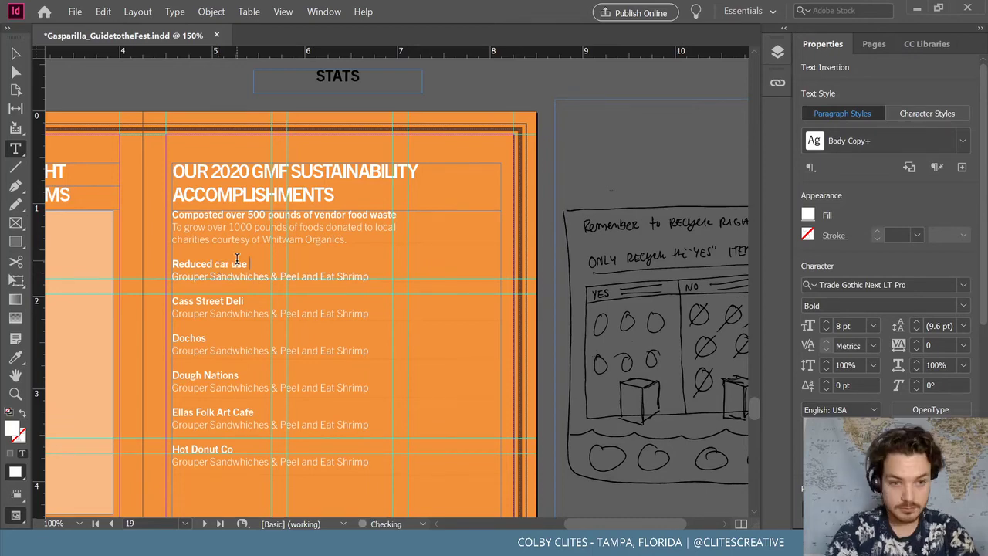
type(" by off")
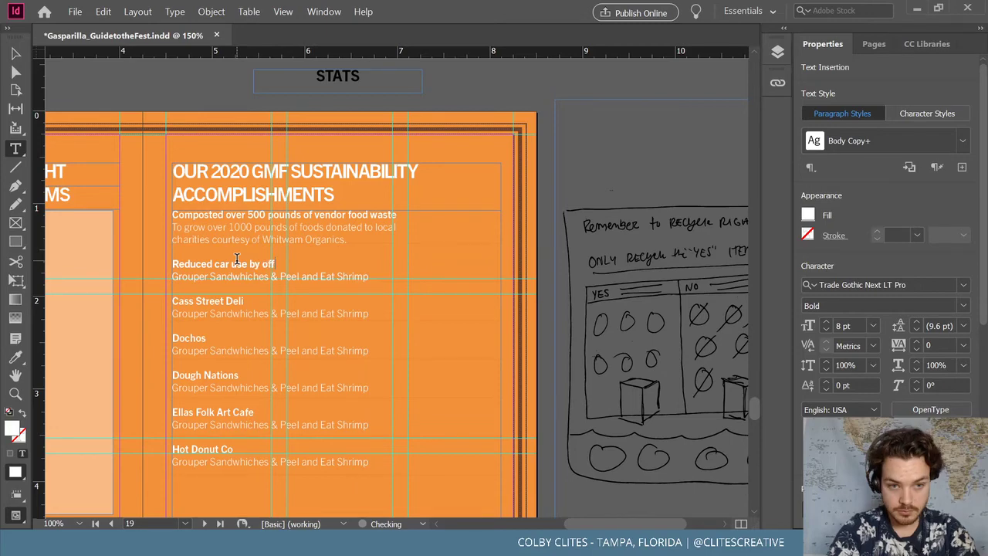
type("ering FREE")
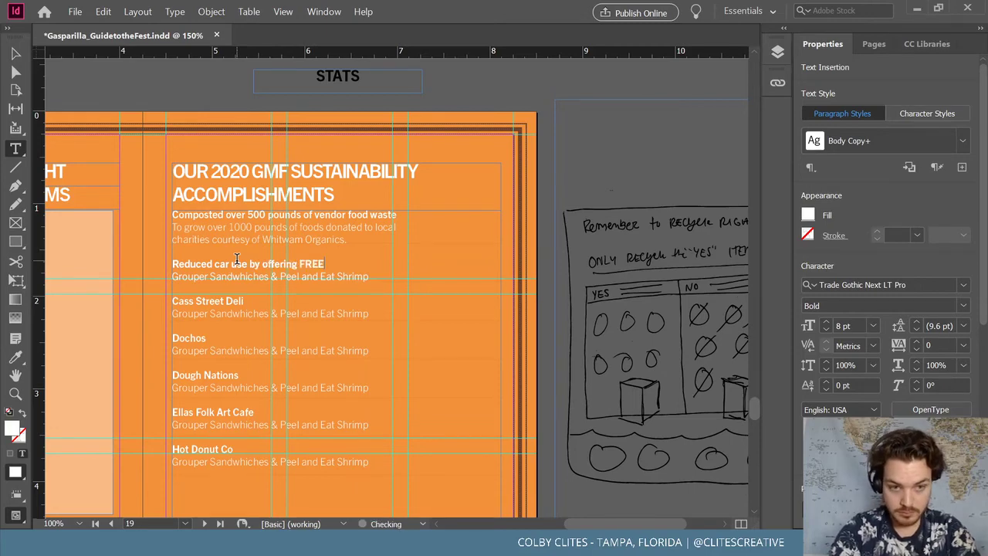
type("bike")
key("BackSpace")
key("BackSpace")
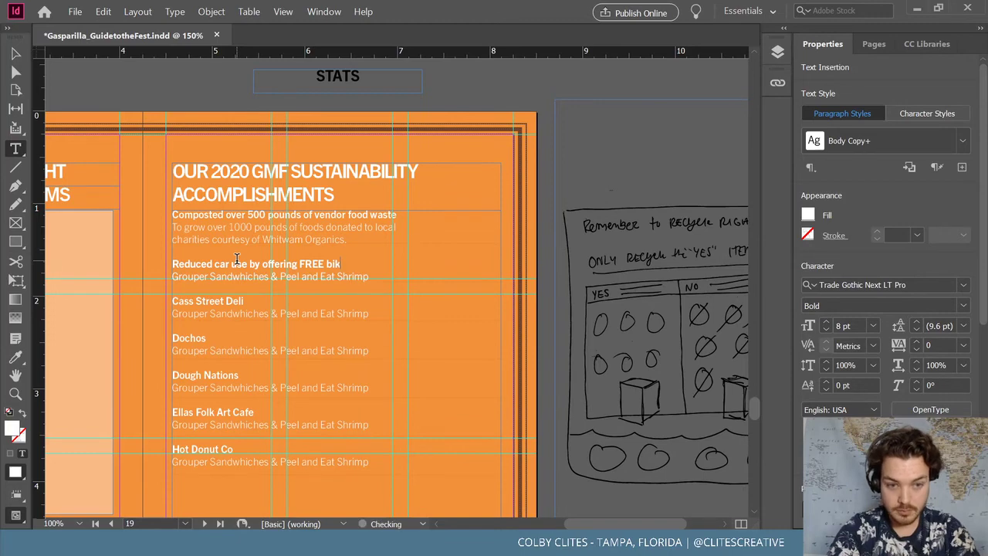
key("BackSpace")
key("BackSpace")
type("Bike V")
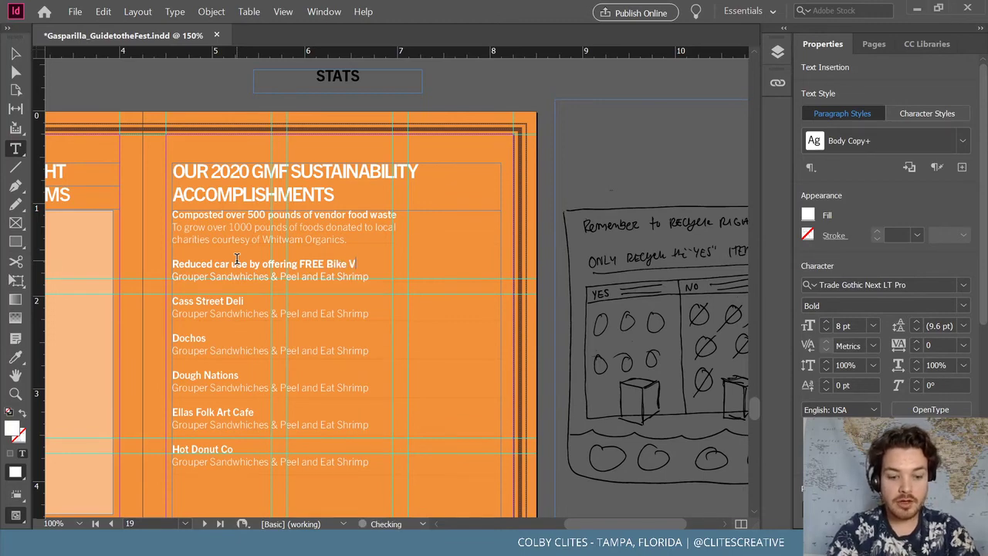
type("alet")
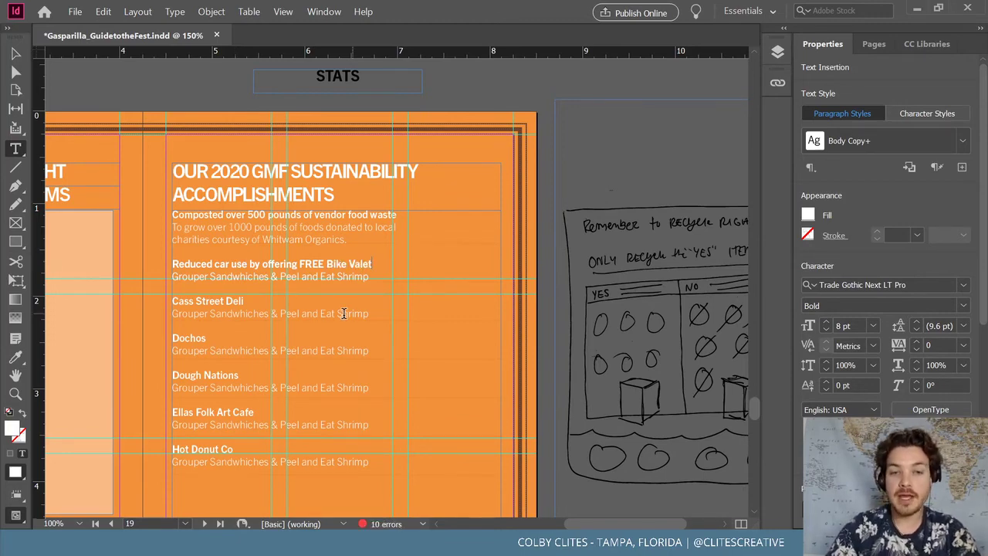
left_click_drag(158, 278, 372, 280)
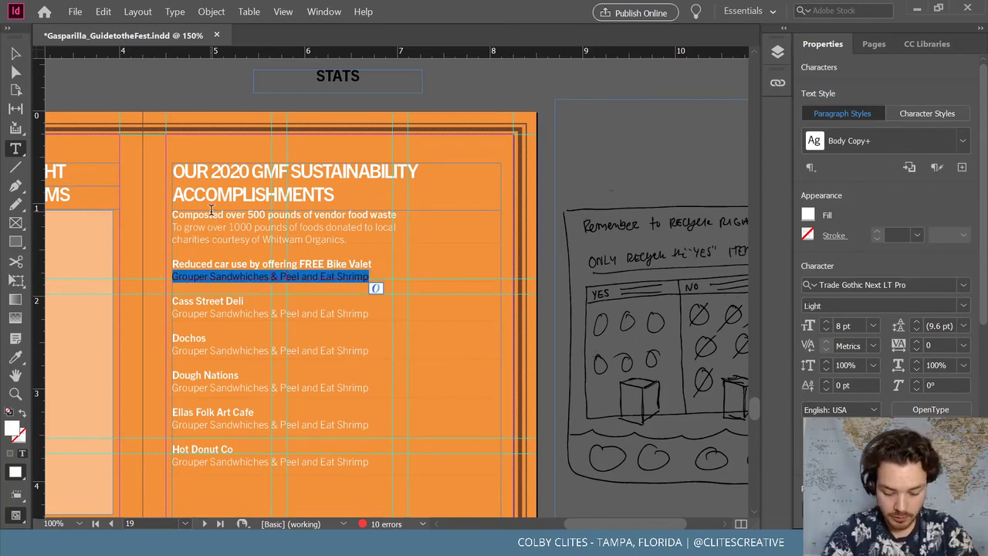
type("For ")
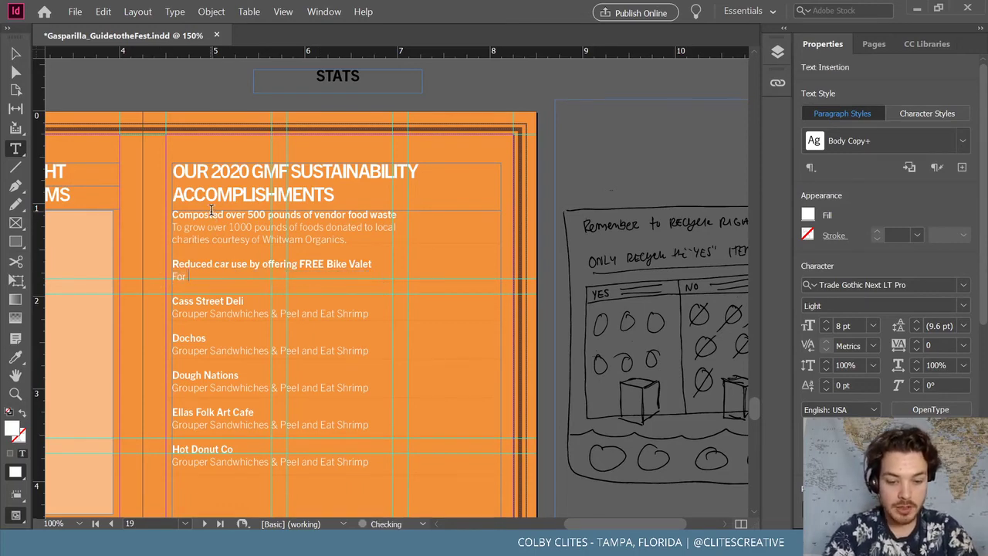
type("over ")
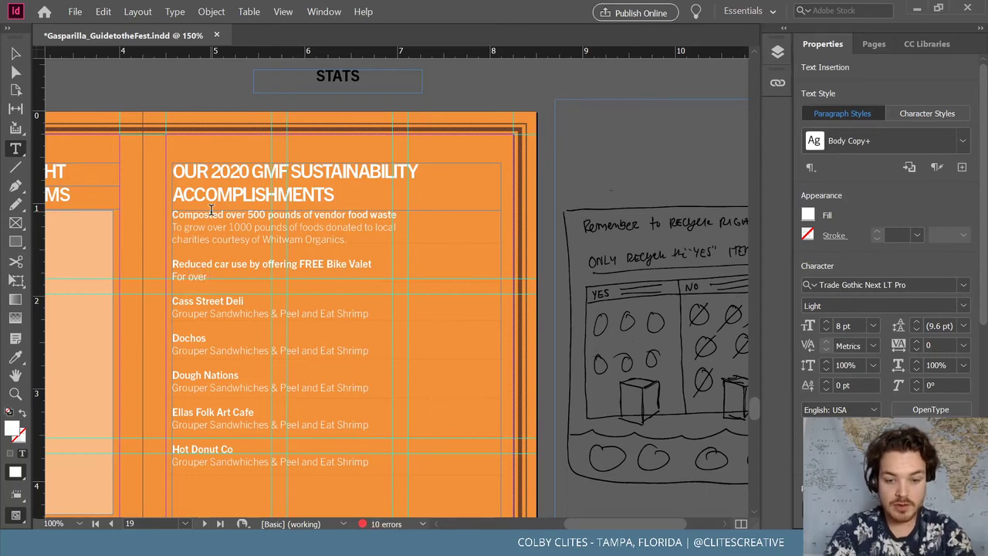
type("600 bike")
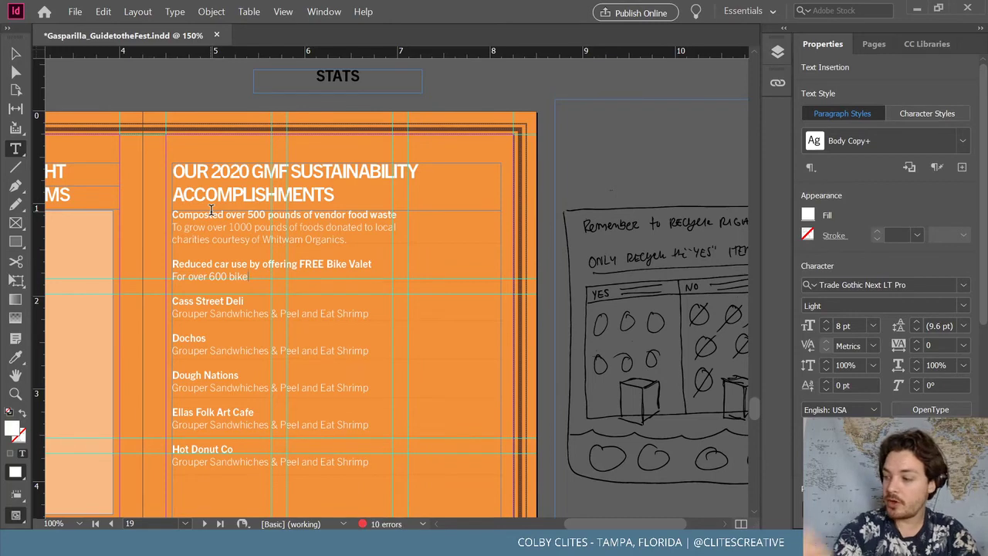
type("s a")
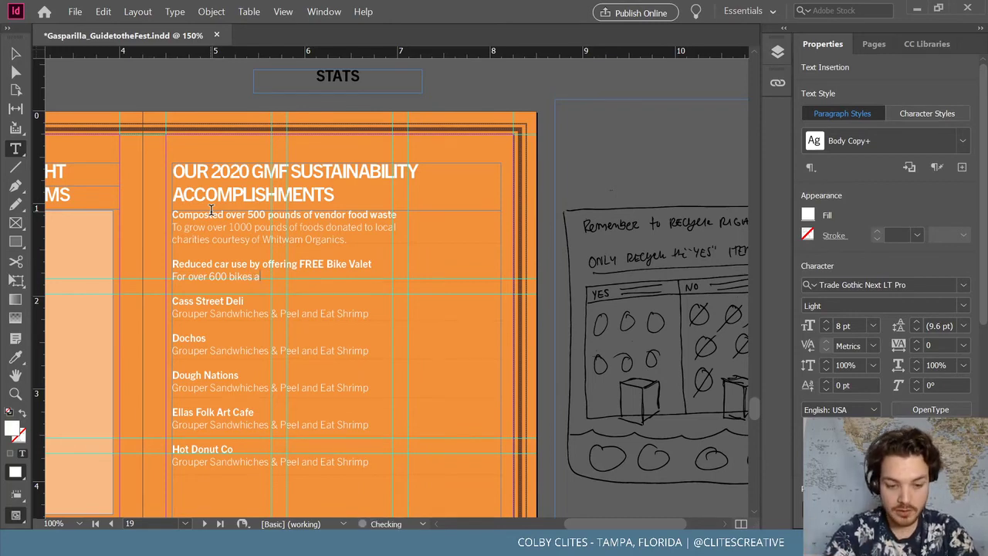
type("nd promoting")
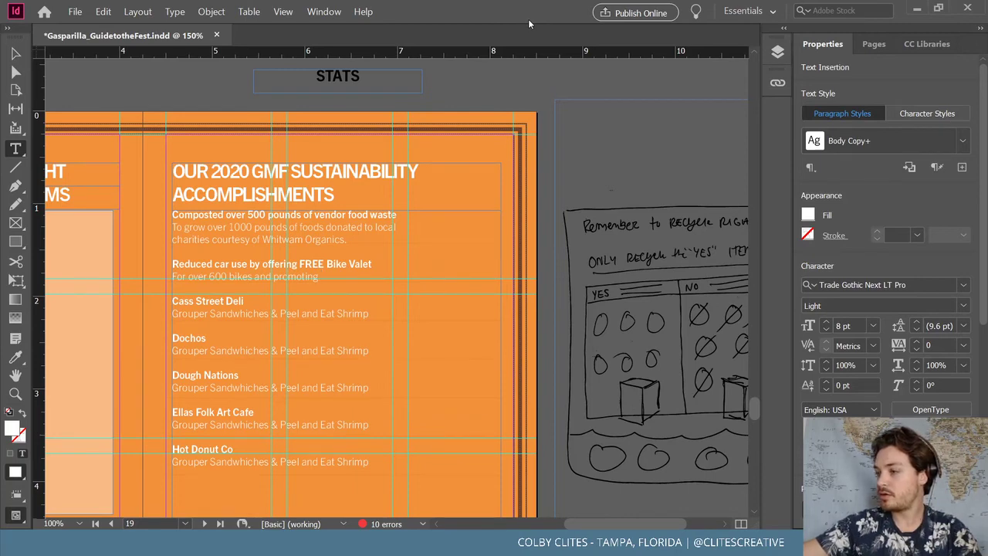
key("Escape")
left_click(118, 87)
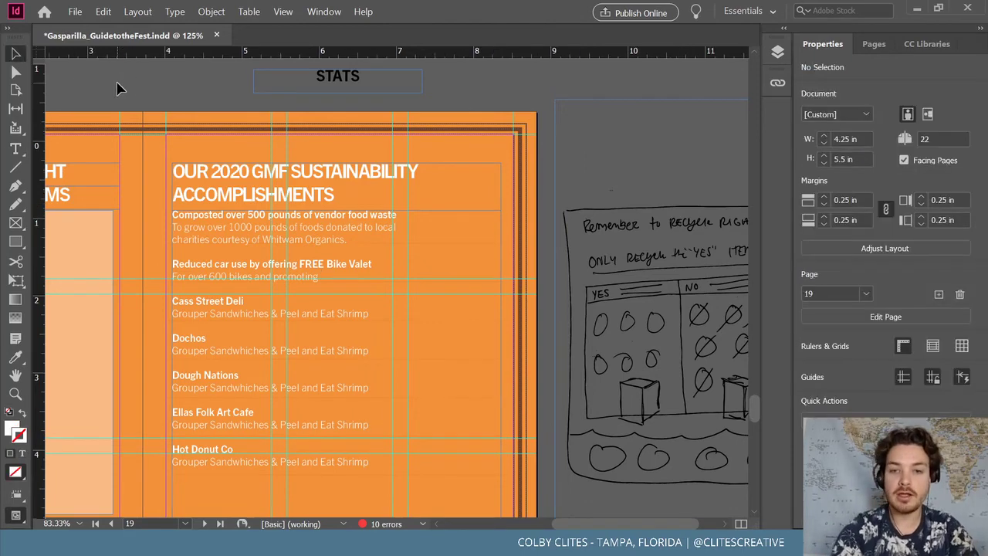
key("ctrl+minus")
key("ctrl+minus")
key("ctrl+minus")
key("ctrl+minus")
key("ctrl+minus")
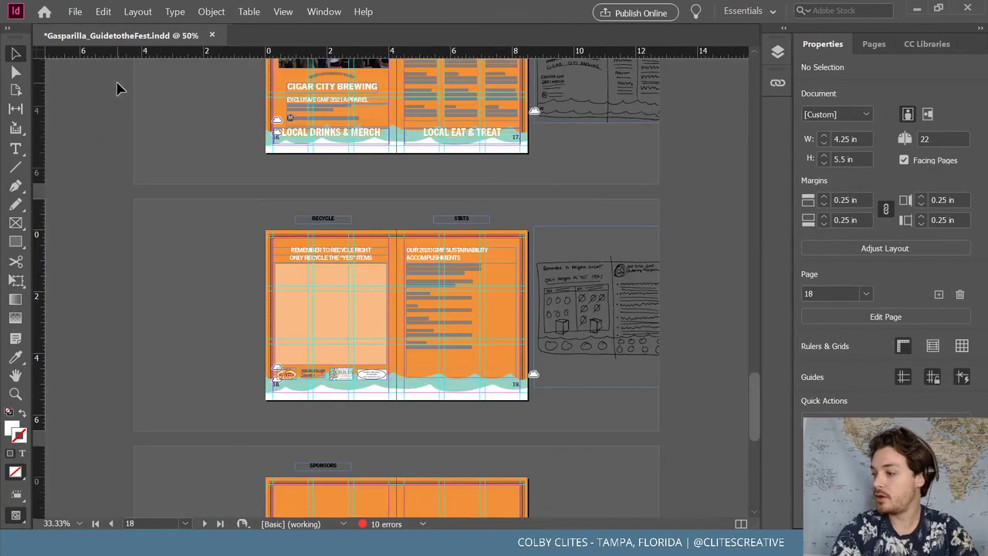
key("ctrl+equal")
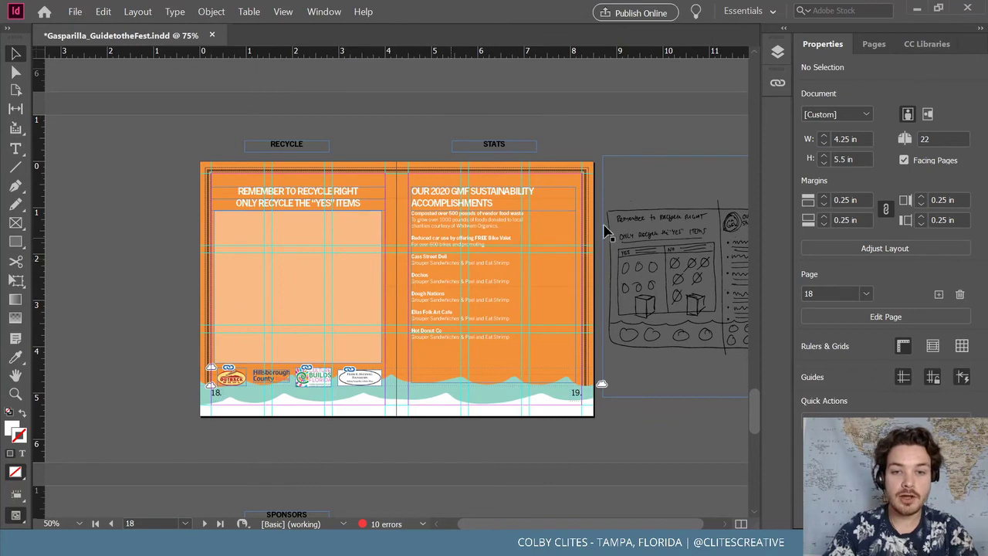
key("ctrl+equal")
key("ctrl+equal")
key("ctrl+equal")
key("ctrl+equal")
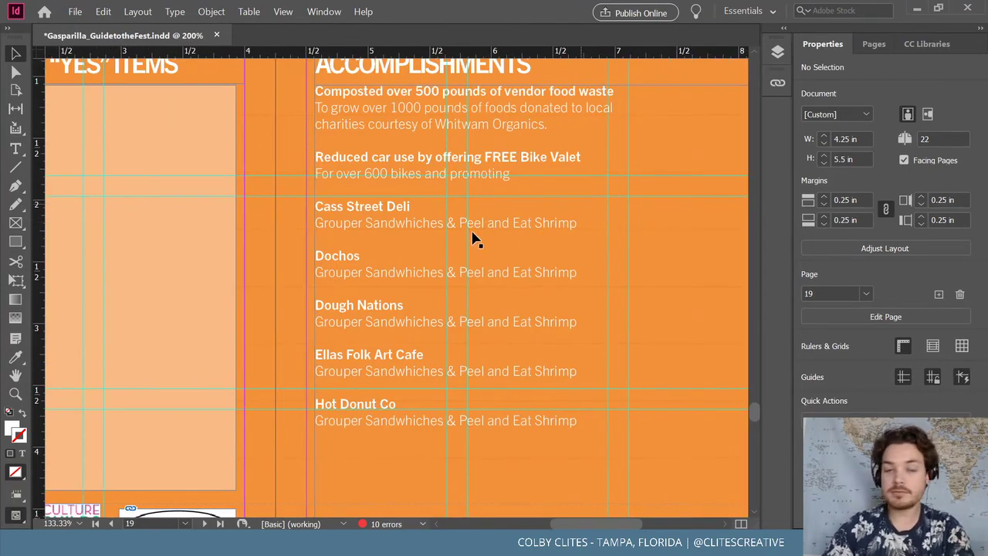
End the bike valet description with 'mass transit use'
double_click(425, 209)
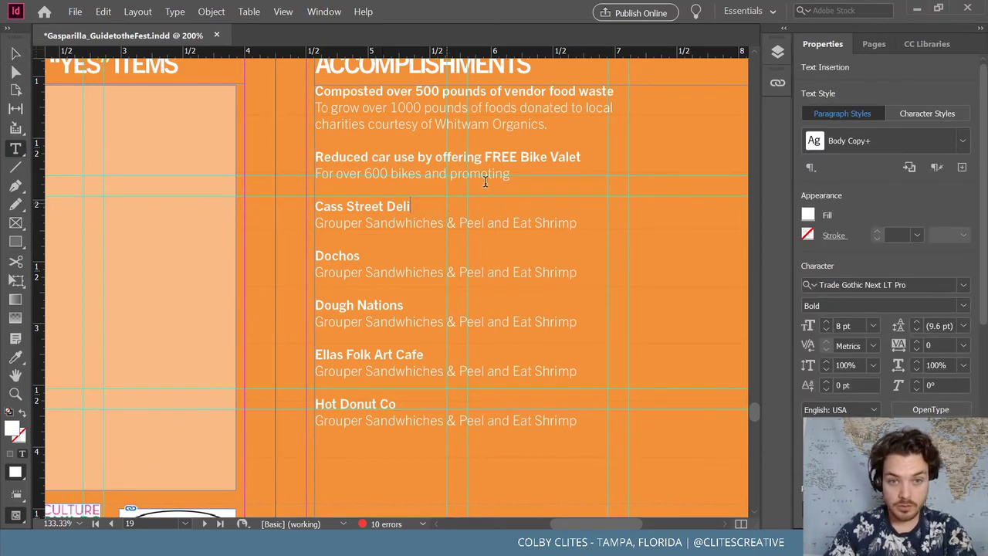
left_click(518, 176)
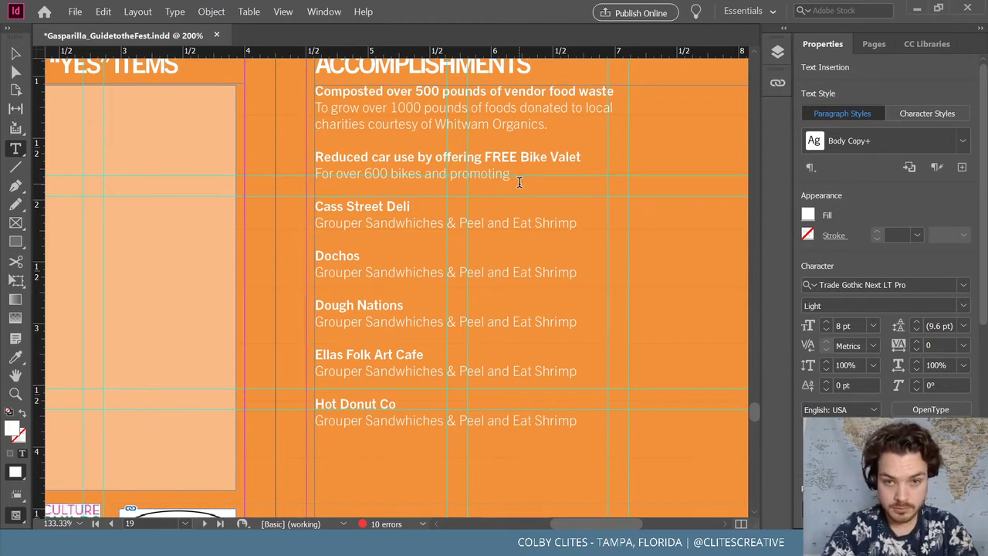
type("mass tran")
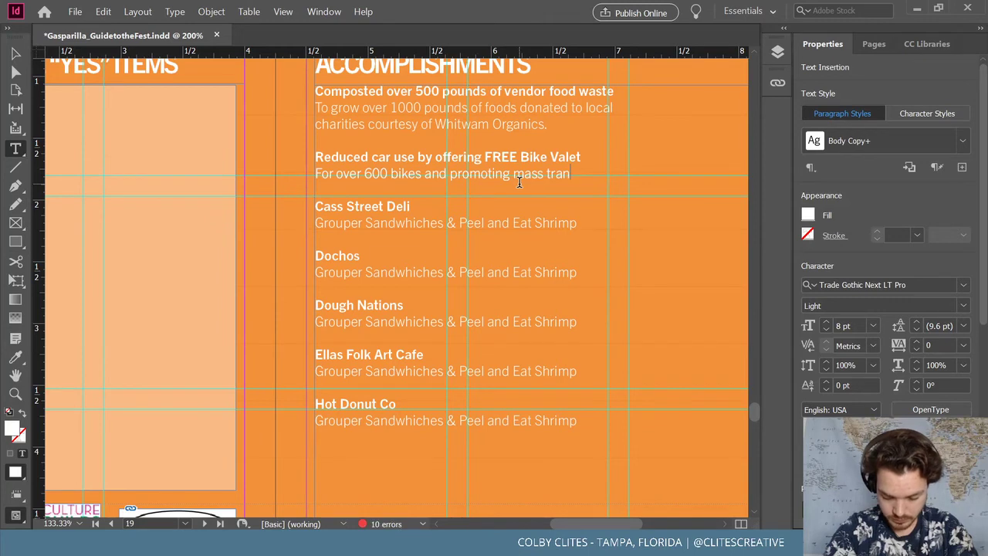
type("sit use")
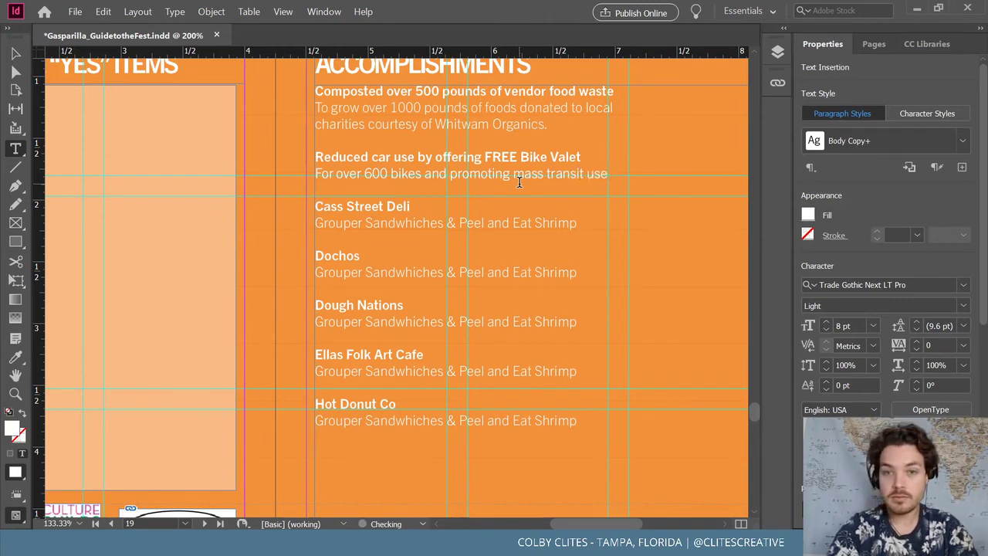
Replace Cass Street Deli with 'Offset all on-site emissions using carbon offsets' and 'Created by We Are Neutral's local offset programs'
left_click_drag(410, 207, 315, 217)
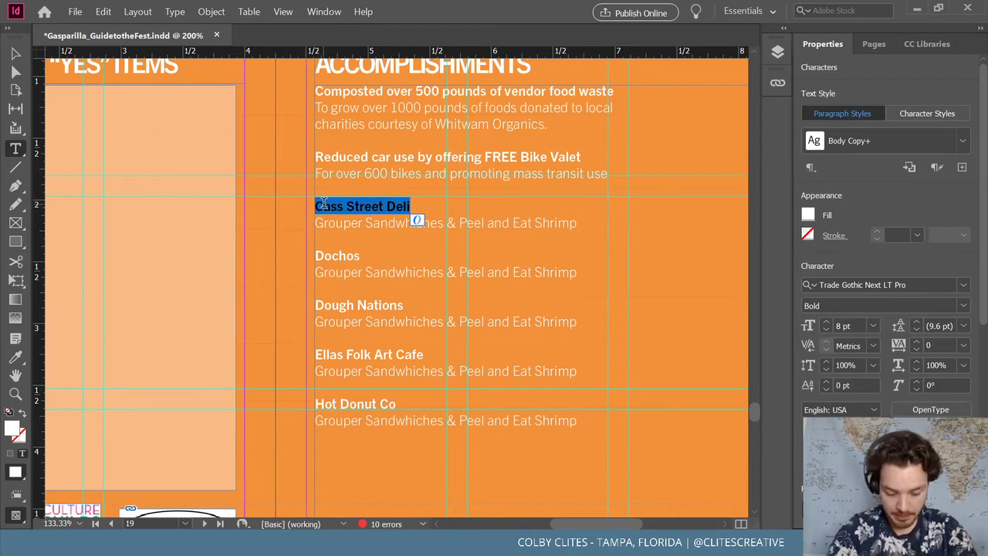
type("Offset")
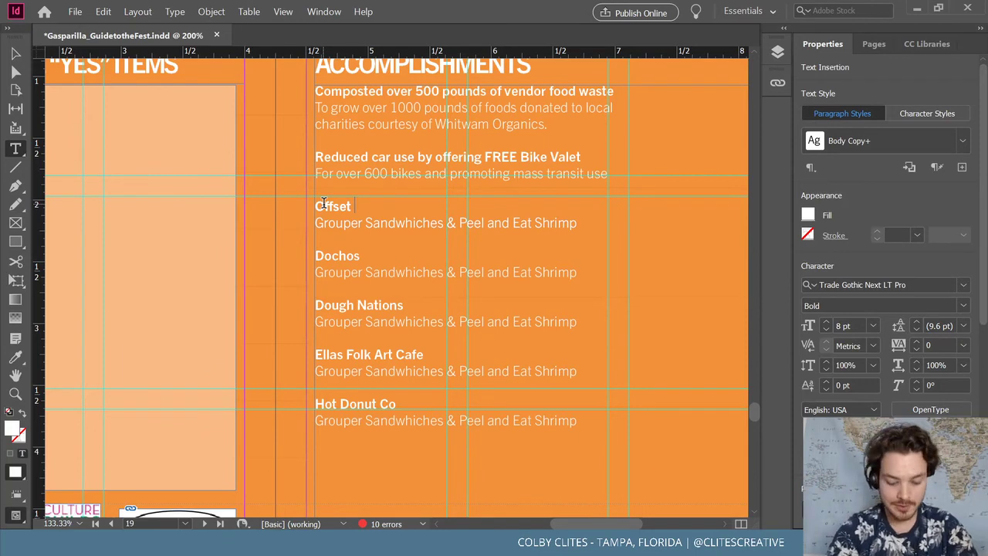
type("all on")
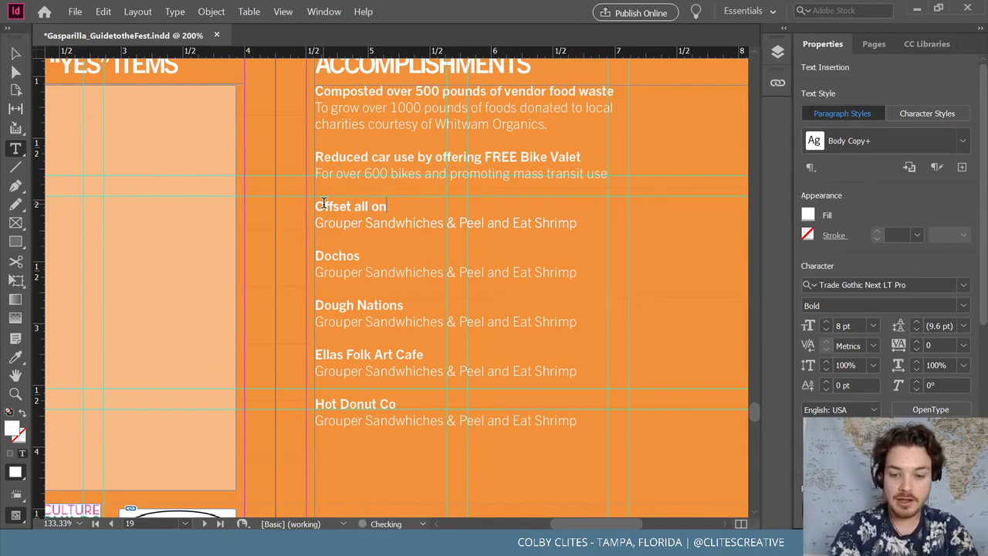
type("-site")
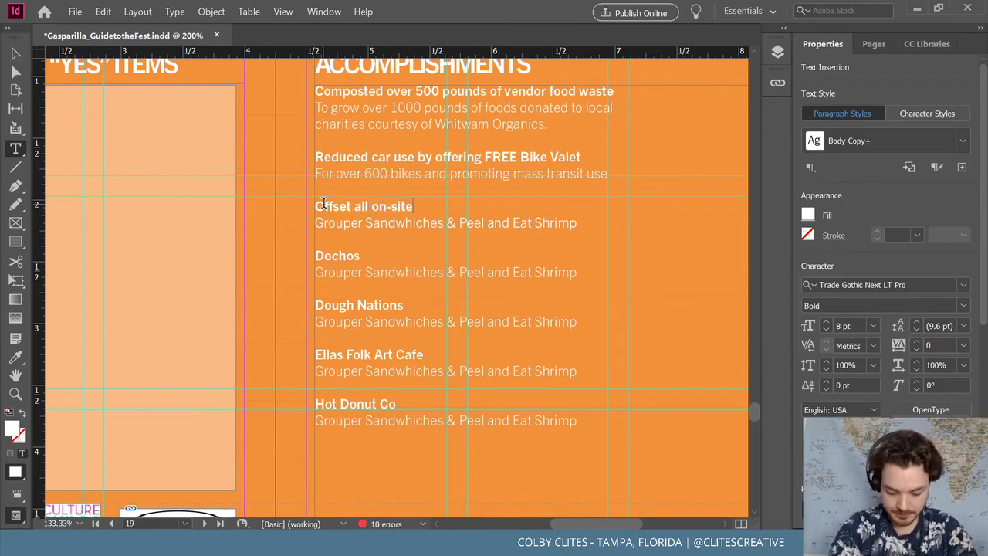
type(" emiss")
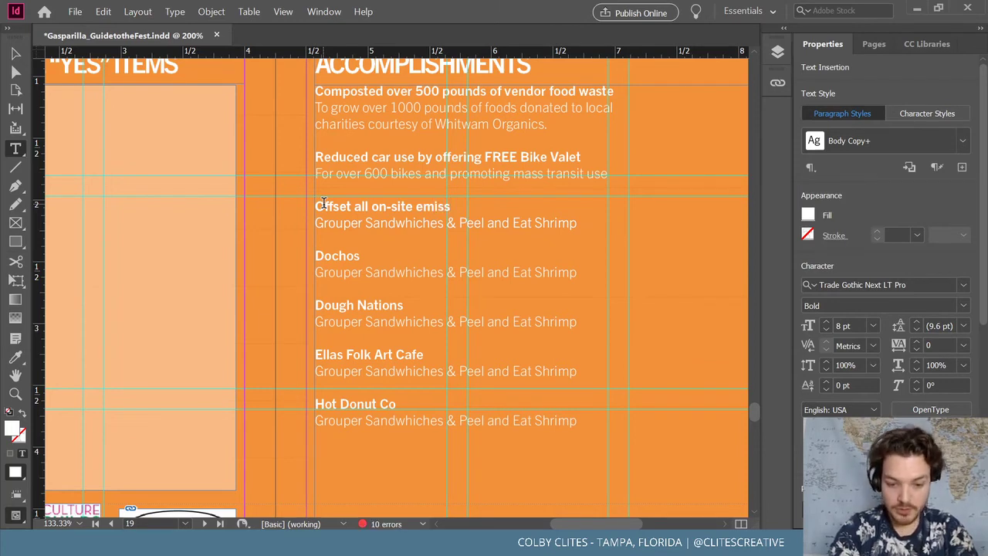
type("ions")
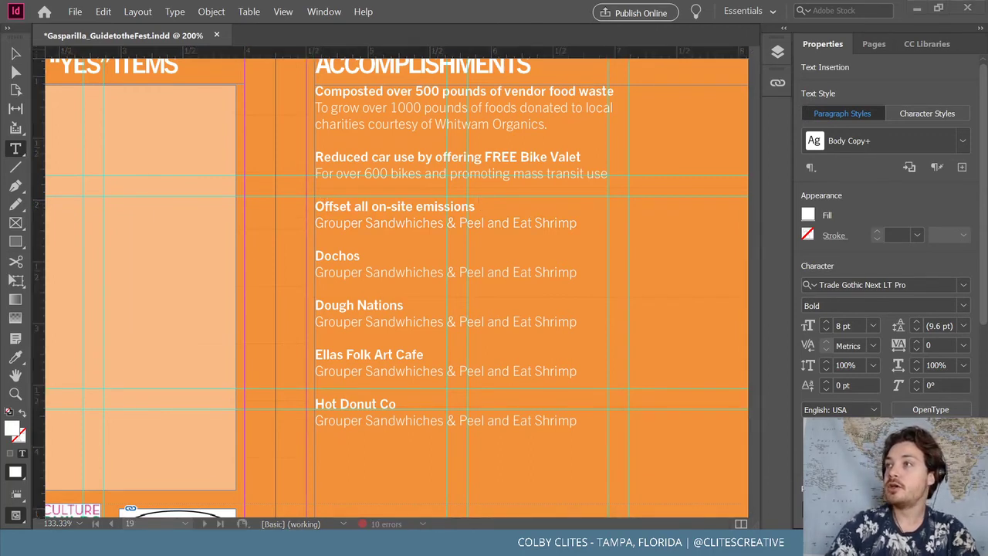
left_click(115, 327)
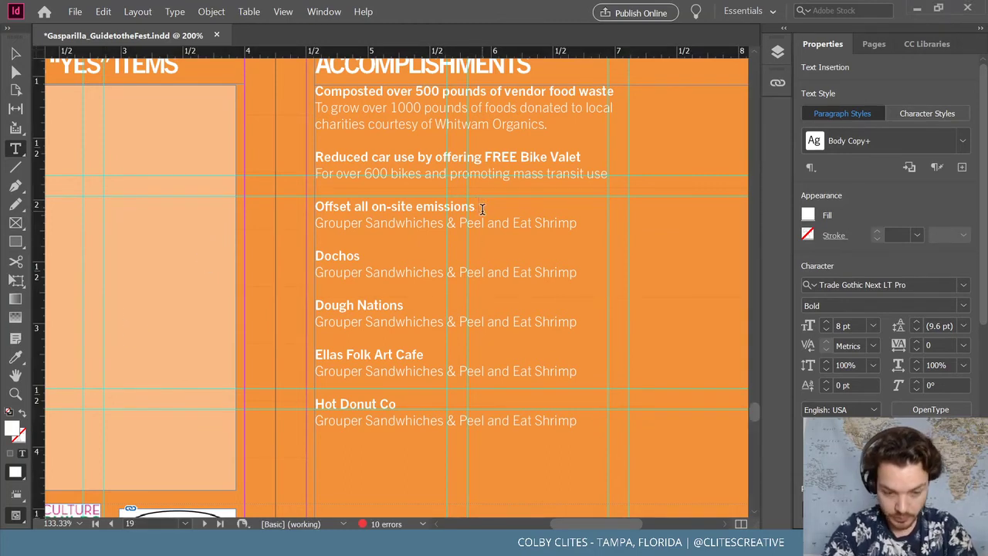
type("using")
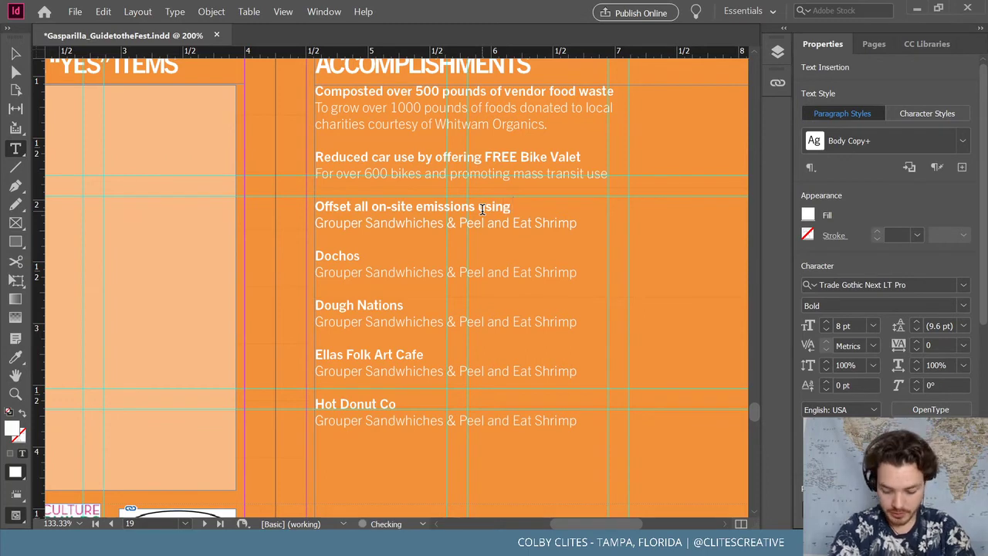
type(" carbon e")
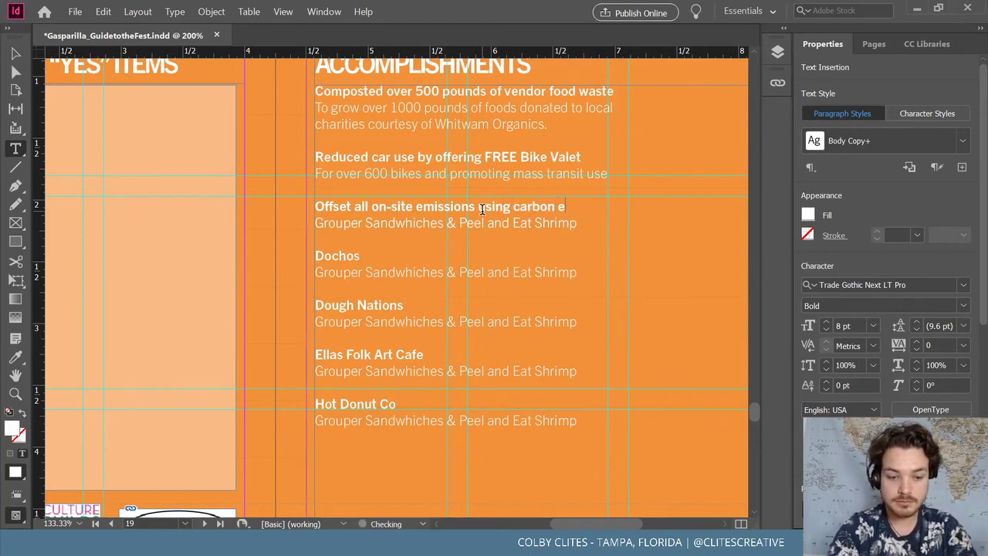
type("ffse")
key("BackSpace")
key("BackSpace")
key("BackSpace")
key("BackSpace")
key("BackSpace")
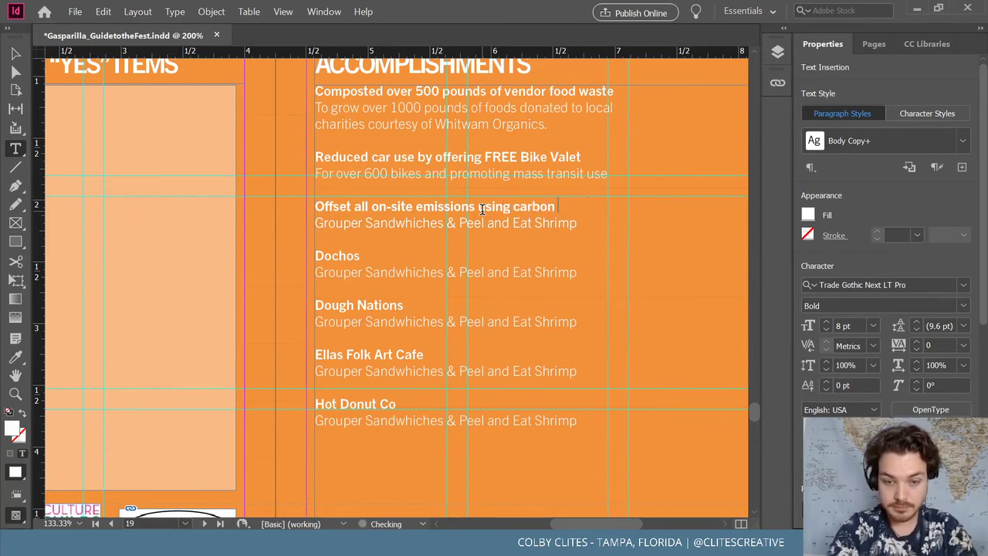
type("offsets")
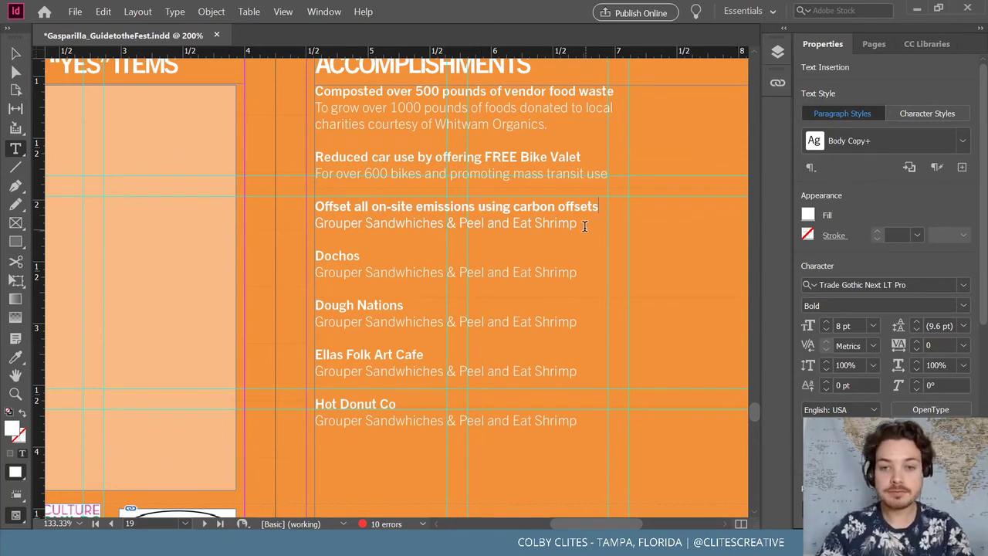
left_click_drag(584, 224, 311, 223)
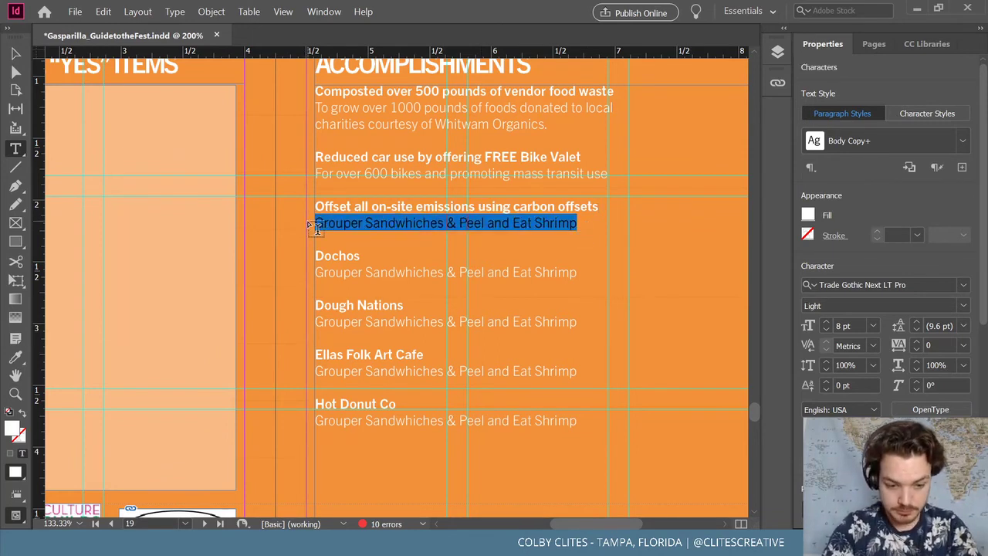
type("Created by")
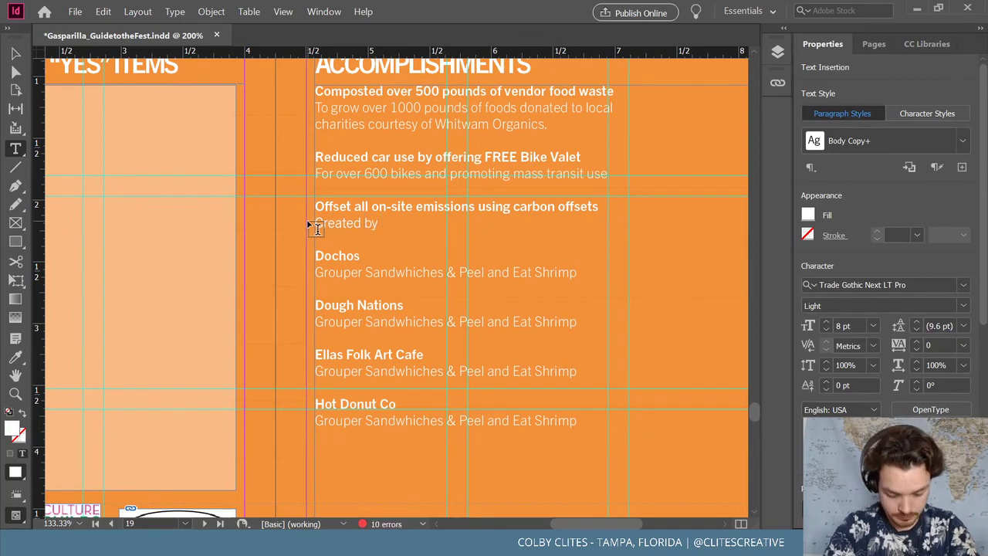
type(" We Are")
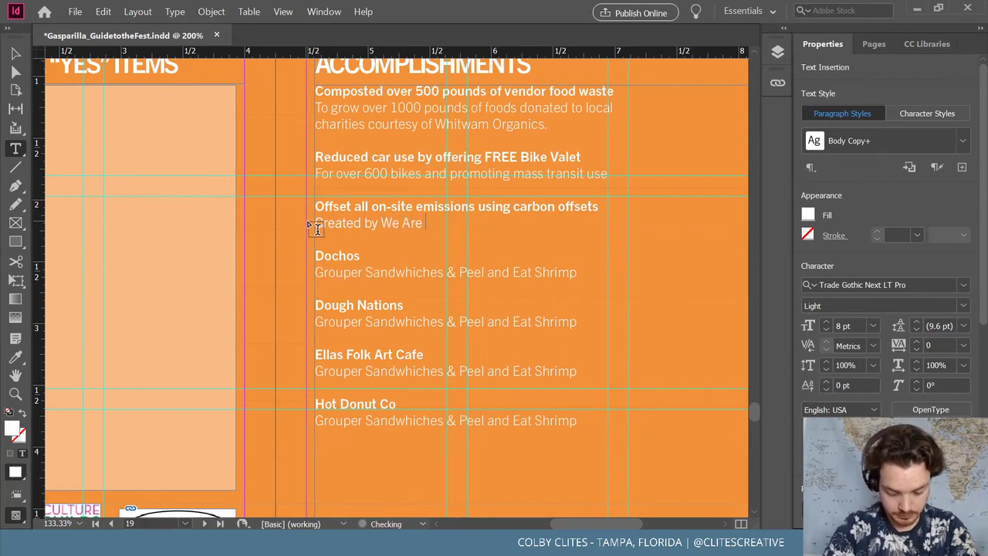
type(" Neutral")
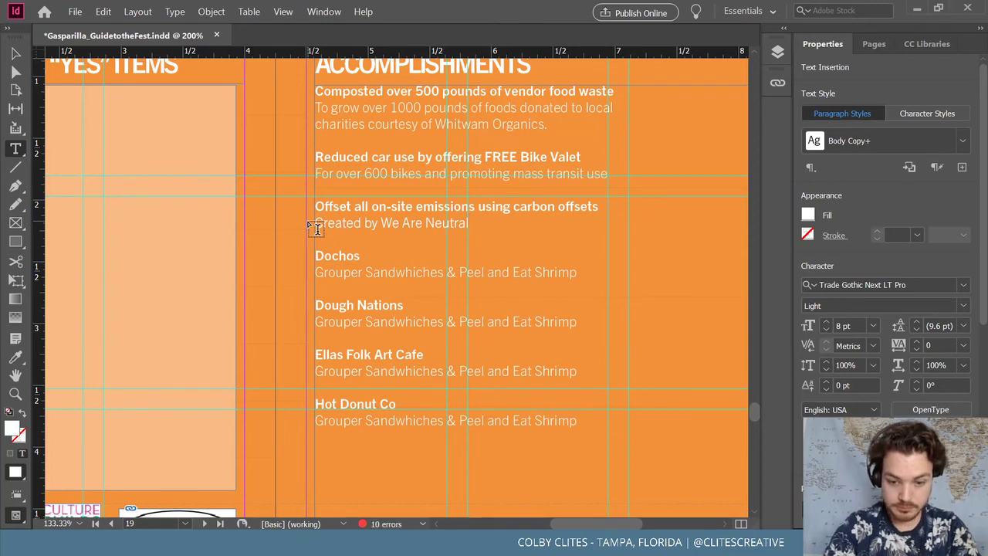
type("'s local")
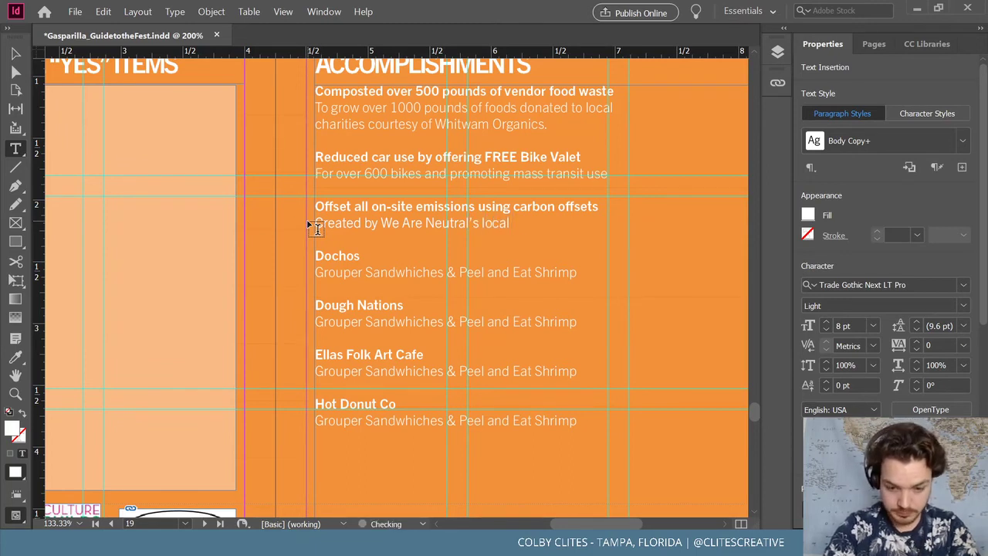
type(" offset prog")
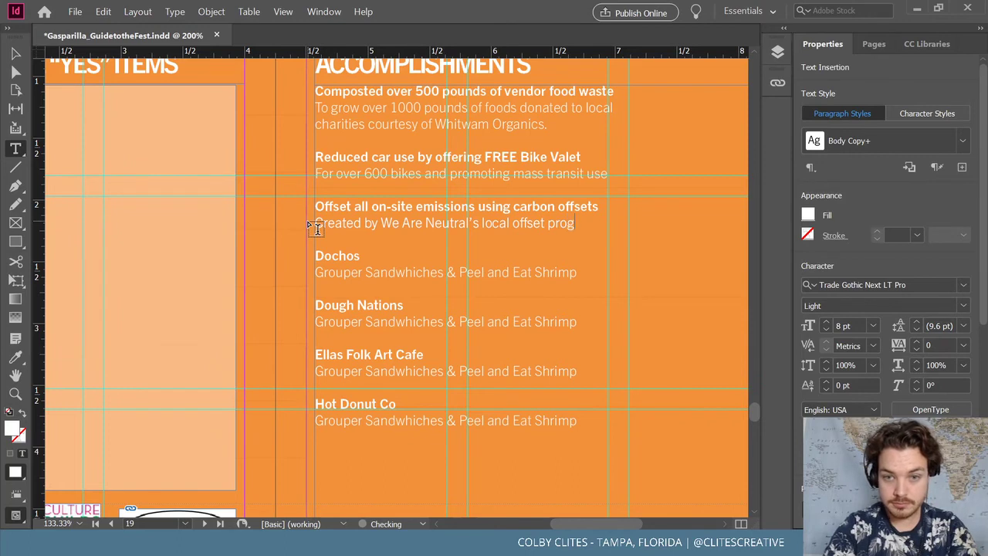
type("rams")
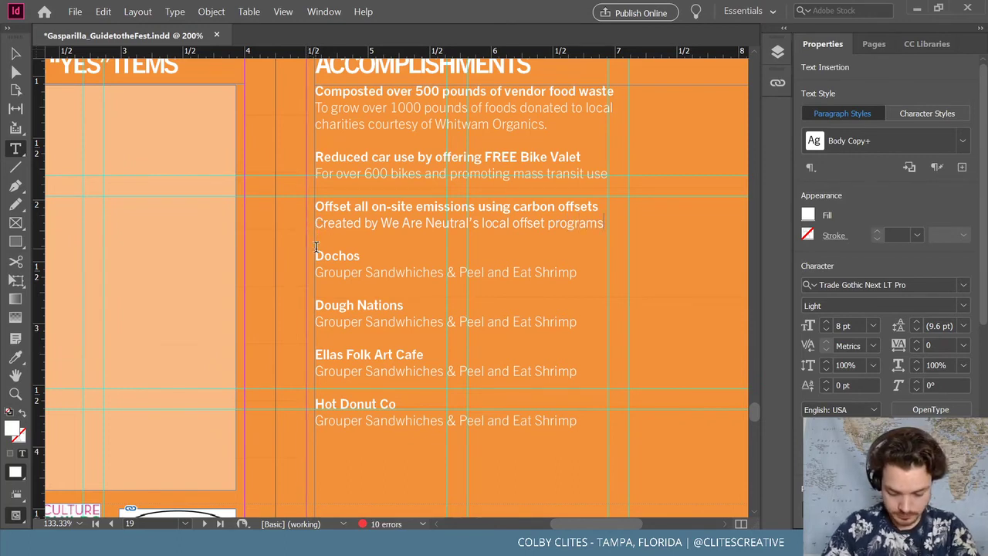
Replace the Dochos headline with 'Elliminated the use of plastic water bottle'
double_click(314, 255)
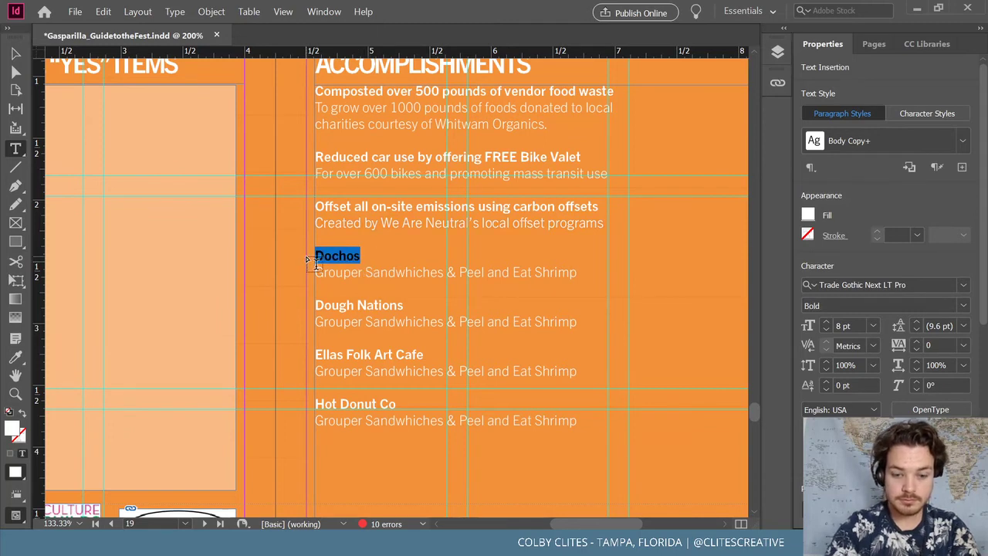
key("BackSpace")
type("Ellim")
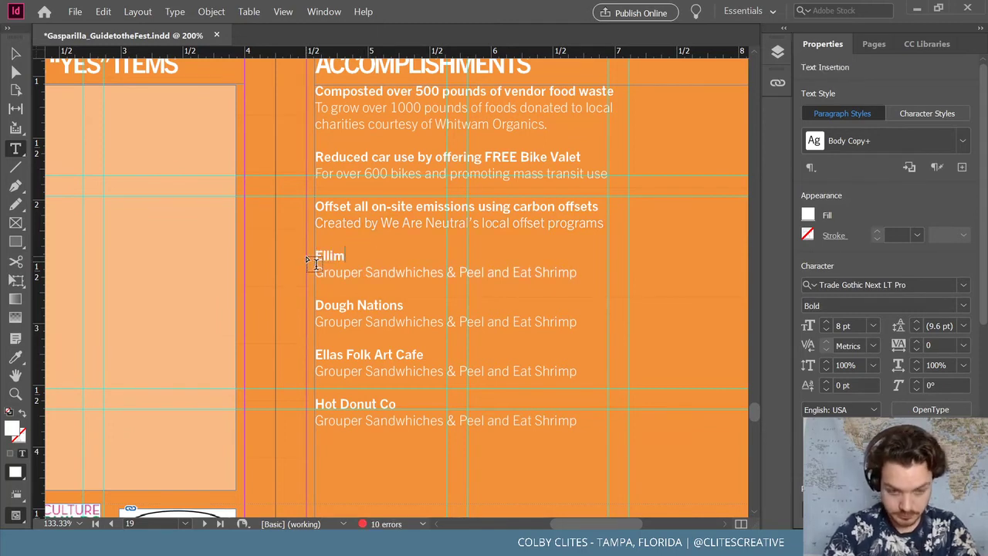
key("BackSpace")
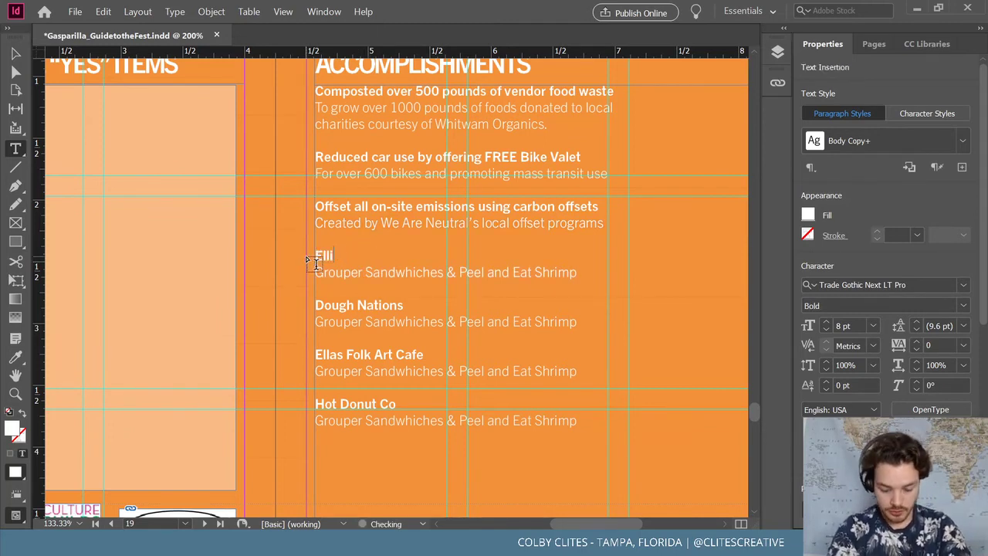
key("BackSpace")
type("minate")
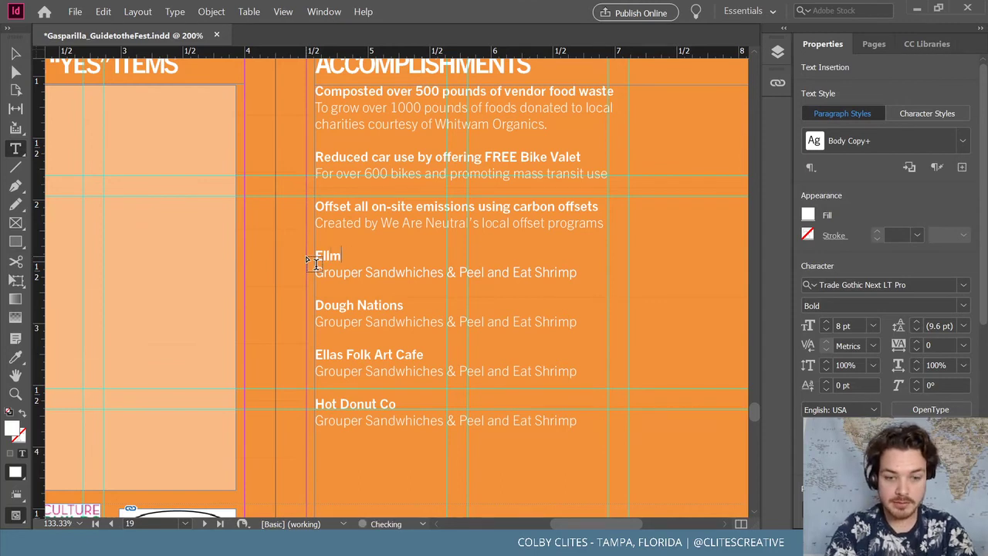
type("d ")
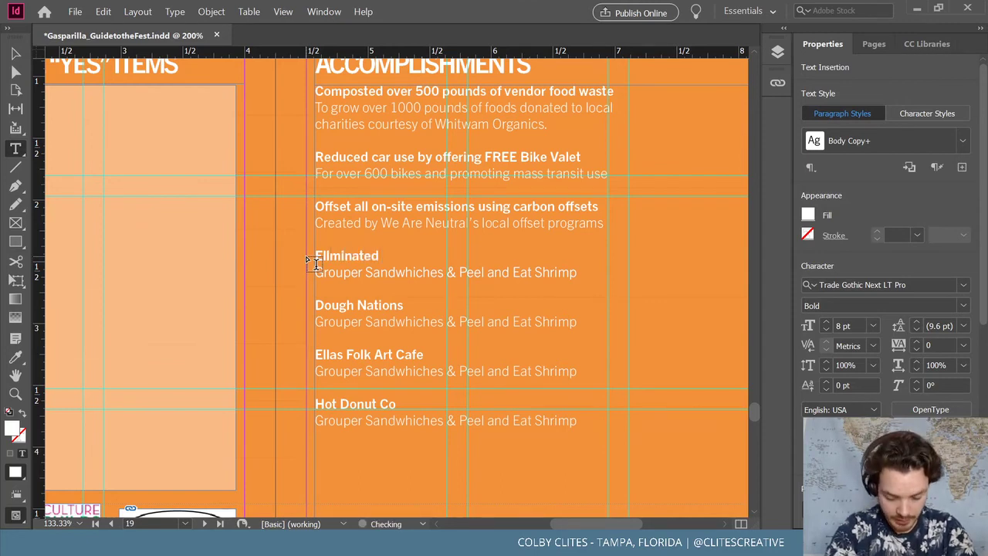
type("the use")
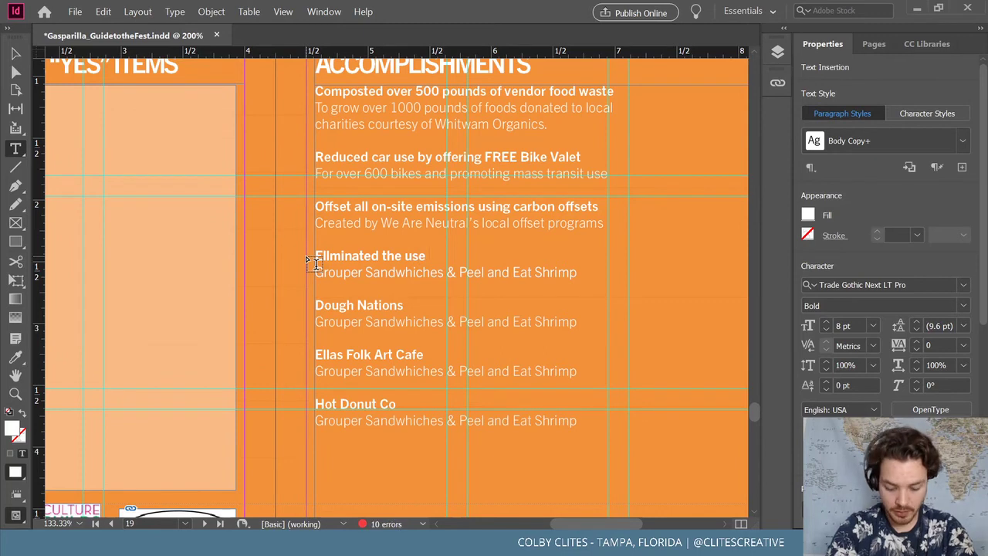
type("of")
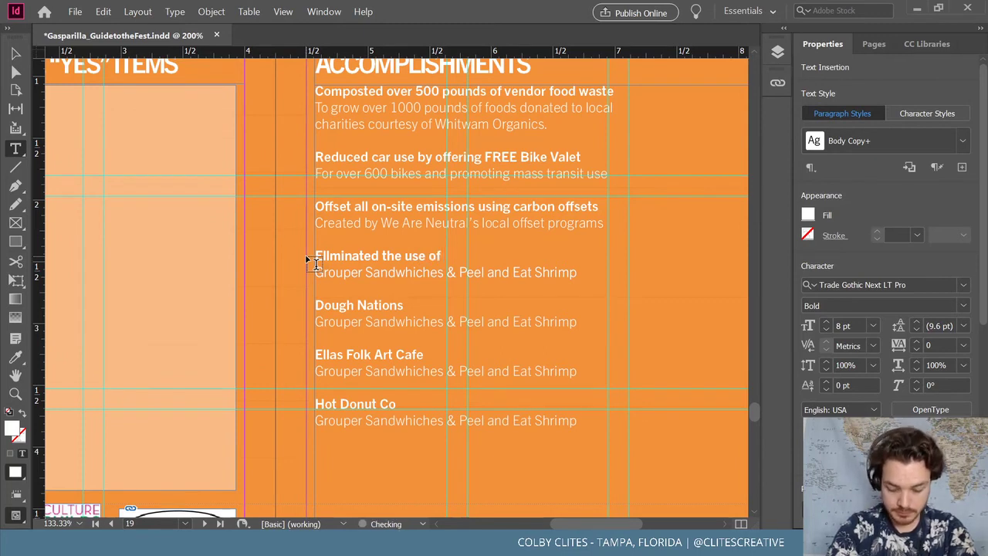
type(" plastic w")
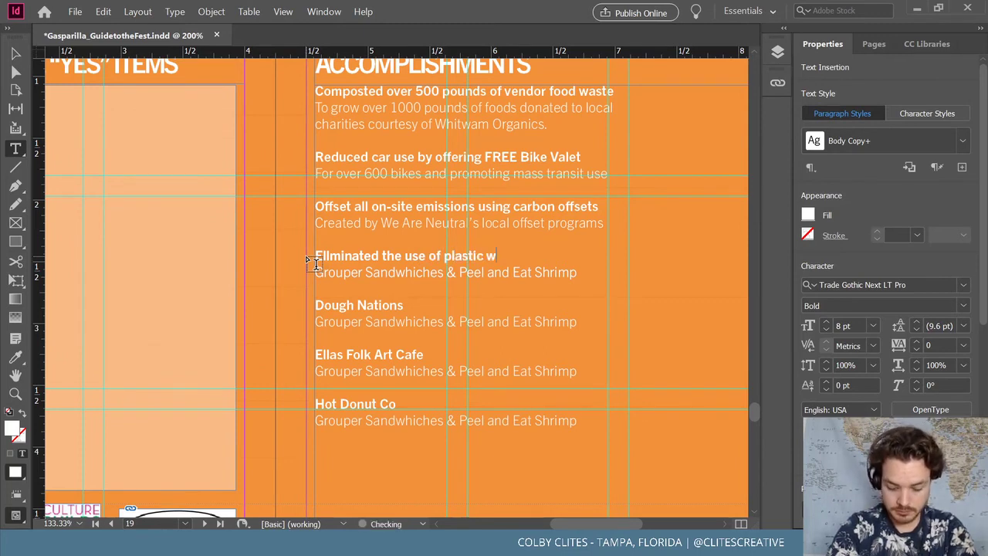
type("ater bottles")
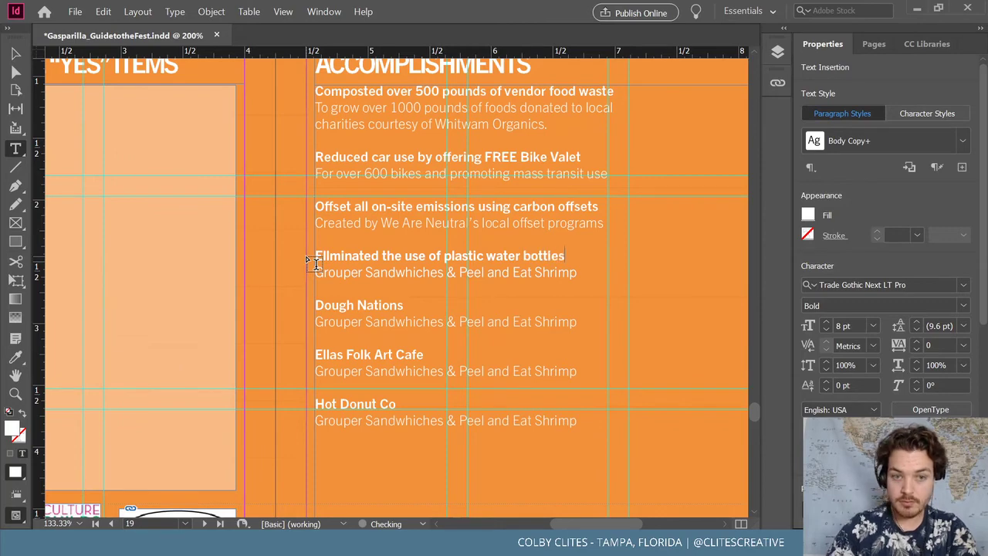
Paste the We Are Neutral offset line over the four remaining Grouper description lines
left_click_drag(608, 224, 315, 229)
key("ctrl+c")
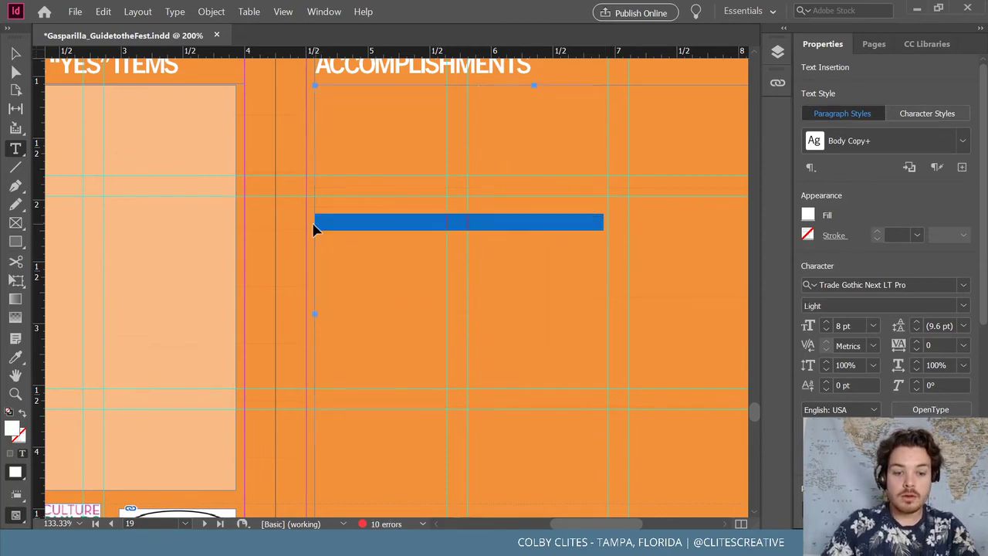
left_click_drag(578, 272, 290, 274)
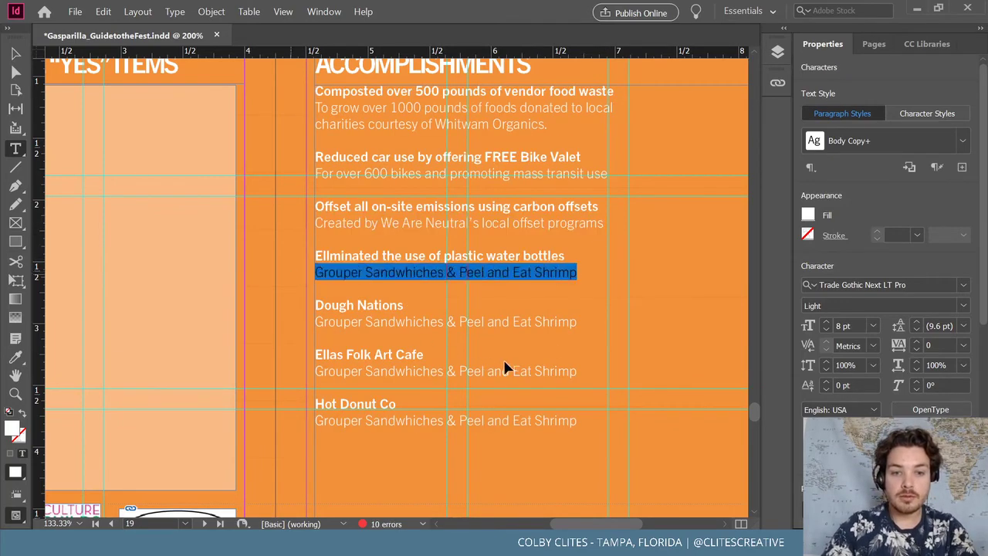
key("ctrl+v")
left_click_drag(578, 321, 308, 330)
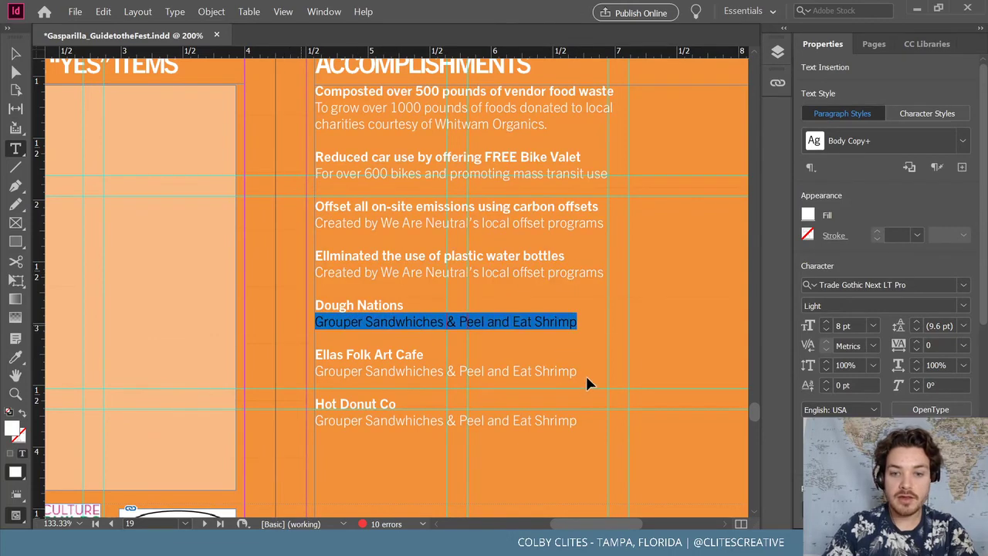
key("ctrl+v")
left_click_drag(578, 370, 291, 371)
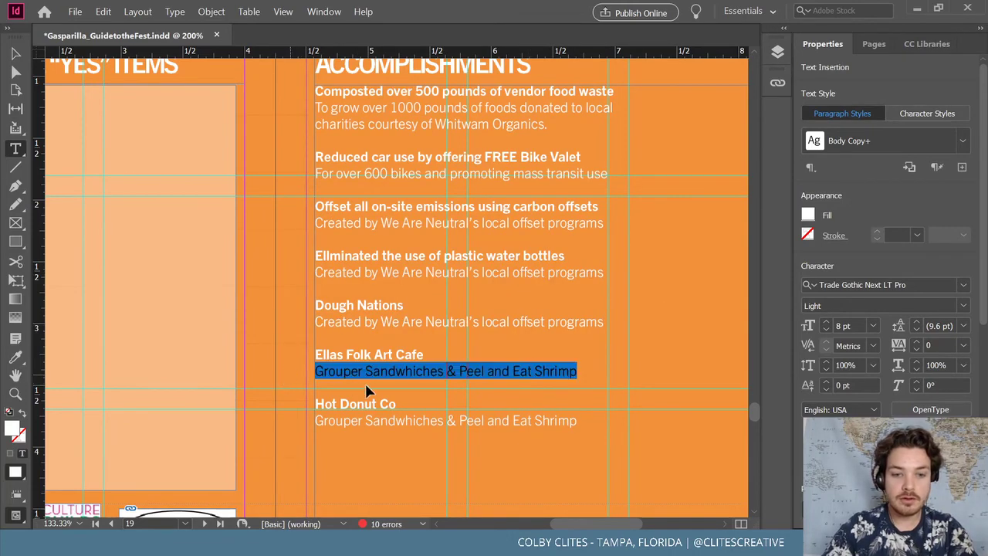
key("ctrl+v")
left_click_drag(578, 419, 276, 420)
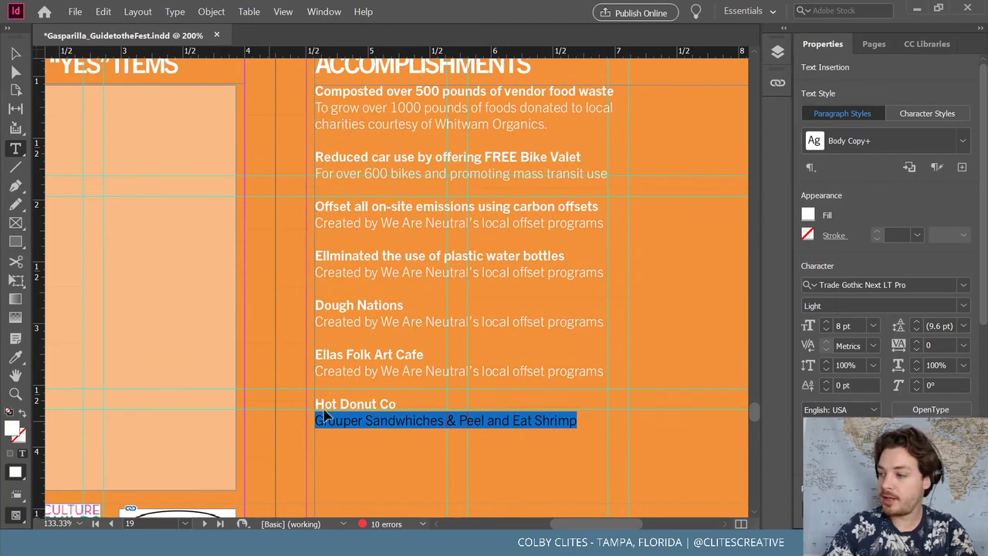
key("ctrl+v")
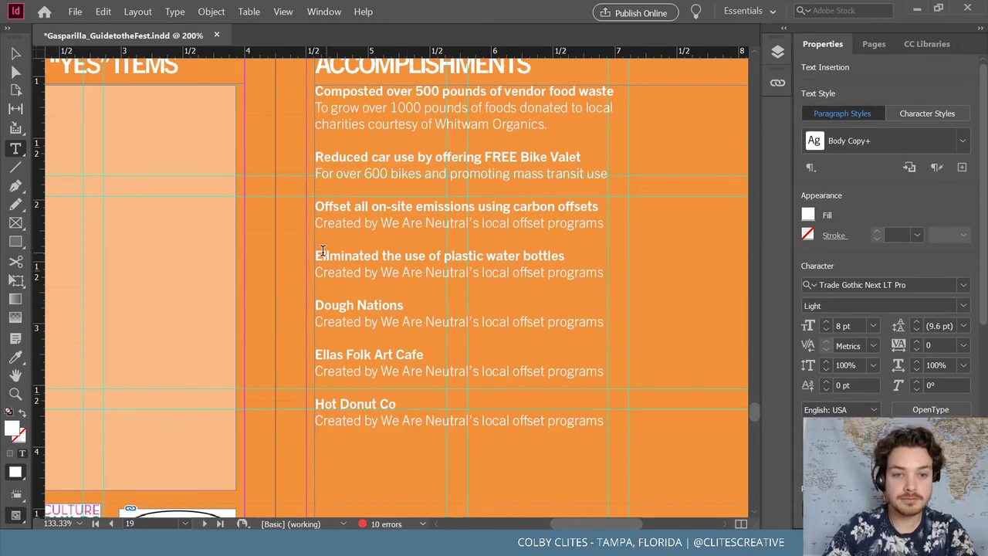
left_click(324, 255)
Fix the water-bottles headline and replace Dough Nations with 'Recycle or re-used over 25% of on-site waste'
type("l")
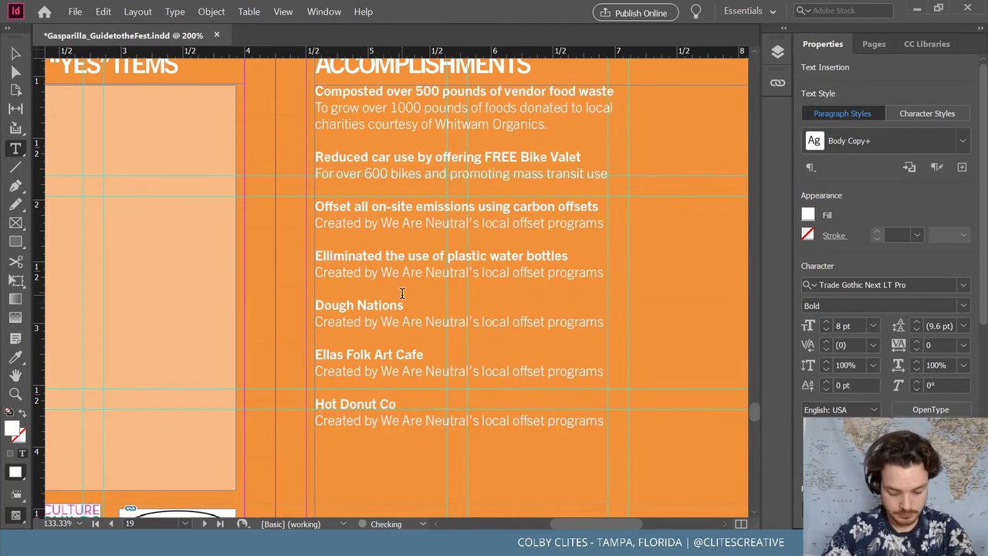
left_click_drag(403, 306, 315, 307)
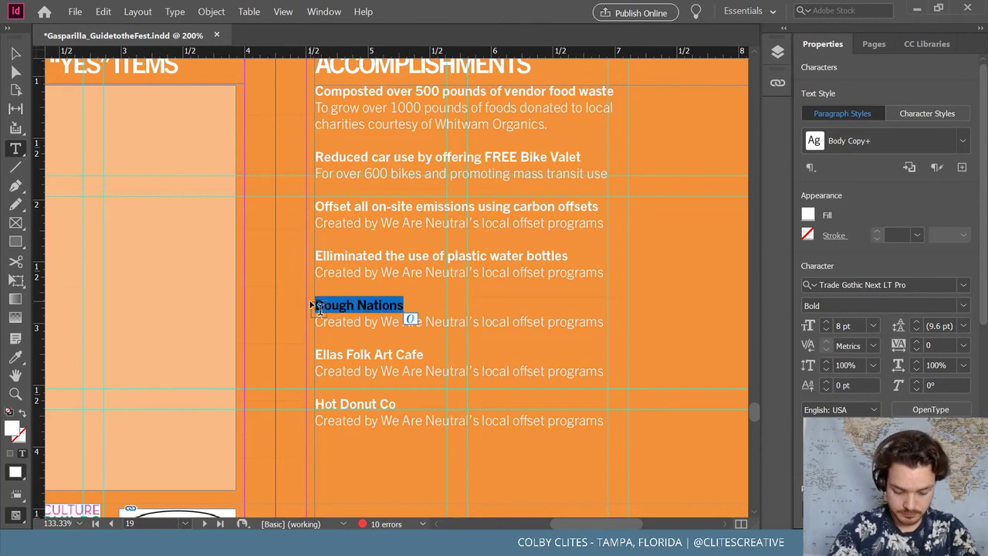
type("Recy")
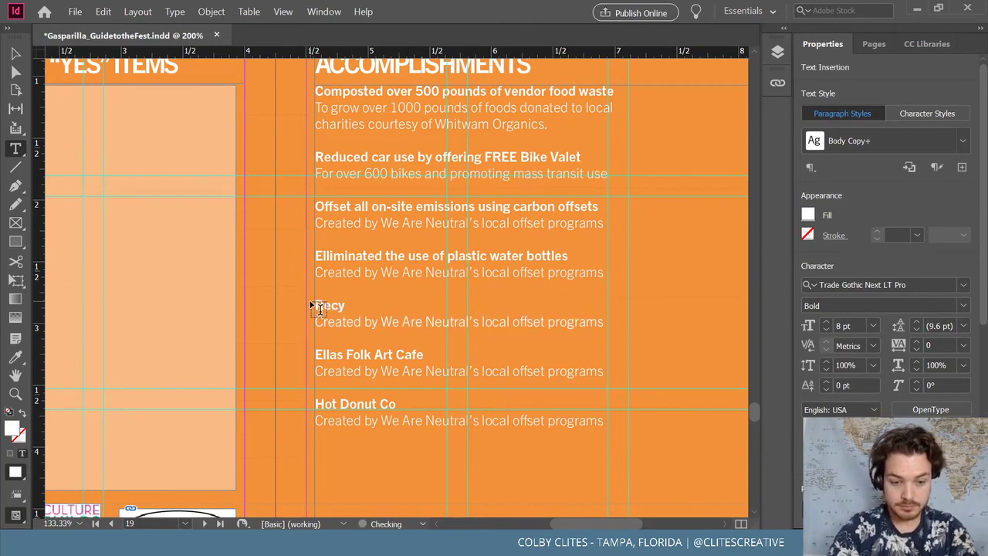
type("cle ")
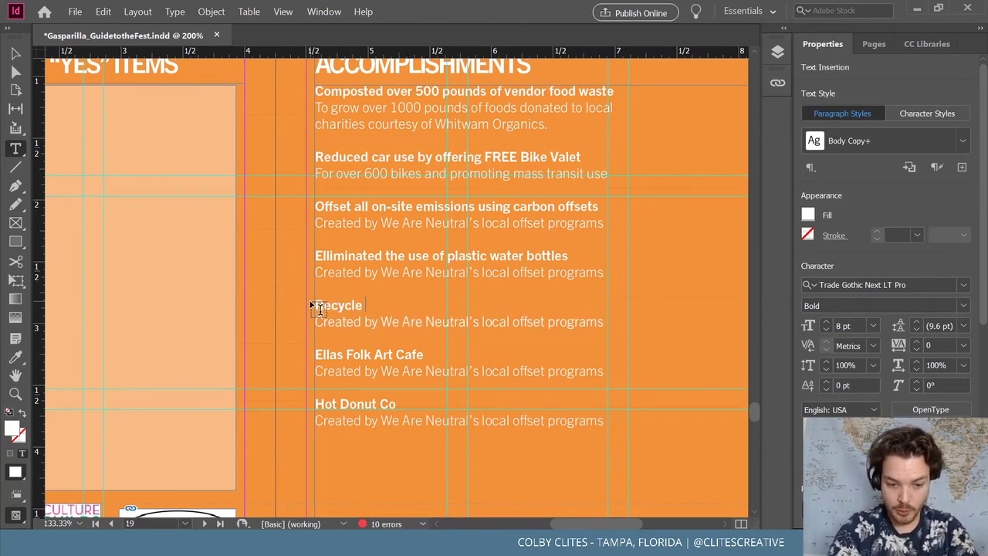
type("or re-")
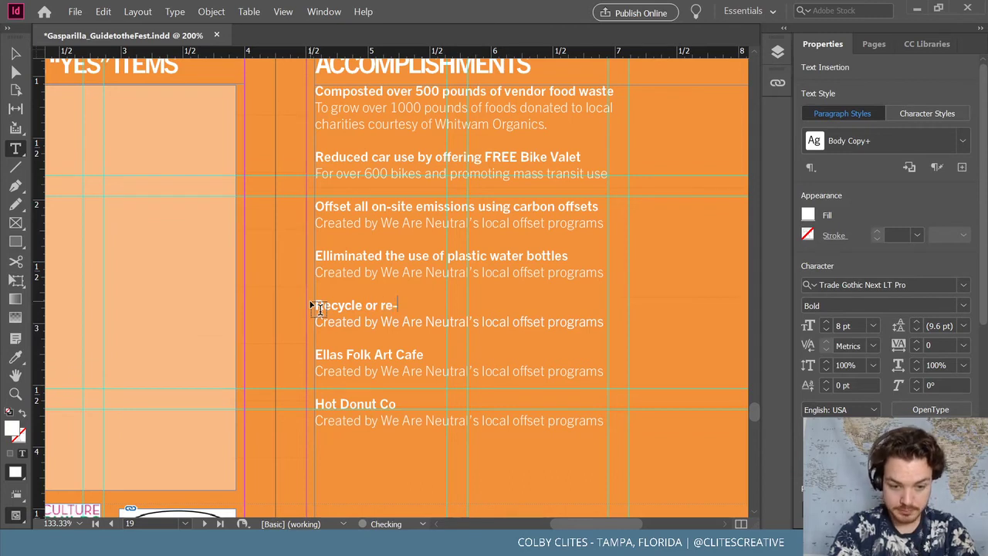
type("used")
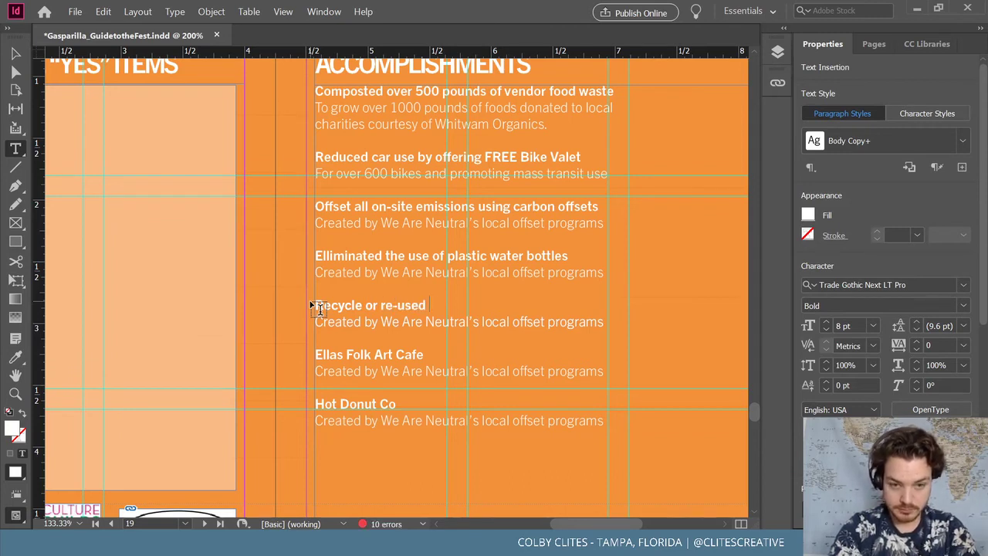
type(" over 25")
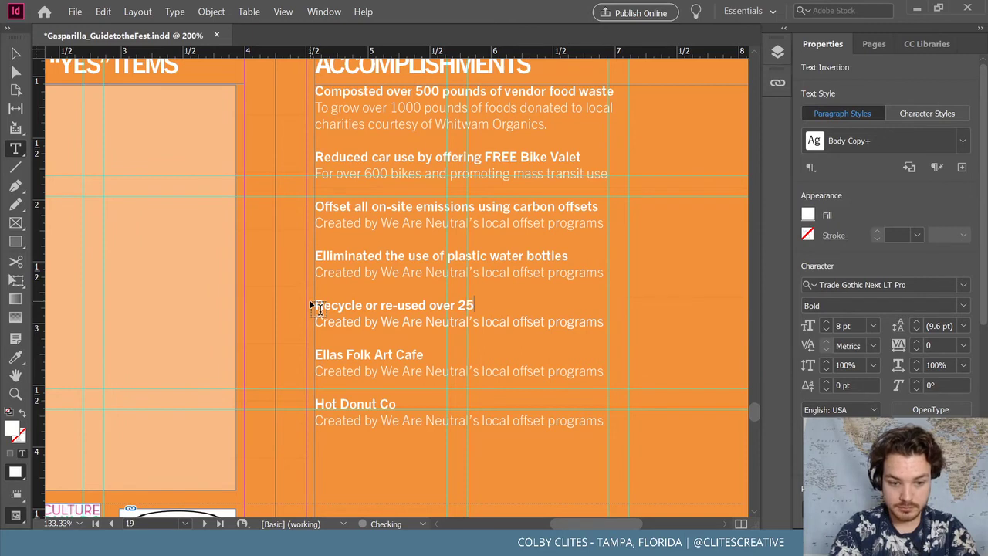
type("% of o")
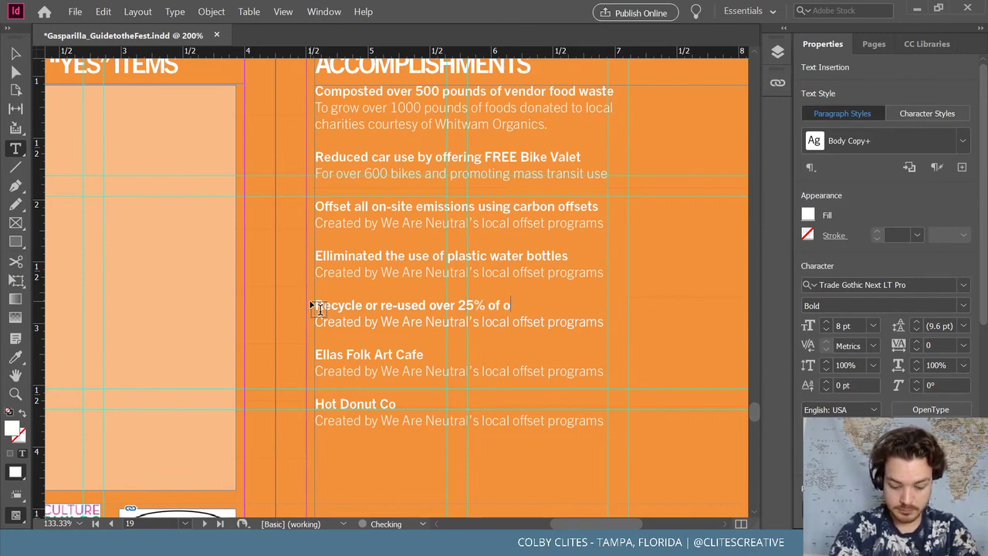
type("n-site we")
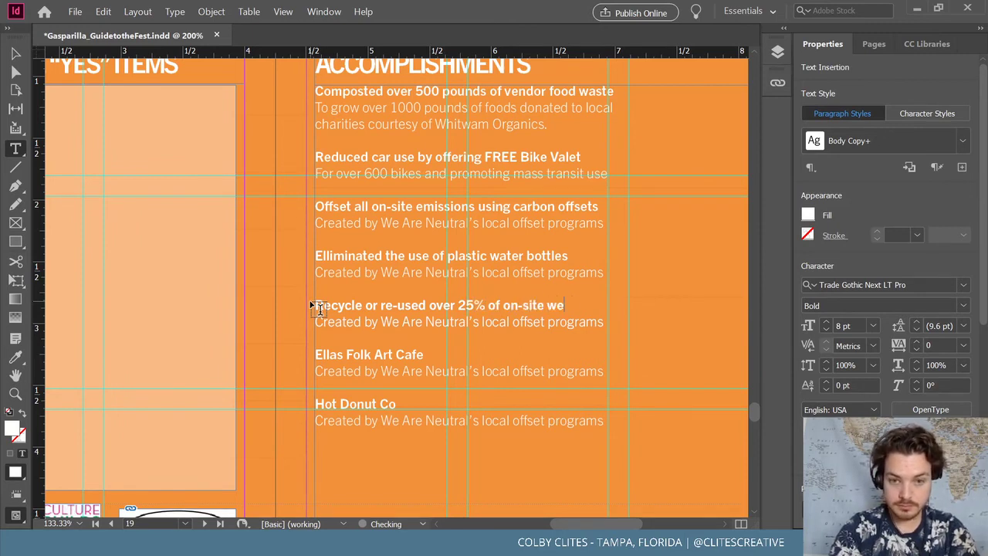
key("BackSpace")
key("BackSpace")
type("s")
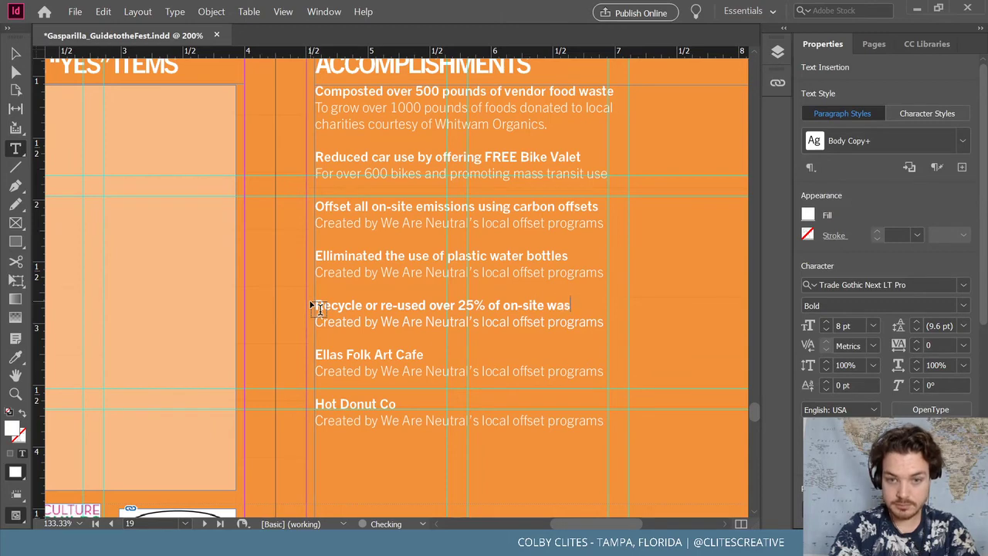
type("te")
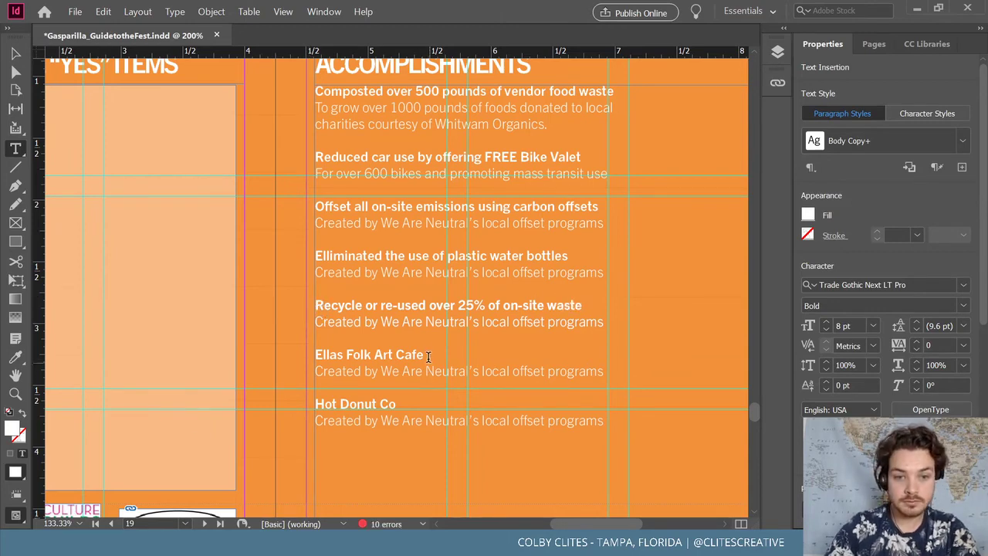
Replace Ellas Folk Art Cafe with 'Salvaged & refurbished used instruments' and delete the Hot Donut Co entry
left_click_drag(429, 355, 306, 355)
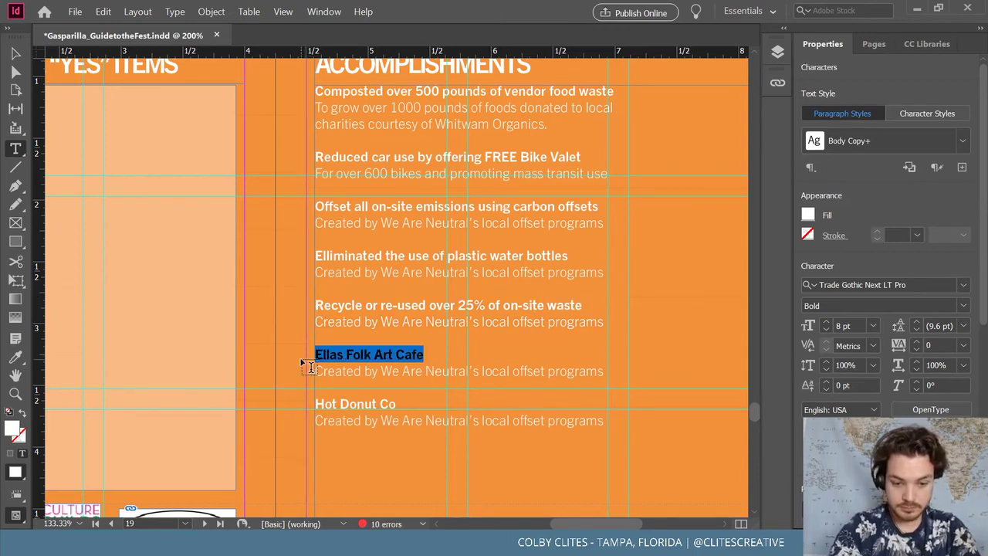
type("Salvaged")
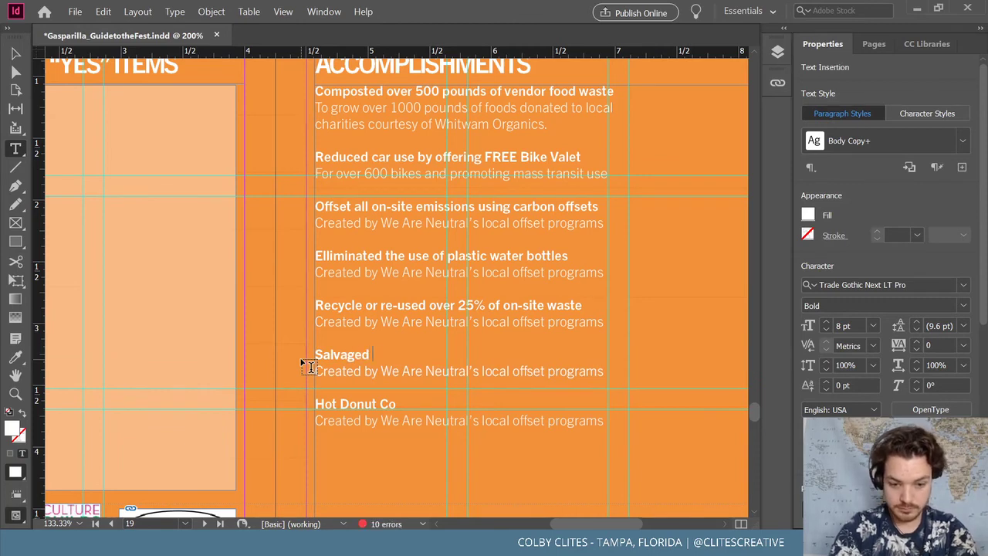
type(" & refur")
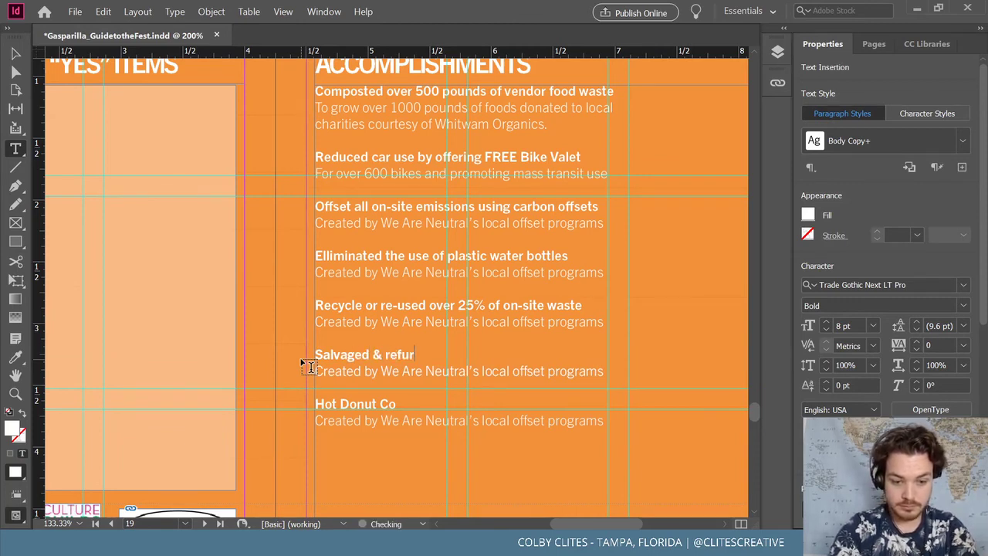
type("bu")
key("BackSpace")
type("ished")
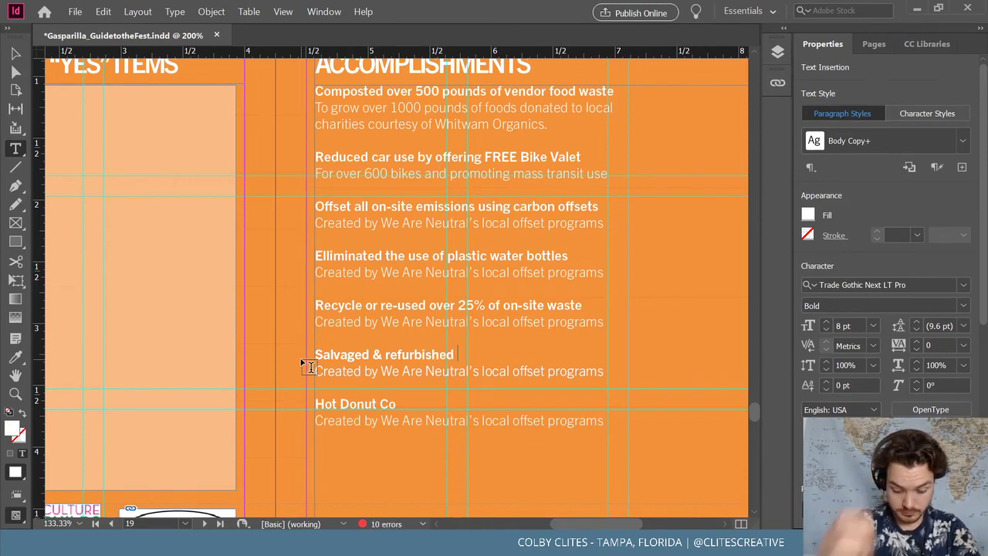
type(" used instr")
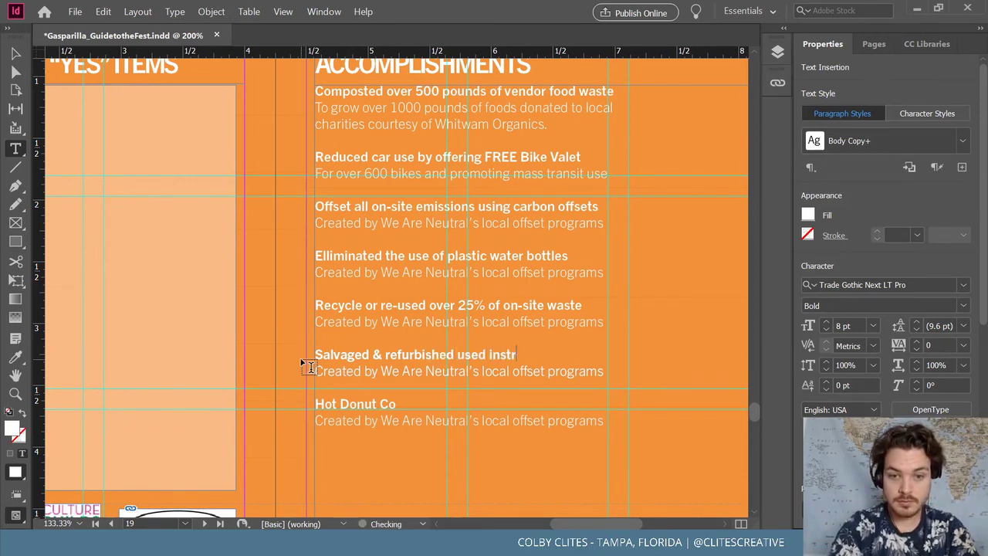
type("uments")
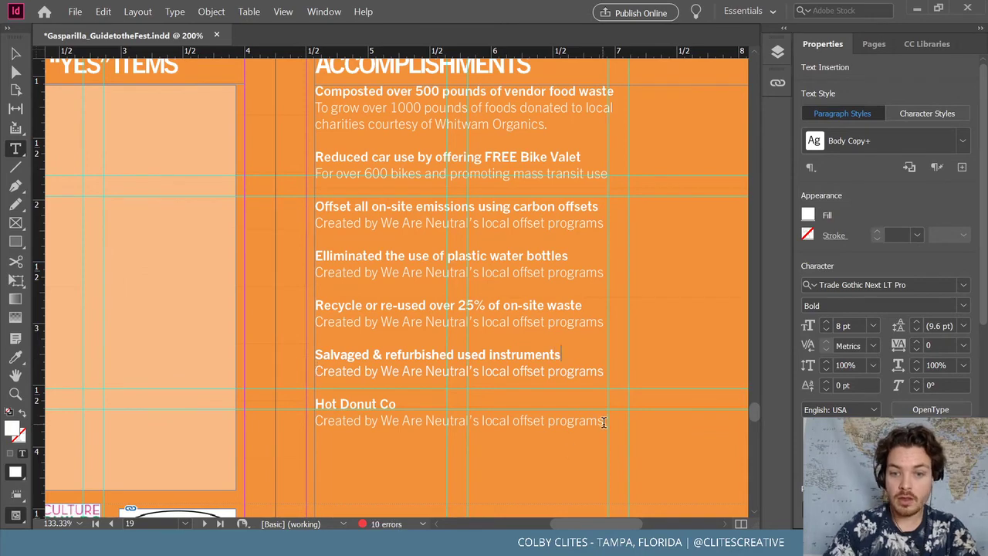
left_click_drag(603, 422, 286, 403)
key("BackSpace")
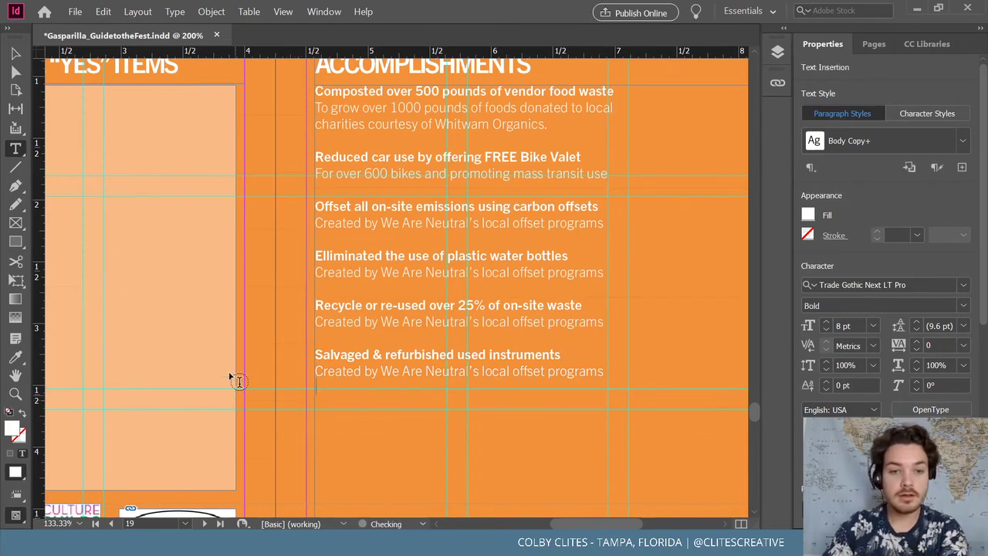
Move the accomplishments frame slightly lower and shorten it to fit its six entries
key("Escape")
key("ctrl+minus")
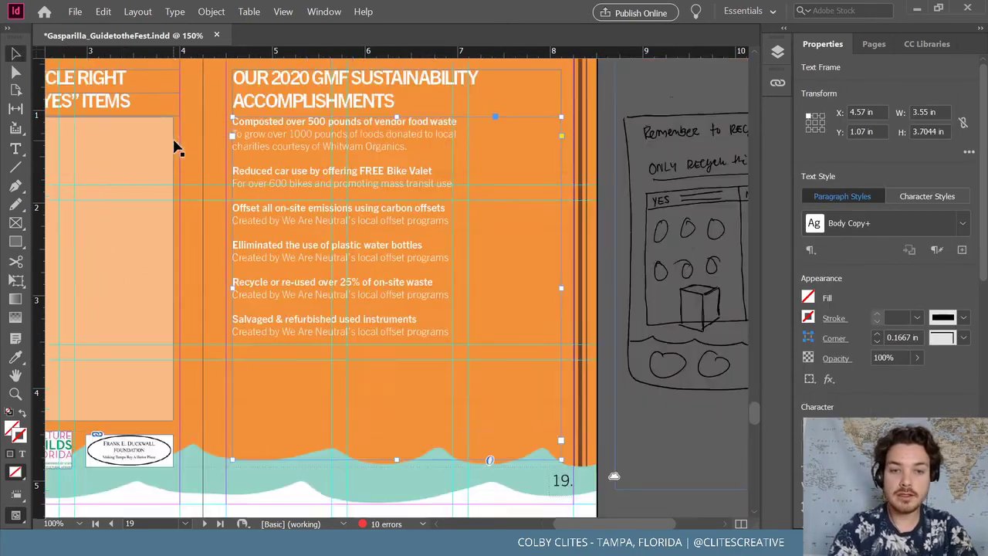
key("ctrl+minus")
left_click_drag(306, 182, 307, 187)
left_click_drag(396, 436, 396, 352)
Save the guide document and view the finished spread
left_click(661, 261)
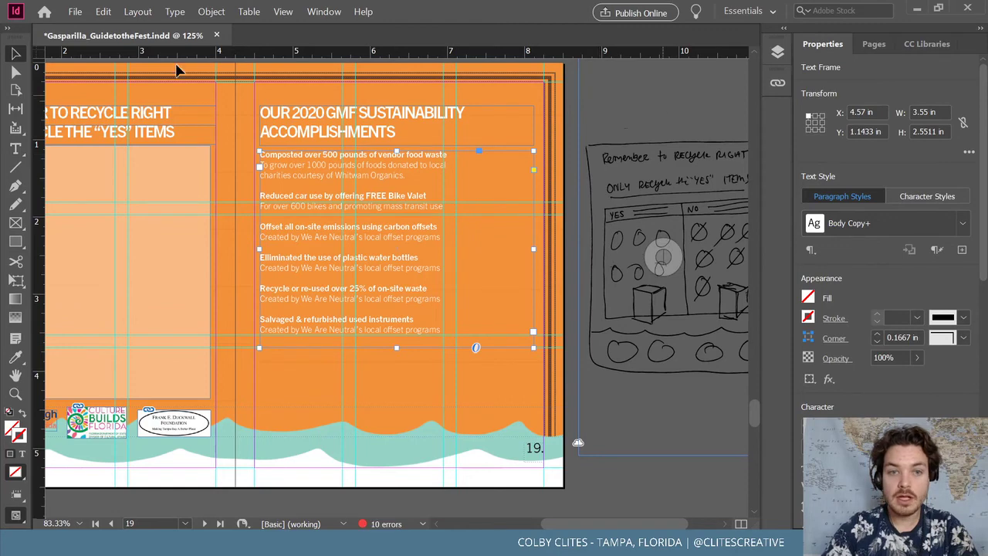
left_click(75, 12)
left_click(107, 94)
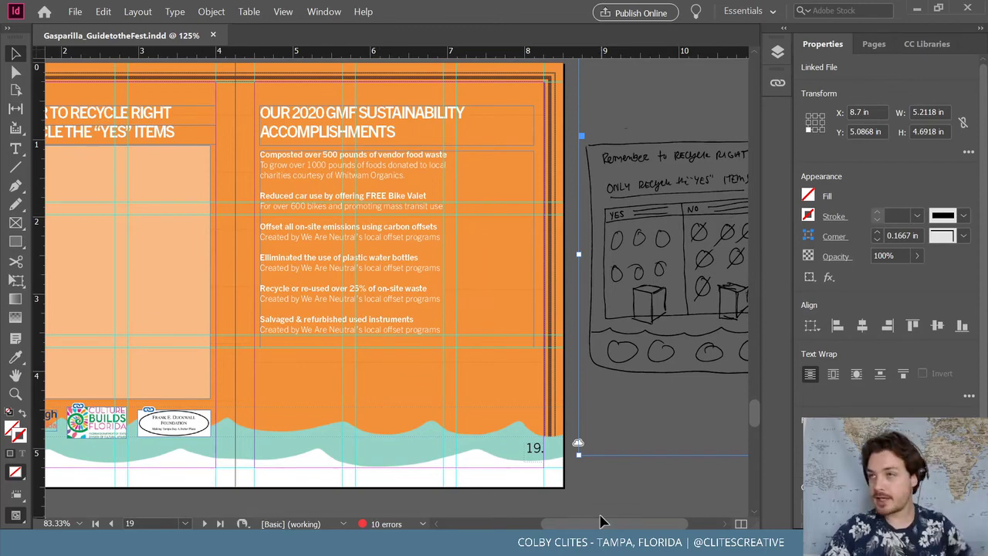
left_click_drag(605, 523, 580, 525)
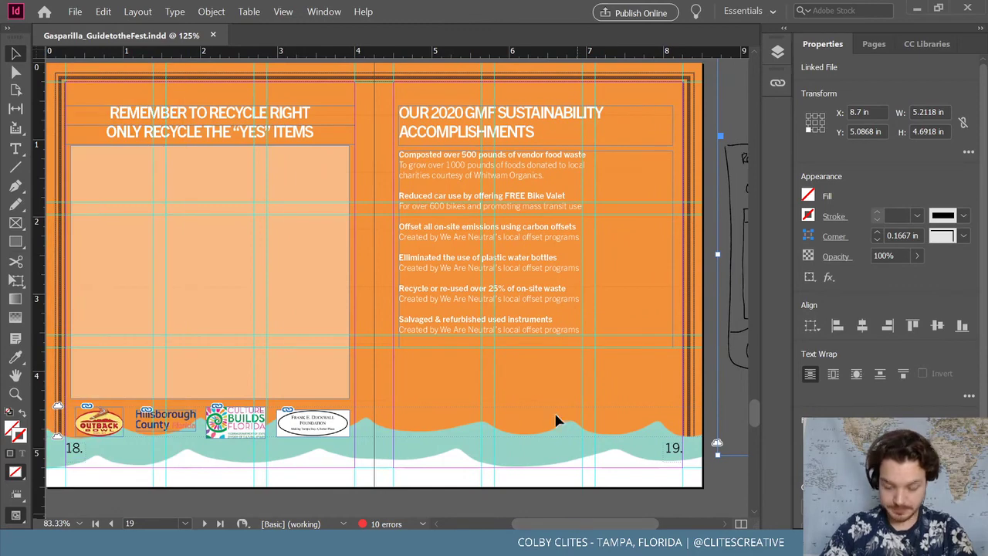
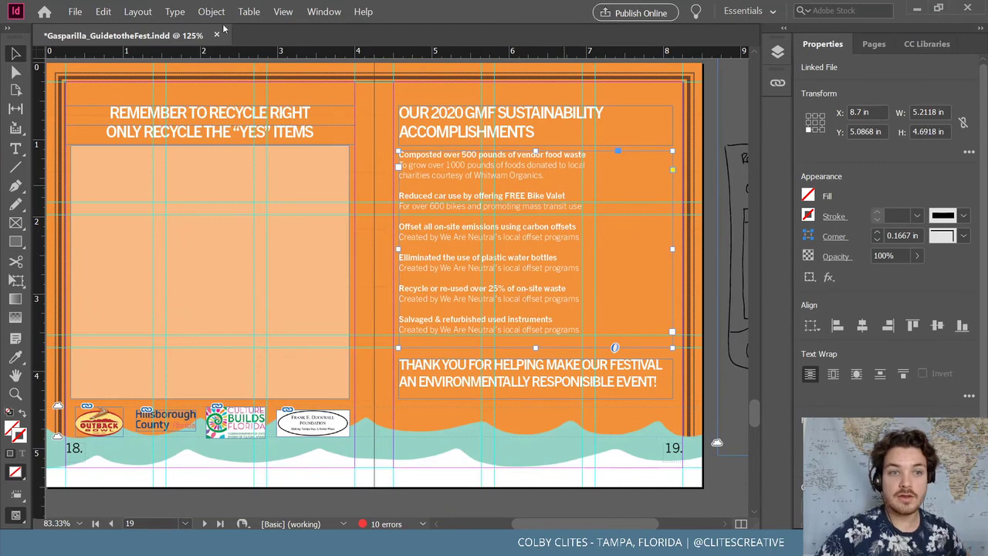
Look through the Type menu and the frame's context menu without choosing anything, then switch to the Type tool
left_click(175, 11)
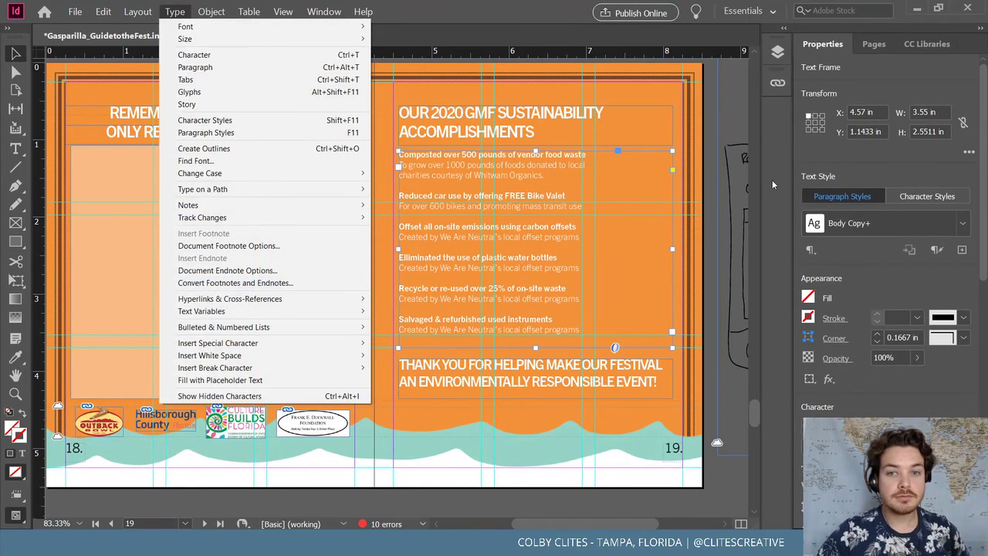
left_click(546, 191)
left_click(507, 172)
right_click(511, 164)
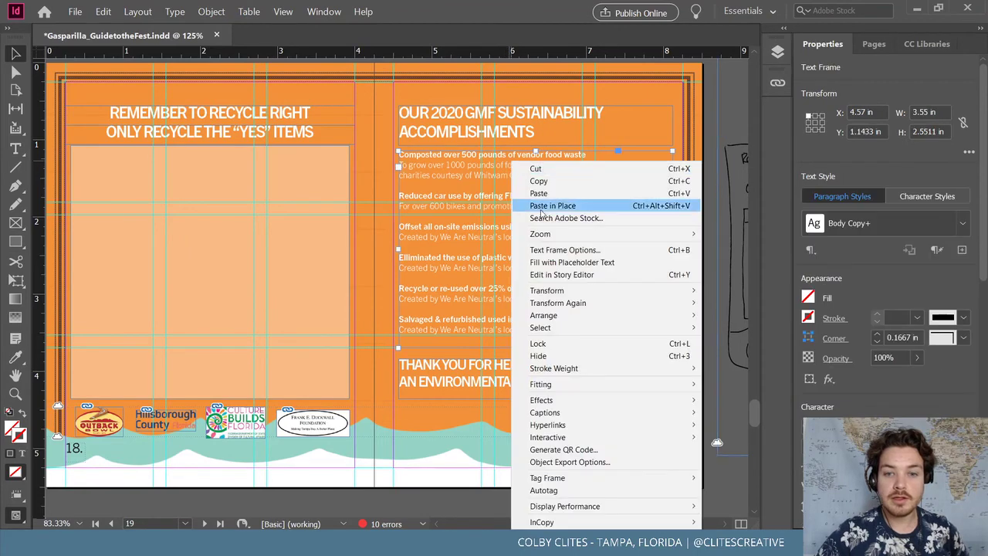
mouse_move(590, 401)
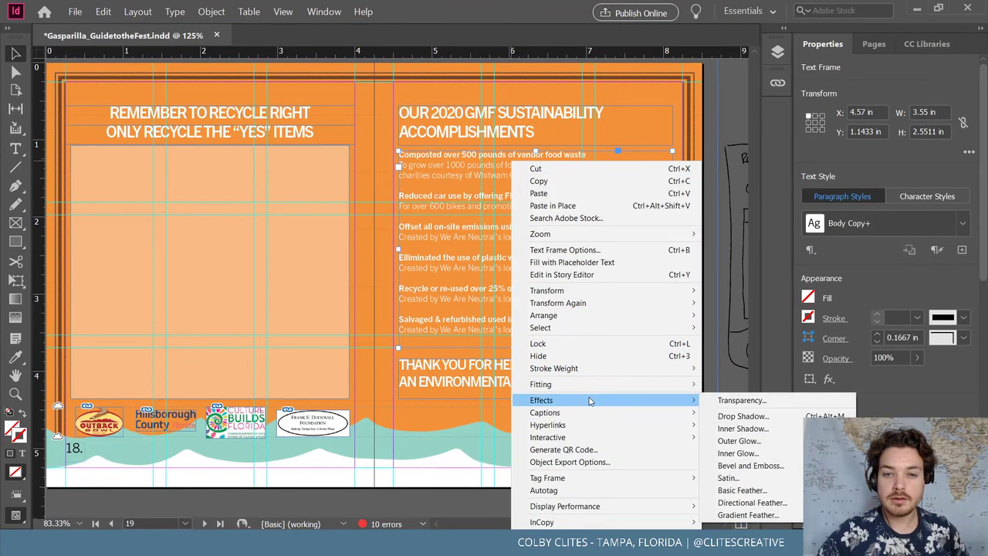
key("Escape")
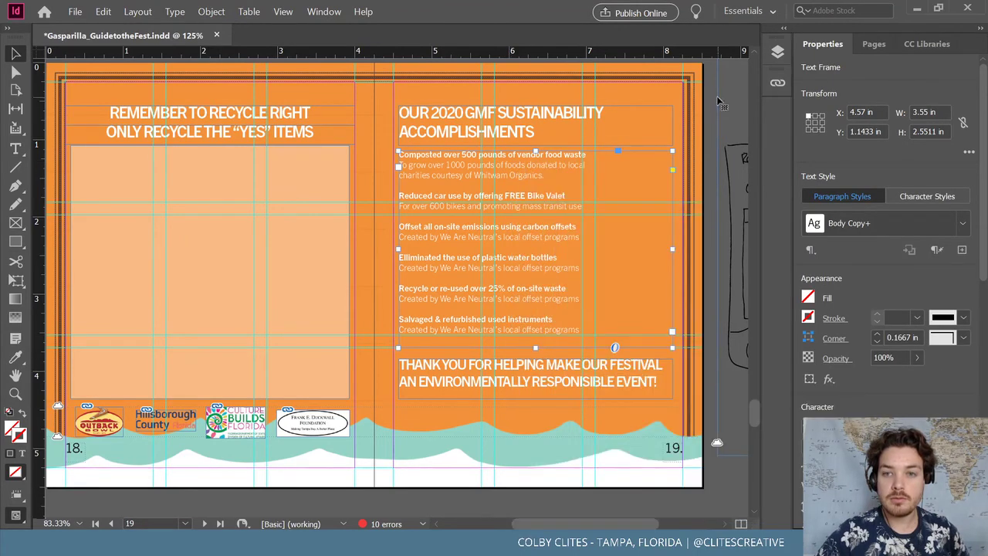
key("t")
Select all the sustainability list text and start Check Spelling on it
left_click(406, 194)
key("ctrl+a")
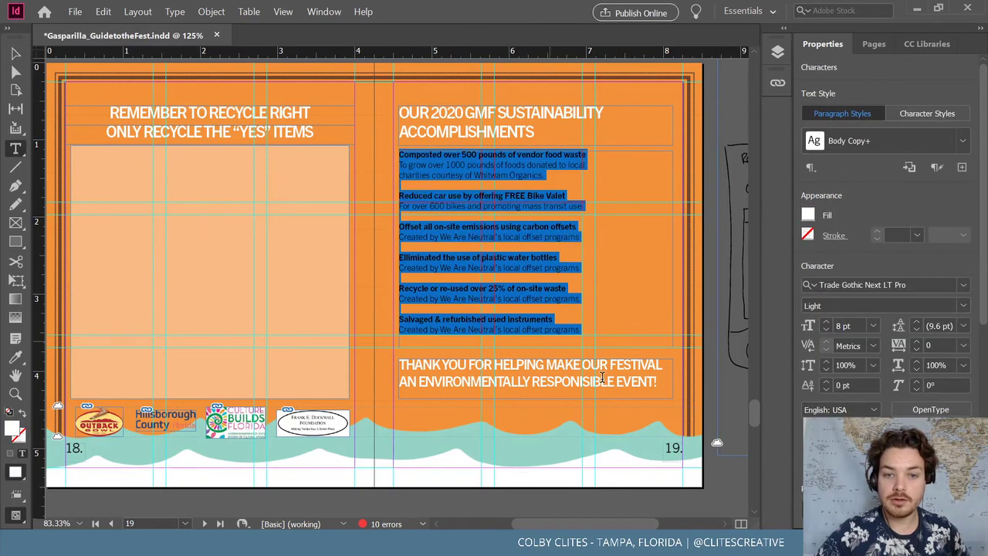
right_click(510, 267)
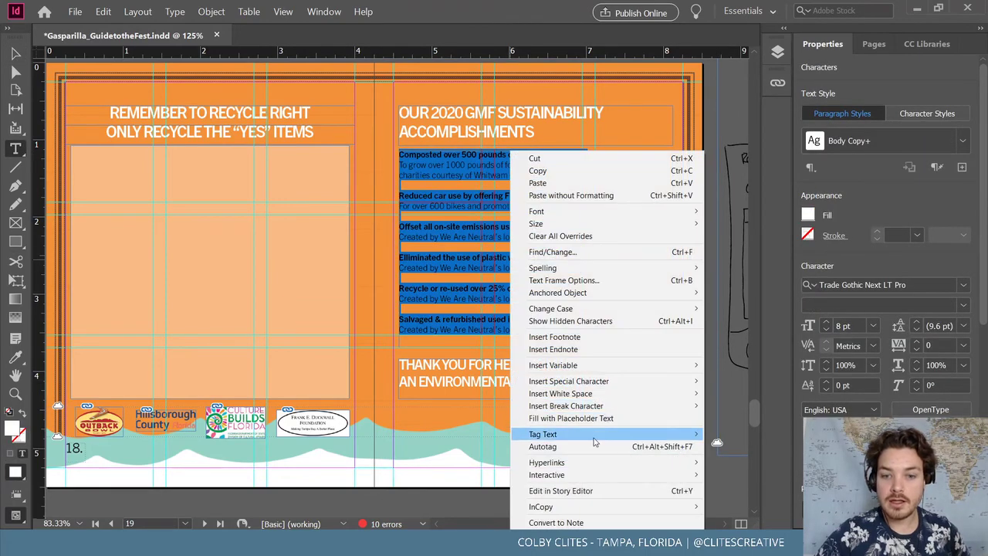
mouse_move(594, 435)
mouse_move(594, 267)
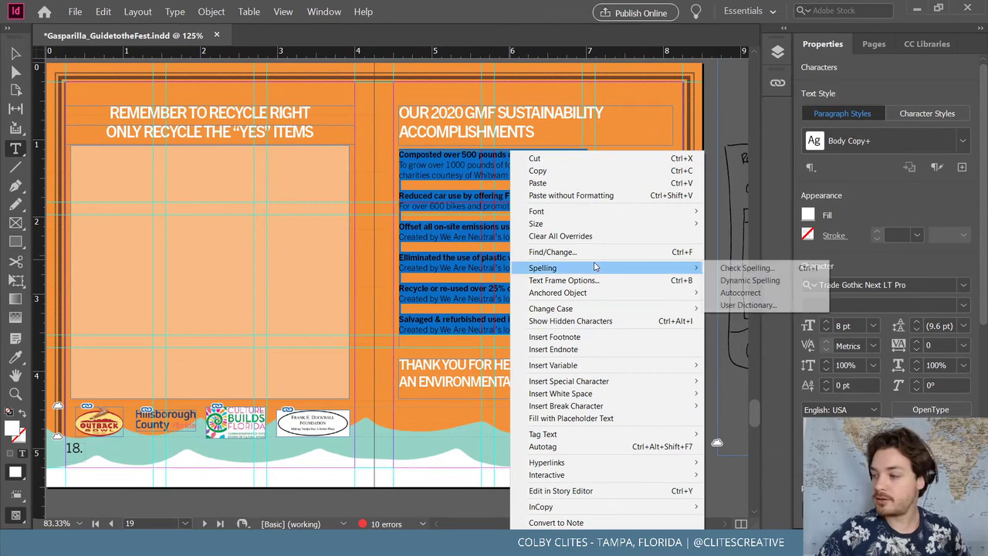
left_click(748, 268)
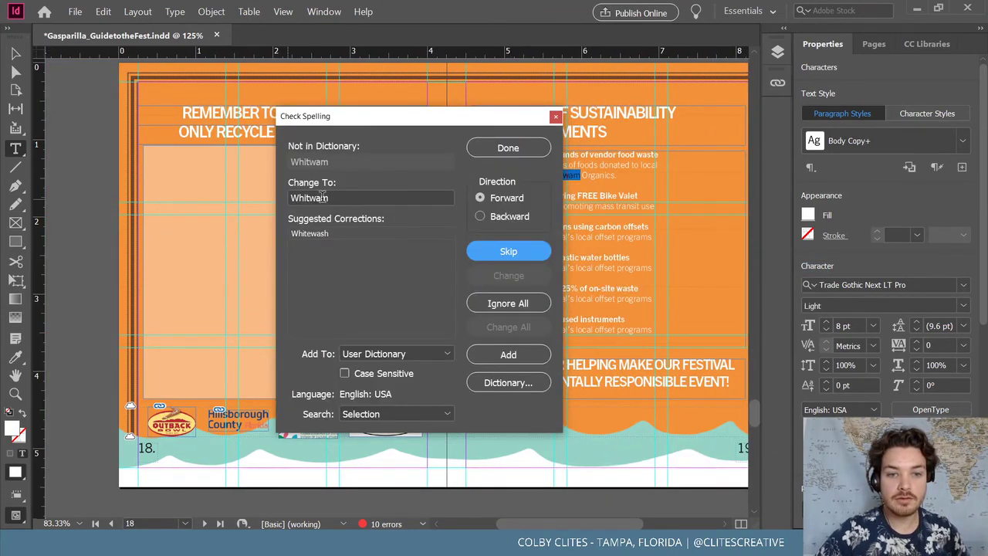
Skip 'Whitwam', change 'Elliminated' to 'Eliminated', and close the spell check
left_click(508, 251)
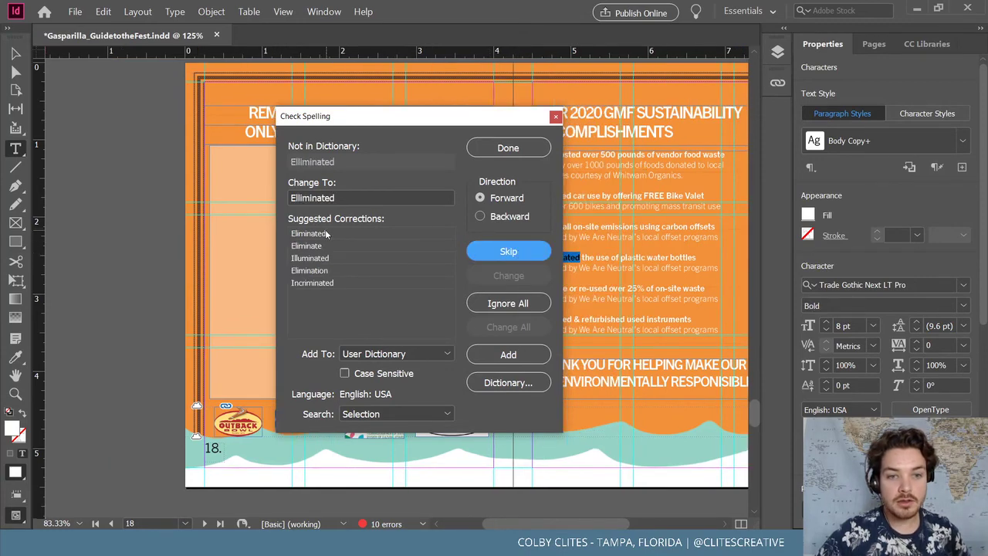
left_click(327, 233)
left_click(524, 275)
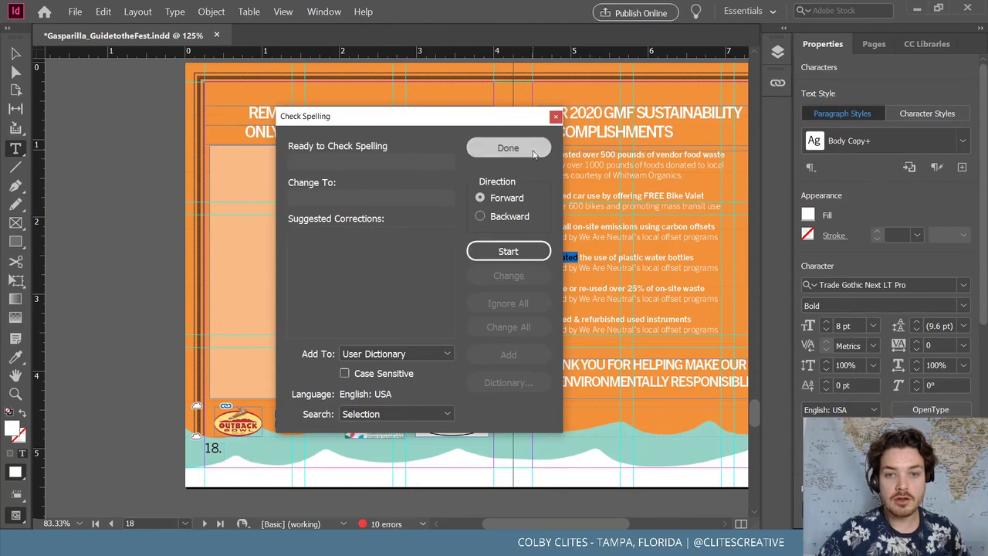
left_click(508, 148)
left_click(639, 369)
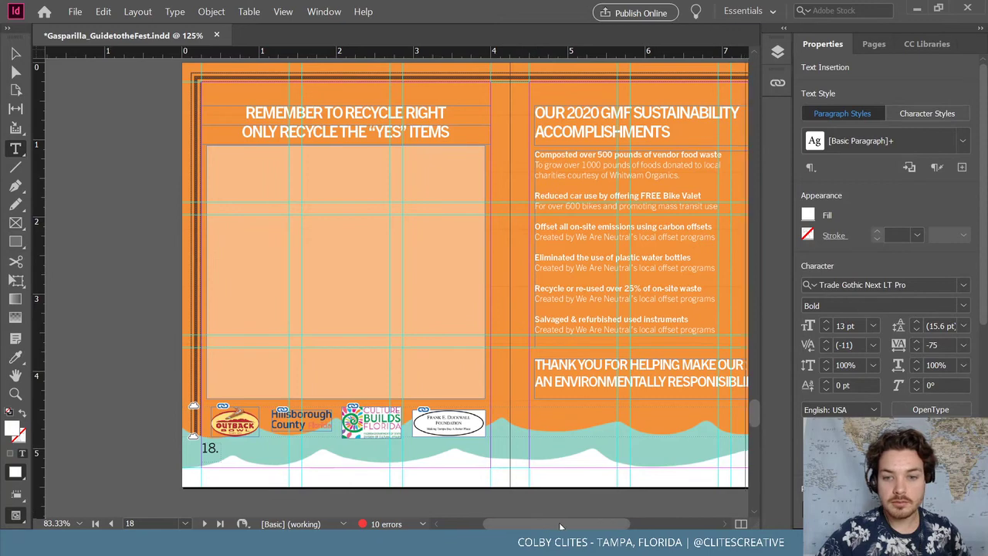
scroll(559, 522, "right", 2)
scroll(501, 308, "up", 10)
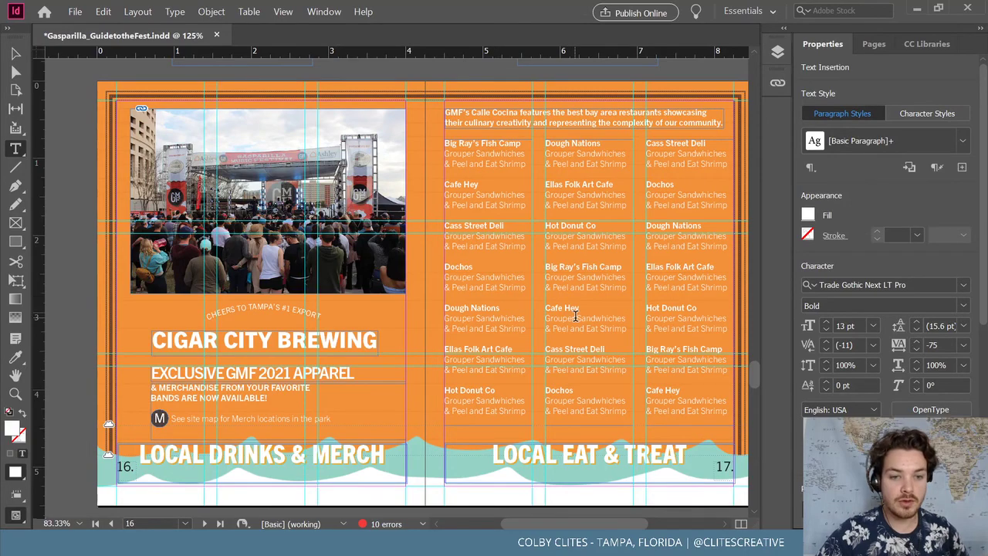
scroll(575, 315, "up", 15)
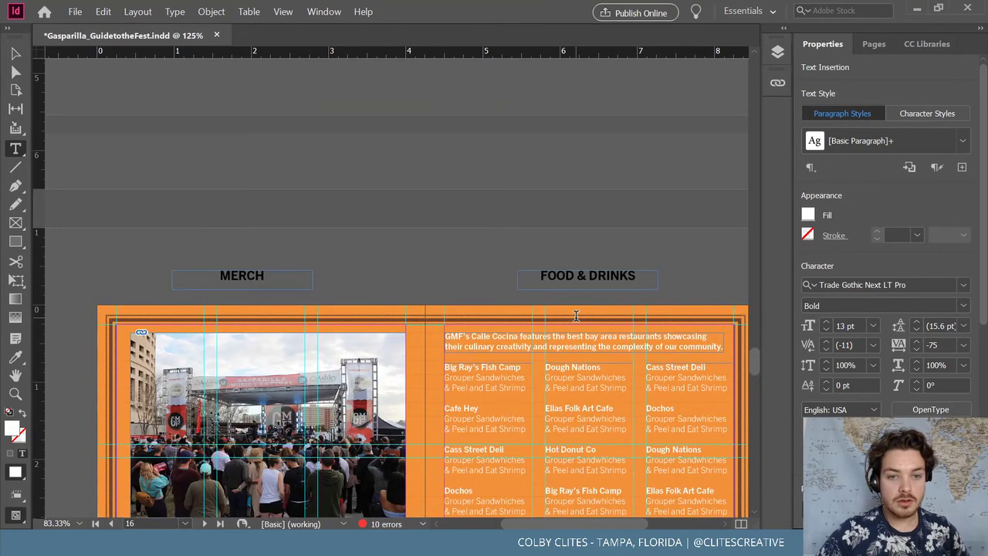
scroll(575, 316, "down", 12)
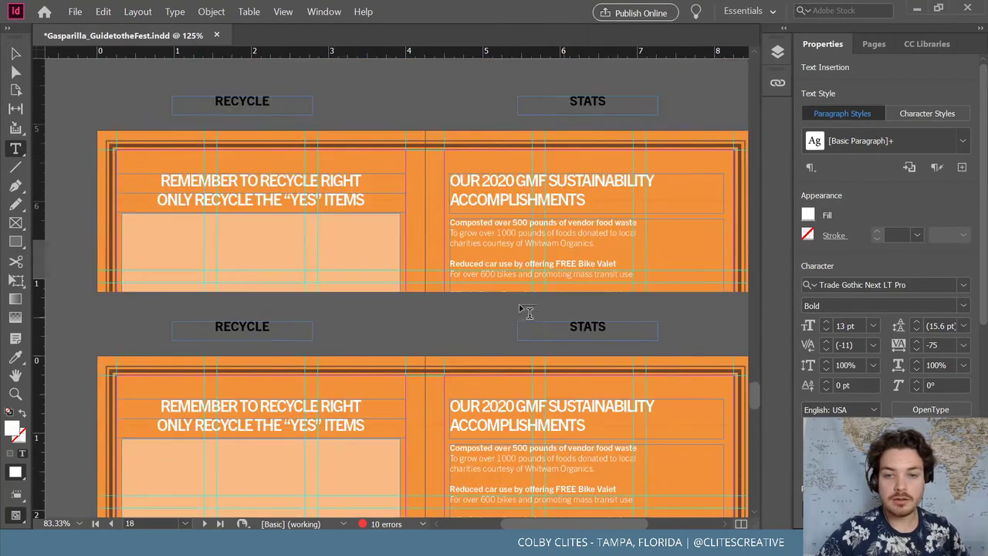
key("Escape")
scroll(85, 154, "down", 5)
scroll(77, 158, "up", 4)
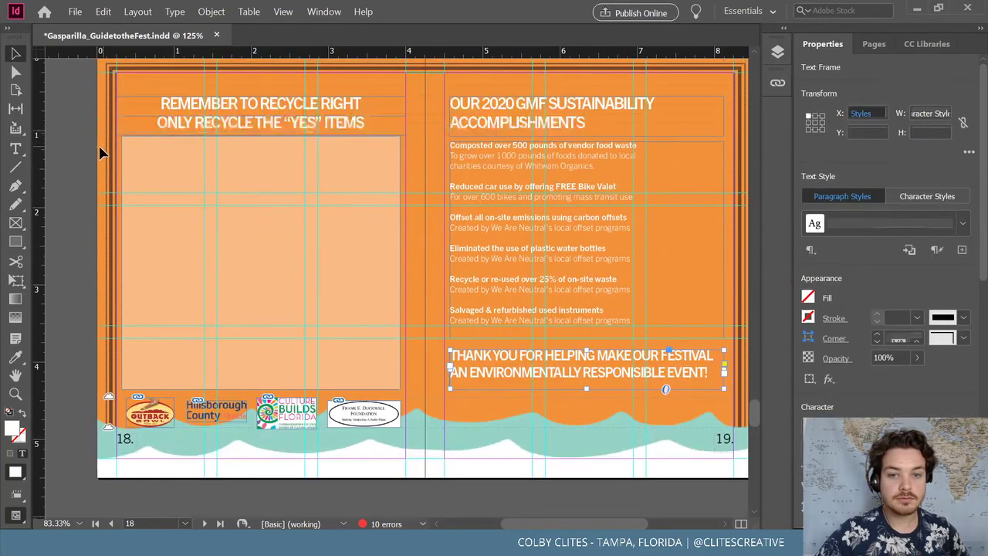
scroll(80, 161, "down", 3)
Reposition the THANK YOU headline frame, settling it lower on page 19
left_click(80, 161)
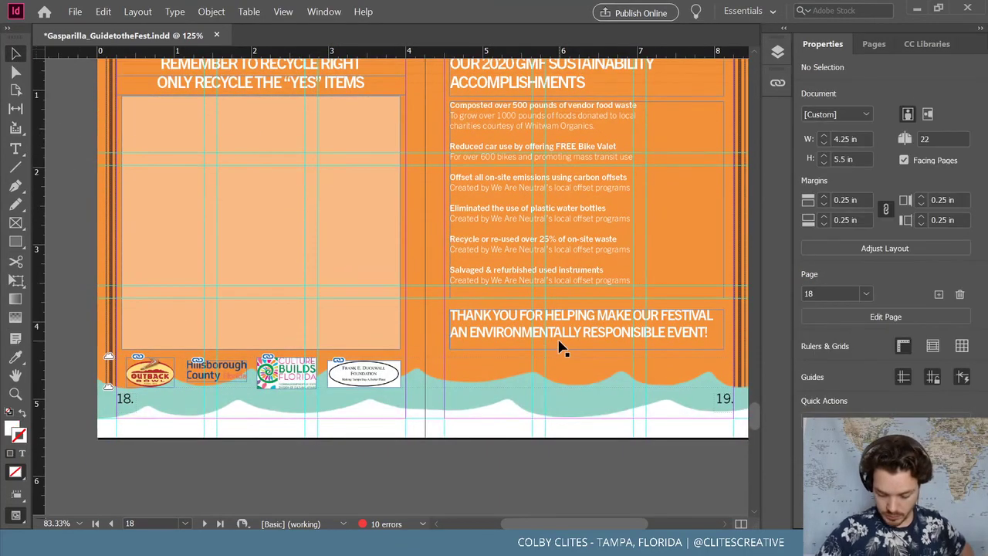
left_click_drag(584, 334, 586, 323)
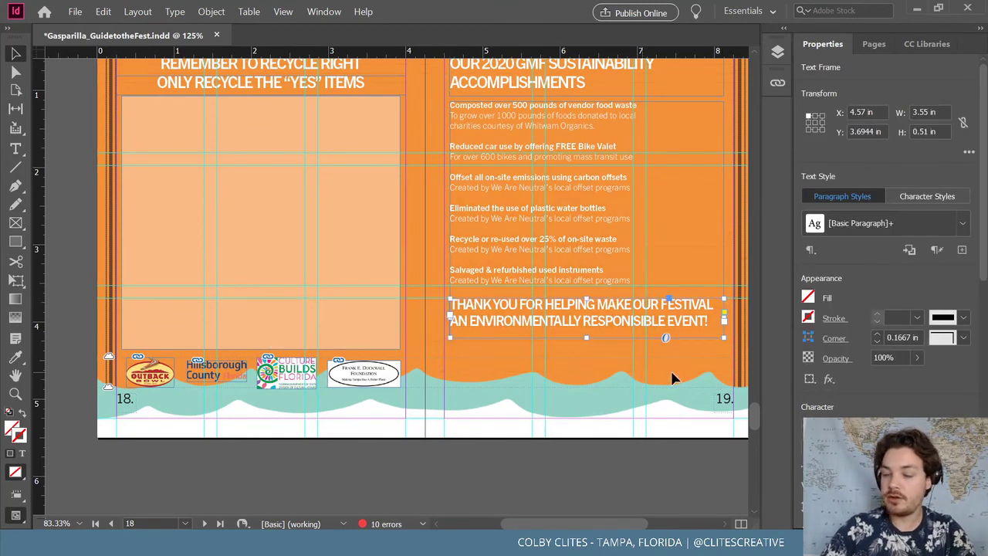
left_click_drag(618, 323, 617, 318)
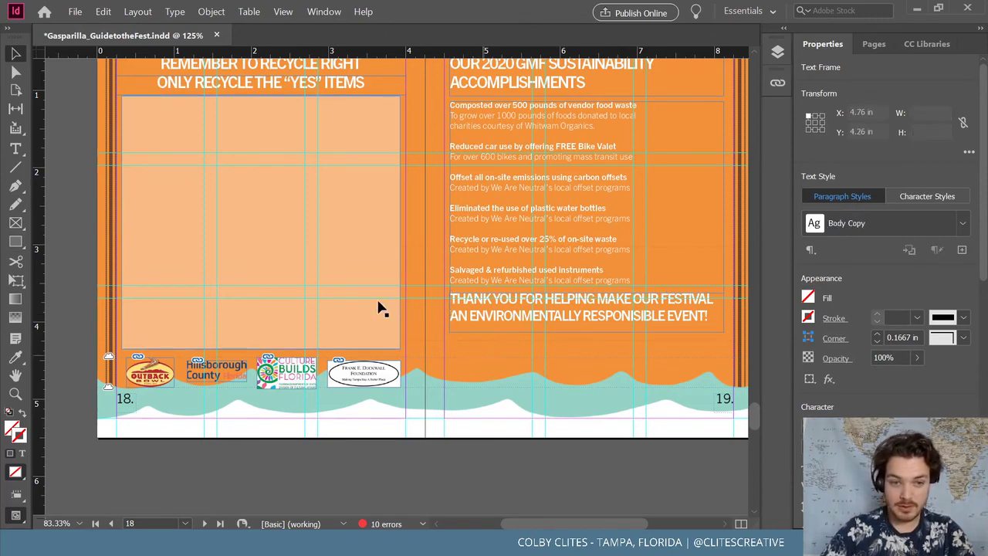
key("ctrl+shift+a")
left_click(69, 14)
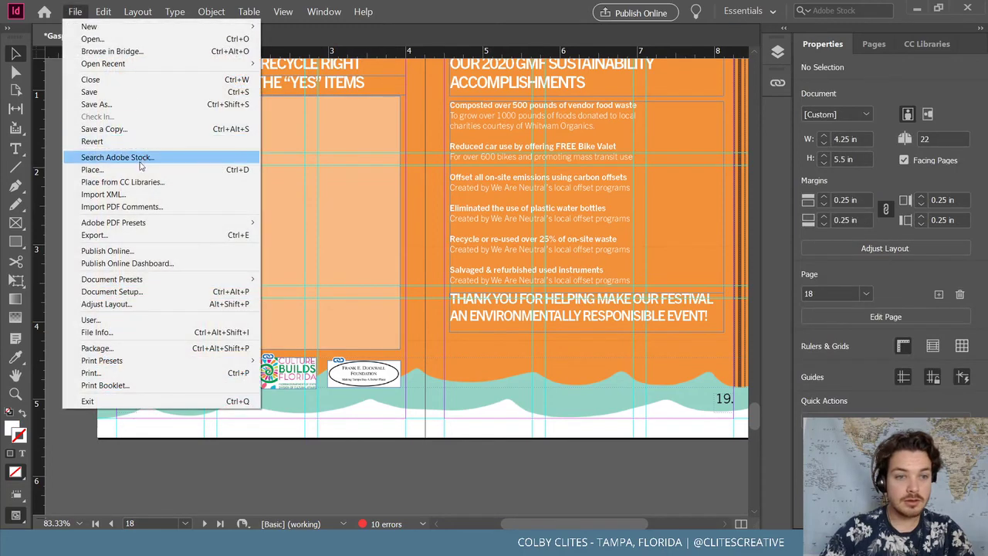
left_click(530, 483)
left_click_drag(510, 331, 486, 446)
left_click(487, 447)
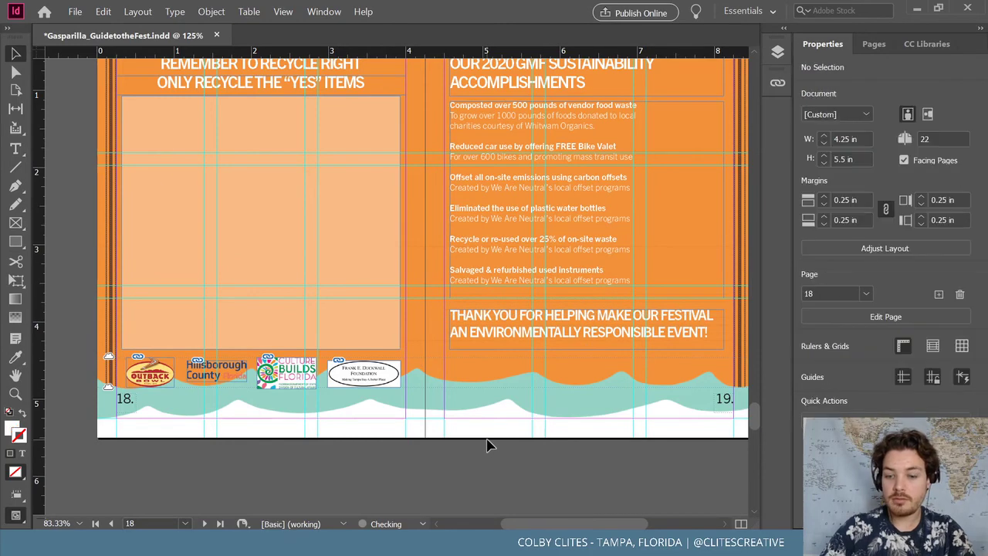
Draw a thin rectangle bar just above the THANK YOU headline
key("ctrl+equal")
scroll(486, 435, "right", 3)
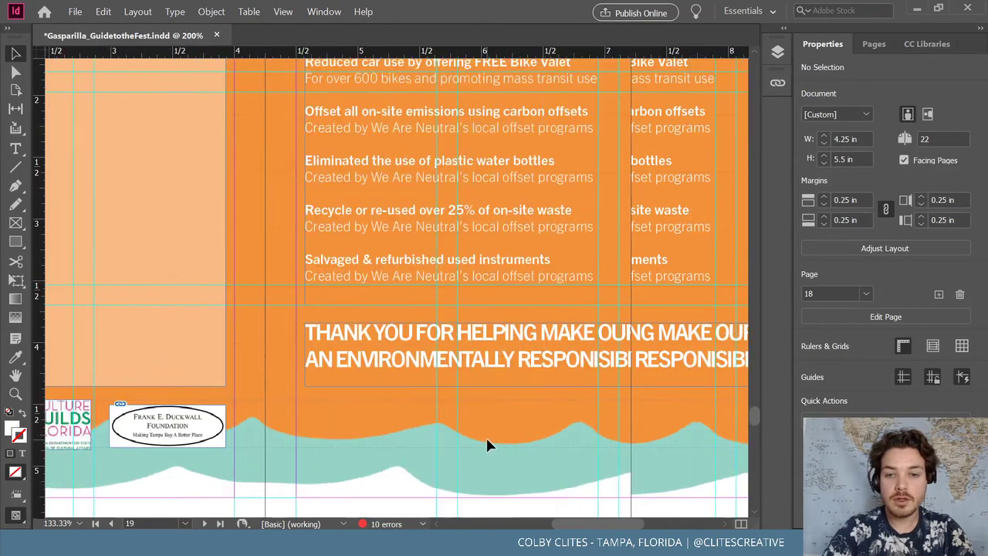
scroll(485, 436, "right", 3)
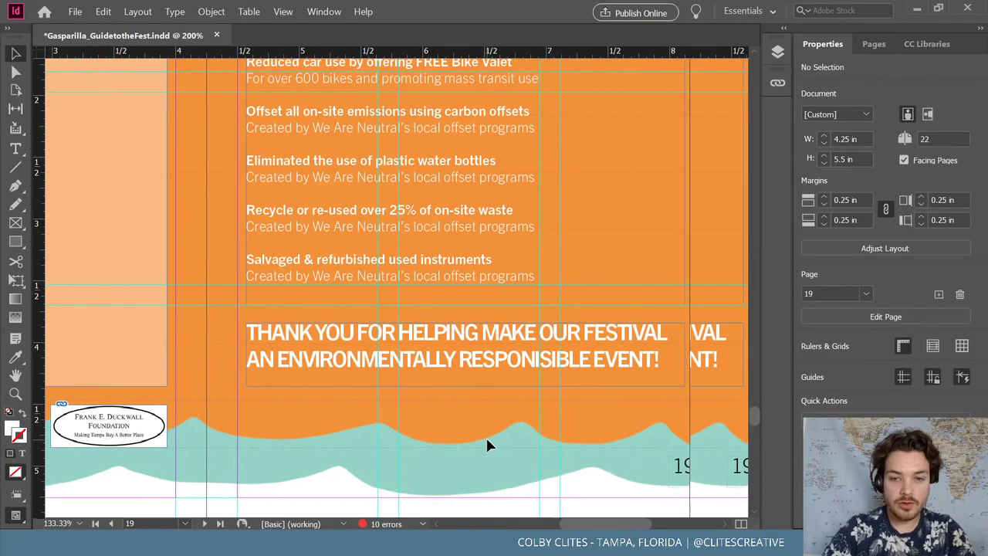
left_click(16, 240)
left_click_drag(162, 306, 634, 309)
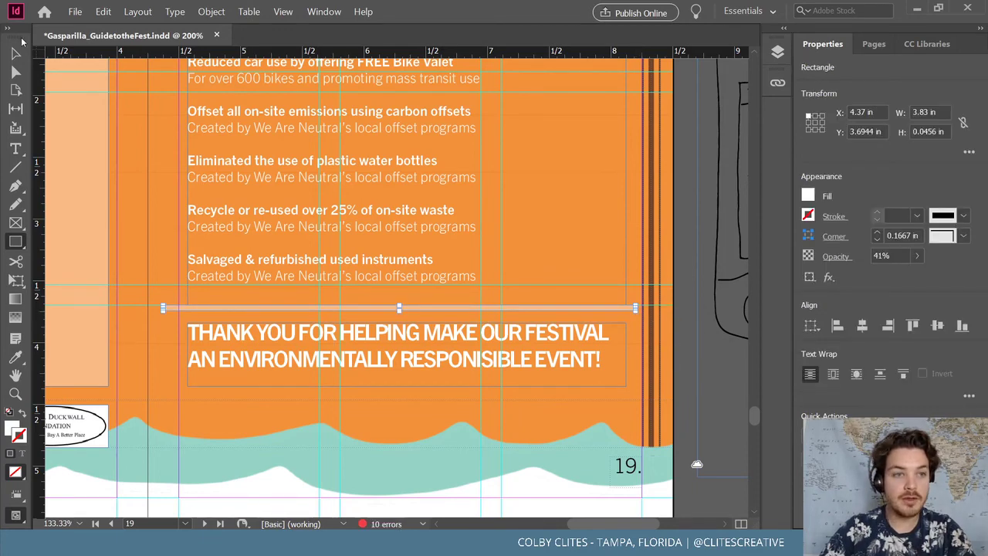
Copy the bar below the headline and fit the headline frame between the two bars
left_click(16, 53)
left_click_drag(498, 309, 498, 401)
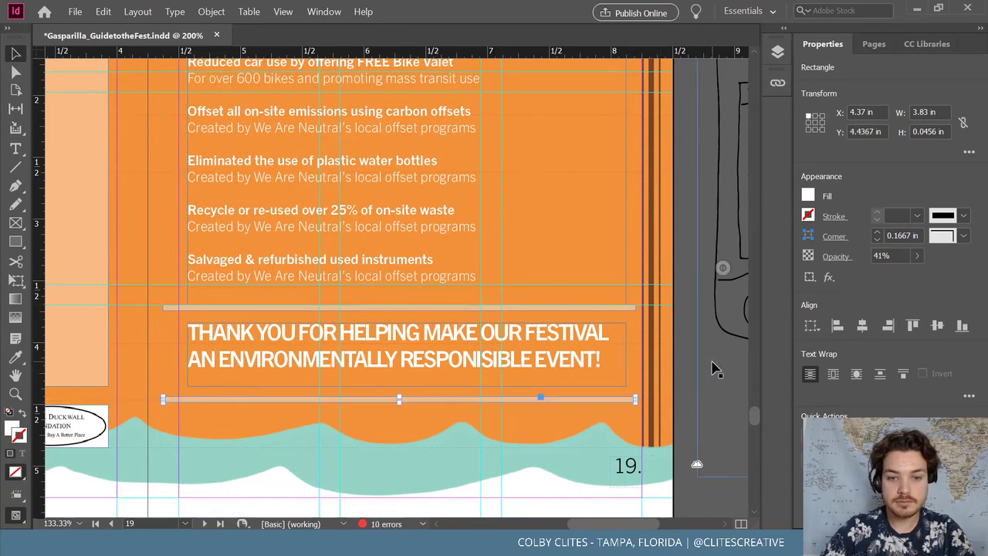
left_click(550, 372)
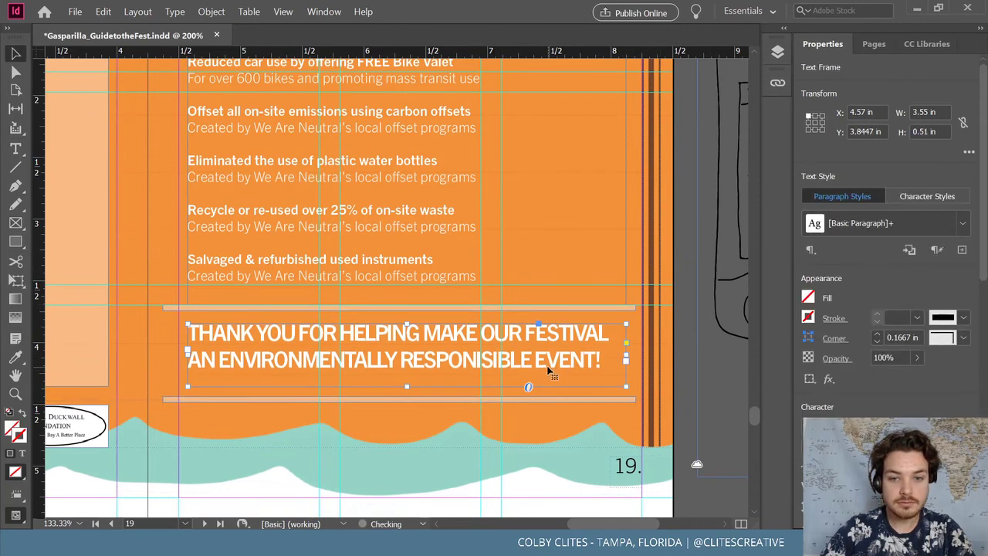
left_click(711, 342)
left_click(394, 387)
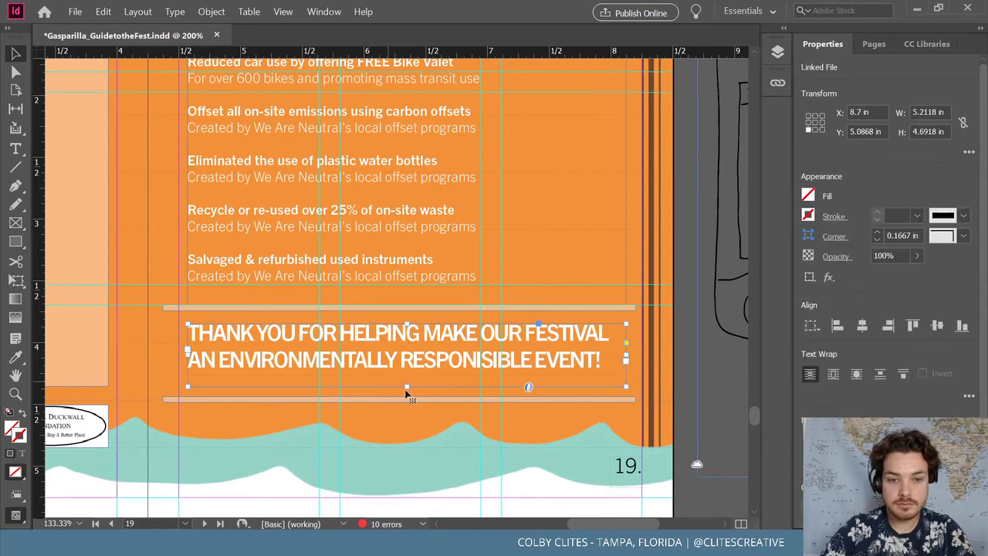
left_click_drag(407, 387, 411, 372)
left_click_drag(541, 358, 544, 370)
left_click(680, 351)
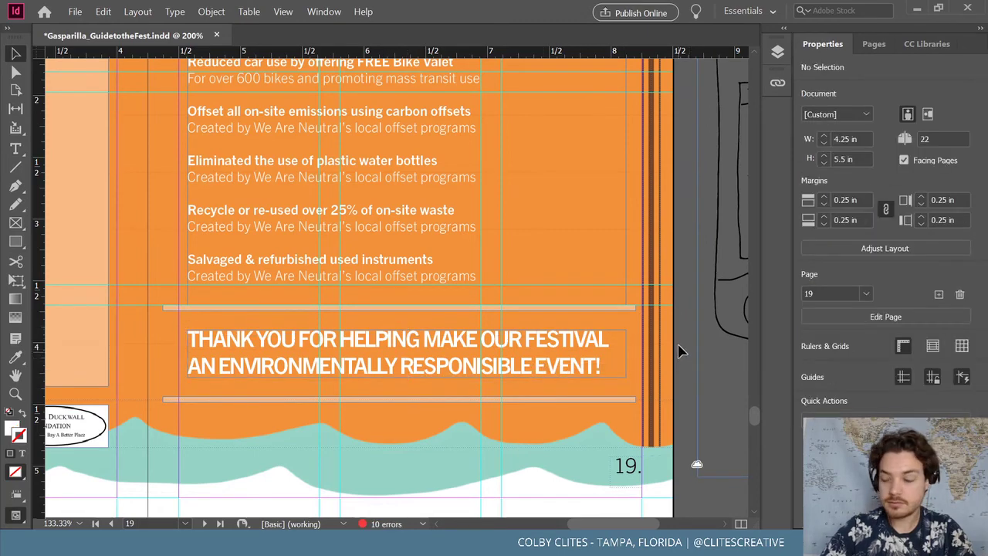
key("ctrl+minus")
key("ctrl+minus")
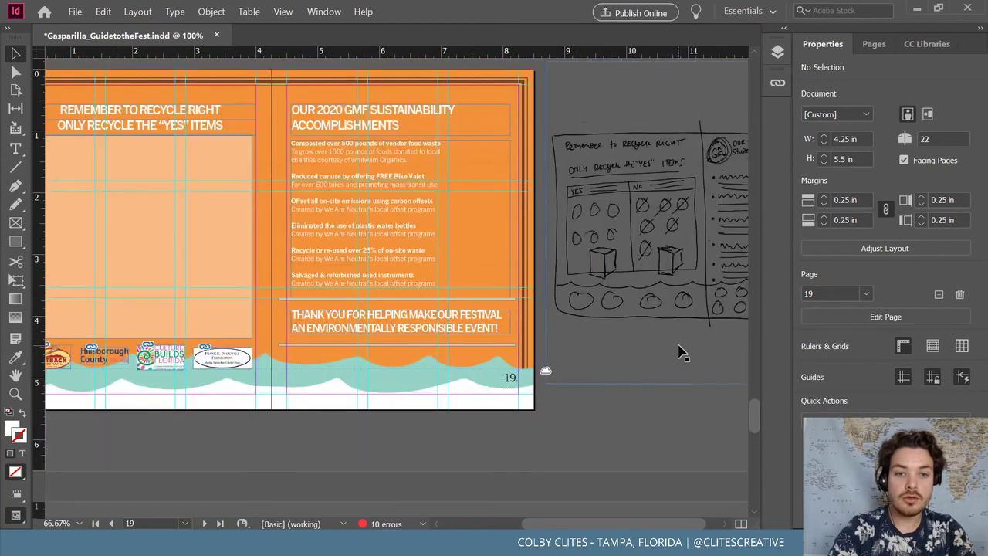
Preview the spread in Presentation mode, then return to normal view
left_click(283, 12)
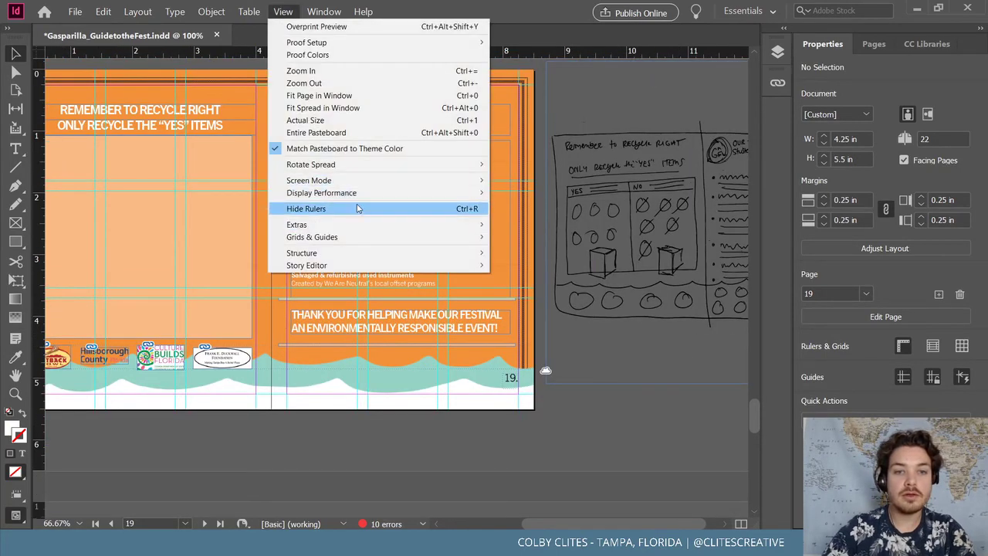
mouse_move(369, 185)
left_click(548, 233)
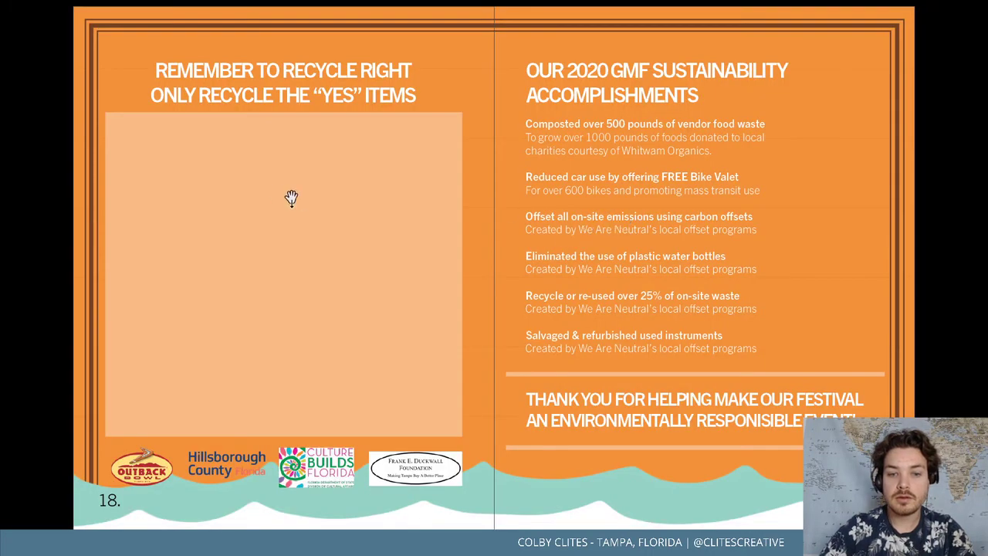
key("Escape")
key("ctrl+minus")
Save the guide and scroll down to the Sponsors spread, pages 20–21
left_click(75, 12)
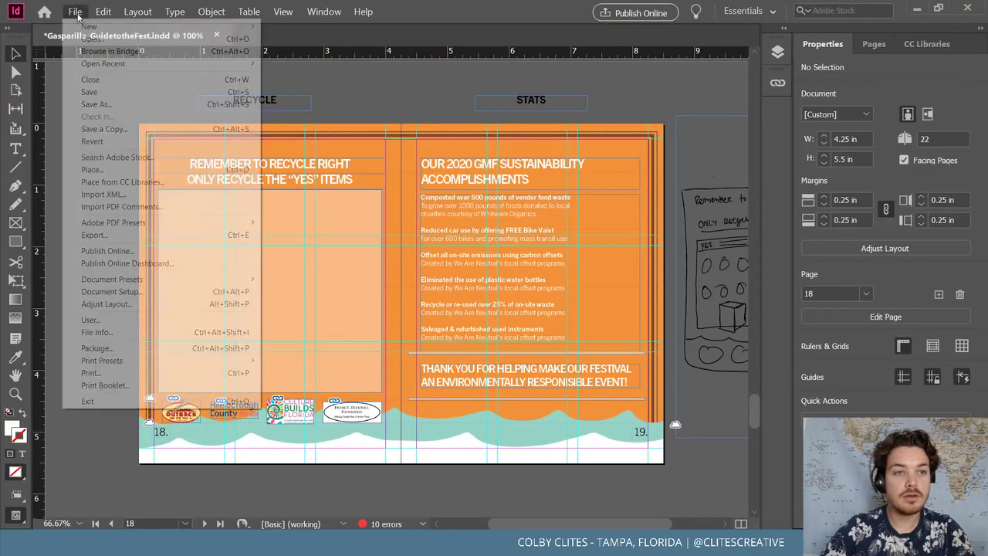
left_click(102, 93)
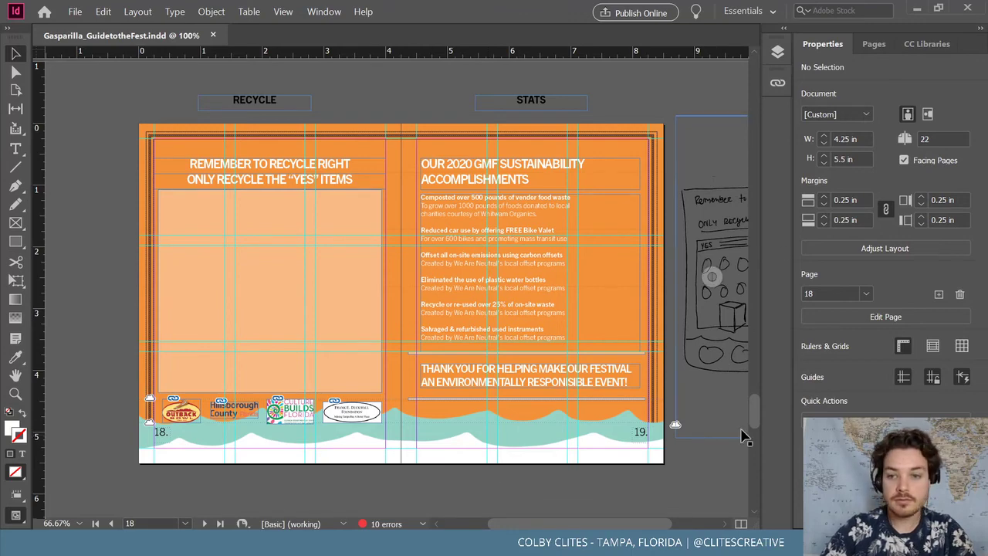
left_click_drag(751, 420, 748, 448)
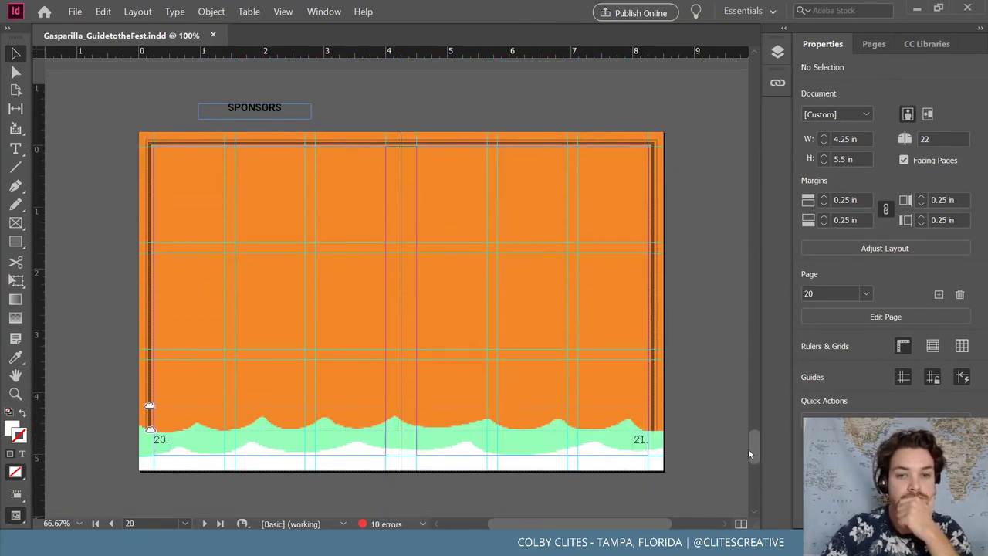
Load every logo from the Sponsors folder, First Home Bank through Wild-Basin, for placing
left_click(75, 11)
left_click(142, 170)
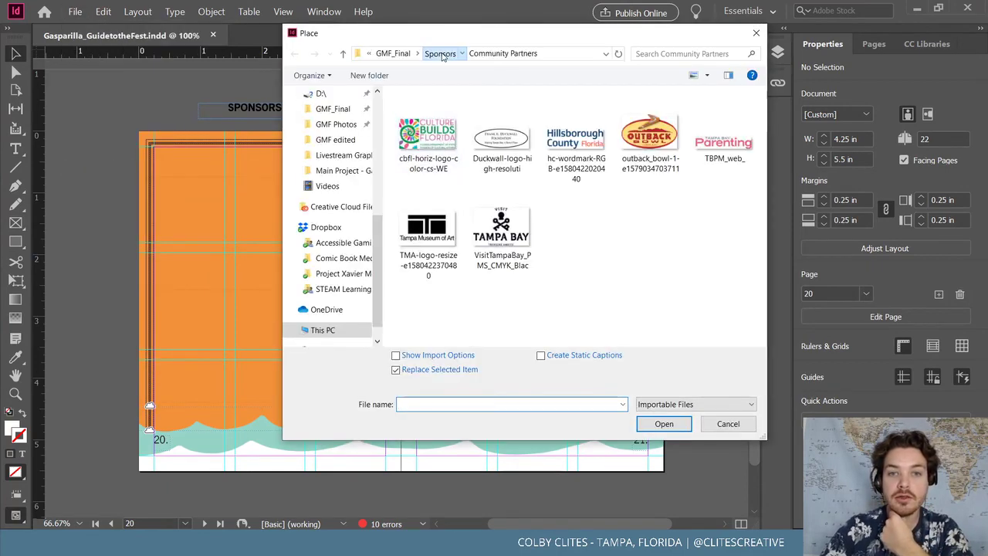
left_click(440, 54)
scroll(618, 189, "down", 2)
scroll(617, 189, "down", 10)
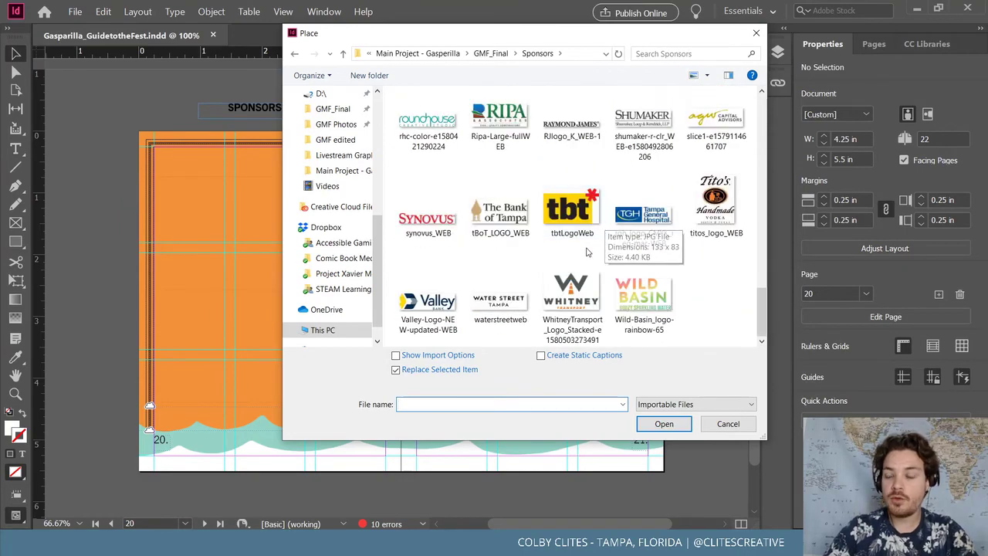
scroll(606, 223, "up", 12)
left_click(501, 131)
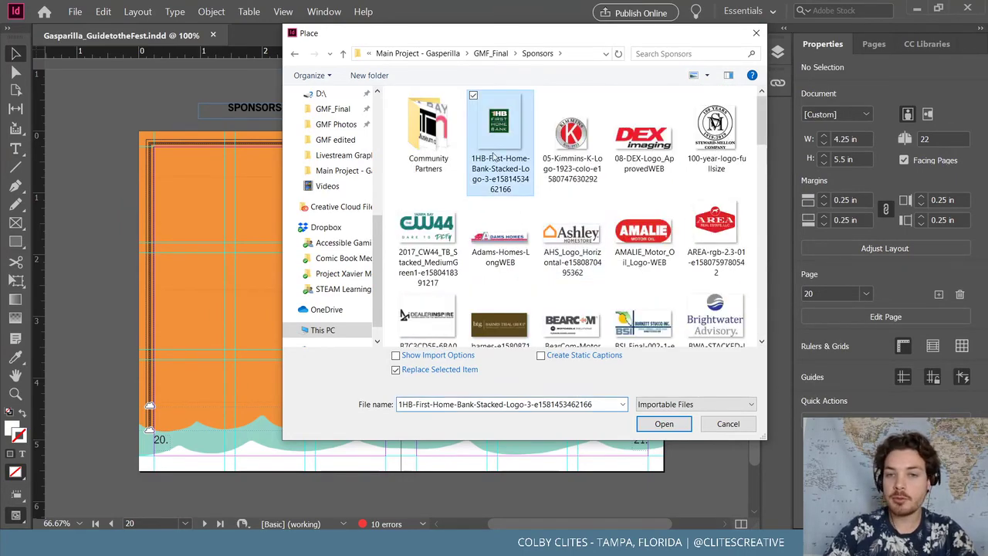
scroll(571, 232, "down", 12)
left_click(639, 292, "shift")
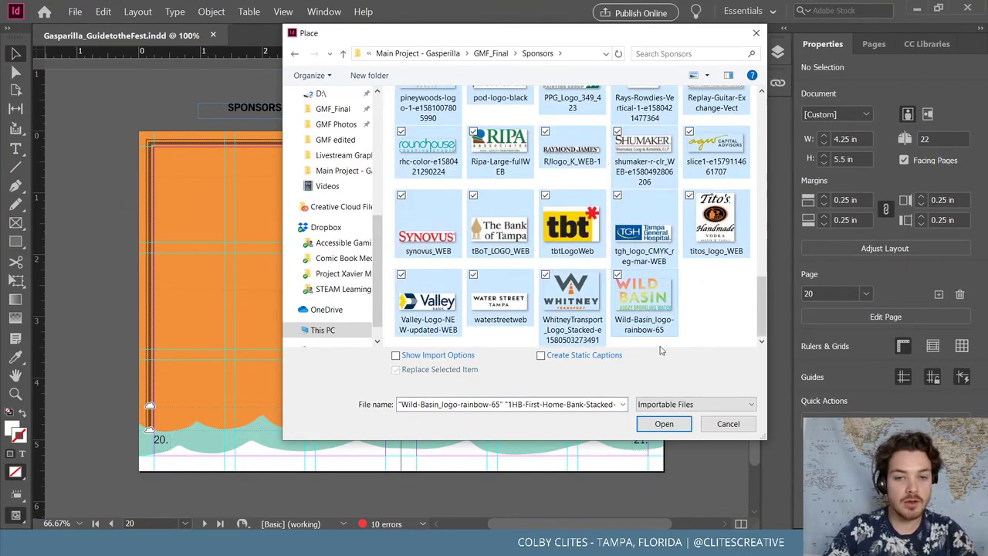
left_click(663, 423)
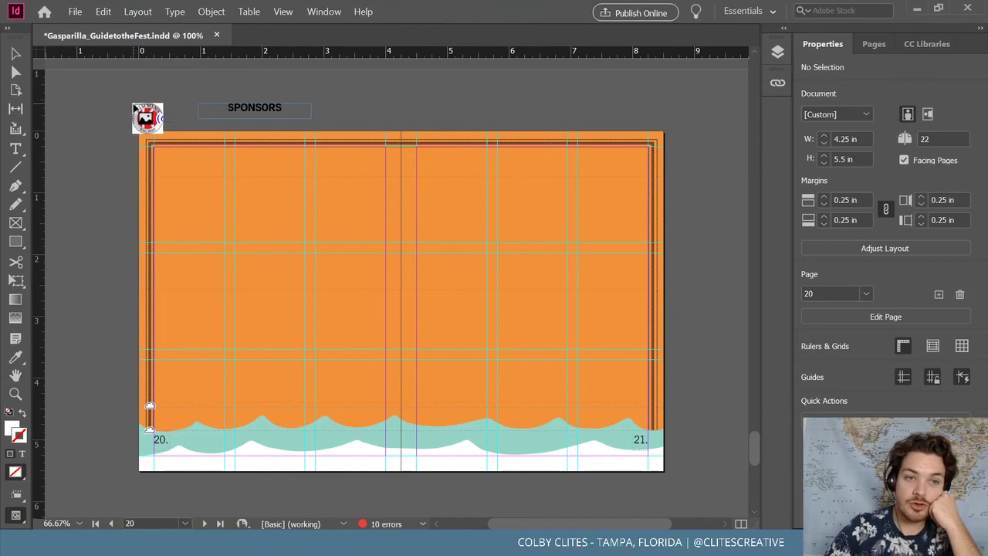
Drop the sponsor logos one by one around the spread's top-left corner
left_click(125, 110)
left_click(112, 115)
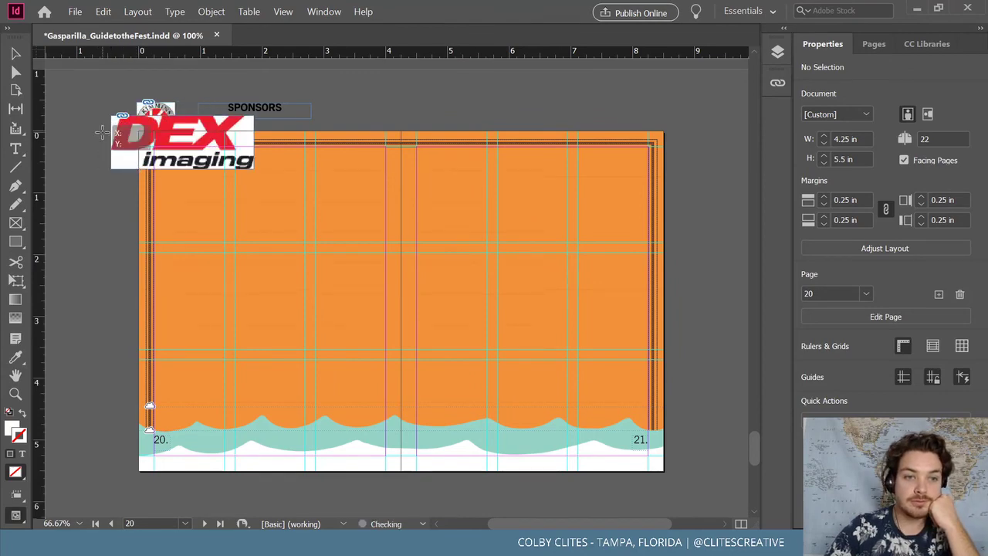
left_click(102, 131)
left_click(81, 172)
left_click(84, 203)
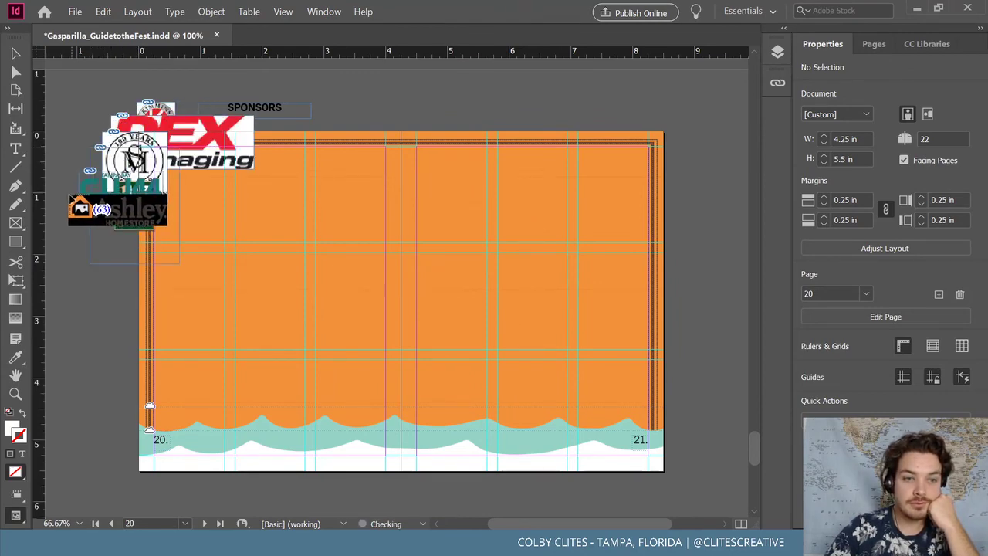
left_click(68, 195)
left_click(62, 236)
left_click(71, 308)
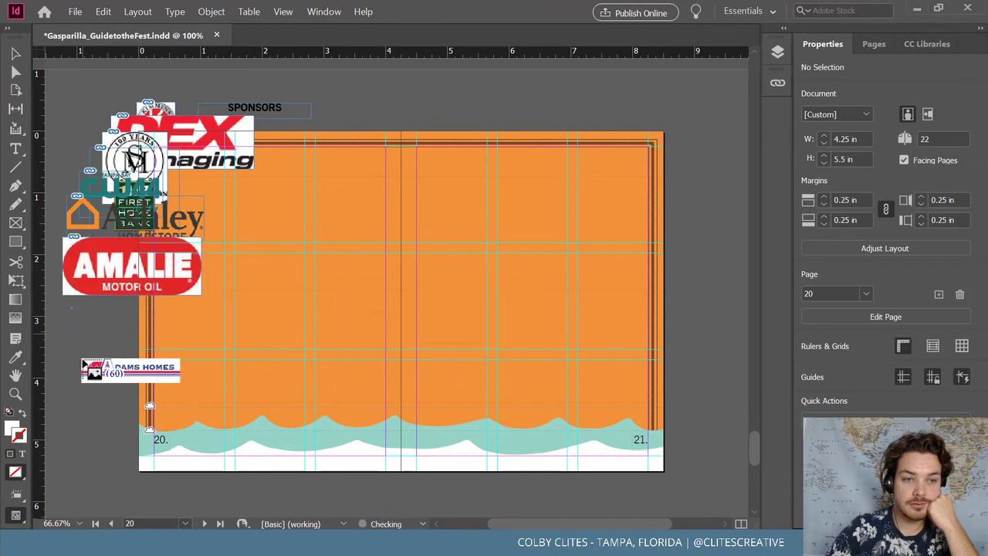
left_click(66, 377)
left_click(338, 104)
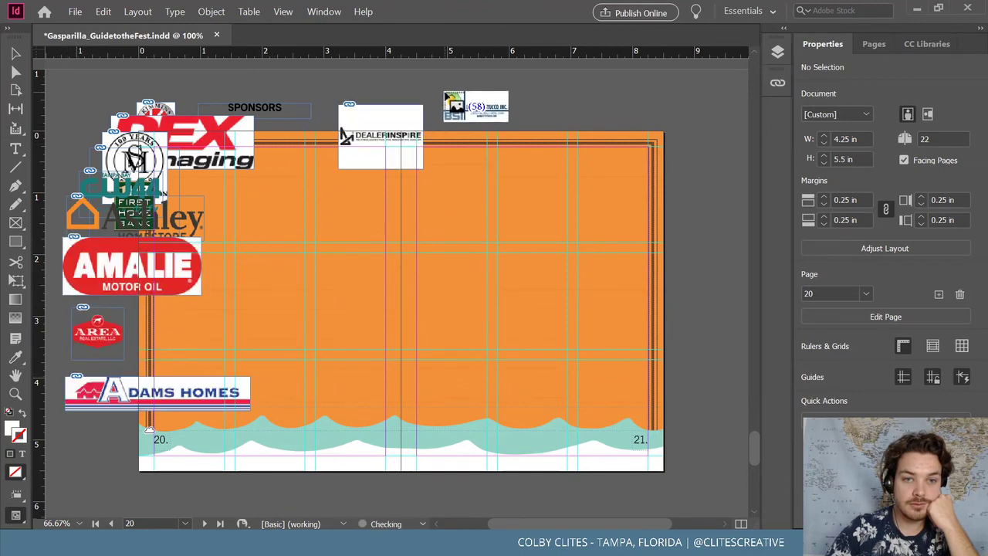
left_click(441, 90)
left_click(398, 80)
left_click(358, 78)
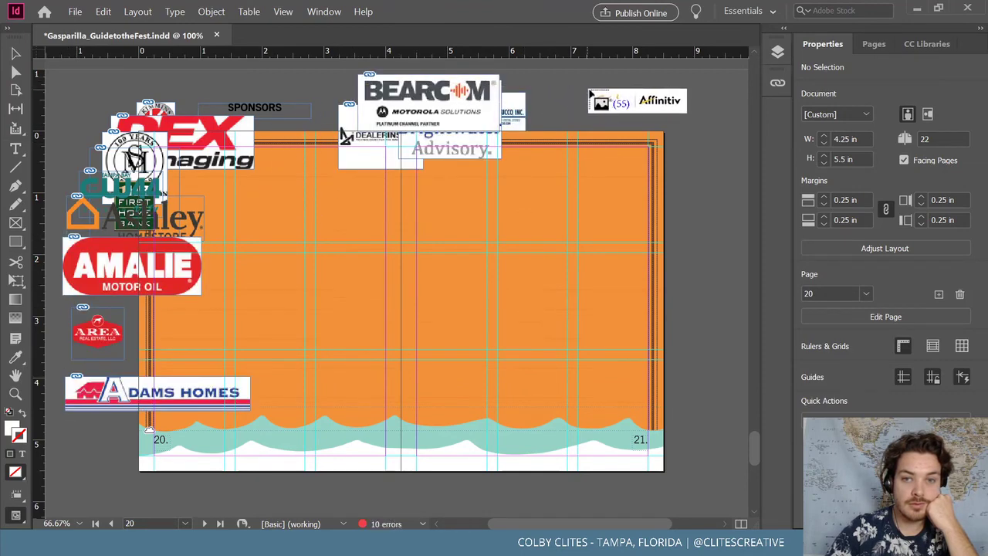
Discard the remaining logos, nudge the BEARCOM logo, and select the logos stacked at left
left_click(15, 53)
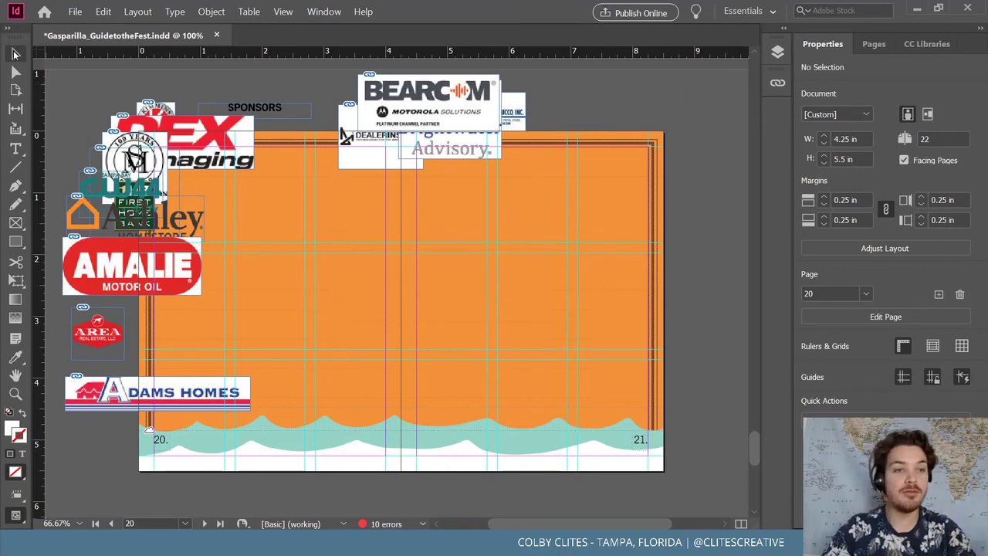
left_click(373, 112)
left_click_drag(466, 112, 485, 116)
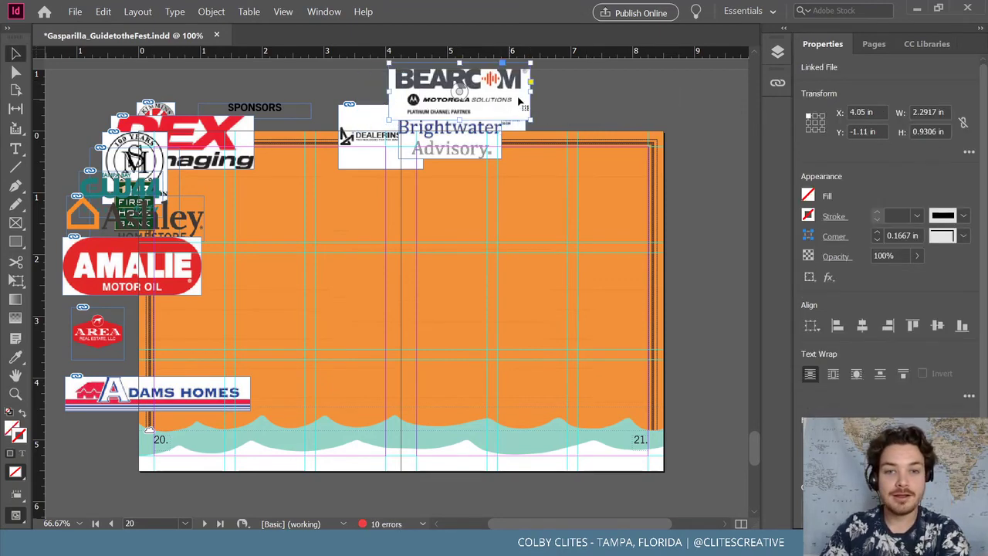
left_click_drag(83, 121, 122, 398)
Delete the stacked logos and draw an empty image frame about 0.65 in tall at the top-left
key("Delete")
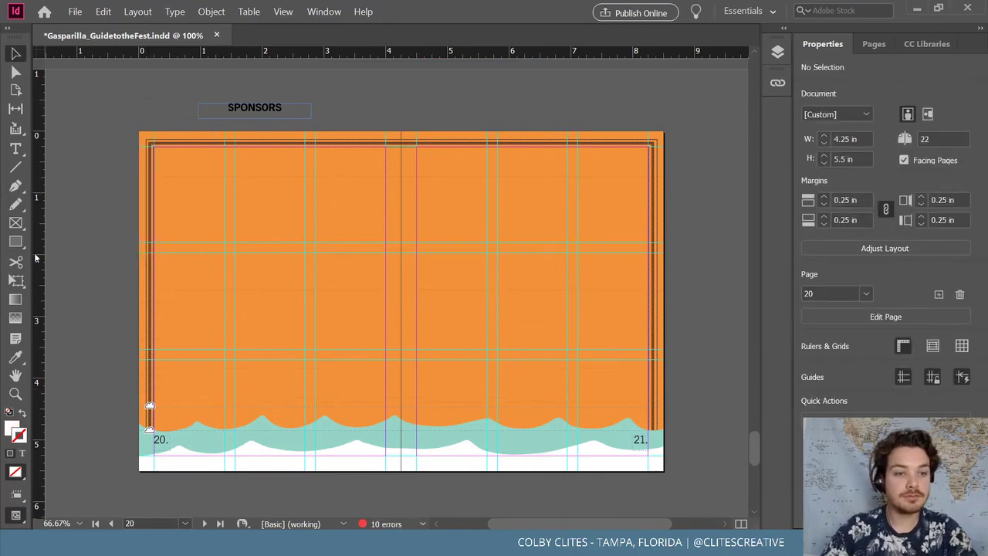
left_click(17, 222)
left_click_drag(154, 145, 188, 180)
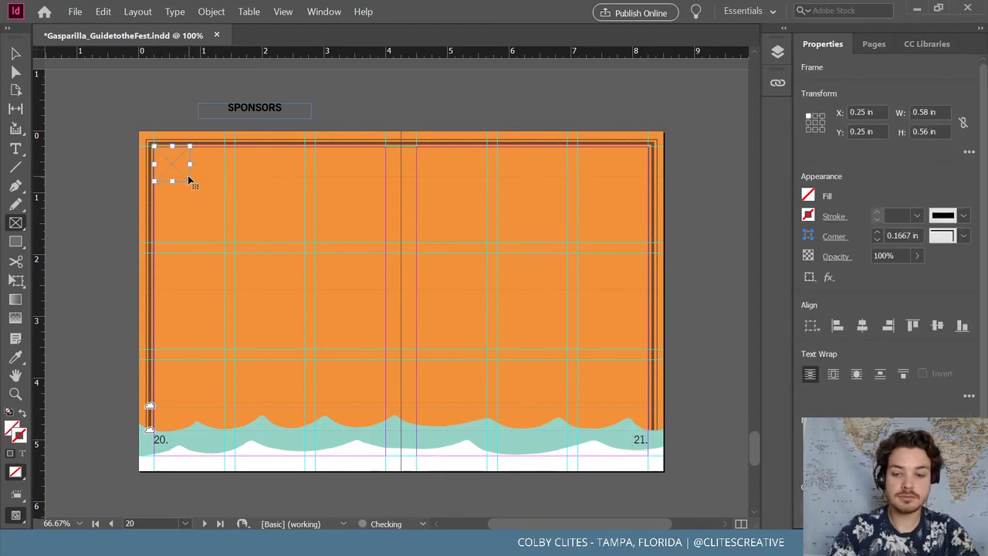
key("ctrl+equal")
scroll(184, 179, "right", 5)
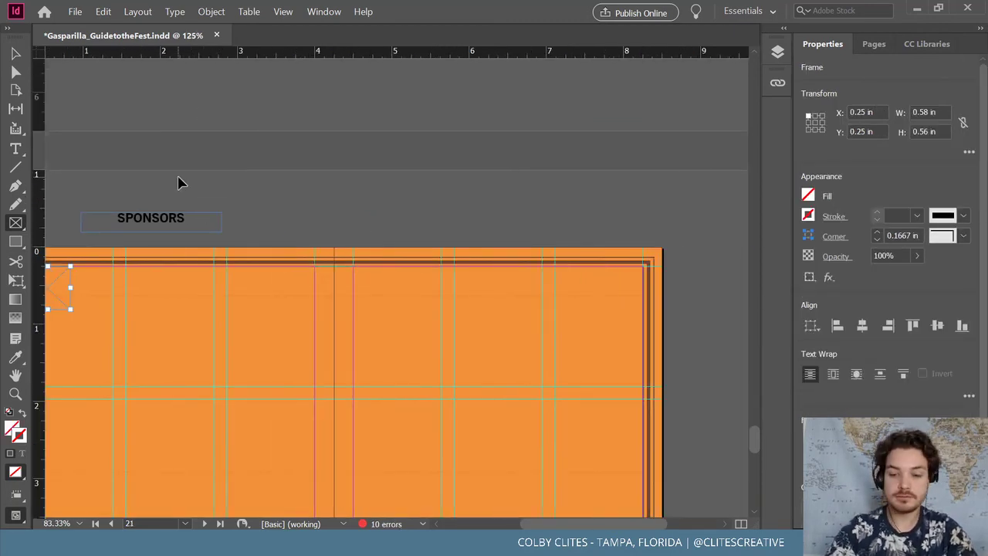
key("ctrl+minus")
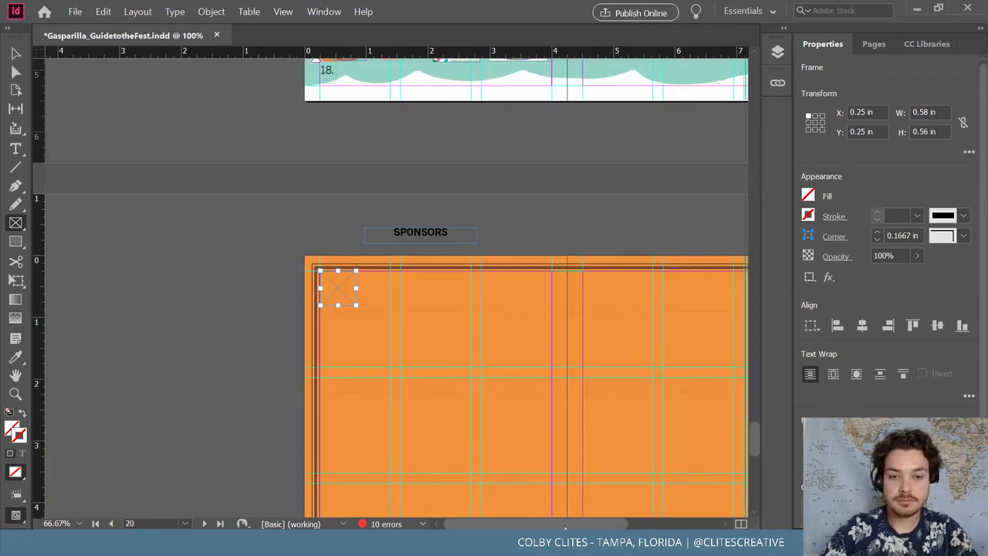
scroll(593, 520, "right", 3)
scroll(579, 428, "down", 2)
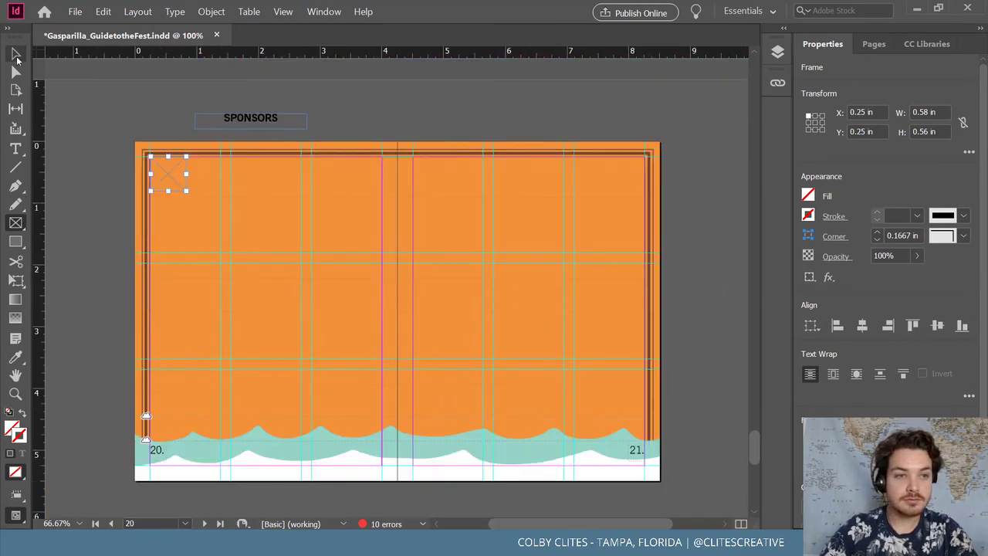
left_click(17, 55)
left_click_drag(186, 191, 587, 182)
Nudge and stretch the row of nine frames to span about 7.94 in across the spread
left_click(553, 135)
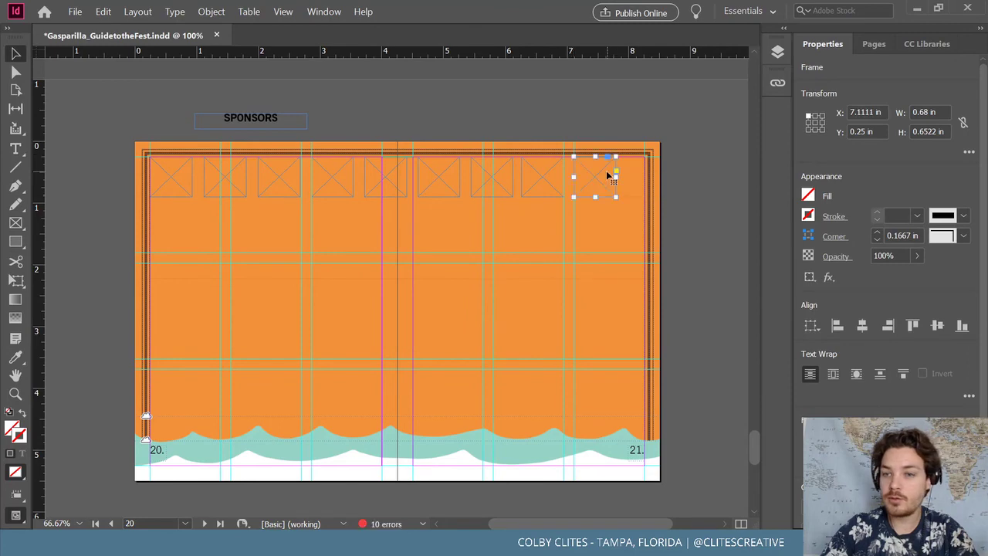
left_click(482, 189, "shift")
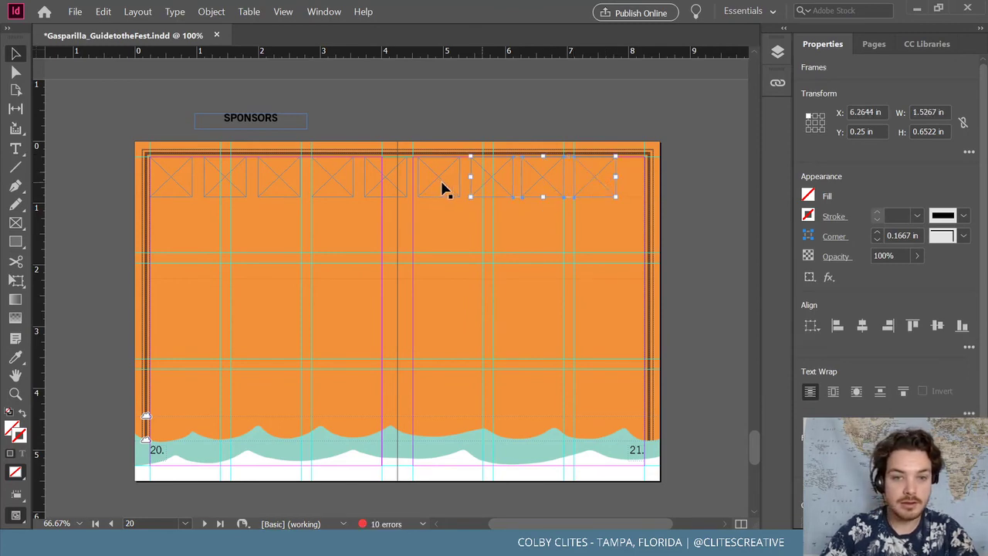
left_click(441, 188, "shift")
left_click(377, 184, "shift")
left_click(281, 181, "shift")
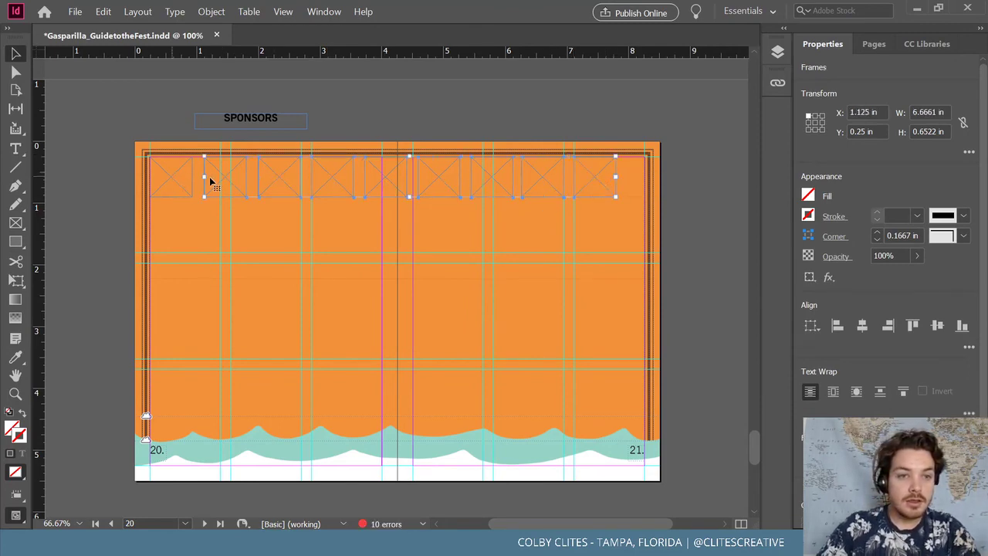
key("Right")
key("Right")
key("Right")
key("Right")
key("Right")
key("Right")
key("Right")
key("Right")
key("Right")
key("Right")
key("Right")
key("Right")
key("Right")
key("Right")
key("Right")
key("Right")
key("Right")
key("Right")
key("Right")
key("Right")
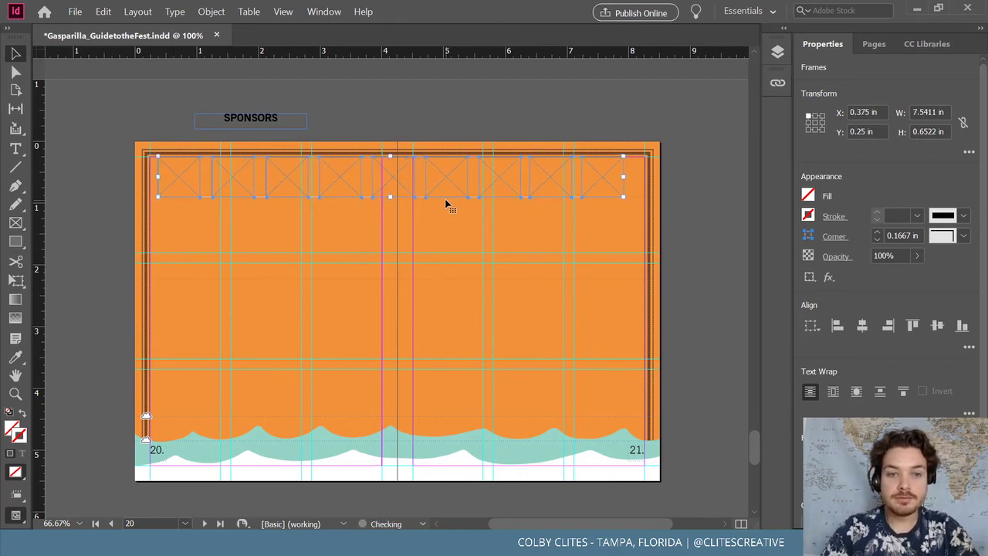
key("Left")
key("Left")
key("Left")
key("Left")
key("Left")
key("Left")
key("Left")
key("Left")
key("Left")
key("Left")
key("Left")
key("Left")
key("Left")
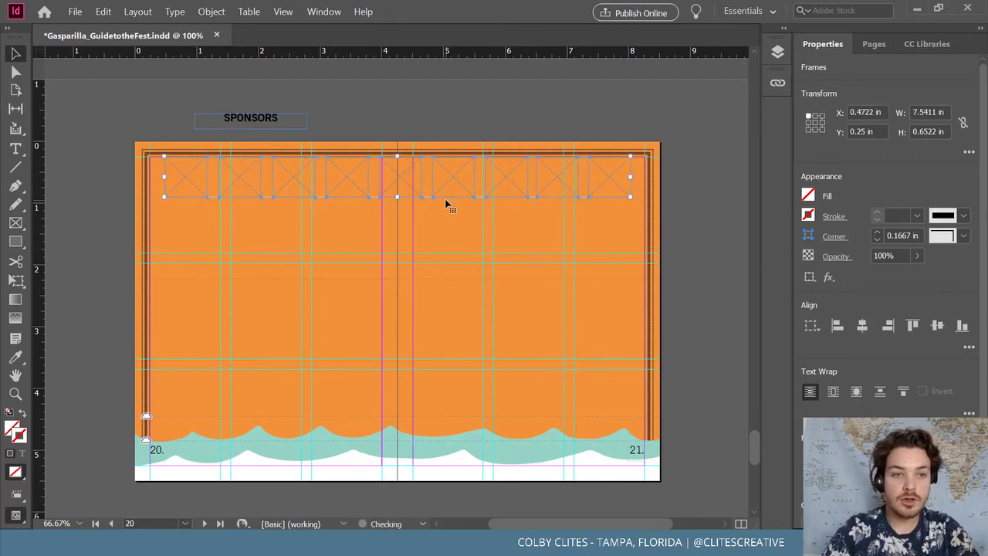
key("Left")
key("Left")
key("Left")
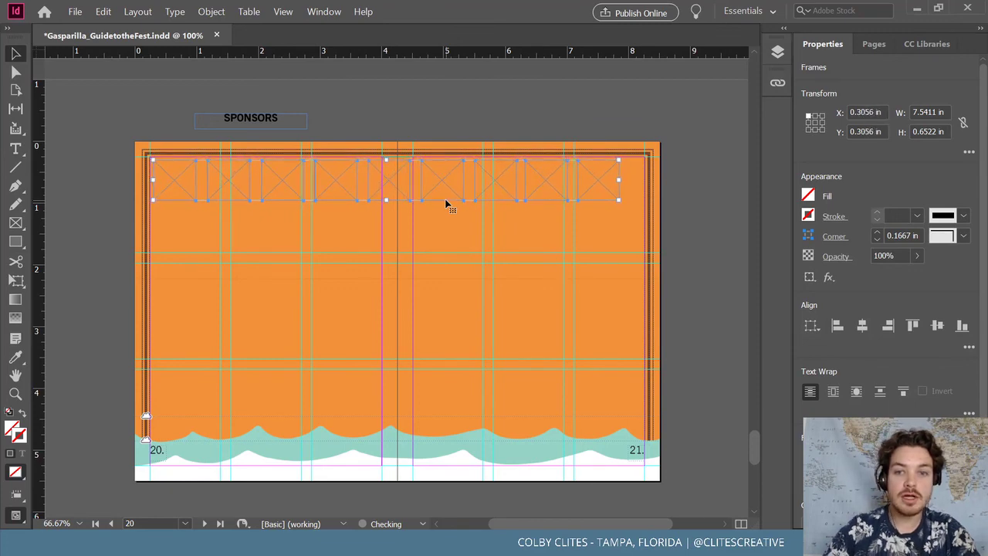
left_click_drag(615, 202, 641, 187)
left_click_drag(645, 191, 648, 191)
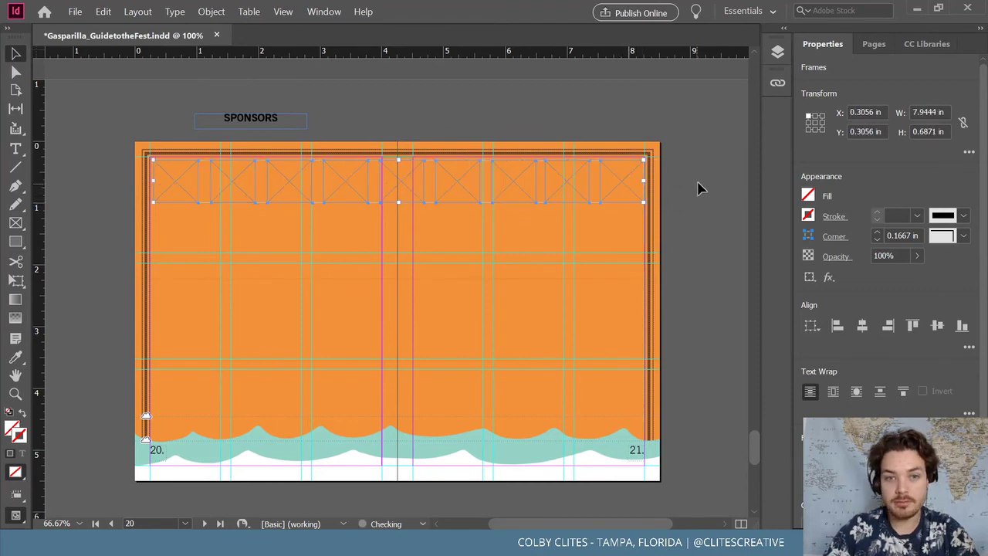
left_click(697, 186)
left_click(75, 12)
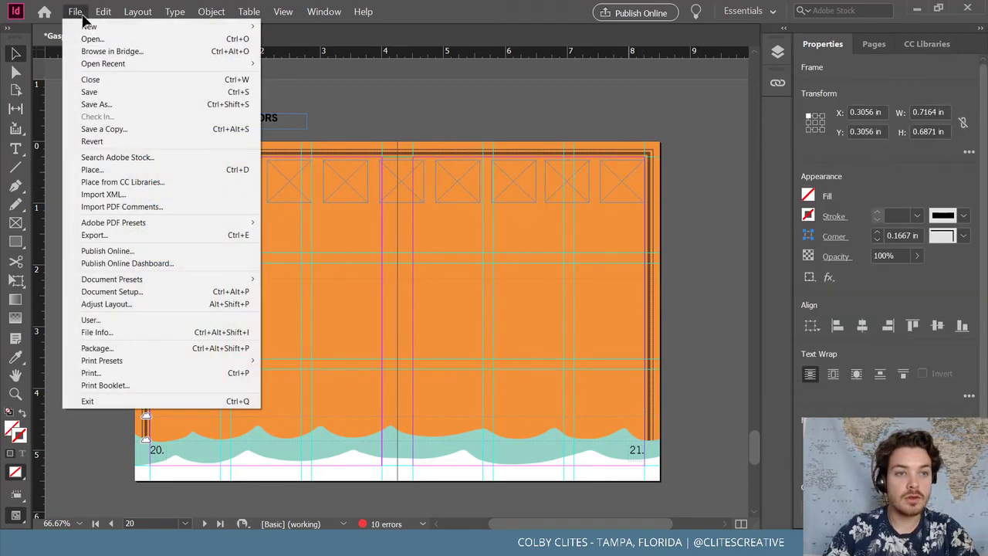
Place the First Home Bank logo in the first frame and move the frame row lower
left_click(122, 169)
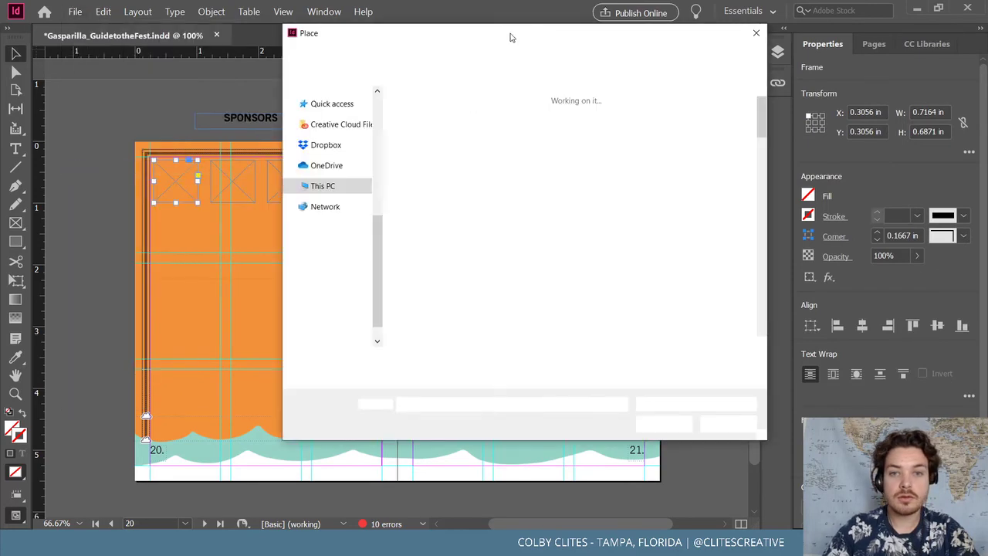
left_click(594, 163)
left_click(753, 446)
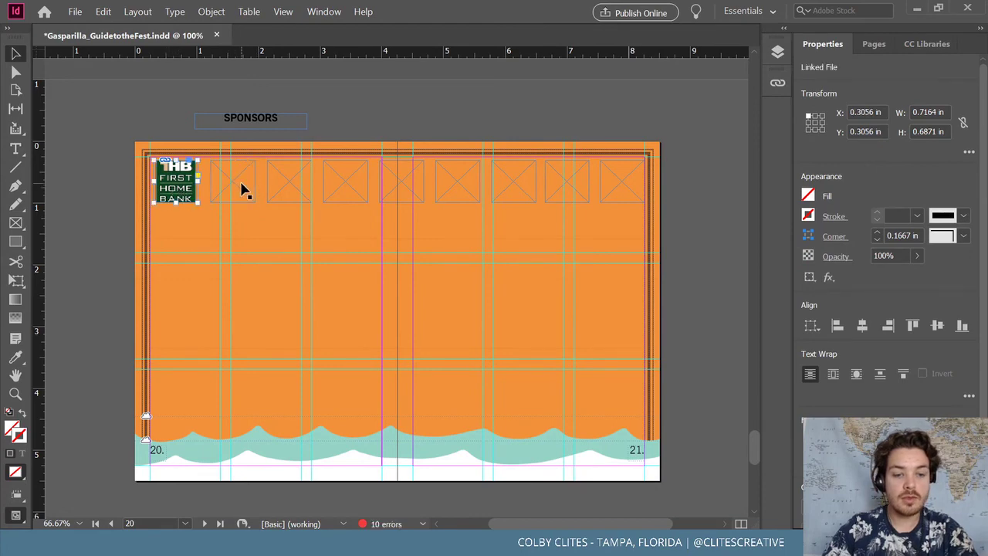
left_click(301, 189, "shift")
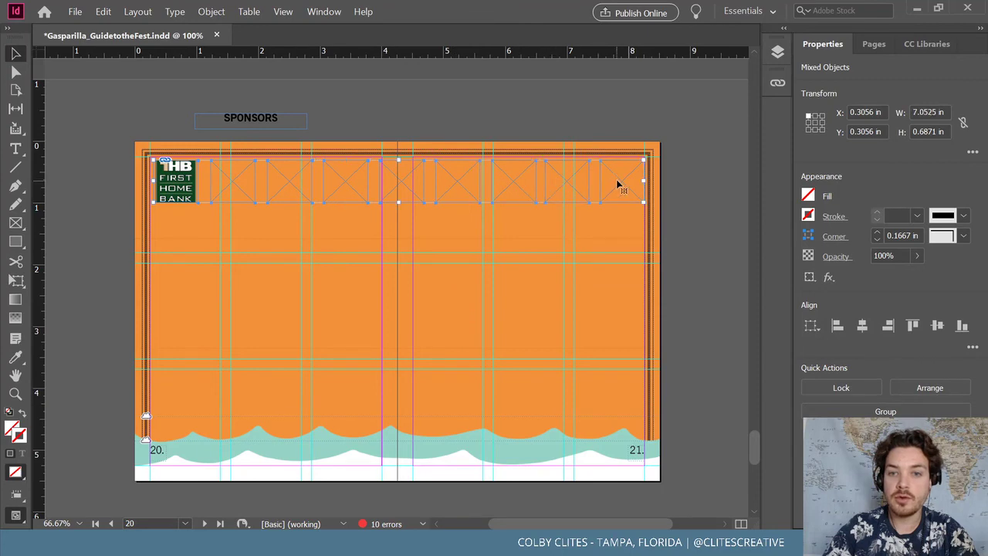
left_click_drag(422, 180, 415, 385)
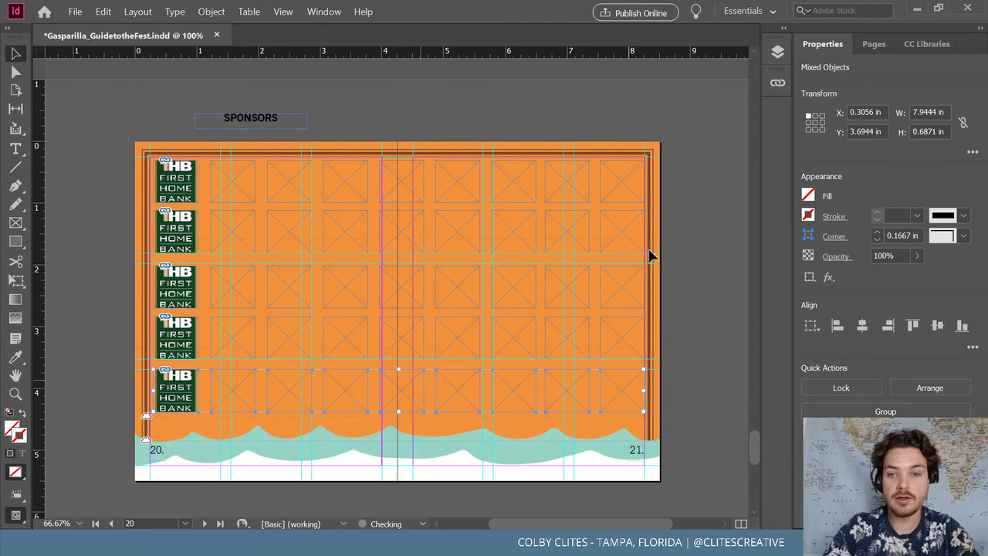
Select the empty top-row frames and load the Kimmins through Adams Homes logo files
left_click(690, 220)
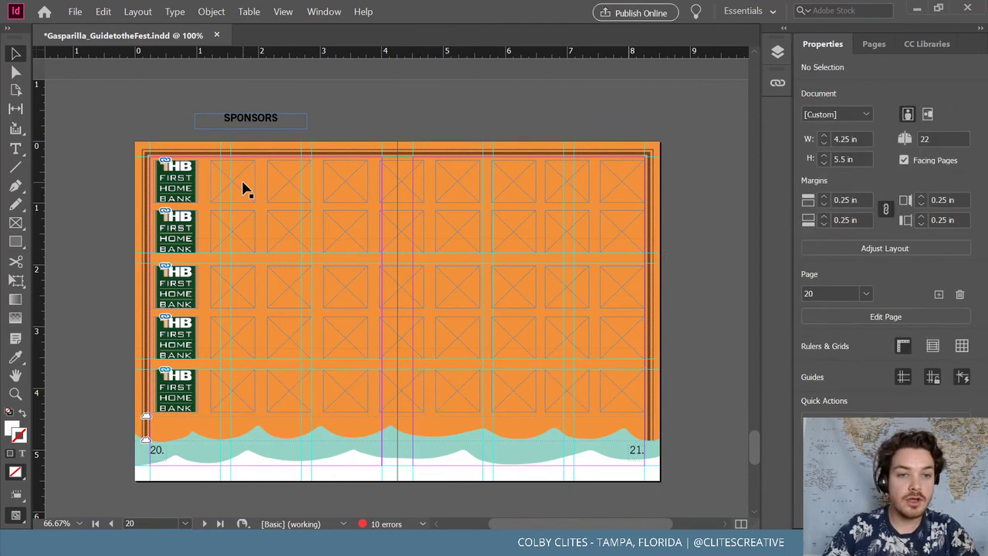
left_click(75, 11)
left_click(100, 169)
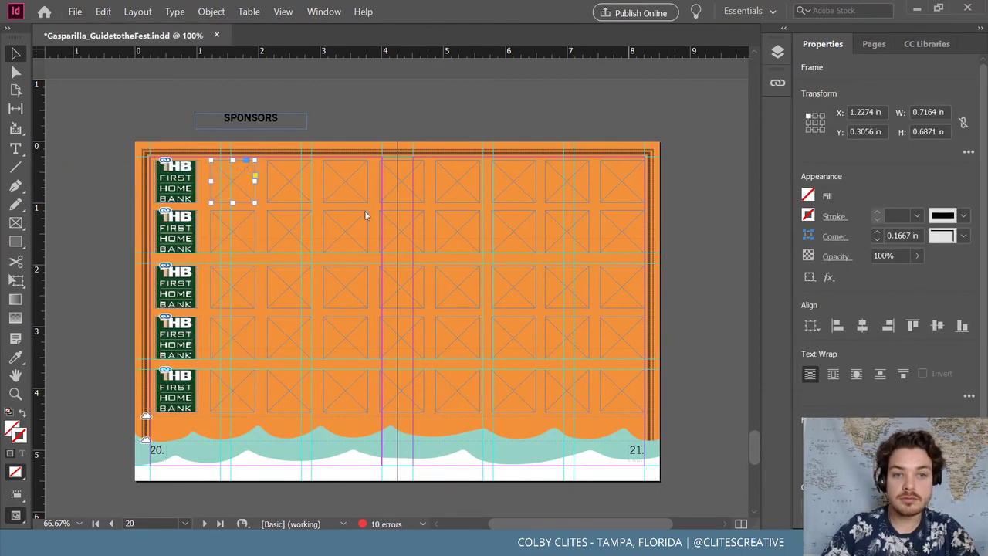
key("Escape")
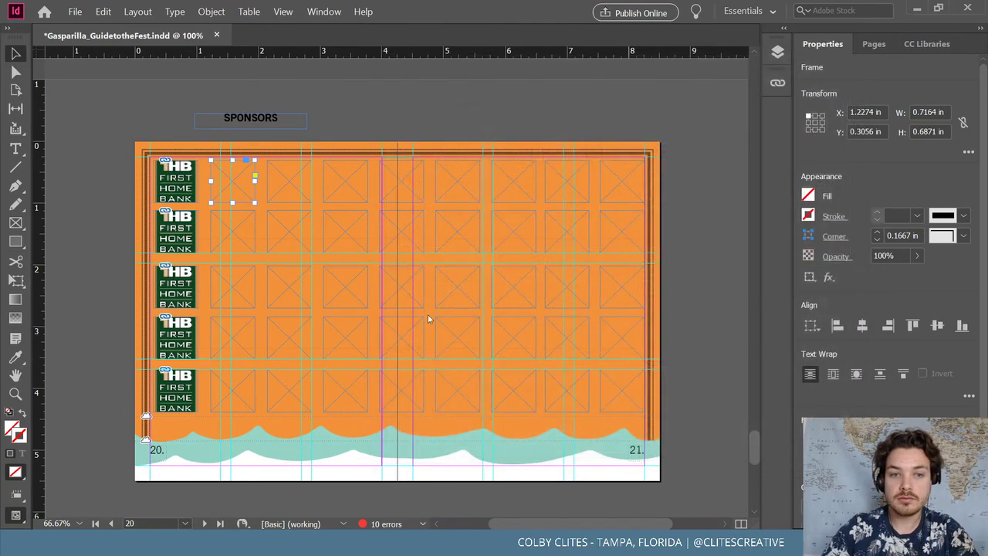
left_click(343, 192, "shift")
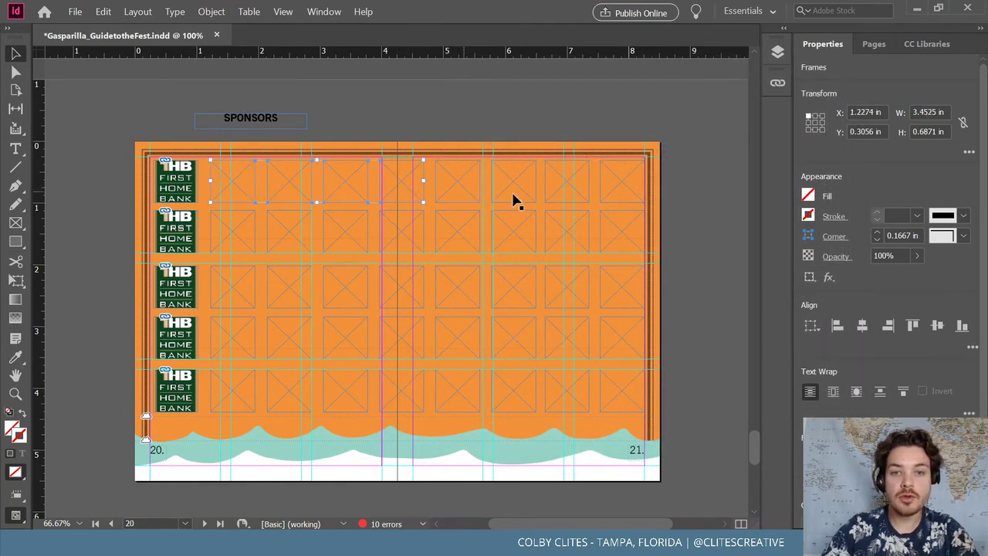
left_click(77, 10)
left_click(101, 168)
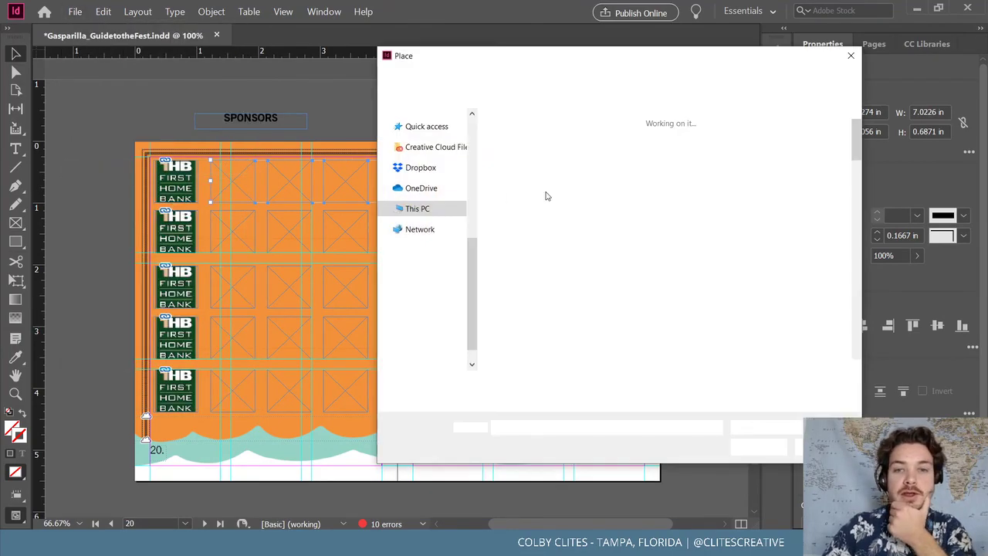
left_click(667, 158)
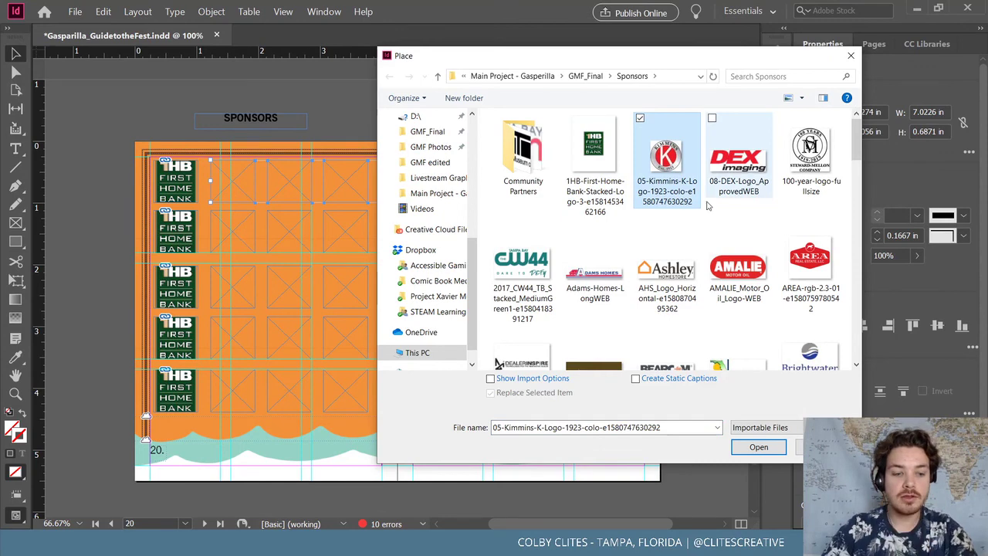
left_click(594, 278, "ctrl")
left_click(759, 447)
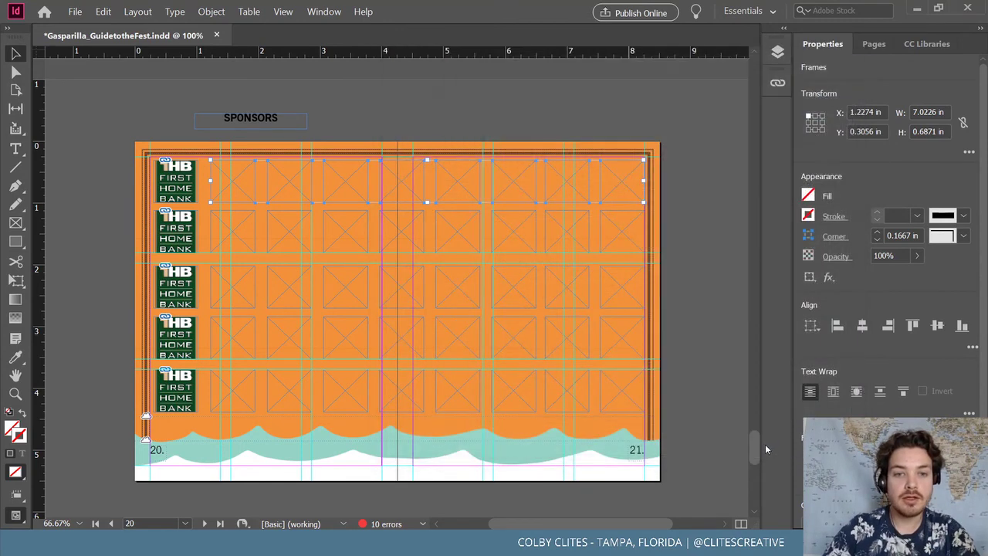
Drop Kimmins, DEX imaging, 100-year, CW44 and Adams Homes logos into the next five frames
left_click(248, 187)
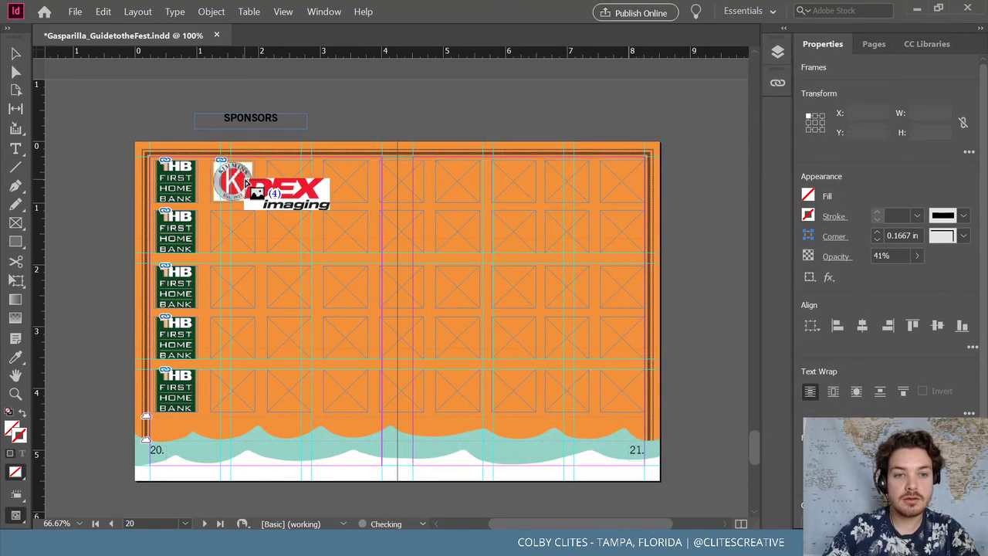
left_click(288, 181)
left_click(345, 181)
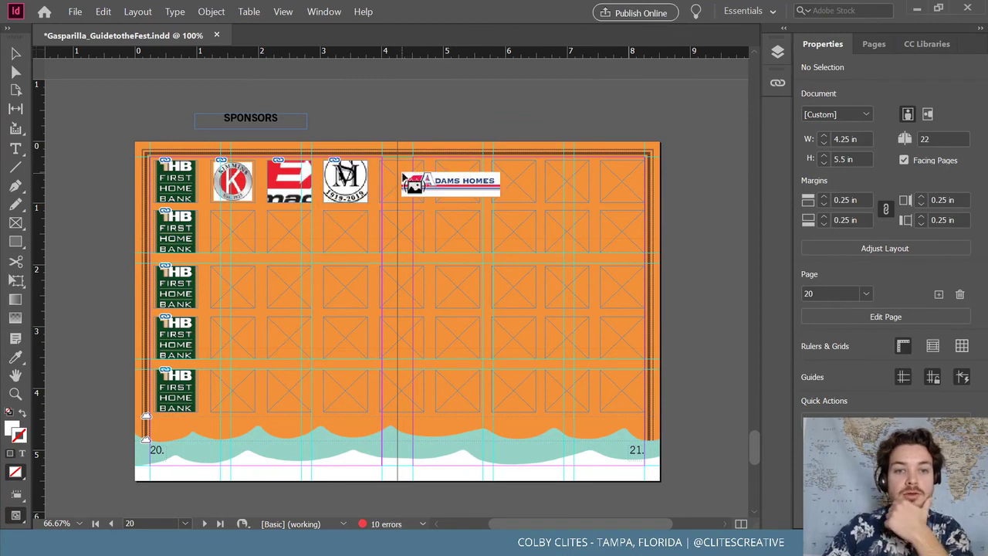
left_click(403, 179)
left_click(458, 179)
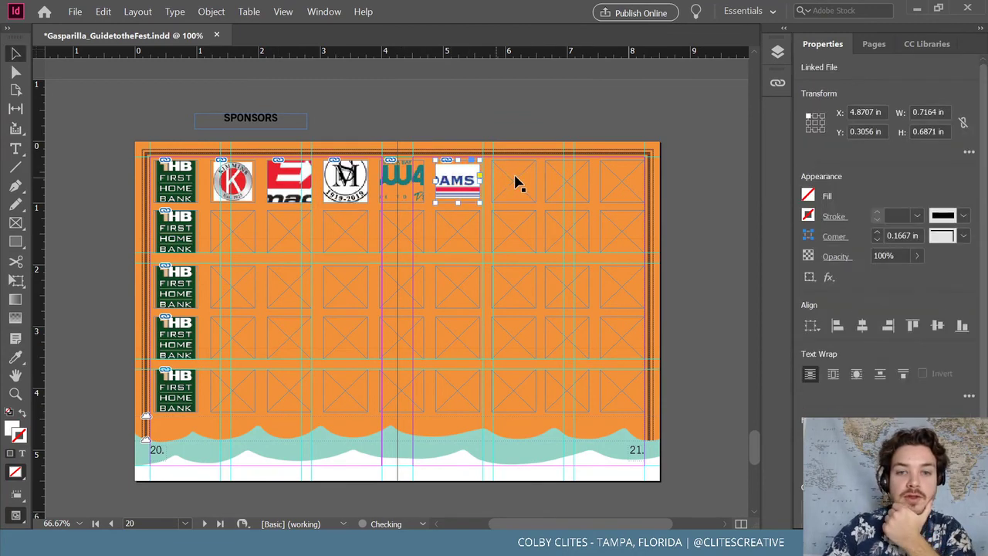
left_click(528, 133)
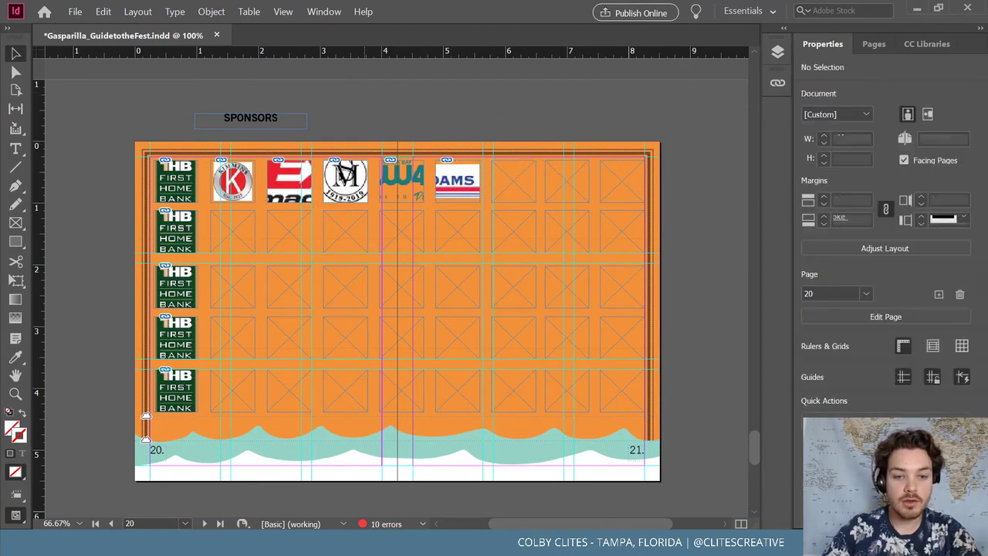
left_click(75, 11)
Select AHS_Logo through Wild-Basin in the Sponsors folder and load them for placing
left_click(116, 170)
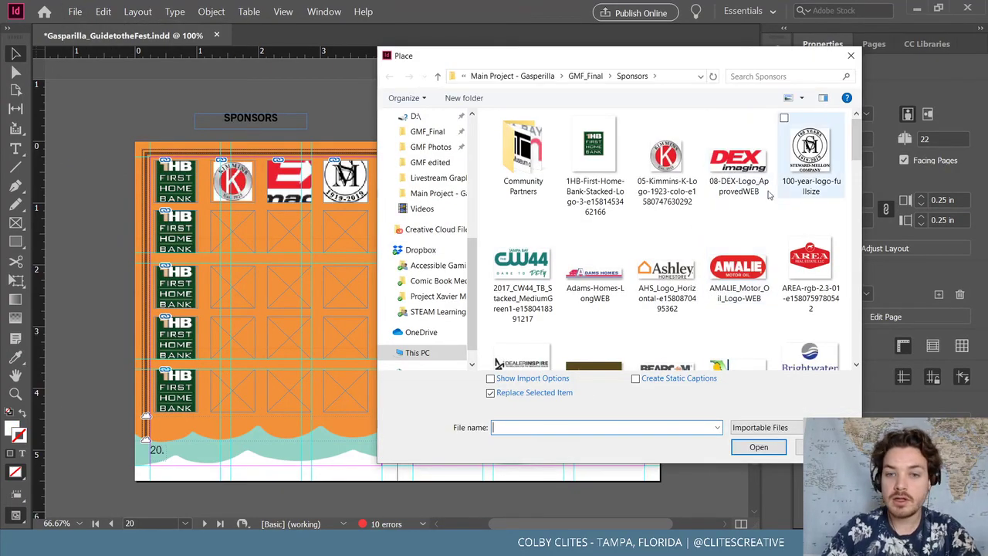
left_click_drag(647, 56, 532, 85)
left_click(552, 308)
scroll(556, 293, "down", 10)
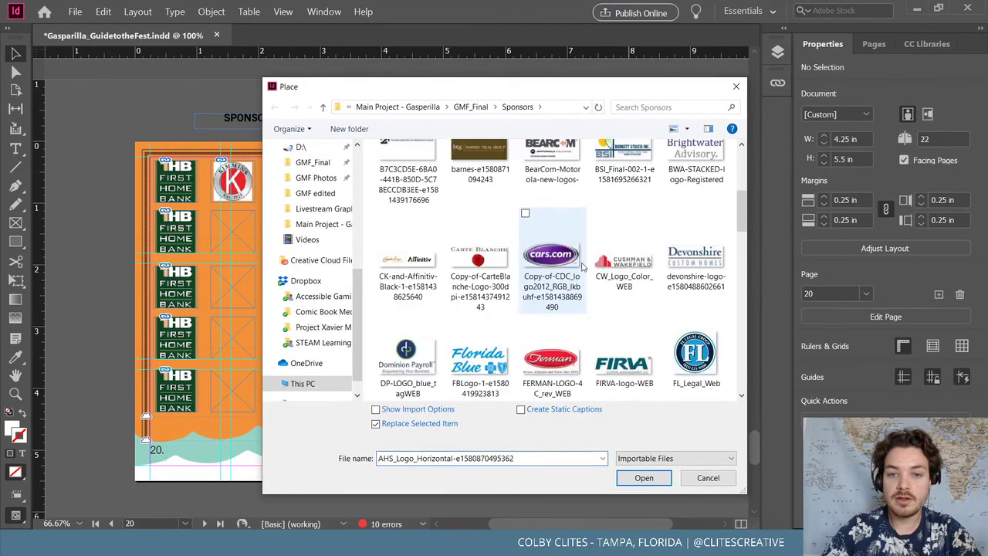
scroll(581, 280, "down", 5)
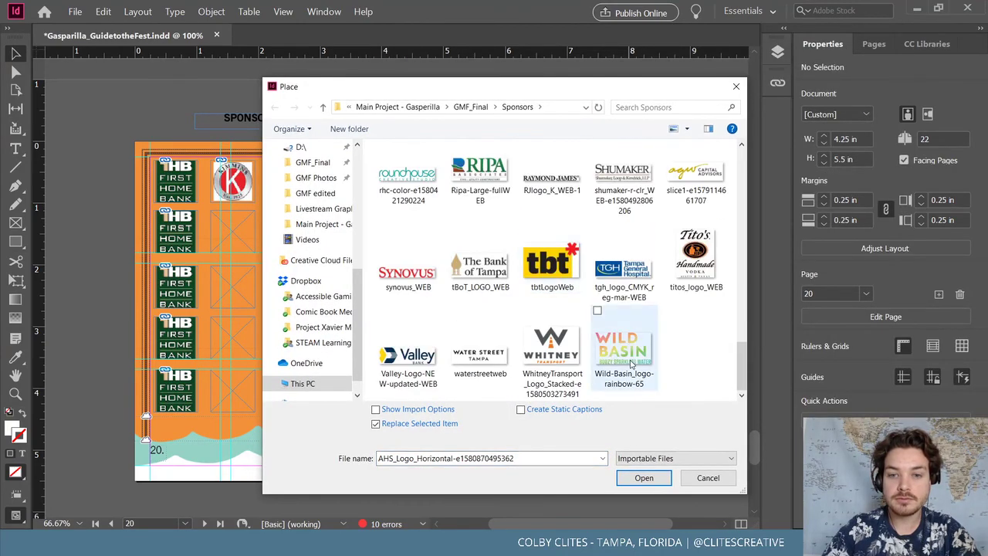
left_click(622, 344, "shift")
left_click(660, 480)
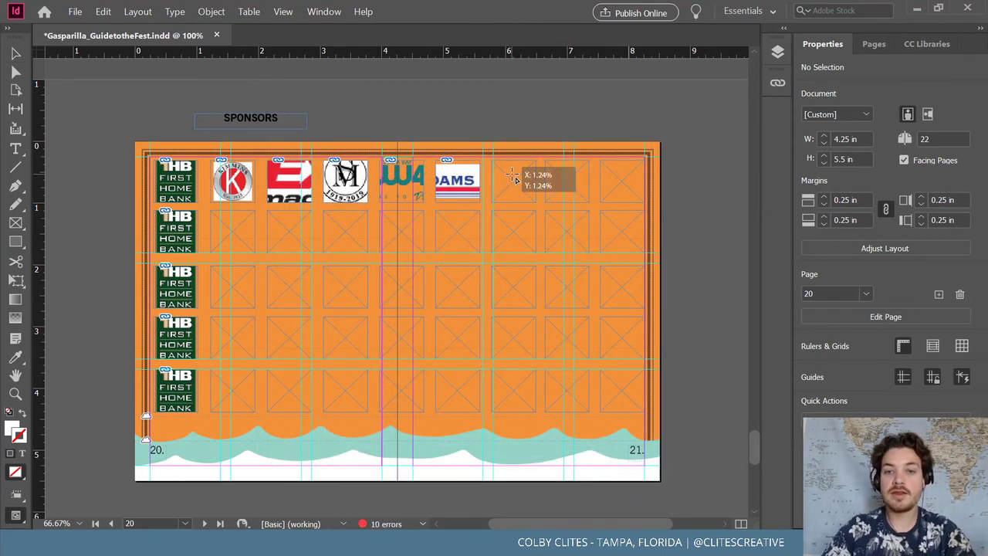
Fill the top-row frames with the Ashley Homes, AMALIE Motor Oil and AREA logos
key("Right")
left_click(514, 180)
left_click(567, 180)
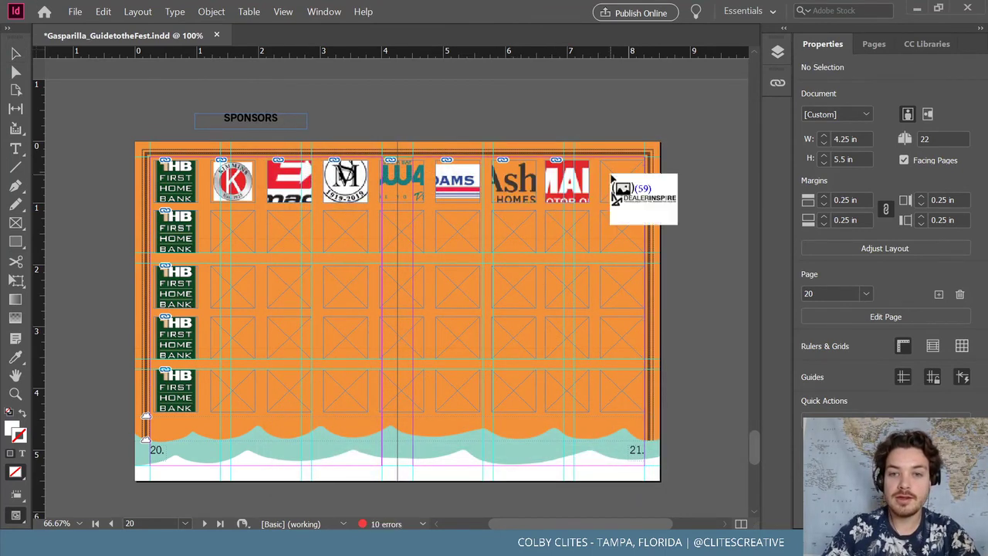
left_click(622, 180)
Place row 2 logos: DealerInspire, Brightwater, ARC, Affinitiv, Cushman & Wakefield, cars.com, Carte Blanche and others
left_click(167, 223)
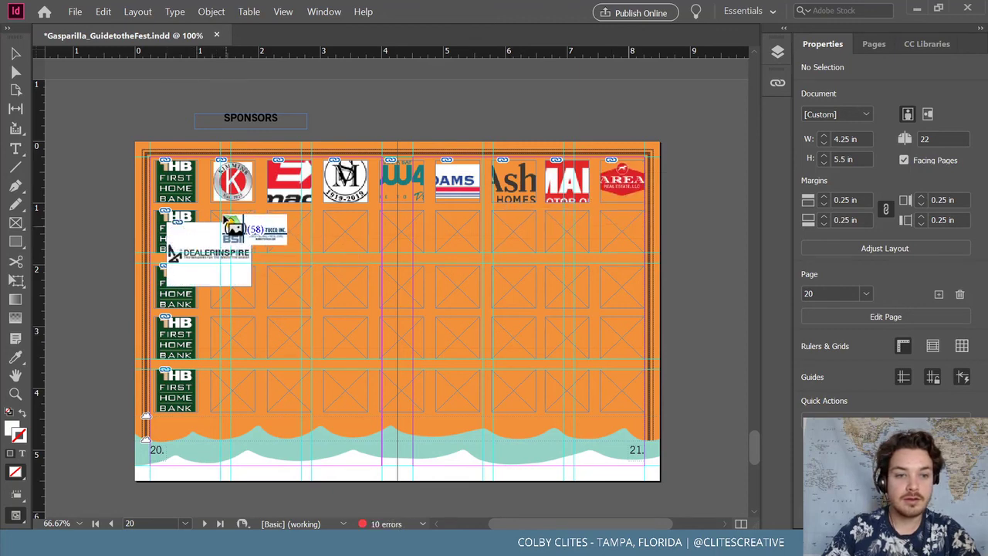
left_click(232, 230)
left_click(289, 230)
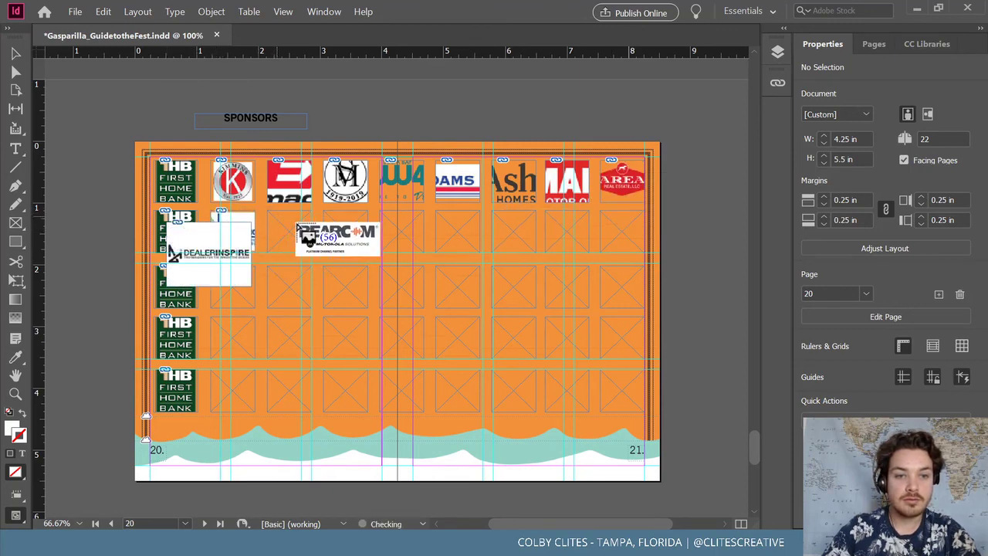
left_click(345, 230)
left_click(401, 230)
left_click(457, 230)
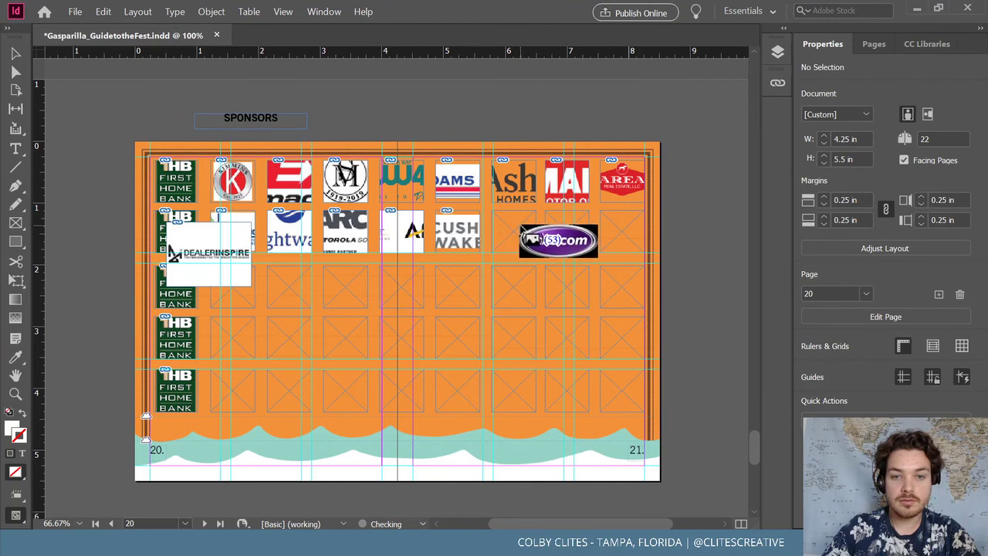
left_click(513, 231)
left_click(567, 230)
left_click(622, 230)
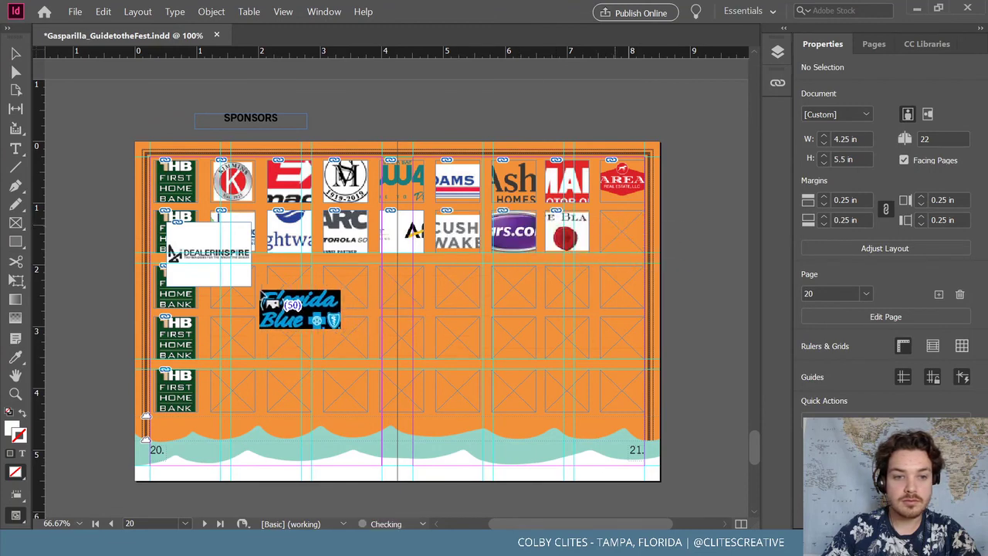
Place row 3 logos, including Florida Blue, FIRVA, Frontier and Franklin
left_click(289, 284)
left_click(234, 298)
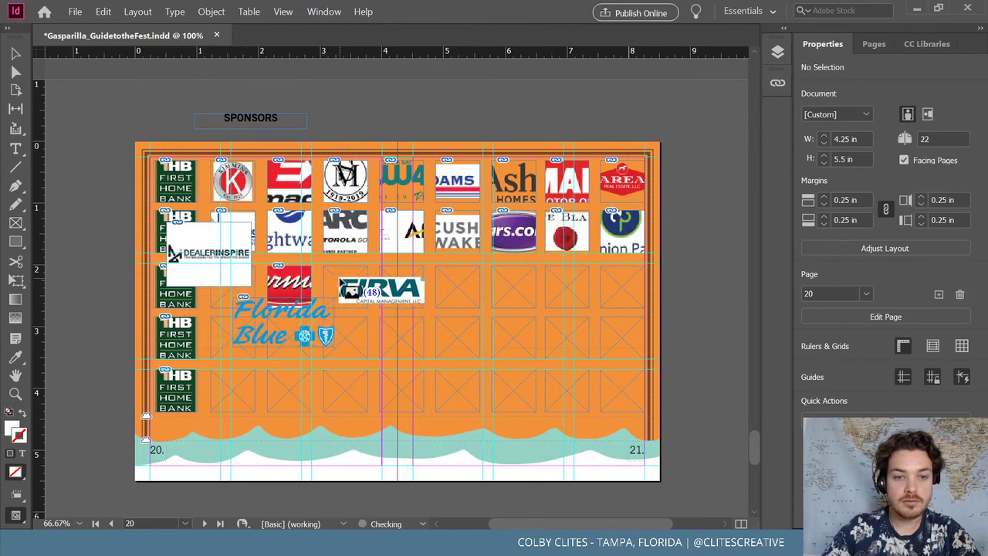
left_click(344, 286)
left_click(235, 285)
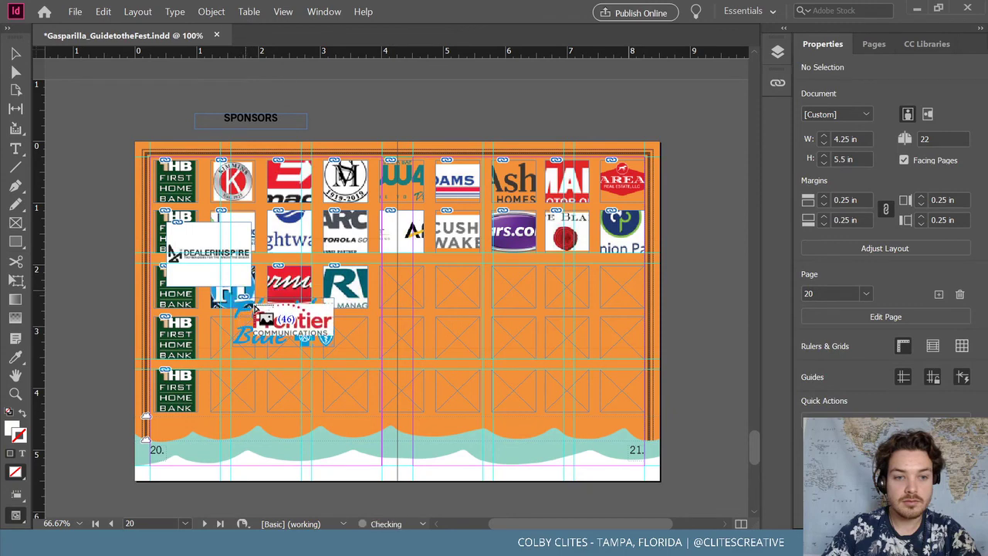
left_click(421, 287)
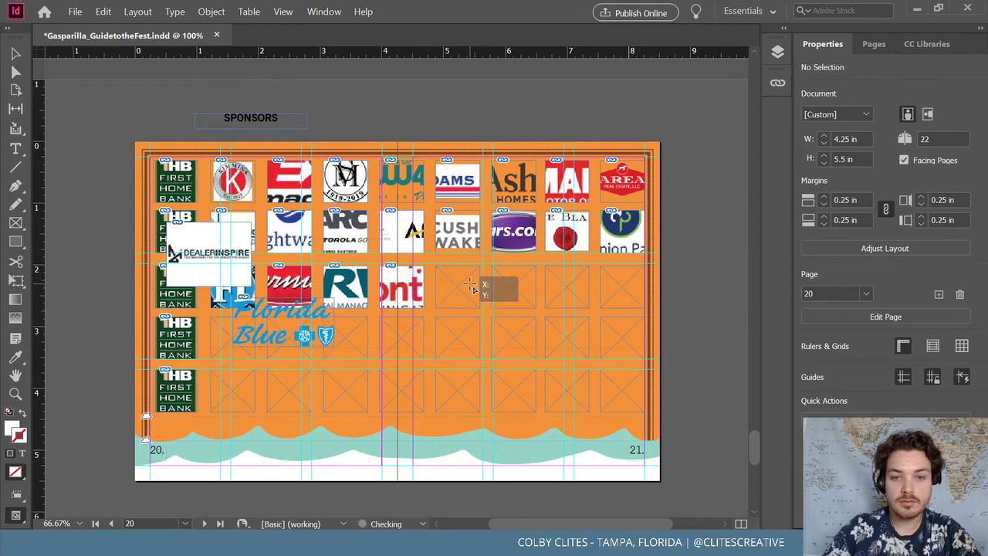
left_click(531, 290)
left_click(578, 282)
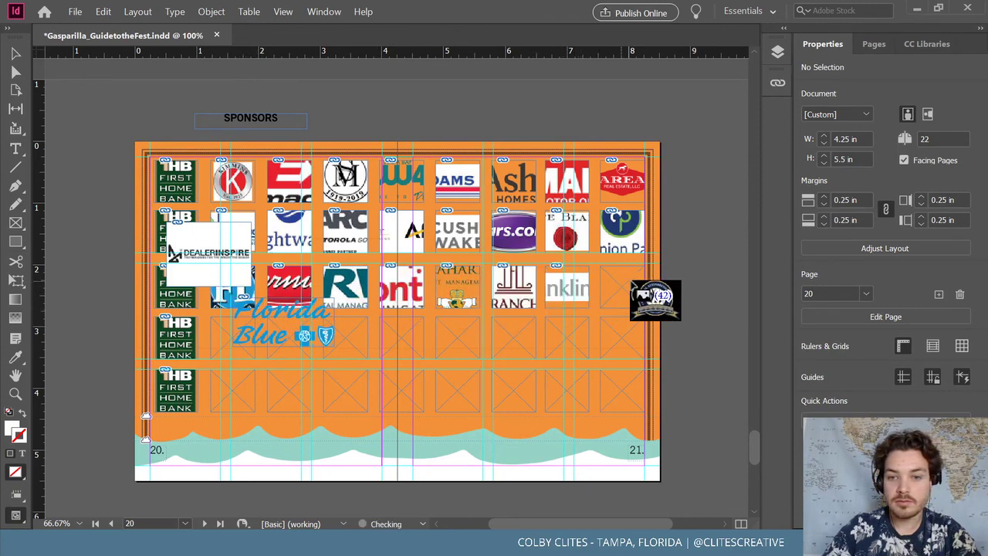
Place row 4 logos: HUB, Liberty Group, Lightning, N&M, Morgan, Auto-Owners and others
left_click(225, 349)
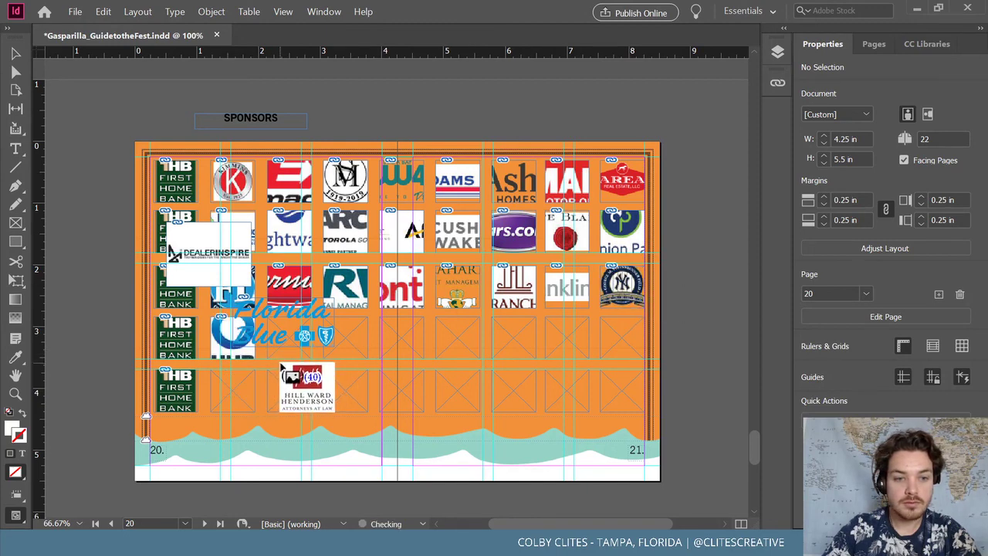
left_click(287, 357)
left_click(345, 344)
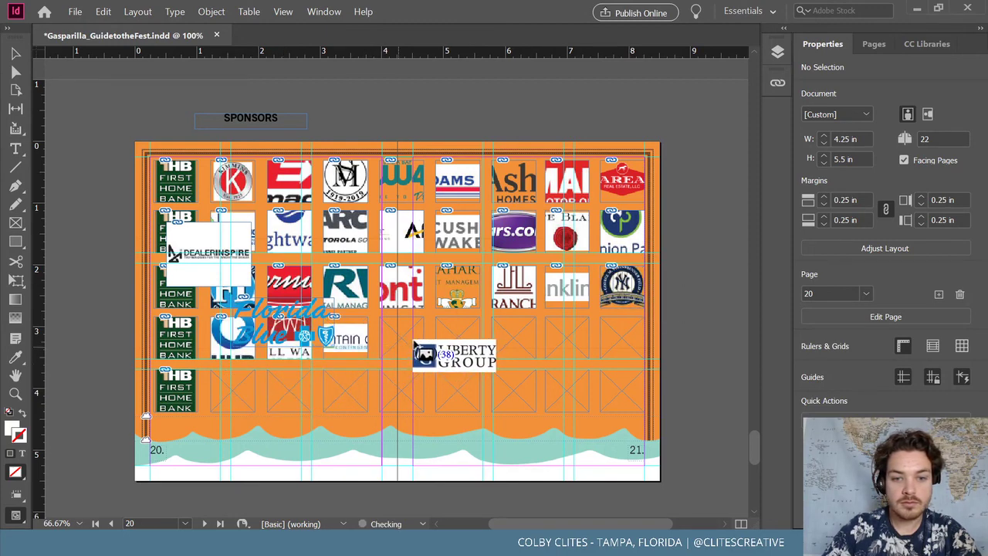
left_click(402, 337)
left_click(458, 337)
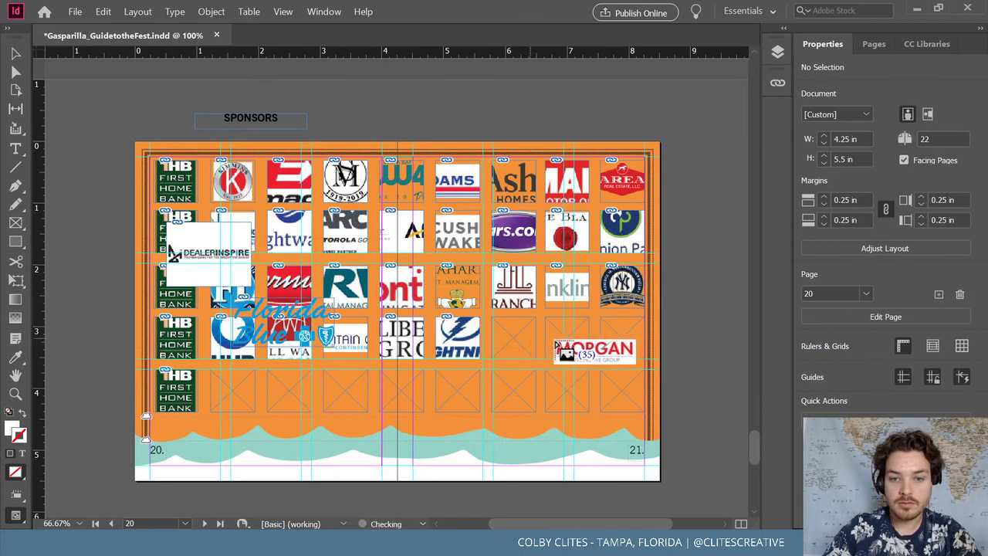
left_click(514, 337)
left_click(567, 340)
left_click(622, 339)
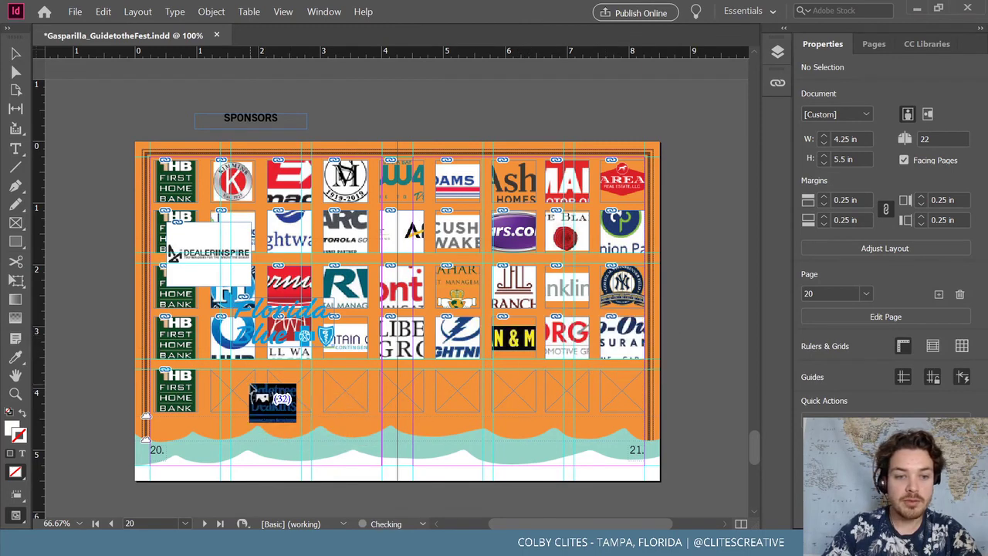
Place row 5 logos: Tampa Bay, Ogletree Deakins, Precision, Bond, Rays and others
left_click(232, 390)
left_click(288, 390)
left_click(346, 390)
left_click(401, 390)
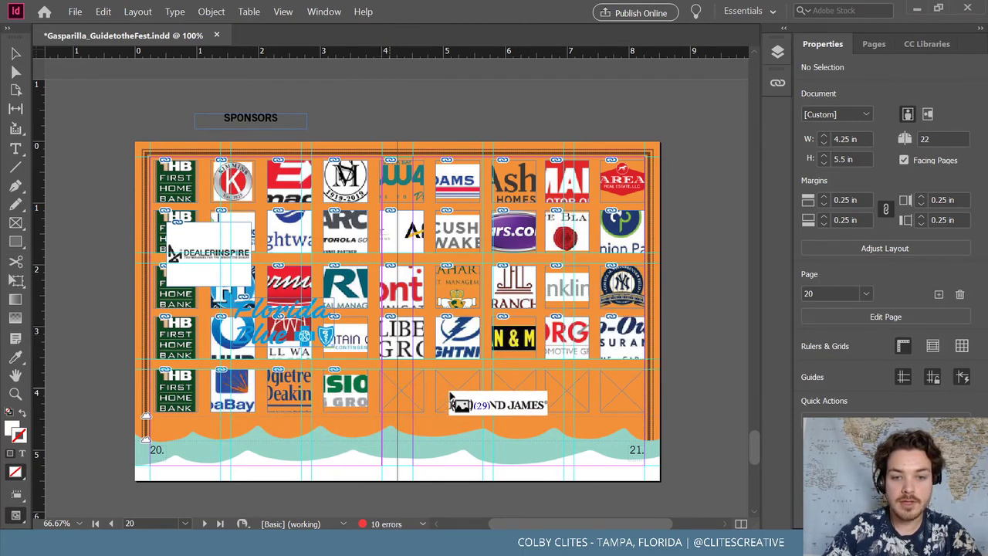
left_click(457, 390)
left_click(513, 390)
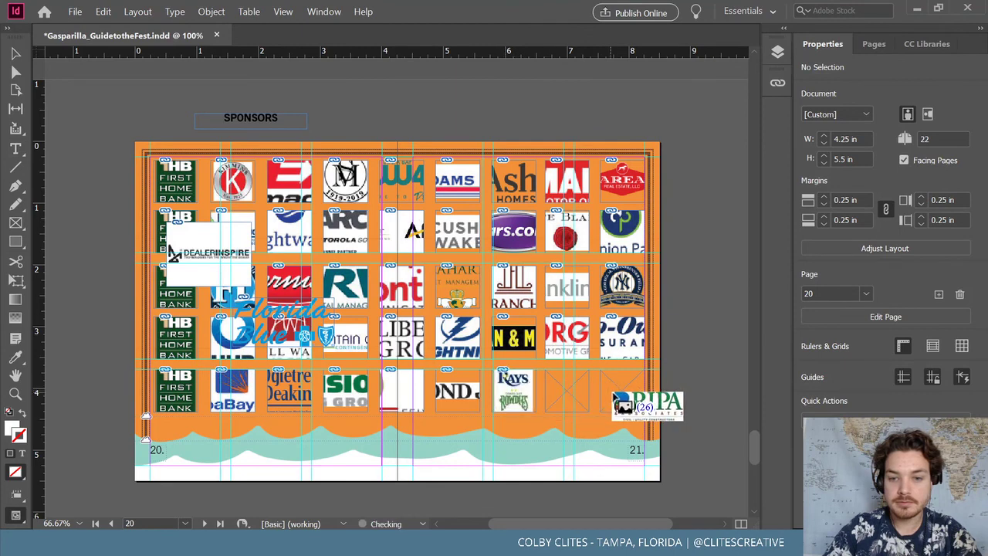
left_click(568, 390)
left_click(622, 390)
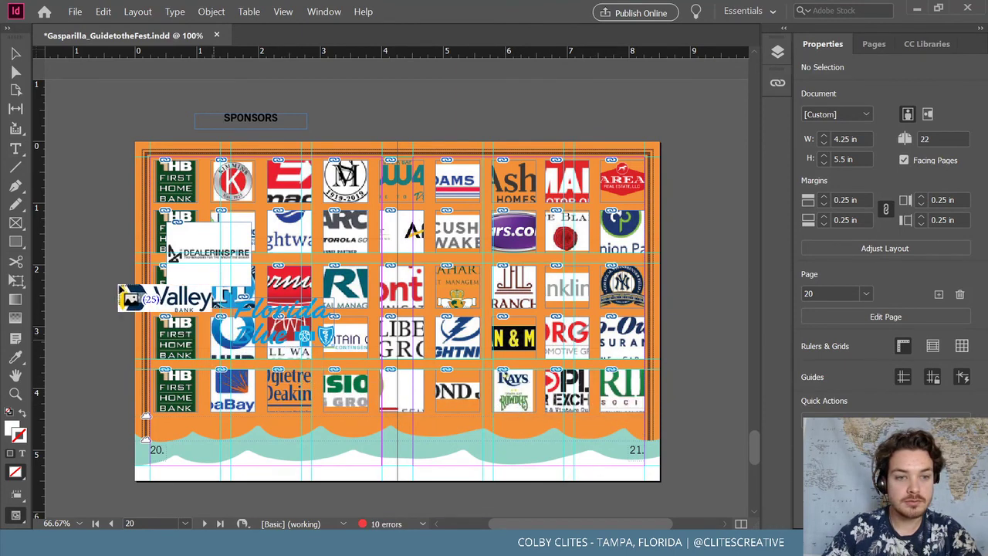
Drop the remaining loaded logo and the DealerInspire logo onto the pasteboard right of page 21
left_click_drag(677, 109, 747, 153)
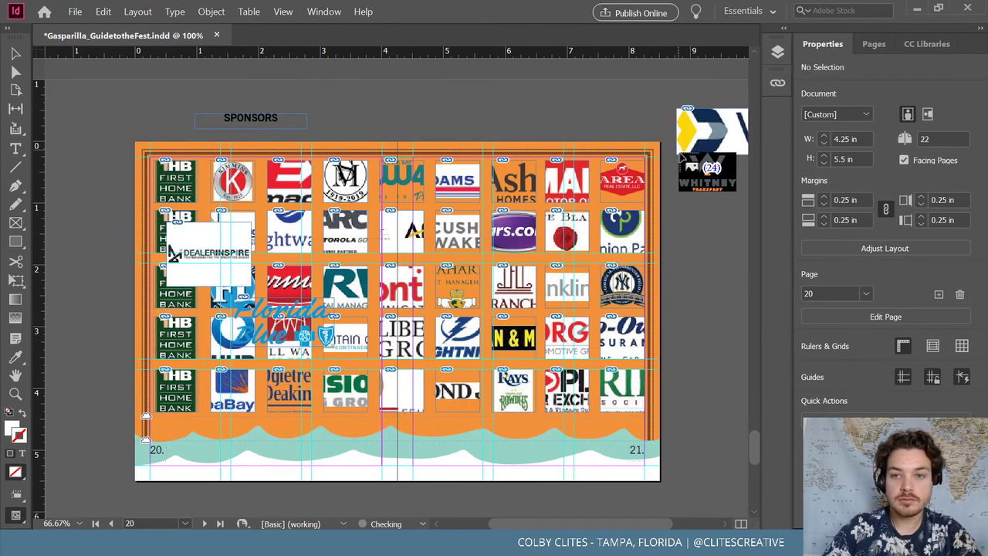
right_click(348, 91)
left_click(15, 53)
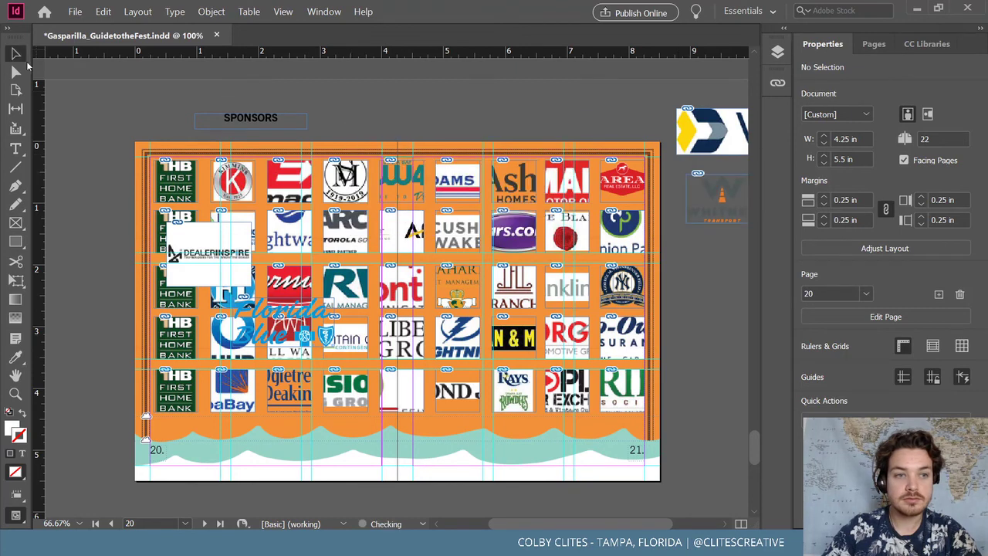
left_click_drag(609, 207, 730, 280)
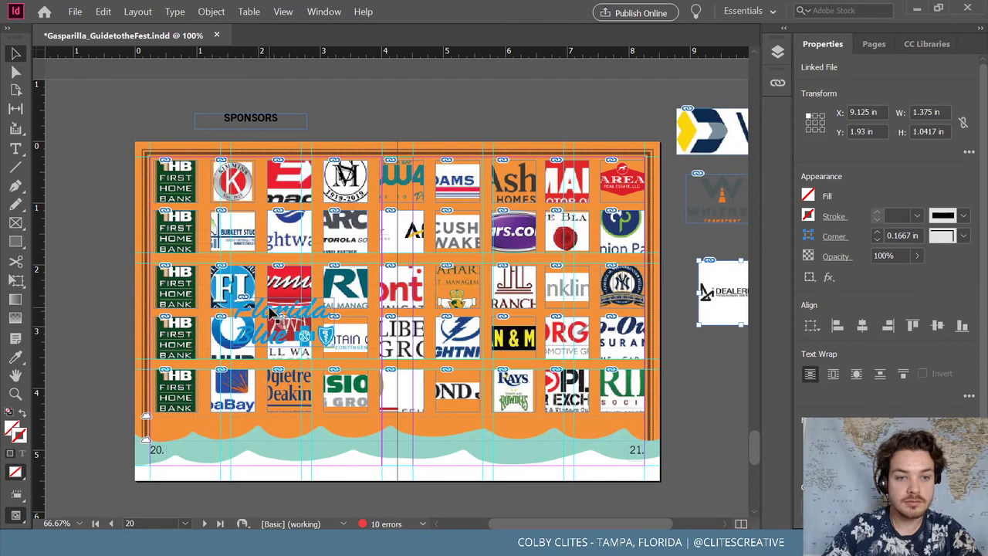
Zoom in and delete the duplicate First Home Bank images, leaving the column-1 frames empty
left_click(179, 230)
key("ctrl+equal")
key("ctrl+equal")
key("ctrl+equal")
key("ctrl+equal")
key("ctrl+equal")
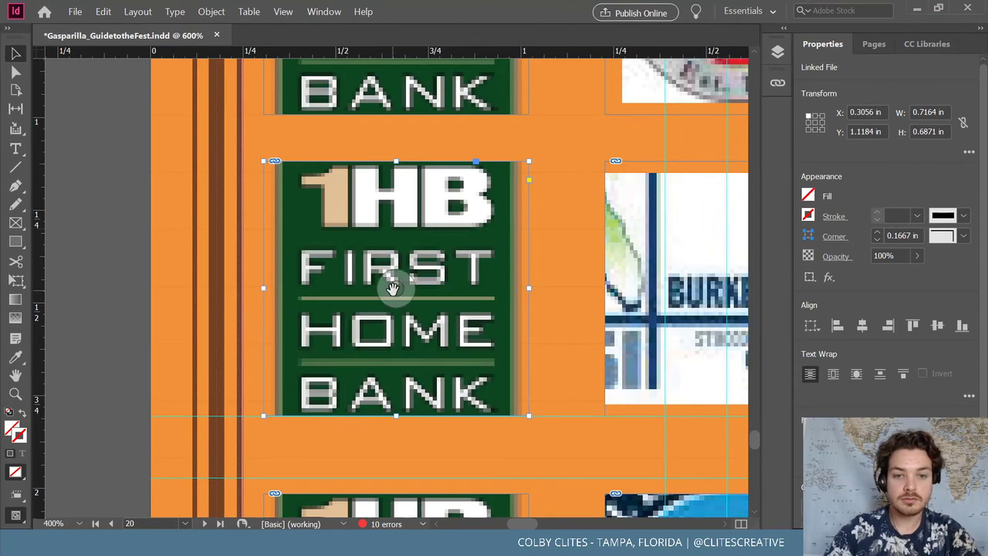
left_click(391, 286)
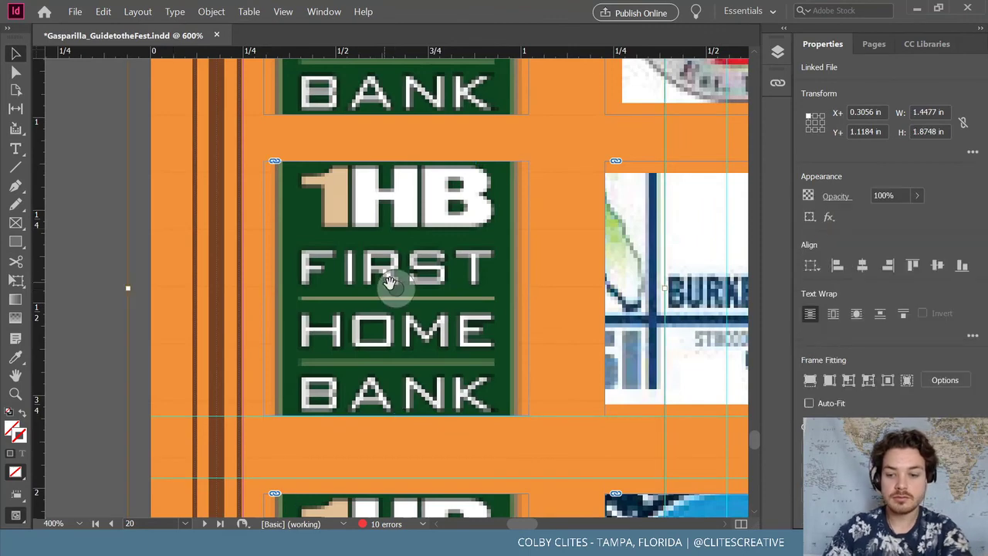
key("Delete")
key("ctrl+z")
scroll(388, 327, "down", 2)
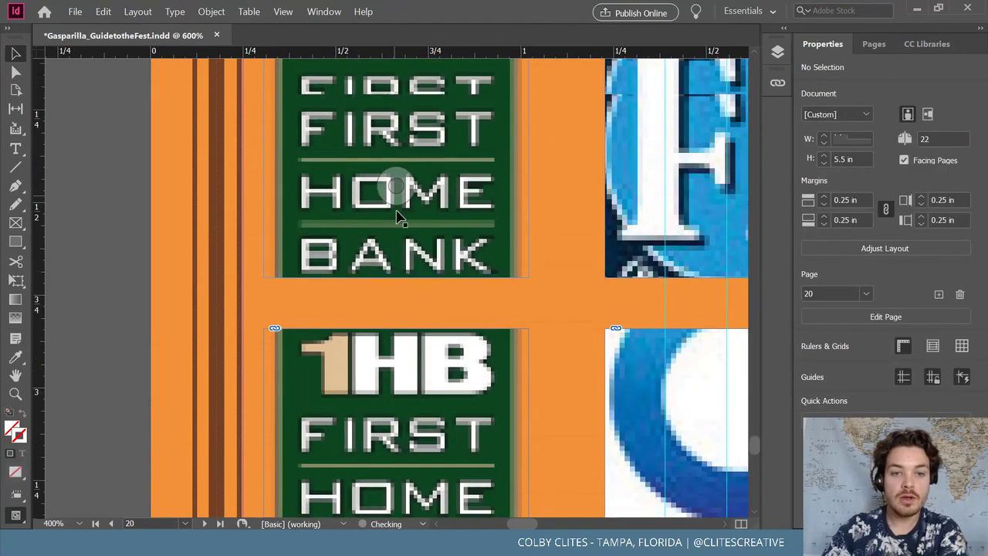
scroll(388, 176, "up", 1)
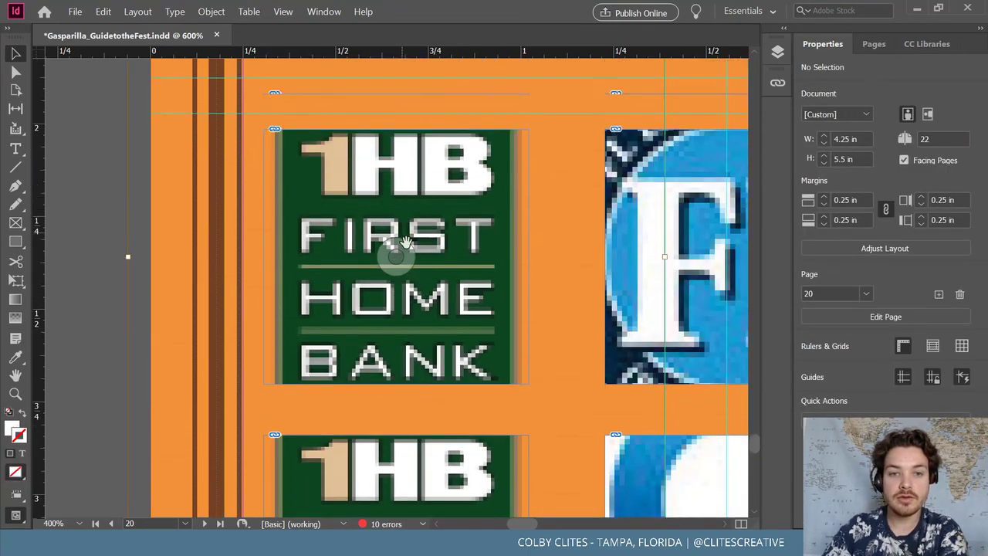
left_click(395, 251)
key("Delete")
scroll(426, 278, "down", 3)
scroll(417, 264, "down", 1)
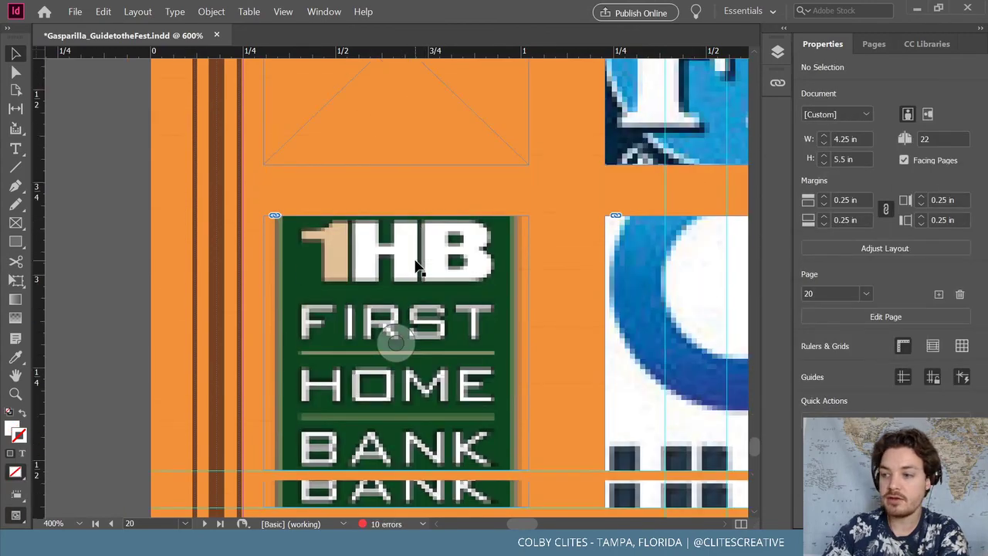
left_click(401, 336)
key("Delete")
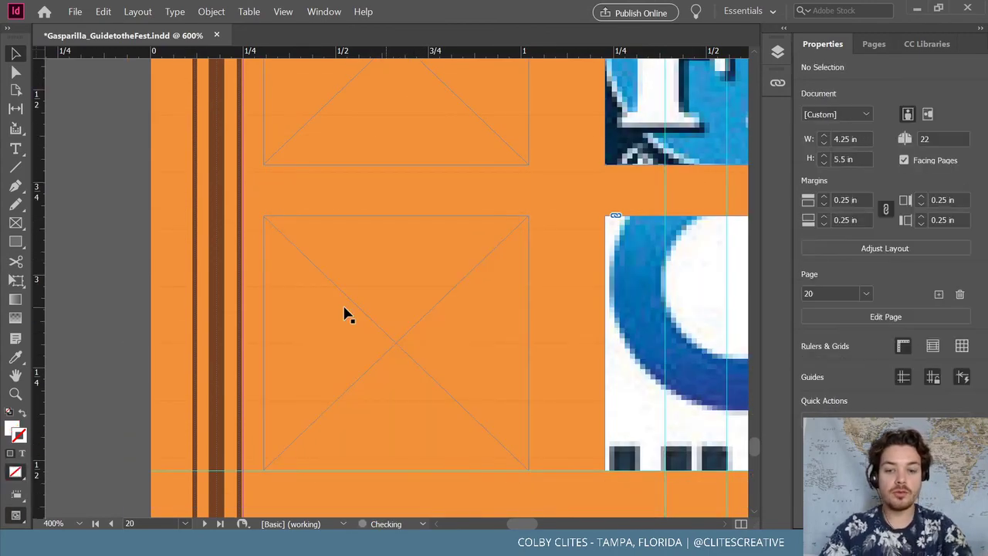
Select the Valley Bank logo sitting on the right pasteboard
scroll(346, 313, "down", 4)
scroll(347, 313, "down", 1)
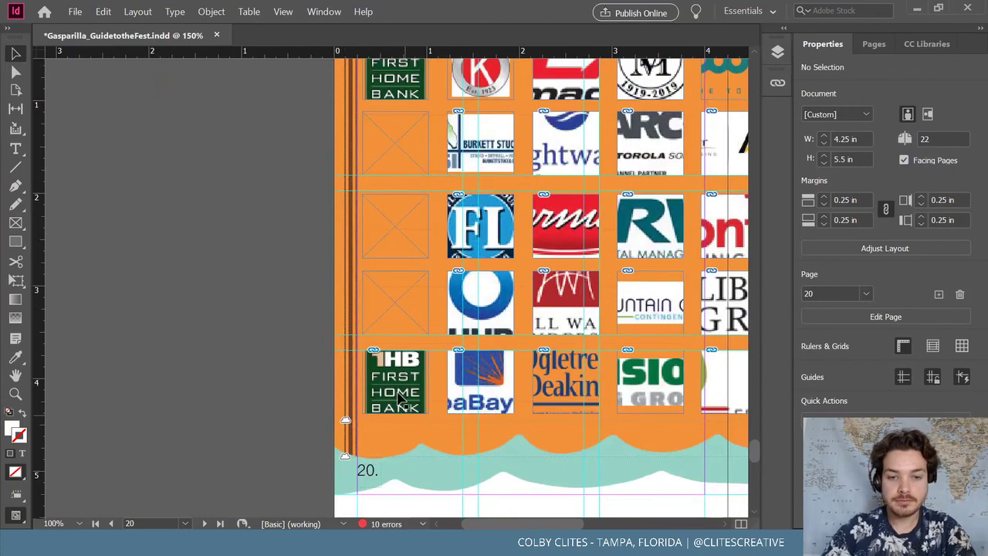
scroll(393, 386, "up", 2)
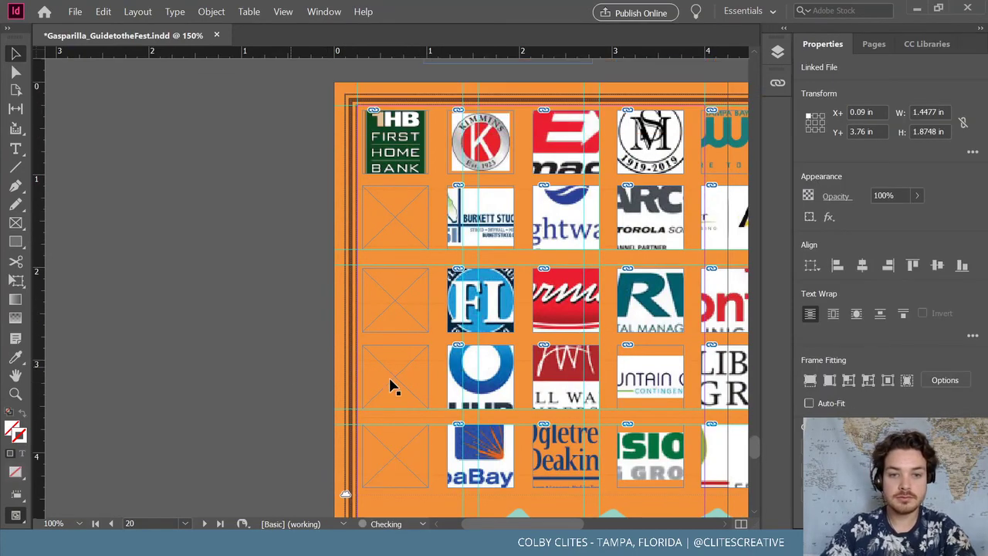
scroll(407, 384, "right", 3)
scroll(404, 375, "down", 3)
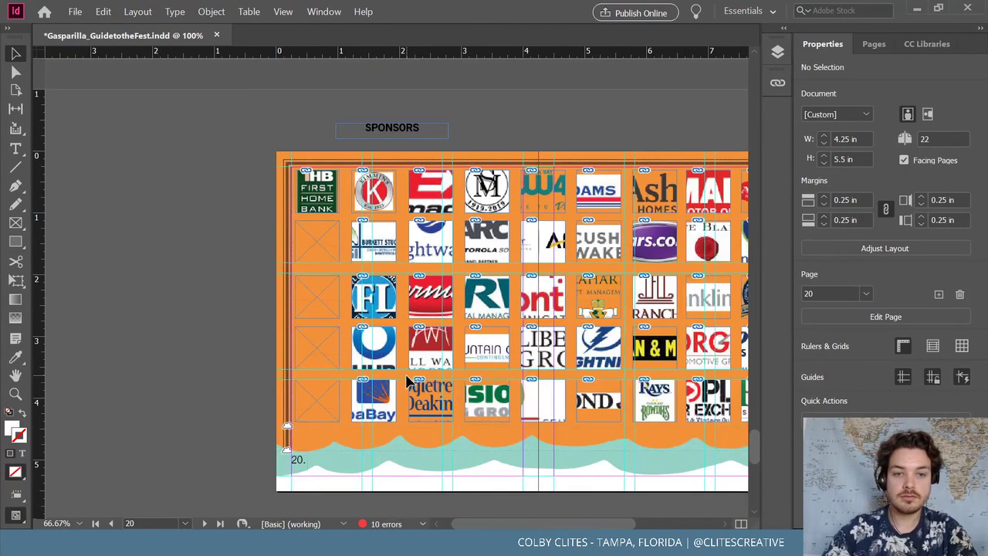
scroll(598, 309, "right", 6)
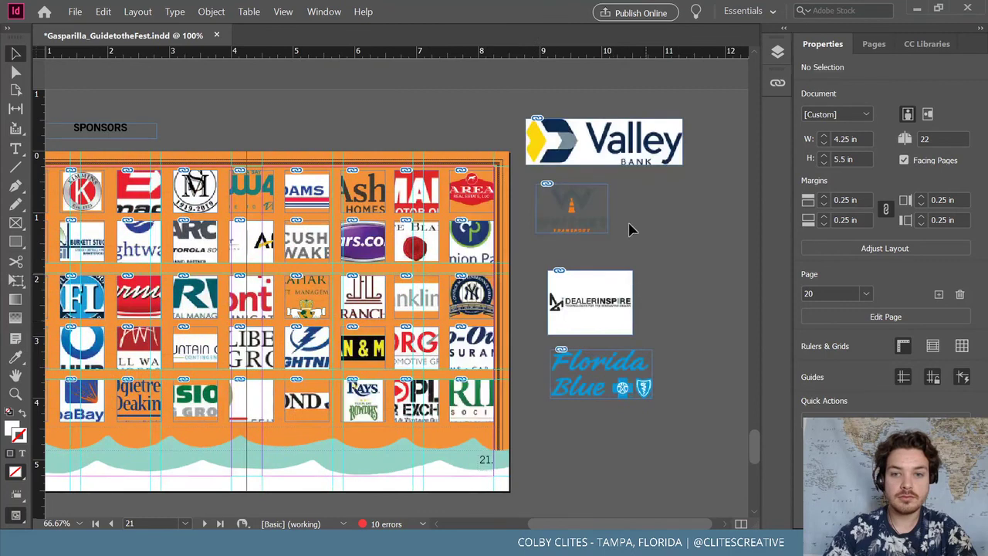
left_click(561, 159)
scroll(234, 237, "left", 8)
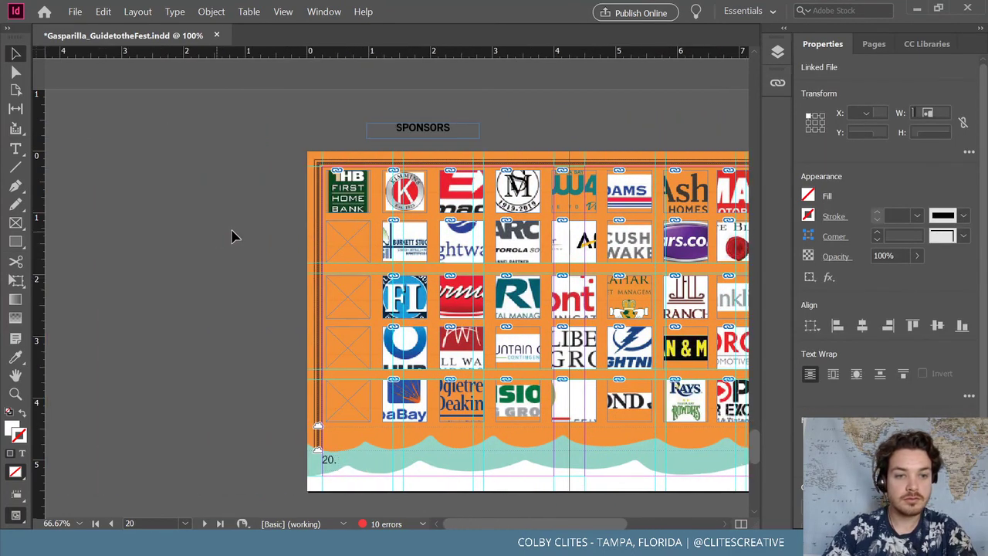
Paste a copy of the Valley Bank logo, then delete the stray pasted copy
right_click(352, 231)
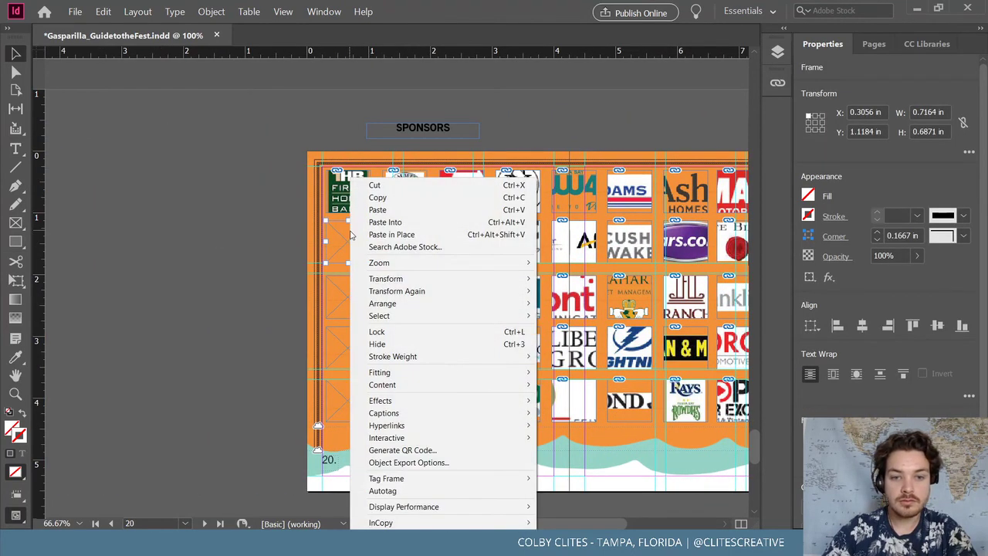
left_click(388, 234)
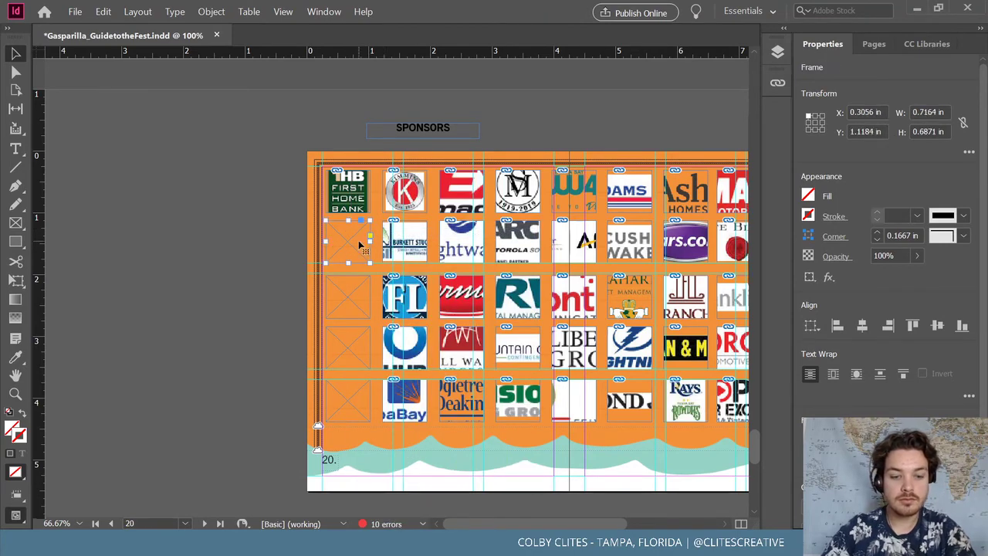
key("ctrl+v")
left_click_drag(380, 286, 258, 288)
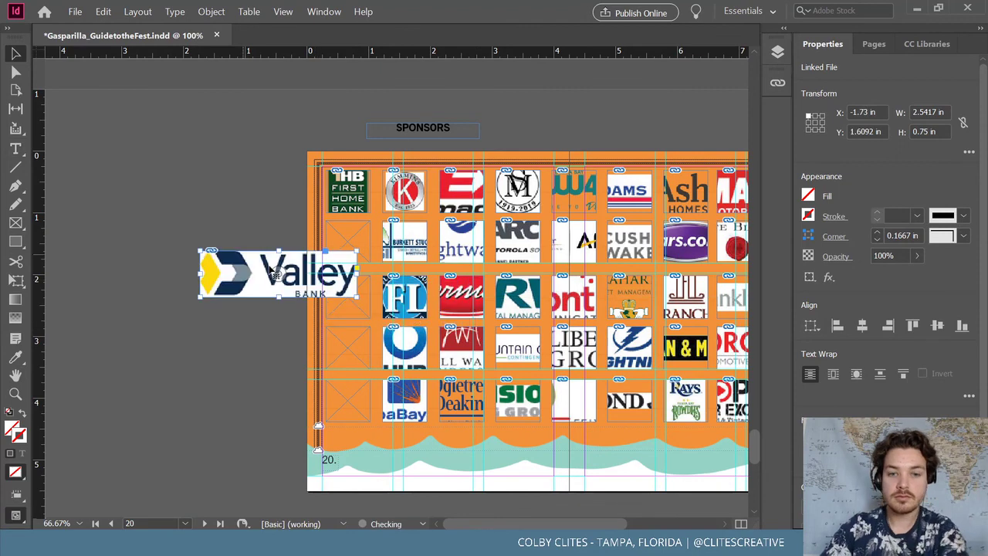
key("Delete")
scroll(287, 278, "right", 2)
scroll(286, 271, "down", 2)
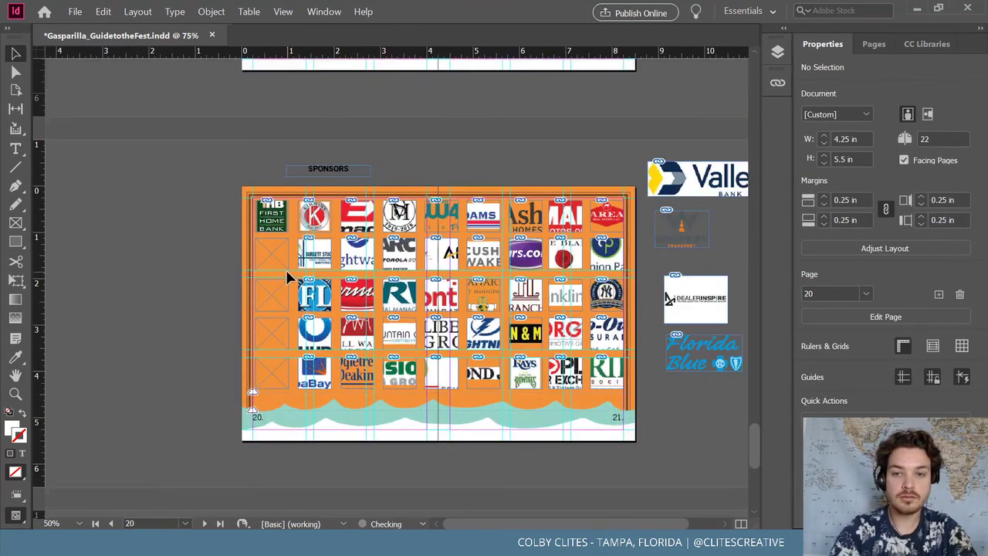
Place the Hill Ward Henderson and Florida Blue logos into the empty row 2 and row 3 frames
left_click(284, 269)
left_click(75, 12)
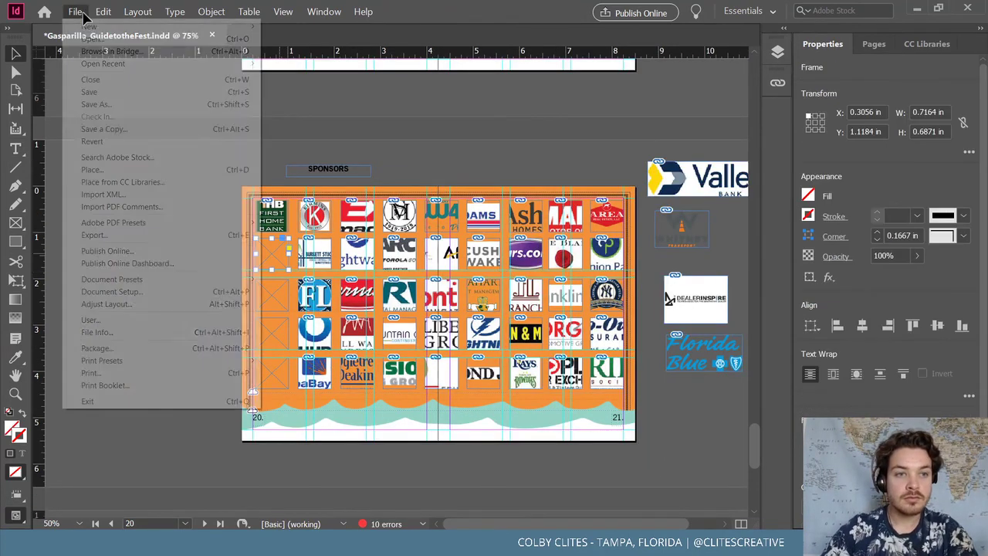
left_click(128, 169)
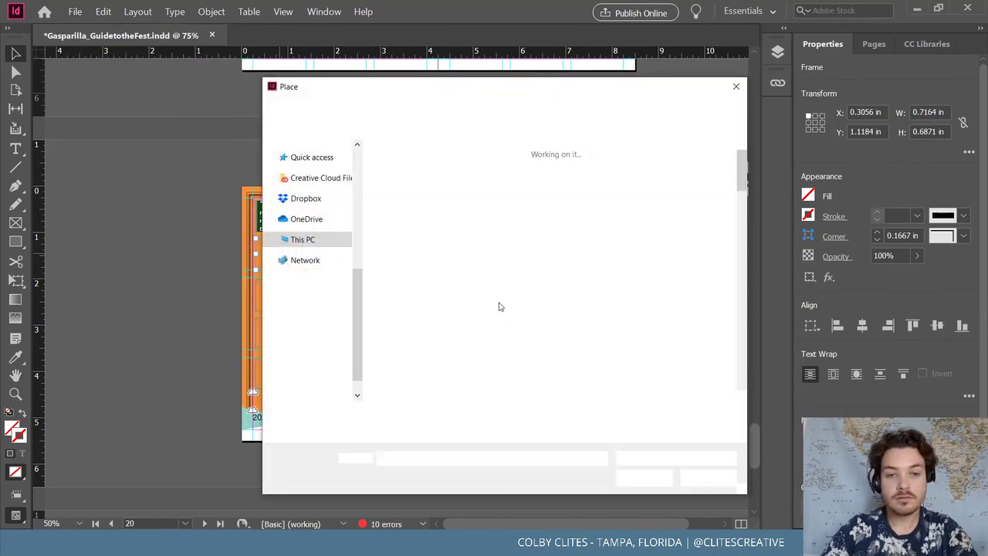
scroll(569, 328, "down", 5)
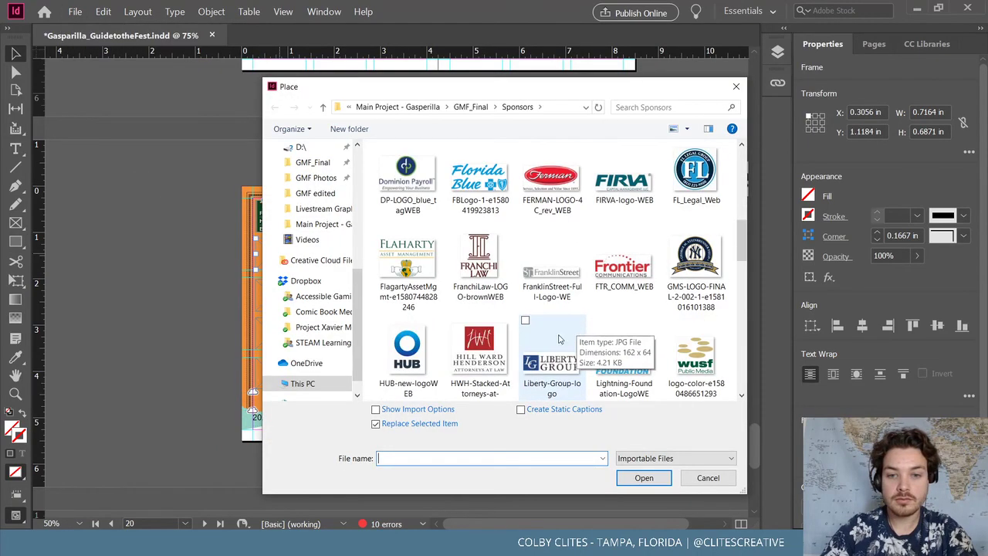
double_click(469, 361)
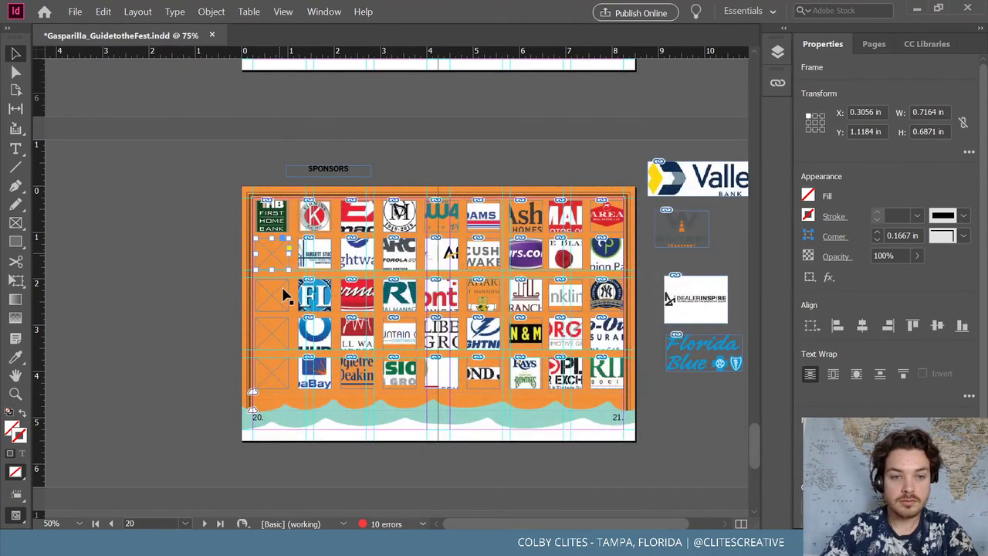
left_click(76, 11)
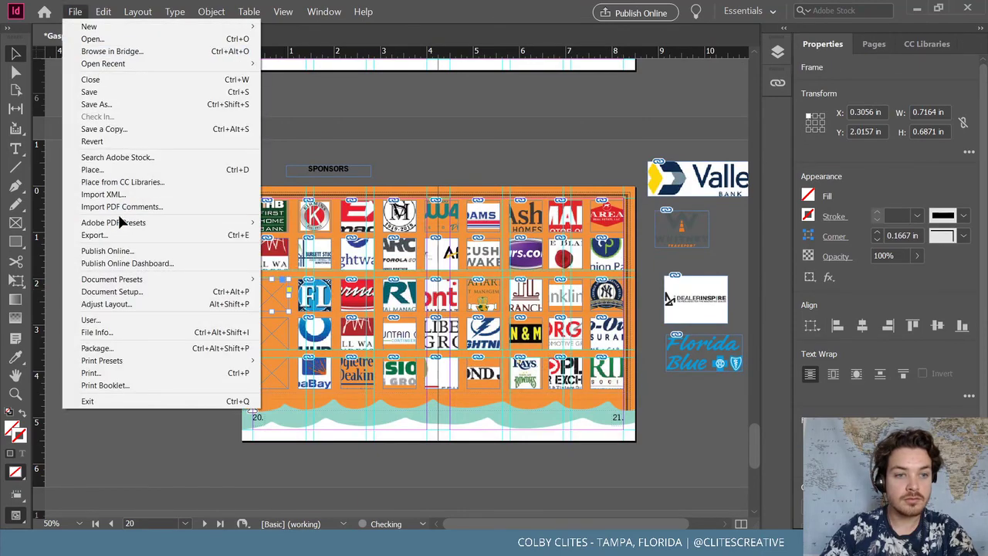
left_click(126, 166)
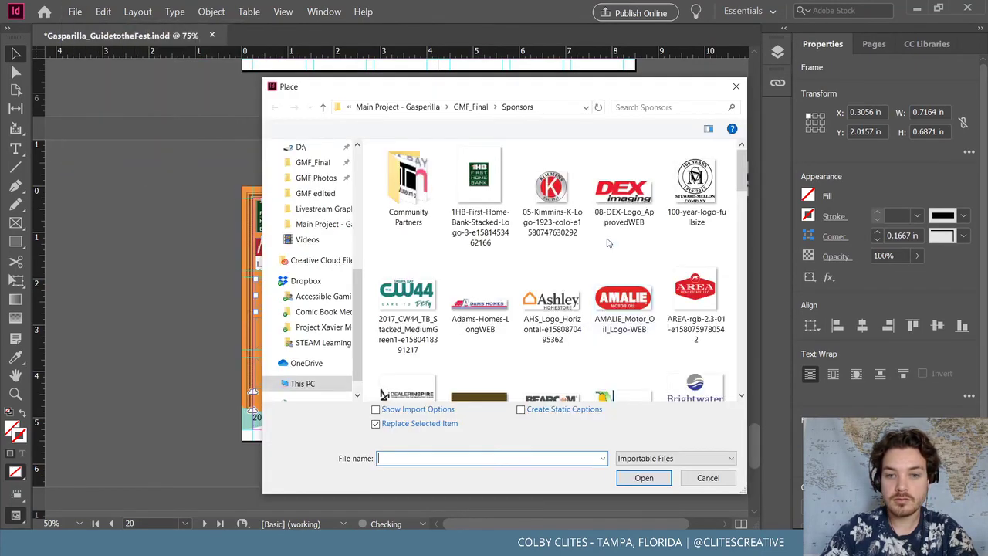
scroll(646, 301, "down", 5)
double_click(479, 363)
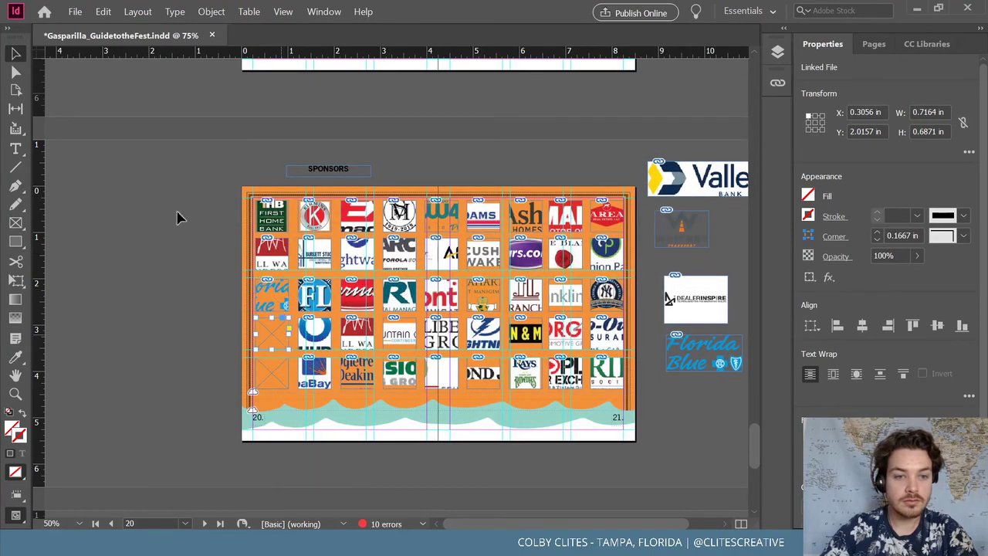
Place the pfizer-WEB logo into the empty row 4, column 1 frame
left_click(76, 11)
left_click(126, 166)
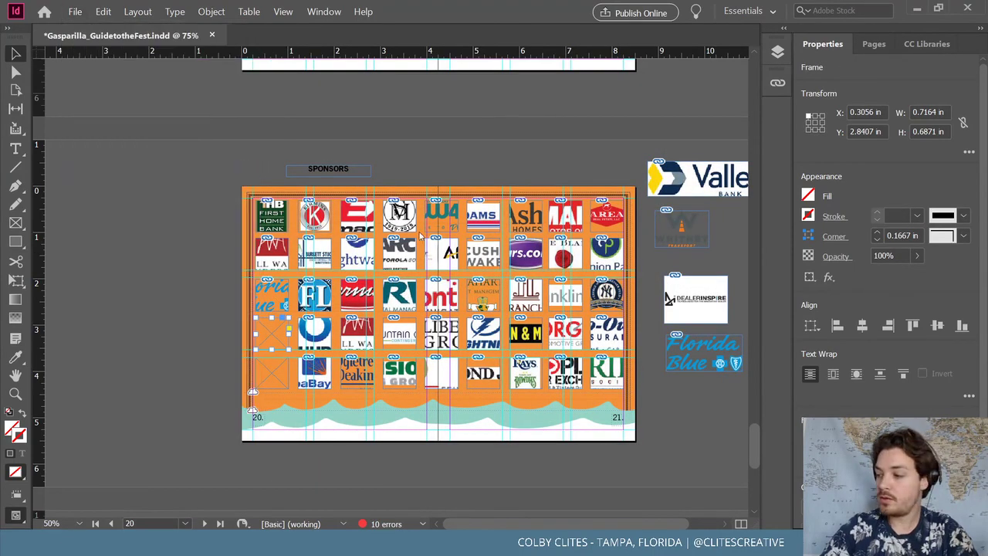
scroll(453, 262, "down", 5)
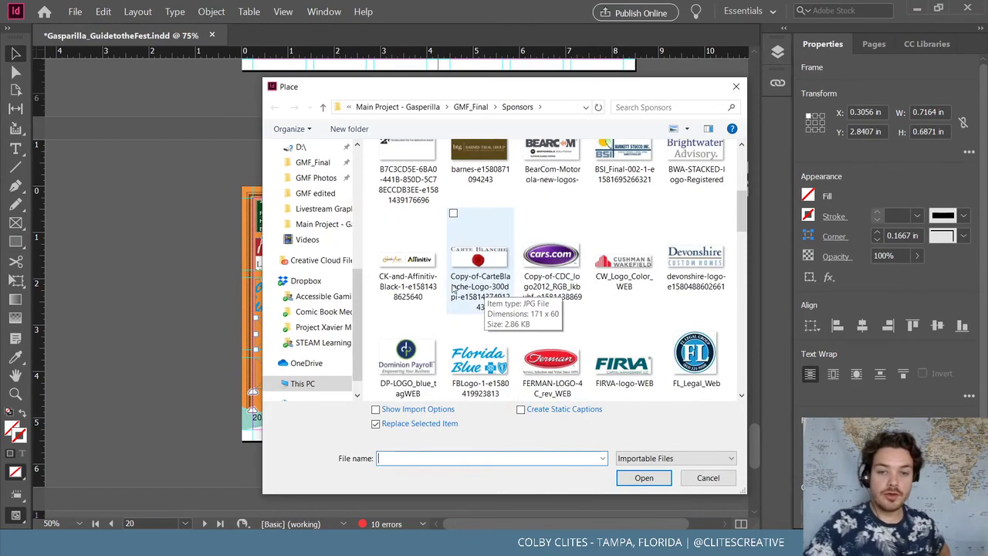
scroll(453, 288, "down", 10)
left_click(535, 350)
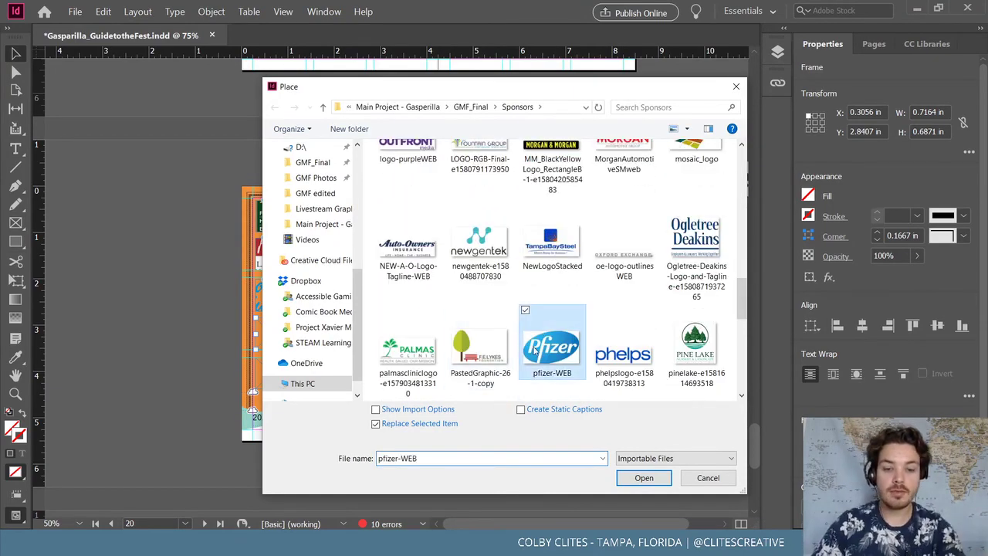
left_click(643, 479)
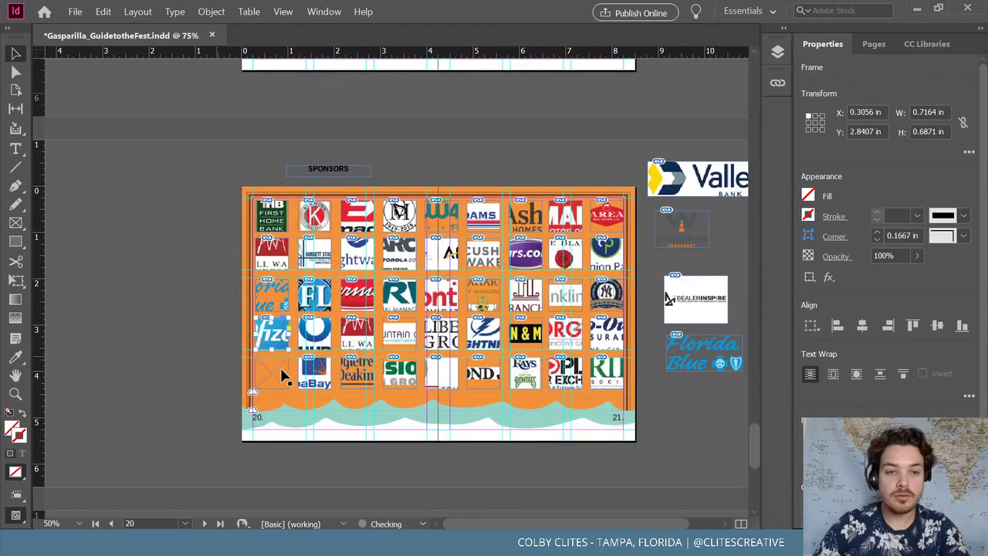
Place pod-logo-black into the last empty column-1 frame and deselect it
left_click(74, 11)
left_click(132, 173)
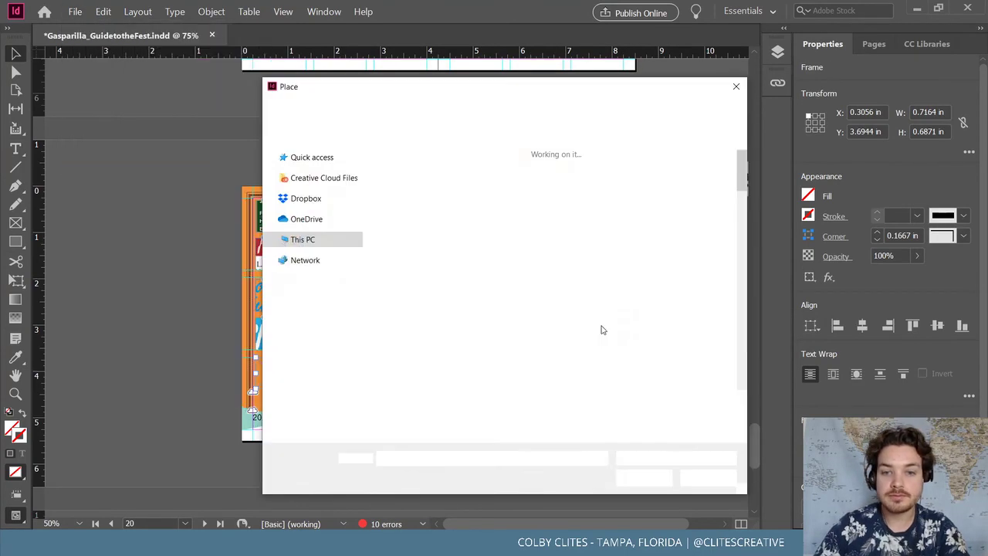
scroll(645, 353, "down", 15)
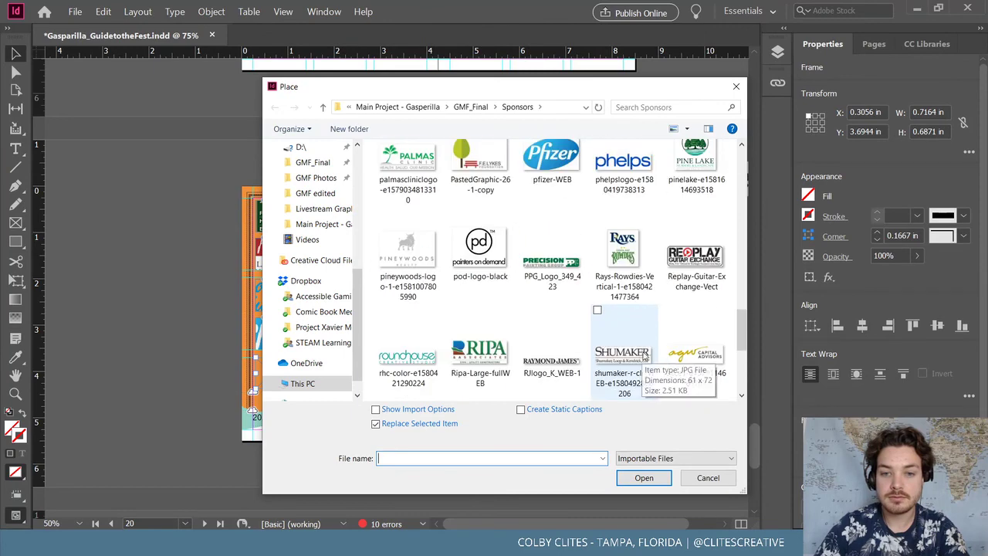
left_click(480, 357)
left_click(480, 249)
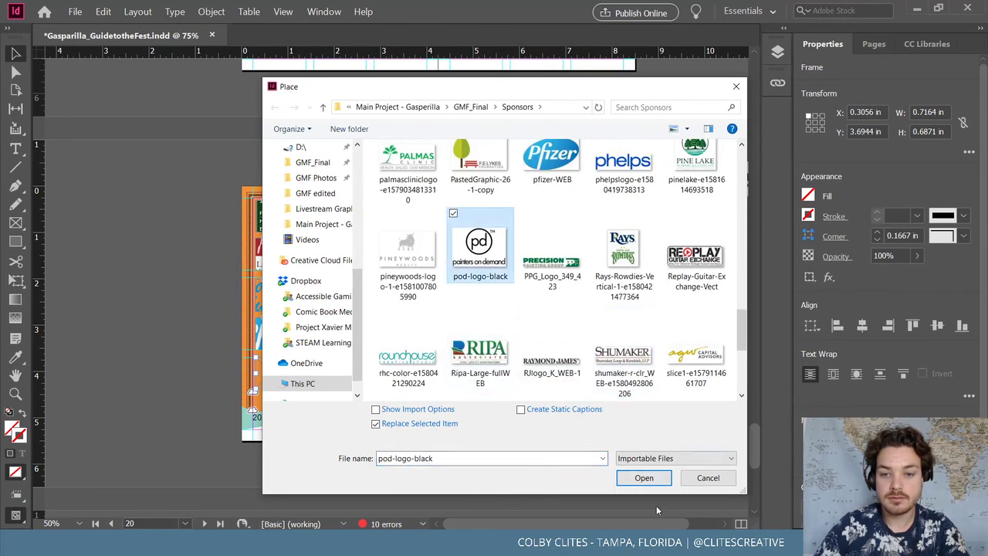
left_click(644, 477)
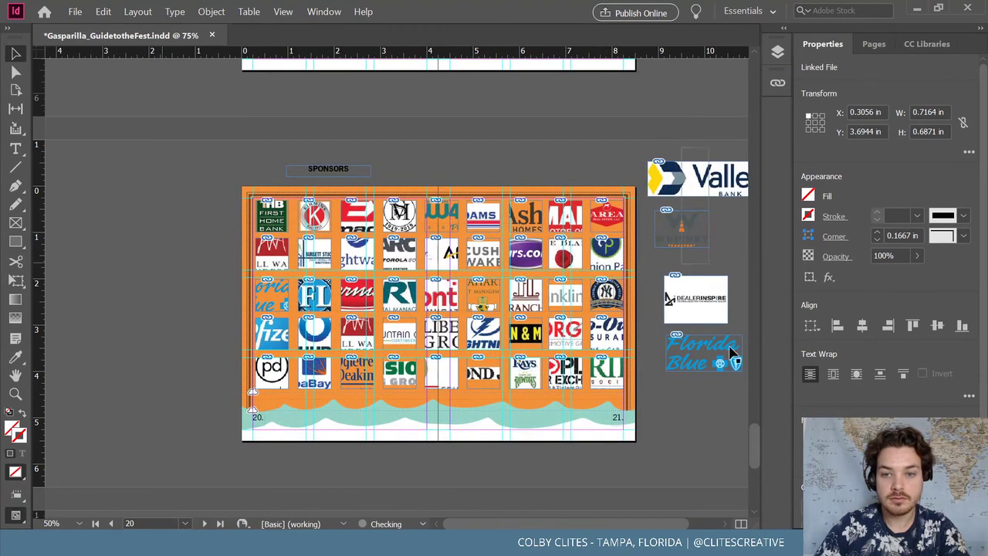
left_click(734, 378)
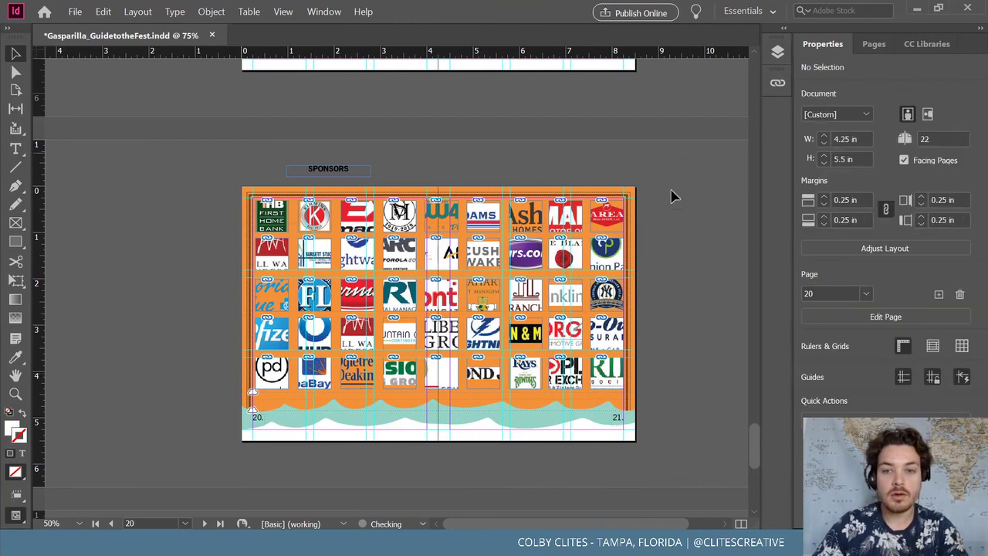
left_click(75, 11)
Save the booklet to keep the fully populated sponsor grid on pages 20–21
left_click(105, 91)
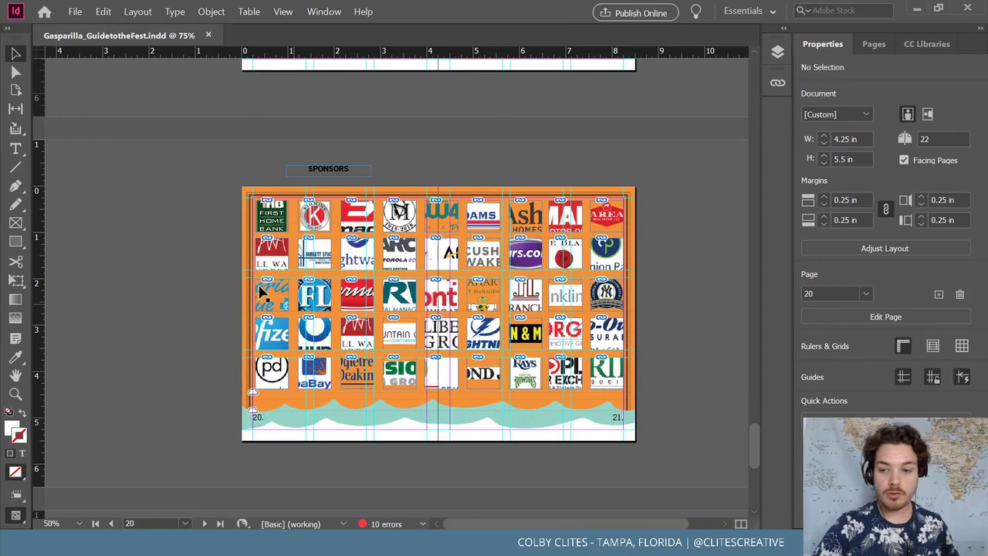
scroll(214, 291, "up", 5)
left_click(72, 13)
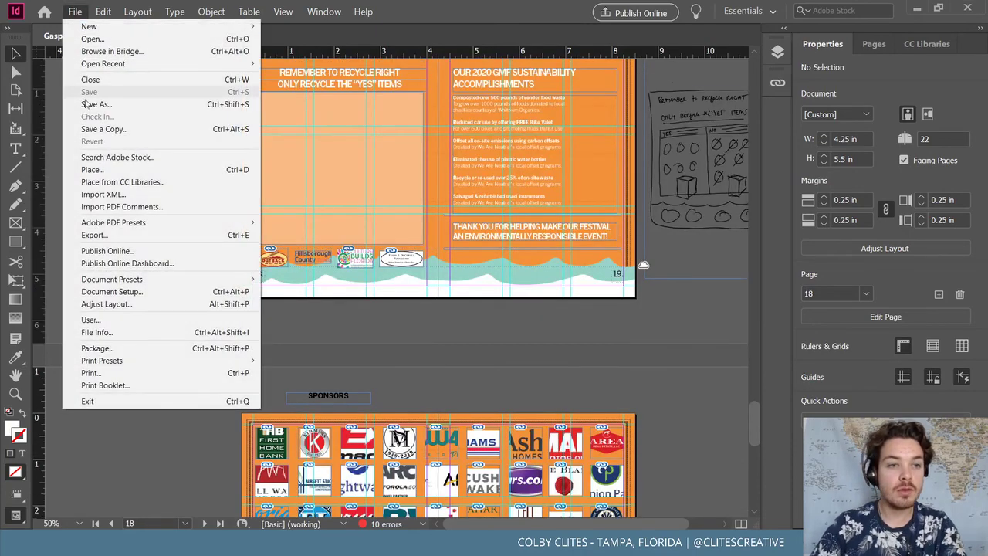
Inspect the plain orange back cover at 100%, then jump back to the page 1 front cover
left_click(780, 396)
left_click_drag(758, 427, 755, 499)
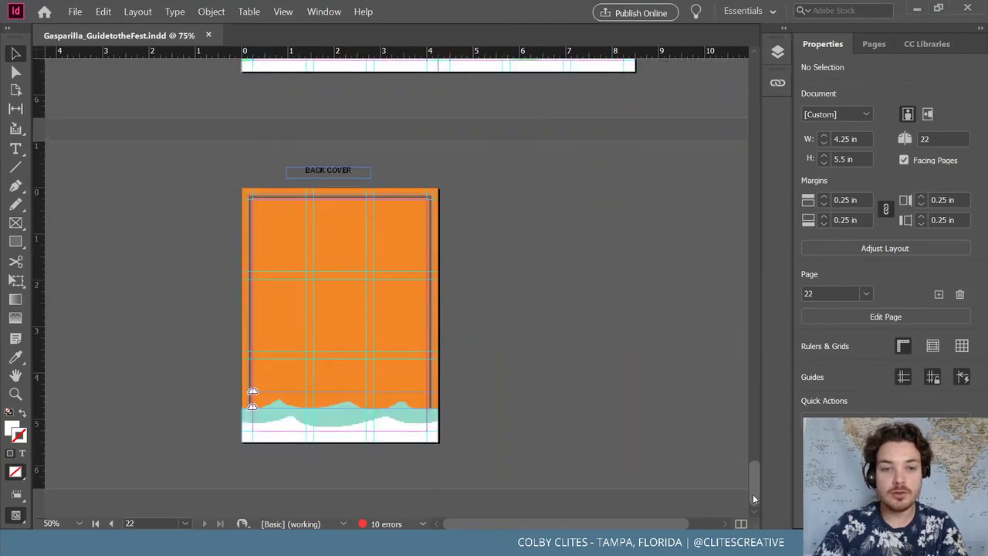
key("ctrl+=")
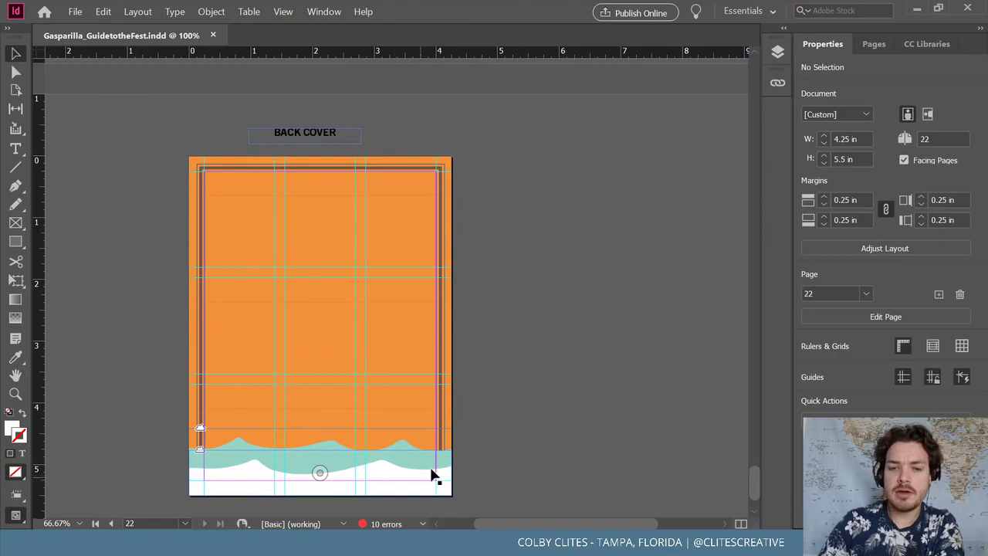
left_click_drag(759, 478, 733, 138)
key("ctrl+shift+Page_Up")
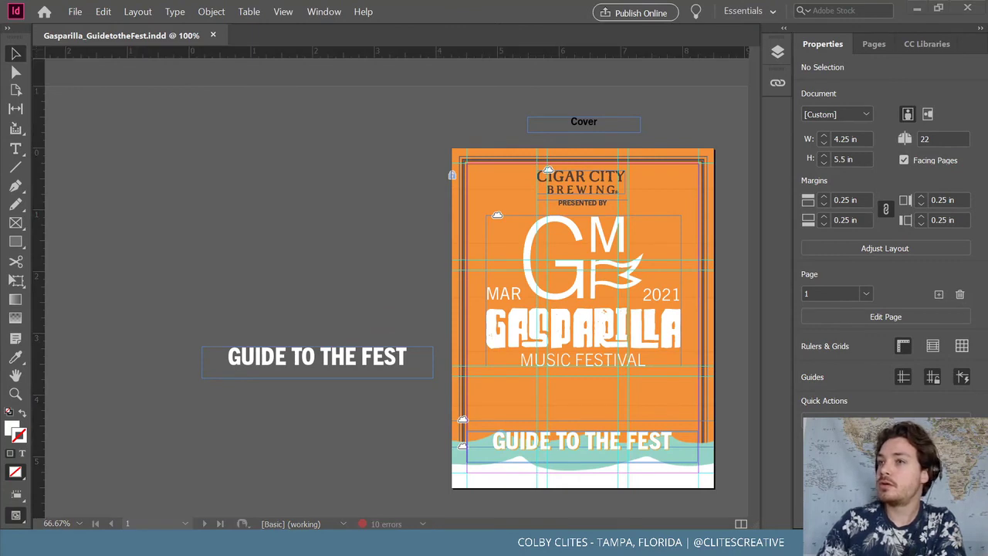
Delete the spare GUIDE TO THE FEST text frame from the pasteboard beside the cover
left_click(283, 389)
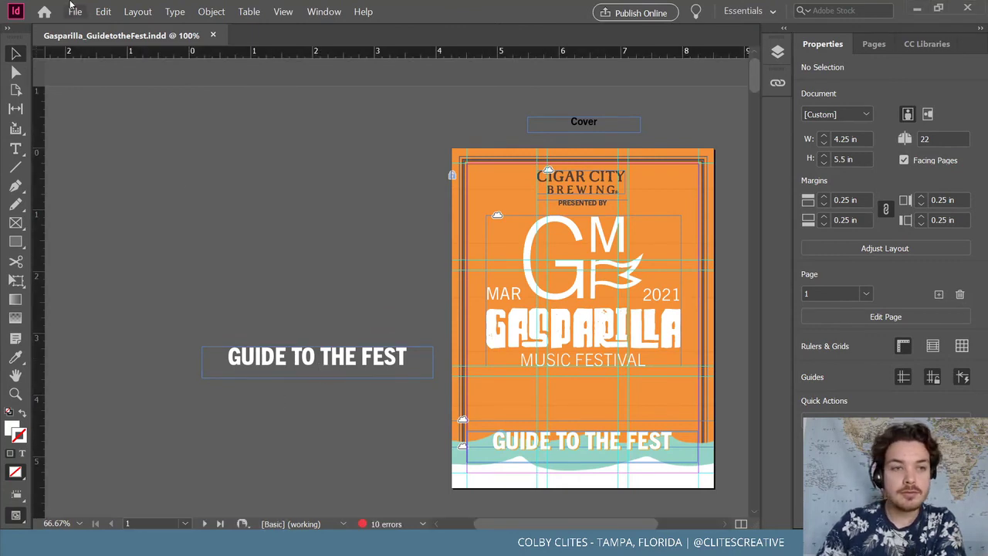
left_click(75, 12)
left_click(314, 143)
left_click(336, 356)
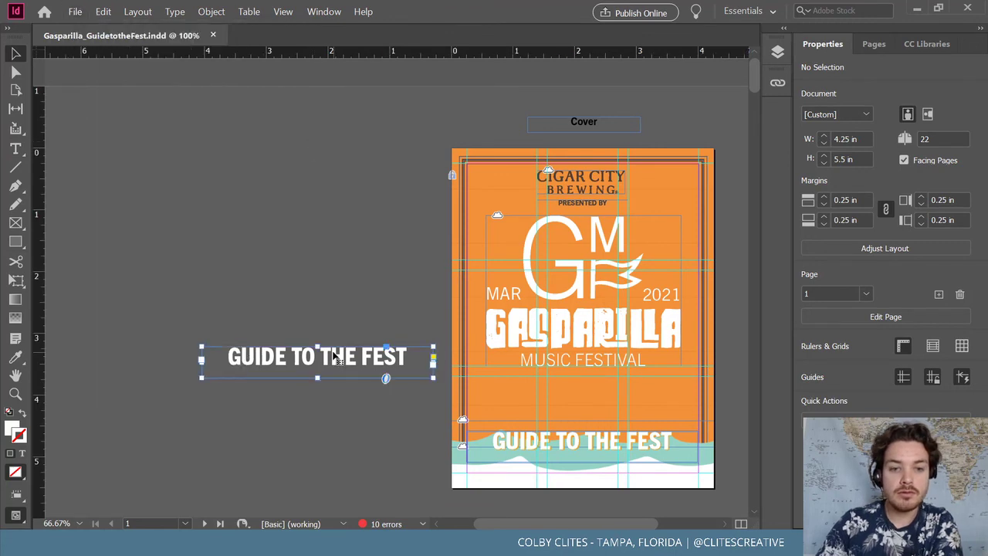
key("Delete")
Save the booklet with File > Save
scroll(444, 358, "down", 1)
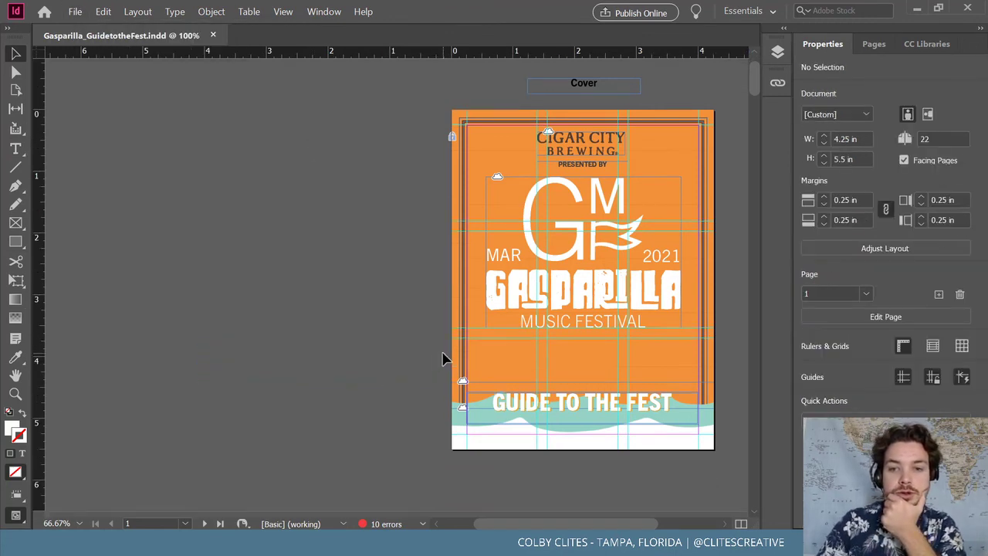
scroll(444, 358, "up", 1)
left_click(75, 12)
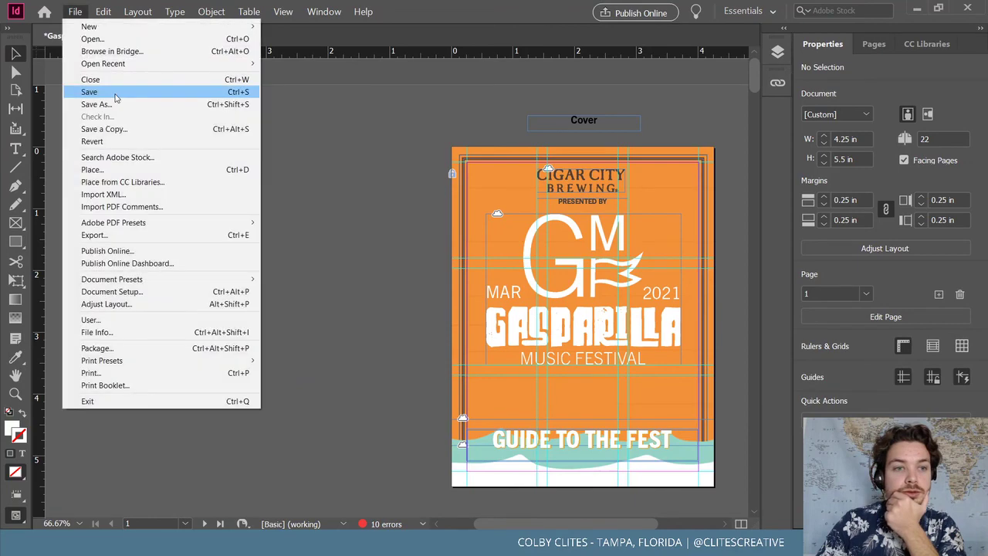
left_click(89, 92)
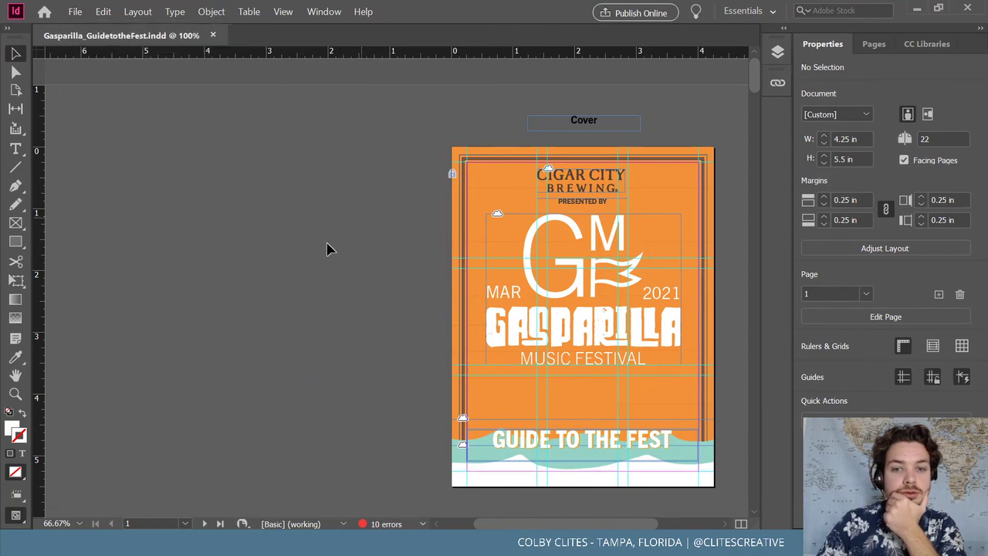
scroll(328, 249, "down", 10)
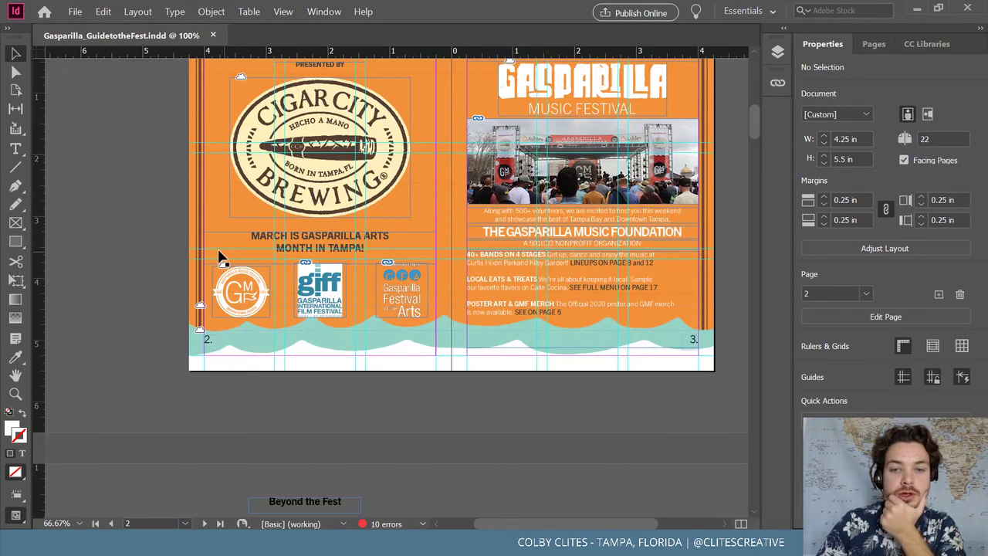
scroll(177, 247, "down", 1)
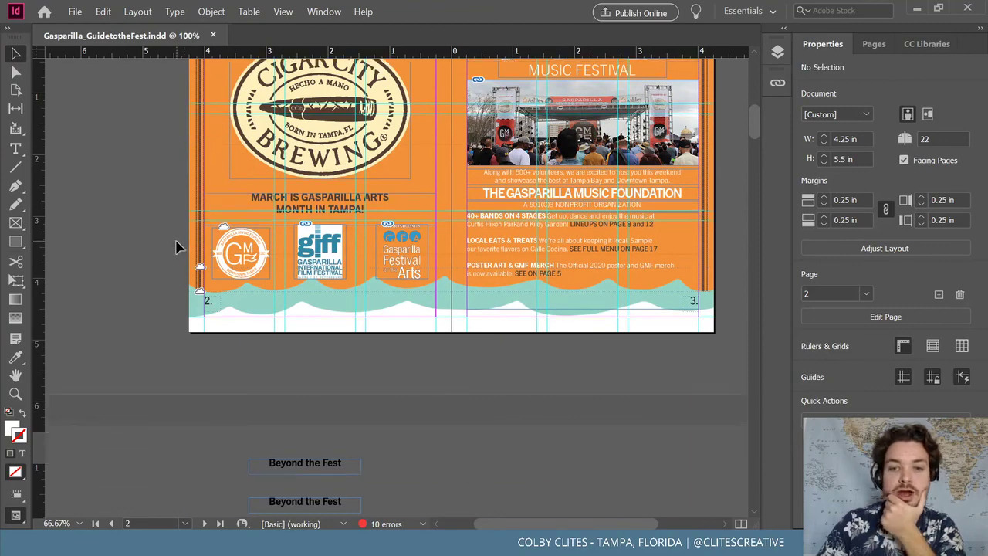
scroll(174, 248, "up", 2)
scroll(169, 250, "down", 5)
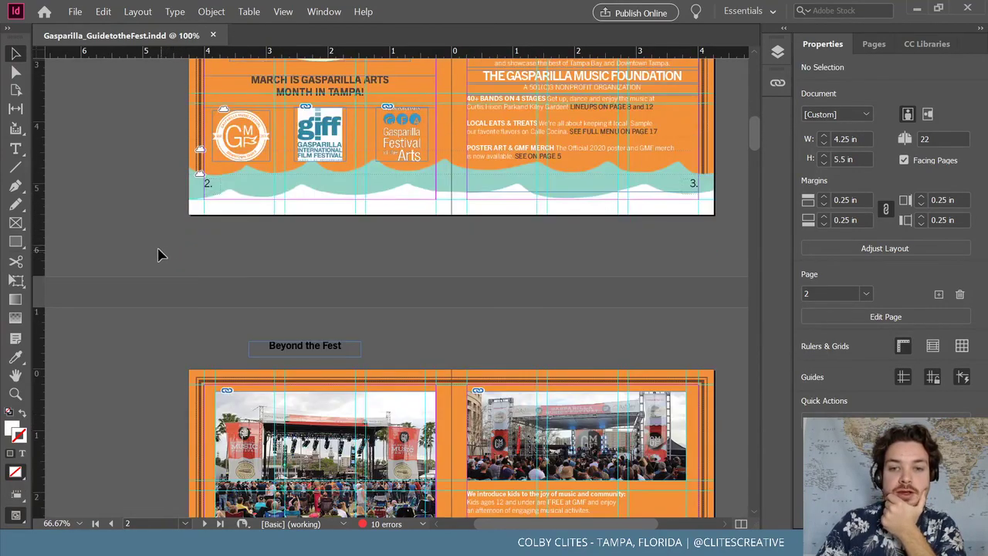
scroll(157, 254, "down", 6)
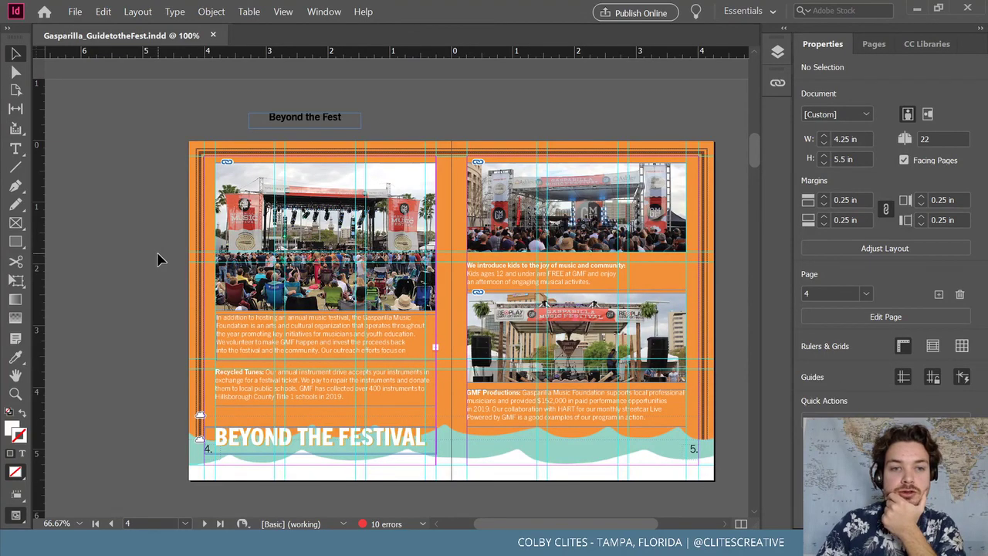
scroll(158, 259, "down", 14)
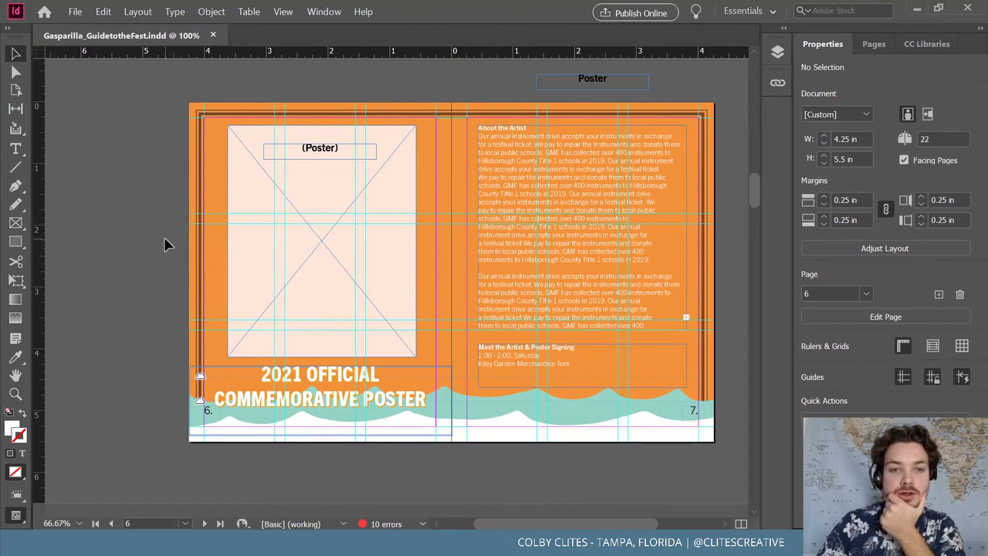
scroll(159, 243, "down", 14)
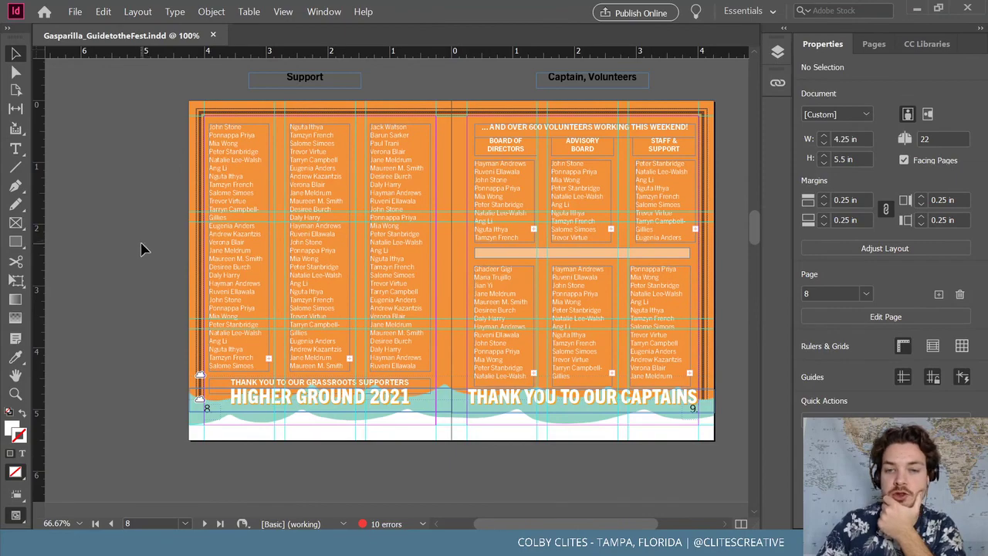
scroll(140, 249, "down", 10)
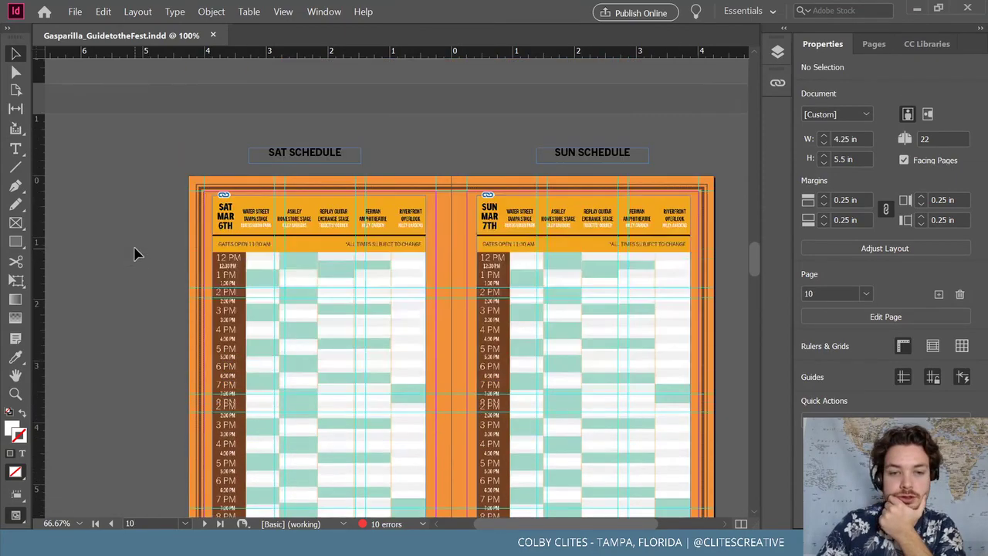
scroll(134, 247, "down", 10)
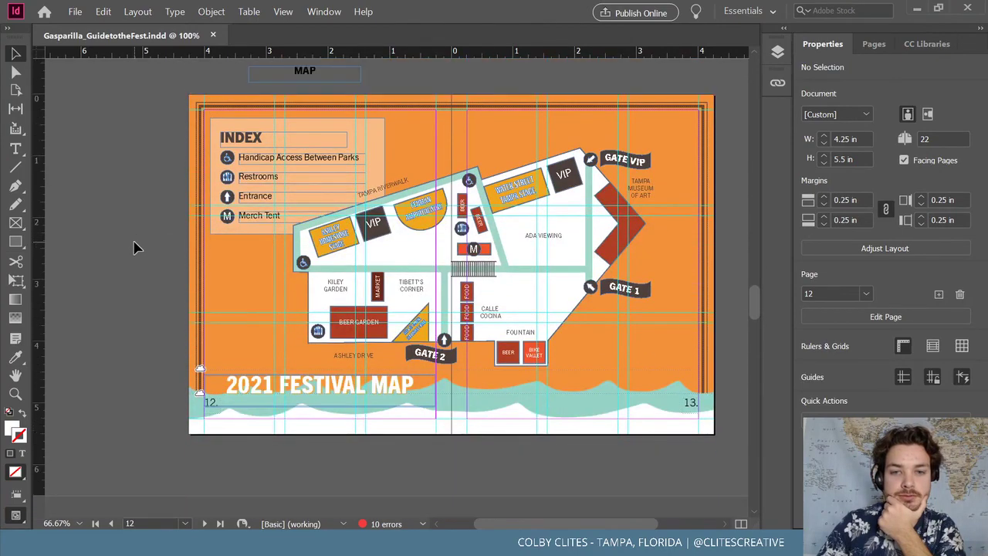
scroll(134, 247, "down", 10)
scroll(134, 247, "down", 10)
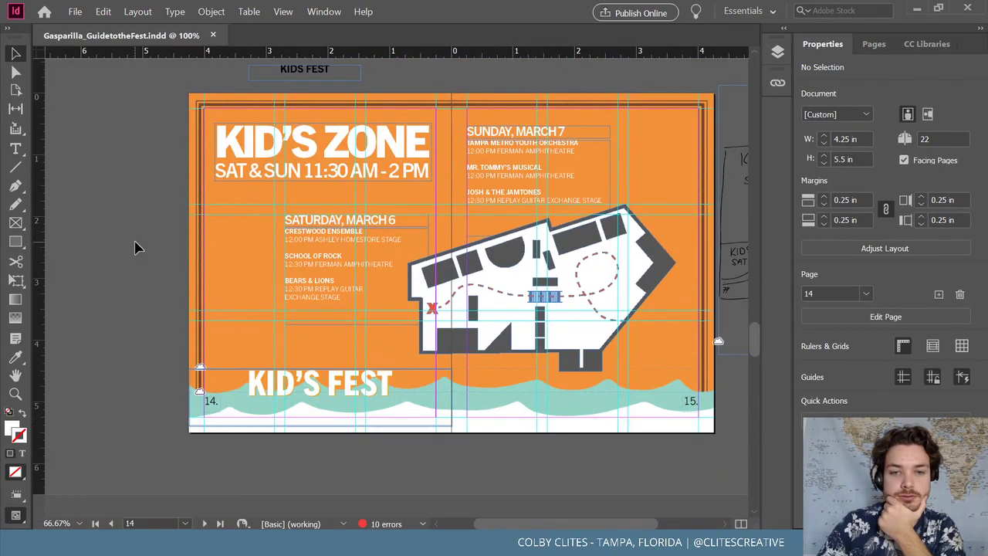
scroll(135, 247, "down", 10)
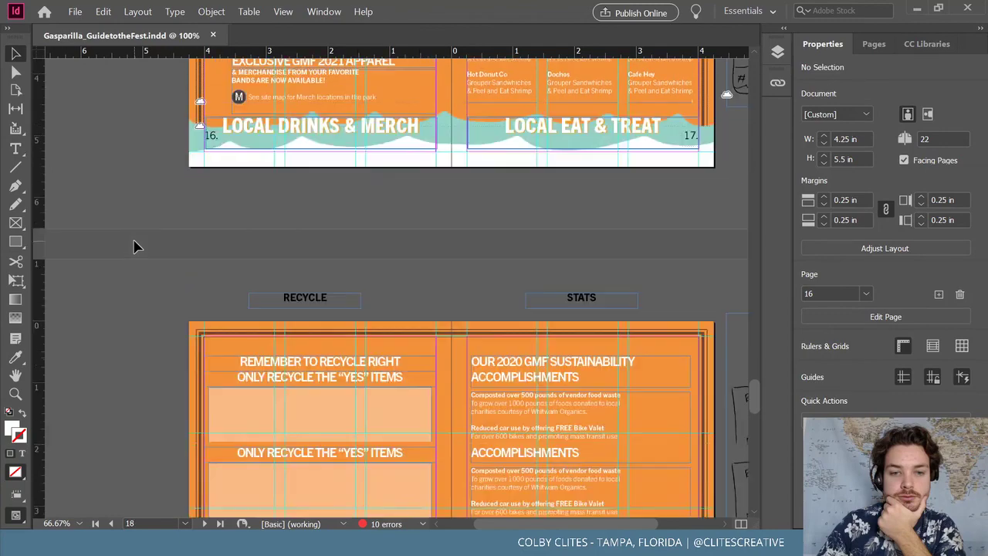
scroll(139, 247, "down", 6)
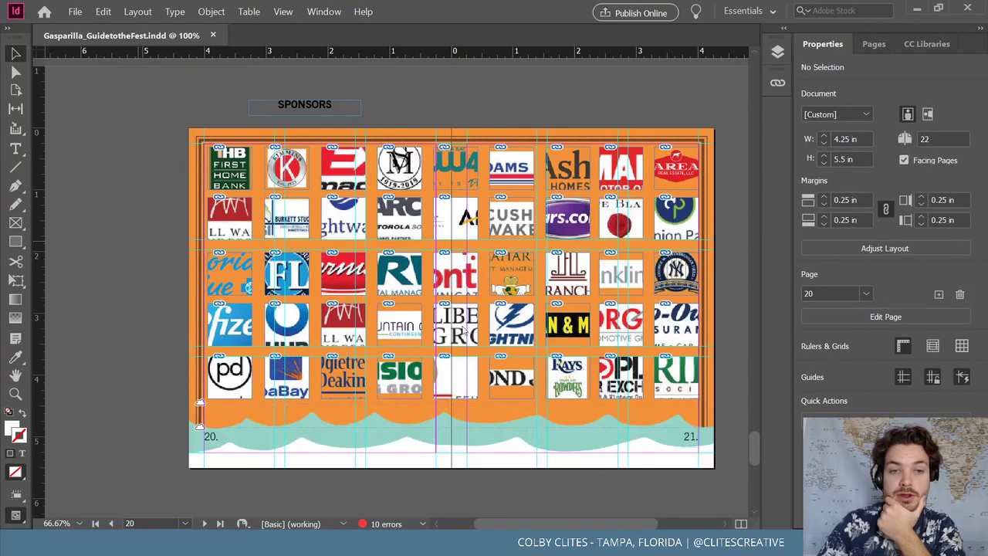
right_click(320, 253)
left_click(158, 232)
scroll(158, 244, "down", 7)
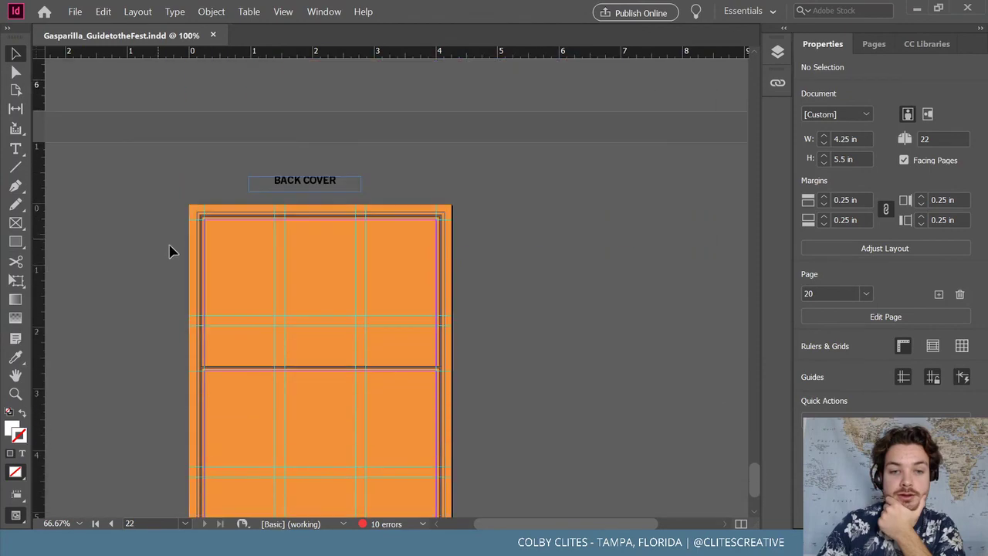
left_click_drag(755, 480, 756, 73)
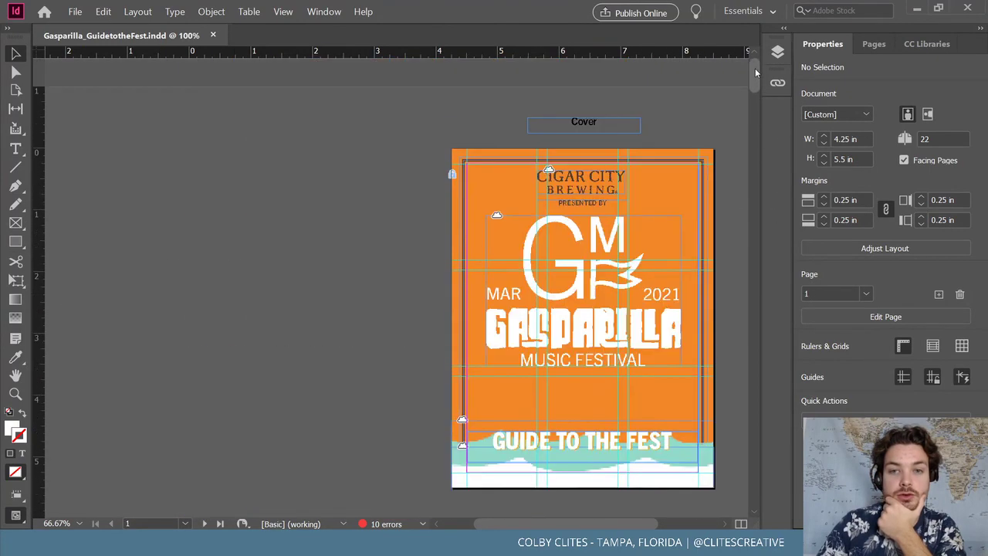
Minimize InDesign, switch to the Behance browser and open the Gasparilla Music Festival – Visual Identity project
left_click(66, 11)
left_click(395, 143)
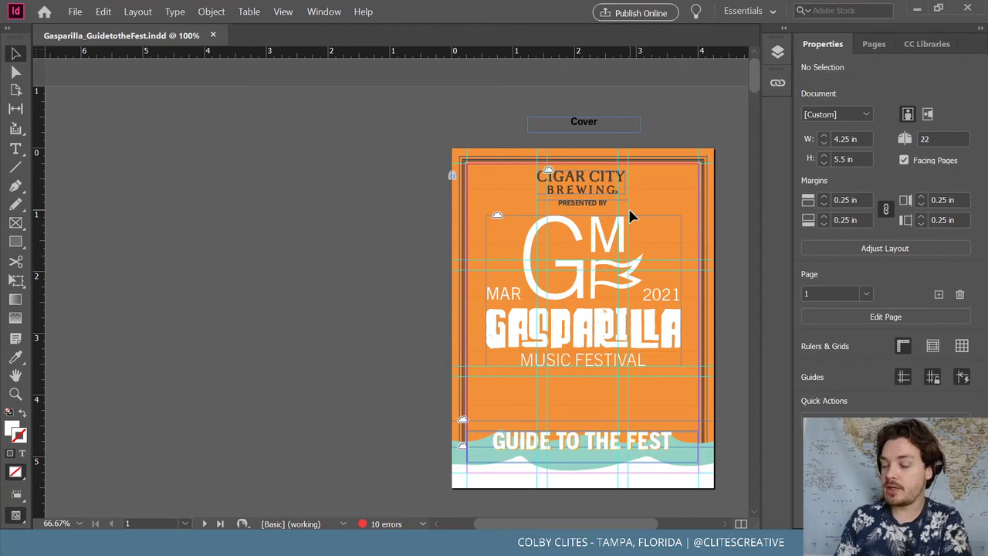
left_click(917, 9)
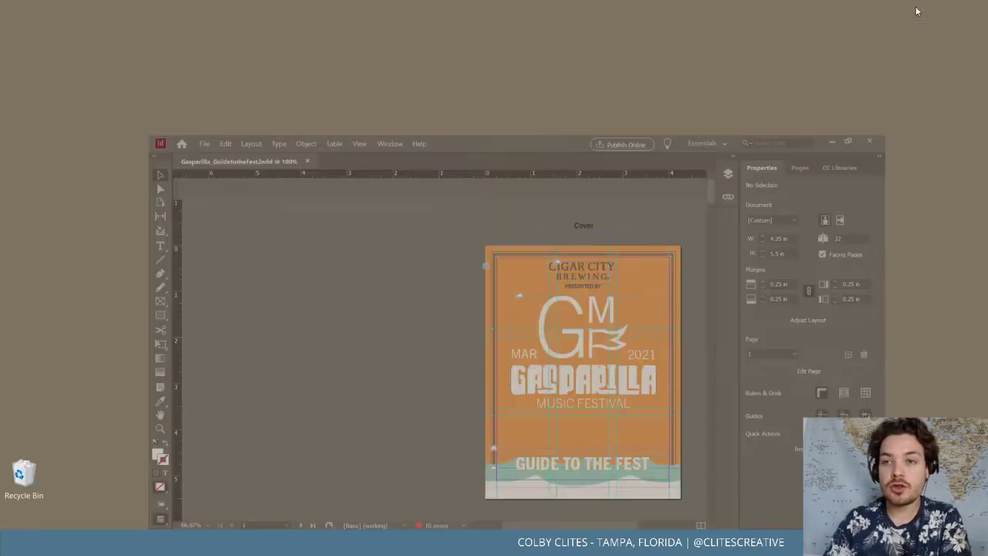
mouse_move(427, 543)
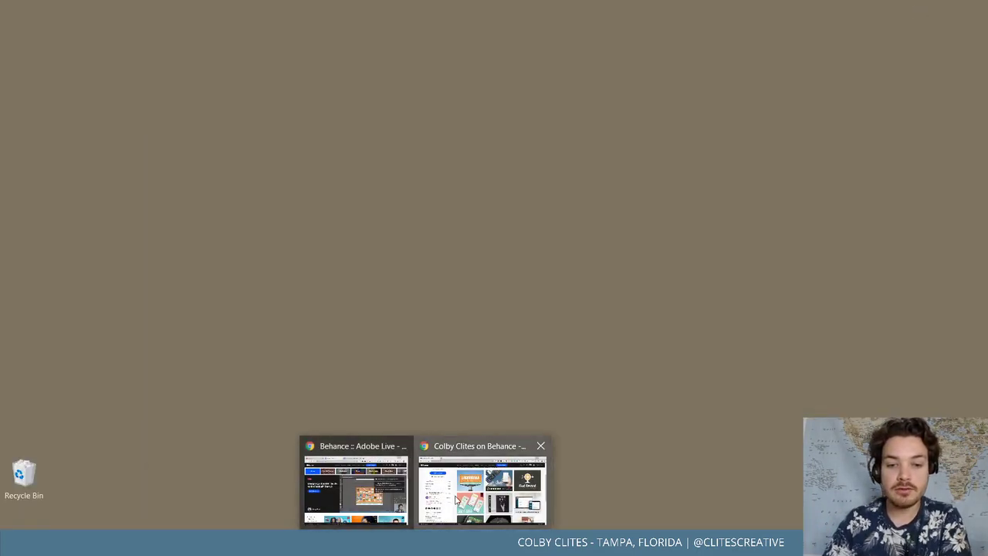
left_click(482, 494)
scroll(372, 178, "up", 3)
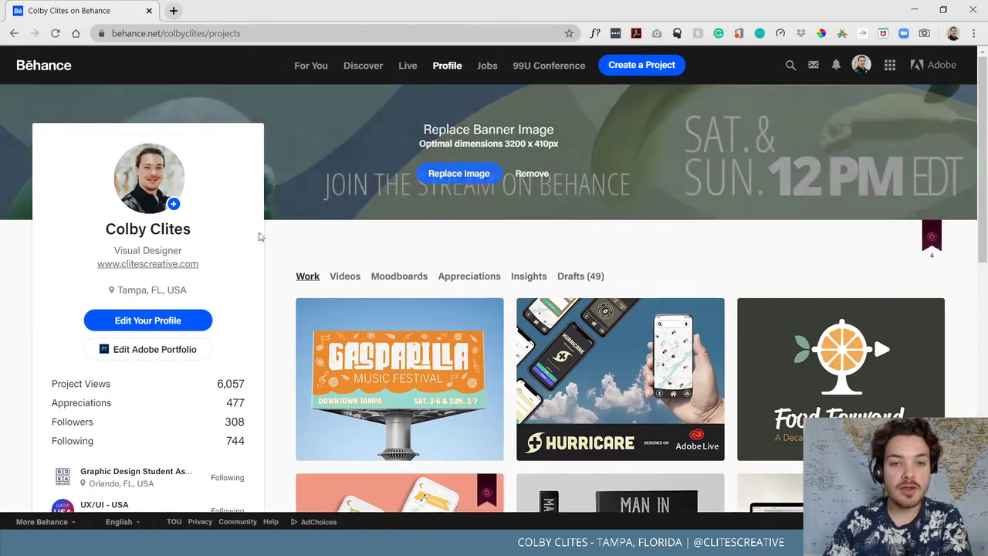
left_click(414, 354)
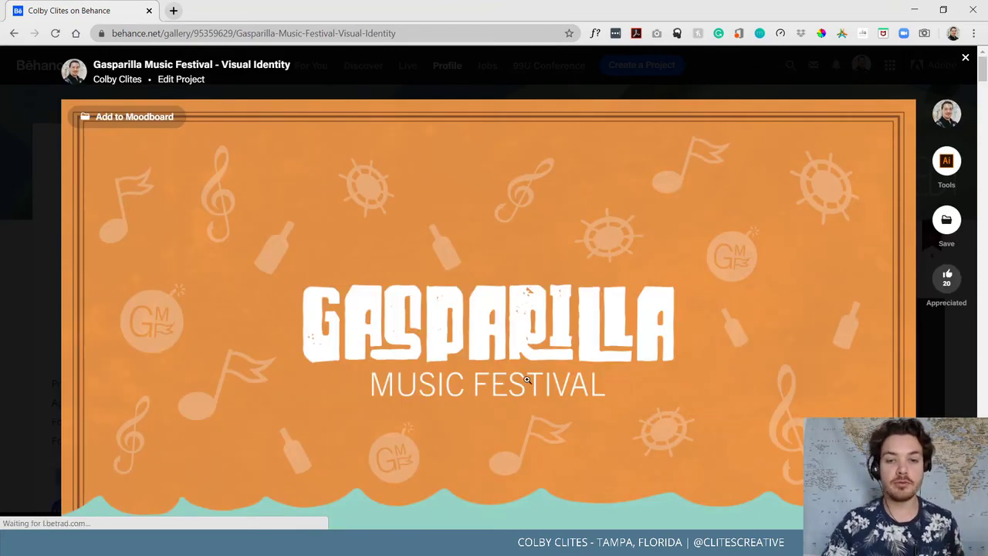
Scroll through the Gasparilla visual identity project images
scroll(531, 410, "down", 1)
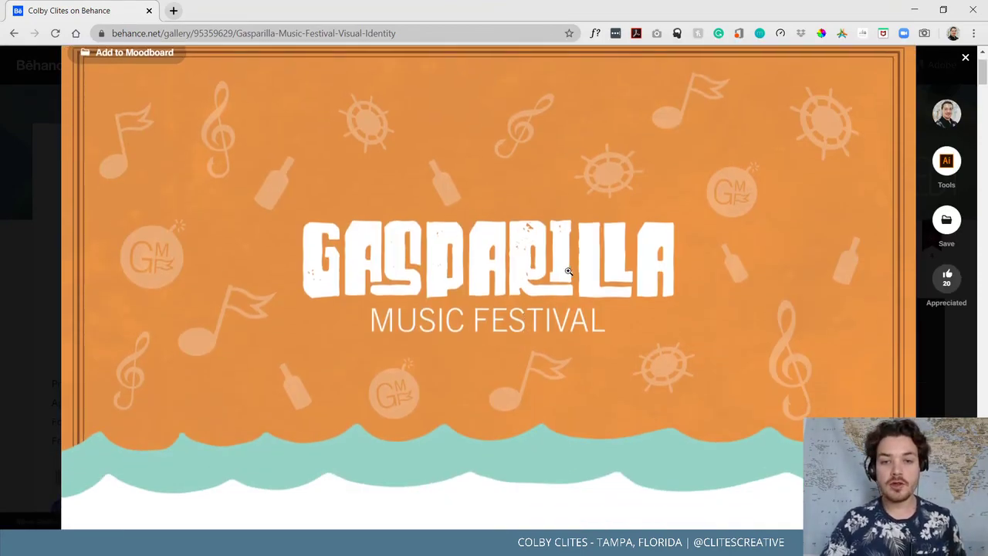
scroll(568, 271, "down", 7)
scroll(230, 256, "up", 2)
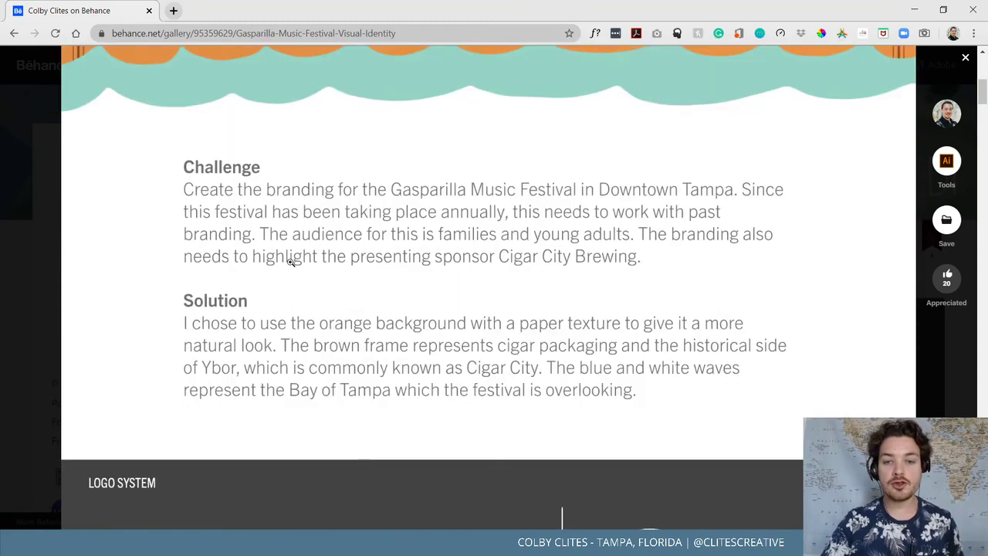
scroll(415, 308, "down", 7)
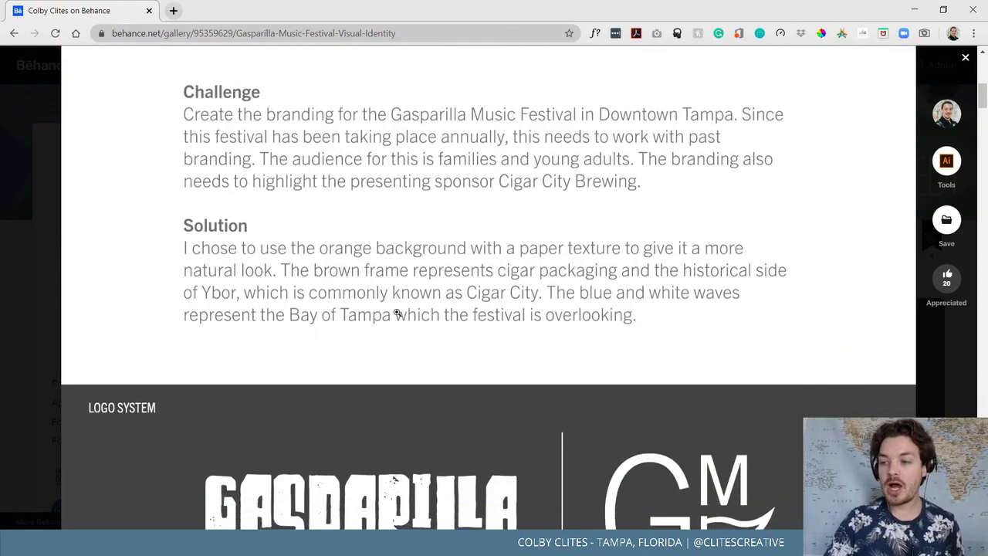
scroll(522, 320, "up", 2)
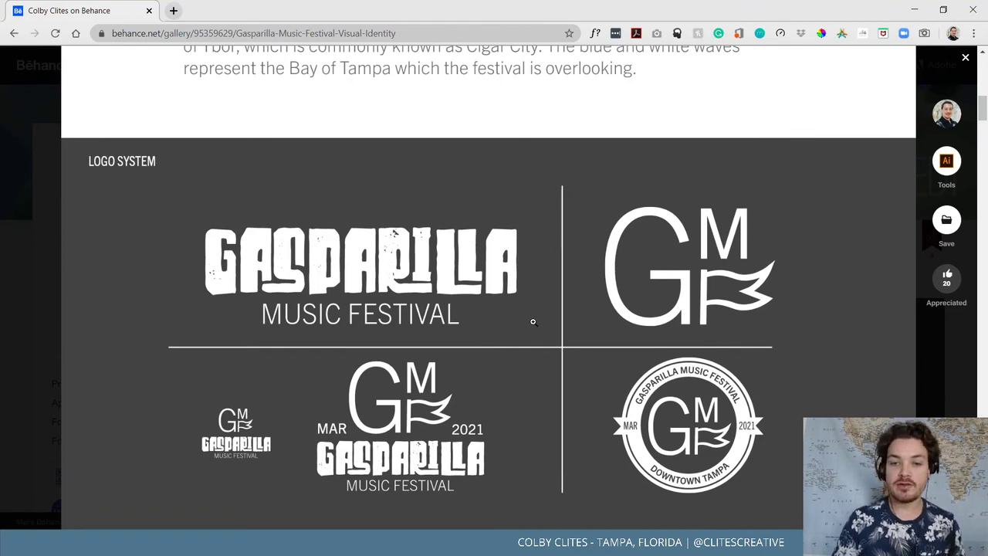
scroll(533, 321, "down", 8)
scroll(611, 340, "up", 2)
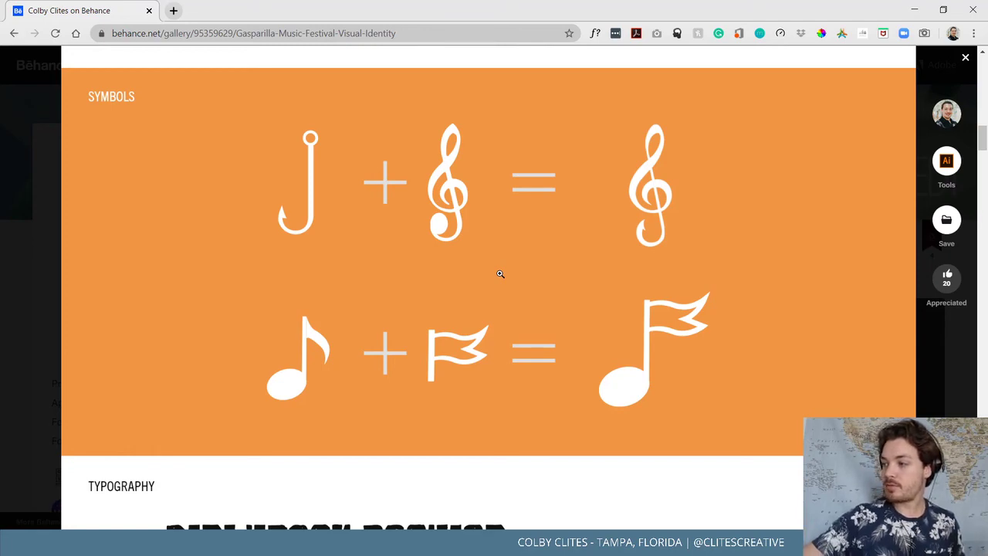
scroll(540, 211, "down", 5)
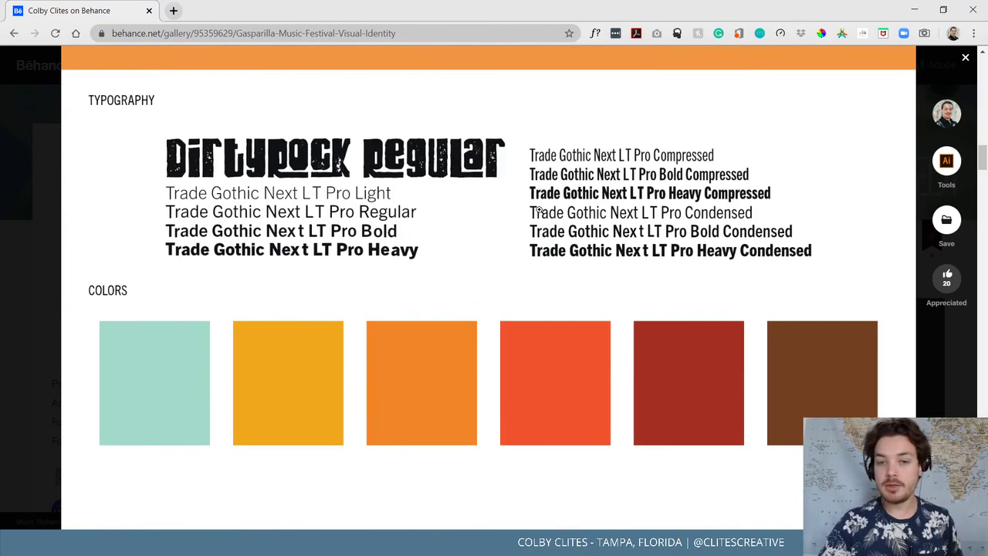
scroll(540, 211, "down", 2)
scroll(412, 231, "down", 4)
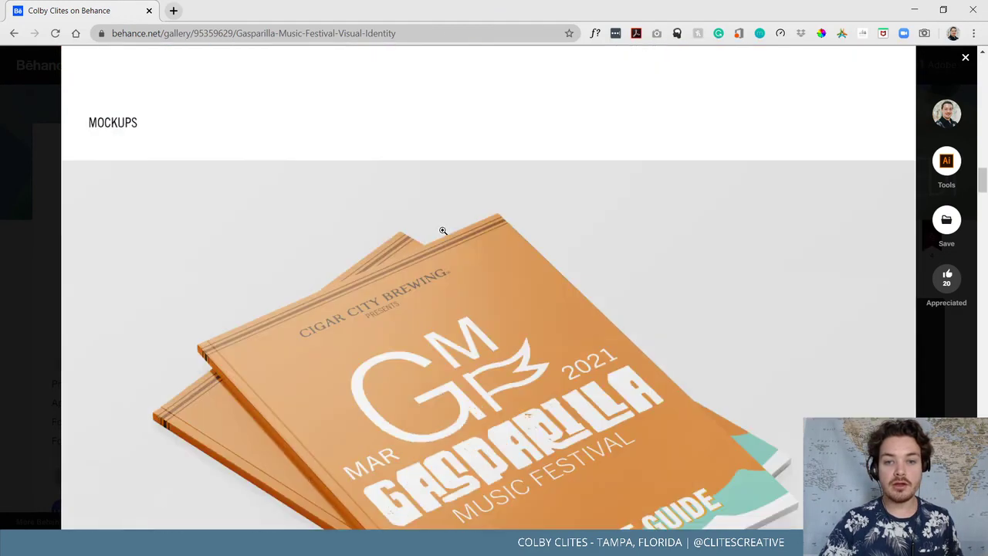
scroll(345, 246, "down", 3)
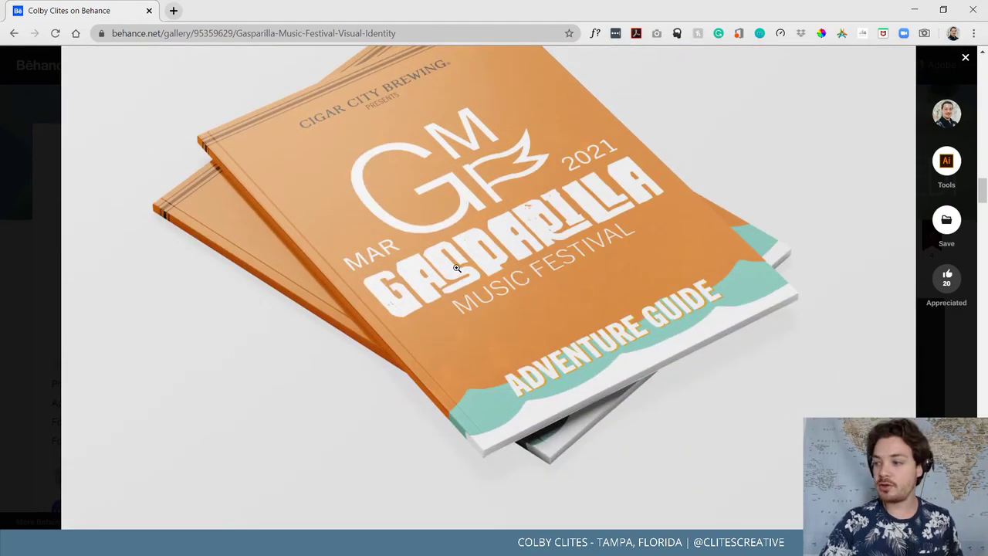
scroll(457, 267, "down", 10)
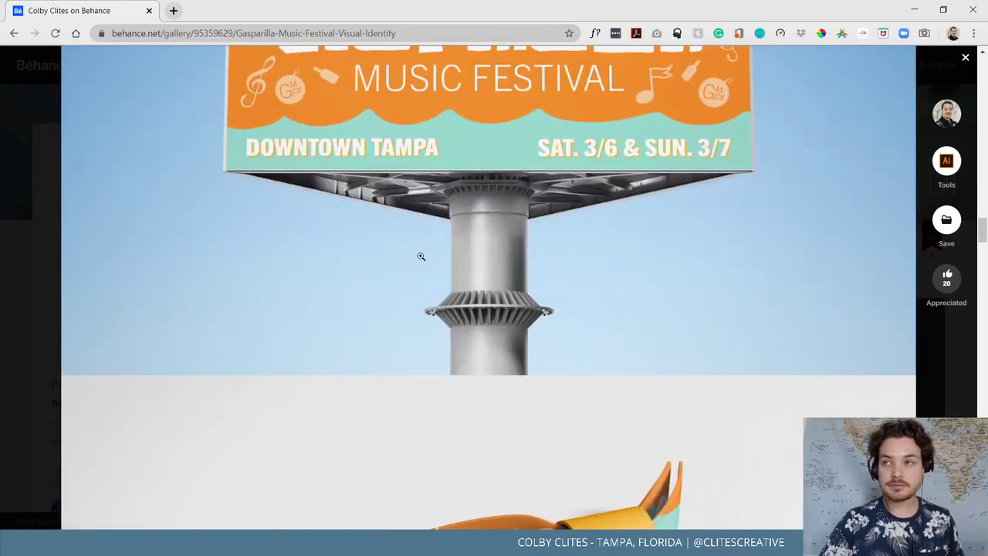
scroll(420, 253, "down", 15)
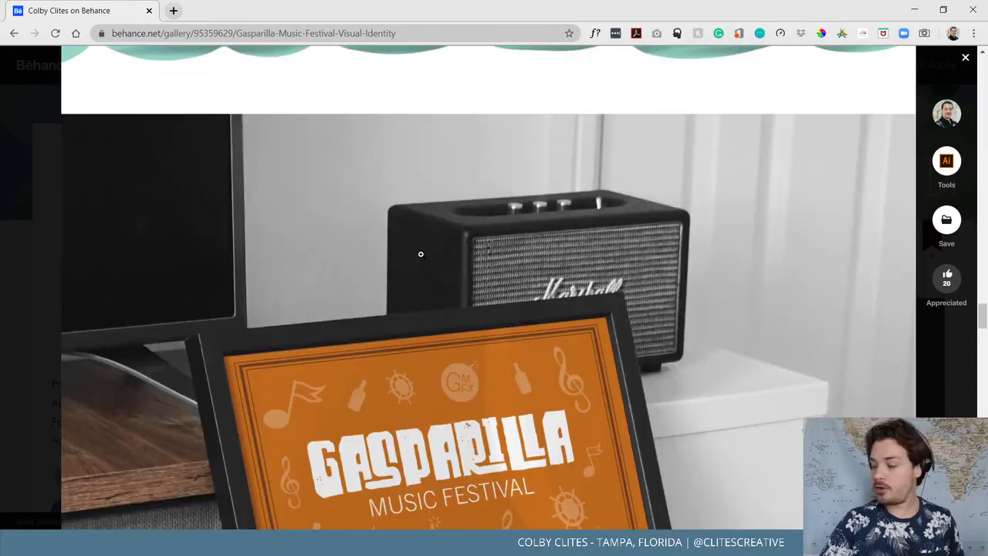
scroll(412, 269, "up", 5)
scroll(412, 269, "up", 12)
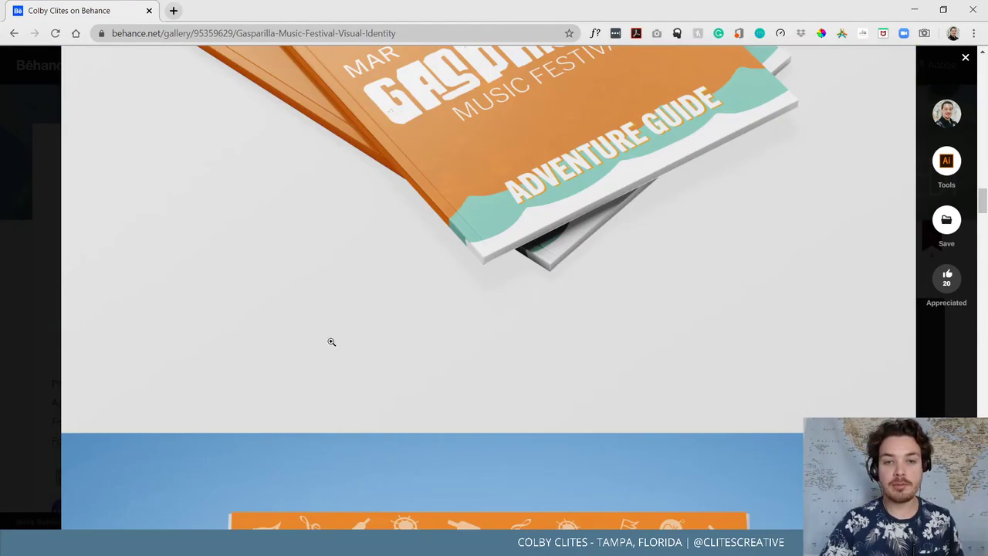
View the booklet mockup full-size, then close the project to return to the Work grid
right_click(460, 360)
left_click(312, 165)
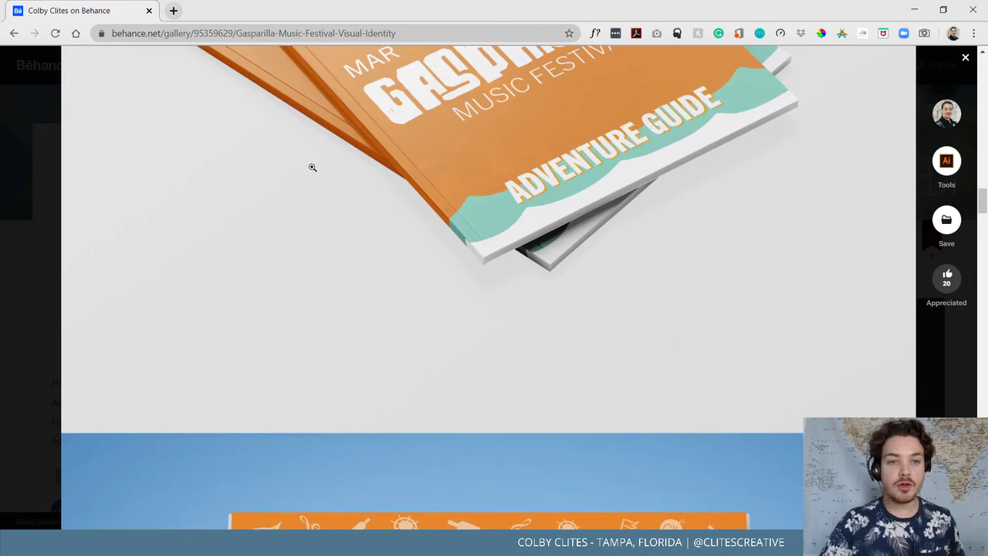
scroll(325, 194, "up", 1)
left_click(547, 169)
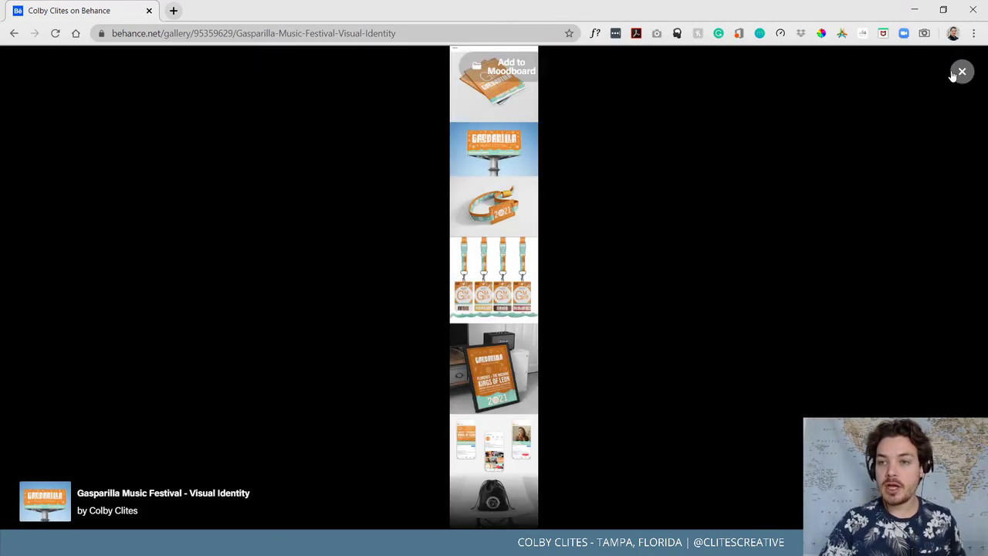
left_click(959, 70)
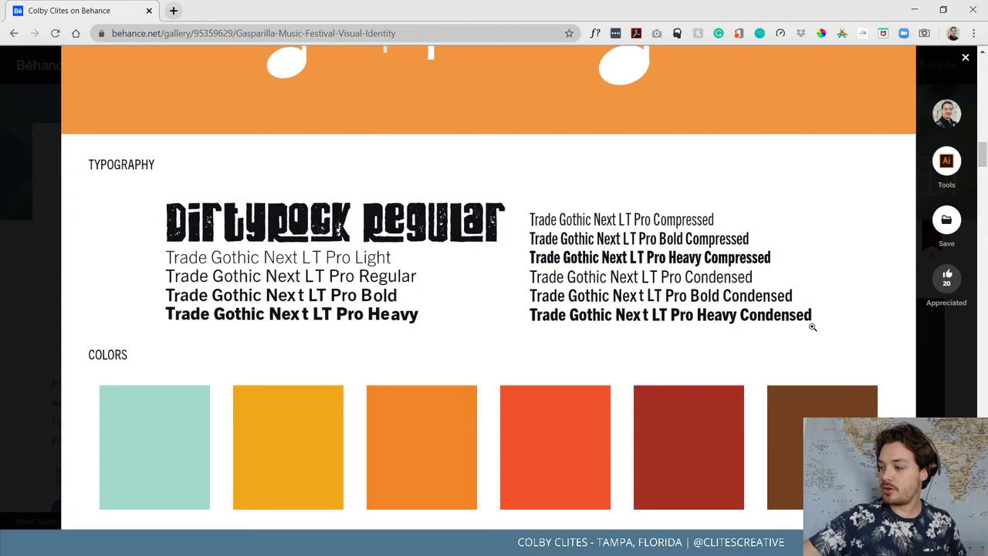
scroll(600, 449, "down", 10)
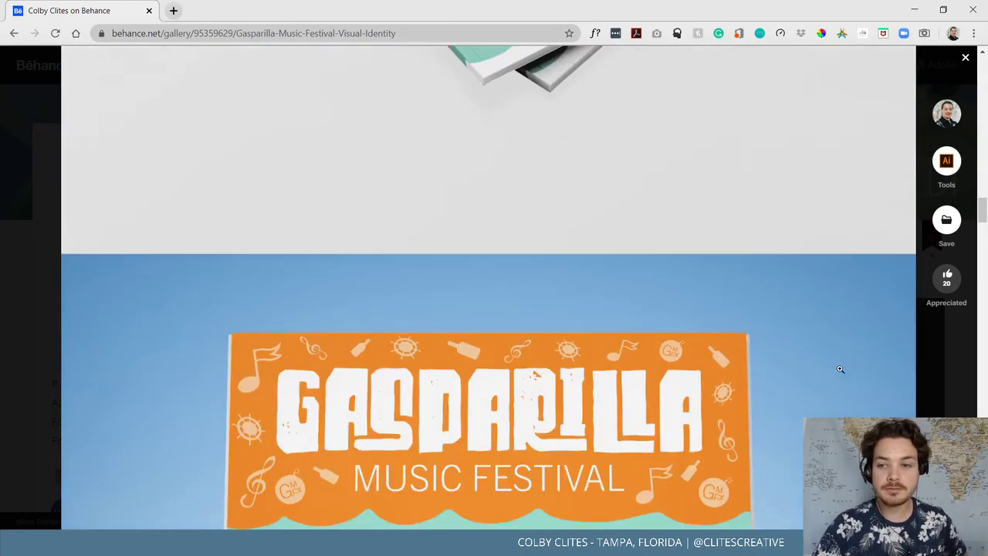
scroll(928, 376, "up", 3)
scroll(927, 376, "up", 2)
left_click(928, 376)
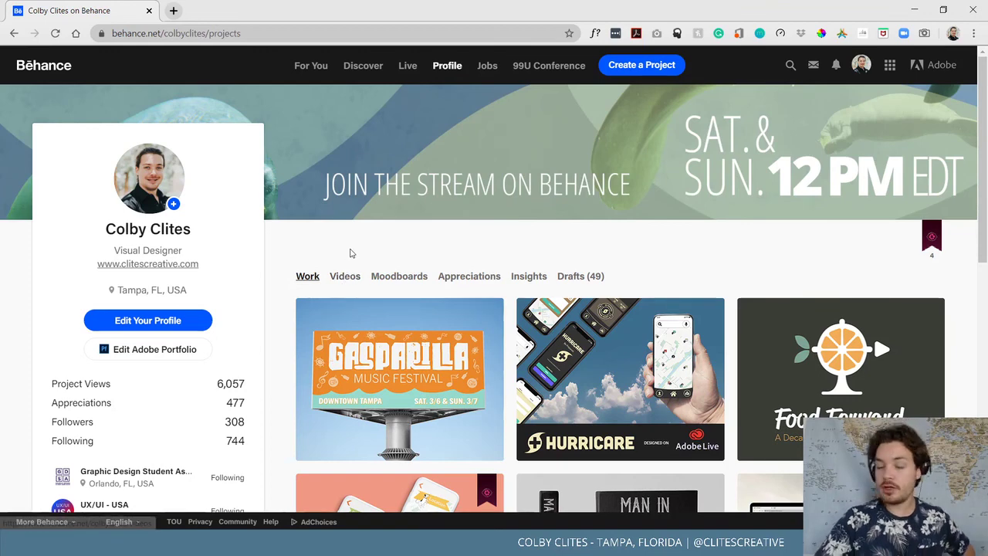
Switch the Behance profile to its Videos tab and scroll through the video thumbnails
left_click(351, 278)
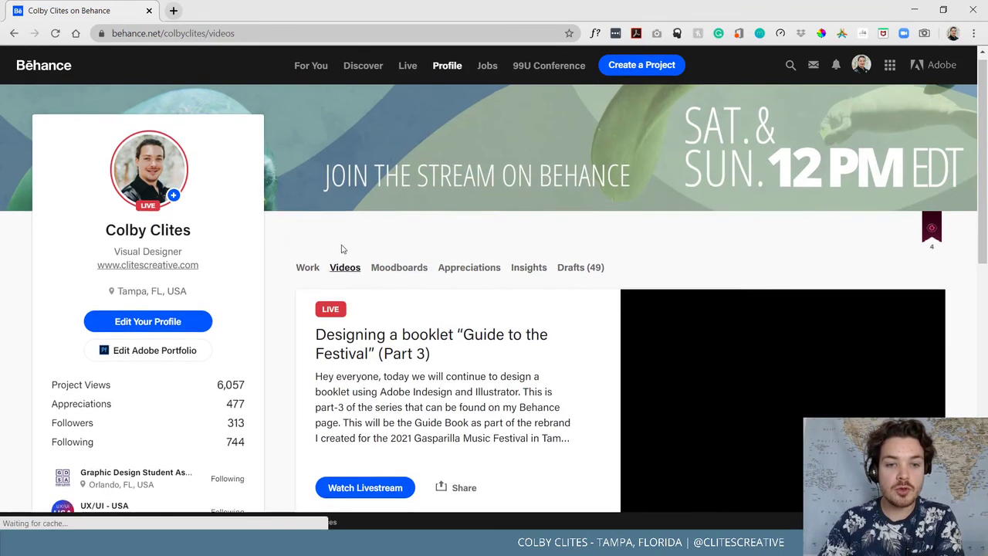
scroll(308, 231, "down", 2)
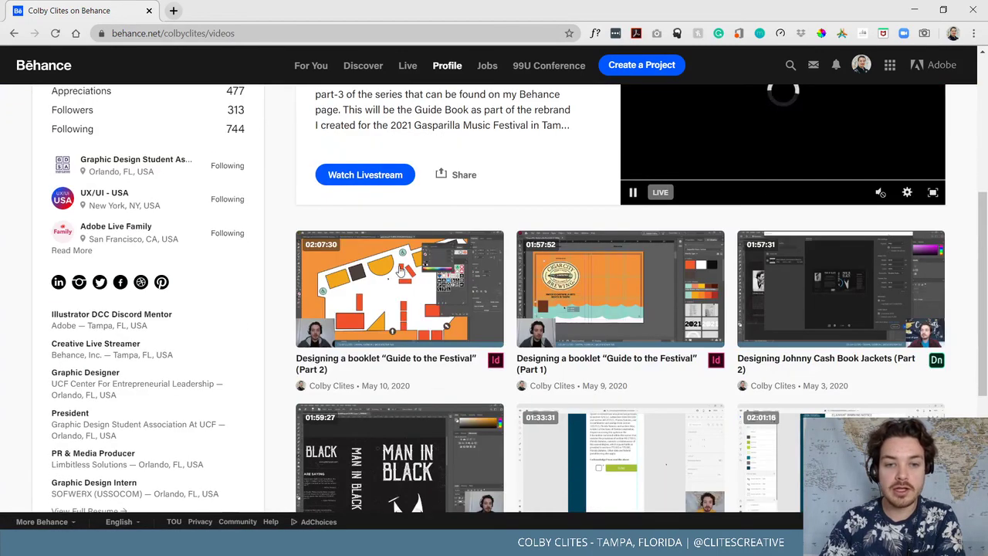
scroll(374, 317, "down", 3)
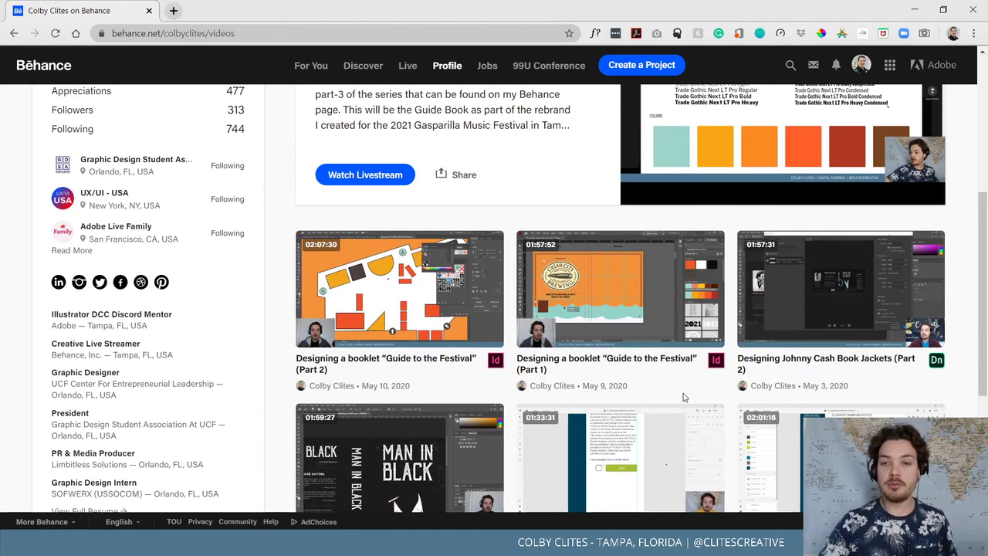
scroll(684, 397, "down", 2)
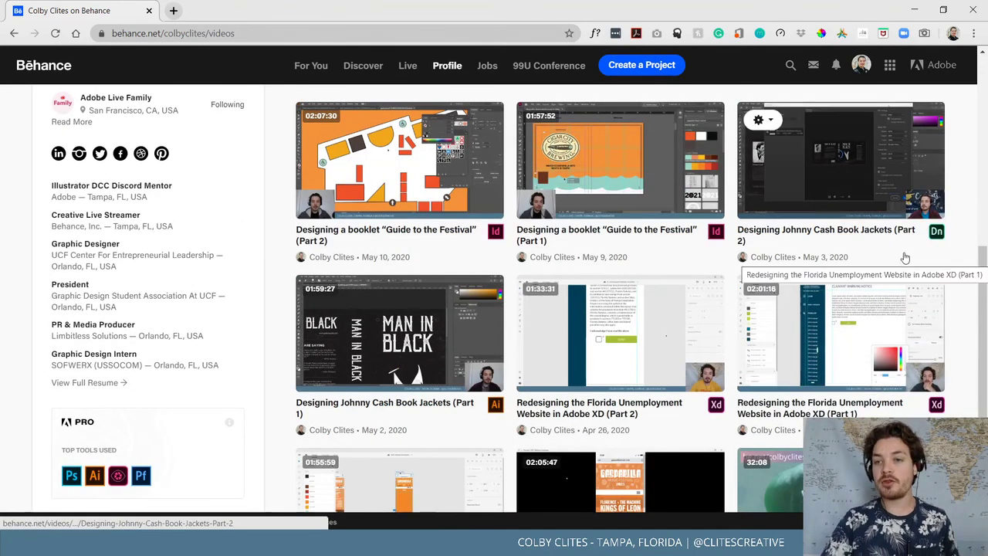
scroll(937, 239, "down", 2)
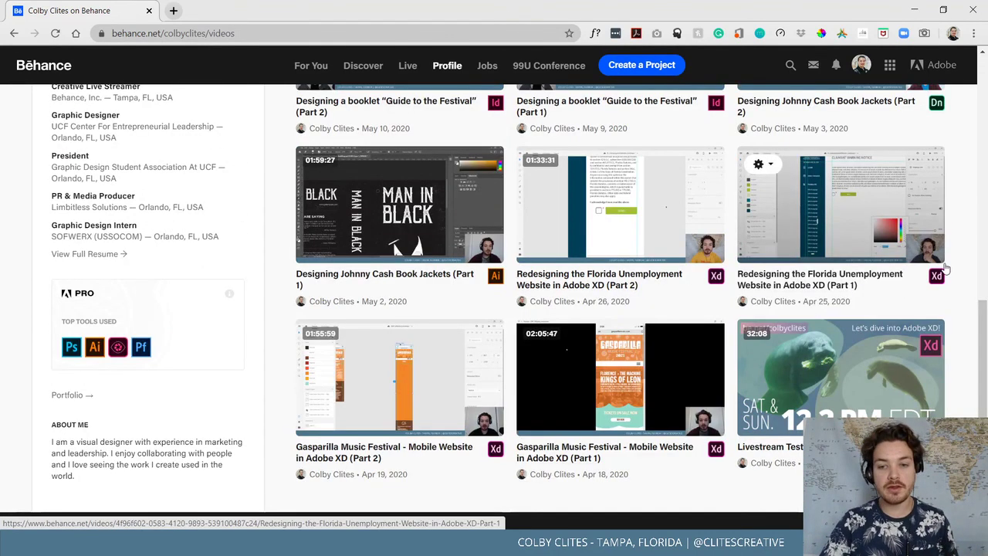
scroll(938, 277, "down", 1)
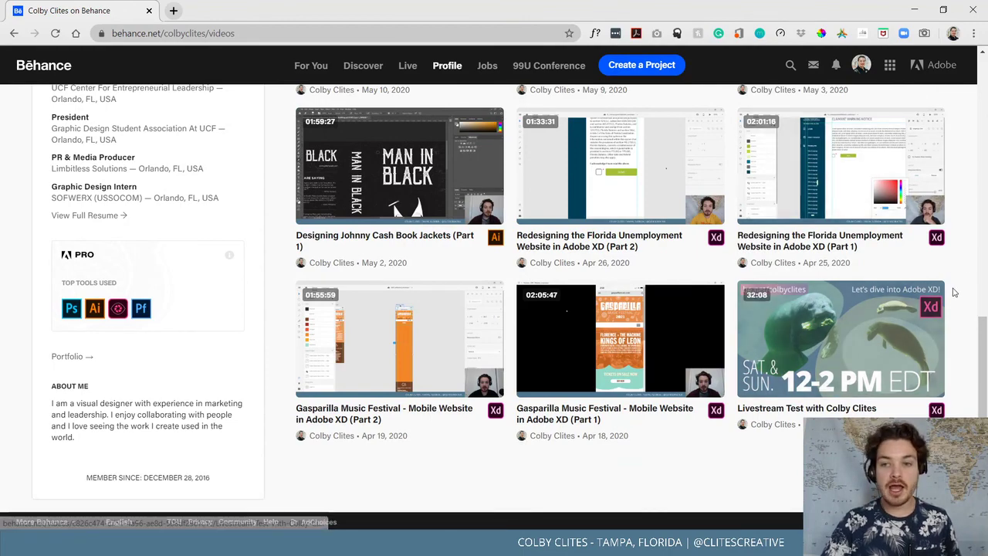
scroll(942, 290, "up", 1)
scroll(983, 289, "down", 1)
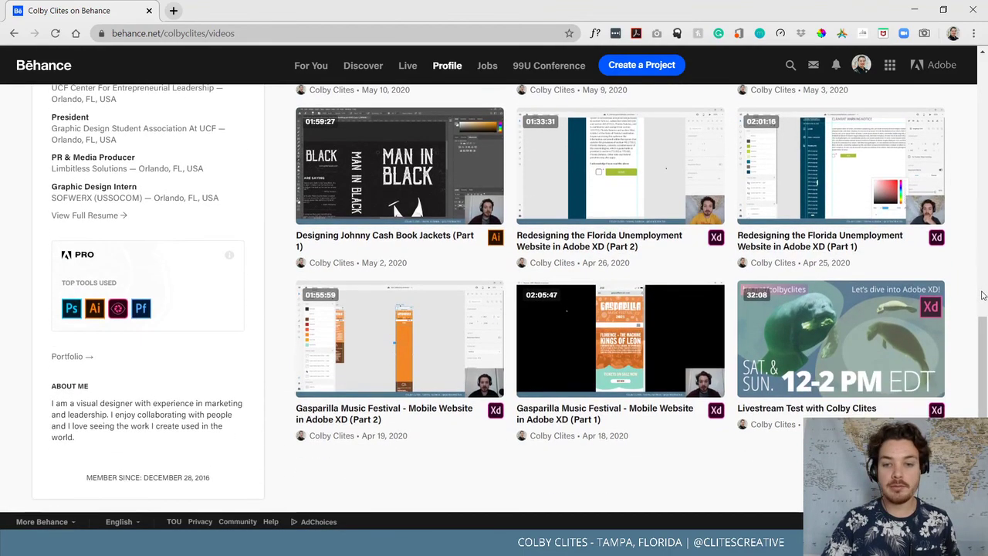
Finish looking over the video thumbnails, then minimize Chrome to reveal the empty desktop
scroll(984, 289, "up", 8)
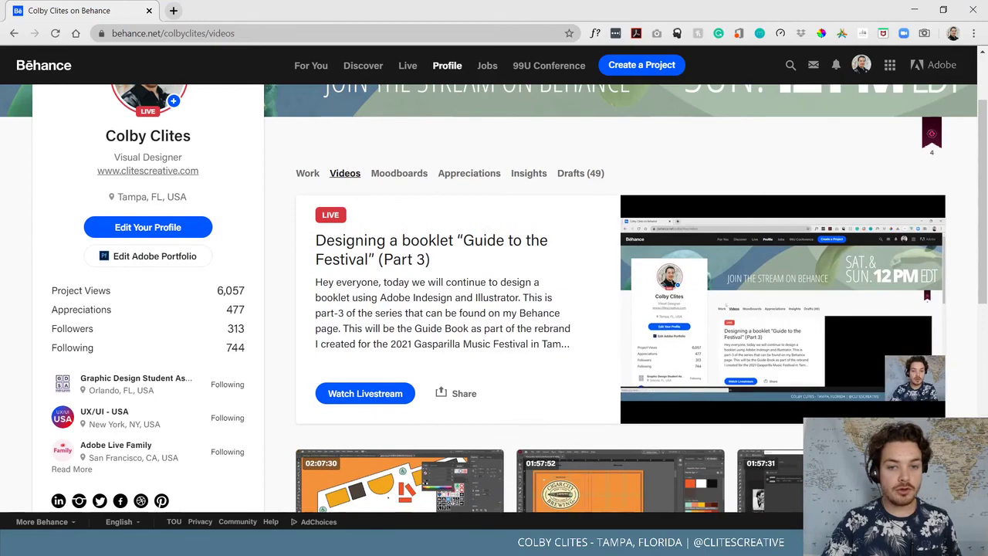
scroll(975, 292, "down", 4)
scroll(472, 372, "up", 3)
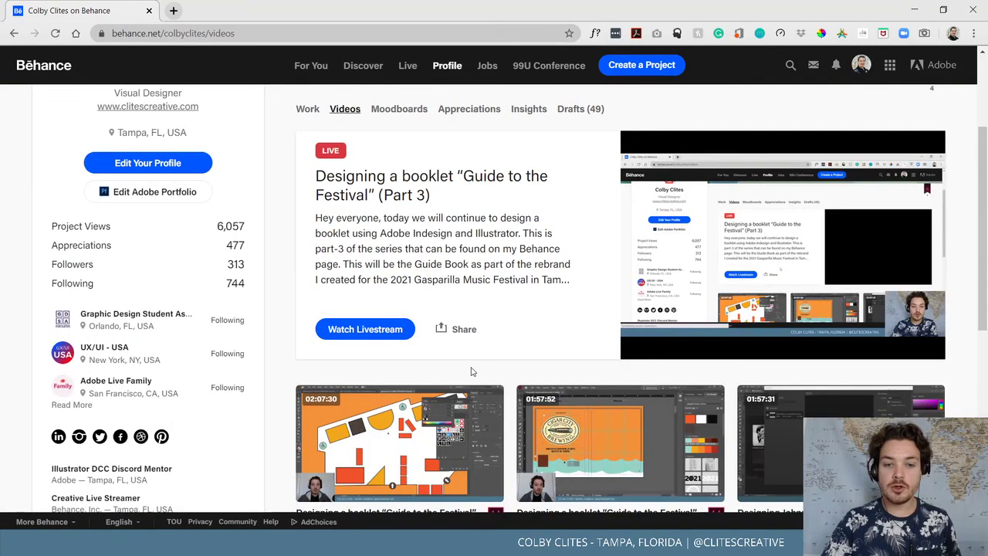
scroll(473, 371, "down", 2)
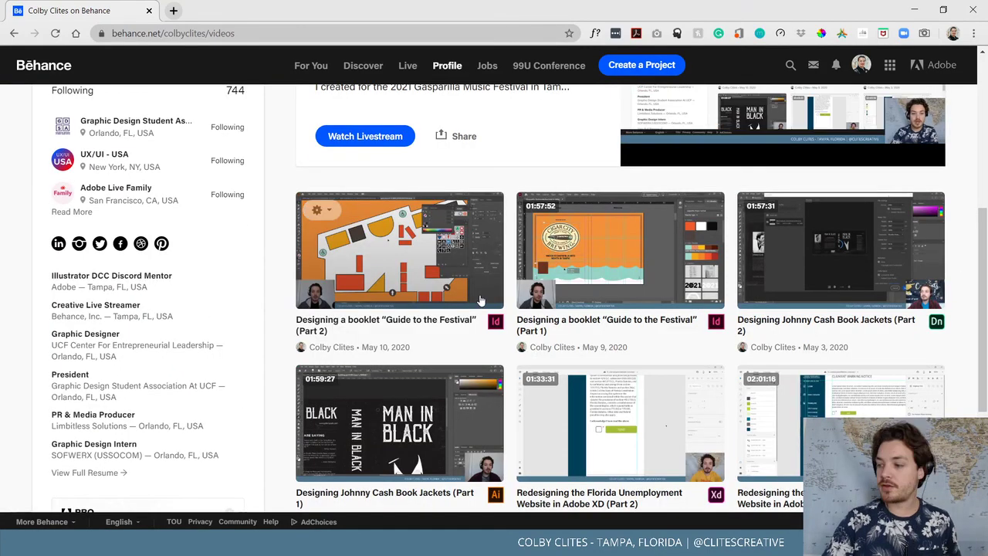
left_click(908, 17)
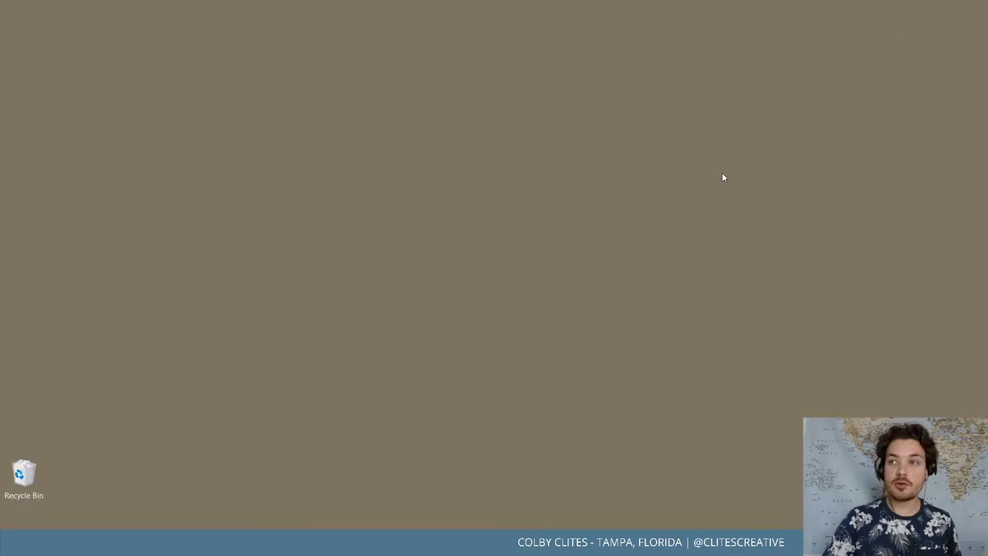